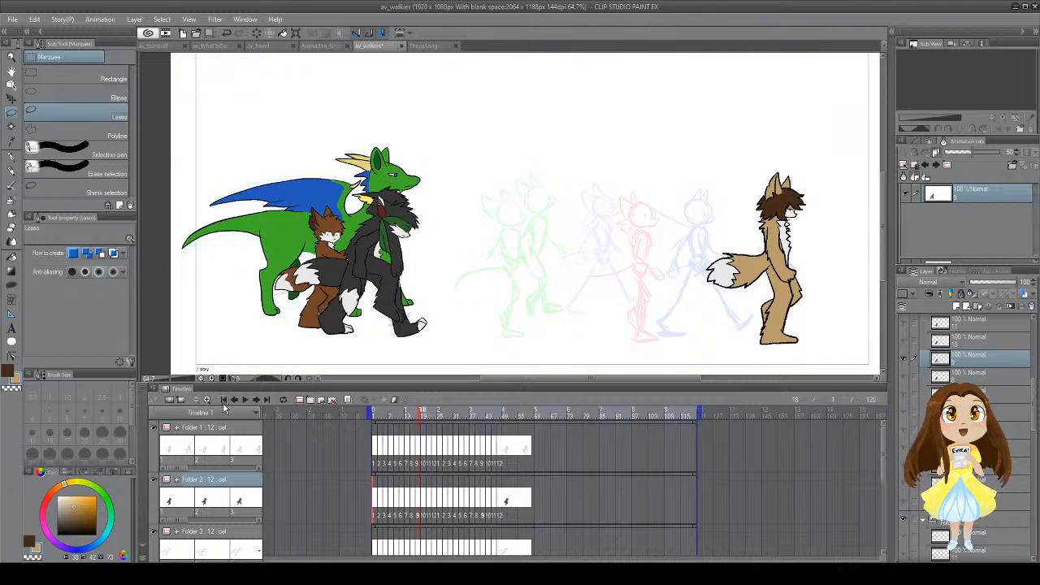
Step: Play back the av_walkies walk-cycle animation from its first frame, stop it and return to the first frame
left_click(225, 400)
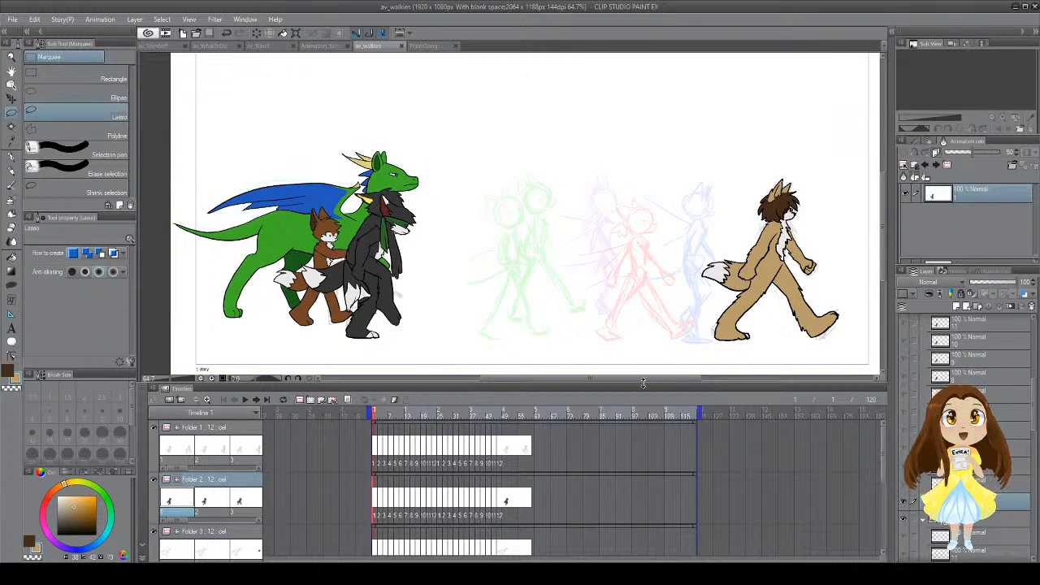
left_click_drag(642, 379, 585, 380)
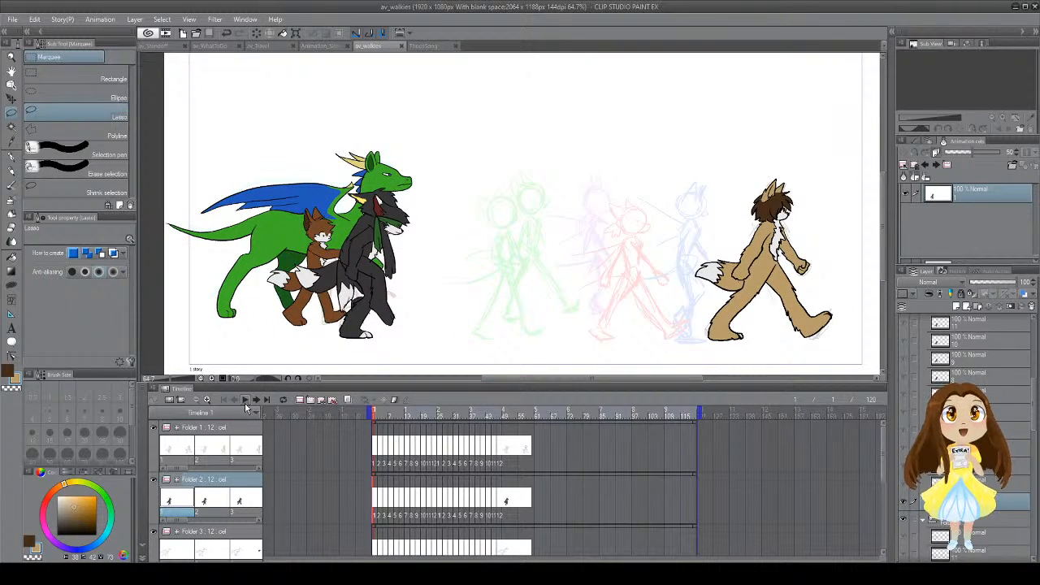
left_click(246, 401)
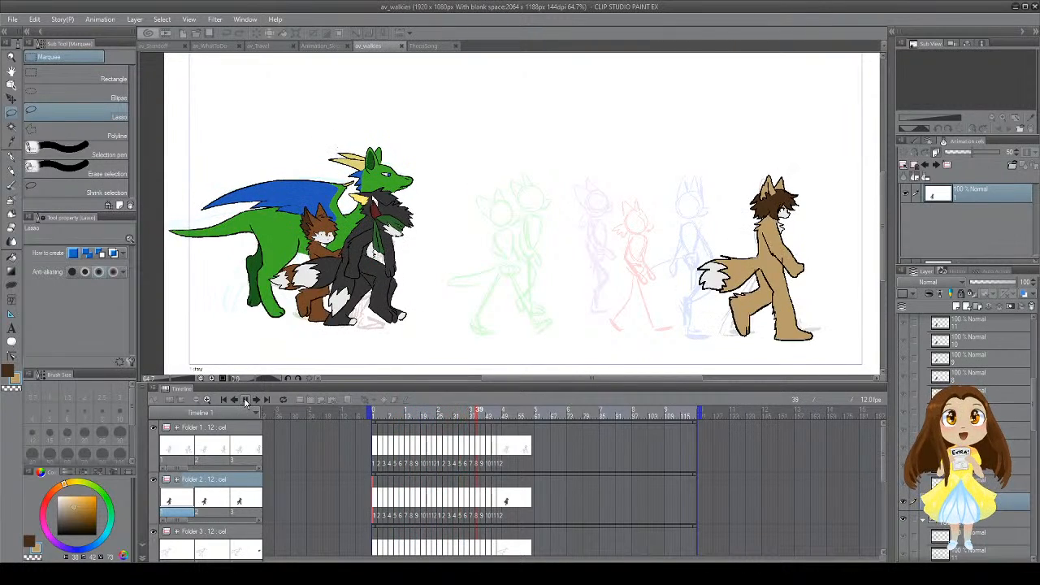
left_click(246, 401)
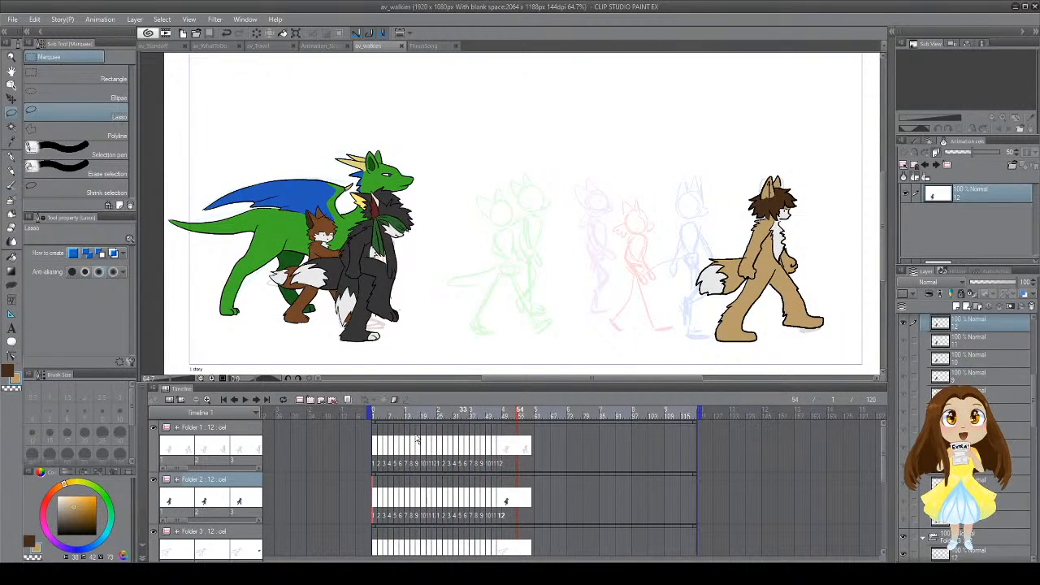
left_click(224, 400)
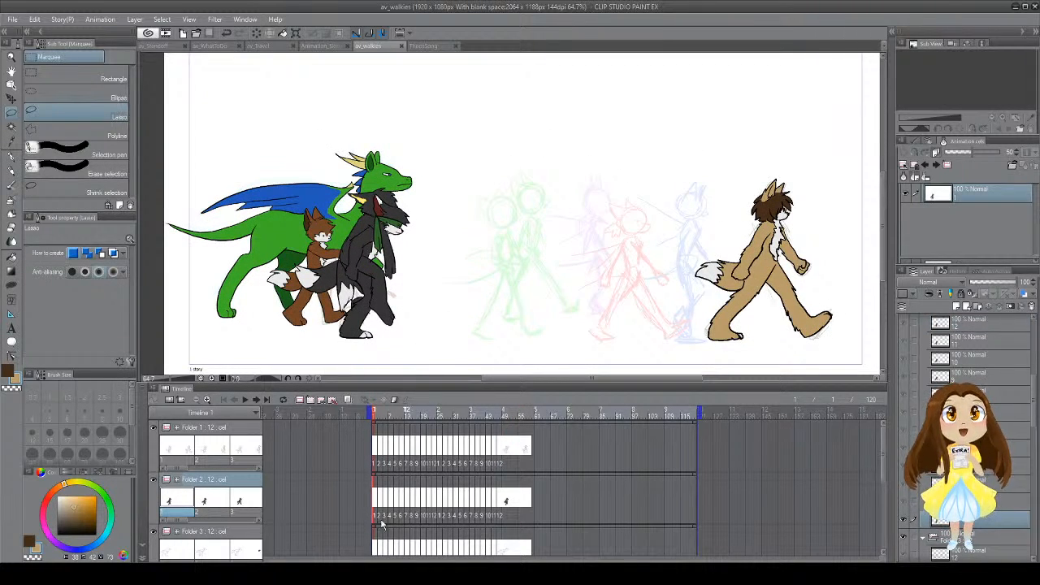
Step: Look over the TheosSong animation and close its document, leaving av_Indigo open
left_click(423, 46)
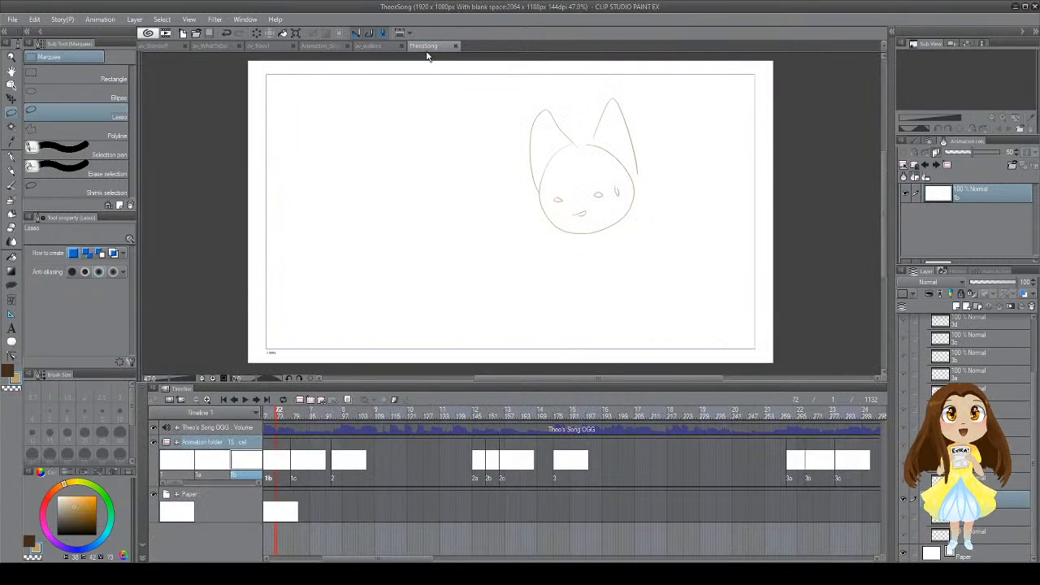
left_click(379, 46)
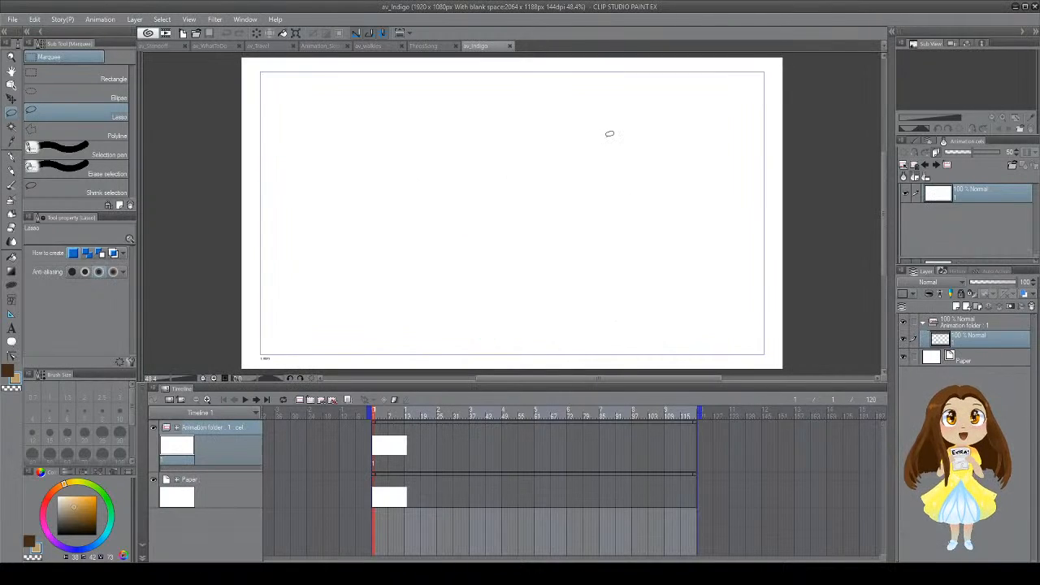
left_click(456, 46)
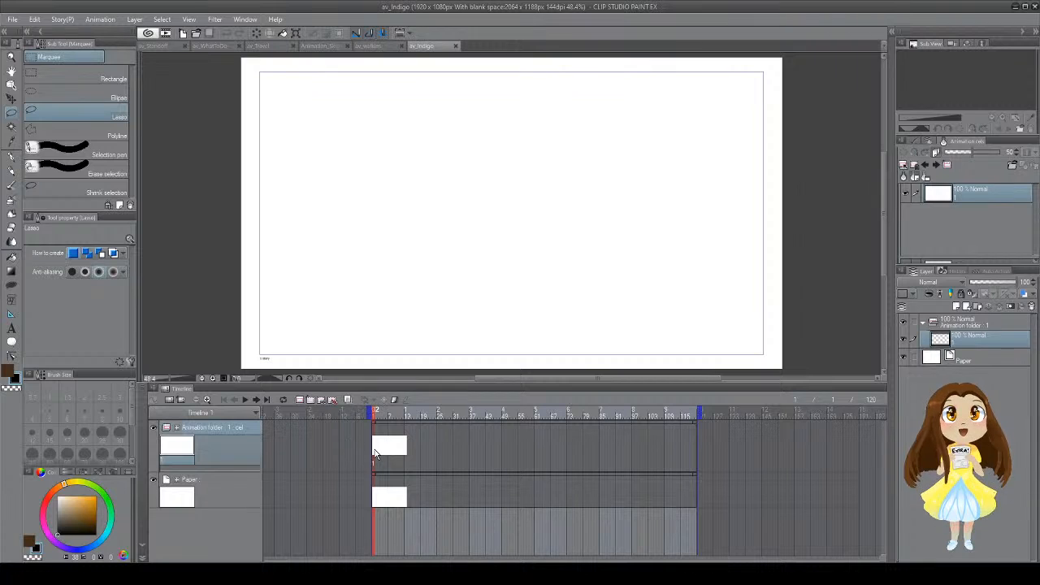
Step: Draw the outline of the character's first pointed, furry ear on cel 1 with the size 10 G-pen
left_click(208, 401)
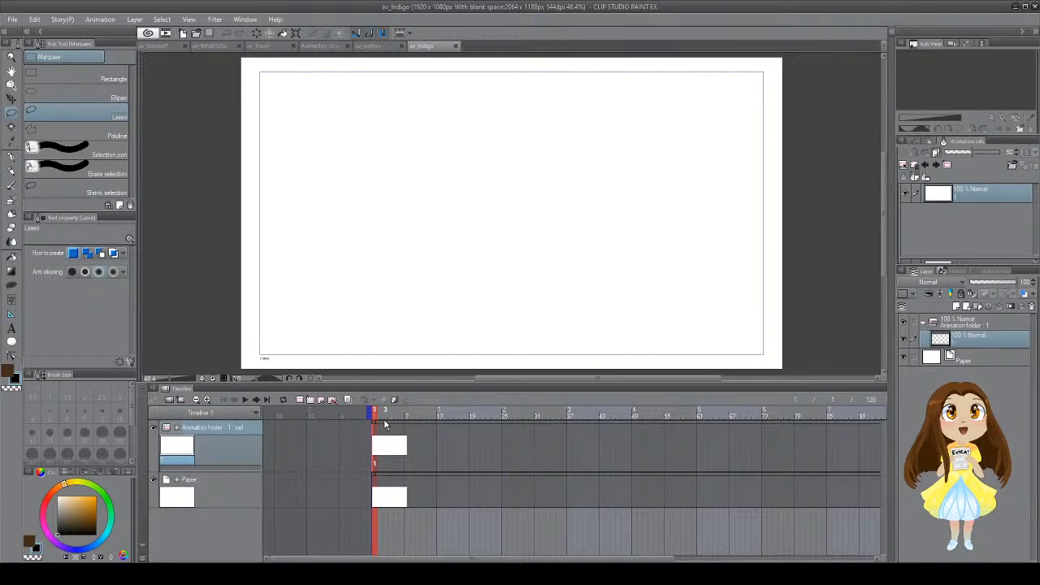
left_click(208, 401)
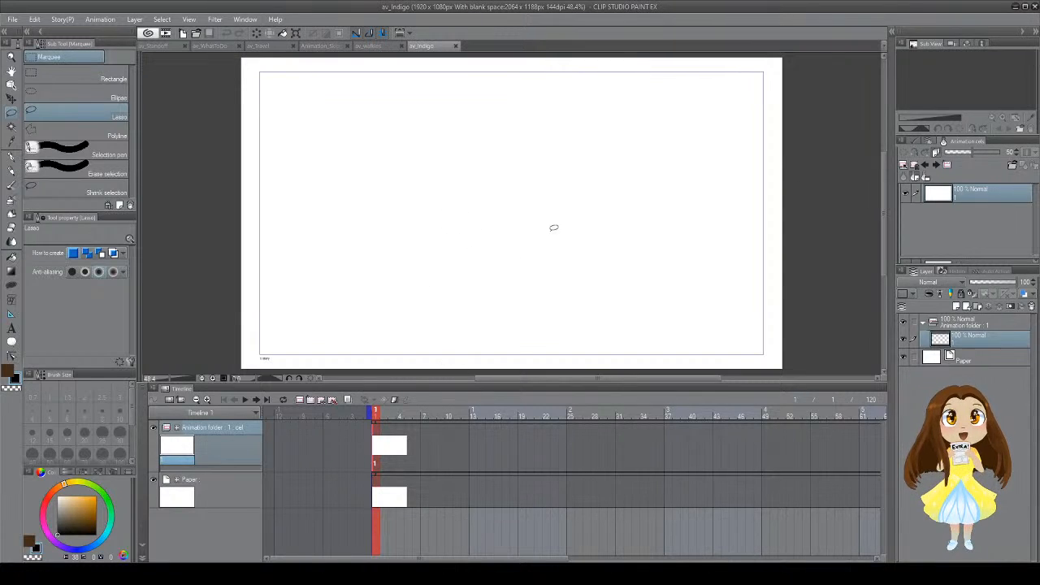
key("p")
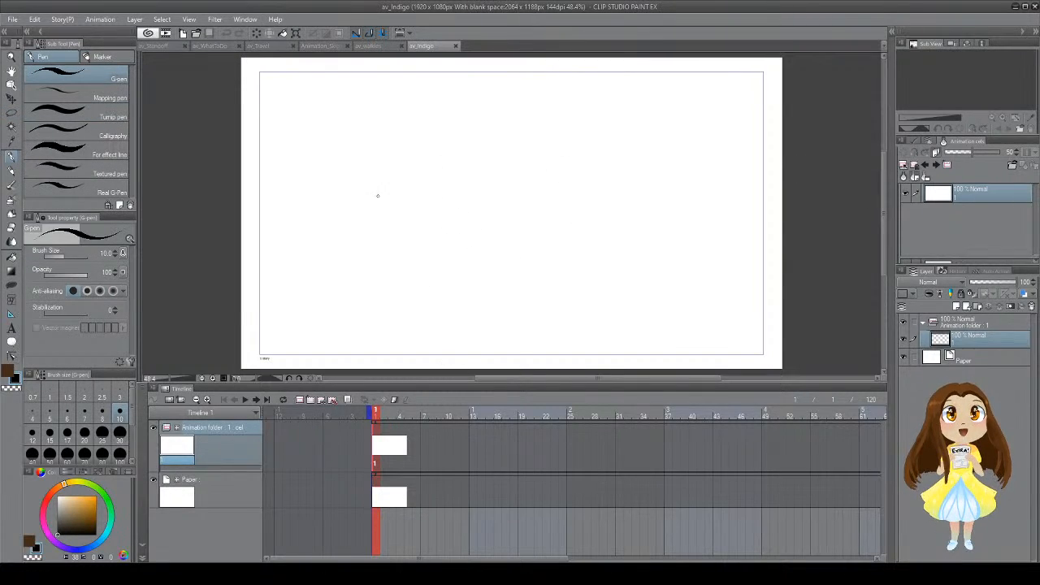
mouse_move(368, 162)
left_mouse_down()
mouse_move(329, 195)
mouse_move(327, 233)
mouse_move(333, 211)
mouse_move(345, 273)
left_mouse_up()
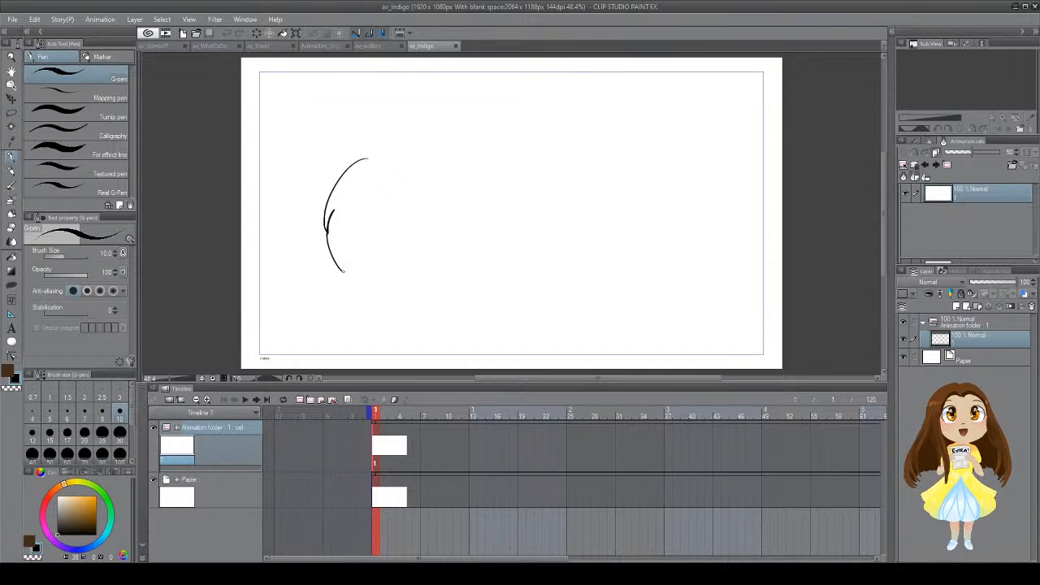
key("ctrl+z")
mouse_move(330, 178)
left_mouse_down()
mouse_move(357, 108)
mouse_move(388, 169)
mouse_move(330, 195)
mouse_move(361, 216)
mouse_move(390, 193)
mouse_move(399, 151)
mouse_move(429, 133)
mouse_move(414, 153)
mouse_move(475, 134)
mouse_move(462, 151)
mouse_move(505, 167)
left_mouse_up()
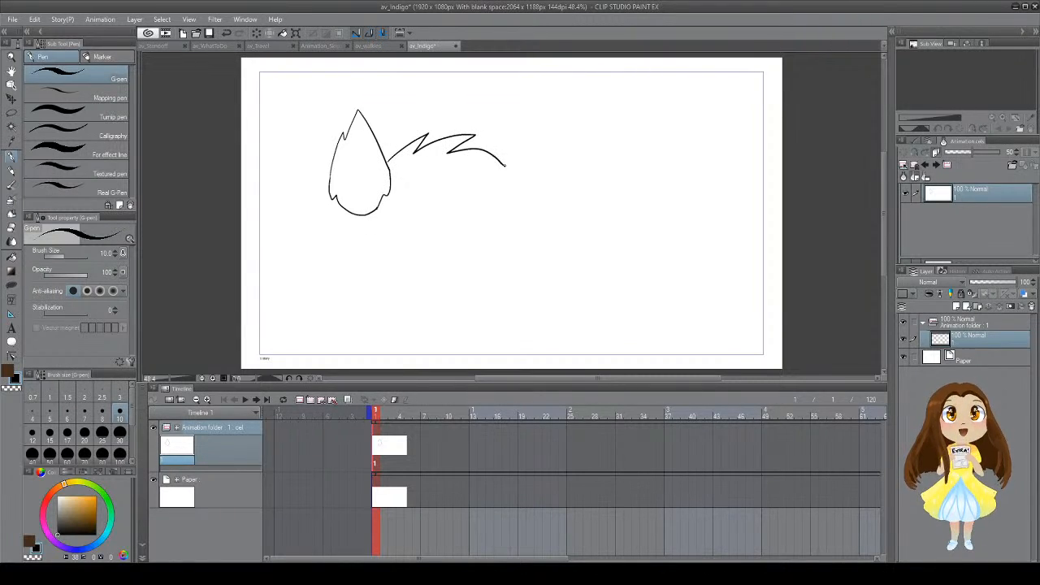
key("ctrl+z")
mouse_move(388, 159)
left_mouse_down()
mouse_move(420, 123)
mouse_move(408, 154)
mouse_move(455, 127)
left_mouse_up()
key("ctrl+z")
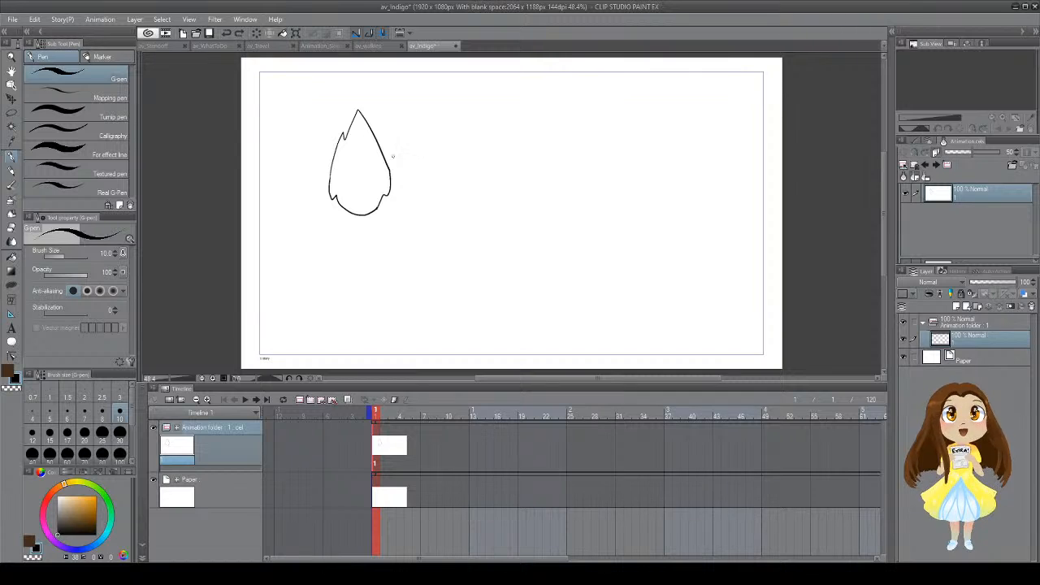
mouse_move(387, 160)
left_mouse_down()
mouse_move(424, 127)
mouse_move(416, 145)
mouse_move(447, 126)
mouse_move(441, 140)
mouse_move(491, 150)
left_mouse_up()
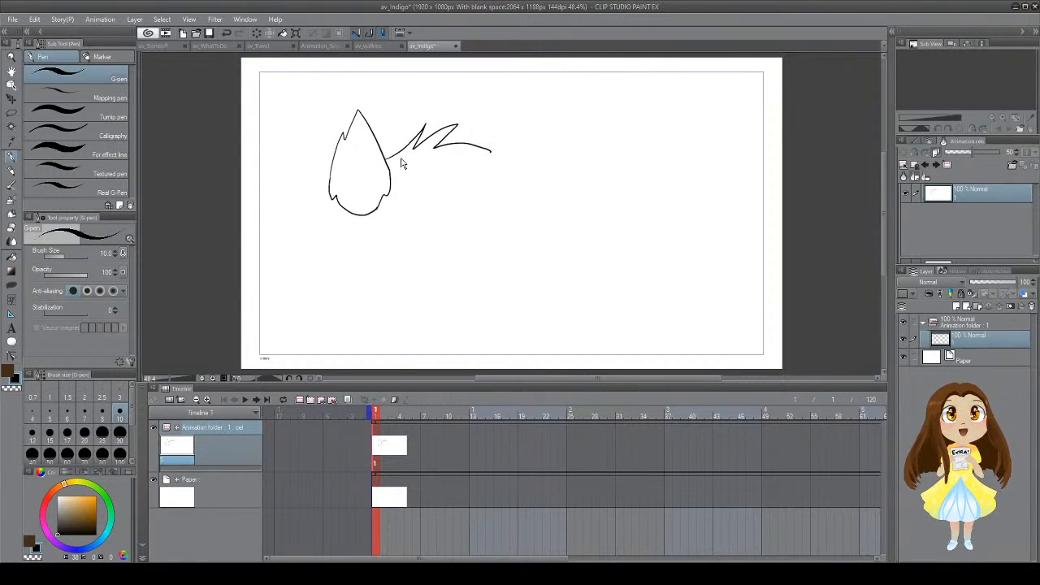
key("ctrl+z")
Step: Draw a matching second ear to the right of the first and a jagged hair tuft joining the two ears
mouse_move(430, 171)
left_mouse_down()
mouse_move(475, 106)
mouse_move(497, 191)
left_mouse_up()
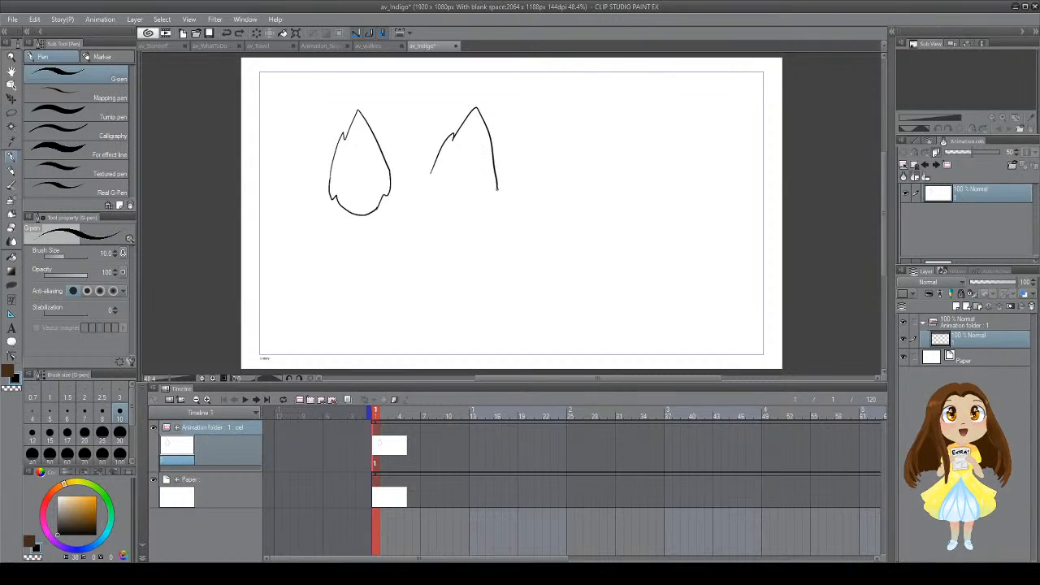
mouse_move(431, 172)
left_mouse_down()
mouse_move(430, 186)
mouse_move(465, 213)
mouse_move(498, 190)
left_mouse_up()
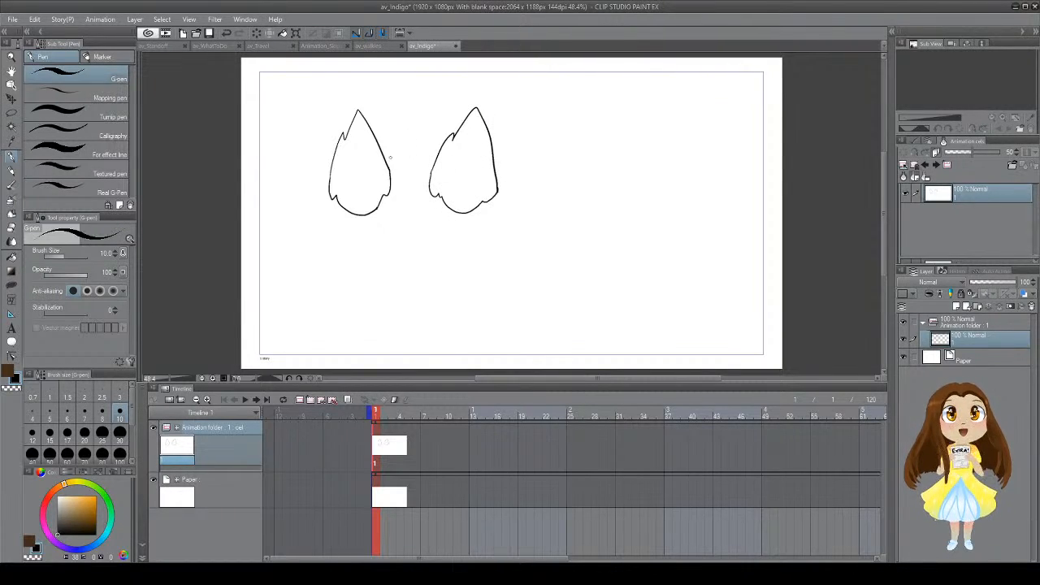
mouse_move(390, 159)
left_mouse_down()
mouse_move(430, 140)
mouse_move(424, 165)
mouse_move(438, 162)
mouse_move(406, 129)
mouse_move(440, 151)
left_mouse_up()
key("ctrl+z")
Step: Draw the shaggy cheek fur on both sides below the ears and close the head outline with jagged fur along its lower edge
mouse_move(330, 188)
left_mouse_down()
mouse_move(315, 235)
mouse_move(317, 200)
mouse_move(300, 223)
mouse_move(329, 236)
mouse_move(346, 260)
left_mouse_up()
key("ctrl+z")
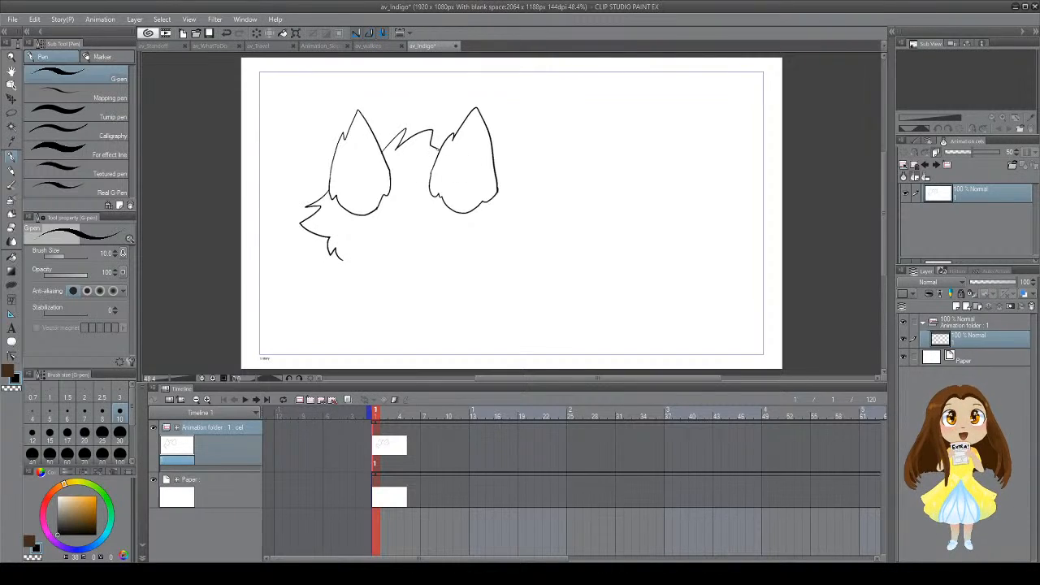
mouse_move(496, 176)
left_mouse_down()
mouse_move(530, 203)
mouse_move(507, 212)
mouse_move(519, 248)
left_mouse_up()
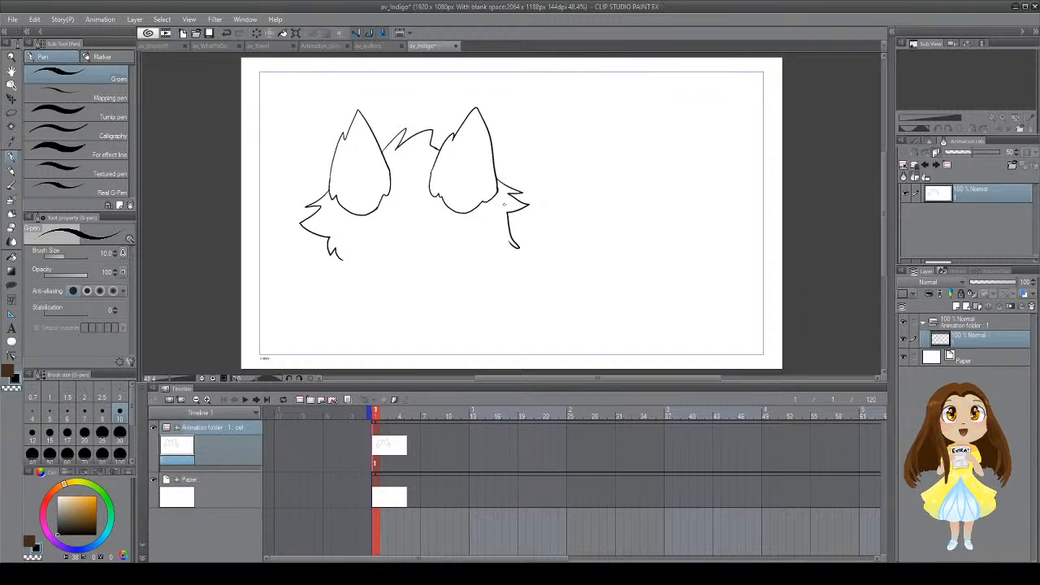
mouse_move(341, 259)
left_mouse_down()
mouse_move(363, 286)
mouse_move(330, 286)
mouse_move(363, 286)
mouse_move(340, 270)
mouse_move(339, 289)
mouse_move(358, 290)
left_mouse_up()
key("ctrl+z")
key("ctrl+z")
mouse_move(359, 290)
left_mouse_down()
mouse_move(404, 314)
mouse_move(417, 299)
mouse_move(420, 321)
mouse_move(471, 292)
mouse_move(478, 269)
mouse_move(505, 283)
mouse_move(511, 241)
left_mouse_up()
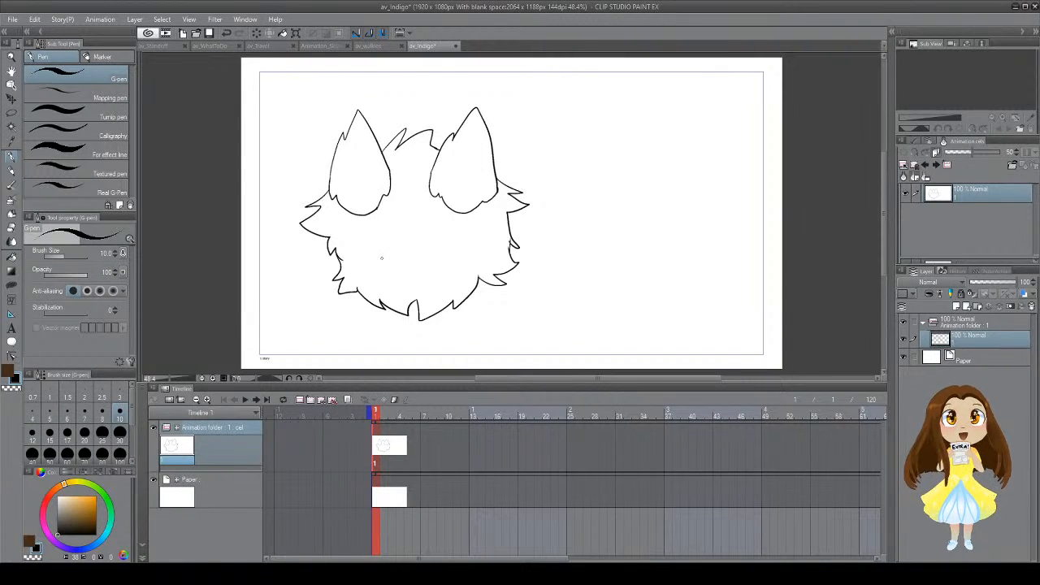
Step: Add short zigzag fur strokes inside the lower half of the head and save the file
mouse_move(372, 247)
left_mouse_down()
mouse_move(406, 285)
mouse_move(396, 275)
mouse_move(432, 282)
left_mouse_up()
key("ctrl+z")
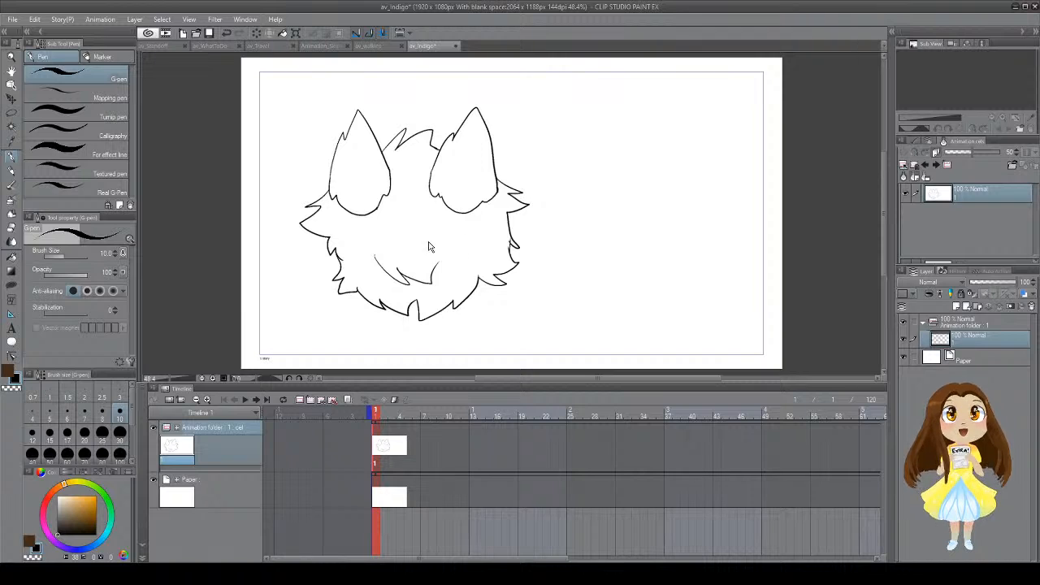
key("ctrl+z")
mouse_move(374, 251)
left_mouse_down()
mouse_move(395, 268)
mouse_move(449, 275)
mouse_move(463, 248)
mouse_move(410, 247)
mouse_move(437, 244)
mouse_move(467, 266)
mouse_move(459, 261)
left_mouse_up()
key("ctrl+z")
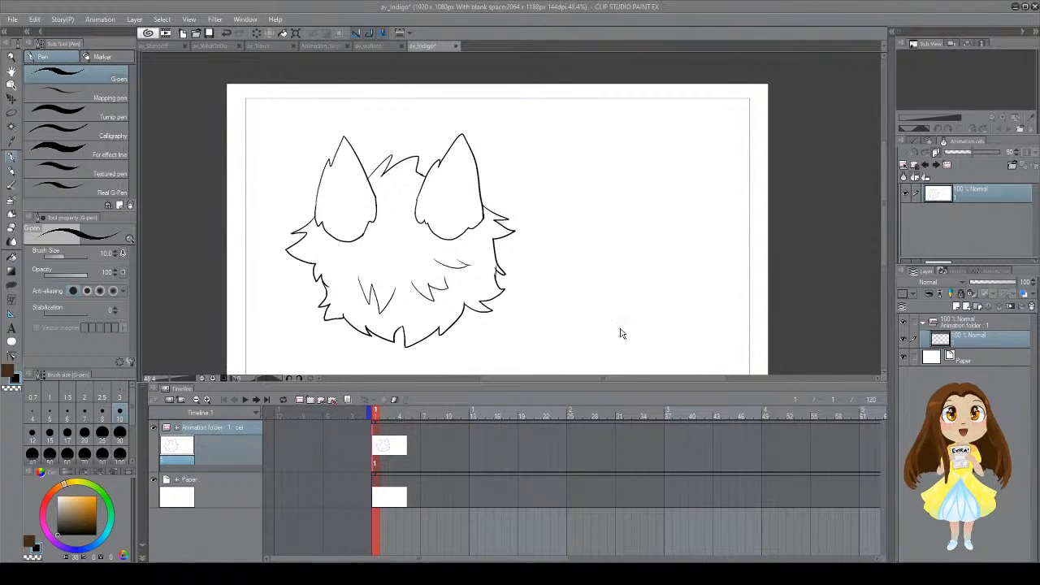
key("ctrl+s")
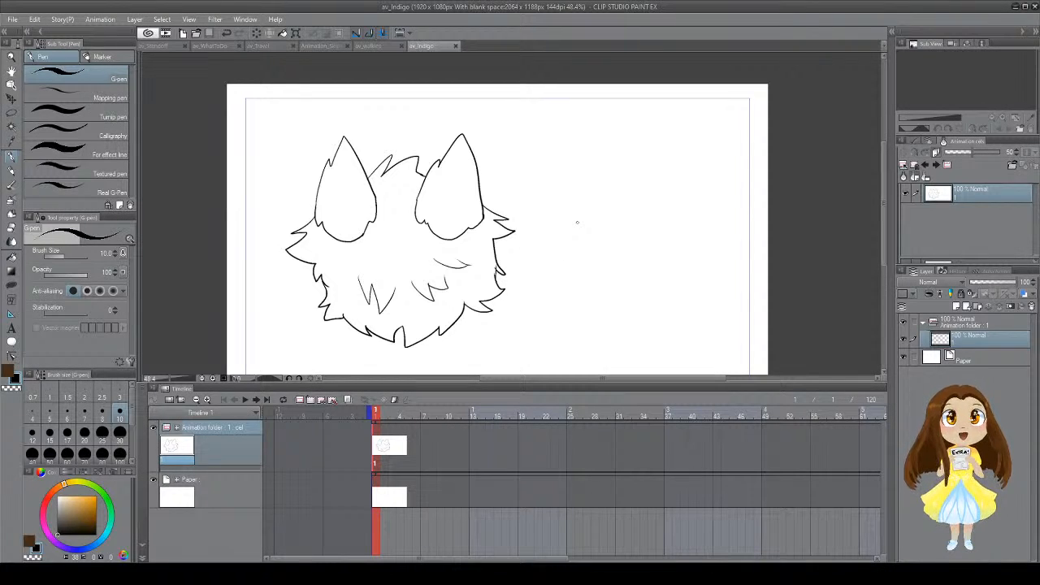
Step: Draw jagged shoulder fur sloping down from the head on both the right and left sides
left_click_drag(421, 278, 478, 247)
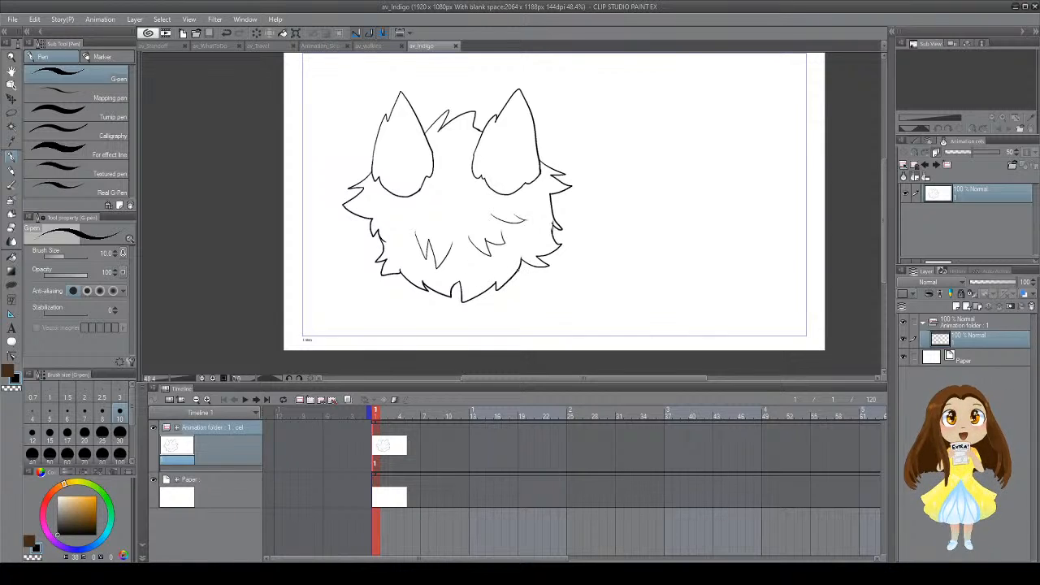
mouse_move(519, 269)
left_mouse_down()
mouse_move(548, 288)
mouse_move(525, 278)
mouse_move(548, 288)
mouse_move(546, 299)
left_mouse_up()
key("ctrl+z")
key("ctrl+z")
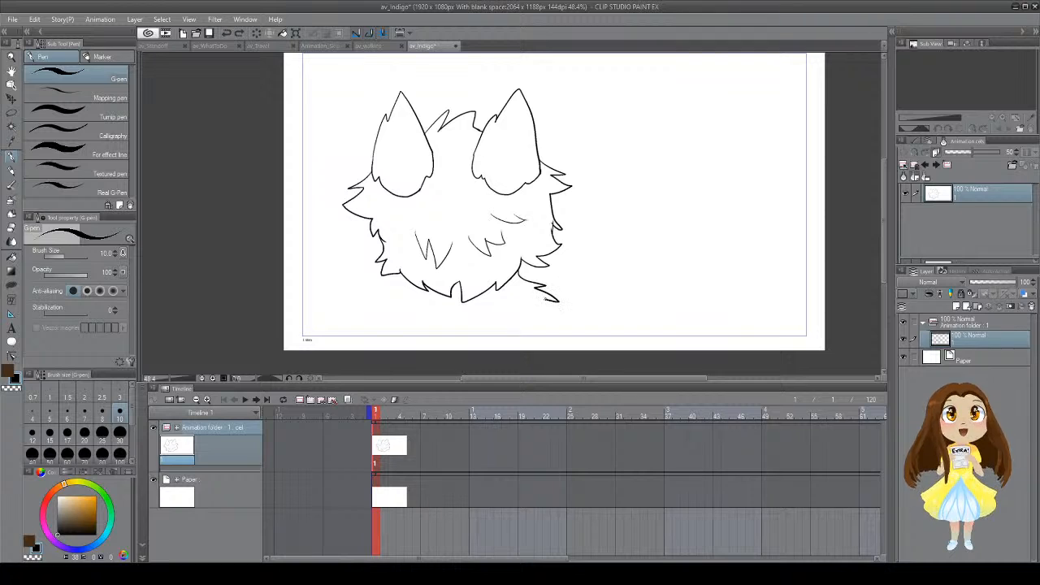
key("ctrl+z")
mouse_move(518, 273)
left_mouse_down()
mouse_move(554, 312)
mouse_move(540, 313)
left_mouse_up()
key("ctrl+z")
mouse_move(519, 272)
left_mouse_down()
mouse_move(562, 302)
mouse_move(553, 316)
left_mouse_up()
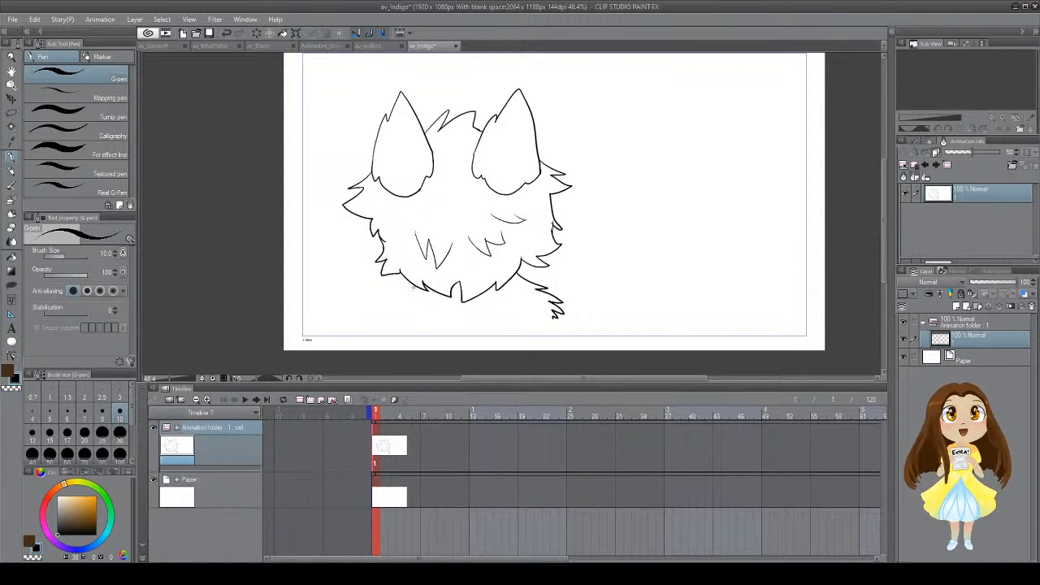
mouse_move(416, 287)
left_mouse_down()
mouse_move(389, 308)
mouse_move(395, 333)
left_mouse_up()
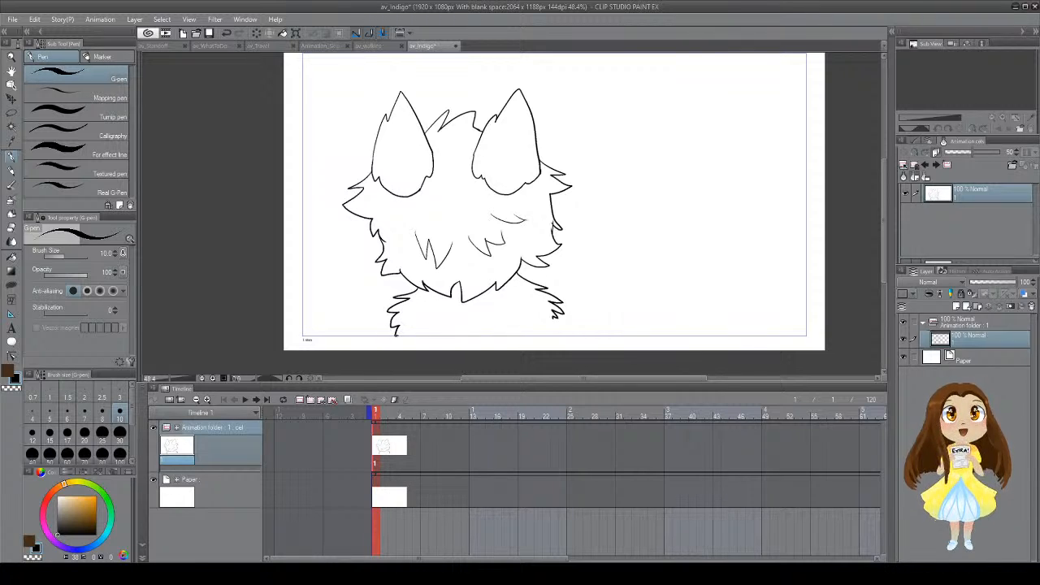
Step: Erase the lower end of the left shoulder fur line with the Hard eraser, set to brush size 35
key("e")
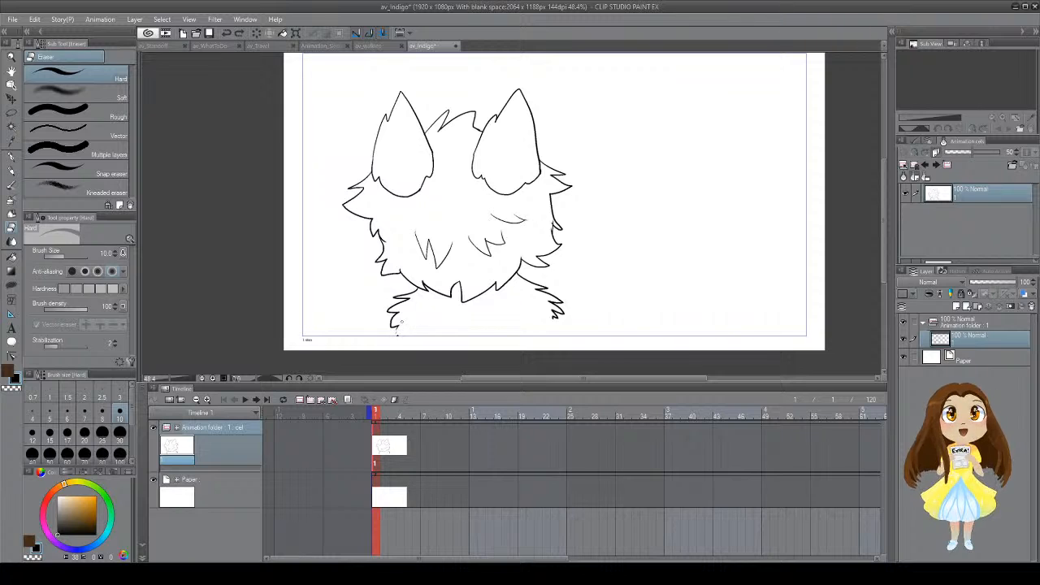
key("bracketright")
key("bracketright")
key("bracketright")
key("bracketright")
key("bracketright")
key("bracketright")
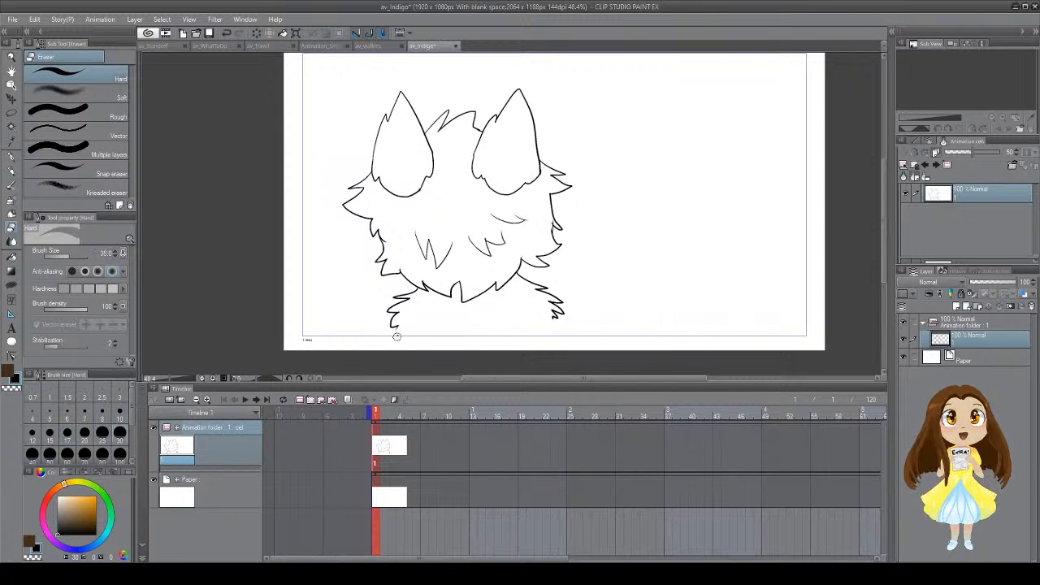
Step: Extend both shoulder lines down to the canvas's lower edge with the G-pen to form the outer arms
key("p")
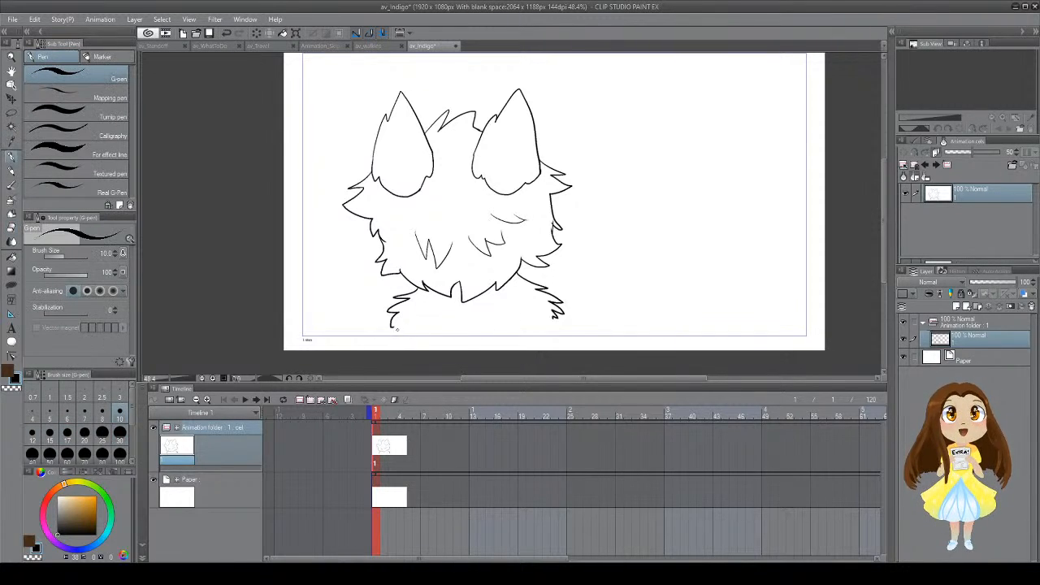
left_click_drag(392, 325, 386, 350)
left_click_drag(554, 322, 569, 364)
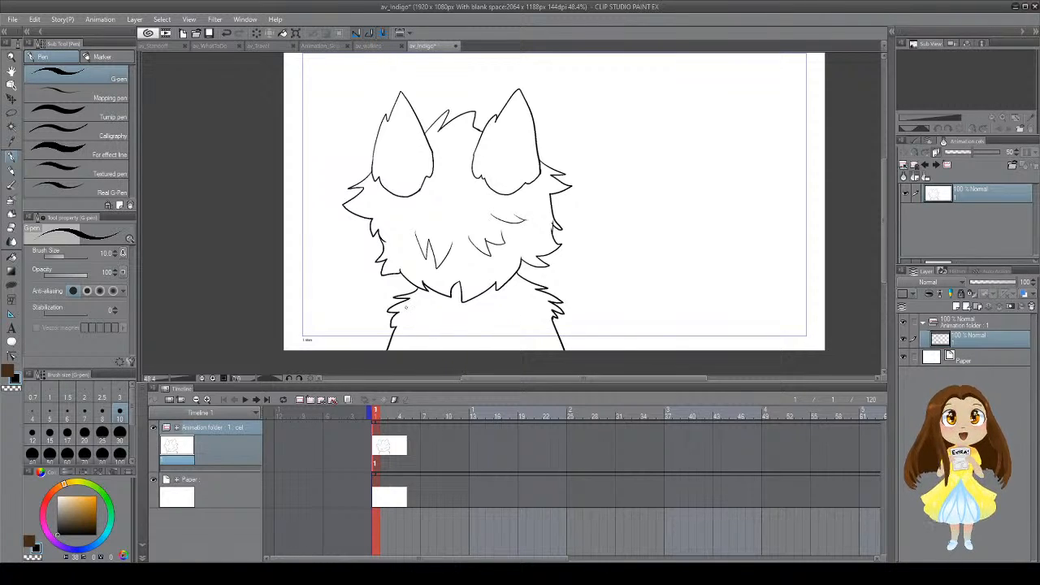
Step: Draw a short vertical inner arm line on each side of the torso at the lower edge and save the file
key("ctrl+z")
mouse_move(410, 334)
left_mouse_down()
mouse_move(419, 350)
mouse_move(409, 350)
left_mouse_up()
key("ctrl+z")
left_click_drag(532, 332, 531, 351)
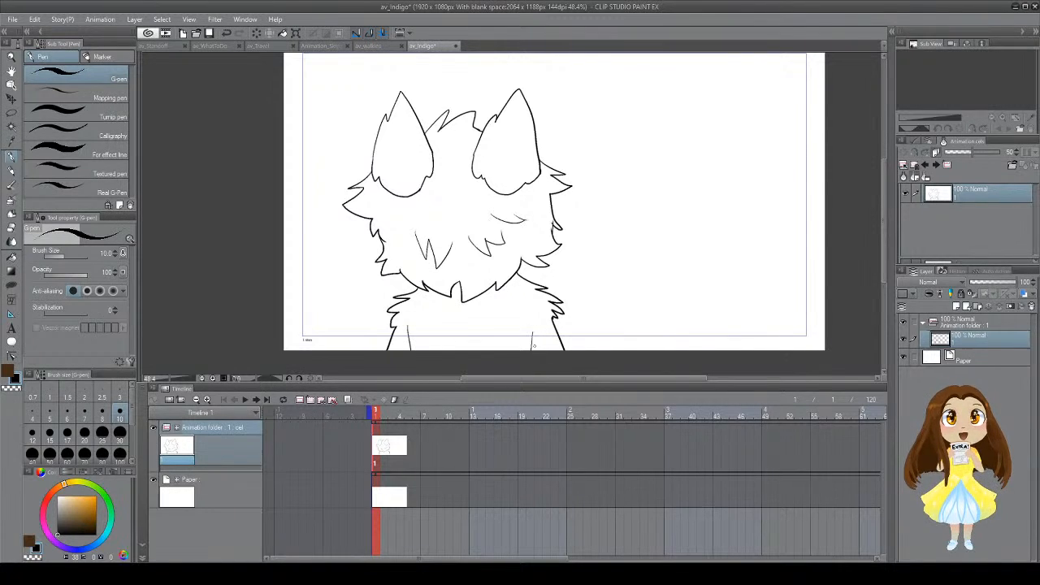
mouse_move(547, 222)
left_mouse_down()
mouse_move(514, 258)
mouse_move(489, 236)
mouse_move(490, 249)
left_mouse_up()
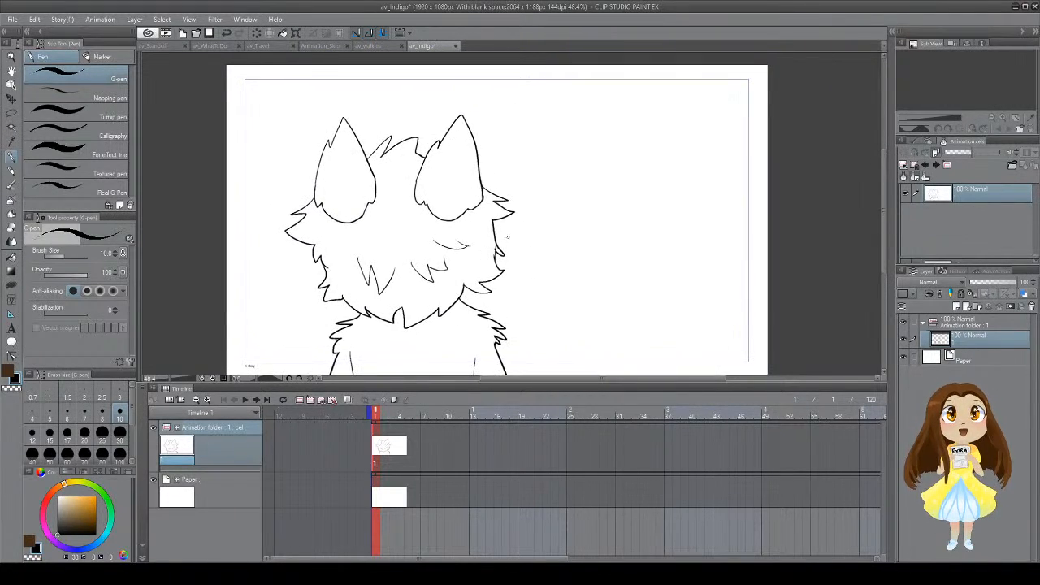
key("ctrl+s")
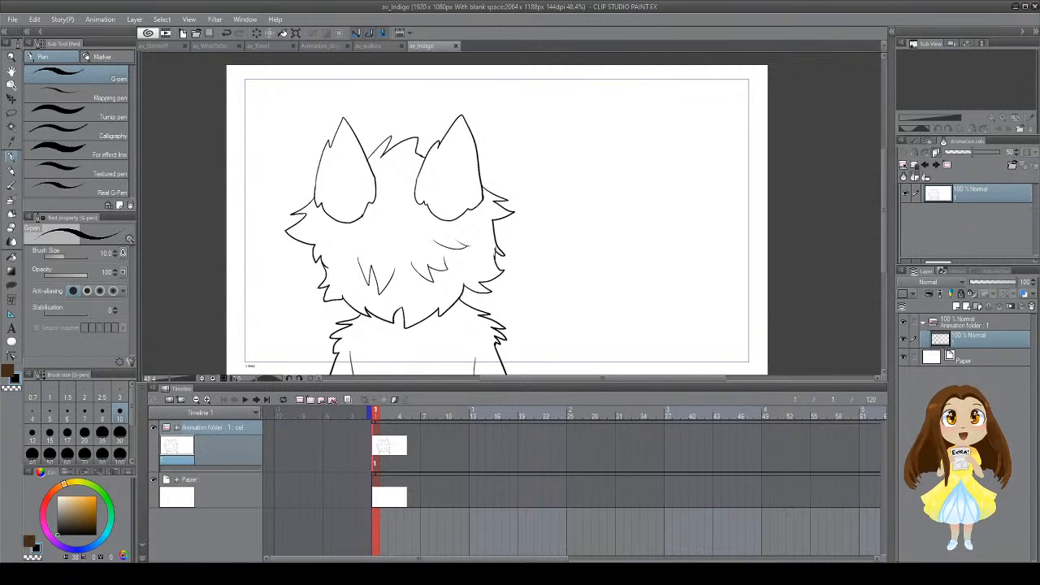
mouse_move(544, 186)
left_mouse_down()
mouse_move(499, 190)
mouse_move(571, 195)
left_mouse_up()
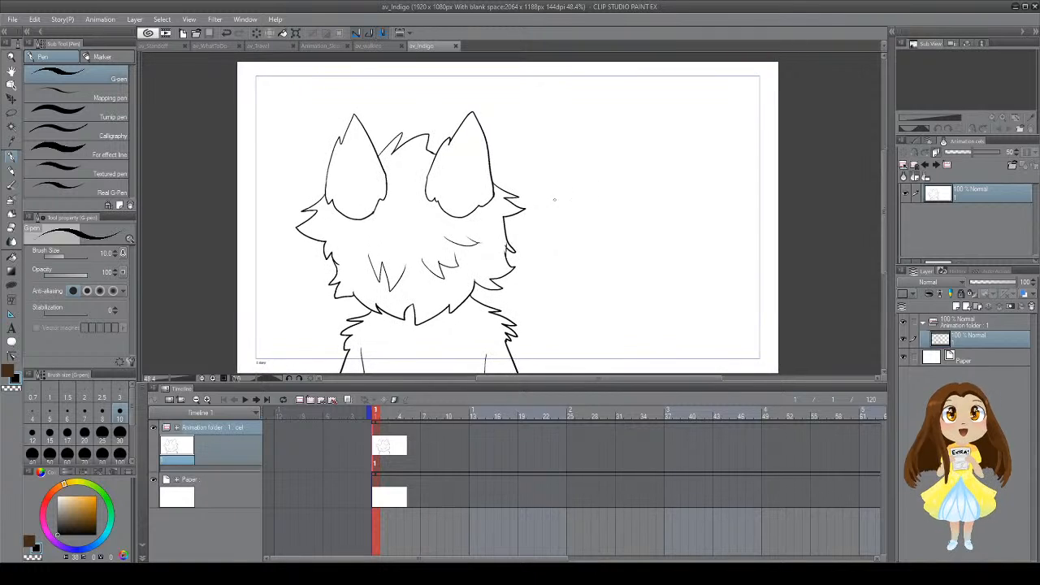
Step: Move the furry character's line art slightly toward the canvas's right side with a transform and confirm it
key("ctrl+t")
mouse_move(446, 255)
left_mouse_down()
mouse_move(429, 258)
mouse_move(475, 257)
mouse_move(459, 256)
left_mouse_up()
left_click(402, 369)
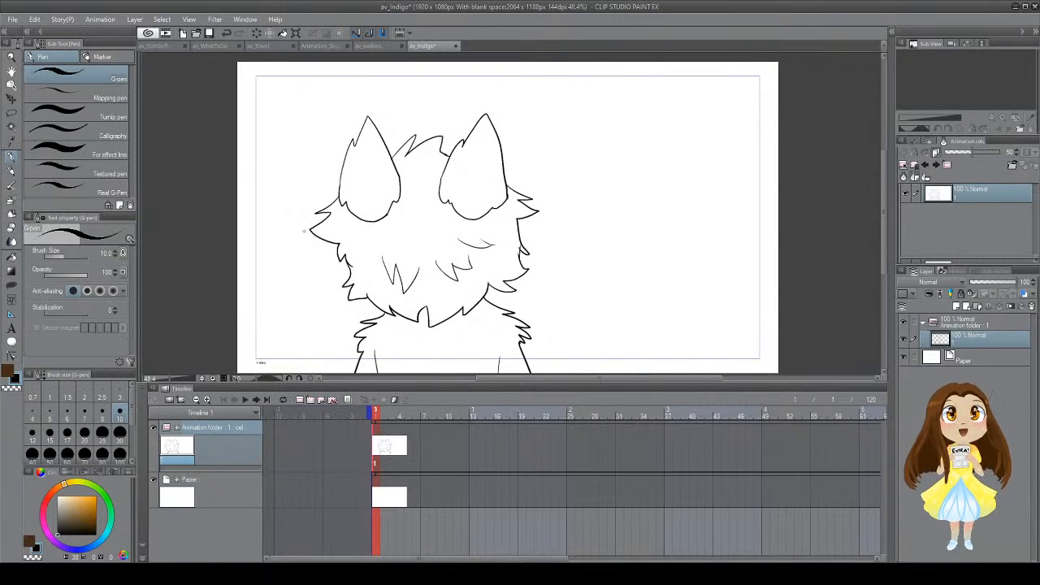
Step: Draw a tall pointed outline rising from the canvas's left edge beside the furry character
mouse_move(249, 161)
left_mouse_down()
mouse_move(290, 338)
mouse_move(278, 210)
mouse_move(305, 351)
left_mouse_up()
key("ctrl+z")
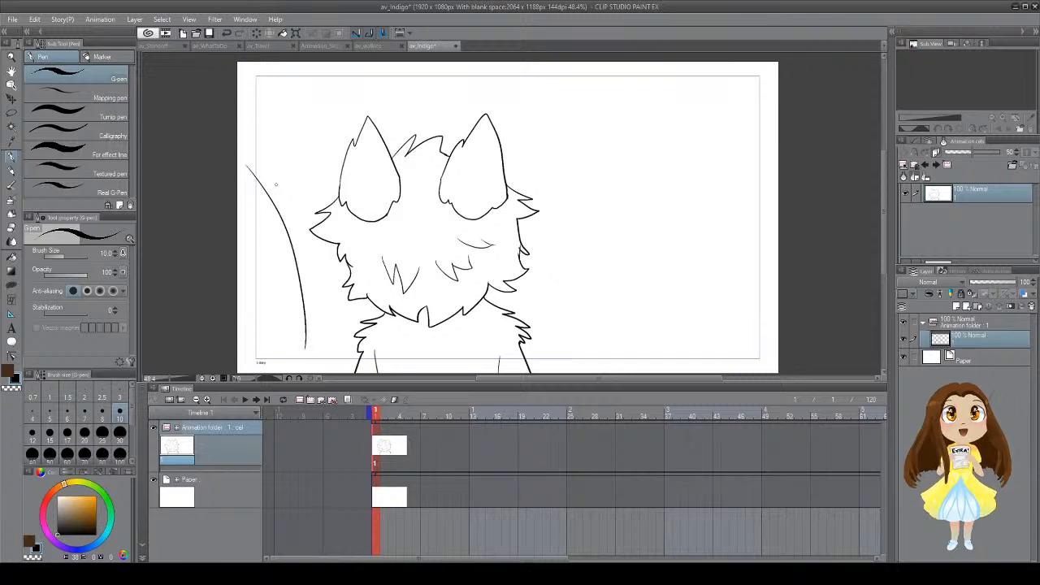
key("ctrl+z")
left_click_drag(244, 169, 301, 244)
key("ctrl+z")
mouse_move(242, 177)
left_mouse_down()
mouse_move(294, 228)
mouse_move(301, 335)
left_mouse_up()
key("ctrl+z")
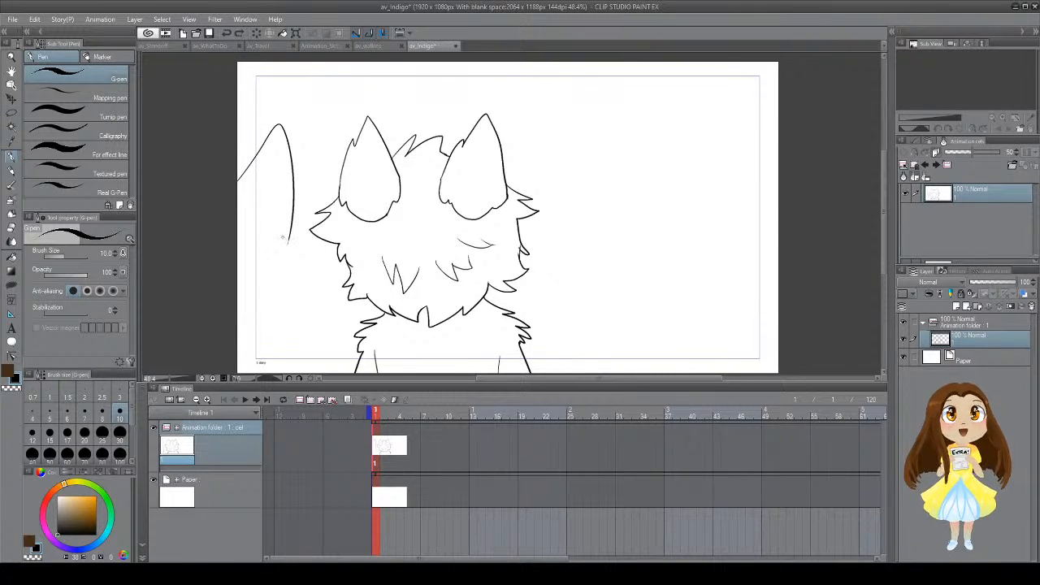
Step: Extend the pointed outline down to the canvas's lower edge and add two long inner lines
left_click_drag(283, 235, 297, 366)
key("ctrl+z")
left_click_drag(289, 239, 297, 394)
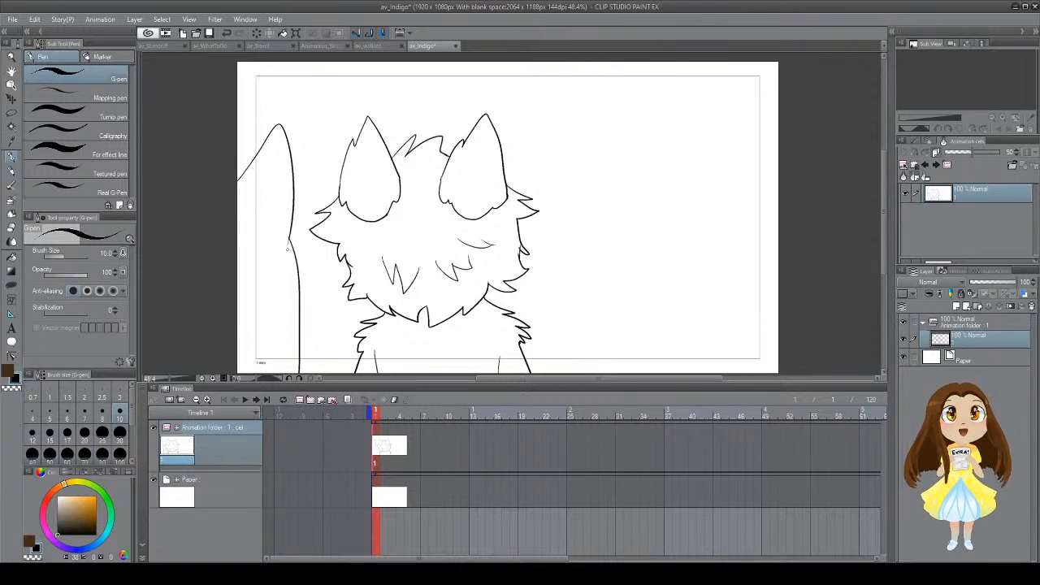
mouse_move(290, 236)
left_mouse_down()
mouse_move(279, 265)
mouse_move(281, 374)
left_mouse_up()
left_click_drag(274, 307, 267, 374)
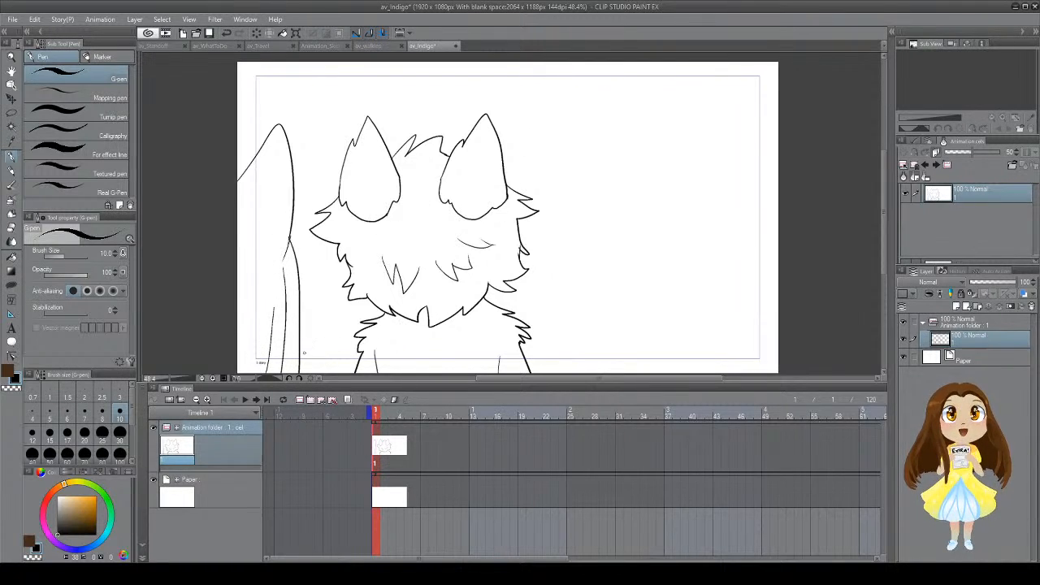
Step: Erase the lower end of the left shape's outer line and redraw it curving slightly inward
key("e")
left_click_drag(299, 339, 299, 373)
key("p")
left_click_drag(300, 334, 289, 392)
key("ctrl+z")
Step: Create a new animation folder above the existing one and add its first cel at frame 1
left_click(232, 445)
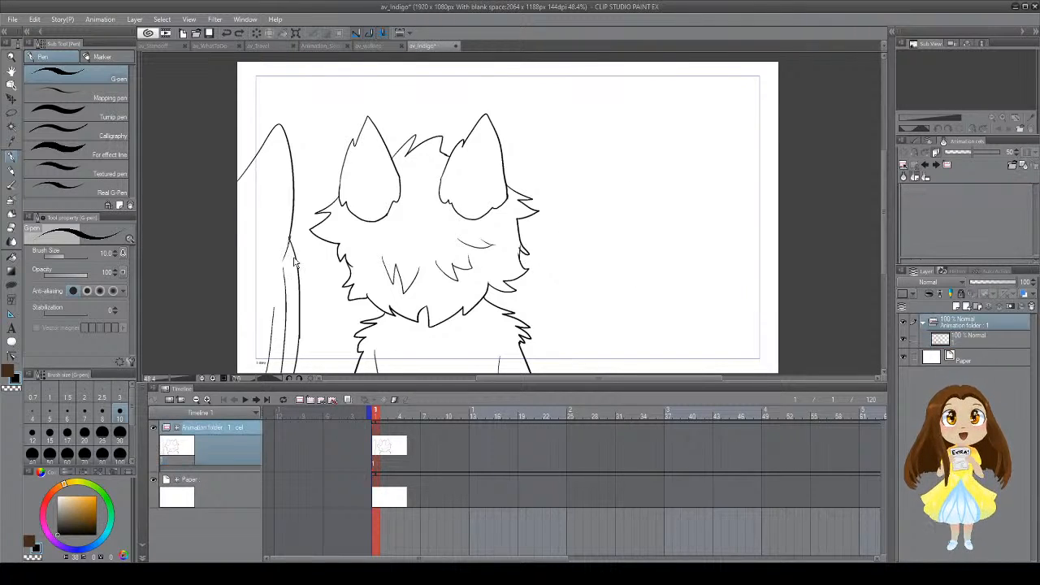
key("ctrl+y")
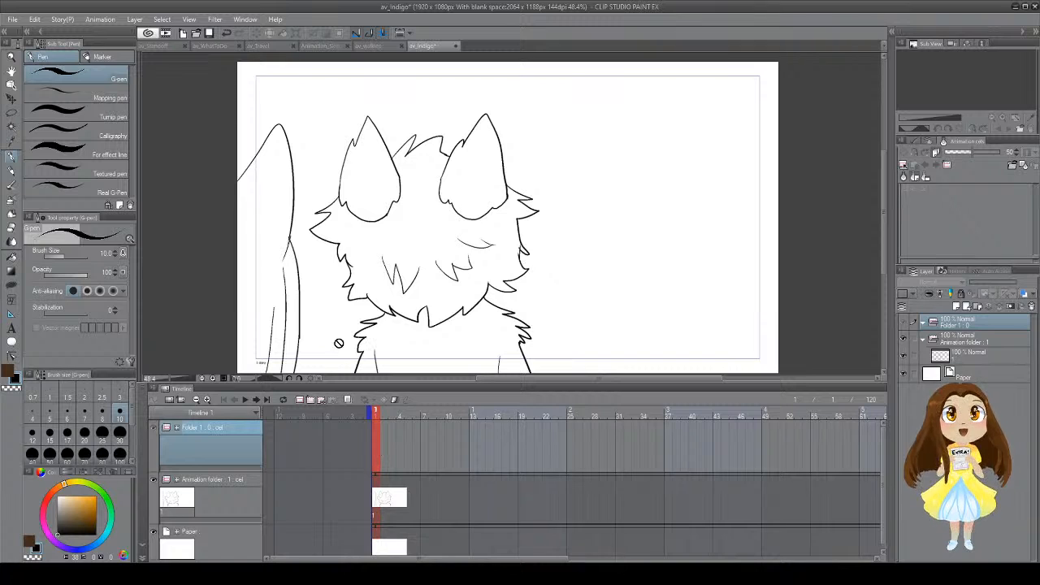
left_click(321, 399)
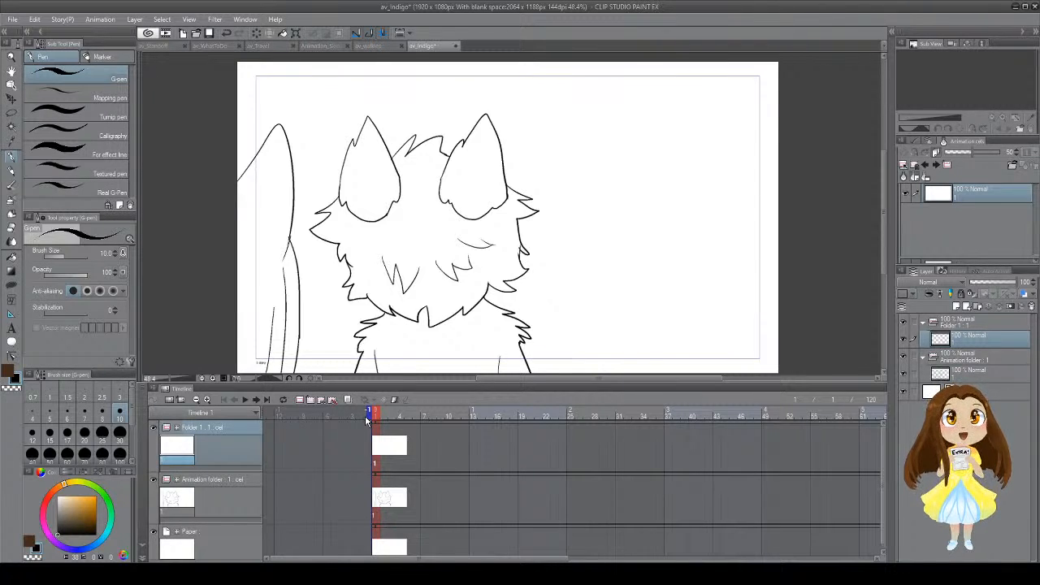
Step: Add a second animation cel to Folder 1 at frame 19
left_click(451, 452)
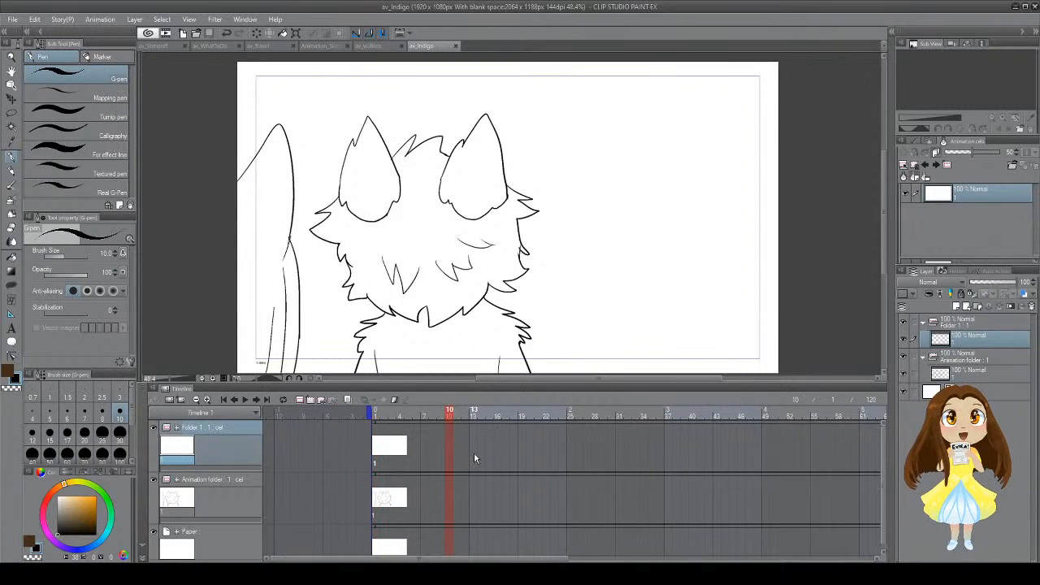
left_click(475, 453)
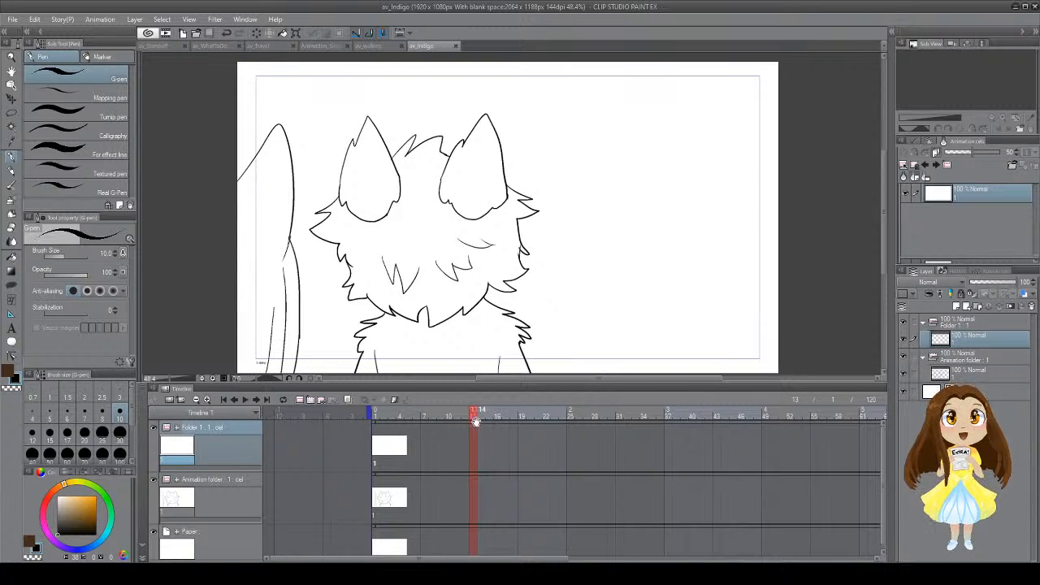
left_click(490, 445)
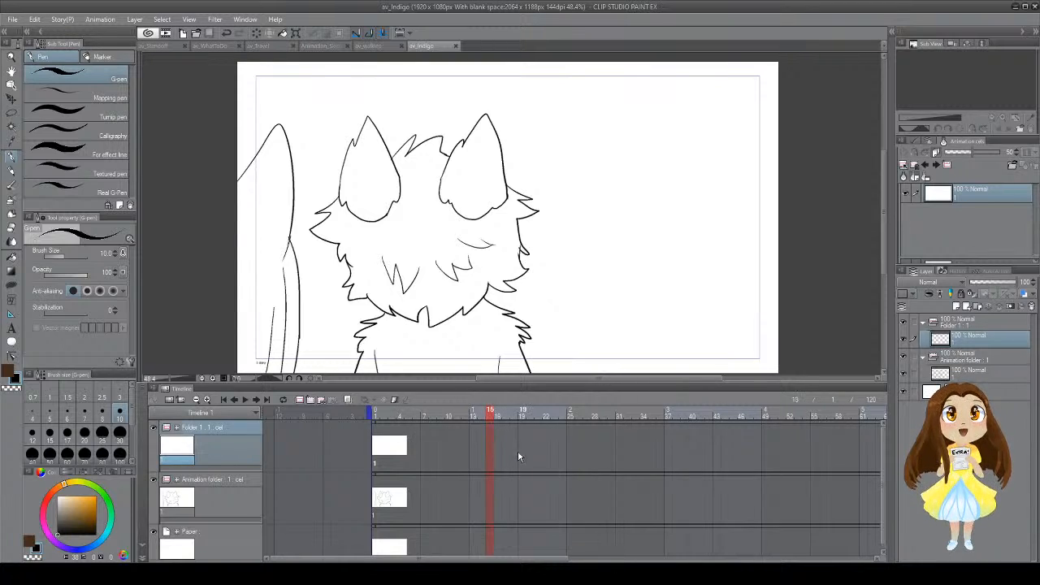
left_click(525, 452)
left_click(312, 401)
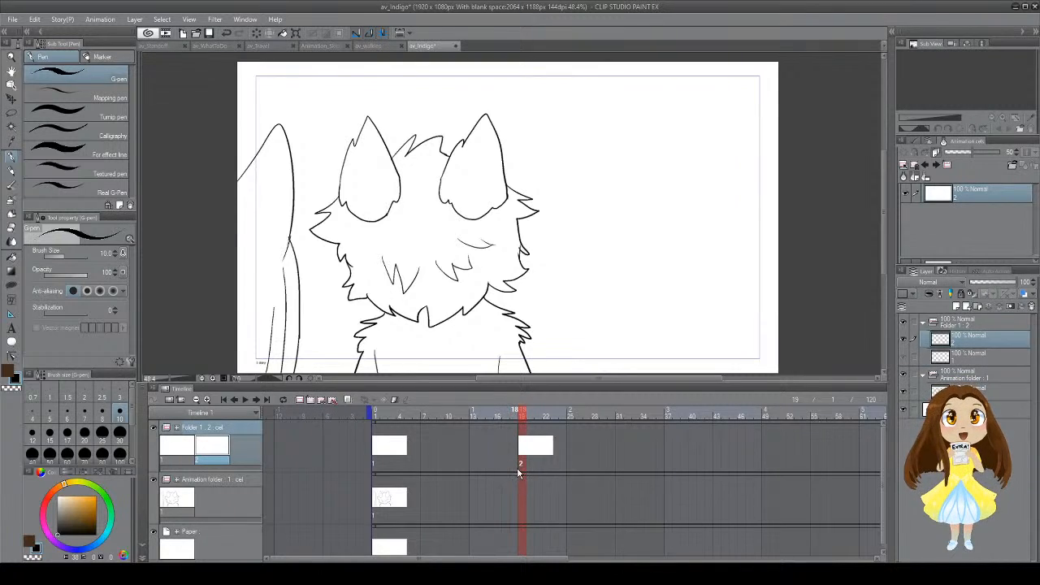
Step: Try placing cel 2 of Folder 1 at frame 13, and return it to frame 19
left_click_drag(514, 464, 474, 460)
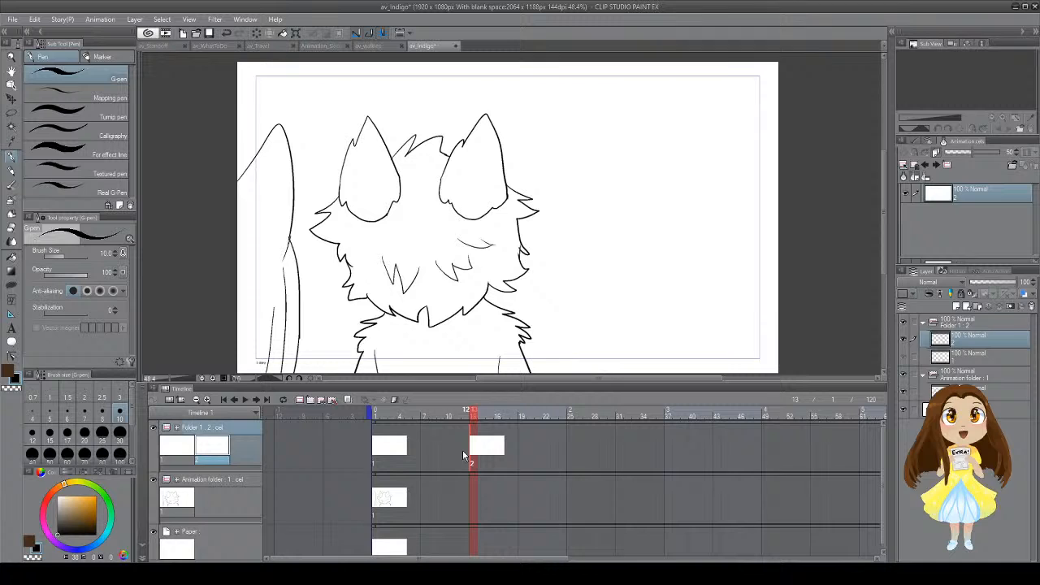
left_click(383, 452)
left_click(481, 452)
left_click(475, 454)
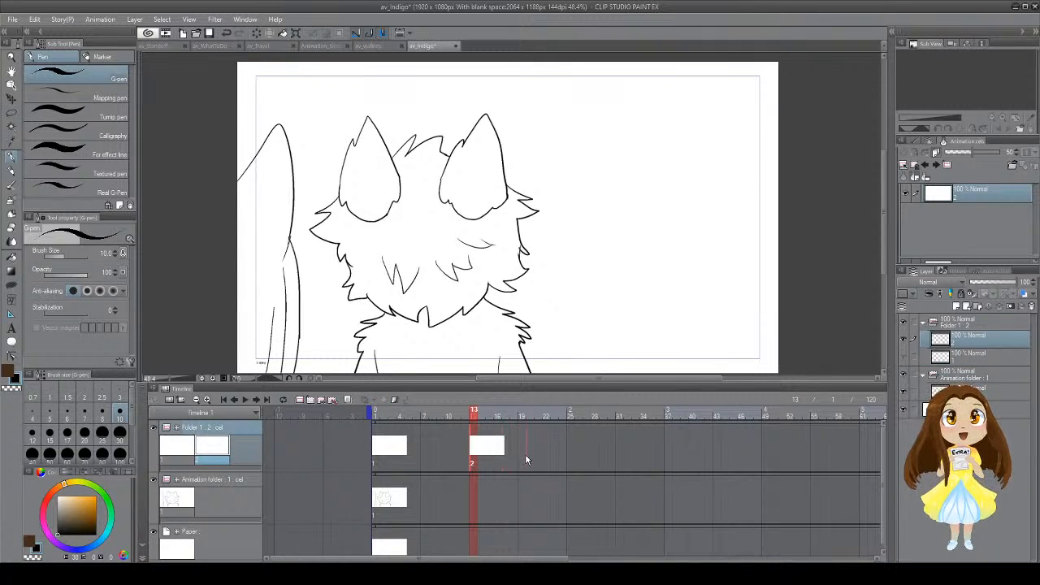
left_click_drag(476, 454, 525, 455)
left_click(525, 455)
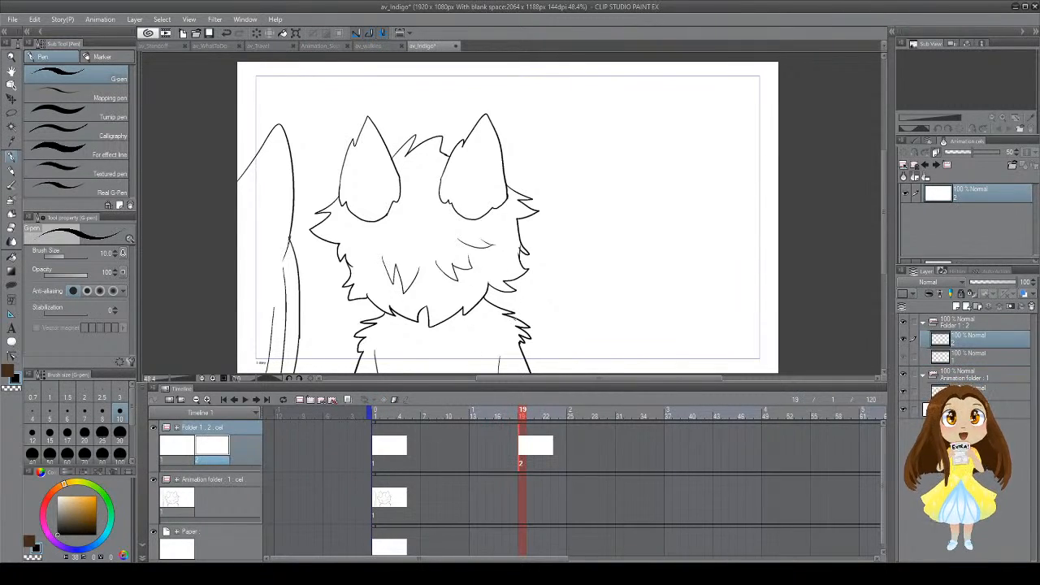
left_click(383, 452)
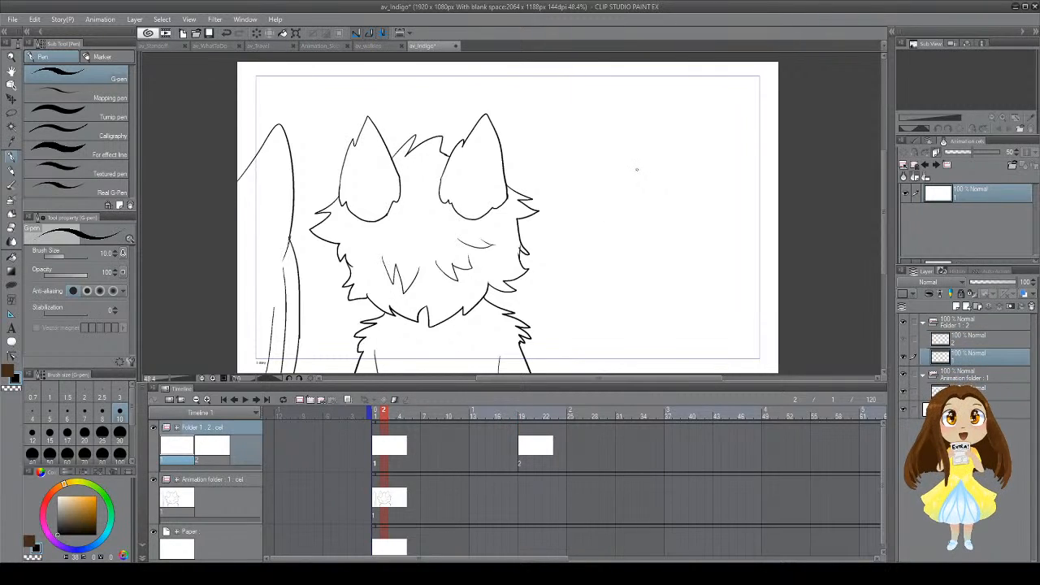
scroll(637, 172, "up", 3)
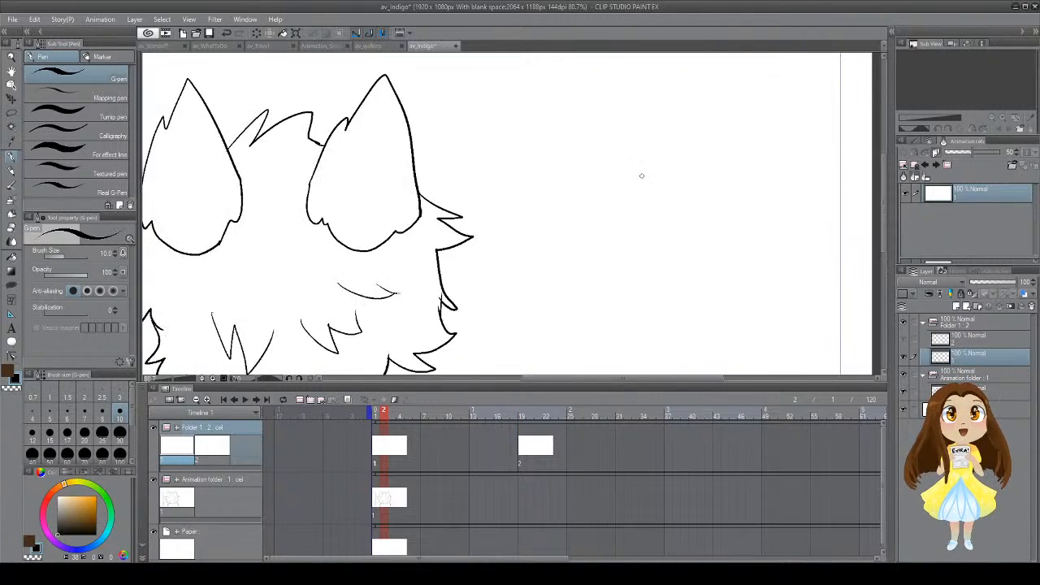
scroll(638, 179, "down", 3)
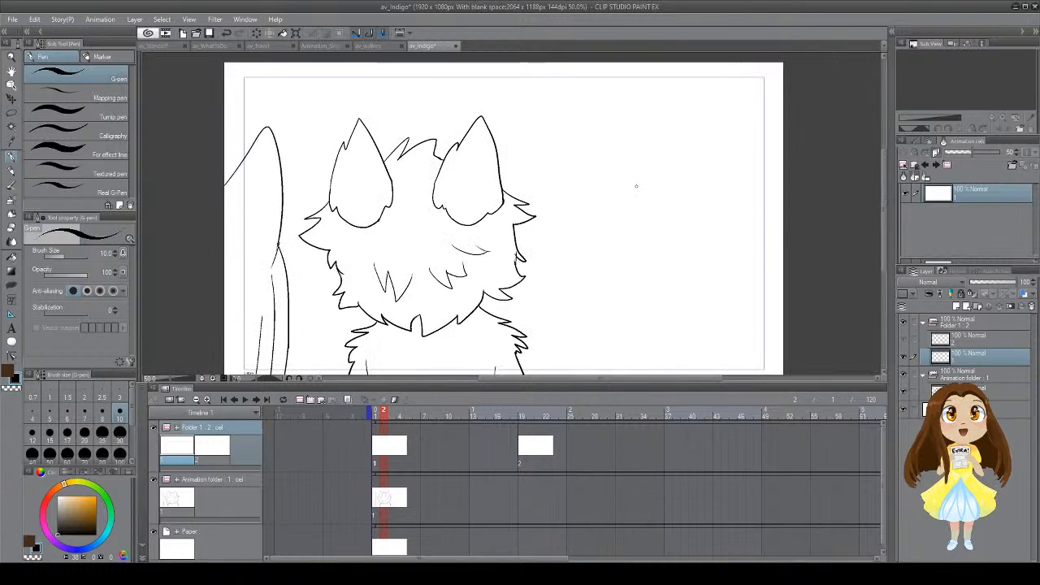
Step: Draw two small tufted ears joined by spiky hair on cel 2 at frame 19, right of the large character
left_click(524, 449)
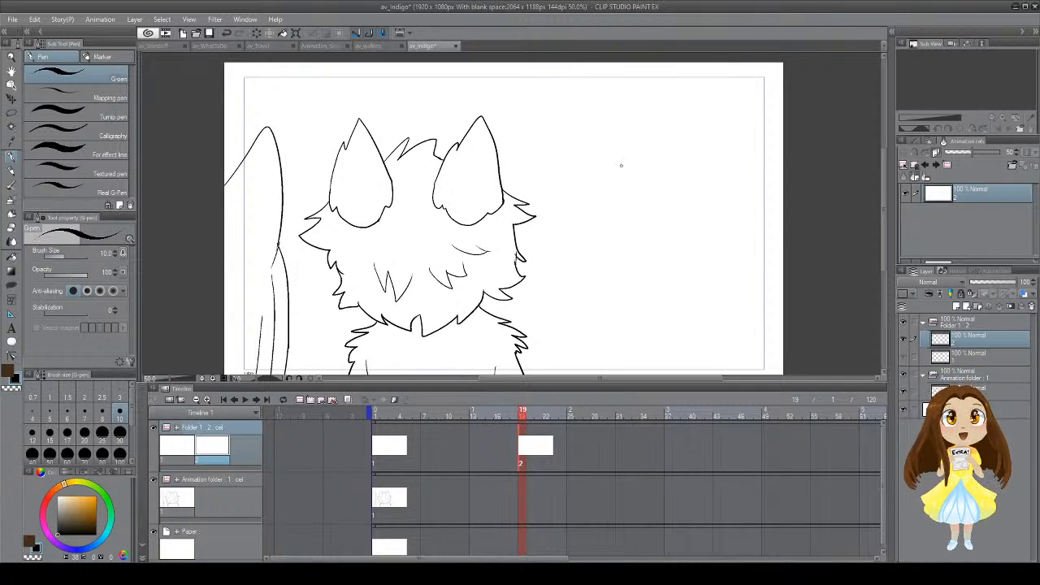
mouse_move(603, 180)
left_mouse_down()
mouse_move(636, 144)
mouse_move(663, 179)
left_mouse_up()
key("ctrl+z")
key("ctrl+z")
mouse_move(604, 159)
left_mouse_down()
mouse_move(587, 119)
mouse_move(578, 185)
mouse_move(587, 125)
mouse_move(580, 153)
mouse_move(582, 189)
left_mouse_up()
key("ctrl+z")
key("ctrl+z")
key("ctrl+z")
mouse_move(645, 162)
left_mouse_down()
mouse_move(660, 128)
mouse_move(669, 189)
left_mouse_up()
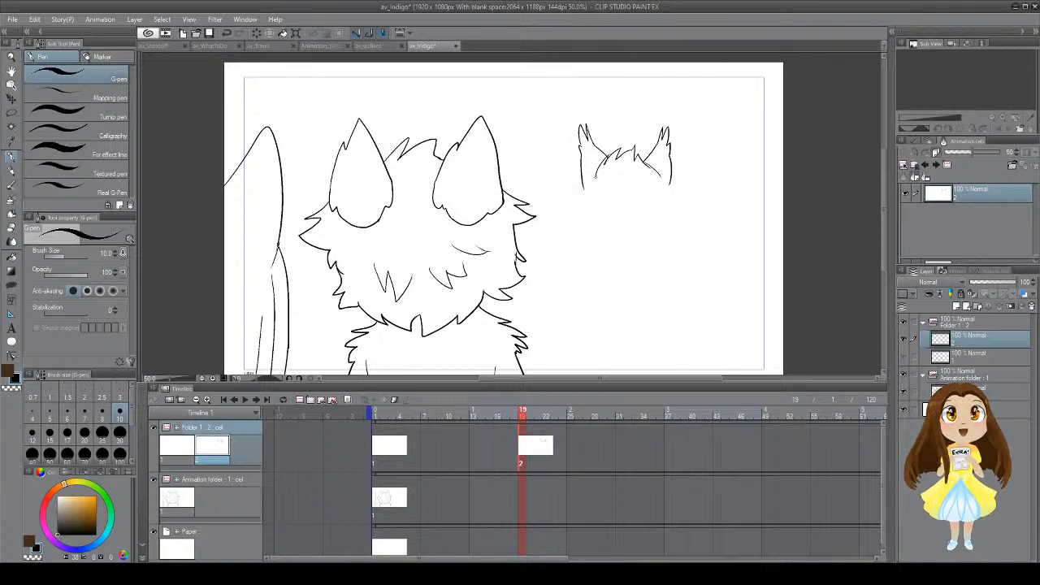
Step: Draw the inner lines and fur tufts of both small ears, cleaning up stray lines with the eraser
left_click_drag(596, 178, 595, 167)
key("e")
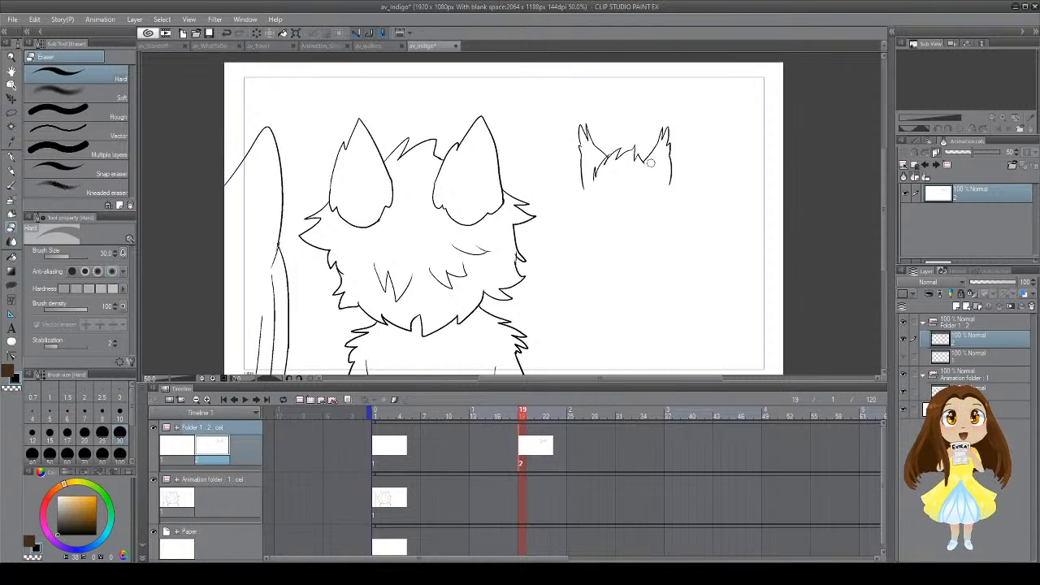
key("p")
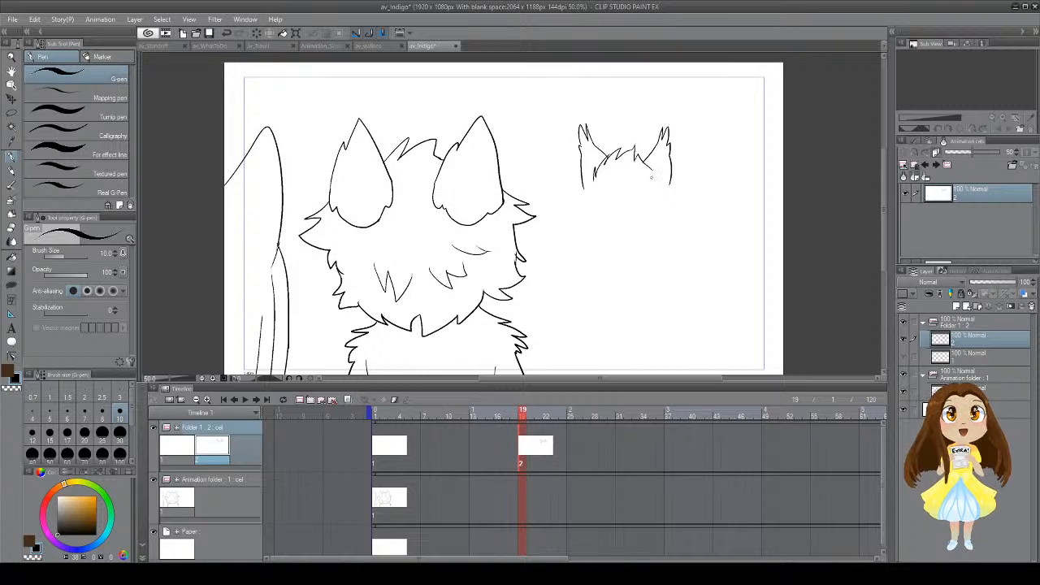
mouse_move(650, 166)
left_mouse_down()
mouse_move(661, 147)
mouse_move(660, 184)
left_mouse_up()
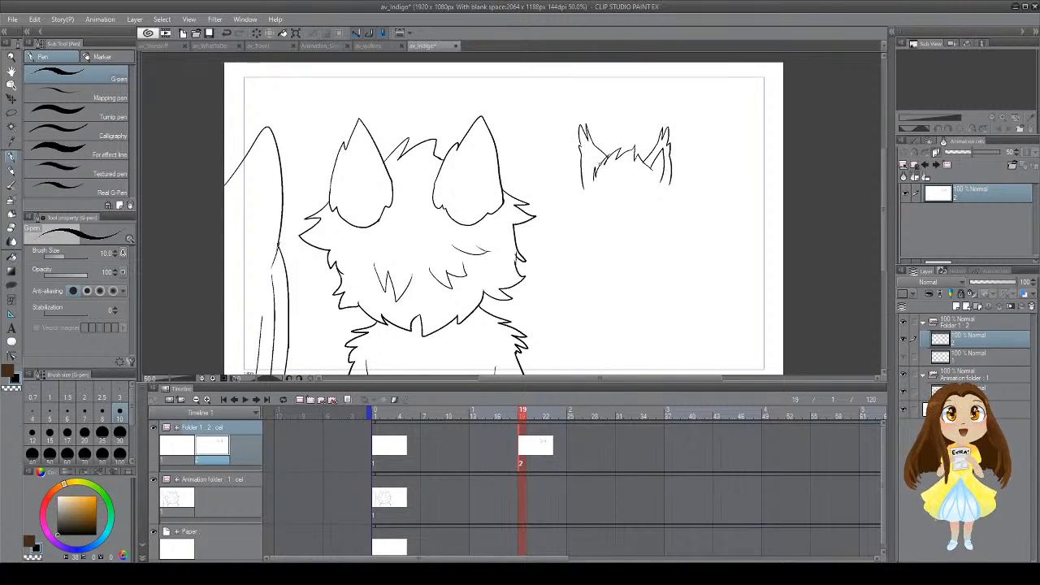
mouse_move(600, 165)
left_mouse_down()
mouse_move(587, 190)
mouse_move(589, 151)
mouse_move(587, 198)
mouse_move(595, 174)
left_mouse_up()
key("ctrl+z")
key("ctrl+z")
key("ctrl+z")
key("ctrl+z")
Step: Complete the small head with jagged cheek fur and a shallow chin, add a tiny nose and save the file
left_click_drag(672, 182, 666, 203)
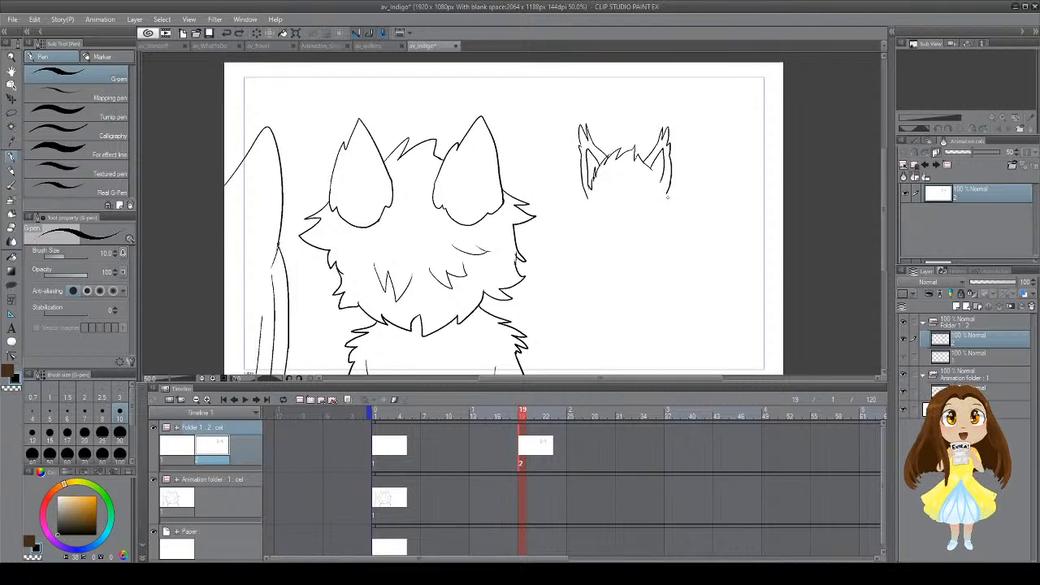
left_click_drag(588, 200, 592, 218)
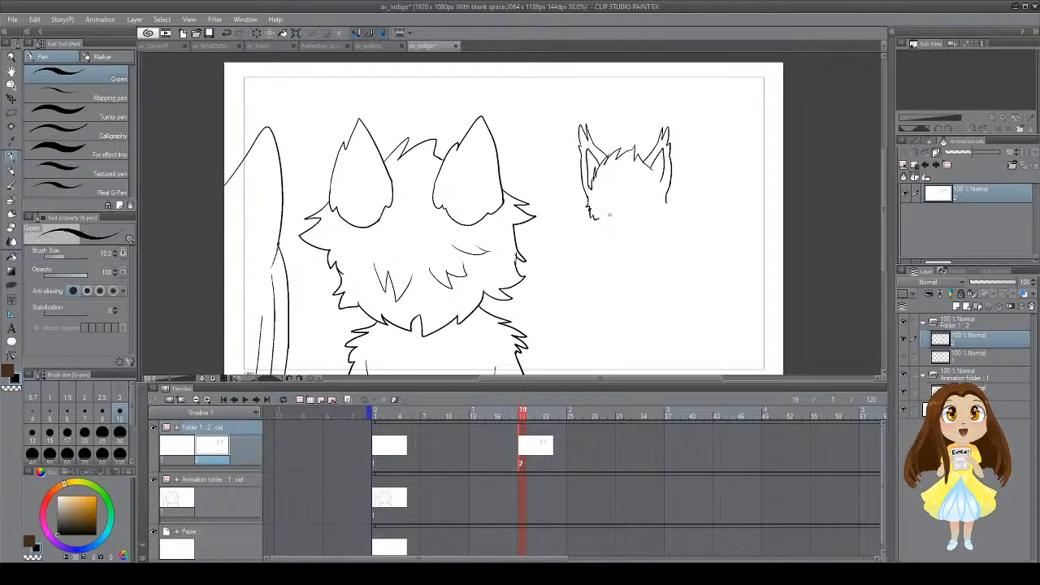
mouse_move(593, 220)
left_mouse_down()
mouse_move(625, 228)
mouse_move(666, 204)
left_mouse_up()
key("ctrl+z")
key("ctrl+z")
key("ctrl+z")
left_click_drag(668, 193, 665, 220)
key("ctrl+z")
mouse_move(662, 202)
left_mouse_down()
mouse_move(624, 166)
mouse_move(624, 203)
left_mouse_up()
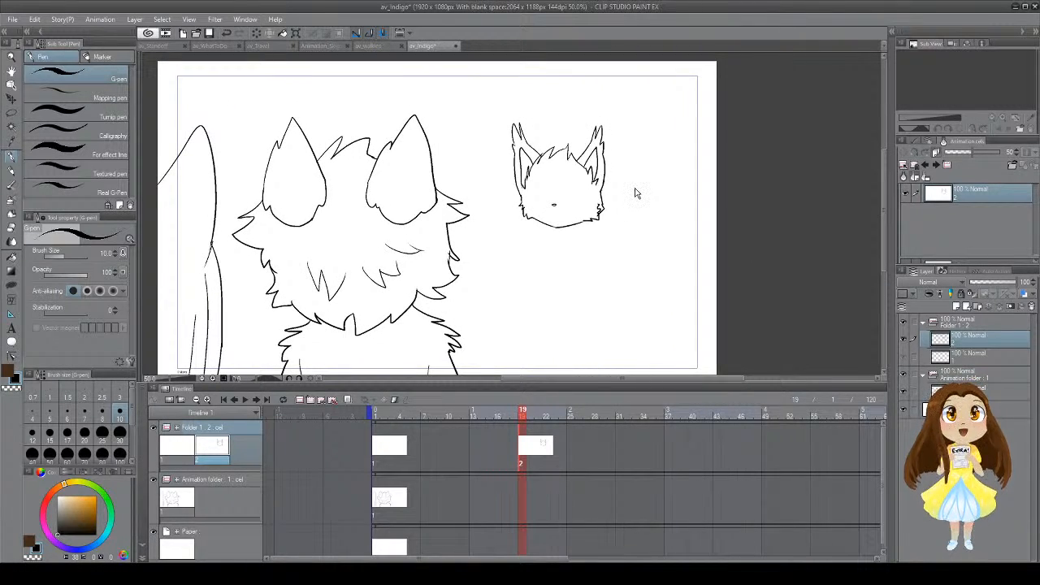
key("ctrl+s")
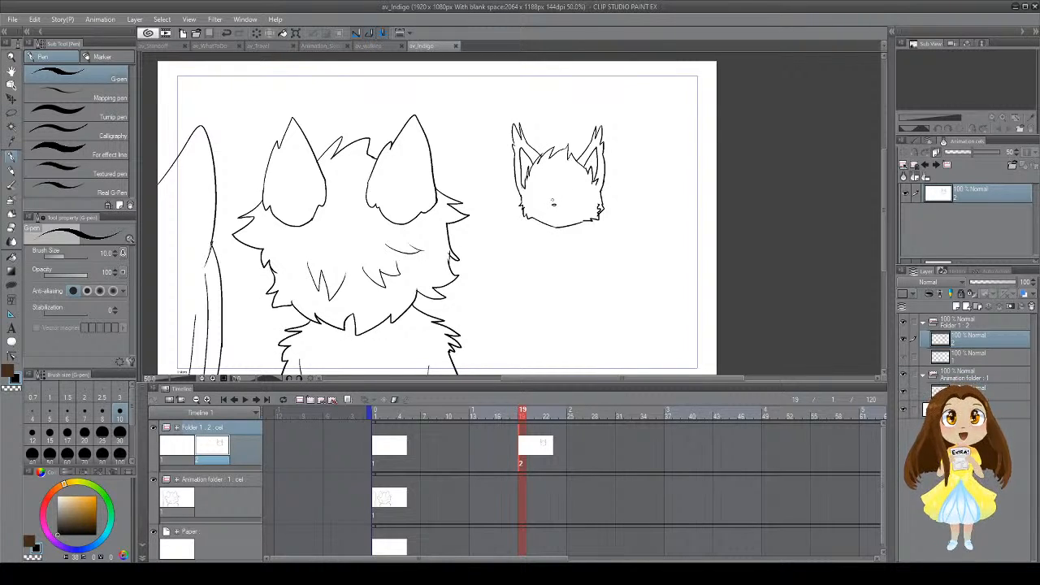
Step: Refine the tiny nose with the size 25 Hard eraser and the G-pen, and save the file
key("e")
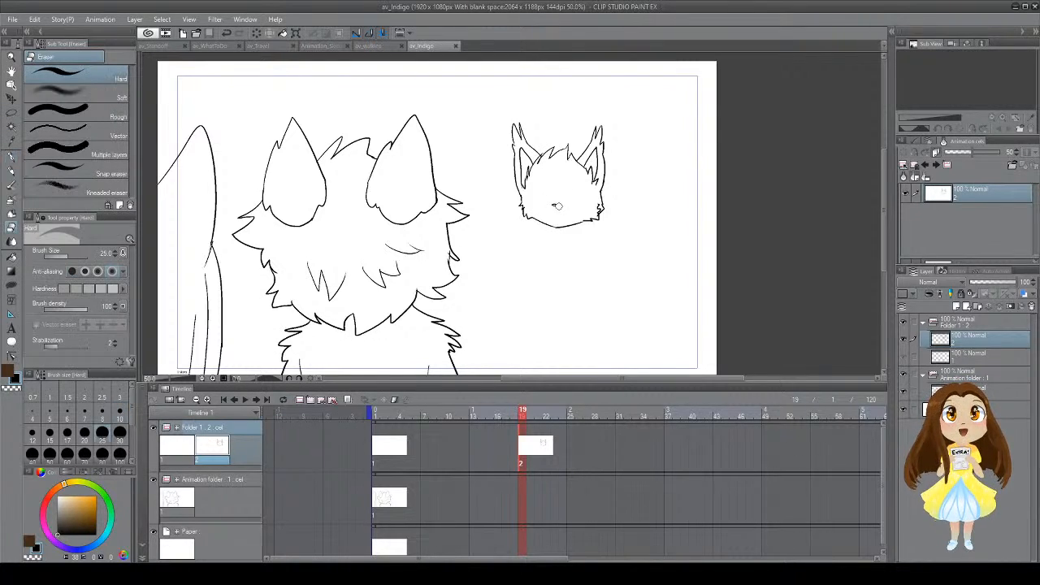
key("p")
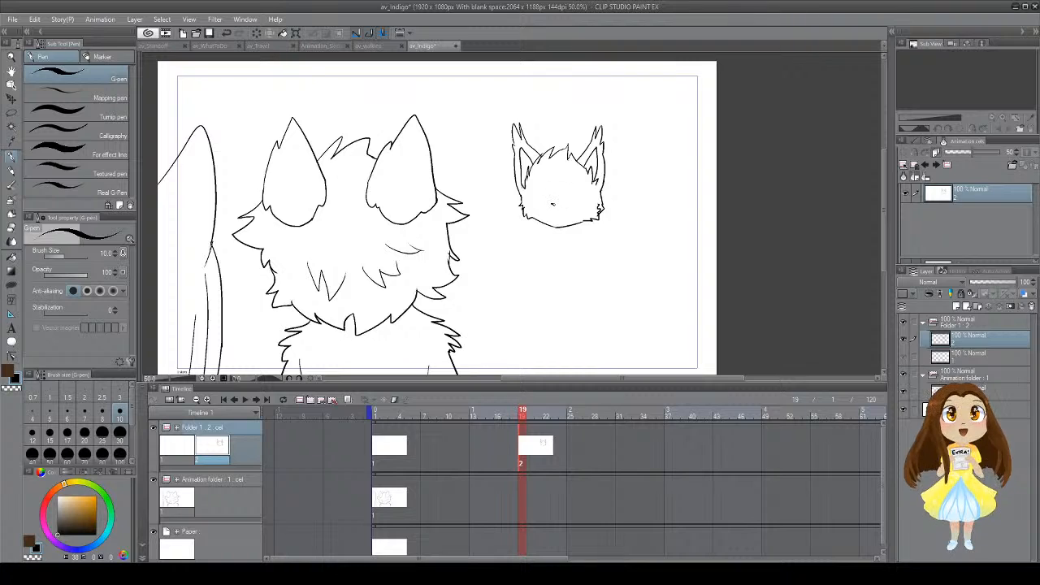
key("ctrl+z")
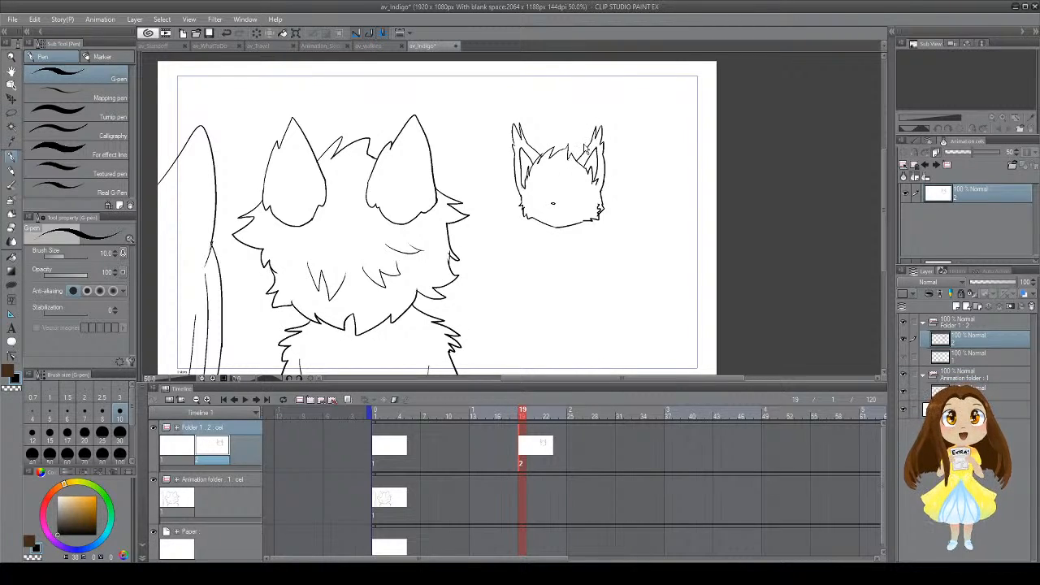
key("ctrl+s")
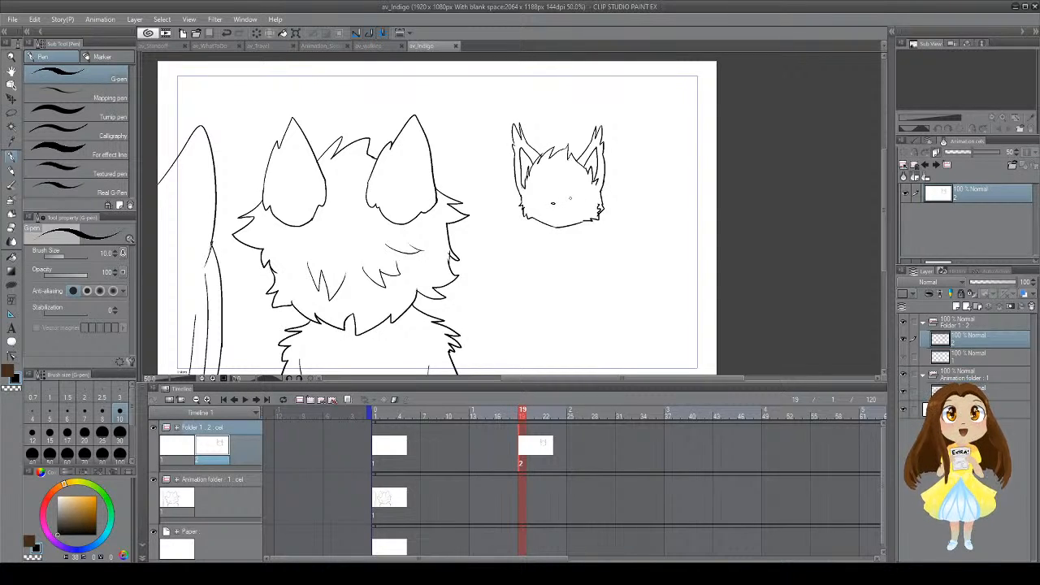
Step: Select the small character's nose with the Lasso and shift it slightly down and to the right with a transform
scroll(571, 193, "up", 4)
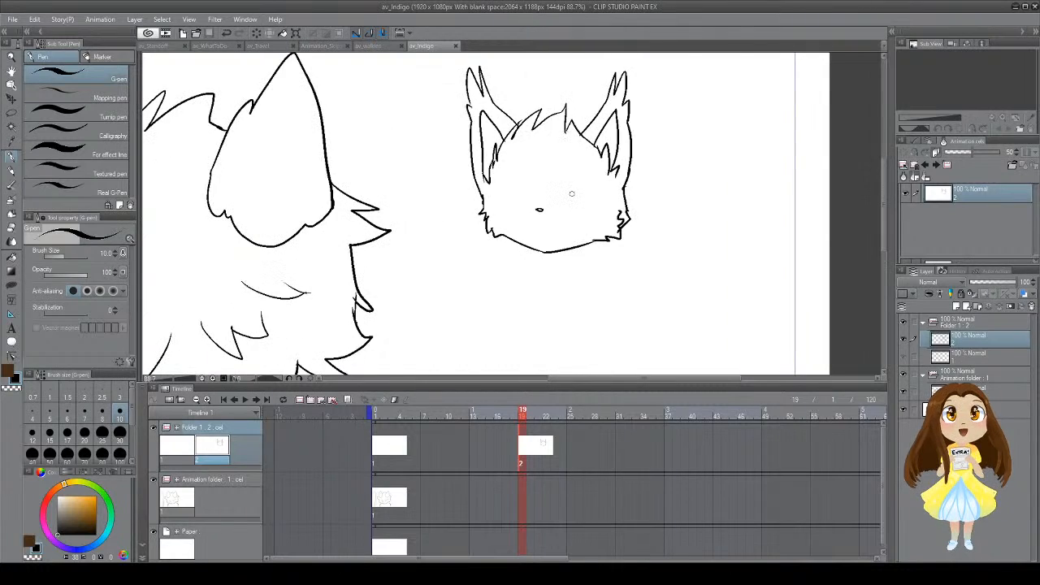
left_click_drag(576, 201, 570, 169)
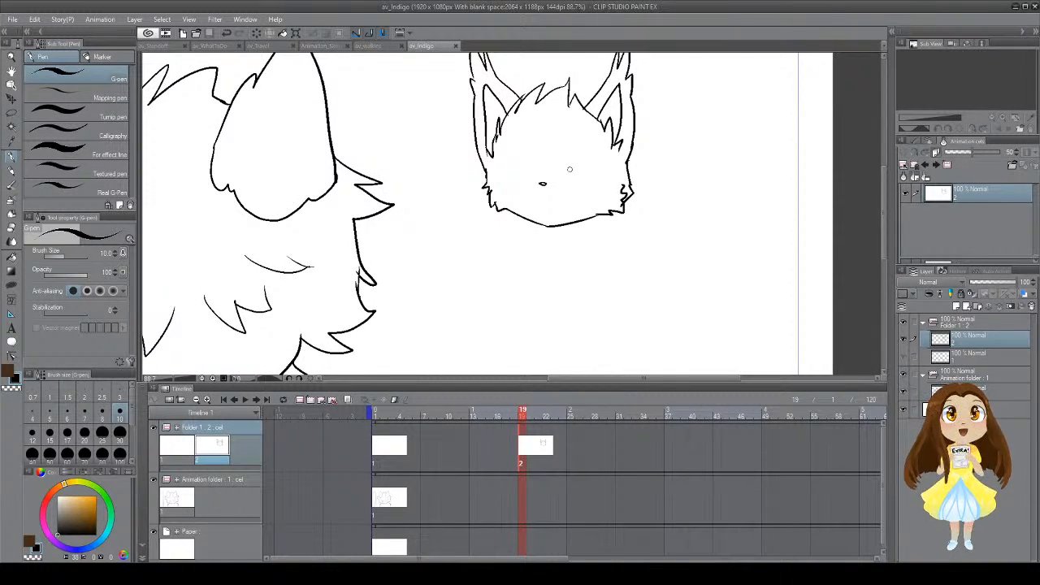
mouse_move(588, 110)
left_mouse_down()
mouse_move(576, 135)
mouse_move(562, 123)
left_mouse_up()
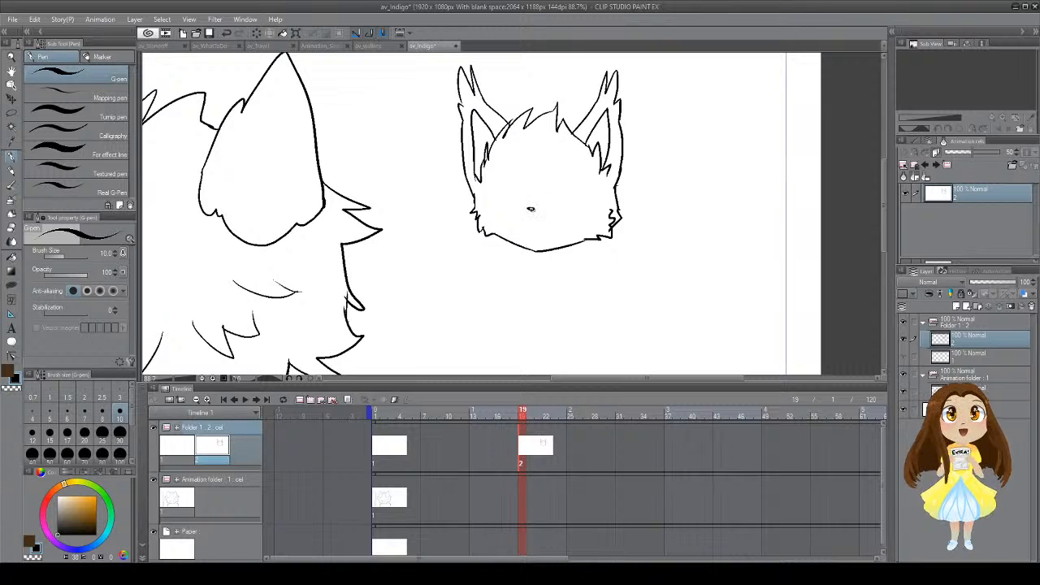
key("m")
left_click_drag(529, 194, 530, 197)
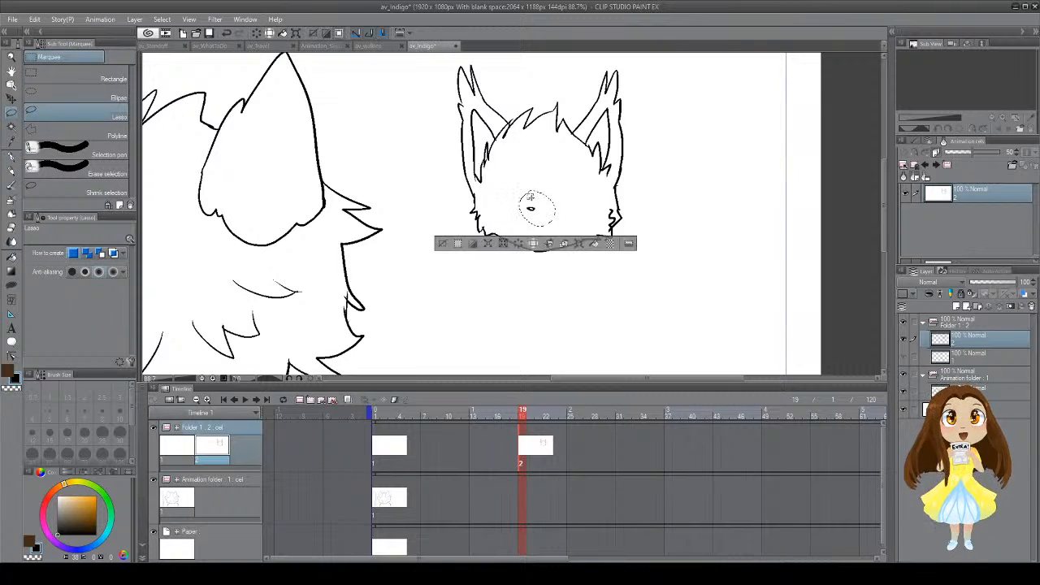
key("ctrl+t")
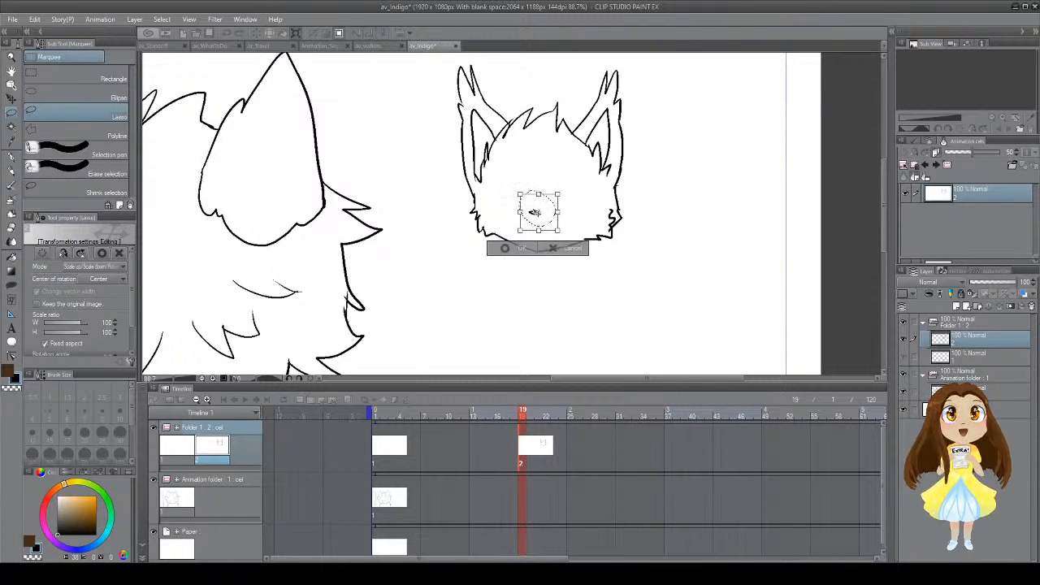
left_click(504, 248)
key("p")
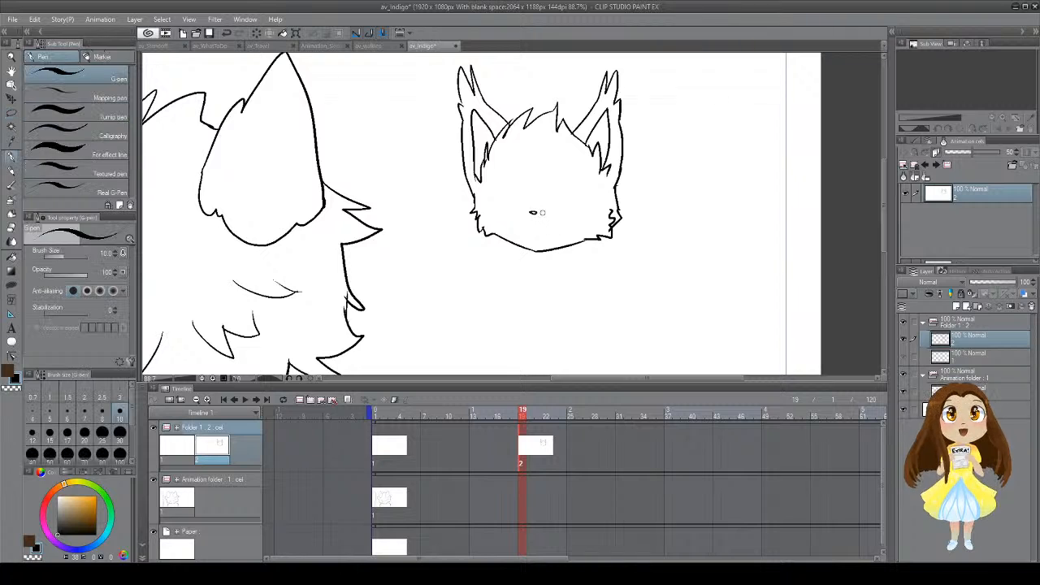
mouse_move(569, 242)
left_mouse_down()
mouse_move(567, 274)
mouse_move(581, 202)
mouse_move(606, 214)
mouse_move(592, 213)
left_mouse_up()
key("ctrl+z")
key("ctrl+z")
key("ctrl+z")
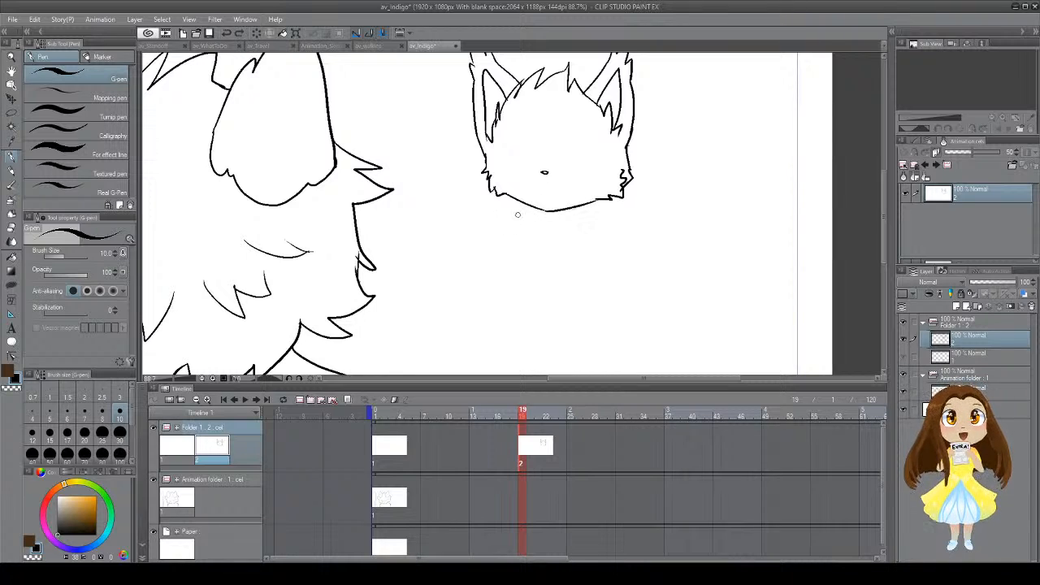
Step: Draw a knotted scarf with two hanging tails under the small character's chin with the G-pen
mouse_move(517, 215)
left_mouse_down()
mouse_move(485, 239)
mouse_move(509, 244)
mouse_move(521, 222)
mouse_move(516, 252)
mouse_move(525, 265)
mouse_move(522, 219)
mouse_move(577, 213)
mouse_move(548, 226)
mouse_move(613, 226)
mouse_move(583, 242)
mouse_move(567, 267)
left_mouse_up()
key("ctrl+z")
key("ctrl+z")
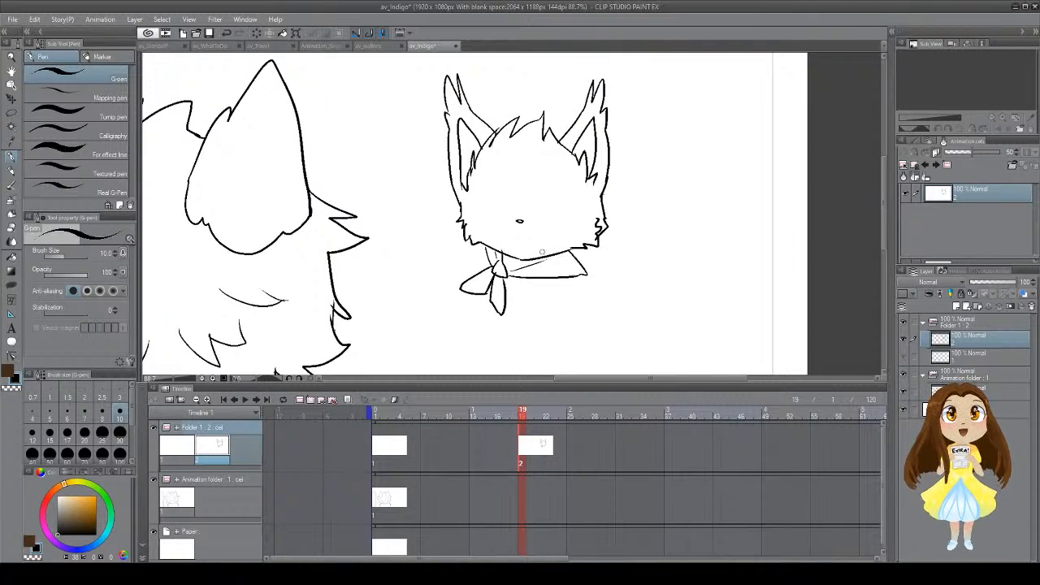
key("e")
key("p")
left_click_drag(509, 270, 541, 258)
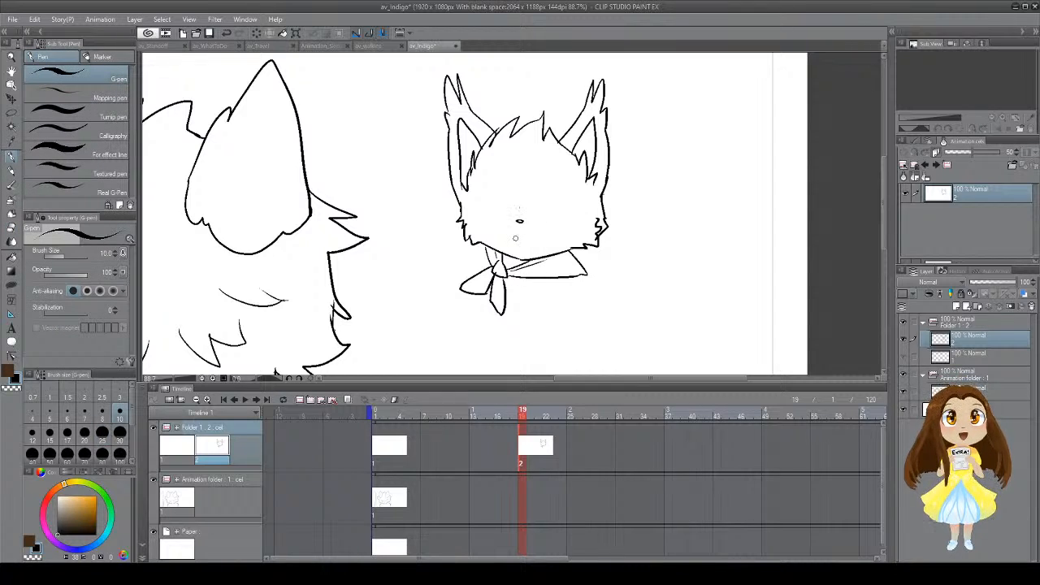
Step: Draw two rounded eyes with small narrow pupils and slanted angry brows on the small face, undoing and redrawing imperfect strokes
mouse_move(509, 206)
left_mouse_down()
mouse_move(485, 191)
mouse_move(487, 215)
mouse_move(509, 209)
mouse_move(489, 199)
mouse_move(486, 216)
mouse_move(508, 193)
mouse_move(482, 195)
mouse_move(480, 216)
left_mouse_up()
key("ctrl+z")
key("ctrl+z")
key("ctrl+z")
key("ctrl+z")
key("ctrl+z")
key("ctrl+z")
key("ctrl+z")
mouse_move(496, 206)
left_mouse_down()
mouse_move(485, 216)
mouse_move(511, 188)
mouse_move(511, 203)
mouse_move(540, 190)
mouse_move(566, 200)
mouse_move(563, 217)
mouse_move(538, 196)
mouse_move(565, 205)
mouse_move(562, 217)
mouse_move(544, 200)
mouse_move(540, 209)
mouse_move(549, 177)
left_mouse_up()
key("ctrl+z")
key("ctrl+z")
key("ctrl+z")
key("ctrl+z")
key("ctrl+z")
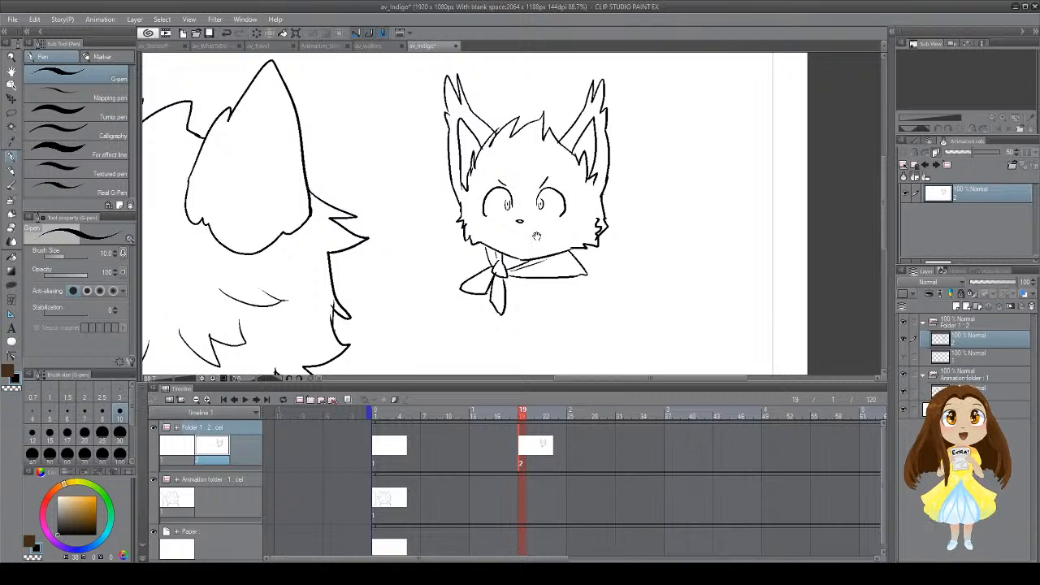
Step: Add jagged inner cheek fur on both sides of the small character's face
left_click_drag(535, 230, 518, 217)
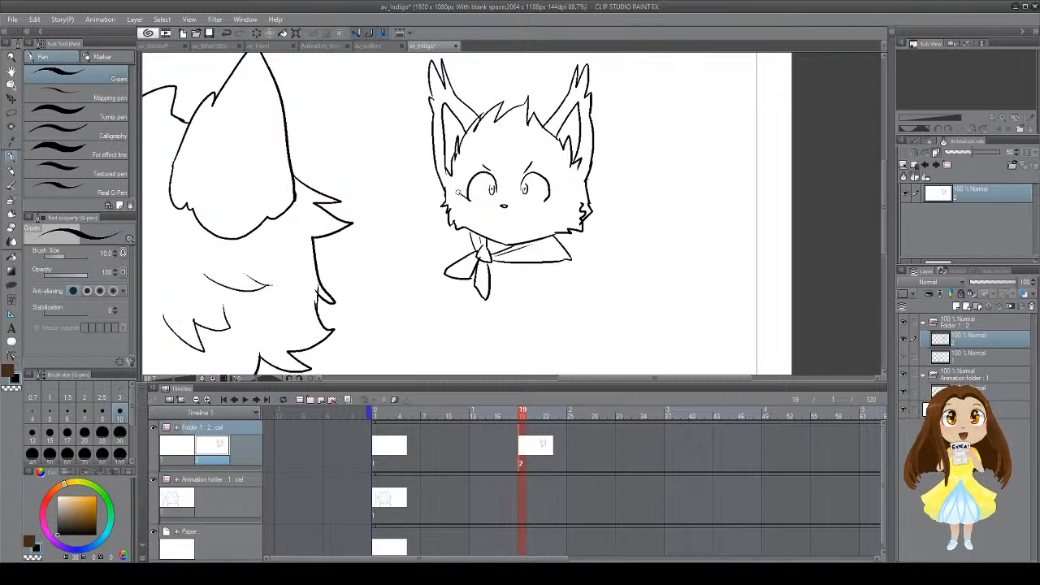
left_click_drag(461, 213, 470, 229)
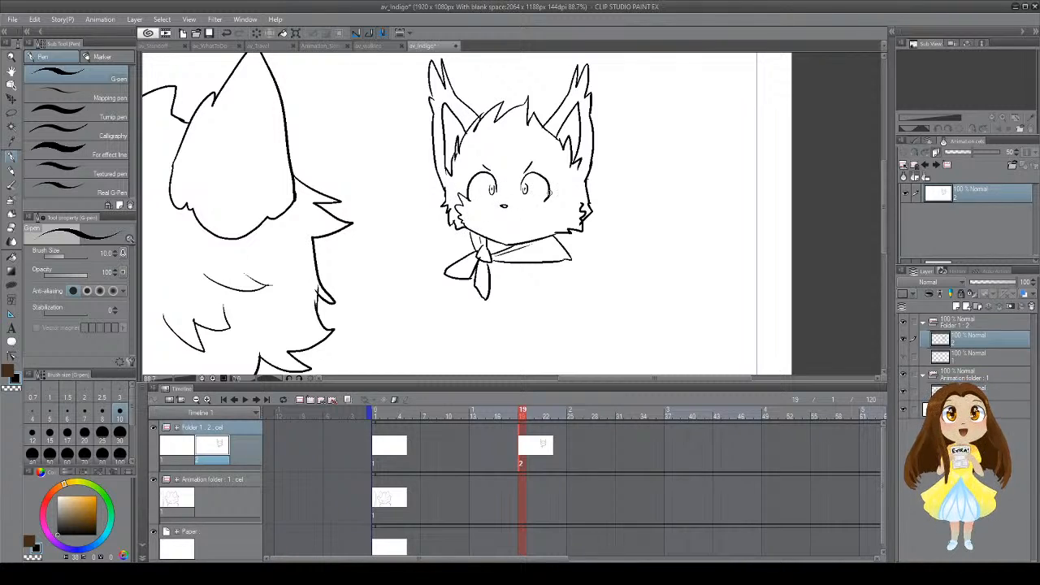
mouse_move(550, 200)
left_mouse_down()
mouse_move(565, 205)
mouse_move(568, 225)
left_mouse_up()
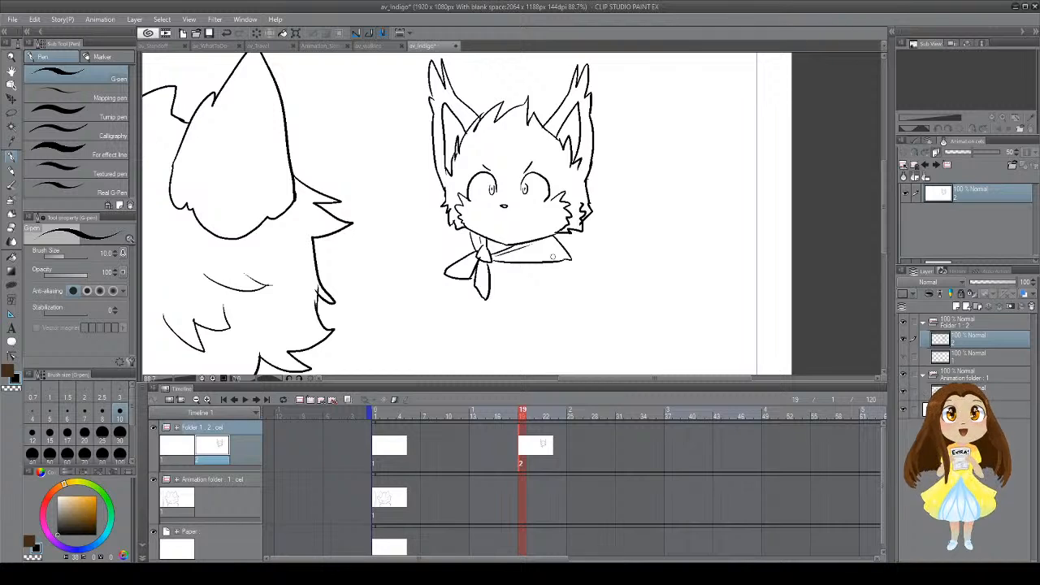
mouse_move(575, 230)
left_mouse_down()
mouse_move(571, 192)
mouse_move(570, 207)
left_mouse_up()
Step: Touch up the scarf knot with the Hard eraser and the G-pen, and save the file
key("e")
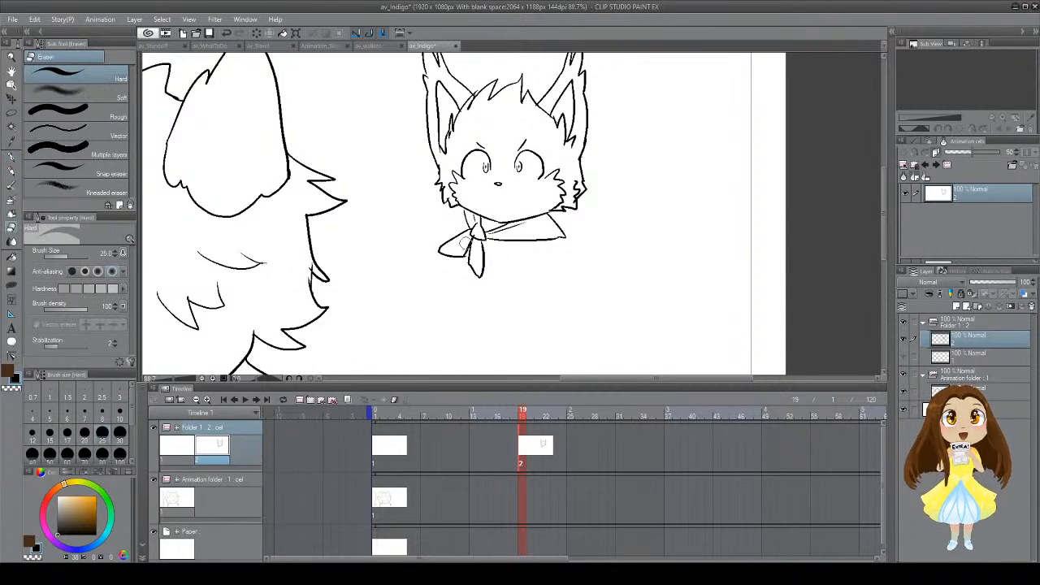
left_click_drag(473, 235, 480, 241)
key("ctrl+z")
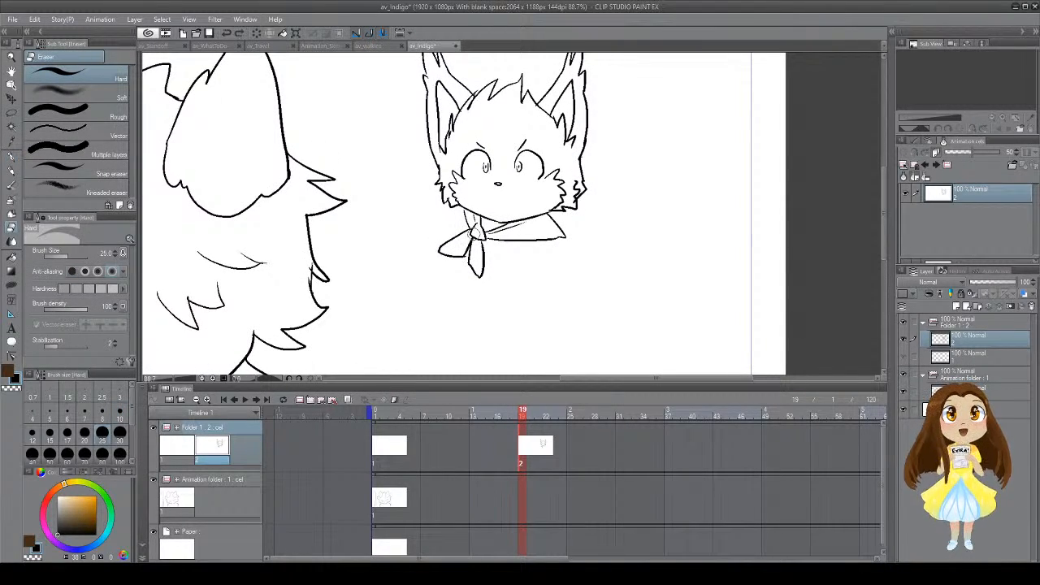
key("p")
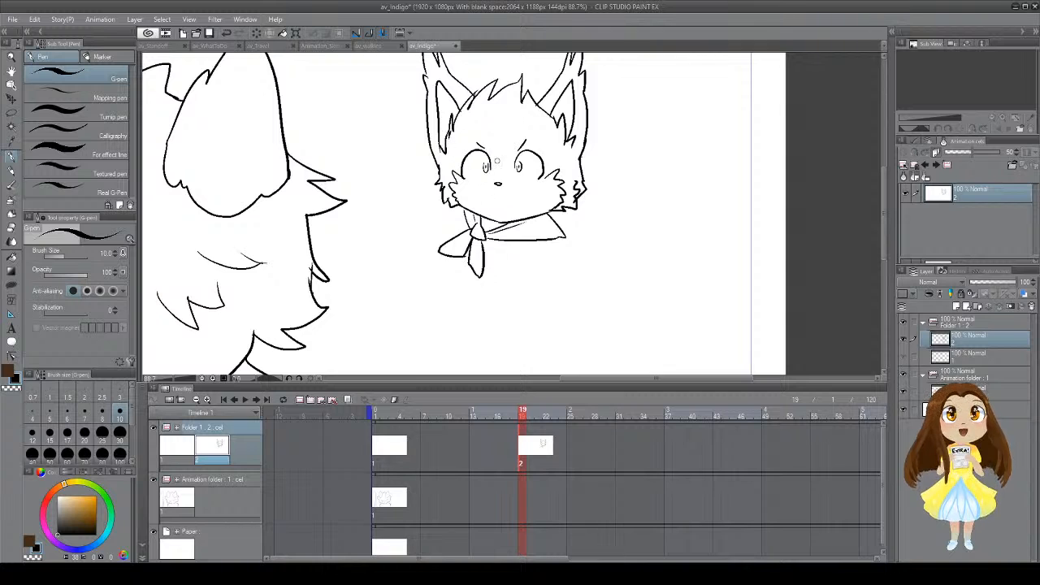
left_click_drag(497, 162, 477, 200)
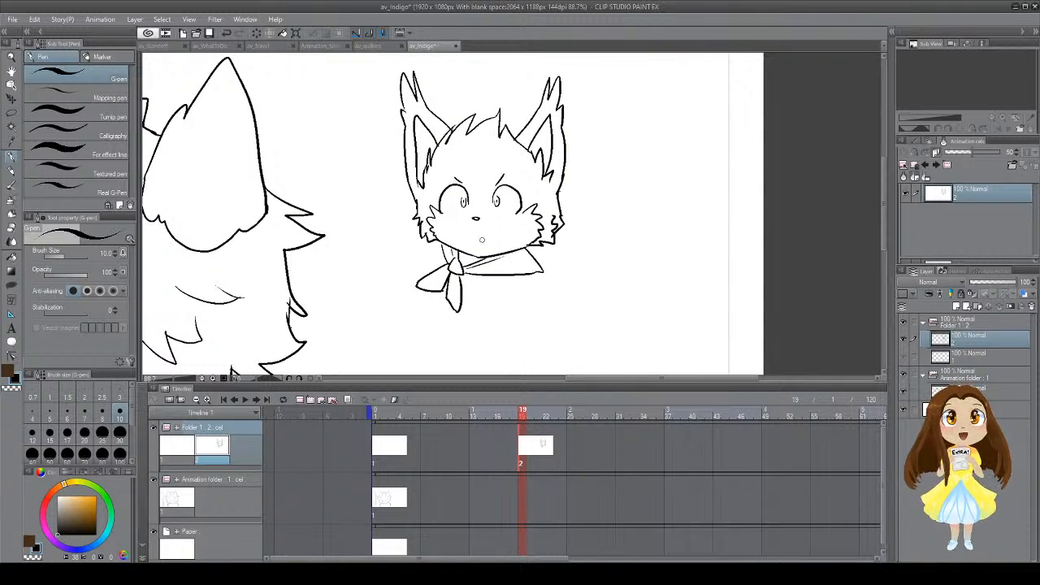
left_click_drag(482, 240, 569, 200)
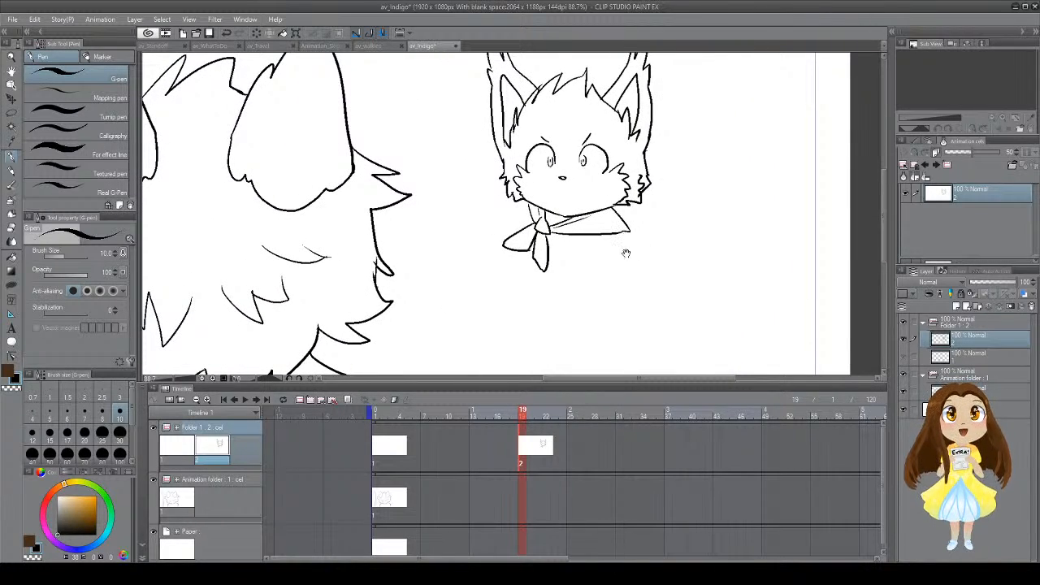
left_click_drag(626, 252, 634, 243)
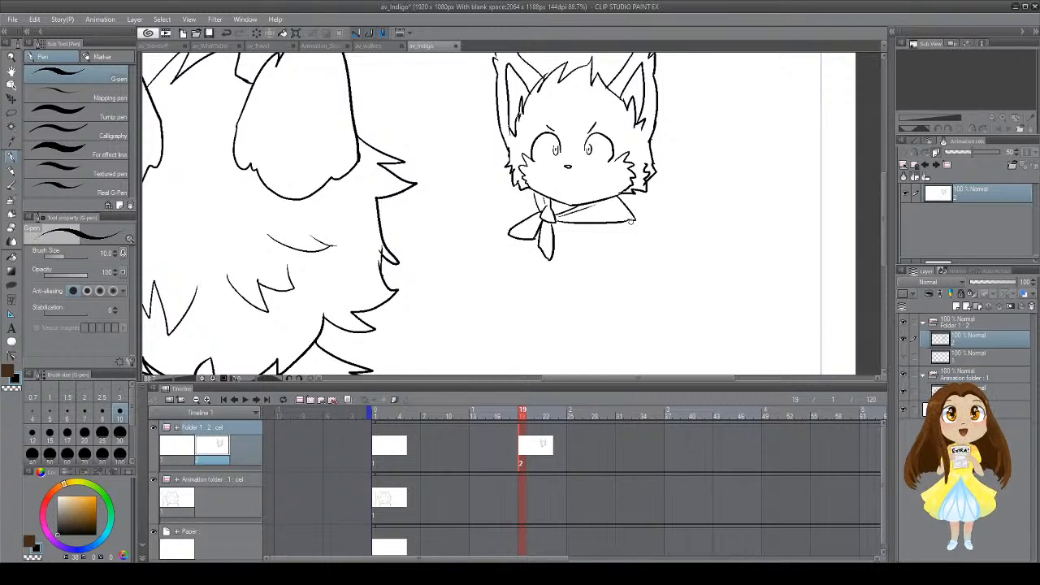
Step: Draw a short zigzag of shoulder fur below the scarf's right corner
left_click_drag(632, 222, 637, 238)
key("ctrl+z")
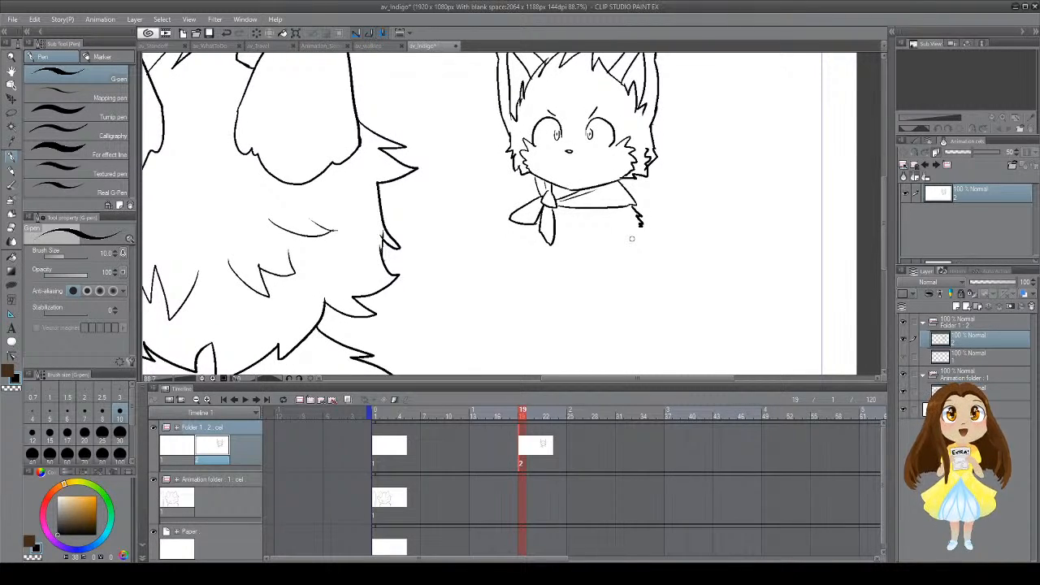
scroll(577, 252, "up", 1)
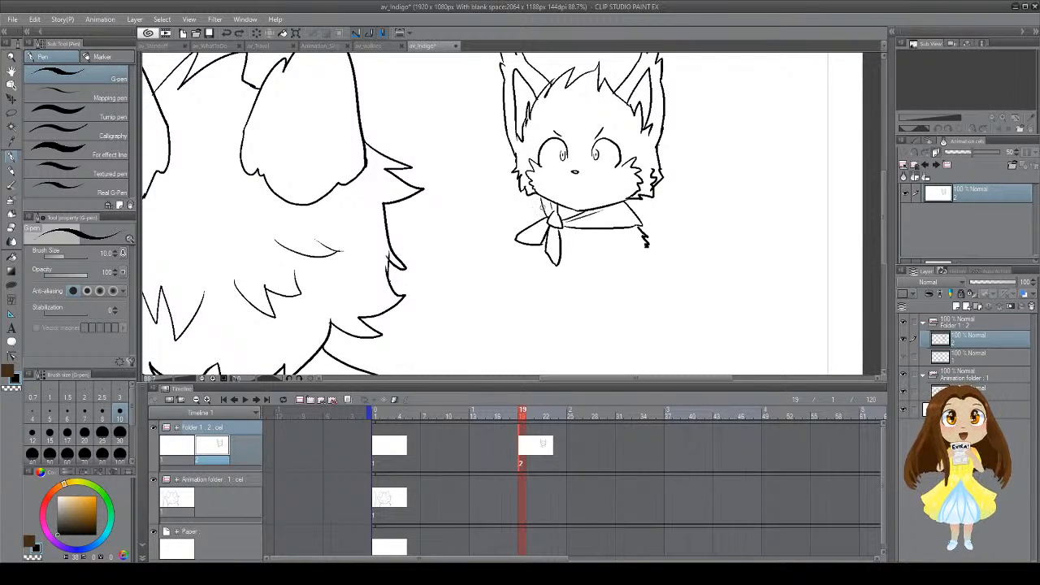
Step: Add a small loop left of the scarf knot and a short fold line on the scarf's right part
mouse_move(538, 200)
left_mouse_down()
mouse_move(549, 218)
mouse_move(527, 206)
mouse_move(547, 218)
mouse_move(535, 228)
mouse_move(541, 218)
mouse_move(542, 244)
mouse_move(530, 242)
mouse_move(565, 246)
left_mouse_up()
key("ctrl+z")
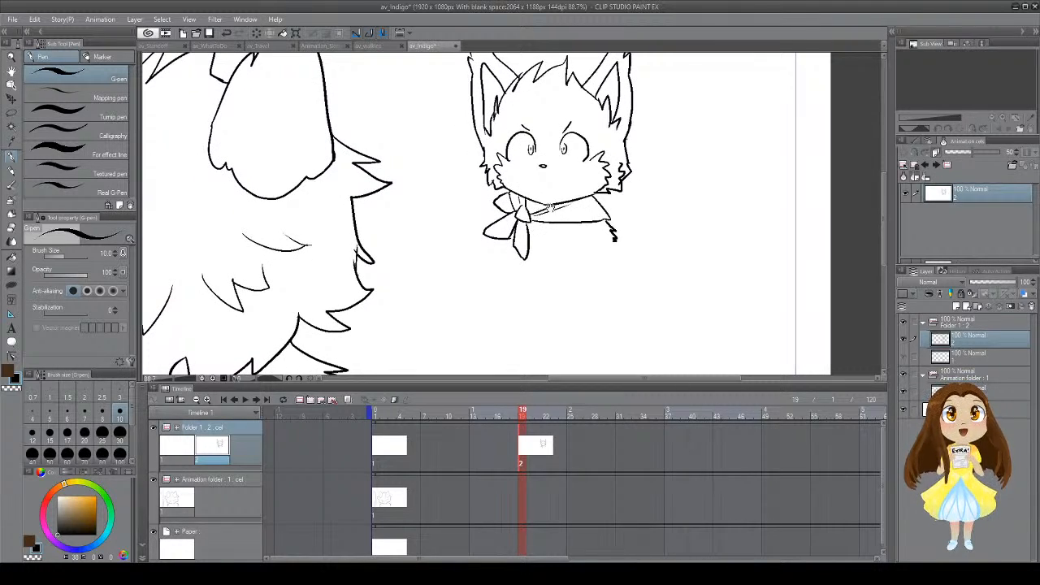
left_click_drag(569, 218, 573, 245)
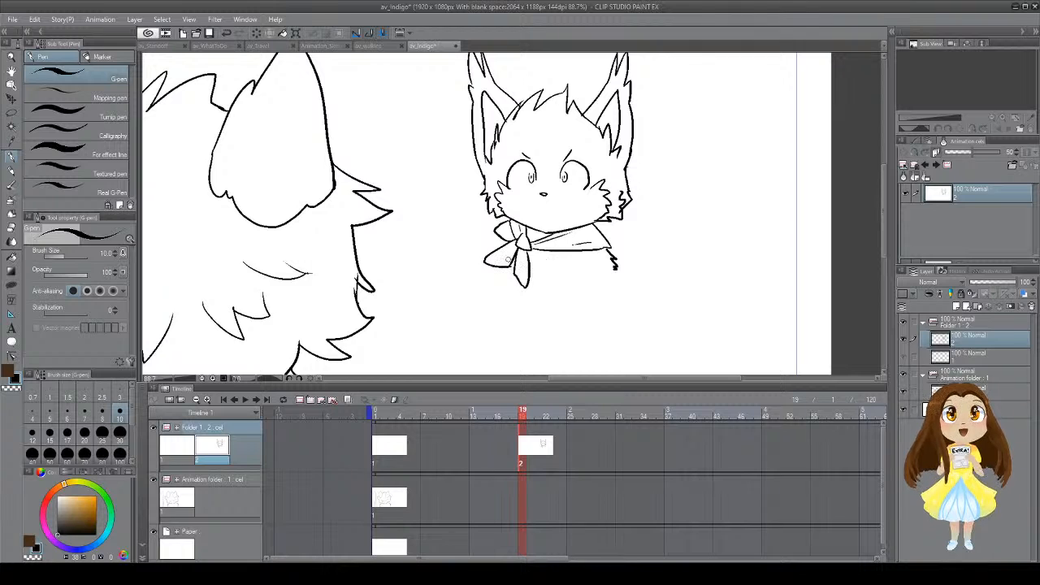
Step: Draw a round open mouth below the small character's nose
mouse_move(525, 275)
left_mouse_down()
mouse_move(505, 229)
mouse_move(564, 225)
mouse_move(545, 222)
mouse_move(543, 236)
left_mouse_up()
key("ctrl+z")
mouse_move(508, 190)
left_mouse_down()
mouse_move(536, 203)
mouse_move(520, 205)
left_mouse_up()
mouse_move(540, 280)
left_mouse_down()
mouse_move(525, 270)
mouse_move(536, 200)
left_mouse_up()
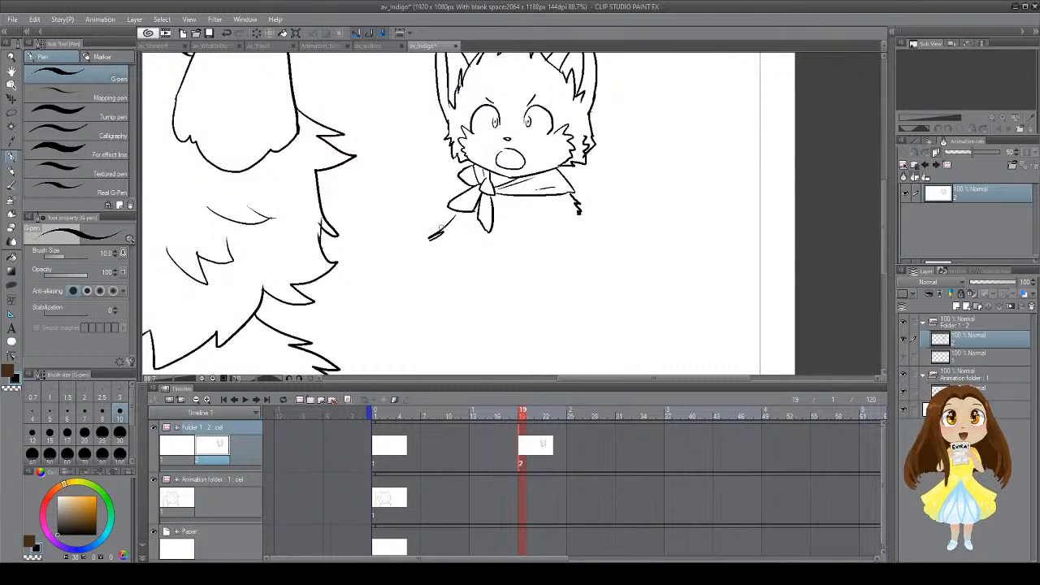
Step: Try an arm line running down from the scarf's left tail, and refine the small loop beside the knot
left_click_drag(452, 210, 407, 277)
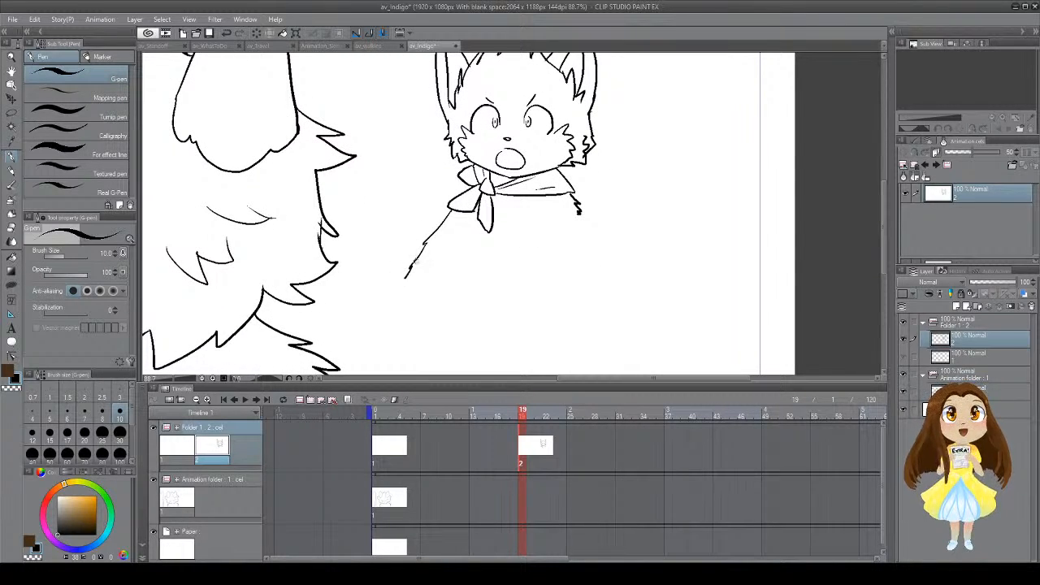
key("ctrl+z")
mouse_move(461, 181)
left_mouse_down()
mouse_move(452, 198)
mouse_move(466, 189)
mouse_move(457, 184)
mouse_move(470, 187)
left_mouse_up()
key("ctrl+z")
key("ctrl+z")
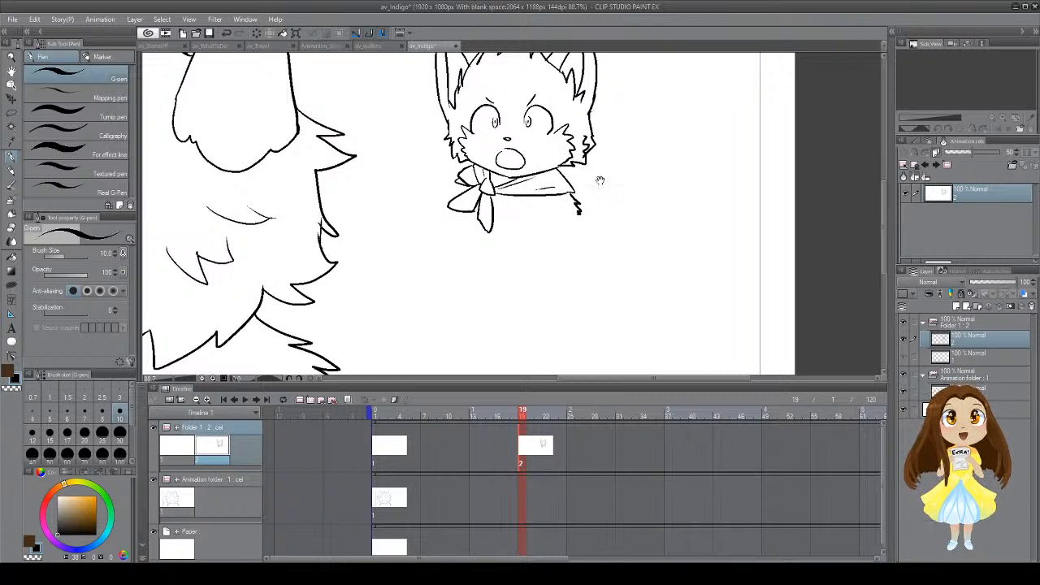
Step: Reshape the scarf's right side so that its lower edge slants down to a pointed corner
mouse_move(603, 182)
left_mouse_down()
mouse_move(554, 268)
mouse_move(589, 204)
left_mouse_up()
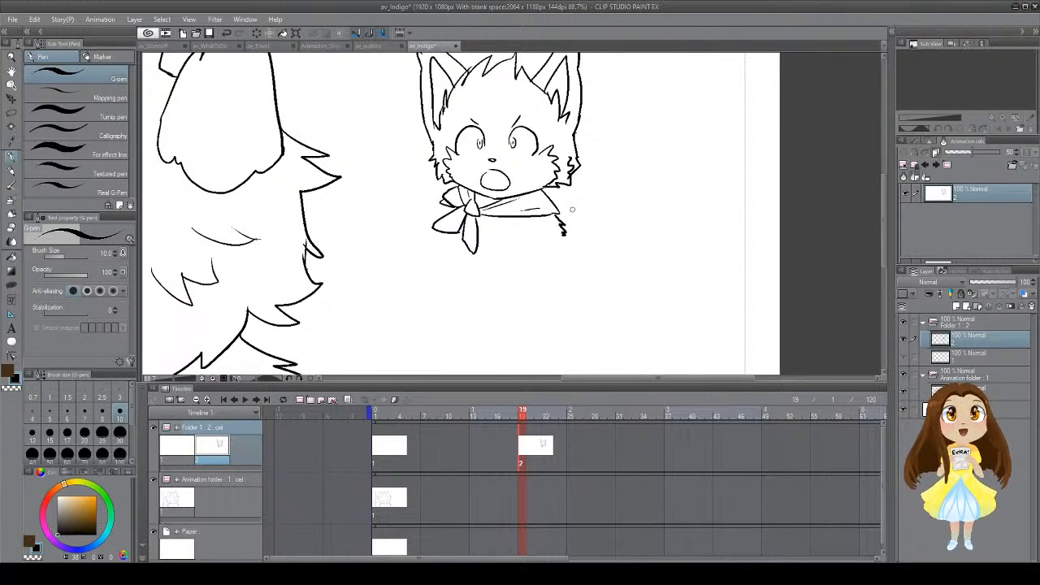
mouse_move(488, 215)
left_mouse_down()
mouse_move(546, 248)
mouse_move(549, 209)
mouse_move(494, 218)
mouse_move(547, 245)
mouse_move(557, 213)
mouse_move(502, 215)
mouse_move(574, 215)
left_mouse_up()
key("ctrl+z")
key("e")
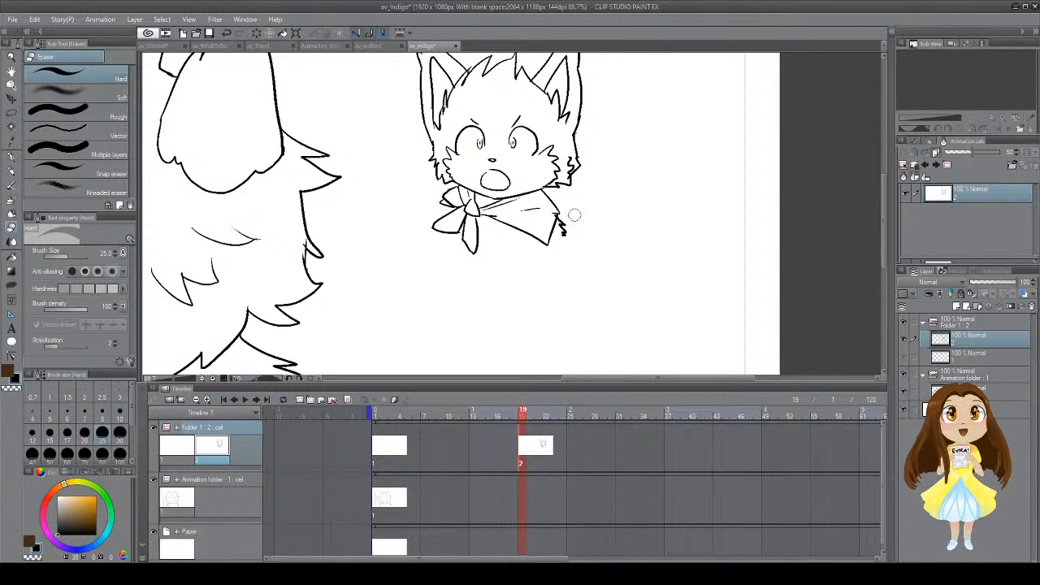
key("p")
Step: Start the two raised paws below the scarf, with a thumb and knuckle curve on the left and a thumb on the right
mouse_move(545, 252)
left_mouse_down()
mouse_move(508, 278)
mouse_move(512, 291)
mouse_move(512, 269)
mouse_move(517, 317)
mouse_move(515, 260)
mouse_move(560, 215)
mouse_move(634, 234)
mouse_move(606, 223)
left_mouse_up()
mouse_move(439, 256)
left_mouse_down()
mouse_move(461, 231)
mouse_move(474, 244)
mouse_move(468, 232)
mouse_move(483, 229)
mouse_move(475, 252)
left_mouse_up()
mouse_move(619, 241)
left_mouse_down()
mouse_move(606, 289)
mouse_move(568, 314)
mouse_move(546, 272)
mouse_move(555, 241)
mouse_move(548, 248)
mouse_move(560, 259)
mouse_move(558, 234)
mouse_move(581, 234)
mouse_move(538, 240)
mouse_move(542, 264)
mouse_move(553, 247)
mouse_move(555, 282)
mouse_move(568, 238)
left_mouse_up()
key("ctrl+z")
key("ctrl+z")
mouse_move(453, 193)
left_mouse_down()
mouse_move(443, 227)
mouse_move(465, 202)
mouse_move(446, 238)
mouse_move(457, 285)
mouse_move(448, 303)
left_mouse_up()
key("ctrl+z")
key("ctrl+z")
key("ctrl+z")
mouse_move(448, 223)
left_mouse_down()
mouse_move(473, 208)
mouse_move(459, 279)
mouse_move(519, 219)
mouse_move(512, 203)
left_mouse_up()
key("ctrl+z")
key("ctrl+z")
key("ctrl+z")
key("ctrl+z")
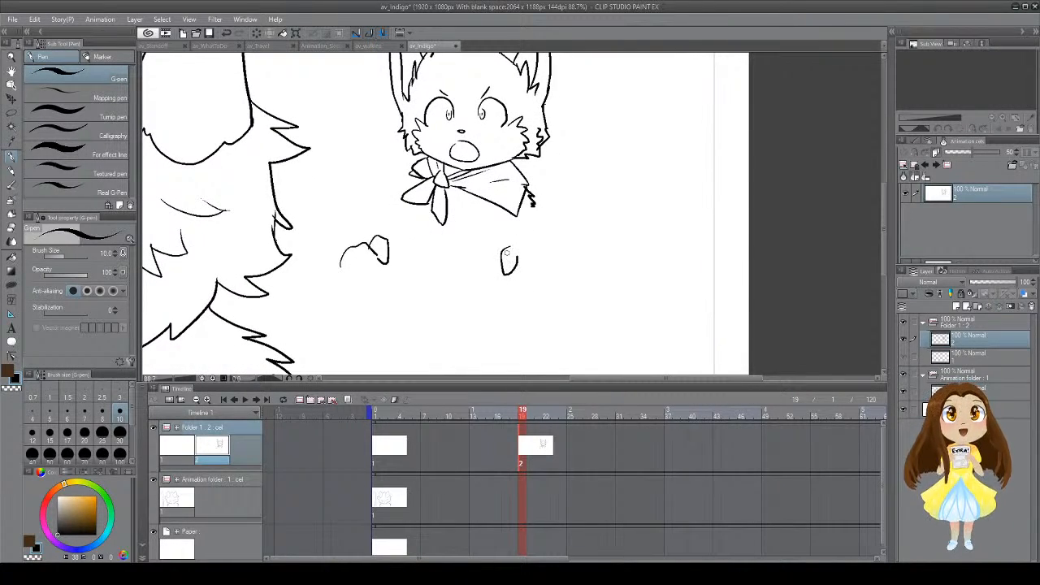
Step: Extend the right thumb's top line and draw the arm outline slanting down from the shoulder fur
left_click_drag(497, 270, 499, 296)
key("ctrl+z")
mouse_move(526, 259)
left_mouse_down()
mouse_move(538, 271)
mouse_move(525, 250)
mouse_move(510, 287)
left_mouse_up()
key("ctrl+z")
left_click_drag(493, 242, 525, 285)
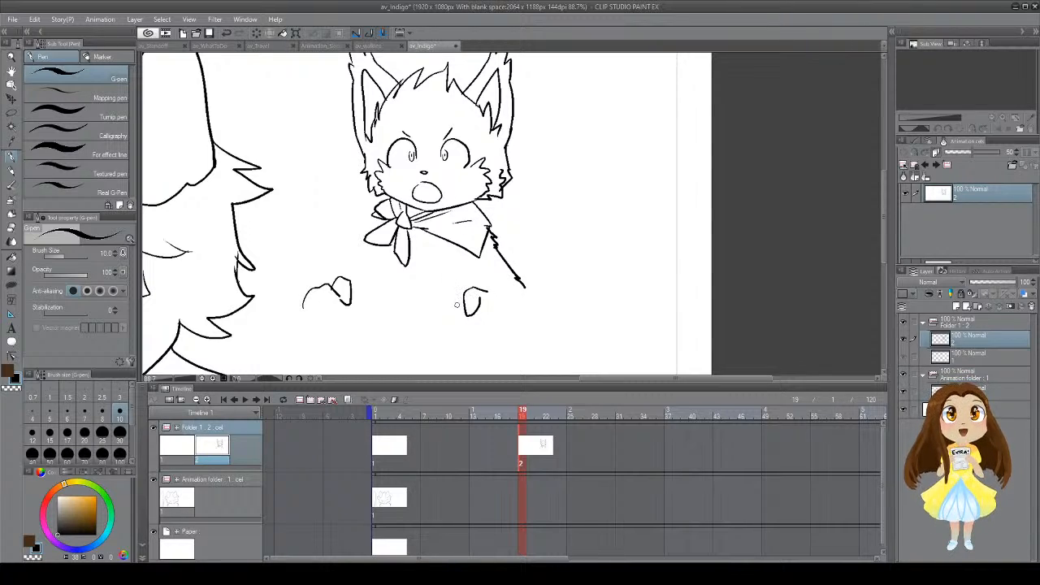
Step: Draw the right paw as a clenched fist around the thumb, with curled fingers and a lower edge
mouse_move(459, 303)
left_mouse_down()
mouse_move(462, 326)
mouse_move(485, 298)
mouse_move(455, 320)
mouse_move(461, 325)
mouse_move(452, 314)
mouse_move(455, 334)
left_mouse_up()
key("ctrl+z")
key("e")
key("ctrl+z")
key("e")
key("p")
key("ctrl+z")
left_click_drag(484, 290, 499, 301)
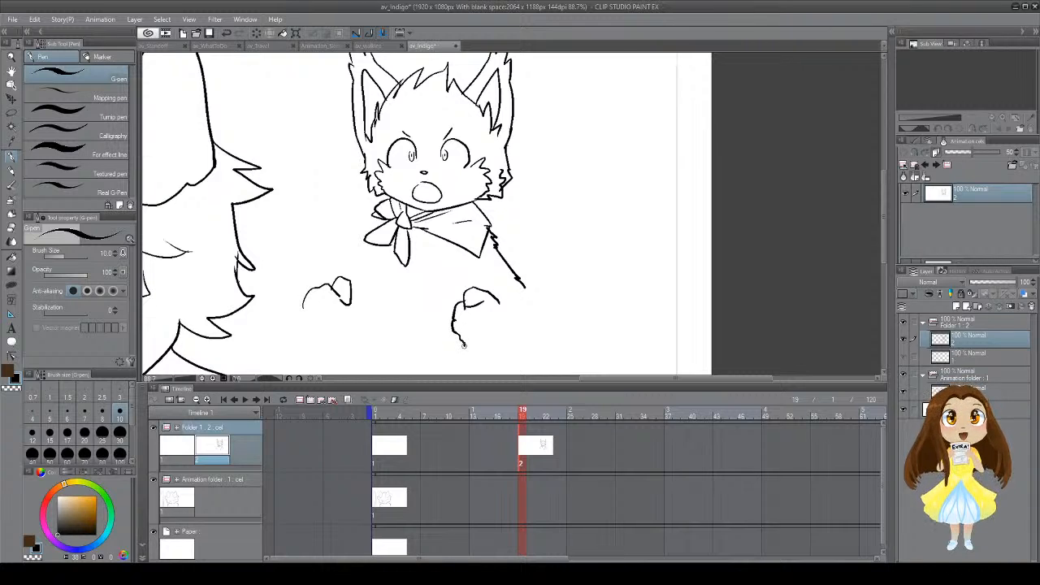
left_click_drag(464, 345, 494, 344)
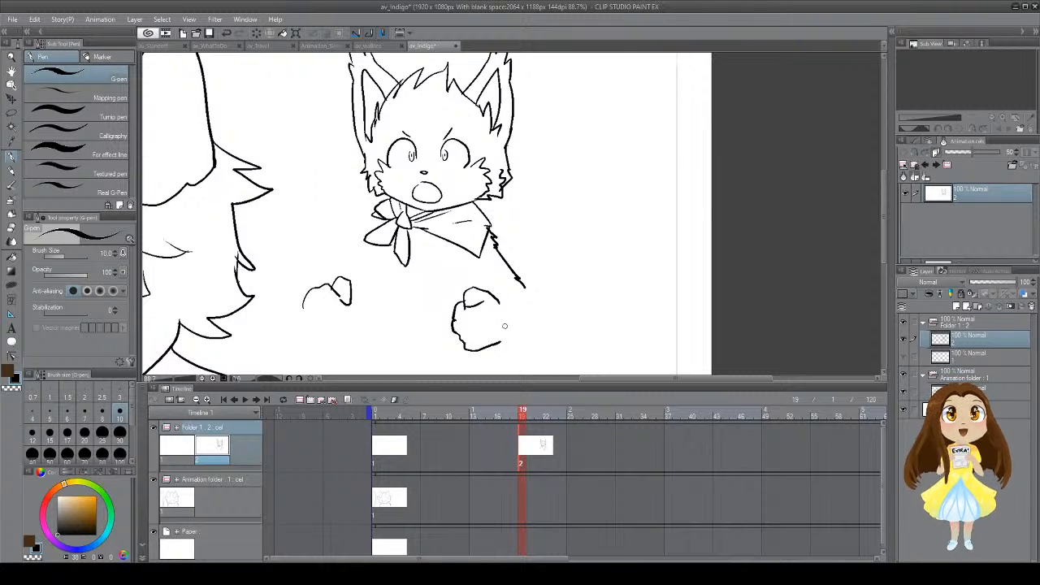
Step: Erase the right arm outline and redraw only the short zigzag of shoulder fur beside the scarf corner
key("e")
left_click_drag(529, 284, 494, 239)
key("p")
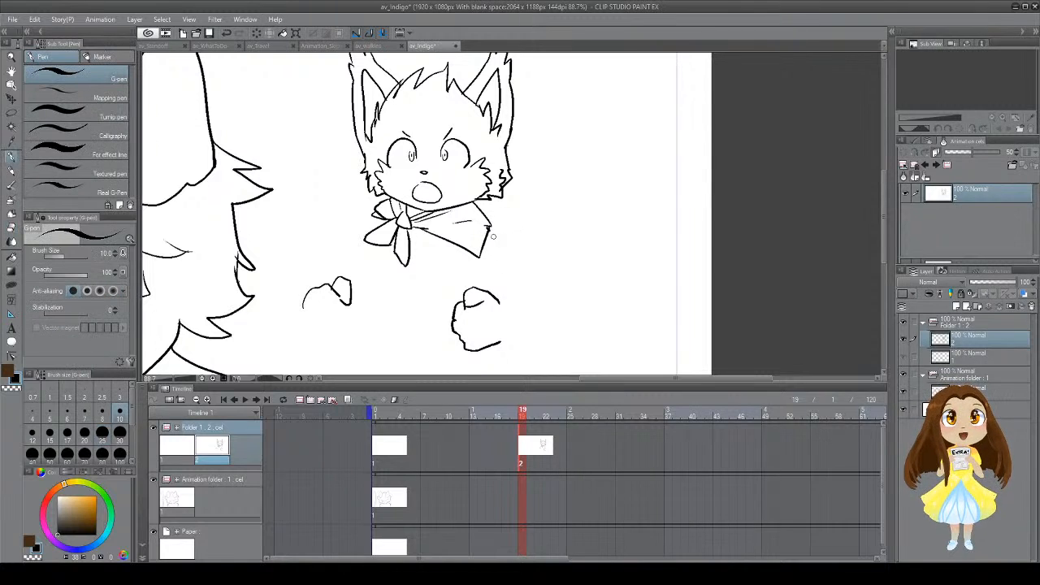
key("ctrl+z")
mouse_move(489, 228)
left_mouse_down()
mouse_move(504, 247)
mouse_move(548, 252)
left_mouse_up()
left_click_drag(573, 114, 596, 185)
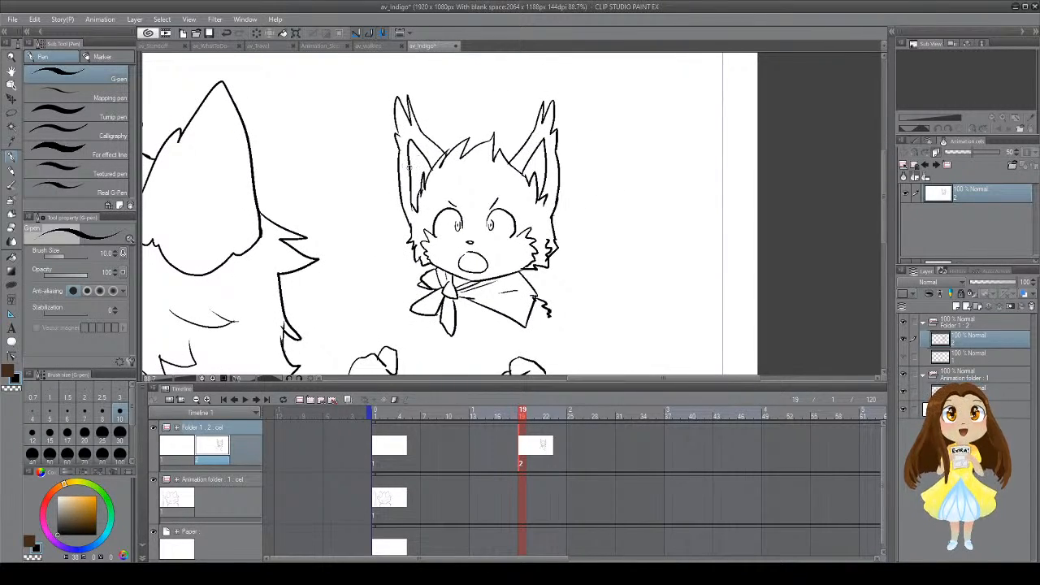
key("ctrl+z")
mouse_move(544, 206)
left_mouse_down()
mouse_move(553, 211)
mouse_move(570, 109)
mouse_move(582, 123)
mouse_move(564, 114)
mouse_move(553, 172)
mouse_move(568, 82)
left_mouse_up()
mouse_move(558, 206)
left_mouse_down()
mouse_move(602, 266)
mouse_move(599, 287)
left_mouse_up()
key("ctrl+z")
Step: Select the right fist with the Lasso, delete it and clear the selection
mouse_move(580, 245)
left_mouse_down()
mouse_move(592, 321)
mouse_move(567, 256)
mouse_move(549, 259)
left_mouse_up()
key("m")
key("Delete")
key("ctrl+d")
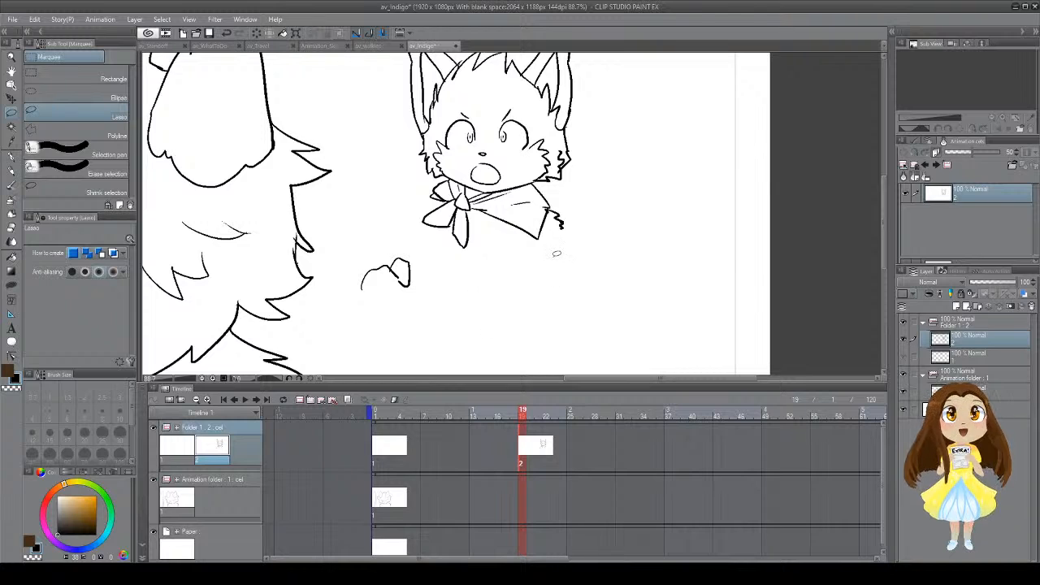
Step: Draw the right side outline slanting down from the zigzag shoulder fur beside the scarf corner
key("p")
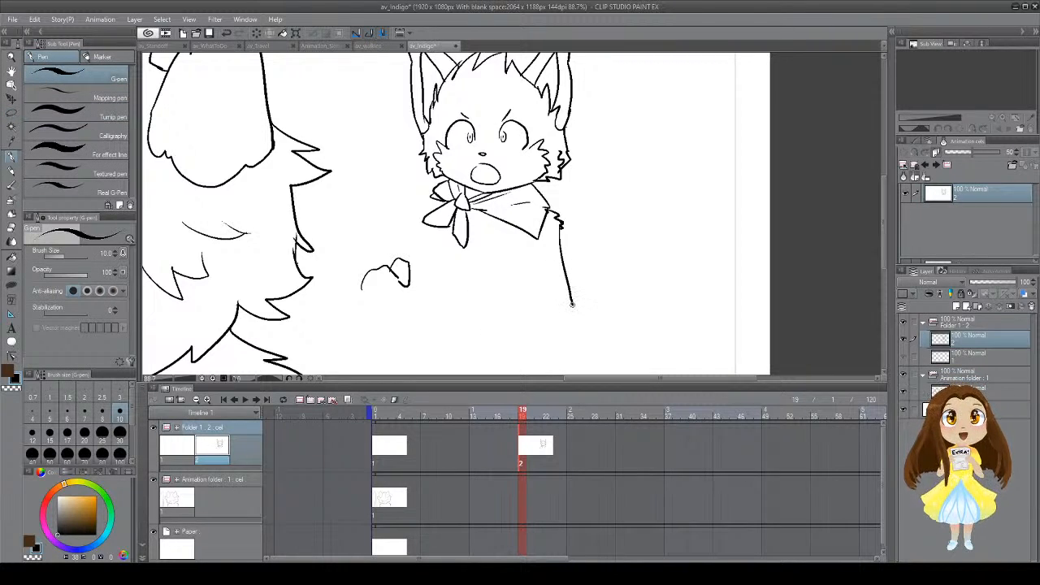
left_click_drag(579, 286, 574, 334)
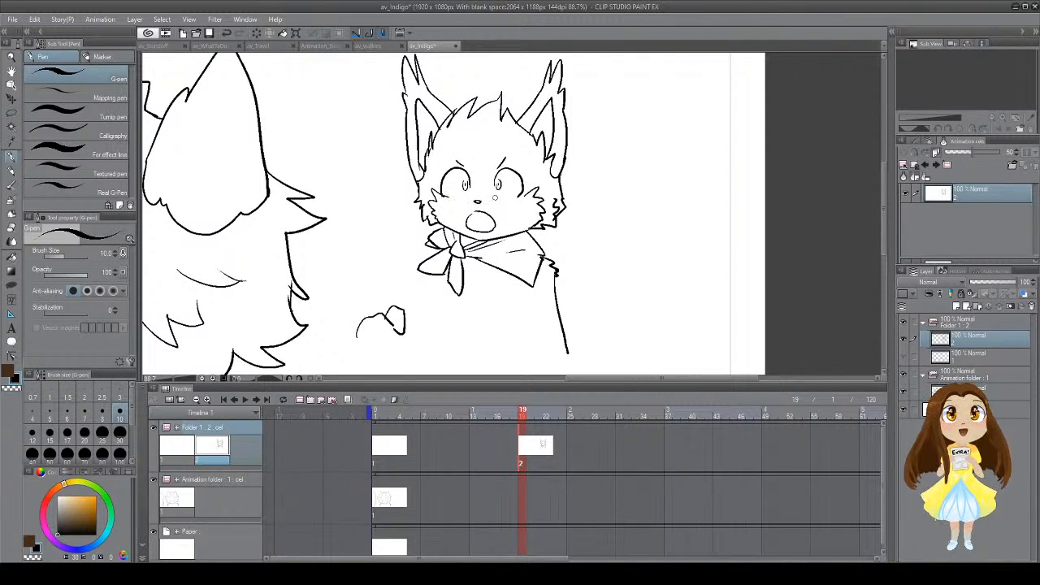
Step: Erase the upper curves of both eyes and redraw them as angled lids under the slanted brows
key("e")
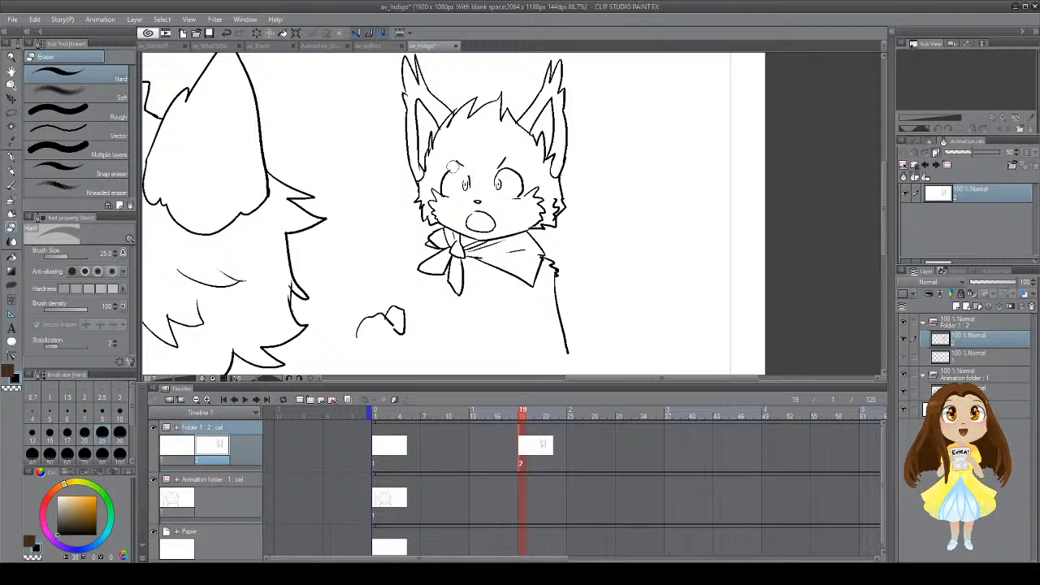
key("p")
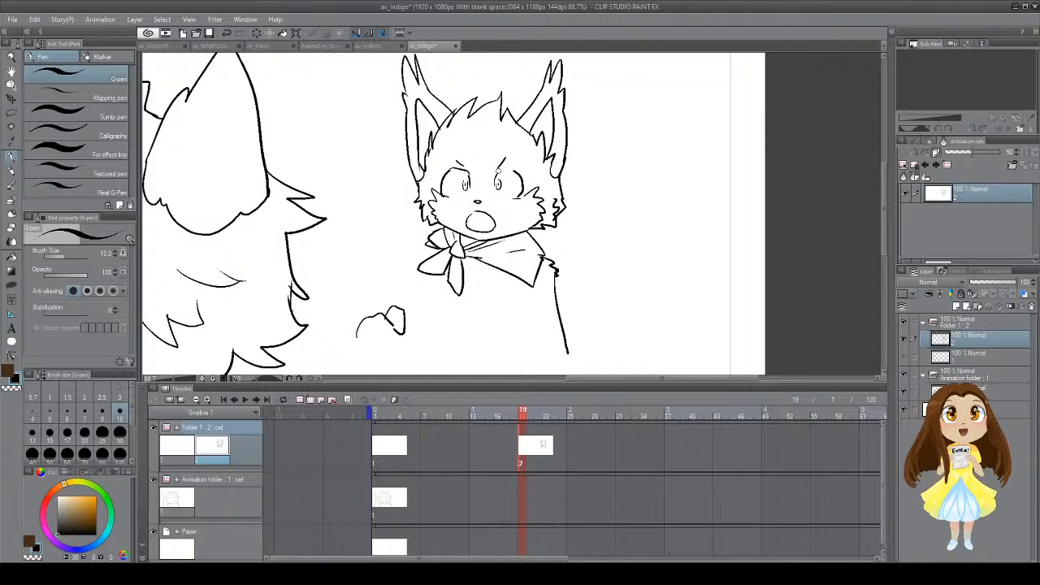
left_click_drag(497, 169, 512, 168)
Step: Draw a short line ending in zigzag fur down from the left scarf tail for the chest's left edge
mouse_move(509, 246)
left_mouse_down()
mouse_move(496, 252)
mouse_move(549, 258)
mouse_move(675, 235)
mouse_move(597, 259)
mouse_move(729, 270)
mouse_move(807, 218)
mouse_move(747, 188)
mouse_move(605, 189)
mouse_move(582, 172)
mouse_move(538, 180)
left_mouse_up()
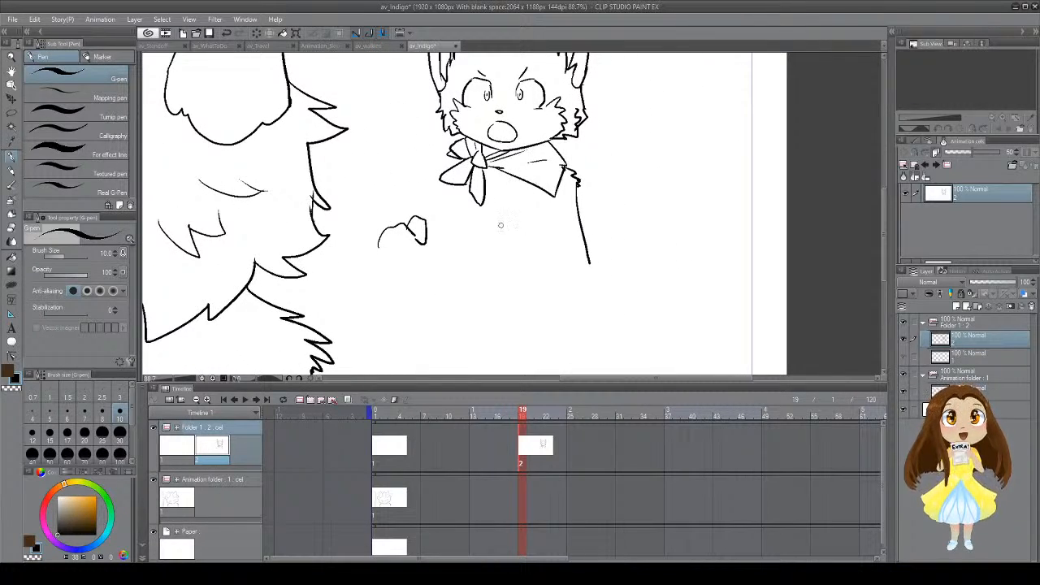
left_click_drag(465, 186, 458, 231)
key("ctrl+z")
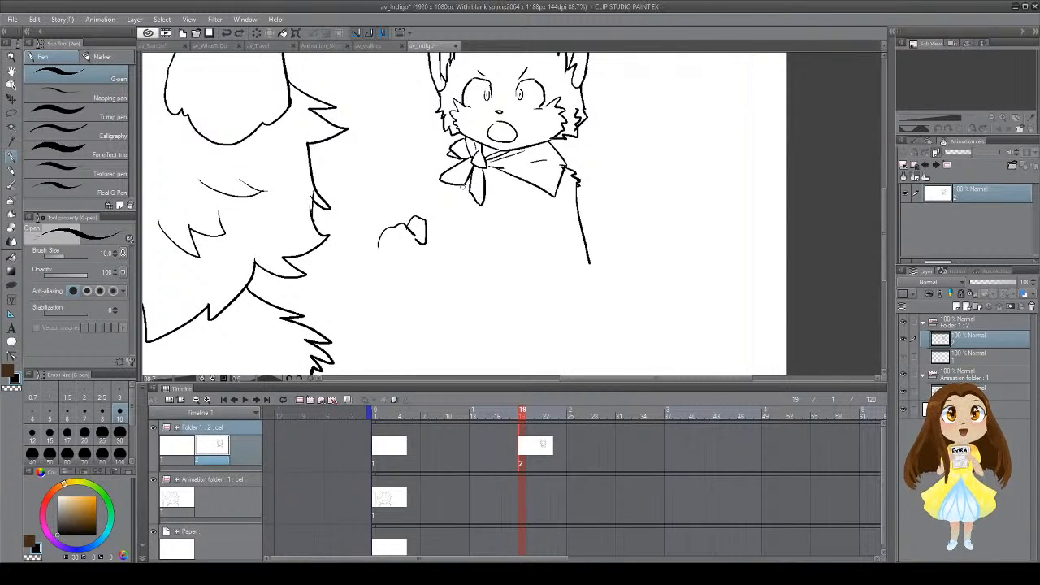
mouse_move(464, 186)
left_mouse_down()
mouse_move(432, 323)
mouse_move(459, 243)
left_mouse_up()
key("ctrl+z")
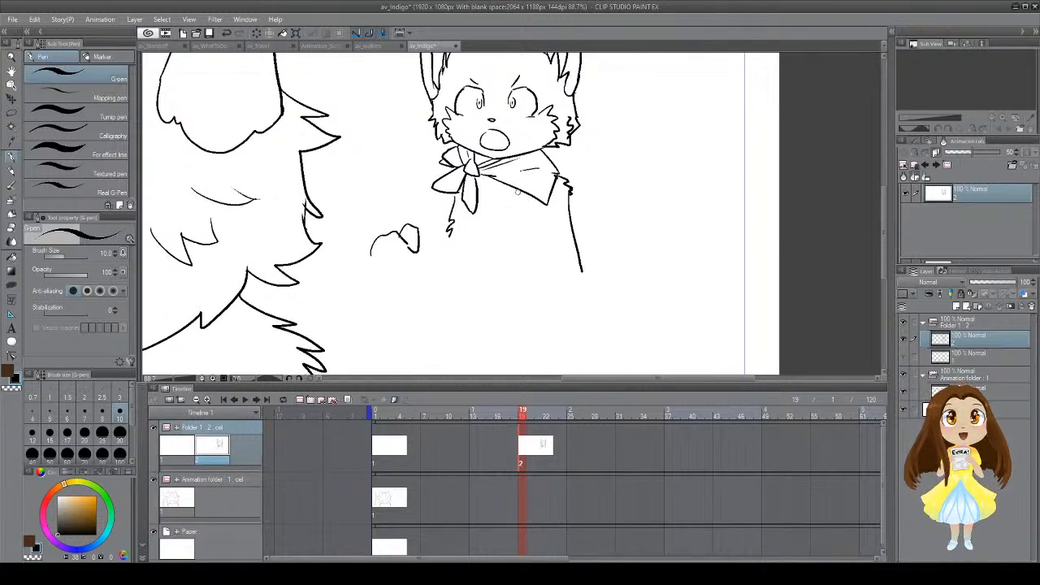
Step: Draw zigzag chest fur below the scarf's right half, redoing it as a short tuft
mouse_move(514, 191)
left_mouse_down()
mouse_move(536, 228)
mouse_move(522, 203)
mouse_move(532, 218)
mouse_move(510, 250)
left_mouse_up()
key("ctrl+z")
key("ctrl+z")
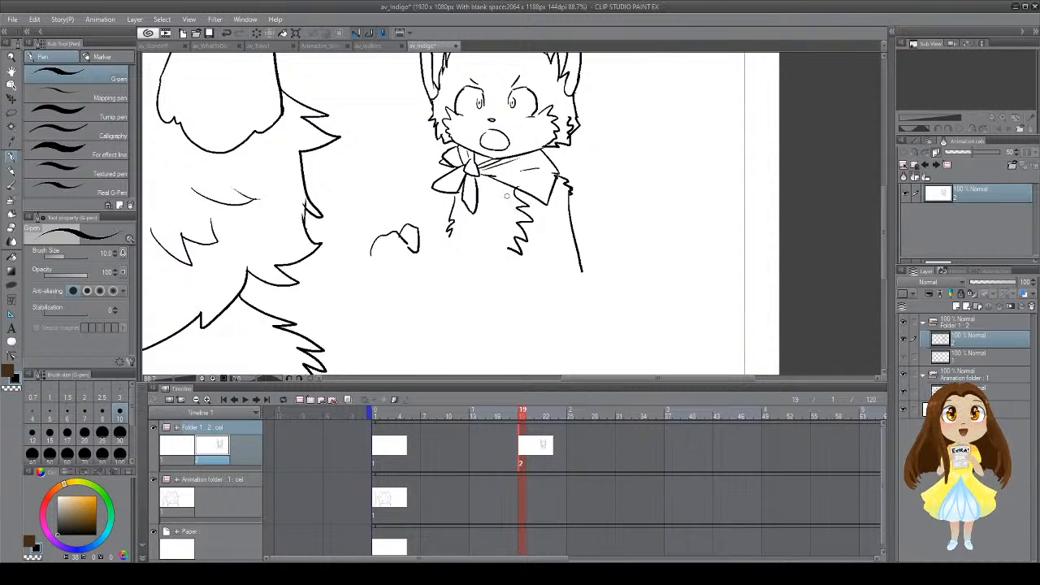
key("ctrl+z")
mouse_move(510, 193)
left_mouse_down()
mouse_move(524, 204)
mouse_move(510, 225)
left_mouse_up()
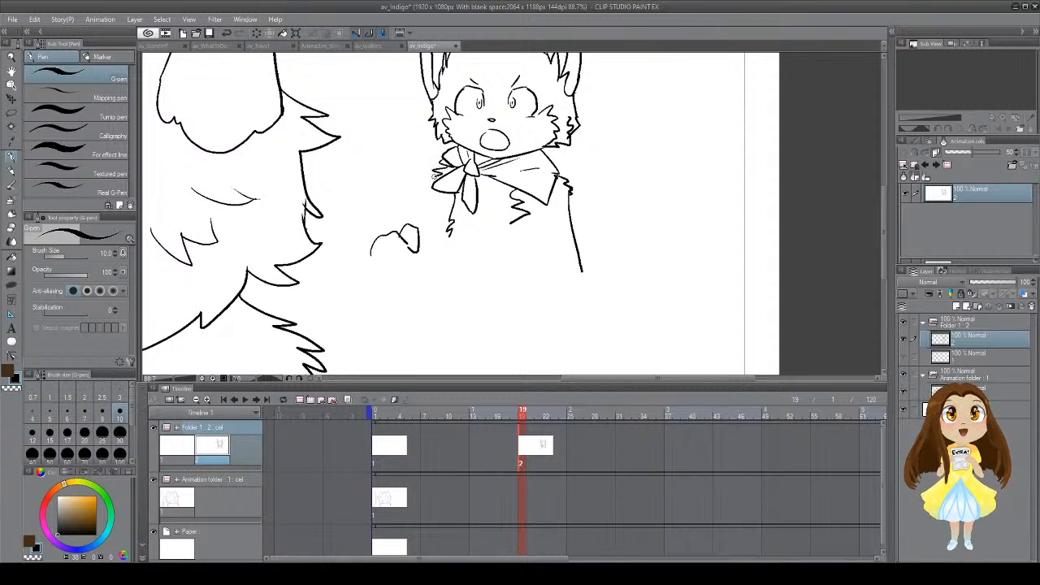
Step: Draw the raised arm's outer line from the scarf's left edge down towards the thumb
left_click_drag(434, 194, 425, 213)
key("ctrl+z")
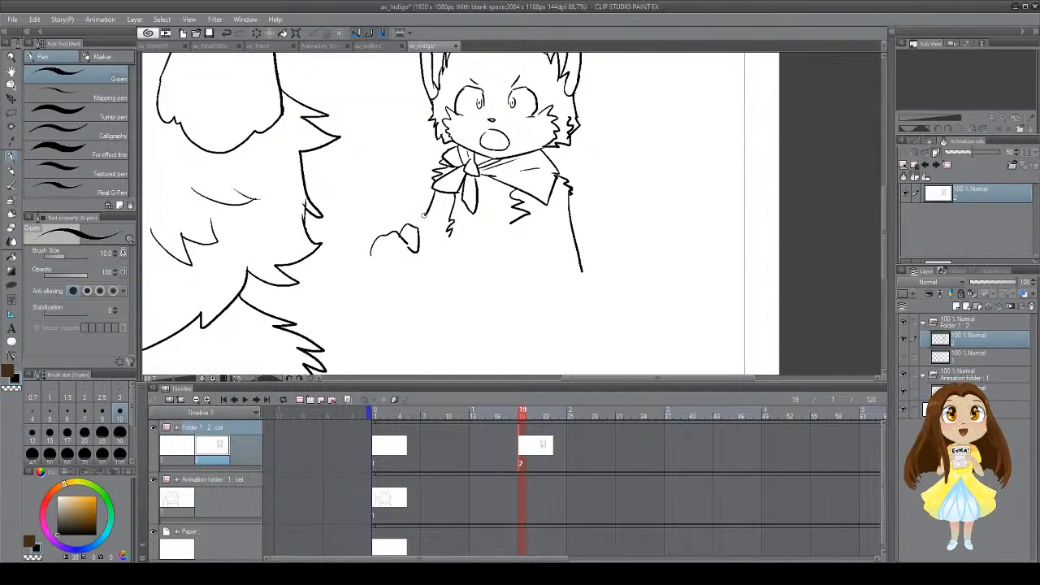
mouse_move(426, 214)
left_mouse_down()
mouse_move(418, 227)
mouse_move(431, 252)
mouse_move(458, 215)
left_mouse_up()
key("ctrl+z")
key("ctrl+z")
key("ctrl+z")
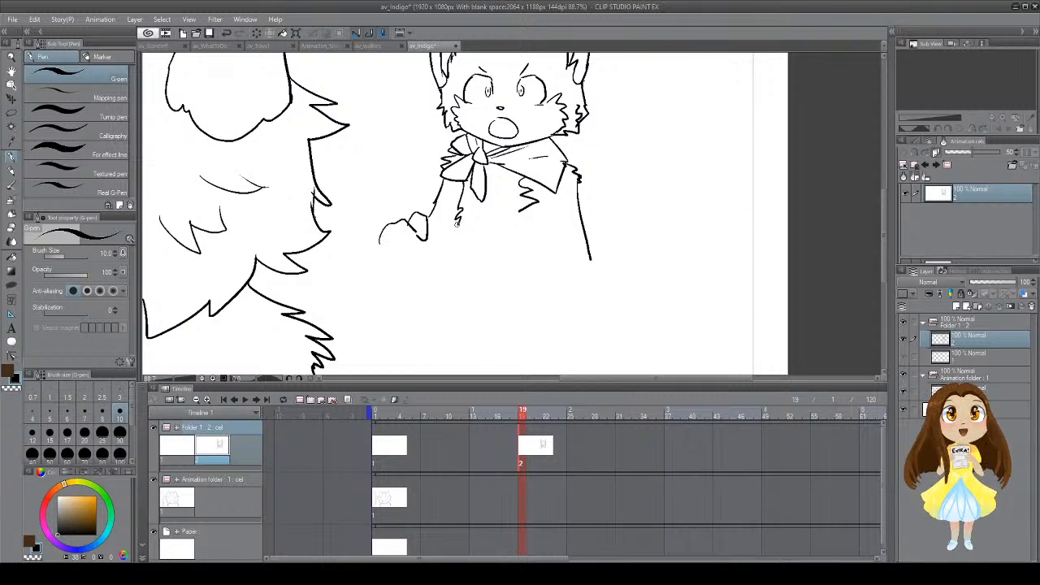
Step: Extend both chest edges downward from the fur tufts, ending the left one in jagged fur
mouse_move(465, 227)
left_mouse_down()
mouse_move(467, 307)
mouse_move(477, 251)
mouse_move(517, 257)
mouse_move(513, 268)
left_mouse_up()
mouse_move(464, 245)
left_mouse_down()
mouse_move(494, 314)
mouse_move(495, 287)
mouse_move(553, 273)
left_mouse_up()
key("ctrl+z")
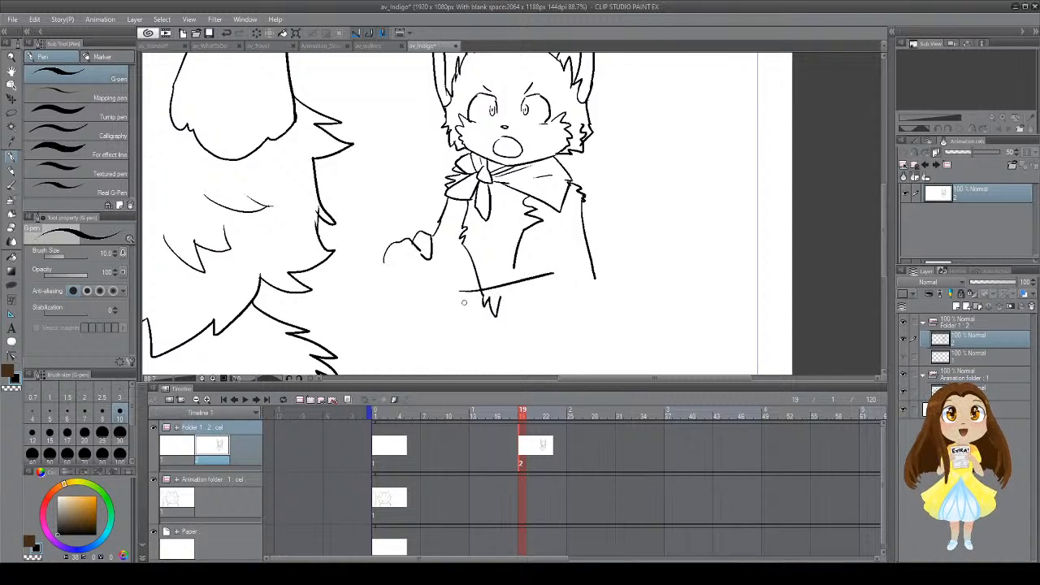
left_click_drag(459, 306, 549, 293)
key("ctrl+z")
key("ctrl+z")
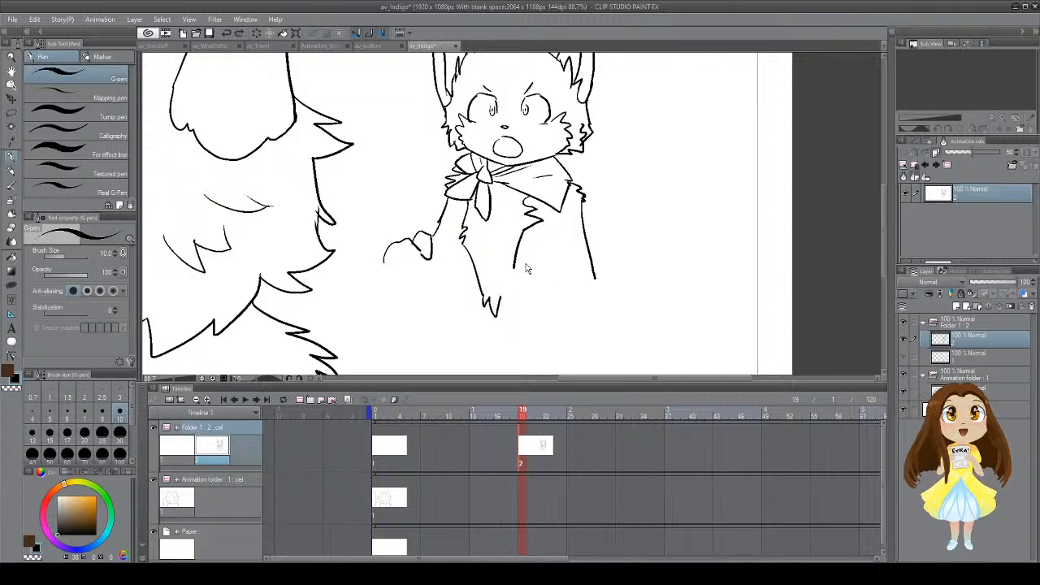
Step: Draw a diagonal strap of two parallel lines from the scarf's underside down across the torso to the lower left
left_click_drag(536, 189, 467, 274)
key("ctrl+z")
left_click_drag(517, 199, 452, 288)
key("ctrl+z")
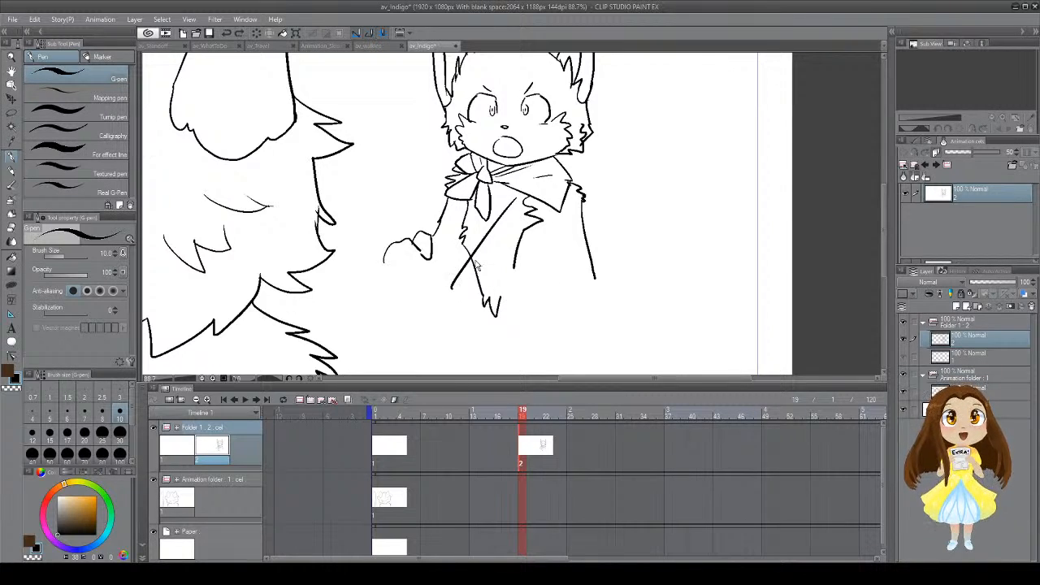
left_click_drag(481, 217, 528, 291)
key("ctrl+z")
mouse_move(525, 198)
left_mouse_down()
mouse_move(460, 285)
mouse_move(521, 223)
left_mouse_up()
key("ctrl+z")
left_click_drag(460, 306, 537, 195)
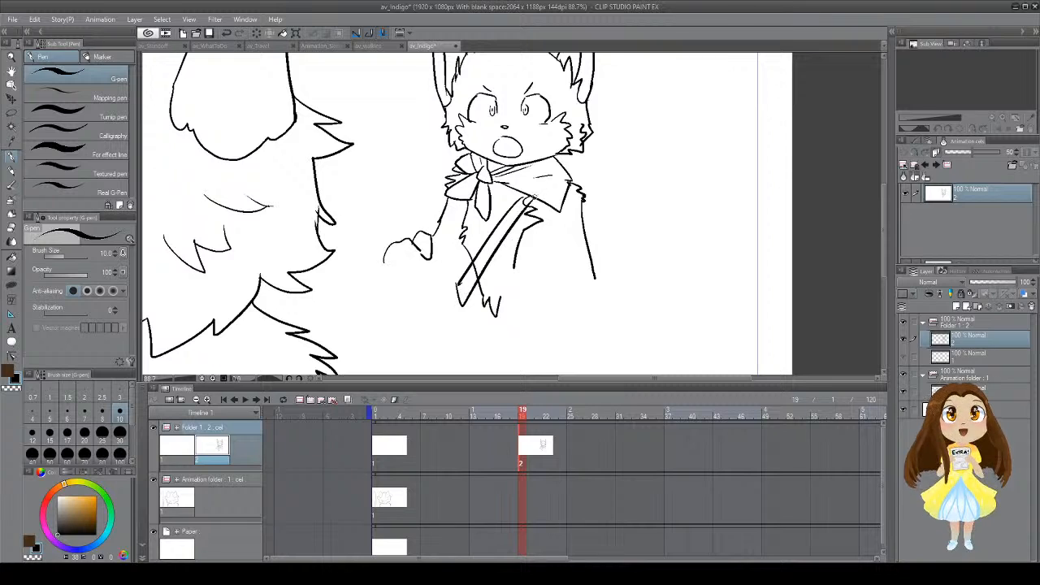
Step: Reshape the strap's lower end into a pointed tip and erase the lines overlapping inside the strap and at the scarf
key("e")
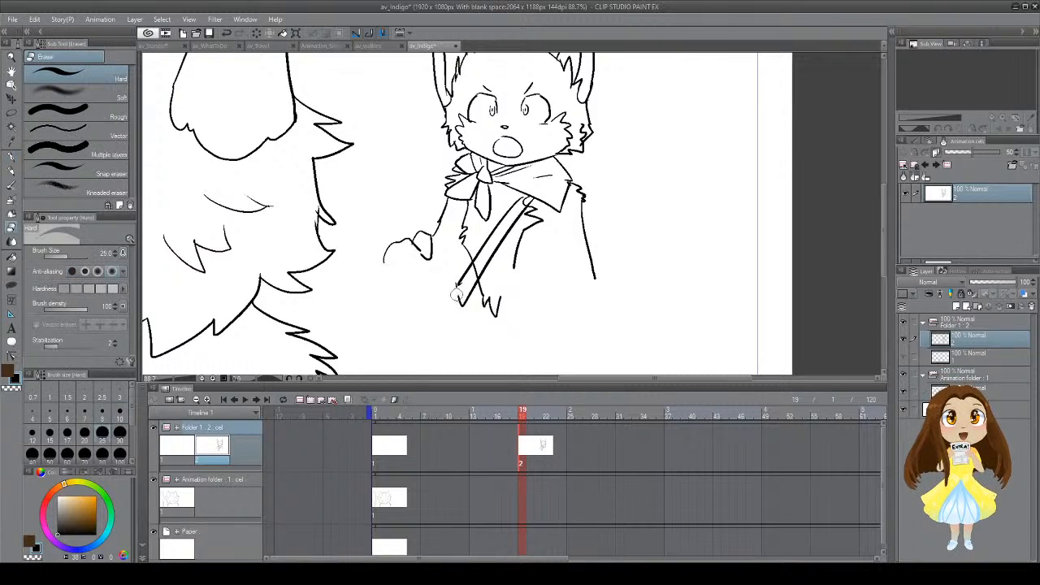
left_click_drag(455, 291, 451, 309)
key("p")
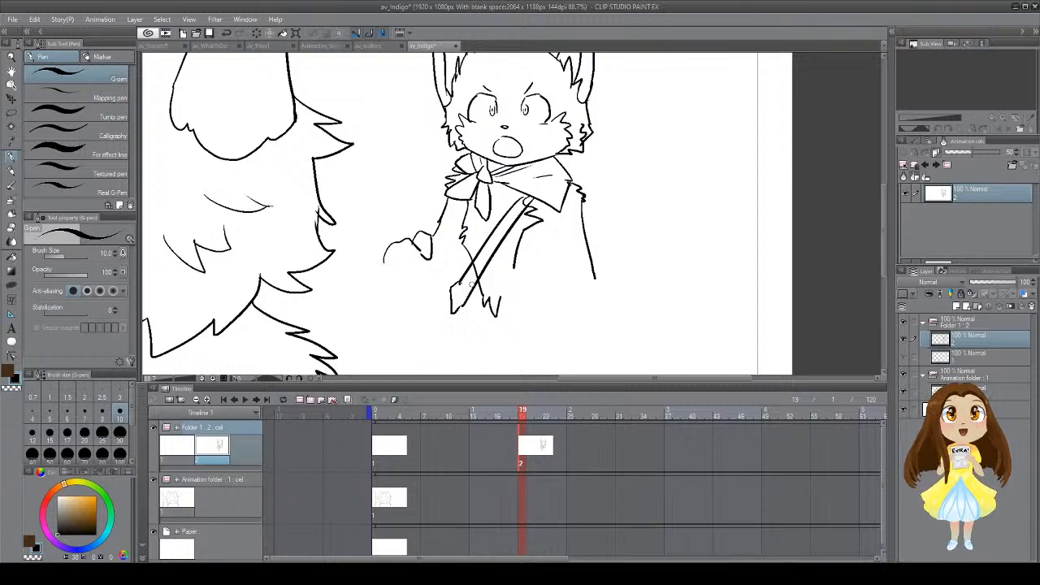
key("e")
left_click_drag(474, 269, 475, 276)
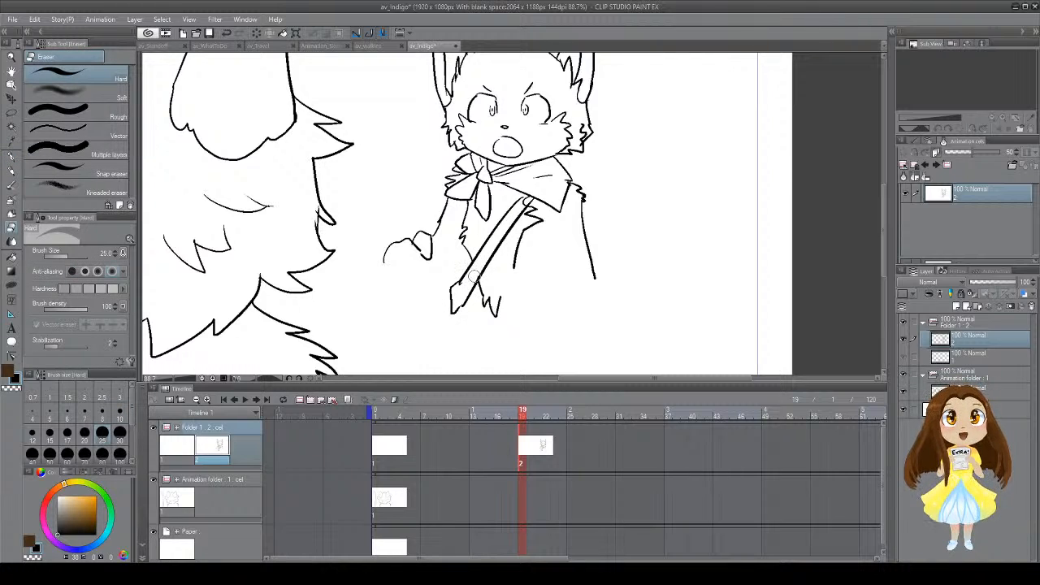
left_click_drag(522, 199, 525, 201)
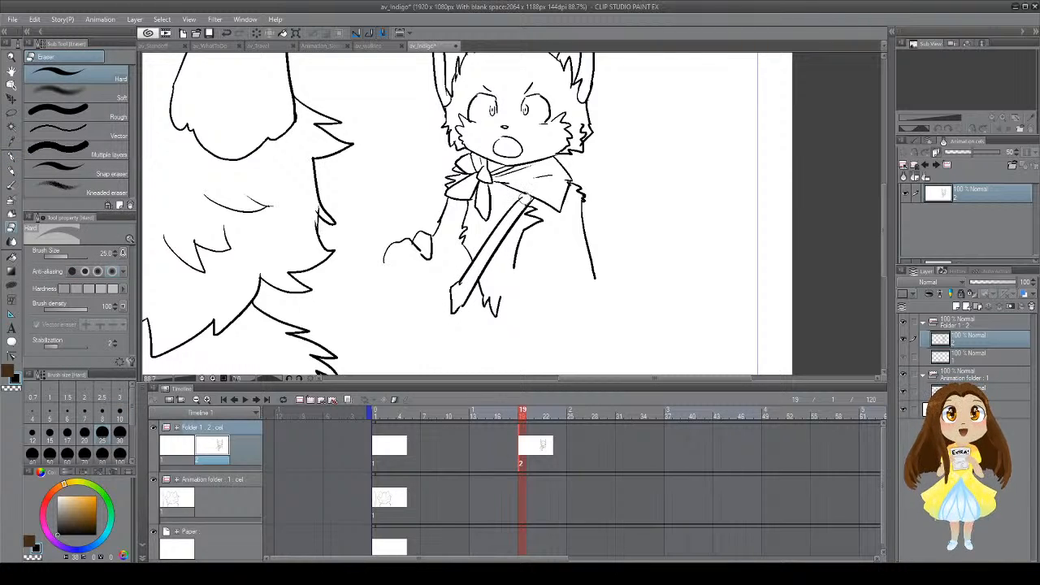
key("p")
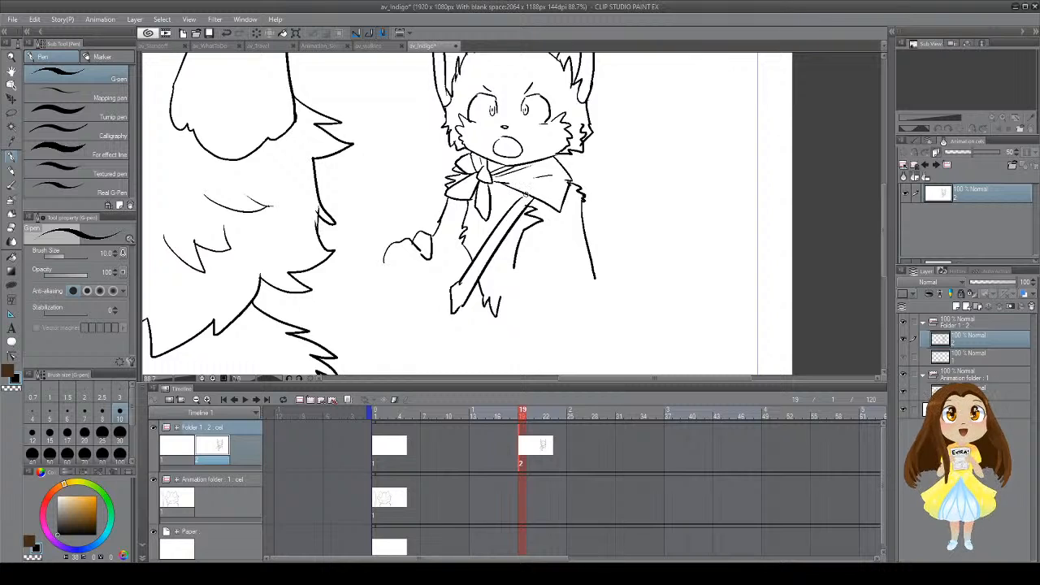
left_click_drag(526, 195, 516, 207)
Step: Draw a short line rising from the strap's lower end towards the left chest fur
mouse_move(485, 240)
left_mouse_down()
mouse_move(443, 315)
mouse_move(450, 245)
left_mouse_up()
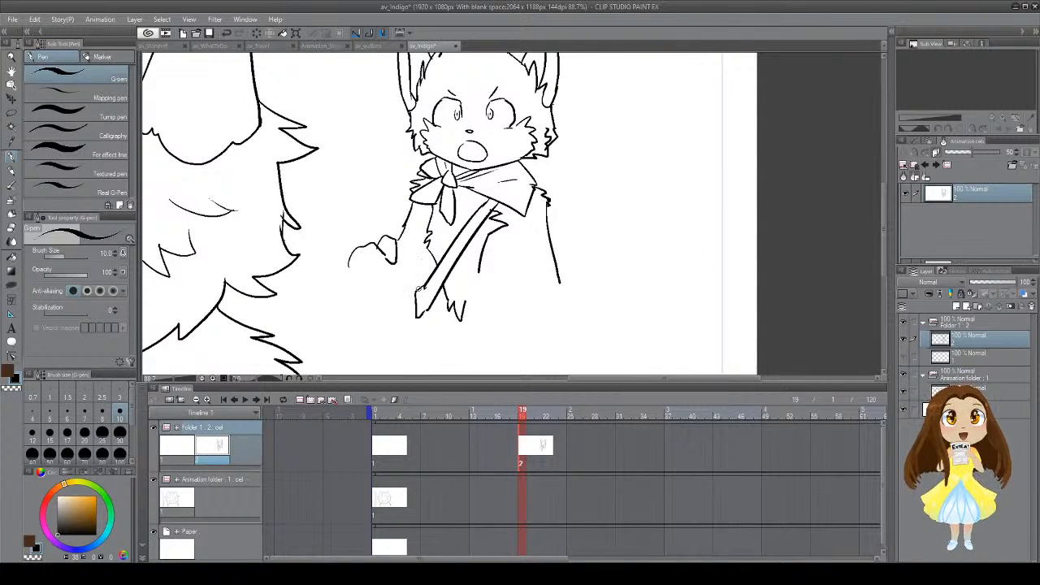
left_click_drag(419, 289, 420, 240)
key("ctrl+z")
left_click_drag(420, 292, 424, 248)
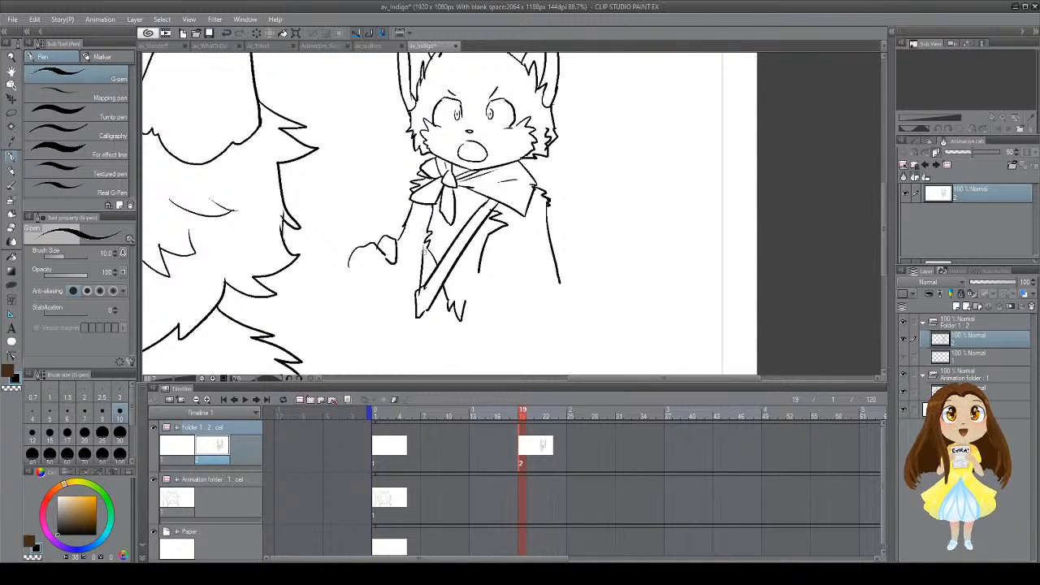
key("ctrl+z")
left_click_drag(420, 291, 422, 254)
Step: Erase the strap's pointed lower end and redraw its outline
mouse_move(468, 218)
left_mouse_down()
mouse_move(453, 275)
mouse_move(452, 232)
mouse_move(476, 242)
mouse_move(488, 228)
left_mouse_up()
key("e")
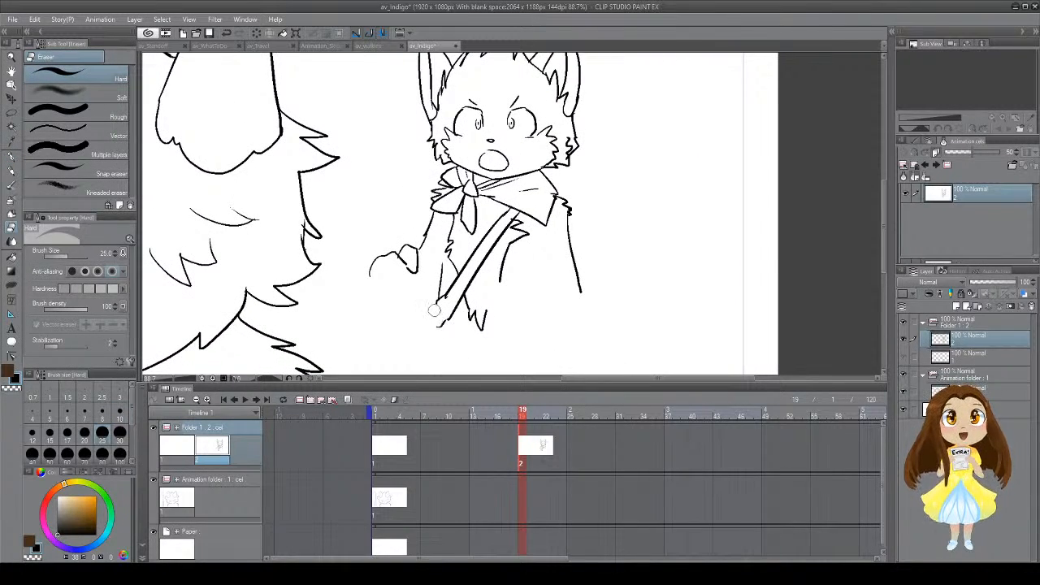
key("p")
mouse_move(438, 301)
left_mouse_down()
mouse_move(436, 326)
mouse_move(447, 299)
mouse_move(449, 318)
left_mouse_up()
key("e")
key("p")
Step: Draw the left paw as a clenched fist with curled fingers beside the existing thumb
mouse_move(470, 278)
left_mouse_down()
mouse_move(522, 295)
mouse_move(540, 279)
left_mouse_up()
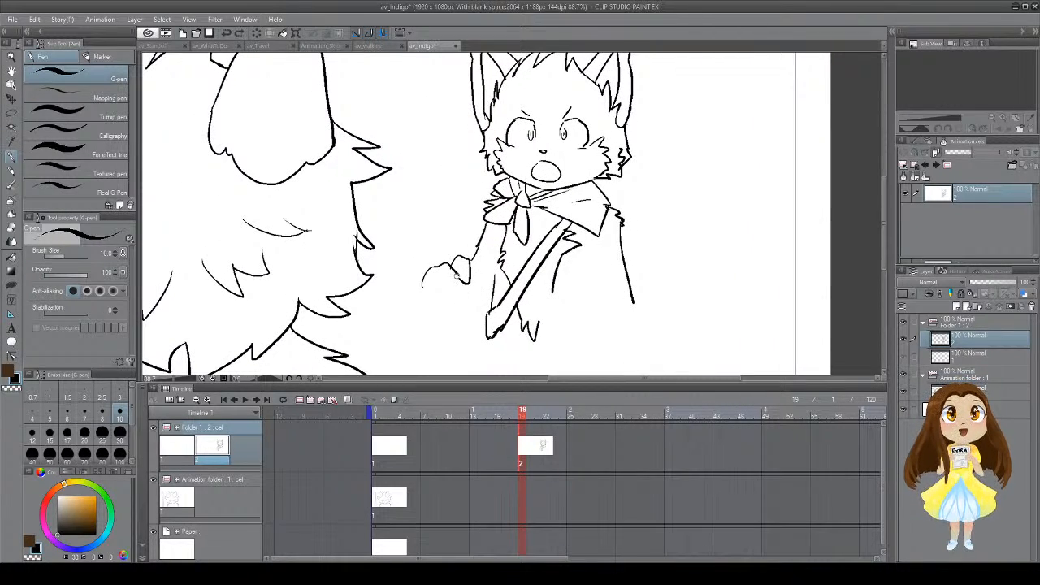
mouse_move(463, 294)
left_mouse_down()
mouse_move(466, 306)
mouse_move(450, 313)
mouse_move(470, 304)
mouse_move(440, 332)
mouse_move(460, 294)
mouse_move(437, 309)
mouse_move(397, 291)
mouse_move(415, 316)
mouse_move(398, 321)
mouse_move(385, 255)
left_mouse_up()
key("ctrl+z")
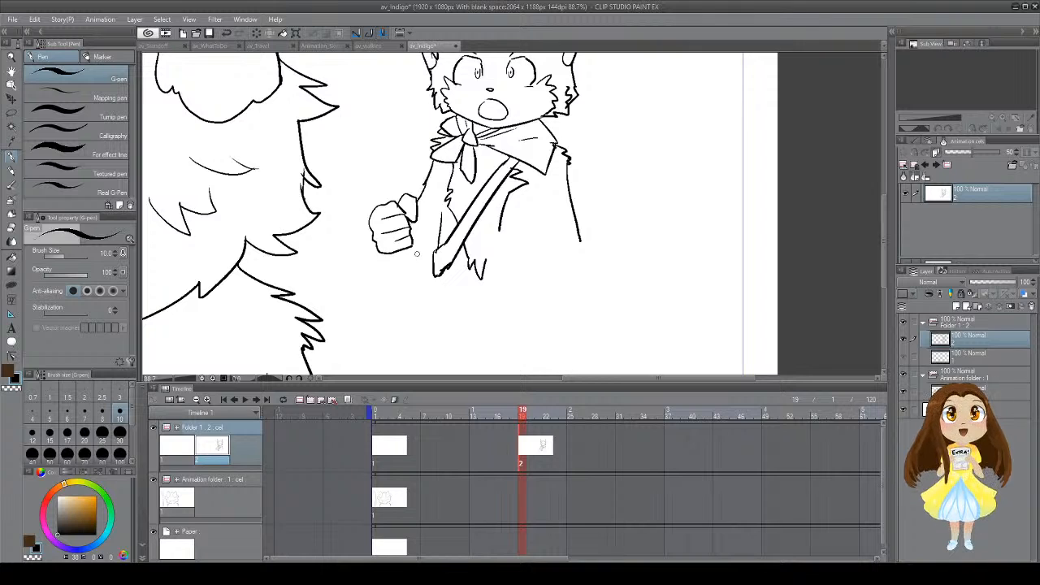
Step: Draw the forearm's lower edge from the fist to the strap's tip and its curved upper edge behind the thumb
mouse_move(435, 196)
left_mouse_down()
mouse_move(419, 276)
mouse_move(431, 253)
left_mouse_up()
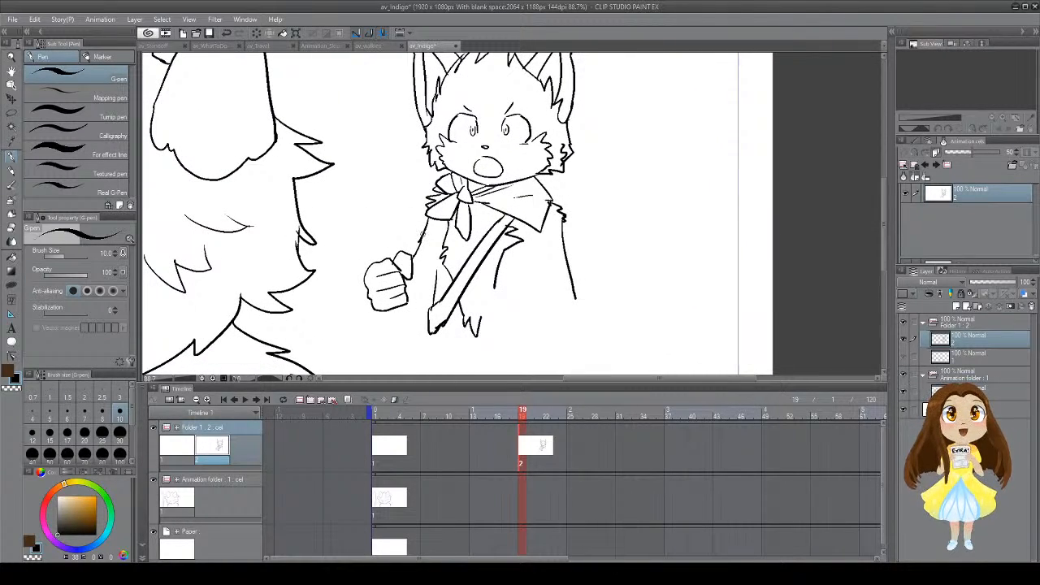
left_click_drag(376, 311, 426, 330)
key("ctrl+z")
key("ctrl+z")
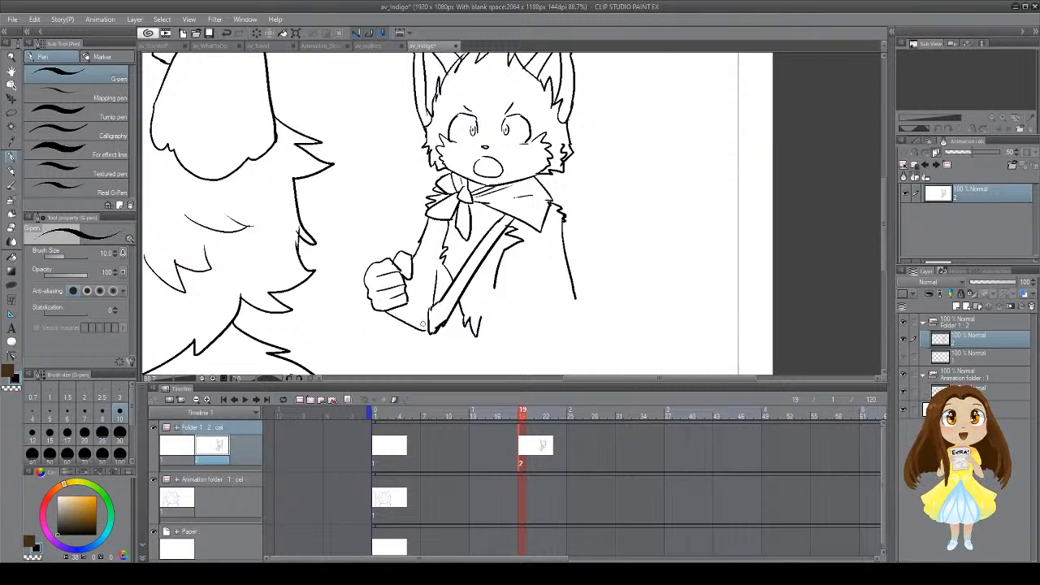
left_click_drag(412, 276, 436, 294)
key("ctrl+z")
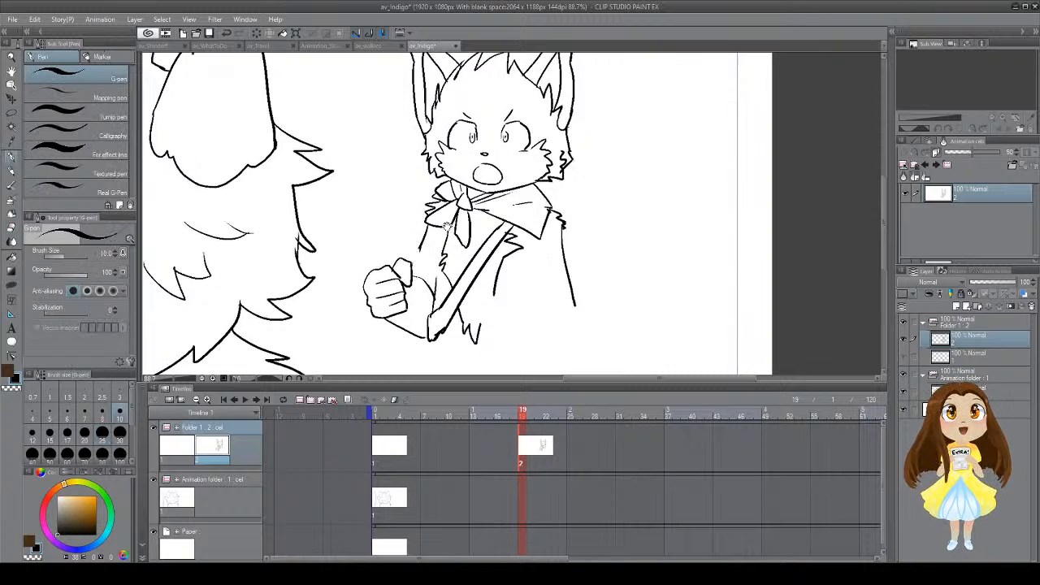
Step: Handwrite "Montoya" beside the character's head, then remove it with a Lasso selection
left_click_drag(447, 227, 434, 251)
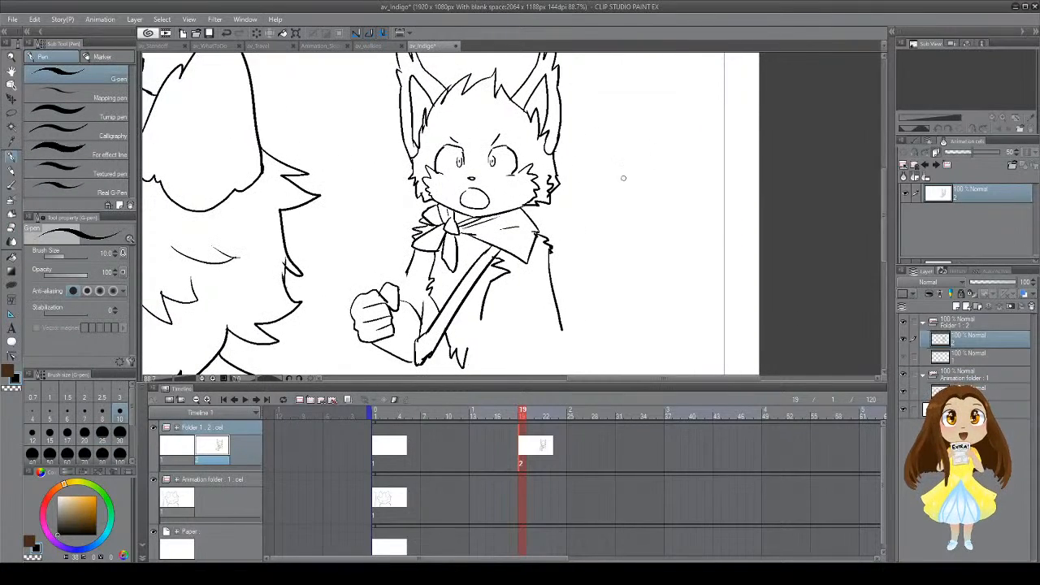
mouse_move(595, 189)
left_mouse_down()
mouse_move(606, 170)
mouse_move(634, 185)
mouse_move(673, 177)
left_mouse_up()
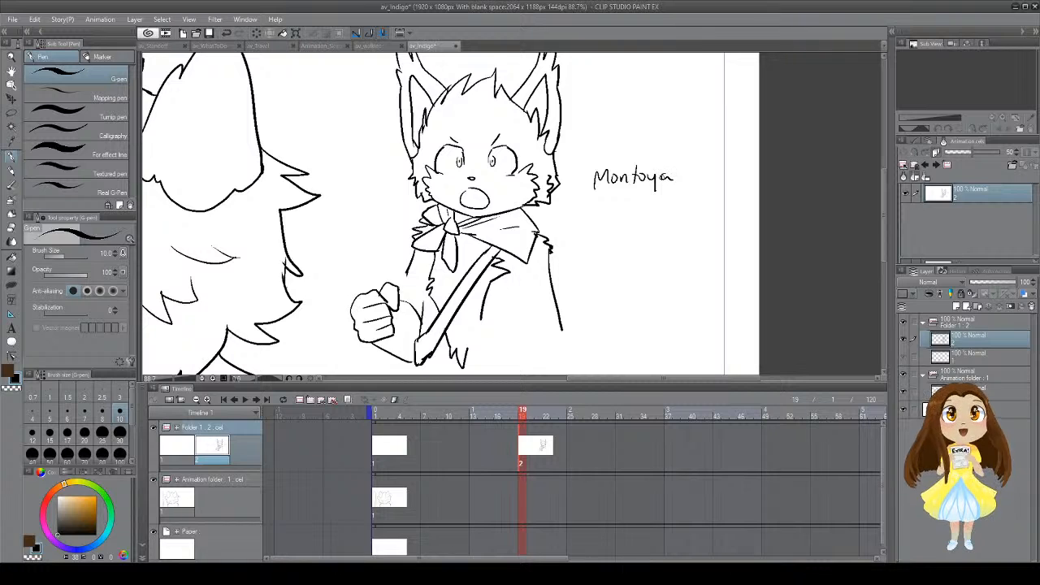
key("m")
mouse_move(618, 136)
left_mouse_down()
mouse_move(587, 199)
mouse_move(640, 138)
left_mouse_up()
key("Delete")
key("ctrl+d")
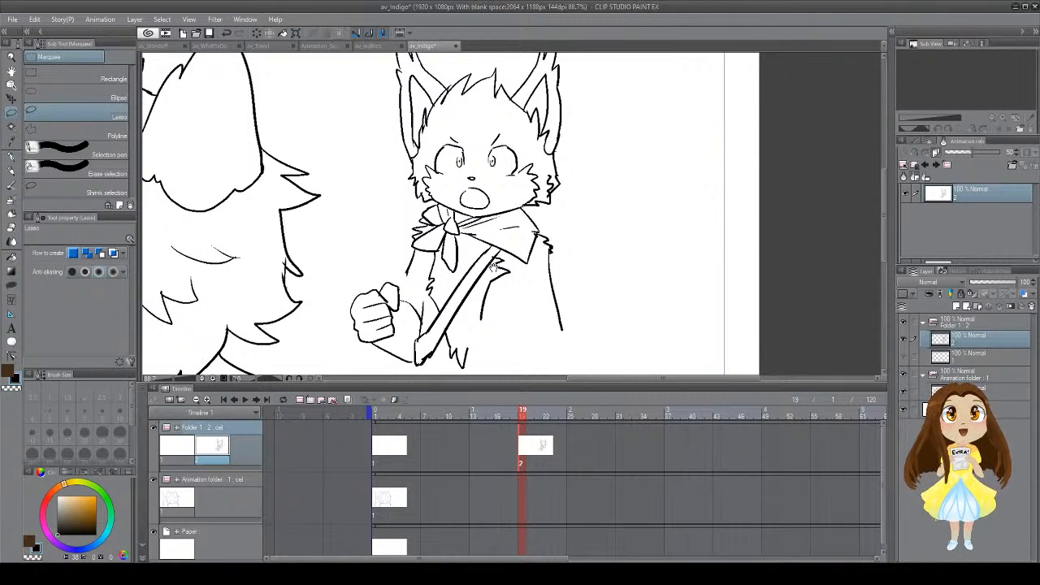
Step: Add zigzag fur to the raised arm's outer edge between the scarf and the thumb
left_click_drag(458, 247, 511, 155)
key("p")
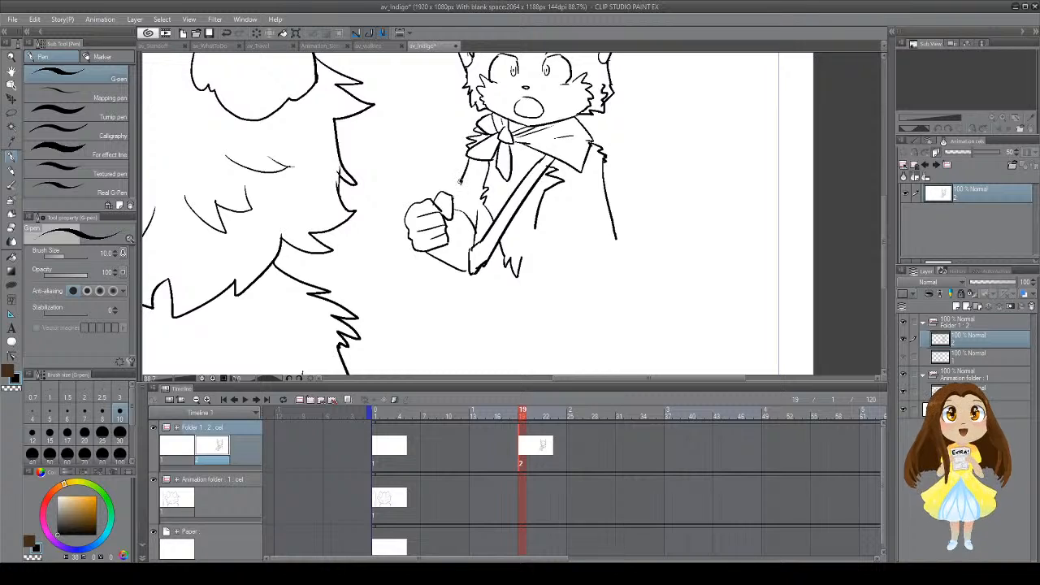
left_click_drag(461, 181, 460, 205)
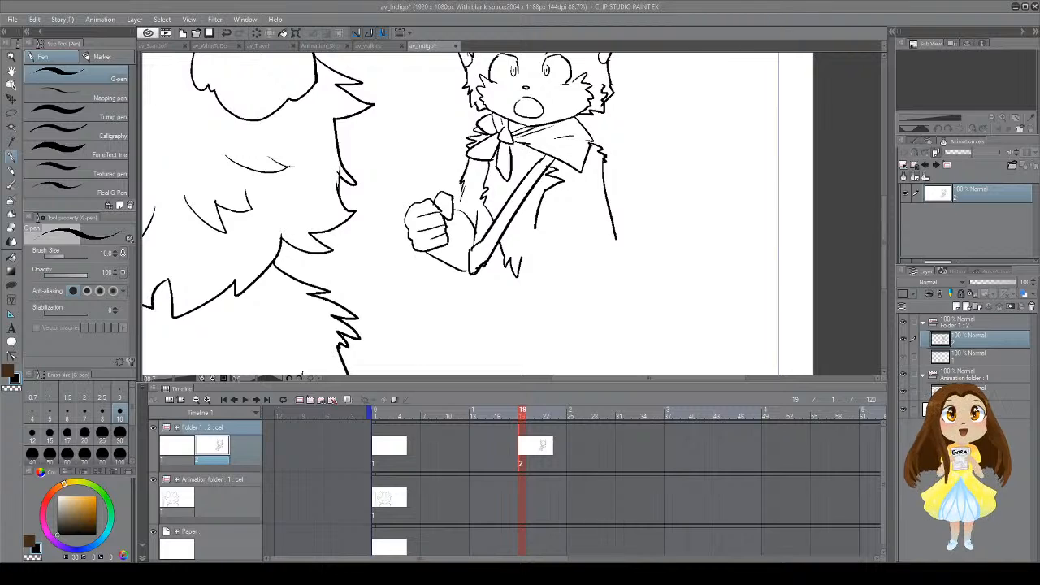
Step: Extend the right chest edge into jagged fur meeting the left side in a pointed tuft below the strap
mouse_move(554, 224)
left_mouse_down()
mouse_move(532, 339)
mouse_move(534, 235)
mouse_move(521, 286)
mouse_move(494, 296)
mouse_move(488, 268)
mouse_move(509, 255)
left_mouse_up()
key("e")
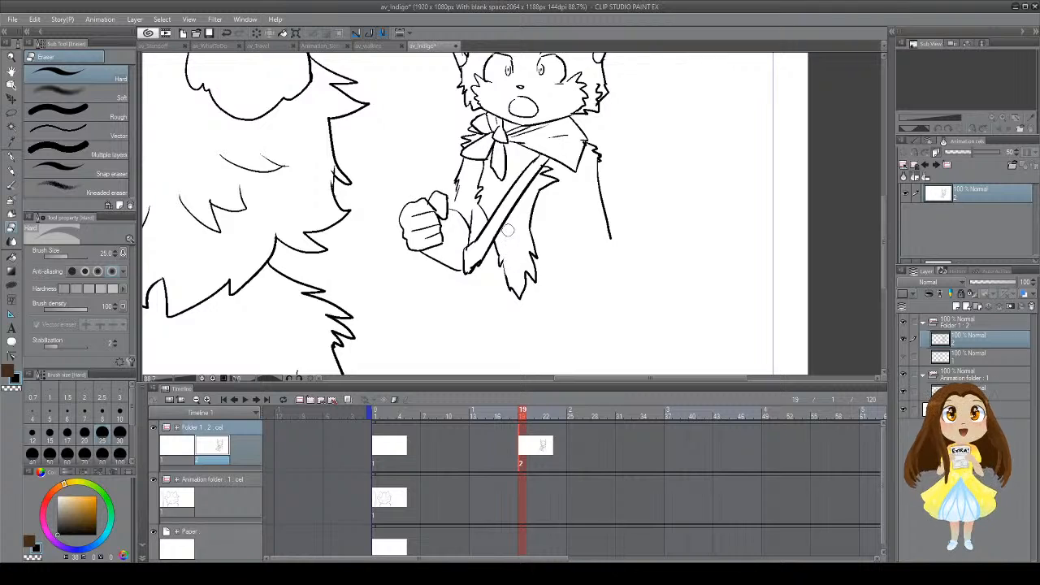
mouse_move(513, 208)
left_mouse_down()
mouse_move(535, 236)
mouse_move(532, 274)
left_mouse_up()
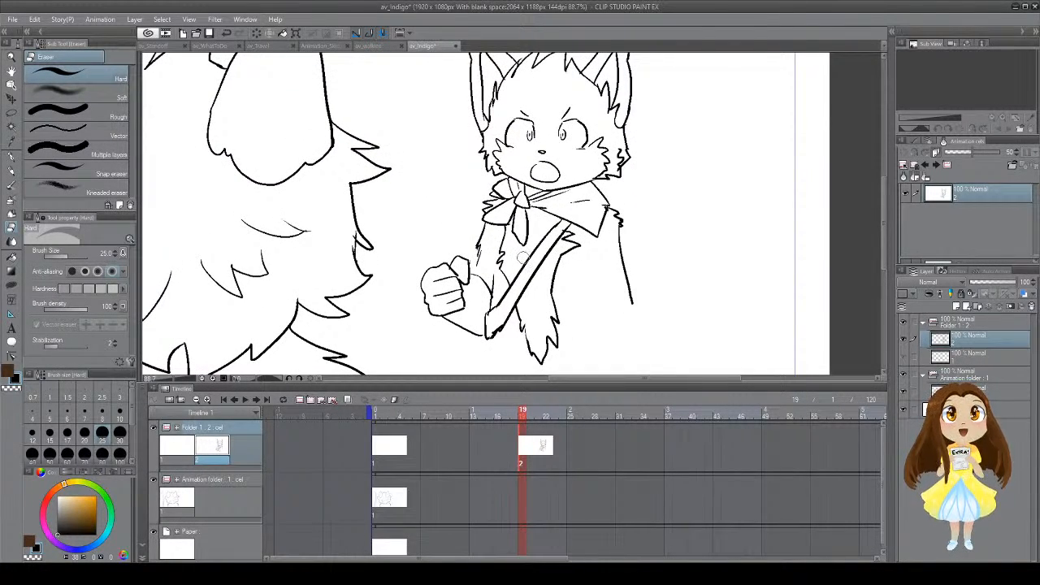
Step: Draw a short inner-arm line between the raised forearm and the shoulder strap
scroll(532, 220, "down", 2)
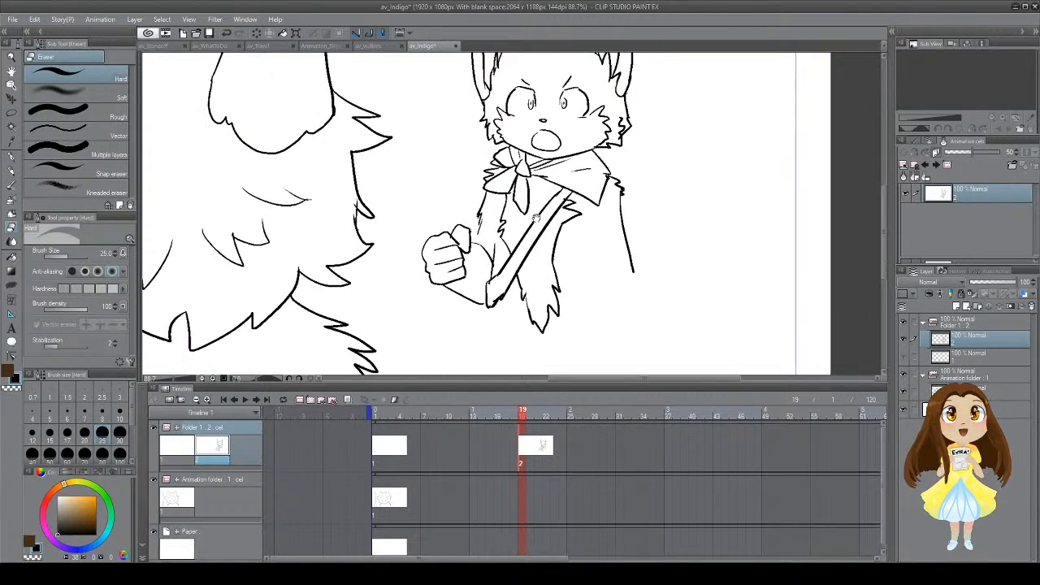
key("p")
mouse_move(547, 212)
left_mouse_down()
mouse_move(541, 199)
mouse_move(536, 223)
left_mouse_up()
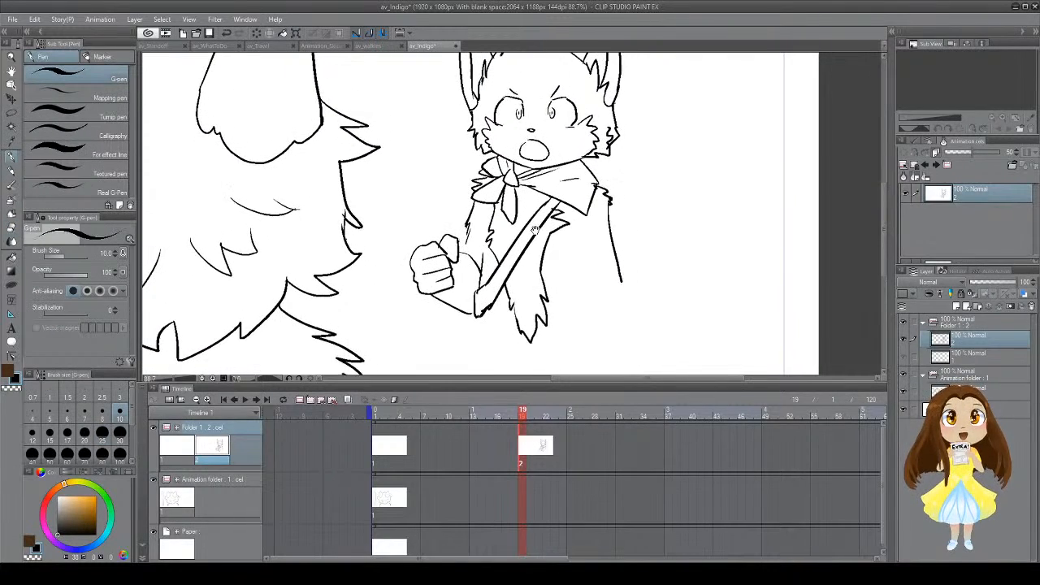
left_click_drag(481, 290, 483, 243)
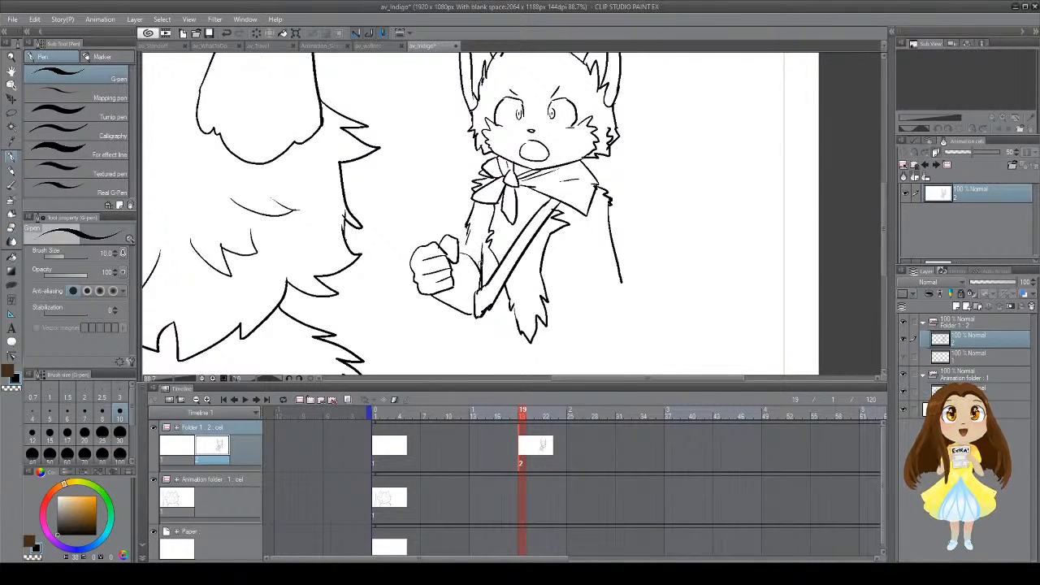
key("ctrl+z")
mouse_move(478, 292)
left_mouse_down()
mouse_move(484, 244)
mouse_move(468, 236)
left_mouse_up()
key("ctrl+z")
key("ctrl+z")
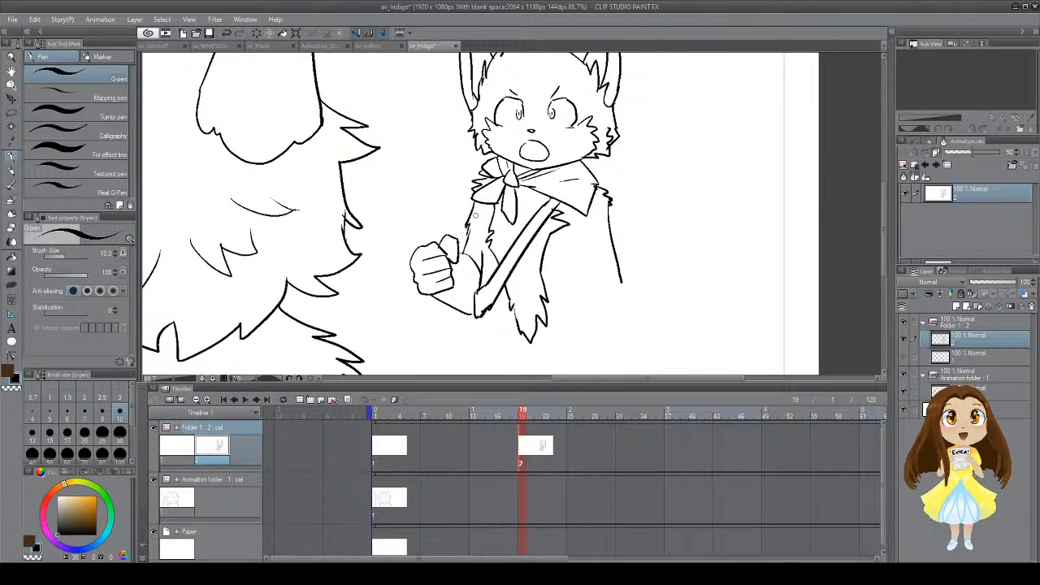
mouse_move(561, 231)
left_mouse_down()
mouse_move(538, 288)
mouse_move(588, 230)
mouse_move(594, 247)
mouse_move(572, 235)
mouse_move(571, 209)
left_mouse_up()
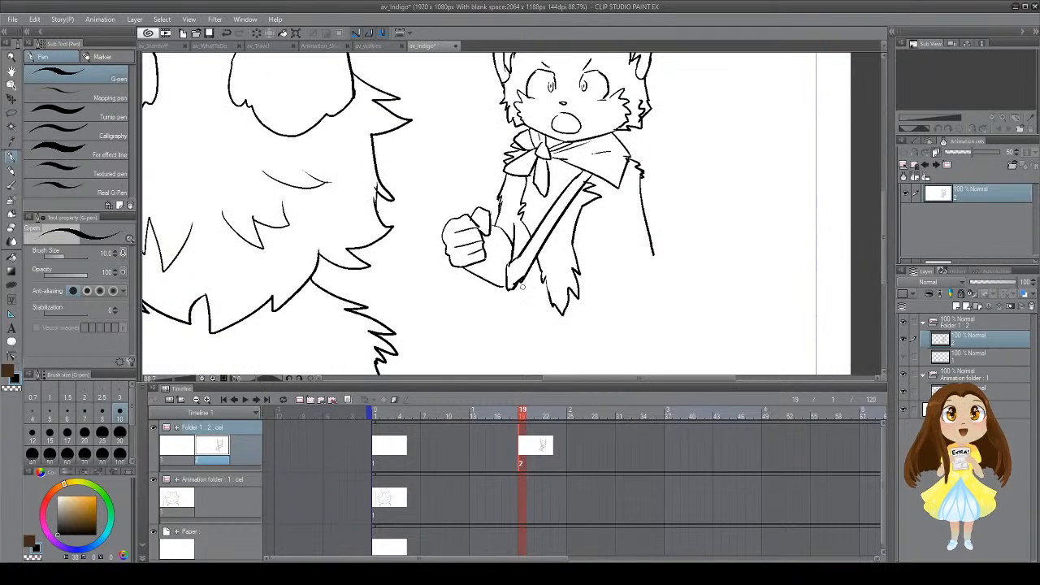
left_click_drag(515, 286, 504, 352)
mouse_move(587, 235)
left_mouse_down()
mouse_move(558, 247)
mouse_move(549, 289)
mouse_move(579, 272)
mouse_move(605, 226)
left_mouse_up()
key("ctrl+z")
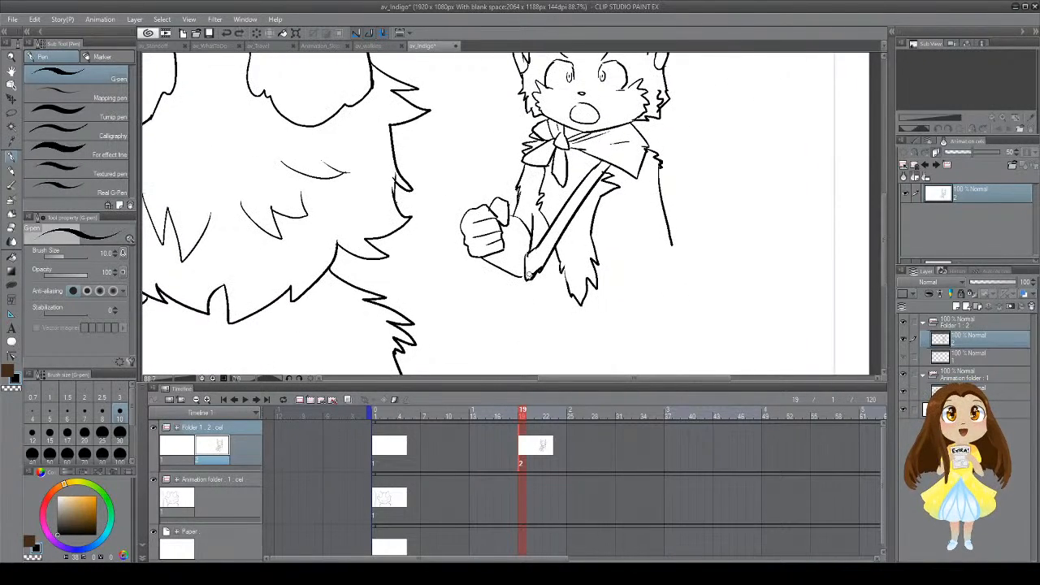
left_click_drag(533, 280, 513, 348)
key("ctrl+z")
Step: Draw the torso's right side line, curving down from below the scarf between the chest fur and the hanging arm
left_click_drag(639, 191, 623, 271)
key("ctrl+z")
left_click_drag(639, 193, 628, 286)
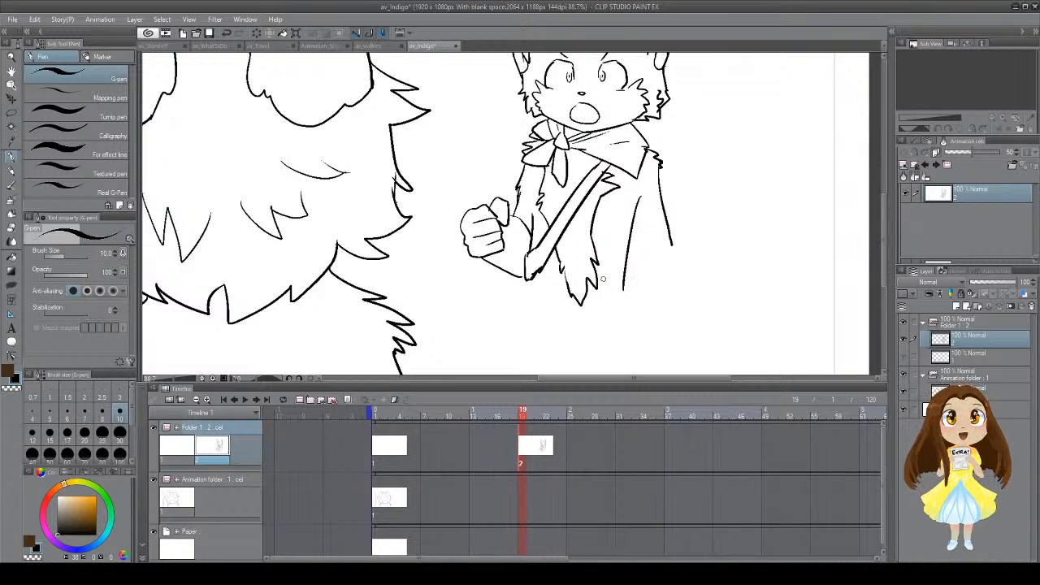
Step: Erase the overlapping lines at the strap's lower tip and redraw the pointed elbow edge there
key("e")
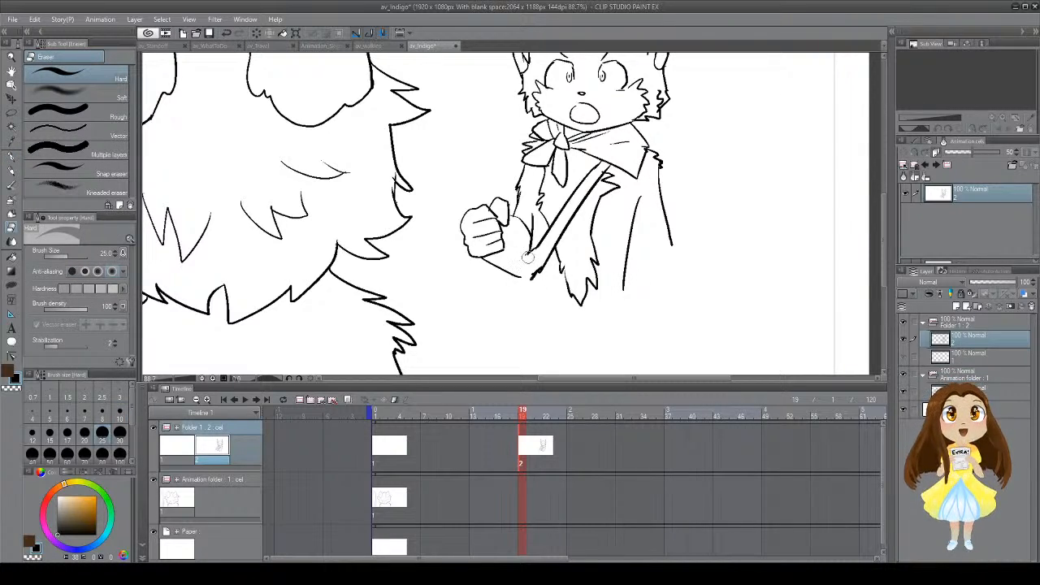
key("p")
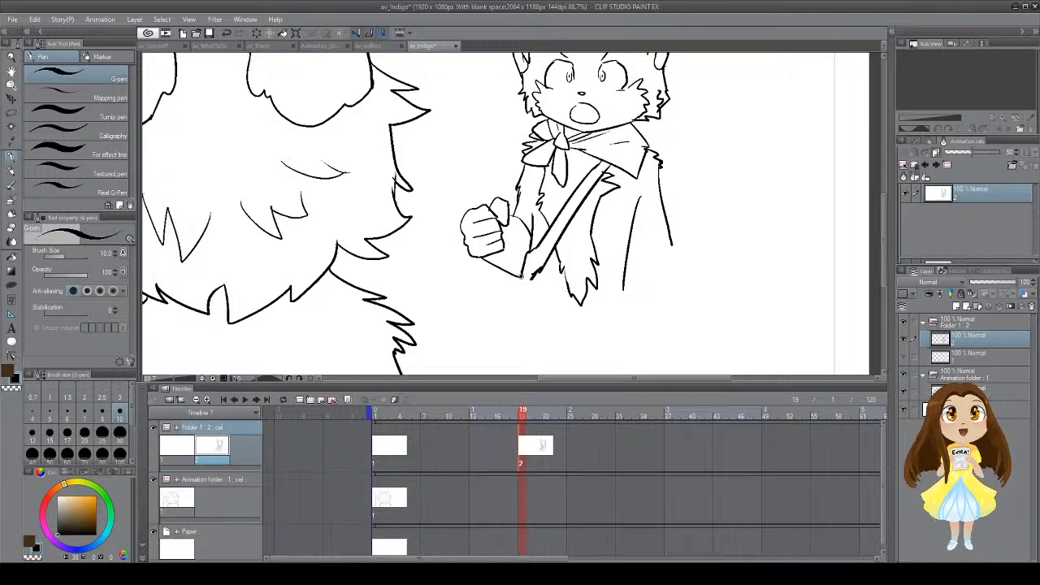
mouse_move(543, 269)
left_mouse_down()
mouse_move(508, 325)
mouse_move(512, 294)
mouse_move(513, 317)
left_mouse_up()
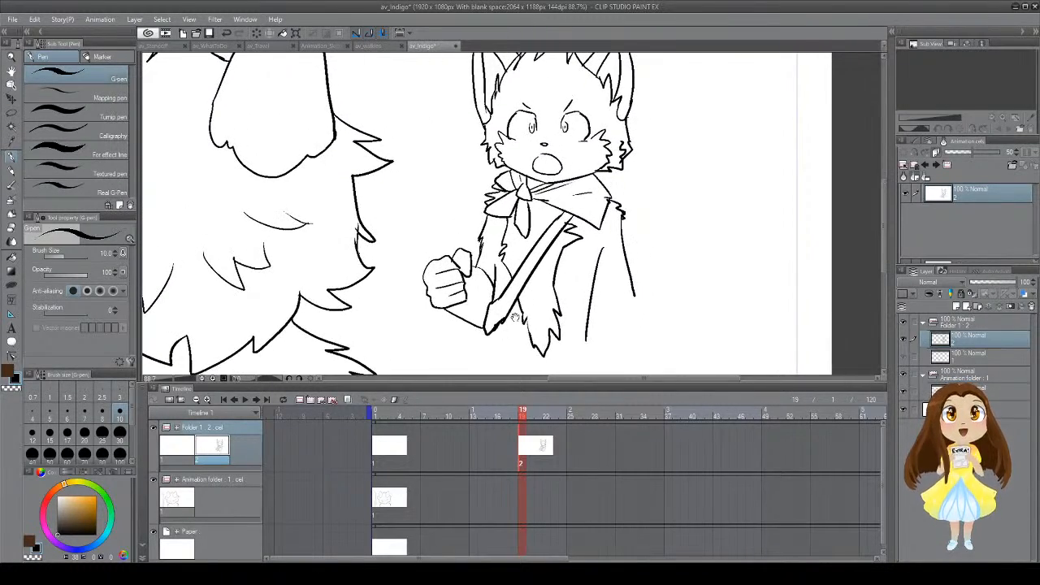
Step: Shorten the upper end of the right torso line and draw the hanging arm's inner edge branching down from it
mouse_move(625, 278)
left_mouse_down()
mouse_move(653, 281)
mouse_move(634, 256)
left_mouse_up()
key("e")
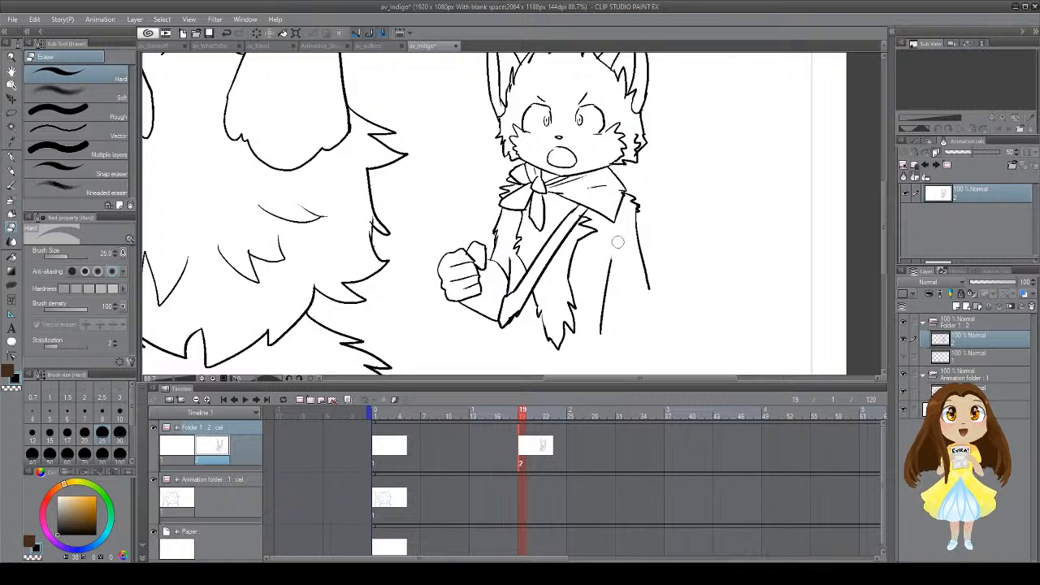
key("p")
left_click_drag(612, 272, 624, 321)
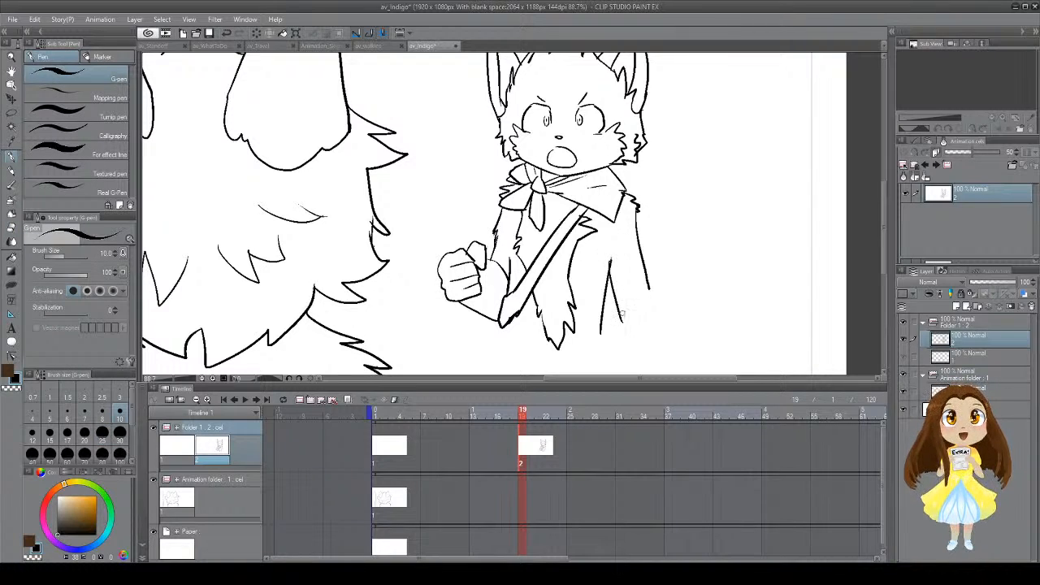
key("ctrl+z")
left_click_drag(607, 267, 617, 318)
key("ctrl+z")
left_click_drag(609, 247, 622, 314)
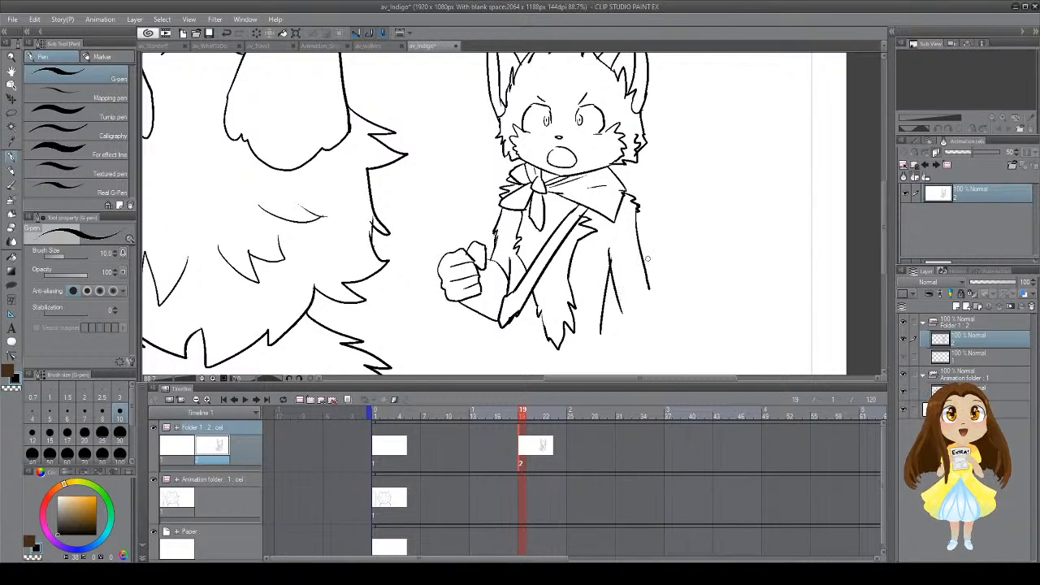
Step: Erase the hanging arm's smooth outer line and redraw it with jagged fur running down from the shoulder
key("e")
left_click_drag(637, 218, 651, 298)
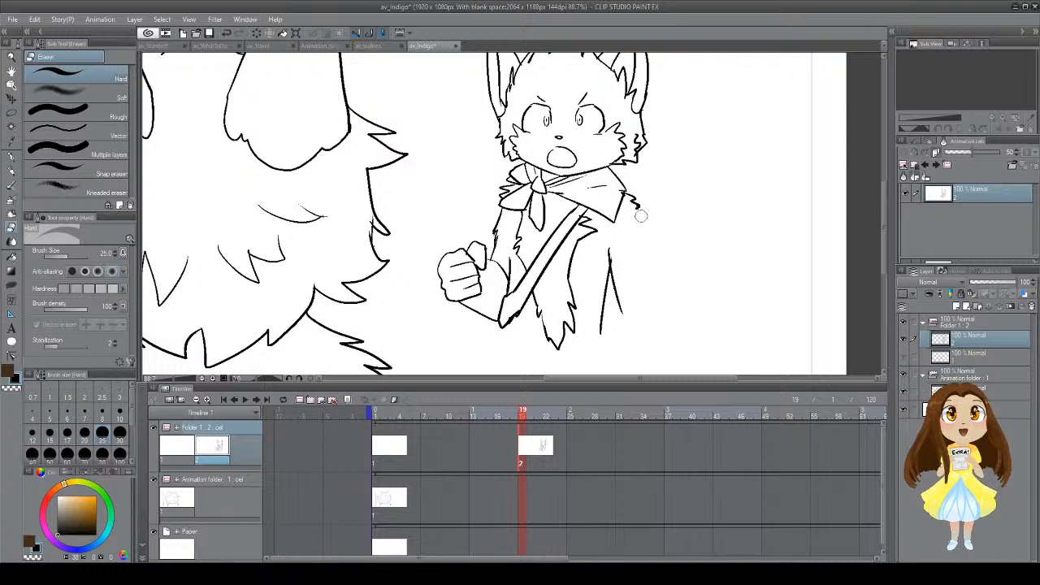
key("p")
mouse_move(651, 239)
left_mouse_down()
mouse_move(648, 225)
mouse_move(658, 248)
mouse_move(646, 255)
mouse_move(648, 269)
left_mouse_up()
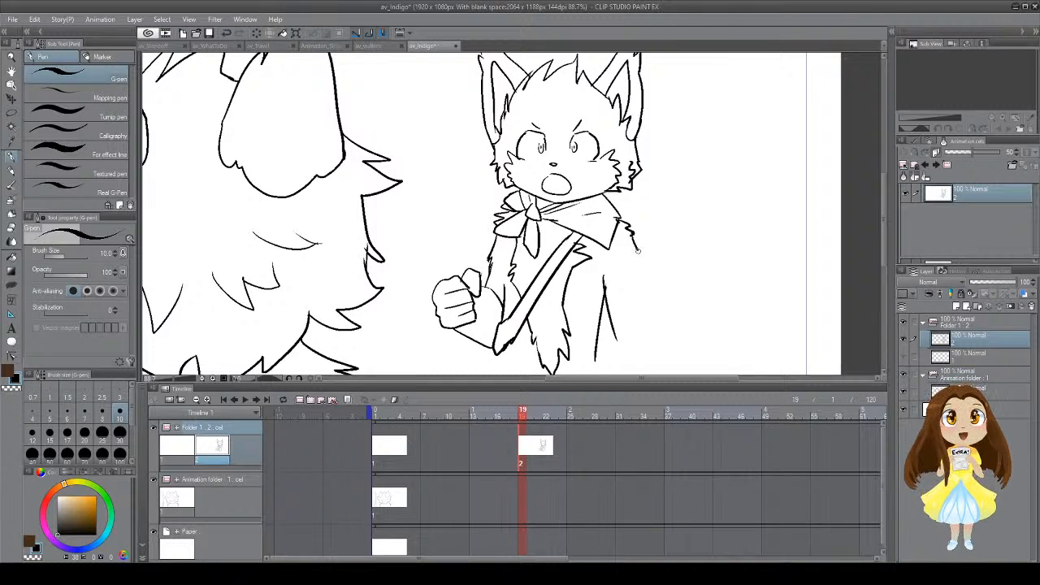
key("ctrl+z")
mouse_move(639, 260)
left_mouse_down()
mouse_move(633, 234)
mouse_move(646, 288)
mouse_move(659, 291)
mouse_move(689, 239)
left_mouse_up()
Step: Draw both outer hip lines flaring down from the waist and ending in small fur tufts
mouse_move(638, 301)
left_mouse_down()
mouse_move(623, 342)
mouse_move(649, 251)
left_mouse_up()
left_click_drag(541, 257, 516, 332)
left_click_drag(641, 263, 659, 341)
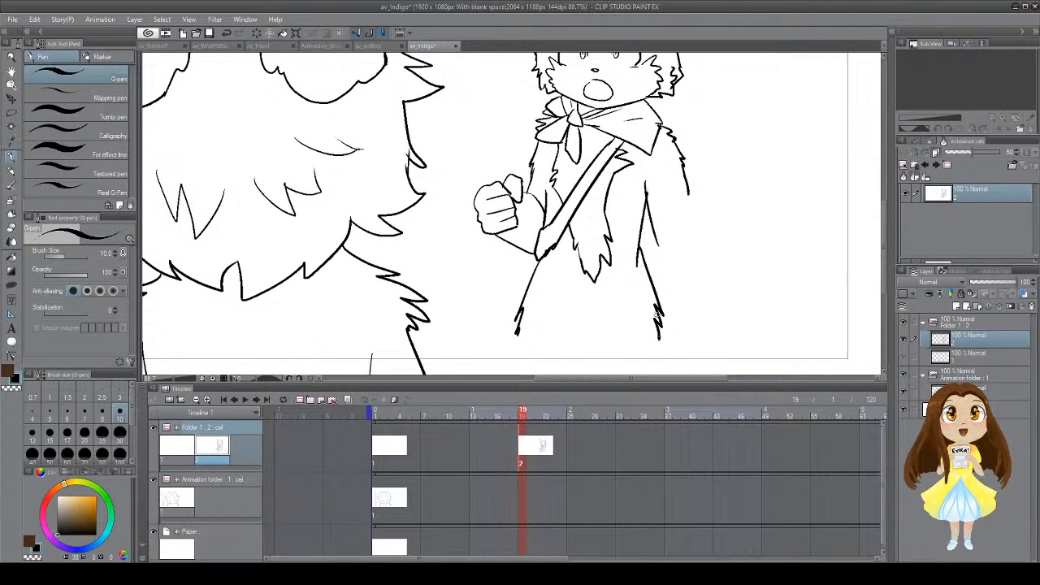
Step: Clean up the strap's lower end where it meets the elbow and hip, and save the file
mouse_move(714, 234)
left_mouse_down()
mouse_move(695, 328)
mouse_move(691, 258)
left_mouse_up()
key("e")
mouse_move(510, 241)
left_mouse_down()
mouse_move(514, 286)
mouse_move(530, 273)
mouse_move(510, 275)
mouse_move(503, 304)
mouse_move(533, 257)
left_mouse_up()
key("p")
key("ctrl+z")
left_click_drag(514, 294, 538, 261)
key("ctrl+z")
key("ctrl+z")
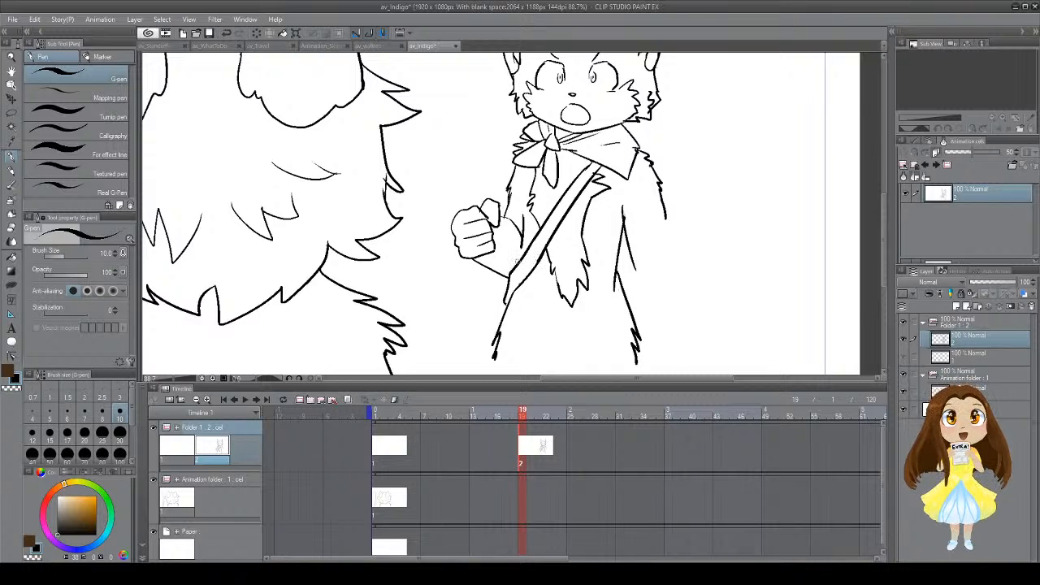
key("ctrl+s")
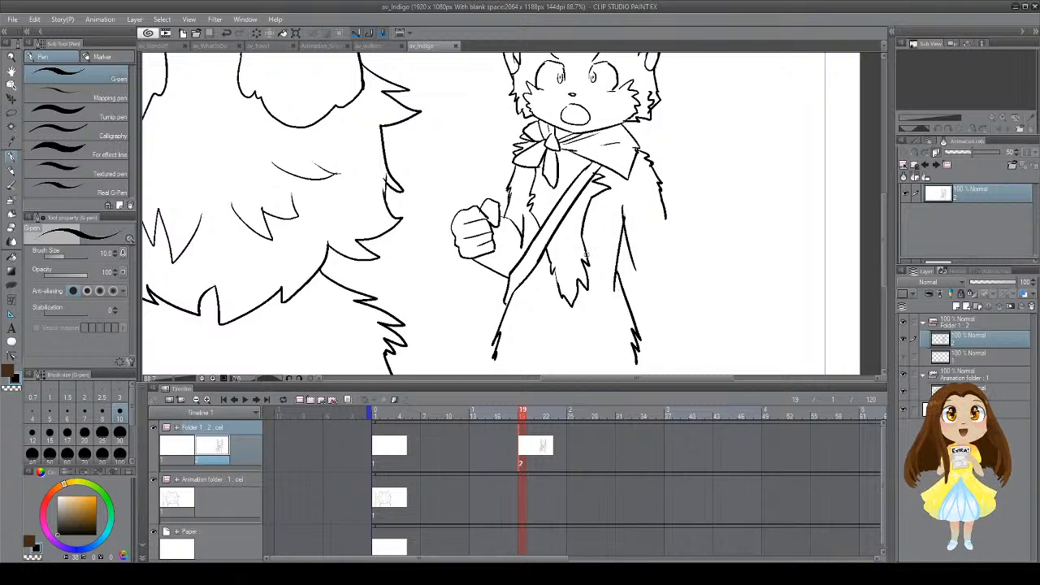
Step: Lasso the fist and forearm, shift them slightly away from the body with a transform, and deselect
mouse_move(600, 254)
left_mouse_down()
mouse_move(613, 268)
mouse_move(590, 303)
mouse_move(579, 256)
mouse_move(631, 253)
left_mouse_up()
key("m")
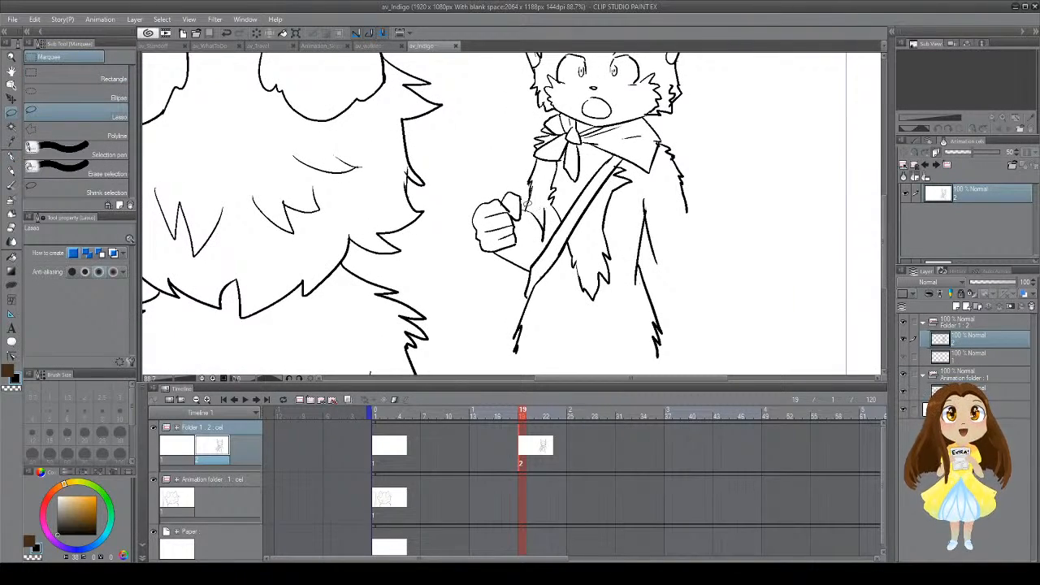
mouse_move(540, 213)
left_mouse_down()
mouse_move(524, 275)
mouse_move(464, 241)
mouse_move(482, 172)
mouse_move(520, 177)
left_mouse_up()
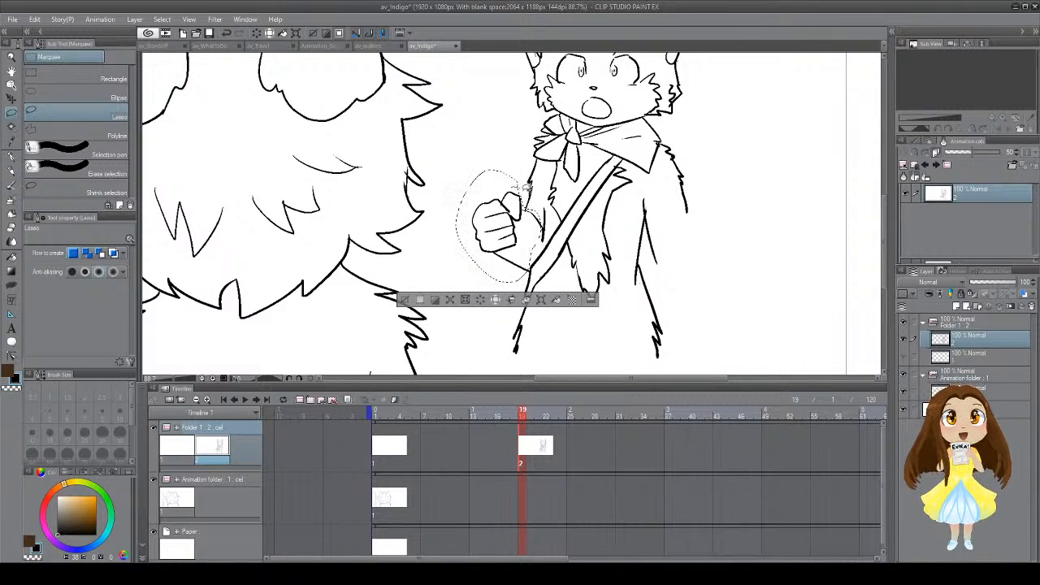
key("ctrl+t")
left_click_drag(543, 217, 529, 216)
key("Return")
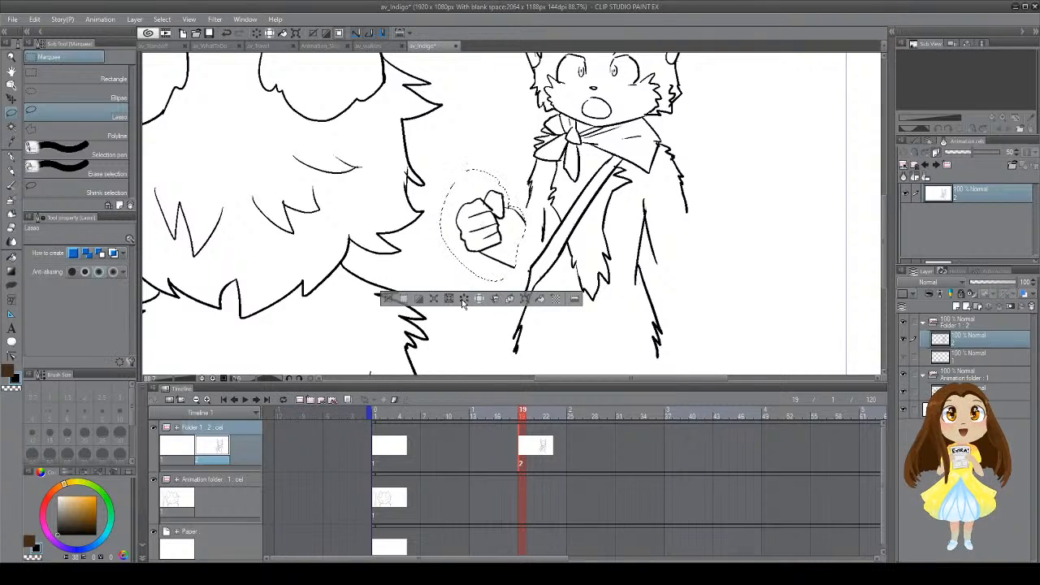
key("ctrl+d")
Step: Redraw the forearm's curved upper edge and lower line to reconnect the moved fist with the elbow
key("e")
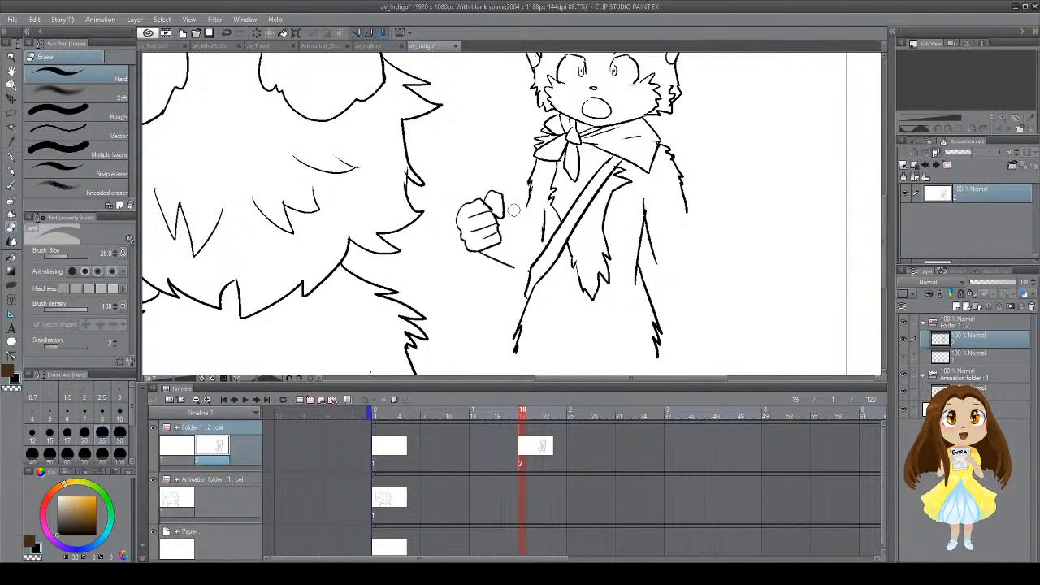
key("p")
left_click_drag(505, 210, 510, 227)
mouse_move(507, 191)
left_mouse_down()
mouse_move(493, 241)
mouse_move(490, 201)
mouse_move(527, 233)
mouse_move(501, 220)
mouse_move(527, 233)
mouse_move(464, 302)
mouse_move(496, 311)
left_mouse_up()
key("ctrl+z")
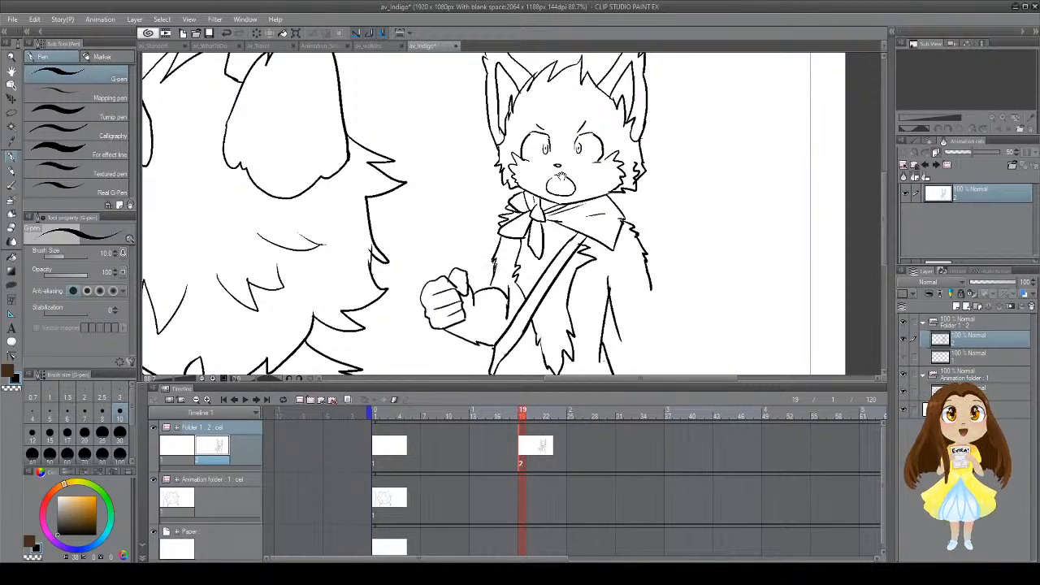
Step: Extend both outer leg lines down to the canvas edge, reworking the fur tufts on the right leg
mouse_move(561, 177)
left_mouse_down()
mouse_move(670, 209)
mouse_move(676, 191)
left_mouse_up()
mouse_move(694, 251)
left_mouse_down()
mouse_move(626, 134)
mouse_move(577, 202)
left_mouse_up()
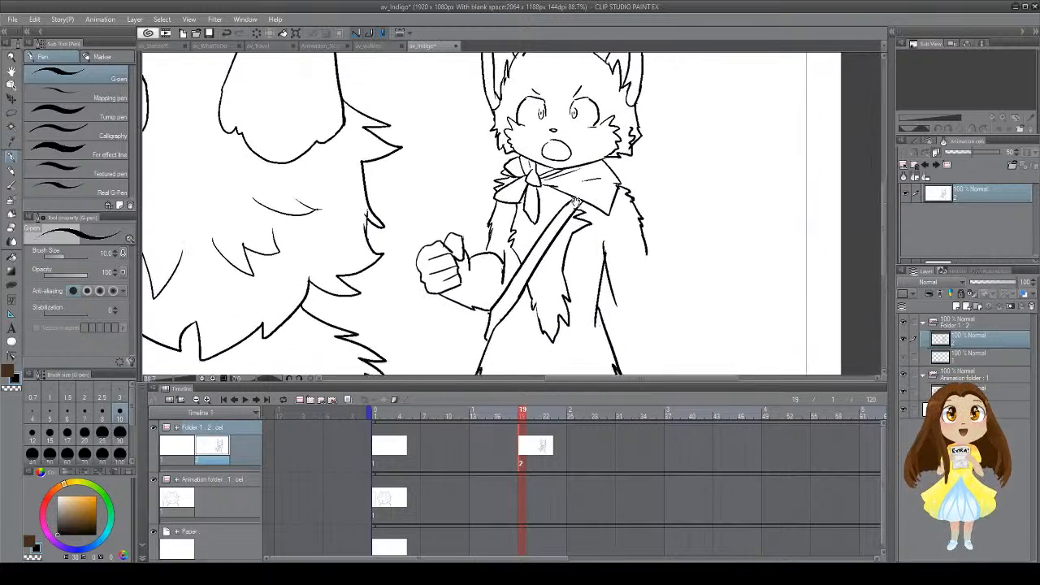
left_click_drag(529, 318, 556, 186)
left_click_drag(504, 260, 485, 314)
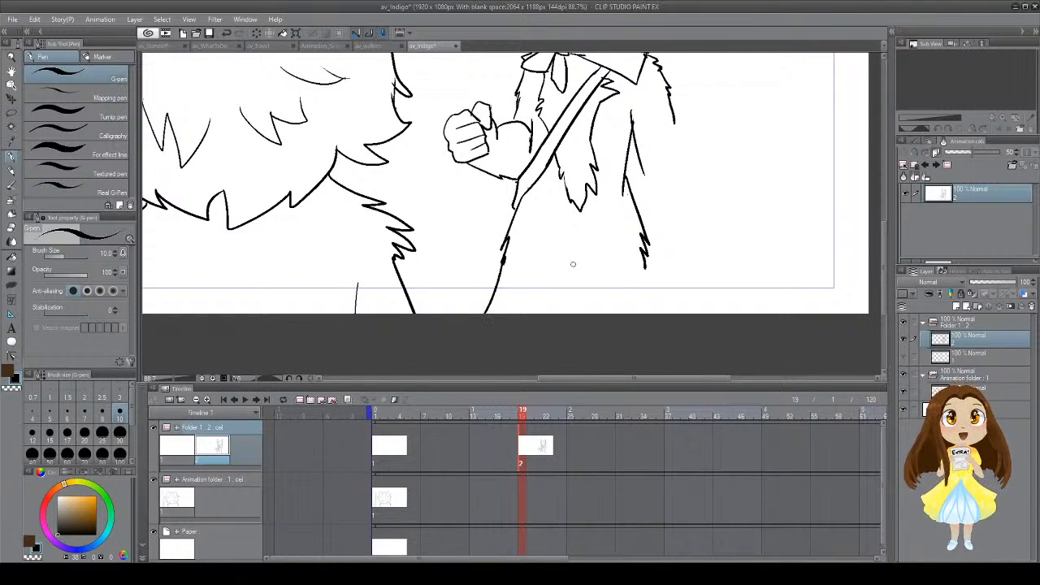
key("e")
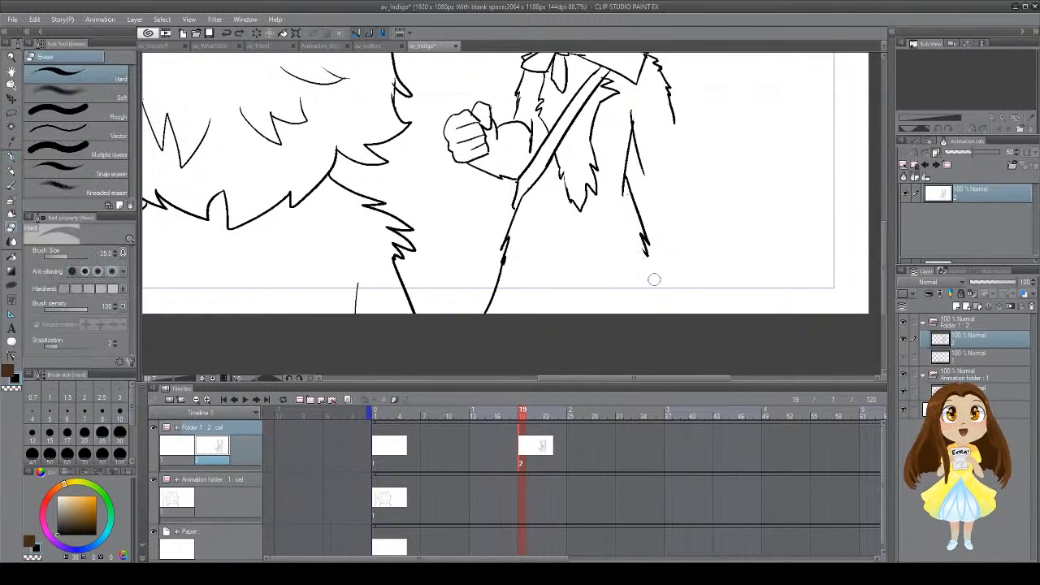
mouse_move(653, 279)
left_mouse_down()
mouse_move(655, 260)
mouse_move(670, 313)
left_mouse_up()
key("p")
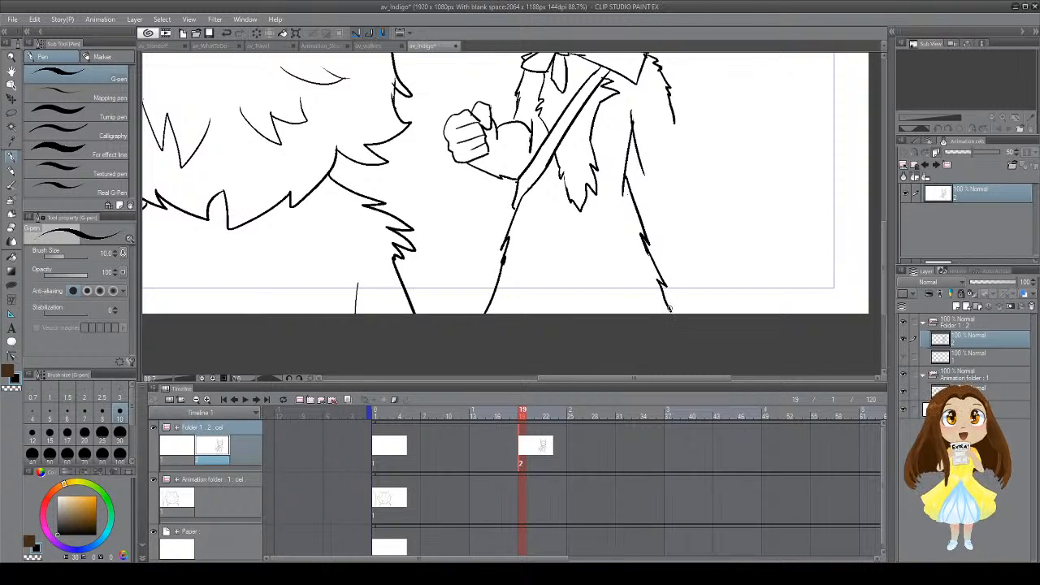
Step: Draw two inner leg lines diverging from the crotch down to the canvas edge
mouse_move(671, 212)
left_mouse_down()
mouse_move(640, 331)
mouse_move(650, 259)
mouse_move(581, 239)
left_mouse_up()
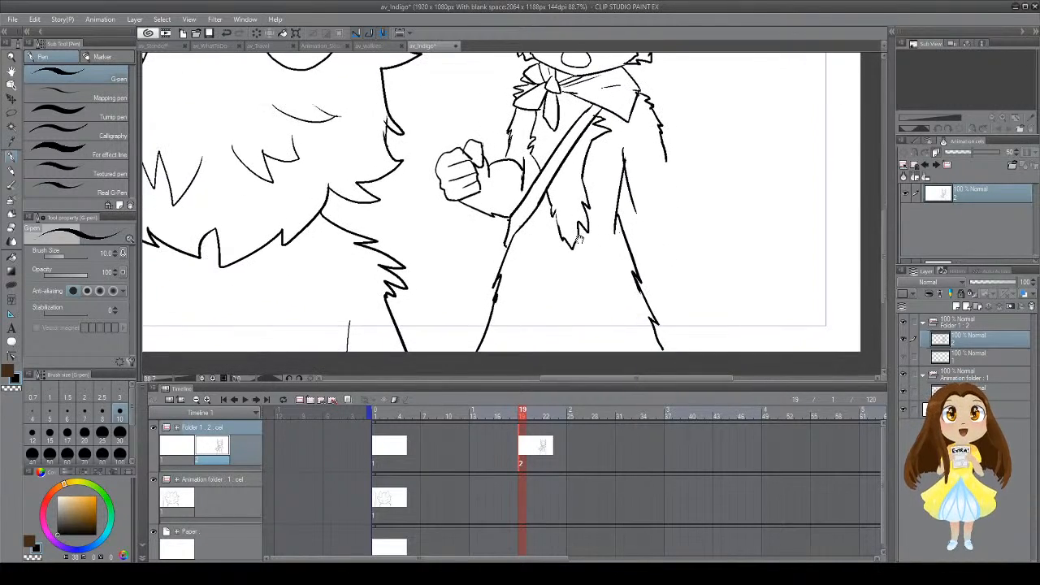
left_click_drag(567, 283, 592, 358)
key("ctrl+z")
key("ctrl+z")
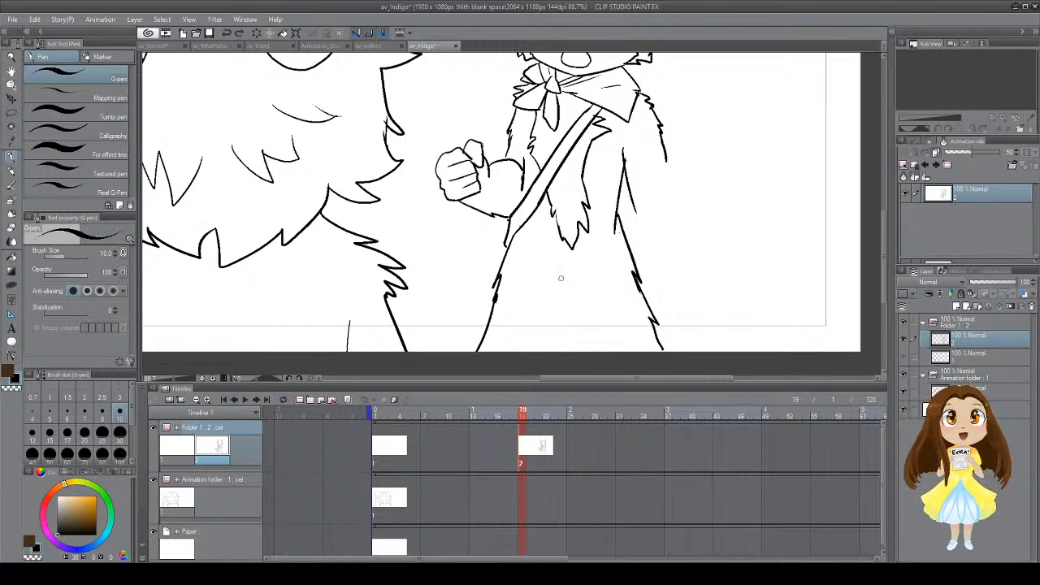
left_click_drag(561, 278, 593, 360)
left_click_drag(568, 296, 556, 351)
key("ctrl+z")
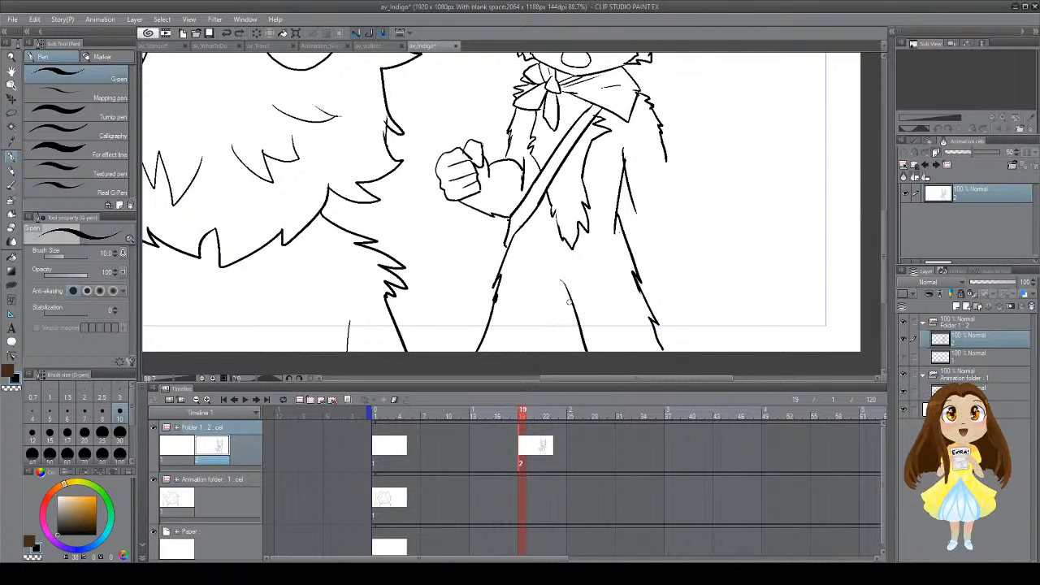
left_click_drag(570, 302, 553, 352)
mouse_move(573, 284)
left_mouse_down()
mouse_move(532, 386)
mouse_move(519, 320)
left_mouse_up()
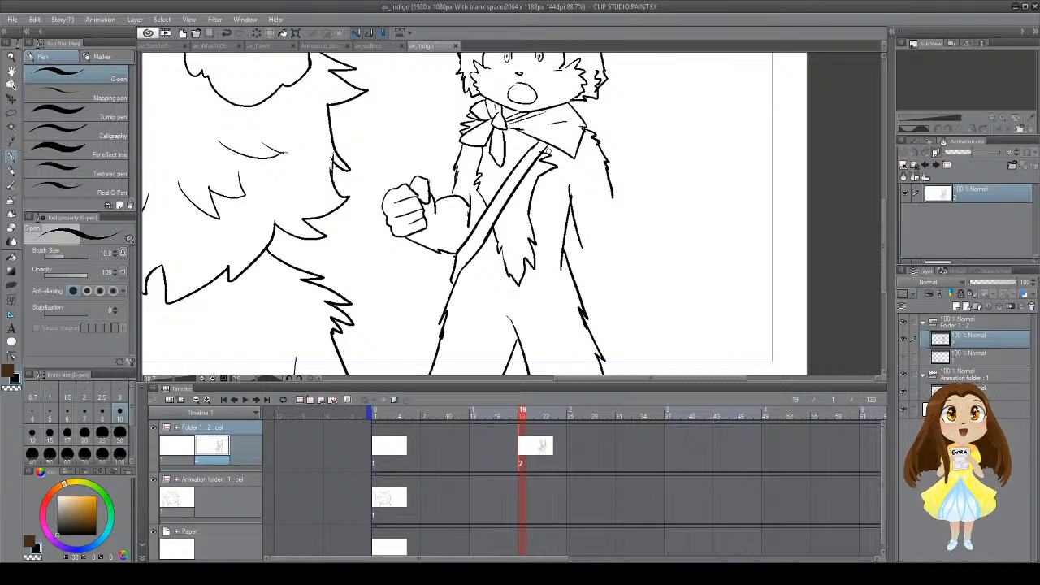
Step: Erase stray marks at the scarf's shoulder edge and touch up the shoulder fur beside it
left_click_drag(587, 168, 587, 265)
key("e")
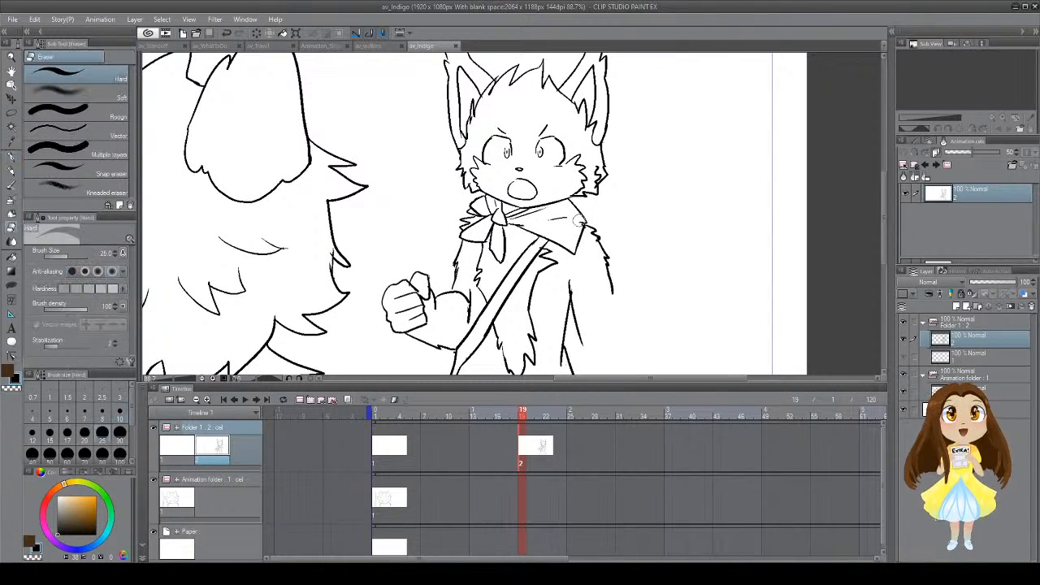
mouse_move(577, 216)
left_mouse_down()
mouse_move(611, 228)
mouse_move(584, 186)
mouse_move(608, 243)
mouse_move(562, 119)
left_mouse_up()
key("p")
mouse_move(589, 226)
left_mouse_down()
mouse_move(609, 286)
mouse_move(626, 234)
mouse_move(601, 238)
left_mouse_up()
Step: Erase the left side of the chest fur tuft below the strap and redraw it with jagged points
key("e")
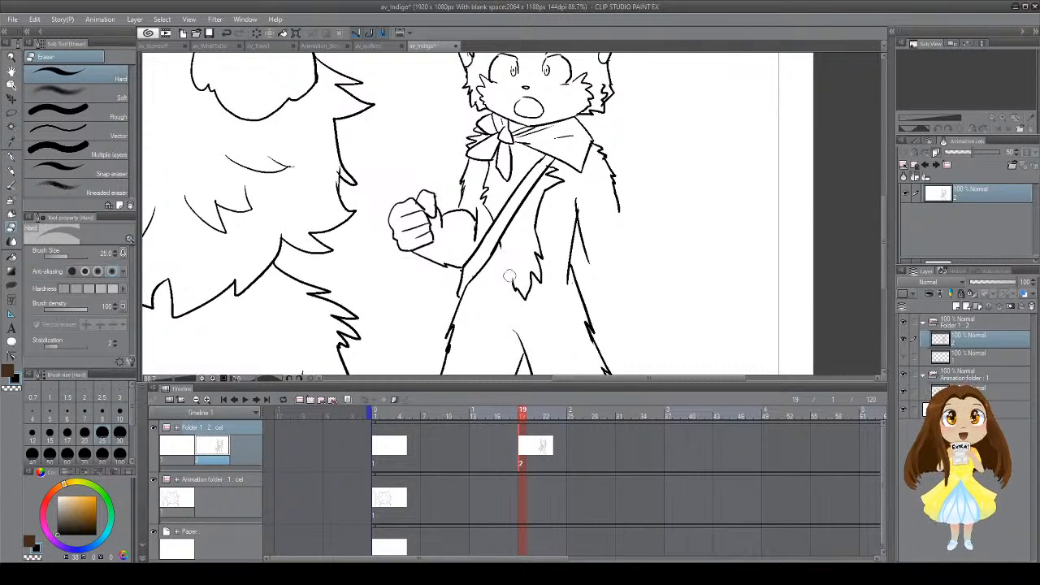
key("p")
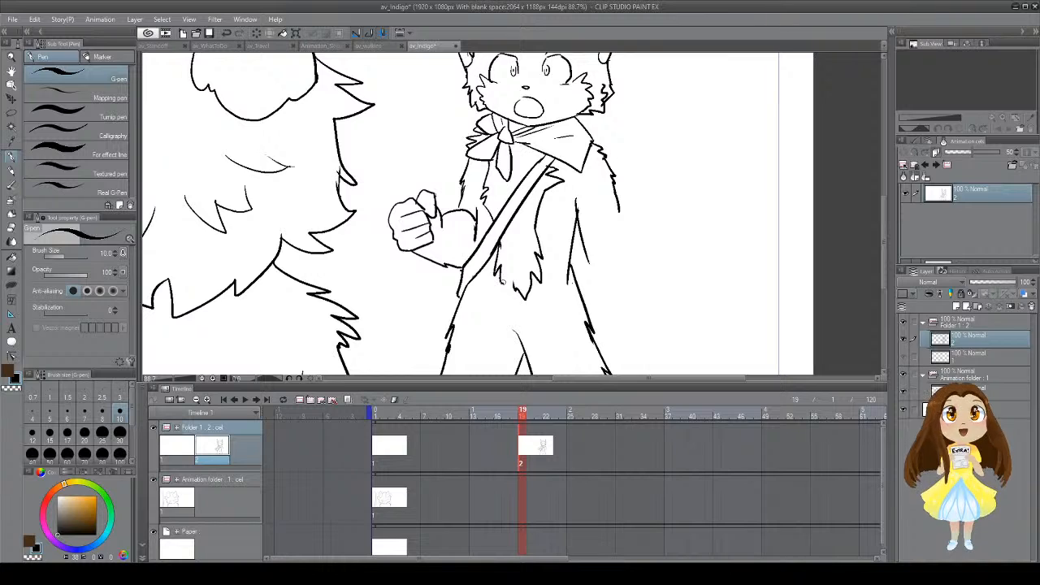
key("ctrl+z")
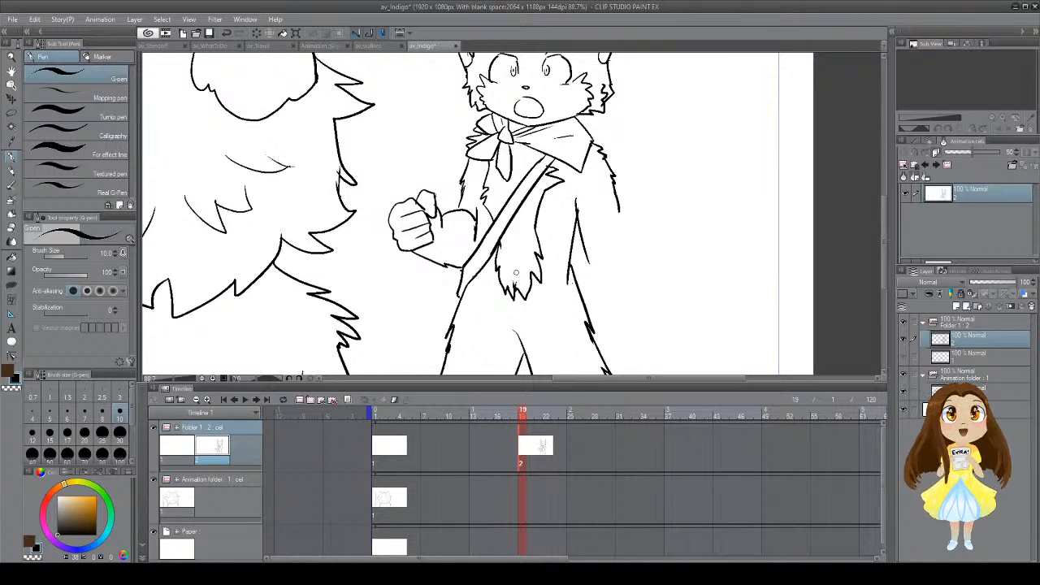
Step: Erase the stray marks between the chest strap and the fur tuft, and save the file
key("e")
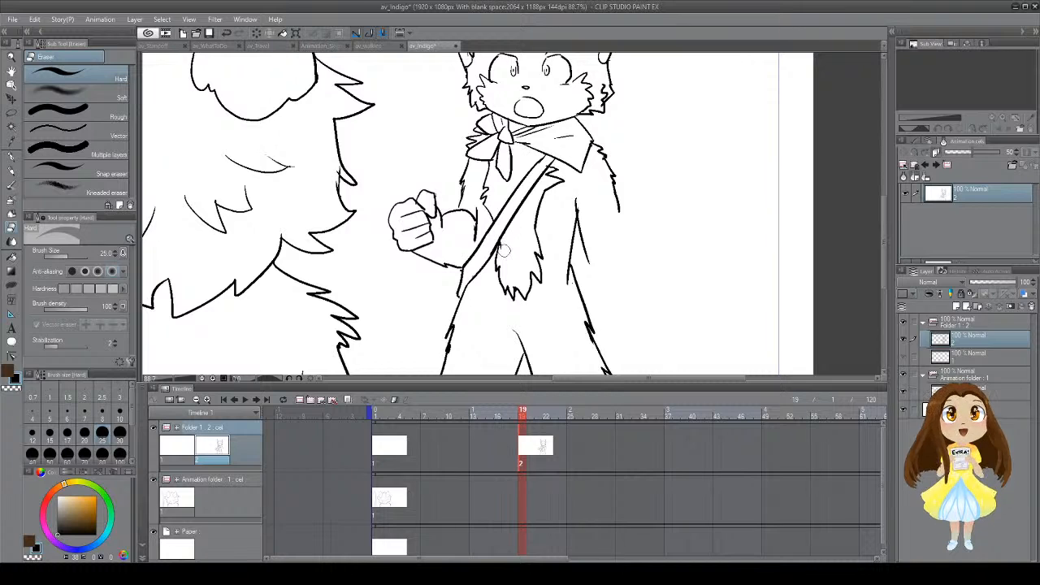
mouse_move(516, 246)
left_mouse_down()
mouse_move(506, 278)
mouse_move(477, 299)
left_mouse_up()
key("p")
left_click_drag(535, 267, 536, 197)
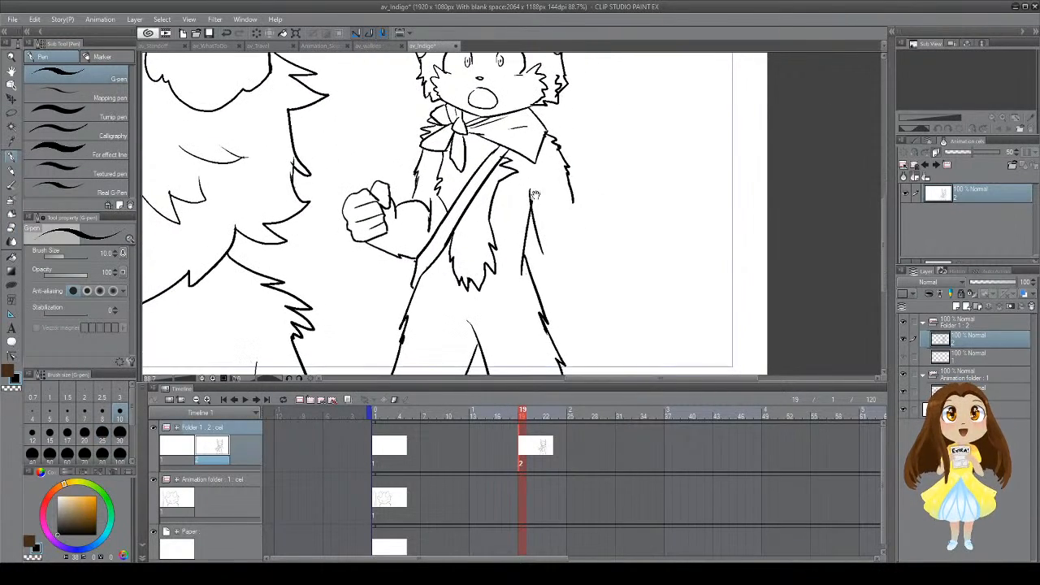
key("ctrl+s")
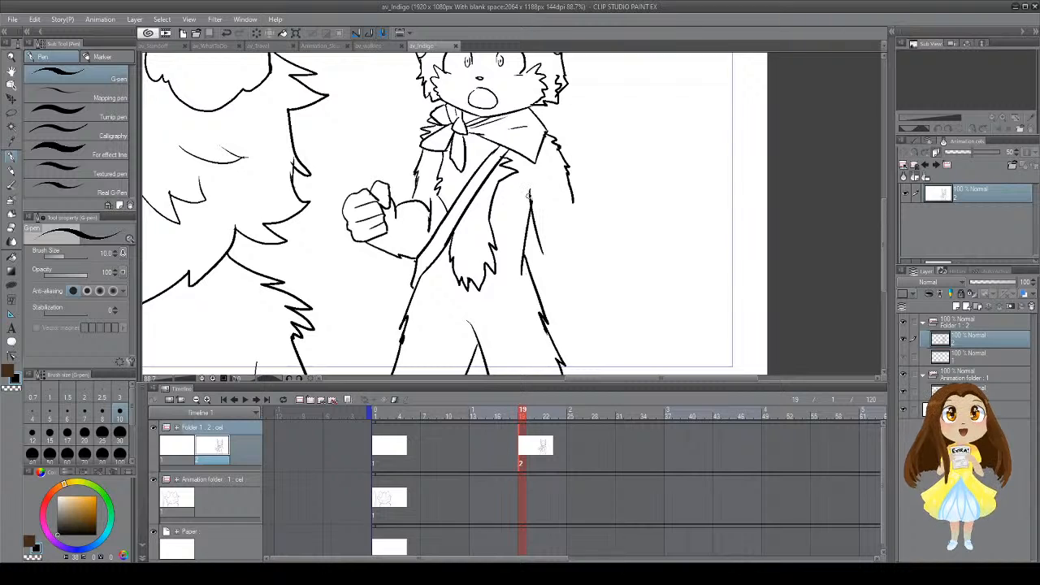
Step: Extend both lines of the lowered arm down toward the wrist, adding small fur tufts on the outer edge
mouse_move(541, 176)
left_mouse_down()
mouse_move(520, 215)
mouse_move(522, 199)
left_mouse_up()
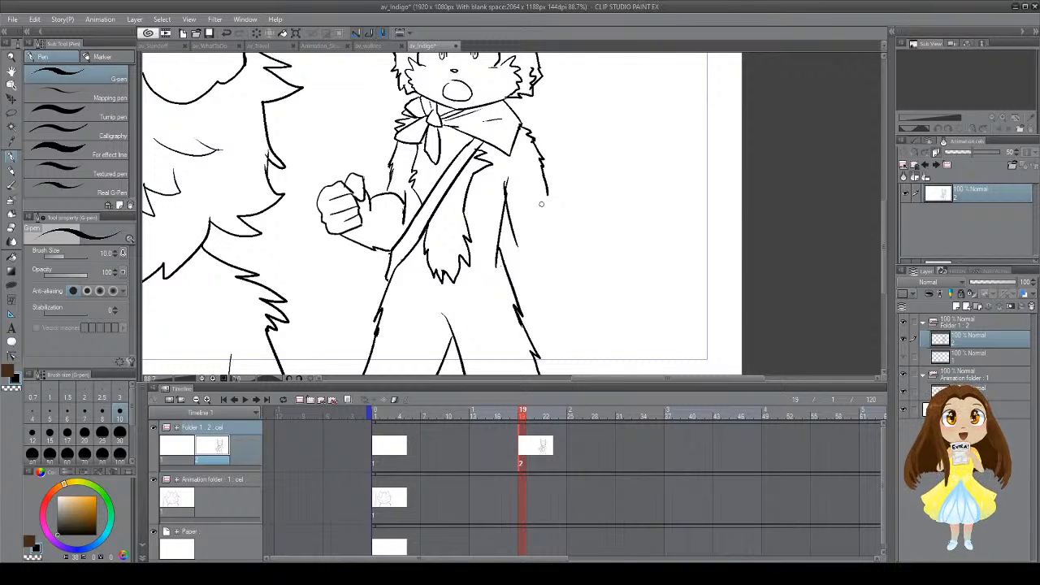
left_click_drag(547, 192, 558, 239)
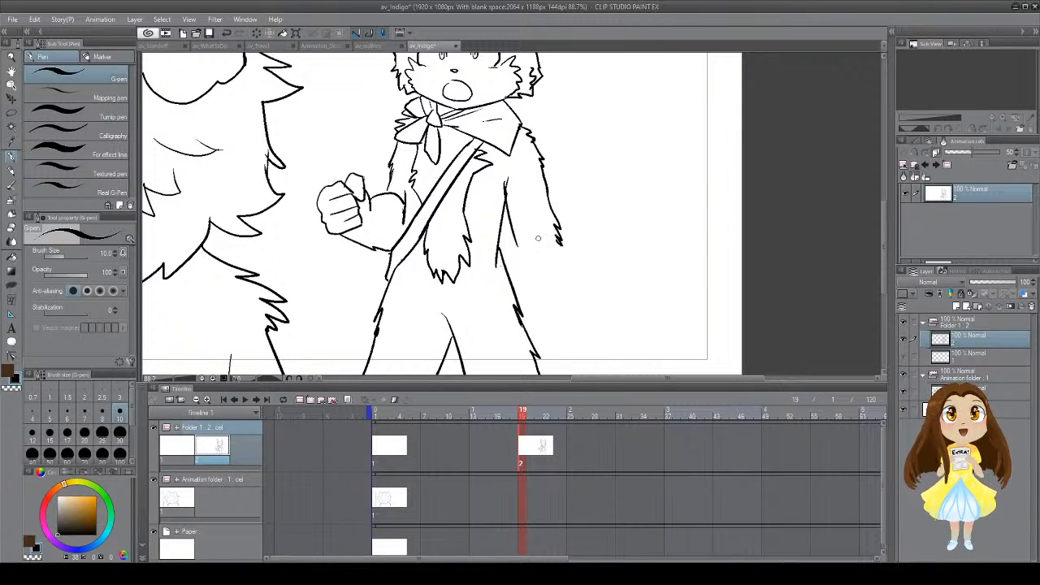
left_click_drag(518, 236, 538, 284)
key("ctrl+z")
left_click_drag(516, 240, 539, 295)
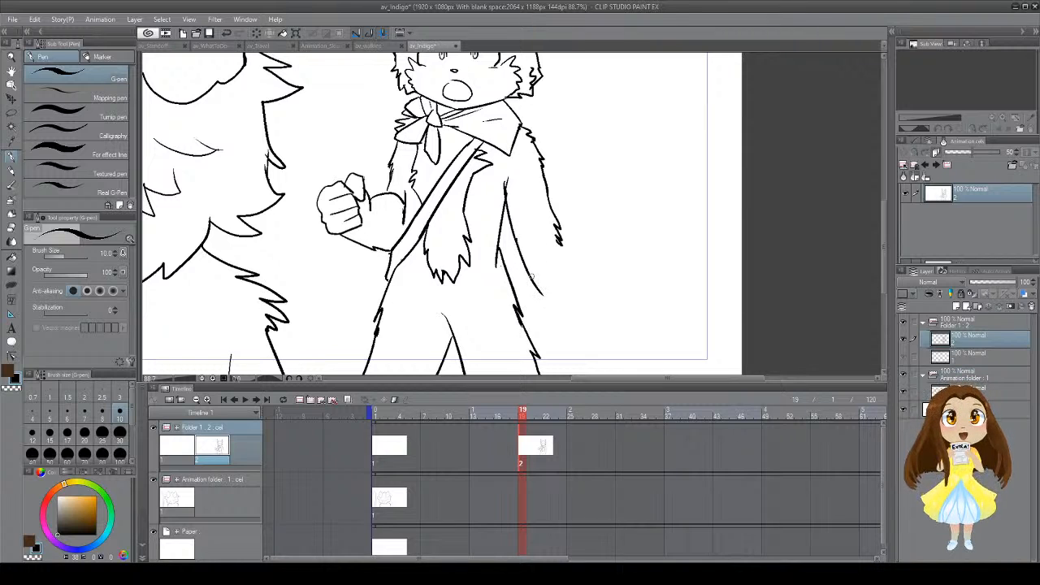
key("ctrl+z")
mouse_move(539, 221)
left_mouse_down()
mouse_move(609, 306)
mouse_move(621, 239)
mouse_move(653, 309)
left_mouse_up()
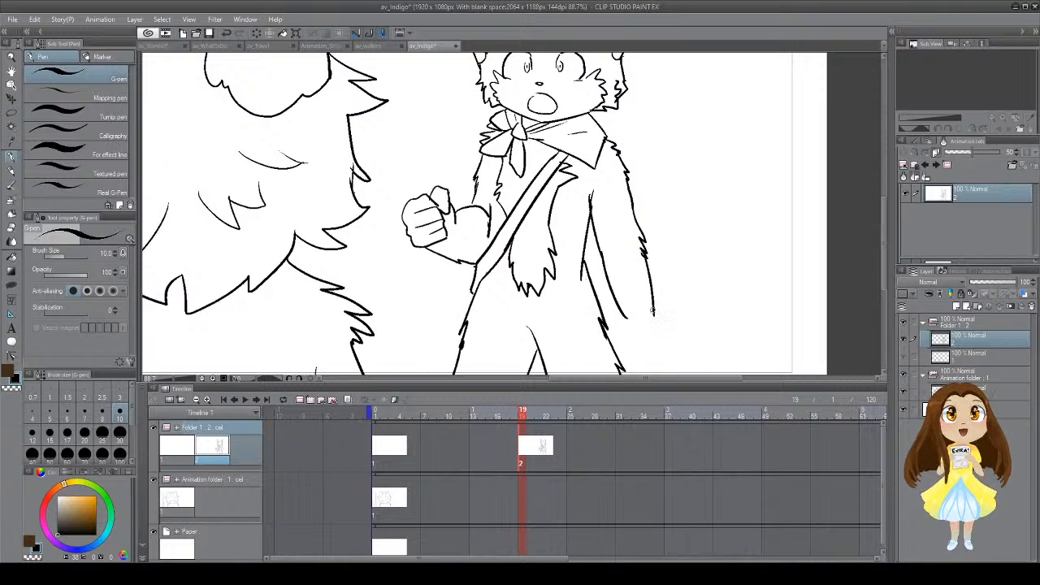
Step: Draw the wrist and back of the lowered hand, and rework the thumb as a rounded loop
left_click_drag(665, 257, 640, 243)
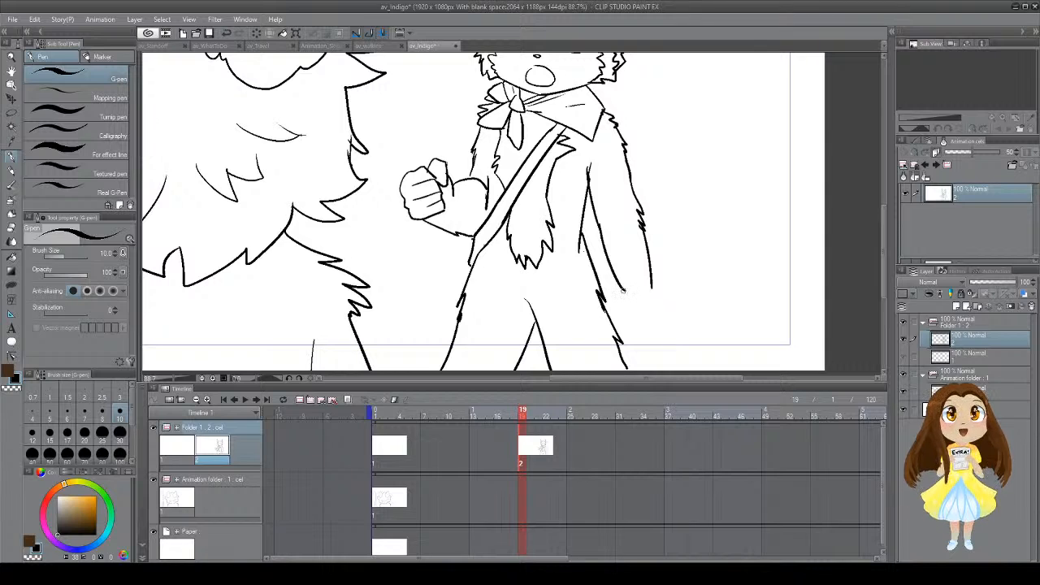
mouse_move(623, 287)
left_mouse_down()
mouse_move(603, 308)
mouse_move(598, 264)
mouse_move(644, 296)
mouse_move(620, 360)
mouse_move(617, 285)
mouse_move(626, 313)
mouse_move(604, 227)
left_mouse_up()
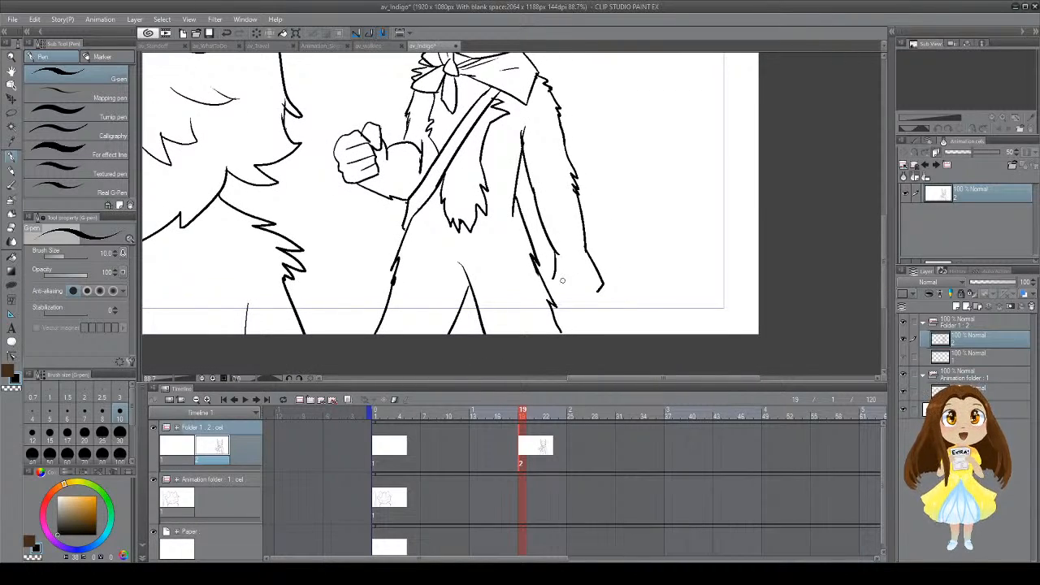
left_click_drag(553, 278, 567, 298)
key("ctrl+z")
key("ctrl+z")
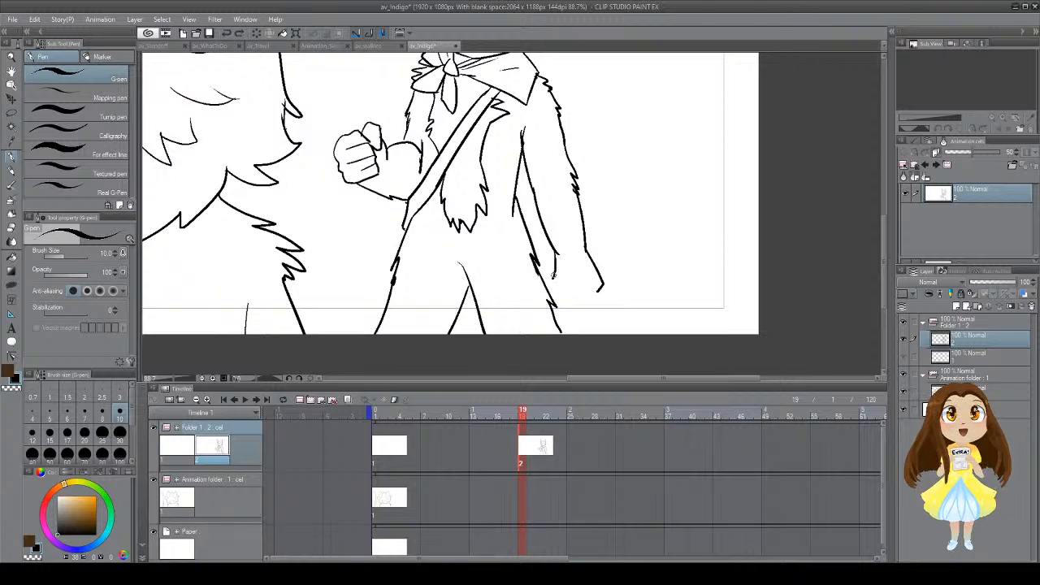
mouse_move(554, 274)
left_mouse_down()
mouse_move(572, 298)
mouse_move(570, 274)
left_mouse_up()
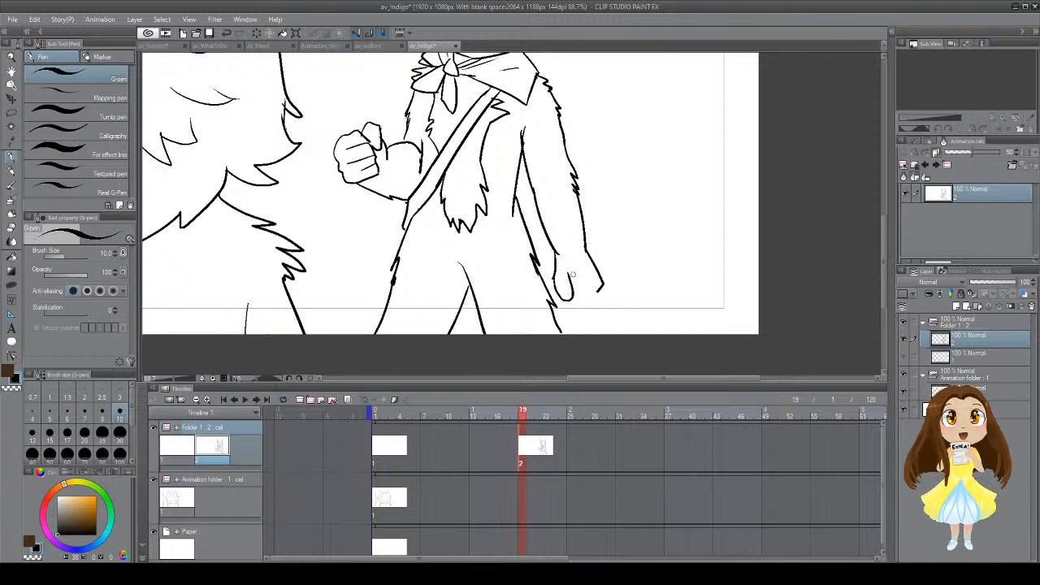
key("ctrl+z")
mouse_move(554, 280)
left_mouse_down()
mouse_move(571, 300)
mouse_move(571, 276)
mouse_move(586, 291)
mouse_move(590, 284)
mouse_move(593, 295)
mouse_move(577, 302)
left_mouse_up()
key("ctrl+z")
key("ctrl+z")
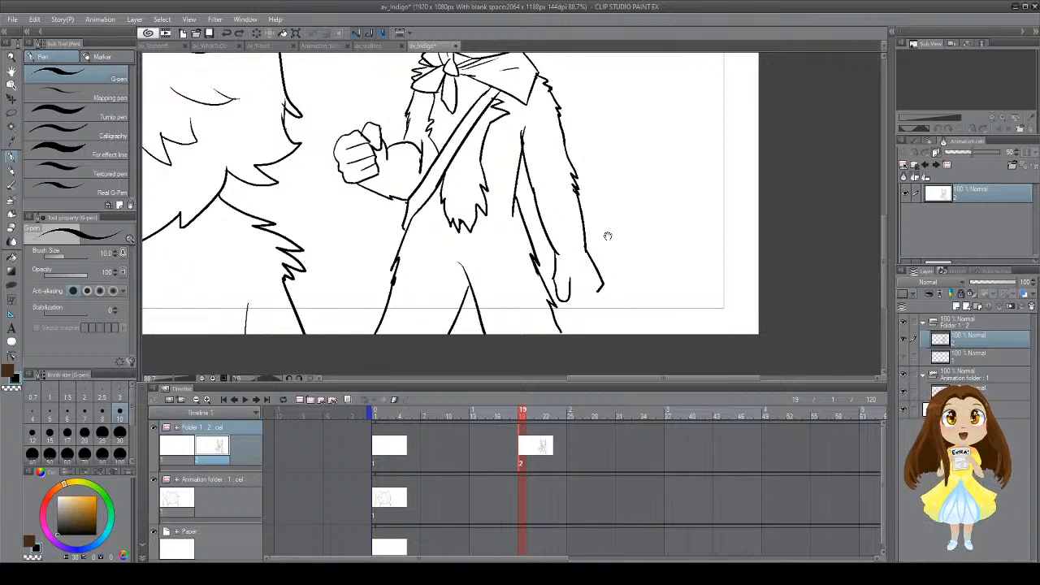
Step: Close the outline of the lowered hand with curled fingers and knuckles
mouse_move(608, 236)
left_mouse_down()
mouse_move(618, 343)
mouse_move(626, 266)
left_mouse_up()
mouse_move(608, 318)
left_mouse_down()
mouse_move(612, 327)
mouse_move(582, 332)
mouse_move(569, 309)
mouse_move(576, 298)
left_mouse_up()
left_click_drag(595, 248, 624, 313)
Step: Draw a curved quiver rim behind the shoulder beside the scarf, and save the file
left_click_drag(614, 209, 617, 229)
mouse_move(580, 161)
left_mouse_down()
mouse_move(610, 191)
mouse_move(600, 204)
left_mouse_up()
key("ctrl+z")
mouse_move(616, 170)
left_mouse_down()
mouse_move(604, 204)
mouse_move(620, 170)
mouse_move(624, 177)
left_mouse_up()
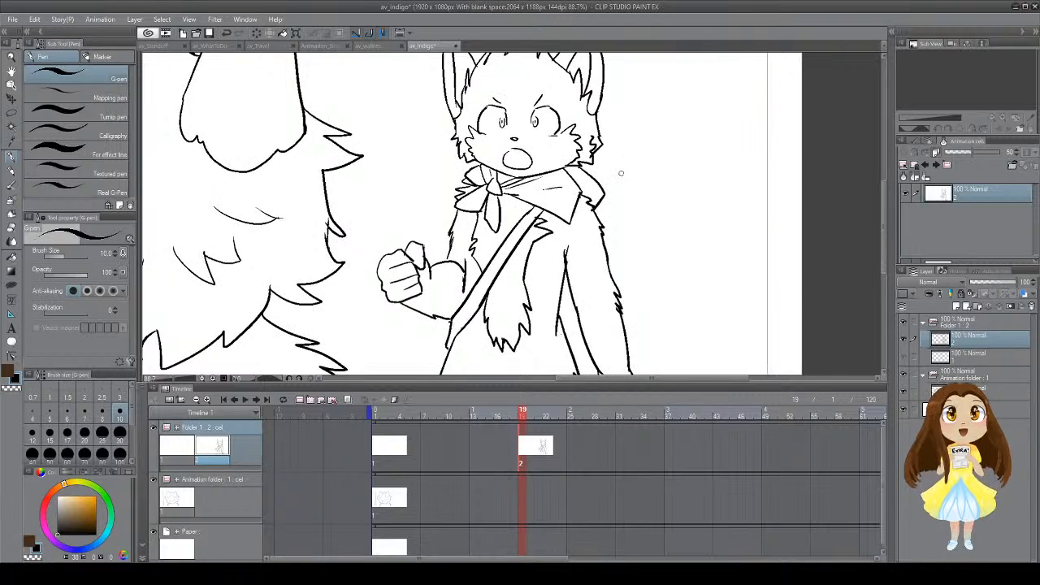
key("ctrl+s")
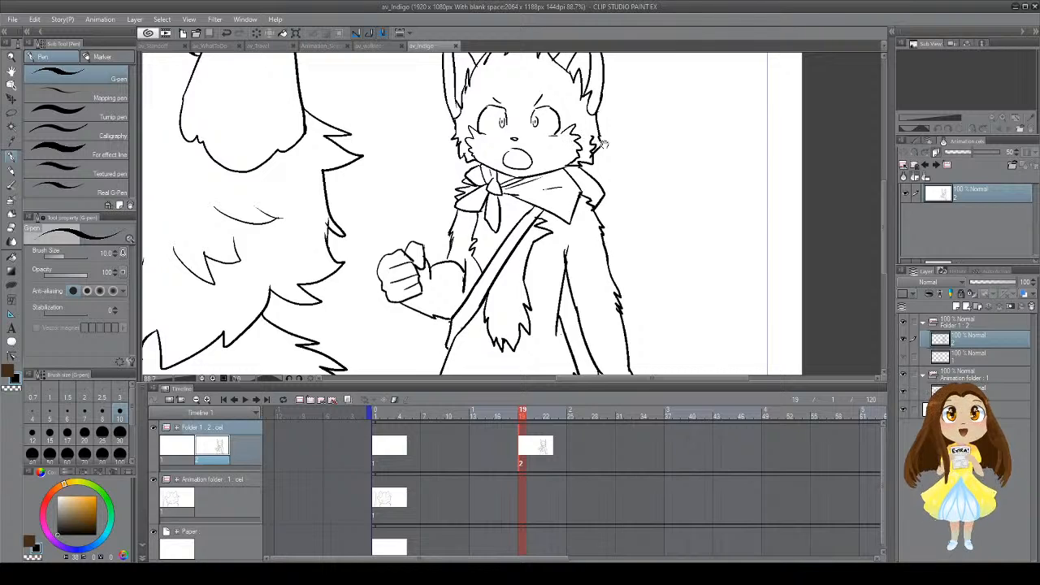
Step: Draw a fan of pointed arrow feathers sticking out behind the smaller character's shoulder
mouse_move(610, 133)
left_mouse_down()
mouse_move(620, 173)
mouse_move(598, 170)
mouse_move(602, 143)
mouse_move(599, 159)
mouse_move(633, 144)
mouse_move(611, 178)
mouse_move(601, 142)
mouse_move(637, 138)
mouse_move(610, 175)
mouse_move(641, 168)
mouse_move(621, 194)
mouse_move(646, 199)
mouse_move(588, 239)
left_mouse_up()
key("ctrl+z")
key("ctrl+z")
mouse_move(556, 170)
left_mouse_down()
mouse_move(608, 141)
mouse_move(584, 184)
mouse_move(623, 167)
mouse_move(595, 198)
mouse_move(619, 204)
mouse_move(599, 215)
mouse_move(608, 221)
mouse_move(562, 238)
left_mouse_up()
mouse_move(585, 185)
left_mouse_down()
mouse_move(568, 204)
mouse_move(654, 180)
mouse_move(781, 168)
mouse_move(732, 196)
left_mouse_up()
scroll(649, 188, "down", 4)
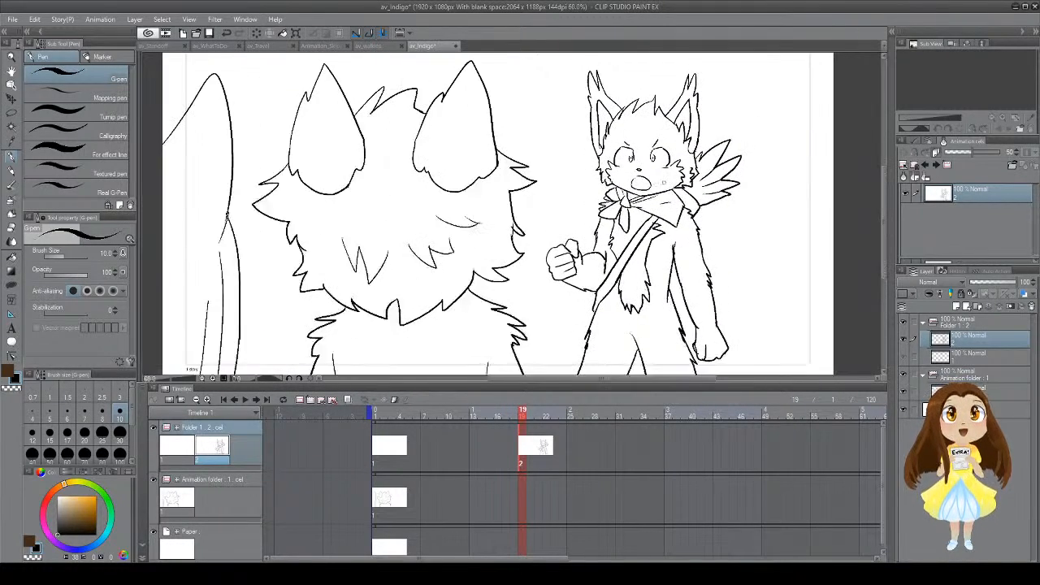
Step: Sketch a small butterfly in the empty space above the two characters, and delete it with a lasso selection
scroll(706, 174, "up", 2)
left_click_drag(734, 134, 642, 265)
key("ctrl+z")
mouse_move(464, 120)
left_mouse_down()
mouse_move(467, 152)
mouse_move(469, 119)
mouse_move(489, 103)
mouse_move(497, 121)
mouse_move(469, 144)
mouse_move(569, 136)
left_mouse_up()
key("m")
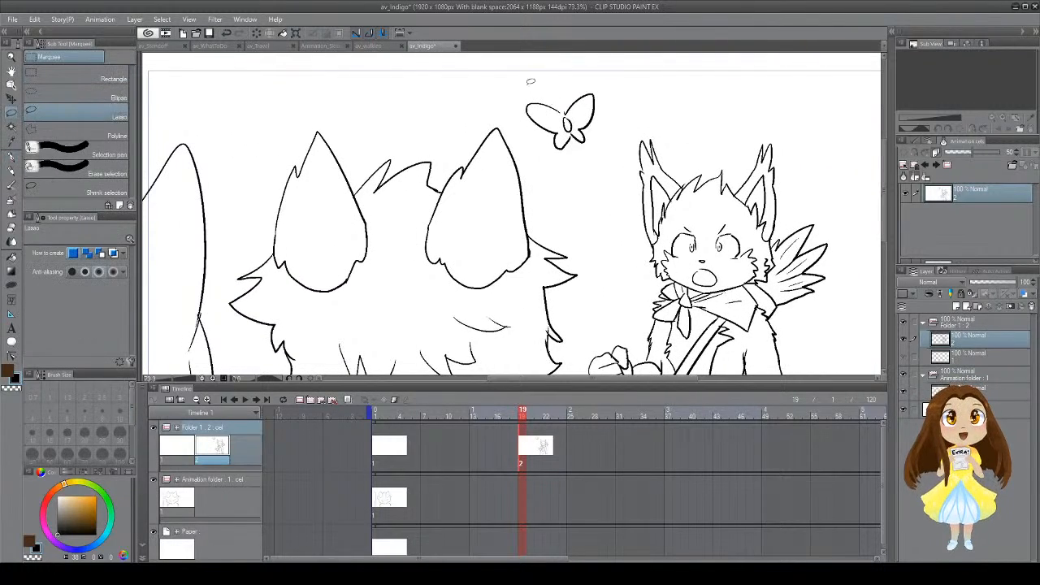
mouse_move(536, 81)
left_mouse_down()
mouse_move(579, 167)
mouse_move(571, 77)
left_mouse_up()
key("Delete")
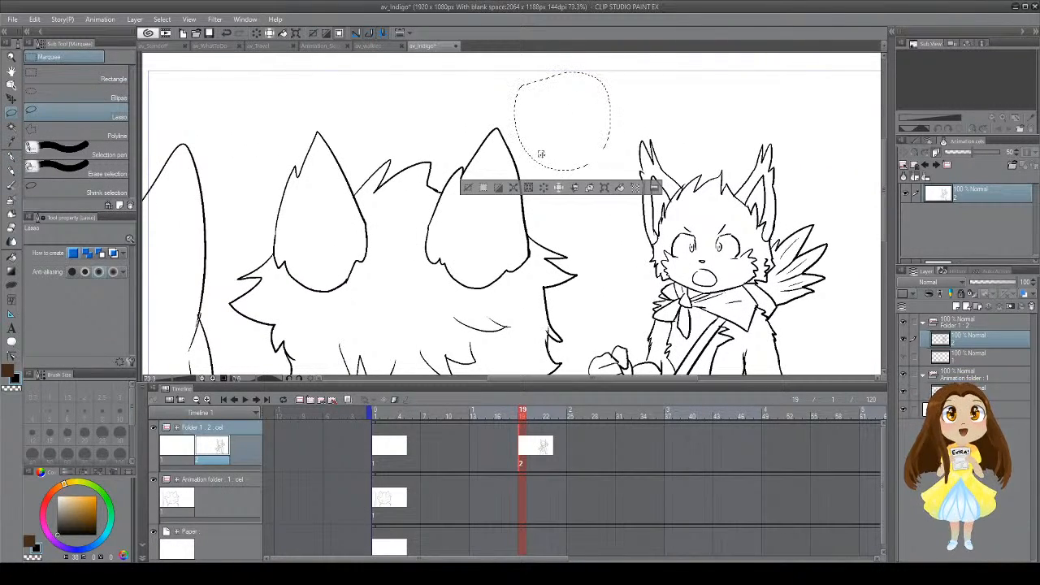
key("ctrl+d")
Step: Try extra pen strokes around the smaller character's torso, undo them, and save the file
left_click_drag(566, 170, 660, 128)
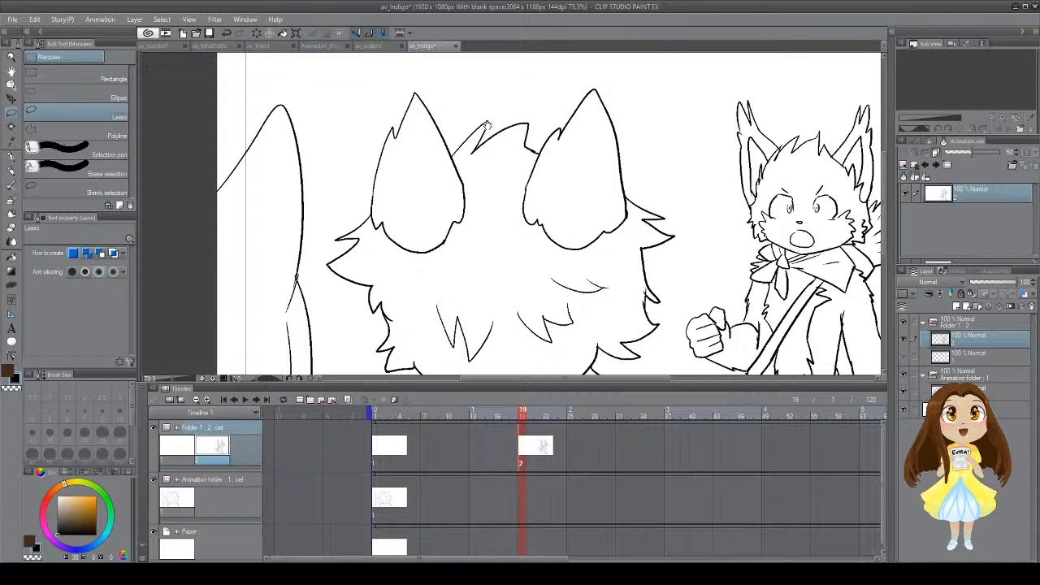
left_click_drag(563, 145, 495, 163)
key("p")
left_click_drag(607, 181, 534, 198)
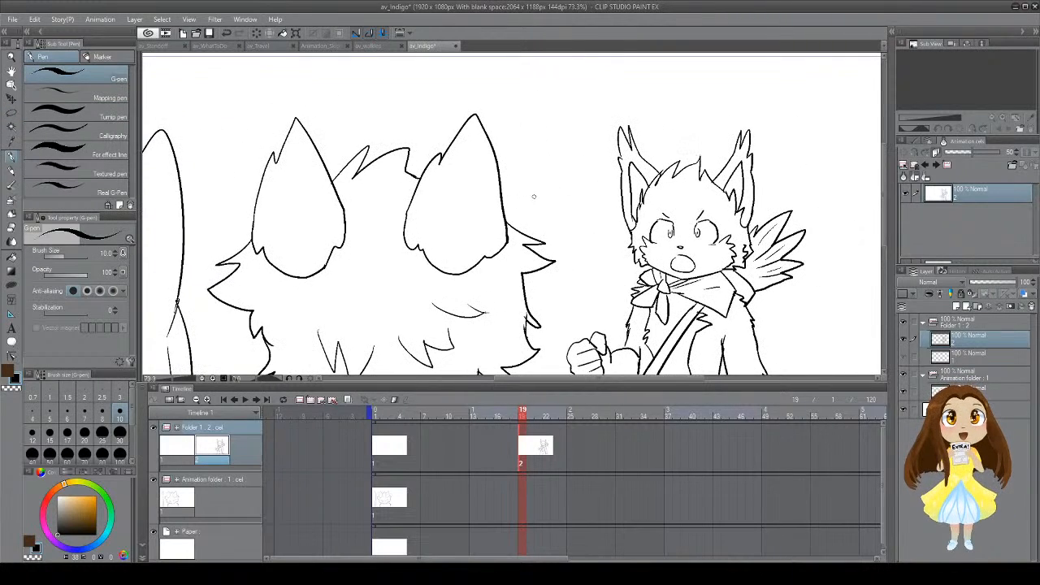
left_click_drag(584, 222, 517, 154)
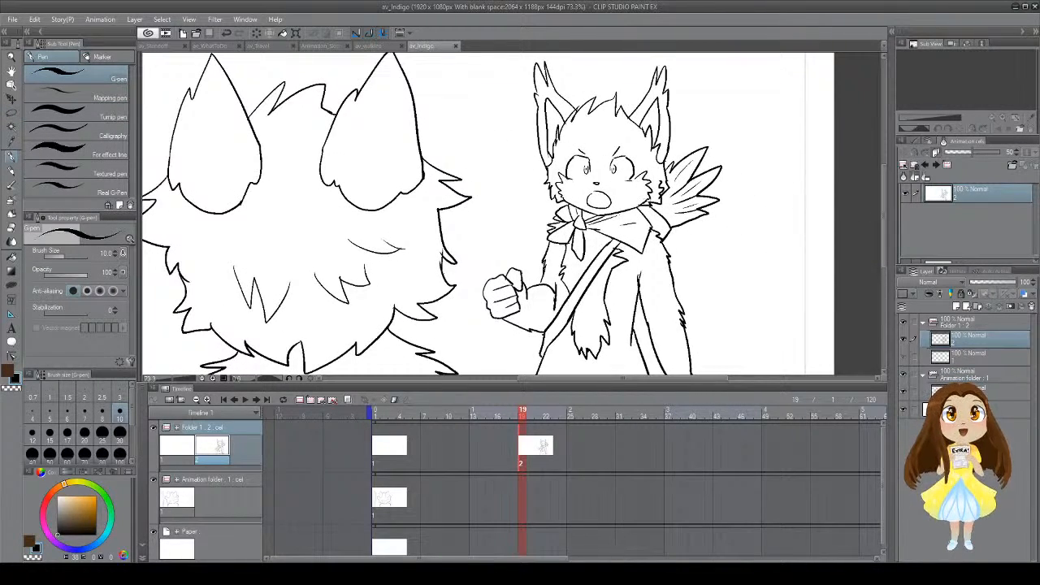
mouse_move(663, 216)
left_mouse_down()
mouse_move(673, 186)
mouse_move(667, 222)
mouse_move(652, 200)
left_mouse_up()
key("ctrl+z")
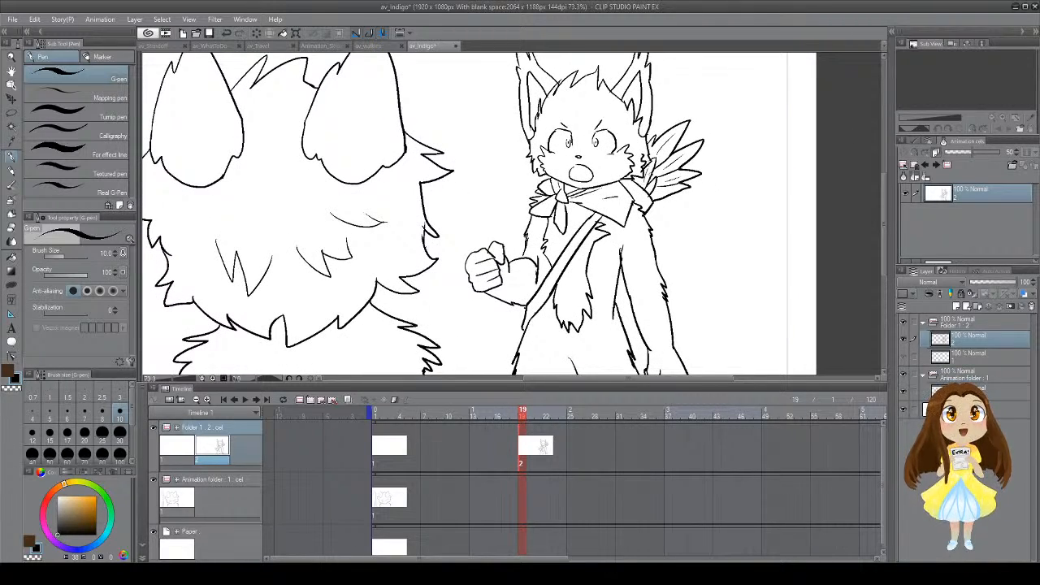
left_click_drag(653, 167, 662, 142)
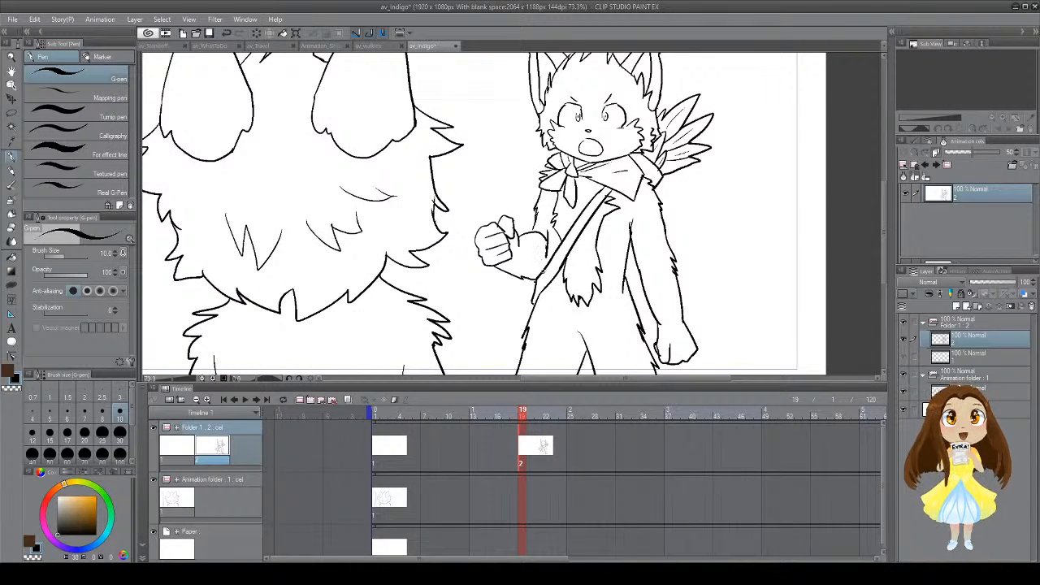
mouse_move(543, 274)
left_mouse_down()
mouse_move(549, 247)
mouse_move(528, 275)
mouse_move(543, 217)
mouse_move(559, 266)
mouse_move(558, 180)
left_mouse_up()
key("ctrl+z")
key("ctrl+z")
key("ctrl+z")
key("ctrl+s")
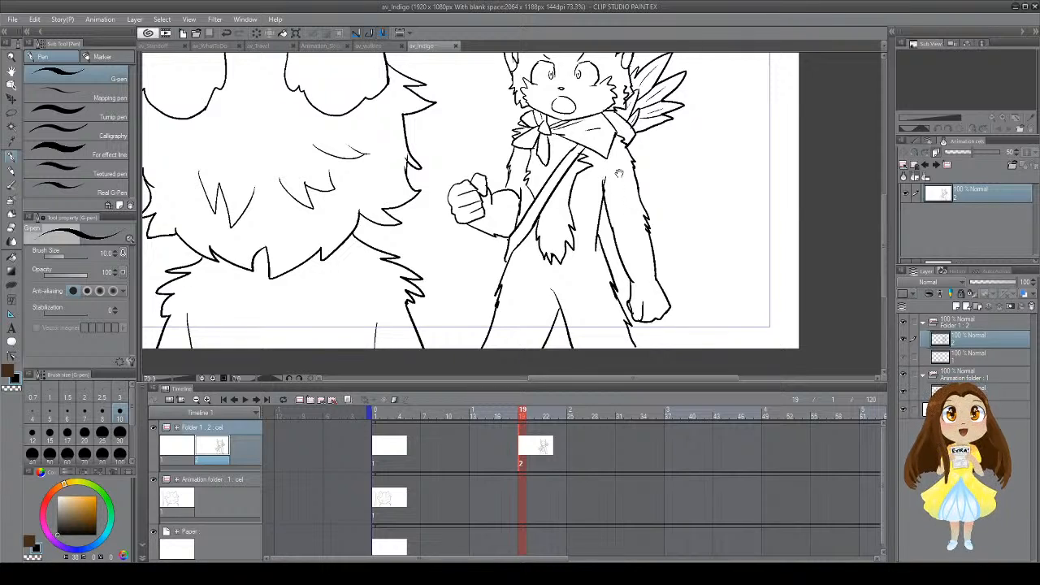
Step: Erase the rough line ends at the crotch and inner leg, and redraw them as a clean join
mouse_move(620, 173)
left_mouse_down()
mouse_move(658, 199)
mouse_move(633, 171)
left_mouse_up()
key("e")
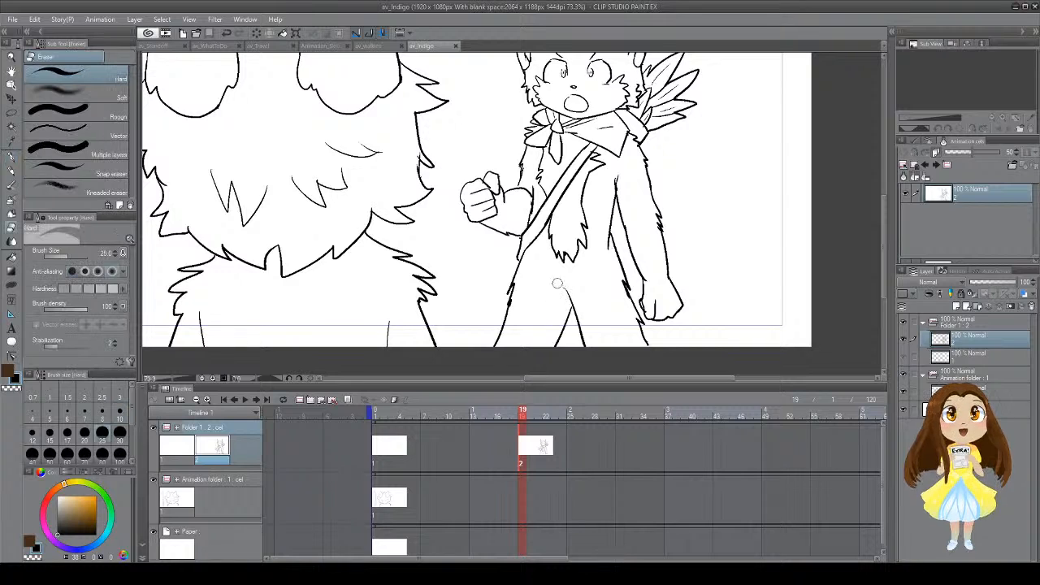
mouse_move(558, 283)
left_mouse_down()
mouse_move(572, 299)
mouse_move(562, 297)
mouse_move(586, 295)
mouse_move(578, 318)
mouse_move(622, 270)
left_mouse_up()
key("p")
key("e")
left_click_drag(600, 328, 595, 344)
key("p")
left_click_drag(607, 273, 554, 342)
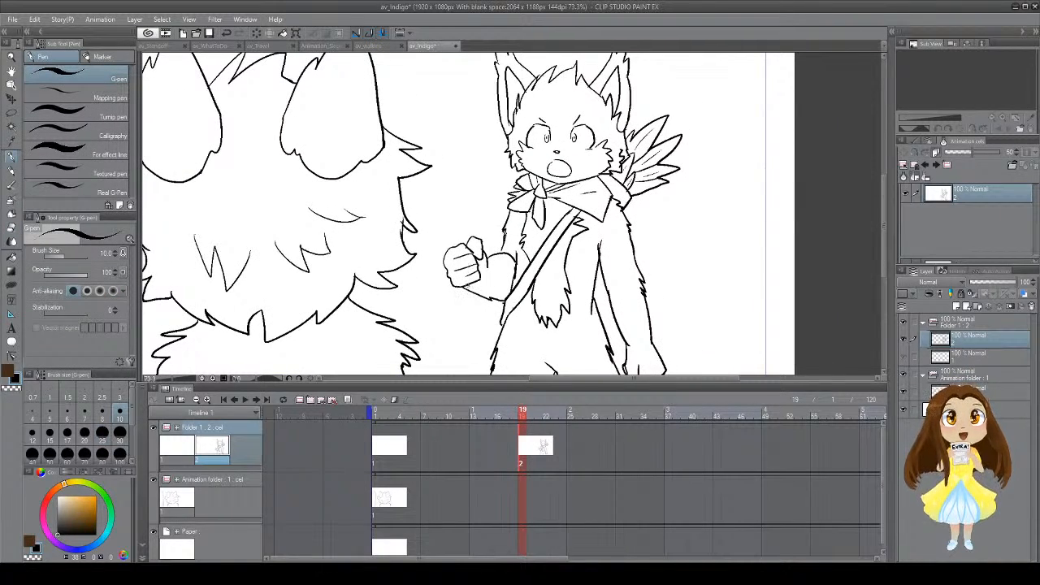
Step: Try to draw an axe with a long handle gripped in the raised fist, and undo all its strokes
left_click_drag(467, 286, 473, 283)
left_click_drag(461, 247, 455, 205)
left_click_drag(456, 193, 467, 244)
left_click_drag(437, 211, 486, 178)
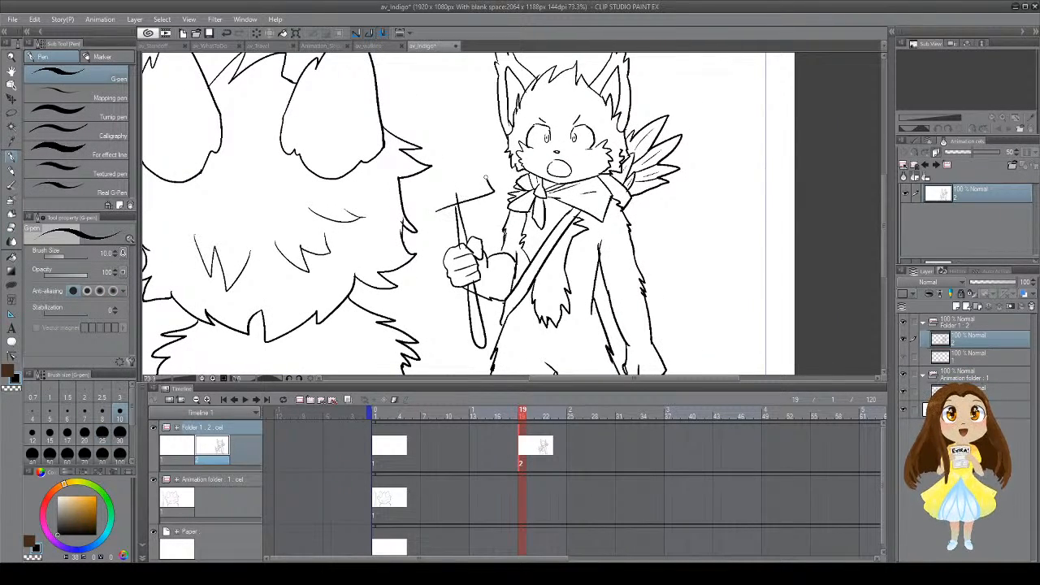
left_click_drag(464, 138, 489, 180)
left_click_drag(461, 137, 436, 213)
mouse_move(475, 297)
left_mouse_down()
mouse_move(544, 286)
mouse_move(661, 323)
left_mouse_up()
left_click_drag(802, 306, 529, 237)
key("ctrl+z")
key("ctrl+z")
key("ctrl+z")
key("ctrl+z")
key("ctrl+z")
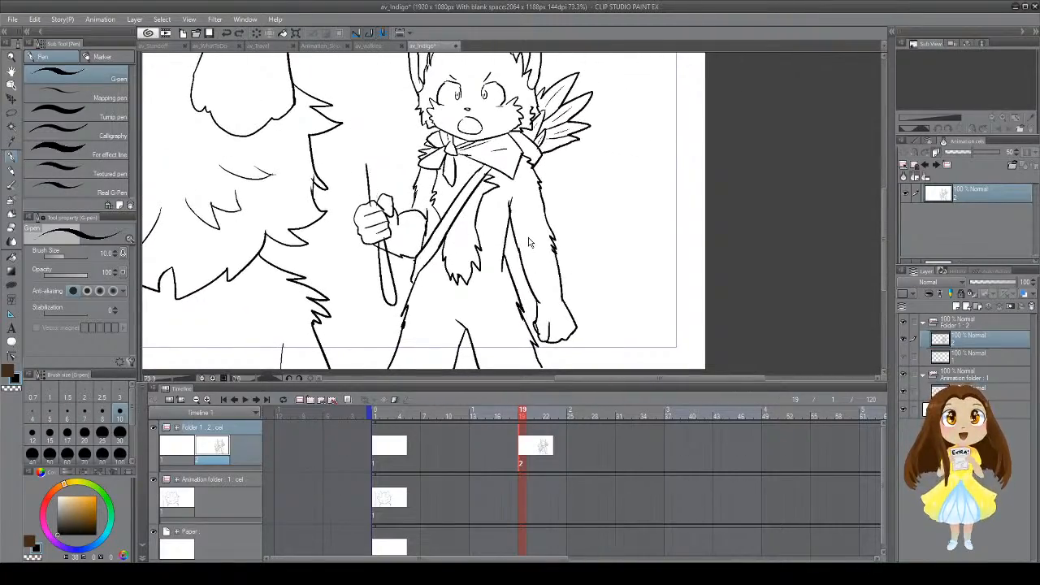
key("ctrl+z")
key("ctrl+z")
Step: Draw a curved two-line belt across the waist below the chest fur, redoing the strokes until they fit
scroll(610, 286, "up", 3)
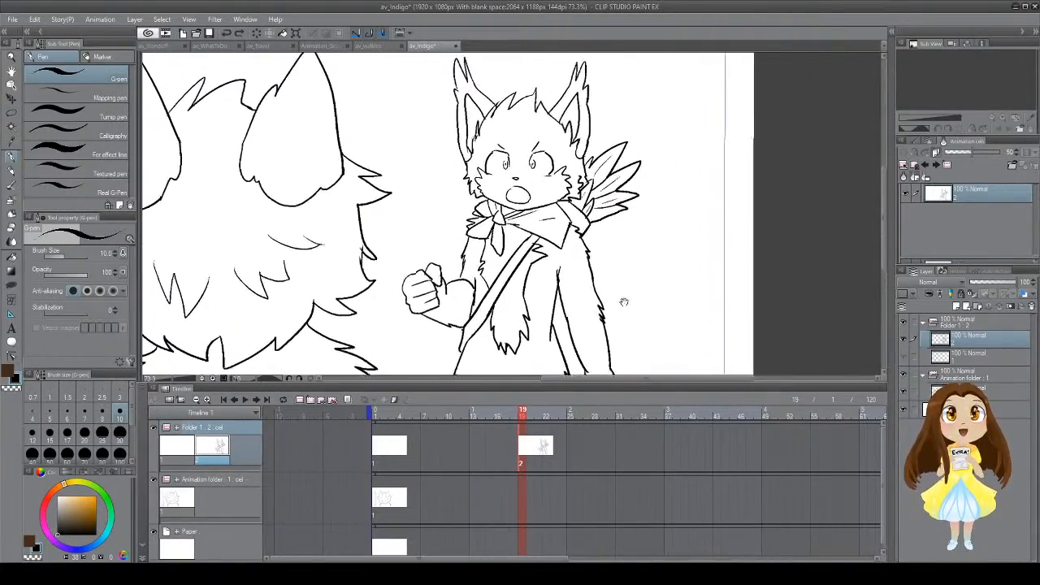
mouse_move(624, 303)
left_mouse_down()
mouse_move(713, 302)
mouse_move(756, 249)
mouse_move(726, 202)
mouse_move(671, 252)
left_mouse_up()
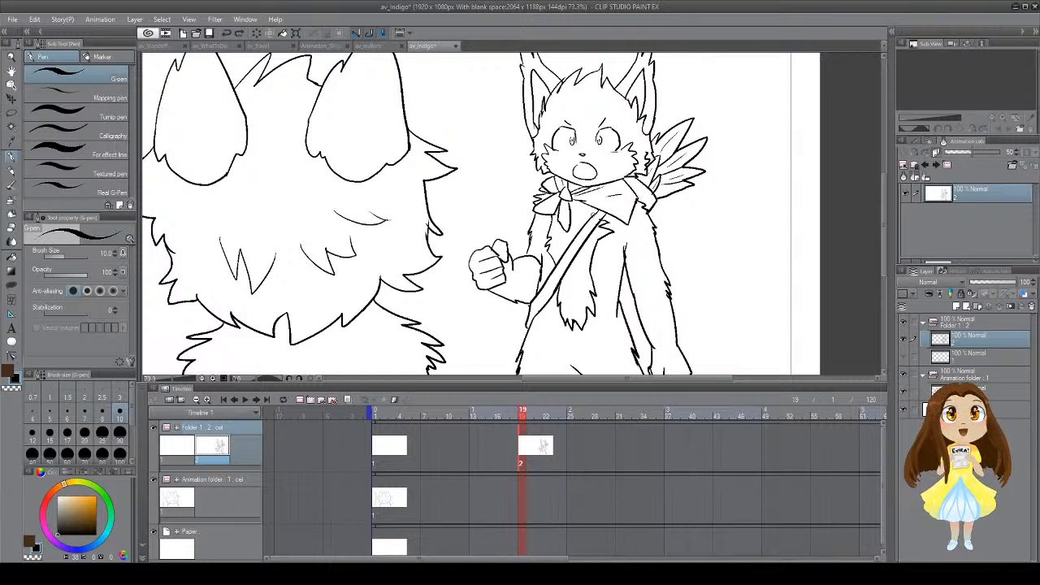
mouse_move(593, 214)
left_mouse_down()
mouse_move(599, 207)
mouse_move(597, 223)
mouse_move(585, 177)
left_mouse_up()
mouse_move(565, 260)
left_mouse_down()
mouse_move(561, 291)
mouse_move(601, 310)
left_mouse_up()
key("ctrl+z")
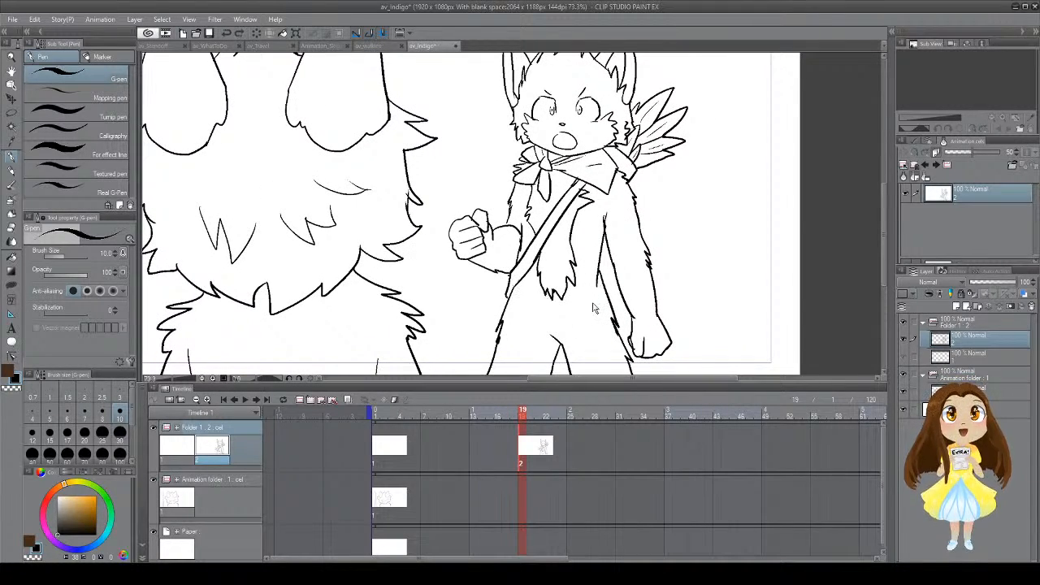
mouse_move(522, 286)
left_mouse_down()
mouse_move(600, 316)
mouse_move(623, 372)
mouse_move(613, 372)
left_mouse_up()
key("ctrl+z")
key("ctrl+z")
key("ctrl+z")
left_click_drag(512, 300, 614, 327)
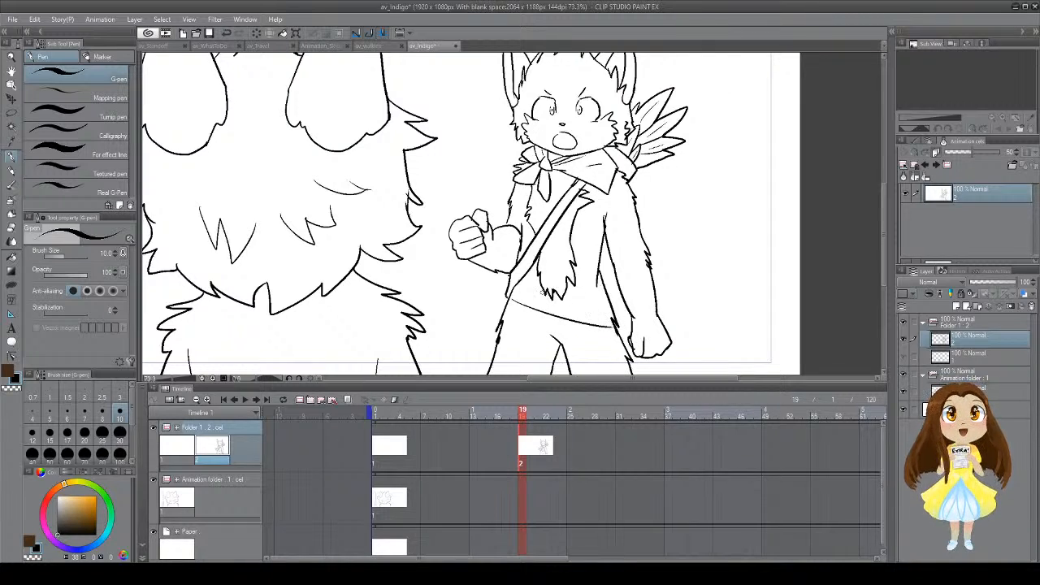
key("ctrl+z")
left_click_drag(504, 295, 603, 325)
key("ctrl+z")
mouse_move(511, 296)
left_mouse_down()
mouse_move(604, 322)
mouse_move(562, 304)
mouse_move(608, 308)
mouse_move(604, 329)
mouse_move(623, 293)
mouse_move(761, 294)
mouse_move(677, 294)
mouse_move(662, 314)
left_mouse_up()
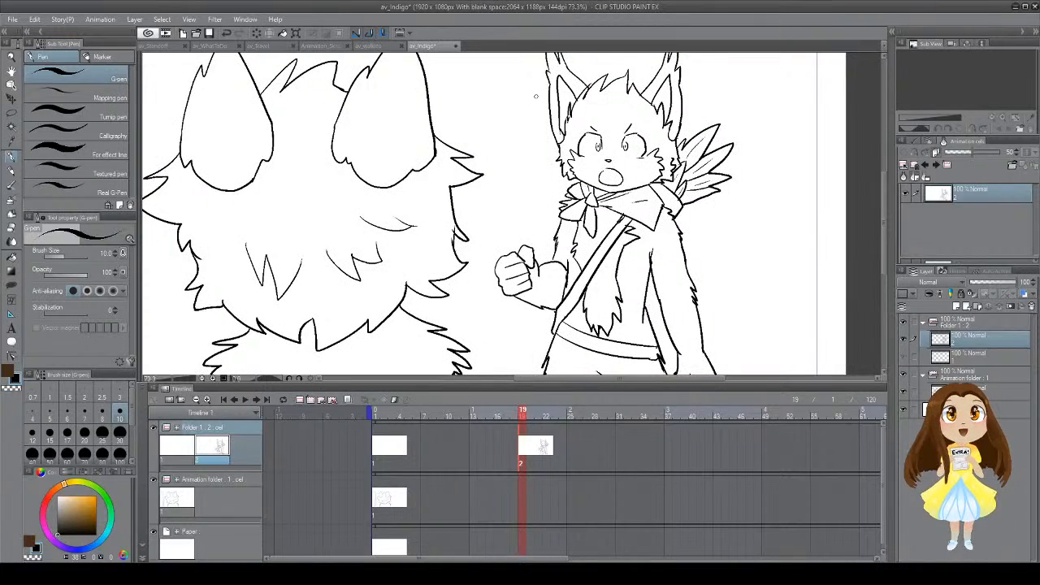
Step: Draw a bow slung across the back, with one pointed limb beside the ear and the other behind the lowered arm
left_click_drag(523, 87, 552, 112)
left_click_drag(488, 70, 550, 122)
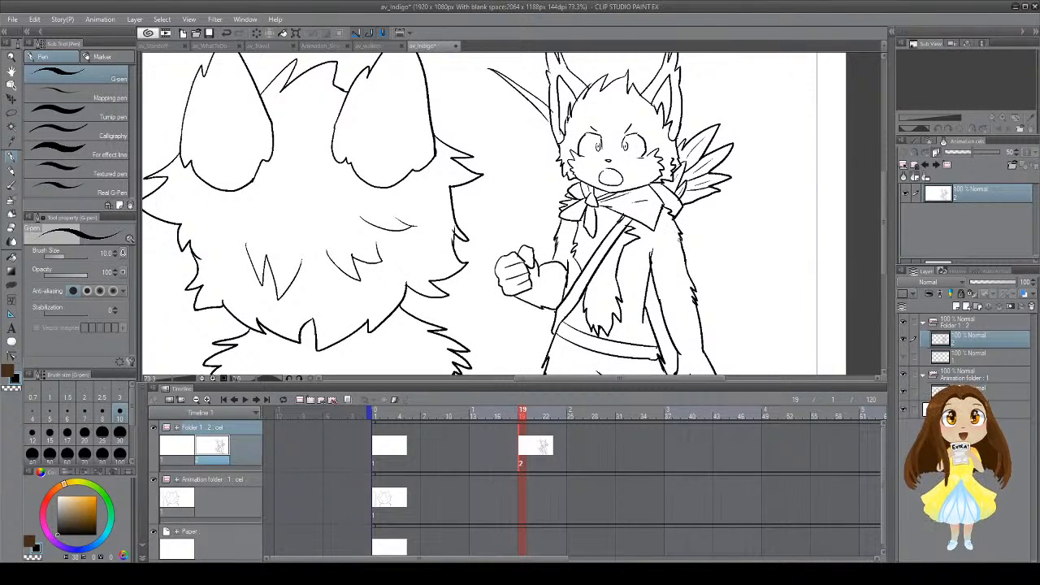
left_click_drag(683, 248, 727, 323)
left_click_drag(490, 71, 556, 151)
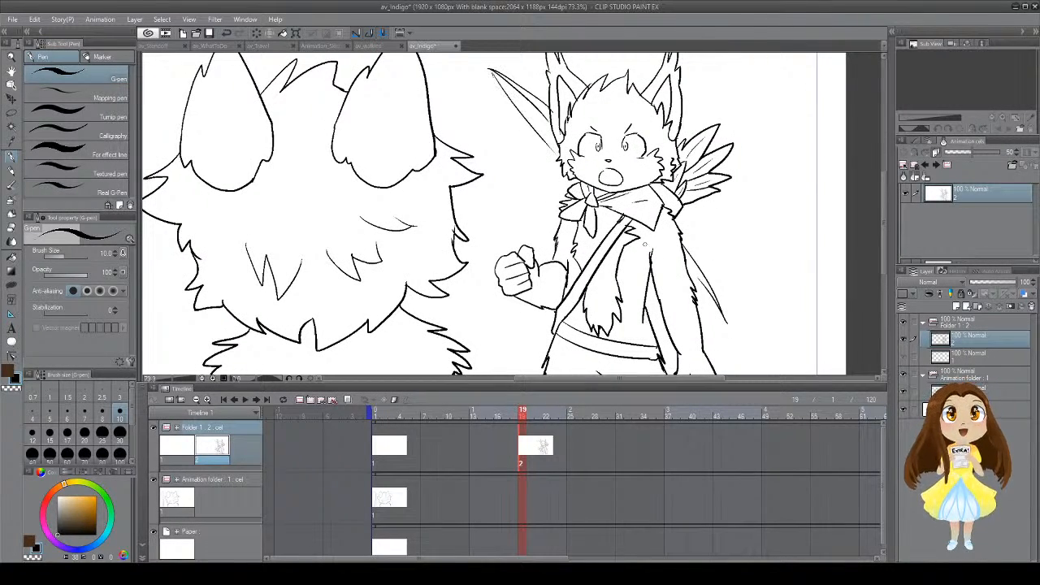
left_click_drag(698, 294, 724, 322)
left_click_drag(691, 272, 701, 281)
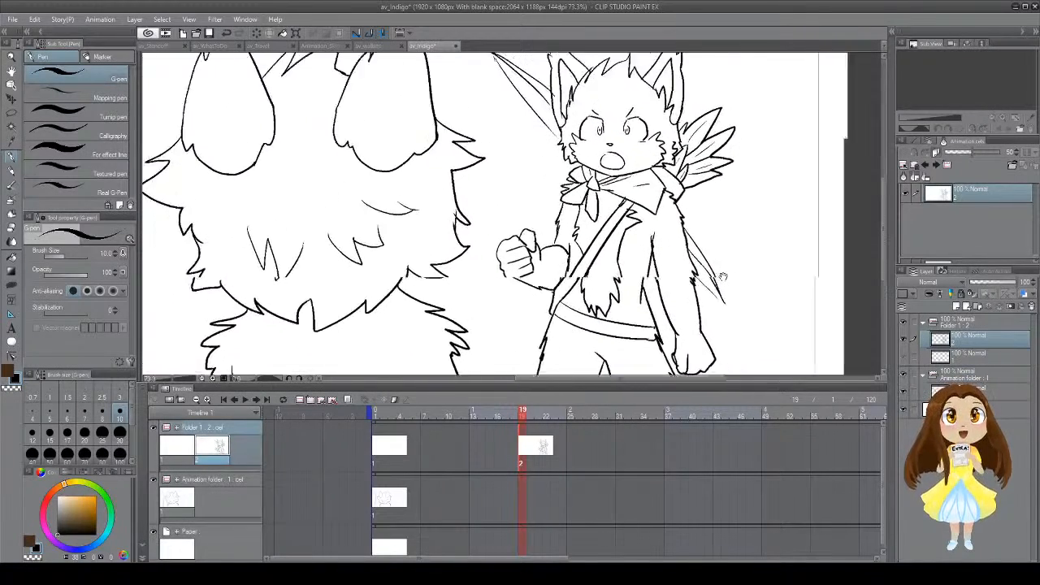
left_click_drag(723, 278, 778, 320)
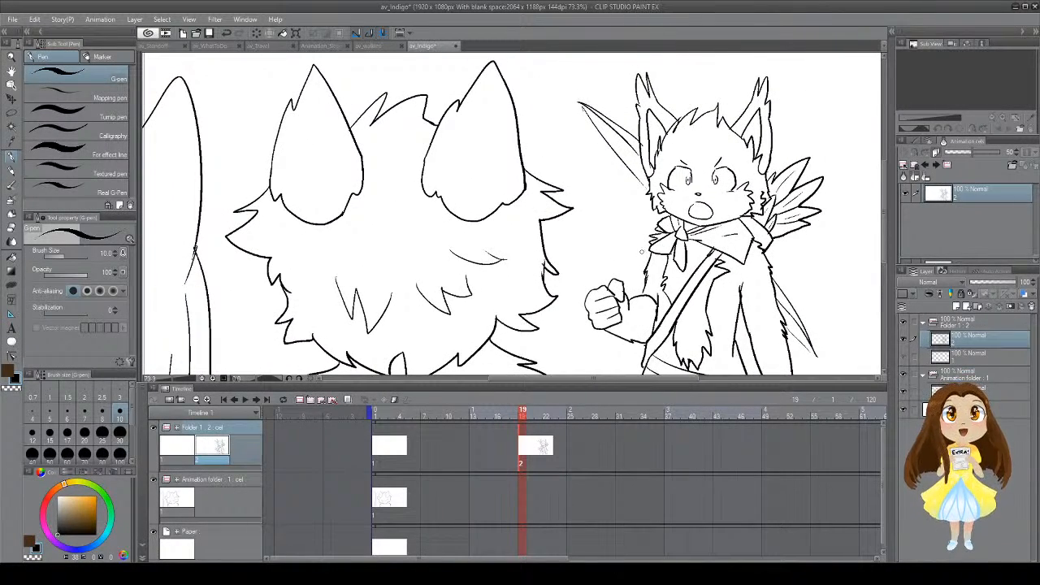
mouse_move(649, 246)
left_mouse_down()
mouse_move(631, 228)
mouse_move(611, 243)
mouse_move(640, 232)
mouse_move(633, 235)
left_mouse_up()
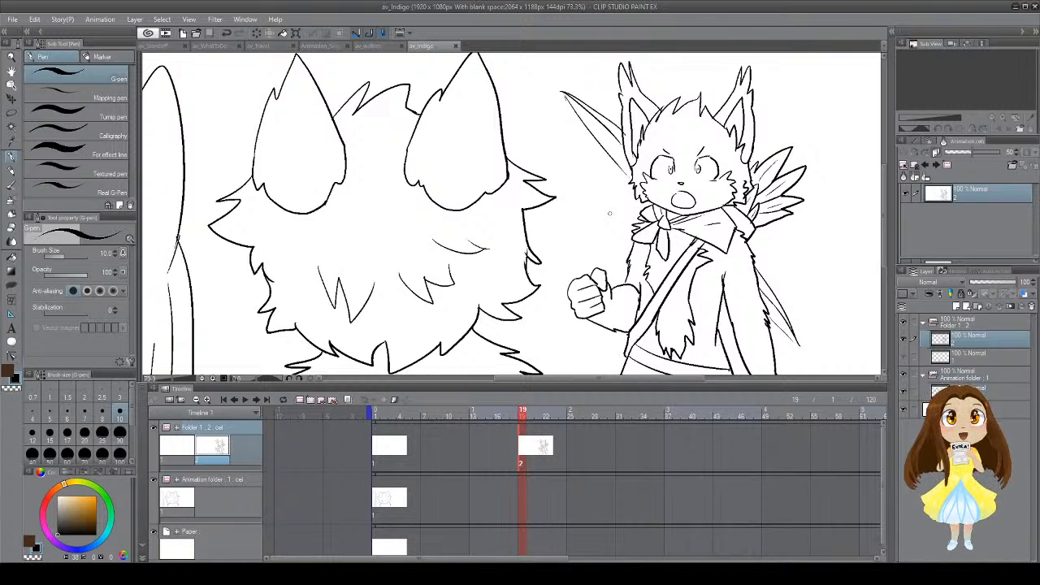
left_click_drag(542, 235, 562, 207)
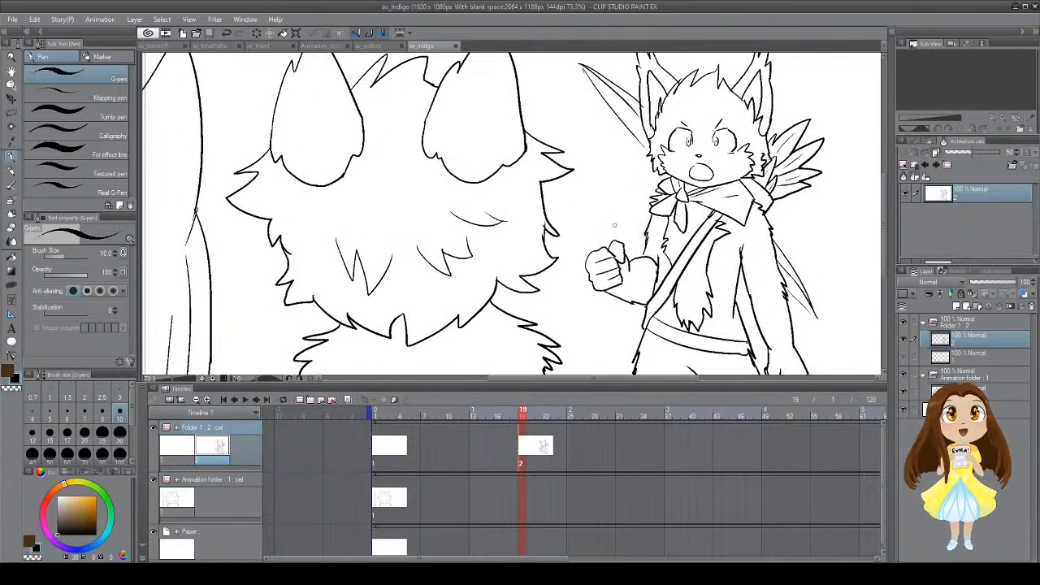
left_click_drag(645, 253, 644, 258)
left_click_drag(651, 220, 630, 231)
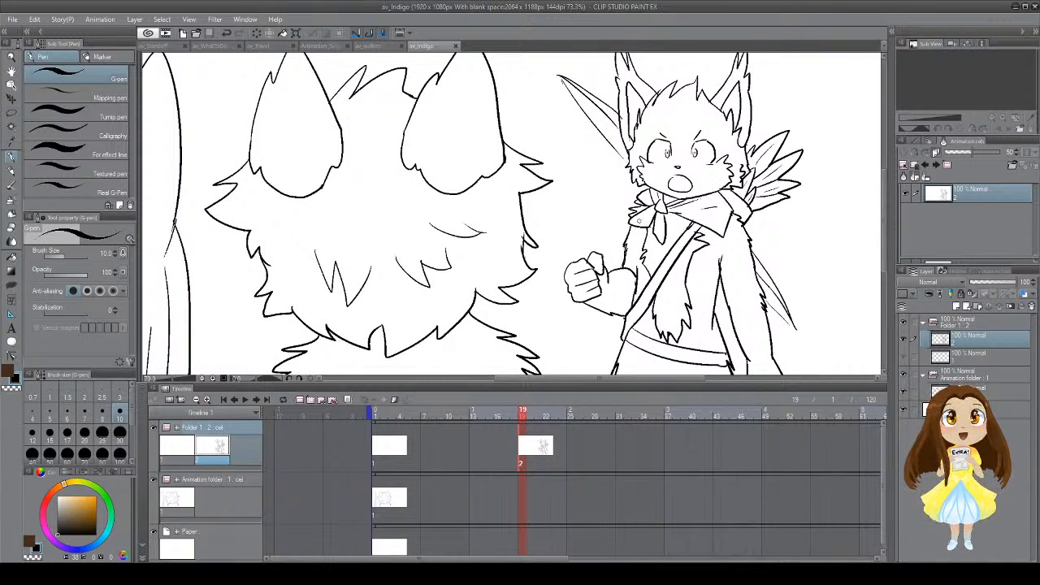
Step: Draw a bushy tail with a jagged, fur-edged tip curving out behind the archer's lowered hand, redoing the first stroke
left_click_drag(699, 231, 634, 161)
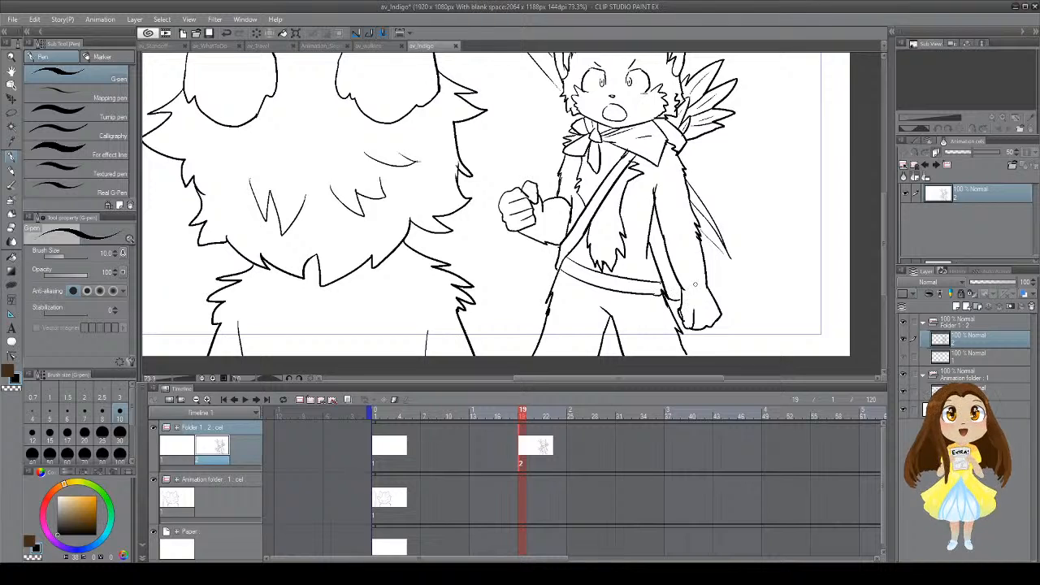
left_click_drag(731, 278, 669, 296)
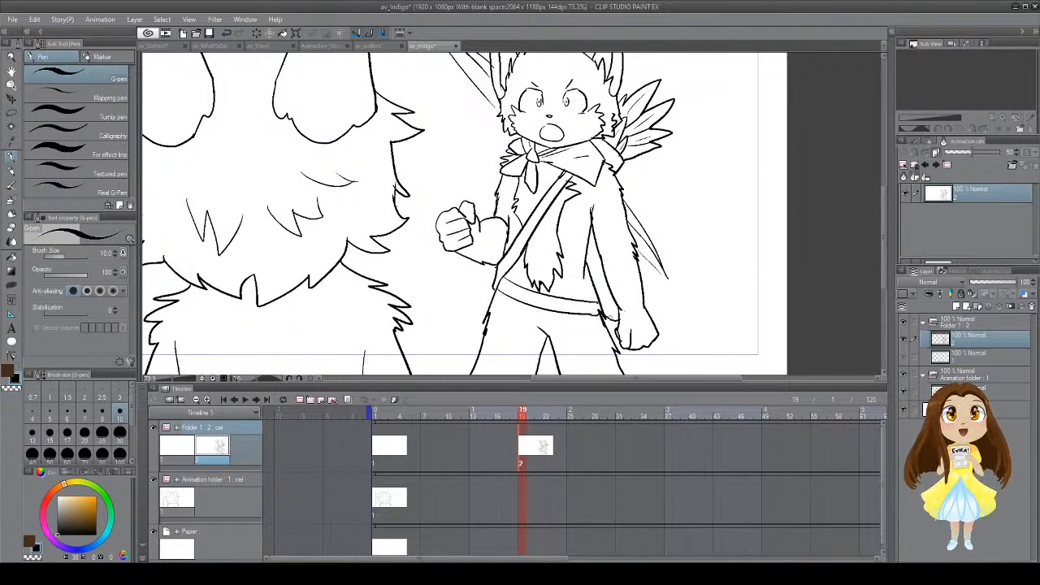
left_click_drag(650, 319, 686, 286)
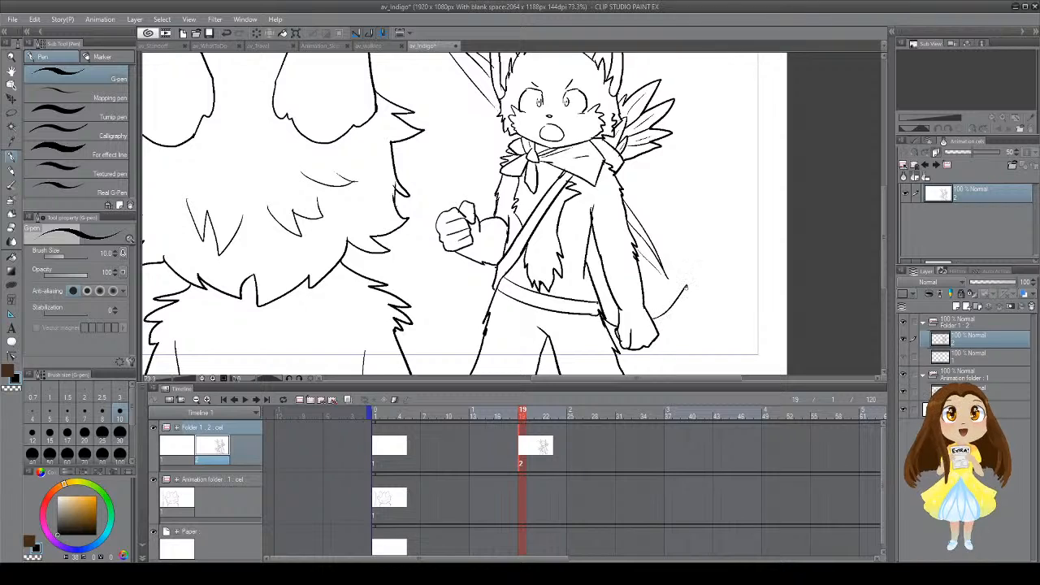
key("ctrl+z")
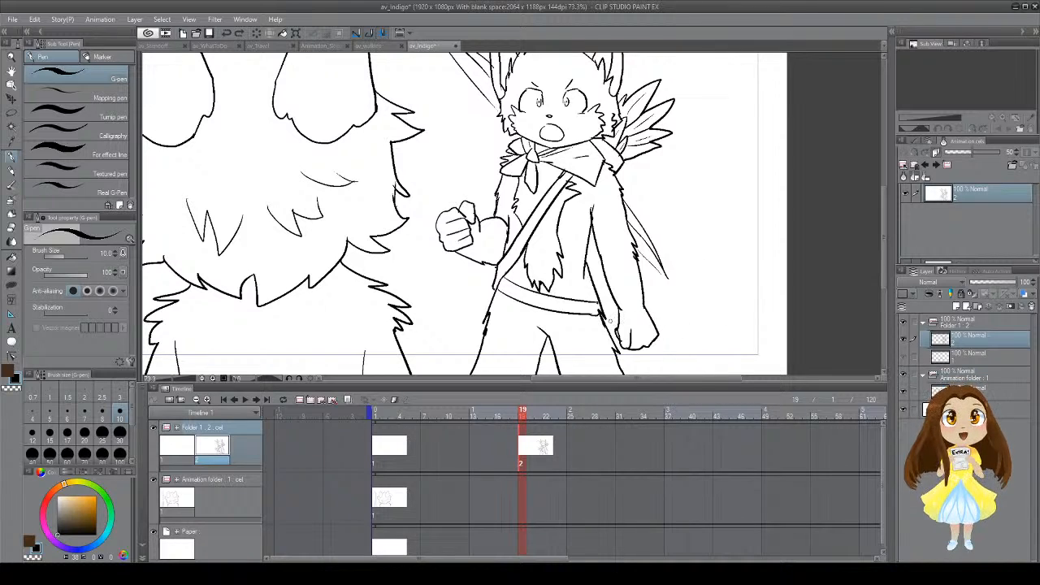
mouse_move(659, 315)
left_mouse_down()
mouse_move(701, 287)
mouse_move(743, 290)
mouse_move(749, 327)
mouse_move(728, 375)
left_mouse_up()
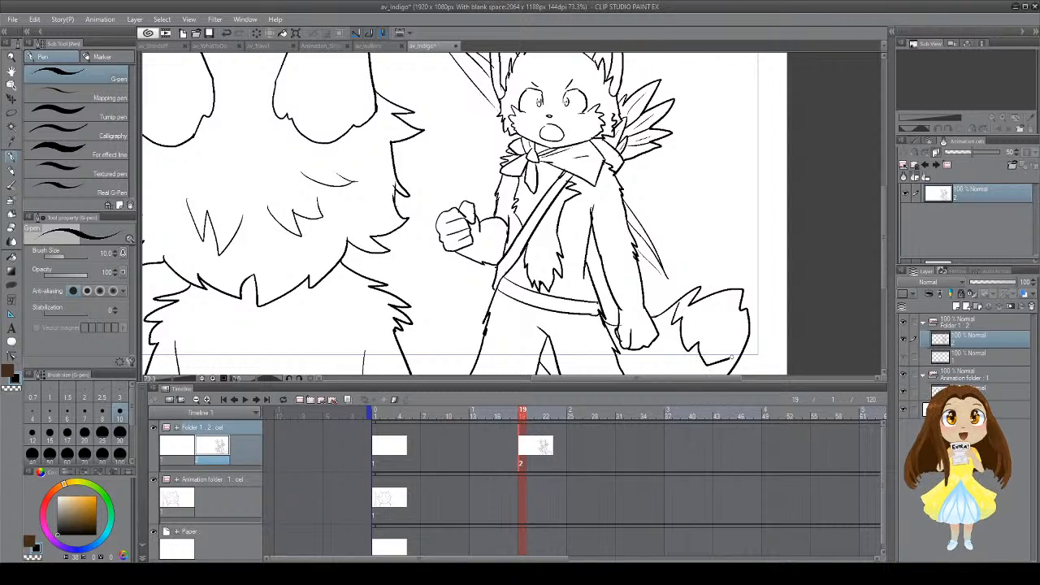
mouse_move(664, 250)
left_mouse_down()
mouse_move(782, 348)
mouse_move(723, 302)
left_mouse_up()
mouse_move(611, 150)
left_mouse_down()
mouse_move(620, 95)
mouse_move(583, 145)
mouse_move(569, 132)
left_mouse_up()
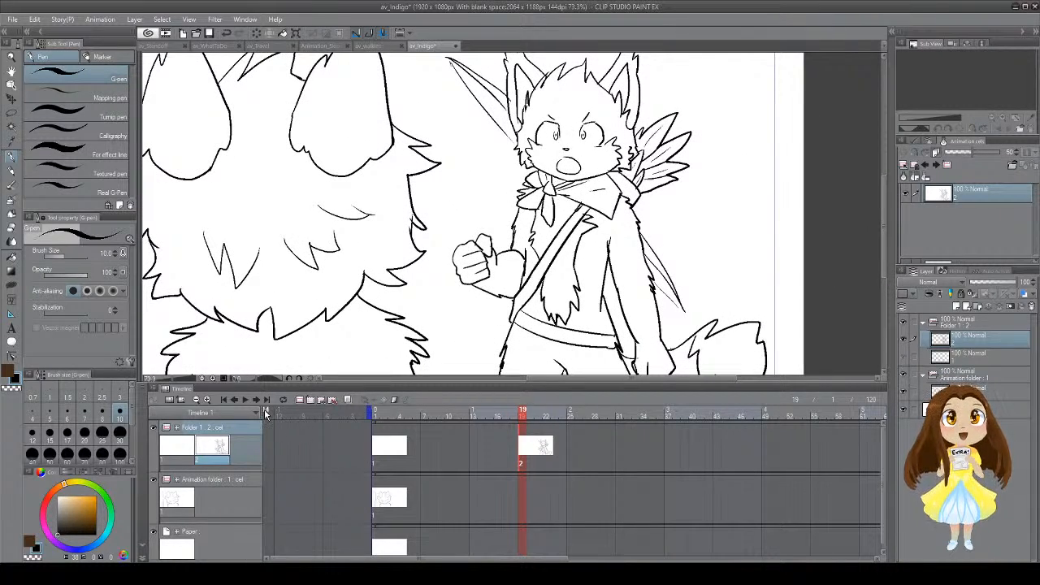
Step: Create a new animation folder beneath the archer's line art folder, and add blank cels at frames 1 and 19
left_click(218, 432)
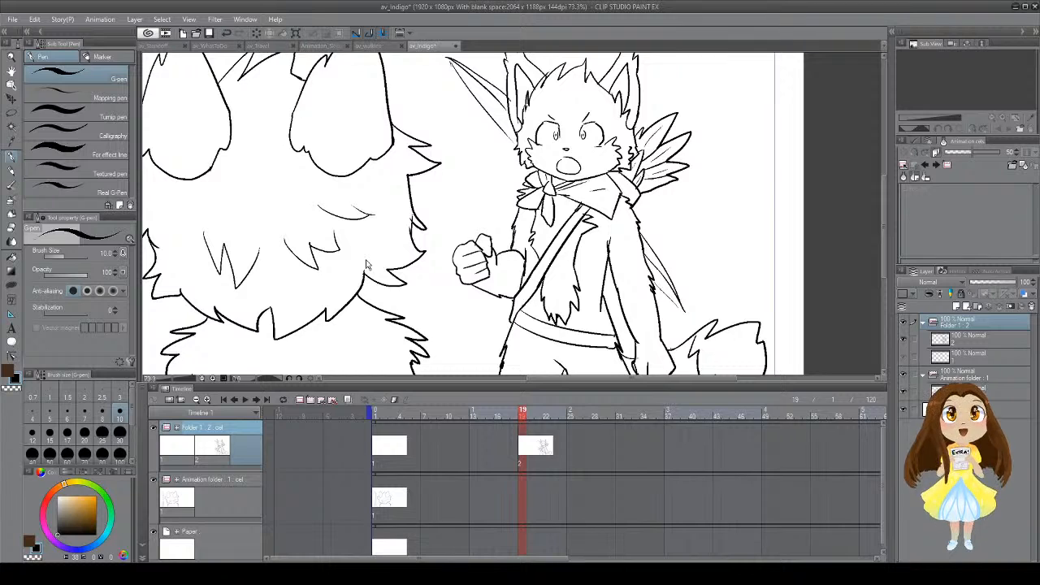
left_click(300, 399)
left_click_drag(216, 433, 218, 524)
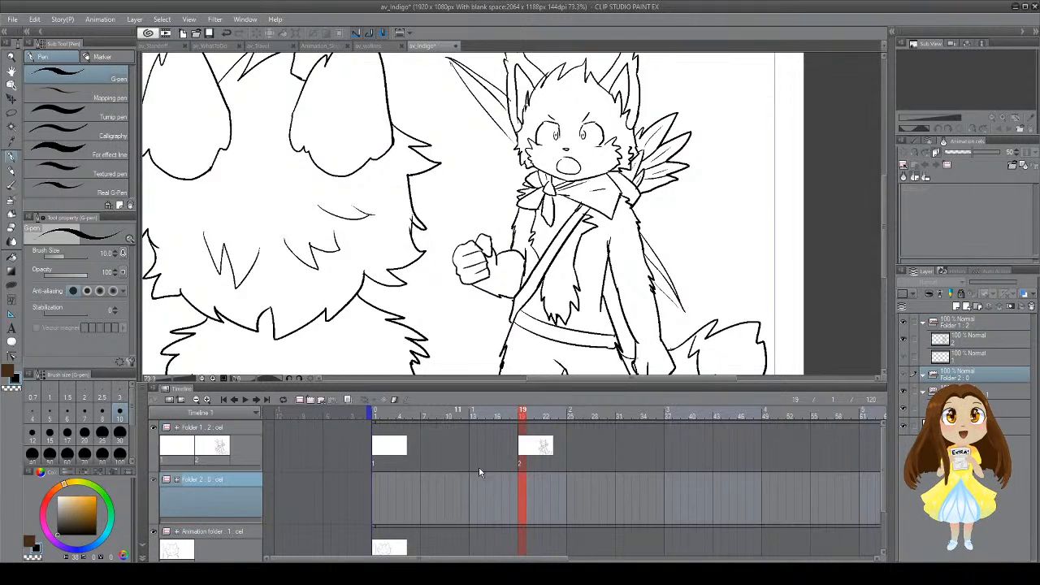
left_click(310, 400)
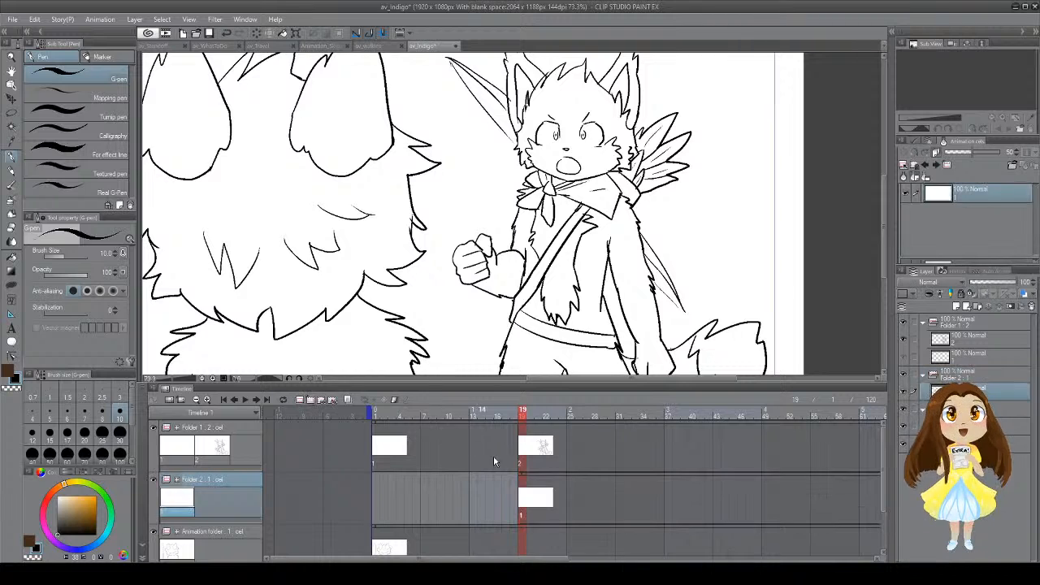
left_click(310, 399)
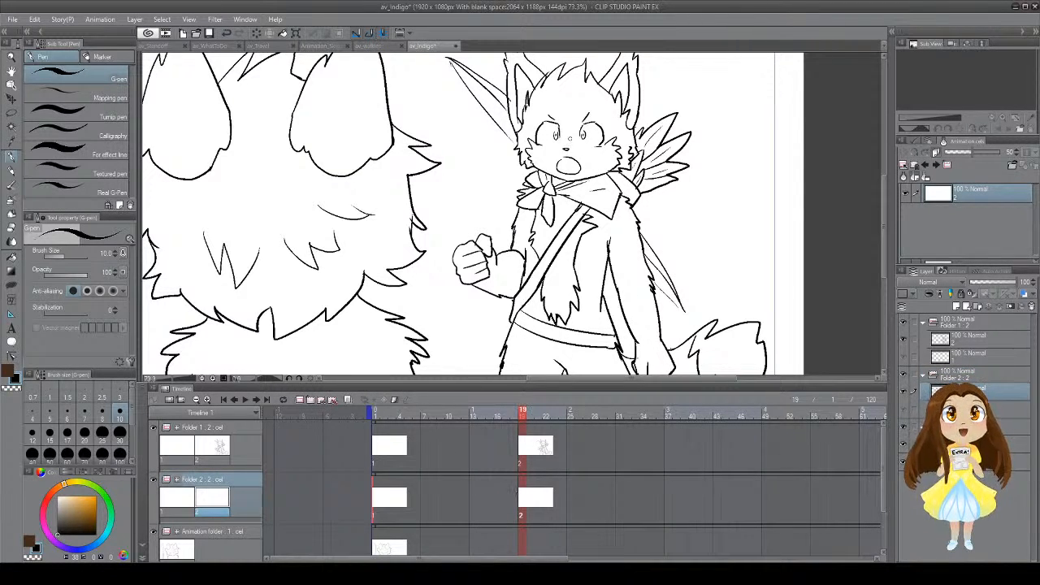
Step: Fill the archer's torso, lowered arm, legs and tail base with a light orange-brown, using the Fill tool referring to other layers
left_click_drag(623, 104, 579, 102)
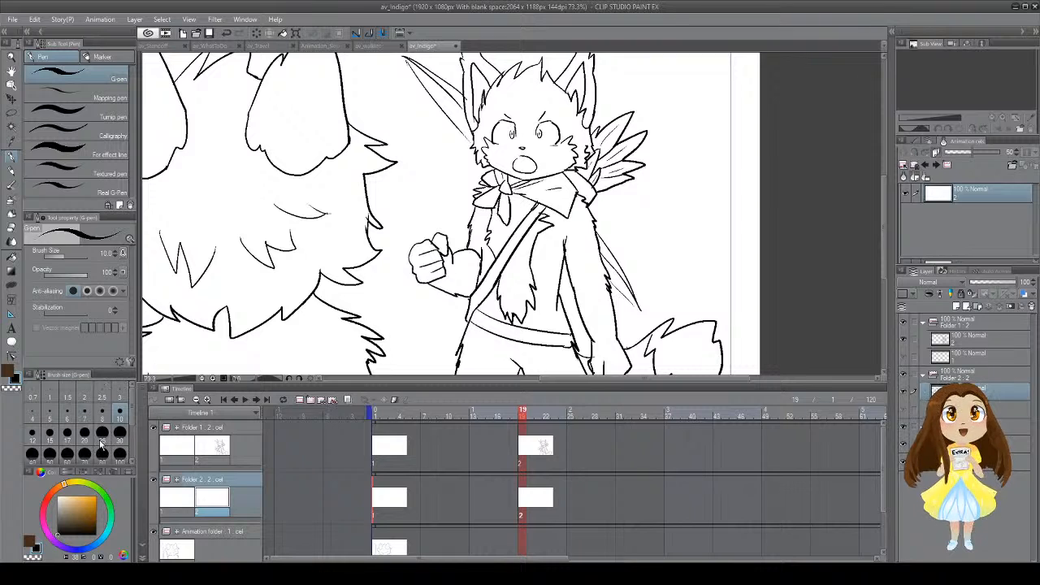
left_click(82, 508)
left_click(57, 488)
left_click_drag(80, 508, 71, 507)
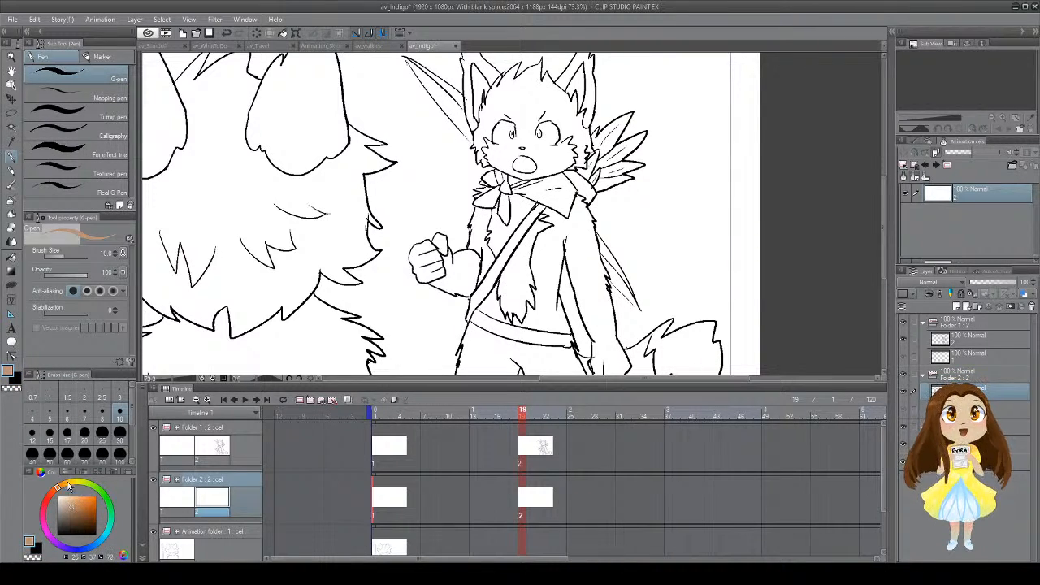
left_click(10, 256)
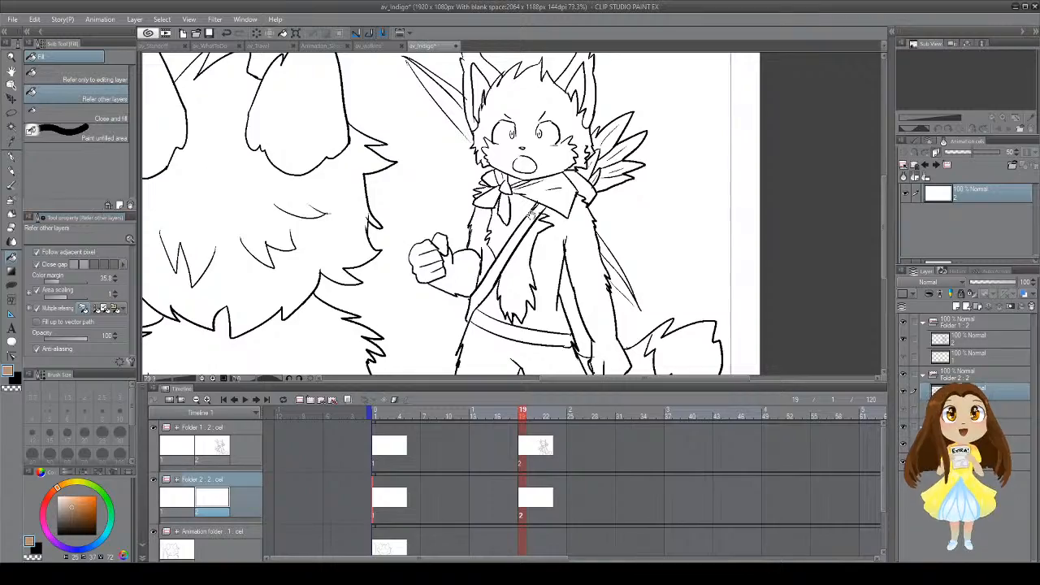
left_click_drag(534, 218, 516, 172)
left_click(573, 200)
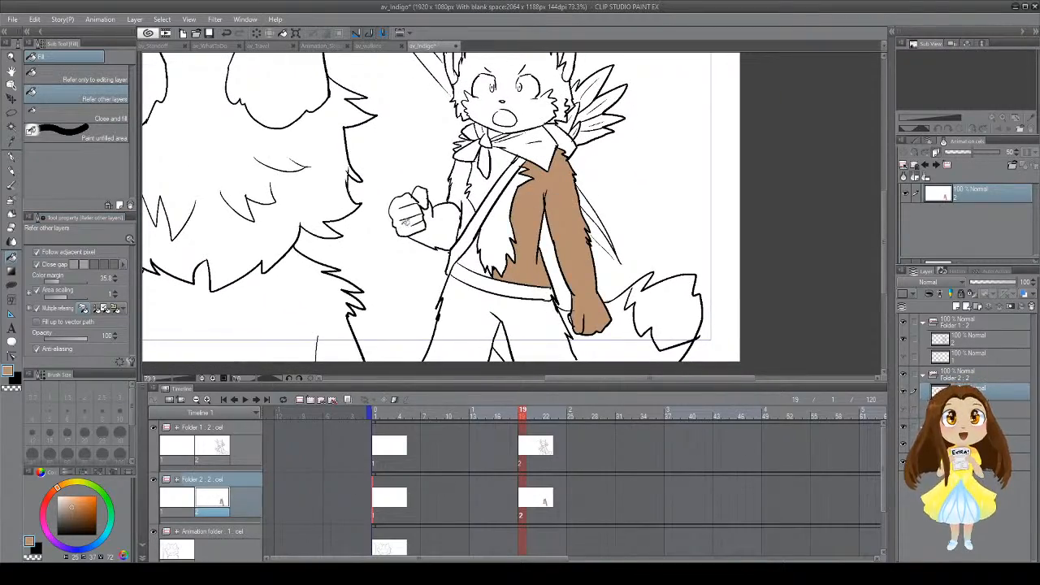
left_click_drag(443, 185, 585, 202)
left_click(671, 330)
left_click_drag(670, 331, 521, 297)
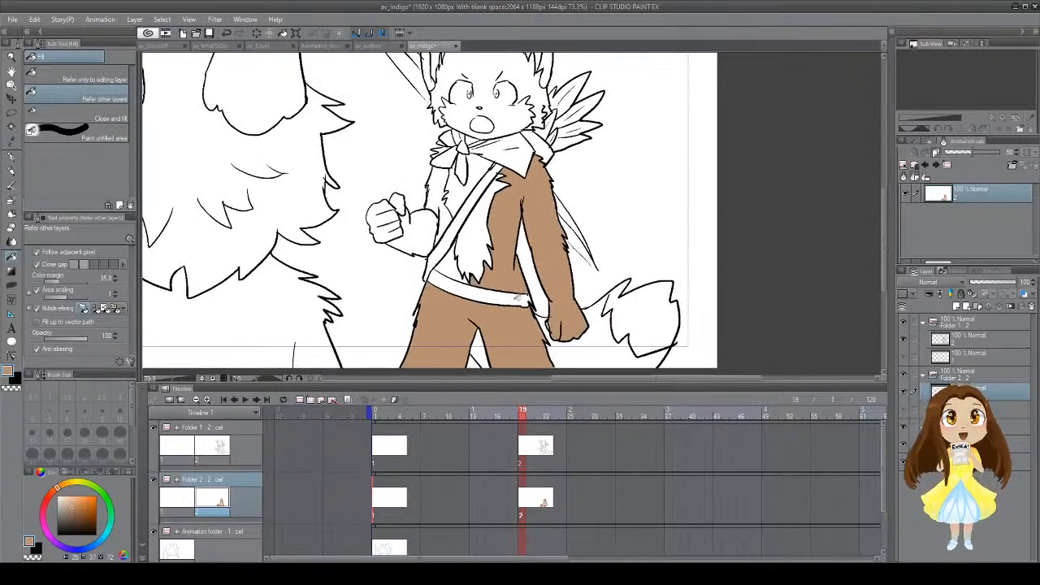
left_click(602, 337)
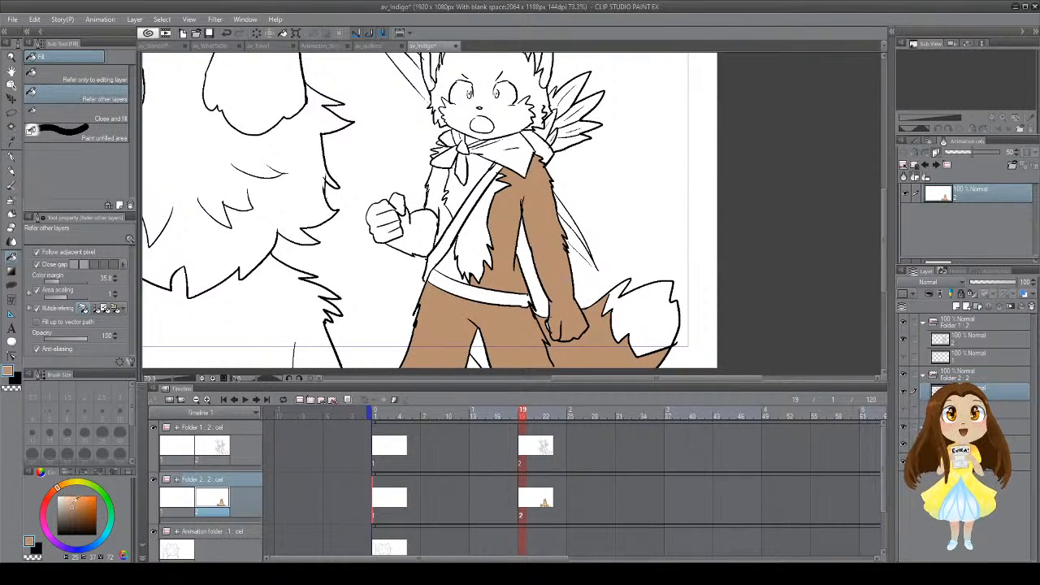
Step: Refill the archer's legs, tail base, torso and lowered arm with a greyish brown, leaving the belt and chest fur white
left_click(430, 342)
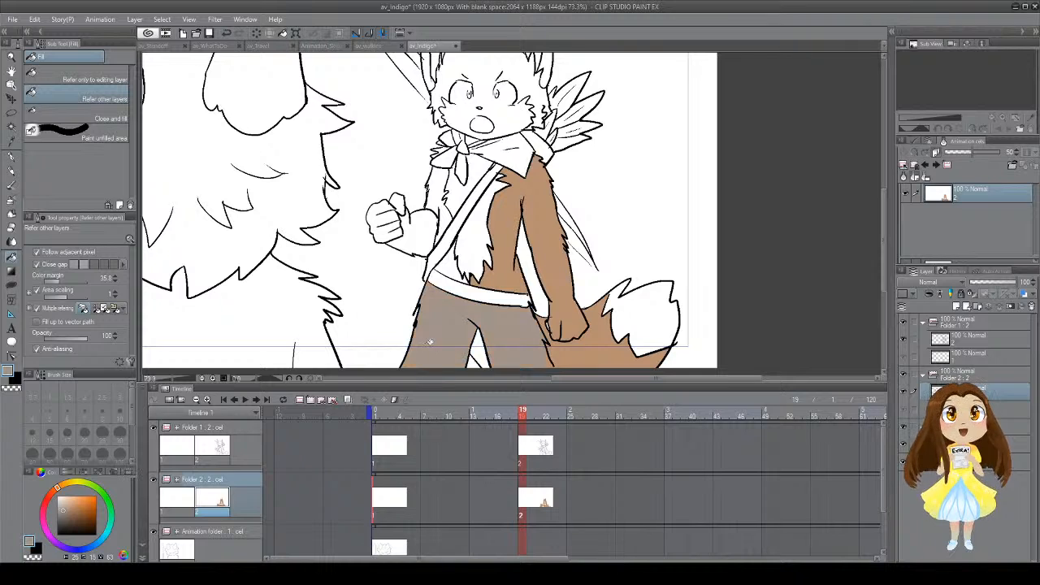
left_click(573, 352)
left_click(482, 344)
left_click_drag(493, 295, 498, 330)
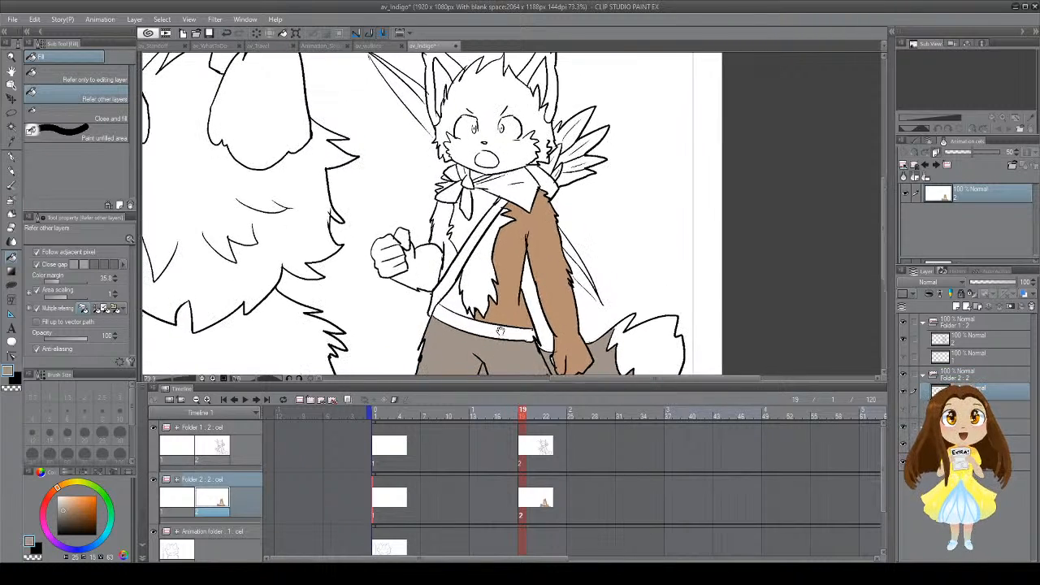
left_click(515, 304)
left_click(459, 293)
Step: Fill the raised arm, its forearm and each part of the clenched fist with the same greyish brown
left_click(452, 253)
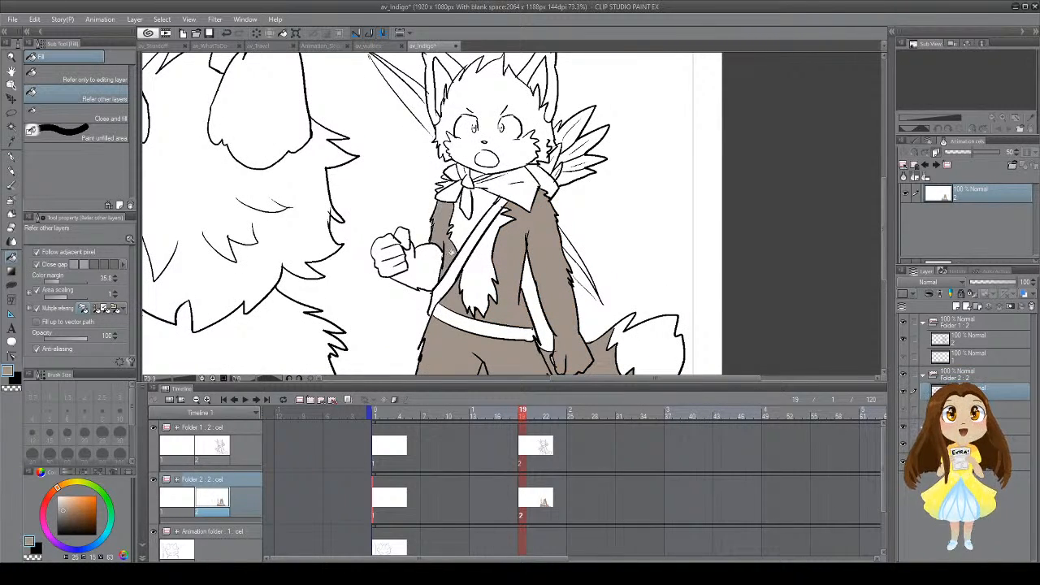
left_click(431, 252)
left_click(404, 240)
left_click(386, 252)
Step: Draw the face marking's edges from the eyes to the nose, and fill the head above the white muzzle with greyish brown
left_click_drag(466, 243, 445, 301)
key("p")
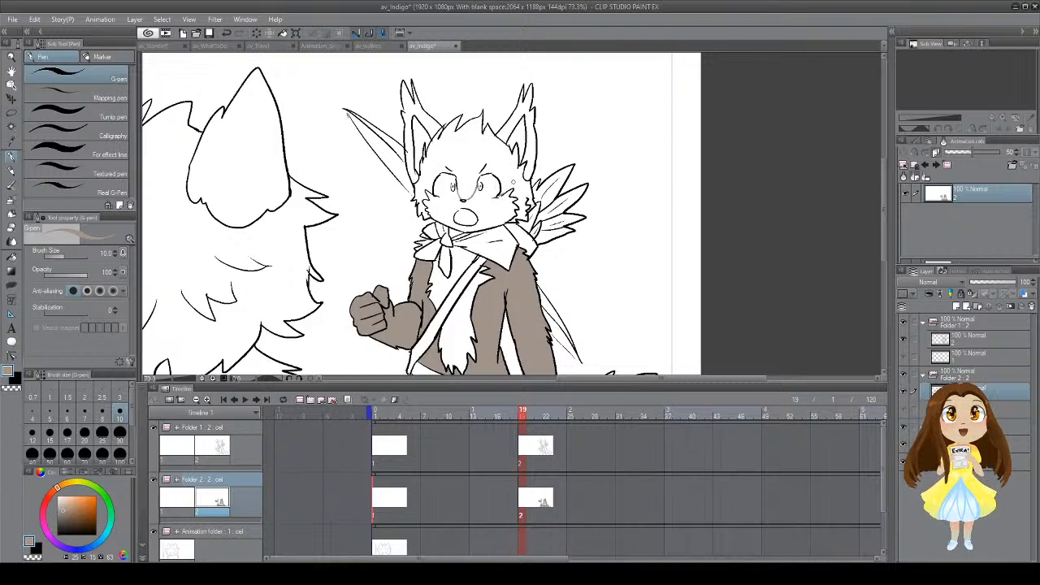
key("g")
left_click(515, 169)
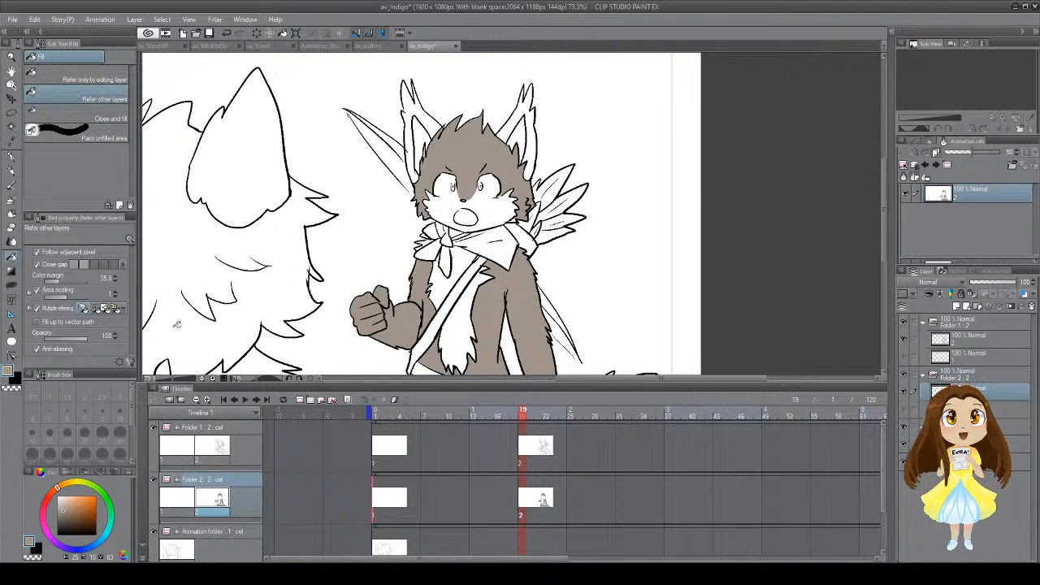
Step: Fill the outer rims of both tufted ears with a reddish brown, replacing a darker brown tried on one ear
left_click(16, 379)
left_click(79, 527)
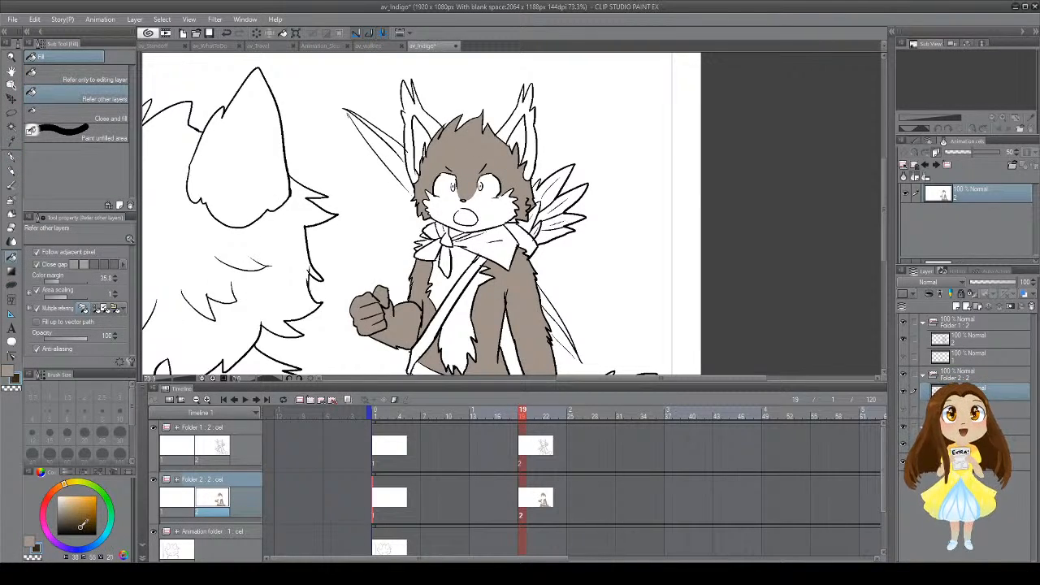
left_click(438, 122)
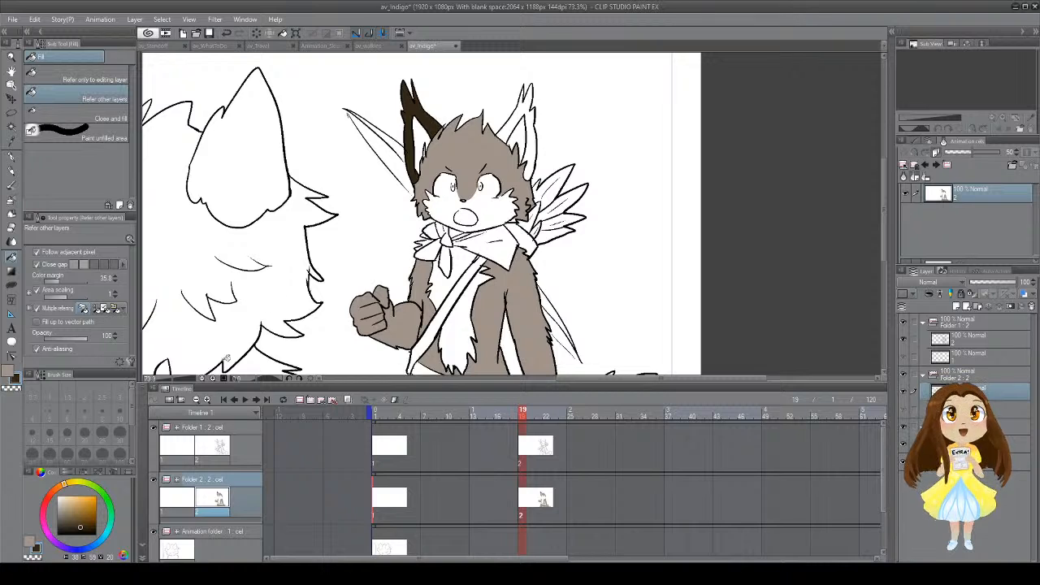
left_click(77, 518)
left_click(56, 489)
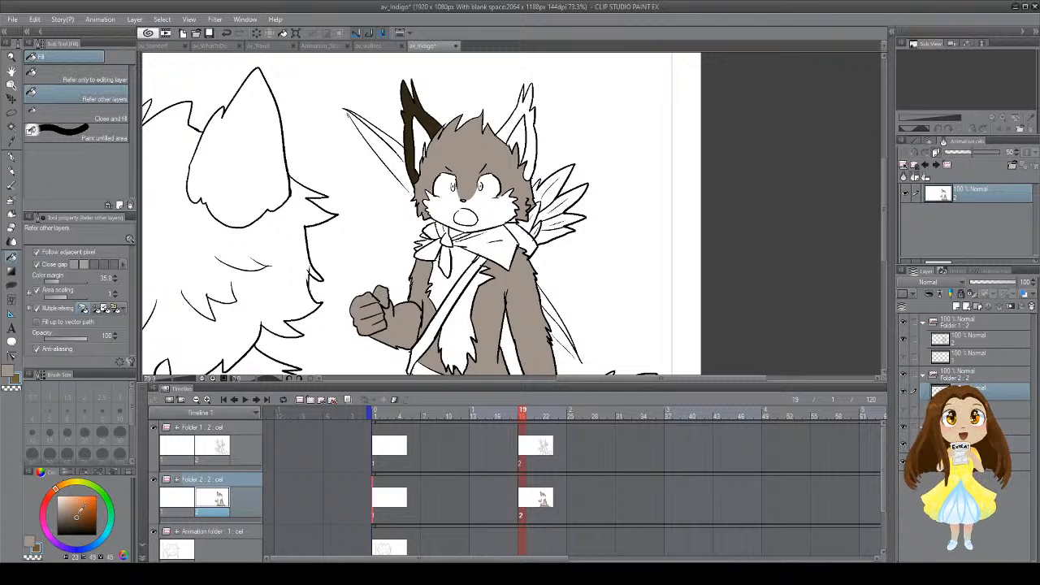
left_click(447, 121)
left_click(518, 124)
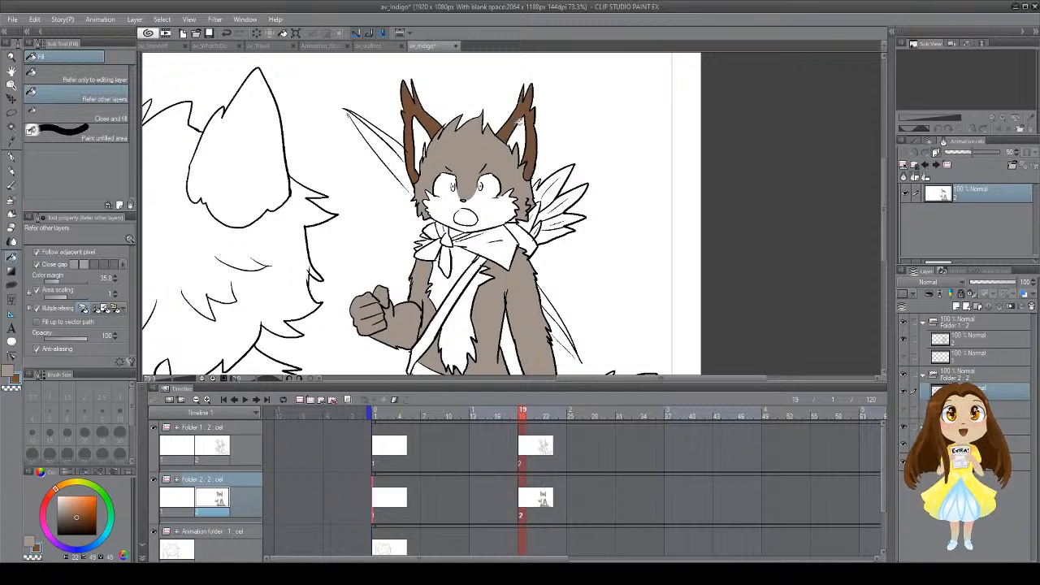
Step: Draw small reddish-brown spots across the archer's forehead with the G-pen
left_click_drag(509, 174, 571, 140)
key("p")
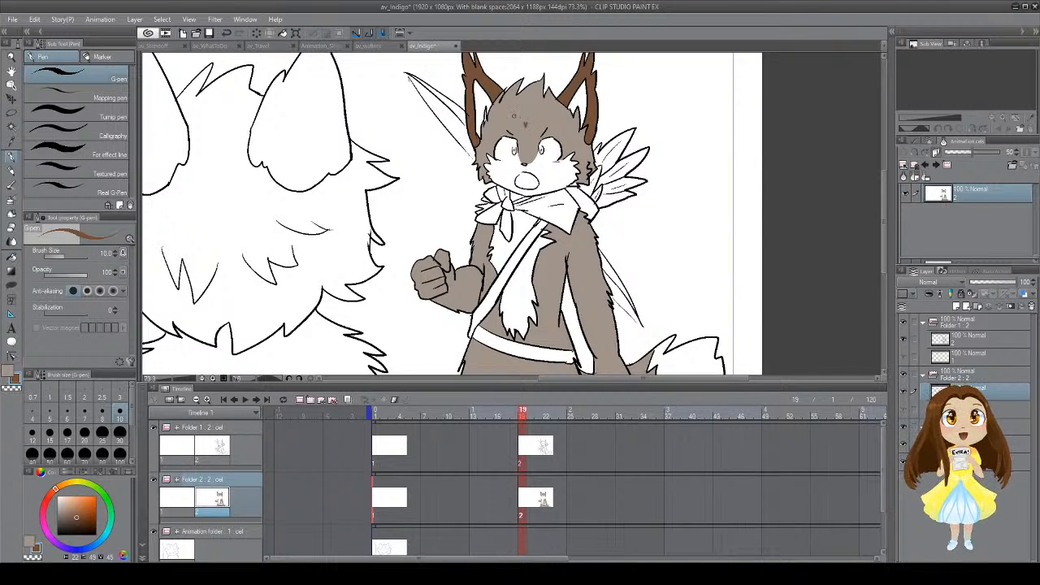
left_click_drag(529, 110, 504, 135)
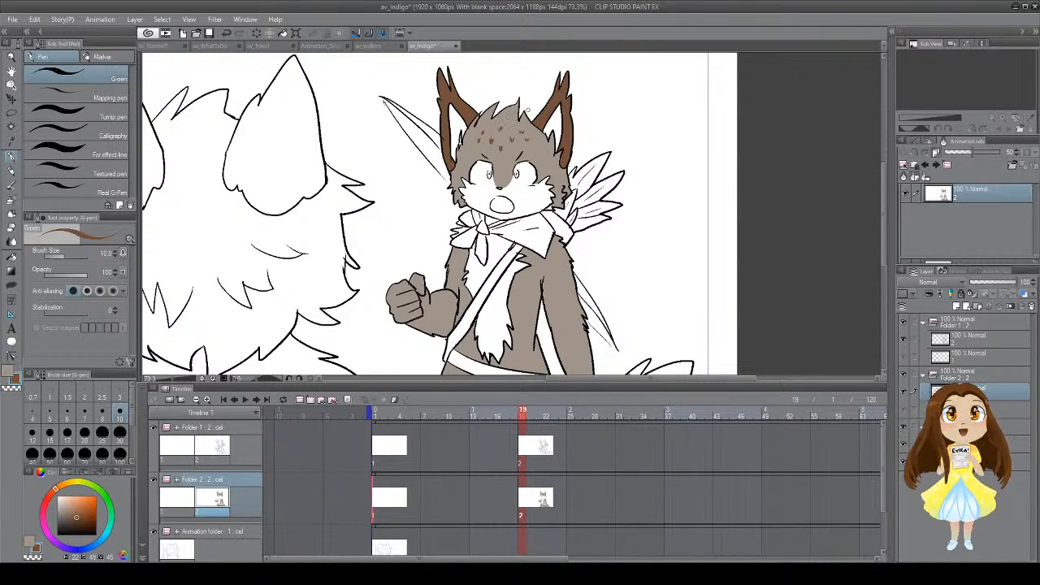
Step: Draw short reddish-brown fur flecks on both hips below the belt
left_click_drag(553, 228, 612, 132)
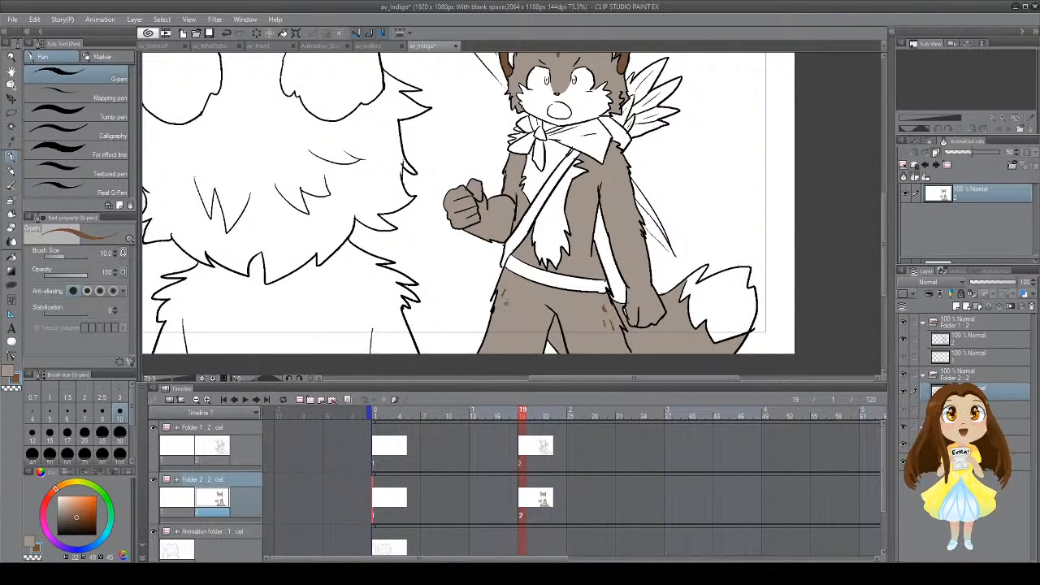
left_click_drag(505, 302, 506, 310)
left_click_drag(498, 303, 497, 311)
Step: Add small reddish-brown flecks to the shoulder of the lowered arm and to the upper part of the raised arm
mouse_move(533, 219)
left_mouse_down()
mouse_move(452, 278)
mouse_move(440, 251)
mouse_move(433, 258)
left_mouse_up()
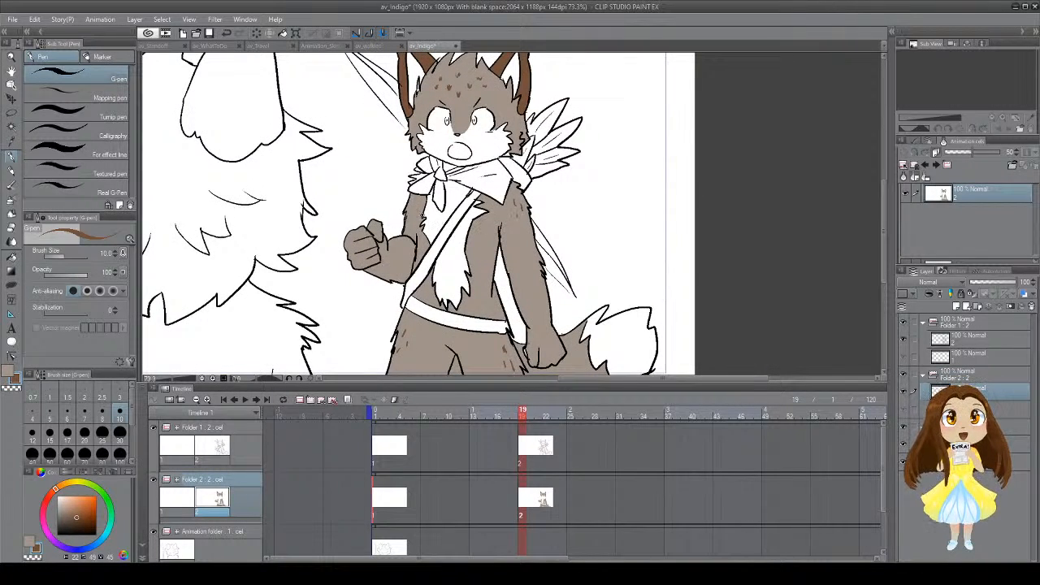
left_click_drag(449, 223, 520, 221)
left_click_drag(613, 169, 569, 193)
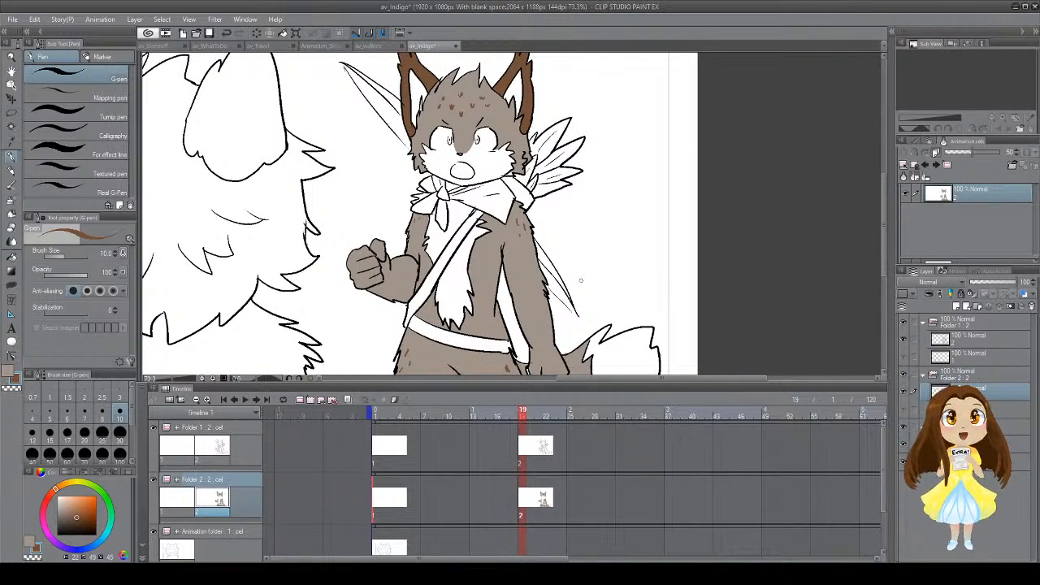
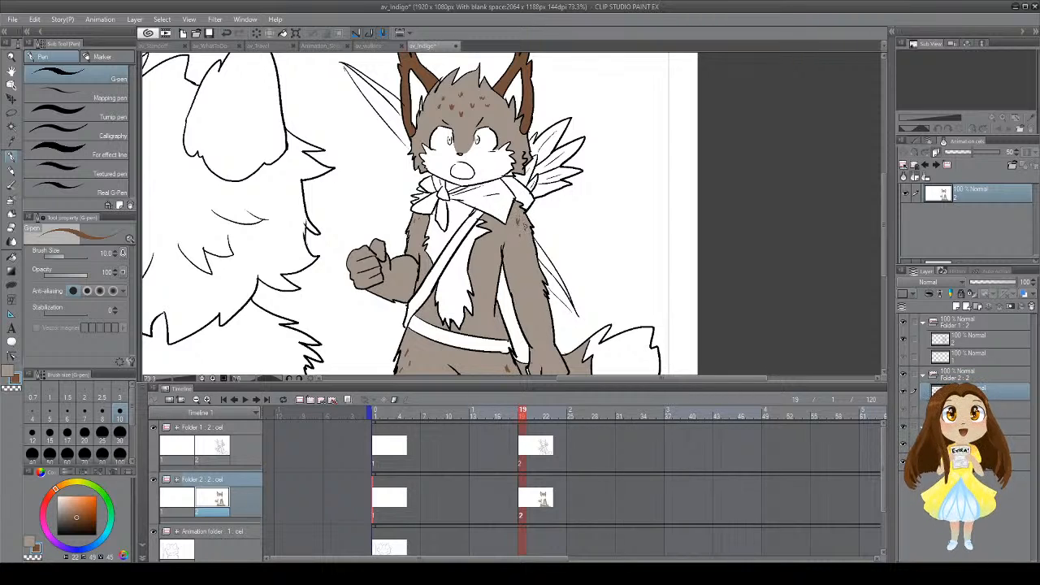
Step: Try a pale grey fill on the archer's chest fur
left_click_drag(532, 208, 561, 203)
left_click(29, 541)
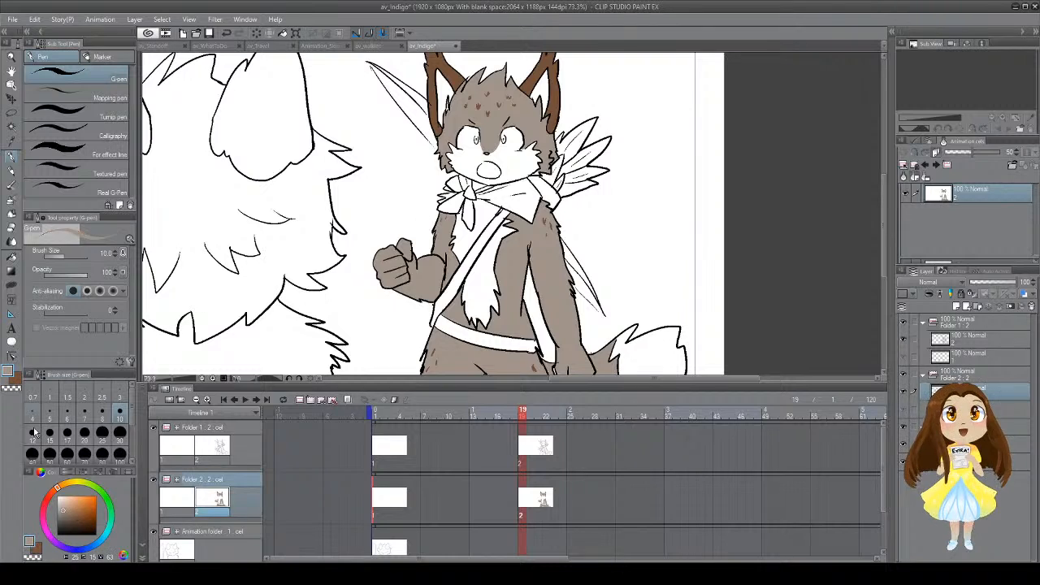
left_click_drag(82, 511, 56, 498)
key("g")
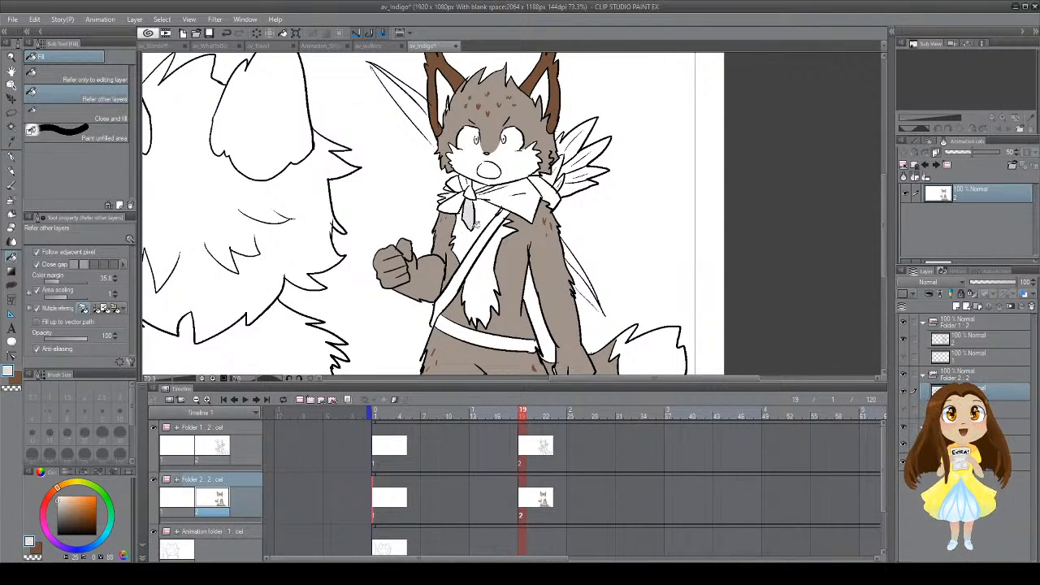
left_click(476, 224)
left_click(491, 246)
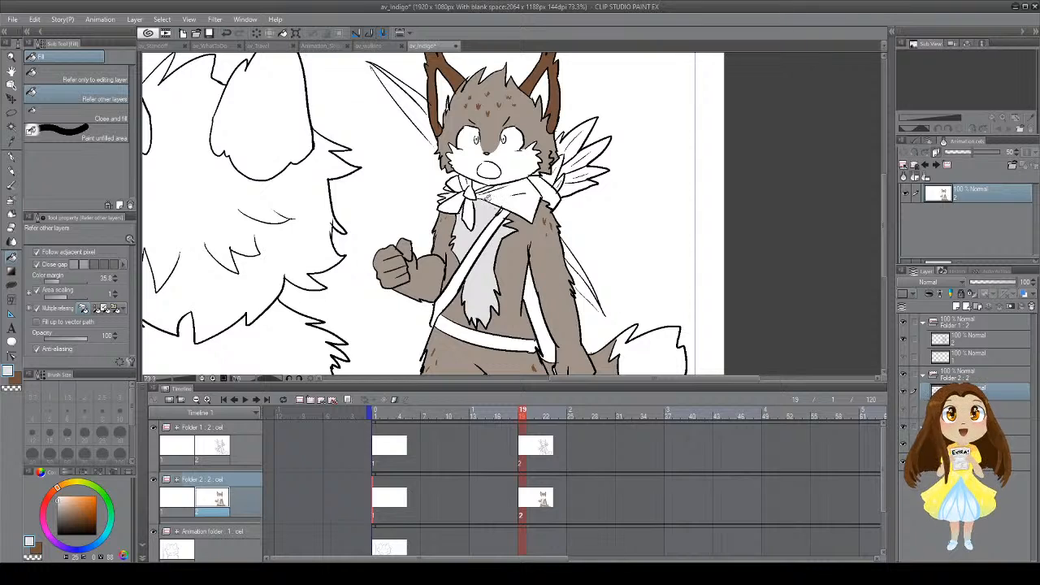
key("ctrl+z")
key("ctrl+z")
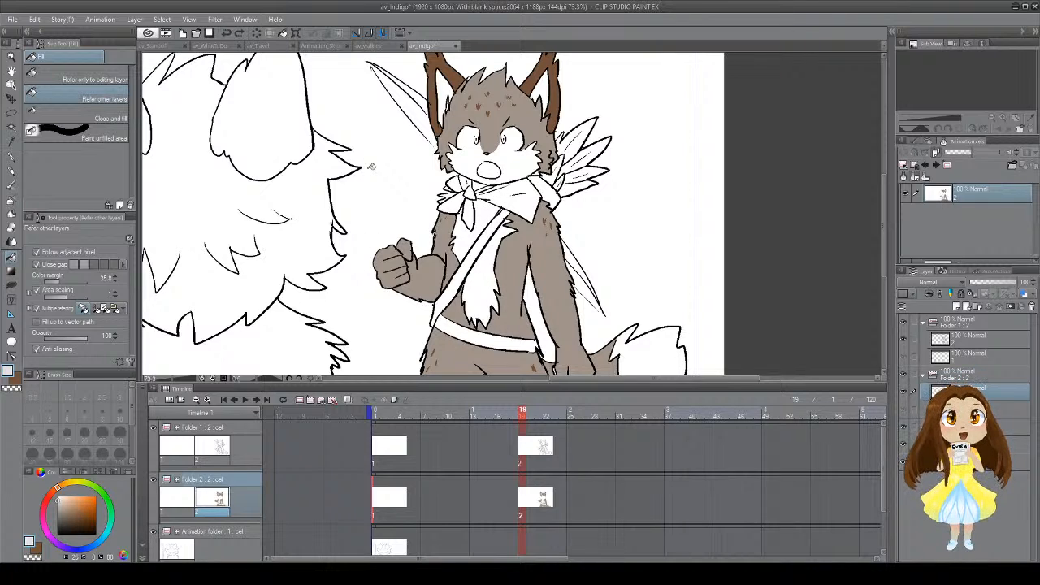
Step: Fill the insides of both of the archer's ears with a mid-light grey, adjusting the shade tried first on one ear
left_click(446, 97)
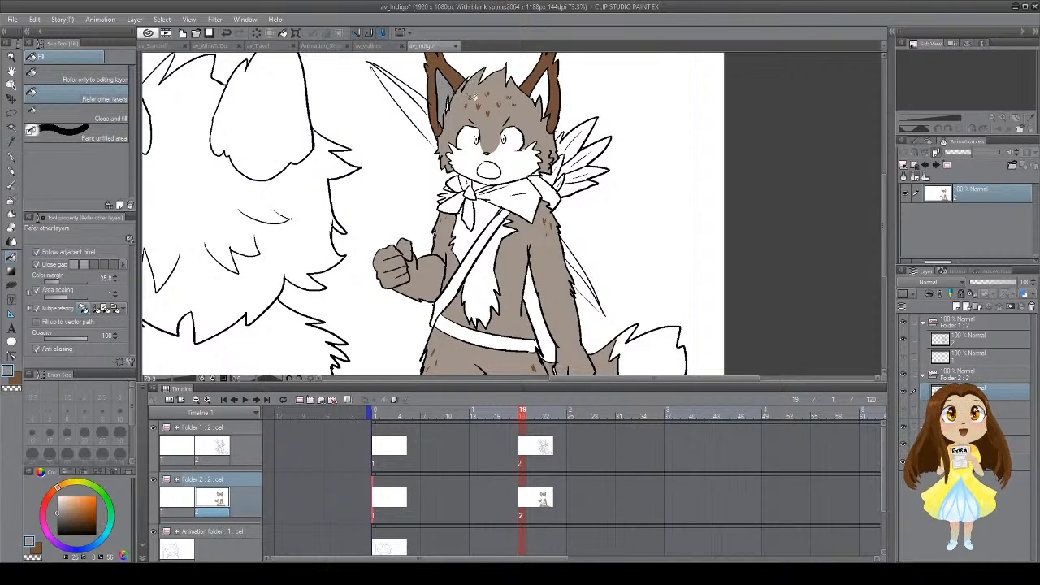
left_click_drag(475, 98, 460, 149)
left_click(55, 507)
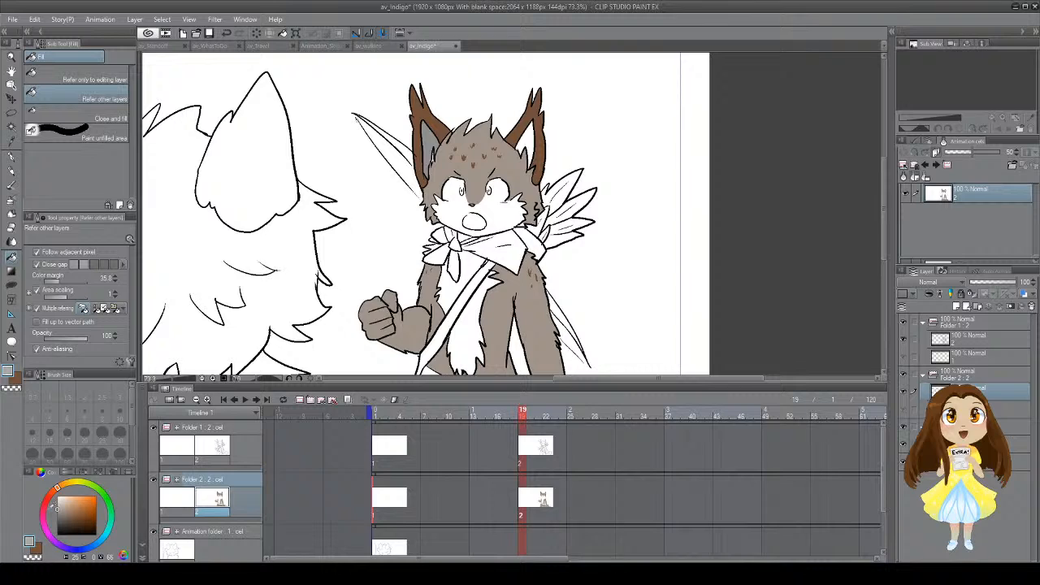
left_click(430, 143)
left_click(532, 146)
left_click_drag(516, 203, 553, 190)
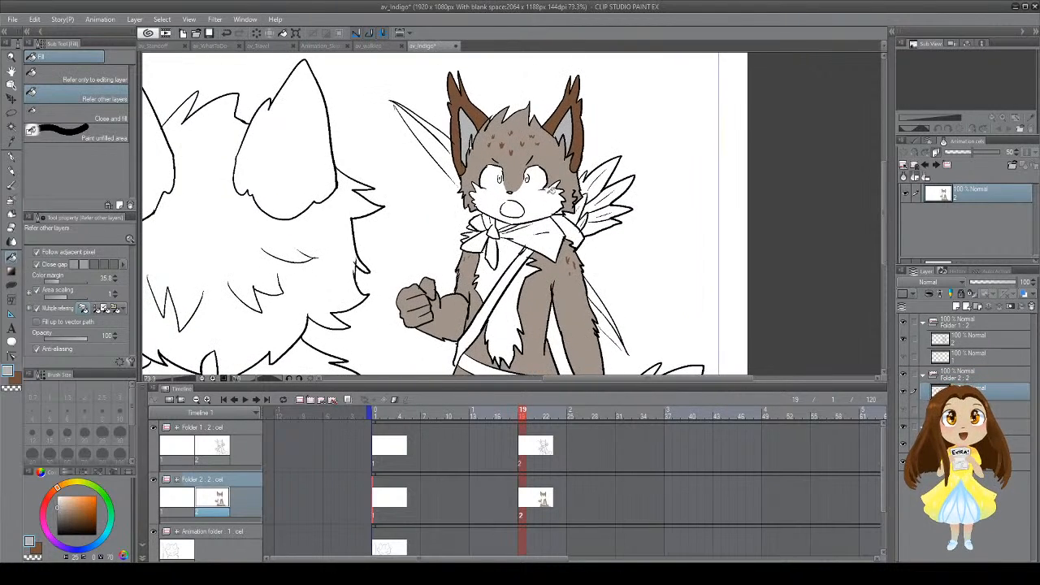
key("x")
left_click(480, 155, "alt")
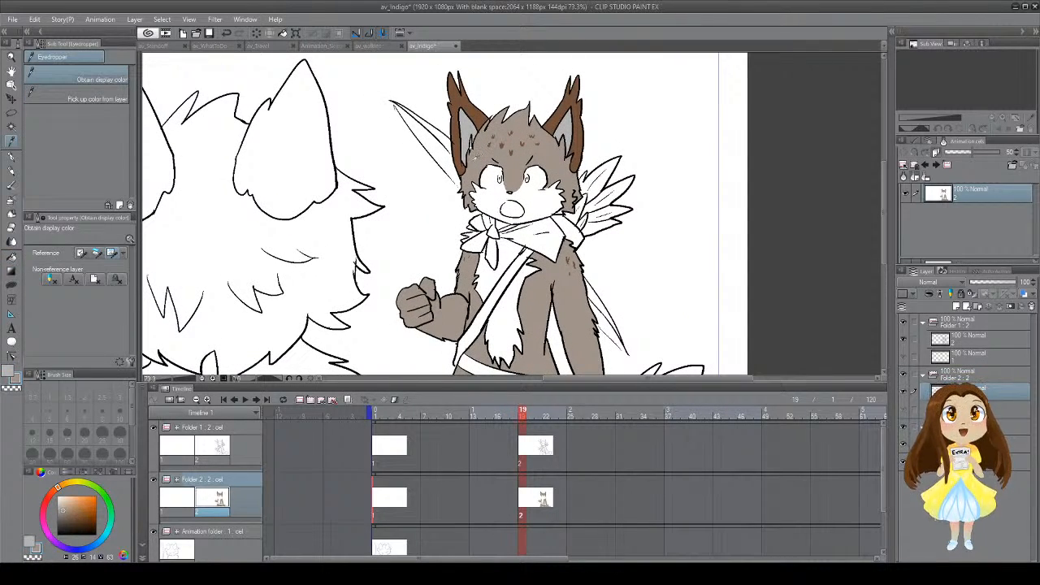
key("p")
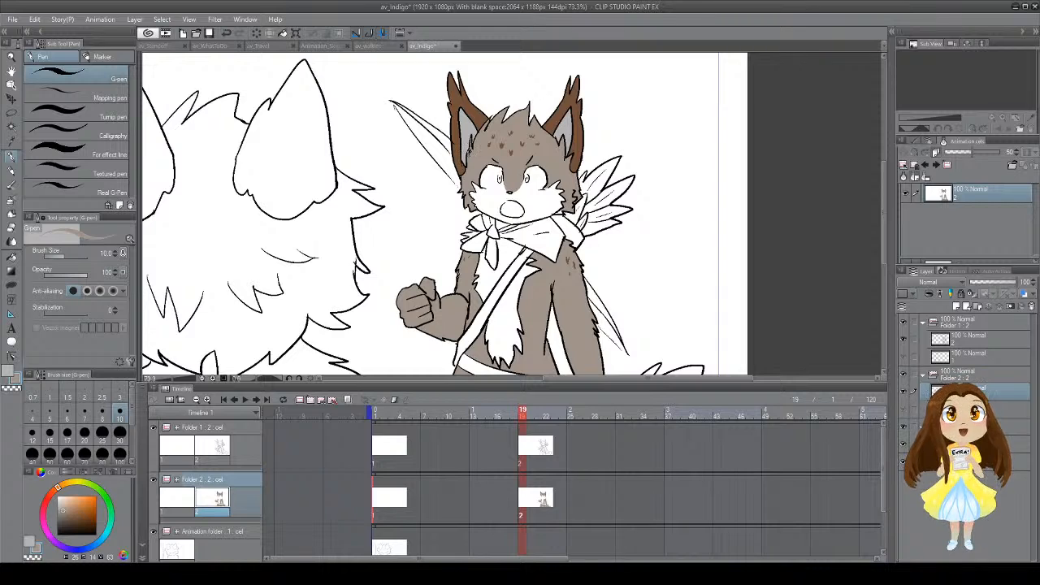
left_click_drag(477, 147, 464, 129)
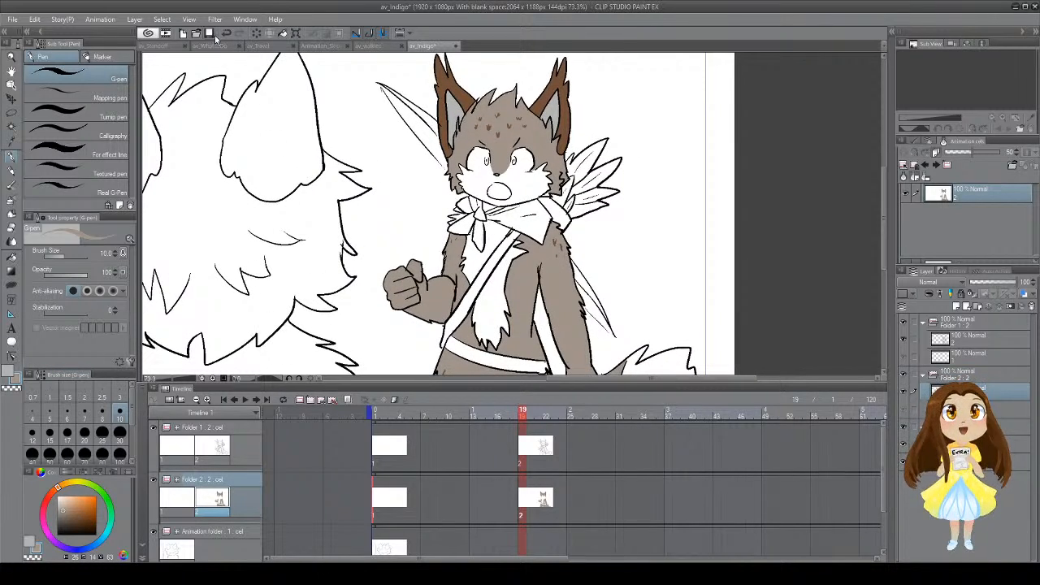
Step: Sample the pale fur grey from the av_Standoff animation and fill the archer's face, chest fur and tail tip in av_Indigo with it
left_click(160, 46)
key("g")
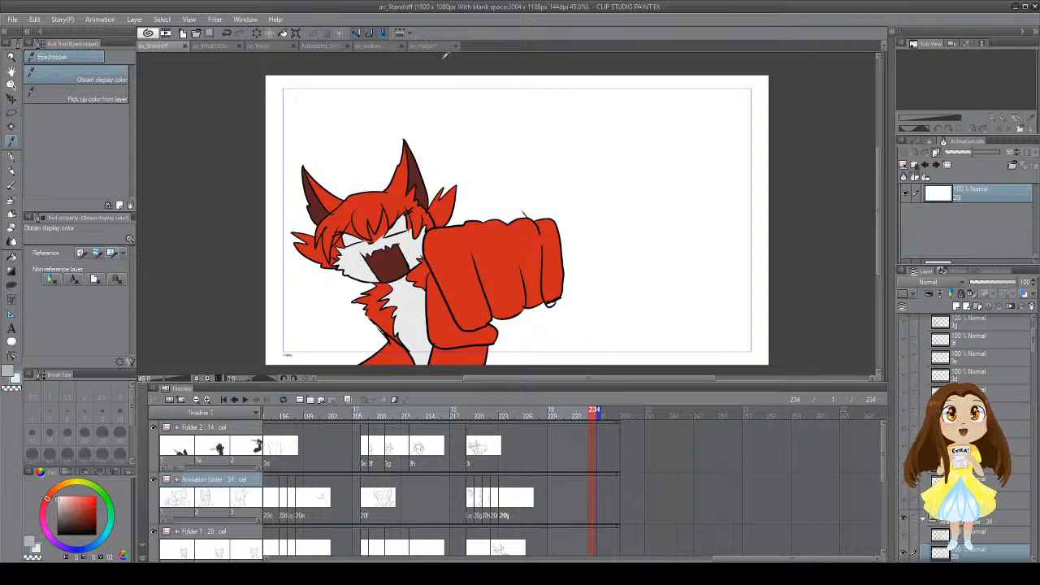
left_click(423, 47)
left_click(474, 179)
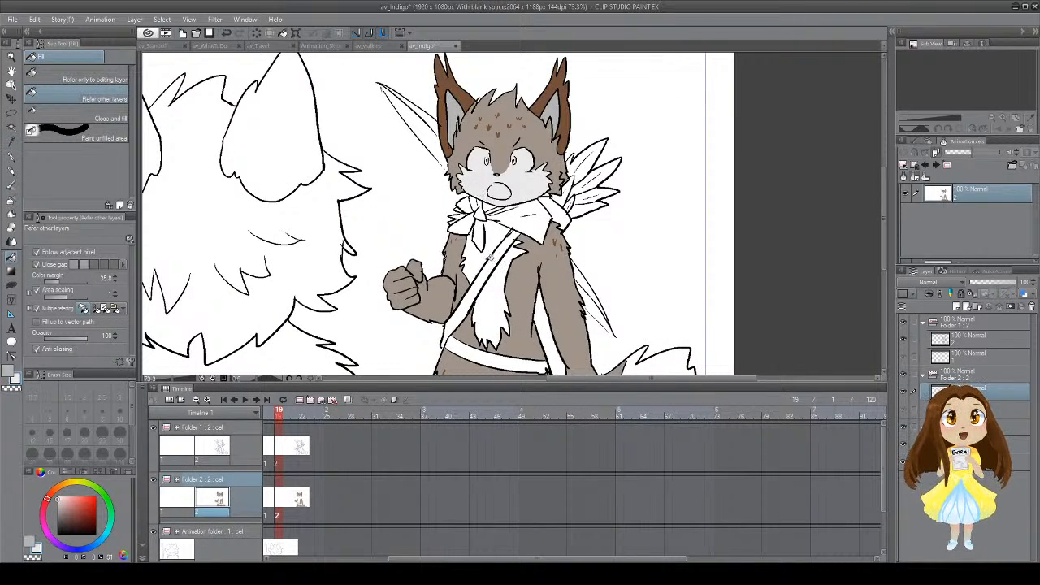
left_click(491, 252)
left_click_drag(503, 293, 532, 285)
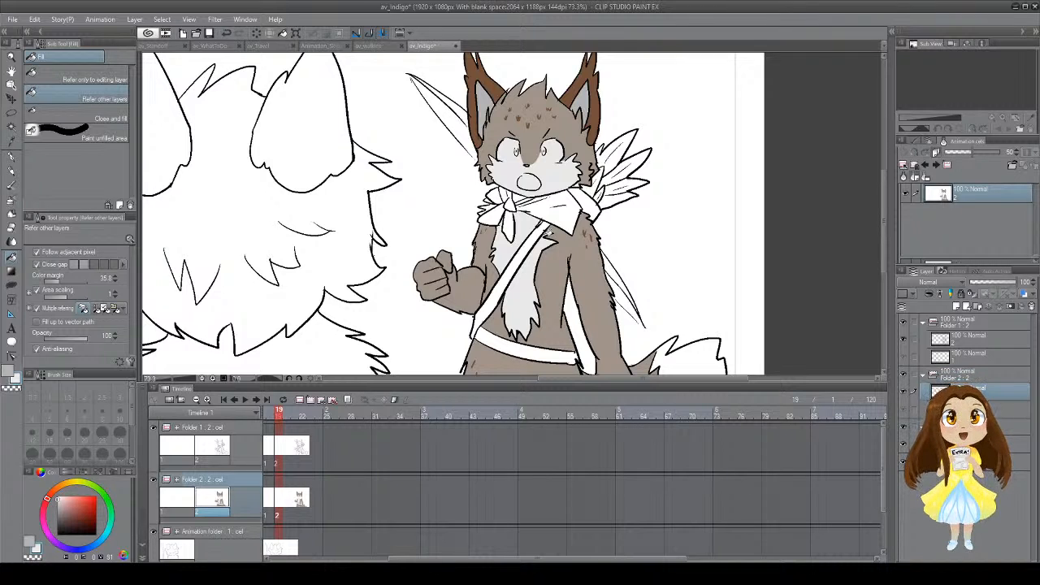
left_click_drag(575, 248, 530, 269)
left_click(693, 347)
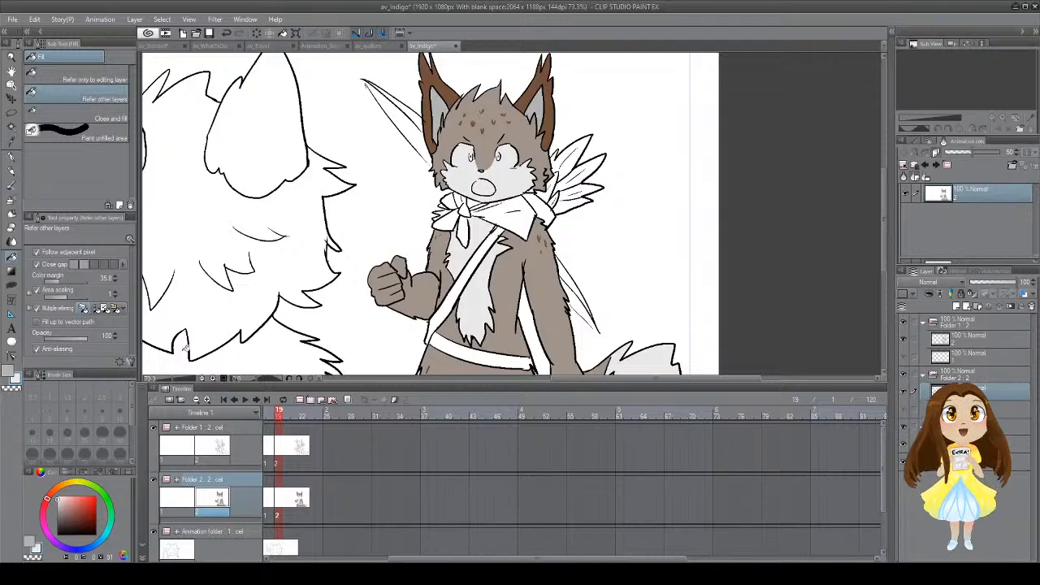
Step: Mix a light pinkish tan and fill both visible limbs of the bow behind the archer's back with it
key("x")
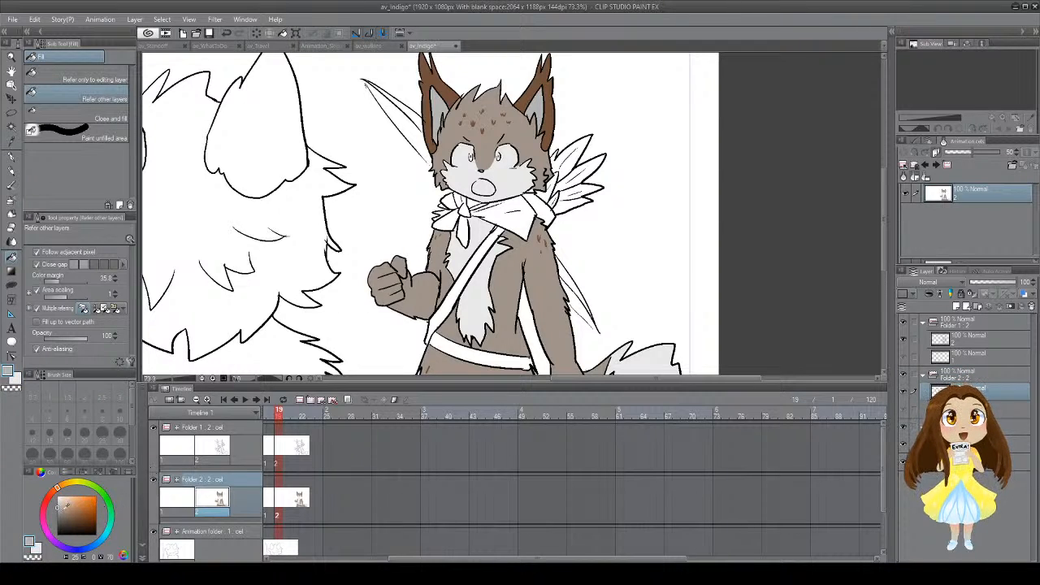
left_click_drag(60, 509, 68, 506)
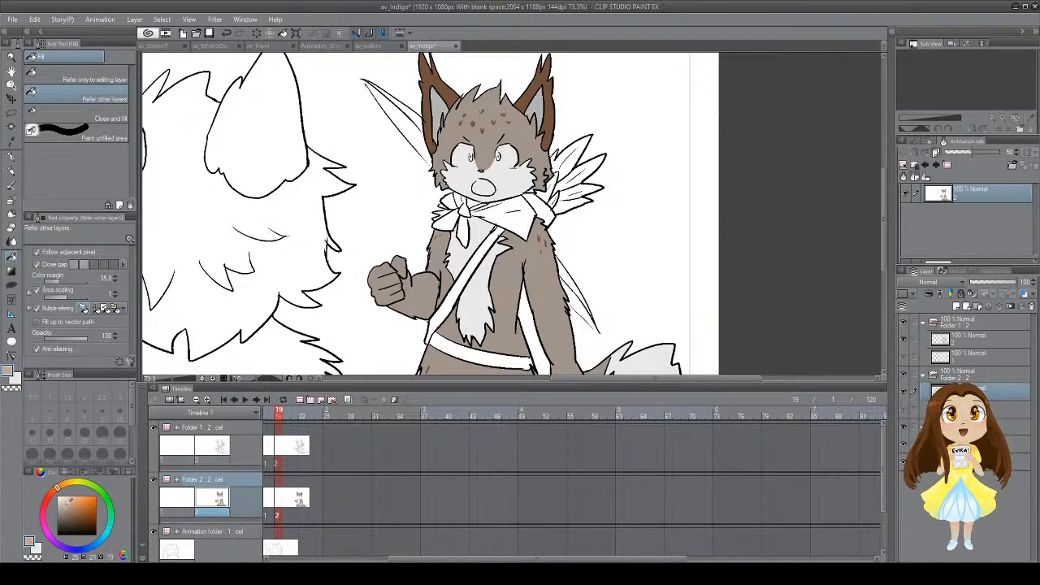
key("p")
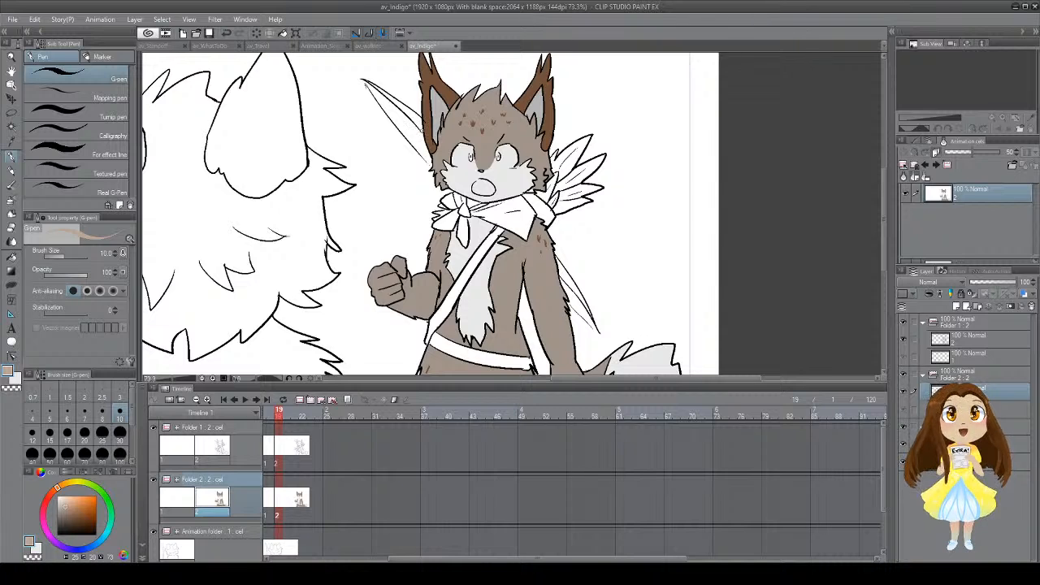
key("g")
left_click(416, 122)
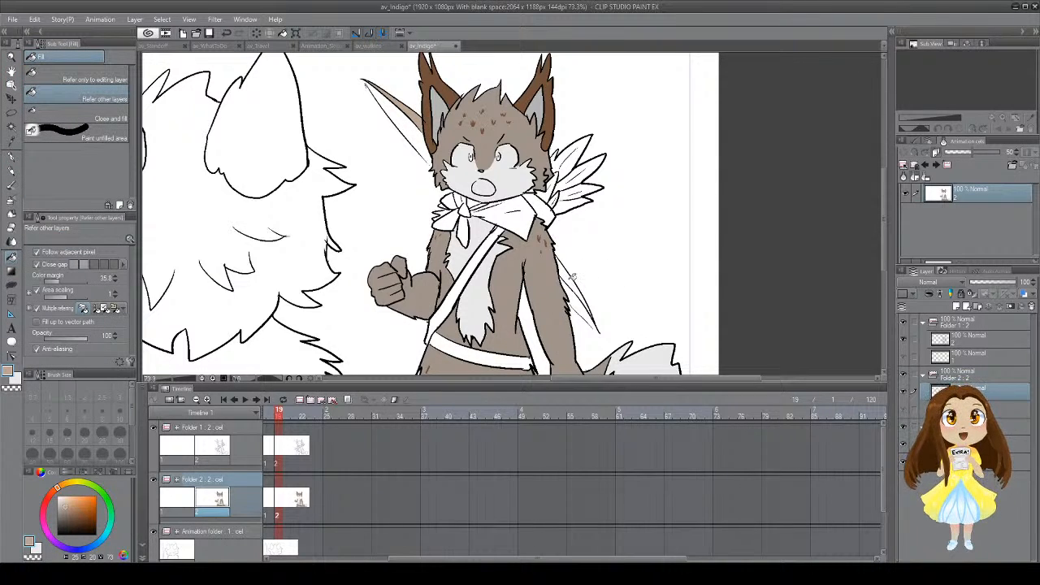
left_click(574, 277)
left_click_drag(599, 257, 593, 290)
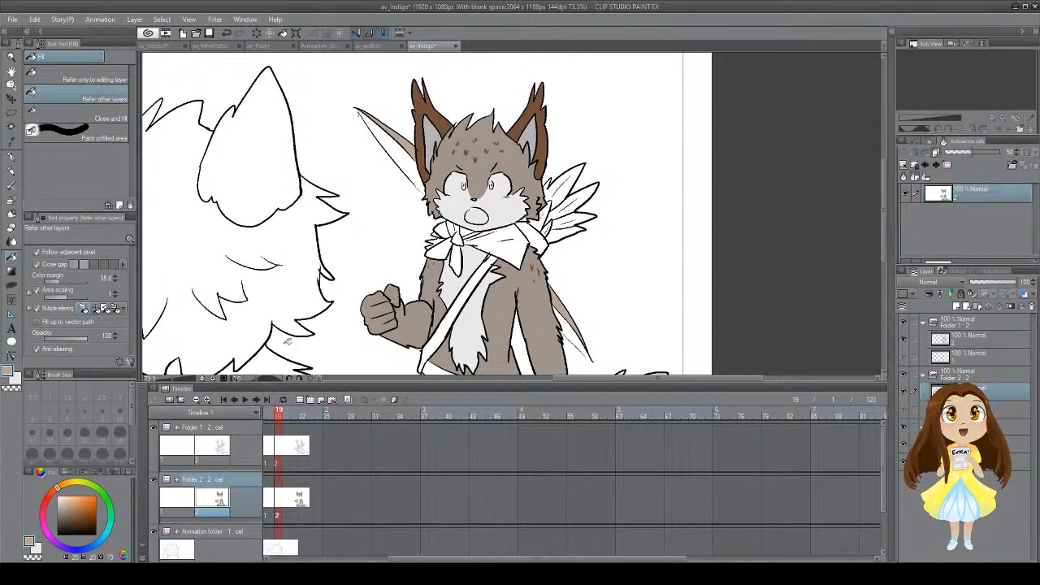
Step: Fill the arrow feathers behind the archer's shoulder with a muted red, replacing a deeper red tried on the upper ones
left_click(47, 497)
left_click(85, 512)
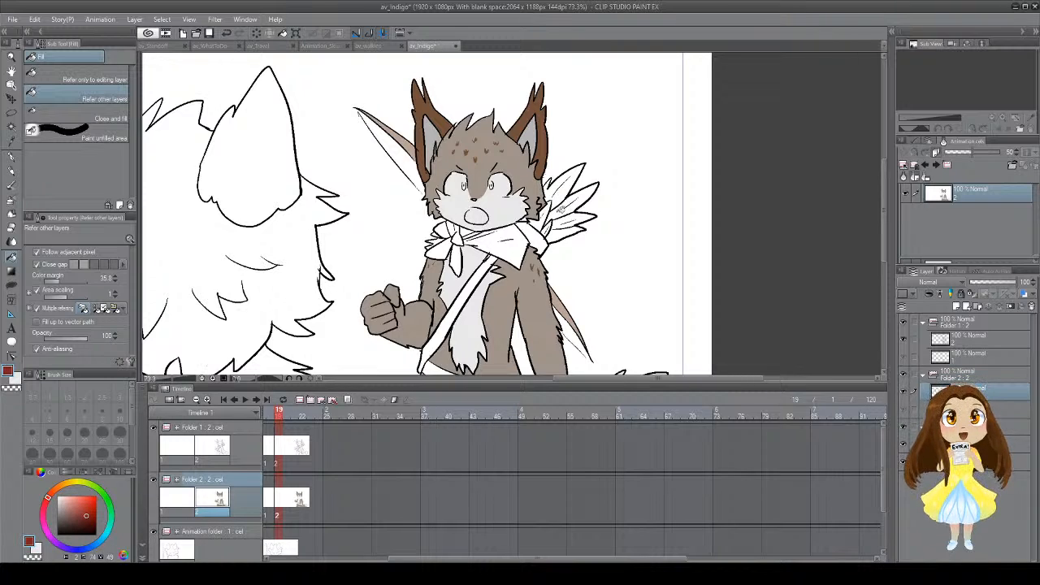
left_click(581, 200)
left_click(570, 192)
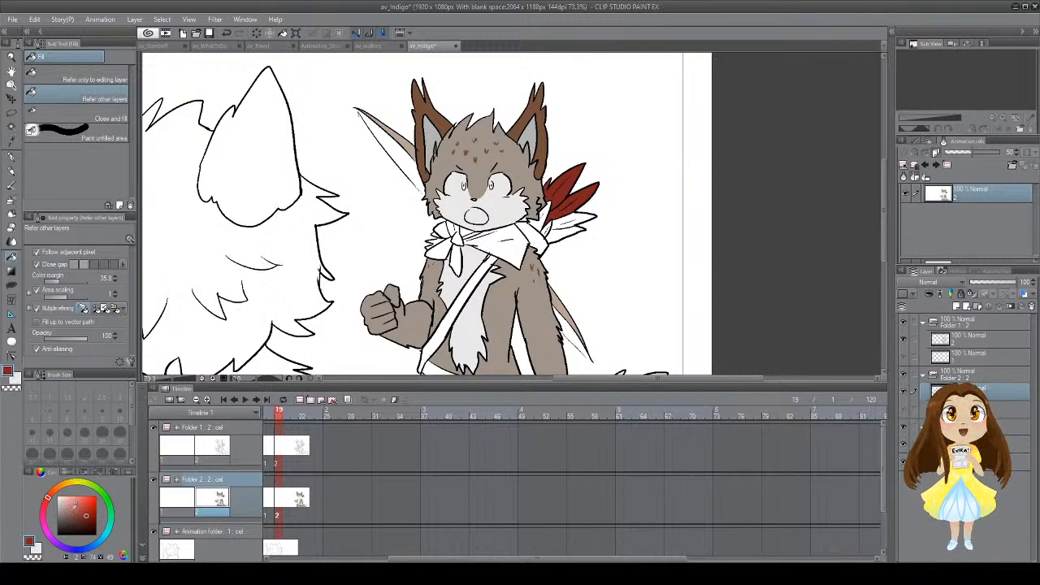
left_click(81, 512)
left_click(588, 191)
left_click(576, 178)
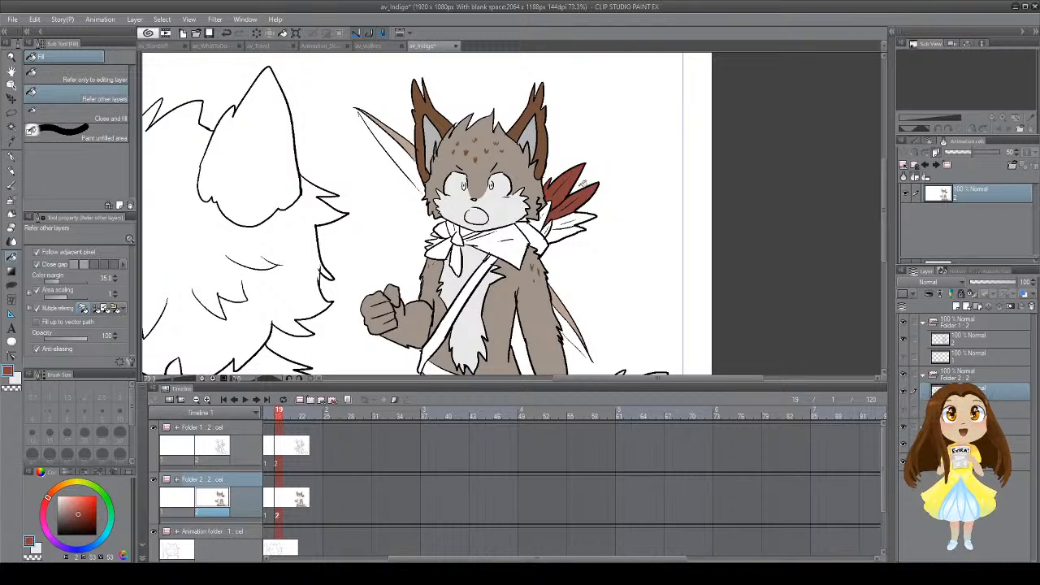
left_click(547, 214)
left_click(574, 221)
left_click(566, 231)
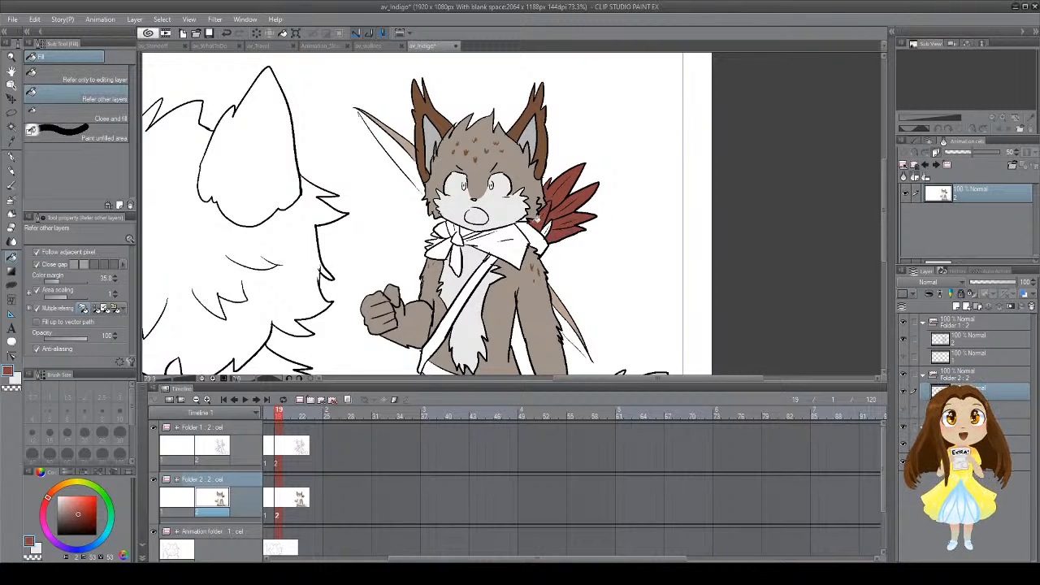
Step: Sample the archer's brown fur colour and fill the small fur area between the cheek and the scarf with it
key("i")
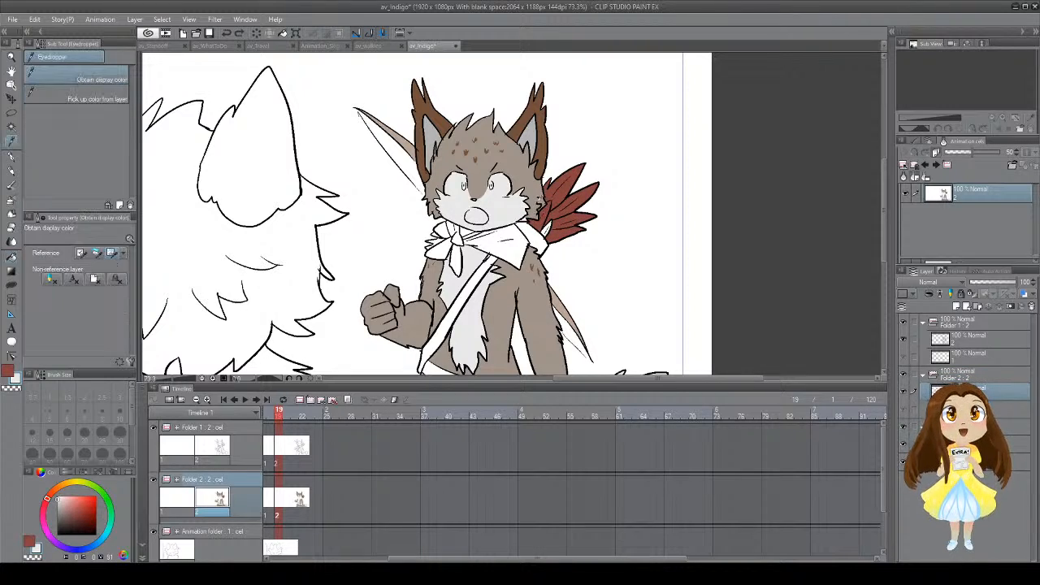
left_click(539, 199)
key("g")
key("g")
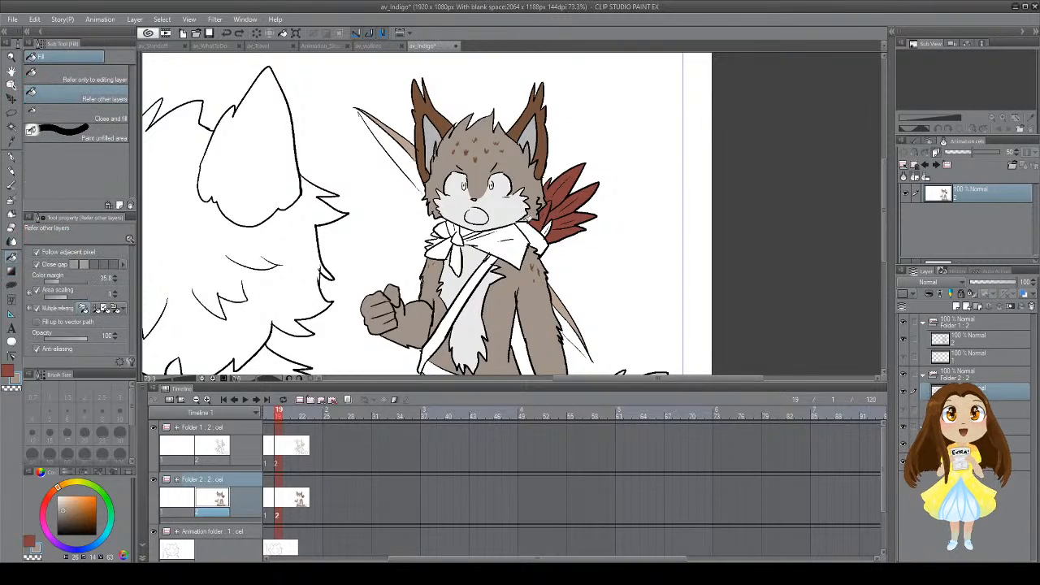
left_click(528, 217)
mouse_move(548, 189)
left_mouse_down()
mouse_move(539, 213)
mouse_move(544, 141)
left_mouse_up()
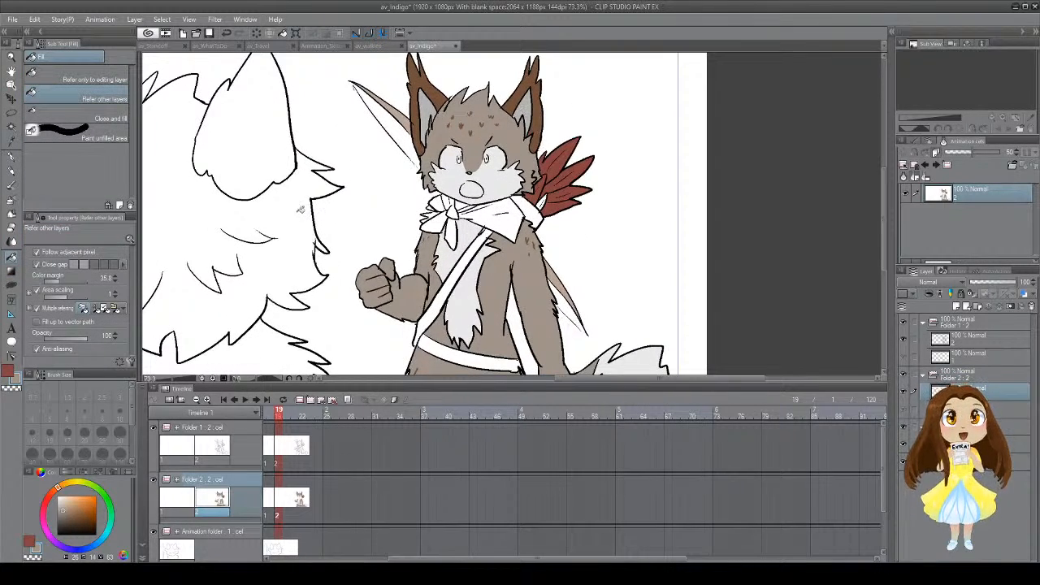
Step: Sample the pale grey of the chest fur and save the animation file
left_click_drag(440, 172, 510, 186)
key("i")
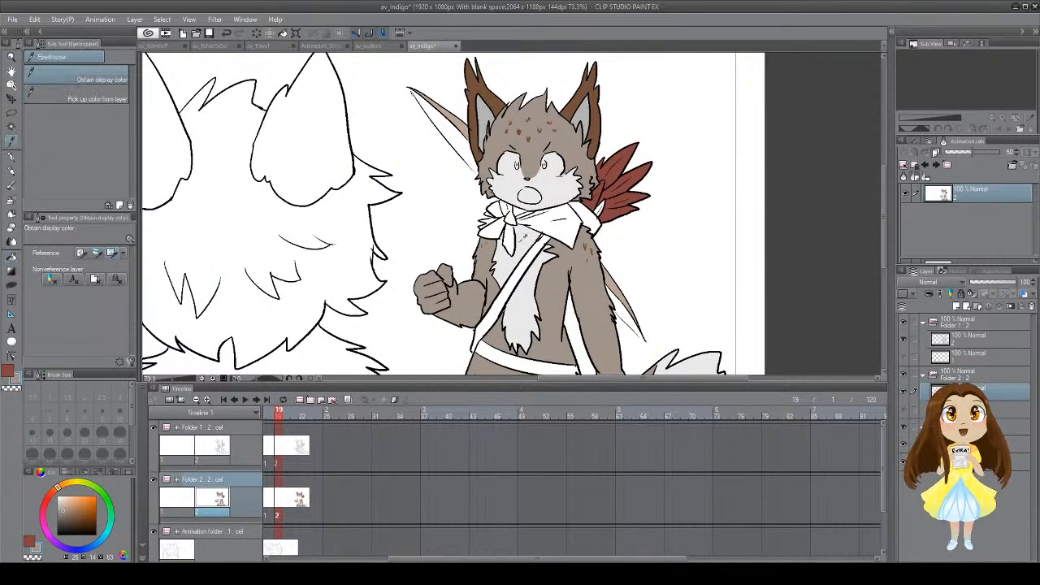
left_click(527, 237)
key("g")
key("g")
mouse_move(527, 224)
left_mouse_down()
mouse_move(457, 277)
mouse_move(509, 188)
left_mouse_up()
key("ctrl+s")
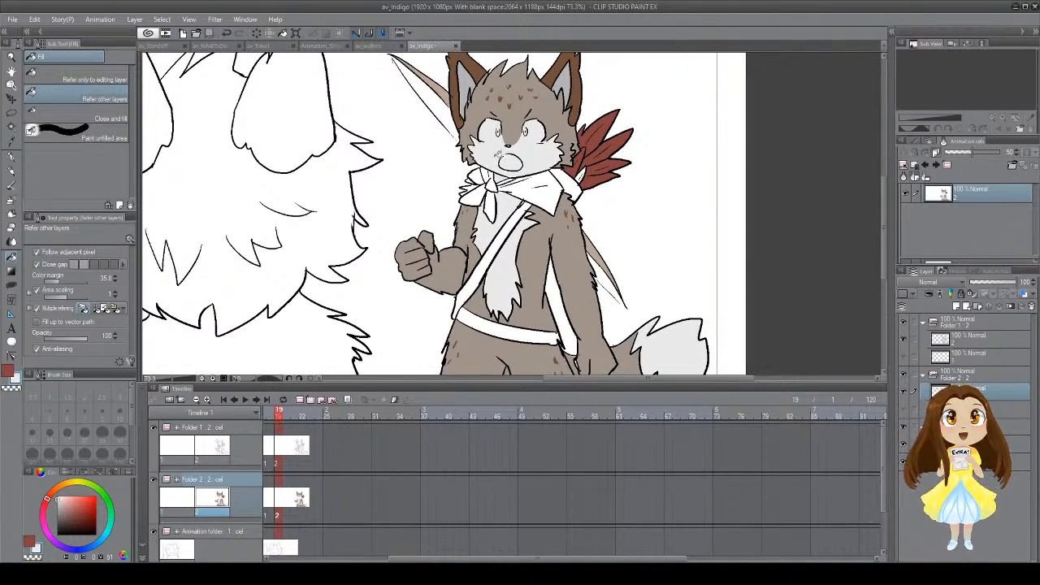
Step: Choose a bright blue and paint the irises of both of the archer's eyes with the G-pen
mouse_move(362, 169)
left_mouse_down()
mouse_move(443, 165)
mouse_move(526, 129)
mouse_move(527, 183)
mouse_move(501, 256)
mouse_move(421, 296)
left_mouse_up()
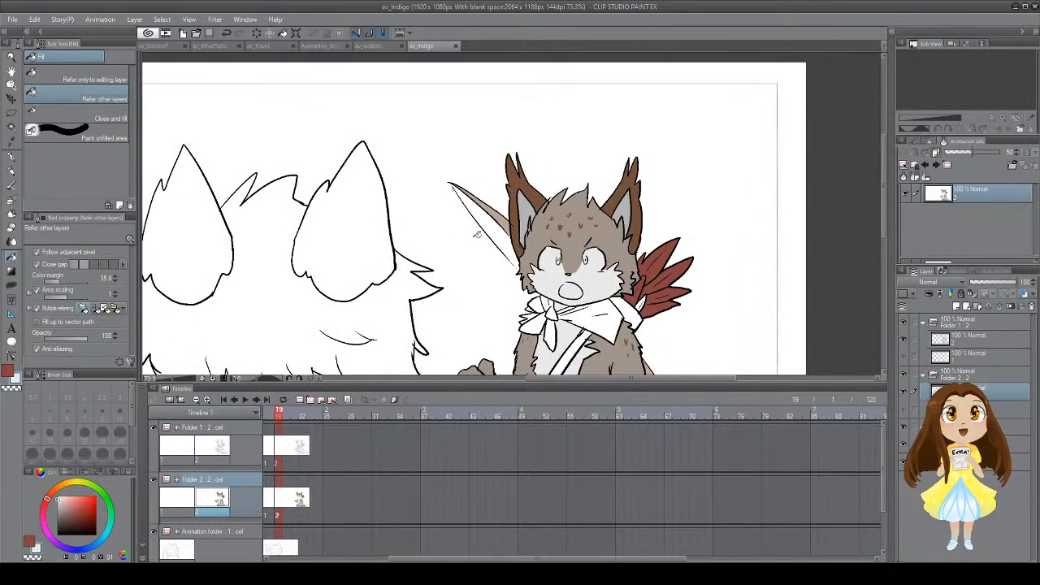
key("p")
scroll(449, 113, "down", 3)
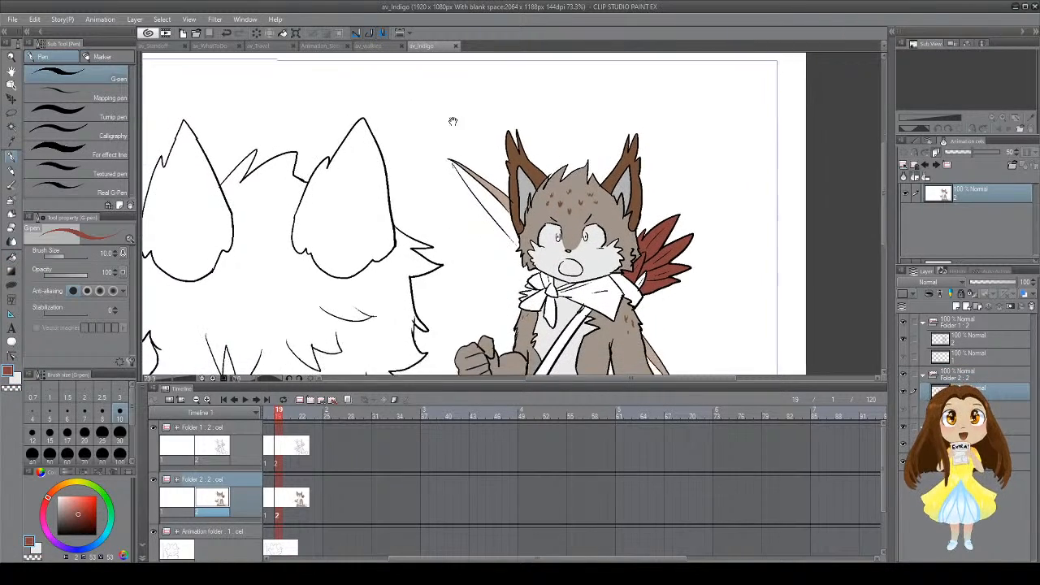
left_click(96, 544)
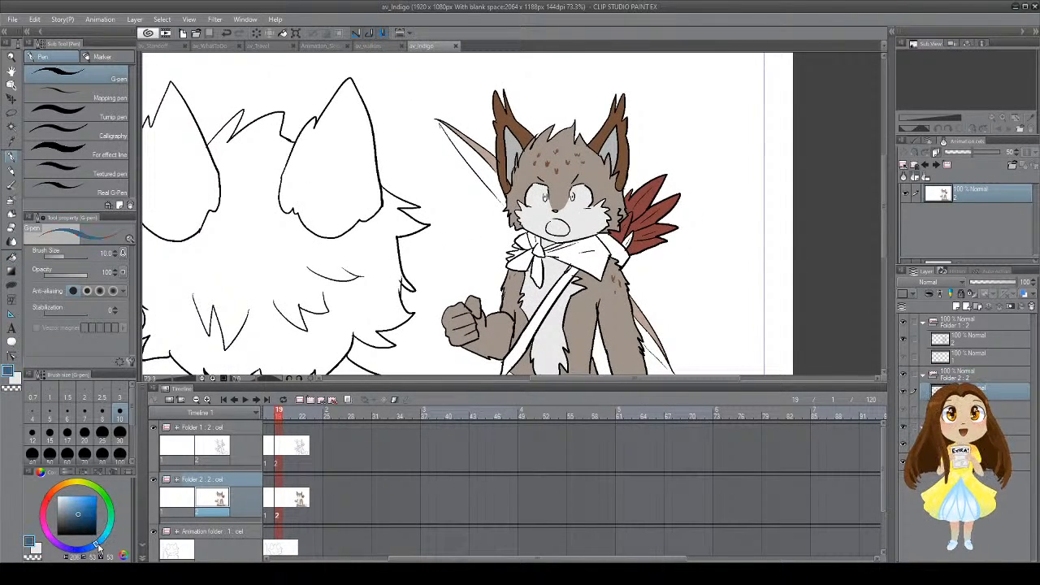
left_click_drag(91, 513, 84, 491)
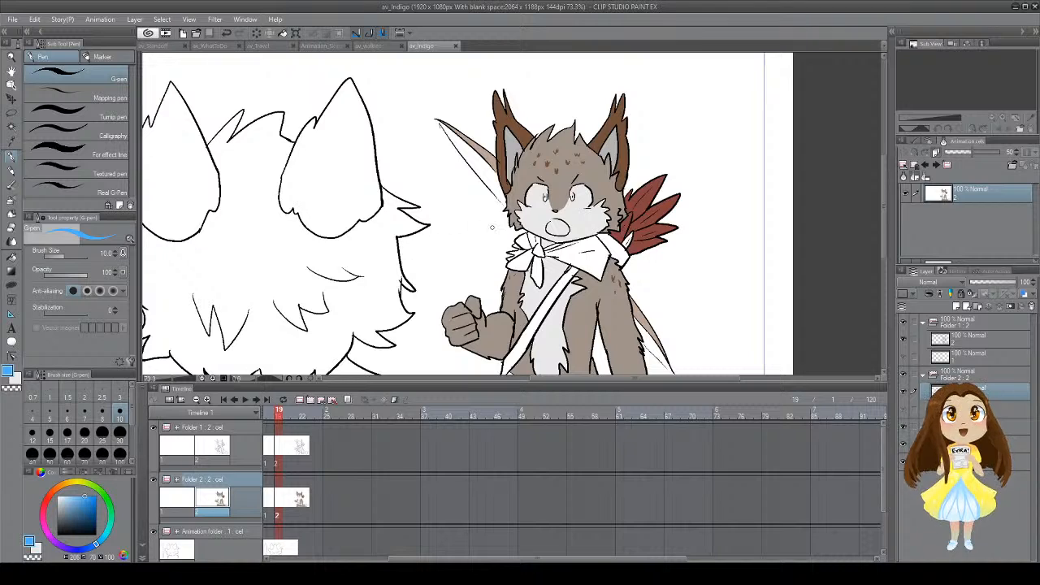
key("g")
key("p")
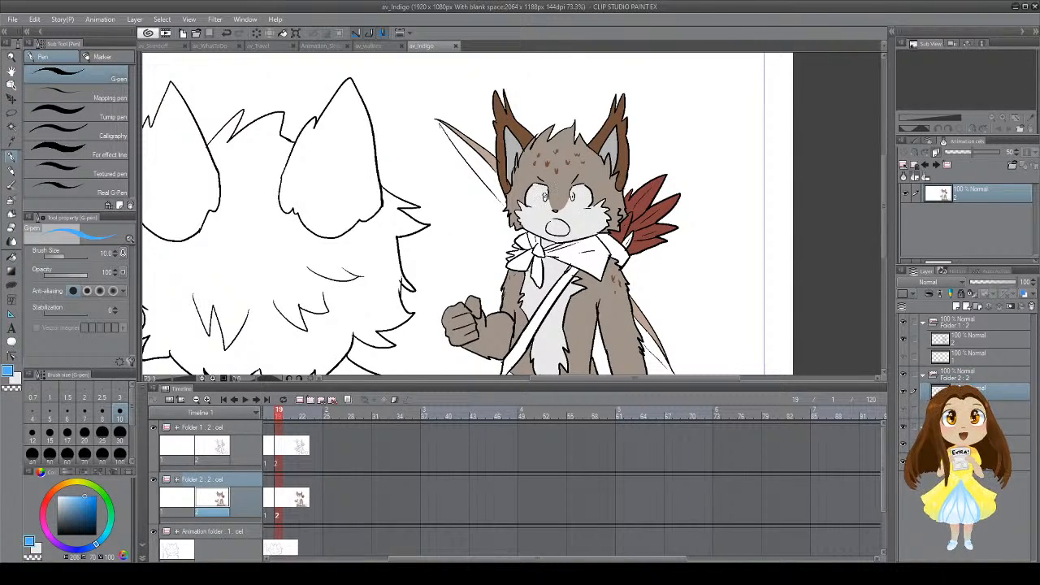
key("ctrl+z")
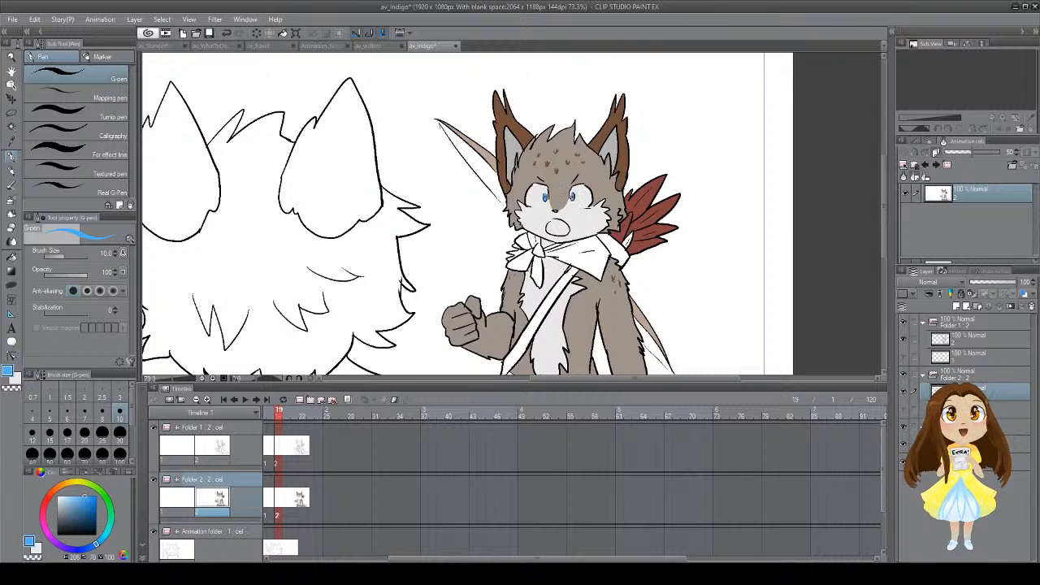
left_click_drag(565, 207, 491, 201)
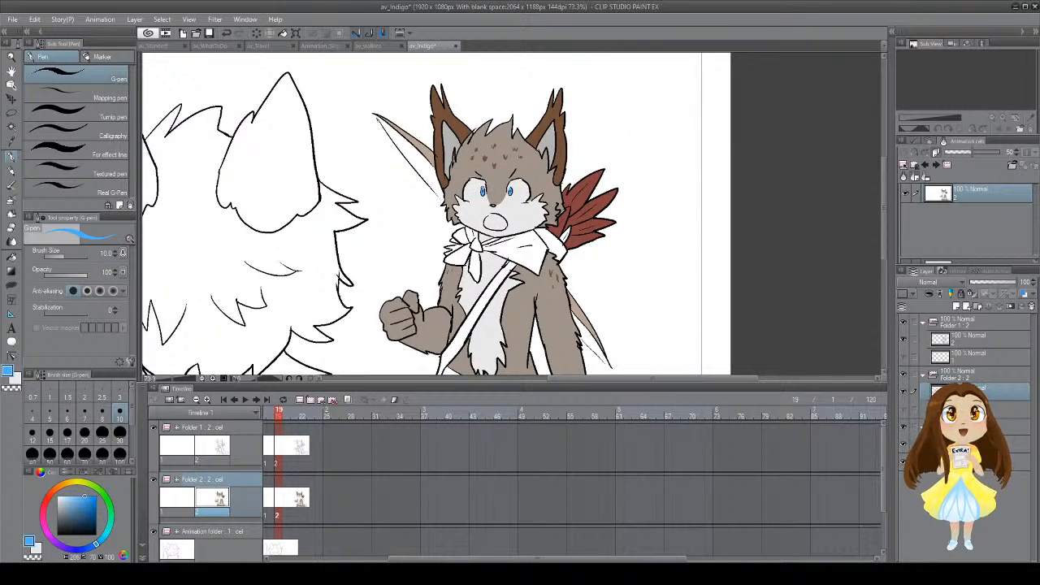
Step: Choose a violet and recolour the irises of both of the archer's eyes with it
left_click_drag(500, 178, 512, 204)
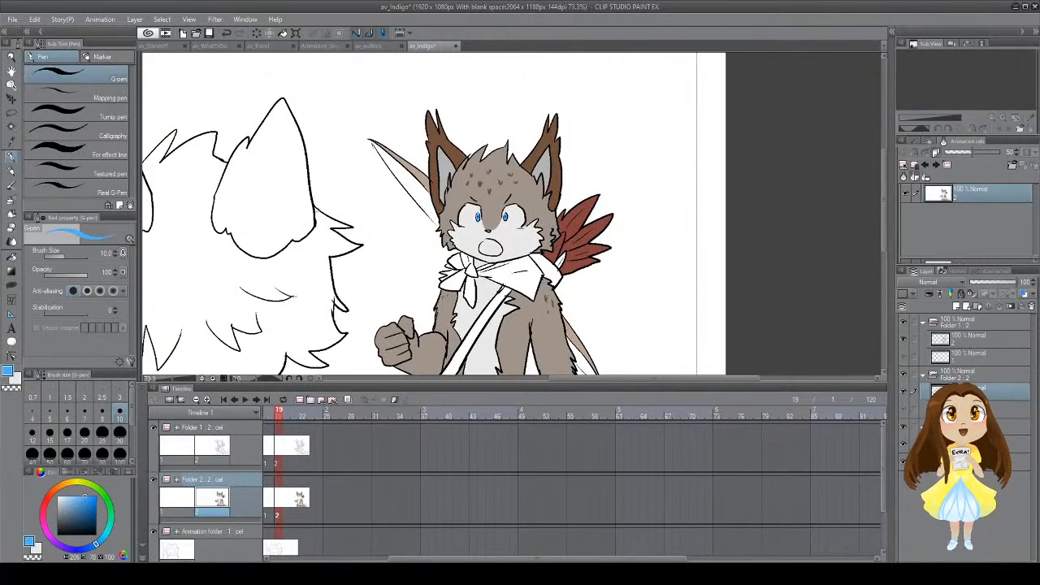
left_click_drag(343, 247, 406, 187)
left_click(67, 548)
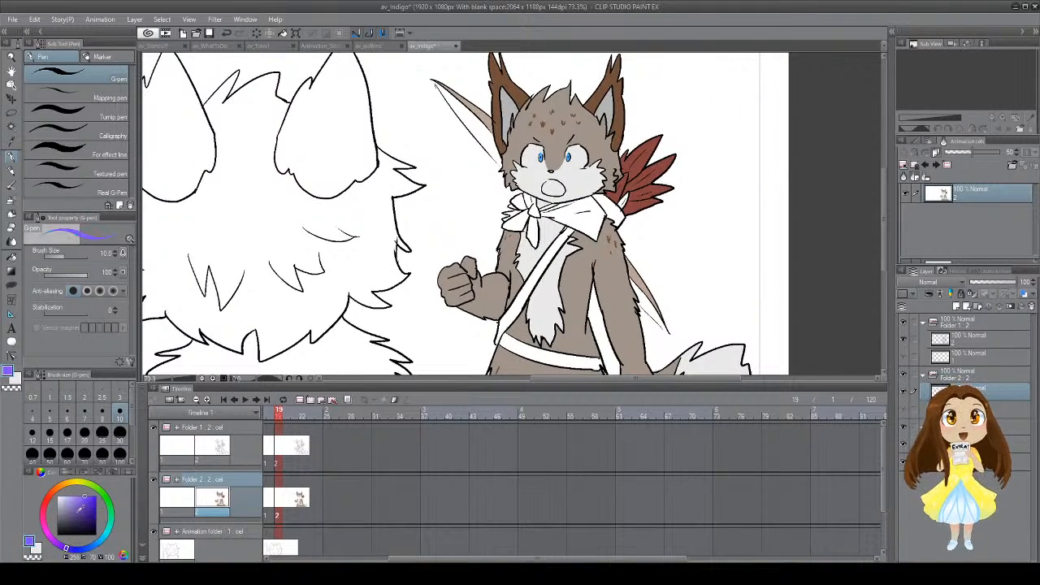
key("g")
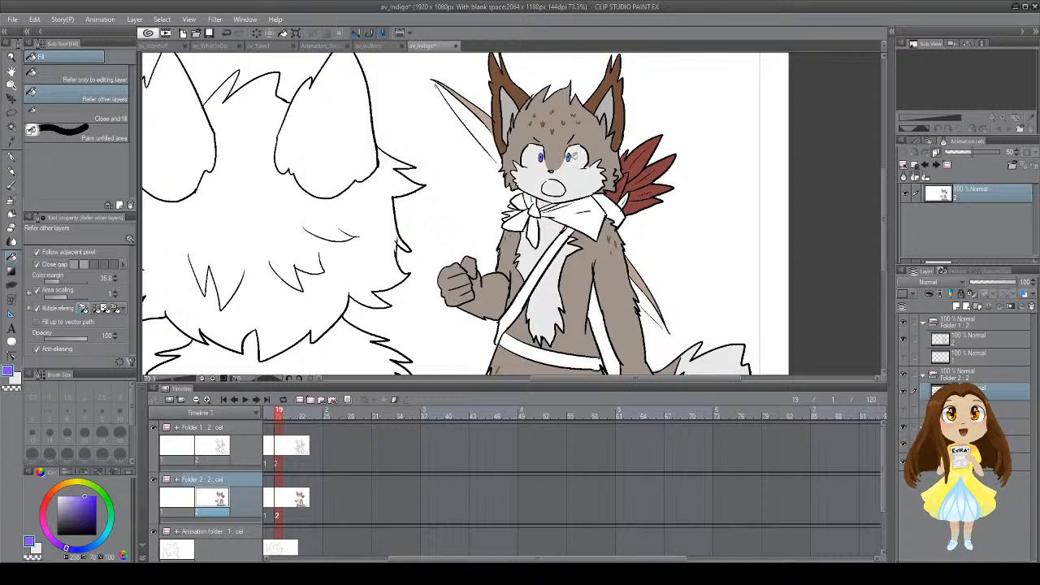
left_click_drag(558, 198, 506, 214)
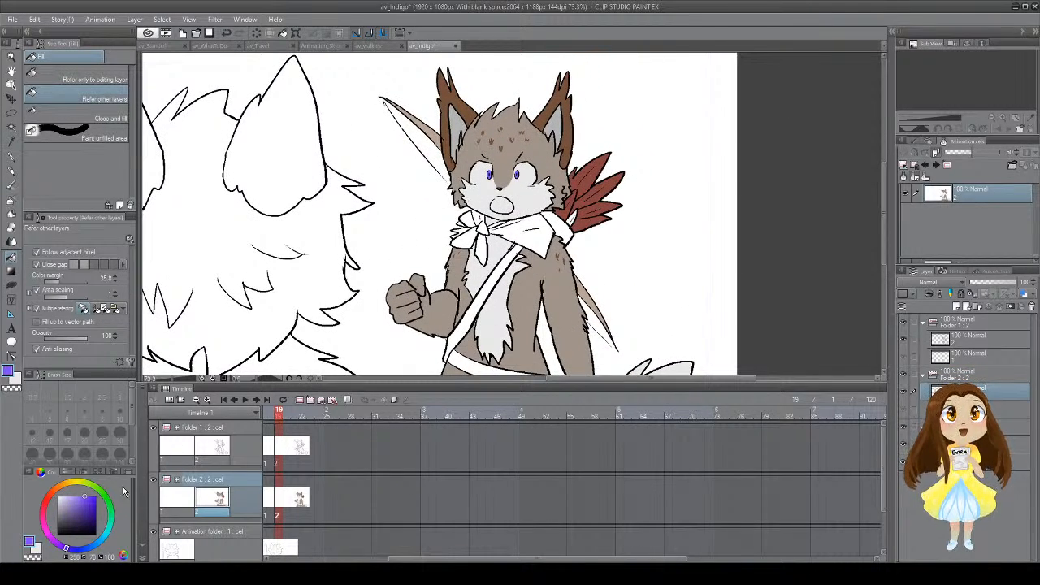
Step: Choose a medium green and repaint both of the archer's irises with the G-pen
left_click(46, 500)
left_click_drag(90, 505, 83, 518)
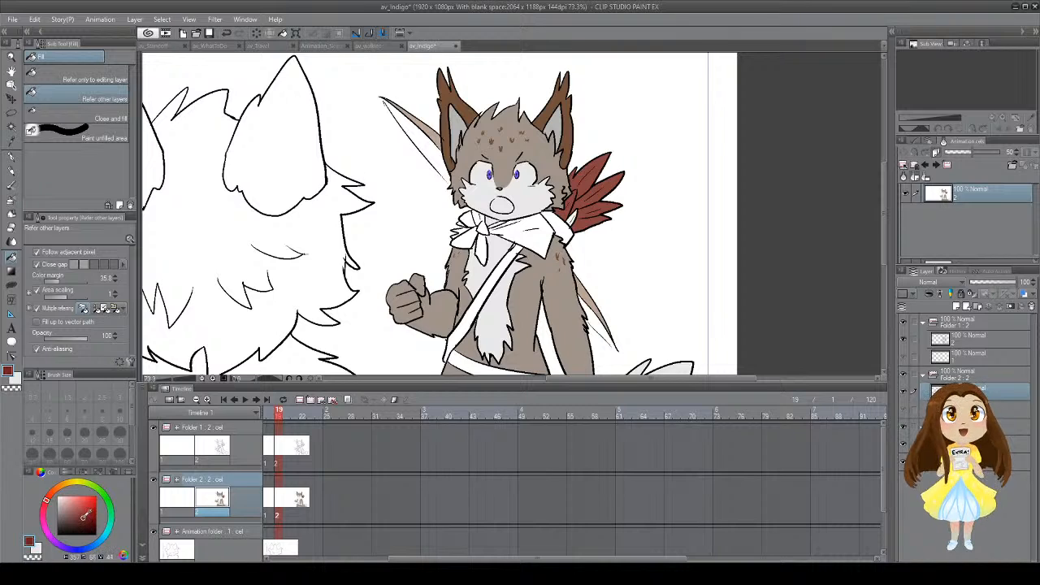
key("p")
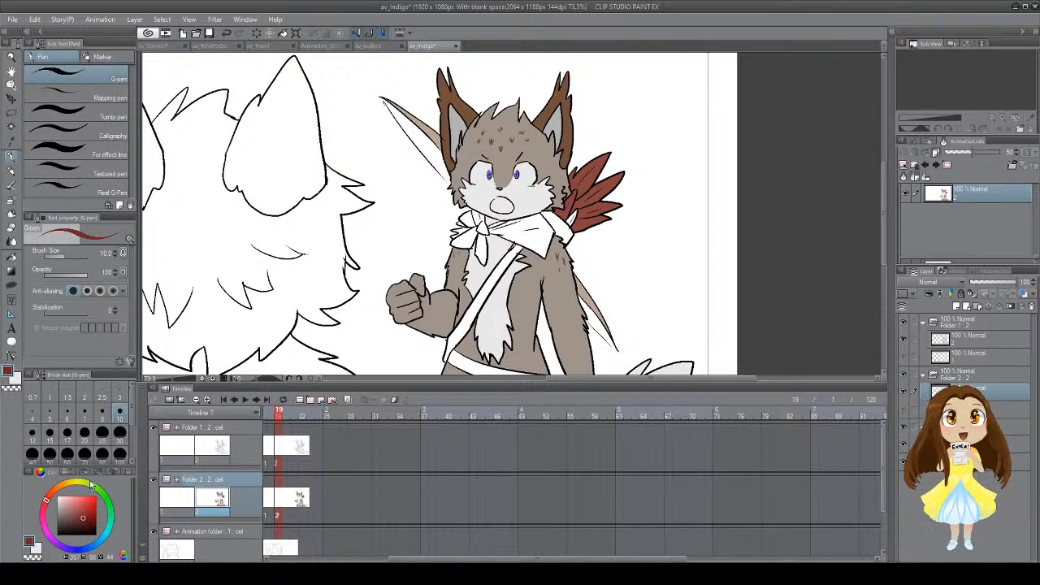
left_click(106, 497)
left_click_drag(90, 505, 80, 508)
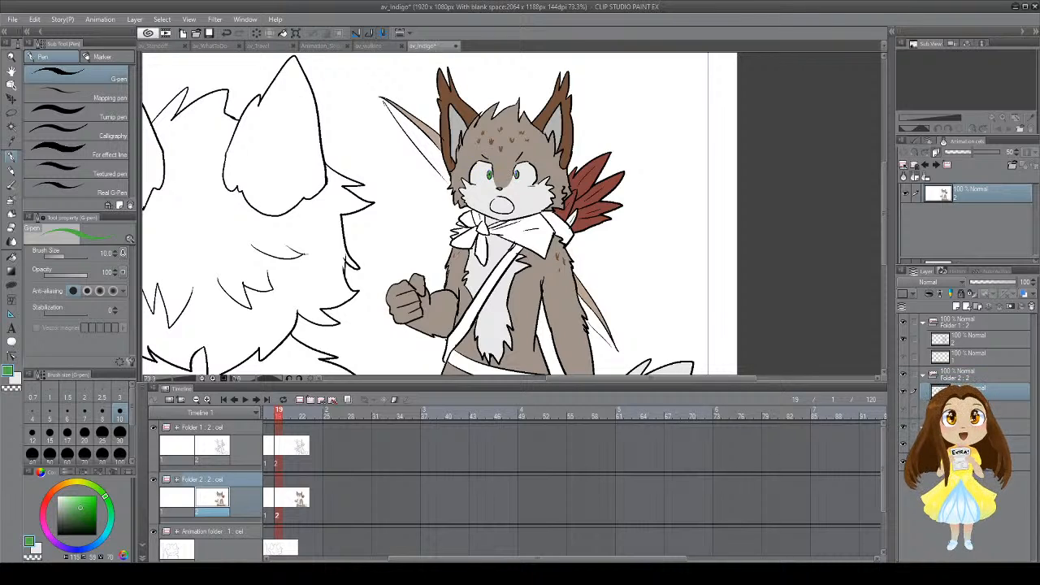
scroll(510, 172, "up", 5)
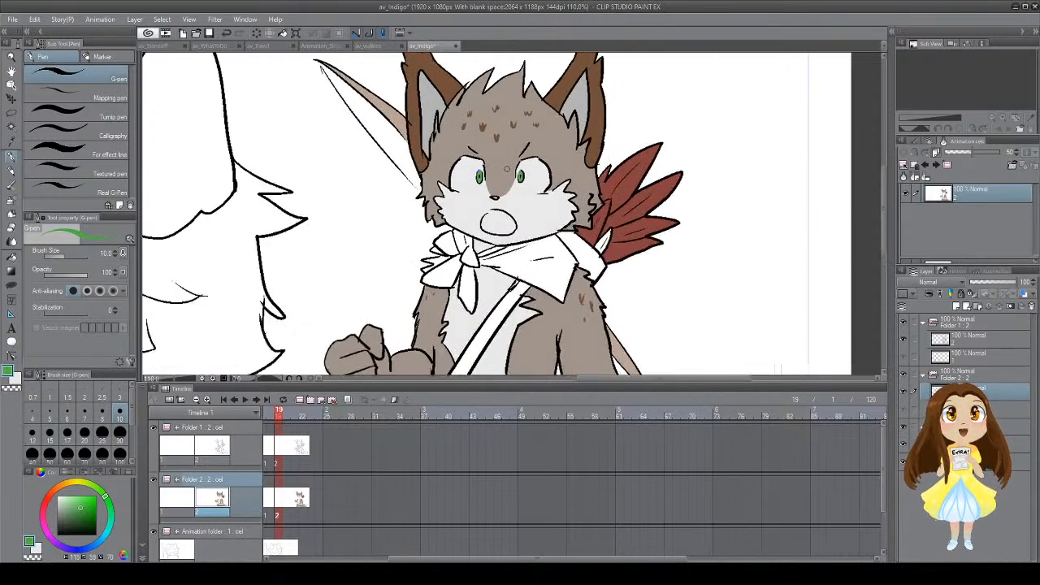
scroll(465, 177, "up", 1)
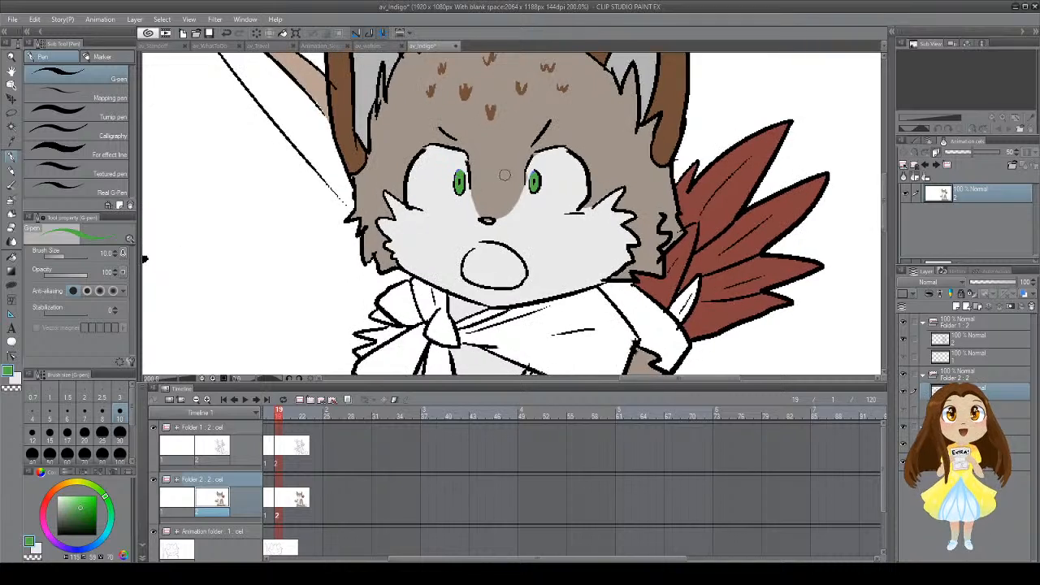
scroll(528, 156, "up", 3)
scroll(528, 156, "down", 5)
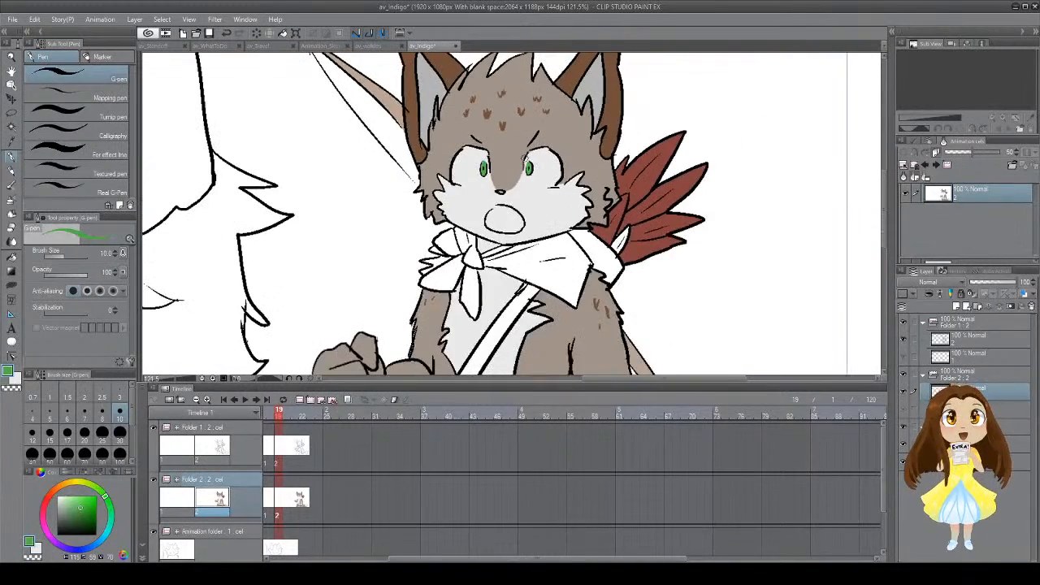
scroll(527, 158, "down", 2)
scroll(527, 157, "up", 1)
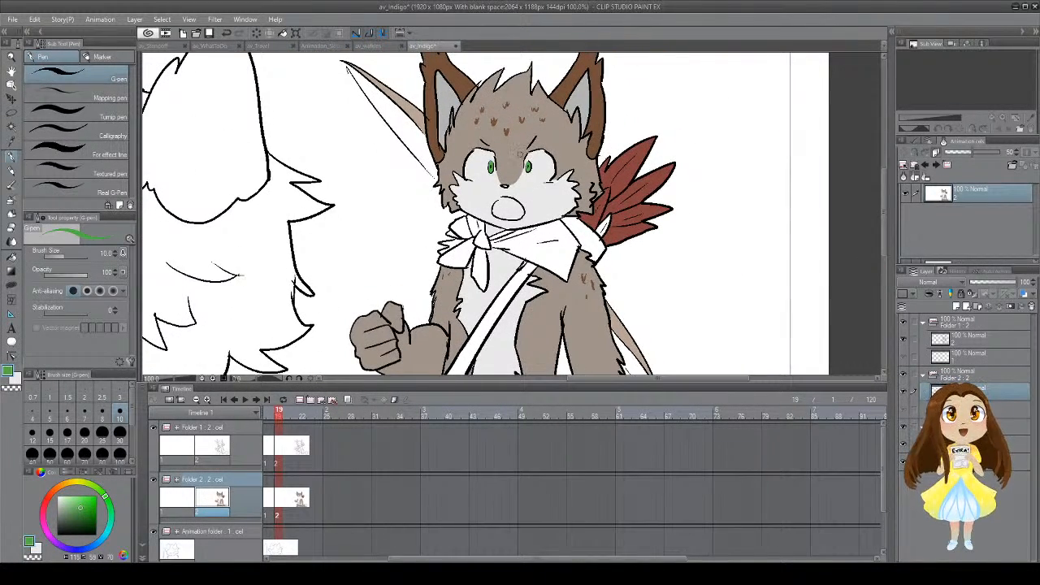
Step: Sample the archer's dark brown ear colour and fill the diagonal chest strap and the waist belt with brown
left_click_drag(406, 226, 377, 61)
left_click_drag(380, 127, 371, 234)
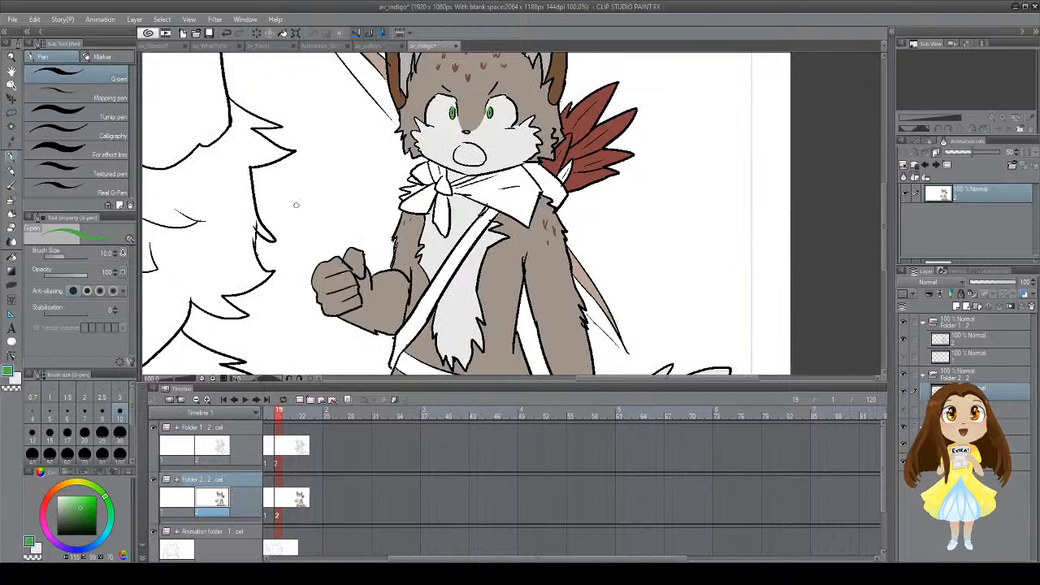
left_click_drag(411, 162, 391, 191)
key("i")
left_click(541, 103)
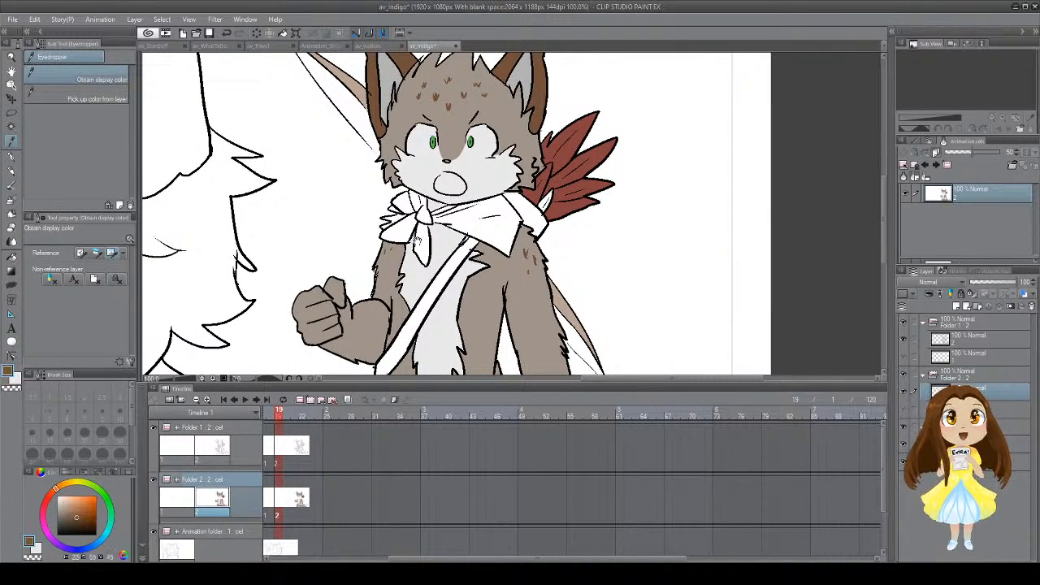
mouse_move(421, 273)
left_mouse_down()
mouse_move(469, 131)
mouse_move(458, 214)
mouse_move(444, 226)
left_mouse_up()
key("g")
left_click(447, 238)
left_click(448, 211)
Step: Sample the archer's grey-brown fur colour, touch up the fur beside the upper end of the strap, and save the animation file
key("x")
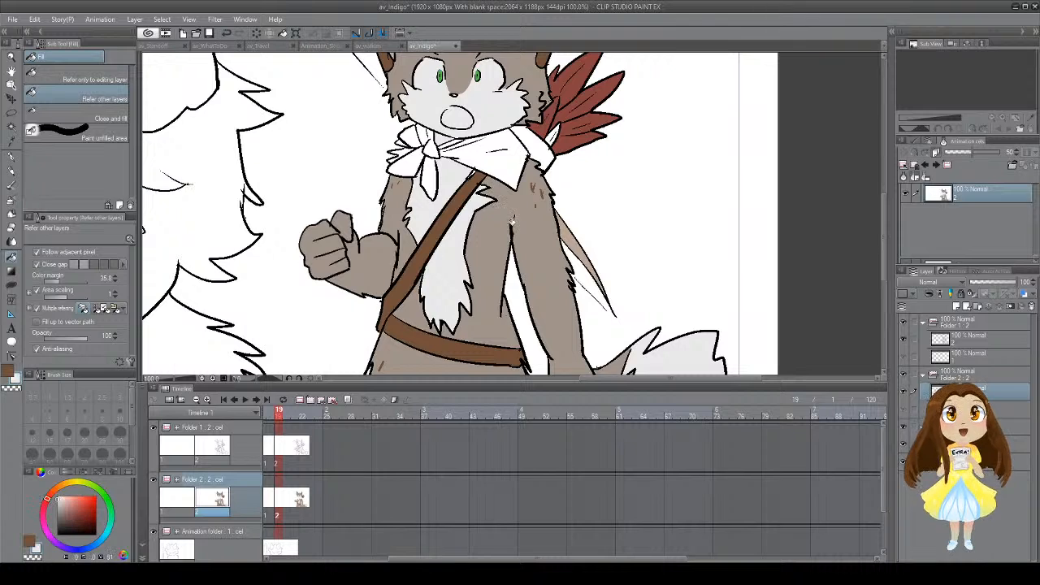
key("i")
left_click(516, 227)
key("g")
key("g")
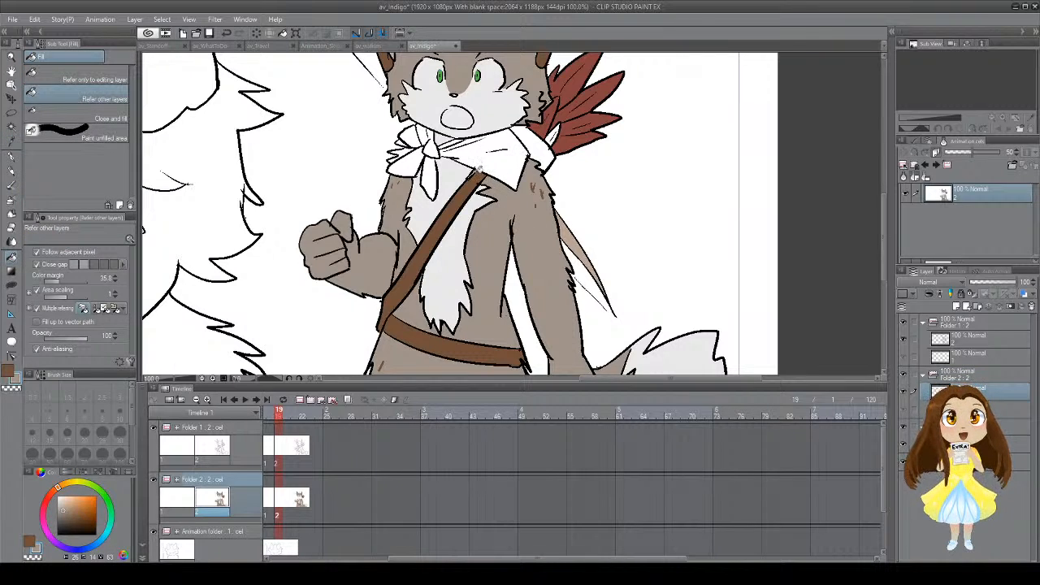
left_click_drag(479, 167, 489, 184)
key("p")
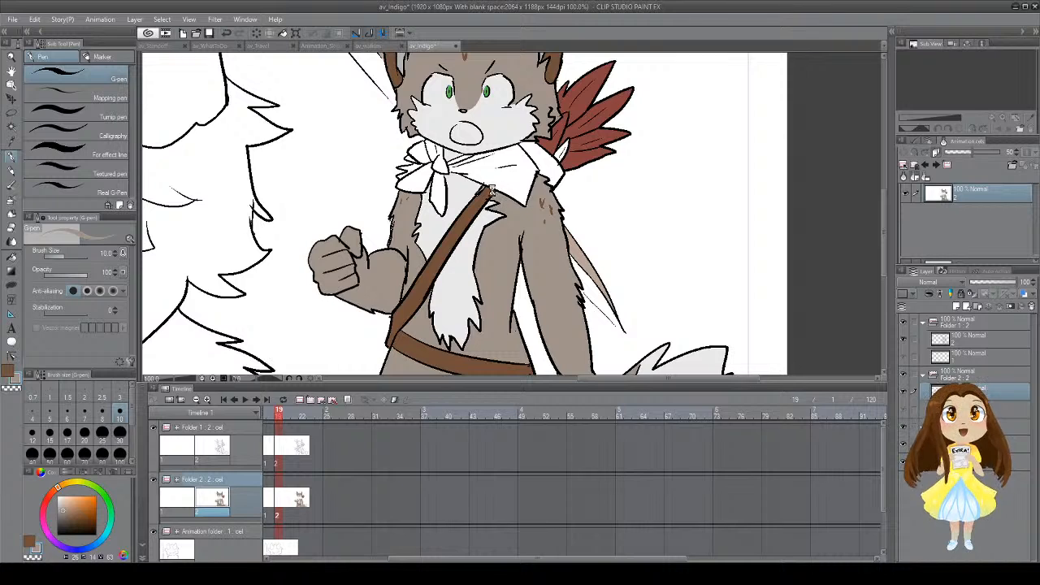
key("ctrl+s")
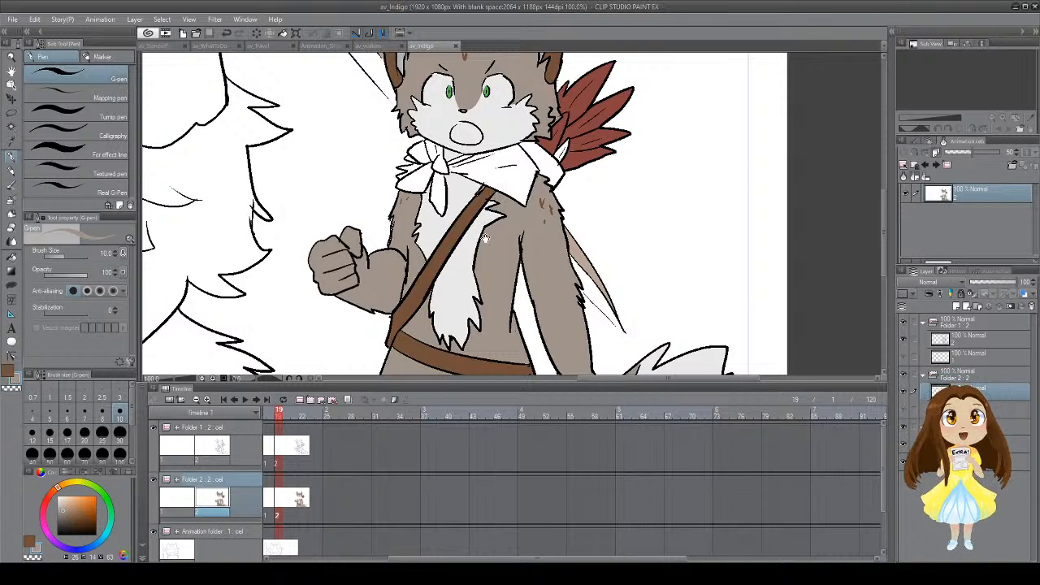
Step: Choose a muted purple and fill every section of the archer's scarf, including the knot, loops and hanging ends
left_click_drag(485, 238, 486, 183)
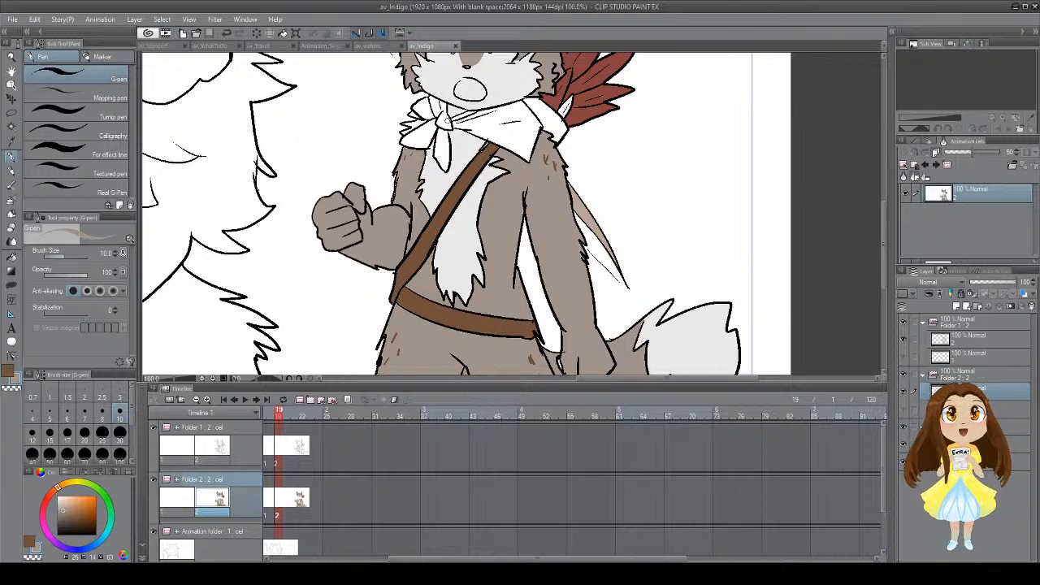
left_click_drag(504, 161, 510, 232)
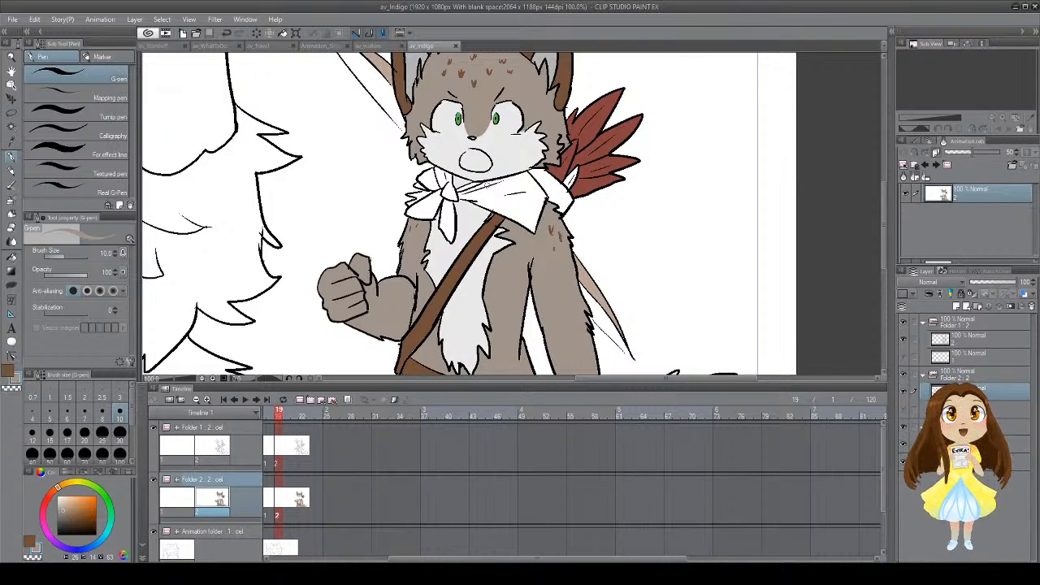
left_click_drag(488, 187, 451, 226)
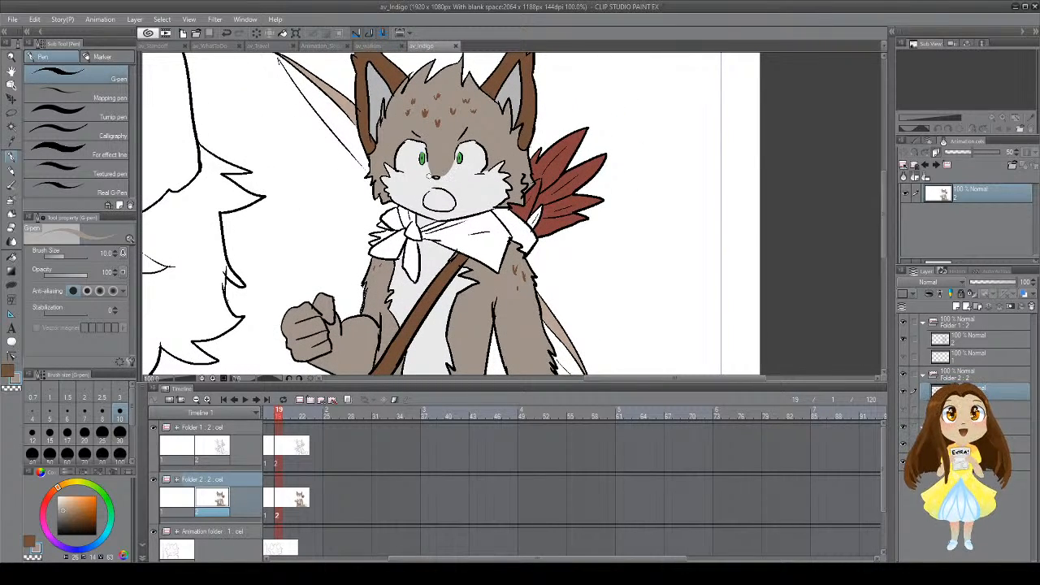
left_click(64, 548)
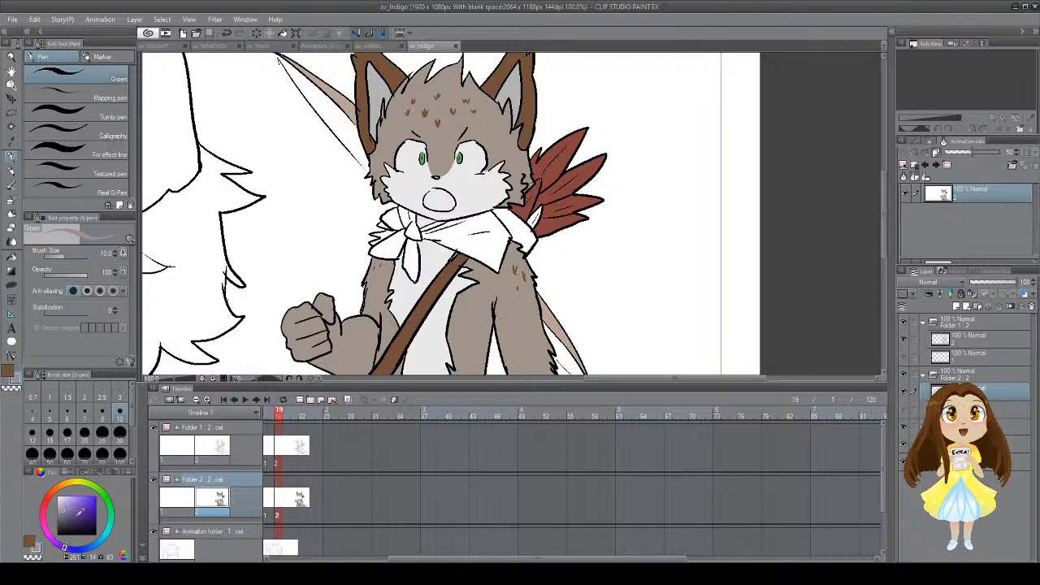
left_click_drag(79, 511, 85, 511)
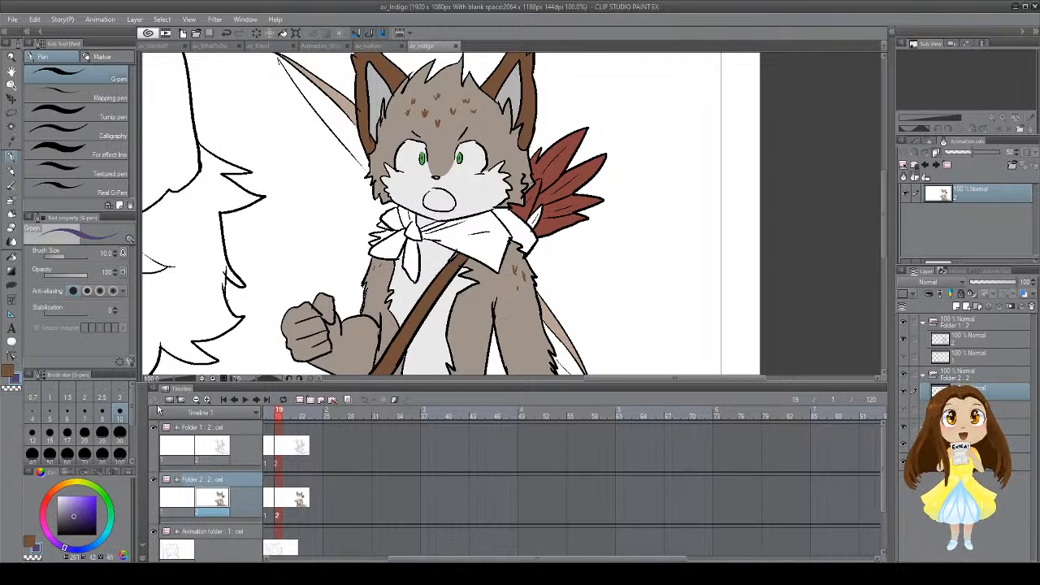
key("g")
left_click(468, 236)
left_click(517, 227)
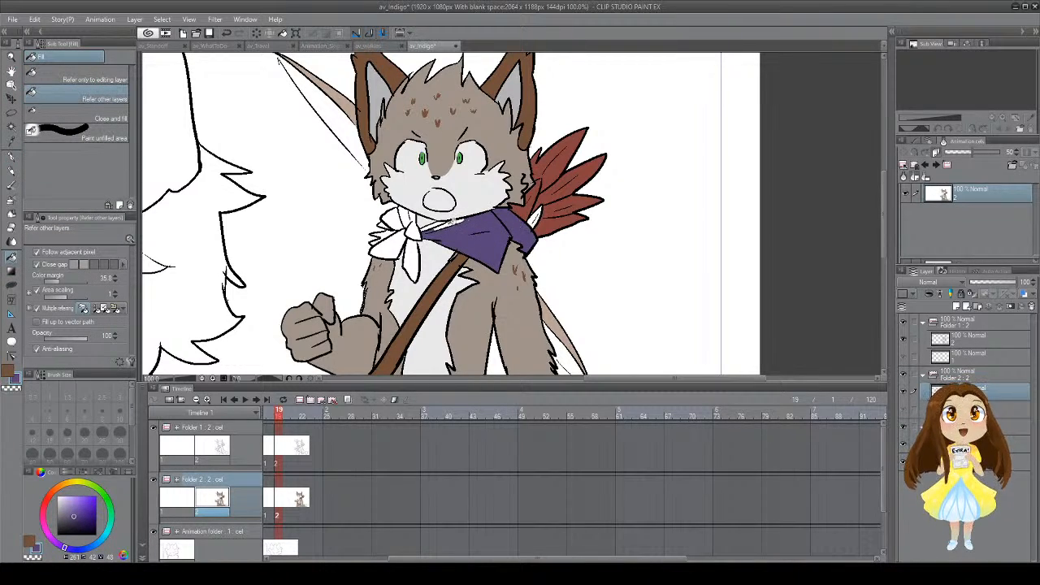
left_click(419, 243)
left_click(398, 243)
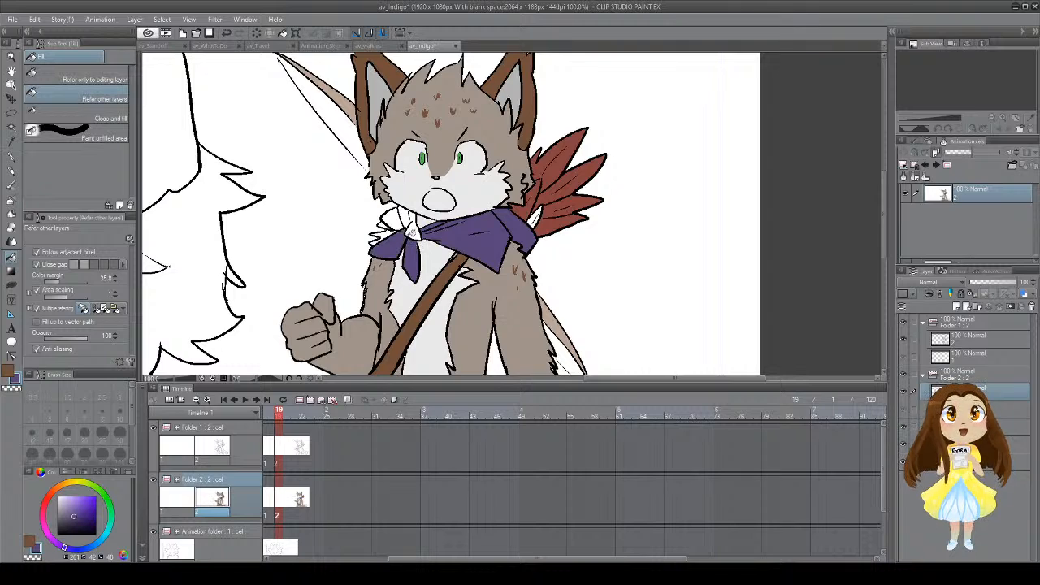
left_click(413, 233)
left_click(405, 218)
left_click(396, 218)
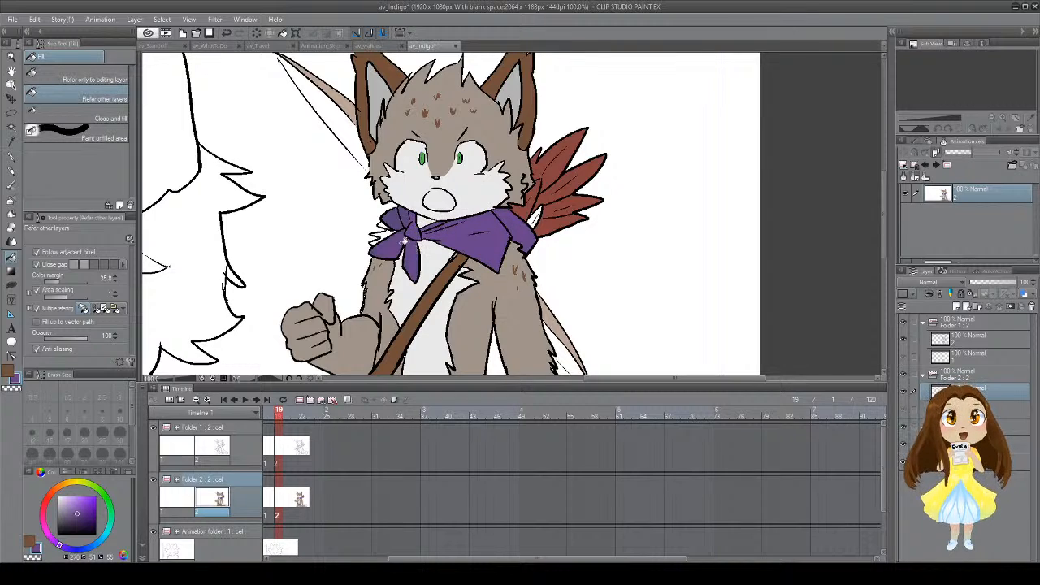
Step: Sample the grey-brown fur from the archer's arm and fill the white fur tufts beside the scarf knot
mouse_move(433, 246)
left_mouse_down()
mouse_move(568, 266)
mouse_move(598, 167)
mouse_move(484, 249)
left_mouse_up()
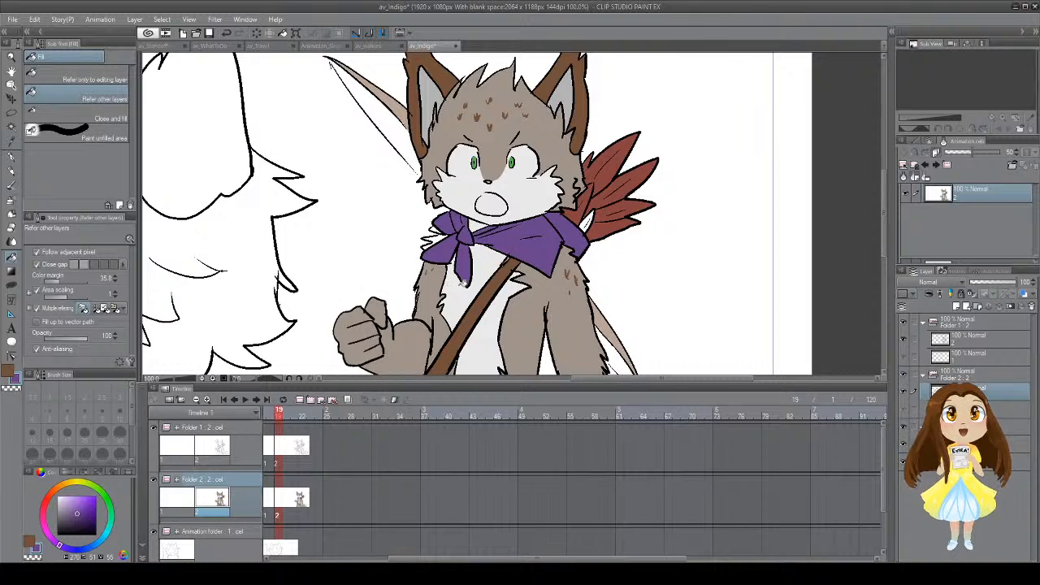
key("x")
key("i")
left_click(437, 303)
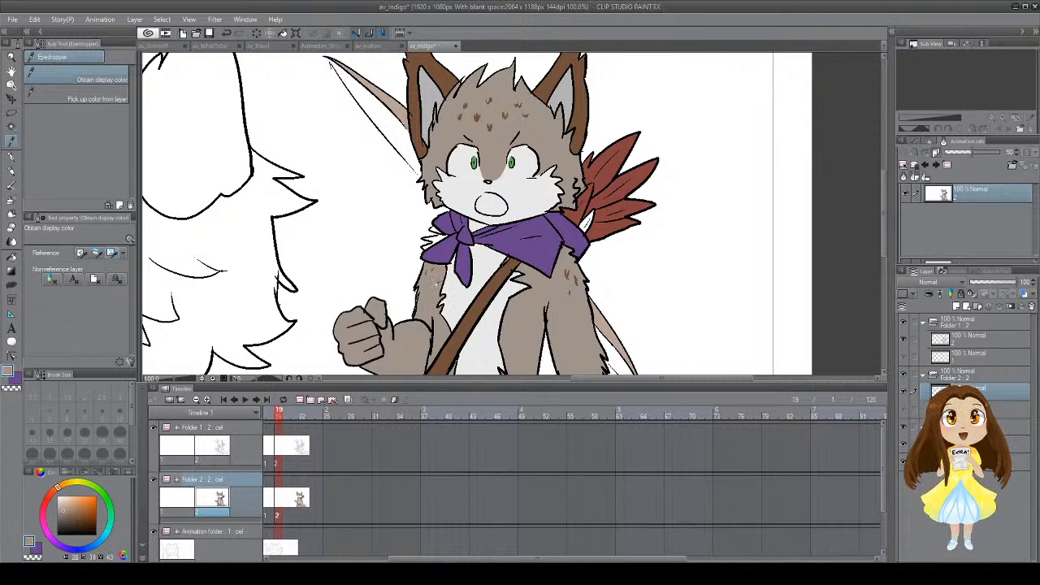
key("g")
key("g")
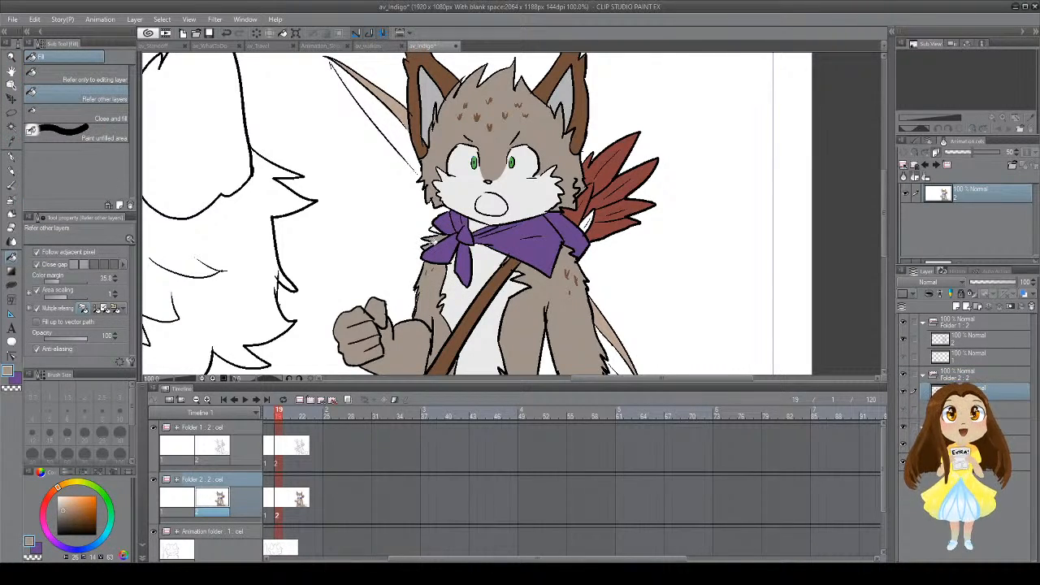
key("x")
left_click(438, 230)
left_click_drag(449, 265, 390, 216)
key("p")
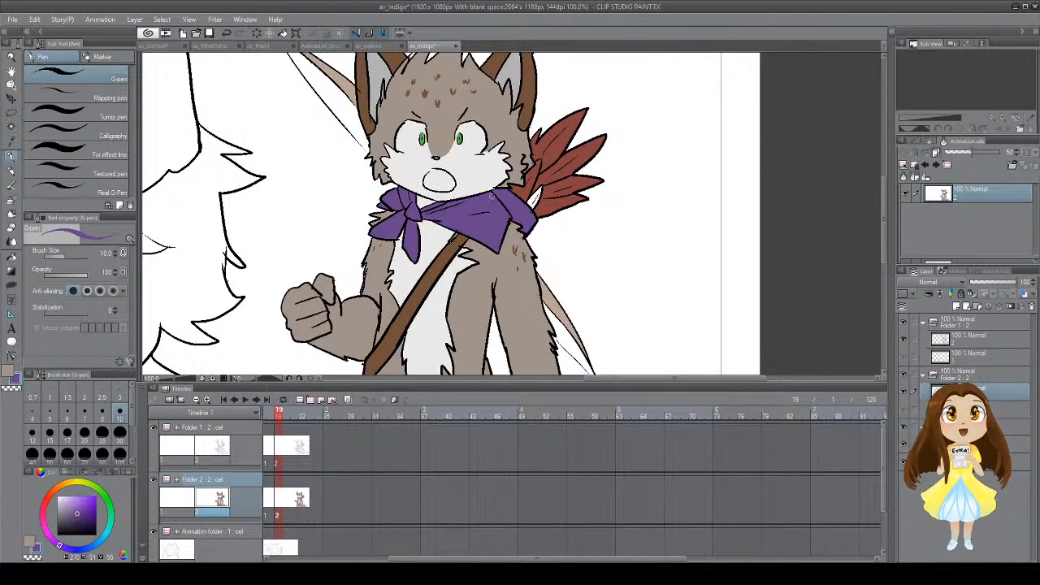
Step: Sample the red of the arrow feathers and fill the remaining white feather gap beside the scarf
left_click(579, 157, "alt")
key("g")
left_click(539, 193)
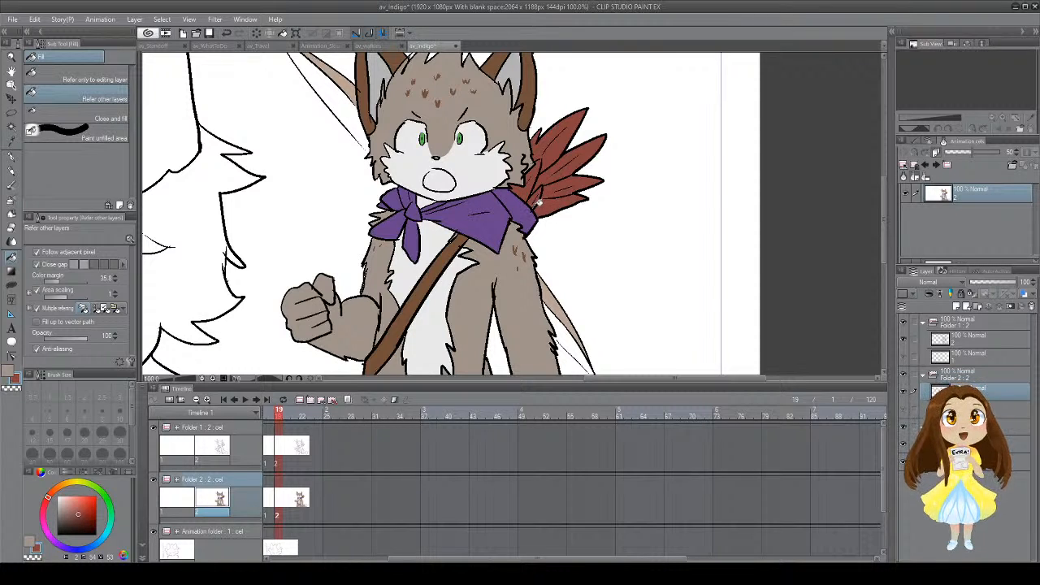
key("p")
left_click_drag(533, 190, 530, 242)
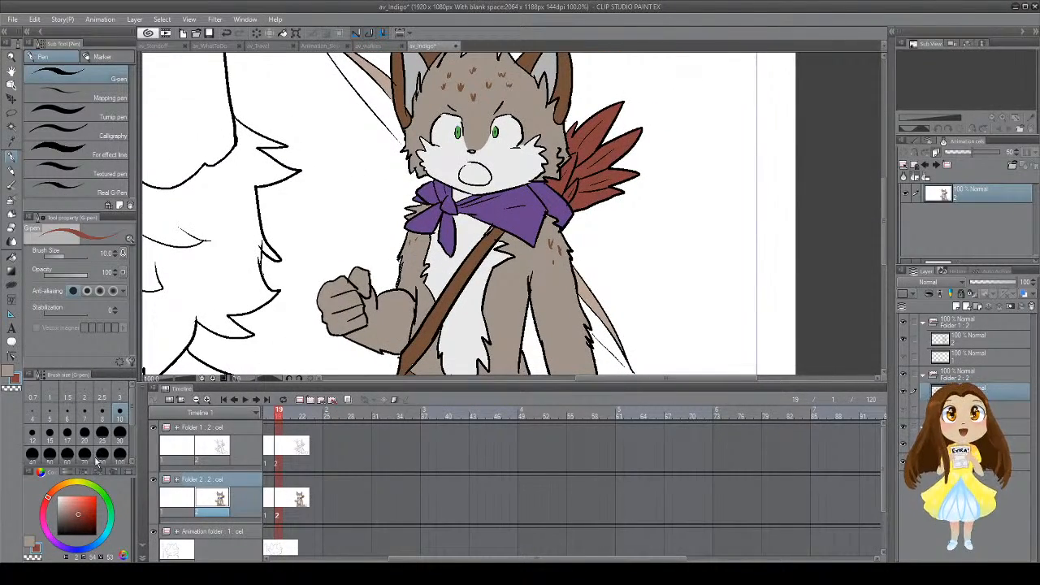
Step: Sample dark brown, separate the shoulder piece from the scarf with a G-pen line, and fill that piece brown
key("i")
left_click(576, 86)
key("g")
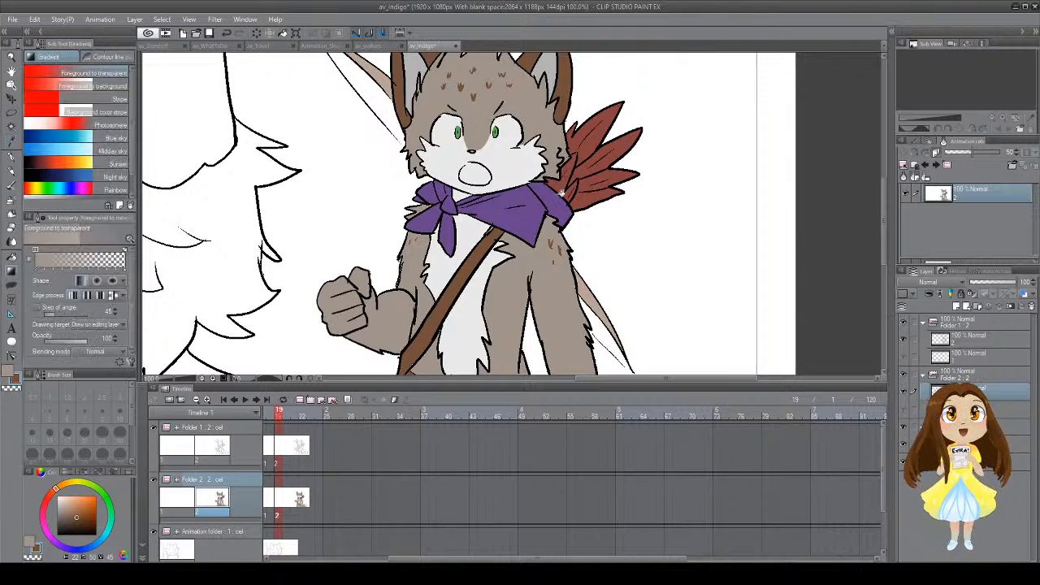
key("i")
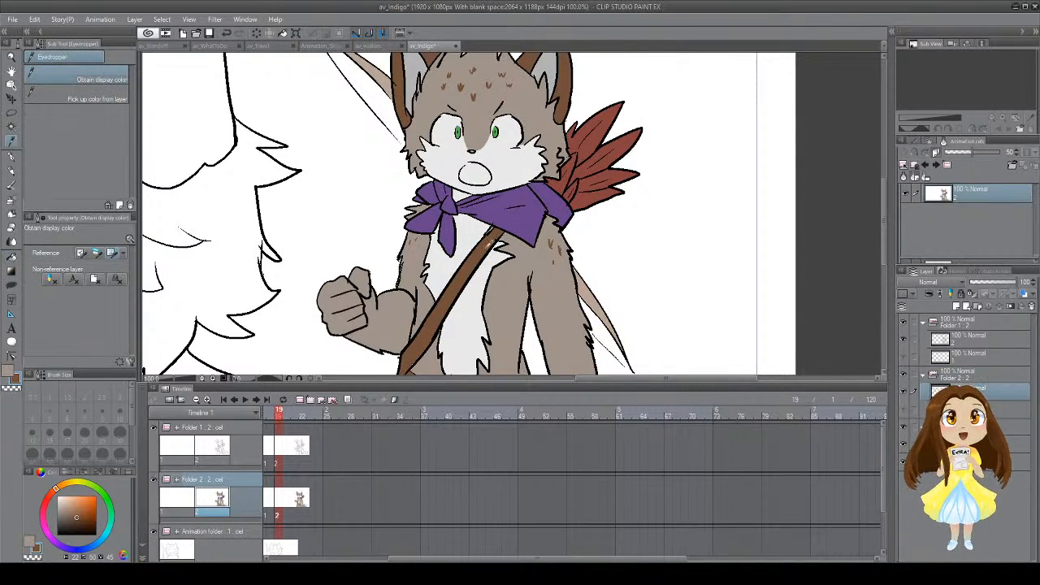
key("p")
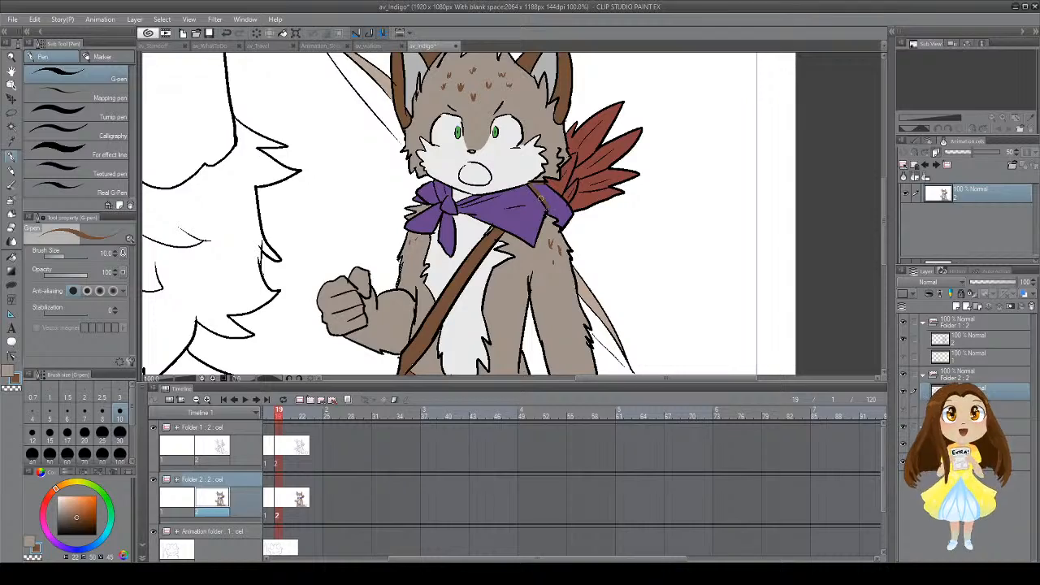
key("g")
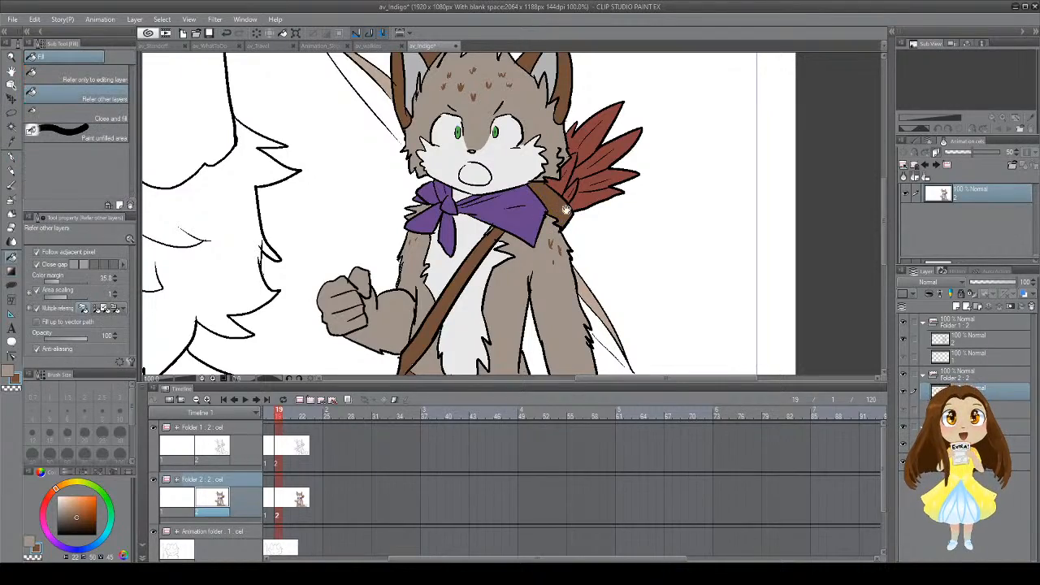
Step: Sample the red of the arrow feathers and fill the archer's open mouth with it
left_click_drag(565, 205, 539, 163)
key("b")
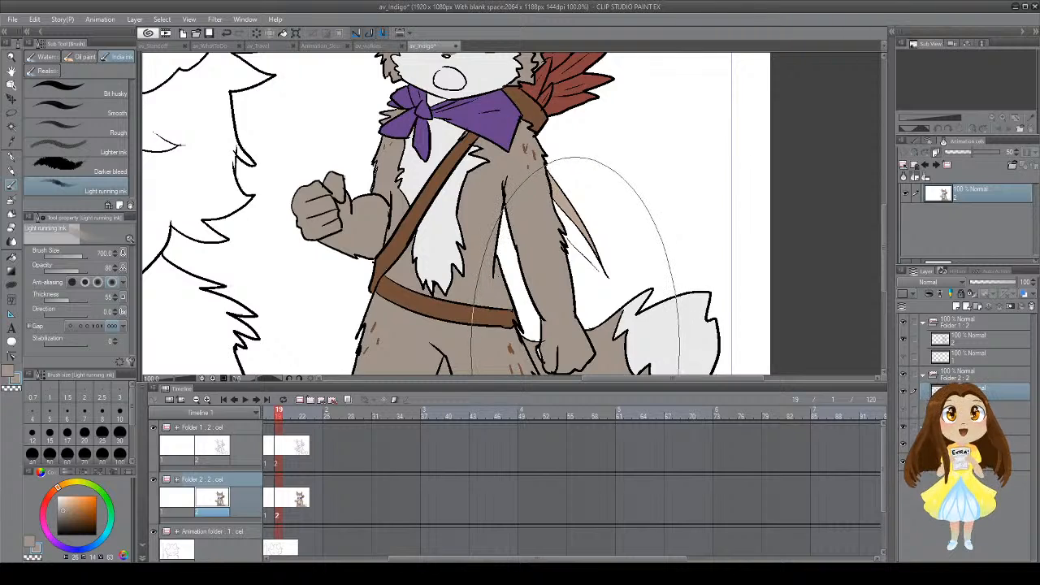
key("p")
left_click_drag(511, 148, 541, 313)
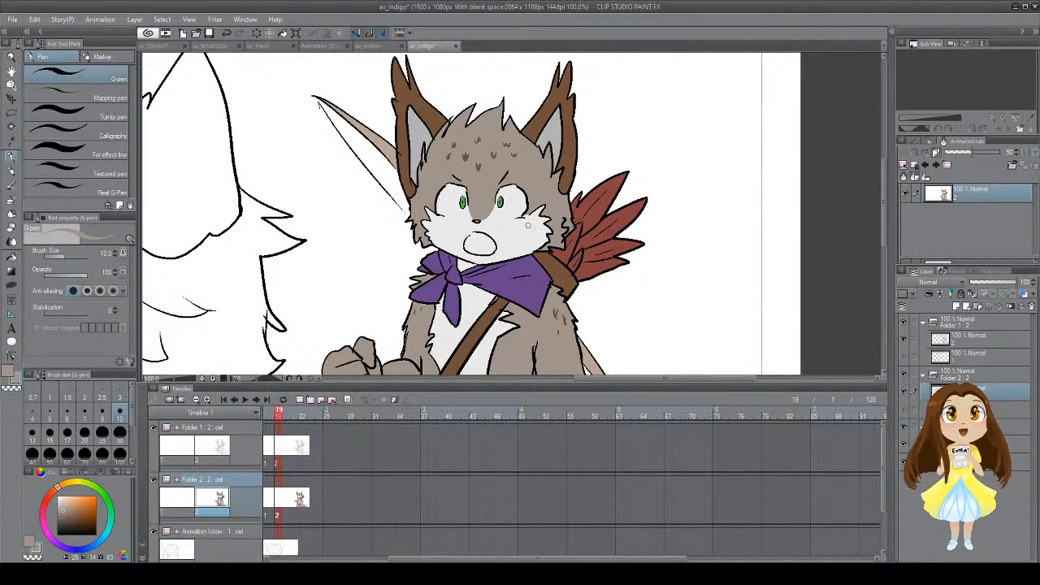
key("i")
left_click(617, 221)
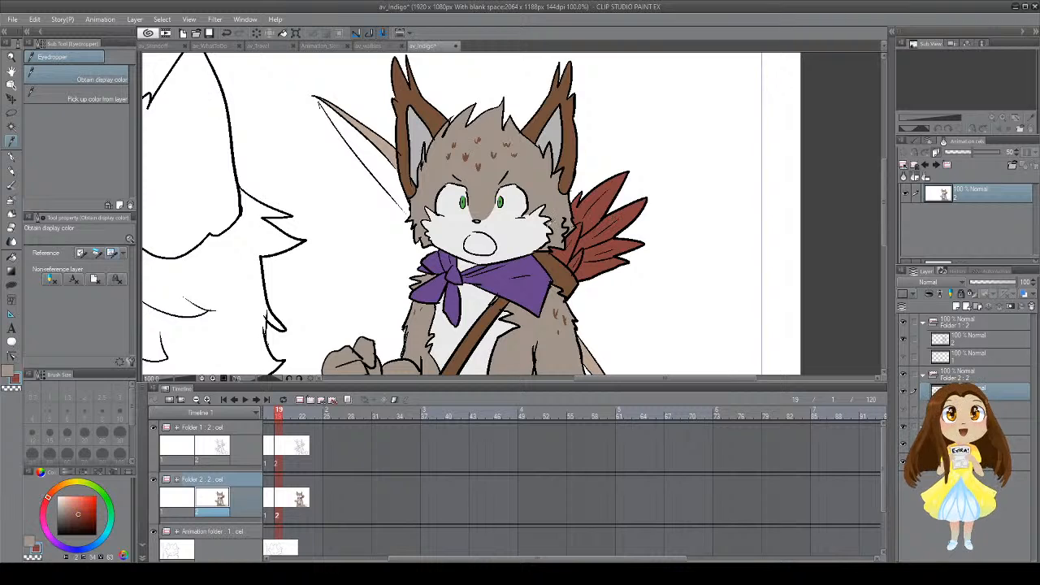
key("p")
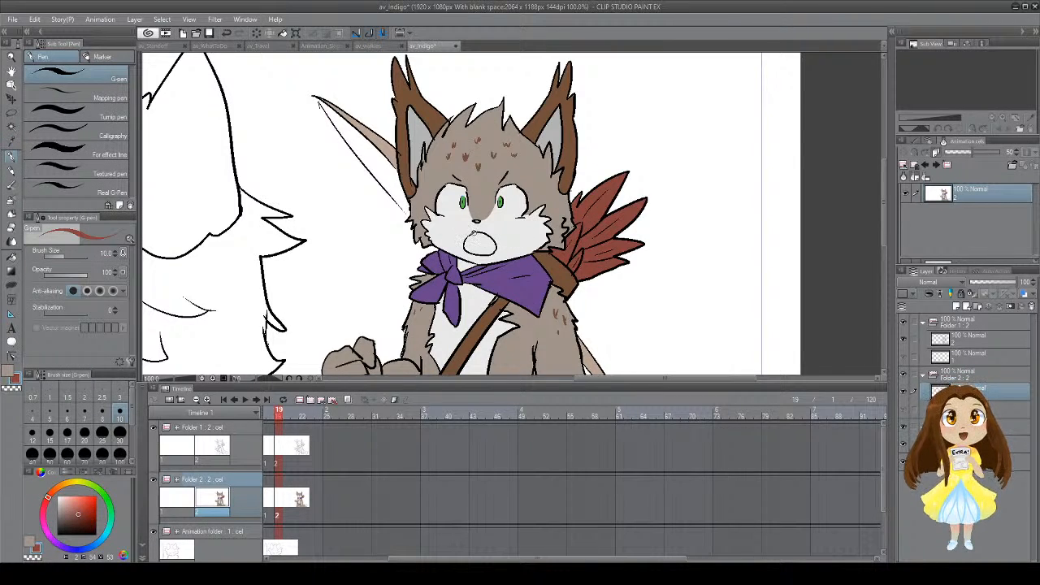
key("g")
left_click(484, 238)
left_click_drag(504, 259, 512, 237)
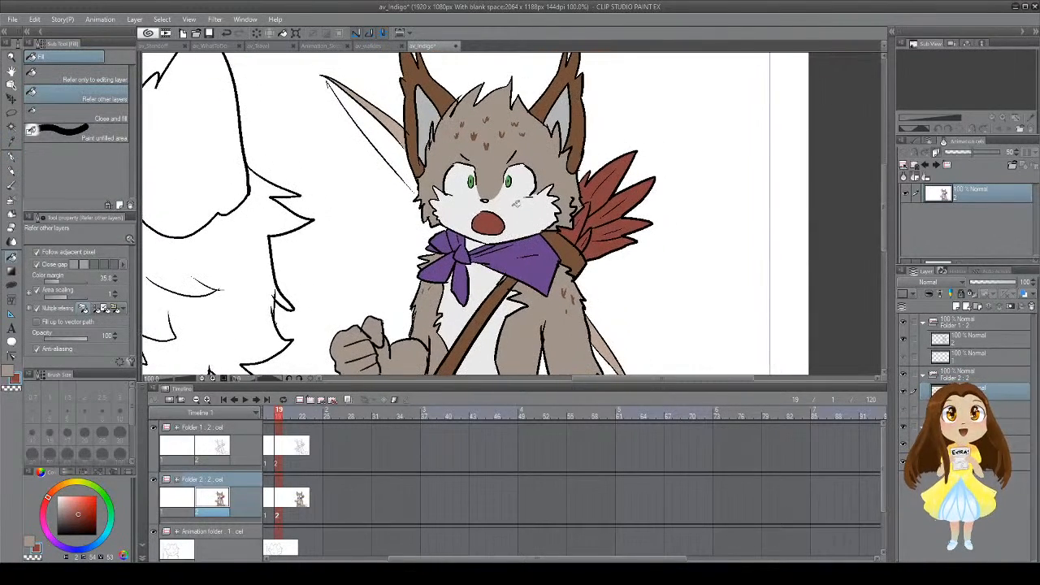
Step: Save the animation and review the coloured archer beside the foreground character's line art
scroll(516, 203, "down", 4)
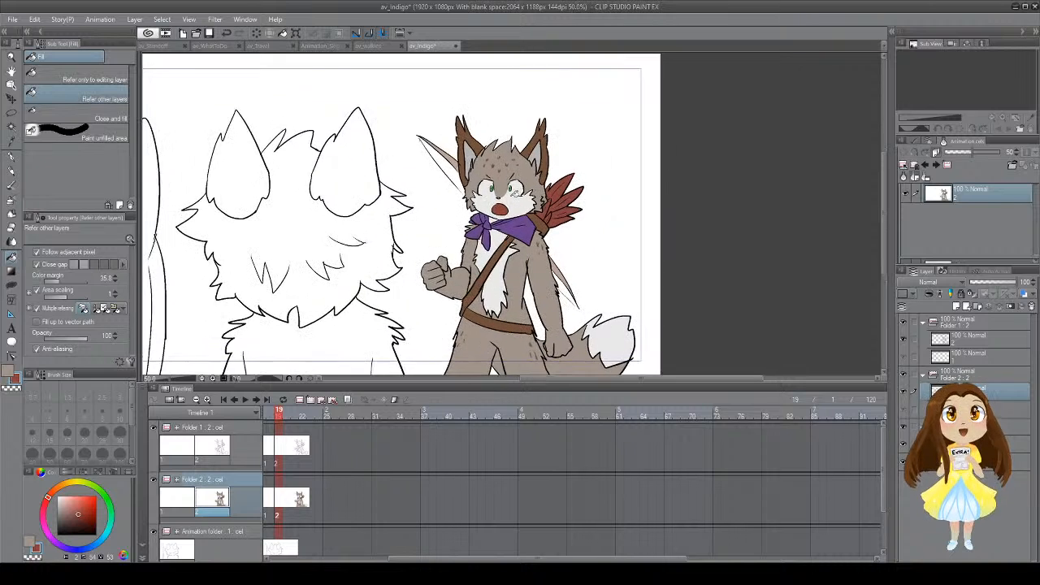
scroll(343, 269, "up", 1)
mouse_move(416, 217)
left_mouse_down()
mouse_move(439, 205)
mouse_move(399, 220)
left_mouse_up()
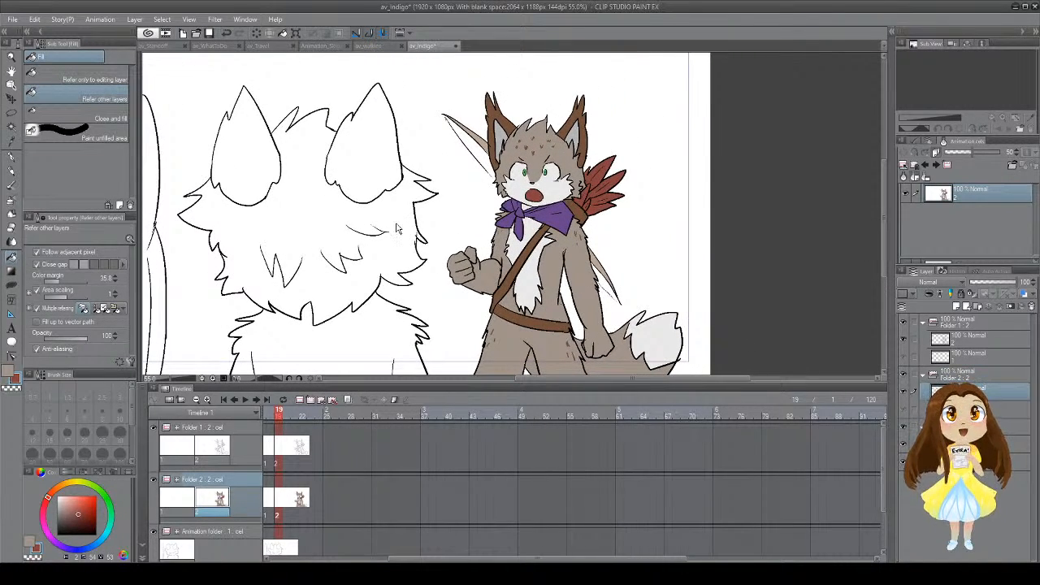
key("ctrl+s")
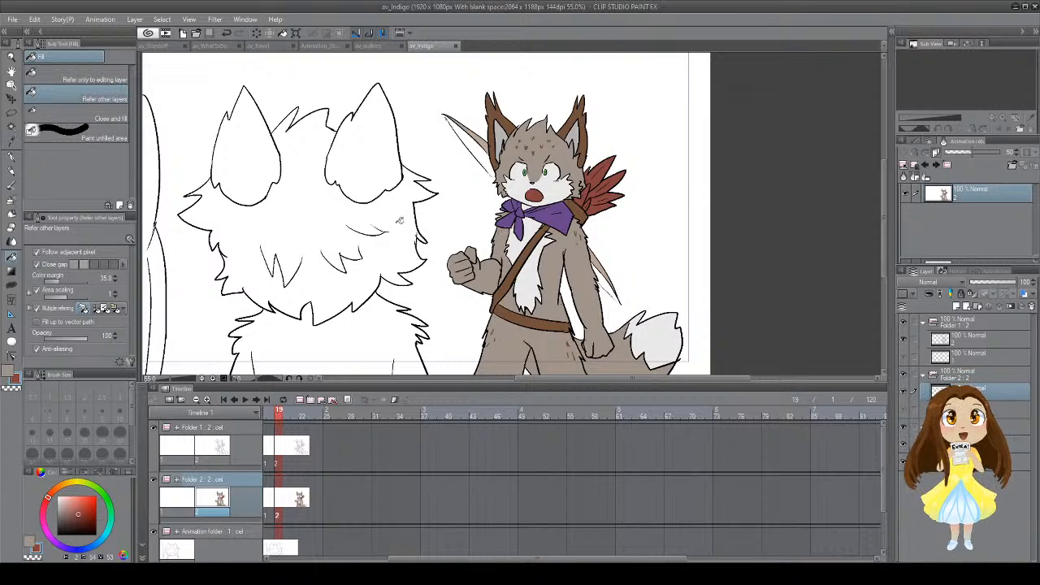
scroll(546, 154, "up", 2)
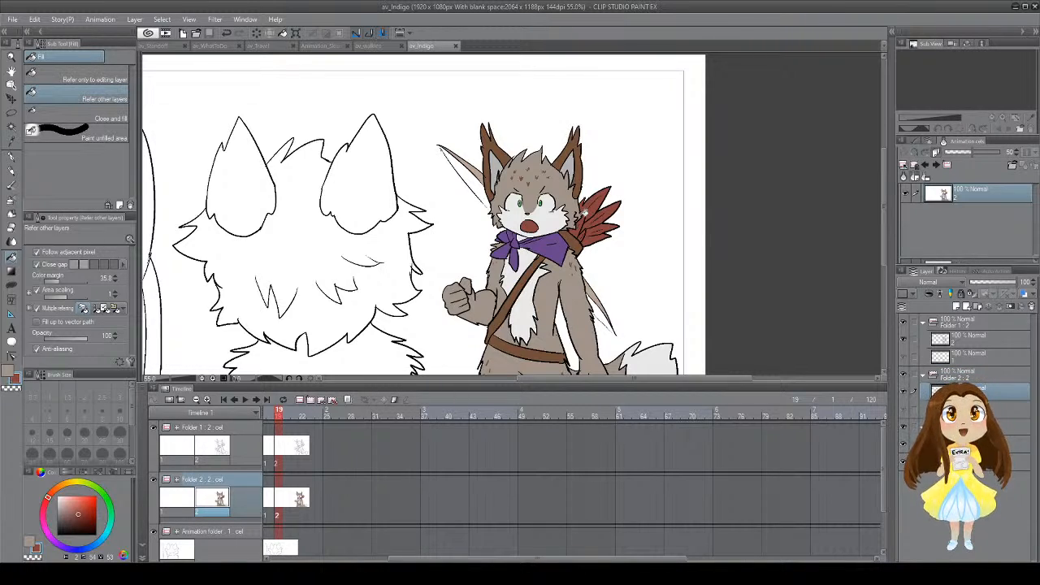
mouse_move(504, 206)
left_mouse_down()
mouse_move(540, 136)
mouse_move(547, 177)
left_mouse_up()
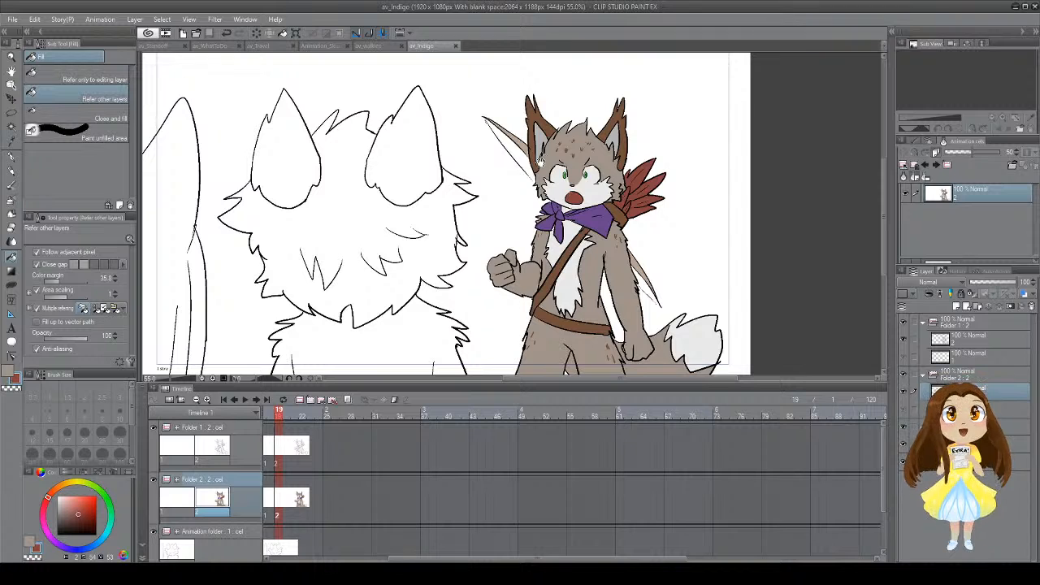
mouse_move(512, 104)
left_mouse_down()
mouse_move(569, 102)
mouse_move(555, 105)
left_mouse_up()
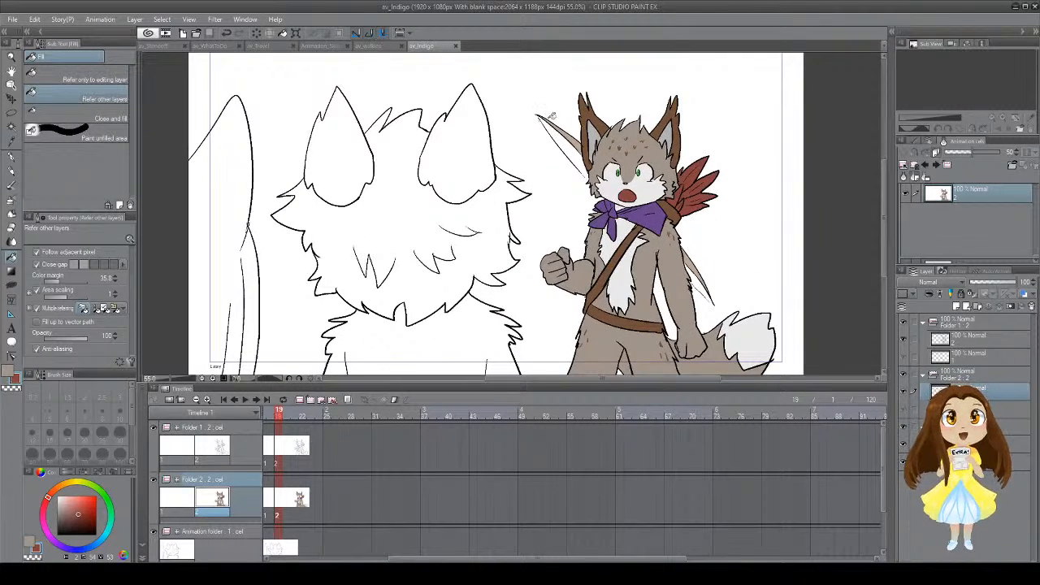
Step: Sample dark brown hair and tan fur colours from another open animation and return to av_Indigo
key("i")
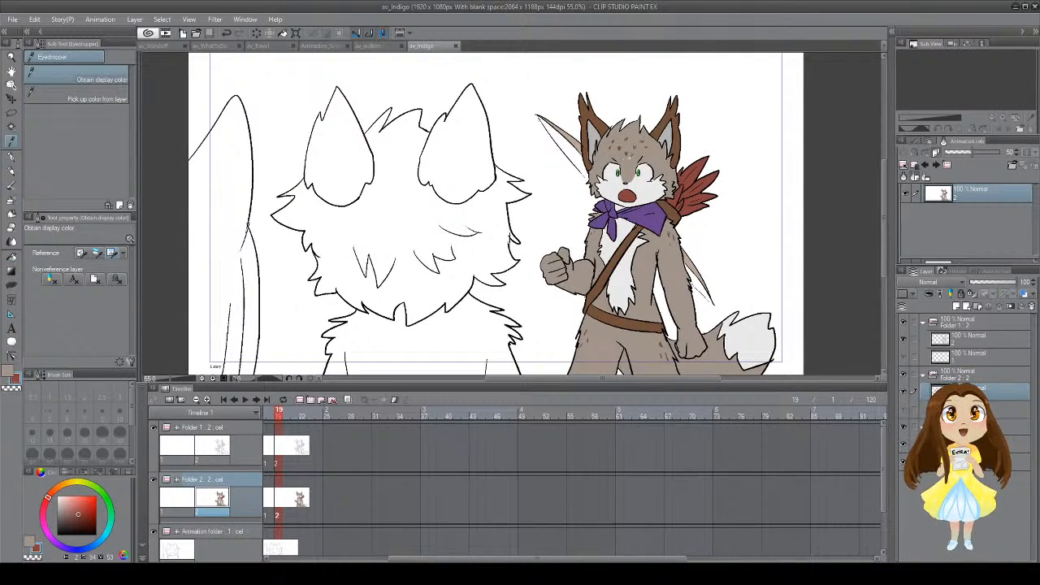
left_click(329, 47)
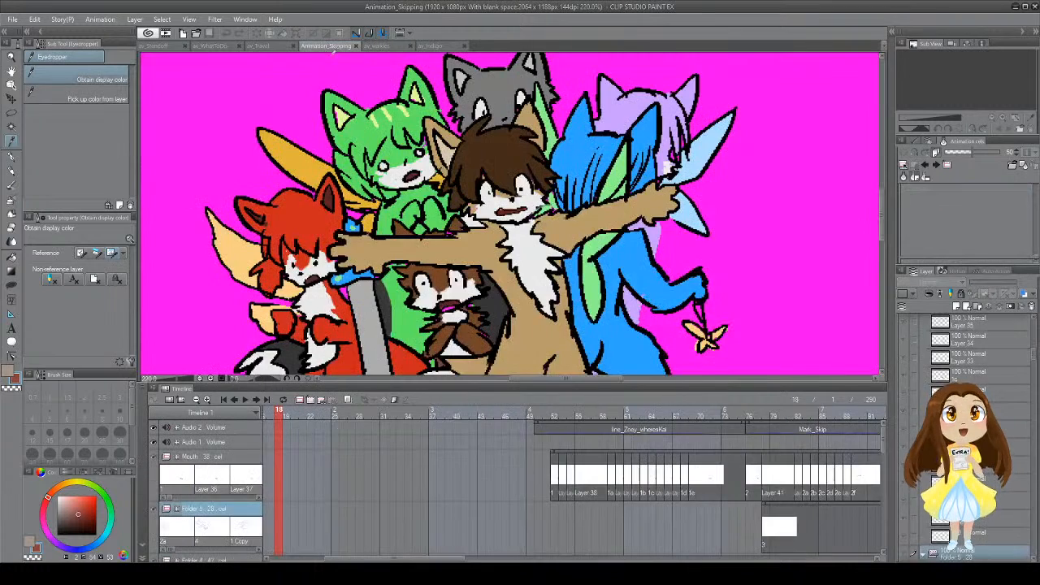
left_click(432, 46)
left_click(379, 47)
left_click(425, 47)
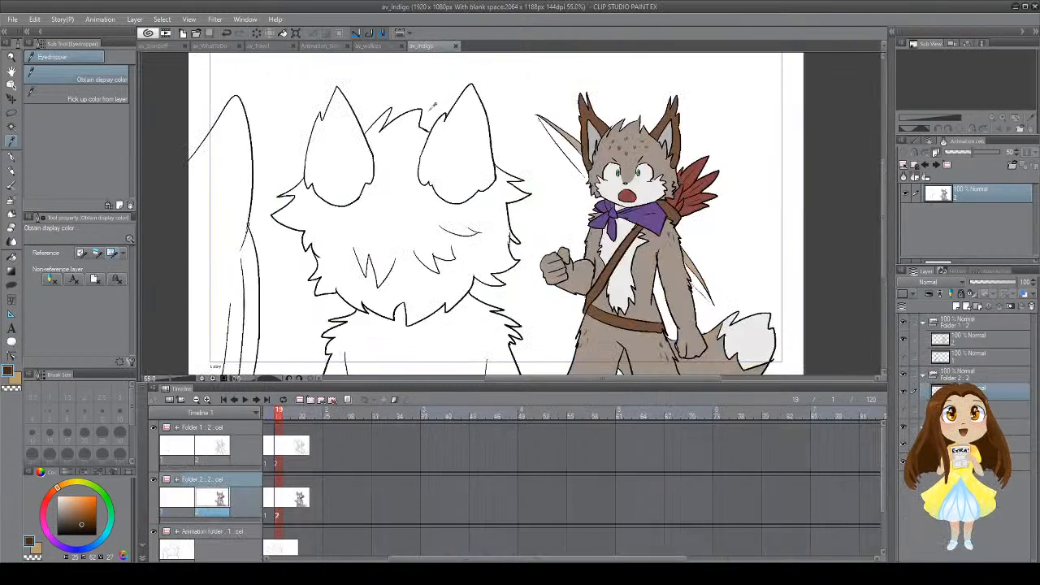
Step: Try filling the foreground character's ears tan and the back of the head dark brown
key("g")
left_click(344, 153)
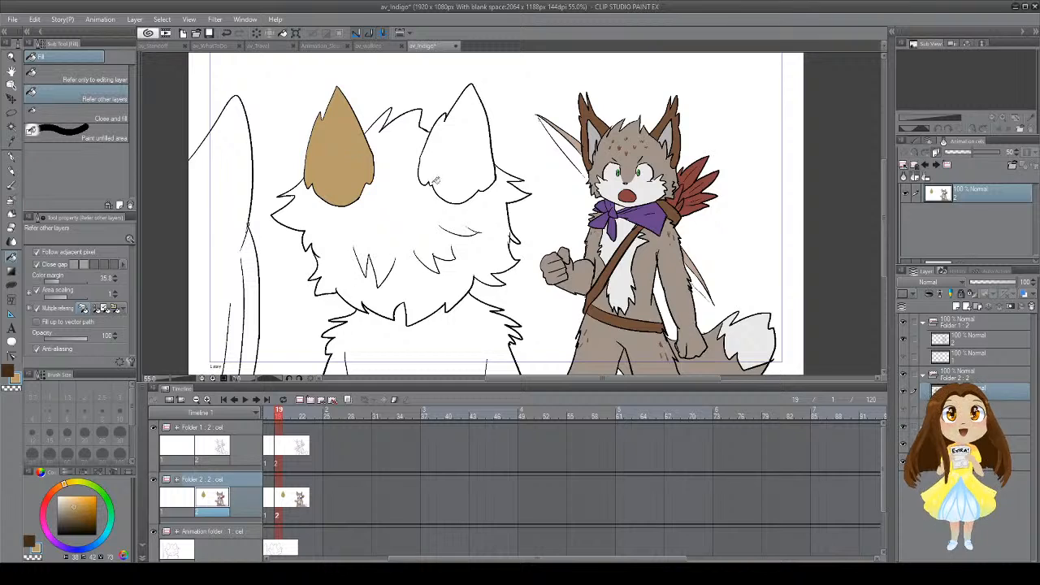
left_click(448, 171)
key("x")
left_click(414, 209)
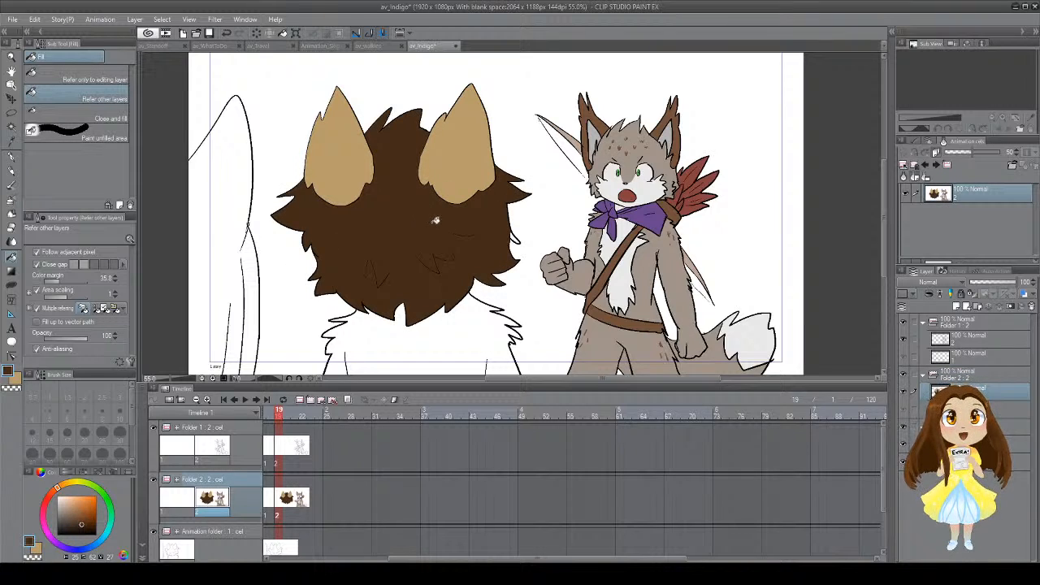
key("ctrl+z")
key("ctrl+z")
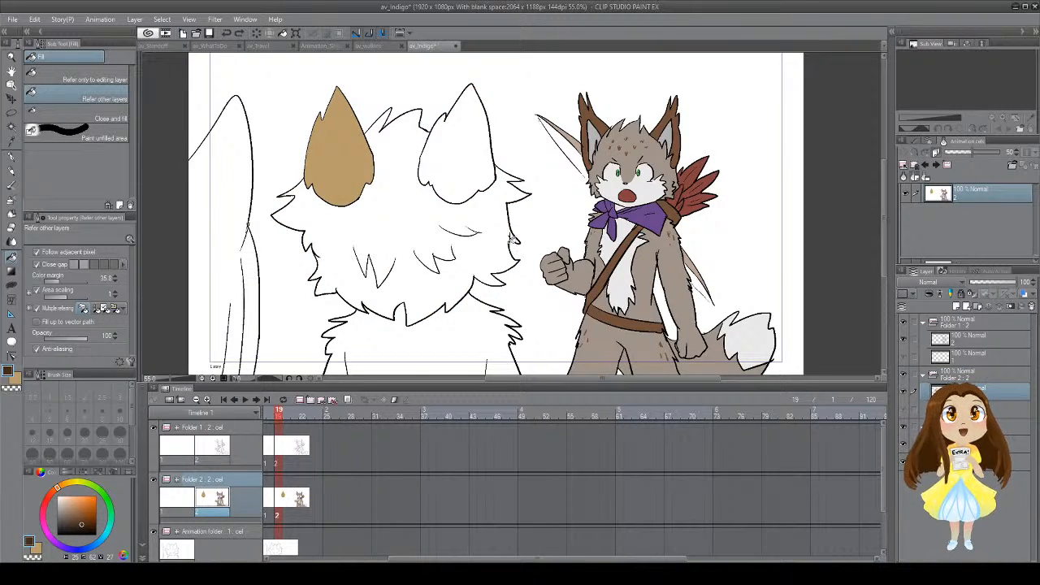
Step: Check the colour folder's visibility, and try filling the foreground character's other ear and body tan and the head dark brown
left_click(154, 481)
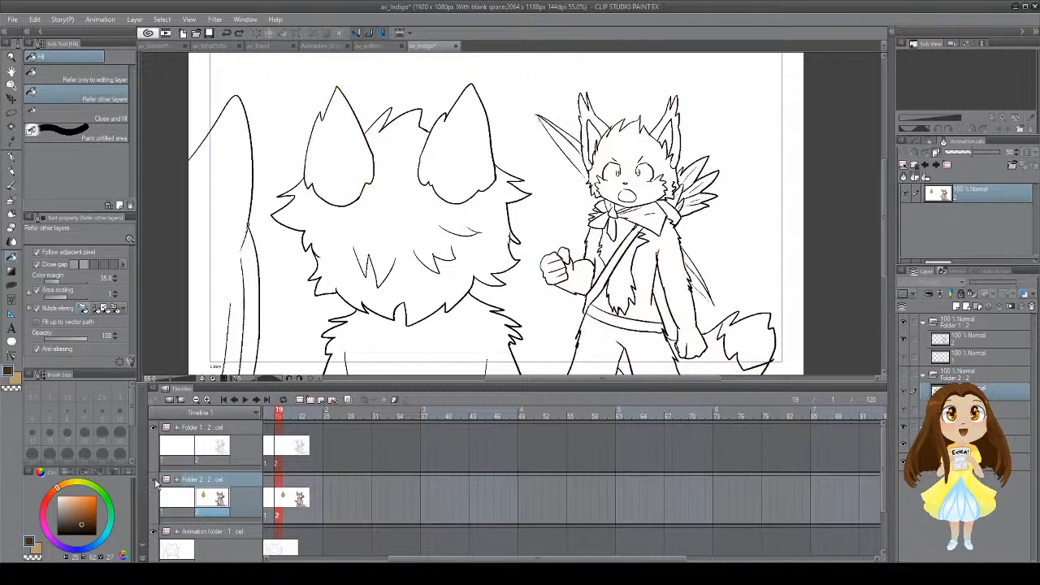
left_click(154, 481)
key("x")
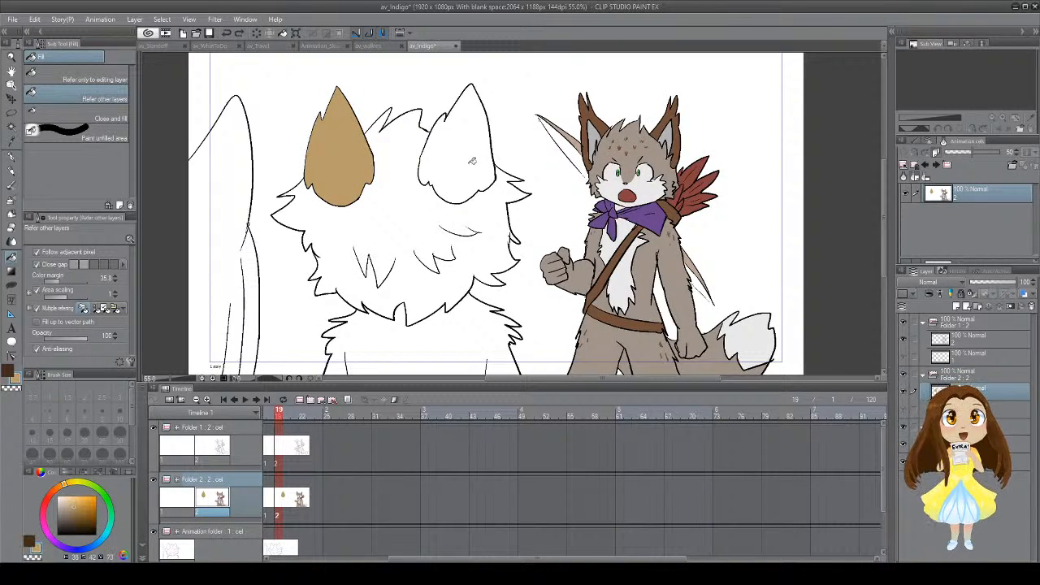
left_click(475, 162)
key("x")
left_click(425, 210)
key("x")
left_click(442, 320)
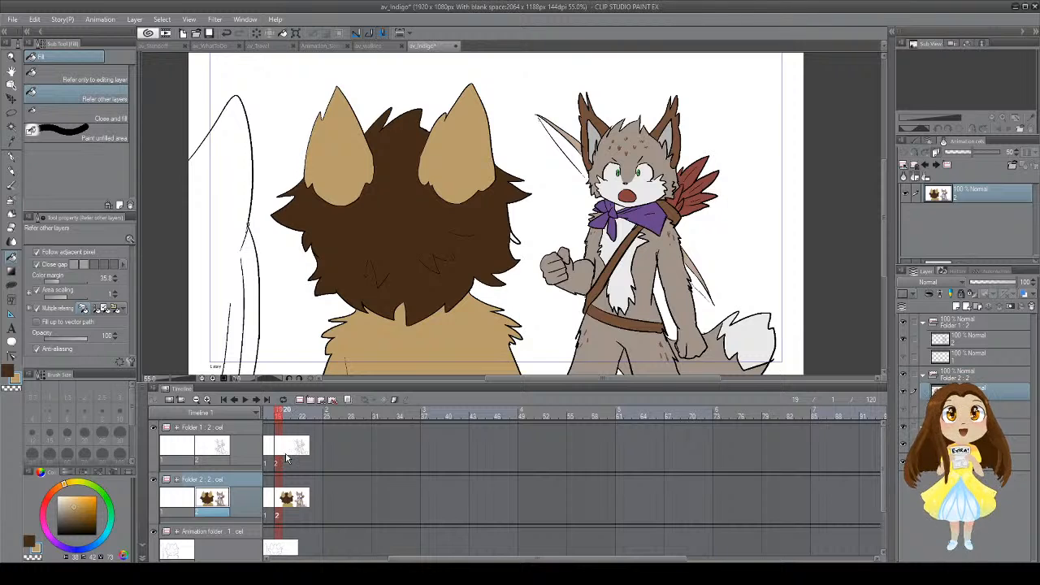
key("ctrl+z")
key("ctrl+z")
key("ctrl+z")
key("ctrl+z")
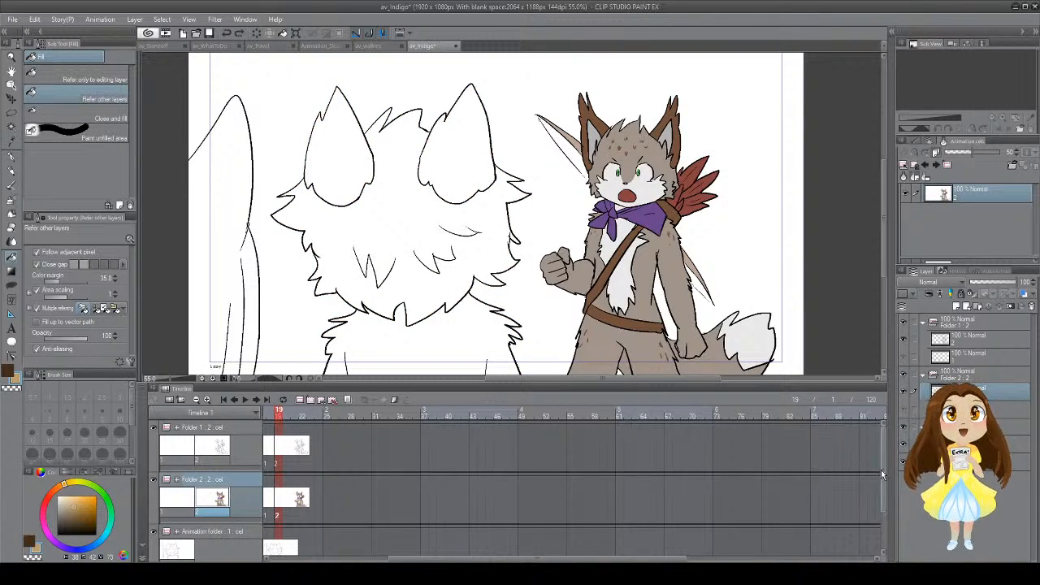
Step: Move the Folder 2 colour folder below the foreground character's Animation folder in the timeline
left_click_drag(882, 470, 885, 495)
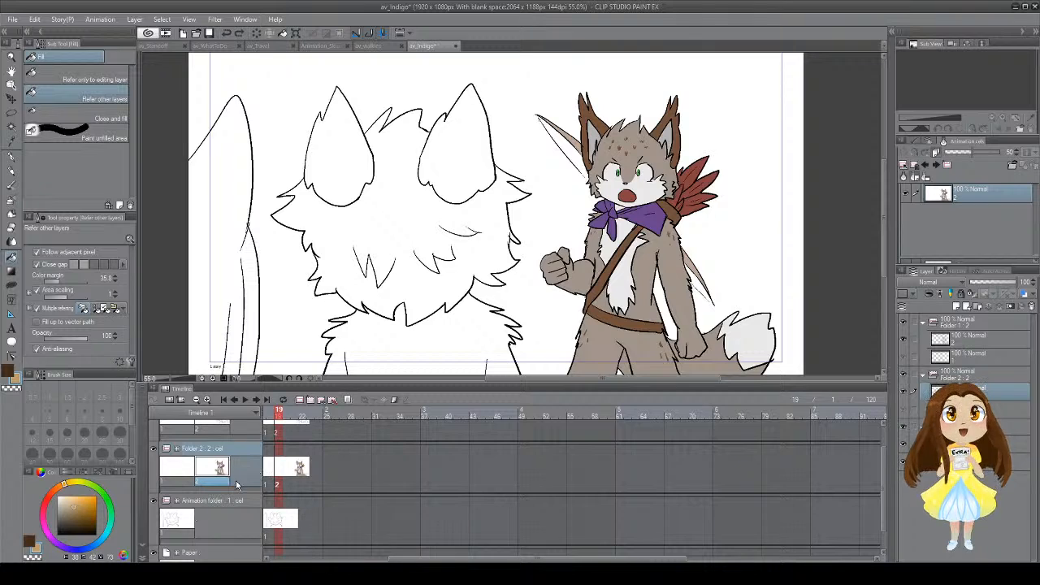
left_click_drag(192, 514, 209, 543)
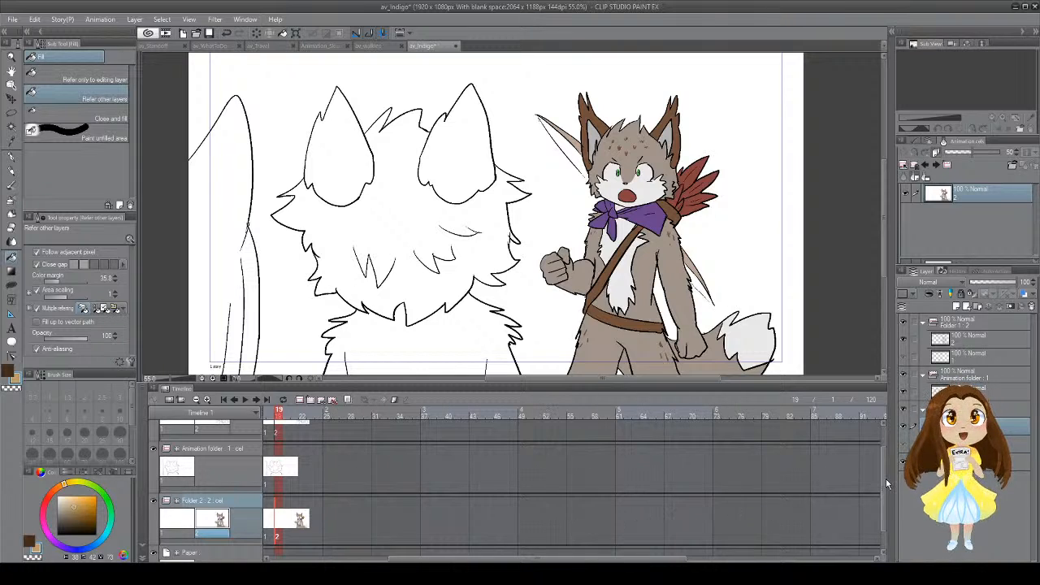
left_click_drag(886, 479, 888, 439)
Step: Go to cel 1 of Folder 1 at frame 2 and enable the onion skin to see the archer's drawing
left_click_drag(530, 561, 412, 561)
left_click(504, 449)
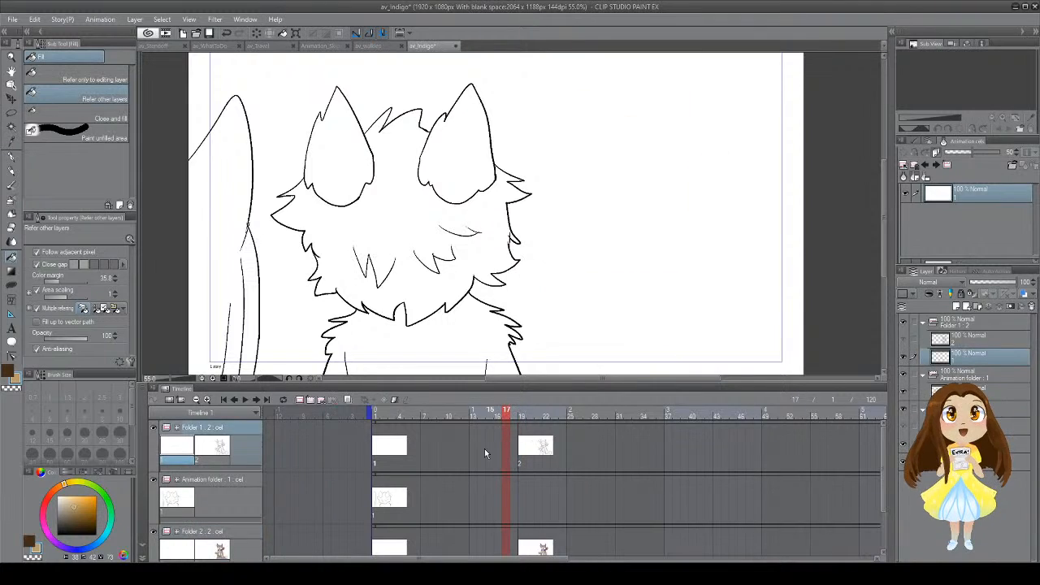
left_click(389, 450)
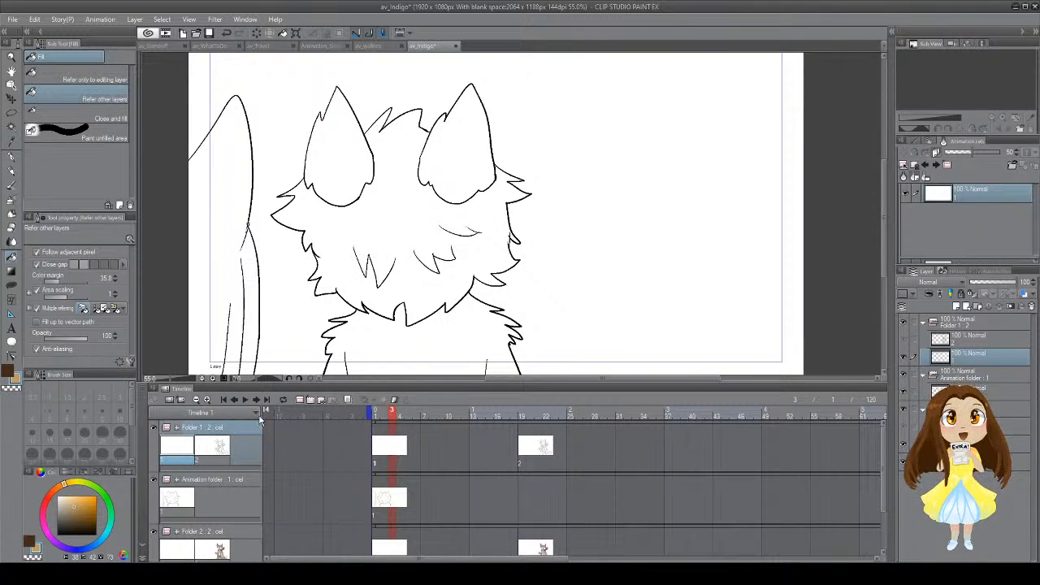
left_click(348, 400)
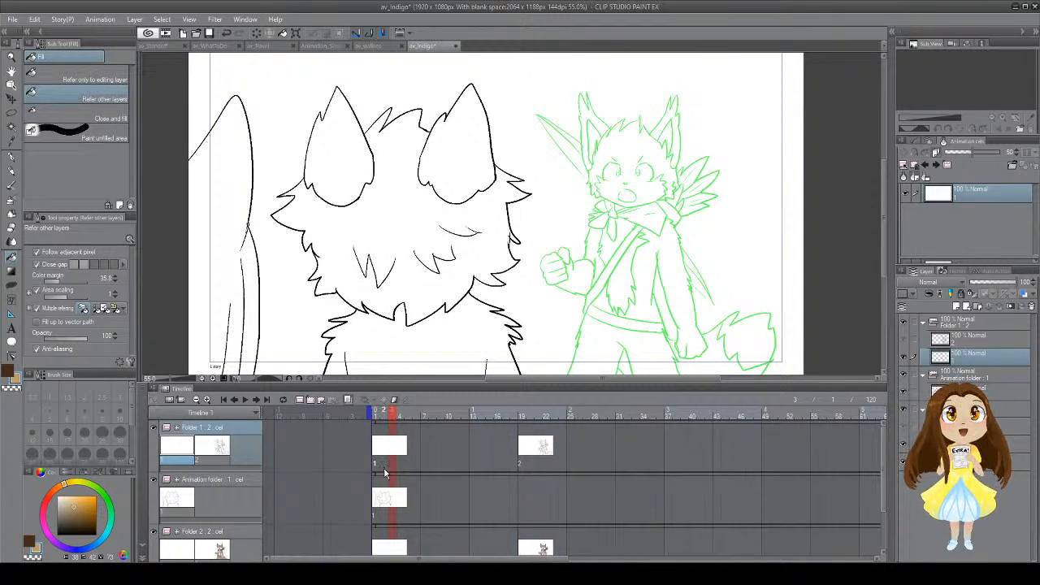
left_click(384, 459)
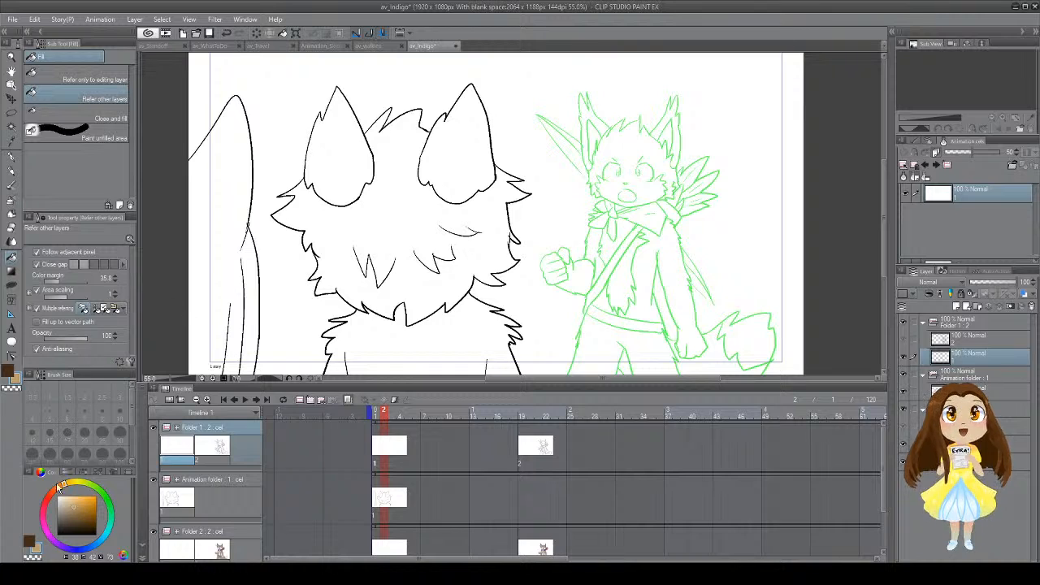
Step: Draw a tiny distant archer's pointed ears, hair tuft and head outline with the G-pen at size 10, and hide the onion skin
key("p")
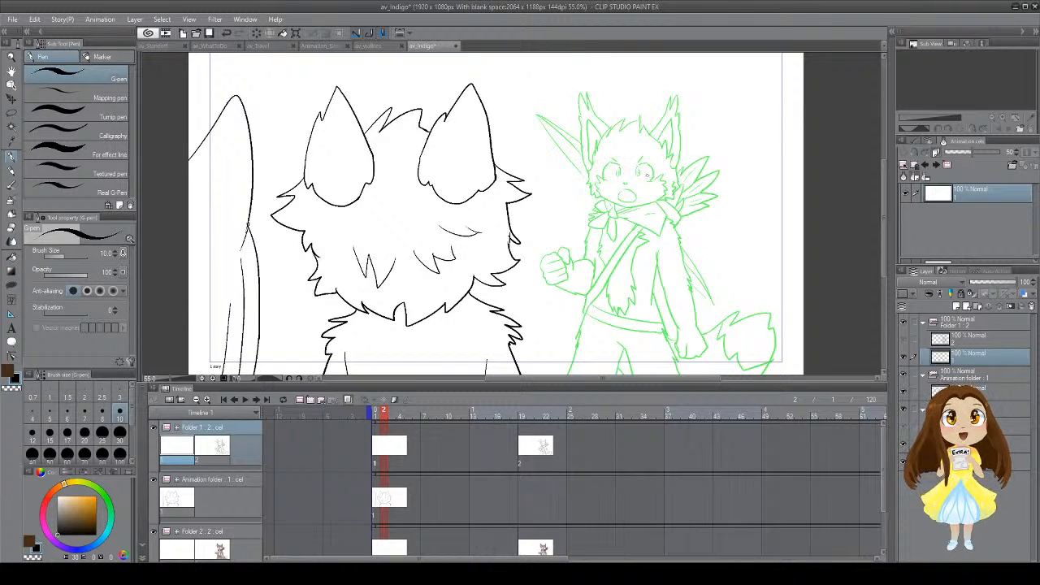
left_click(347, 400)
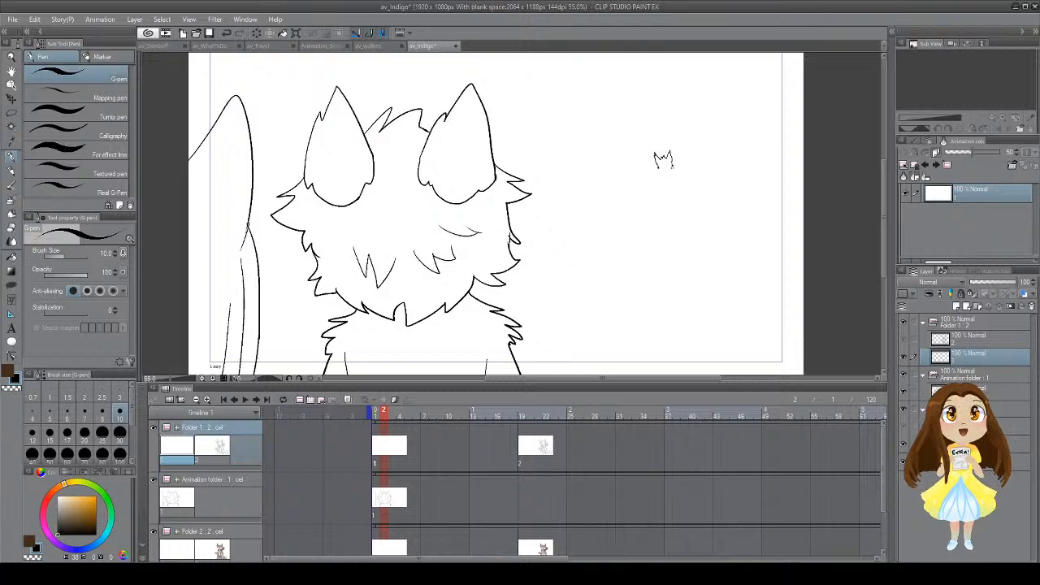
scroll(663, 167, "up", 3)
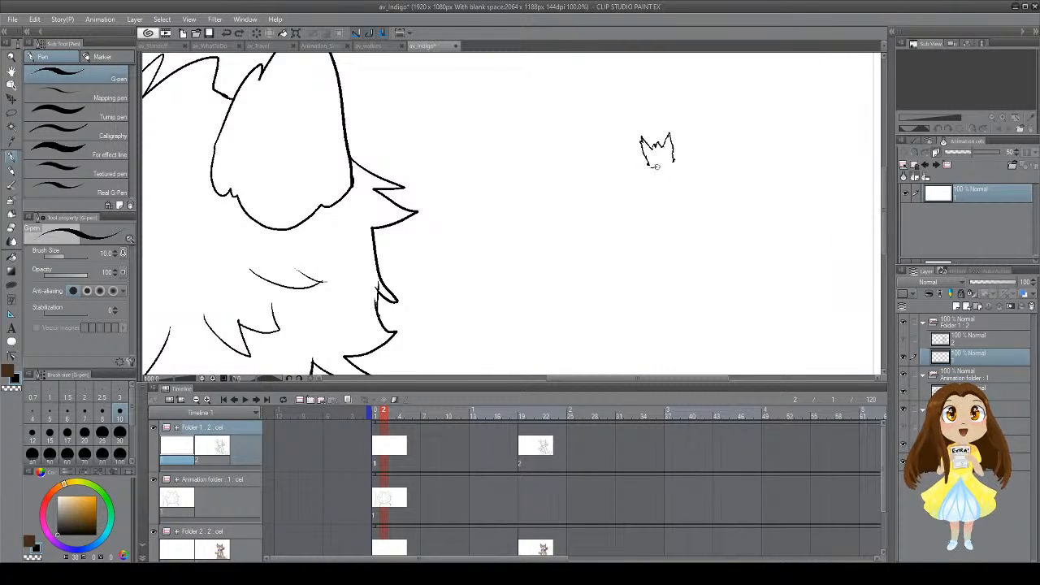
mouse_move(657, 167)
left_mouse_down()
mouse_move(671, 165)
mouse_move(673, 195)
mouse_move(662, 193)
mouse_move(675, 199)
mouse_move(662, 174)
mouse_move(657, 215)
mouse_move(682, 144)
mouse_move(644, 209)
mouse_move(691, 147)
left_mouse_up()
key("ctrl+z")
key("ctrl+z")
key("ctrl+z")
key("ctrl+z")
key("ctrl+z")
key("ctrl+z")
Step: Draw the tiny archer's torso and arms with the bow and crossing strap running diagonally over the body
left_click_drag(653, 197, 690, 150)
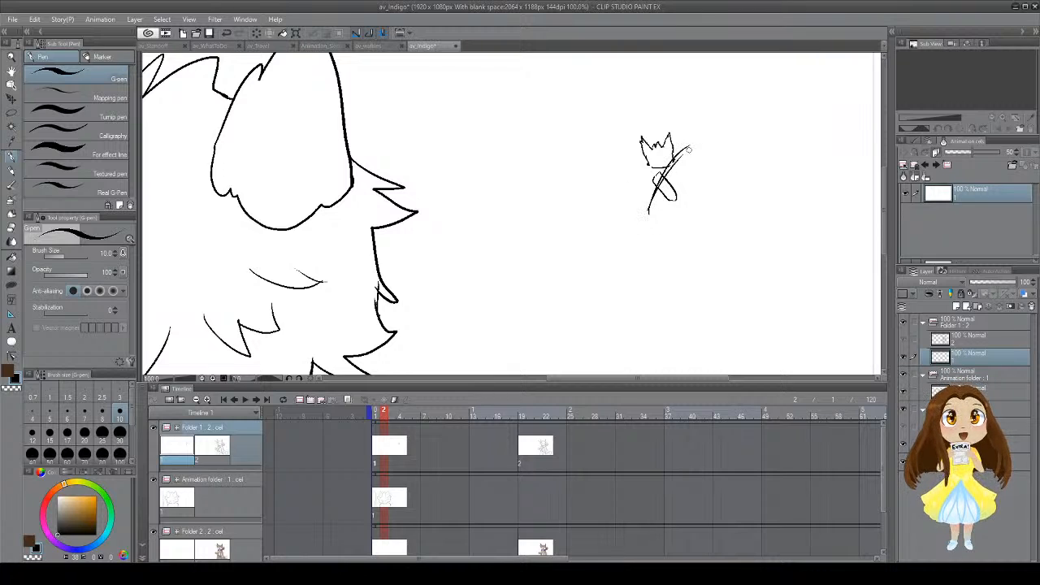
left_click_drag(654, 210, 692, 143)
left_click_drag(650, 166, 641, 190)
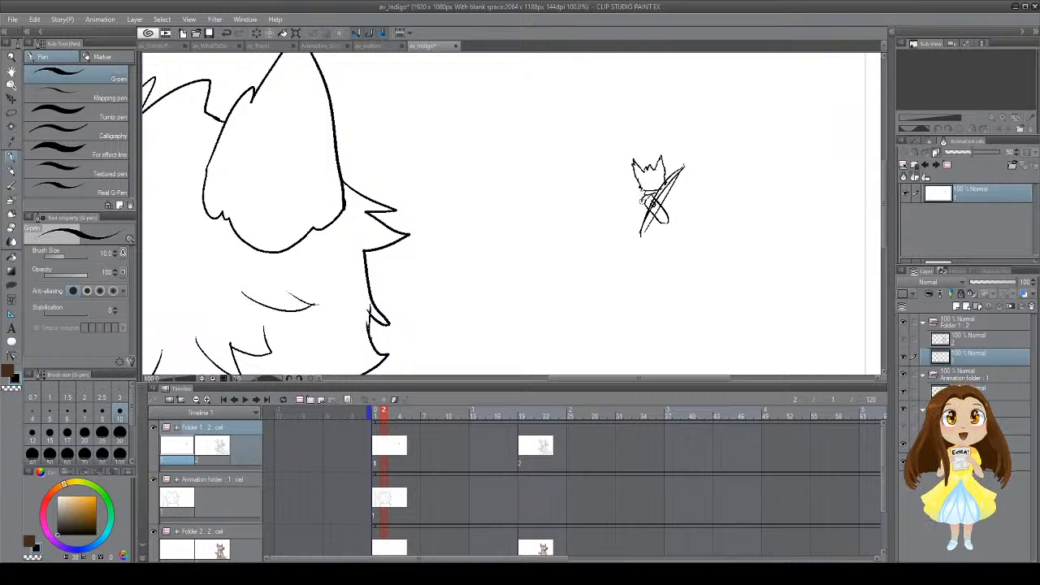
mouse_move(665, 192)
left_mouse_down()
mouse_move(678, 218)
mouse_move(653, 221)
left_mouse_up()
key("ctrl+z")
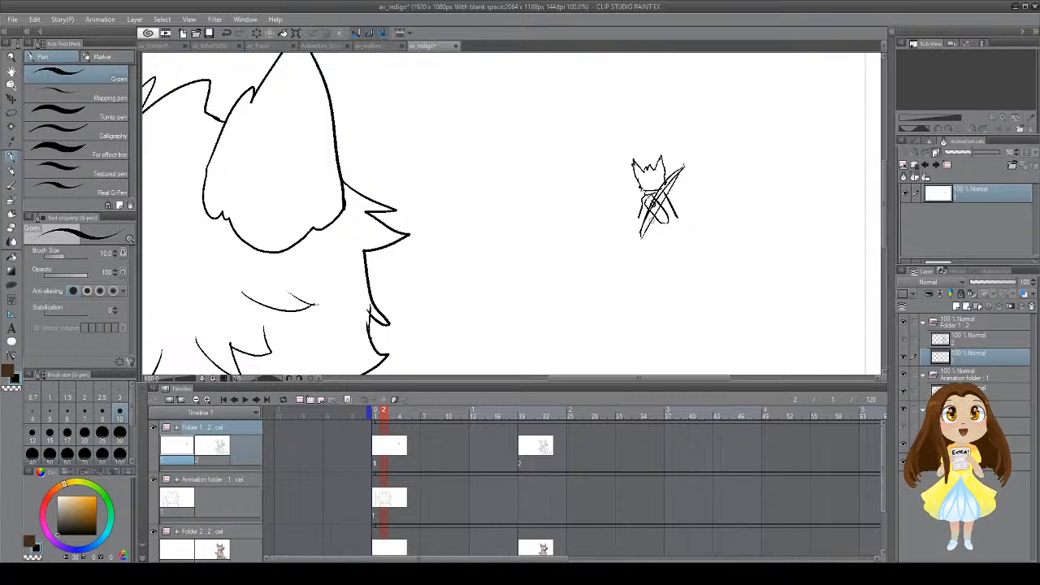
Step: Add inner ear lines to the tiny archer and redraw the arm opposite the bow's upper end with a small hand
mouse_move(637, 178)
left_mouse_down()
mouse_move(665, 173)
mouse_move(635, 191)
mouse_move(665, 180)
left_mouse_up()
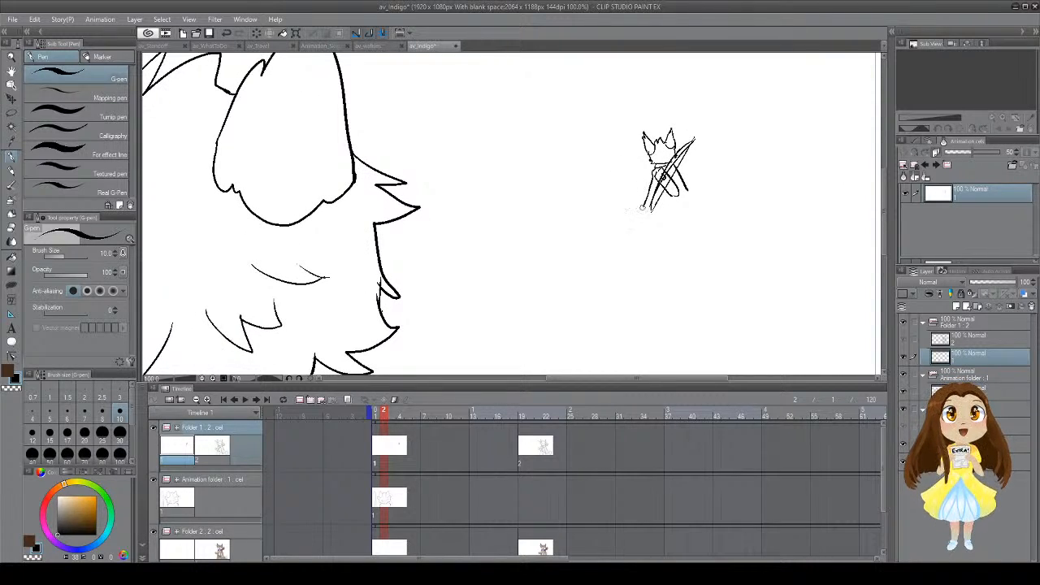
key("ctrl+z")
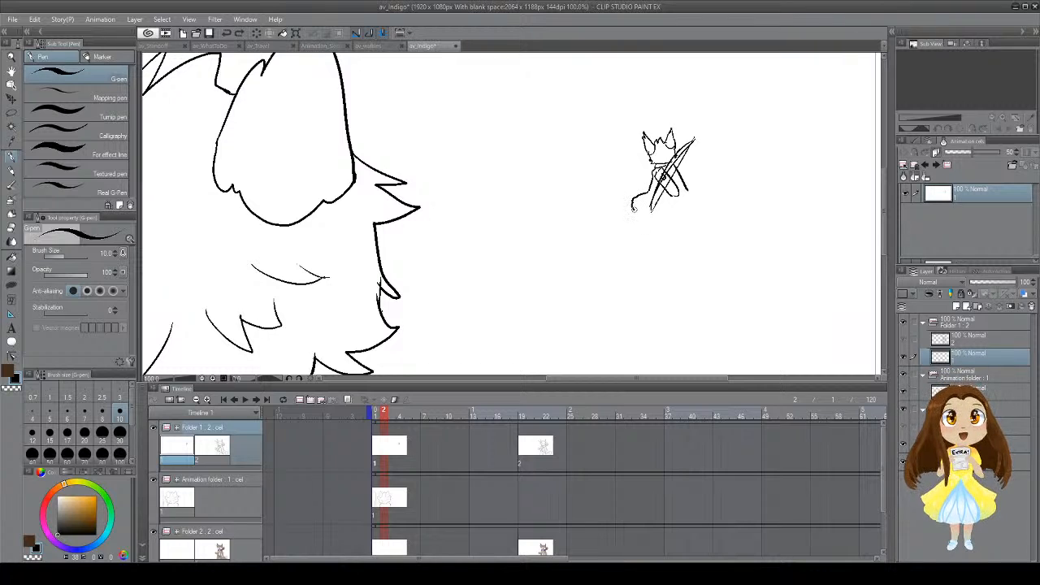
mouse_move(650, 187)
left_mouse_down()
mouse_move(639, 215)
mouse_move(639, 188)
mouse_move(684, 195)
mouse_move(678, 204)
left_mouse_up()
key("ctrl+z")
key("ctrl+z")
key("ctrl+z")
key("ctrl+z")
key("ctrl+z")
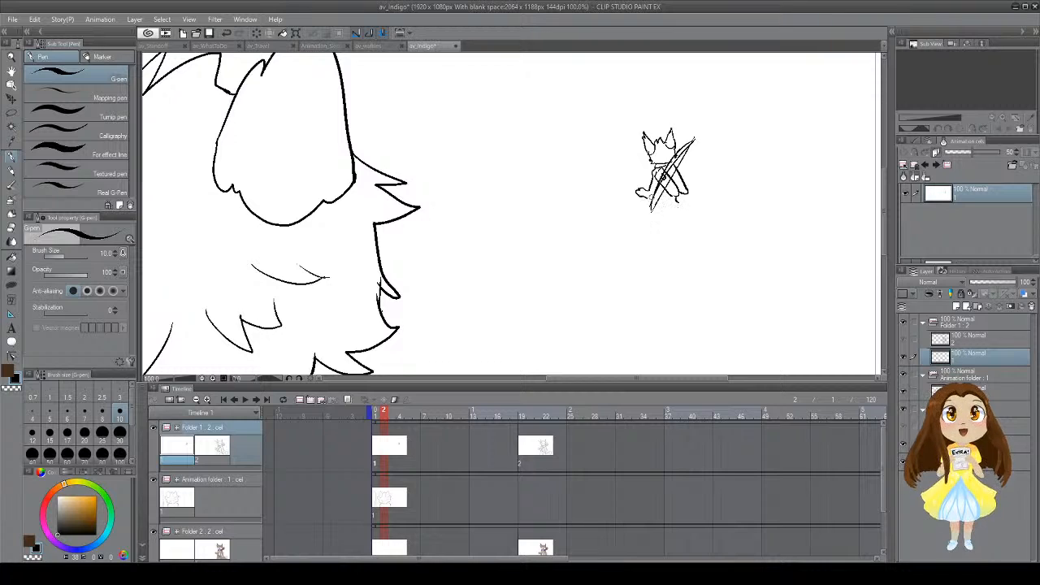
Step: Draw the tiny archer's curved bushy tail with a jagged fur tip below the hips
mouse_move(675, 201)
left_mouse_down()
mouse_move(706, 206)
mouse_move(687, 233)
mouse_move(706, 228)
mouse_move(686, 229)
left_mouse_up()
key("ctrl+z")
key("ctrl+z")
key("ctrl+z")
left_click_drag(684, 226, 705, 218)
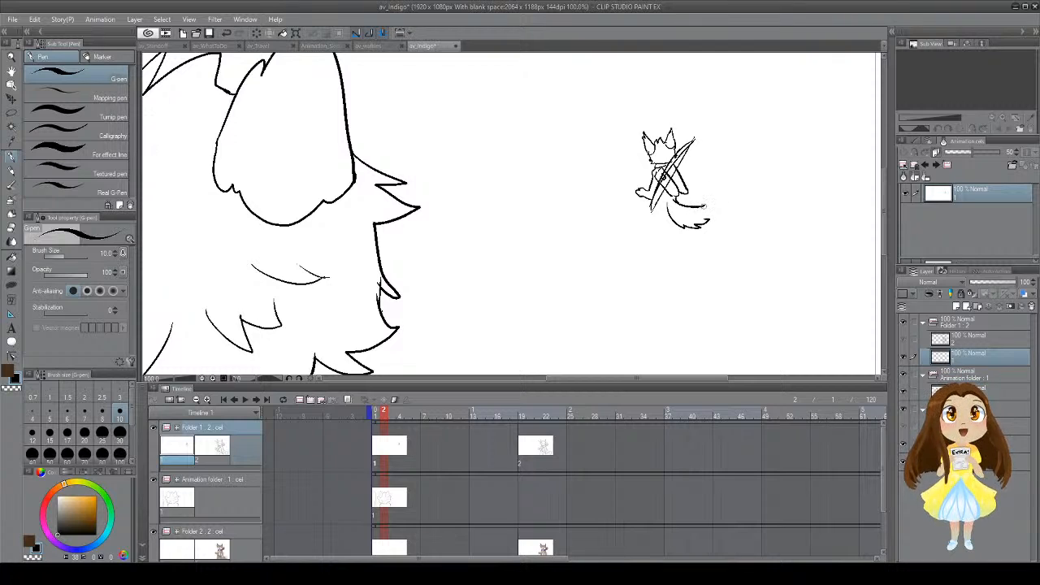
left_click_drag(699, 203, 709, 217)
left_click_drag(712, 176, 665, 207)
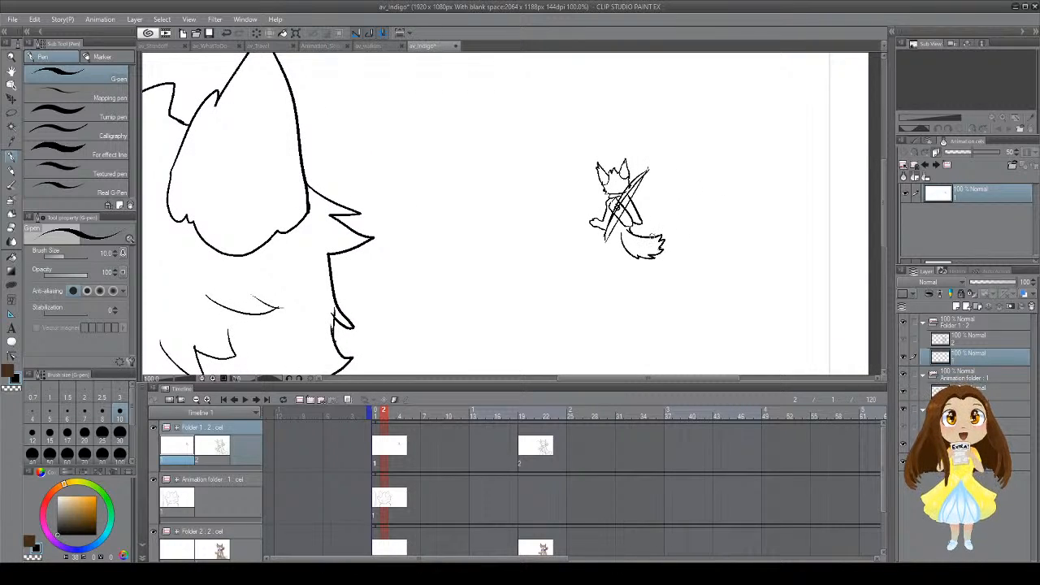
Step: Draw the tiny archer's legs below the torso and beneath the tail, redoing the strokes that miss
mouse_move(642, 244)
left_mouse_down()
mouse_move(648, 251)
mouse_move(645, 203)
mouse_move(598, 227)
mouse_move(597, 251)
left_mouse_up()
key("ctrl+z")
key("ctrl+z")
left_click_drag(600, 212, 592, 274)
key("ctrl+z")
key("ctrl+z")
left_click_drag(600, 213, 594, 265)
key("ctrl+z")
key("ctrl+z")
left_click_drag(610, 218, 608, 257)
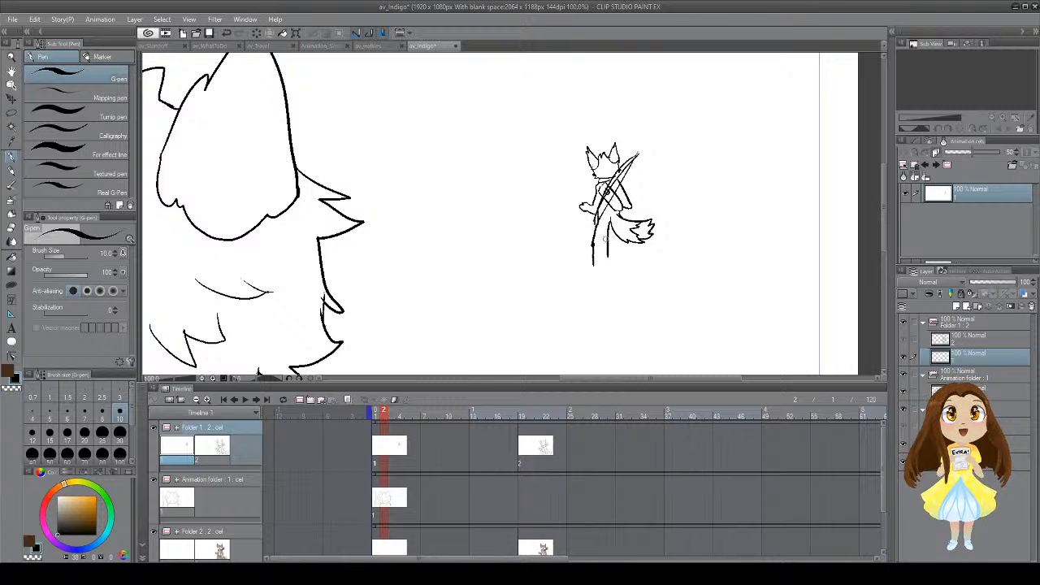
mouse_move(606, 241)
left_mouse_down()
mouse_move(633, 264)
mouse_move(671, 252)
mouse_move(681, 275)
mouse_move(696, 269)
mouse_move(703, 287)
mouse_move(683, 290)
left_mouse_up()
key("ctrl+z")
key("ctrl+z")
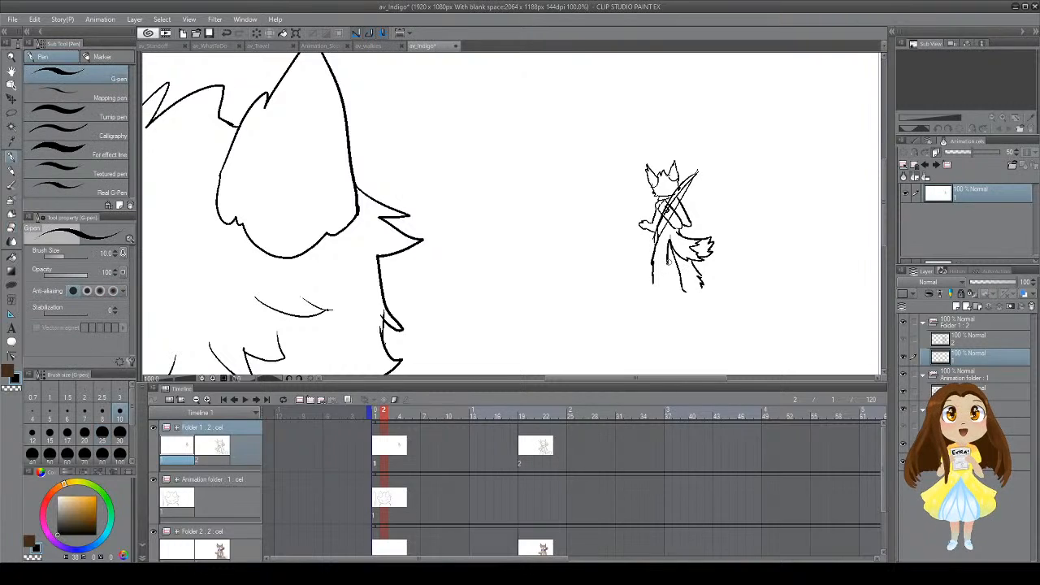
Step: Draw the small fox figure's legs and feet on cel 1 and erase the stray lines around them
key("e")
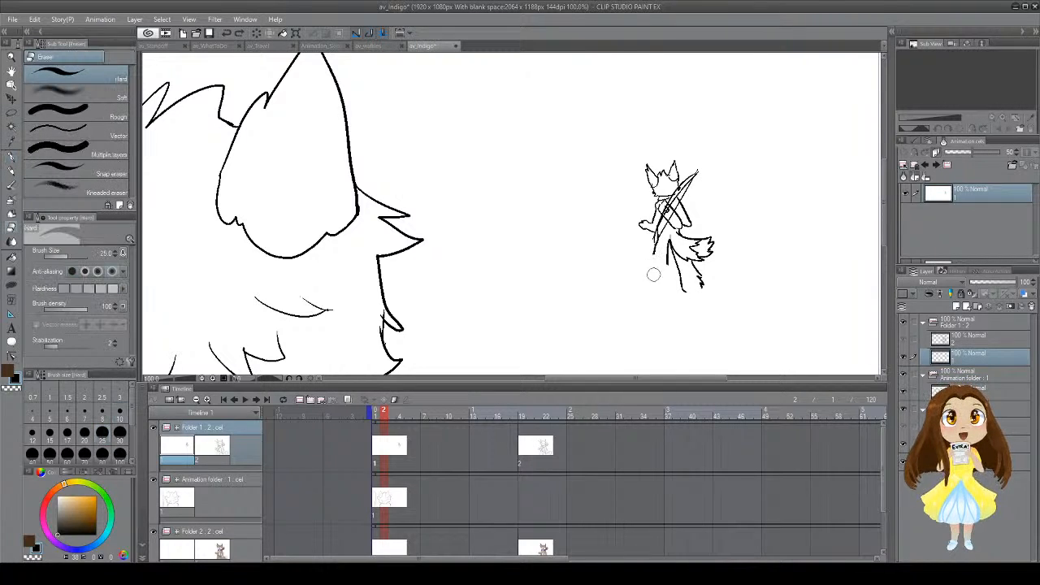
key("p")
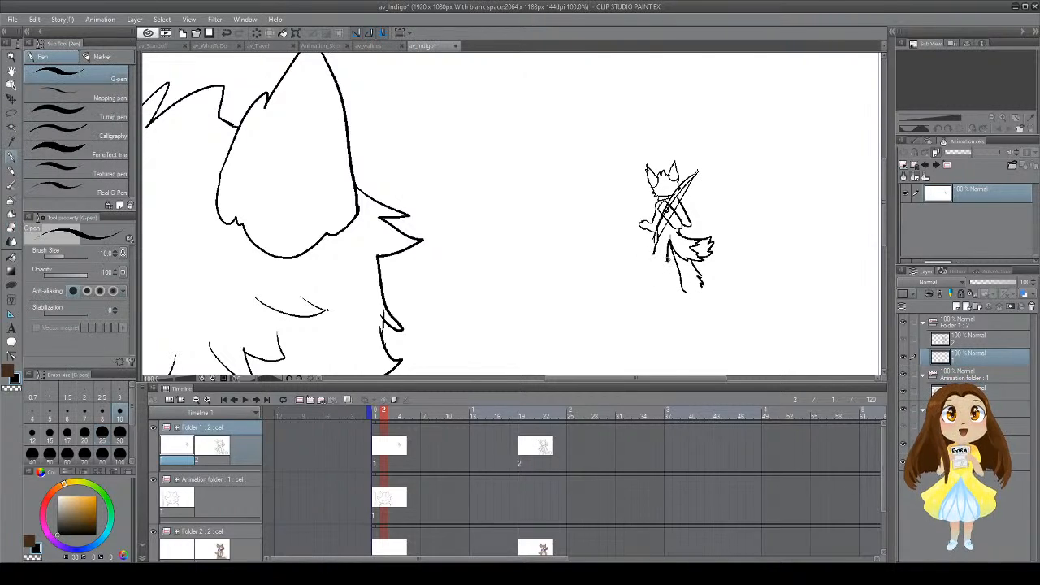
mouse_move(657, 248)
left_mouse_down()
mouse_move(639, 302)
mouse_move(697, 301)
mouse_move(704, 283)
mouse_move(681, 290)
mouse_move(700, 298)
mouse_move(700, 283)
mouse_move(678, 289)
mouse_move(699, 297)
left_mouse_up()
key("ctrl+z")
key("ctrl+z")
key("ctrl+z")
key("ctrl+z")
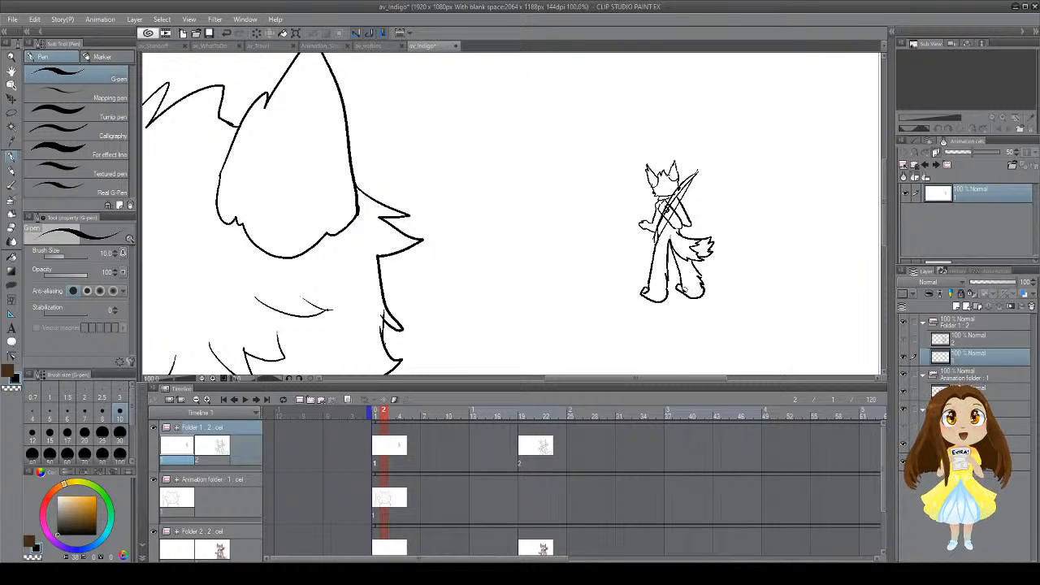
key("e")
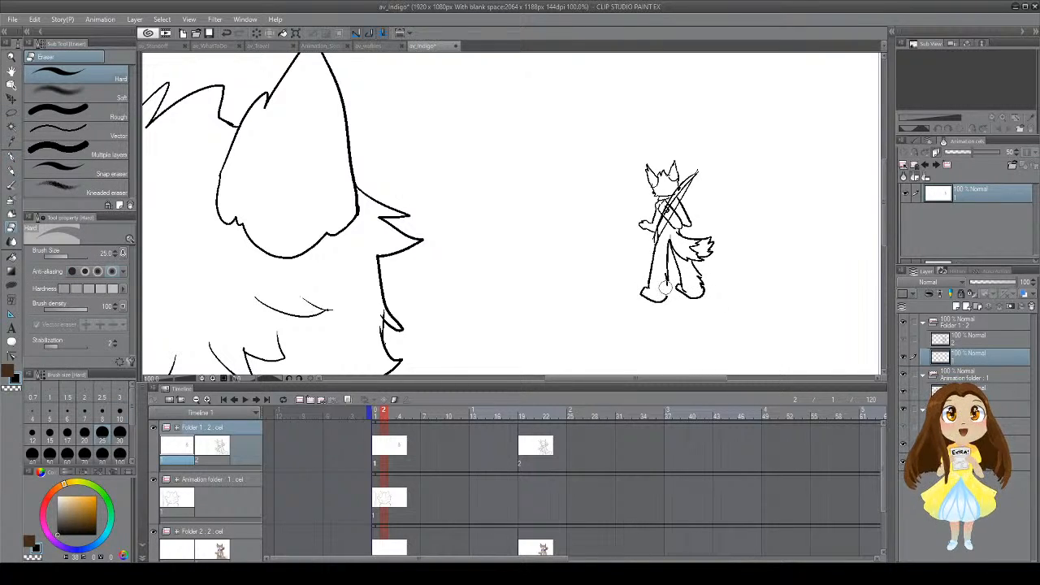
key("p")
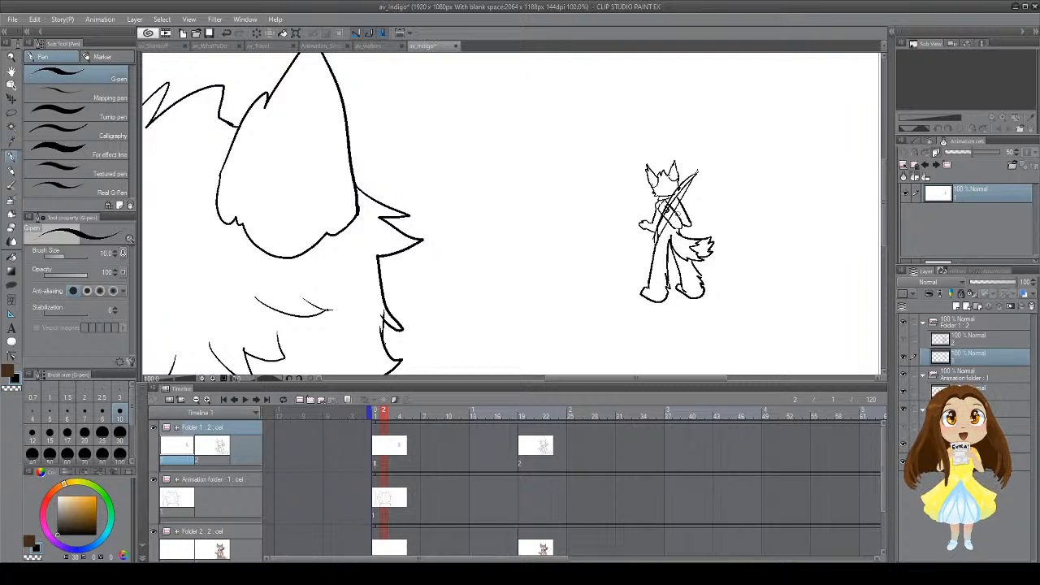
Step: Add an animation cel at frame 4 of Folder 1 and turn on onion skin
left_click_drag(671, 271, 618, 254)
left_click(378, 452)
left_click(393, 453)
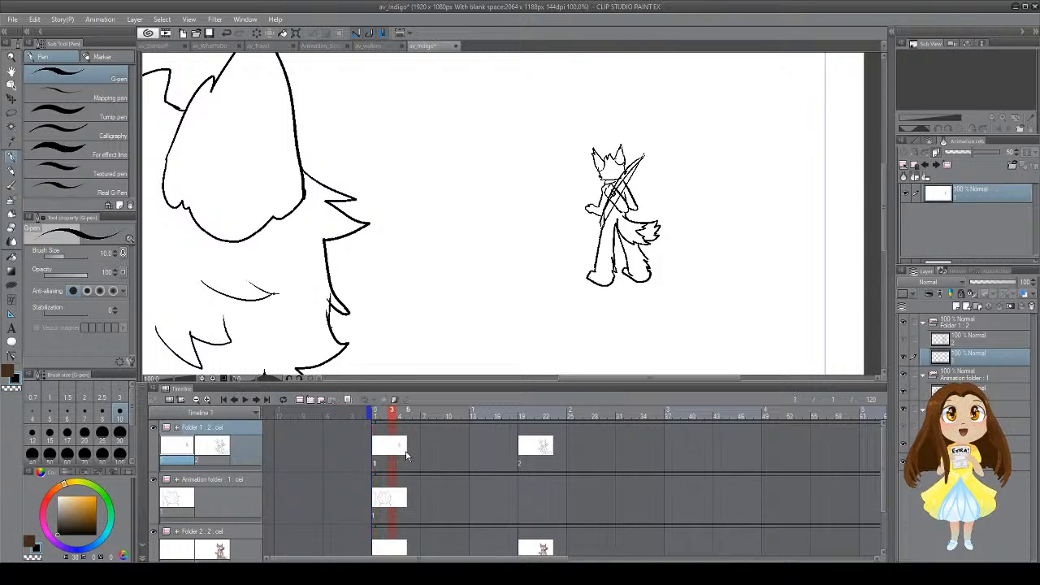
left_click(402, 452)
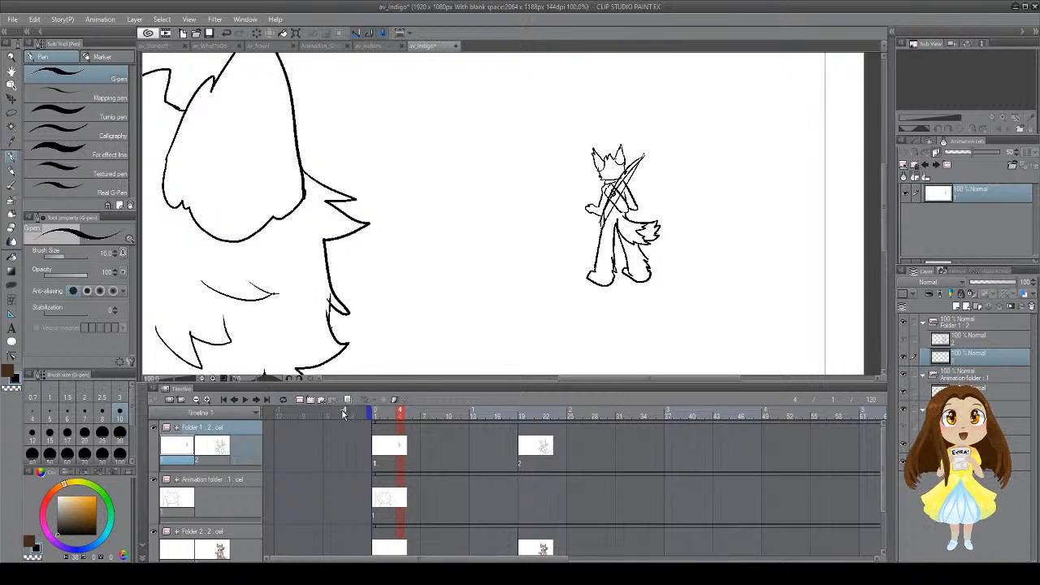
left_click(347, 400)
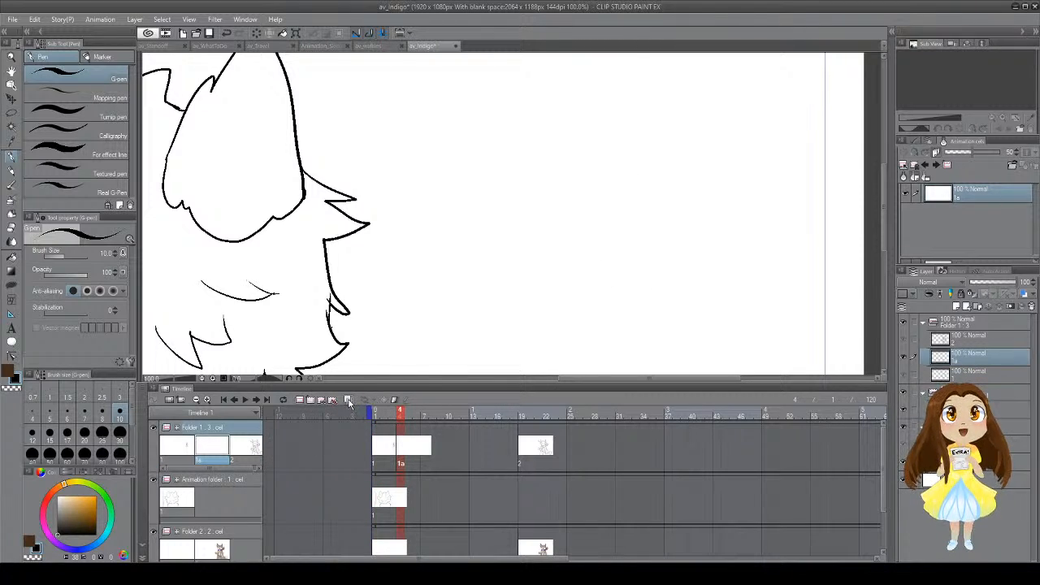
left_click(350, 400)
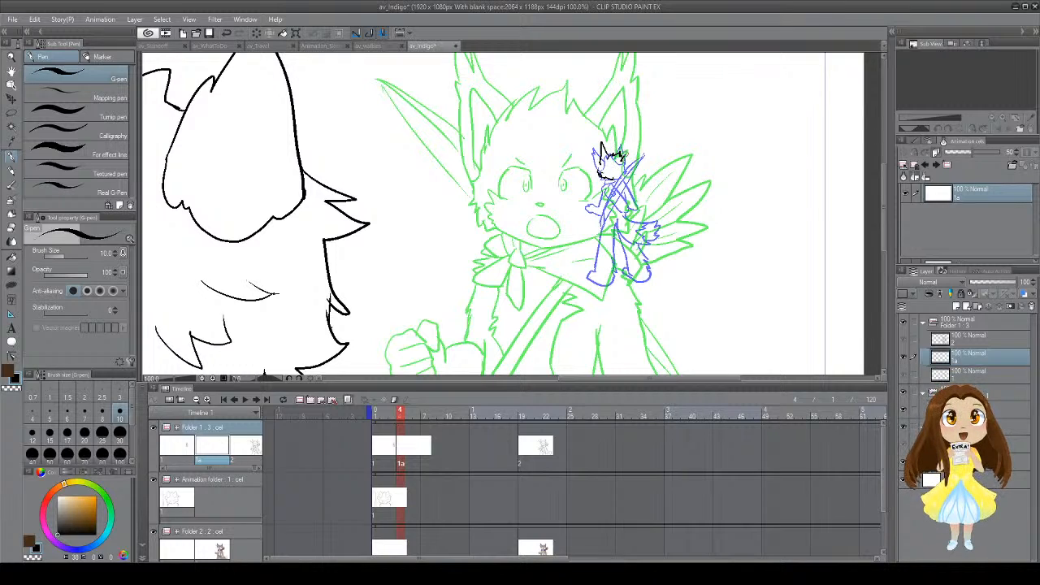
Step: Draw the turned head, face and chest straps of the small fox over the onion skin on cel 1a
mouse_move(622, 146)
left_mouse_down()
mouse_move(627, 170)
mouse_move(606, 151)
mouse_move(609, 173)
mouse_move(590, 153)
left_mouse_up()
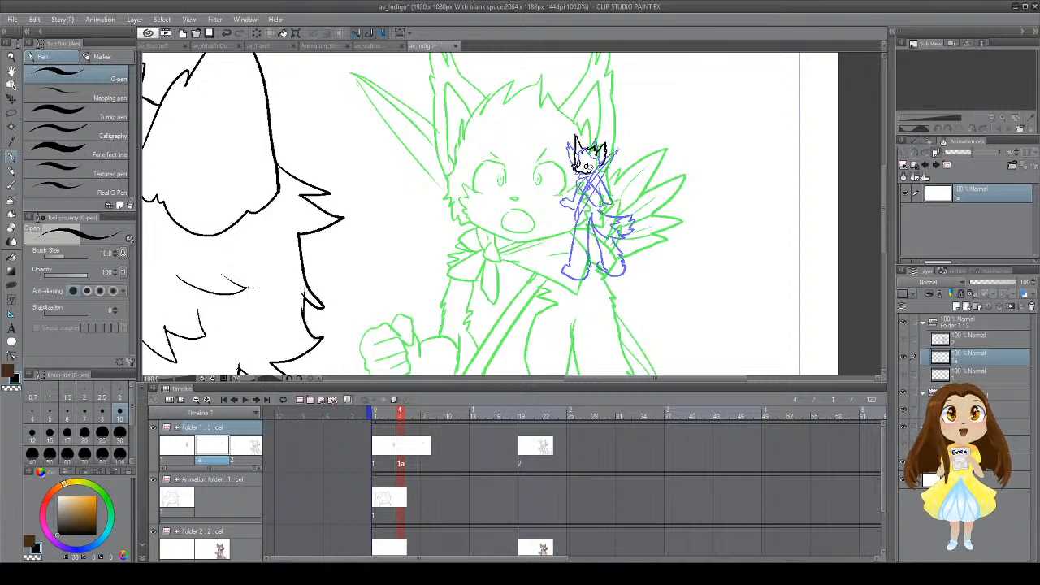
left_click_drag(606, 161, 592, 174)
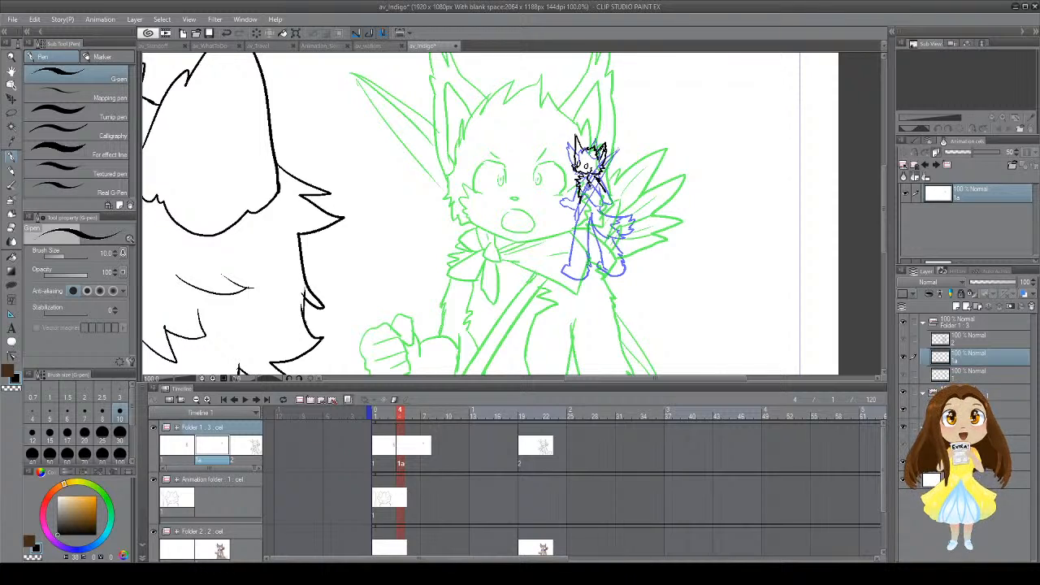
left_click_drag(584, 208, 575, 215)
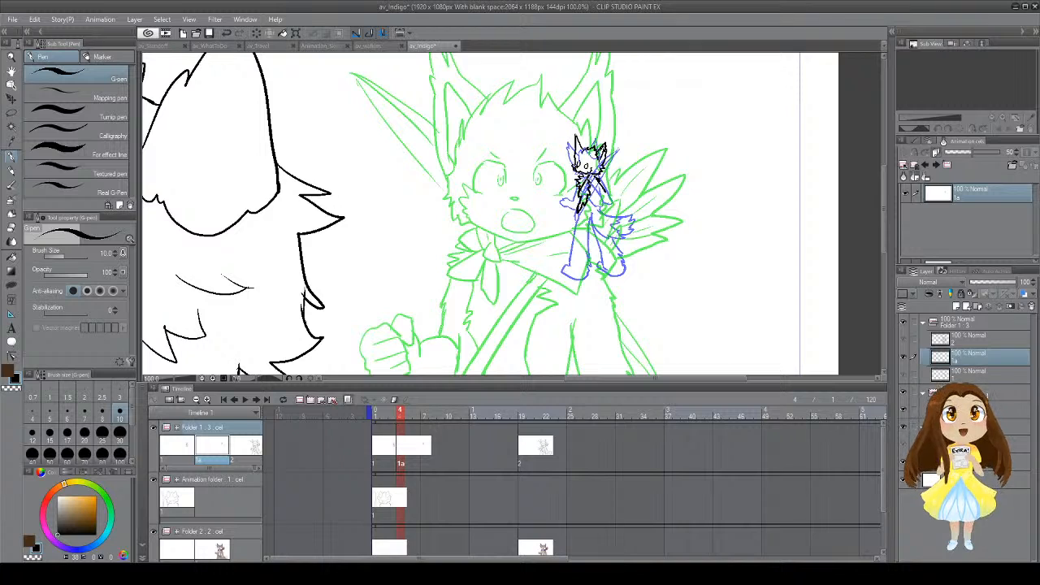
key("e")
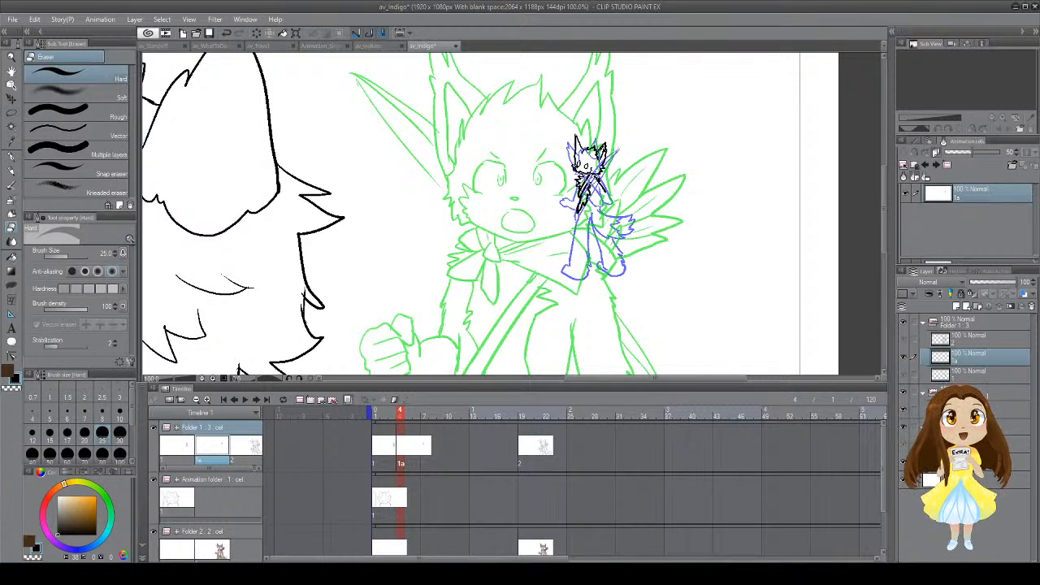
key("p")
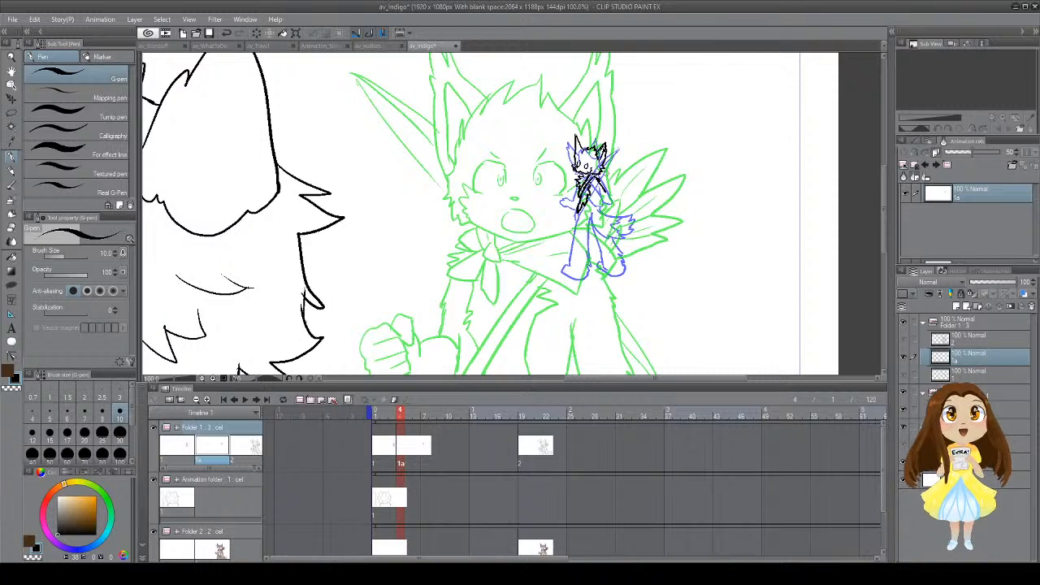
Step: Try to sketch the feathers sticking out behind the small fox's shoulder on cel 1a
left_click_drag(609, 172, 593, 192)
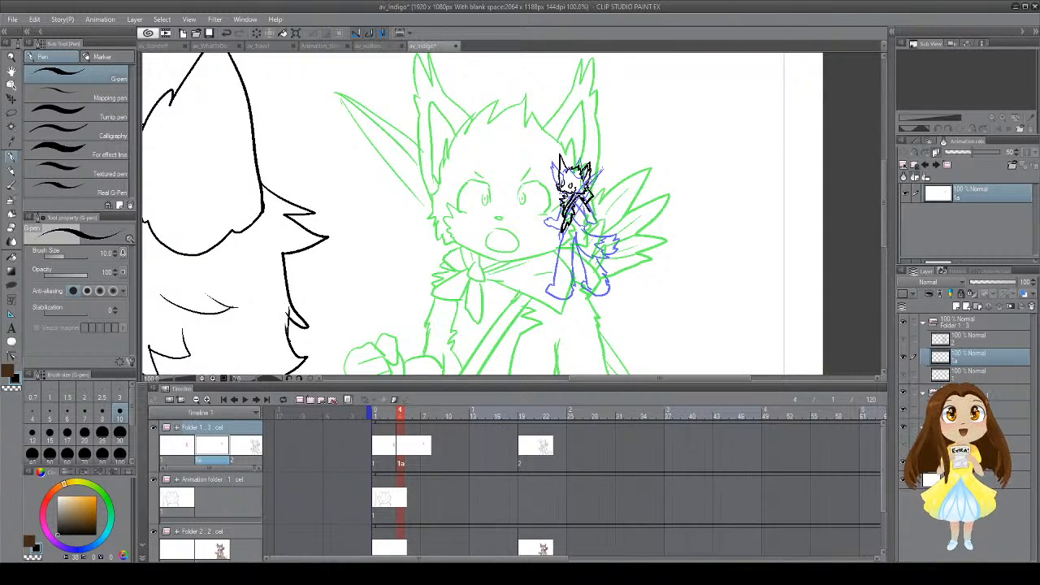
left_click_drag(589, 180, 608, 171)
key("ctrl+z")
key("ctrl+z")
key("ctrl+z")
left_click_drag(609, 172, 600, 186)
left_click_drag(600, 185, 599, 191)
left_click_drag(599, 190, 597, 193)
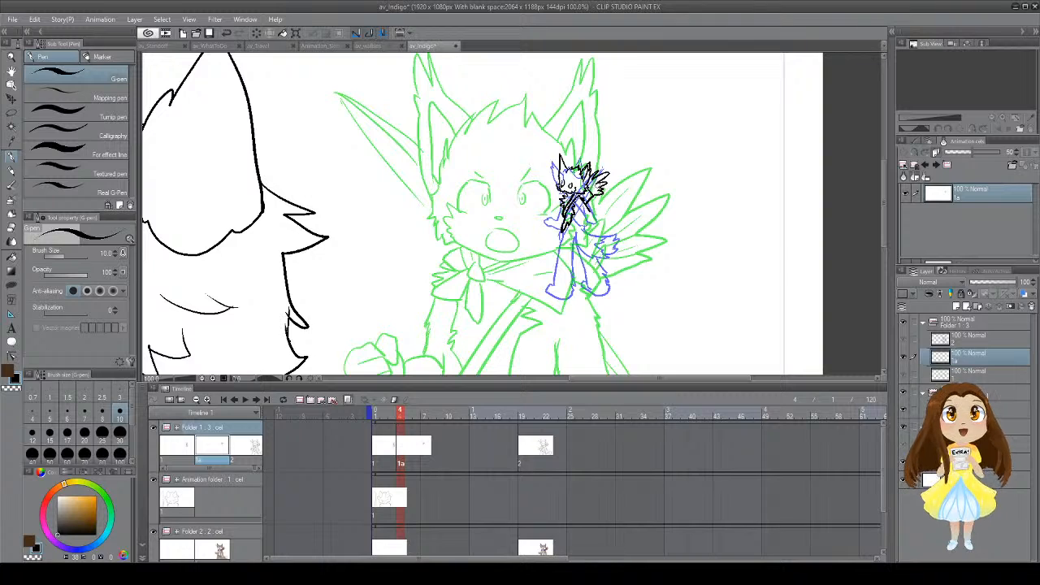
key("ctrl+z")
key("ctrl+z")
key("ctrl+z")
key("ctrl+z")
key("ctrl+z")
key("ctrl+z")
left_click_drag(590, 181, 597, 173)
mouse_move(592, 182)
left_mouse_down()
mouse_move(605, 174)
mouse_move(599, 196)
left_mouse_up()
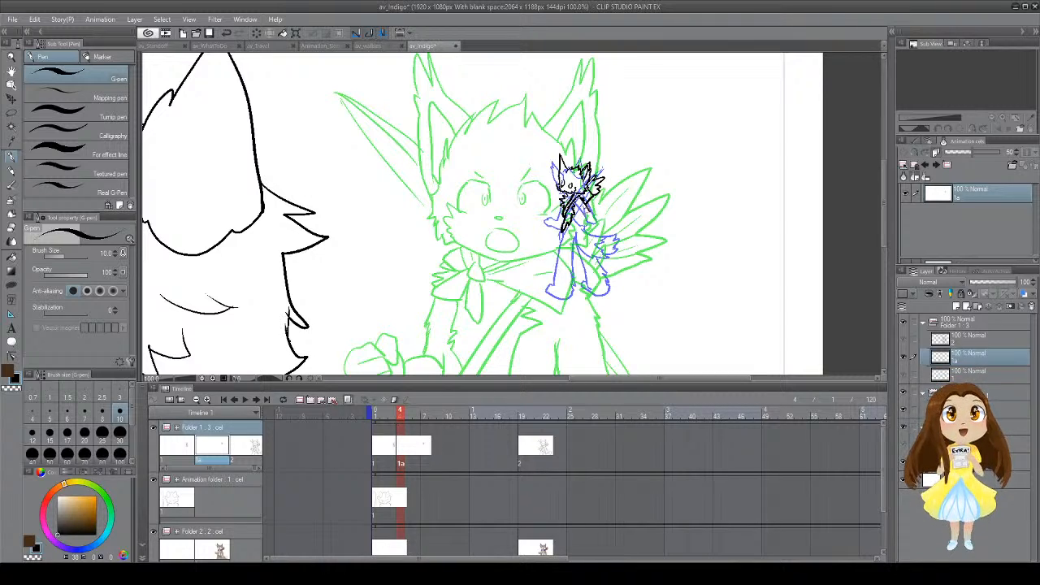
key("ctrl+z")
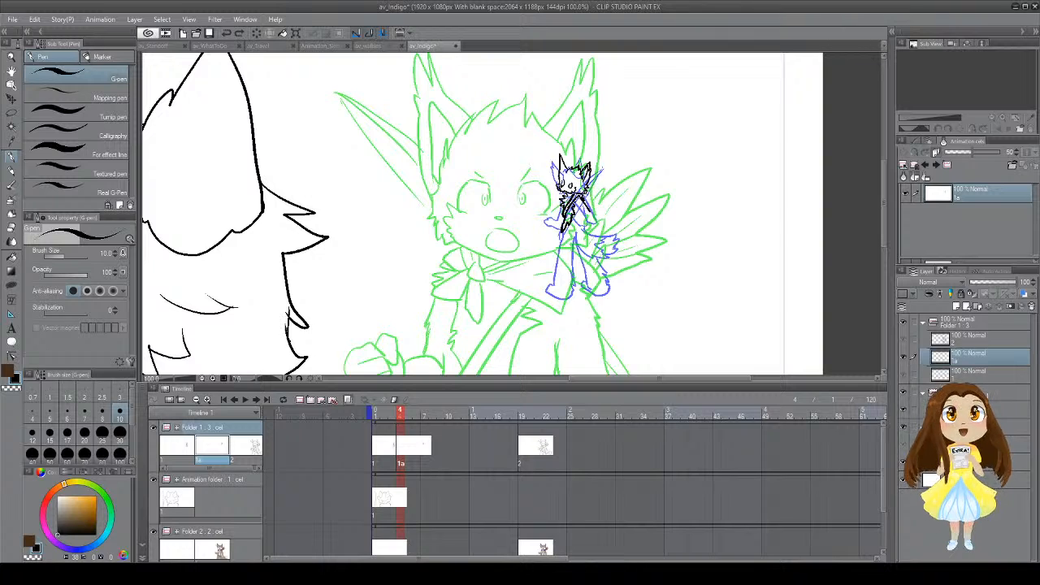
Step: Draw the small fox's torso and bent arm with the hand at the hip on cel 1a
mouse_move(596, 183)
left_mouse_down()
mouse_move(588, 225)
mouse_move(595, 208)
left_mouse_up()
key("ctrl+z")
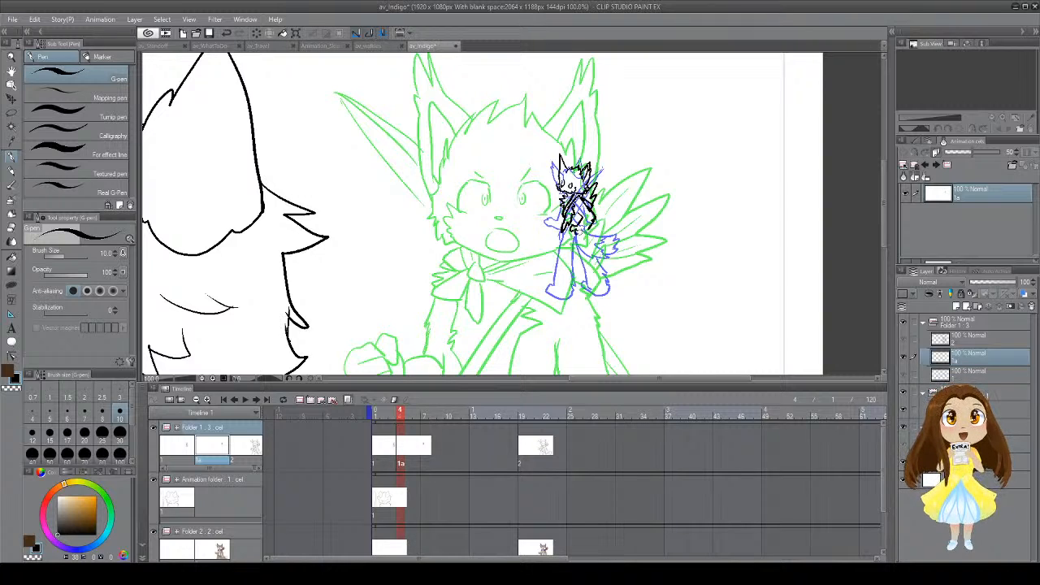
left_click_drag(565, 229, 579, 238)
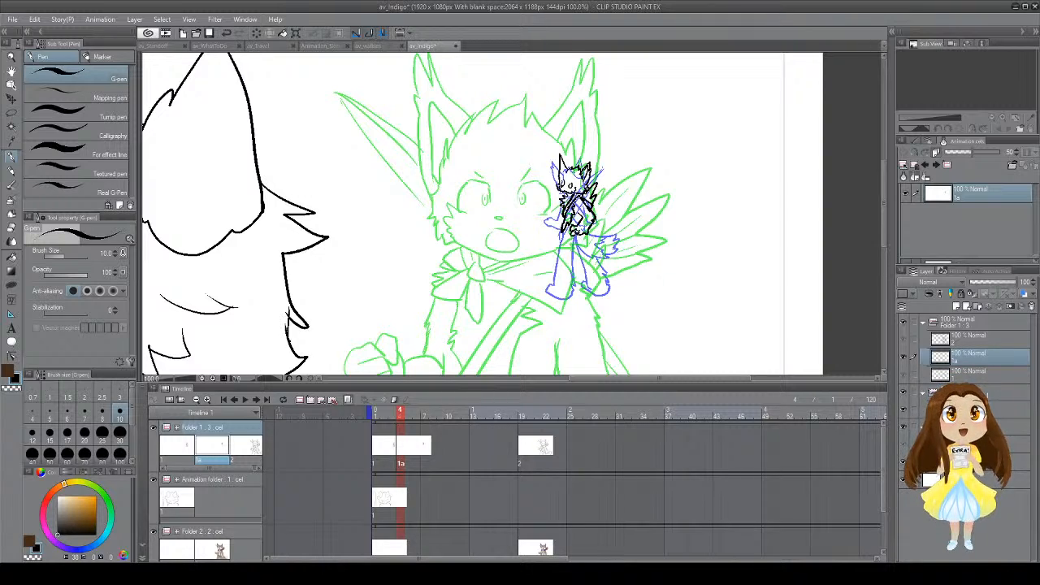
key("ctrl+z")
Step: Draw the small fox's first leg and foot over the onion-skin guide on cel 1a and save the file
mouse_move(574, 231)
left_mouse_down()
mouse_move(585, 234)
mouse_move(551, 217)
mouse_move(557, 274)
left_mouse_up()
key("ctrl+z")
key("ctrl+z")
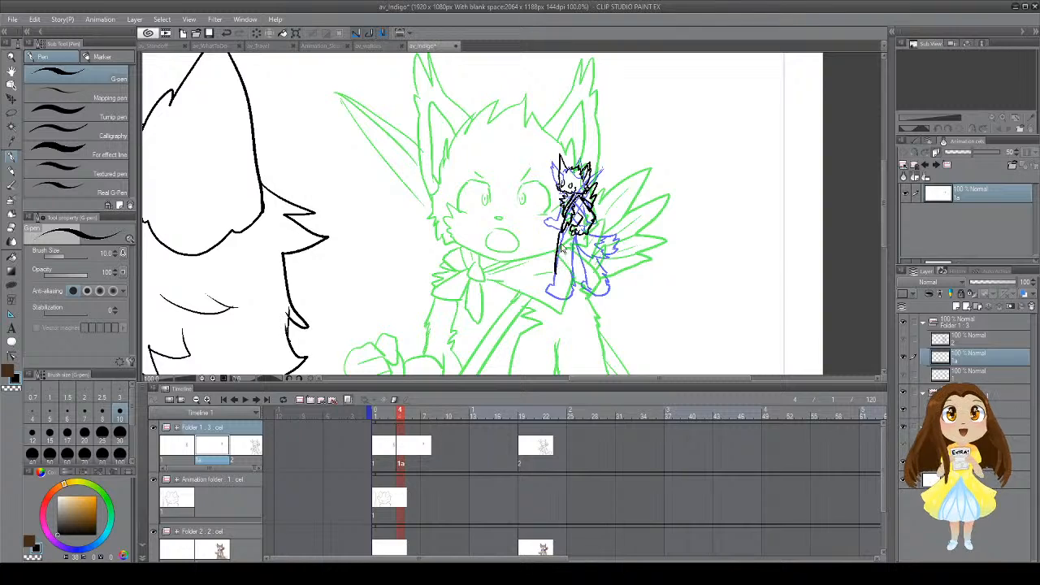
key("ctrl+z")
mouse_move(561, 232)
left_mouse_down()
mouse_move(547, 297)
mouse_move(564, 301)
mouse_move(579, 235)
left_mouse_up()
key("ctrl+z")
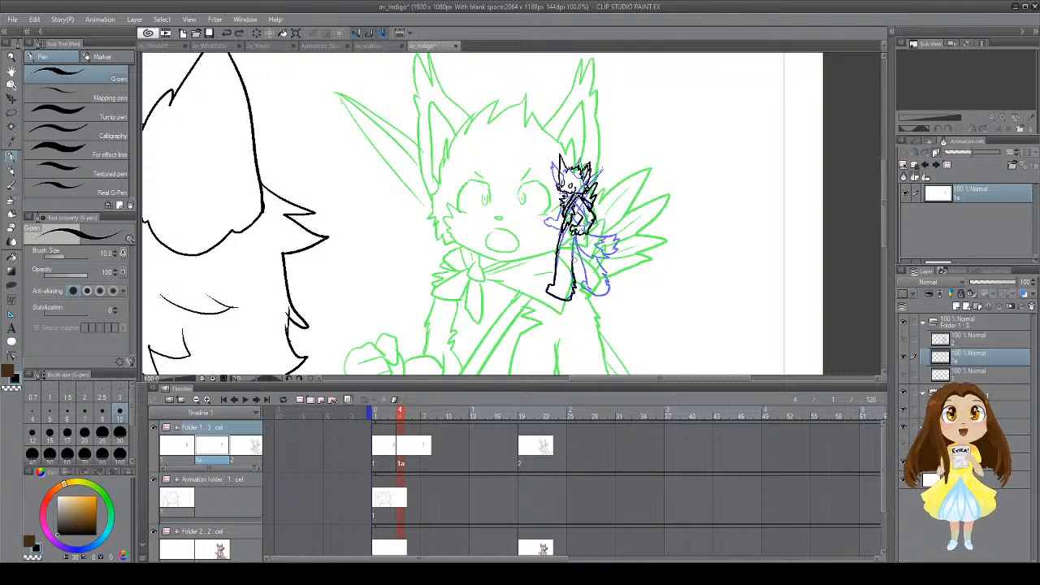
left_click_drag(574, 272, 575, 238)
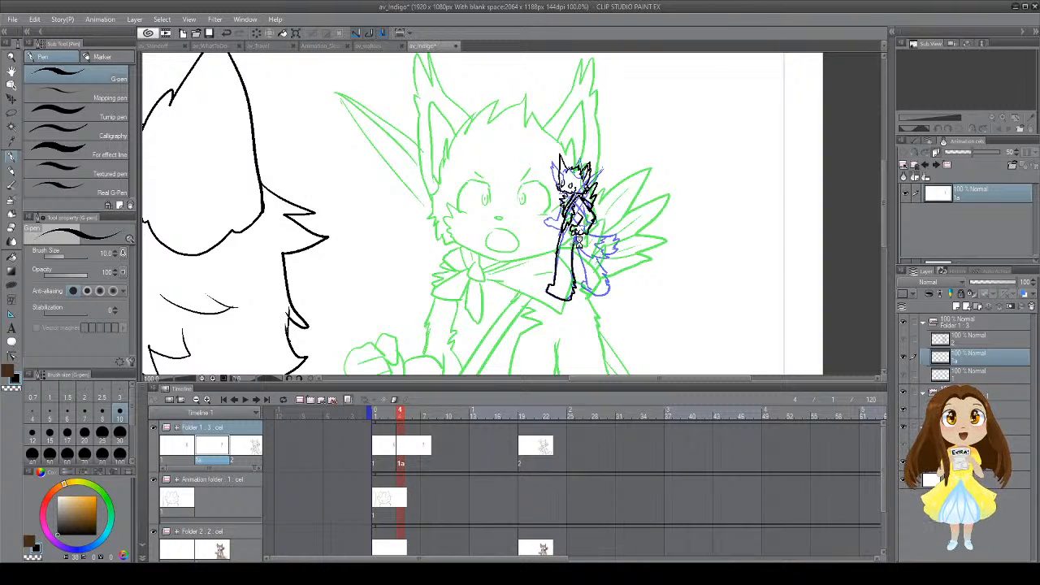
key("ctrl+s")
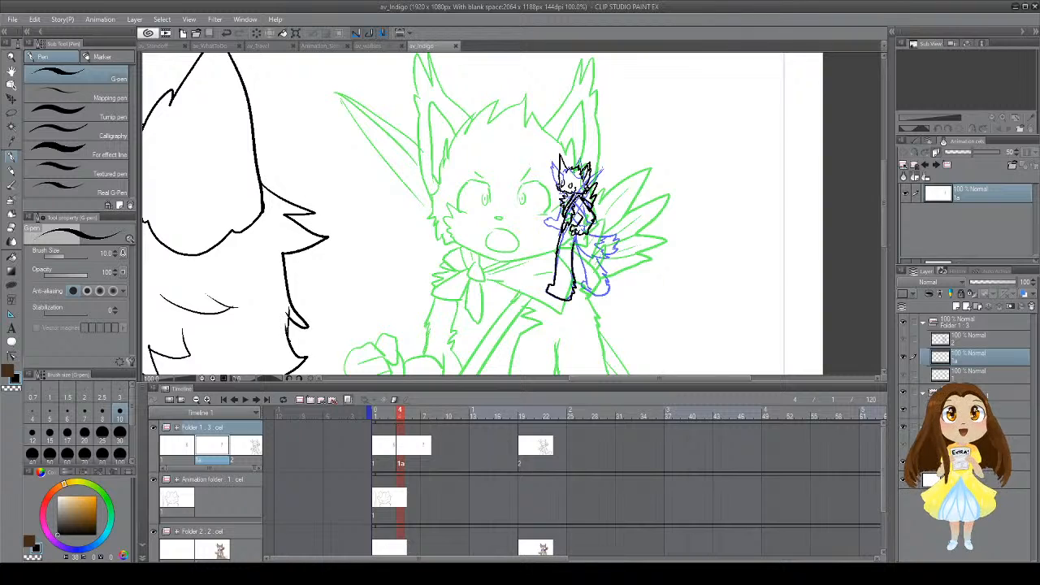
Step: Draw the small fox's other leg, foot and bushy tail on cel 1a
mouse_move(576, 235)
left_mouse_down()
mouse_move(616, 238)
mouse_move(605, 256)
mouse_move(605, 244)
mouse_move(559, 255)
mouse_move(548, 289)
mouse_move(565, 297)
mouse_move(548, 301)
mouse_move(572, 308)
mouse_move(568, 290)
mouse_move(572, 305)
mouse_move(583, 275)
left_mouse_up()
key("ctrl+z")
key("ctrl+z")
key("ctrl+z")
key("ctrl+z")
key("ctrl+z")
Step: Turn off onion skin and compare the small fox's poses on cels 1 and 1a
left_click(385, 454)
left_click(405, 456)
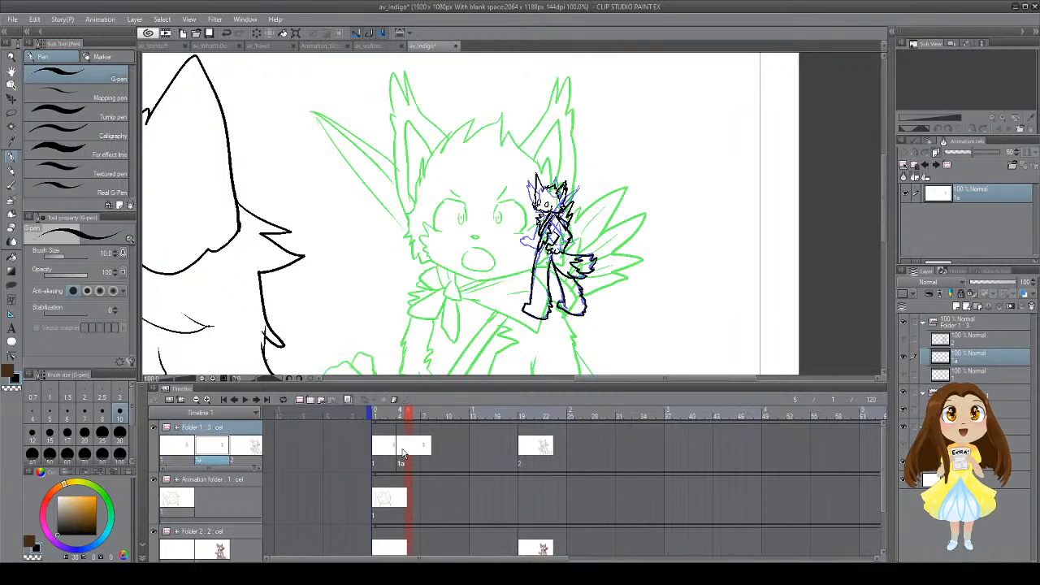
left_click(345, 402)
left_click(387, 449)
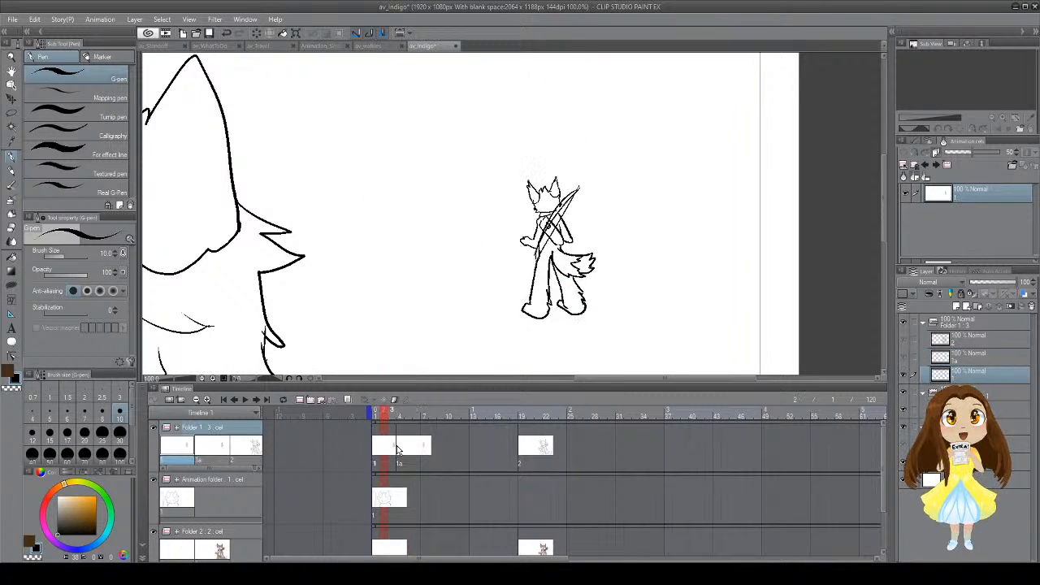
left_click(412, 451)
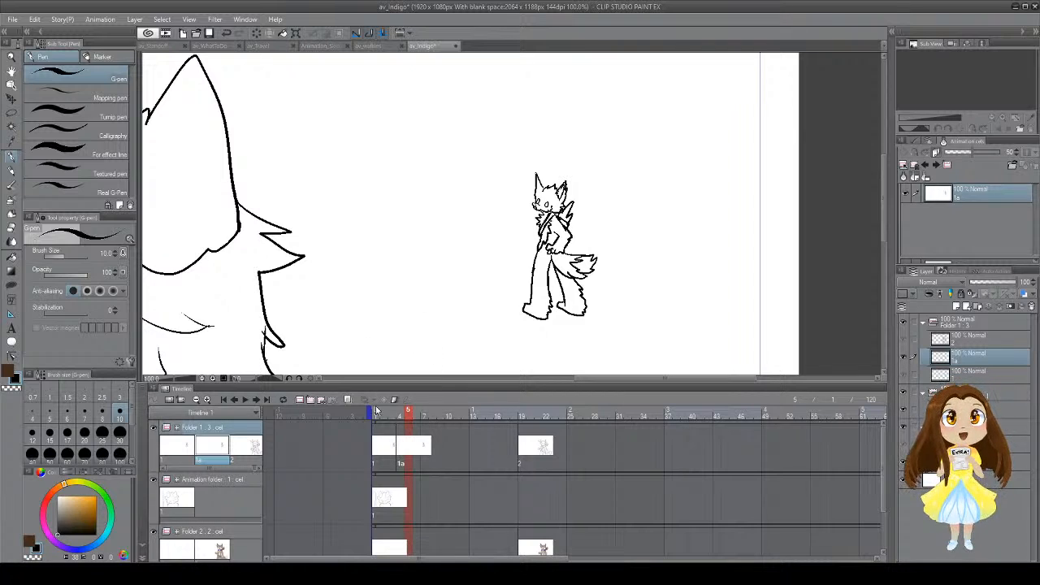
left_click(387, 447)
left_click(413, 448)
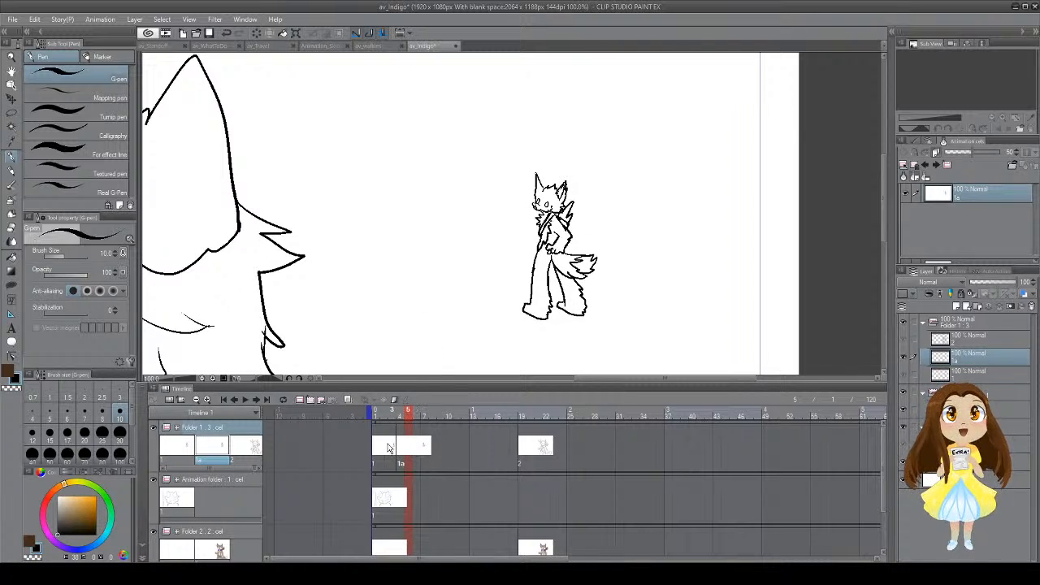
Step: Add a new animation cel at frame 12 in both Folder 1 and Folder 2
key("space")
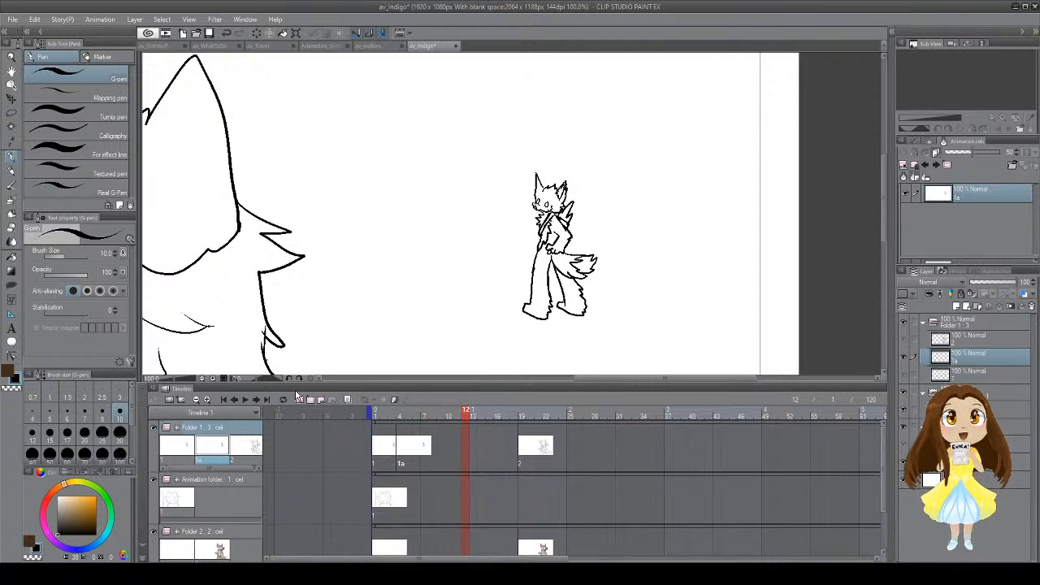
left_click(312, 399)
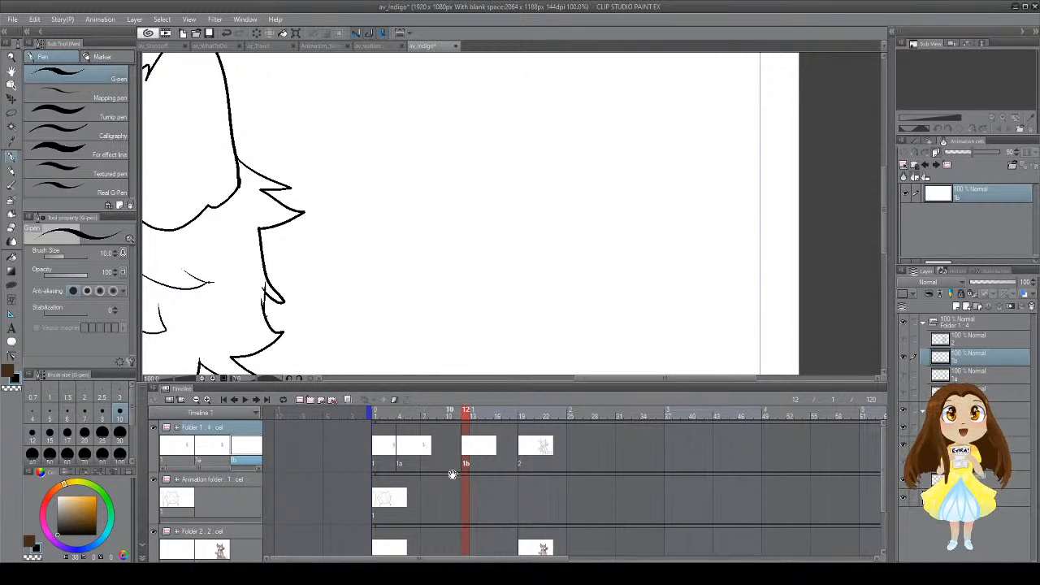
left_click(463, 498)
left_click(468, 548)
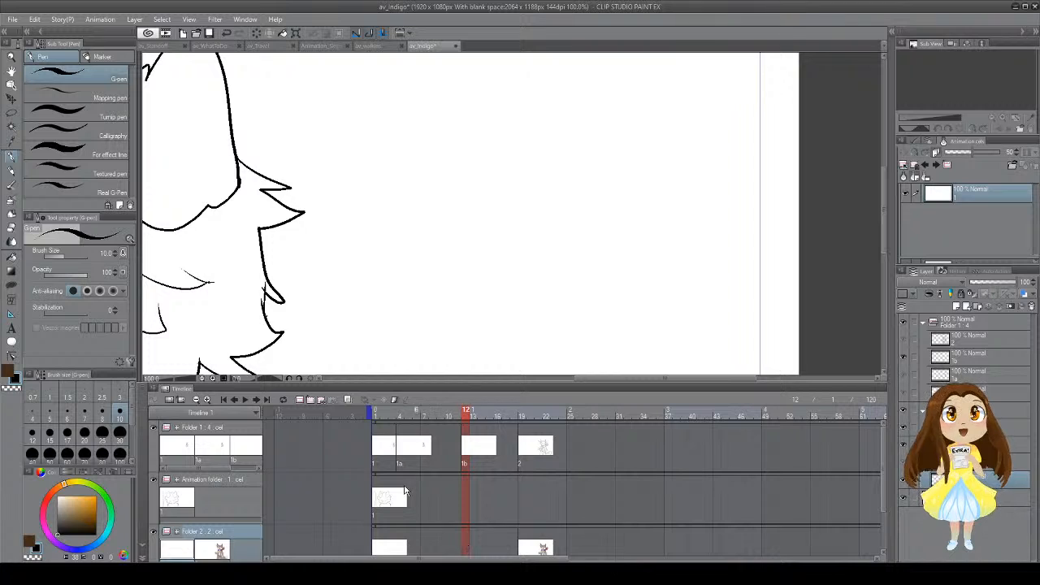
left_click(310, 400)
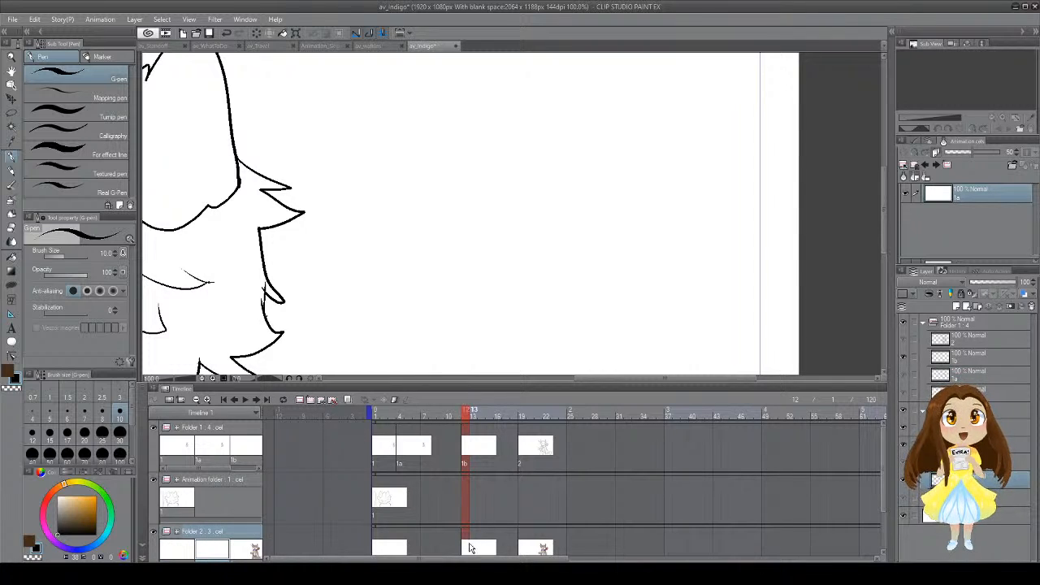
left_click(473, 547)
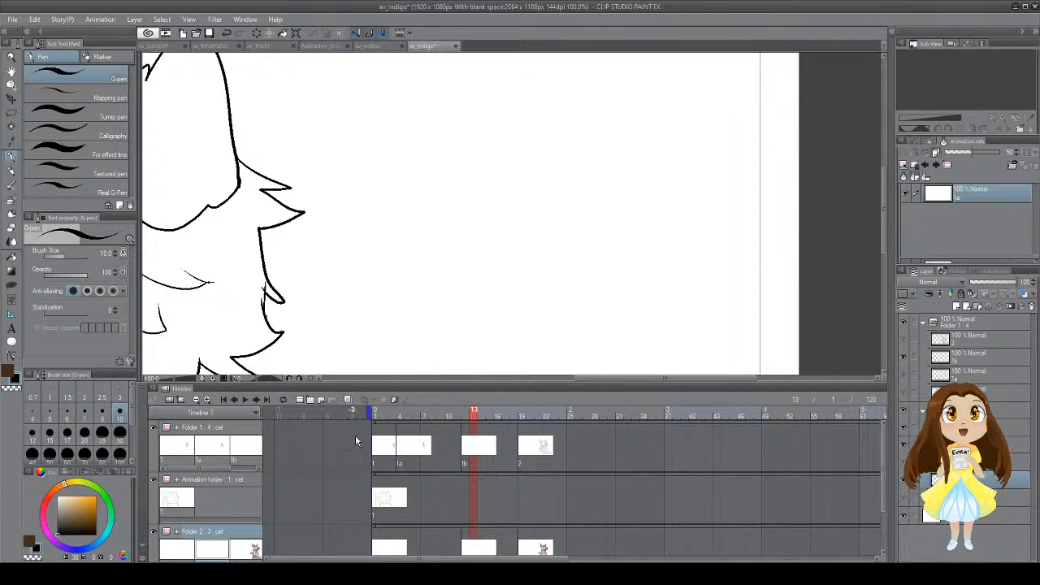
Step: Draw two small foot-placement ovals over the onion-skinned small fox's feet on cel 1b in Folder 1
left_click(469, 455)
left_click(444, 453)
left_click(473, 454)
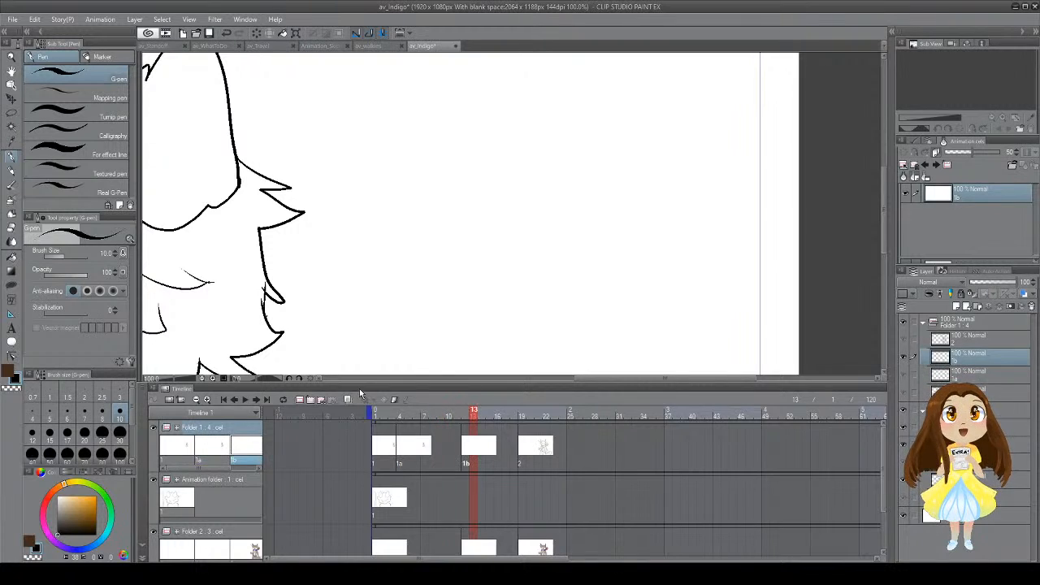
mouse_move(530, 259)
left_mouse_down()
mouse_move(525, 268)
mouse_move(582, 268)
mouse_move(559, 264)
left_mouse_up()
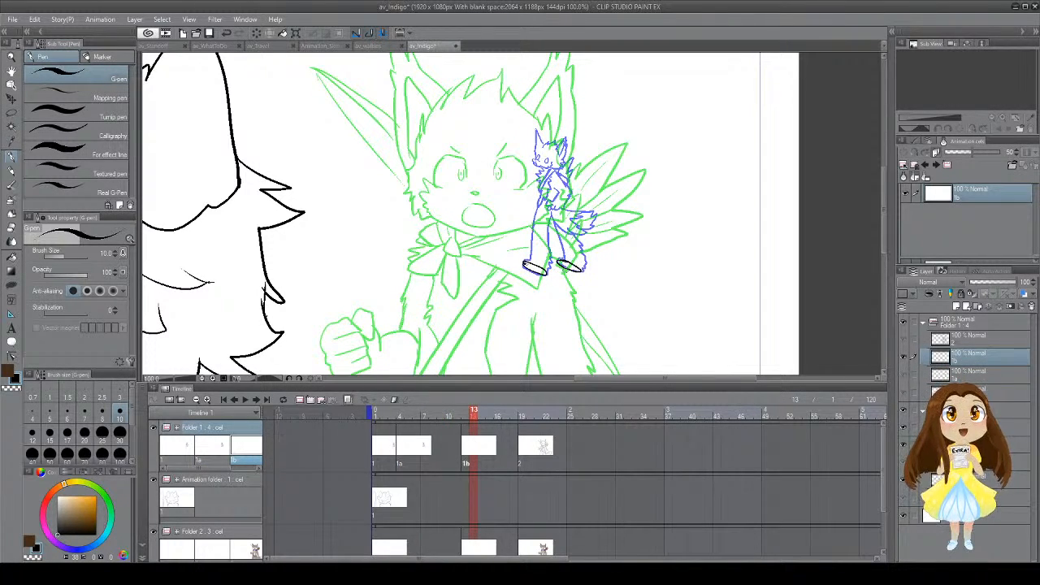
Step: Turn off onion skin and examine the large fox pose on cel 2 at frame 20 with the whole canvas in view
left_click(467, 549)
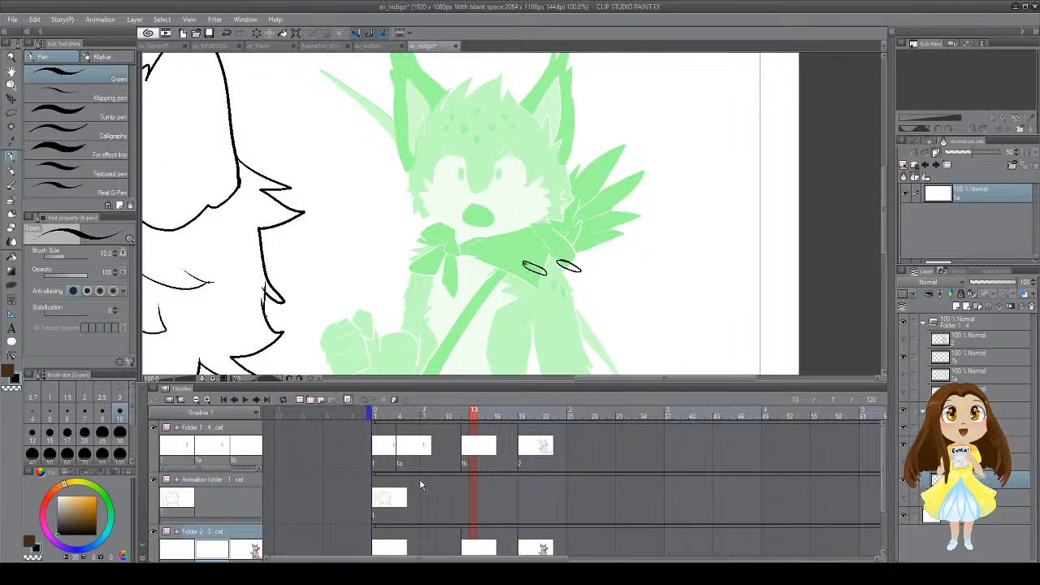
left_click(347, 399)
left_click_drag(495, 292, 504, 252)
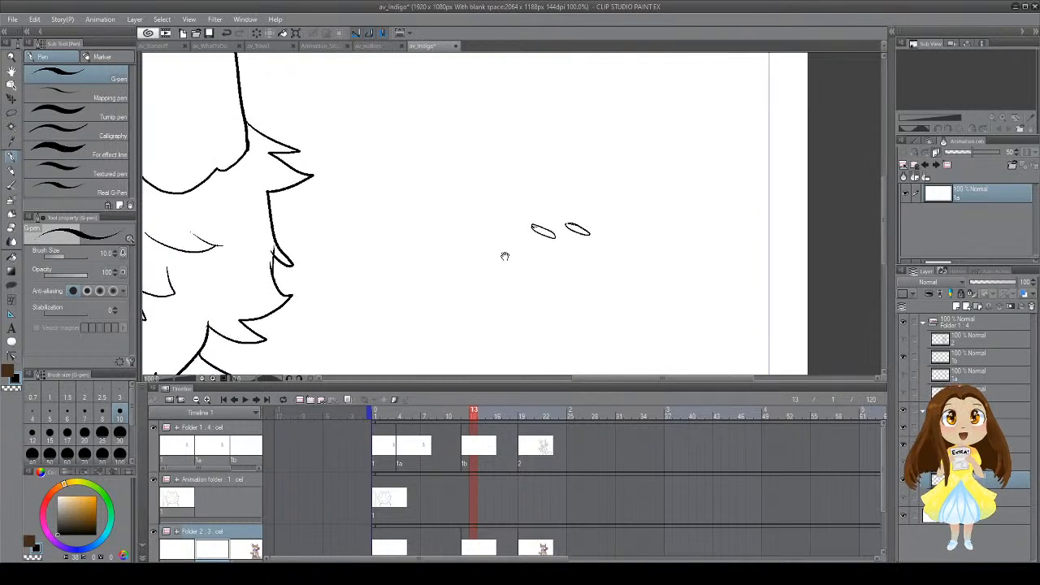
left_click(467, 512)
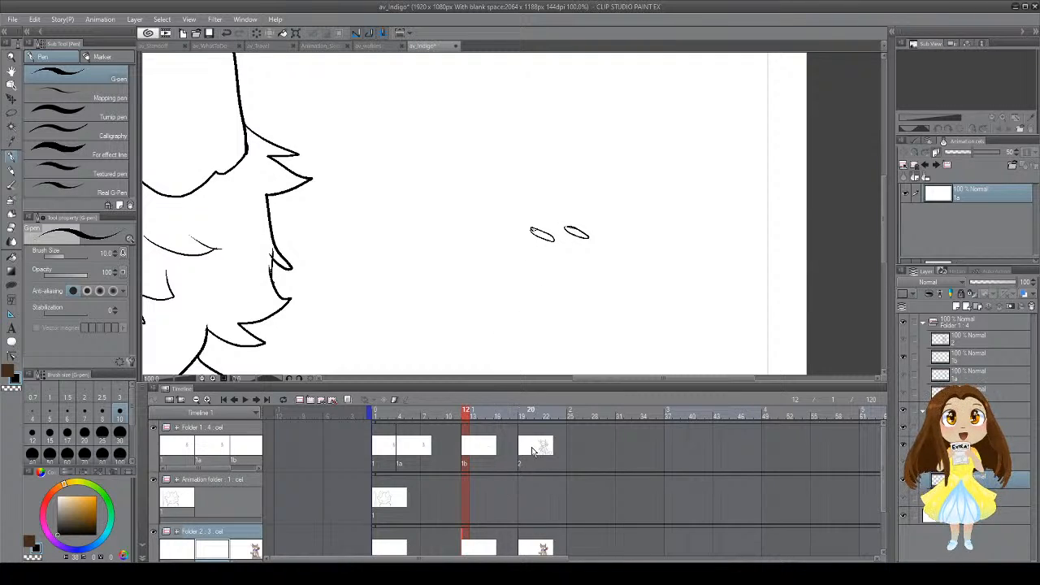
left_click(527, 449)
mouse_move(521, 296)
left_mouse_down()
mouse_move(591, 198)
mouse_move(612, 100)
mouse_move(594, 87)
left_mouse_up()
scroll(568, 208, "down", 5)
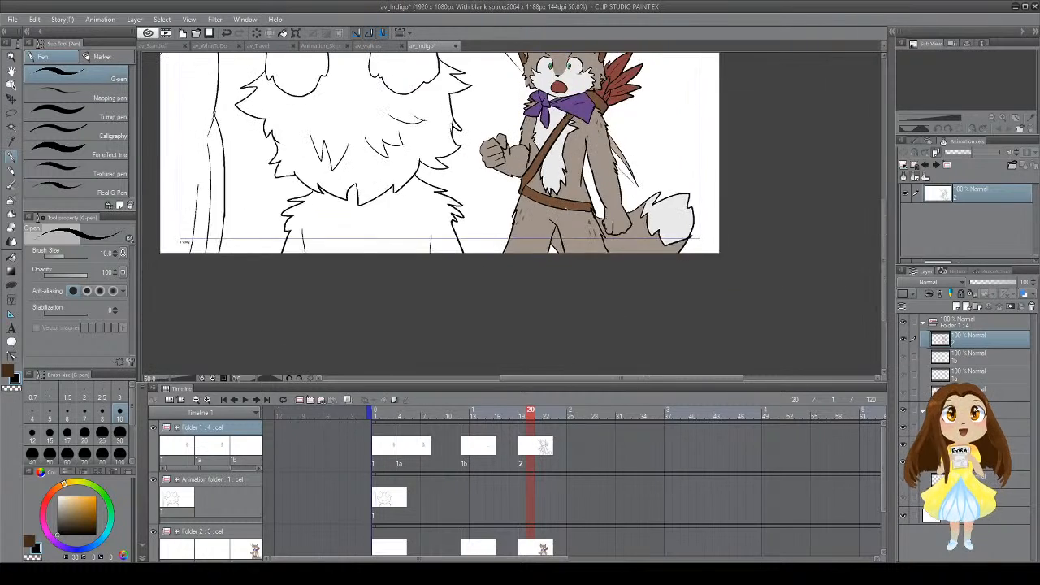
left_click_drag(551, 175, 518, 227)
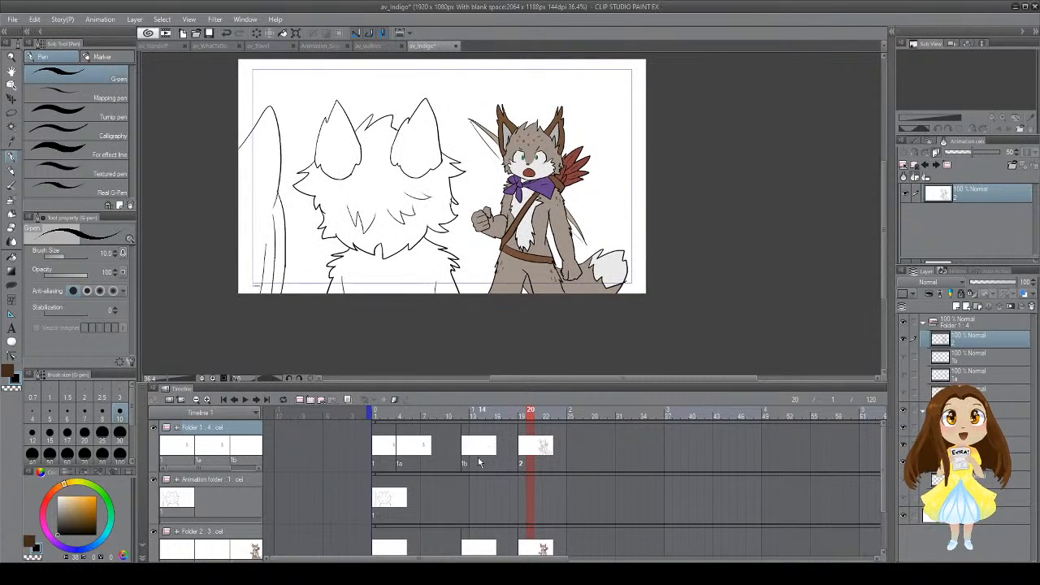
Step: Draw two more foot-placement ovals on cel 1b, staggered below the first pair and slightly larger
left_click(469, 449)
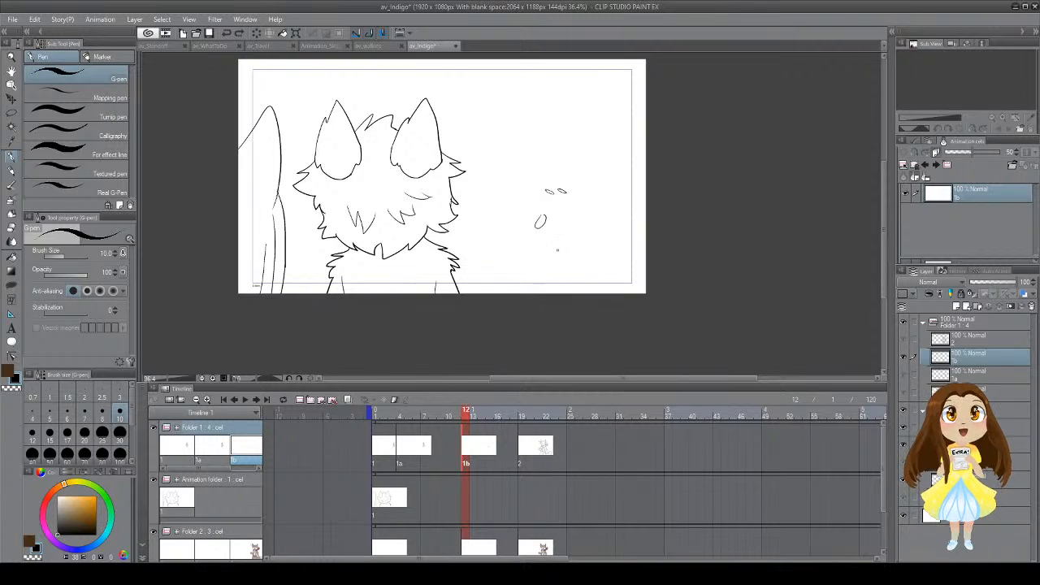
key("ctrl+z")
key("ctrl+z")
left_click_drag(553, 217, 544, 208)
mouse_move(553, 206)
left_mouse_down()
mouse_move(553, 238)
mouse_move(556, 226)
left_mouse_up()
key("ctrl+z")
key("ctrl+z")
key("ctrl+z")
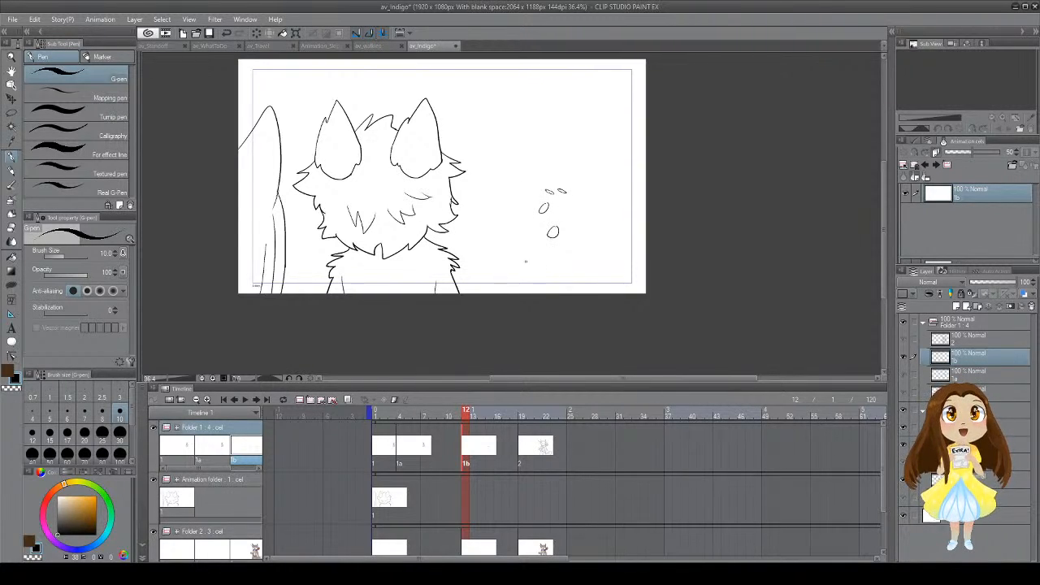
Step: Try different positions for a larger foot-placement oval near the canvas's lower edge on cel 1b
left_click_drag(514, 270, 527, 250)
key("ctrl+z")
key("ctrl+z")
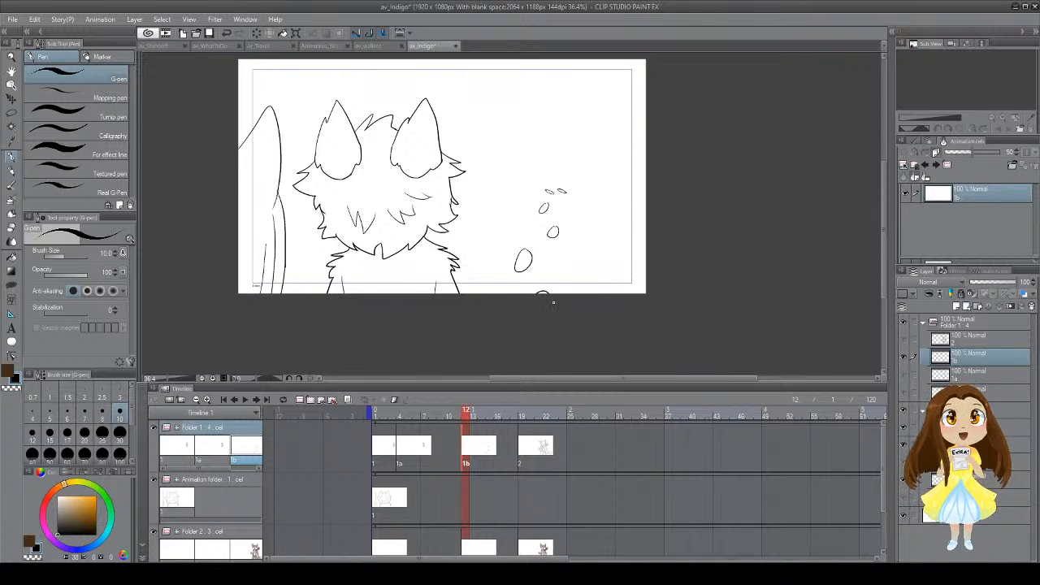
key("ctrl+z")
key("ctrl+z")
mouse_move(513, 279)
left_mouse_down()
mouse_move(539, 264)
mouse_move(483, 300)
mouse_move(499, 297)
mouse_move(486, 290)
mouse_move(485, 312)
mouse_move(490, 284)
left_mouse_up()
key("ctrl+z")
key("ctrl+z")
key("ctrl+z")
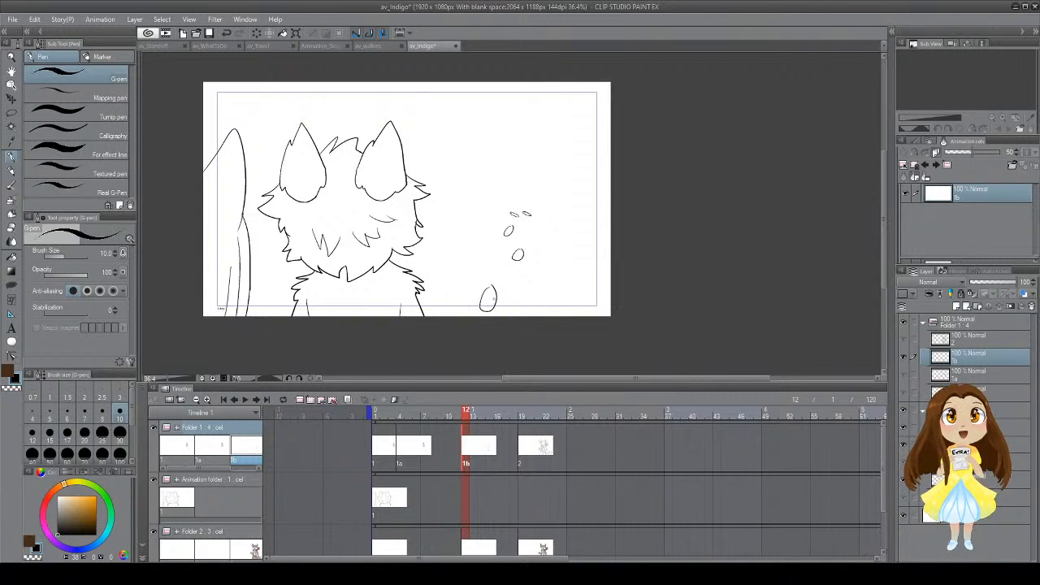
Step: Flip between cels 1a and 1b to compare the small fox's position with the foot-placement ovals
left_click(432, 446)
left_click(465, 445)
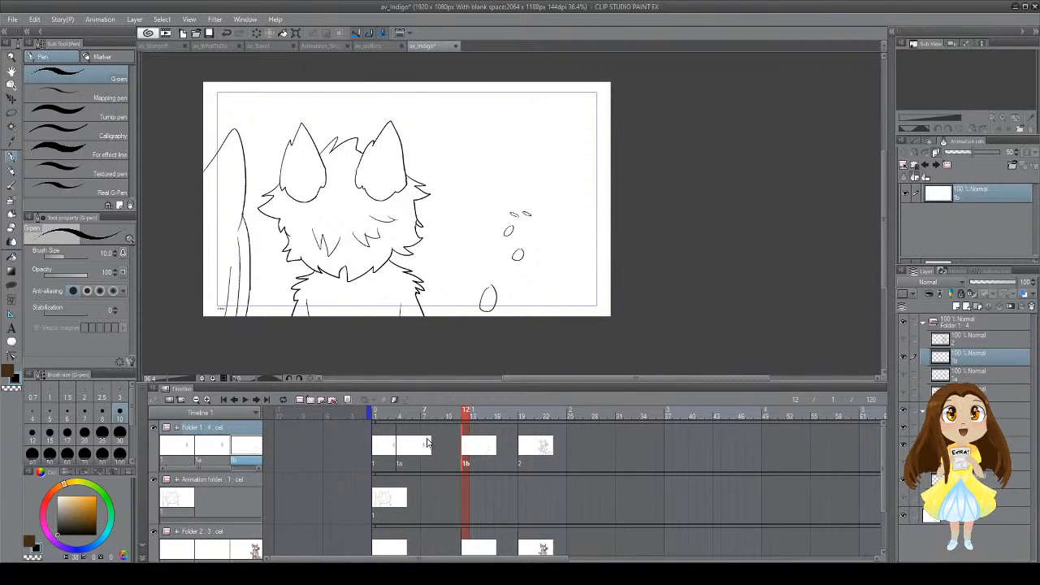
left_click(428, 444)
left_click(459, 447)
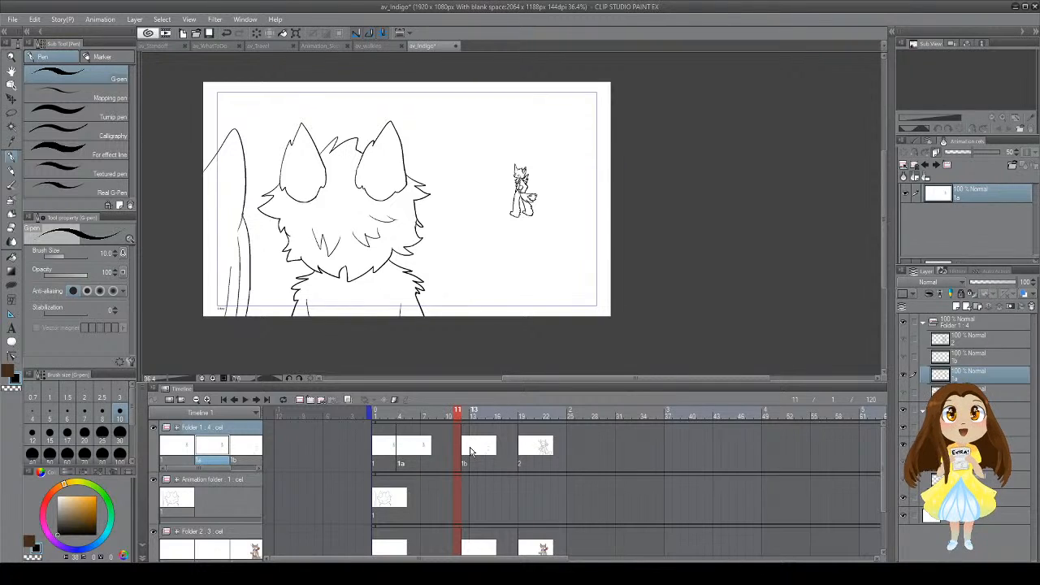
left_click(472, 453)
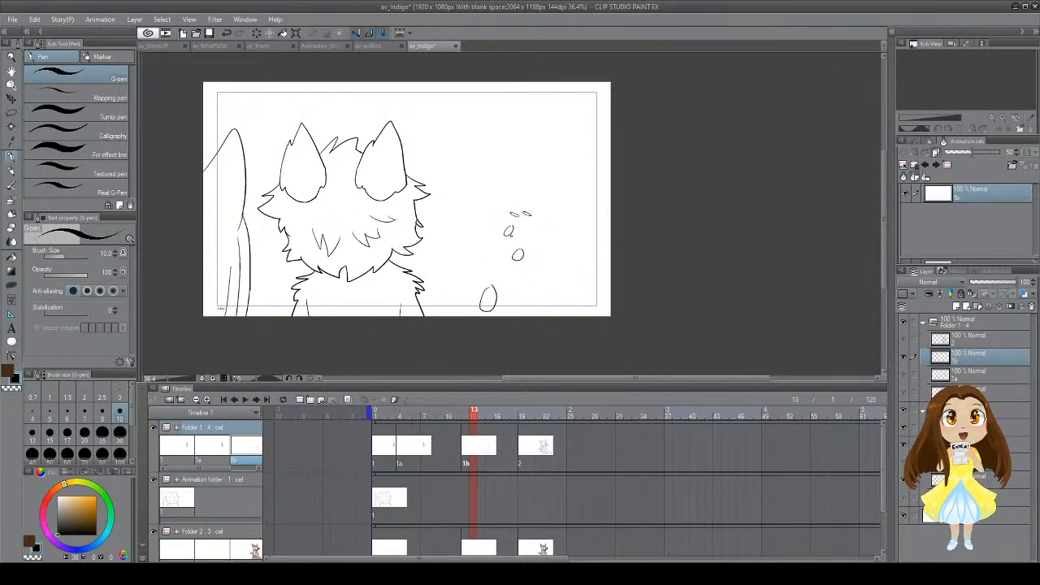
Step: Try replacing the lower small oval with one placed higher and adding another oval below it, then undo the changes
key("e")
left_click_drag(521, 256, 518, 253)
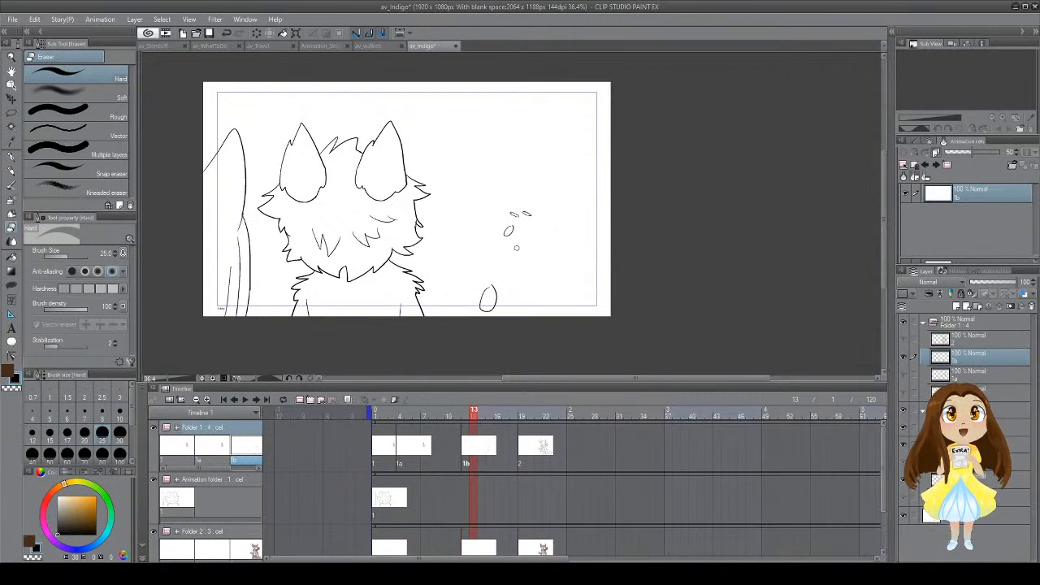
key("p")
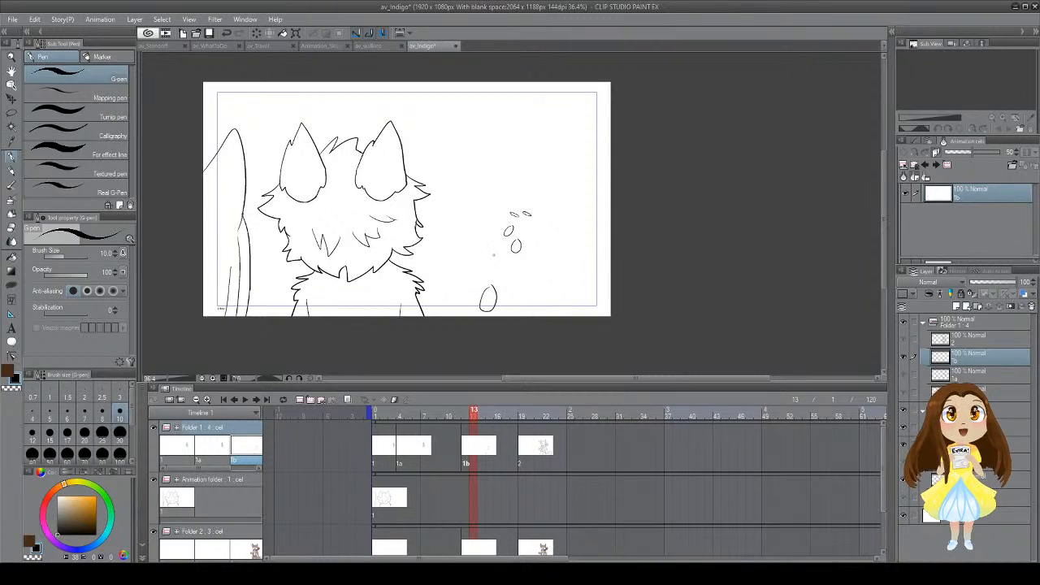
key("ctrl+z")
left_click_drag(490, 258, 493, 259)
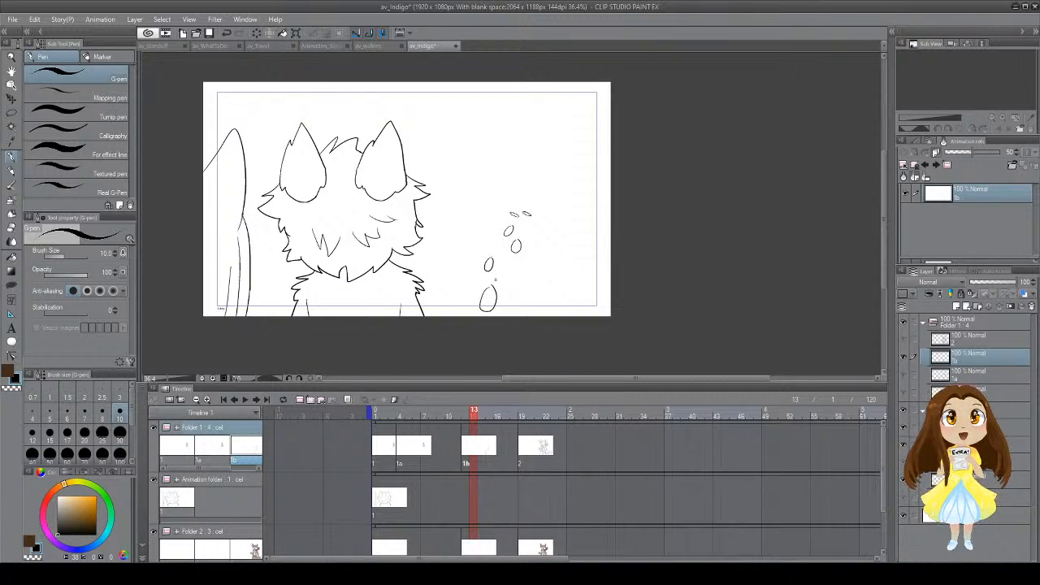
key("ctrl+z")
key("ctrl+z")
key("ctrl+z")
key("ctrl+z")
key("ctrl+z")
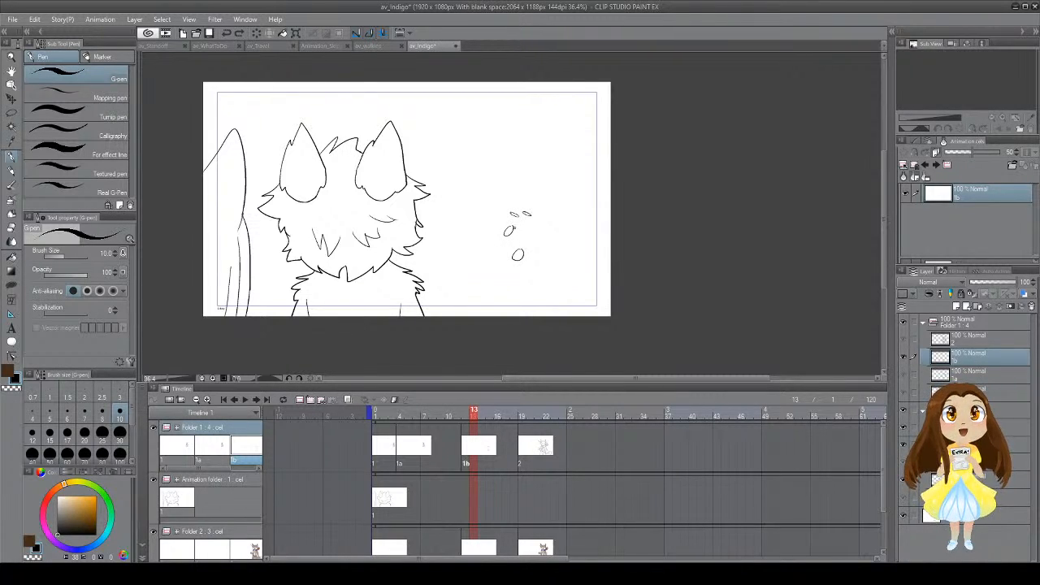
Step: Draw a large foot-placement oval cut off by the canvas's lower edge on cel 1b and compare it with cel 1a
mouse_move(475, 314)
left_mouse_down()
mouse_move(487, 316)
mouse_move(489, 288)
mouse_move(486, 318)
mouse_move(497, 310)
mouse_move(476, 317)
left_mouse_up()
key("ctrl+z")
key("ctrl+z")
key("ctrl+z")
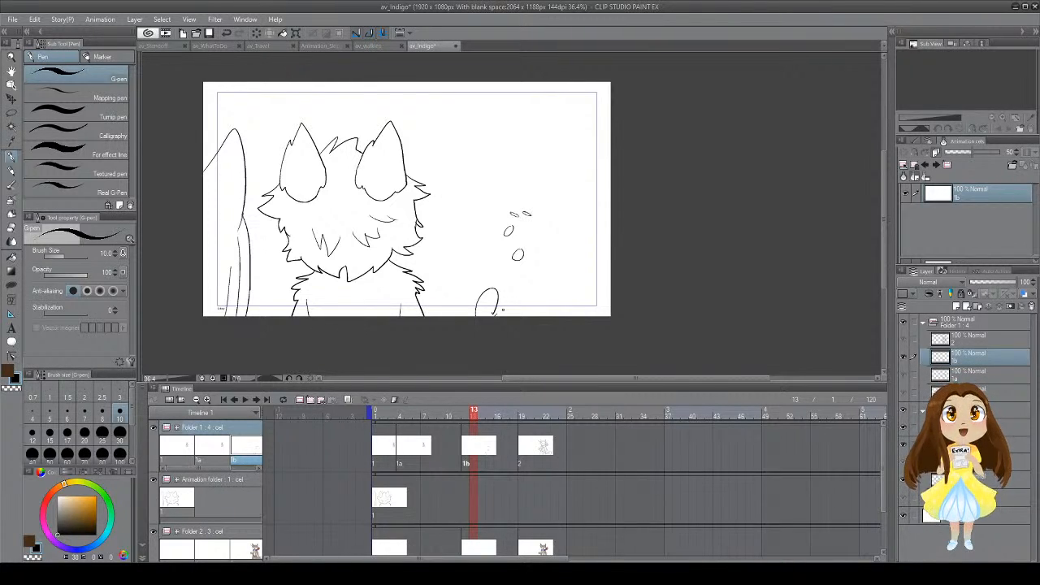
key("e")
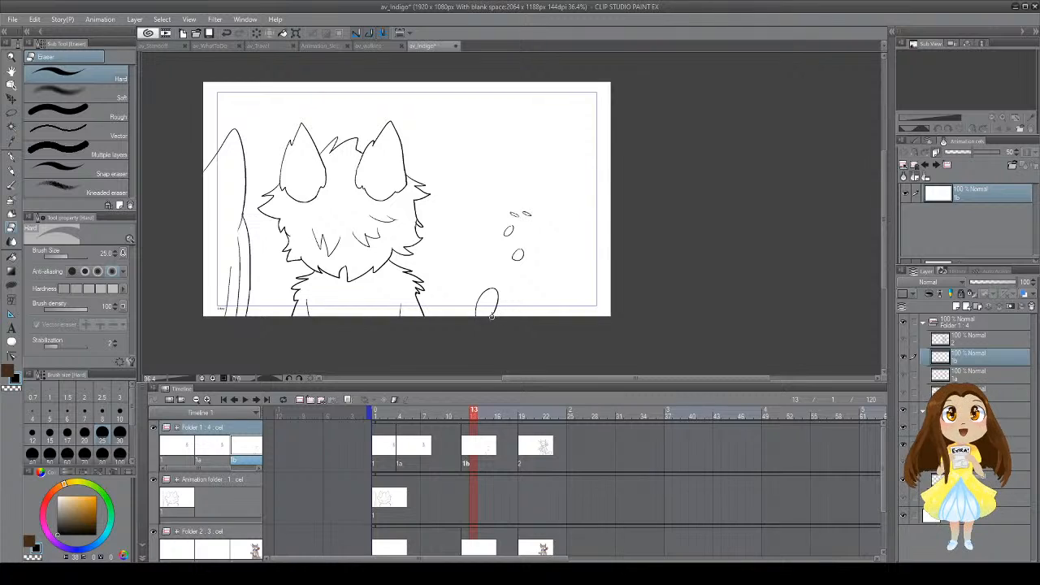
key("p")
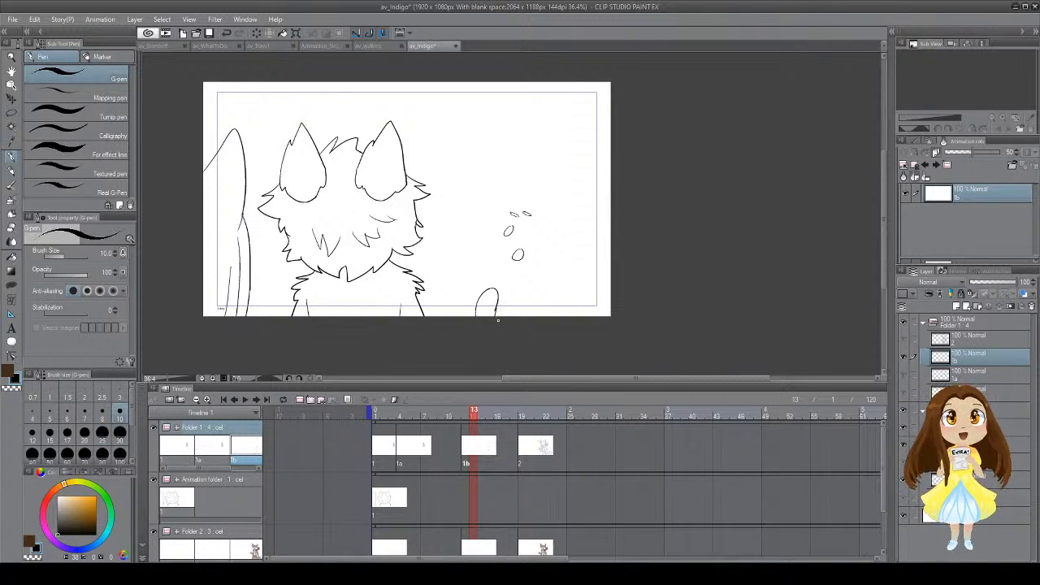
left_click(433, 449)
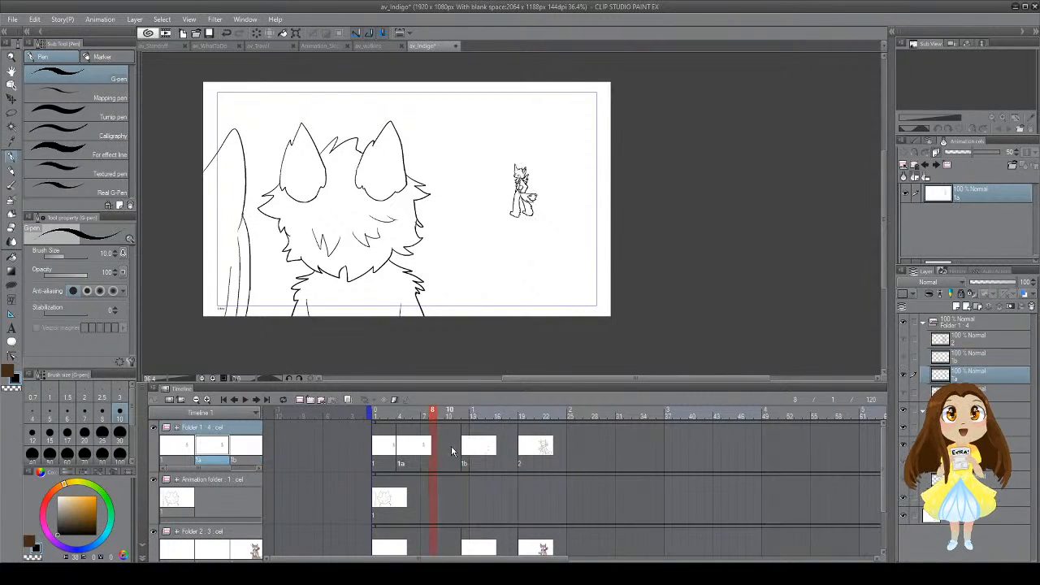
left_click(473, 449)
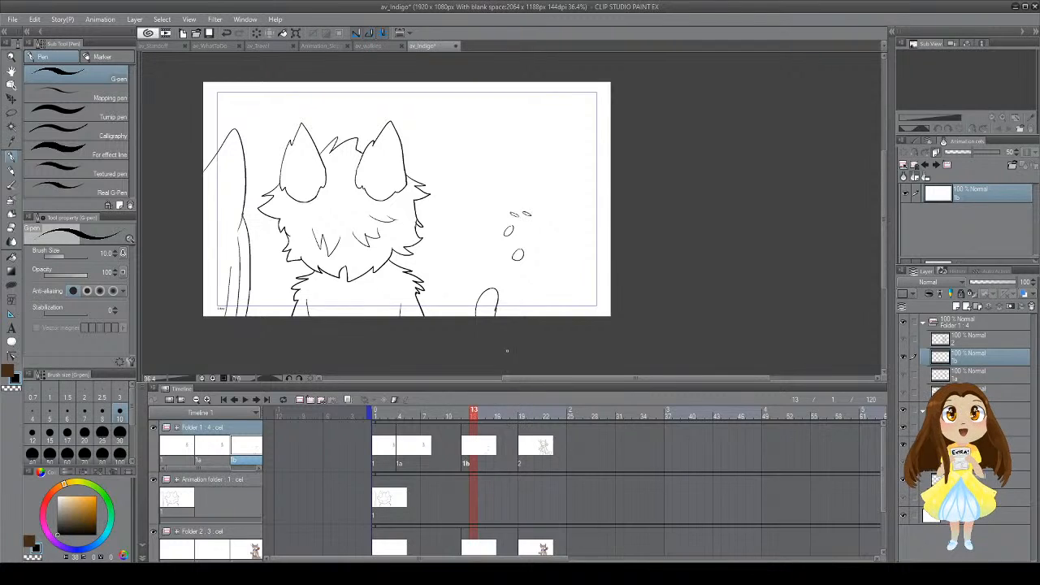
Step: Try to move the lassoed foot-placement ovals from cel 1b in Folder 1 into Folder 2, then undo the move
key("m")
mouse_move(553, 192)
left_mouse_down()
mouse_move(523, 191)
mouse_move(446, 351)
mouse_move(567, 321)
left_mouse_up()
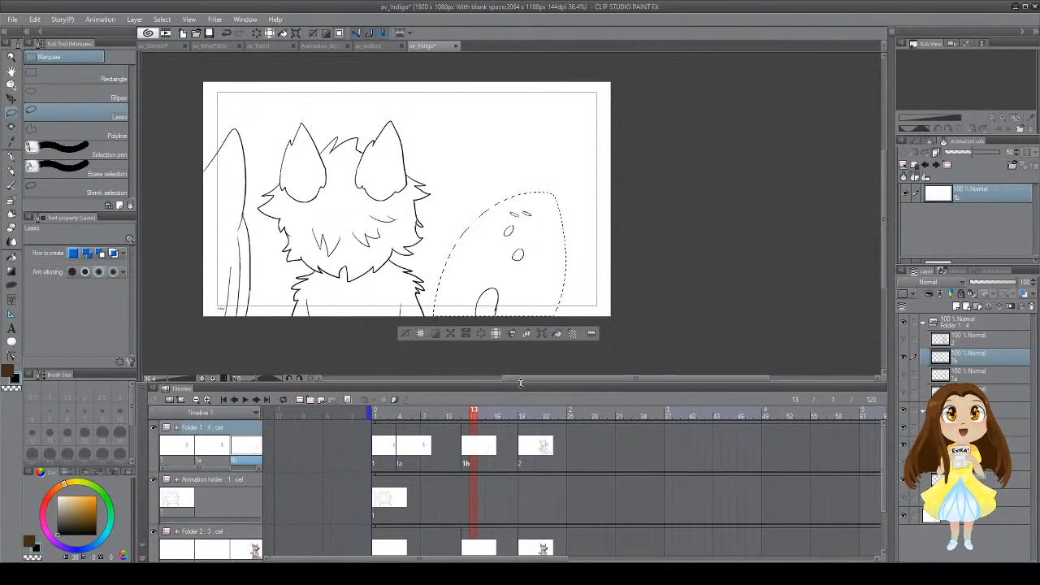
key("Delete")
left_click(476, 551)
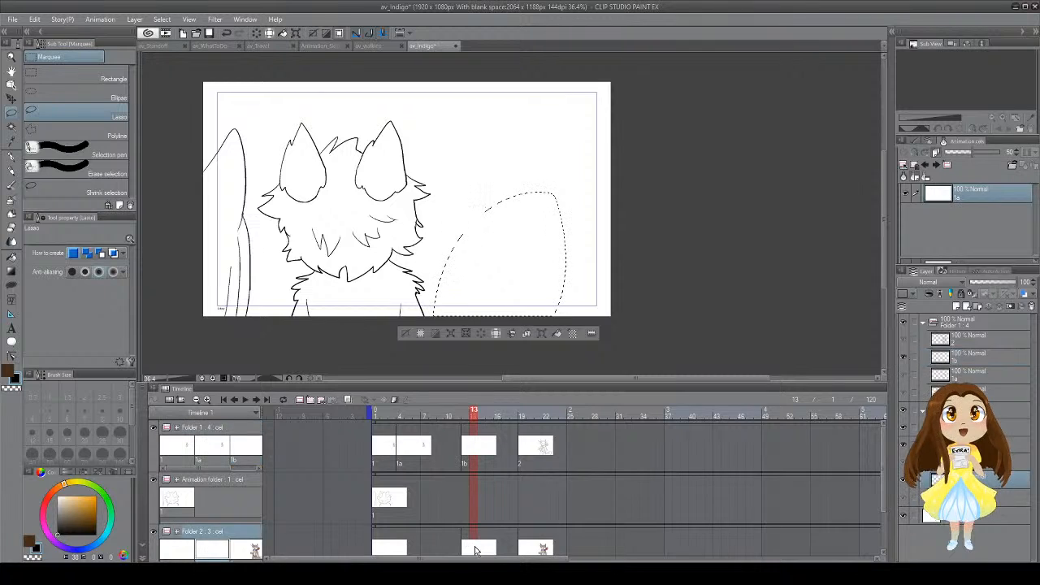
key("ctrl+v")
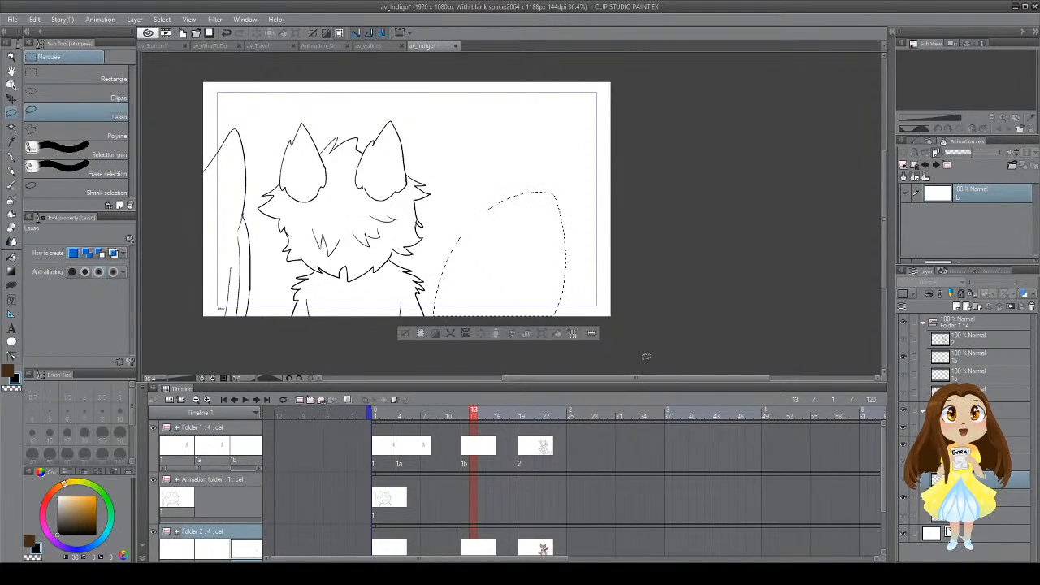
key("ctrl+z")
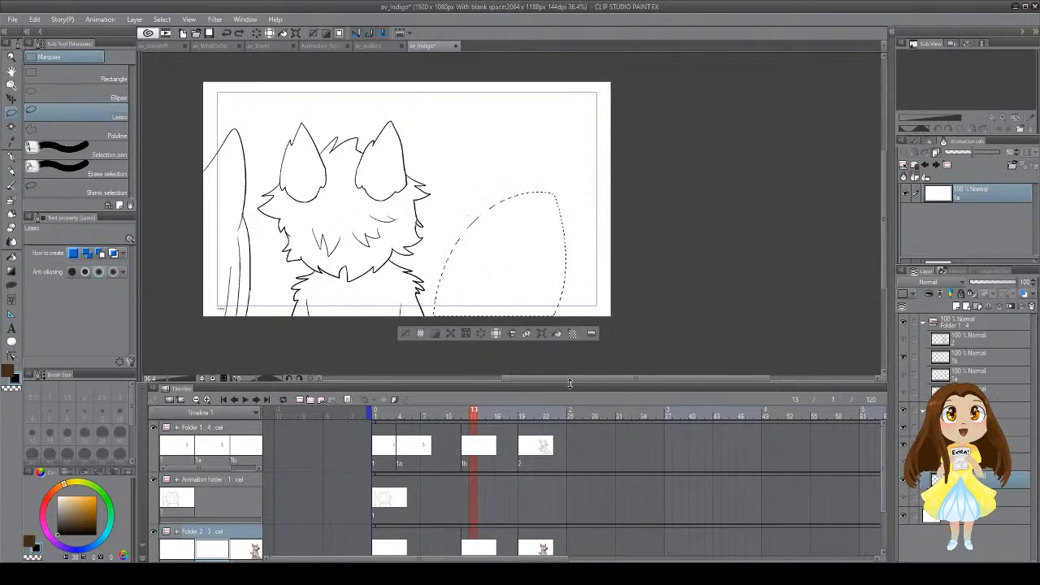
left_click(446, 447)
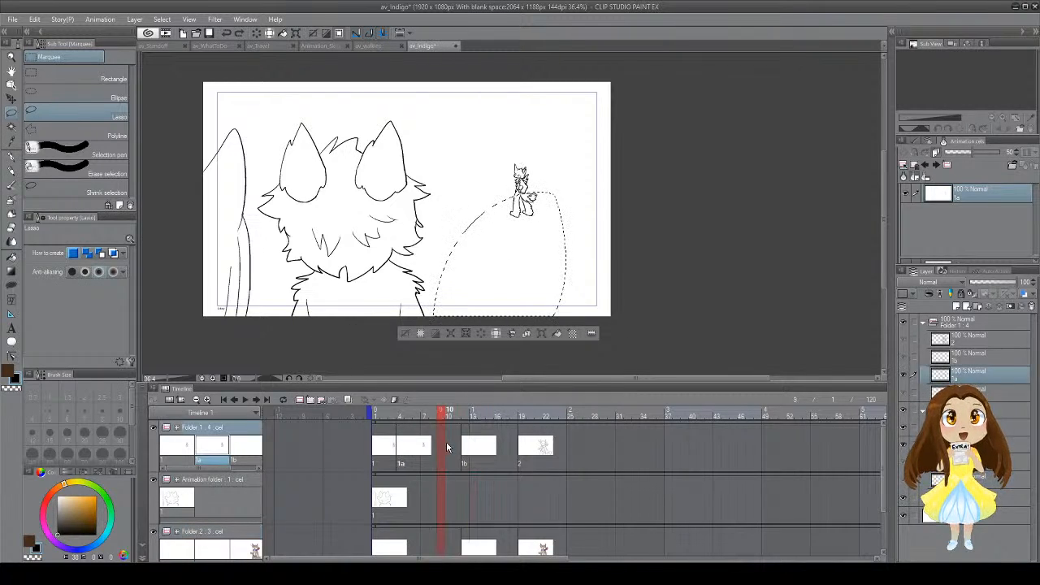
left_click(465, 452)
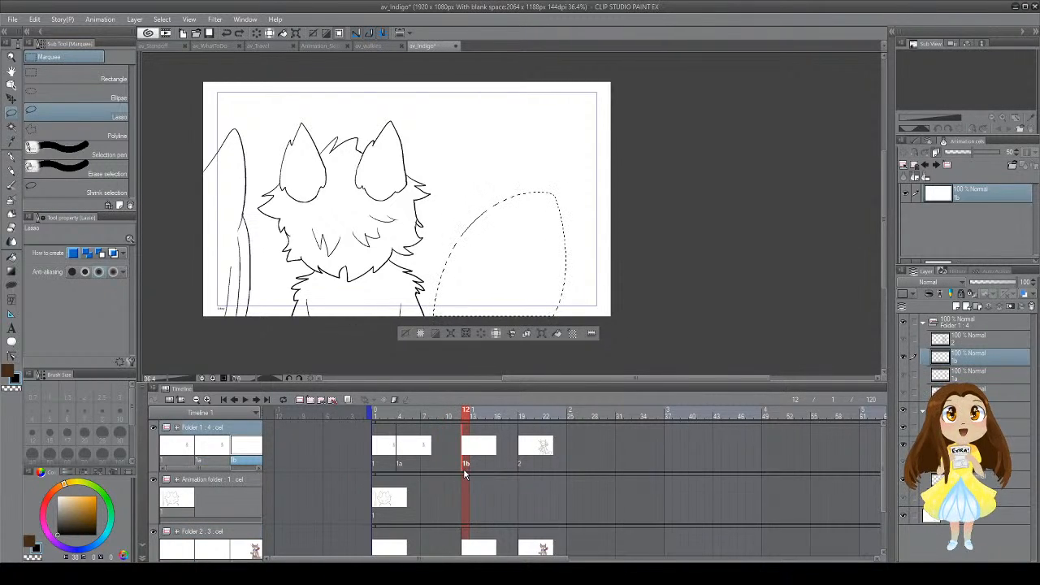
Step: Trace all the foot-placement ovals with the G-pen onto Folder 2's cel at frame 13
left_click(474, 544)
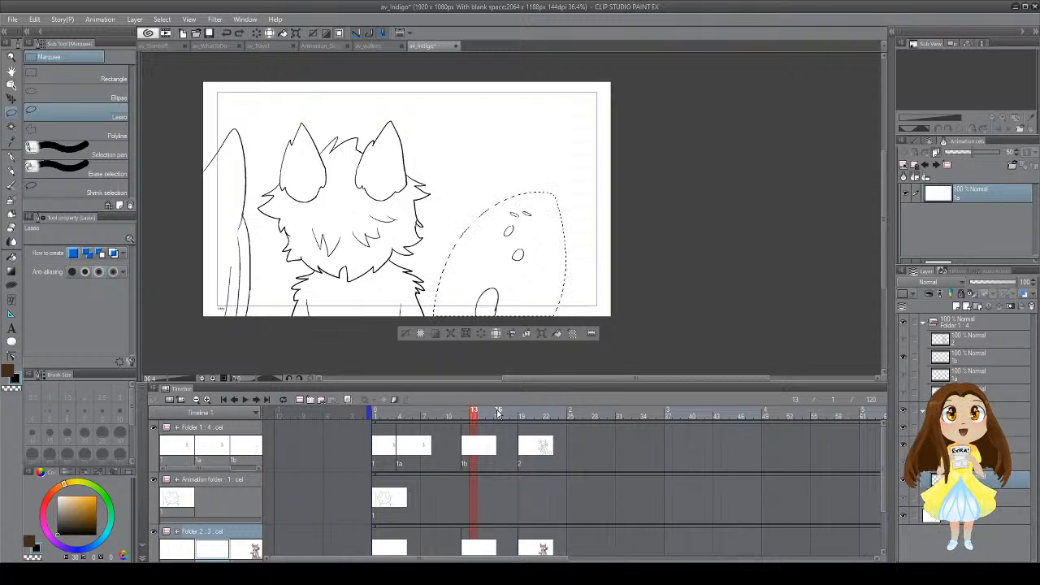
key("p")
key("ctrl+d")
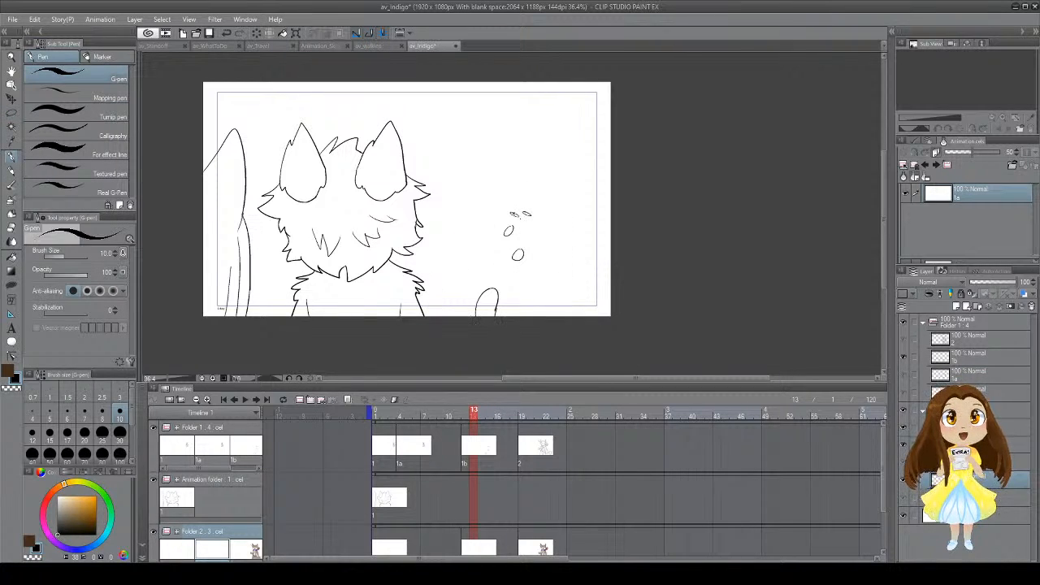
left_click_drag(511, 213, 531, 215)
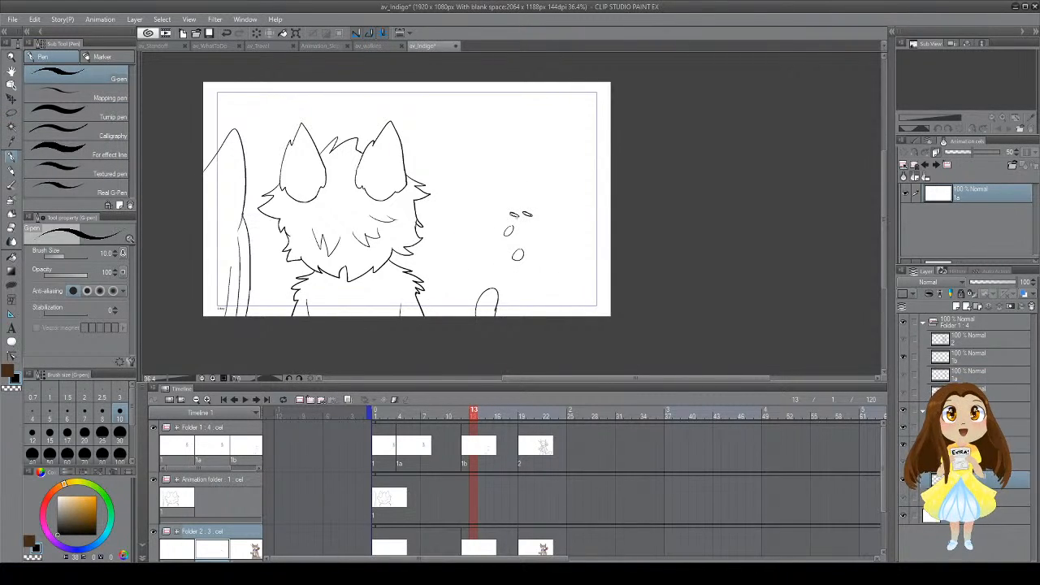
left_click_drag(511, 227, 524, 255)
key("ctrl+z")
key("ctrl+z")
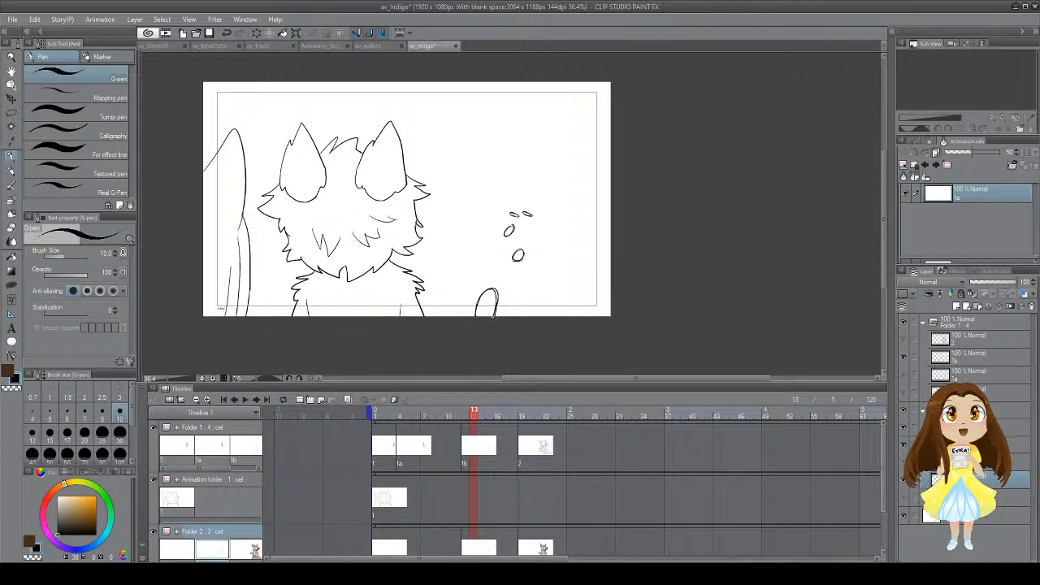
Step: Delete the original foot-placement ovals from cel 1b in Folder 1 using a lasso selection and save the file
left_click(469, 444)
key("m")
mouse_move(524, 165)
left_mouse_down()
mouse_move(470, 234)
mouse_move(521, 165)
left_mouse_up()
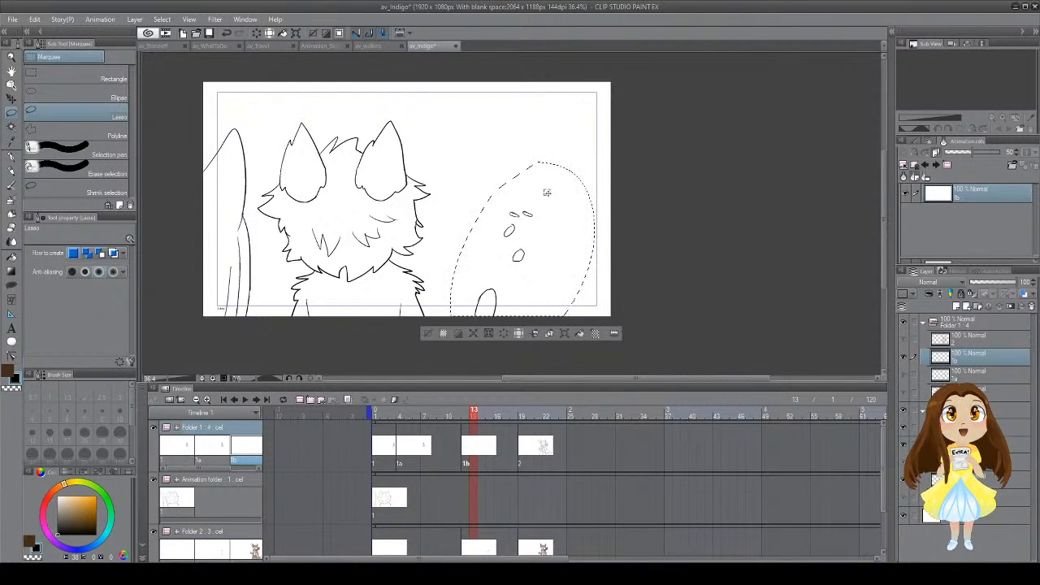
key("ctrl+d")
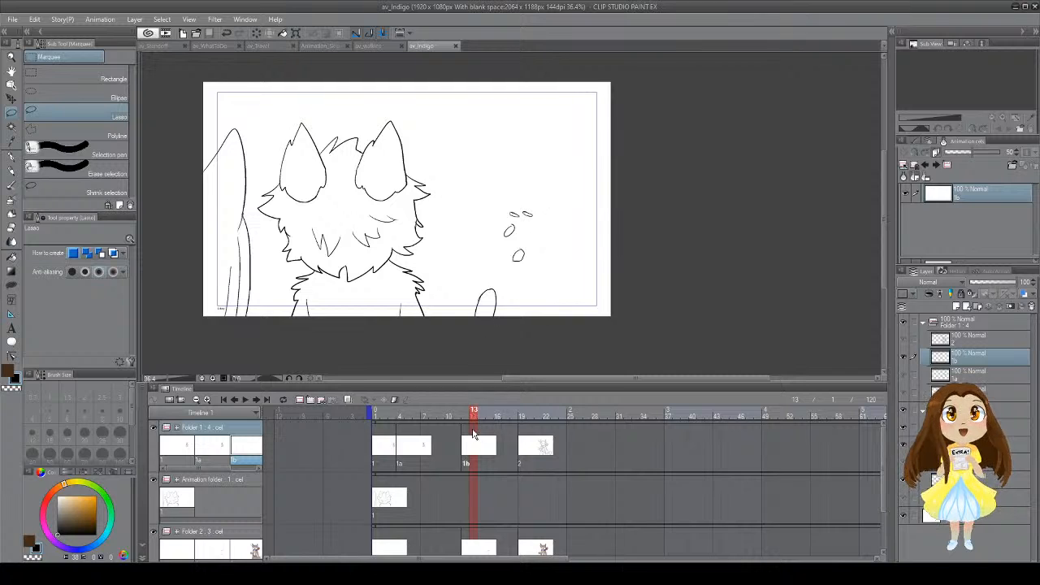
Step: Compare the foot placements at cel 1b with the fox's standing pose on cel 1a, flipping between their frames
left_click(469, 454)
left_click(447, 452)
left_click(467, 452)
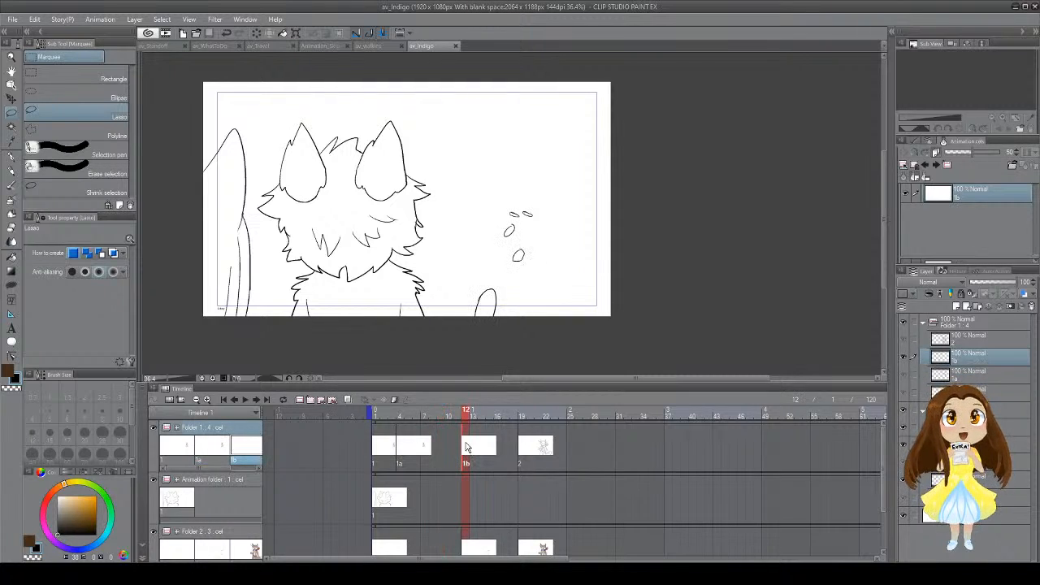
key("p")
scroll(539, 172, "up", 3)
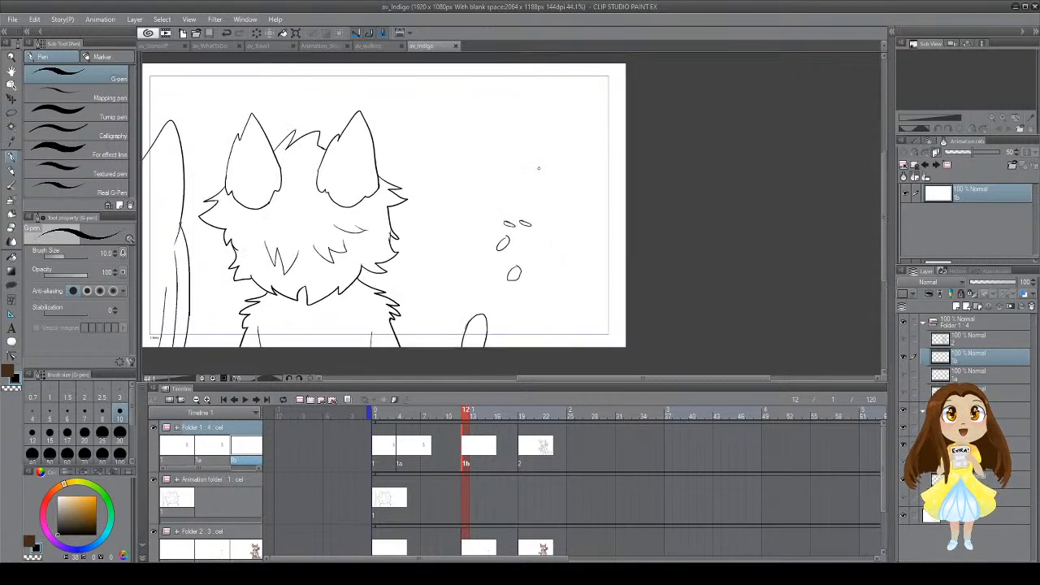
left_click(437, 452)
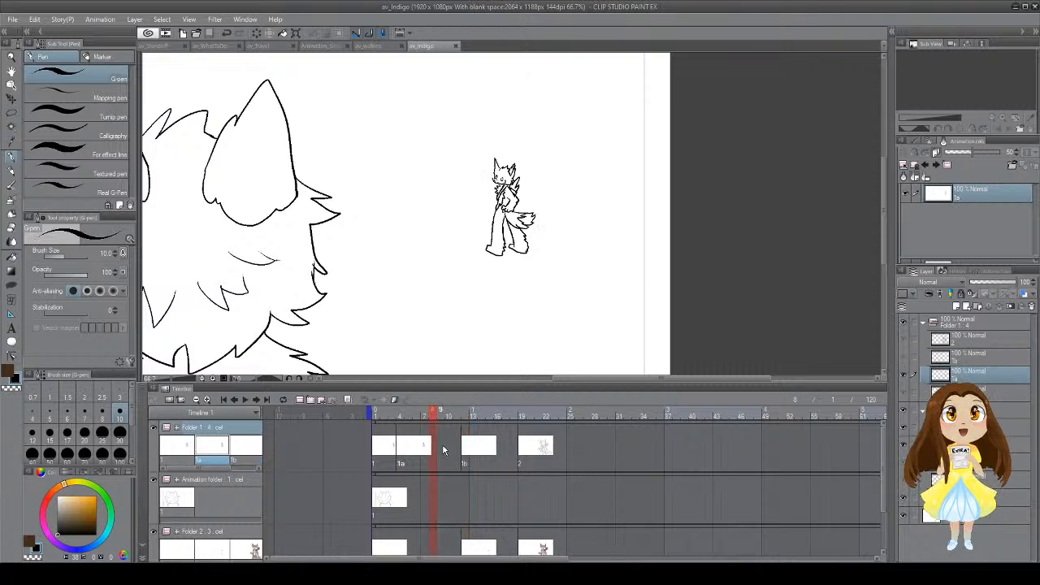
left_click(467, 454)
left_click(445, 453)
left_click(468, 453)
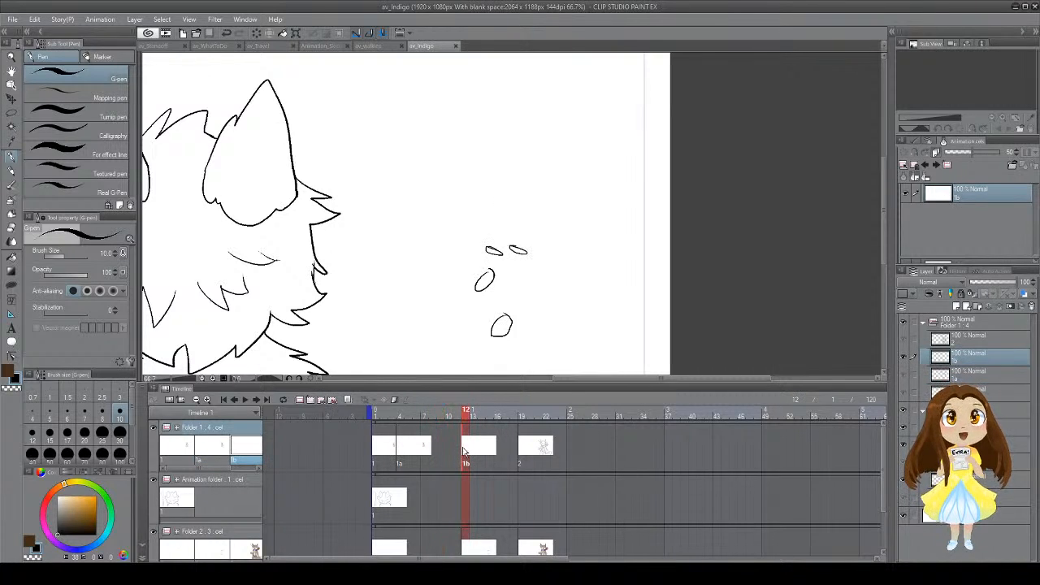
Step: Turn on onion skin, save the file, and draw the fox's front foot with toes over the third placement oval on cel 1b
left_click(348, 400)
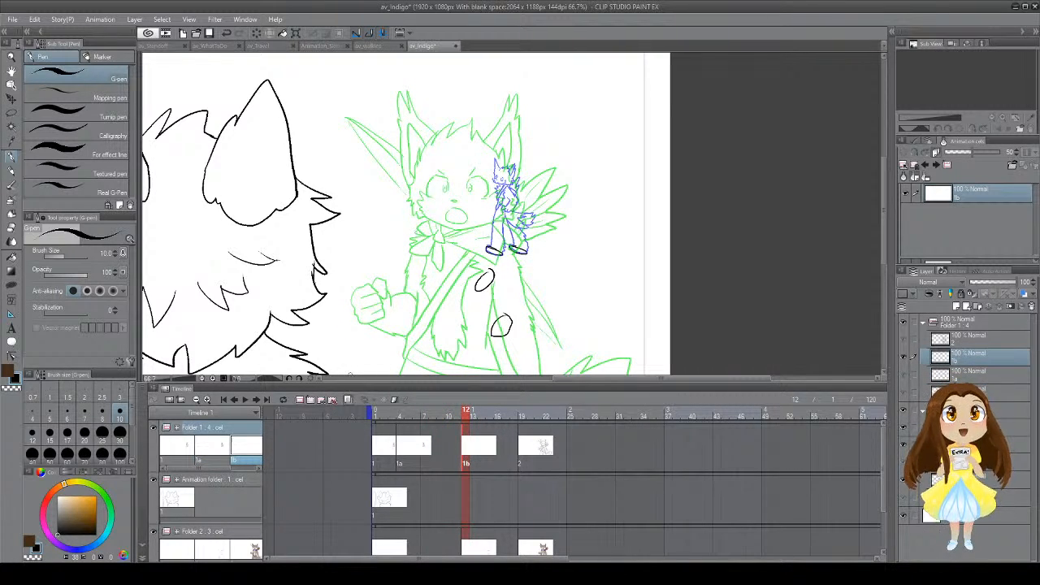
key("ctrl+s")
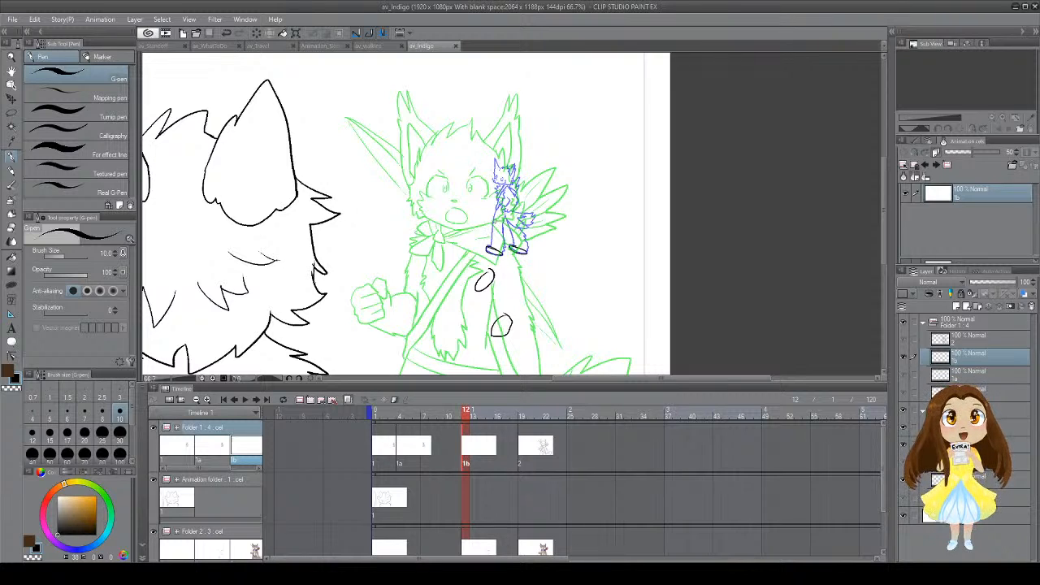
mouse_move(488, 249)
left_mouse_down()
mouse_move(490, 223)
mouse_move(483, 286)
mouse_move(478, 278)
left_mouse_up()
key("ctrl+z")
key("ctrl+z")
key("ctrl+z")
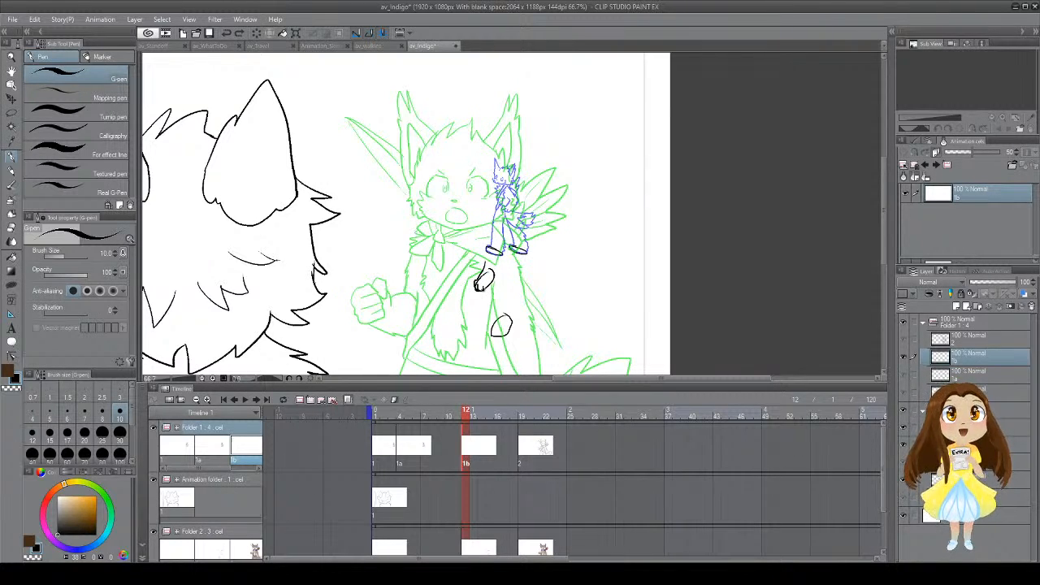
left_click_drag(493, 282, 488, 290)
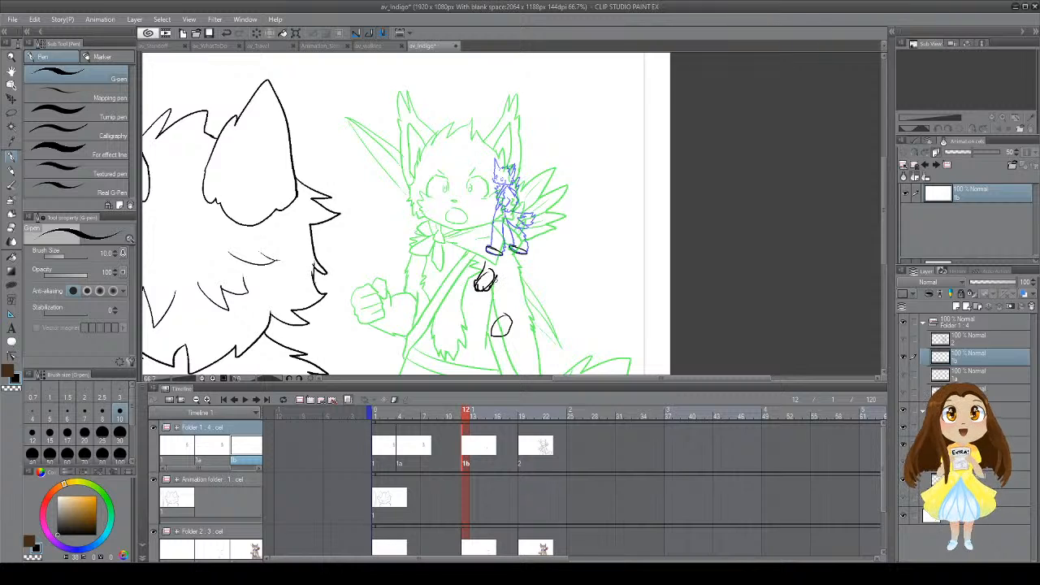
Step: Lower the opacity of Folder 2 to 39 so its foot-placement guides appear faint
left_click(189, 534)
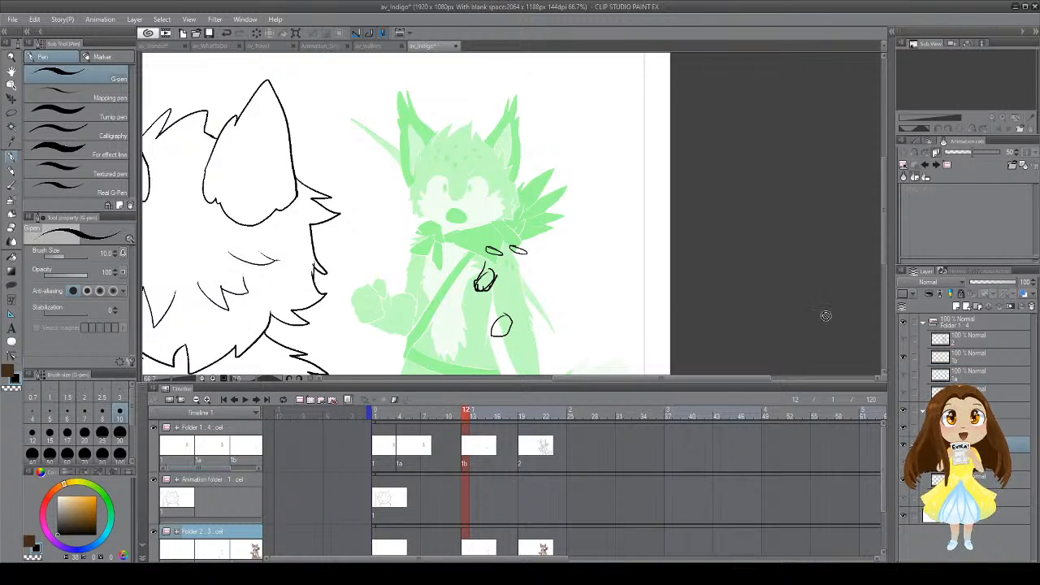
left_click_drag(983, 286, 1018, 285)
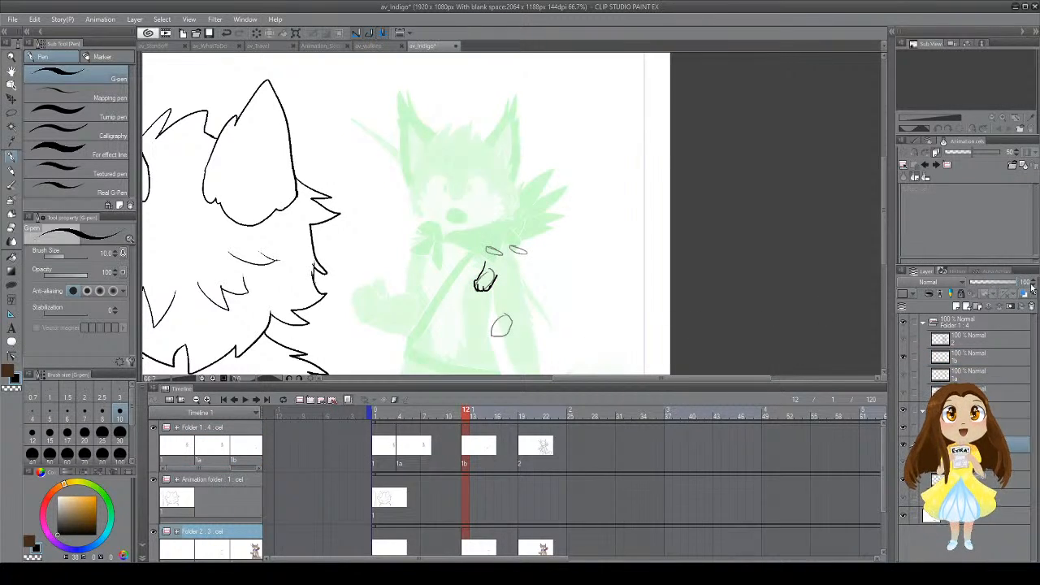
scroll(573, 401, "down", 1)
scroll(574, 401, "up", 1)
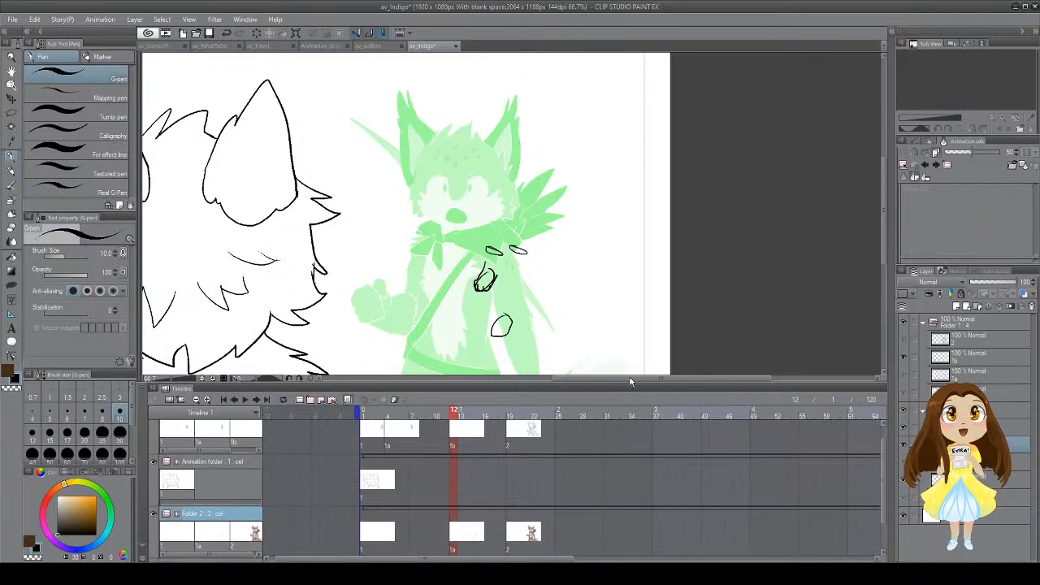
left_click(984, 284)
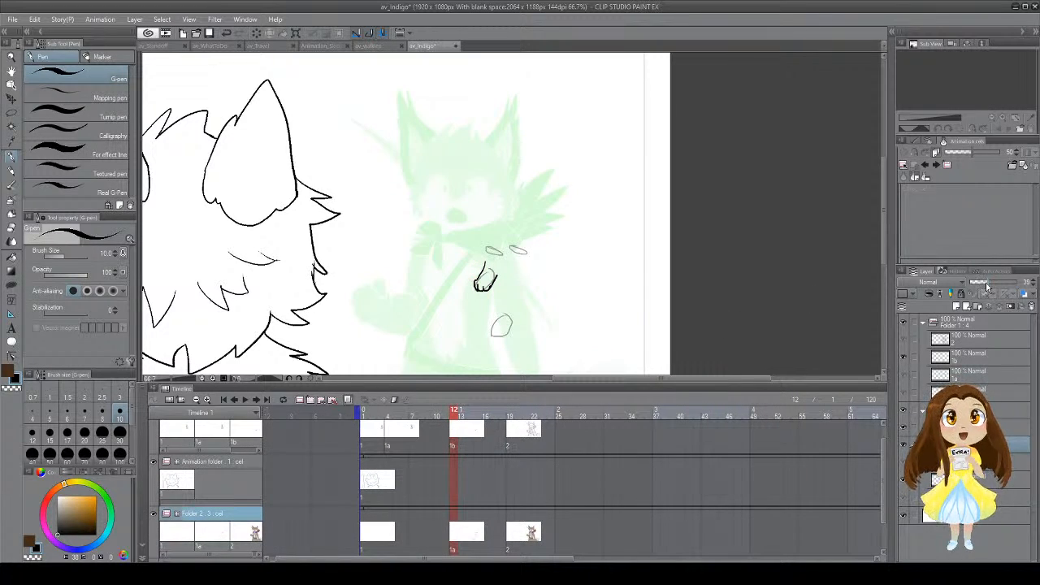
Step: Sketch overlapping small, medium and large head-size guide circles above the foot placements on Folder 2's cel 1a at frame 13
left_click(453, 443)
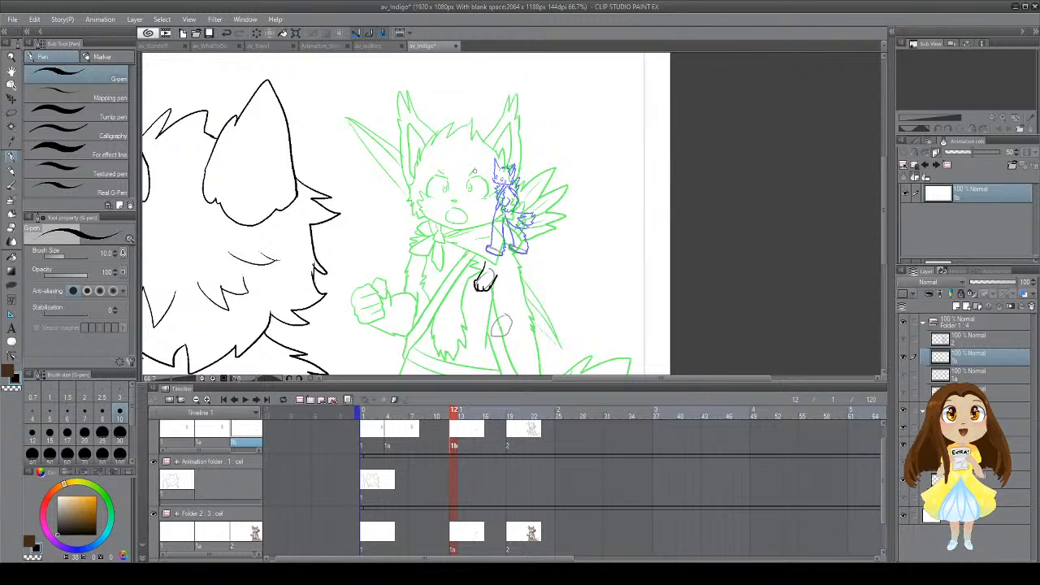
scroll(490, 177, "down", 1)
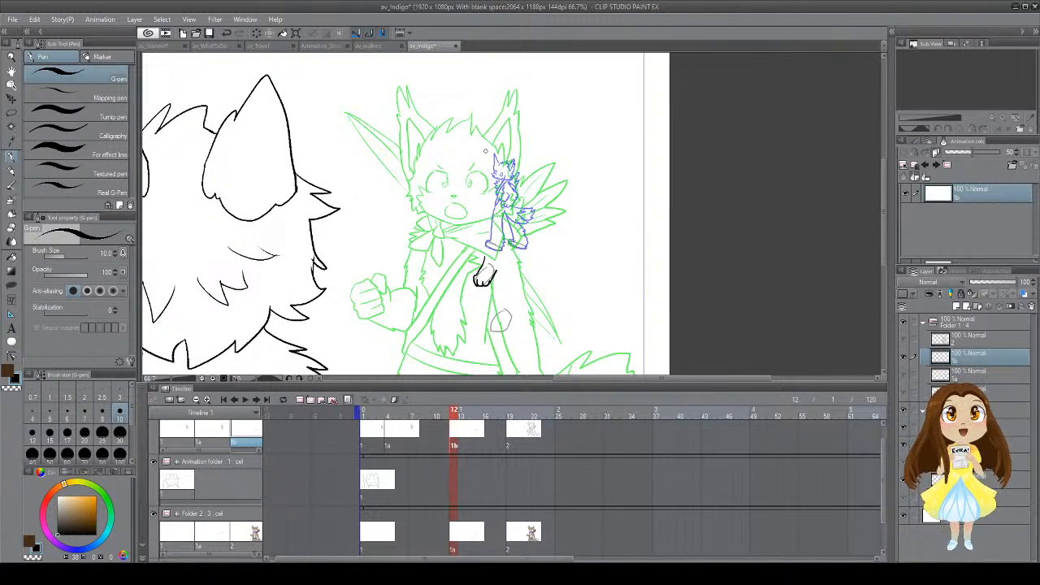
mouse_move(488, 169)
left_mouse_down()
mouse_move(496, 148)
mouse_move(504, 165)
mouse_move(524, 167)
left_mouse_up()
left_click(460, 535)
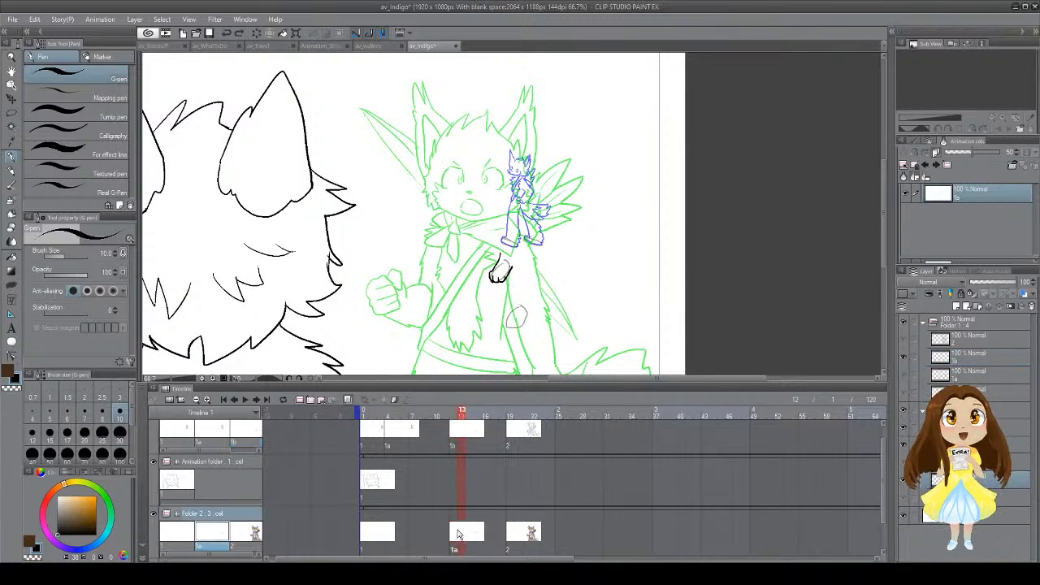
mouse_move(511, 174)
left_mouse_down()
mouse_move(521, 168)
mouse_move(516, 123)
left_mouse_up()
mouse_move(478, 93)
left_mouse_down()
mouse_move(478, 133)
mouse_move(497, 76)
mouse_move(462, 126)
mouse_move(510, 88)
mouse_move(517, 137)
mouse_move(466, 109)
mouse_move(453, 139)
mouse_move(486, 63)
mouse_move(445, 113)
left_mouse_up()
key("ctrl+z")
key("ctrl+z")
key("ctrl+z")
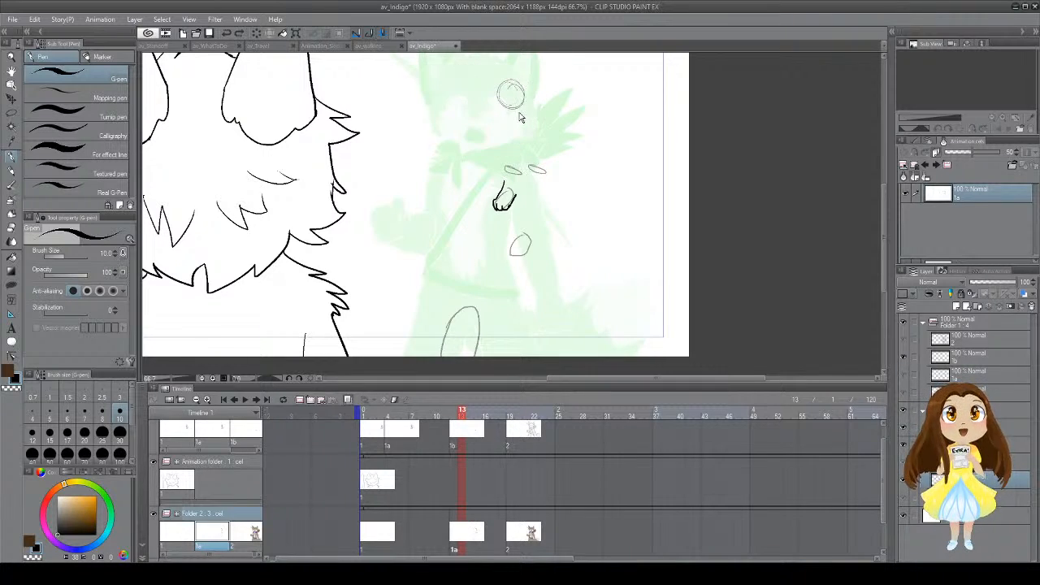
mouse_move(510, 92)
left_mouse_down()
mouse_move(509, 124)
mouse_move(490, 71)
mouse_move(493, 137)
mouse_move(476, 68)
mouse_move(536, 114)
mouse_move(470, 71)
left_mouse_up()
left_click_drag(512, 130, 495, 230)
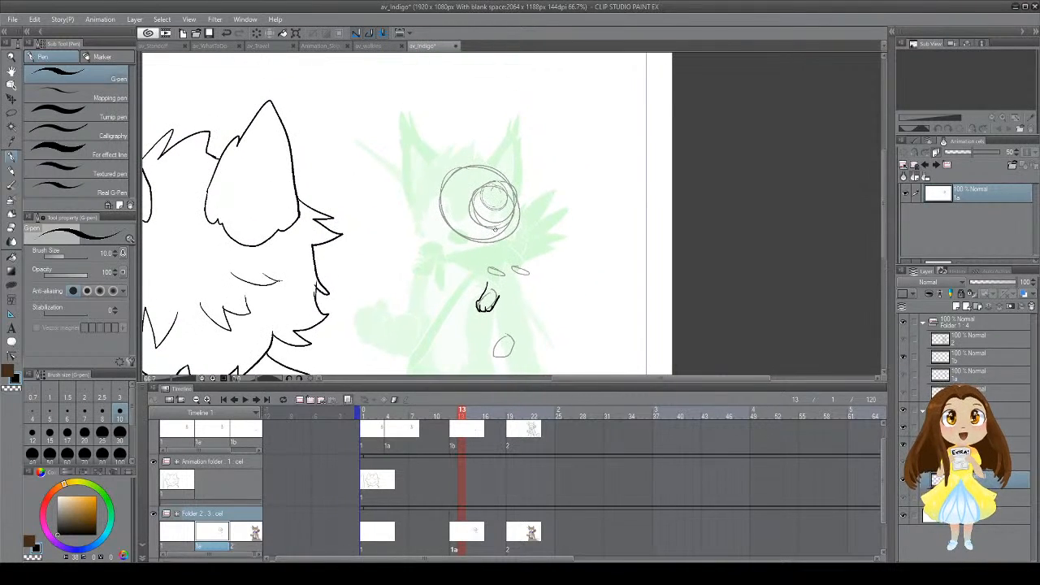
Step: Check the poses on cels 1a and 2, then draw the fox's head with ears and face at the guide circles on cel 1b
left_click(412, 433)
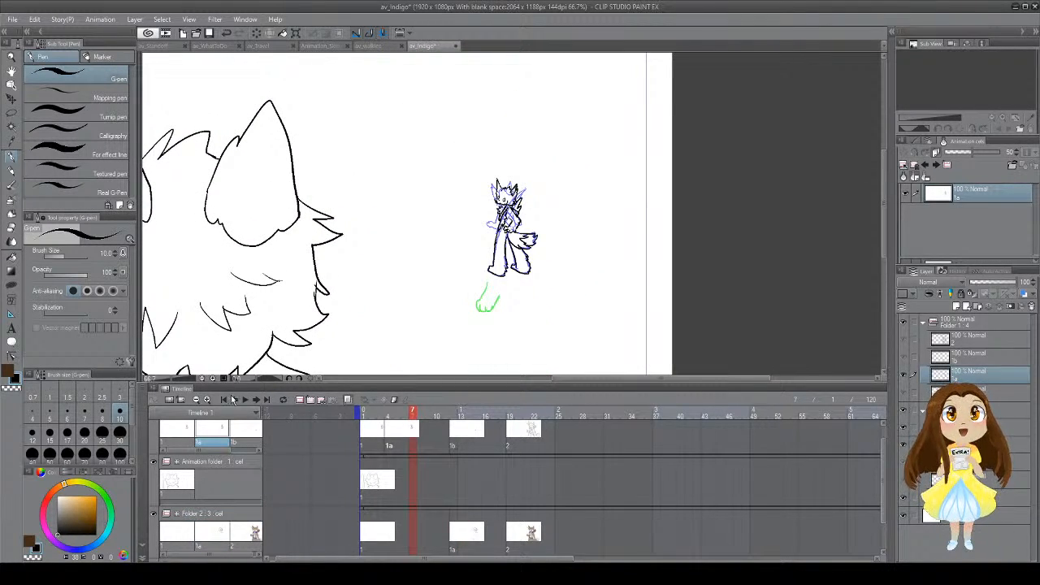
left_click(251, 401)
left_click(252, 404)
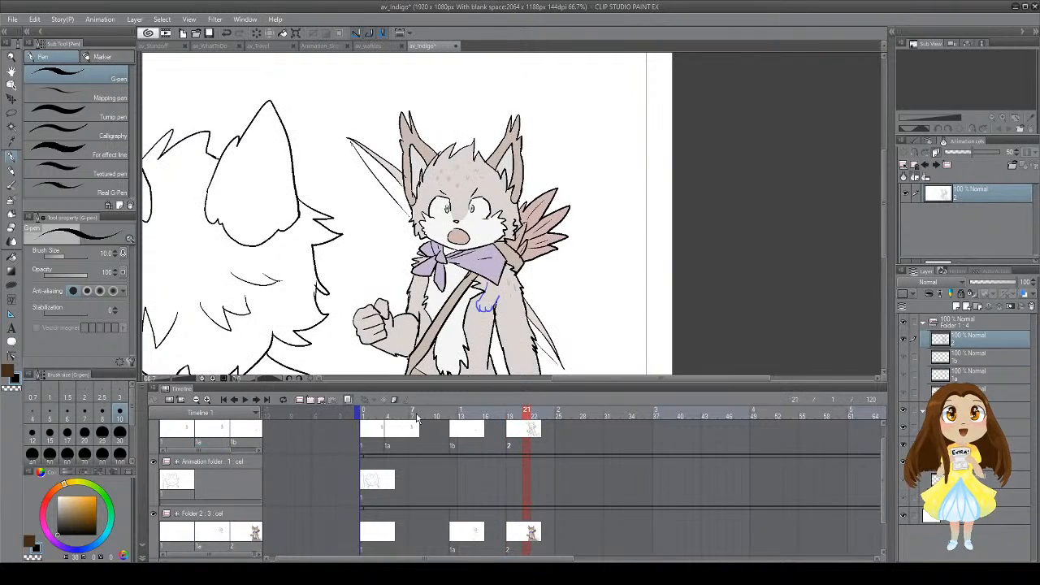
left_click(456, 444)
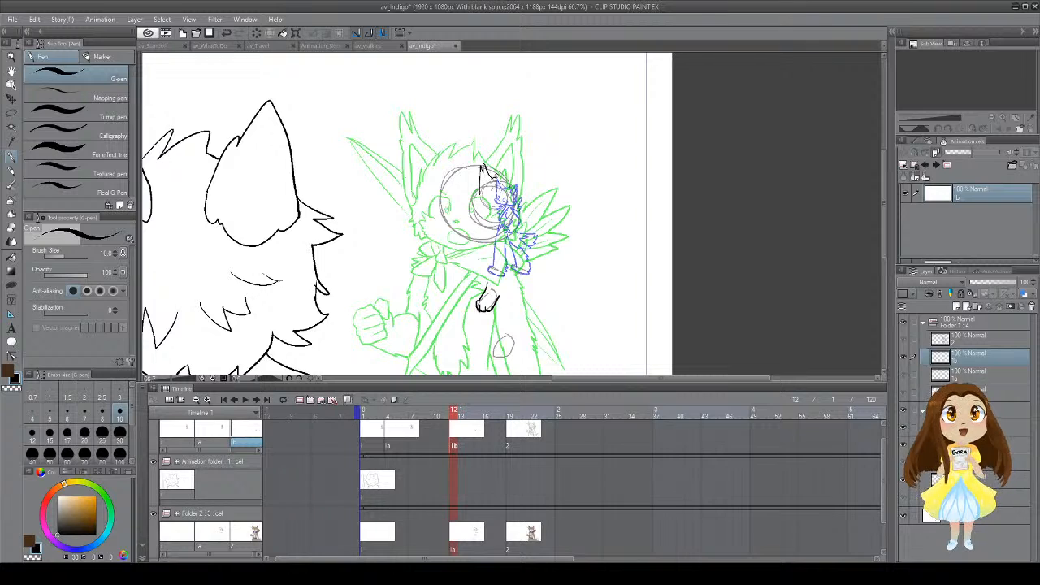
mouse_move(481, 168)
left_mouse_down()
mouse_move(507, 178)
mouse_move(512, 168)
mouse_move(517, 190)
mouse_move(481, 200)
mouse_move(506, 203)
left_mouse_up()
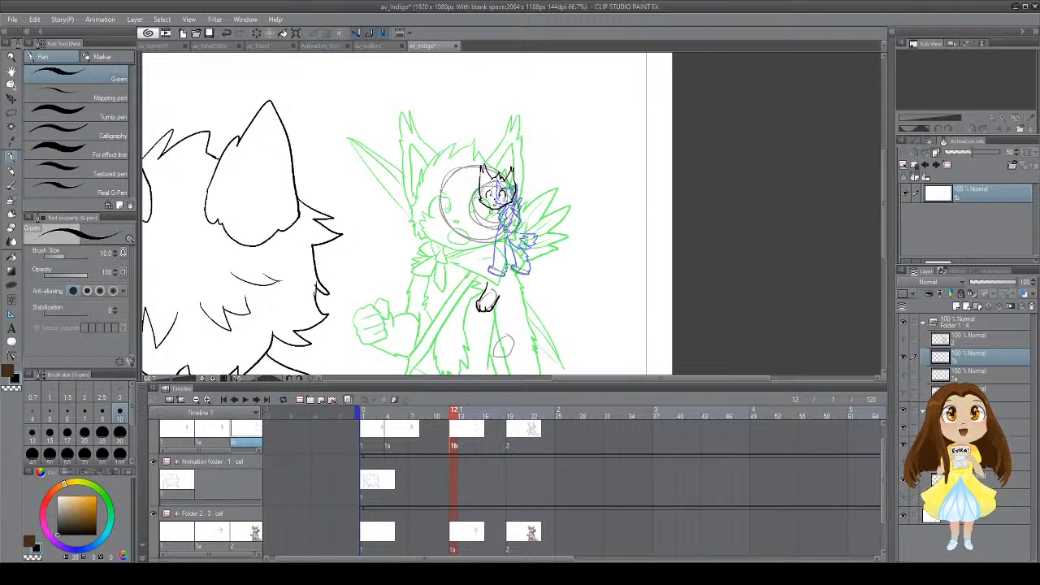
Step: Draw the fox's scarf below its chin on cel 1b, undo the trial arm strokes, and save the file
mouse_move(491, 210)
left_mouse_down()
mouse_move(488, 226)
mouse_move(503, 218)
left_mouse_up()
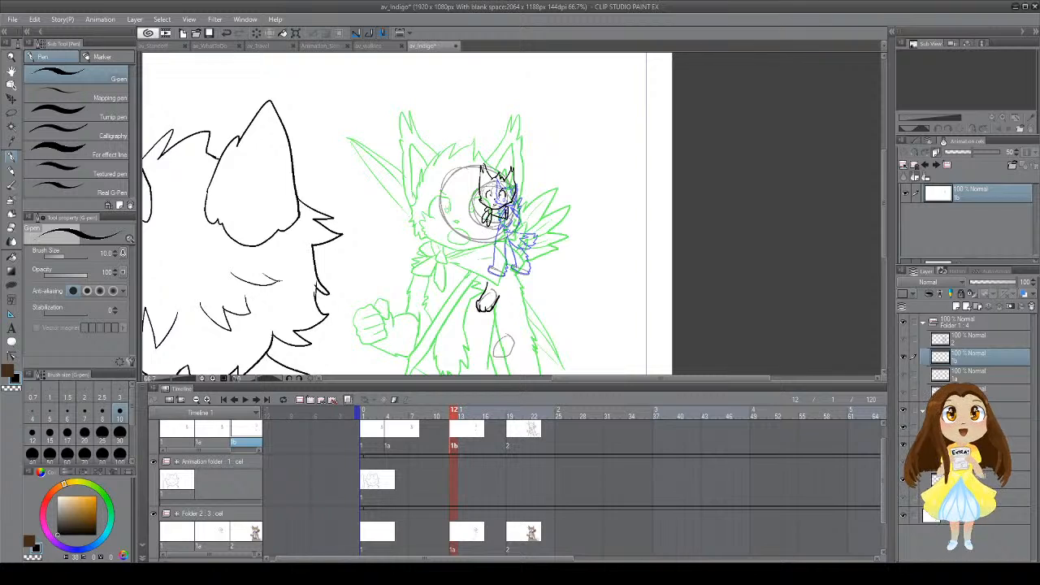
left_click_drag(486, 214, 478, 220)
key("ctrl+z")
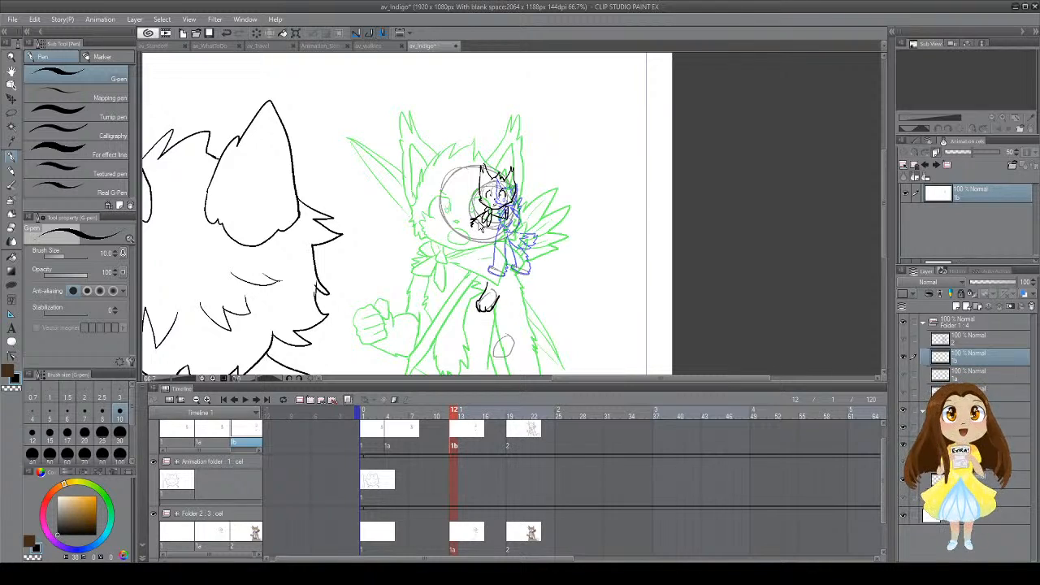
key("ctrl+z")
key("ctrl+s")
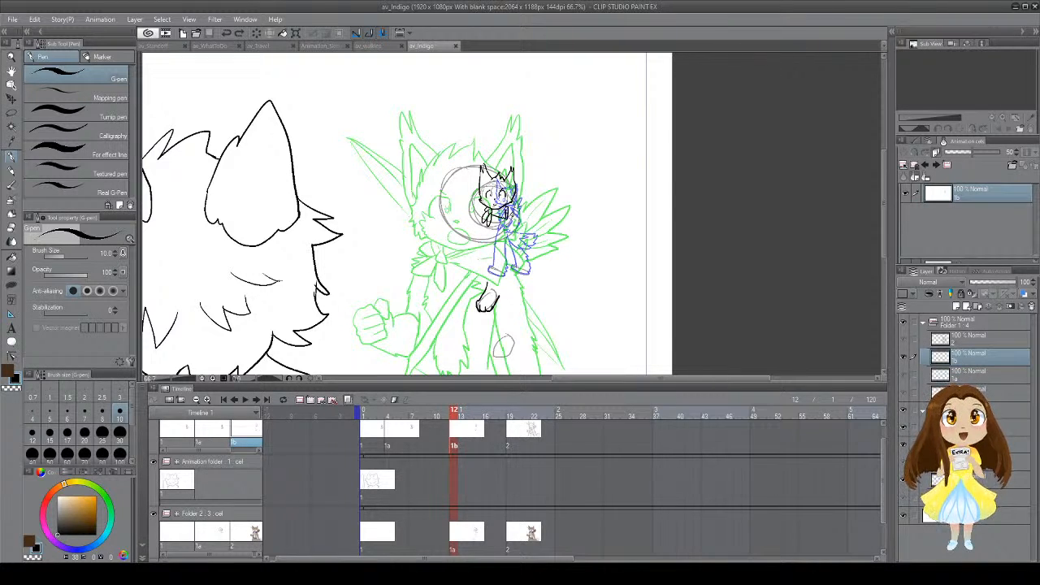
Step: Draw the fox's torso with a shaggy fur edge below the scarf on cel 1b
mouse_move(517, 216)
left_mouse_down()
mouse_move(511, 212)
mouse_move(520, 226)
mouse_move(510, 214)
mouse_move(521, 224)
mouse_move(487, 227)
mouse_move(494, 246)
mouse_move(504, 237)
left_mouse_up()
key("ctrl+z")
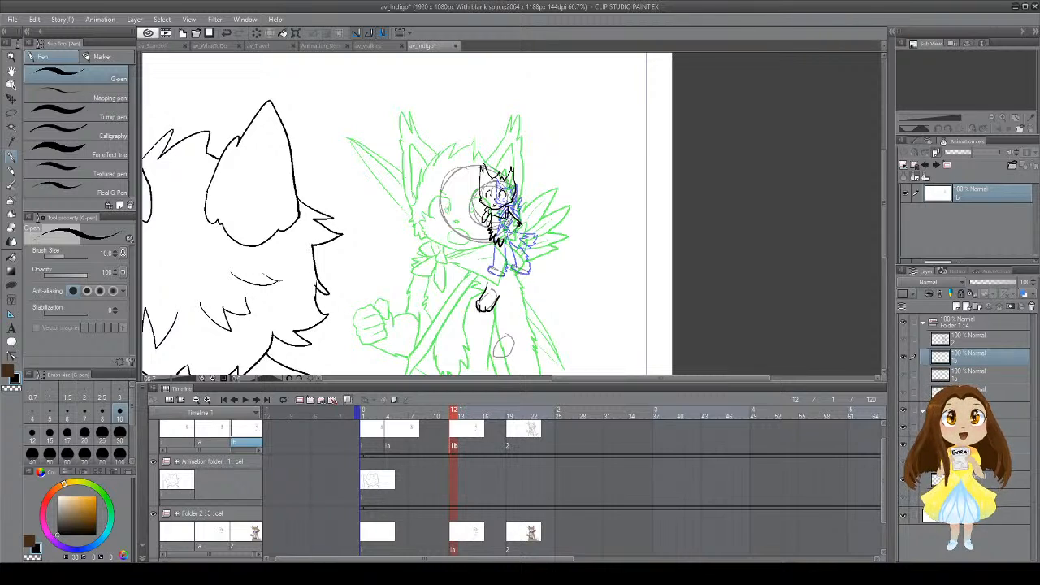
left_click_drag(507, 217, 503, 240)
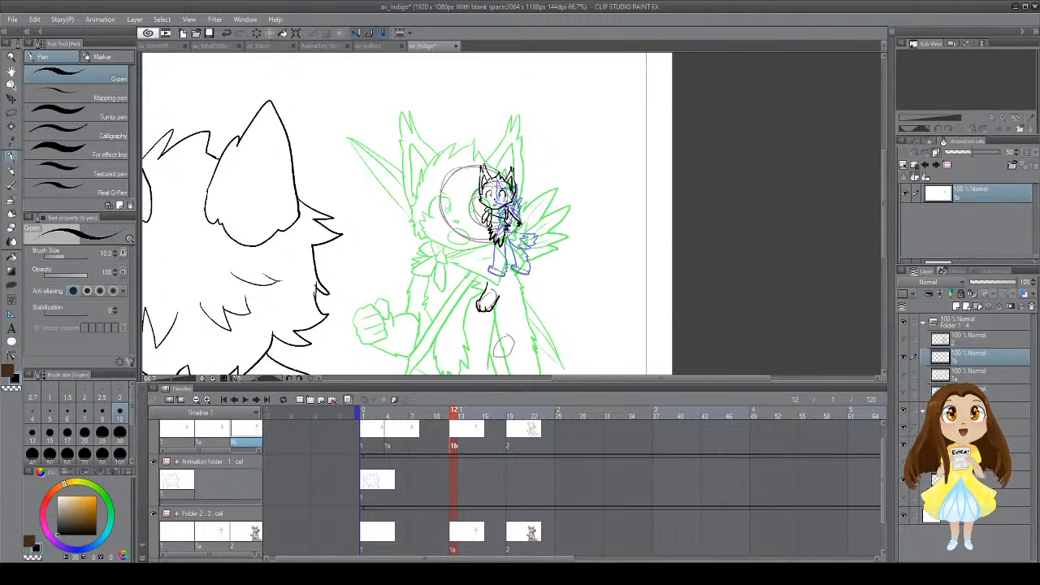
Step: Draw the fox's forward leg on cel 1b, connecting the torso to the front foot
mouse_move(491, 239)
left_mouse_down()
mouse_move(486, 287)
mouse_move(502, 255)
left_mouse_up()
key("ctrl+z")
key("ctrl+z")
key("ctrl+z")
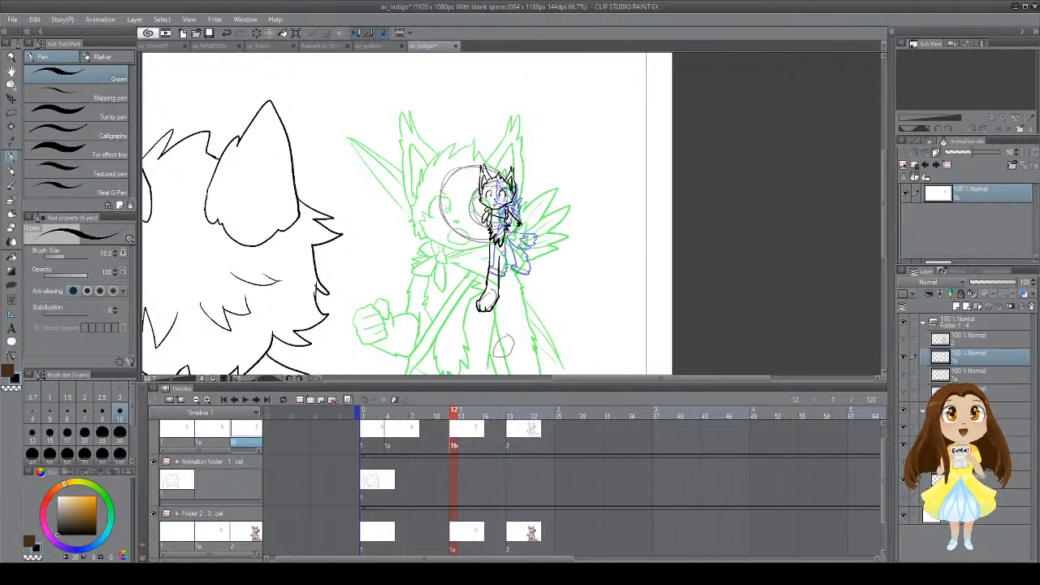
Step: Draw the fox's rear leg with its foot behind the forward leg on cel 1b, undoing unwanted strokes
key("ctrl+z")
mouse_move(499, 300)
left_mouse_down()
mouse_move(504, 249)
mouse_move(504, 269)
mouse_move(513, 254)
mouse_move(522, 275)
mouse_move(505, 275)
left_mouse_up()
key("ctrl+z")
key("ctrl+z")
key("ctrl+z")
key("ctrl+z")
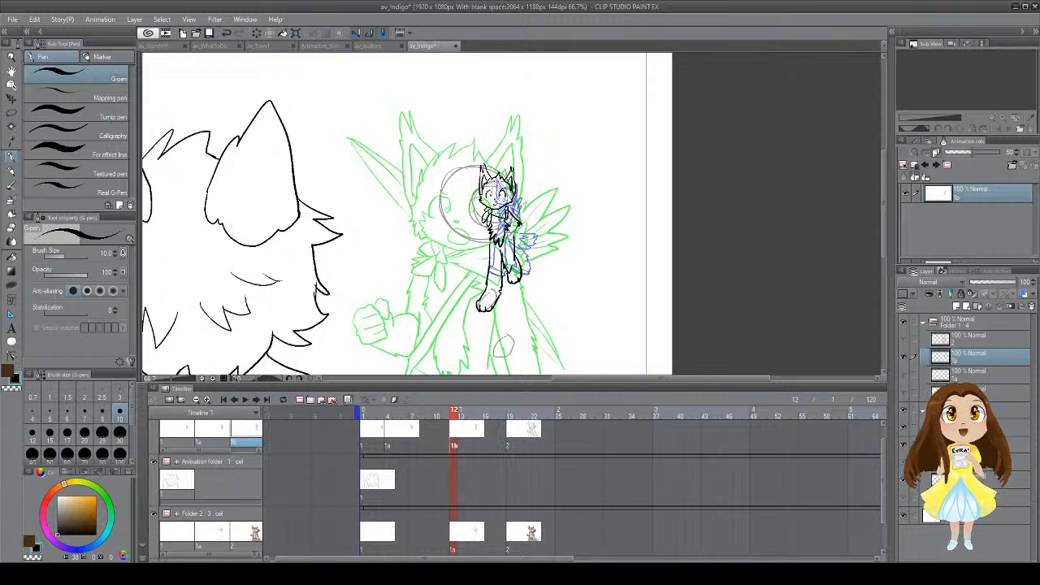
Step: Try to draw the fox's arm beside its chest on cel 1b, then undo the strokes
left_click_drag(486, 221, 478, 234)
key("ctrl+z")
key("ctrl+z")
key("ctrl+z")
key("ctrl+z")
key("ctrl+z")
left_click_drag(498, 197, 490, 214)
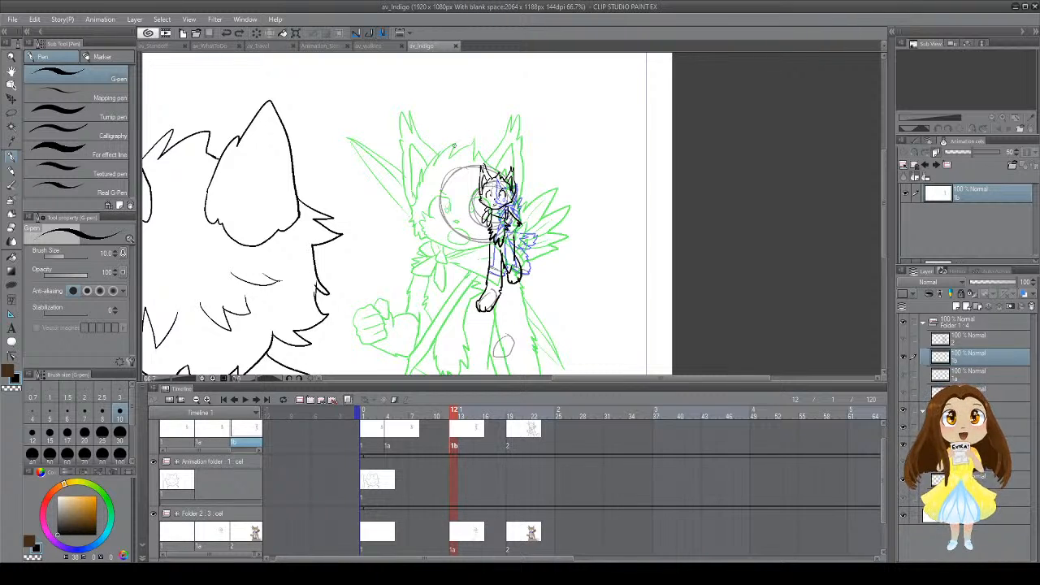
Step: Draw a bent arm with a clenched fist in front of the fox's chest on cel 1b and clean up its lines
mouse_move(523, 208)
left_mouse_down()
mouse_move(504, 224)
mouse_move(504, 241)
left_mouse_up()
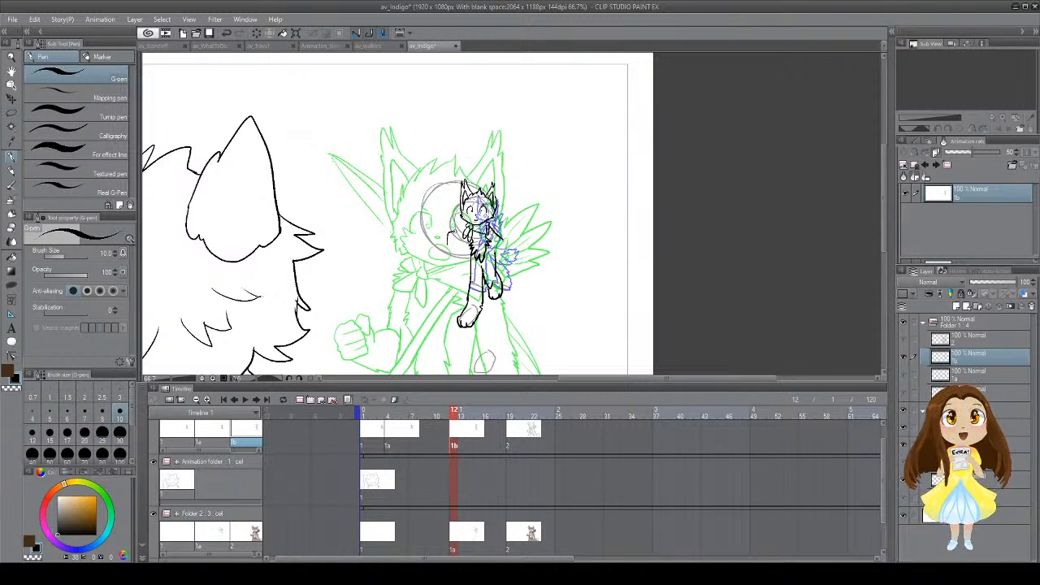
left_click_drag(456, 231, 453, 243)
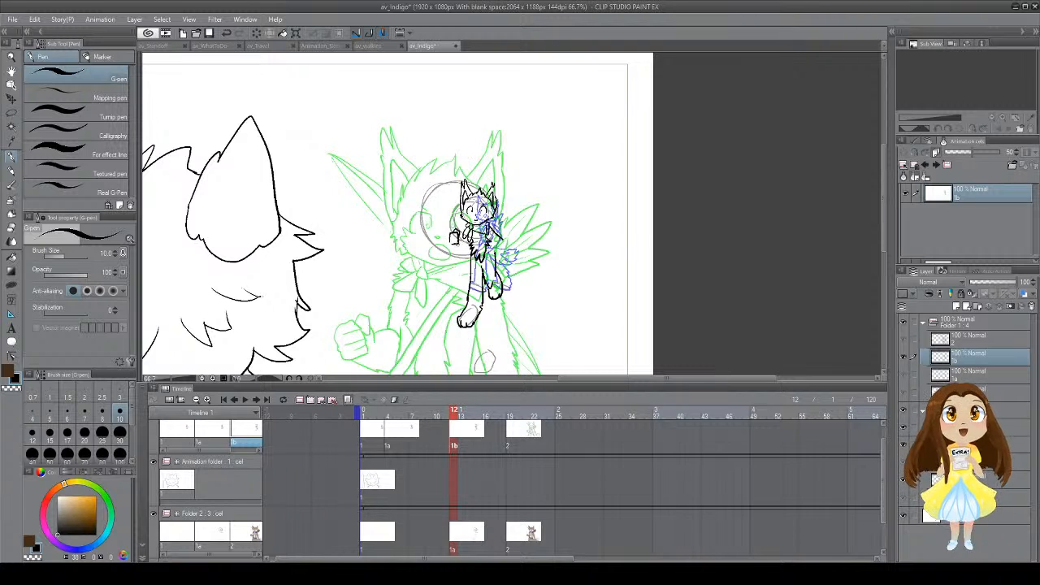
mouse_move(453, 243)
left_mouse_down()
mouse_move(470, 252)
mouse_move(469, 241)
left_mouse_up()
key("ctrl+z")
key("ctrl+z")
key("ctrl+z")
key("ctrl+z")
key("e")
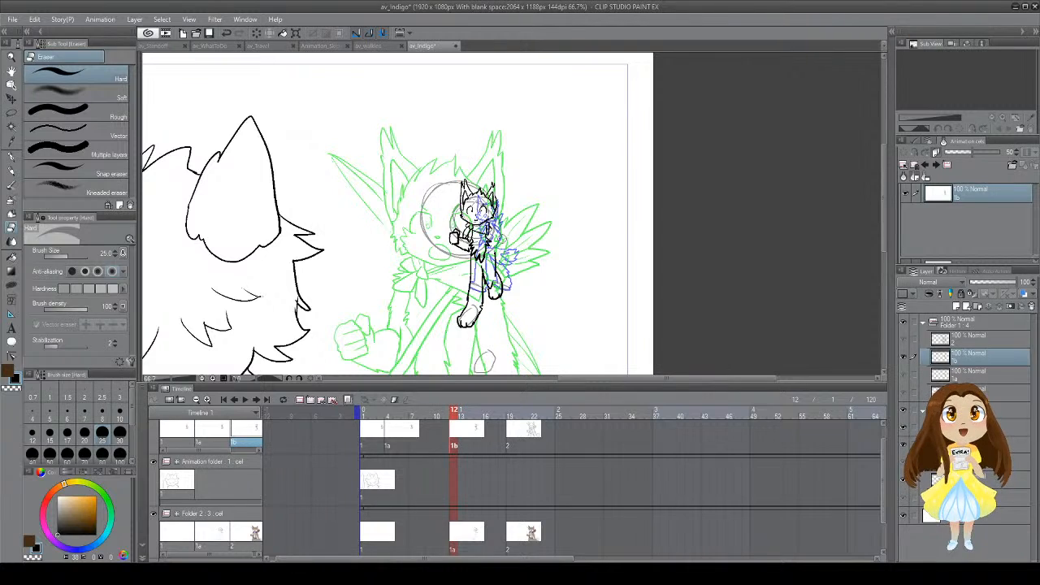
key("p")
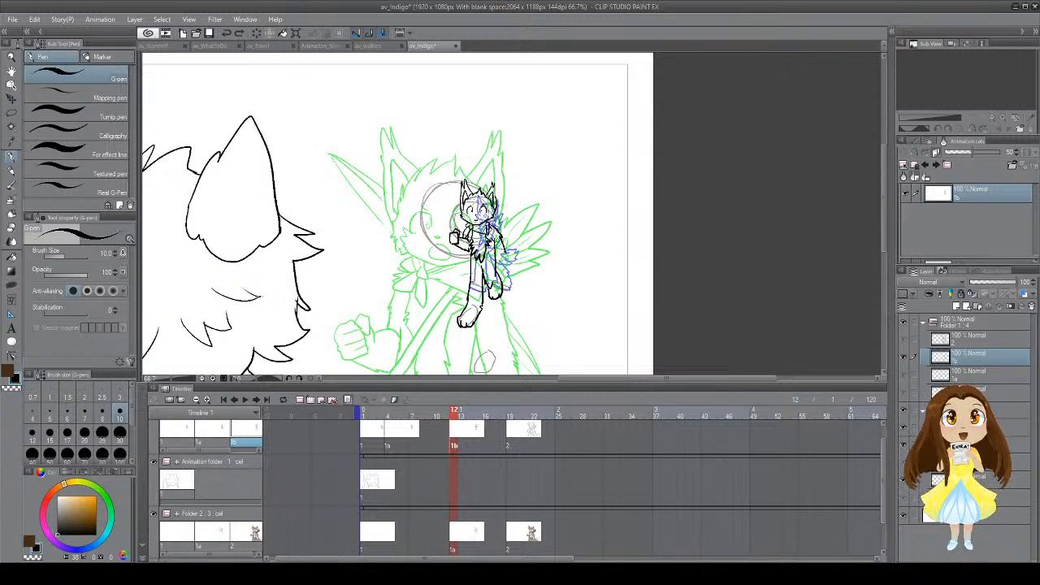
Step: Erase the clenched-fist arm on cel 1b, then redraw the arms lower beside the body and add fluffy fur behind the fox
key("e")
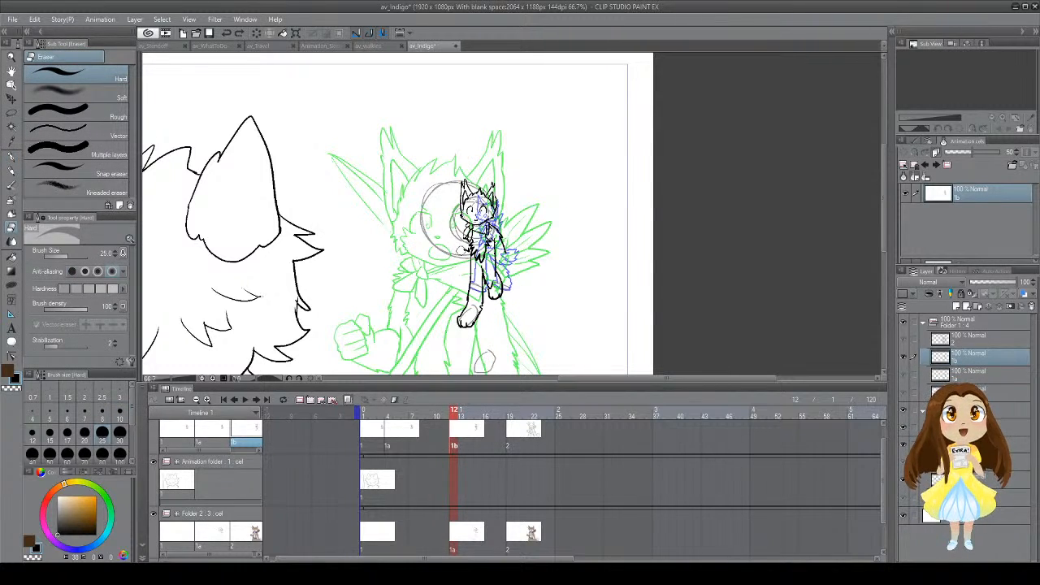
key("p")
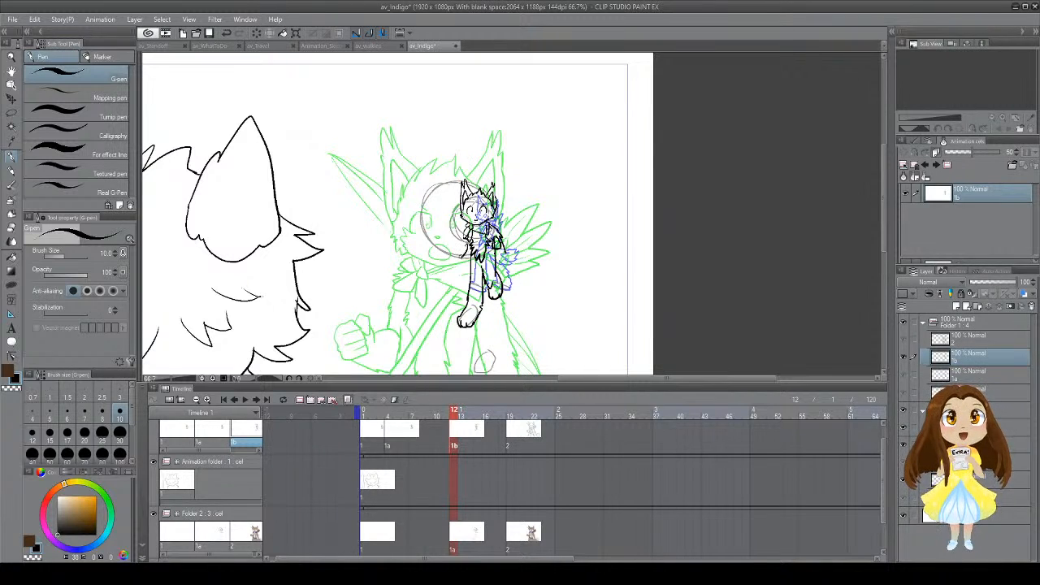
left_click_drag(467, 257, 468, 269)
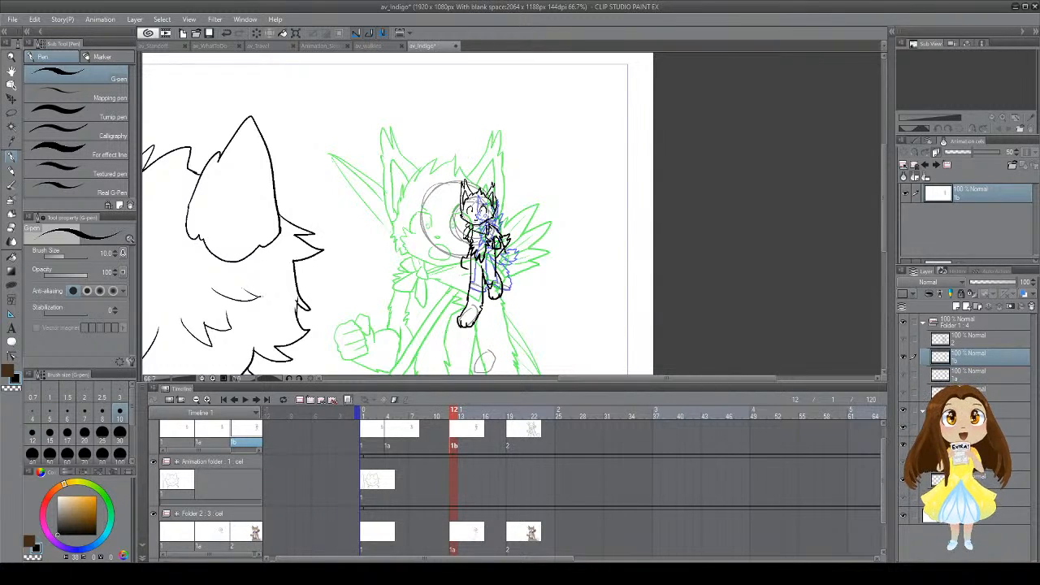
mouse_move(497, 226)
left_mouse_down()
mouse_move(508, 209)
mouse_move(501, 223)
mouse_move(527, 223)
mouse_move(519, 235)
left_mouse_up()
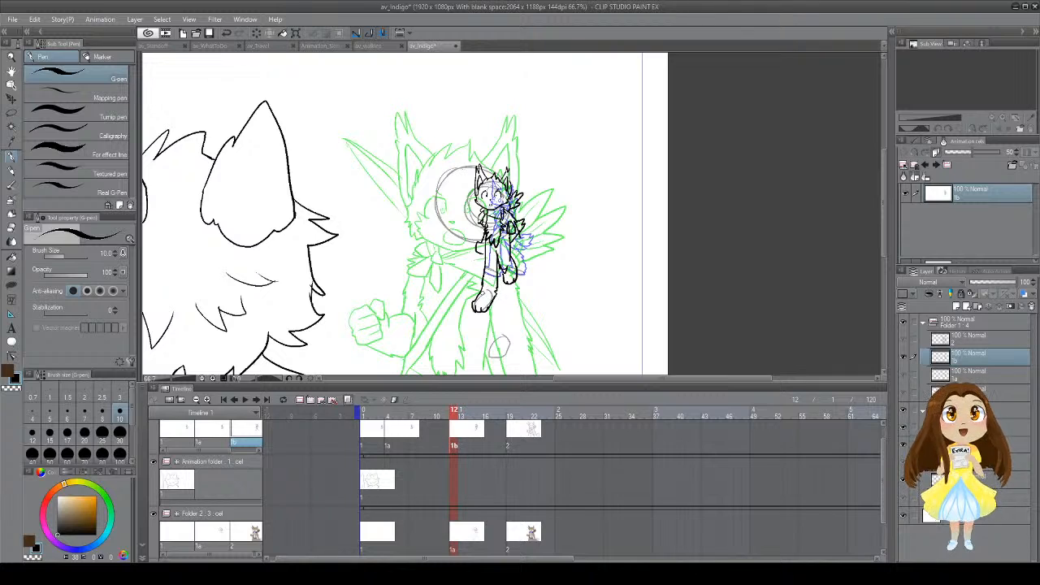
Step: Add a new animation cel 1c at frame 13 on the fox's track
left_click(424, 432)
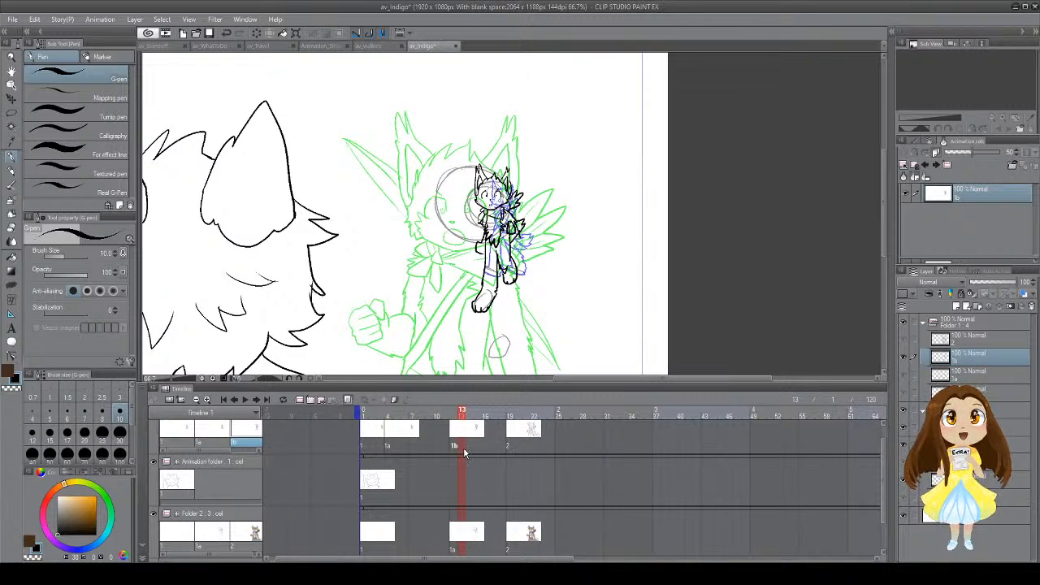
left_click(468, 439)
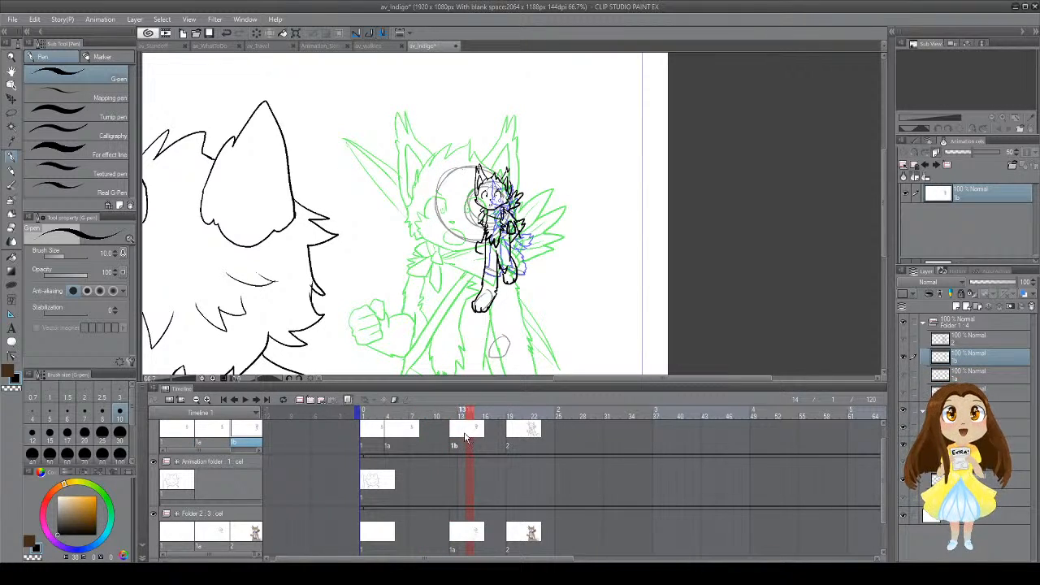
left_click(465, 439)
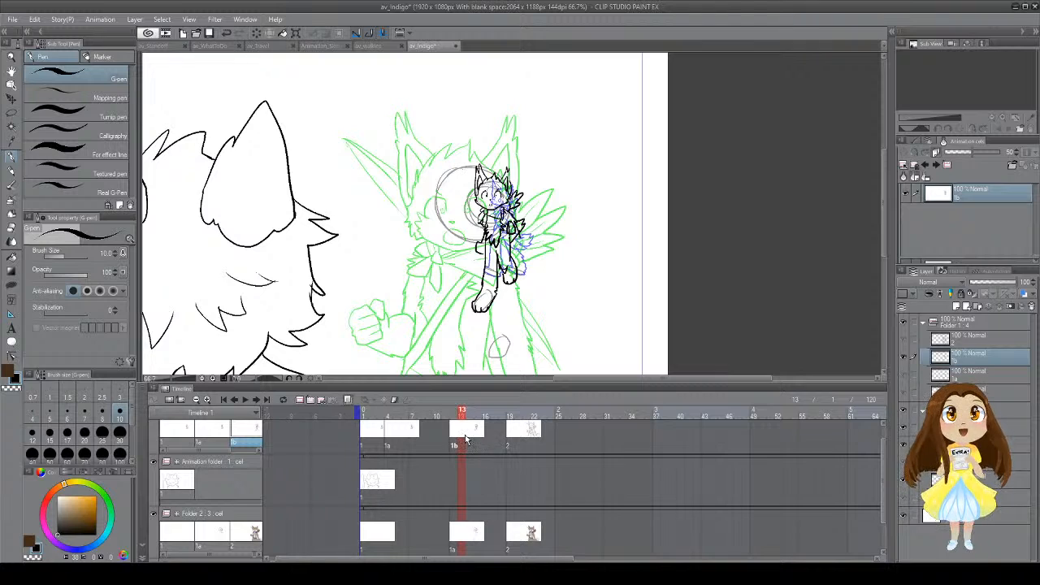
left_click(311, 401)
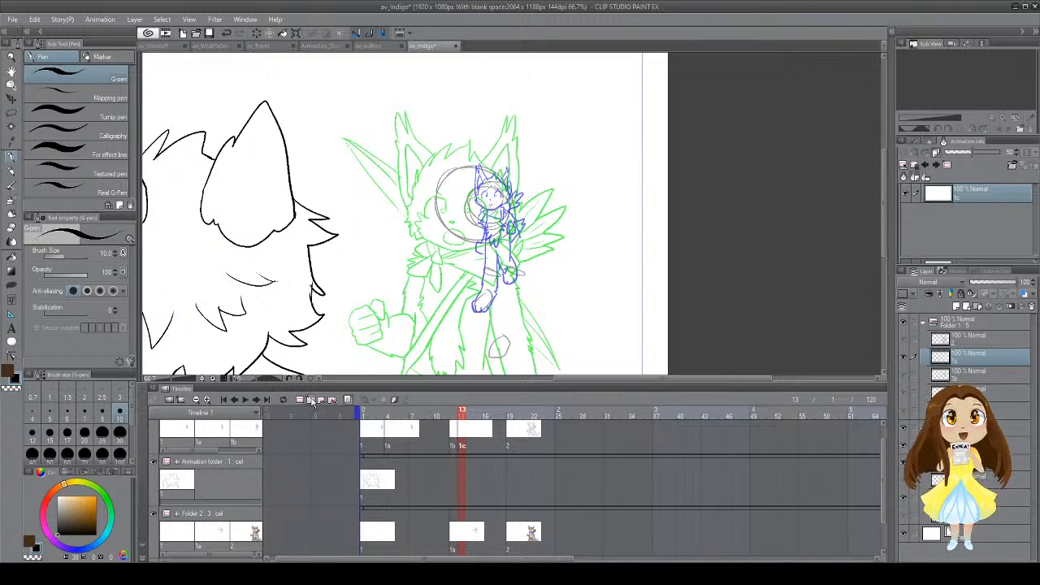
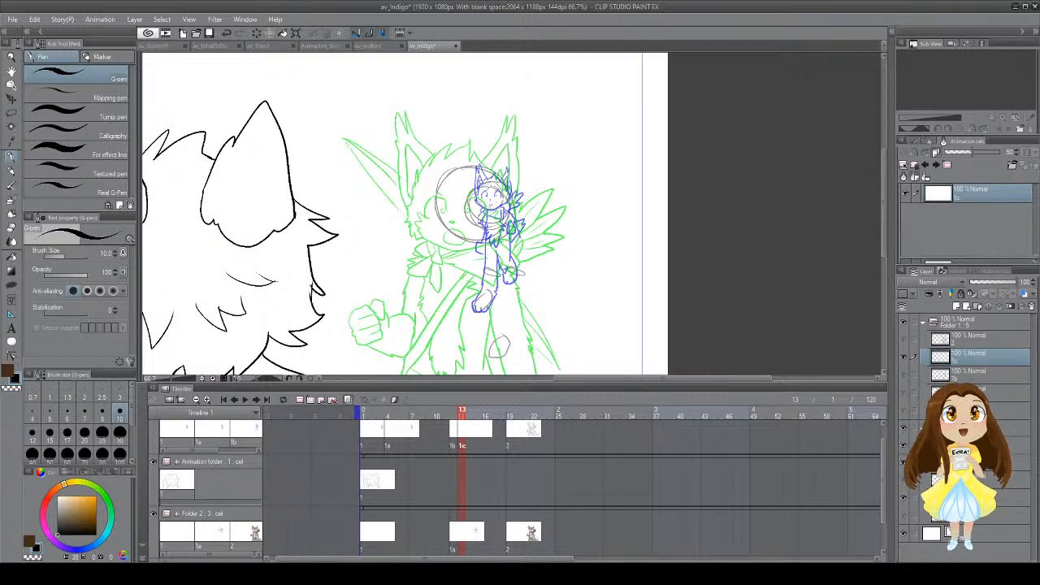
Step: Draw the fox's larger head outline with pointed ears, hair tuft and cheek fur on cel 1c, undoing unwanted strokes
mouse_move(480, 181)
left_mouse_down()
mouse_move(473, 156)
mouse_move(474, 199)
mouse_move(469, 154)
mouse_move(466, 209)
mouse_move(499, 173)
mouse_move(491, 179)
mouse_move(505, 189)
mouse_move(517, 166)
mouse_move(517, 207)
left_mouse_up()
key("ctrl+z")
key("ctrl+z")
key("ctrl+z")
key("ctrl+z")
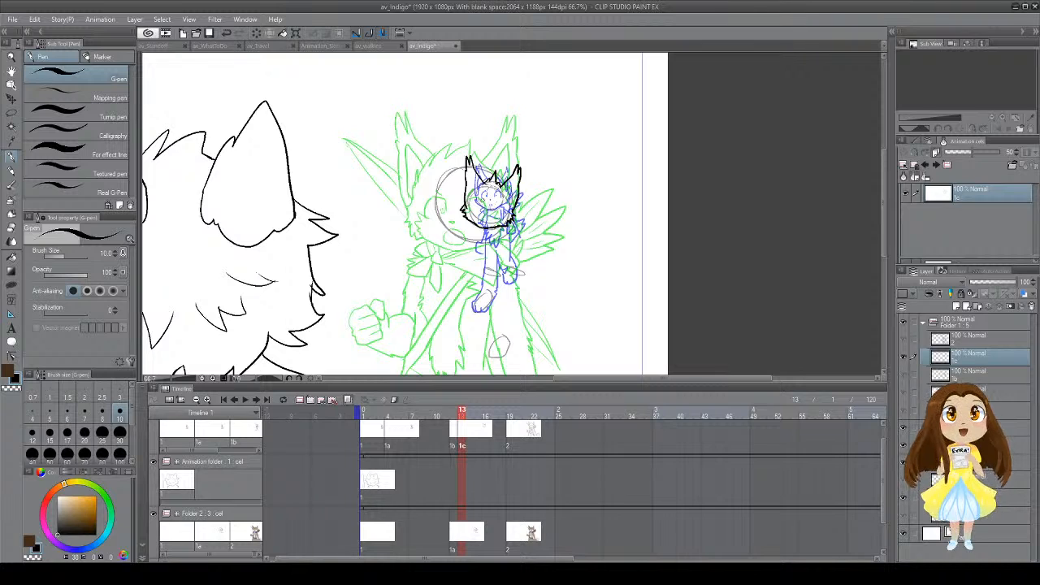
Step: Draw the fox's two eyes inside the head outline on cel 1c, redoing strokes that miss
left_click_drag(483, 214, 487, 209)
key("ctrl+z")
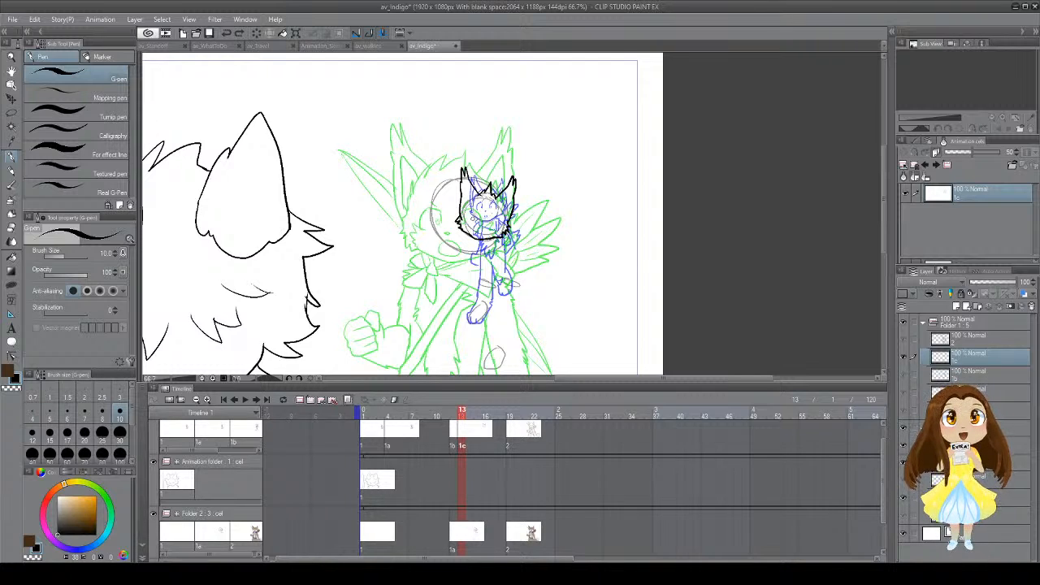
mouse_move(474, 215)
left_mouse_down()
mouse_move(463, 212)
mouse_move(467, 220)
left_mouse_up()
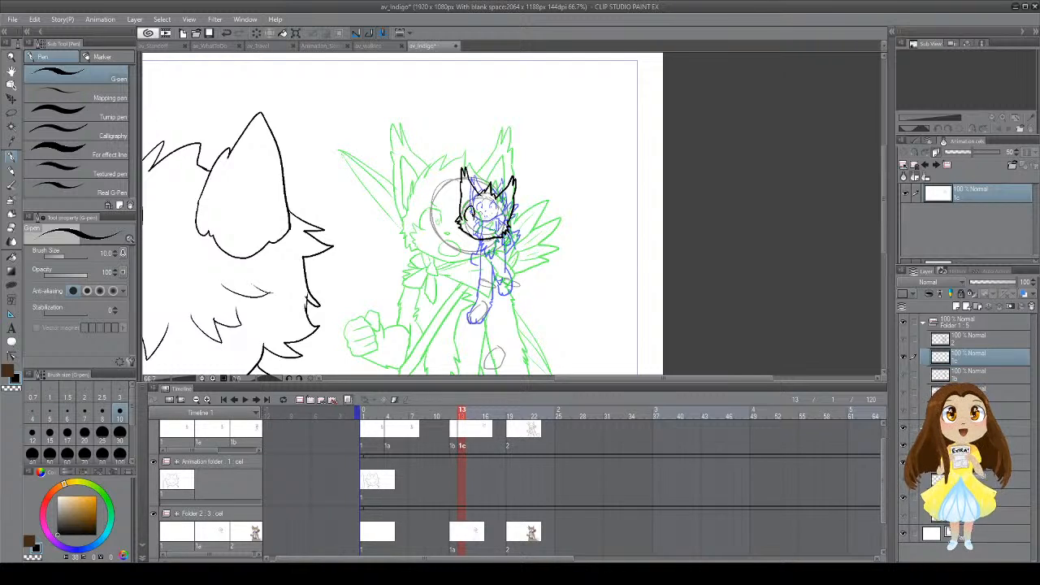
key("ctrl+z")
left_click_drag(472, 211, 496, 227)
key("ctrl+z")
key("ctrl+z")
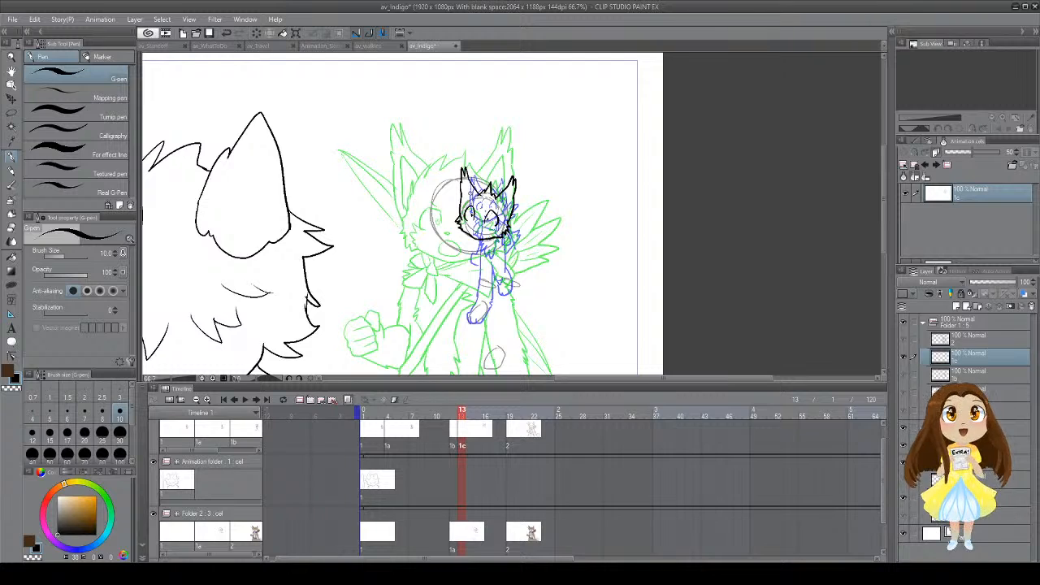
Step: Add inner-ear lines and small facial details to the fox's head on cel 1c, and save the file
mouse_move(469, 180)
left_mouse_down()
mouse_move(462, 206)
mouse_move(512, 188)
left_mouse_up()
key("ctrl+z")
mouse_move(512, 189)
left_mouse_down()
mouse_move(509, 211)
mouse_move(504, 200)
mouse_move(480, 232)
left_mouse_up()
key("ctrl+z")
key("ctrl+s")
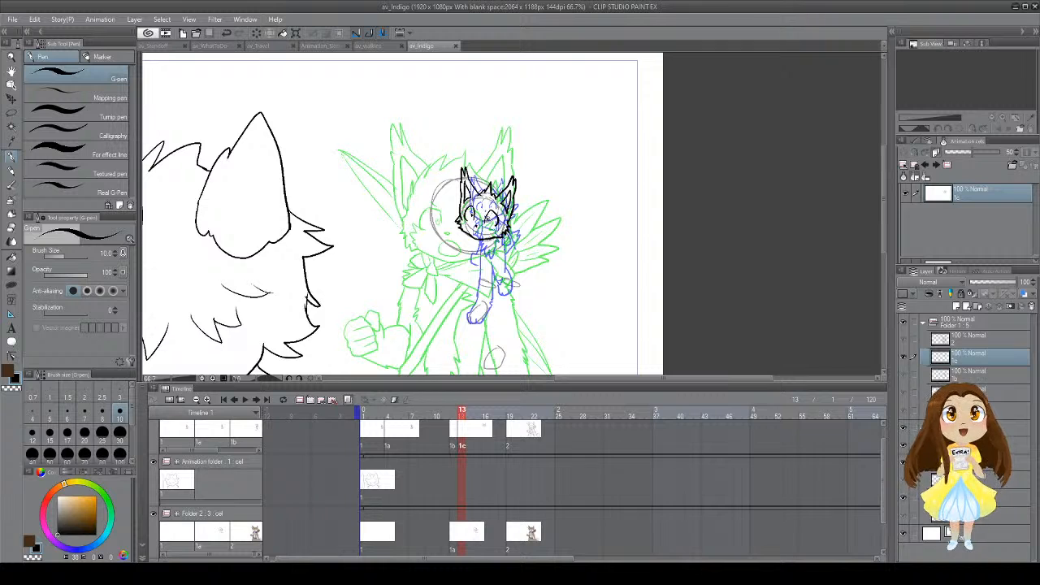
Step: Lasso the fox's head on cel 1c, scale it to 90%, reposition it over the previous frame's head and deselect
mouse_move(495, 243)
left_mouse_down()
mouse_move(499, 220)
mouse_move(482, 255)
left_mouse_up()
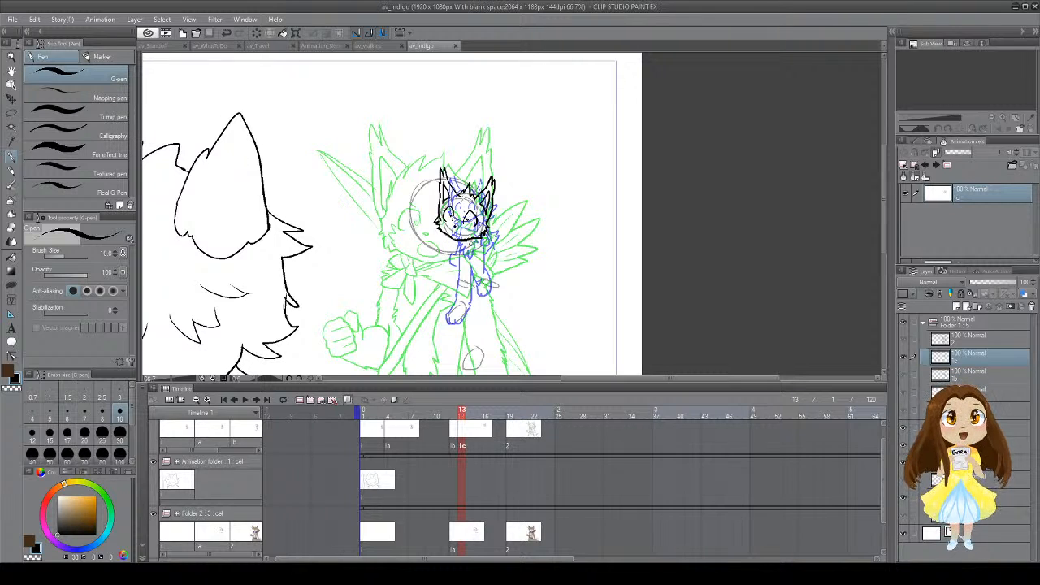
mouse_move(483, 256)
left_mouse_down()
mouse_move(481, 189)
mouse_move(491, 205)
mouse_move(483, 220)
left_mouse_up()
key("m")
mouse_move(442, 119)
left_mouse_down()
mouse_move(525, 138)
mouse_move(515, 109)
left_mouse_up()
key("ctrl+t")
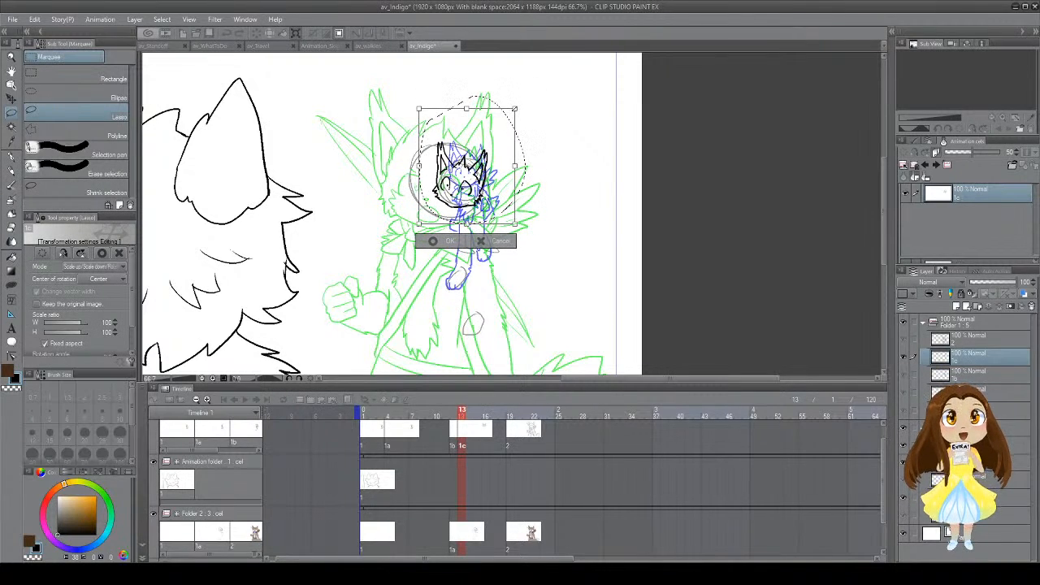
left_click_drag(492, 169, 493, 162)
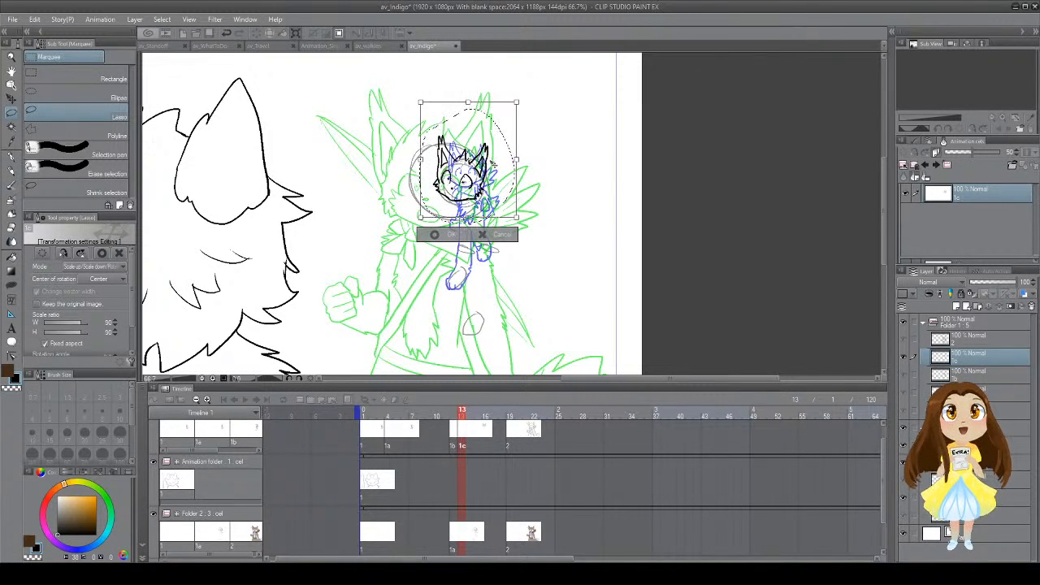
left_click(450, 235)
key("ctrl+d")
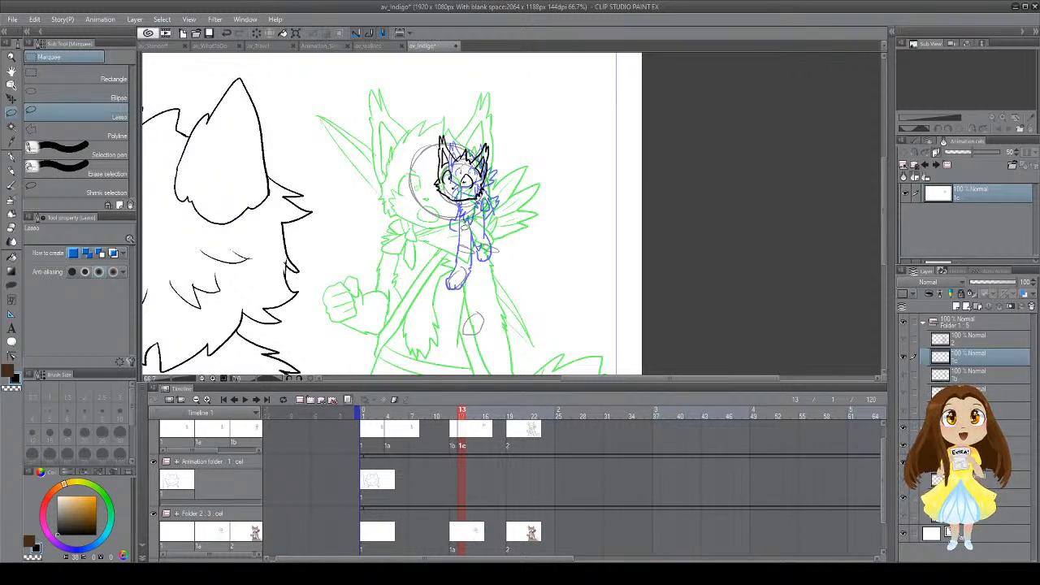
Step: Draw the fox's furry chest tapering down below the head on cel 1c
key("p")
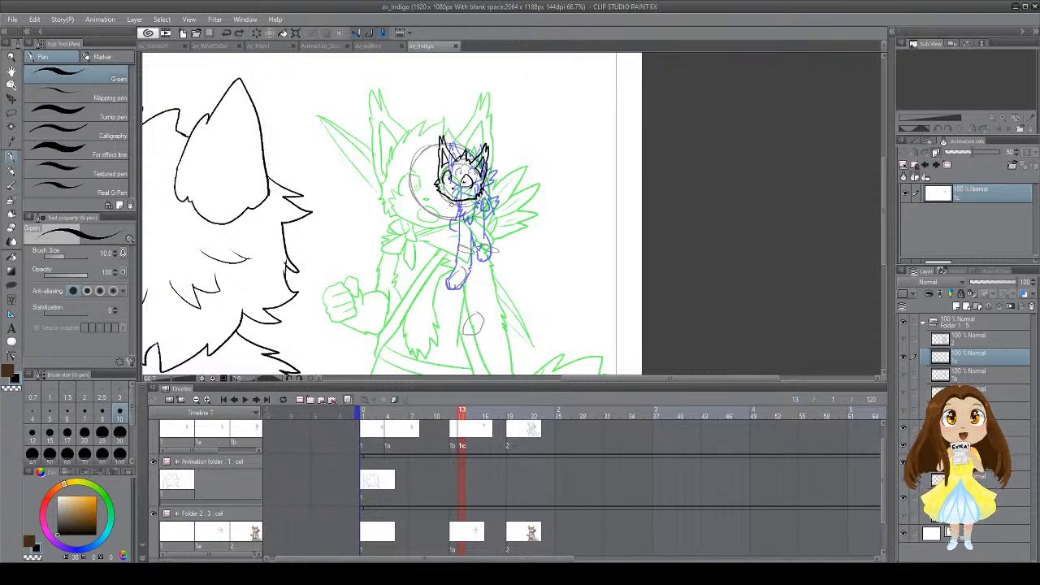
left_click_drag(448, 197, 446, 214)
key("ctrl+z")
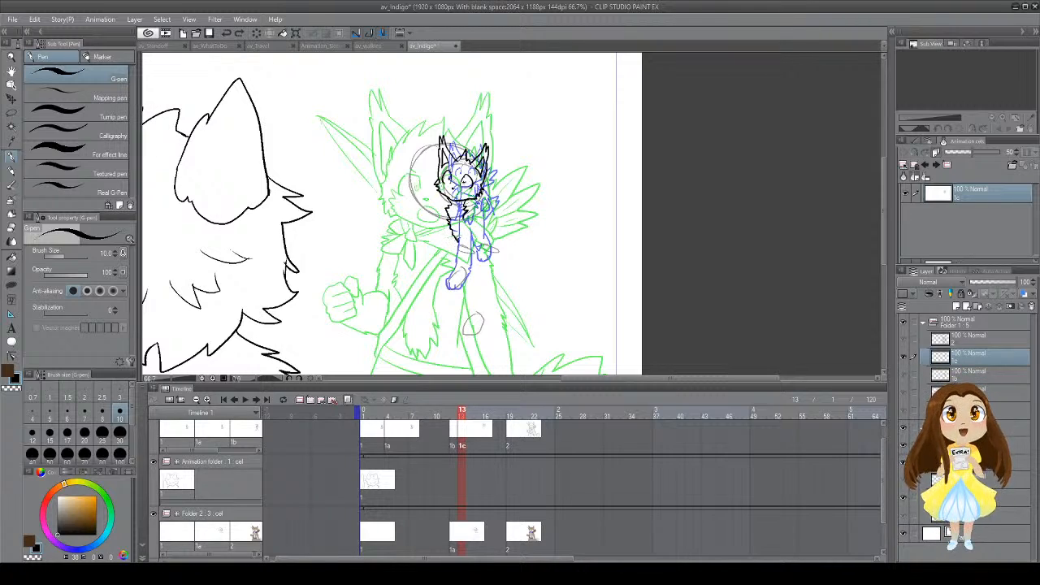
left_click_drag(468, 215, 464, 235)
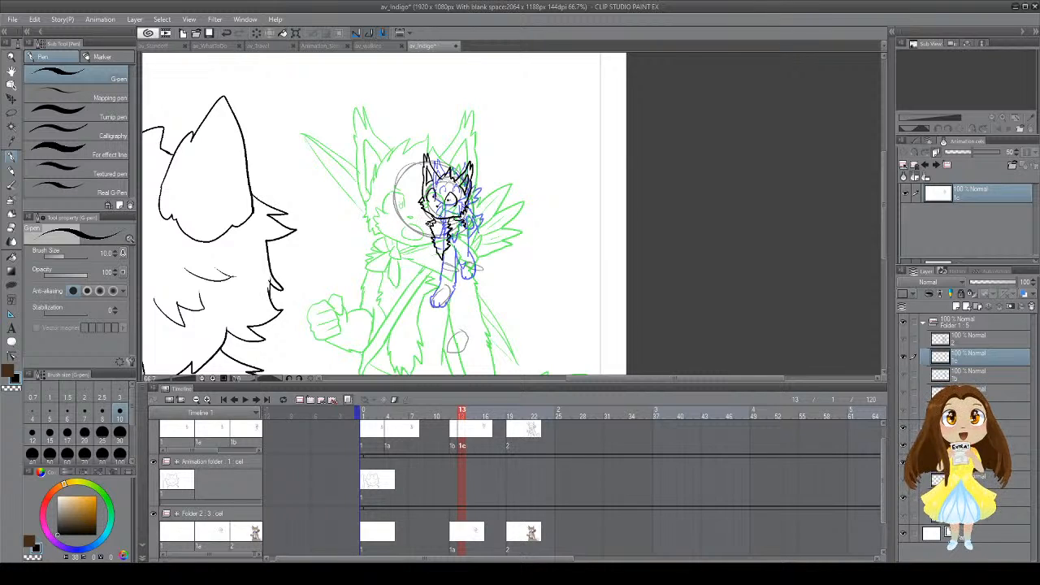
Step: Select the fox's head and chest on cel 1c, scale them to 96% and adjust their position
scroll(431, 228, "down", 2)
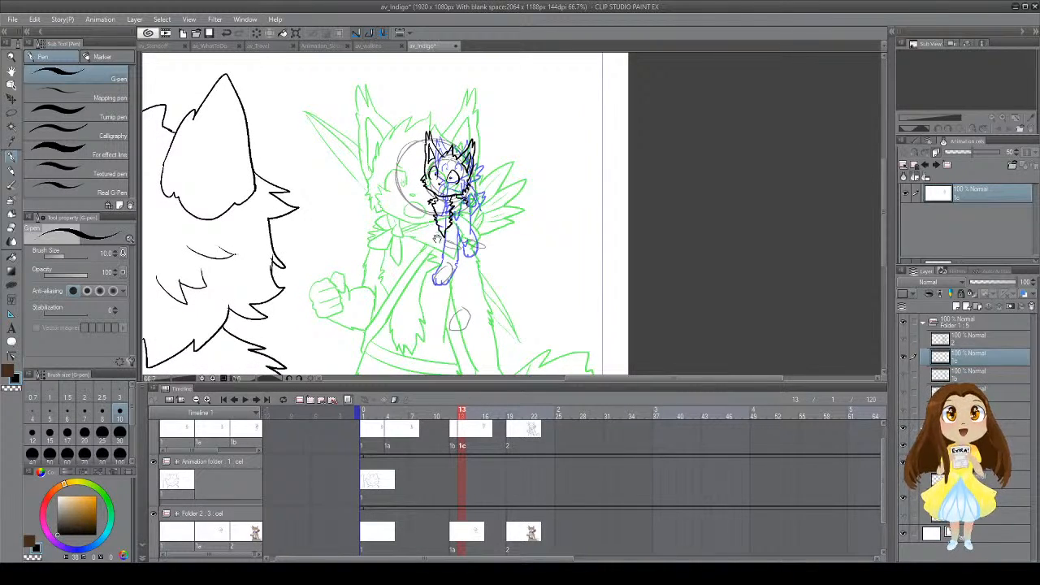
mouse_move(438, 239)
left_mouse_down()
mouse_move(441, 216)
mouse_move(428, 245)
left_mouse_up()
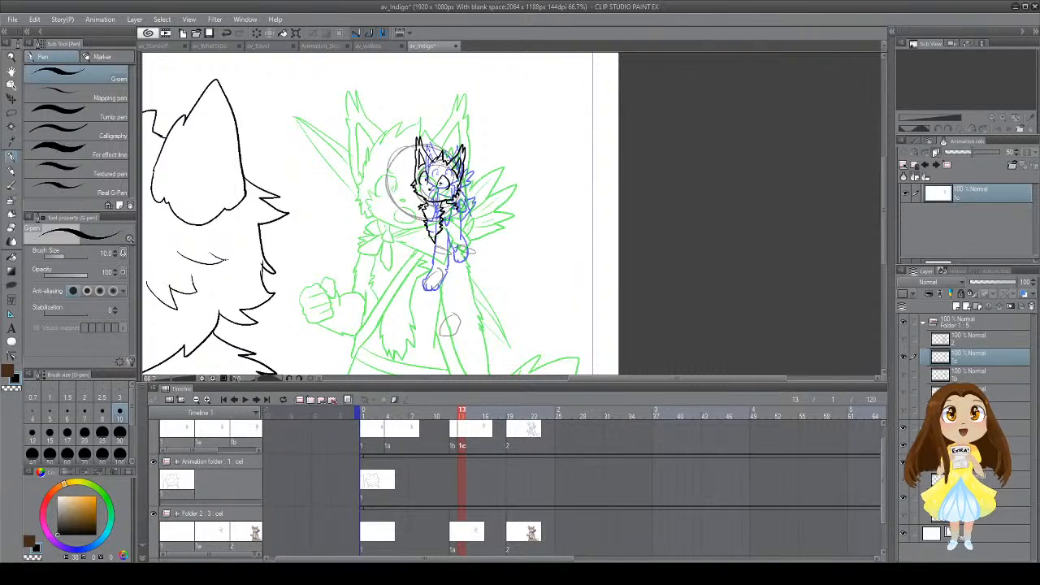
key("m")
mouse_move(423, 122)
left_mouse_down()
mouse_move(474, 280)
mouse_move(488, 114)
left_mouse_up()
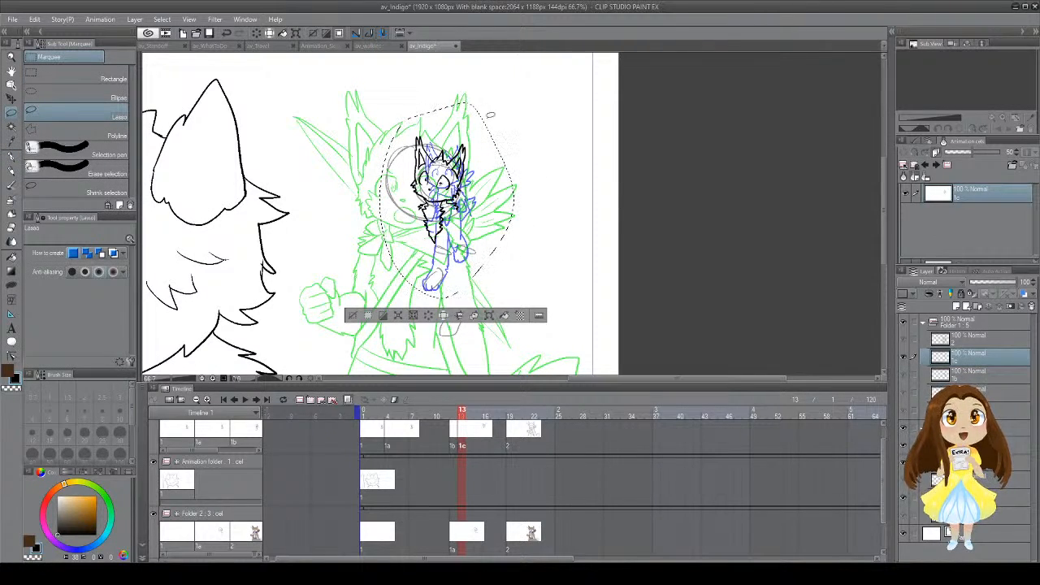
key("ctrl+t")
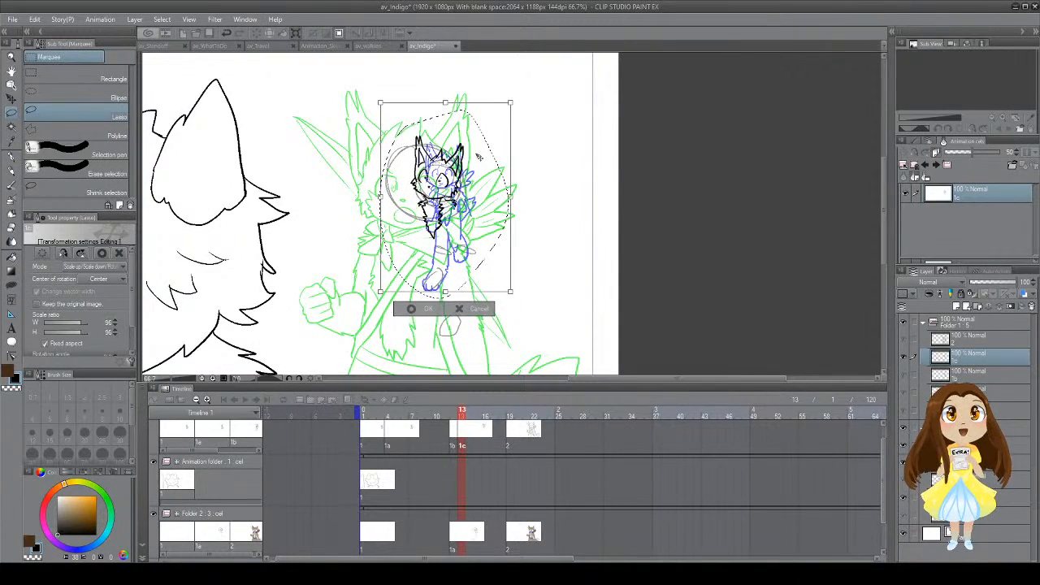
left_click_drag(479, 157, 471, 186)
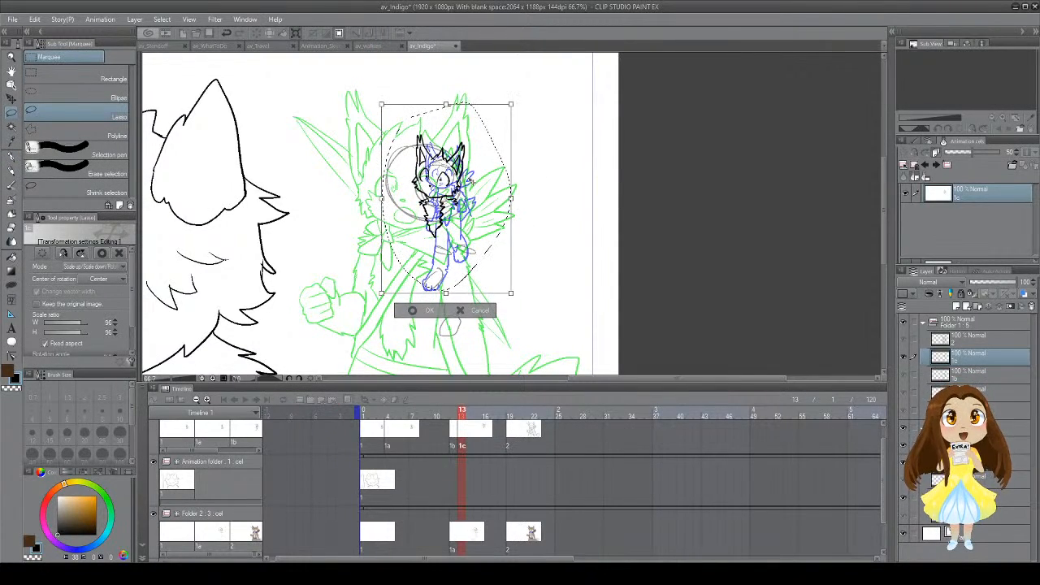
left_click(427, 312)
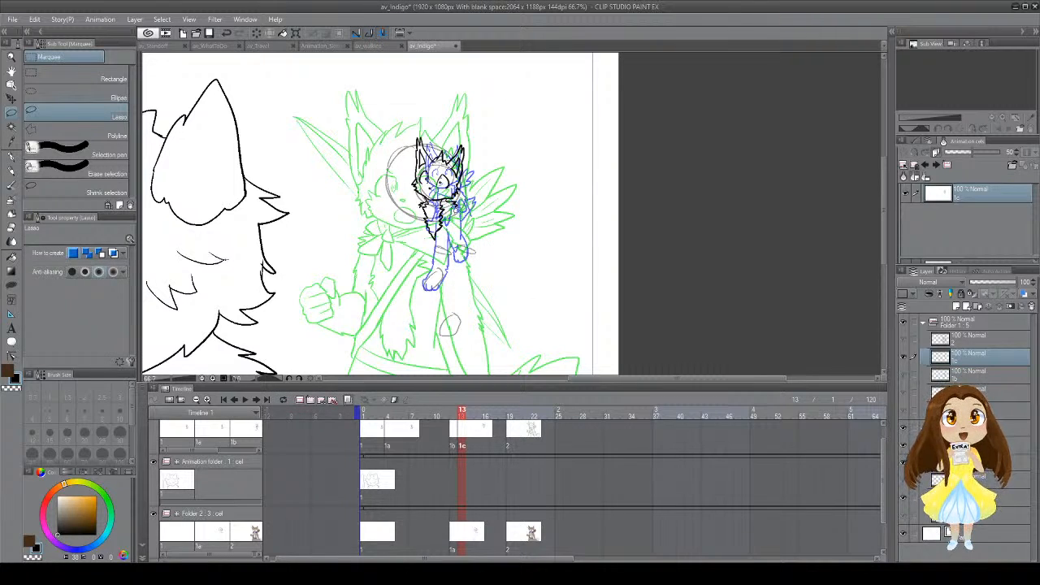
Step: Draw the shoulder and upper-arm lines on both sides of the fox's chest on cel 1c
key("p")
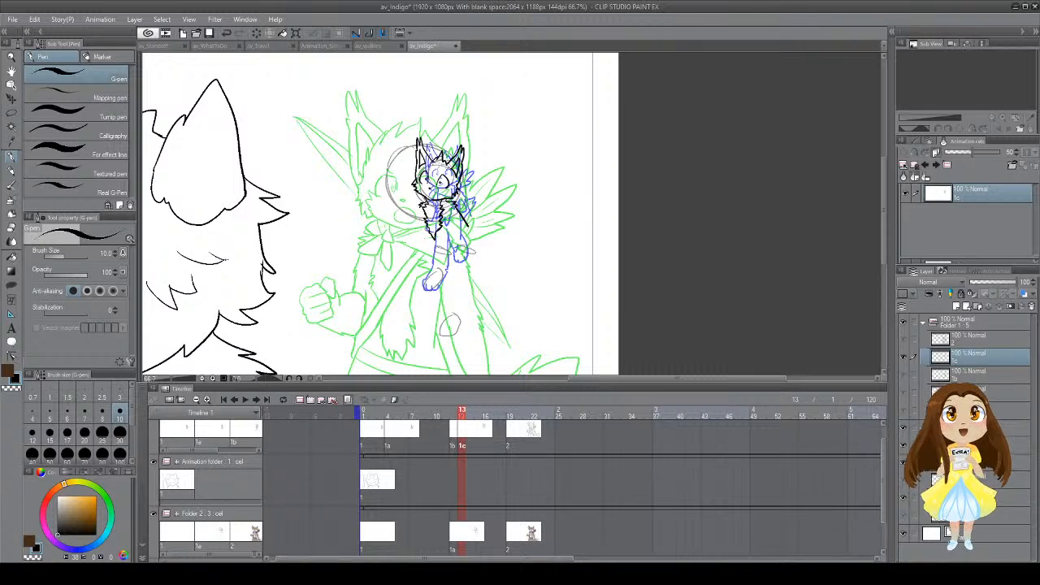
mouse_move(429, 213)
left_mouse_down()
mouse_move(453, 224)
mouse_move(435, 241)
left_mouse_up()
key("ctrl+z")
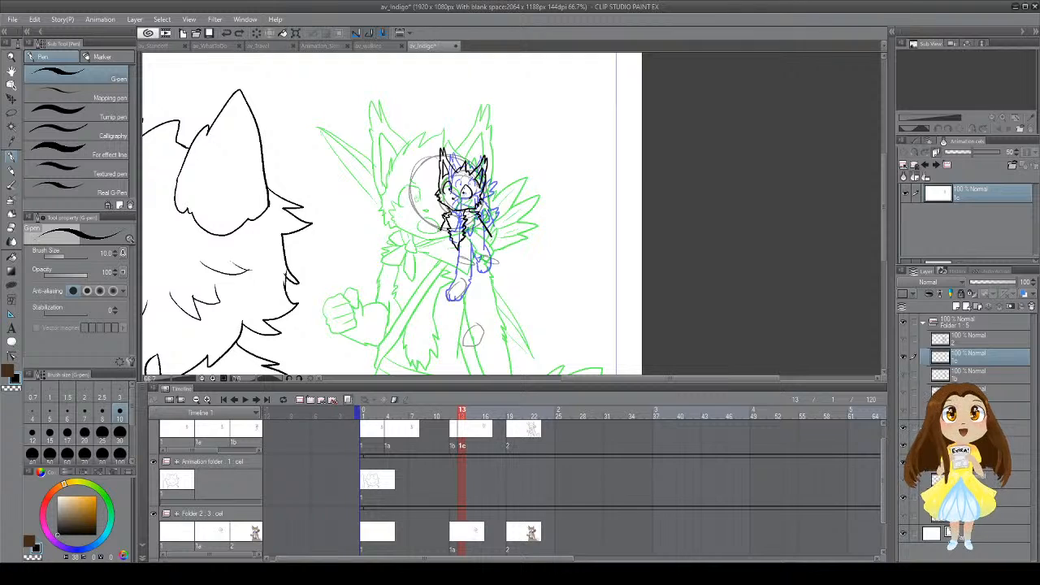
left_click_drag(444, 218, 432, 251)
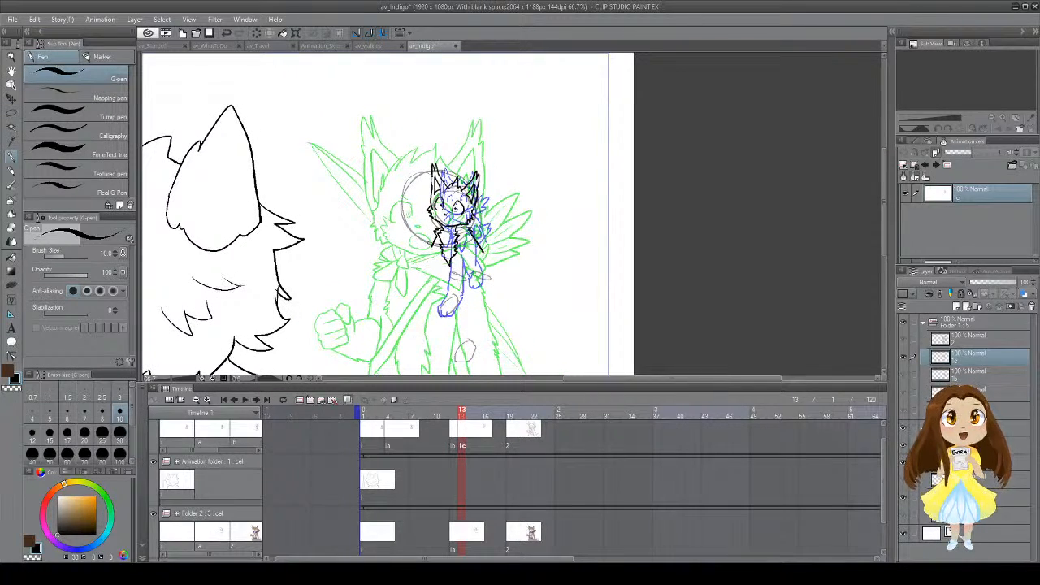
Step: Draw the fox's forward foot with toes just above the foot-placement guide on cel 1c, undoing the trial leg strokes
mouse_move(493, 262)
left_mouse_down()
mouse_move(500, 230)
mouse_move(461, 272)
left_mouse_up()
key("ctrl+z")
left_click_drag(460, 236, 456, 331)
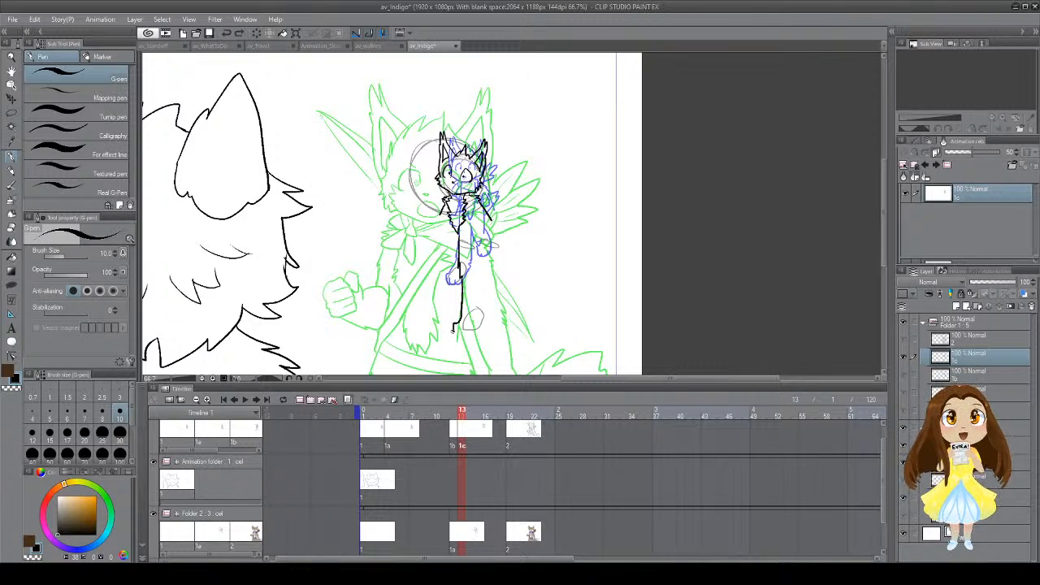
key("ctrl+z")
mouse_move(461, 247)
left_mouse_down()
mouse_move(460, 334)
mouse_move(478, 335)
mouse_move(484, 320)
mouse_move(478, 241)
mouse_move(469, 288)
mouse_move(477, 282)
left_mouse_up()
key("ctrl+z")
key("ctrl+z")
key("e")
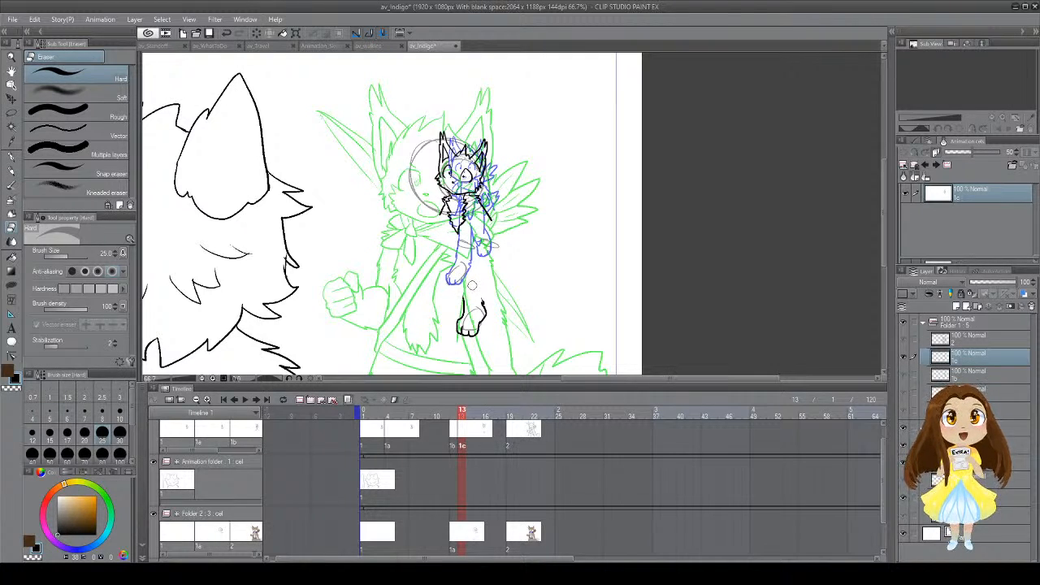
key("p")
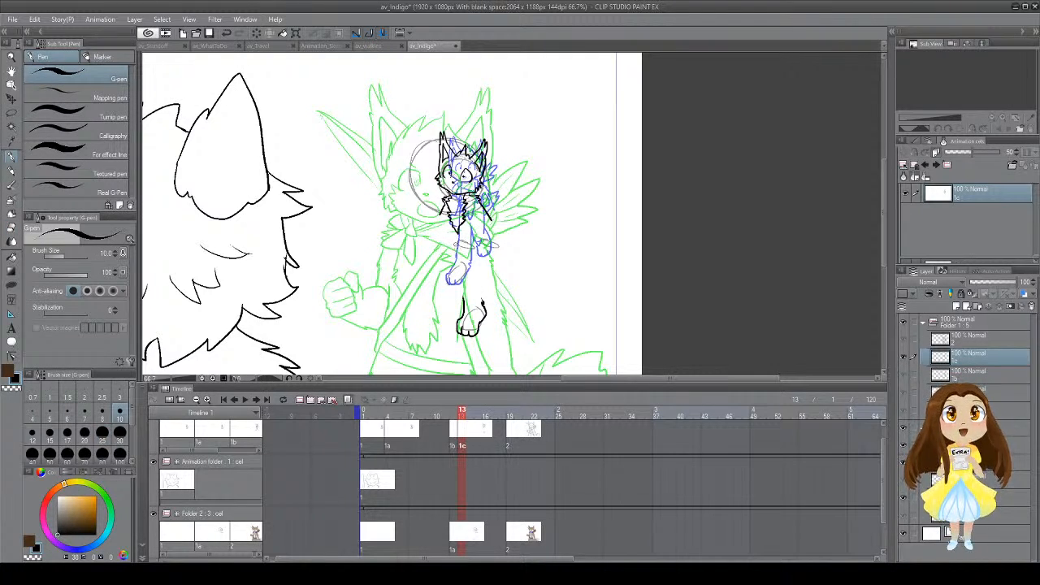
Step: Draw the forward leg's outlines from the torso down to the front foot on cel 1c, undoing and redrawing unsatisfactory strokes
mouse_move(459, 243)
left_mouse_down()
mouse_move(465, 307)
mouse_move(482, 286)
mouse_move(485, 304)
mouse_move(480, 244)
mouse_move(455, 269)
left_mouse_up()
key("ctrl+z")
key("ctrl+z")
key("ctrl+z")
key("ctrl+z")
left_click_drag(446, 223, 455, 260)
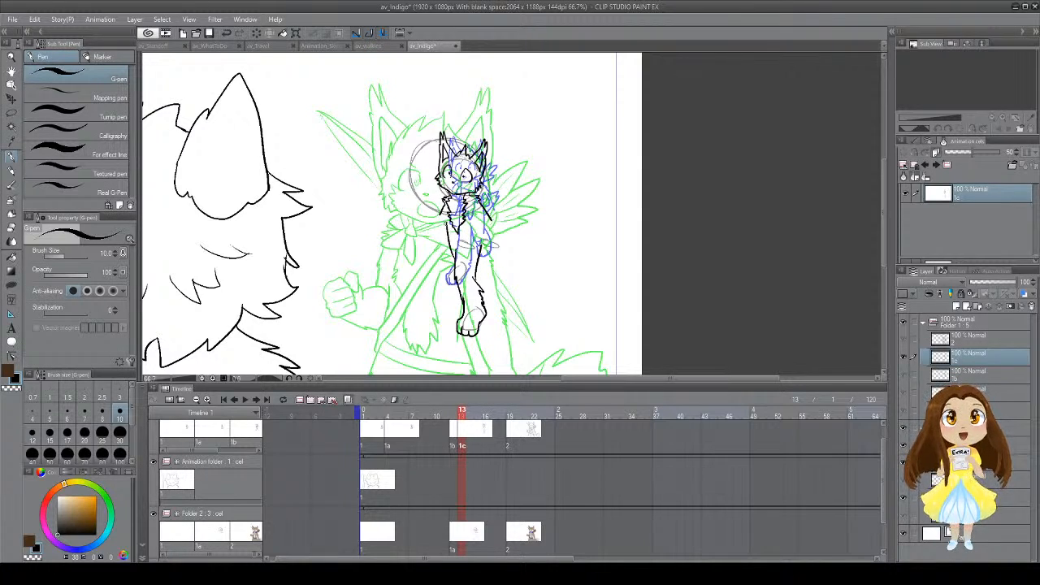
key("ctrl+z")
mouse_move(446, 223)
left_mouse_down()
mouse_move(453, 258)
mouse_move(481, 290)
left_mouse_up()
key("ctrl+z")
key("ctrl+z")
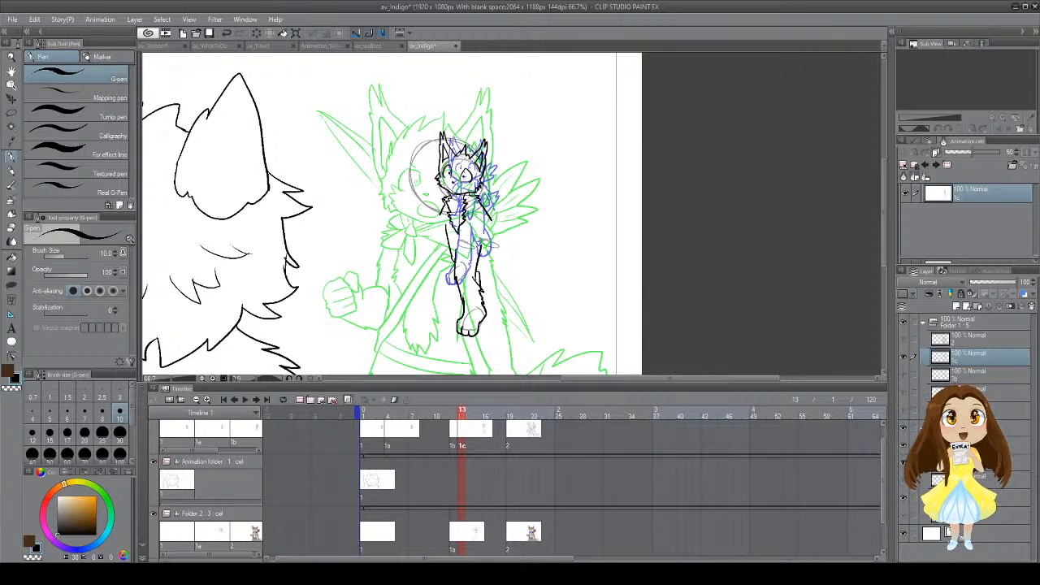
Step: Redraw the outer line linking the fox's torso to the forward leg on cel 1c, undoing the trial strokes
left_click_drag(480, 220, 478, 250)
key("ctrl+z")
key("ctrl+z")
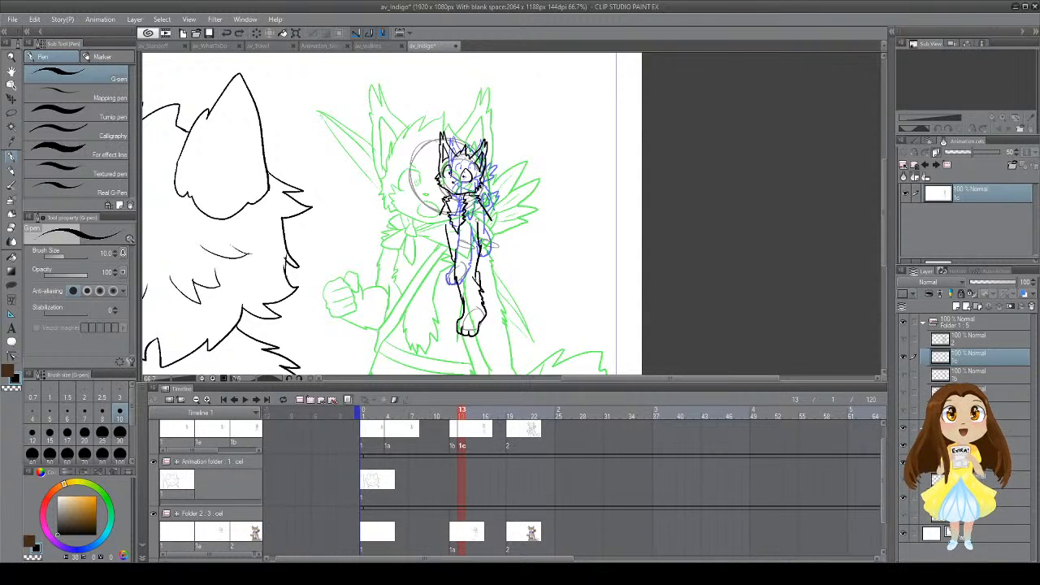
key("ctrl+z")
left_click_drag(478, 214, 480, 250)
Step: Draw the lowered arm and hand on the tail side of the fox's torso on cel 1c, cleaning up stray strokes
key("e")
key("p")
key("e")
mouse_move(480, 192)
left_mouse_down()
mouse_move(491, 217)
mouse_move(478, 221)
mouse_move(502, 247)
mouse_move(493, 250)
left_mouse_up()
key("p")
key("ctrl+z")
key("ctrl+z")
key("ctrl+z")
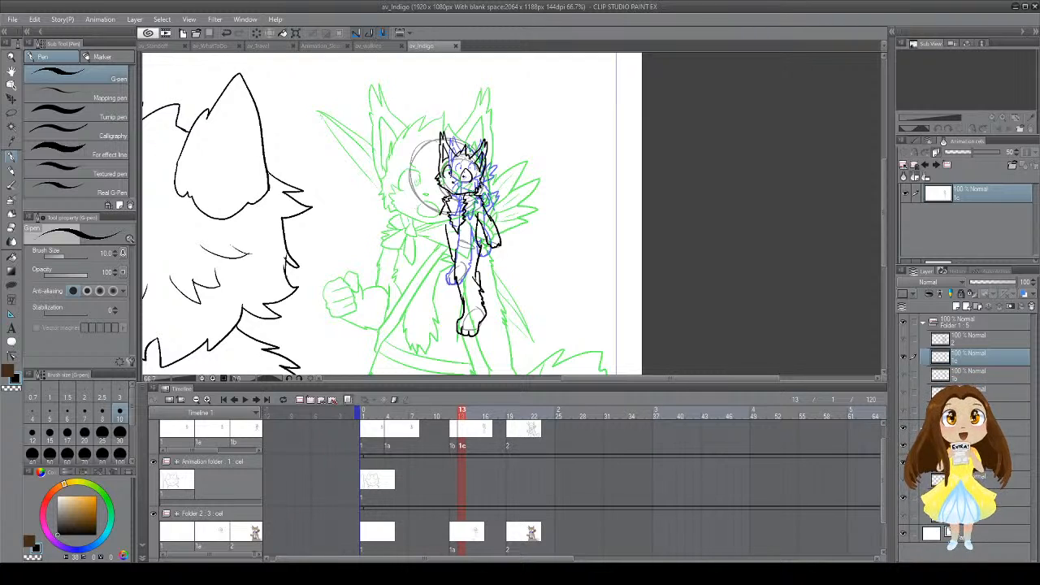
Step: Draw the other arm with its fist and the bushy tail behind the leg on cel 1c, and save the file
mouse_move(432, 223)
left_mouse_down()
mouse_move(442, 228)
mouse_move(437, 239)
mouse_move(429, 230)
mouse_move(438, 232)
mouse_move(429, 252)
mouse_move(440, 255)
mouse_move(449, 229)
mouse_move(426, 233)
mouse_move(421, 256)
mouse_move(434, 259)
mouse_move(429, 240)
mouse_move(434, 247)
mouse_move(461, 225)
mouse_move(503, 234)
mouse_move(499, 254)
mouse_move(476, 254)
mouse_move(486, 245)
mouse_move(492, 256)
mouse_move(499, 234)
mouse_move(482, 225)
mouse_move(520, 234)
left_mouse_up()
key("ctrl+z")
key("ctrl+z")
key("ctrl+z")
key("ctrl+z")
key("ctrl+z")
key("ctrl+z")
key("ctrl+z")
key("ctrl+z")
key("ctrl+z")
key("ctrl+z")
key("ctrl+s")
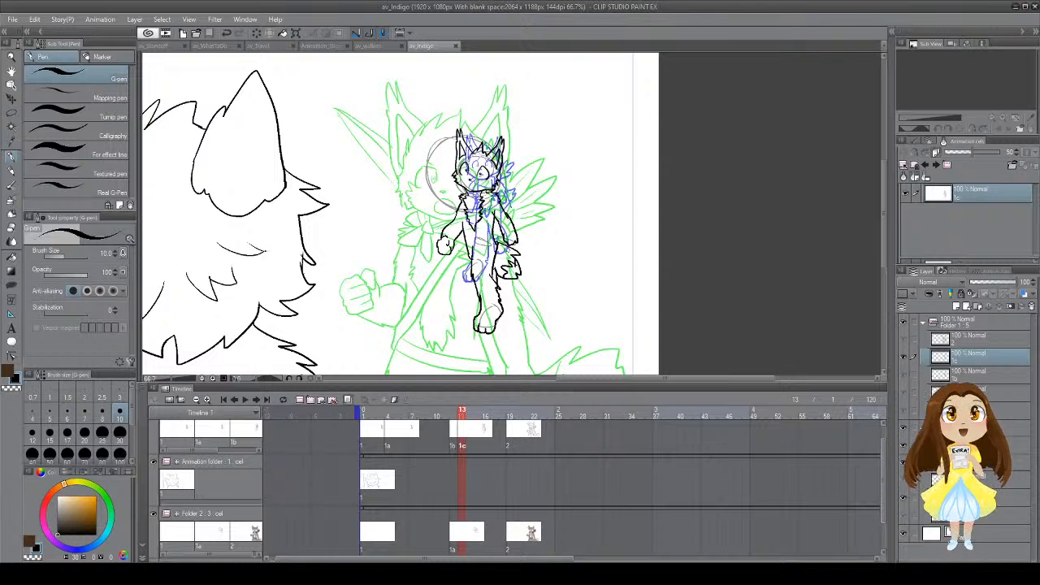
Step: Erase the stray line inside the fox's bushy tail on cel 1c
key("e")
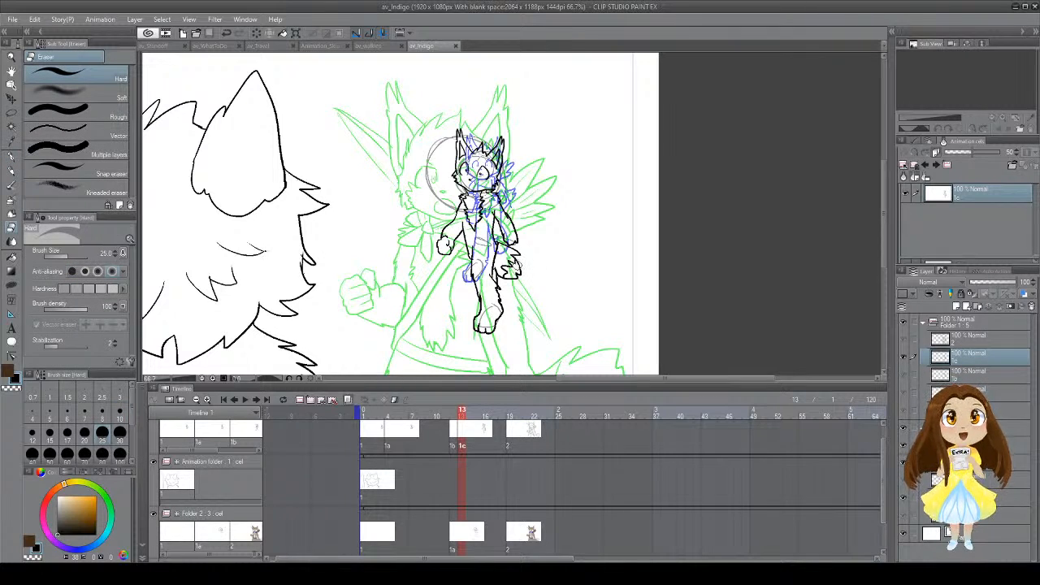
left_click_drag(514, 264, 518, 269)
key("p")
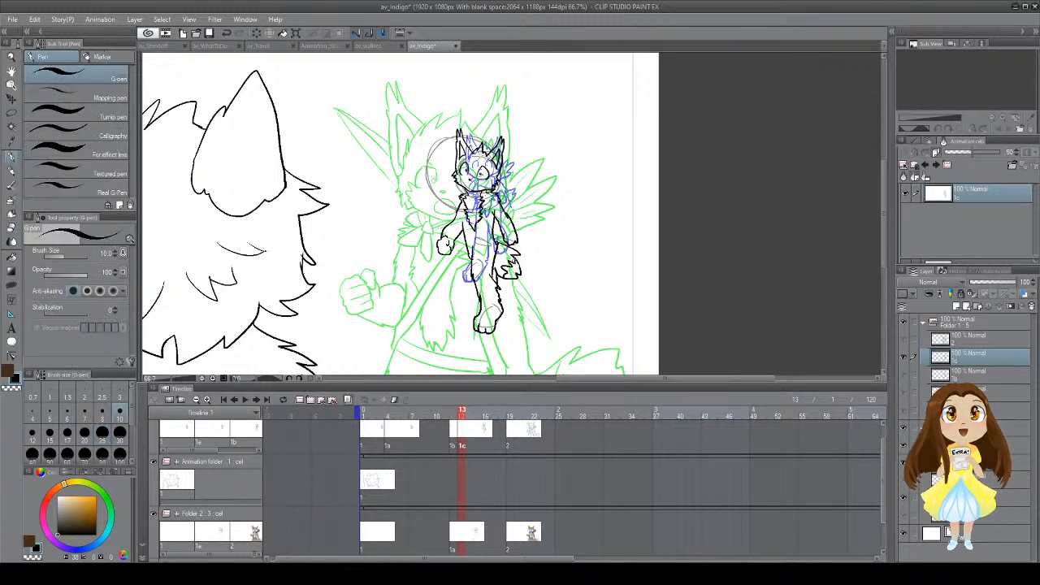
mouse_move(354, 104)
left_mouse_down()
mouse_move(379, 99)
mouse_move(344, 118)
mouse_move(384, 110)
mouse_move(382, 98)
mouse_move(402, 90)
mouse_move(356, 108)
mouse_move(378, 99)
mouse_move(368, 106)
mouse_move(375, 120)
mouse_move(328, 108)
left_mouse_up()
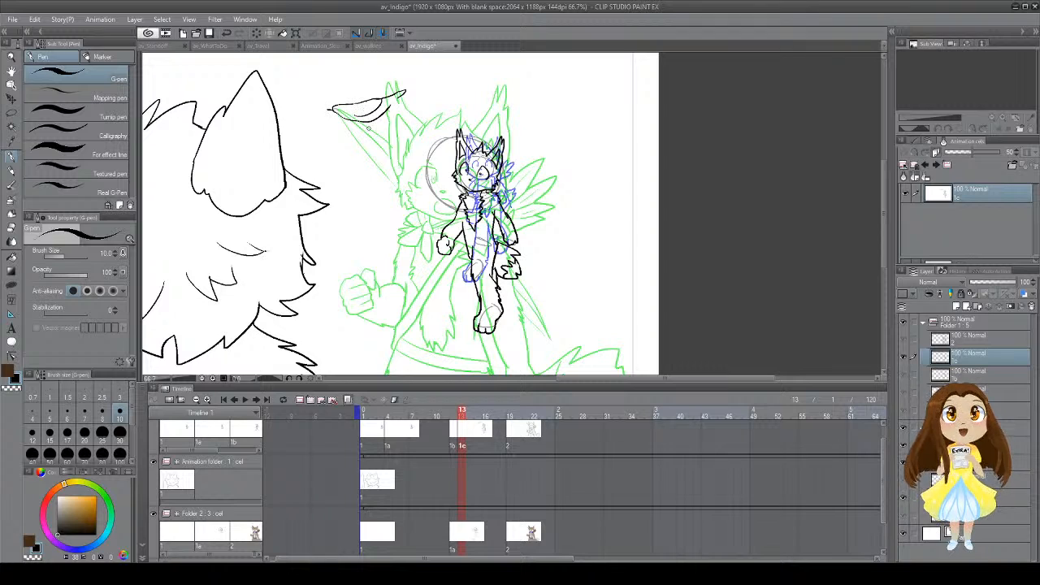
mouse_move(439, 82)
left_mouse_down()
mouse_move(447, 108)
mouse_move(454, 95)
mouse_move(427, 79)
mouse_move(443, 91)
mouse_move(426, 97)
mouse_move(409, 82)
mouse_move(459, 94)
left_mouse_up()
key("ctrl+z")
mouse_move(426, 107)
left_mouse_down()
mouse_move(462, 99)
mouse_move(432, 96)
left_mouse_up()
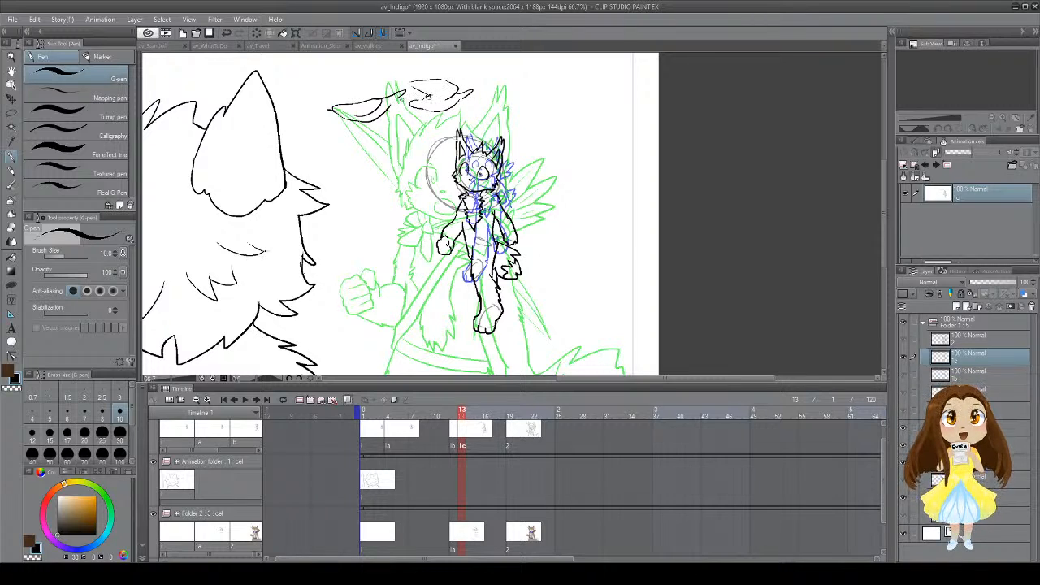
key("m")
mouse_move(321, 83)
left_mouse_down()
mouse_move(318, 91)
mouse_move(430, 122)
mouse_move(492, 85)
mouse_move(435, 63)
left_mouse_up()
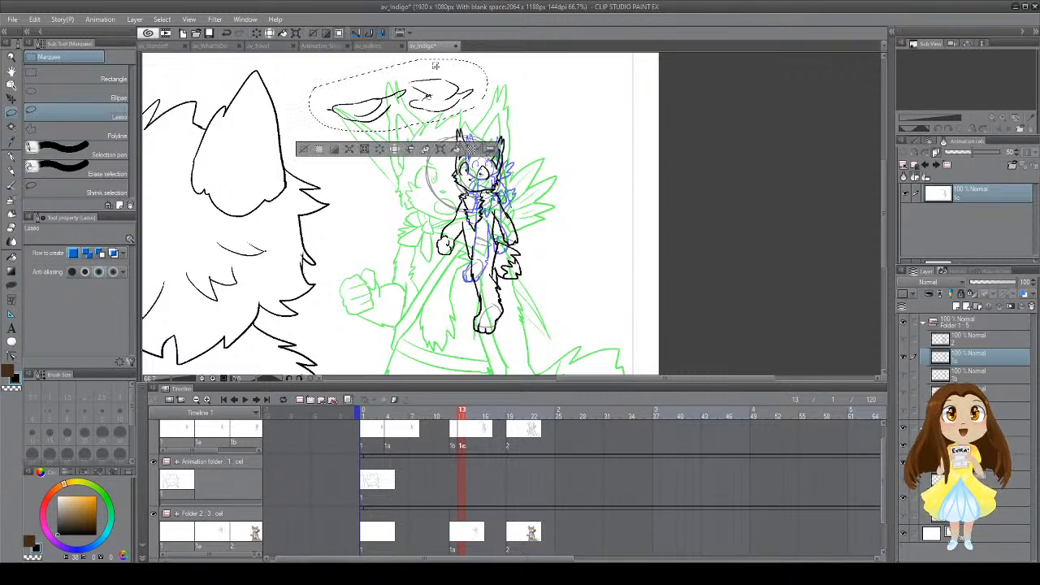
key("Delete")
key("ctrl+d")
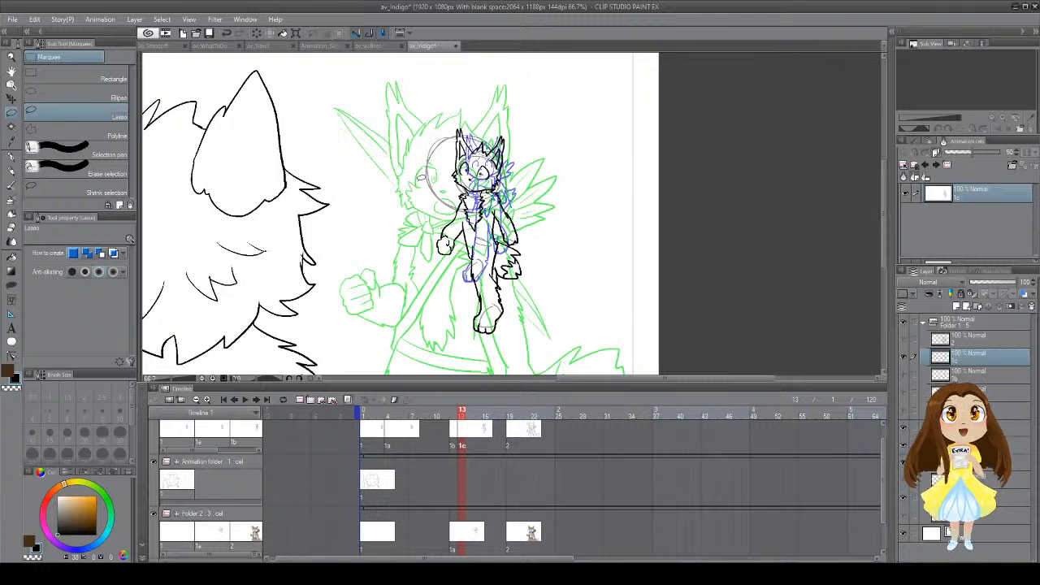
Step: Save the file, compare cels 1b and 1c, and add a new cel 1d at frame 14
key("ctrl+s")
mouse_move(430, 208)
left_mouse_down()
mouse_move(452, 196)
mouse_move(436, 203)
left_mouse_up()
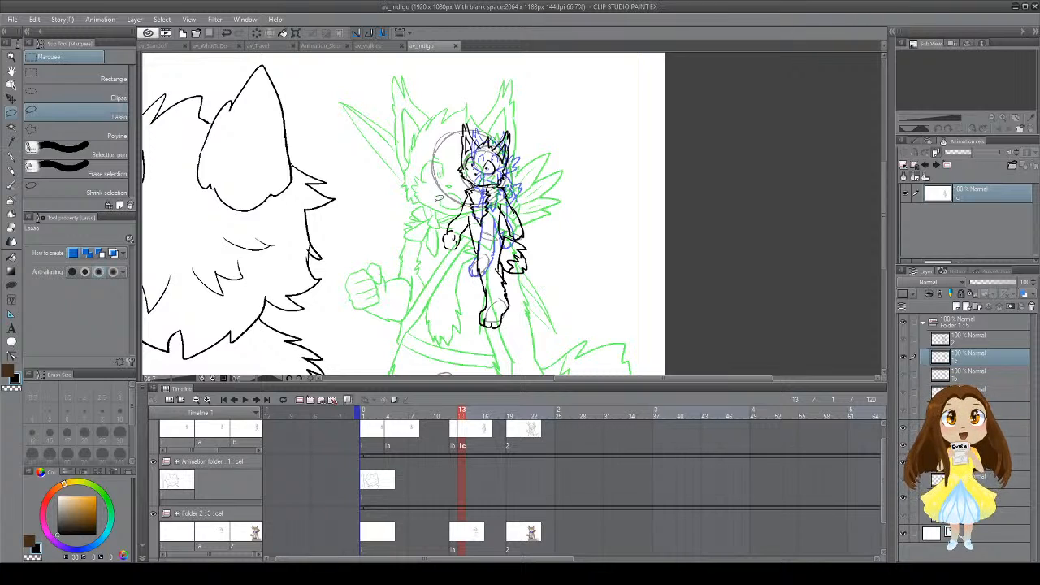
key("p")
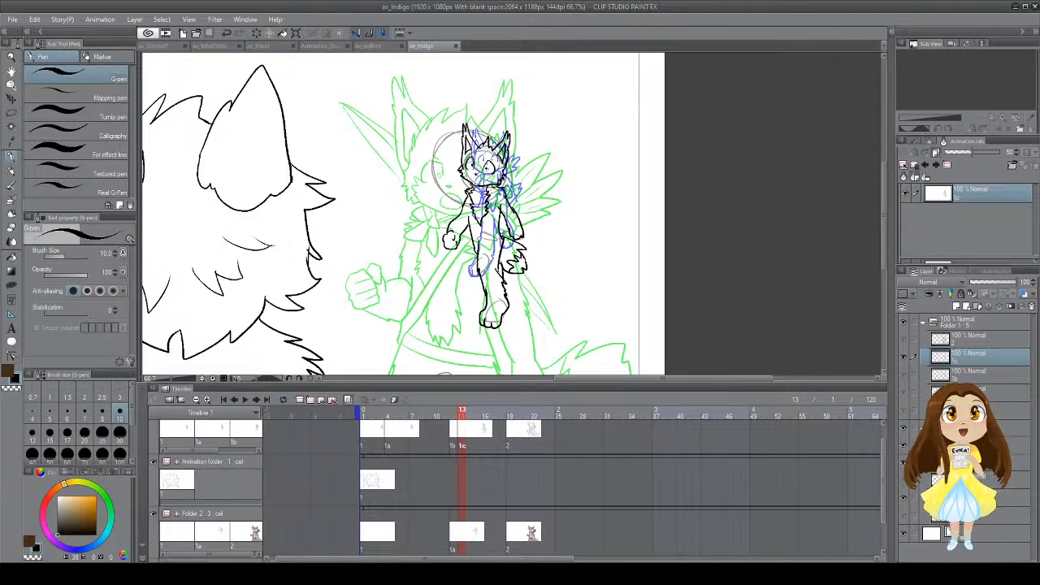
left_click(457, 439)
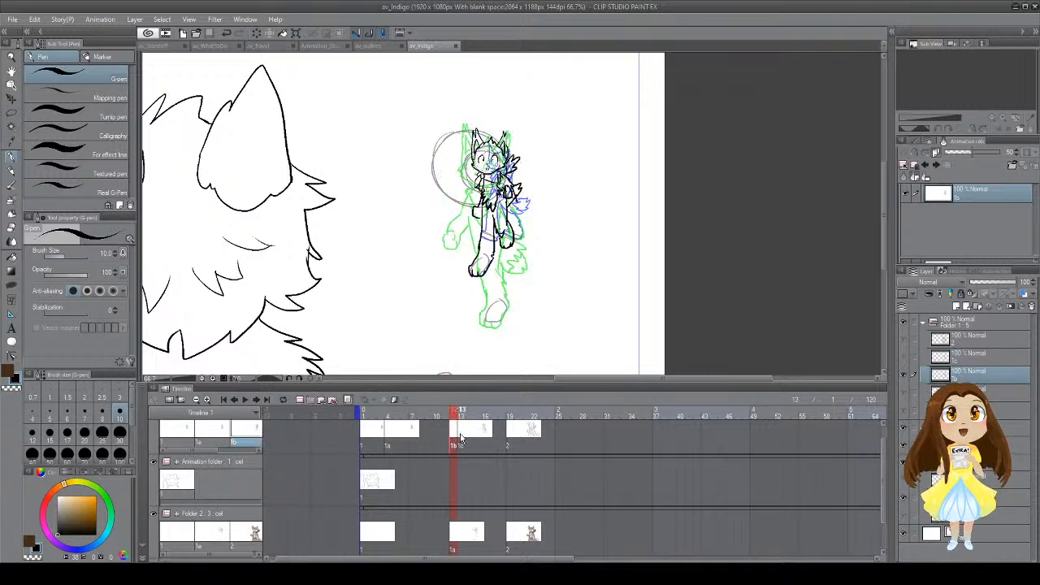
left_click(461, 439)
left_click(472, 439)
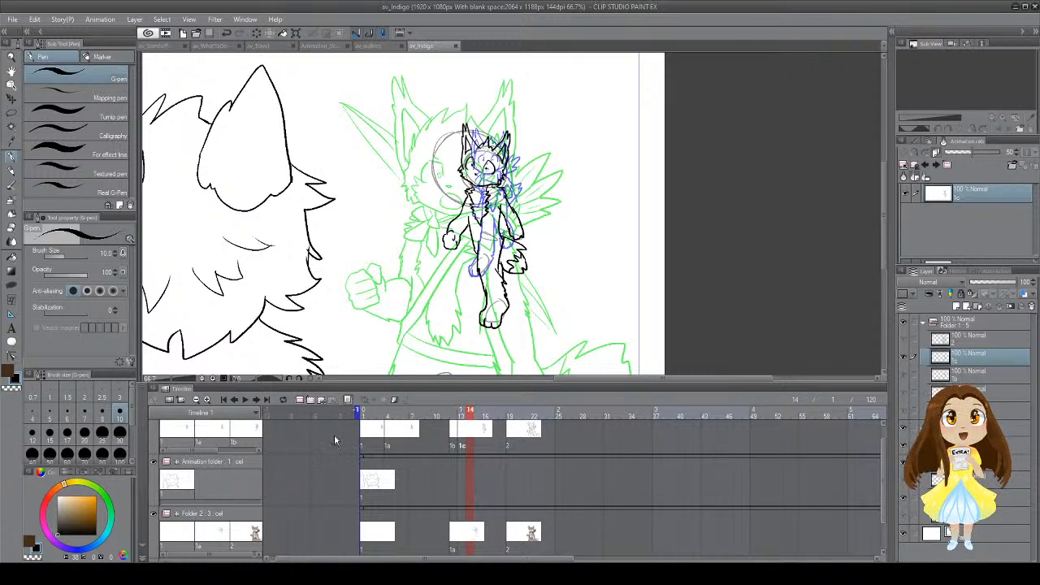
left_click(310, 400)
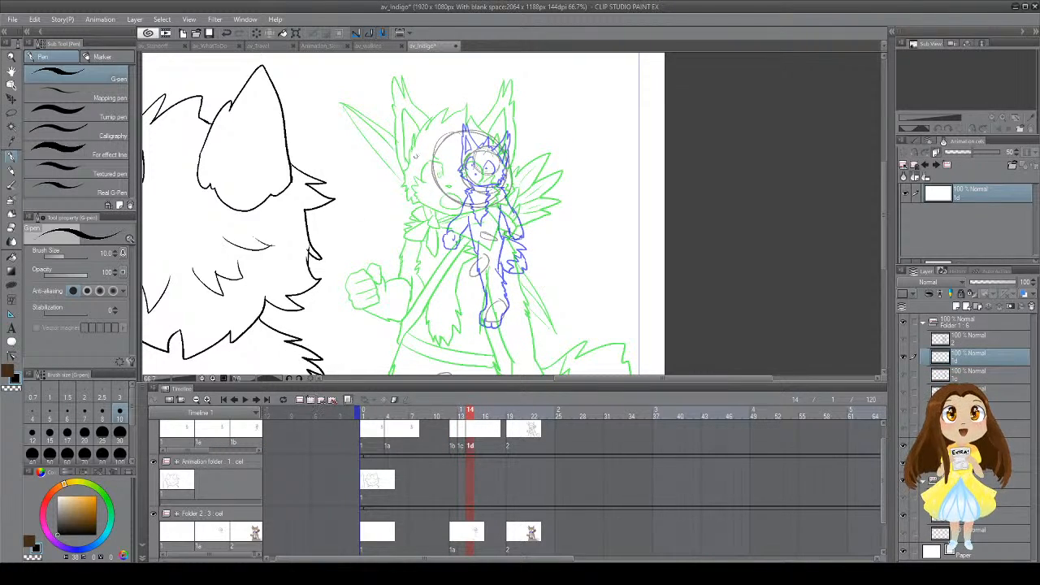
Step: Draw the fox's outer ear outlines and spiky hair tuft around the larger head circle on cel 1d
mouse_move(462, 130)
left_mouse_down()
mouse_move(434, 92)
mouse_move(435, 114)
mouse_move(434, 88)
mouse_move(423, 125)
mouse_move(431, 171)
mouse_move(476, 113)
mouse_move(491, 126)
mouse_move(473, 119)
mouse_move(479, 112)
mouse_move(471, 118)
mouse_move(481, 106)
mouse_move(502, 139)
mouse_move(534, 101)
mouse_move(509, 181)
left_mouse_up()
key("ctrl+z")
key("ctrl+z")
key("ctrl+z")
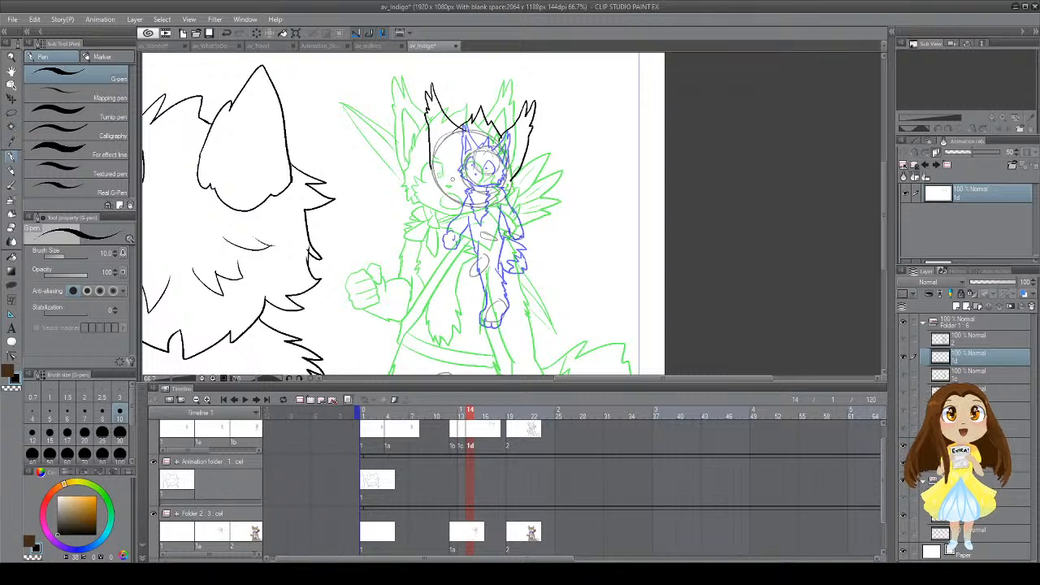
Step: Draw the fox's cheek fur, chin line and both eyes on cel 1d, and save the file
left_click_drag(464, 193, 480, 208)
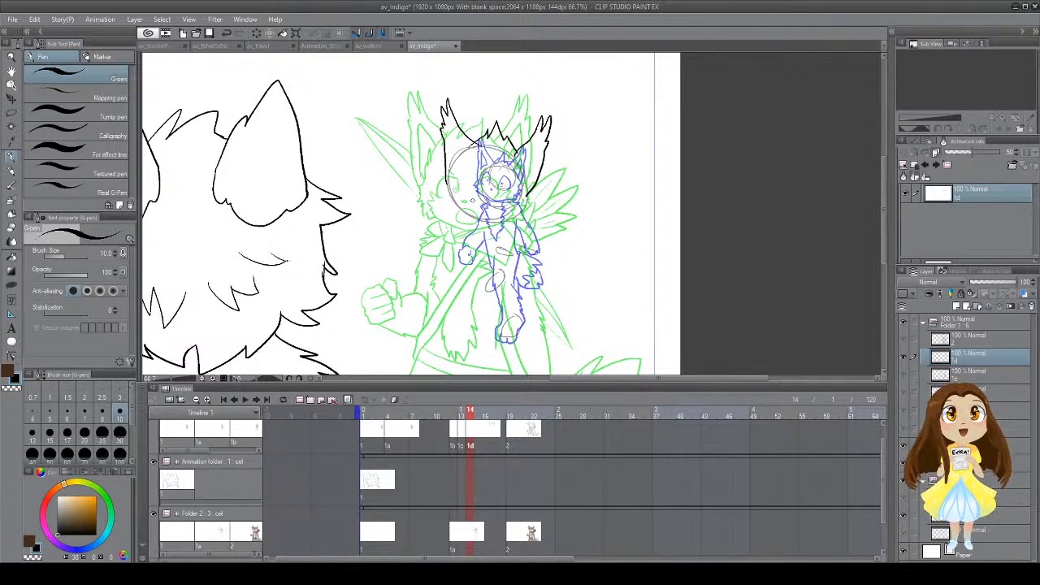
mouse_move(472, 200)
left_mouse_down()
mouse_move(478, 209)
mouse_move(459, 183)
mouse_move(463, 200)
mouse_move(452, 195)
mouse_move(461, 195)
left_mouse_up()
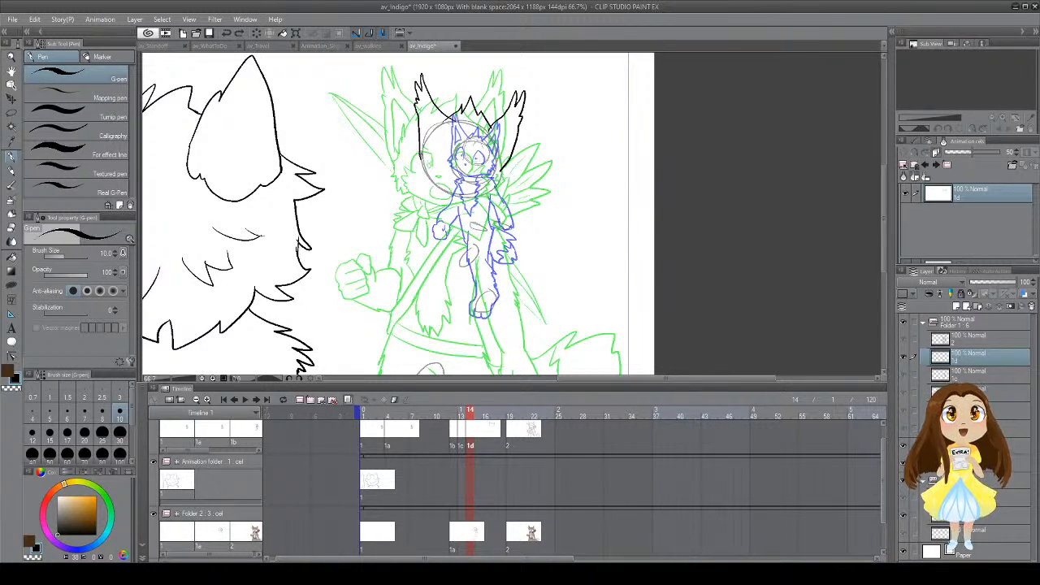
mouse_move(423, 182)
left_mouse_down()
mouse_move(454, 198)
mouse_move(478, 195)
mouse_move(497, 176)
mouse_move(493, 193)
left_mouse_up()
mouse_move(453, 166)
left_mouse_down()
mouse_move(448, 150)
mouse_move(435, 165)
mouse_move(447, 145)
mouse_move(436, 166)
mouse_move(486, 152)
mouse_move(486, 175)
mouse_move(476, 165)
left_mouse_up()
key("ctrl+z")
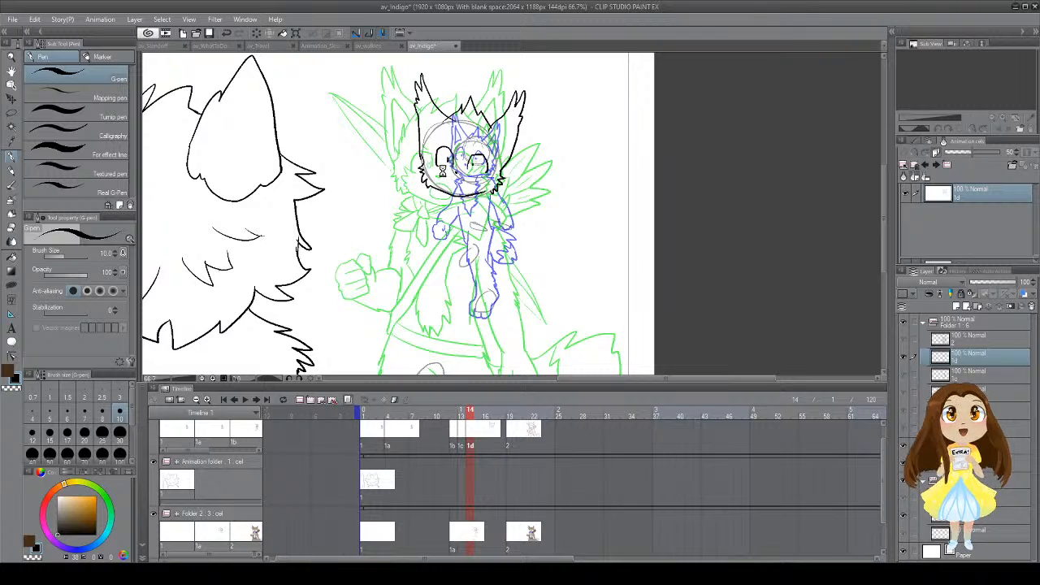
key("ctrl+s")
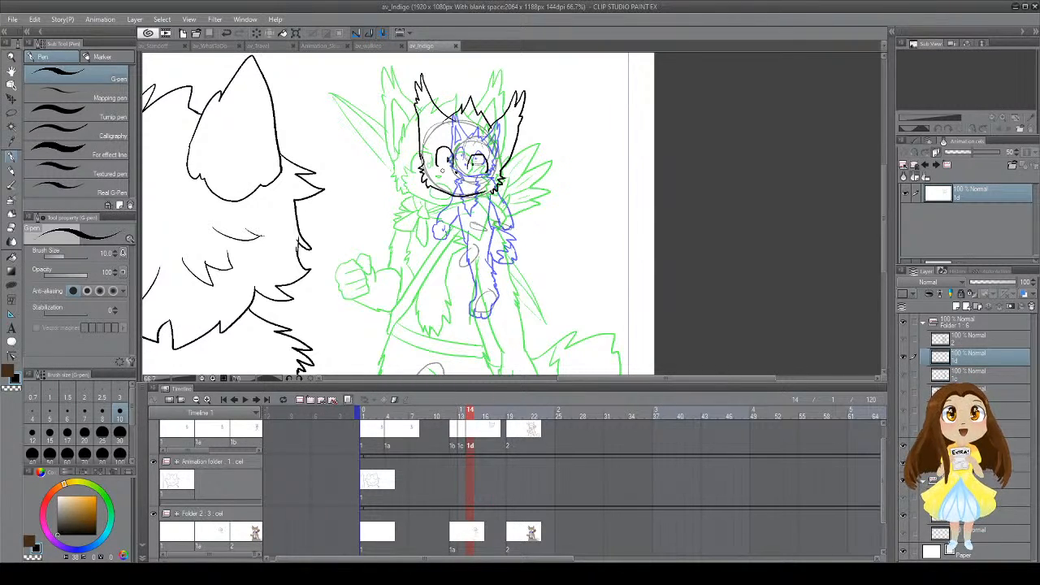
Step: Draw the inner ear lines and add fur strokes to the cheeks of the fox's head on cel 1d
left_click_drag(474, 160, 477, 177)
scroll(486, 168, "up", 1)
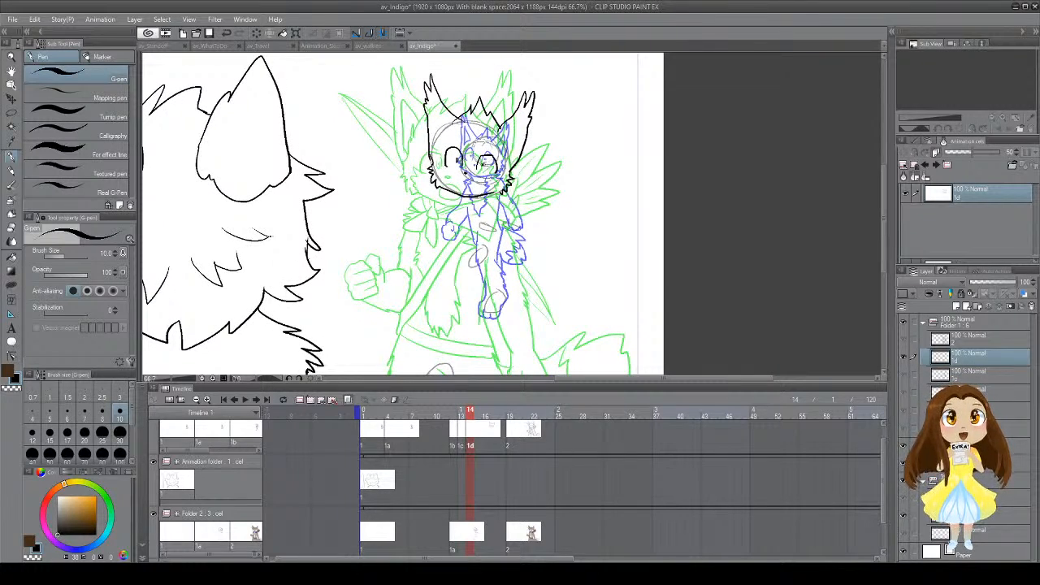
left_click_drag(448, 128, 430, 94)
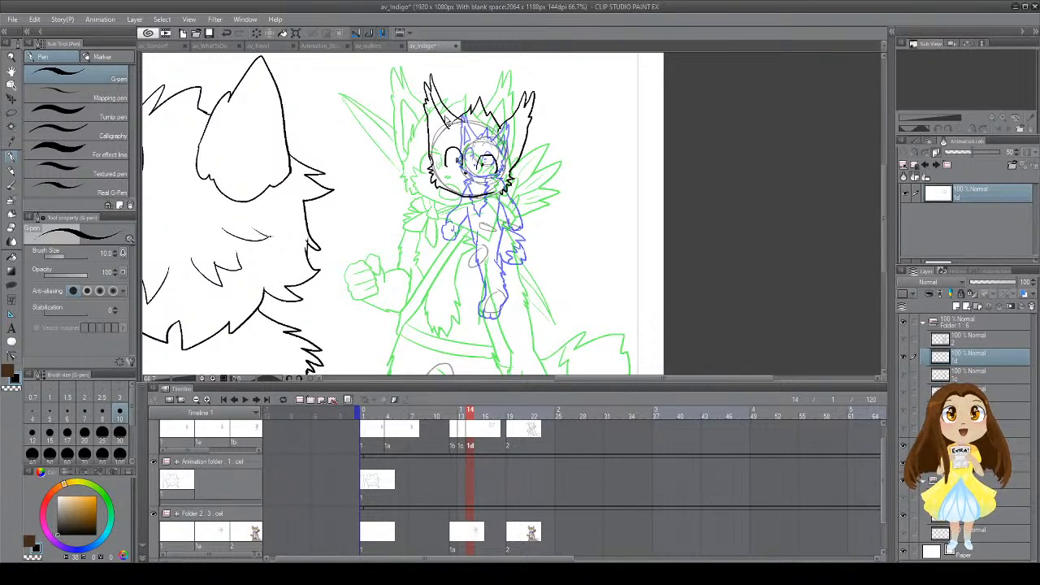
key("ctrl+z")
mouse_move(449, 128)
left_mouse_down()
mouse_move(433, 107)
mouse_move(435, 144)
mouse_move(448, 130)
mouse_move(523, 115)
mouse_move(513, 141)
mouse_move(522, 113)
mouse_move(511, 156)
mouse_move(496, 128)
mouse_move(506, 173)
left_mouse_up()
key("ctrl+z")
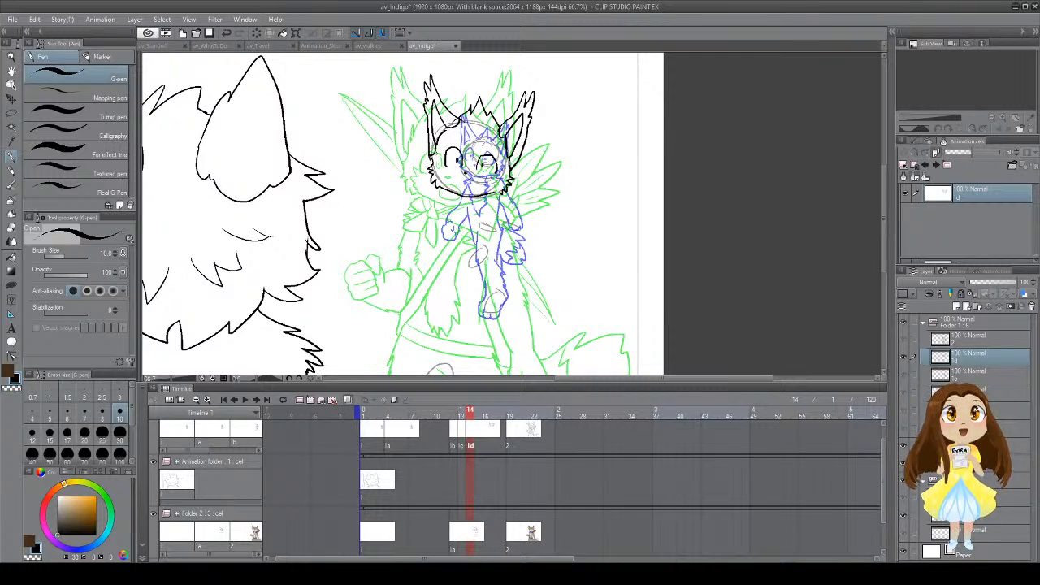
left_click_drag(450, 153, 442, 196)
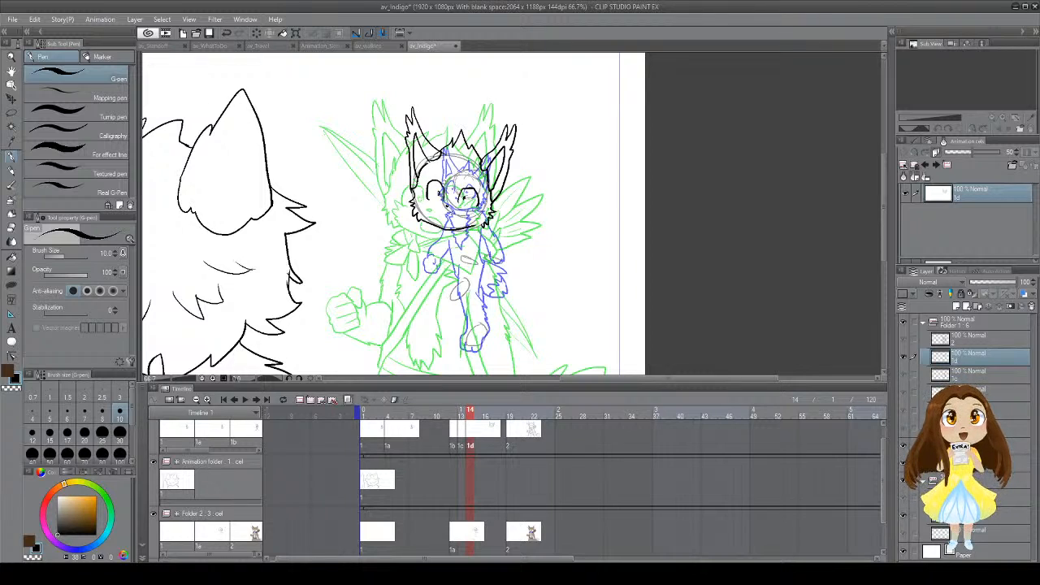
mouse_move(443, 181)
left_mouse_down()
mouse_move(448, 166)
mouse_move(422, 188)
mouse_move(424, 203)
left_mouse_up()
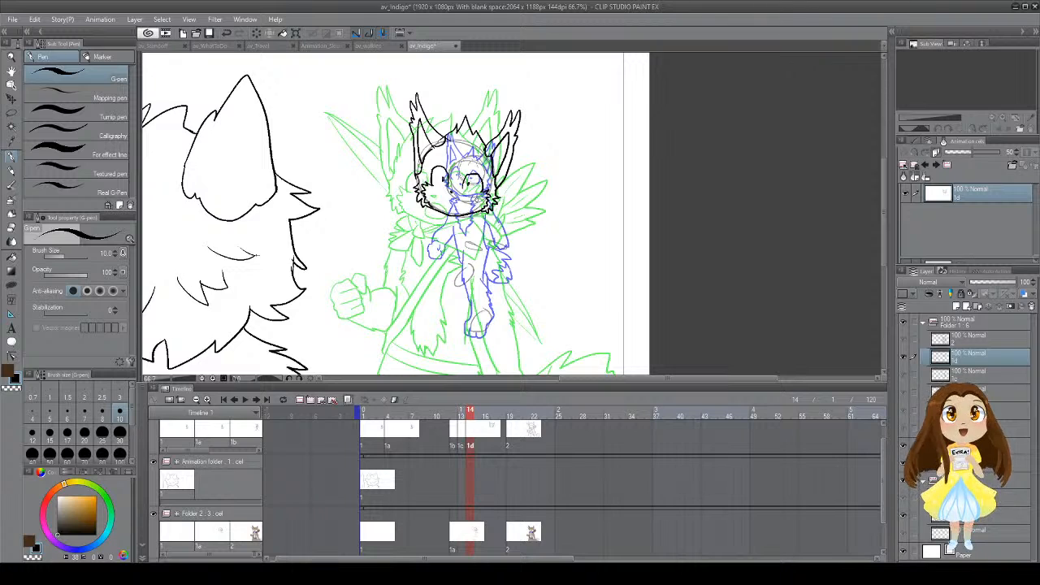
Step: Draw the knotted neckerchief with its hanging ends under the fox's chin on cel 1d, and save the file
scroll(445, 191, "down", 2)
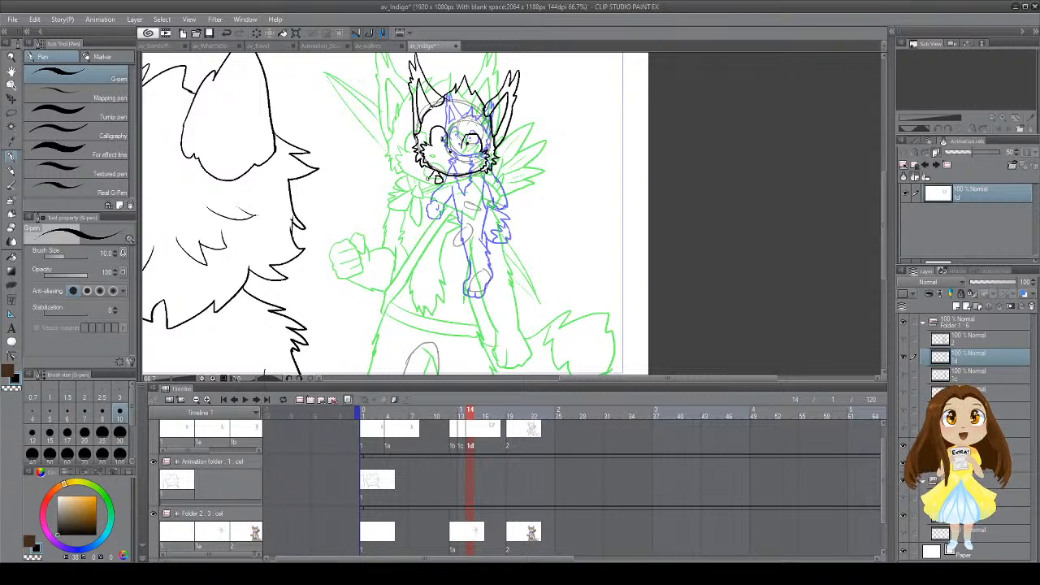
mouse_move(432, 181)
left_mouse_down()
mouse_move(424, 201)
mouse_move(436, 183)
mouse_move(442, 208)
mouse_move(442, 180)
mouse_move(467, 198)
mouse_move(480, 177)
left_mouse_up()
key("ctrl+z")
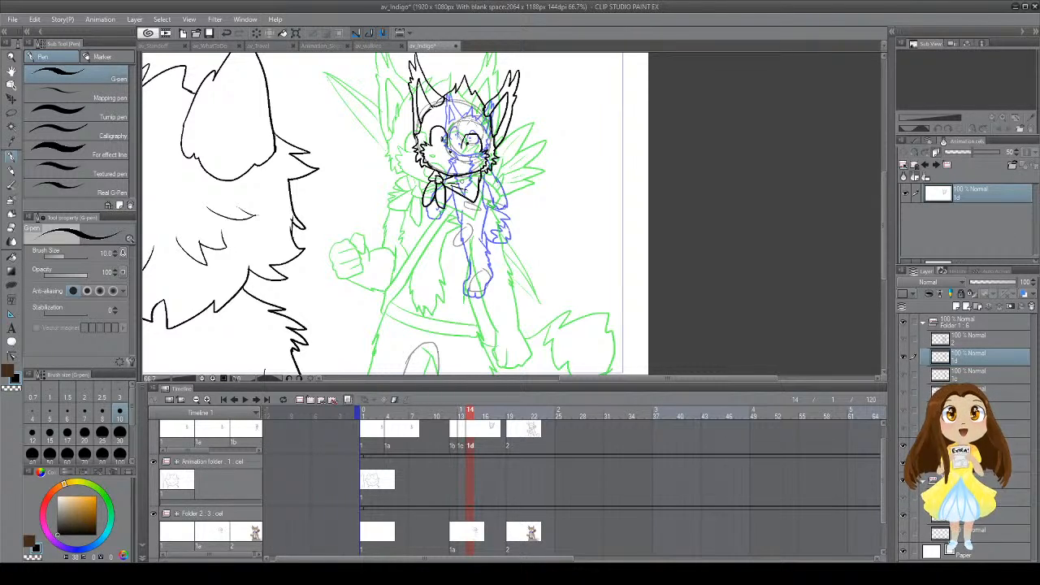
key("ctrl+s")
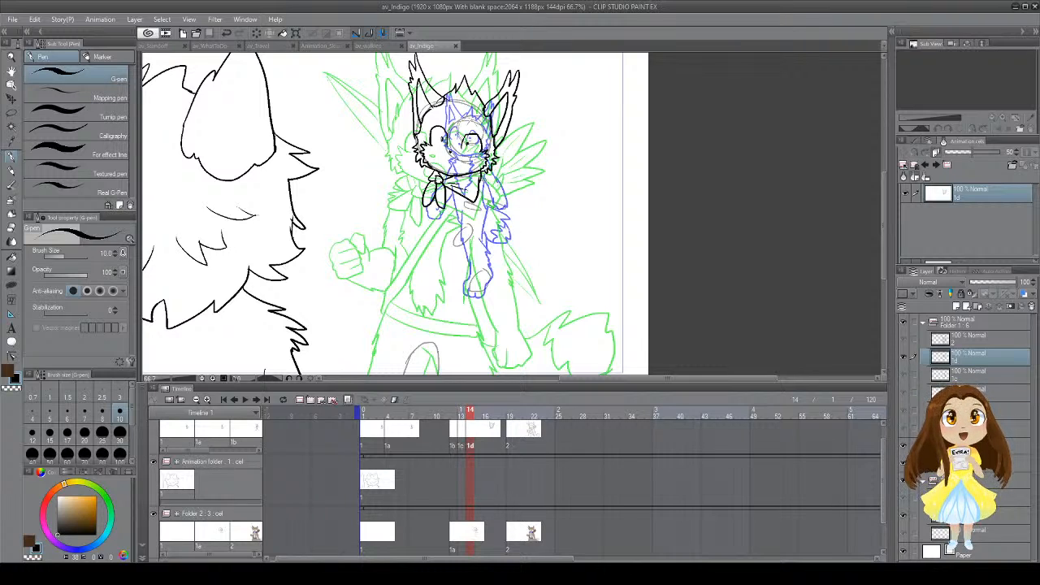
Step: Rework the neckerchief's outer edge near the shoulder on cel 1d, undoing trial strokes, and save the file
left_click_drag(483, 178, 488, 193)
key("ctrl+z")
key("ctrl+z")
key("ctrl+z")
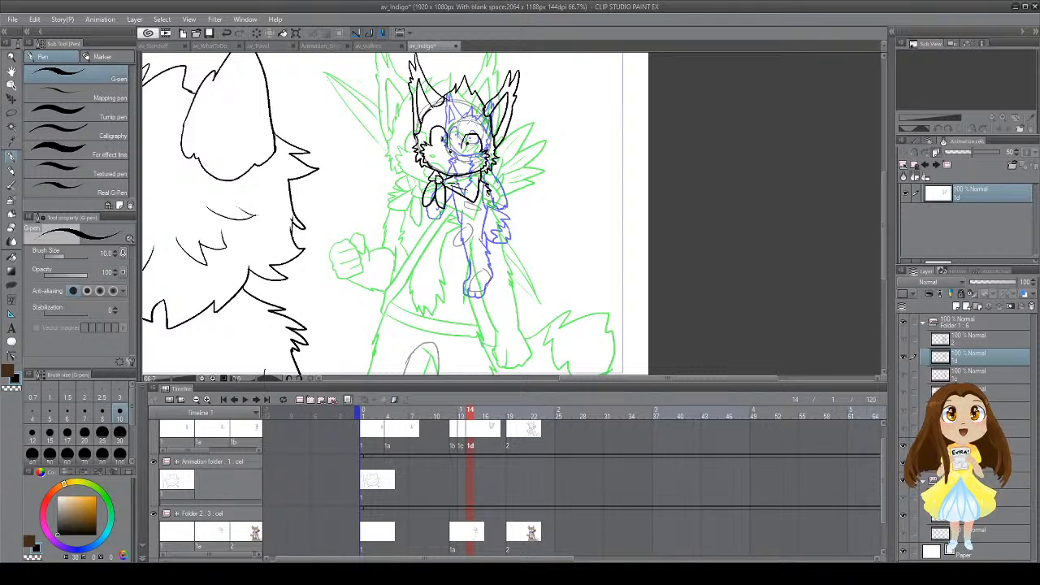
key("e")
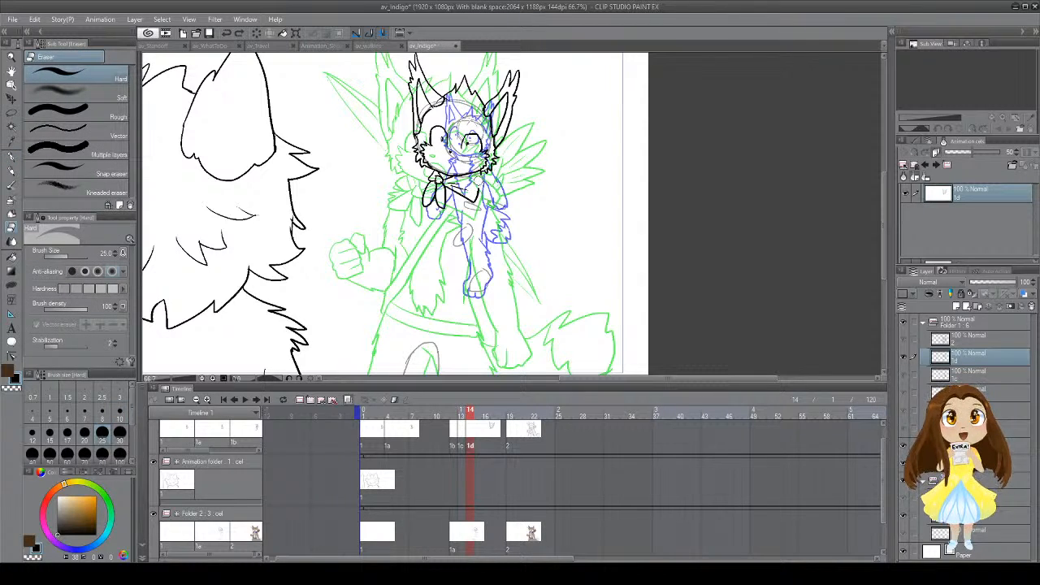
key("p")
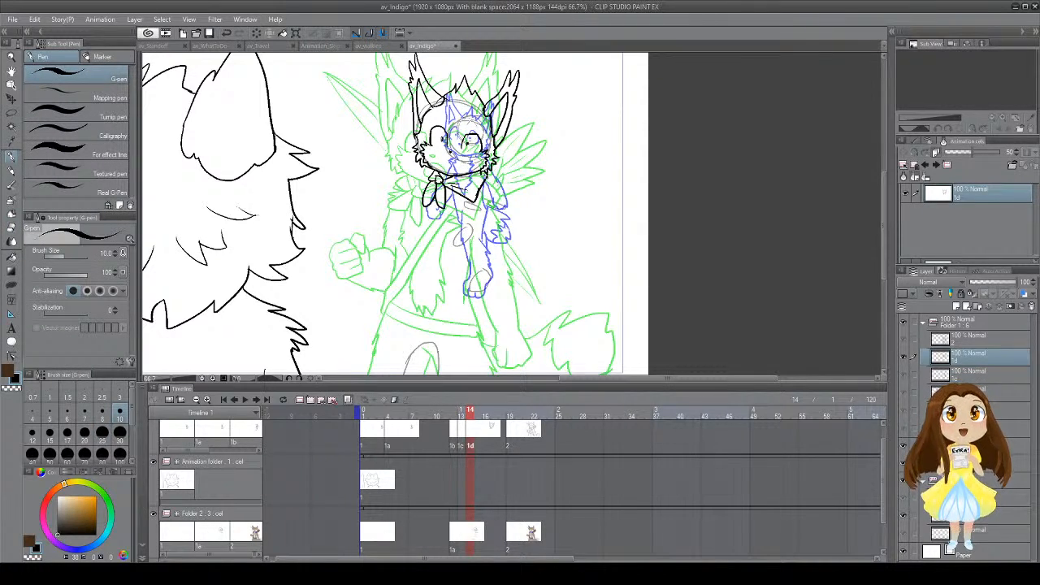
left_click_drag(500, 192, 501, 211)
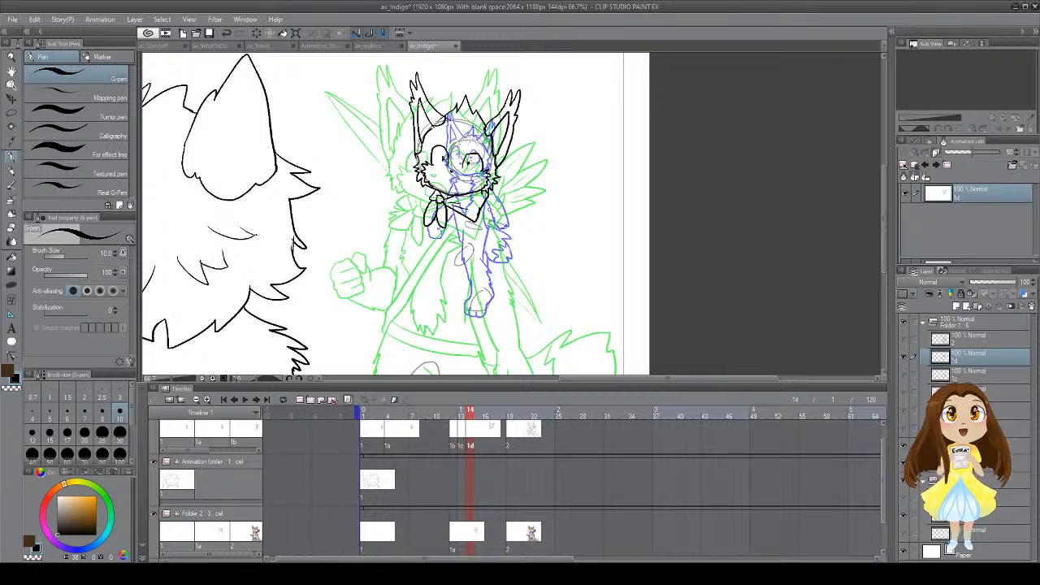
key("e")
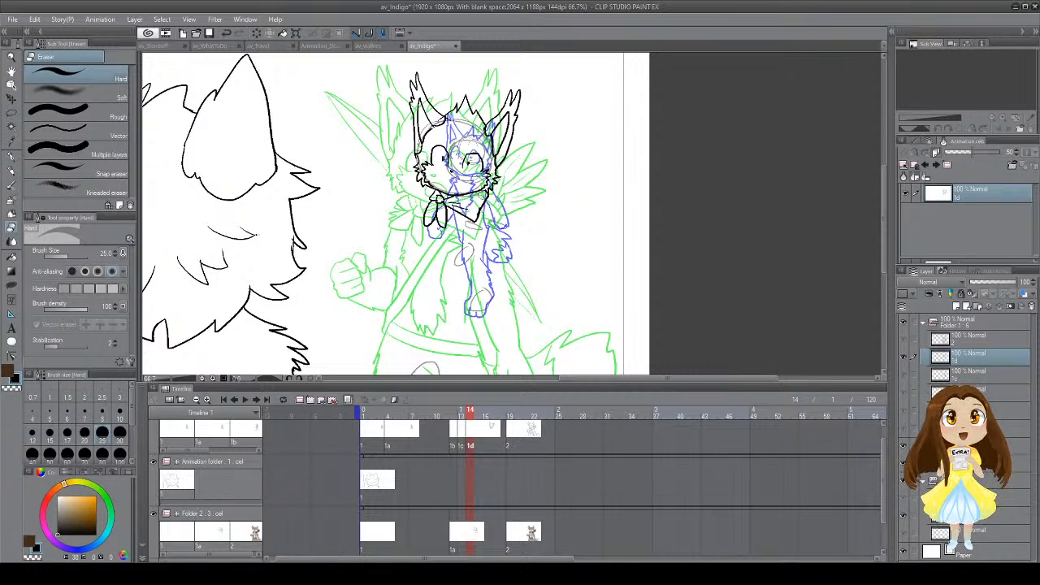
key("p")
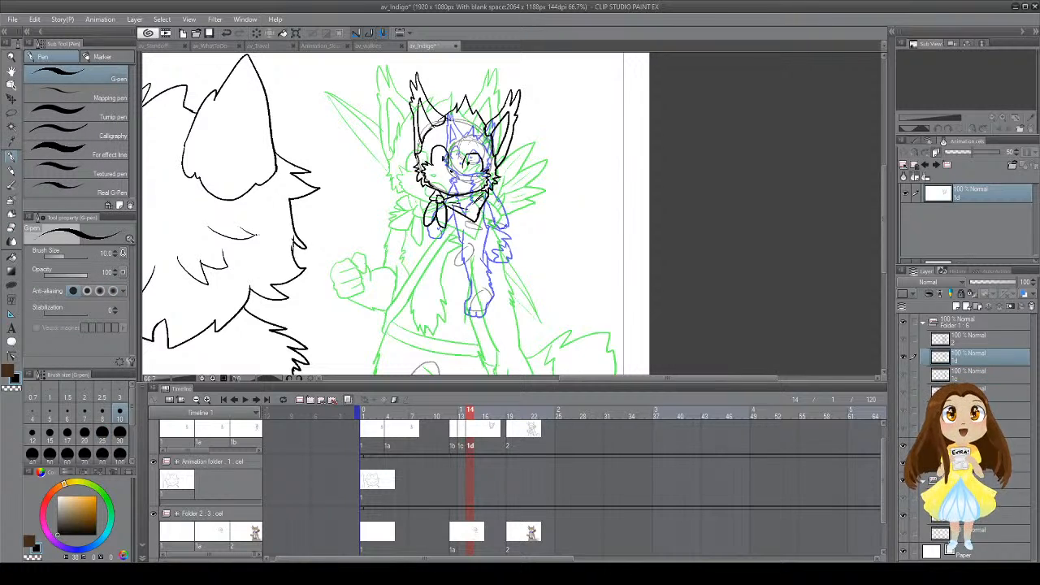
key("ctrl+z")
left_click_drag(483, 197, 485, 233)
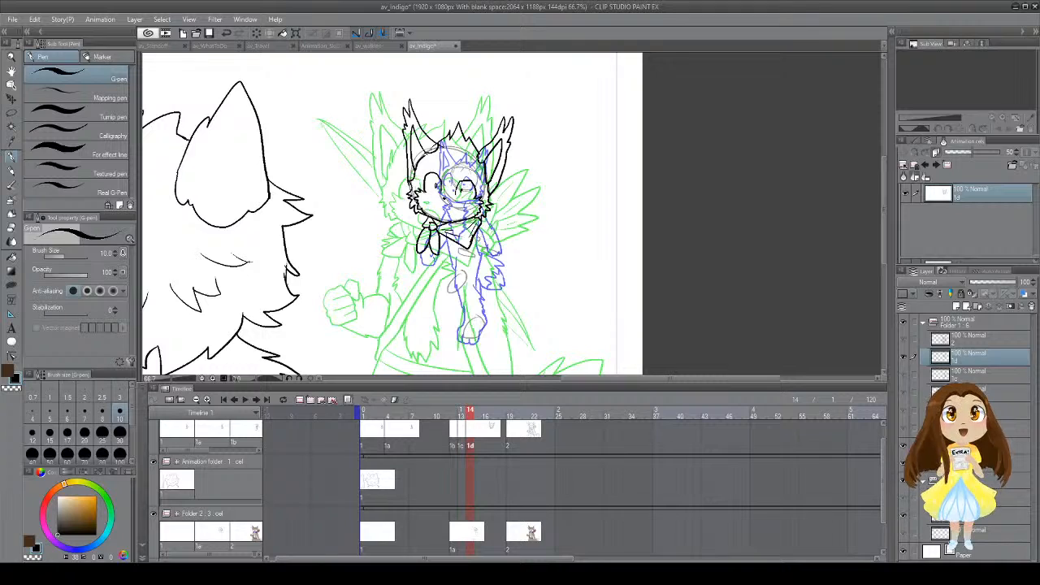
key("ctrl+s")
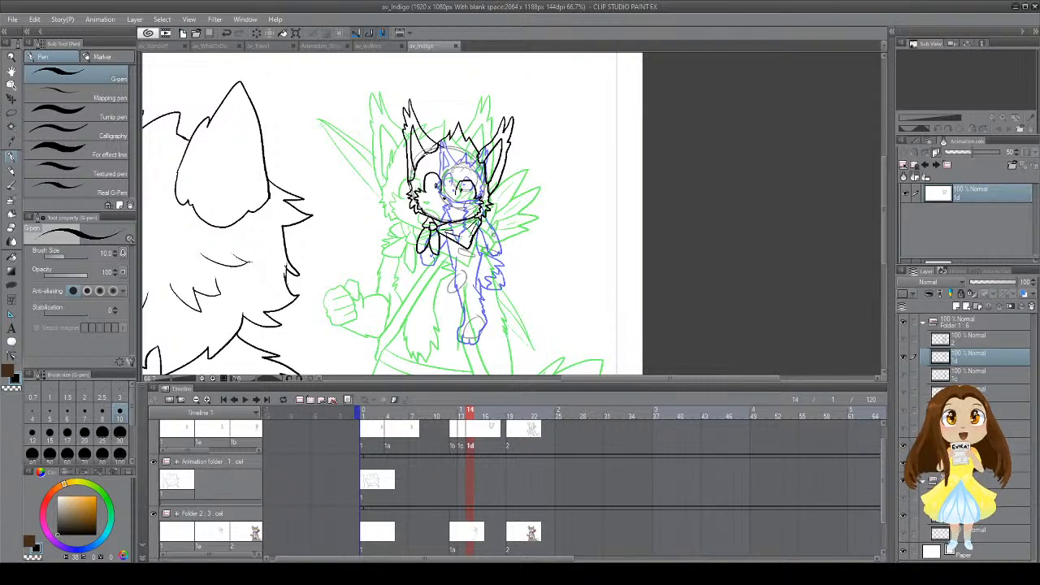
Step: Draw the fur at the fox's left shoulder beside the neckerchief on cel 1d, undoing and erasing trial strokes
left_click_drag(481, 225, 505, 242)
key("ctrl+z")
key("ctrl+z")
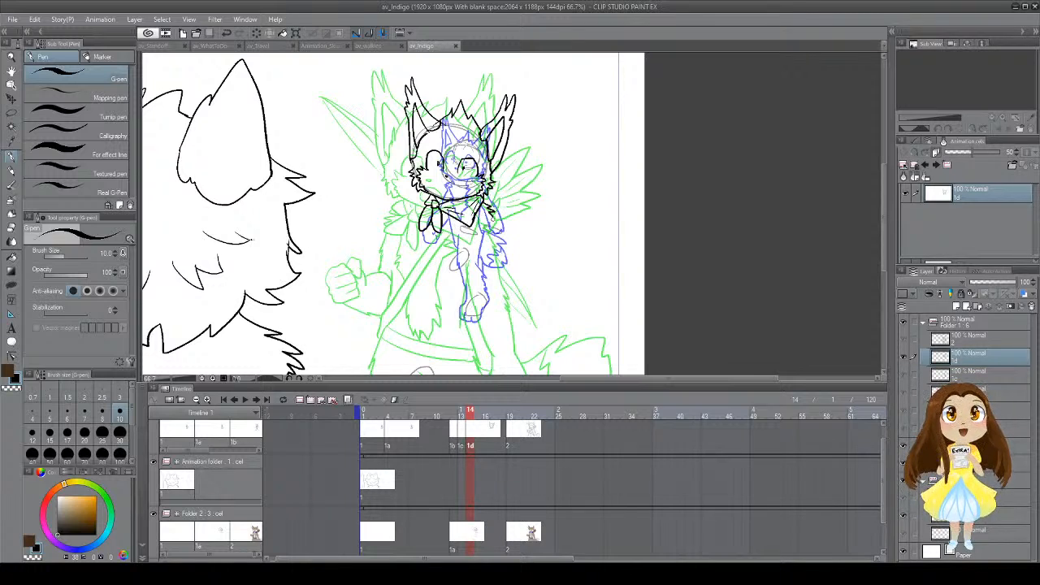
mouse_move(493, 216)
left_mouse_down()
mouse_move(505, 263)
mouse_move(469, 252)
mouse_move(480, 266)
mouse_move(471, 256)
mouse_move(462, 271)
left_mouse_up()
key("ctrl+z")
key("ctrl+z")
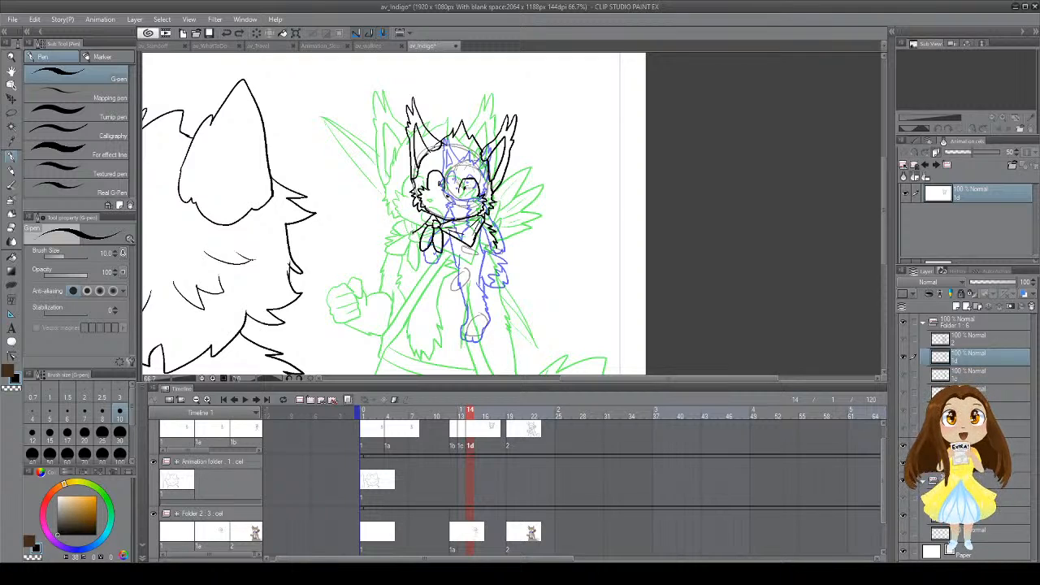
left_click_drag(415, 233, 427, 234)
key("ctrl+z")
key("e")
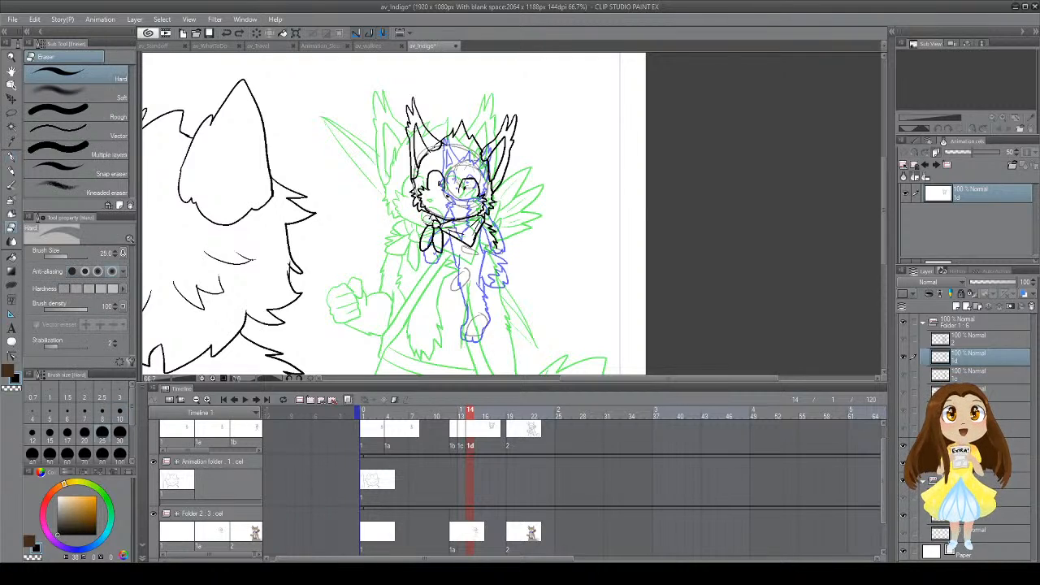
key("p")
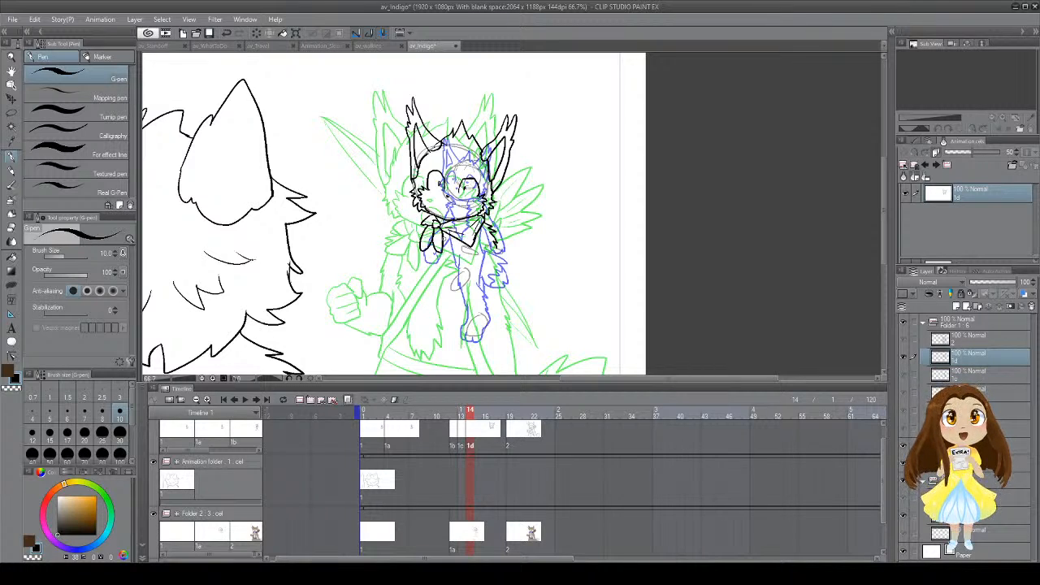
Step: Draw the pointed chest fur hanging below the fox's neckerchief on cel 1d, and save the file
left_click_drag(456, 251, 443, 258)
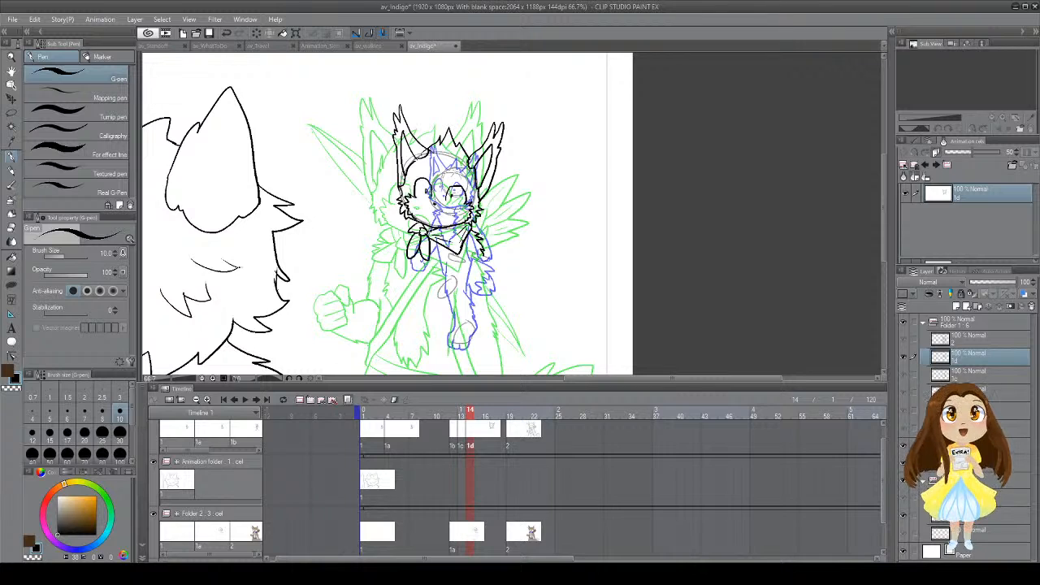
left_click_drag(426, 264, 427, 275)
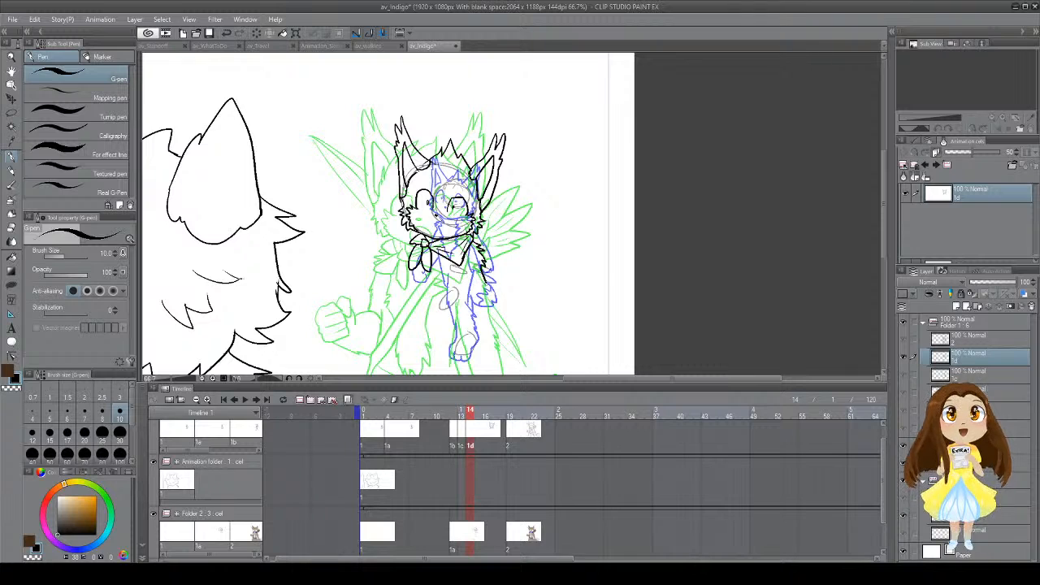
left_click_drag(486, 283, 491, 262)
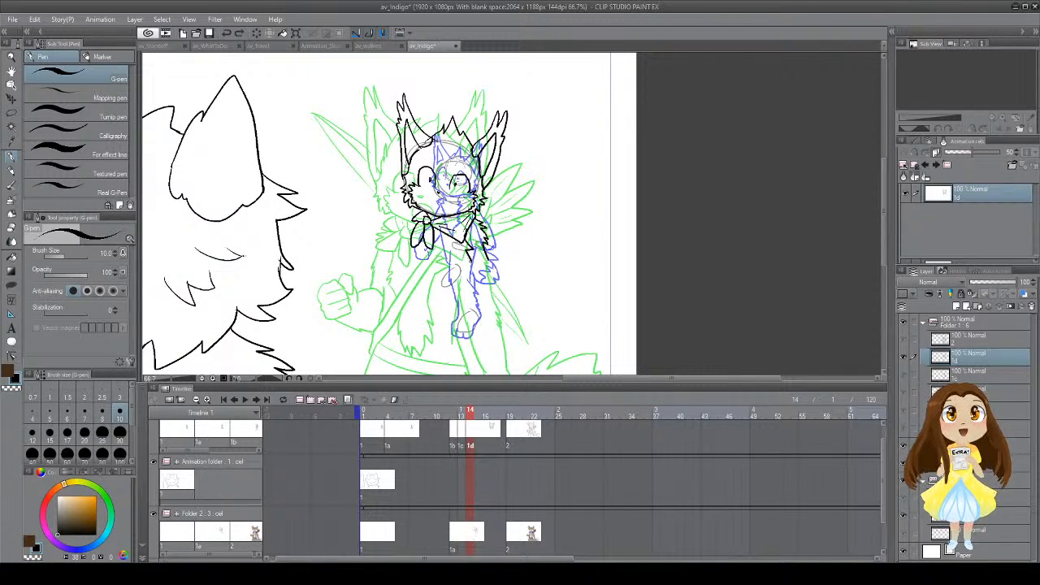
mouse_move(470, 259)
left_mouse_down()
mouse_move(451, 299)
mouse_move(441, 302)
mouse_move(438, 289)
left_mouse_up()
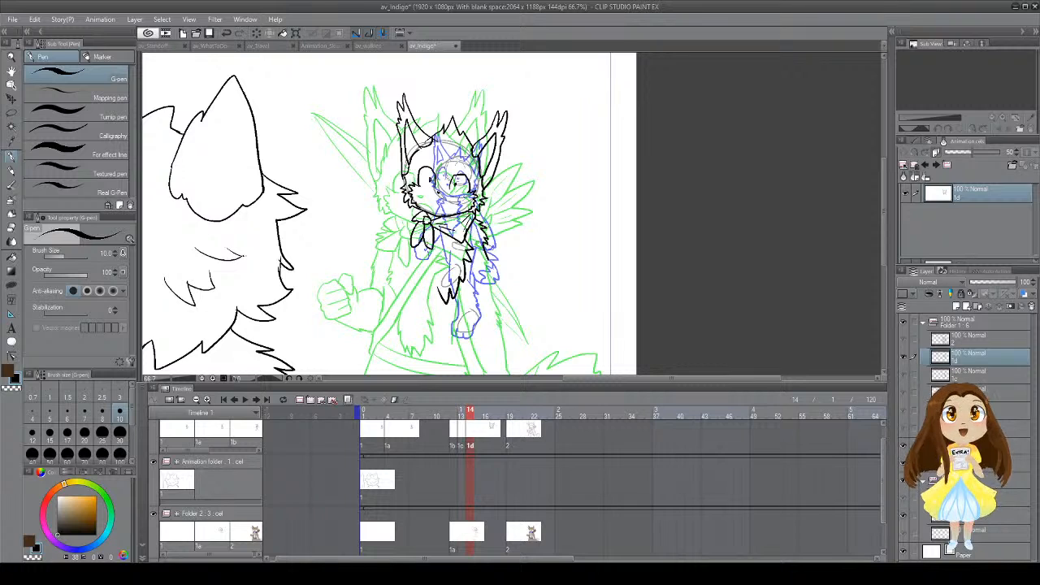
left_click_drag(423, 244, 442, 296)
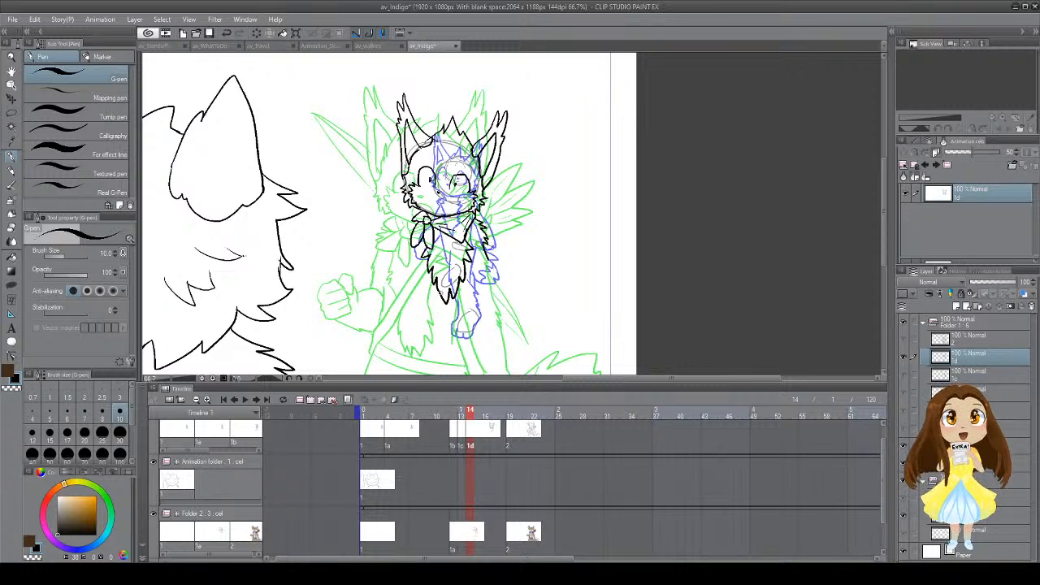
mouse_move(445, 243)
left_mouse_down()
mouse_move(462, 276)
mouse_move(473, 268)
left_mouse_up()
key("ctrl+s")
Step: Draw the outer line of the fox's right arm running down from the neckerchief knot, and save the file
mouse_move(401, 255)
left_mouse_down()
mouse_move(435, 249)
mouse_move(438, 272)
left_mouse_up()
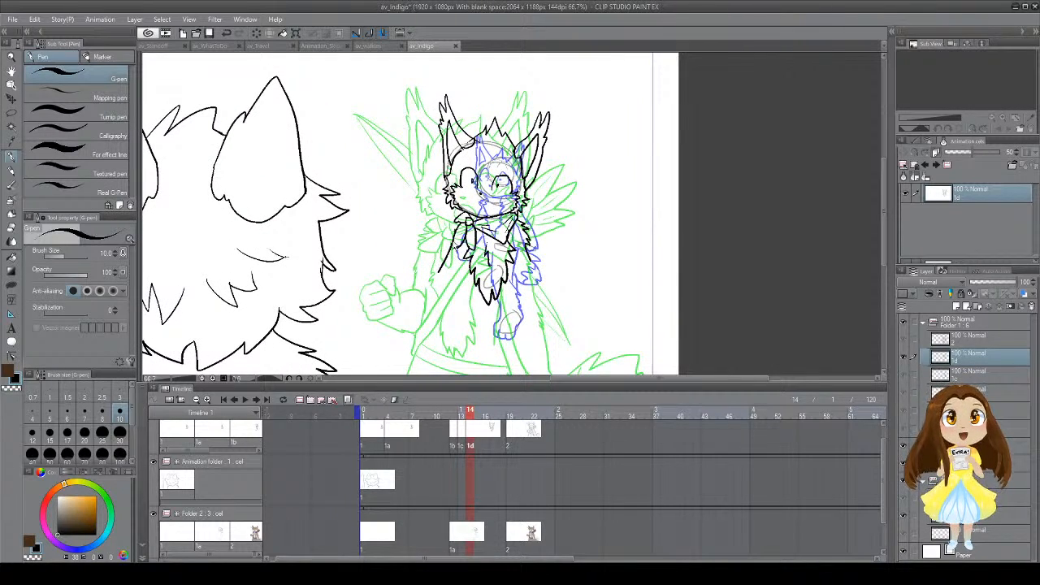
key("ctrl+z")
mouse_move(457, 221)
left_mouse_down()
mouse_move(437, 282)
mouse_move(452, 242)
left_mouse_up()
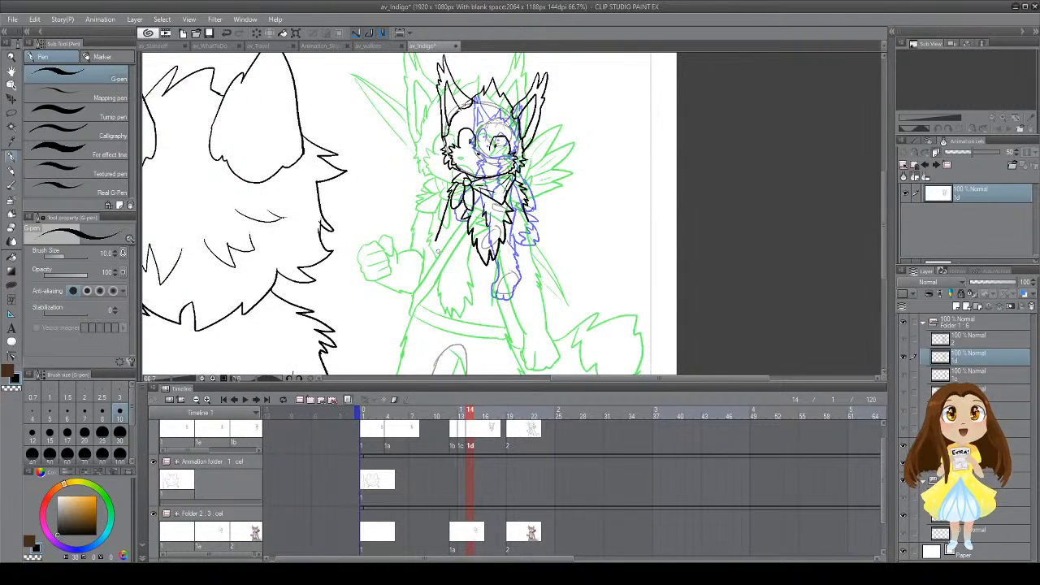
key("ctrl+s")
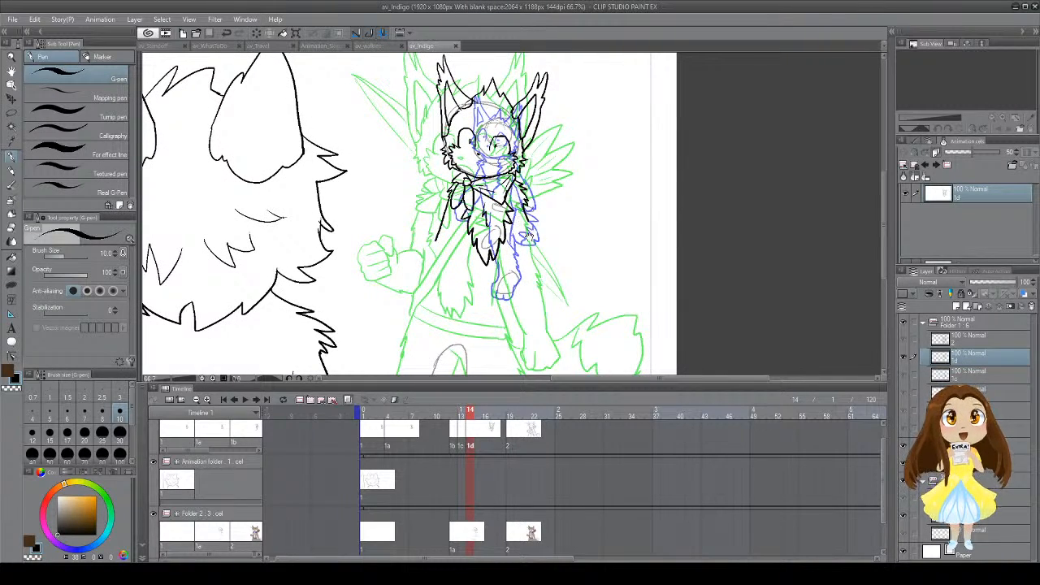
Step: Draw the furry outer edge and the paw of the fox's left arm on cel 1d, undoing trial strokes
mouse_move(530, 237)
left_mouse_down()
mouse_move(518, 218)
mouse_move(519, 243)
mouse_move(516, 222)
mouse_move(509, 237)
mouse_move(516, 251)
mouse_move(535, 244)
mouse_move(525, 205)
mouse_move(533, 247)
mouse_move(511, 235)
left_mouse_up()
key("ctrl+z")
key("ctrl+z")
key("ctrl+z")
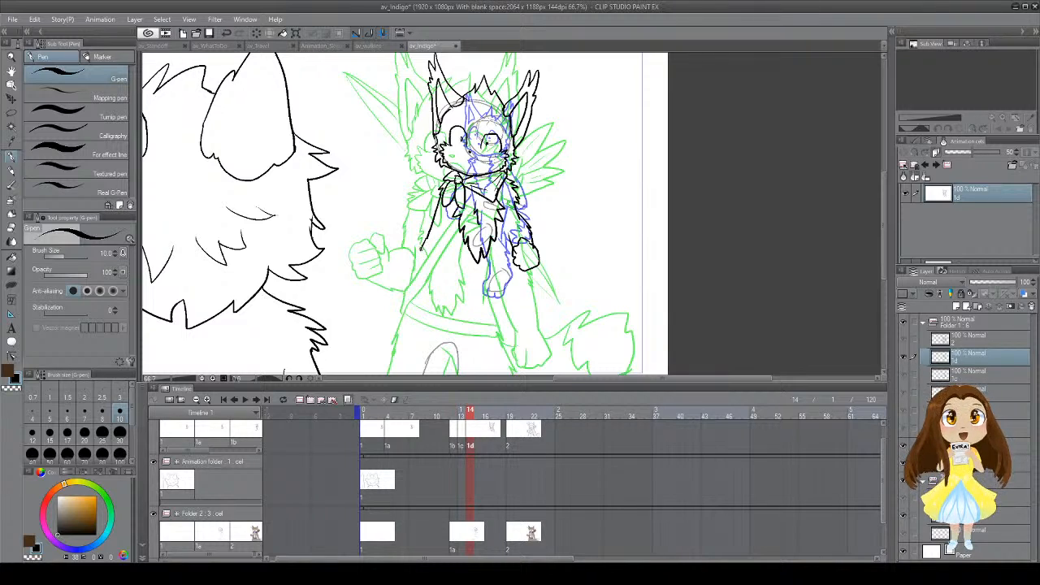
Step: Extend the outer line of the fox's right arm and draw the inner edge of its left arm down to the paw
left_click_drag(422, 252, 418, 265)
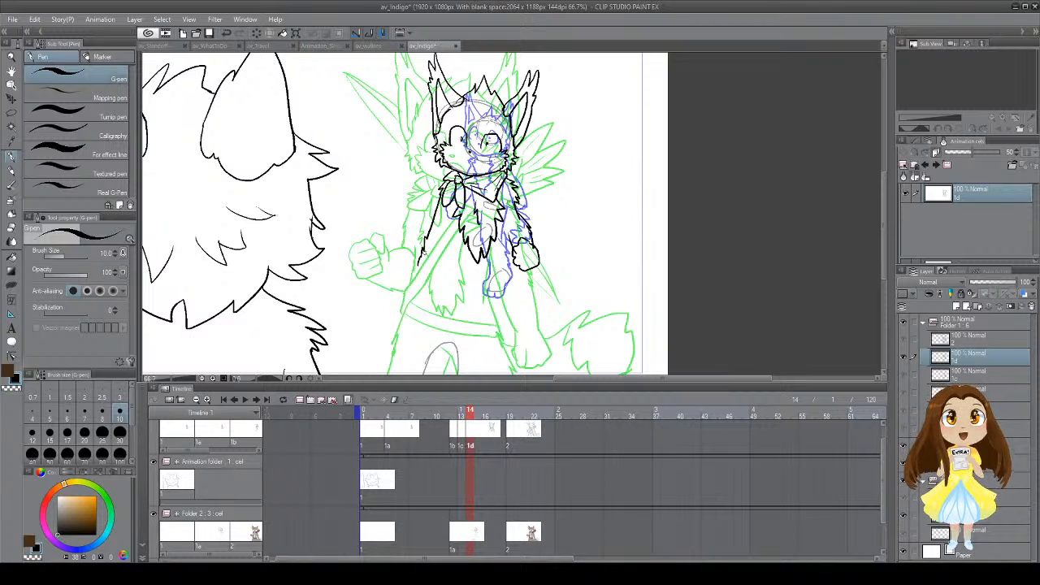
left_click_drag(420, 262, 417, 289)
key("ctrl+z")
mouse_move(438, 239)
left_mouse_down()
mouse_move(406, 232)
mouse_move(424, 202)
left_mouse_up()
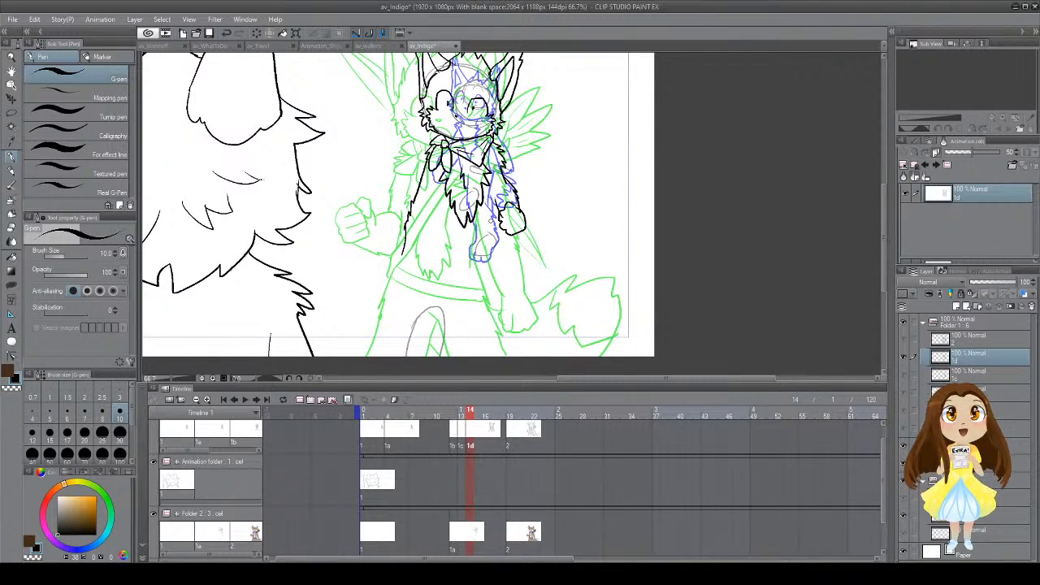
mouse_move(497, 179)
left_mouse_down()
mouse_move(492, 233)
mouse_move(496, 225)
left_mouse_up()
left_click_drag(492, 226, 517, 234)
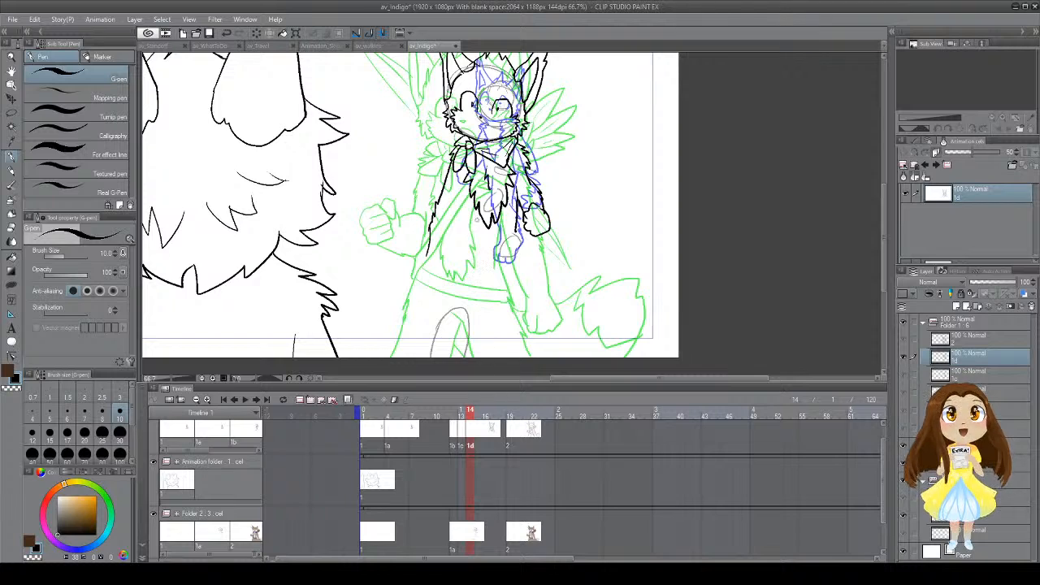
Step: Draw the side of the fox's torso down into its right leg, and undo trial strokes for the leg's inner edge
mouse_move(457, 194)
left_mouse_down()
mouse_move(445, 307)
mouse_move(421, 363)
left_mouse_up()
key("ctrl+z")
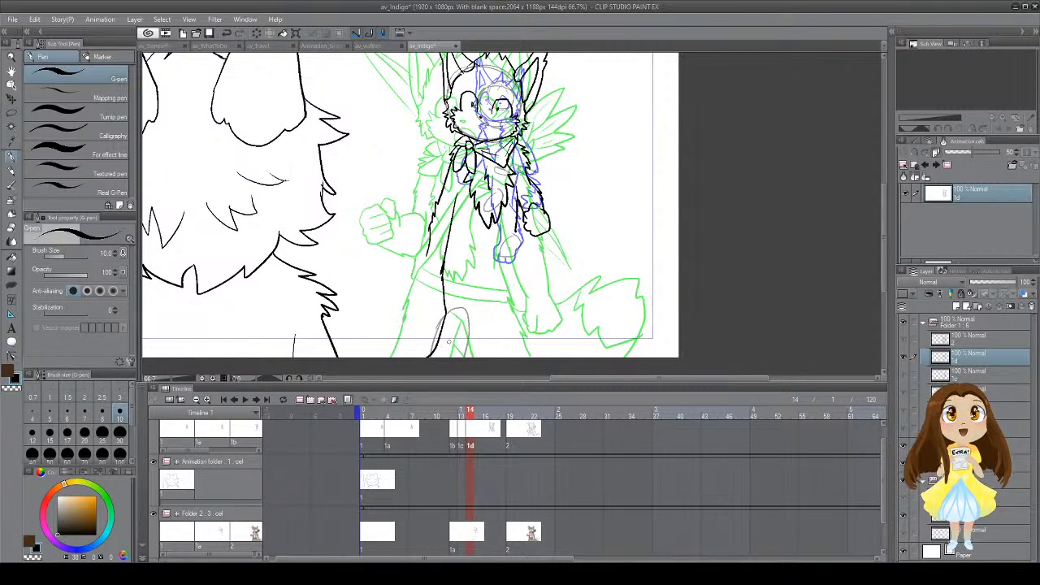
left_click_drag(486, 244, 477, 296)
key("ctrl+z")
left_click_drag(484, 234, 480, 312)
key("ctrl+z")
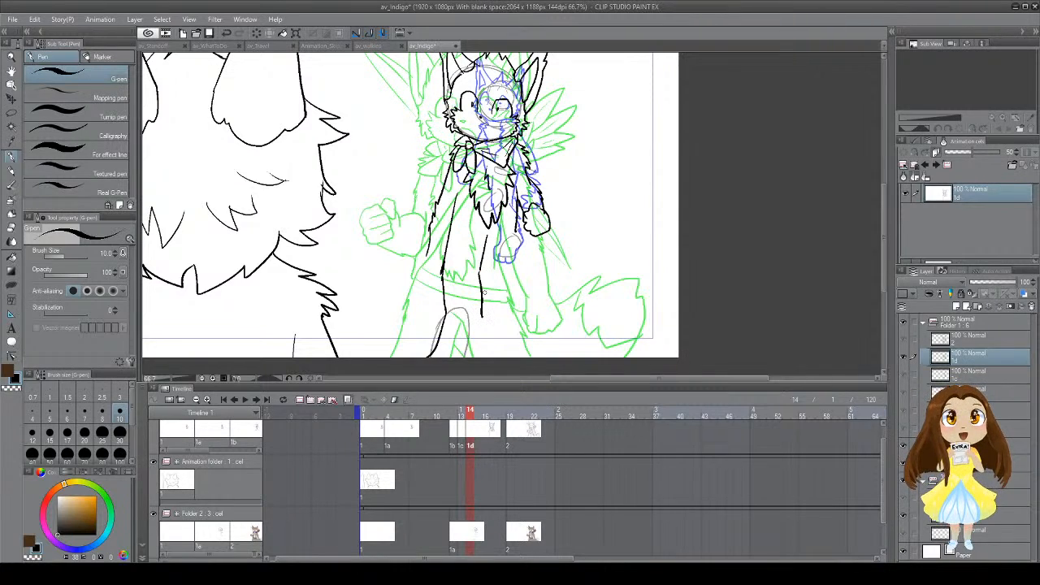
Step: Draw the inner edge of the fox's right leg up to the crotch and erase the excess line at its top
left_click_drag(480, 268, 466, 360)
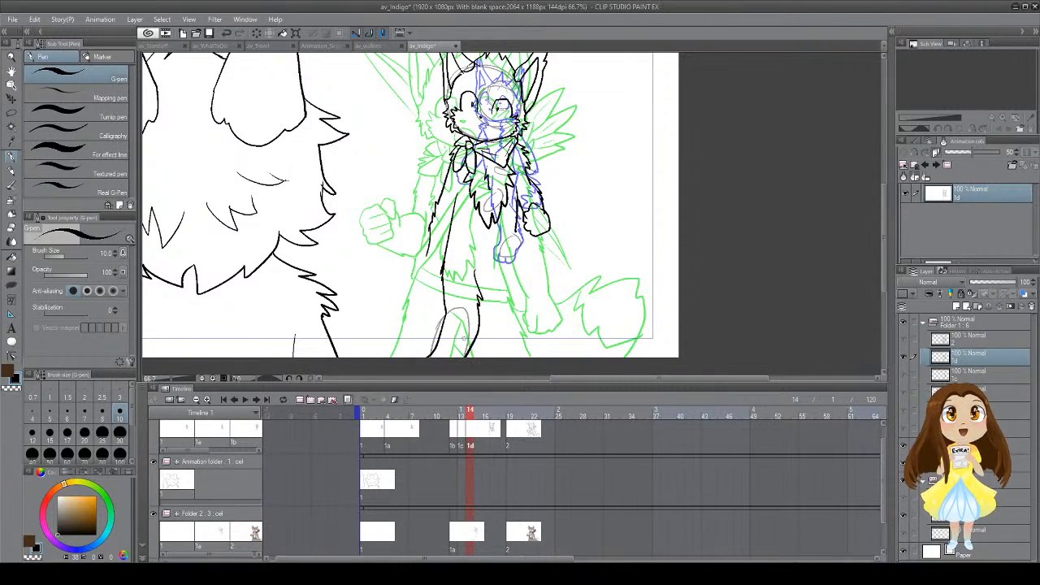
key("ctrl+z")
left_click_drag(475, 289, 475, 357)
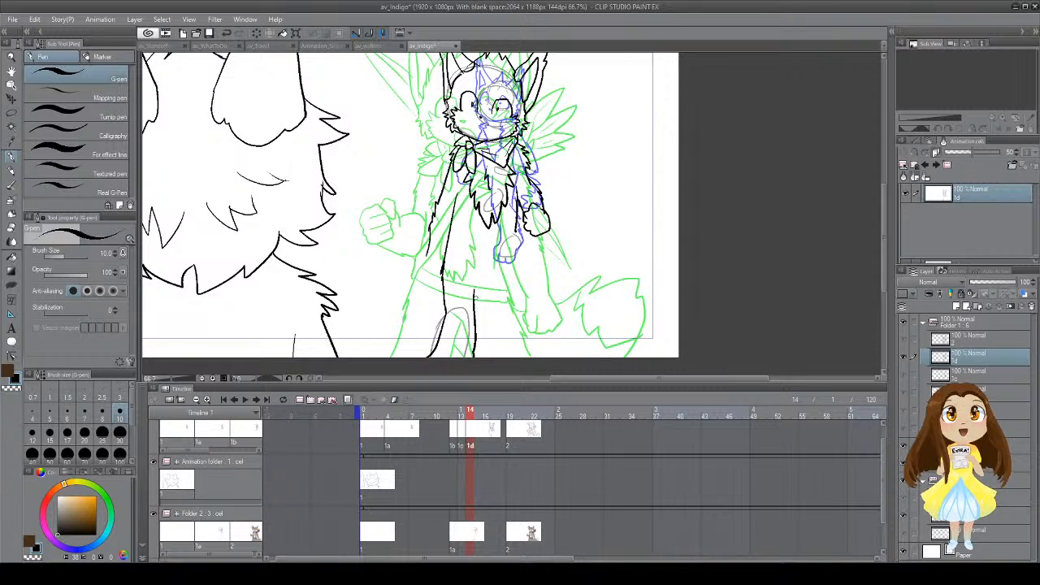
mouse_move(476, 296)
left_mouse_down()
mouse_move(483, 258)
mouse_move(495, 268)
left_mouse_up()
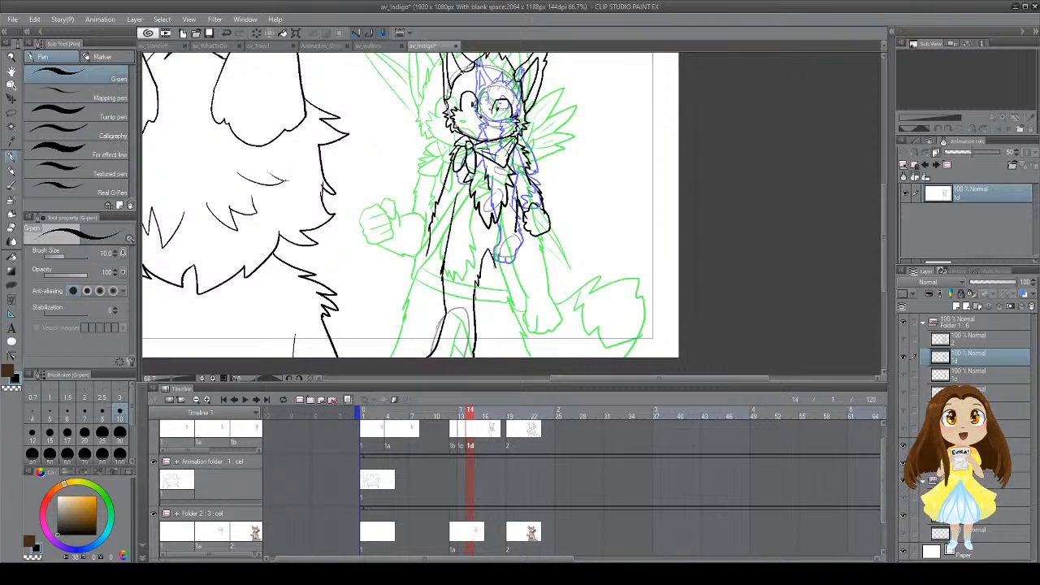
key("e")
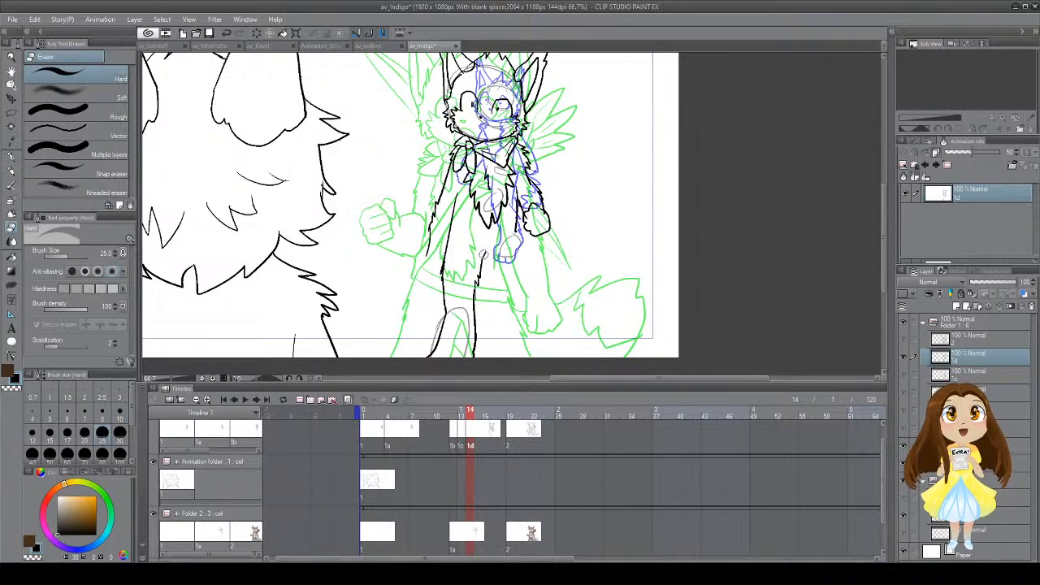
key("p")
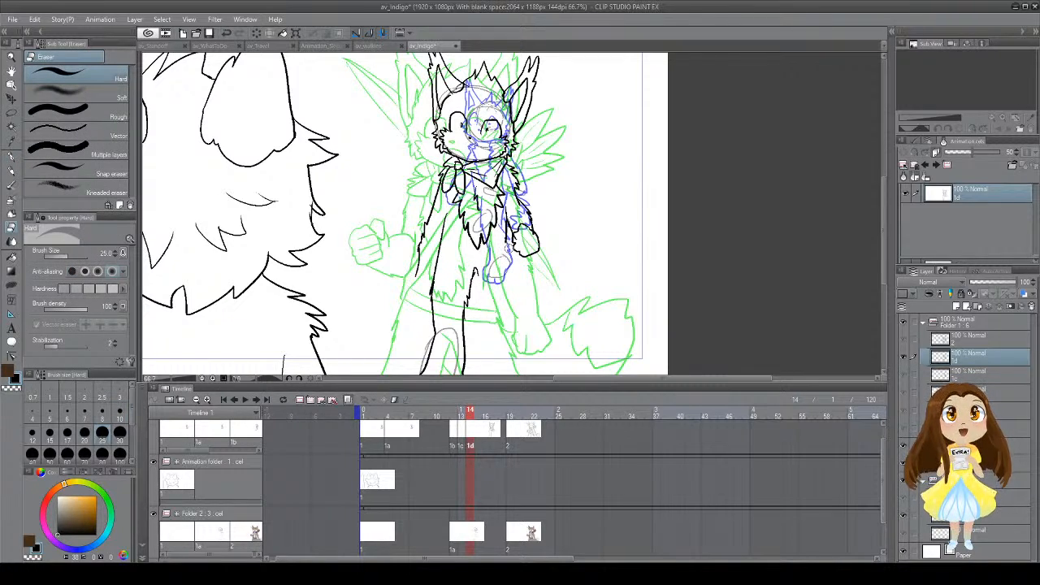
Step: Draw the outer and inner edges of the fox's left thigh with fur tips near the knee on cel 1d
left_click_drag(506, 240, 518, 309)
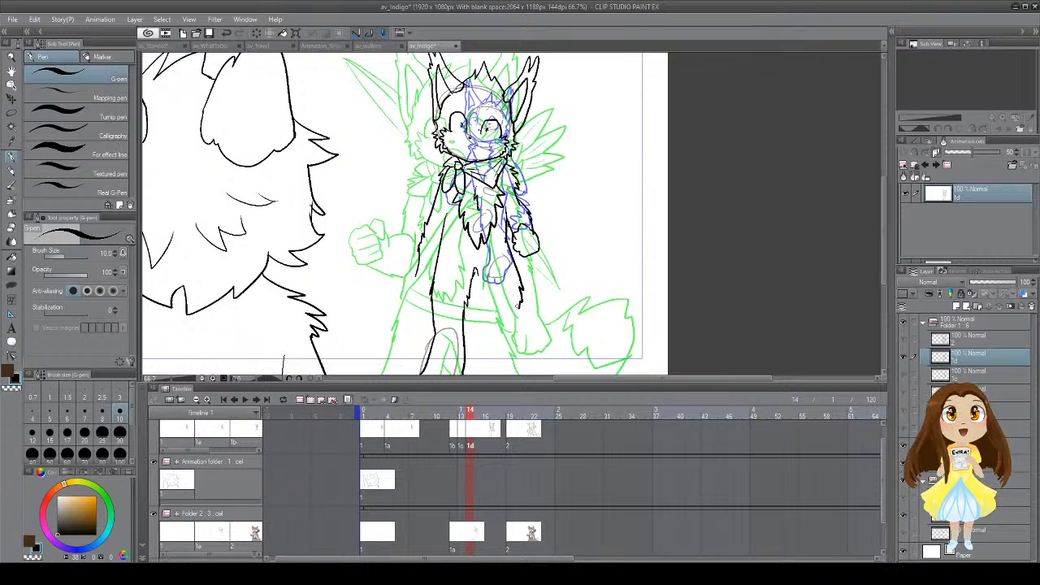
left_click_drag(476, 270, 501, 316)
key("ctrl+z")
mouse_move(475, 269)
left_mouse_down()
mouse_move(492, 312)
mouse_move(506, 315)
left_mouse_up()
Step: Erase the lower part of the fox's right arm, redraw it shorter with a clenched fist, and save the file
key("e")
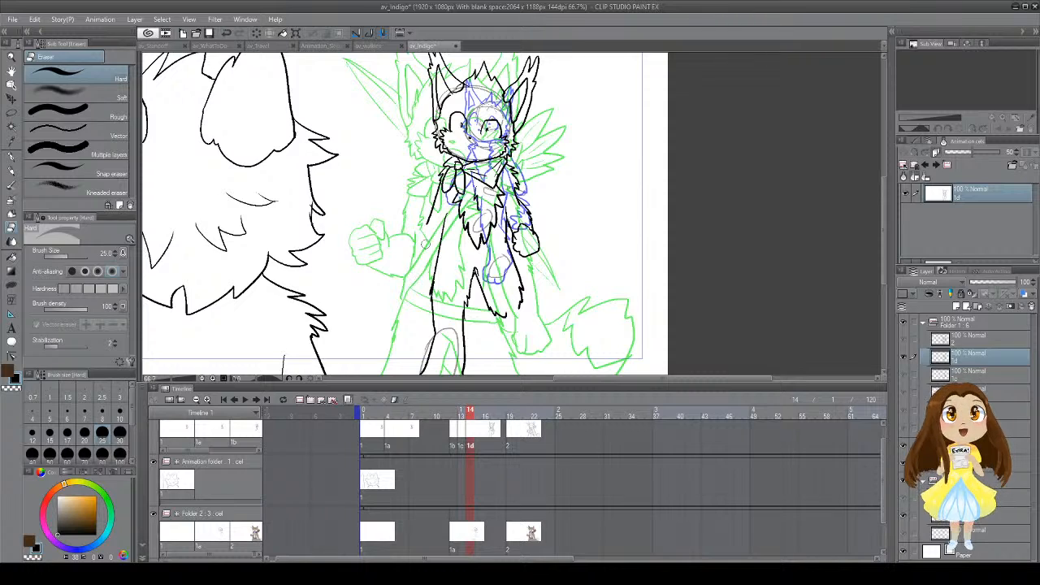
key("p")
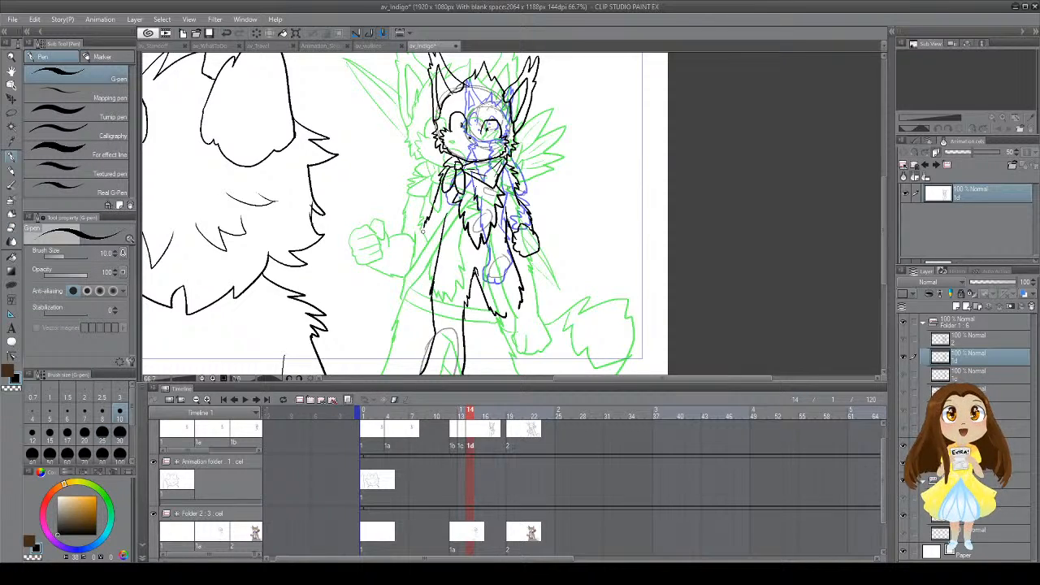
key("e")
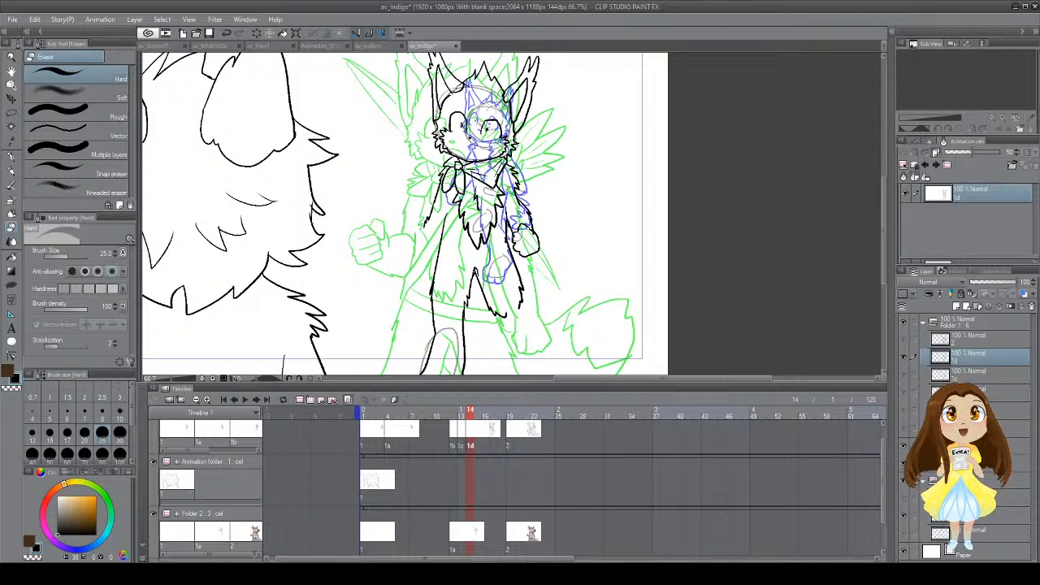
key("p")
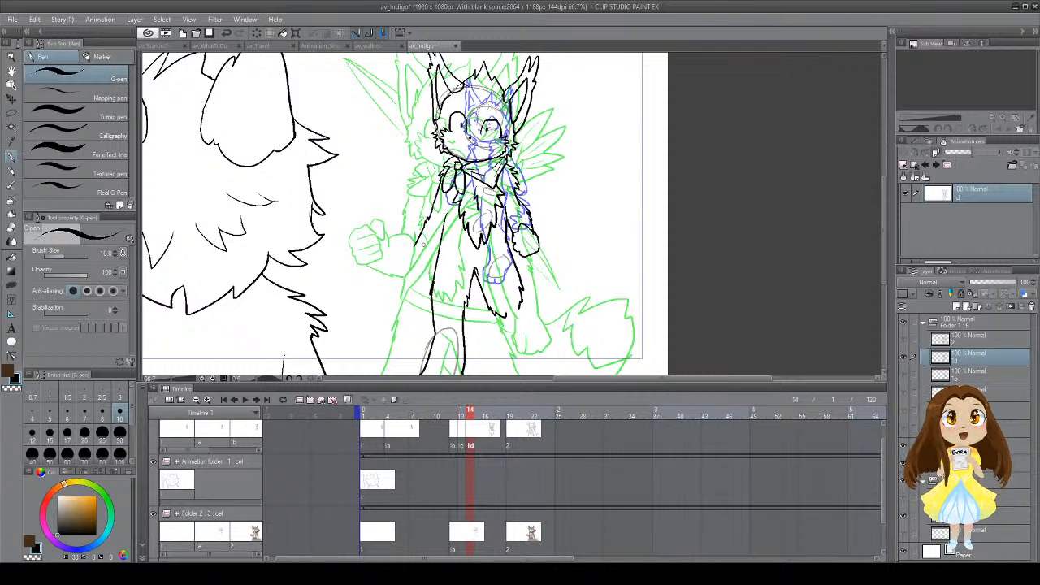
mouse_move(413, 241)
left_mouse_down()
mouse_move(406, 270)
mouse_move(413, 280)
mouse_move(431, 266)
mouse_move(419, 269)
left_mouse_up()
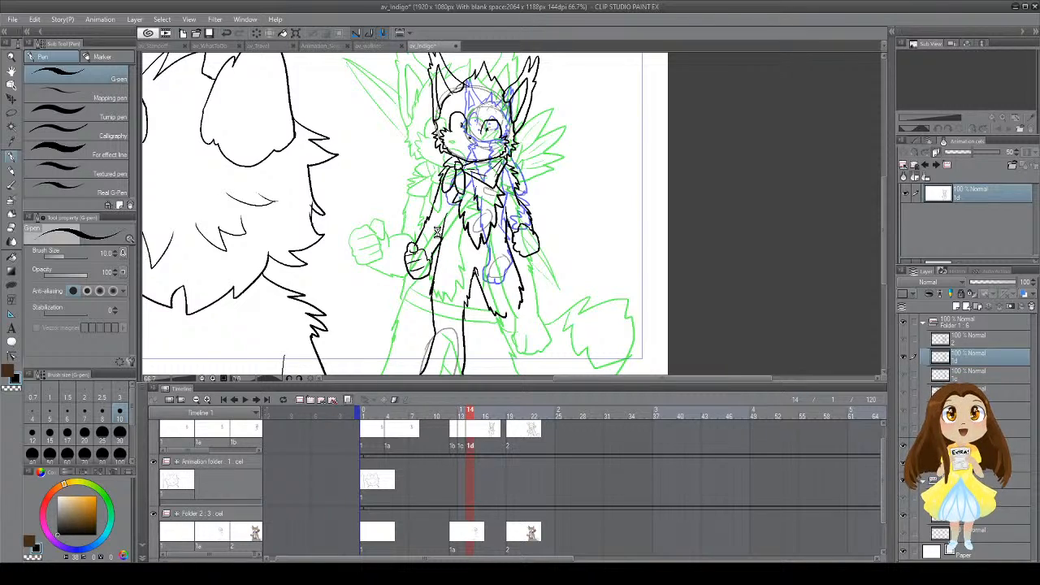
key("ctrl+s")
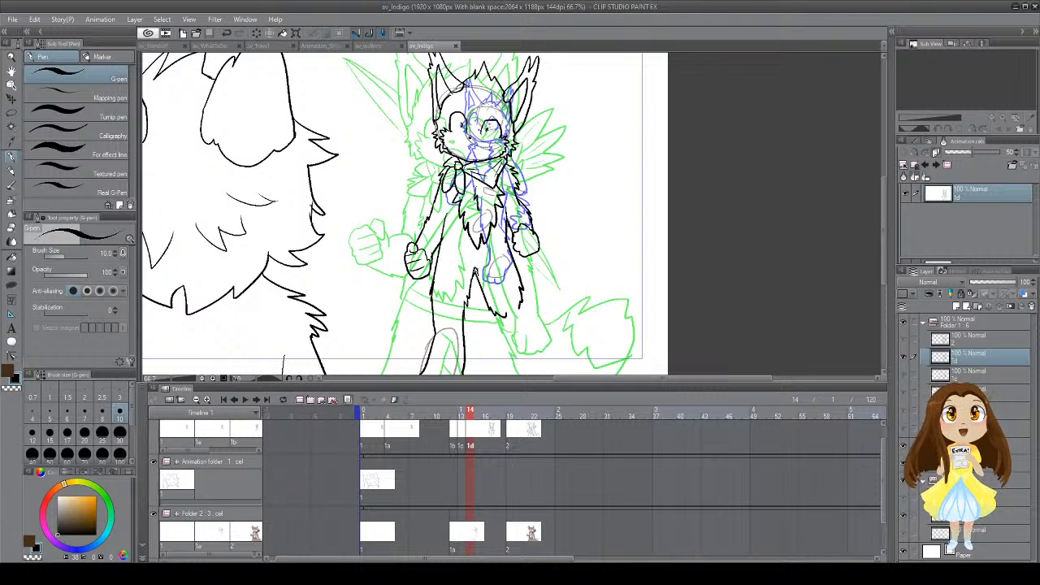
Step: Extend the fox's left lower leg below the knee with fur tips and start the toes of its foot on cel 1d
left_click_drag(472, 265, 479, 272)
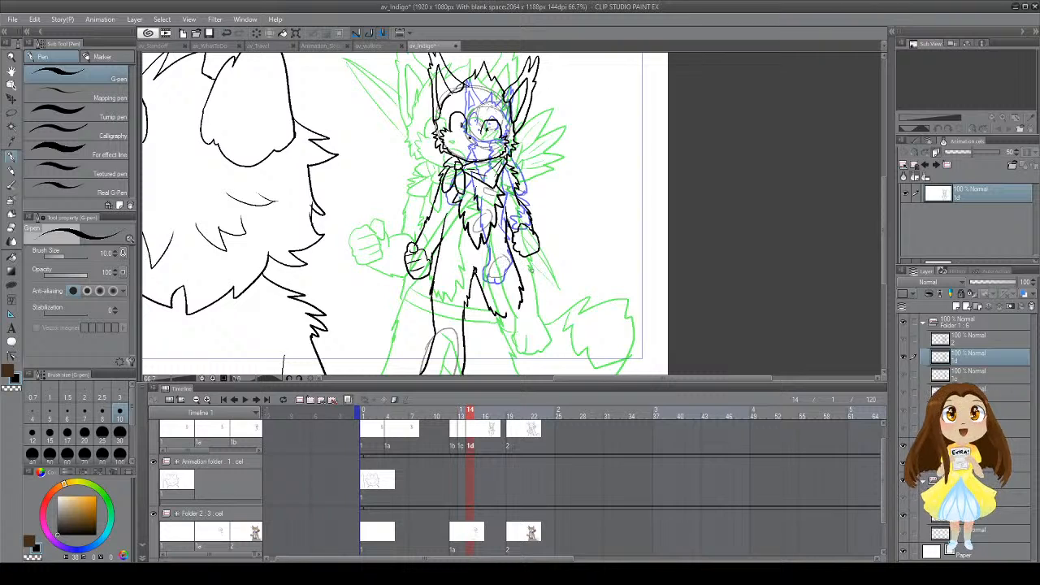
mouse_move(541, 270)
left_mouse_down()
mouse_move(554, 281)
mouse_move(543, 325)
mouse_move(535, 318)
left_mouse_up()
key("ctrl+z")
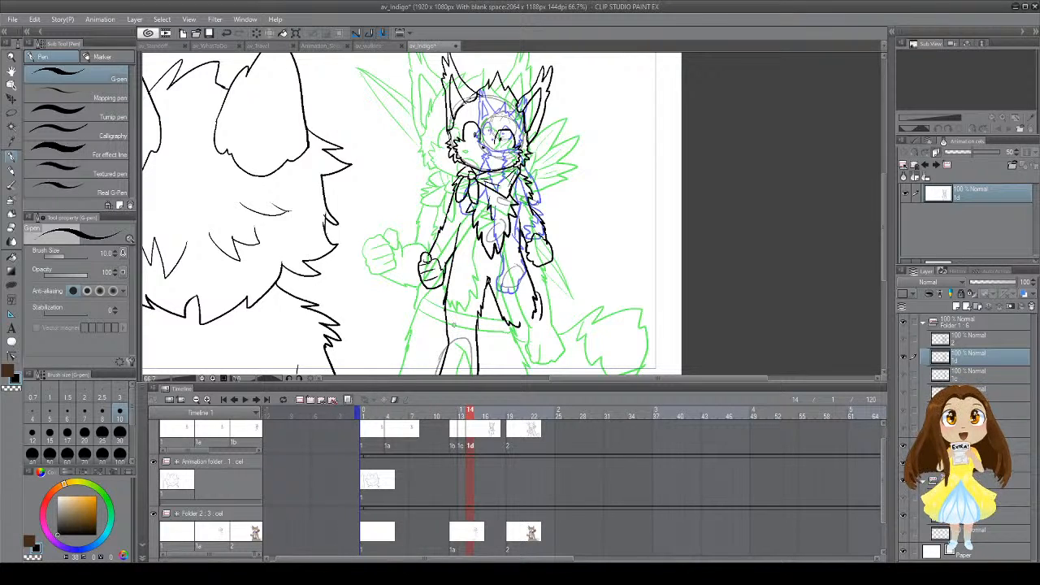
left_click_drag(512, 325, 529, 349)
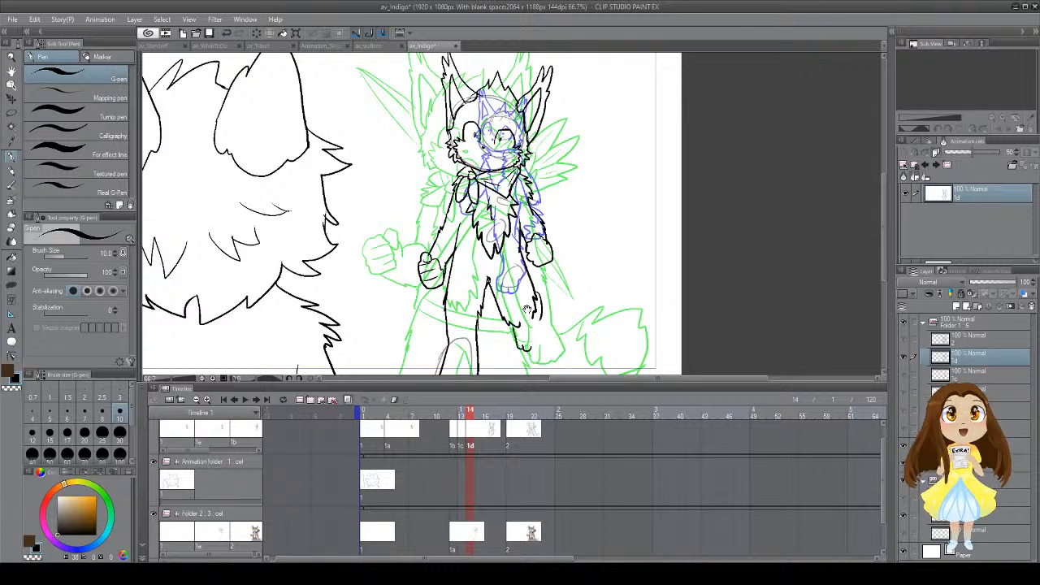
left_click_drag(529, 309, 544, 304)
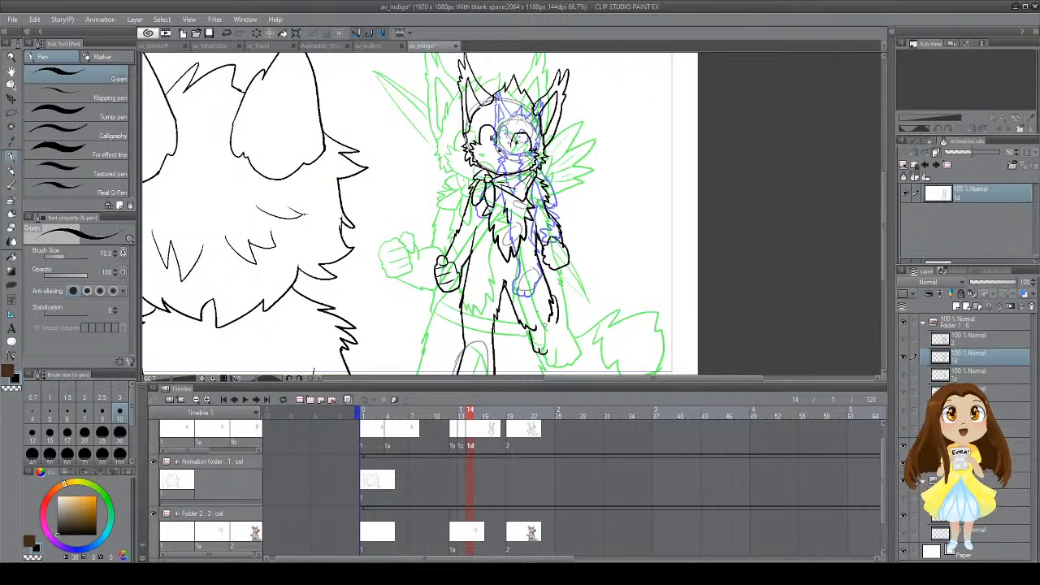
Step: Clean up the fox's left ankle line and complete the outline and toes of its left foot
key("e")
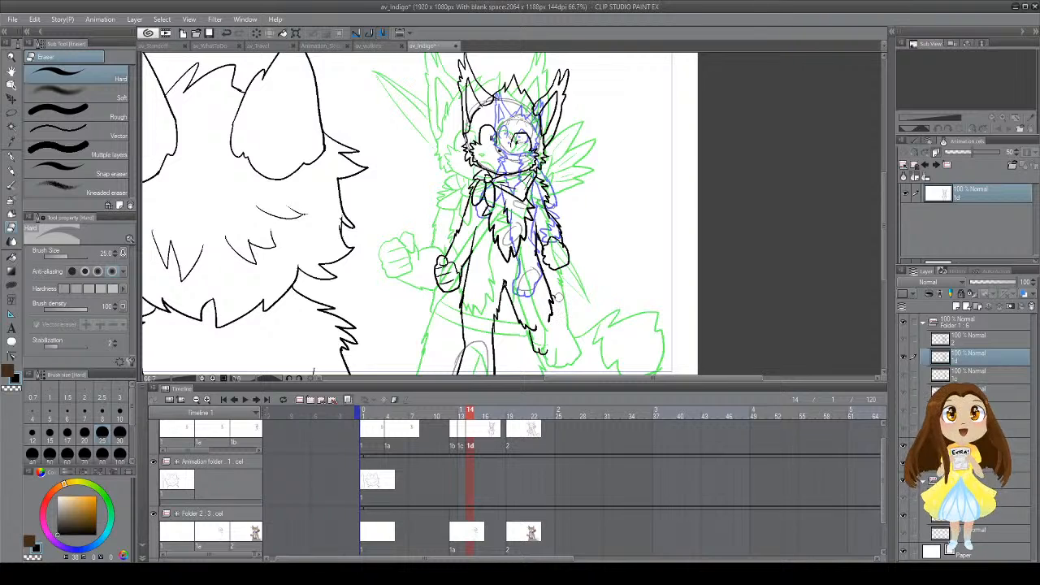
key("p")
mouse_move(551, 295)
left_mouse_down()
mouse_move(561, 343)
mouse_move(543, 357)
mouse_move(573, 311)
mouse_move(617, 299)
mouse_move(639, 272)
mouse_move(618, 300)
left_mouse_up()
key("e")
key("p")
key("ctrl+z")
key("ctrl+z")
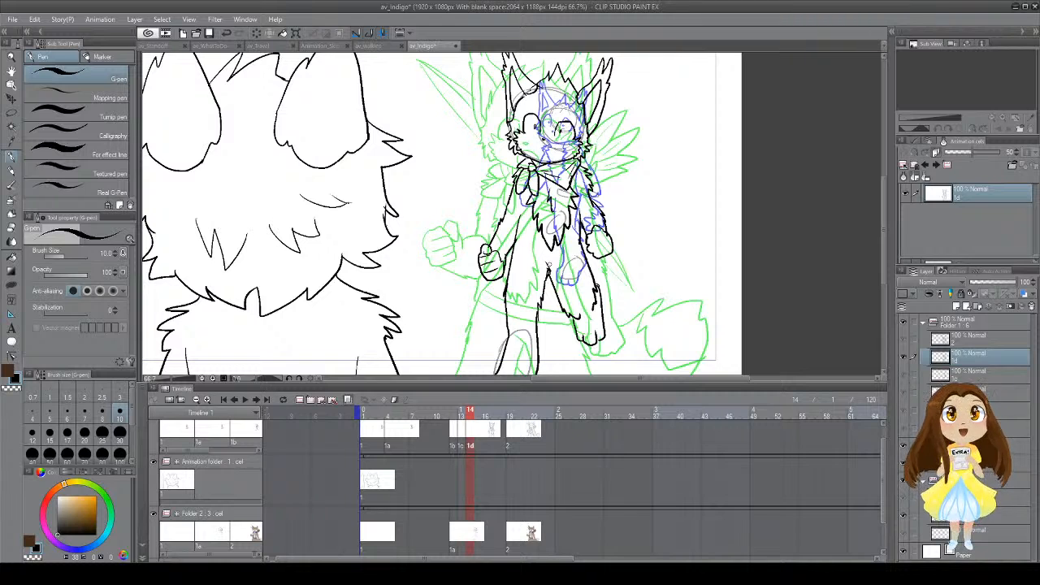
scroll(571, 255, "up", 3)
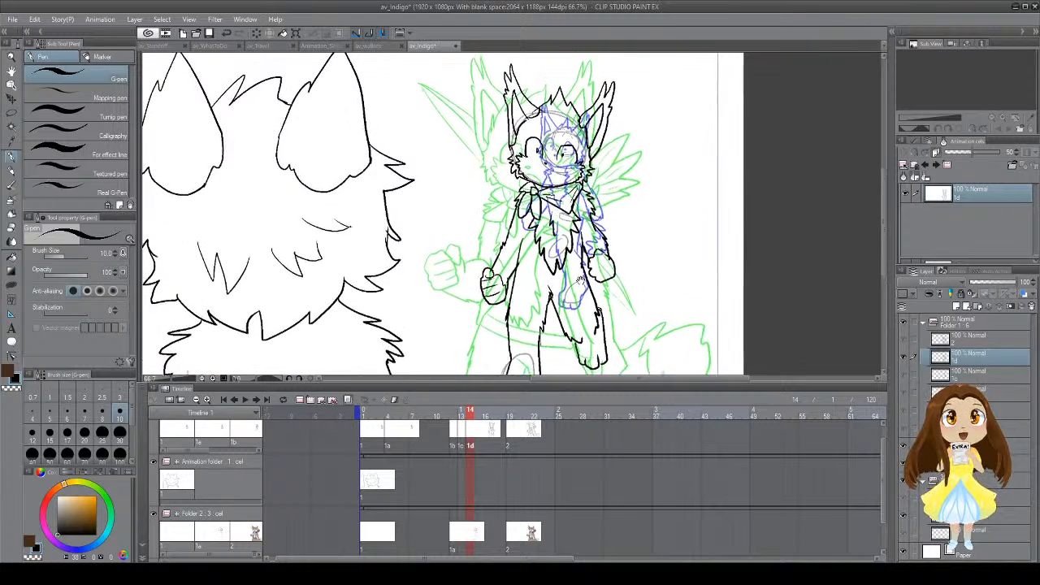
mouse_move(493, 266)
left_mouse_down()
mouse_move(511, 234)
mouse_move(500, 261)
left_mouse_up()
key("ctrl+z")
key("ctrl+z")
key("e")
Step: Play the animation twice from frame 11 to check the timing of the in-between cels
left_click(444, 434)
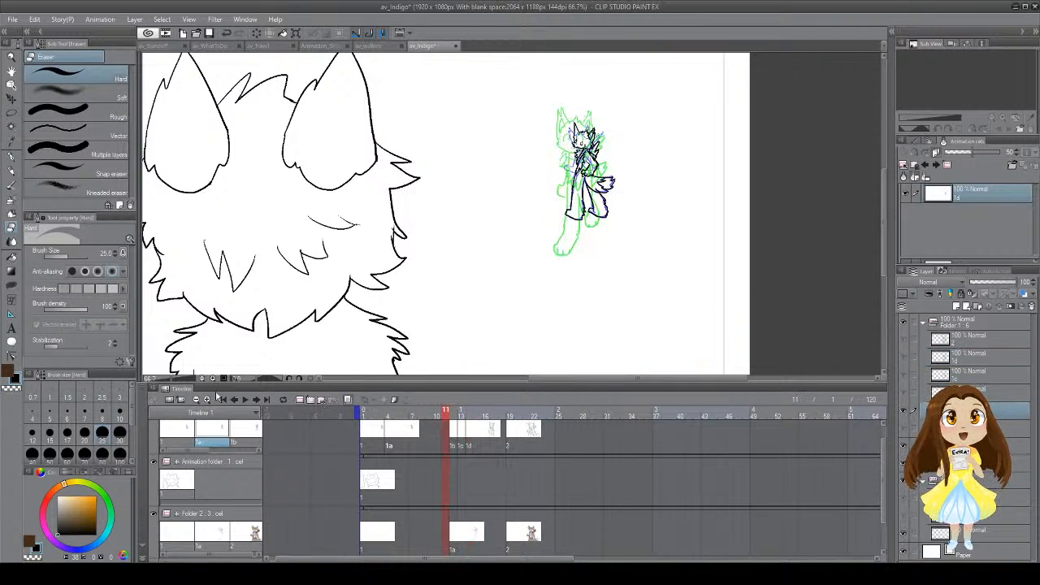
left_click(245, 399)
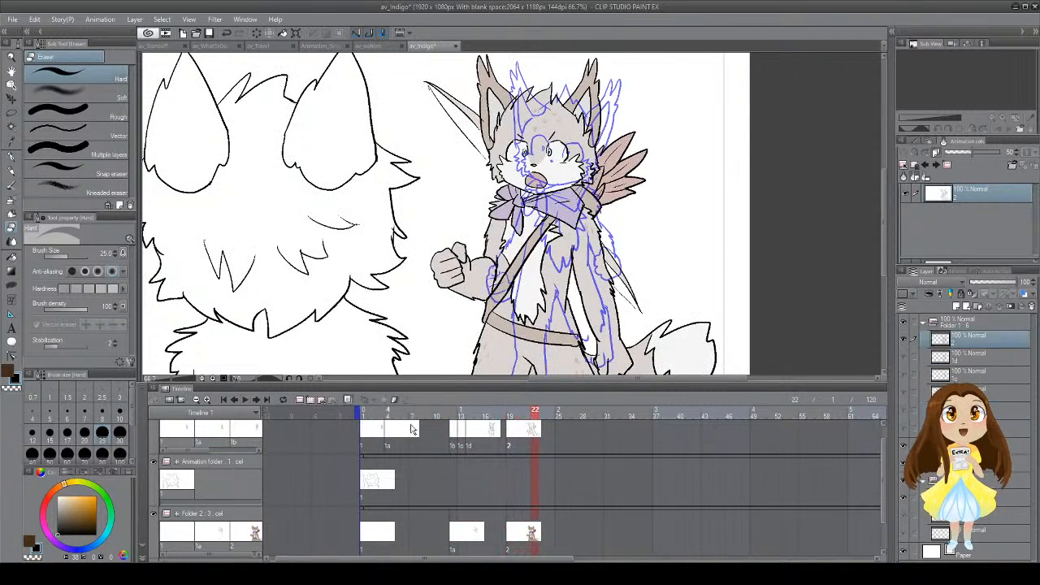
left_click(453, 434)
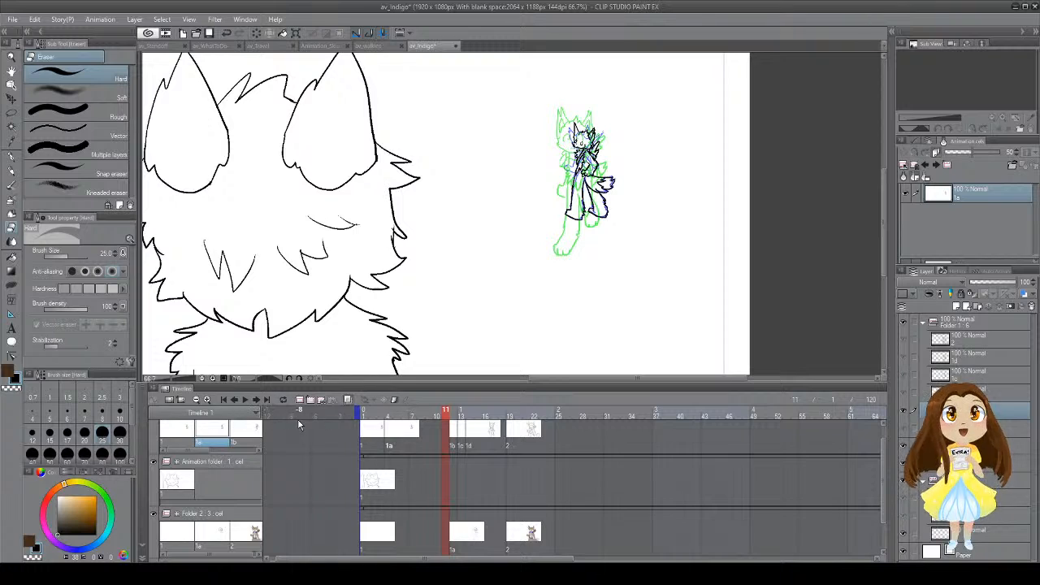
left_click(245, 399)
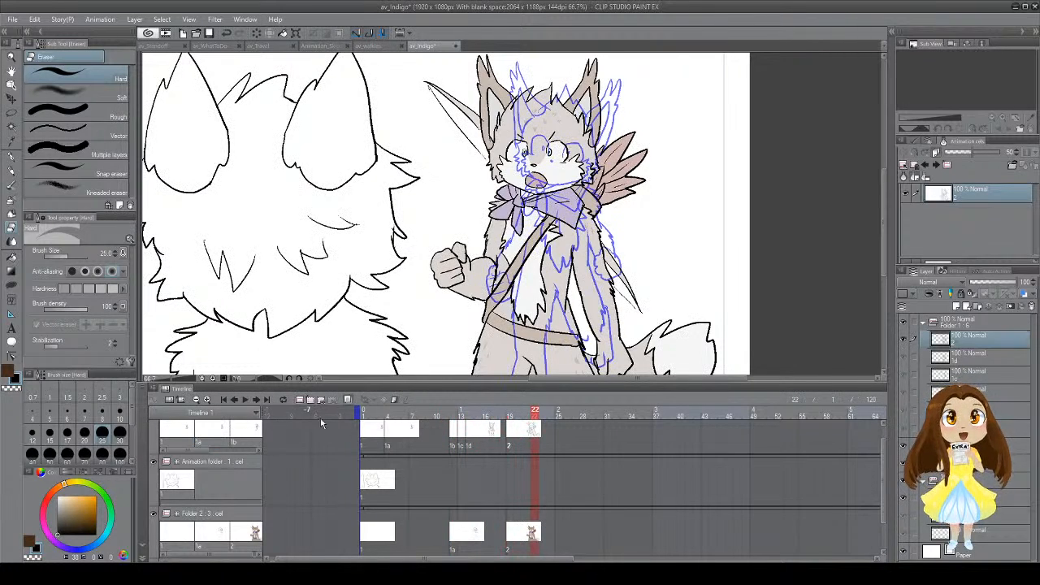
Step: Move cel 1c to frame 14 and cel 1d to frame 16 in the timeline, and replay the animation
left_click(474, 435)
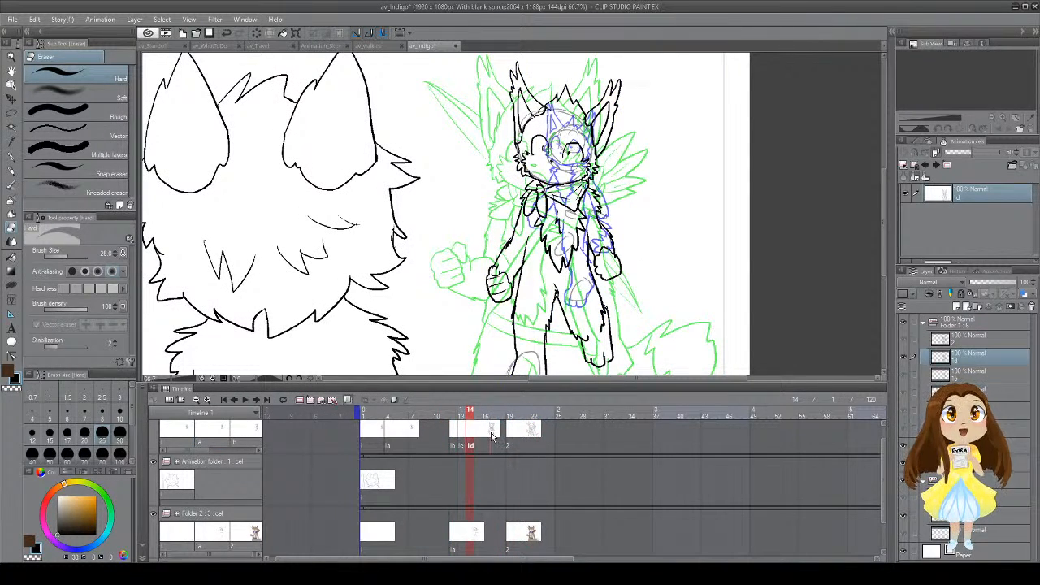
mouse_move(492, 436)
left_mouse_down()
mouse_move(471, 436)
mouse_move(486, 436)
left_mouse_up()
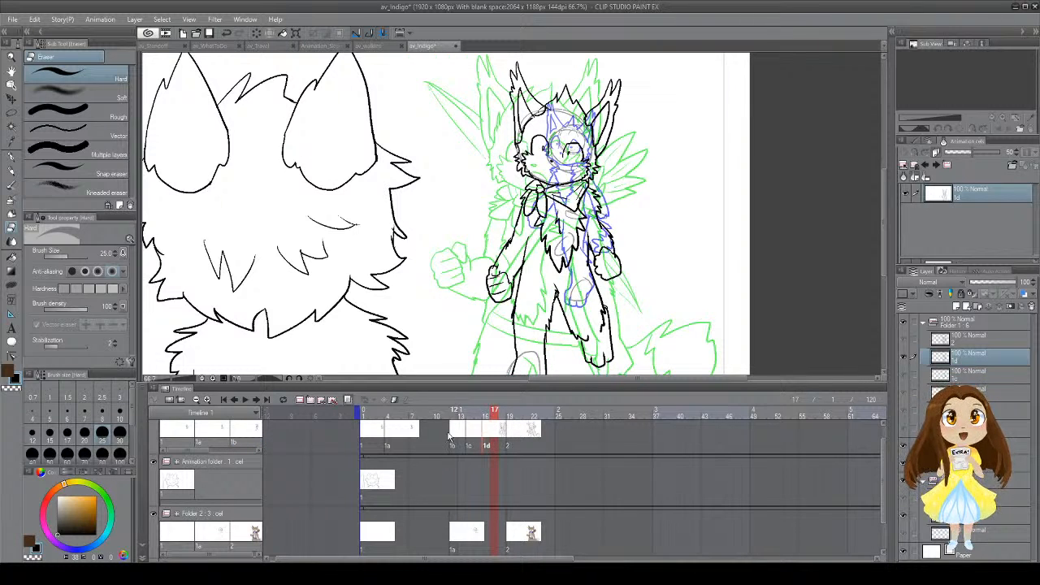
left_click(434, 427)
left_click(246, 400)
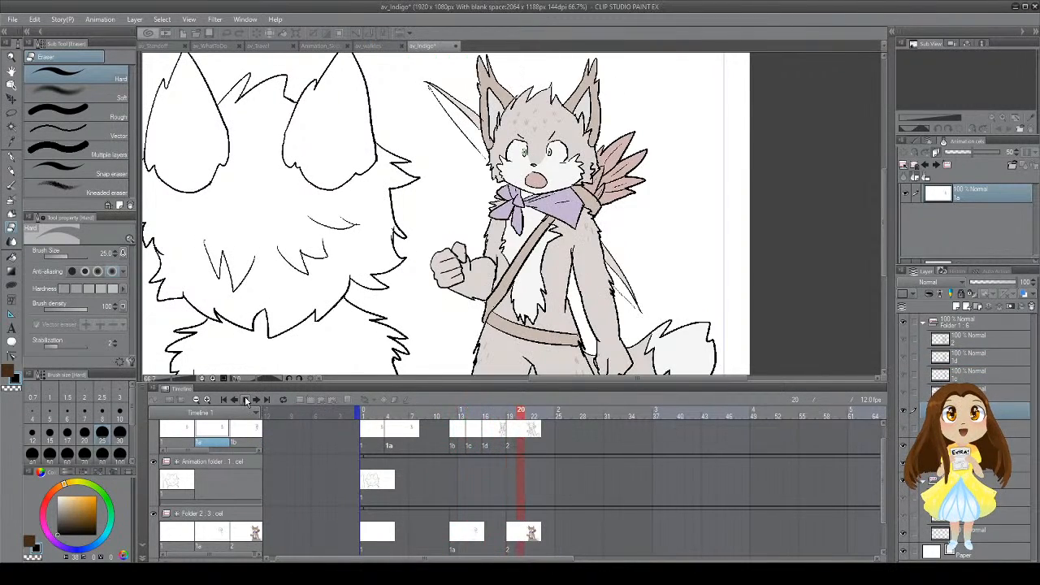
left_click(246, 400)
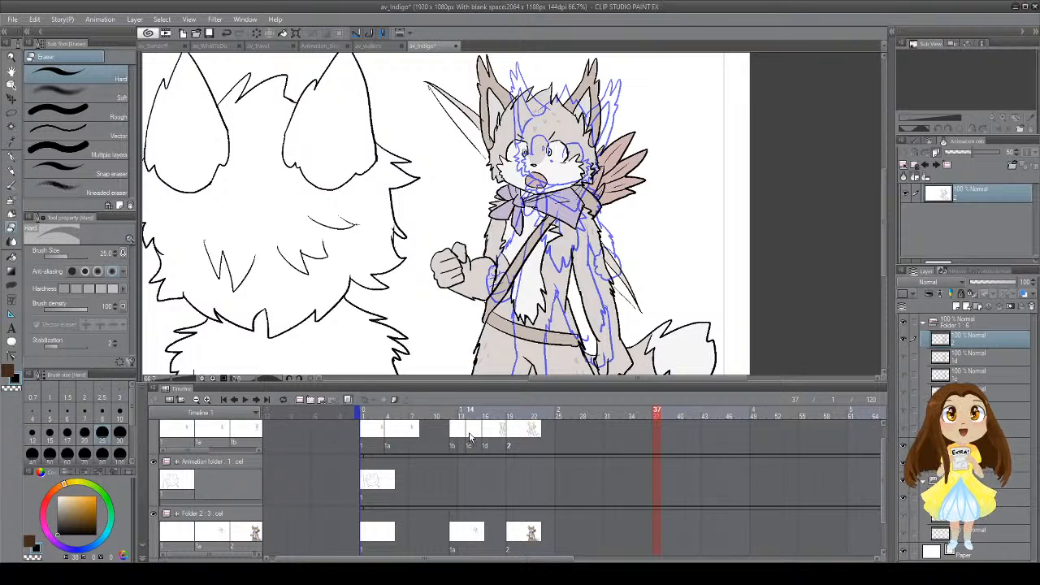
left_click(470, 437)
left_click(436, 436)
left_click(245, 399)
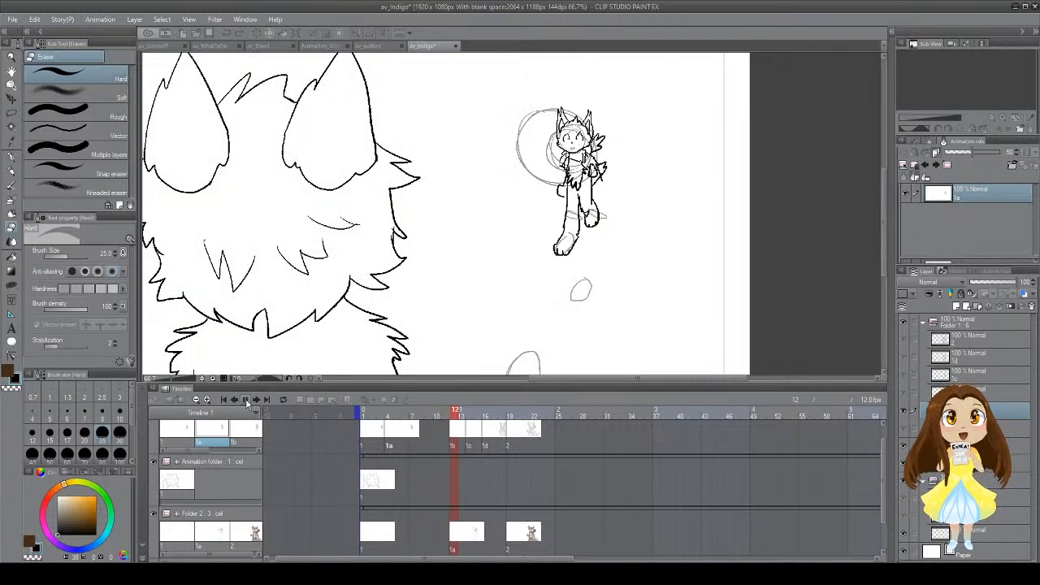
Step: Hide the onion skin on cel 1d, draw the fox's mouth and diagonal chest strap, and erase the fur lines crossing the strap
left_click(487, 437)
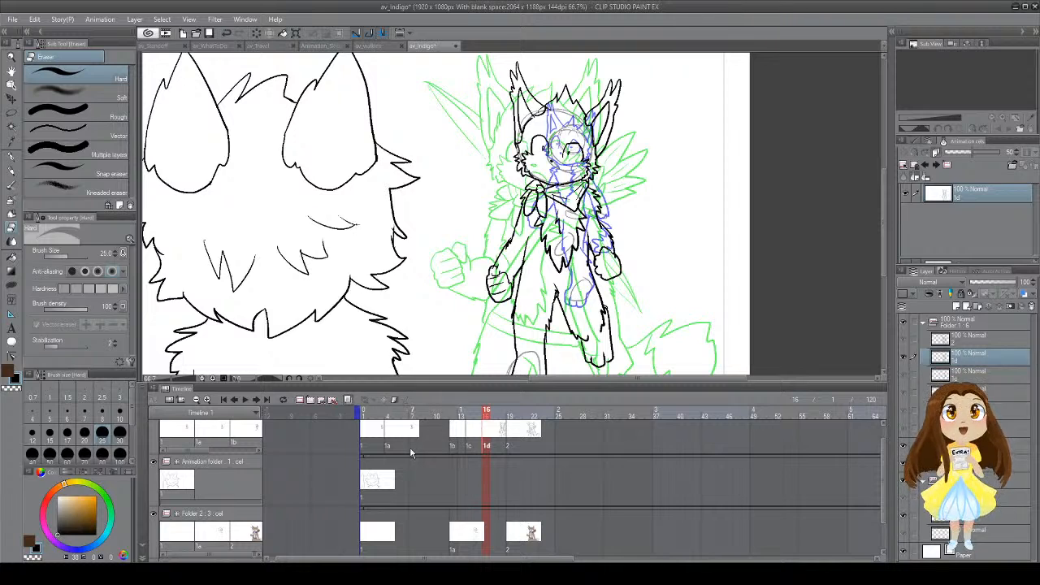
left_click(348, 399)
key("p")
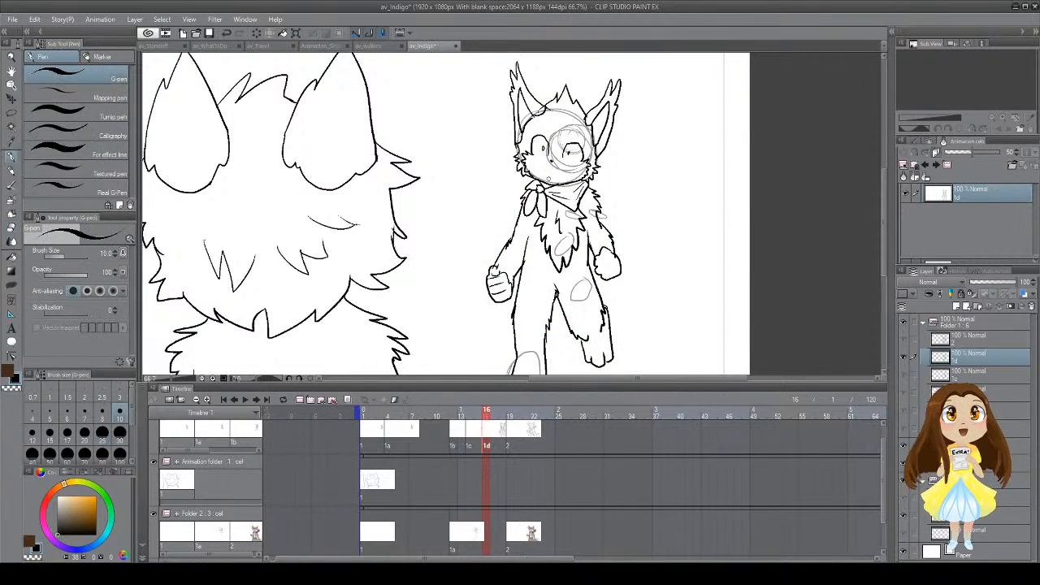
left_click_drag(546, 177, 604, 173)
left_click_drag(568, 208, 538, 253)
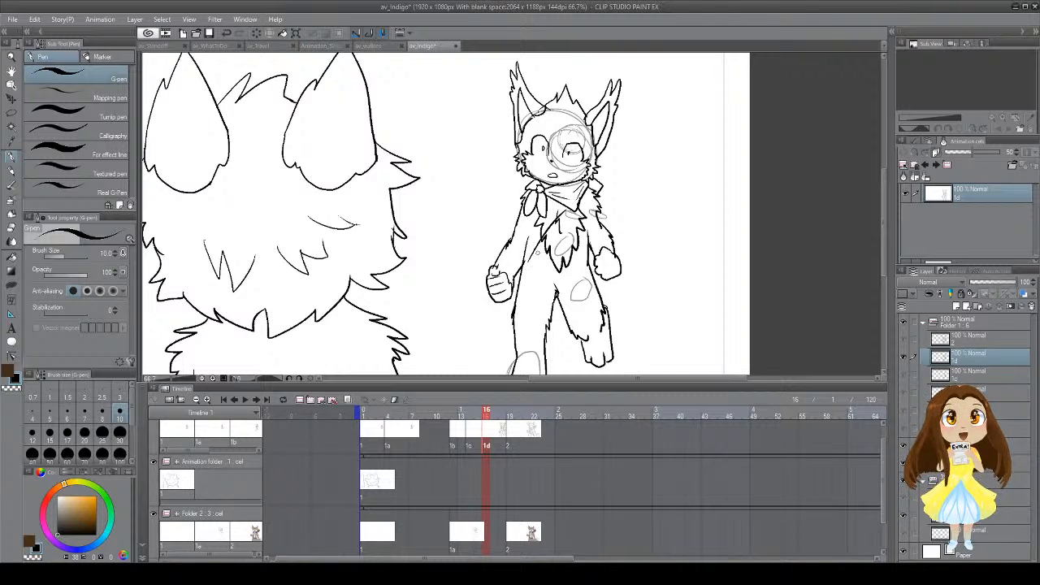
left_click_drag(574, 212, 521, 274)
key("e")
mouse_move(544, 238)
left_mouse_down()
mouse_move(542, 246)
mouse_move(556, 225)
left_mouse_up()
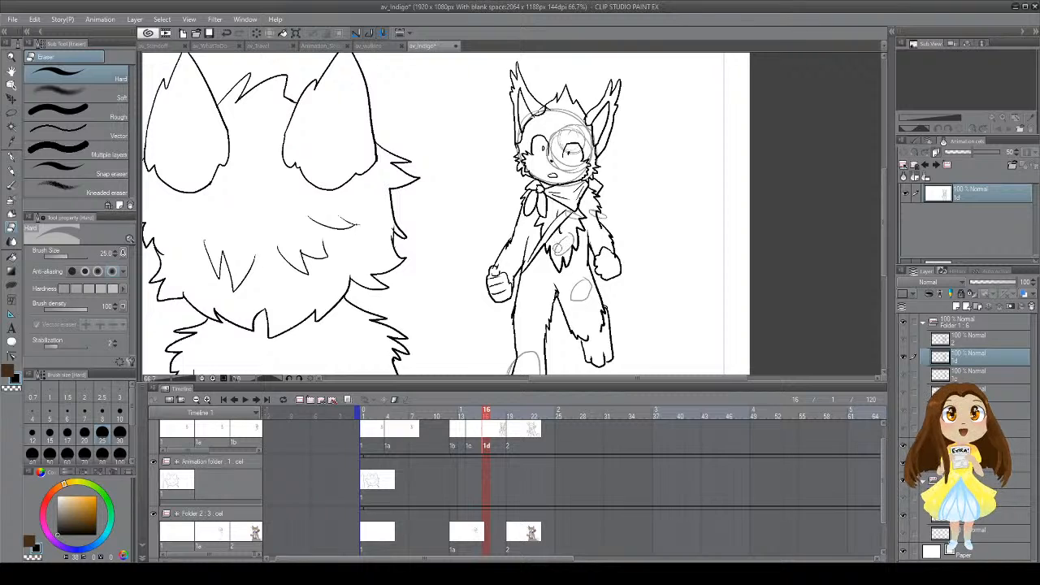
Step: Draw the belt across the fox's waist and the first feather behind its left shoulder on cel 1d
key("p")
left_click_drag(527, 268, 595, 272)
key("ctrl+z")
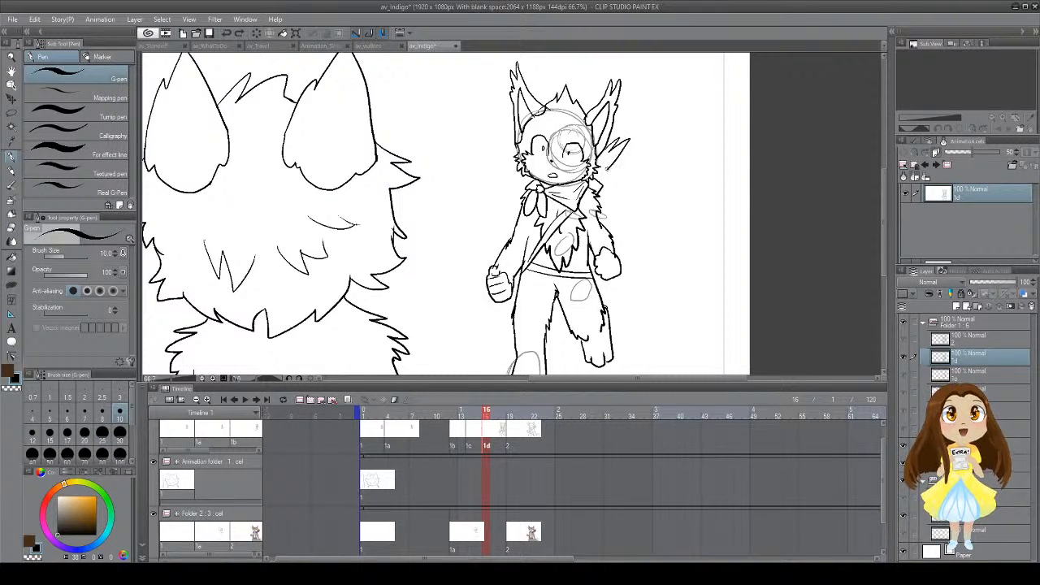
Step: Complete the feathers behind the fox's left shoulder and draw the two pointed ends of the weapon on its back
mouse_move(611, 147)
left_mouse_down()
mouse_move(619, 141)
mouse_move(613, 160)
mouse_move(625, 173)
mouse_move(605, 188)
left_mouse_up()
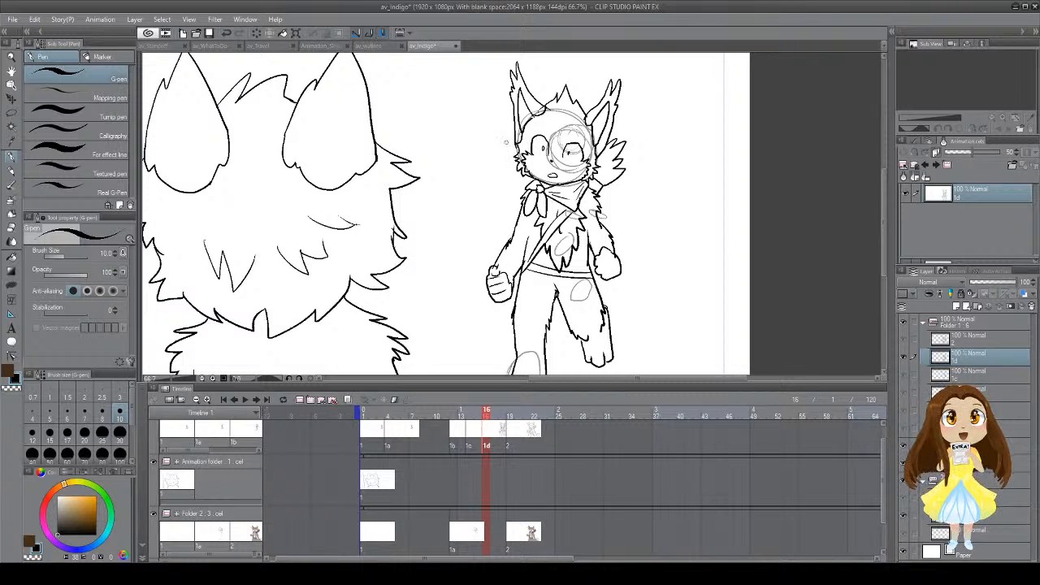
mouse_move(513, 128)
left_mouse_down()
mouse_move(472, 117)
mouse_move(514, 153)
left_mouse_up()
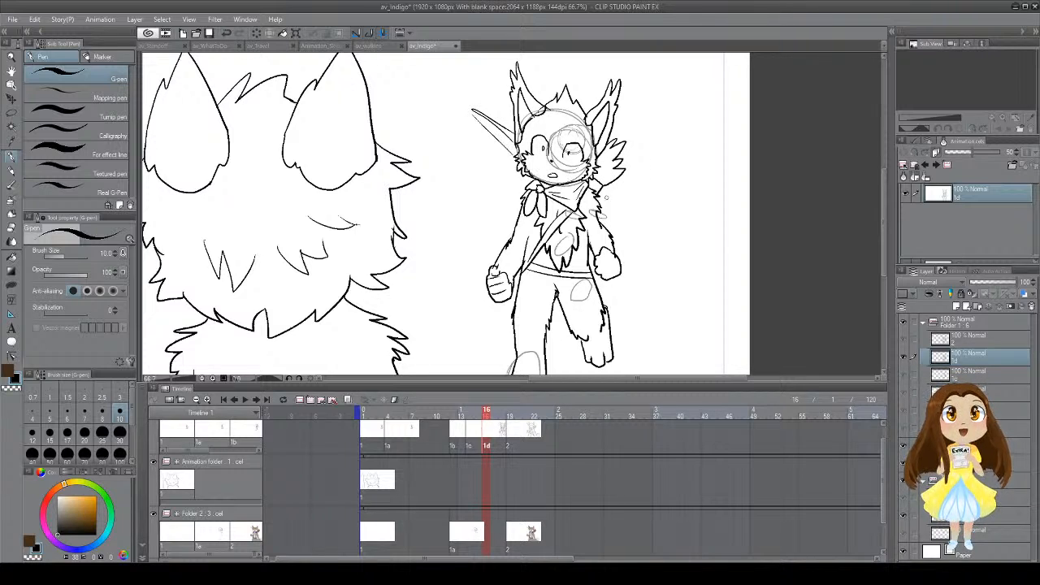
mouse_move(600, 193)
left_mouse_down()
mouse_move(637, 260)
mouse_move(601, 218)
left_mouse_up()
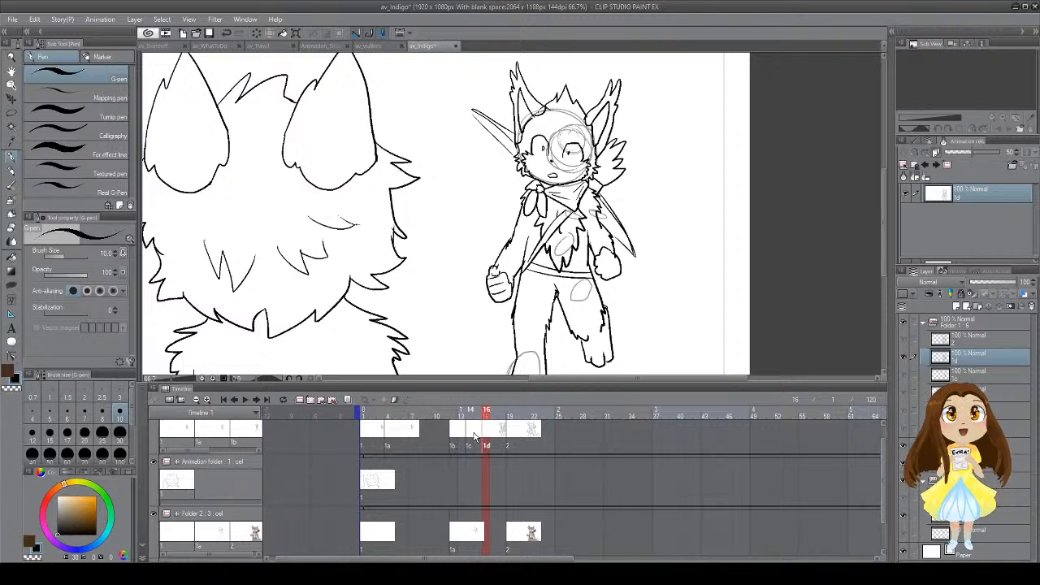
Step: Draw the diagonal chest strap and the waist belt on the fox in cel 1c, erasing the overlapped chest fur
left_click(480, 423)
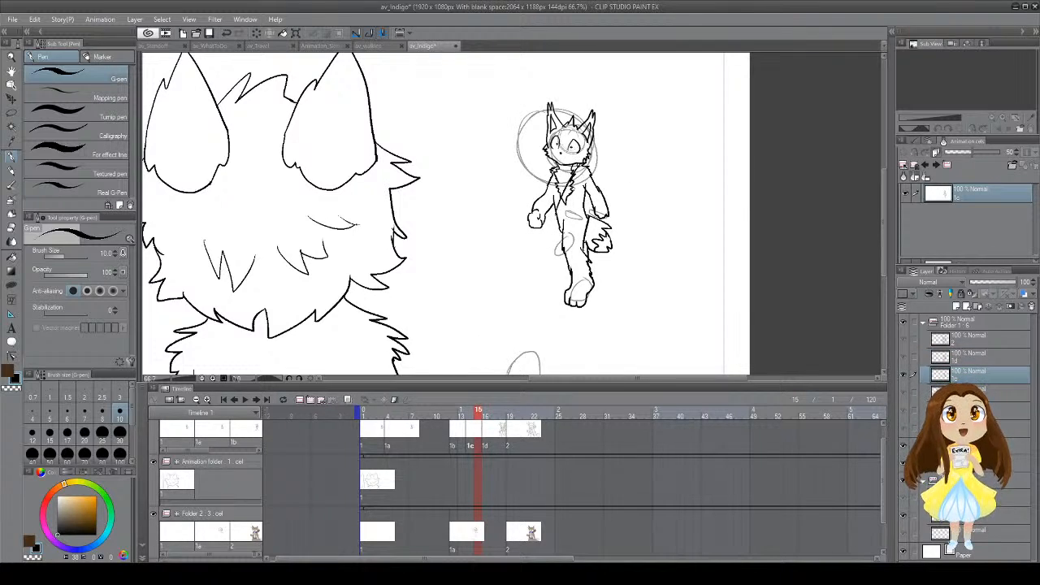
key("e")
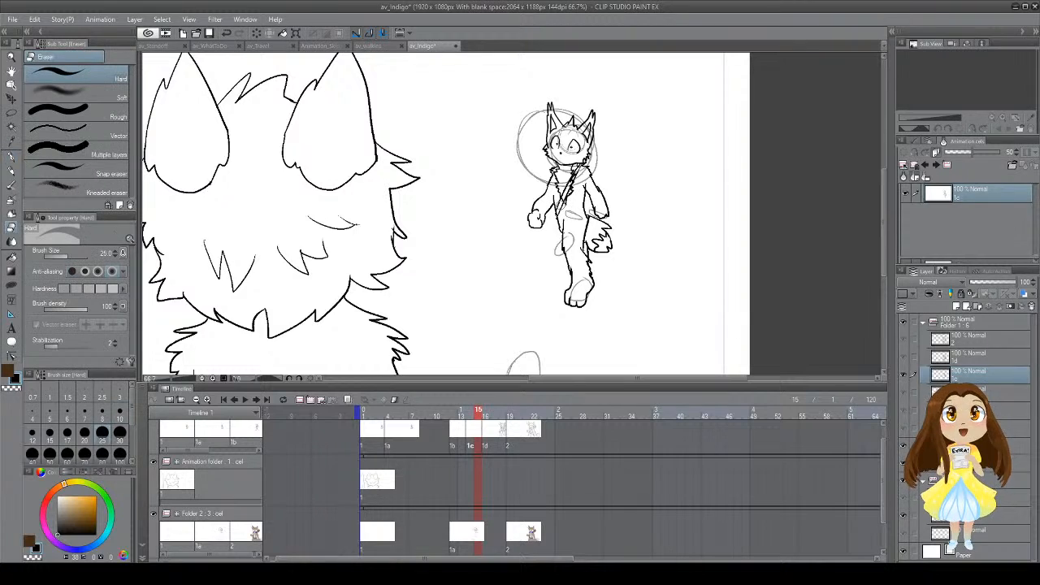
key("p")
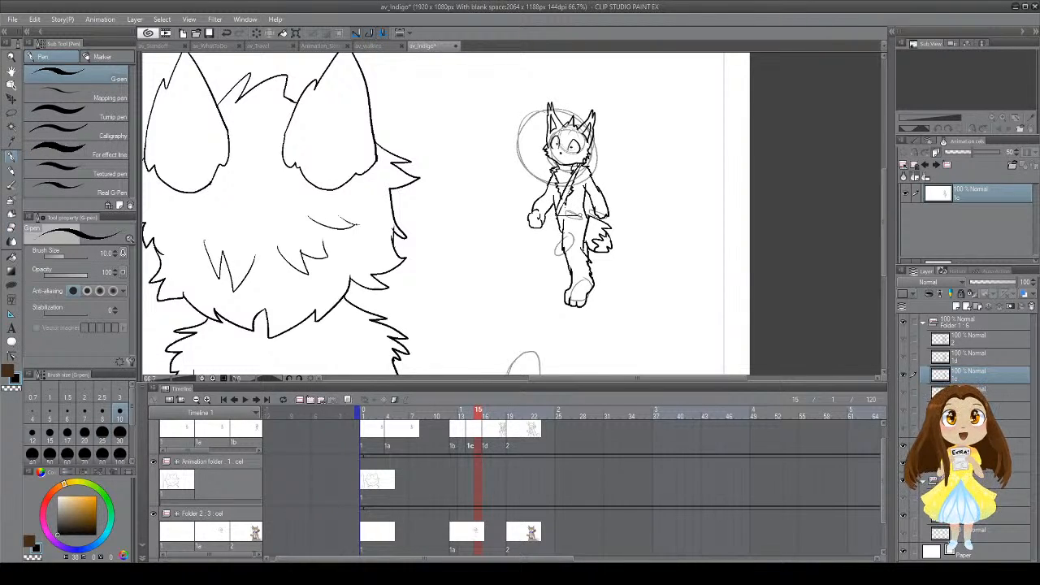
left_click_drag(571, 216, 587, 215)
left_click_drag(558, 214, 583, 213)
Step: Add the scarf knot at the fox's neck and the feathers behind its left shoulder on cel 1c
mouse_move(554, 170)
left_mouse_down()
mouse_move(564, 165)
mouse_move(565, 179)
mouse_move(582, 165)
mouse_move(577, 175)
mouse_move(555, 174)
left_mouse_up()
key("e")
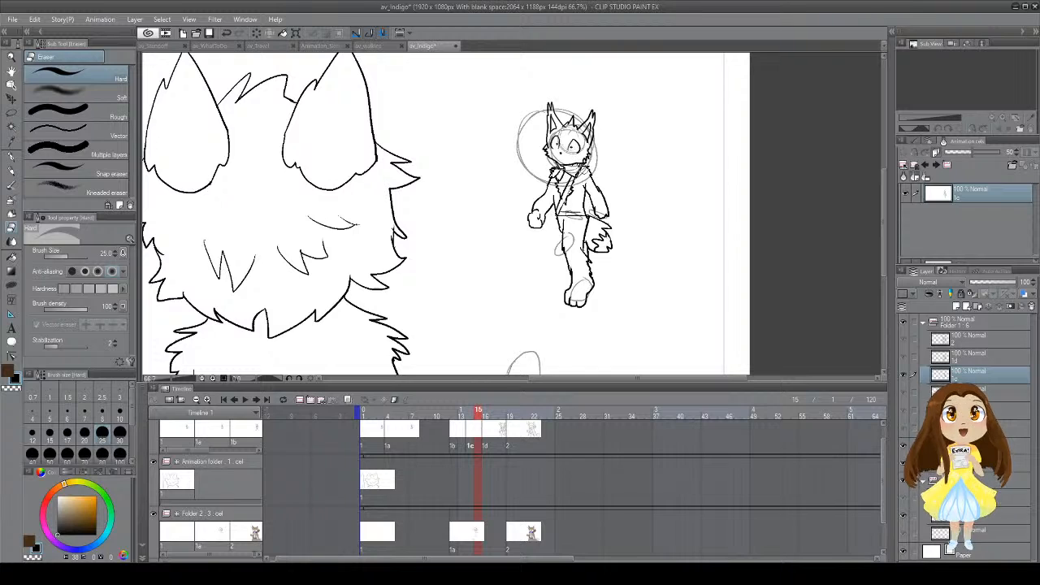
key("p")
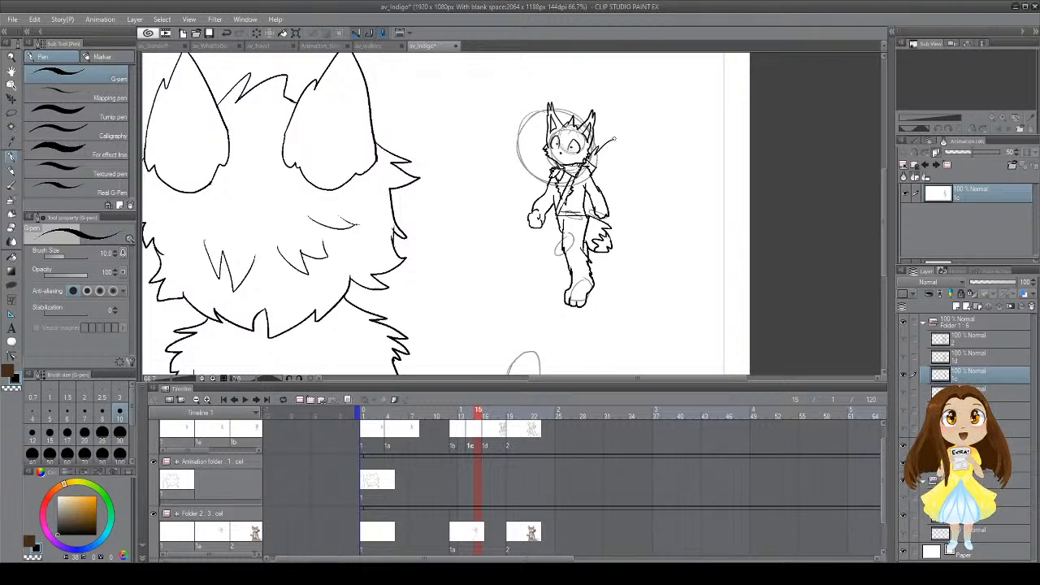
mouse_move(592, 160)
left_mouse_down()
mouse_move(600, 148)
mouse_move(601, 167)
left_mouse_up()
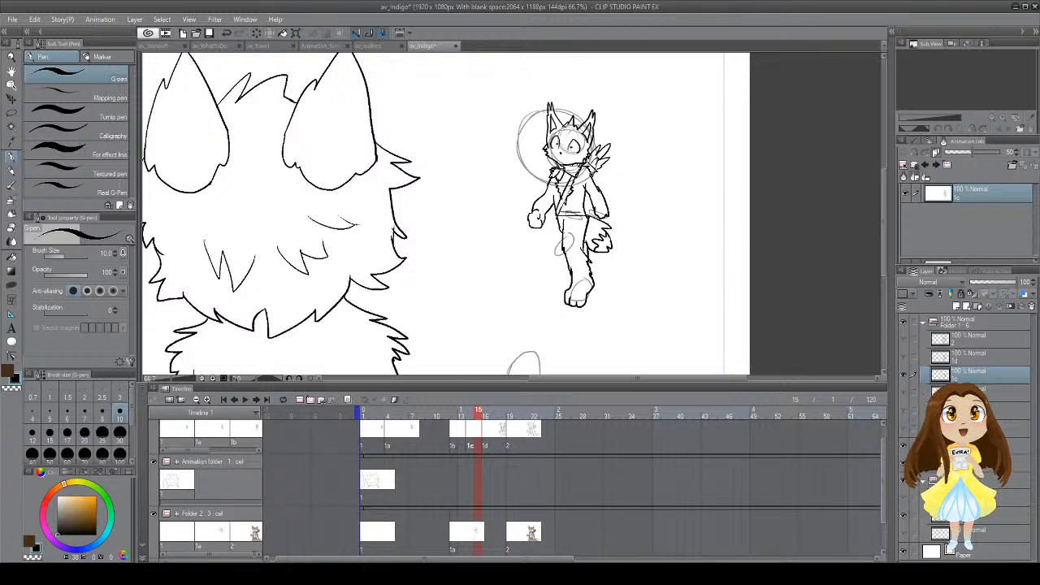
Step: Draw the diagonal chest strap and waist belt on the small fox in cel 1b and tidy the overlapping lines
left_click(460, 441)
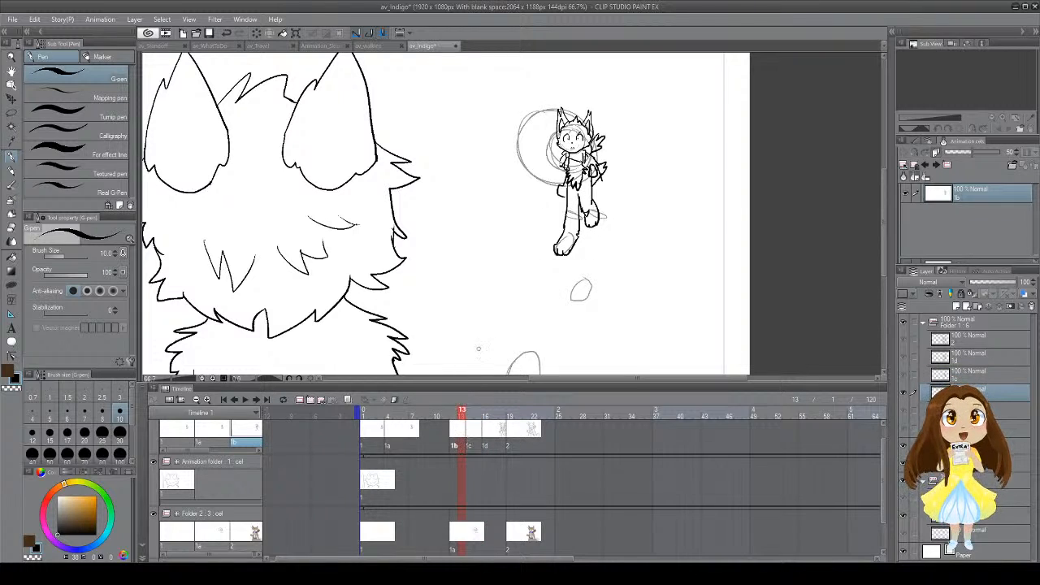
left_click_drag(570, 184, 590, 148)
key("ctrl+z")
left_click_drag(571, 189, 593, 193)
key("ctrl+z")
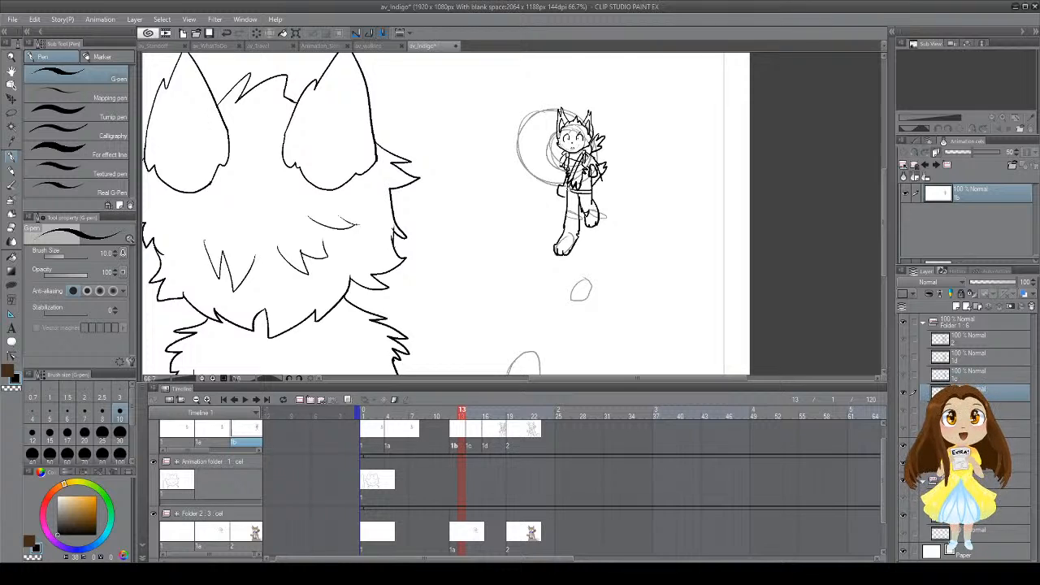
key("e")
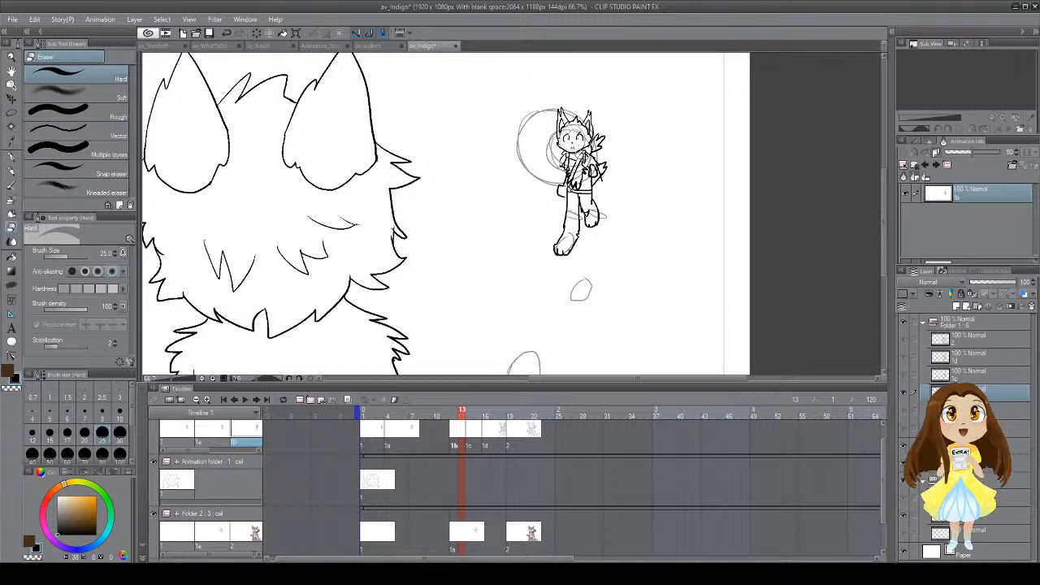
Step: Step through cels 1c, 1d and 2 to compare the small fox's drawings from frame 14 to frame 20
left_click(471, 429)
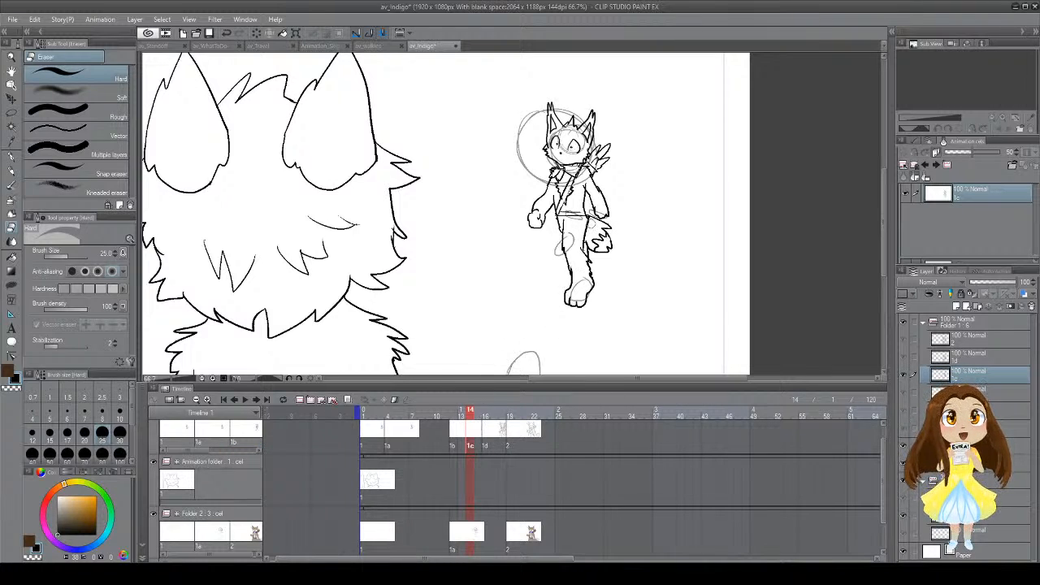
key("p")
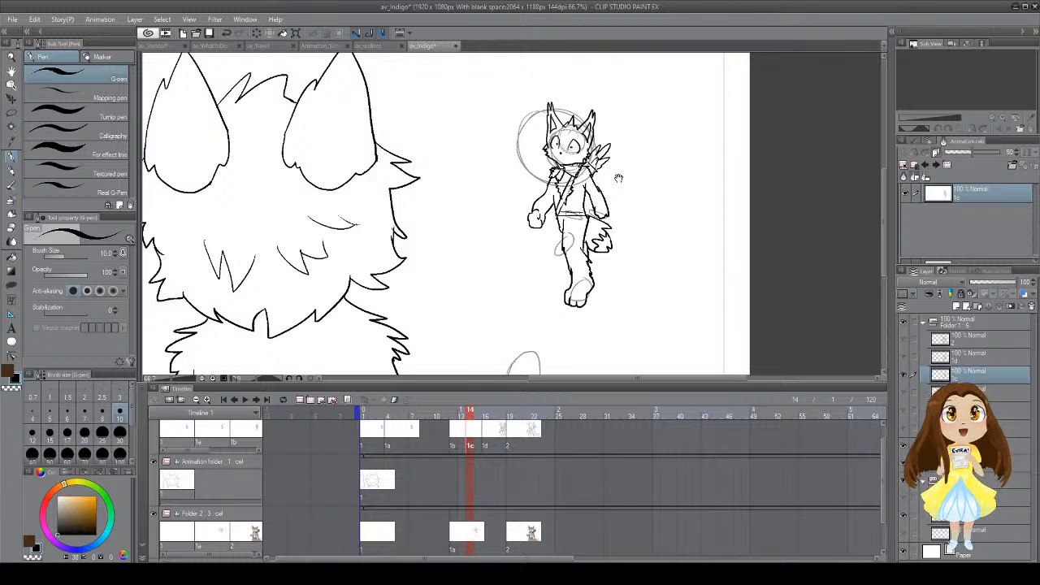
left_click_drag(620, 179, 588, 231)
left_click(494, 440)
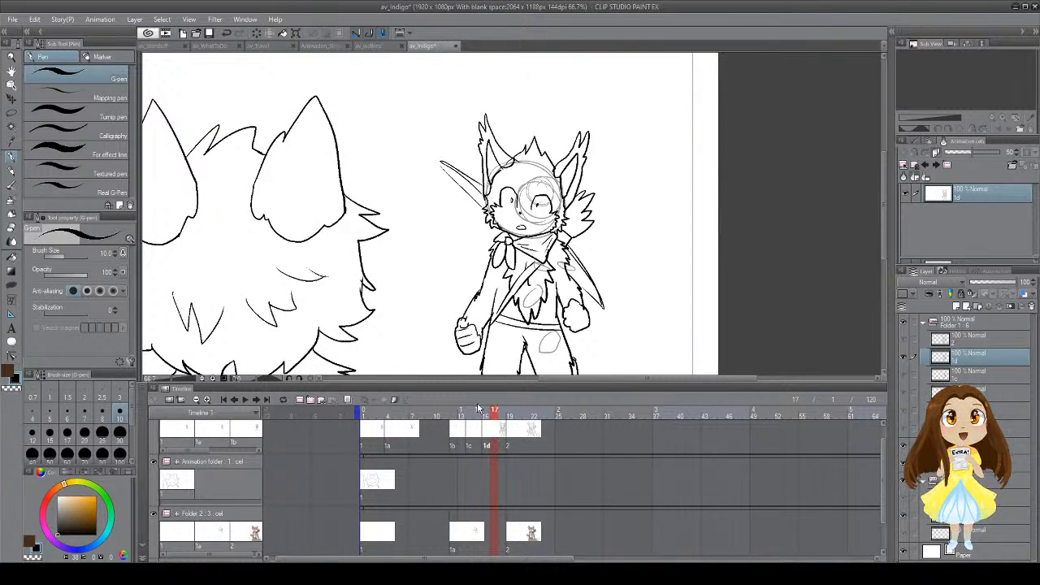
left_click_drag(506, 304, 541, 246)
left_click(517, 436)
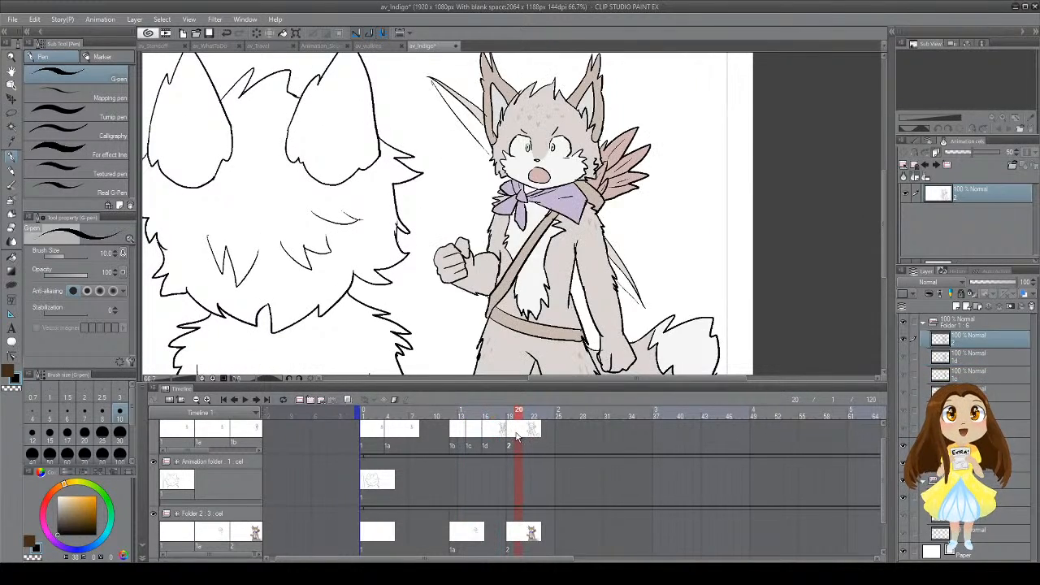
left_click(497, 437)
left_click(510, 436)
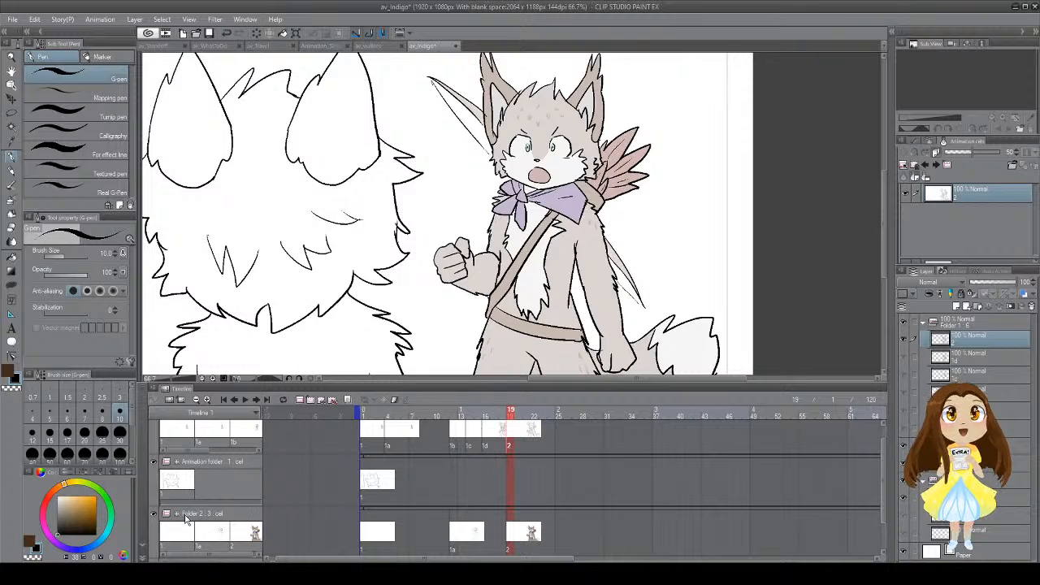
Step: Set Folder 2 to 100 percent opacity so the fox's colours show at full strength, and save the file
left_click(226, 517)
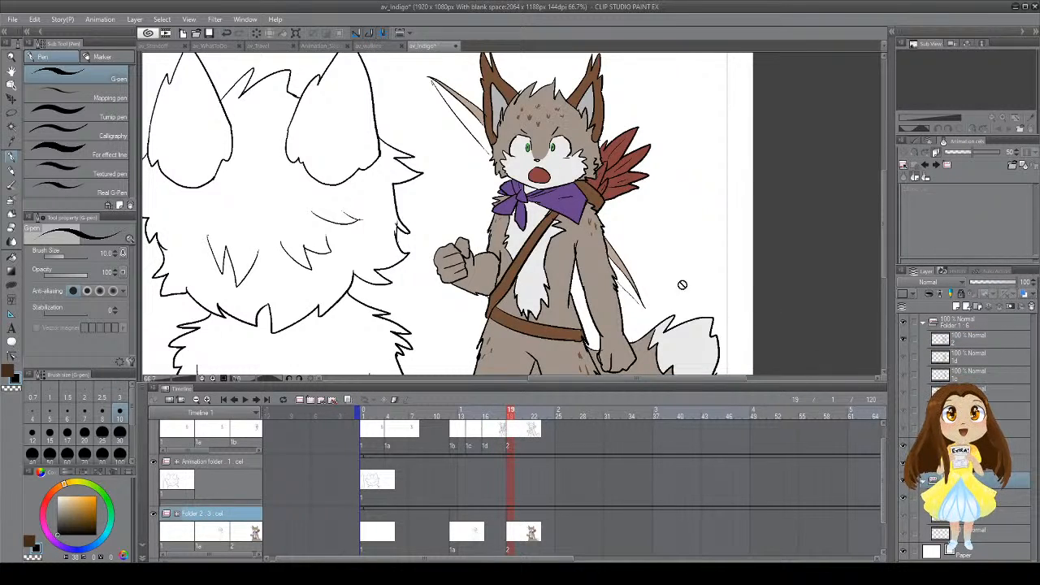
left_click_drag(344, 231, 437, 212)
scroll(436, 212, "down", 1)
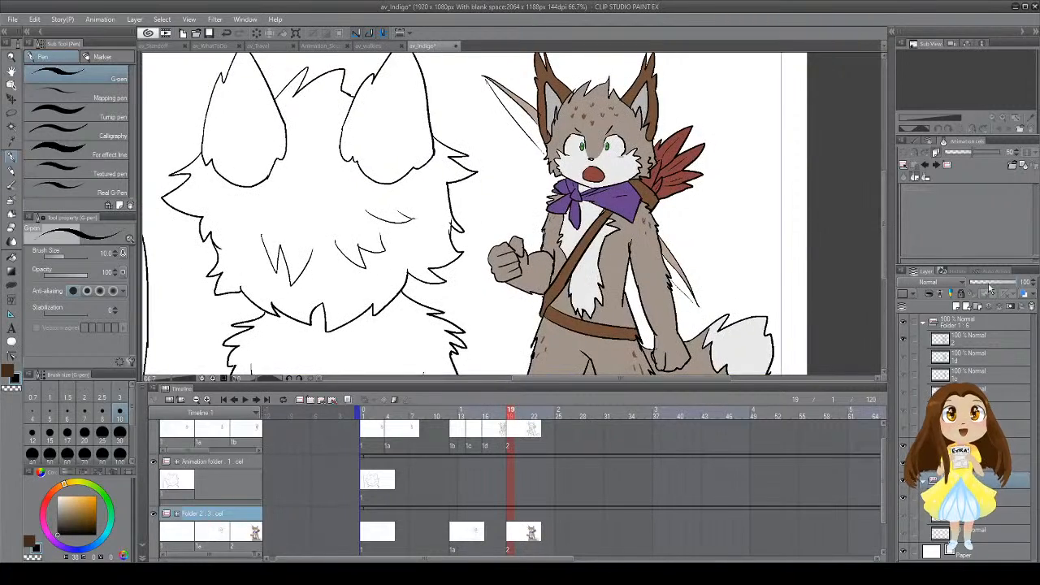
left_click(988, 282)
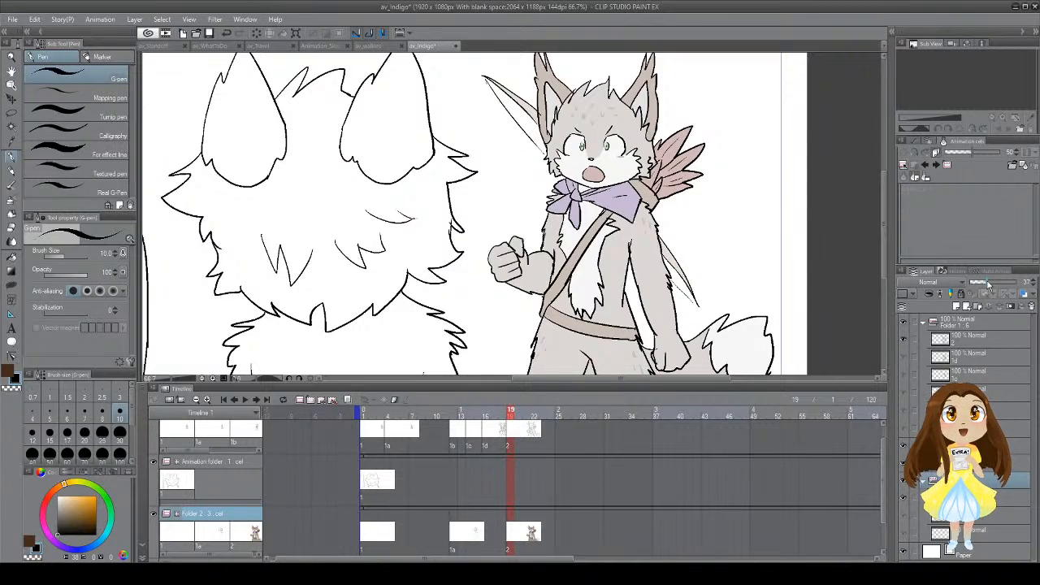
left_click_drag(988, 282, 1018, 281)
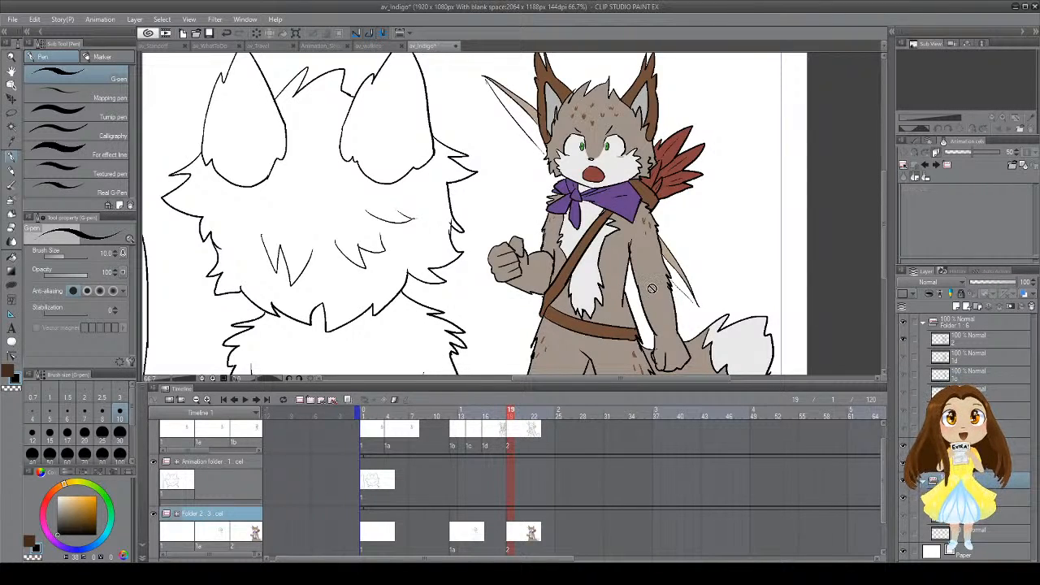
key("ctrl+s")
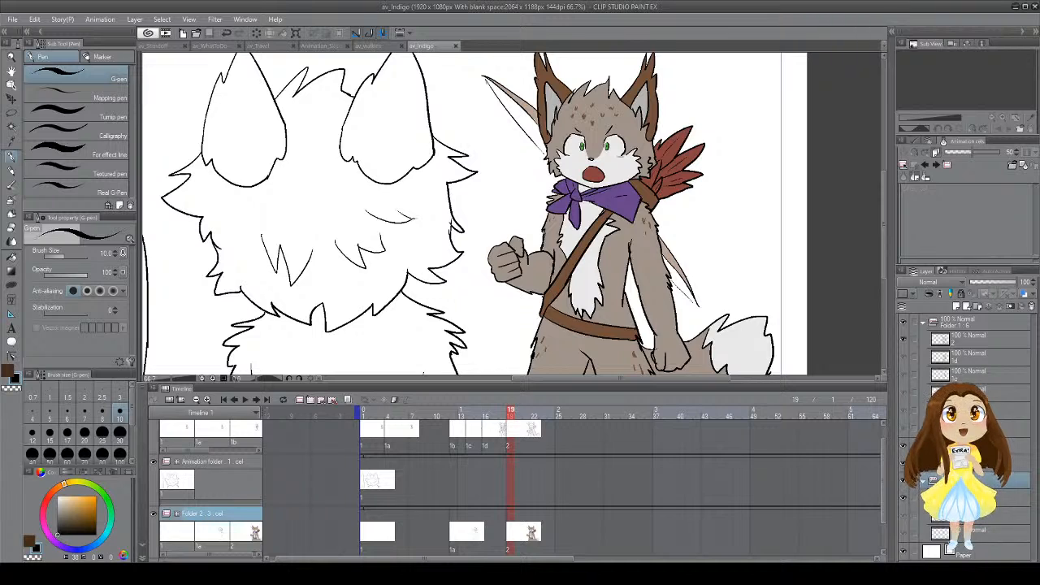
Step: Play back the animation and delete the rough circle sketch from cel 1a of Folder 2 using a lasso selection
left_click(382, 434)
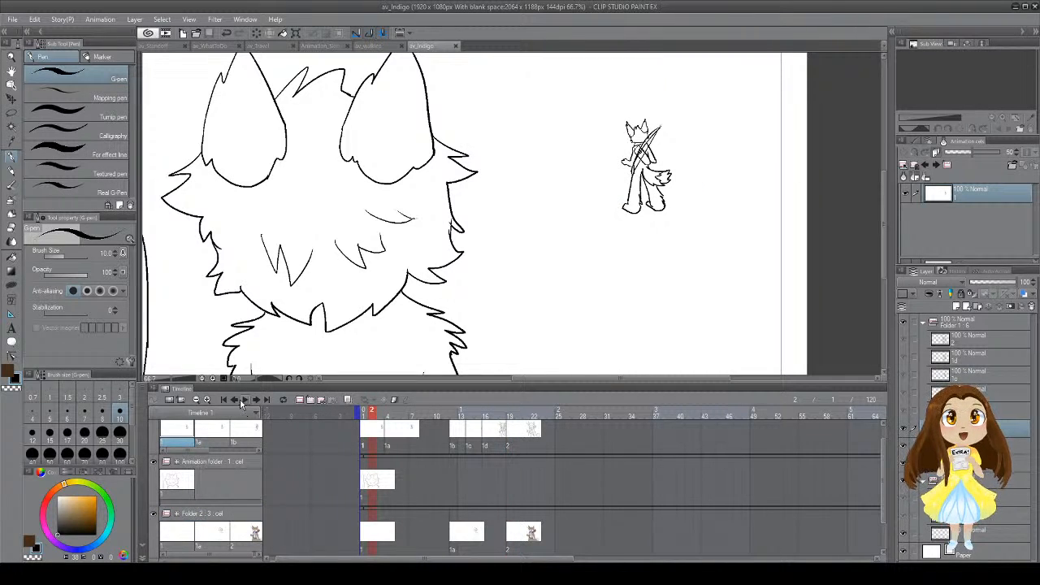
left_click(246, 400)
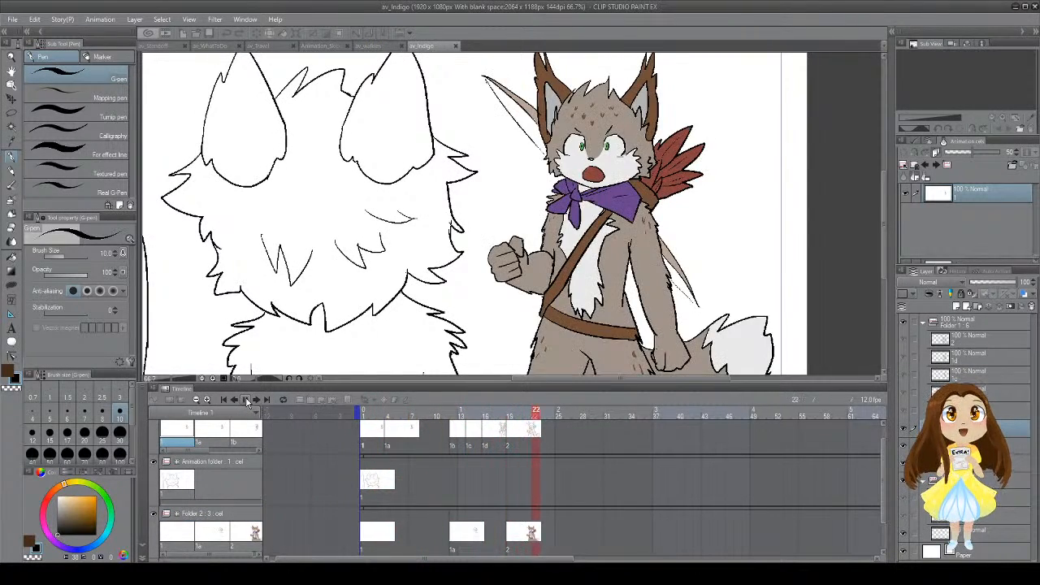
left_click(247, 401)
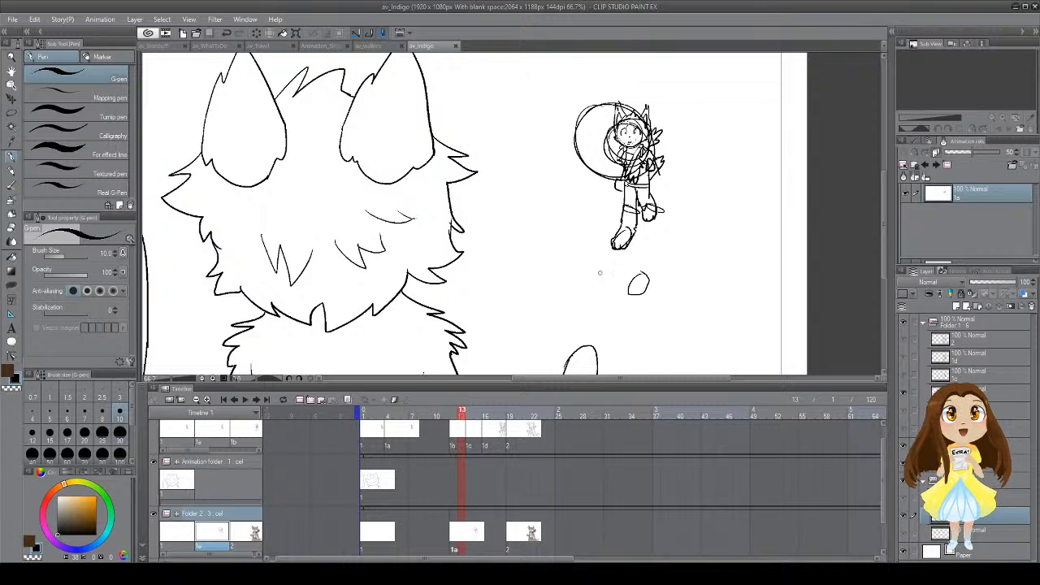
key("m")
mouse_move(682, 87)
left_mouse_down()
mouse_move(496, 375)
mouse_move(775, 61)
mouse_move(717, 46)
left_mouse_up()
key("Delete")
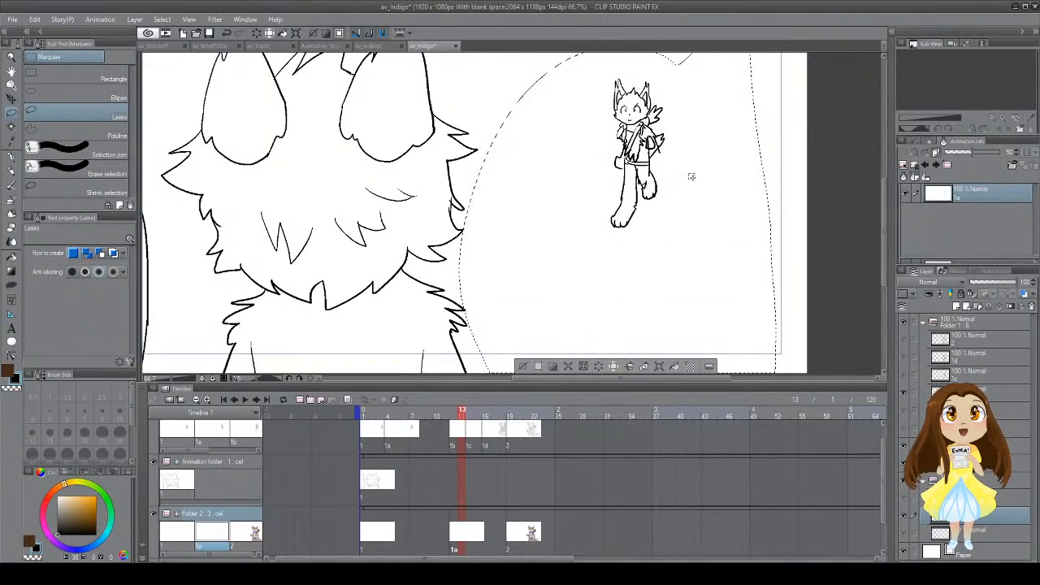
key("ctrl+d")
Step: Replay the animation and move cel 2 one frame earlier, to frame 18, in both Folder 1 and Folder 2
left_click(364, 445)
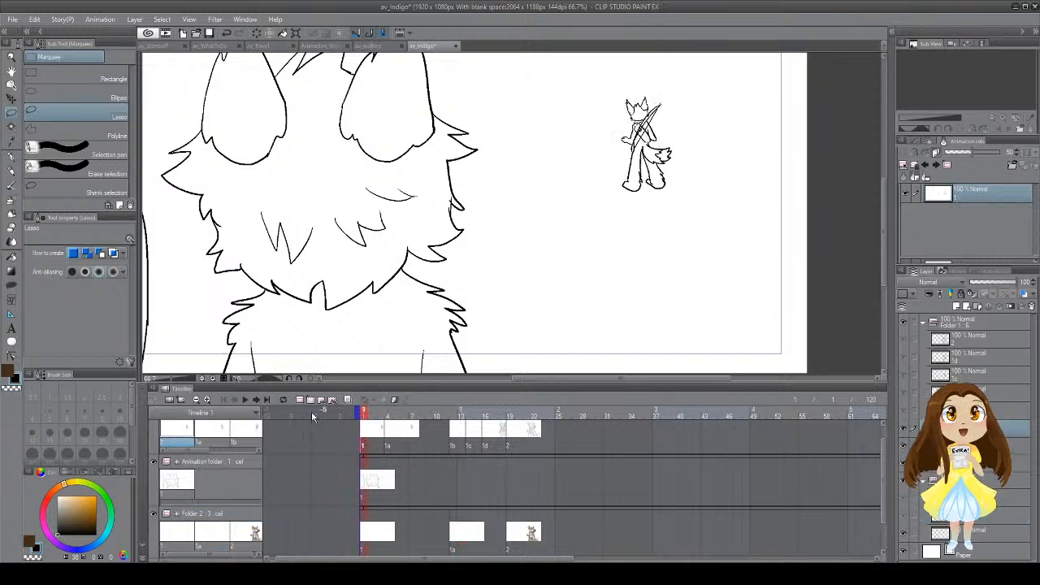
left_click(245, 400)
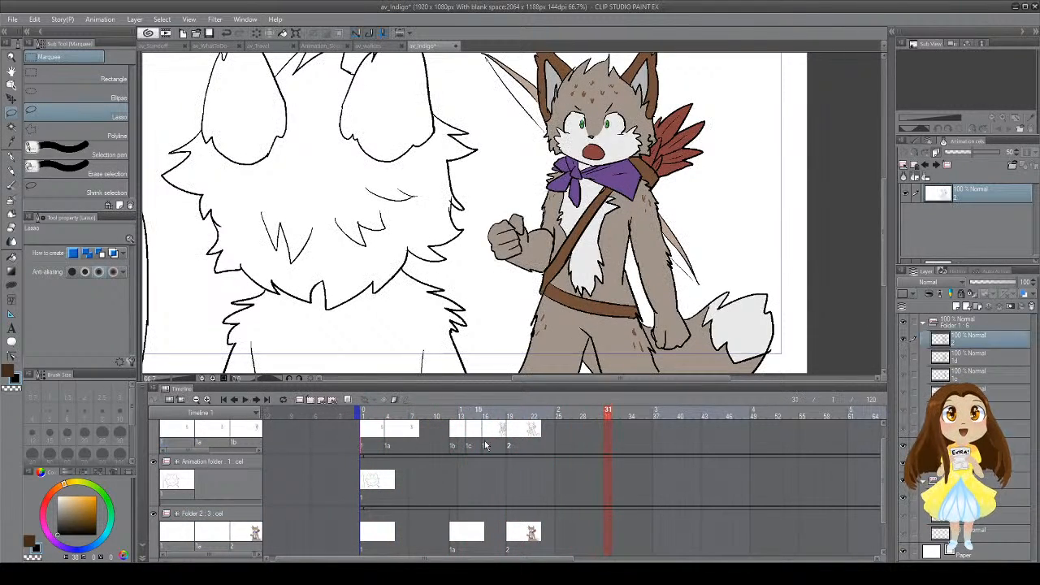
left_click(511, 435)
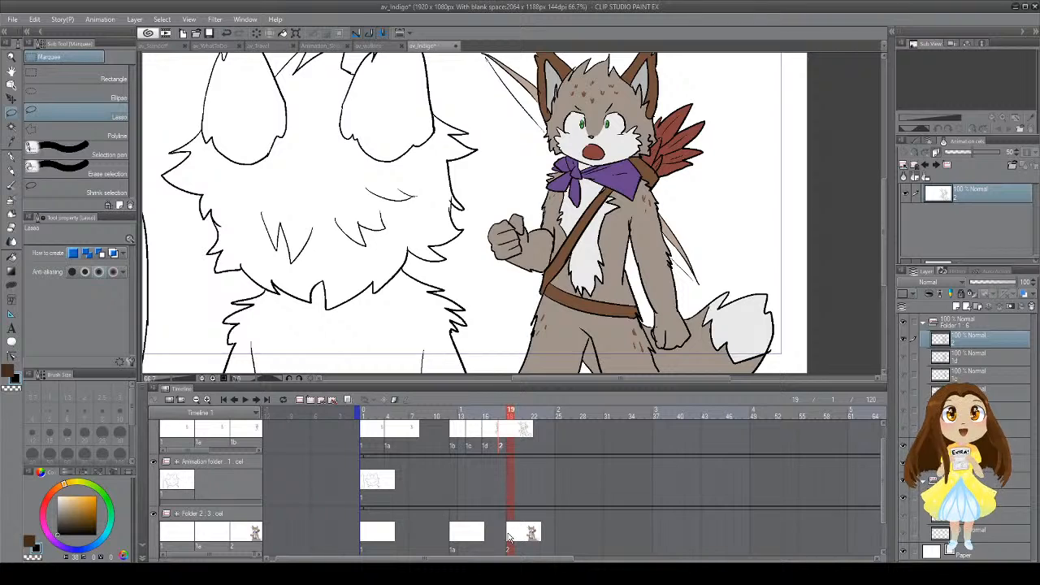
left_click(503, 538)
left_click_drag(502, 538, 501, 538)
Step: Replay the animation from its first frames several times to check the timing of the fox's turn and run
left_click(366, 522)
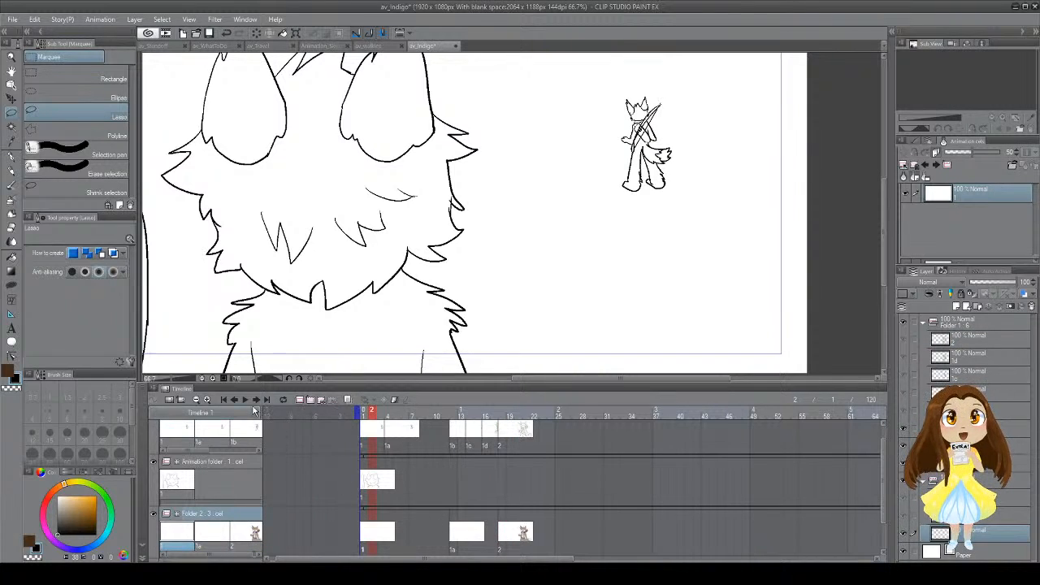
left_click(245, 400)
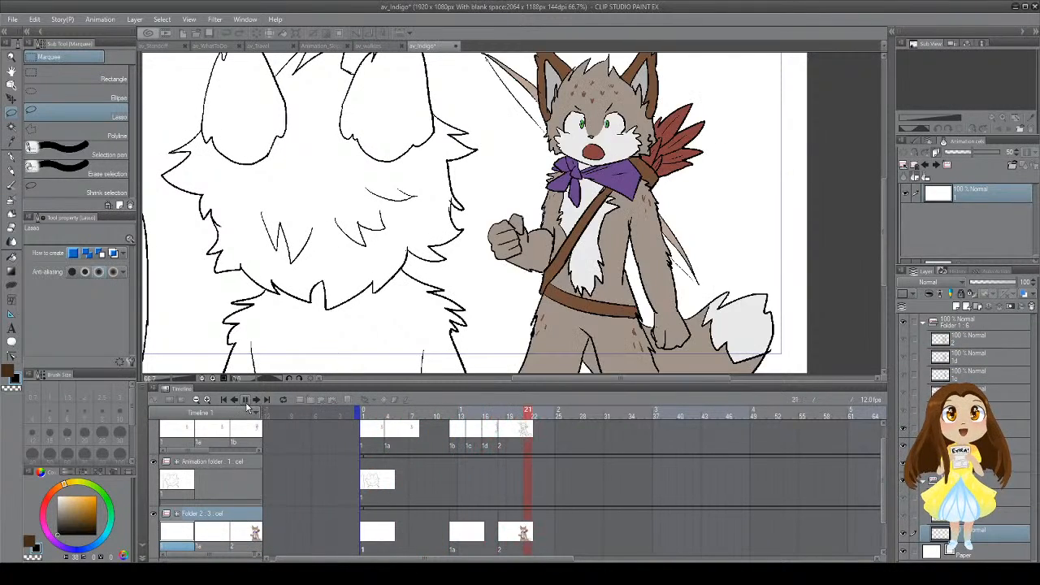
left_click(247, 404)
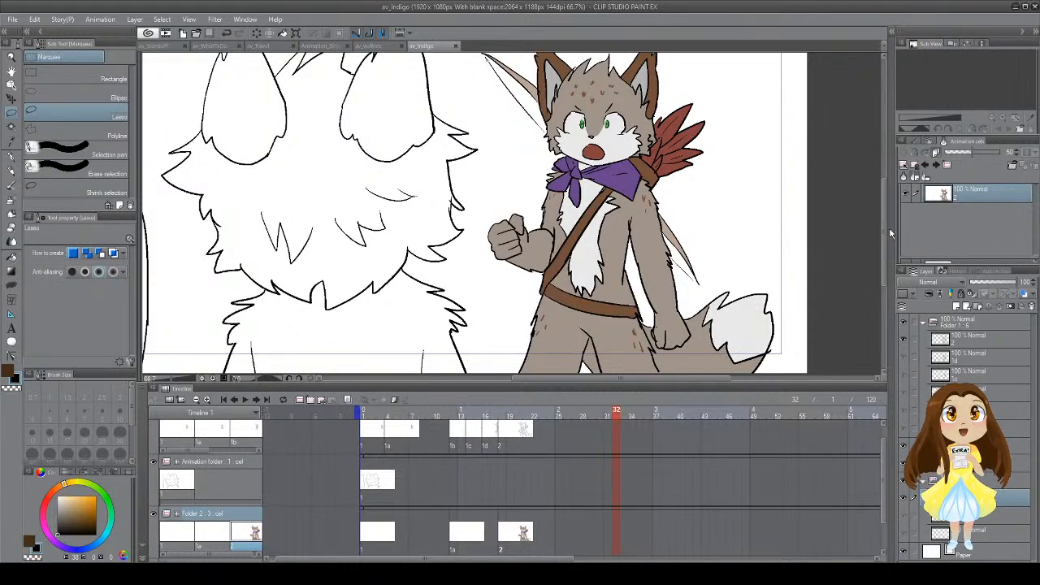
scroll(887, 213, "right", 2)
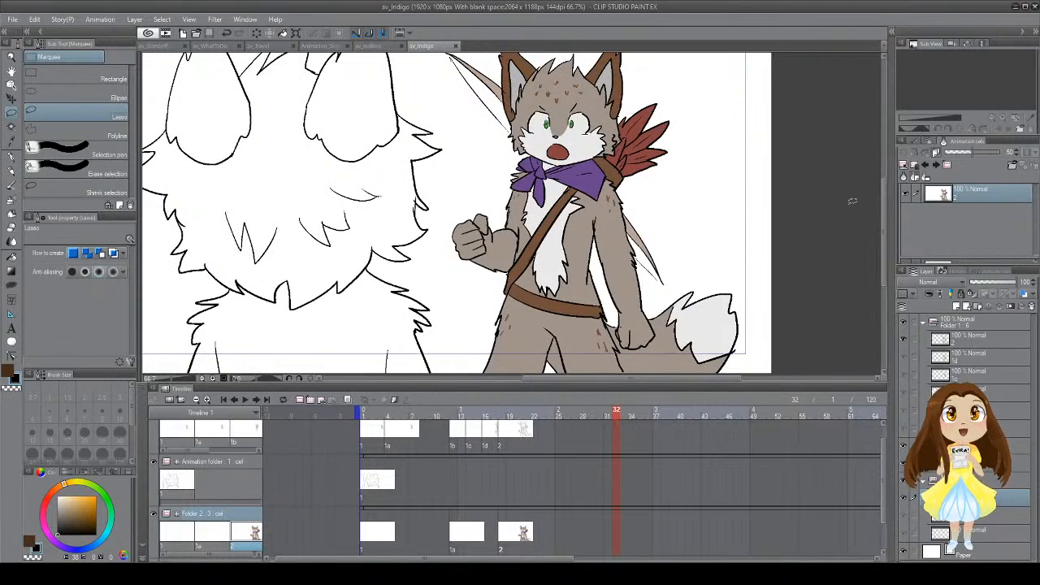
scroll(887, 219, "up", 2)
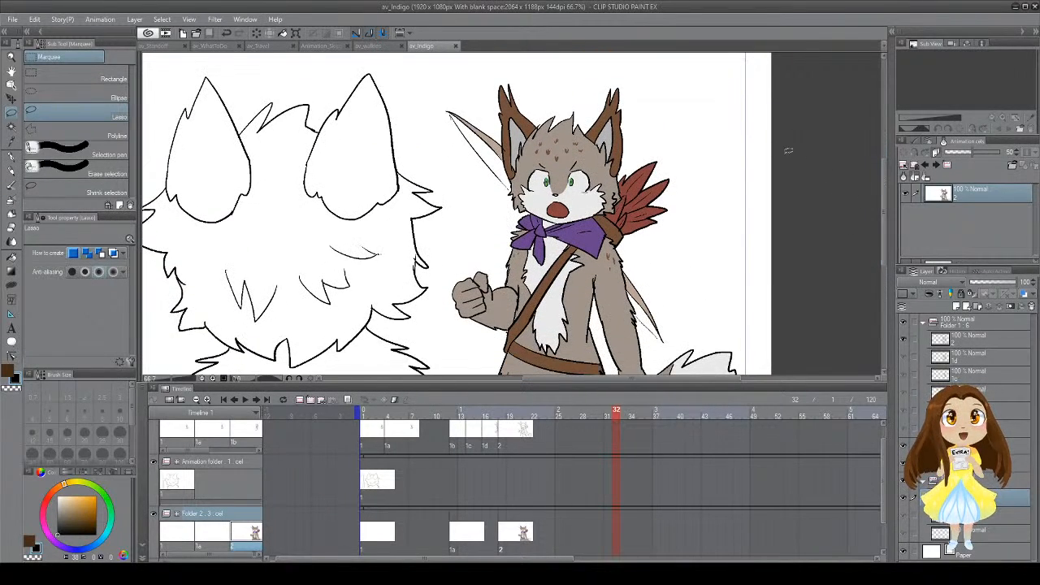
scroll(658, 187, "down", 2)
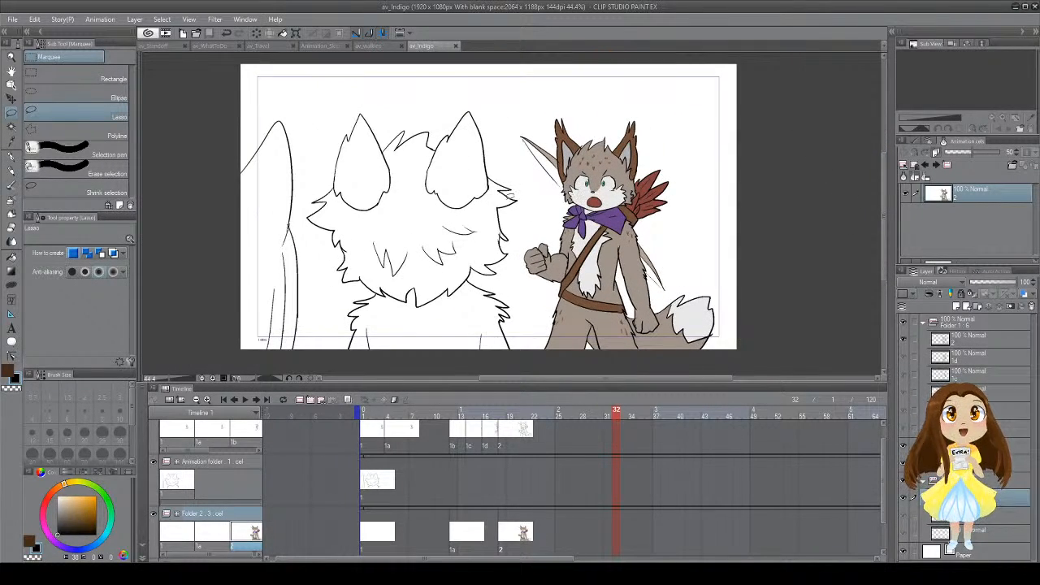
left_click_drag(470, 249, 502, 244)
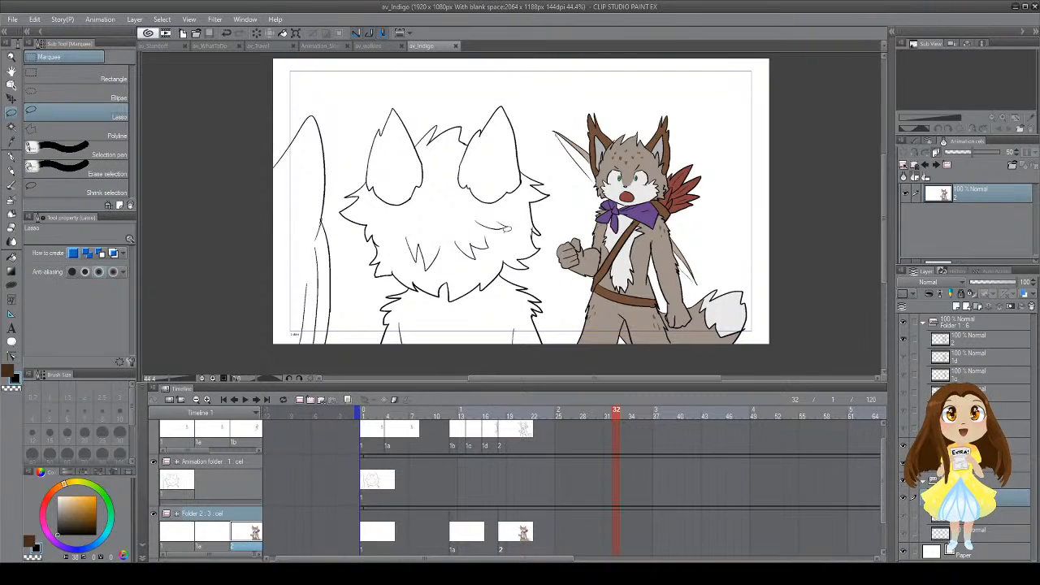
left_click(499, 443)
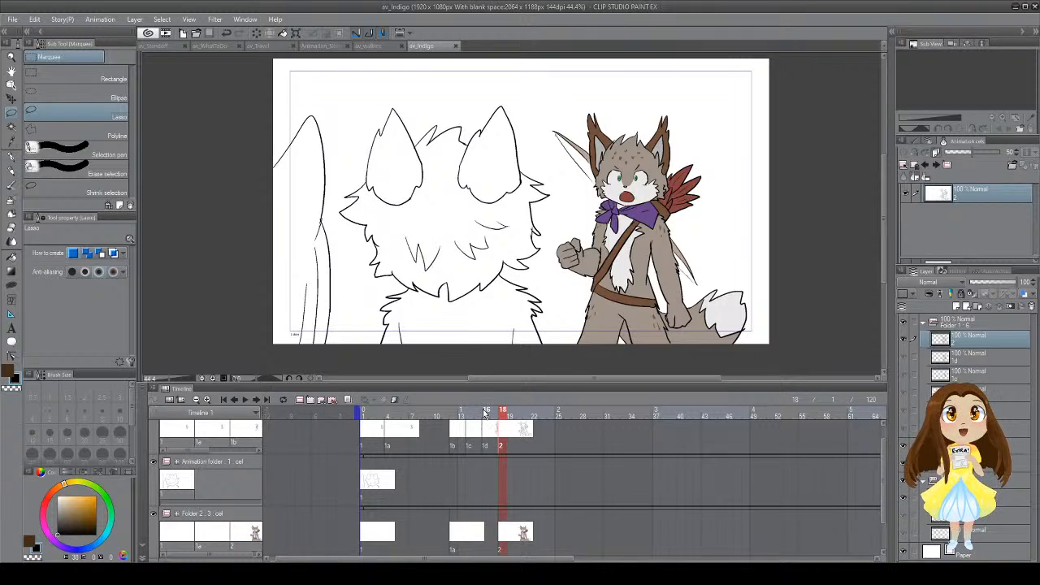
left_click(378, 436)
left_click(244, 399)
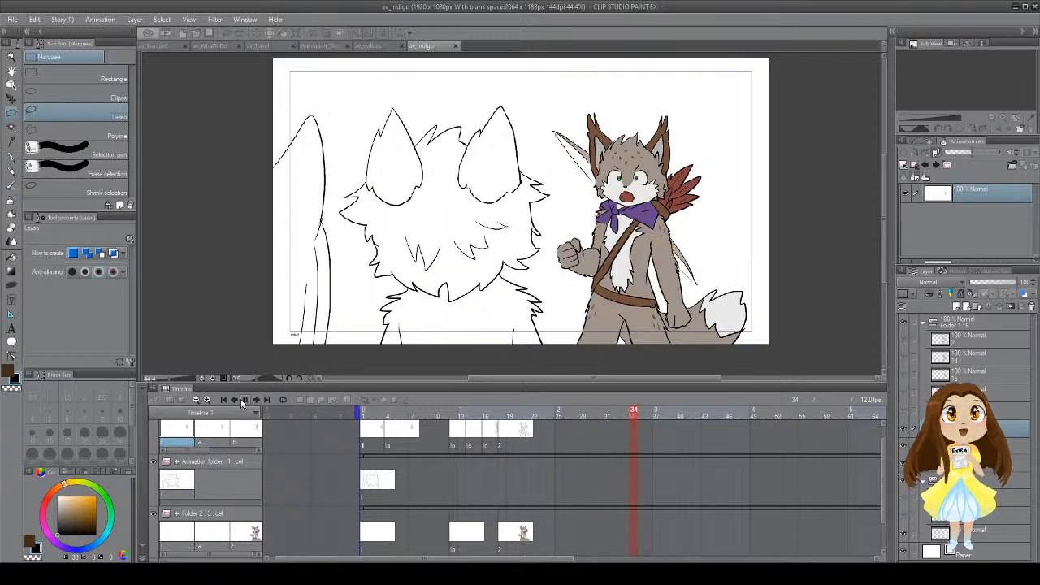
left_click(244, 400)
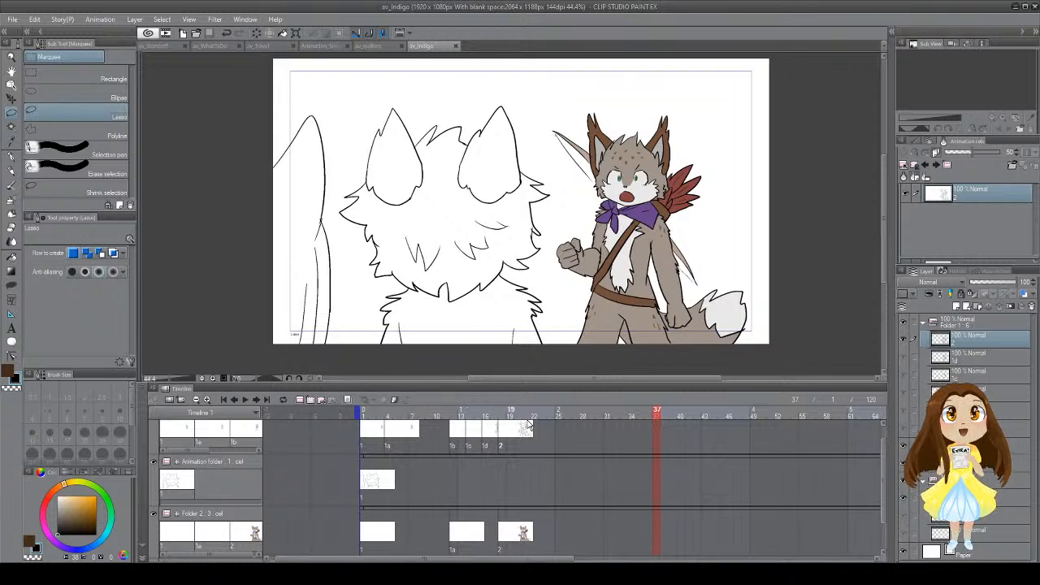
left_click(611, 445)
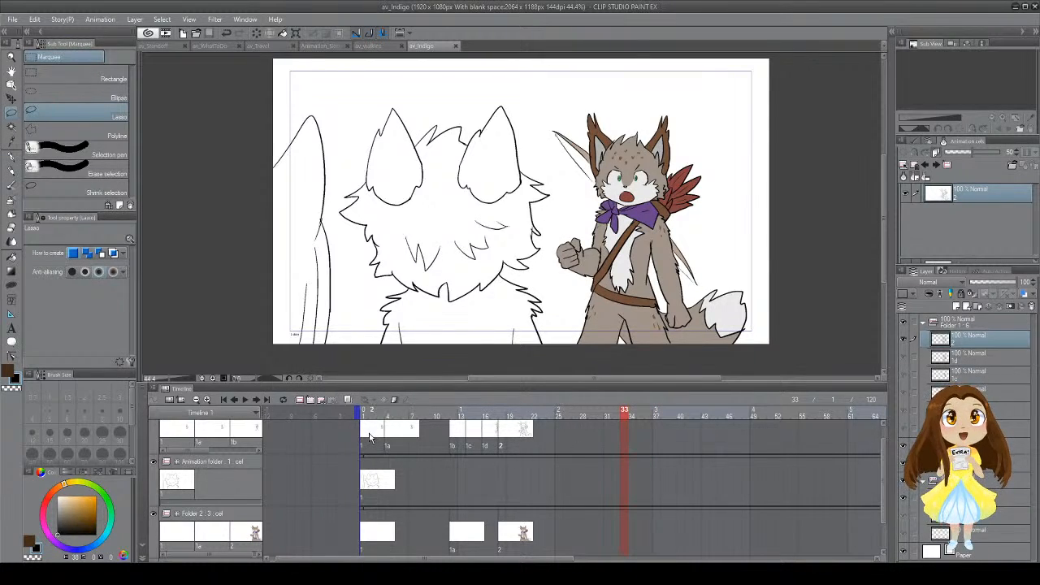
left_click(244, 400)
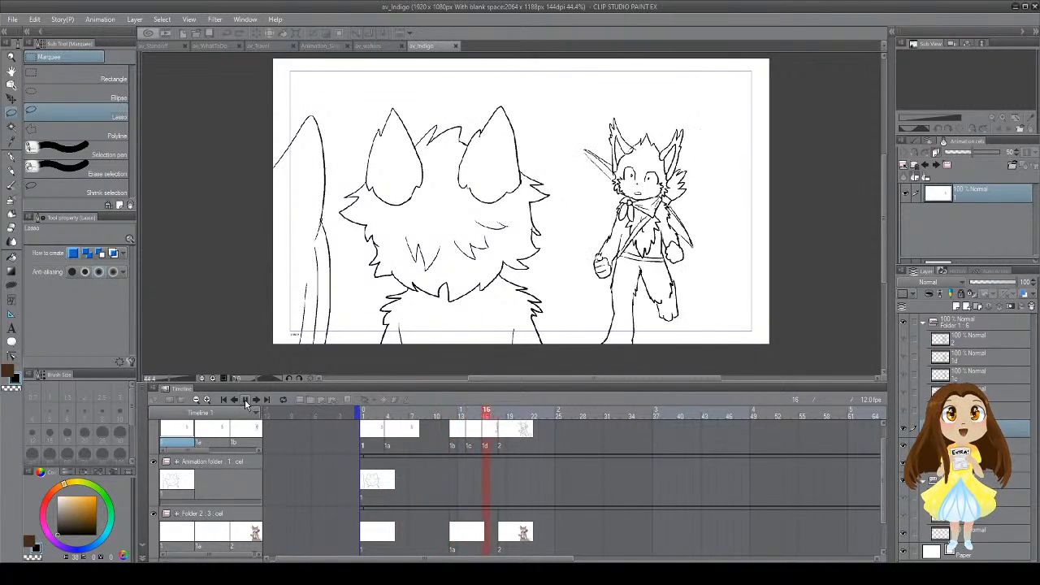
left_click(246, 400)
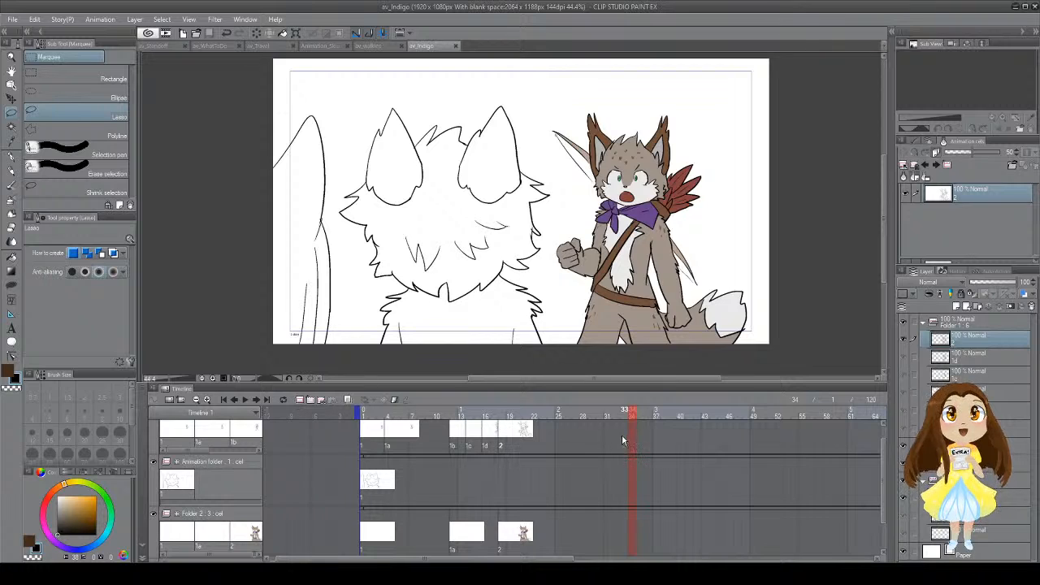
Step: Add a new blank cel at frame 34 in Folder 1, Folder 2 and the Animation folder, ending on Folder 1's cel 3
left_click(310, 402)
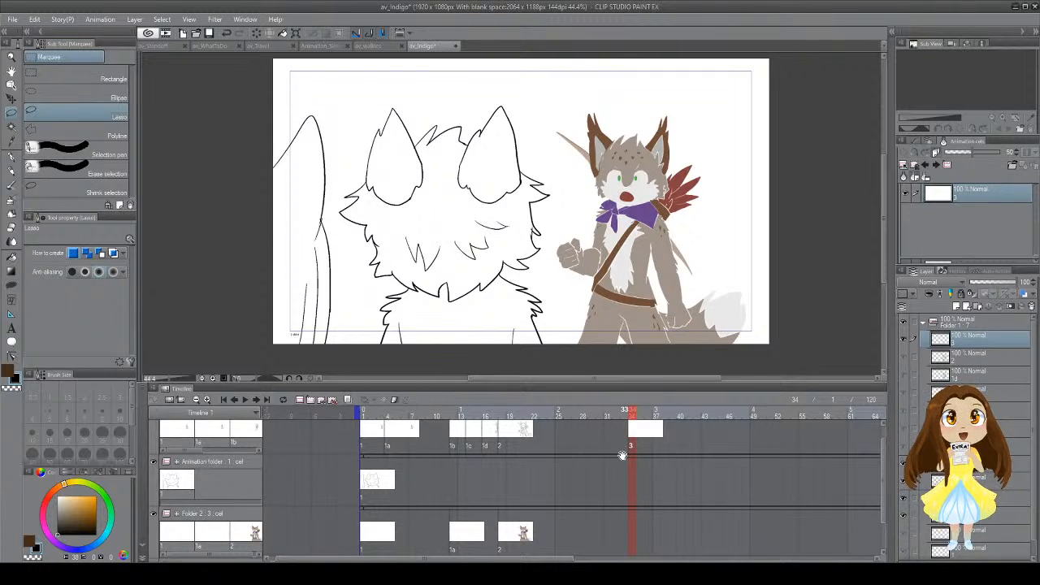
left_click(633, 526)
left_click(312, 402)
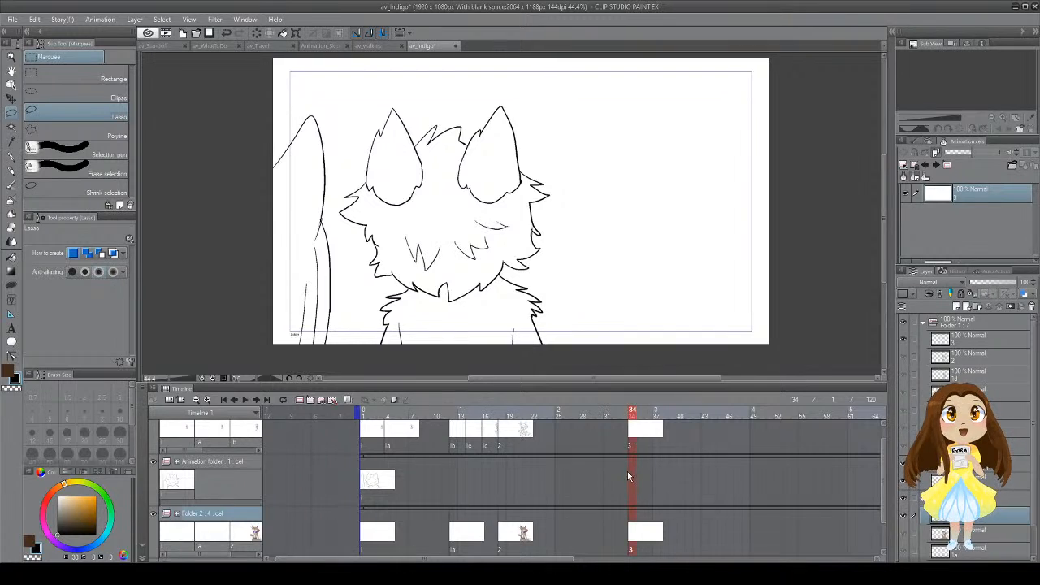
left_click(628, 473)
left_click(310, 402)
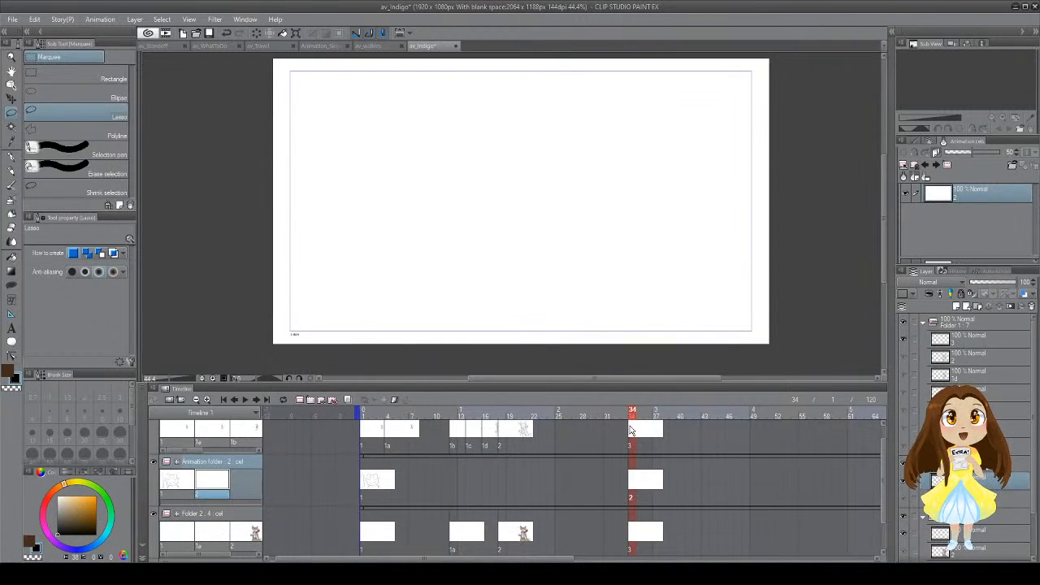
left_click(634, 430)
key("p")
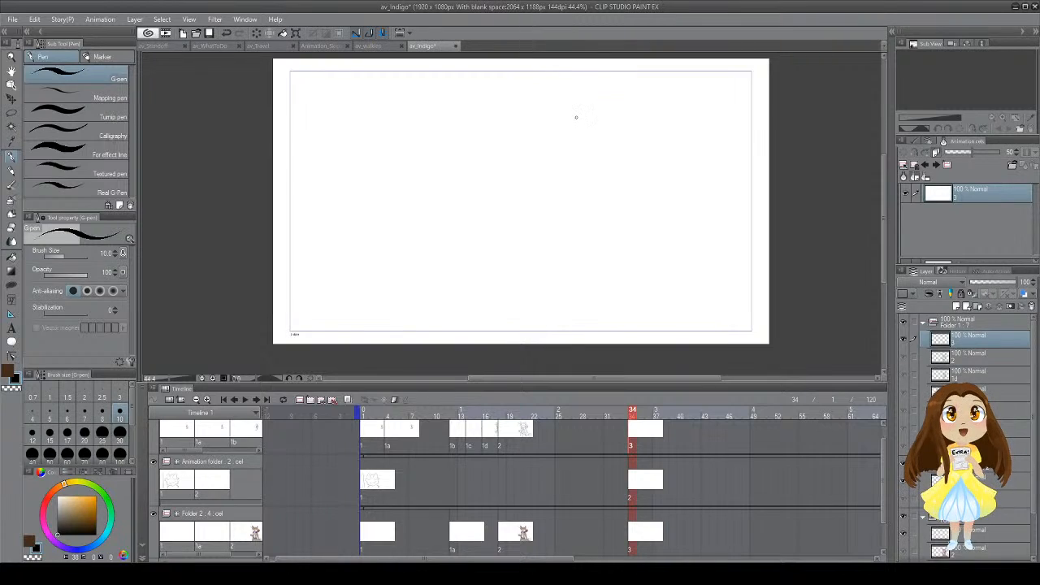
mouse_move(576, 118)
left_mouse_down()
mouse_move(552, 136)
mouse_move(562, 137)
mouse_move(554, 185)
left_mouse_up()
key("ctrl+z")
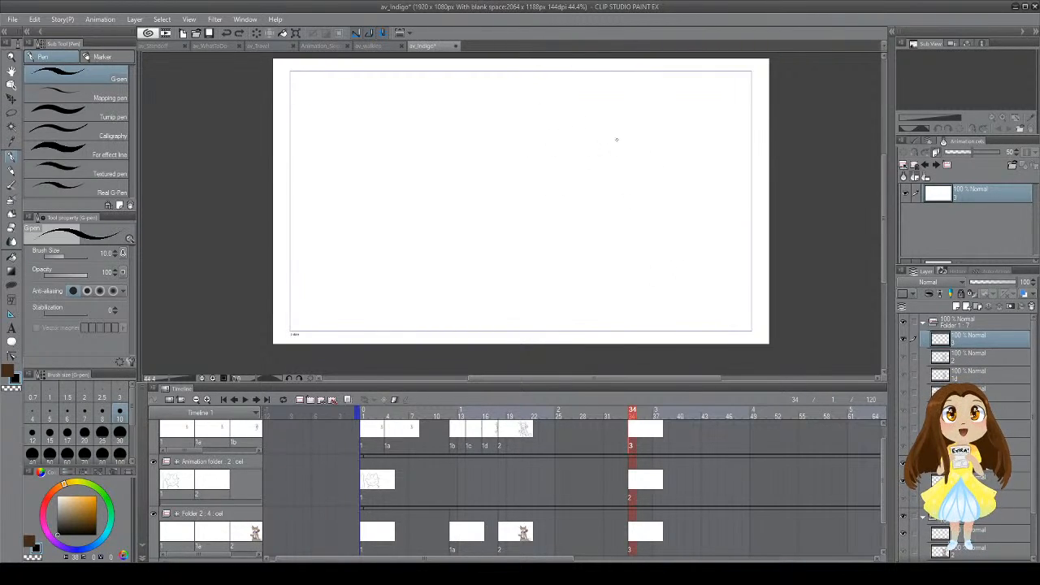
mouse_move(605, 160)
left_mouse_down()
mouse_move(578, 126)
mouse_move(564, 128)
mouse_move(560, 188)
mouse_move(591, 157)
mouse_move(559, 119)
left_mouse_up()
key("ctrl+z")
key("ctrl+z")
left_click_drag(599, 169, 559, 99)
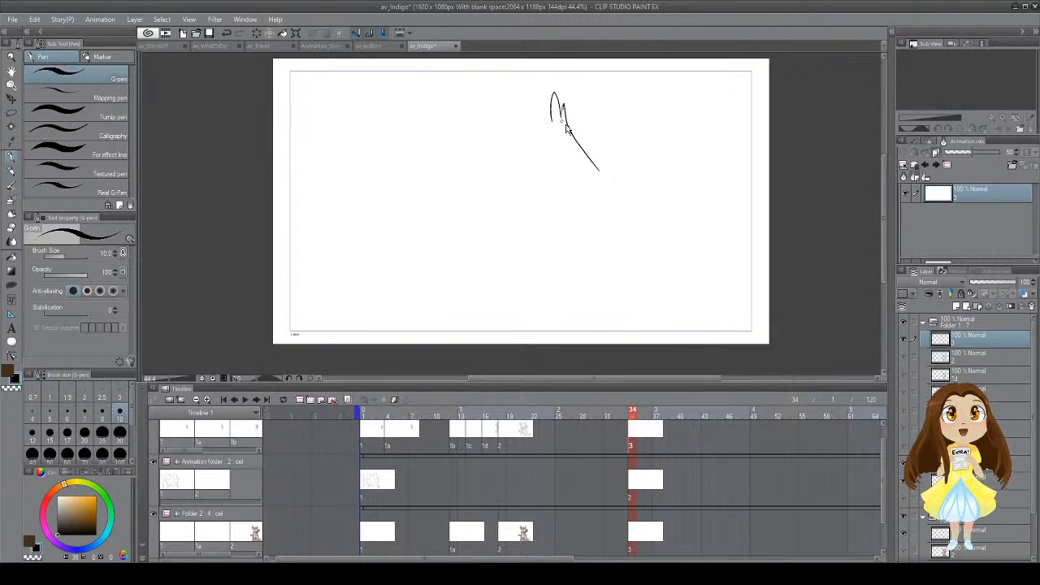
key("ctrl+z")
key("ctrl+z")
Step: With the G-pen, draw the fox's two tufted ears, the jagged hair between them and the left side of the head in cel 3
mouse_move(629, 169)
left_mouse_down()
mouse_move(591, 95)
mouse_move(580, 119)
mouse_move(575, 216)
left_mouse_up()
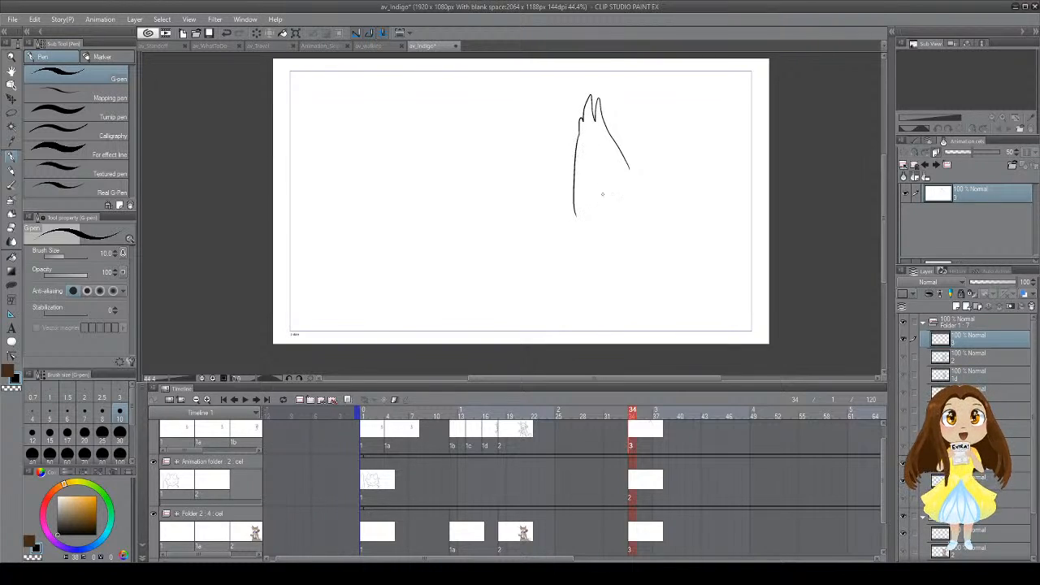
mouse_move(630, 165)
left_mouse_down()
mouse_move(676, 126)
mouse_move(702, 153)
mouse_move(725, 80)
mouse_move(744, 190)
left_mouse_up()
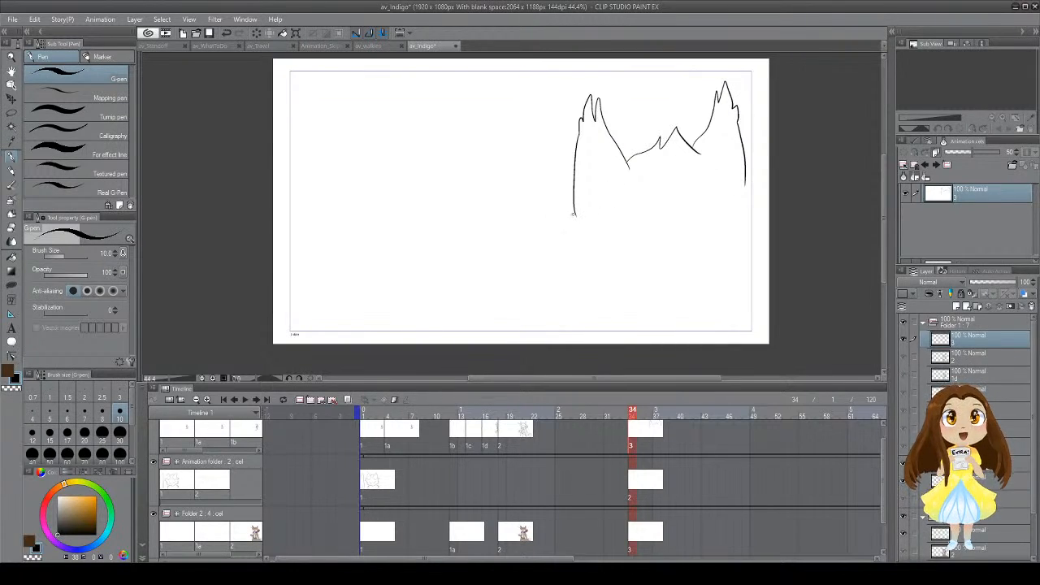
left_click_drag(573, 214, 592, 254)
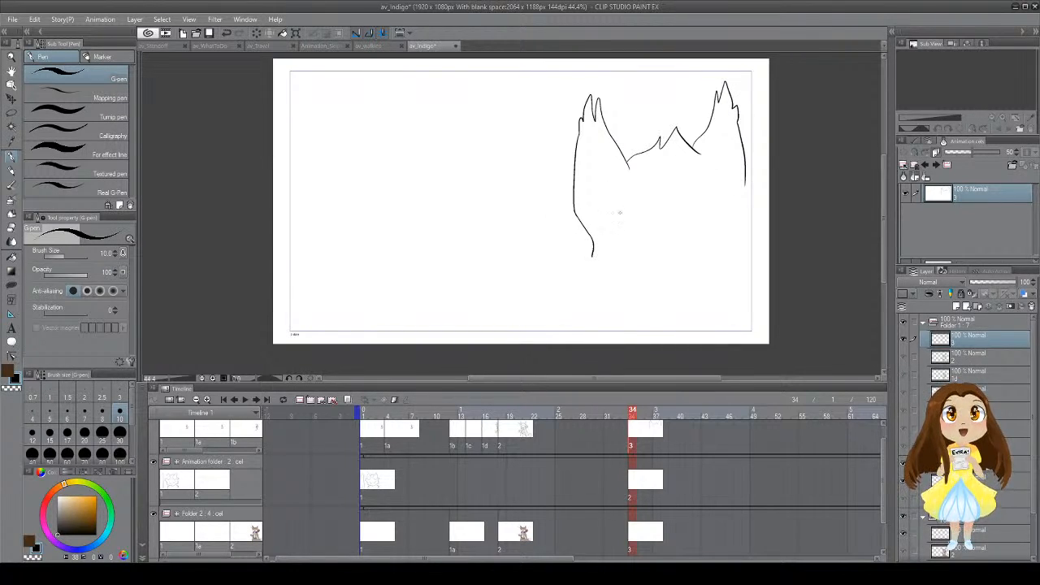
mouse_move(696, 152)
left_mouse_down()
mouse_move(709, 143)
mouse_move(718, 181)
left_mouse_up()
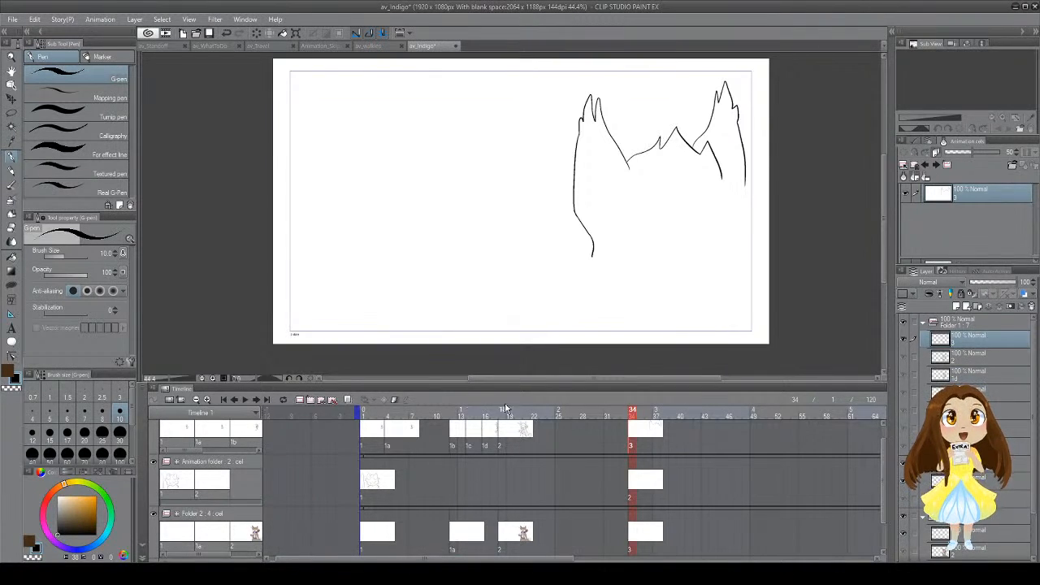
left_click_drag(605, 261, 606, 291)
key("ctrl+z")
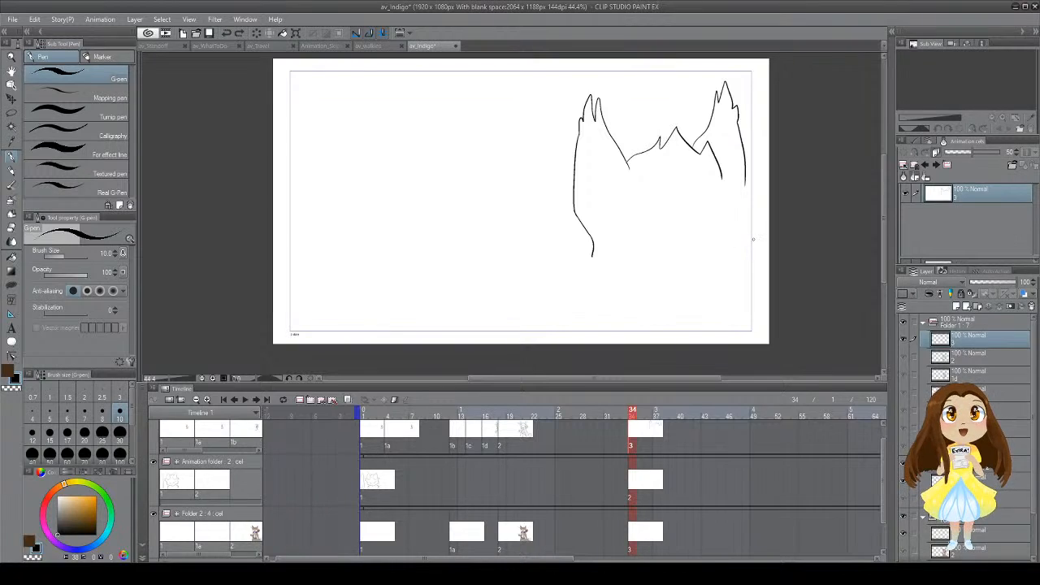
left_click_drag(749, 249, 737, 260)
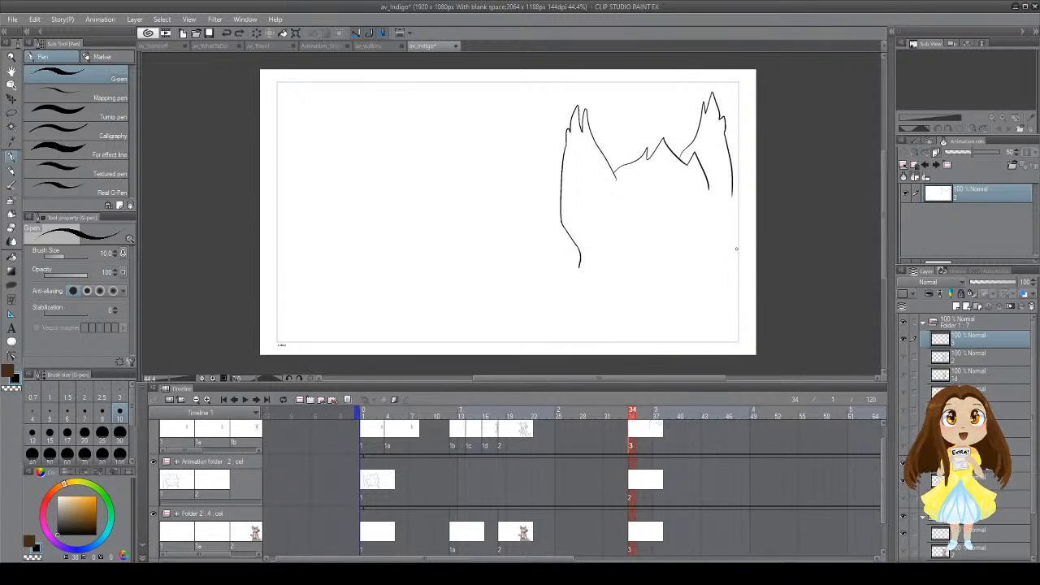
left_click_drag(733, 194, 735, 273)
key("ctrl+z")
key("e")
left_click_drag(577, 249, 576, 270)
key("p")
key("ctrl+z")
key("ctrl+z")
key("ctrl+z")
key("ctrl+z")
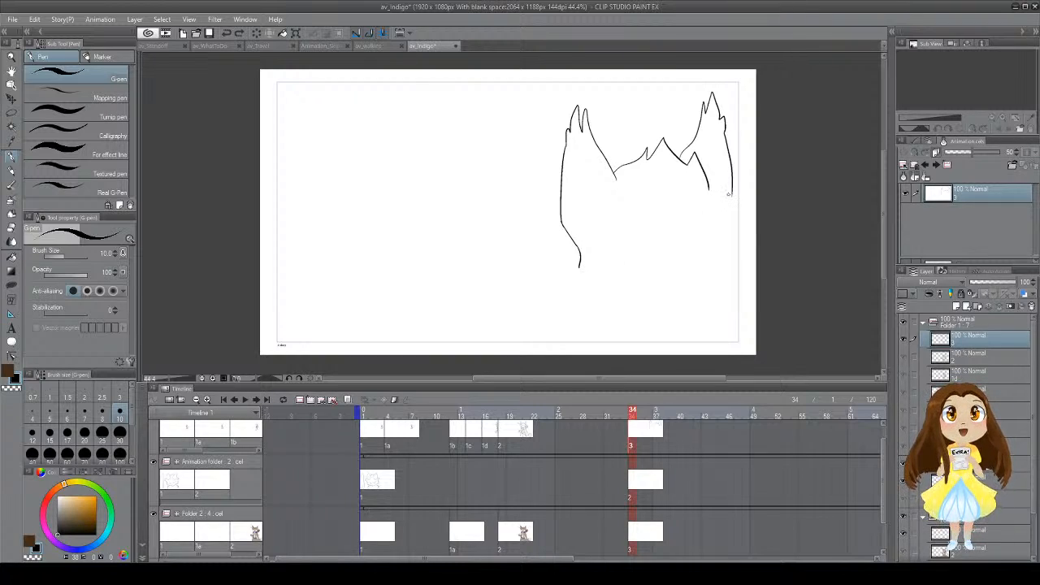
Step: Draw the right side of the fox's face and close the head outline with jagged fur along both cheeks and the chin
left_click_drag(729, 193, 737, 216)
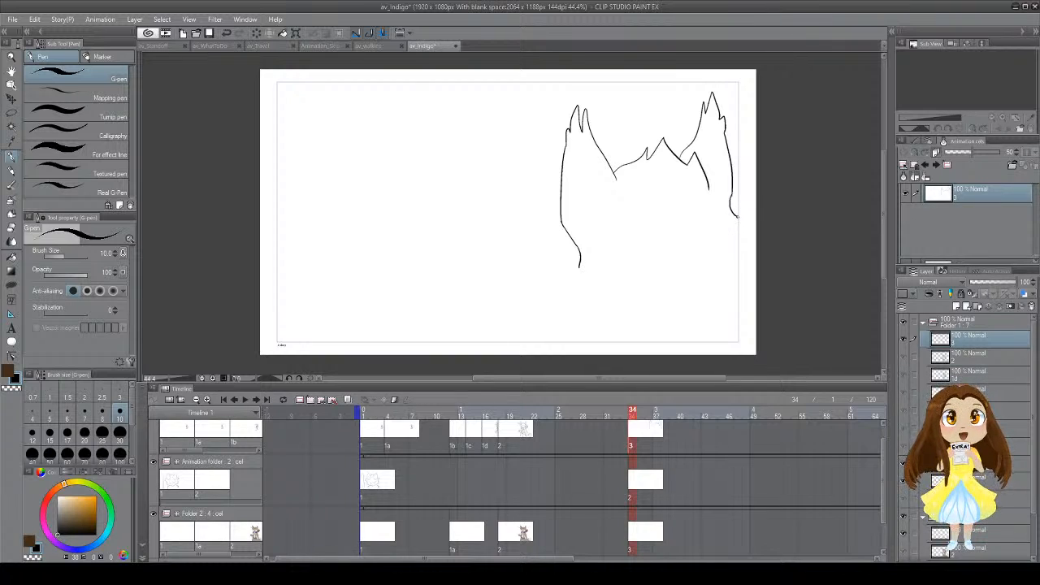
left_click_drag(735, 215, 741, 243)
key("ctrl+z")
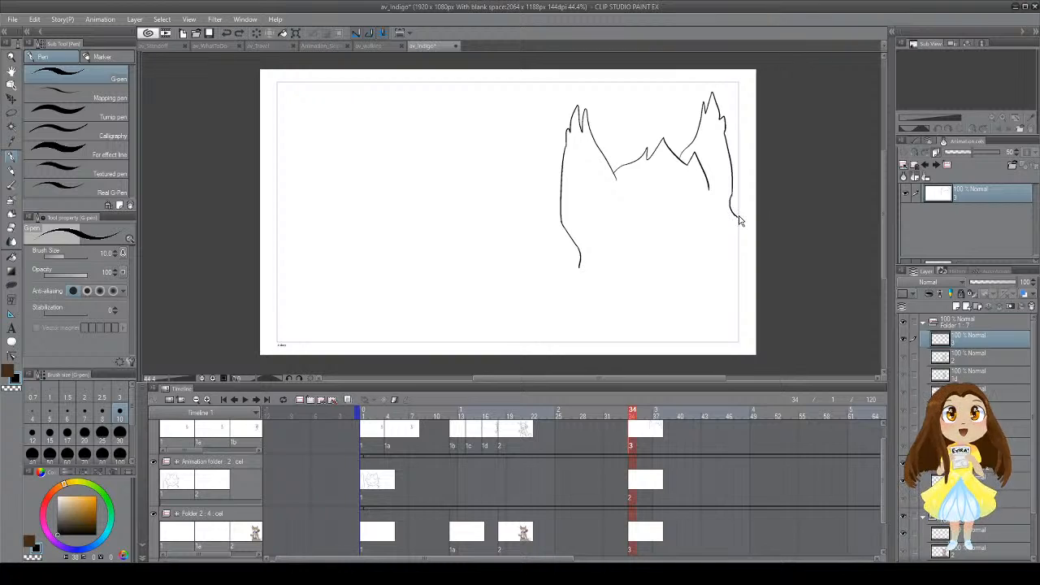
key("ctrl+z")
left_click_drag(730, 195, 736, 234)
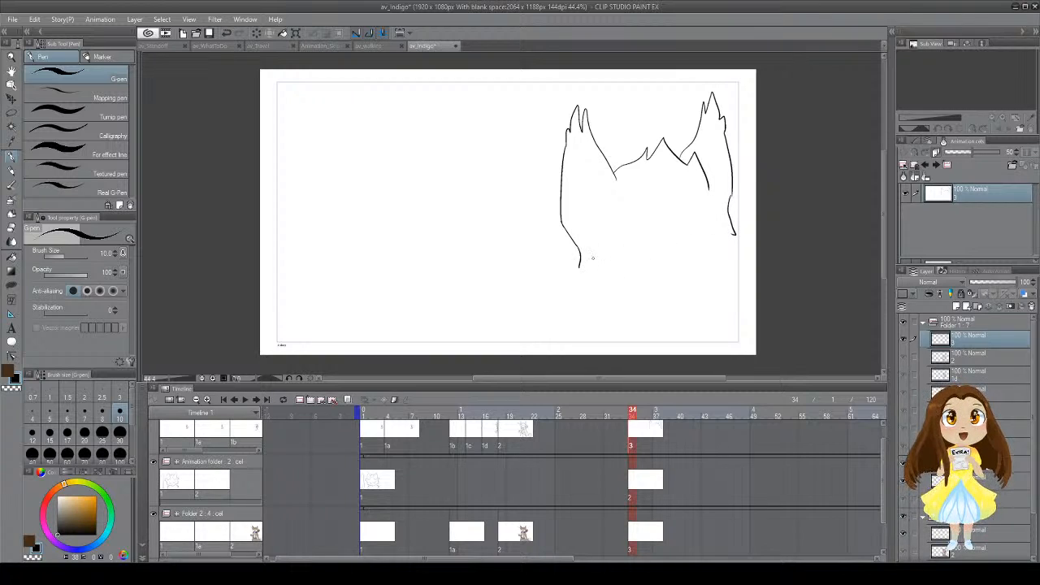
mouse_move(578, 263)
left_mouse_down()
mouse_move(608, 296)
mouse_move(660, 301)
mouse_move(709, 291)
left_mouse_up()
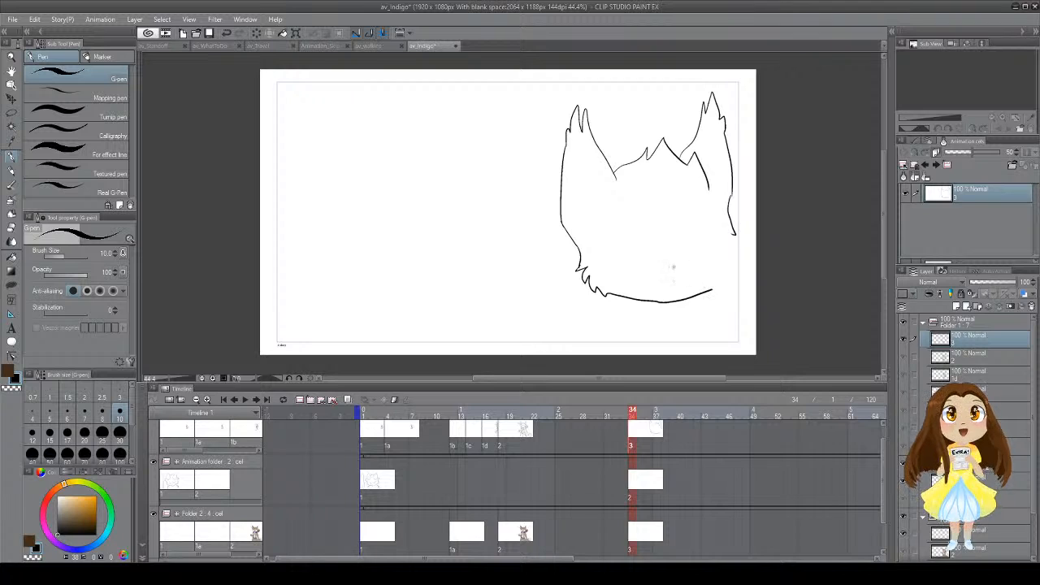
key("ctrl+z")
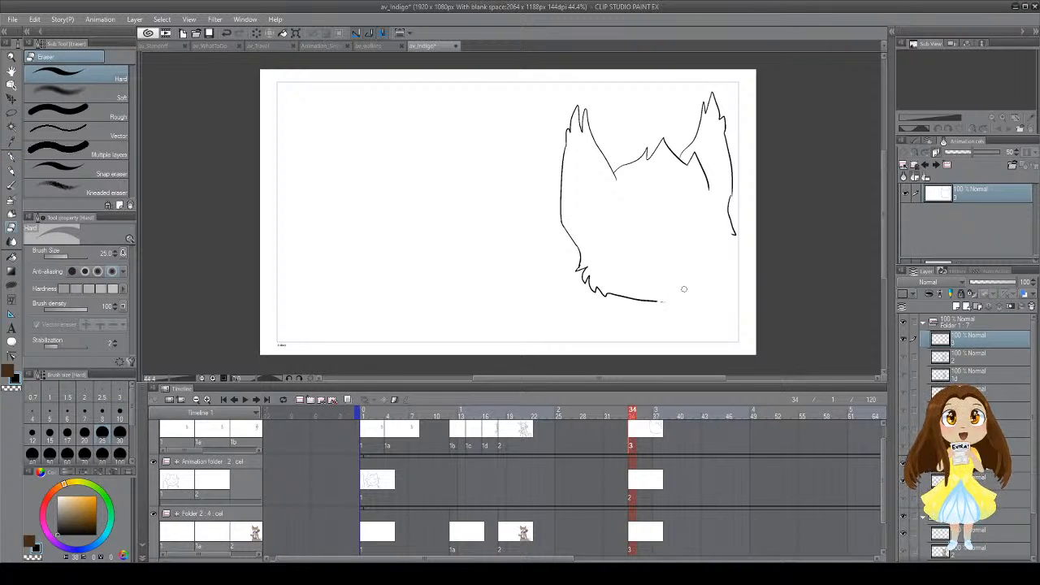
mouse_move(660, 301)
left_mouse_down()
mouse_move(725, 268)
mouse_move(737, 250)
mouse_move(728, 228)
left_mouse_up()
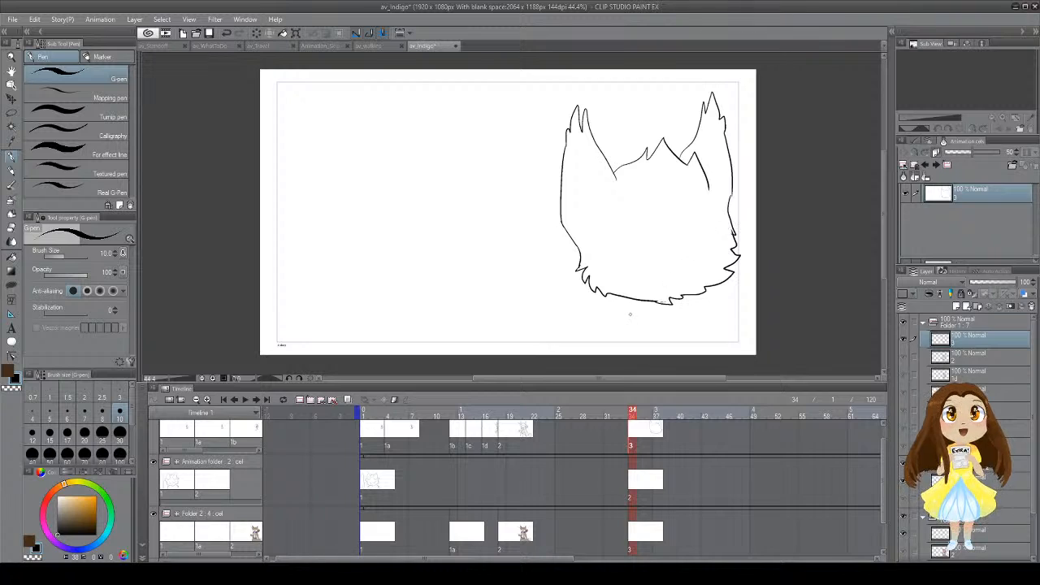
Step: Draw a curved scarf band with fold lines beneath the fox's chin
mouse_move(620, 299)
left_mouse_down()
mouse_move(630, 314)
mouse_move(614, 310)
mouse_move(681, 323)
mouse_move(718, 304)
mouse_move(726, 286)
left_mouse_up()
key("ctrl+z")
mouse_move(638, 306)
left_mouse_down()
mouse_move(699, 313)
mouse_move(708, 291)
left_mouse_up()
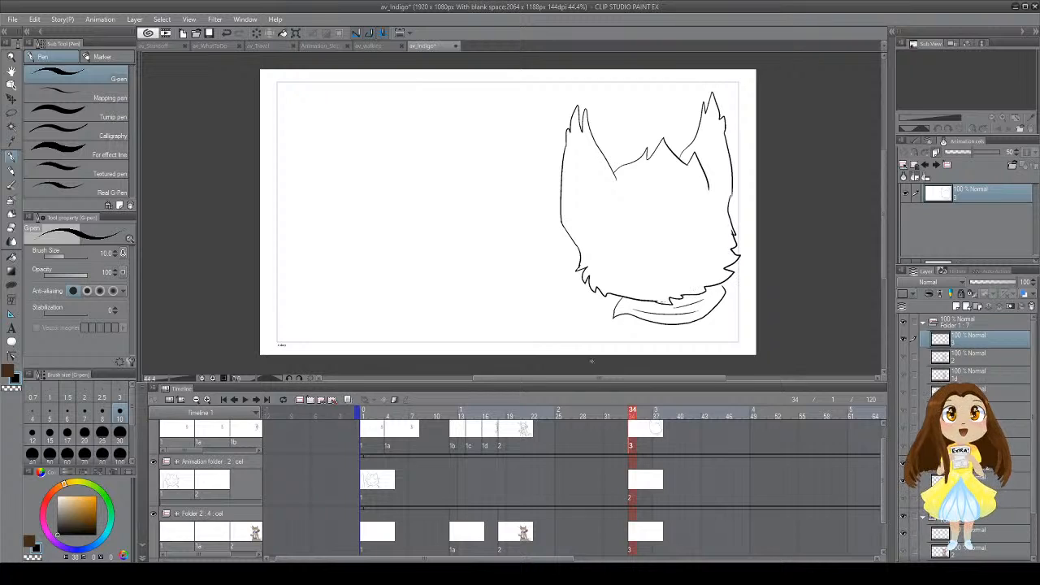
left_click_drag(604, 334, 602, 350)
key("ctrl+z")
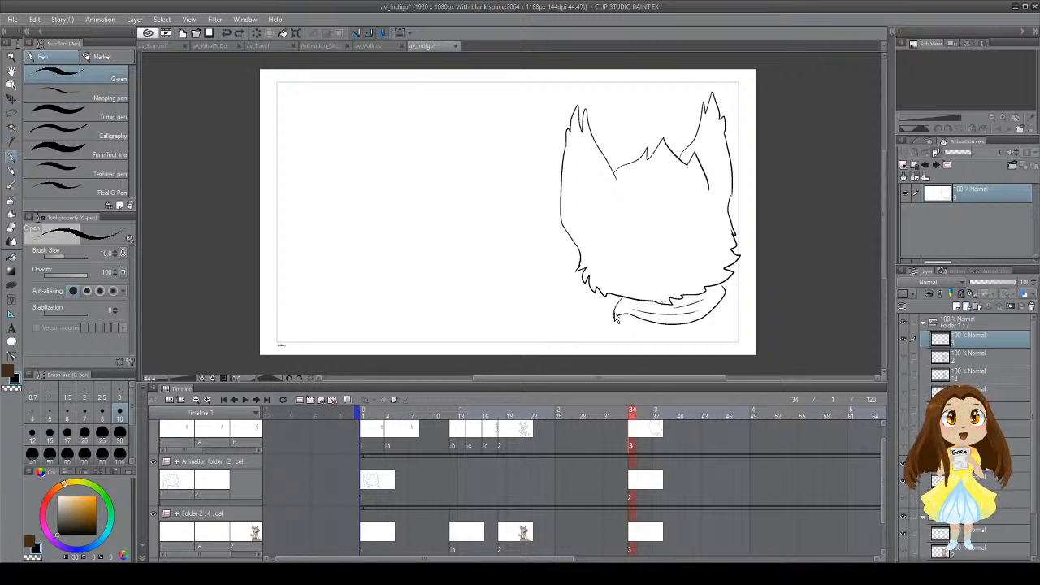
left_click_drag(628, 290, 588, 335)
key("ctrl+z")
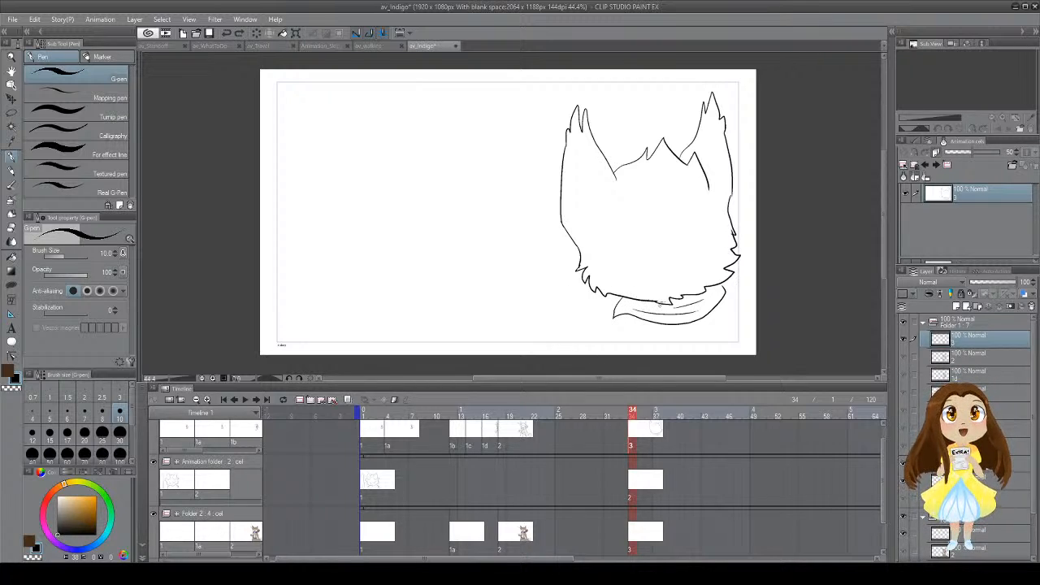
Step: Draw a raised paw overlapping the lower left of the face, and clear the head and scarf lines inside it with a lasso selection
mouse_move(659, 302)
left_mouse_down()
mouse_move(620, 248)
mouse_move(598, 314)
mouse_move(649, 335)
mouse_move(660, 299)
left_mouse_up()
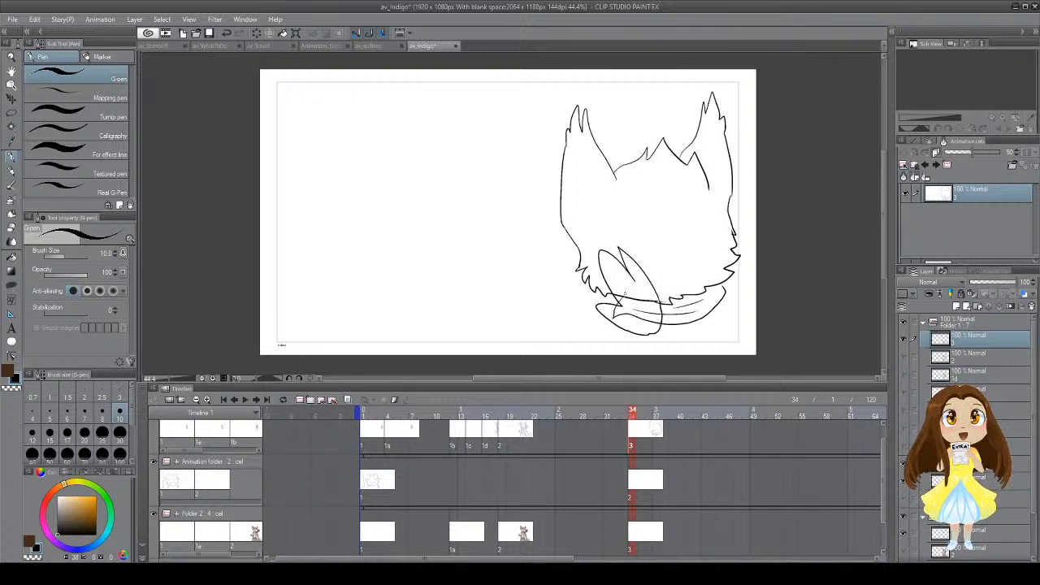
key("m")
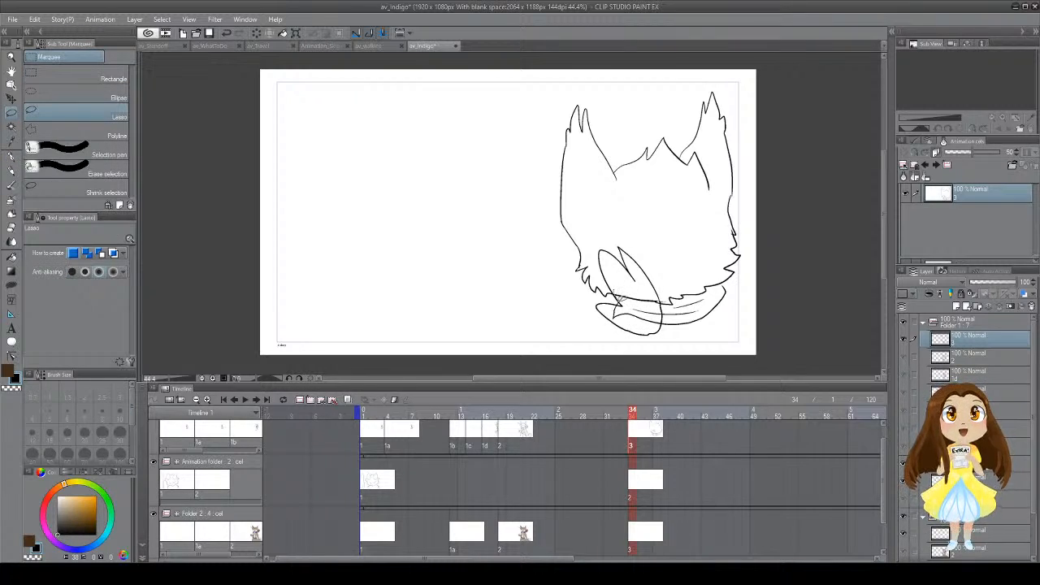
mouse_move(622, 301)
left_mouse_down()
mouse_move(616, 314)
mouse_move(666, 324)
mouse_move(650, 289)
left_mouse_up()
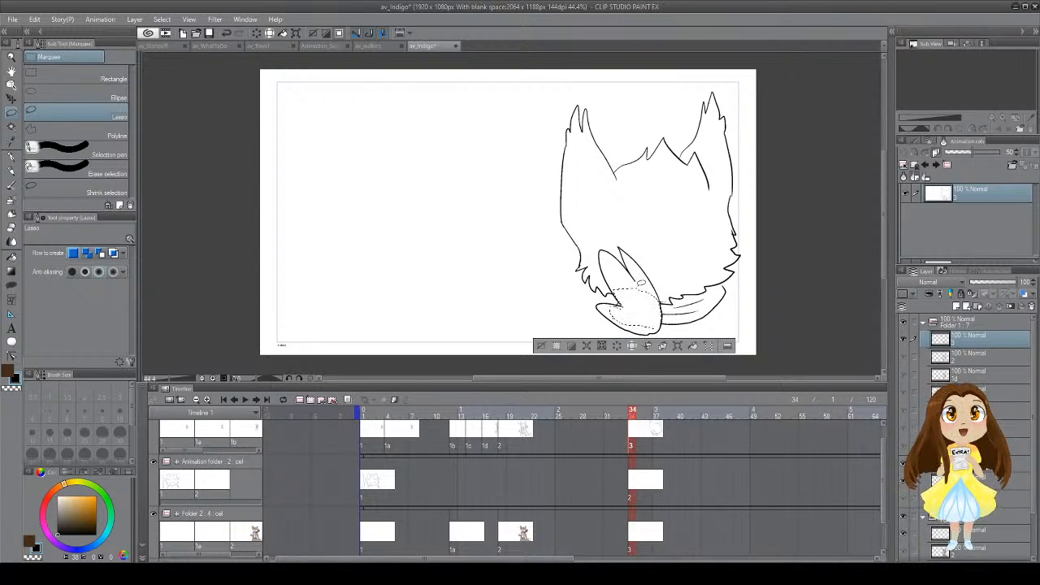
key("ctrl+d")
key("e")
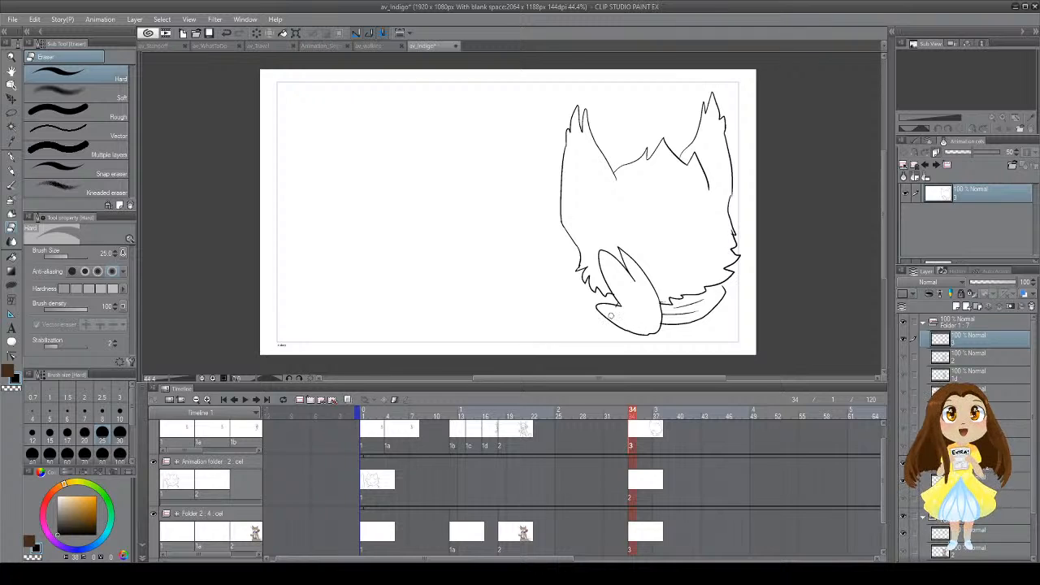
key("p")
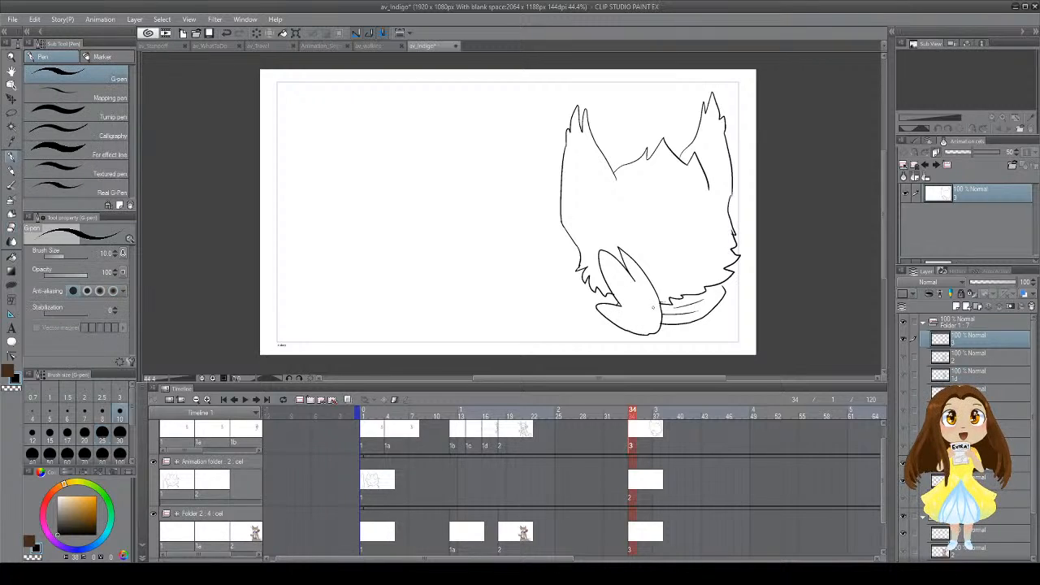
Step: Draw the forearm's two edges below the raised paw and clear the scarf lines crossing the arm with a lasso selection
left_click_drag(659, 297, 697, 347)
key("ctrl+z")
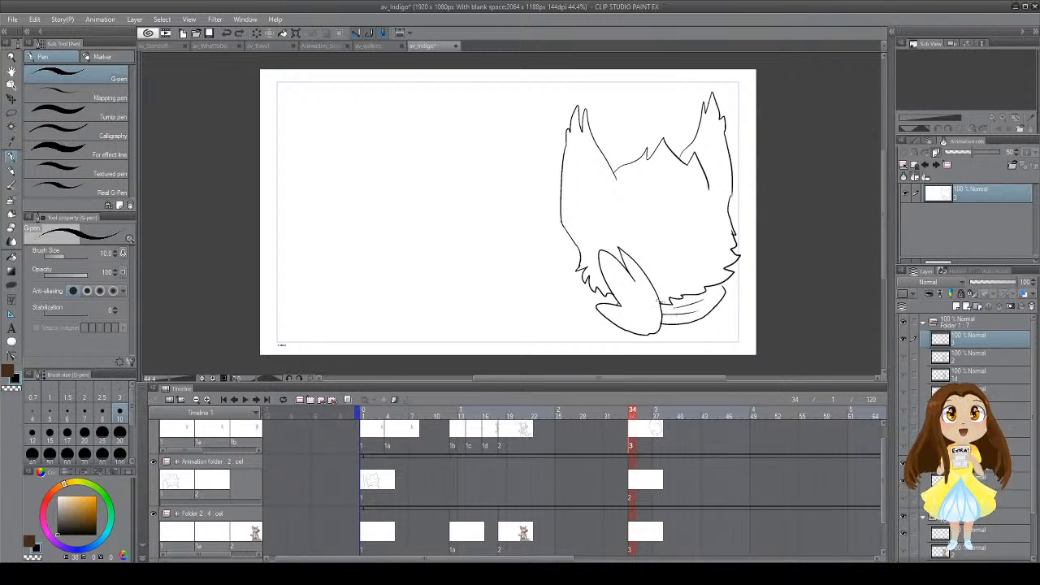
left_click_drag(656, 299, 717, 348)
left_click_drag(624, 332, 643, 355)
key("ctrl+z")
key("m")
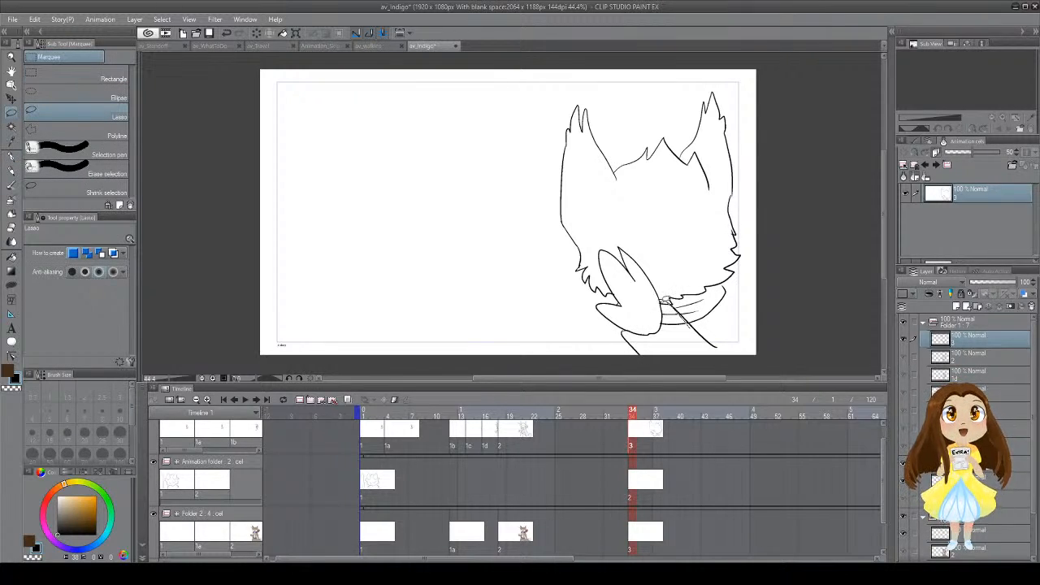
left_click_drag(663, 317, 665, 303)
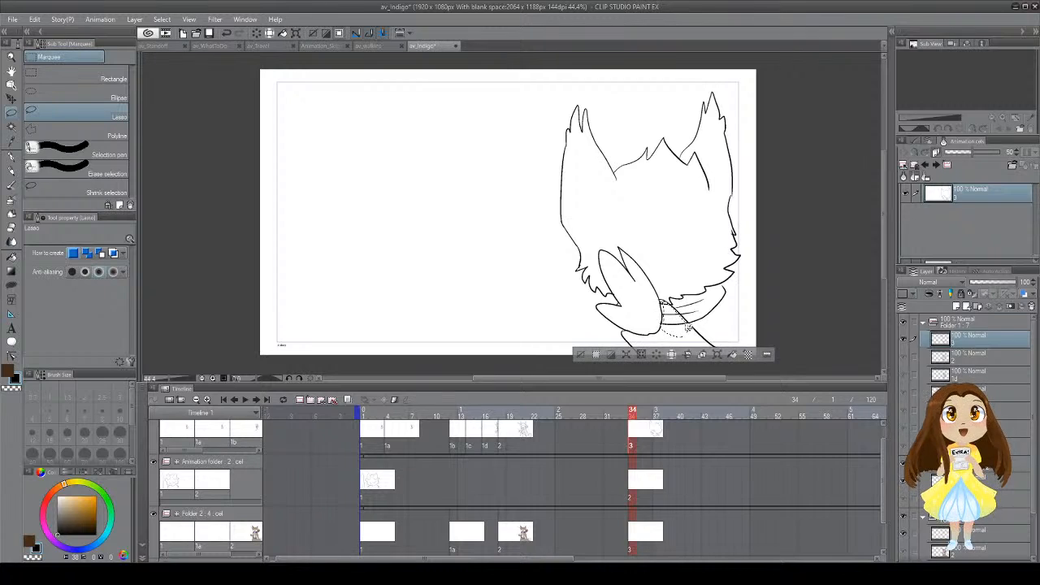
key("ctrl+d")
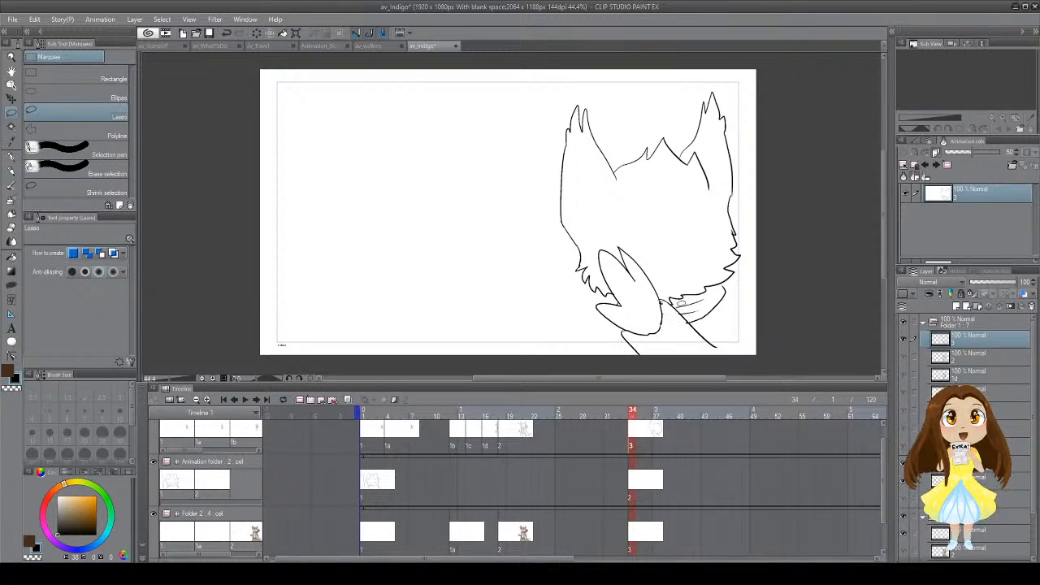
Step: Draw the curved finger lines inside the raised paw and save the file
key("p")
left_click_drag(663, 313, 657, 332)
key("ctrl+z")
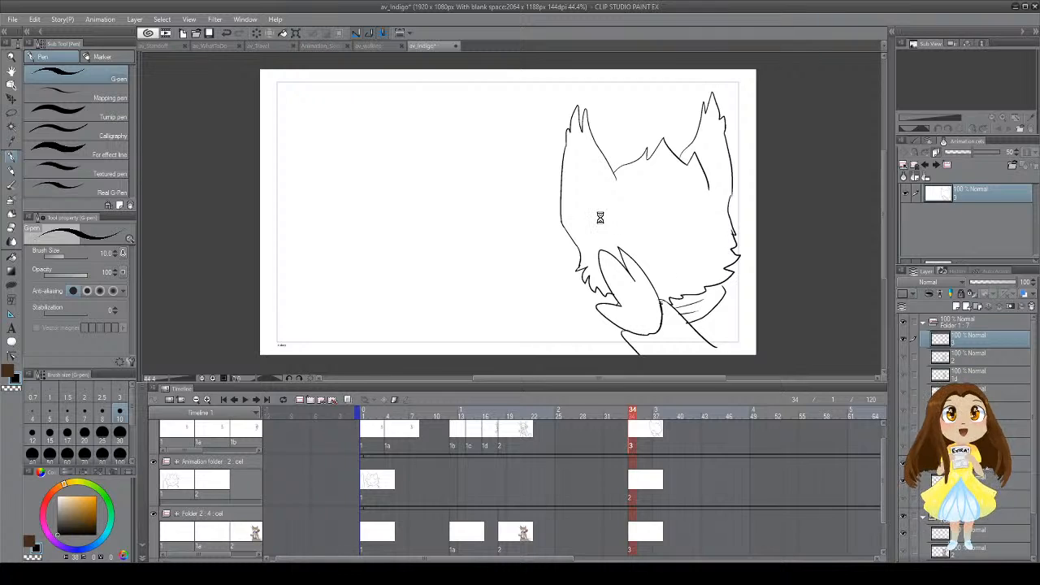
mouse_move(622, 272)
left_mouse_down()
mouse_move(653, 306)
mouse_move(641, 313)
left_mouse_up()
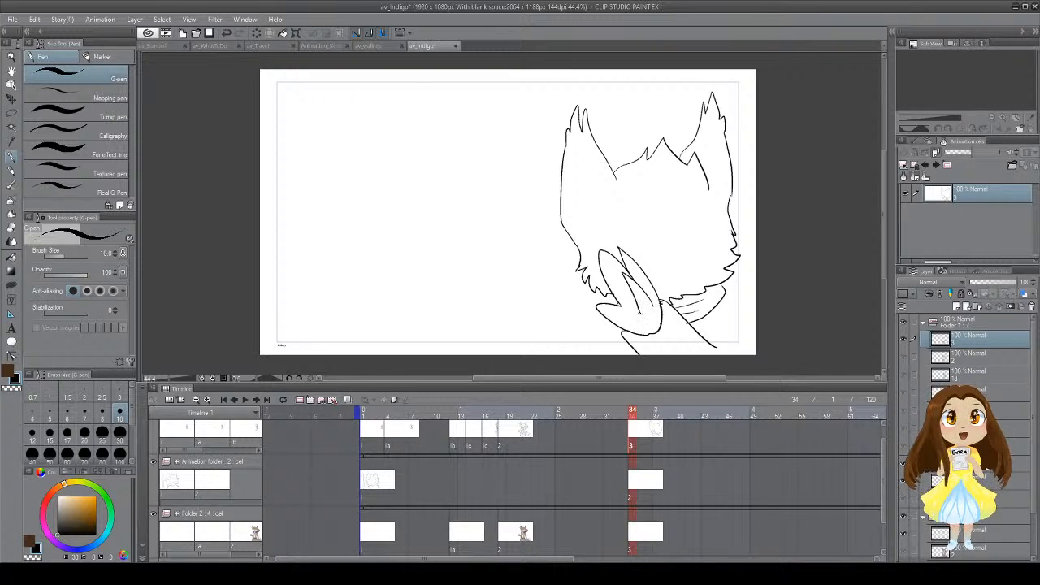
key("ctrl+z")
key("ctrl+z")
left_click_drag(624, 275, 653, 305)
left_click_drag(624, 276, 638, 321)
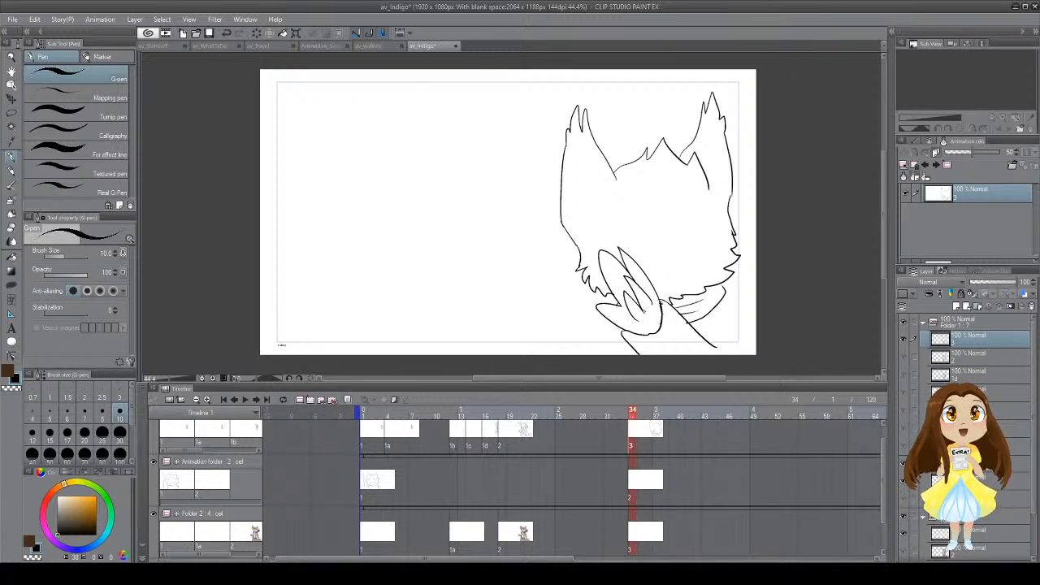
key("ctrl+s")
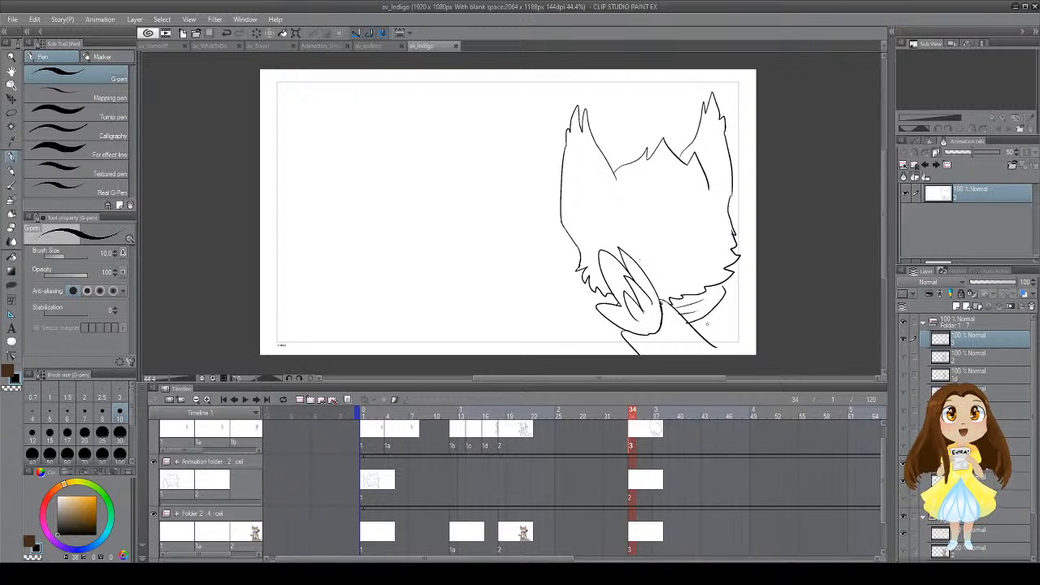
Step: Draw the jagged chest fur beneath the raised paw and the shoulder line with fur tufts beside the scarf
mouse_move(611, 321)
left_mouse_down()
mouse_move(591, 332)
mouse_move(588, 358)
left_mouse_up()
key("ctrl+z")
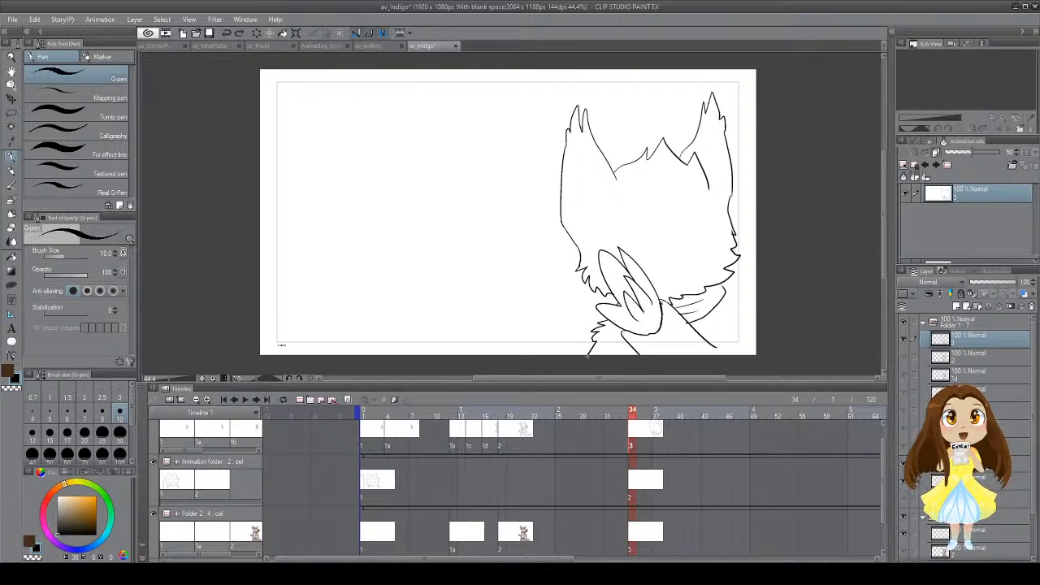
key("ctrl+z")
left_click_drag(608, 317, 590, 357)
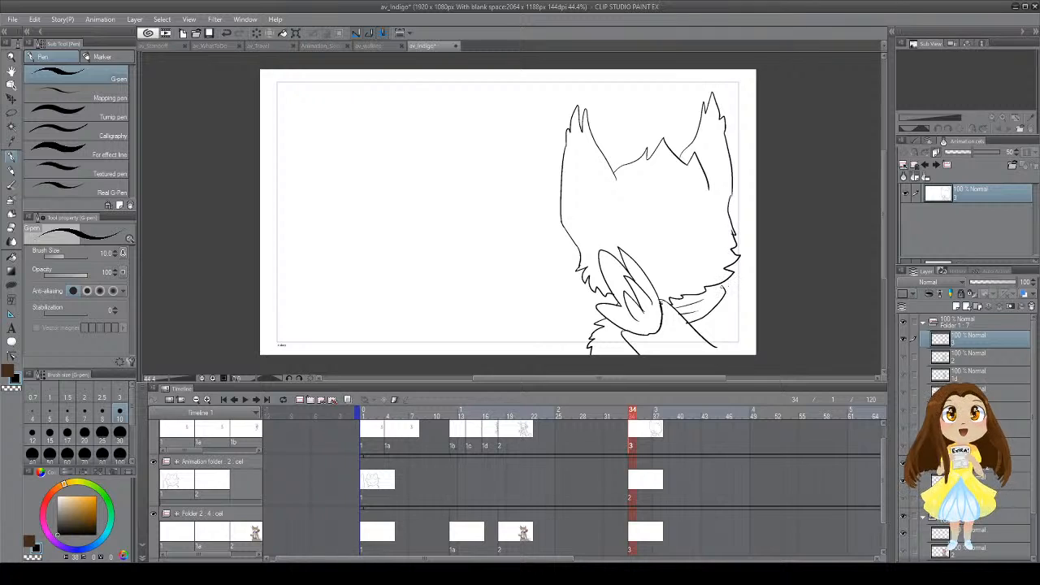
left_click_drag(722, 291, 757, 318)
key("ctrl+z")
key("ctrl+z")
Step: Draw the inner and lower edges of both ears to close their outlines, and save the file
mouse_move(632, 269)
left_mouse_down()
mouse_move(675, 303)
mouse_move(679, 323)
left_mouse_up()
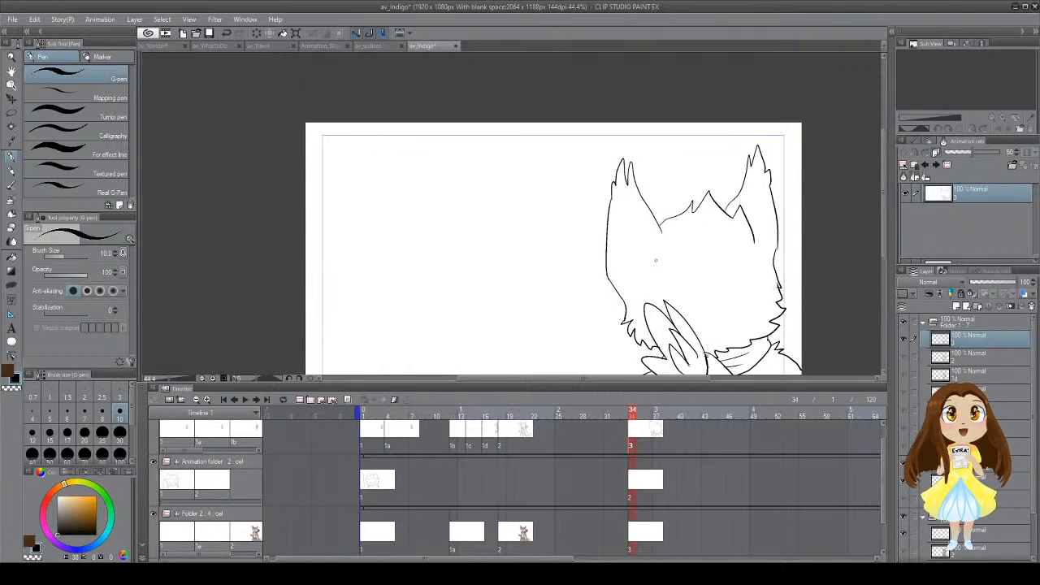
mouse_move(660, 229)
left_mouse_down()
mouse_move(666, 265)
mouse_move(622, 302)
left_mouse_up()
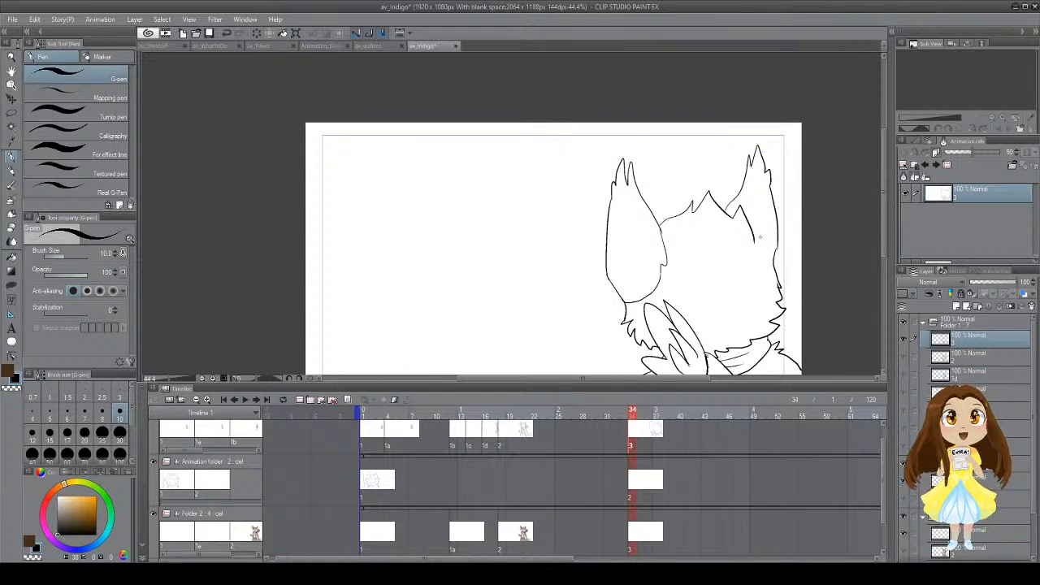
mouse_move(754, 241)
left_mouse_down()
mouse_move(777, 266)
mouse_move(760, 257)
mouse_move(776, 253)
mouse_move(778, 239)
left_mouse_up()
key("ctrl+z")
left_click_drag(707, 317, 668, 271)
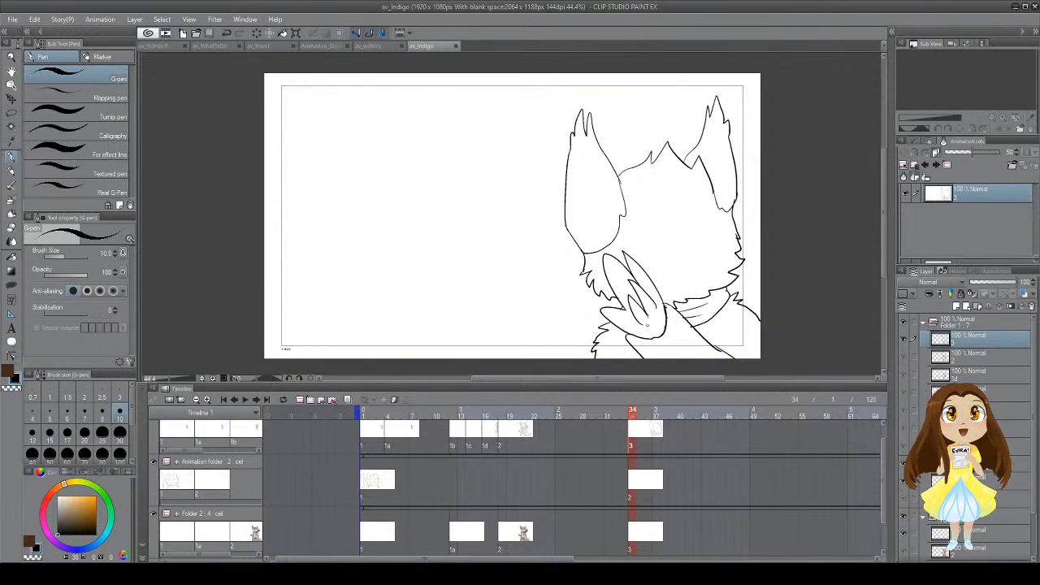
Step: Compare the fox close-up with the full-body fox at frame 24, return to frame 36 and save the file
mouse_move(648, 325)
left_mouse_down()
mouse_move(659, 332)
mouse_move(621, 304)
mouse_move(662, 331)
left_mouse_up()
key("ctrl+z")
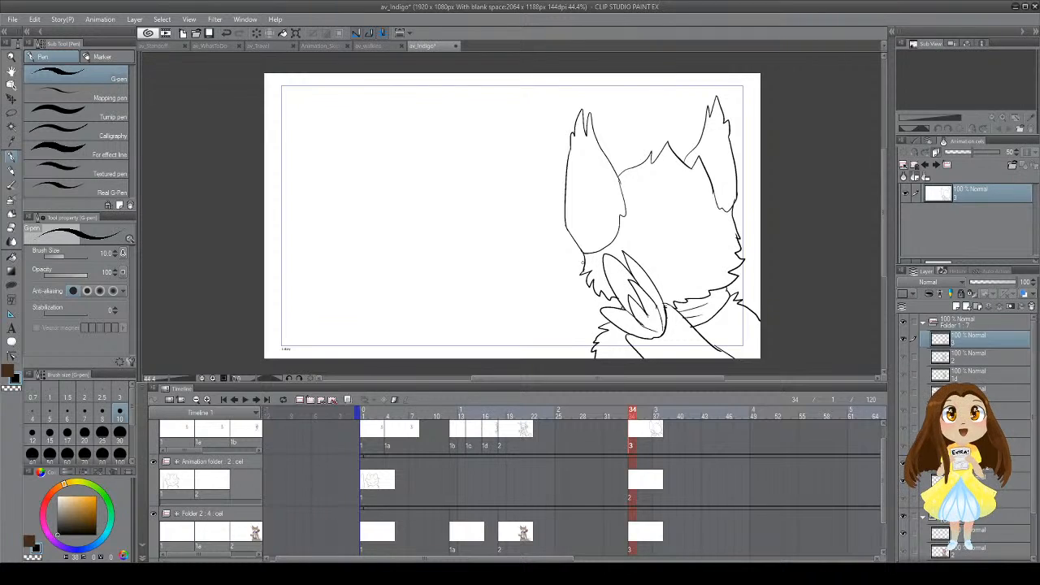
left_click(548, 434)
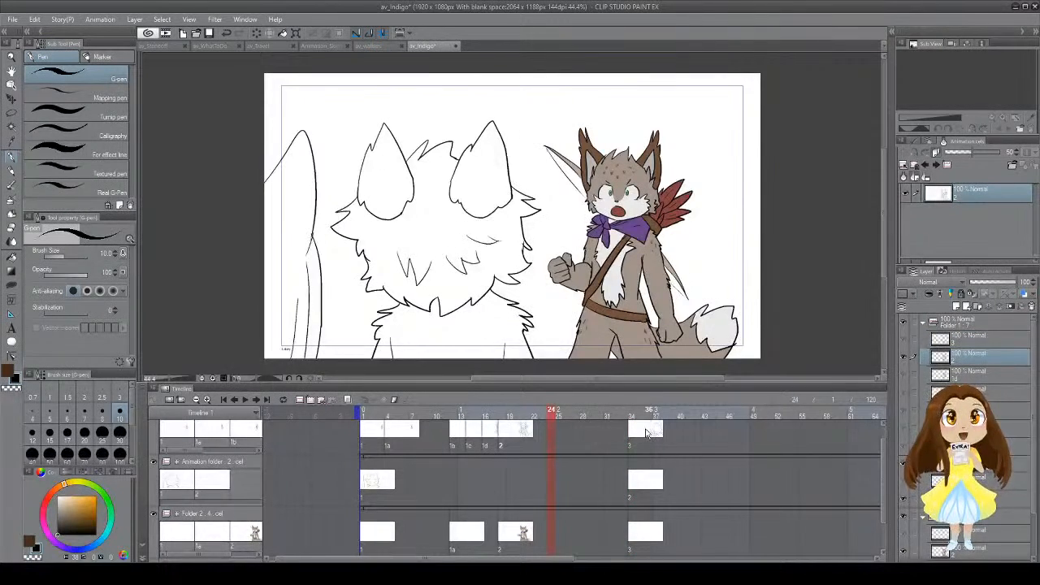
left_click(648, 434)
left_click_drag(538, 290, 513, 299)
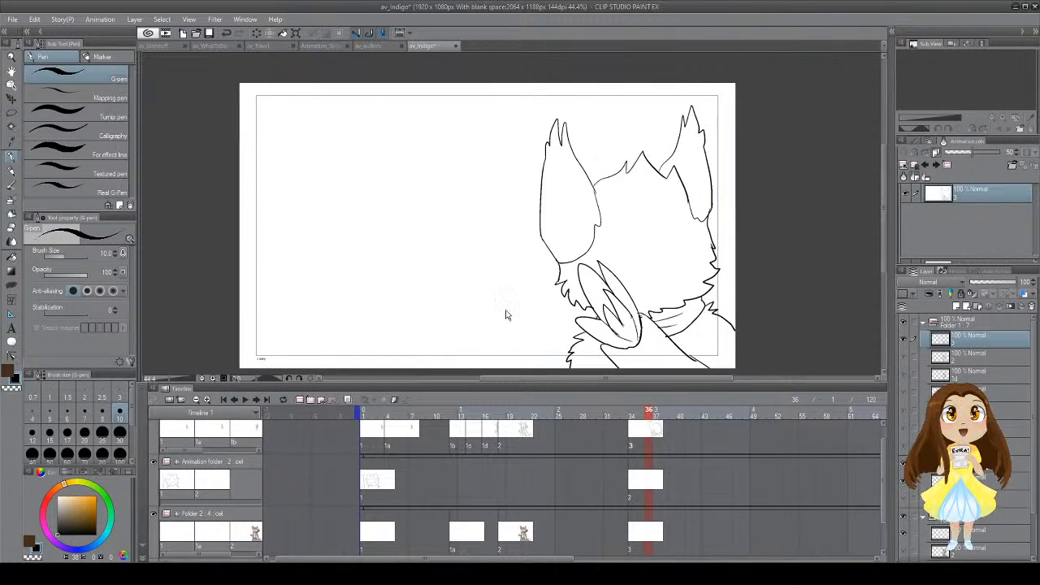
key("ctrl+s")
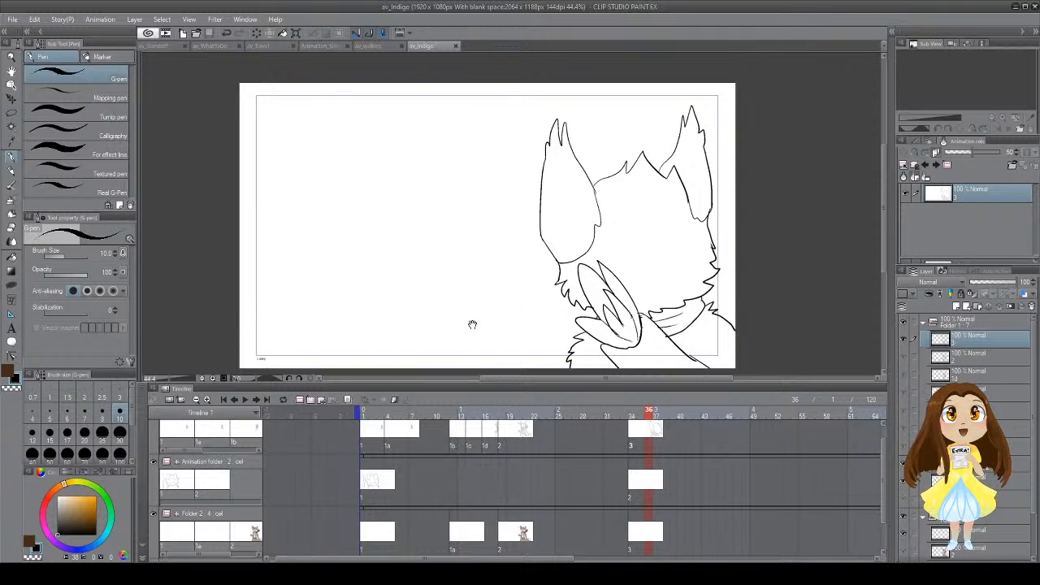
mouse_move(471, 325)
left_mouse_down()
mouse_move(466, 309)
mouse_move(465, 327)
left_mouse_up()
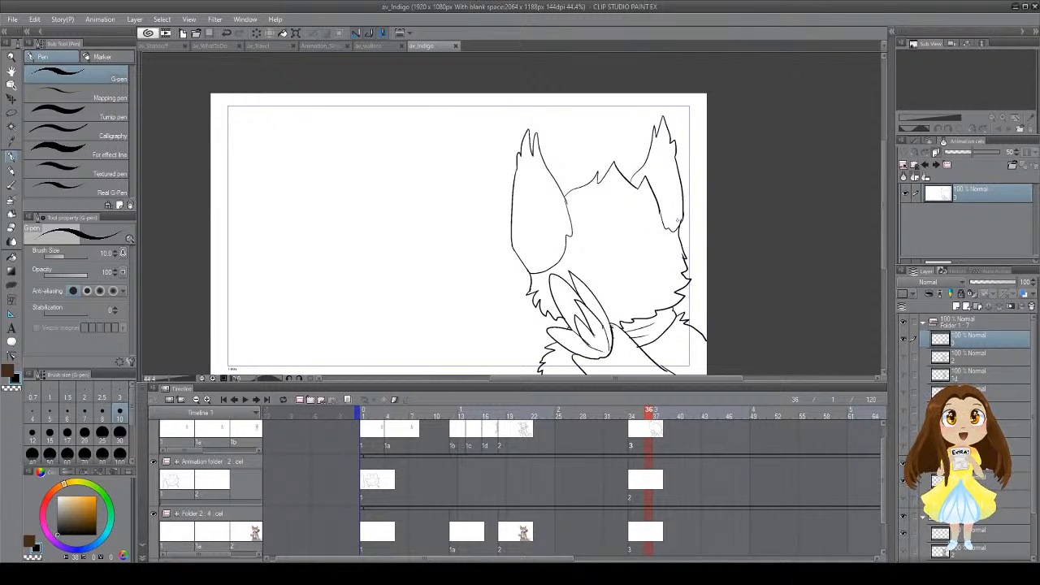
Step: Erase the lower inner edge of the far ear and redraw it with jagged fur
key("e")
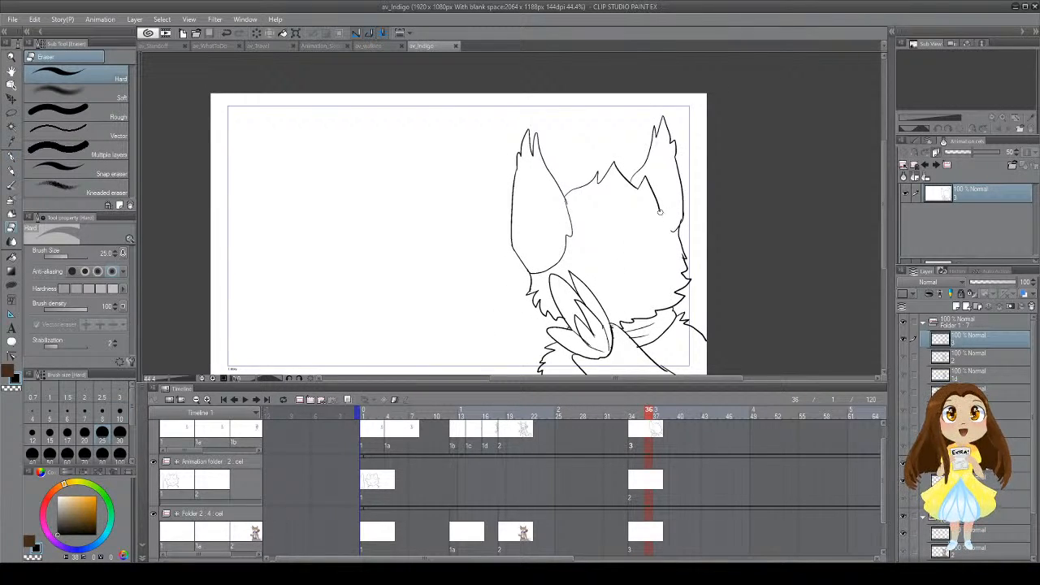
left_click_drag(660, 211, 672, 223)
key("p")
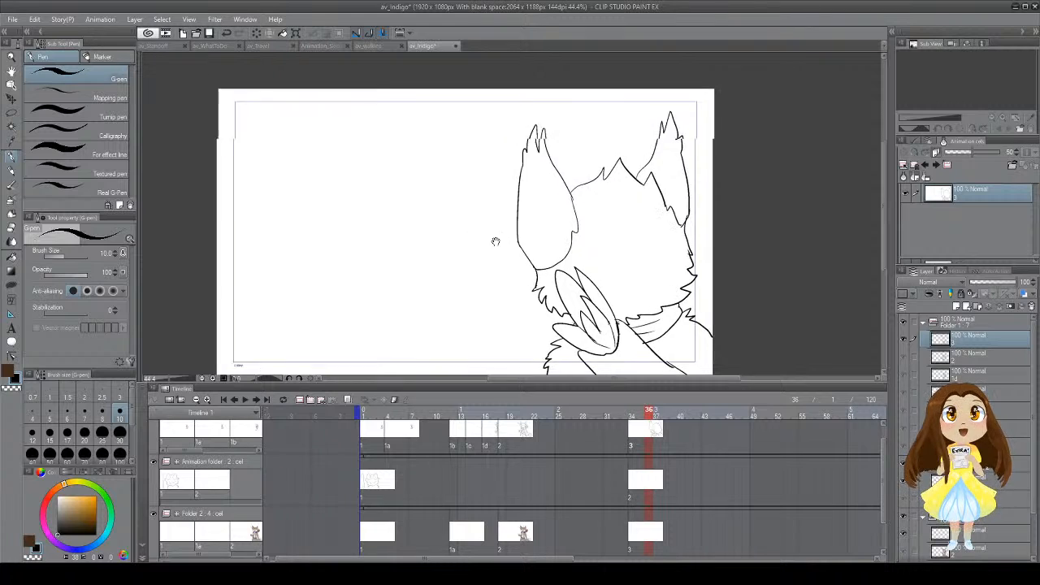
left_click_drag(495, 235, 562, 220)
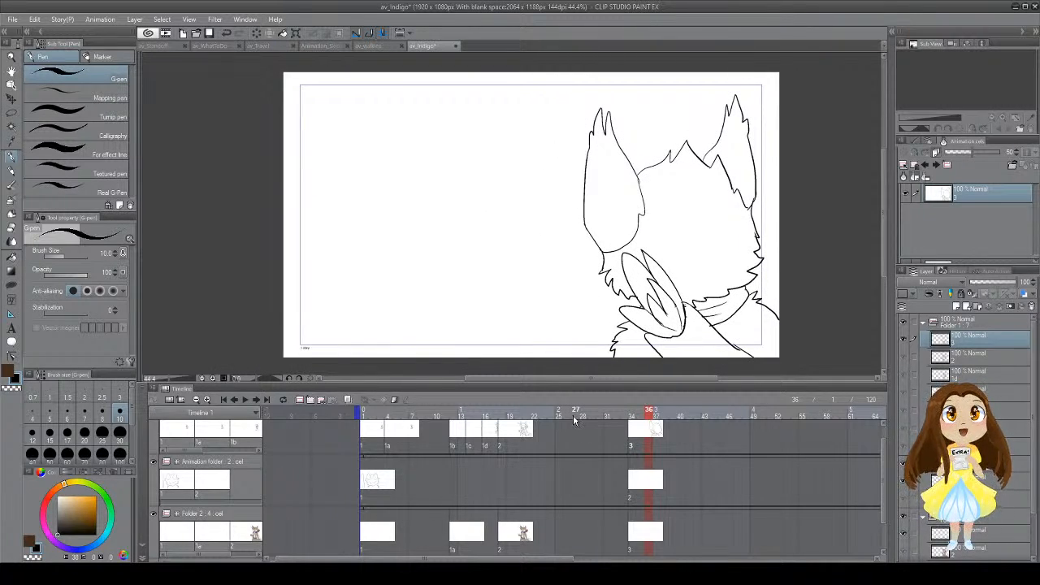
Step: Play the animation from frame 3 to check the timing of the cut to the close-up
left_click(384, 437)
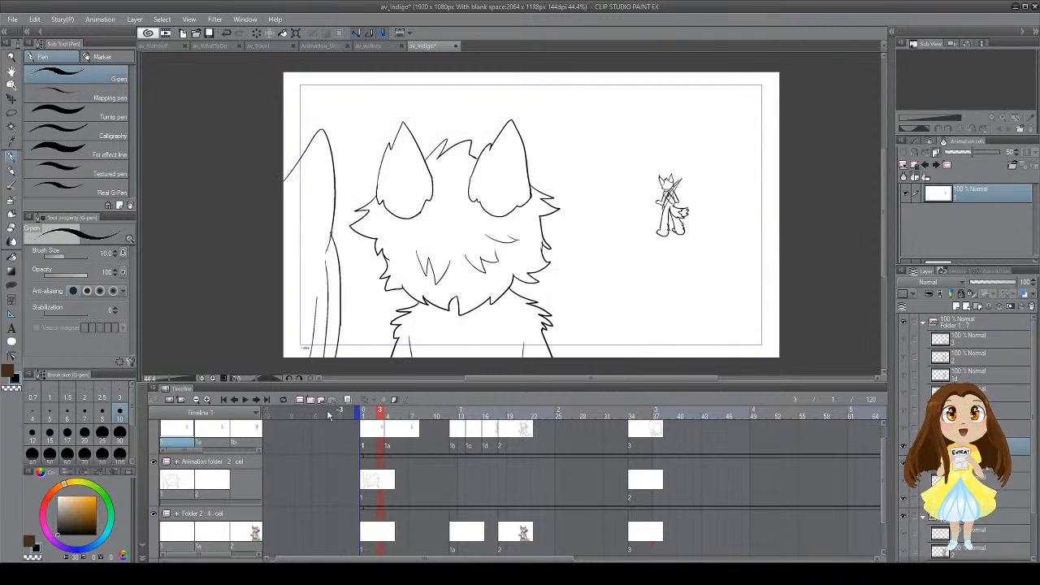
left_click(245, 401)
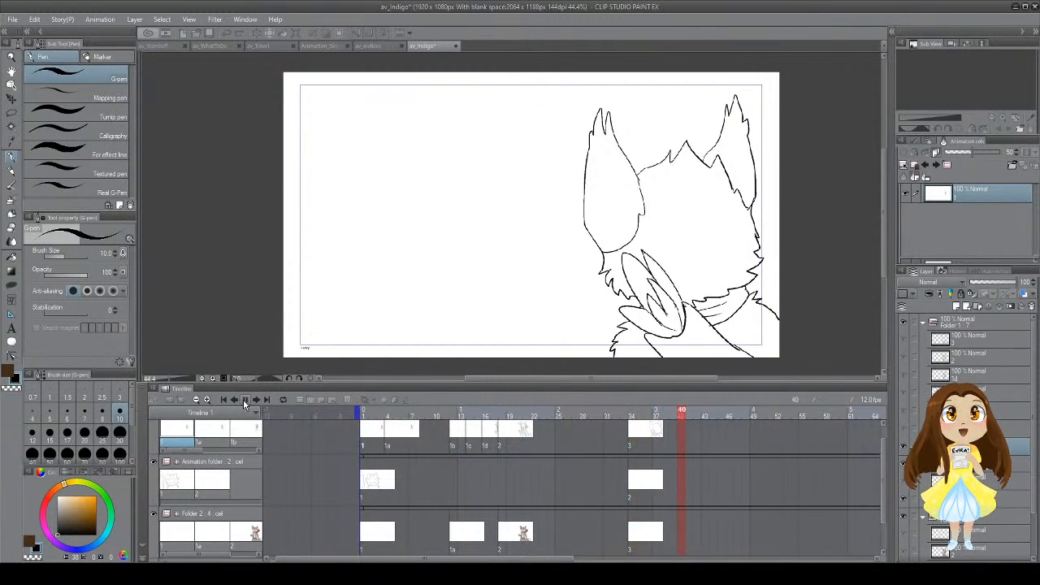
left_click(246, 402)
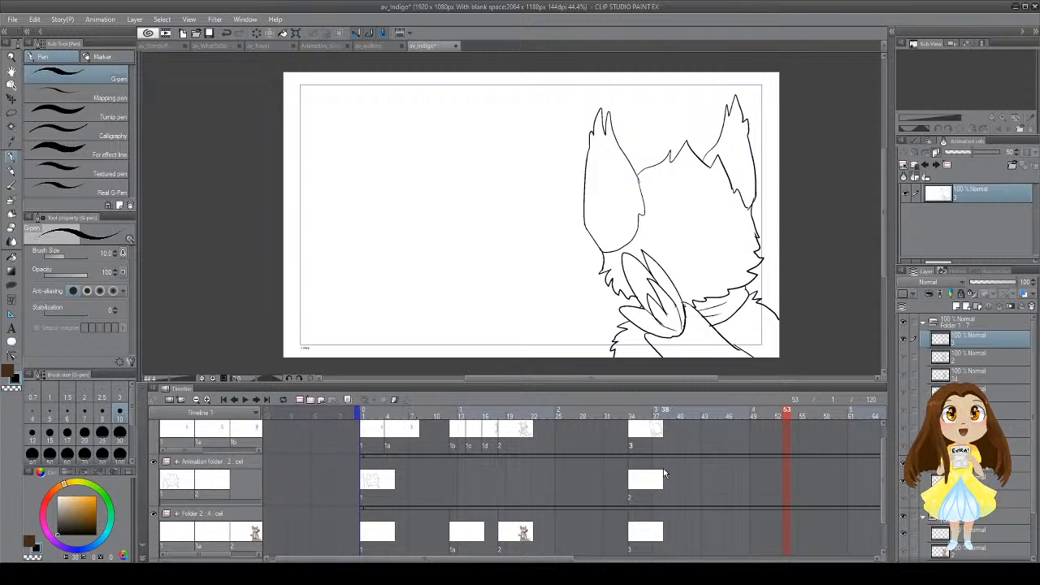
Step: Save the file and, in cel 2 of Animation folder 2 at frame 36, draw the second character's swept hair spikes
left_click(649, 487)
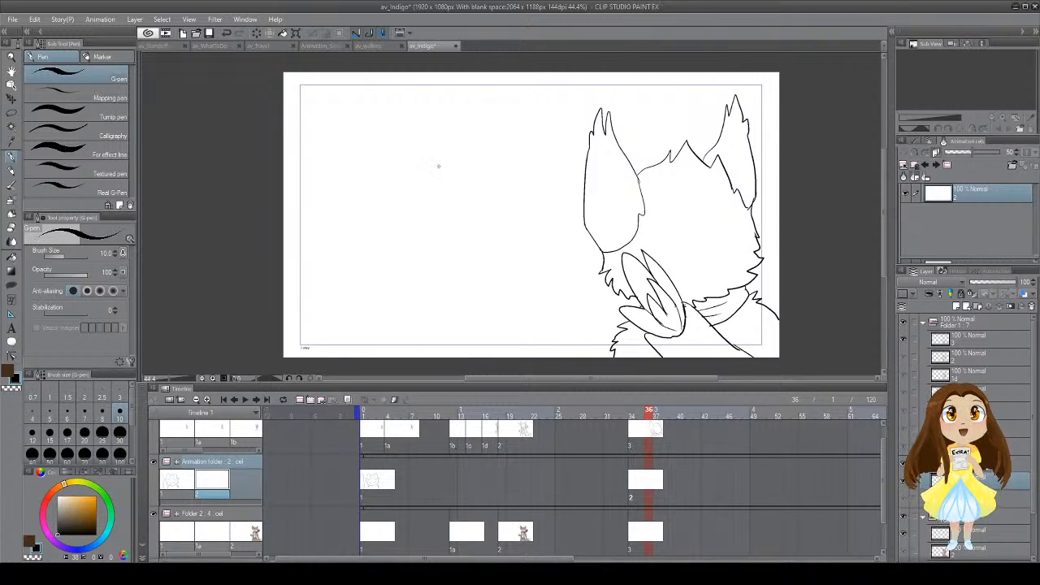
key("ctrl+s")
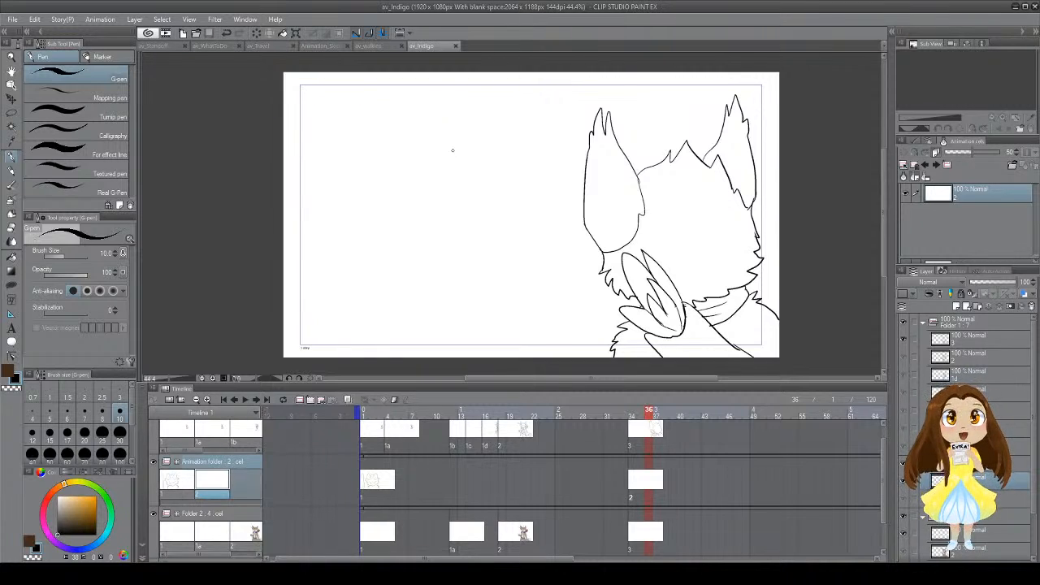
mouse_move(422, 134)
left_mouse_down()
mouse_move(487, 136)
mouse_move(465, 138)
mouse_move(504, 168)
mouse_move(441, 130)
mouse_move(496, 135)
mouse_move(526, 189)
left_mouse_up()
key("ctrl+z")
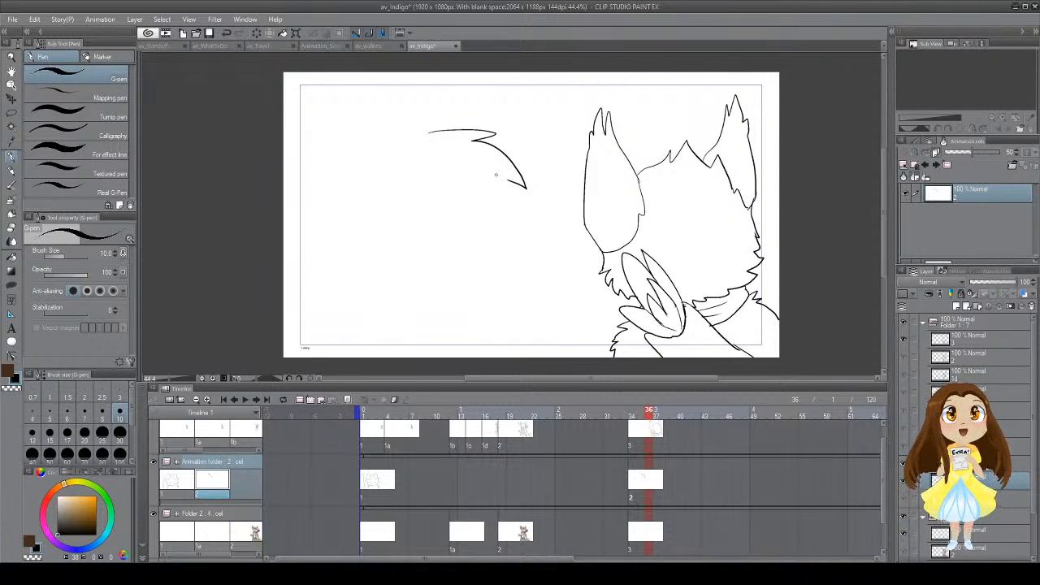
key("ctrl+z")
mouse_move(451, 133)
left_mouse_down()
mouse_move(516, 137)
mouse_move(485, 143)
mouse_move(542, 191)
left_mouse_up()
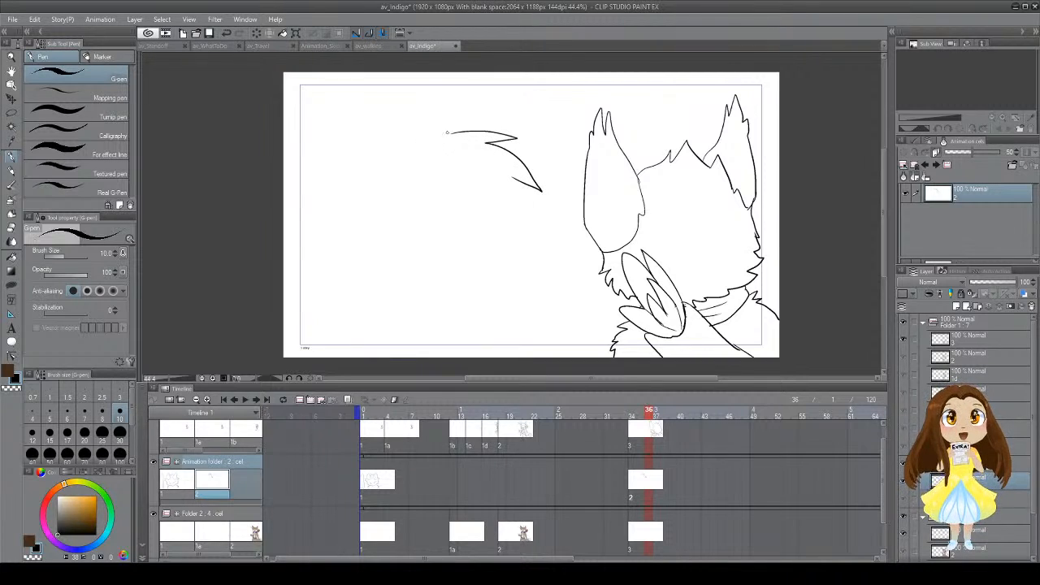
Step: Draw small upright hair tufts at the crown of the second character's head
mouse_move(450, 134)
left_mouse_down()
mouse_move(436, 128)
mouse_move(457, 114)
mouse_move(449, 135)
mouse_move(439, 127)
mouse_move(465, 119)
mouse_move(452, 137)
mouse_move(465, 116)
mouse_move(460, 137)
mouse_move(391, 139)
mouse_move(408, 134)
mouse_move(379, 172)
mouse_move(386, 204)
left_mouse_up()
key("ctrl+z")
key("ctrl+z")
key("ctrl+z")
key("ctrl+z")
key("ctrl+z")
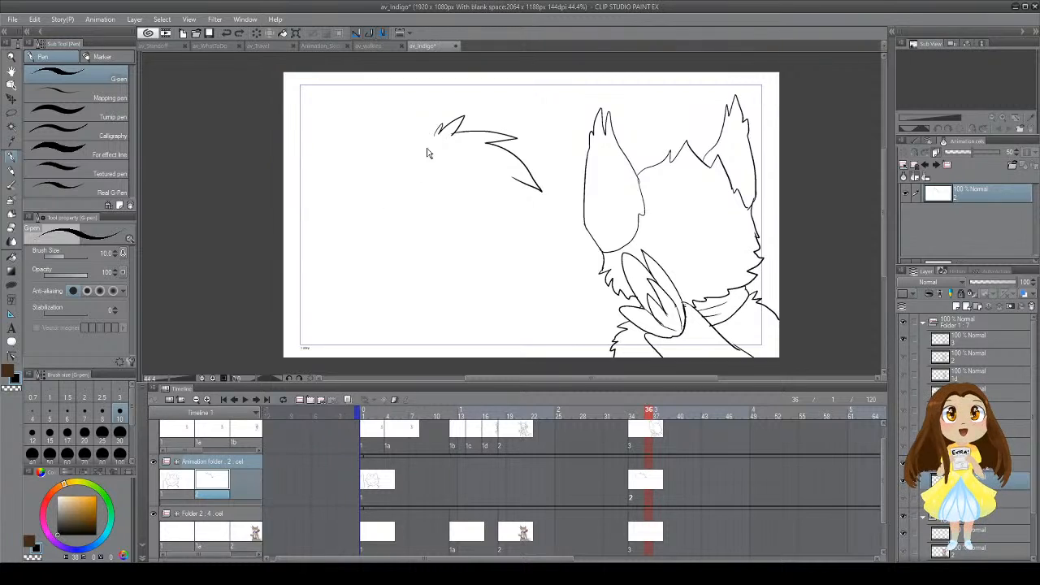
mouse_move(436, 133)
left_mouse_down()
mouse_move(390, 161)
mouse_move(380, 200)
left_mouse_up()
key("ctrl+z")
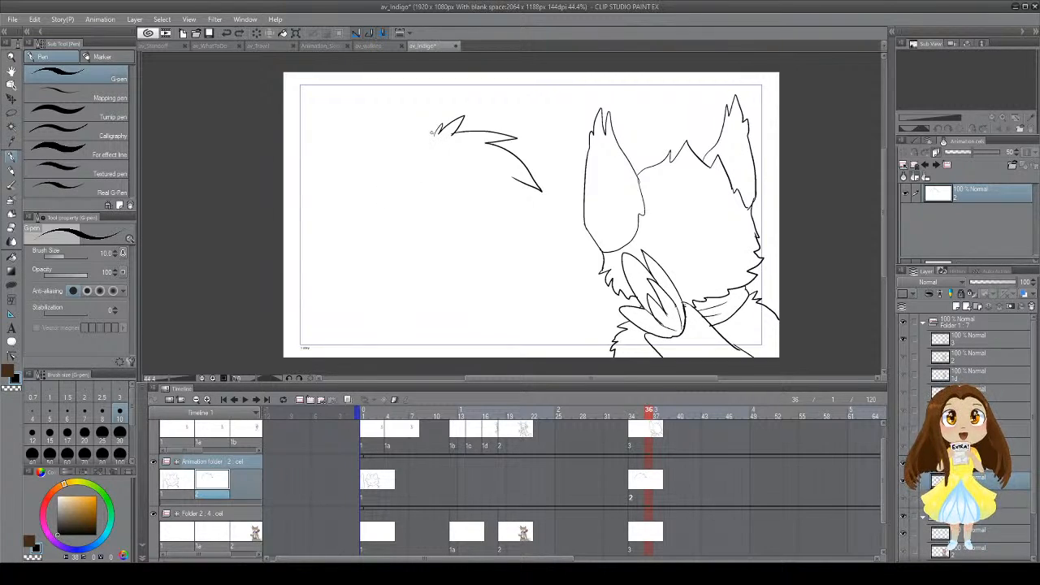
left_click_drag(435, 134, 380, 194)
key("ctrl+z")
mouse_move(435, 133)
left_mouse_down()
mouse_move(389, 187)
mouse_move(397, 178)
mouse_move(410, 234)
left_mouse_up()
key("ctrl+z")
mouse_move(435, 134)
left_mouse_down()
mouse_move(404, 140)
mouse_move(383, 210)
left_mouse_up()
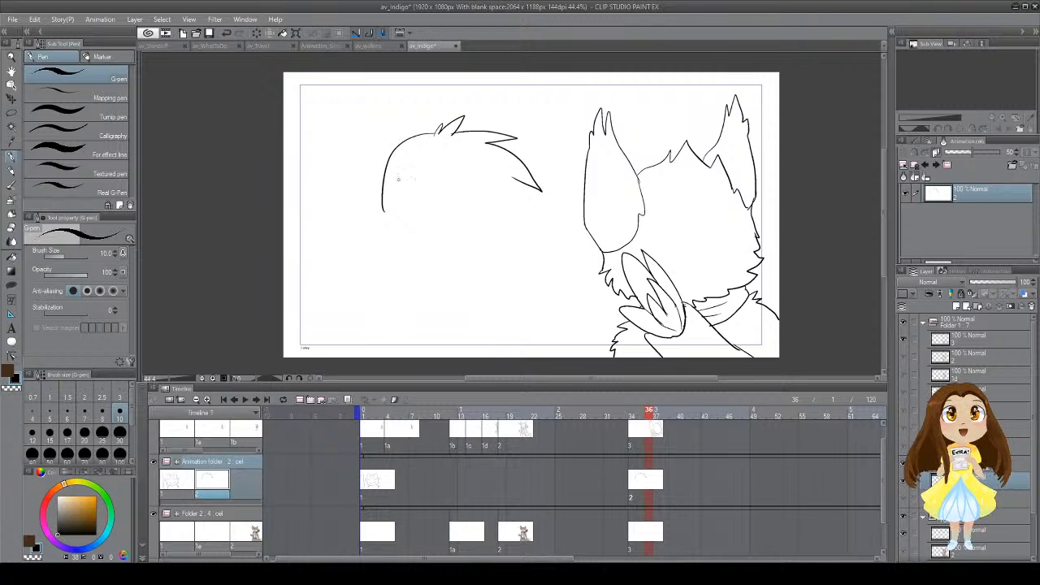
key("ctrl+z")
mouse_move(436, 134)
left_mouse_down()
mouse_move(408, 139)
mouse_move(370, 190)
left_mouse_up()
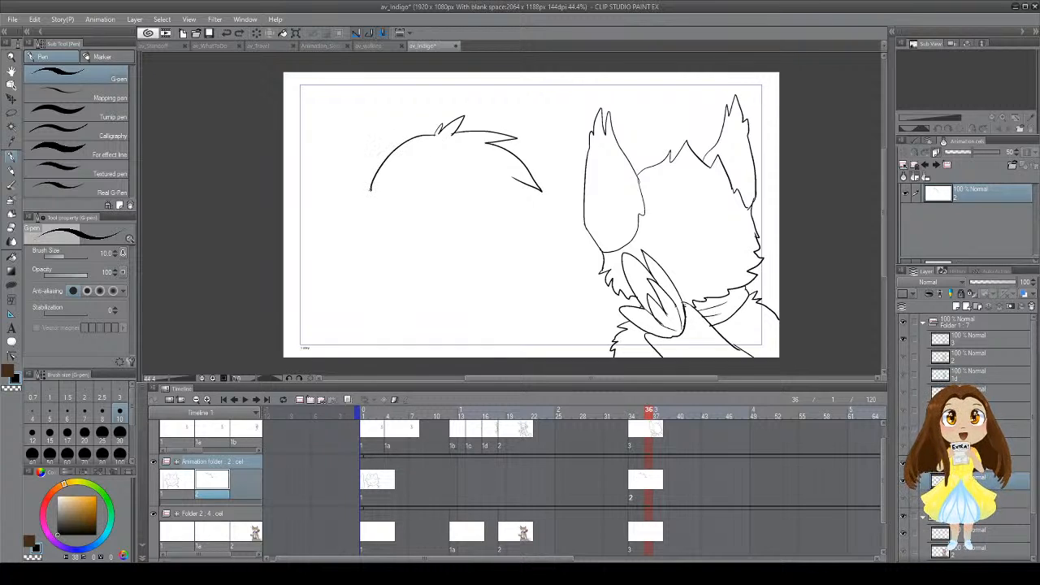
key("ctrl+z")
mouse_move(436, 131)
left_mouse_down()
mouse_move(412, 138)
mouse_move(374, 198)
mouse_move(397, 237)
mouse_move(406, 189)
left_mouse_up()
key("ctrl+z")
key("ctrl+z")
key("ctrl+z")
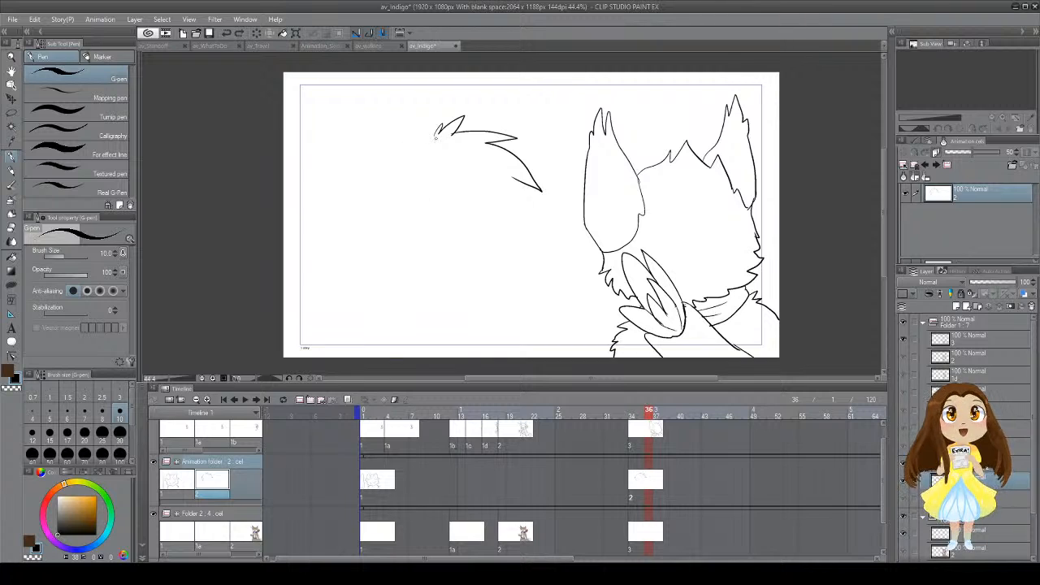
mouse_move(437, 133)
left_mouse_down()
mouse_move(379, 175)
mouse_move(372, 216)
mouse_move(375, 207)
mouse_move(391, 263)
mouse_move(415, 190)
left_mouse_up()
key("ctrl+z")
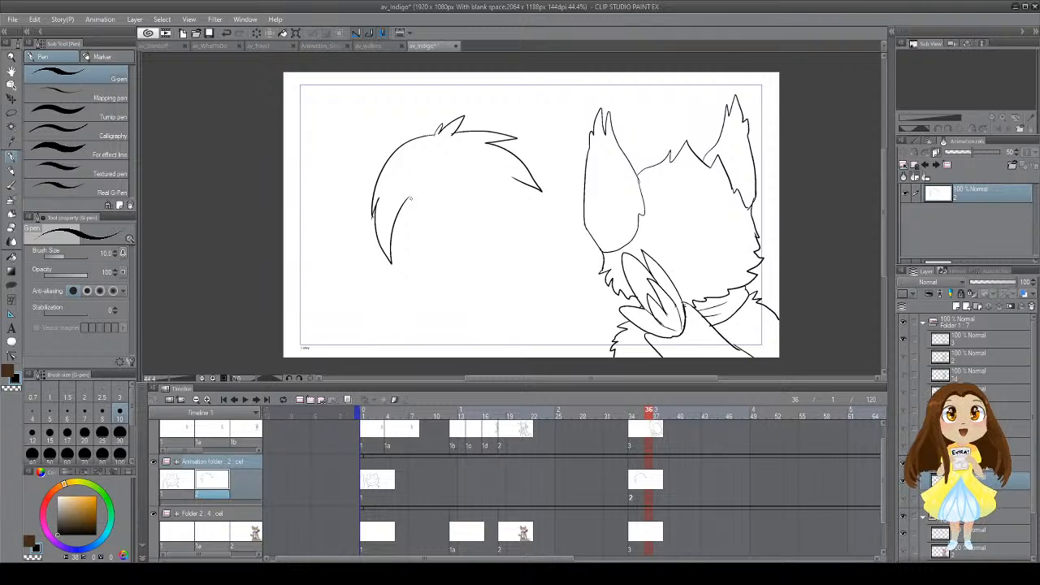
key("ctrl+z")
key("ctrl+z")
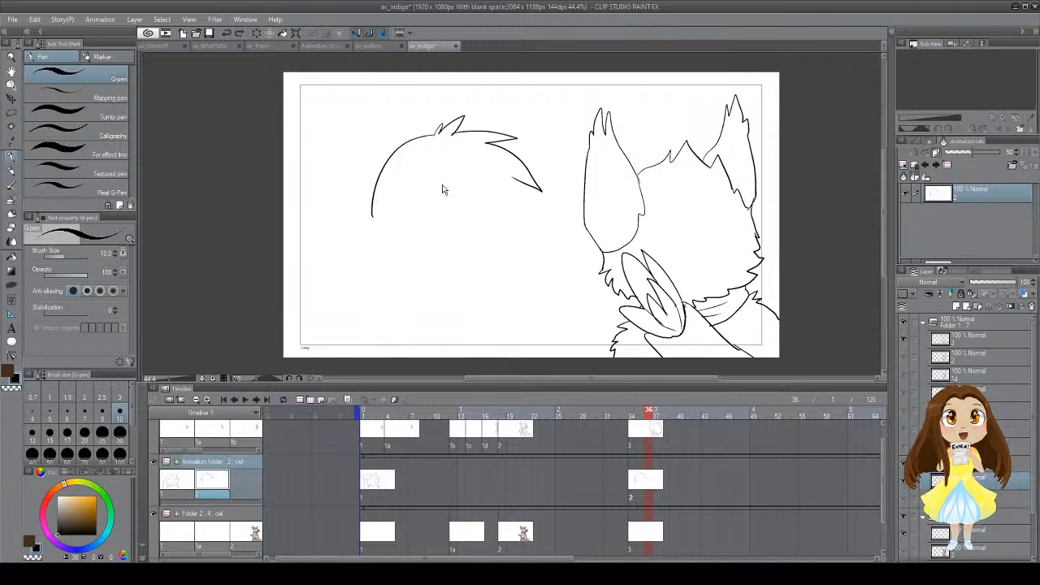
key("ctrl+z")
Step: Draw another pointed lock of hair below the existing spikes on the side facing the fox
mouse_move(512, 178)
left_mouse_down()
mouse_move(542, 221)
mouse_move(505, 207)
mouse_move(543, 230)
mouse_move(510, 204)
left_mouse_up()
key("ctrl+z")
key("ctrl+z")
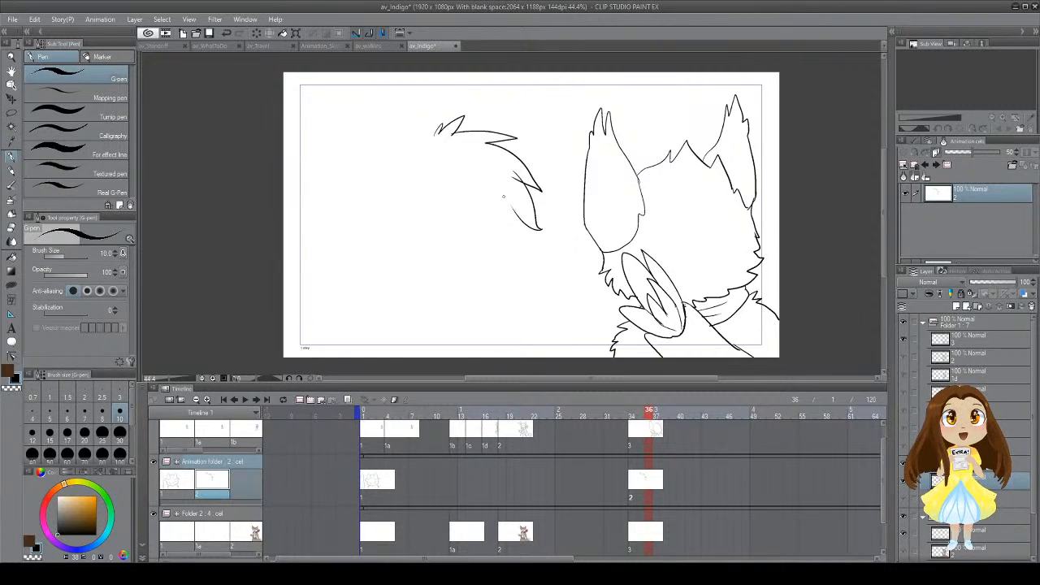
Step: Draw the short jagged cheek fur beneath the lowest hair lock of the second character
left_click_drag(519, 216, 518, 237)
key("ctrl+z")
key("ctrl+z")
key("ctrl+z")
left_click_drag(517, 247, 504, 255)
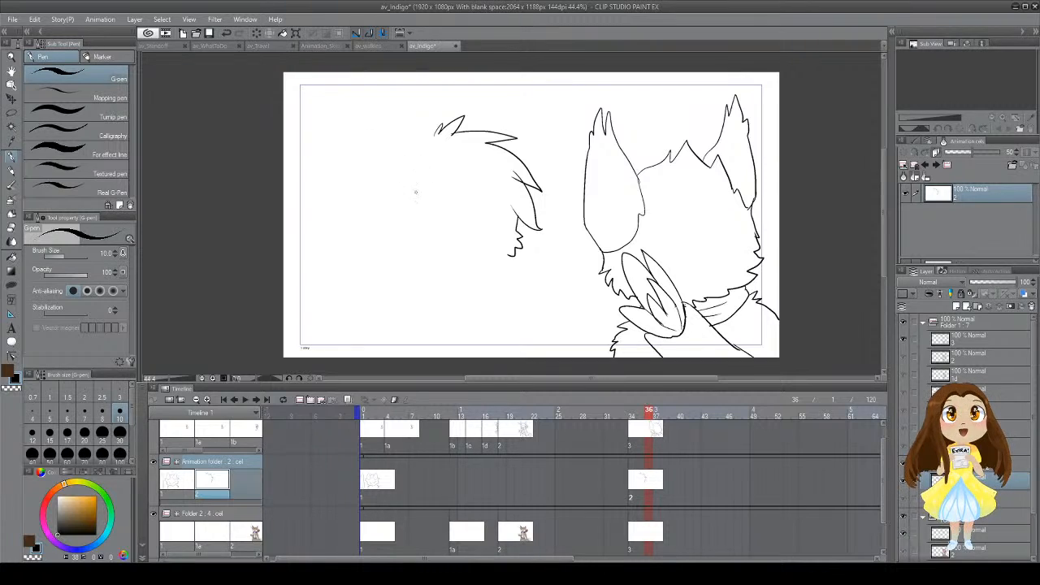
key("ctrl+z")
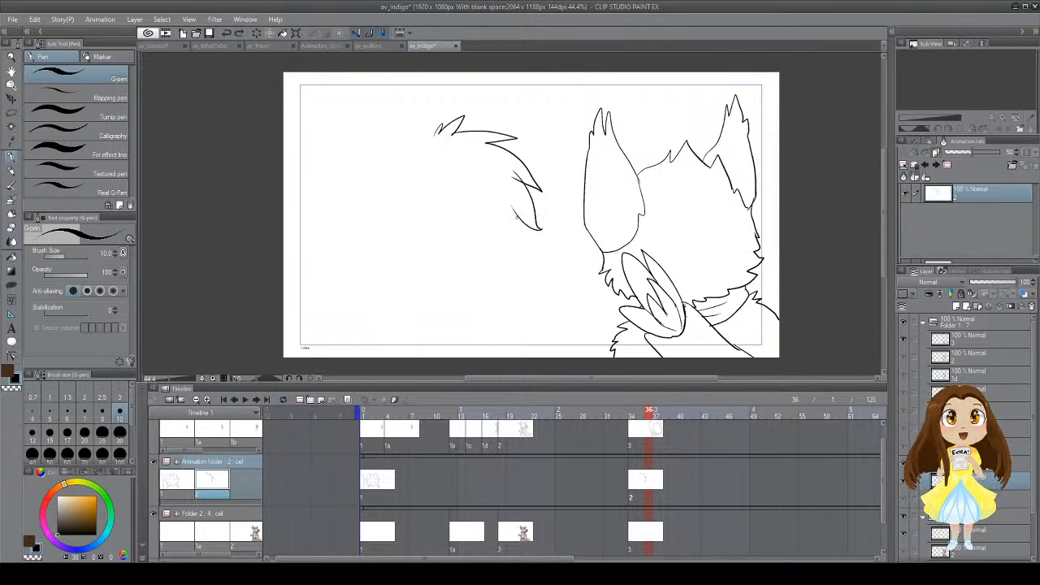
mouse_move(516, 216)
left_mouse_down()
mouse_move(530, 247)
mouse_move(518, 271)
left_mouse_up()
key("ctrl+z")
mouse_move(517, 216)
left_mouse_down()
mouse_move(528, 247)
mouse_move(515, 259)
left_mouse_up()
Step: Draw the fluffy opposite cheek and the curved chin line joining both cheeks
mouse_move(412, 233)
left_mouse_down()
mouse_move(399, 241)
mouse_move(427, 269)
mouse_move(427, 242)
mouse_move(419, 259)
mouse_move(436, 271)
mouse_move(512, 272)
left_mouse_up()
key("ctrl+z")
key("ctrl+z")
mouse_move(443, 270)
left_mouse_down()
mouse_move(485, 280)
mouse_move(519, 262)
mouse_move(474, 280)
mouse_move(492, 281)
mouse_move(515, 265)
left_mouse_up()
key("ctrl+z")
key("ctrl+z")
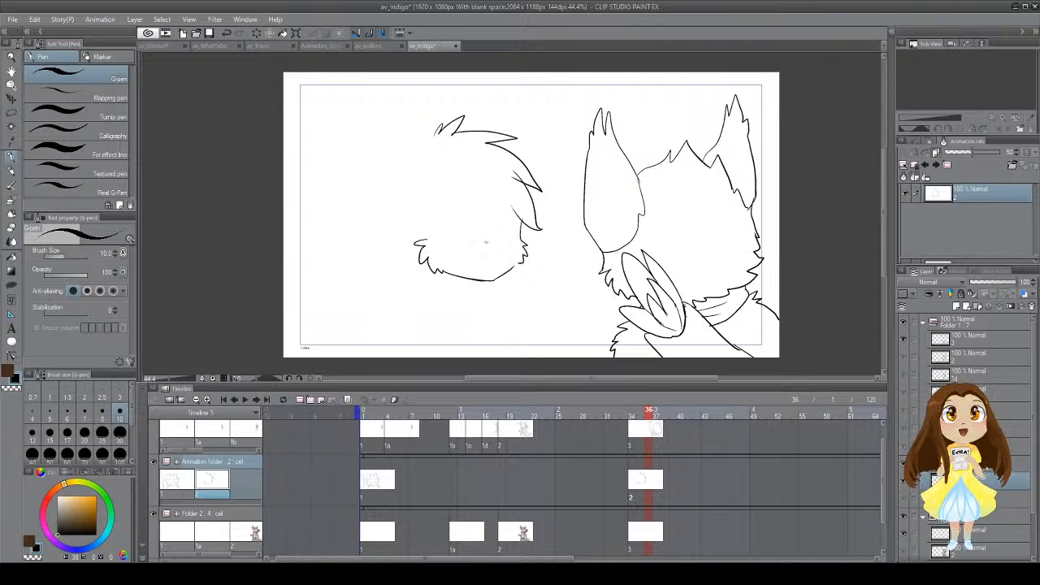
Step: Draw the second character's small nose and the tall arched outline of the larger eye
mouse_move(472, 232)
left_mouse_down()
mouse_move(451, 208)
mouse_move(461, 231)
left_mouse_up()
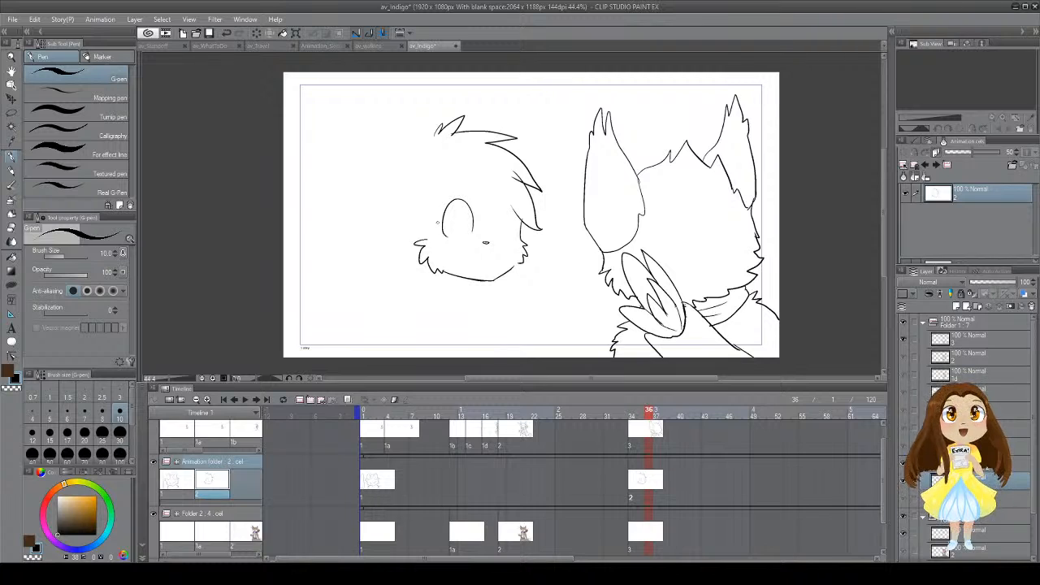
key("ctrl+z")
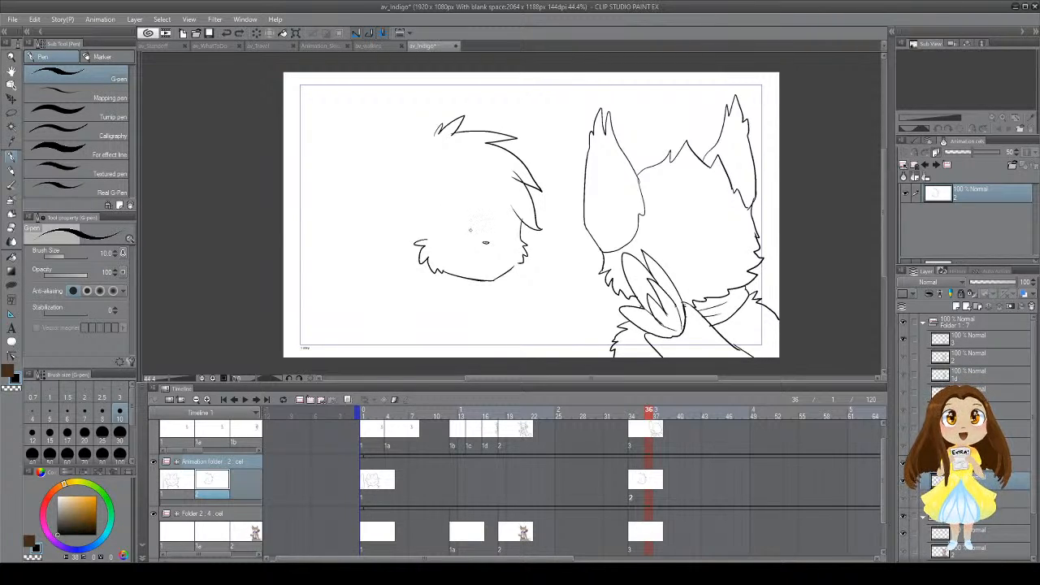
mouse_move(473, 231)
left_mouse_down()
mouse_move(452, 209)
mouse_move(447, 233)
left_mouse_up()
key("ctrl+z")
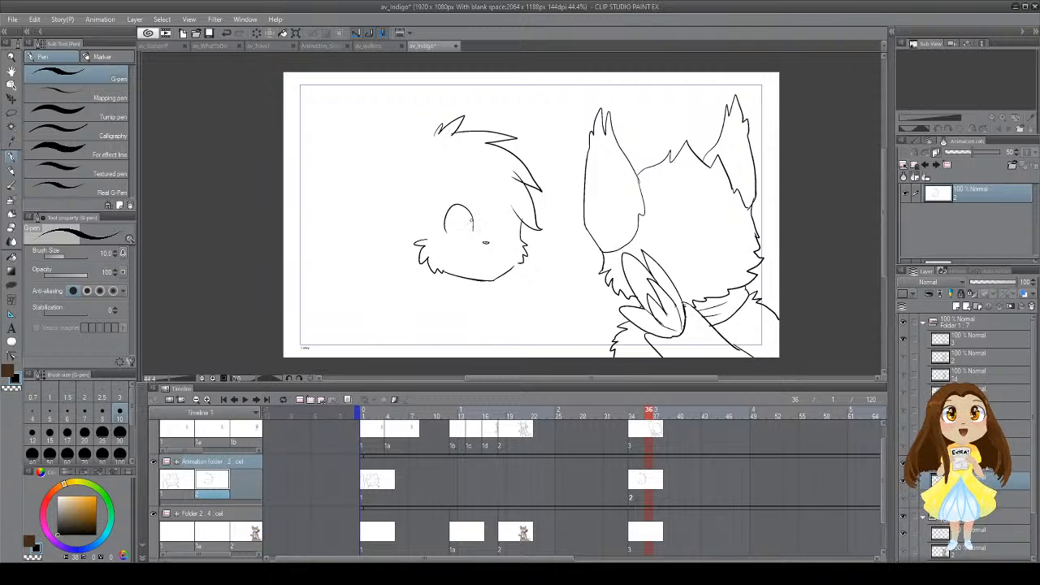
key("ctrl+z")
mouse_move(473, 231)
left_mouse_down()
mouse_move(471, 210)
mouse_move(447, 214)
mouse_move(452, 236)
mouse_move(470, 219)
mouse_move(452, 237)
left_mouse_up()
key("ctrl+z")
key("ctrl+z")
key("ctrl+z")
key("ctrl+z")
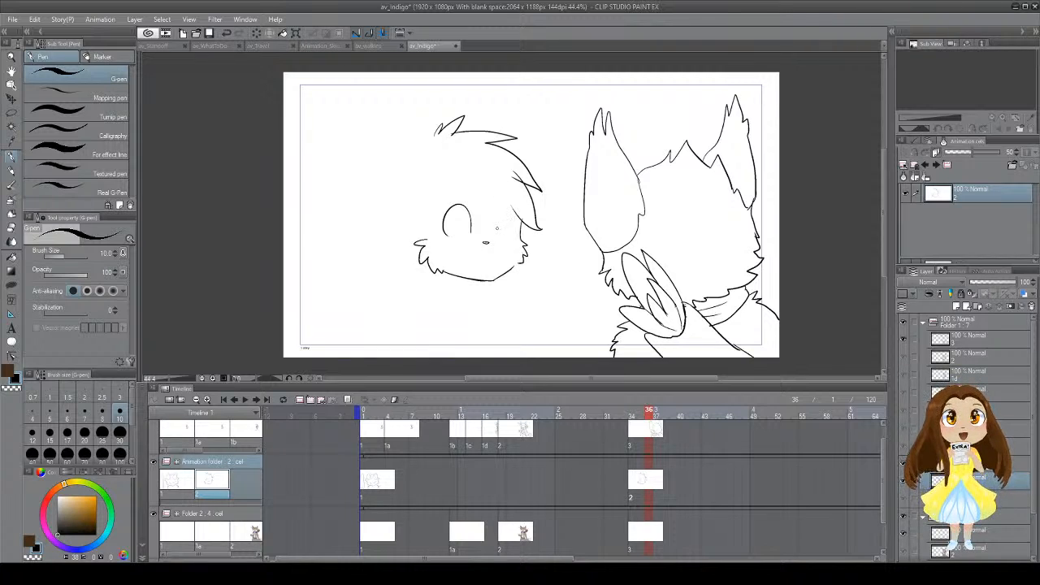
Step: Draw the narrower second eye and an extra fur tuft above the far cheek, and save the file
mouse_move(498, 232)
left_mouse_down()
mouse_move(502, 206)
mouse_move(516, 237)
left_mouse_up()
key("ctrl+z")
key("ctrl+z")
left_click_drag(420, 234, 426, 239)
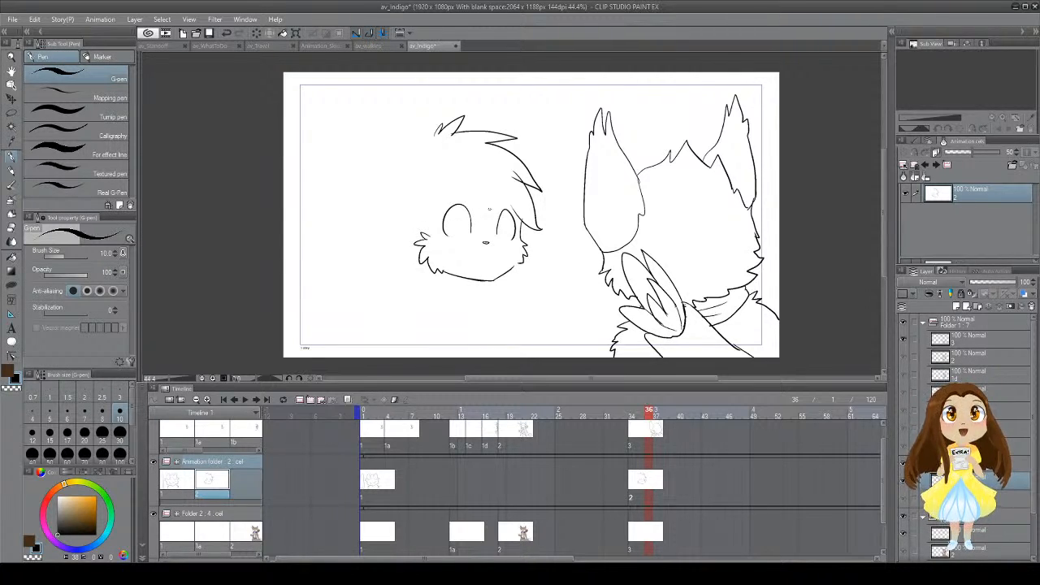
key("ctrl+s")
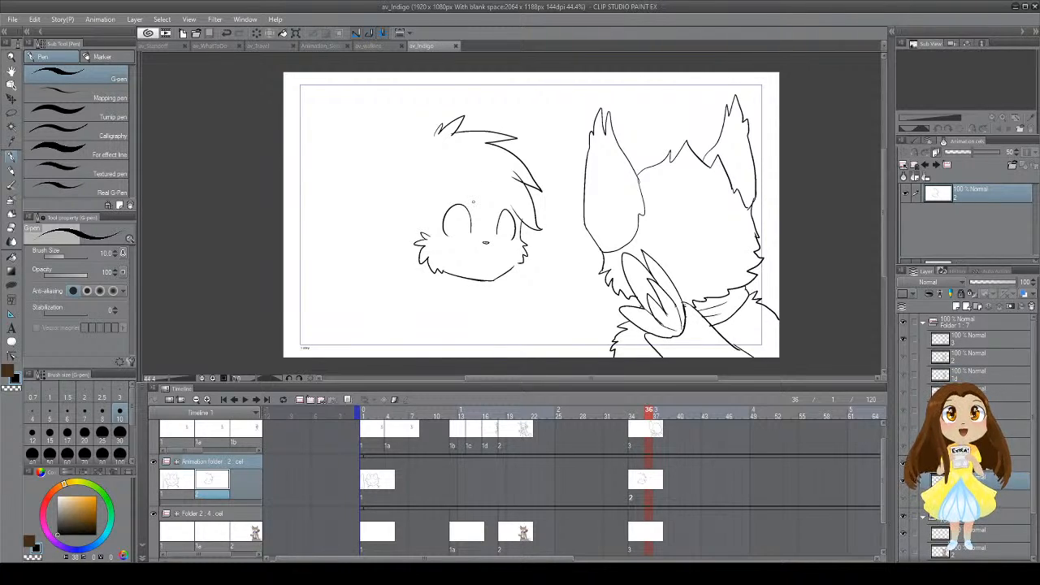
Step: Draw narrow oval pupils inside both eyes of the second character
mouse_move(465, 217)
left_mouse_down()
mouse_move(463, 228)
mouse_move(466, 217)
mouse_move(463, 228)
mouse_move(465, 218)
mouse_move(499, 231)
mouse_move(501, 219)
left_mouse_up()
key("ctrl+z")
key("ctrl+z")
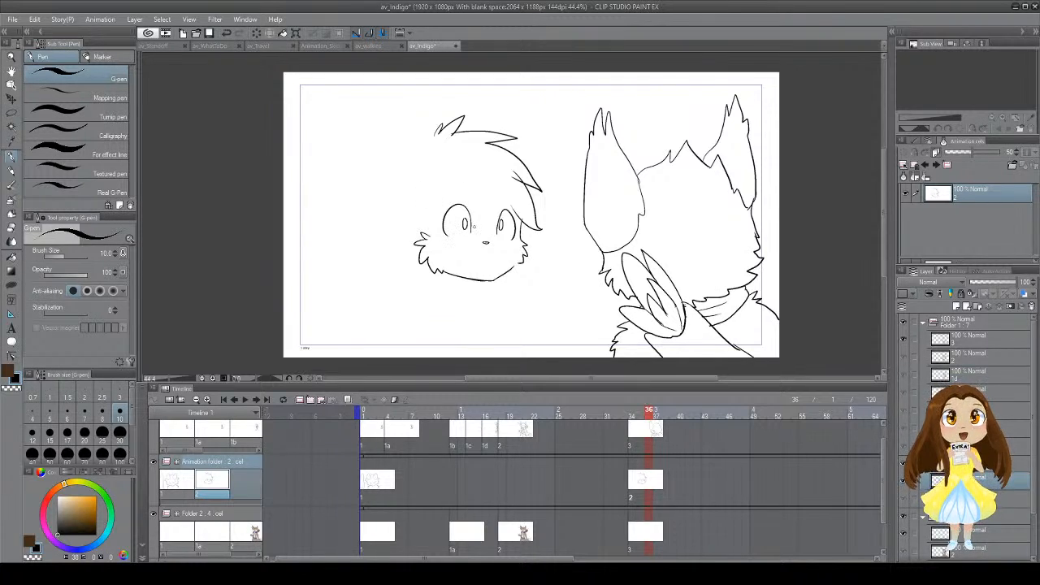
key("e")
mouse_move(464, 220)
left_mouse_down()
mouse_move(468, 230)
mouse_move(468, 221)
left_mouse_up()
key("p")
key("ctrl+z")
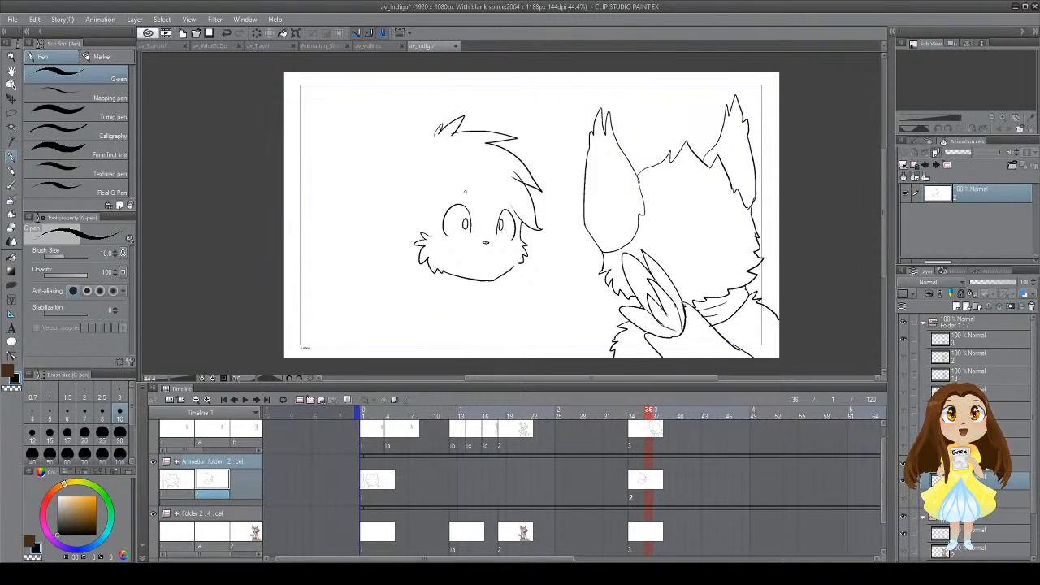
key("ctrl+z")
mouse_move(466, 218)
left_mouse_down()
mouse_move(466, 229)
mouse_move(469, 219)
left_mouse_up()
key("ctrl+z")
mouse_move(436, 130)
left_mouse_down()
mouse_move(404, 148)
mouse_move(421, 152)
mouse_move(390, 191)
left_mouse_up()
key("ctrl+z")
mouse_move(437, 133)
left_mouse_down()
mouse_move(385, 168)
mouse_move(383, 212)
left_mouse_up()
left_click_drag(416, 173, 408, 184)
key("ctrl+z")
key("ctrl+z")
key("ctrl+z")
mouse_move(436, 137)
left_mouse_down()
mouse_move(399, 153)
mouse_move(382, 193)
left_mouse_up()
left_click_drag(399, 170, 388, 185)
key("ctrl+z")
key("ctrl+z")
mouse_move(436, 136)
left_mouse_down()
mouse_move(386, 187)
mouse_move(397, 152)
mouse_move(376, 211)
left_mouse_up()
key("ctrl+z")
key("ctrl+z")
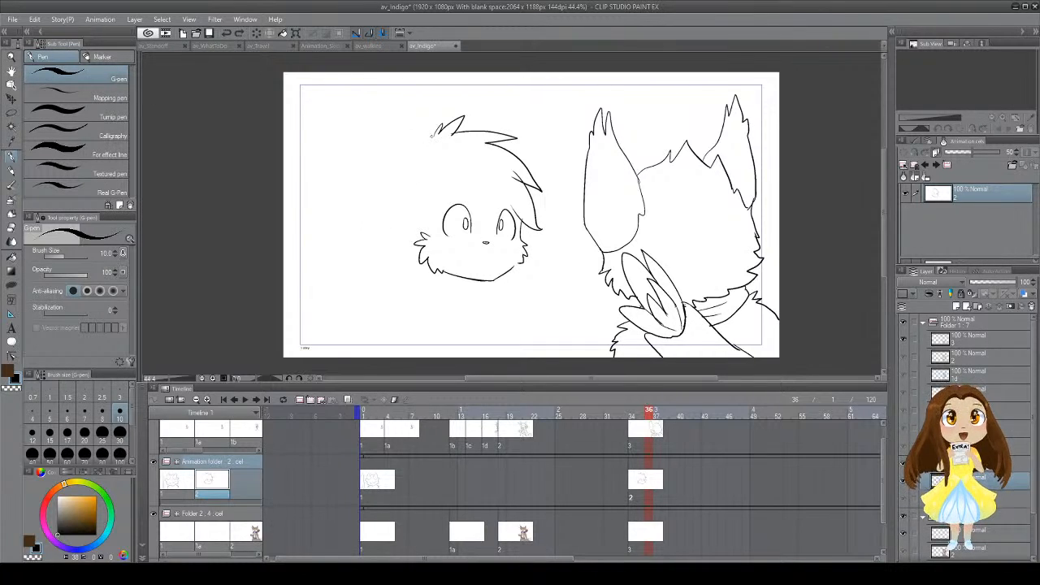
Step: Draw the second character's outer hair outline from the crown tuft down to the near cheek, with jagged tips
mouse_move(436, 134)
left_mouse_down()
mouse_move(377, 170)
mouse_move(368, 204)
left_mouse_up()
key("ctrl+z")
mouse_move(436, 134)
left_mouse_down()
mouse_move(374, 179)
mouse_move(358, 220)
mouse_move(376, 245)
mouse_move(411, 252)
mouse_move(410, 269)
mouse_move(421, 255)
left_mouse_up()
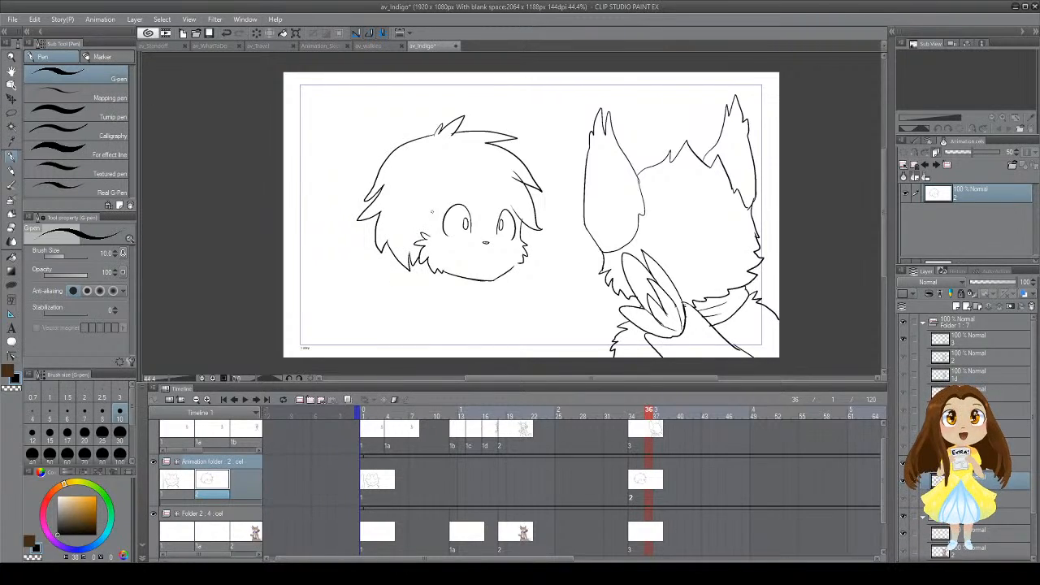
Step: Draw the pointed bangs over the forehead and the inner hair strands beside the larger eye
mouse_move(423, 196)
left_mouse_down()
mouse_move(436, 232)
mouse_move(466, 170)
mouse_move(419, 218)
mouse_move(435, 220)
mouse_move(449, 180)
left_mouse_up()
key("ctrl+z")
mouse_move(435, 225)
left_mouse_down()
mouse_move(471, 173)
mouse_move(490, 229)
mouse_move(496, 176)
mouse_move(517, 212)
left_mouse_up()
key("ctrl+z")
key("ctrl+z")
Step: Draw a small open, smiling mouth below the second character's nose
mouse_move(469, 252)
left_mouse_down()
mouse_move(493, 254)
mouse_move(490, 263)
left_mouse_up()
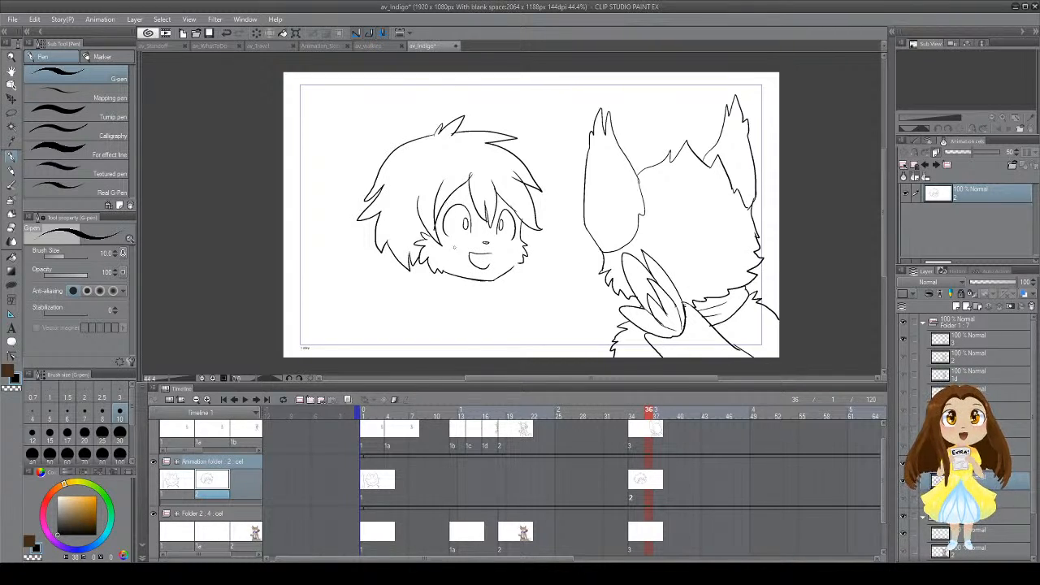
key("ctrl+z")
key("ctrl+z")
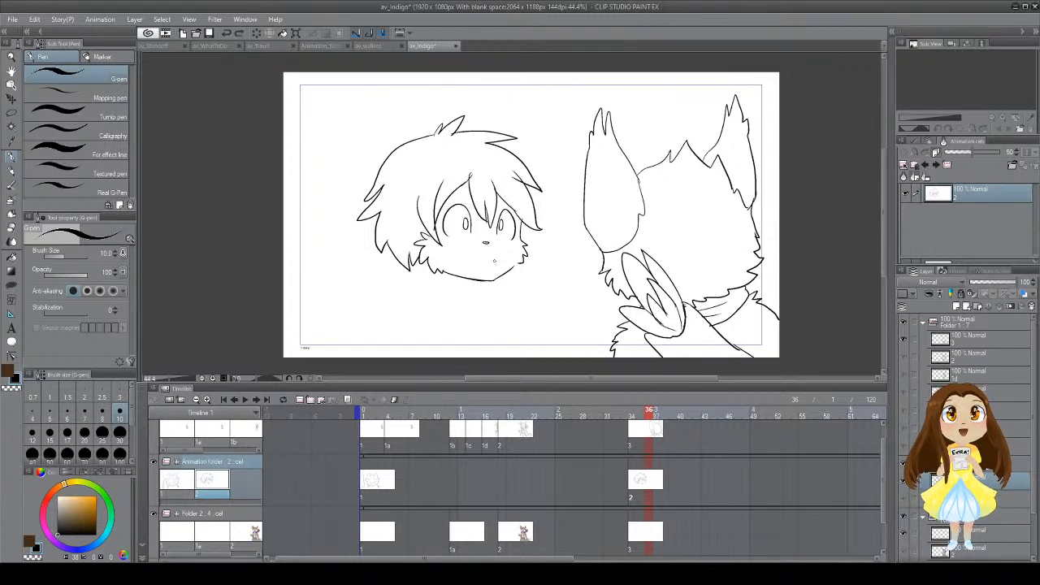
mouse_move(473, 253)
left_mouse_down()
mouse_move(496, 254)
mouse_move(485, 272)
left_mouse_up()
key("ctrl+z")
key("ctrl+z")
key("ctrl+z")
key("ctrl+z")
key("ctrl+z")
Step: Draw the second character's pointed near ear with its inner ear lines, and erase the hair outline crossing it
mouse_move(437, 146)
left_mouse_down()
mouse_move(384, 96)
mouse_move(377, 169)
left_mouse_up()
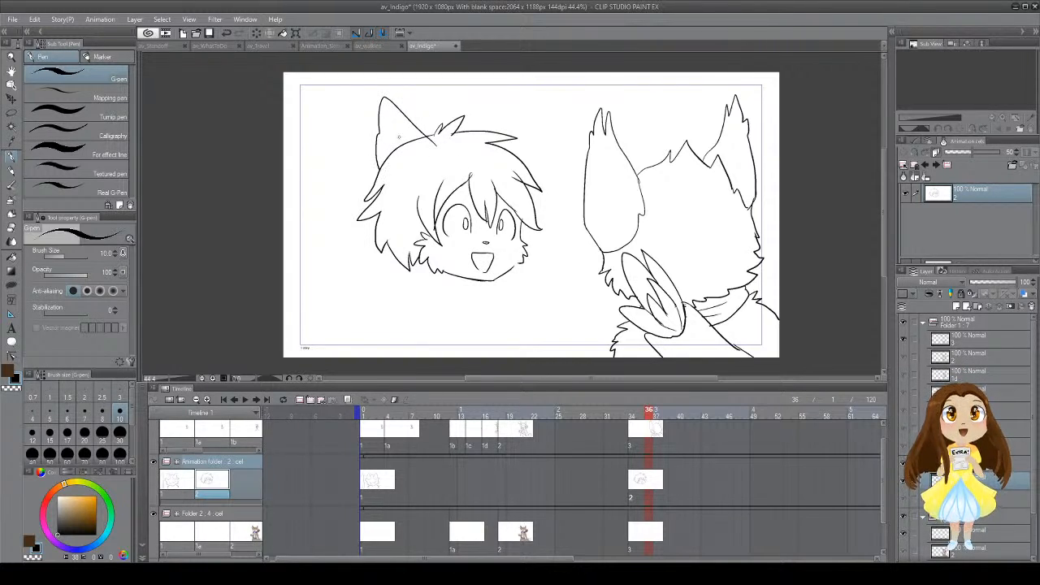
left_click_drag(388, 108, 410, 166)
key("ctrl+z")
left_click_drag(388, 109, 416, 165)
mouse_move(387, 108)
left_mouse_down()
mouse_move(385, 151)
mouse_move(417, 175)
mouse_move(434, 138)
left_mouse_up()
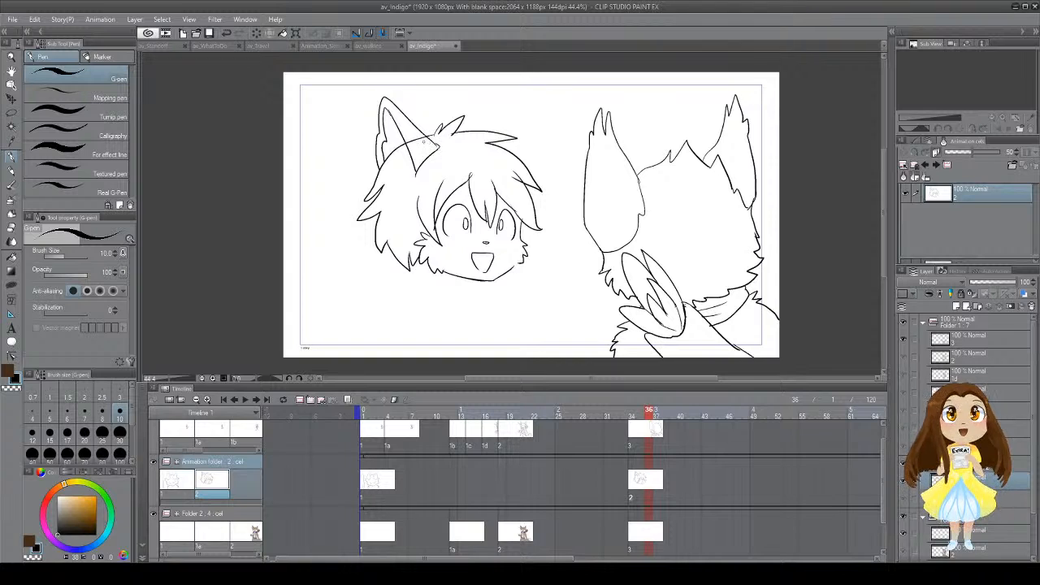
key("e")
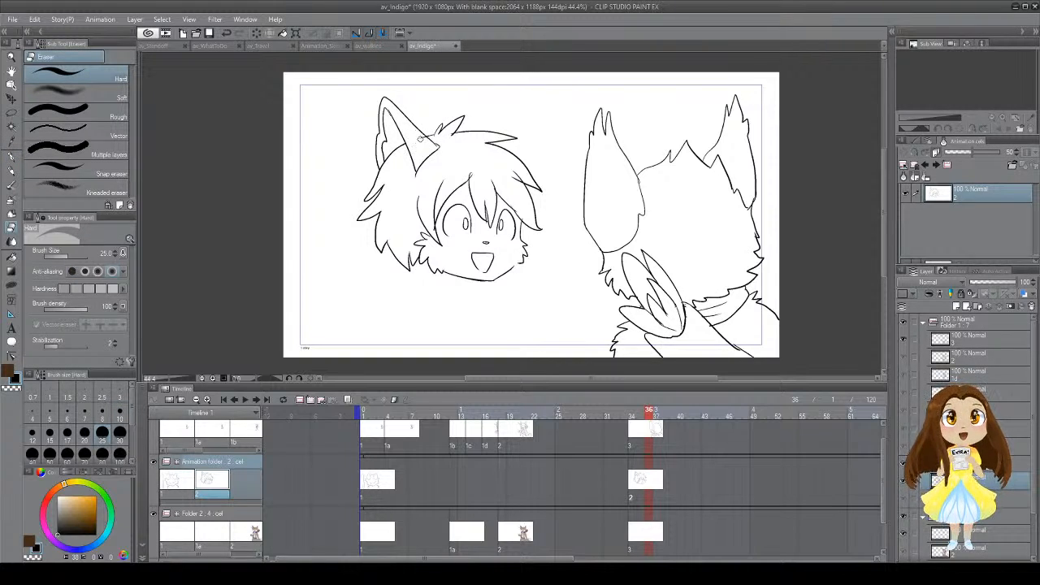
key("p")
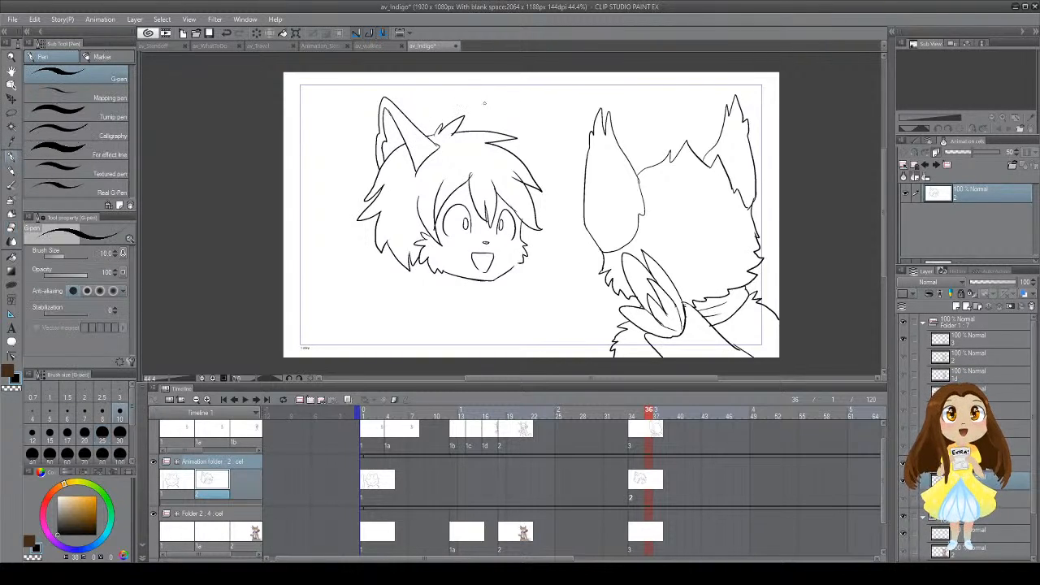
Step: Draw the pointed far ear behind the hair and a jagged hair tuft beside the far cheek, saving the file
mouse_move(496, 133)
left_mouse_down()
mouse_move(526, 98)
mouse_move(532, 152)
mouse_move(507, 115)
mouse_move(534, 105)
mouse_move(535, 161)
left_mouse_up()
key("ctrl+z")
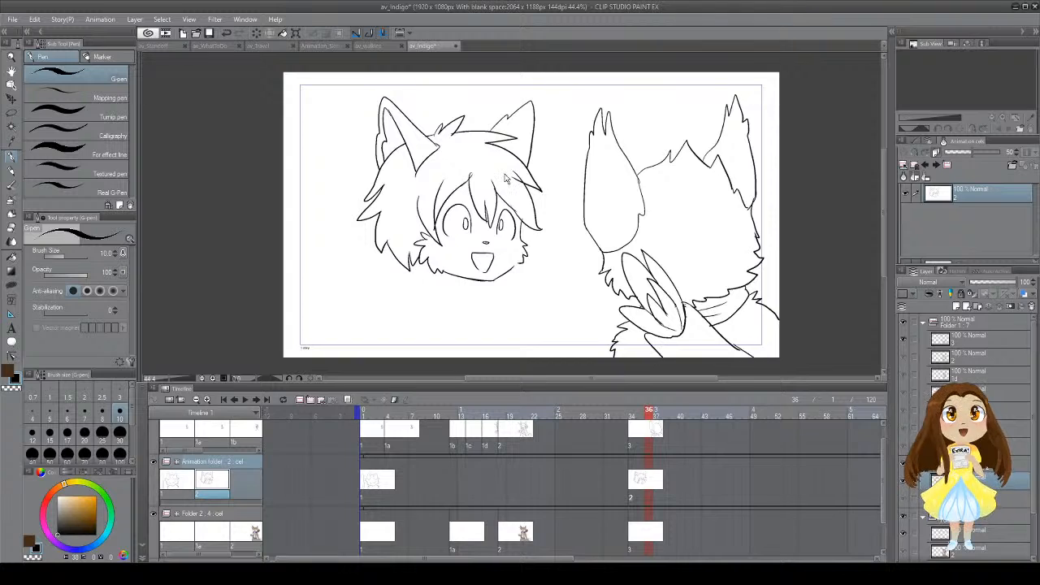
key("ctrl+s")
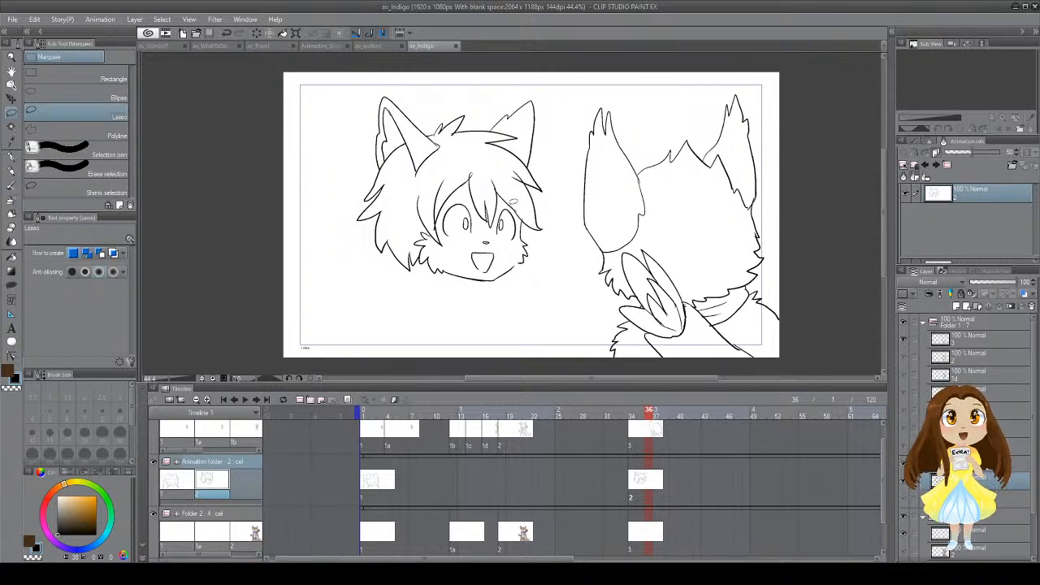
mouse_move(531, 228)
left_mouse_down()
mouse_move(536, 261)
mouse_move(526, 254)
left_mouse_up()
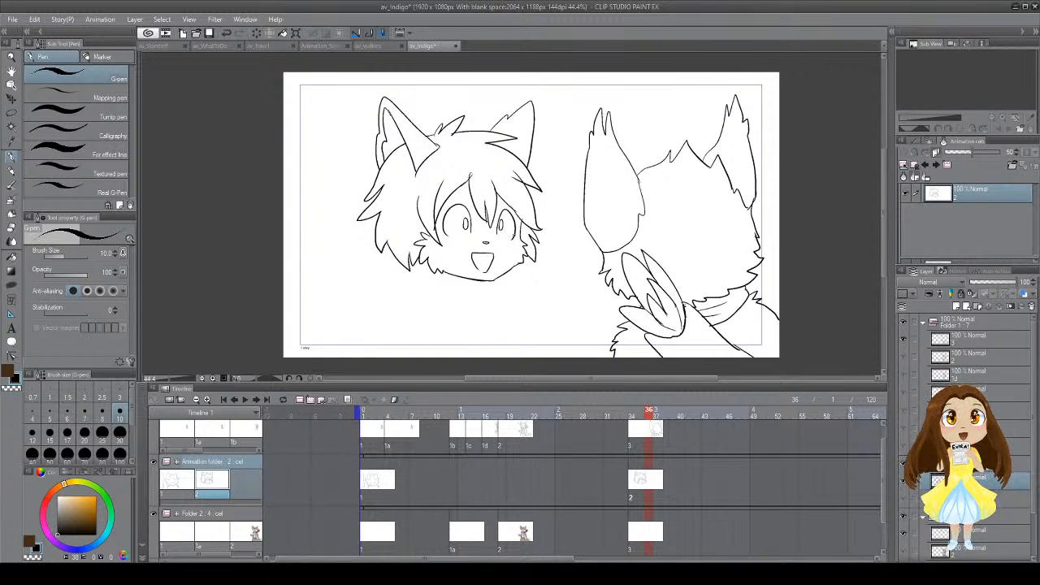
Step: Lasso the second character's whole head and scale it down proportionally toward the canvas's lower-left area
key("m")
mouse_move(389, 87)
left_mouse_down()
mouse_move(415, 306)
mouse_move(554, 300)
mouse_move(573, 239)
mouse_move(573, 121)
left_mouse_up()
key("ctrl+t")
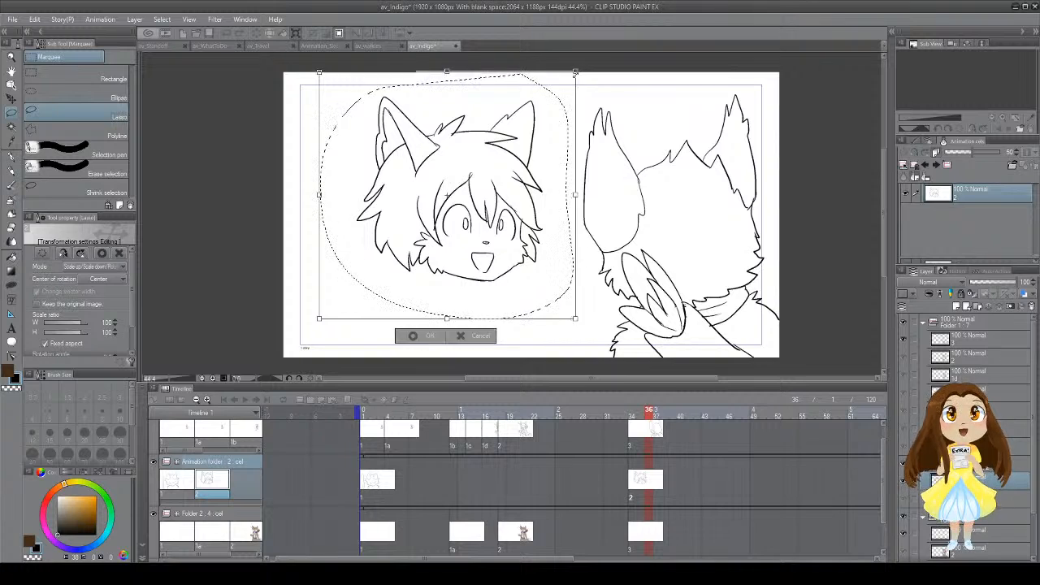
left_click_drag(575, 73, 528, 114)
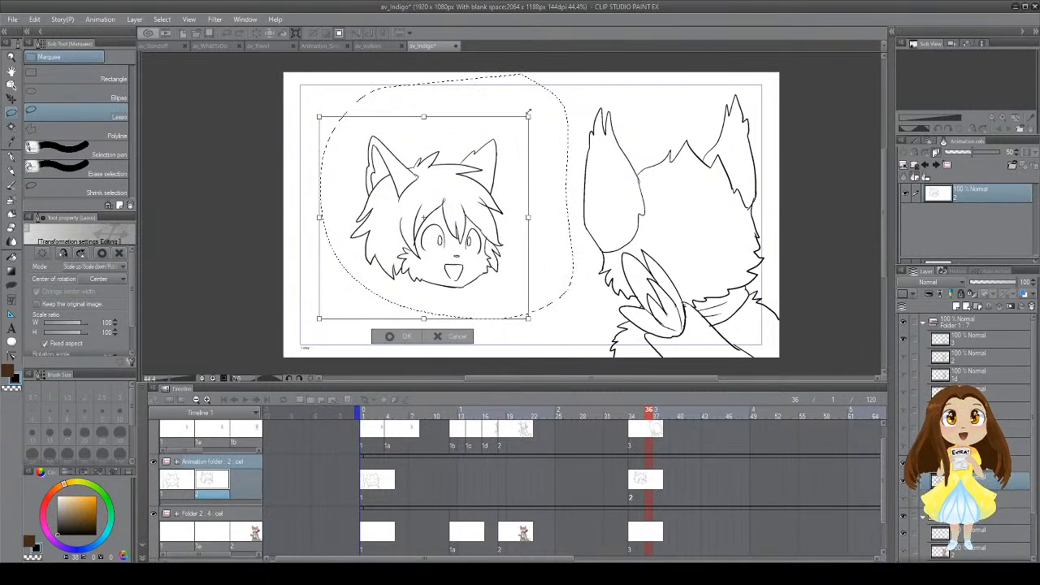
Step: Move the head scaled to 82% slightly up and toward the other character, apply the transformation and clear the selection
left_click_drag(358, 288, 386, 272)
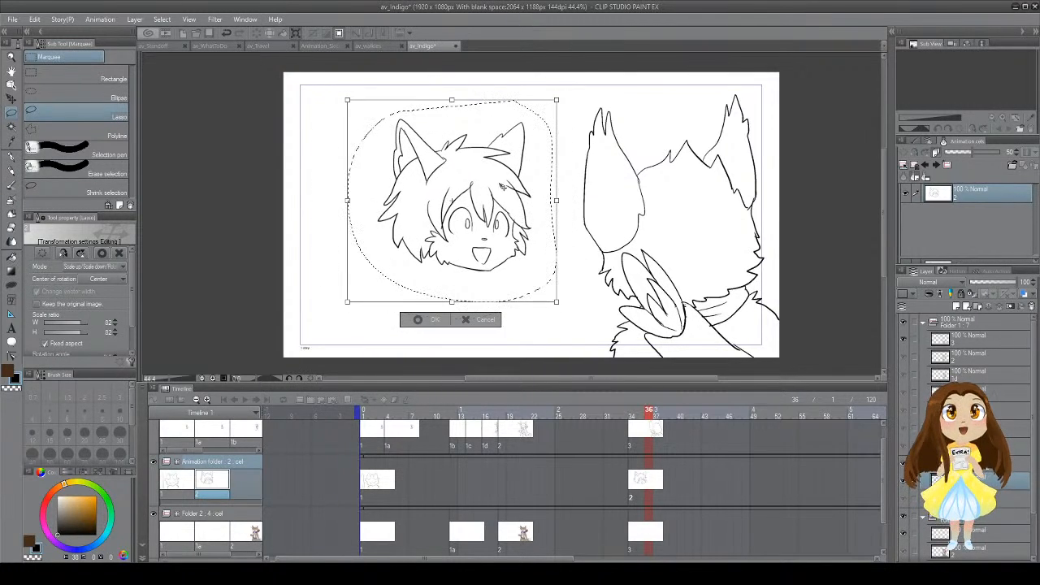
left_click(435, 322)
key("ctrl+d")
key("p")
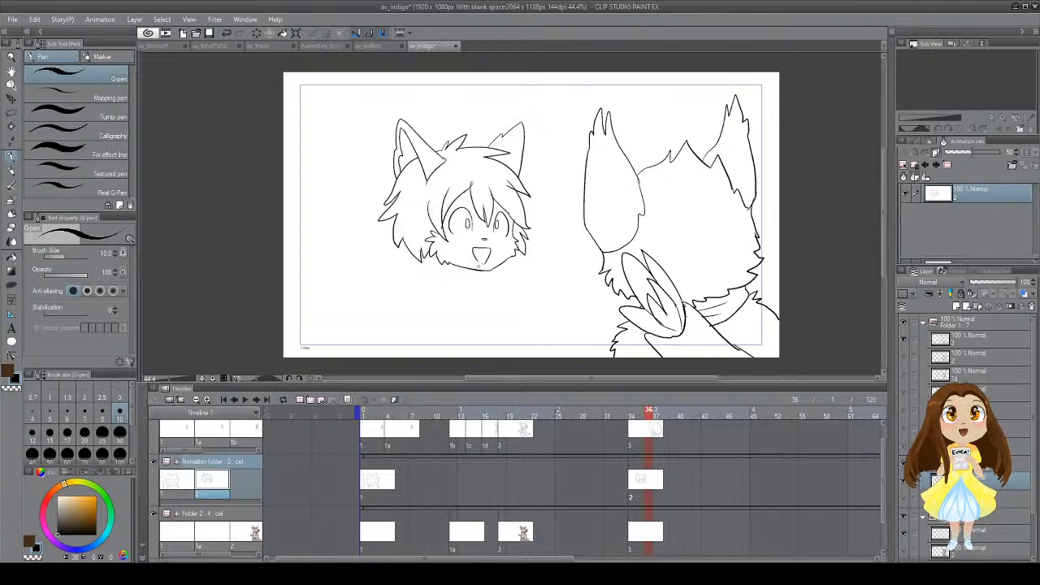
left_click_drag(477, 259, 484, 260)
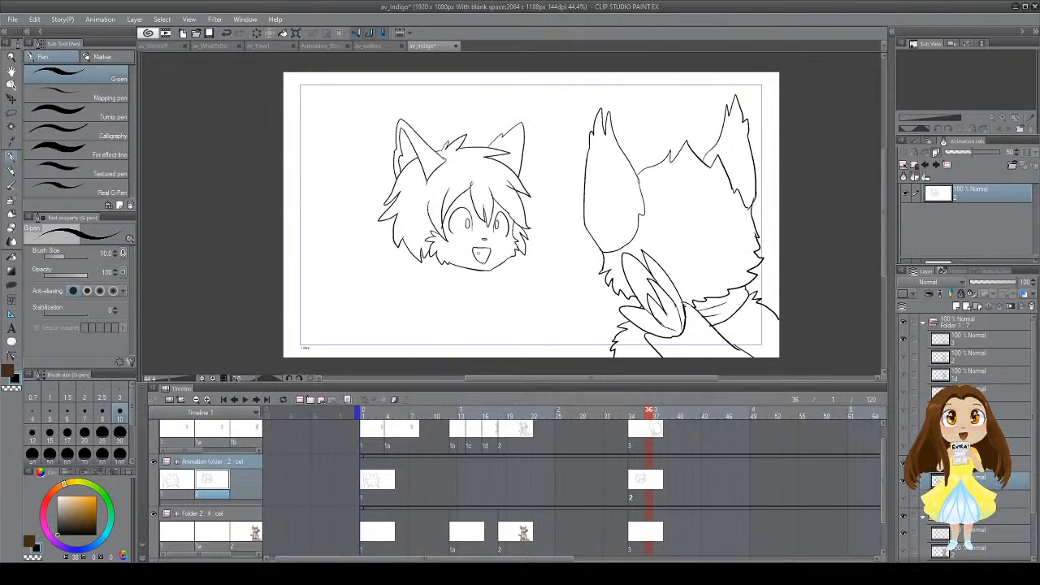
left_click_drag(379, 289, 413, 300)
key("ctrl+z")
key("ctrl+z")
key("ctrl+z")
key("ctrl+z")
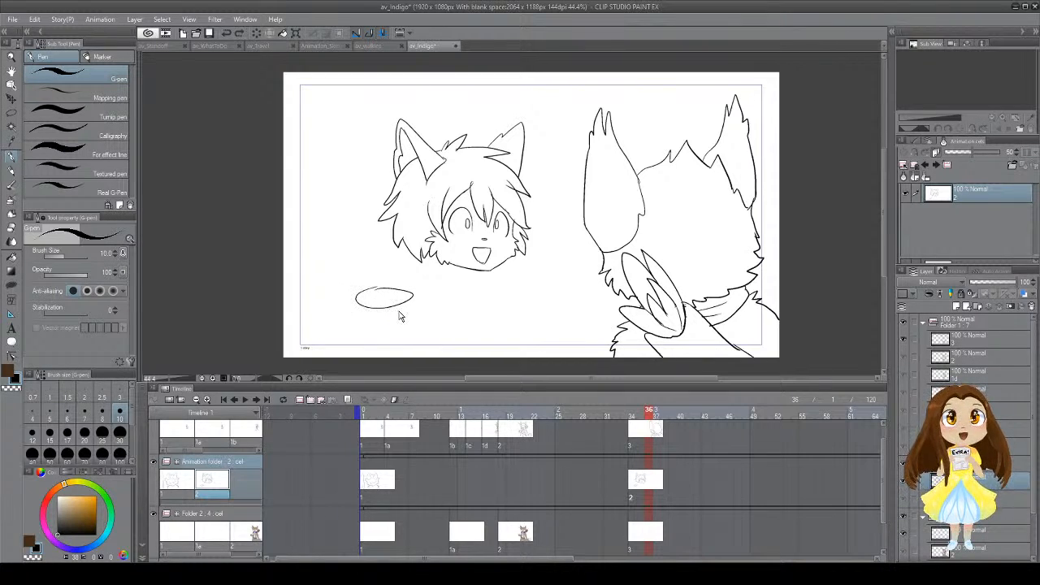
Step: Sketch a flat, slanted box with a crosshatched surface in the empty area below the cat-eared head
mouse_move(351, 287)
left_mouse_down()
mouse_move(422, 315)
mouse_move(445, 305)
mouse_move(443, 315)
left_mouse_up()
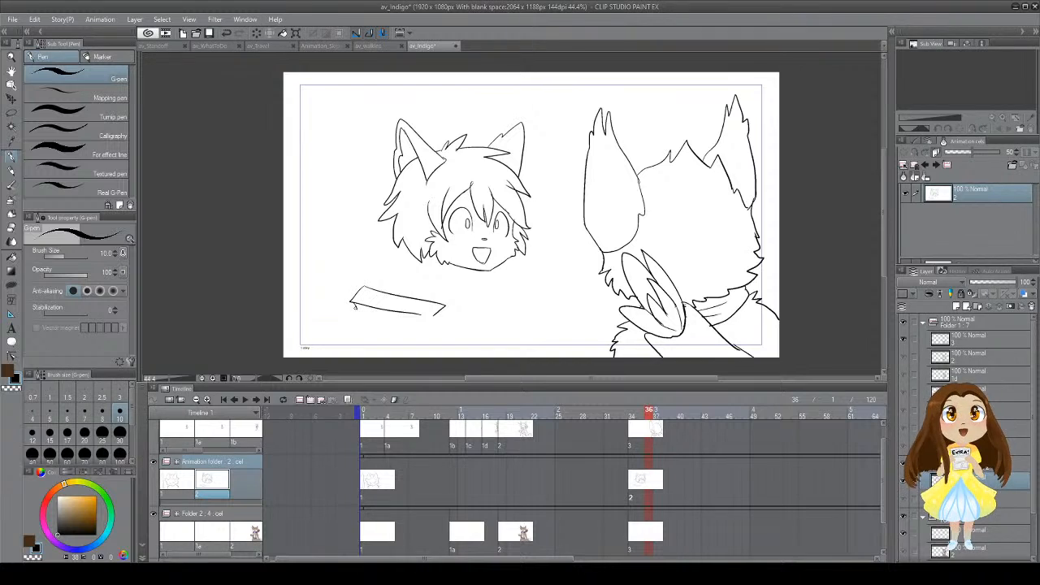
mouse_move(355, 305)
left_mouse_down()
mouse_move(421, 319)
mouse_move(373, 306)
mouse_move(410, 307)
left_mouse_up()
left_click_drag(396, 304, 437, 317)
mouse_move(356, 291)
left_mouse_down()
mouse_move(377, 302)
mouse_move(361, 315)
mouse_move(431, 326)
mouse_move(442, 312)
left_mouse_up()
left_click_drag(356, 309, 421, 331)
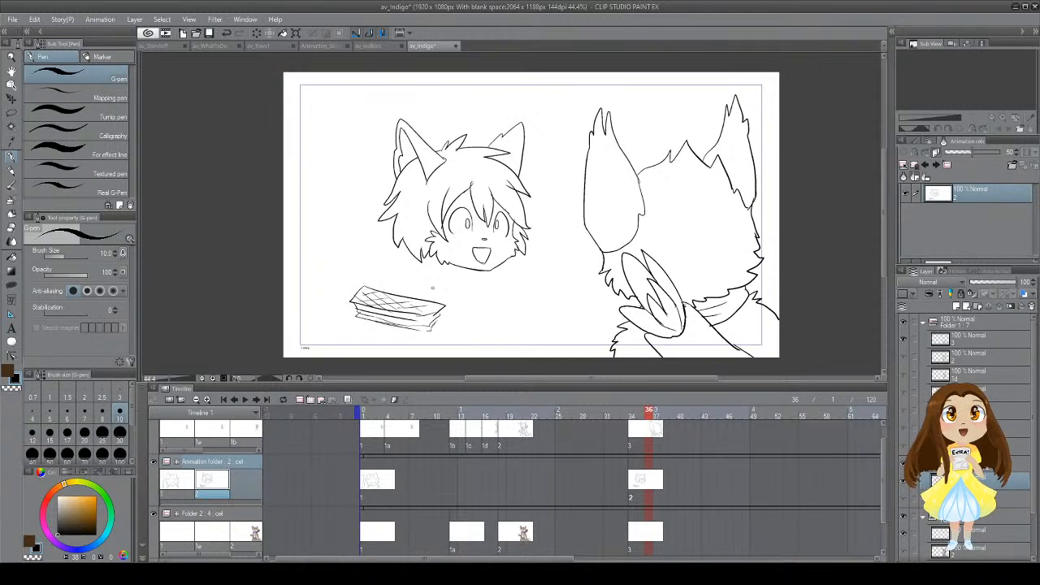
Step: Lasso the crosshatched box sketch below the head, delete it and clear the selection
key("m")
mouse_move(423, 287)
left_mouse_down()
mouse_move(466, 328)
mouse_move(426, 285)
left_mouse_up()
key("Delete")
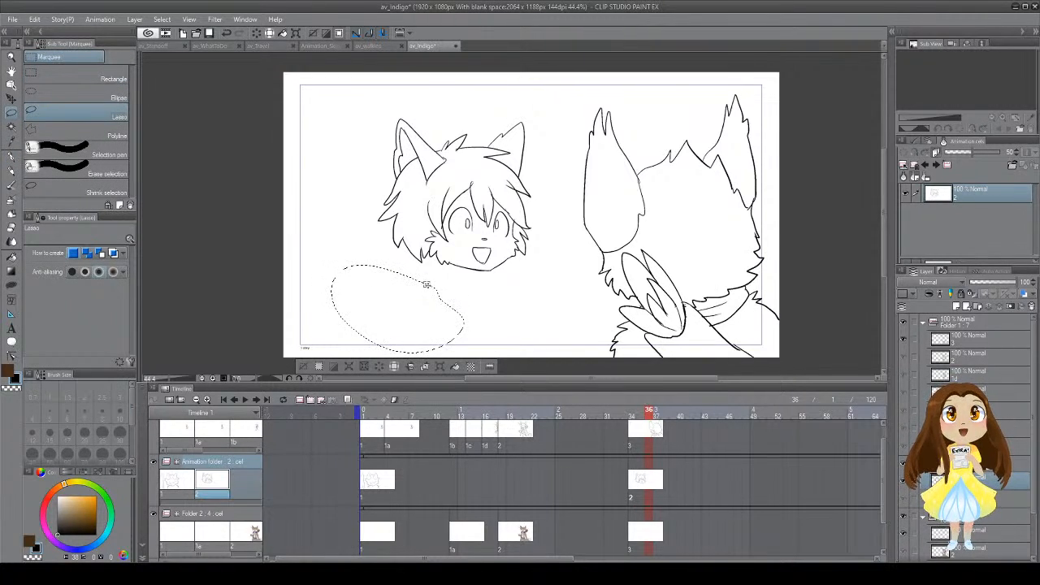
key("ctrl+d")
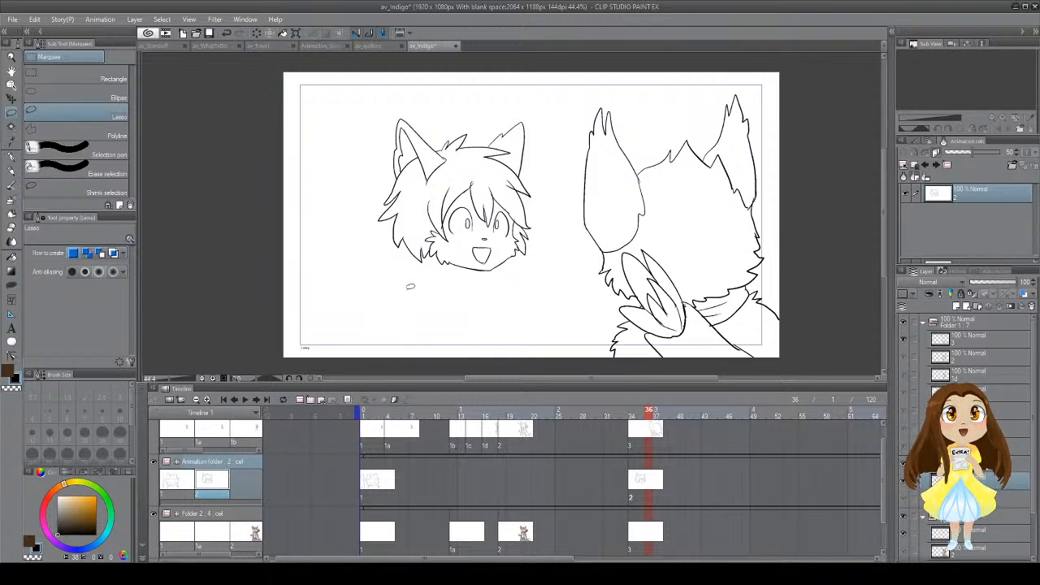
Step: Save the file and draw extra strands with the G-pen inside the long side hair of the cat-eared head
key("p")
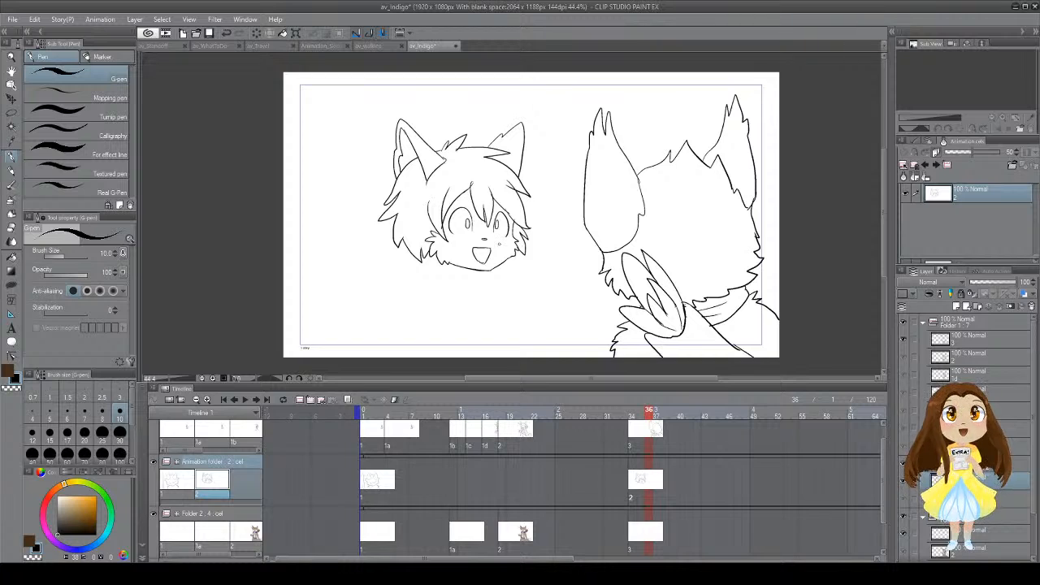
key("ctrl+s")
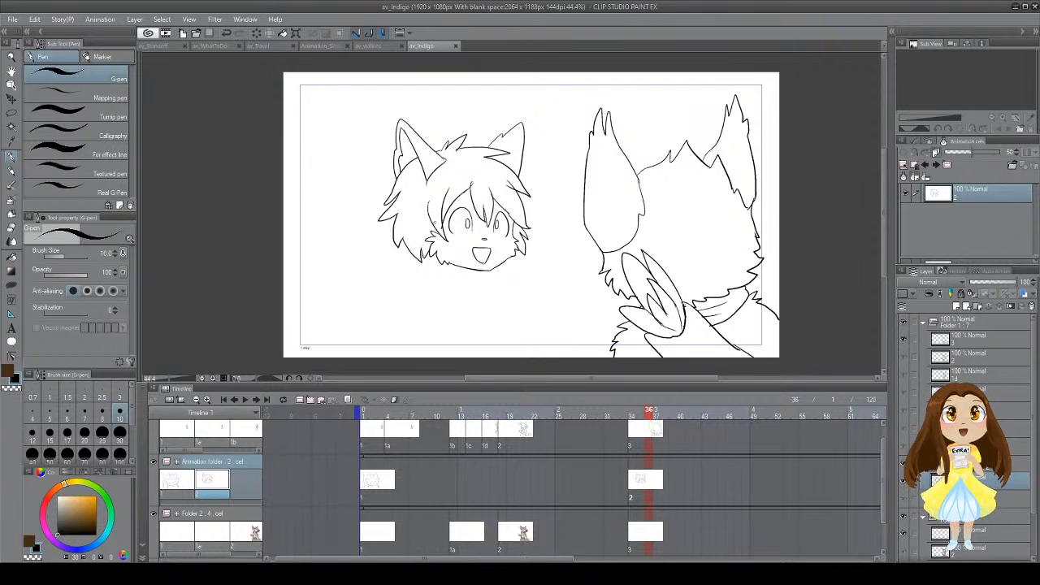
mouse_move(438, 216)
left_mouse_down()
mouse_move(452, 240)
mouse_move(425, 230)
mouse_move(416, 252)
mouse_move(427, 258)
left_mouse_up()
key("ctrl+z")
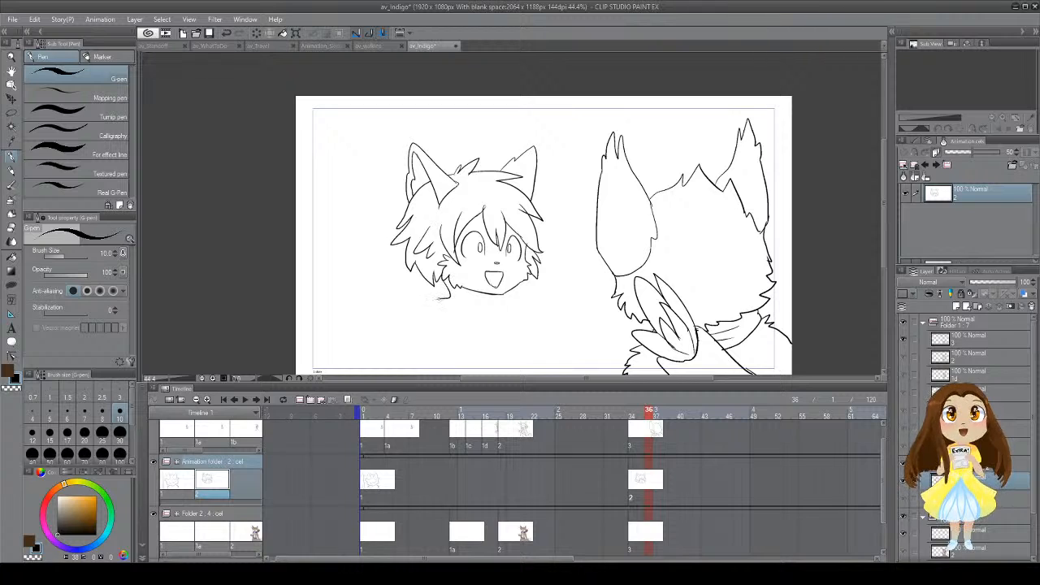
Step: Try to draw jagged neck fur below the cheek of the cat-eared character
key("ctrl+z")
left_click_drag(459, 287, 443, 298)
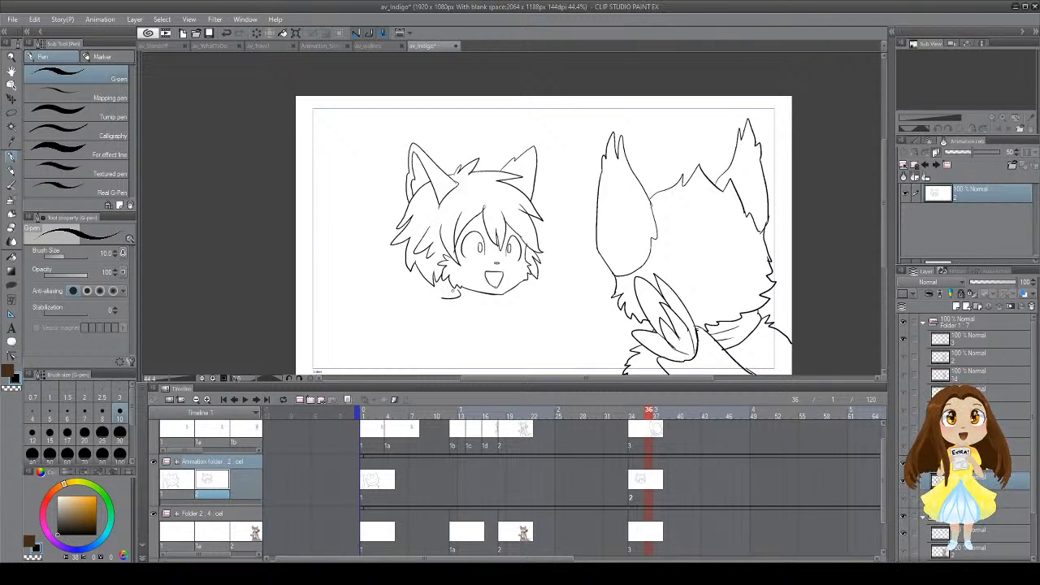
key("ctrl+z")
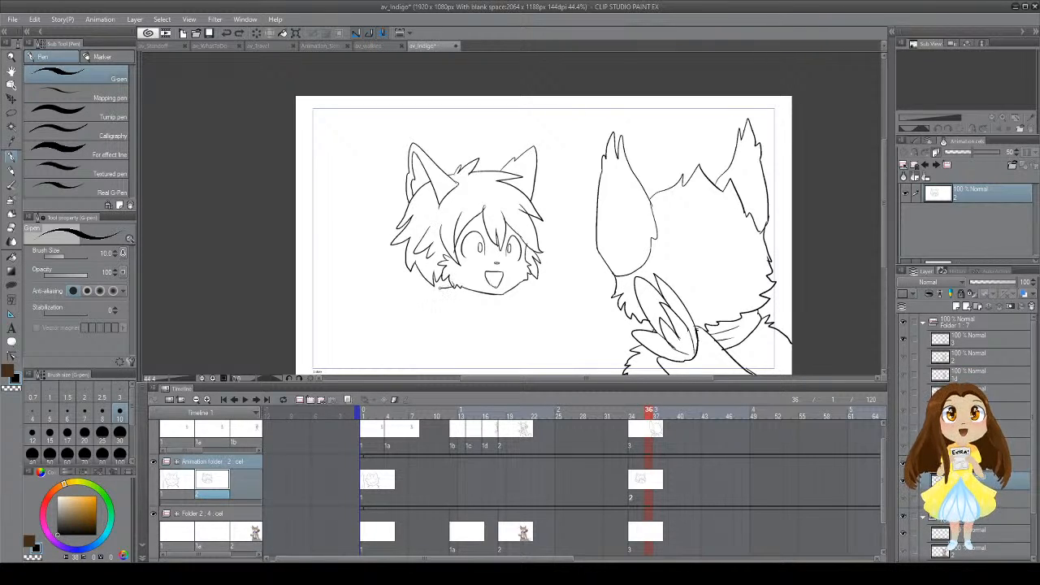
key("ctrl+z")
mouse_move(436, 292)
left_mouse_down()
mouse_move(432, 303)
mouse_move(445, 292)
mouse_move(435, 309)
left_mouse_up()
key("ctrl+z")
key("ctrl+z")
key("ctrl+z")
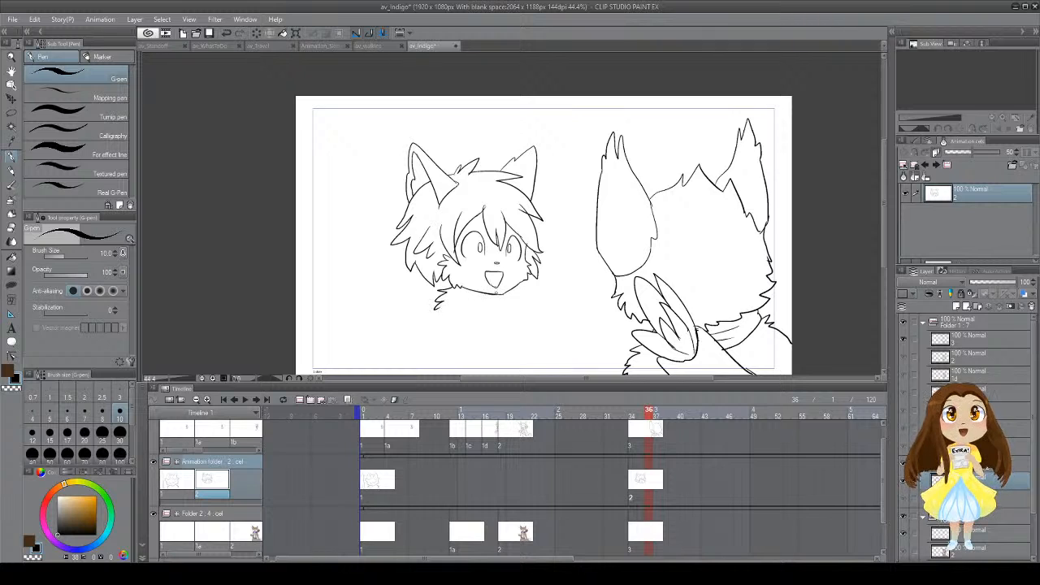
key("ctrl+z")
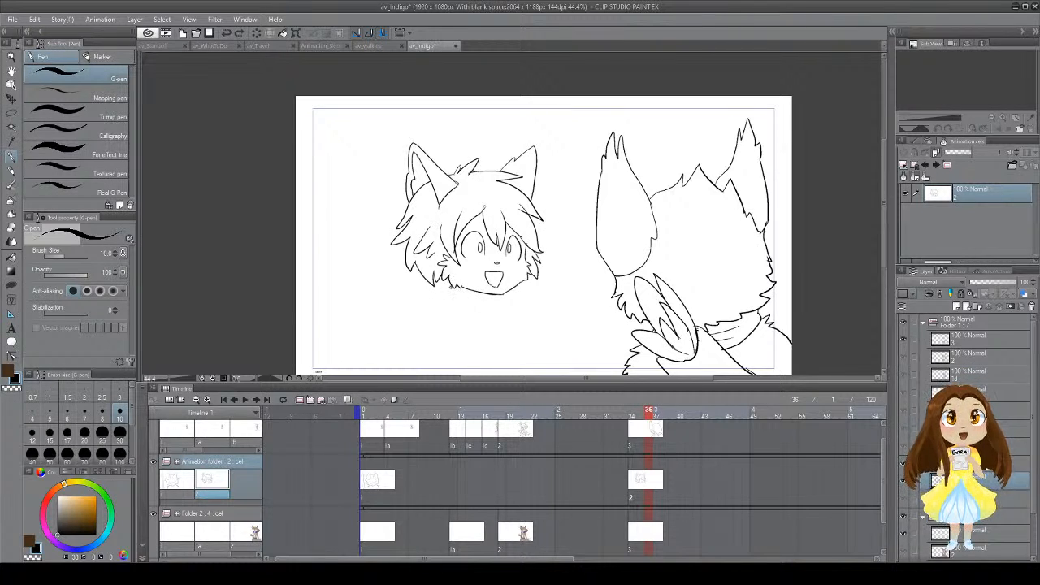
mouse_move(442, 296)
left_mouse_down()
mouse_move(436, 311)
mouse_move(472, 295)
mouse_move(493, 302)
left_mouse_up()
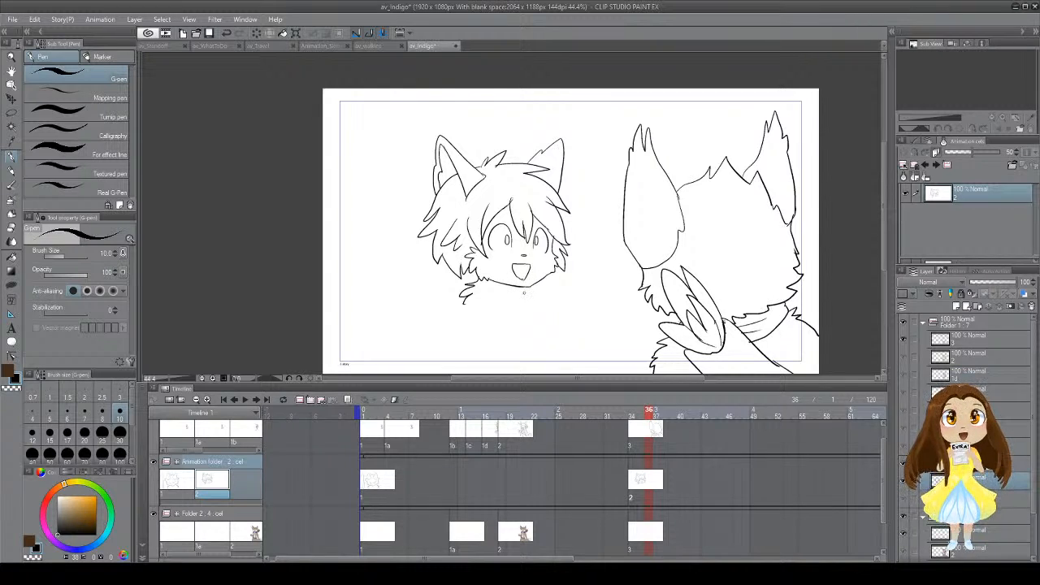
key("ctrl+z")
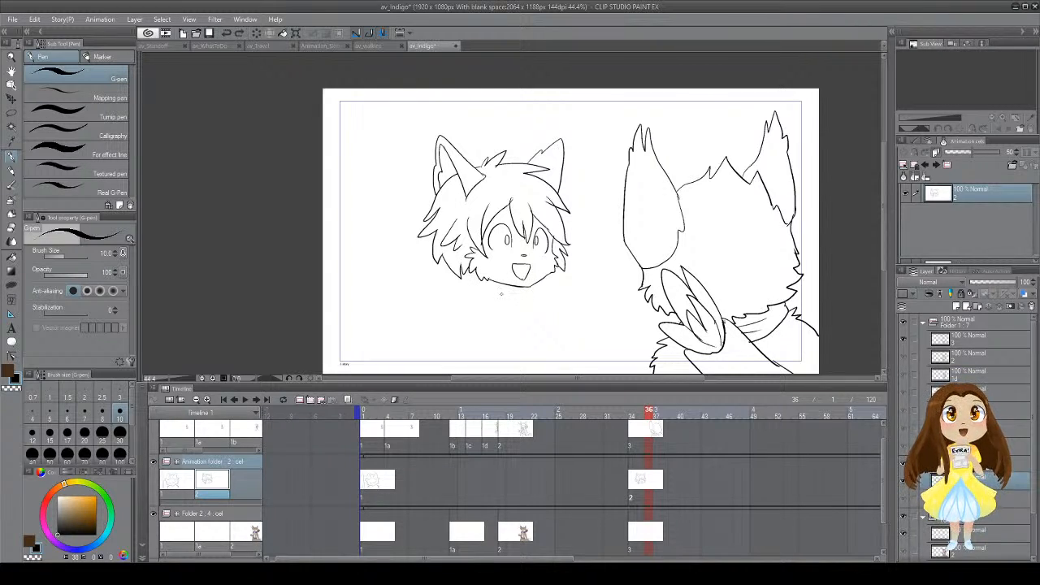
mouse_move(385, 296)
left_mouse_down()
mouse_move(381, 320)
mouse_move(405, 313)
mouse_move(392, 297)
mouse_move(425, 276)
left_mouse_up()
key("ctrl+z")
key("ctrl+z")
key("ctrl+z")
key("ctrl+z")
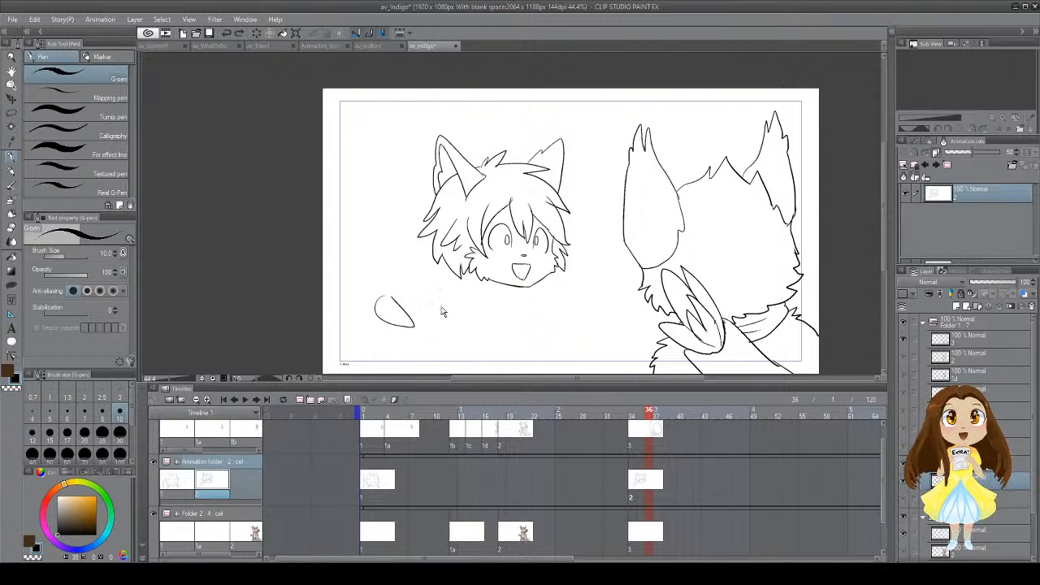
mouse_move(372, 297)
left_mouse_down()
mouse_move(395, 331)
mouse_move(392, 302)
left_mouse_up()
key("ctrl+z")
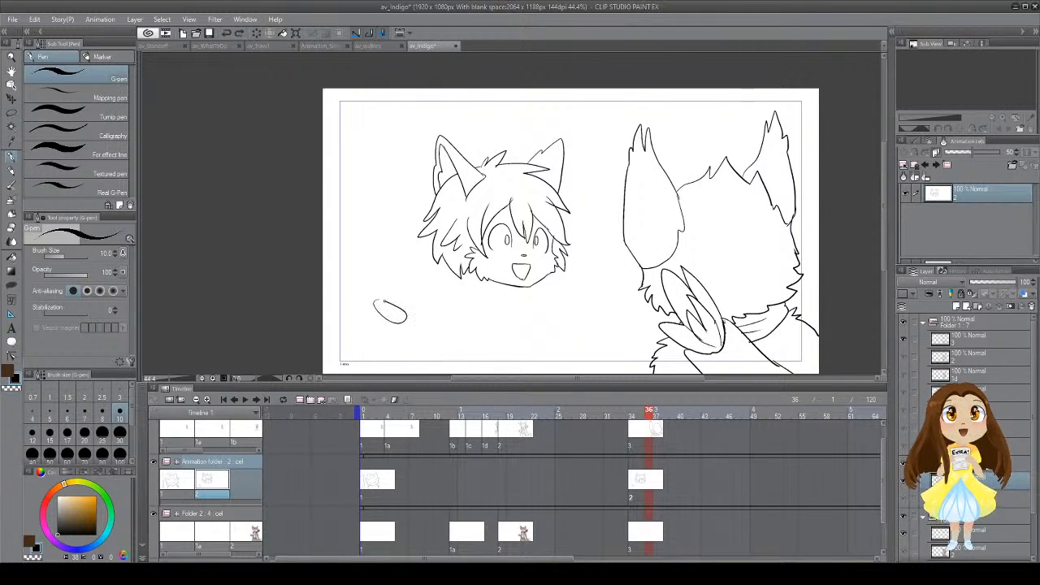
key("ctrl+z")
Step: Draw the jagged neck fur, shoulders and outer arm lines on both sides below the cat-eared head
left_click_drag(501, 303, 462, 293)
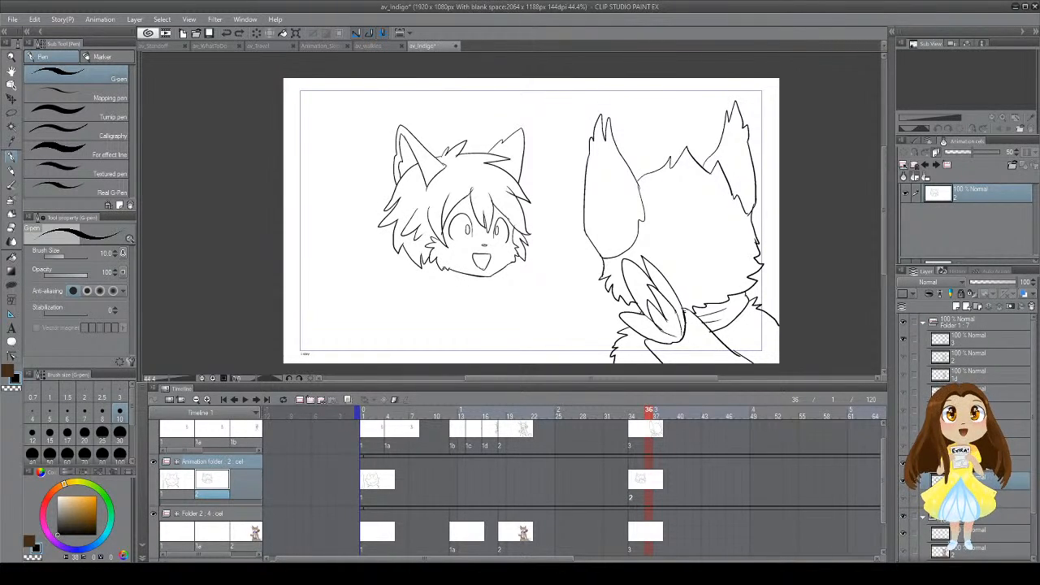
mouse_move(444, 262)
left_mouse_down()
mouse_move(423, 278)
mouse_move(435, 280)
mouse_move(415, 282)
mouse_move(426, 288)
mouse_move(417, 293)
left_mouse_up()
key("ctrl+z")
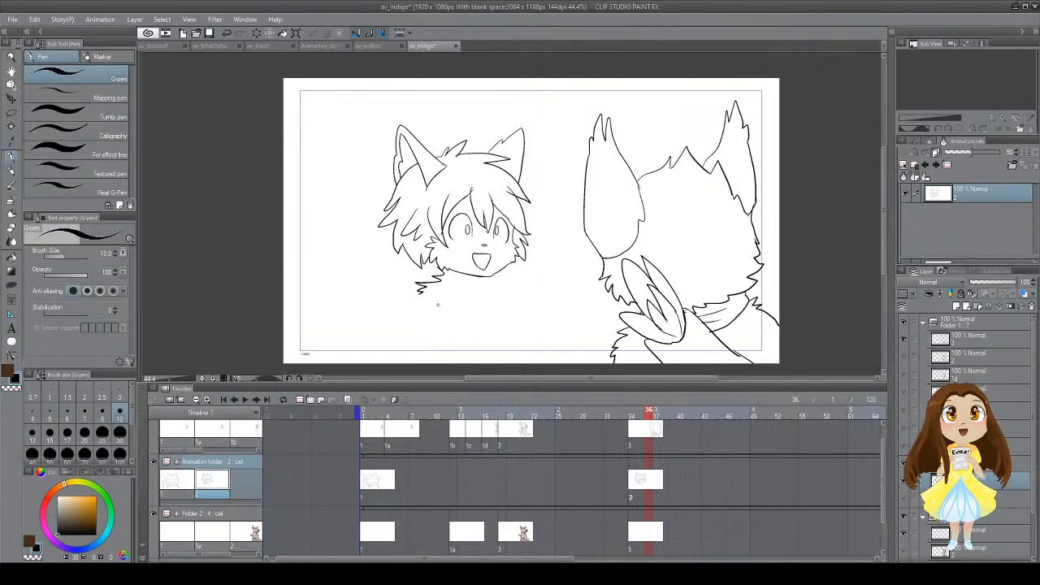
mouse_move(418, 296)
left_mouse_down()
mouse_move(427, 327)
mouse_move(419, 357)
mouse_move(425, 318)
mouse_move(413, 306)
mouse_move(391, 358)
left_mouse_up()
key("ctrl+z")
key("ctrl+z")
key("ctrl+z")
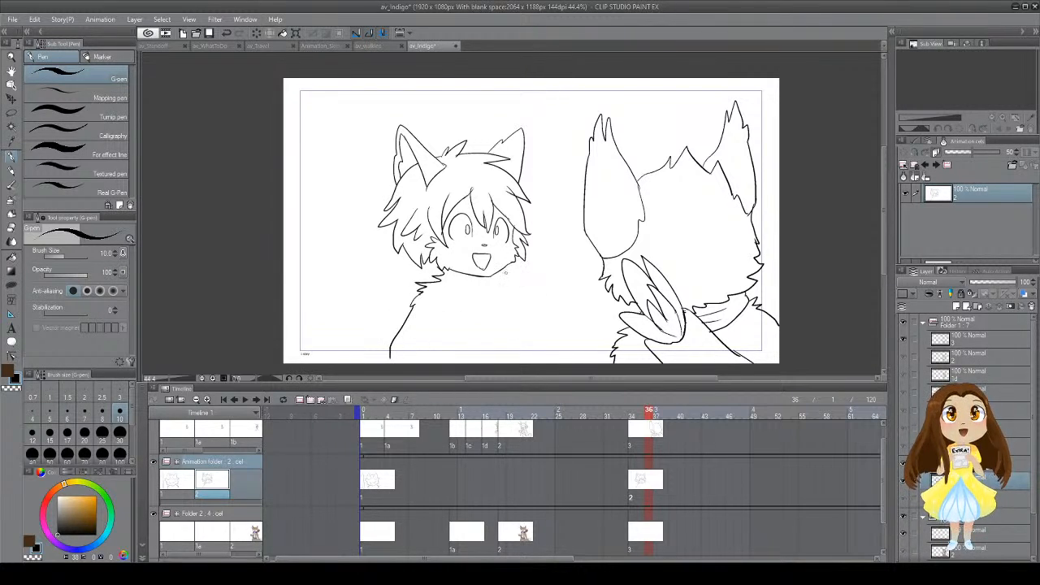
mouse_move(496, 271)
left_mouse_down()
mouse_move(522, 287)
mouse_move(561, 366)
left_mouse_up()
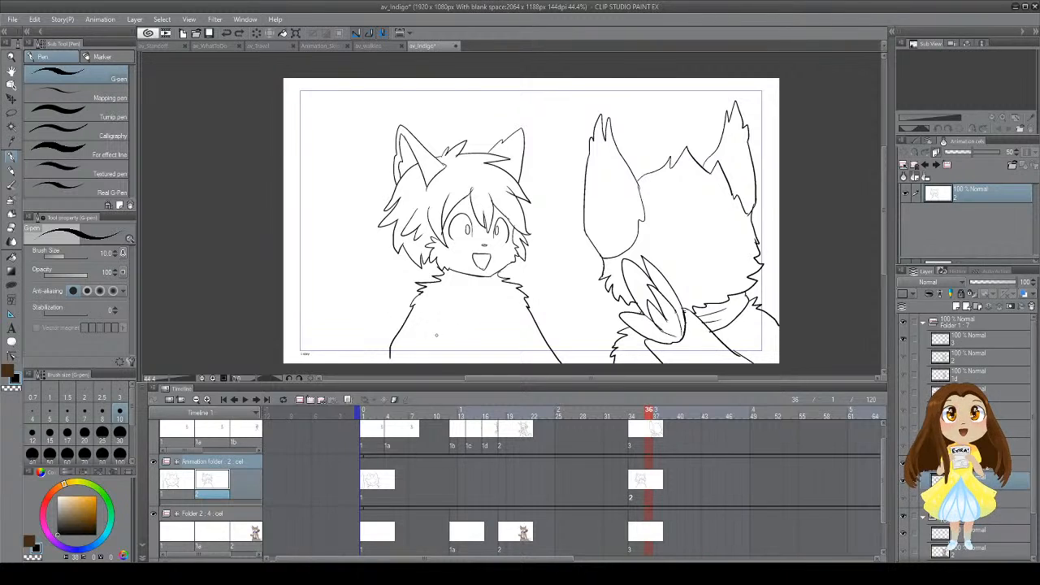
Step: Draw an open, palm-up hand with its forearm raised in front of the character's chest
mouse_move(437, 334)
left_mouse_down()
mouse_move(483, 351)
mouse_move(501, 334)
mouse_move(490, 342)
mouse_move(447, 321)
mouse_move(487, 323)
mouse_move(440, 313)
mouse_move(487, 328)
mouse_move(471, 318)
mouse_move(499, 320)
mouse_move(530, 351)
mouse_move(508, 364)
mouse_move(498, 353)
mouse_move(500, 363)
mouse_move(538, 364)
left_mouse_up()
key("ctrl+z")
key("ctrl+z")
key("ctrl+z")
key("ctrl+z")
key("ctrl+z")
key("ctrl+z")
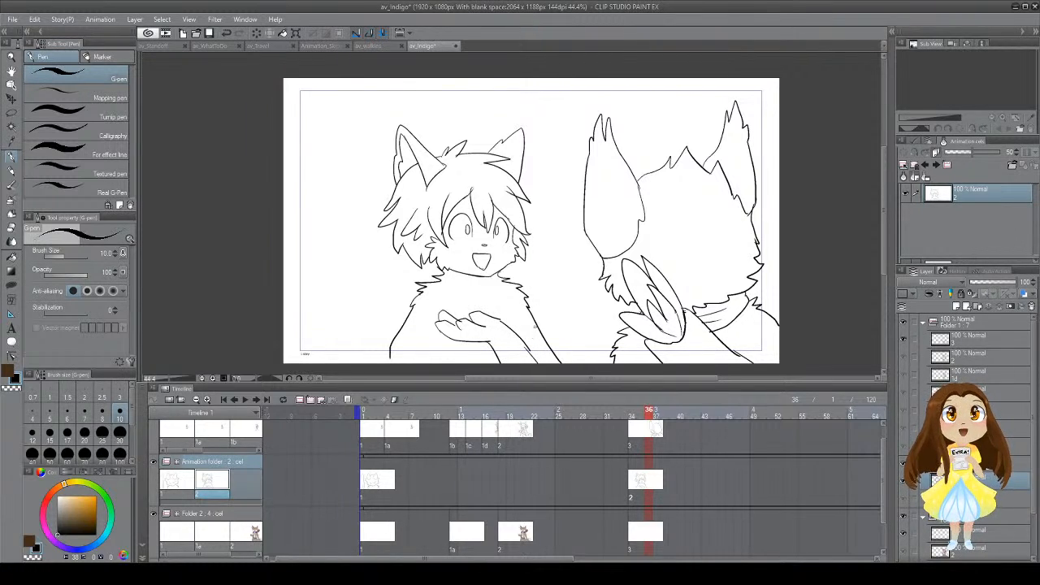
Step: Lasso the whole cat-eared character, scale it to 78%, move it slightly toward the other character and deselect
key("m")
mouse_move(543, 119)
left_mouse_down()
mouse_move(559, 219)
mouse_move(537, 372)
mouse_move(434, 20)
mouse_move(431, 33)
left_mouse_up()
key("ctrl+t")
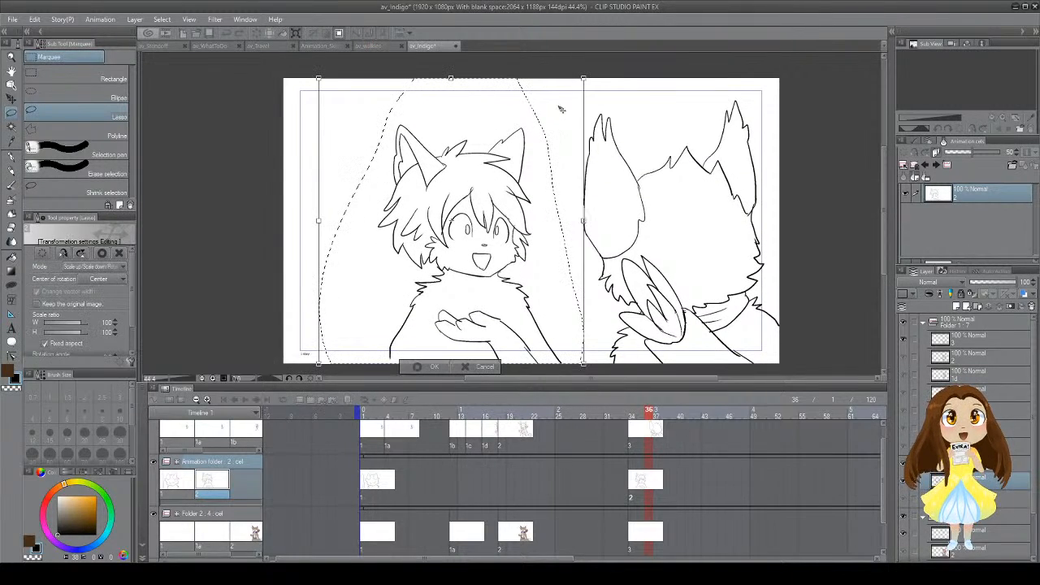
mouse_move(585, 78)
left_mouse_down()
mouse_move(545, 127)
mouse_move(554, 116)
left_mouse_up()
left_click_drag(504, 182, 519, 175)
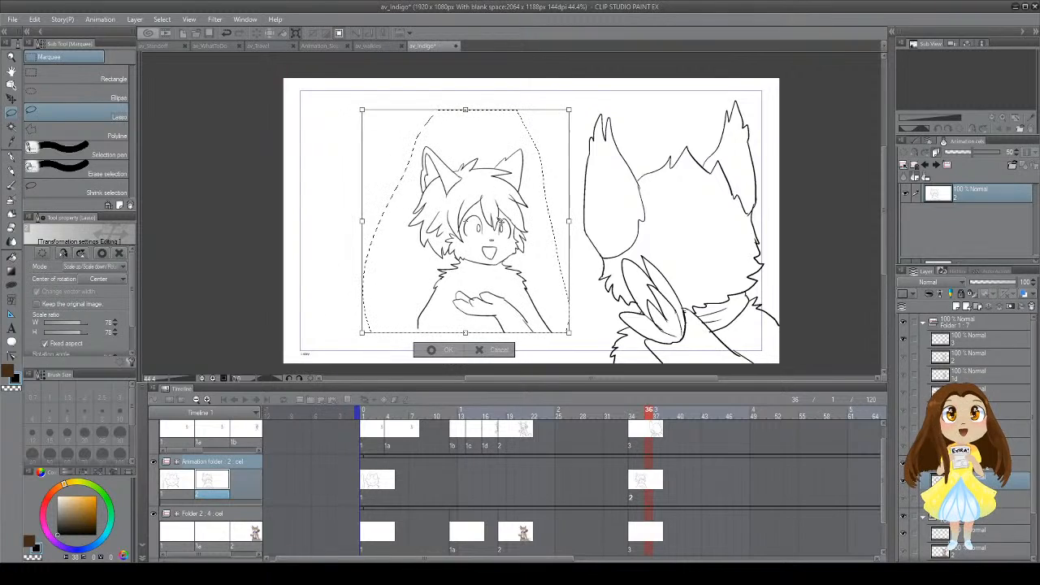
left_click(435, 349)
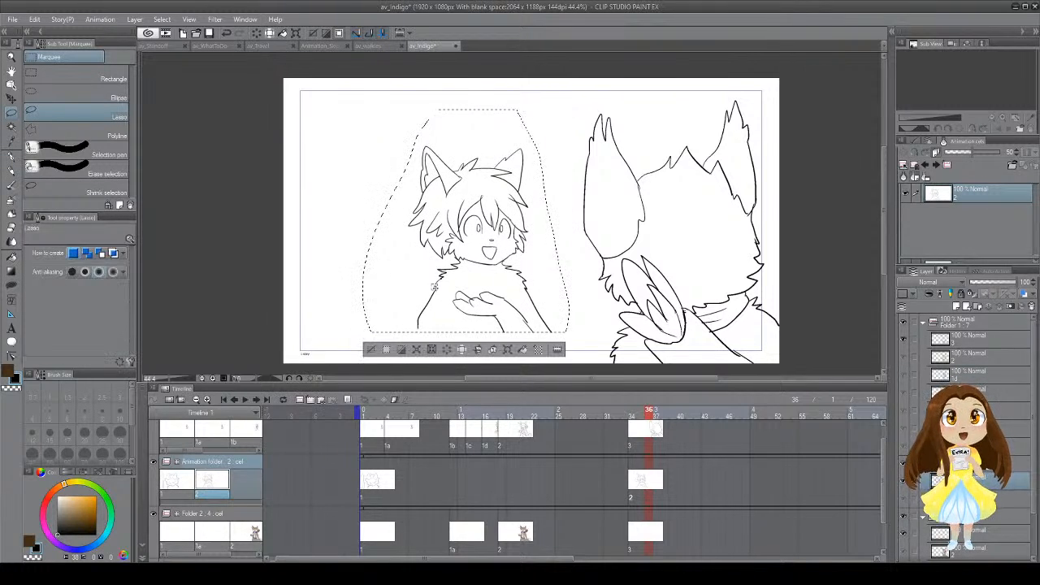
key("ctrl+d")
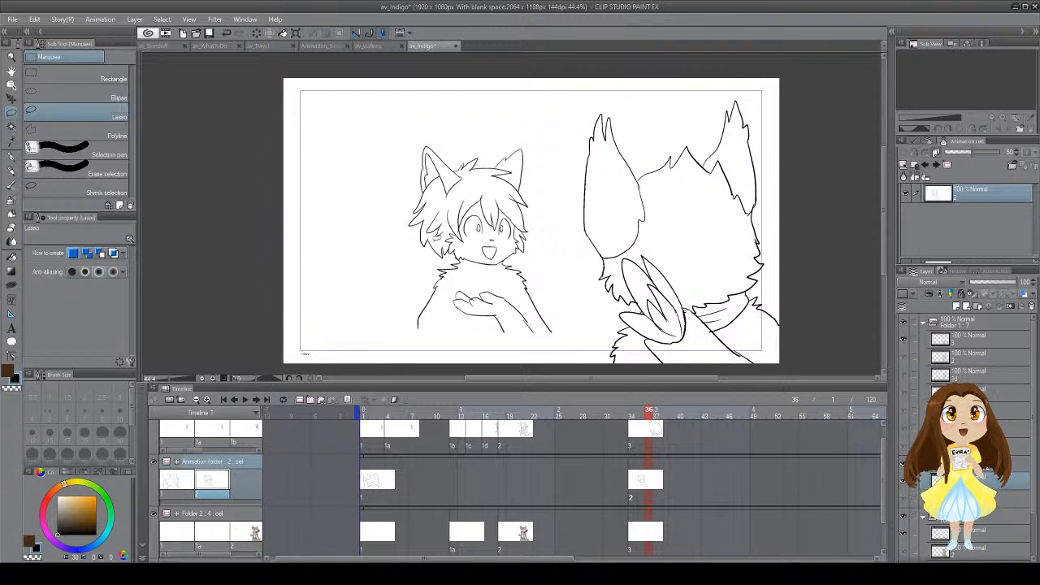
Step: Extend the shrunken character's outer arm lines and raised forearm down to the canvas's lower edge, adding elbow fur
key("p")
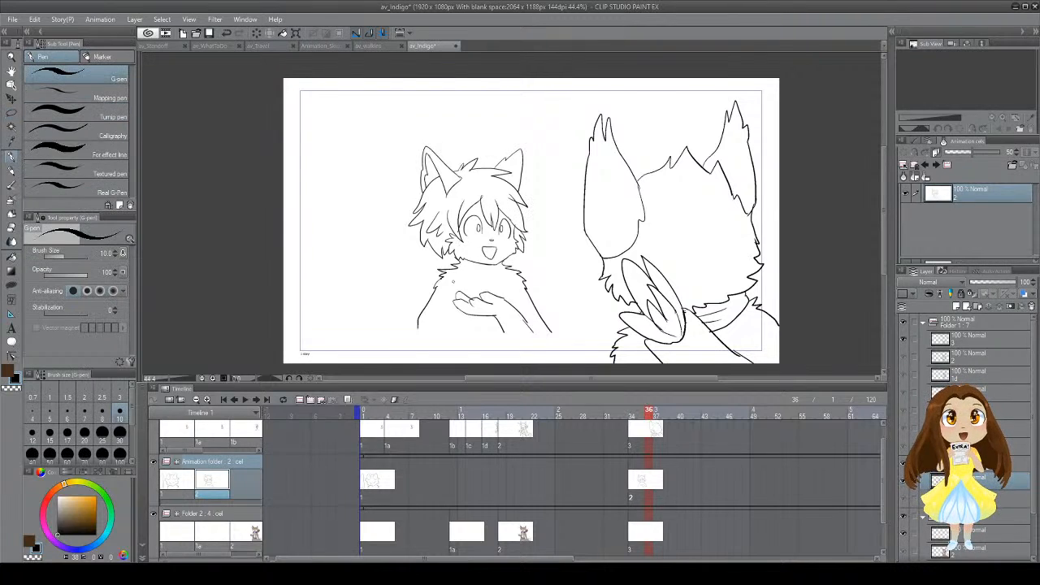
left_click_drag(419, 326, 417, 365)
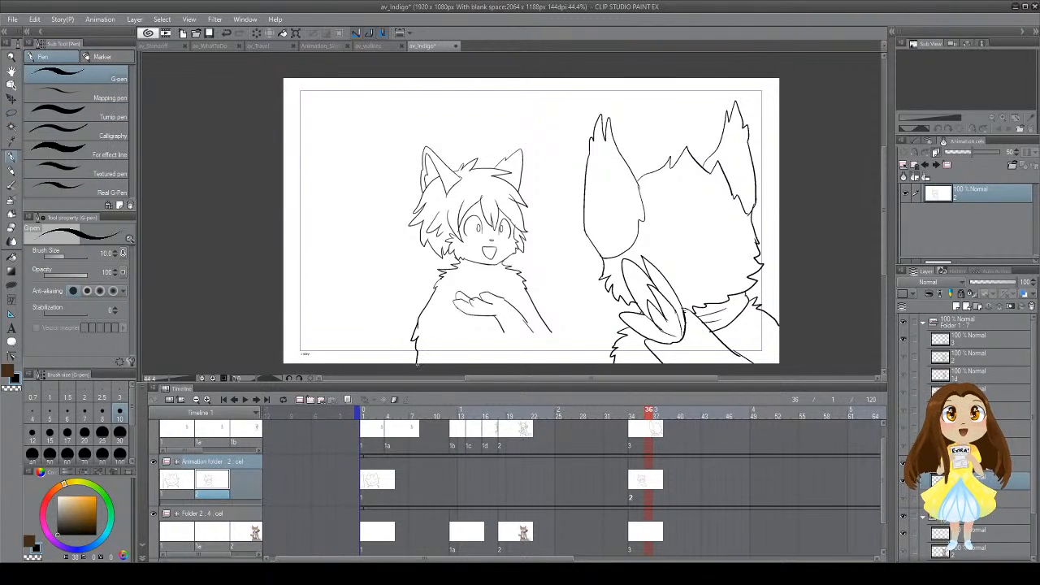
key("ctrl+z")
left_click_drag(419, 326, 414, 359)
left_click_drag(498, 316, 513, 363)
key("ctrl+z")
mouse_move(499, 319)
left_mouse_down()
mouse_move(515, 363)
mouse_move(550, 358)
mouse_move(552, 343)
mouse_move(555, 359)
left_mouse_up()
Step: Draw jagged fur lines down the character's chest and along the torso below the raised hand
mouse_move(490, 253)
left_mouse_down()
mouse_move(475, 276)
mouse_move(495, 250)
mouse_move(512, 295)
left_mouse_up()
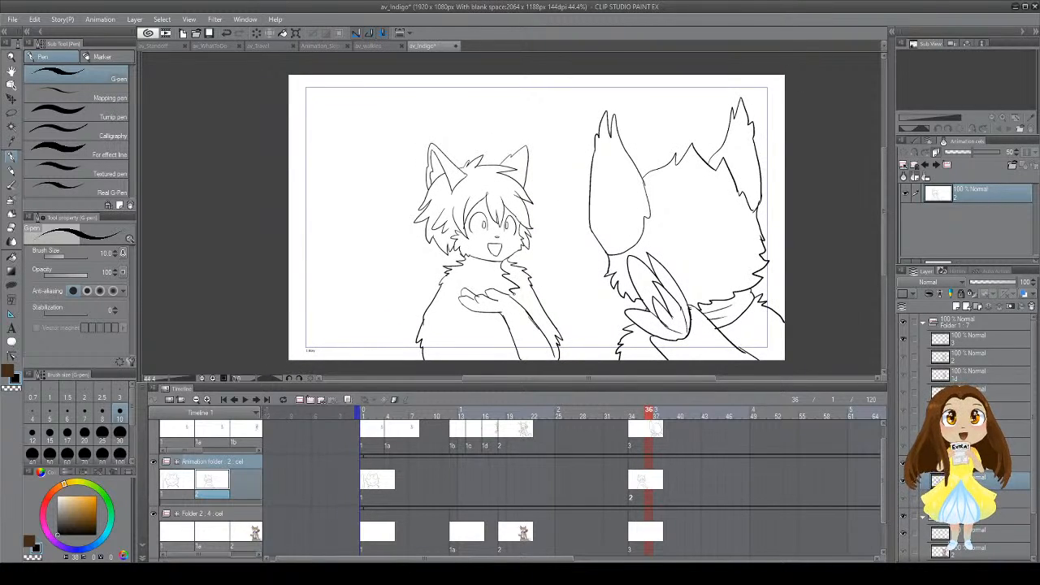
mouse_move(483, 258)
left_mouse_down()
mouse_move(465, 280)
mouse_move(478, 350)
mouse_move(492, 359)
left_mouse_up()
key("ctrl+z")
left_click_drag(509, 325, 509, 360)
key("ctrl+z")
left_click_drag(436, 287, 460, 300)
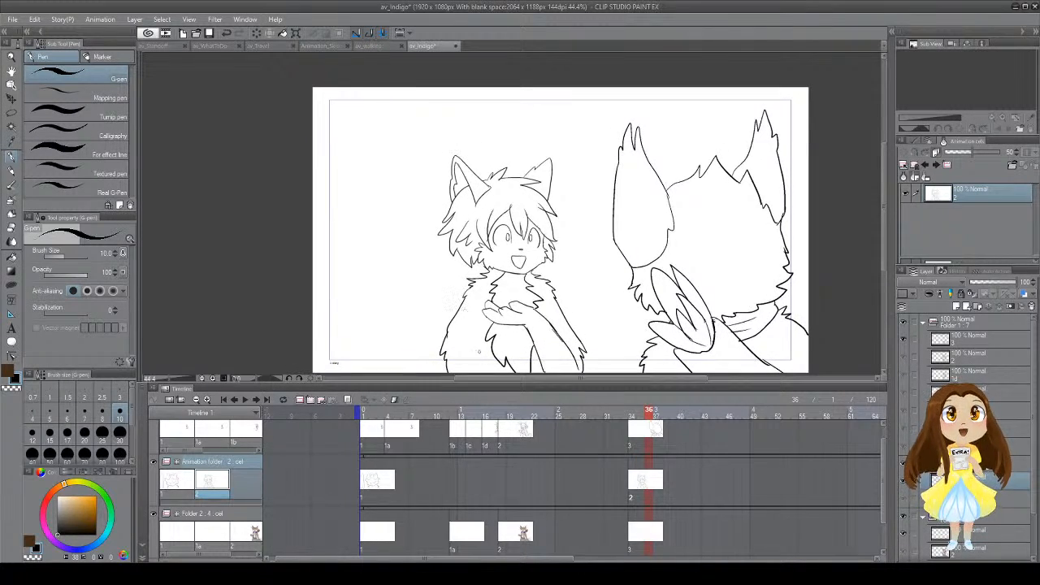
Step: Draw the inner line of the character's other arm beside the torso fur and save the file
left_click_drag(481, 345, 478, 374)
left_click_drag(482, 307, 477, 347)
key("ctrl+z")
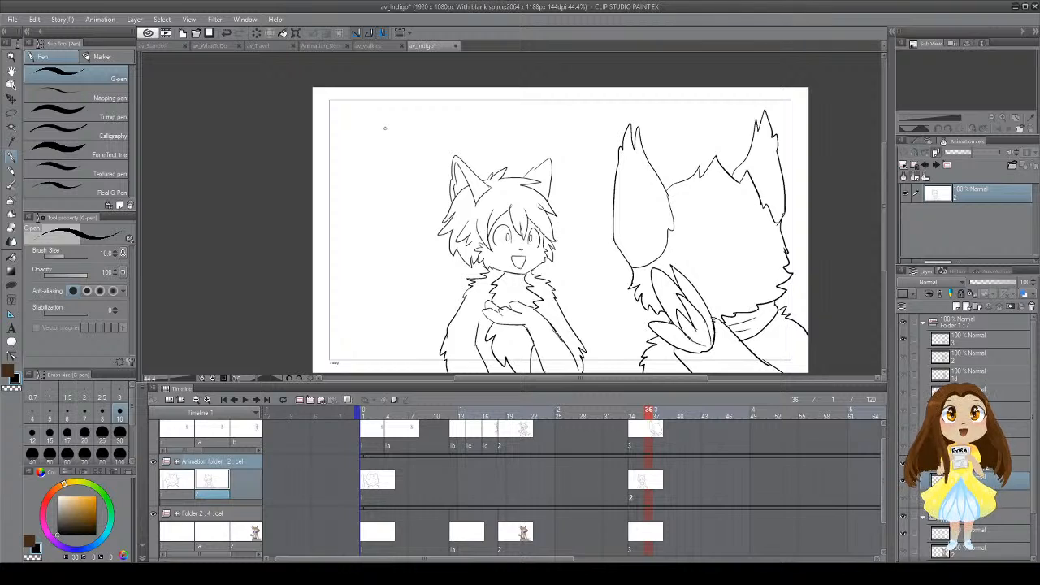
key("ctrl+s")
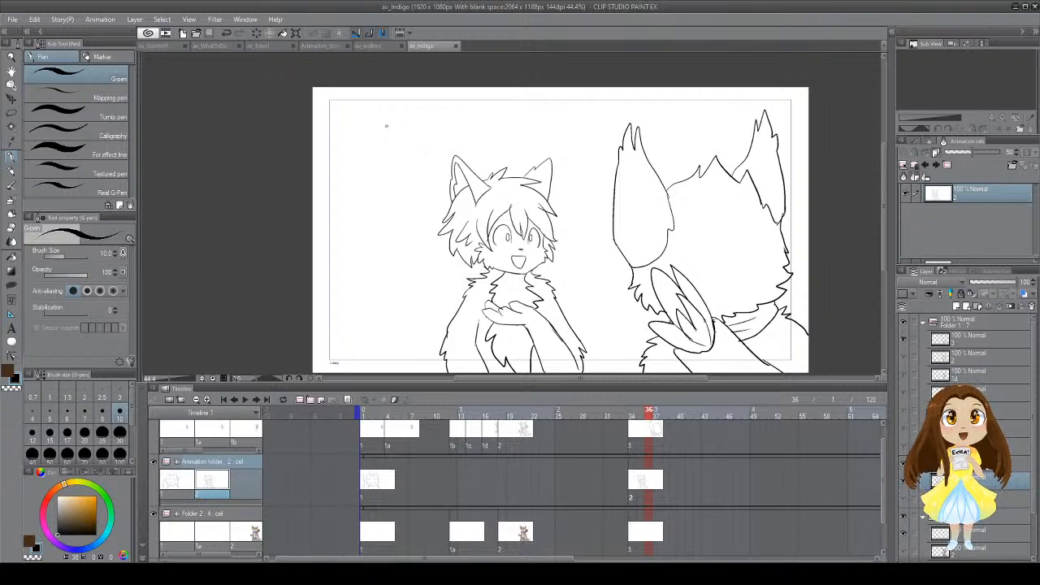
mouse_move(376, 133)
left_mouse_down()
mouse_move(409, 145)
mouse_move(372, 150)
left_mouse_up()
key("ctrl+z")
mouse_move(369, 144)
left_mouse_down()
mouse_move(392, 147)
mouse_move(380, 132)
mouse_move(393, 148)
mouse_move(353, 147)
mouse_move(407, 154)
left_mouse_up()
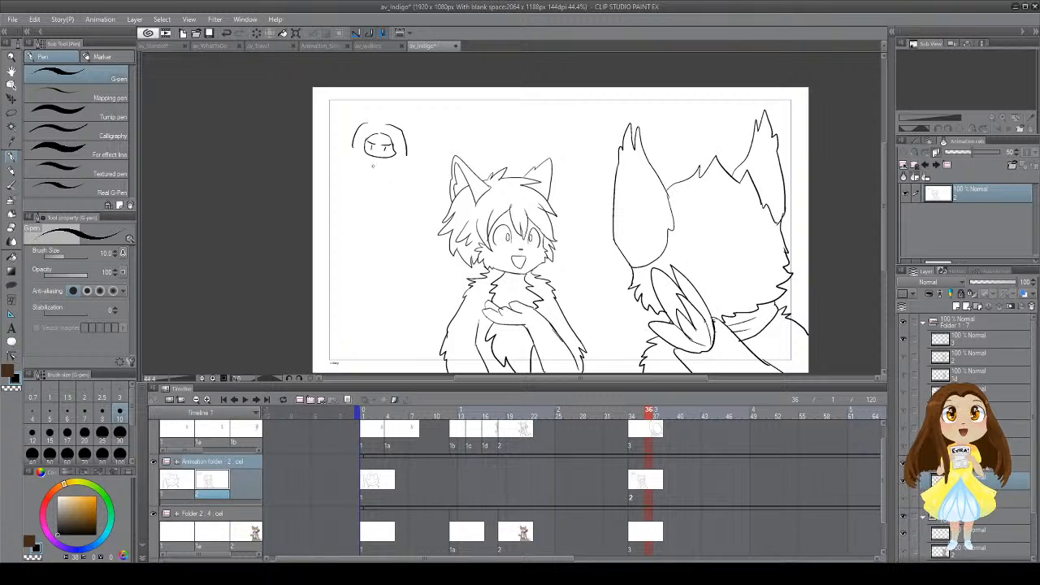
left_click_drag(372, 165, 376, 172)
mouse_move(377, 169)
left_mouse_down()
mouse_move(389, 170)
mouse_move(369, 191)
mouse_move(379, 187)
left_mouse_up()
mouse_move(378, 185)
left_mouse_down()
mouse_move(381, 207)
mouse_move(414, 175)
left_mouse_up()
left_click_drag(406, 174, 428, 174)
mouse_move(370, 230)
left_mouse_down()
mouse_move(351, 273)
mouse_move(413, 230)
mouse_move(371, 228)
mouse_move(332, 263)
left_mouse_up()
left_click_drag(350, 246, 338, 264)
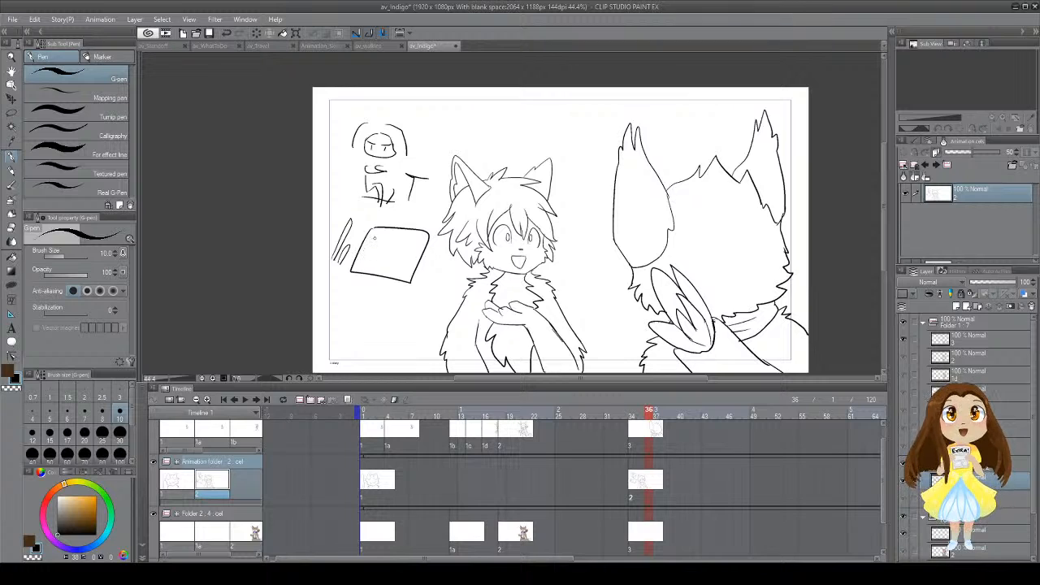
mouse_move(374, 232)
left_mouse_down()
mouse_move(356, 268)
mouse_move(373, 252)
mouse_move(364, 273)
mouse_move(388, 239)
left_mouse_up()
key("ctrl+z")
key("ctrl+z")
key("ctrl+z")
mouse_move(387, 240)
left_mouse_down()
mouse_move(379, 278)
mouse_move(403, 230)
mouse_move(397, 283)
left_mouse_up()
left_click_drag(408, 254, 422, 247)
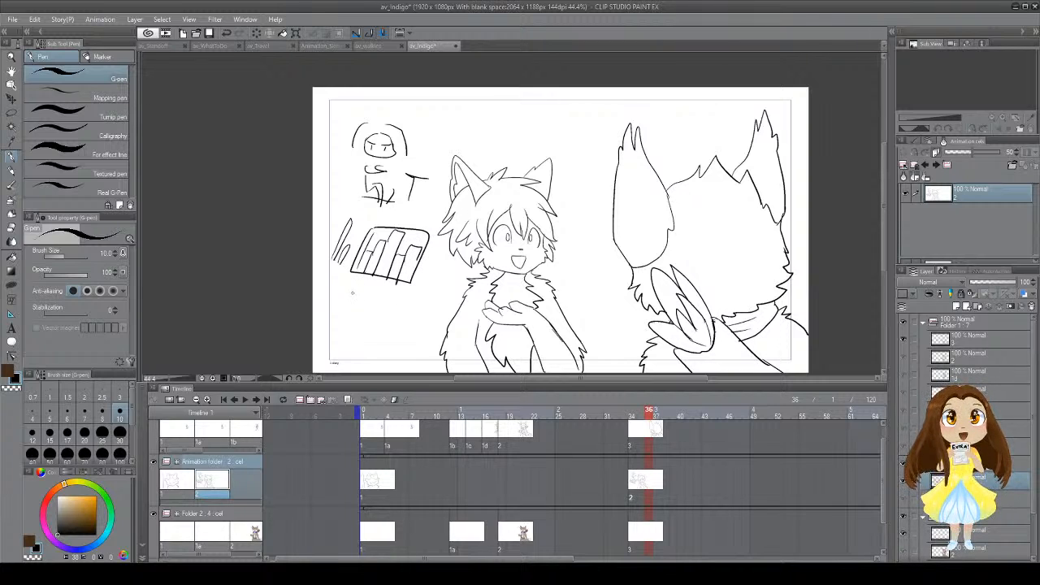
left_click_drag(339, 329, 351, 284)
mouse_move(351, 284)
left_mouse_down()
mouse_move(410, 301)
mouse_move(398, 347)
mouse_move(338, 327)
left_mouse_up()
left_click_drag(354, 291, 351, 329)
mouse_move(366, 294)
left_mouse_down()
mouse_move(363, 330)
mouse_move(385, 338)
left_mouse_up()
mouse_move(401, 299)
left_mouse_down()
mouse_move(397, 340)
mouse_move(403, 329)
left_mouse_up()
mouse_move(435, 144)
left_mouse_down()
mouse_move(431, 310)
mouse_move(369, 355)
mouse_move(351, 103)
mouse_move(406, 97)
left_mouse_up()
key("Delete")
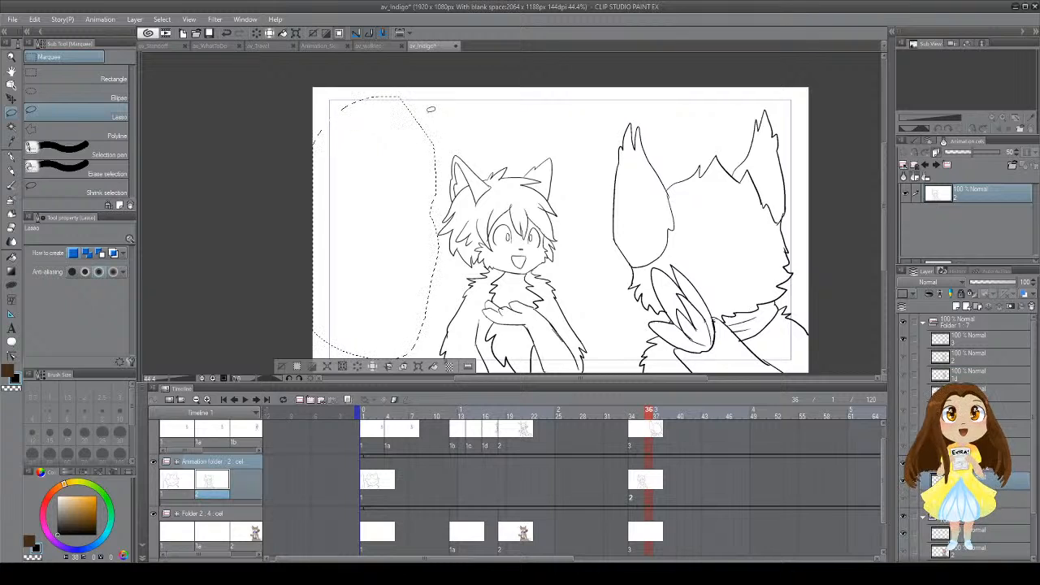
key("ctrl+d")
Step: Return to the G-pen and save the file
scroll(409, 204, "down", 1)
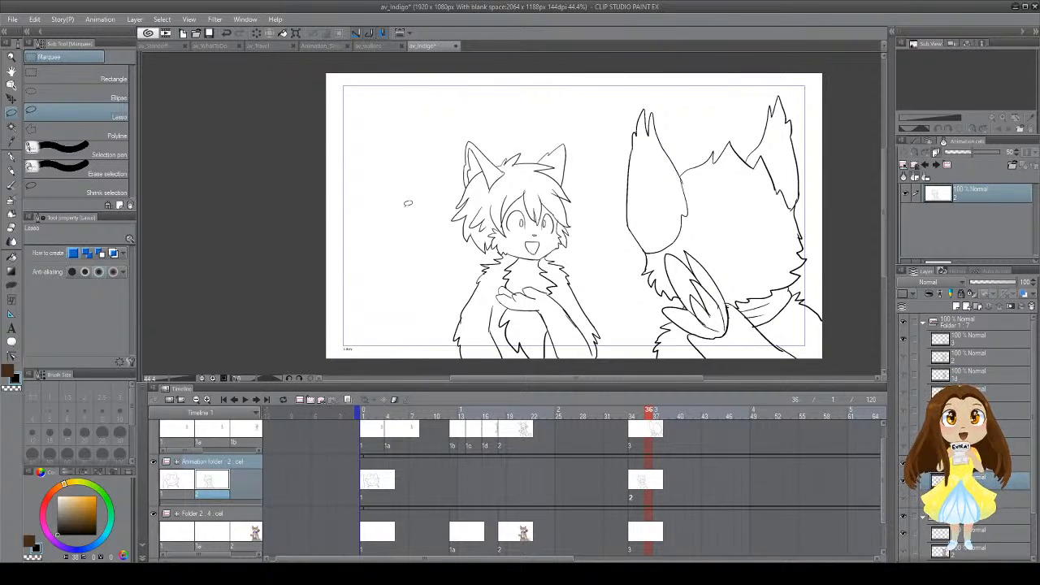
key("p")
key("ctrl+s")
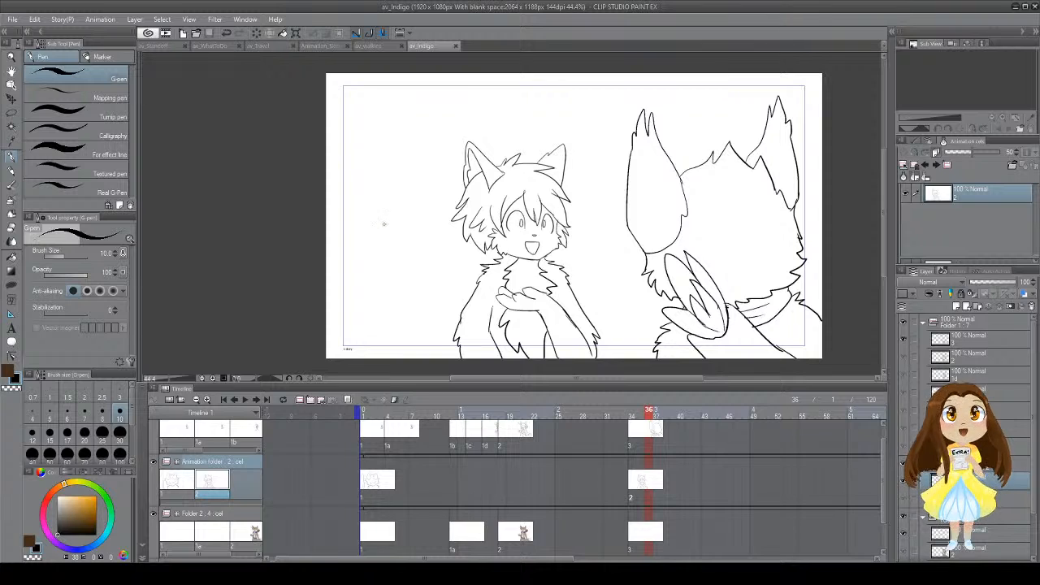
mouse_move(342, 317)
left_mouse_down()
mouse_move(351, 267)
mouse_move(422, 238)
mouse_move(459, 357)
left_mouse_up()
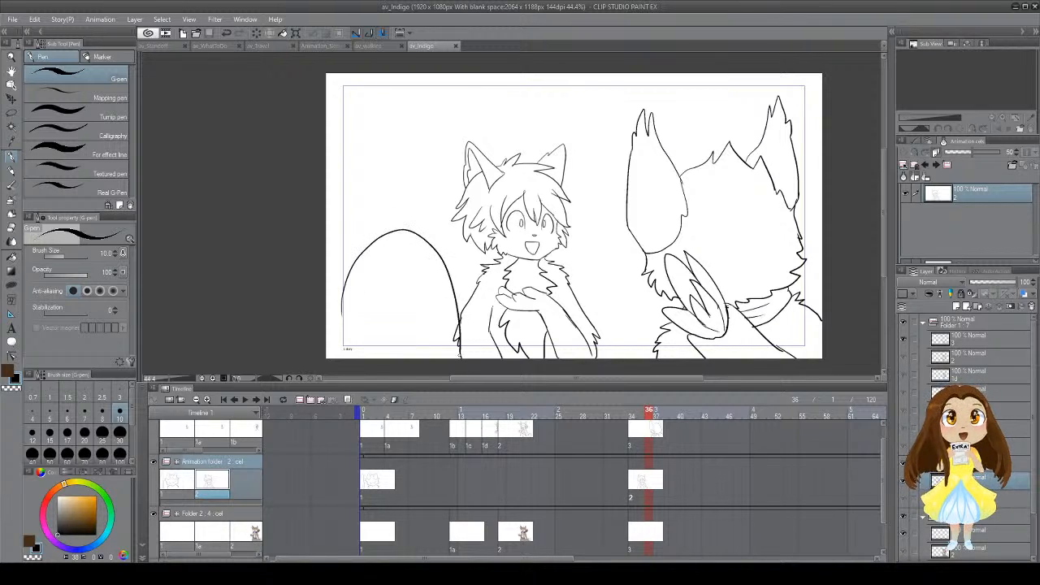
mouse_move(356, 253)
left_mouse_down()
mouse_move(419, 210)
mouse_move(437, 248)
left_mouse_up()
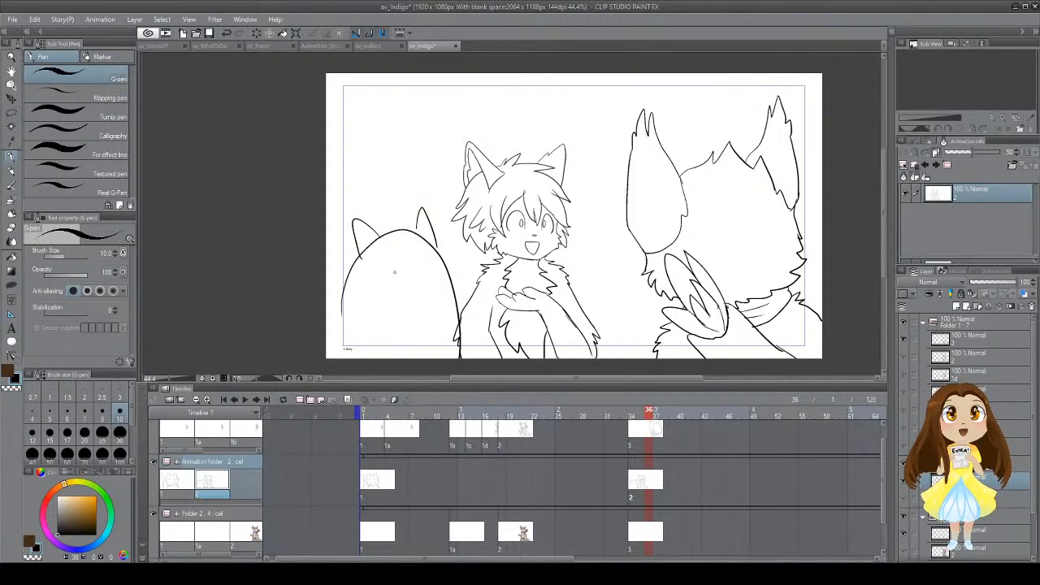
mouse_move(376, 275)
left_mouse_down()
mouse_move(431, 275)
mouse_move(413, 277)
left_mouse_up()
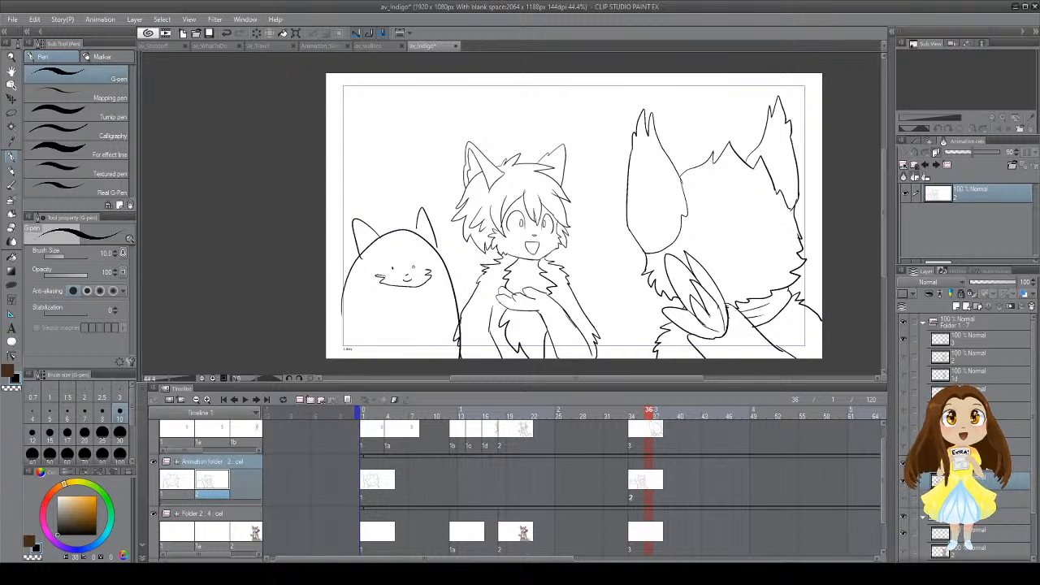
left_click_drag(357, 262, 348, 284)
left_click_drag(438, 259, 450, 285)
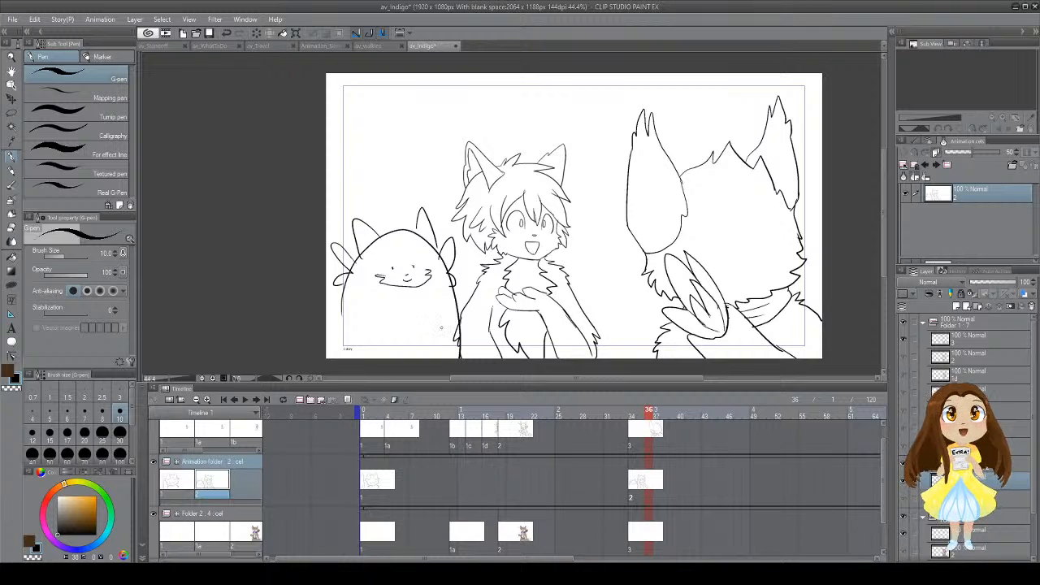
key("ctrl+z")
key("ctrl+z")
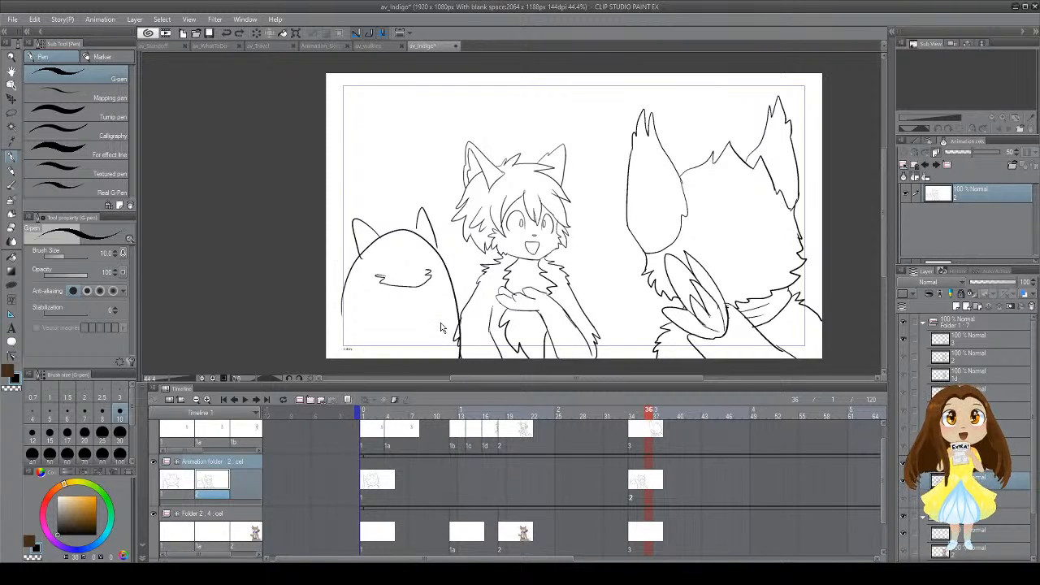
key("ctrl+z")
key("ctrl+z")
key("ctrl+z")
key("ctrl+z")
key("ctrl+z")
key("ctrl+z")
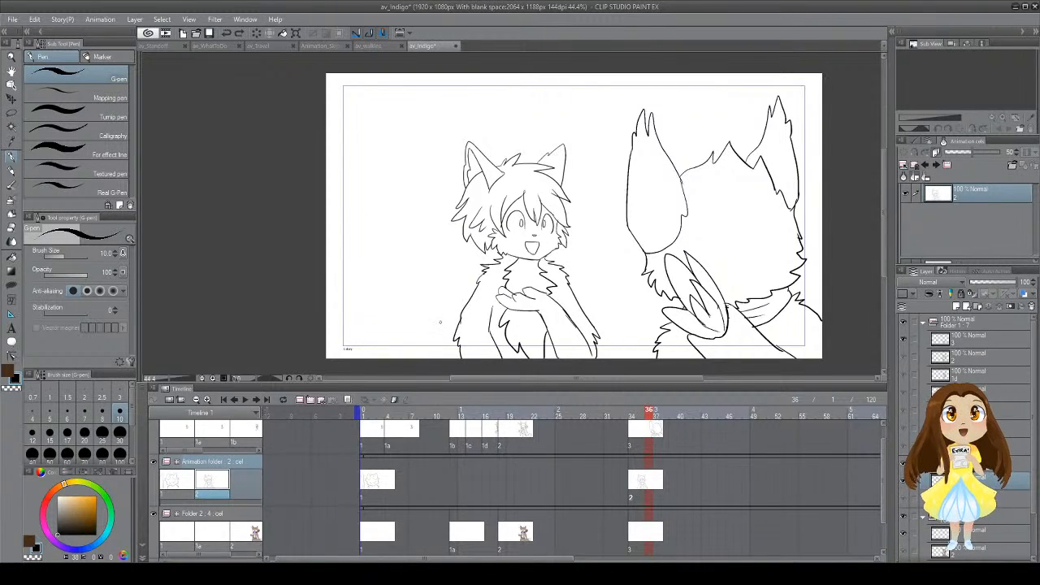
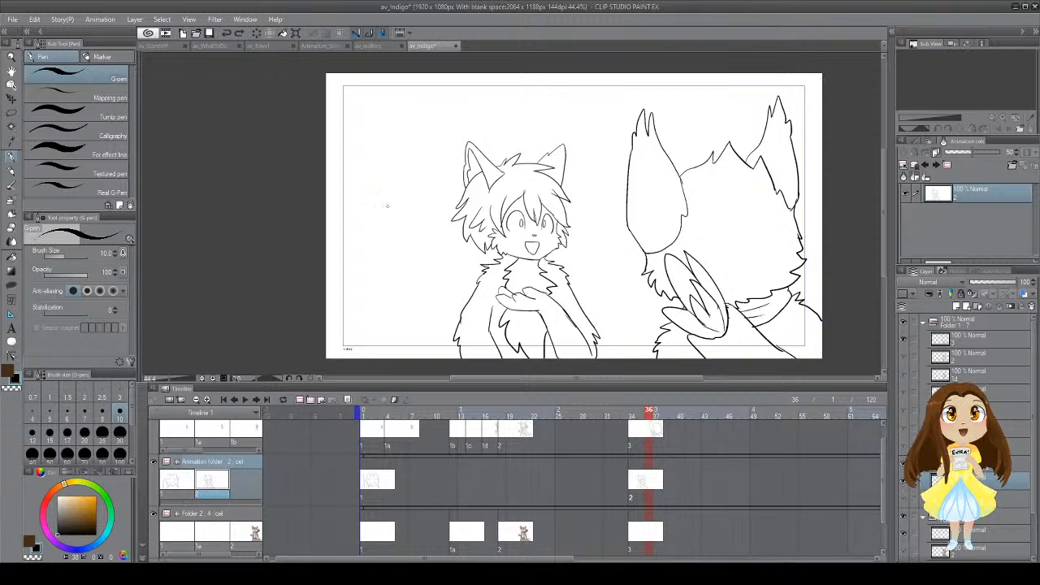
mouse_move(372, 200)
left_mouse_down()
mouse_move(397, 177)
mouse_move(373, 183)
mouse_move(401, 173)
mouse_move(423, 191)
mouse_move(429, 217)
left_mouse_up()
key("ctrl+z")
key("ctrl+z")
key("ctrl+z")
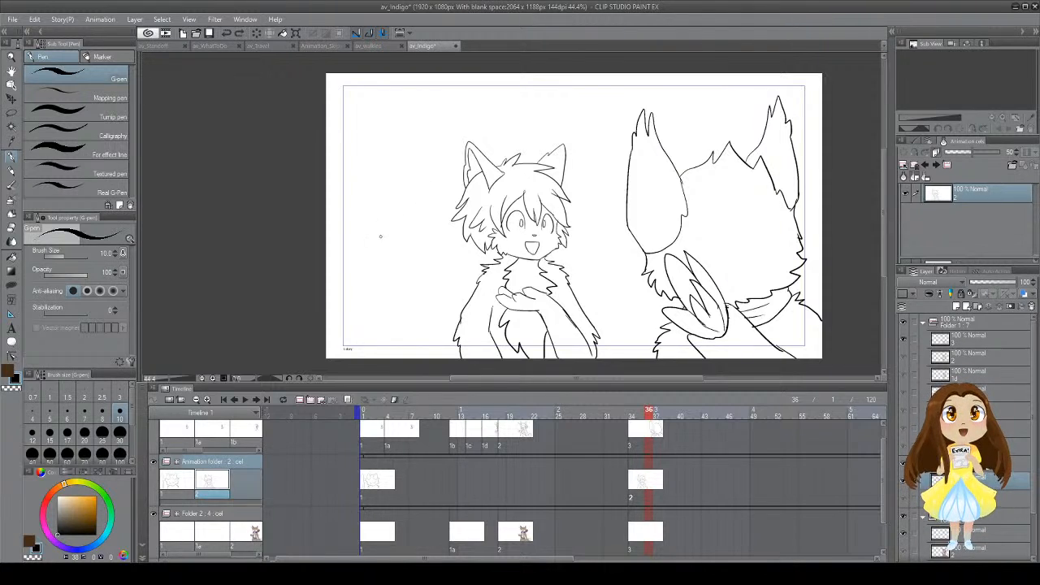
mouse_move(360, 240)
left_mouse_down()
mouse_move(369, 234)
mouse_move(371, 248)
mouse_move(396, 260)
left_mouse_up()
key("ctrl+z")
Step: Draw two pointed ears joined by a curved crown for a new character in the empty area beside the cat-eared character
mouse_move(375, 174)
left_mouse_down()
mouse_move(360, 150)
mouse_move(353, 209)
left_mouse_up()
left_click_drag(378, 174, 410, 174)
key("ctrl+z")
mouse_move(405, 173)
left_mouse_down()
mouse_move(418, 146)
mouse_move(431, 195)
left_mouse_up()
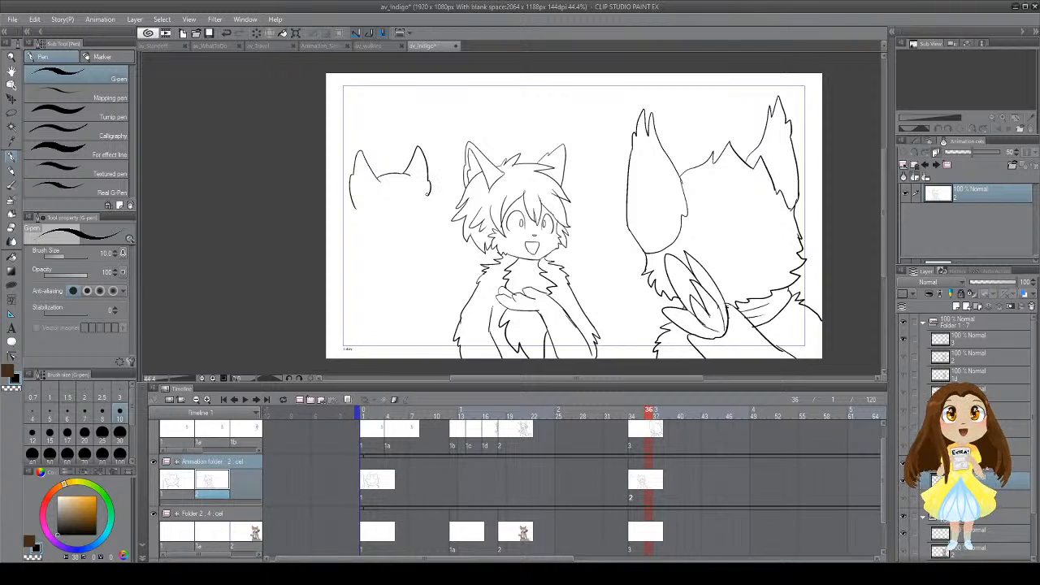
Step: Draw long hair down both sides of the new character's head, ending in pointed tips
left_click_drag(353, 203, 359, 240)
key("ctrl+z")
mouse_move(350, 205)
left_mouse_down()
mouse_move(356, 242)
mouse_move(374, 267)
left_mouse_up()
left_click_drag(430, 196, 427, 263)
key("ctrl+z")
left_click_drag(427, 263, 429, 241)
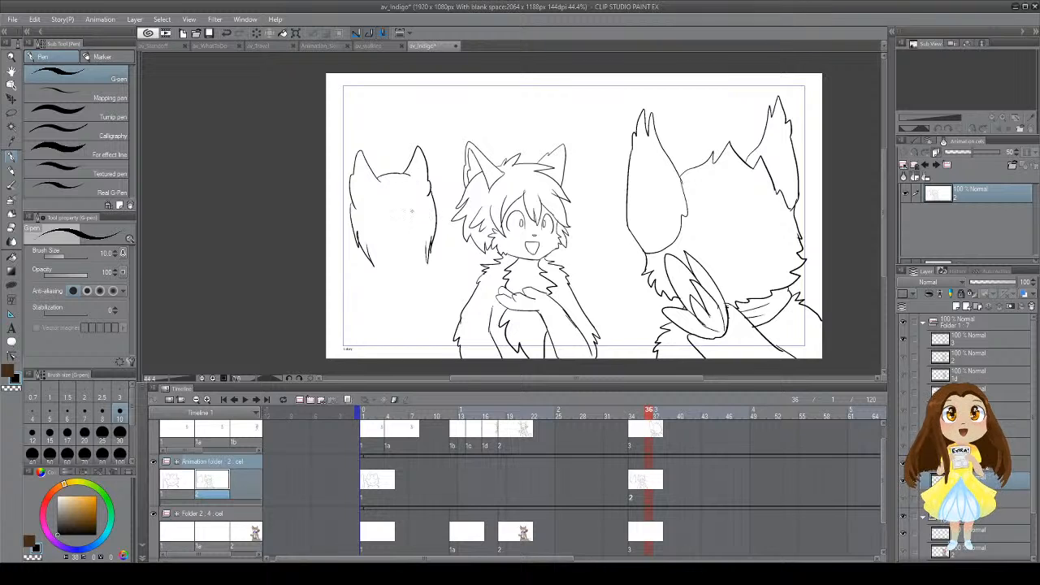
Step: Draw the new character's jagged cheek fur on both sides and join it with a rounded chin line
key("ctrl+z")
mouse_move(371, 221)
left_mouse_down()
mouse_move(404, 241)
mouse_move(421, 233)
mouse_move(365, 223)
mouse_move(371, 237)
mouse_move(401, 243)
mouse_move(422, 233)
mouse_move(420, 220)
mouse_move(420, 234)
left_mouse_up()
key("ctrl+z")
key("ctrl+z")
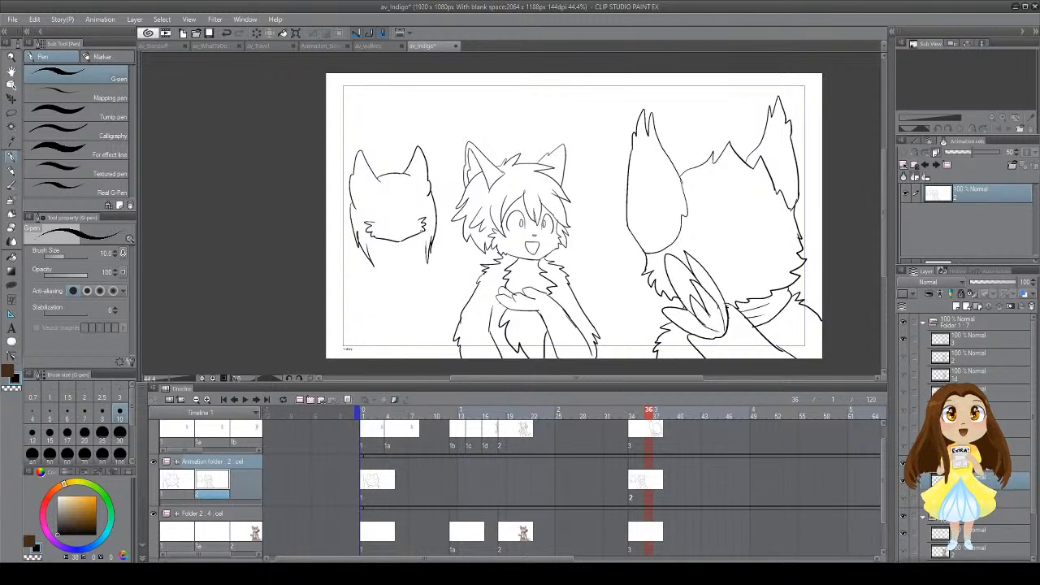
Step: Draw inner-ear lines with jagged fur tufts inside both of the new character's ears
mouse_move(371, 189)
left_mouse_down()
mouse_move(361, 158)
mouse_move(358, 207)
left_mouse_up()
key("ctrl+z")
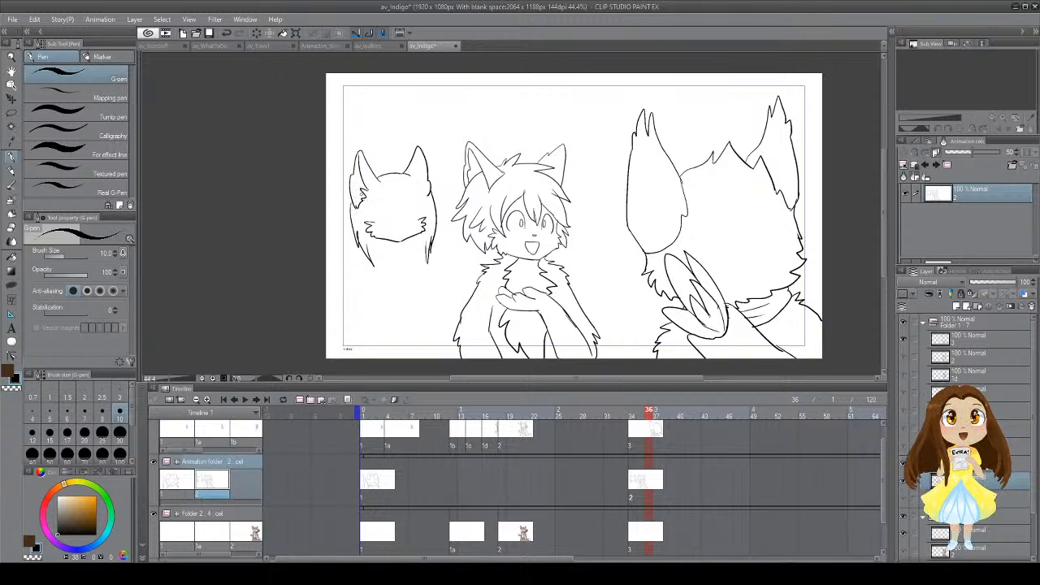
mouse_move(412, 179)
left_mouse_down()
mouse_move(421, 148)
mouse_move(418, 186)
mouse_move(427, 193)
mouse_move(423, 175)
mouse_move(428, 192)
left_mouse_up()
key("ctrl+z")
key("ctrl+z")
key("ctrl+z")
mouse_move(373, 130)
left_mouse_down()
mouse_move(410, 107)
mouse_move(434, 122)
mouse_move(440, 87)
mouse_move(447, 133)
left_mouse_up()
key("ctrl+z")
key("ctrl+z")
key("ctrl+z")
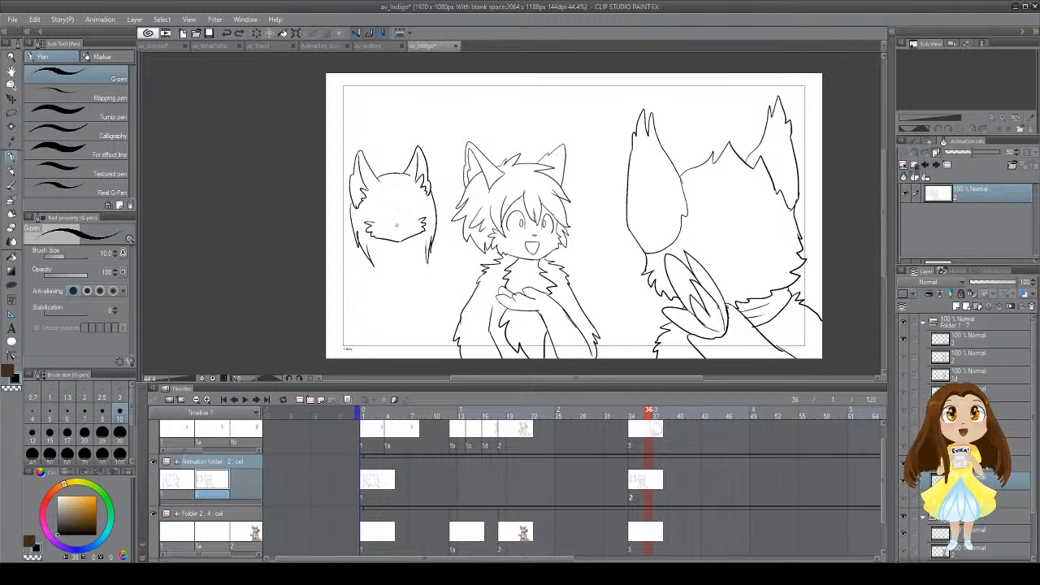
Step: Add a small nose and extra fur strokes above both cheeks on the new character, and save the file
left_click_drag(397, 225, 398, 226)
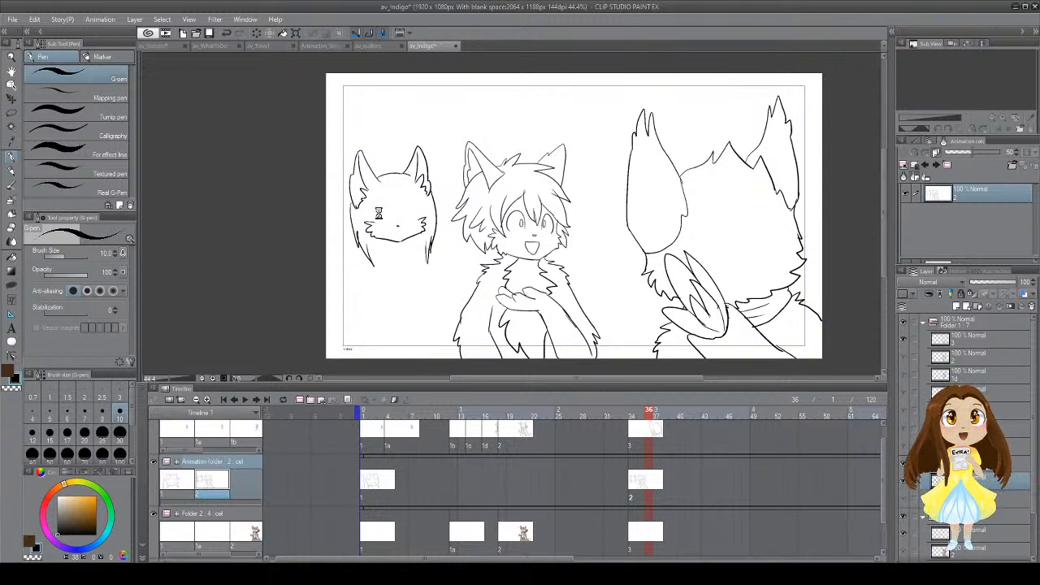
key("ctrl+s")
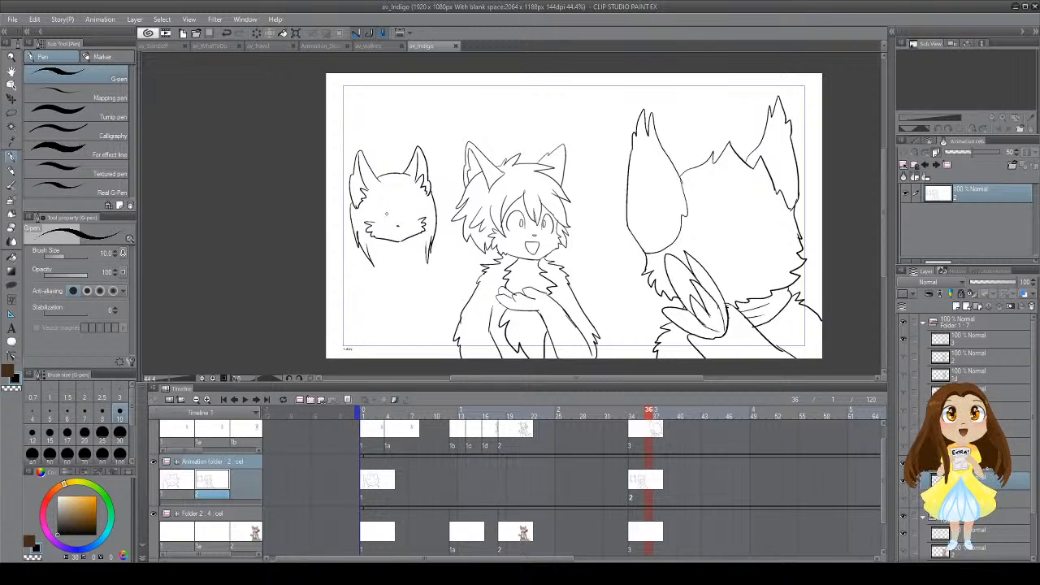
left_click_drag(370, 217, 422, 222)
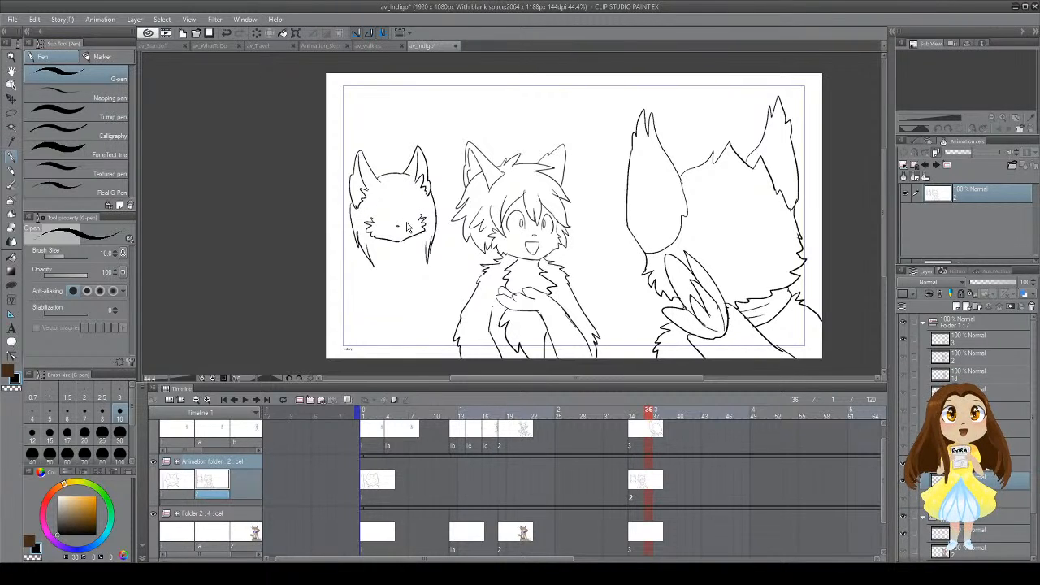
key("ctrl+s")
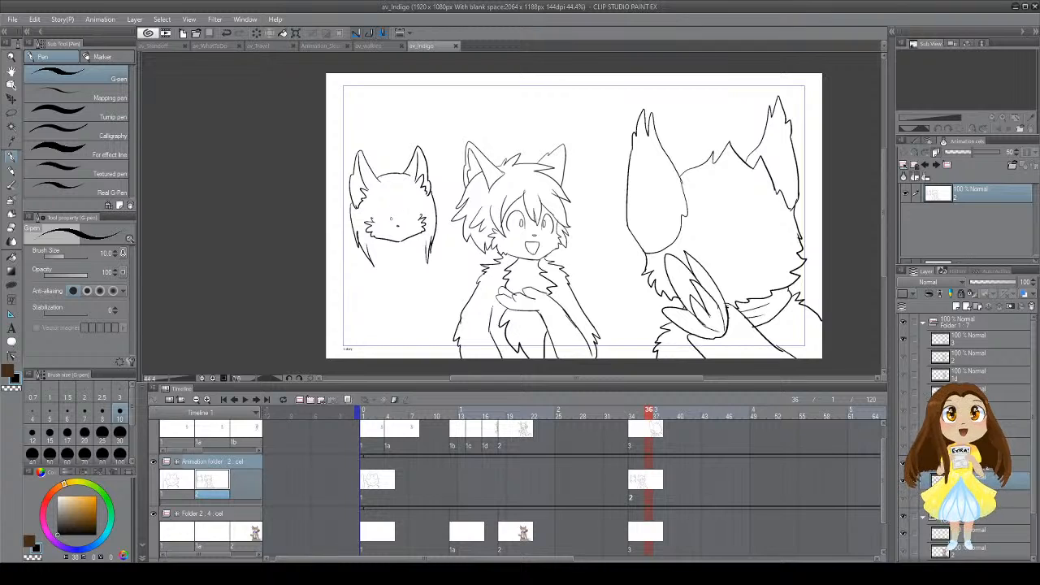
Step: Draw two tall oval eyes with pupils and a small flat mouth on the new character's face
mouse_move(391, 217)
left_mouse_down()
mouse_move(377, 213)
mouse_move(401, 216)
left_mouse_up()
key("ctrl+z")
key("ctrl+z")
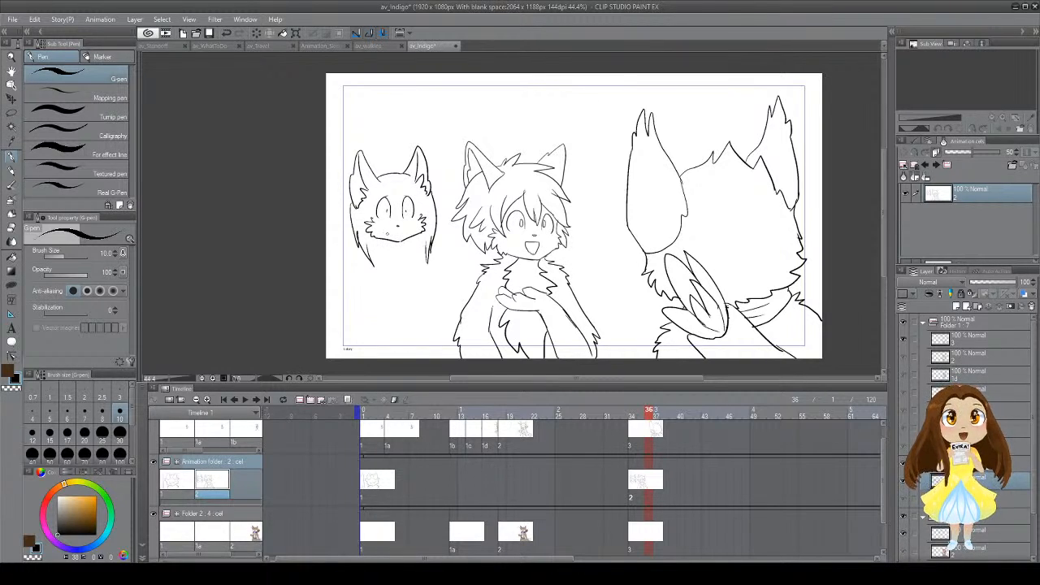
left_click_drag(387, 234, 403, 234)
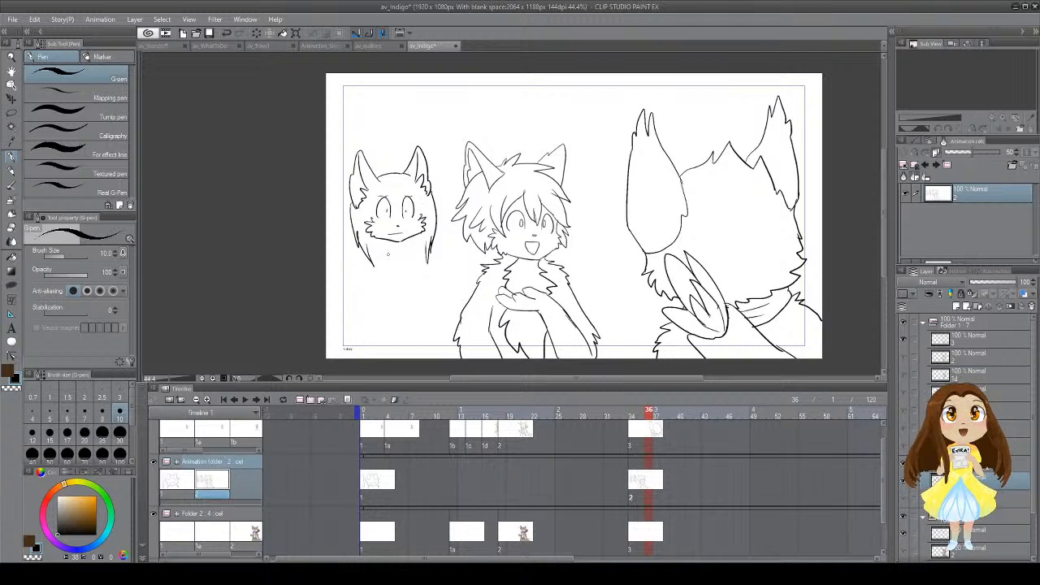
Step: Draw jagged fur down both sides of the new character's neck and onto the chest, saving the file along the way
left_click_drag(412, 239, 419, 248)
key("ctrl+z")
key("ctrl+s")
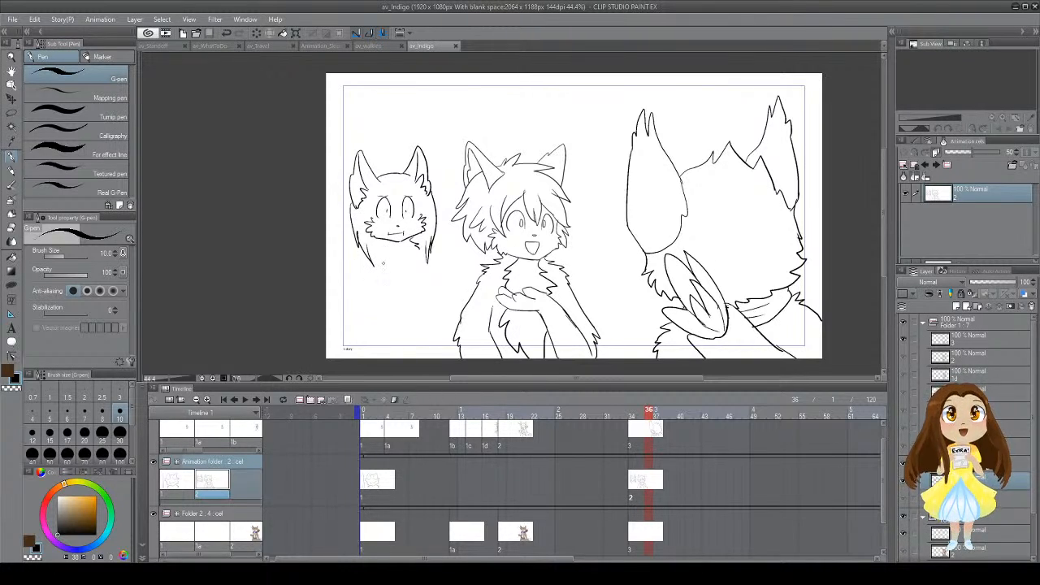
mouse_move(385, 239)
left_mouse_down()
mouse_move(426, 254)
mouse_move(372, 253)
left_mouse_up()
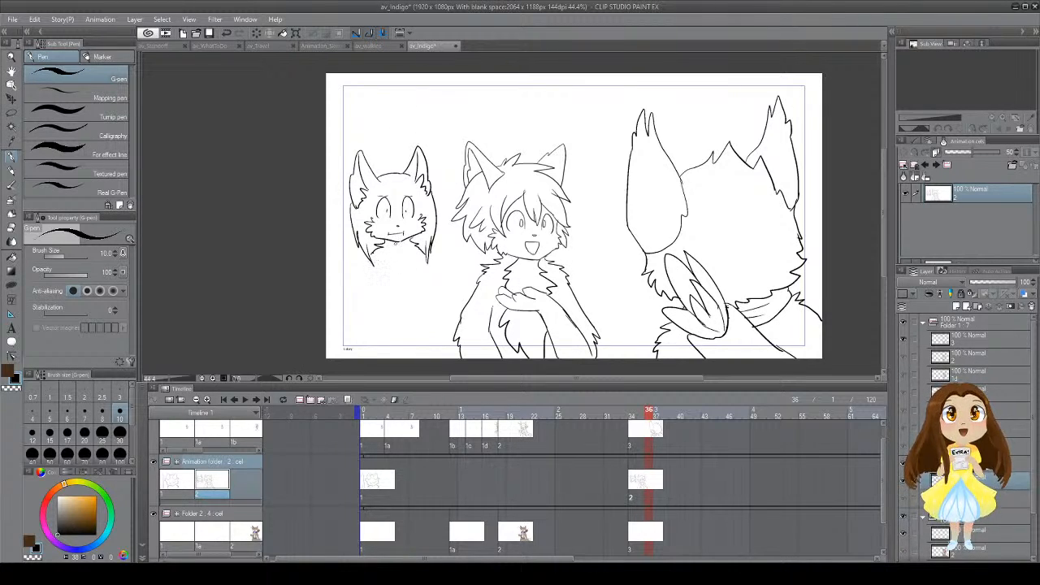
mouse_move(392, 241)
left_mouse_down()
mouse_move(378, 278)
mouse_move(378, 261)
mouse_move(426, 279)
mouse_move(389, 254)
mouse_move(378, 261)
mouse_move(386, 284)
left_mouse_up()
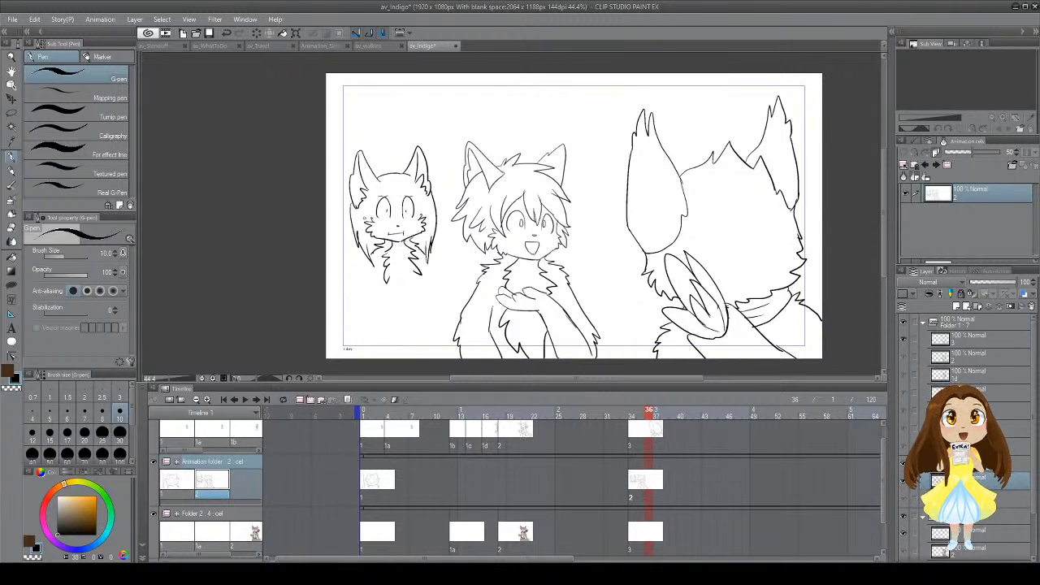
Step: Draw pointed bangs across the new character's forehead with strands falling beside the cheeks
mouse_move(367, 203)
left_mouse_down()
mouse_move(363, 244)
mouse_move(368, 232)
left_mouse_up()
left_click_drag(379, 202, 366, 229)
mouse_move(389, 194)
left_mouse_down()
mouse_move(398, 223)
mouse_move(427, 231)
left_mouse_up()
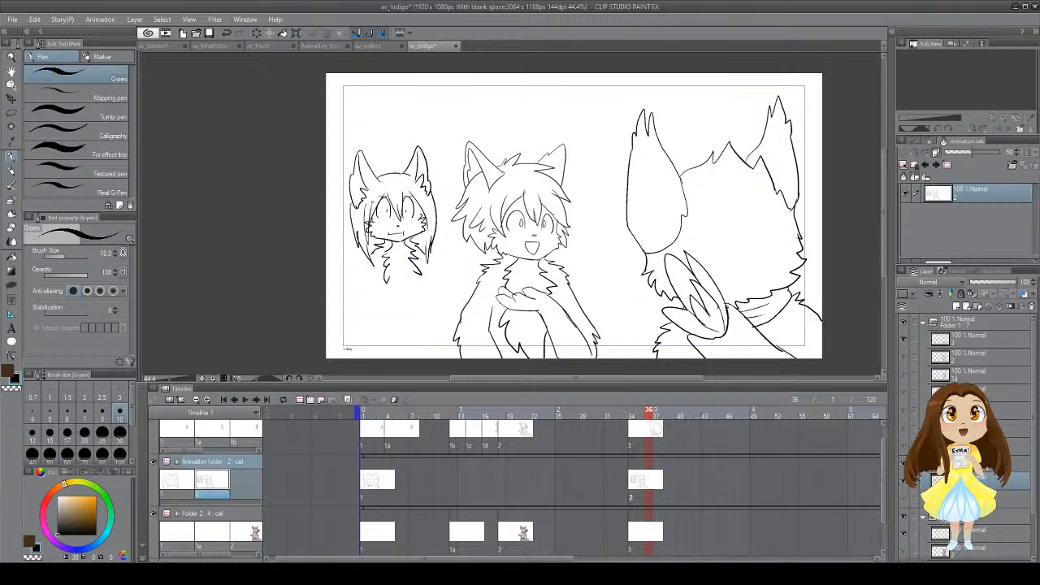
left_click_drag(368, 147, 431, 144)
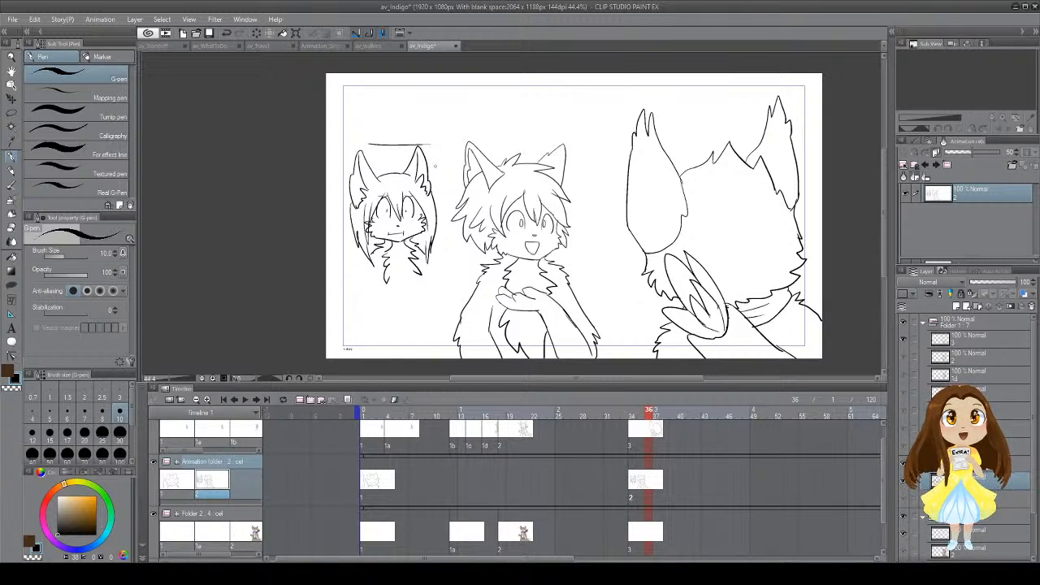
key("ctrl+z")
Step: Draw the new character's outer arm line down from the shoulder and extend the chest fur to a lower point
mouse_move(368, 258)
left_mouse_down()
mouse_move(379, 299)
mouse_move(367, 274)
left_mouse_up()
key("ctrl+z")
key("ctrl+z")
left_click_drag(365, 270, 372, 301)
key("ctrl+z")
key("ctrl+z")
key("ctrl+z")
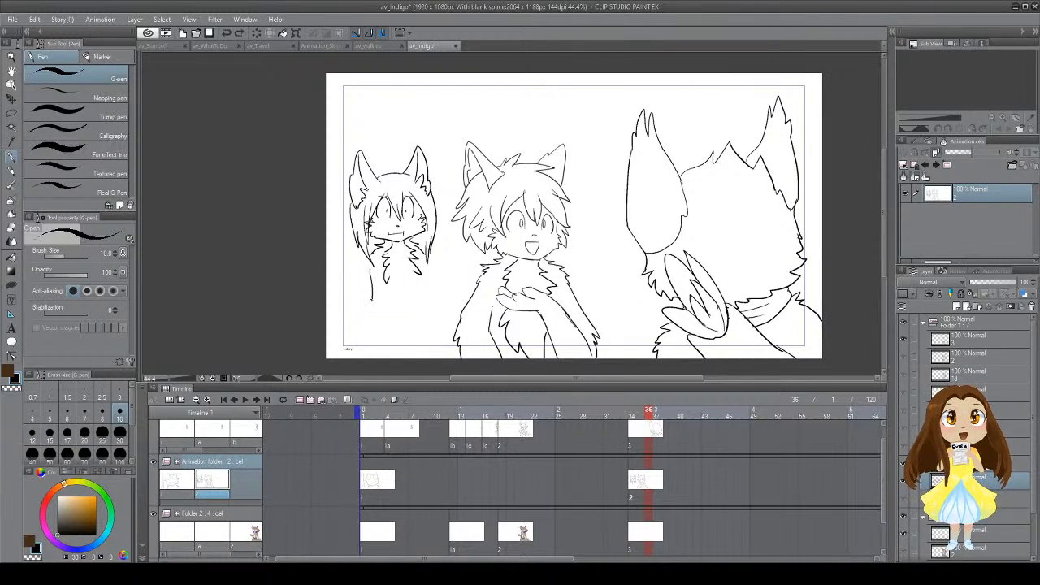
key("ctrl+z")
left_click_drag(370, 260, 360, 317)
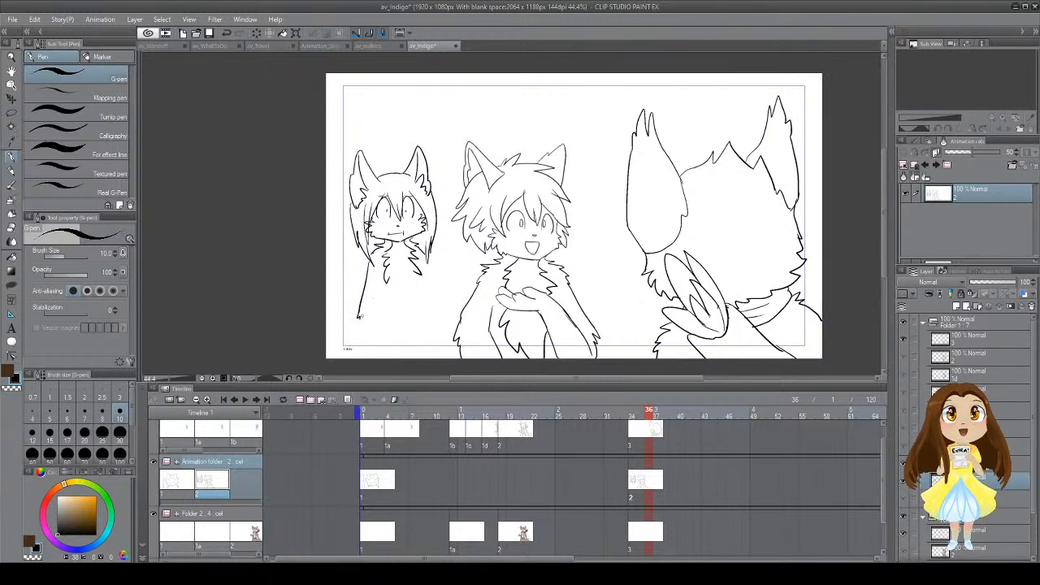
mouse_move(392, 278)
left_mouse_down()
mouse_move(400, 317)
mouse_move(412, 294)
left_mouse_up()
Step: Erase the new character's flat mouth and redraw it as a smaller slanted line
key("e")
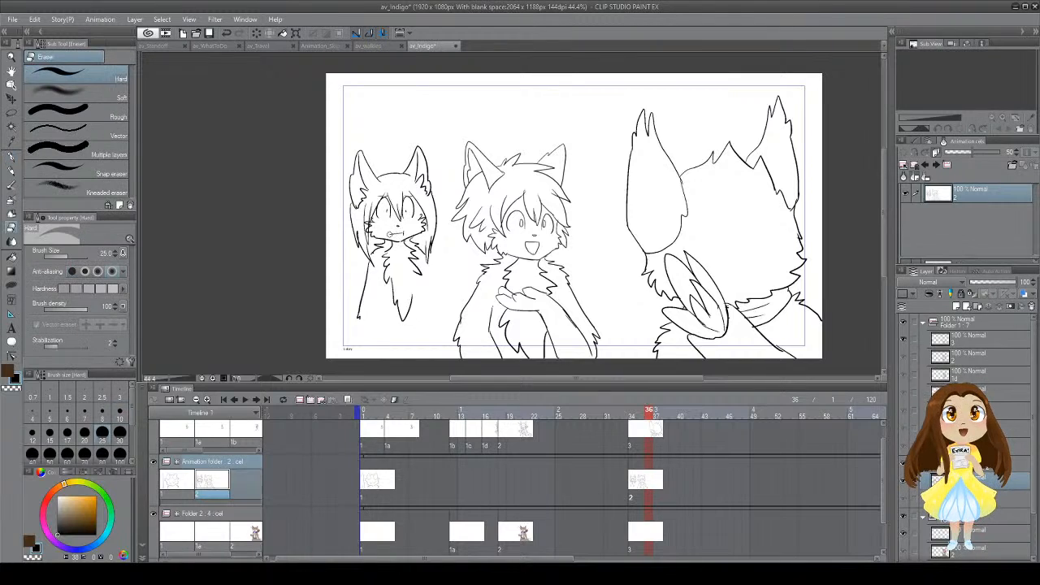
key("p")
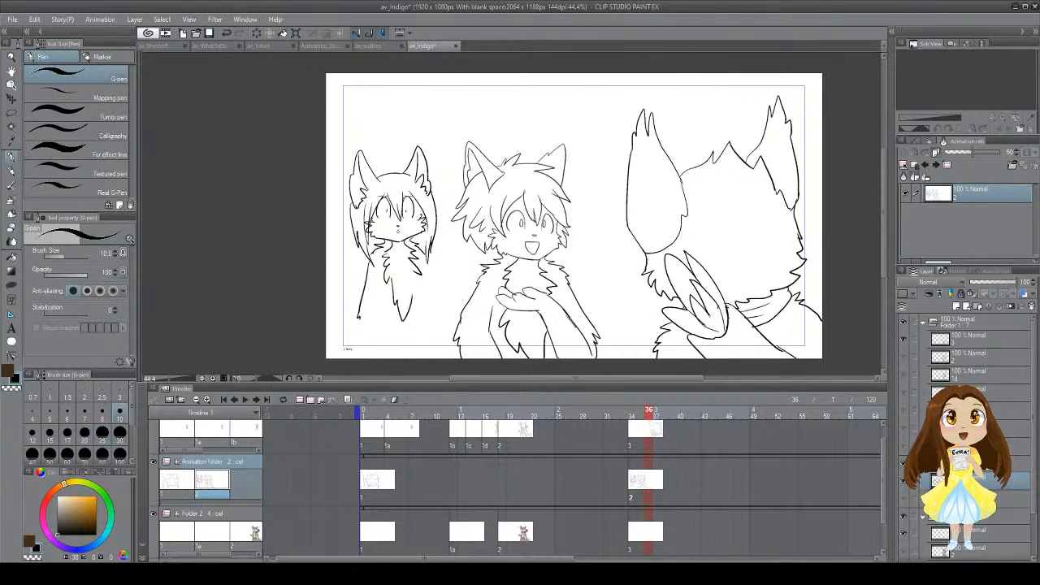
left_click_drag(394, 234, 402, 231)
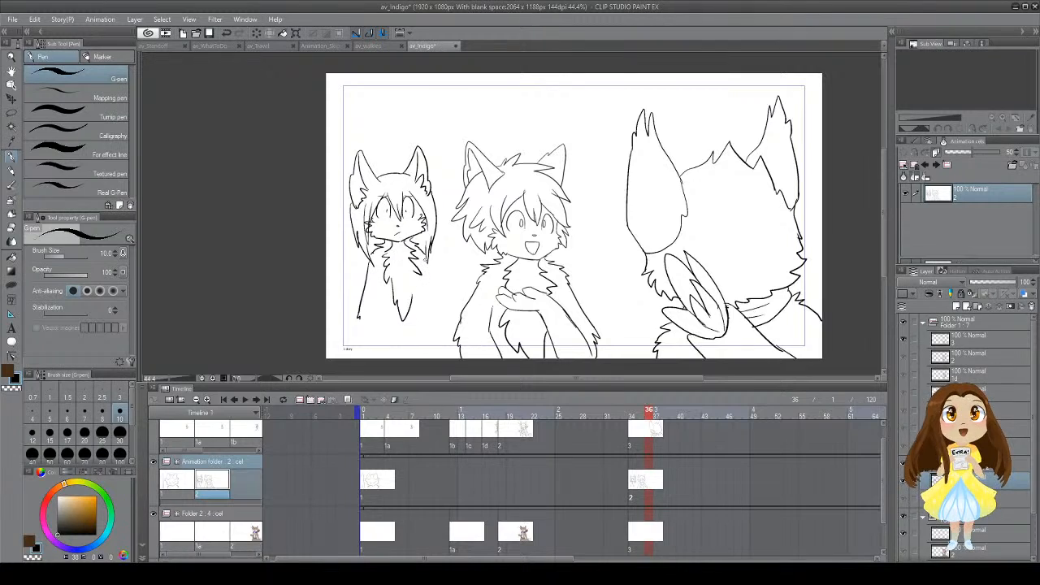
Step: Close the long-haired character's chest fur at its lower point and draw the second outer arm line down from the shoulder
left_click_drag(421, 273, 413, 300)
key("ctrl+z")
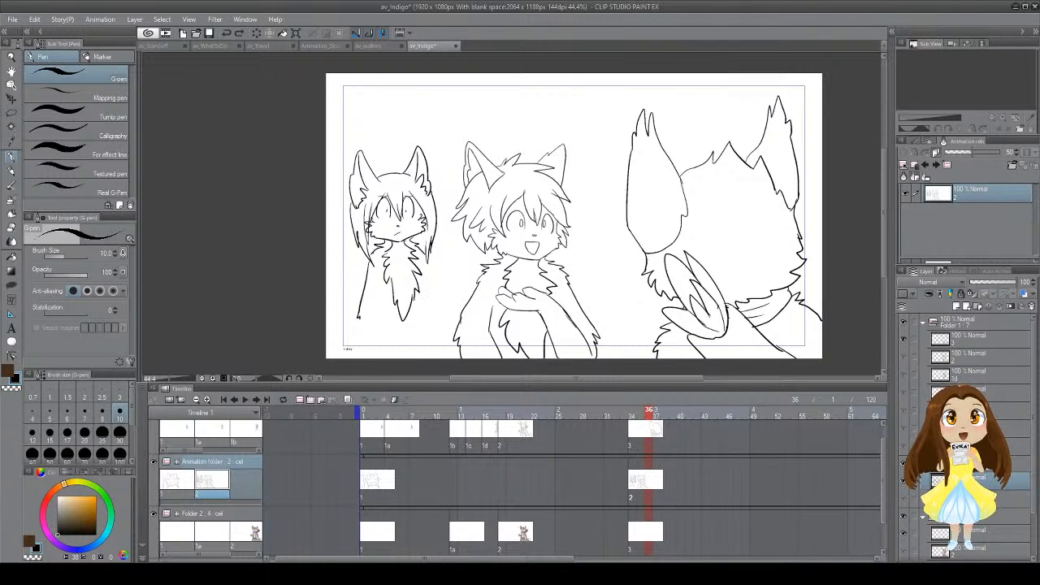
left_click_drag(427, 257, 435, 302)
key("ctrl+z")
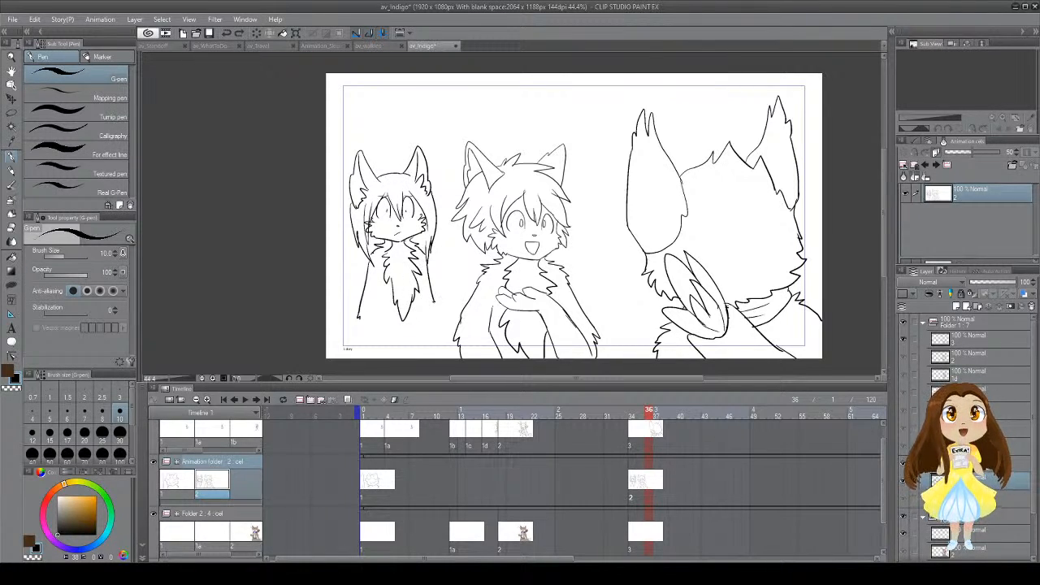
key("ctrl+z")
mouse_move(452, 250)
left_mouse_down()
mouse_move(427, 238)
mouse_move(439, 240)
left_mouse_up()
Step: Compare the drawing with the earlier cel around frames 20 to 26, and make cel 3 of Folder 1 active at frame 35
left_click(570, 433)
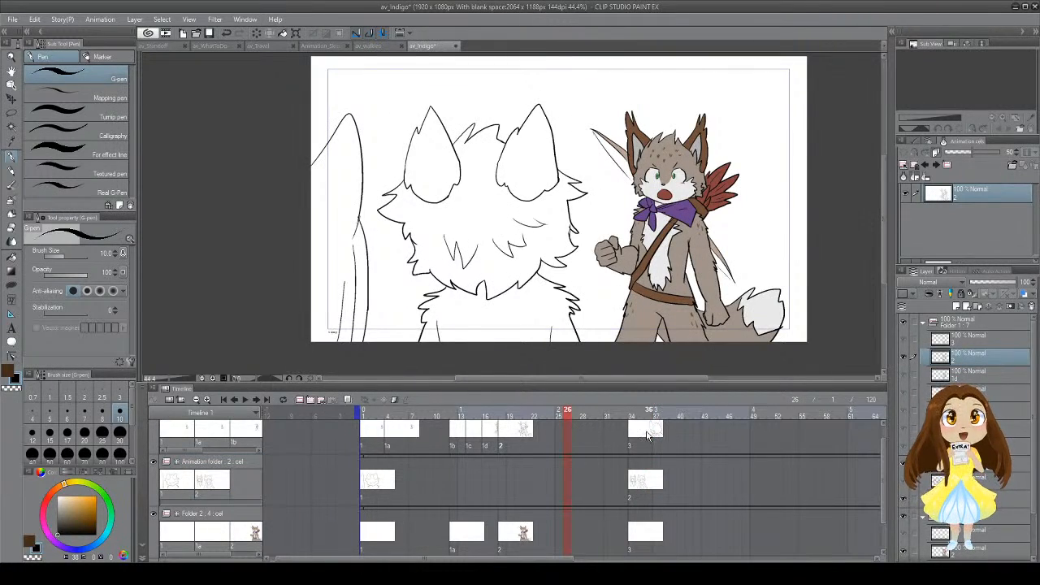
left_click(646, 439)
left_click(575, 436)
left_click(495, 431)
left_click(519, 431)
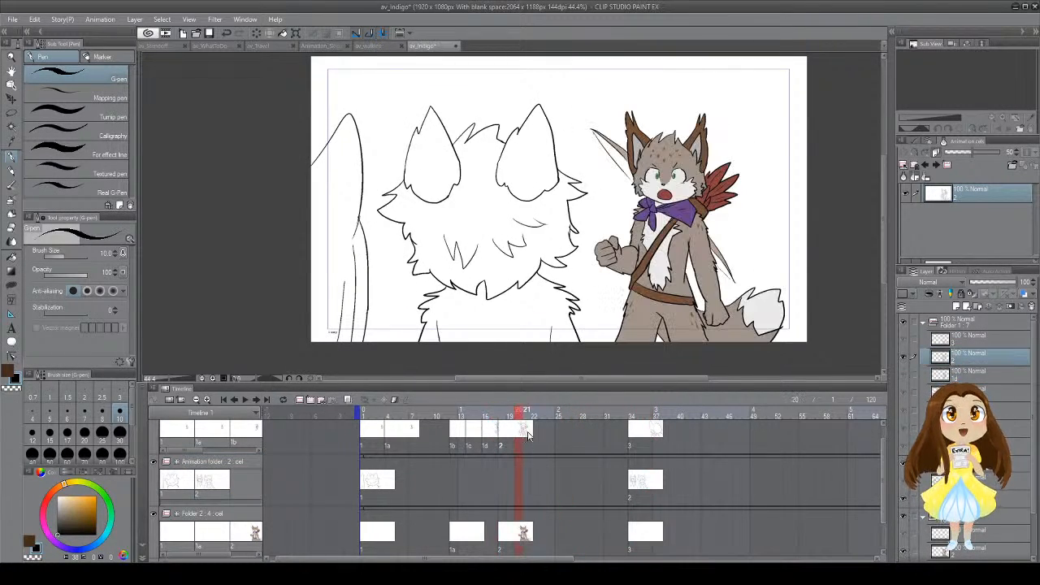
left_click(643, 434)
left_click_drag(534, 244, 568, 238)
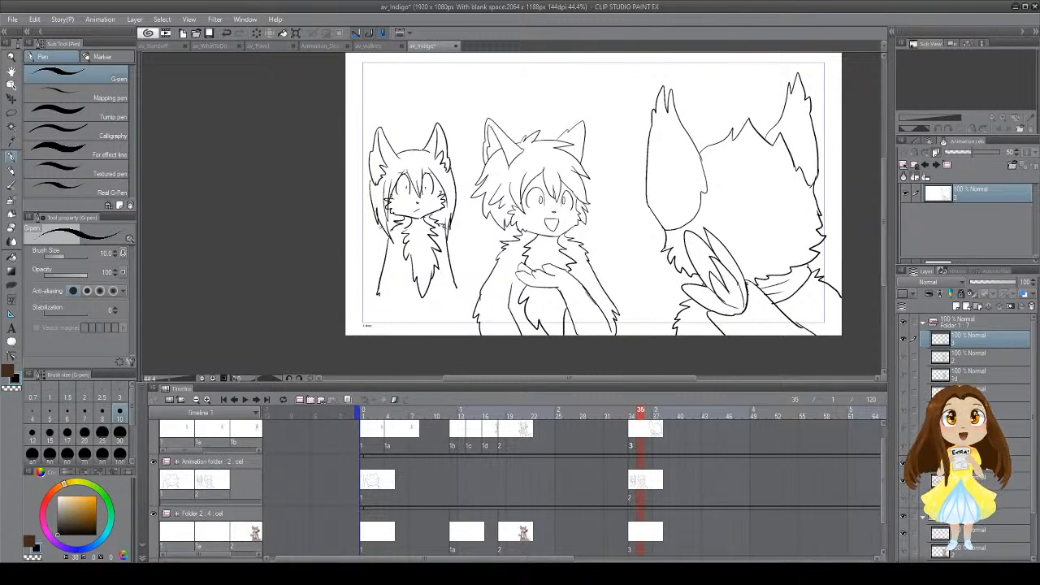
Step: Draw wing shapes spreading from behind the long-haired character's shoulders on both sides and save the file
mouse_move(380, 227)
left_mouse_down()
mouse_move(346, 244)
mouse_move(379, 260)
mouse_move(385, 253)
mouse_move(358, 304)
mouse_move(381, 282)
left_mouse_up()
key("ctrl+z")
key("ctrl+z")
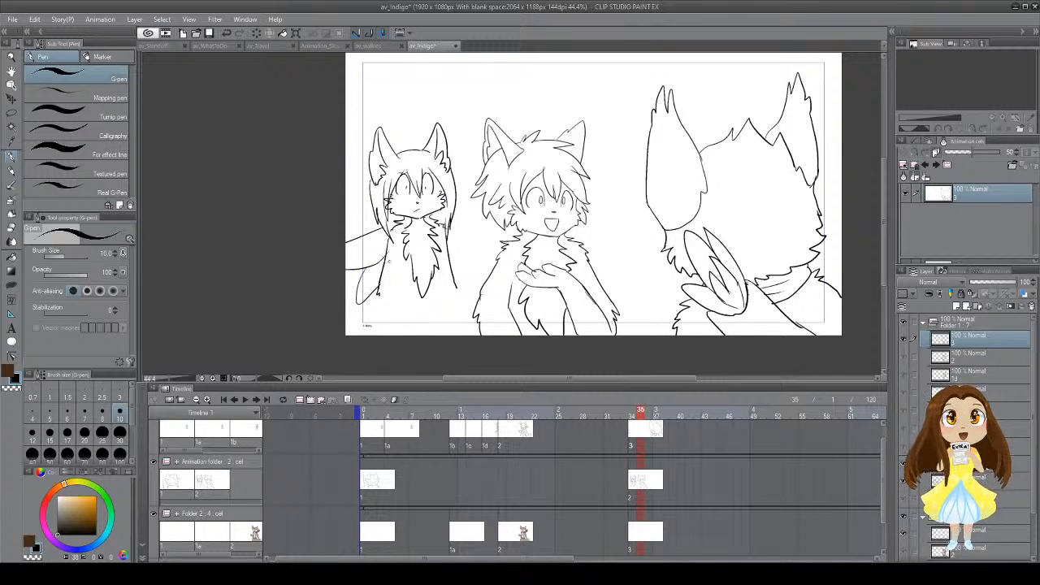
left_click_drag(452, 224, 504, 245)
key("ctrl+z")
mouse_move(451, 224)
left_mouse_down()
mouse_move(503, 243)
mouse_move(498, 271)
mouse_move(450, 272)
left_mouse_up()
key("ctrl+z")
key("ctrl+s")
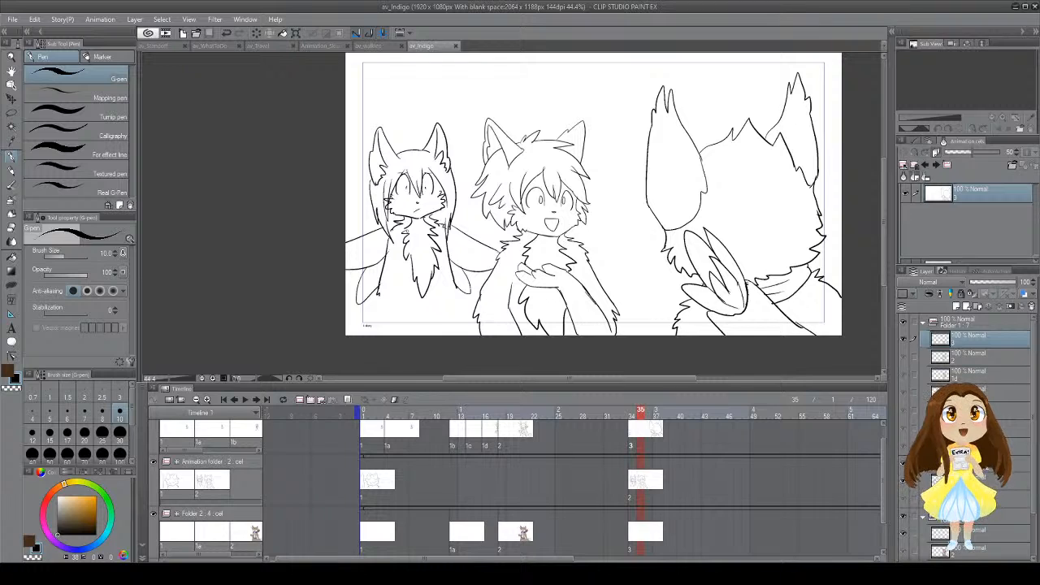
Step: Extend both of the long-haired character's outer arm lines down to the canvas's lower edge
left_click_drag(379, 293, 374, 326)
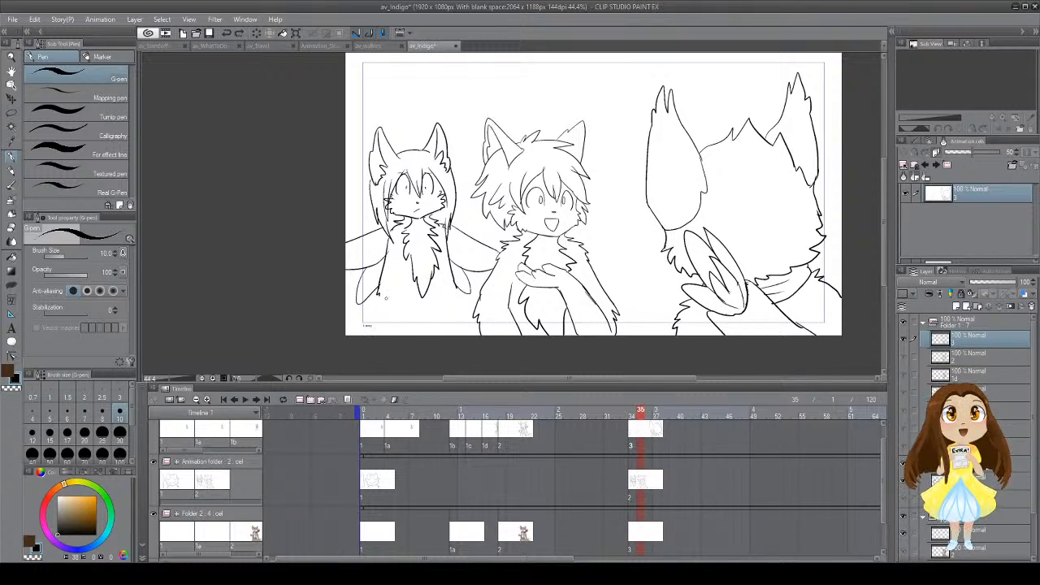
left_click_drag(376, 298, 375, 325)
left_click_drag(454, 283, 467, 334)
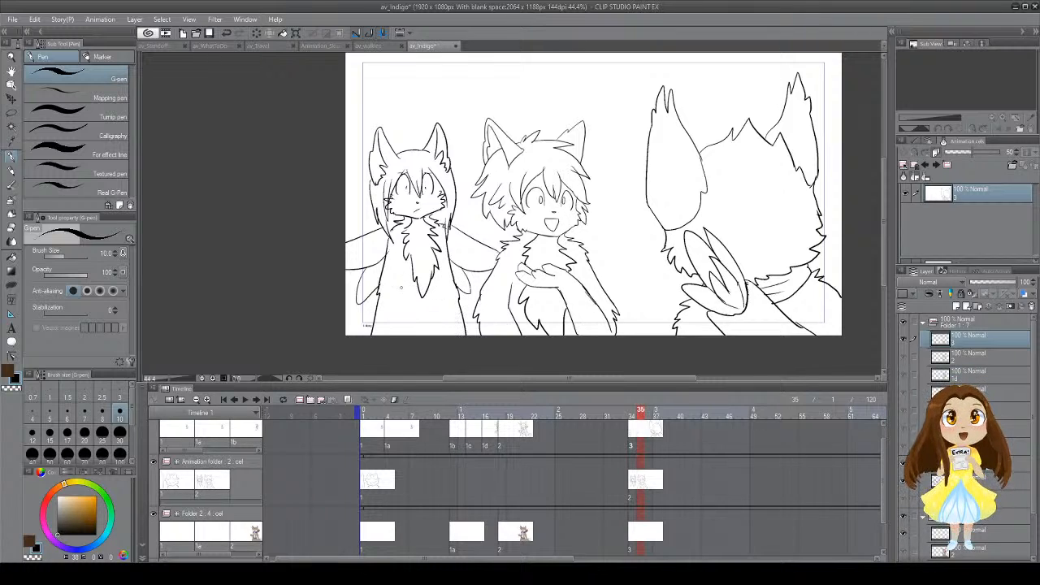
Step: Draw the inner arm lines on both sides of the long-haired character's torso down to the canvas edge
left_click_drag(392, 293, 402, 334)
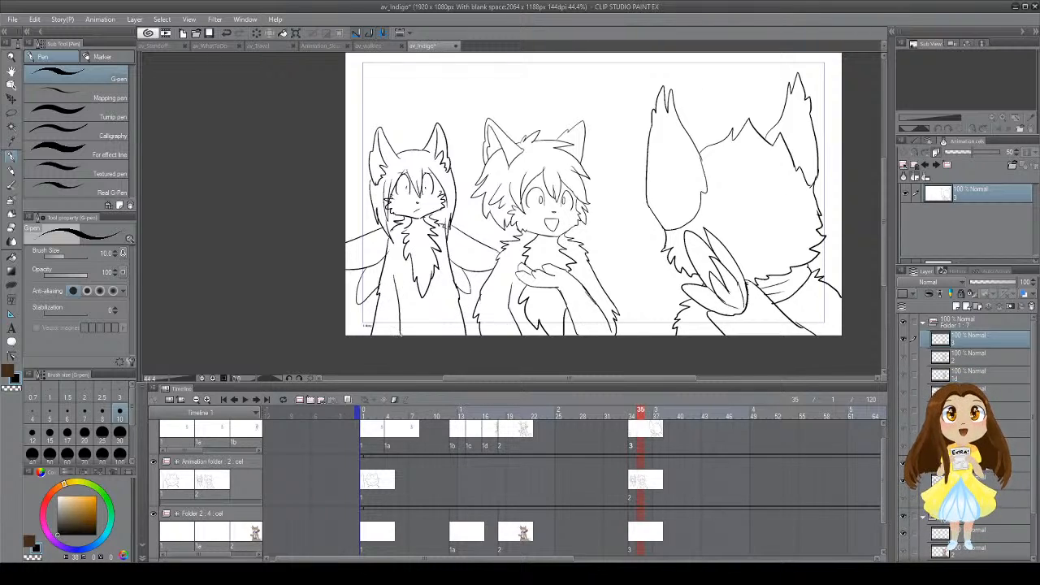
key("ctrl+z")
left_click_drag(392, 292, 396, 333)
key("ctrl+z")
mouse_move(394, 281)
left_mouse_down()
mouse_move(393, 334)
mouse_move(404, 335)
mouse_move(395, 334)
left_mouse_up()
key("ctrl+z")
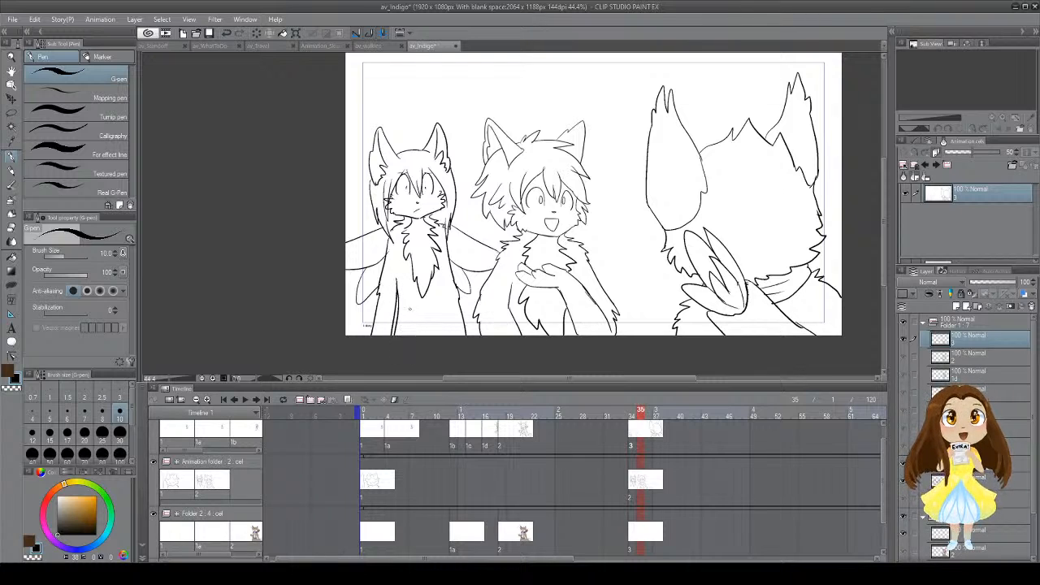
key("ctrl+z")
key("ctrl+z")
left_click_drag(397, 279, 401, 337)
key("ctrl+z")
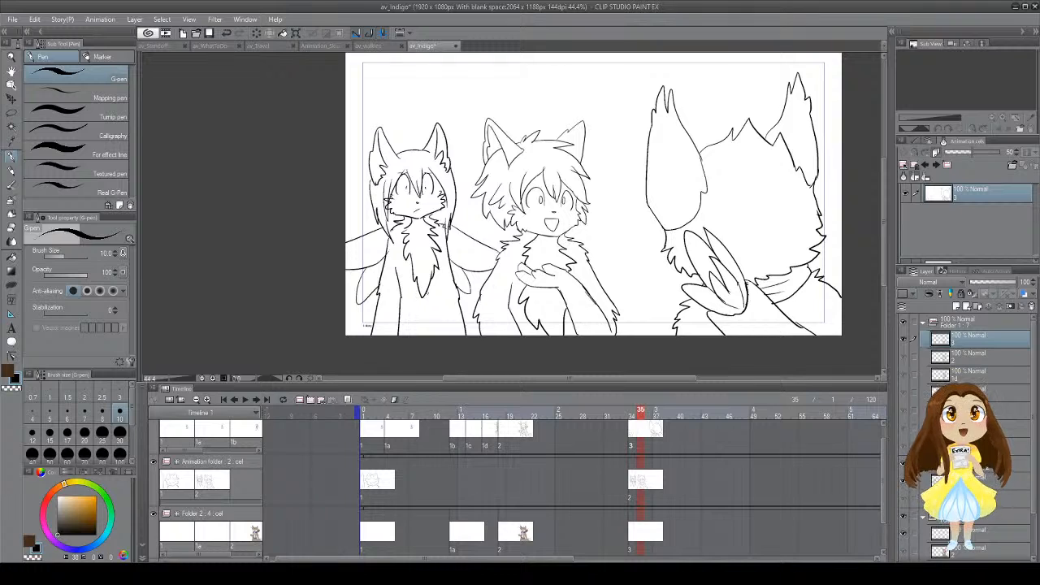
left_click_drag(445, 278, 450, 337)
left_click_drag(397, 305, 399, 336)
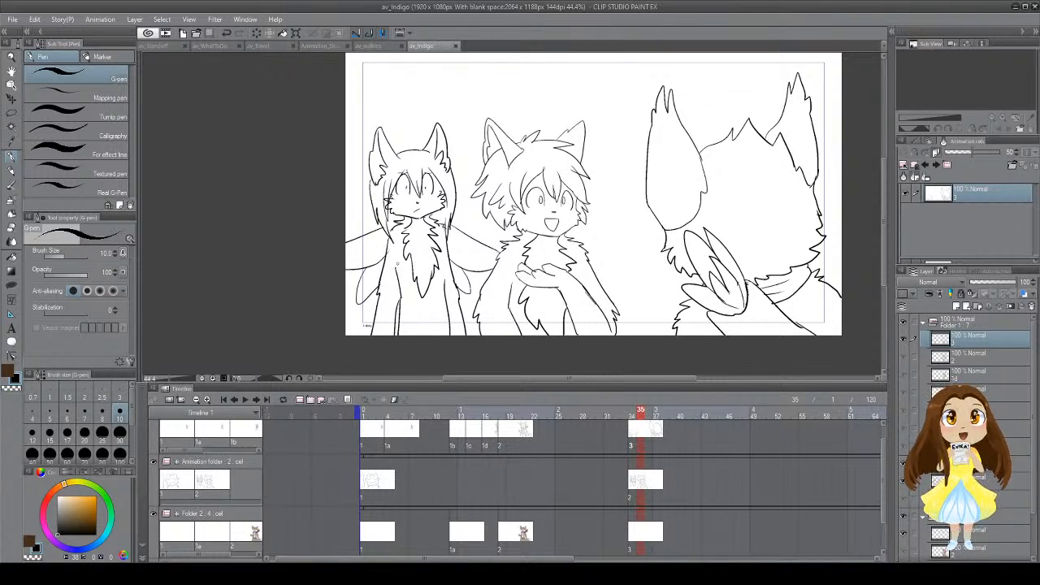
Step: Check the earlier cel against frame 36 and add small touch-up strokes to the hair beside the long-haired character's neck
left_click(520, 437)
left_click(650, 437)
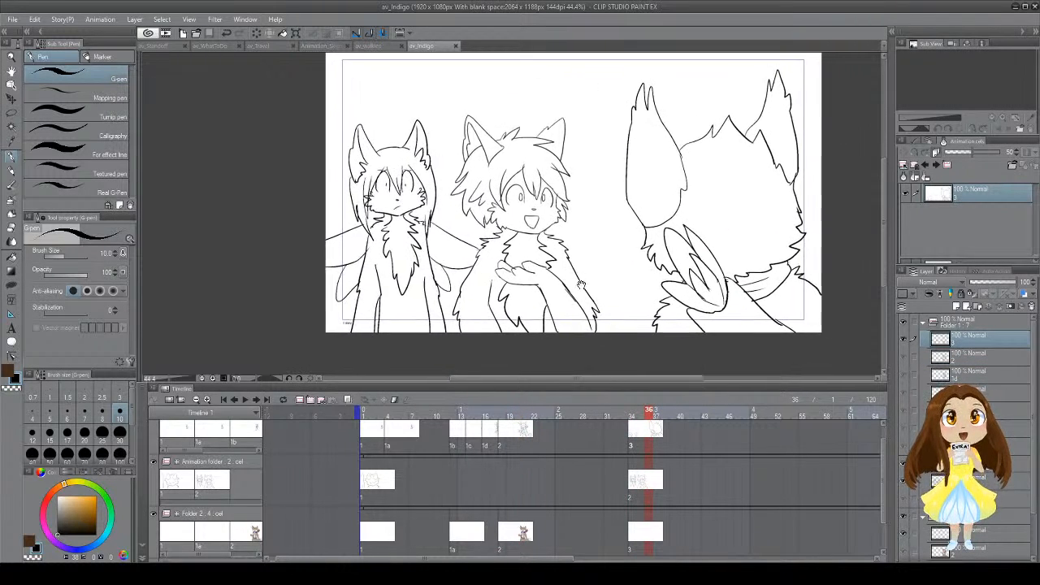
left_click_drag(530, 300, 529, 302)
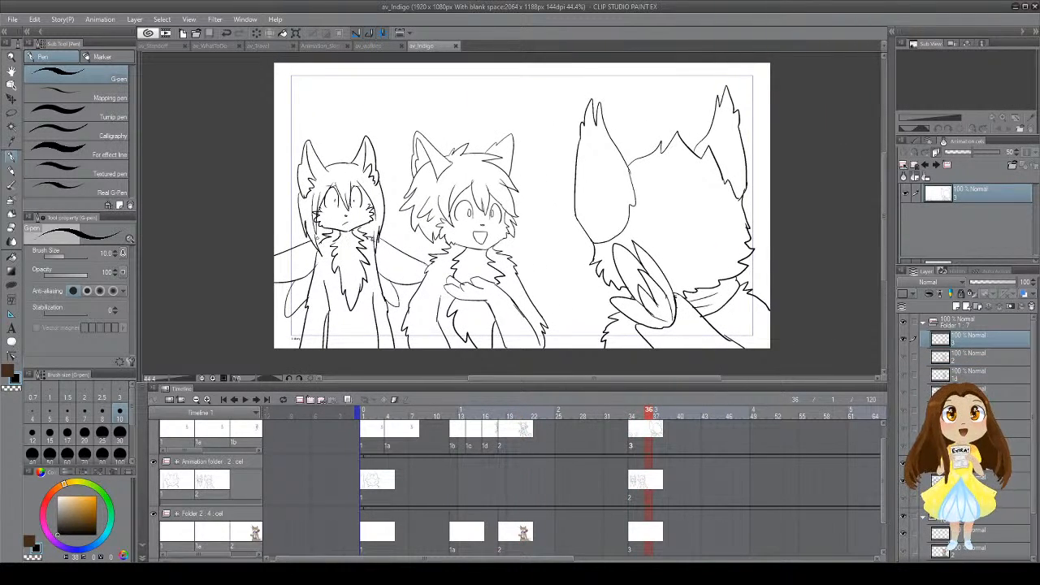
left_click(316, 238)
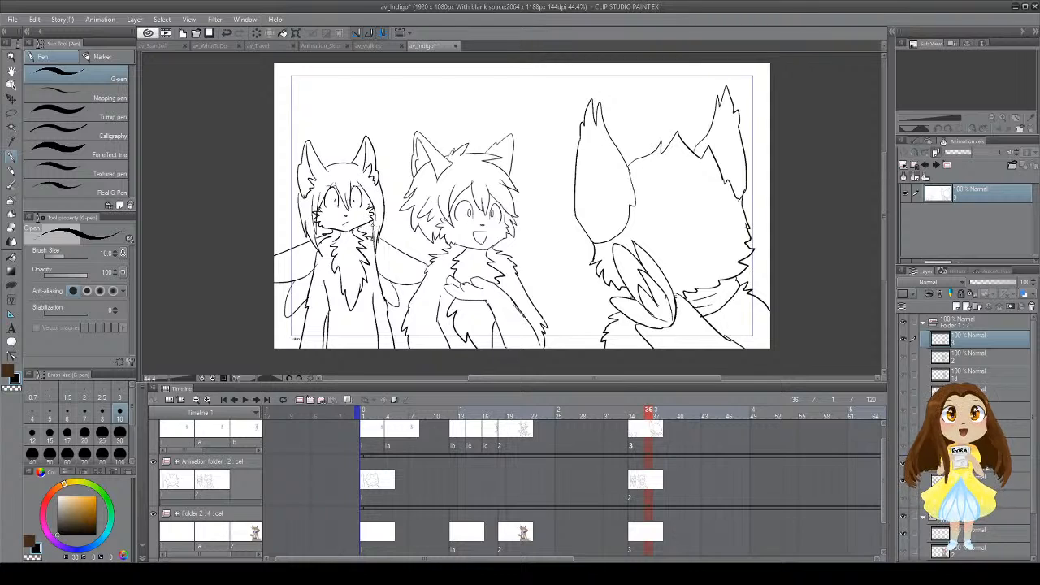
left_click_drag(362, 230, 375, 237)
key("ctrl+z")
Step: Play the animation from the first cel to review the timing, stopping it past the last drawing
left_click(378, 431)
left_click(244, 400)
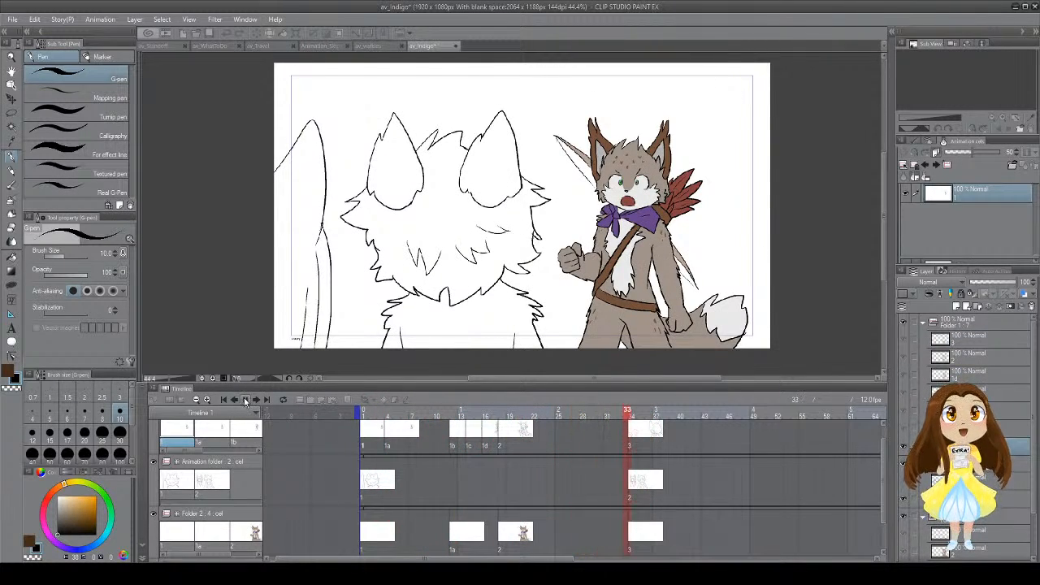
left_click(244, 400)
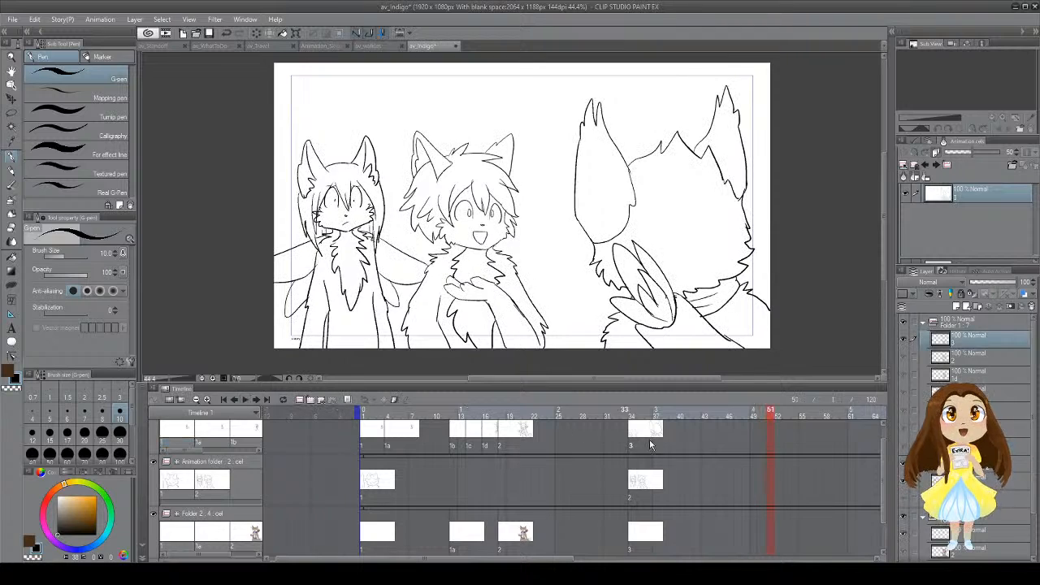
Step: Create new cels at frame 51, cel 4 in Folder 1 and cel 3 in the Animation folder, and save the file
left_click(316, 401)
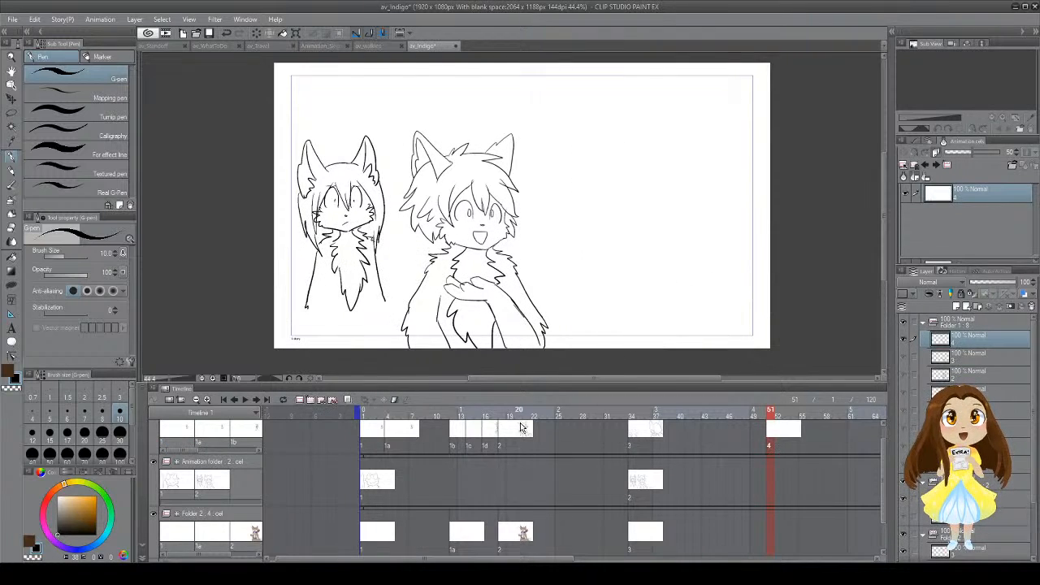
left_click(757, 485)
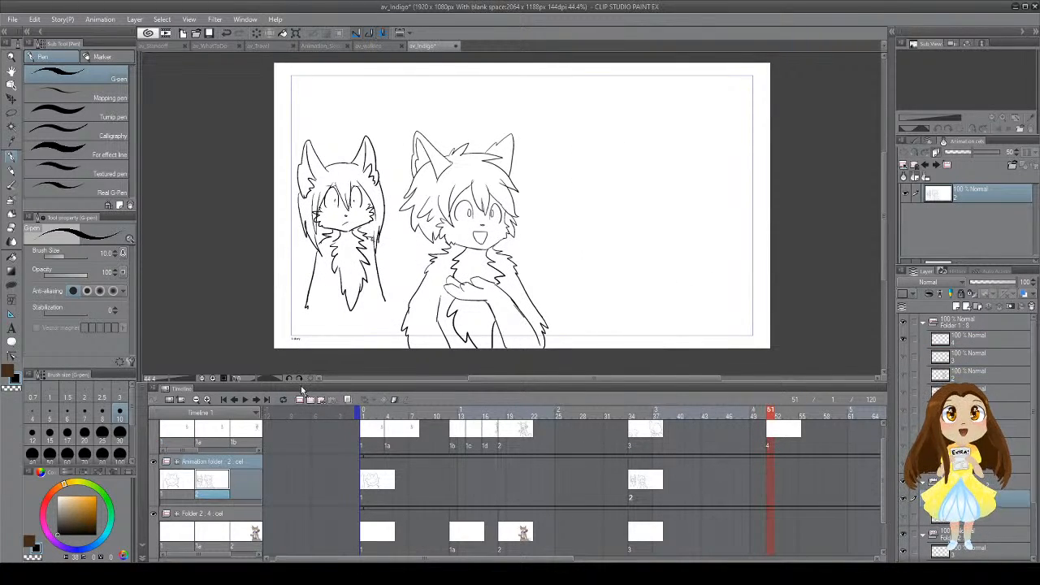
left_click(316, 401)
key("ctrl+s")
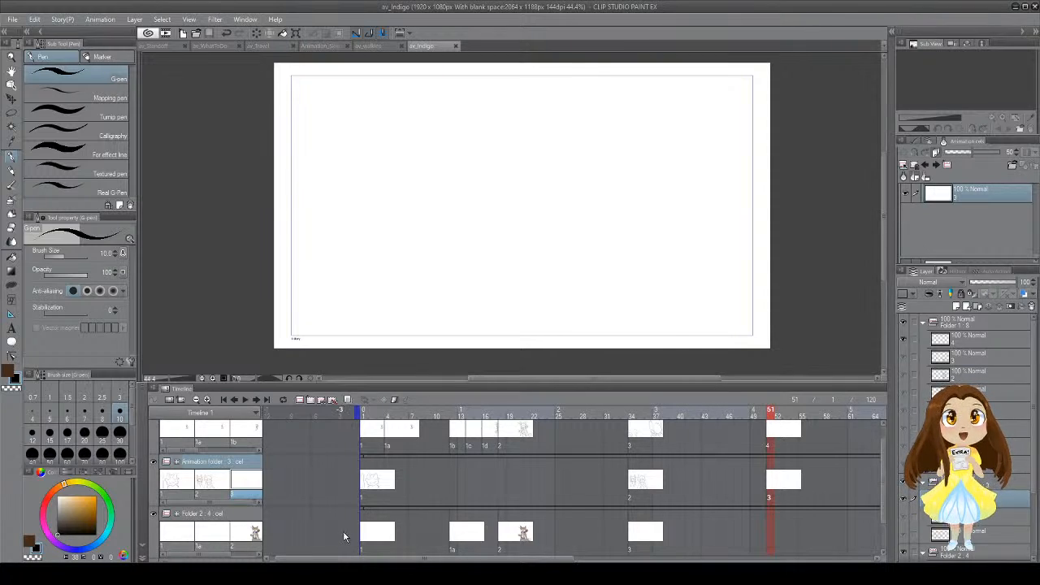
Step: Draw a tall left ear outline with a tufted tip and jagged outer edge on the new cel at frame 51
mouse_move(567, 183)
left_mouse_down()
mouse_move(568, 195)
mouse_move(567, 142)
mouse_move(546, 124)
left_mouse_up()
key("ctrl+z")
mouse_move(566, 184)
left_mouse_down()
mouse_move(551, 101)
mouse_move(550, 113)
left_mouse_up()
key("ctrl+z")
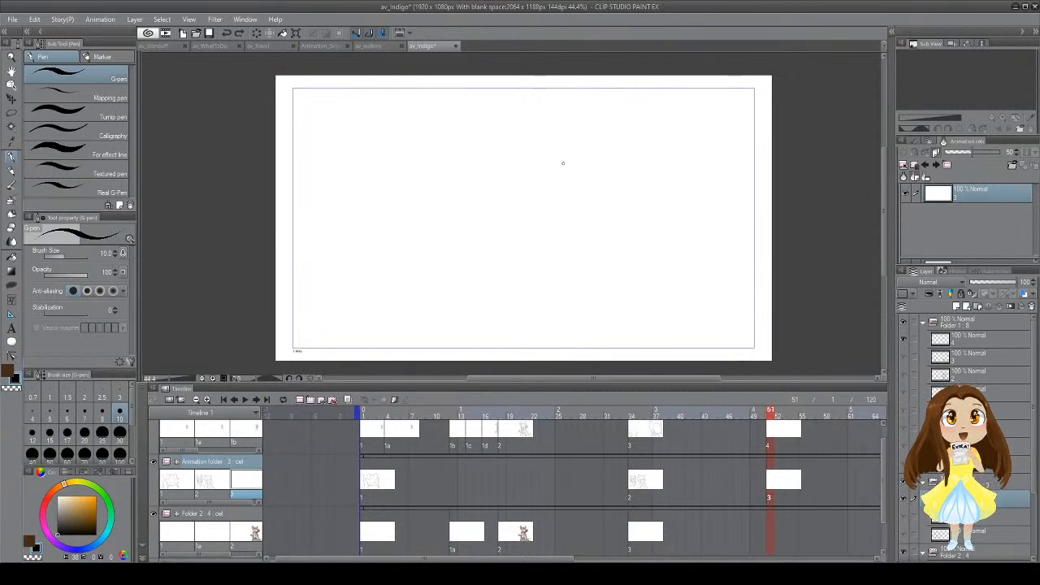
mouse_move(567, 171)
left_mouse_down()
mouse_move(545, 105)
mouse_move(522, 123)
mouse_move(510, 156)
mouse_move(508, 222)
left_mouse_up()
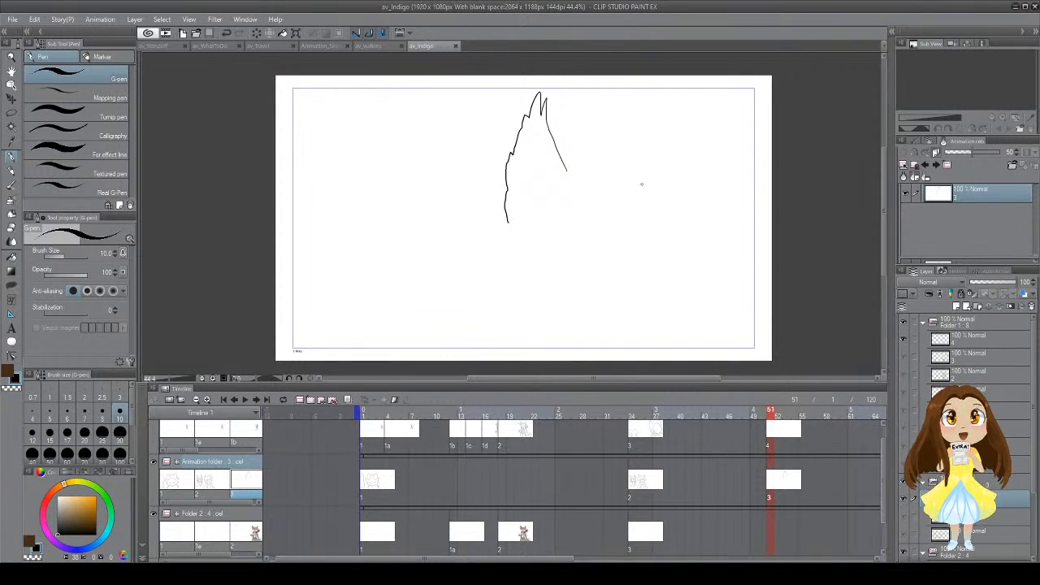
mouse_move(624, 156)
left_mouse_down()
mouse_move(653, 193)
mouse_move(594, 130)
mouse_move(600, 165)
mouse_move(565, 165)
left_mouse_up()
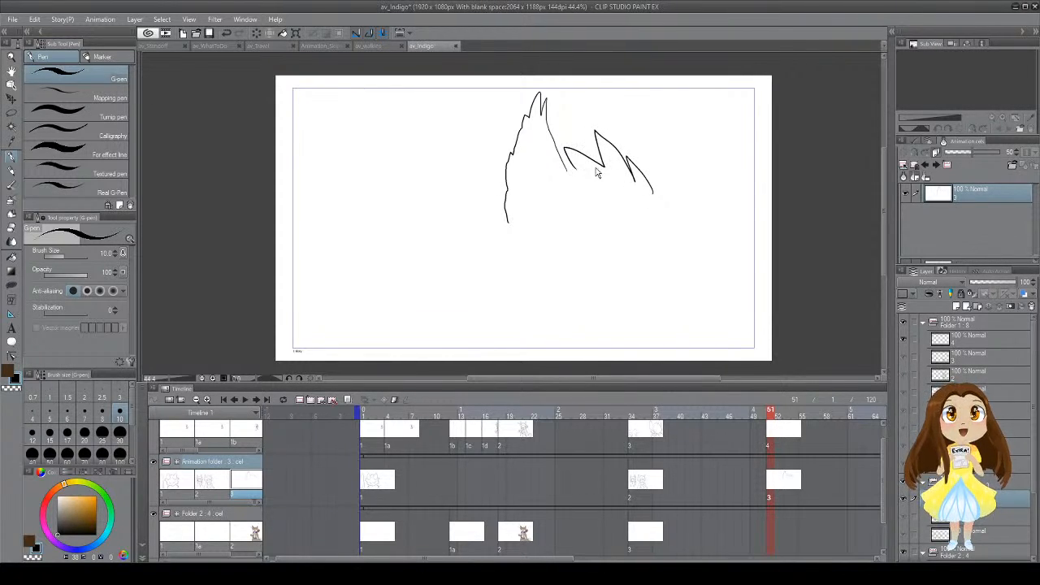
key("ctrl+z")
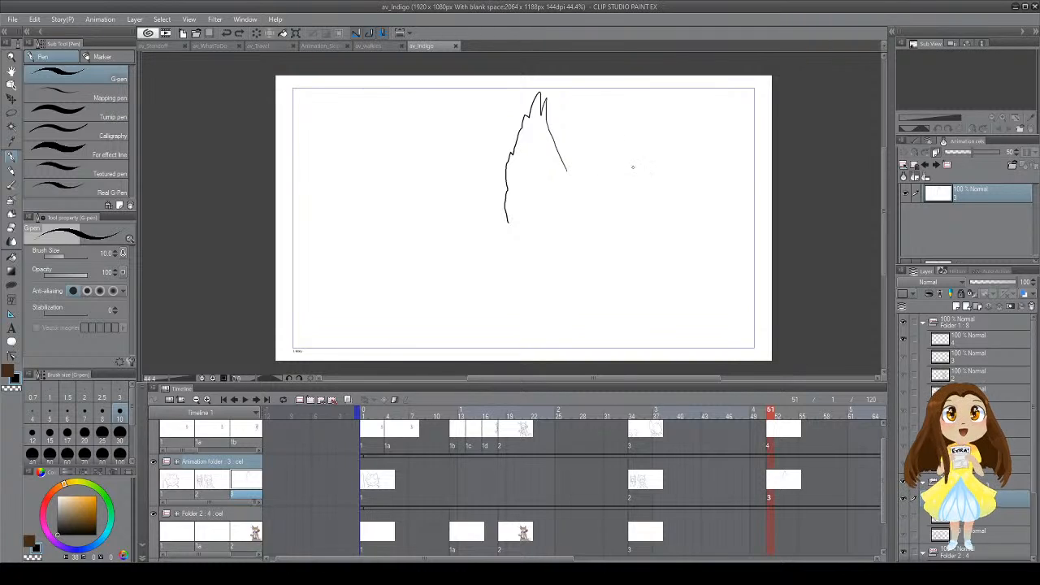
Step: Draw the matching right ear outline with a tufted tip and jagged outer edge, and save the file
left_click_drag(628, 180, 657, 132)
key("ctrl+z")
mouse_move(627, 180)
left_mouse_down()
mouse_move(663, 116)
mouse_move(688, 122)
mouse_move(687, 138)
left_mouse_up()
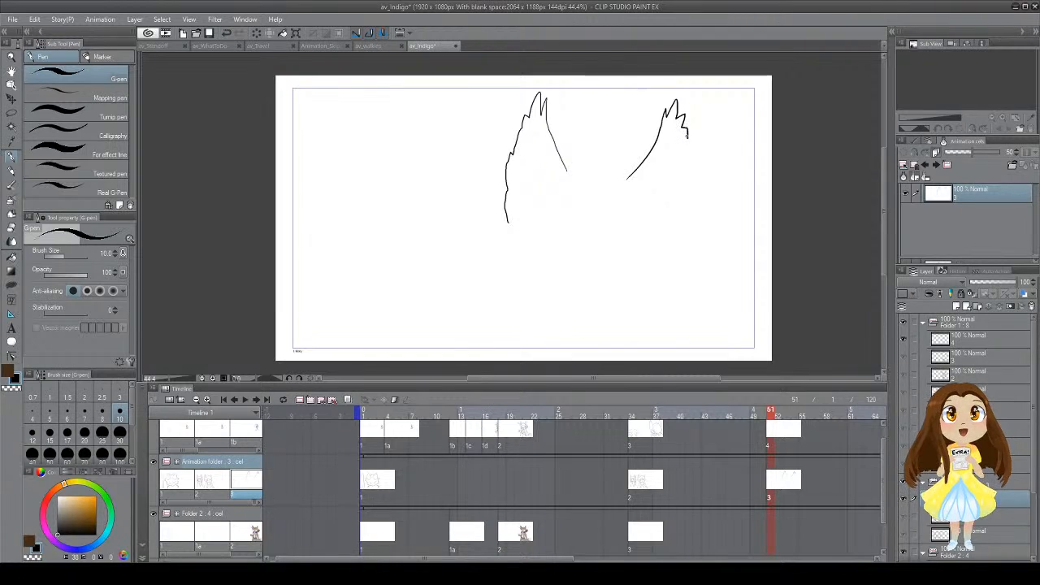
key("ctrl+z")
mouse_move(626, 180)
left_mouse_down()
mouse_move(664, 116)
mouse_move(688, 122)
mouse_move(690, 187)
left_mouse_up()
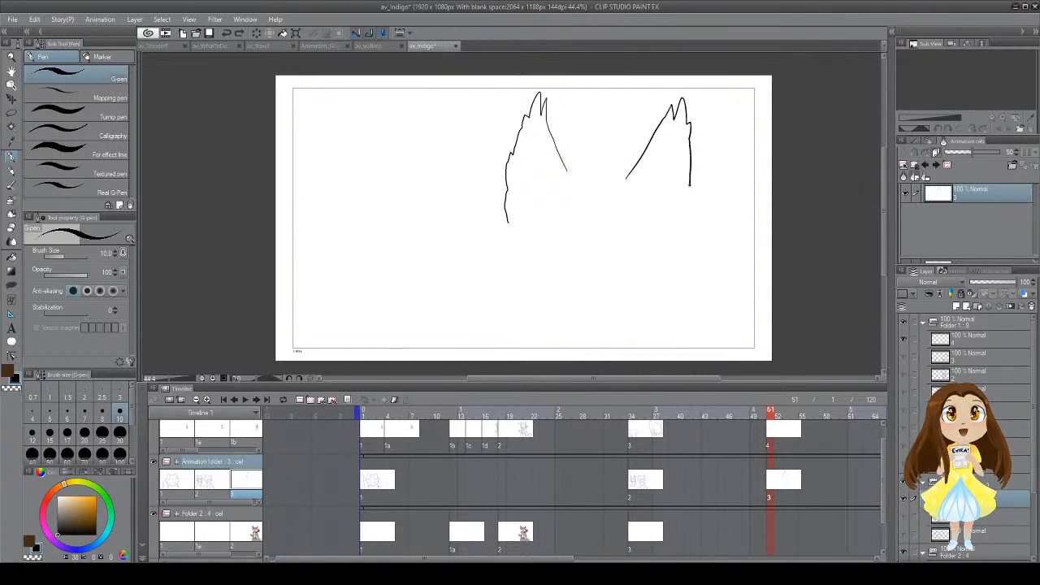
key("ctrl+z")
mouse_move(625, 176)
left_mouse_down()
mouse_move(675, 105)
mouse_move(699, 126)
mouse_move(702, 162)
mouse_move(700, 213)
mouse_move(686, 230)
left_mouse_up()
key("ctrl+s")
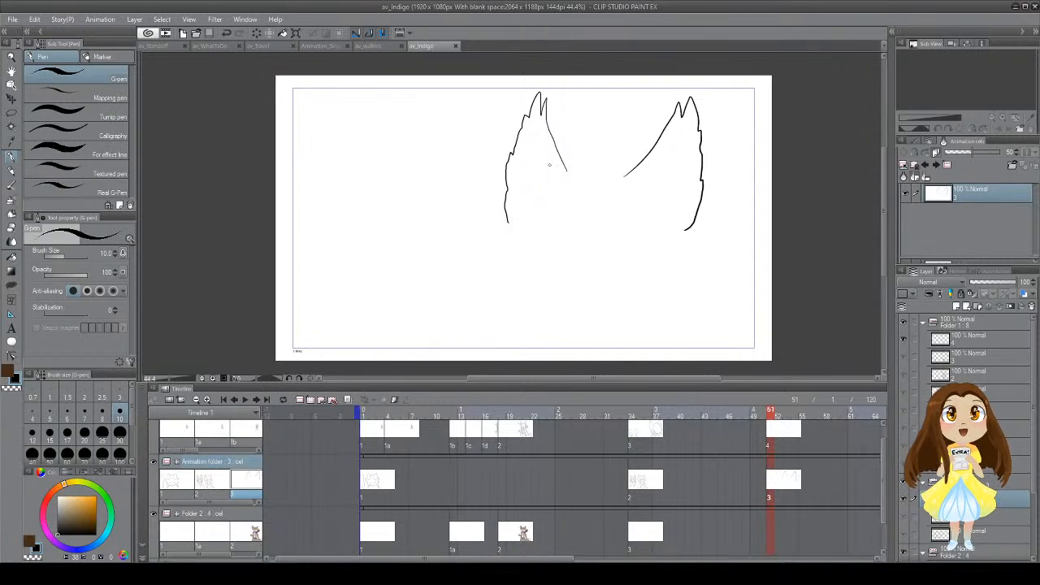
Step: Draw the top of the head between the ears with a jagged hair tuft and erase the overlapping end of the left ear line
left_click_drag(553, 179, 597, 145)
key("ctrl+z")
mouse_move(547, 176)
left_mouse_down()
mouse_move(610, 136)
mouse_move(631, 163)
left_mouse_up()
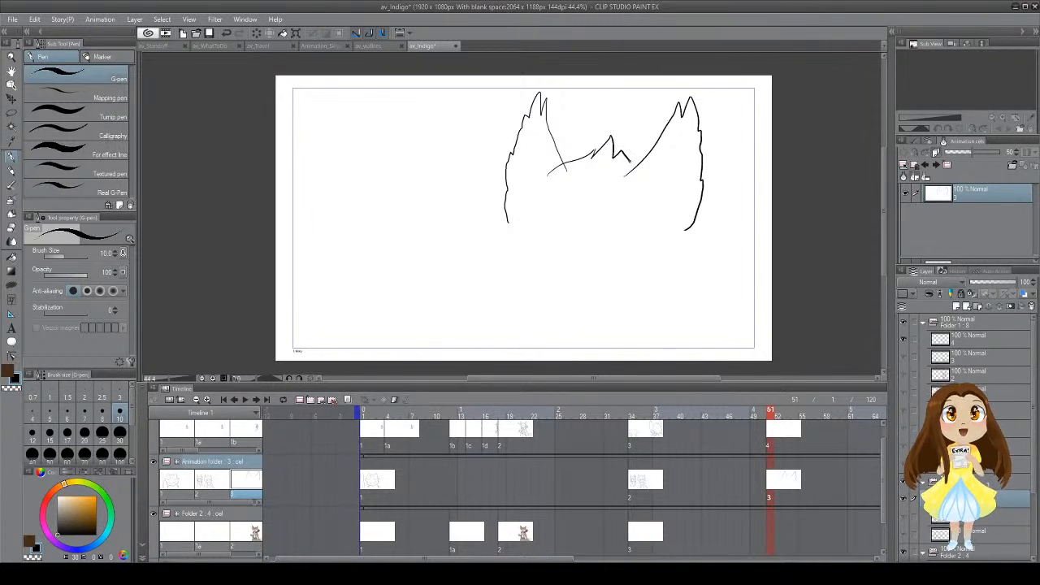
key("e")
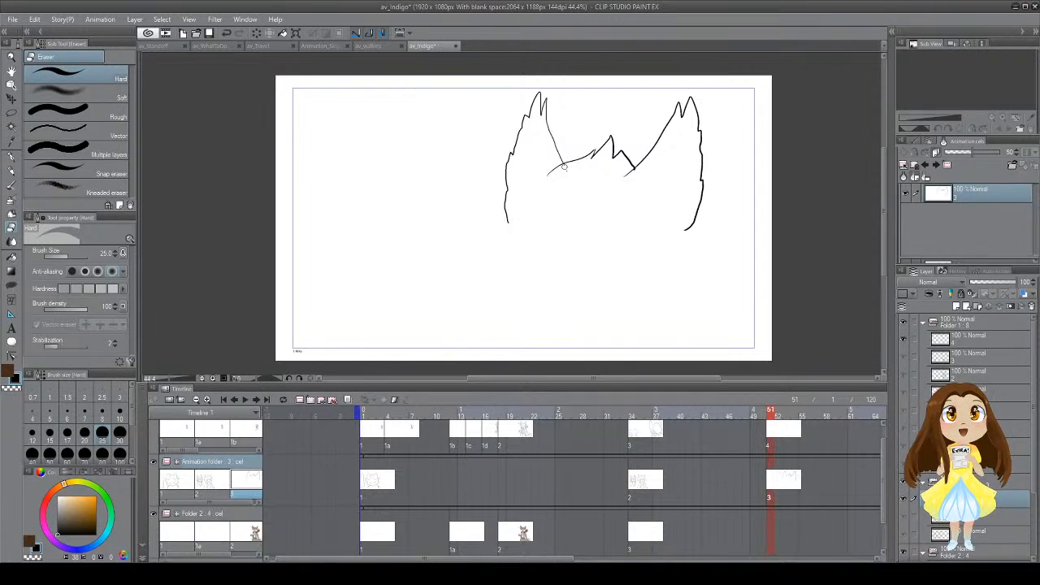
key("p")
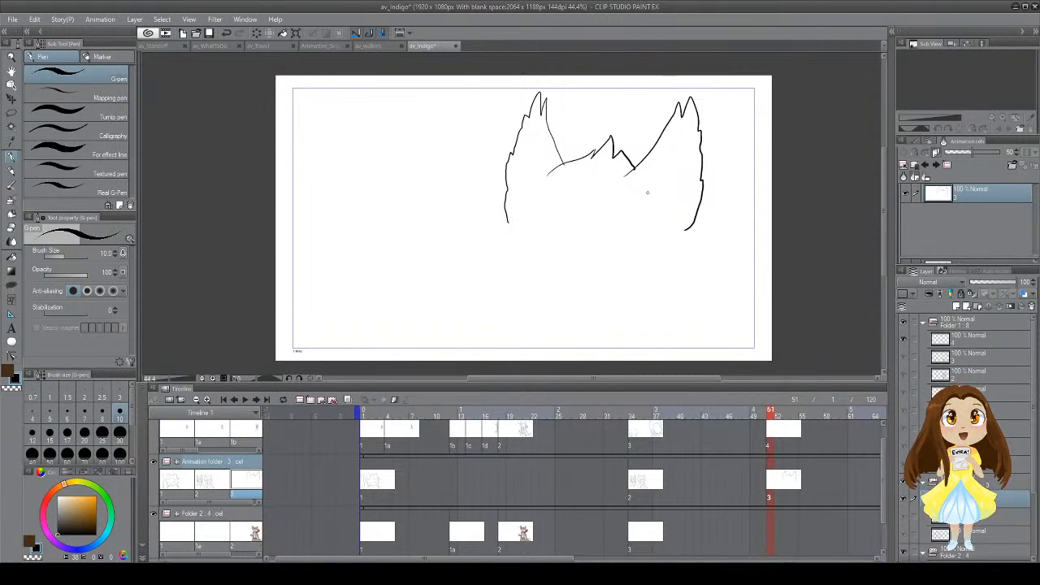
Step: Draw the inner contour of the right ear with jagged fur along its lower edge
mouse_move(674, 131)
left_mouse_down()
mouse_move(648, 193)
mouse_move(681, 130)
mouse_move(691, 137)
mouse_move(671, 223)
left_mouse_up()
key("ctrl+z")
key("ctrl+y")
key("ctrl+z")
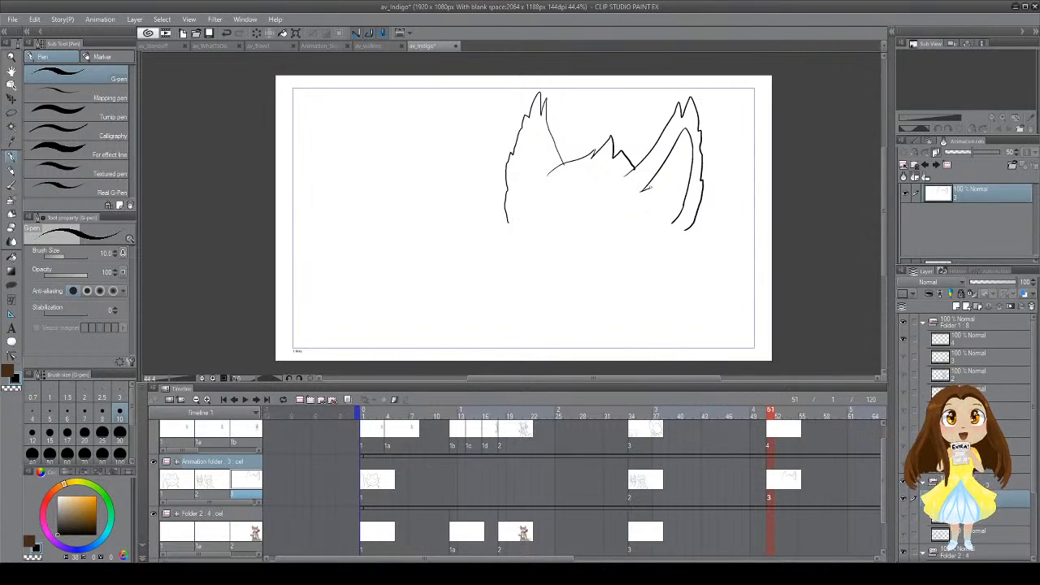
left_click_drag(644, 189, 671, 223)
key("ctrl+z")
key("ctrl+z")
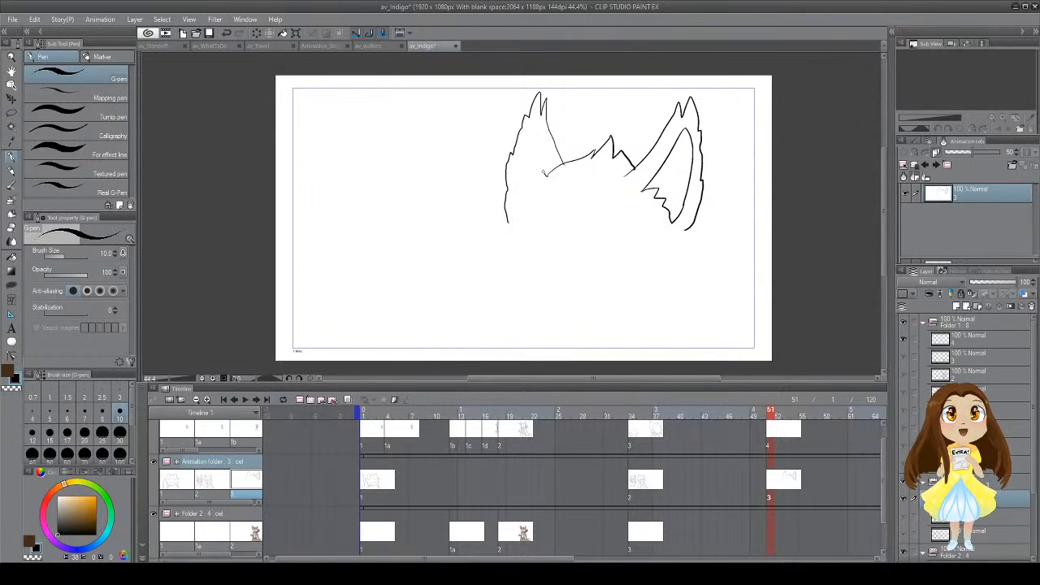
Step: Draw the left ear's inner contour, save the file, and extend the ear's outer line down into a small fur notch
left_click_drag(548, 174, 540, 130)
key("ctrl+z")
mouse_move(548, 175)
left_mouse_down()
mouse_move(533, 123)
mouse_move(515, 206)
mouse_move(526, 196)
mouse_move(531, 205)
mouse_move(547, 172)
mouse_move(586, 154)
left_mouse_up()
key("ctrl+z")
key("ctrl+s")
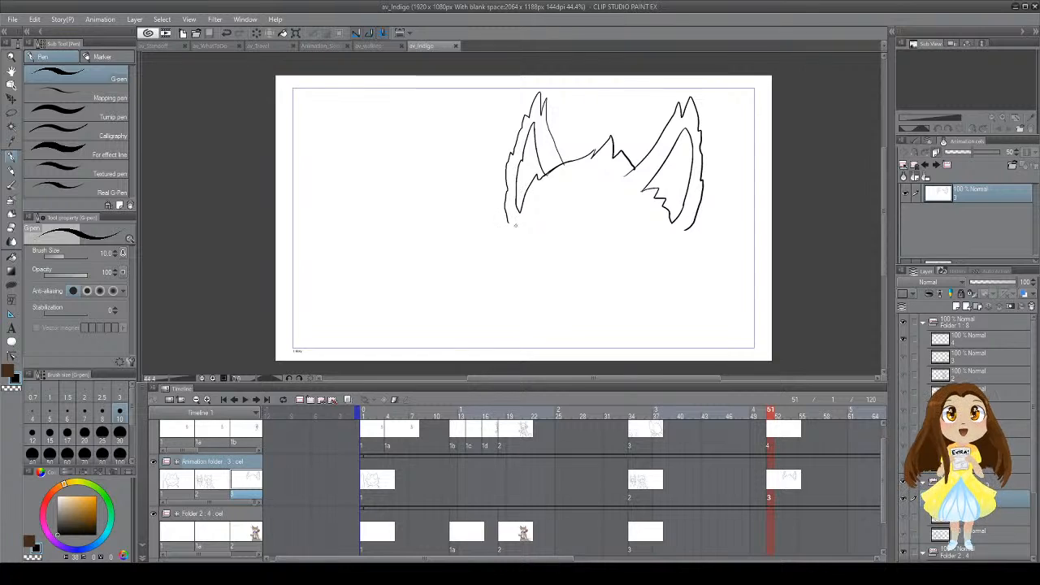
left_click_drag(508, 221, 511, 238)
key("ctrl+z")
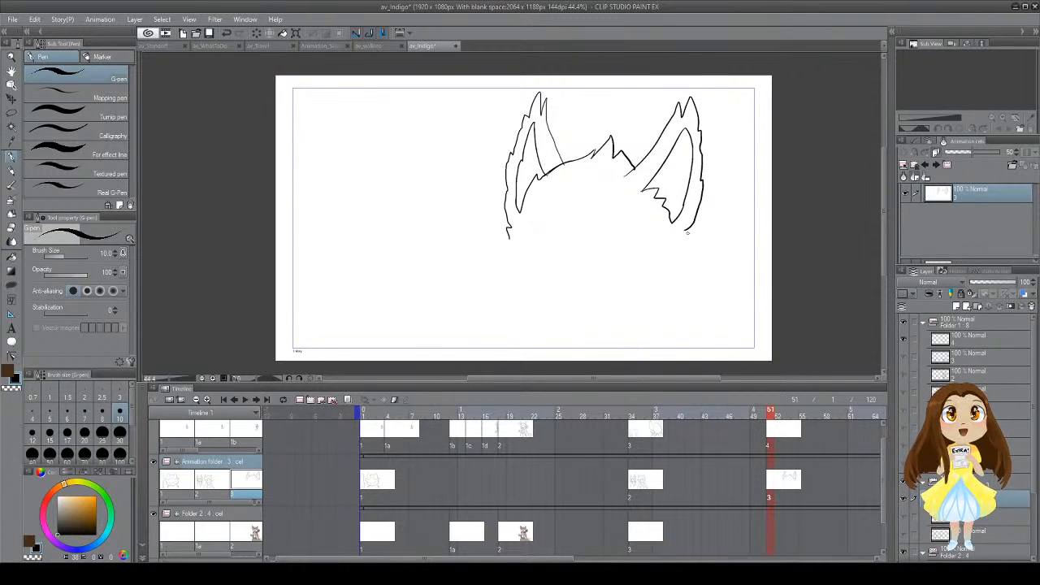
Step: Draw a short slanted line from the base of the right ear down toward the cheek
mouse_move(693, 234)
left_mouse_down()
mouse_move(687, 251)
mouse_move(696, 247)
mouse_move(682, 252)
left_mouse_up()
key("ctrl+z")
key("ctrl+z")
key("ctrl+z")
left_click_drag(690, 230, 675, 259)
key("ctrl+z")
Step: Erase the left ear's inner contour, redraw it with a straighter inner edge and a curved lower tip, and save the file
key("e")
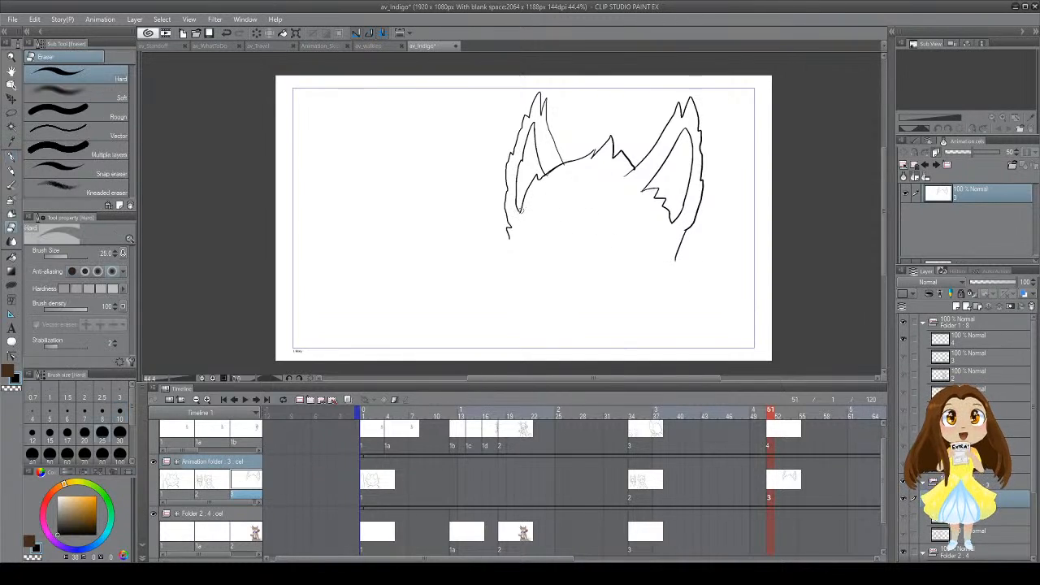
key("p")
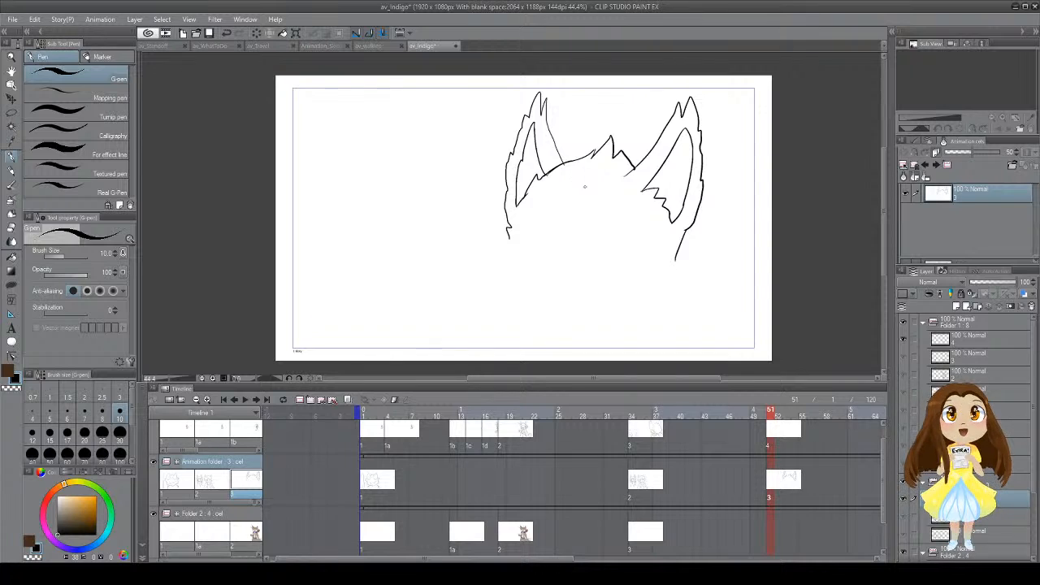
key("e")
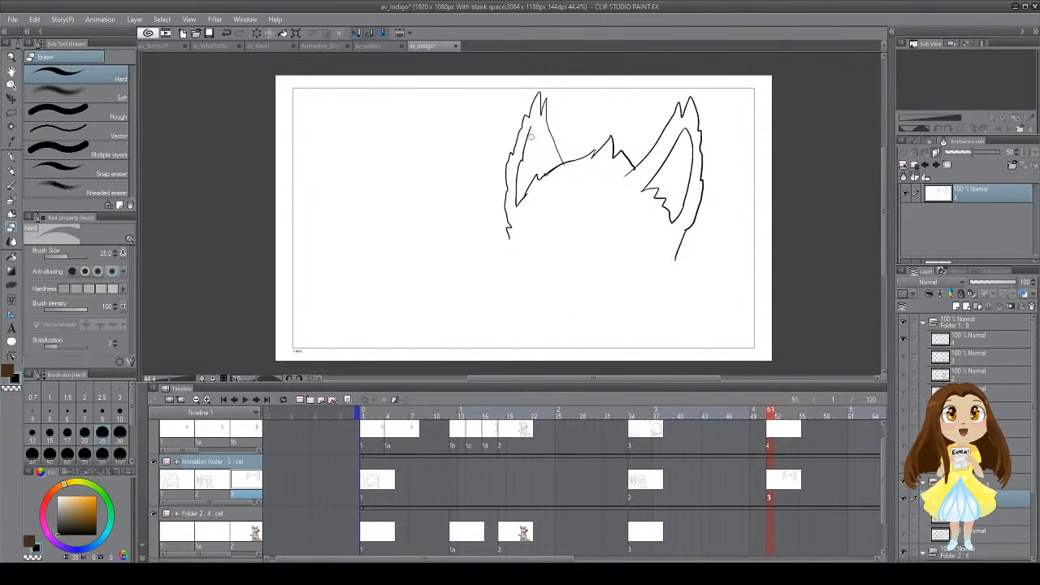
left_click_drag(530, 126, 514, 200)
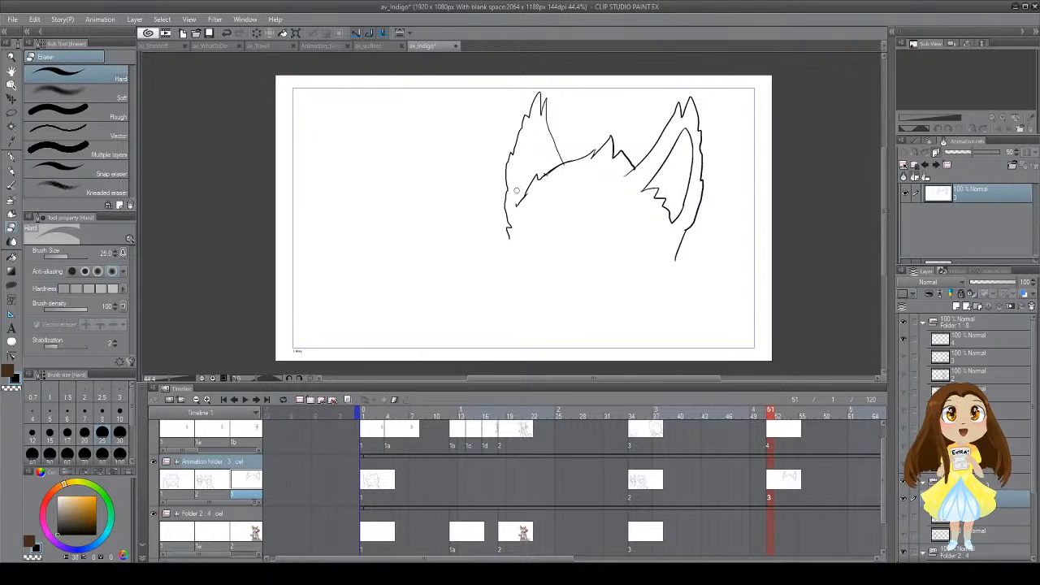
key("p")
left_click_drag(536, 122, 525, 182)
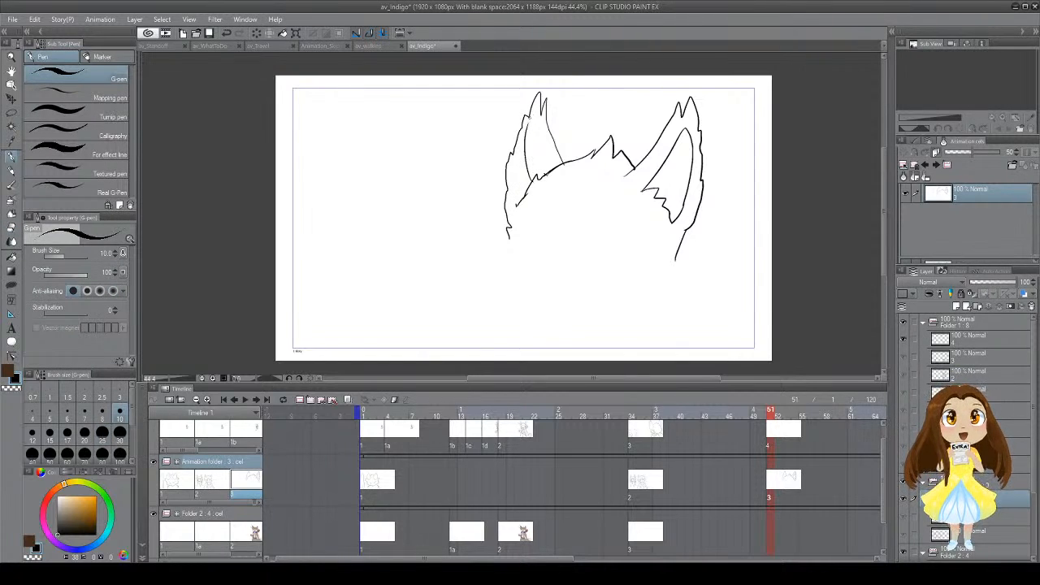
key("ctrl+z")
left_click_drag(530, 115, 533, 166)
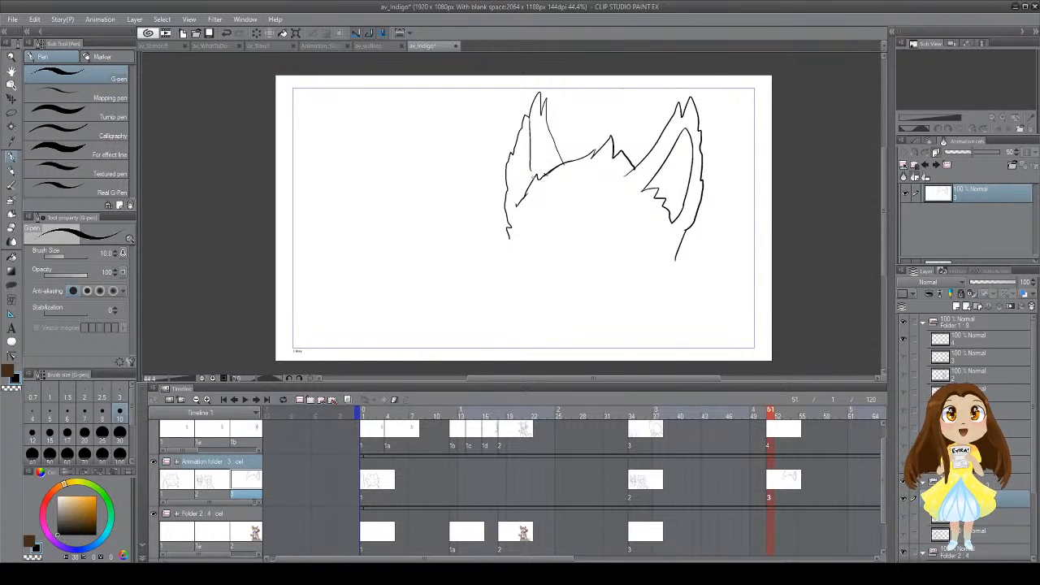
mouse_move(513, 204)
left_mouse_down()
mouse_move(508, 190)
mouse_move(530, 188)
left_mouse_up()
key("ctrl+s")
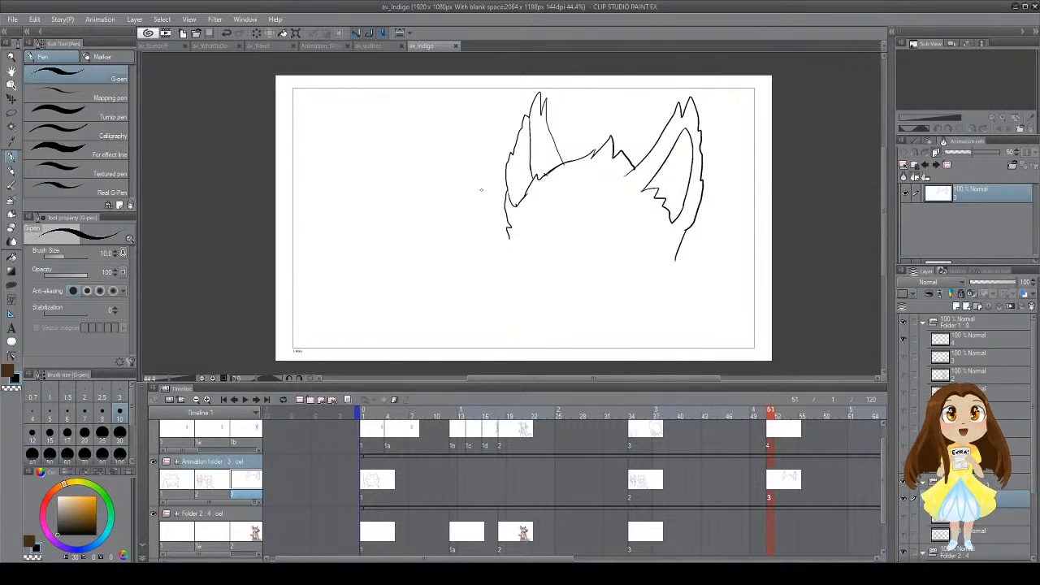
Step: Rework the lower outer edge of the left ear into small fur points that bulge outward, and save the file
key("e")
left_click_drag(509, 195, 505, 177)
key("p")
key("ctrl+z")
scroll(512, 181, "up", 1)
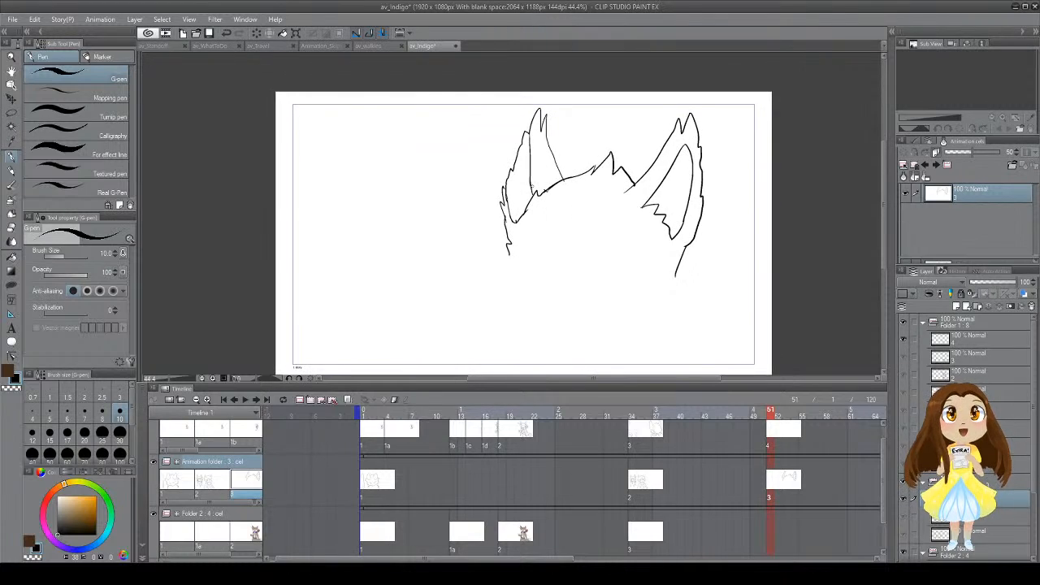
key("e")
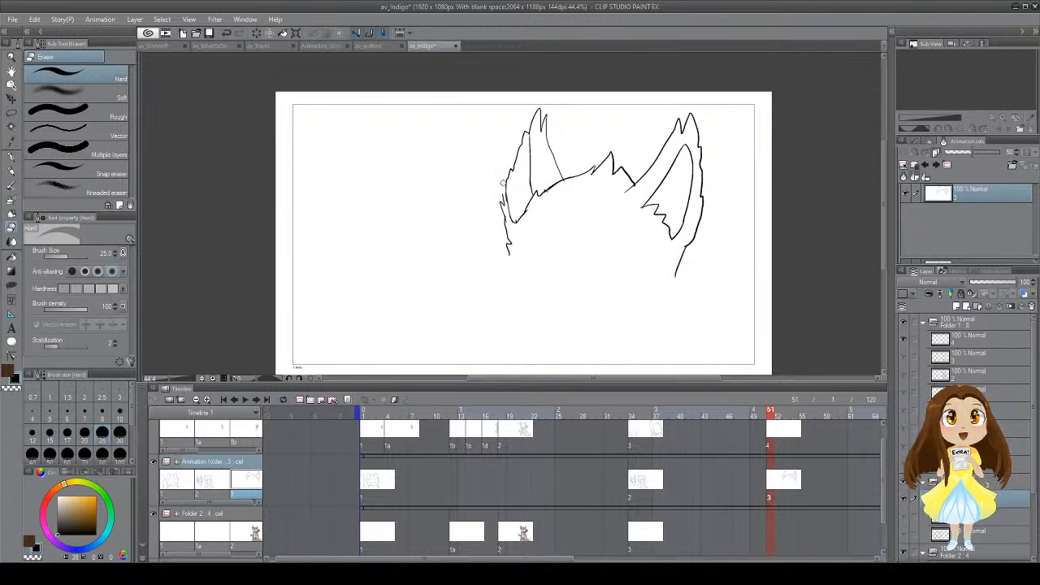
key("p")
key("ctrl+z")
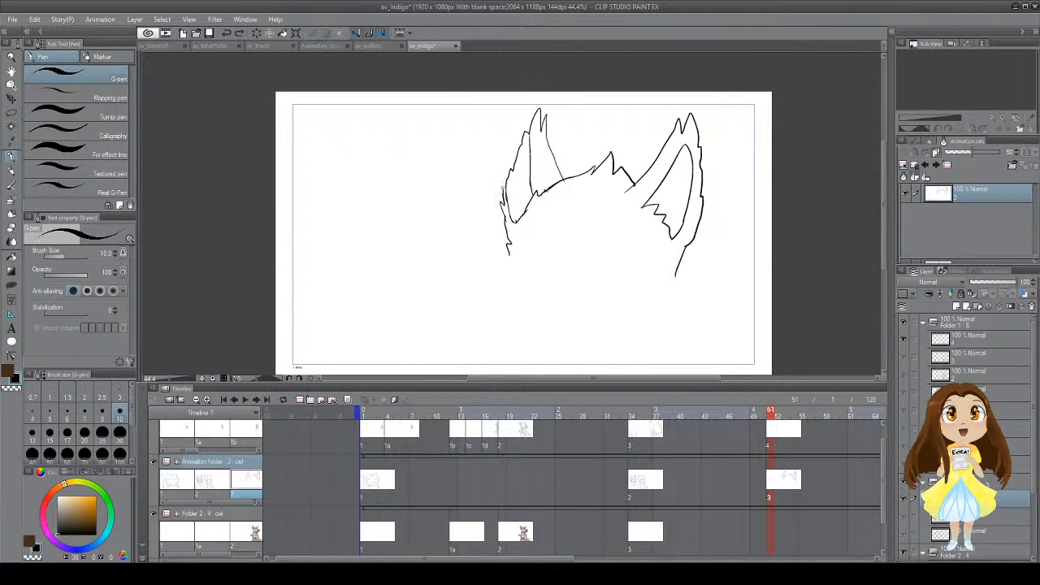
left_click_drag(508, 169, 512, 171)
key("ctrl+z")
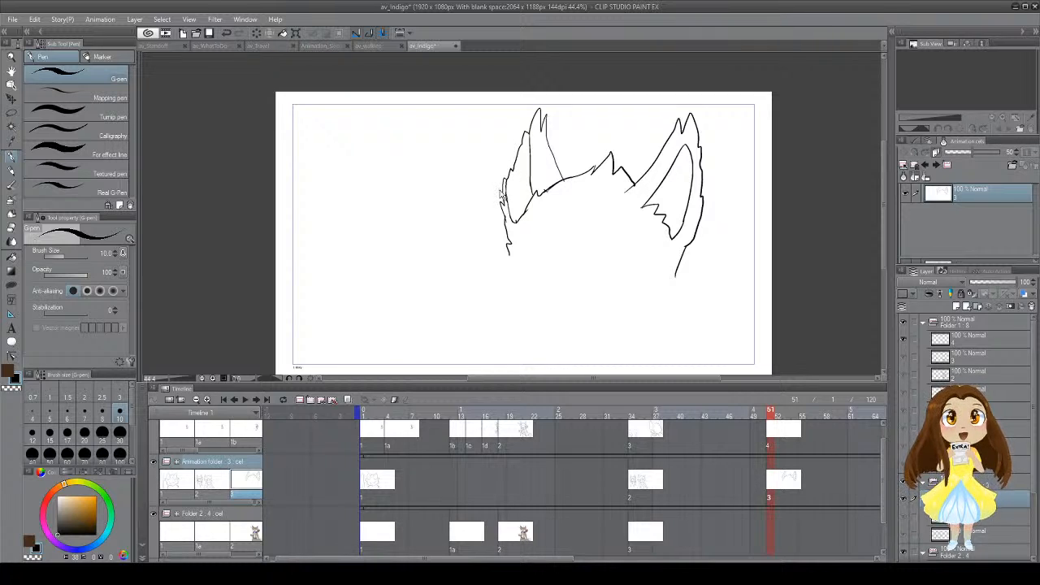
key("ctrl+s")
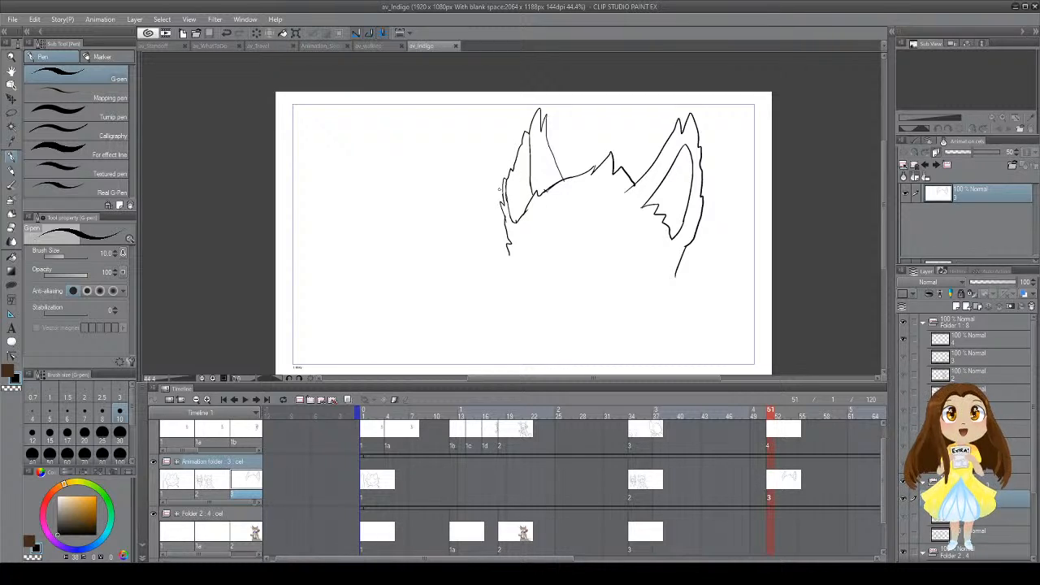
Step: Erase the left ear's lower outer edge and inner contour tip, and try a line merging the two
key("e")
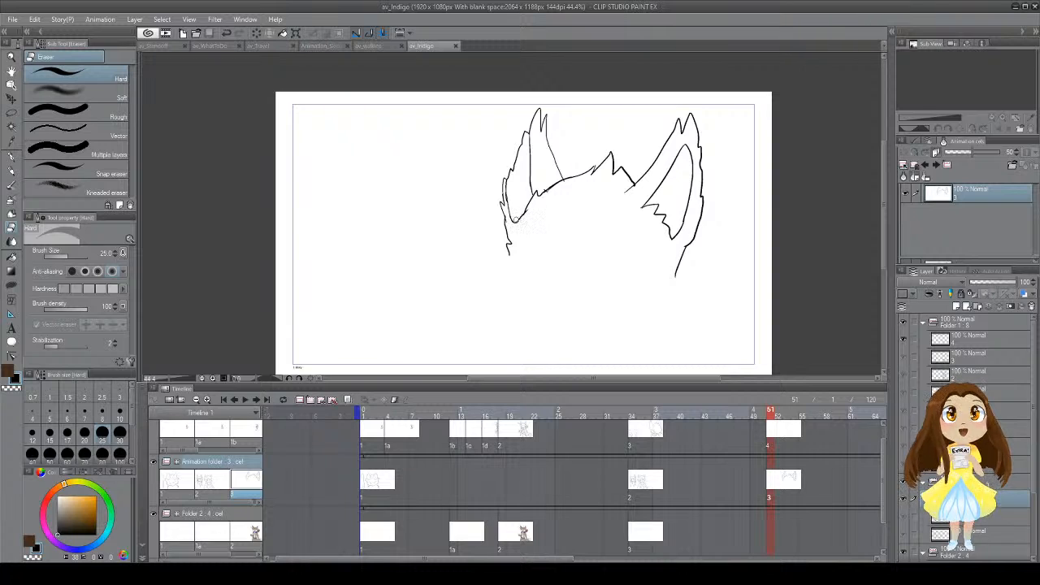
left_click_drag(514, 216, 517, 224)
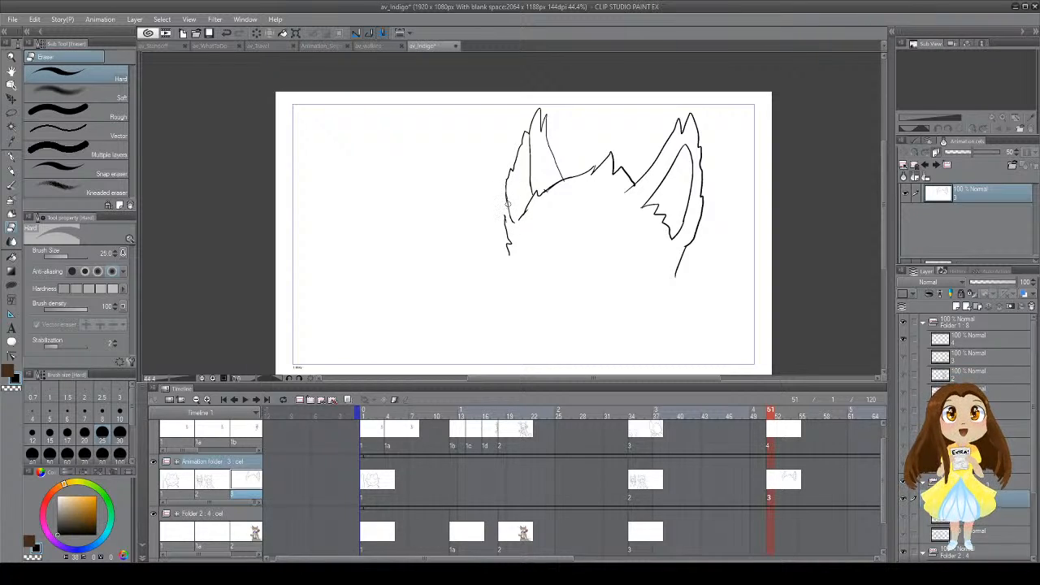
key("p")
key("ctrl+z")
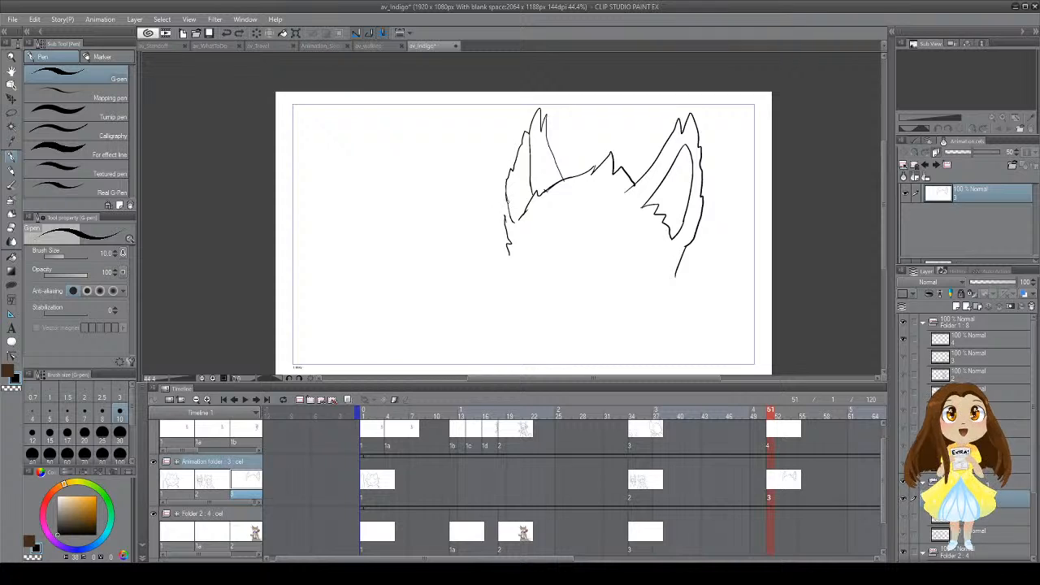
key("e")
mouse_move(508, 201)
left_mouse_down()
mouse_move(516, 225)
mouse_move(503, 218)
left_mouse_up()
key("p")
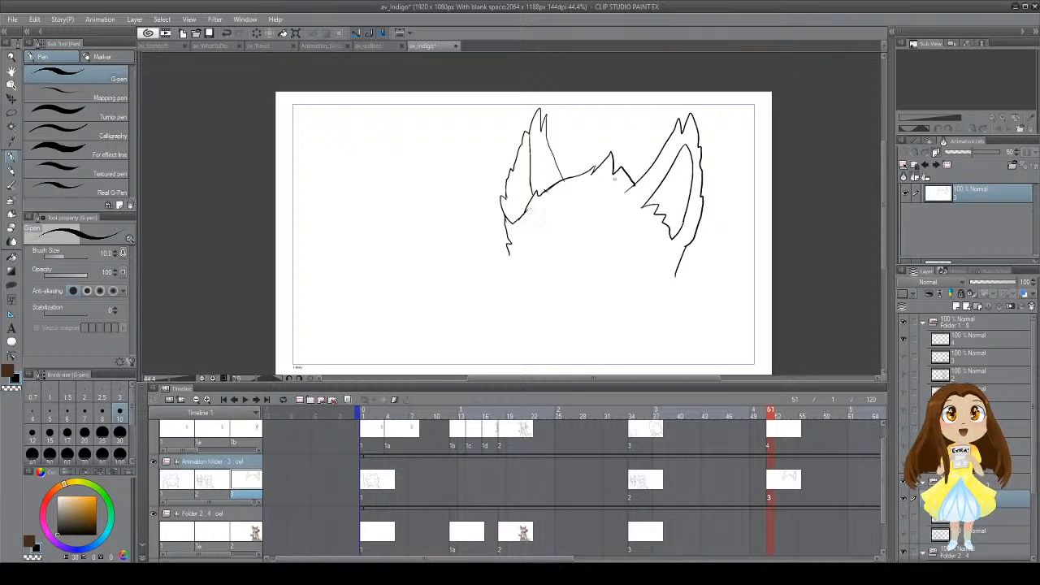
key("ctrl+z")
key("ctrl+z")
Step: Erase the rest of the left ear's inner contour, redraw it and the jagged outer edge as separate lines, and save the file
key("e")
left_click_drag(529, 140, 529, 190)
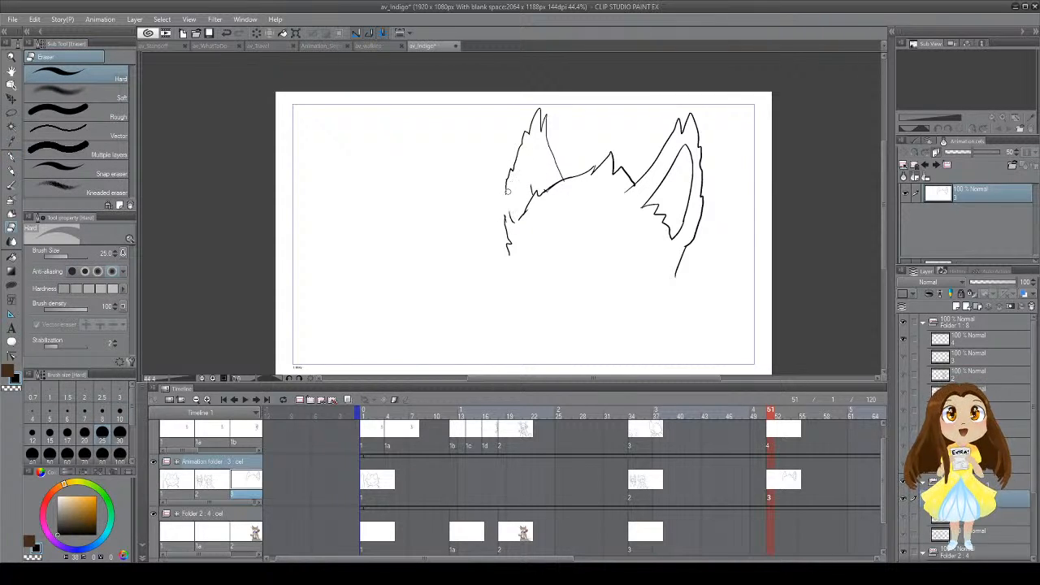
key("p")
mouse_move(501, 203)
left_mouse_down()
mouse_move(506, 222)
mouse_move(528, 138)
mouse_move(530, 192)
left_mouse_up()
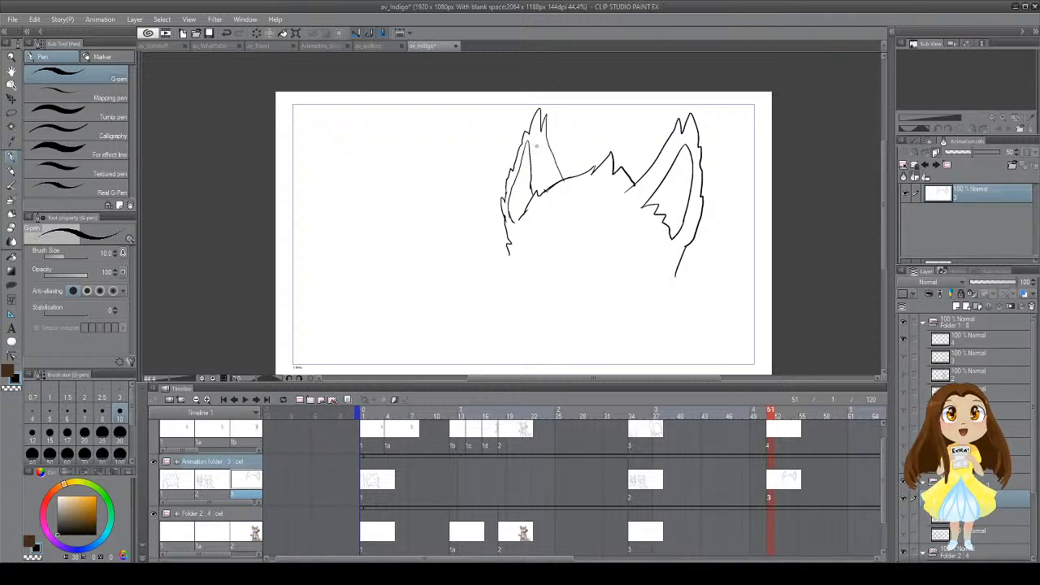
key("ctrl+s")
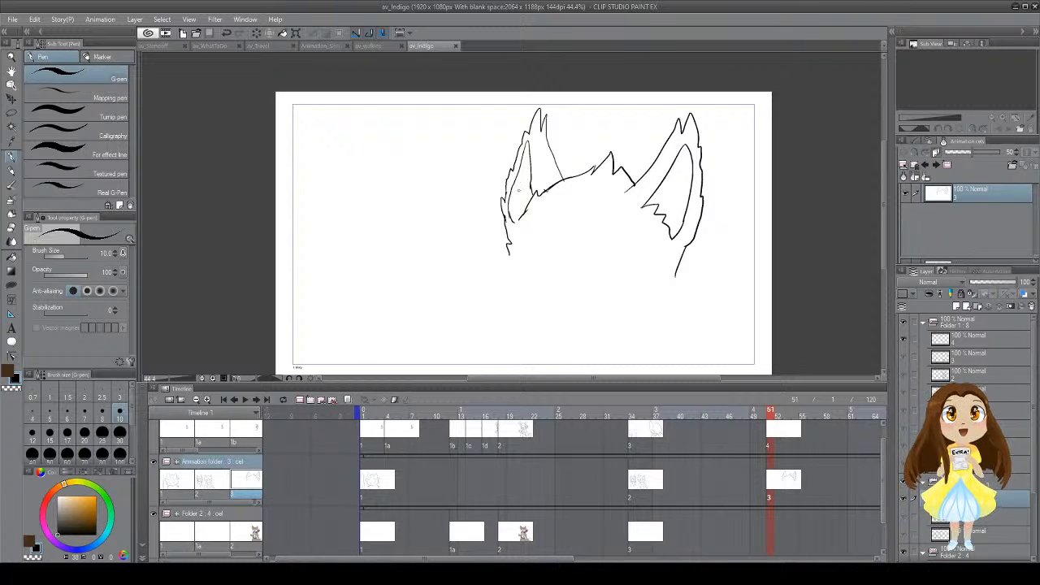
Step: Draw a jagged tuft of cheek fur below the left ear and erase the overlapping end of the face line
mouse_move(510, 254)
left_mouse_down()
mouse_move(501, 288)
mouse_move(506, 263)
mouse_move(497, 265)
mouse_move(511, 312)
left_mouse_up()
key("ctrl+z")
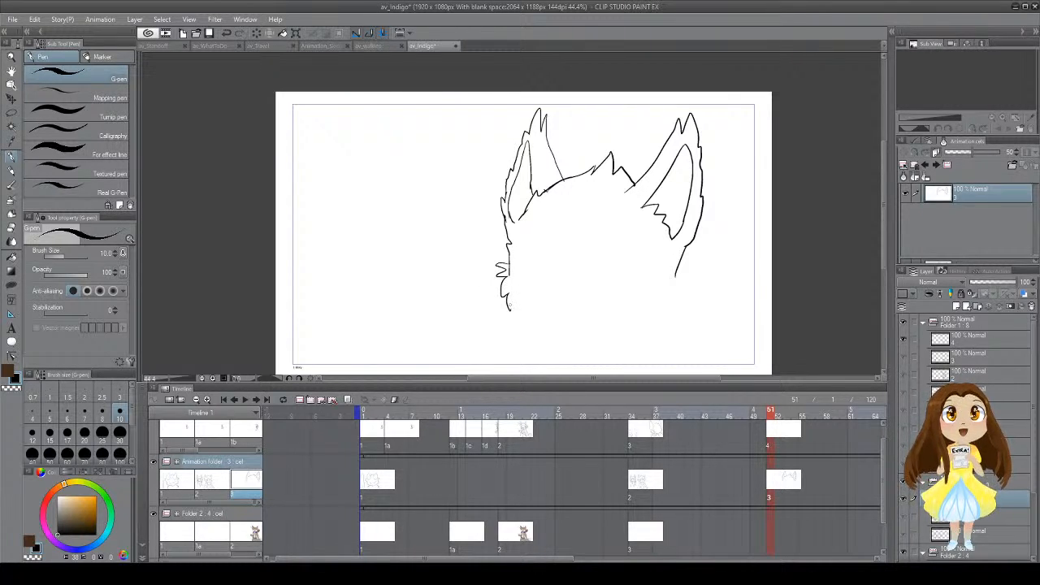
key("ctrl+z")
mouse_move(507, 262)
left_mouse_down()
mouse_move(493, 273)
mouse_move(517, 307)
left_mouse_up()
key("e")
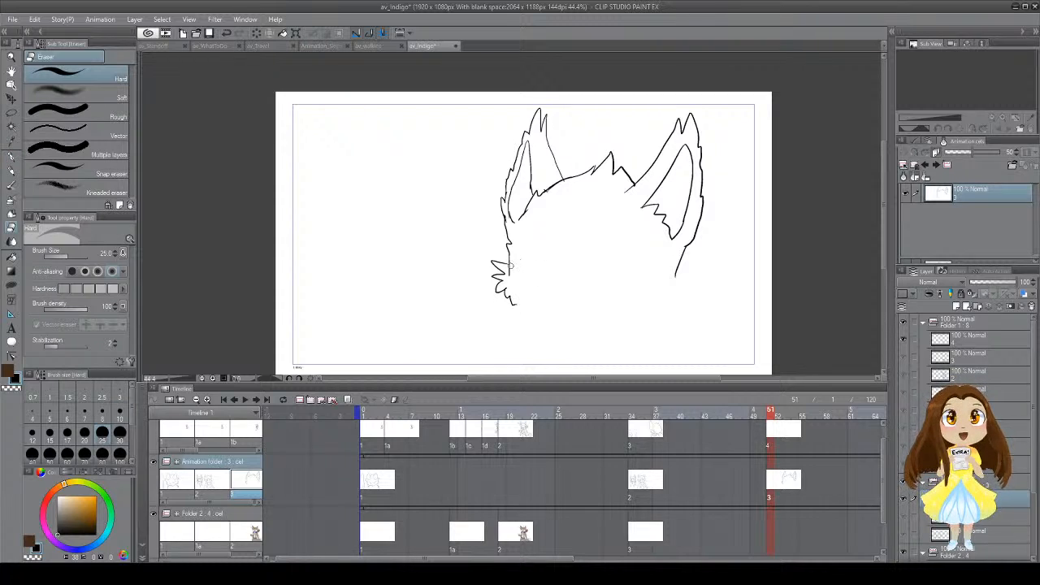
left_click_drag(510, 268, 522, 261)
key("p")
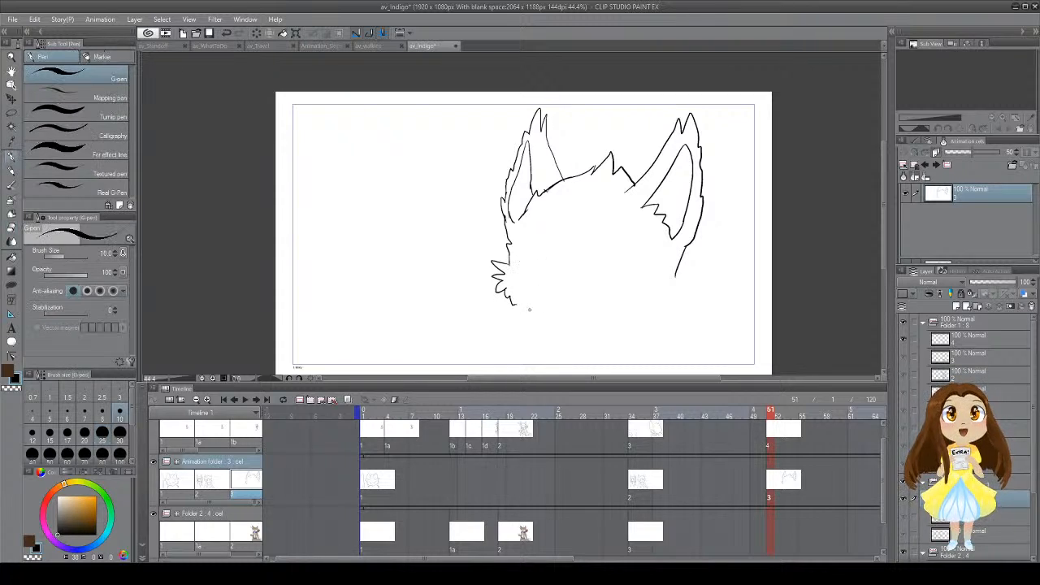
Step: Draw the jaw as a curve from the left cheek fur down along the chin toward the right cheek
mouse_move(513, 302)
left_mouse_down()
mouse_move(549, 329)
mouse_move(623, 323)
left_mouse_up()
key("ctrl+z")
key("ctrl+z")
left_click_drag(550, 330, 645, 324)
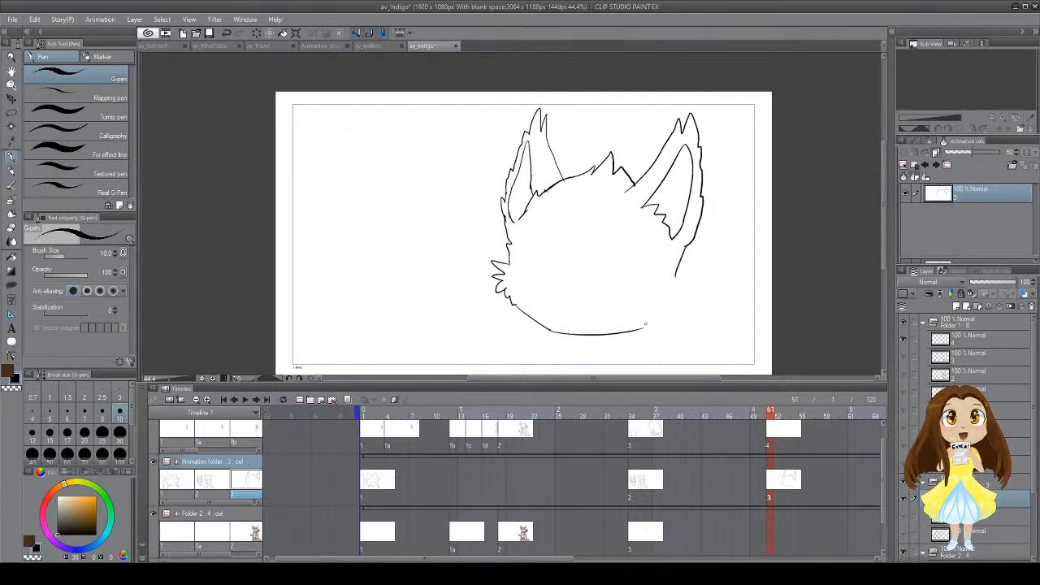
mouse_move(644, 281)
left_mouse_down()
mouse_move(669, 276)
mouse_move(662, 290)
mouse_move(675, 298)
mouse_move(652, 291)
mouse_move(677, 302)
left_mouse_up()
key("ctrl+z")
key("ctrl+z")
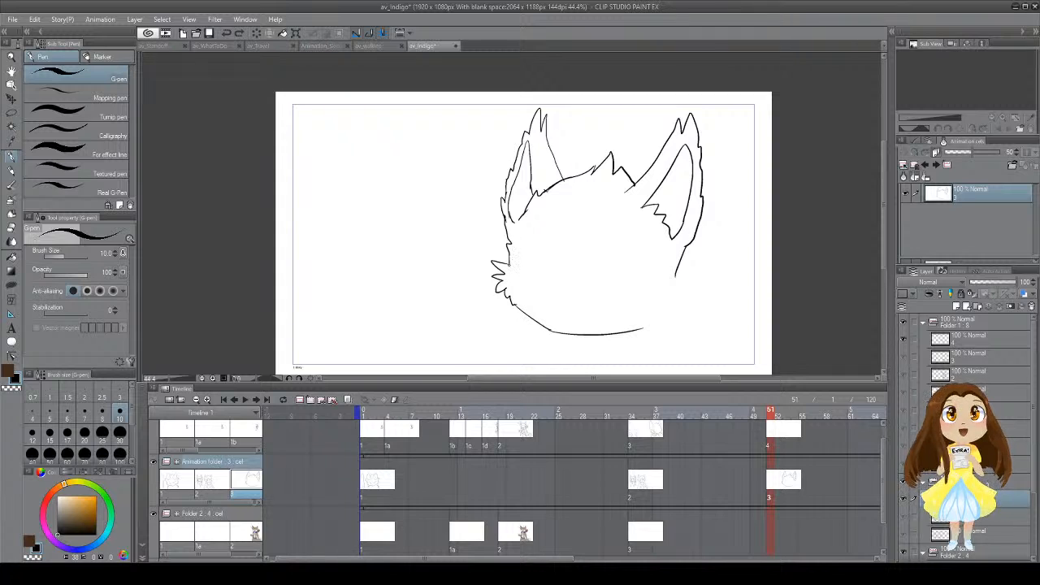
Step: Add a small fur point above the left cheek tuft and save the file
left_click_drag(509, 264, 519, 260)
key("ctrl+s")
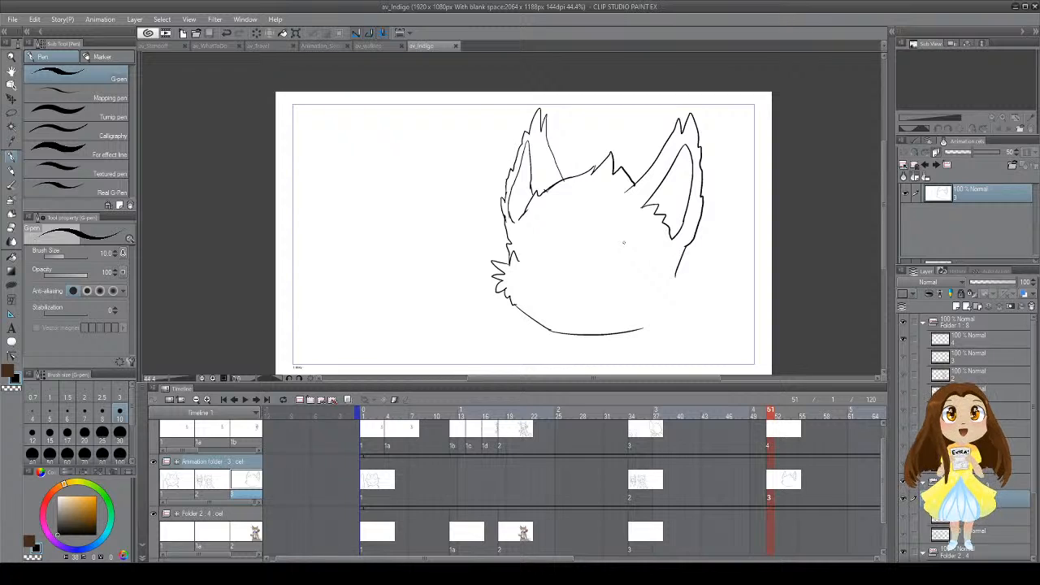
Step: Draw the jagged right cheek fur and run the side of the head from the right ear down behind it to the jaw
mouse_move(640, 284)
left_mouse_down()
mouse_move(657, 274)
mouse_move(671, 296)
mouse_move(645, 288)
mouse_move(668, 300)
mouse_move(644, 330)
left_mouse_up()
key("ctrl+z")
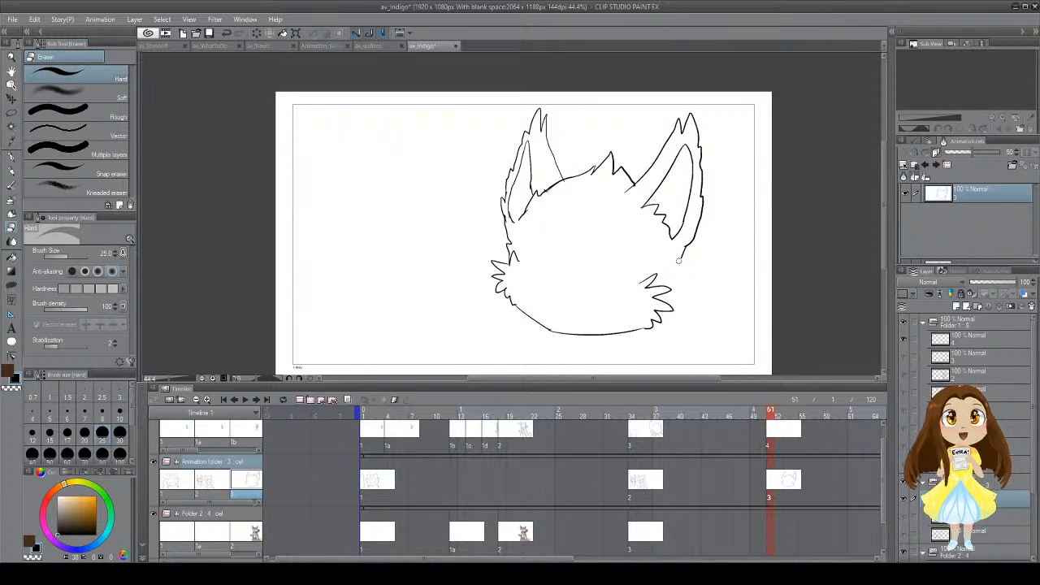
mouse_move(682, 259)
left_mouse_down()
mouse_move(684, 308)
mouse_move(669, 318)
left_mouse_up()
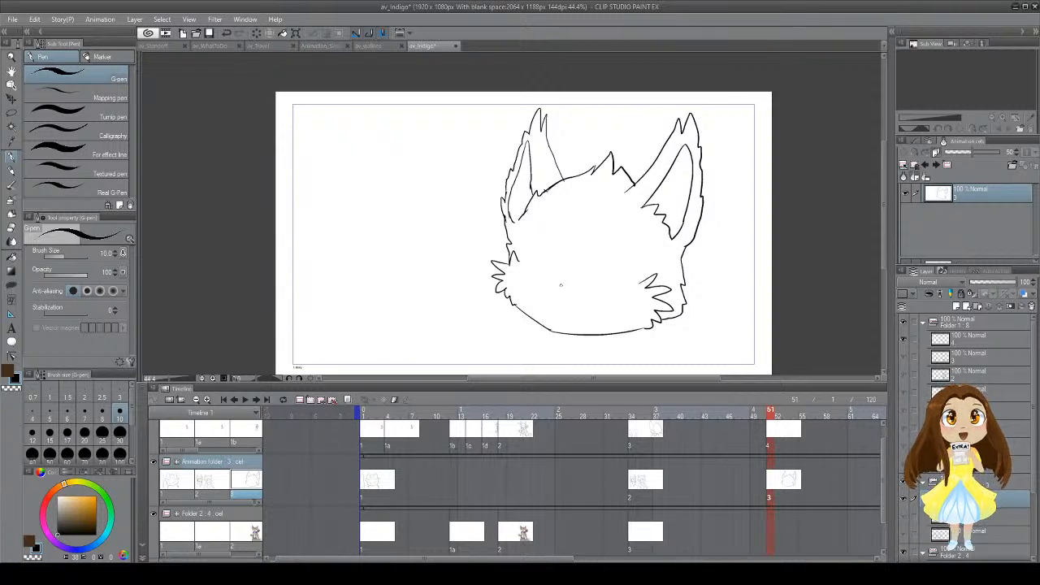
Step: Draw a small rounded nose, close the lower tip of the left ear's inner contour, and save the file
left_click_drag(561, 278, 567, 277)
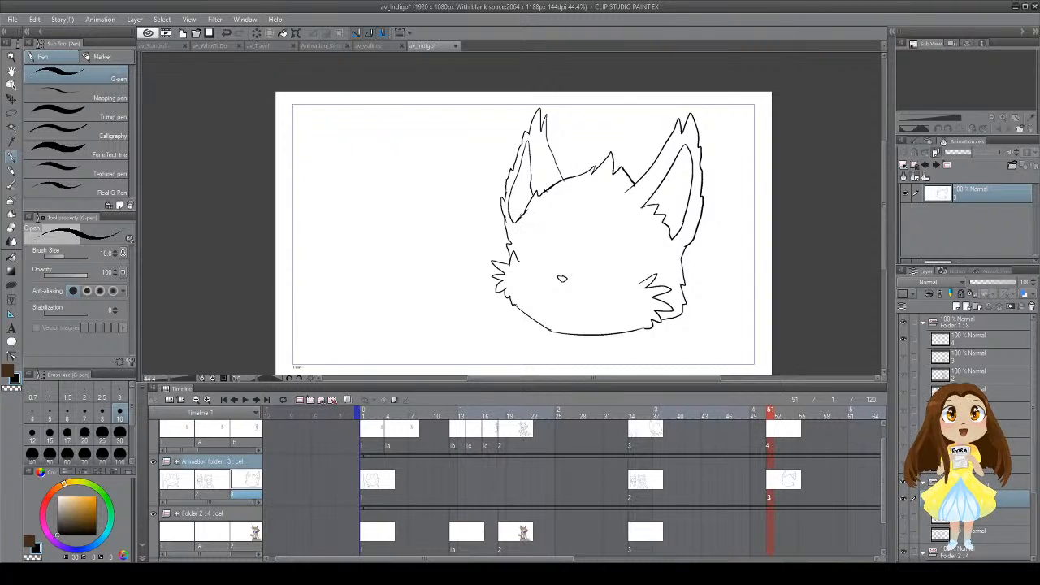
key("e")
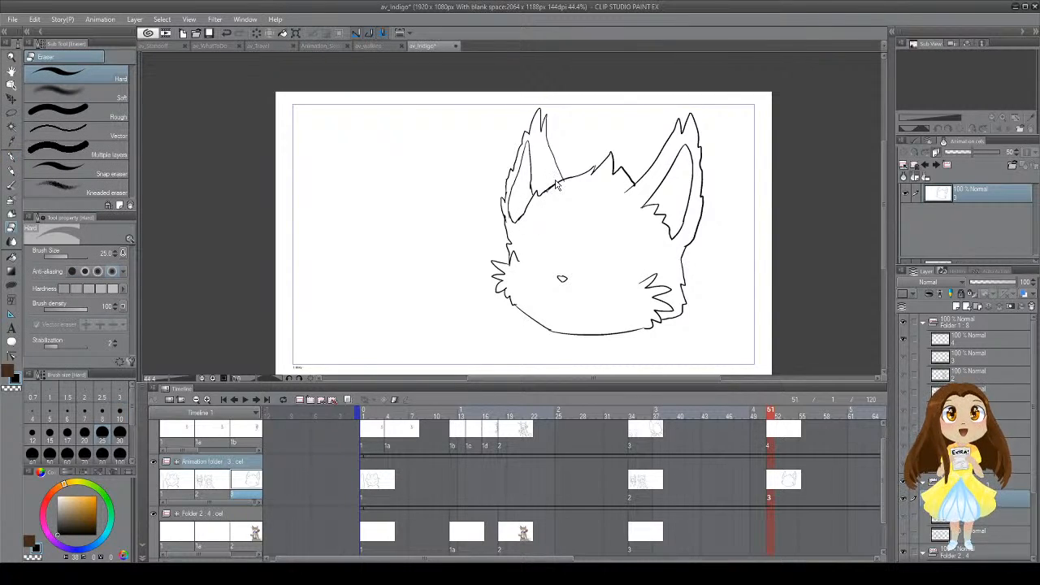
key("ctrl+s")
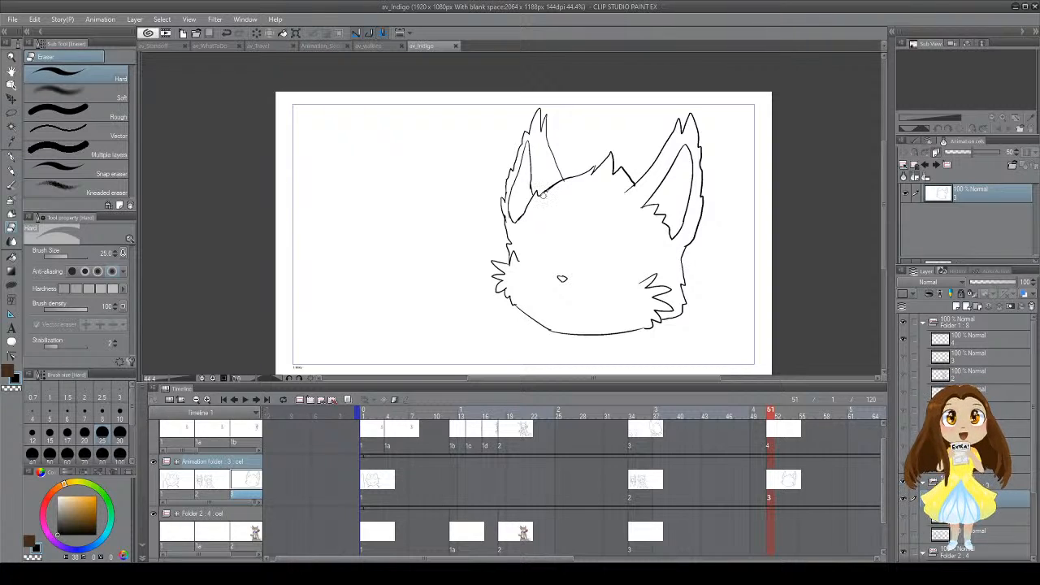
Step: Draw the right eye as a tall arch open at the bottom, between the nose and the right cheek fur
key("p")
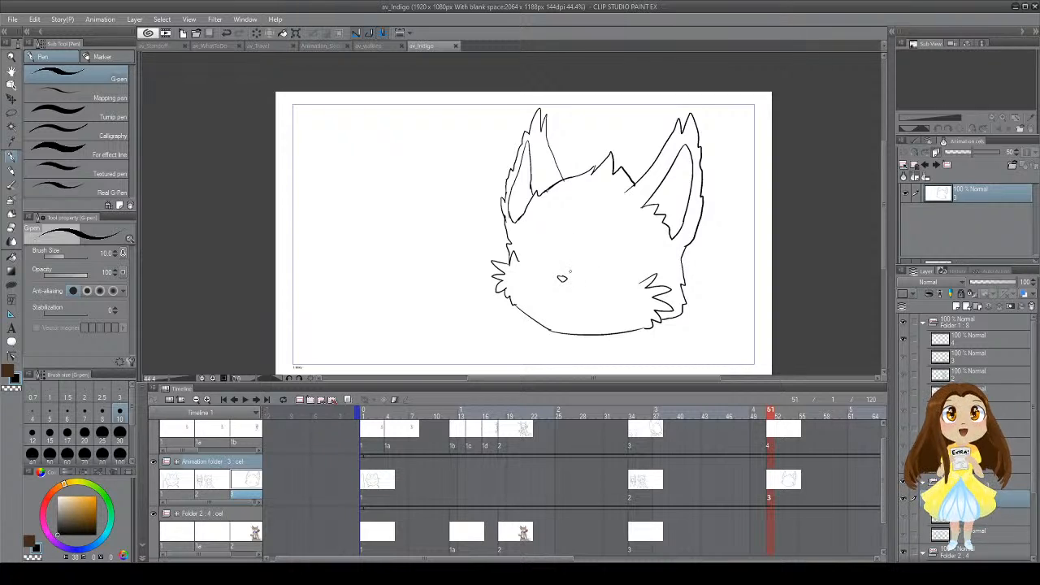
mouse_move(590, 270)
left_mouse_down()
mouse_move(593, 236)
mouse_move(607, 225)
mouse_move(626, 241)
mouse_move(629, 270)
mouse_move(591, 262)
mouse_move(614, 229)
mouse_move(633, 273)
left_mouse_up()
key("ctrl+z")
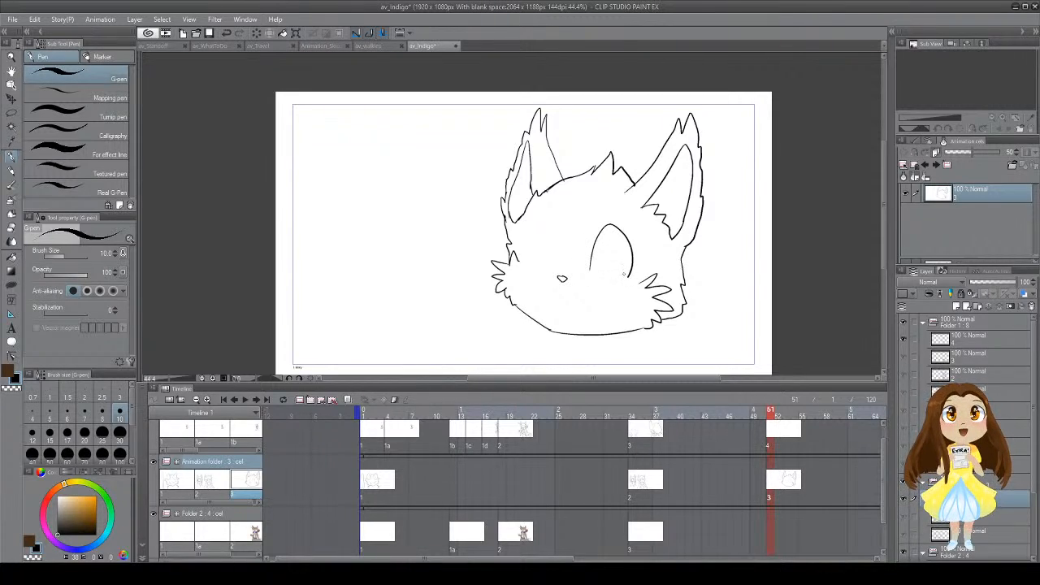
key("ctrl+z")
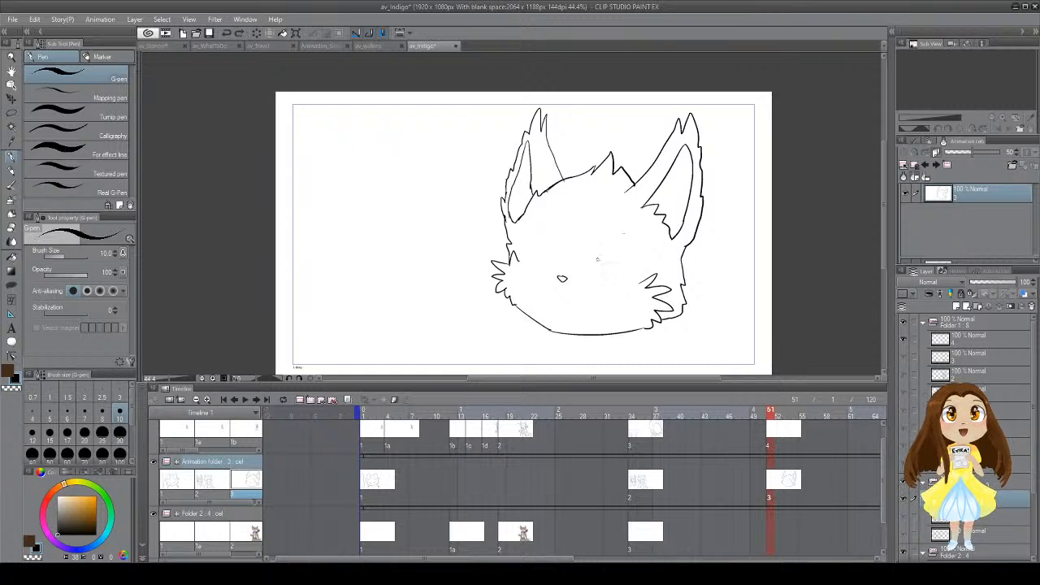
mouse_move(590, 271)
left_mouse_down()
mouse_move(609, 224)
mouse_move(629, 245)
mouse_move(624, 281)
left_mouse_up()
Step: Draw the left eye as a smaller open arch beside the nose and place a dot inside it for the pupil
mouse_move(557, 263)
left_mouse_down()
mouse_move(524, 248)
mouse_move(554, 227)
mouse_move(527, 253)
left_mouse_up()
key("ctrl+z")
key("ctrl+z")
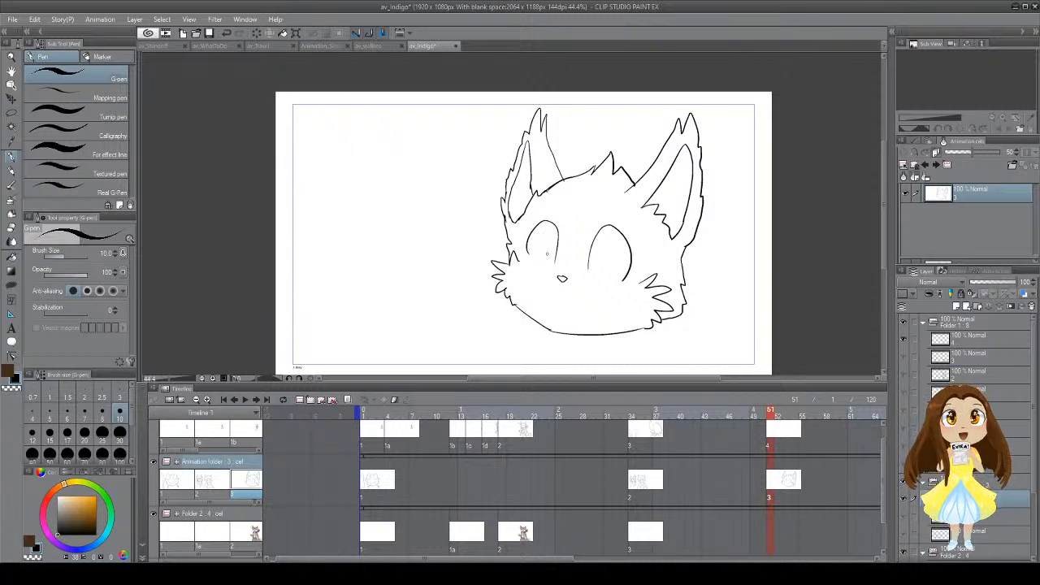
key("ctrl+z")
mouse_move(558, 265)
left_mouse_down()
mouse_move(547, 220)
mouse_move(528, 254)
mouse_move(549, 249)
left_mouse_up()
key("ctrl+z")
key("ctrl+z")
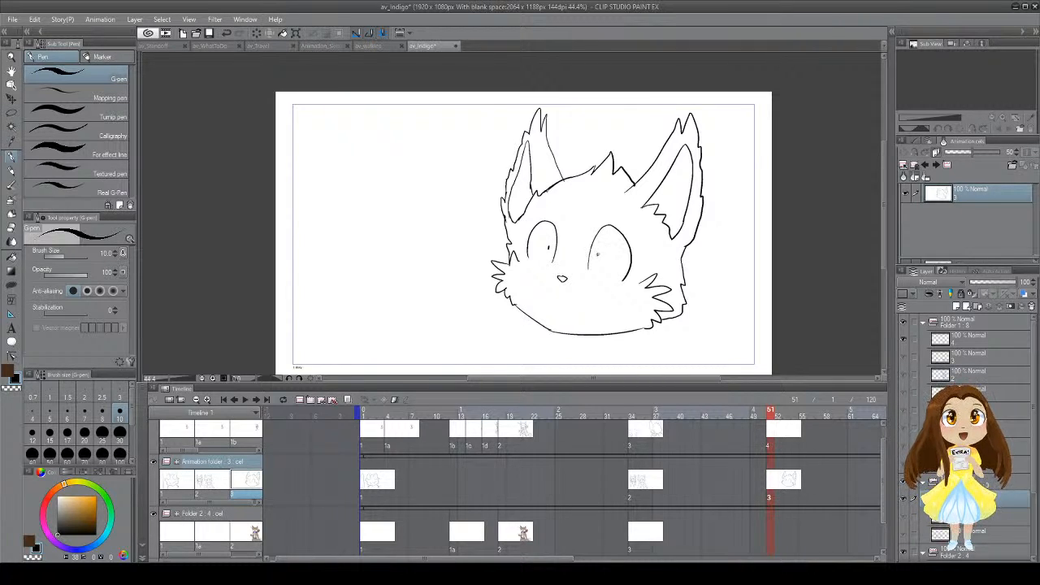
Step: Draw a wide-open oval mouth below the nose and undo the stray strokes made over the eyes
mouse_move(553, 298)
left_mouse_down()
mouse_move(580, 318)
mouse_move(548, 292)
left_mouse_up()
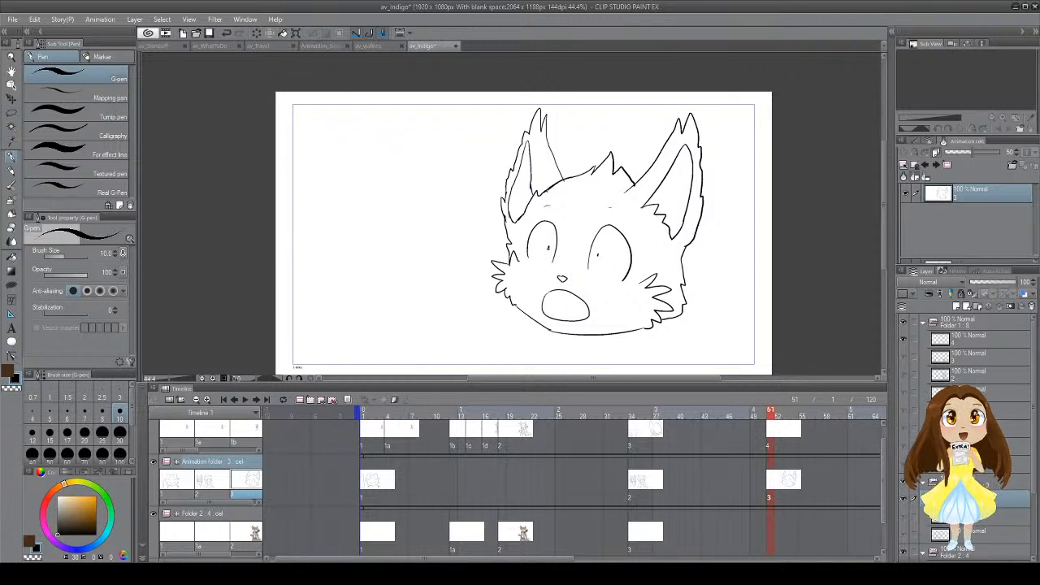
left_click_drag(548, 247, 600, 254)
key("ctrl+z")
key("ctrl+z")
key("ctrl+z")
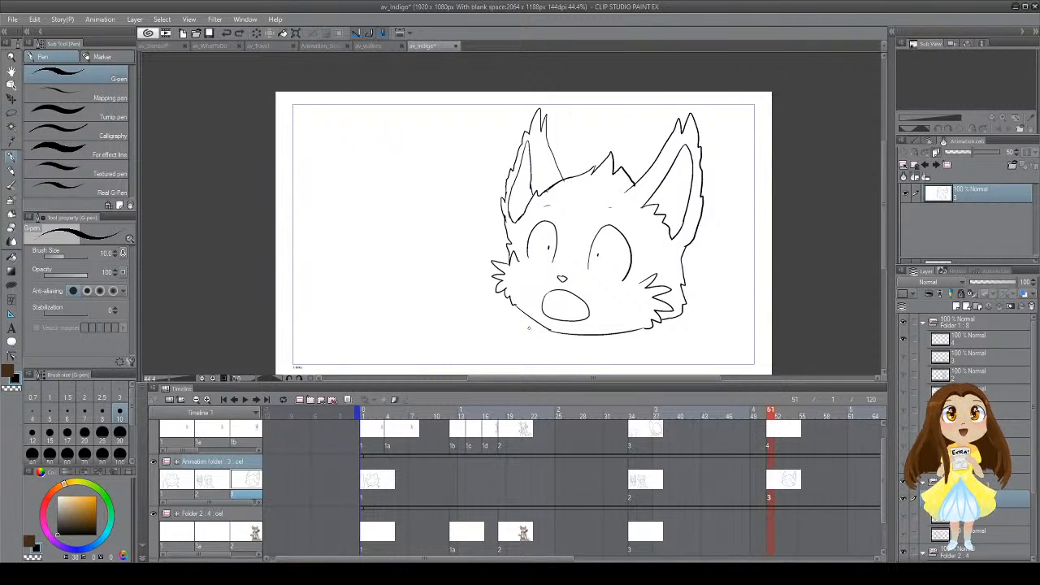
Step: Draw the neckerchief's round knot under the chin with two pointed tails and small folds beside it
mouse_move(528, 329)
left_mouse_down()
mouse_move(526, 339)
mouse_move(531, 329)
mouse_move(477, 350)
mouse_move(531, 336)
mouse_move(523, 374)
mouse_move(543, 374)
left_mouse_up()
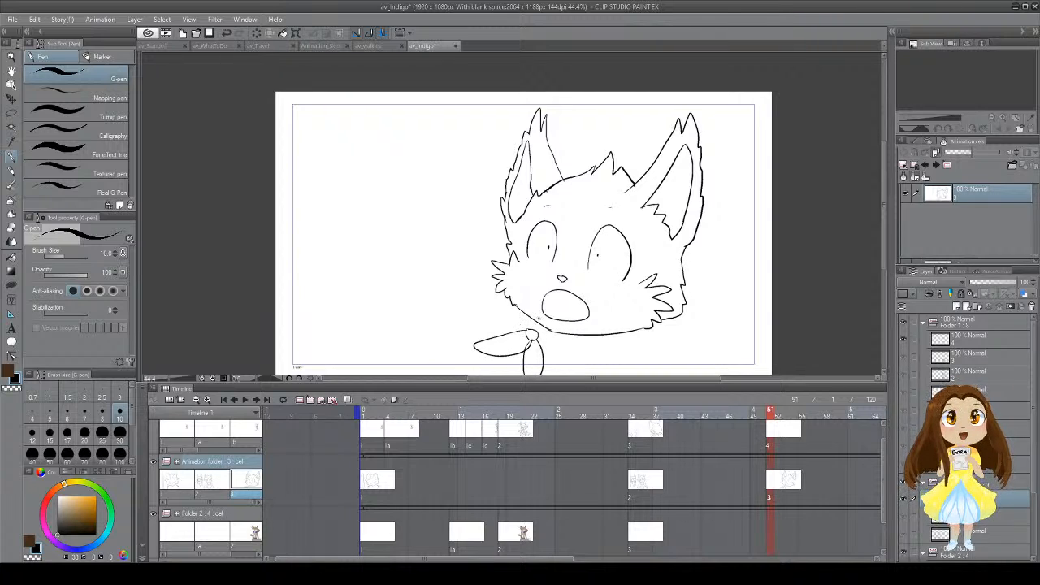
mouse_move(532, 335)
left_mouse_down()
mouse_move(582, 333)
mouse_move(514, 321)
mouse_move(527, 329)
left_mouse_up()
key("ctrl+z")
left_click_drag(527, 320, 532, 328)
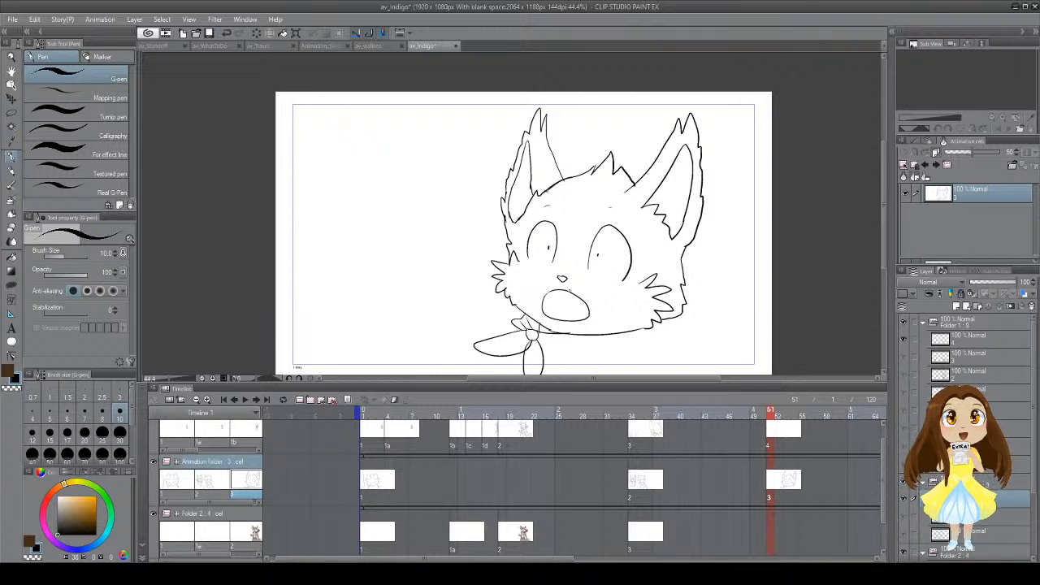
Step: Draw the neckerchief's body from the knot around the neck to the right side, with curved fold lines across it
mouse_move(656, 322)
left_mouse_down()
mouse_move(670, 339)
mouse_move(673, 329)
mouse_move(667, 357)
left_mouse_up()
key("ctrl+z")
left_click_drag(540, 343, 579, 375)
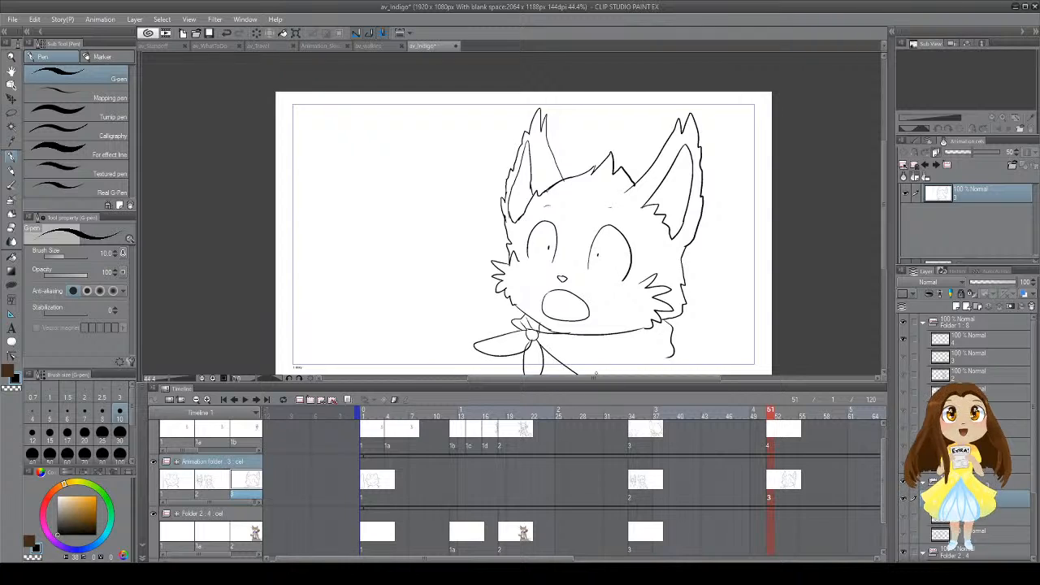
left_click_drag(671, 353, 651, 375)
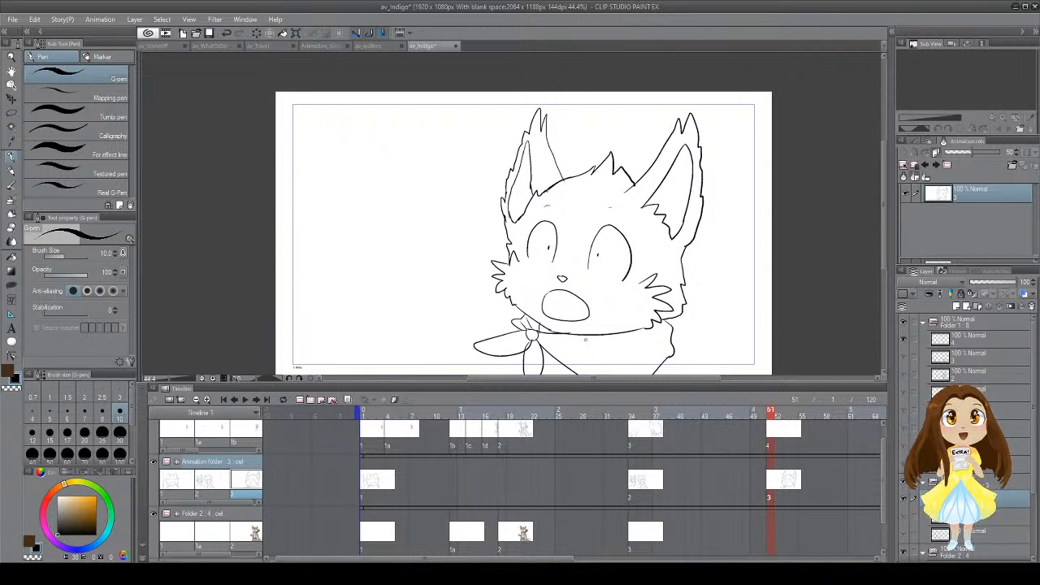
mouse_move(550, 344)
left_mouse_down()
mouse_move(628, 367)
mouse_move(595, 350)
left_mouse_up()
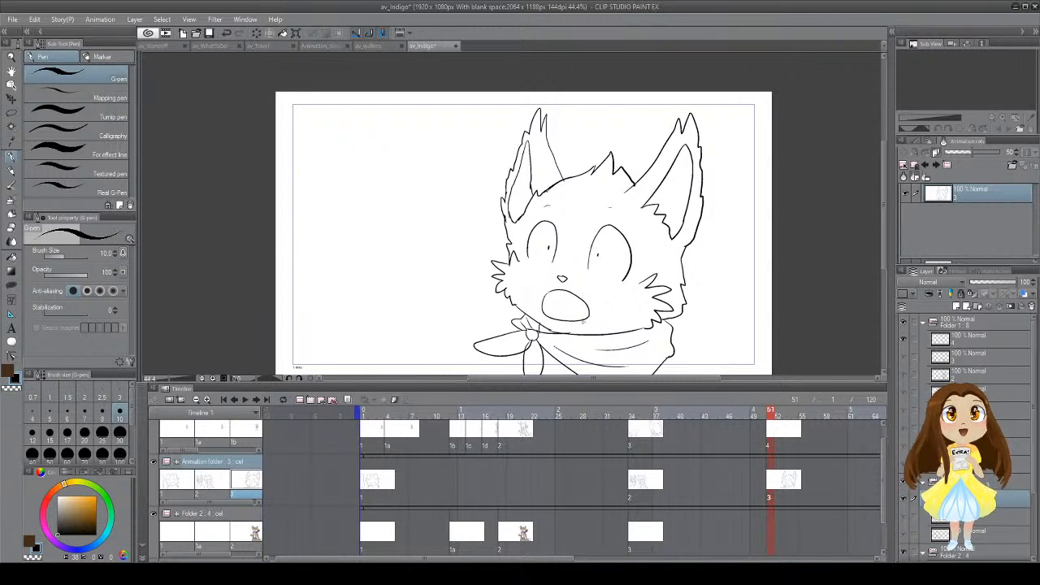
key("e")
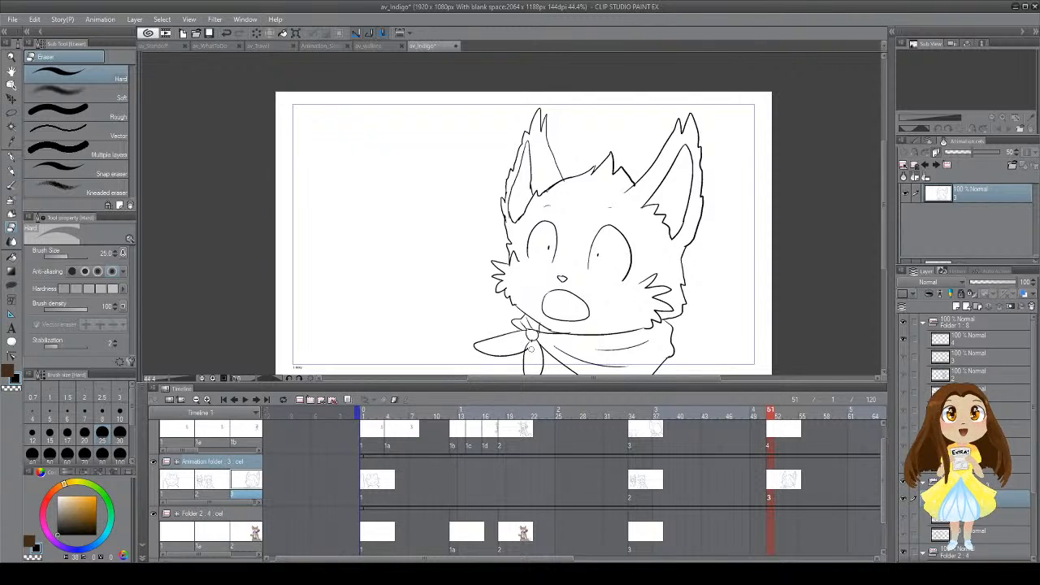
Step: Sketch a dove's body outline with a pointed tail, perched on a branch, in the empty area beside the character
key("p")
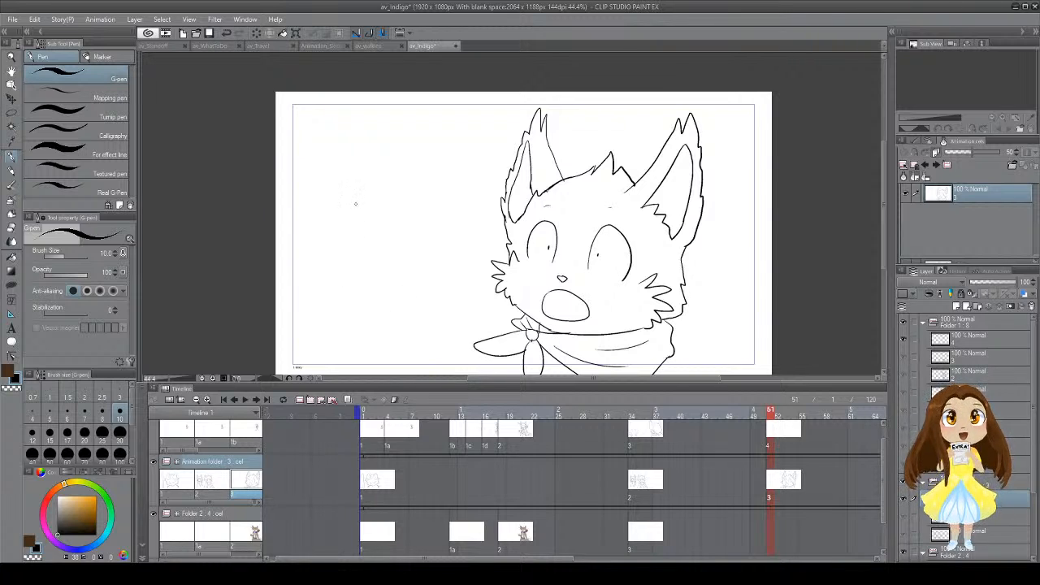
mouse_move(356, 193)
left_mouse_down()
mouse_move(351, 237)
mouse_move(367, 261)
mouse_move(423, 265)
left_mouse_up()
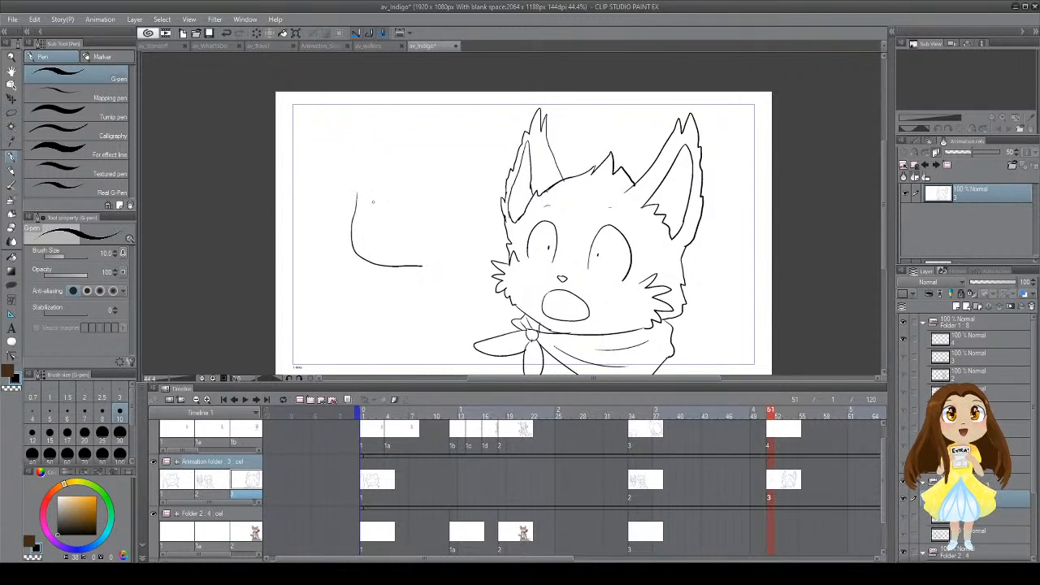
mouse_move(356, 201)
left_mouse_down()
mouse_move(368, 192)
mouse_move(446, 280)
mouse_move(424, 266)
left_mouse_up()
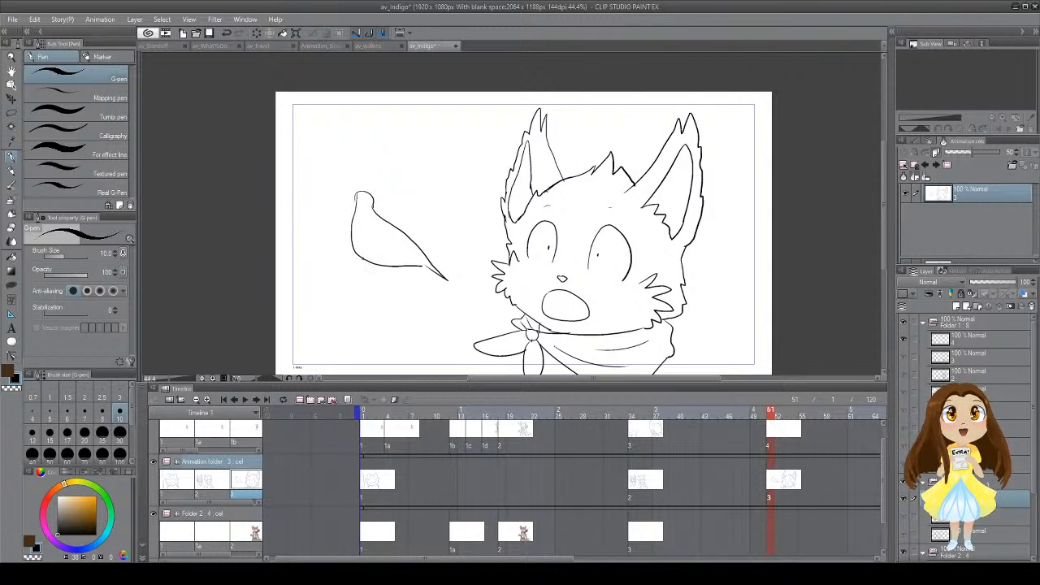
left_click_drag(359, 259, 408, 322)
left_click_drag(374, 275, 370, 319)
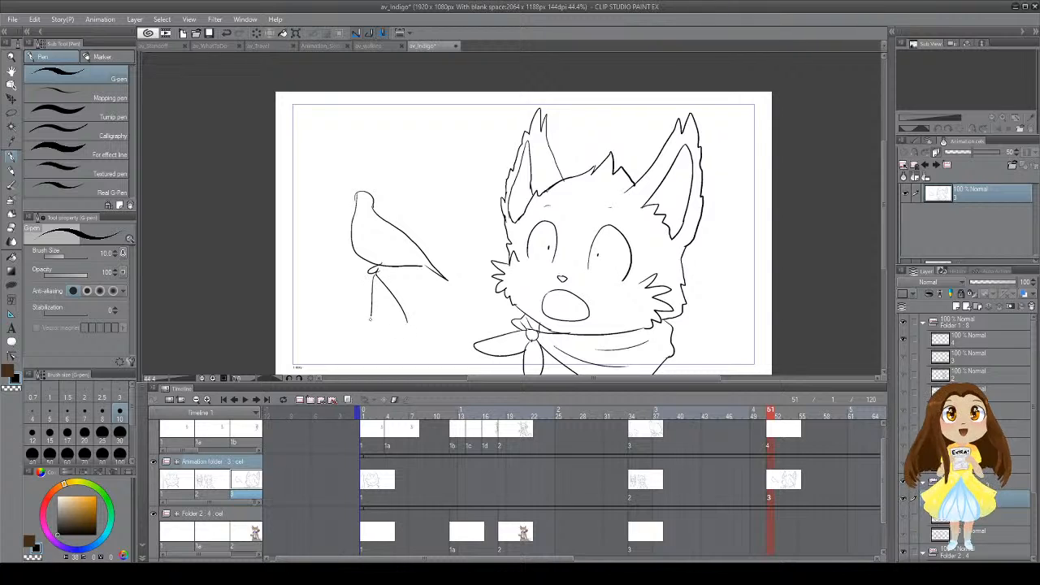
left_click_drag(389, 272, 443, 273)
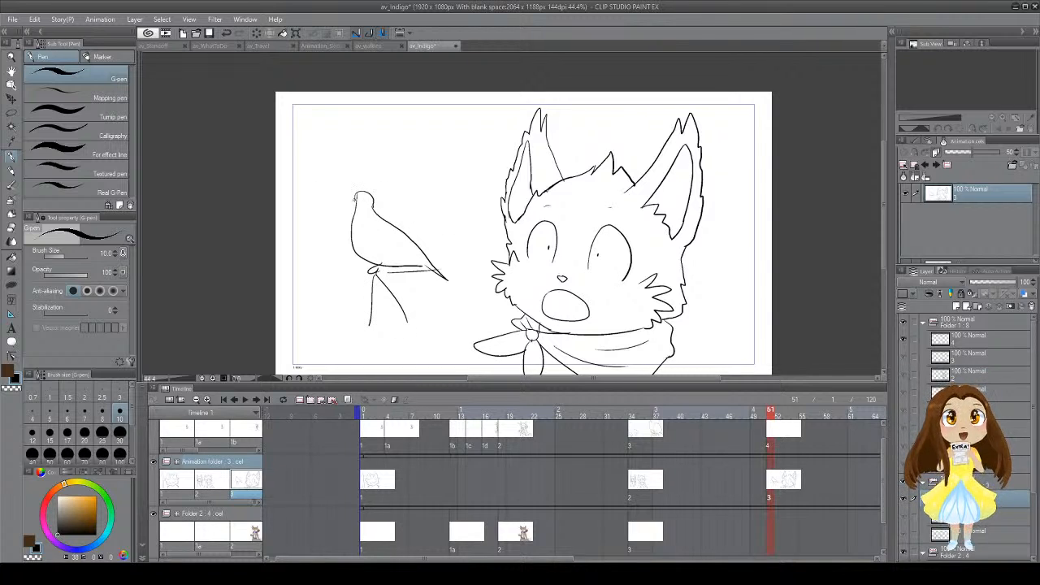
Step: Add a beak, an eye, a wing line and small wing spots to the dove sketch
left_click_drag(357, 195, 347, 201)
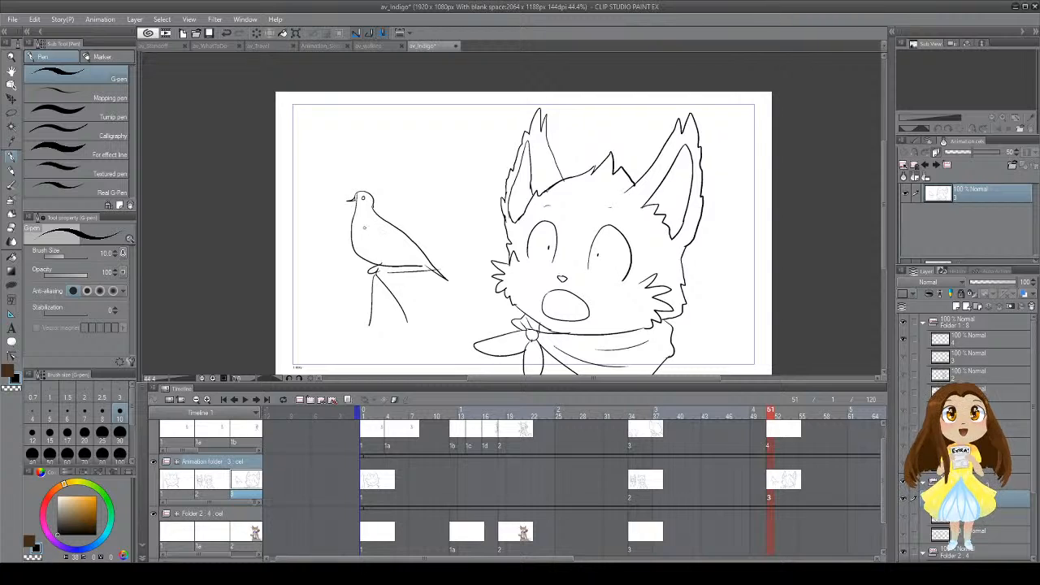
mouse_move(364, 229)
left_mouse_down()
mouse_move(383, 260)
mouse_move(422, 265)
left_mouse_up()
mouse_move(401, 244)
left_mouse_down()
mouse_move(413, 262)
mouse_move(420, 256)
left_mouse_up()
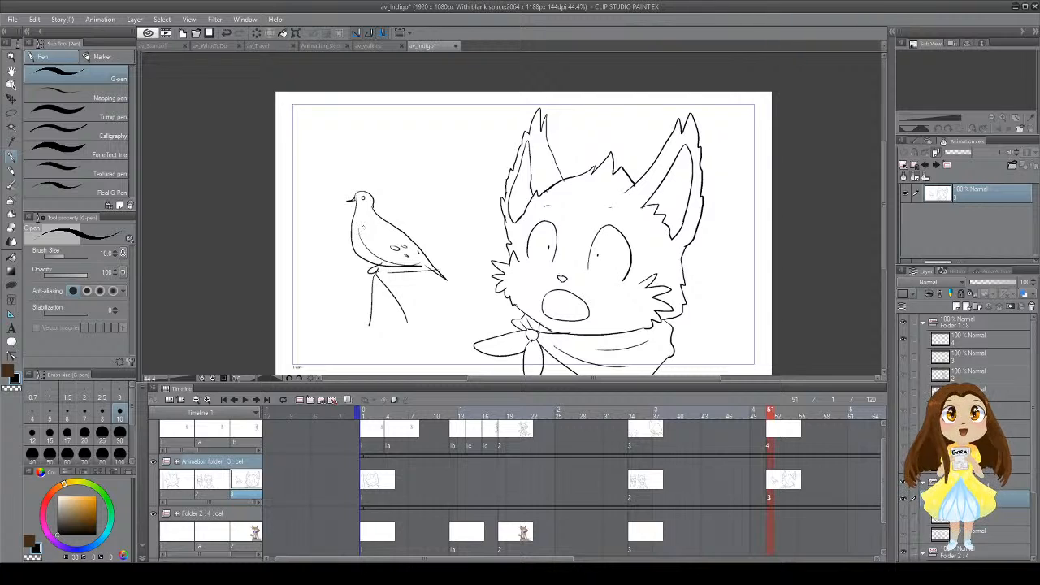
left_click_drag(377, 214, 361, 229)
Step: Lasso the dove sketch, delete it and clear the selection
key("m")
mouse_move(342, 162)
left_mouse_down()
mouse_move(423, 326)
mouse_move(402, 156)
left_mouse_up()
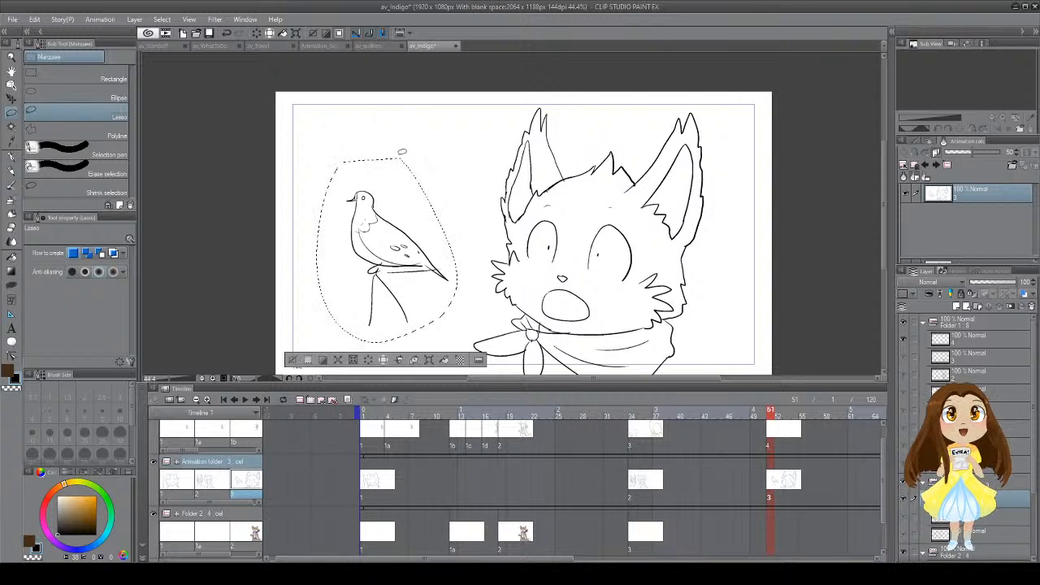
key("Delete")
key("ctrl+d")
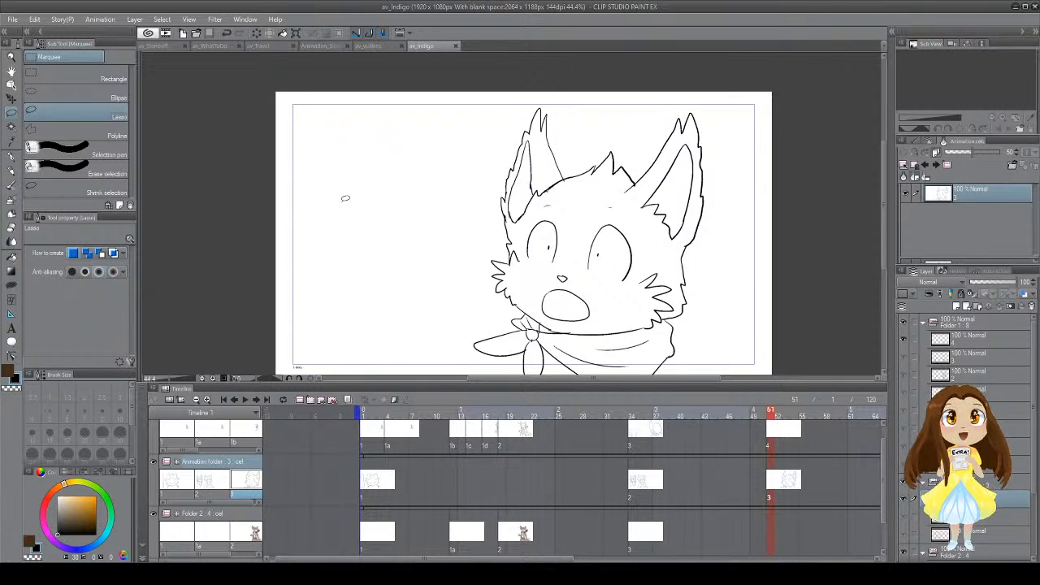
Step: Draw the furry shoulder lines below the neckerchief on both sides, running down to the canvas edge
key("p")
left_click_drag(346, 198, 329, 146)
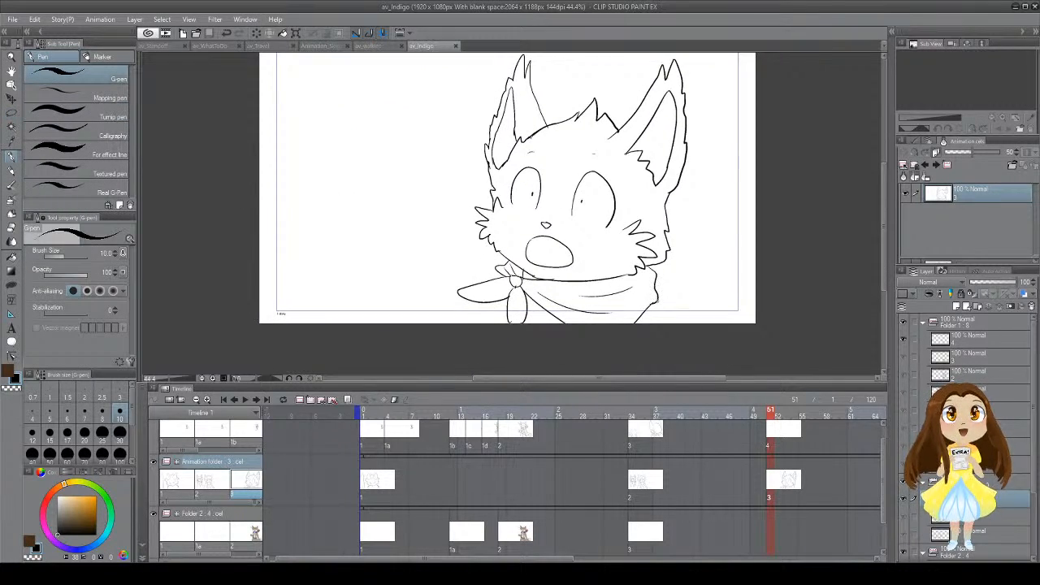
left_click_drag(655, 301, 668, 322)
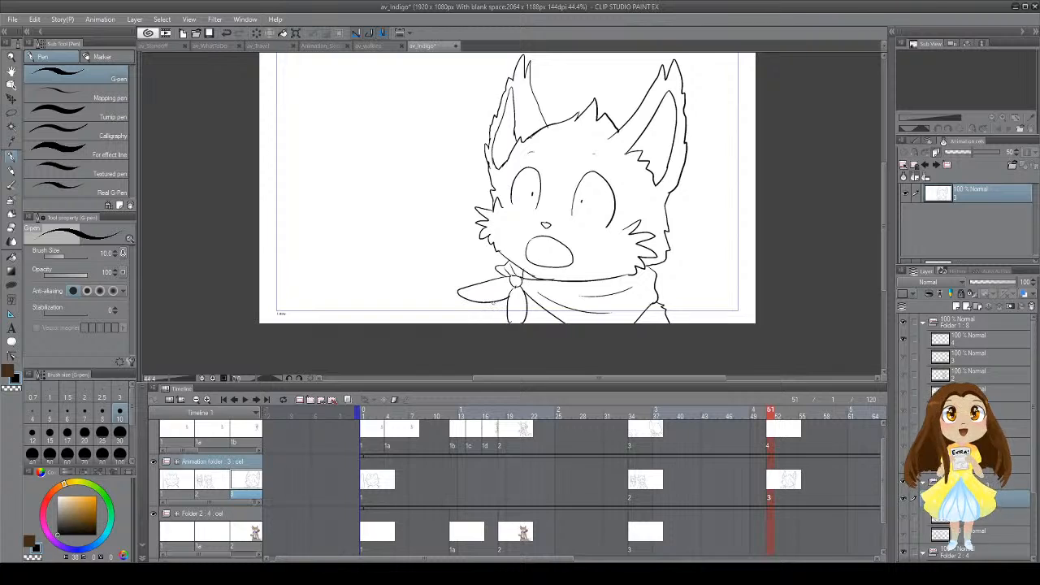
left_click_drag(499, 306, 477, 322)
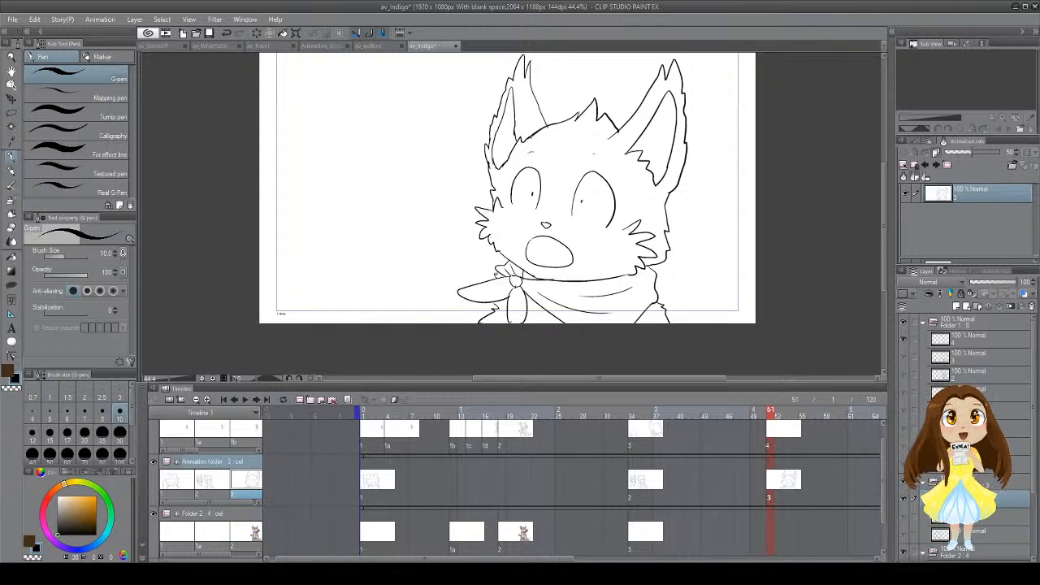
Step: Rework the left shoulder's fur line under the neckerchief tail, undoing the unwanted strokes
left_click_drag(498, 265, 488, 318)
key("ctrl+z")
key("ctrl+z")
key("ctrl+z")
key("ctrl+z")
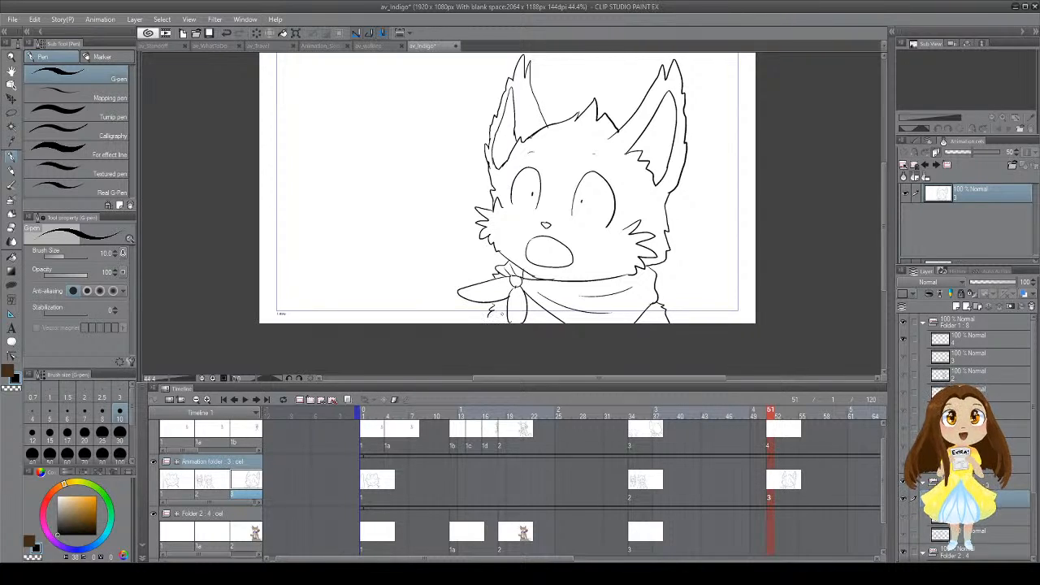
key("ctrl+z")
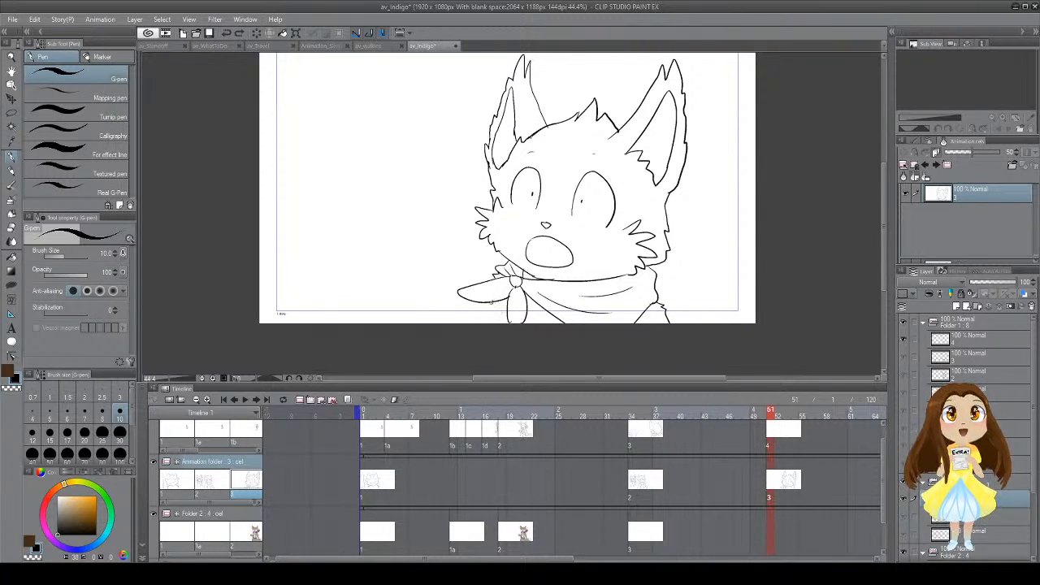
left_click_drag(491, 302, 484, 319)
key("ctrl+z")
key("ctrl+z")
Step: Handwrite "Morning Doves" in the empty area beside the character
left_click_drag(381, 148, 368, 210)
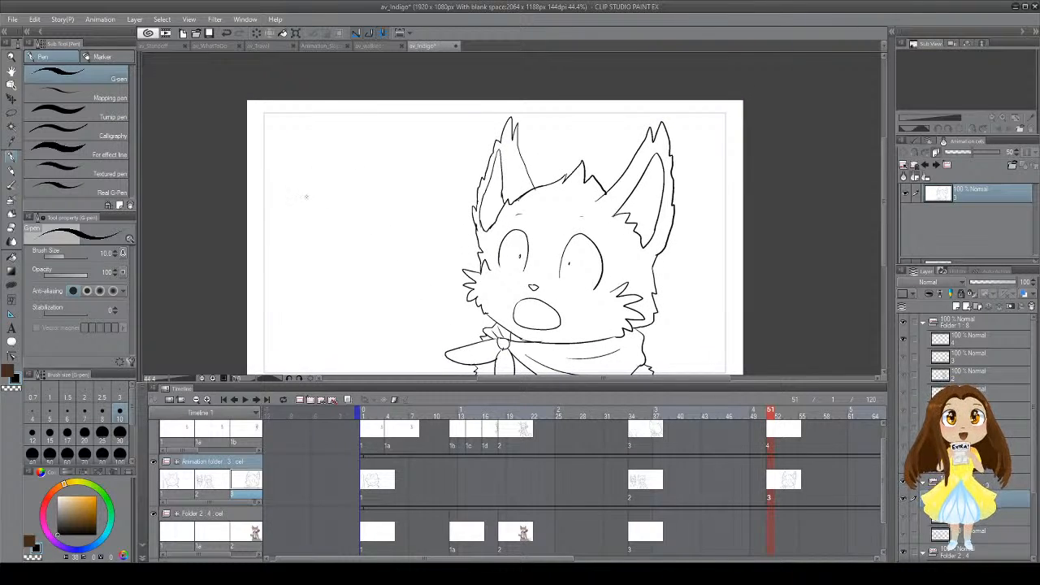
mouse_move(306, 197)
left_mouse_down()
mouse_move(309, 163)
mouse_move(333, 199)
left_mouse_up()
mouse_move(334, 177)
left_mouse_down()
mouse_move(373, 184)
mouse_move(398, 171)
mouse_move(389, 210)
left_mouse_up()
mouse_move(325, 220)
left_mouse_down()
mouse_move(341, 234)
mouse_move(390, 231)
left_mouse_up()
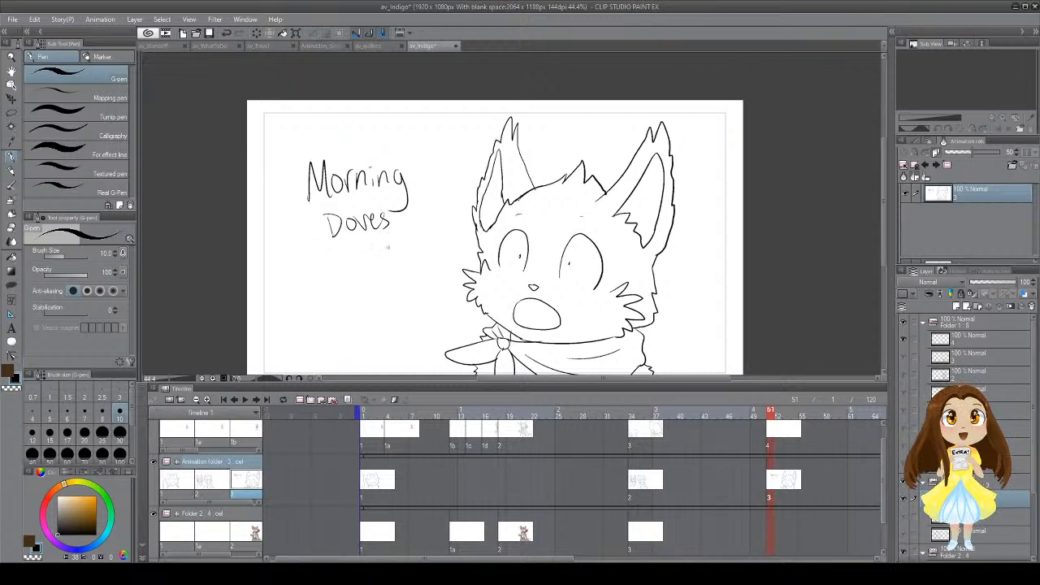
mouse_move(308, 300)
left_mouse_down()
mouse_move(320, 274)
mouse_move(350, 285)
mouse_move(368, 264)
mouse_move(386, 283)
mouse_move(414, 281)
left_mouse_up()
mouse_move(416, 273)
left_mouse_down()
mouse_move(426, 287)
mouse_move(397, 314)
left_mouse_up()
left_click_drag(366, 210, 372, 213)
Step: Lasso the handwritten note, delete it and clear the selection
key("m")
mouse_move(395, 116)
left_mouse_down()
mouse_move(272, 280)
mouse_move(443, 316)
mouse_move(402, 118)
left_mouse_up()
key("Delete")
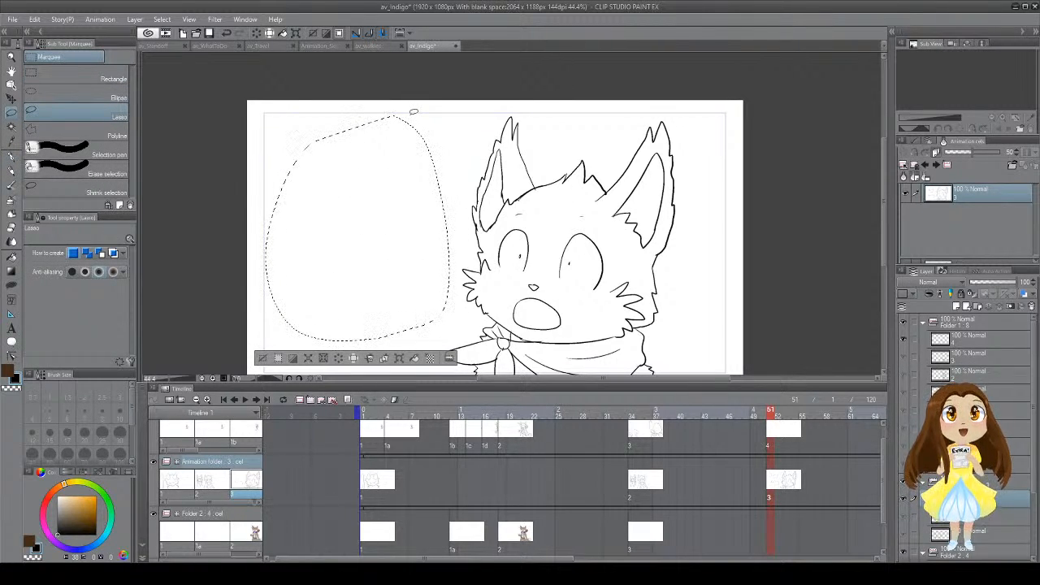
key("ctrl+d")
Step: Add a short line joining the right cheek fur to the neckerchief's upper edge, and save the file
left_click_drag(418, 245, 444, 200)
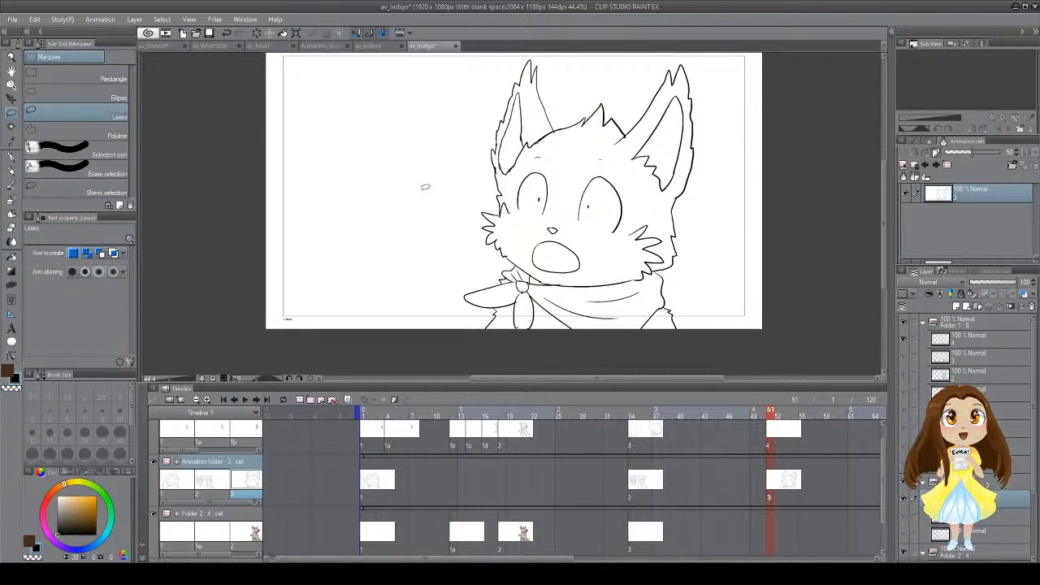
key("p")
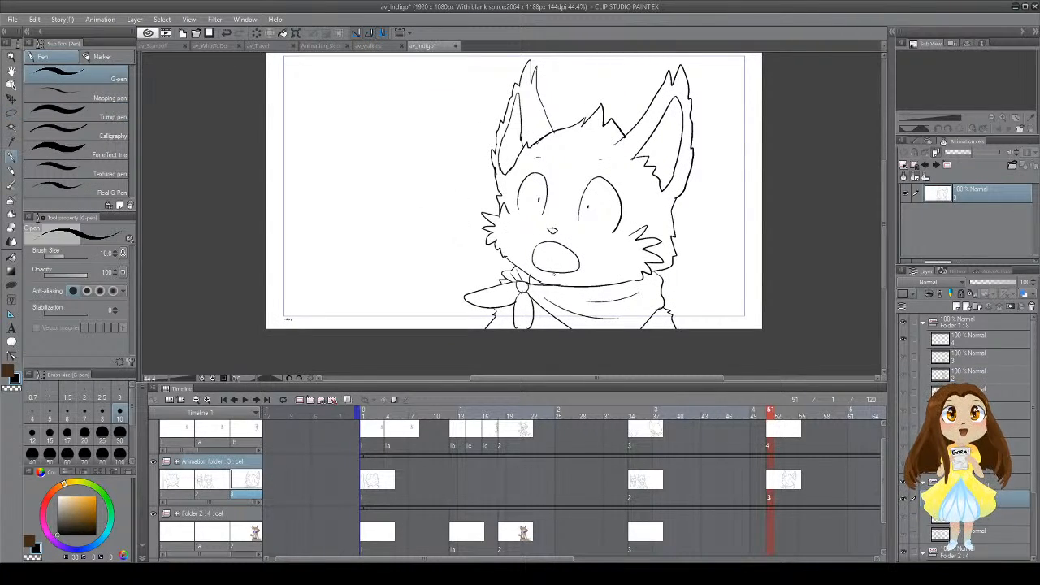
key("e")
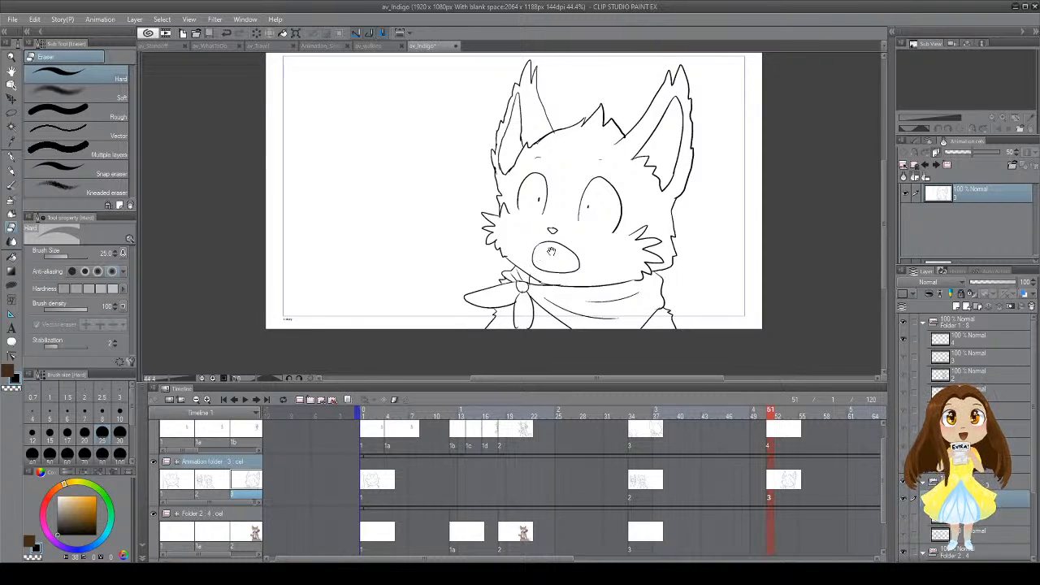
mouse_move(551, 250)
left_mouse_down()
mouse_move(544, 278)
mouse_move(529, 250)
left_mouse_up()
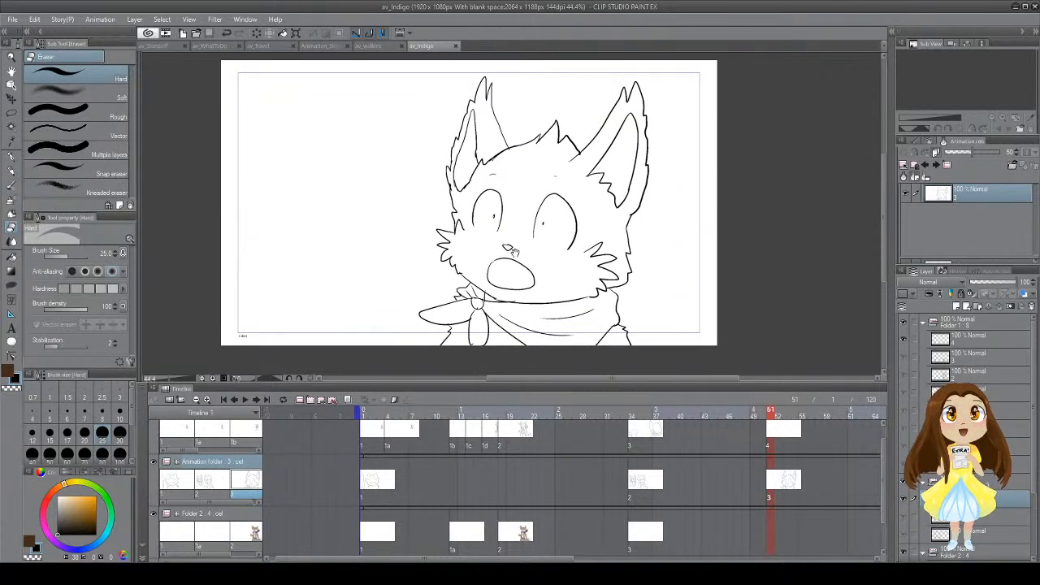
key("p")
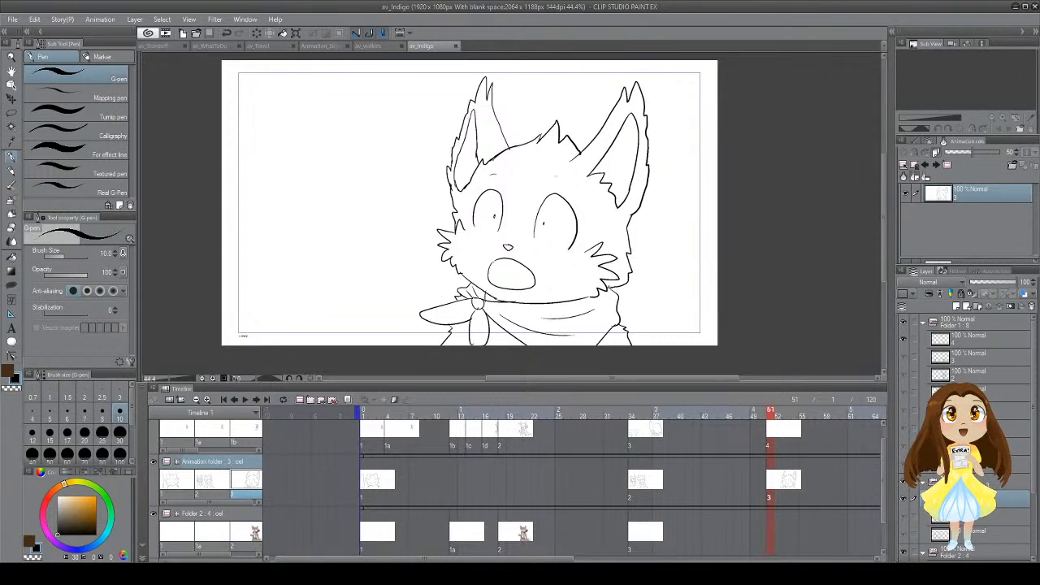
left_click_drag(609, 287, 618, 294)
key("ctrl+s")
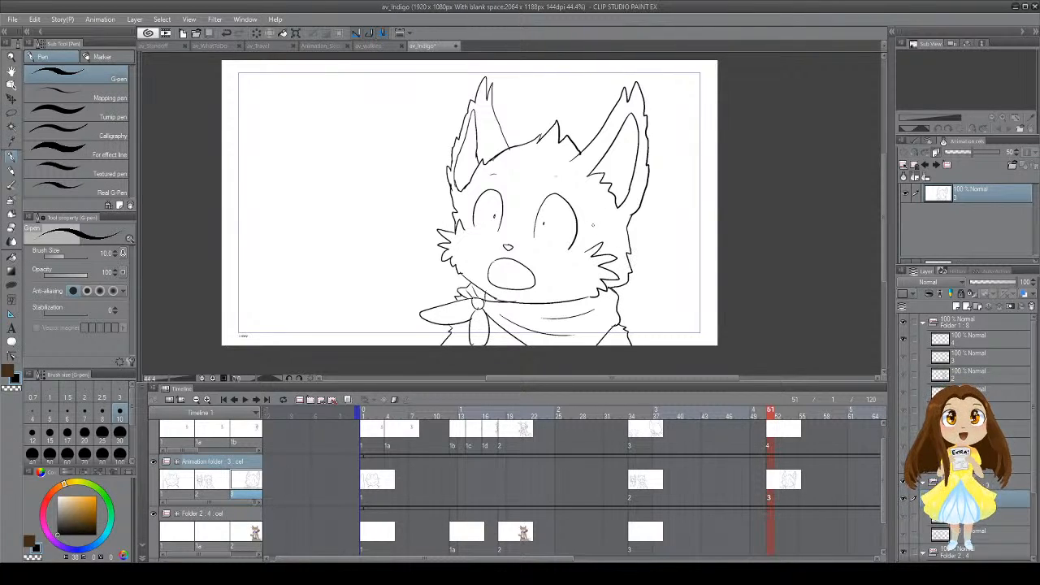
Step: Add a small fur spike at the inner end of the right cheek fur and save the file
mouse_move(588, 251)
left_mouse_down()
mouse_move(581, 241)
mouse_move(591, 241)
left_mouse_up()
key("ctrl+z")
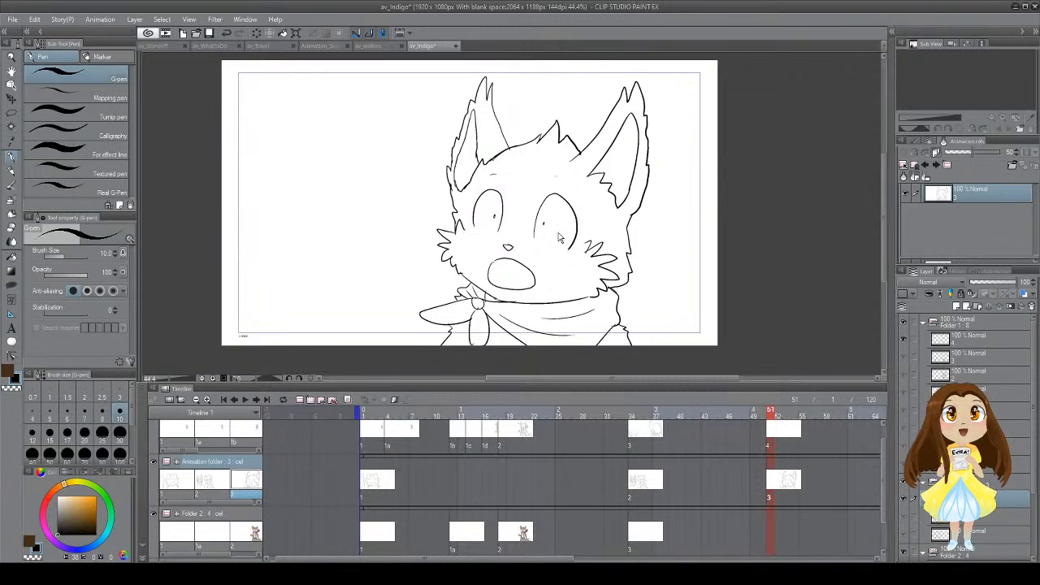
key("ctrl+s")
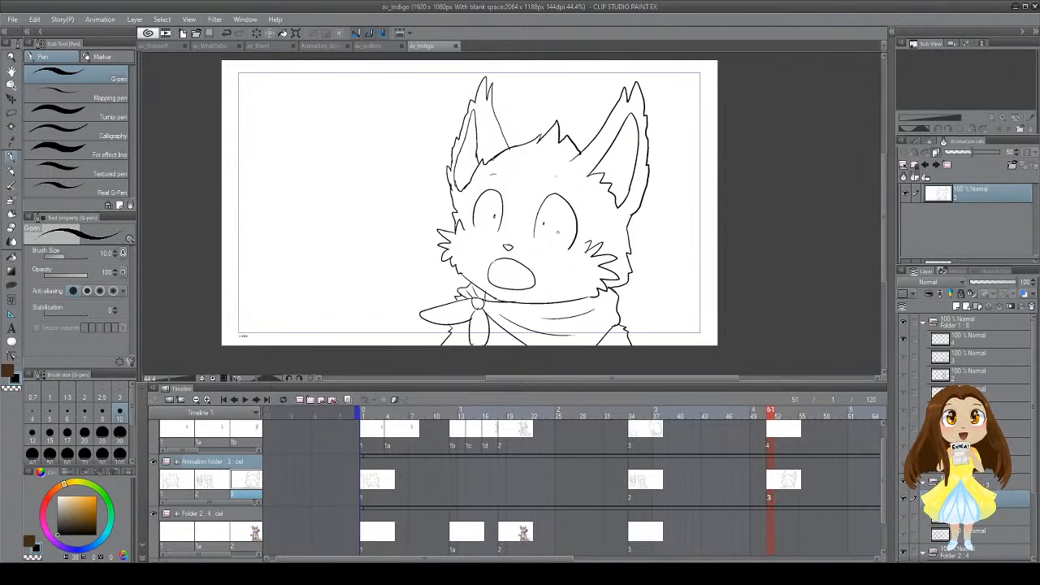
left_click_drag(645, 273, 688, 293)
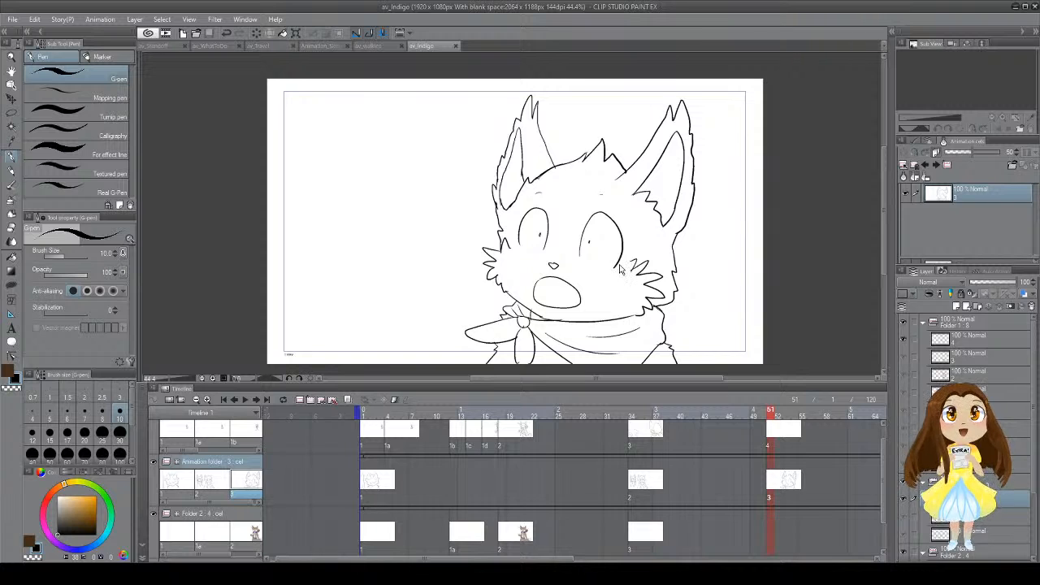
mouse_move(616, 258)
left_mouse_down()
mouse_move(640, 272)
mouse_move(617, 268)
left_mouse_up()
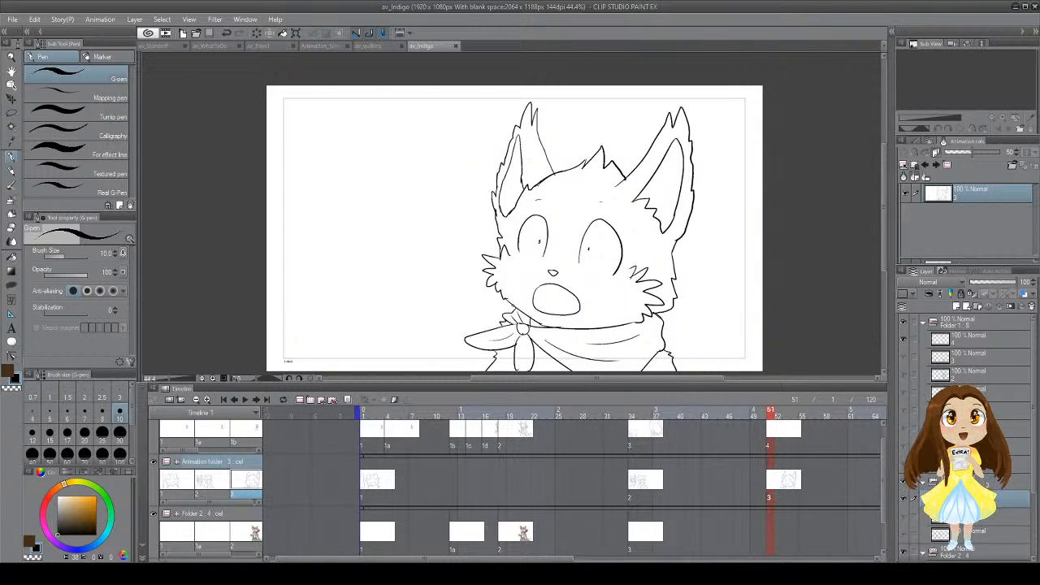
Step: Add a short fur stroke on the shoulder beneath the neckerchief knot and small brow marks above both eyes on frame 51
left_click_drag(511, 349, 499, 372)
left_click(701, 433)
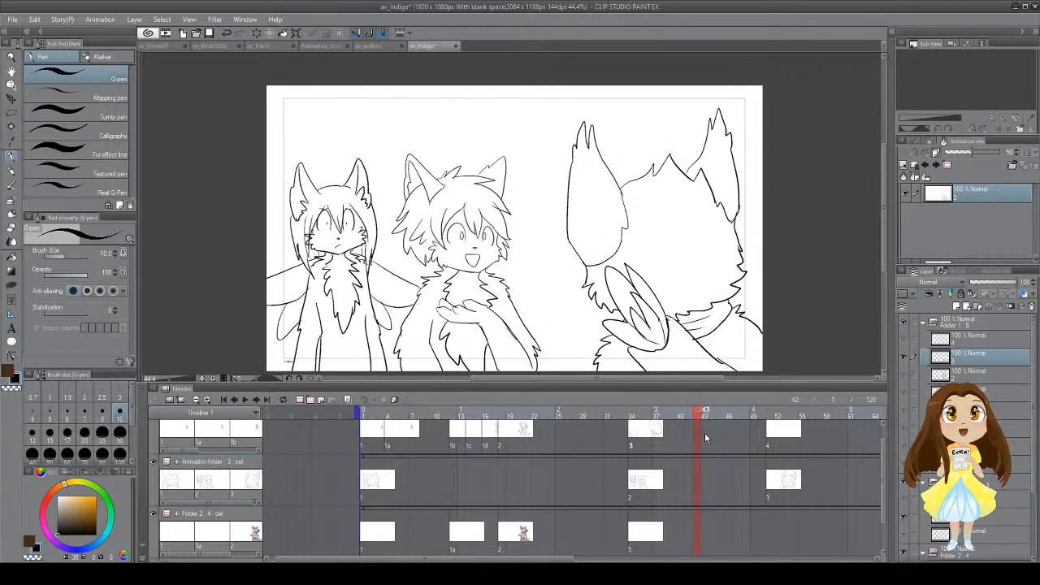
left_click(772, 434)
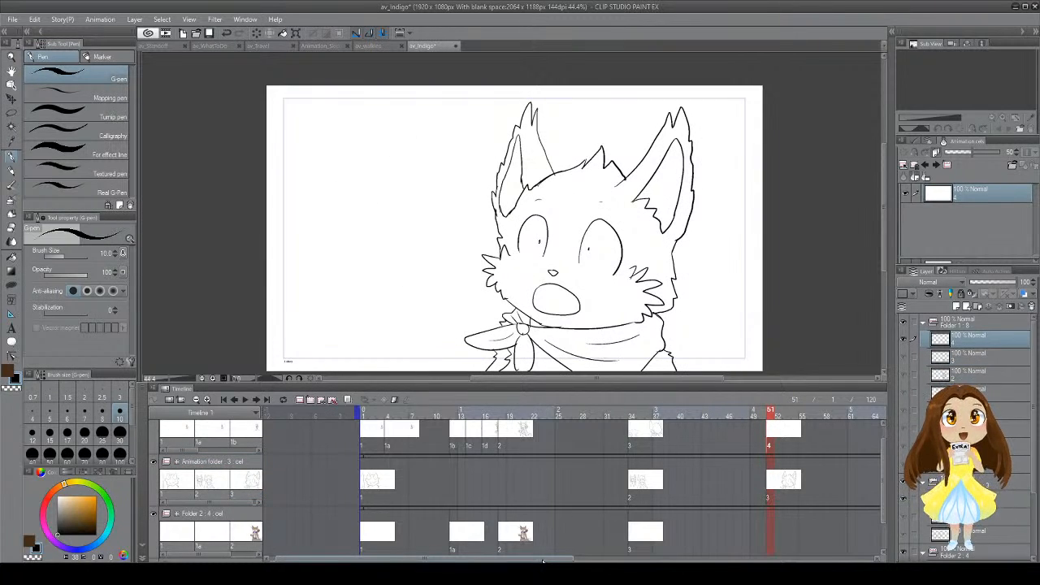
left_click_drag(542, 558, 571, 546)
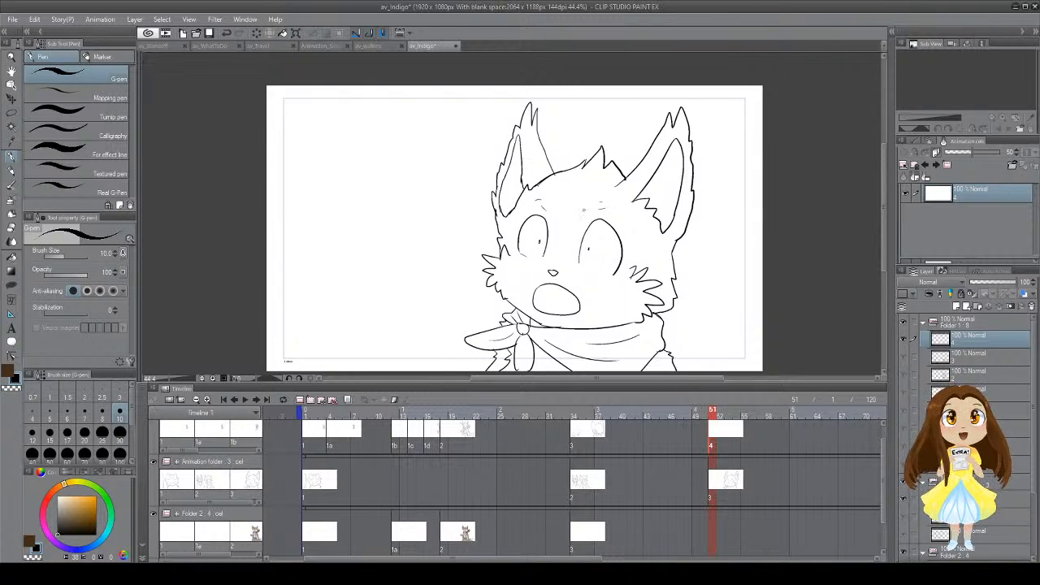
Step: Erase the forehead line beside the narrower ear, redraw it as spiky fur from cheek to crown, and save the file
key("e")
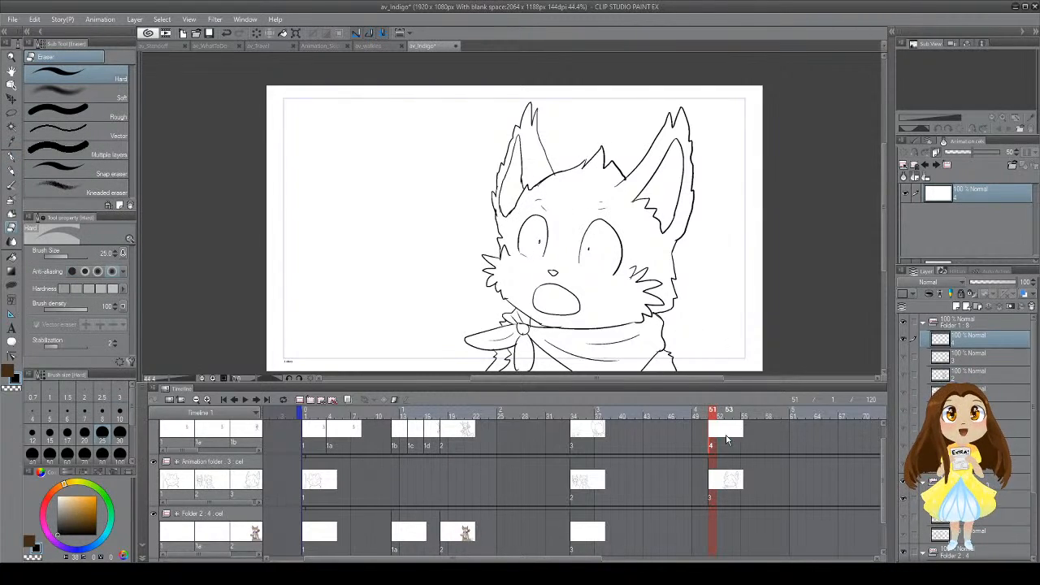
left_click(721, 481)
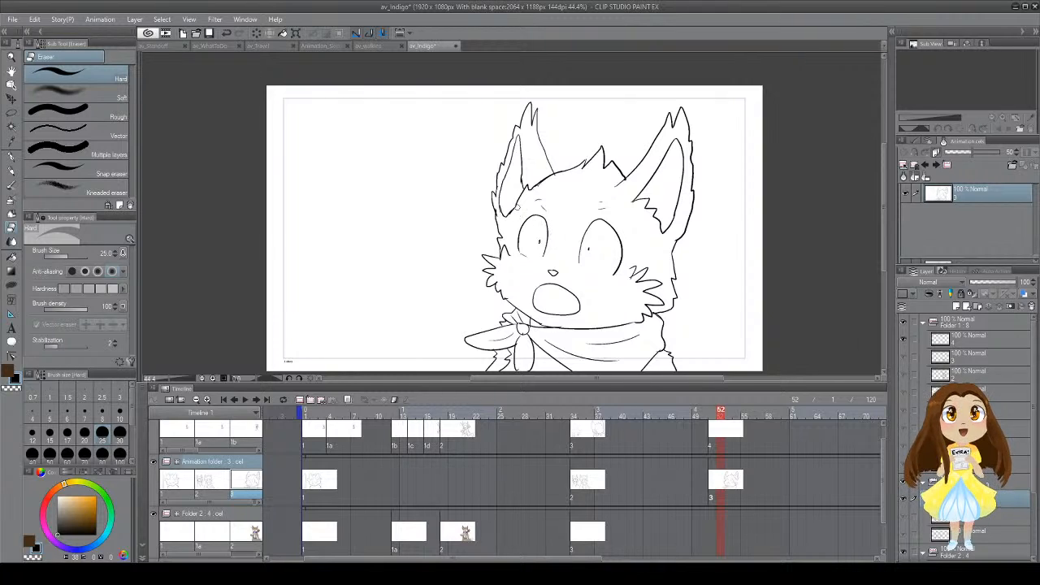
key("p")
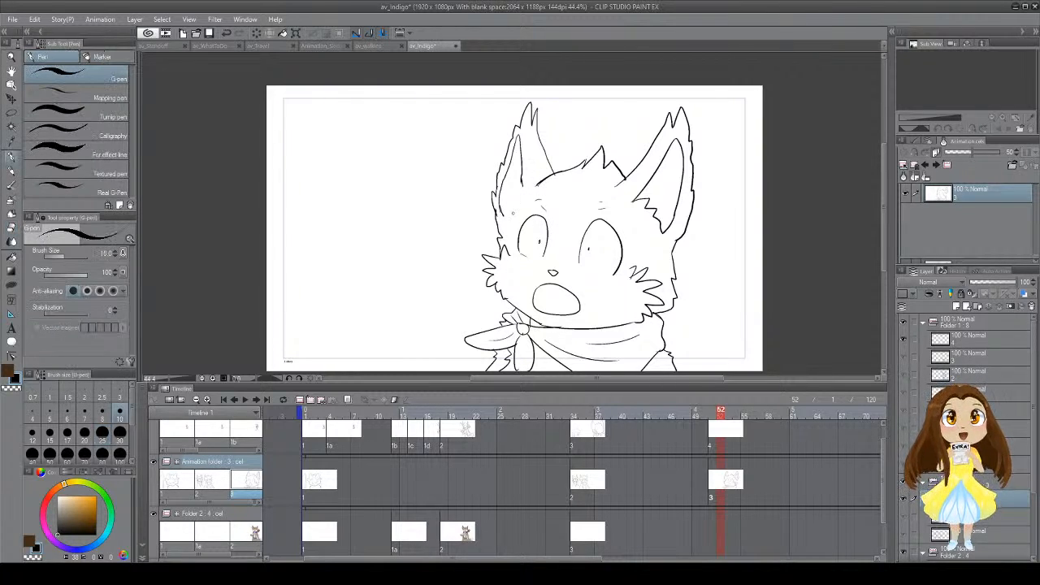
left_click_drag(505, 219, 540, 183)
key("ctrl+z")
mouse_move(505, 220)
left_mouse_down()
mouse_move(528, 174)
mouse_move(592, 153)
left_mouse_up()
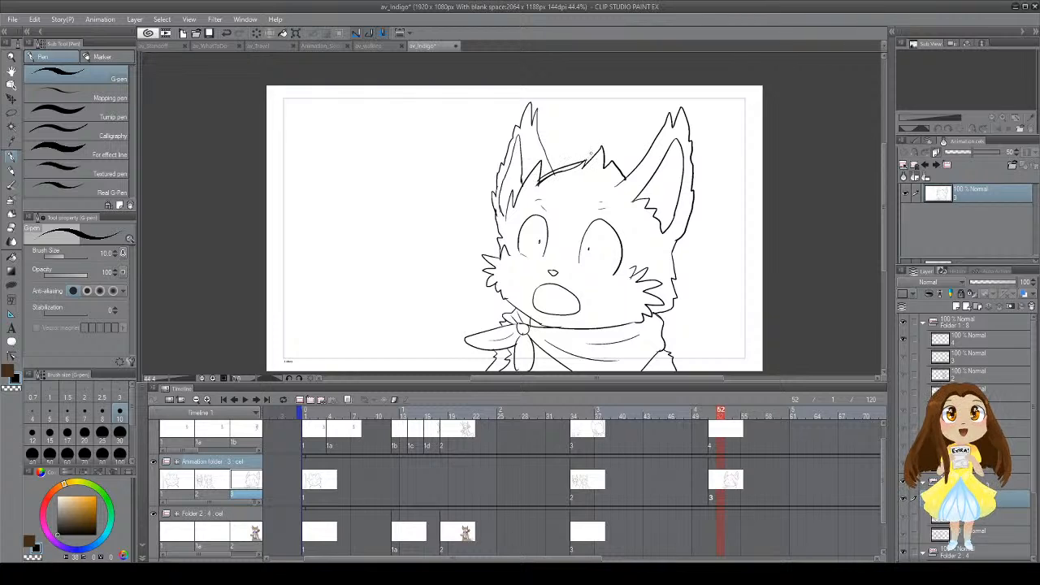
key("e")
mouse_move(553, 185)
left_mouse_down()
mouse_move(541, 172)
mouse_move(580, 165)
left_mouse_up()
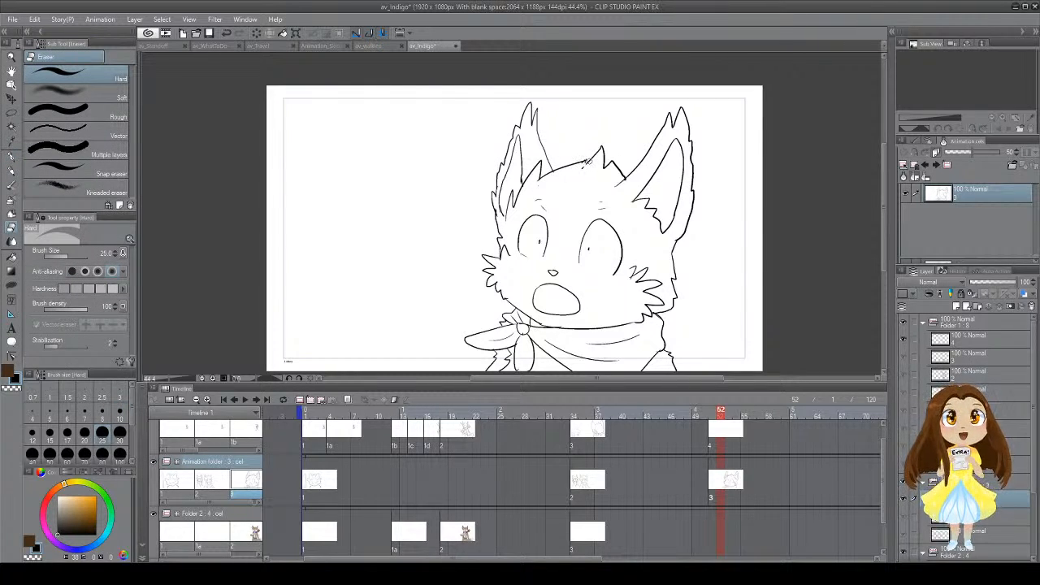
key("p")
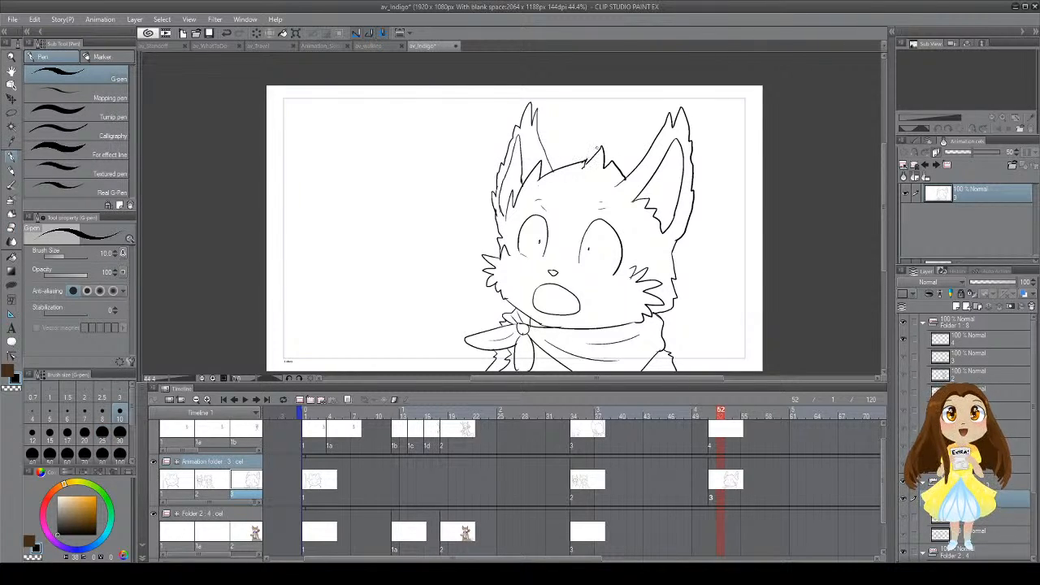
key("ctrl+s")
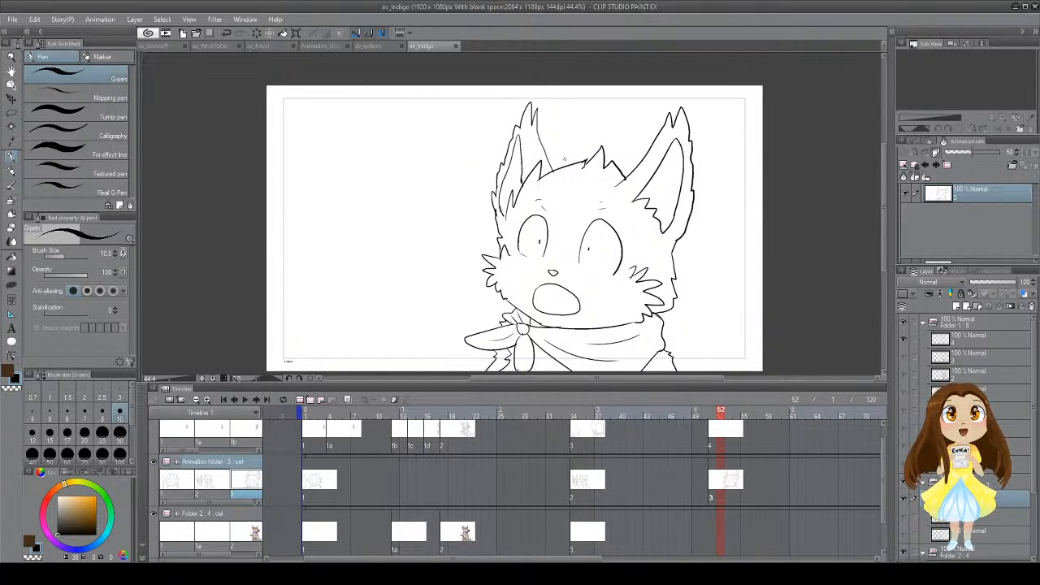
Step: Add new empty cels at frame 60 in both Folder 1 and the animation folder
left_click(786, 410)
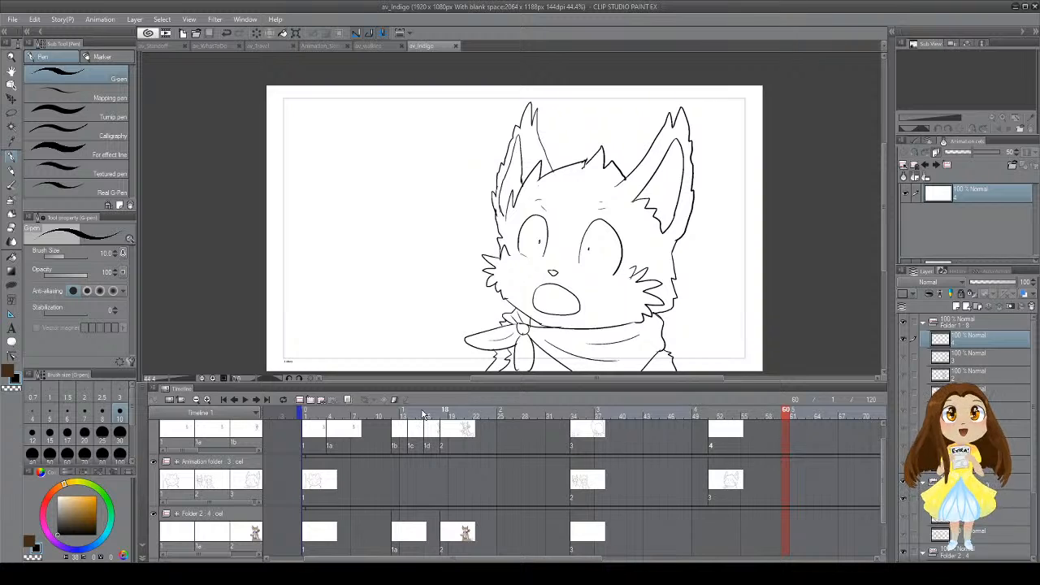
left_click(311, 400)
left_click(786, 469)
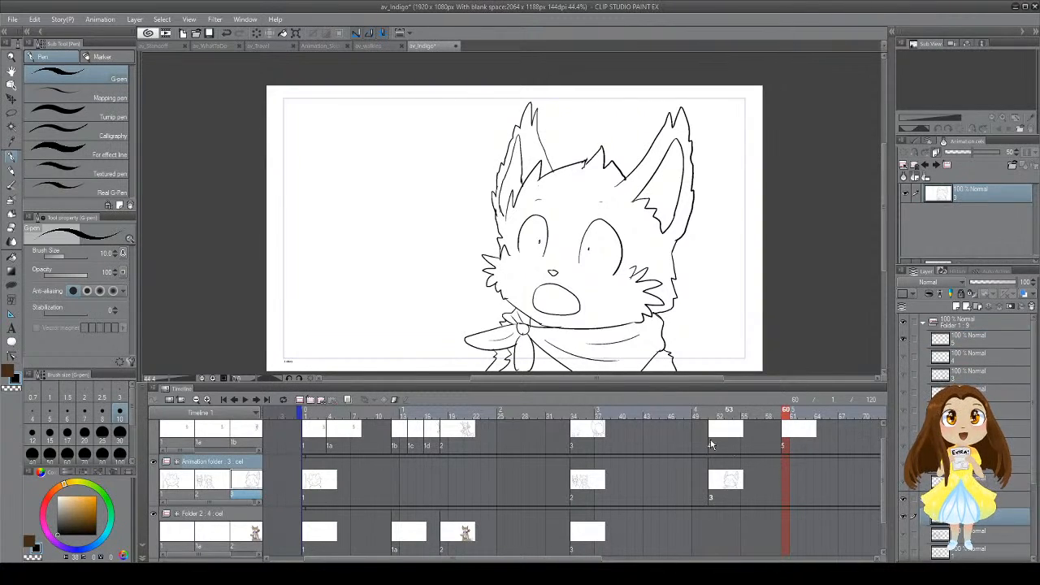
left_click(310, 400)
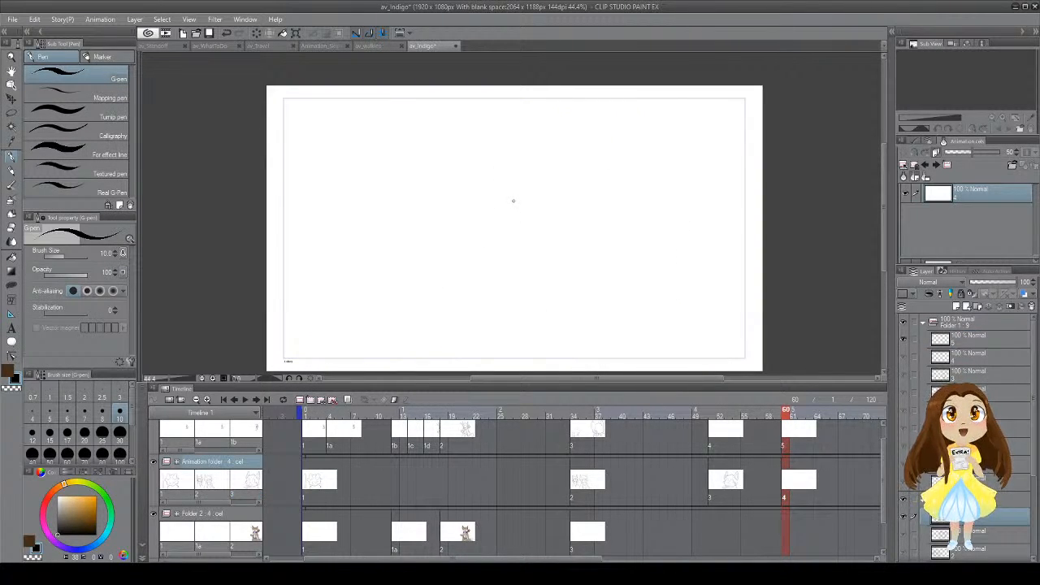
Step: Sketch a small character's round face, two pointed ears and the left-side long hair on the animation folder's frame 60 cel
mouse_move(512, 195)
left_mouse_down()
mouse_move(543, 233)
mouse_move(590, 213)
left_mouse_up()
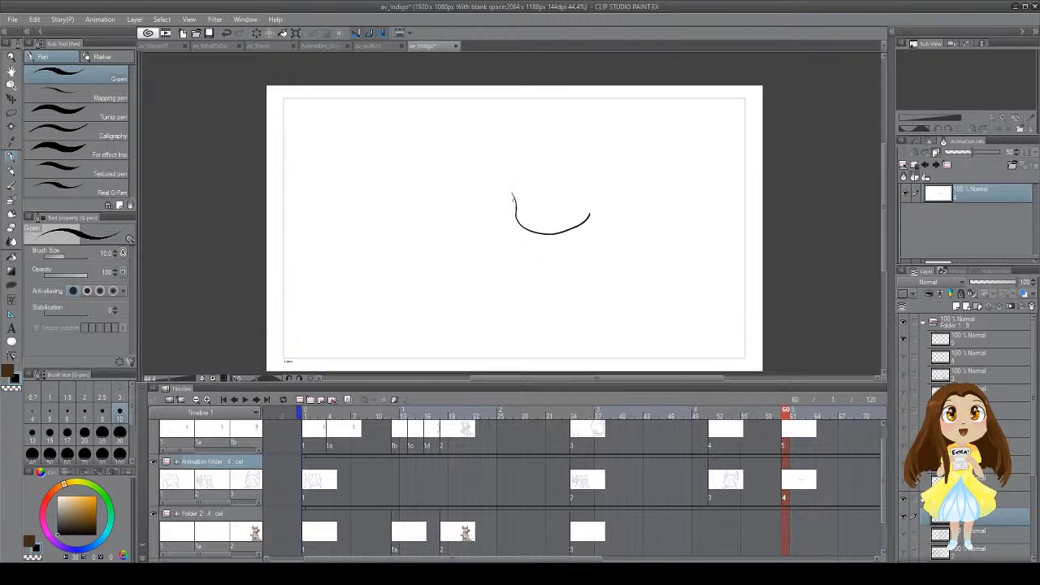
mouse_move(513, 198)
left_mouse_down()
mouse_move(518, 173)
mouse_move(533, 167)
mouse_move(565, 170)
mouse_move(593, 196)
left_mouse_up()
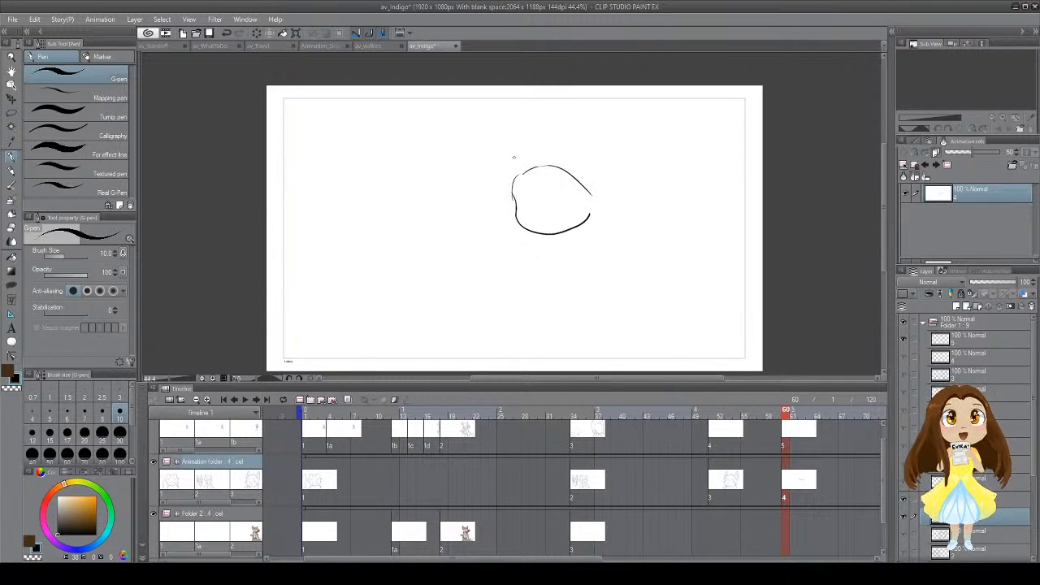
mouse_move(519, 159)
left_mouse_down()
mouse_move(482, 148)
mouse_move(499, 191)
mouse_move(556, 111)
mouse_move(594, 151)
mouse_move(591, 164)
mouse_move(498, 198)
mouse_move(510, 186)
left_mouse_up()
key("ctrl+z")
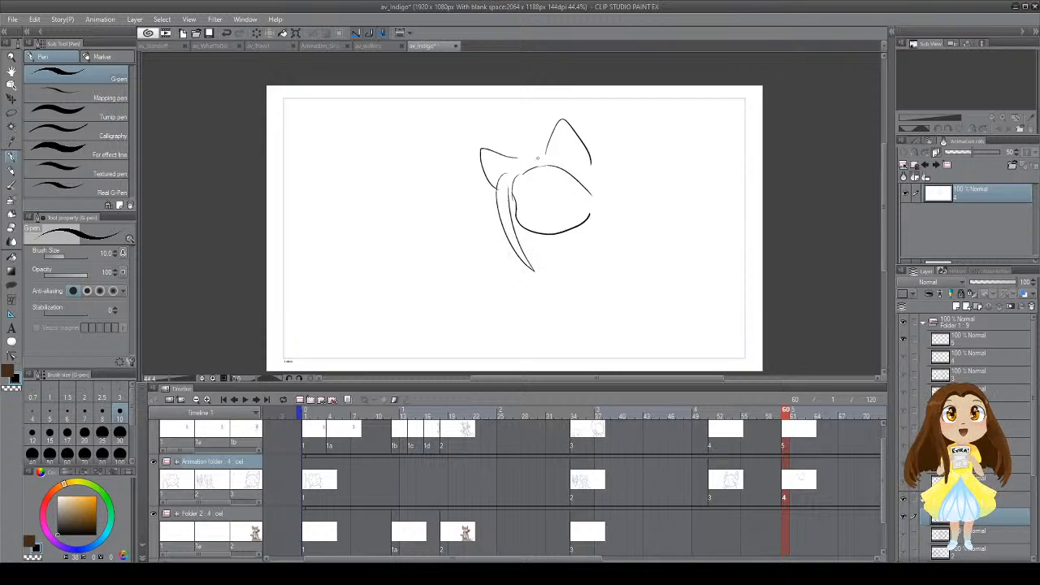
mouse_move(565, 161)
left_mouse_down()
mouse_move(600, 213)
mouse_move(537, 148)
left_mouse_up()
key("ctrl+z")
mouse_move(488, 194)
left_mouse_down()
mouse_move(481, 264)
mouse_move(493, 275)
left_mouse_up()
key("ctrl+z")
Step: Complete the sketched character with right-side hair, simple face, raised hands, torso, legs, jagged hair ends and bushy tail
left_click_drag(594, 148, 621, 243)
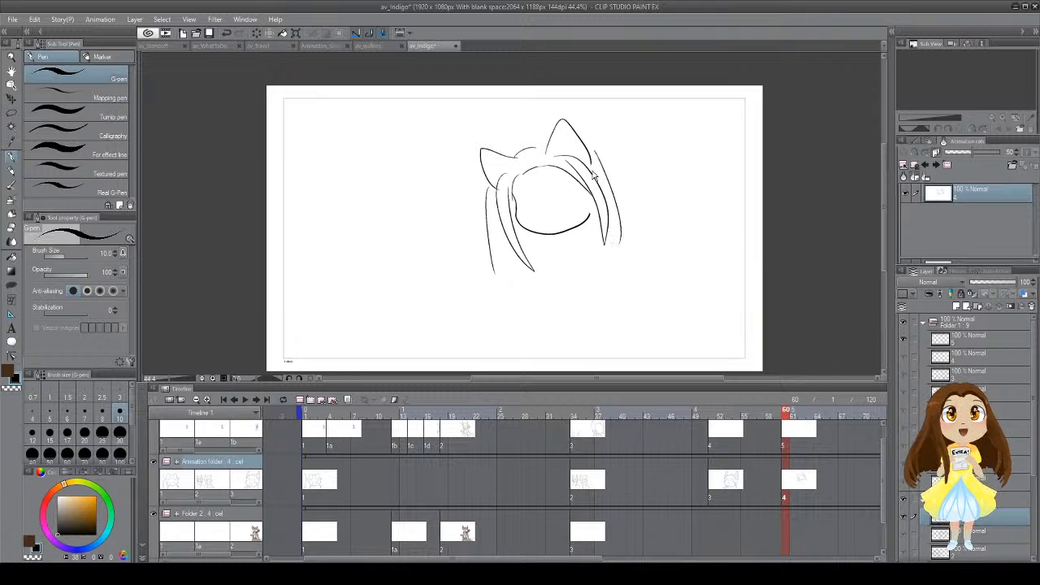
key("ctrl+z")
mouse_move(596, 172)
left_mouse_down()
mouse_move(616, 190)
mouse_move(619, 244)
left_mouse_up()
mouse_move(527, 197)
left_mouse_down()
mouse_move(565, 190)
mouse_move(540, 244)
mouse_move(580, 248)
mouse_move(573, 233)
mouse_move(572, 268)
mouse_move(548, 270)
mouse_move(565, 267)
left_mouse_up()
key("ctrl+z")
mouse_move(497, 267)
left_mouse_down()
mouse_move(512, 296)
mouse_move(532, 280)
left_mouse_up()
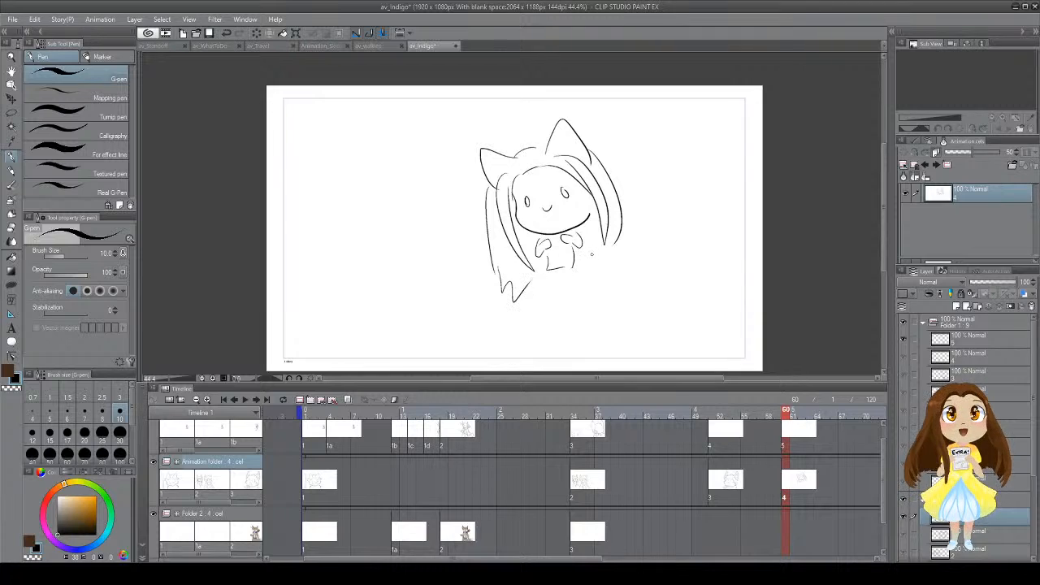
mouse_move(604, 252)
left_mouse_down()
mouse_move(577, 262)
mouse_move(532, 319)
mouse_move(554, 309)
mouse_move(563, 284)
mouse_move(569, 308)
left_mouse_up()
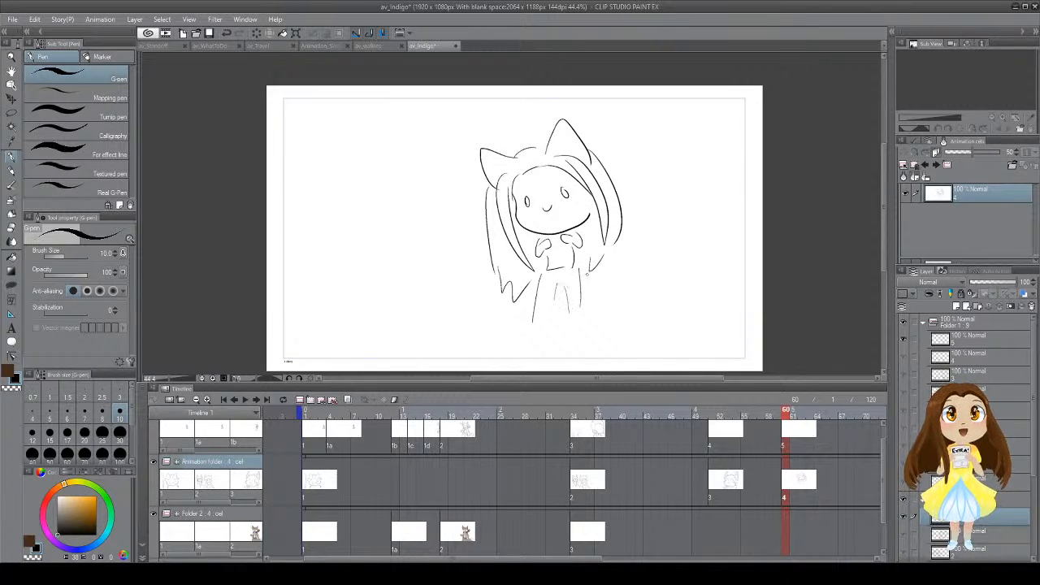
mouse_move(588, 274)
left_mouse_down()
mouse_move(621, 260)
mouse_move(634, 296)
mouse_move(587, 302)
mouse_move(608, 299)
left_mouse_up()
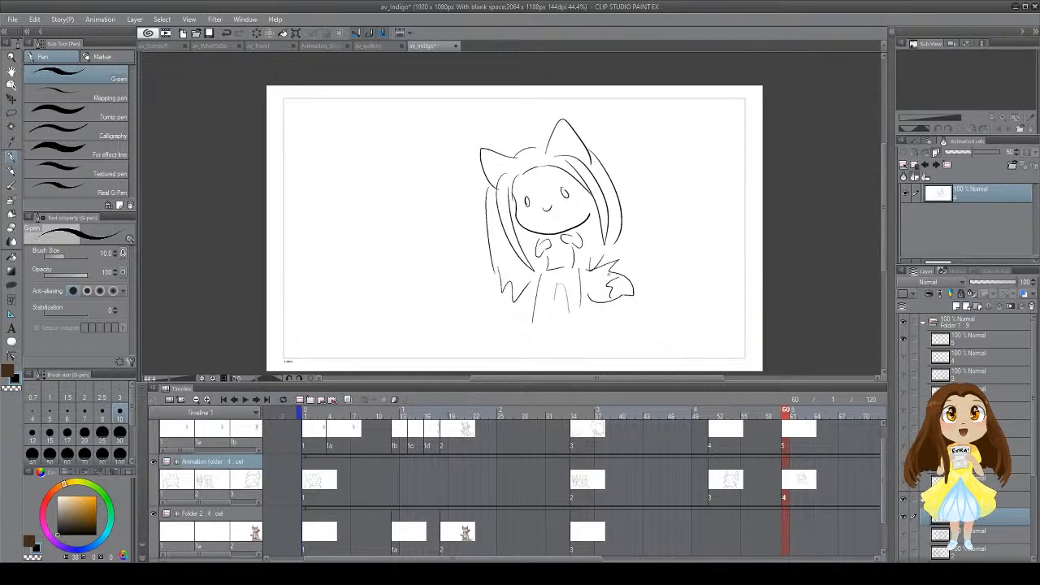
Step: Lasso the long-haired character sketch, delete it and clear the selection
key("m")
mouse_move(468, 130)
left_mouse_down()
mouse_move(555, 358)
mouse_move(552, 96)
left_mouse_up()
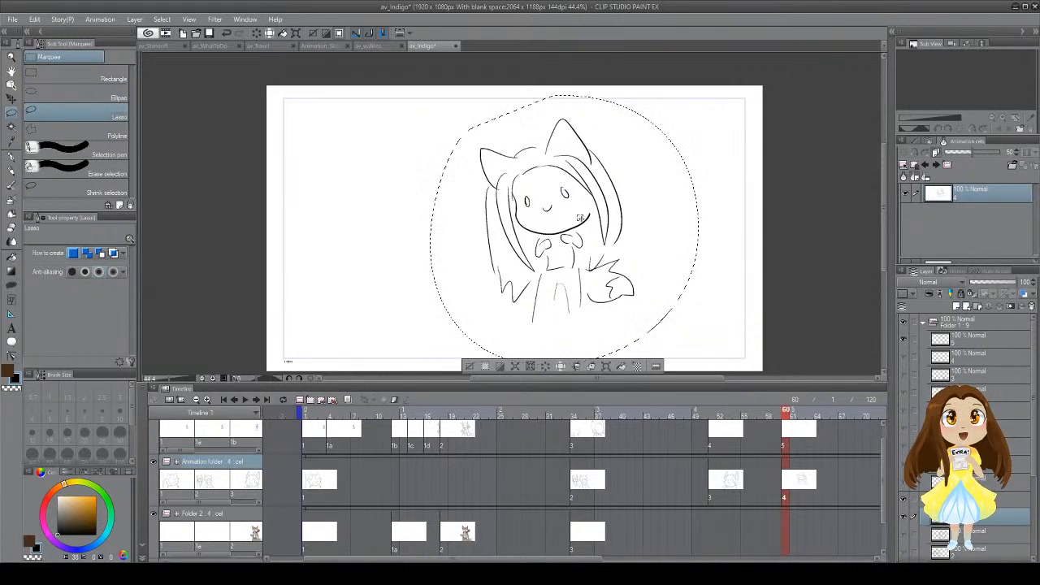
key("Delete")
key("ctrl+d")
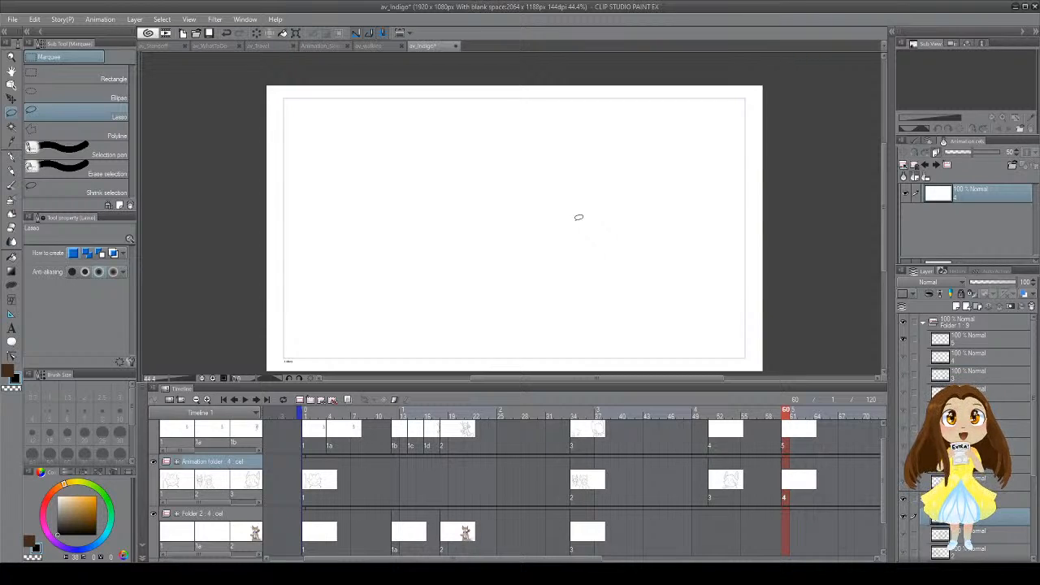
Step: Review the animation folder's drawings at frames 45 and 52 and the cel at frame 61
left_click(723, 481)
left_click(665, 480)
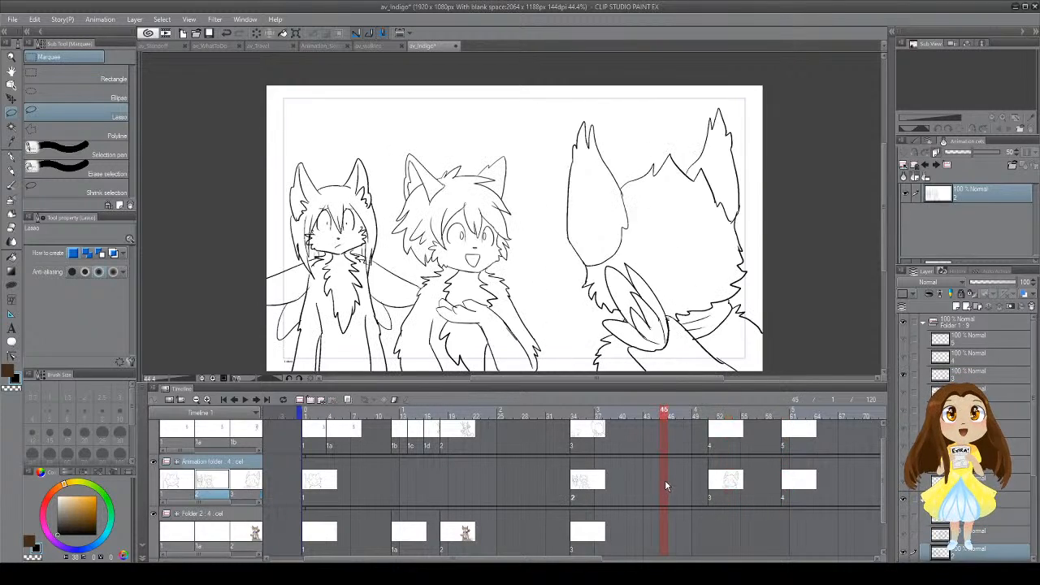
left_click(720, 485)
left_click(793, 485)
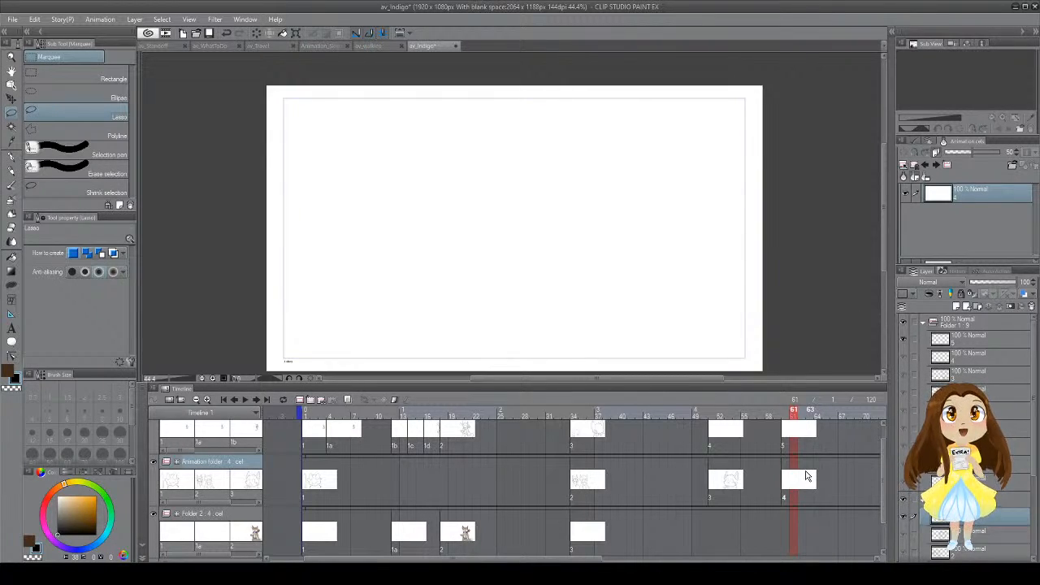
Step: Save the file and play back the animation from frame 2
left_click(316, 442)
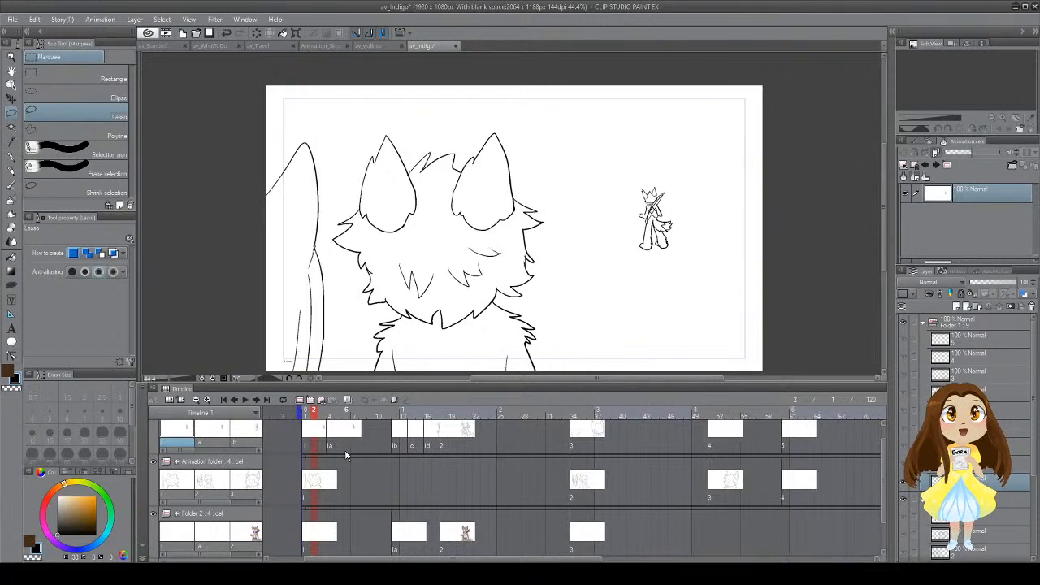
key("ctrl+s")
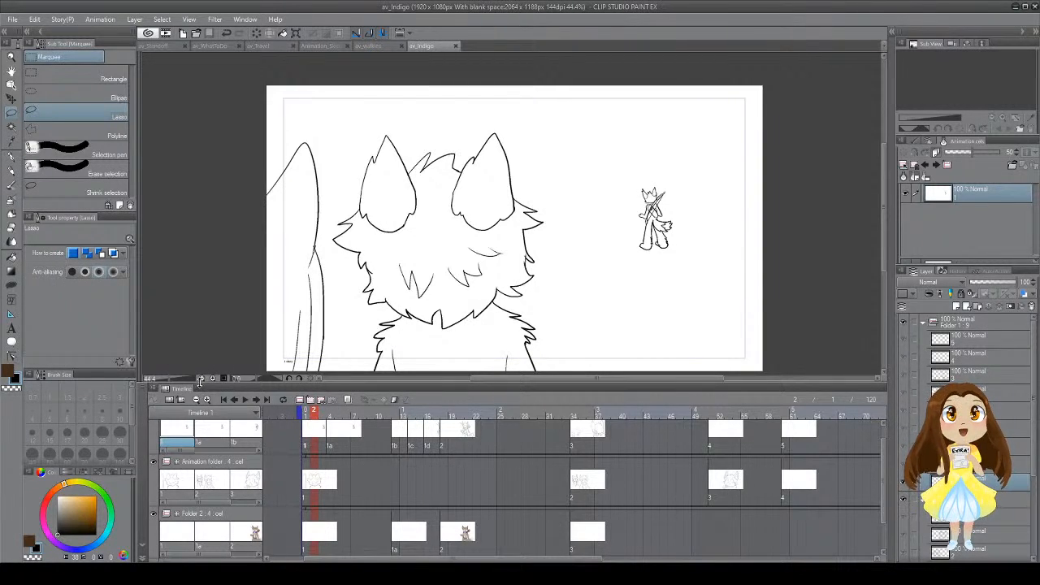
left_click(245, 399)
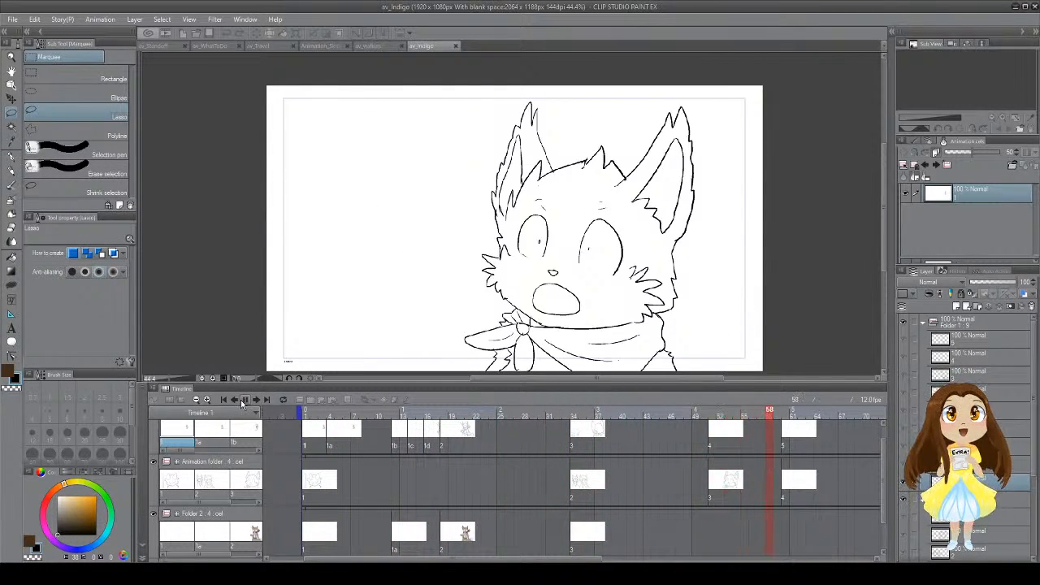
left_click(244, 401)
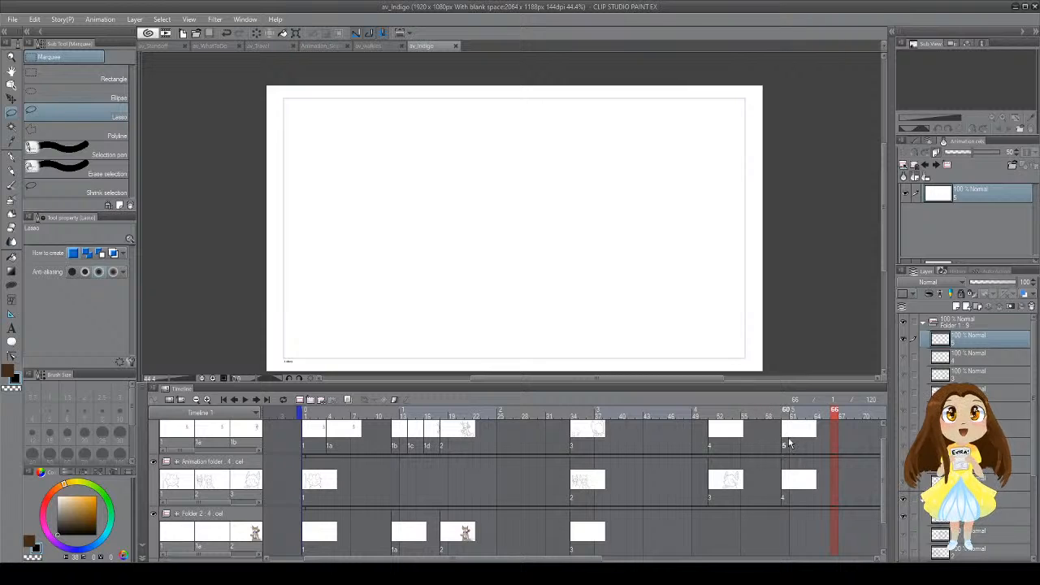
Step: Sketch a pointed-eared fox head with closed eyes and a small oval mouth on Folder 1's frame 60 cel
left_click(788, 443)
scroll(885, 453, "up", 1)
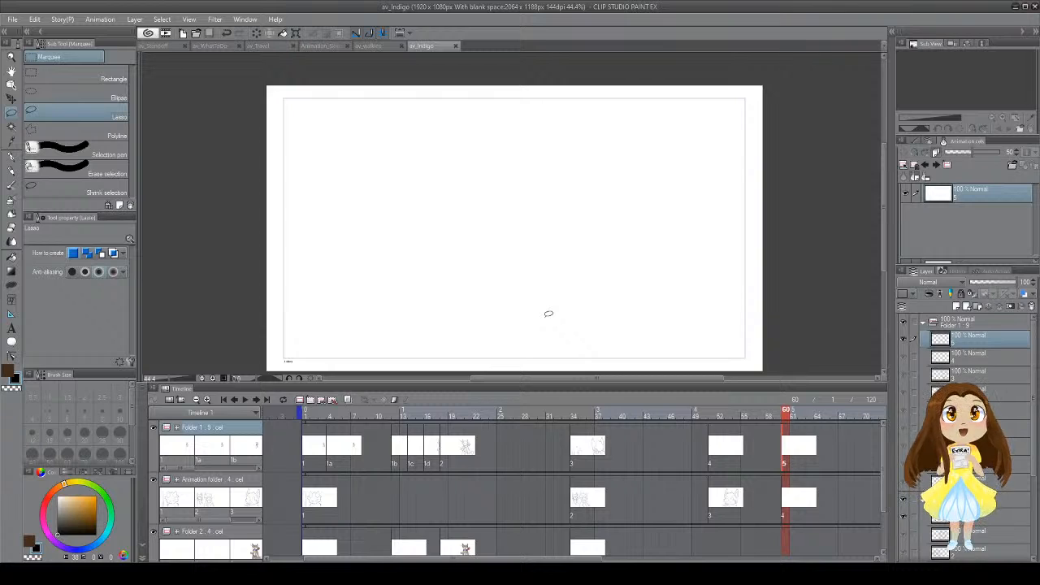
key("p")
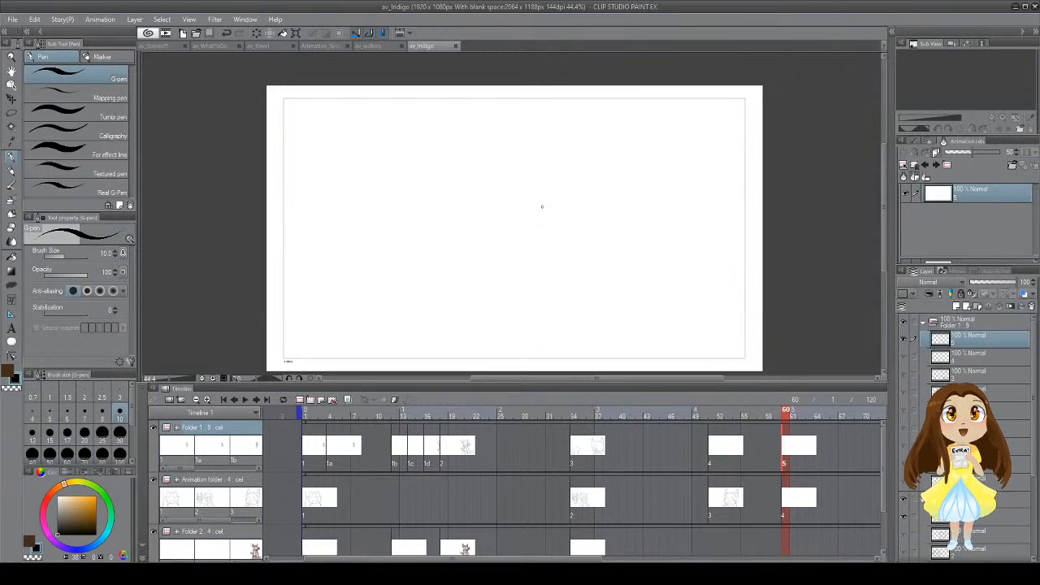
left_click(622, 460)
left_click(796, 447)
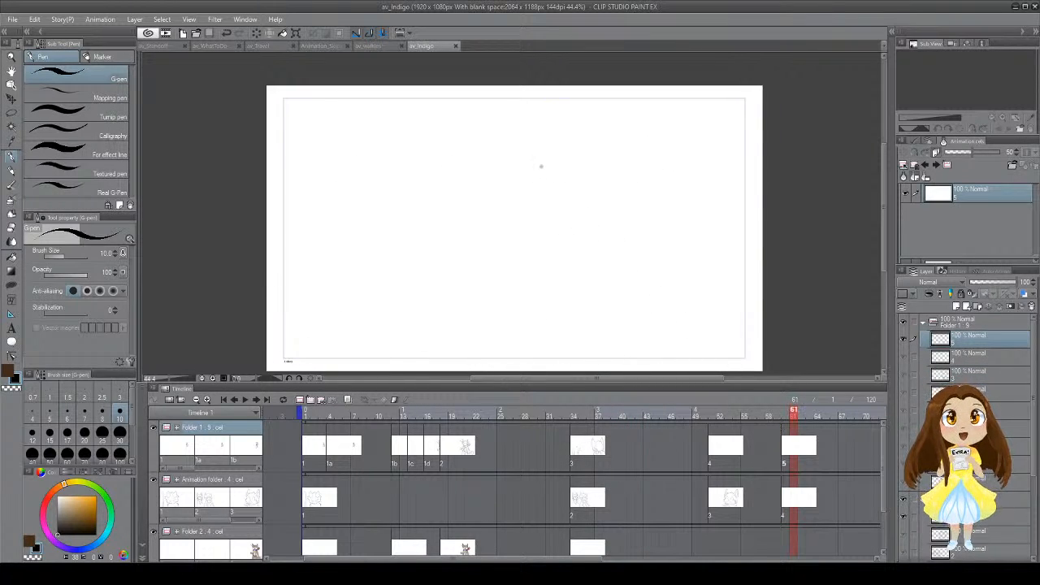
mouse_move(543, 193)
left_mouse_down()
mouse_move(558, 244)
mouse_move(587, 252)
mouse_move(563, 217)
mouse_move(571, 221)
left_mouse_up()
key("ctrl+z")
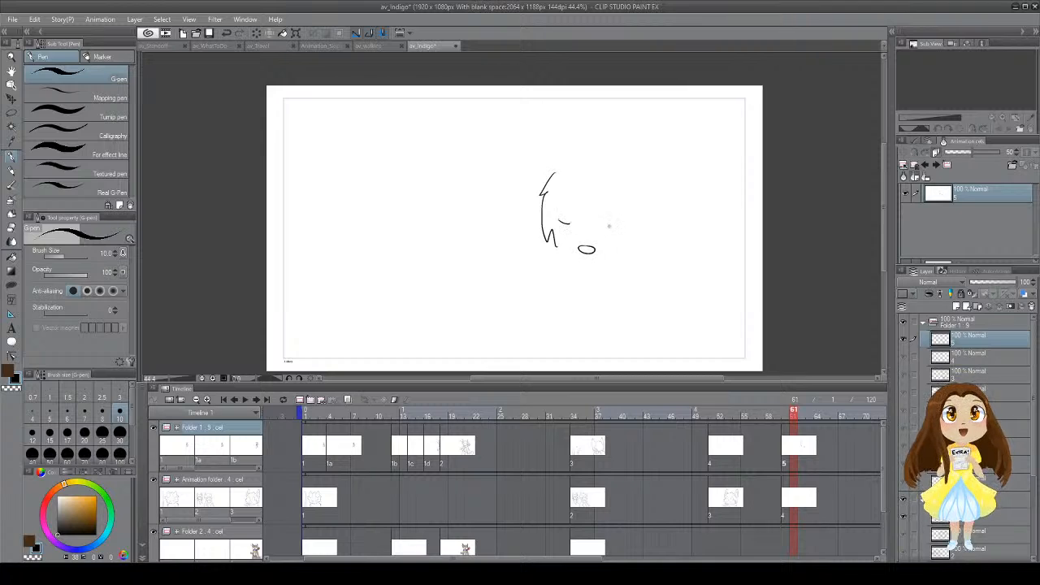
mouse_move(565, 171)
left_mouse_down()
mouse_move(540, 177)
mouse_move(644, 166)
left_mouse_up()
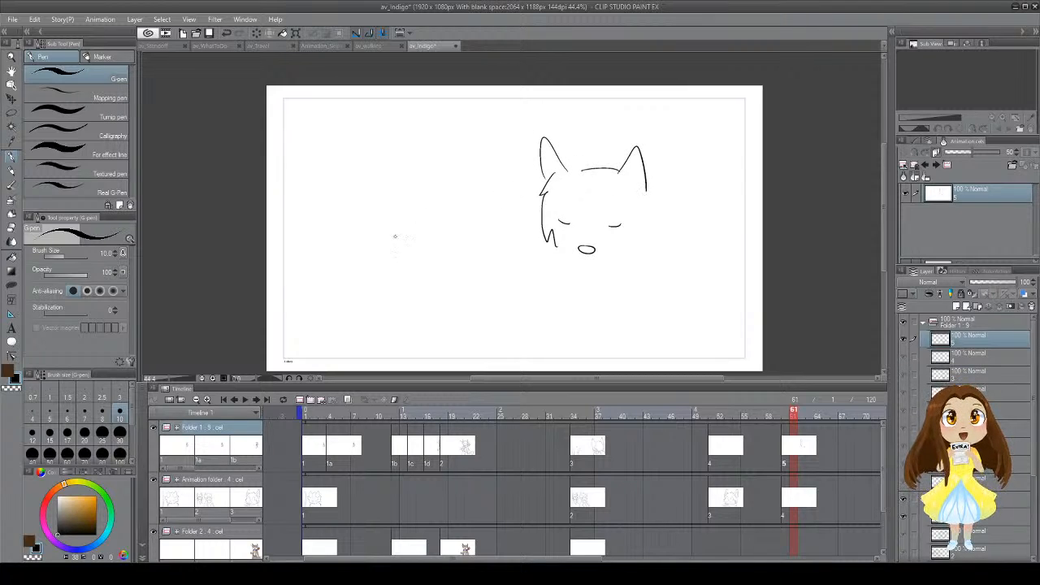
Step: Sketch a second cat-eared head with scribbled crying eyes and a wavy mouth beside the closed-eyed head
mouse_move(382, 197)
left_mouse_down()
mouse_move(371, 270)
mouse_move(470, 244)
left_mouse_up()
mouse_move(397, 221)
left_mouse_down()
mouse_move(379, 236)
mouse_move(394, 262)
left_mouse_up()
mouse_move(439, 242)
left_mouse_down()
mouse_move(442, 219)
mouse_move(449, 265)
left_mouse_up()
mouse_move(367, 208)
left_mouse_down()
mouse_move(392, 187)
mouse_move(457, 197)
left_mouse_up()
mouse_move(420, 241)
left_mouse_down()
mouse_move(433, 238)
mouse_move(422, 269)
mouse_move(435, 257)
left_mouse_up()
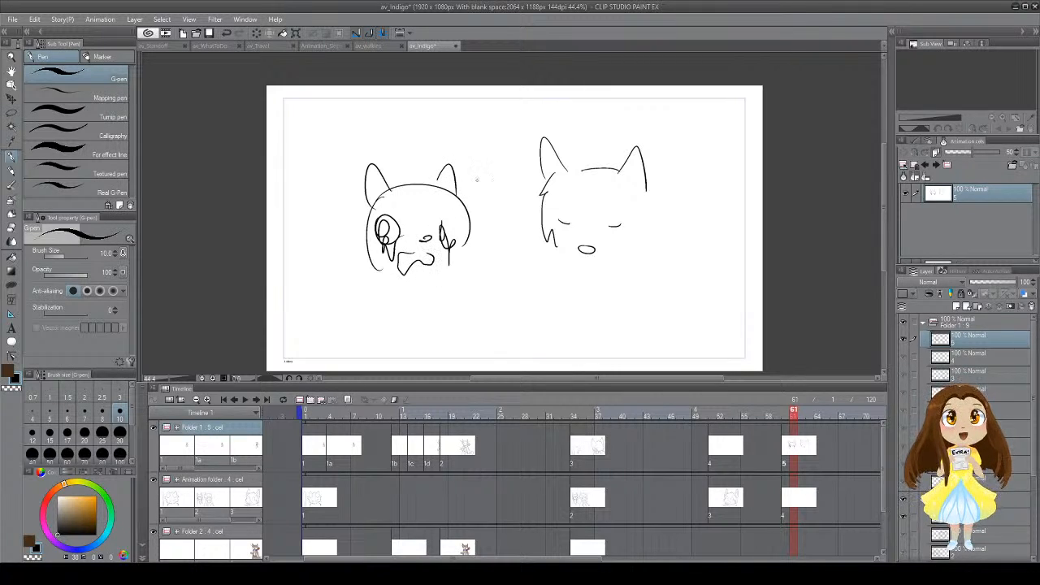
Step: Lasso both sketched heads and delete them from the cel
key("m")
mouse_move(346, 93)
left_mouse_down()
mouse_move(723, 158)
mouse_move(529, 84)
left_mouse_up()
key("Delete")
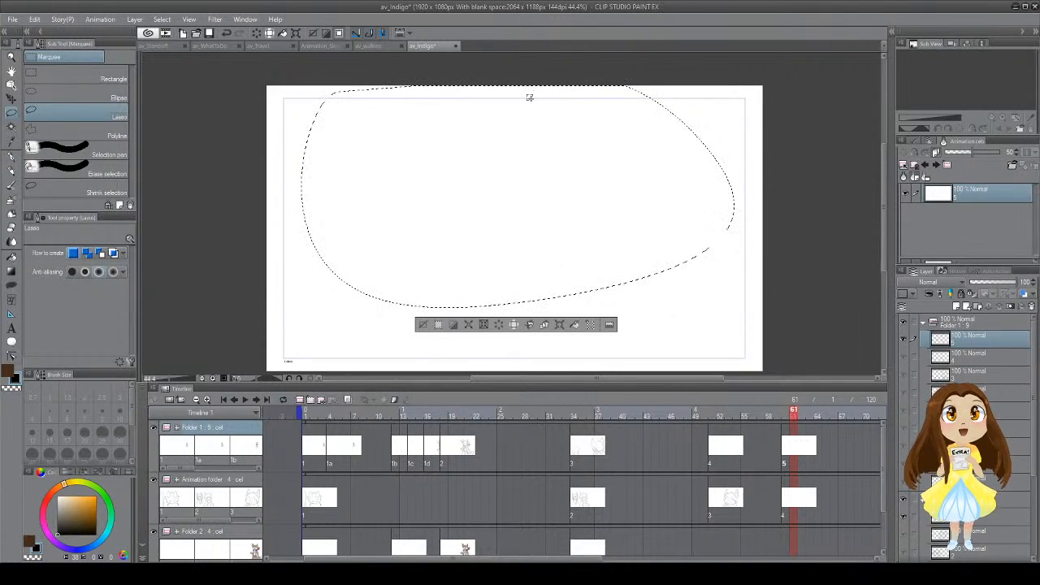
Step: Clear the selection, switch to the G-pen and compare the frame 51 drawing with Folder 1's blank frame 60 cel
key("ctrl+d")
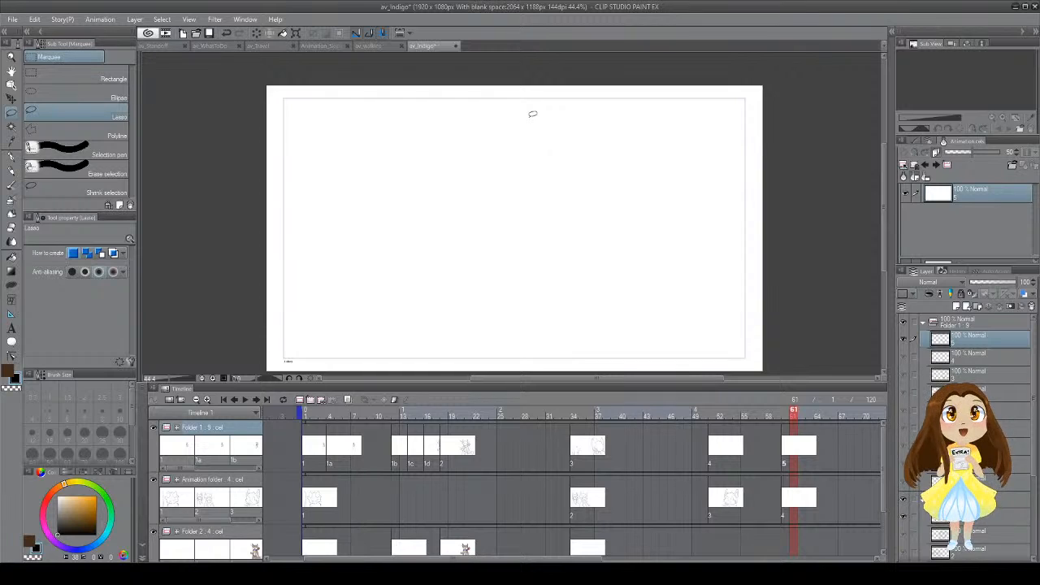
key("p")
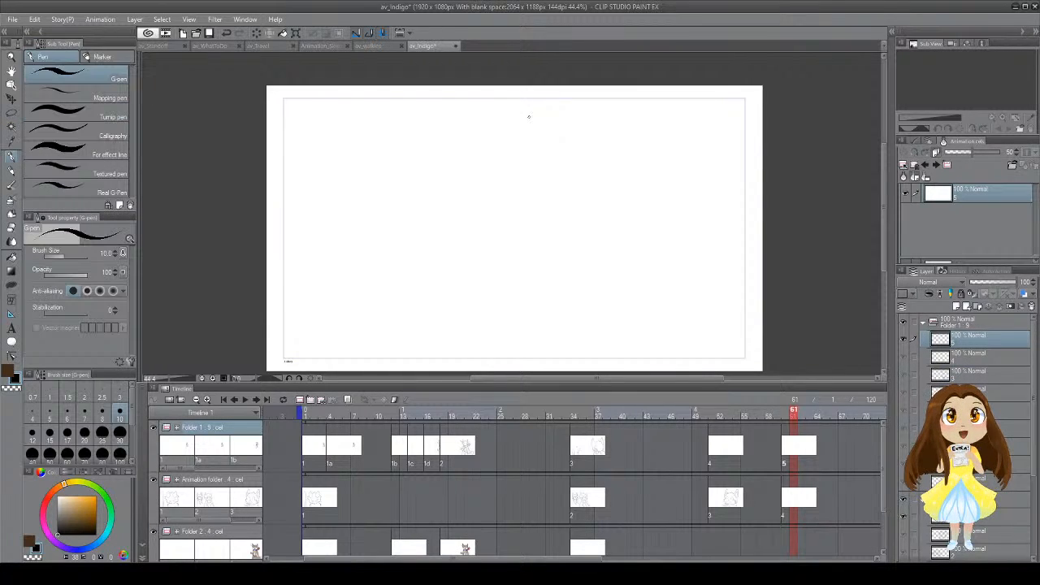
left_click(738, 431)
left_click(790, 455)
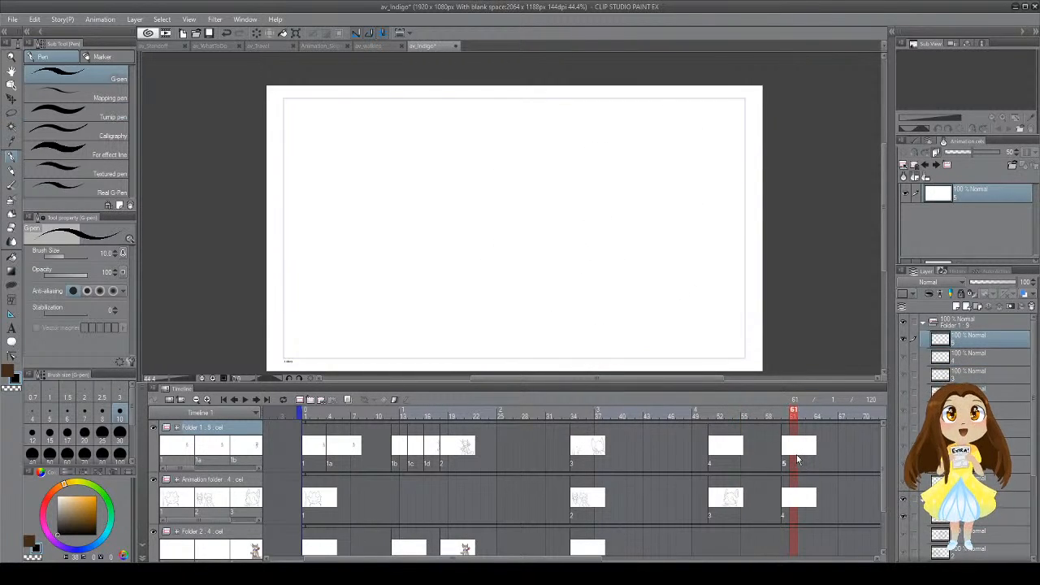
left_click(726, 462)
left_click(649, 452)
left_click(745, 447)
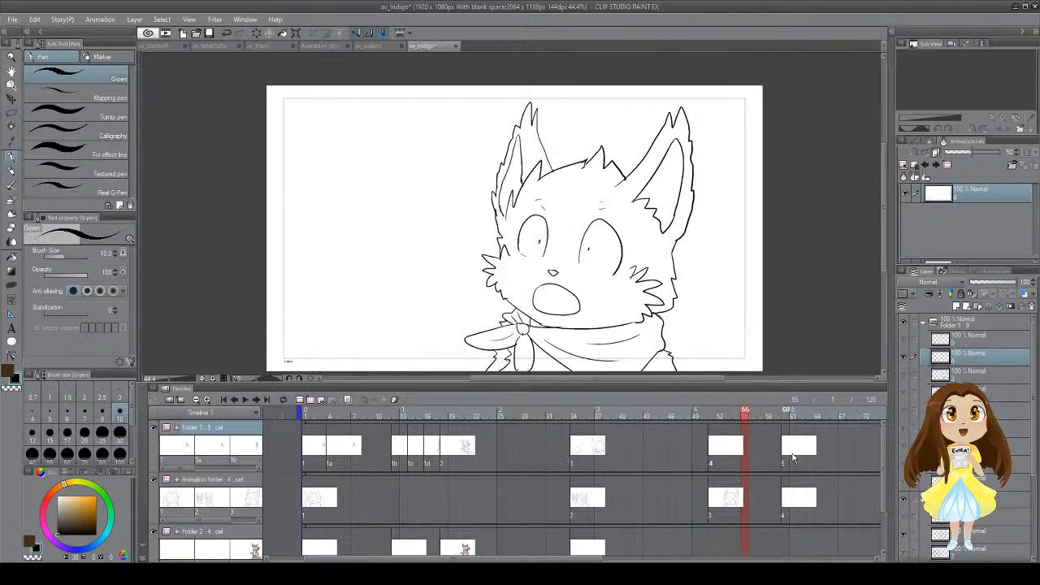
left_click(807, 447)
left_click(740, 445)
left_click(799, 453)
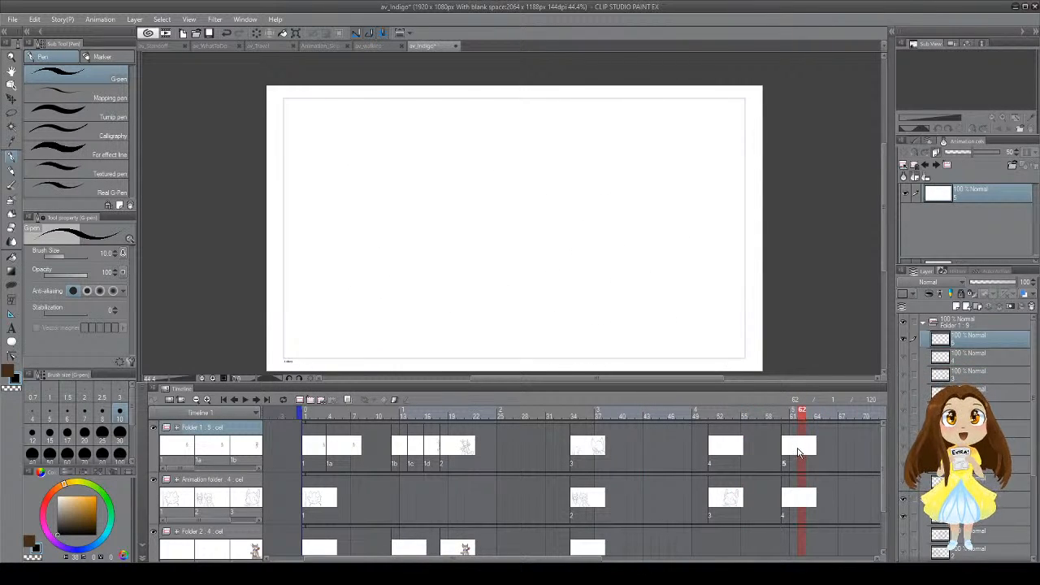
left_click(795, 449)
Step: Play back the animation from the first cel through the blank frame 60 cel
left_click(309, 455)
left_click(245, 400)
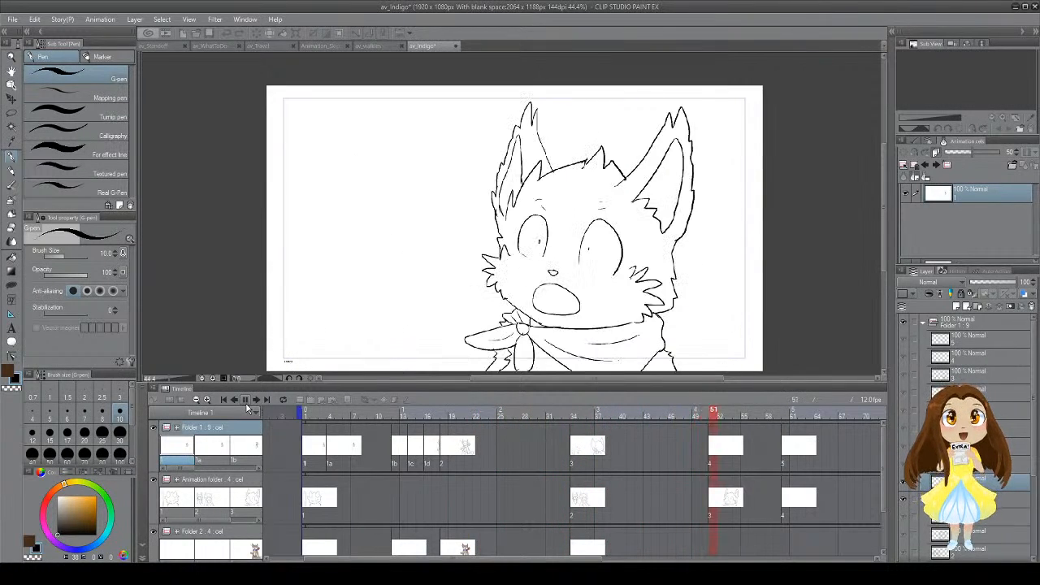
left_click(246, 401)
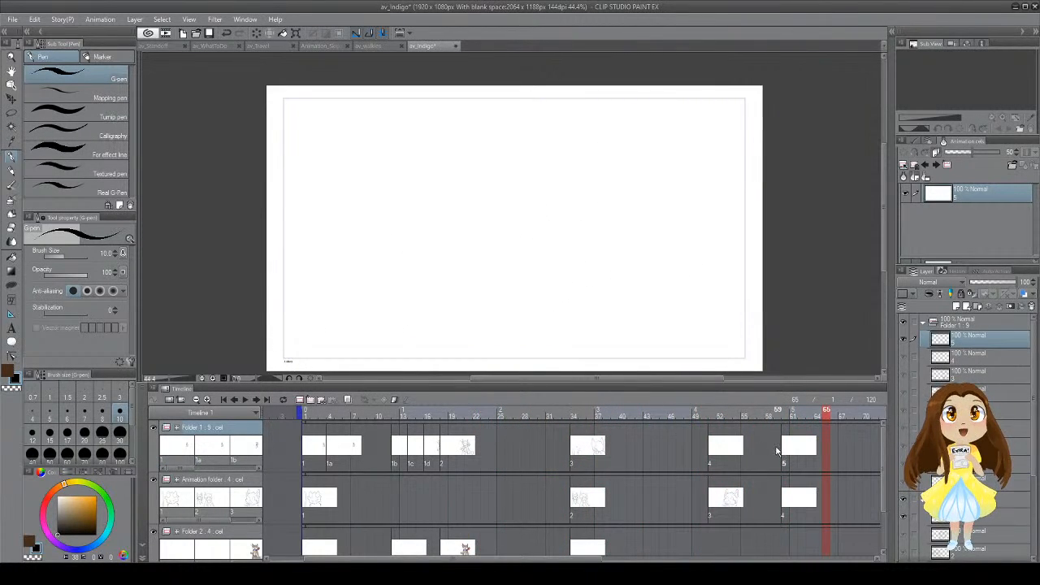
Step: Sketch the character's lowered ears, hair and sides on the Animation folder's frame 60 cel, with onion skin enabled
left_click(738, 449)
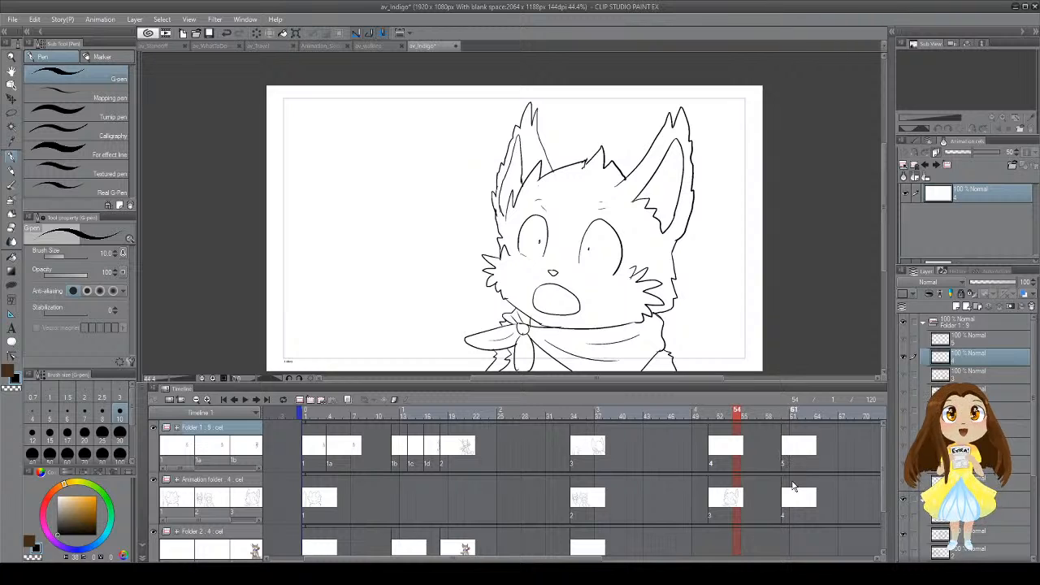
left_click(786, 499)
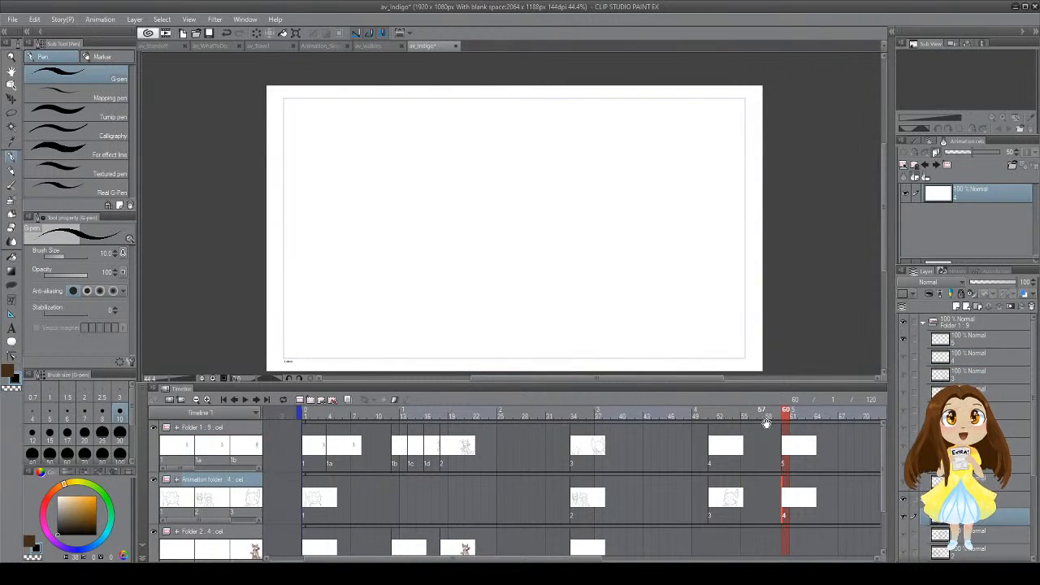
left_click(347, 399)
left_click_drag(556, 290, 514, 242)
left_click_drag(502, 213, 516, 339)
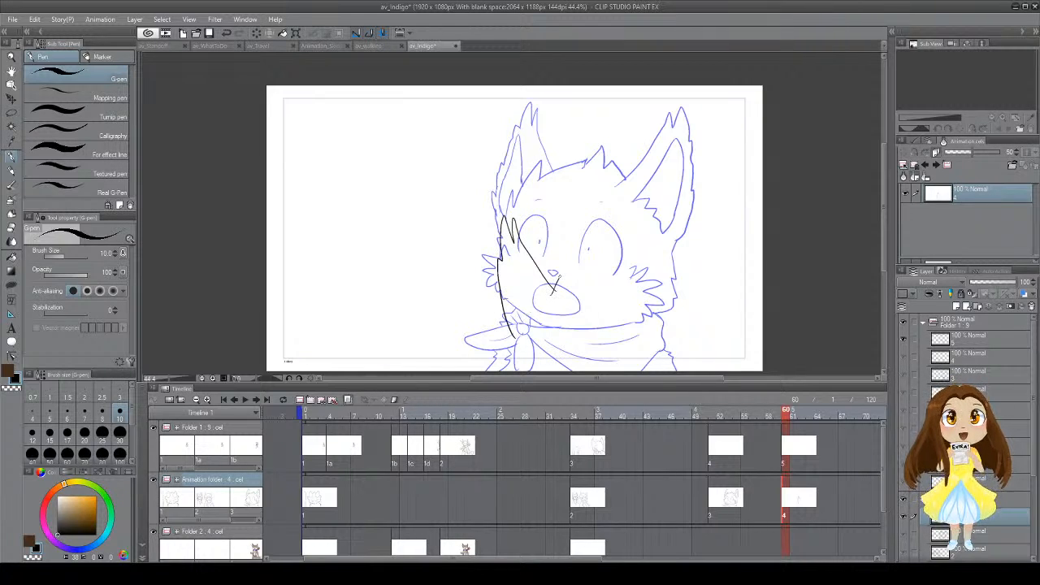
mouse_move(559, 288)
left_mouse_down()
mouse_move(598, 248)
mouse_move(601, 275)
mouse_move(623, 238)
mouse_move(634, 289)
mouse_move(645, 221)
mouse_move(667, 242)
mouse_move(666, 210)
mouse_move(692, 279)
left_mouse_up()
key("ctrl+z")
mouse_move(629, 305)
left_mouse_down()
mouse_move(658, 226)
mouse_move(672, 244)
mouse_move(695, 369)
left_mouse_up()
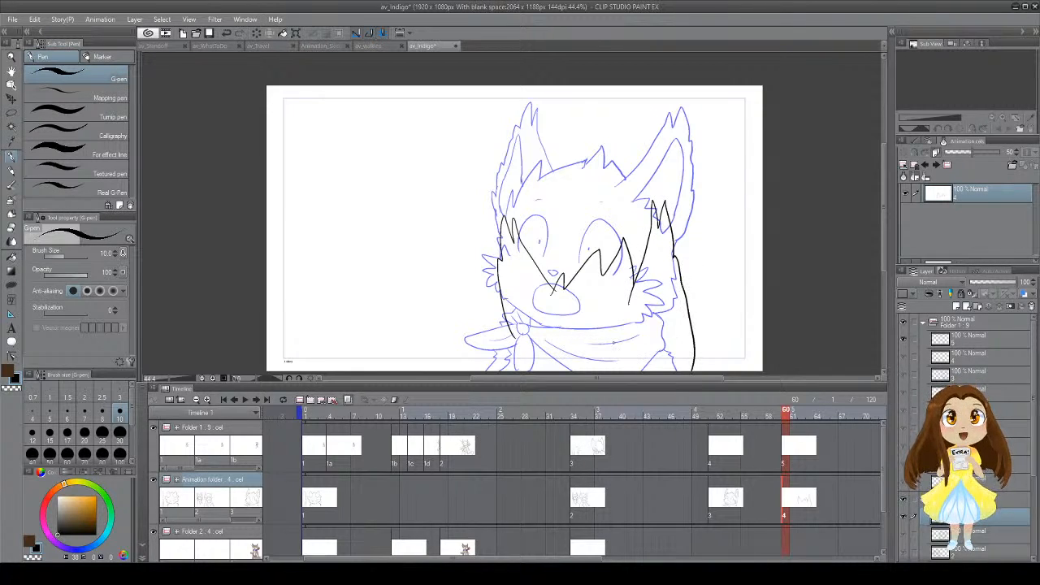
left_click_drag(508, 332, 517, 372)
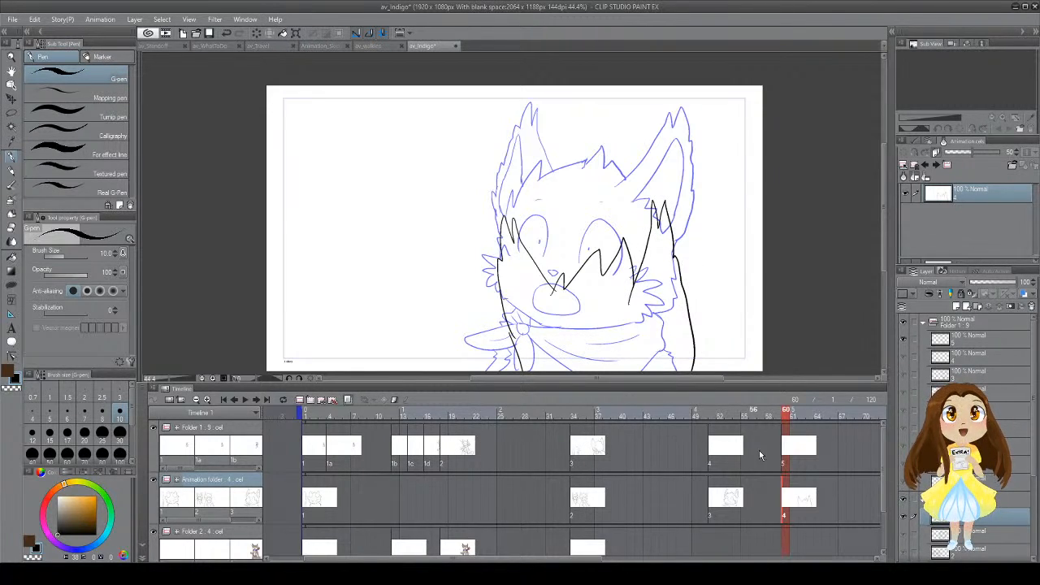
Step: Add a new animation cel at frame 62 on the Animation folder track
left_click(796, 498)
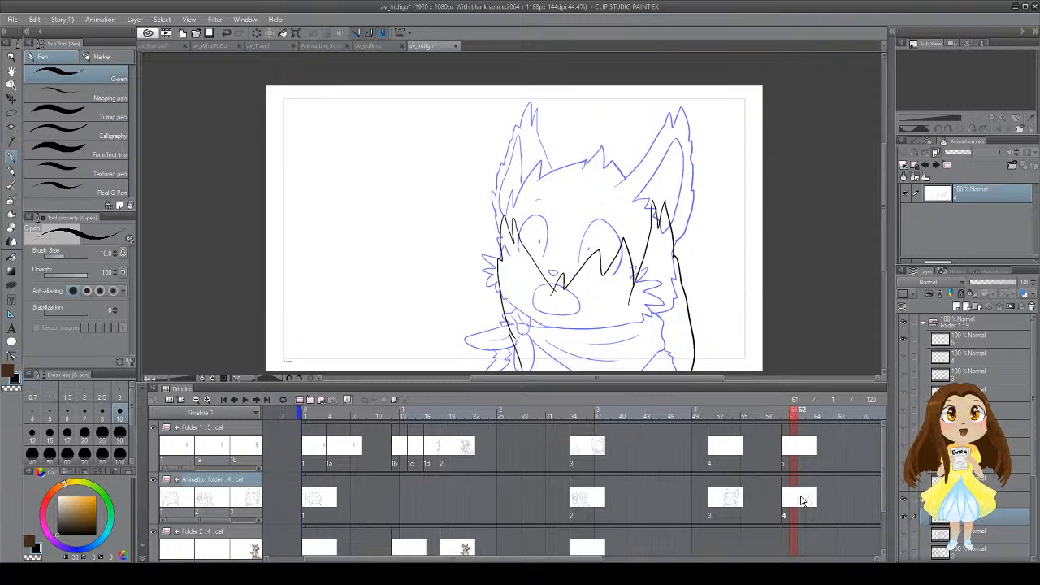
left_click(802, 500)
left_click(300, 400)
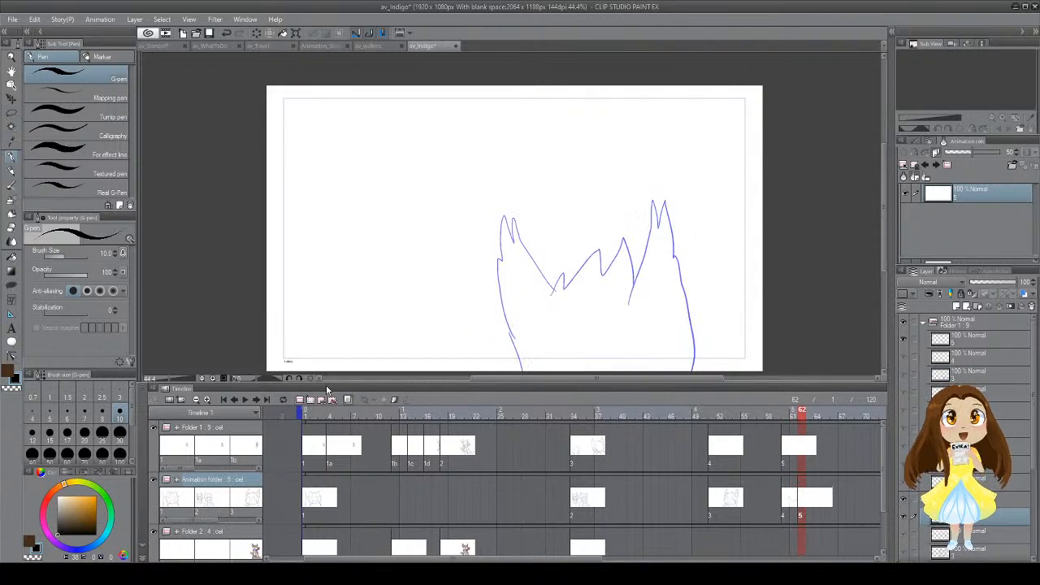
Step: Sketch just the two tufted ear tips poking up from the canvas's bottom edge on the new cel
mouse_move(528, 345)
left_mouse_down()
mouse_move(534, 312)
mouse_move(526, 371)
mouse_move(528, 303)
mouse_move(567, 372)
left_mouse_up()
key("ctrl+z")
key("ctrl+z")
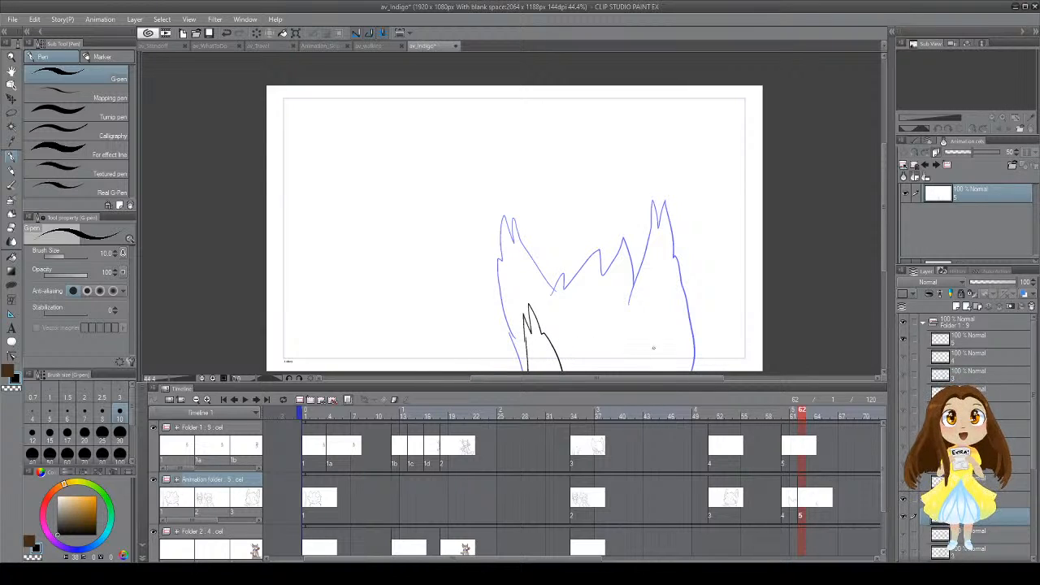
key("ctrl+z")
left_click_drag(543, 335, 561, 372)
key("ctrl+z")
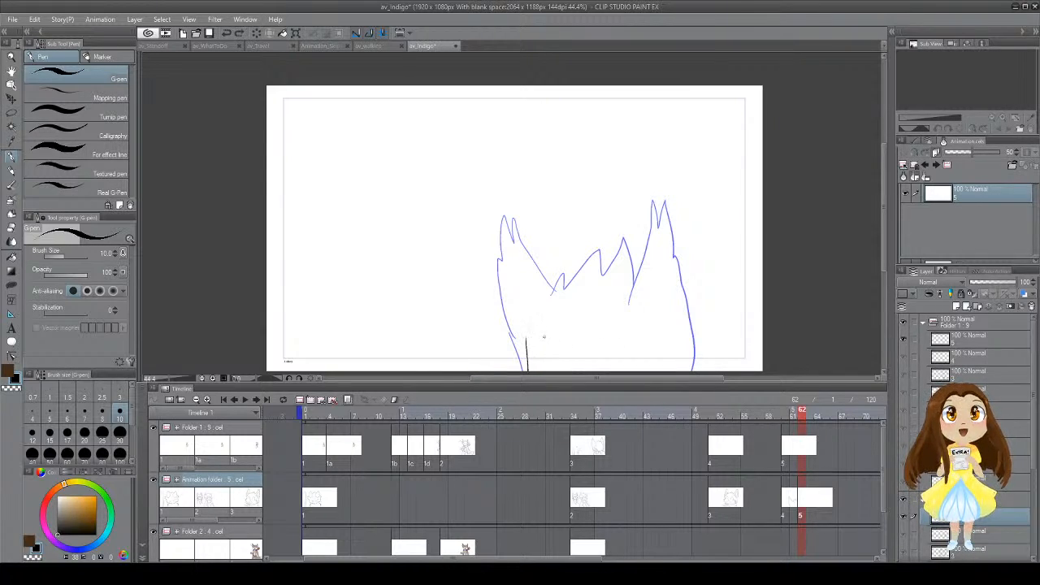
left_click_drag(544, 333, 575, 372)
left_click_drag(538, 318, 527, 321)
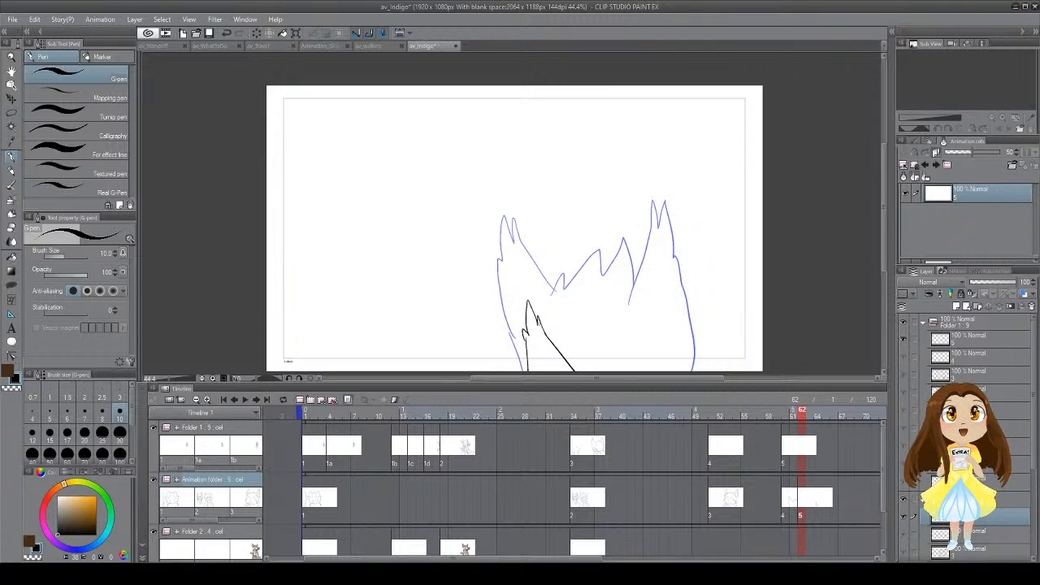
left_click_drag(653, 335, 638, 371)
mouse_move(654, 333)
left_mouse_down()
mouse_move(669, 312)
mouse_move(680, 373)
left_mouse_up()
Step: Play back the animation from frame 52 to check the character sinking out of view
left_click(722, 454)
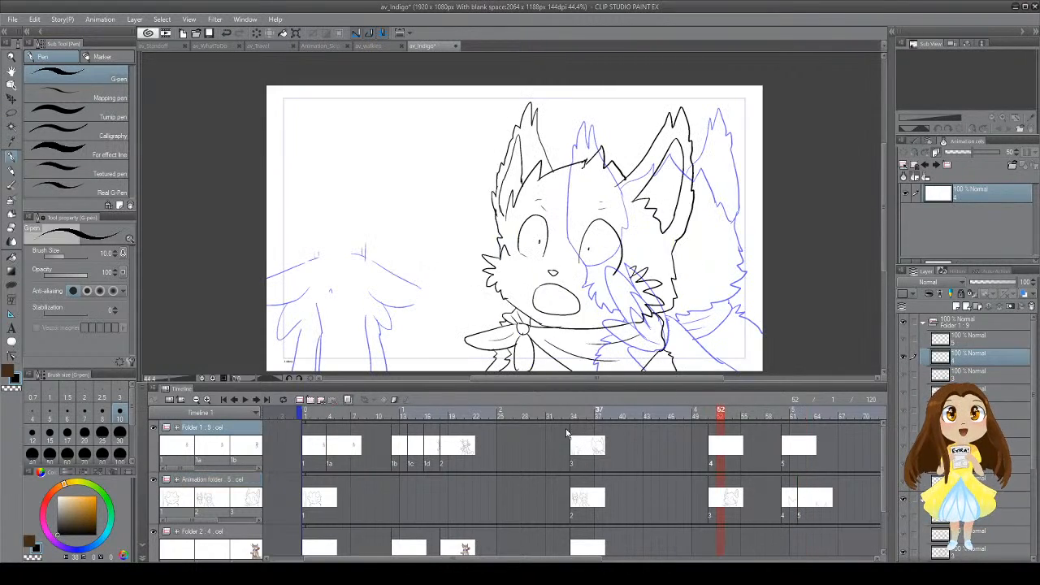
left_click(249, 401)
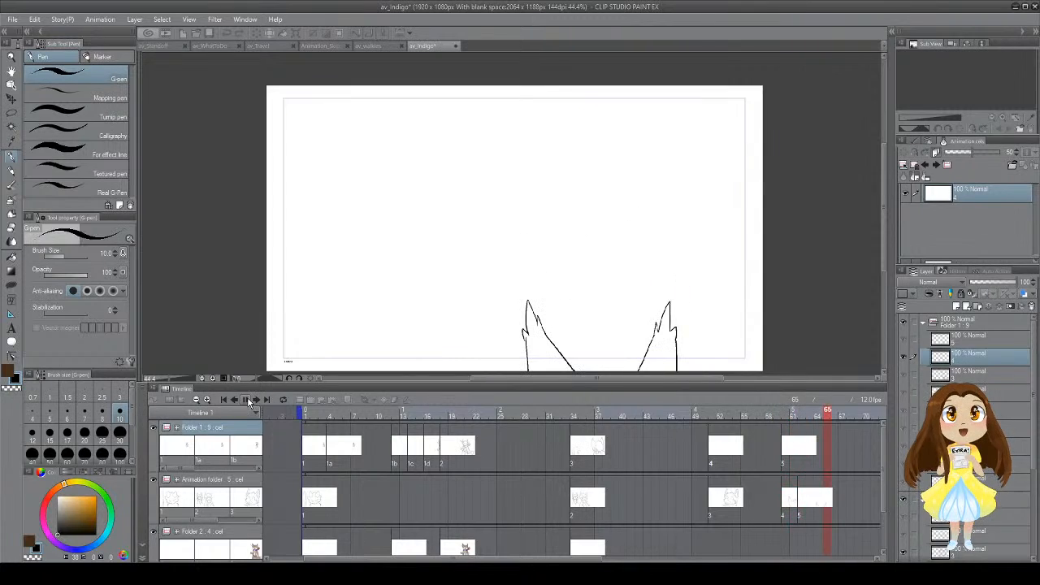
Step: Place the ear-tip cel at frame 61 with an empty cel following at frame 62, and save the file
left_click(798, 503)
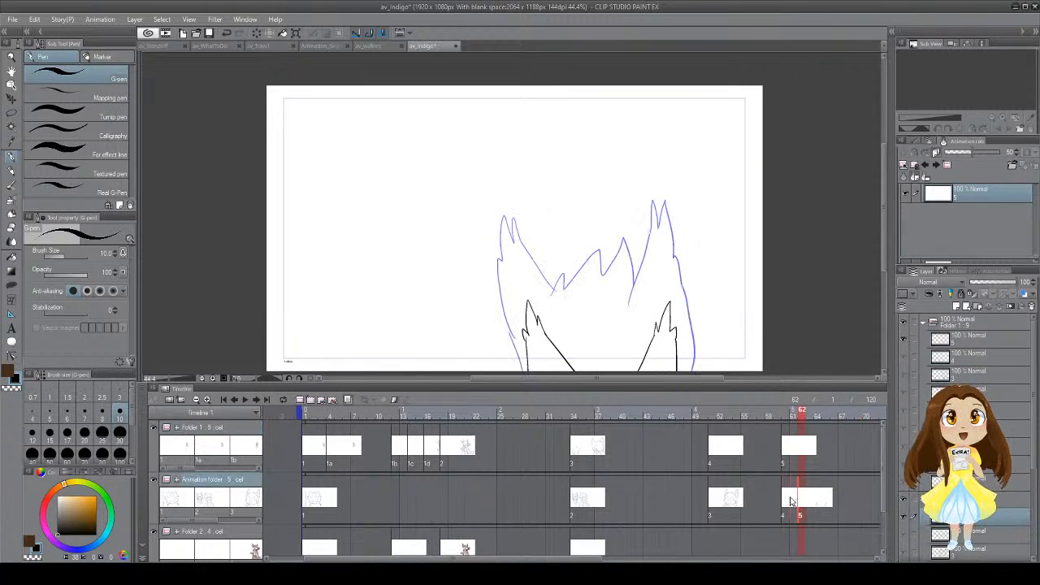
left_click(320, 399)
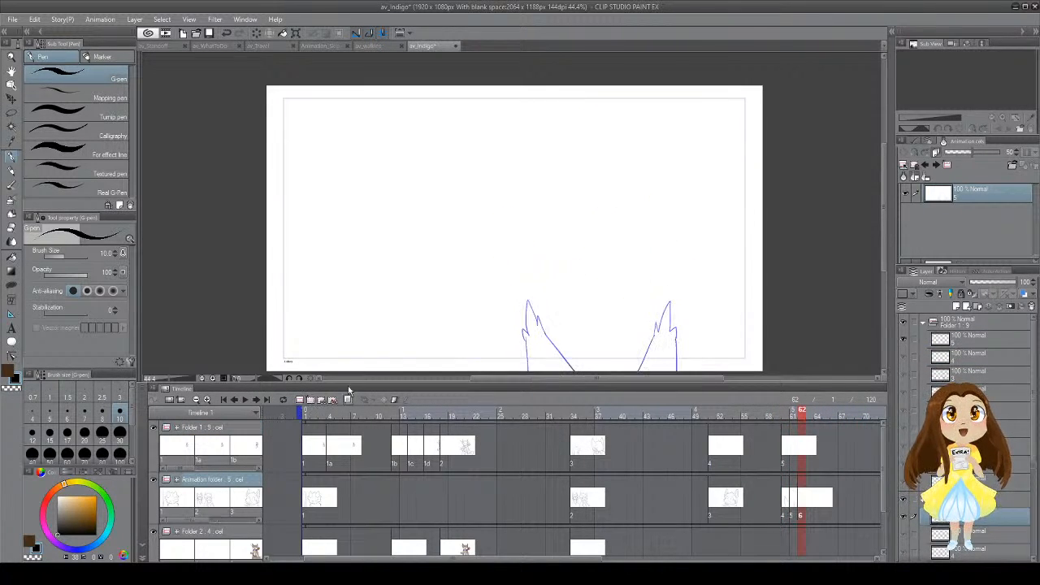
key("ctrl+s")
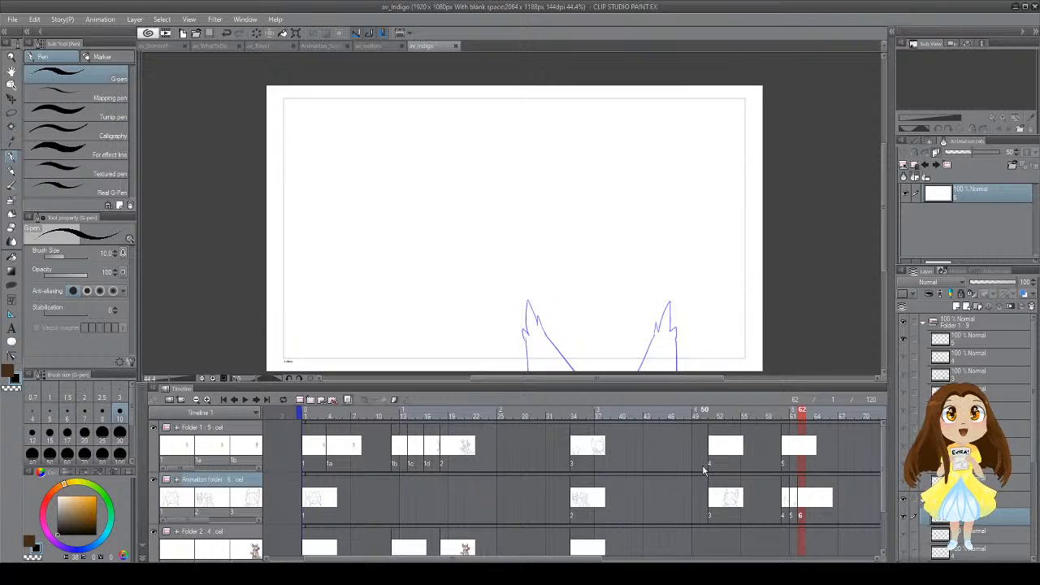
Step: Play back the animation from frame 51 to check the timing of the character's exit
left_click(710, 490)
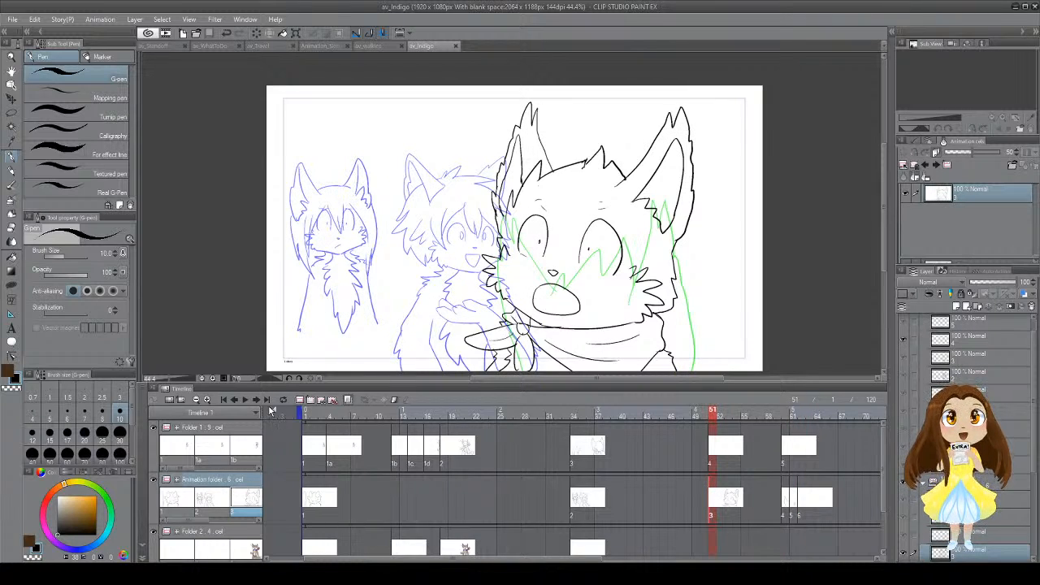
left_click(245, 399)
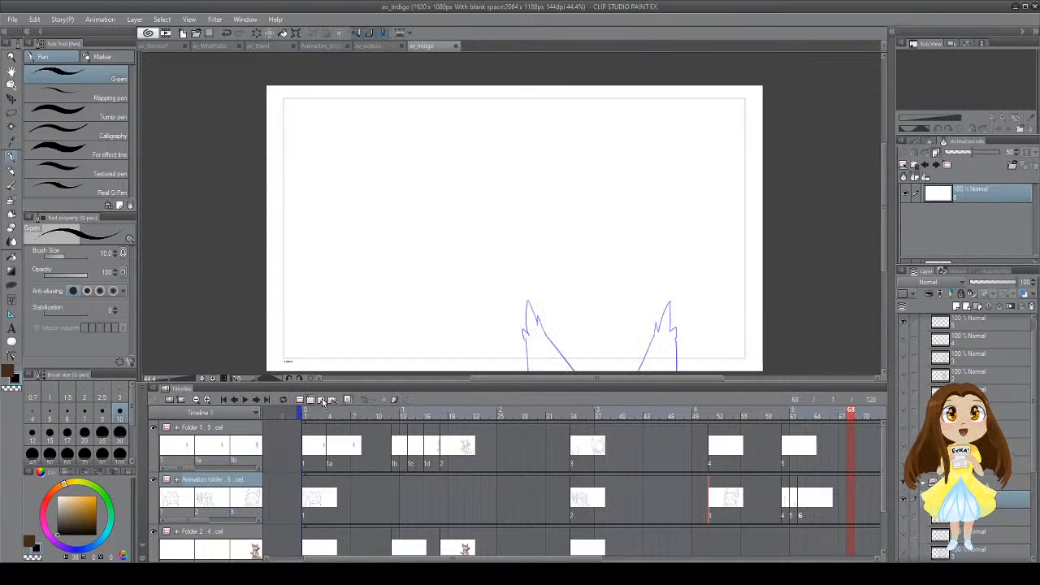
Step: Add a new animation cel at frame 66 on the Folder 1 track
left_click(839, 503)
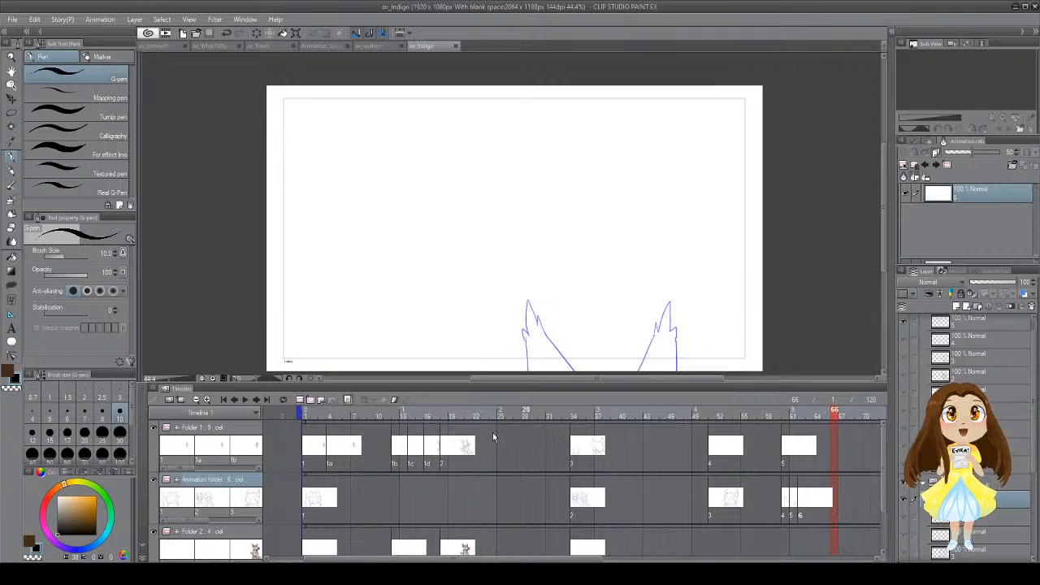
left_click(841, 440)
left_click(832, 446)
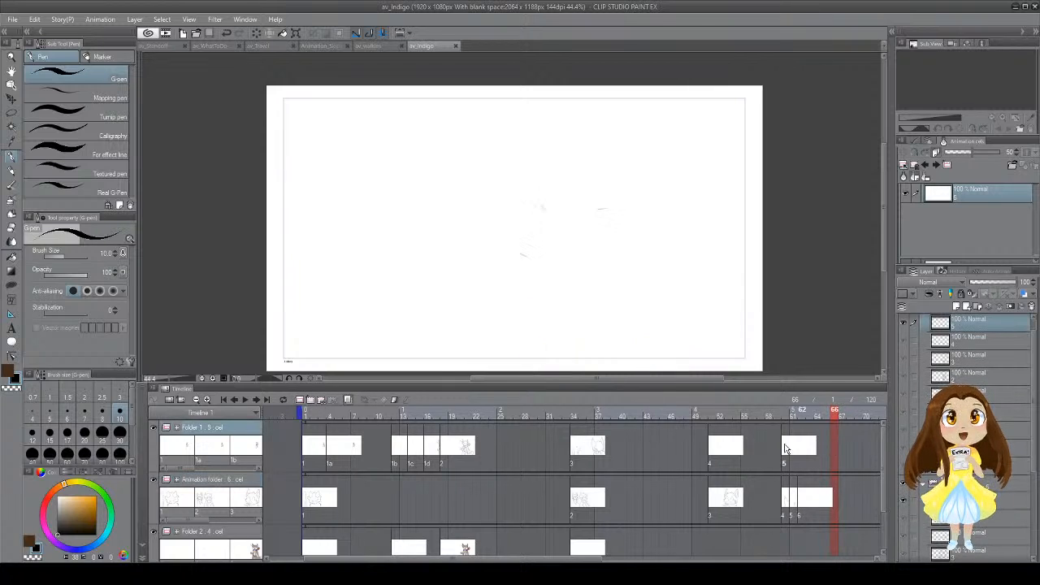
left_click(310, 400)
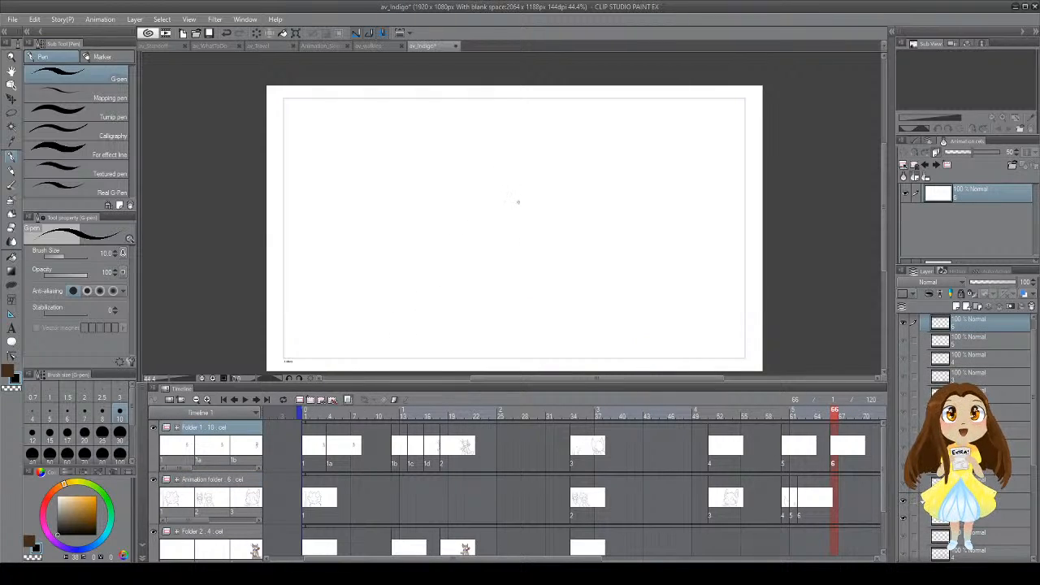
Step: Sketch a small tuft-eared head outline with a spiky cheek near the canvas centre on Folder 1's frame 66 cel
key("ctrl+z")
mouse_move(538, 210)
left_mouse_down()
mouse_move(575, 209)
mouse_move(520, 237)
left_mouse_up()
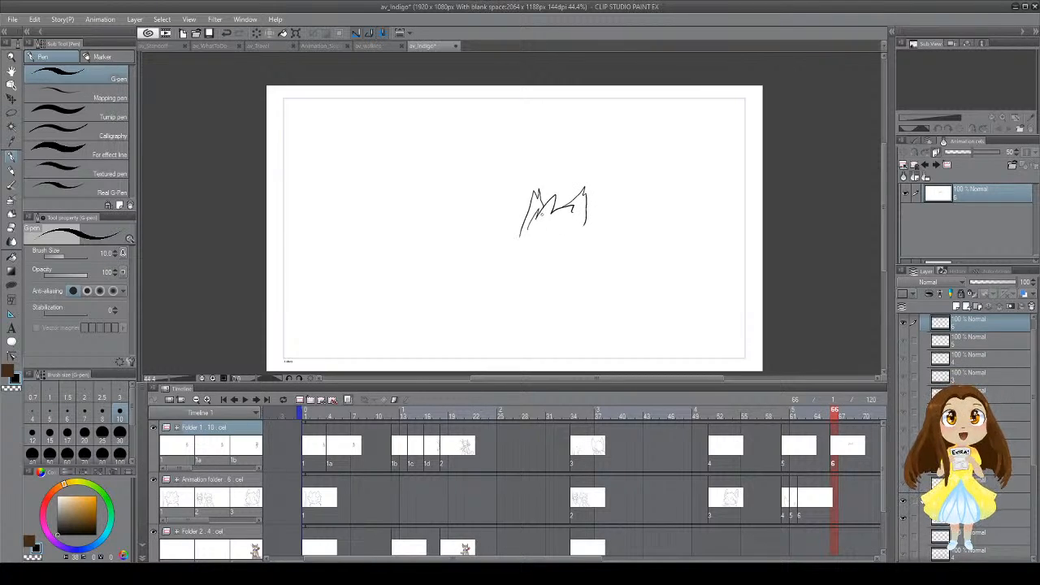
key("e")
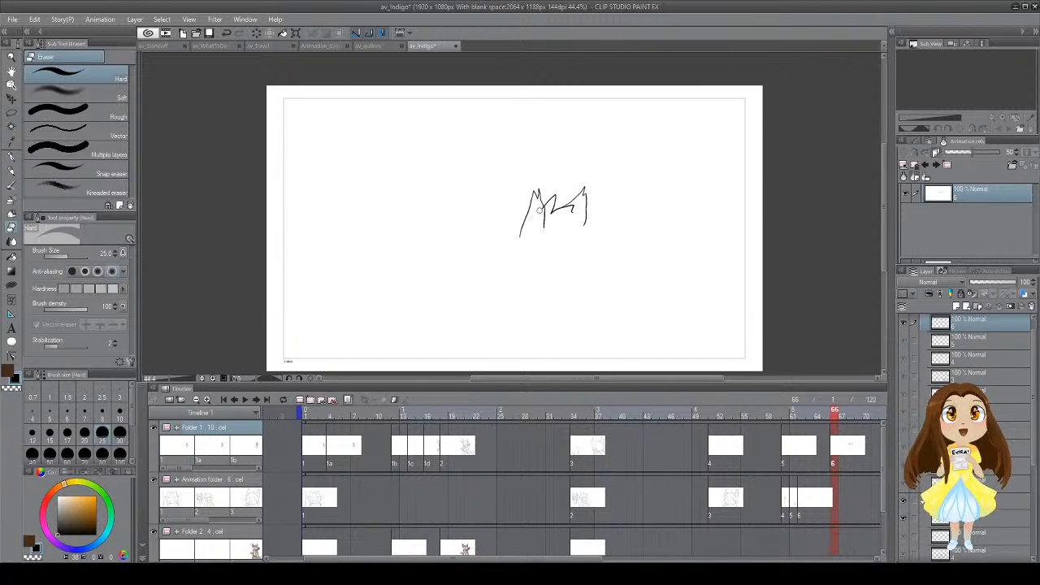
key("p")
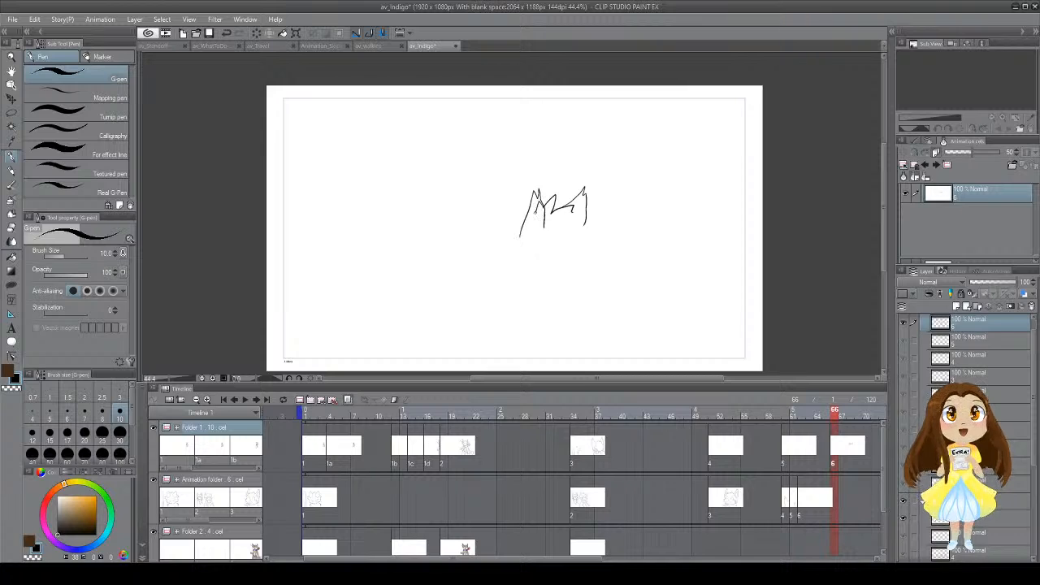
key("ctrl+z")
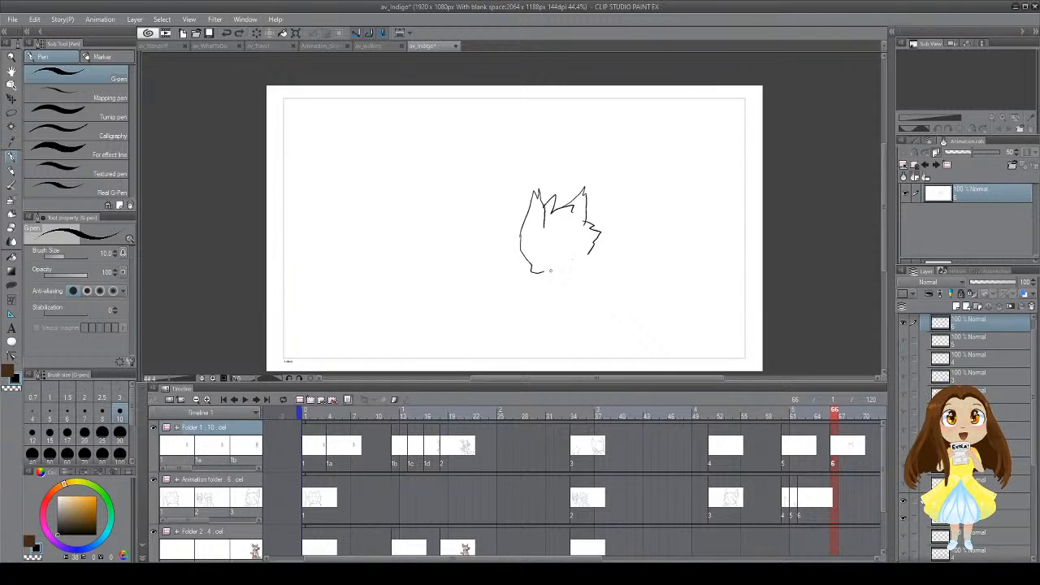
Step: Check the tuft-eared character's drawing on the frame 51 cel as reference for the small head
left_click(729, 490)
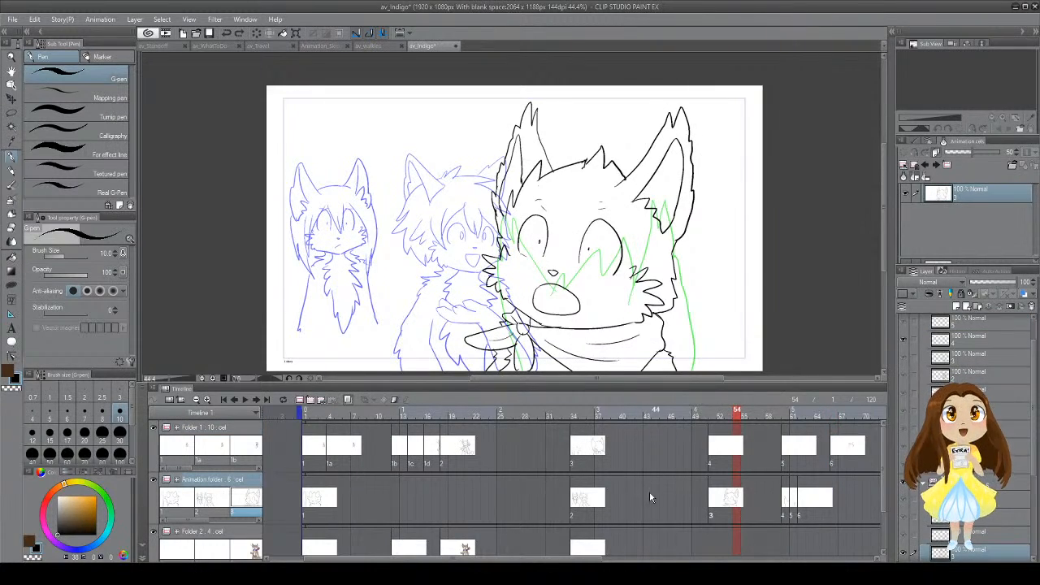
left_click(649, 491)
left_click(723, 504)
left_click(820, 498)
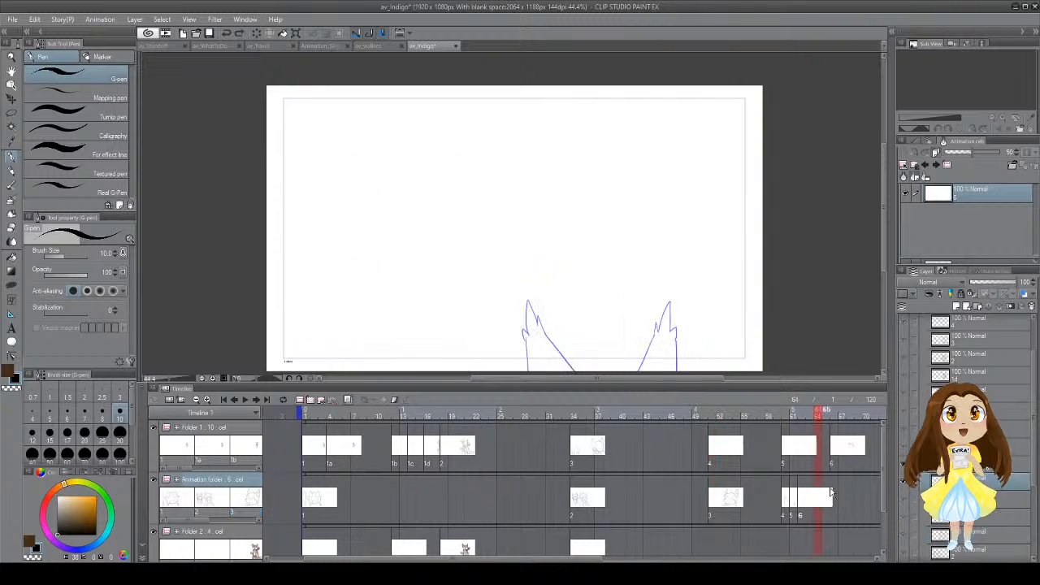
Step: Try an inner-ear outline in the small head's left ear on Folder 1's frame 66 cel
left_click(842, 452)
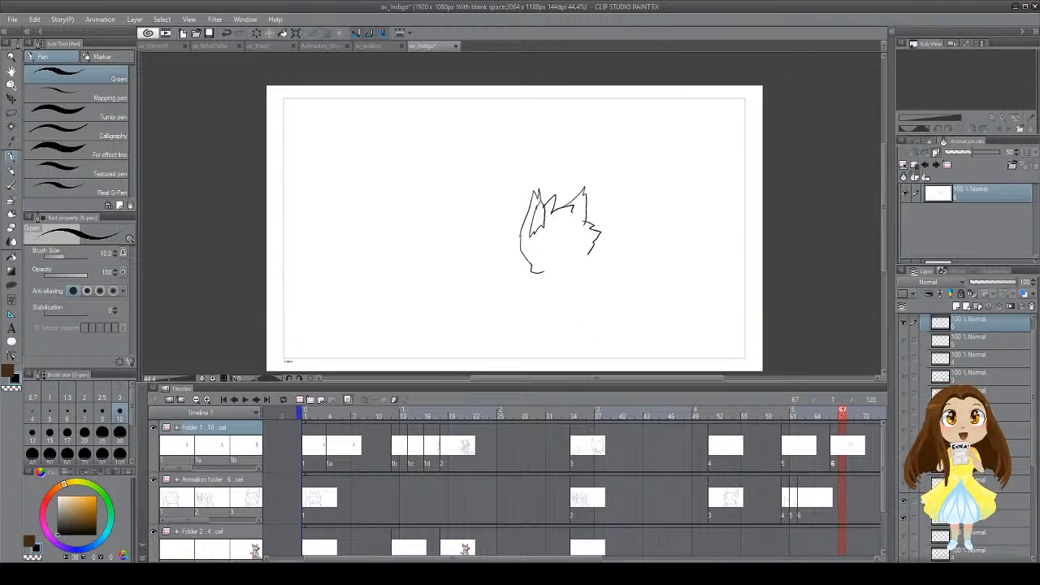
key("ctrl+z")
key("ctrl+z")
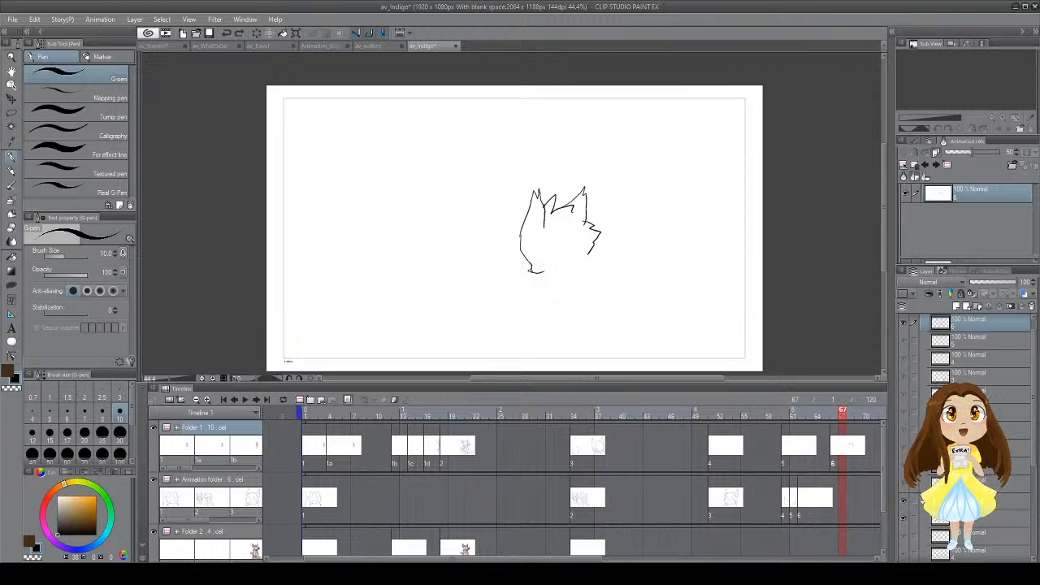
Step: Sketch a curved line beneath the small head's chin and a spiky-fingered paw held over the face on Folder 1's frame 66 cel
left_click_drag(529, 271, 534, 266)
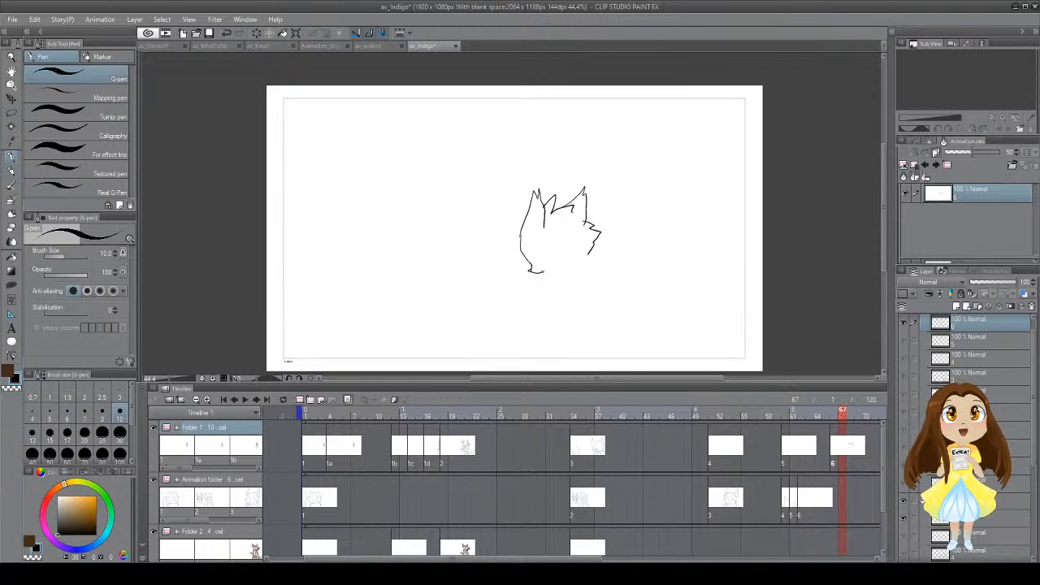
key("ctrl+z")
left_click_drag(558, 272, 561, 295)
key("ctrl+z")
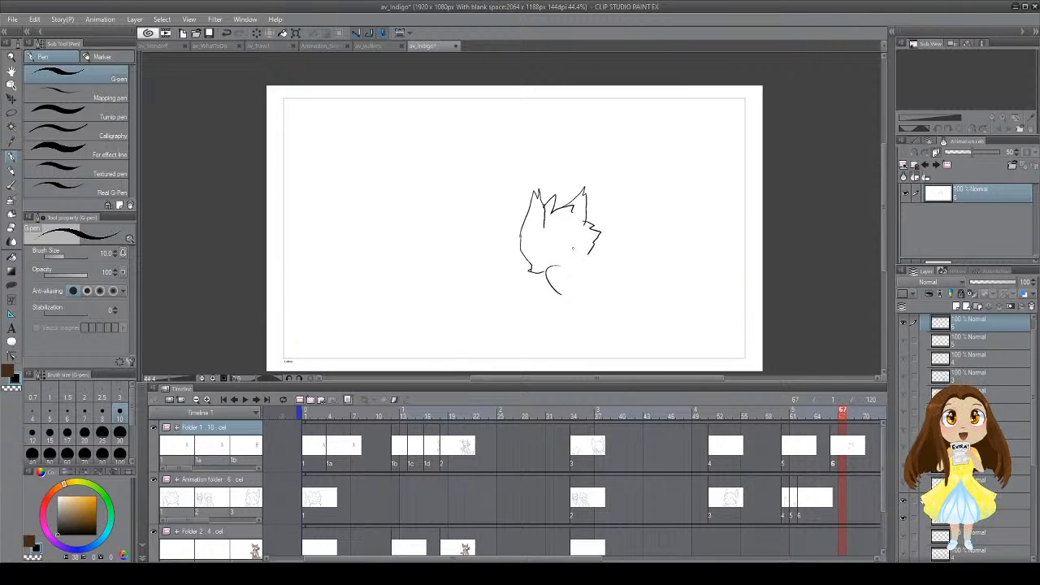
mouse_move(573, 248)
left_mouse_down()
mouse_move(543, 246)
mouse_move(566, 258)
mouse_move(549, 235)
mouse_move(535, 238)
mouse_move(569, 243)
mouse_move(552, 228)
mouse_move(533, 236)
mouse_move(548, 261)
left_mouse_up()
key("ctrl+z")
key("ctrl+z")
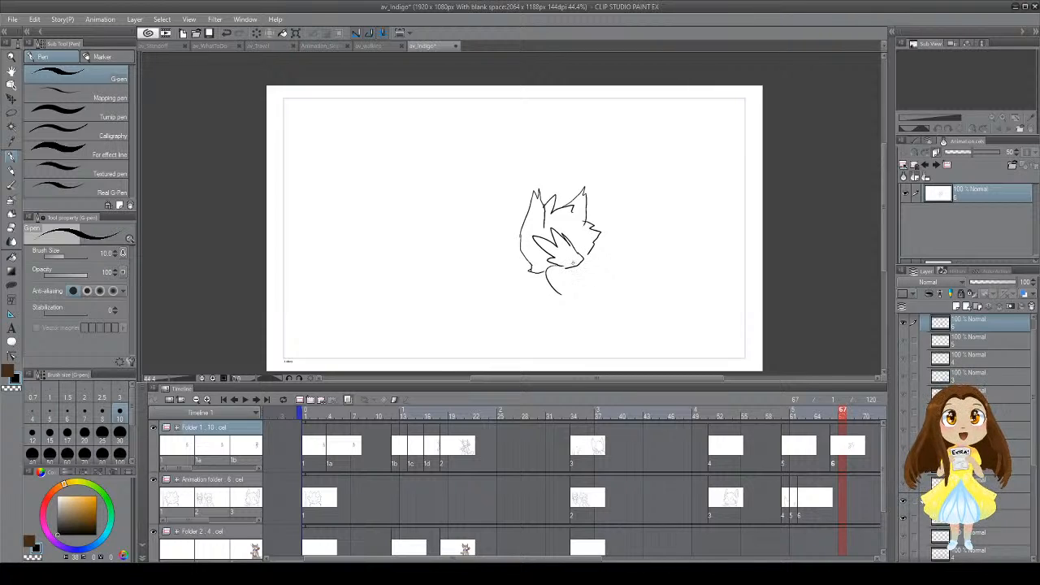
Step: Draw the raised arm as a long shape slanting down from the paw to a rounded elbow
left_click_drag(582, 254, 635, 292)
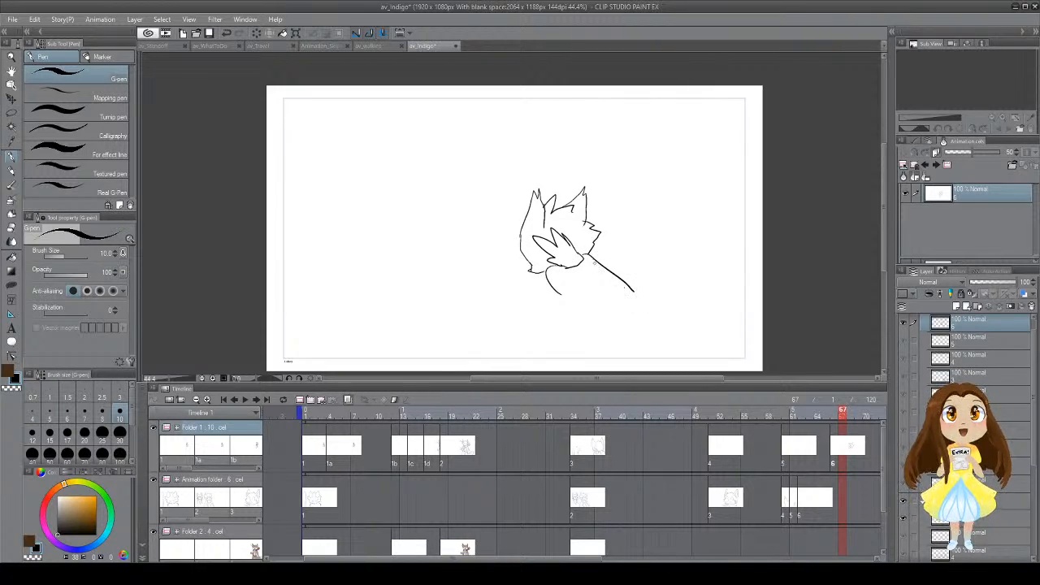
left_click_drag(561, 270, 621, 318)
key("ctrl+z")
mouse_move(562, 270)
left_mouse_down()
mouse_move(629, 316)
mouse_move(643, 304)
mouse_move(628, 283)
left_mouse_up()
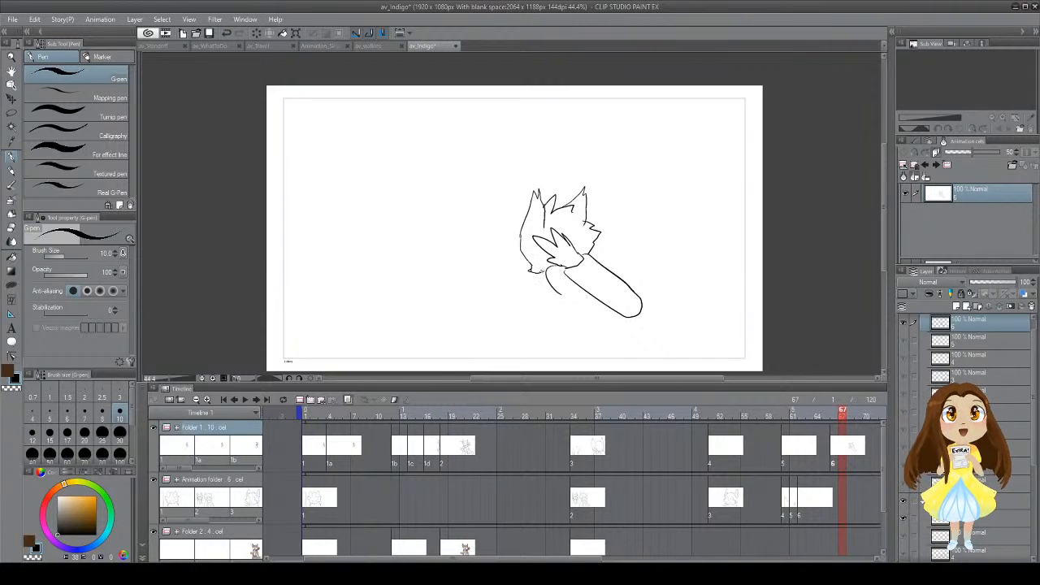
Step: Replace the curve beneath the chin with a straighter line slanting down from the head, and save the file
mouse_move(543, 272)
left_mouse_down()
mouse_move(532, 322)
mouse_move(539, 315)
left_mouse_up()
key("ctrl+z")
key("ctrl+z")
key("e")
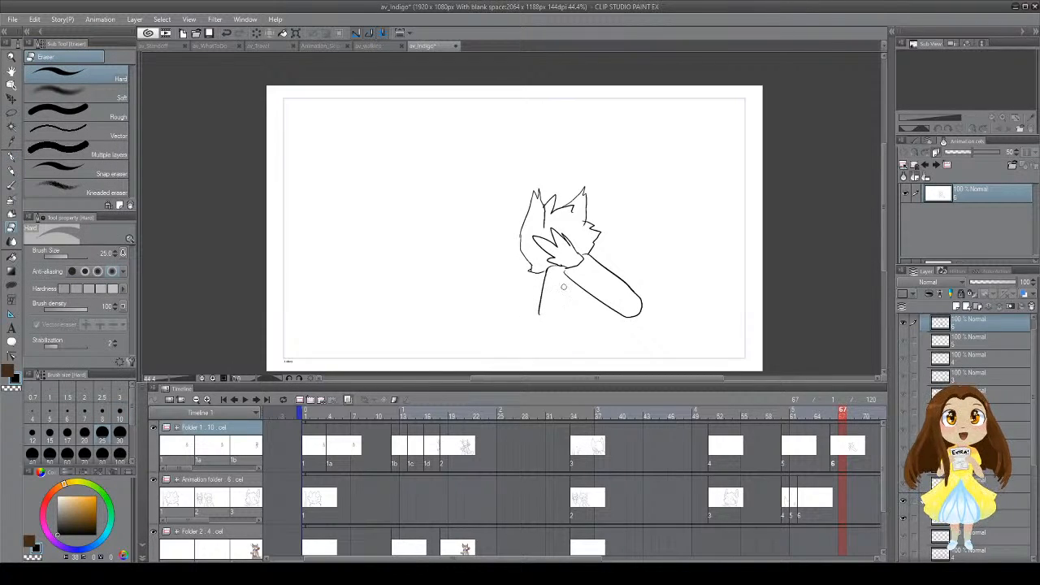
key("p")
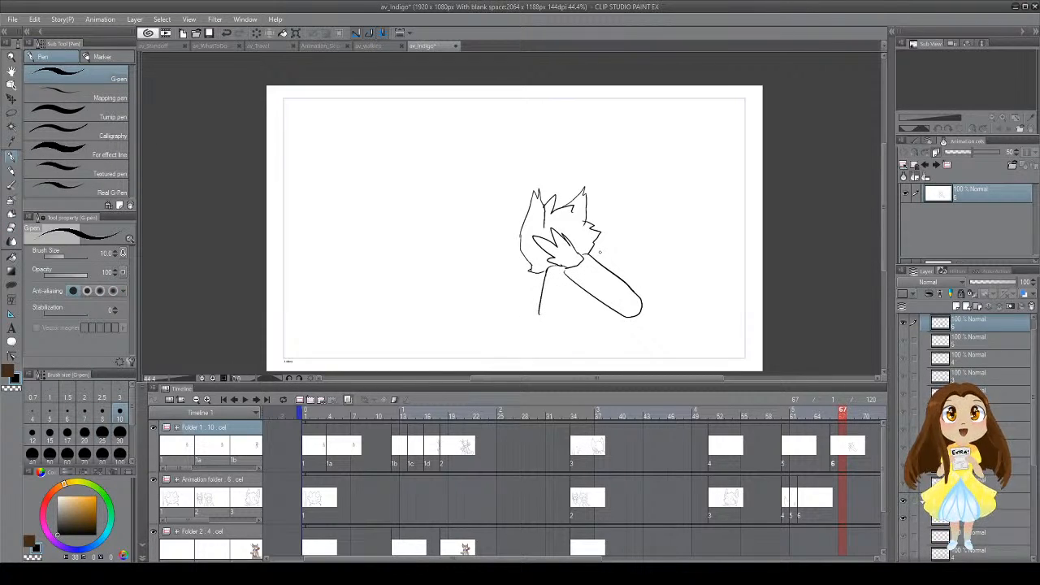
key("ctrl+s")
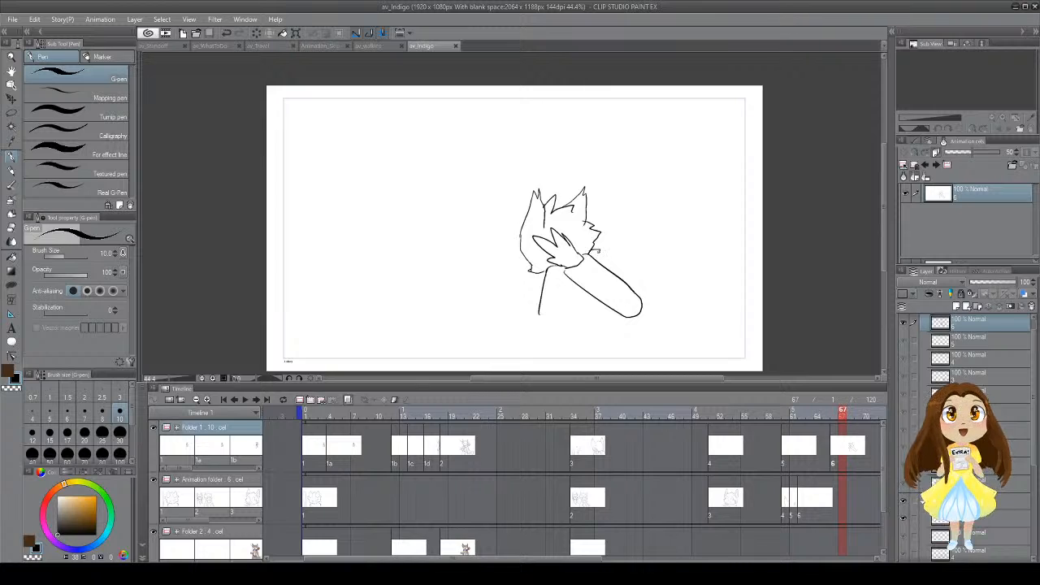
Step: Add a jagged fur tuft behind the neck and run its line down to the raised arm's upper edge
left_click_drag(599, 252, 614, 268)
key("ctrl+z")
key("ctrl+z")
key("ctrl+z")
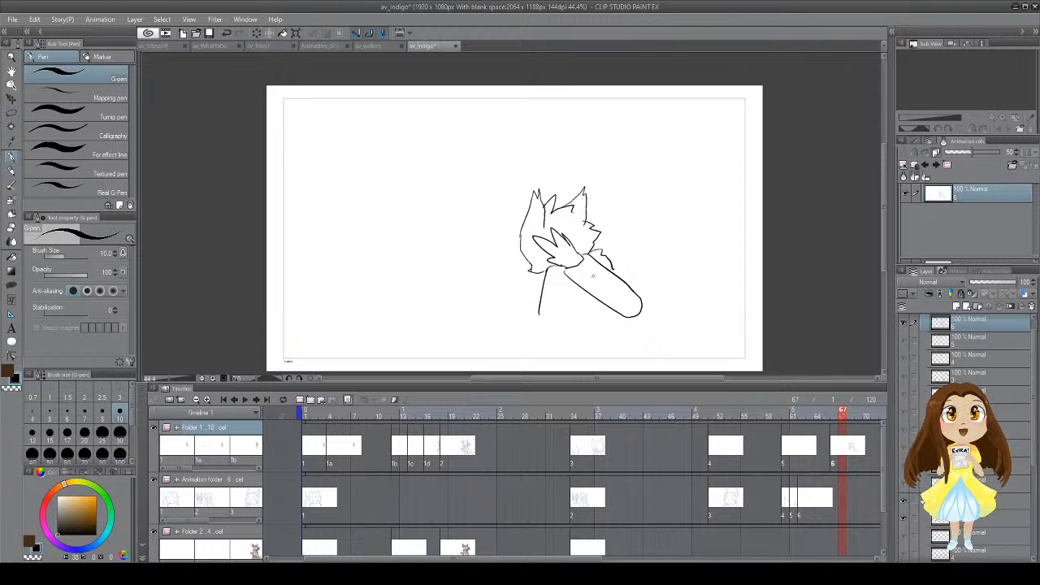
mouse_move(613, 267)
left_mouse_down()
mouse_move(625, 287)
mouse_move(618, 276)
left_mouse_up()
key("ctrl+z")
key("ctrl+z")
key("ctrl+z")
key("ctrl+z")
key("ctrl+z")
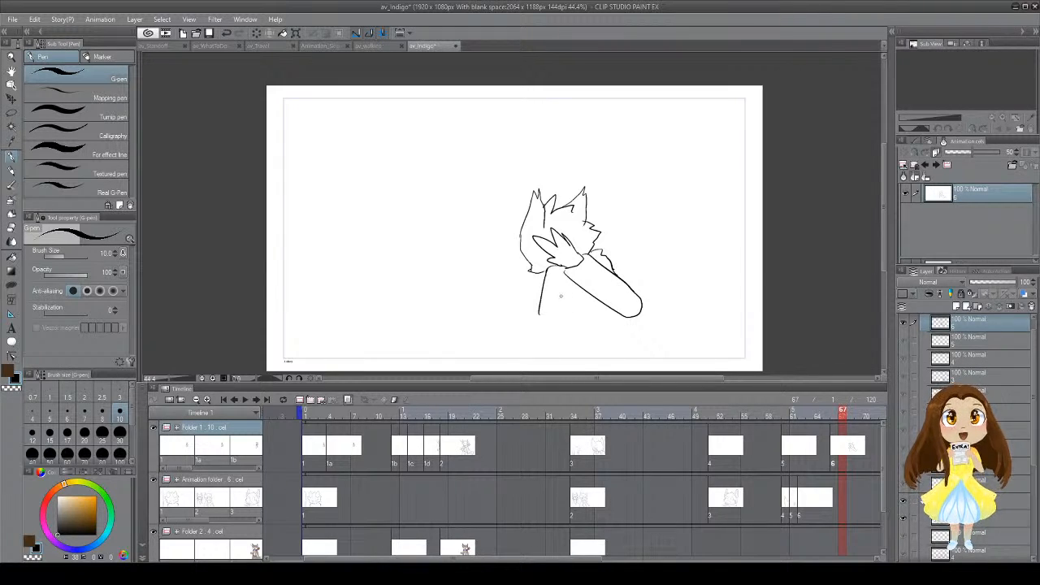
Step: Try body and foreleg lines below the raised arm, reaching towards the canvas's lower edge
mouse_move(561, 295)
left_mouse_down()
mouse_move(599, 342)
mouse_move(586, 336)
left_mouse_up()
key("ctrl+z")
key("ctrl+z")
key("ctrl+z")
key("ctrl+z")
key("ctrl+z")
left_click_drag(561, 301, 591, 344)
key("ctrl+z")
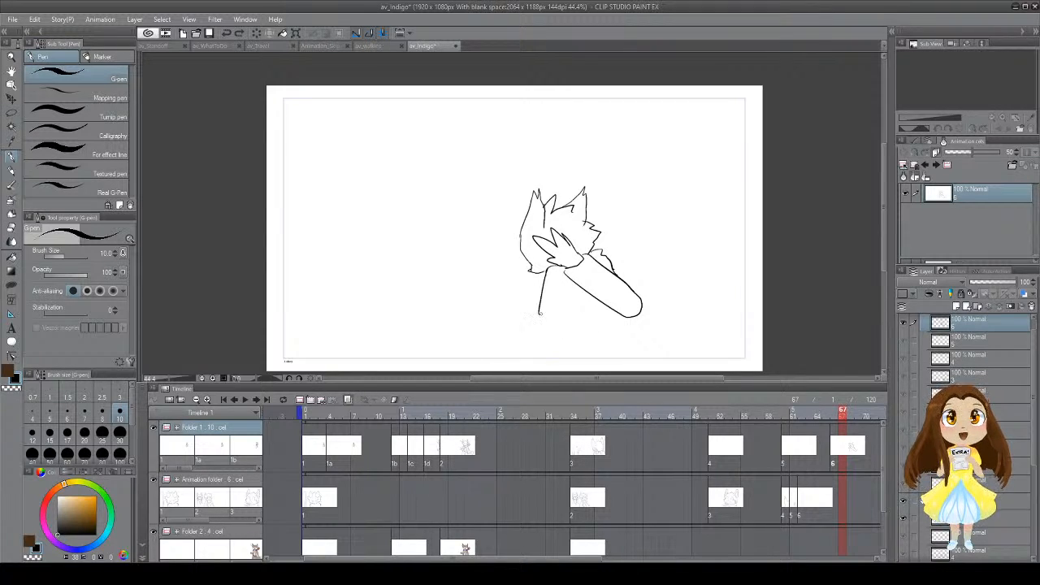
mouse_move(540, 312)
left_mouse_down()
mouse_move(530, 345)
mouse_move(540, 313)
mouse_move(524, 371)
left_mouse_up()
key("ctrl+z")
key("ctrl+z")
key("ctrl+z")
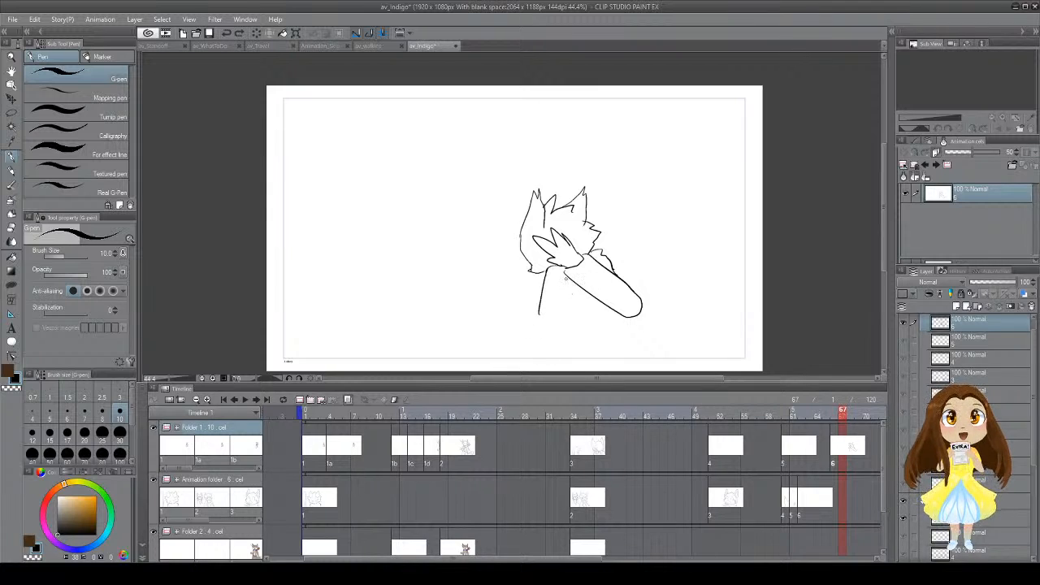
Step: Rework the raised paw with extra finger lines and join its wrist to the arm
mouse_move(564, 272)
left_mouse_down()
mouse_move(548, 267)
mouse_move(578, 265)
mouse_move(563, 242)
mouse_move(578, 265)
mouse_move(575, 303)
mouse_move(580, 289)
left_mouse_up()
key("ctrl+z")
key("ctrl+z")
key("ctrl+z")
key("ctrl+z")
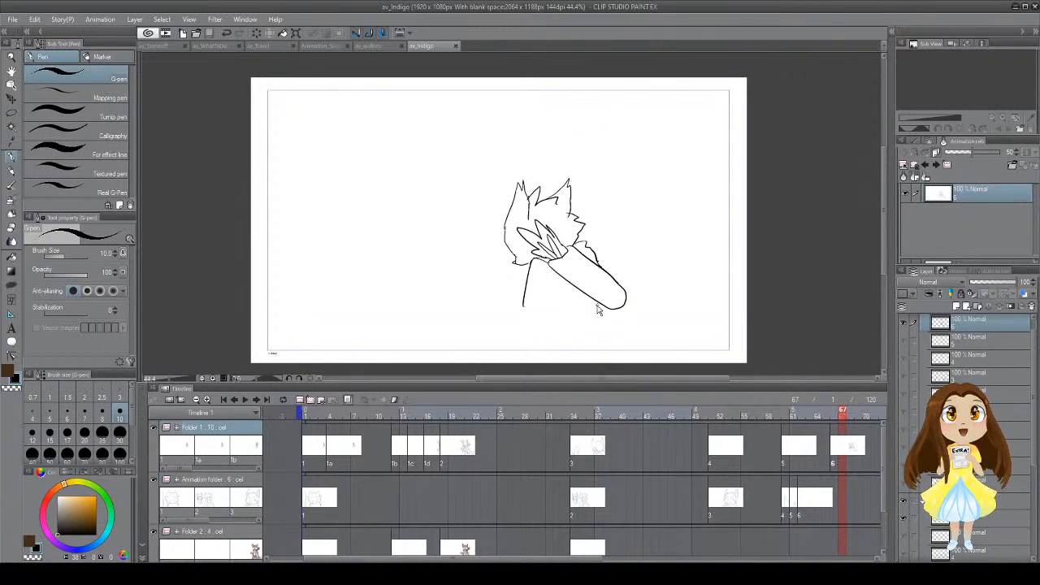
Step: Draw a short back line below the elbow and extend the foreleg's outer edge with fur notches to the canvas's lower edge
mouse_move(608, 309)
left_mouse_down()
mouse_move(613, 284)
mouse_move(632, 307)
mouse_move(633, 297)
left_mouse_up()
key("ctrl+z")
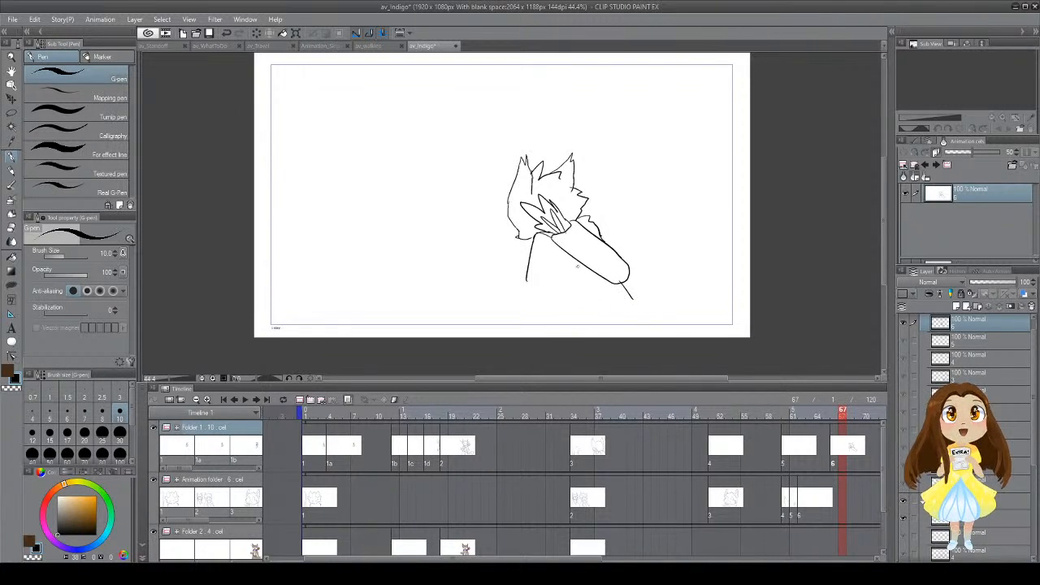
left_click_drag(527, 283, 517, 323)
key("ctrl+z")
key("ctrl+z")
left_click_drag(527, 277, 512, 334)
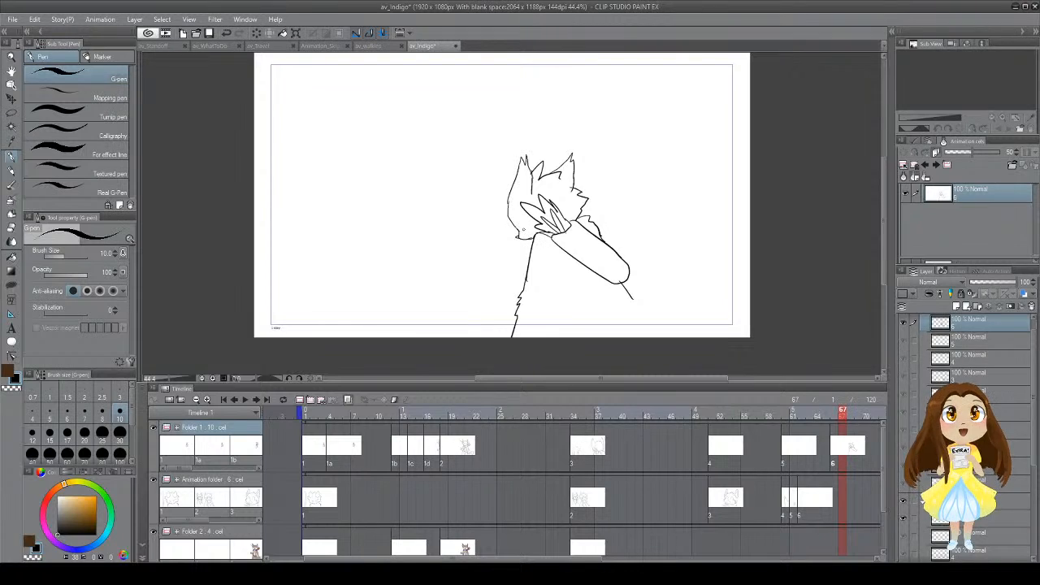
Step: Add jagged cheek fur by the chin and a pointed inner-ear outline in the head's left ear
key("ctrl+z")
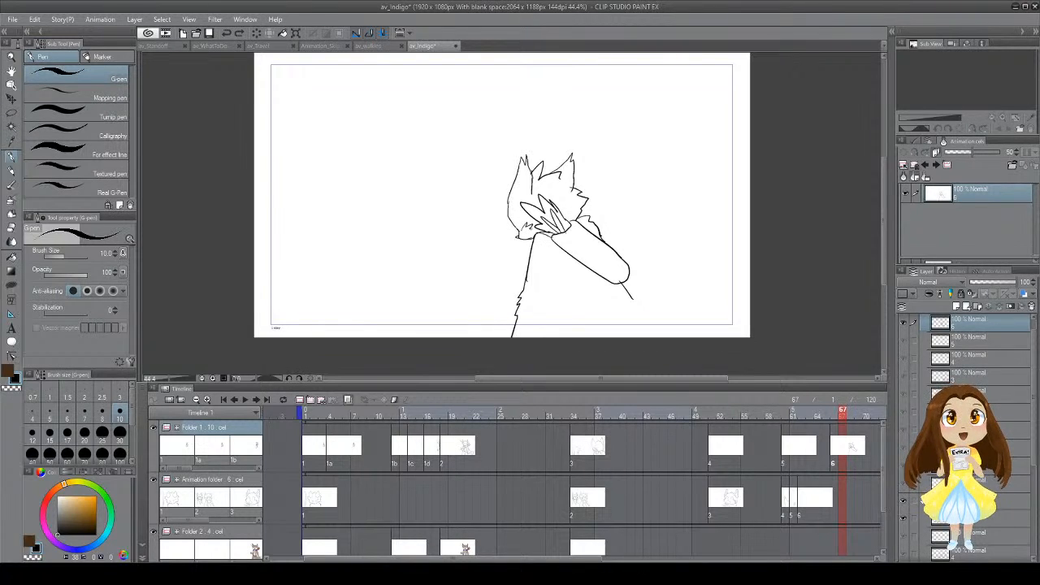
left_click_drag(529, 227, 531, 240)
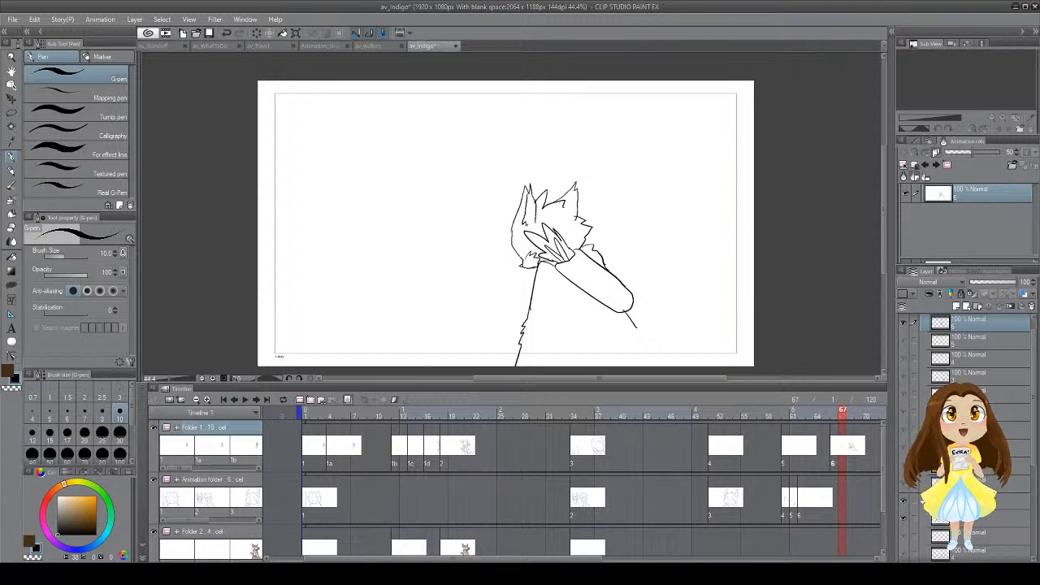
mouse_move(567, 236)
left_mouse_down()
mouse_move(545, 247)
mouse_move(506, 209)
mouse_move(497, 237)
mouse_move(512, 230)
left_mouse_up()
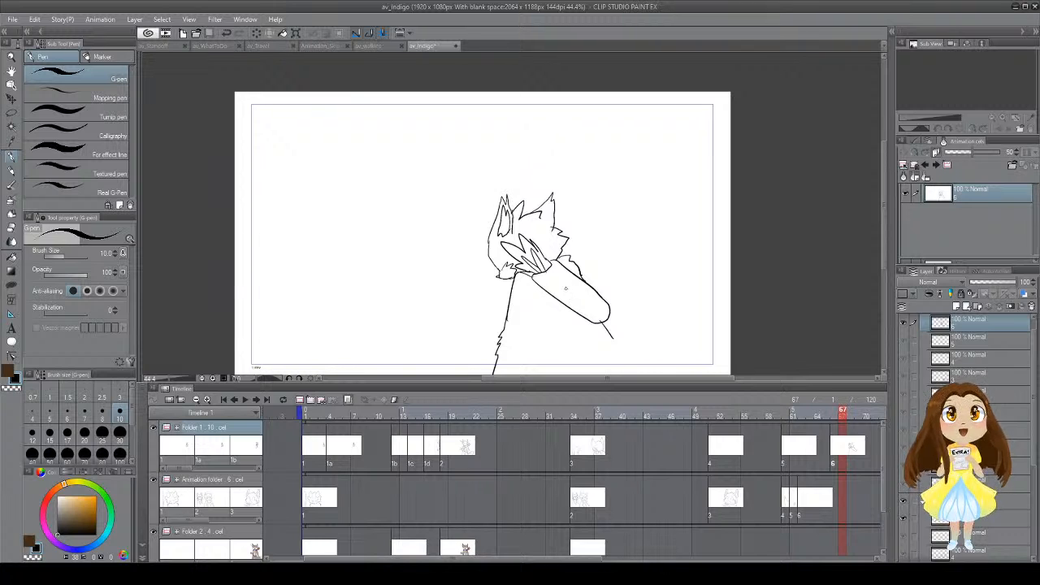
key("e")
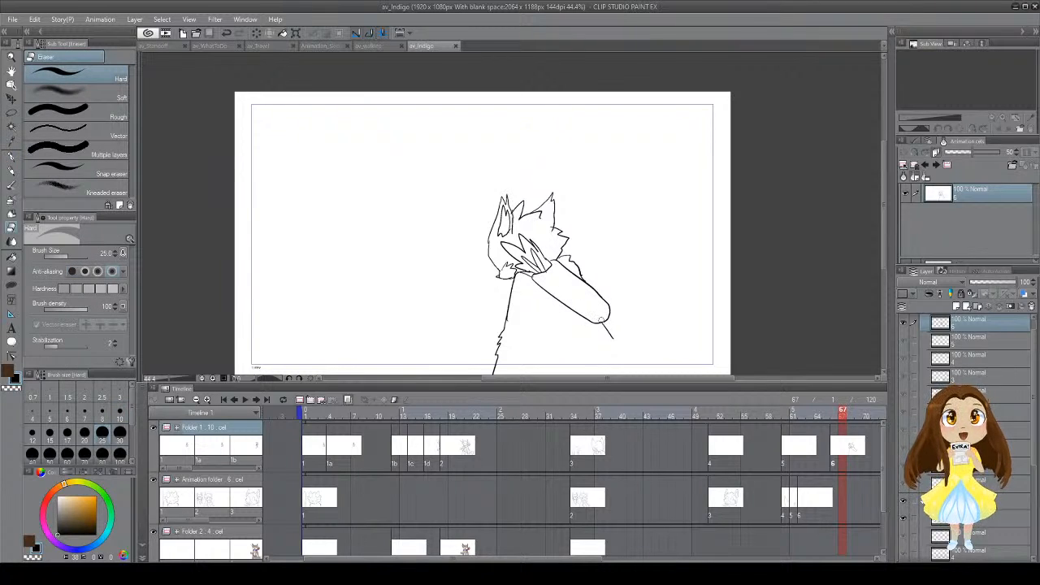
key("p")
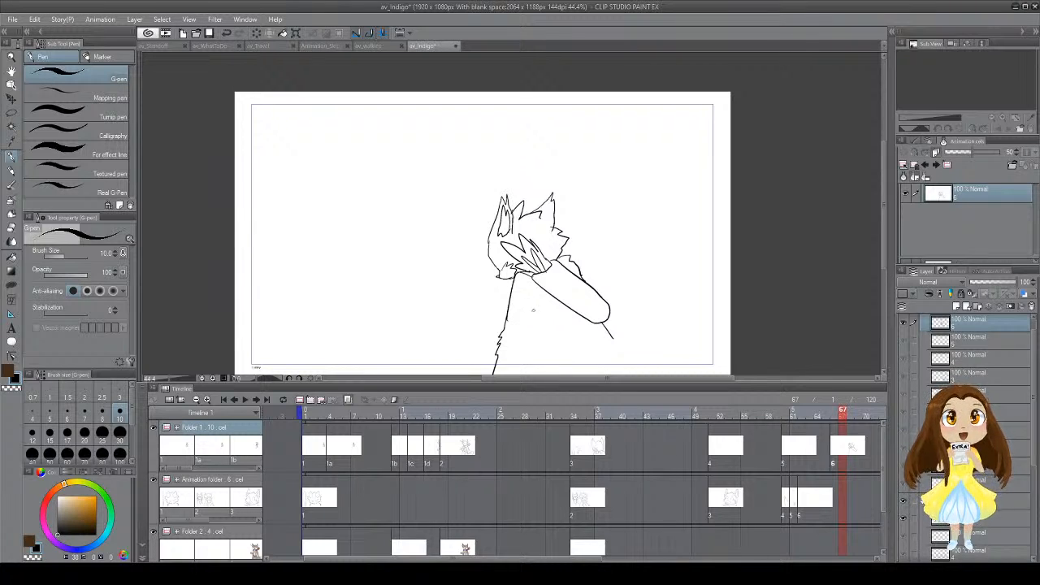
Step: Draw the foreleg's inner edge with a small fur notch, running down to the canvas's lower edge
left_click_drag(538, 308, 523, 374)
key("ctrl+z")
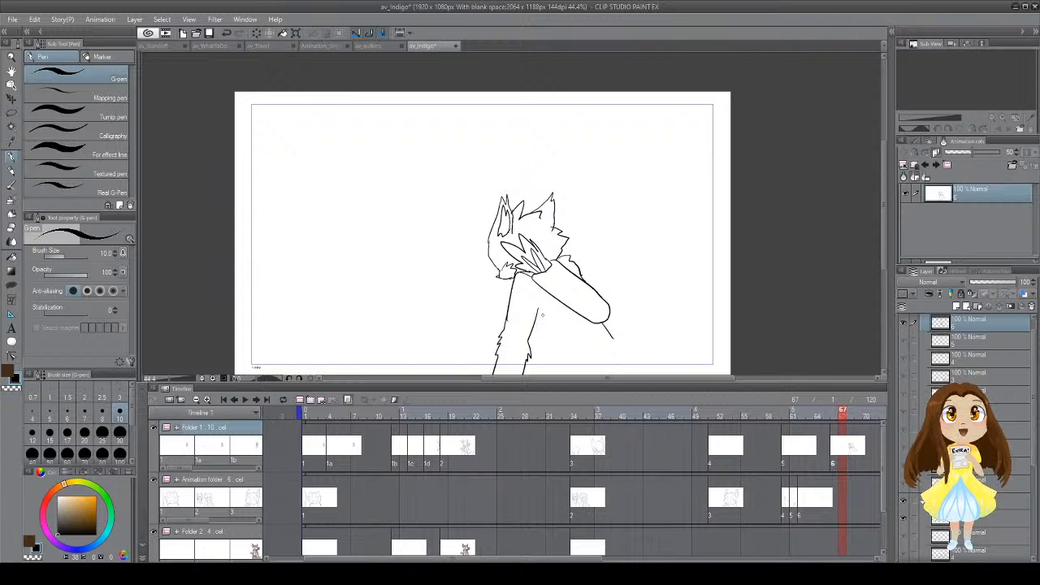
key("ctrl+z")
left_click_drag(538, 305, 525, 343)
key("ctrl+z")
left_click_drag(539, 308, 520, 374)
Step: Draw zigzag chest fur beside the foreleg and an arched back curving down from below the elbow
mouse_move(543, 326)
left_mouse_down()
mouse_move(561, 347)
mouse_move(644, 351)
left_mouse_up()
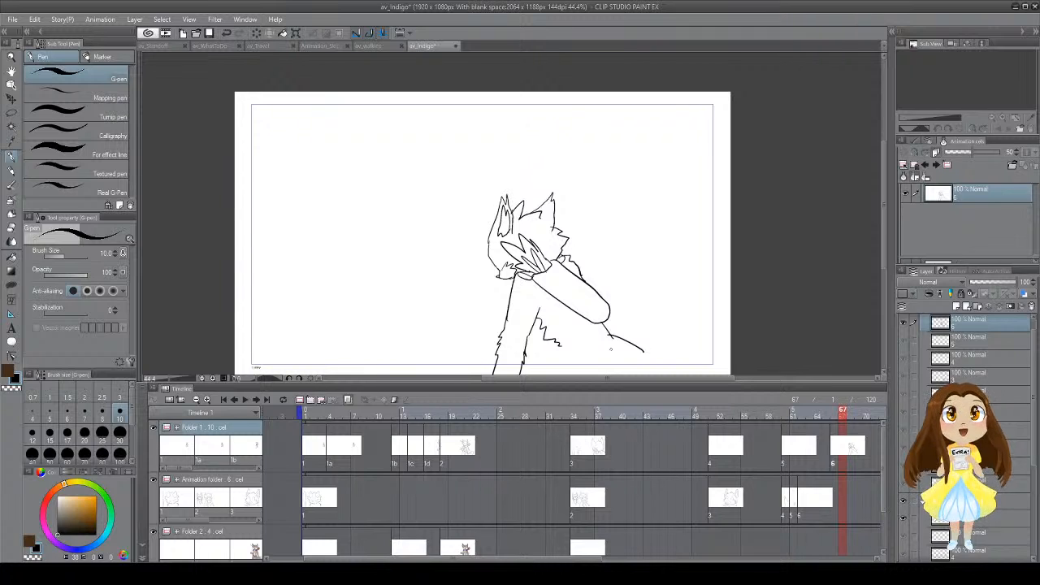
key("ctrl+z")
left_click_drag(600, 329, 677, 363)
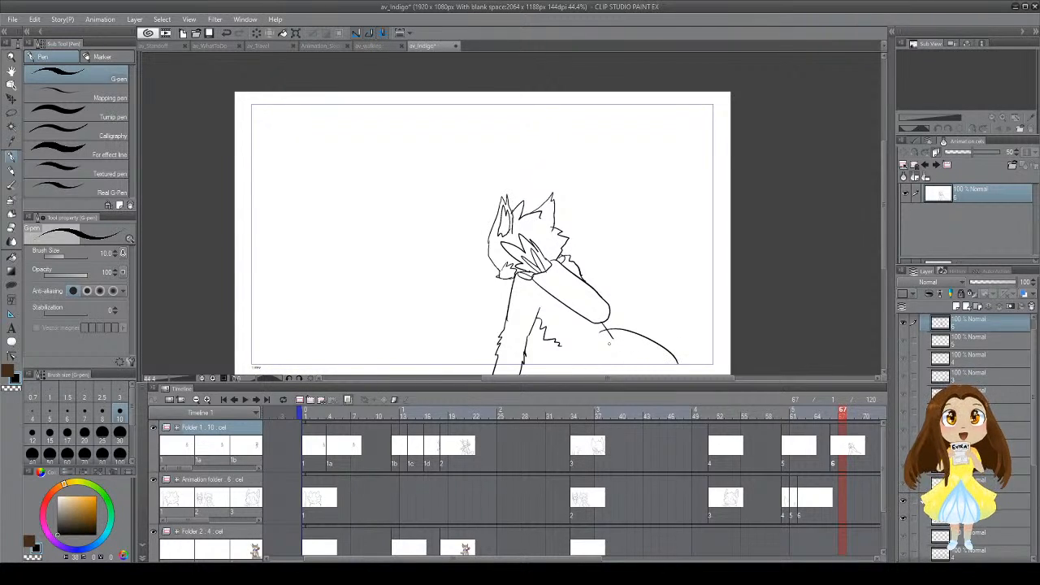
Step: Draw a curved thigh line under the back and a slanted leg line down from the tip of the chest fur
left_click_drag(594, 348, 613, 376)
left_click_drag(560, 347, 534, 375)
key("ctrl+z")
key("ctrl+z")
key("ctrl+z")
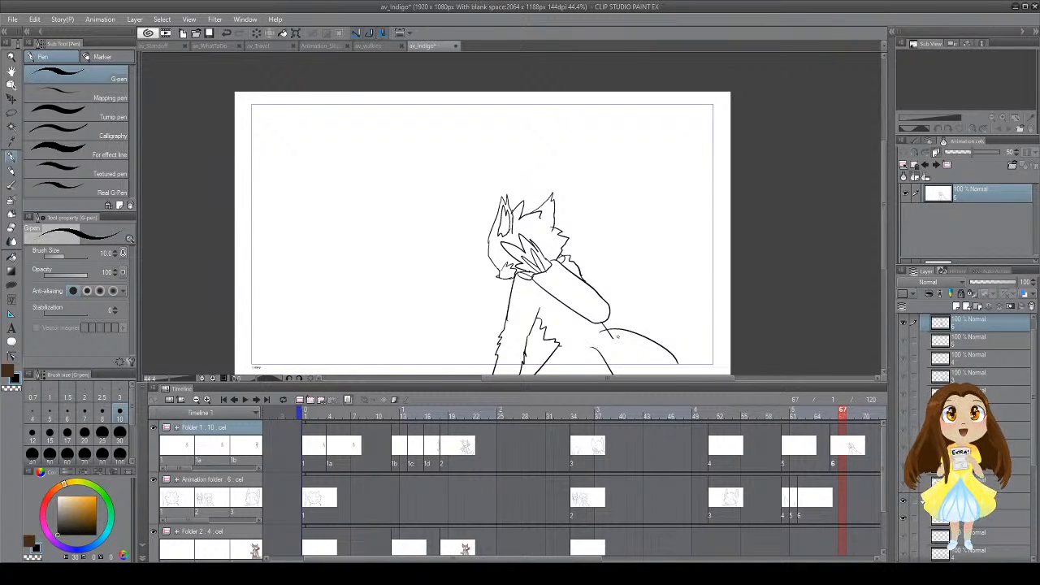
Step: Erase the overlap between the elbow line and the back, extend the back downwards, and add a spiky marking on the haunch
key("e")
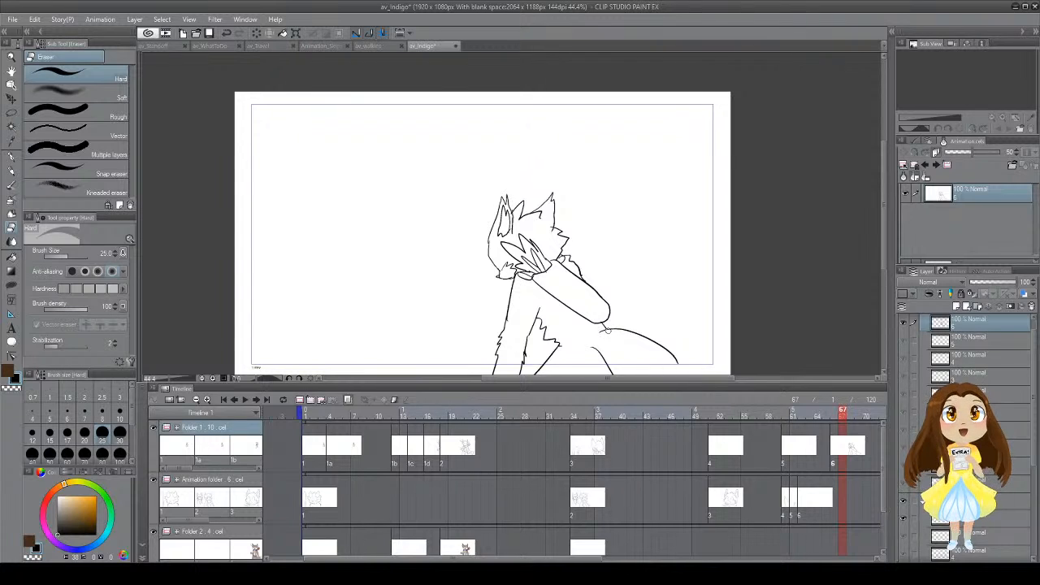
key("p")
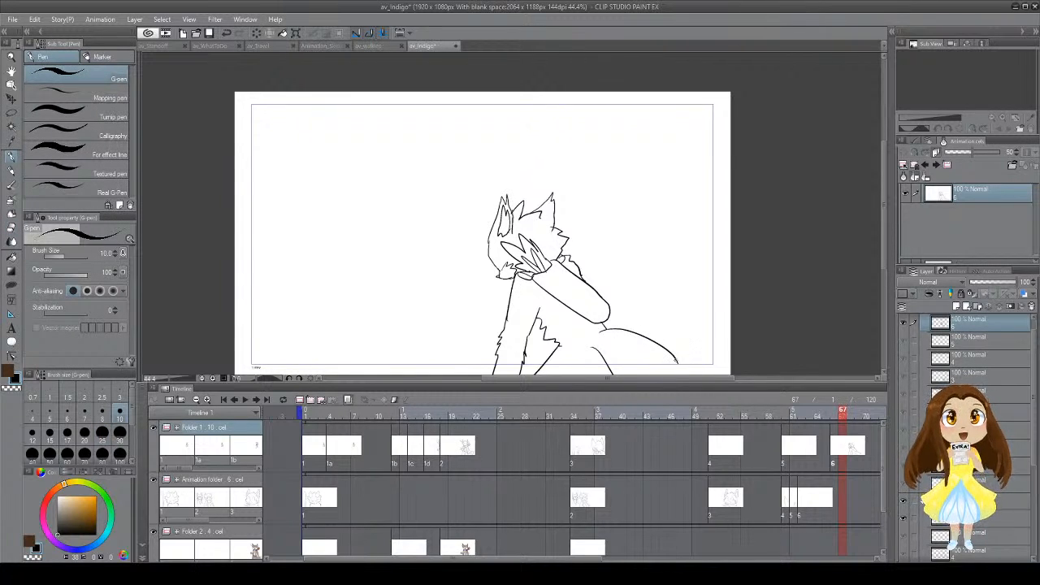
left_click_drag(675, 361, 690, 365)
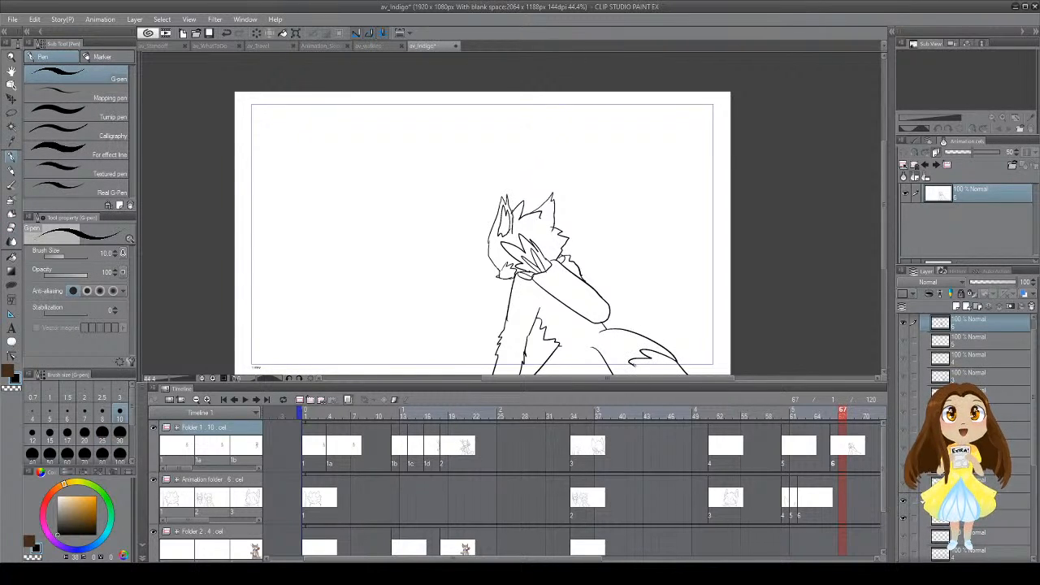
Step: Try a short slanted line beside the thigh near the canvas's lower edge
left_click_drag(604, 338, 639, 299)
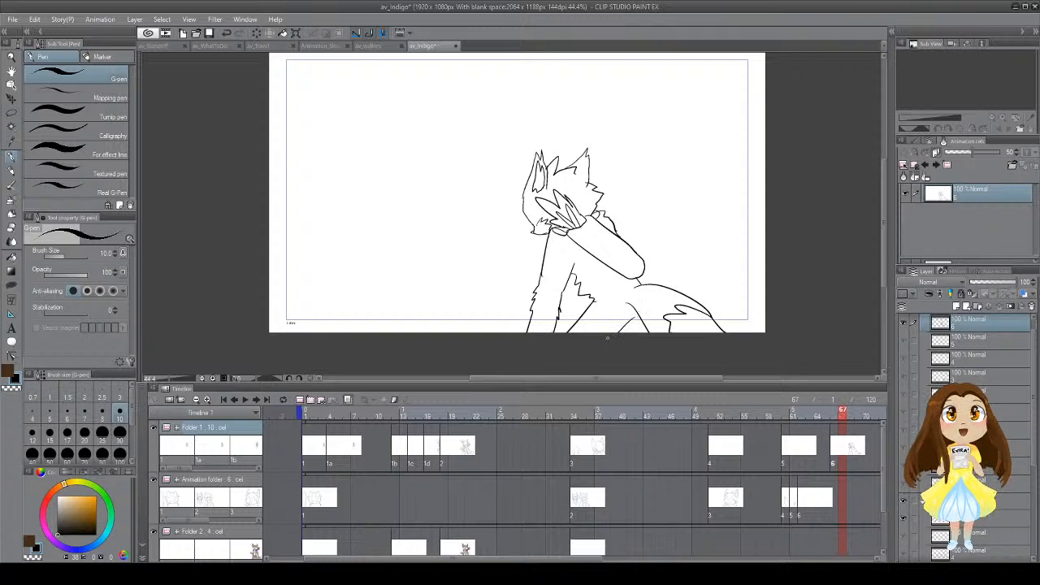
key("ctrl+z")
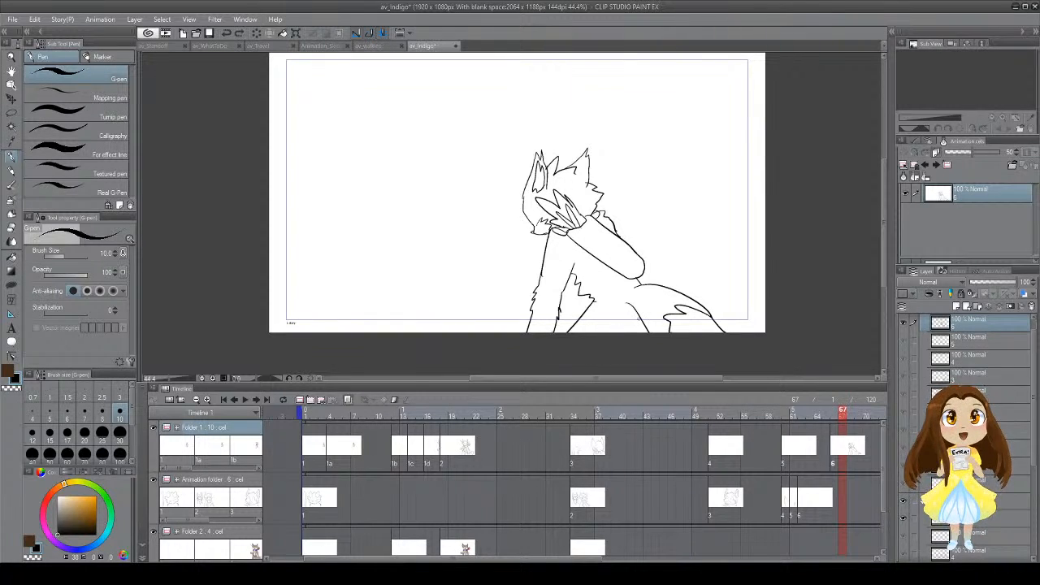
mouse_move(621, 333)
left_mouse_down()
mouse_move(640, 319)
mouse_move(622, 346)
mouse_move(635, 314)
left_mouse_up()
key("ctrl+z")
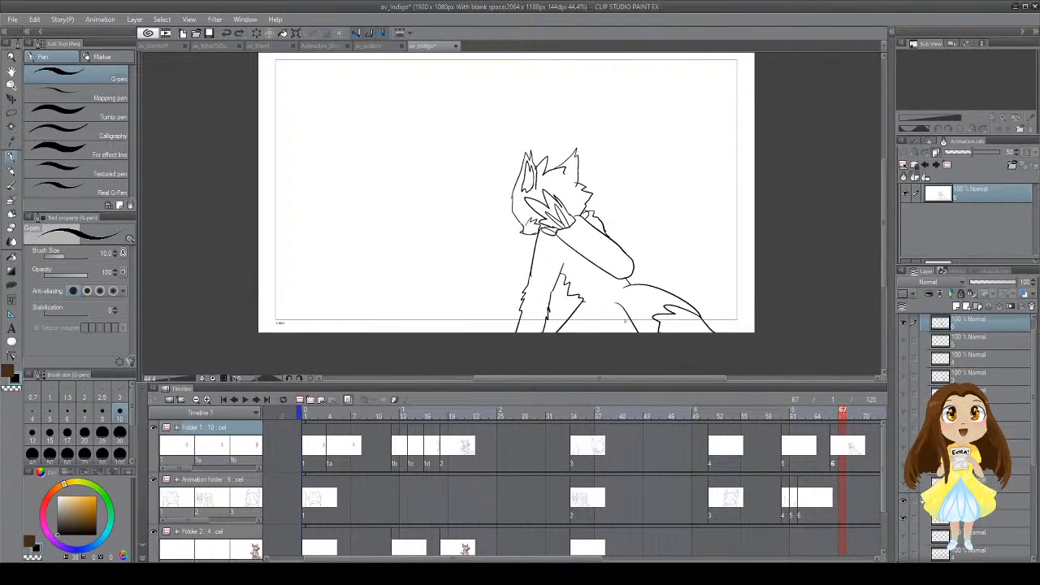
Step: Join the chest fur to the foreleg's inner edge and add a short slanted line meeting the thigh
mouse_move(561, 265)
left_mouse_down()
mouse_move(588, 302)
mouse_move(578, 322)
left_mouse_up()
key("ctrl+z")
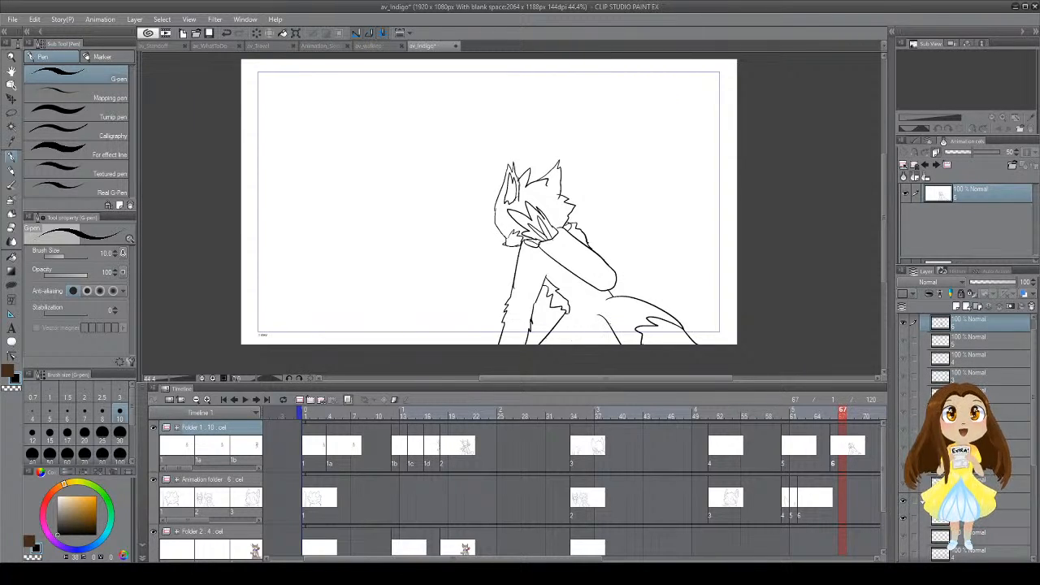
left_click_drag(608, 325, 587, 345)
key("ctrl+z")
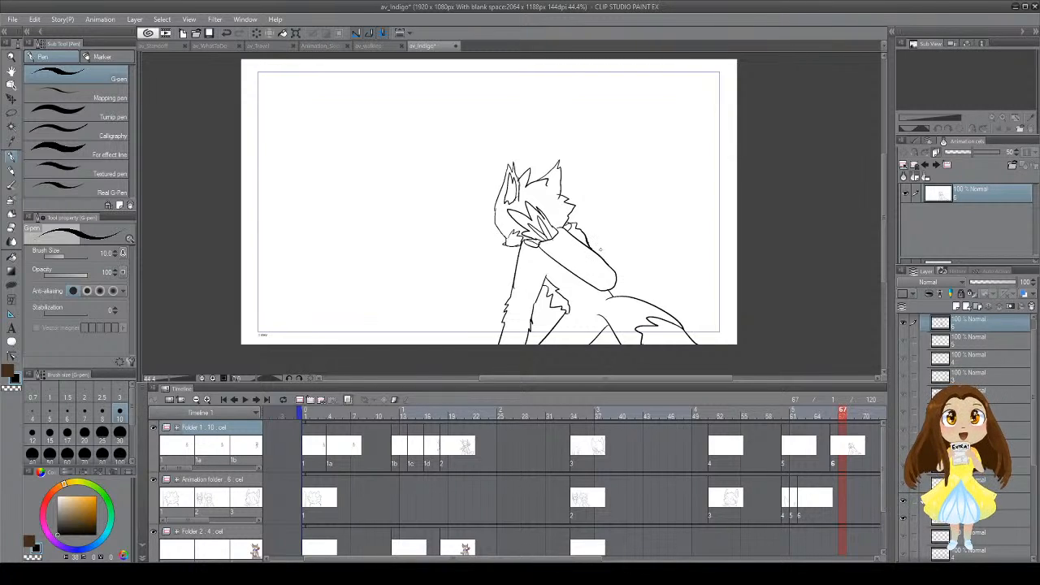
Step: Clean up the line where the elbow meets the back, and save the file
key("e")
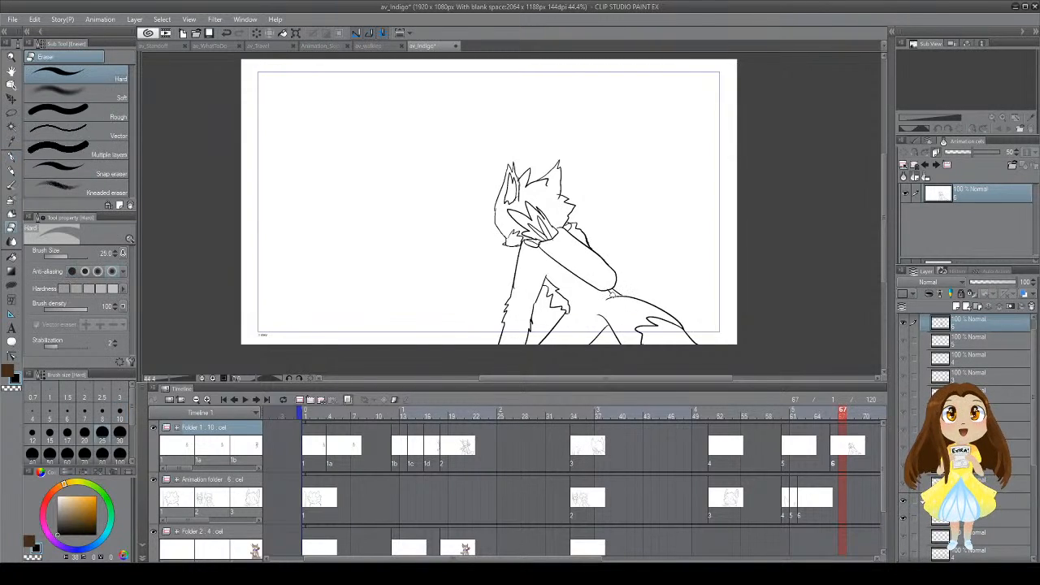
key("p")
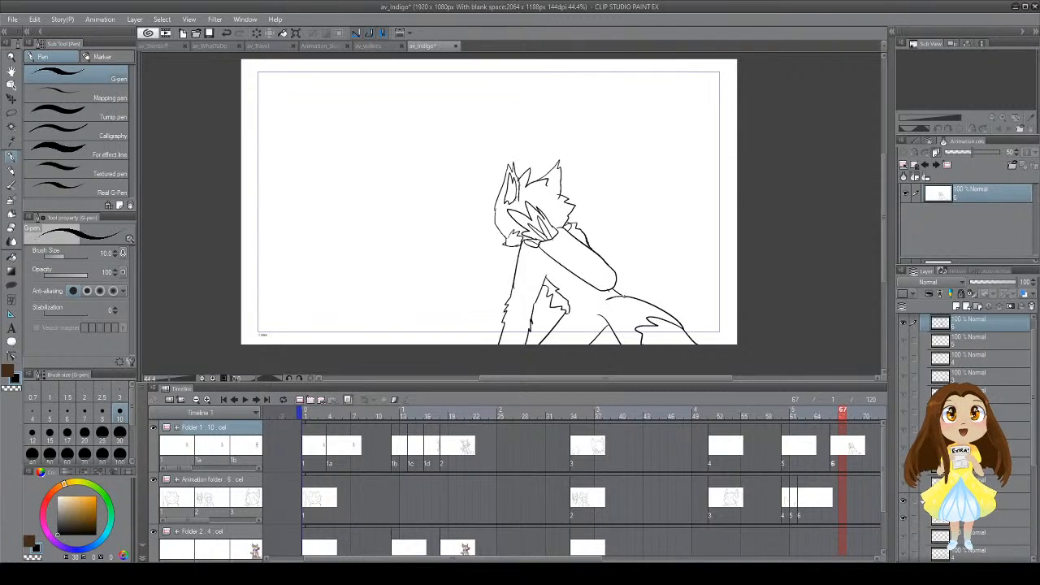
key("ctrl+s")
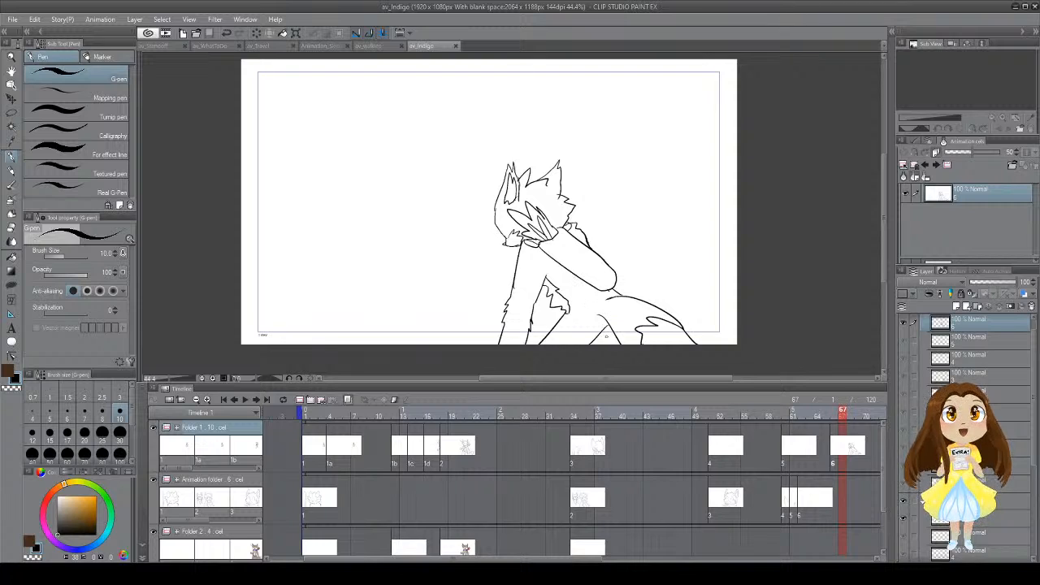
Step: Add a short stroke beside the thigh and play back the animation from frame 61
left_click_drag(606, 331, 611, 337)
left_click(793, 445)
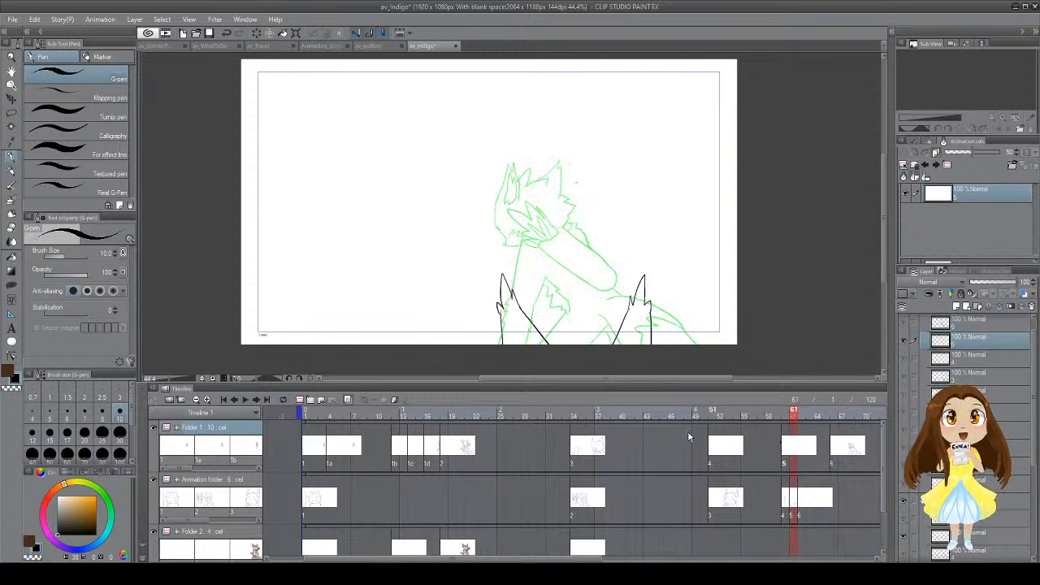
left_click(246, 400)
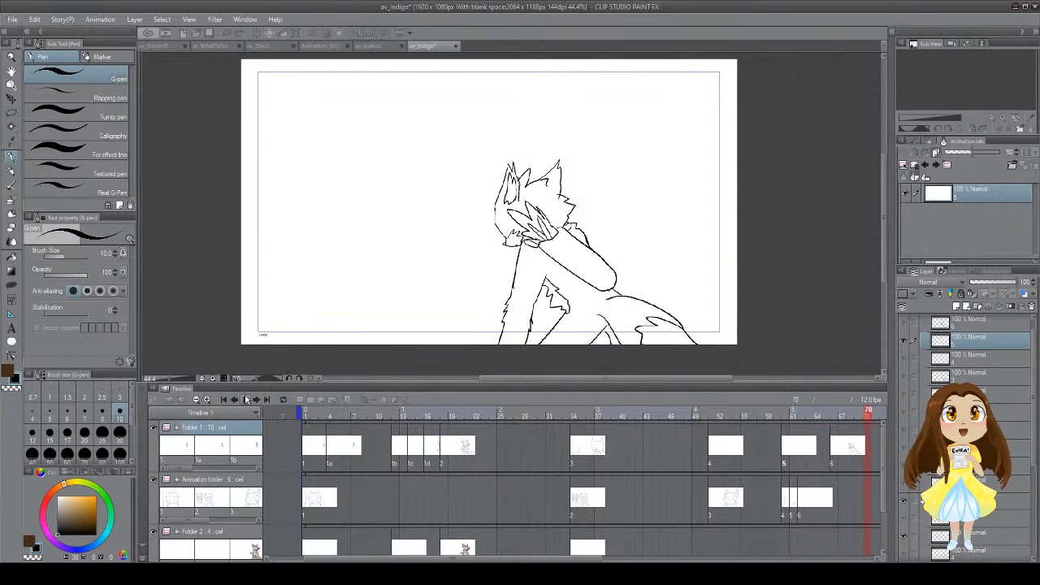
left_click(245, 400)
Step: Erase the slanted belly line, then draw spiky fur outside the foreleg and a belly line curving down from its inner edge
key("e")
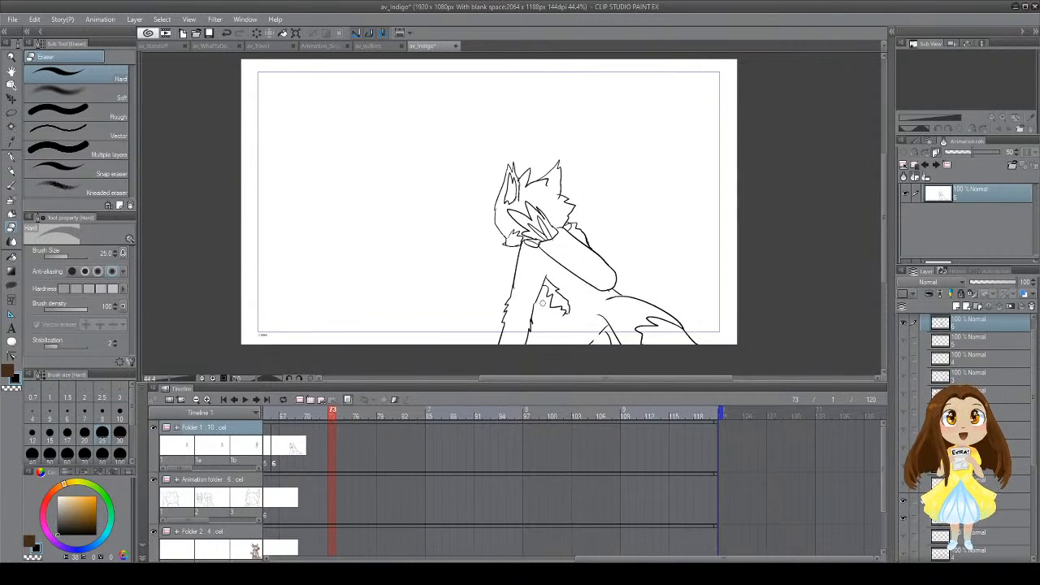
key("p")
mouse_move(515, 279)
left_mouse_down()
mouse_move(494, 284)
mouse_move(504, 325)
mouse_move(498, 285)
mouse_move(504, 322)
mouse_move(565, 344)
left_mouse_up()
key("ctrl+z")
key("ctrl+z")
key("e")
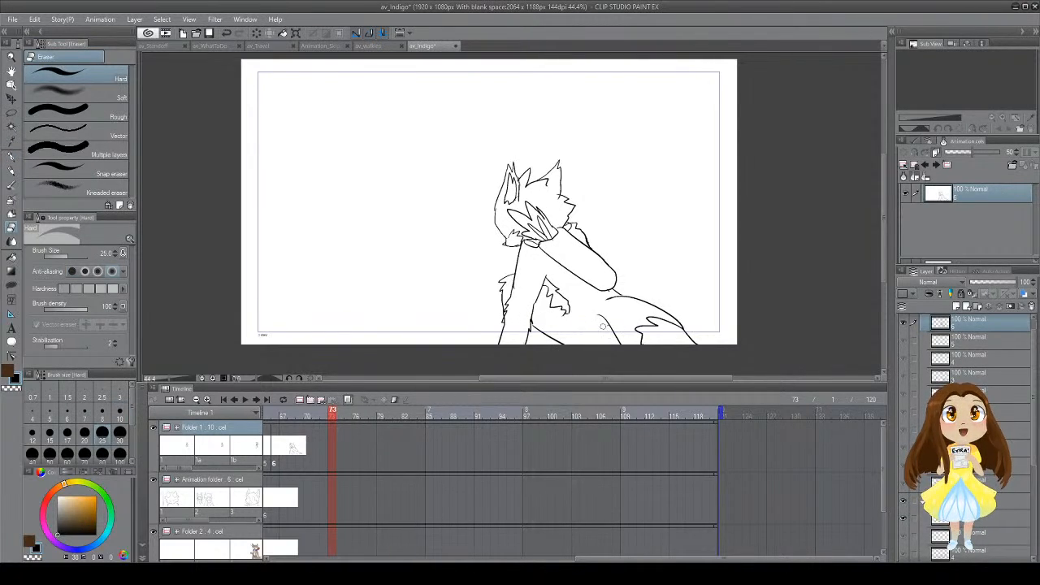
Step: Draw a curved line in front of the thigh, add small fur spikes where the belly meets the foreleg, and save
key("p")
left_click_drag(605, 327, 599, 343)
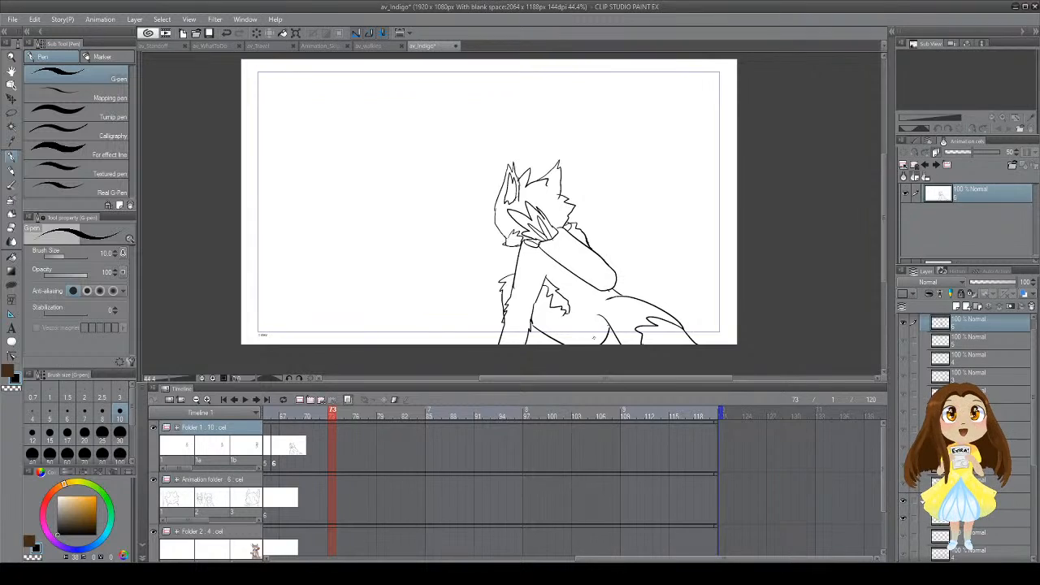
left_click_drag(534, 326, 544, 339)
key("ctrl+z")
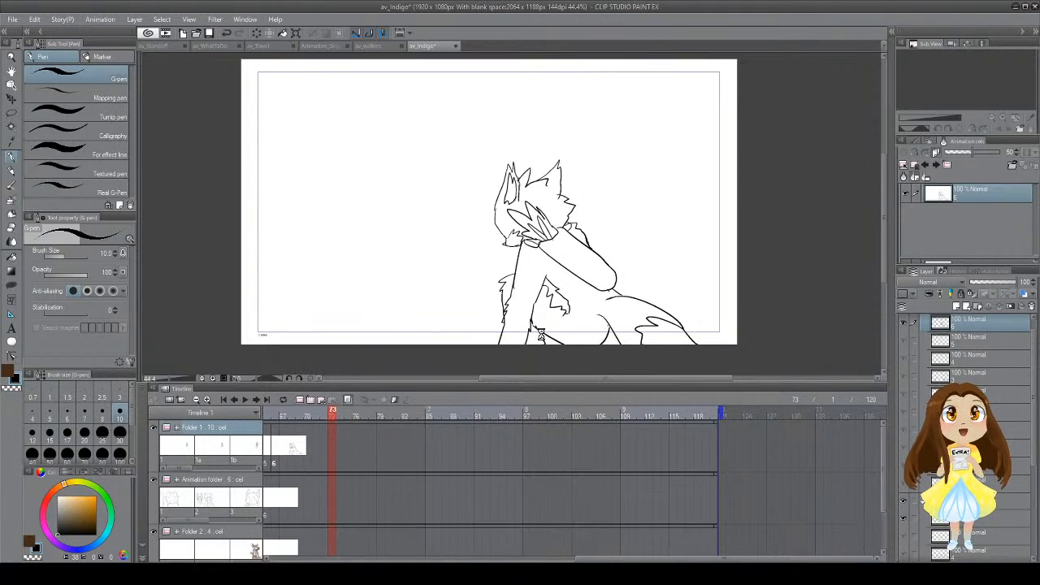
key("ctrl+s")
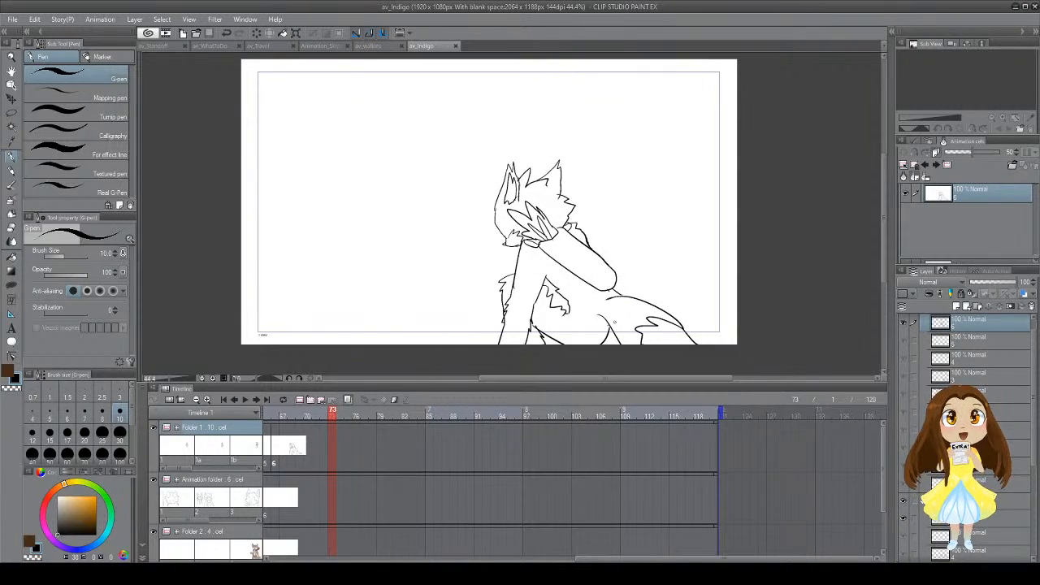
Step: Erase most of the curved line in front of the thigh, touch up the underside of the raised elbow, and save the file
key("e")
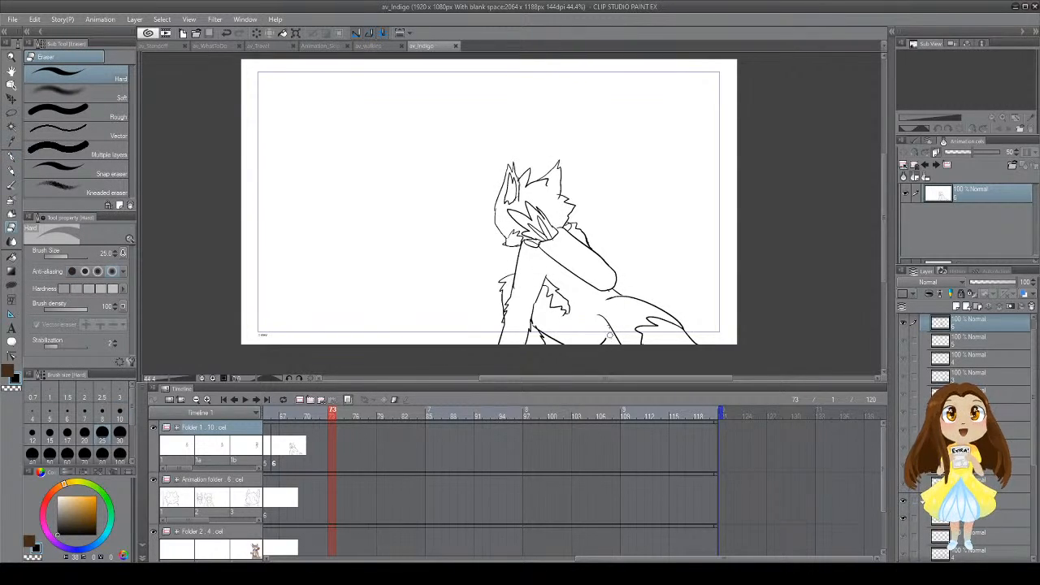
left_click(608, 331)
key("p")
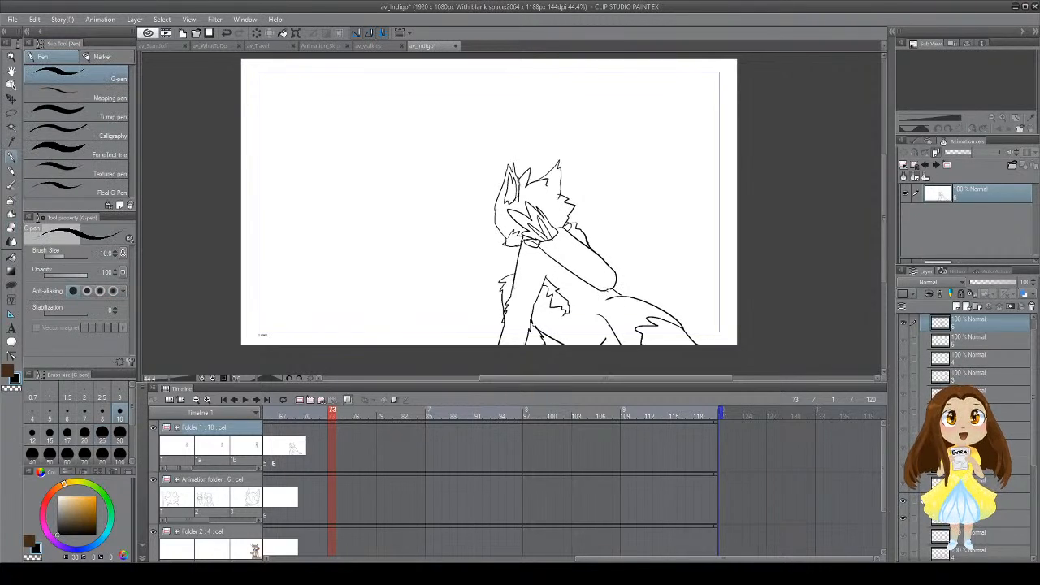
left_click_drag(603, 290, 616, 286)
key("ctrl+z")
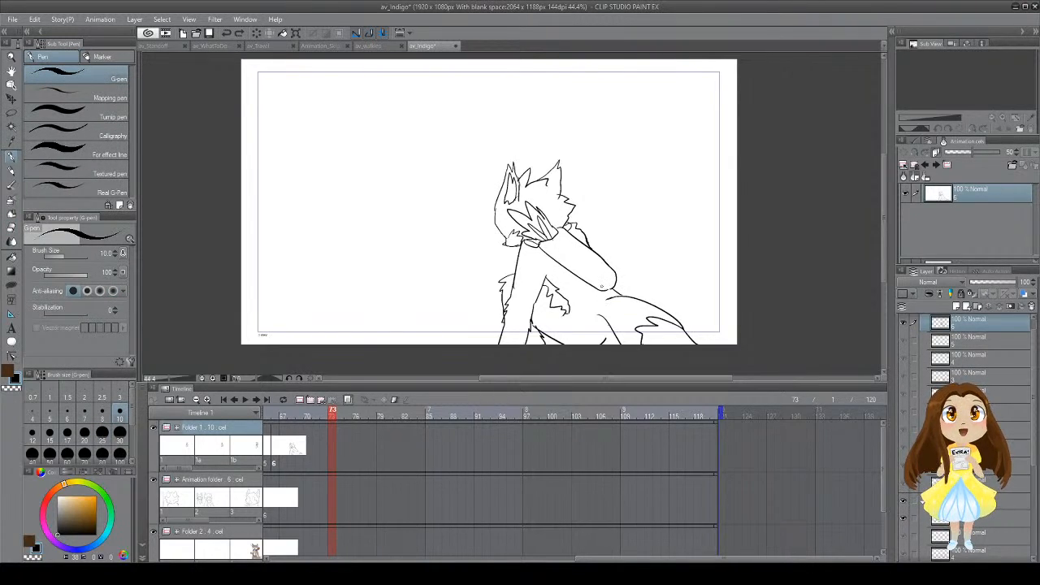
key("ctrl+y")
key("ctrl+s")
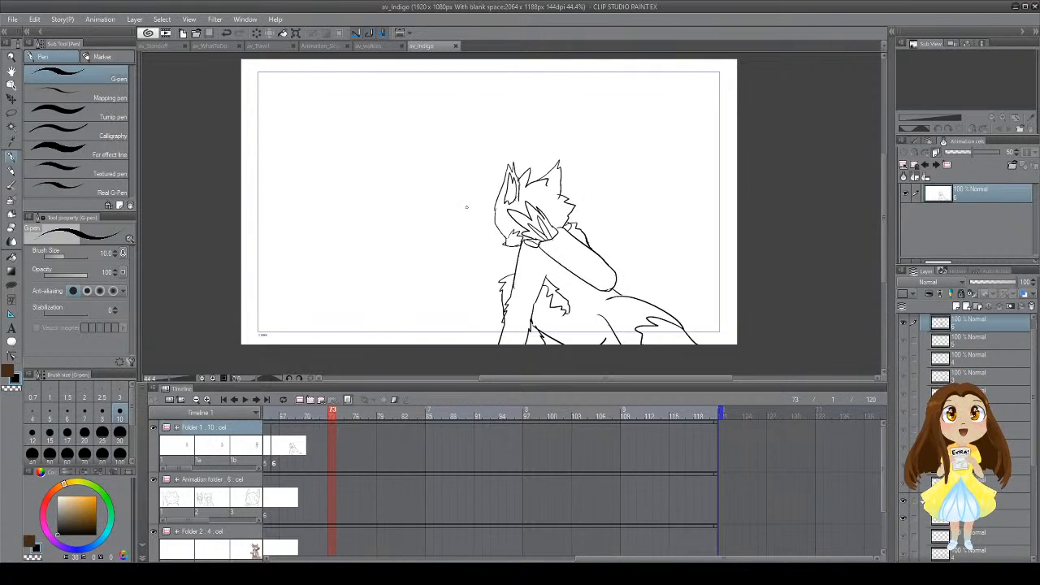
Step: Play back the animation from its first frame through the paw-over-face drawing
left_click_drag(413, 223, 439, 230)
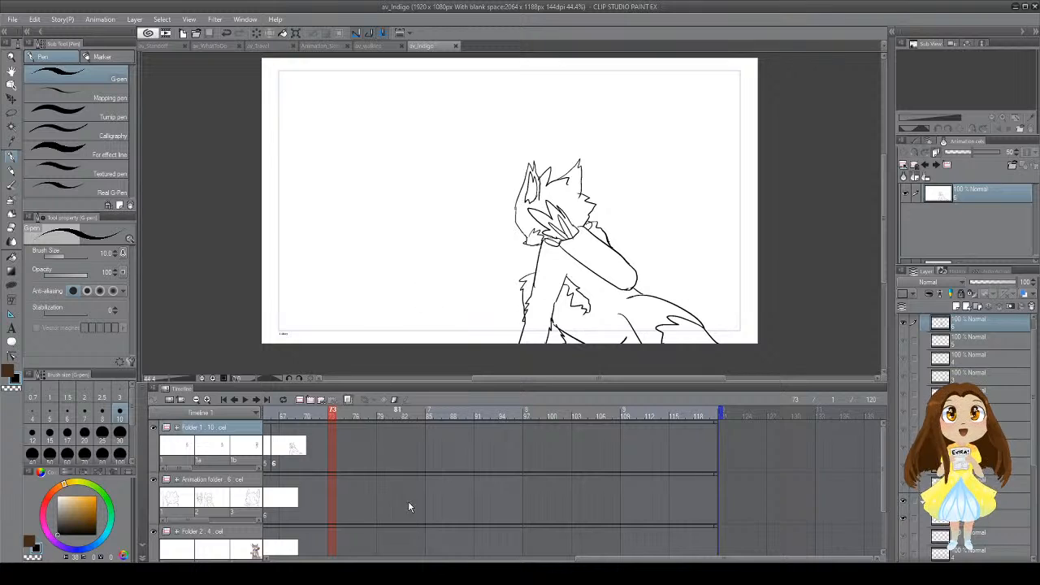
left_click_drag(596, 560, 523, 559)
left_click(315, 456)
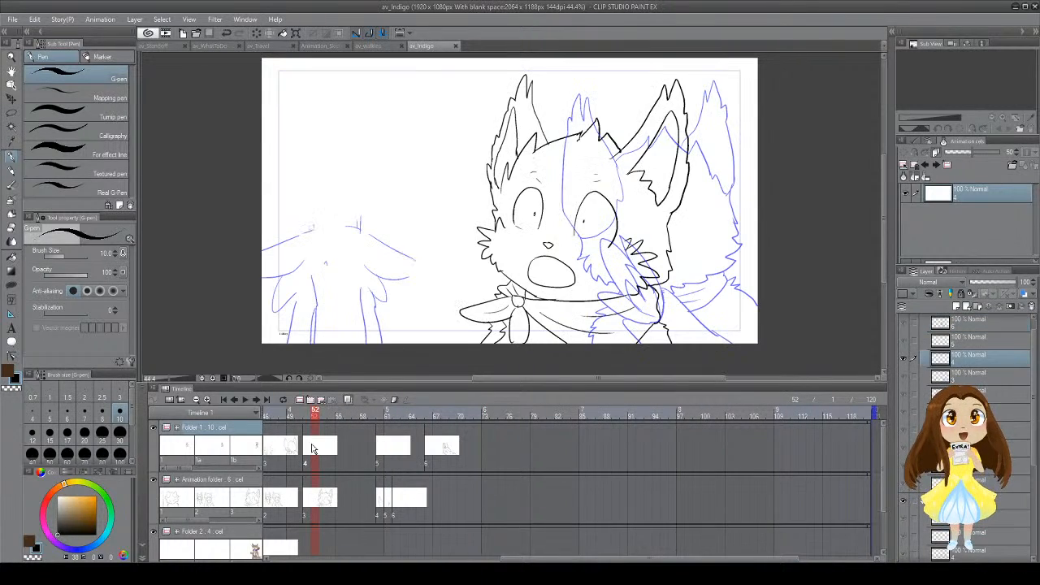
left_click(275, 452)
left_click(224, 400)
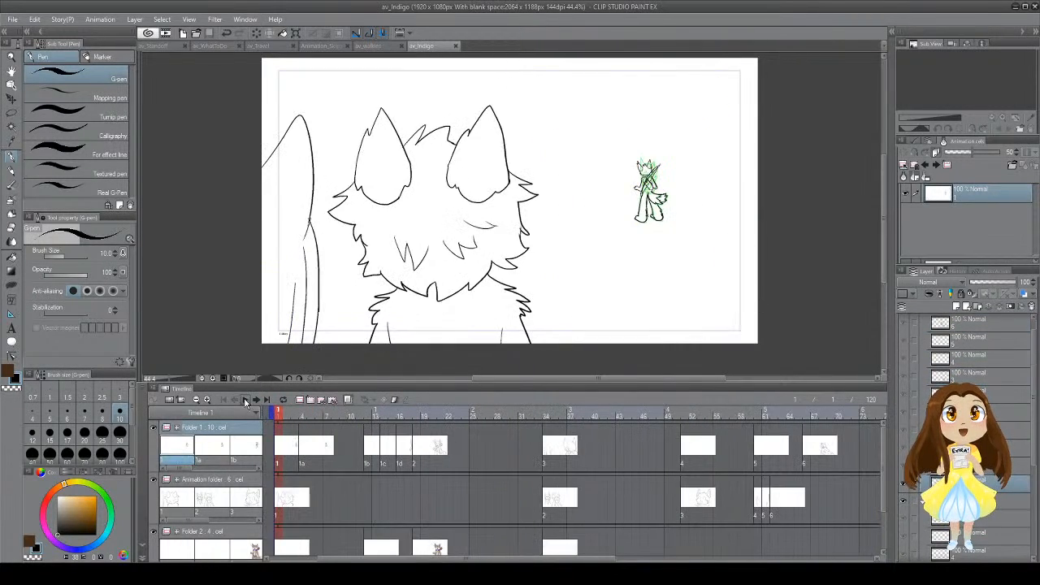
left_click(245, 401)
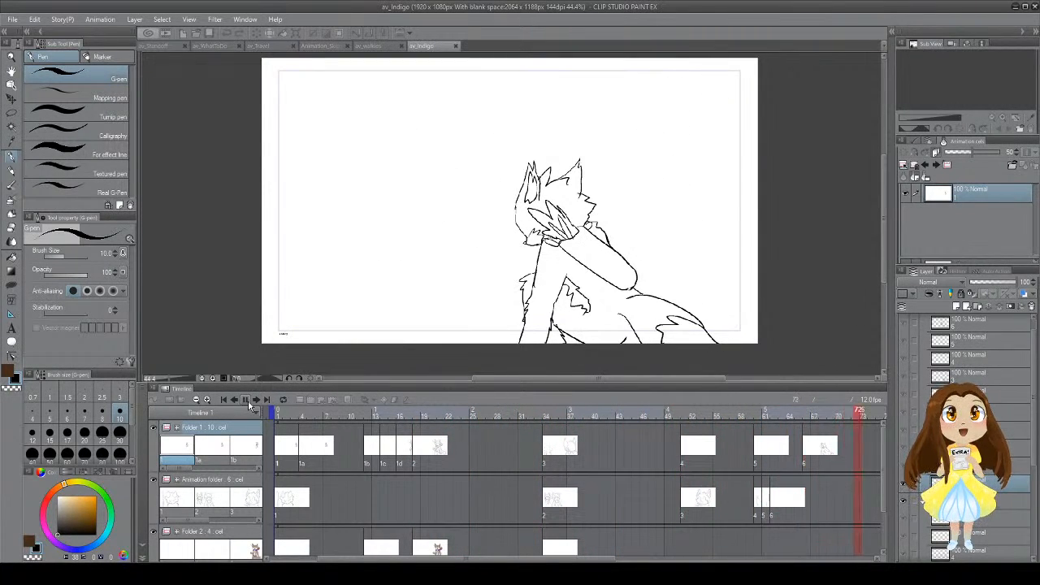
left_click(247, 402)
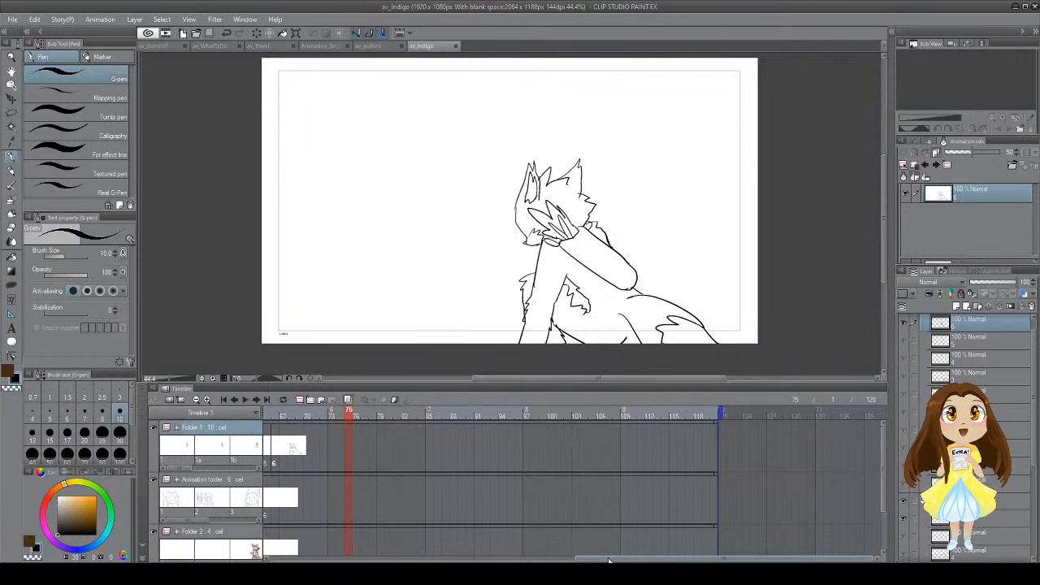
Step: Move Folder 1's paw-over-face drawing towards the canvas's right side and scale it down to 87%
left_click_drag(608, 560, 519, 558)
left_click(478, 454)
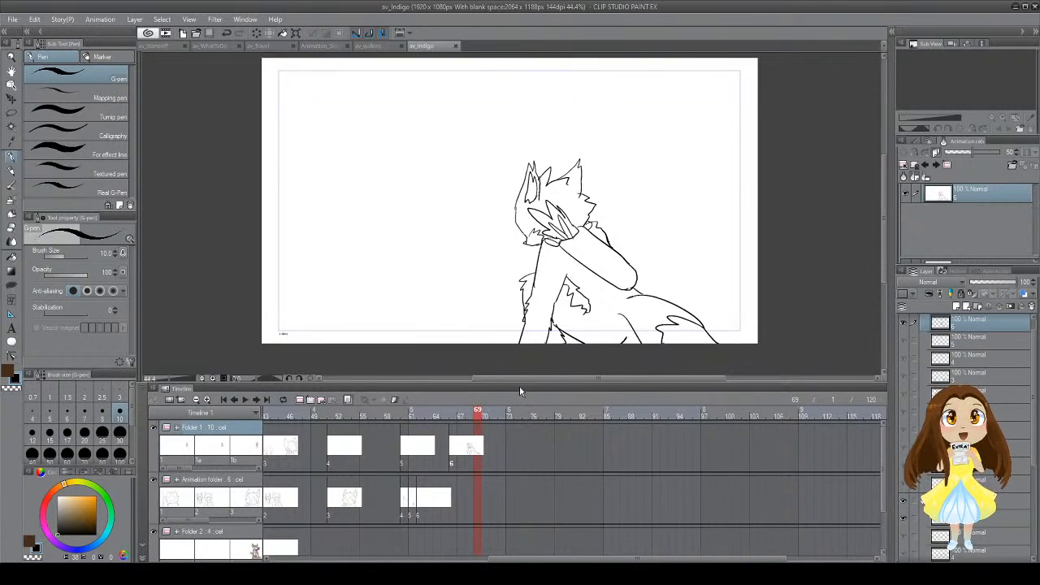
key("ctrl+t")
left_click_drag(559, 298, 591, 300)
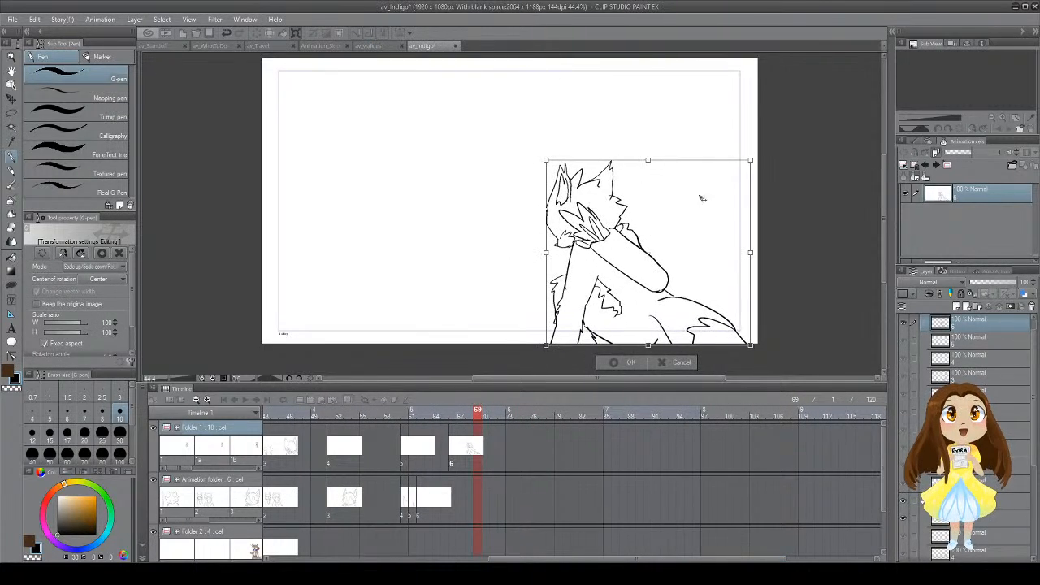
left_click_drag(750, 160, 723, 199)
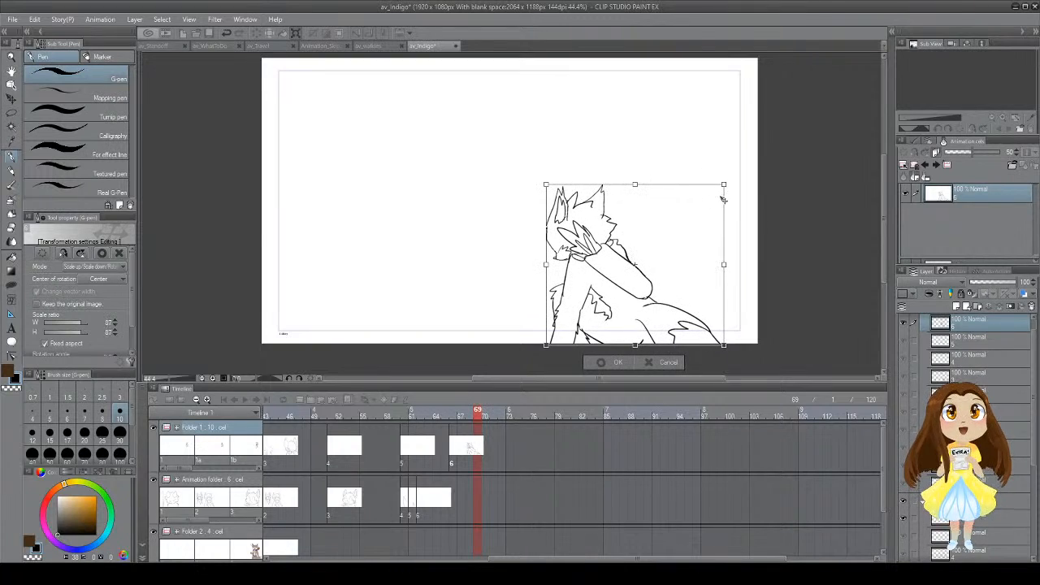
left_click(611, 364)
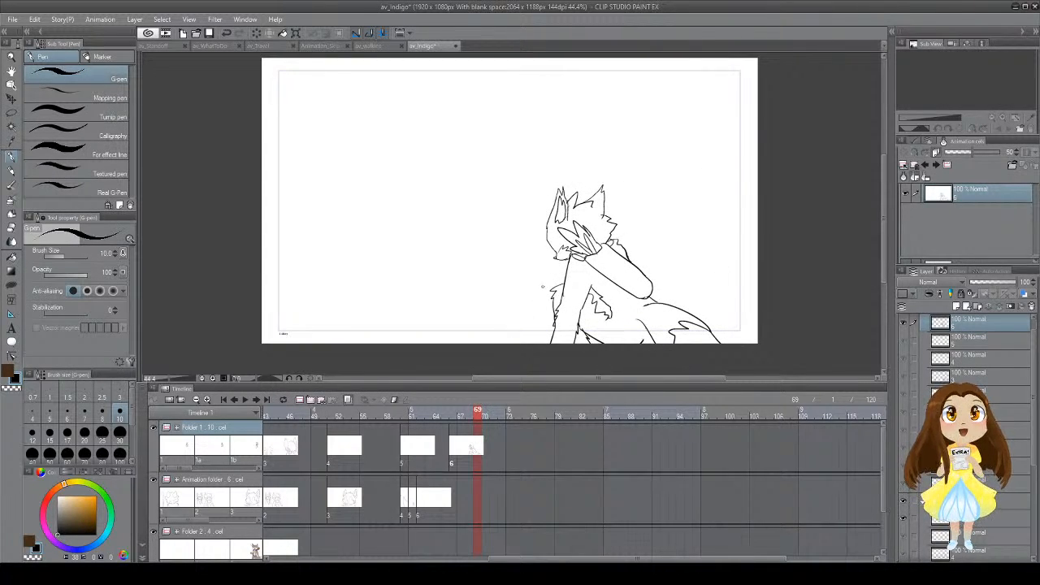
Step: Draw a squared-off outline above the fur outside the foreleg and save the file
mouse_move(564, 276)
left_mouse_down()
mouse_move(547, 293)
mouse_move(556, 291)
left_mouse_up()
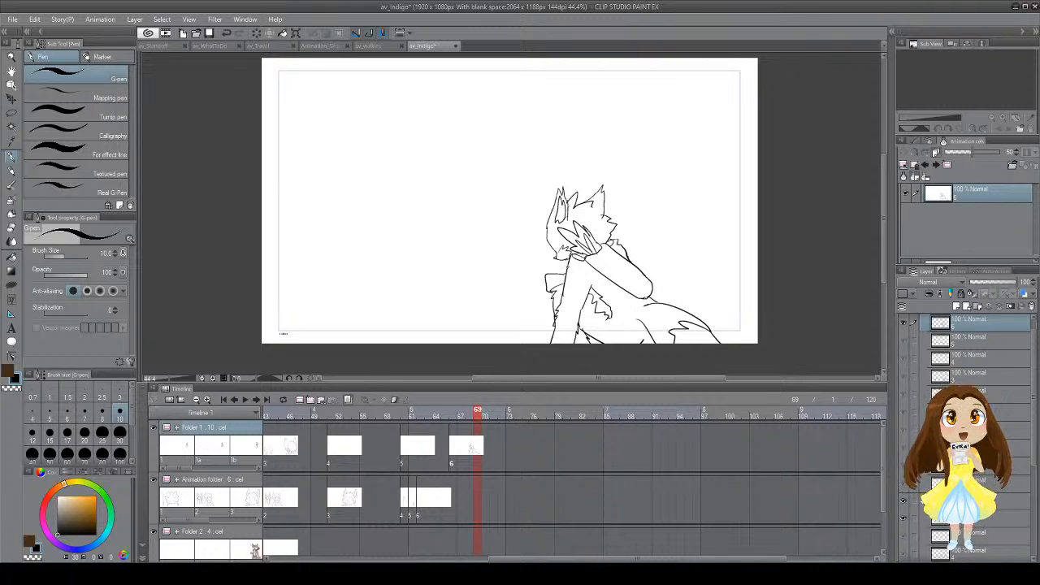
key("ctrl+s")
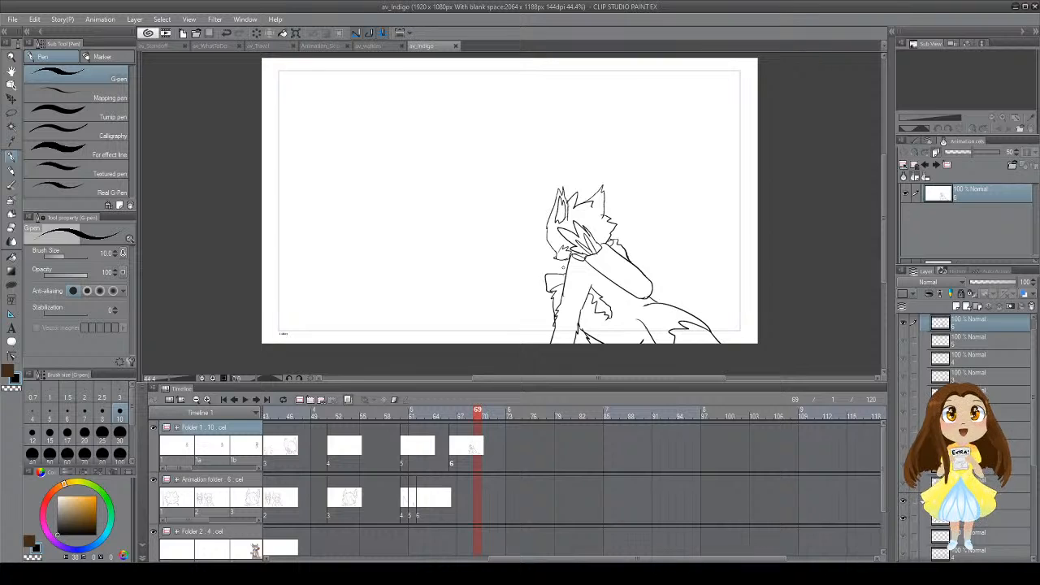
Step: Add a new animation cel at frame 66 of Animation folder and play back the sequence leading into it
left_click(450, 497)
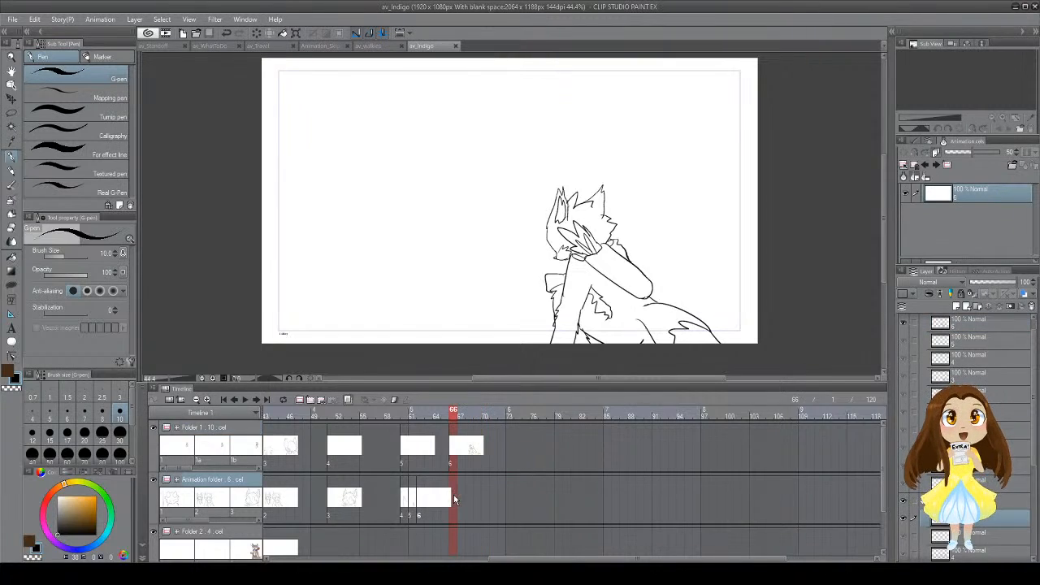
left_click(310, 402)
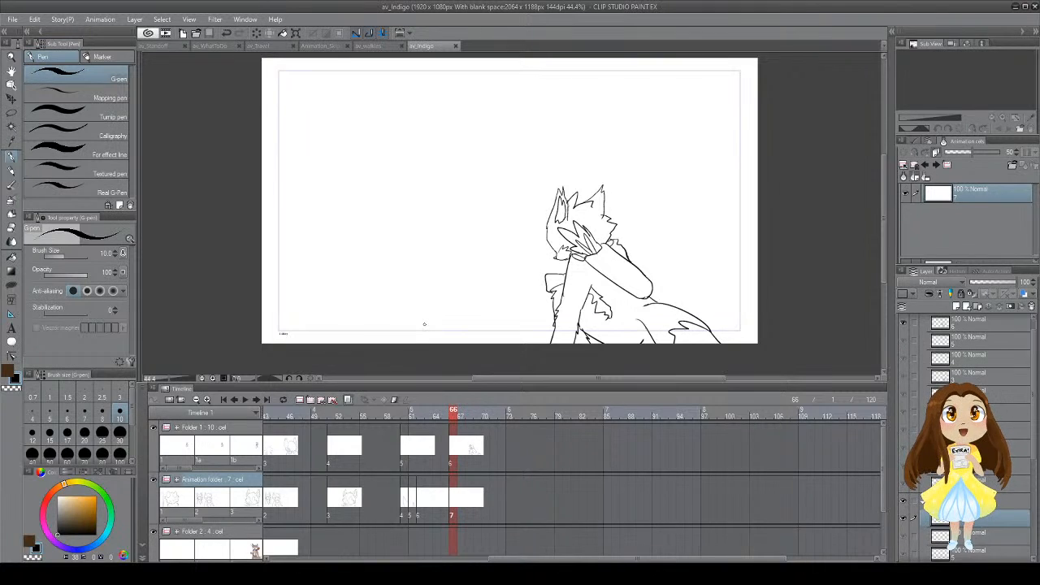
left_click(390, 452)
left_click(247, 401)
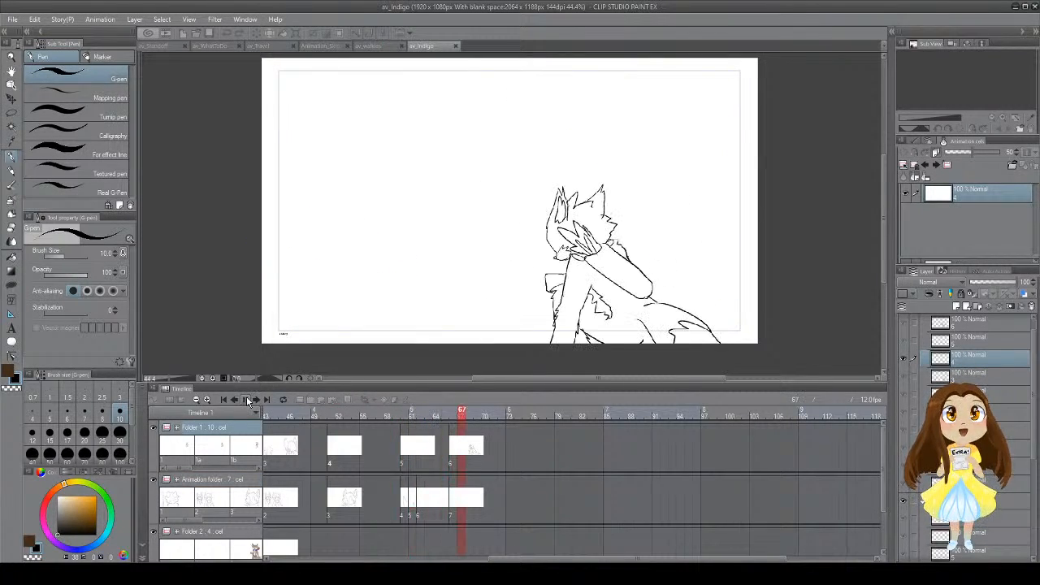
Step: On Animation folder's frame 66 cel, outline a second character's head with flattened ears in the canvas's upper left area
left_click(454, 501)
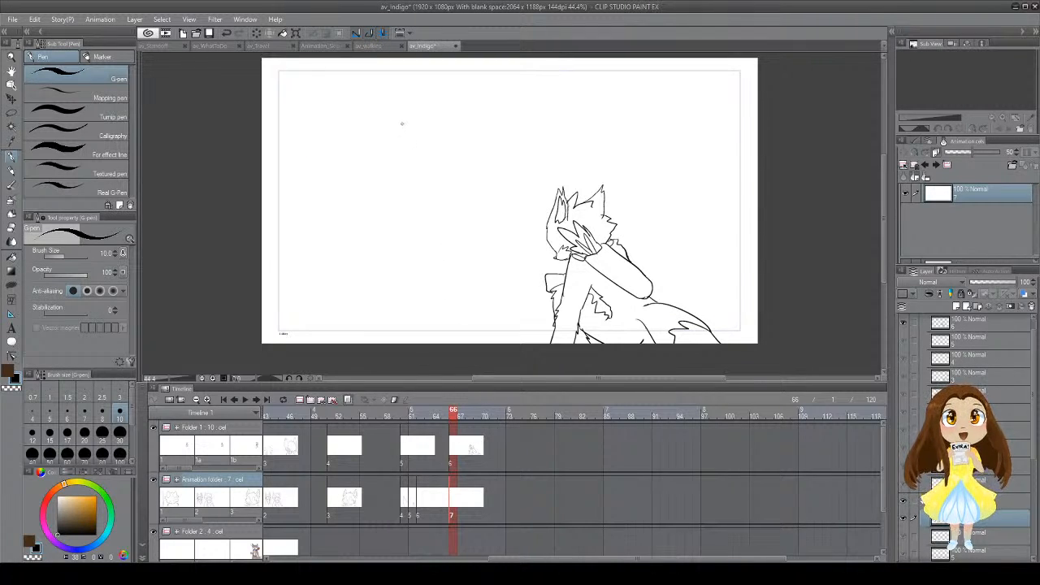
left_click_drag(403, 124, 397, 157)
key("ctrl+z")
left_click_drag(397, 119, 391, 155)
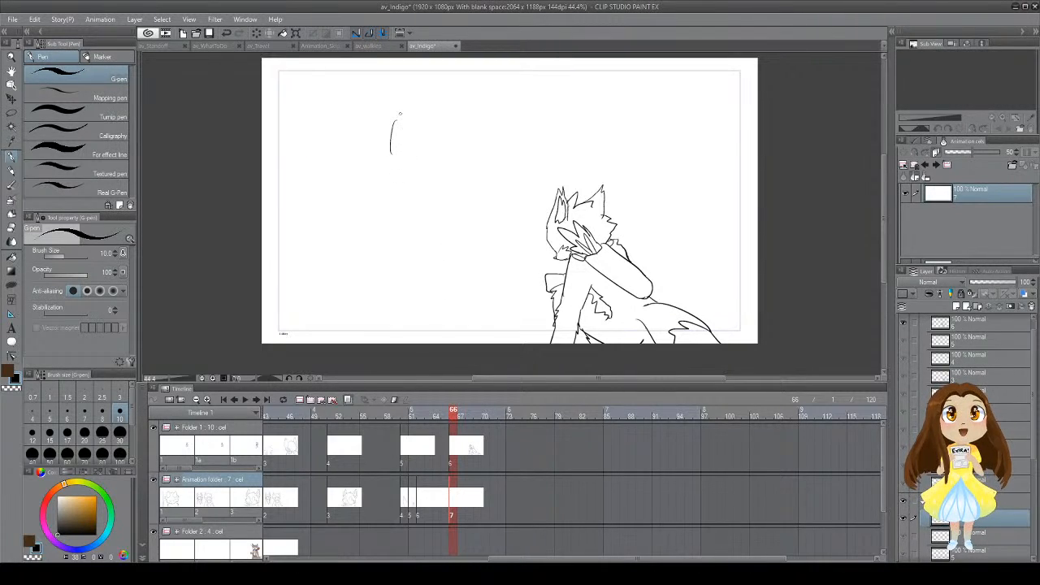
mouse_move(407, 114)
left_mouse_down()
mouse_move(373, 107)
mouse_move(389, 116)
mouse_move(358, 124)
mouse_move(386, 138)
left_mouse_up()
key("ctrl+z")
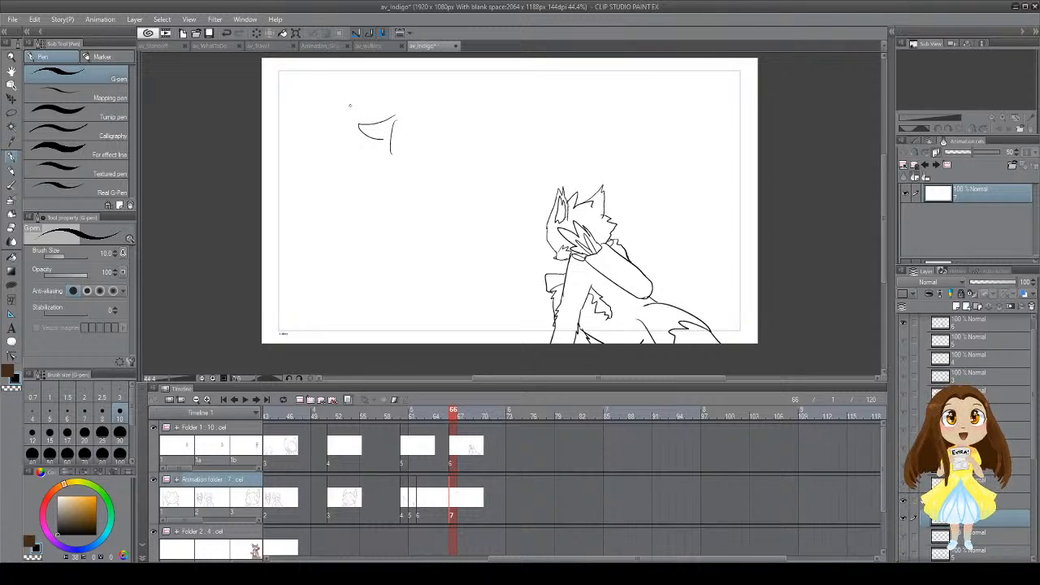
key("ctrl+z")
mouse_move(399, 114)
left_mouse_down()
mouse_move(365, 127)
mouse_move(388, 137)
mouse_move(361, 127)
mouse_move(387, 140)
mouse_move(422, 110)
mouse_move(444, 111)
mouse_move(458, 124)
mouse_move(458, 151)
left_mouse_up()
key("ctrl+z")
key("ctrl+z")
scroll(439, 128, "up", 2)
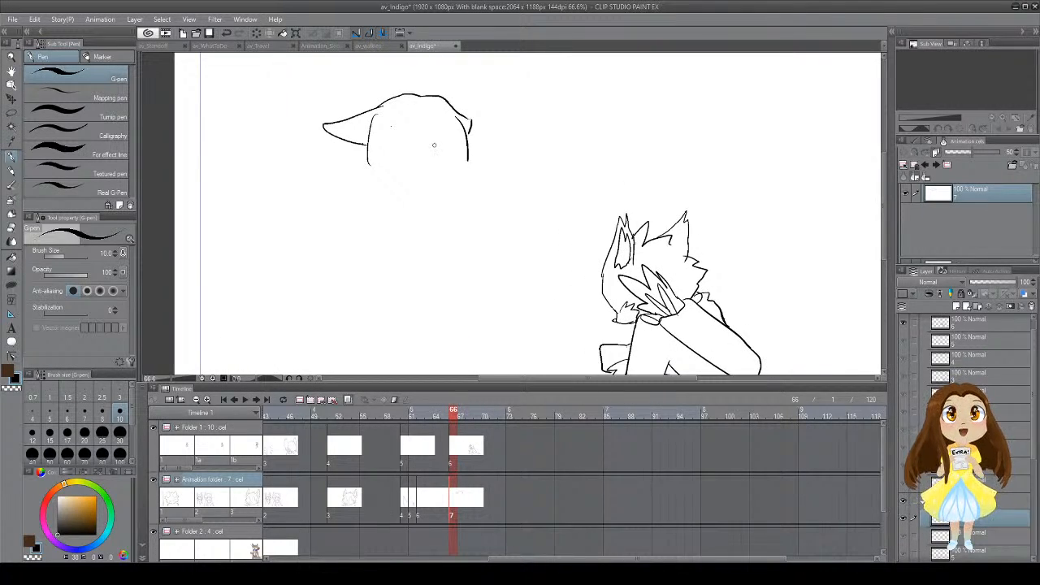
Step: Draw the second character's wide eyes, small nose and open mouth inside the head outline
mouse_move(435, 153)
left_mouse_down()
mouse_move(416, 174)
mouse_move(442, 166)
mouse_move(420, 168)
mouse_move(438, 167)
mouse_move(417, 122)
mouse_move(404, 149)
mouse_move(439, 129)
mouse_move(454, 139)
mouse_move(444, 148)
mouse_move(462, 157)
mouse_move(484, 145)
left_mouse_up()
key("ctrl+z")
key("ctrl+z")
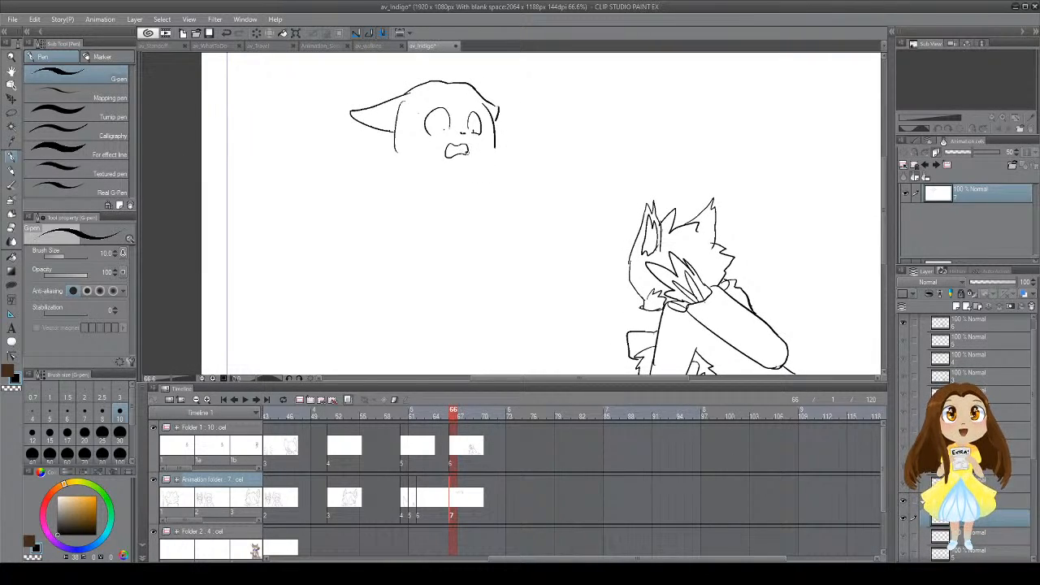
Step: Add fur spikes on the left cheek and redraw the mouth as a flatter, worried grimace
mouse_move(411, 139)
left_mouse_down()
mouse_move(436, 178)
mouse_move(458, 155)
mouse_move(447, 153)
mouse_move(461, 153)
left_mouse_up()
key("e")
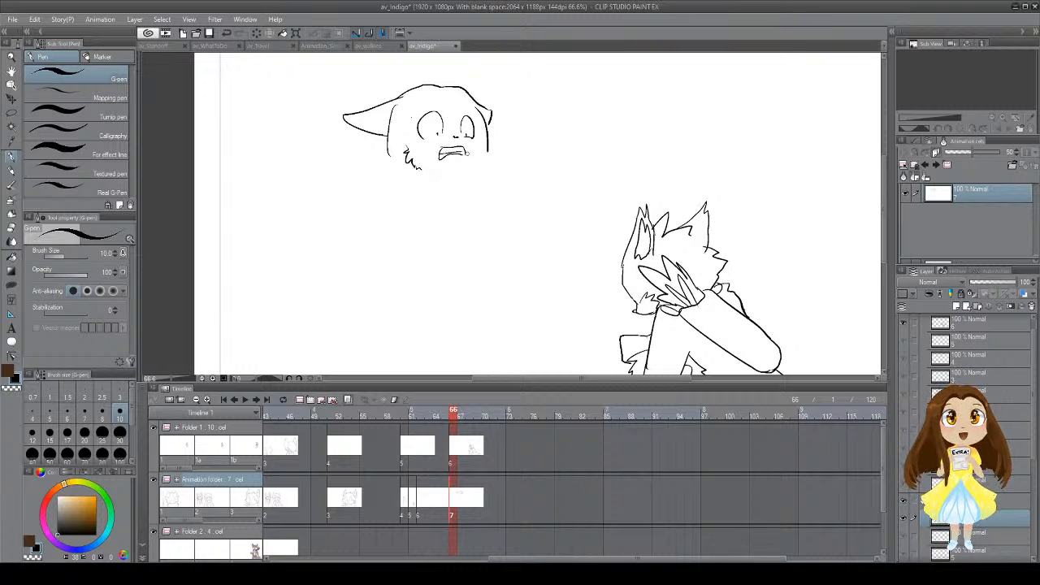
left_click_drag(466, 166, 455, 139)
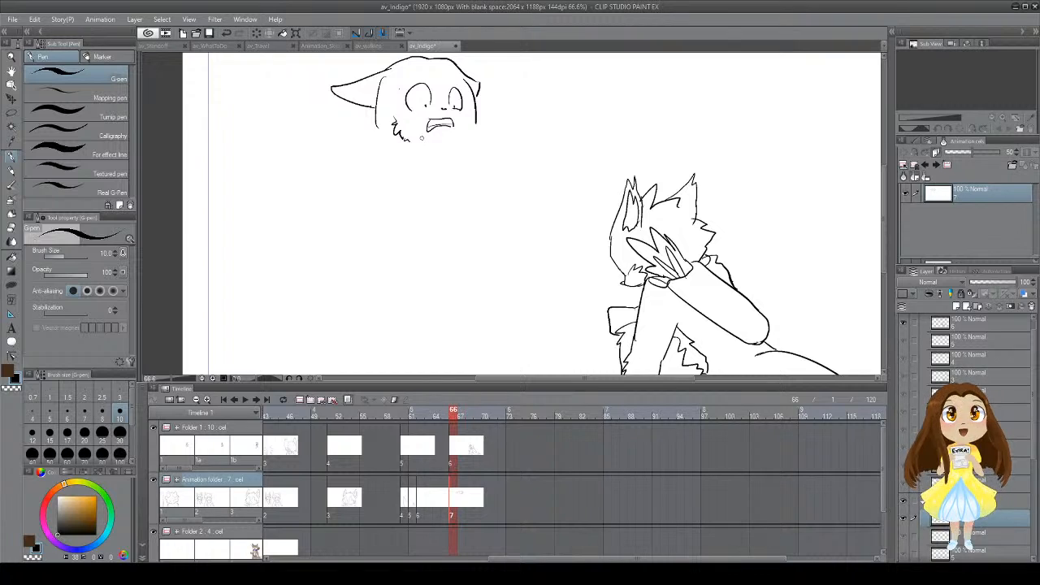
Step: Draw fur spikes on the right cheek and add an inner line along the long left ear
mouse_move(443, 142)
left_mouse_down()
mouse_move(446, 172)
mouse_move(471, 150)
mouse_move(465, 170)
left_mouse_up()
key("ctrl+z")
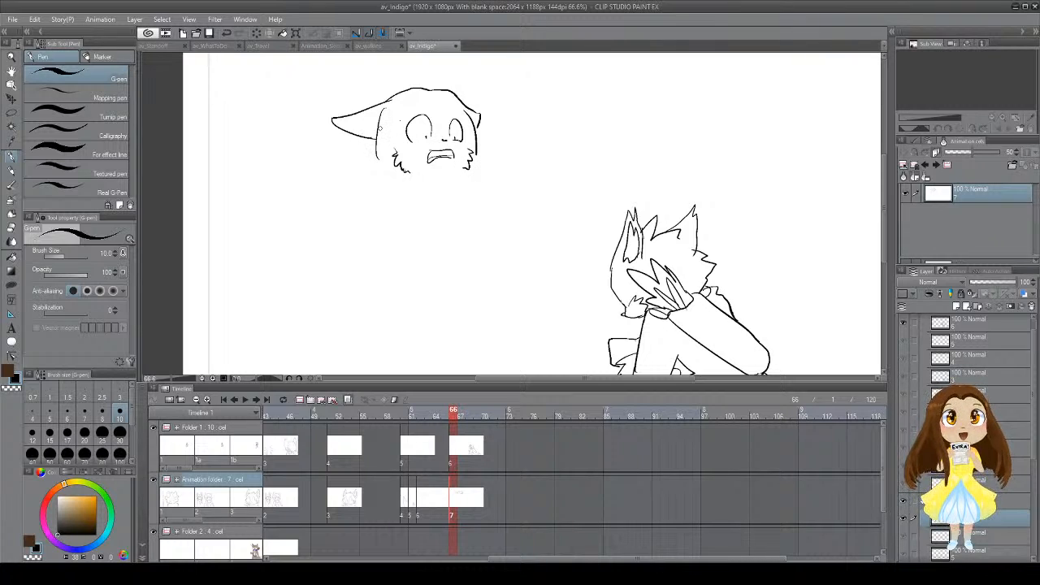
mouse_move(378, 128)
left_mouse_down()
mouse_move(335, 125)
mouse_move(375, 128)
left_mouse_up()
key("ctrl+z")
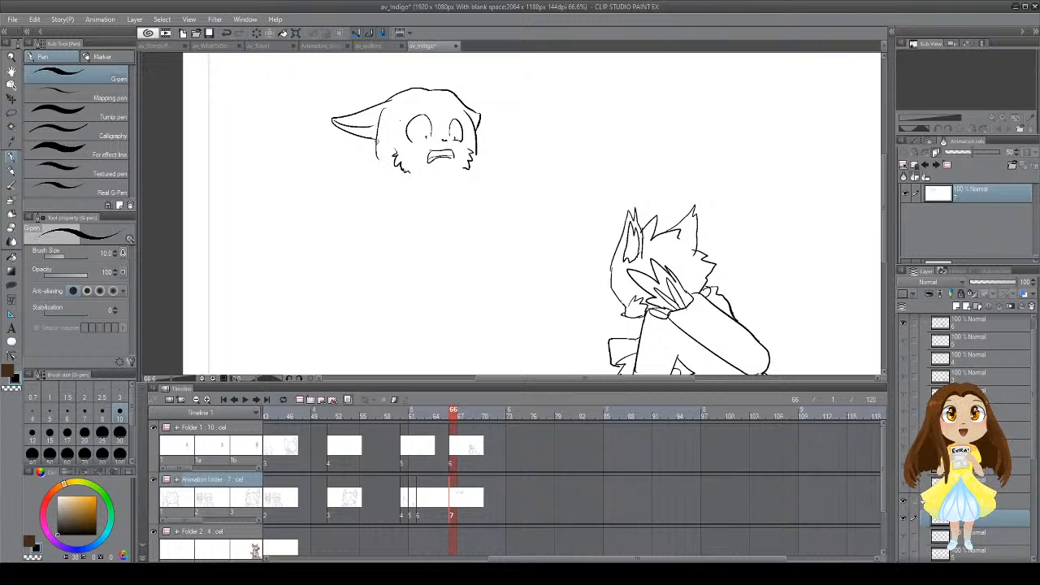
Step: Draw long pointed hair strands down the left side of the face and a pointed fringe between the eyes
left_click_drag(377, 155, 390, 192)
key("ctrl+z")
mouse_move(372, 132)
left_mouse_down()
mouse_move(378, 189)
mouse_move(388, 155)
mouse_move(406, 171)
mouse_move(396, 184)
mouse_move(408, 120)
mouse_move(424, 104)
left_mouse_up()
key("ctrl+z")
key("ctrl+z")
key("ctrl+z")
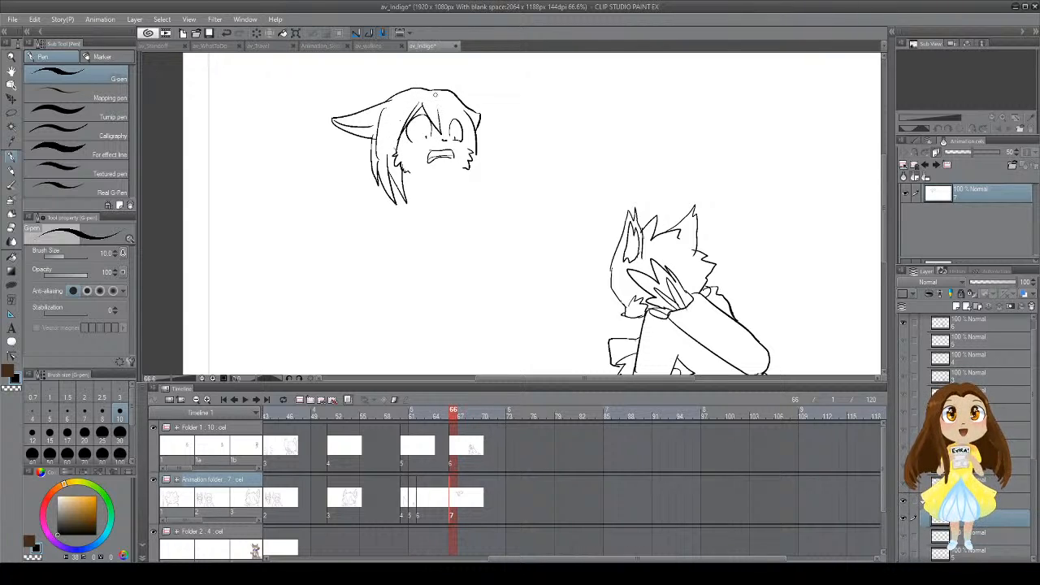
Step: Add pointed fringe strands over the second character's right-hand eye and draw the chin line between the cheeks, then save
left_click_drag(447, 131, 452, 147)
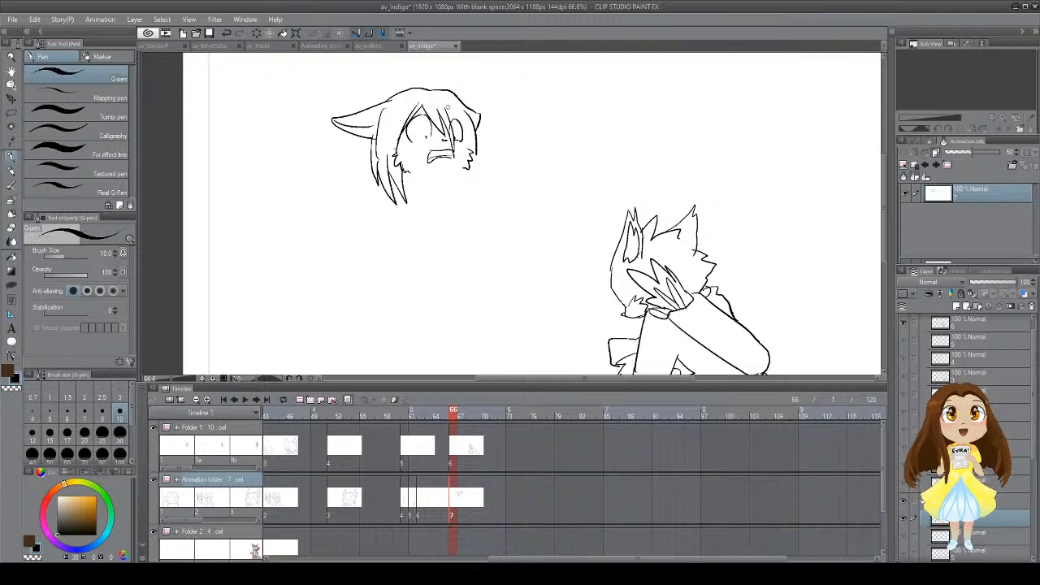
key("ctrl+z")
mouse_move(423, 106)
left_mouse_down()
mouse_move(444, 136)
mouse_move(467, 137)
mouse_move(465, 164)
mouse_move(481, 151)
mouse_move(433, 157)
mouse_move(480, 153)
mouse_move(456, 208)
left_mouse_up()
key("ctrl+z")
key("ctrl+z")
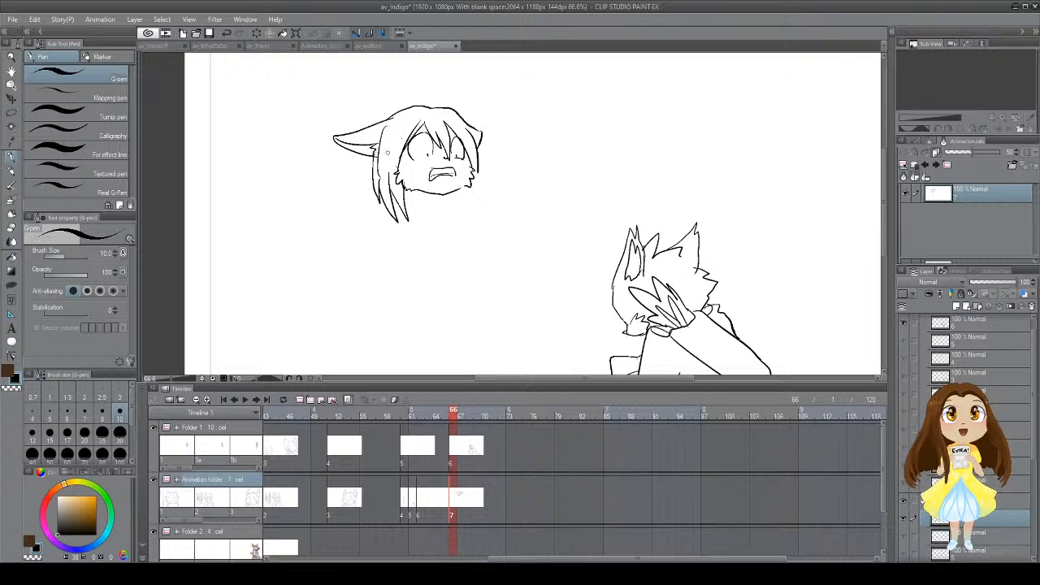
left_click_drag(403, 171, 472, 160)
key("ctrl+s")
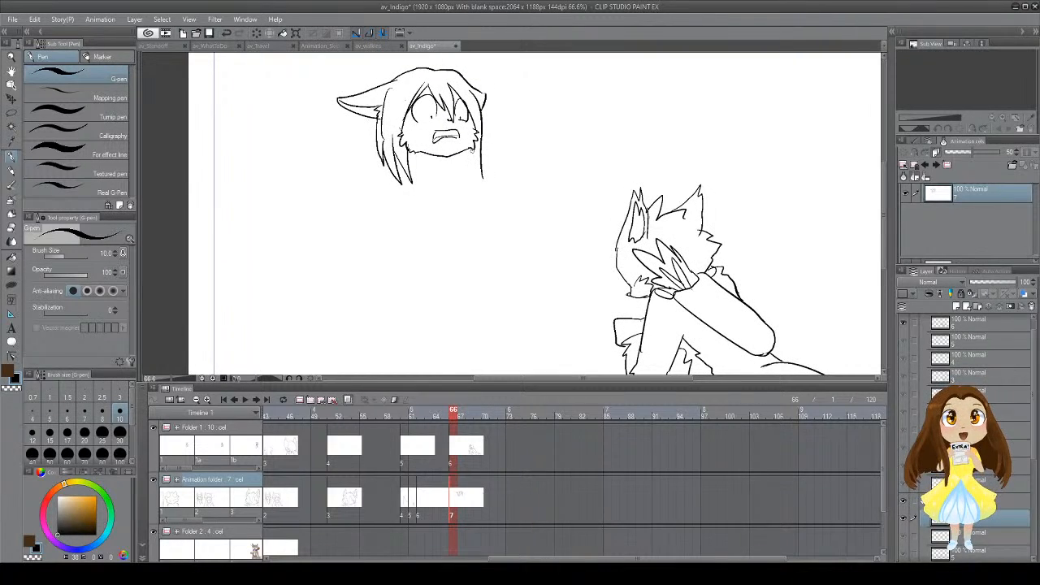
Step: Draw the long pointed hair strands hanging down the right side of the face and save the file
key("ctrl+z")
mouse_move(475, 156)
left_mouse_down()
mouse_move(483, 177)
mouse_move(475, 169)
left_mouse_up()
key("ctrl+z")
key("ctrl+z")
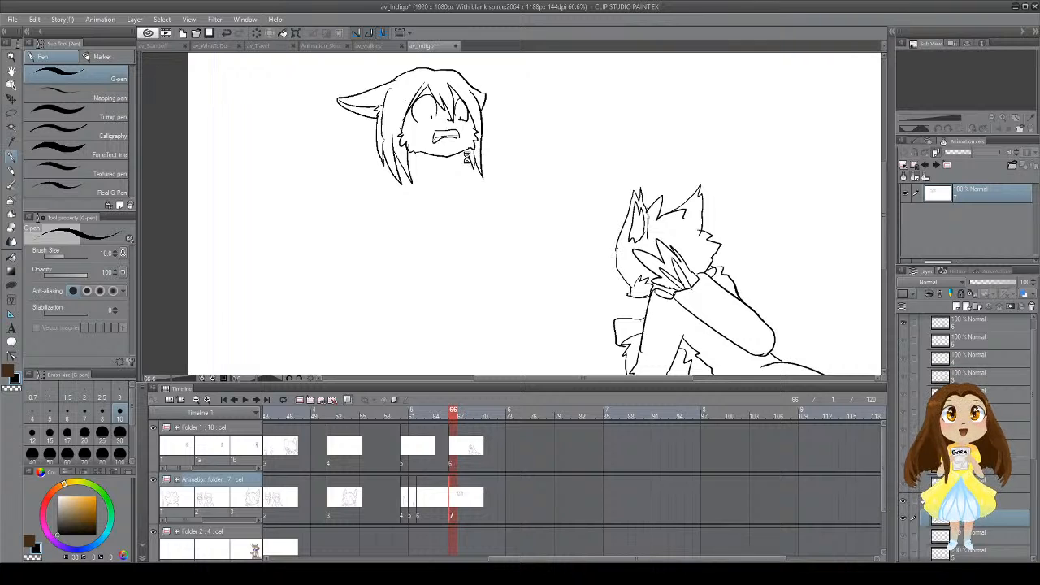
key("ctrl+s")
mouse_move(406, 119)
left_mouse_down()
mouse_move(402, 130)
mouse_move(435, 143)
mouse_move(431, 183)
mouse_move(464, 197)
left_mouse_up()
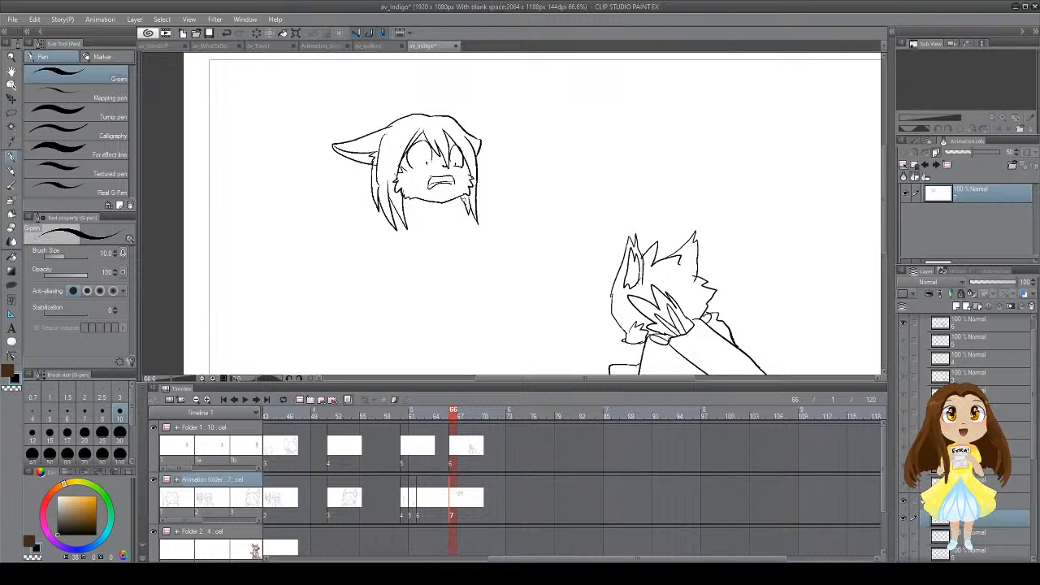
key("ctrl+s")
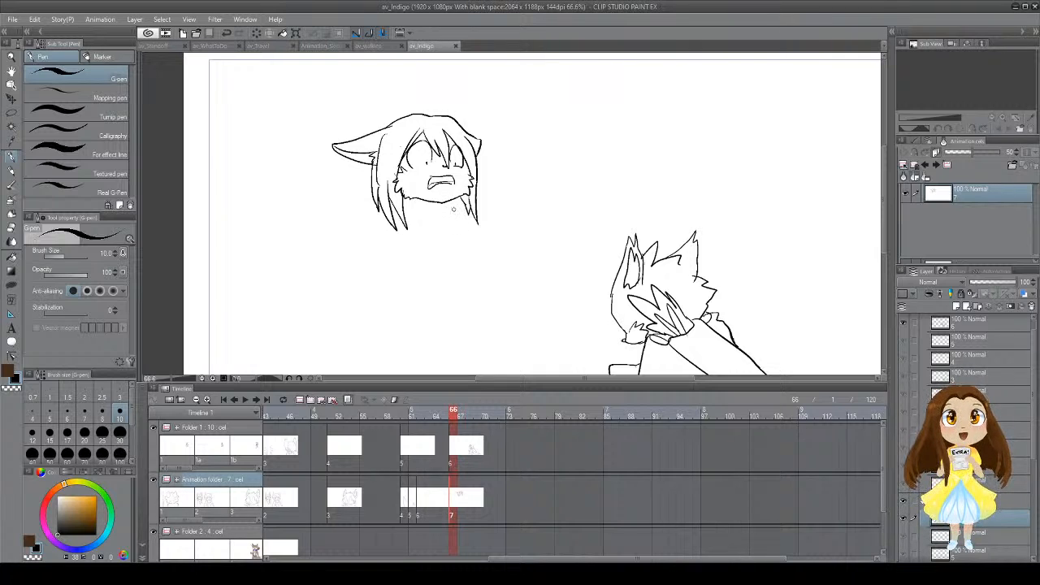
Step: Draw a long, jagged chest fur tuft below the chin, tapering to a point
left_click_drag(439, 204, 446, 187)
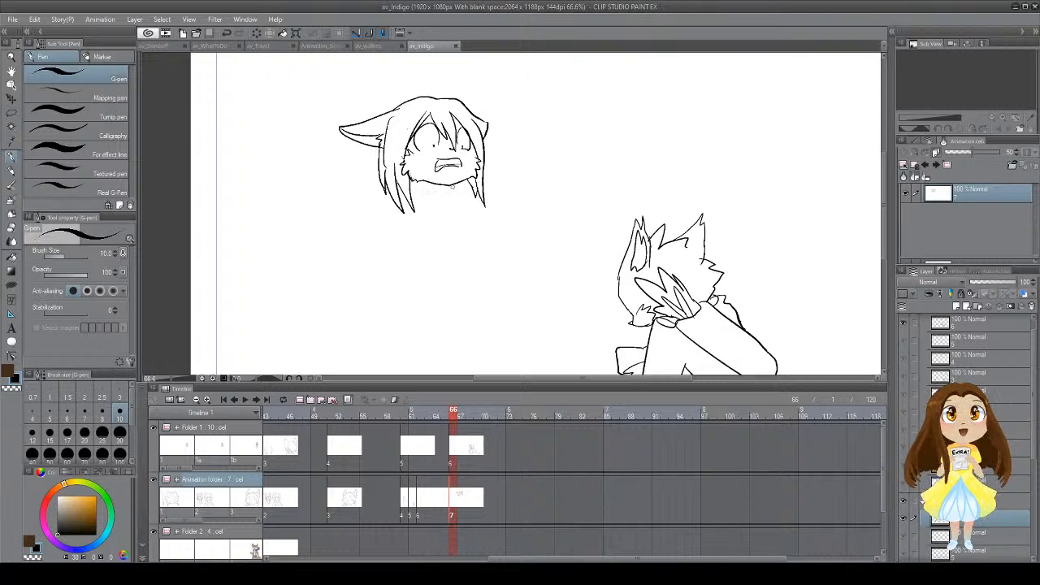
mouse_move(454, 186)
left_mouse_down()
mouse_move(472, 199)
mouse_move(472, 221)
left_mouse_up()
key("ctrl+z")
key("ctrl+z")
key("ctrl+z")
mouse_move(456, 184)
left_mouse_down()
mouse_move(476, 216)
mouse_move(460, 228)
mouse_move(511, 193)
left_mouse_up()
key("ctrl+z")
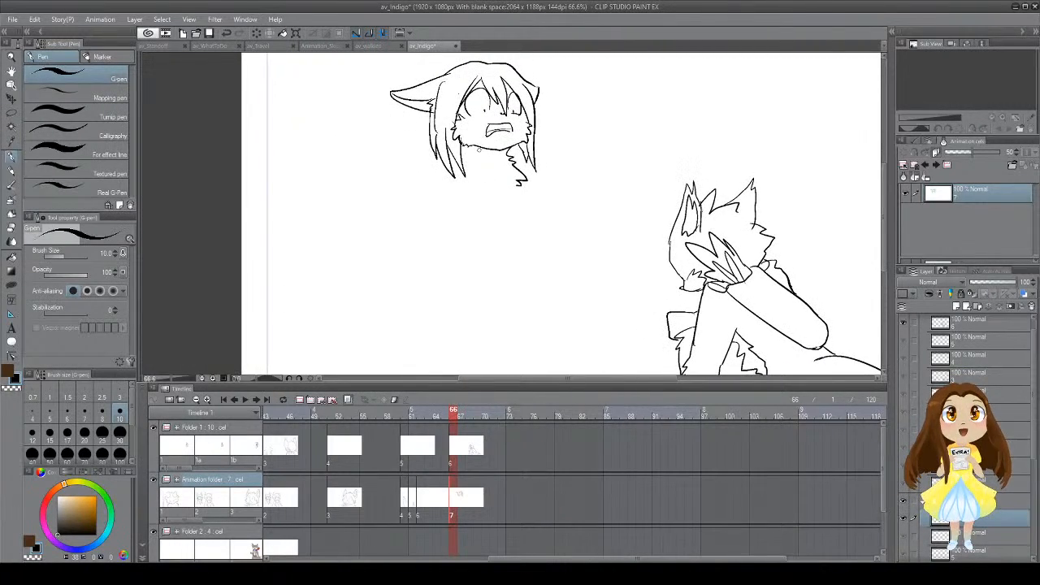
mouse_move(481, 146)
left_mouse_down()
mouse_move(477, 189)
mouse_move(502, 231)
mouse_move(519, 183)
mouse_move(498, 187)
mouse_move(488, 173)
left_mouse_up()
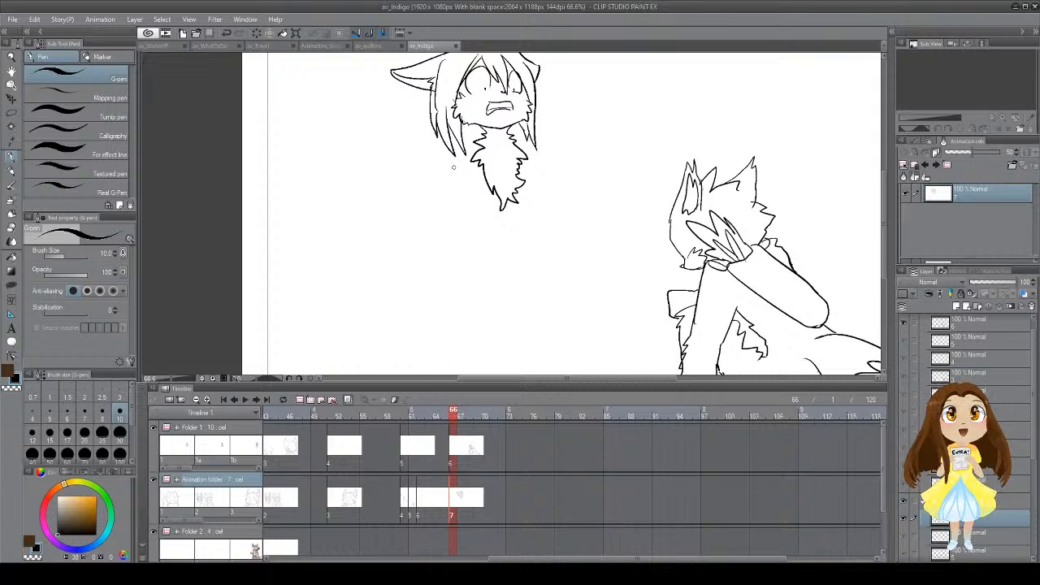
mouse_move(476, 123)
left_mouse_down()
mouse_move(463, 130)
mouse_move(525, 132)
left_mouse_up()
left_click_drag(521, 144, 509, 176)
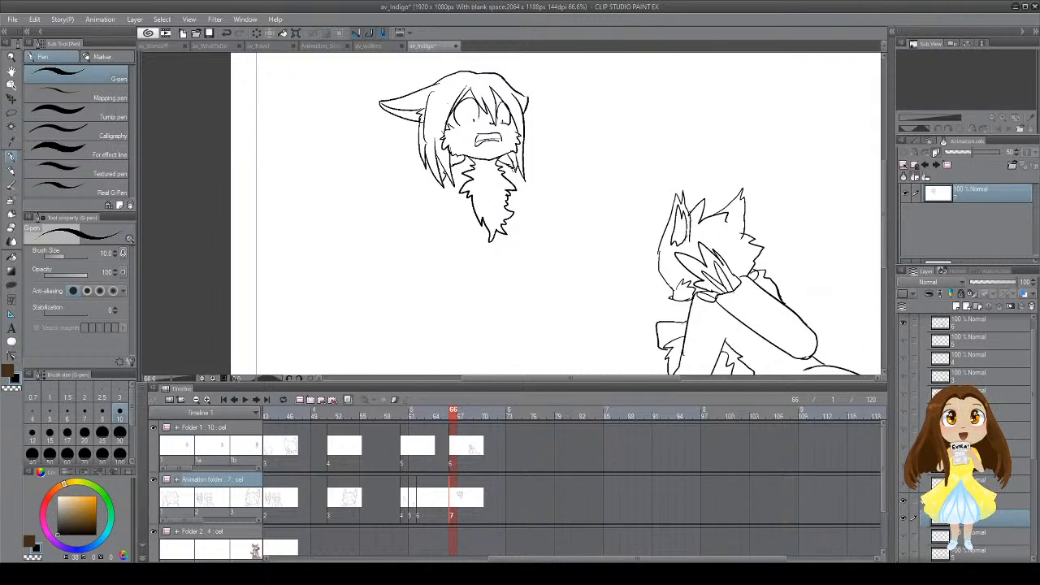
Step: Draw the left arm line down from the hair and start the raised, curled paw beside the chest fur
left_click_drag(522, 204, 547, 224)
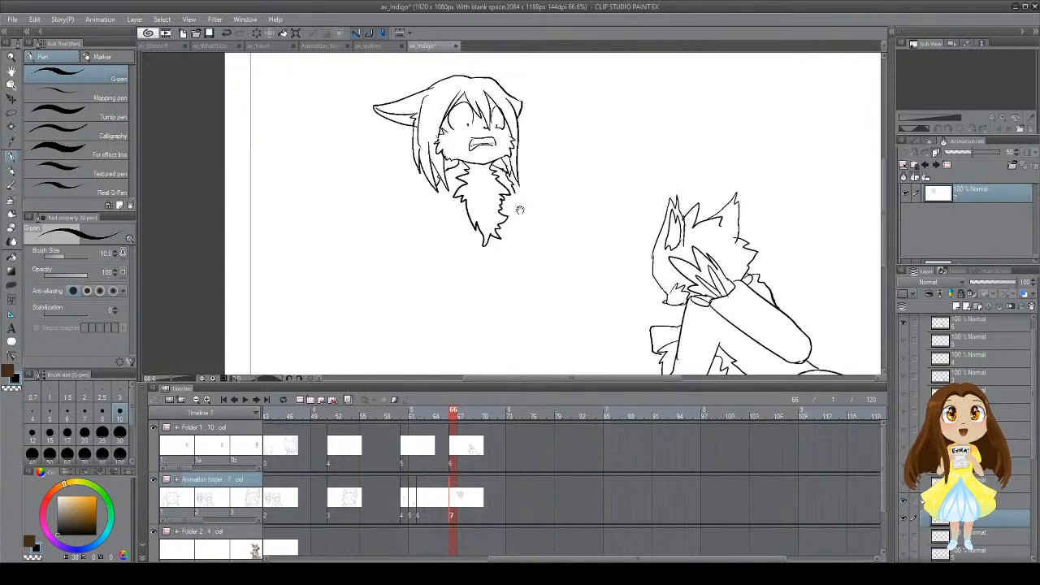
left_click_drag(468, 199, 444, 273)
key("ctrl+z")
mouse_move(466, 197)
left_mouse_down()
mouse_move(448, 256)
mouse_move(483, 231)
mouse_move(493, 241)
mouse_move(468, 262)
left_mouse_up()
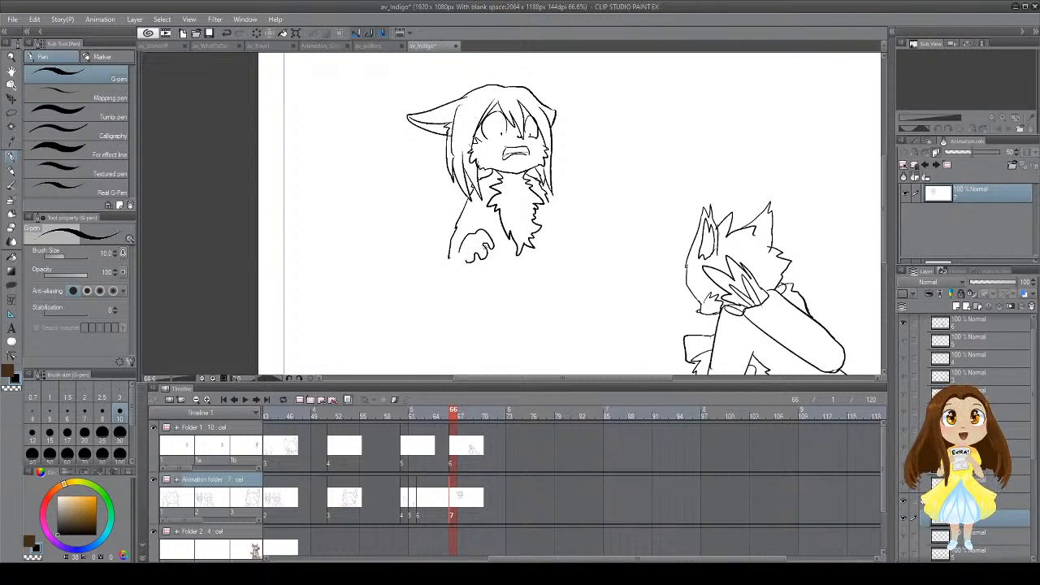
left_click_drag(473, 259, 460, 263)
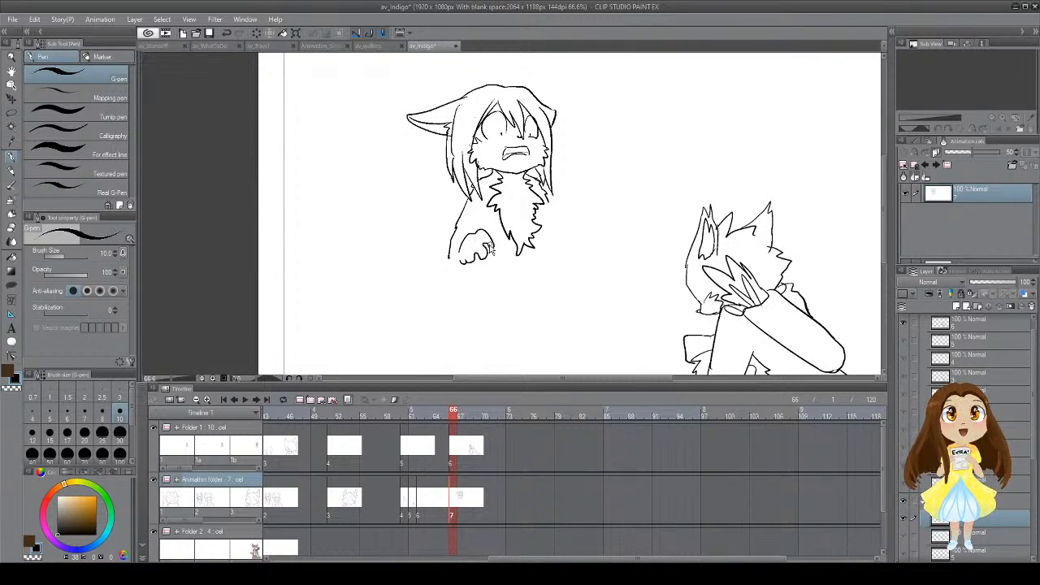
Step: Finish the left paw's curled fingers and close the forearm beneath it with a furry elbow, saving the file
key("ctrl+z")
left_click_drag(489, 230, 496, 238)
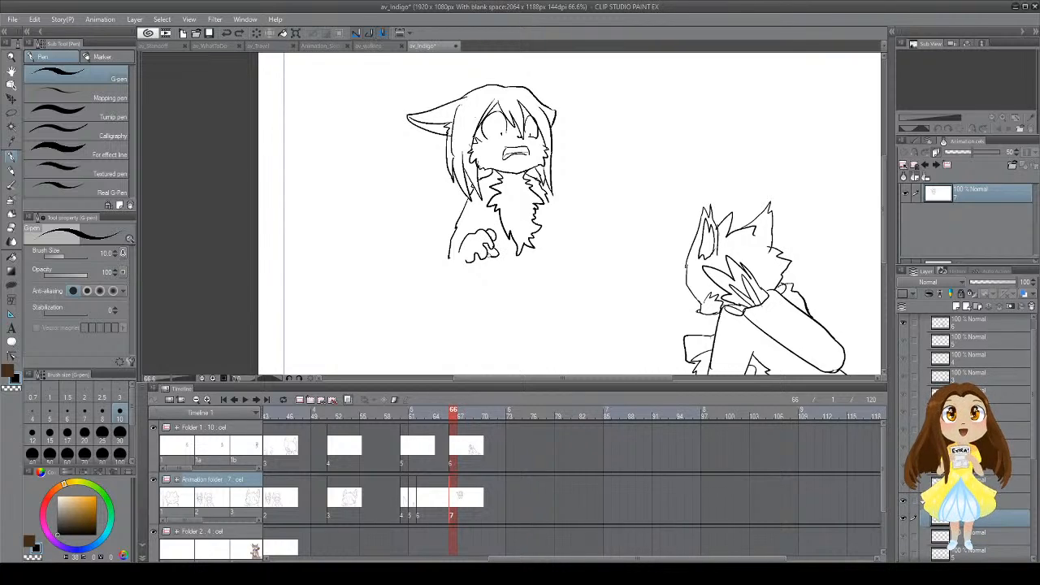
left_click_drag(491, 256, 497, 234)
key("ctrl+s")
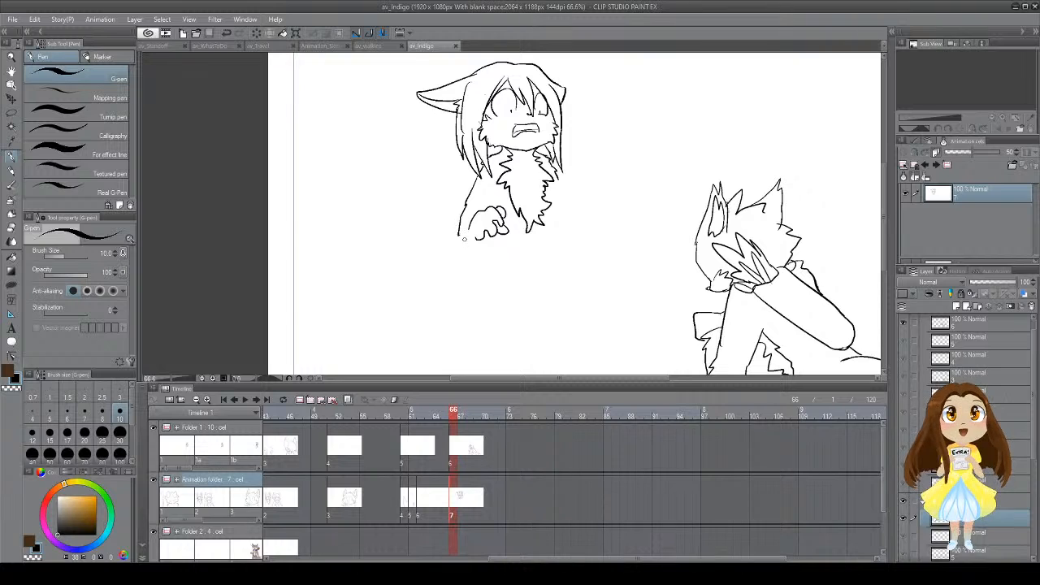
mouse_move(459, 234)
left_mouse_down()
mouse_move(458, 254)
mouse_move(485, 271)
mouse_move(498, 241)
mouse_move(473, 295)
left_mouse_up()
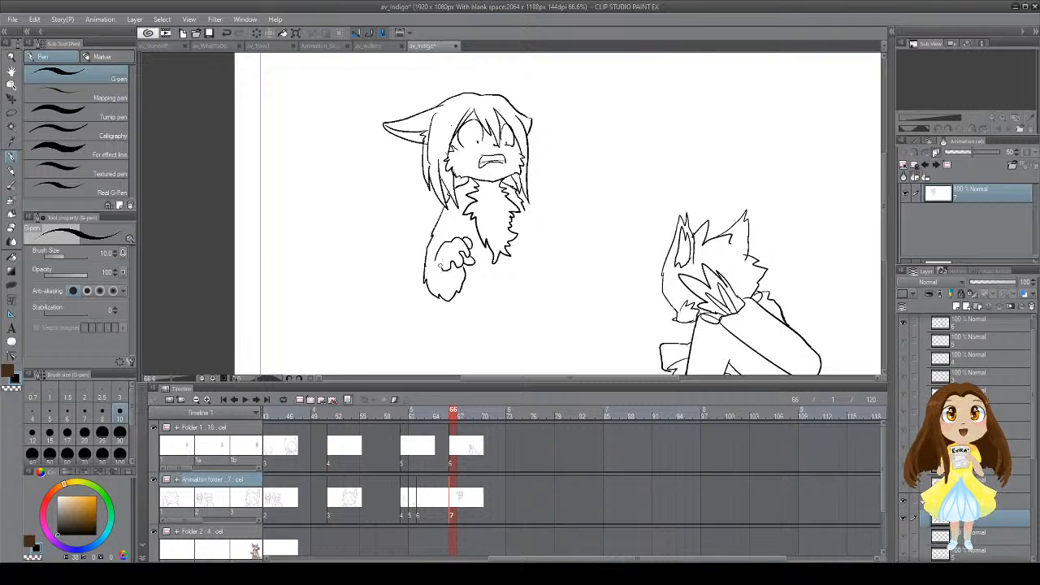
mouse_move(436, 255)
left_mouse_down()
mouse_move(452, 276)
mouse_move(463, 271)
mouse_move(452, 263)
left_mouse_up()
Step: Draw the raised right paw with curled fingers away from the chest and save the file
mouse_move(476, 221)
left_mouse_down()
mouse_move(438, 250)
mouse_move(443, 273)
mouse_move(460, 280)
mouse_move(461, 251)
mouse_move(493, 251)
mouse_move(512, 229)
mouse_move(527, 242)
mouse_move(519, 244)
mouse_move(517, 220)
mouse_move(533, 222)
mouse_move(520, 218)
mouse_move(529, 225)
mouse_move(517, 230)
mouse_move(537, 235)
mouse_move(526, 237)
mouse_move(528, 219)
mouse_move(525, 238)
mouse_move(539, 243)
left_mouse_up()
key("e")
key("p")
key("ctrl+z")
key("ctrl+z")
key("ctrl+z")
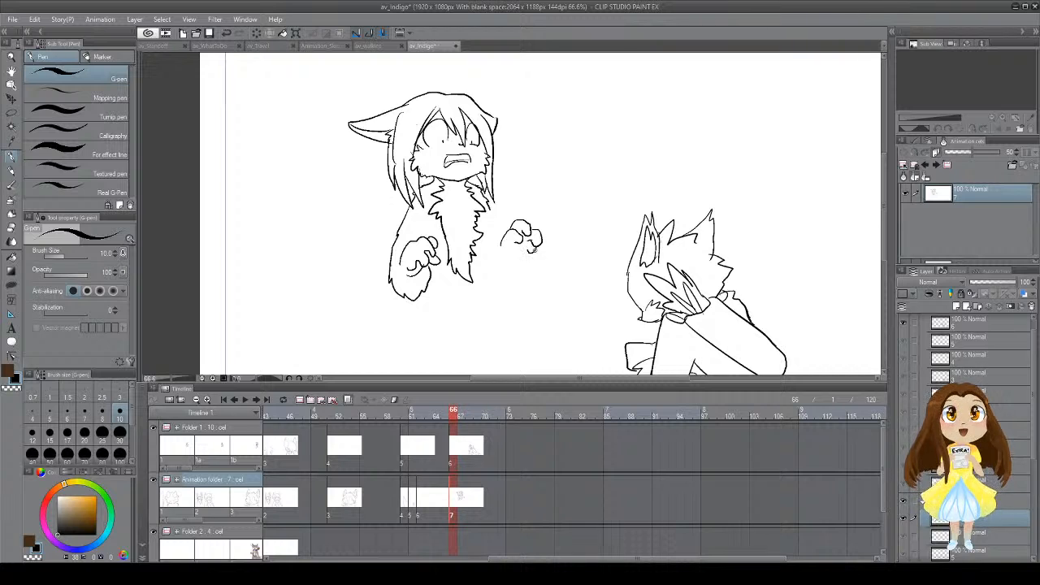
left_click_drag(530, 259, 555, 257)
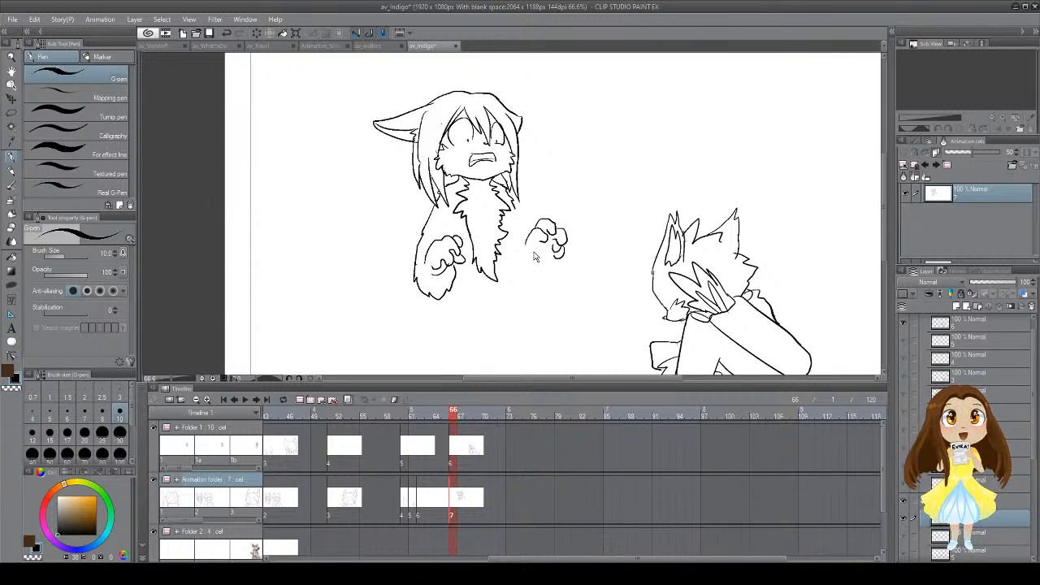
key("ctrl+s")
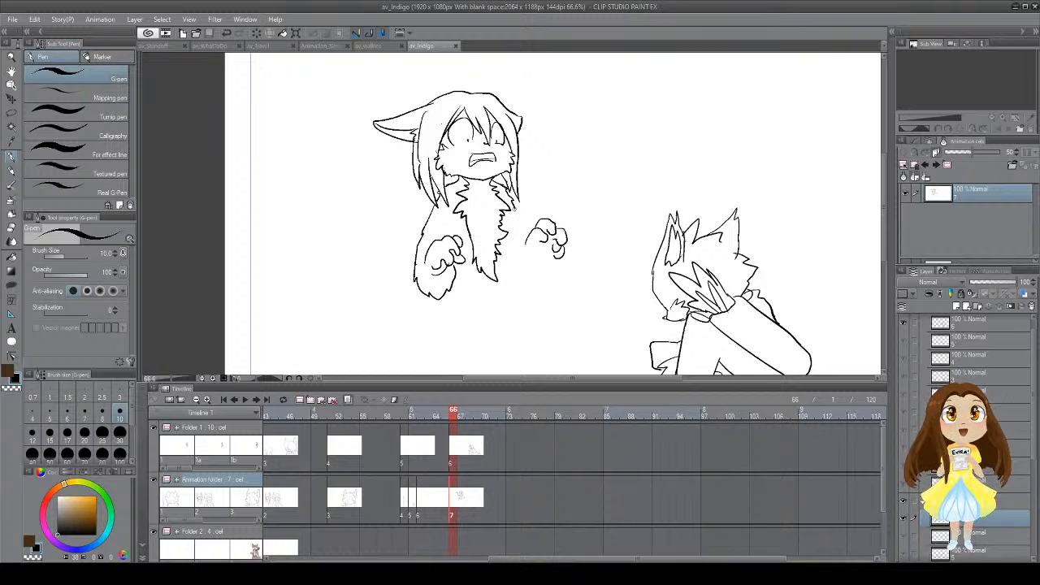
Step: Draw the right upper arm from the hair to the paw and the right side of the torso
mouse_move(513, 206)
left_mouse_down()
mouse_move(525, 233)
mouse_move(520, 288)
left_mouse_up()
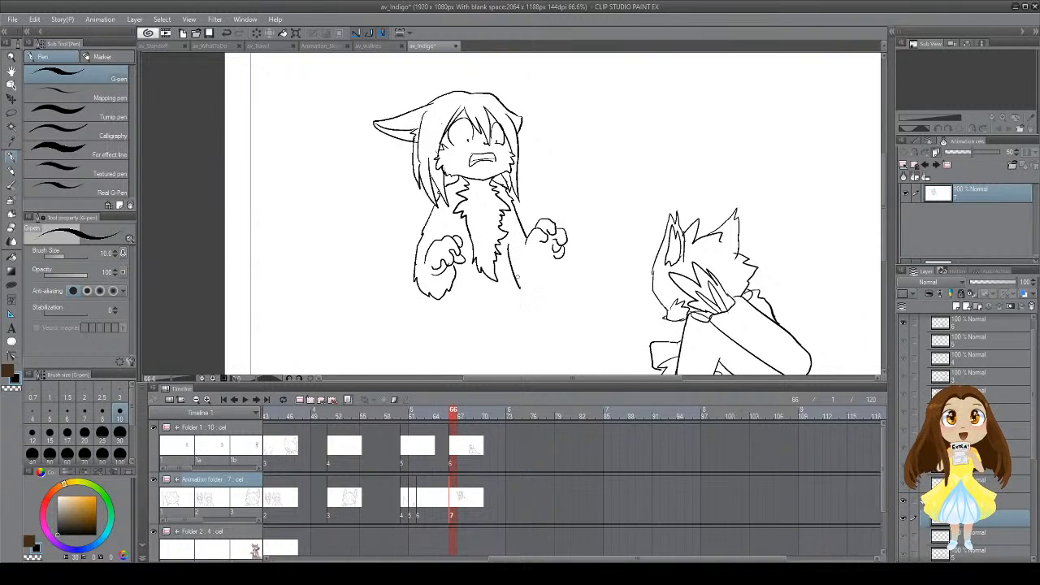
mouse_move(446, 238)
left_mouse_down()
mouse_move(447, 224)
mouse_move(499, 179)
left_mouse_up()
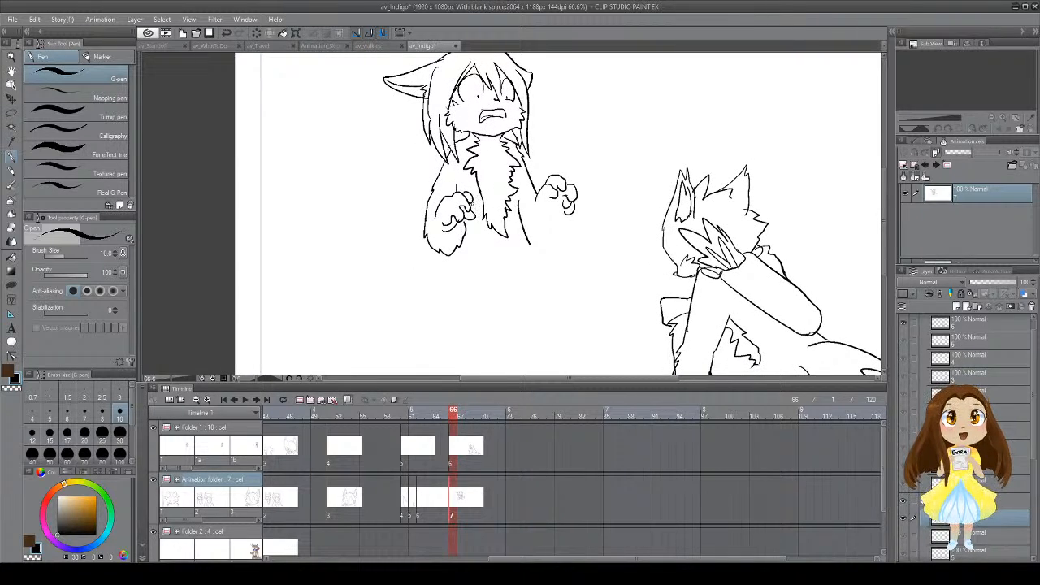
left_click_drag(481, 207, 473, 248)
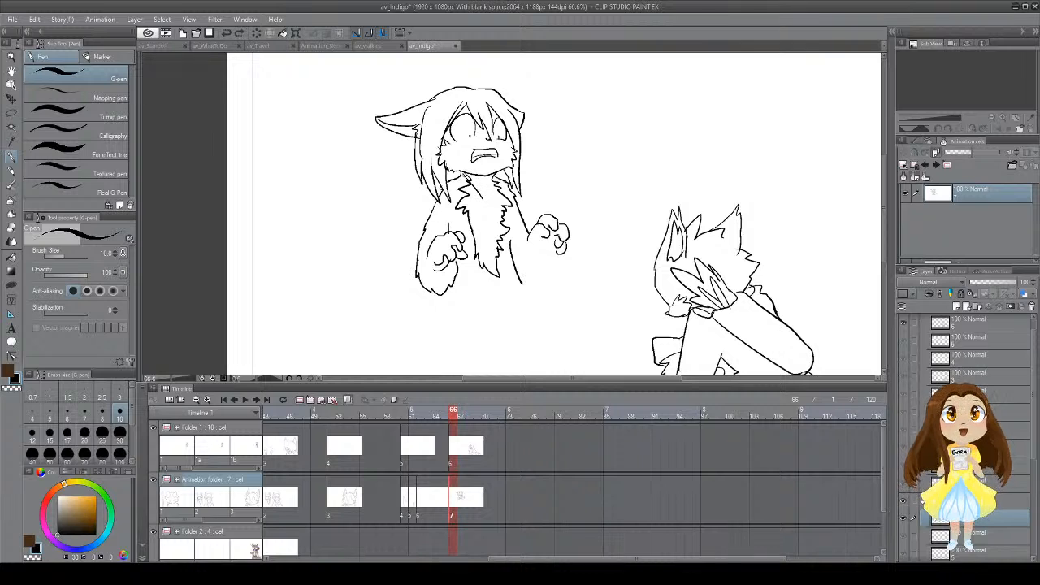
Step: Draw a V-shaped necklace with a butterfly pendant over the chest fur and close the underside of the right forearm
mouse_move(489, 199)
left_mouse_down()
mouse_move(495, 176)
mouse_move(486, 213)
mouse_move(499, 194)
mouse_move(499, 207)
left_mouse_up()
key("ctrl+z")
left_click_drag(480, 247, 473, 230)
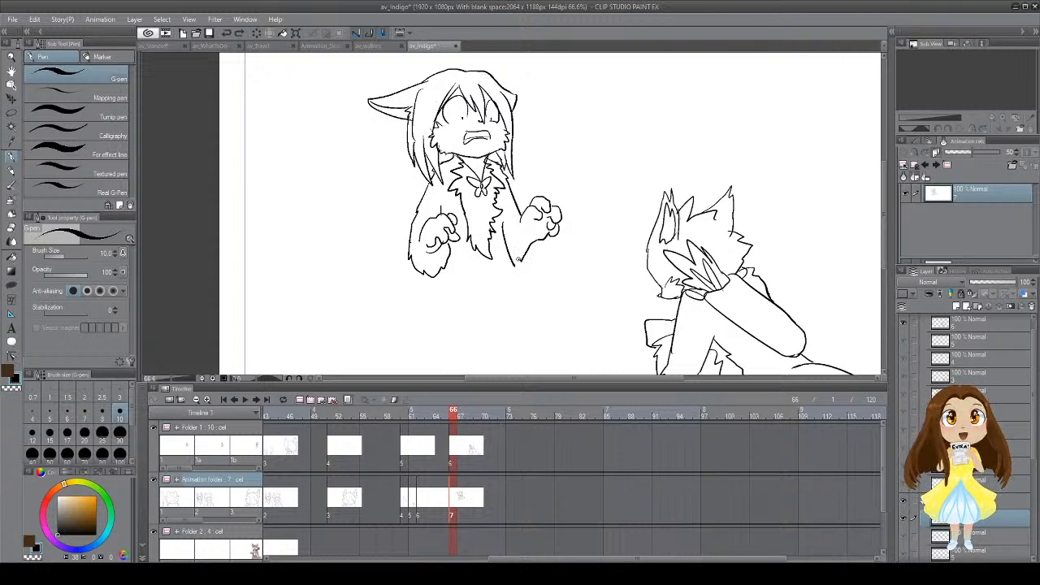
mouse_move(519, 260)
left_mouse_down()
mouse_move(496, 305)
mouse_move(516, 234)
left_mouse_up()
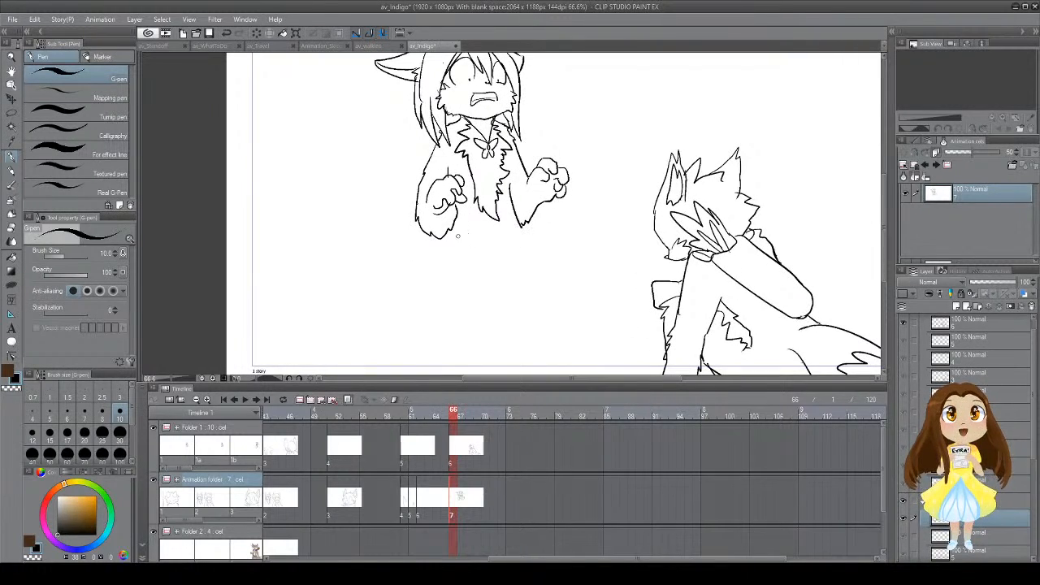
Step: Draw the left hip line down from the elbow and the right leg's outer outline with jagged fur
mouse_move(447, 233)
left_mouse_down()
mouse_move(454, 291)
mouse_move(429, 359)
mouse_move(443, 240)
mouse_move(436, 293)
left_mouse_up()
key("ctrl+z")
key("ctrl+z")
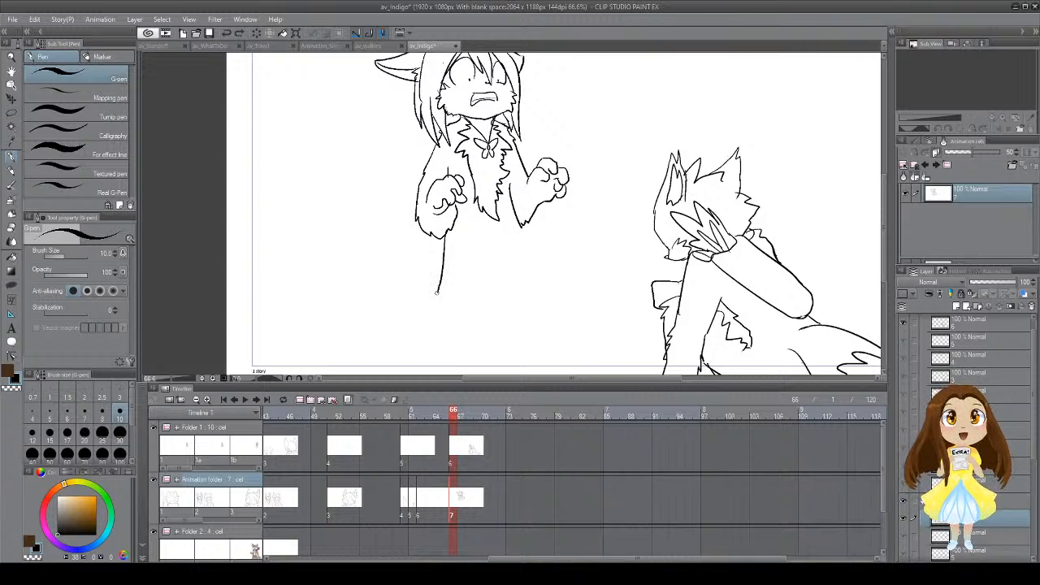
mouse_move(525, 227)
left_mouse_down()
mouse_move(541, 278)
mouse_move(518, 353)
left_mouse_up()
key("ctrl+z")
mouse_move(517, 221)
left_mouse_down()
mouse_move(544, 293)
mouse_move(540, 340)
left_mouse_up()
Step: Draw the inner lines of both legs with jagged fur and extend the outer outlines down the lower legs
mouse_move(490, 239)
left_mouse_down()
mouse_move(470, 308)
mouse_move(494, 253)
mouse_move(504, 298)
mouse_move(477, 366)
left_mouse_up()
key("ctrl+z")
key("ctrl+z")
mouse_move(487, 259)
left_mouse_down()
mouse_move(505, 296)
mouse_move(484, 374)
left_mouse_up()
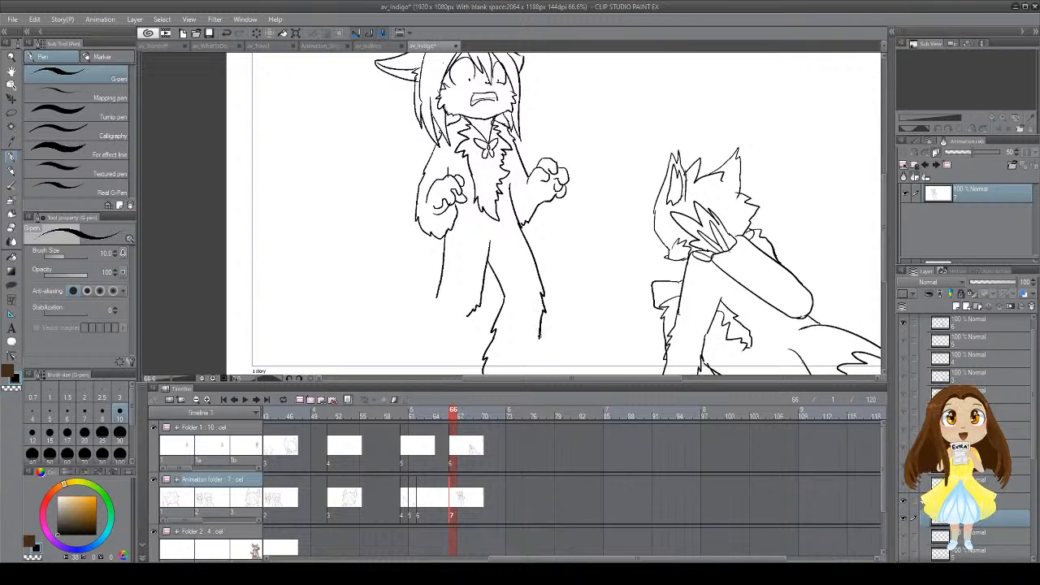
left_click_drag(539, 335, 556, 368)
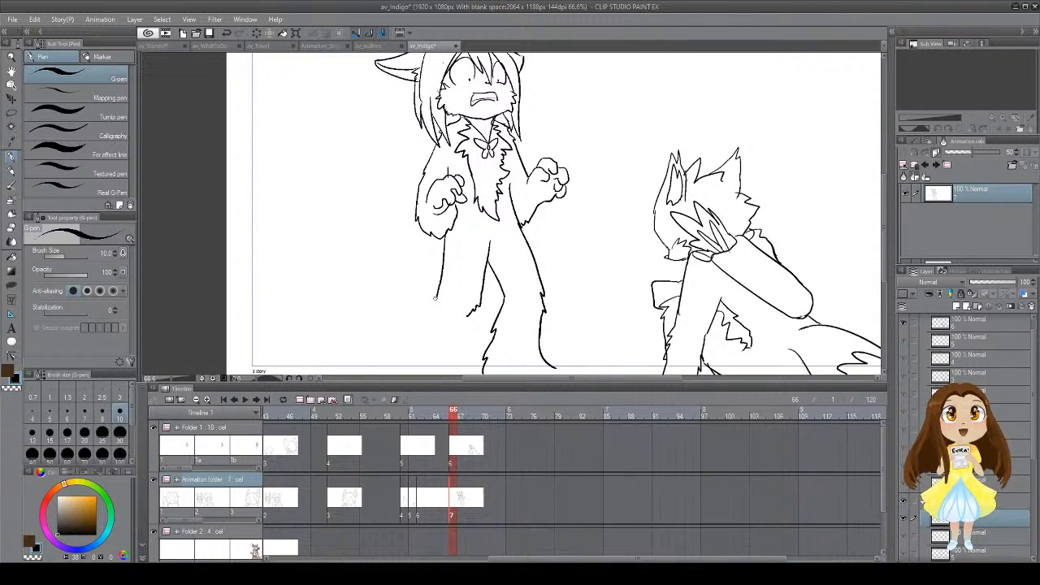
mouse_move(434, 298)
left_mouse_down()
mouse_move(416, 308)
mouse_move(390, 372)
left_mouse_up()
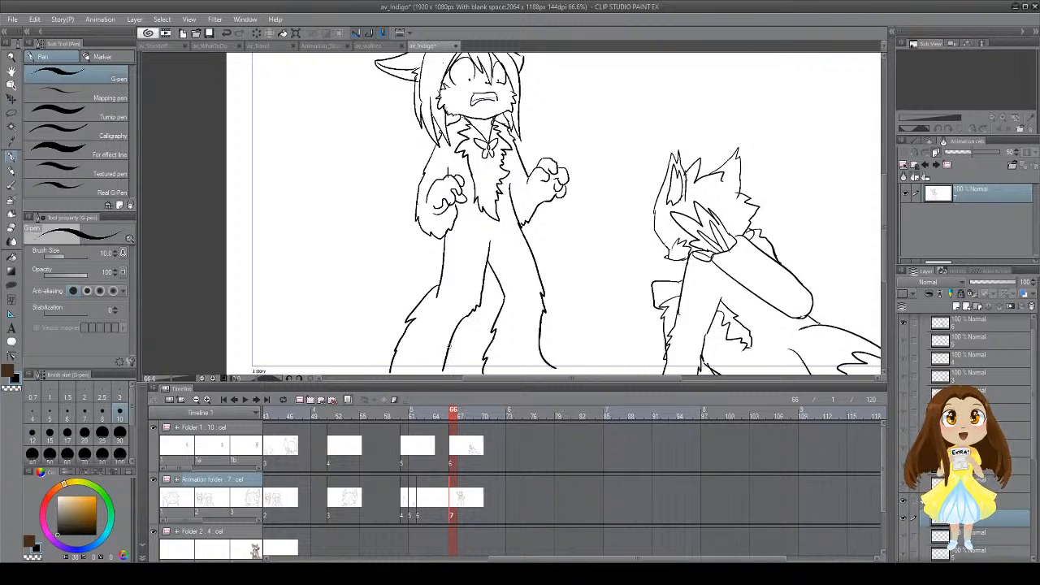
mouse_move(456, 313)
left_mouse_down()
mouse_move(439, 345)
mouse_move(451, 321)
left_mouse_up()
Step: Erase the lower edges of both forearms and redraw them with short, furry elbows
mouse_move(430, 243)
left_mouse_down()
mouse_move(382, 266)
mouse_move(382, 291)
left_mouse_up()
key("ctrl+z")
key("e")
left_click_drag(424, 242, 453, 226)
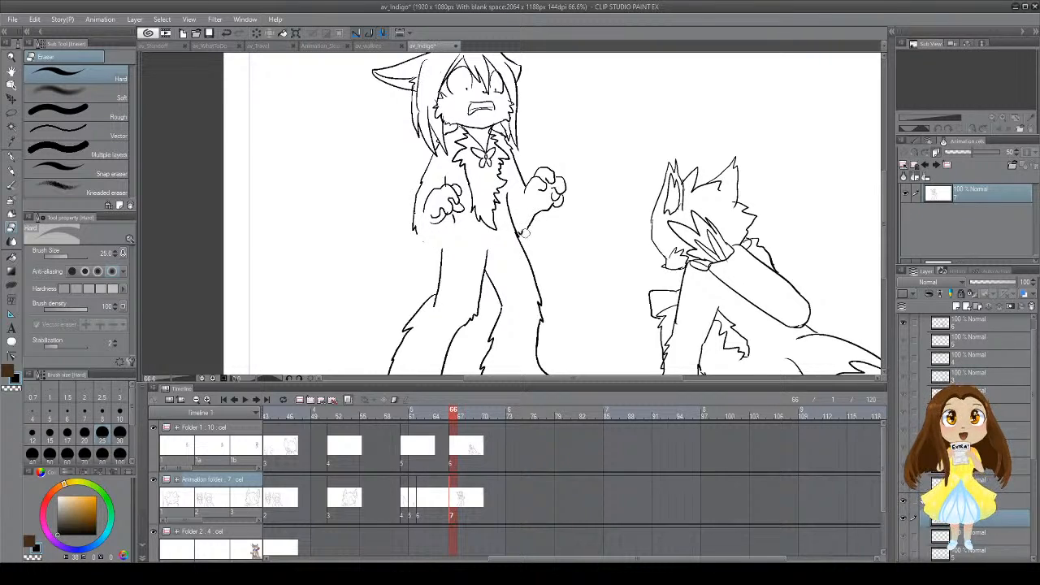
key("p")
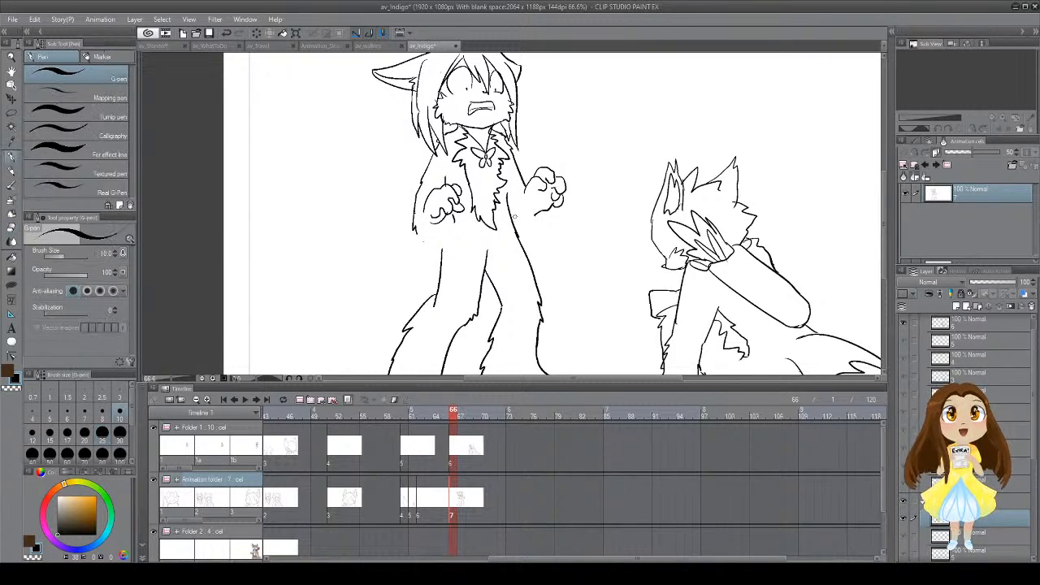
mouse_move(512, 228)
left_mouse_down()
mouse_move(542, 212)
mouse_move(513, 199)
left_mouse_up()
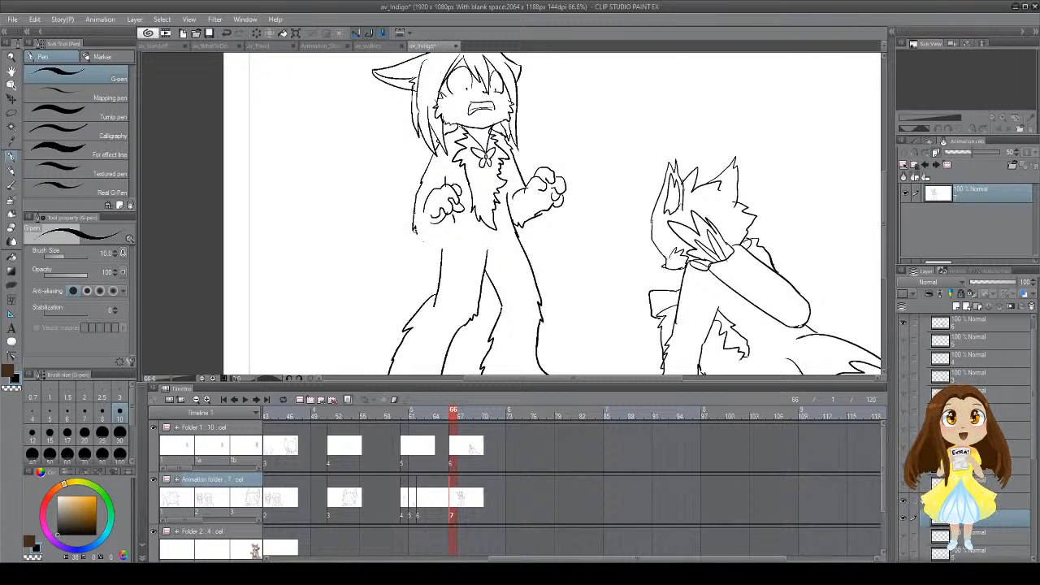
mouse_move(413, 229)
left_mouse_down()
mouse_move(431, 237)
mouse_move(448, 216)
mouse_move(443, 238)
mouse_move(454, 199)
left_mouse_up()
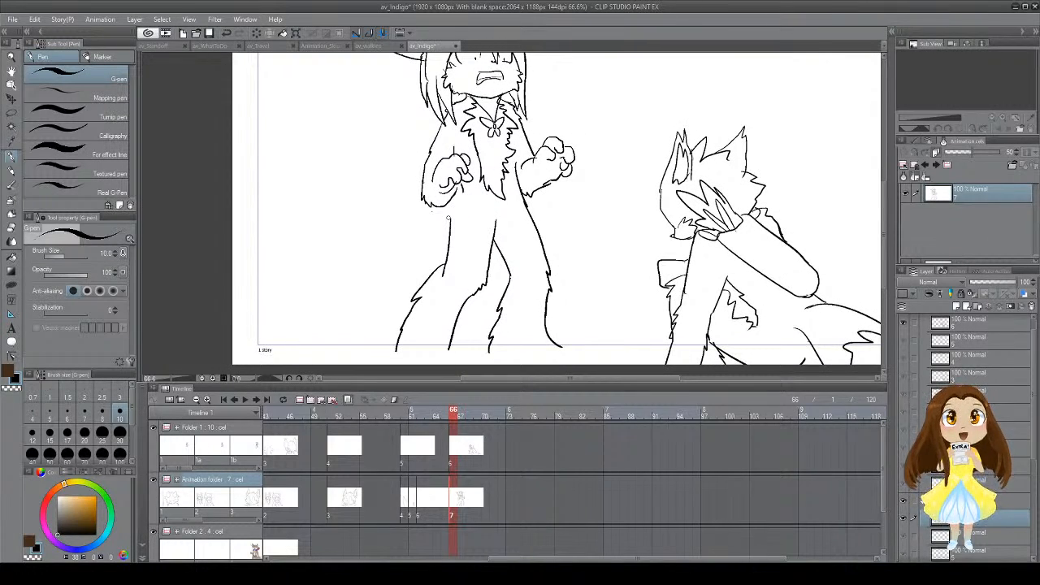
Step: Clean up the lines under the left paw and join the left hip line to the elbow
left_click_drag(455, 196, 460, 180)
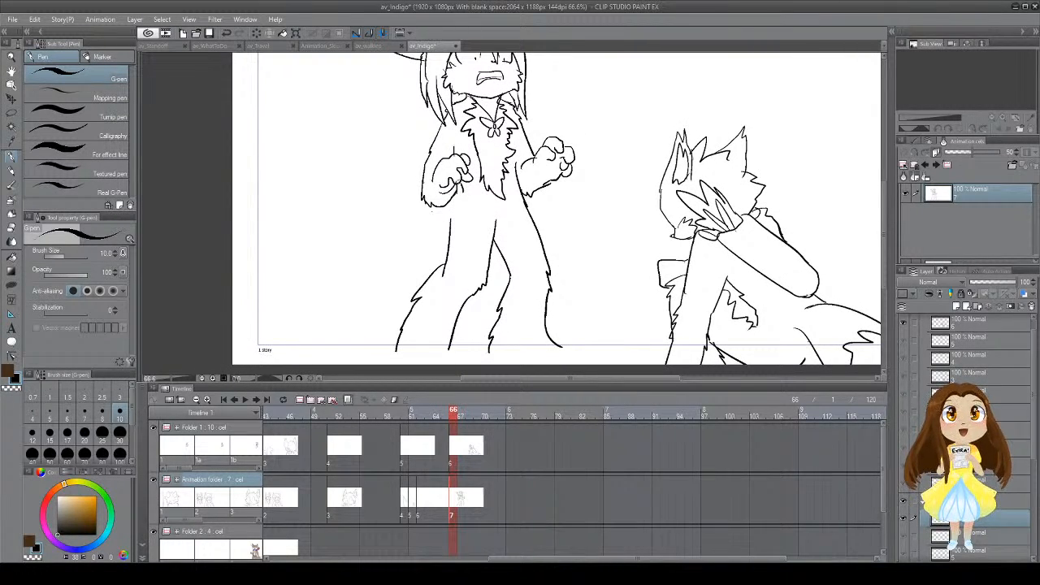
key("e")
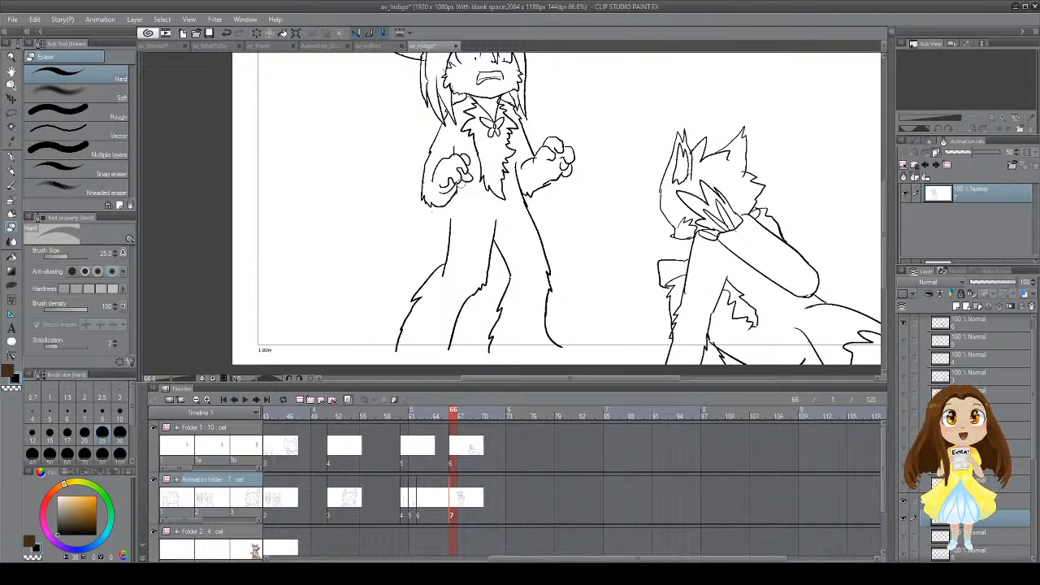
key("p")
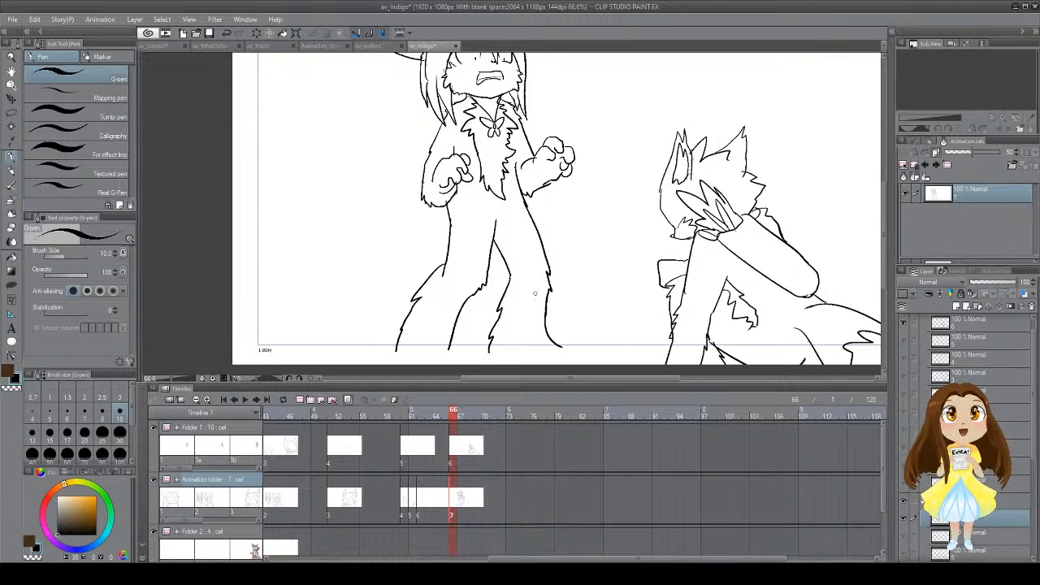
Step: Extend the outlines of both lower legs and feet down to the canvas's bottom edge
left_click_drag(561, 347, 592, 369)
mouse_move(490, 350)
left_mouse_down()
mouse_move(503, 365)
mouse_move(473, 367)
left_mouse_up()
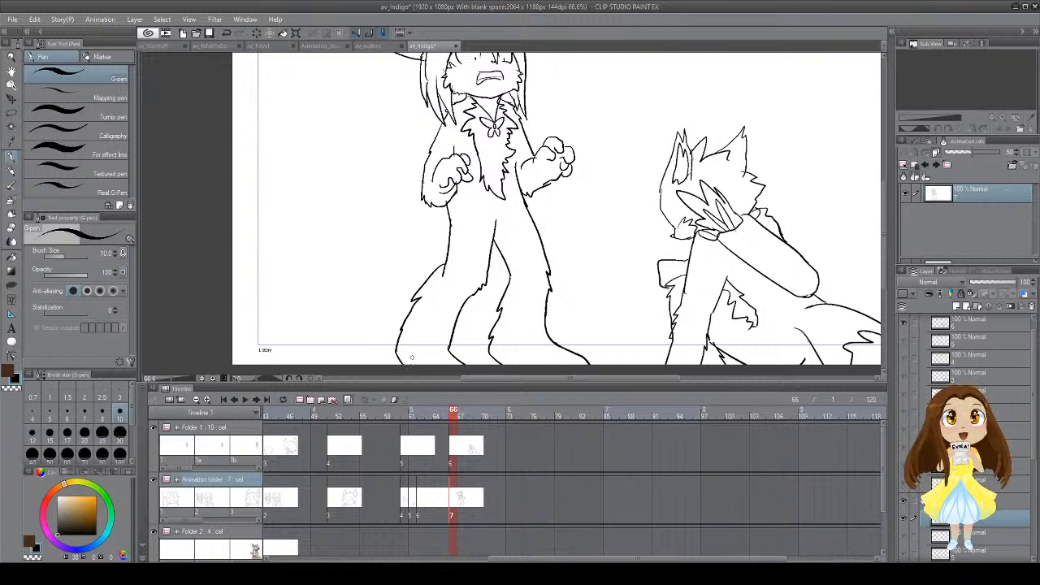
left_click_drag(395, 350, 413, 321)
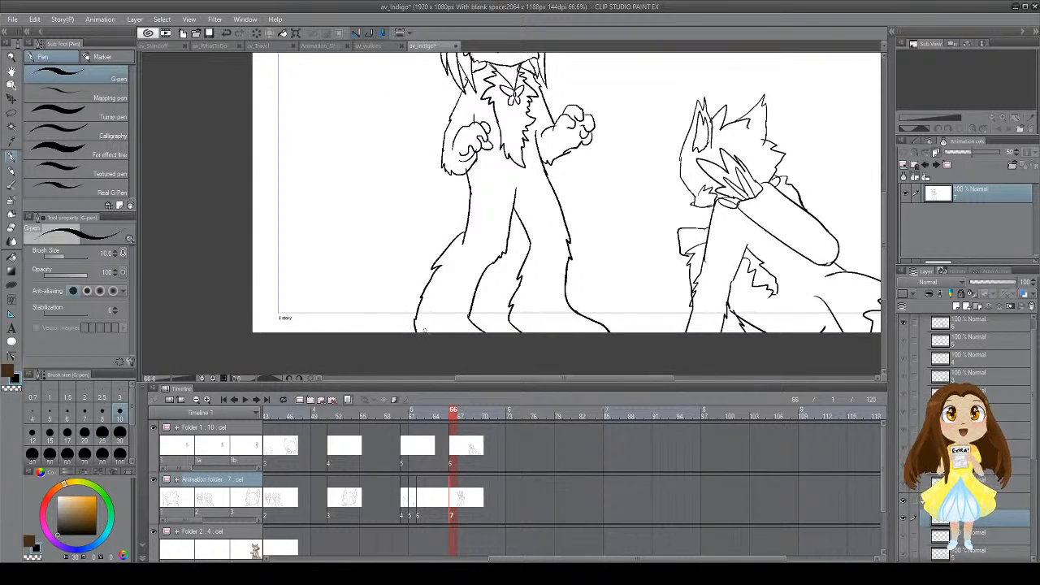
scroll(415, 324, "up", 3)
left_click_drag(436, 334, 416, 395)
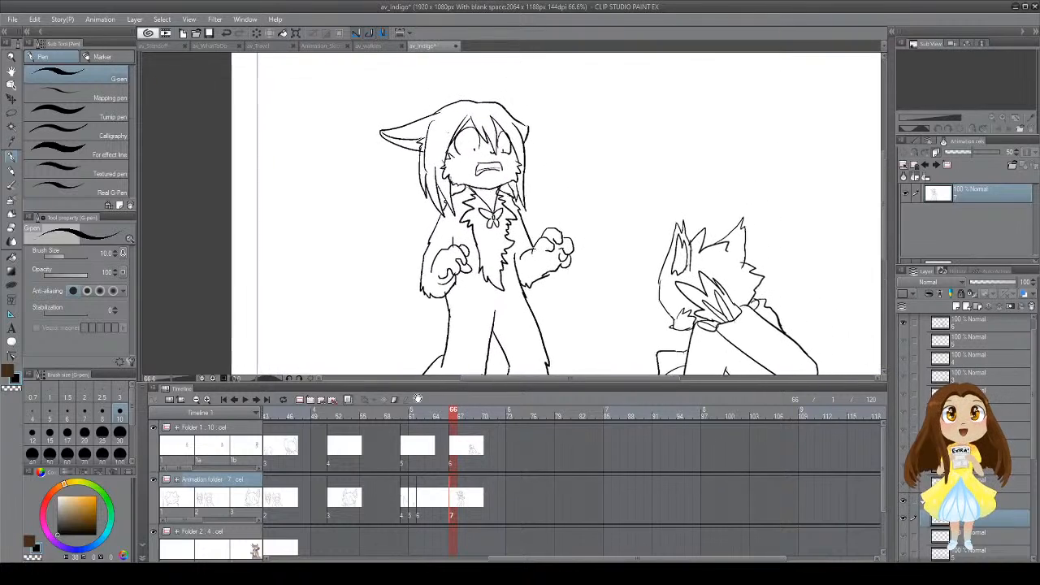
Step: Lasso the standing character, scale it down to 84% with fixed aspect, reposition it inside the frame's left half, and clear the selection
mouse_move(423, 314)
left_mouse_down()
mouse_move(425, 241)
mouse_move(383, 242)
left_mouse_up()
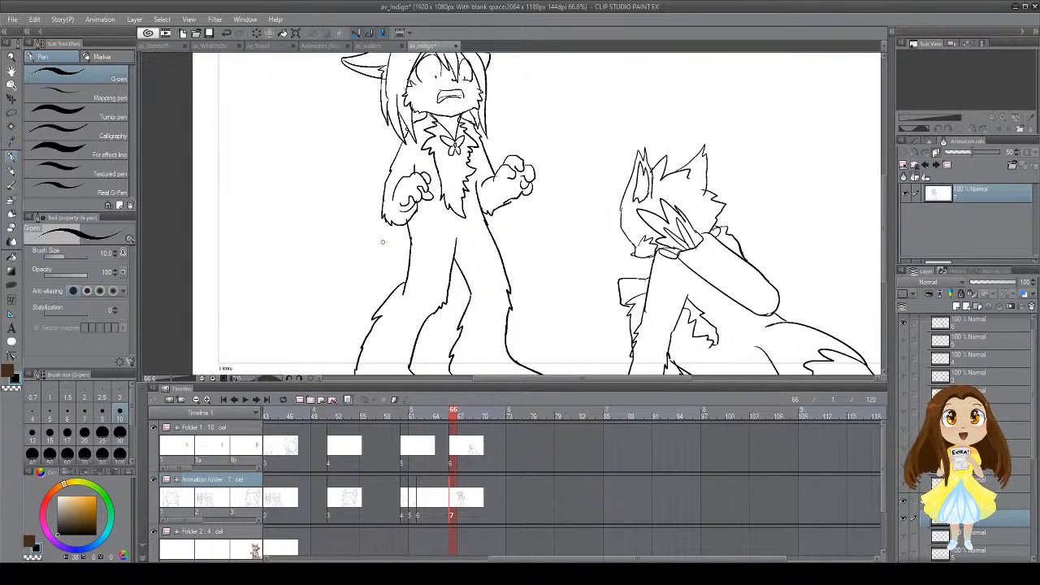
scroll(383, 242, "up", 1)
scroll(434, 244, "down", 6)
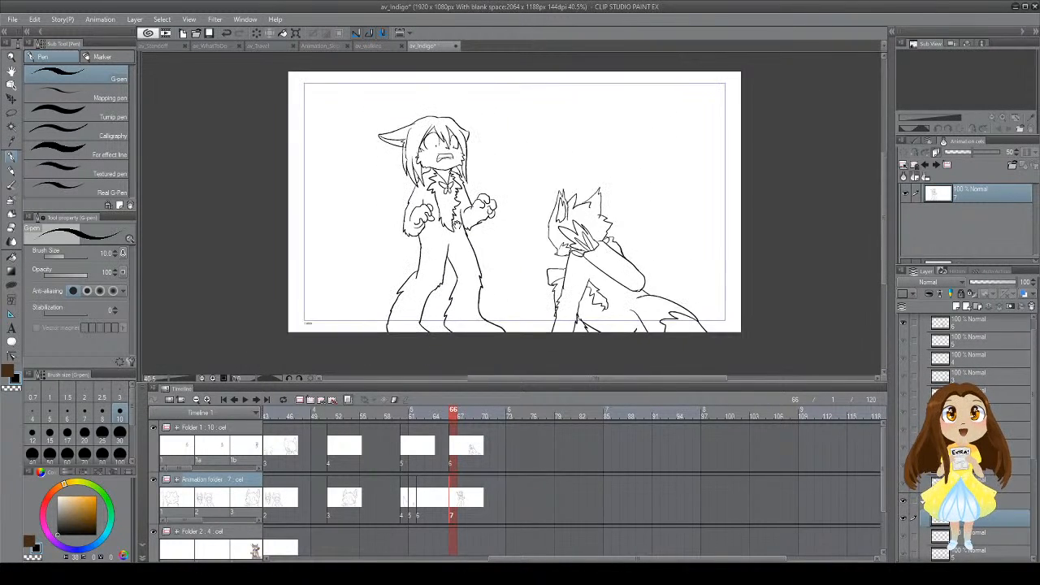
scroll(399, 245, "up", 1)
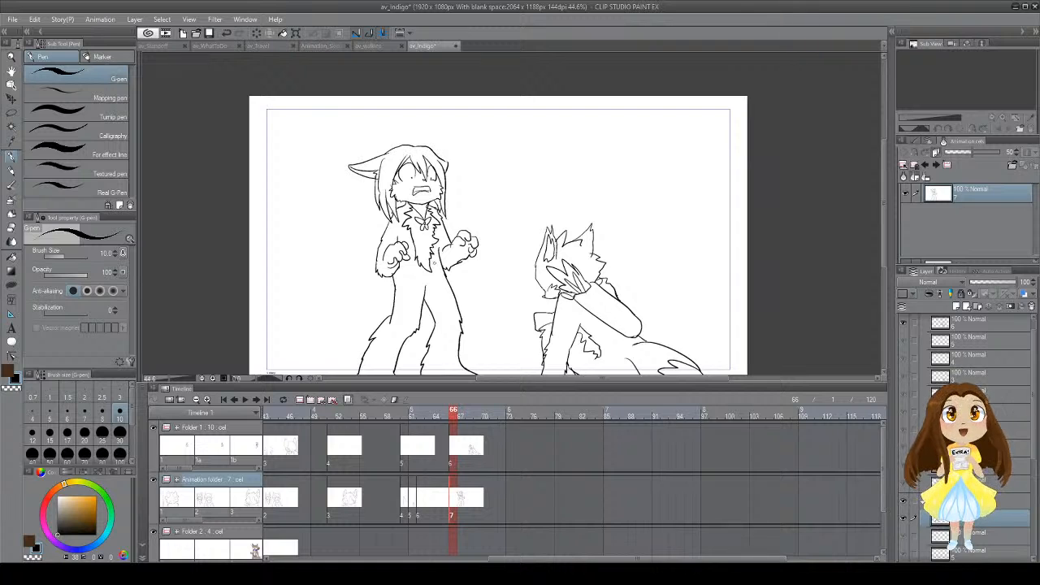
scroll(435, 264, "up", 1)
key("m")
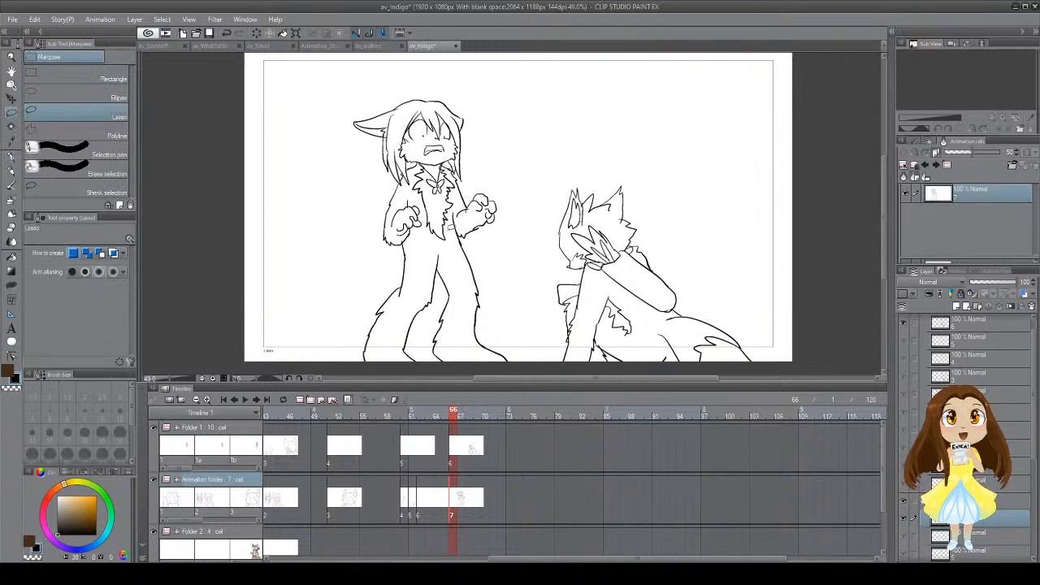
mouse_move(441, 71)
left_mouse_down()
mouse_move(348, 116)
mouse_move(304, 287)
mouse_move(383, 393)
mouse_move(506, 380)
mouse_move(535, 315)
mouse_move(527, 80)
mouse_move(502, 24)
mouse_move(433, 95)
mouse_move(525, 99)
mouse_move(471, 172)
left_mouse_up()
key("ctrl+t")
mouse_move(423, 240)
left_mouse_down()
mouse_move(465, 171)
mouse_move(451, 188)
left_mouse_up()
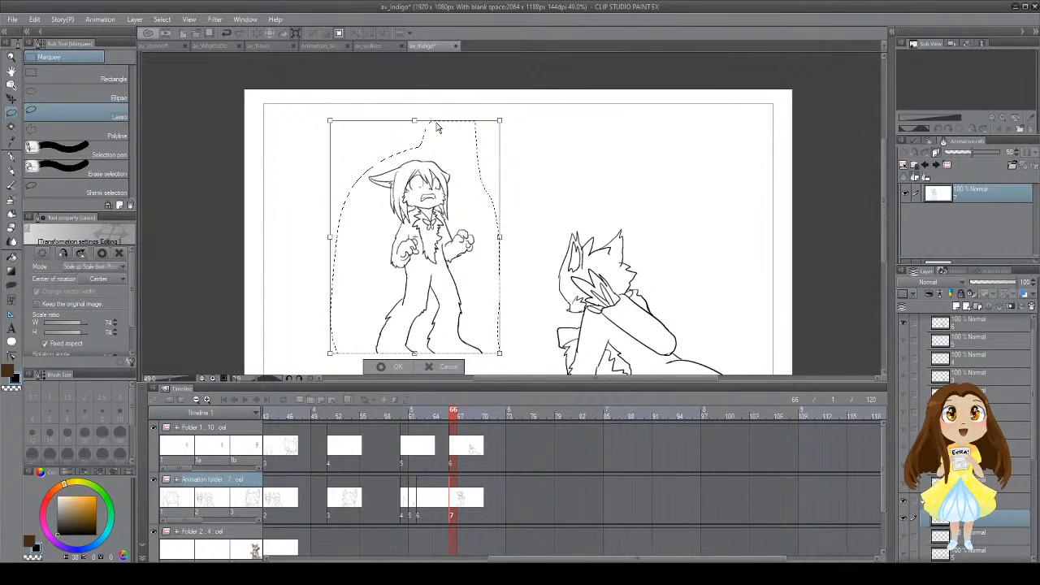
left_click_drag(500, 121, 522, 99)
left_click_drag(451, 173, 424, 175)
left_click_drag(491, 101, 500, 94)
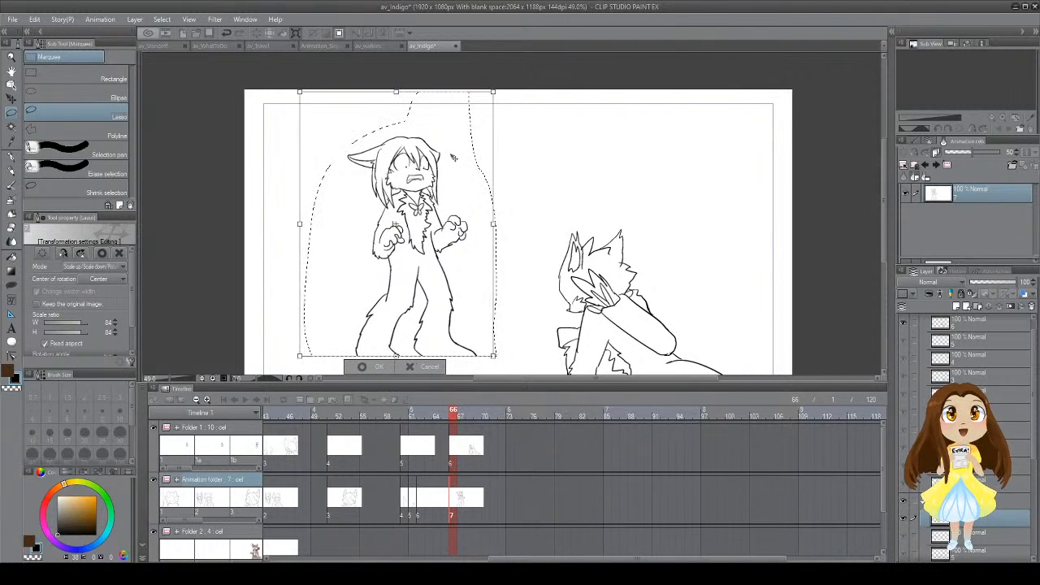
left_click(377, 366)
key("ctrl+d")
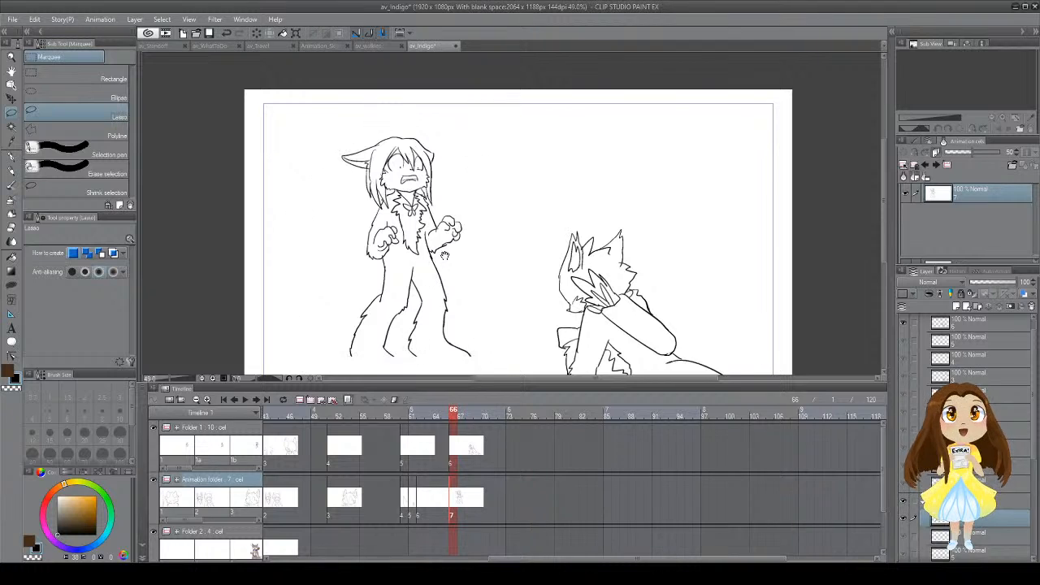
Step: Draw a toed paw at the end of the standing character's left-hand leg, join it to the leg outline, and save
scroll(431, 268, "down", 2)
key("p")
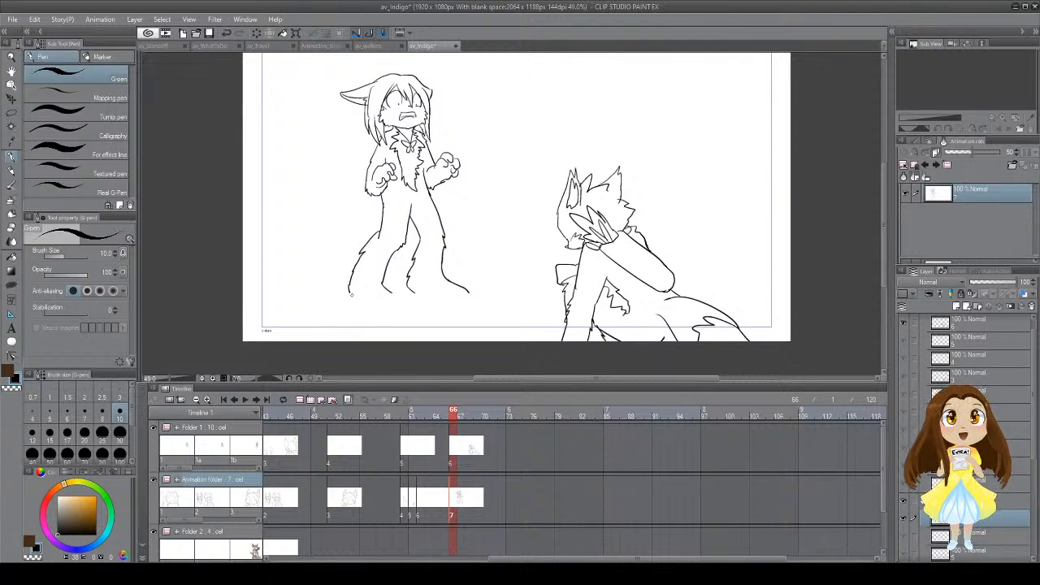
key("ctrl+z")
key("ctrl+z")
mouse_move(363, 300)
left_mouse_down()
mouse_move(360, 309)
mouse_move(369, 296)
mouse_move(362, 310)
mouse_move(381, 311)
mouse_move(377, 294)
mouse_move(391, 309)
left_mouse_up()
key("ctrl+z")
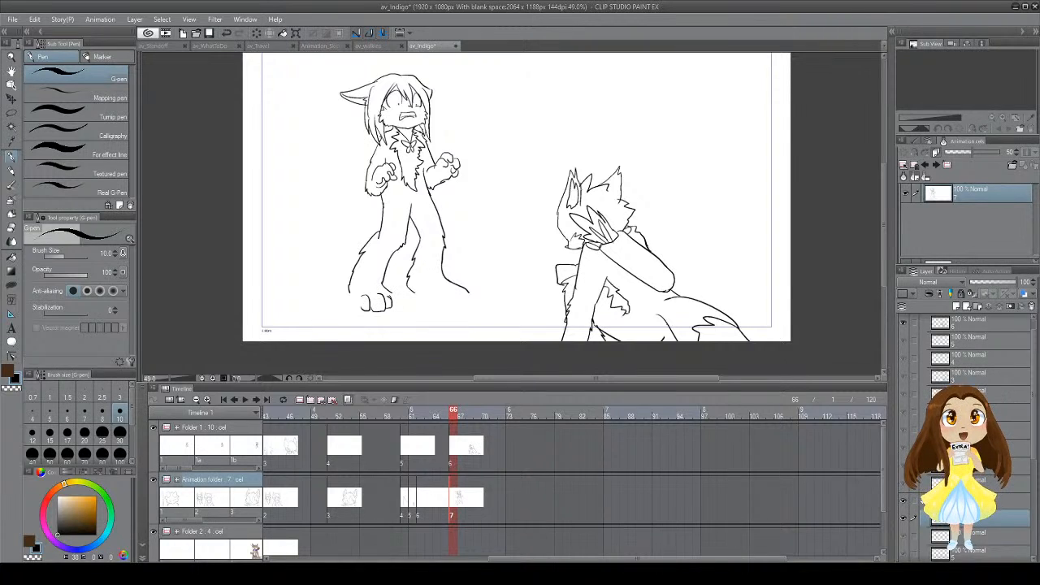
key("e")
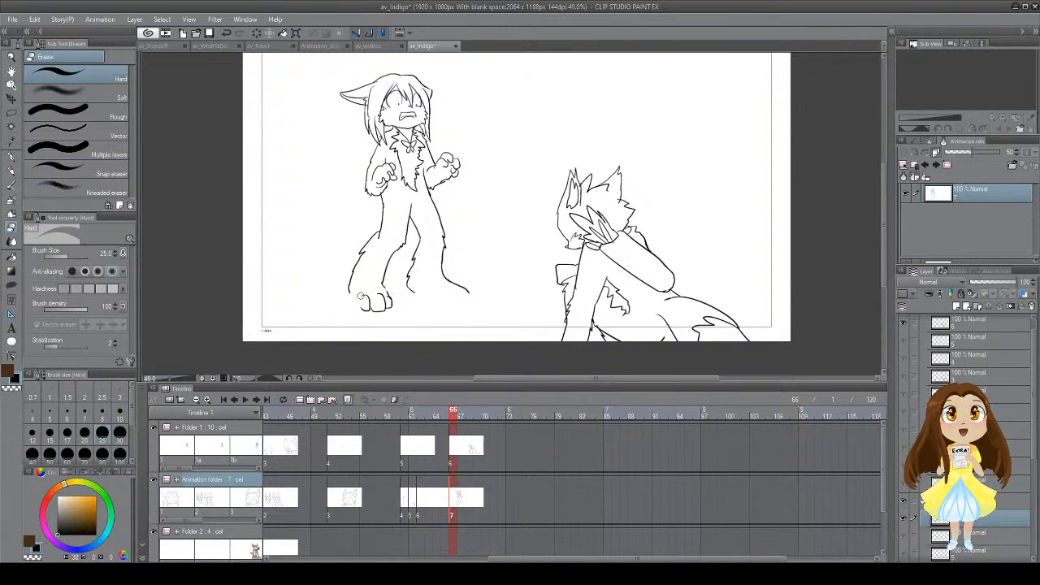
key("p")
left_click_drag(351, 292, 361, 309)
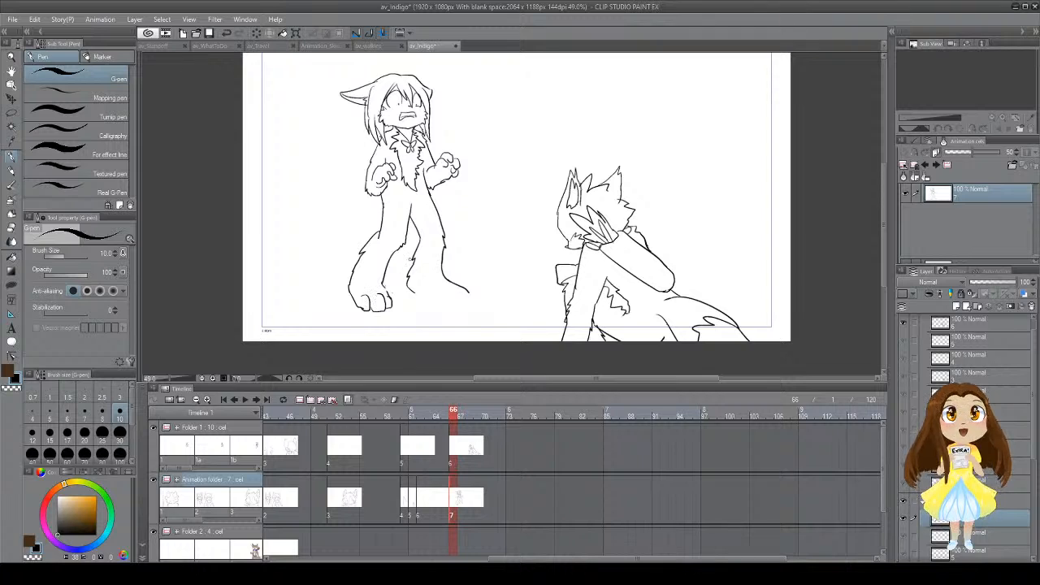
key("ctrl+s")
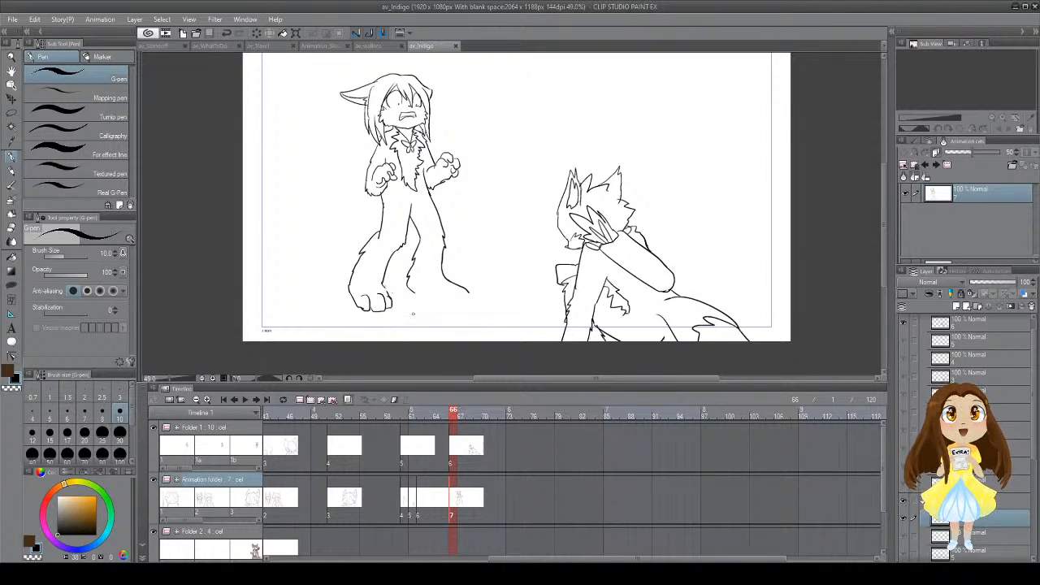
Step: Erase the stray end of the right-hand leg, draw the sole line, and redraw the inner edge of the left-hand paw
key("e")
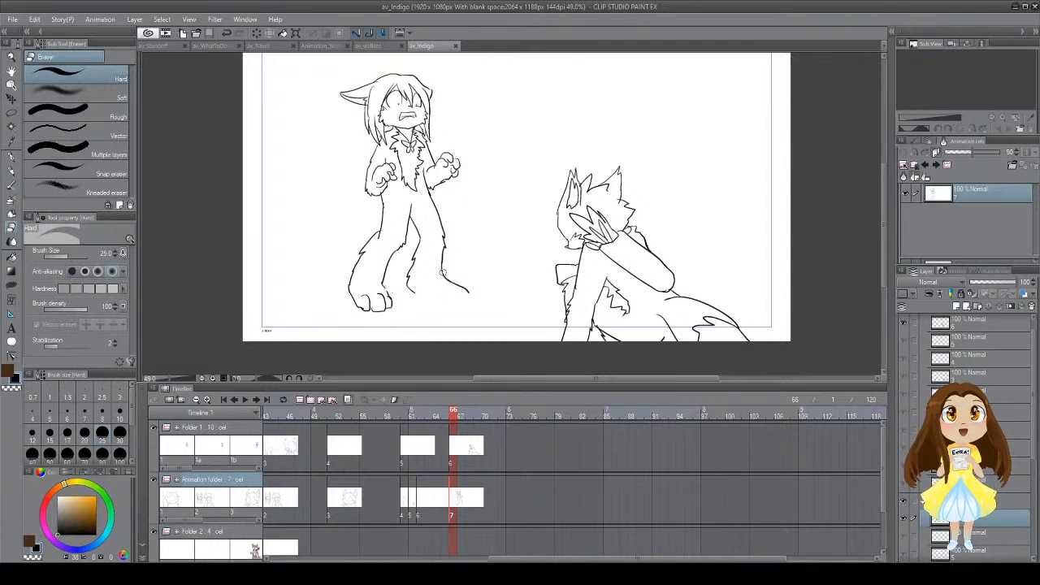
mouse_move(443, 276)
left_mouse_down()
mouse_move(469, 292)
mouse_move(453, 286)
mouse_move(445, 295)
left_mouse_up()
key("p")
key("e")
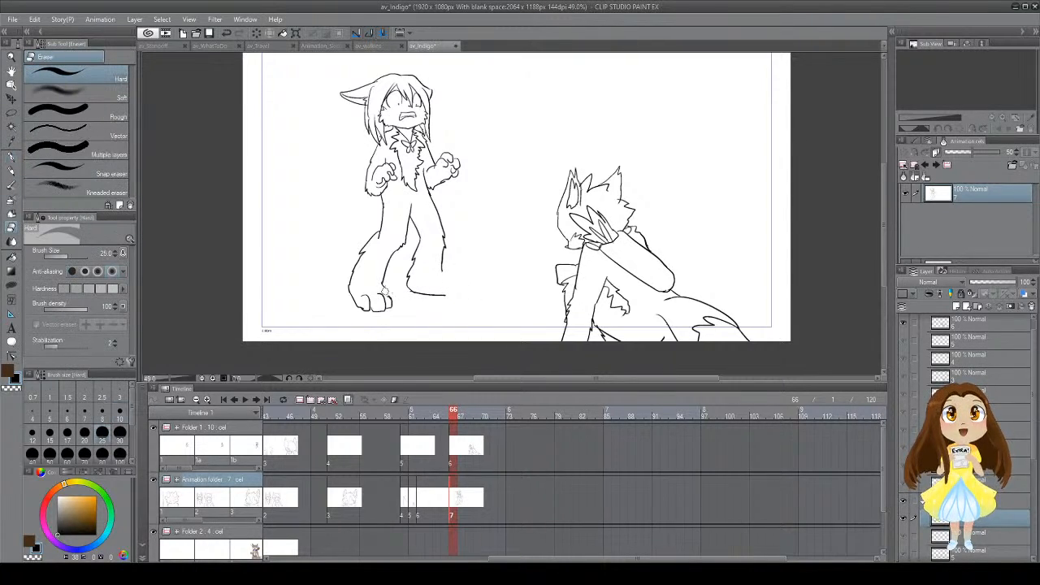
key("p")
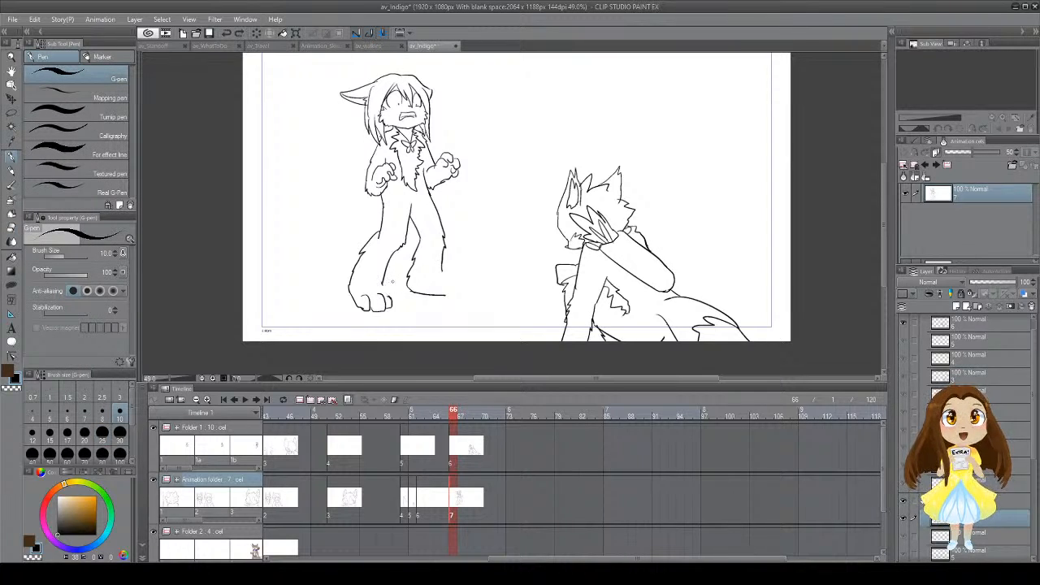
left_click_drag(389, 297, 384, 283)
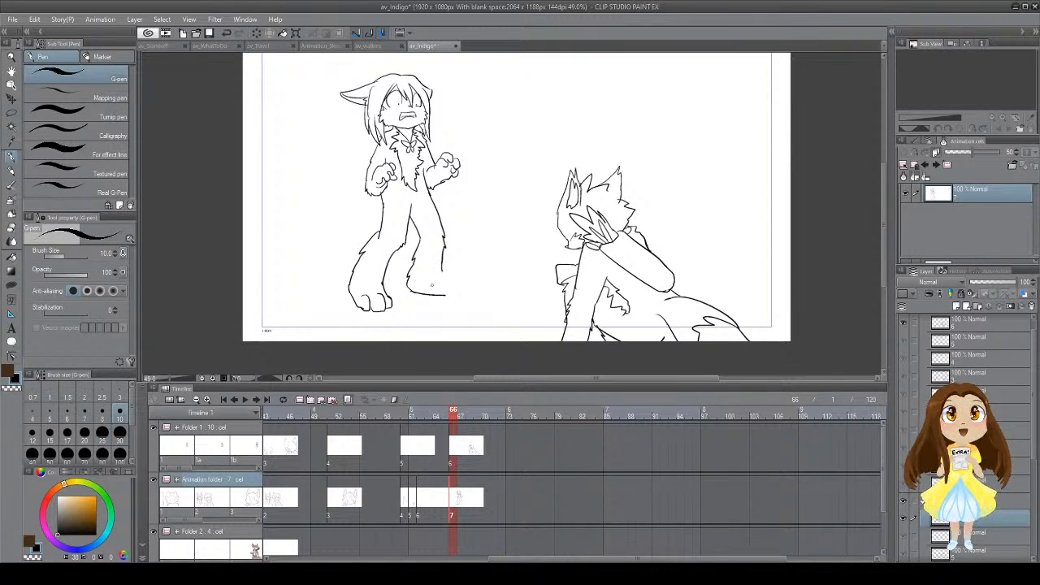
Step: Finish the right-hand foot with its top line and toes, and save the file
mouse_move(443, 268)
left_mouse_down()
mouse_move(475, 301)
mouse_move(448, 288)
left_mouse_up()
key("ctrl+z")
key("ctrl+z")
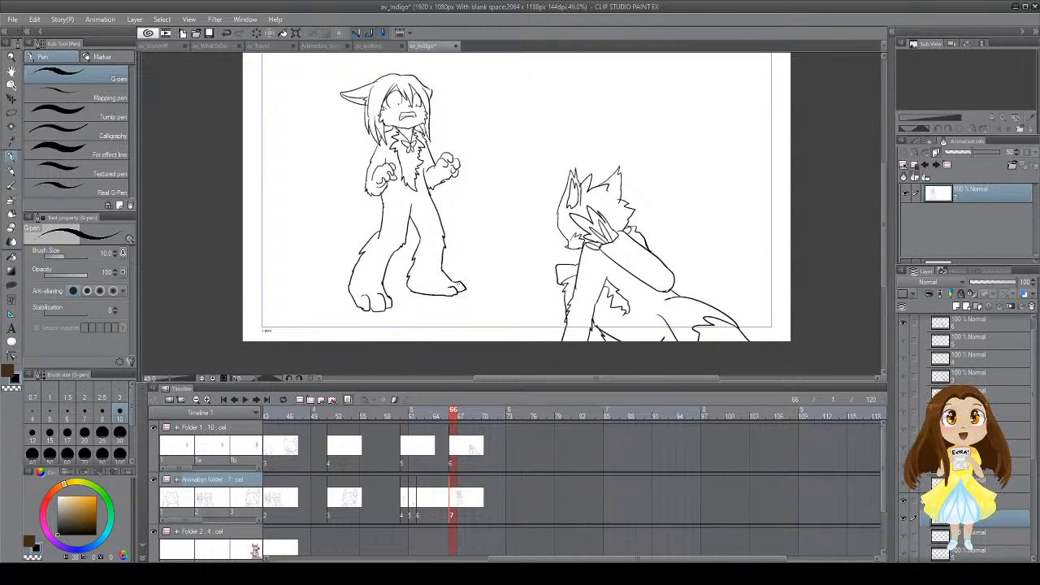
key("ctrl+s")
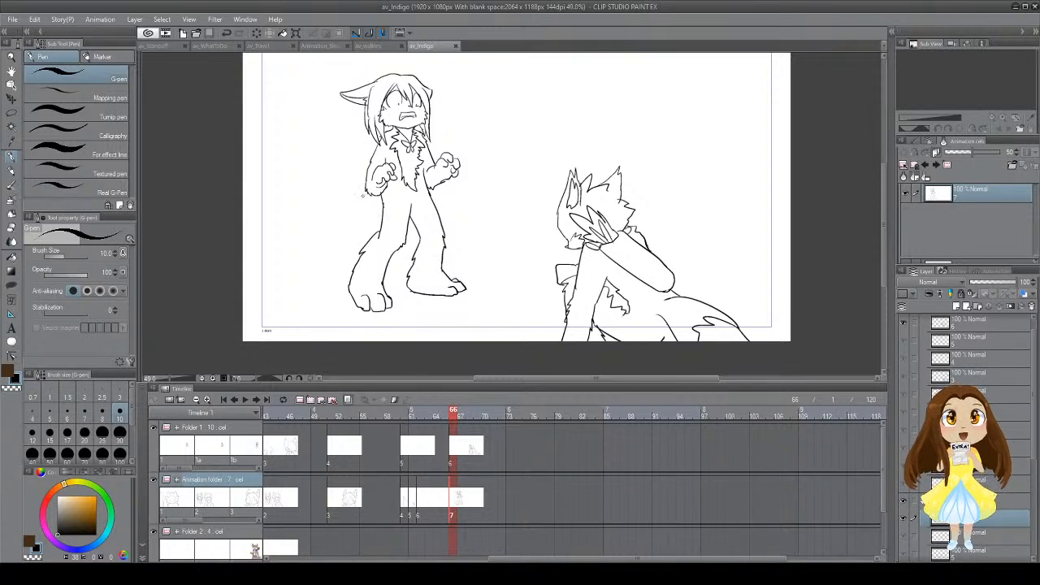
Step: Draw the outline of a bushy, pointed tail behind the standing character's left-hand hip
mouse_move(342, 191)
left_mouse_down()
mouse_move(373, 200)
mouse_move(340, 191)
mouse_move(314, 213)
mouse_move(343, 236)
left_mouse_up()
key("ctrl+z")
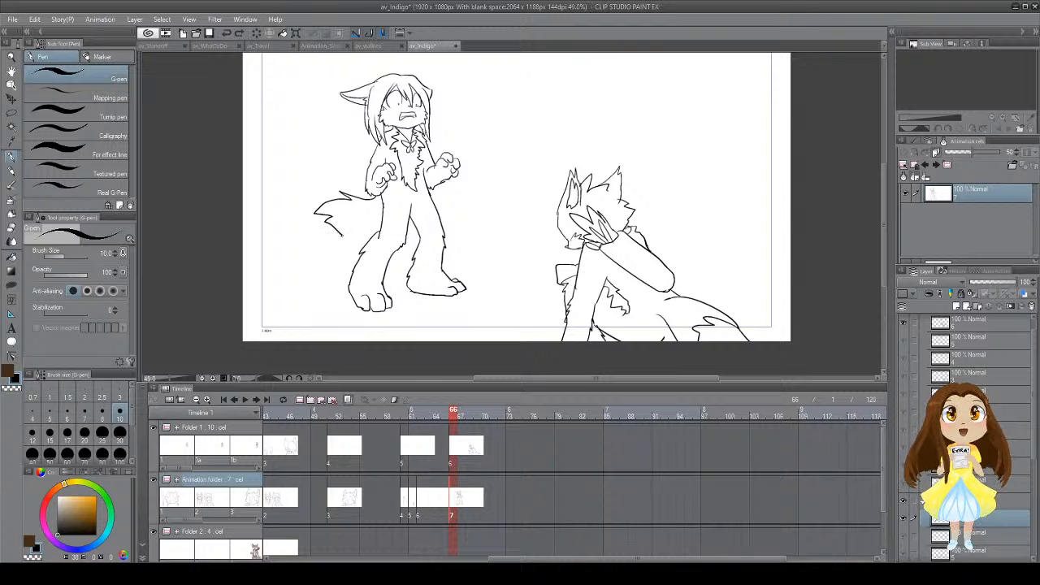
key("ctrl+z")
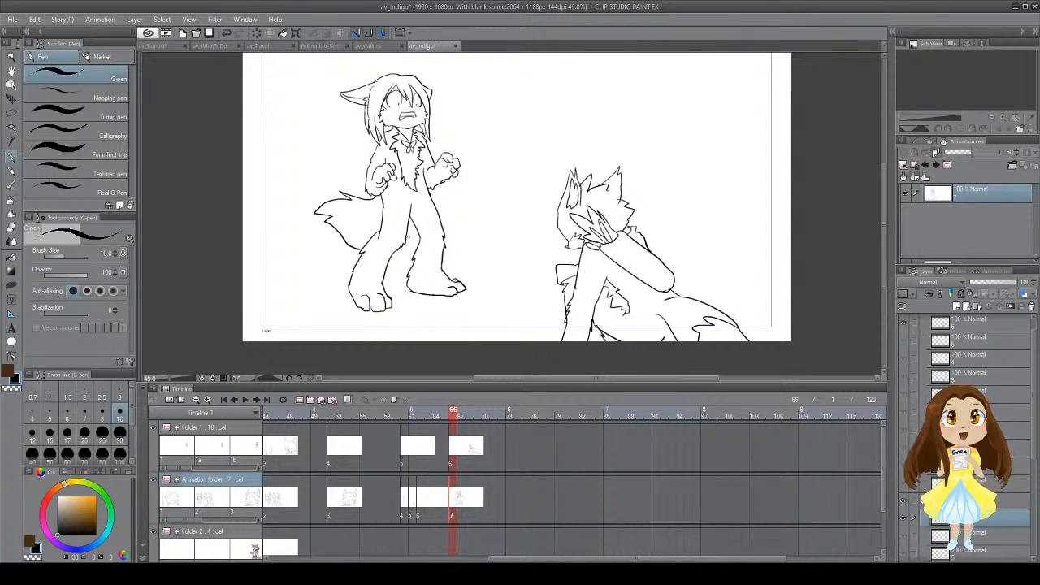
Step: Add a jagged fur marking across the tail tip and a short tail line between the legs
mouse_move(407, 238)
left_mouse_down()
mouse_move(416, 225)
mouse_move(401, 263)
left_mouse_up()
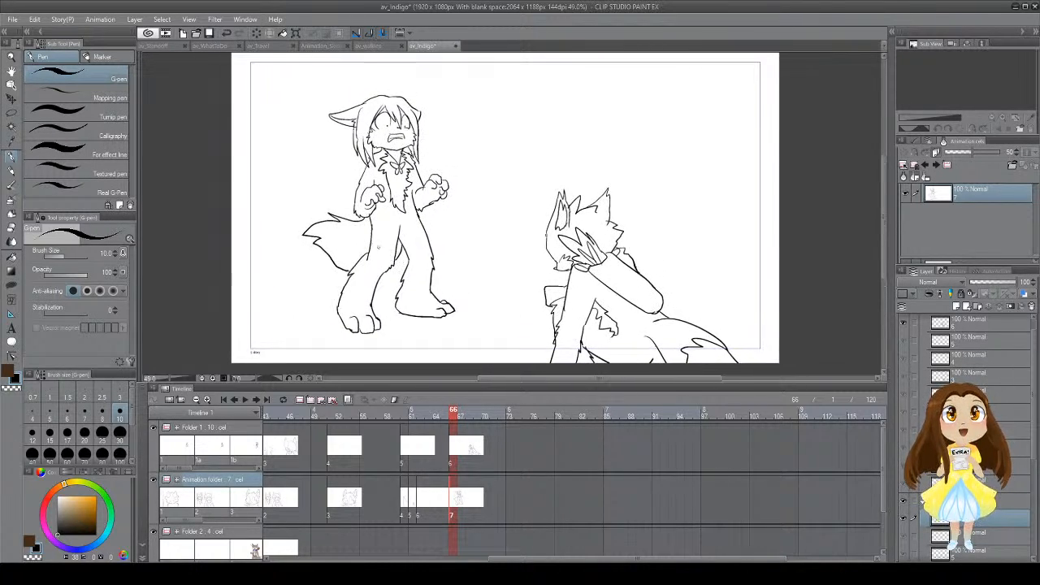
mouse_move(340, 220)
left_mouse_down()
mouse_move(350, 231)
mouse_move(334, 252)
mouse_move(352, 237)
mouse_move(344, 232)
mouse_move(337, 252)
left_mouse_up()
key("ctrl+z")
key("ctrl+z")
key("ctrl+z")
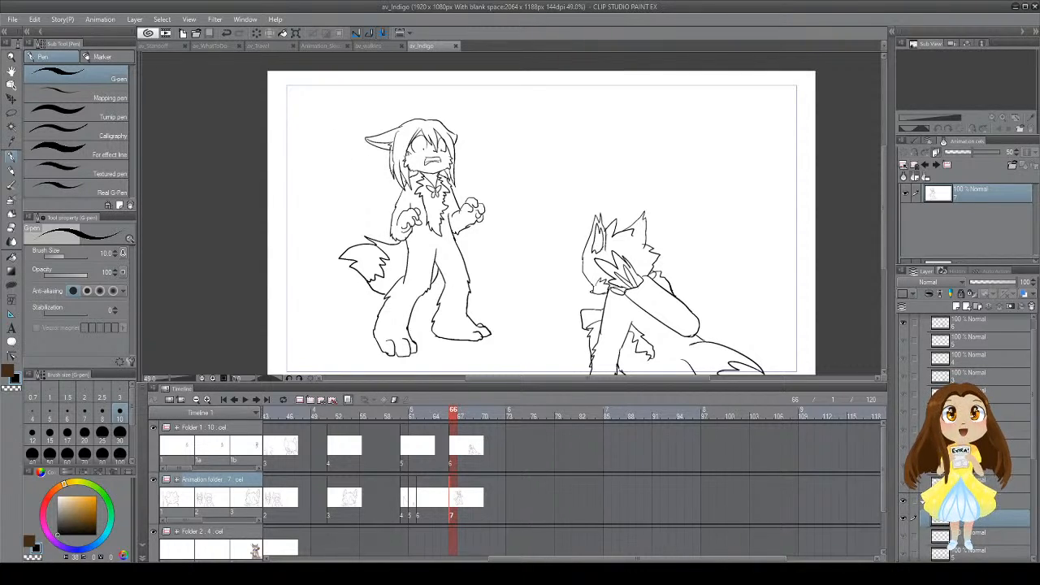
Step: Try to draw a narrow pointed wing extending left from behind the standing character's shoulder
mouse_move(390, 169)
left_mouse_down()
mouse_move(327, 144)
mouse_move(394, 180)
mouse_move(360, 171)
mouse_move(381, 195)
mouse_move(404, 186)
mouse_move(351, 191)
mouse_move(397, 198)
mouse_move(344, 180)
mouse_move(407, 197)
mouse_move(343, 187)
mouse_move(405, 200)
left_mouse_up()
key("ctrl+z")
key("ctrl+z")
key("ctrl+z")
key("ctrl+z")
key("ctrl+z")
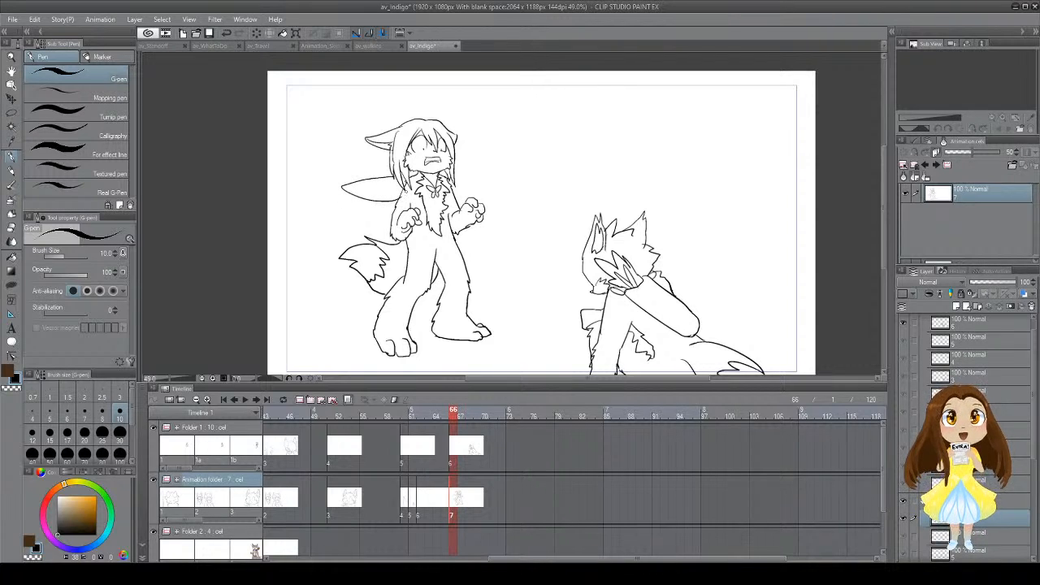
key("e")
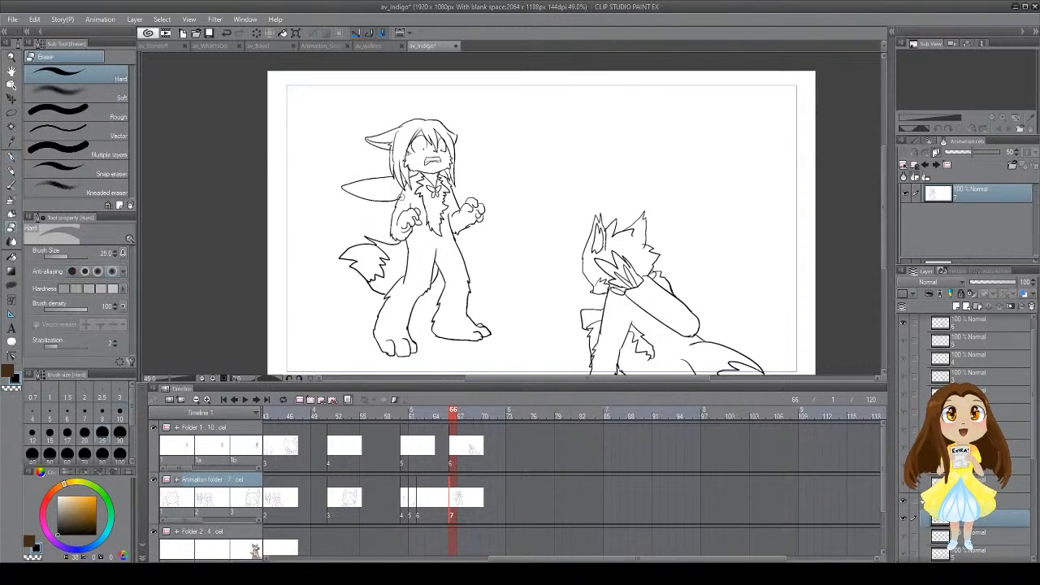
key("p")
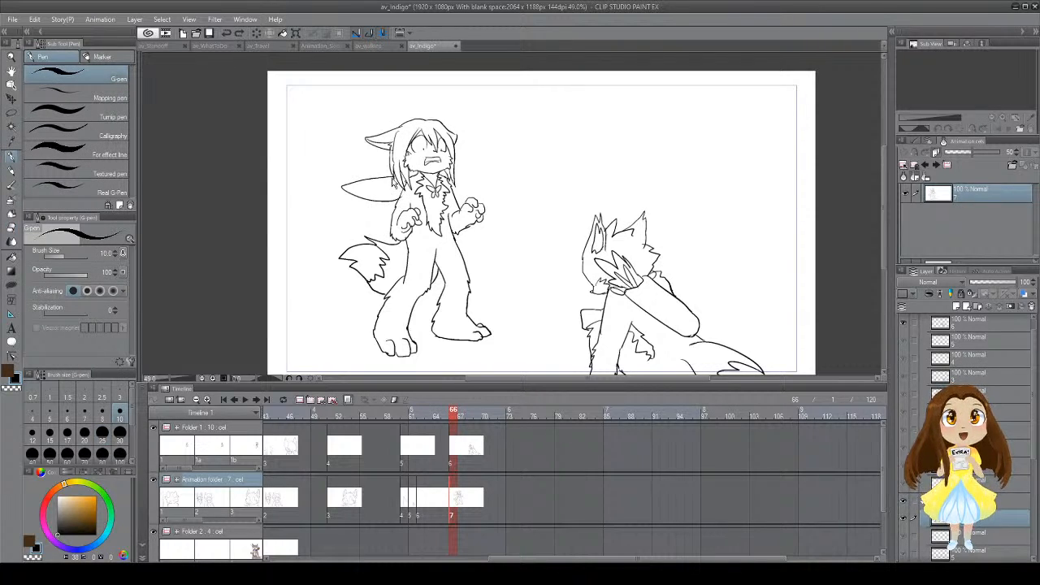
key("ctrl+z")
Step: Draw a wider, longer wing behind the standing character's shoulder and a smaller lower wing behind the arm
mouse_move(392, 174)
left_mouse_down()
mouse_move(326, 200)
mouse_move(380, 219)
left_mouse_up()
key("ctrl+z")
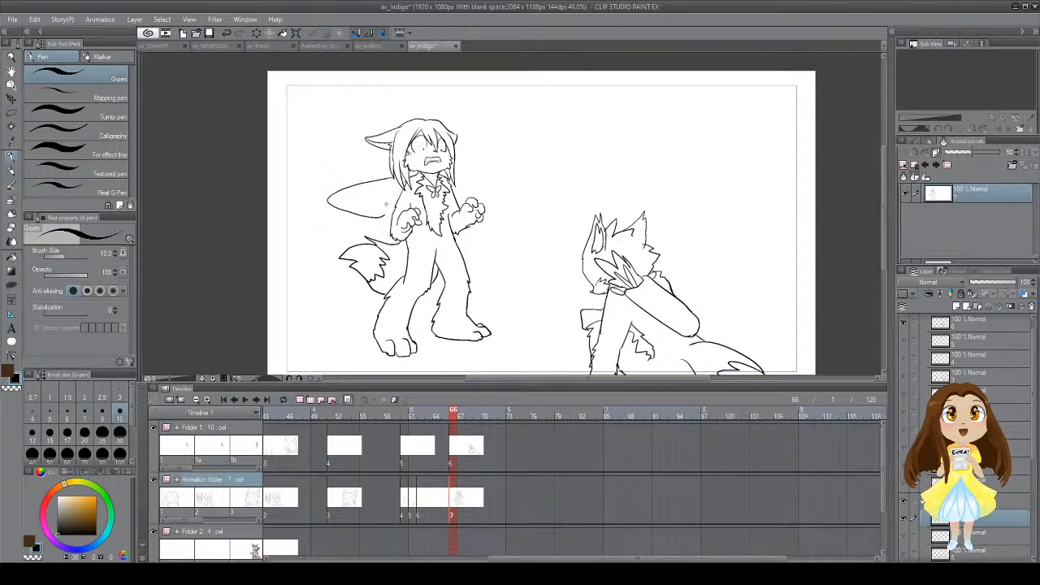
key("ctrl+z")
mouse_move(395, 177)
left_mouse_down()
mouse_move(329, 193)
mouse_move(374, 216)
mouse_move(397, 204)
mouse_move(383, 227)
mouse_move(395, 243)
mouse_move(398, 150)
mouse_move(398, 211)
left_mouse_up()
key("ctrl+z")
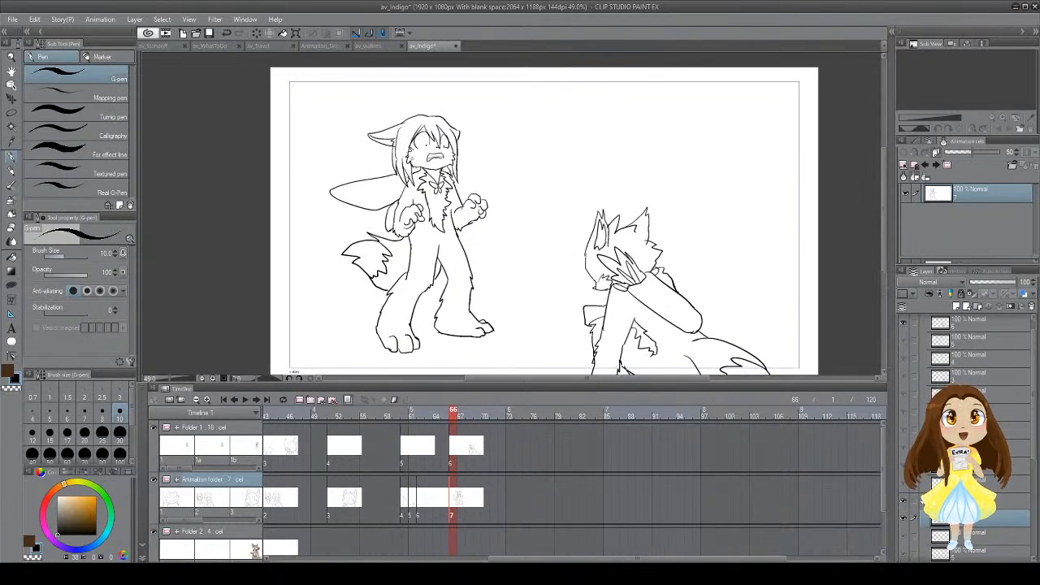
Step: Draw the visible edge of the far wing beside the hair above the raised right-hand arm, and save the file
mouse_move(461, 170)
left_mouse_down()
mouse_move(489, 178)
mouse_move(469, 197)
mouse_move(485, 186)
mouse_move(466, 196)
mouse_move(458, 188)
left_mouse_up()
key("ctrl+z")
key("ctrl+z")
key("ctrl+z")
key("ctrl+z")
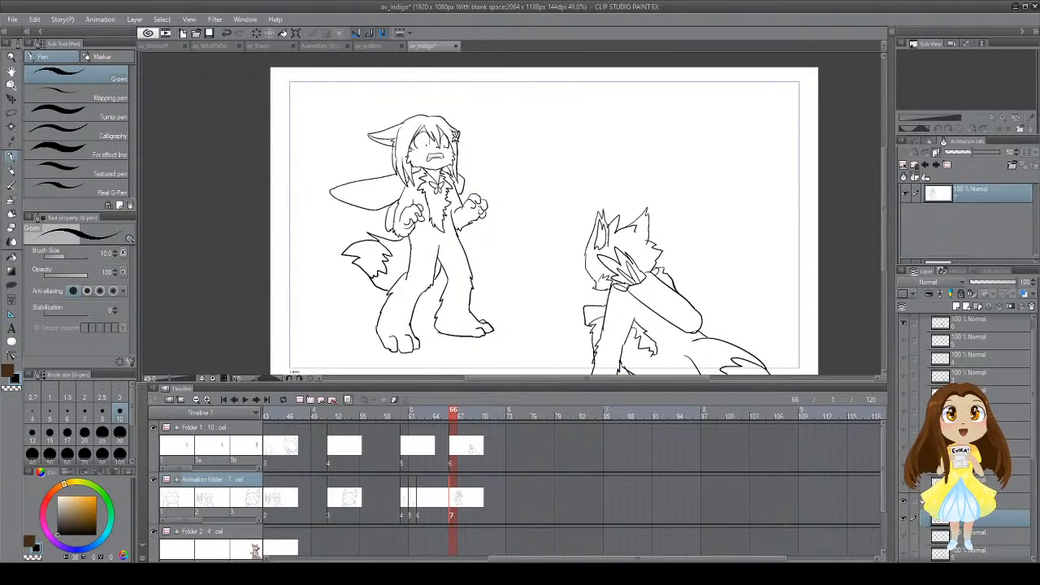
key("ctrl+s")
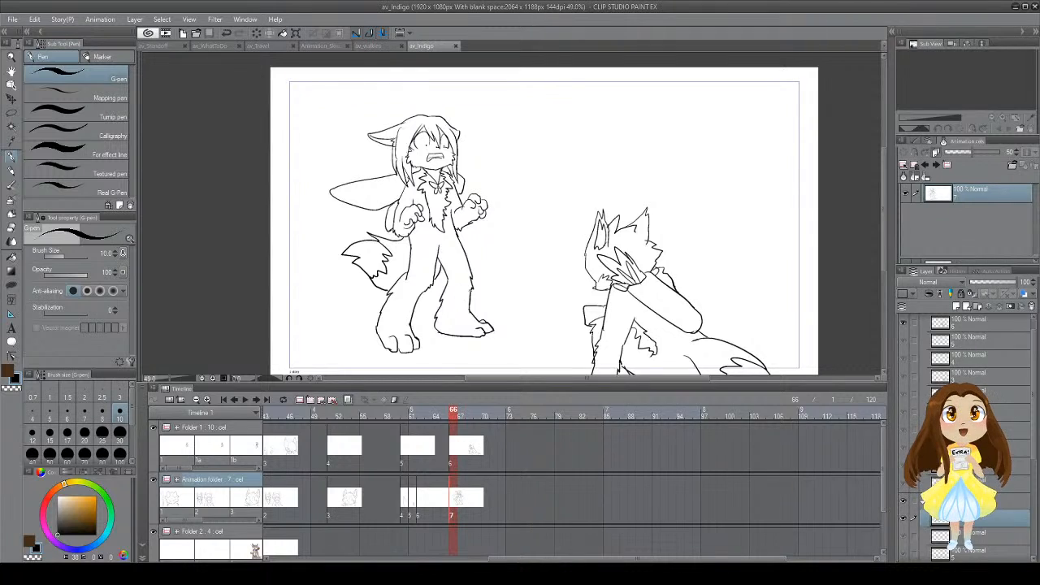
Step: Play back the animation from around frame 48 to review the new pose in motion, and stop playback
left_click_drag(468, 281, 483, 268)
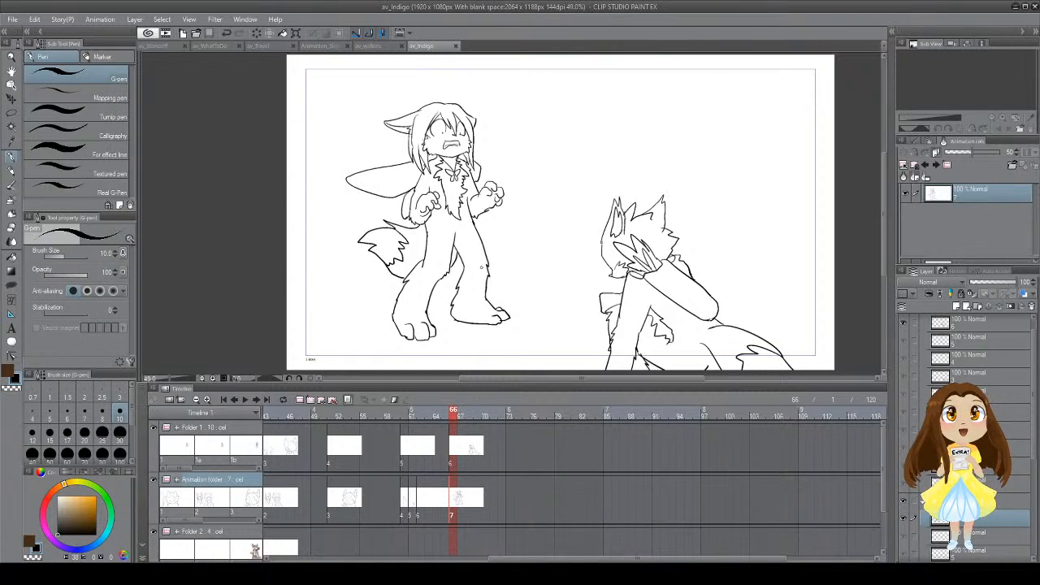
mouse_move(493, 211)
left_mouse_down()
mouse_move(482, 234)
mouse_move(478, 215)
left_mouse_up()
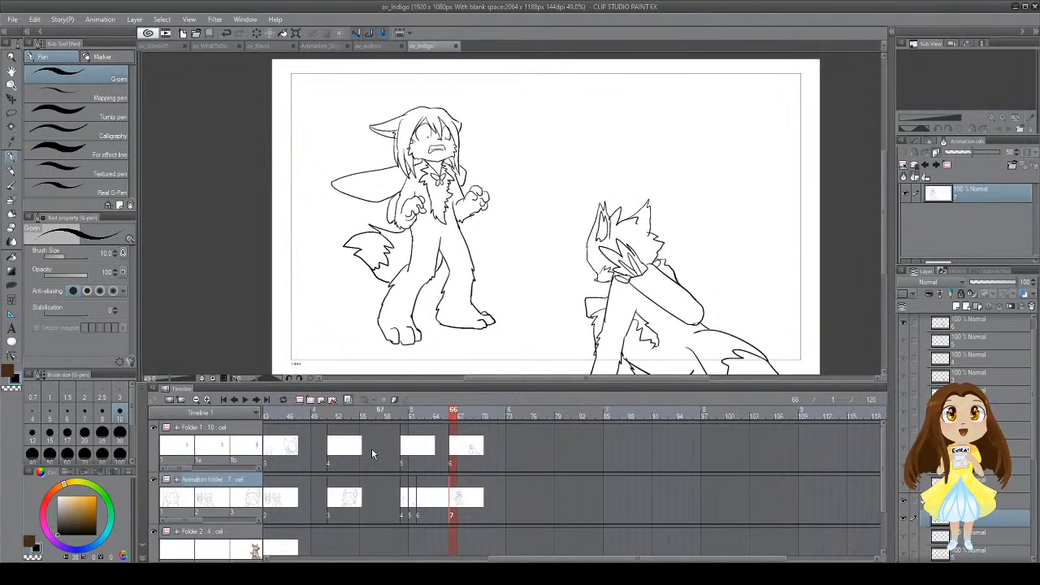
left_click(308, 411)
left_click(246, 401)
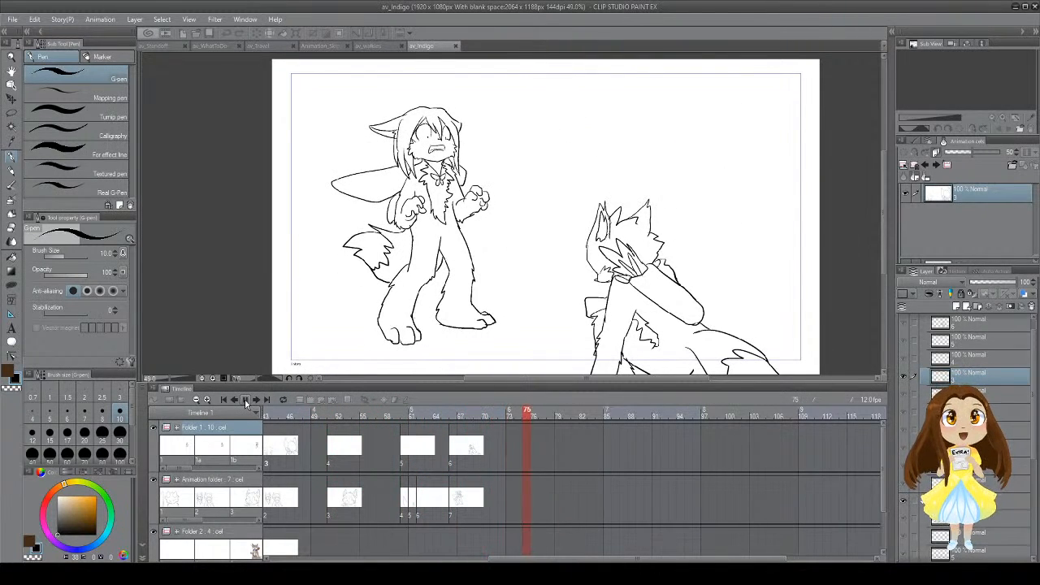
left_click(246, 401)
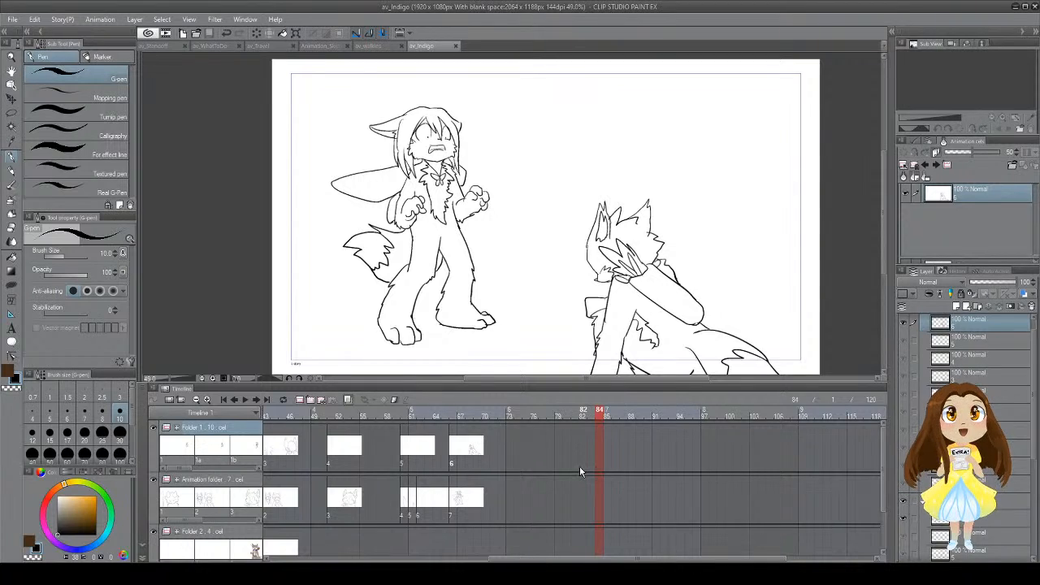
Step: Play back the animation from around frame 64 to check the timing of the current pose, and stop playback
left_click(473, 497)
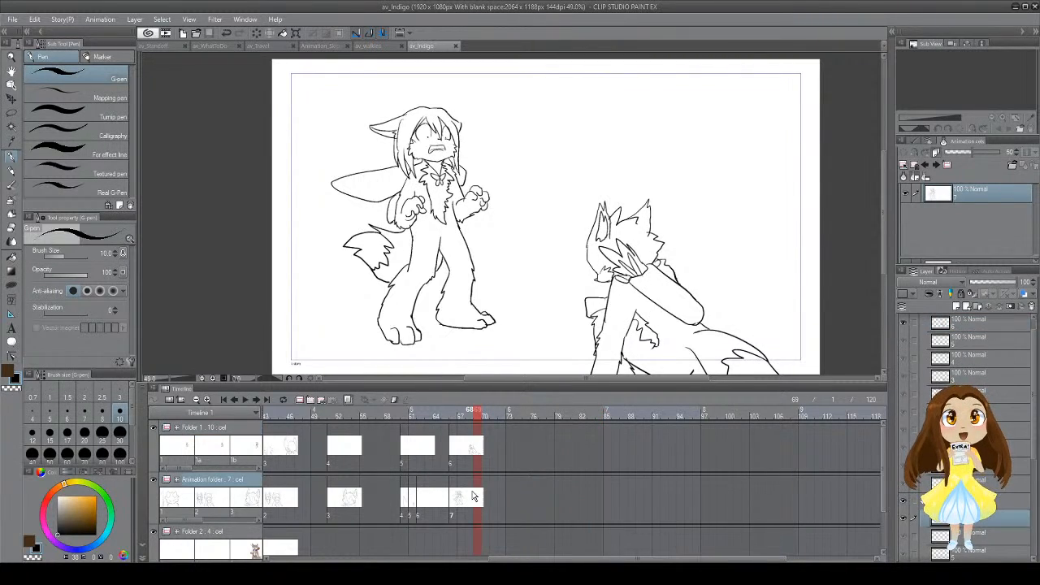
left_click(469, 459)
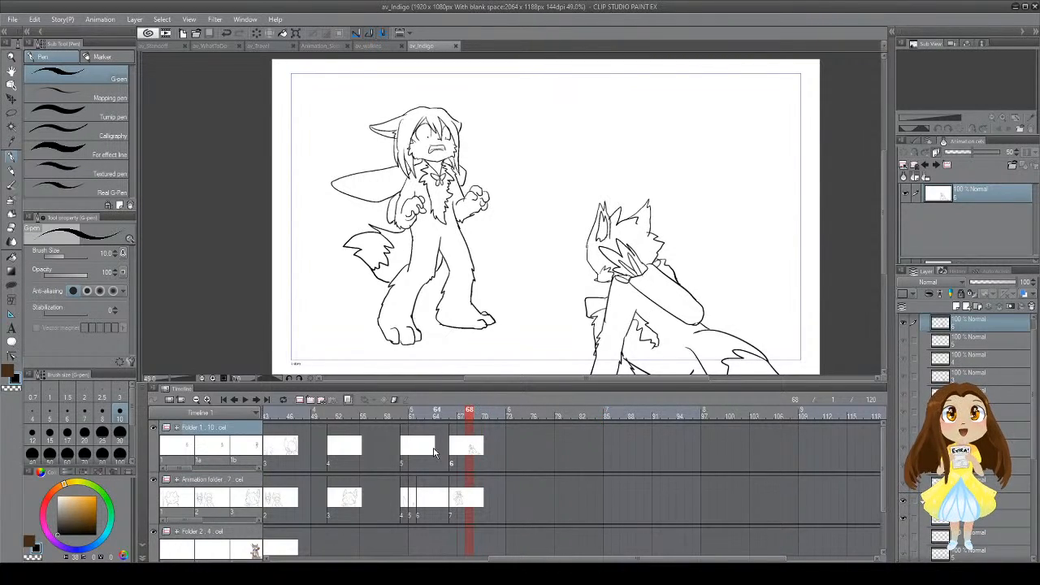
left_click(434, 454)
left_click(244, 401)
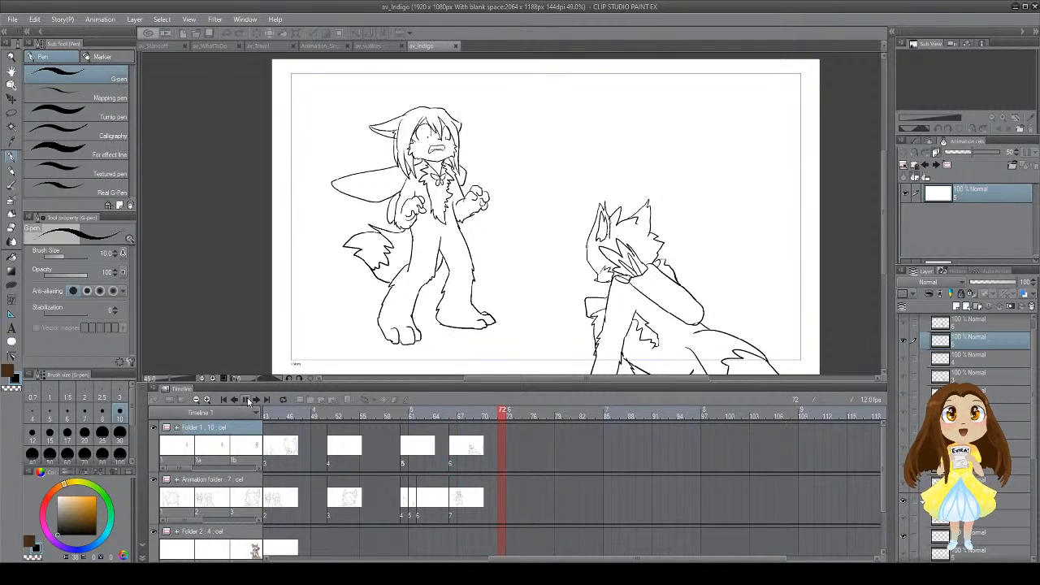
left_click(244, 401)
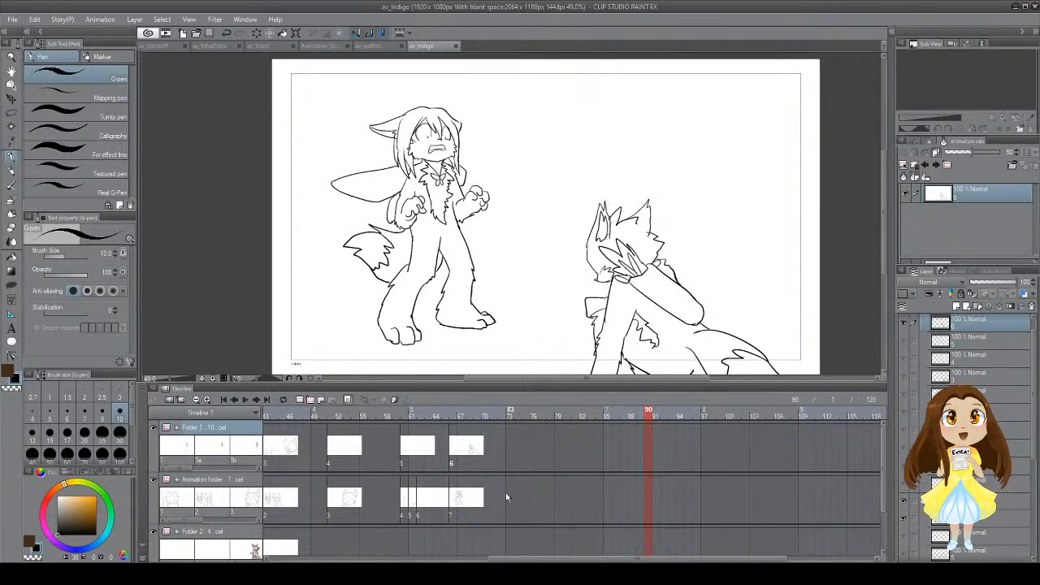
Step: At frame 75 of the animation folder, start a small new head between the two characters with spiky hair and two pointed ears
left_click(510, 496)
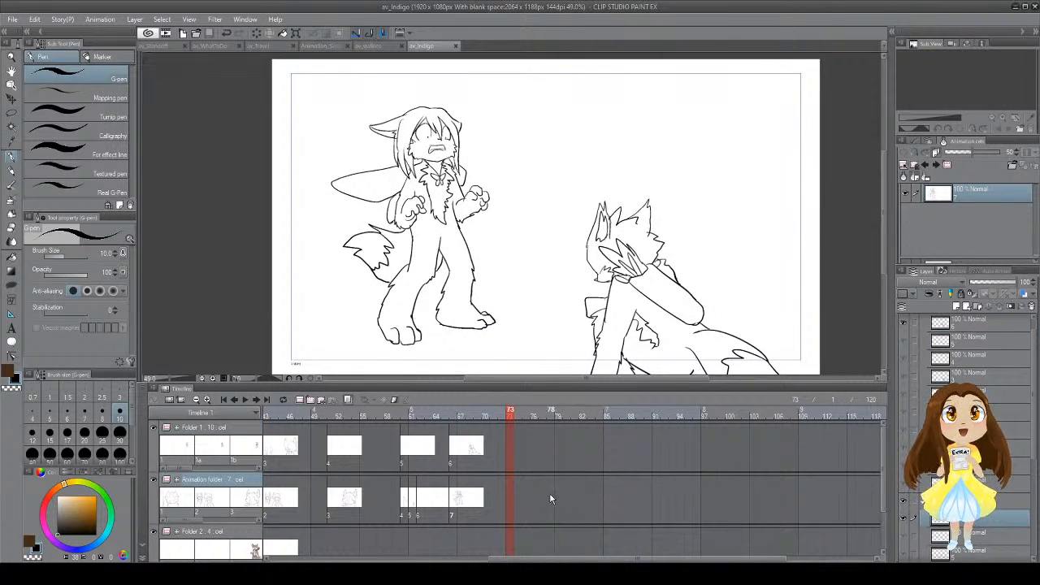
left_click(548, 503)
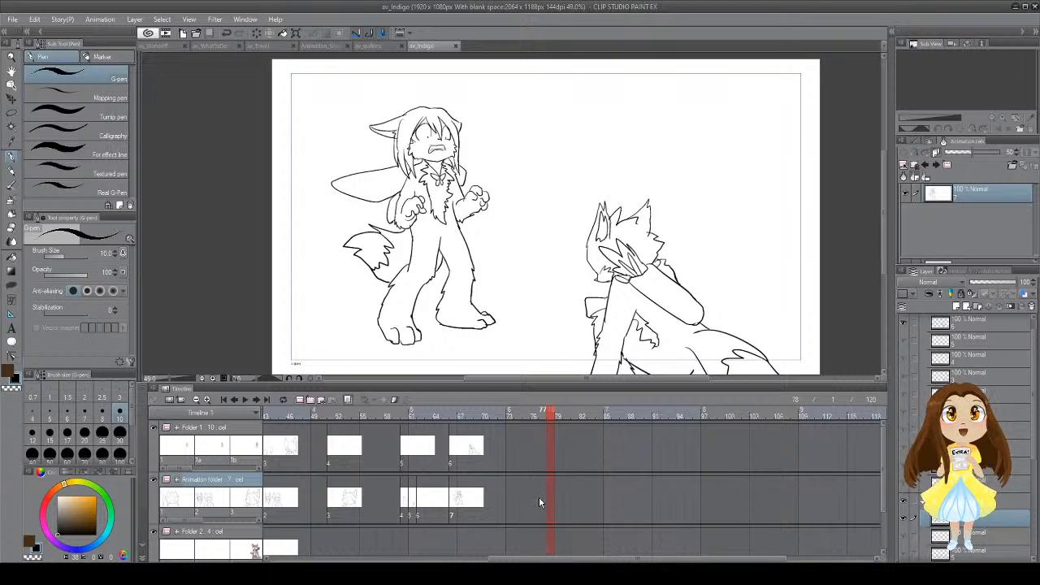
left_click(505, 452)
left_click(528, 500)
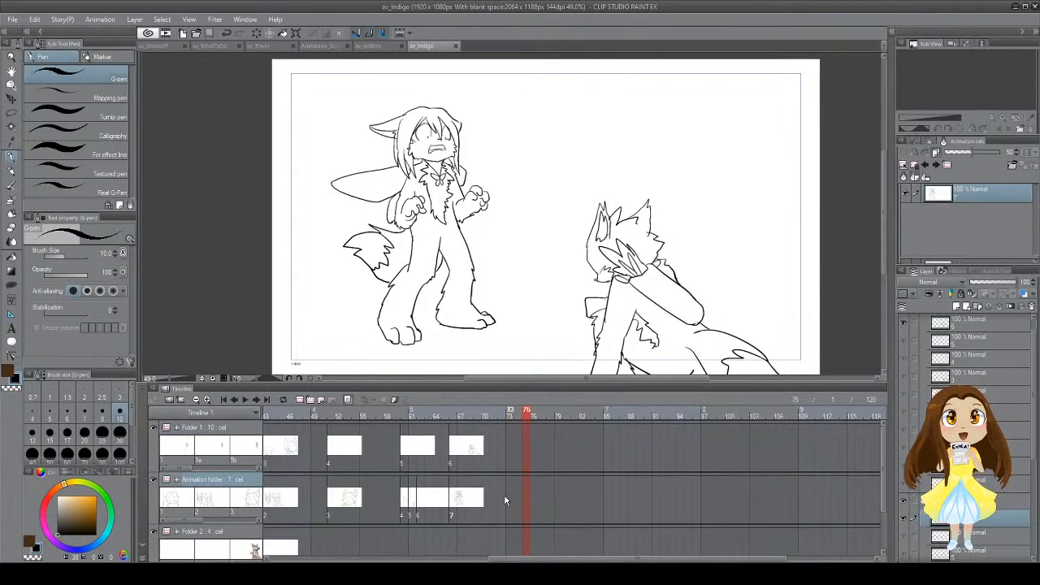
left_click(512, 103)
key("ctrl+z")
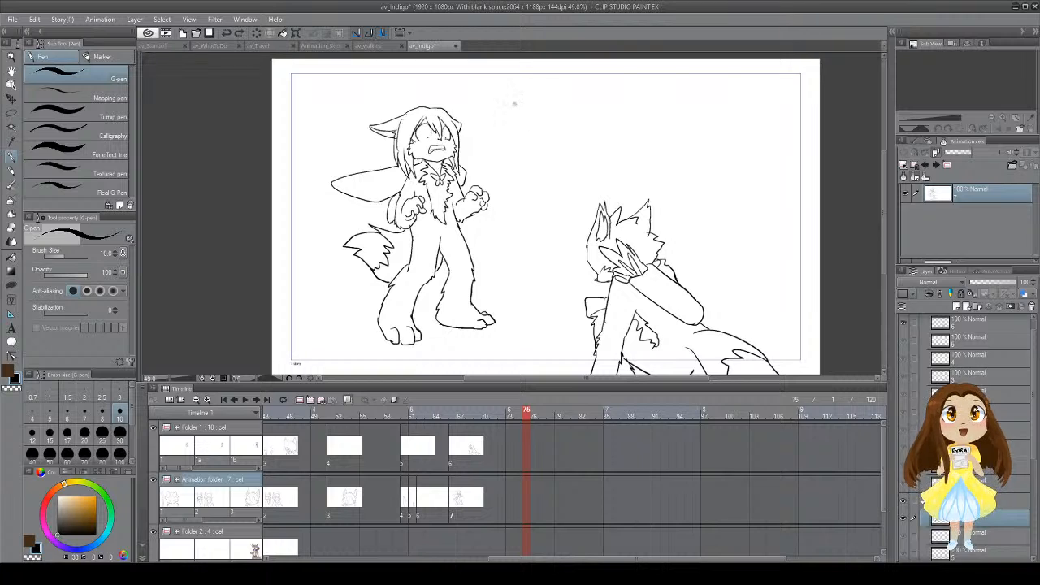
mouse_move(511, 105)
left_mouse_down()
mouse_move(545, 100)
mouse_move(532, 102)
mouse_move(556, 116)
mouse_move(538, 104)
mouse_move(545, 148)
left_mouse_up()
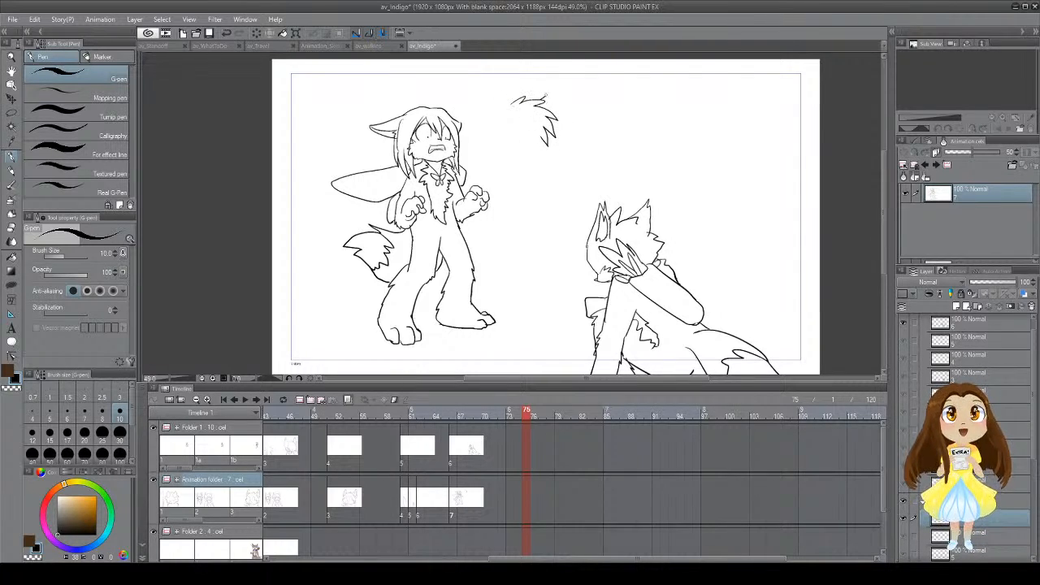
key("ctrl+z")
mouse_move(541, 104)
left_mouse_down()
mouse_move(564, 114)
mouse_move(493, 106)
mouse_move(509, 103)
mouse_move(504, 81)
mouse_move(505, 115)
left_mouse_up()
key("ctrl+z")
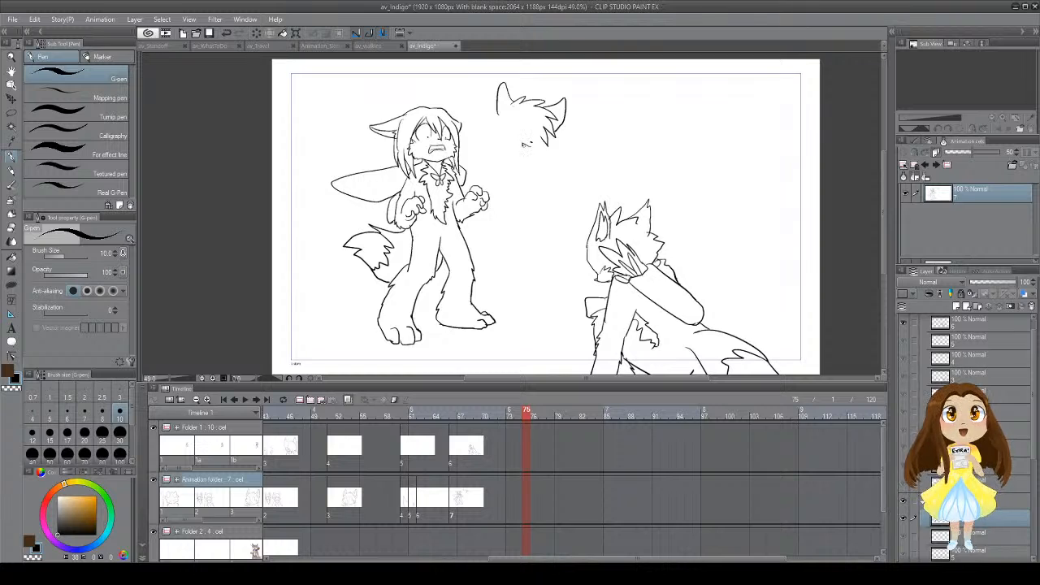
Step: Draw the new head's closed smiling eyes and mouth, the spiky fringe and side hair, and the jawline
left_click_drag(517, 139, 522, 146)
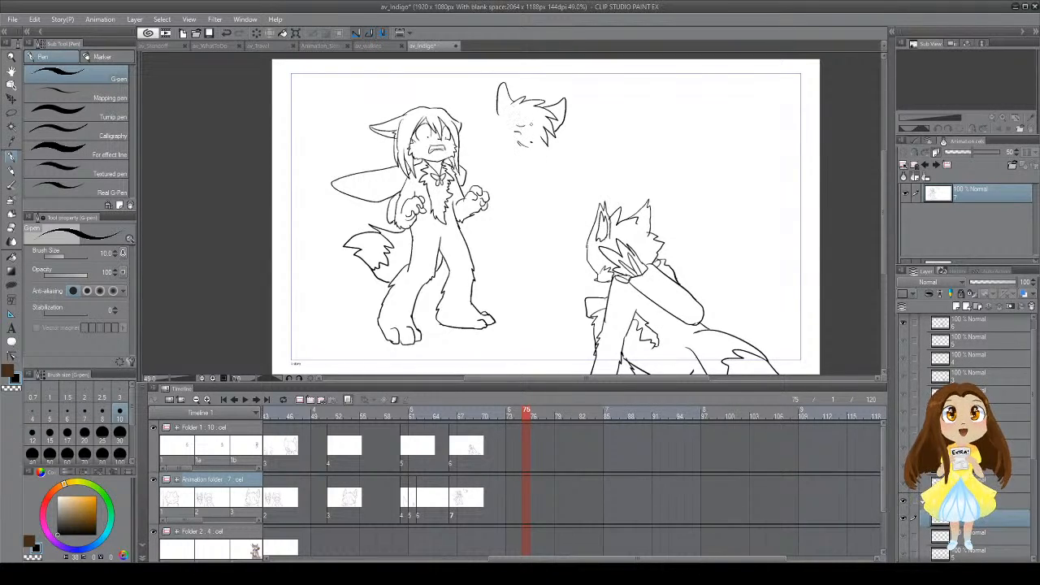
mouse_move(499, 111)
left_mouse_down()
mouse_move(490, 121)
mouse_move(500, 144)
mouse_move(523, 117)
mouse_move(531, 139)
mouse_move(543, 133)
left_mouse_up()
key("ctrl+z")
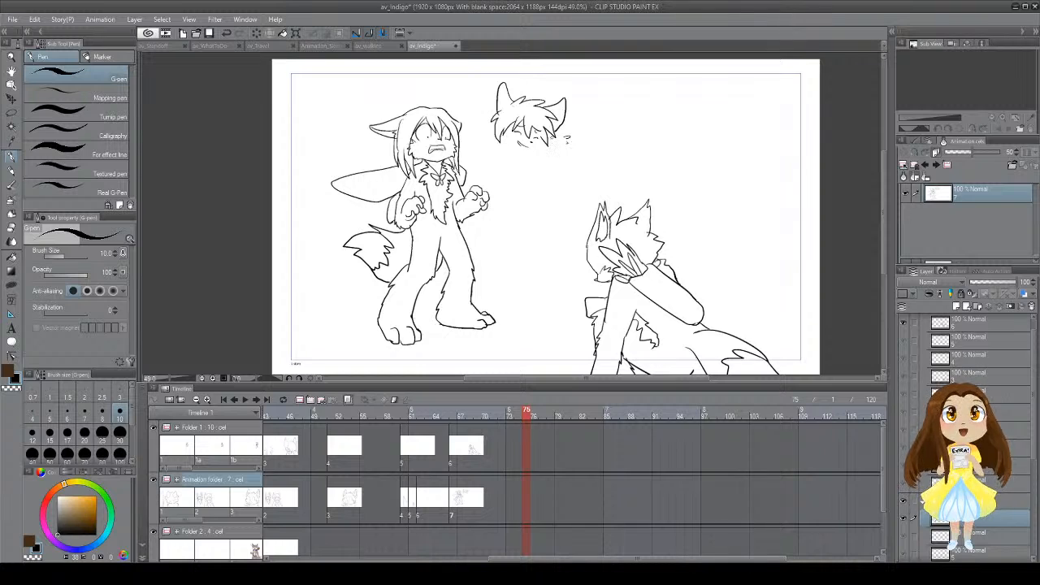
key("ctrl+z")
mouse_move(546, 134)
left_mouse_down()
mouse_move(553, 147)
mouse_move(514, 150)
left_mouse_up()
key("ctrl+z")
Step: Refine the new head's hair outline and both pointed ears with cleaner, more detailed lines
scroll(501, 125, "up", 6)
mouse_move(518, 97)
left_mouse_down()
mouse_move(515, 136)
mouse_move(502, 91)
mouse_move(511, 128)
mouse_move(496, 140)
left_mouse_up()
key("ctrl+z")
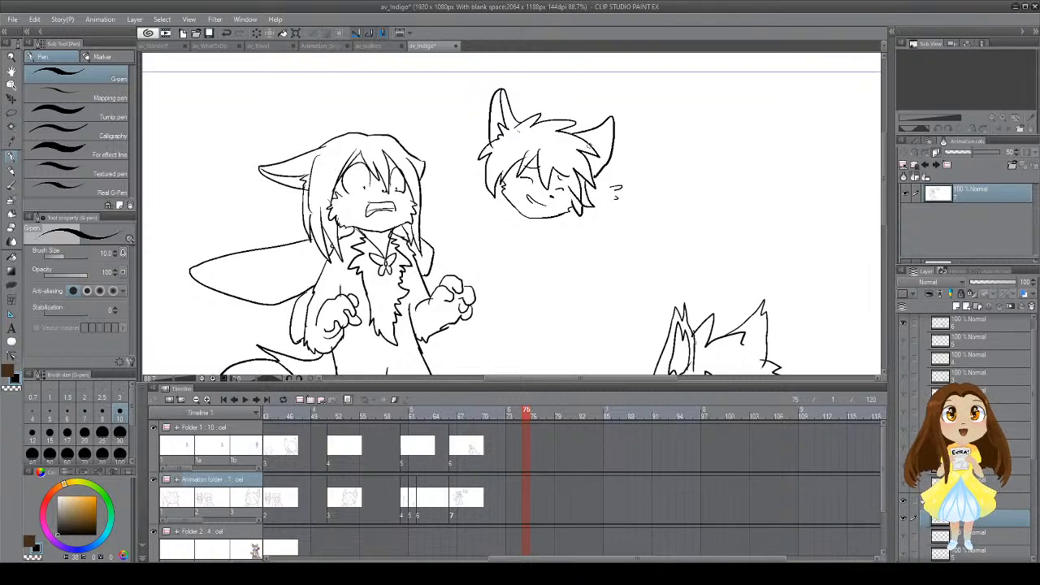
left_click_drag(594, 147, 611, 119)
key("ctrl+z")
left_click_drag(561, 171, 574, 126)
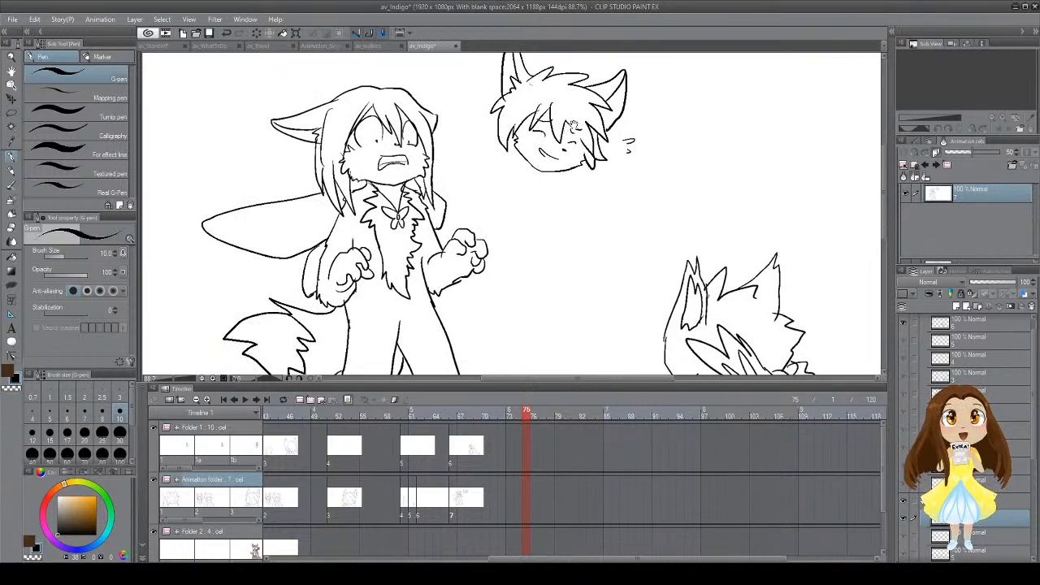
Step: Add spiky tufts to the left side of the new head's hair, and save the file
mouse_move(493, 112)
left_mouse_down()
mouse_move(485, 128)
mouse_move(518, 153)
left_mouse_up()
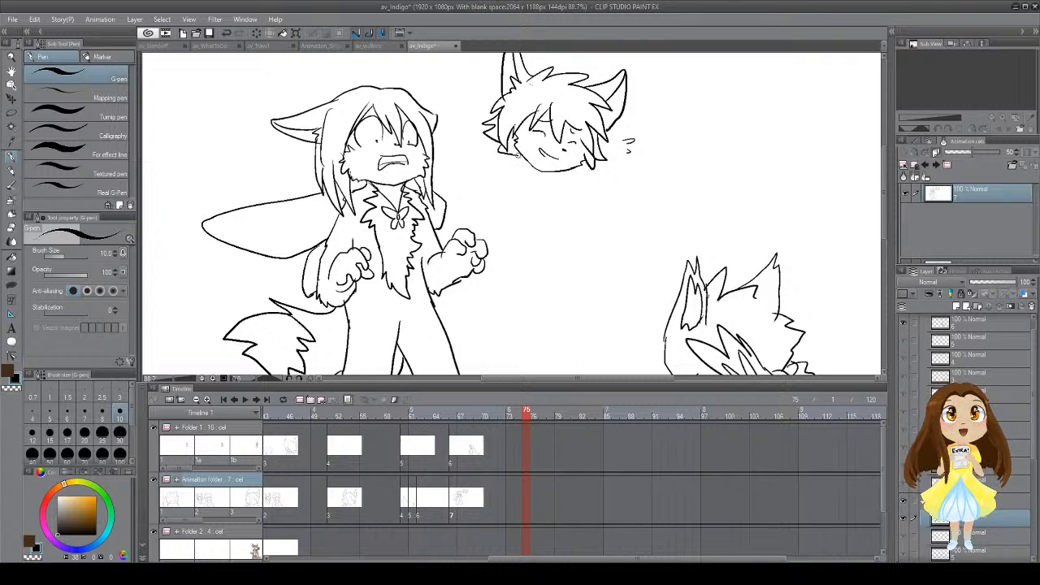
mouse_move(532, 184)
left_mouse_down()
mouse_move(522, 143)
mouse_move(520, 173)
mouse_move(543, 149)
mouse_move(504, 172)
mouse_move(504, 241)
left_mouse_up()
key("ctrl+z")
key("ctrl+s")
mouse_move(525, 172)
left_mouse_down()
mouse_move(554, 157)
mouse_move(547, 179)
mouse_move(555, 148)
left_mouse_up()
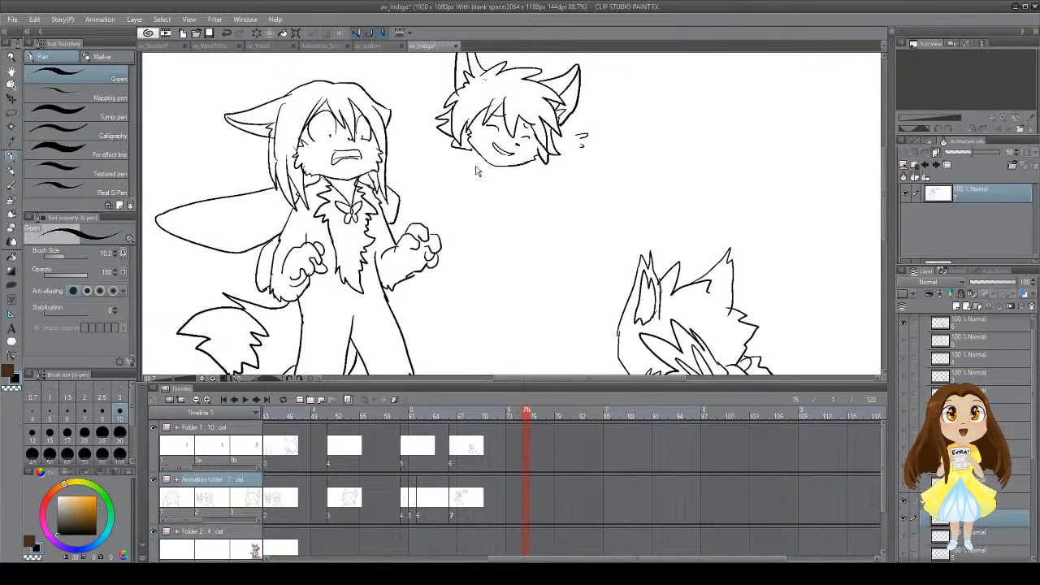
Step: Draw short fur tufts on the new character's cheeks and touch up the smiling face
left_click_drag(496, 222, 534, 239)
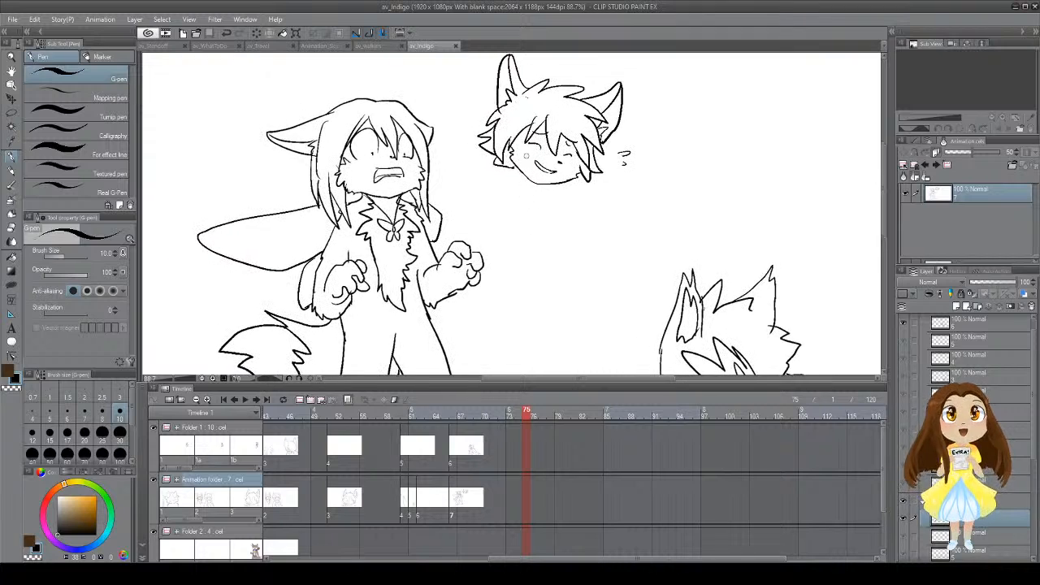
left_click_drag(512, 148, 519, 140)
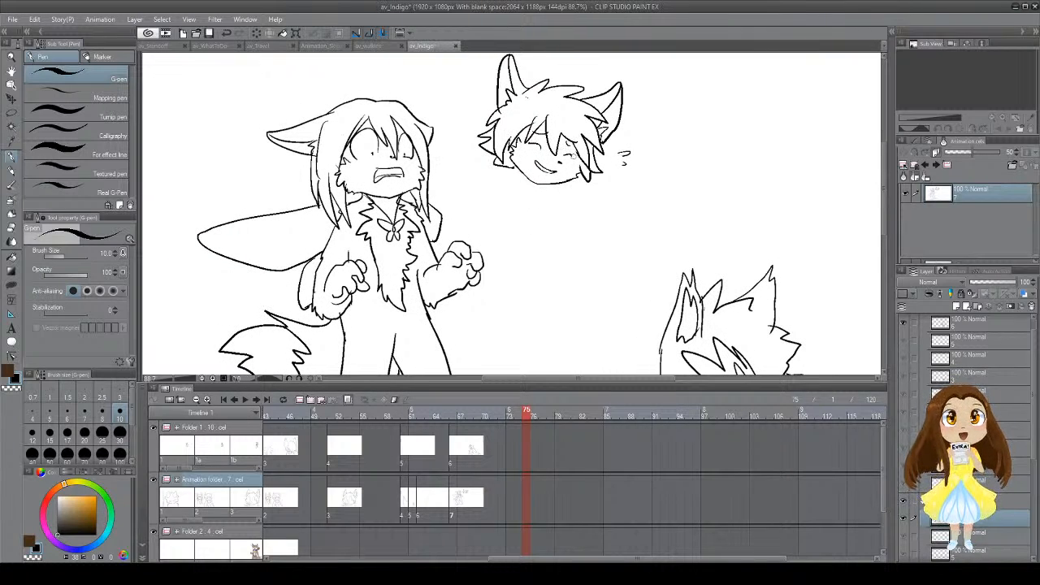
mouse_move(574, 159)
left_mouse_down()
mouse_move(582, 166)
mouse_move(545, 187)
mouse_move(550, 167)
left_mouse_up()
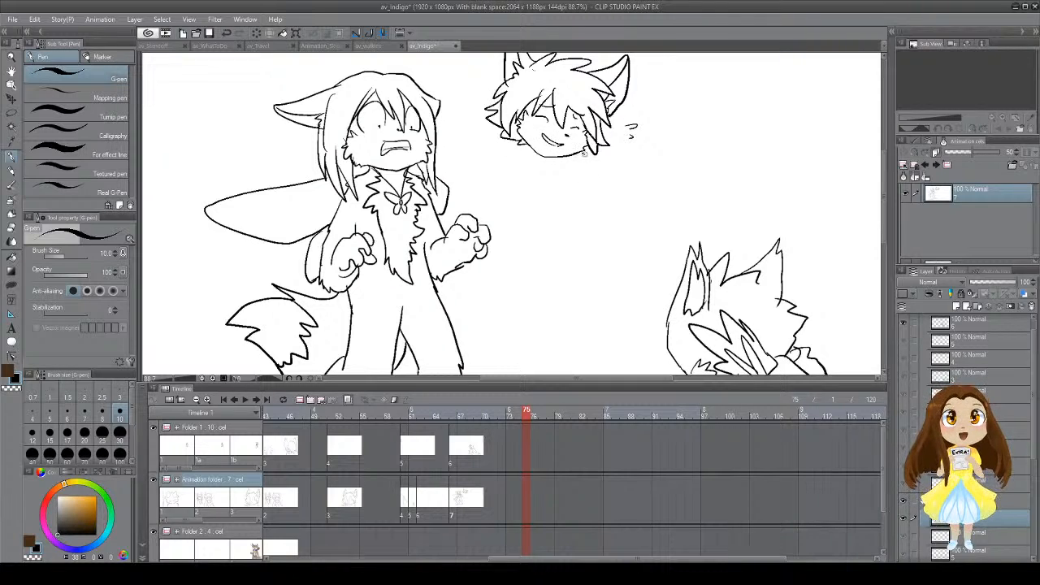
mouse_move(488, 119)
left_mouse_down()
mouse_move(458, 138)
mouse_move(481, 172)
left_mouse_up()
key("ctrl+z")
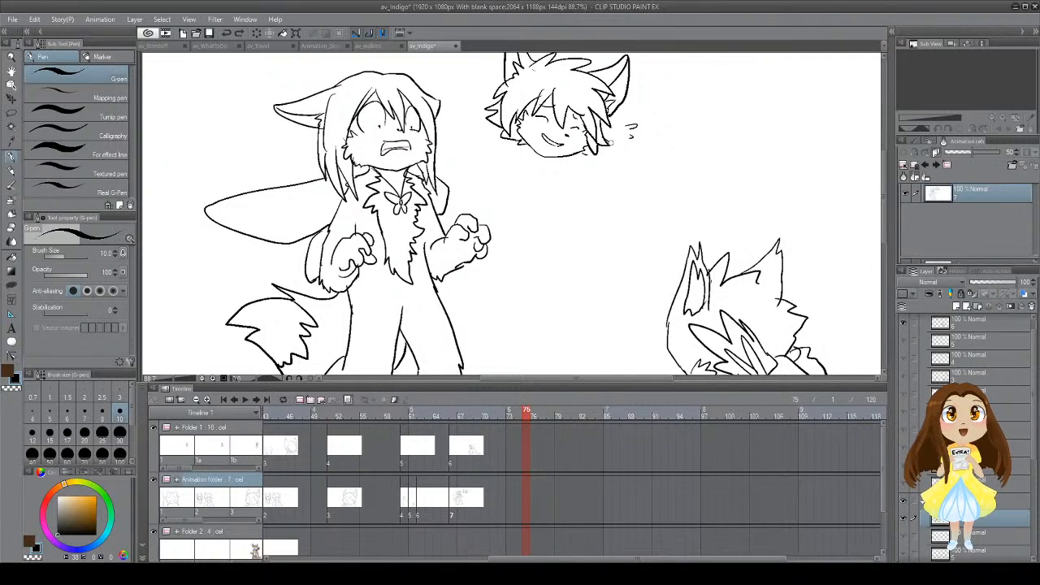
Step: Draw the new character's raised right-hand arm bent behind the head, with a fluffy elbow and the edge running down inward
mouse_move(610, 143)
left_mouse_down()
mouse_move(645, 173)
mouse_move(650, 193)
left_mouse_up()
key("ctrl+z")
mouse_move(606, 127)
left_mouse_down()
mouse_move(619, 140)
mouse_move(621, 180)
left_mouse_up()
key("ctrl+z")
key("e")
left_click_drag(629, 121, 632, 169)
key("p")
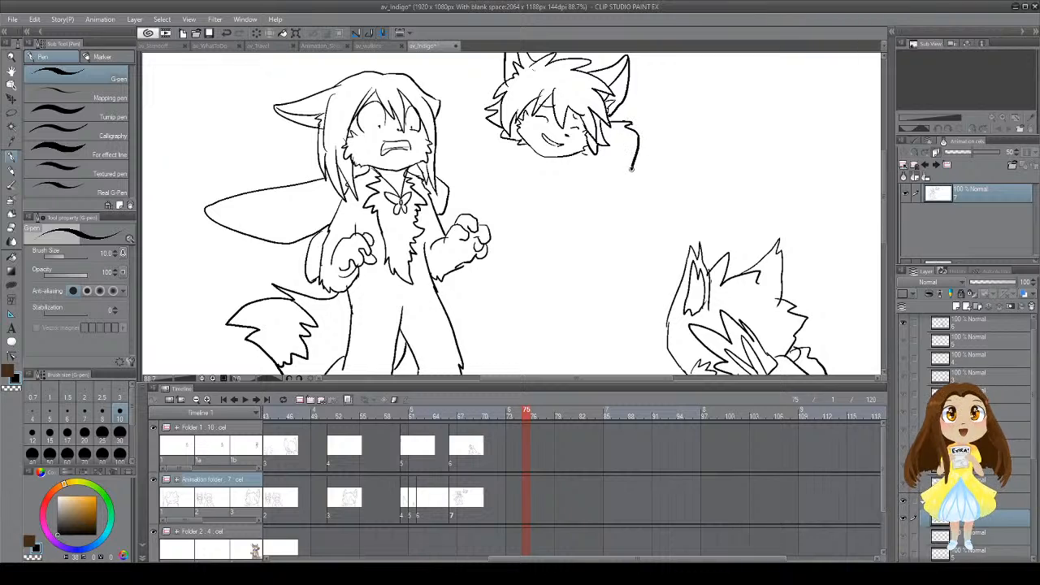
key("ctrl+z")
mouse_move(616, 122)
left_mouse_down()
mouse_move(632, 144)
mouse_move(608, 182)
left_mouse_up()
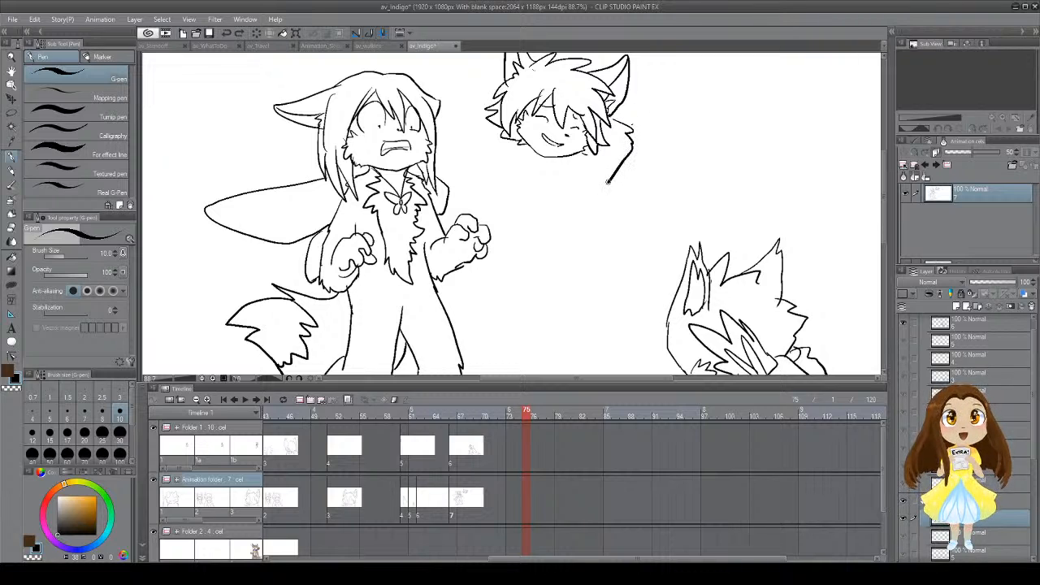
Step: Draw the furry left-hand shoulder below the new character's hair and the start of its upper arm
mouse_move(528, 149)
left_mouse_down()
mouse_move(497, 157)
mouse_move(498, 185)
left_mouse_up()
key("ctrl+z")
key("ctrl+z")
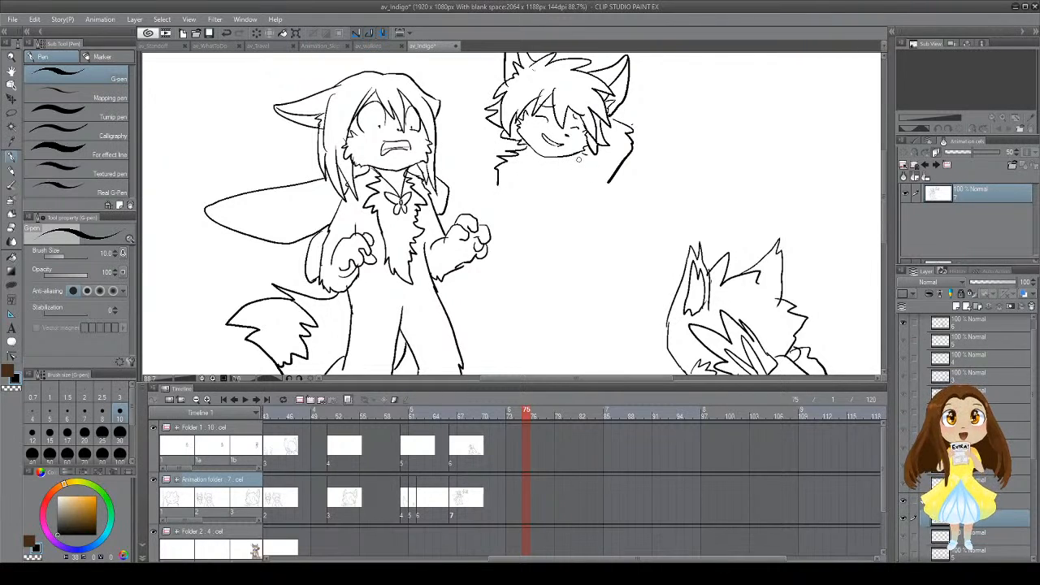
Step: Draw the new character's jagged chest fur from both sides of the neck down to a pointed tip
mouse_move(571, 154)
left_mouse_down()
mouse_move(588, 186)
mouse_move(581, 170)
mouse_move(580, 194)
mouse_move(548, 231)
mouse_move(550, 204)
left_mouse_up()
key("ctrl+z")
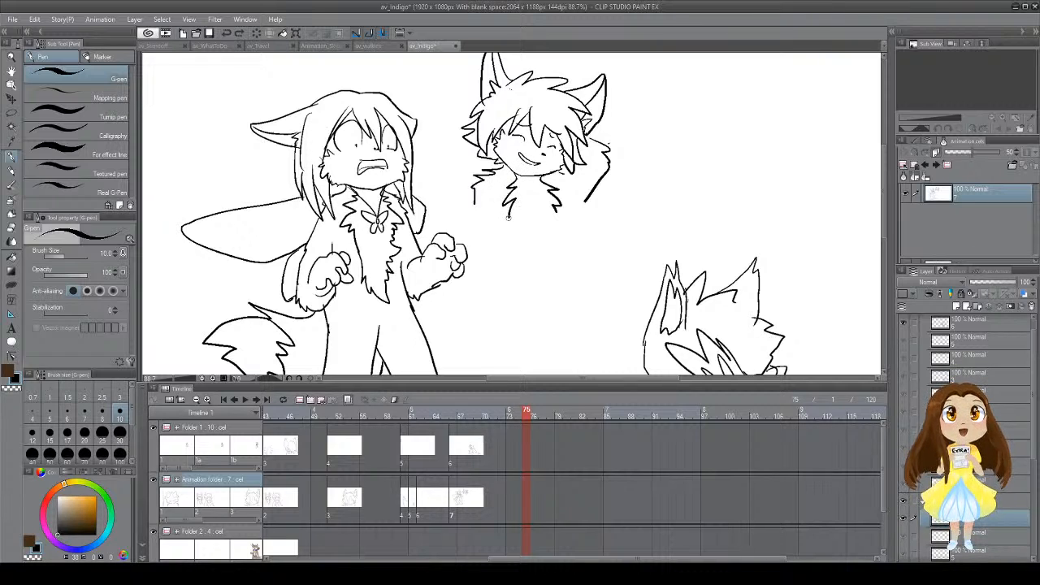
left_click_drag(514, 192, 519, 222)
key("ctrl+z")
mouse_move(514, 172)
left_mouse_down()
mouse_move(516, 226)
mouse_move(559, 227)
mouse_move(564, 245)
mouse_move(552, 243)
mouse_move(535, 263)
mouse_move(556, 281)
left_mouse_up()
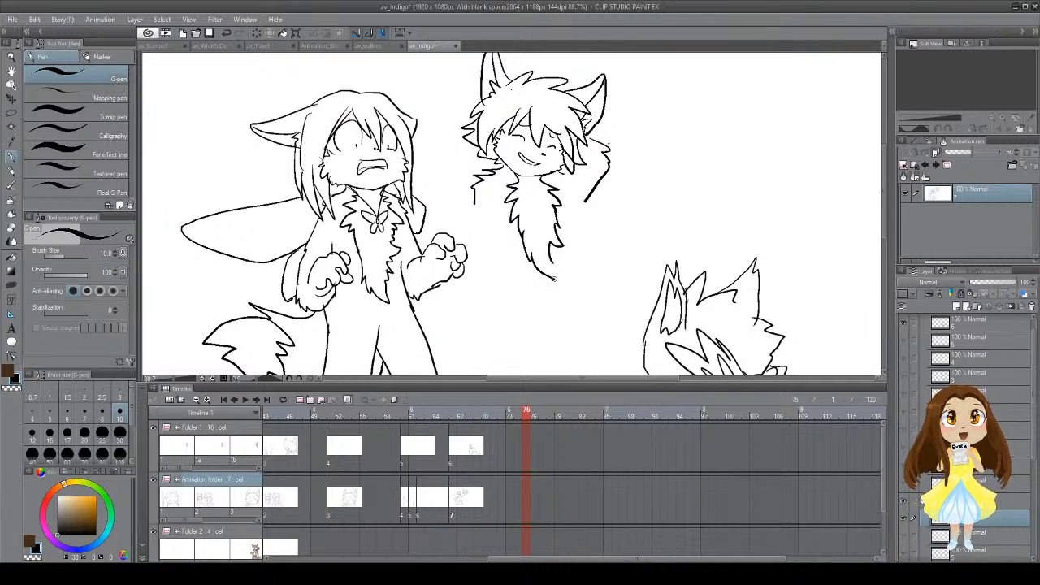
key("ctrl+z")
mouse_move(523, 231)
left_mouse_down()
mouse_move(524, 260)
mouse_move(547, 282)
mouse_move(554, 253)
mouse_move(541, 200)
mouse_move(560, 161)
mouse_move(567, 212)
left_mouse_up()
key("ctrl+z")
Step: Continue the raised arm's underside into the right-hand side line of the new character's torso
left_click_drag(576, 156, 563, 219)
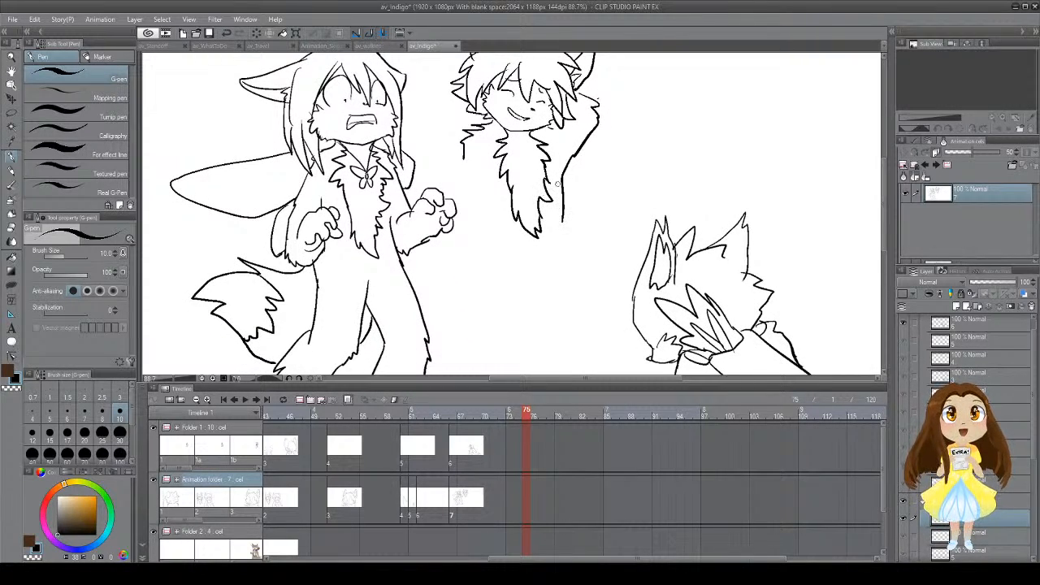
key("ctrl+z")
mouse_move(574, 154)
left_mouse_down()
mouse_move(565, 229)
mouse_move(543, 256)
mouse_move(501, 194)
mouse_move(497, 239)
left_mouse_up()
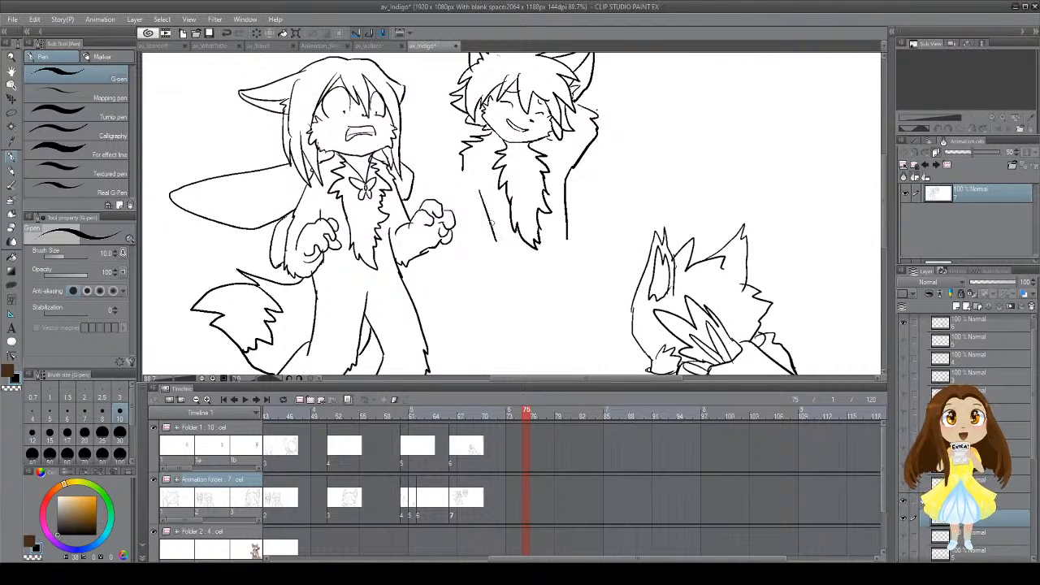
key("ctrl+z")
Step: Draw the new character's left-hand arm hanging straight down, with its inner and outer edges and a rounded paw
mouse_move(480, 200)
left_mouse_down()
mouse_move(496, 244)
mouse_move(490, 263)
left_mouse_up()
key("ctrl+z")
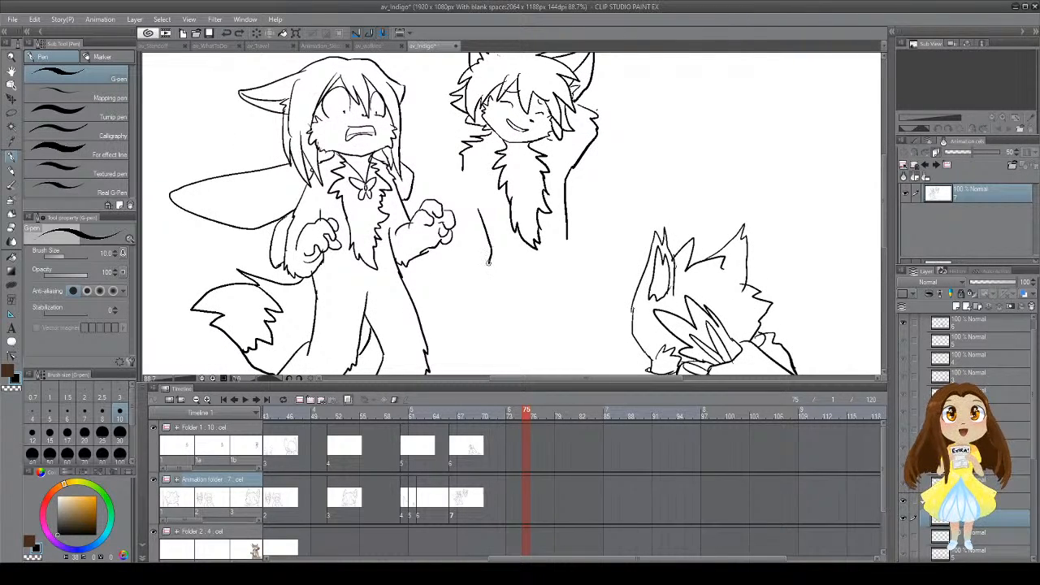
mouse_move(461, 167)
left_mouse_down()
mouse_move(455, 295)
mouse_move(465, 309)
left_mouse_up()
mouse_move(491, 250)
left_mouse_down()
mouse_move(490, 305)
mouse_move(461, 303)
mouse_move(465, 313)
mouse_move(491, 303)
mouse_move(497, 204)
mouse_move(515, 157)
mouse_move(486, 276)
left_mouse_up()
left_click_drag(478, 134, 495, 233)
key("ctrl+z")
key("ctrl+z")
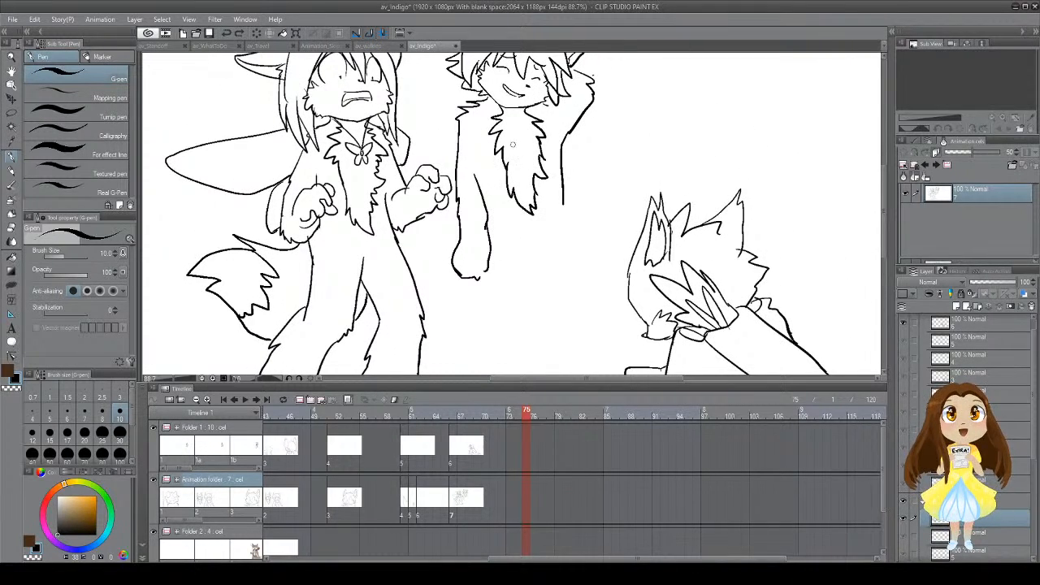
Step: Lasso the left edge of the new character's chest fur, delete it and clear the selection
left_click_drag(521, 178, 525, 210)
key("m")
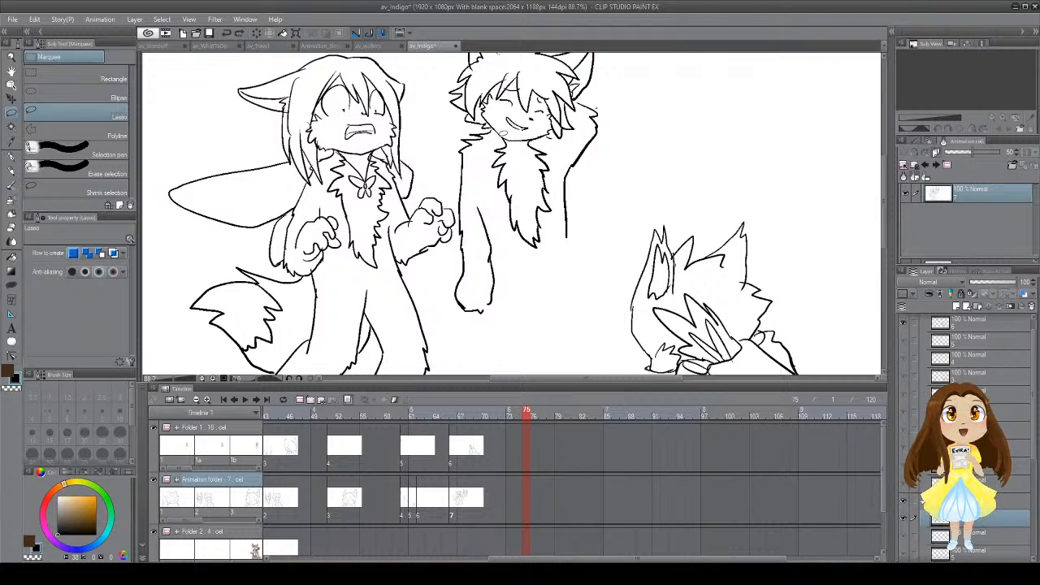
mouse_move(499, 140)
left_mouse_down()
mouse_move(535, 213)
mouse_move(524, 259)
mouse_move(495, 146)
left_mouse_up()
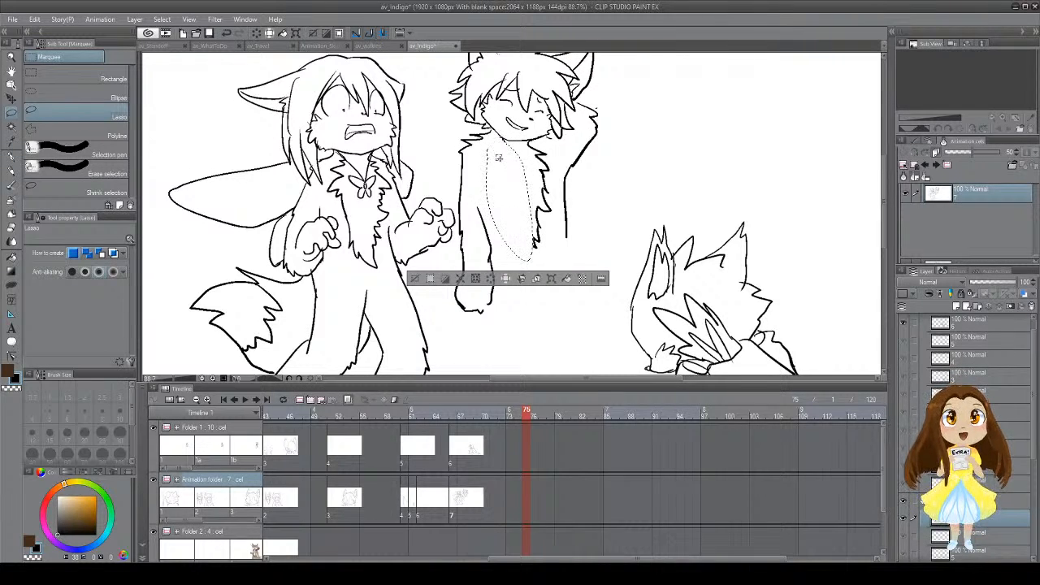
key("Delete")
key("ctrl+d")
key("p")
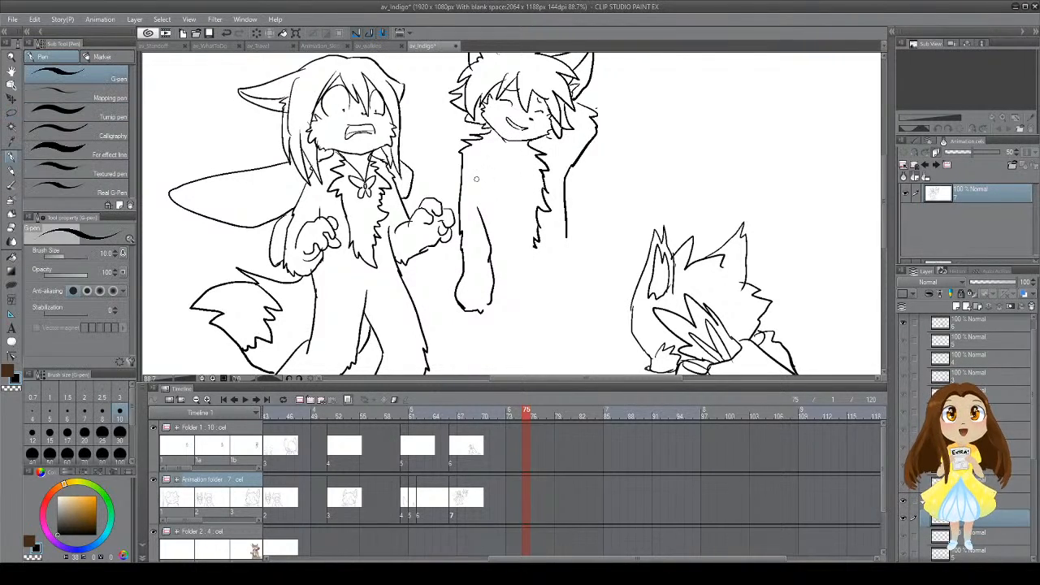
Step: Redraw the inner edge of the new character's hanging arm higher up toward the armpit, erasing the stray part of the old line
left_click_drag(483, 184, 507, 241)
key("ctrl+z")
mouse_move(483, 184)
left_mouse_down()
mouse_move(507, 242)
mouse_move(502, 268)
left_mouse_up()
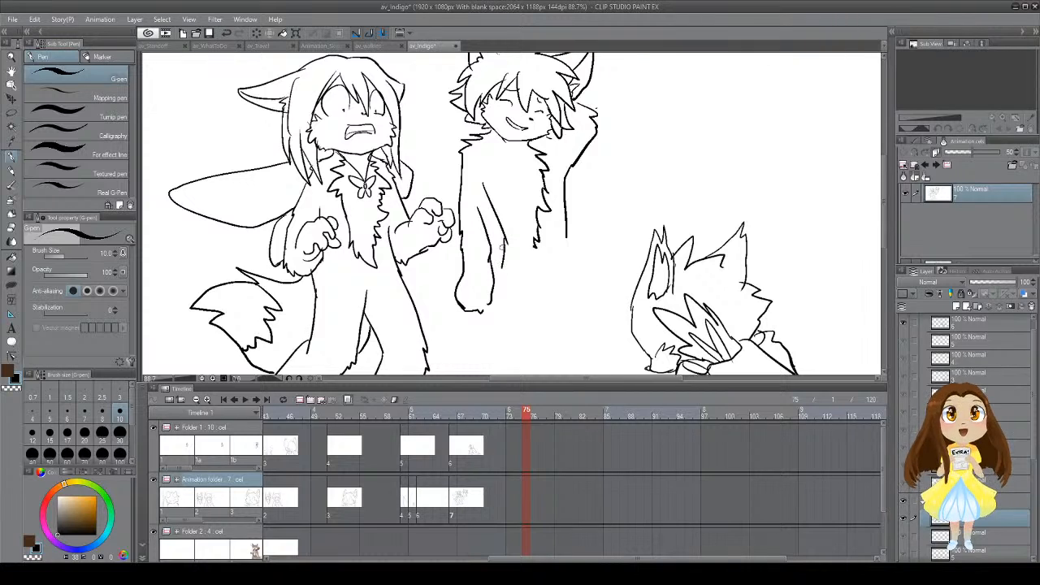
key("ctrl+z")
key("ctrl+z")
left_click_drag(486, 186, 492, 259)
key("e")
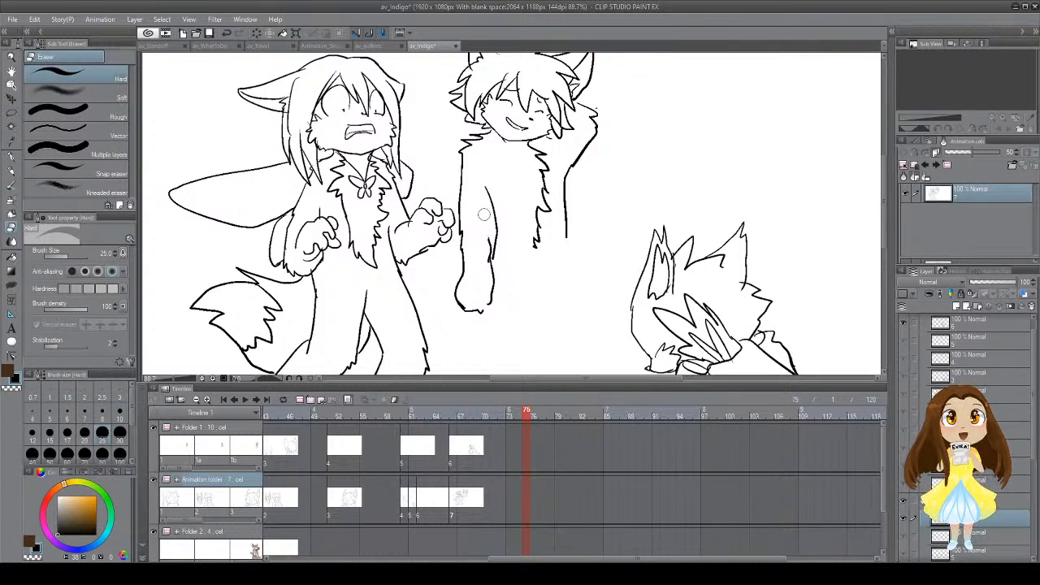
key("p")
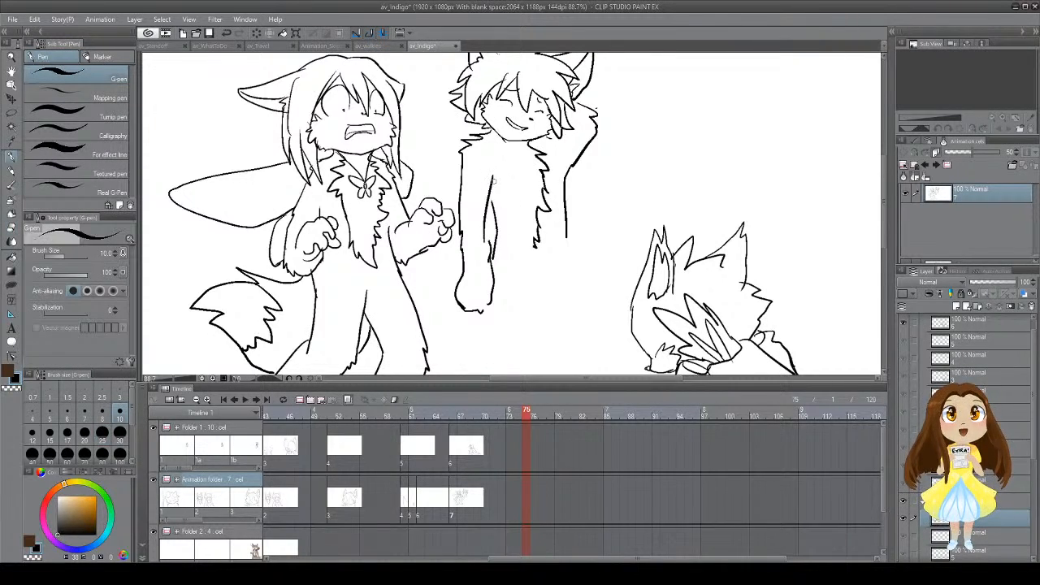
mouse_move(496, 185)
left_mouse_down()
mouse_move(491, 240)
mouse_move(489, 203)
mouse_move(481, 215)
mouse_move(488, 222)
mouse_move(491, 202)
mouse_move(490, 214)
left_mouse_up()
Step: Erase the lower right edge of the new character's chest fur and redraw both jagged sides, meeting in a pointed tip
key("e")
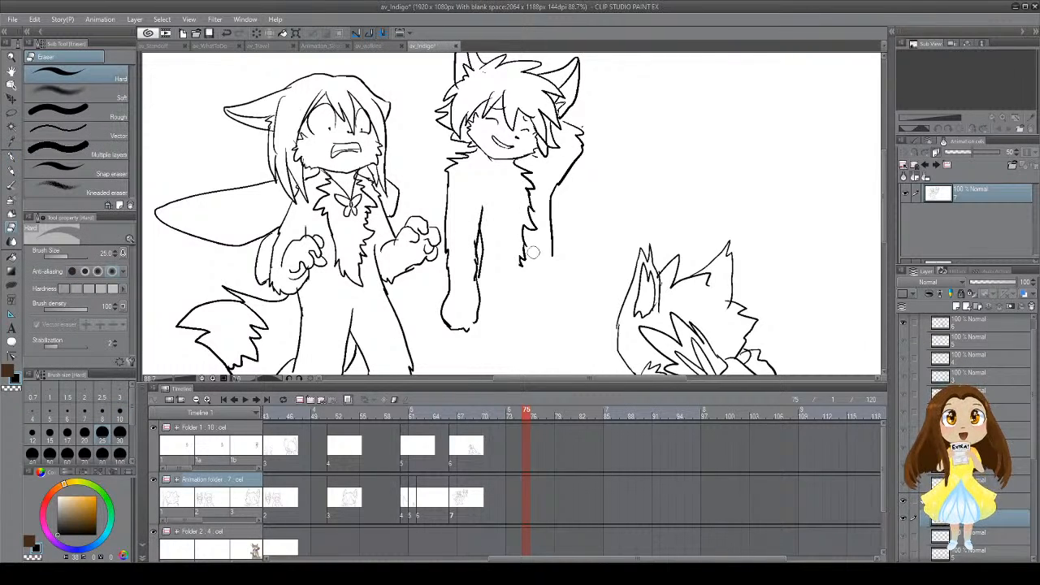
mouse_move(534, 253)
left_mouse_down()
mouse_move(523, 242)
mouse_move(516, 268)
mouse_move(541, 246)
mouse_move(534, 191)
mouse_move(540, 205)
mouse_move(527, 199)
left_mouse_up()
key("p")
mouse_move(491, 160)
left_mouse_down()
mouse_move(498, 225)
mouse_move(518, 197)
mouse_move(533, 206)
mouse_move(522, 255)
mouse_move(499, 223)
left_mouse_up()
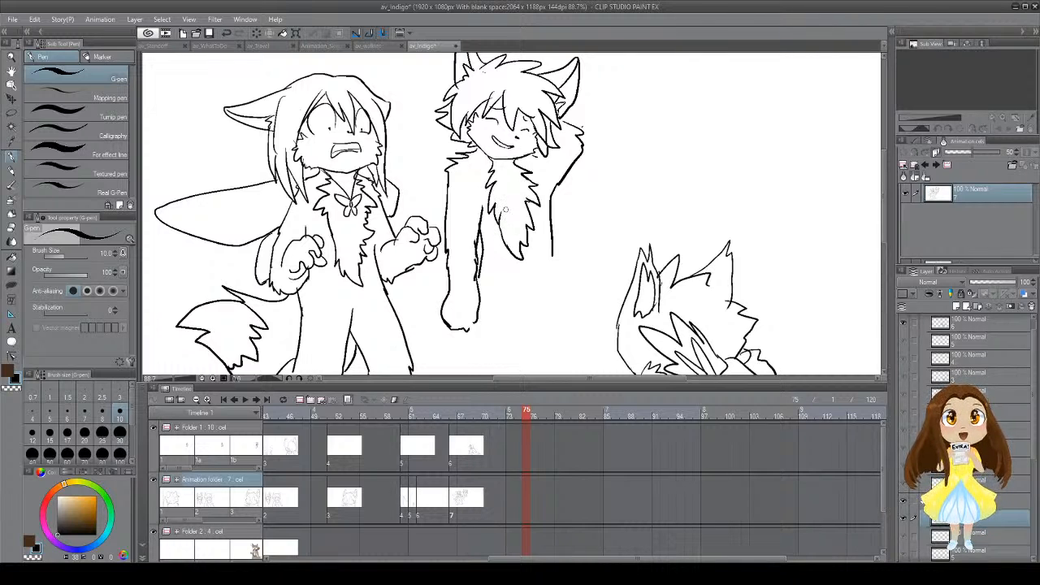
left_click_drag(516, 195, 507, 227)
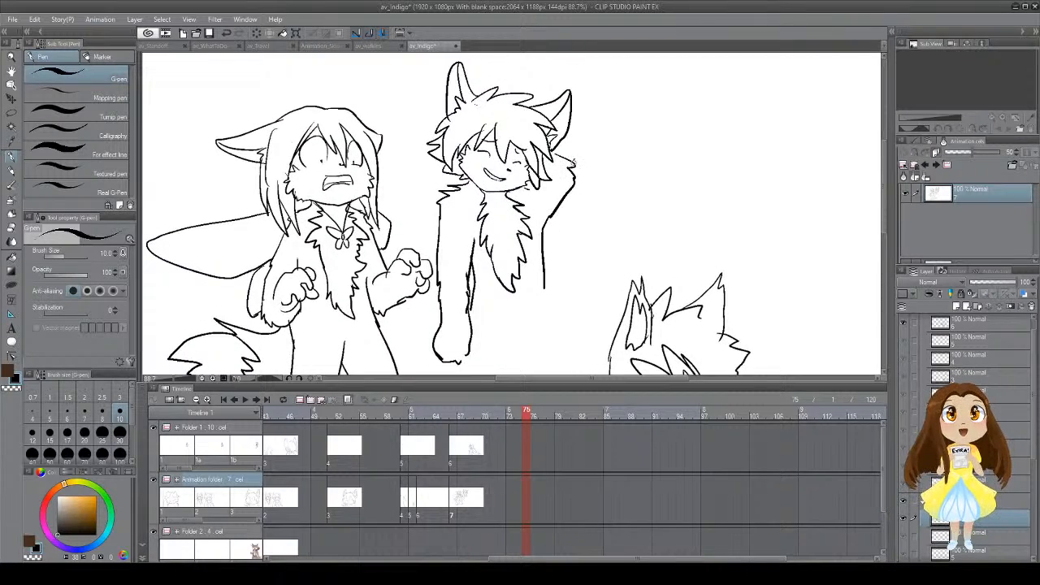
key("e")
key("p")
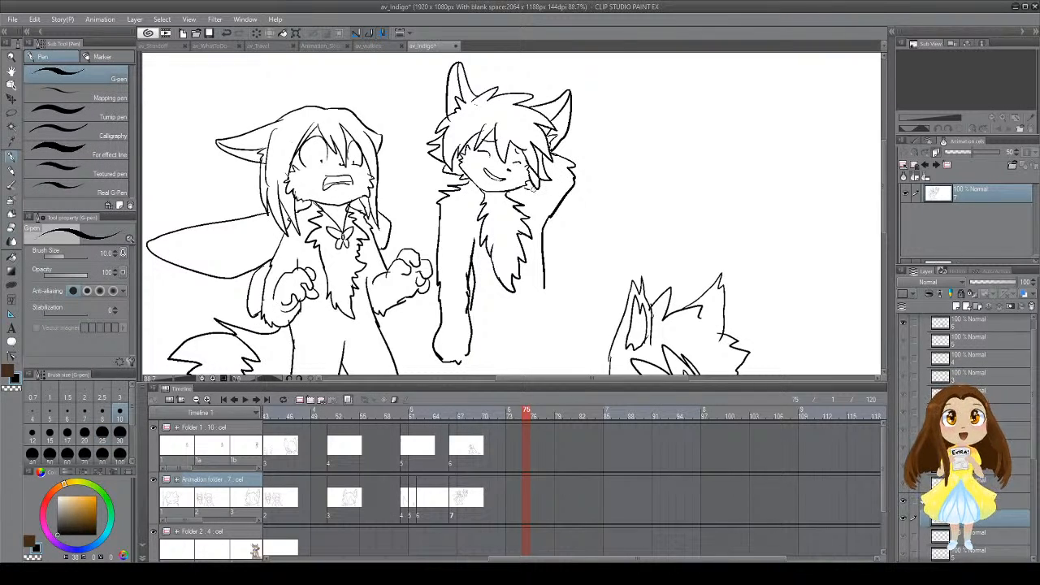
mouse_move(526, 186)
left_mouse_down()
mouse_move(536, 179)
mouse_move(541, 190)
mouse_move(524, 188)
mouse_move(553, 166)
left_mouse_up()
key("ctrl+z")
key("ctrl+z")
key("ctrl+z")
Step: Extend the right-hand side line of the new character's torso down to the hip, touch up the hanging arm, and save the file
left_click_drag(542, 205, 542, 148)
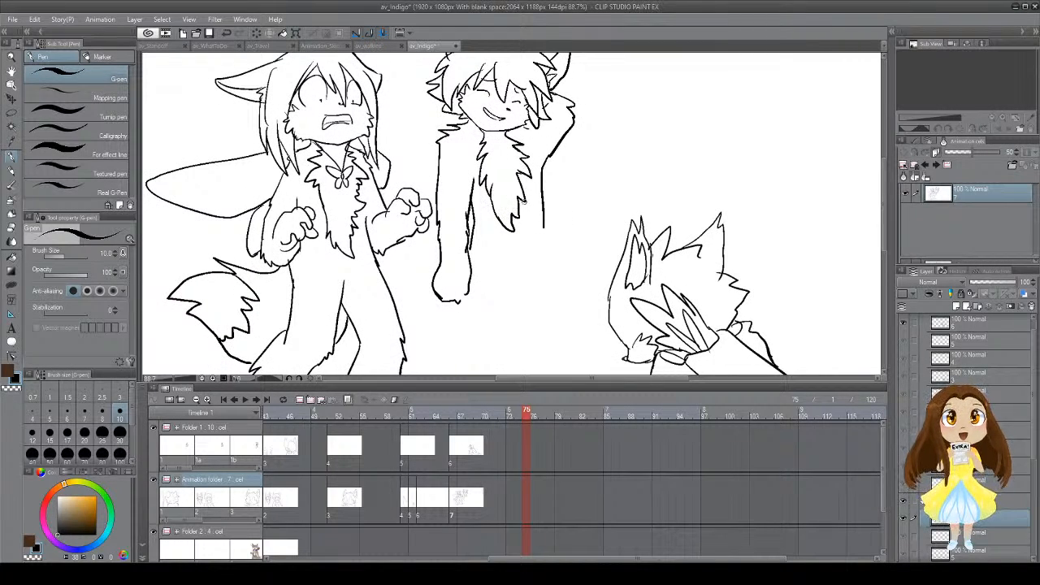
left_click_drag(543, 216, 546, 280)
key("ctrl+z")
left_click_drag(543, 214, 545, 292)
left_click_drag(499, 261, 491, 222)
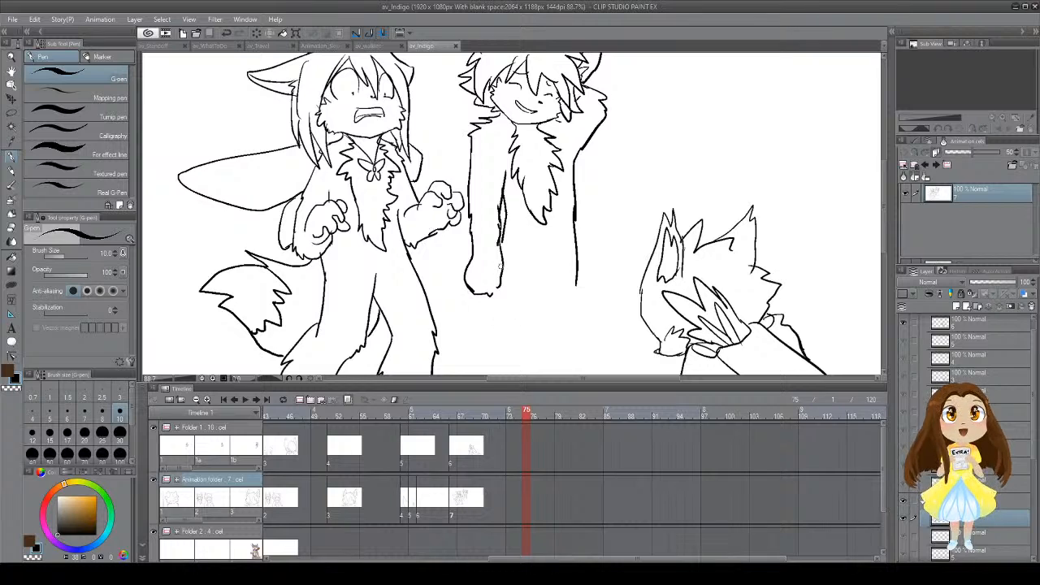
left_click_drag(501, 241, 500, 245)
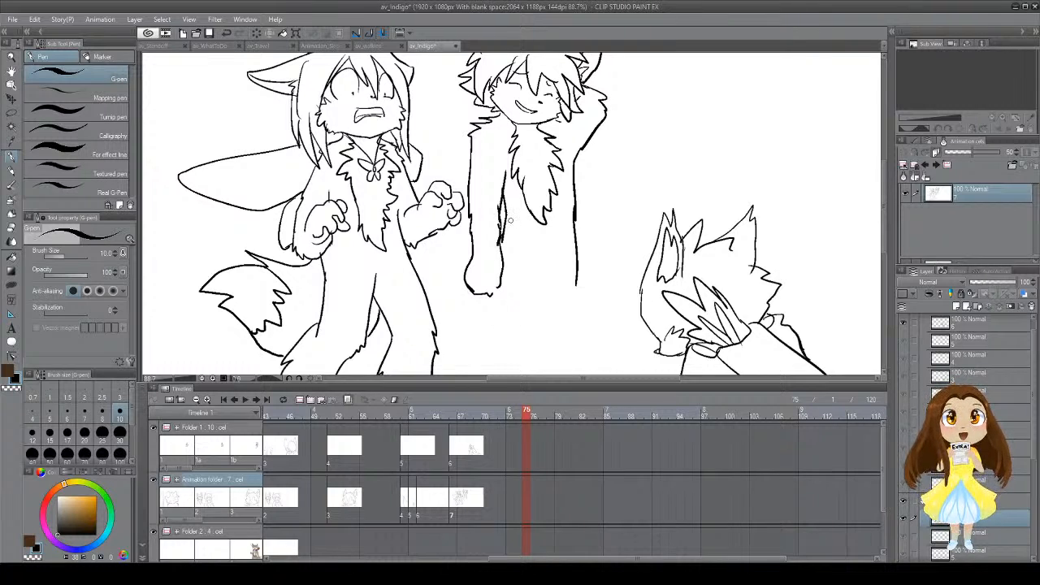
key("ctrl+s")
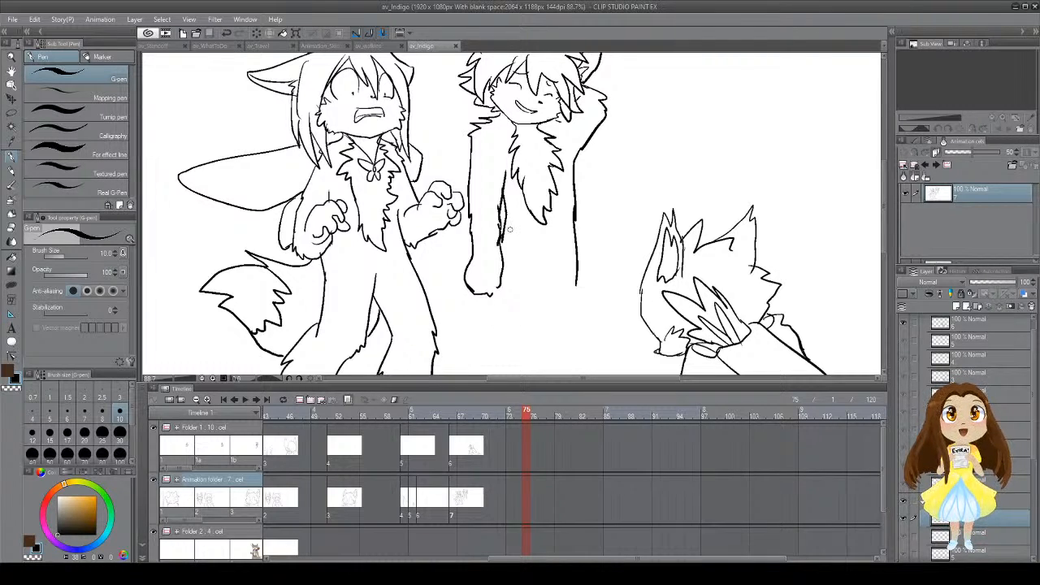
Step: Refine the hanging paw's lower edge and draw the right-hand leg's long outer line down from the torso side
scroll(525, 274, "down", 3)
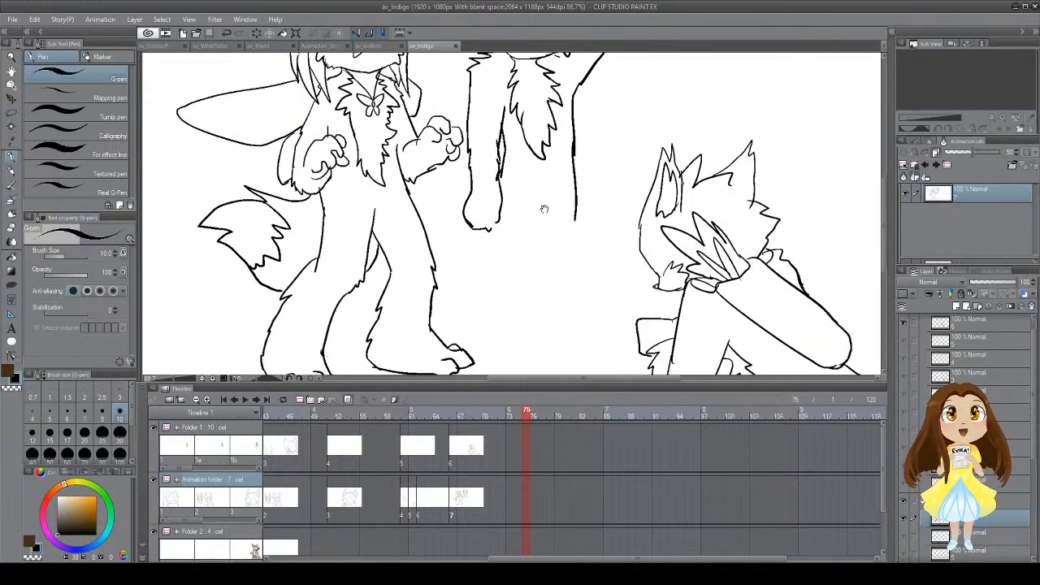
left_click_drag(495, 223, 499, 220)
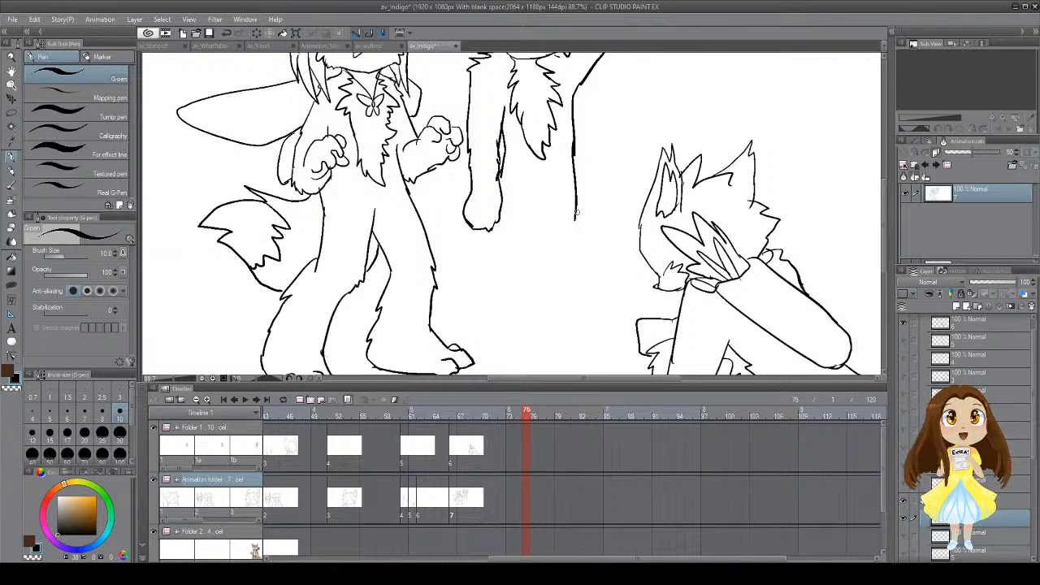
left_click_drag(576, 215, 585, 282)
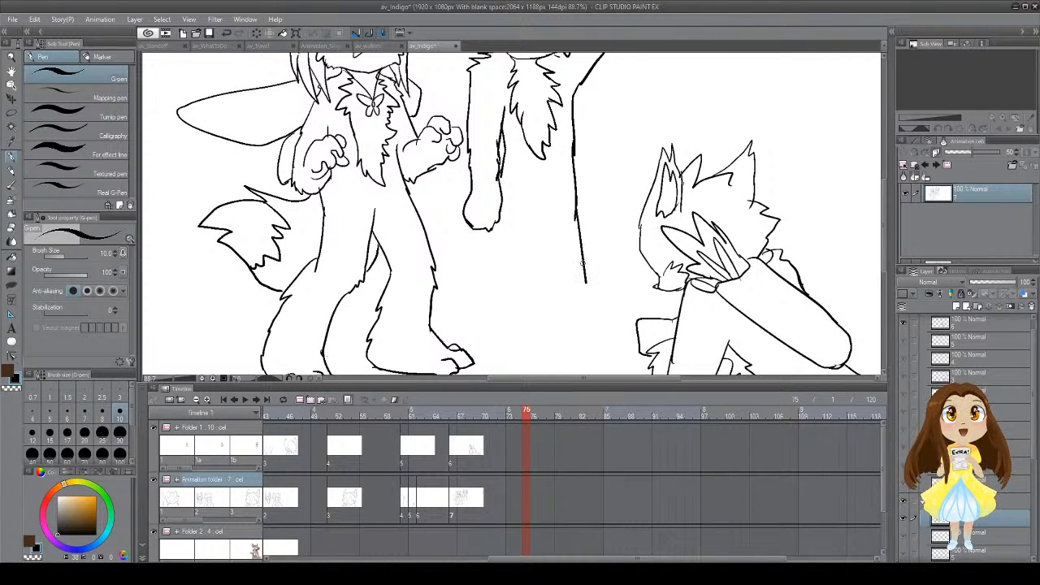
key("ctrl+z")
left_click_drag(574, 171, 591, 276)
key("ctrl+z")
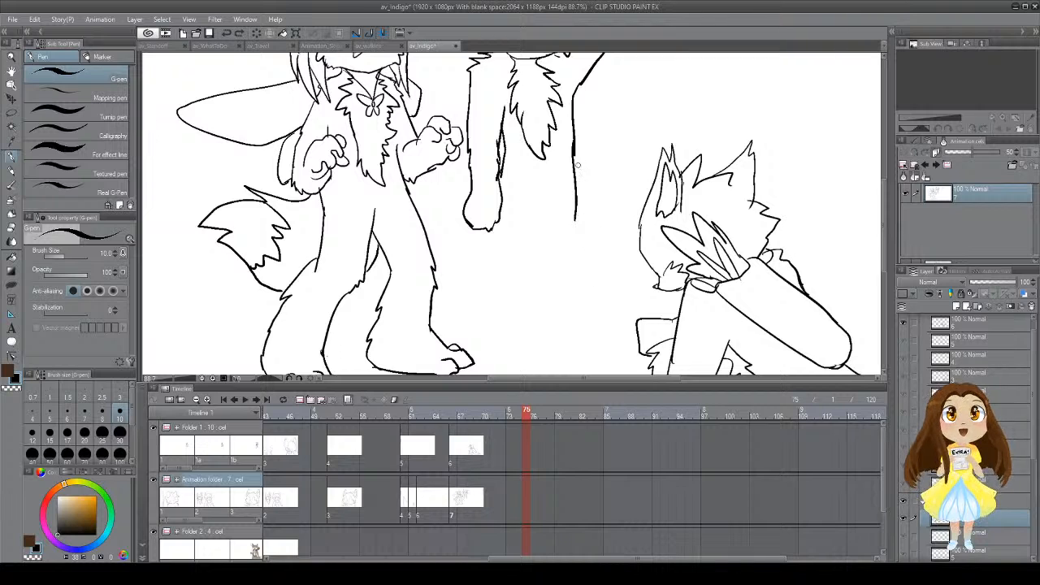
left_click_drag(574, 160, 594, 303)
key("ctrl+z")
mouse_move(587, 182)
left_mouse_down()
mouse_move(583, 330)
mouse_move(573, 200)
left_mouse_up()
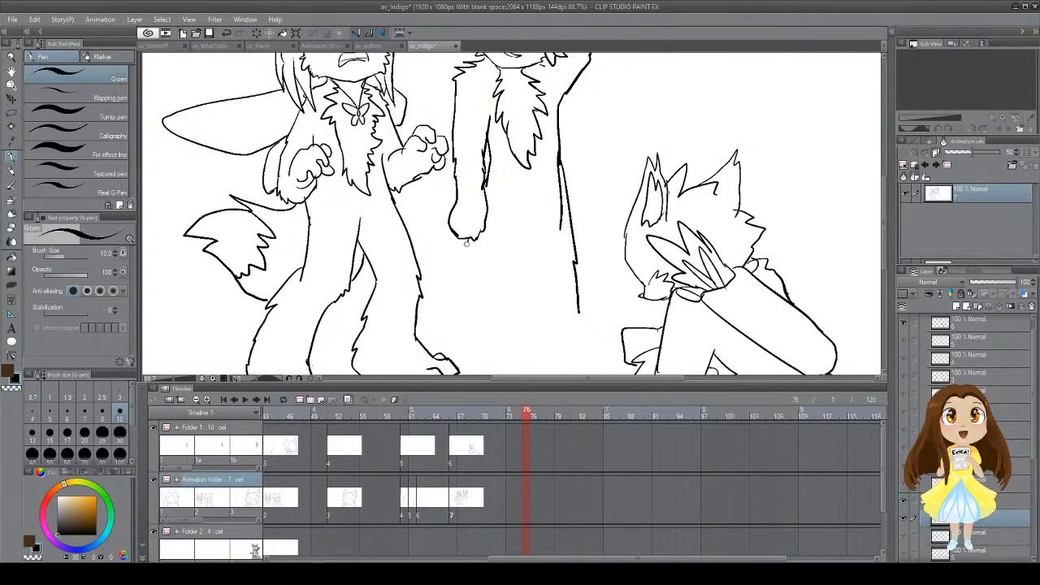
Step: Draw the left-hand leg's outer line slanting down from beneath the hanging paw of the new character
mouse_move(467, 242)
left_mouse_down()
mouse_move(445, 356)
mouse_move(476, 247)
mouse_move(468, 265)
mouse_move(491, 274)
mouse_move(460, 265)
mouse_move(491, 284)
mouse_move(499, 266)
mouse_move(519, 349)
left_mouse_up()
key("ctrl+z")
key("ctrl+z")
scroll(518, 350, "down", 2)
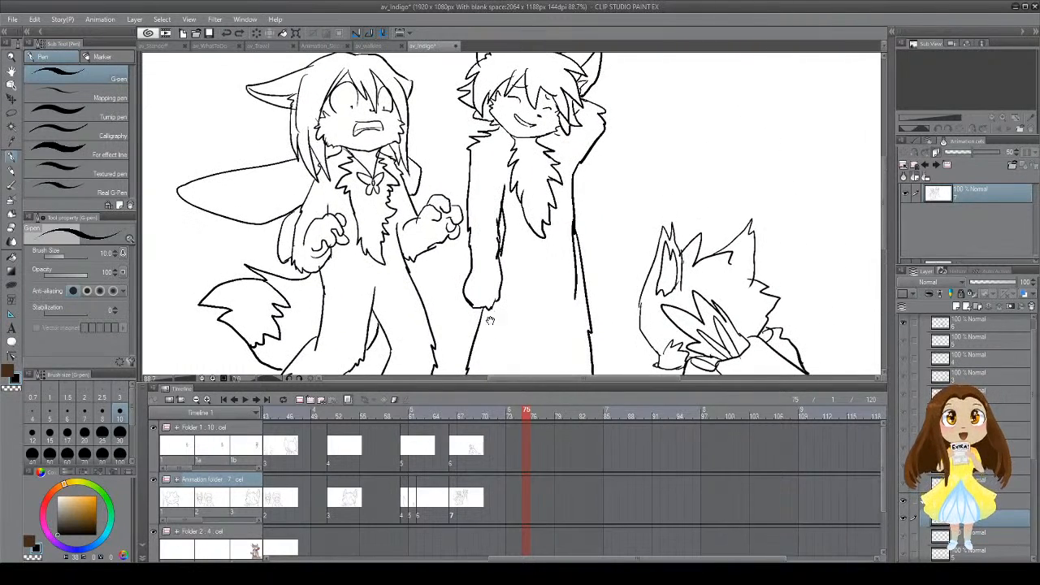
scroll(489, 236, "down", 3)
scroll(498, 277, "up", 2)
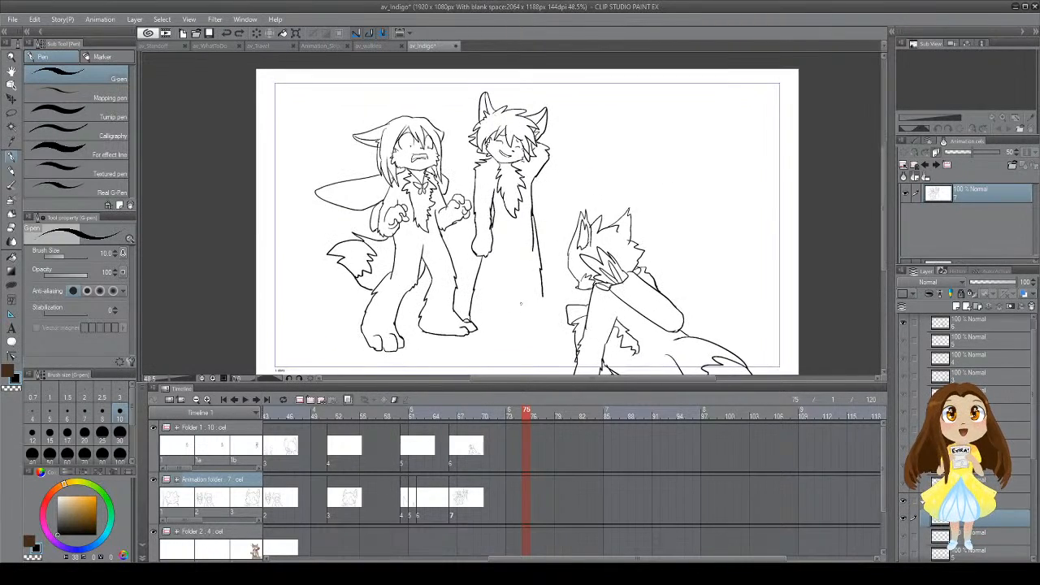
Step: Lasso the new character, scale it up to 105, move it higher on the canvas and clear the selection
key("m")
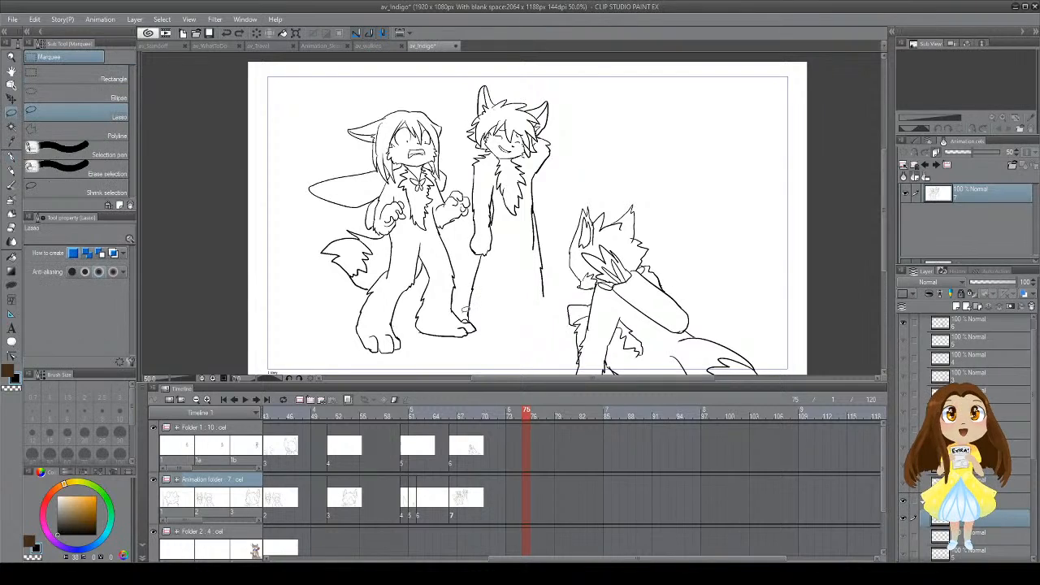
mouse_move(464, 302)
left_mouse_down()
mouse_move(489, 321)
mouse_move(531, 312)
mouse_move(559, 270)
mouse_move(562, 190)
mouse_move(586, 109)
mouse_move(547, 75)
mouse_move(496, 67)
mouse_move(467, 108)
mouse_move(474, 203)
mouse_move(463, 281)
left_mouse_up()
key("ctrl+t")
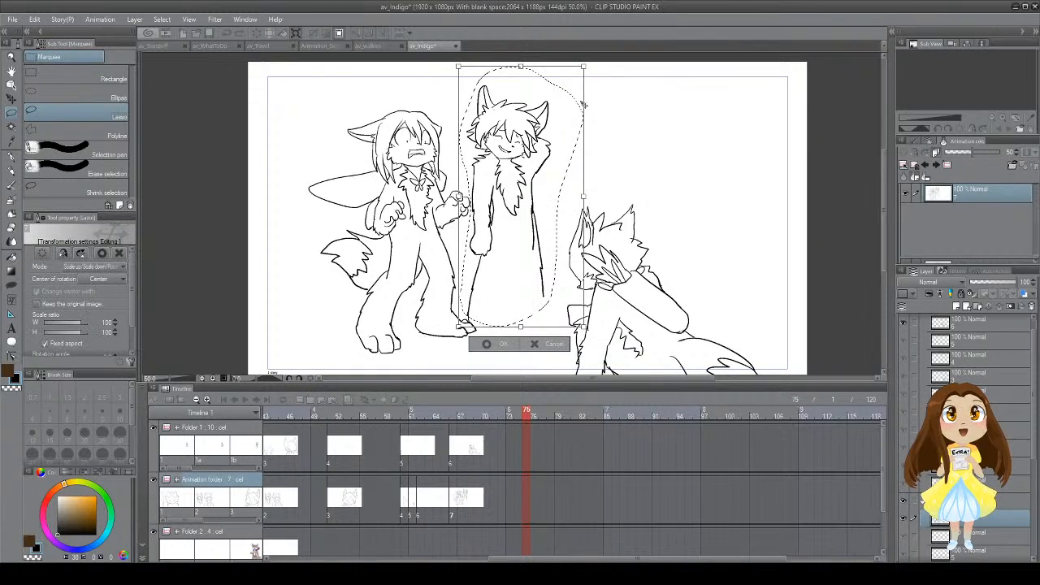
mouse_move(583, 70)
left_mouse_down()
mouse_move(601, 45)
mouse_move(583, 66)
left_mouse_up()
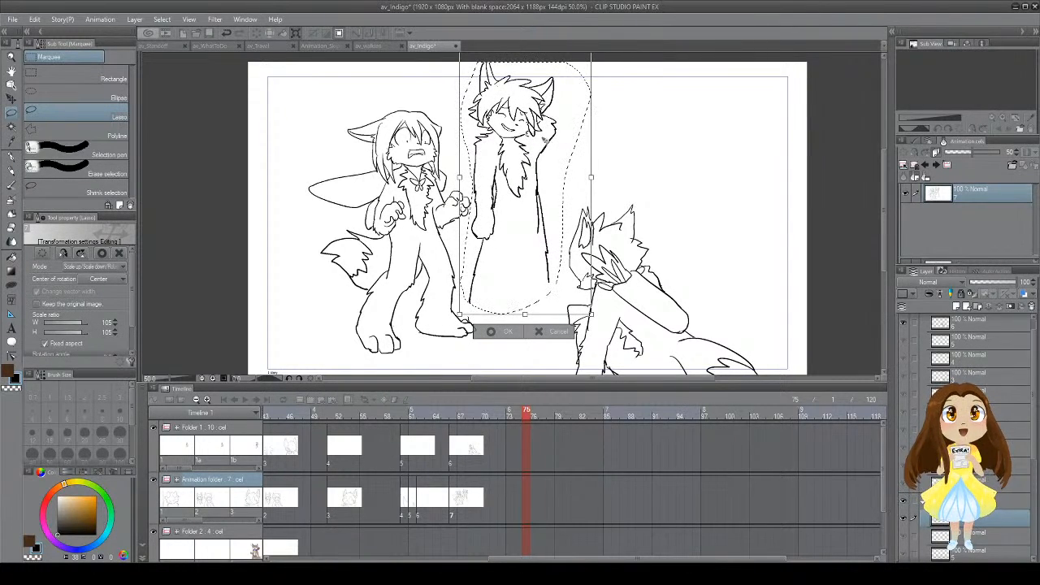
left_click(496, 333)
key("ctrl+d")
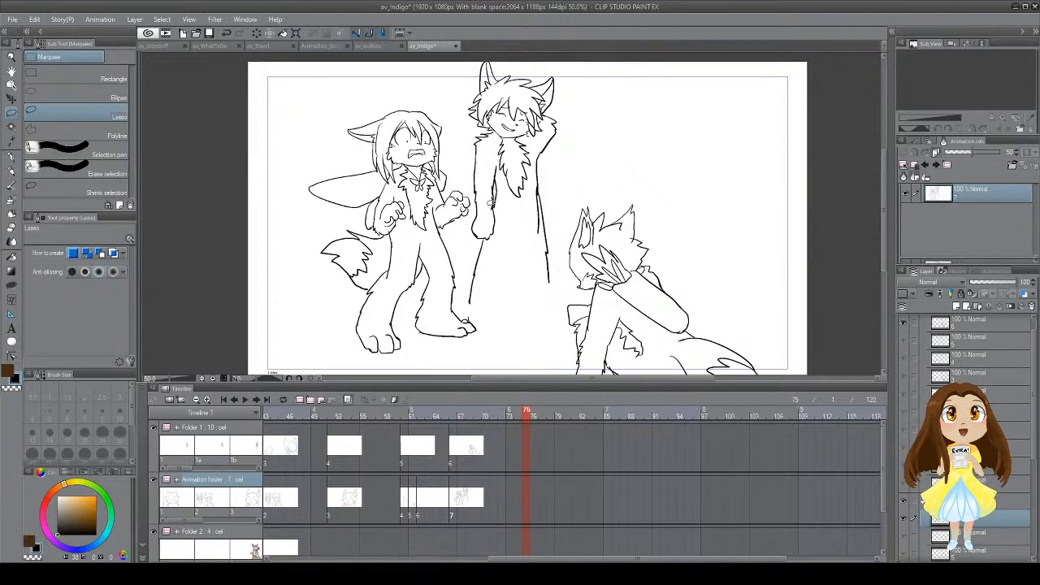
Step: Lasso the frightened and smiling characters together and shift them slightly to the left
mouse_move(297, 218)
left_mouse_down()
mouse_move(329, 348)
mouse_move(513, 342)
mouse_move(564, 283)
mouse_move(588, 95)
mouse_move(347, 124)
mouse_move(284, 276)
mouse_move(297, 314)
left_mouse_up()
key("ctrl+t")
left_click_drag(485, 224, 480, 244)
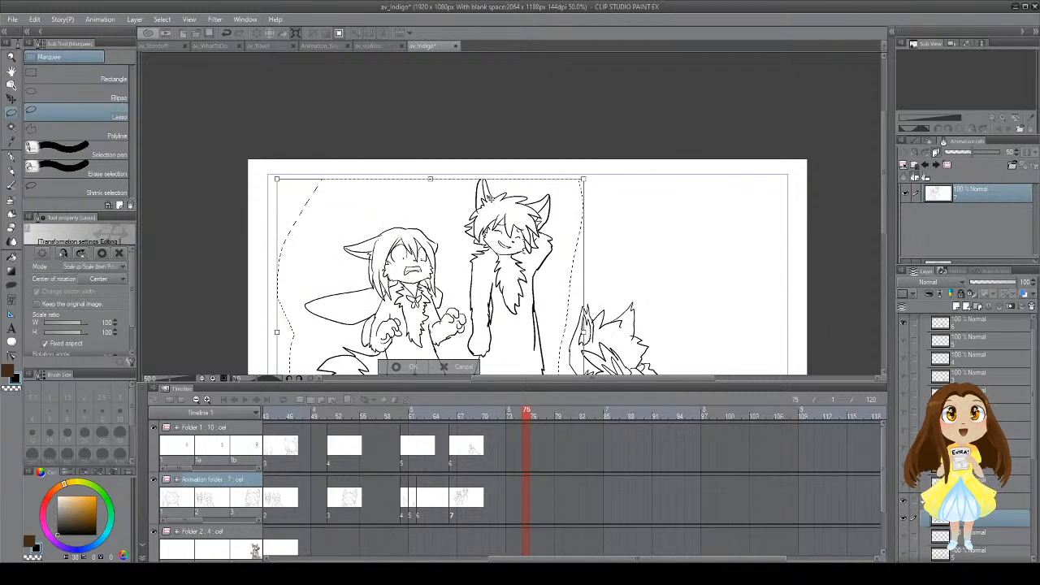
left_click(410, 368)
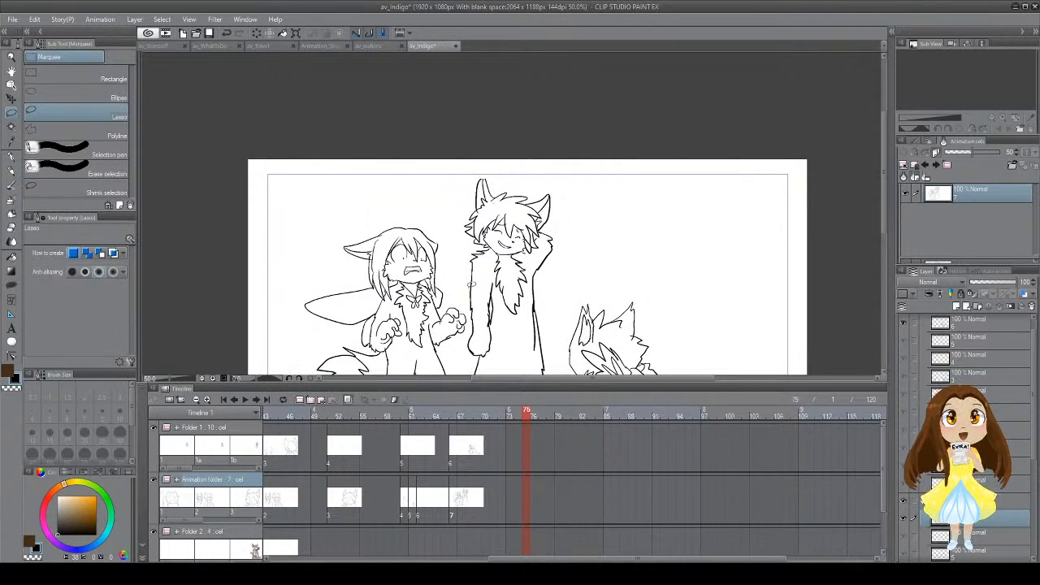
Step: Redraw the cut-off tip of the smiling character's left-hand ear with the G-pen and save the file
scroll(512, 244, "down", 3)
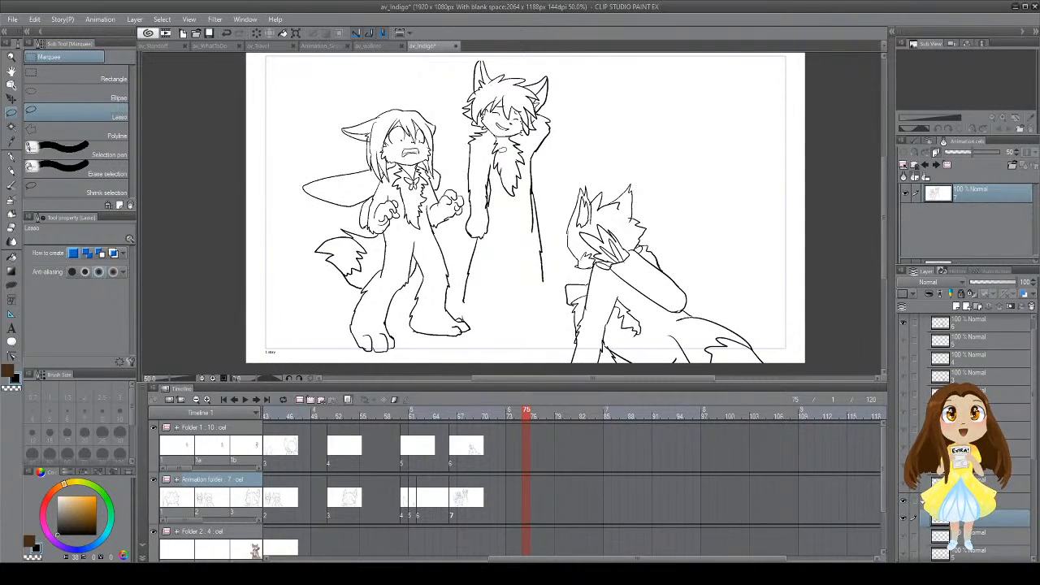
key("p")
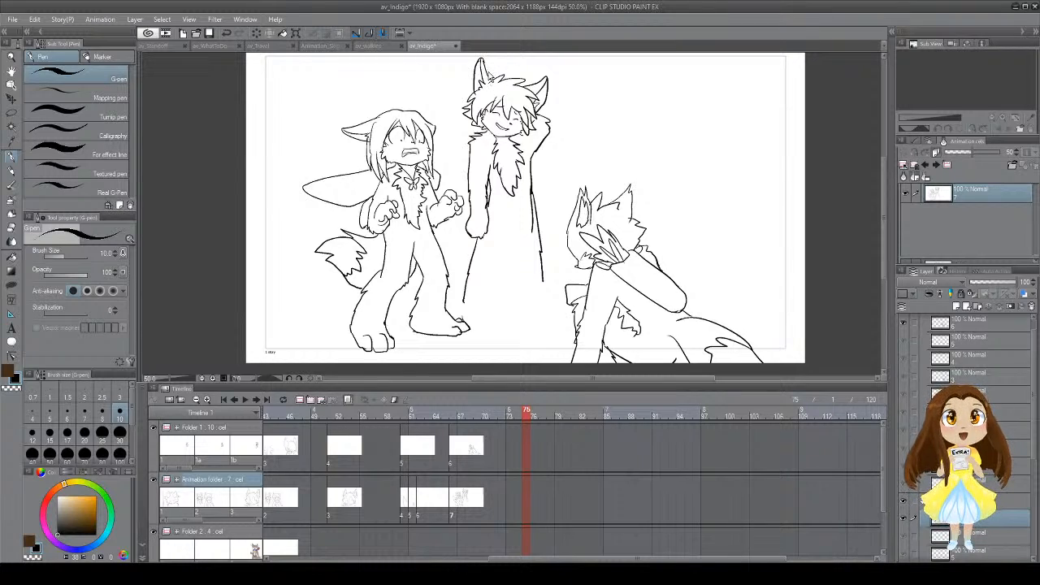
key("ctrl+s")
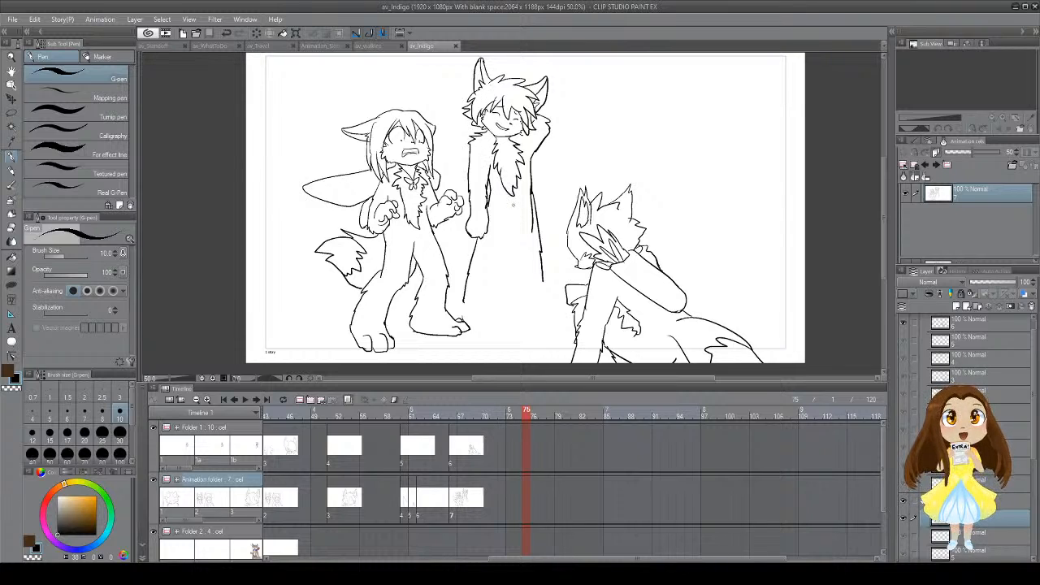
Step: Draw the smiling character's inner leg lines and both toed feet, erasing the excess end of the left-hand leg line
left_click_drag(517, 216, 510, 247)
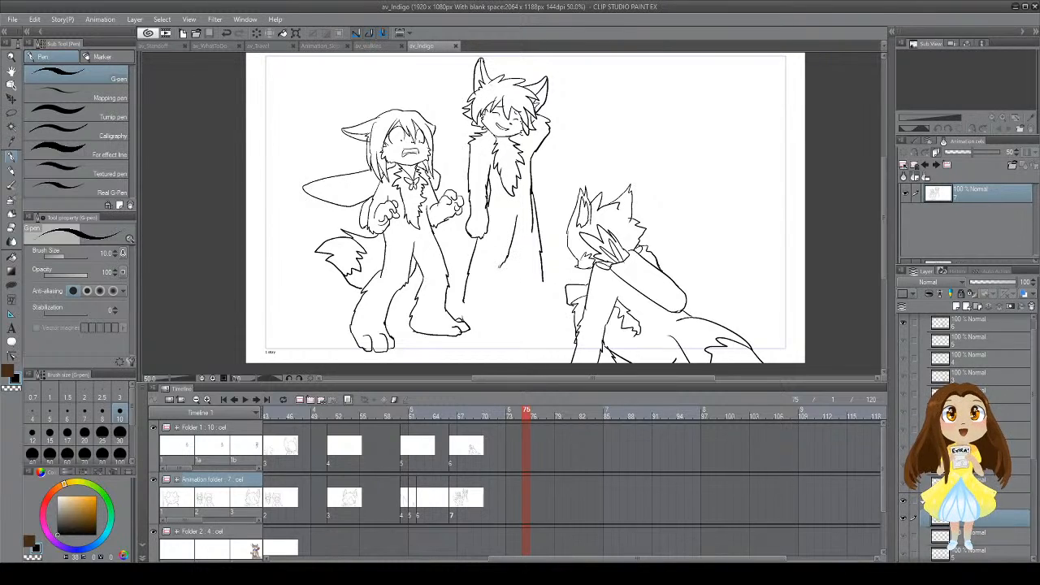
key("e")
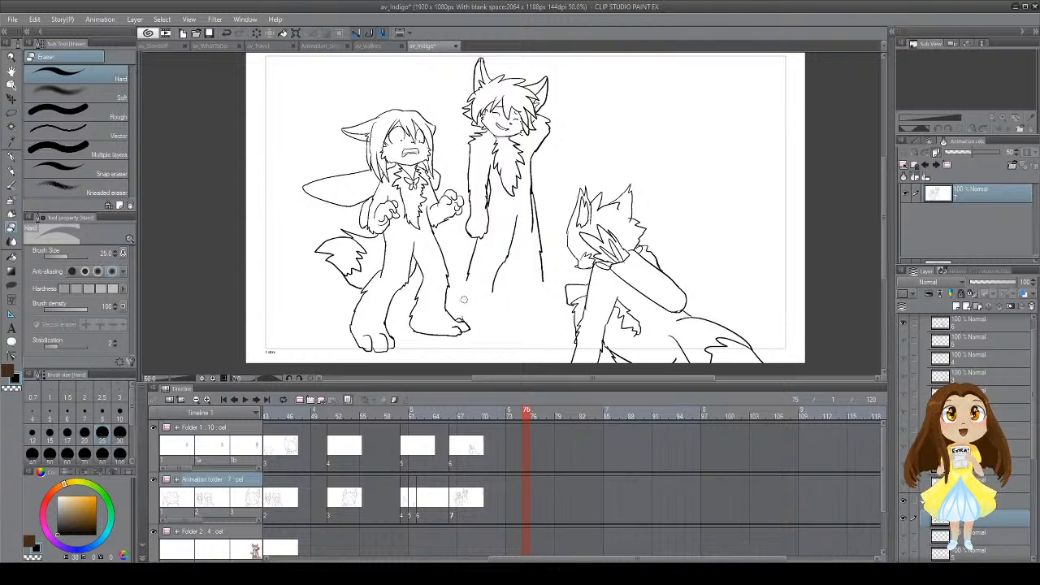
key("p")
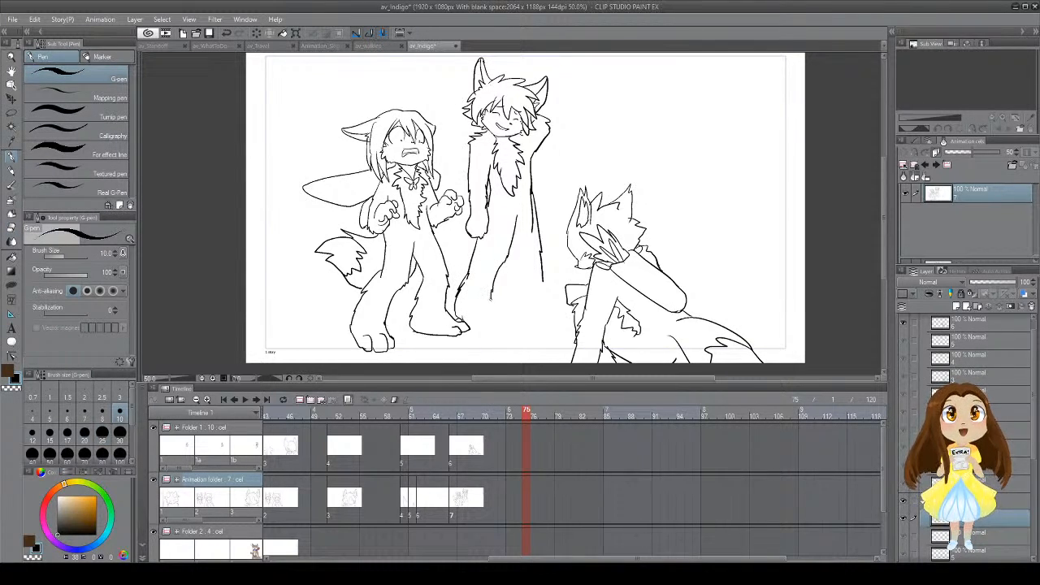
left_click_drag(490, 298, 504, 310)
left_click_drag(506, 303, 550, 323)
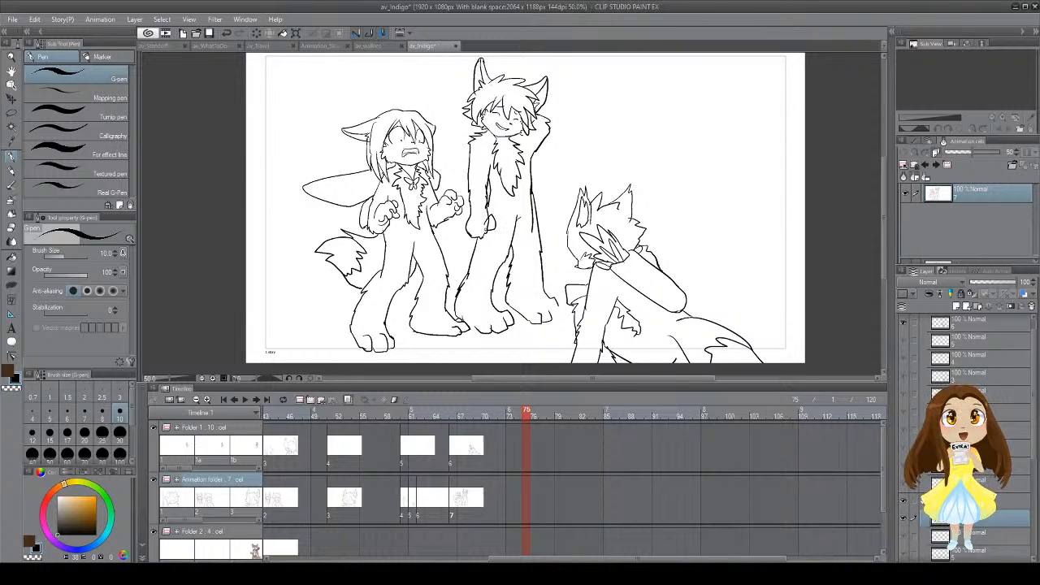
Step: Draw a long object gripped in the smiling character's hanging paw, with a rounded end beside the paw and parallel edges slanting behind the frightened character
key("ctrl+z")
mouse_move(464, 207)
left_mouse_down()
mouse_move(467, 226)
mouse_move(438, 231)
mouse_move(443, 254)
left_mouse_up()
key("ctrl+z")
key("ctrl+z")
key("ctrl+z")
key("ctrl+z")
key("ctrl+z")
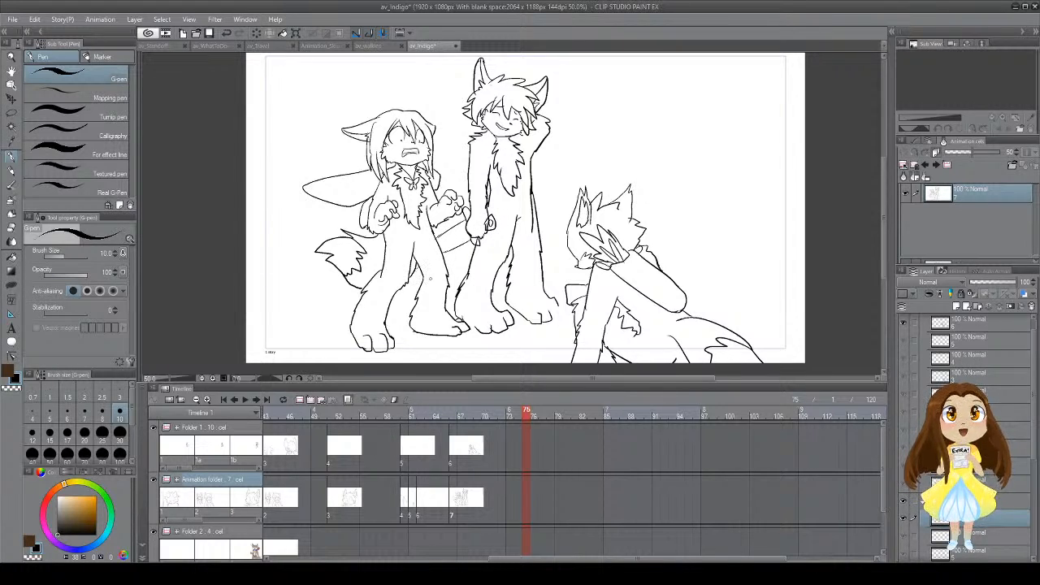
key("ctrl+z")
key("ctrl+z")
Step: Clean up and redraw the small details of the held object's rounded end beside the paw, and save the file
key("e")
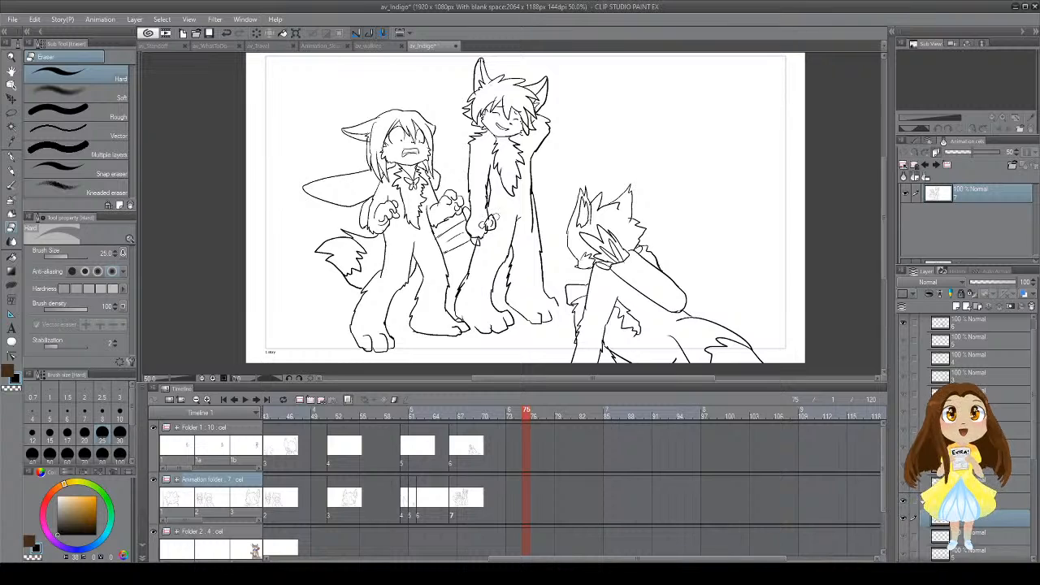
key("p")
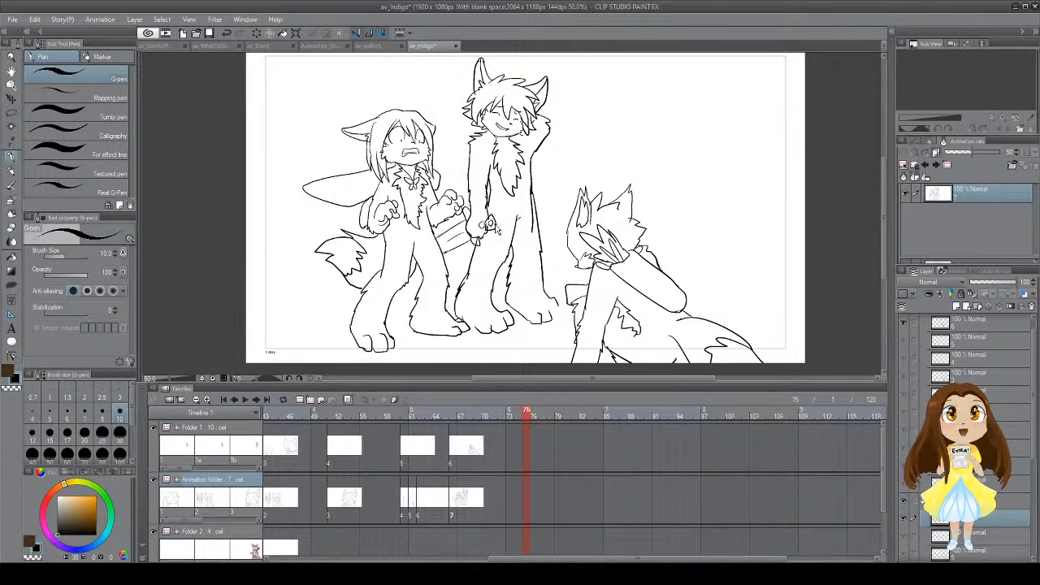
key("ctrl+s")
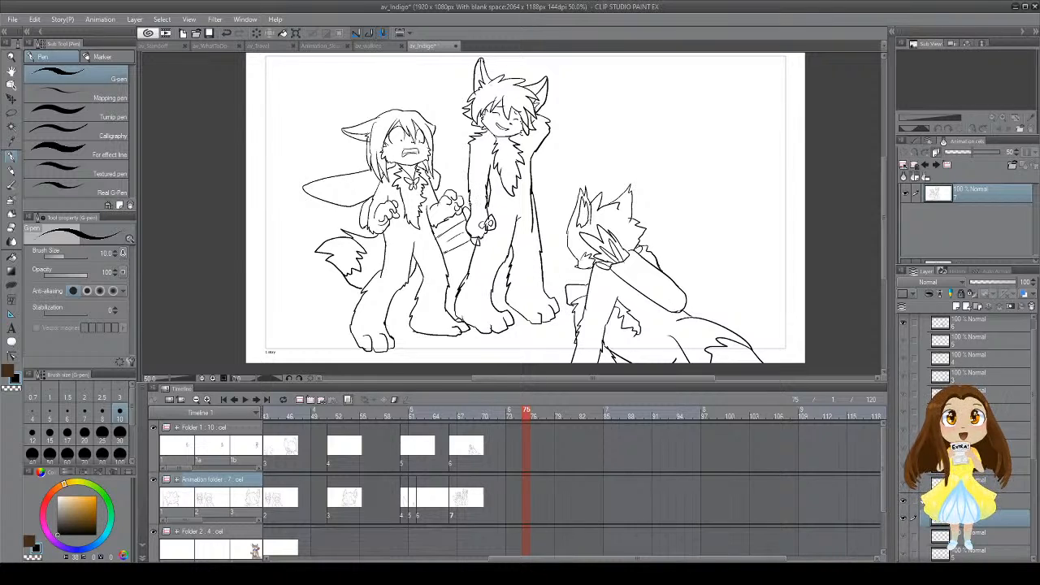
Step: Draw the curved closing line joining the lower edges of the smiling character's held object and save the file
left_click_drag(451, 255, 471, 260)
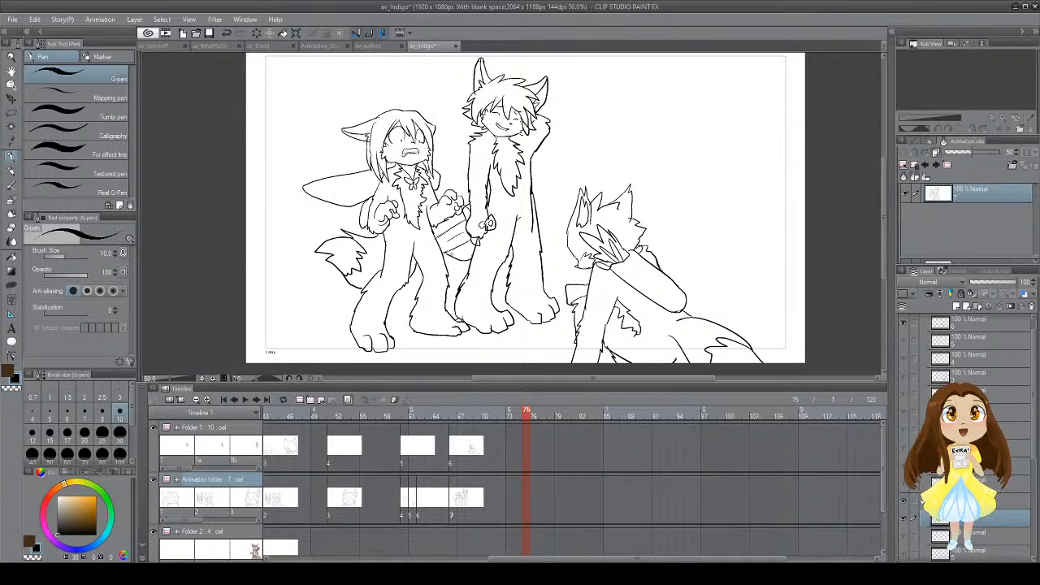
mouse_move(559, 211)
left_mouse_down()
mouse_move(545, 224)
mouse_move(493, 184)
mouse_move(483, 191)
left_mouse_up()
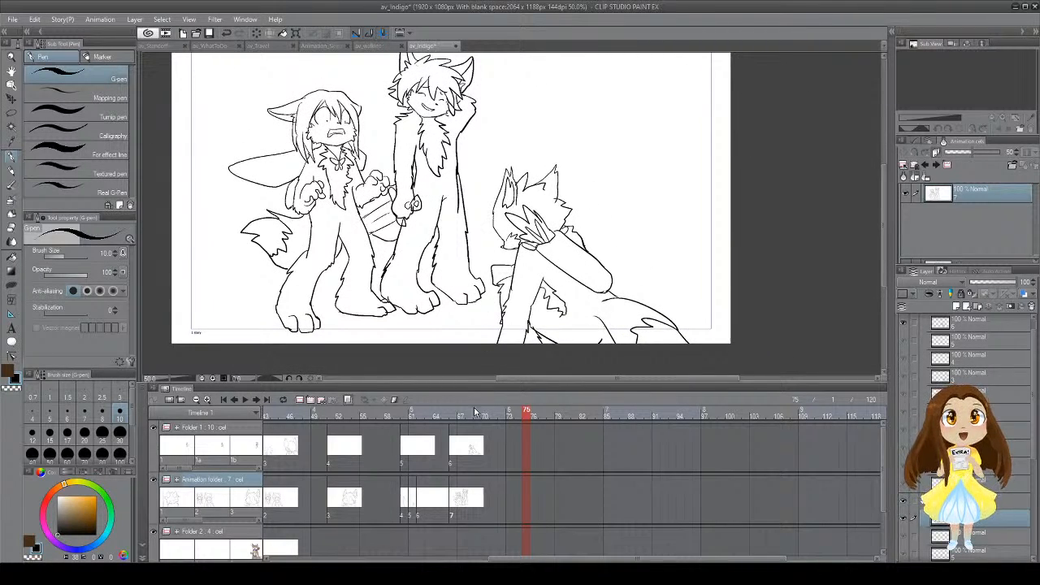
left_click(472, 453)
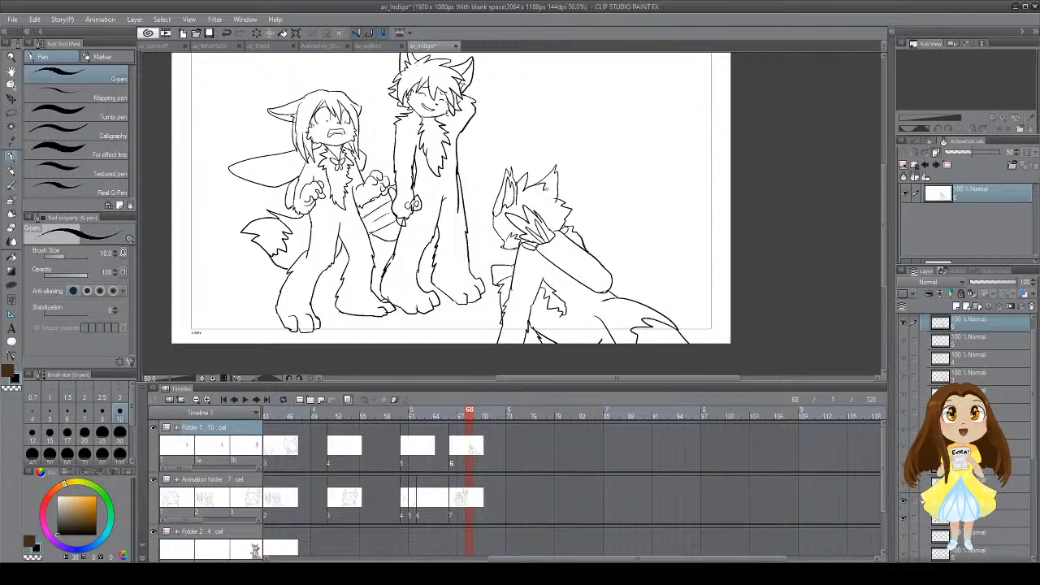
left_click_drag(555, 227, 571, 209)
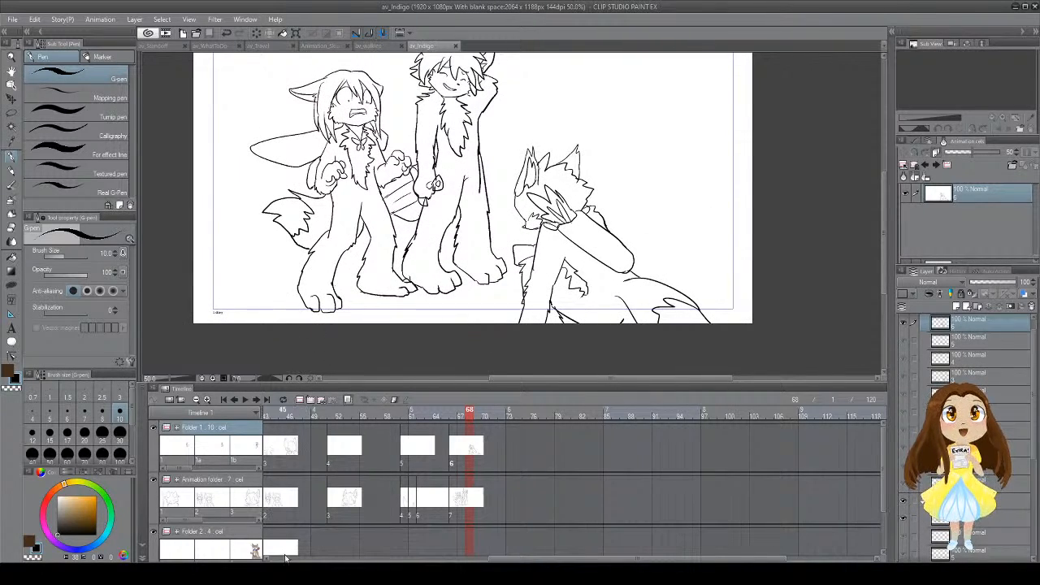
key("ctrl+s")
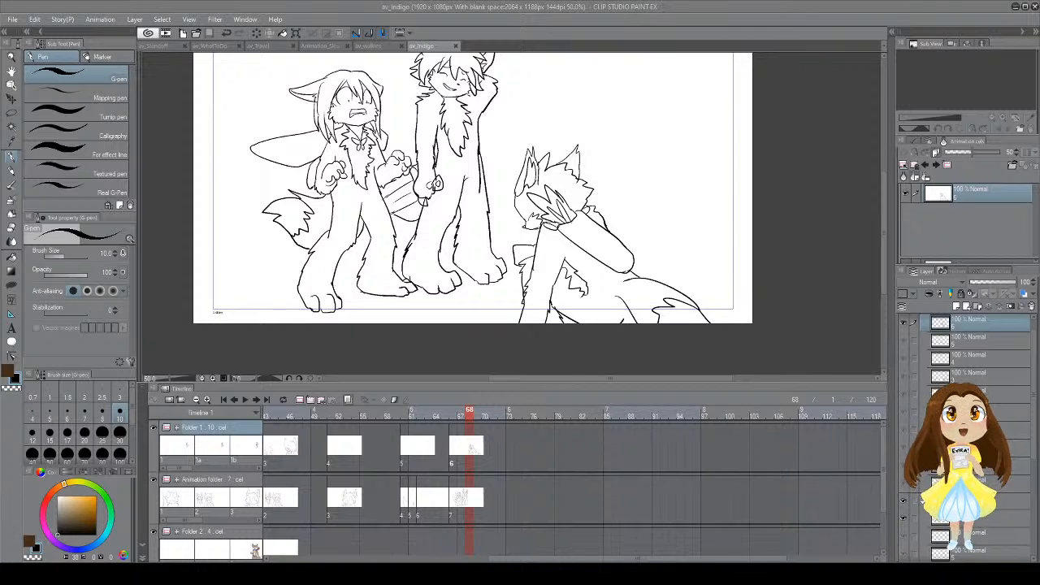
Step: Add new blank cels at frame 70 in Folder 1 and the Animation folder, and turn off onion skin
left_click(489, 447)
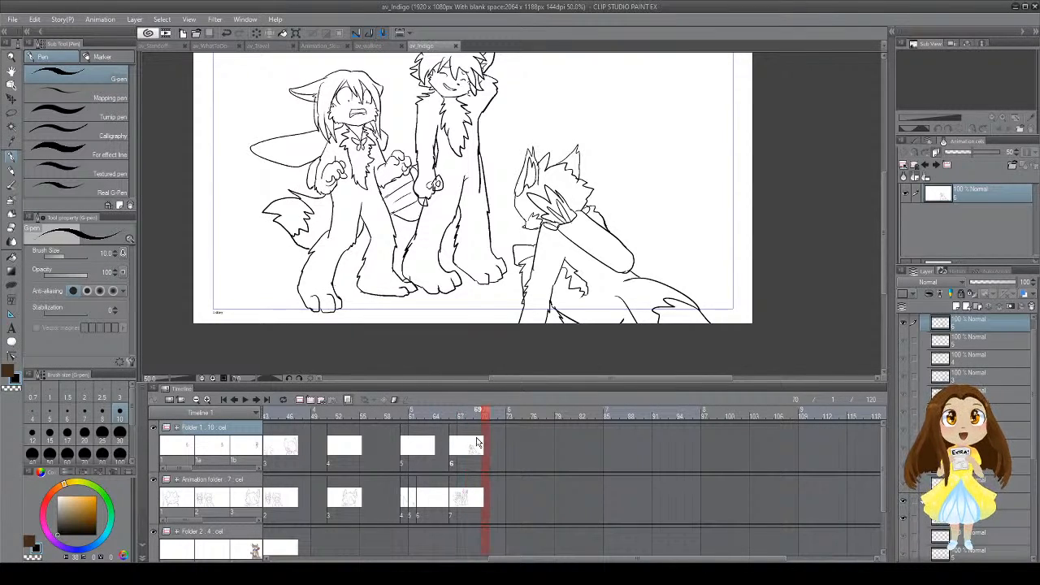
left_click(311, 400)
left_click(485, 490)
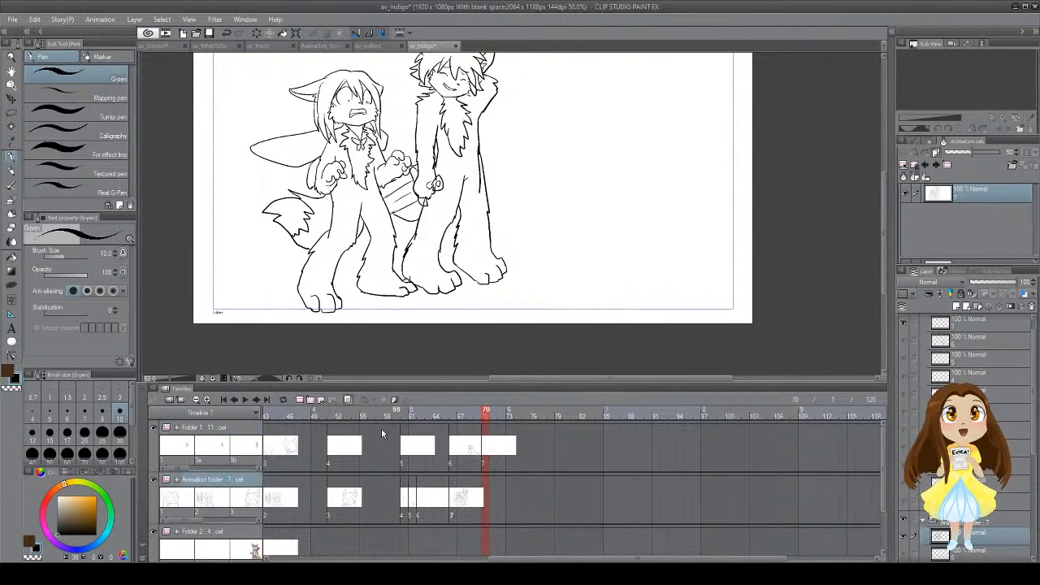
left_click(311, 400)
left_click_drag(423, 212, 433, 281)
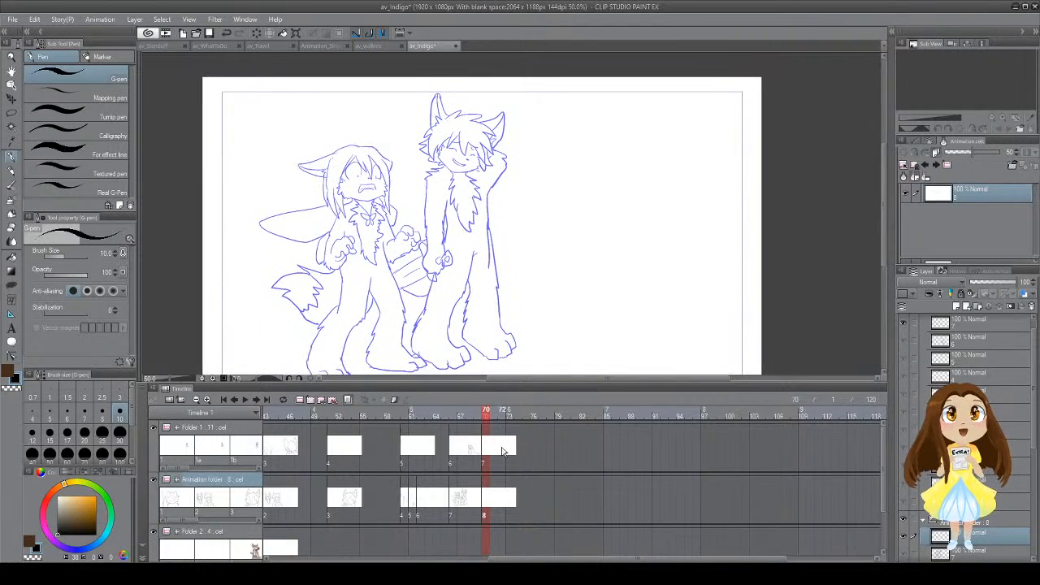
left_click(493, 448)
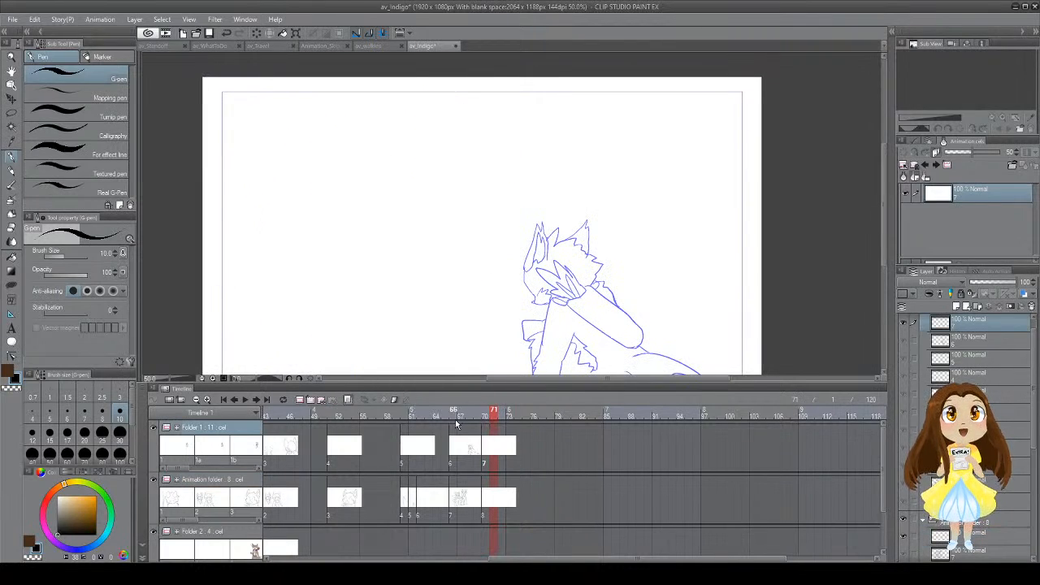
left_click(349, 400)
left_click_drag(384, 228, 403, 208)
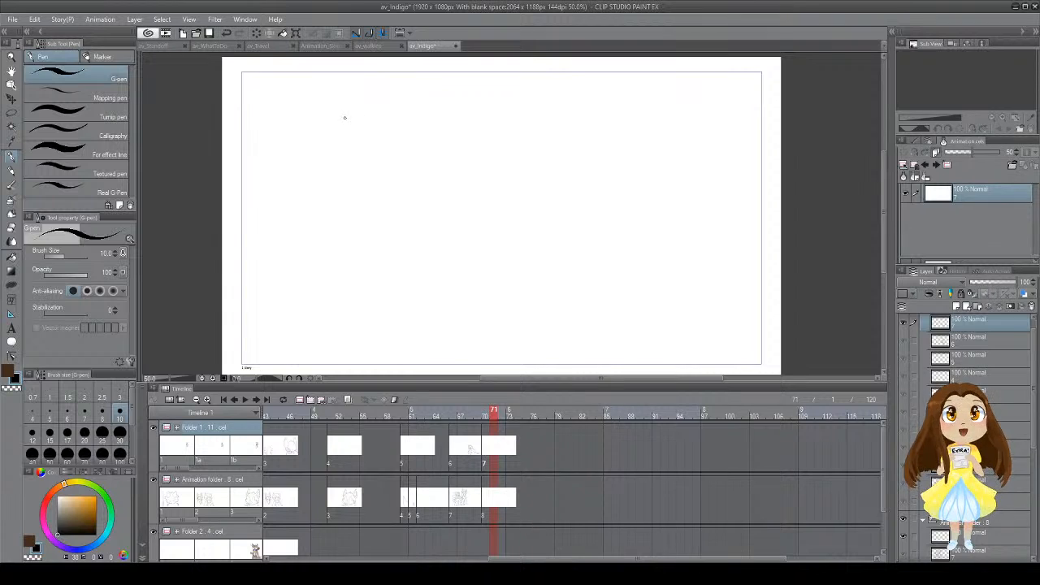
mouse_move(335, 108)
left_mouse_down()
mouse_move(404, 116)
mouse_move(391, 126)
mouse_move(473, 197)
mouse_move(409, 168)
left_mouse_up()
key("ctrl+z")
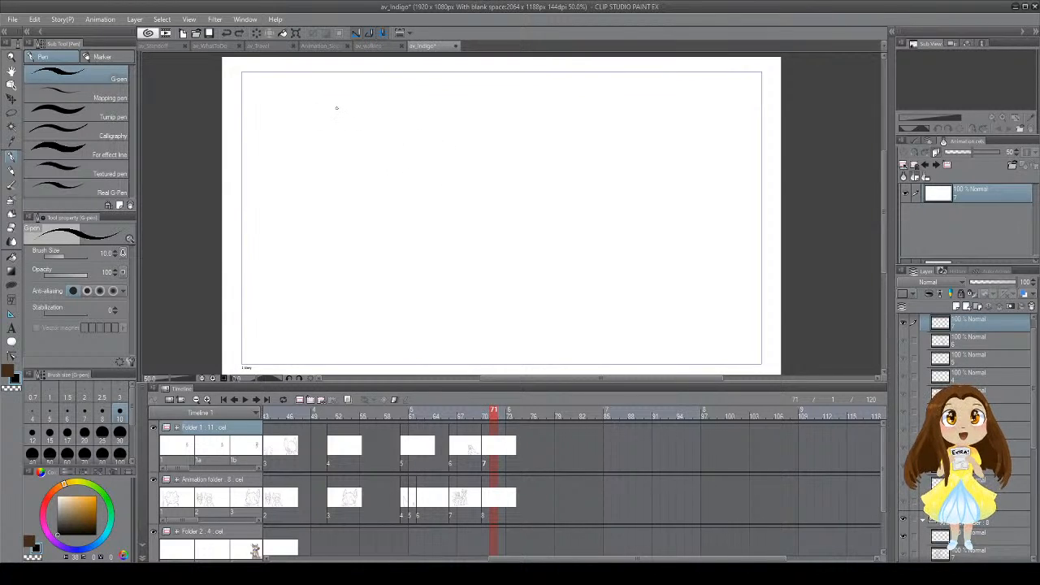
mouse_move(336, 107)
left_mouse_down()
mouse_move(427, 126)
mouse_move(457, 162)
left_mouse_up()
key("ctrl+z")
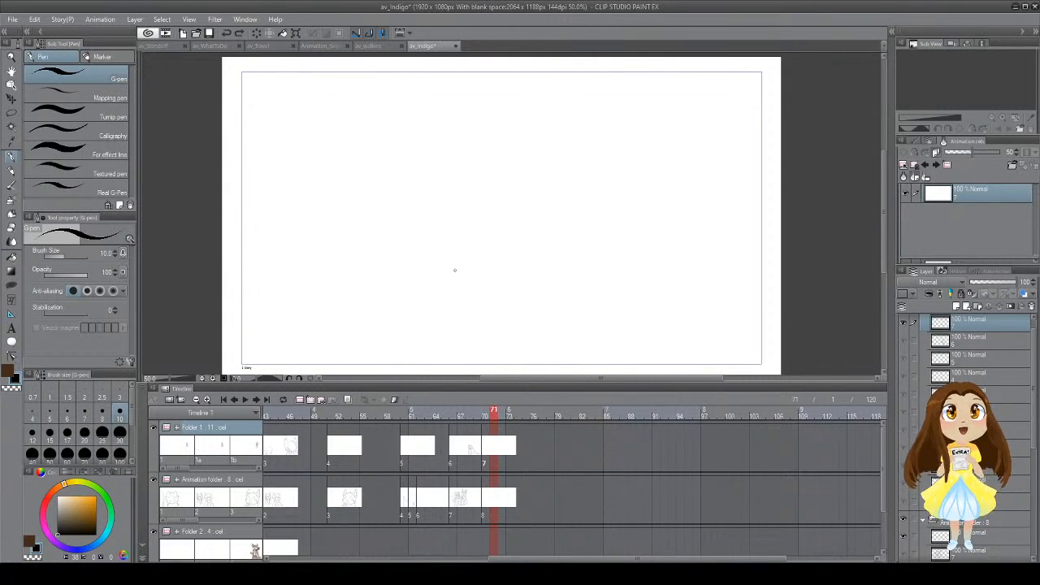
Step: Play back the animation to check timing and move both new blank cels to start at frame 77
left_click(423, 439)
left_click(402, 447)
left_click(324, 455)
left_click(246, 402)
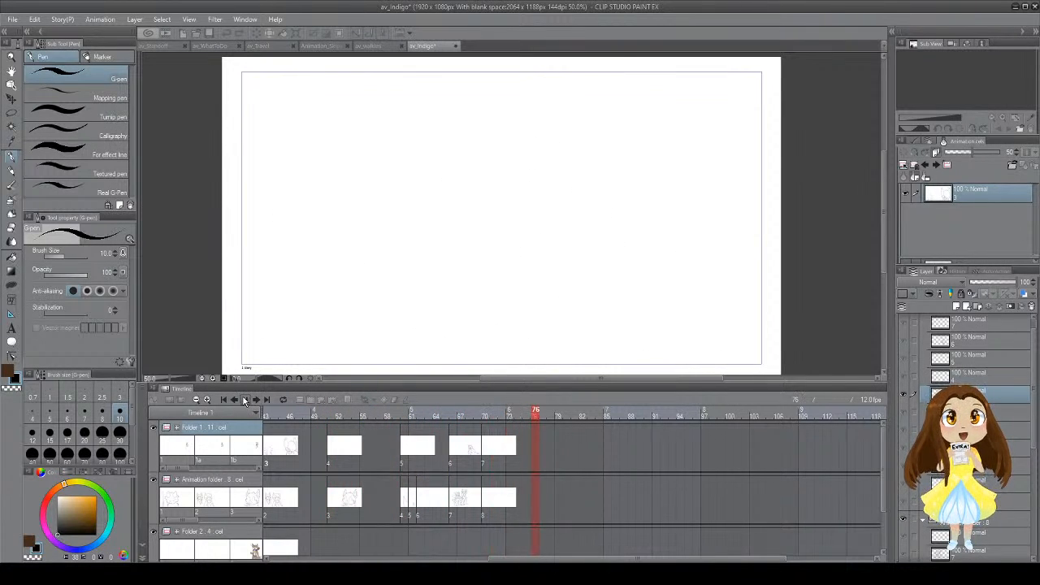
left_click(245, 401)
left_click_drag(486, 449, 543, 452)
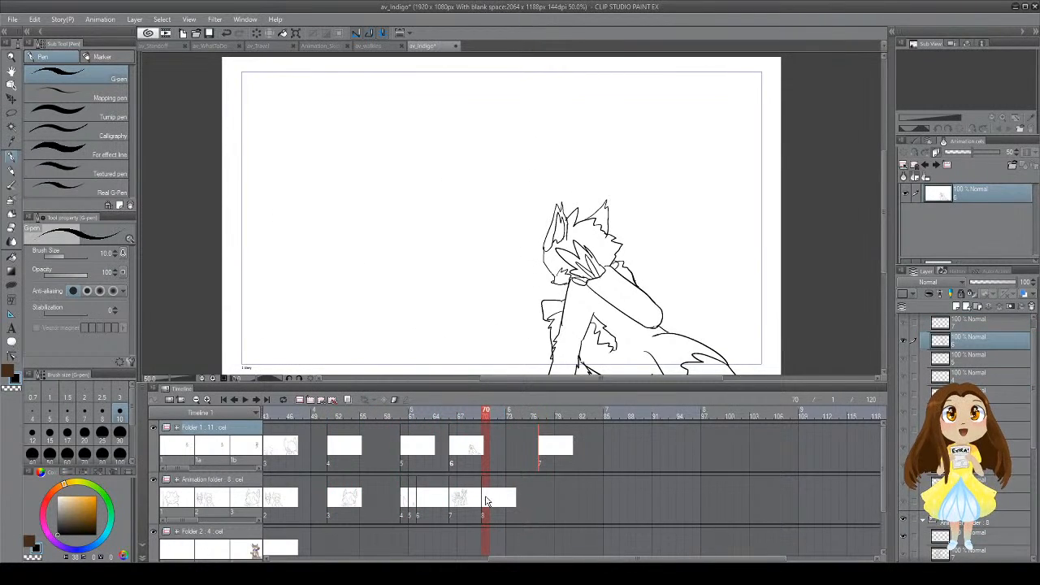
left_click_drag(487, 500, 545, 501)
left_click(542, 454)
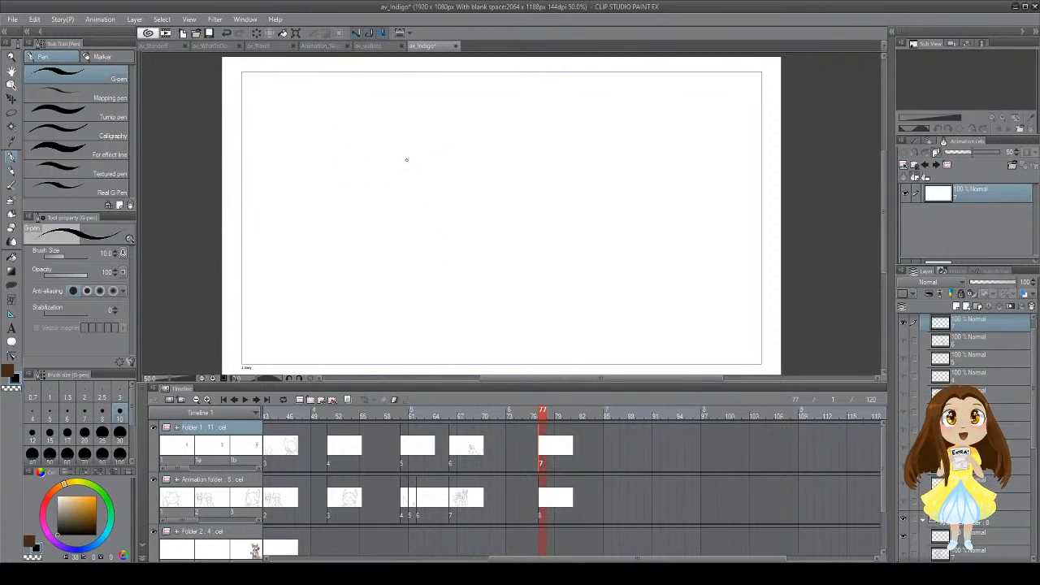
Step: Draw a close-up face's small nose and two tall eyes with oval pupils in Folder 1's blank cel at frame 77
mouse_move(371, 159)
left_mouse_down()
mouse_move(367, 214)
mouse_move(351, 235)
mouse_move(367, 299)
mouse_move(460, 338)
left_mouse_up()
key("ctrl+z")
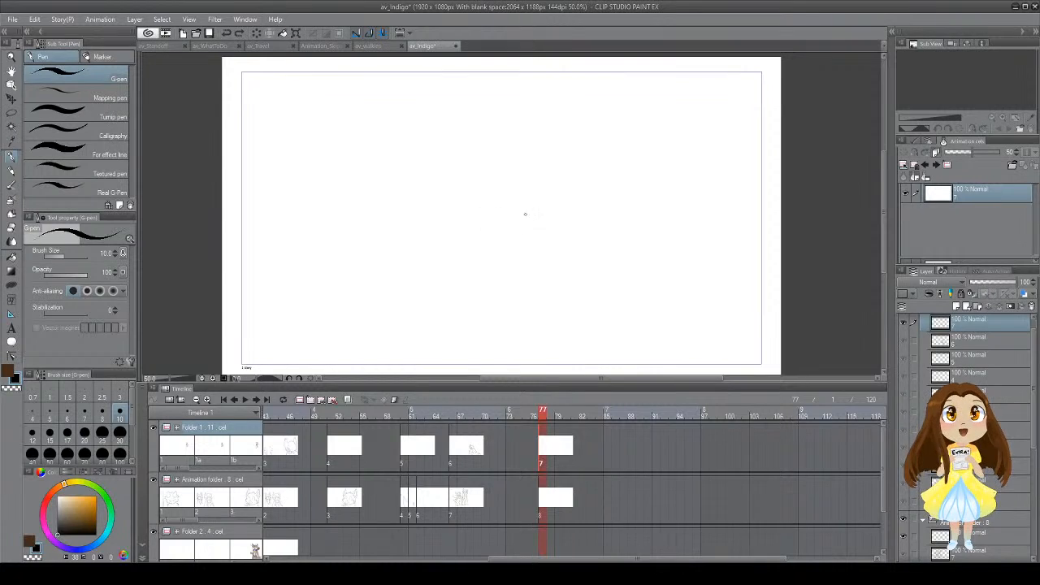
mouse_move(538, 206)
left_mouse_down()
mouse_move(521, 154)
mouse_move(496, 112)
mouse_move(442, 127)
mouse_move(432, 186)
left_mouse_up()
key("ctrl+z")
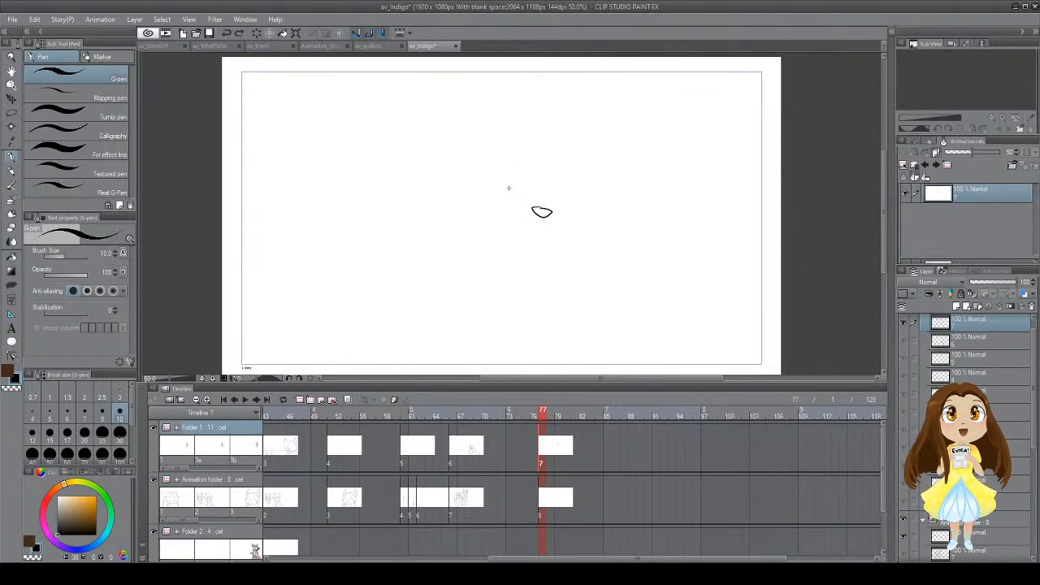
mouse_move(509, 187)
left_mouse_down()
mouse_move(482, 95)
mouse_move(437, 188)
left_mouse_up()
mouse_move(498, 167)
left_mouse_down()
mouse_move(491, 189)
mouse_move(456, 186)
mouse_move(464, 159)
left_mouse_up()
key("ctrl+z")
mouse_move(562, 204)
left_mouse_down()
mouse_move(594, 118)
mouse_move(608, 198)
mouse_move(593, 209)
mouse_move(608, 171)
mouse_move(590, 214)
mouse_move(600, 142)
mouse_move(590, 216)
mouse_move(580, 173)
mouse_move(610, 192)
mouse_move(581, 186)
left_mouse_up()
key("ctrl+z")
key("ctrl+z")
key("ctrl+z")
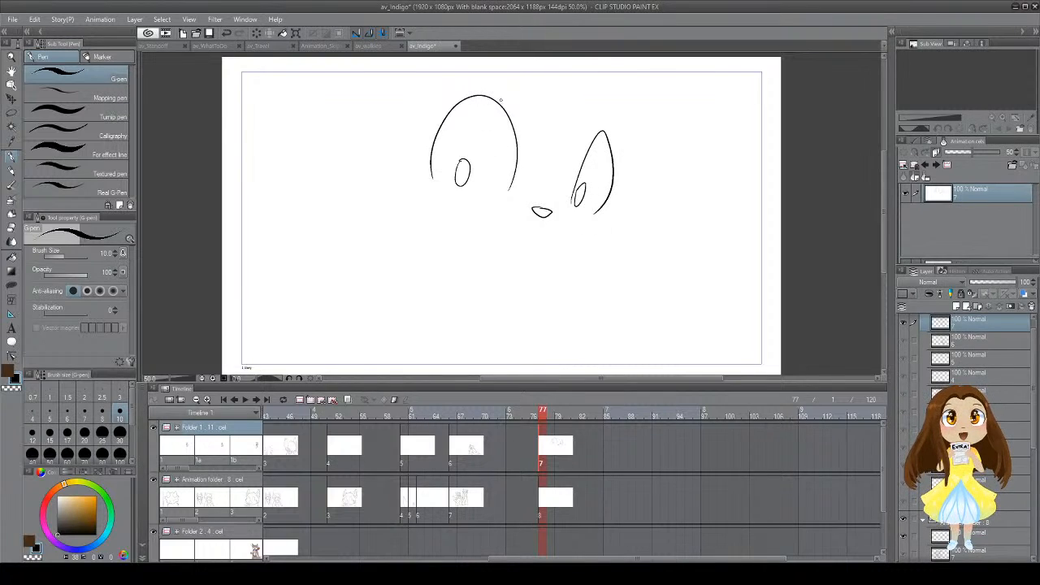
Step: Draw a short eyebrow stroke above each of the close-up face's two eyes
left_click_drag(477, 83, 514, 85)
key("ctrl+z")
left_click_drag(600, 112, 613, 121)
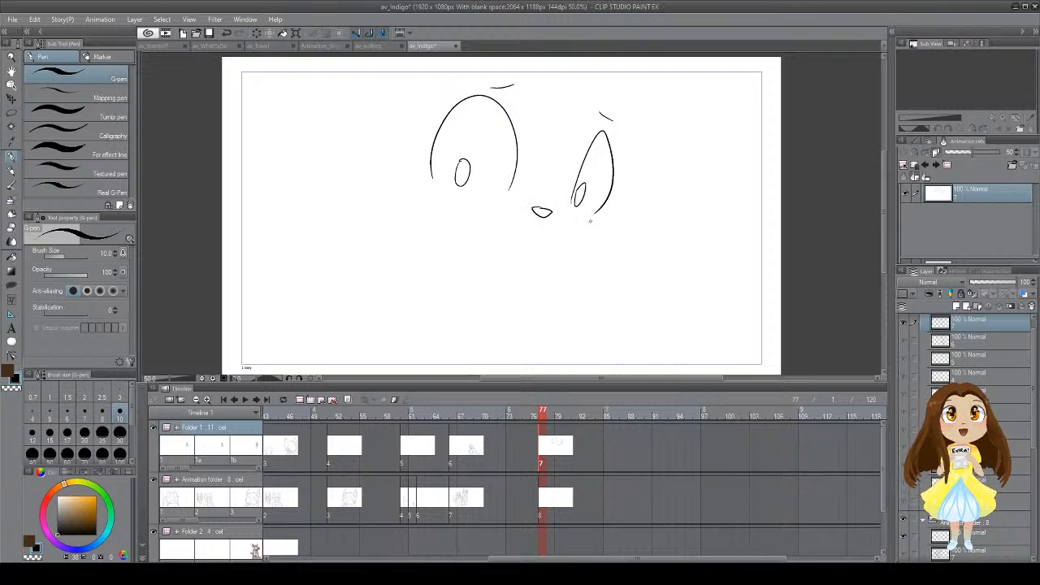
left_click_drag(594, 214, 612, 237)
key("ctrl+z")
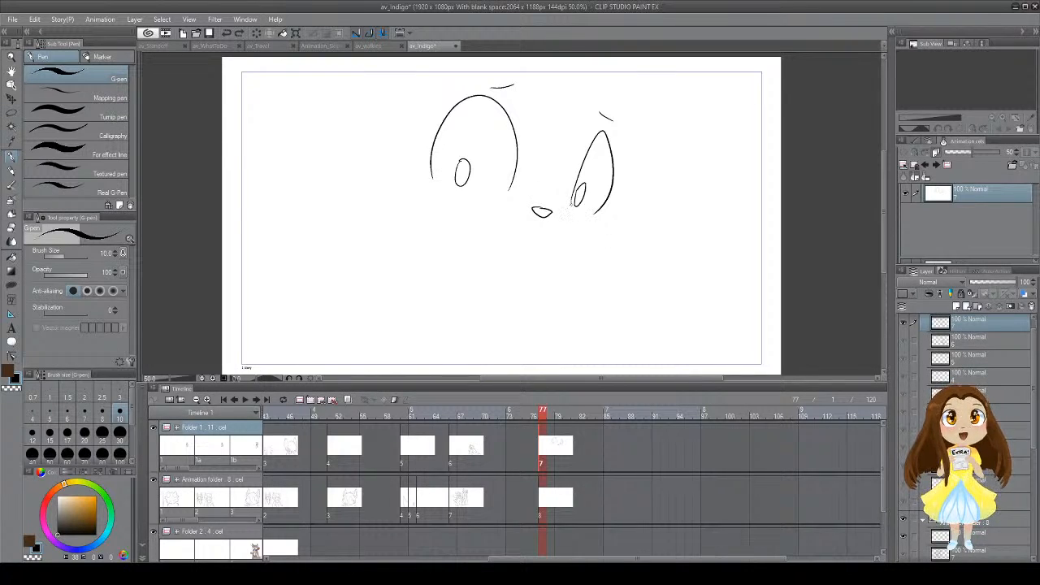
Step: Erase the close-up face's nose and redraw it smaller and lower, below the inner edge of the narrower eye
key("e")
mouse_move(548, 210)
left_mouse_down()
mouse_move(531, 211)
mouse_move(562, 221)
left_mouse_up()
key("p")
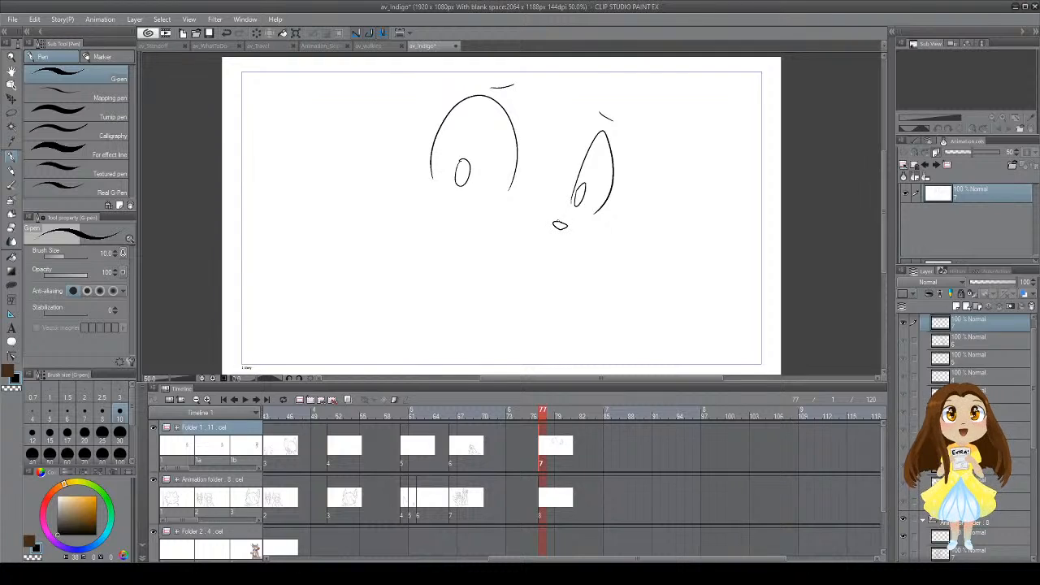
left_click_drag(420, 185, 386, 207)
key("ctrl+z")
key("ctrl+z")
mouse_move(561, 233)
left_mouse_down()
mouse_move(550, 236)
mouse_move(561, 241)
left_mouse_up()
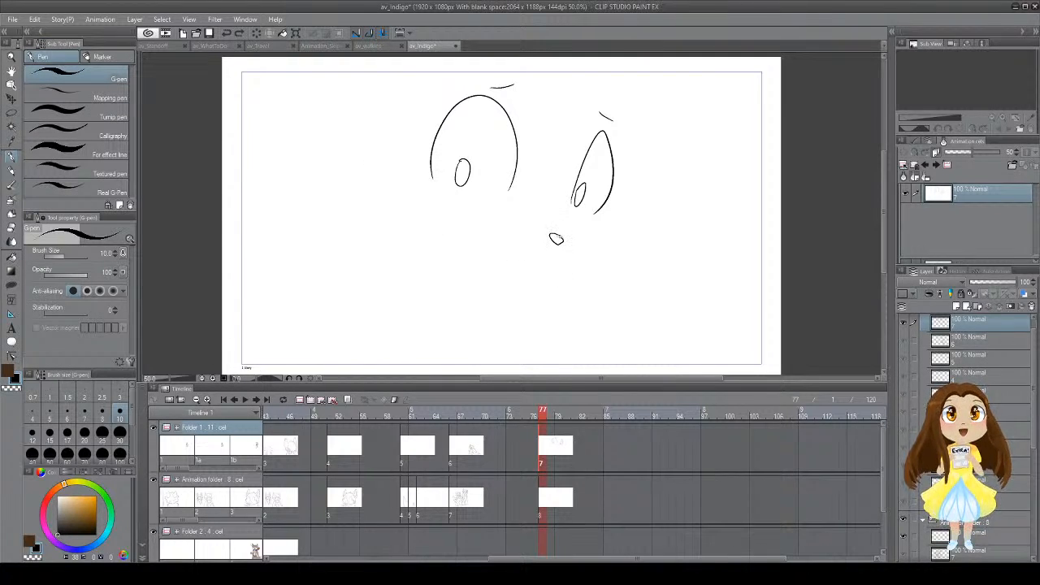
Step: Draw the face outline with spiky cheek fur on both sides and jaw lines meeting at a pointed chin
mouse_move(416, 181)
left_mouse_down()
mouse_move(380, 175)
mouse_move(393, 202)
mouse_move(377, 229)
mouse_move(383, 168)
mouse_move(395, 181)
mouse_move(364, 186)
mouse_move(377, 199)
mouse_move(368, 234)
mouse_move(459, 270)
left_mouse_up()
key("ctrl+z")
key("ctrl+z")
mouse_move(423, 177)
left_mouse_down()
mouse_move(391, 200)
mouse_move(401, 171)
mouse_move(391, 170)
mouse_move(364, 205)
mouse_move(388, 209)
mouse_move(390, 245)
mouse_move(401, 242)
mouse_move(407, 261)
mouse_move(512, 306)
left_mouse_up()
key("ctrl+z")
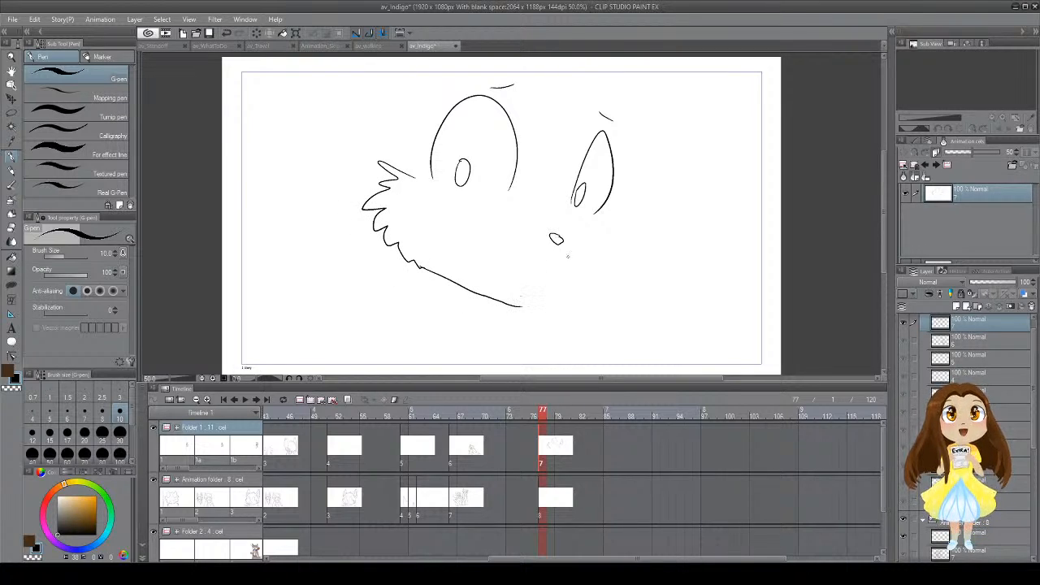
mouse_move(596, 215)
left_mouse_down()
mouse_move(610, 232)
mouse_move(599, 269)
mouse_move(543, 297)
left_mouse_up()
key("ctrl+z")
Step: Compare the face with the frame 69 drawings, redraw its nose and the narrower eye's pupil, and add a slanted open mouth
left_click(477, 443)
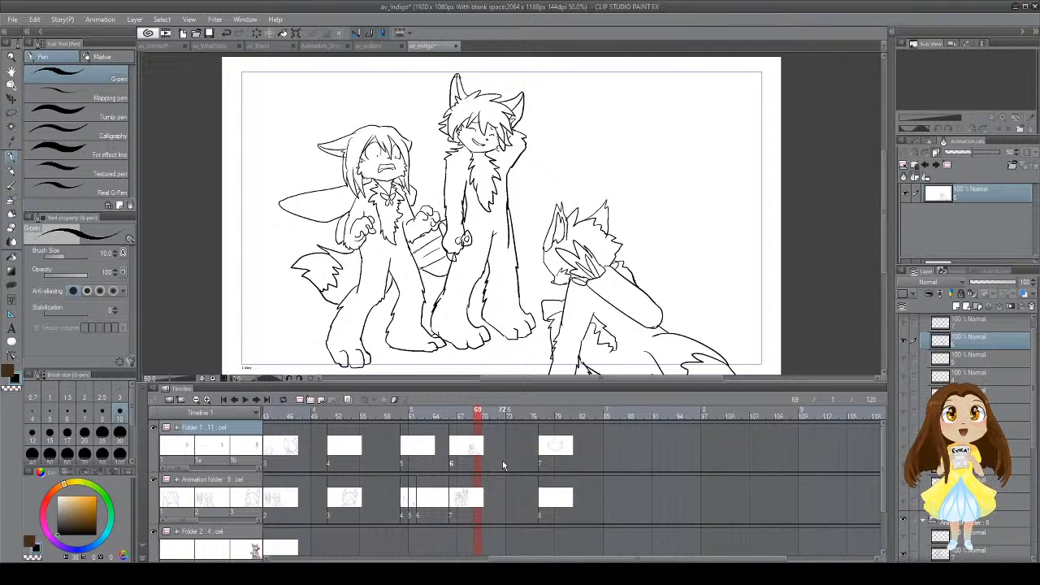
left_click(551, 446)
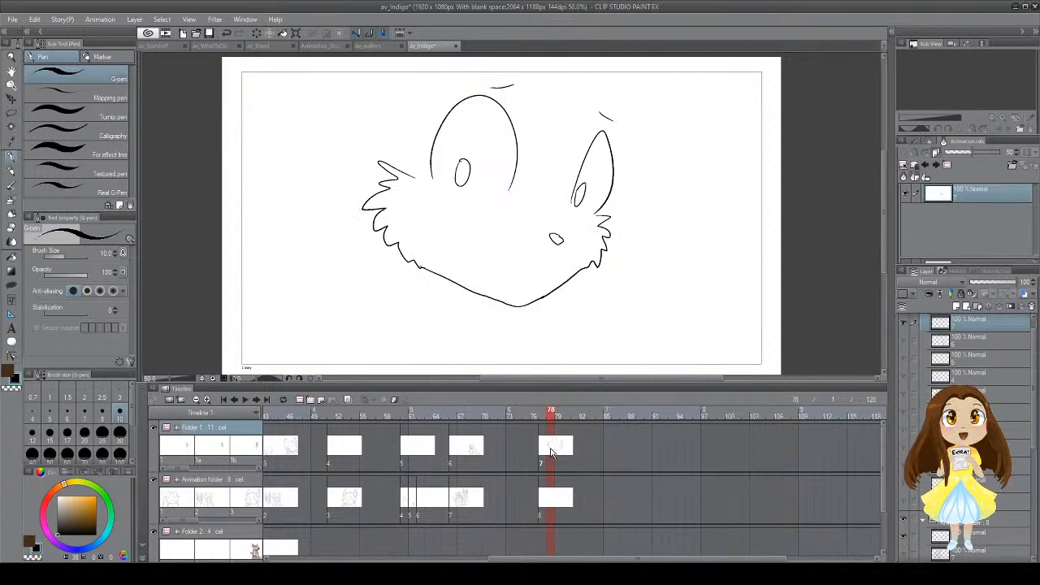
scroll(450, 154, "up", 1)
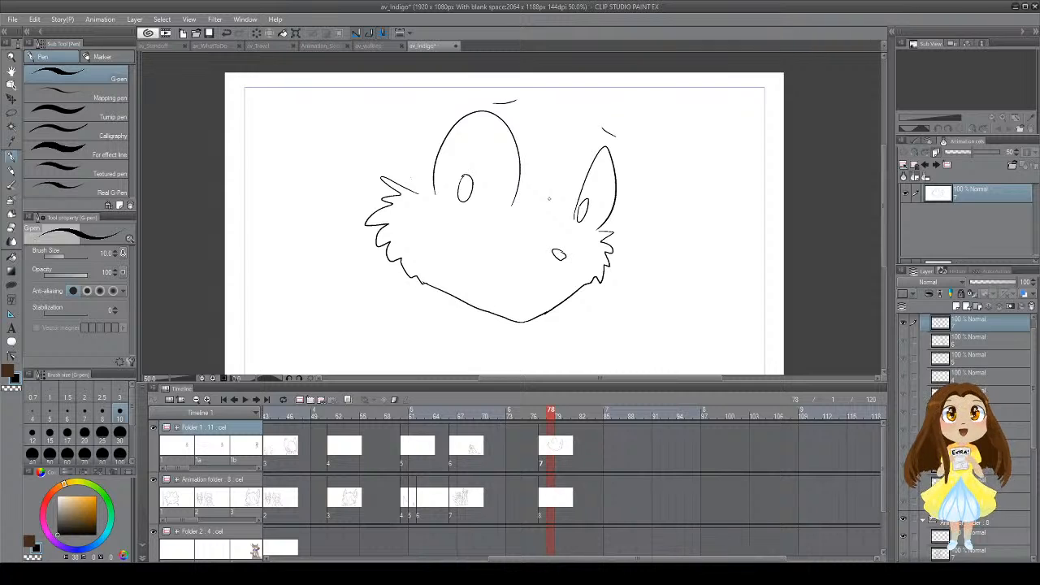
key("h")
key("h")
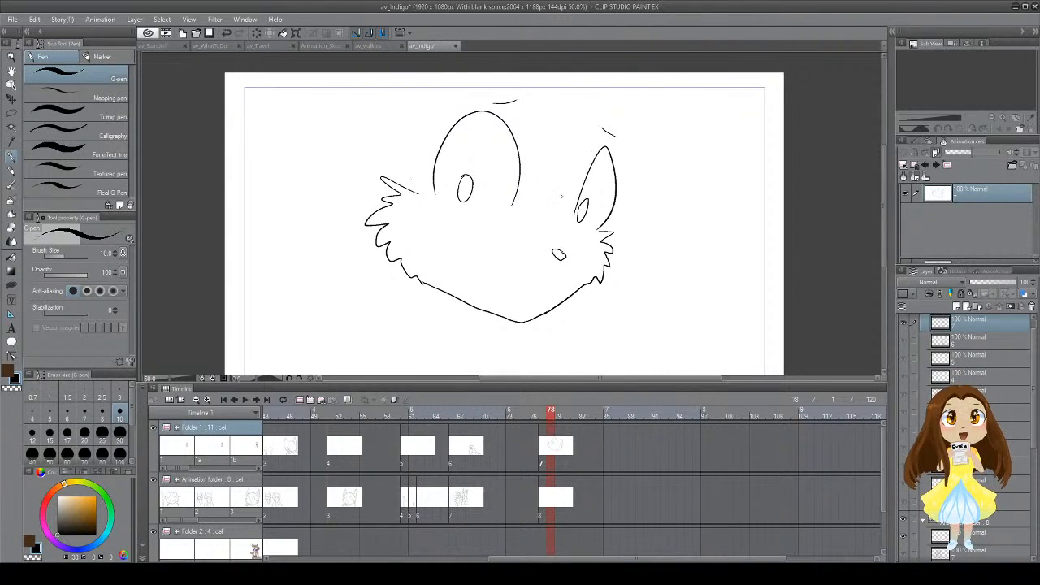
key("e")
mouse_move(586, 202)
left_mouse_down()
mouse_move(582, 220)
mouse_move(546, 239)
mouse_move(548, 229)
mouse_move(547, 249)
mouse_move(540, 244)
mouse_move(557, 246)
mouse_move(482, 262)
mouse_move(487, 270)
mouse_move(483, 259)
mouse_move(483, 270)
mouse_move(516, 281)
mouse_move(479, 267)
mouse_move(525, 284)
mouse_move(534, 276)
left_mouse_up()
key("p")
key("ctrl+z")
key("ctrl+z")
key("e")
key("p")
key("ctrl+z")
key("ctrl+z")
Step: Clear the larger eye's pupil with a Lasso selection and redraw it as a taller oval with the G-pen
key("m")
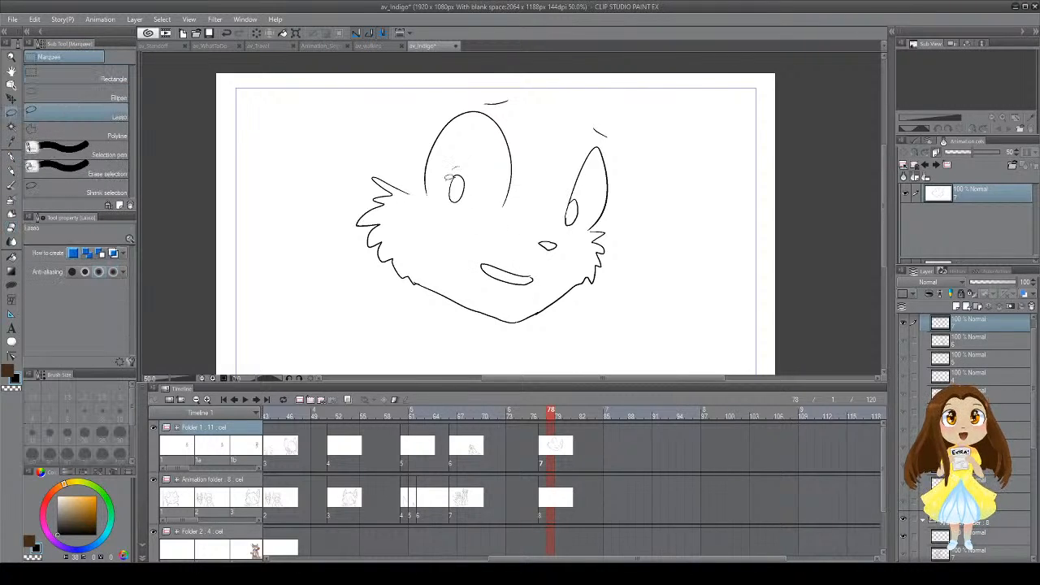
mouse_move(465, 166)
left_mouse_down()
mouse_move(467, 183)
mouse_move(456, 167)
left_mouse_up()
key("Delete")
key("ctrl+d")
key("p")
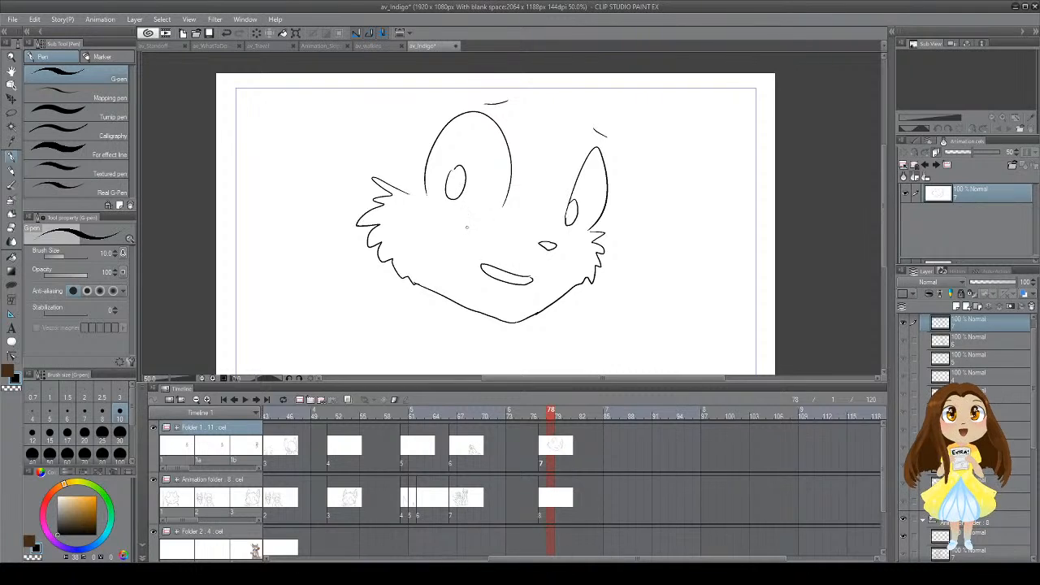
Step: Draw a small fur tuft above the larger cheek and long hair strands sweeping upward beside the larger eye
left_click_drag(467, 228, 472, 239)
left_click_drag(411, 205, 399, 195)
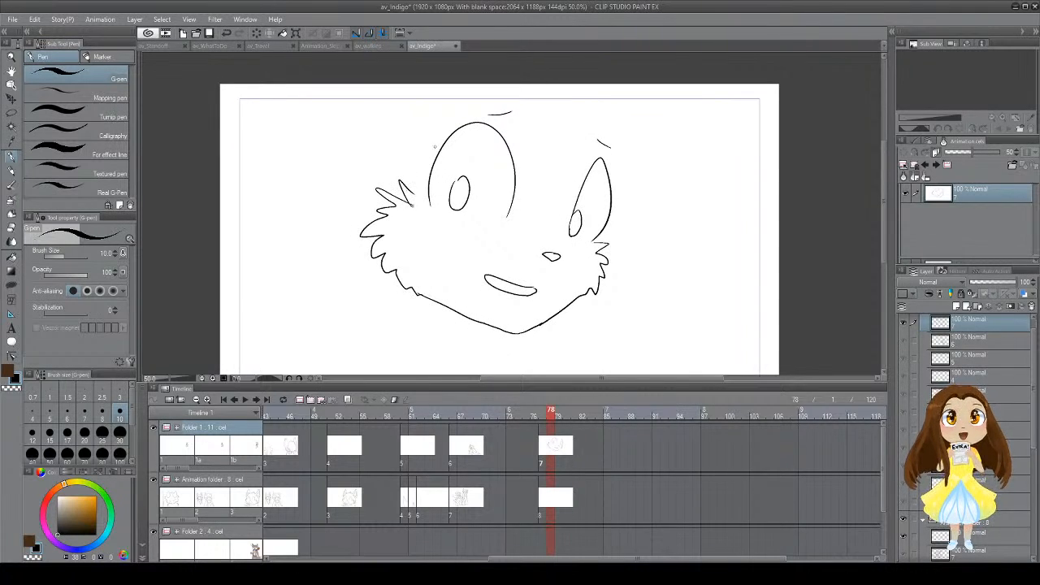
mouse_move(401, 125)
left_mouse_down()
mouse_move(427, 234)
mouse_move(465, 84)
left_mouse_up()
left_click_drag(419, 192, 516, 94)
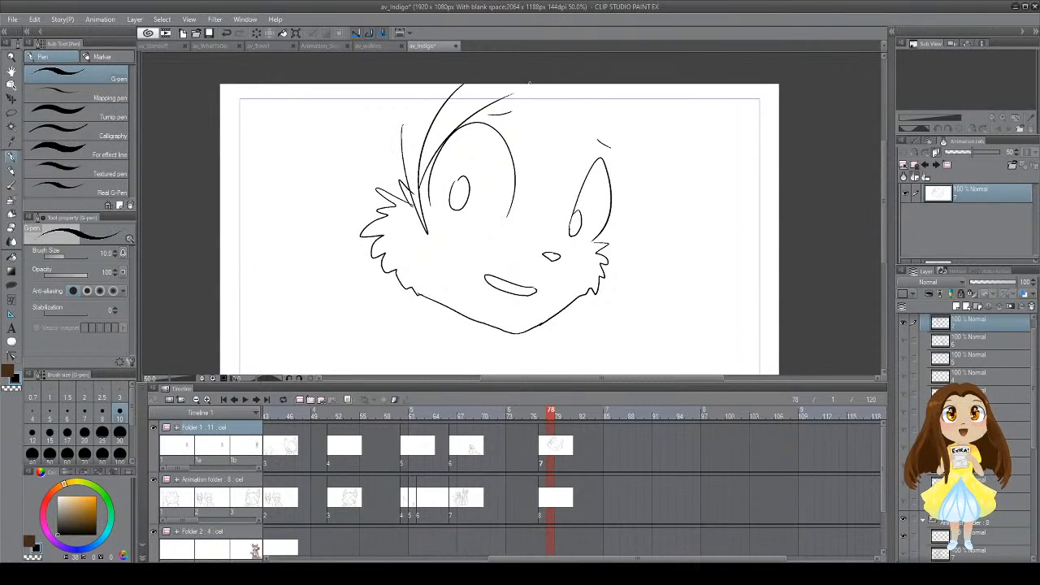
key("ctrl+z")
left_click_drag(418, 193, 540, 84)
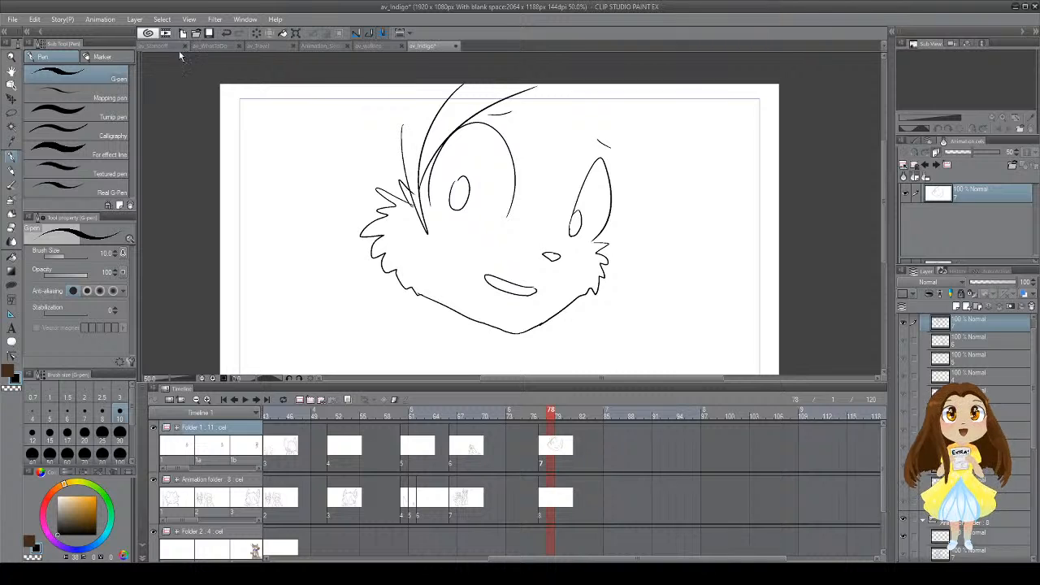
Step: Look through the other open animation documents and play the walk animation in av_walkies
left_click(258, 46)
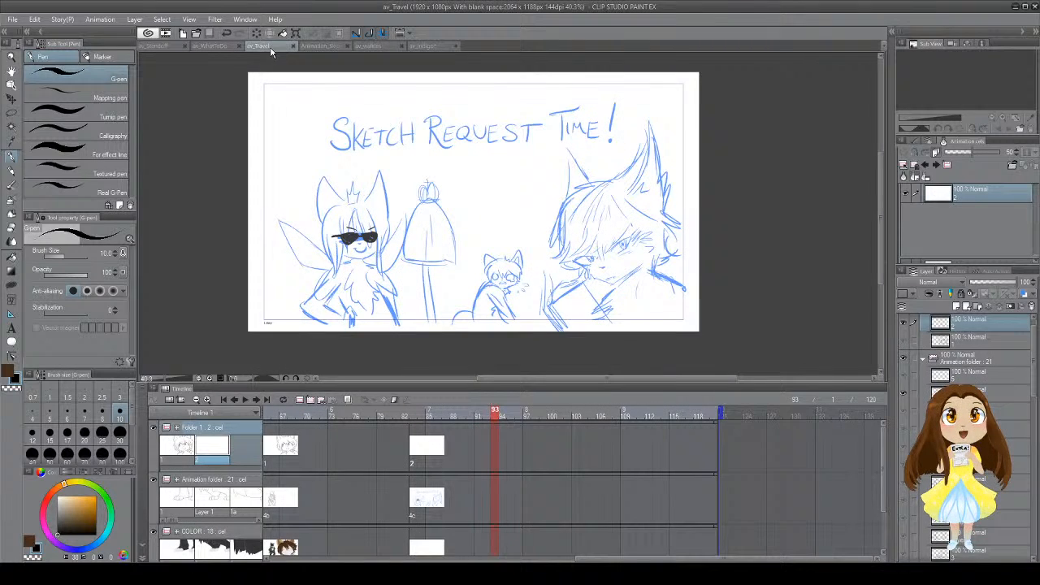
left_click(317, 47)
left_click(368, 48)
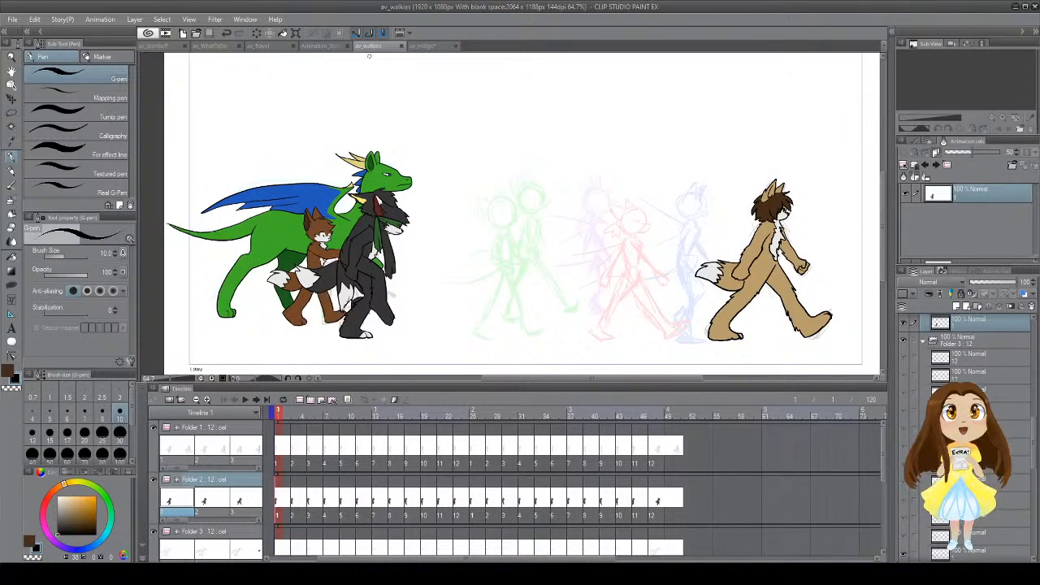
left_click(245, 400)
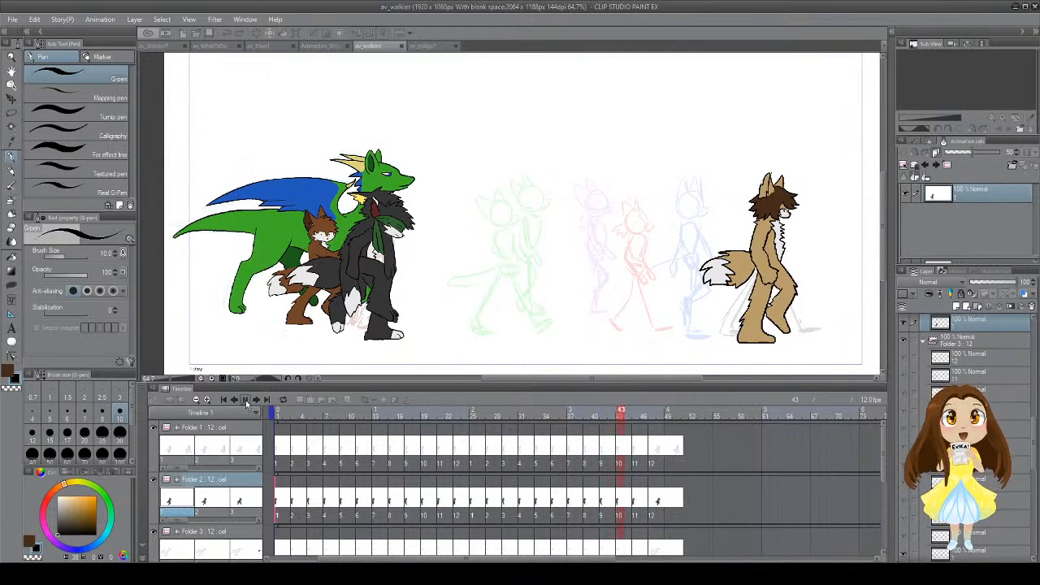
Step: Stop the av_walkies playback, return to its first frame, and switch back to the av_Indigo document
left_click(247, 401)
left_click(224, 400)
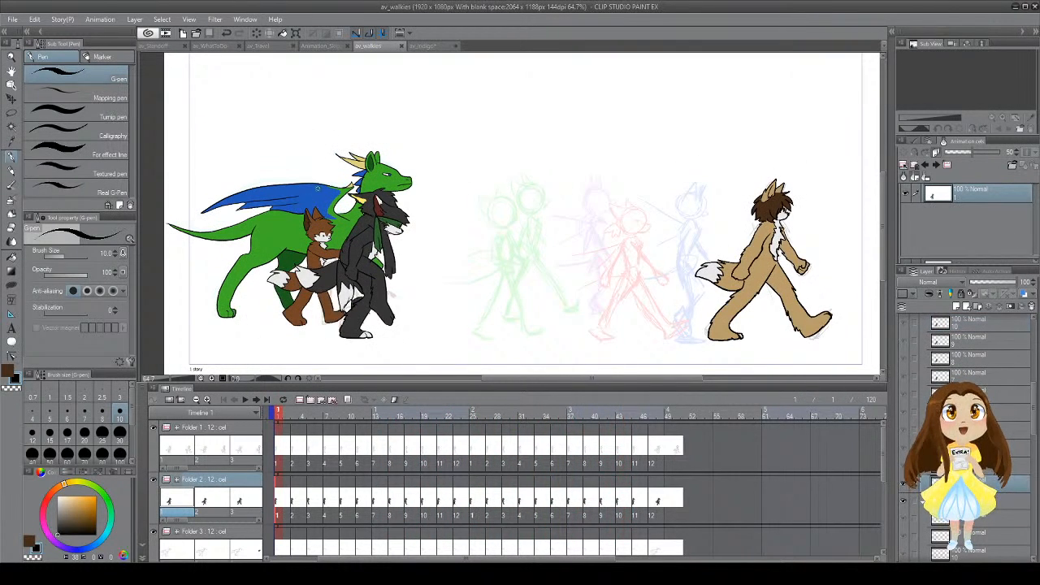
left_click(424, 46)
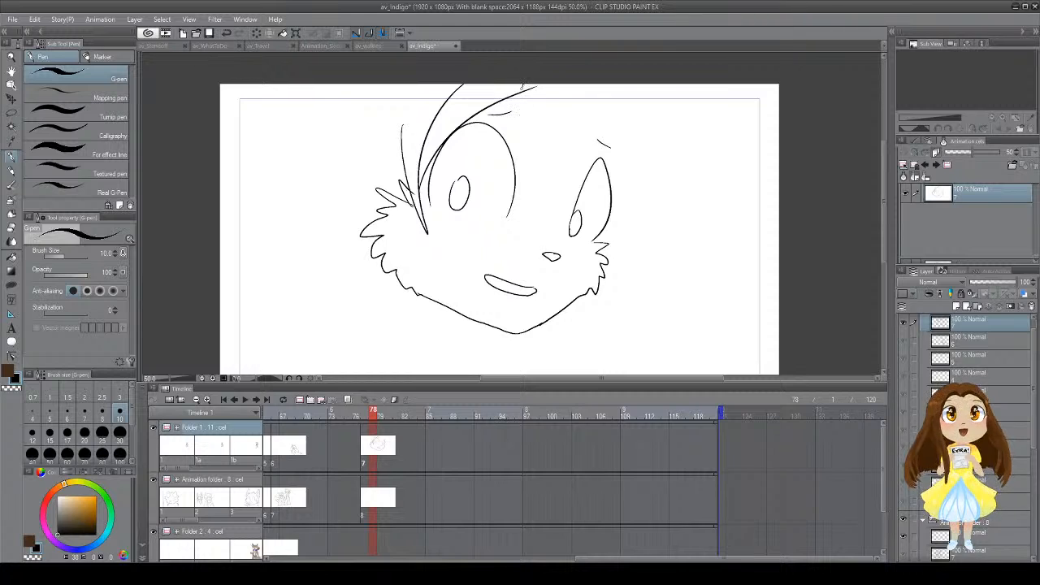
Step: Draw pointed fringe strands between the eyes and a short hair line above the narrower eye, and save the file
mouse_move(523, 87)
left_mouse_down()
mouse_move(541, 155)
mouse_move(576, 91)
left_mouse_up()
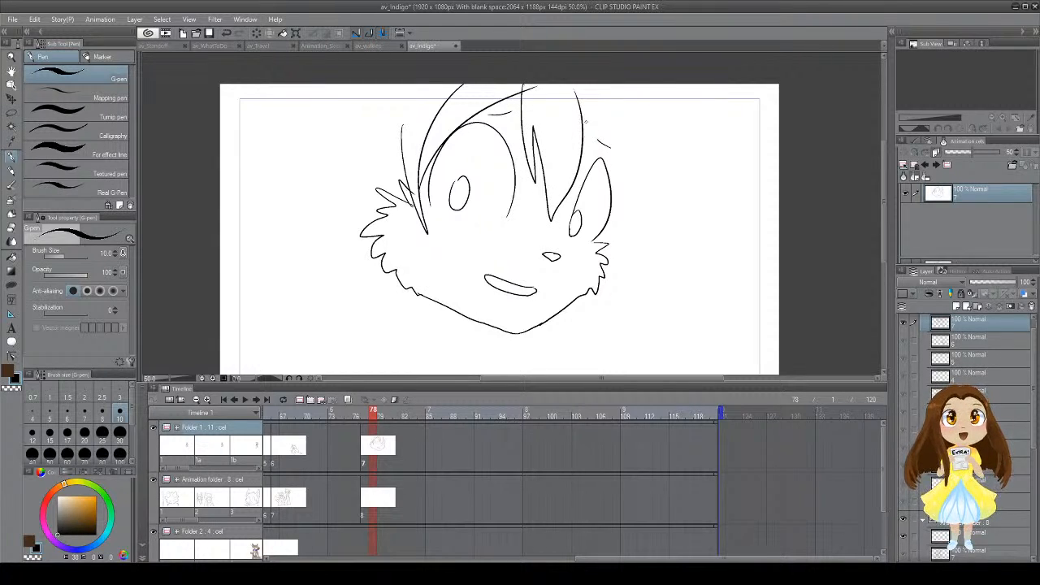
left_click_drag(584, 112, 616, 160)
key("ctrl+z")
left_click_drag(586, 105, 616, 199)
key("ctrl+z")
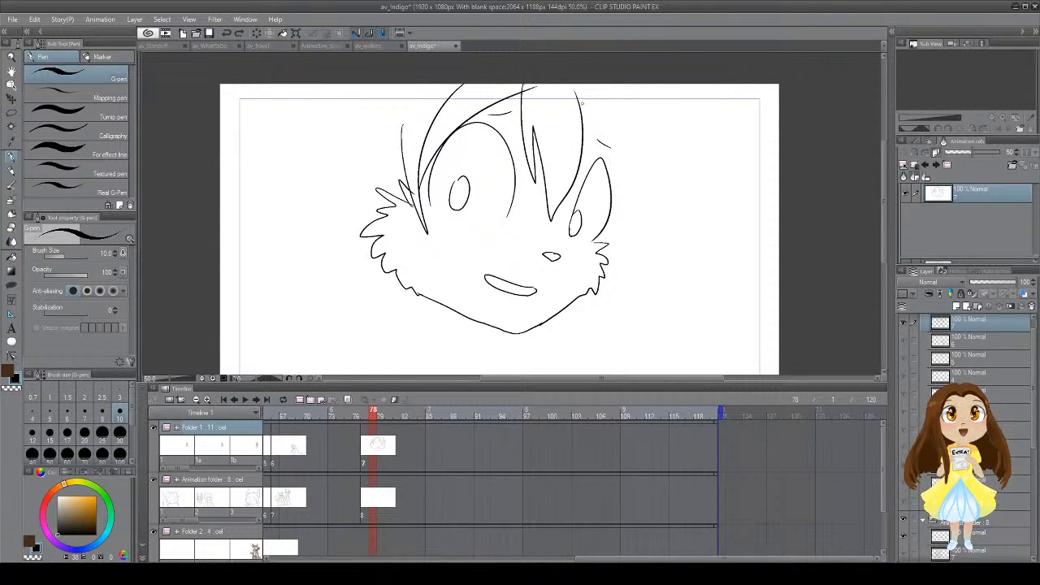
left_click_drag(582, 103, 612, 177)
key("ctrl+z")
left_click_drag(583, 104, 610, 175)
key("ctrl+s")
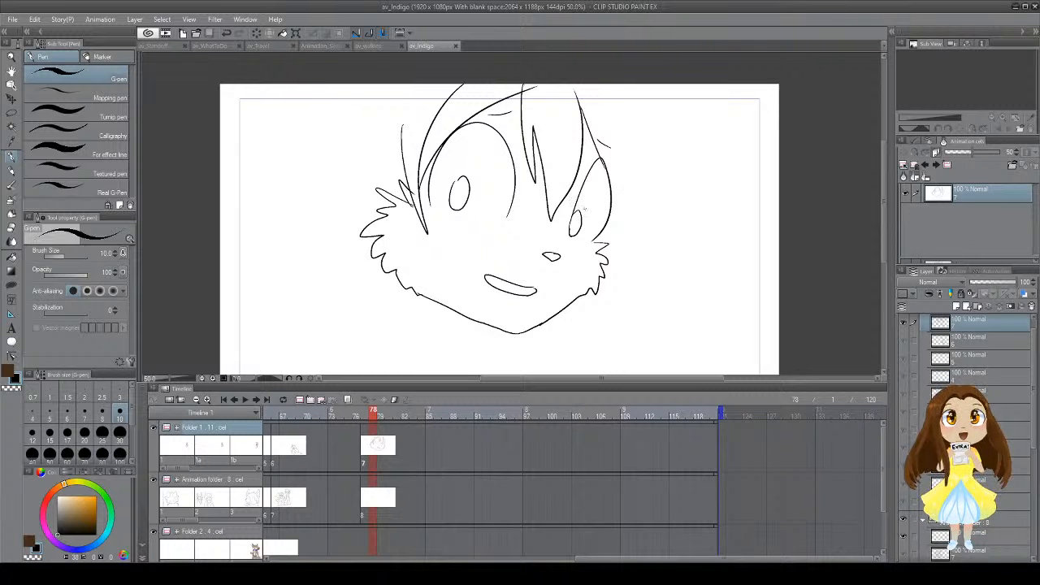
Step: Draw spiky hair strands outside the narrower eye, stepping outward and up to the canvas's upper edge
left_click_drag(628, 182, 643, 261)
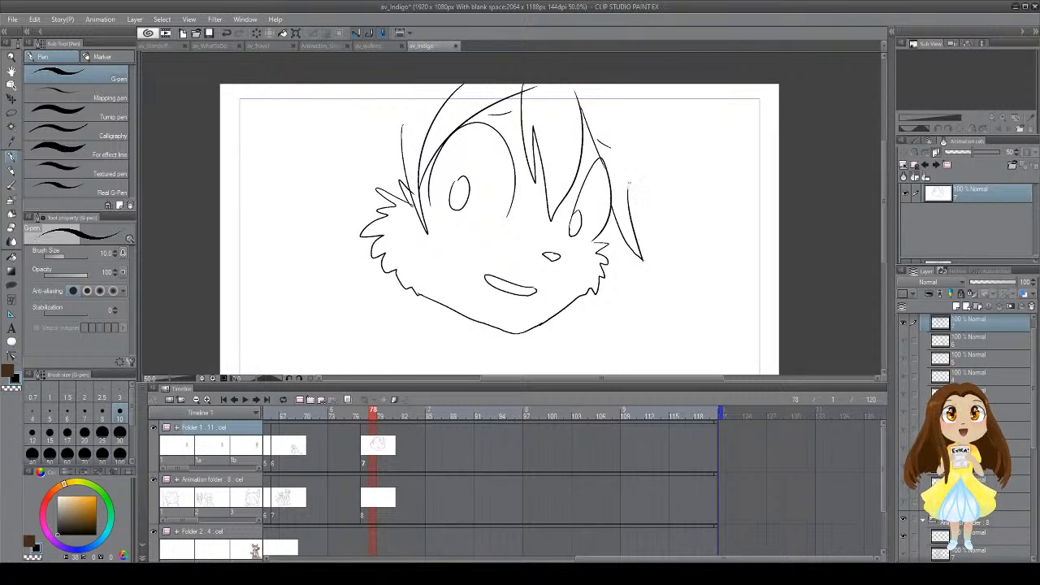
mouse_move(632, 192)
left_mouse_down()
mouse_move(682, 206)
mouse_move(647, 156)
left_mouse_up()
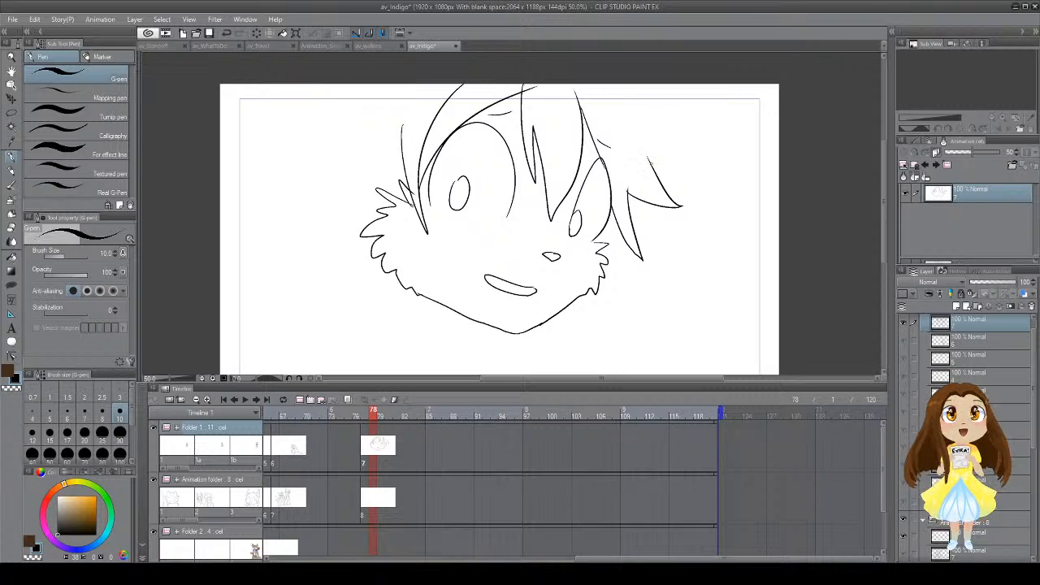
left_click_drag(670, 198, 652, 139)
key("ctrl+z")
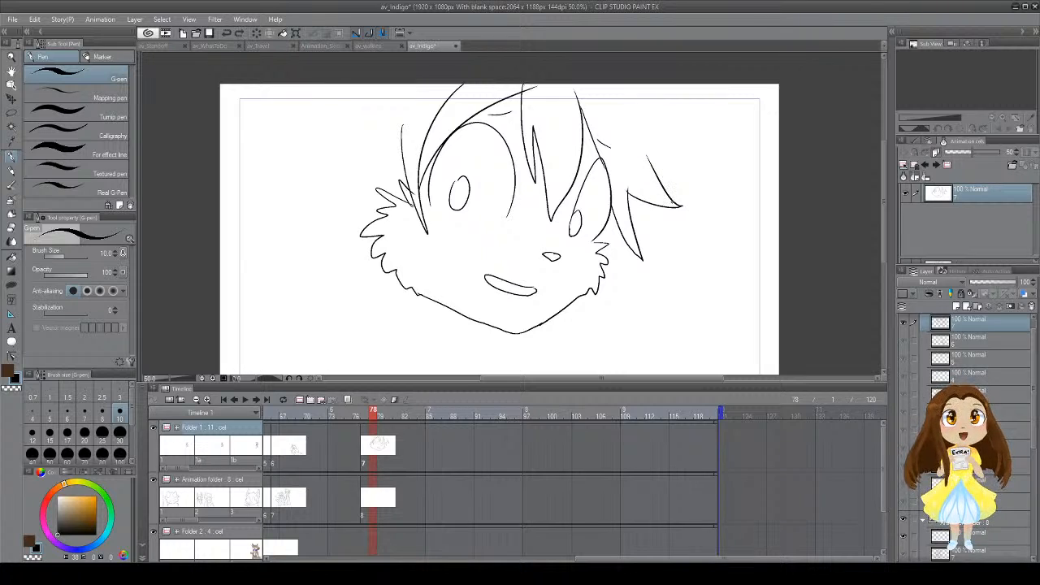
left_click_drag(673, 203, 627, 120)
key("ctrl+z")
mouse_move(673, 199)
left_mouse_down()
mouse_move(640, 101)
mouse_move(697, 133)
mouse_move(659, 82)
left_mouse_up()
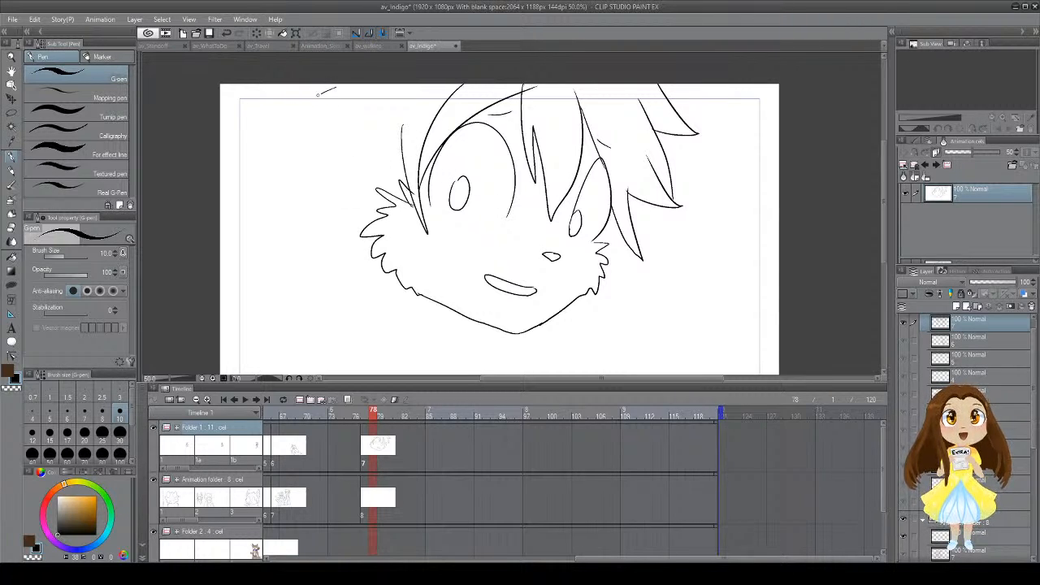
Step: Outline the spiky hair beside the larger eye with inner strands, and add a small tuft beside the opposite cheek
mouse_move(329, 91)
left_mouse_down()
mouse_move(273, 139)
mouse_move(341, 150)
mouse_move(291, 171)
mouse_move(329, 186)
mouse_move(309, 241)
mouse_move(338, 244)
mouse_move(357, 271)
left_mouse_up()
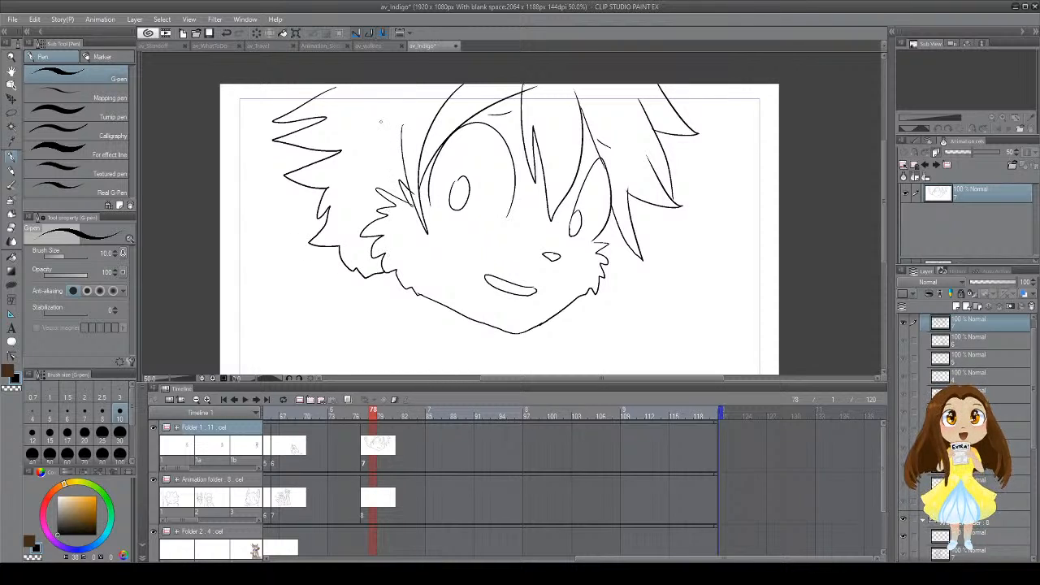
mouse_move(386, 101)
left_mouse_down()
mouse_move(355, 116)
mouse_move(384, 130)
mouse_move(385, 164)
left_mouse_up()
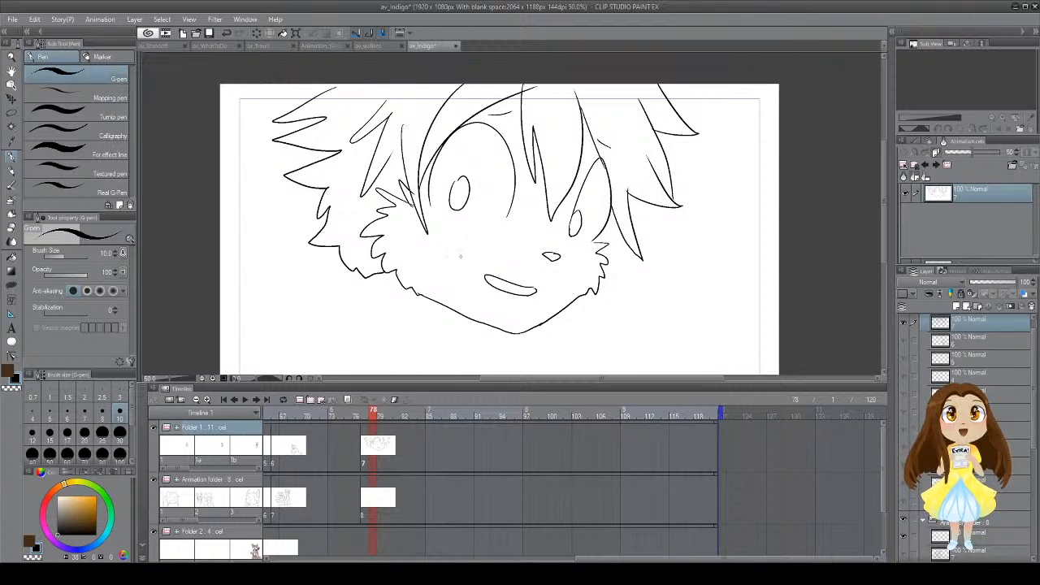
mouse_move(621, 232)
left_mouse_down()
mouse_move(642, 285)
mouse_move(630, 294)
left_mouse_up()
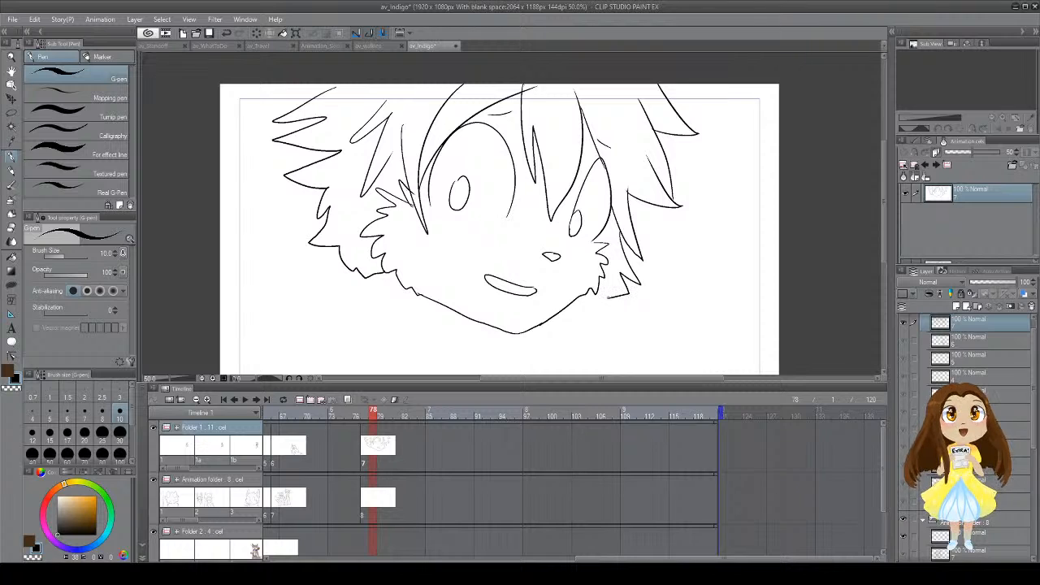
left_click_drag(439, 298, 444, 246)
left_click_drag(550, 275, 535, 310)
key("ctrl+z")
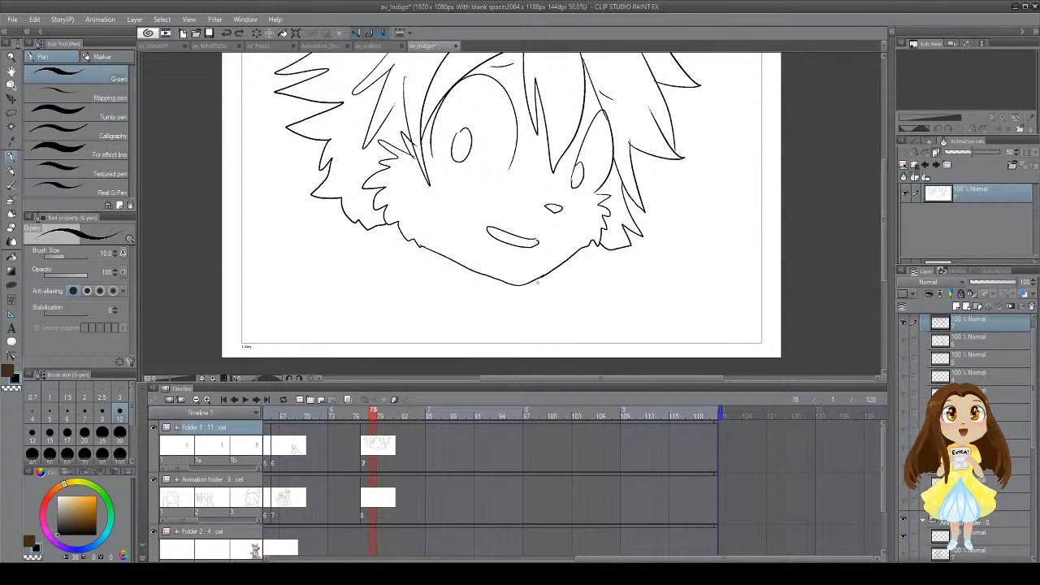
mouse_move(555, 268)
left_mouse_down()
mouse_move(555, 296)
mouse_move(573, 308)
mouse_move(538, 353)
left_mouse_up()
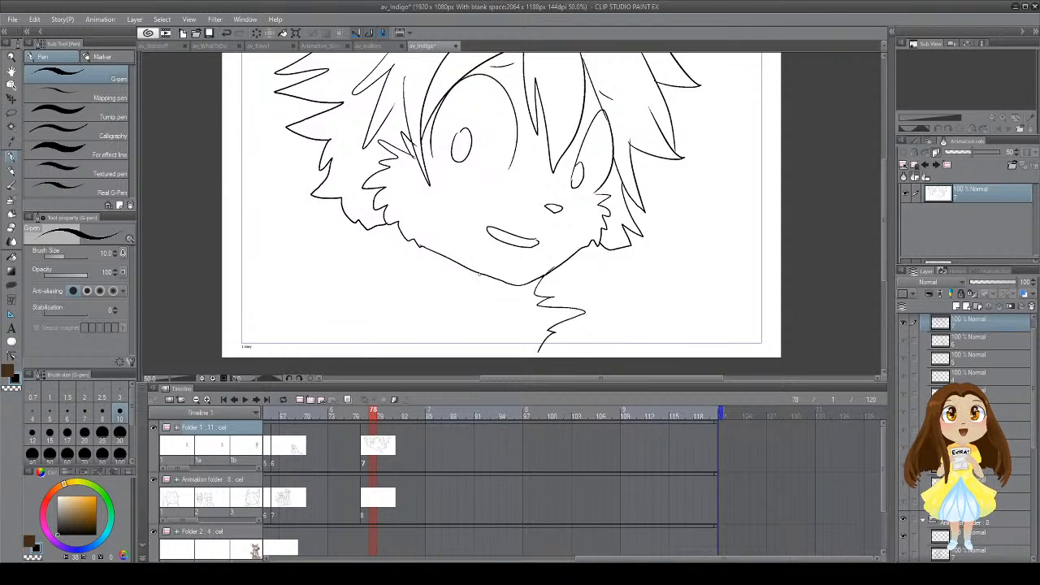
key("ctrl+z")
left_click_drag(562, 265, 606, 315)
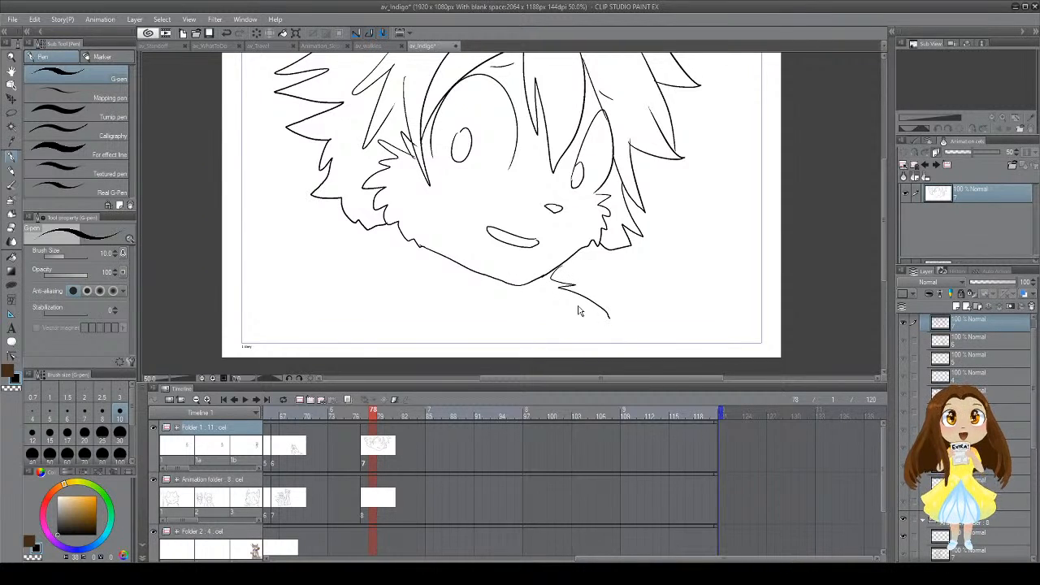
key("ctrl+z")
Step: Draw a rounded shoulder line with fur tufts at the neck, beneath the larger cheek
mouse_move(353, 265)
left_mouse_down()
mouse_move(398, 260)
mouse_move(307, 321)
mouse_move(304, 357)
left_mouse_up()
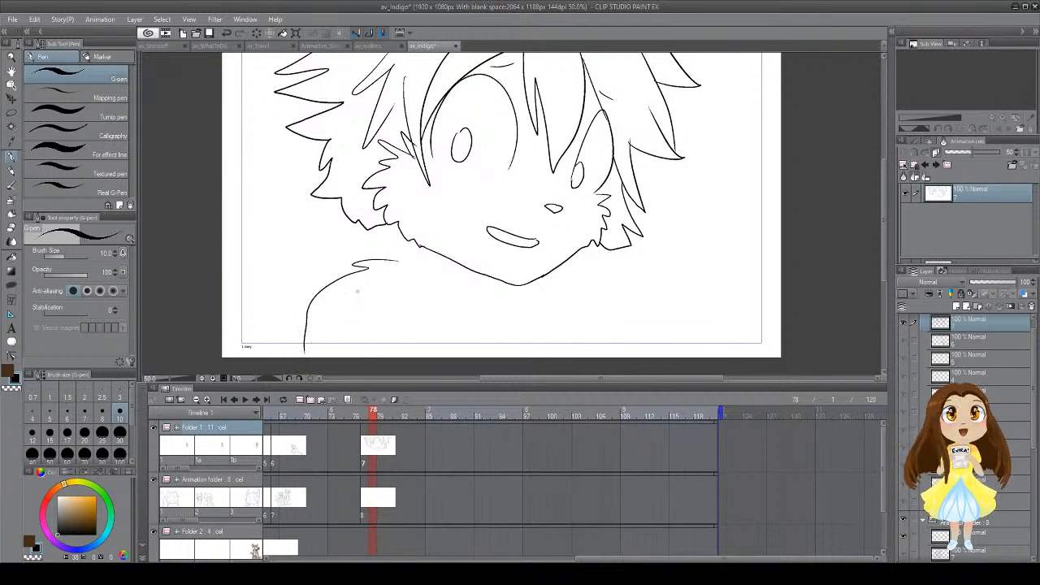
mouse_move(418, 278)
left_mouse_down()
mouse_move(413, 307)
mouse_move(427, 297)
mouse_move(398, 278)
mouse_move(390, 288)
left_mouse_up()
key("ctrl+z")
key("ctrl+z")
key("ctrl+z")
scroll(549, 308, "down", 1)
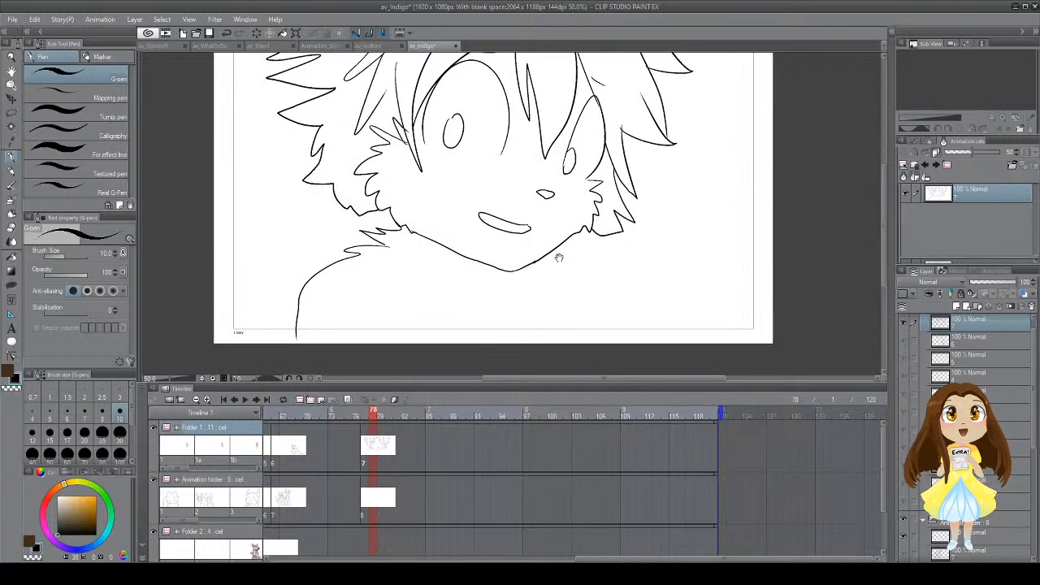
Step: Draw the arm's inner curve, a small neck tuft under the jaw, and jagged chest fur below the chin
left_click_drag(561, 245, 556, 270)
key("ctrl+z")
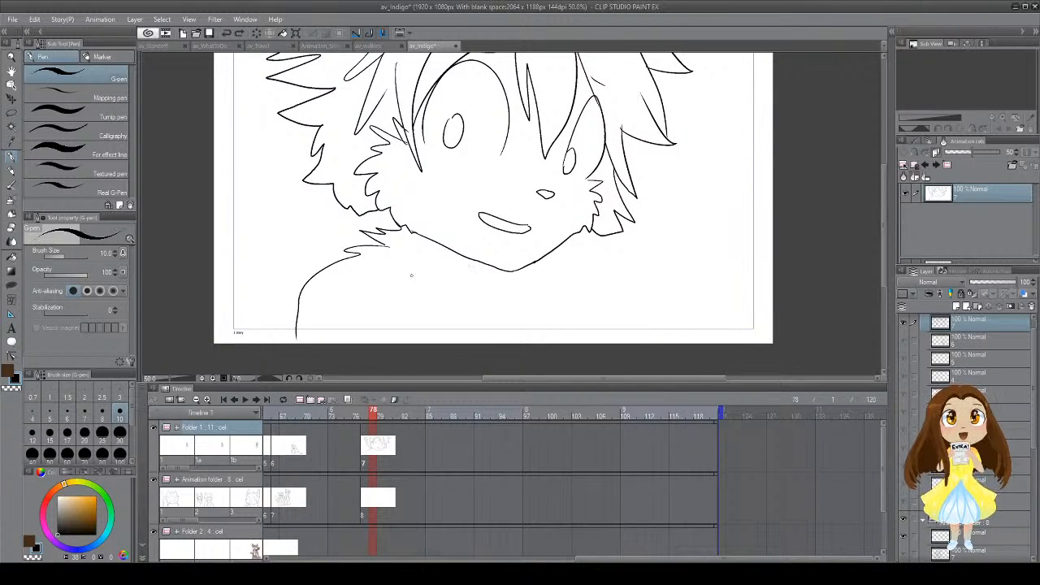
left_click_drag(410, 276, 452, 342)
left_click_drag(460, 259, 441, 280)
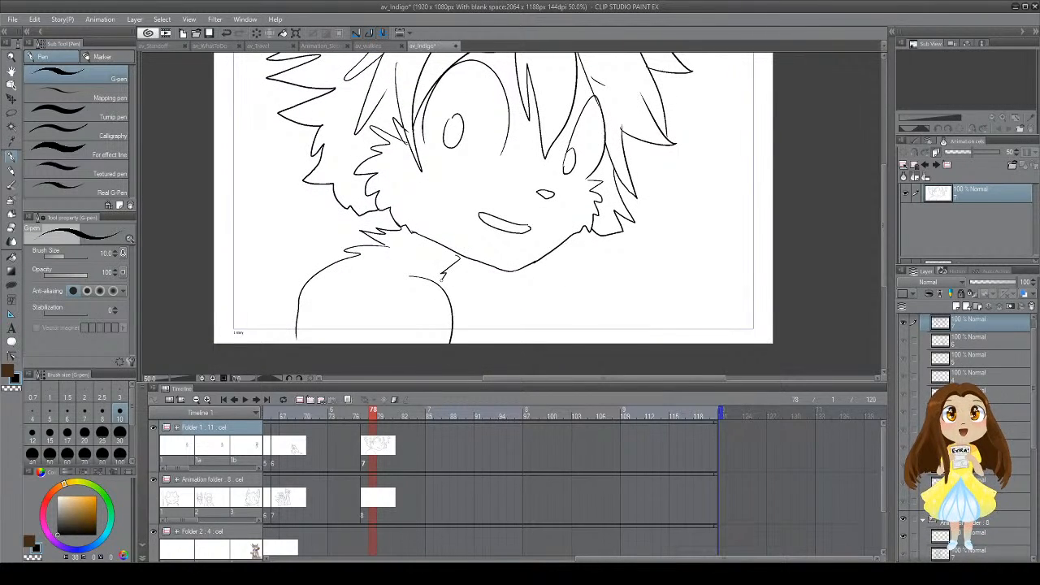
mouse_move(512, 272)
left_mouse_down()
mouse_move(557, 291)
mouse_move(570, 318)
mouse_move(538, 340)
left_mouse_up()
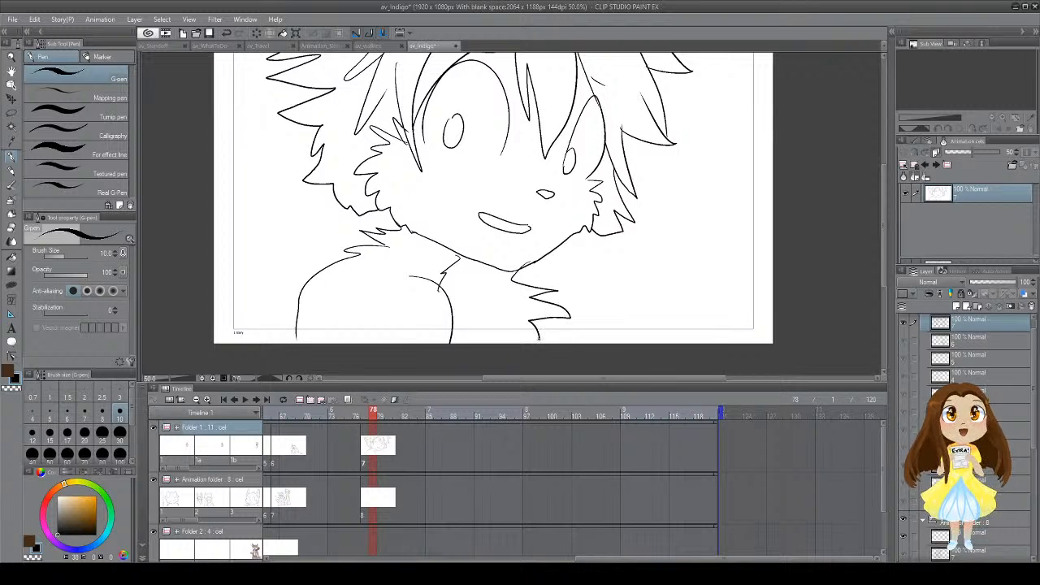
key("ctrl+z")
mouse_move(512, 274)
left_mouse_down()
mouse_move(488, 294)
mouse_move(537, 342)
left_mouse_up()
mouse_move(534, 288)
left_mouse_down()
mouse_move(494, 329)
mouse_move(501, 270)
mouse_move(547, 347)
mouse_move(569, 260)
mouse_move(541, 292)
left_mouse_up()
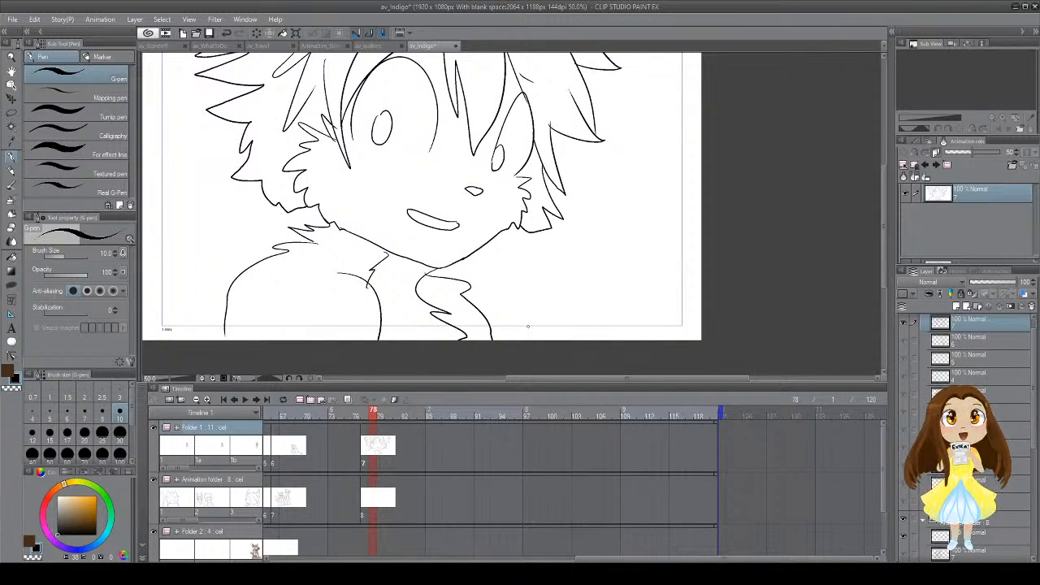
mouse_move(535, 310)
left_mouse_down()
mouse_move(549, 275)
mouse_move(649, 282)
mouse_move(652, 294)
mouse_move(604, 309)
mouse_move(566, 253)
mouse_move(514, 261)
mouse_move(500, 280)
mouse_move(532, 321)
mouse_move(538, 286)
mouse_move(573, 312)
mouse_move(590, 283)
mouse_move(602, 313)
left_mouse_up()
key("ctrl+z")
key("ctrl+z")
key("ctrl+z")
key("ctrl+z")
key("ctrl+z")
mouse_move(587, 278)
left_mouse_down()
mouse_move(504, 263)
mouse_move(502, 337)
left_mouse_up()
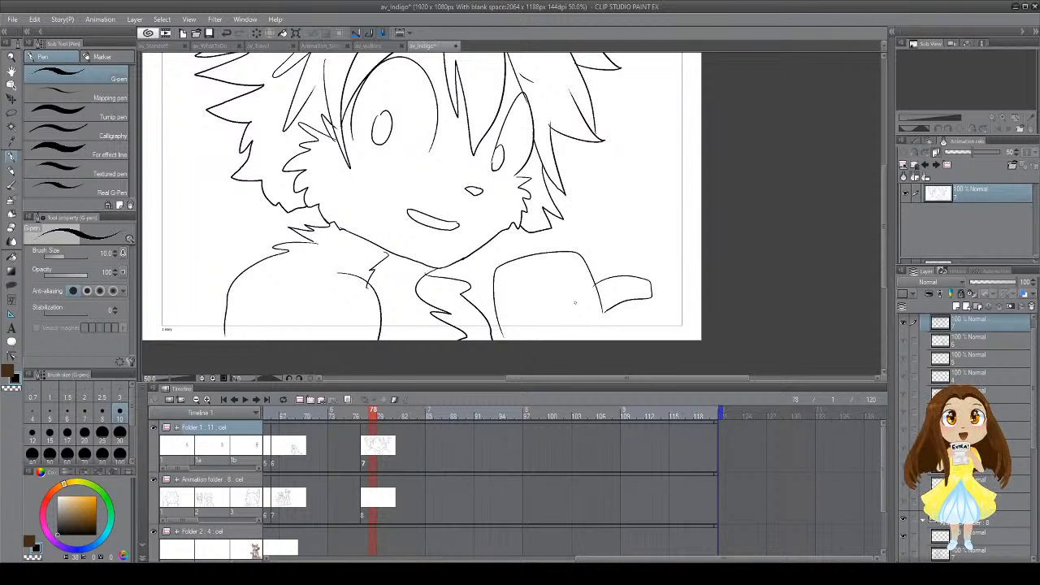
key("ctrl+z")
key("ctrl+z")
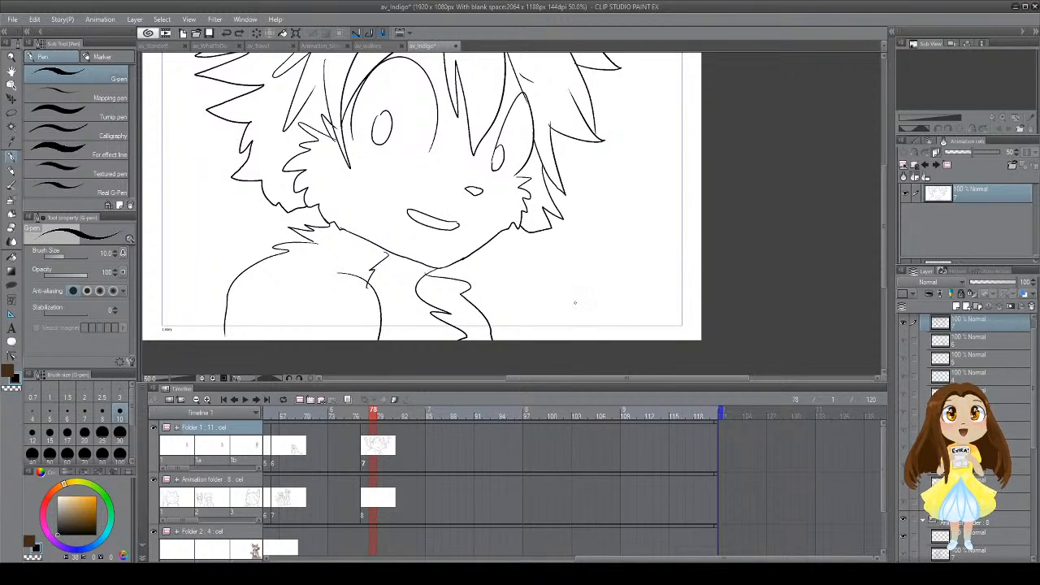
left_click_drag(547, 252, 569, 286)
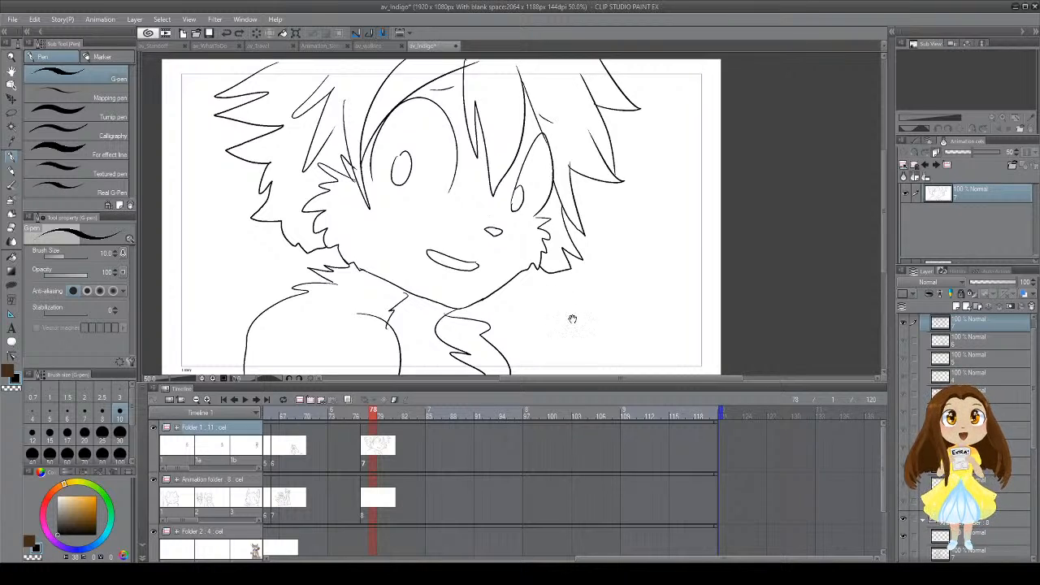
left_click_drag(571, 318, 548, 288)
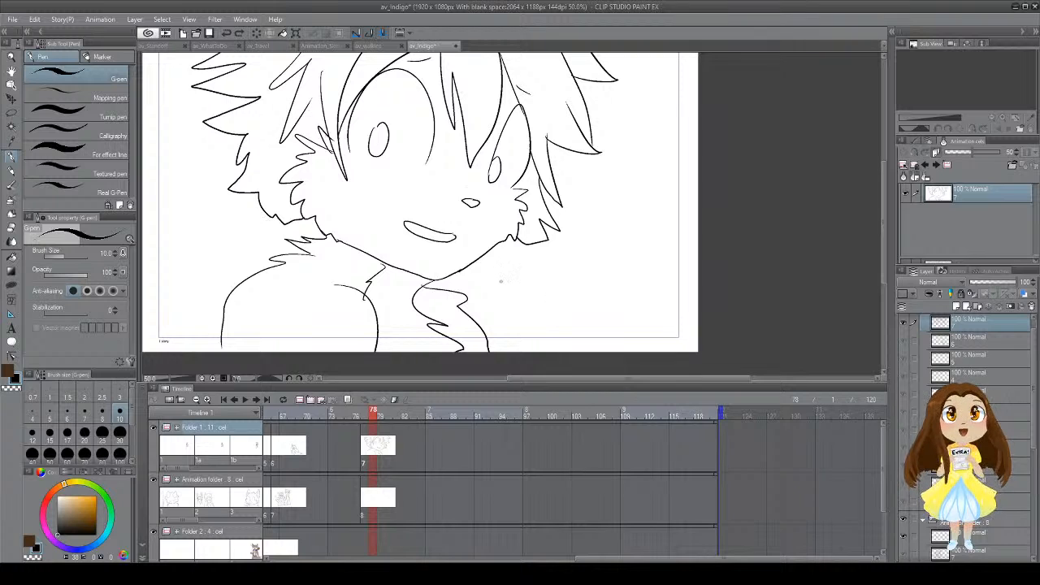
left_click_drag(515, 303, 515, 330)
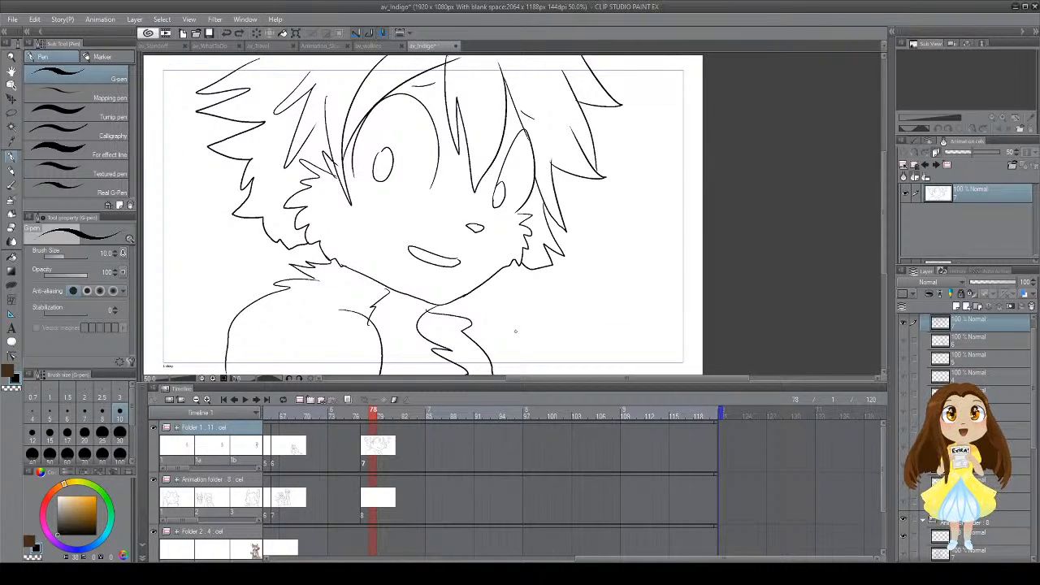
Step: Compare the close-up with the frame 71 drawing and play the animation through to frame 93
left_click(320, 449)
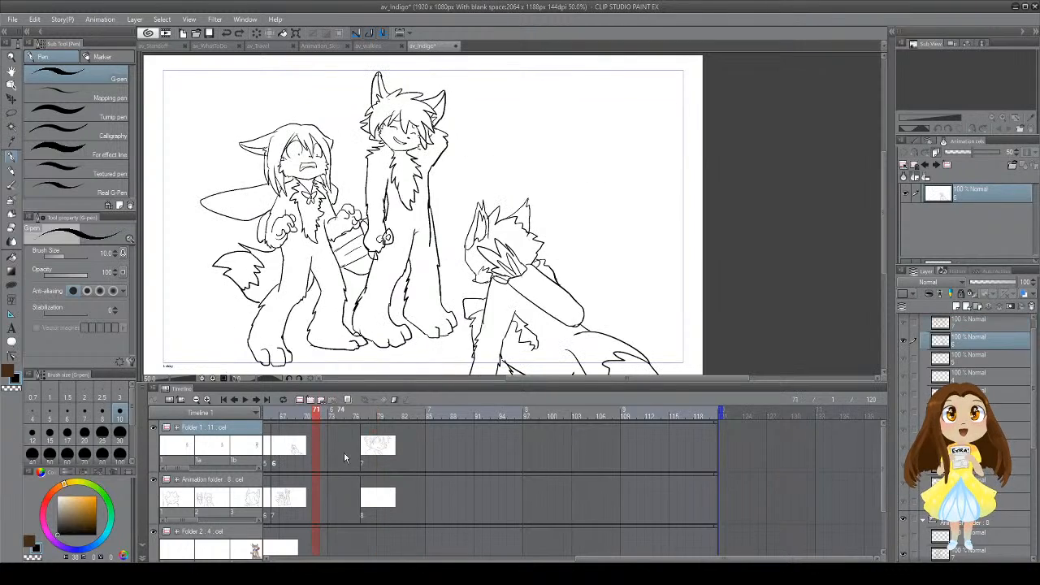
left_click(376, 456)
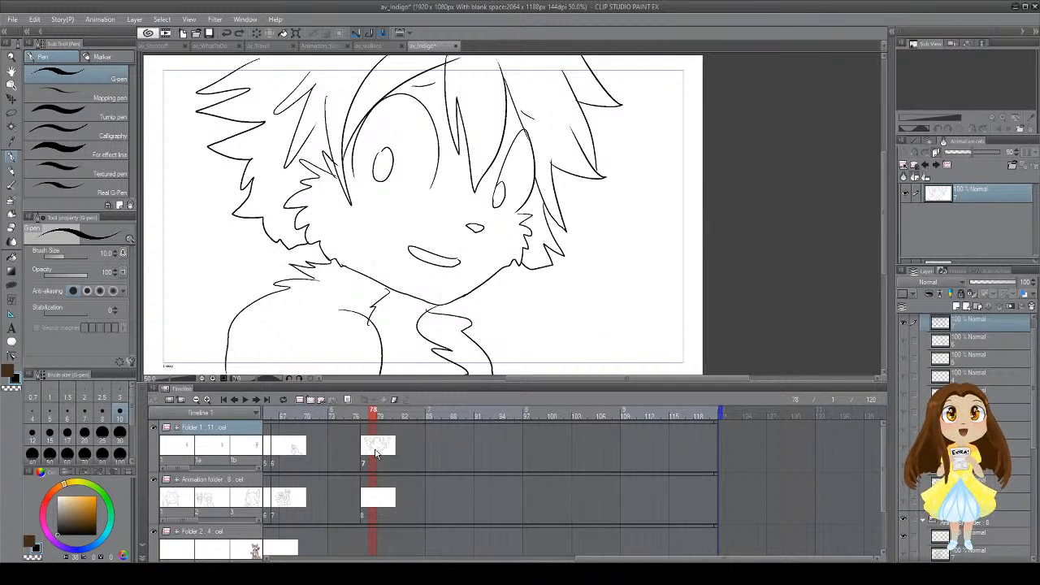
left_click(225, 400)
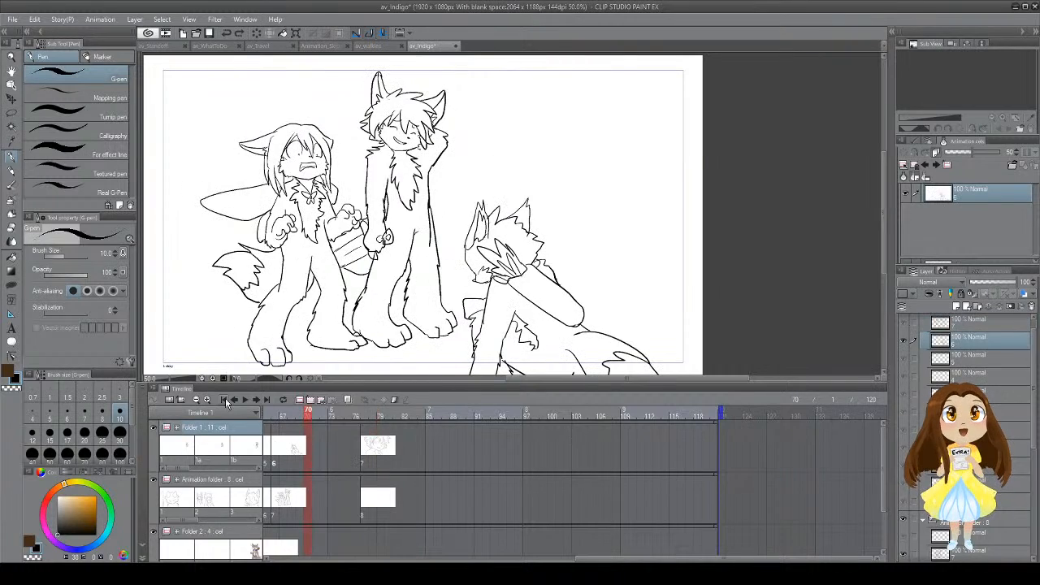
left_click(245, 401)
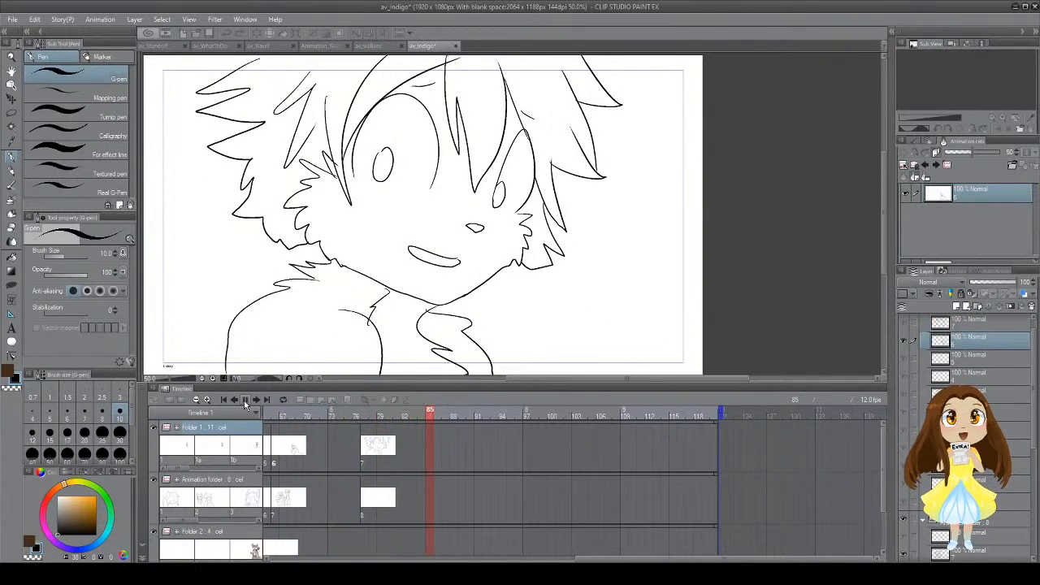
left_click(245, 402)
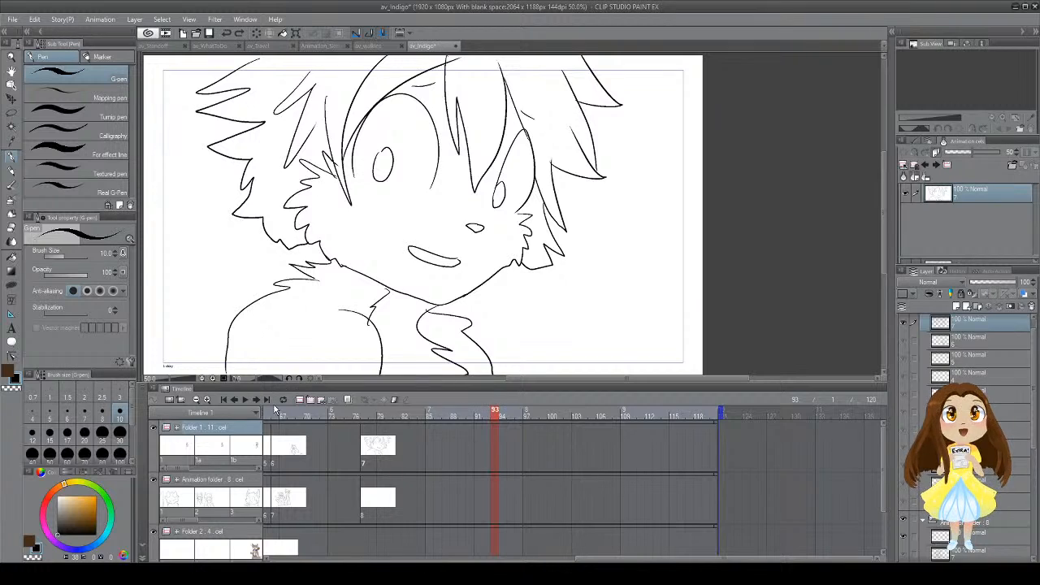
Step: Add a new animation cel at frame 93 and draw a jagged fur line curving down across the canvas
left_click(311, 400)
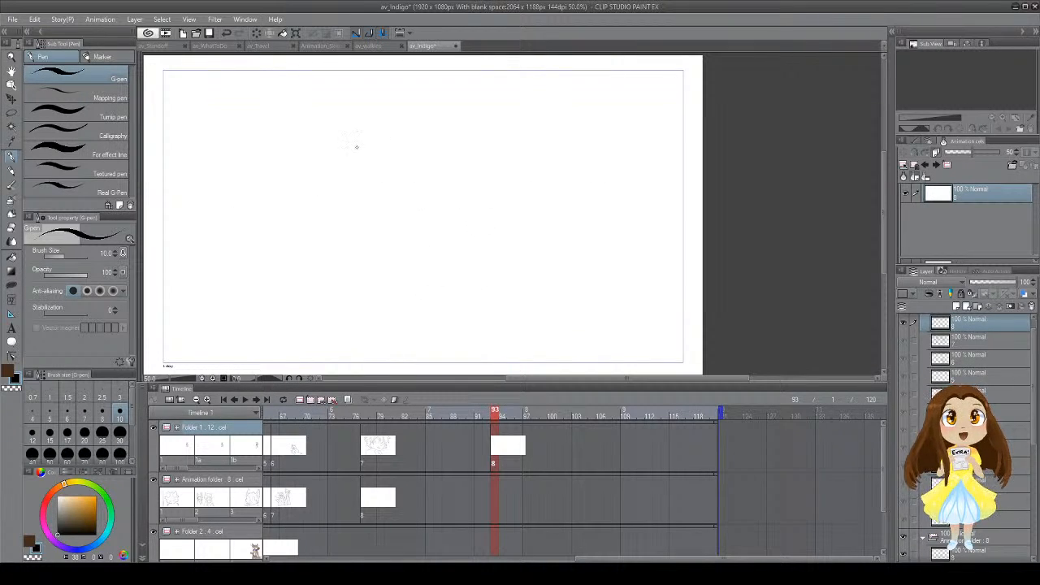
mouse_move(342, 136)
left_mouse_down()
mouse_move(327, 198)
mouse_move(350, 243)
mouse_move(376, 268)
mouse_move(410, 271)
left_mouse_up()
key("ctrl+z")
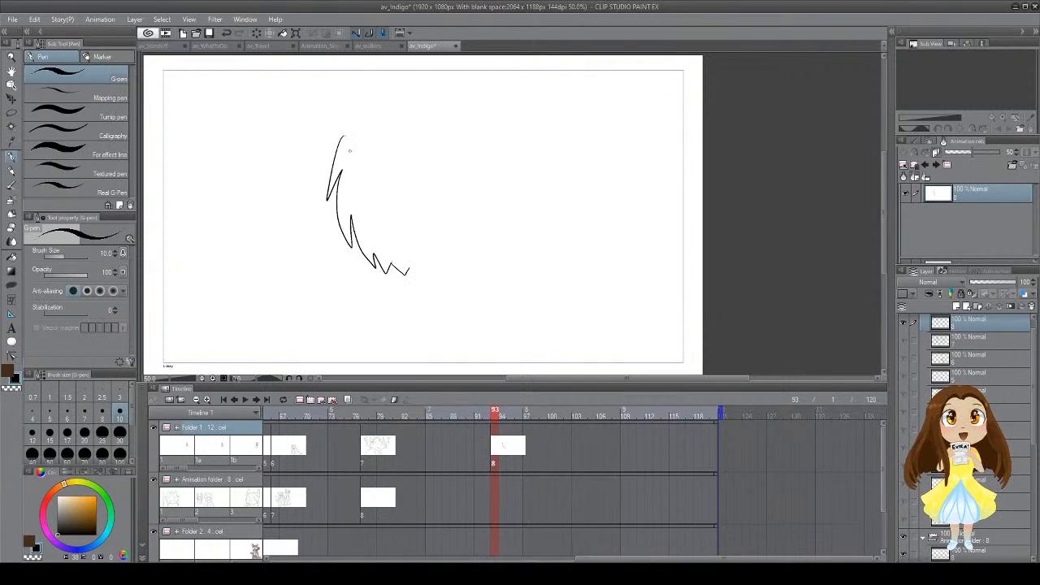
mouse_move(394, 148)
left_mouse_down()
mouse_move(354, 134)
mouse_move(259, 128)
mouse_move(276, 148)
left_mouse_up()
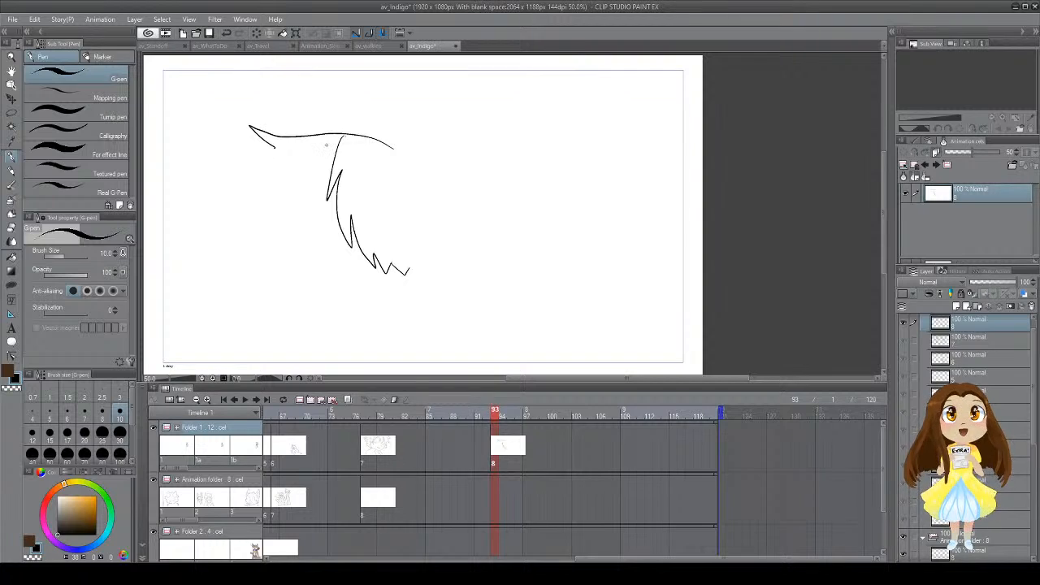
key("ctrl+z")
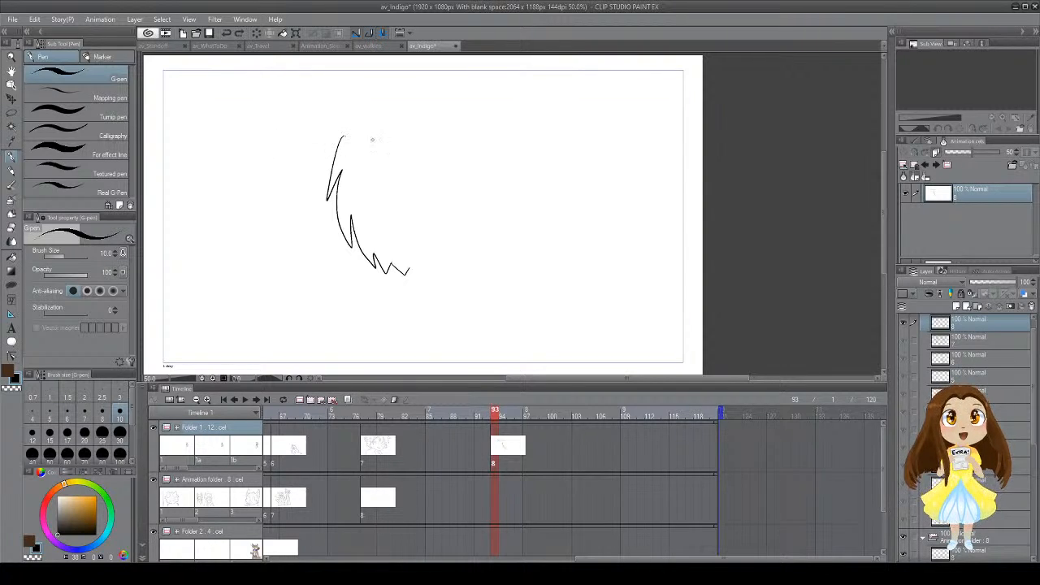
mouse_move(394, 148)
left_mouse_down()
mouse_move(255, 133)
mouse_move(257, 147)
left_mouse_up()
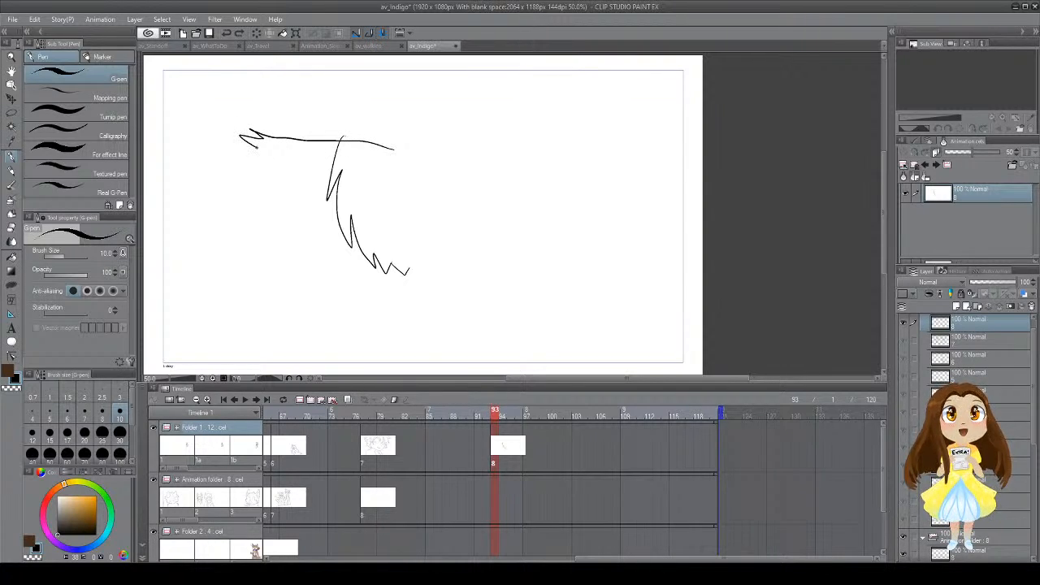
key("ctrl+z")
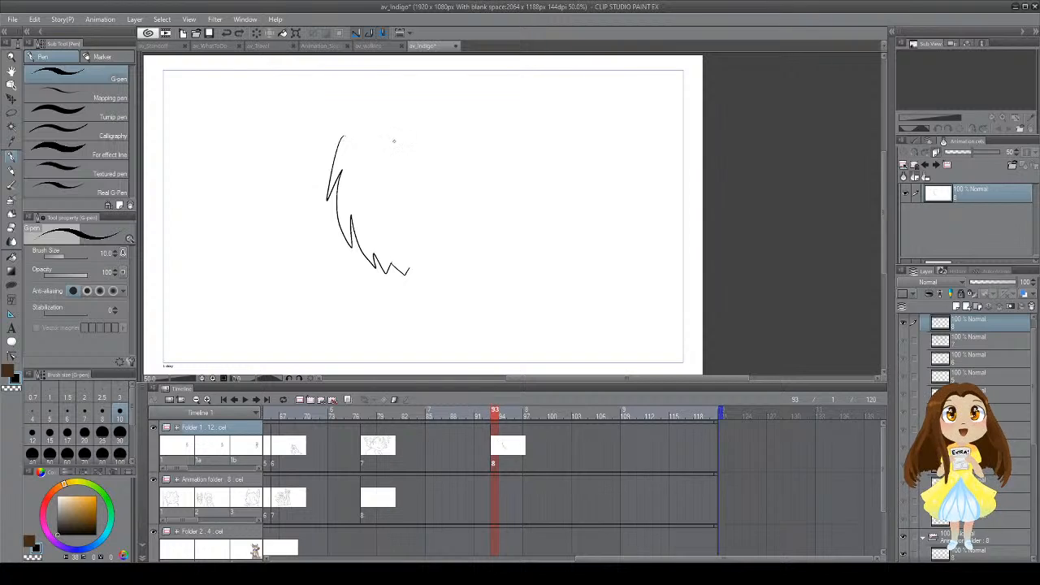
Step: Draw a long swept-back ear with a tufted tip across the top of the fur line, including its lower edge and inner lines
mouse_move(392, 139)
left_mouse_down()
mouse_move(235, 135)
mouse_move(252, 151)
mouse_move(234, 150)
mouse_move(323, 194)
mouse_move(311, 198)
mouse_move(337, 213)
left_mouse_up()
key("ctrl+z")
mouse_move(383, 171)
left_mouse_down()
mouse_move(340, 157)
mouse_move(281, 160)
mouse_move(372, 175)
left_mouse_up()
key("ctrl+z")
left_click_drag(280, 165, 320, 197)
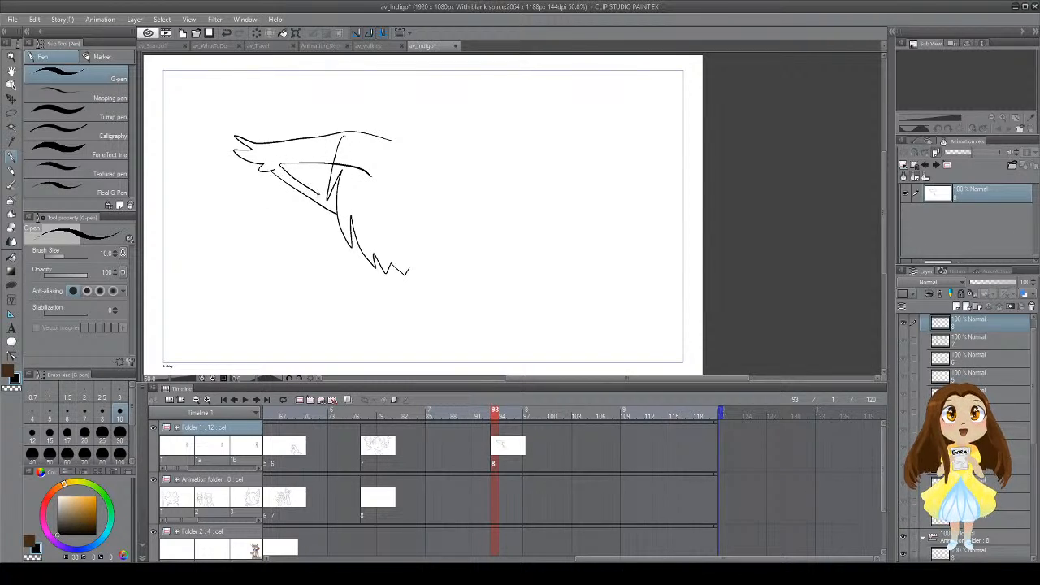
key("ctrl+z")
left_click_drag(278, 164, 323, 189)
Step: Erase the fur line crossing the ear, save the file, and close the ear's wide end with a rounded curve
key("e")
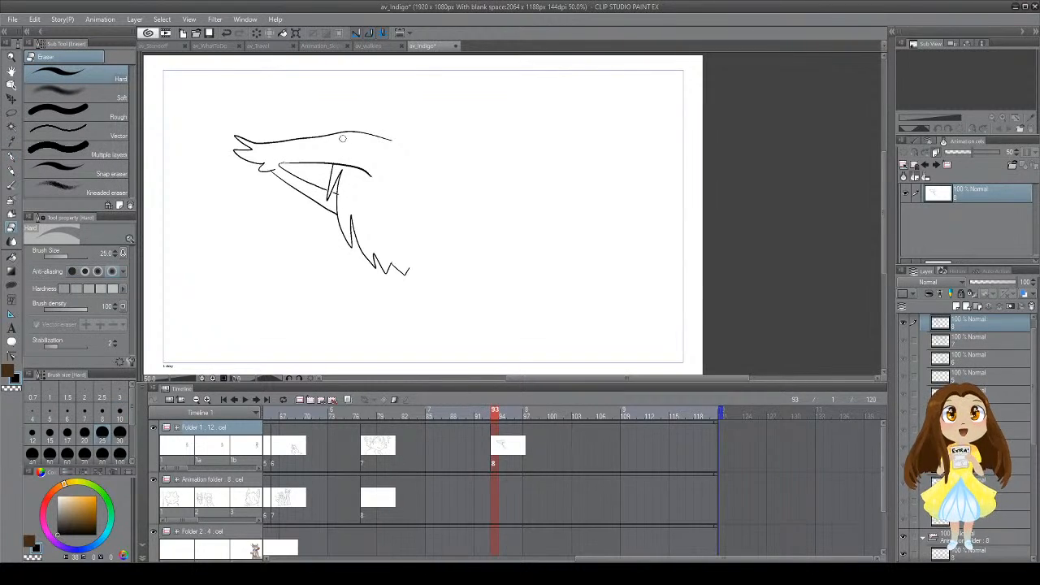
key("ctrl+s")
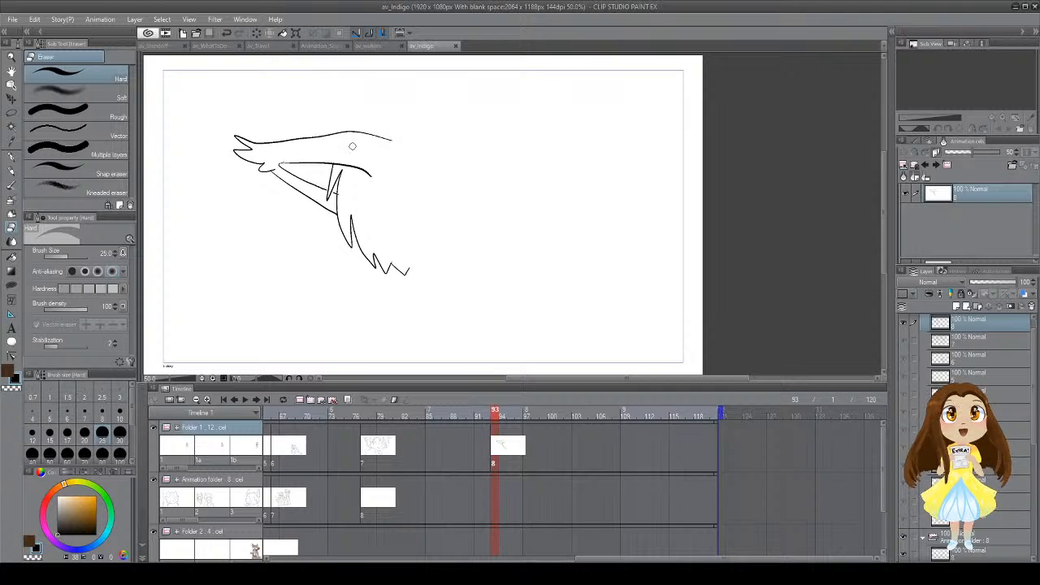
key("p")
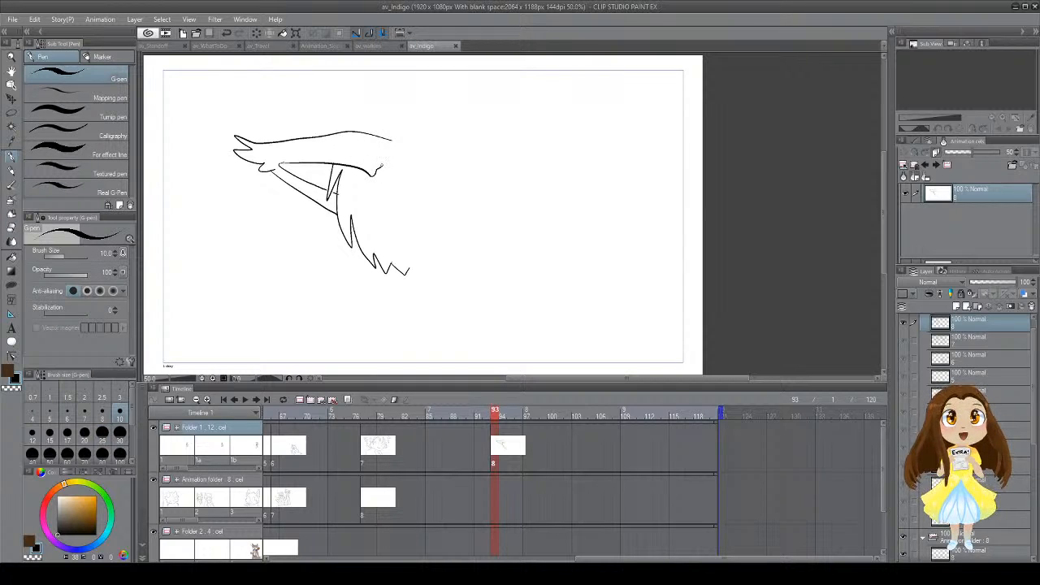
left_click_drag(381, 166, 379, 137)
key("ctrl+z")
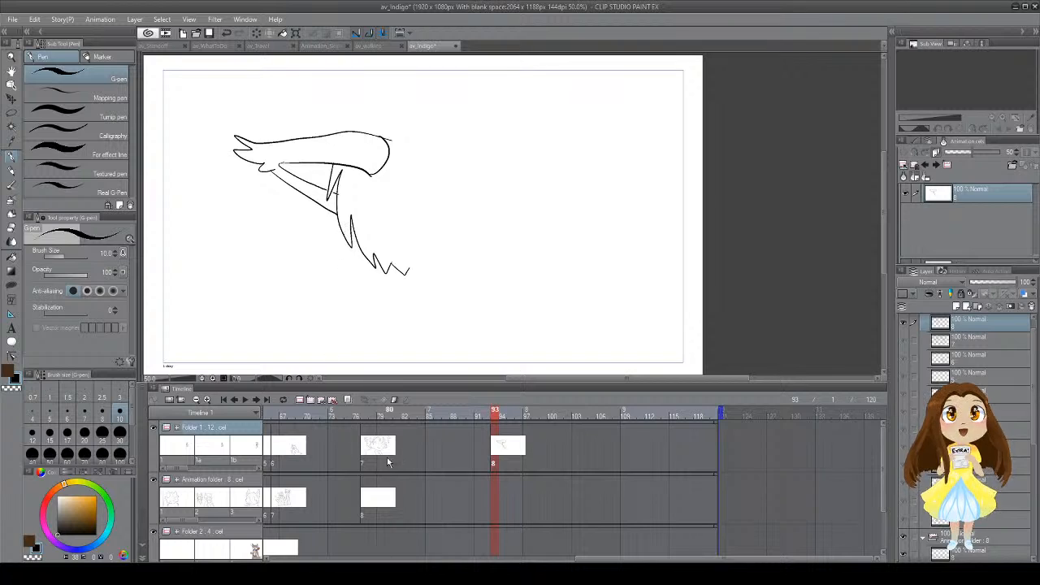
Step: Play the animation from about frame 25 through the close-up to frame 85
left_click_drag(582, 559, 383, 559)
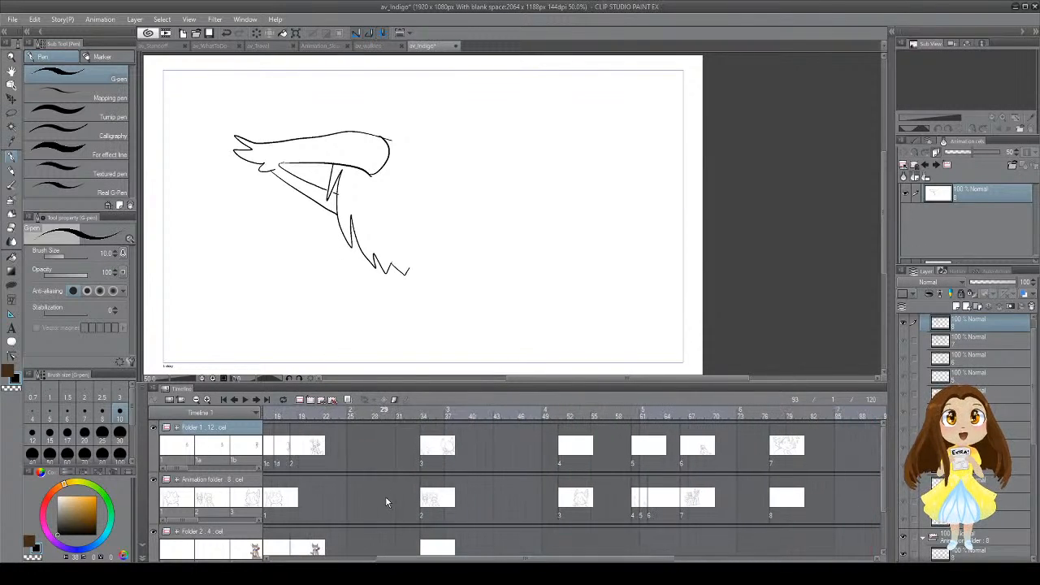
left_click(352, 411)
left_click(246, 400)
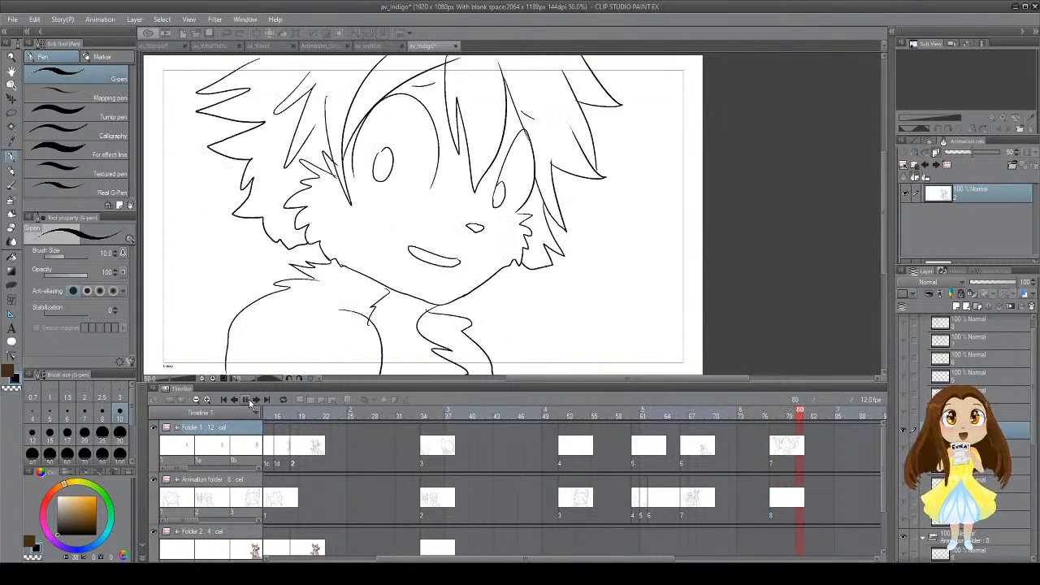
left_click(245, 400)
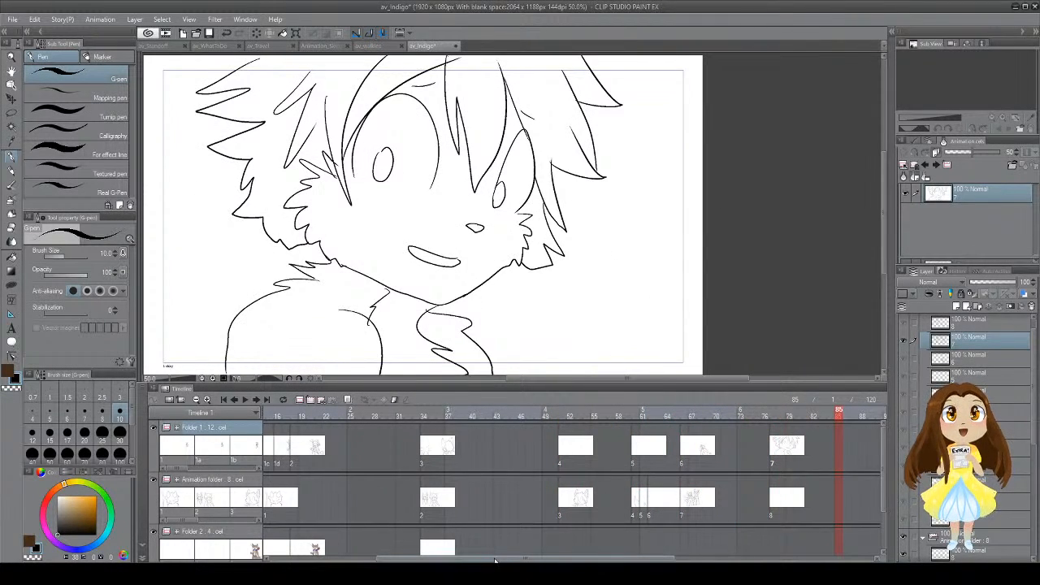
Step: Replay the section from the surprised character's drawing, ending with playback from frame 53 to frame 75
left_click_drag(520, 559, 484, 558)
left_click(697, 445)
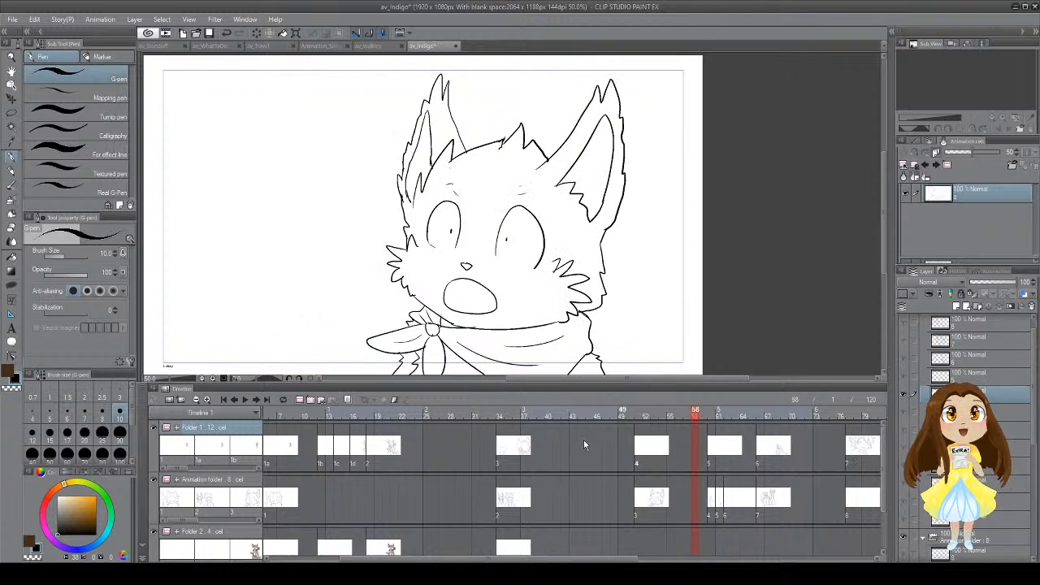
left_click(245, 400)
left_click(247, 401)
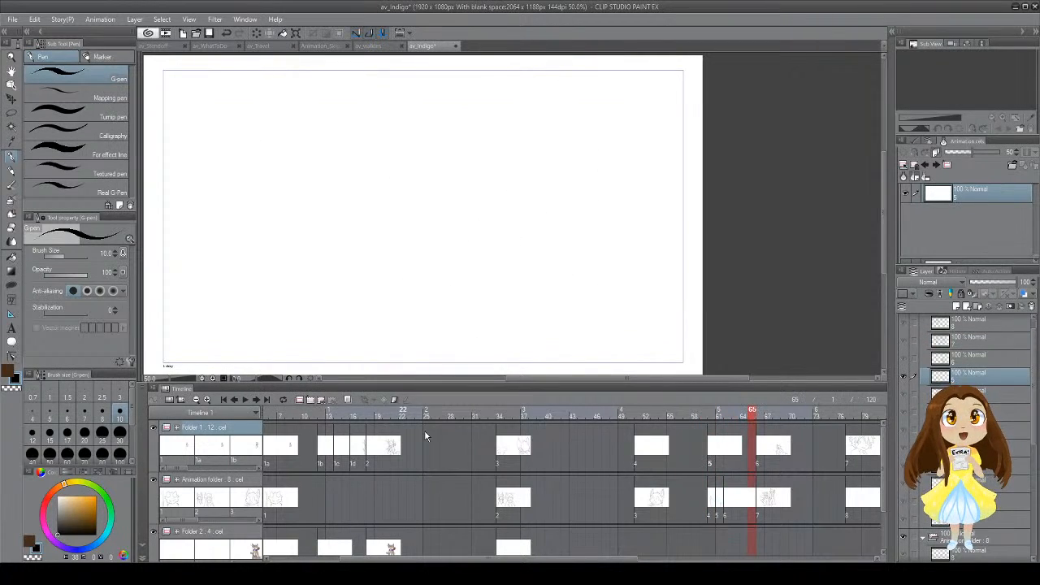
left_click(606, 446)
left_click(654, 449)
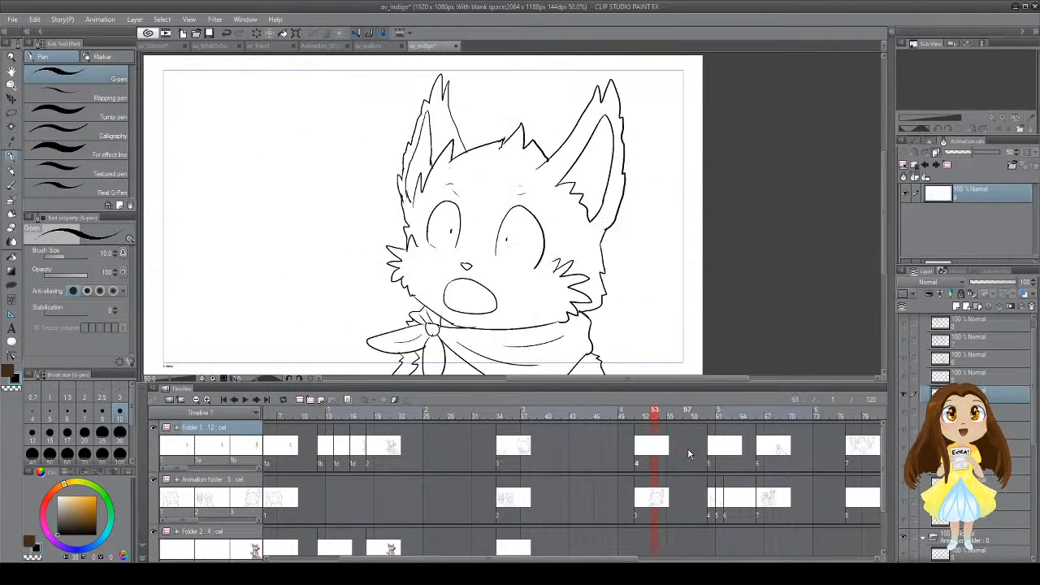
left_click(245, 400)
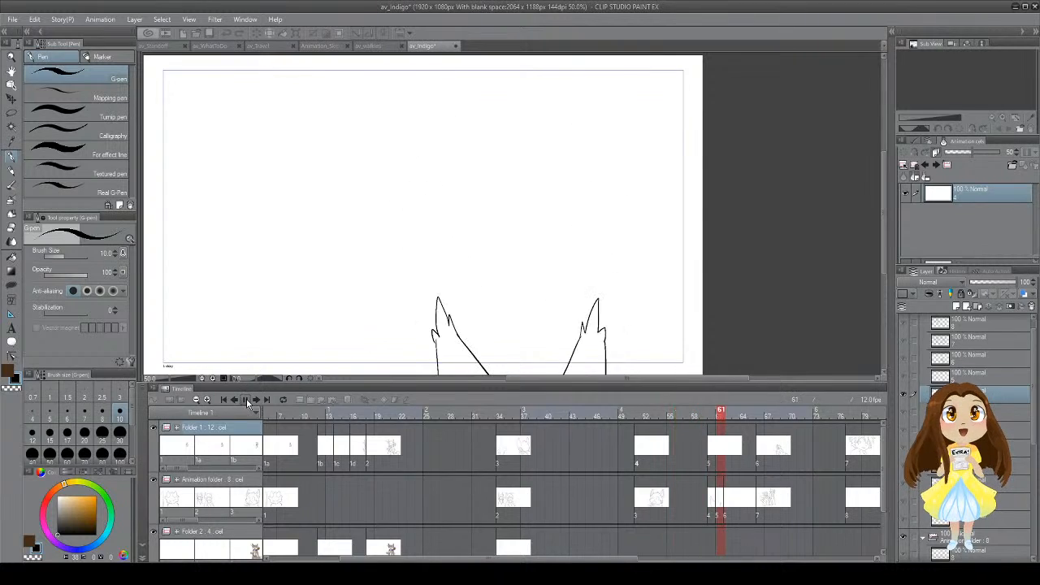
left_click(246, 400)
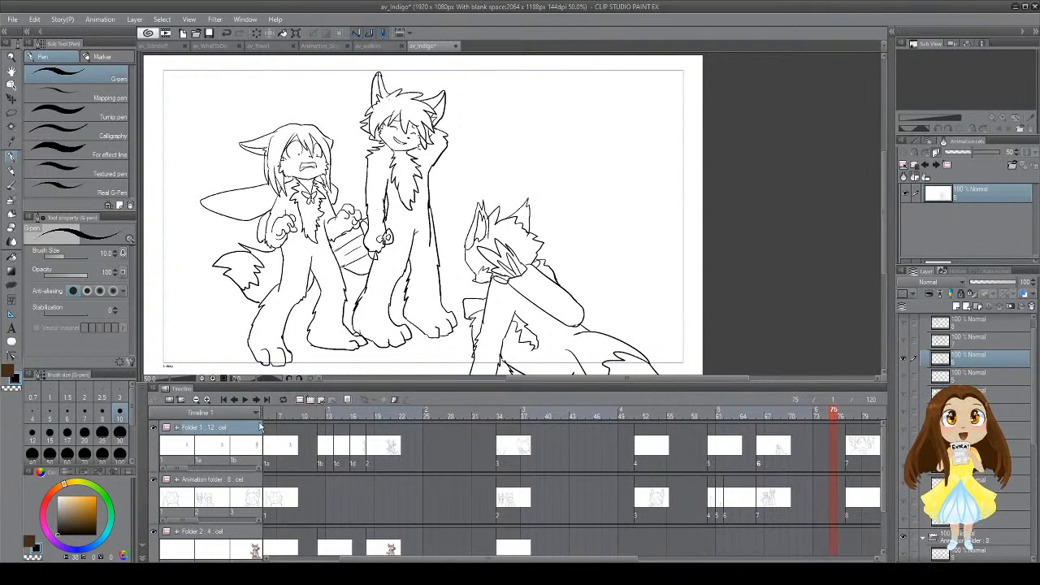
Step: Go to the close-up drawing at frame 80 and save the file
left_click_drag(574, 559, 660, 558)
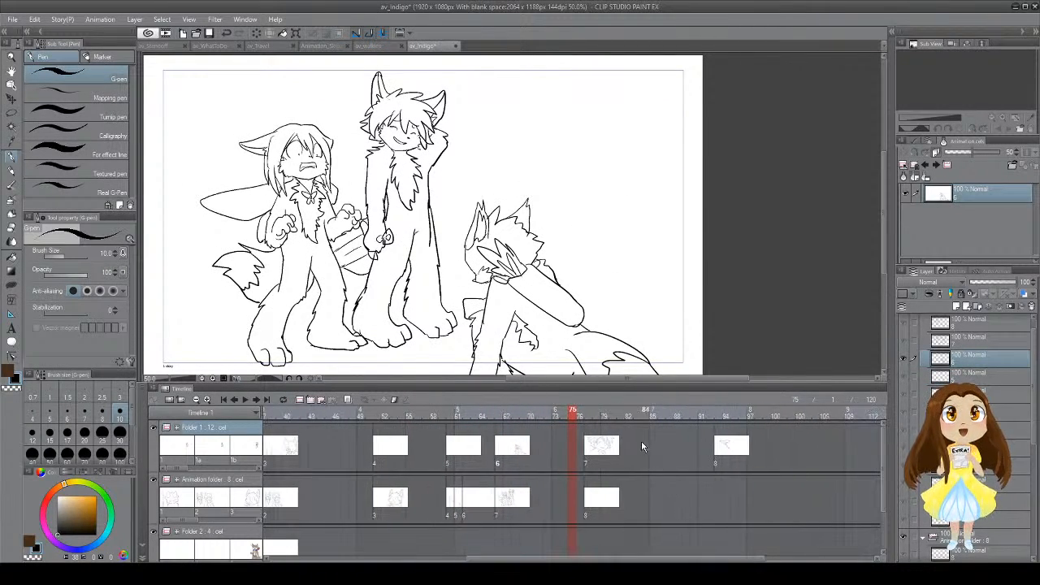
left_click(613, 443)
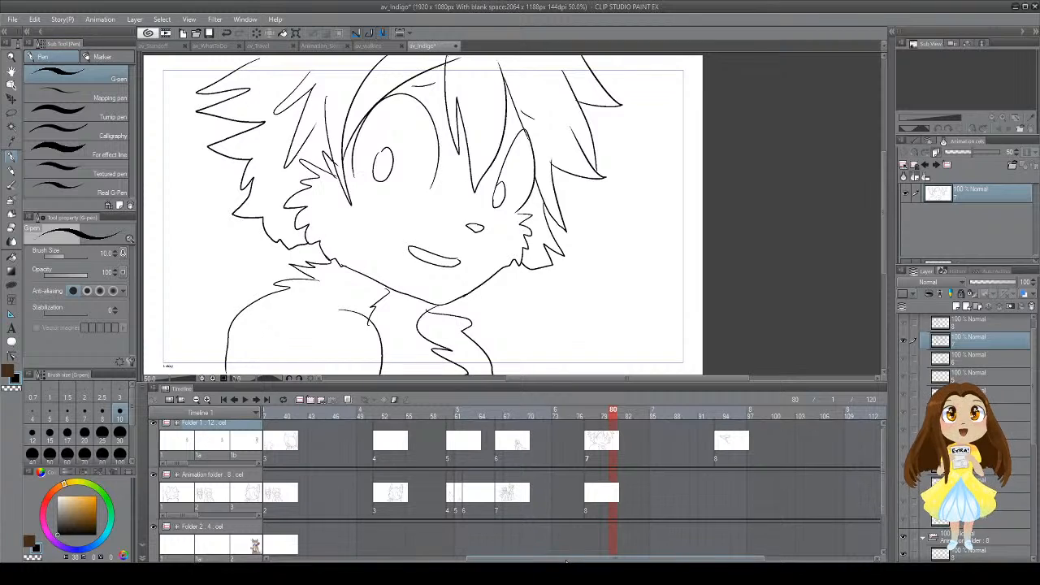
left_click_drag(539, 560, 579, 561)
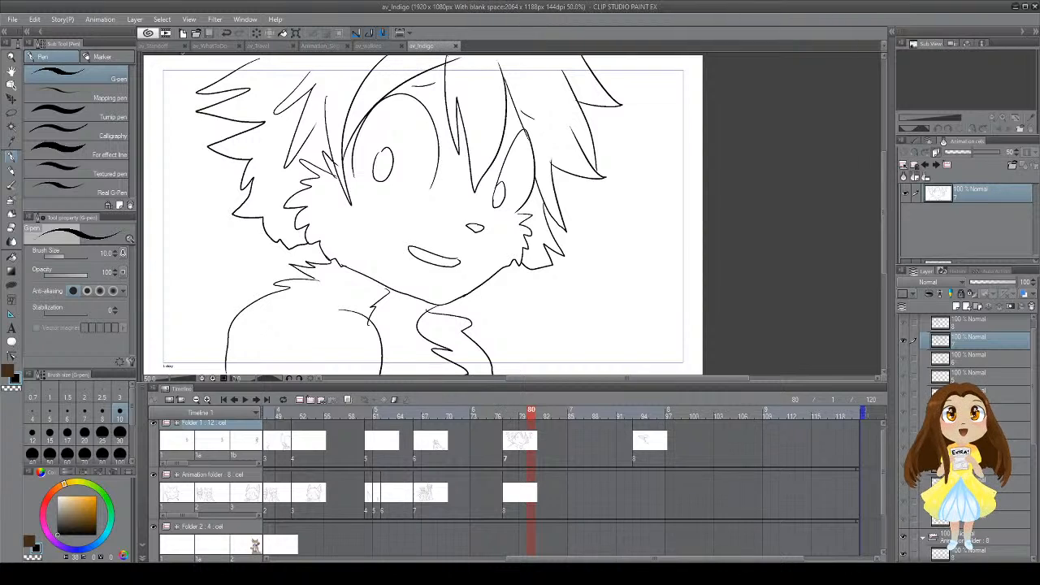
Step: Look at the av_Standoff and av_WhatToDo animations, rewinding av_WhatToDo to its first frame before returning to av_Standoff
left_click(163, 46)
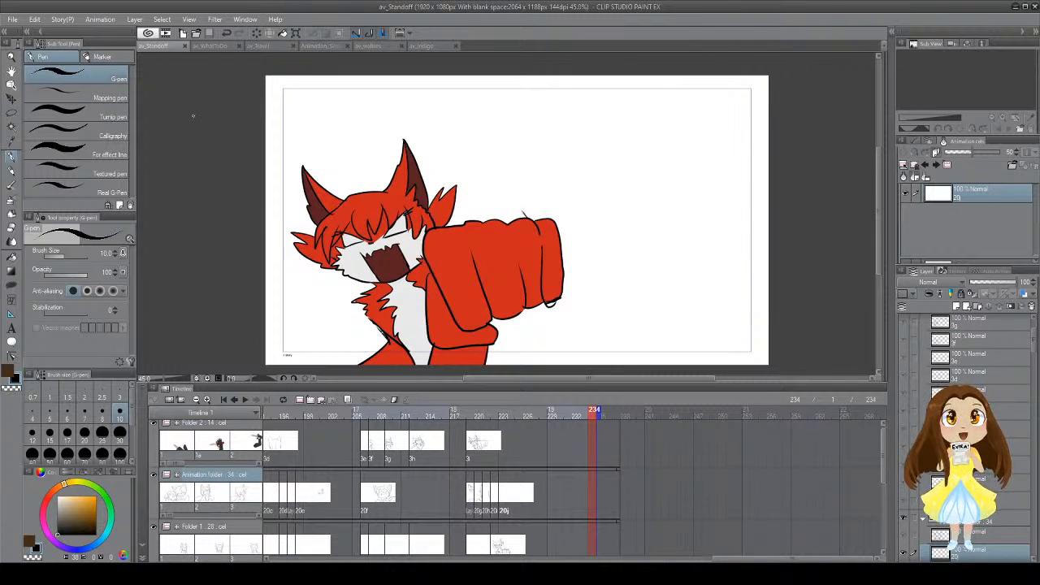
left_click(210, 47)
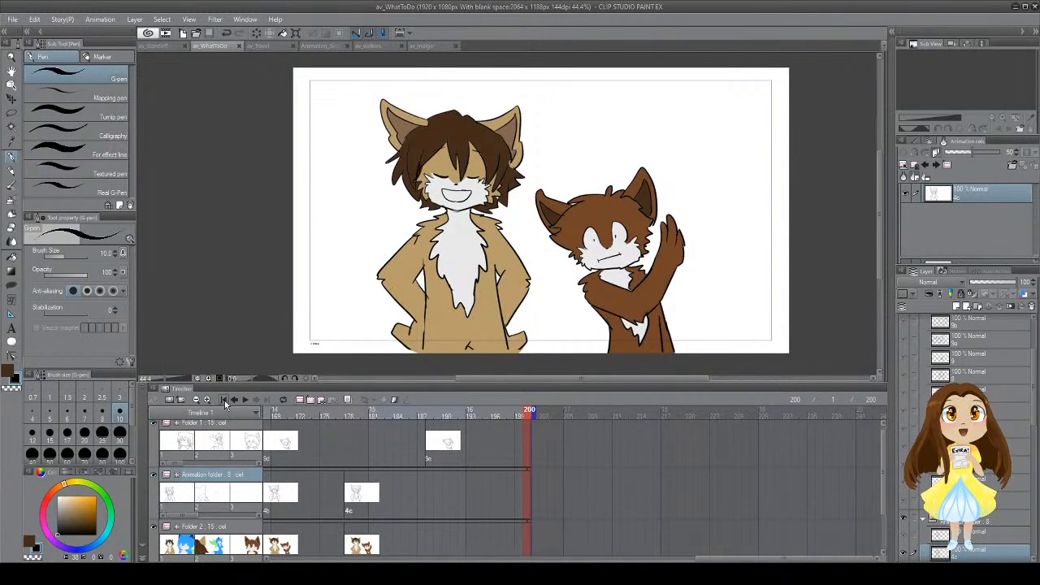
left_click(225, 400)
left_click(164, 47)
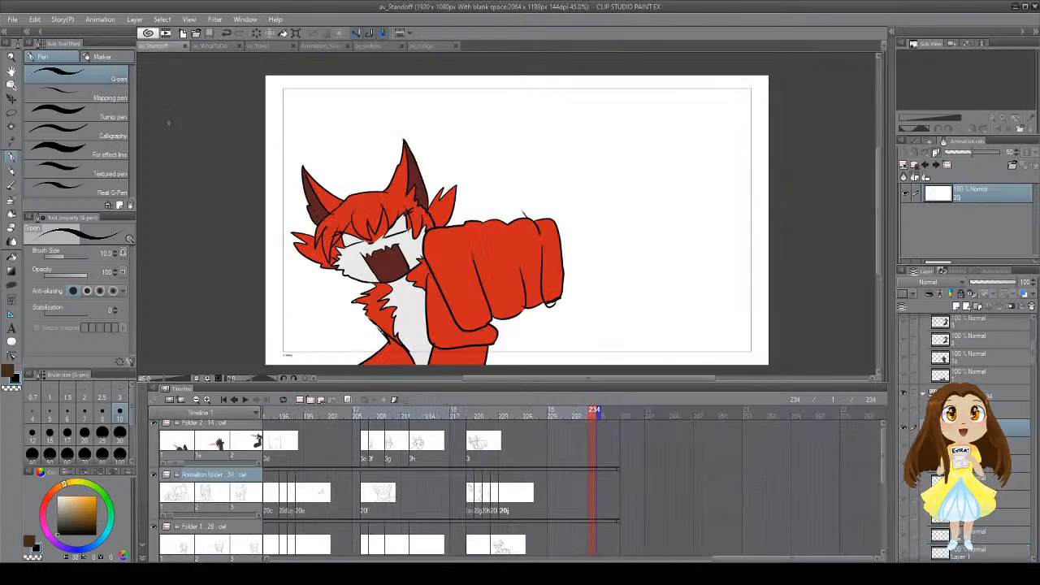
Step: Play the av_Standoff animation from its first frame to frame 94, pausing at frame 62
left_click(220, 399)
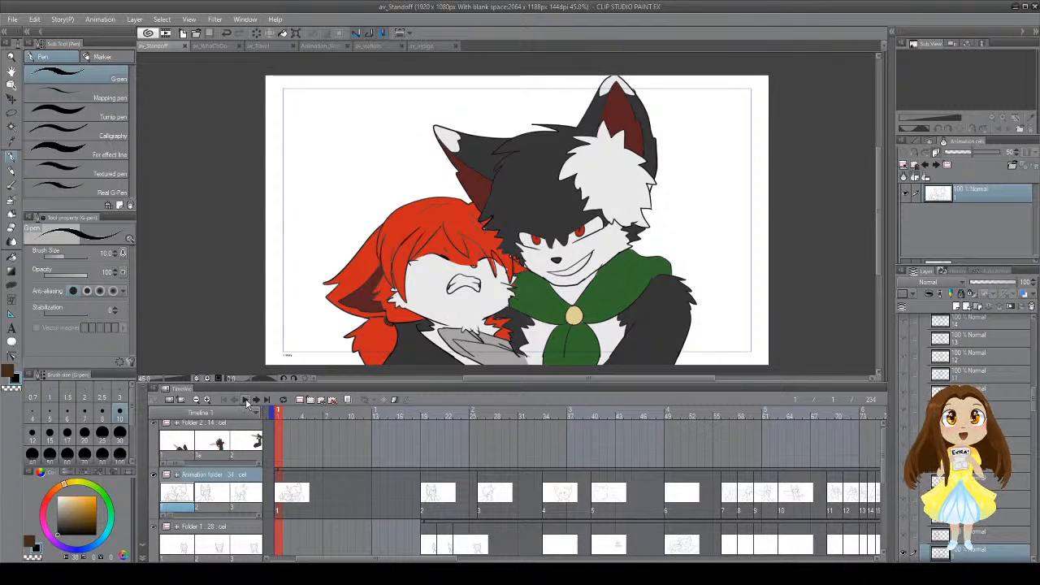
left_click(246, 400)
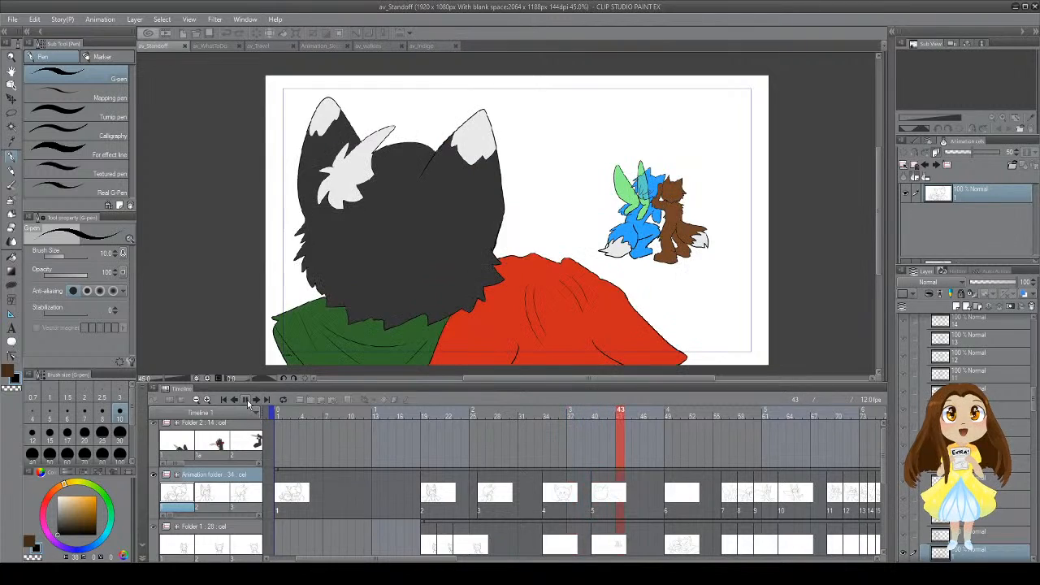
left_click(247, 400)
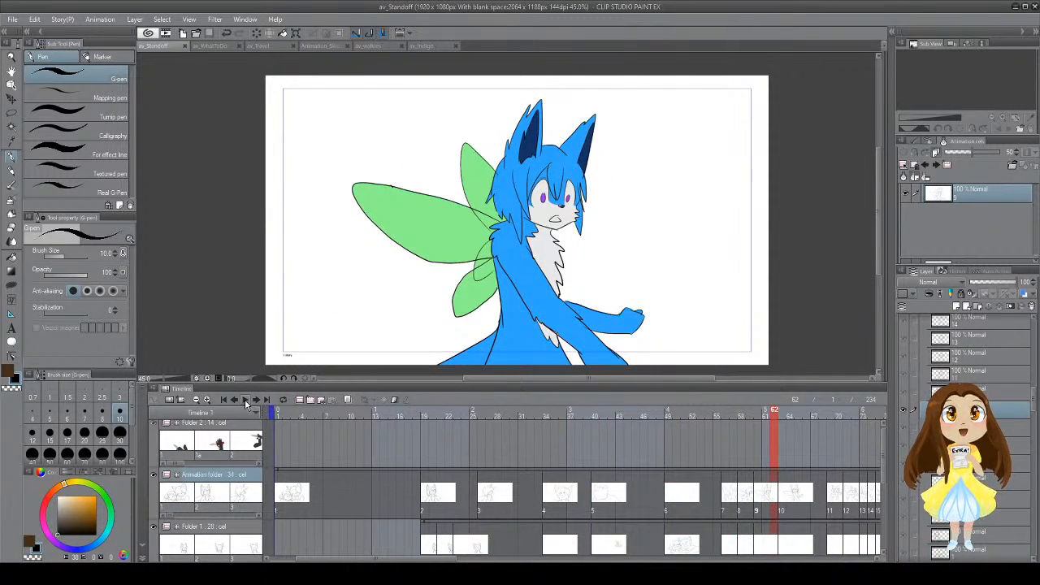
left_click(246, 399)
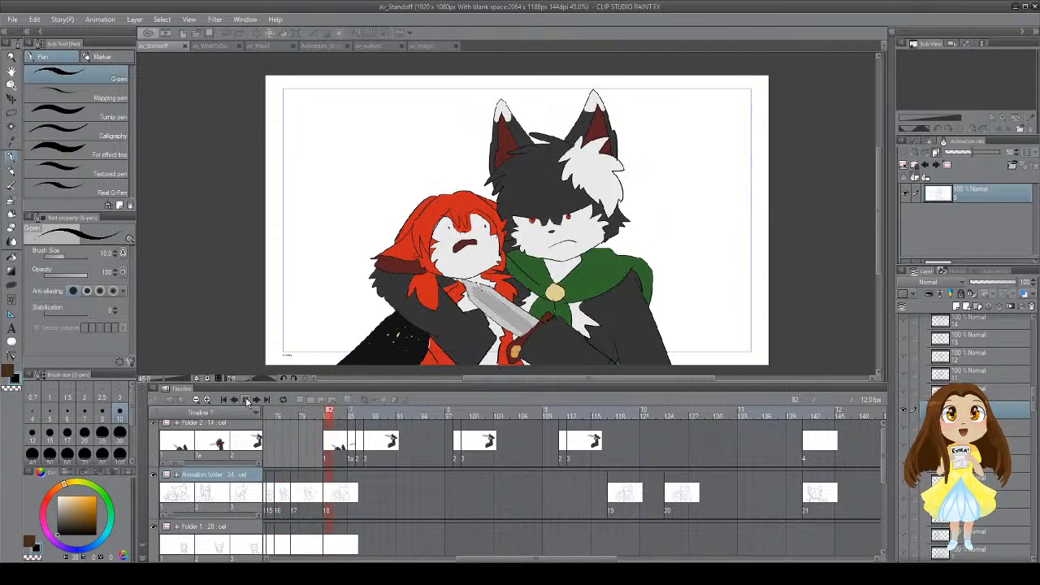
left_click(247, 401)
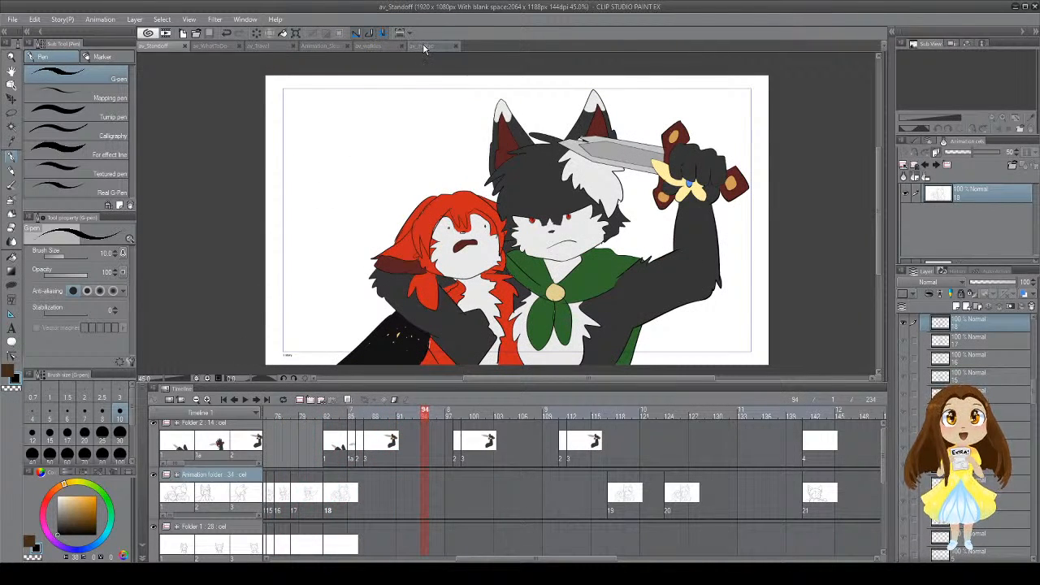
Step: Return to av_Indigo, touch up the fur tuft above the shoulder with a tiny stroke, and save the file
left_click(421, 45)
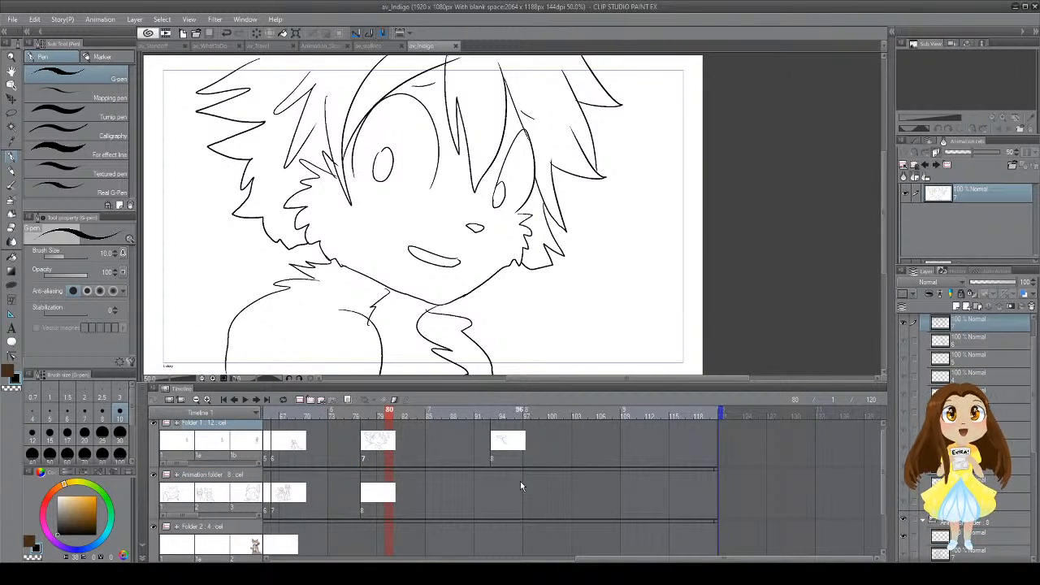
mouse_move(407, 278)
left_mouse_down()
mouse_move(475, 277)
mouse_move(477, 302)
left_mouse_up()
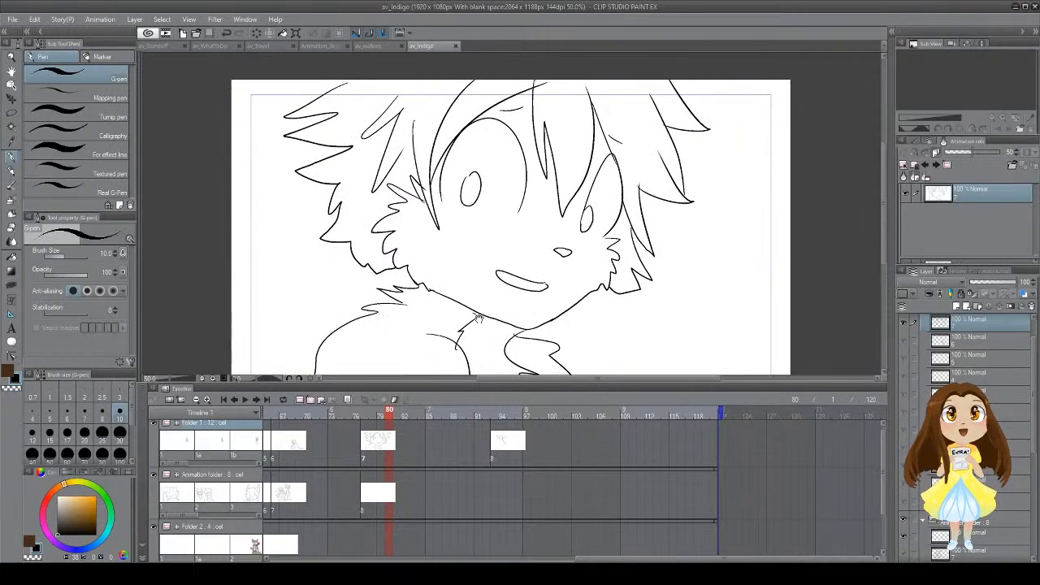
left_click_drag(402, 303, 403, 304)
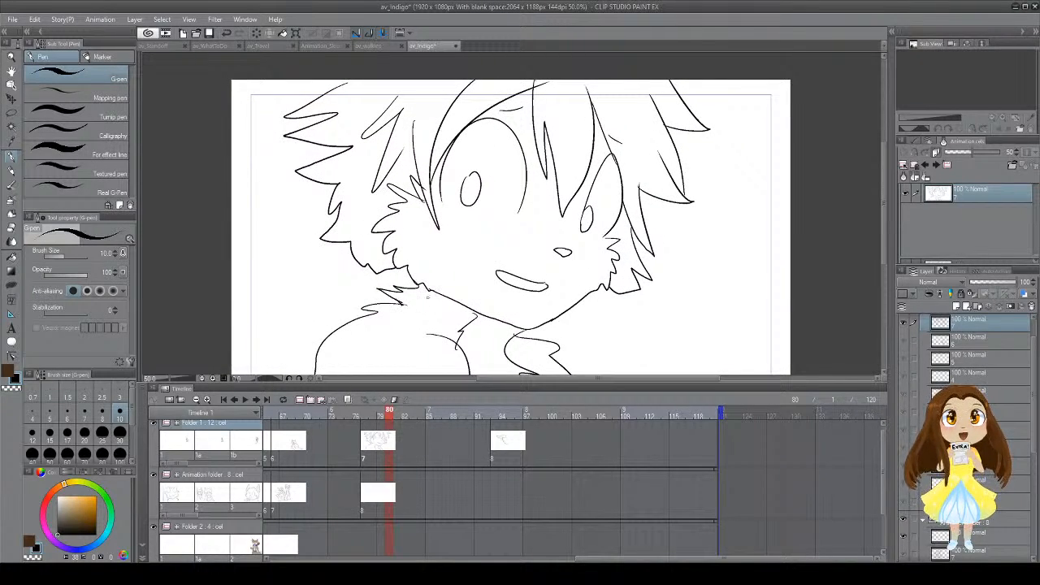
key("ctrl+s")
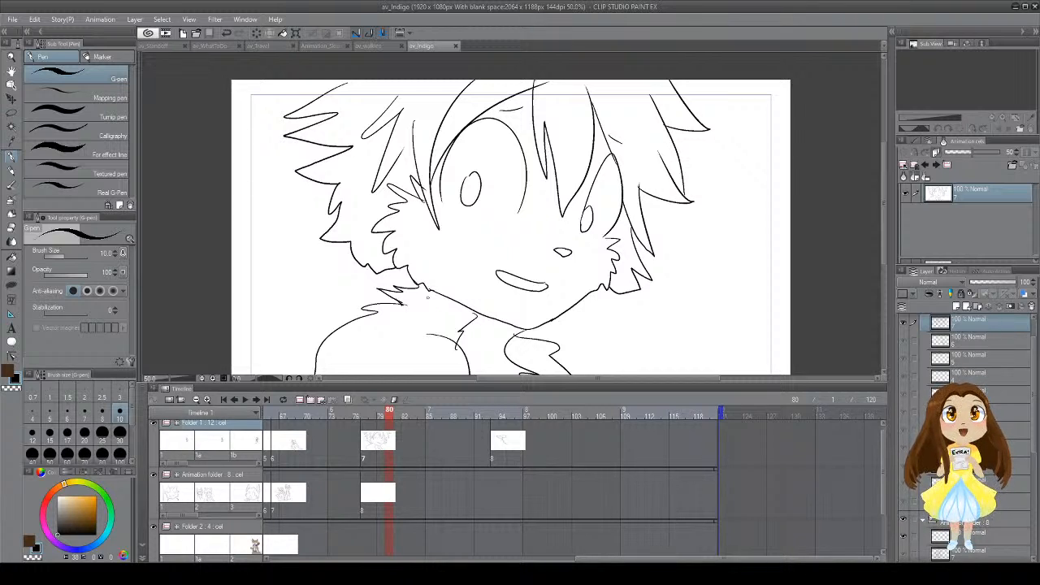
Step: Compare the group drawing with the close-up, and go to the ear drawing at frame 95
left_click(308, 445)
left_click(382, 448)
left_click(504, 447)
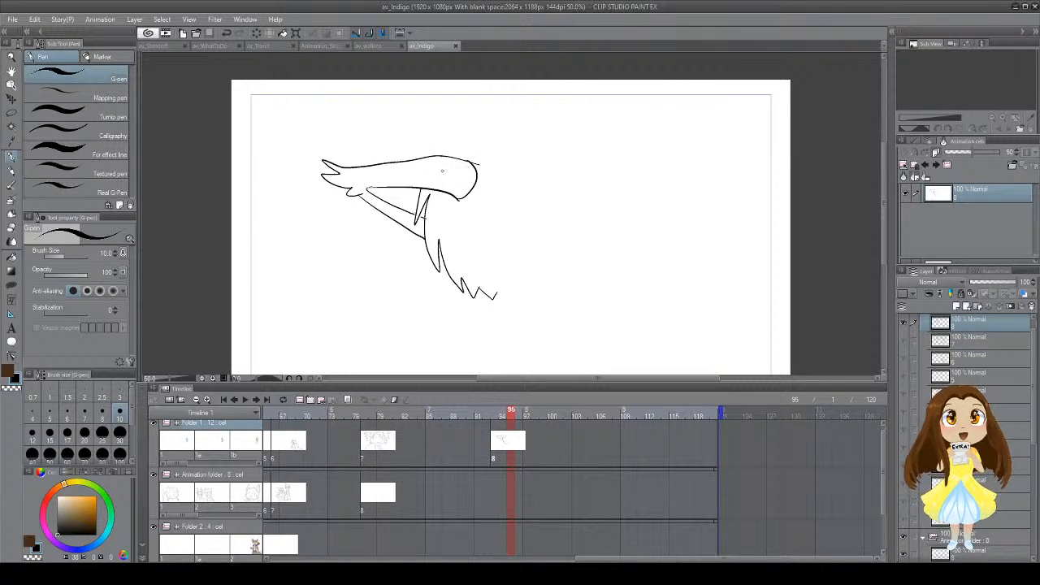
Step: Draw the jagged fur outline of the head's top, from a small tuft at the ear base over the peak and down the far side
mouse_move(425, 156)
left_mouse_down()
mouse_move(440, 108)
mouse_move(443, 126)
mouse_move(480, 87)
left_mouse_up()
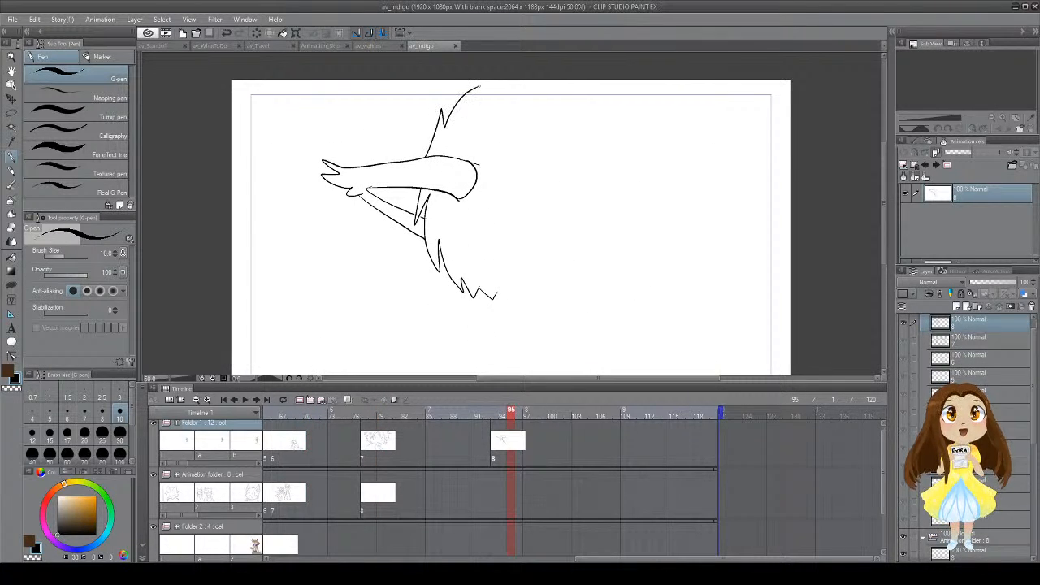
key("ctrl+z")
mouse_move(409, 161)
left_mouse_down()
mouse_move(427, 159)
mouse_move(402, 158)
mouse_move(405, 146)
left_mouse_up()
key("ctrl+z")
key("e")
key("p")
mouse_move(420, 156)
left_mouse_down()
mouse_move(401, 163)
mouse_move(410, 136)
mouse_move(513, 98)
mouse_move(569, 132)
left_mouse_up()
key("ctrl+z")
key("ctrl+z")
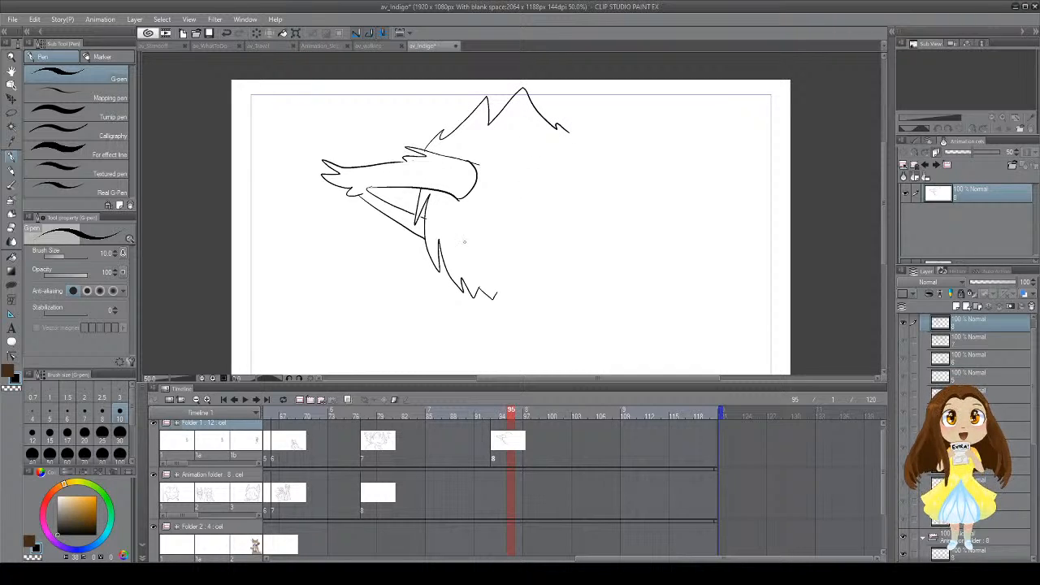
Step: Draw the zigzag forehead fur strokes and the tall pointed tuft line inside the head outline
mouse_move(464, 241)
left_mouse_down()
mouse_move(491, 230)
mouse_move(510, 198)
mouse_move(551, 232)
left_mouse_up()
mouse_move(490, 182)
left_mouse_down()
mouse_move(582, 134)
mouse_move(609, 143)
left_mouse_up()
key("ctrl+z")
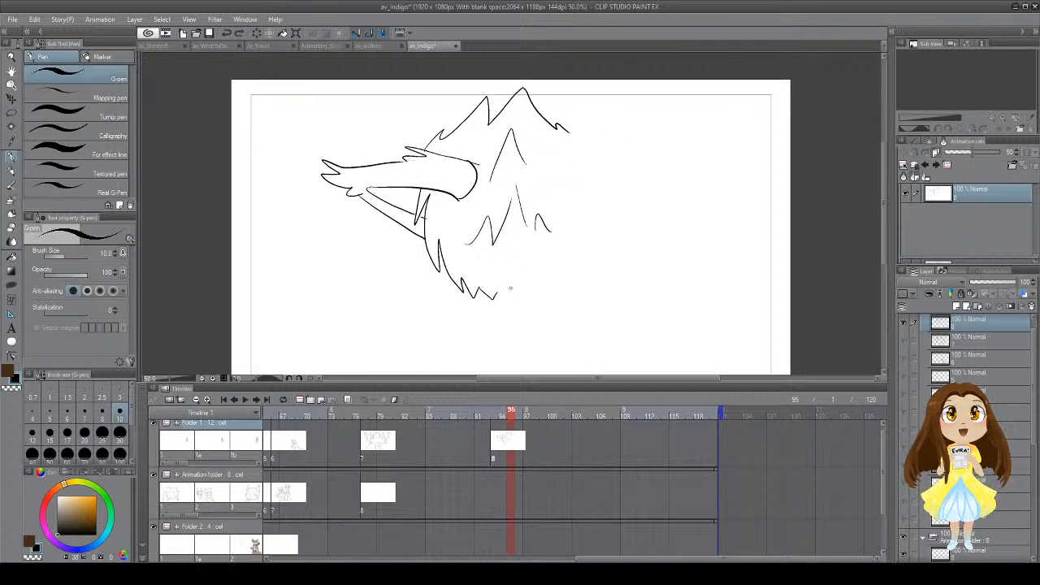
Step: Draw the muzzle contour with its nose and one eye, and add jagged brow and cheek fur around the eye
mouse_move(476, 291)
left_mouse_down()
mouse_move(511, 318)
mouse_move(541, 317)
mouse_move(566, 300)
mouse_move(559, 273)
mouse_move(564, 285)
mouse_move(539, 280)
mouse_move(548, 272)
left_mouse_up()
key("ctrl+z")
key("ctrl+z")
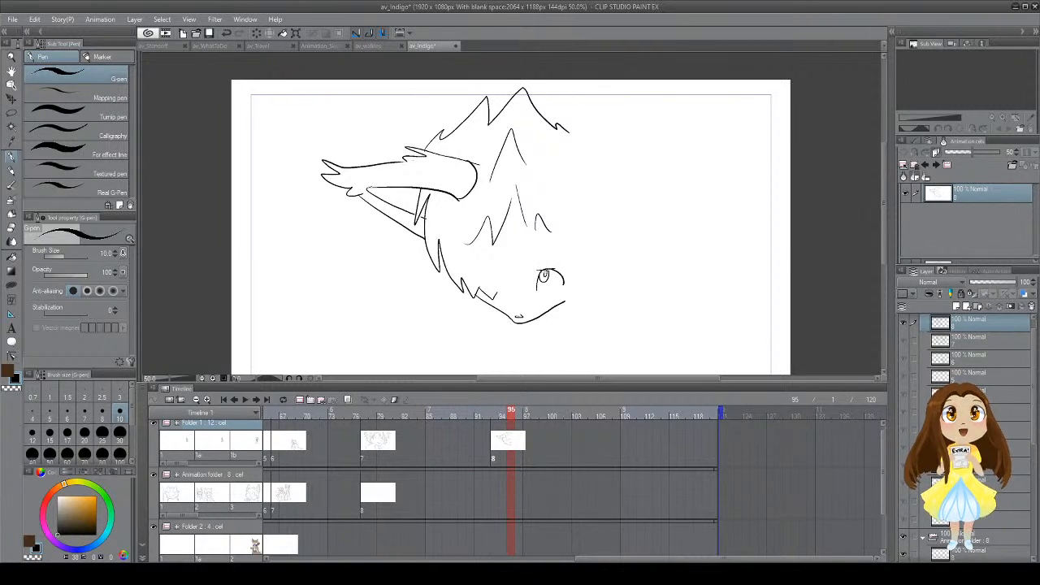
key("e")
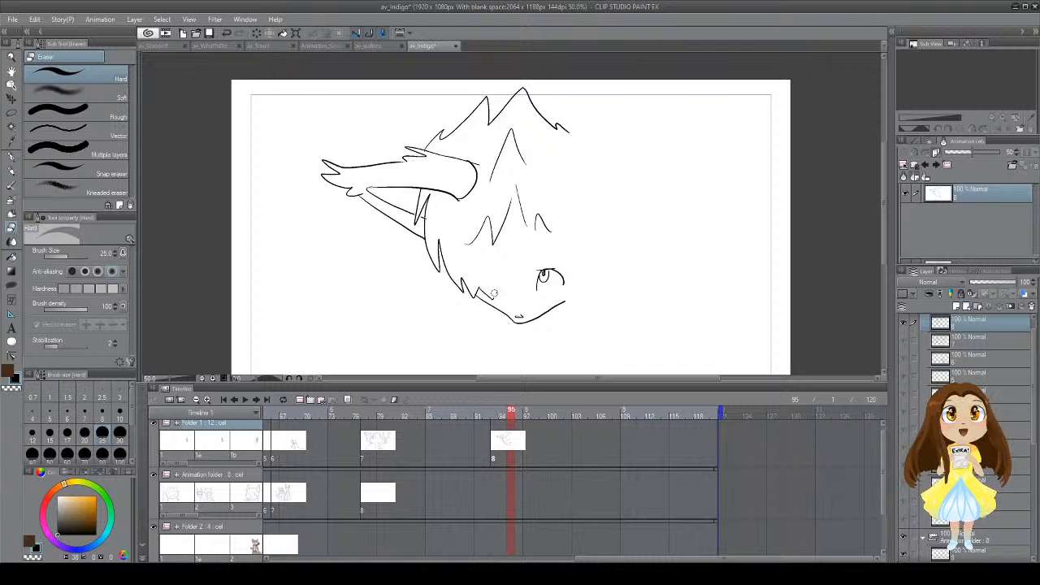
key("p")
mouse_move(493, 299)
left_mouse_down()
mouse_move(518, 267)
mouse_move(574, 282)
mouse_move(576, 292)
mouse_move(593, 262)
left_mouse_up()
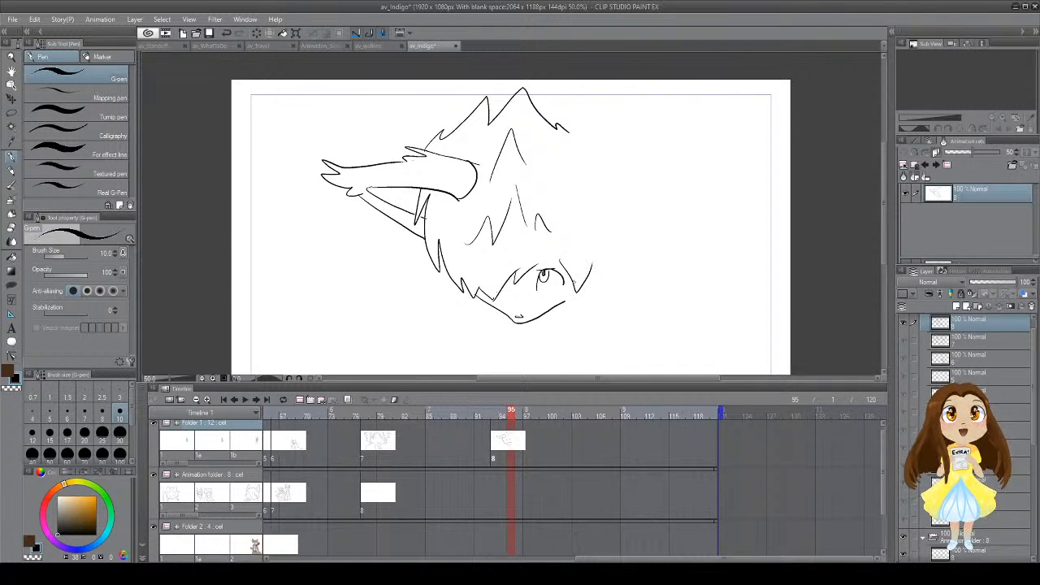
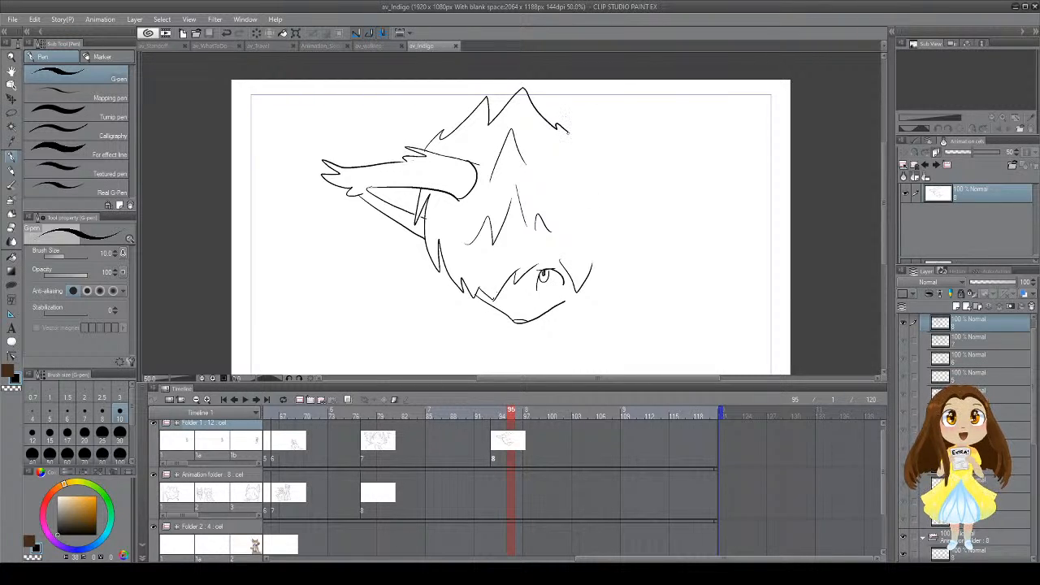
Step: Extend the head outline and draw the second ear on the far side, with a tufted base, inner edge and ragged lower fur
mouse_move(569, 130)
left_mouse_down()
mouse_move(576, 155)
mouse_move(611, 140)
mouse_move(702, 164)
left_mouse_up()
key("ctrl+z")
mouse_move(575, 153)
left_mouse_down()
mouse_move(662, 142)
mouse_move(692, 149)
mouse_move(666, 184)
left_mouse_up()
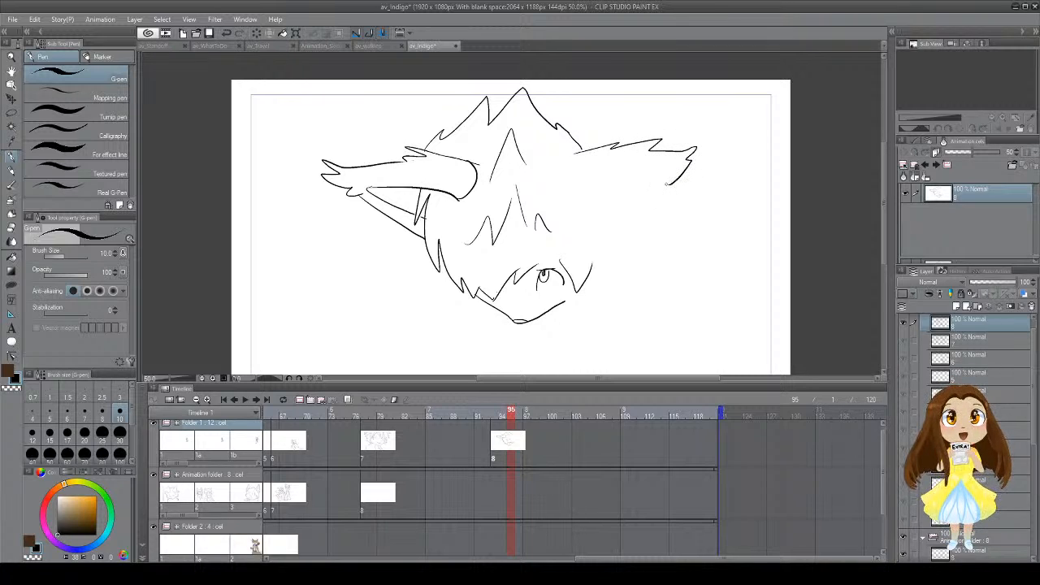
left_click_drag(591, 182, 653, 166)
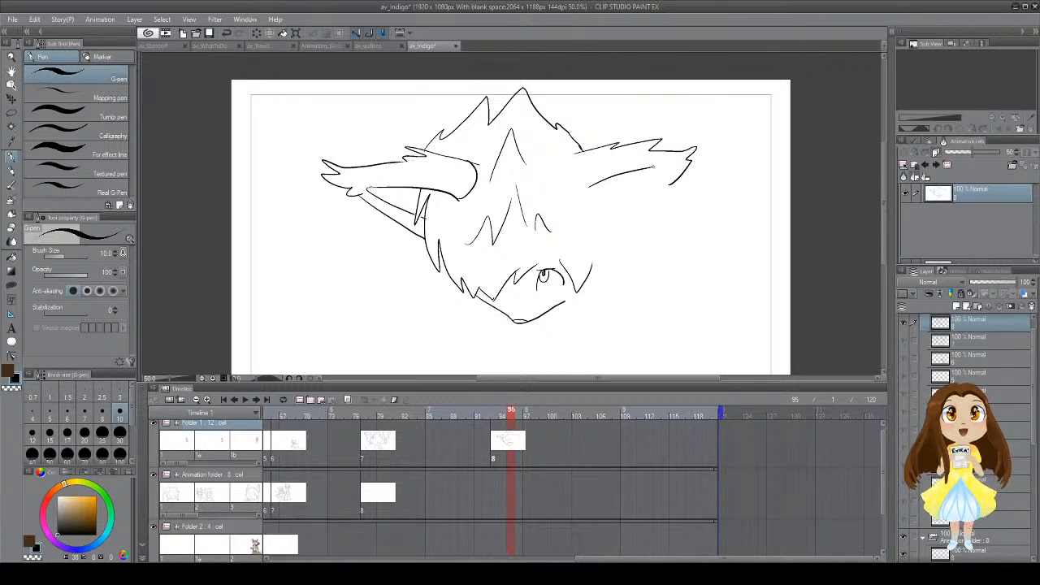
mouse_move(574, 153)
left_mouse_down()
mouse_move(582, 183)
mouse_move(566, 162)
mouse_move(567, 179)
mouse_move(599, 182)
left_mouse_up()
key("ctrl+z")
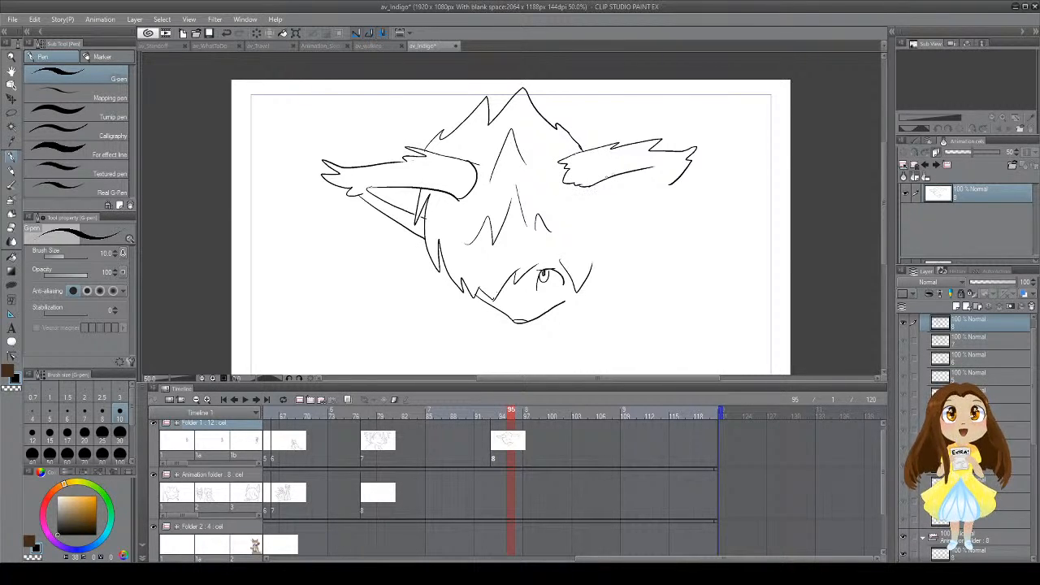
mouse_move(656, 166)
left_mouse_down()
mouse_move(689, 159)
mouse_move(657, 210)
mouse_move(604, 217)
left_mouse_up()
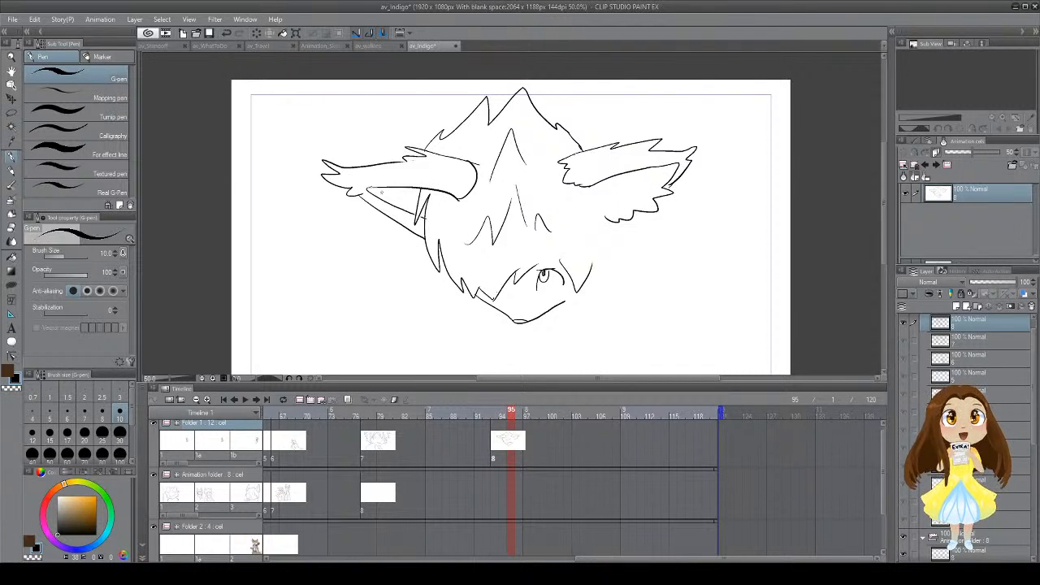
Step: Erase the first ear's straight lower edges and redraw them as ragged fur down to the cheek
key("e")
mouse_move(366, 191)
left_mouse_down()
mouse_move(422, 216)
mouse_move(369, 201)
mouse_move(407, 228)
left_mouse_up()
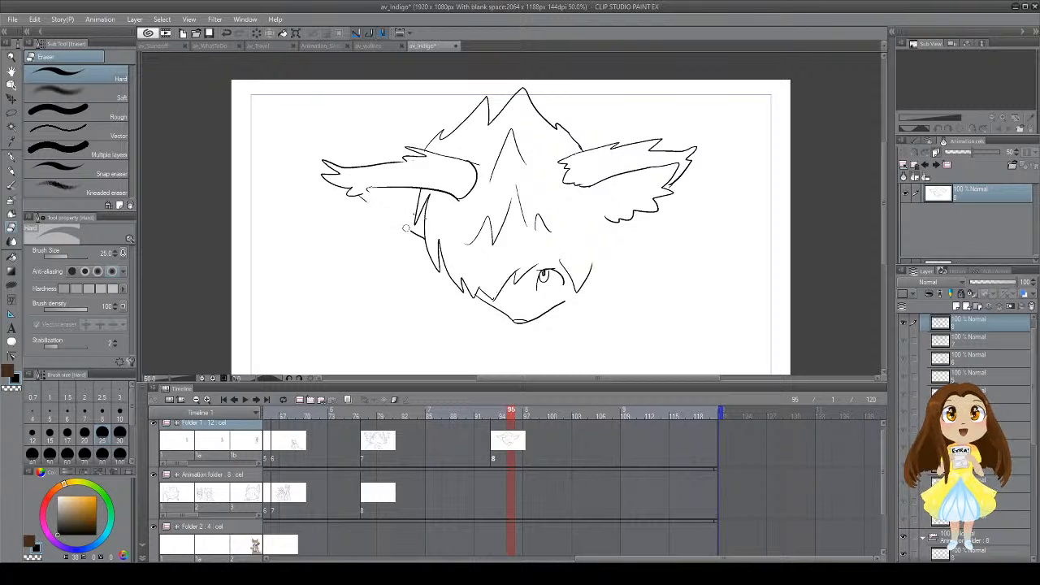
key("p")
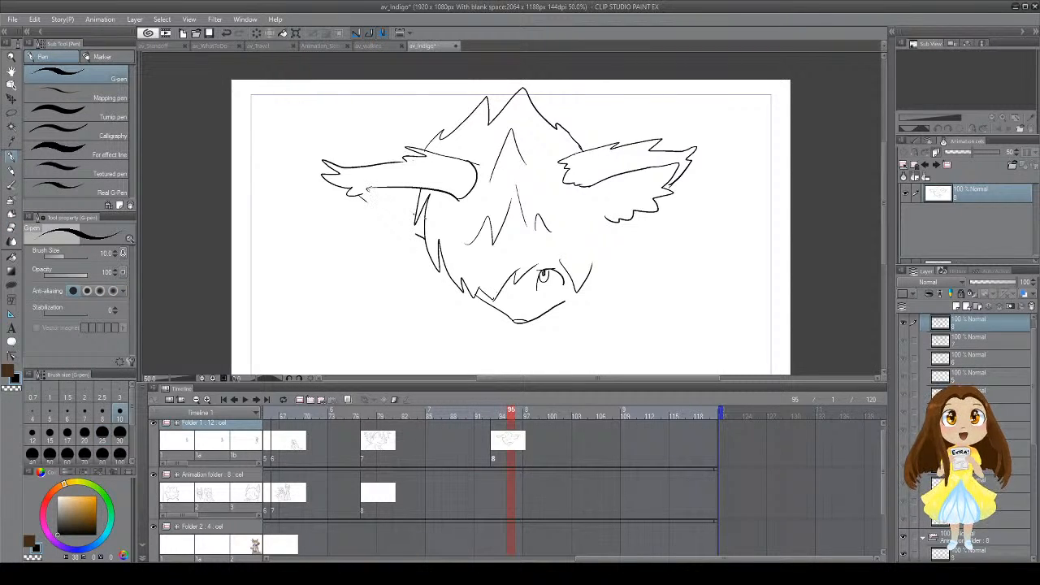
mouse_move(368, 190)
left_mouse_down()
mouse_move(376, 229)
mouse_move(414, 213)
left_mouse_up()
key("e")
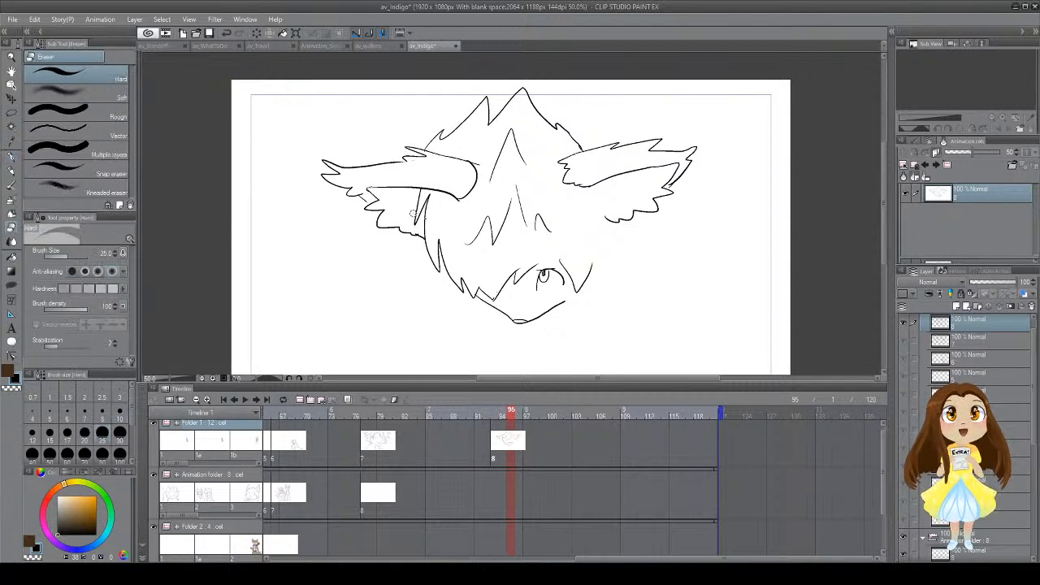
Step: Draw jagged cheek fur from the second ear down to the muzzle, and add small fur tufts at both ends of the muzzle line
key("p")
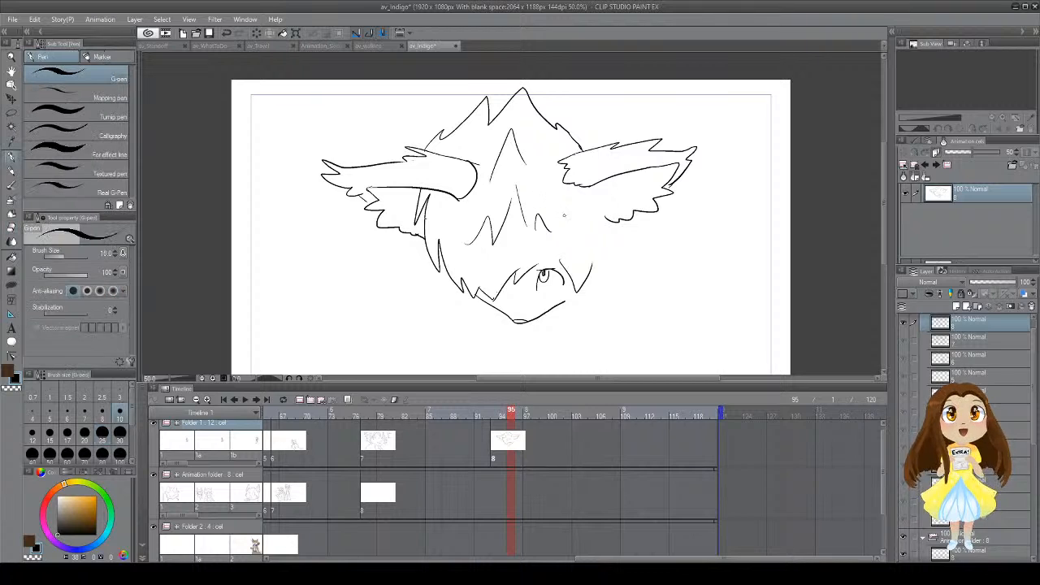
mouse_move(623, 222)
left_mouse_down()
mouse_move(635, 247)
mouse_move(627, 266)
left_mouse_up()
key("ctrl+z")
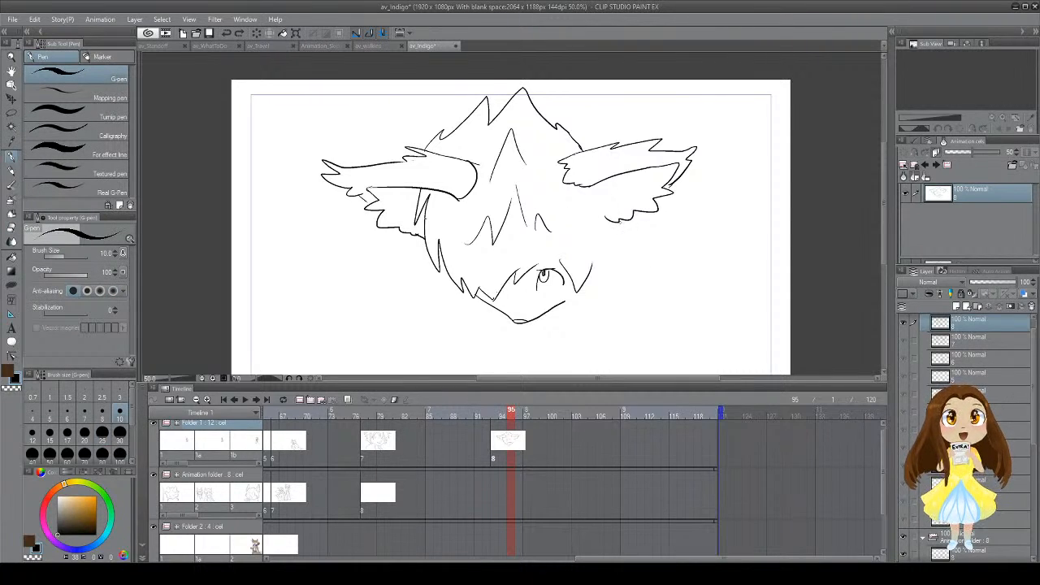
mouse_move(622, 221)
left_mouse_down()
mouse_move(629, 248)
mouse_move(618, 268)
mouse_move(607, 254)
mouse_move(597, 272)
left_mouse_up()
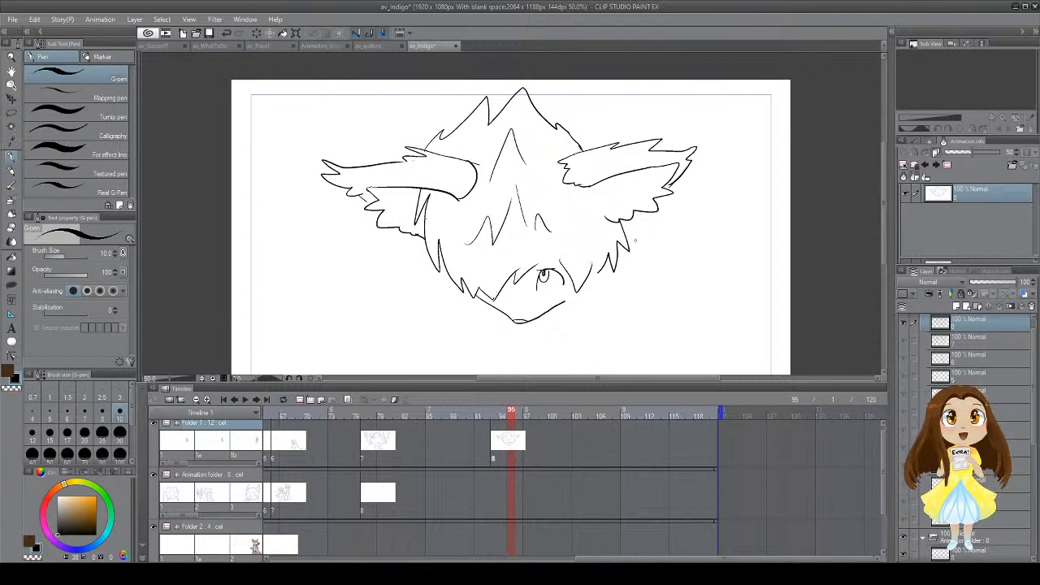
left_click_drag(597, 272, 583, 284)
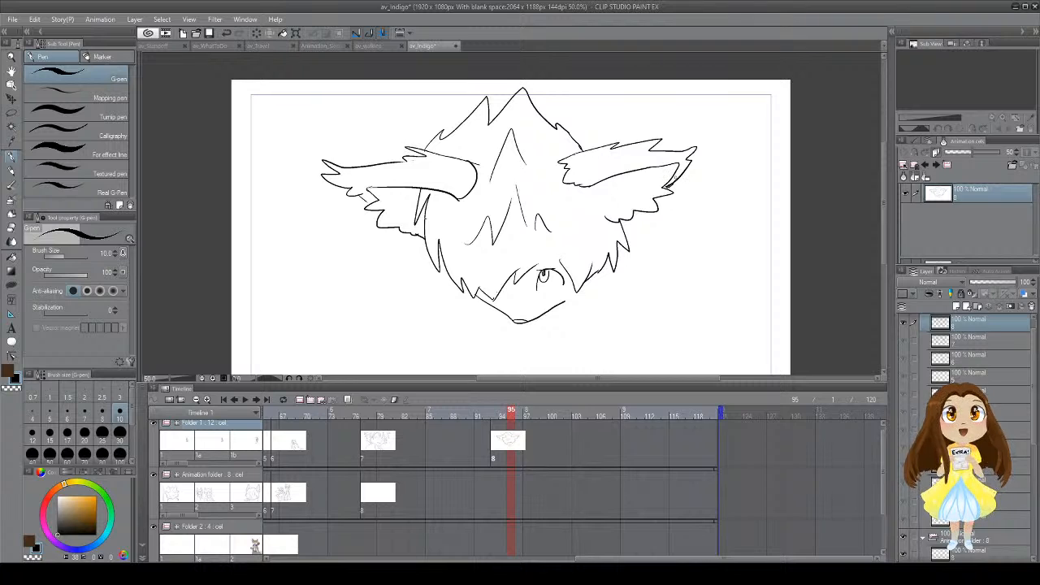
key("ctrl+z")
left_click_drag(675, 183, 664, 188)
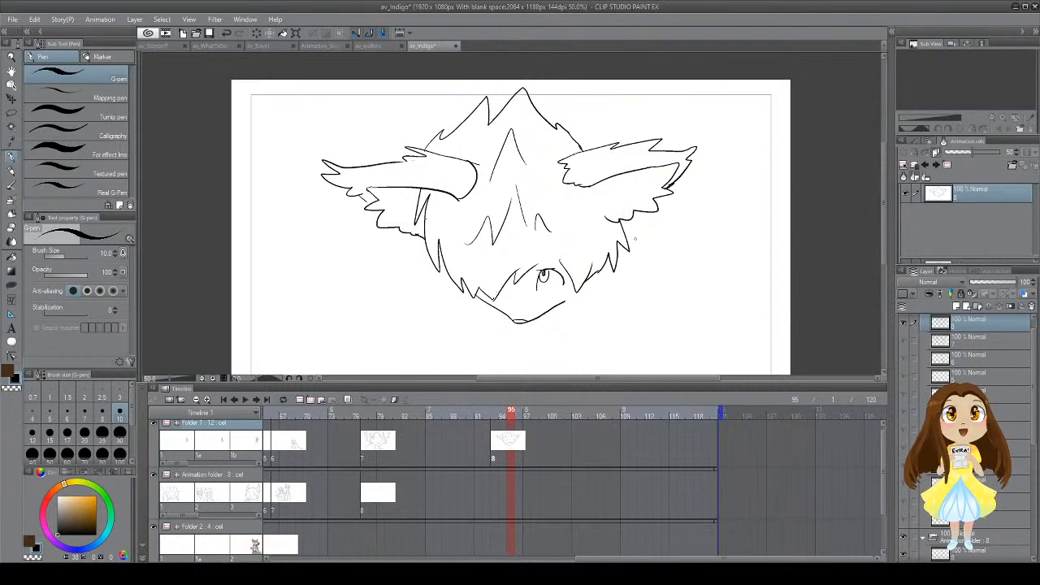
left_click_drag(565, 303, 586, 294)
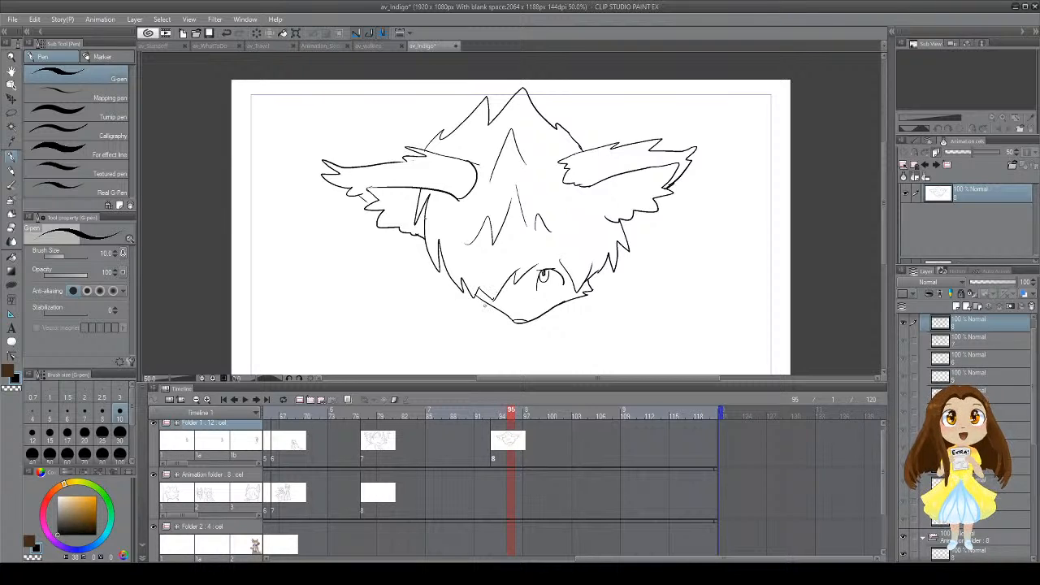
mouse_move(481, 301)
left_mouse_down()
mouse_move(452, 293)
mouse_move(460, 284)
mouse_move(446, 257)
mouse_move(472, 235)
left_mouse_up()
Step: Doodle a smiling, name-labelled stick figure lying sideways in the empty area beside the head, with arms and legs
mouse_move(332, 257)
left_mouse_down()
mouse_move(319, 295)
mouse_move(373, 283)
mouse_move(331, 257)
mouse_move(414, 265)
left_mouse_up()
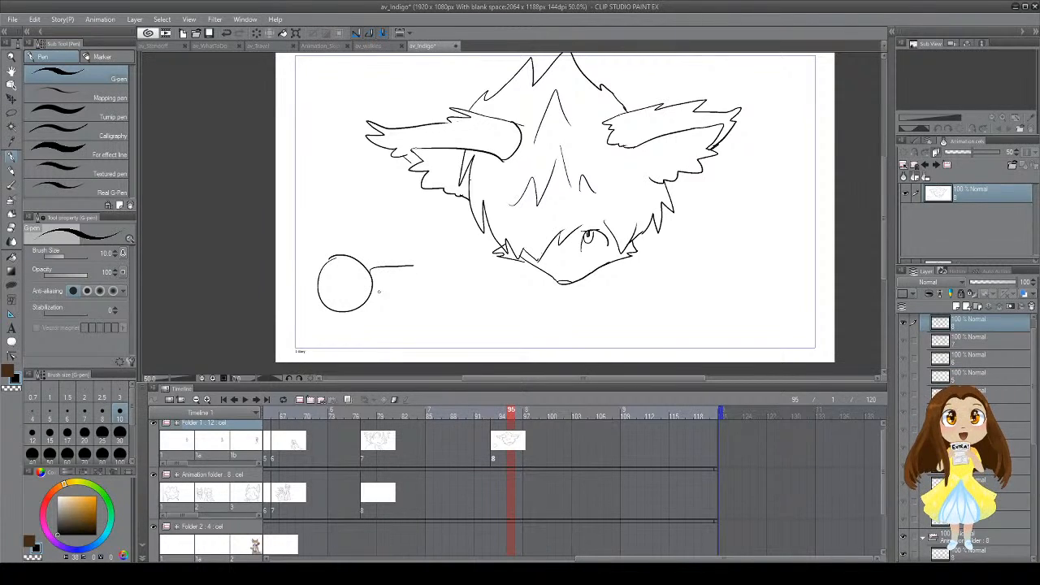
mouse_move(366, 308)
left_mouse_down()
mouse_move(422, 299)
mouse_move(418, 289)
mouse_move(448, 264)
left_mouse_up()
mouse_move(332, 299)
left_mouse_down()
mouse_move(345, 299)
mouse_move(343, 262)
mouse_move(356, 271)
left_mouse_up()
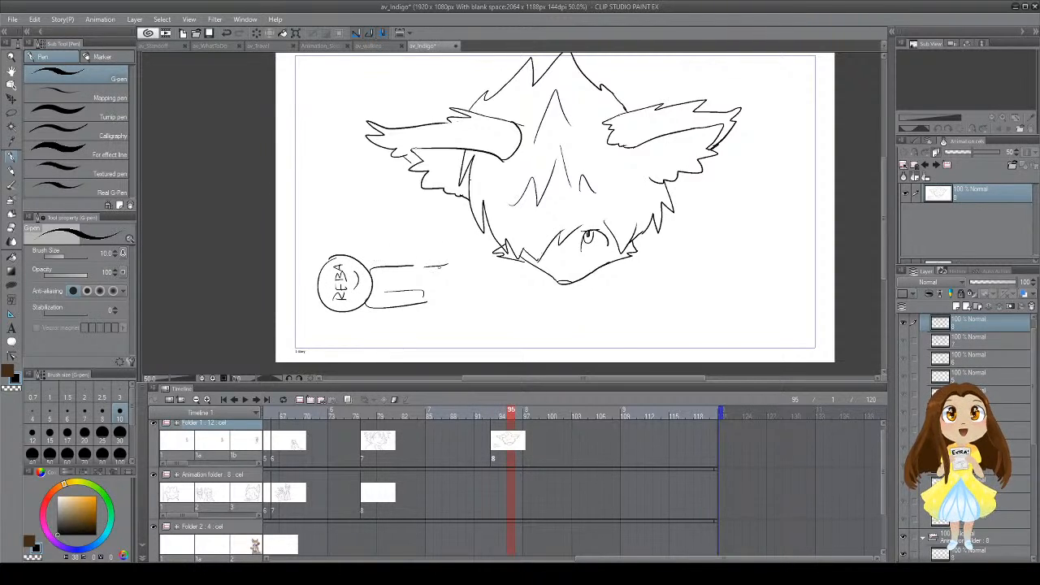
mouse_move(446, 265)
left_mouse_down()
mouse_move(471, 273)
mouse_move(472, 255)
mouse_move(480, 285)
mouse_move(461, 290)
left_mouse_up()
left_click_drag(326, 310, 281, 313)
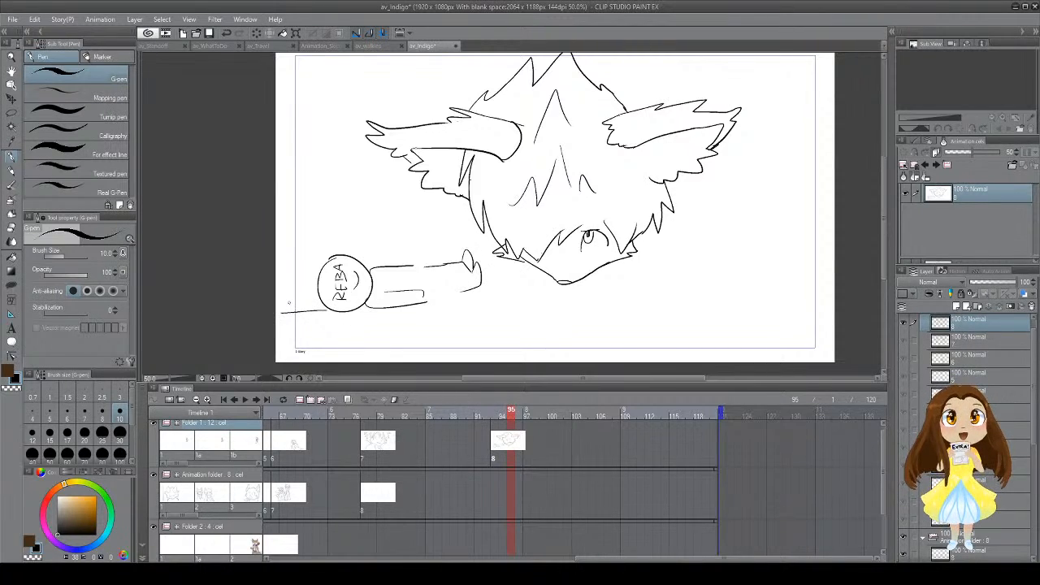
mouse_move(322, 277)
left_mouse_down()
mouse_move(281, 277)
mouse_move(357, 252)
left_mouse_up()
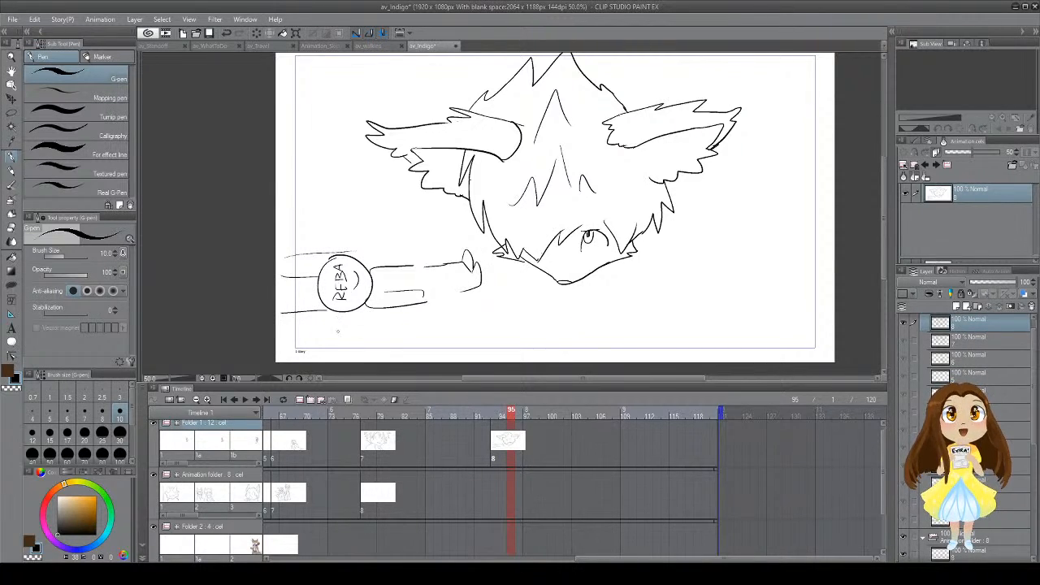
Step: Add a ground line, rounded end shapes, motion lines and extra body lines to the doodled figure
mouse_move(291, 320)
left_mouse_down()
mouse_move(321, 342)
mouse_move(517, 317)
left_mouse_up()
left_click_drag(367, 240, 376, 251)
left_click_drag(379, 238, 428, 249)
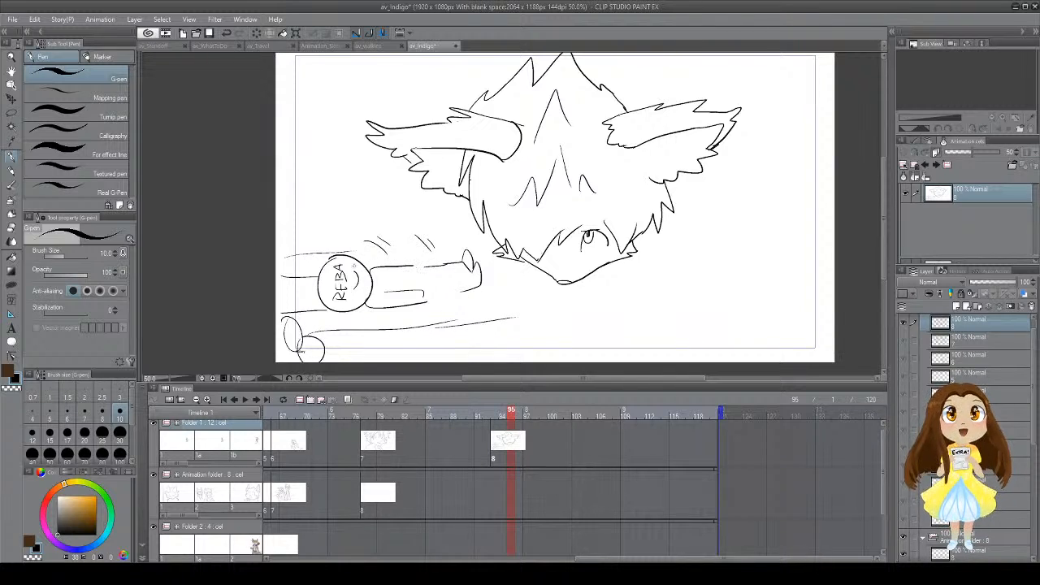
mouse_move(421, 267)
left_mouse_down()
mouse_move(429, 288)
mouse_move(459, 271)
left_mouse_up()
left_click_drag(453, 274, 466, 269)
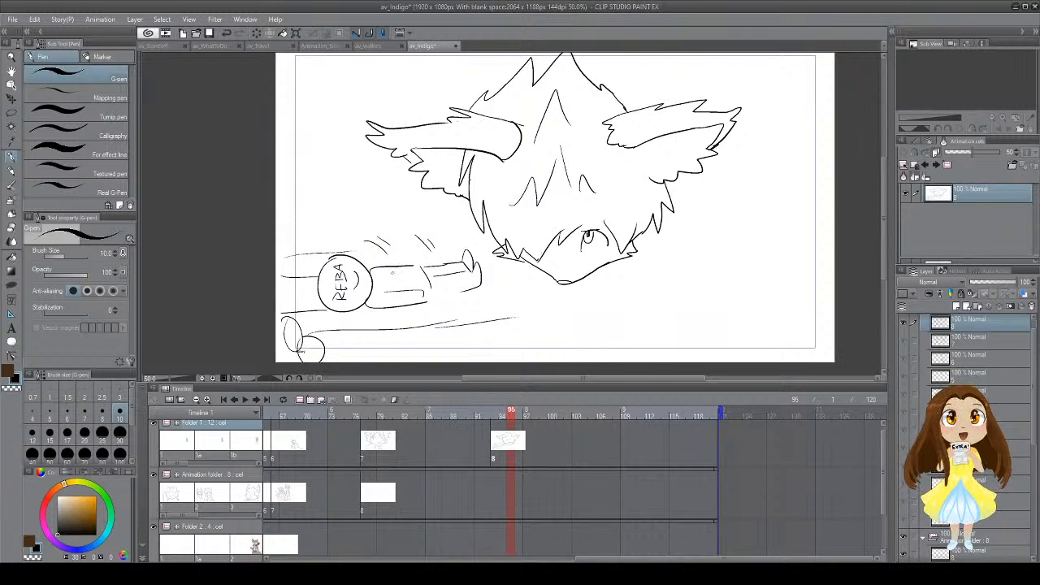
left_click_drag(380, 277, 402, 274)
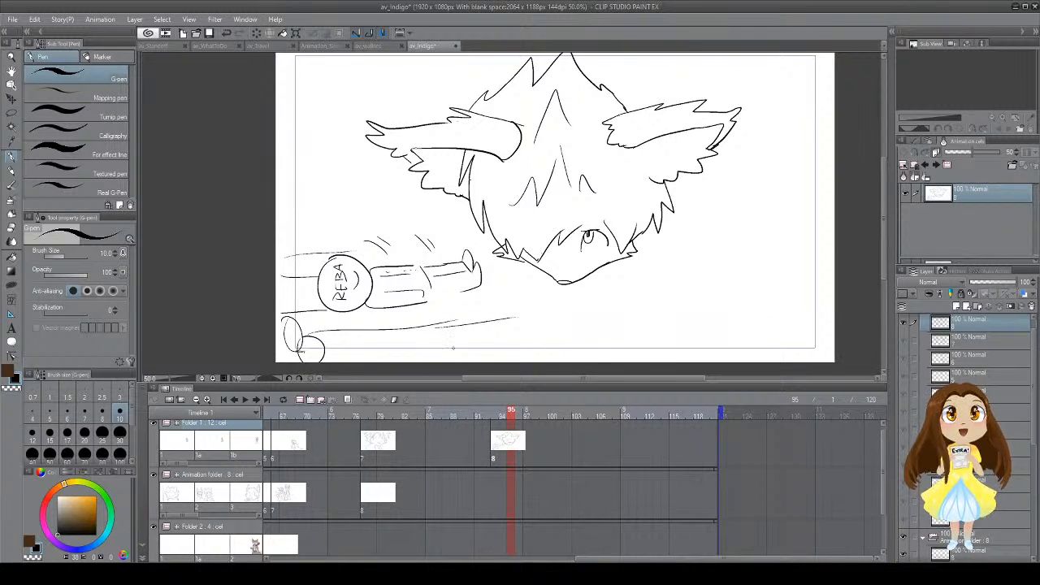
left_click_drag(434, 318, 439, 326)
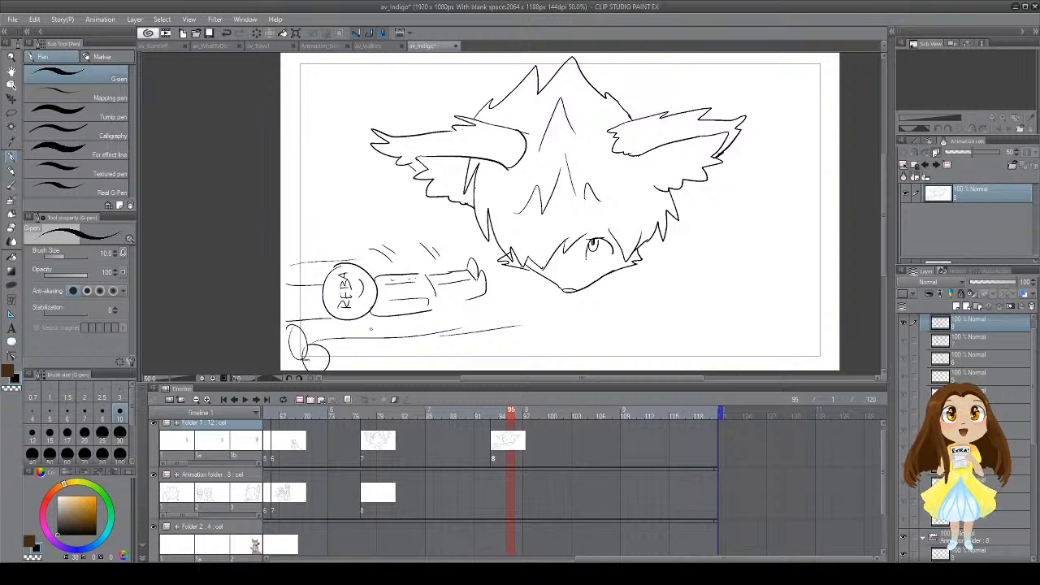
Step: Lasso the whole stick-figure doodle, delete it and clear the selection
key("m")
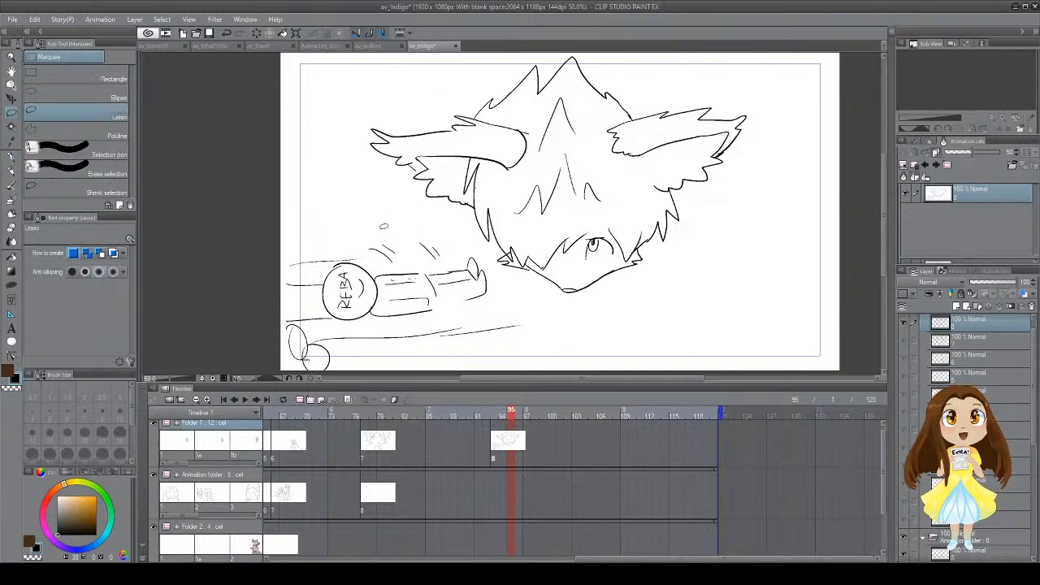
mouse_move(295, 218)
left_mouse_down()
mouse_move(340, 211)
mouse_move(471, 244)
mouse_move(513, 356)
mouse_move(236, 191)
left_mouse_up()
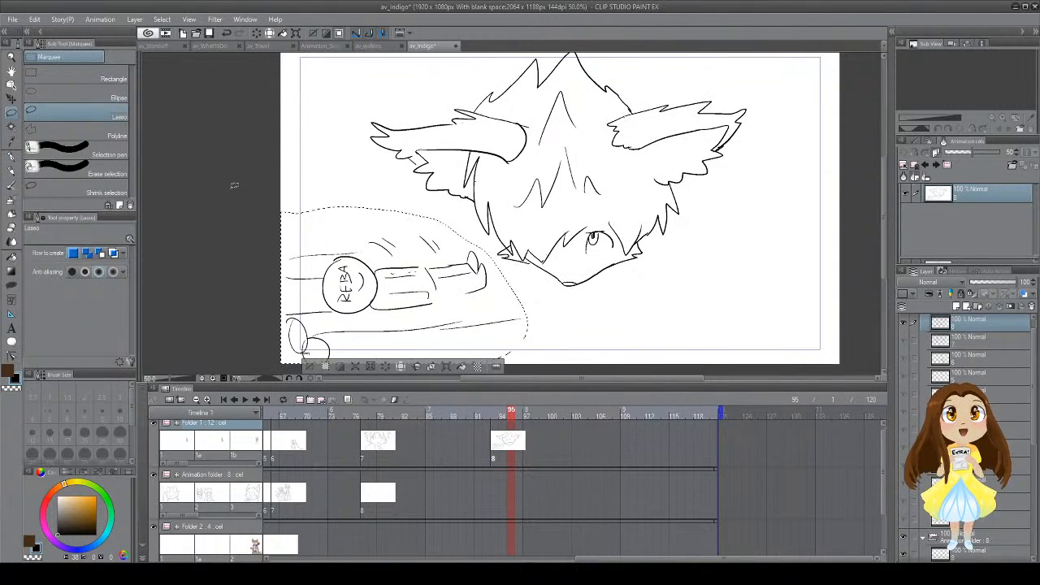
key("Delete")
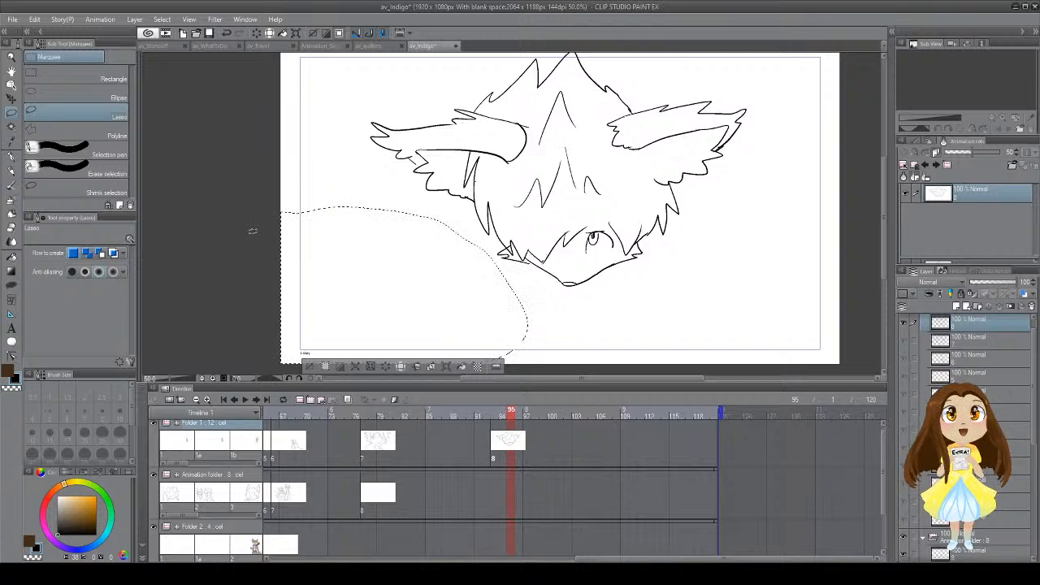
key("ctrl+d")
Step: Draw a ragged outer layer of cheek fur from below the first ear down to the muzzle
scroll(457, 227, "up", 1)
key("p")
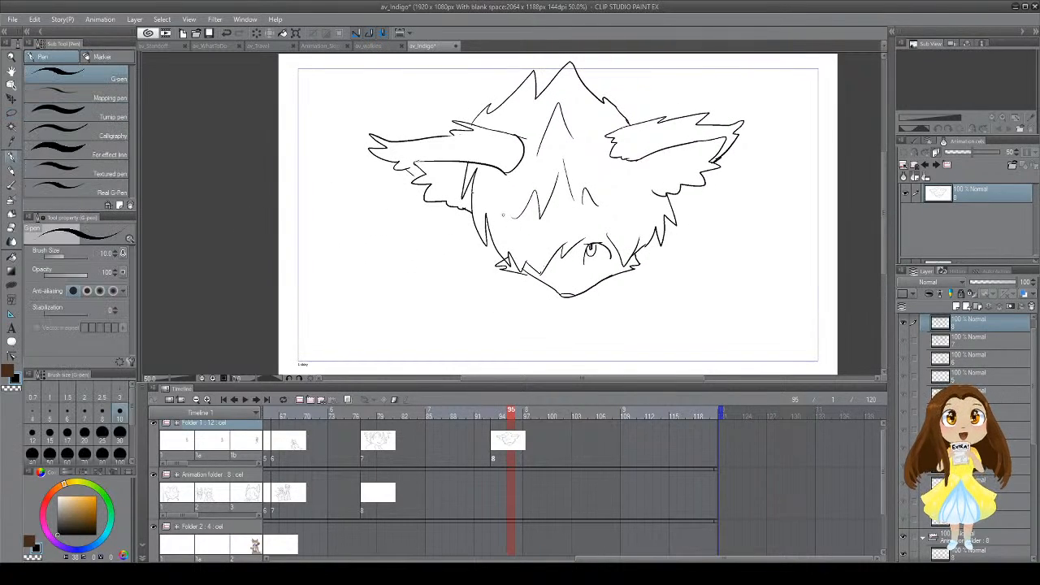
mouse_move(464, 213)
left_mouse_down()
mouse_move(455, 230)
mouse_move(501, 262)
left_mouse_up()
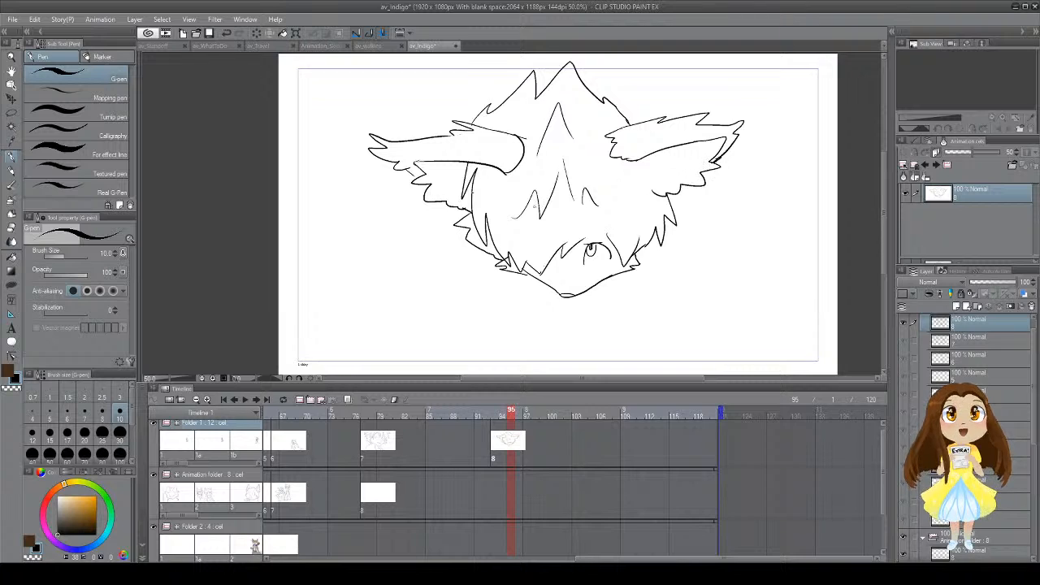
Step: Draw the outer edge of the first arm, curving down from a fur tuft below the first ear to the lower frame line
mouse_move(438, 209)
left_mouse_down()
mouse_move(411, 233)
mouse_move(478, 330)
left_mouse_up()
key("ctrl+z")
mouse_move(439, 201)
left_mouse_down()
mouse_move(426, 210)
mouse_move(423, 249)
mouse_move(451, 335)
mouse_move(486, 367)
left_mouse_up()
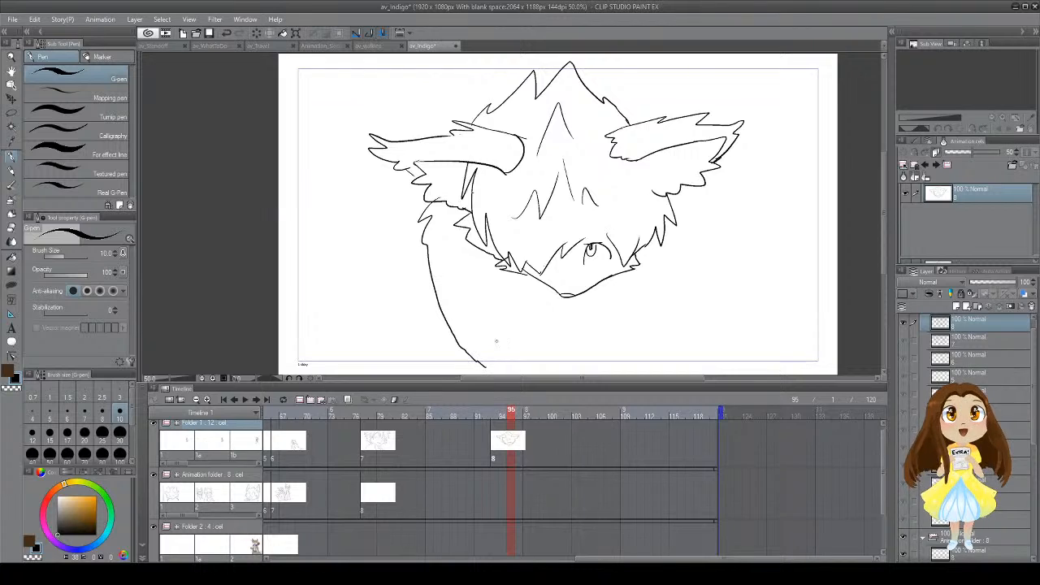
Step: Draw the top edge of the forearm beneath the chin, with a small fur notch and the fist's first knuckle
left_click_drag(504, 326, 650, 311)
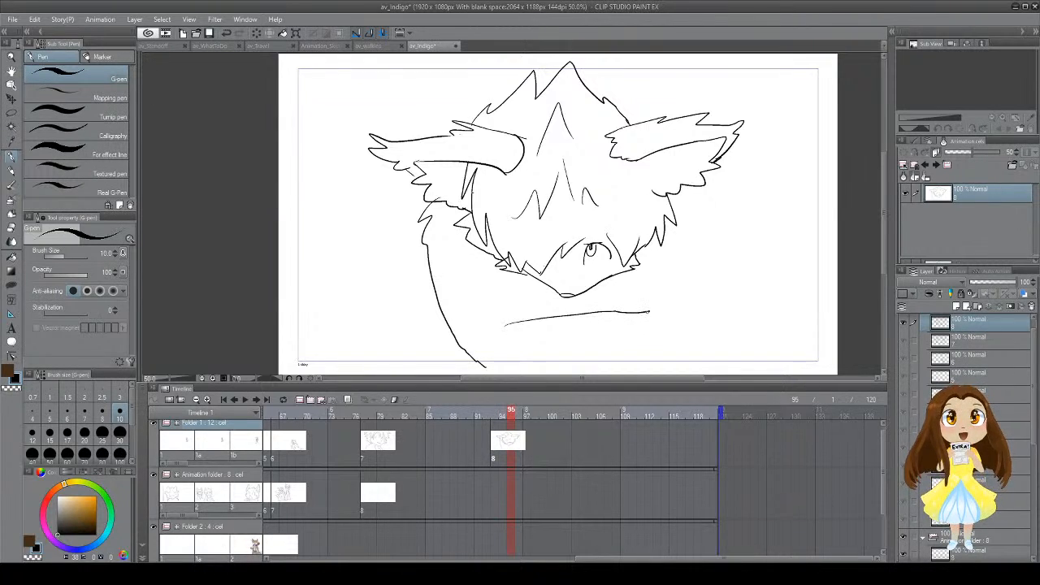
key("ctrl+z")
left_click_drag(504, 318, 657, 321)
key("ctrl+z")
mouse_move(504, 309)
left_mouse_down()
mouse_move(657, 313)
mouse_move(707, 291)
mouse_move(721, 309)
left_mouse_up()
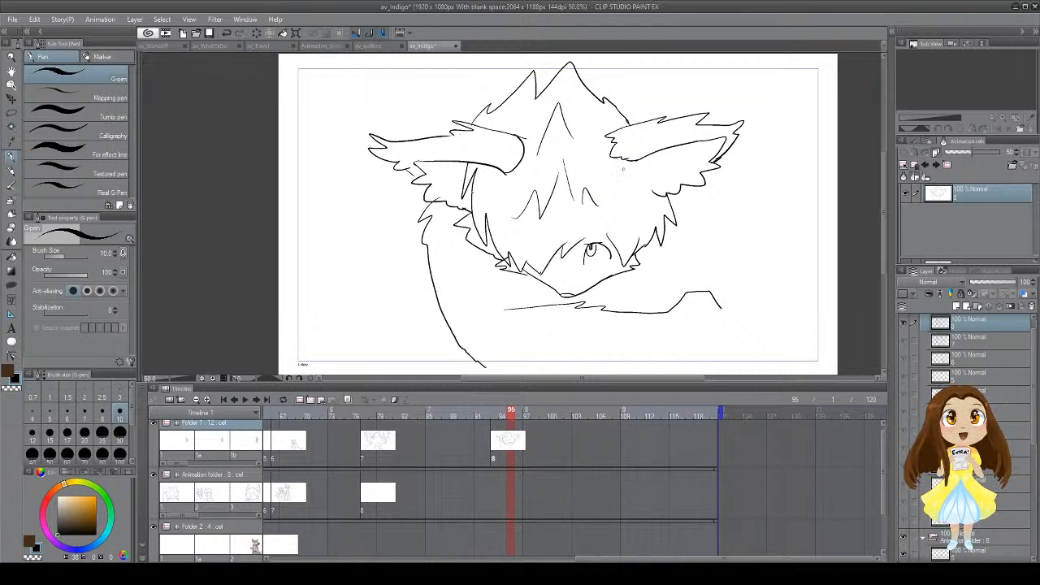
Step: Draw the second ear's inner edge down to the cheek and rework the fur line joining the first ear to the face
left_click_drag(634, 159, 663, 194)
key("ctrl+z")
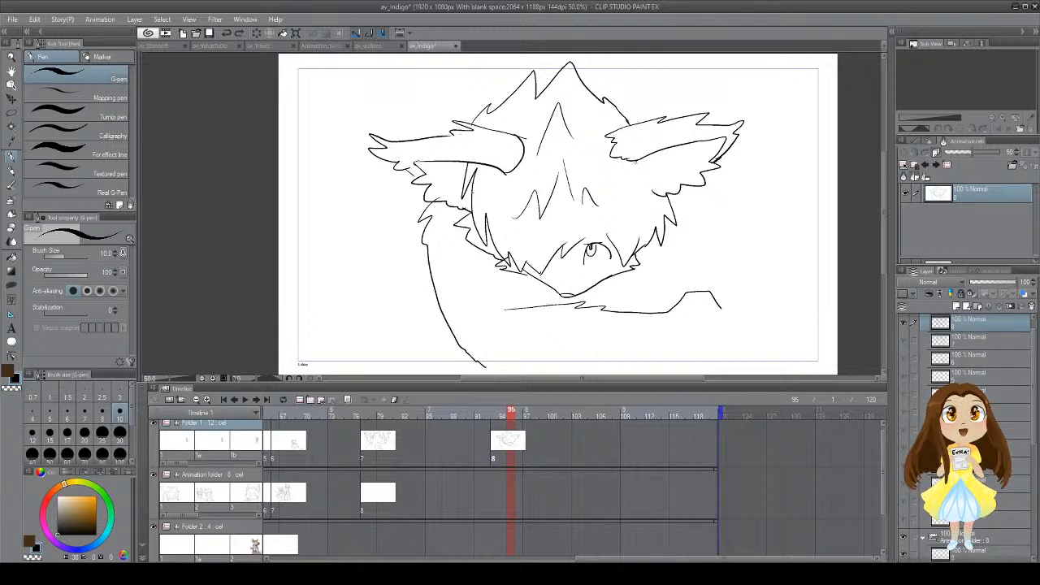
mouse_move(631, 160)
left_mouse_down()
mouse_move(655, 195)
mouse_move(604, 236)
left_mouse_up()
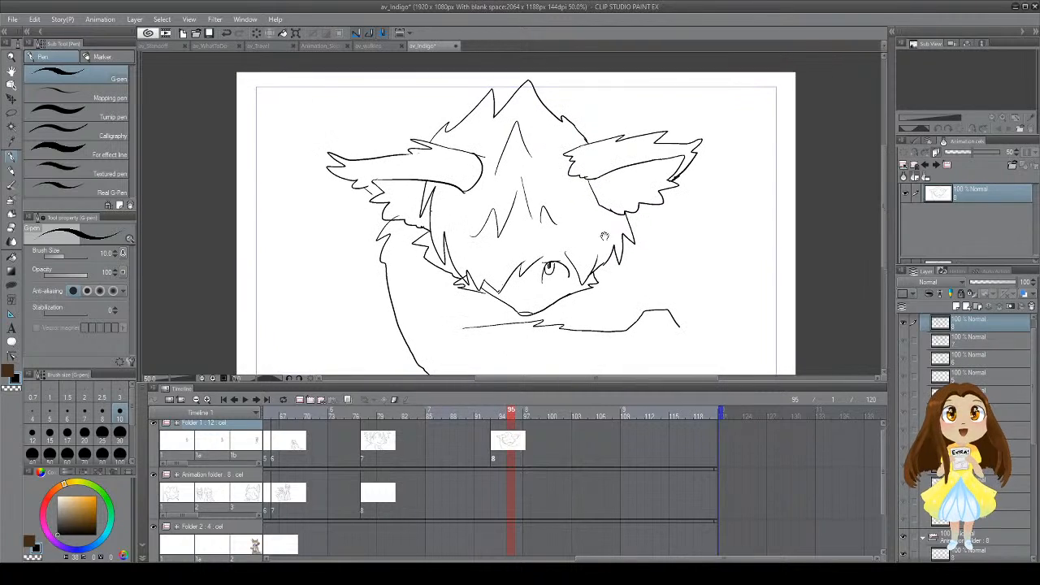
key("e")
mouse_move(423, 214)
left_mouse_down()
mouse_move(437, 187)
mouse_move(423, 197)
mouse_move(426, 187)
mouse_move(430, 208)
left_mouse_up()
key("p")
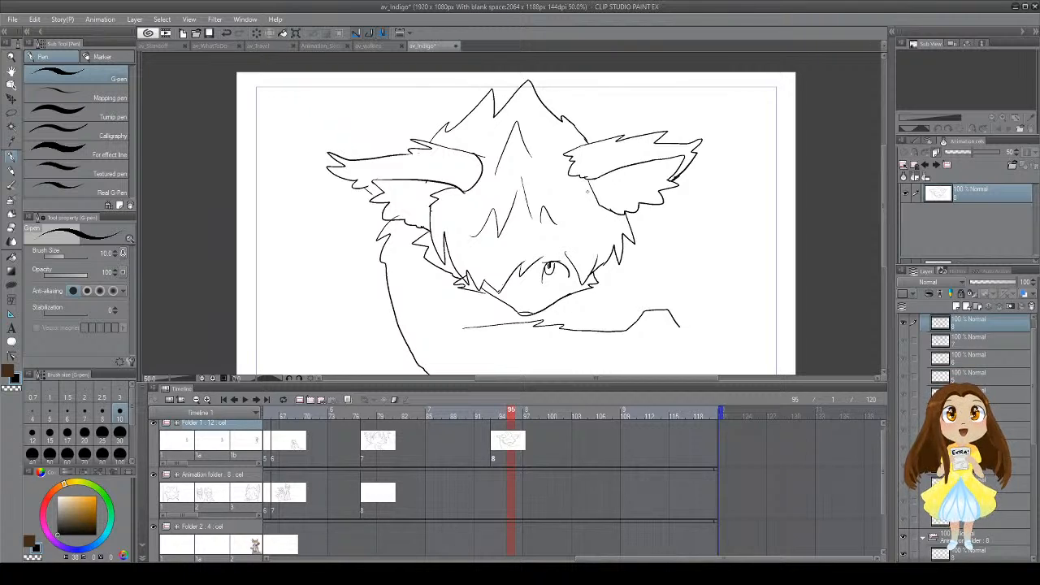
Step: Draw the fist's remaining knuckles and rounded end, and extend both arm outlines to the canvas's lower edge
left_click_drag(680, 327, 708, 342)
scroll(687, 275, "down", 2)
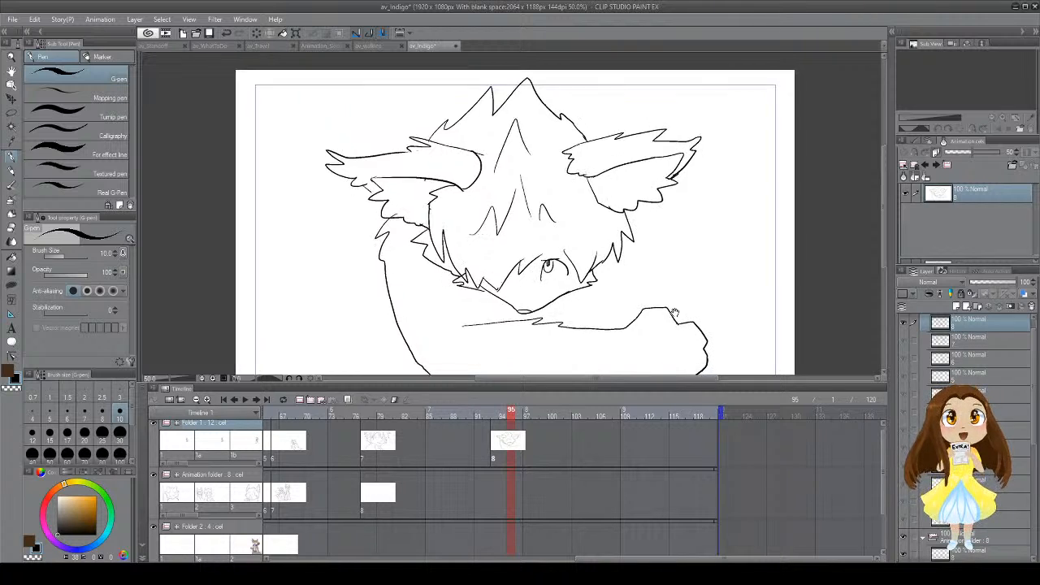
left_click_drag(691, 327, 672, 337)
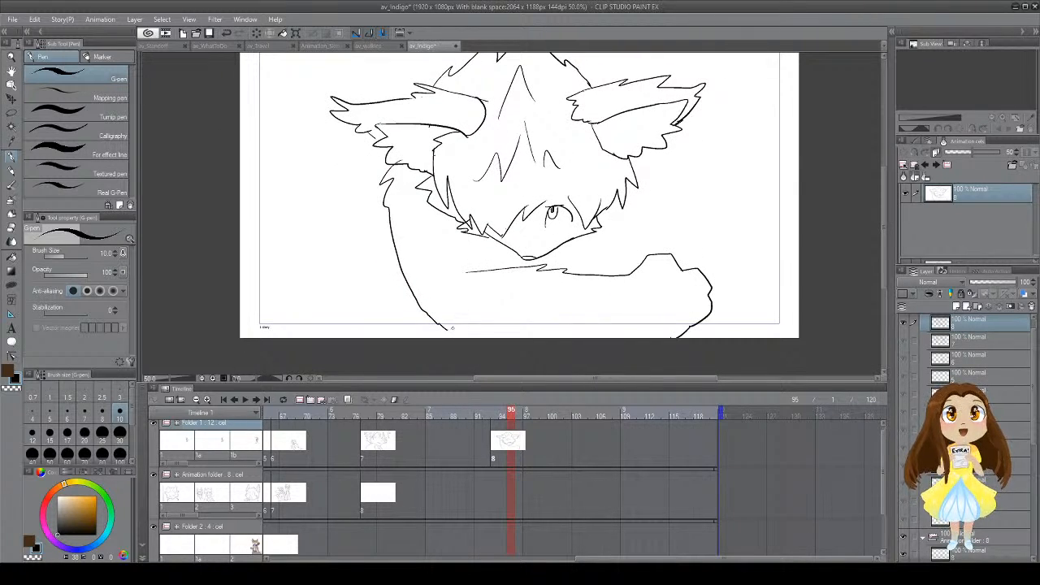
left_click_drag(446, 329, 468, 338)
left_click_drag(519, 297, 506, 317)
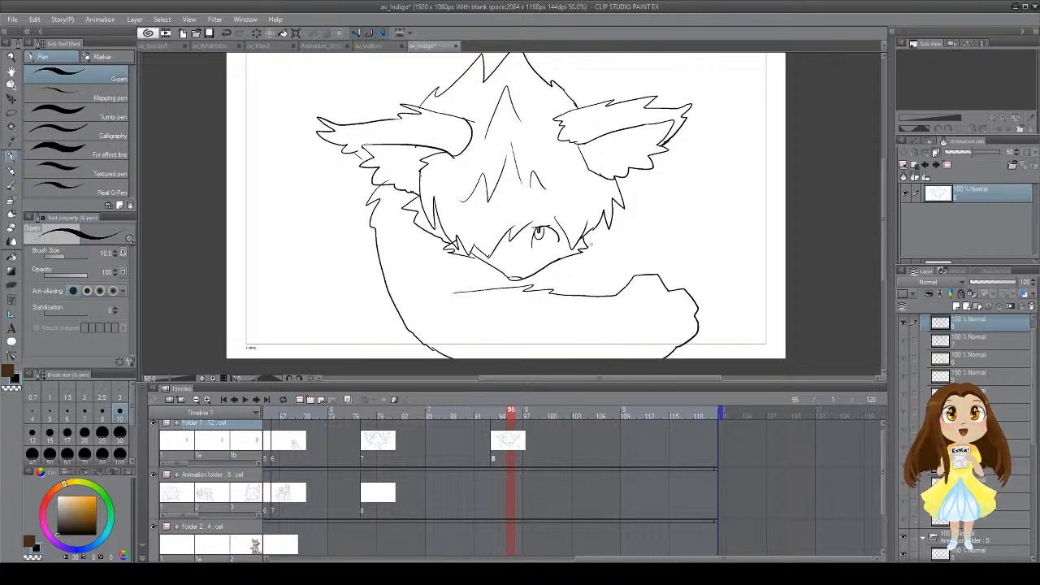
Step: Add a fur tuft at the elbow and an inner arm line from the cheek fur down to the forearm
mouse_move(406, 328)
left_mouse_down()
mouse_move(391, 327)
mouse_move(392, 358)
mouse_move(376, 333)
mouse_move(386, 368)
left_mouse_up()
key("ctrl+z")
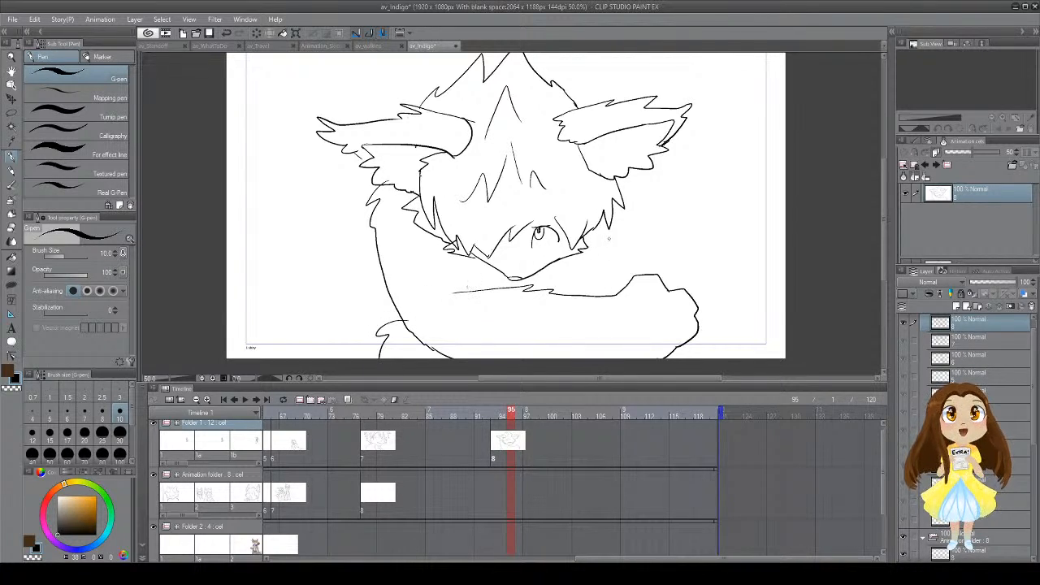
left_click_drag(470, 291, 461, 280)
Step: Draw overlapping feather-like shapes fanning out behind the second ear
left_click_drag(609, 140, 601, 199)
mouse_move(562, 151)
left_mouse_down()
mouse_move(622, 92)
mouse_move(616, 132)
mouse_move(669, 111)
mouse_move(592, 129)
mouse_move(586, 121)
mouse_move(595, 128)
mouse_move(644, 96)
mouse_move(688, 109)
mouse_move(665, 149)
mouse_move(657, 121)
mouse_move(646, 150)
mouse_move(675, 168)
left_mouse_up()
key("ctrl+z")
left_click_drag(643, 208, 633, 142)
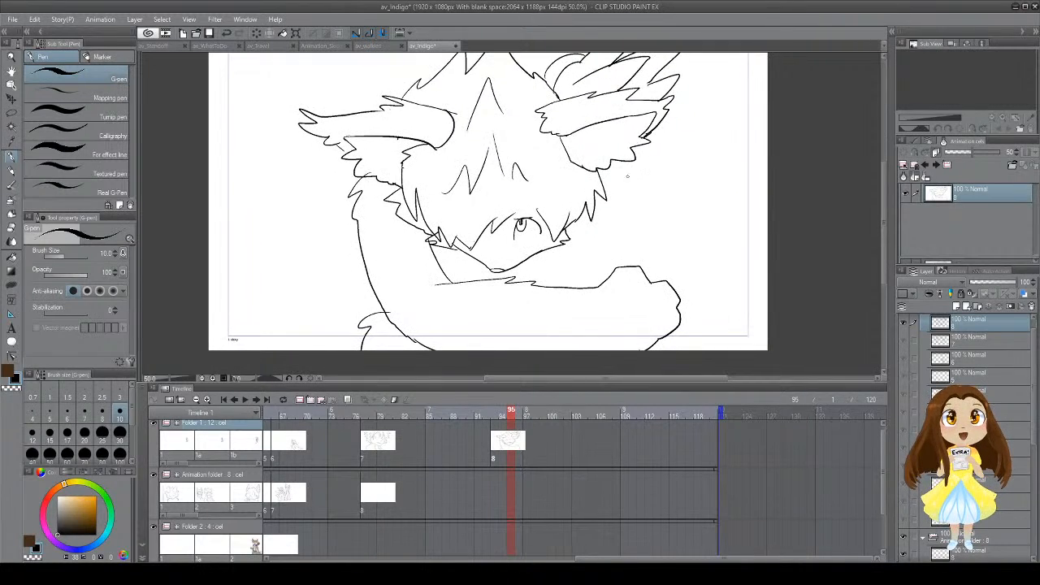
Step: Draw long, nearly parallel diagonal lines from the head above the first ear to the canvas's upper edge
left_click_drag(527, 144, 516, 198)
mouse_move(396, 152)
left_mouse_down()
mouse_move(365, 132)
mouse_move(317, 81)
left_mouse_up()
key("ctrl+z")
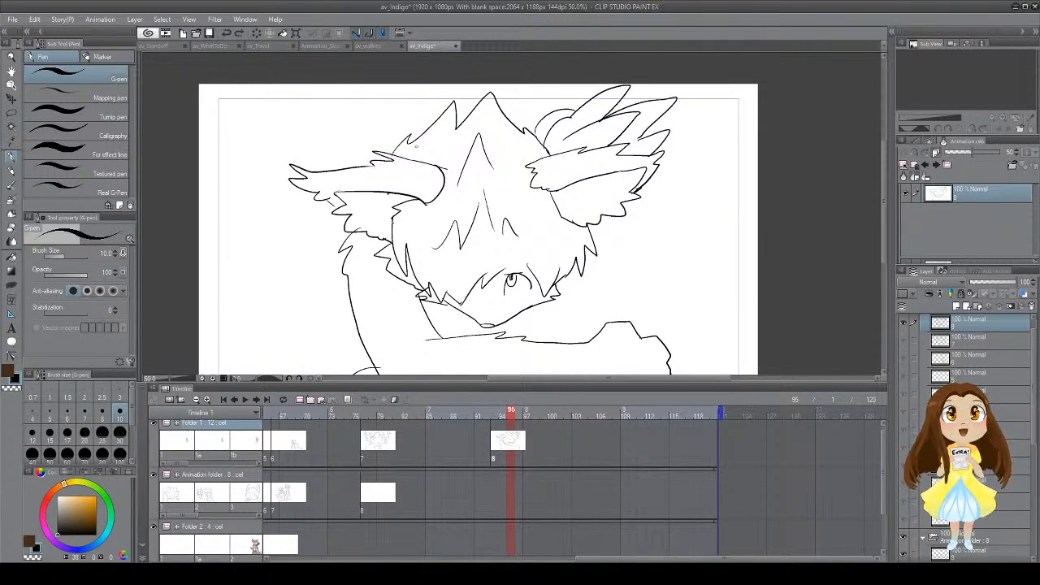
left_click_drag(413, 141, 299, 83)
key("ctrl+z")
left_click_drag(406, 143, 317, 83)
left_click_drag(421, 138, 335, 83)
mouse_move(396, 152)
left_mouse_down()
mouse_move(282, 78)
mouse_move(307, 83)
left_mouse_up()
key("ctrl+z")
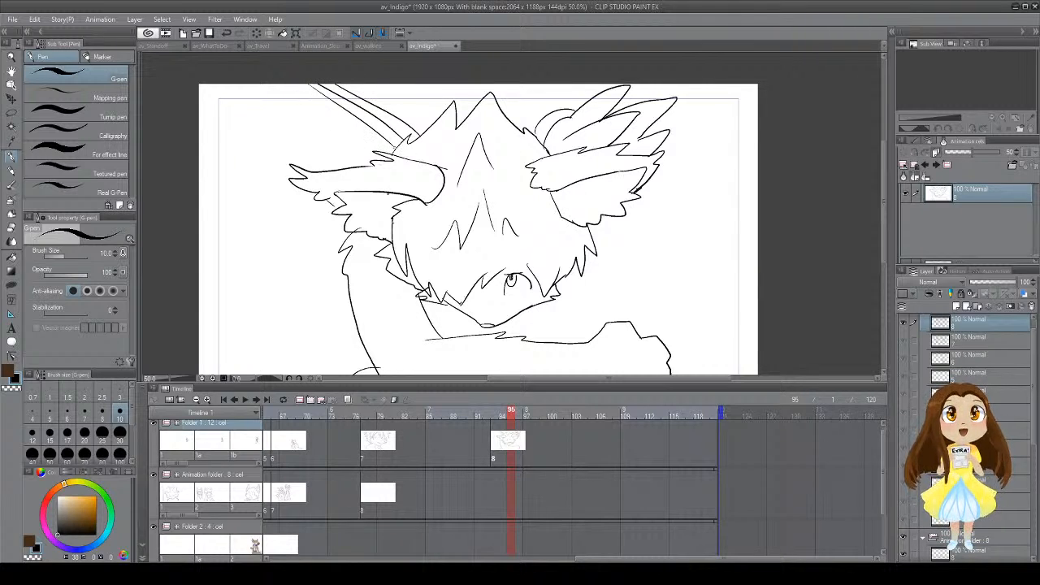
Step: Draw the second arm with shoulder fur, running from beneath the second ear down to the forearm
left_click_drag(478, 252, 405, 164)
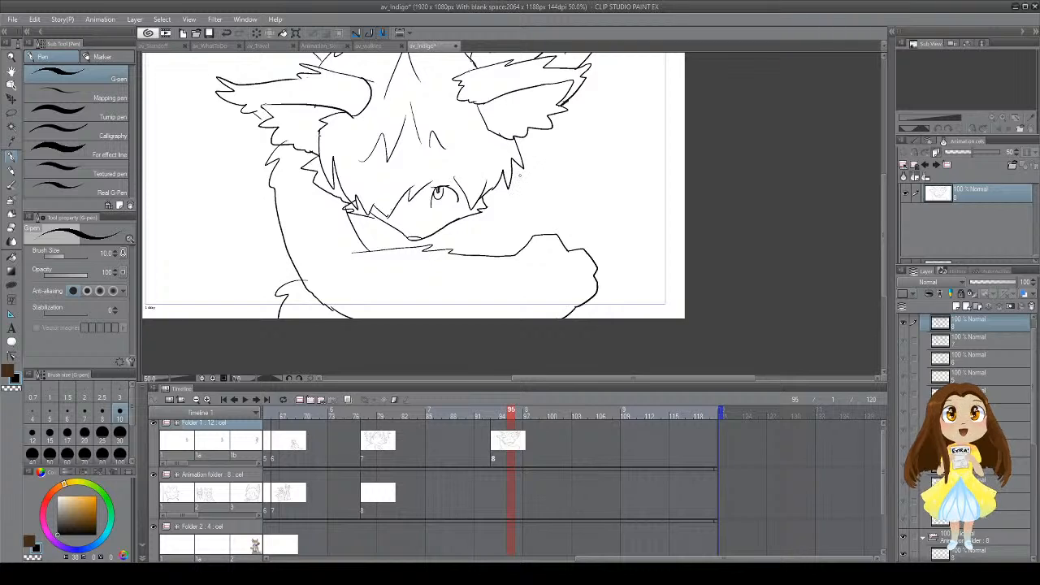
left_click_drag(521, 174, 536, 195)
key("ctrl+z")
mouse_move(514, 145)
left_mouse_down()
mouse_move(538, 190)
mouse_move(537, 237)
mouse_move(488, 242)
mouse_move(482, 254)
mouse_move(504, 204)
mouse_move(489, 187)
mouse_move(581, 254)
mouse_move(567, 281)
left_mouse_up()
key("ctrl+z")
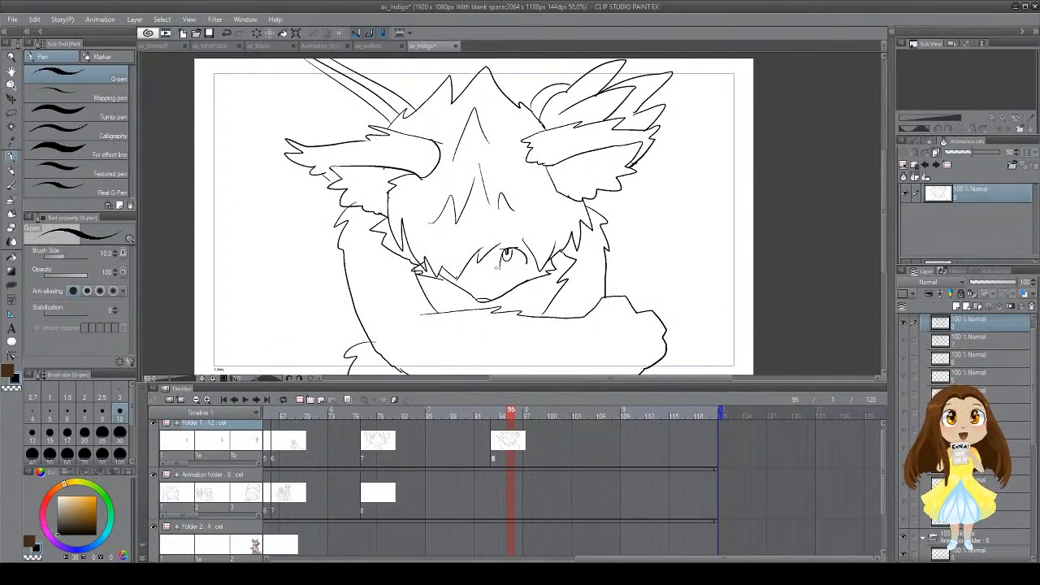
Step: Draw the curved muzzle line beneath the eye and save the file
mouse_move(501, 266)
left_mouse_down()
mouse_move(479, 280)
mouse_move(466, 271)
mouse_move(492, 281)
left_mouse_up()
key("ctrl+z")
key("ctrl+z")
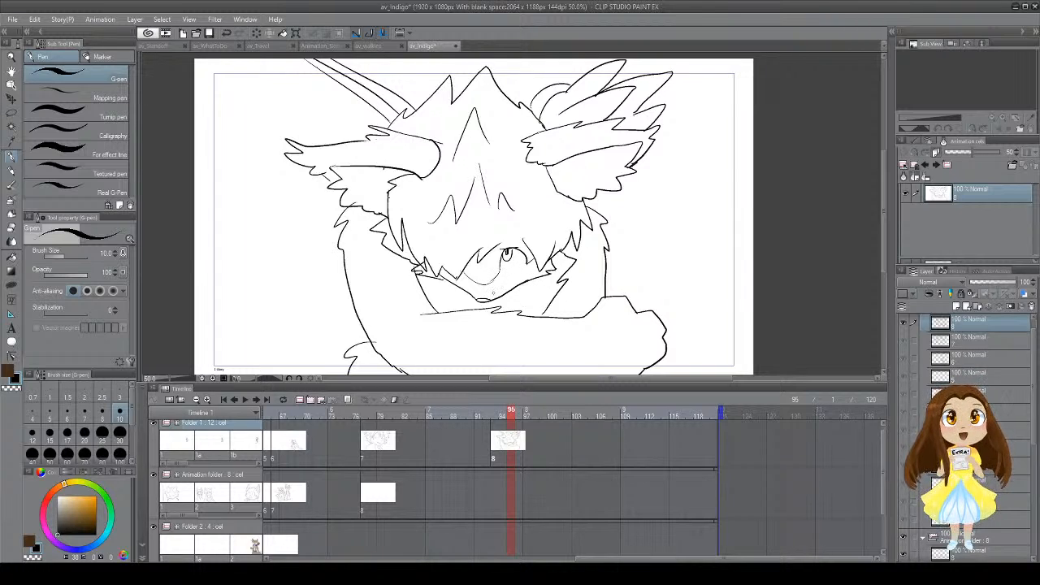
key("ctrl+s")
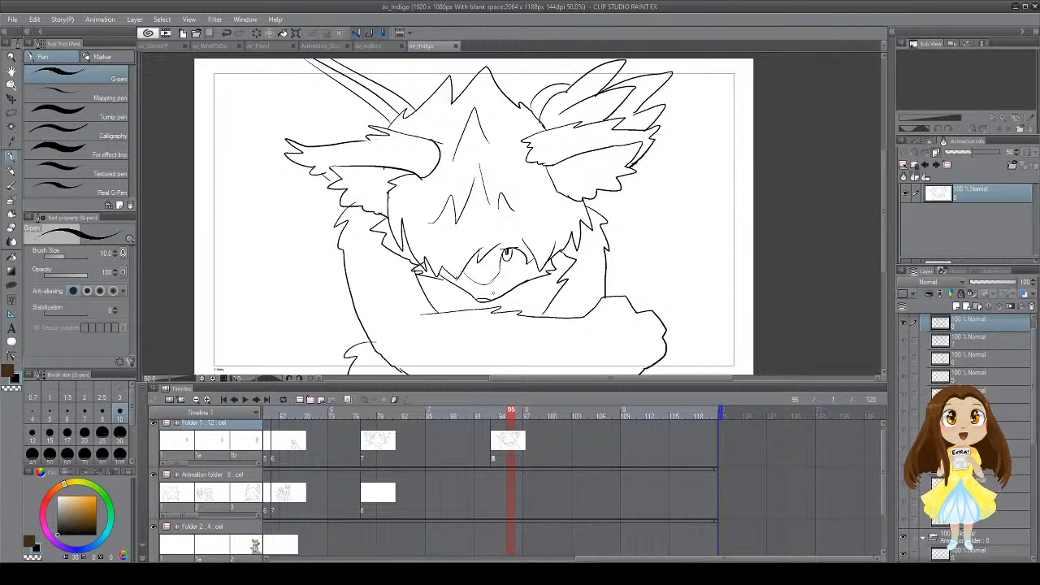
Step: Play back the animation, then move drawing 8 in Folder 1 to start at frame 90
left_click(224, 399)
left_click(246, 400)
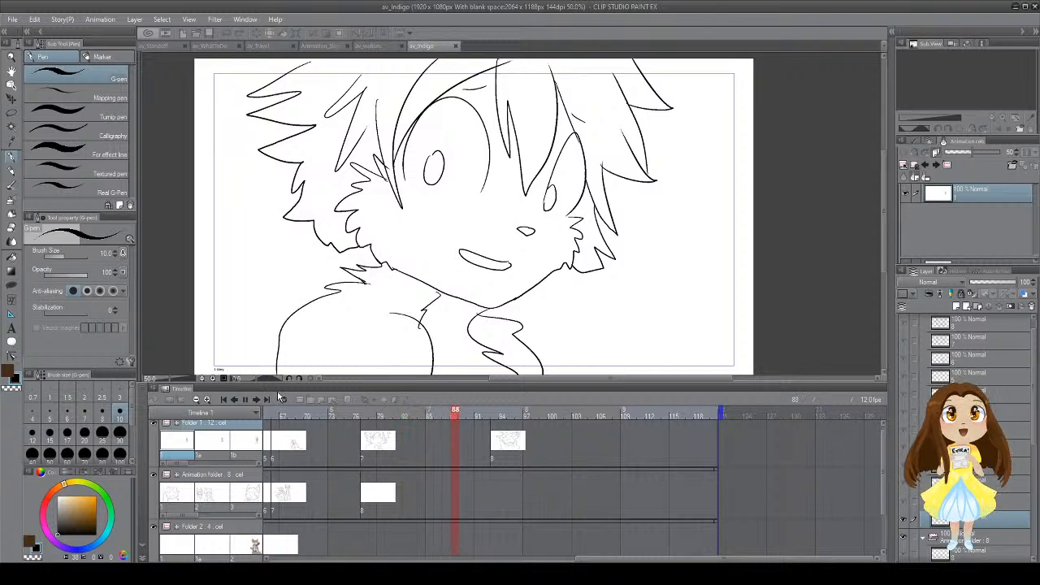
left_click(246, 400)
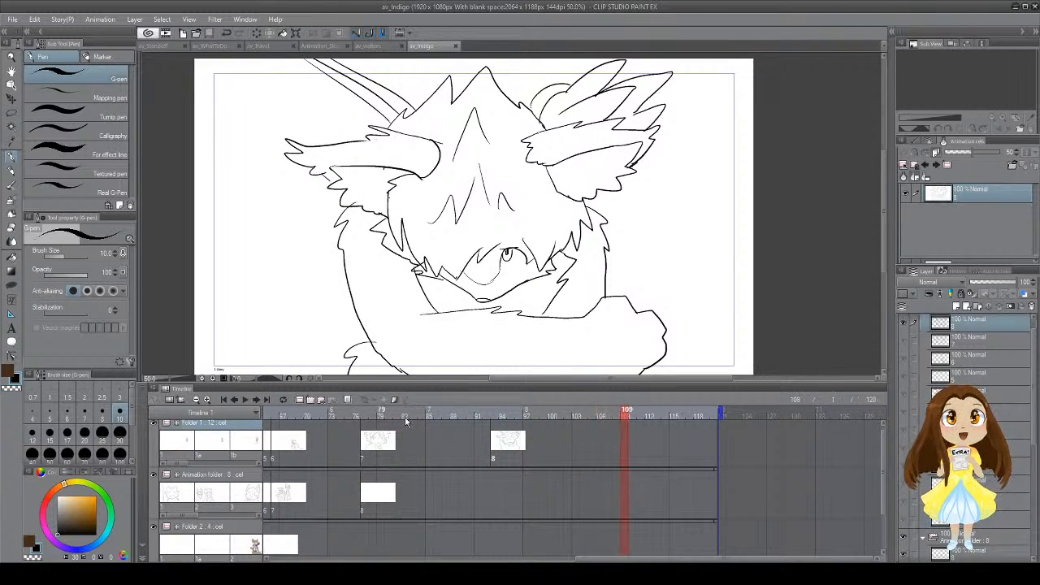
left_click_drag(497, 446, 473, 445)
left_click(561, 449)
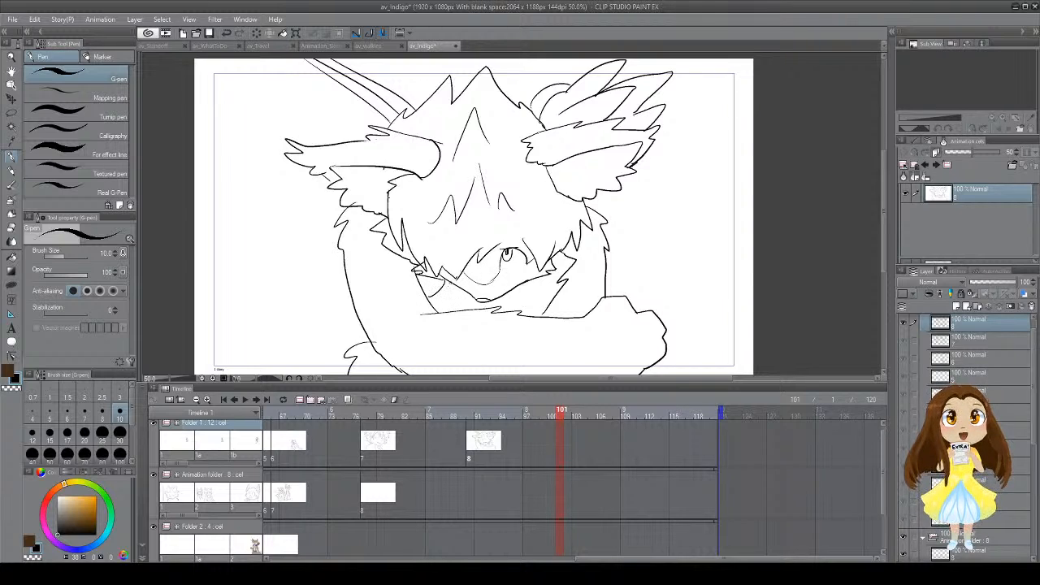
Step: Draw the neck and fur lines in the gap between the chin and the forearm, and save the file
mouse_move(446, 283)
left_mouse_down()
mouse_move(449, 314)
mouse_move(550, 276)
left_mouse_up()
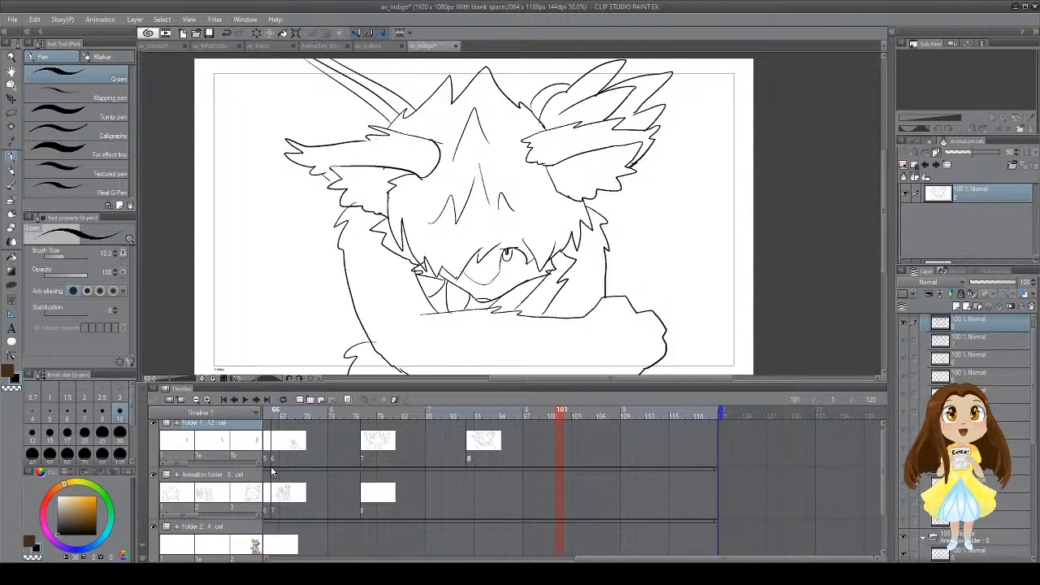
key("ctrl+s")
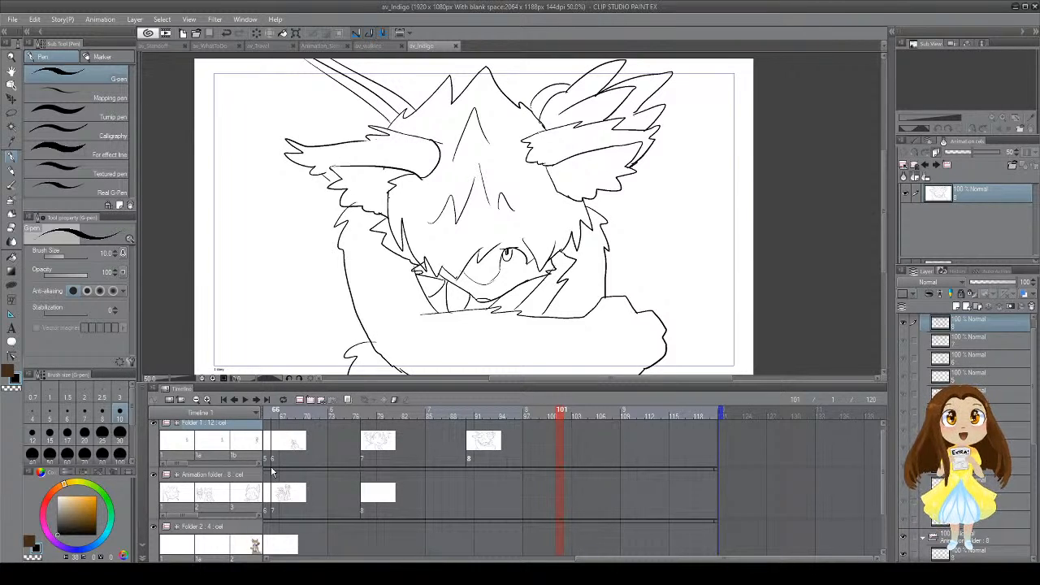
left_click_drag(468, 278, 498, 273)
key("ctrl+z")
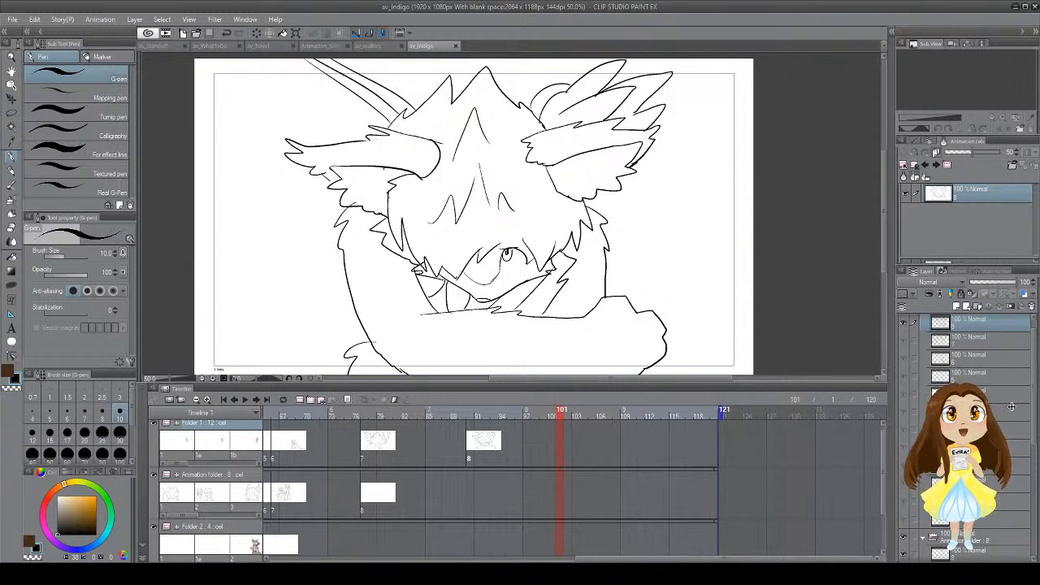
Step: Extend the end of the timeline to 204 frames and save the file
left_click_drag(723, 412, 869, 420)
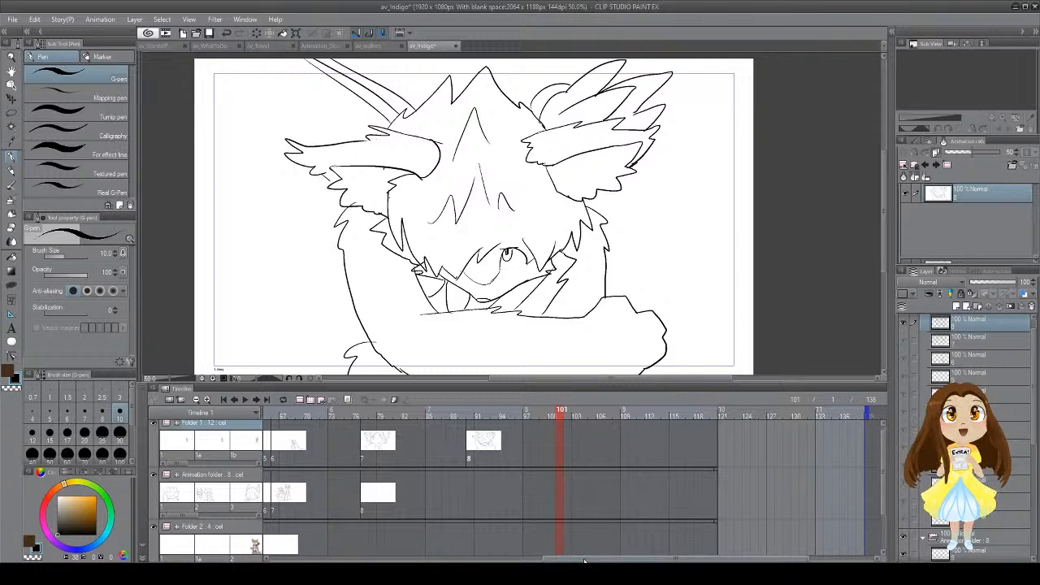
left_click_drag(584, 560, 655, 558)
left_click_drag(723, 412, 932, 401)
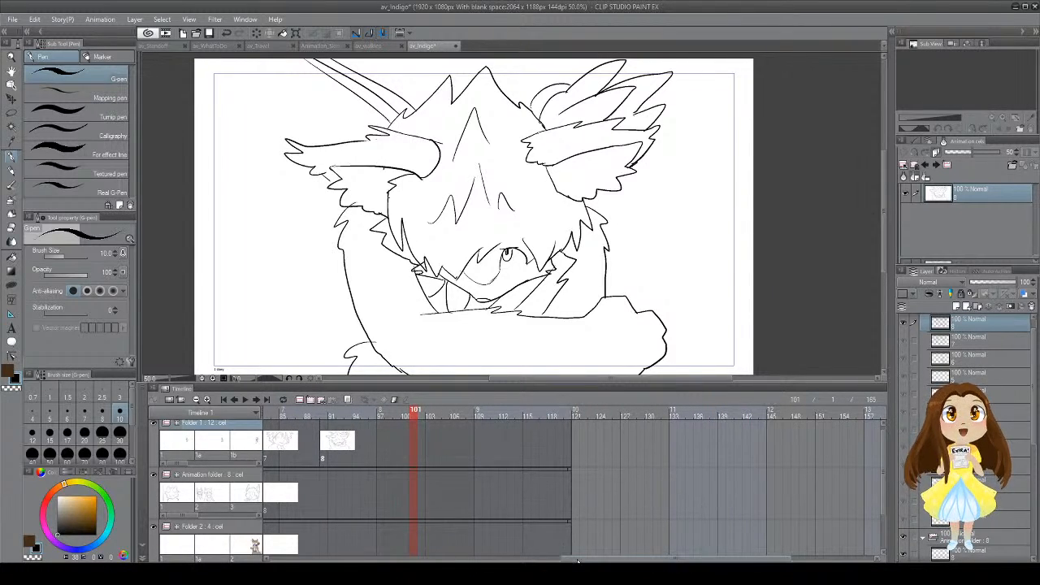
left_click_drag(578, 560, 655, 561)
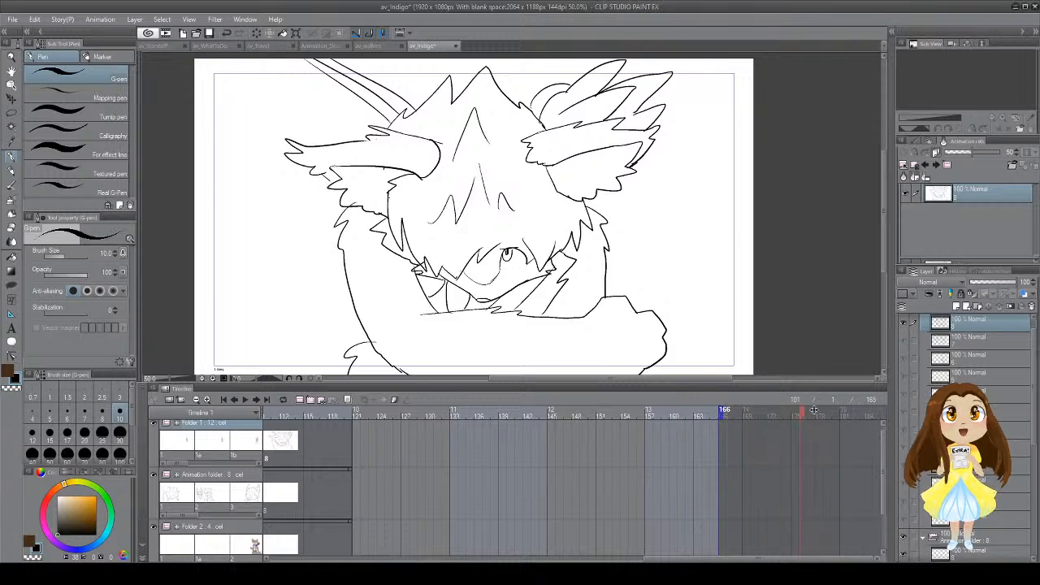
mouse_move(814, 410)
left_mouse_down()
mouse_move(911, 407)
mouse_move(892, 406)
left_mouse_up()
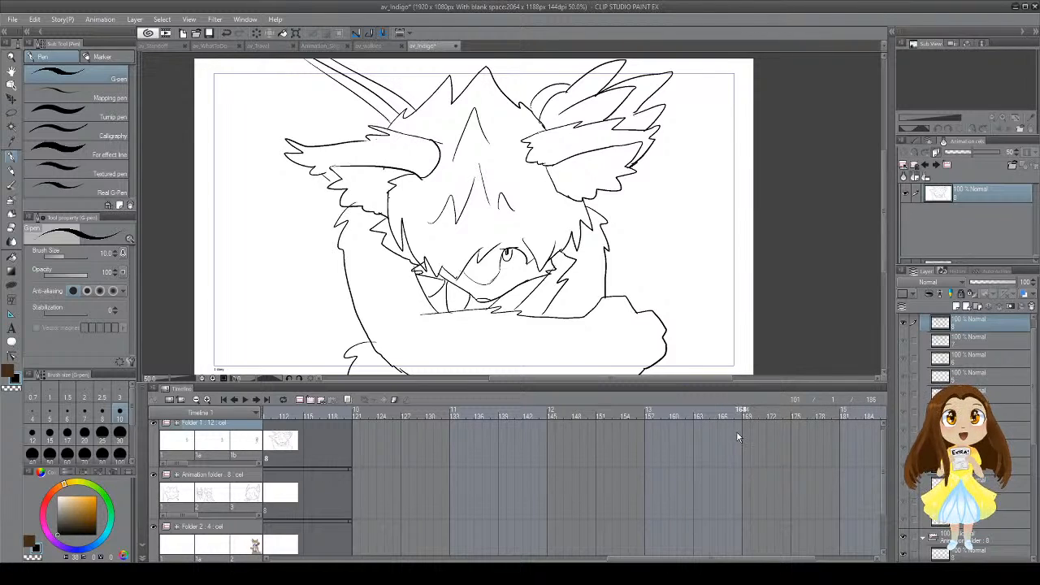
scroll(722, 457, "down", 2)
scroll(723, 461, "up", 2)
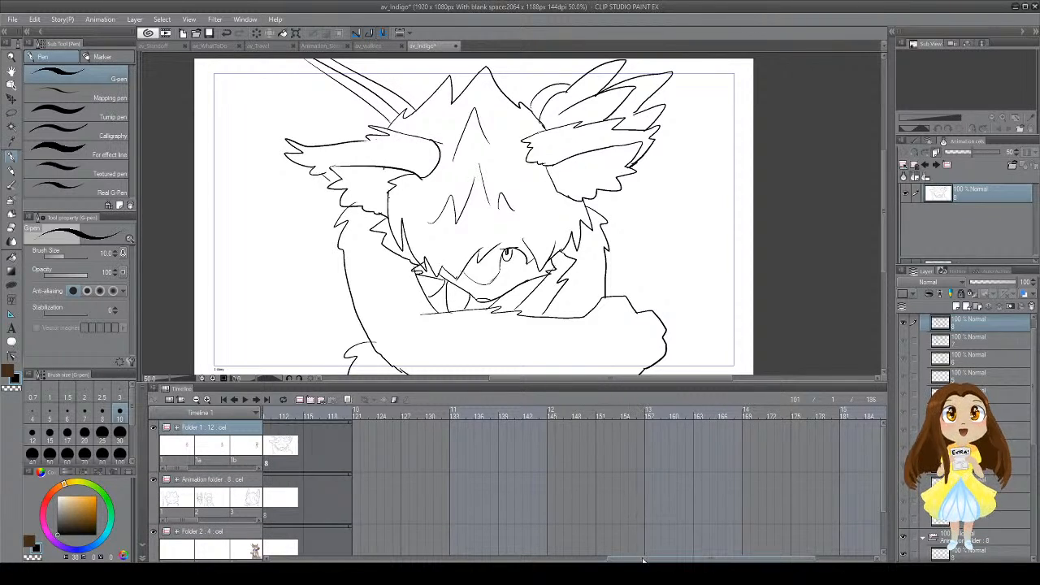
left_click_drag(643, 560, 703, 560)
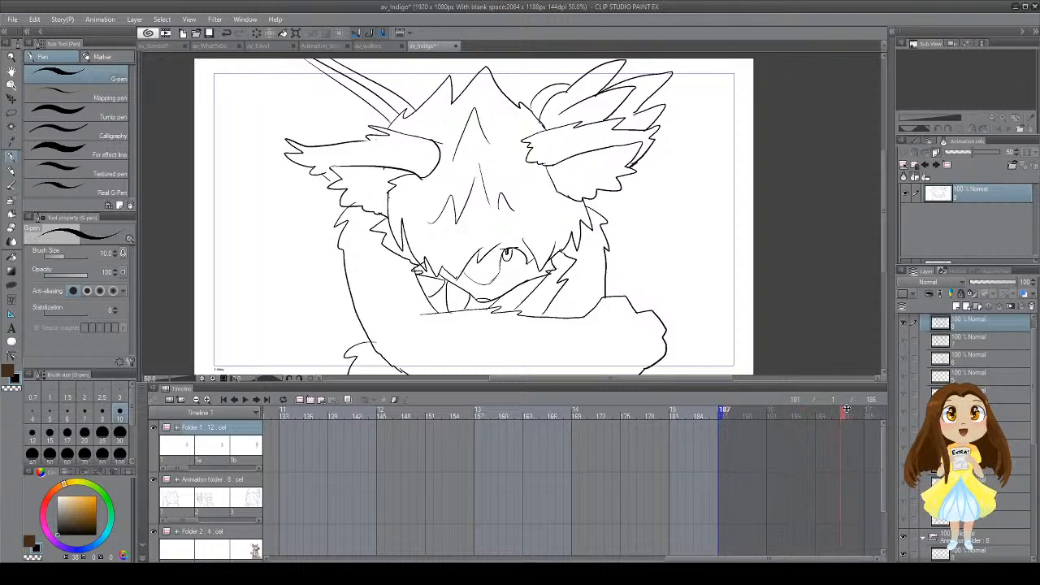
left_click_drag(846, 410, 870, 409)
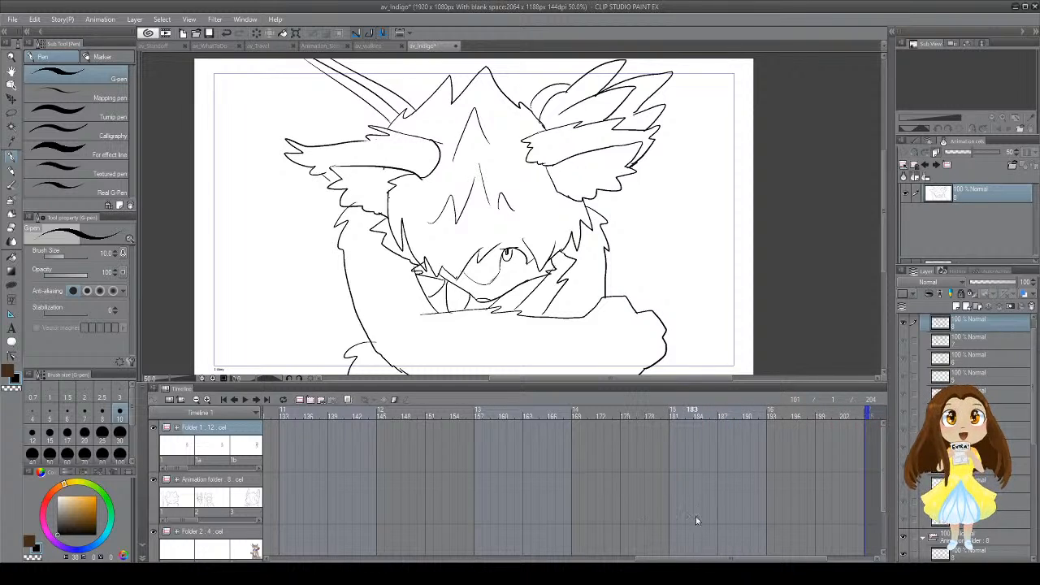
left_click_drag(764, 560, 439, 561)
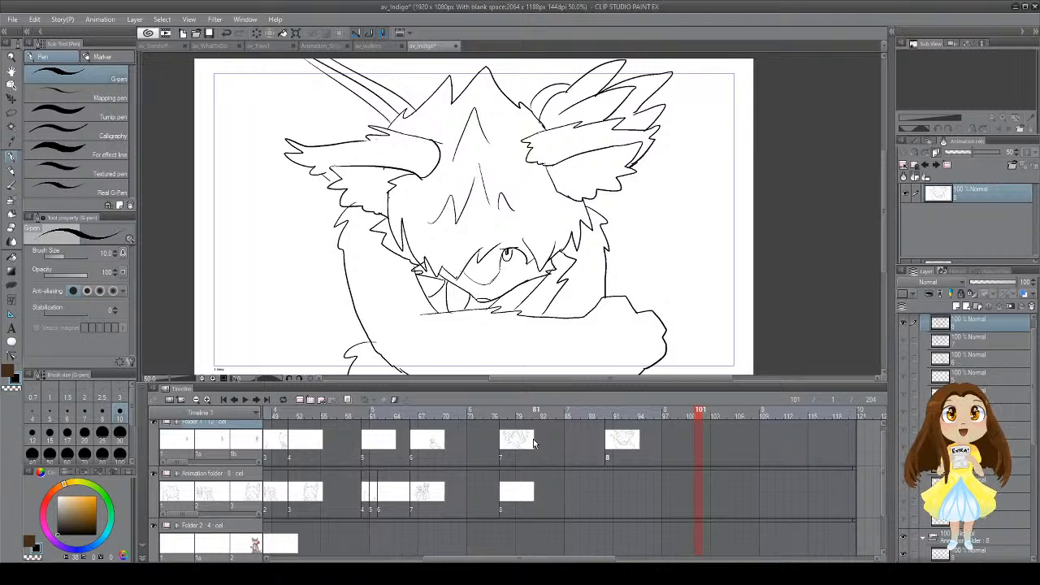
key("ctrl+s")
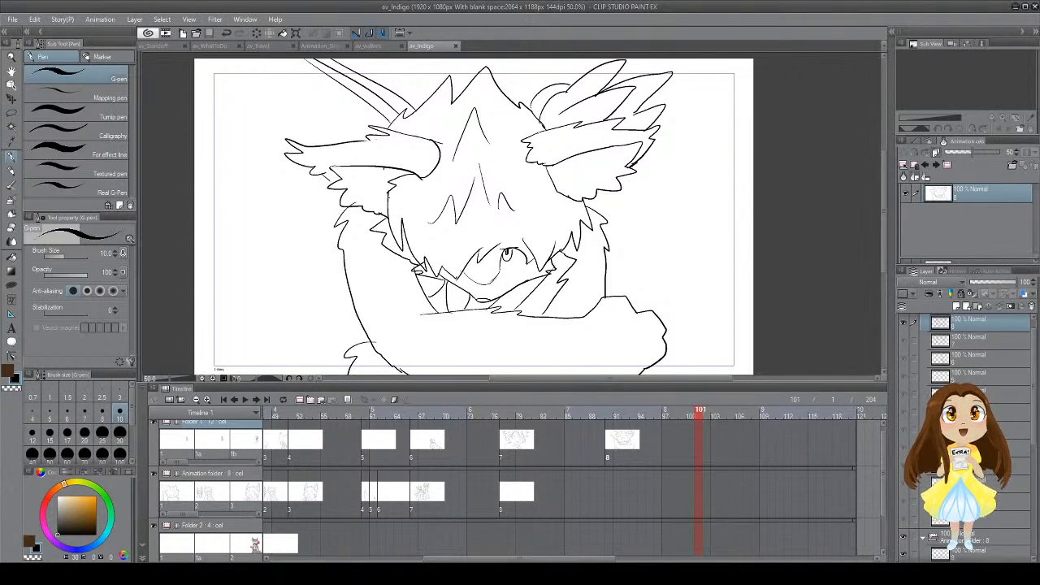
Step: Go to frame 99 and add a new blank animation cel in Folder 1
left_click(694, 418)
left_click(566, 446)
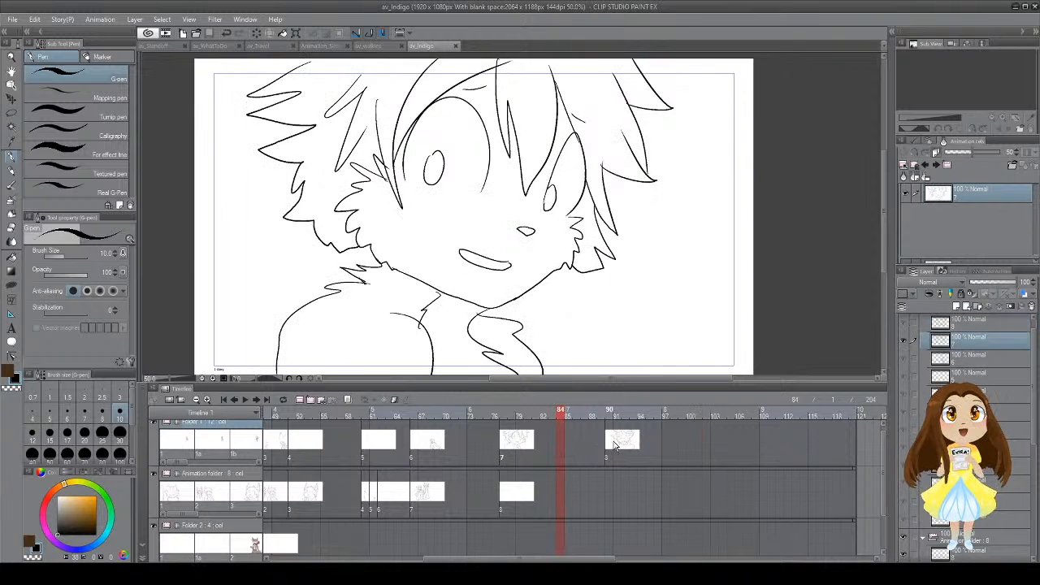
left_click(683, 444)
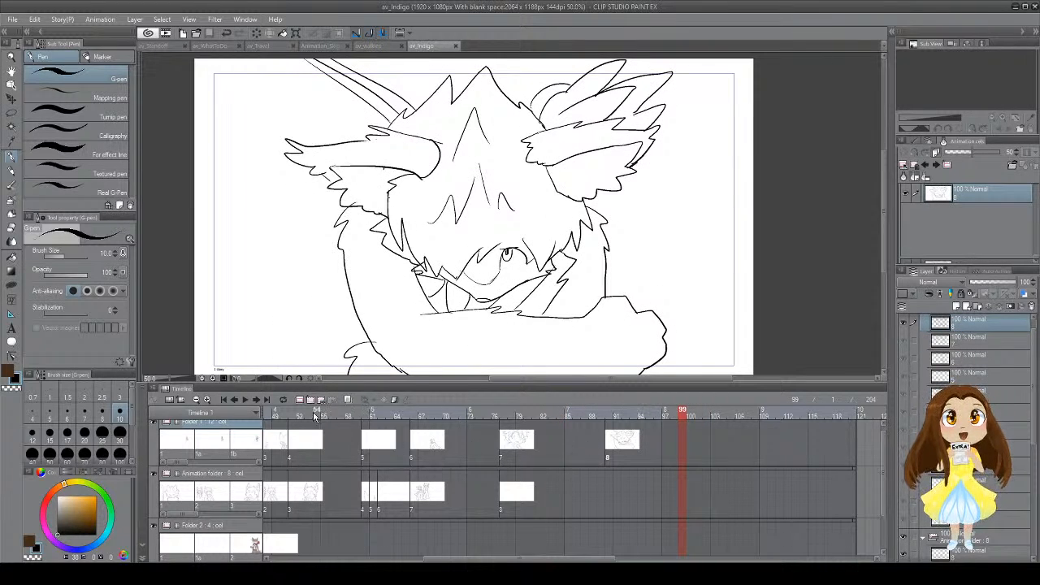
left_click(311, 401)
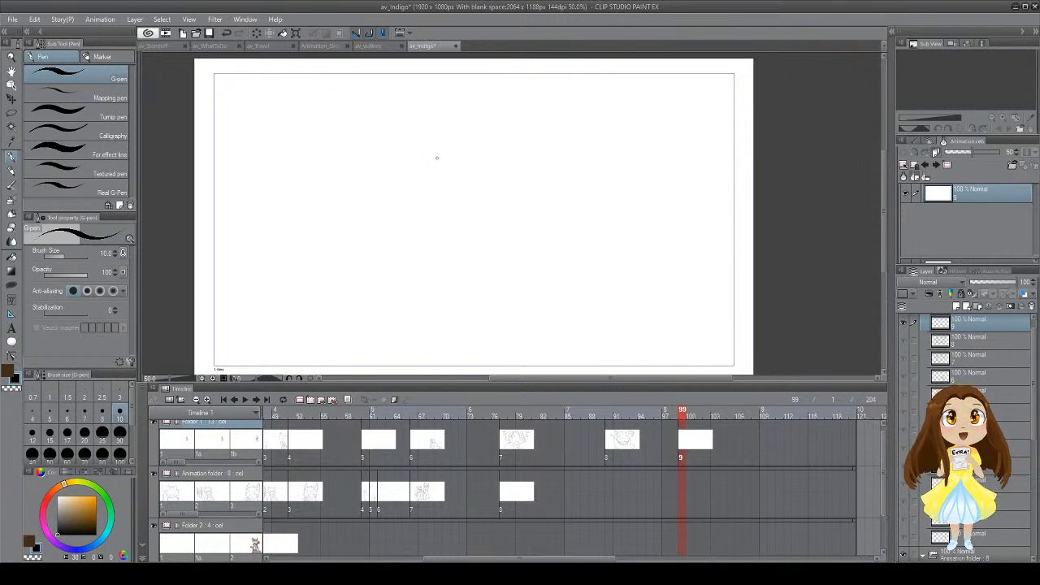
mouse_move(443, 137)
left_mouse_down()
mouse_move(433, 178)
mouse_move(471, 218)
left_mouse_up()
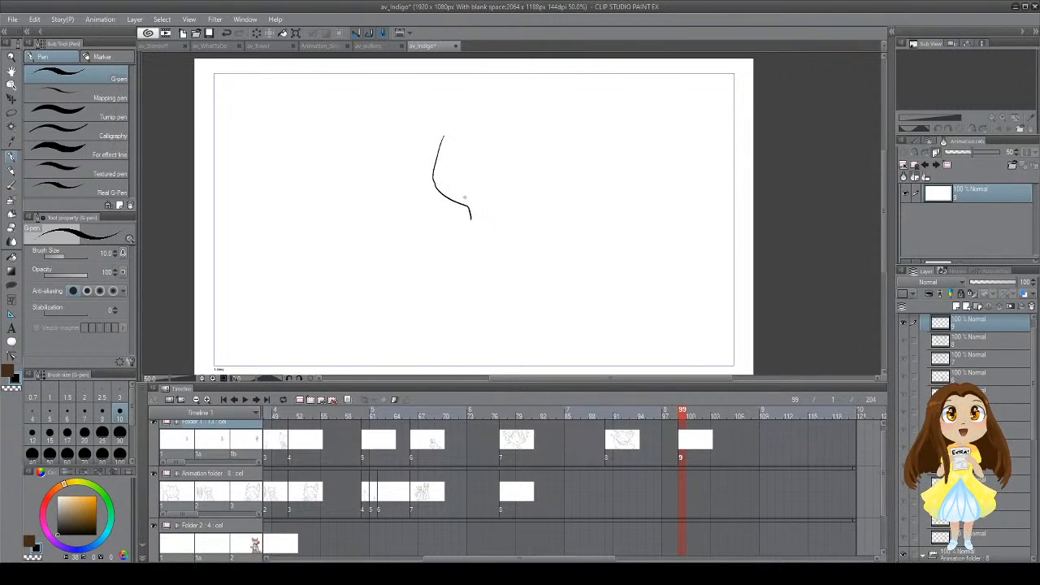
key("ctrl+z")
left_click_drag(467, 135, 474, 225)
key("ctrl+z")
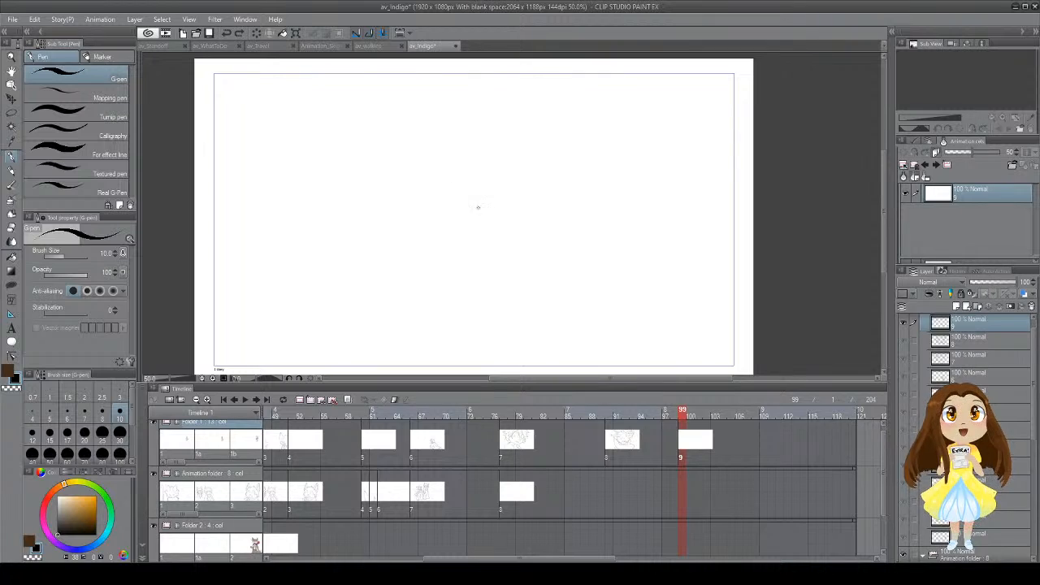
Step: Draw both eyes with angular upper lids and narrow irises, and place a small oval nose between and below them
mouse_move(488, 214)
left_mouse_down()
mouse_move(458, 148)
mouse_move(421, 216)
left_mouse_up()
mouse_move(485, 217)
left_mouse_down()
mouse_move(458, 144)
mouse_move(418, 203)
mouse_move(490, 182)
mouse_move(432, 169)
mouse_move(423, 208)
mouse_move(481, 203)
mouse_move(472, 216)
left_mouse_up()
key("ctrl+z")
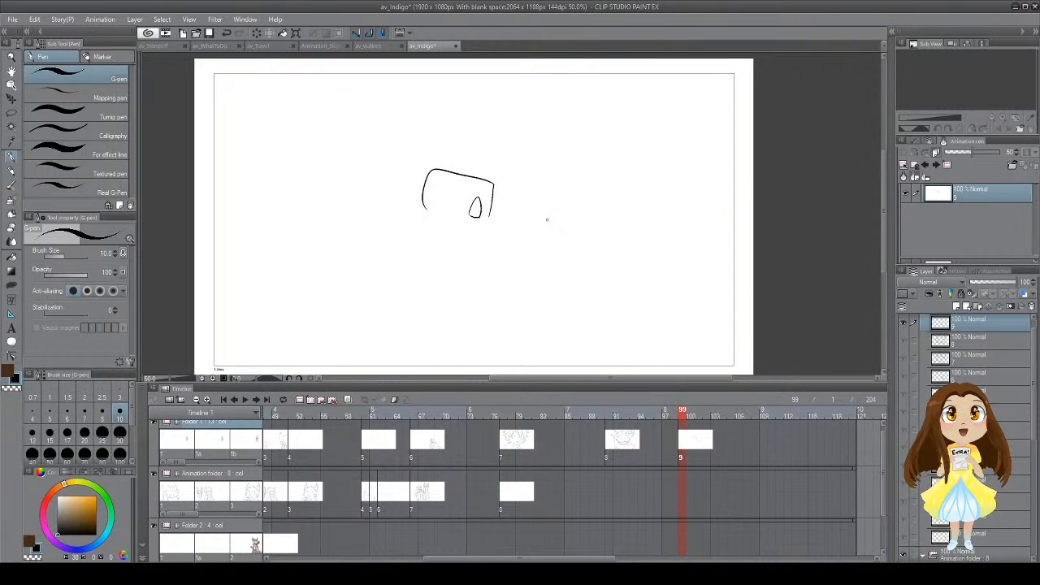
mouse_move(538, 226)
left_mouse_down()
mouse_move(545, 195)
mouse_move(590, 198)
mouse_move(586, 232)
mouse_move(546, 224)
mouse_move(559, 220)
mouse_move(515, 244)
left_mouse_up()
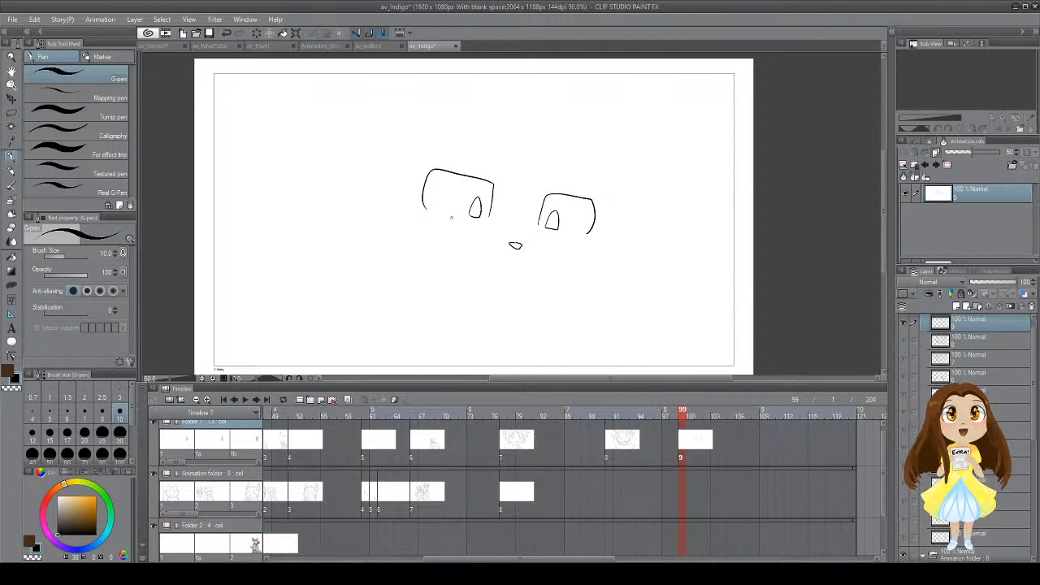
key("ctrl+z")
left_click_drag(516, 250, 517, 249)
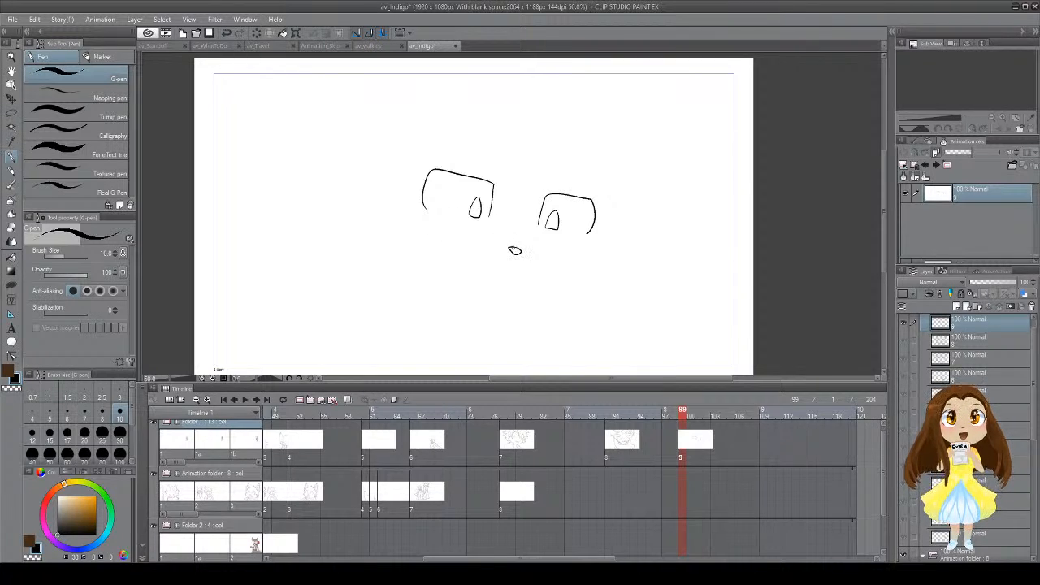
Step: Draw spiky cheek fur below the outer corner of each eye and clean up the nose outline with the eraser
mouse_move(427, 205)
left_mouse_down()
mouse_move(400, 201)
mouse_move(419, 215)
mouse_move(399, 224)
mouse_move(417, 227)
mouse_move(417, 255)
left_mouse_up()
key("ctrl+z")
mouse_move(425, 209)
left_mouse_down()
mouse_move(396, 213)
mouse_move(409, 230)
mouse_move(405, 193)
mouse_move(410, 203)
mouse_move(393, 206)
mouse_move(427, 261)
left_mouse_up()
key("ctrl+z")
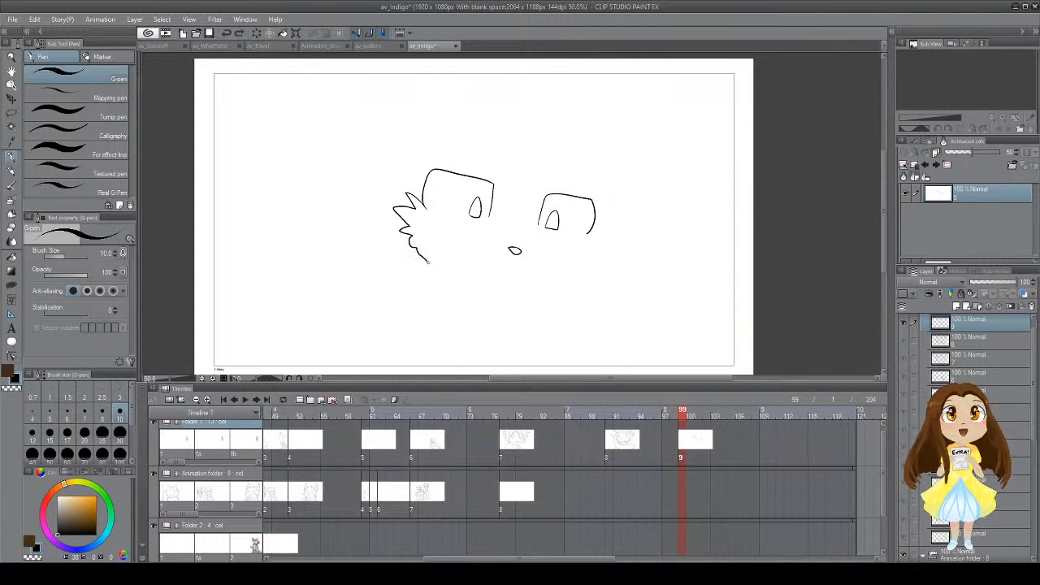
mouse_move(591, 231)
left_mouse_down()
mouse_move(602, 239)
mouse_move(587, 265)
left_mouse_up()
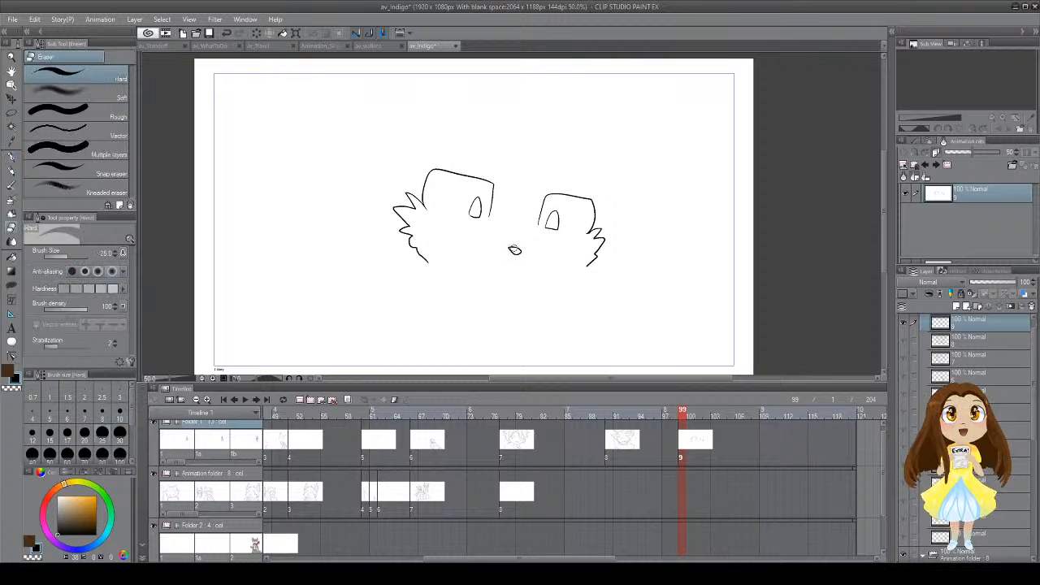
left_click_drag(513, 249, 512, 246)
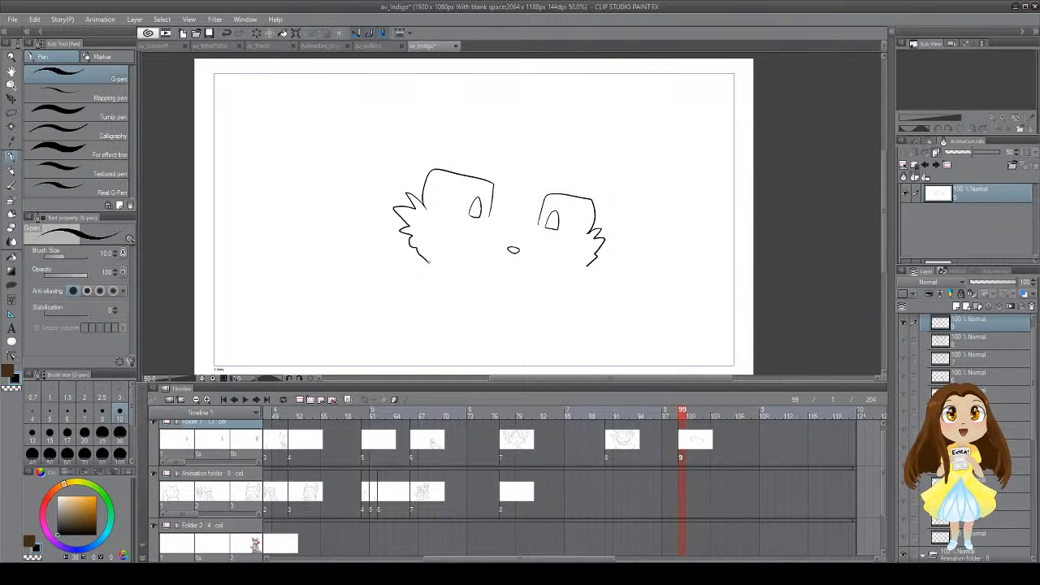
Step: Draw the left half of the jaw from the left cheek fur down towards the chin
mouse_move(429, 261)
left_mouse_down()
mouse_move(491, 300)
mouse_move(528, 300)
left_mouse_up()
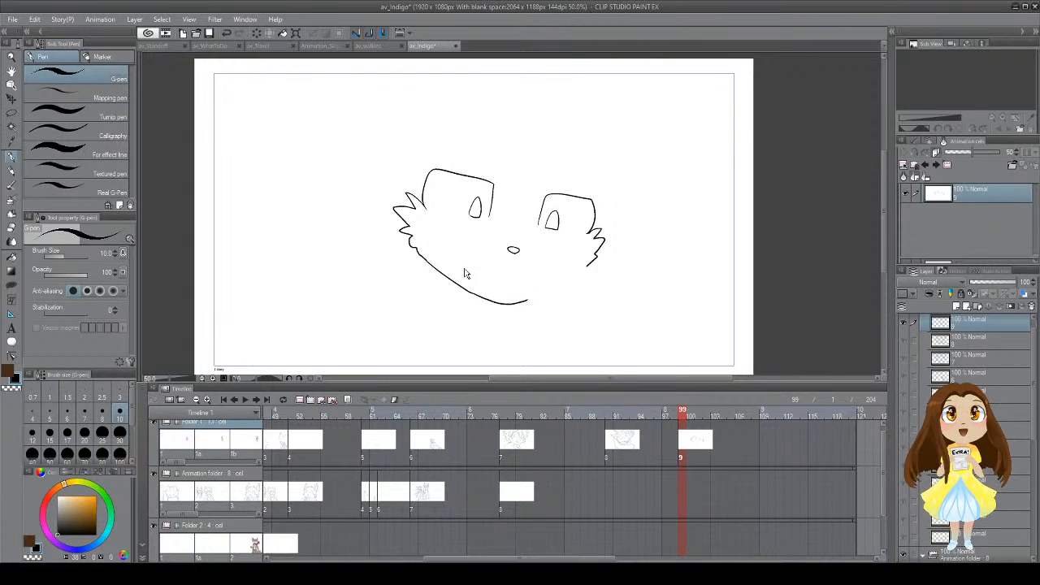
key("ctrl+z")
mouse_move(419, 257)
left_mouse_down()
mouse_move(490, 297)
mouse_move(545, 282)
left_mouse_up()
key("ctrl+z")
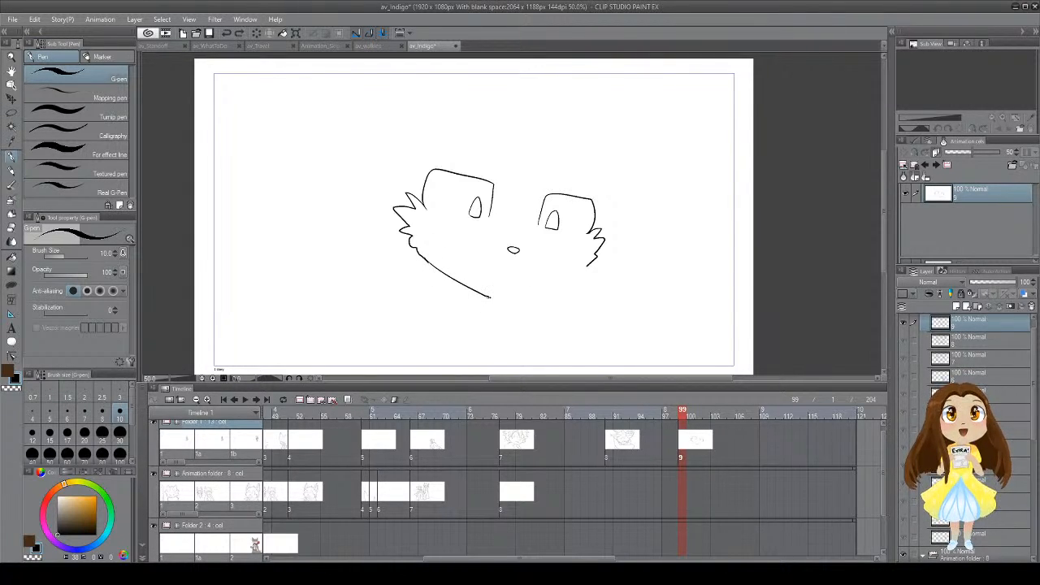
Step: Draw the rounded chin and the right half of the jaw up to the right cheek fur, and save the file
left_click_drag(487, 300, 561, 276)
key("ctrl+z")
mouse_move(492, 299)
left_mouse_down()
mouse_move(521, 301)
mouse_move(594, 261)
left_mouse_up()
key("ctrl+z")
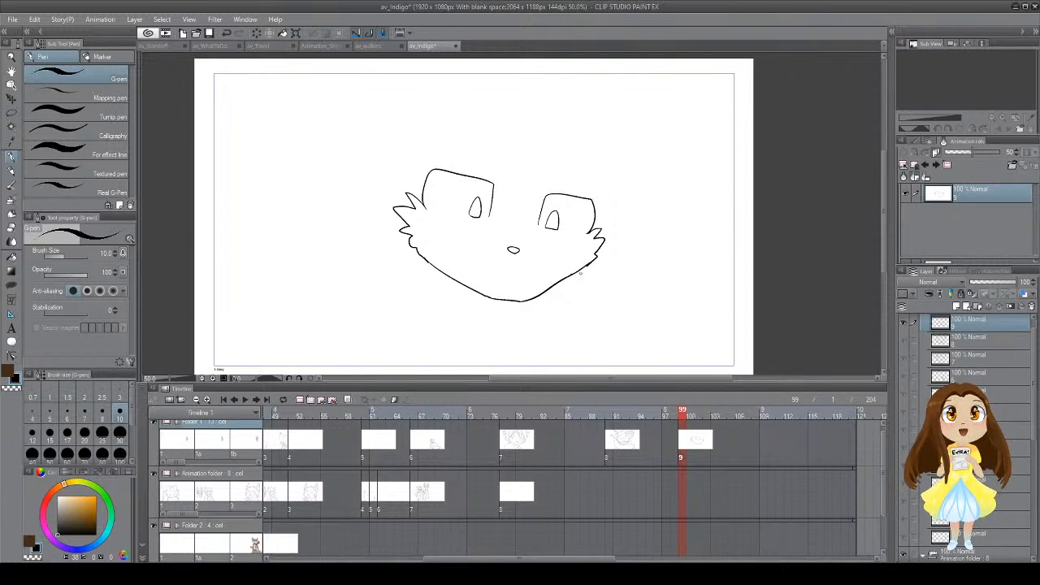
key("ctrl+z")
left_click_drag(581, 267, 595, 259)
key("ctrl+z")
key("ctrl+z")
key("ctrl+s")
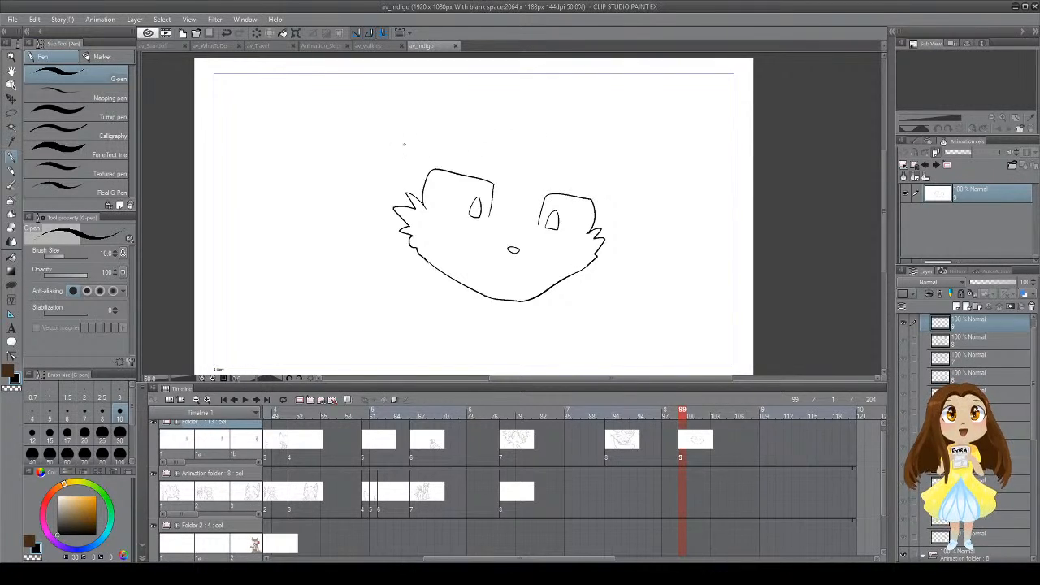
Step: Draw the pointed fringe over the eyes and the long hair locks on both sides of the face
left_click_drag(395, 138, 399, 244)
key("ctrl+z")
mouse_move(393, 143)
left_mouse_down()
mouse_move(403, 240)
mouse_move(452, 144)
left_mouse_up()
mouse_move(410, 195)
left_mouse_down()
mouse_move(491, 128)
mouse_move(512, 203)
mouse_move(550, 151)
mouse_move(602, 243)
left_mouse_up()
mouse_move(591, 146)
left_mouse_down()
mouse_move(606, 248)
mouse_move(641, 205)
mouse_move(621, 123)
left_mouse_up()
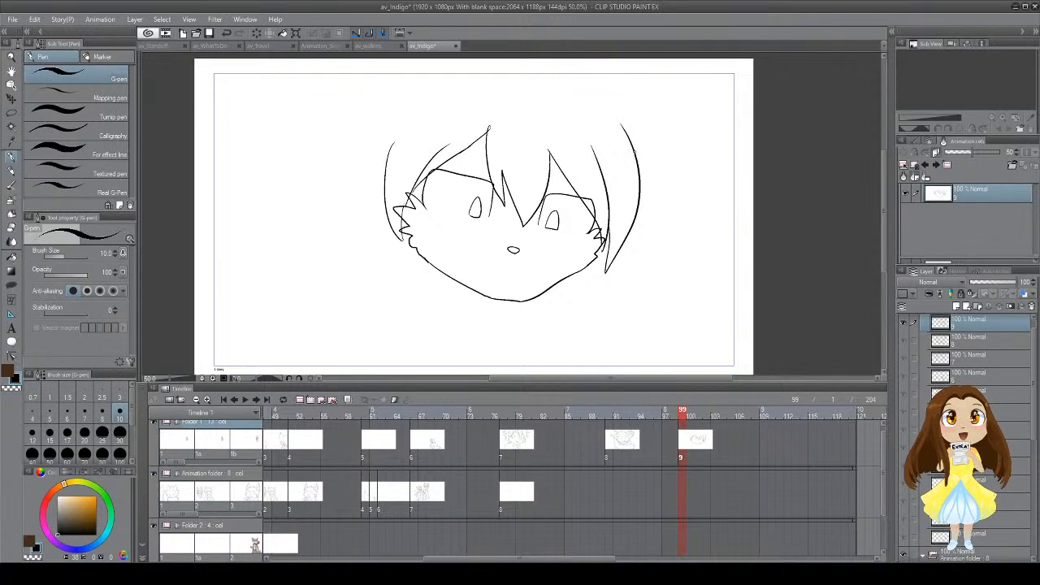
mouse_move(639, 106)
left_mouse_down()
mouse_move(669, 206)
mouse_move(639, 178)
left_mouse_up()
Step: Draw the outer edges of both ears and the inner edge of the left ear, reaching the canvas's upper edge
left_click_drag(652, 60, 643, 124)
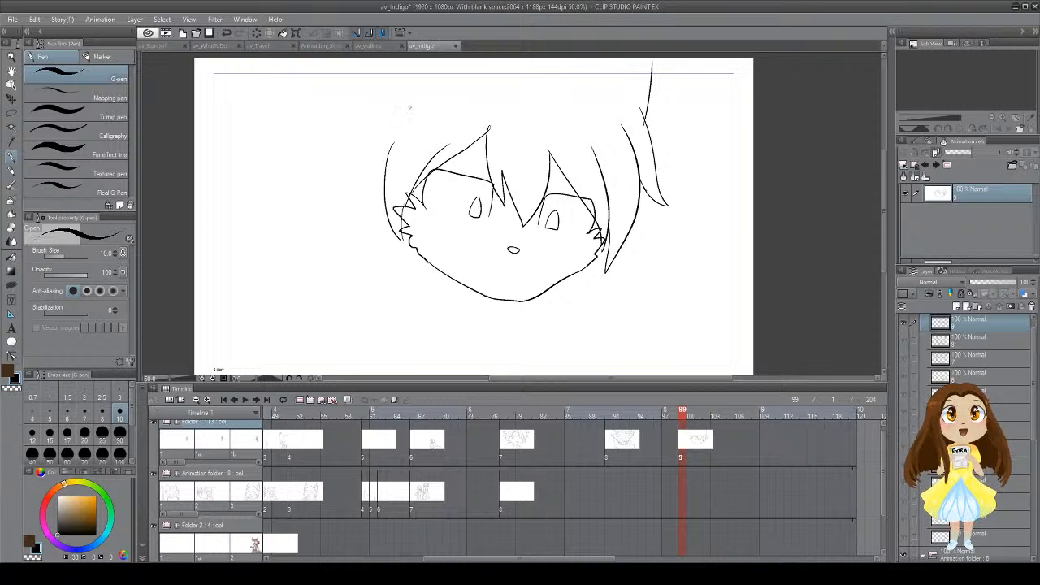
left_click_drag(398, 111, 400, 57)
left_click_drag(483, 52, 501, 79)
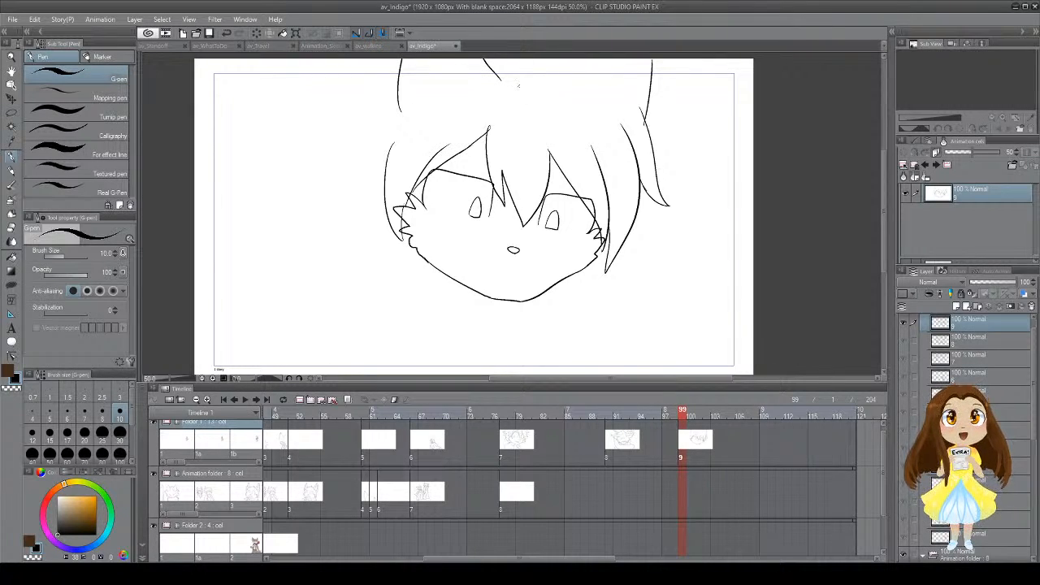
Step: Draw the spiky outer hair outline from the left ear down to the left cheek
left_click_drag(403, 78, 311, 111)
key("ctrl+z")
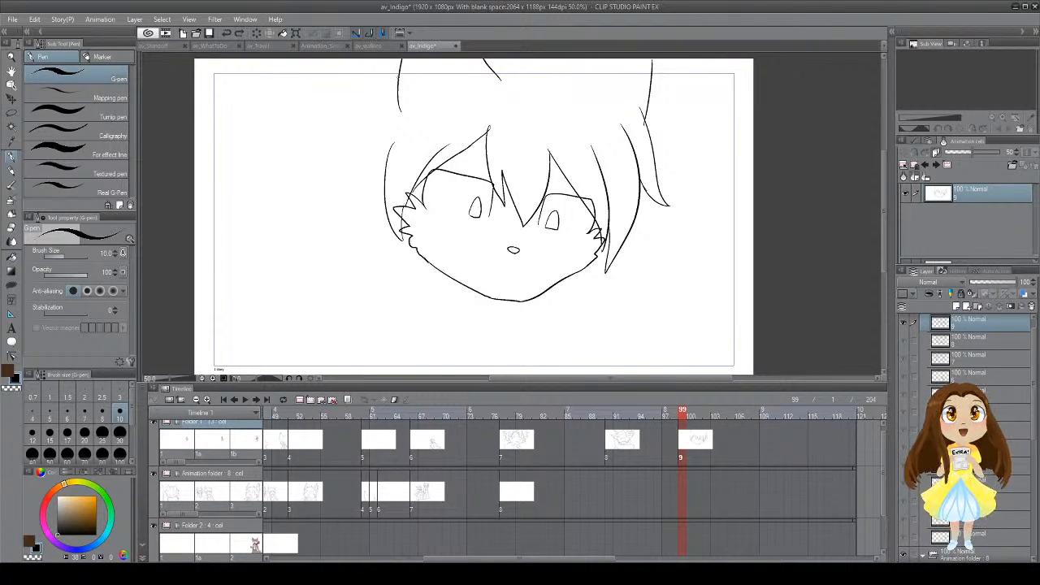
mouse_move(400, 63)
left_mouse_down()
mouse_move(336, 100)
mouse_move(359, 99)
mouse_move(338, 141)
mouse_move(362, 142)
mouse_move(333, 222)
mouse_move(374, 229)
mouse_move(367, 237)
mouse_move(387, 244)
mouse_move(412, 242)
left_mouse_up()
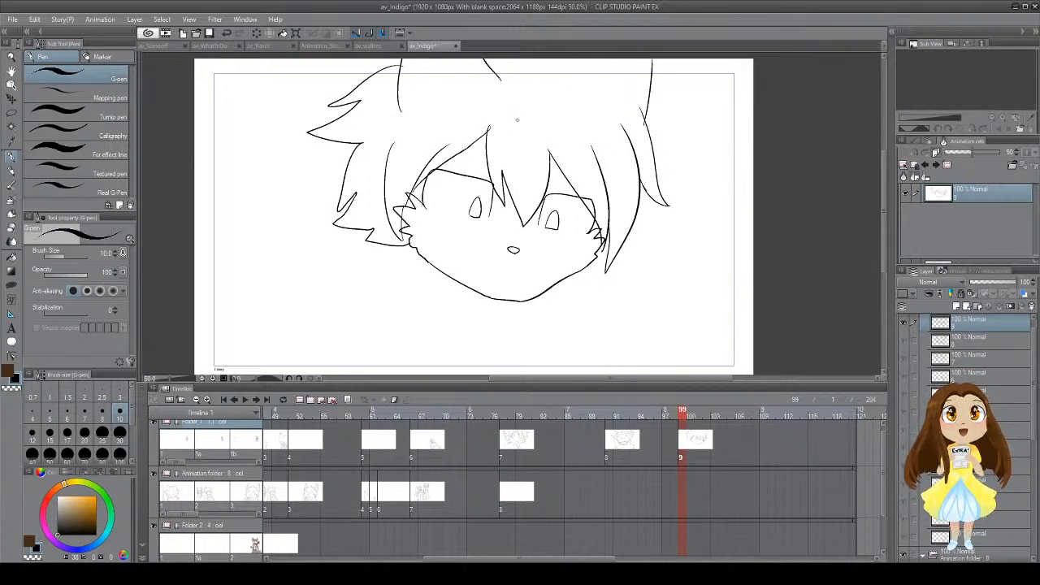
Step: Draw the fur inside both ears with the right ear's inner edge, and save the file
mouse_move(448, 62)
left_mouse_down()
mouse_move(462, 99)
mouse_move(422, 81)
mouse_move(439, 102)
left_mouse_up()
mouse_move(438, 101)
left_mouse_down()
mouse_move(400, 120)
mouse_move(400, 60)
left_mouse_up()
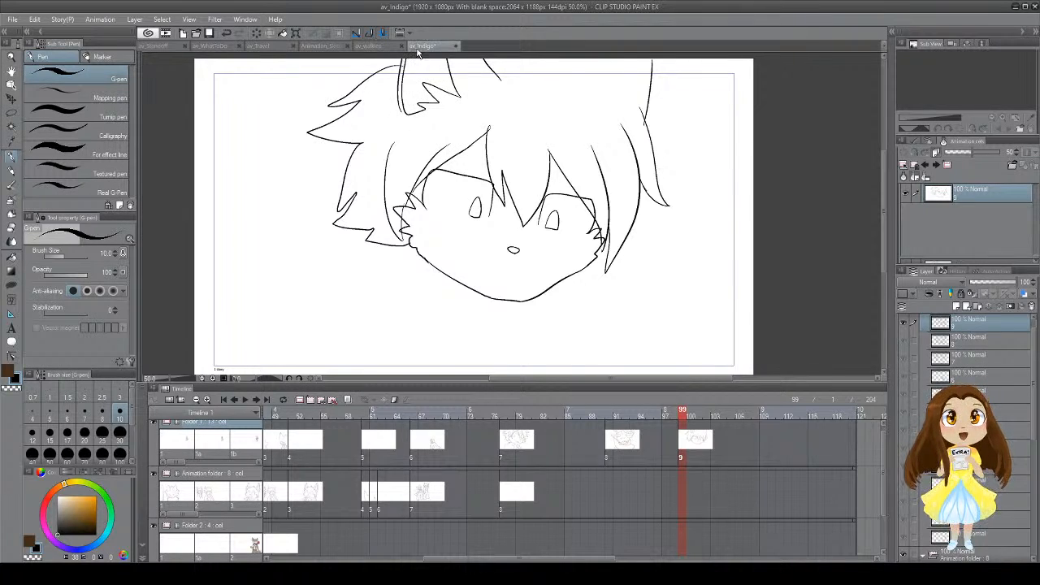
left_click_drag(562, 81, 585, 57)
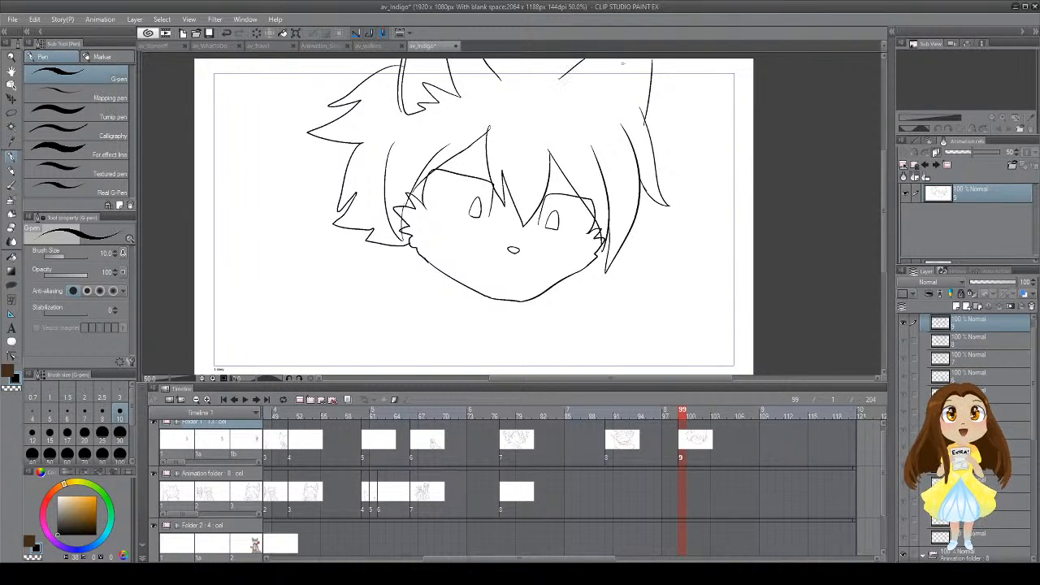
mouse_move(595, 94)
left_mouse_down()
mouse_move(619, 60)
mouse_move(611, 100)
mouse_move(640, 111)
mouse_move(648, 60)
left_mouse_up()
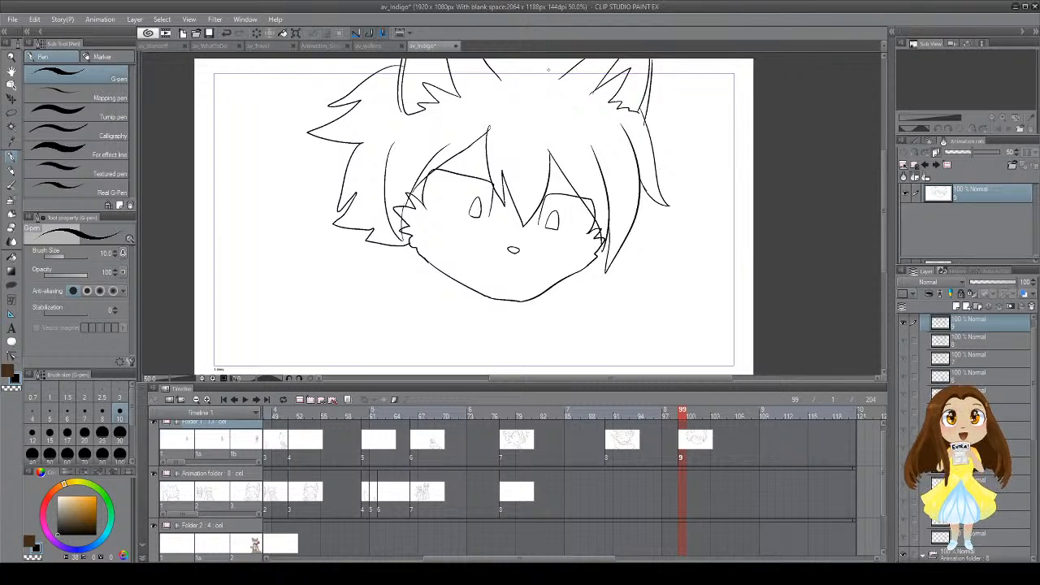
key("ctrl+s")
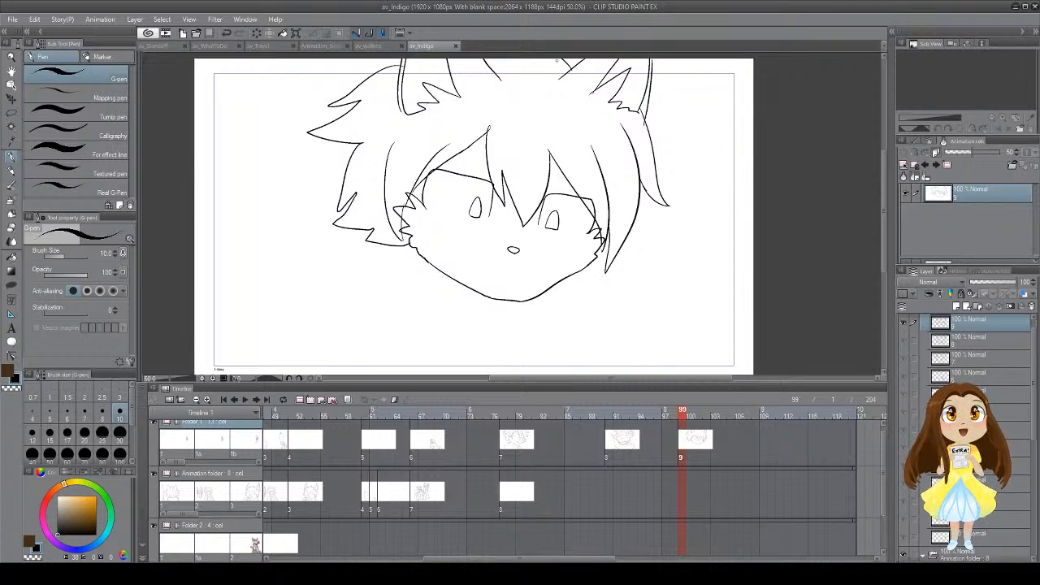
Step: Draw the spiky hair ends beside the right cheek and a jagged shoulder fur line below the left cheek
mouse_move(638, 215)
left_mouse_down()
mouse_move(654, 243)
mouse_move(637, 242)
mouse_move(644, 267)
mouse_move(626, 269)
mouse_move(627, 281)
mouse_move(594, 283)
left_mouse_up()
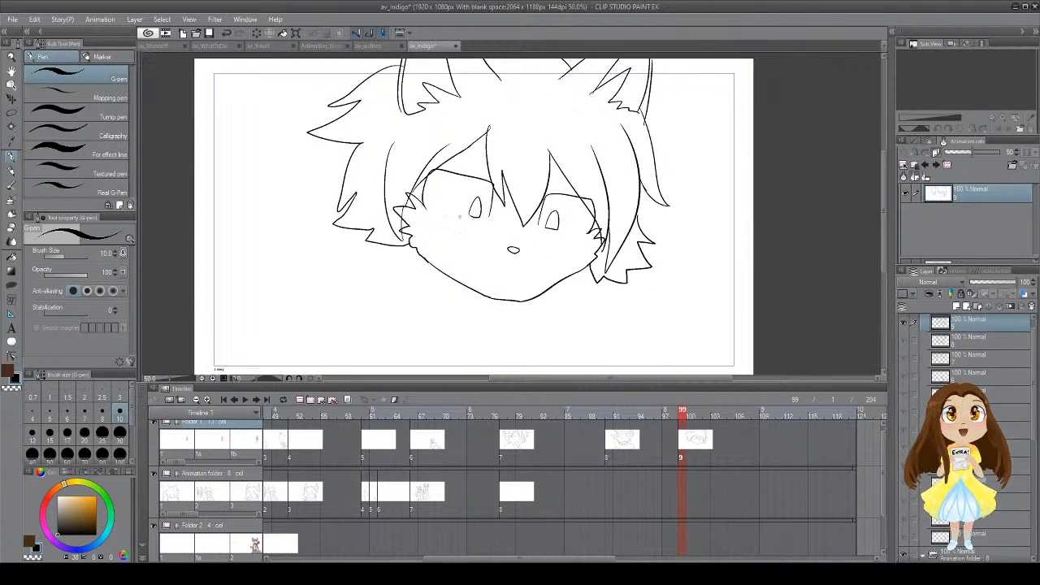
mouse_move(455, 231)
left_mouse_down()
mouse_move(468, 282)
mouse_move(505, 219)
left_mouse_up()
mouse_move(477, 251)
left_mouse_down()
mouse_move(482, 267)
mouse_move(457, 275)
mouse_move(477, 278)
mouse_move(440, 275)
left_mouse_up()
key("ctrl+z")
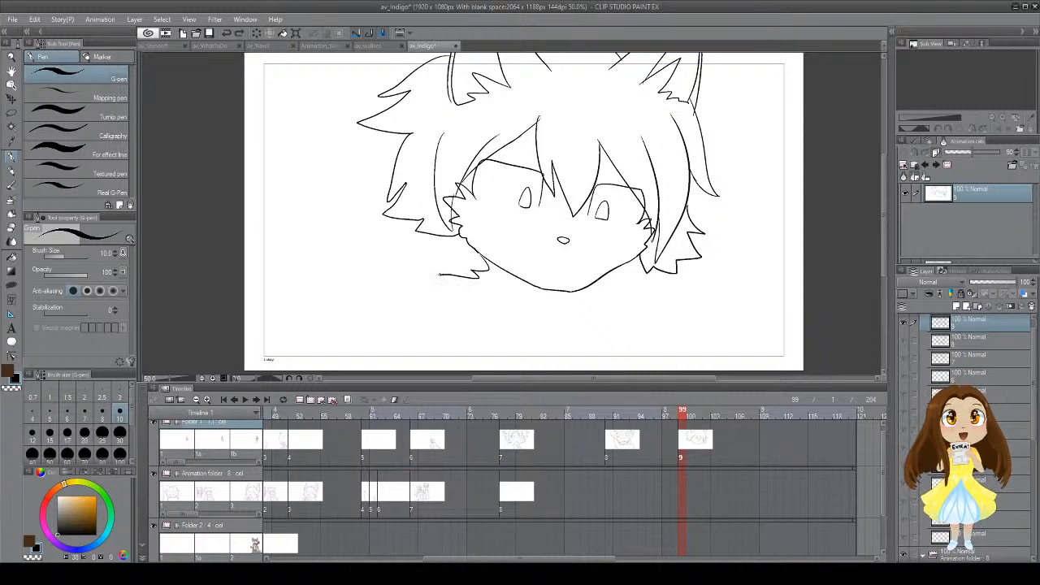
Step: Draw a slightly open, slanted mouth between the nose and the chin
mouse_move(566, 269)
left_mouse_down()
mouse_move(527, 261)
mouse_move(566, 272)
left_mouse_up()
key("ctrl+z")
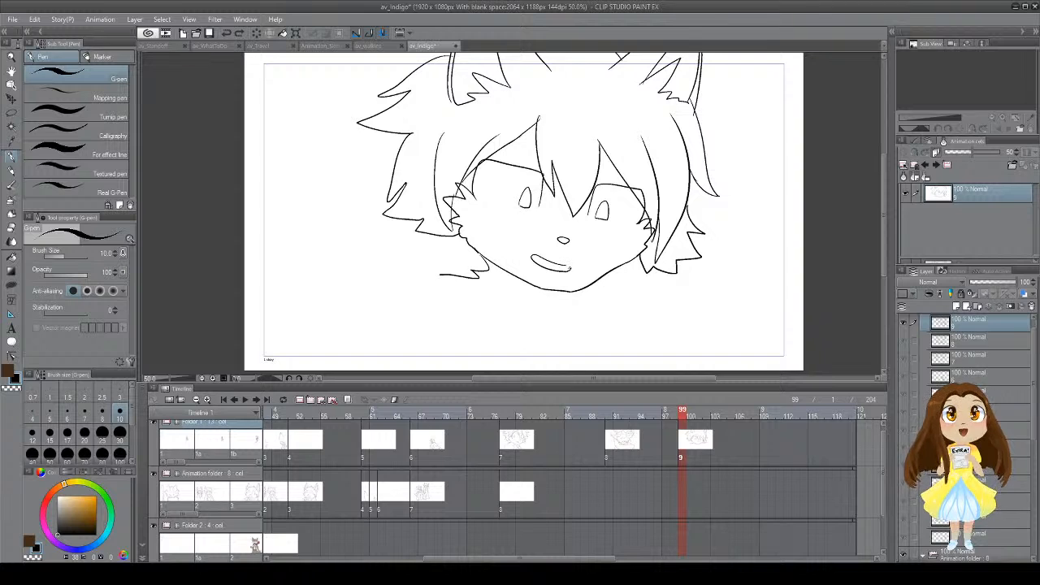
key("ctrl+z")
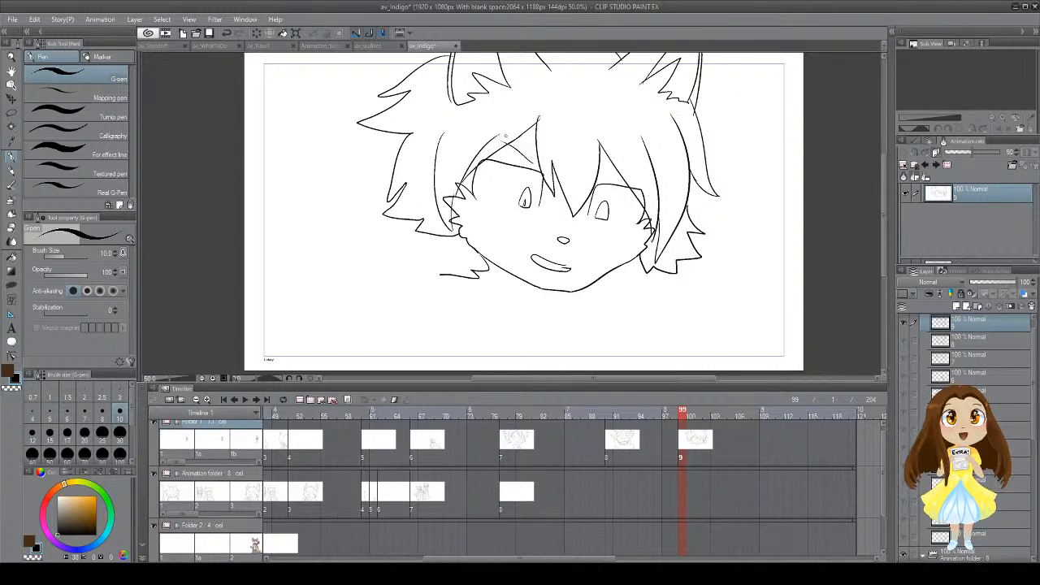
Step: Draw the slanted eyebrows over the fringe and dark pupils inside both irises
left_click_drag(599, 168, 638, 147)
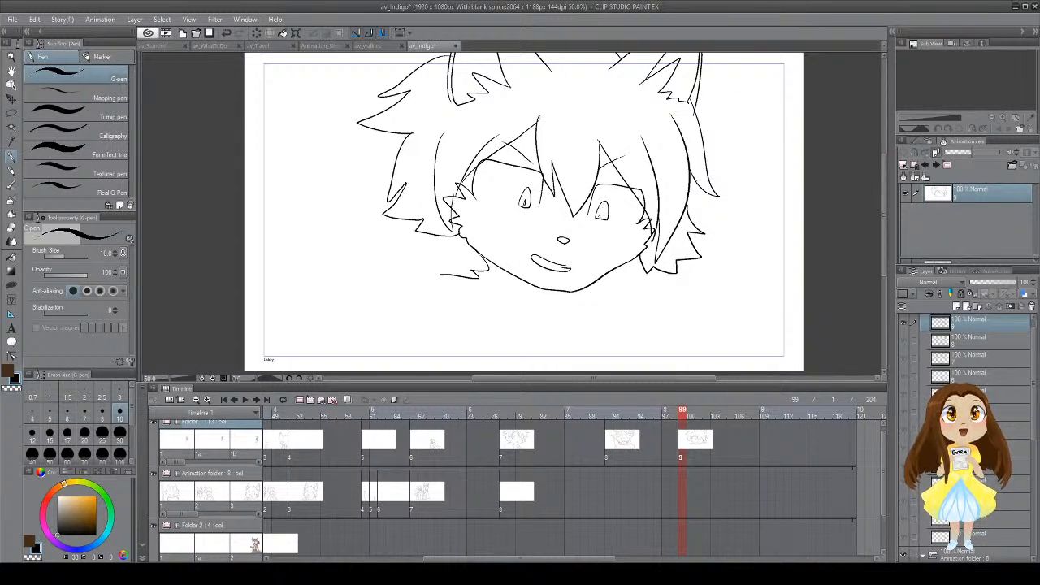
left_click_drag(601, 213, 602, 217)
key("ctrl+z")
Step: Draw small fur tufts under the left and right cheeks between the jaw and the hair
mouse_move(449, 240)
left_mouse_down()
mouse_move(478, 260)
mouse_move(488, 254)
left_mouse_up()
key("ctrl+z")
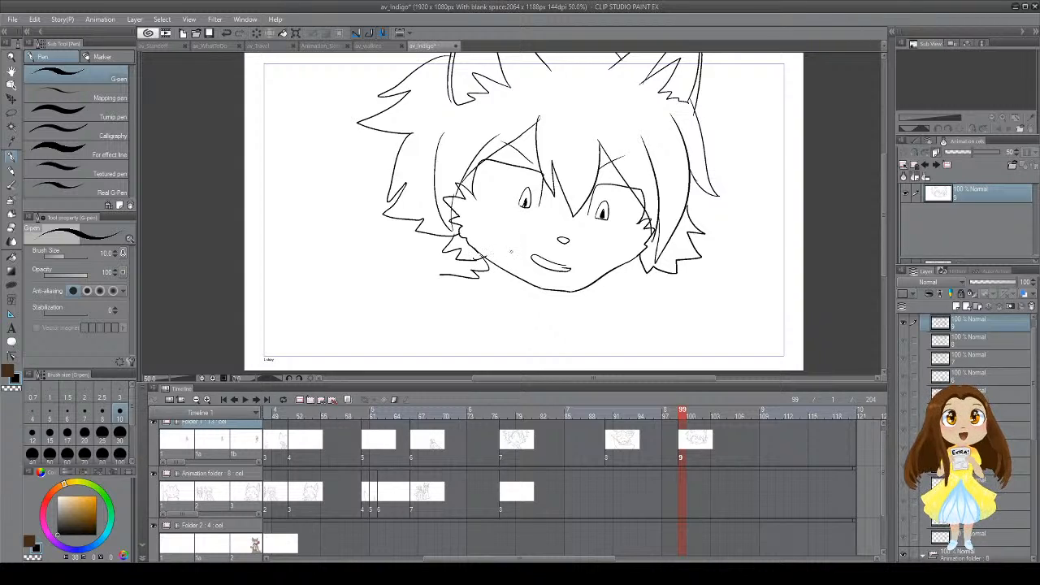
left_click_drag(623, 278, 642, 258)
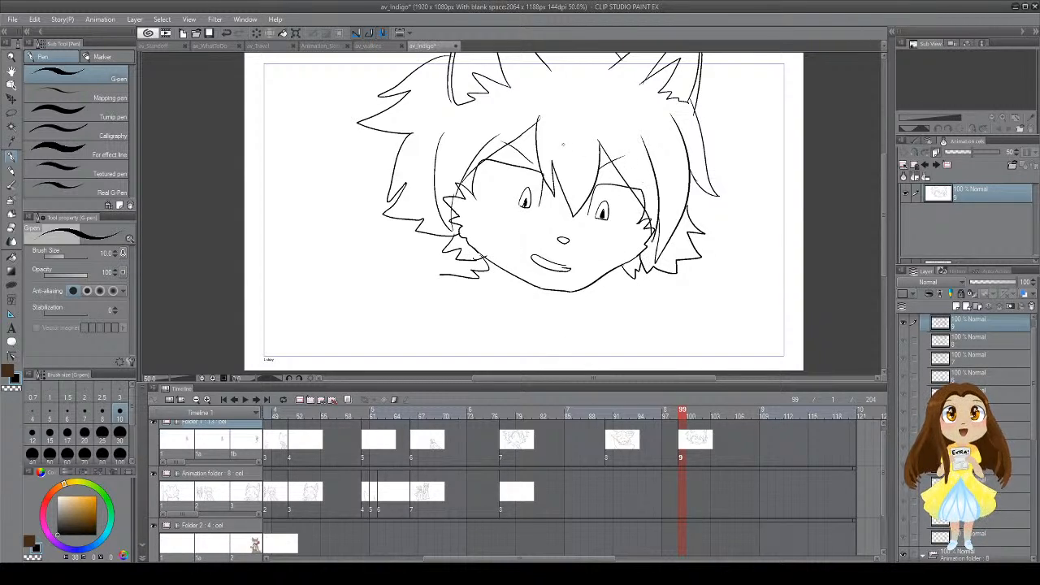
Step: Add a pointed tuft above the fringe and spikes to the right hair edge, and draw the jagged right shoulder line
mouse_move(546, 101)
left_mouse_down()
mouse_move(582, 89)
mouse_move(585, 103)
left_mouse_up()
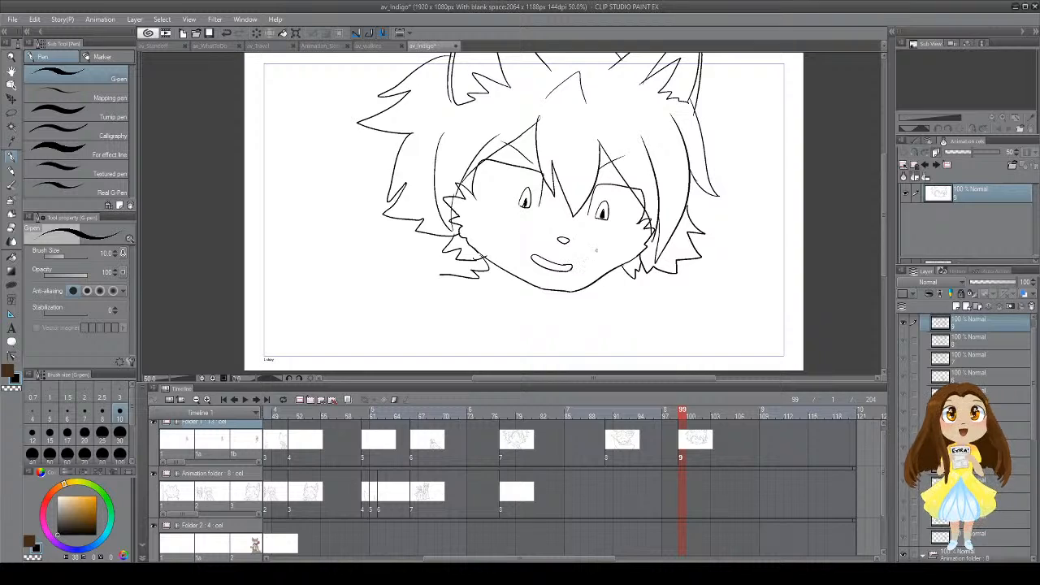
mouse_move(692, 174)
left_mouse_down()
mouse_move(705, 210)
mouse_move(691, 213)
left_mouse_up()
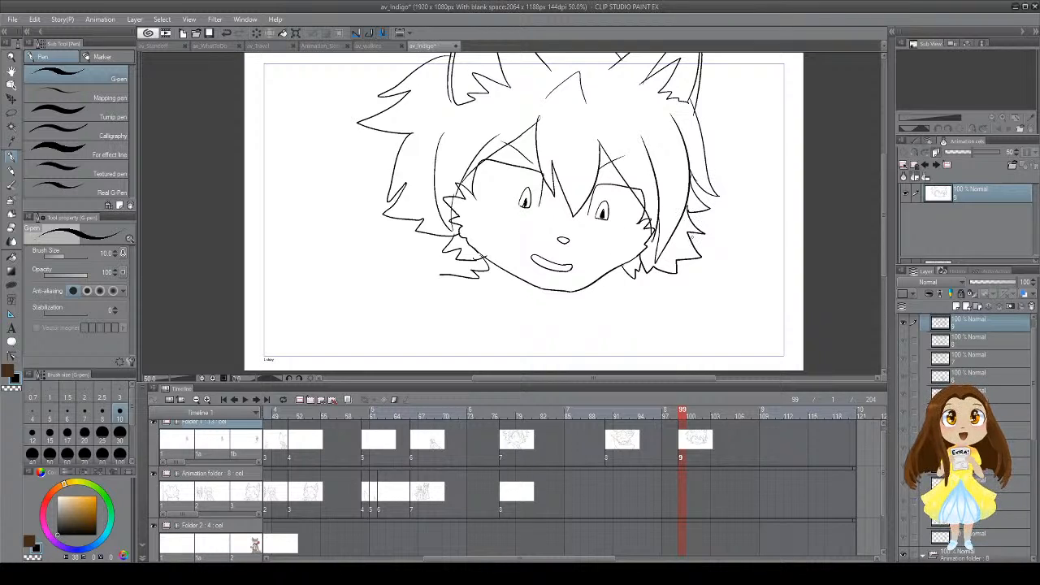
mouse_move(601, 273)
left_mouse_down()
mouse_move(617, 291)
mouse_move(678, 308)
mouse_move(679, 333)
left_mouse_up()
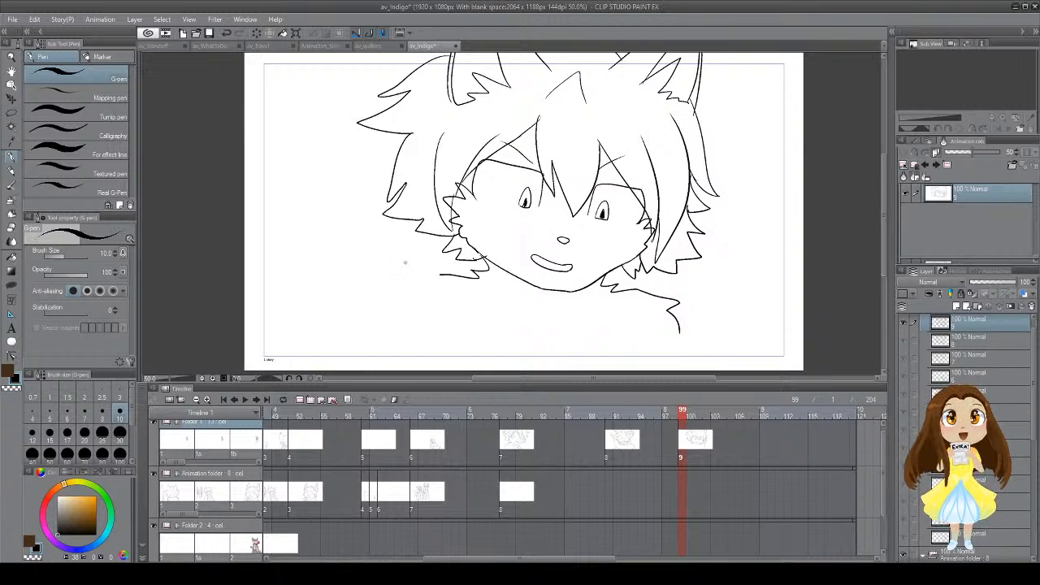
mouse_move(327, 152)
left_mouse_down()
mouse_move(348, 133)
mouse_move(345, 143)
left_mouse_up()
mouse_move(370, 258)
left_mouse_down()
mouse_move(387, 237)
mouse_move(394, 246)
left_mouse_up()
mouse_move(752, 103)
left_mouse_down()
mouse_move(712, 116)
mouse_move(725, 122)
left_mouse_up()
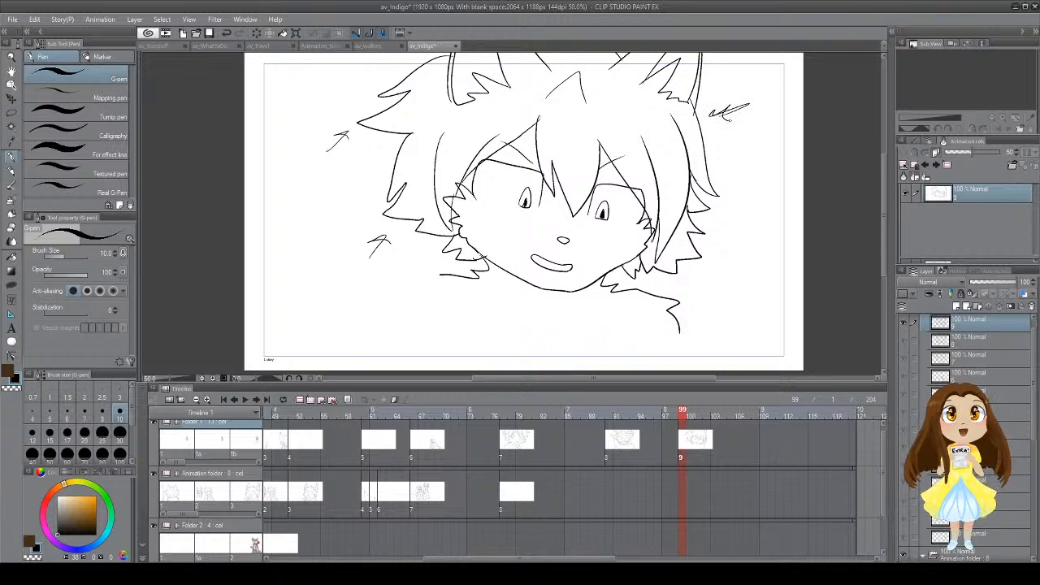
key("ctrl+z")
key("ctrl+z")
key("ctrl+z")
key("ctrl+z")
key("ctrl+z")
key("ctrl+z")
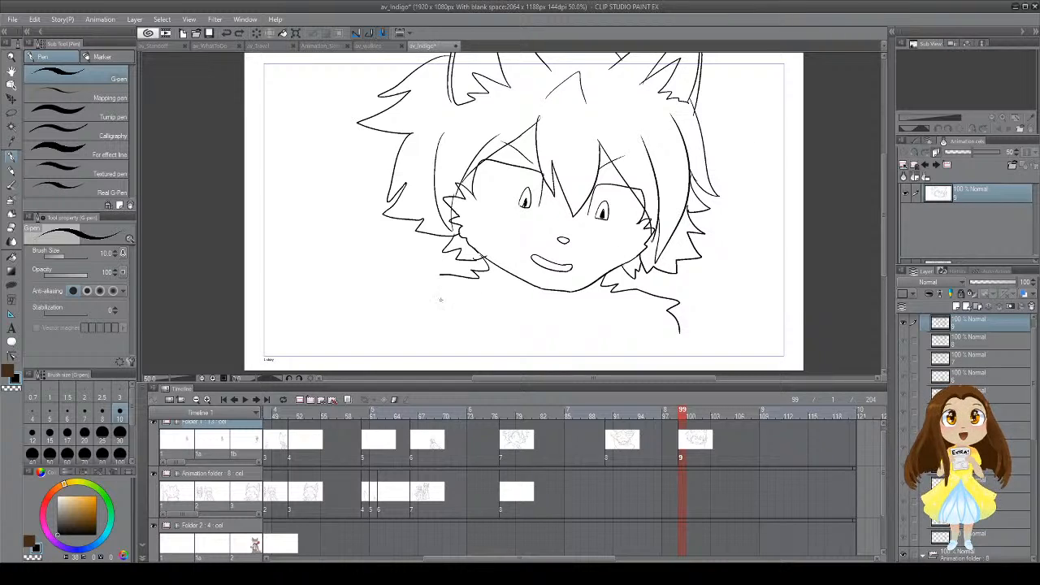
mouse_move(447, 274)
left_mouse_down()
mouse_move(417, 301)
mouse_move(407, 360)
left_mouse_up()
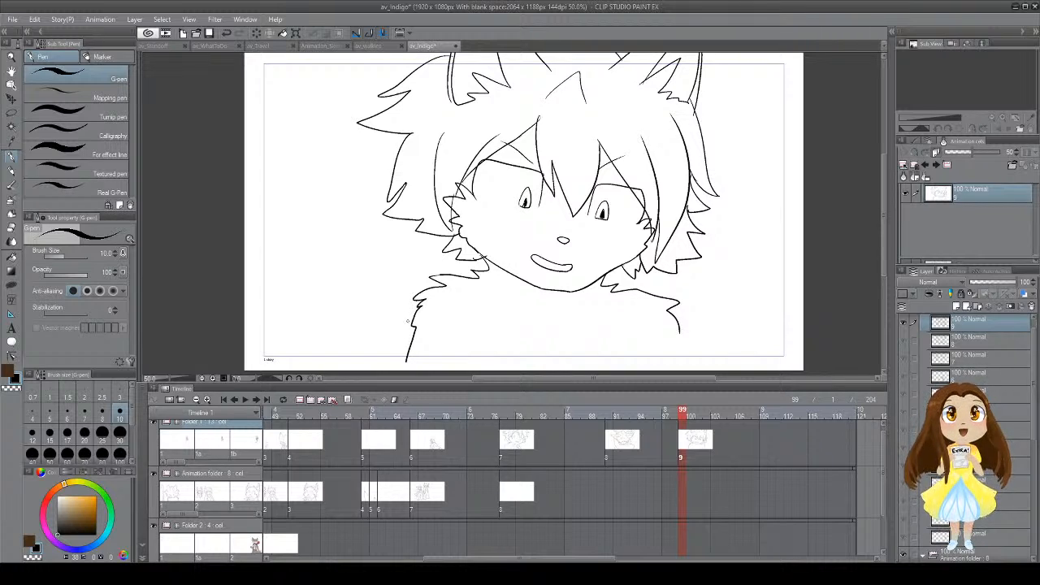
key("ctrl+z")
key("ctrl+z")
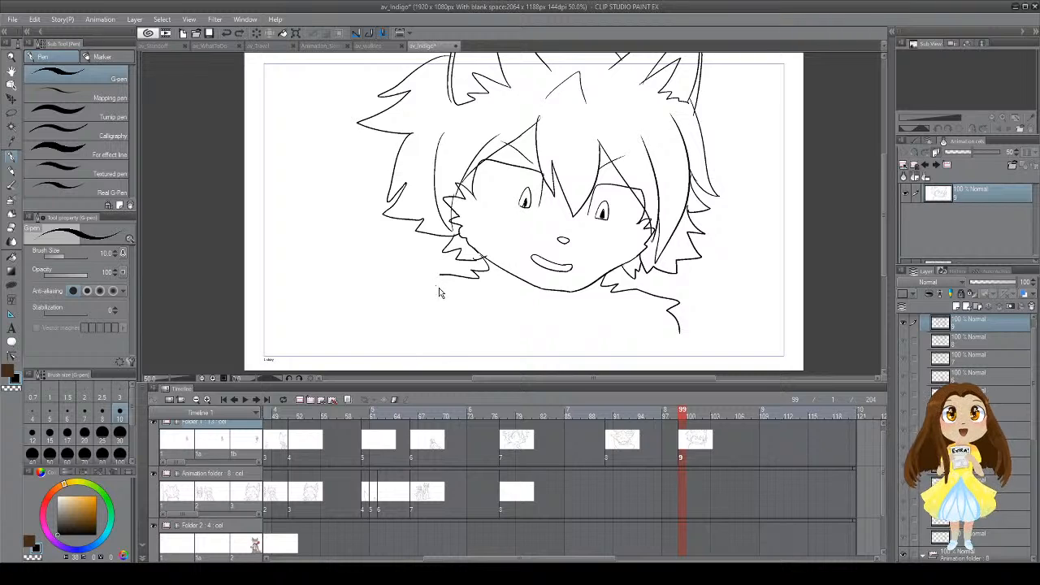
Step: Draw the jagged left shoulder fur line from below the cheek, ending in a plain arm line at the canvas's lower edge
mouse_move(447, 274)
left_mouse_down()
mouse_move(419, 286)
mouse_move(432, 295)
mouse_move(414, 312)
mouse_move(410, 347)
left_mouse_up()
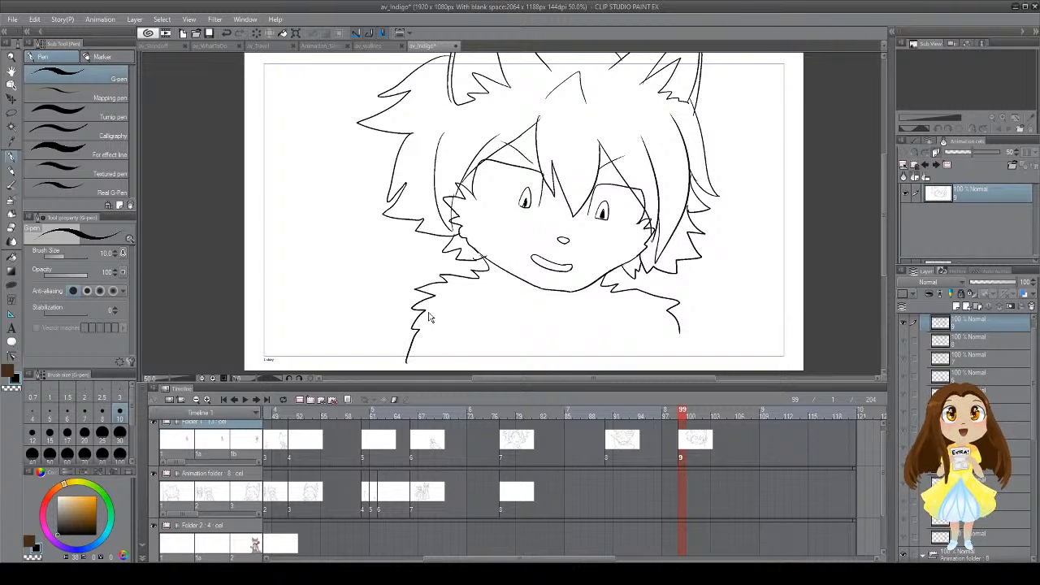
key("ctrl+z")
key("ctrl+z")
mouse_move(447, 274)
left_mouse_down()
mouse_move(405, 310)
mouse_move(414, 329)
left_mouse_up()
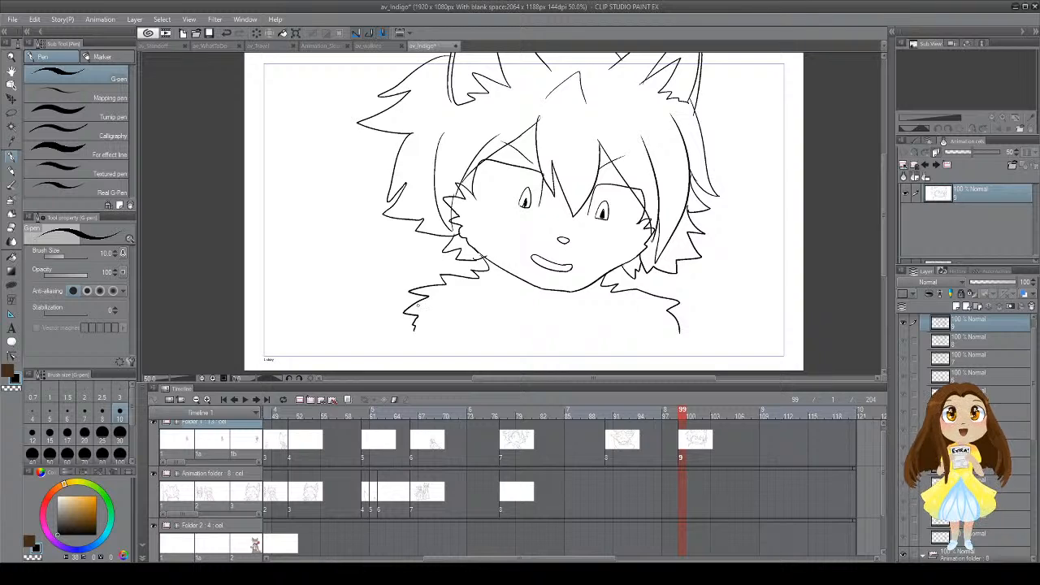
left_click_drag(414, 327, 389, 371)
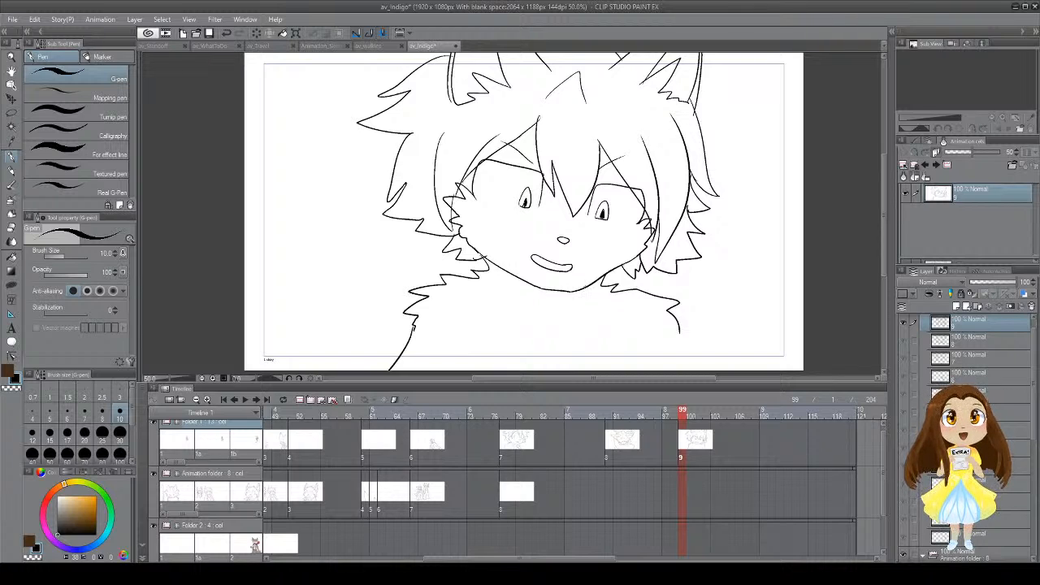
Step: Erase the outer right shoulder line and redraw it as a steeper, spiky fur edge running down to the canvas's lower edge
key("m")
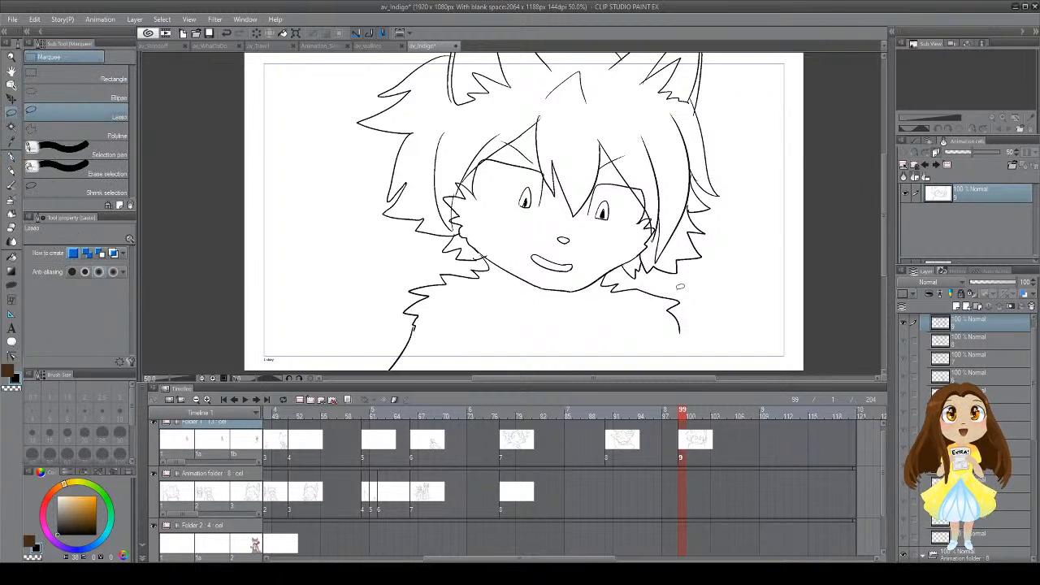
mouse_move(684, 285)
left_mouse_down()
mouse_move(643, 328)
mouse_move(689, 286)
left_mouse_up()
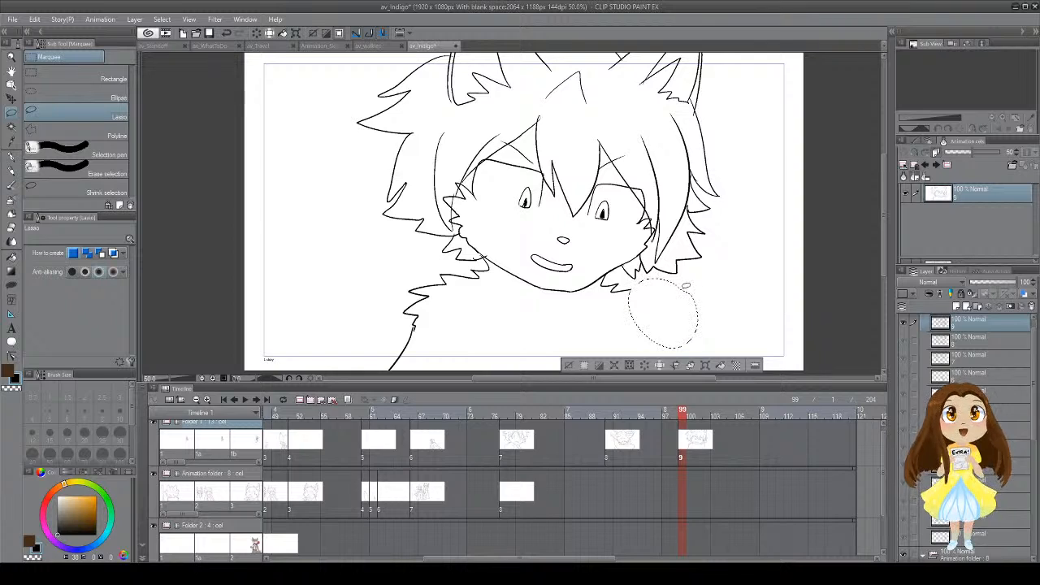
key("Delete")
key("ctrl+d")
key("p")
mouse_move(628, 289)
left_mouse_down()
mouse_move(663, 302)
mouse_move(648, 308)
mouse_move(678, 324)
mouse_move(660, 350)
left_mouse_up()
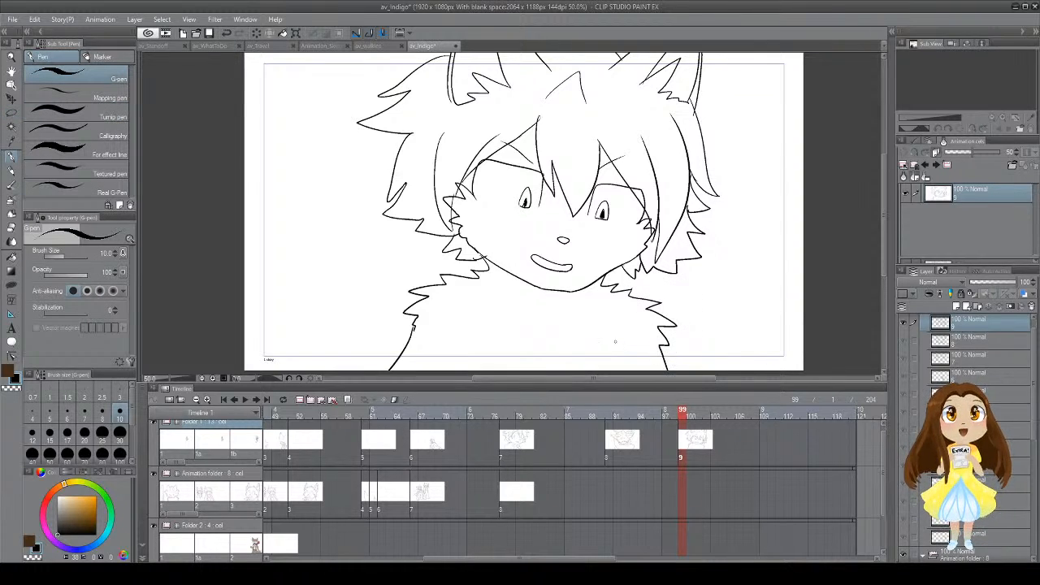
key("ctrl+z")
mouse_move(611, 286)
left_mouse_down()
mouse_move(635, 290)
mouse_move(676, 334)
left_mouse_up()
key("ctrl+z")
mouse_move(632, 288)
left_mouse_down()
mouse_move(667, 343)
mouse_move(665, 369)
left_mouse_up()
Step: Erase the lower left arm line and redraw it from a small outward tuft down to the canvas's lower edge
key("e")
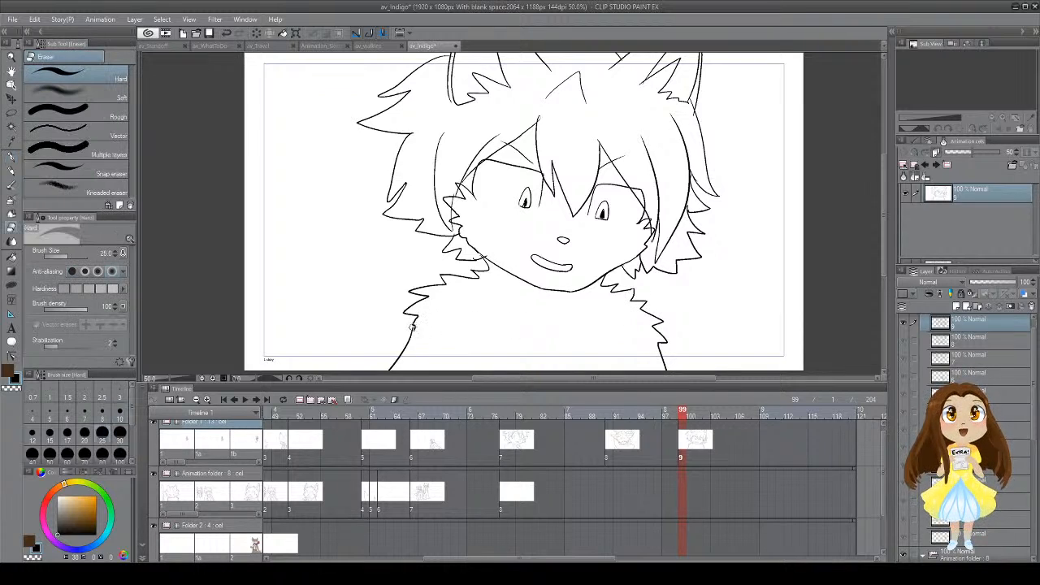
left_click_drag(412, 325, 394, 365)
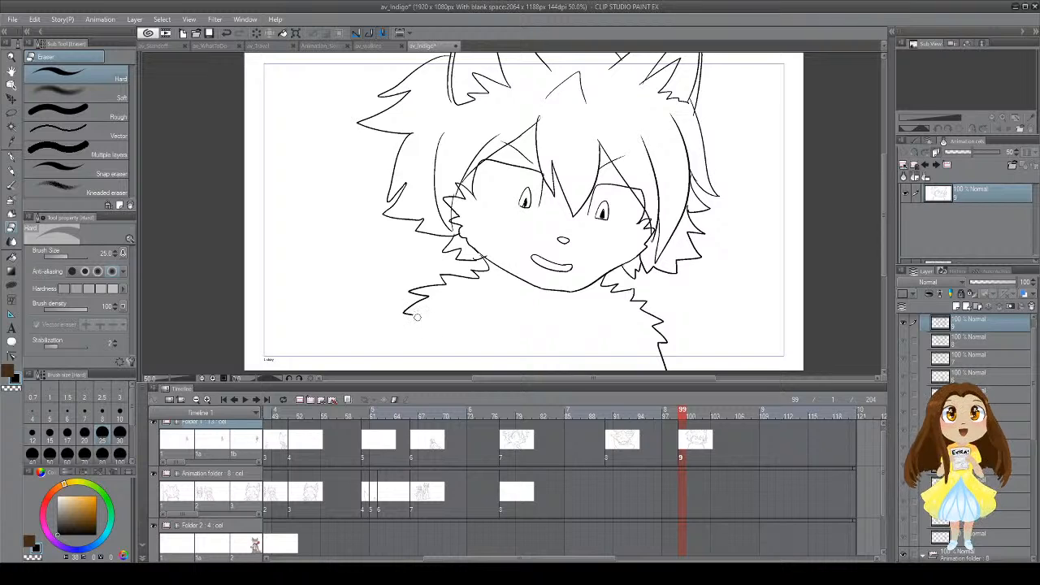
key("p")
left_click_drag(410, 315, 400, 371)
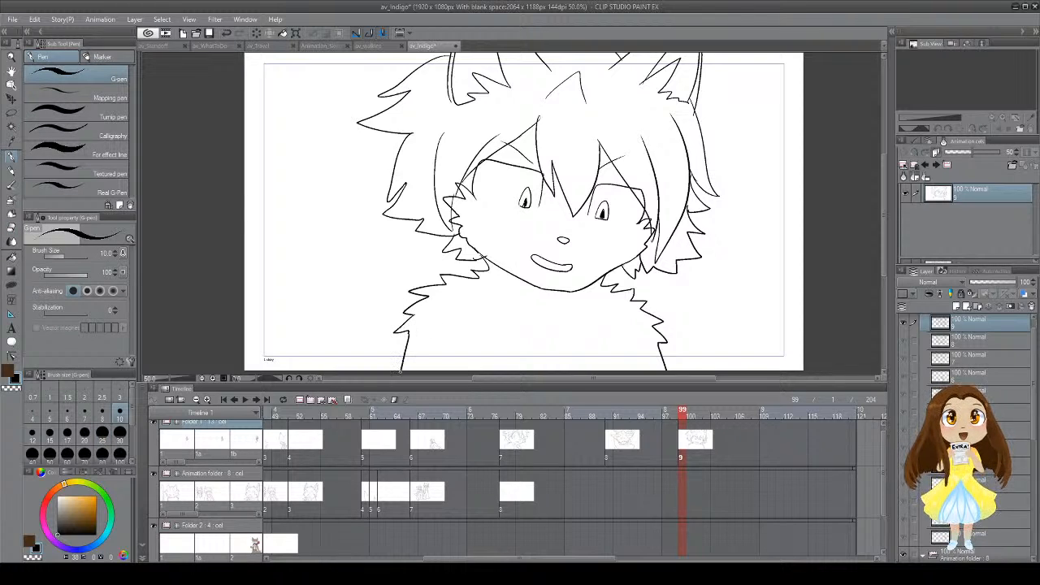
key("ctrl+z")
mouse_move(412, 314)
left_mouse_down()
mouse_move(389, 334)
mouse_move(344, 289)
mouse_move(328, 297)
mouse_move(327, 325)
left_mouse_up()
key("ctrl+z")
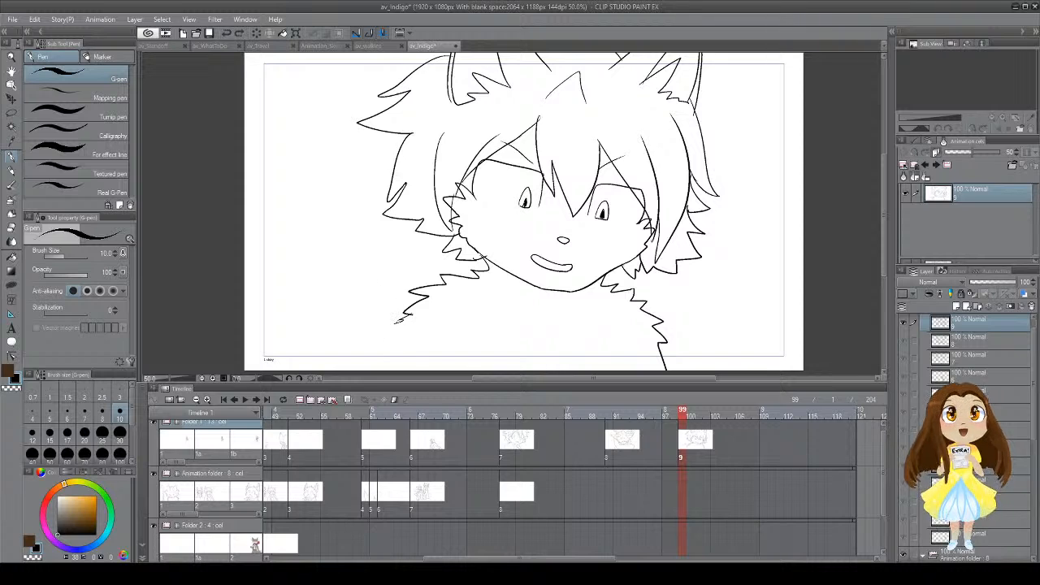
left_click_drag(398, 322, 395, 359)
key("ctrl+z")
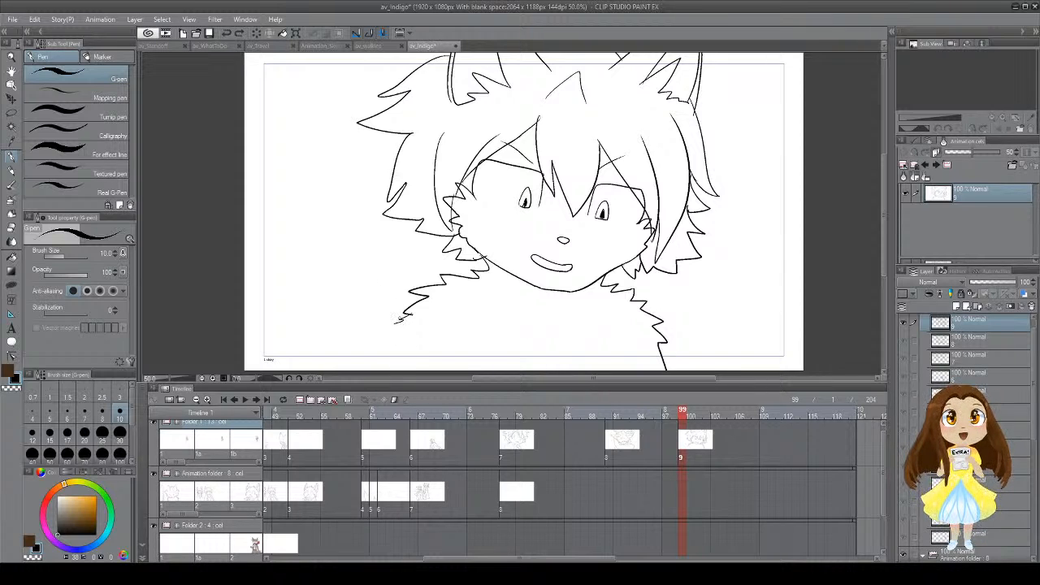
left_click_drag(396, 323, 390, 384)
mouse_move(511, 282)
left_mouse_down()
mouse_move(516, 303)
mouse_move(492, 313)
mouse_move(512, 294)
mouse_move(490, 312)
mouse_move(486, 370)
left_mouse_up()
key("ctrl+z")
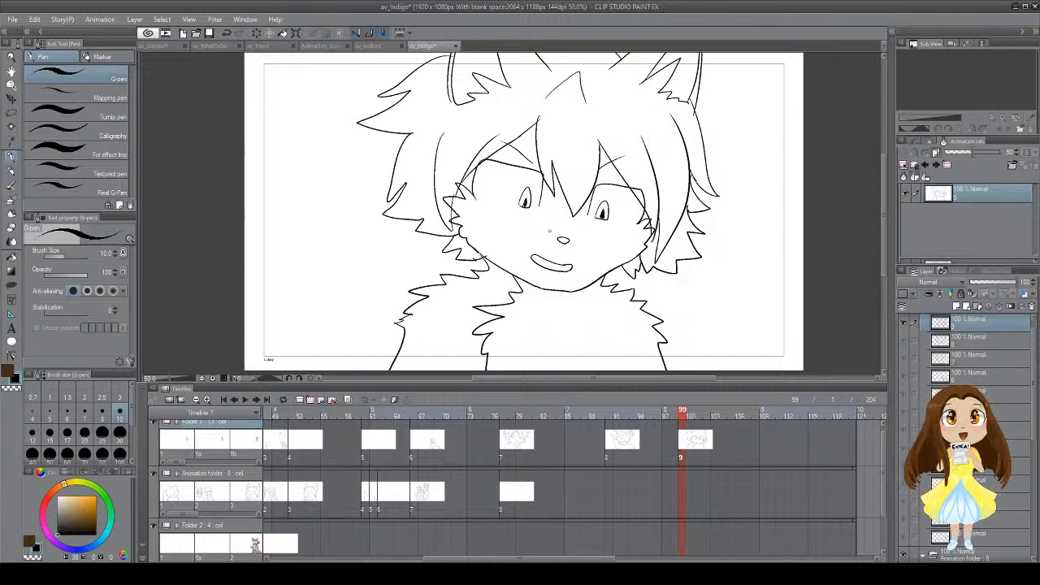
mouse_move(547, 299)
left_mouse_down()
mouse_move(530, 304)
mouse_move(522, 271)
left_mouse_up()
key("ctrl+z")
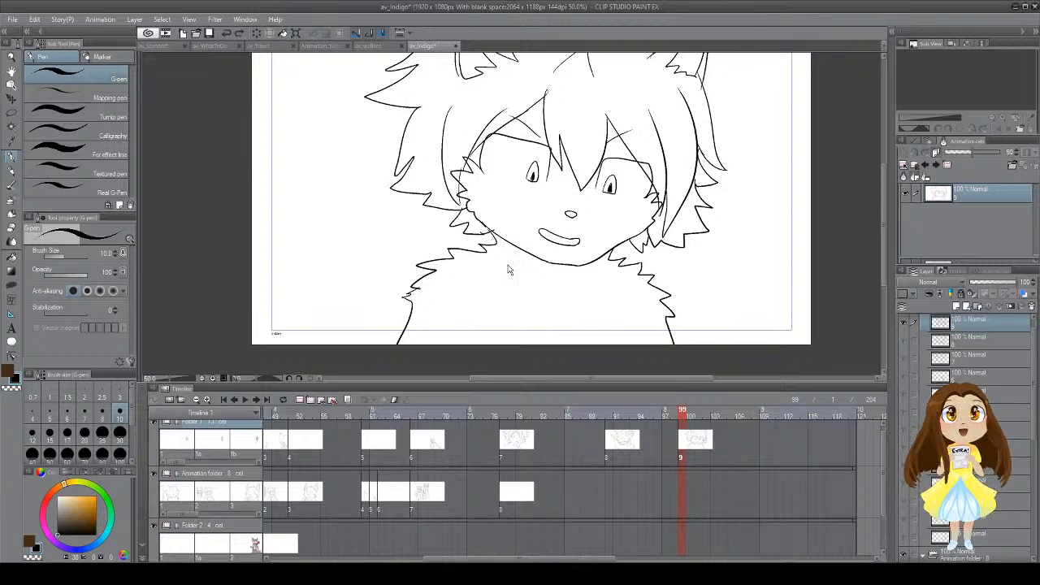
Step: Save the file and draw jagged inner chest-fur lines from both sides of the chin down to the canvas's lower edge
key("ctrl+s")
mouse_move(512, 258)
left_mouse_down()
mouse_move(538, 291)
mouse_move(499, 288)
mouse_move(477, 306)
mouse_move(509, 368)
left_mouse_up()
key("ctrl+z")
mouse_move(608, 286)
left_mouse_down()
mouse_move(599, 297)
mouse_move(634, 322)
mouse_move(623, 342)
left_mouse_up()
key("ctrl+z")
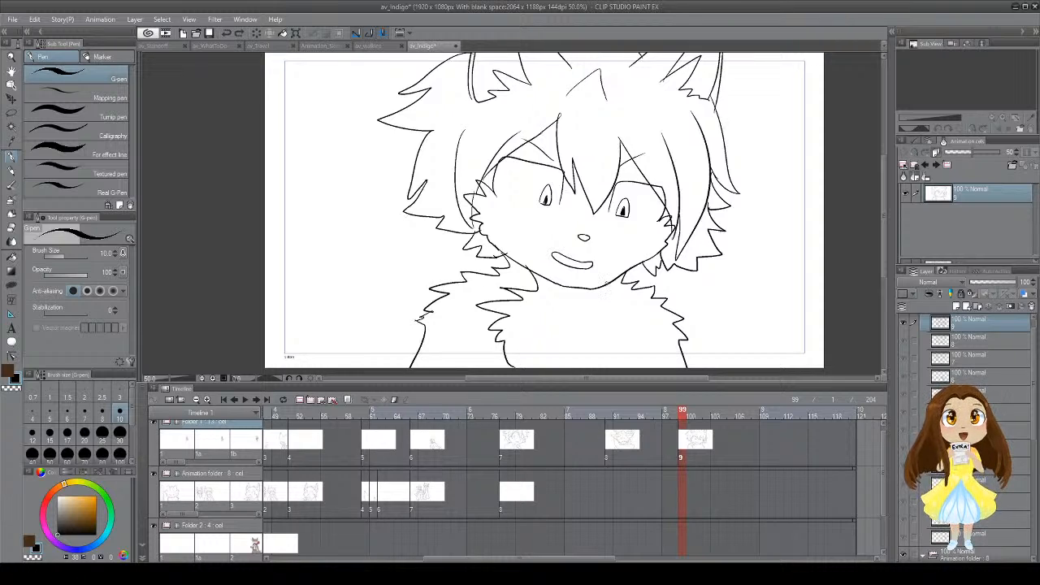
mouse_move(603, 284)
left_mouse_down()
mouse_move(642, 335)
mouse_move(623, 367)
left_mouse_up()
mouse_move(618, 315)
left_mouse_down()
mouse_move(566, 346)
mouse_move(582, 317)
left_mouse_up()
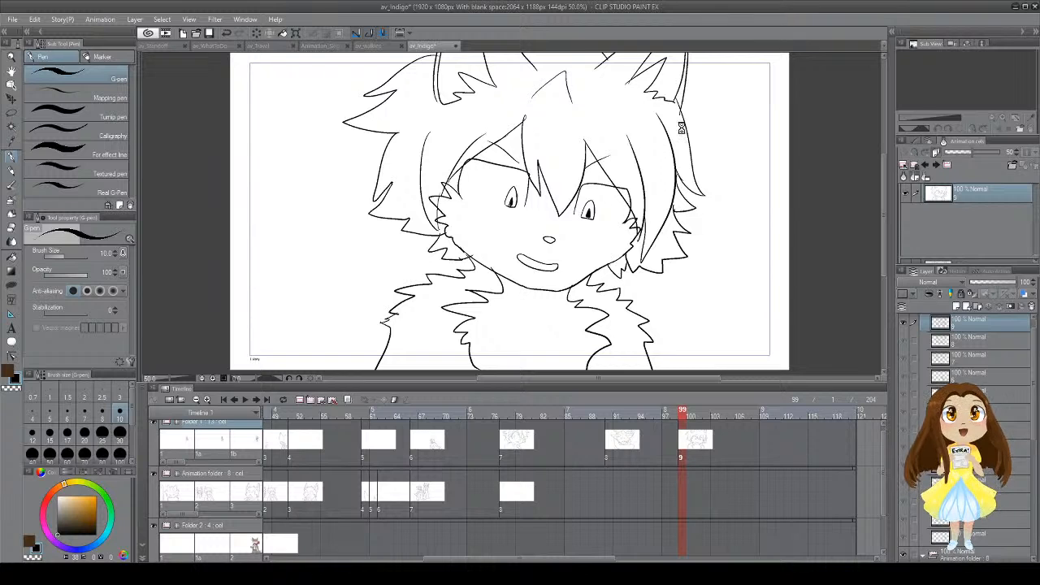
Step: Draw a small zigzag fur mark in the middle of the chest below the chin and save the file
key("ctrl+s")
mouse_move(600, 256)
left_mouse_down()
mouse_move(574, 233)
mouse_move(600, 265)
left_mouse_up()
mouse_move(585, 317)
left_mouse_down()
mouse_move(591, 276)
mouse_move(579, 312)
left_mouse_up()
key("ctrl+z")
mouse_move(573, 275)
left_mouse_down()
mouse_move(584, 286)
mouse_move(583, 319)
mouse_move(574, 283)
mouse_move(583, 316)
mouse_move(553, 299)
left_mouse_up()
key("ctrl+z")
key("ctrl+s")
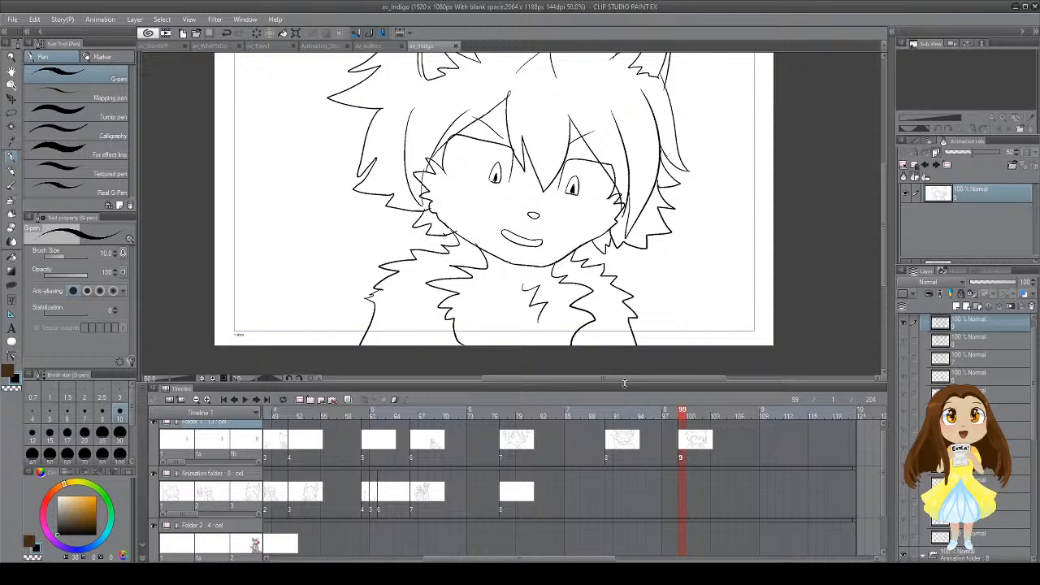
Step: Compare drawing 9 with drawings 7 and 8 by switching between their frames on the timeline
left_click(705, 439)
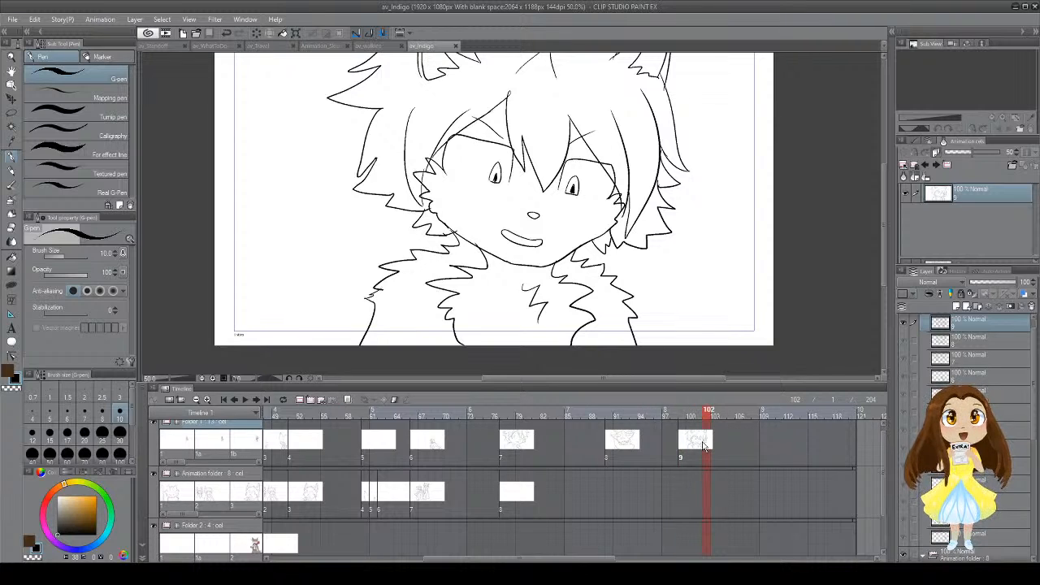
left_click(601, 441)
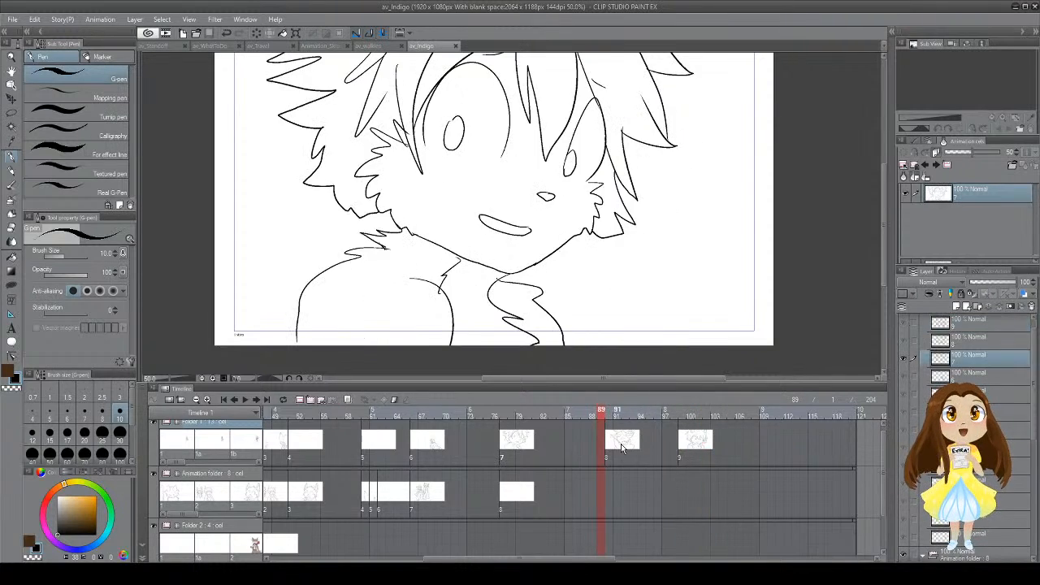
left_click(620, 442)
left_click(701, 443)
left_click(675, 444)
left_click(701, 444)
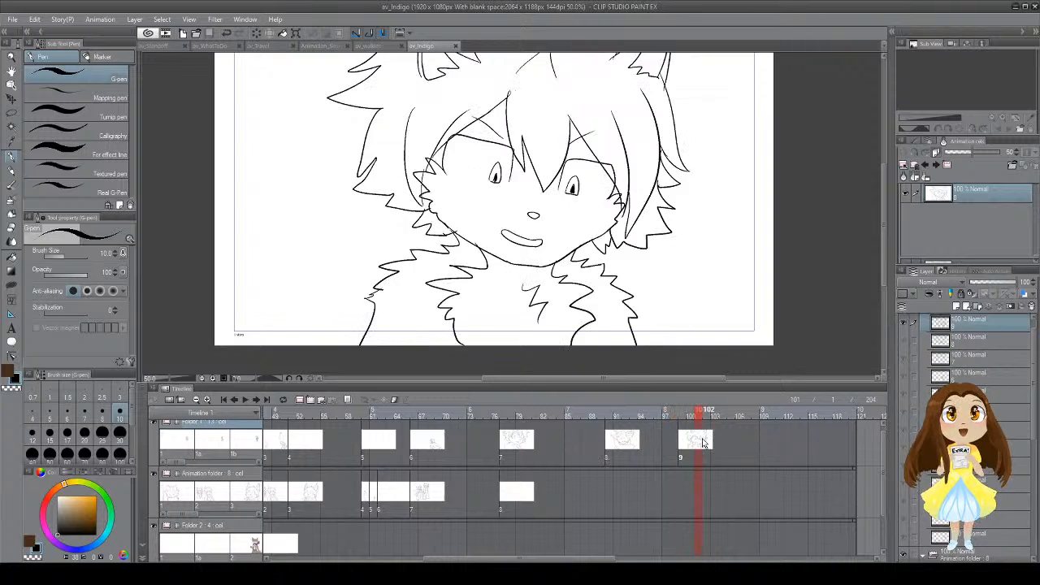
left_click_drag(703, 449, 716, 446)
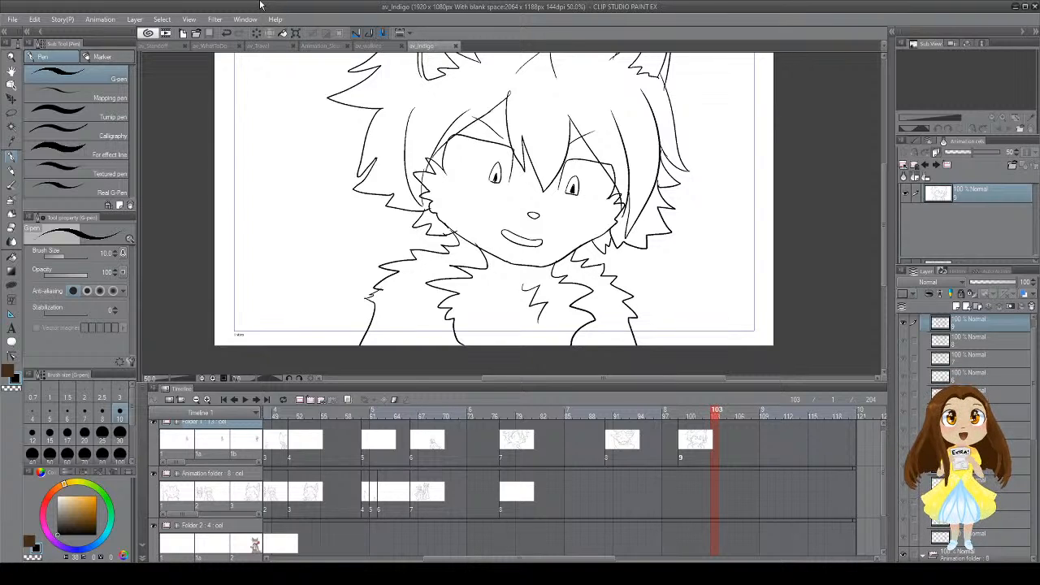
left_click(311, 399)
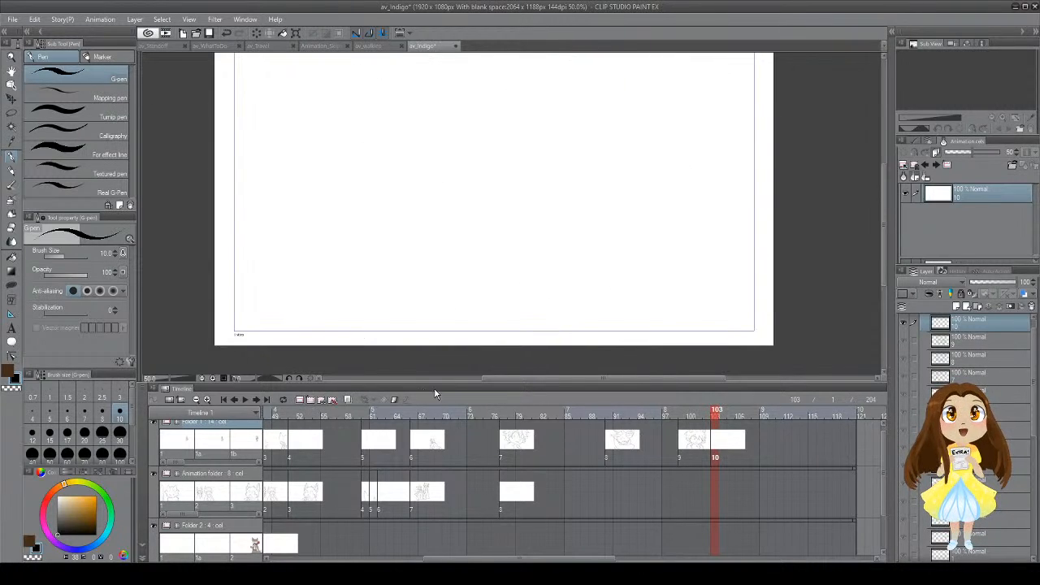
key("ctrl+z")
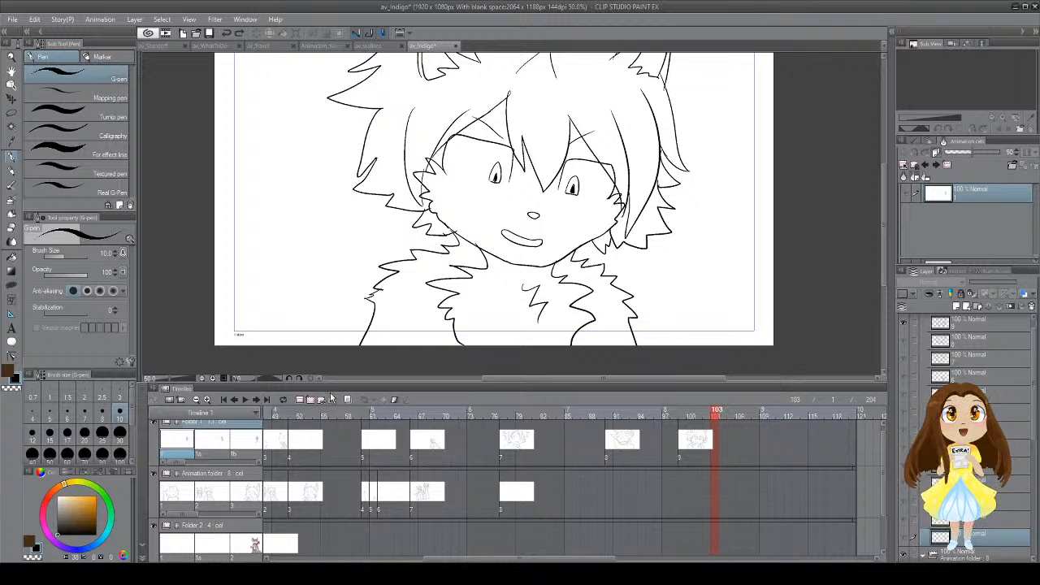
Step: Play the animation from frame 69 and stop it at frame 107, past drawing 9
left_click(439, 446)
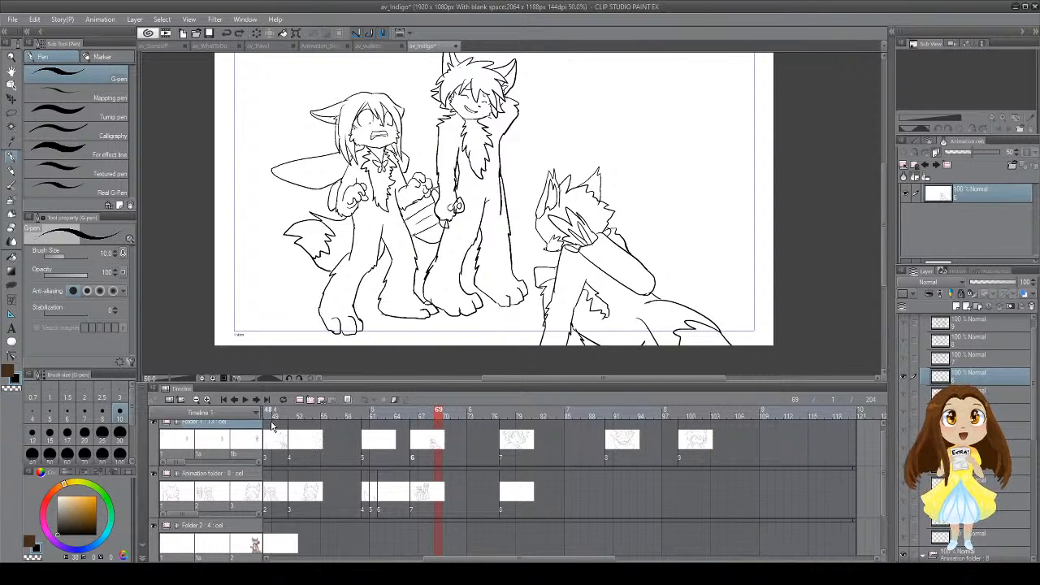
left_click(246, 399)
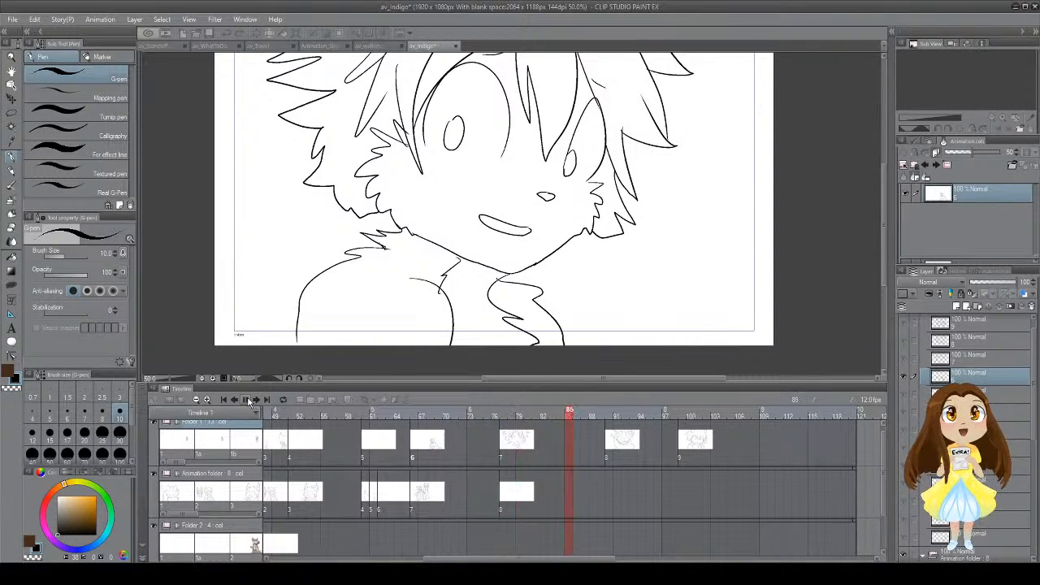
left_click(249, 400)
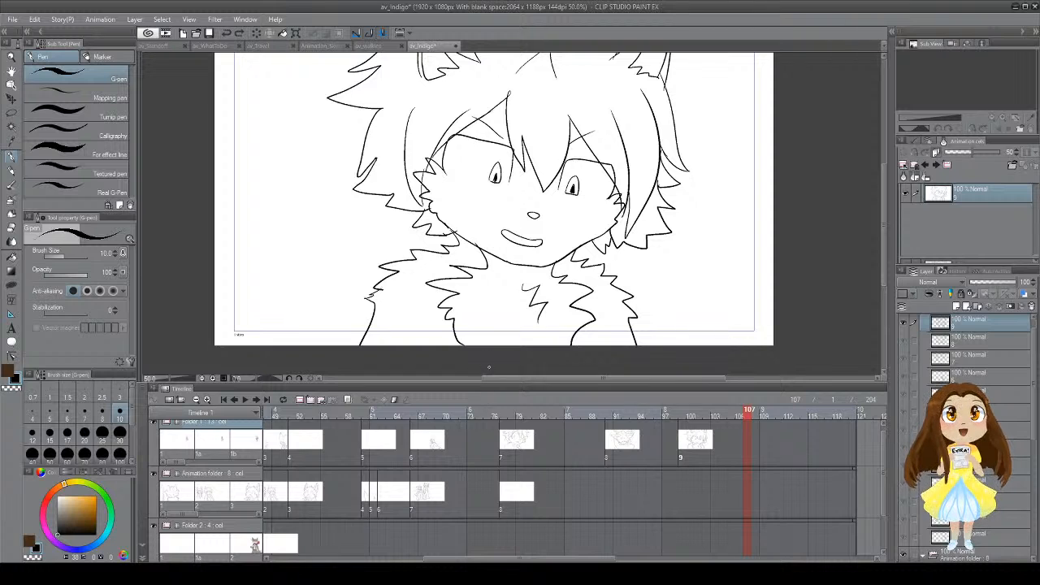
Step: Draw spiky hair tufts at the inner bases of both ears on drawing 9, after checking drawing 8
mouse_move(474, 253)
left_mouse_down()
mouse_move(475, 322)
mouse_move(485, 243)
mouse_move(476, 319)
mouse_move(473, 279)
left_mouse_up()
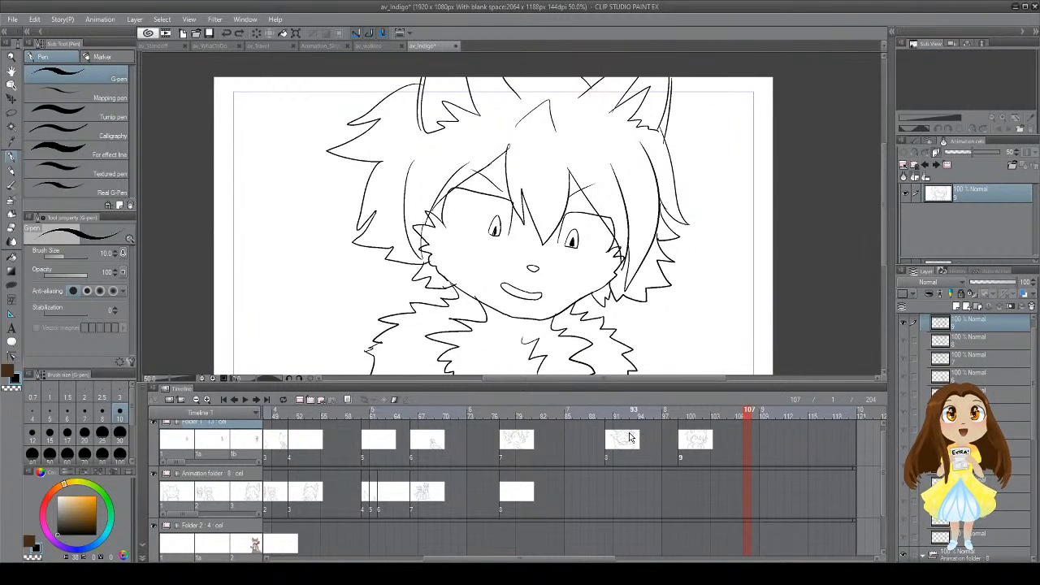
left_click(630, 439)
left_click(706, 445)
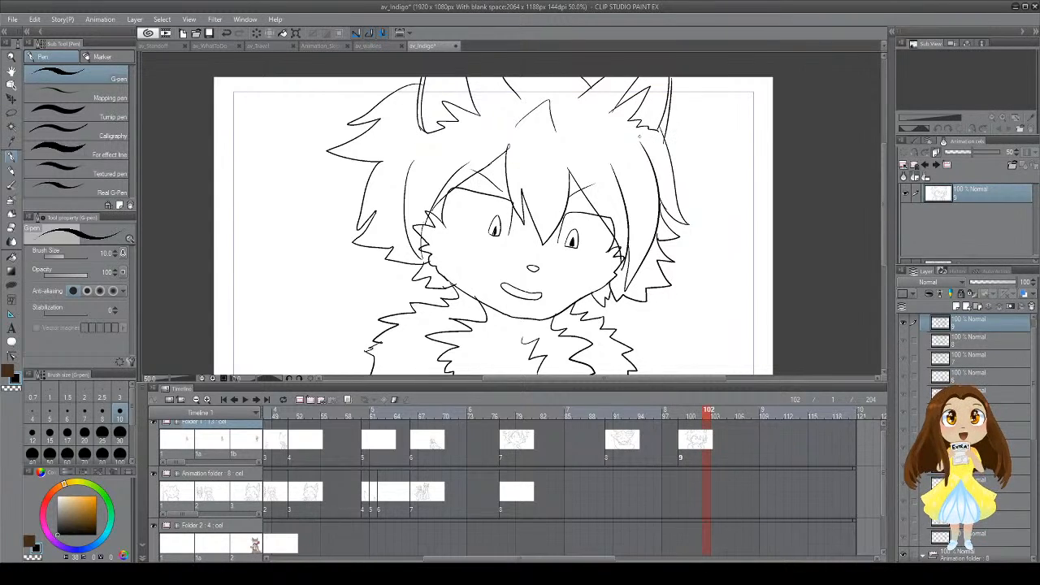
left_click_drag(521, 95, 480, 116)
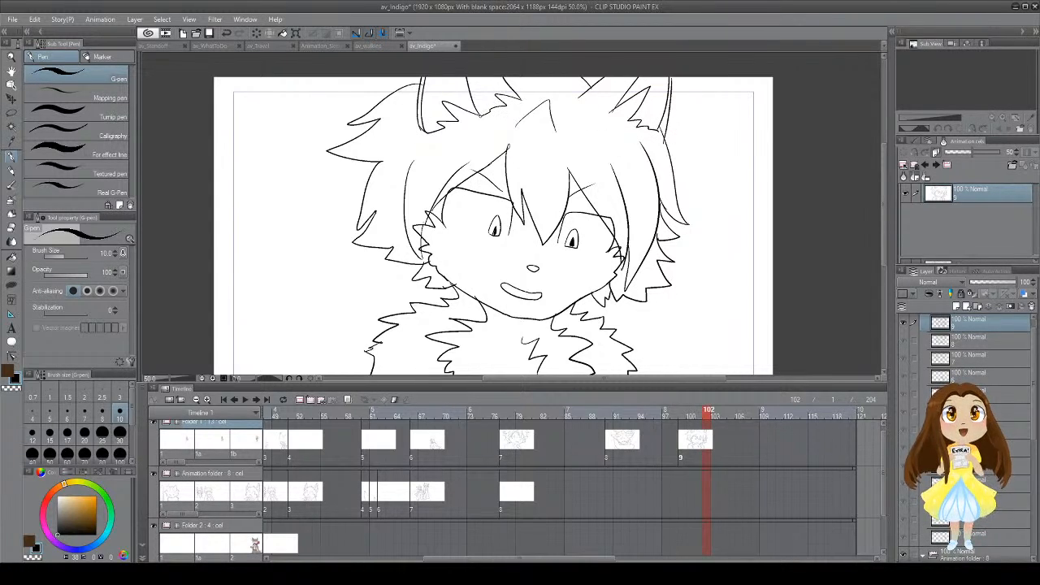
left_click_drag(582, 95, 602, 108)
Step: Compare drawings 8 and 9 by switching between frames 94 and 103 on the timeline
left_click(622, 446)
left_click(698, 442)
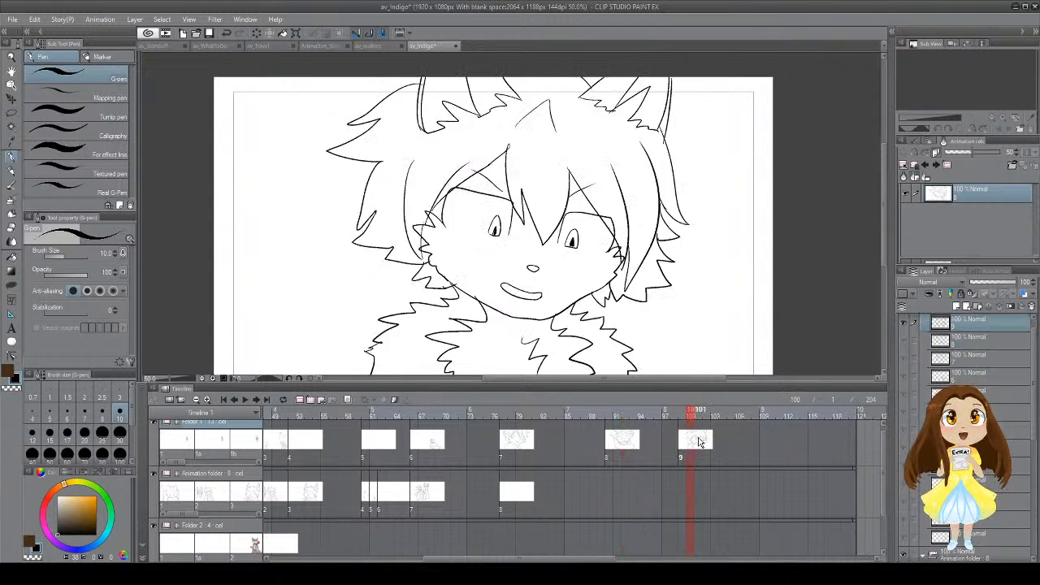
left_click(724, 441)
left_click(715, 451)
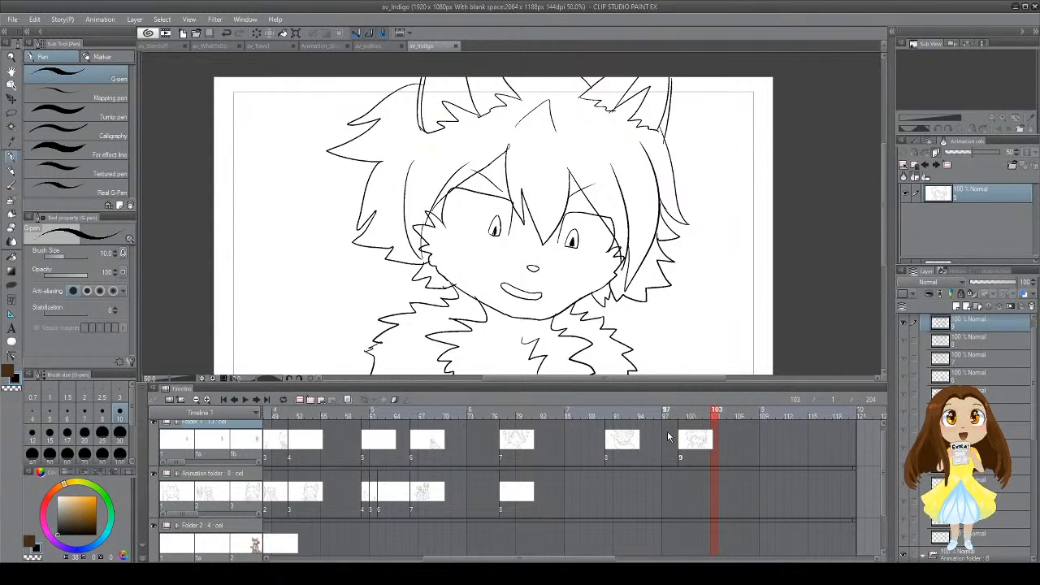
left_click(642, 443)
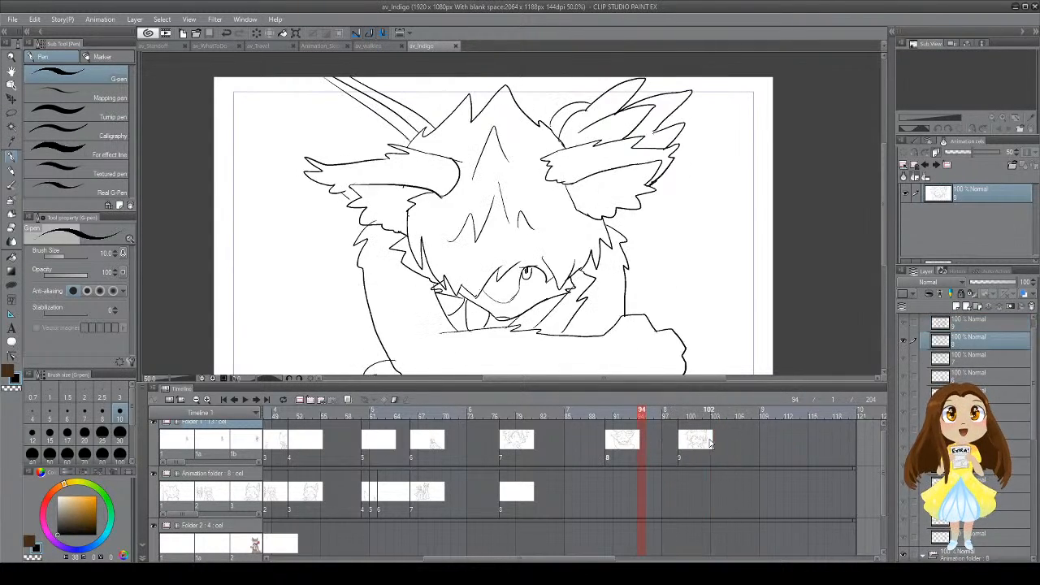
left_click(715, 444)
left_click(700, 445)
Step: Duplicate drawing 9 in Folder 1 and assign the copy, cel 10, to frame 104
left_click(723, 447)
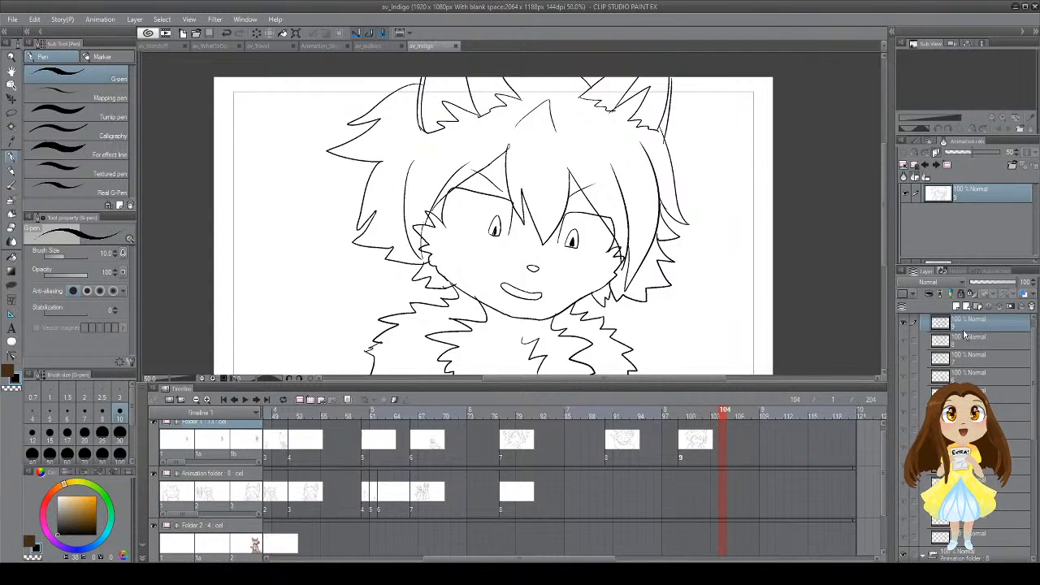
key("ctrl+shift+n")
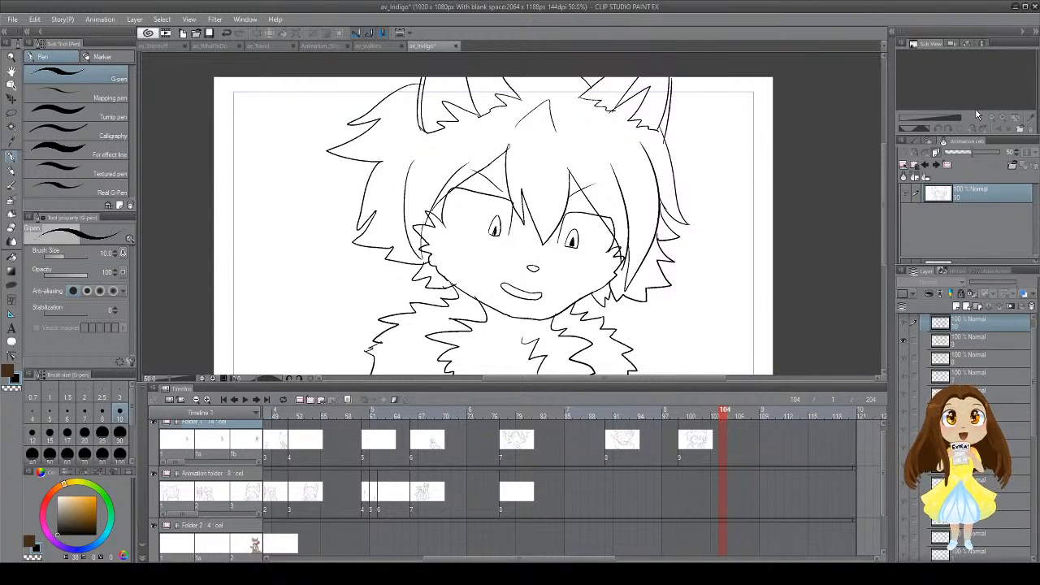
left_click(721, 440)
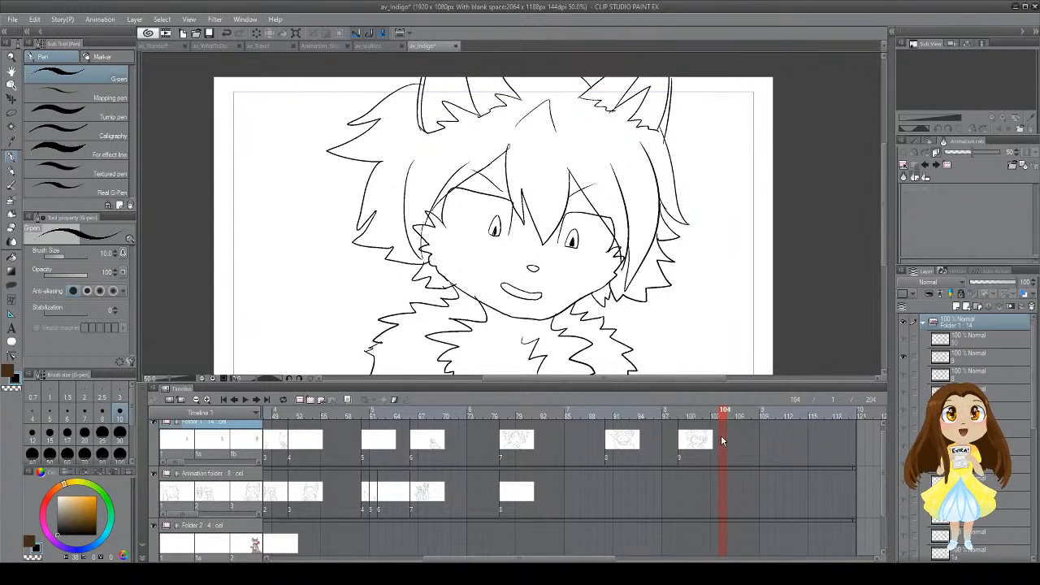
right_click(722, 438)
left_click(740, 354)
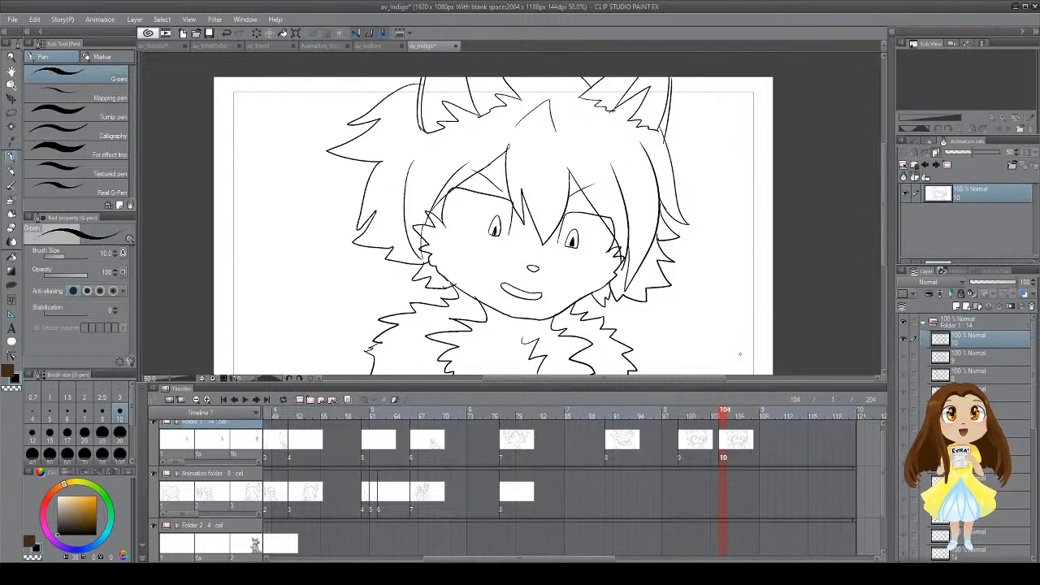
left_click(697, 444)
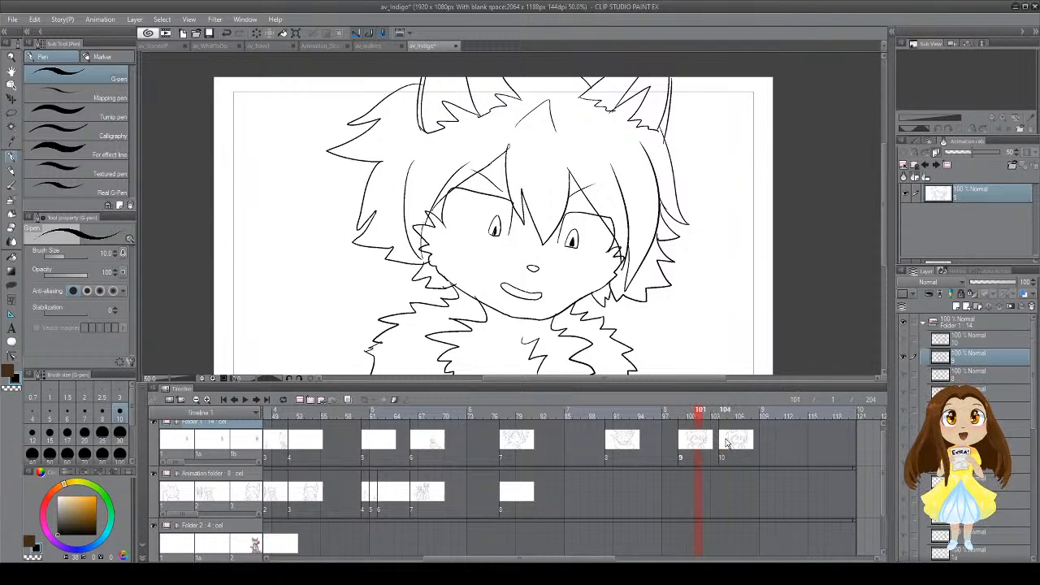
left_click(731, 443)
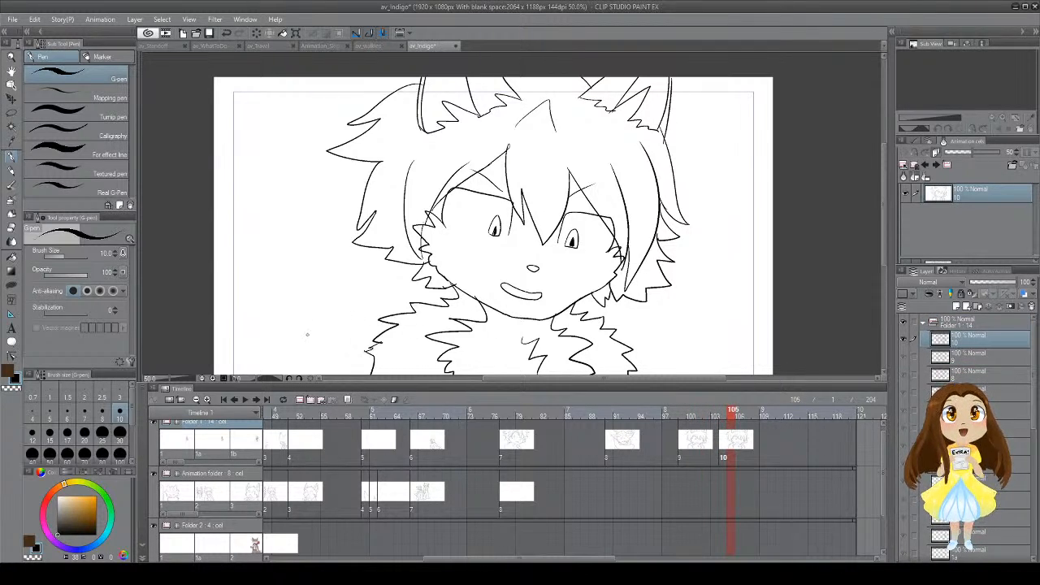
left_click_drag(307, 334, 327, 298)
mouse_move(290, 327)
left_mouse_down()
mouse_move(300, 299)
mouse_move(339, 299)
left_mouse_up()
key("ctrl+z")
mouse_move(296, 343)
left_mouse_down()
mouse_move(302, 304)
mouse_move(361, 306)
left_mouse_up()
key("ctrl+z")
key("ctrl+z")
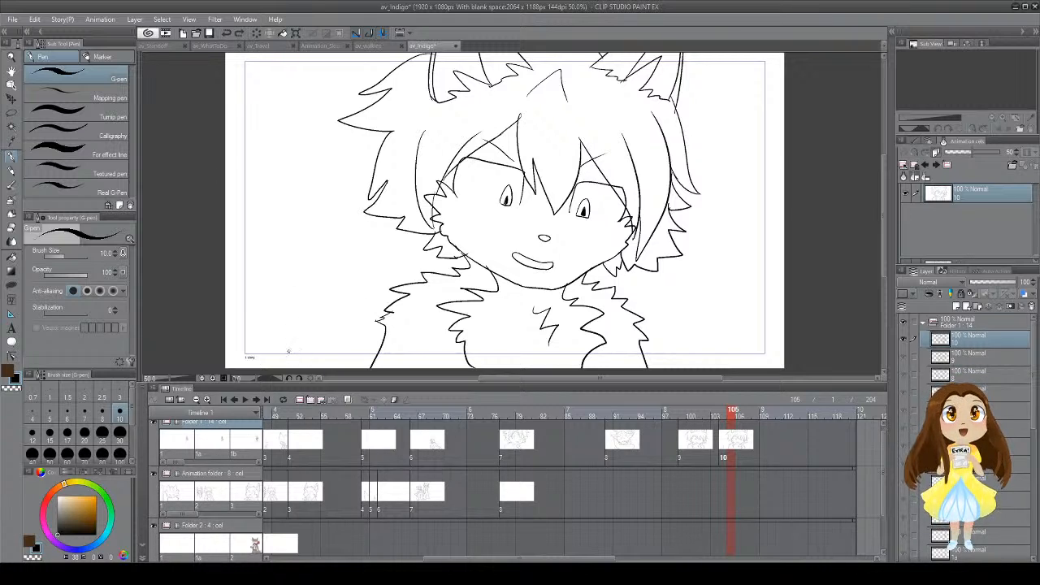
Step: Draw the outer edge and flat top of a raised fist beside the character's left-hand shoulder on drawing 10
mouse_move(289, 352)
left_mouse_down()
mouse_move(302, 294)
mouse_move(367, 294)
mouse_move(377, 312)
mouse_move(361, 307)
mouse_move(390, 310)
left_mouse_up()
key("ctrl+z")
left_click_drag(386, 310, 403, 368)
key("ctrl+z")
key("ctrl+z")
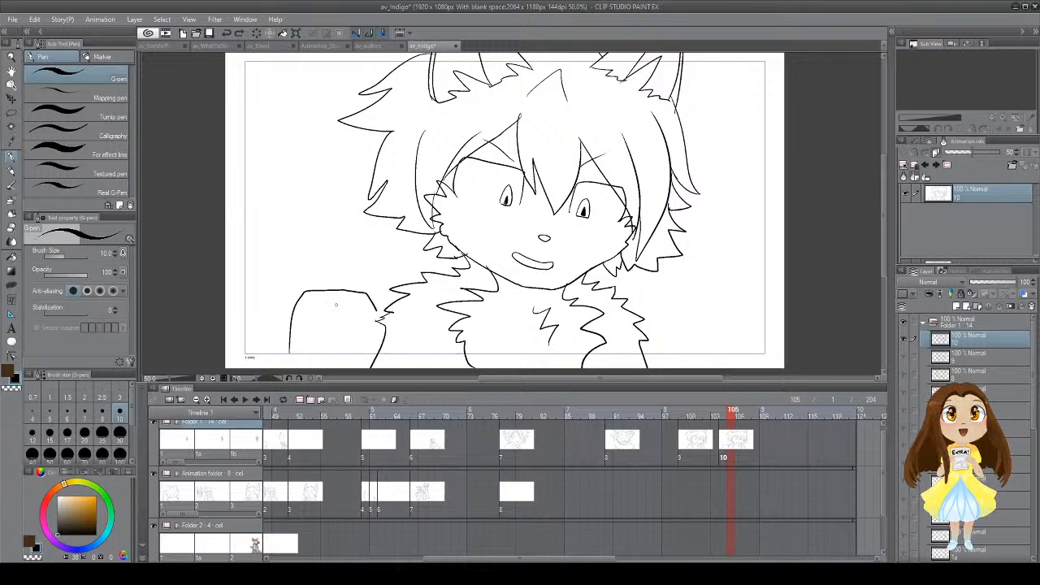
Step: Draw the curled finger lines and the curved finger-side edge of the fist, running its outline down to the canvas edge
mouse_move(337, 306)
left_mouse_down()
mouse_move(392, 328)
mouse_move(399, 344)
mouse_move(397, 328)
mouse_move(402, 369)
left_mouse_up()
key("ctrl+z")
key("ctrl+z")
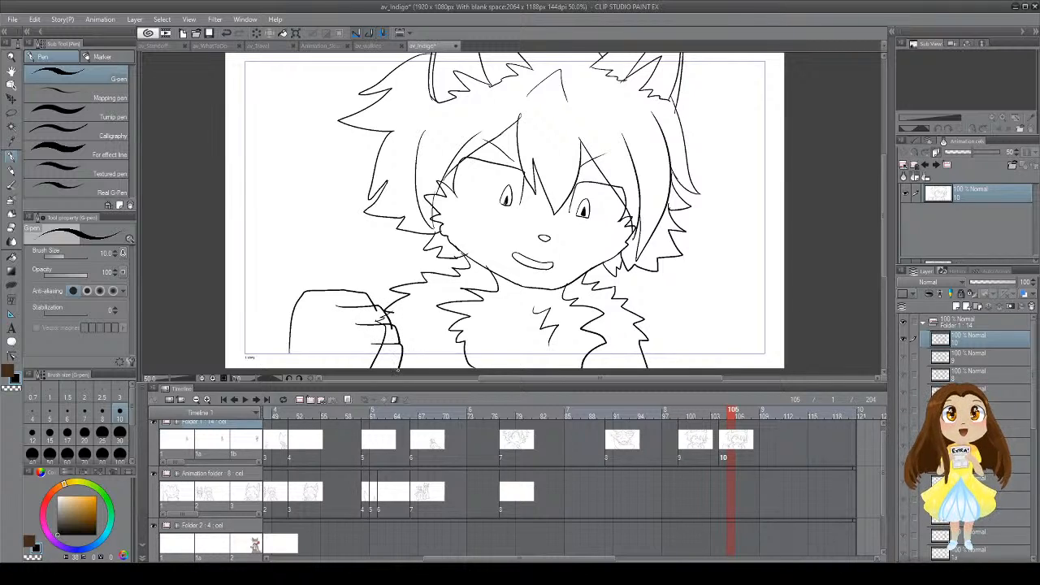
key("ctrl+z")
mouse_move(365, 338)
left_mouse_down()
mouse_move(399, 342)
mouse_move(398, 367)
left_mouse_up()
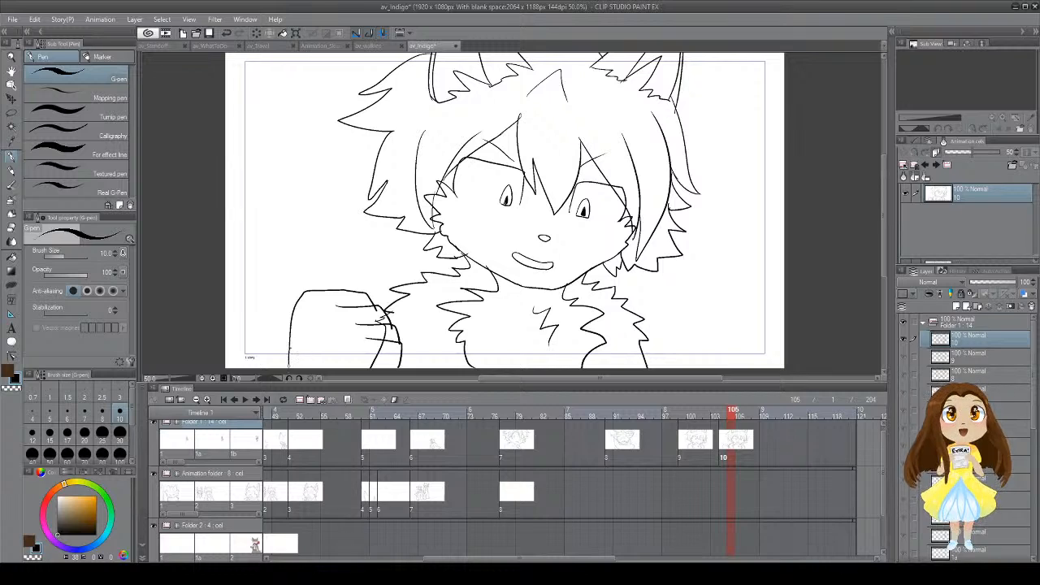
Step: Draw a raised thumb slanting outward from the top of the fist to form a thumbs-up
mouse_move(329, 289)
left_mouse_down()
mouse_move(287, 275)
mouse_move(293, 299)
mouse_move(321, 275)
mouse_move(290, 266)
mouse_move(298, 302)
left_mouse_up()
key("ctrl+z")
key("ctrl+z")
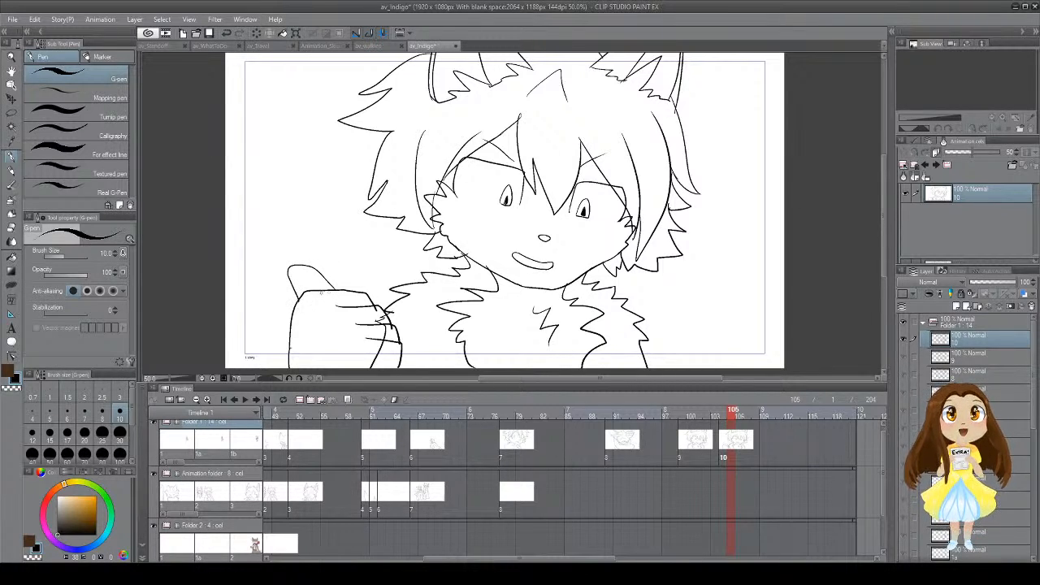
Step: Erase the shoulder and fur lines running through the hand, and draw a small arch at the lower edge of the palm
key("e")
left_click_drag(380, 314, 381, 319)
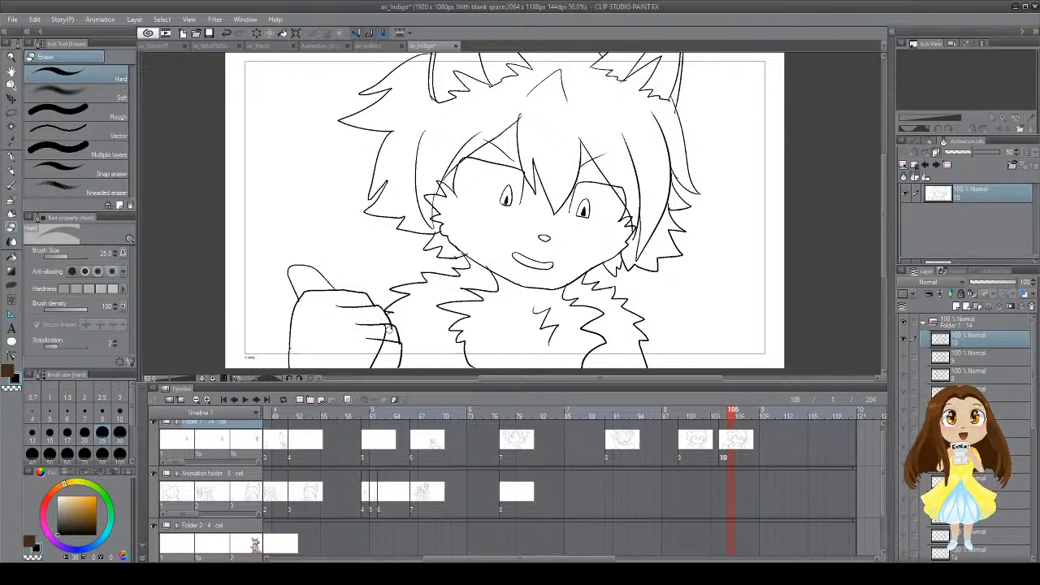
left_click_drag(386, 328, 370, 366)
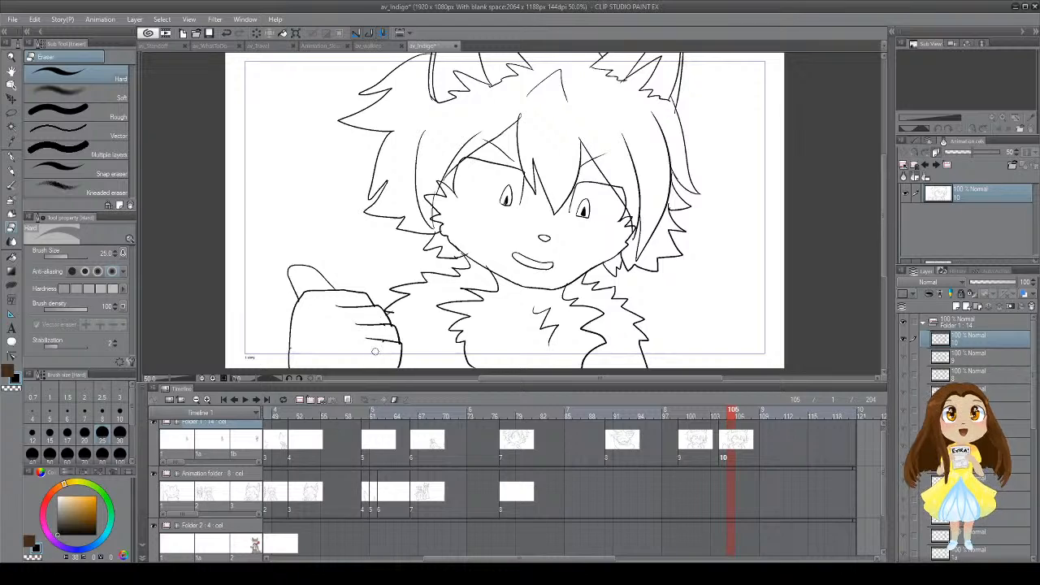
key("p")
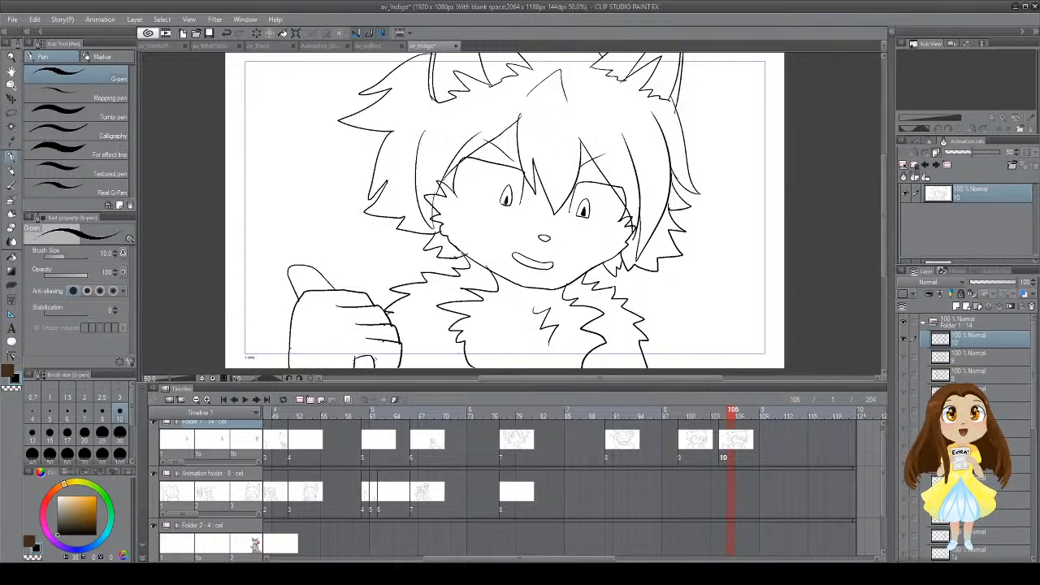
Step: Play the animation from frame 98 through drawings 9 and 10 and stop it at frame 111
left_click(228, 400)
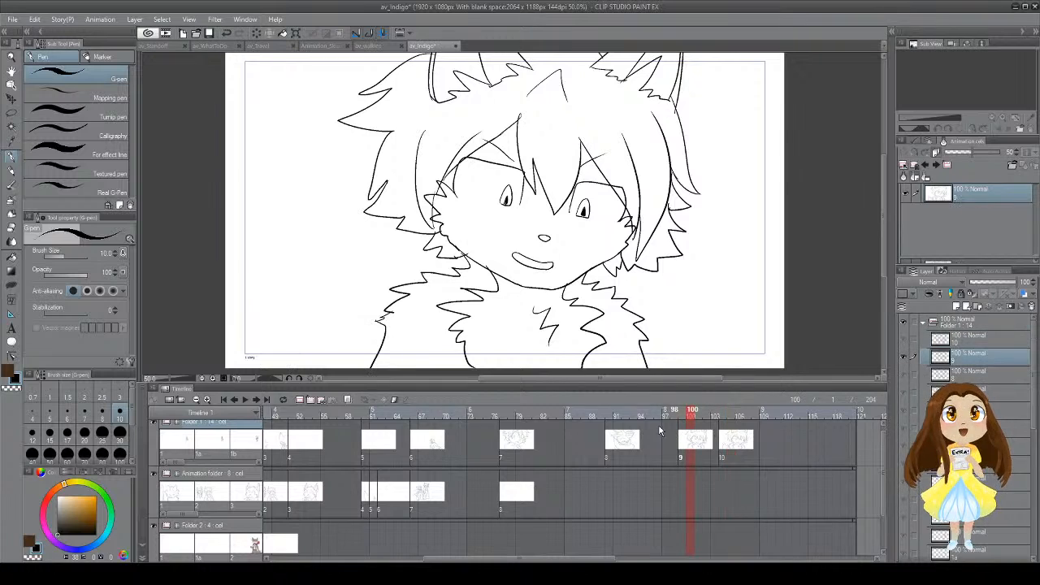
left_click(245, 400)
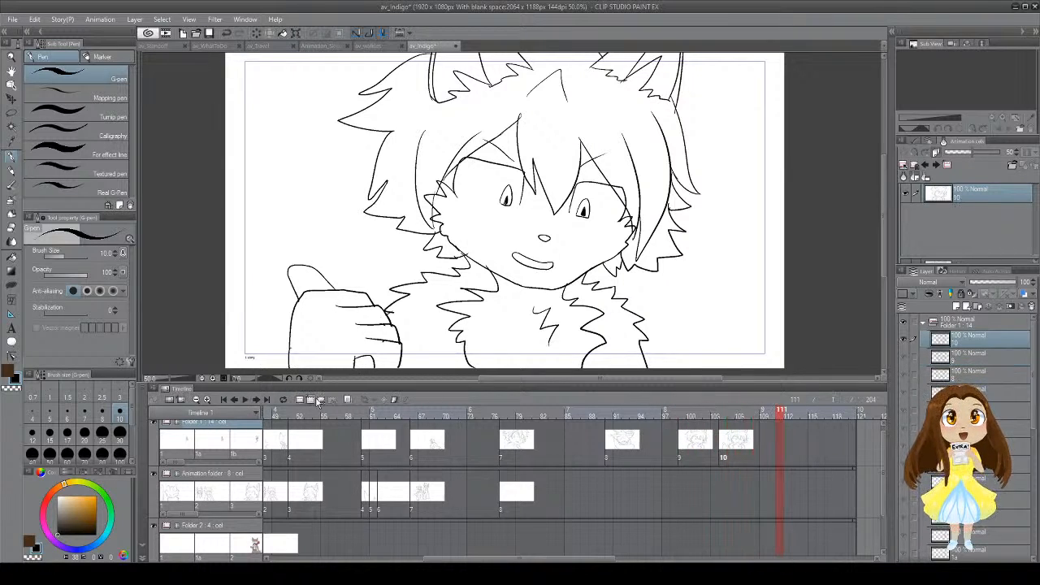
Step: Shift cel 10 of Folder 1 on the timeline so that it starts at frame 106
left_click_drag(726, 440, 743, 439)
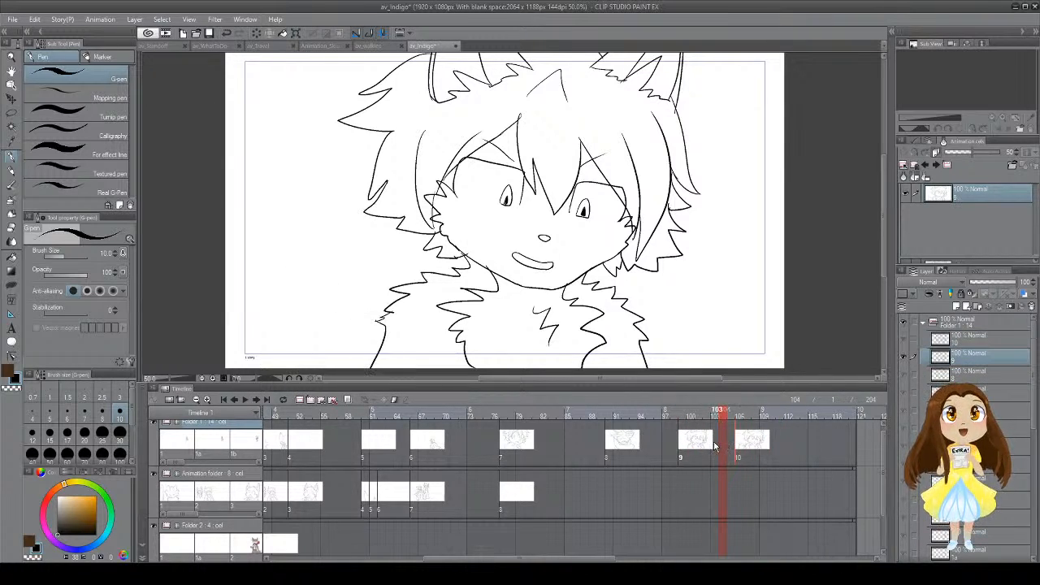
left_click(715, 439)
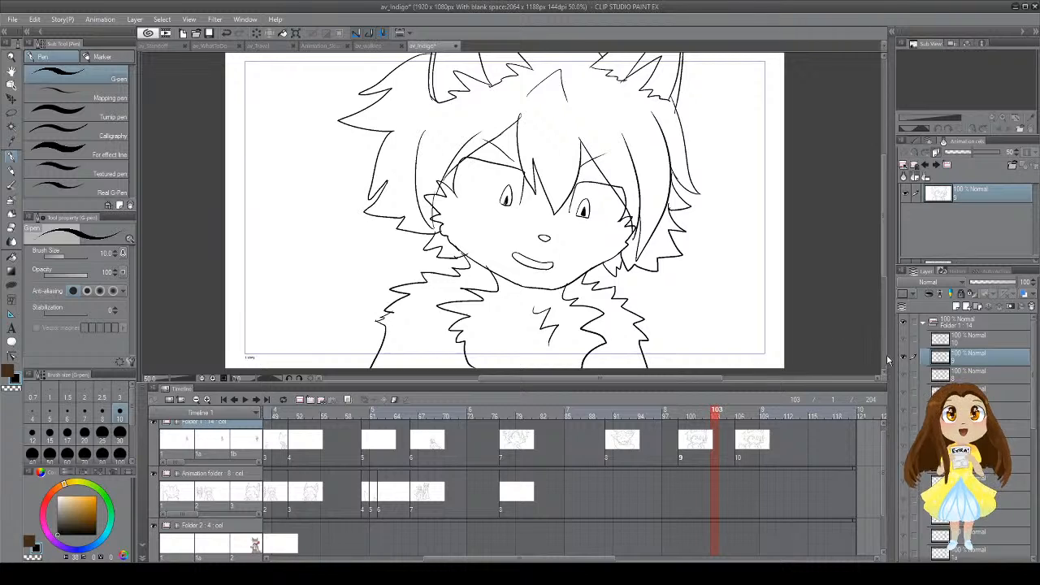
left_click(977, 344)
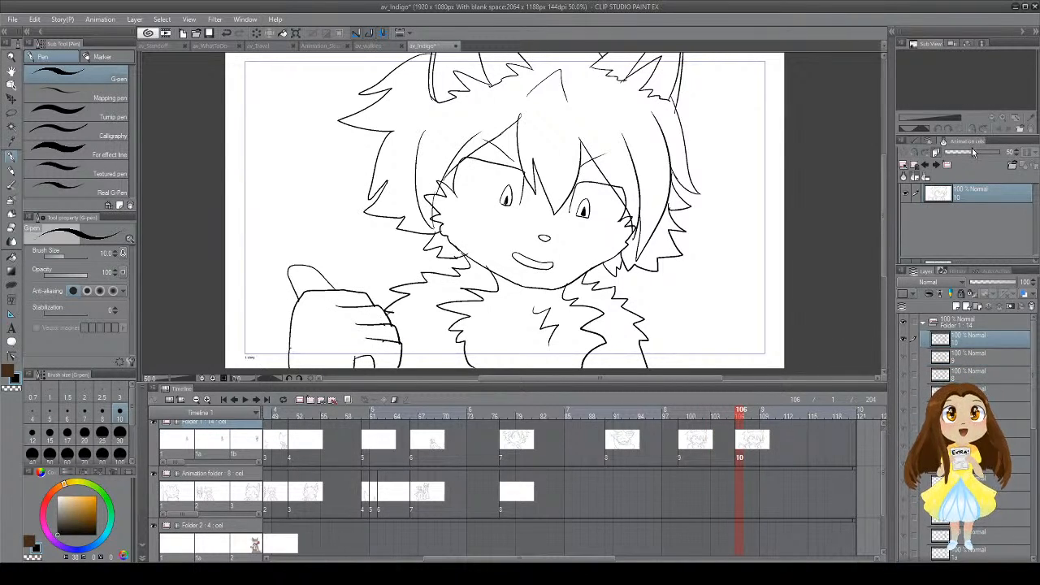
Step: Duplicate cel 9 as 9a in Folder 1 and assign it to frame 104 on the timeline
left_click(971, 356)
key("ctrl+v")
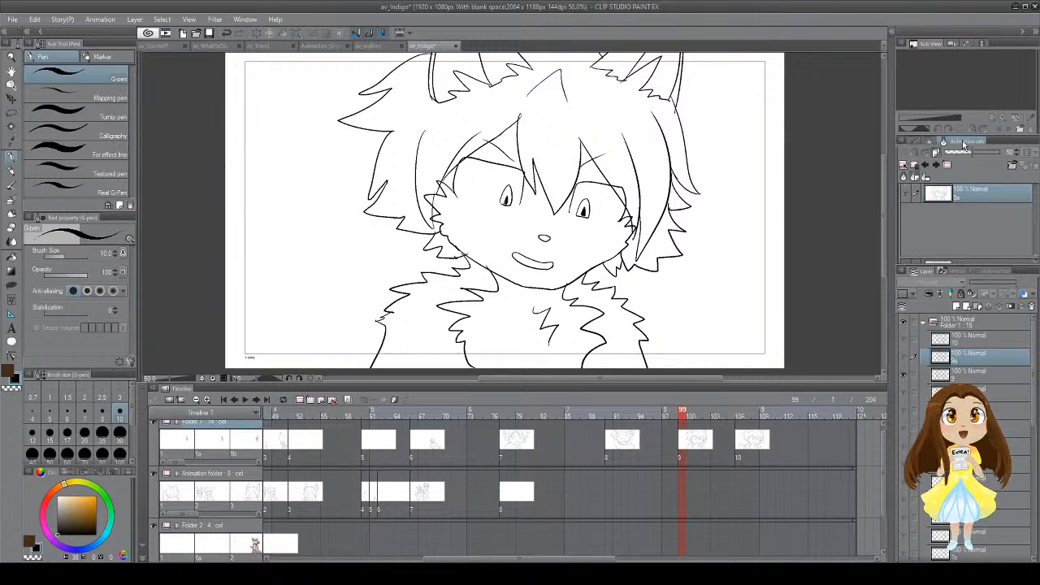
left_click(719, 440)
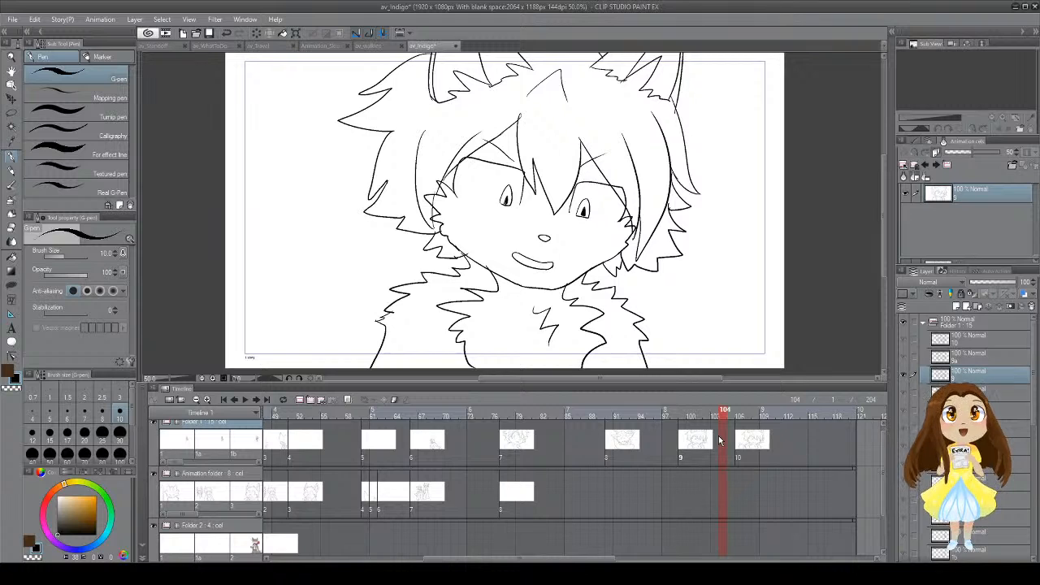
left_click(717, 446)
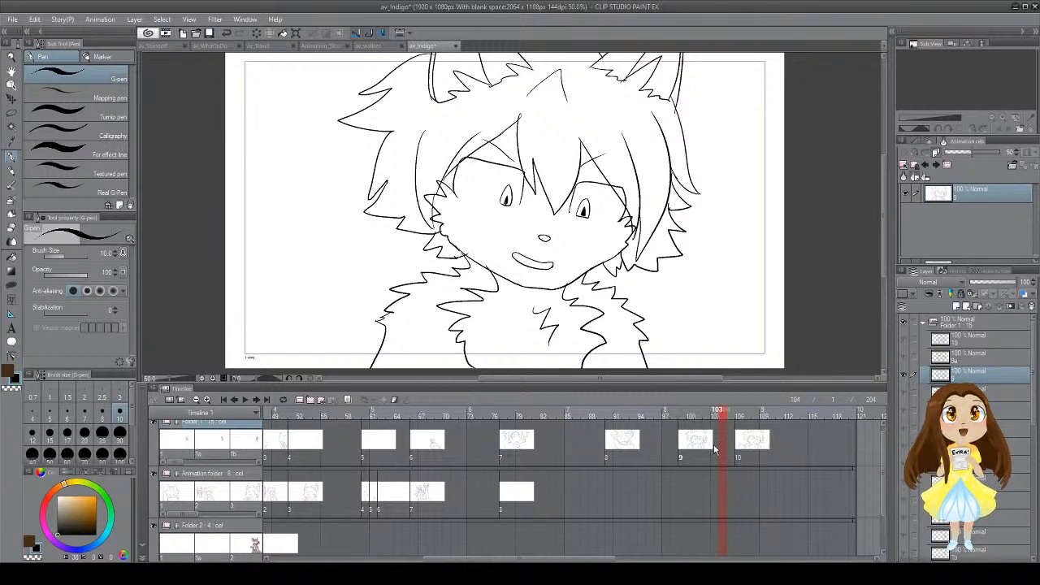
left_click(724, 445)
left_click(725, 443)
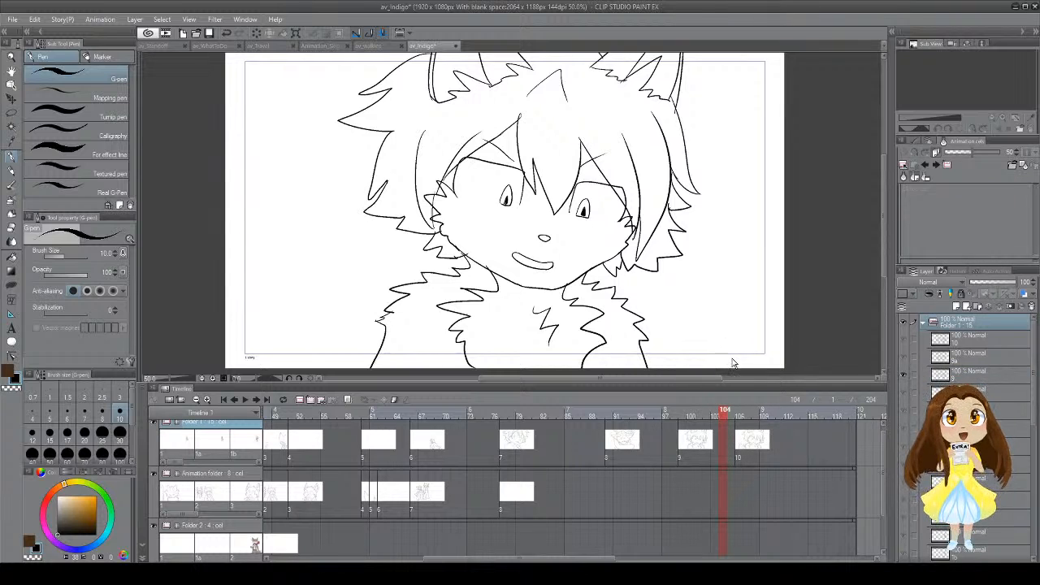
left_click(713, 443)
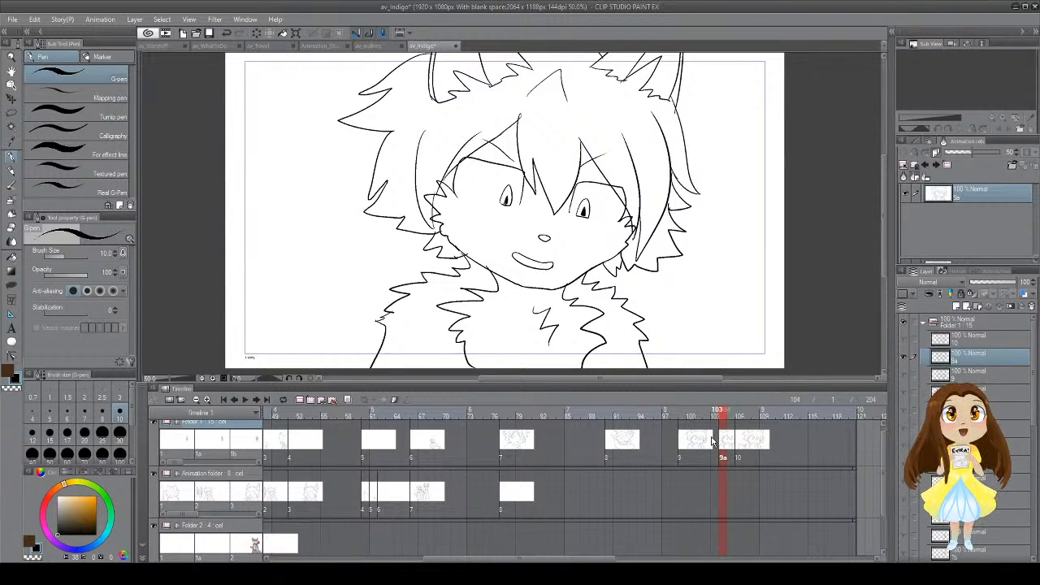
Step: Turn on onion skin and draw an in-between of the rising hand low on cel 9a
left_click(348, 400)
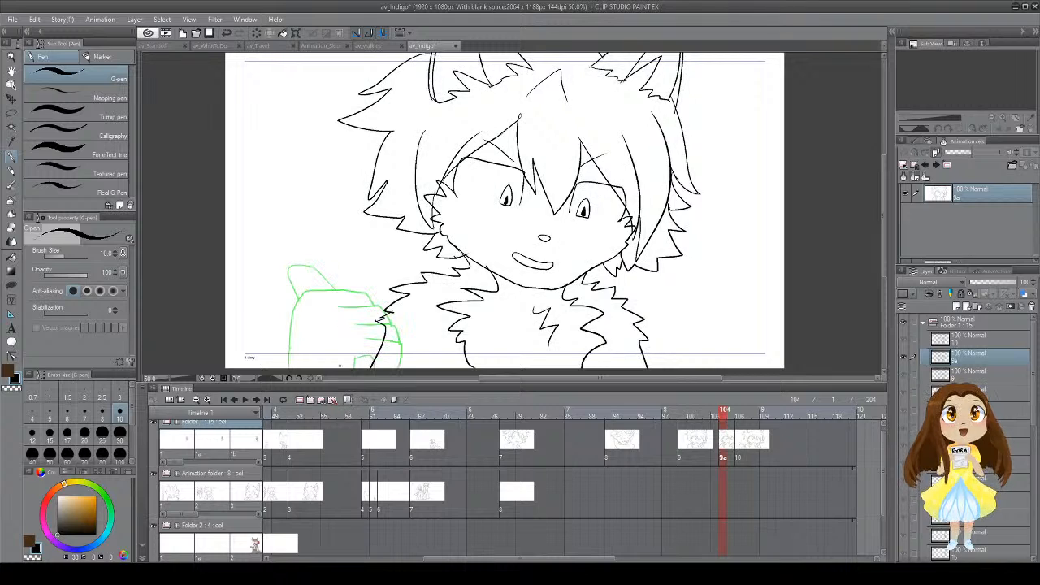
mouse_move(371, 347)
left_mouse_down()
mouse_move(339, 313)
mouse_move(349, 361)
mouse_move(360, 332)
mouse_move(352, 368)
mouse_move(364, 352)
mouse_move(348, 368)
mouse_move(386, 351)
mouse_move(421, 368)
left_mouse_up()
key("ctrl+z")
key("ctrl+z")
key("ctrl+z")
key("e")
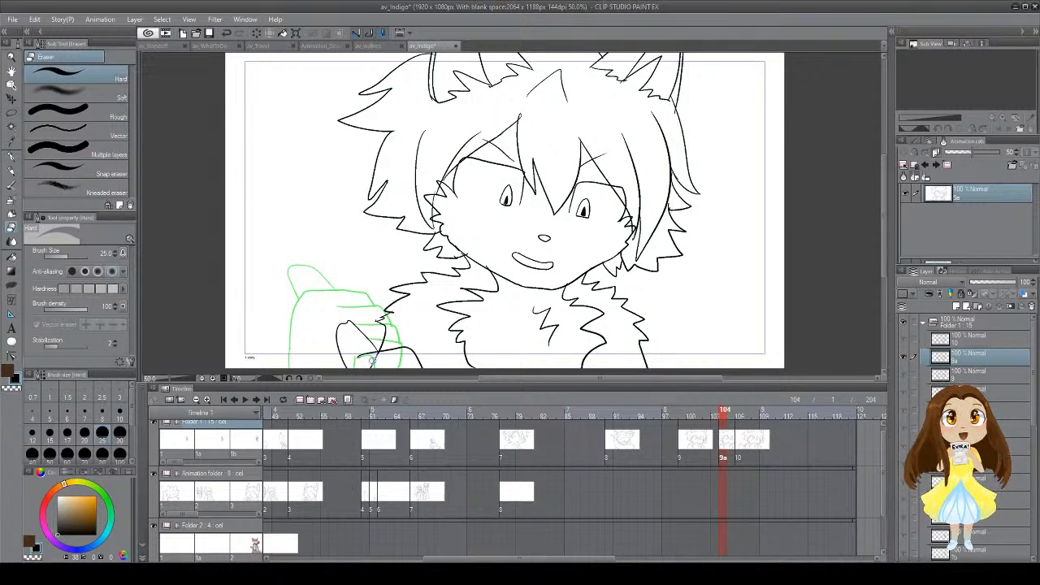
Step: Shift cel 9a to start at frame 105, checking the motion in playback, and save the file
left_click(246, 400)
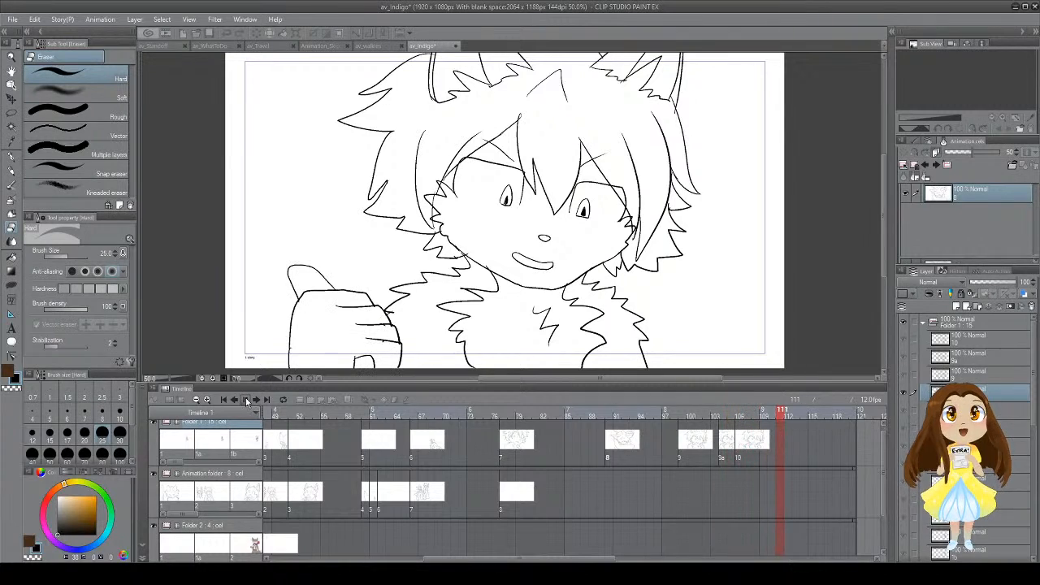
left_click_drag(722, 449, 731, 449)
left_click(700, 443)
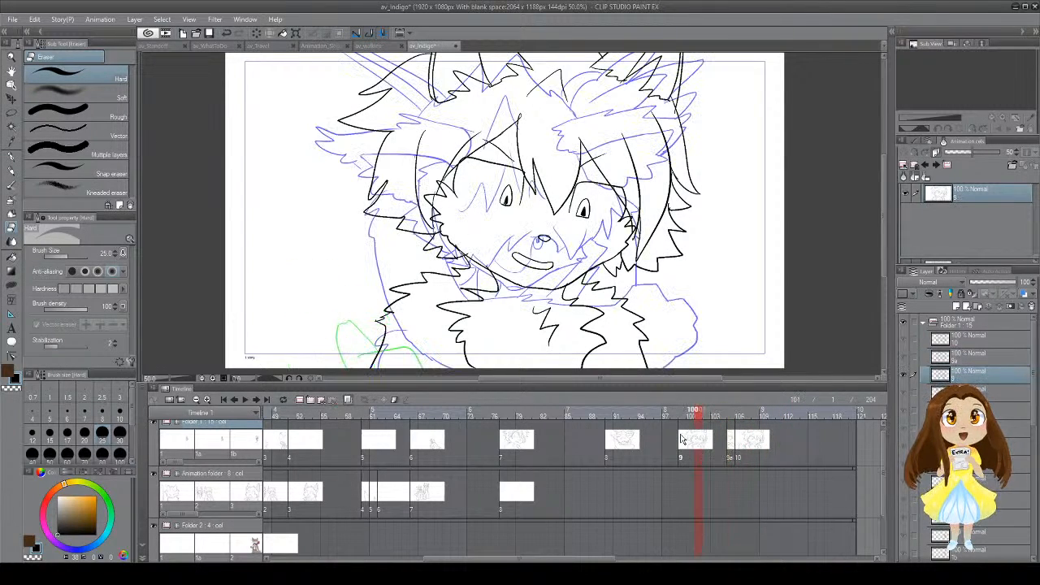
left_click(246, 401)
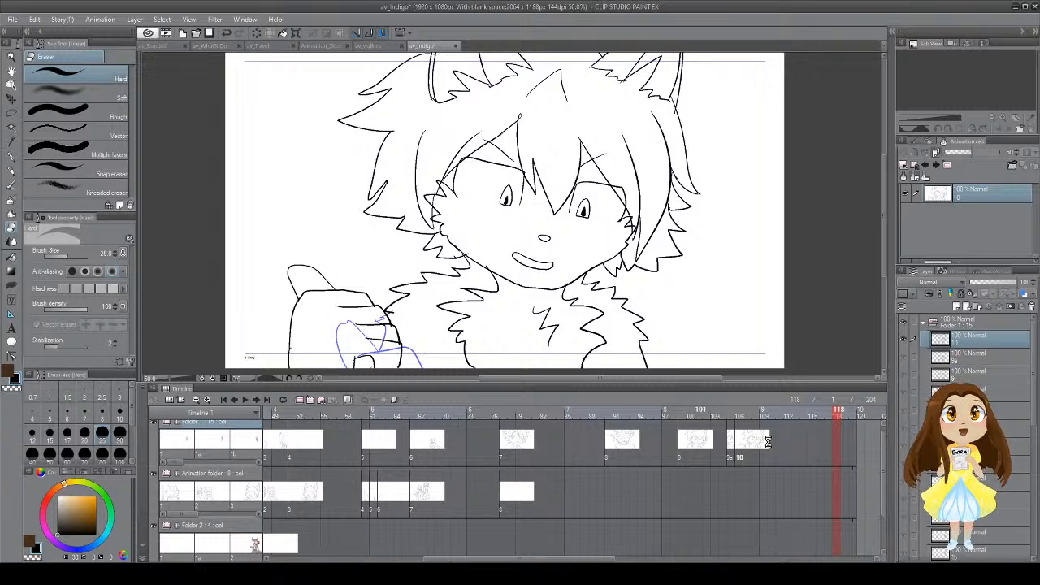
key("ctrl+s")
Step: Extend the timeline clips of Folder 1, the Animation folder and Folder 2 well past frame 120
left_click_drag(884, 495, 883, 468)
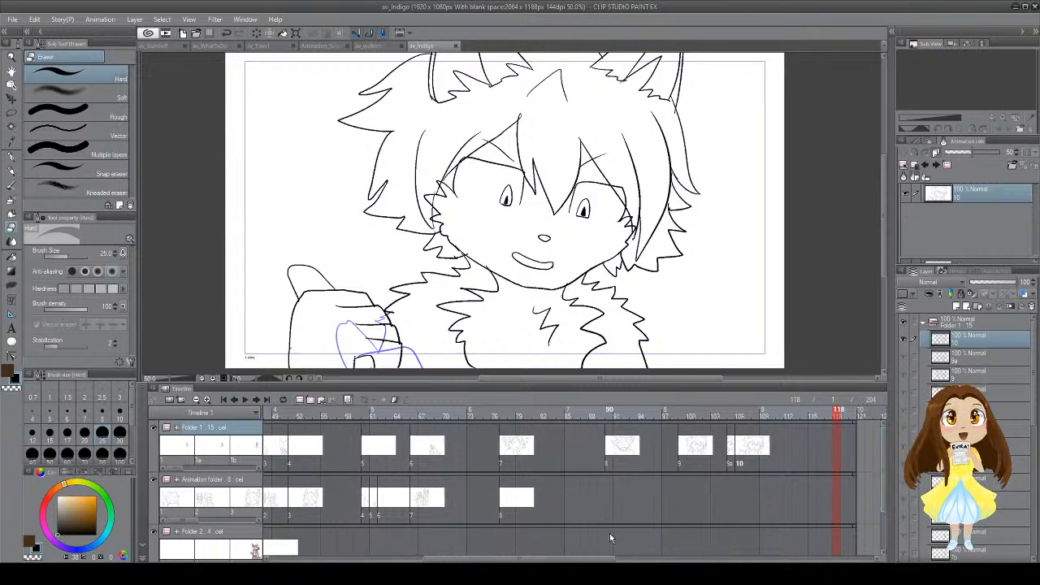
left_click_drag(602, 559, 715, 560)
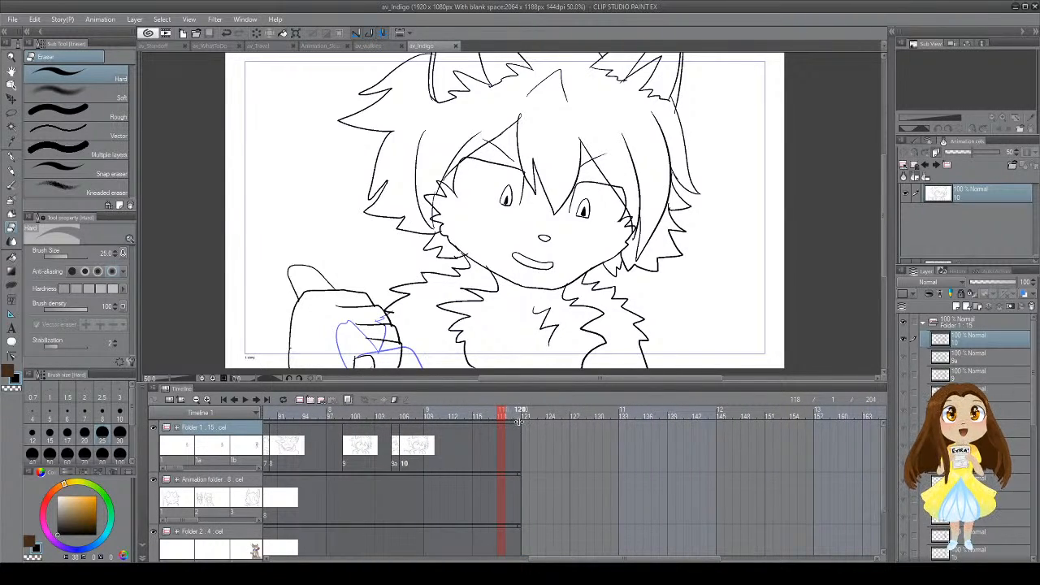
left_click(521, 428)
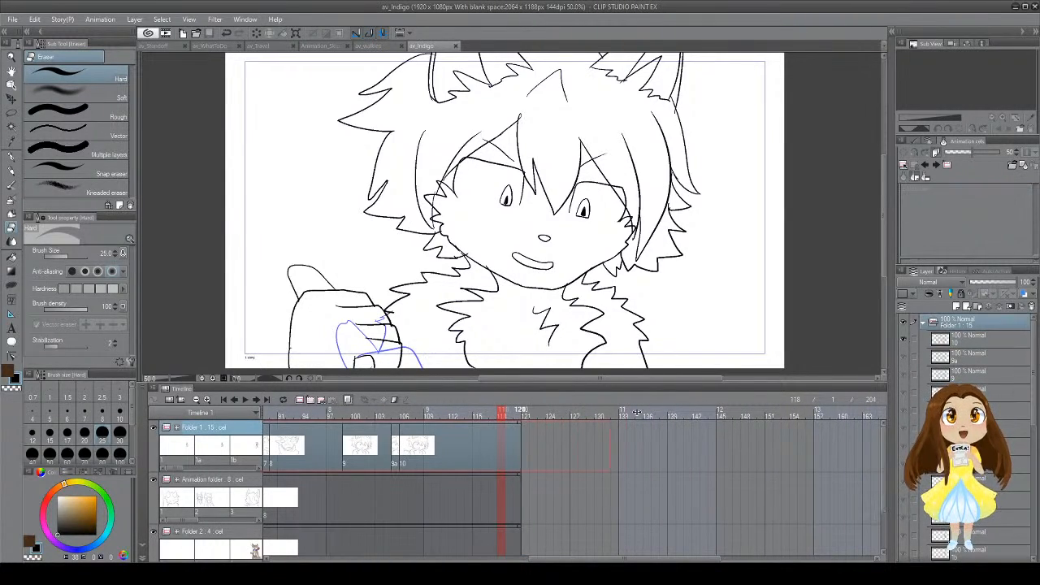
left_click(521, 488)
left_click_drag(933, 481, 933, 481)
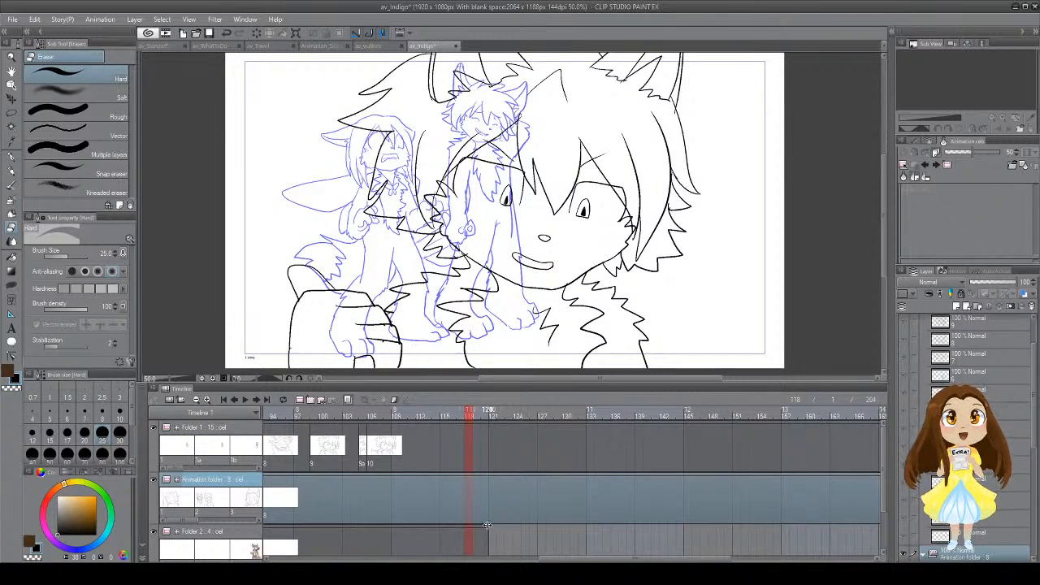
left_click_drag(489, 519, 786, 518)
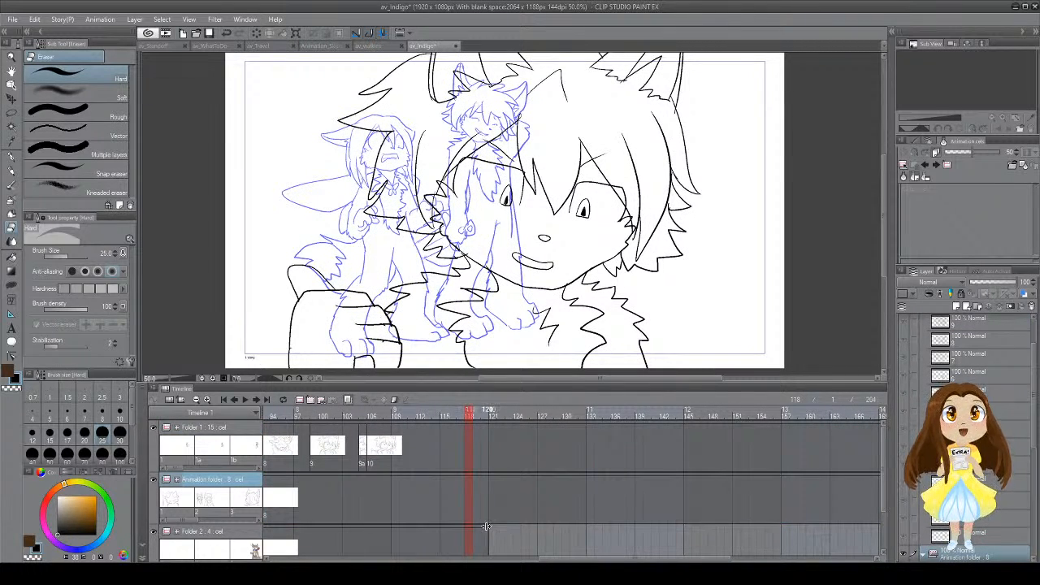
mouse_move(487, 527)
left_mouse_down()
mouse_move(615, 518)
mouse_move(939, 530)
left_mouse_up()
Step: Add a blank cel at frame 120 in Folder 1, shift it to frame 118, turn off onion skin and save
left_click(486, 451)
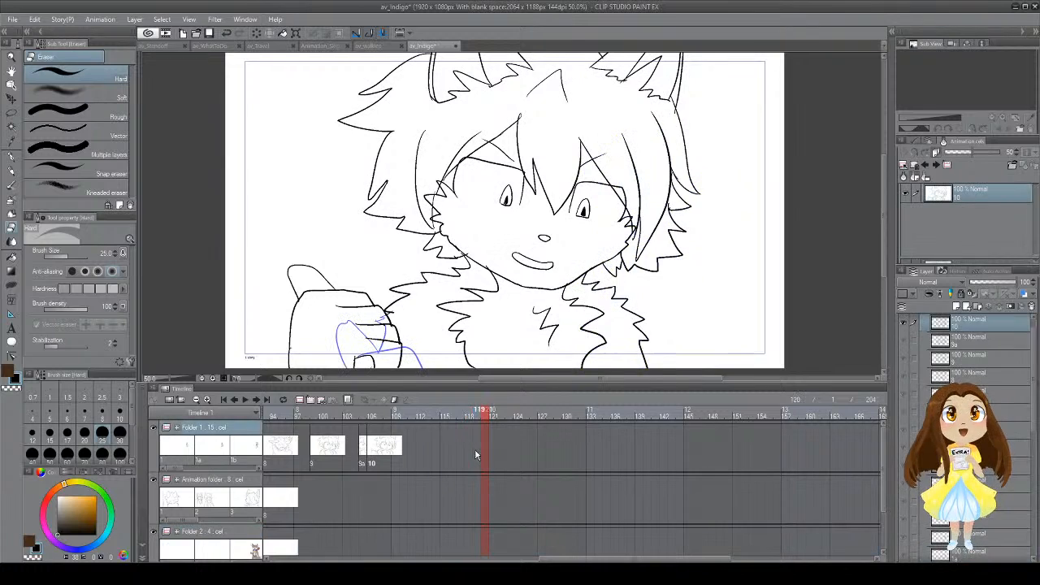
left_click(315, 405)
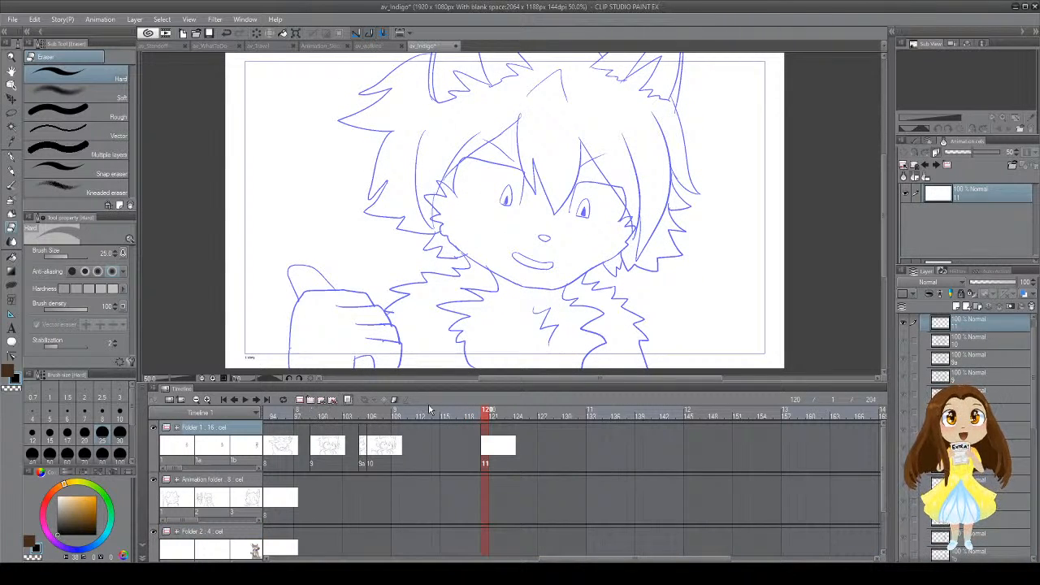
left_click_drag(485, 451, 469, 451)
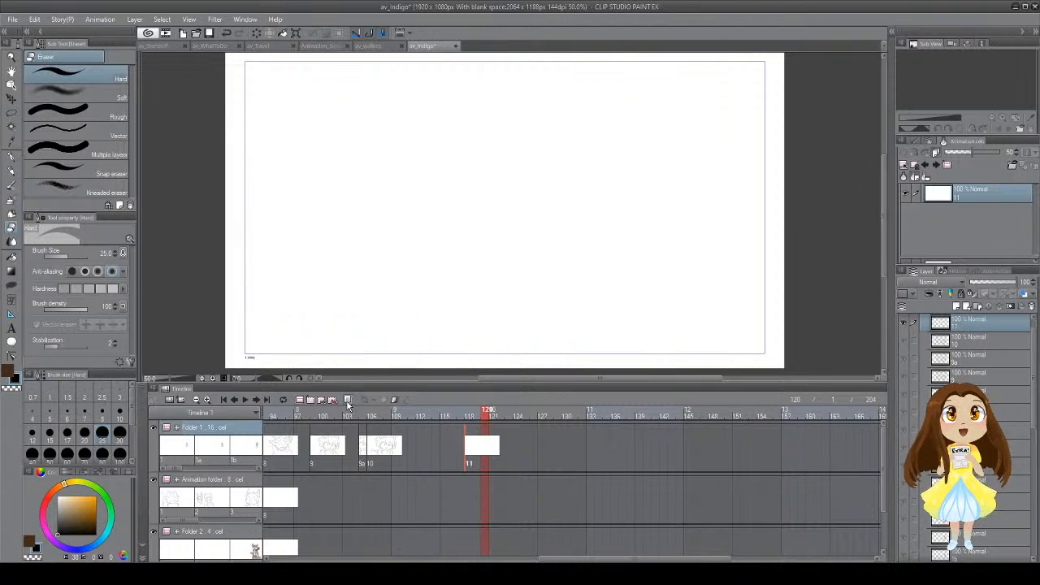
left_click(347, 400)
key("p")
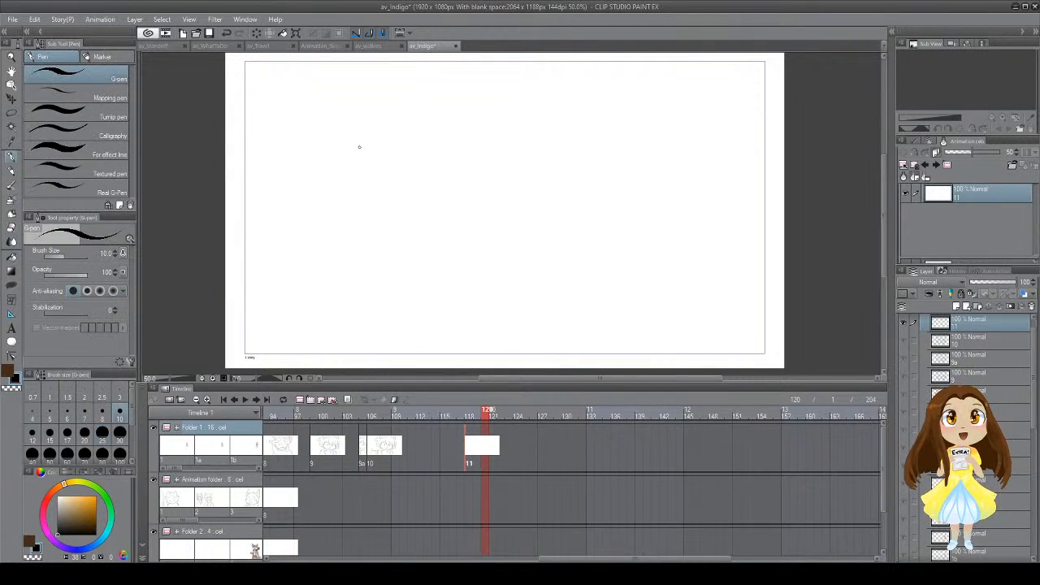
key("ctrl+s")
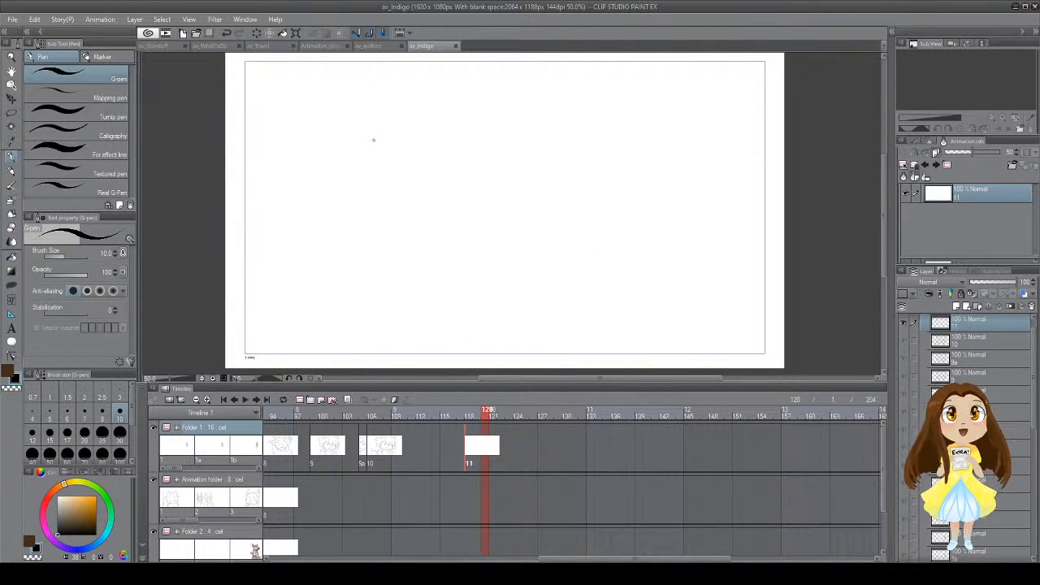
Step: Draw the spiky hair outline over the top and both sides of a new head with the G-pen
mouse_move(358, 138)
left_mouse_down()
mouse_move(386, 122)
mouse_move(385, 132)
mouse_move(418, 137)
mouse_move(401, 144)
mouse_move(445, 178)
left_mouse_up()
key("ctrl+z")
mouse_move(348, 147)
left_mouse_down()
mouse_move(376, 129)
mouse_move(414, 130)
mouse_move(447, 167)
mouse_move(443, 192)
left_mouse_up()
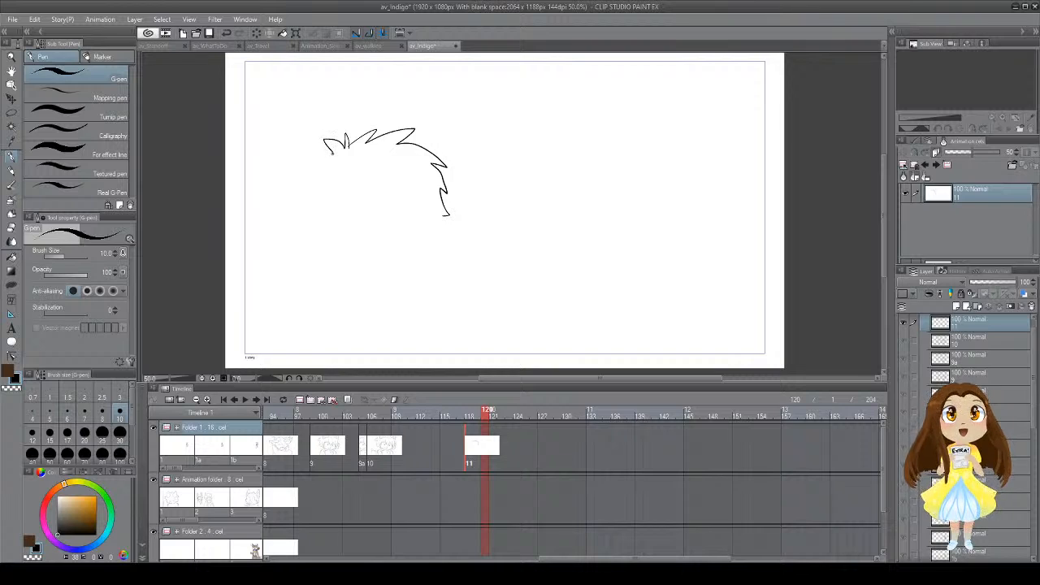
mouse_move(332, 153)
left_mouse_down()
mouse_move(313, 185)
mouse_move(323, 183)
mouse_move(329, 234)
left_mouse_up()
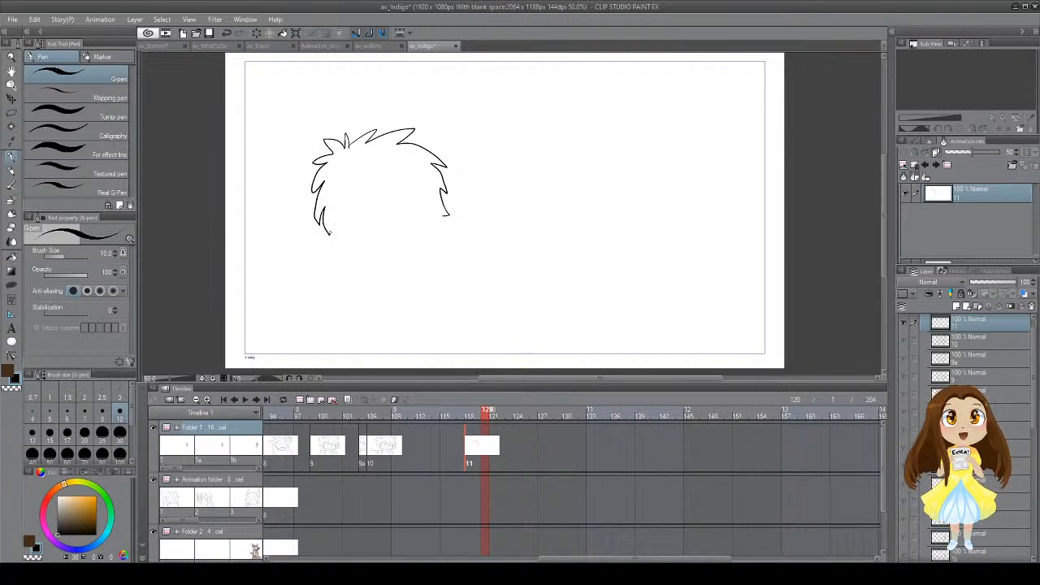
Step: Draw a pointed ear sticking out sideways on each side of the head
mouse_move(409, 142)
left_mouse_down()
mouse_move(467, 149)
mouse_move(481, 174)
mouse_move(445, 214)
left_mouse_up()
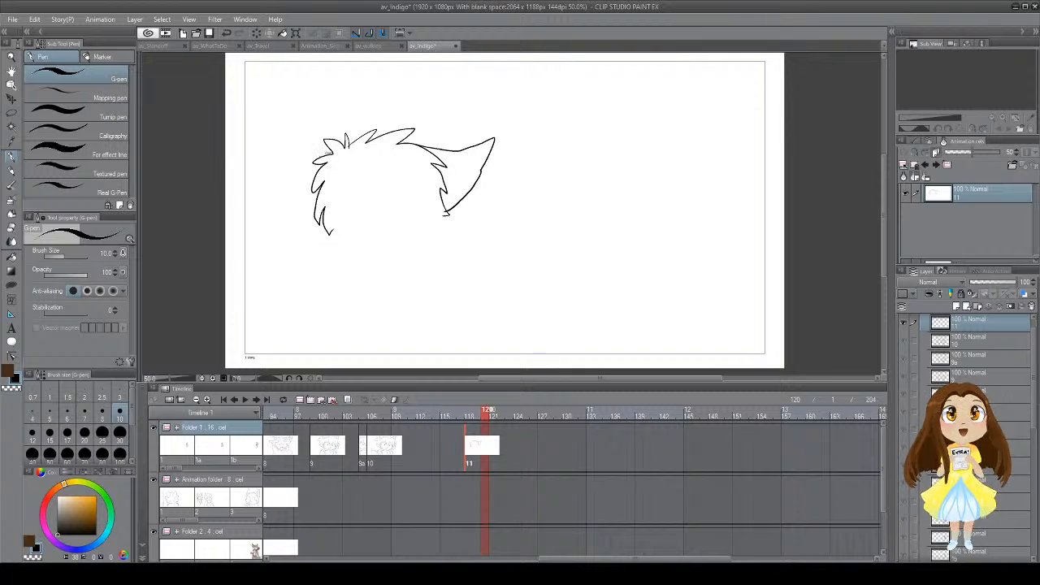
left_click_drag(330, 154, 266, 151)
key("ctrl+z")
mouse_move(334, 153)
left_mouse_down()
mouse_move(269, 138)
mouse_move(286, 190)
mouse_move(312, 217)
left_mouse_up()
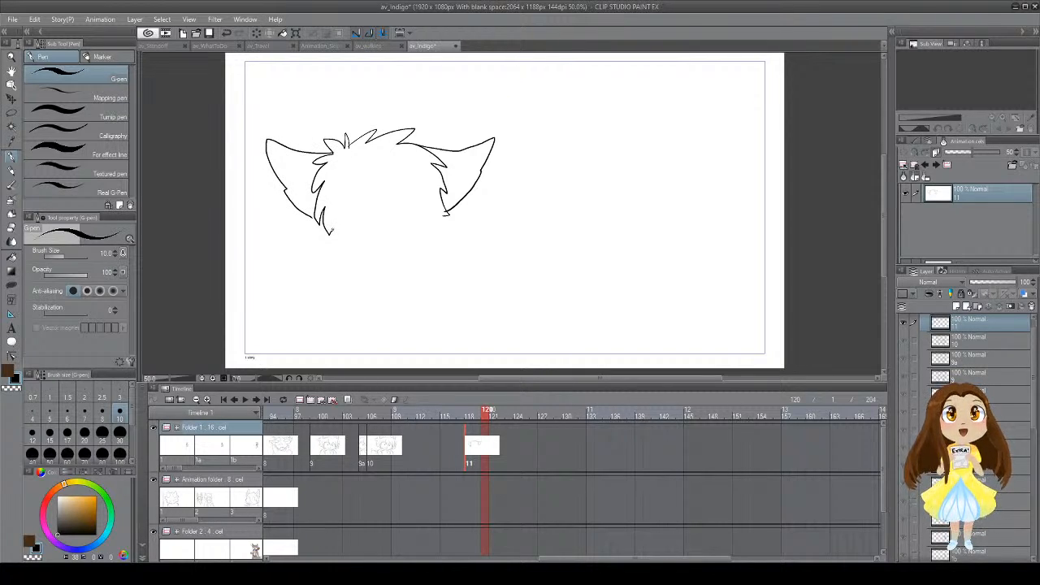
Step: Draw jagged cheek fur and a curved chin to close the face outline, and save the file
key("ctrl+z")
key("ctrl+z")
key("ctrl+z")
key("ctrl+z")
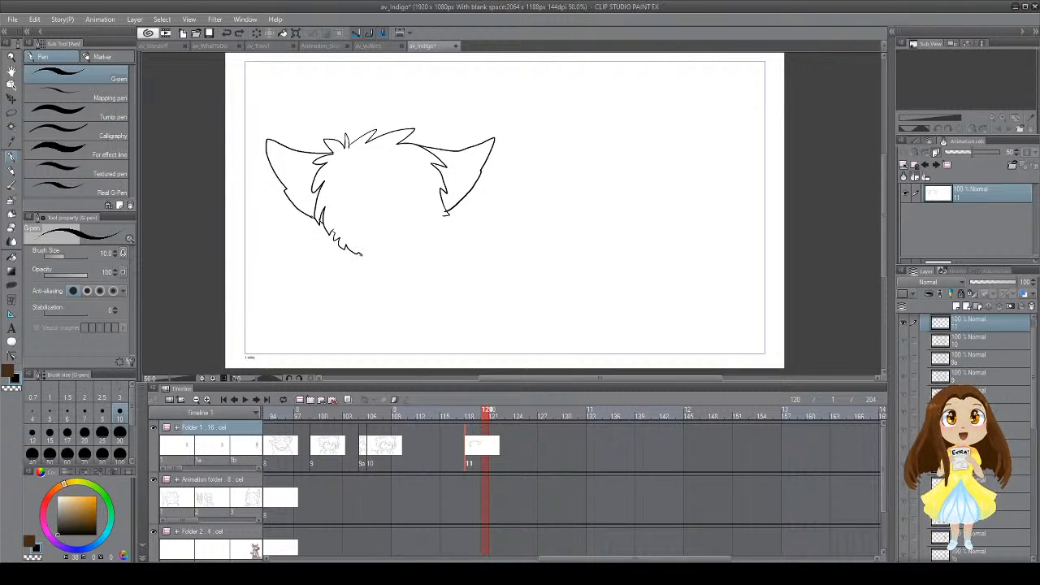
mouse_move(371, 252)
left_mouse_down()
mouse_move(377, 257)
mouse_move(404, 261)
mouse_move(426, 246)
mouse_move(392, 265)
mouse_move(416, 260)
mouse_move(369, 254)
mouse_move(424, 246)
left_mouse_up()
key("ctrl+z")
key("ctrl+z")
key("ctrl+z")
key("ctrl+z")
left_click_drag(439, 239, 428, 223)
key("ctrl+s")
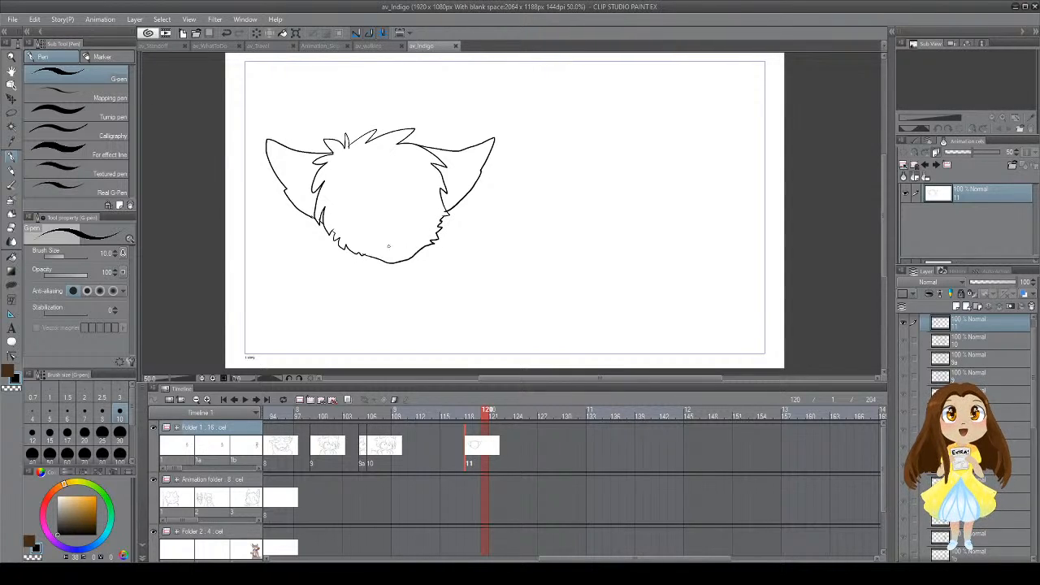
Step: Rework the chin into a pointed muzzle with a small nose, and draw a curved line across the lower face
key("ctrl+z")
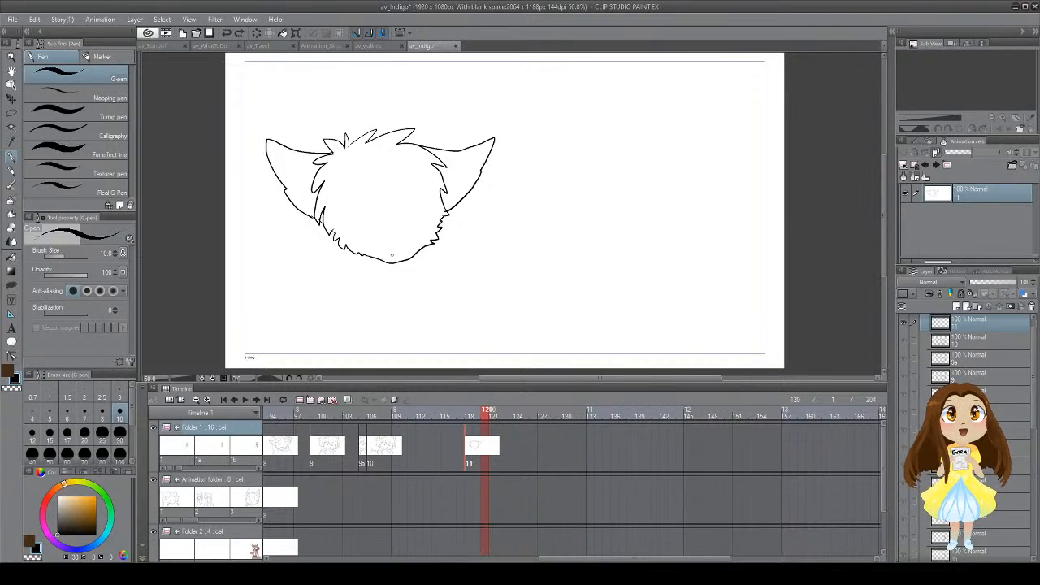
left_click_drag(390, 254, 396, 256)
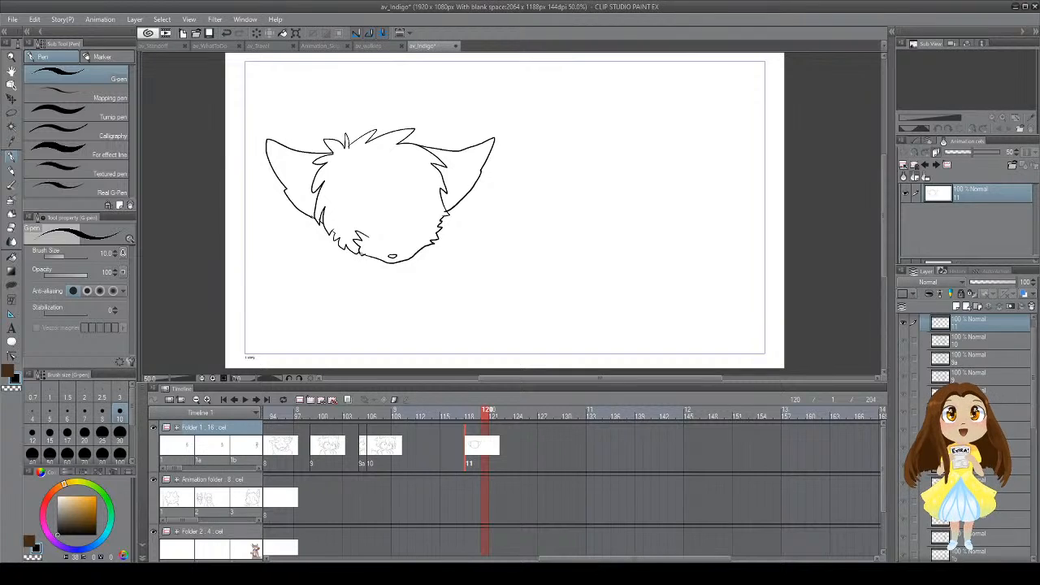
key("ctrl+z")
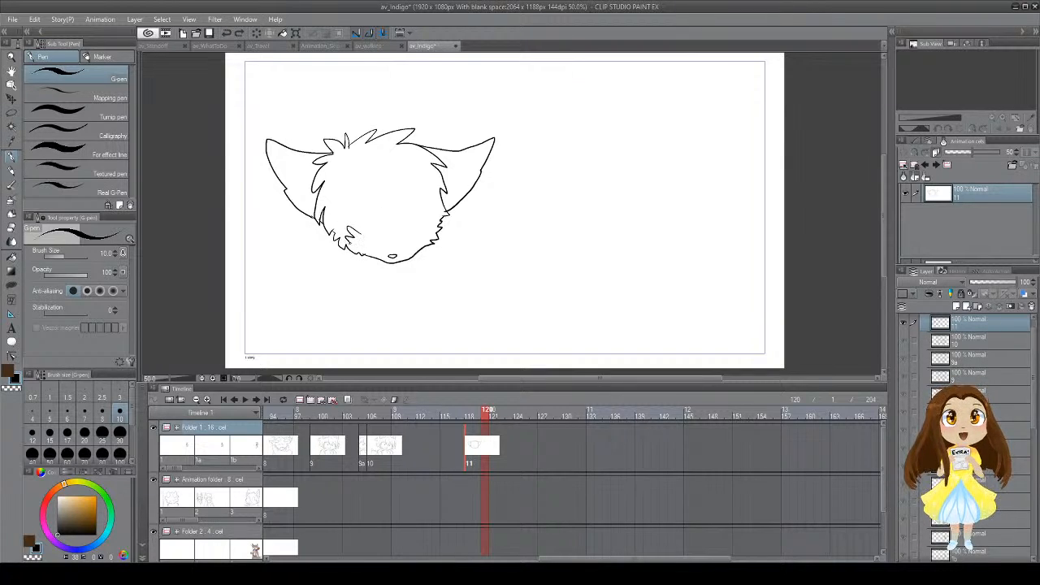
key("ctrl+z")
mouse_move(345, 236)
left_mouse_down()
mouse_move(390, 248)
mouse_move(432, 229)
mouse_move(385, 262)
mouse_move(403, 260)
mouse_move(392, 268)
left_mouse_up()
key("ctrl+z")
key("e")
key("p")
key("ctrl+z")
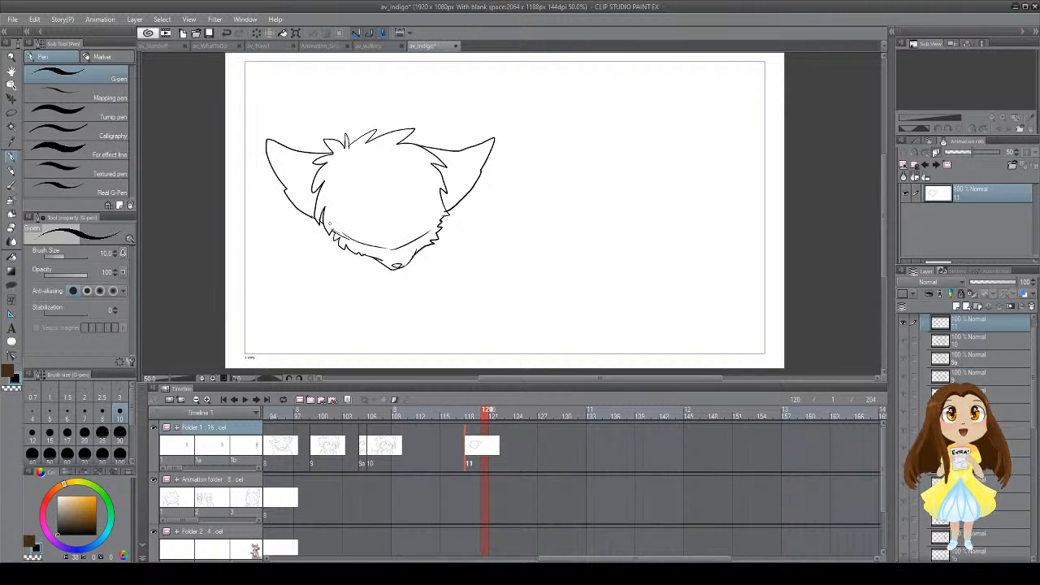
Step: Draw a second curved line across the face above the first, with short strokes at its ends and on the muzzle
key("ctrl+z")
mouse_move(331, 233)
left_mouse_down()
mouse_move(346, 213)
mouse_move(383, 231)
mouse_move(346, 212)
mouse_move(380, 237)
mouse_move(431, 222)
left_mouse_up()
key("ctrl+z")
key("ctrl+z")
key("ctrl+z")
mouse_move(343, 225)
left_mouse_down()
mouse_move(416, 230)
mouse_move(443, 216)
left_mouse_up()
mouse_move(407, 261)
left_mouse_down()
mouse_move(416, 249)
mouse_move(391, 268)
mouse_move(400, 251)
left_mouse_up()
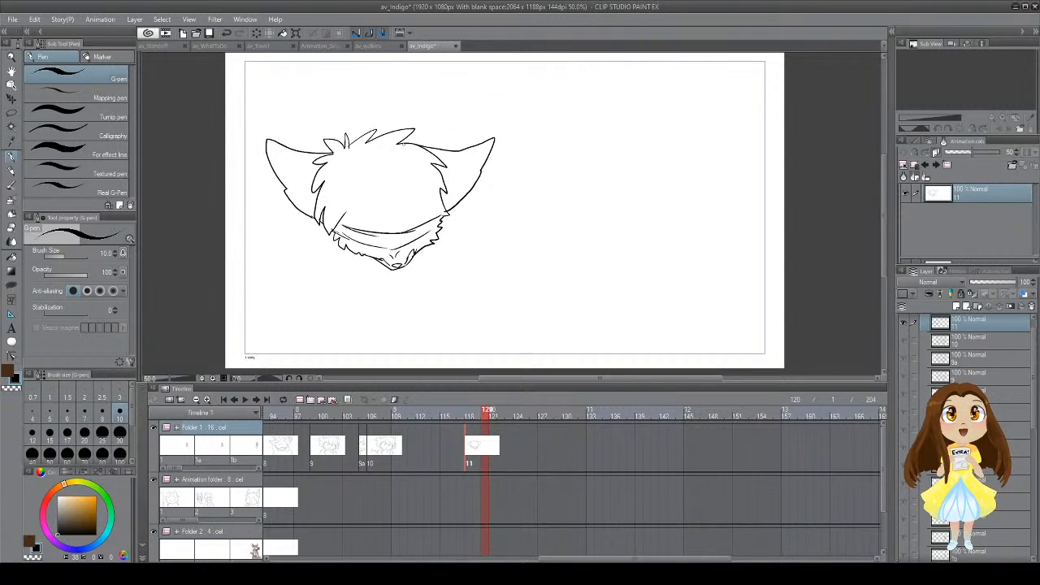
left_click_drag(338, 222, 351, 229)
left_click_drag(432, 220, 443, 212)
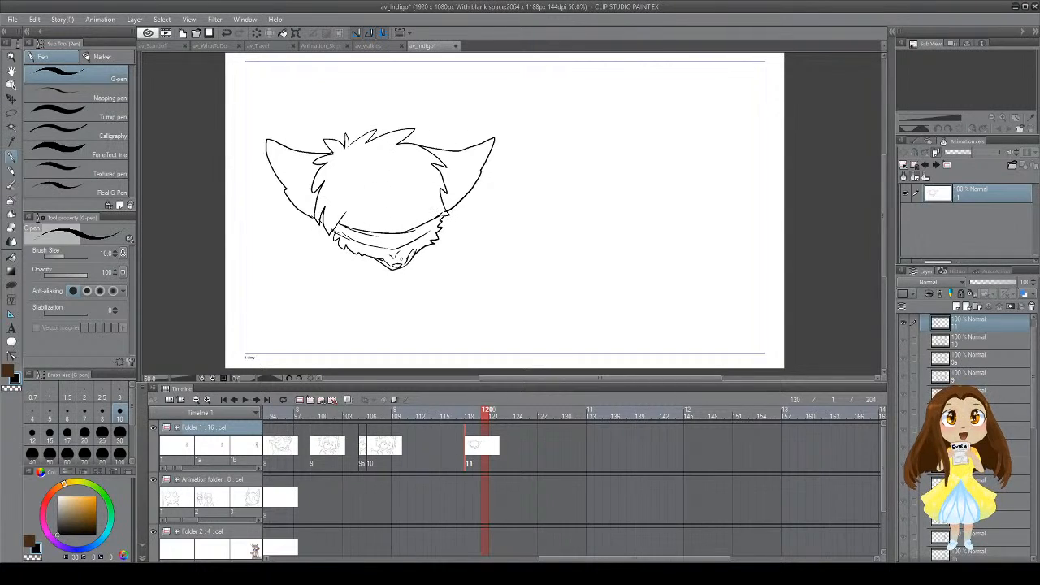
Step: Erase and redraw the jagged cheek fur beneath the right ear, and save the file
key("e")
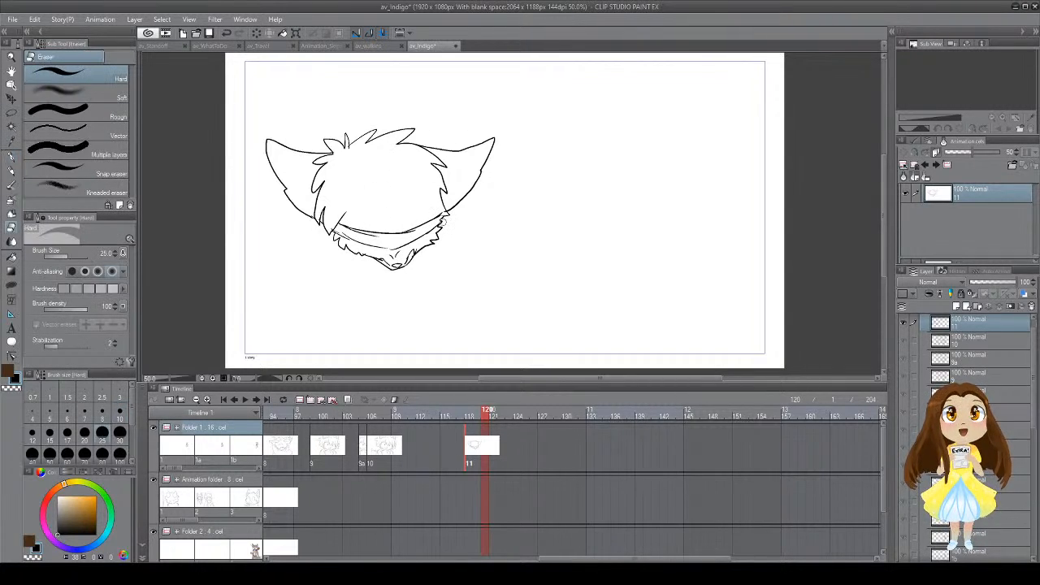
key("p")
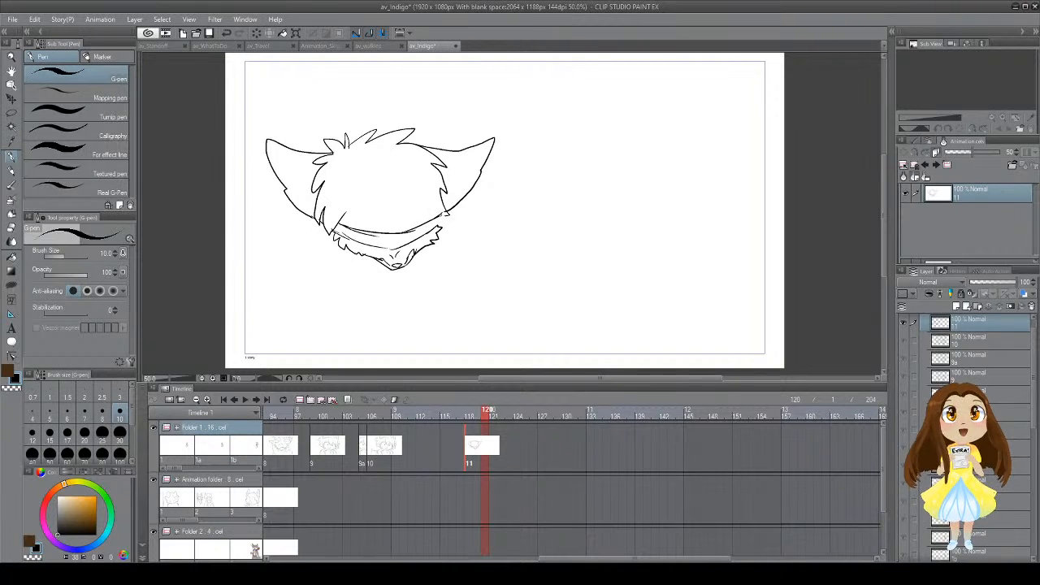
left_click_drag(435, 227, 442, 217)
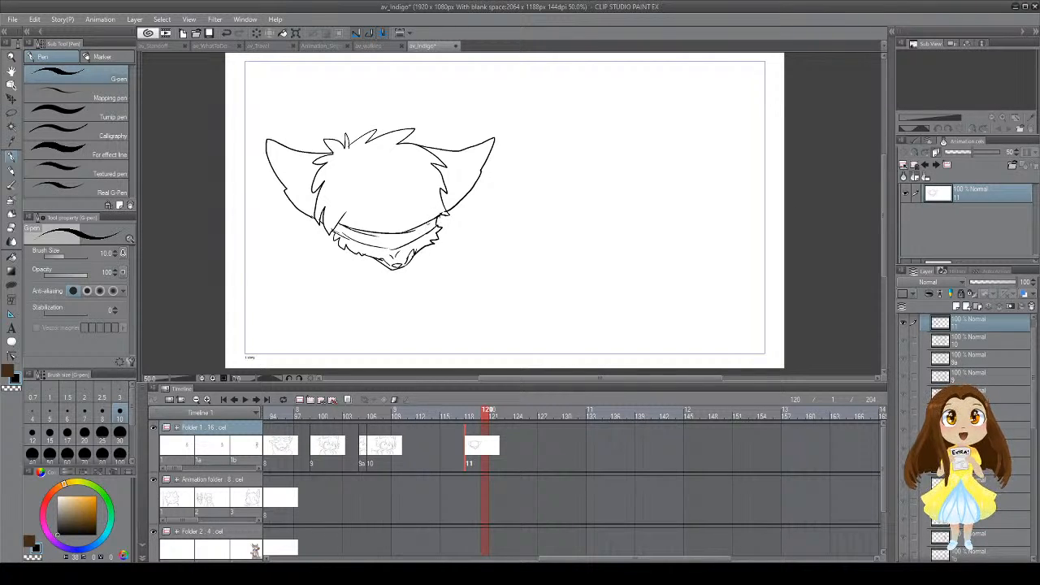
key("ctrl+s")
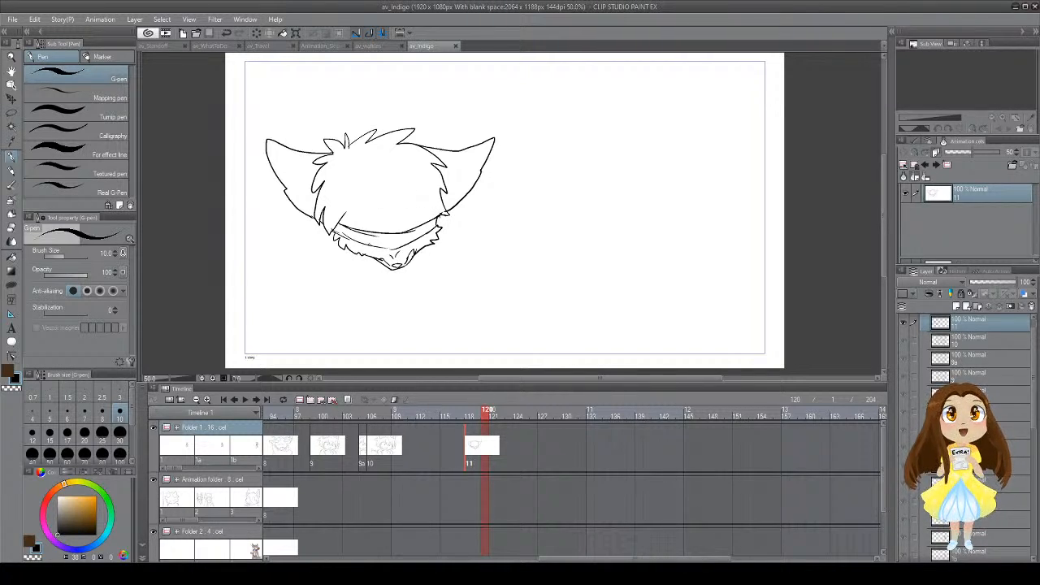
Step: Draw a long strip with a ragged, pointed end hanging from the left cheek, with a fold line inside it
left_click_drag(350, 257, 365, 323)
key("ctrl+z")
left_click_drag(348, 245, 364, 323)
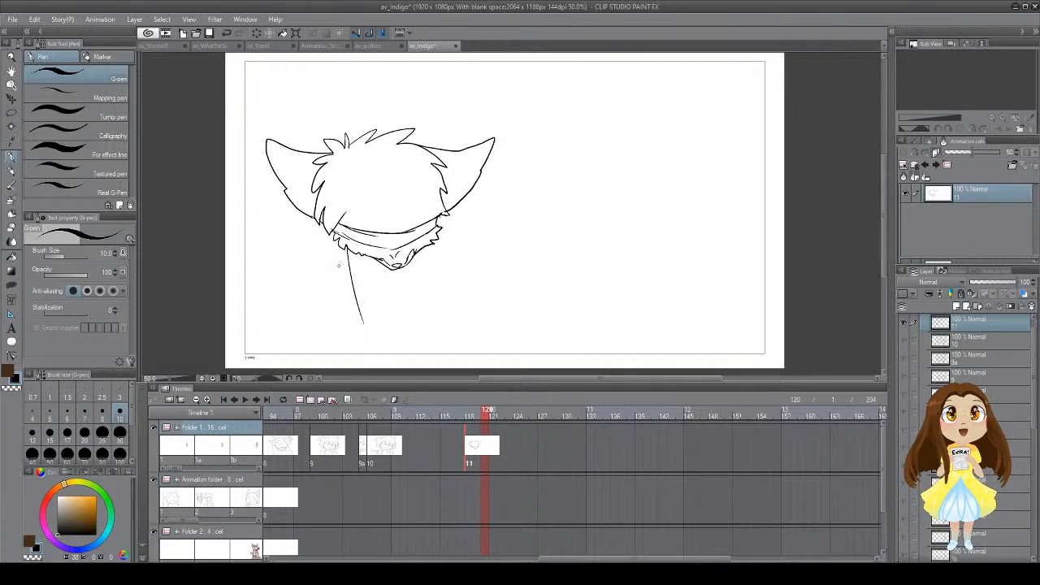
left_click_drag(329, 232, 331, 321)
key("ctrl+z")
mouse_move(330, 231)
left_mouse_down()
mouse_move(333, 312)
mouse_move(354, 335)
left_mouse_up()
mouse_move(343, 270)
left_mouse_down()
mouse_move(355, 337)
mouse_move(368, 337)
left_mouse_up()
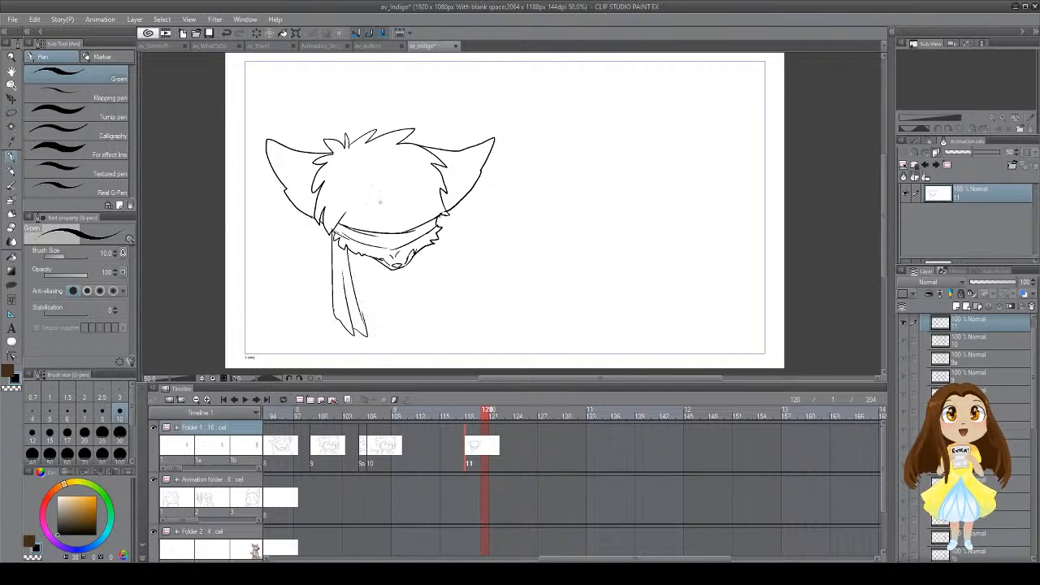
Step: Draw a rounded patch with jagged fur edges over the right side of the face
mouse_move(422, 168)
left_mouse_down()
mouse_move(406, 163)
mouse_move(392, 176)
mouse_move(389, 199)
mouse_move(409, 224)
left_mouse_up()
left_click_drag(422, 166, 434, 162)
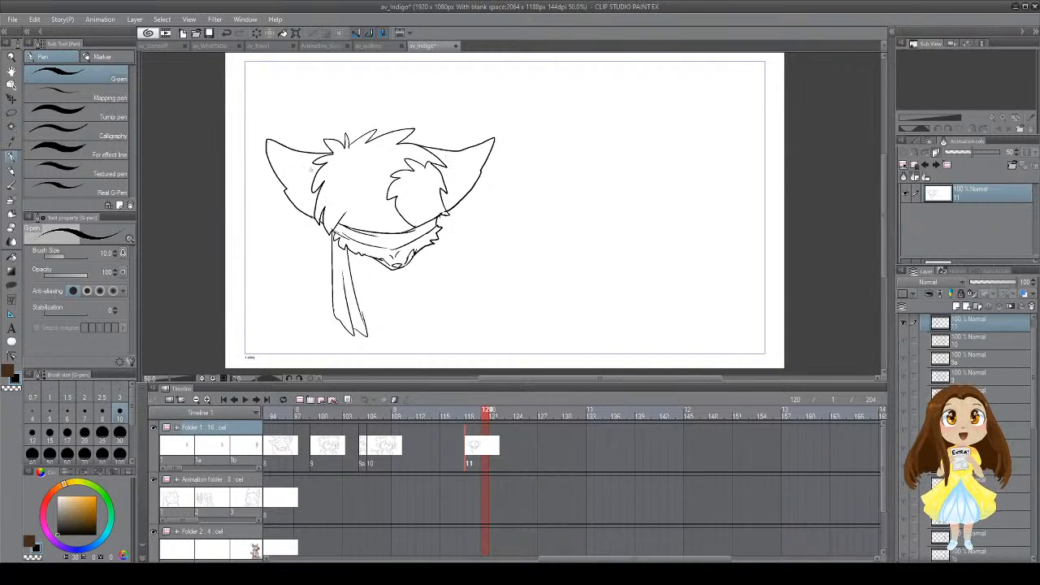
mouse_move(315, 176)
left_mouse_down()
mouse_move(282, 155)
mouse_move(299, 195)
mouse_move(276, 157)
mouse_move(315, 213)
left_mouse_up()
key("ctrl+z")
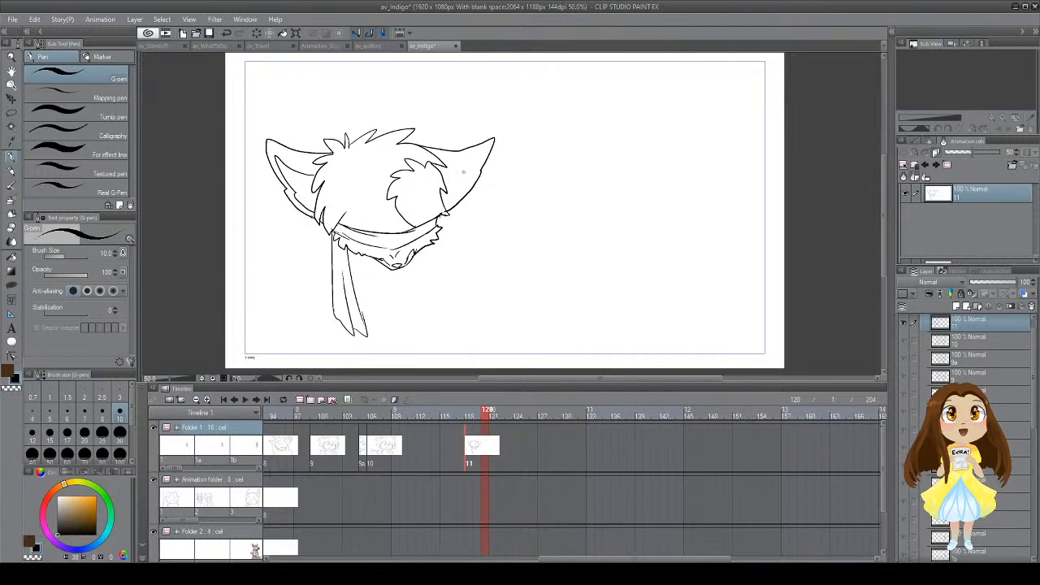
mouse_move(443, 177)
left_mouse_down()
mouse_move(484, 151)
mouse_move(447, 204)
left_mouse_up()
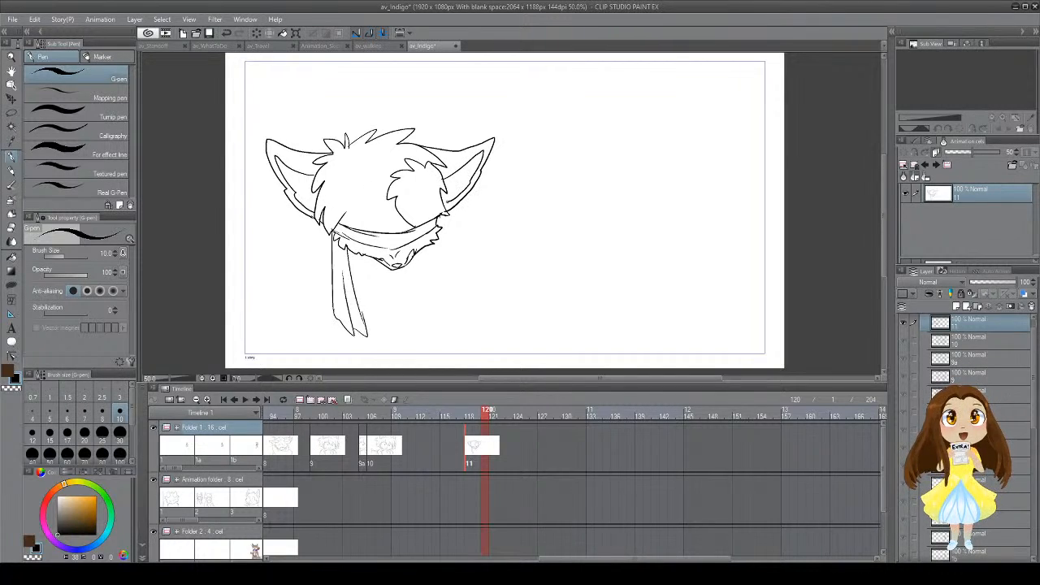
key("ctrl+z")
key("ctrl+z")
Step: Draw a curved inner line from the base to the tip of each ear
left_click_drag(316, 203, 266, 144)
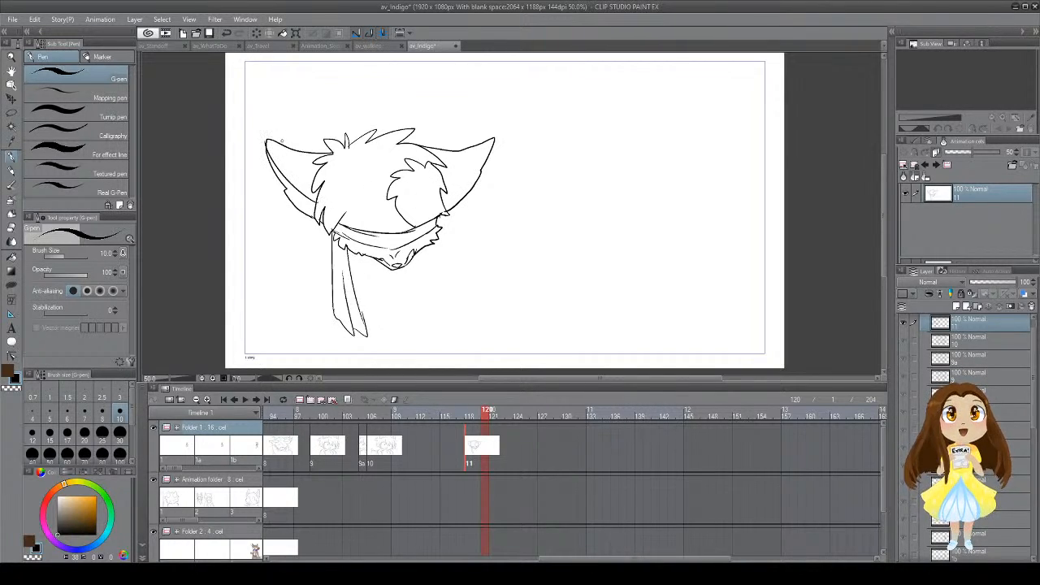
left_click_drag(447, 188, 494, 139)
key("ctrl+z")
key("ctrl+z")
Step: Replace the lower edge of both ears with jagged fur tufts, and save the file
mouse_move(452, 190)
left_mouse_down()
mouse_move(494, 139)
mouse_move(452, 207)
left_mouse_up()
key("e")
key("p")
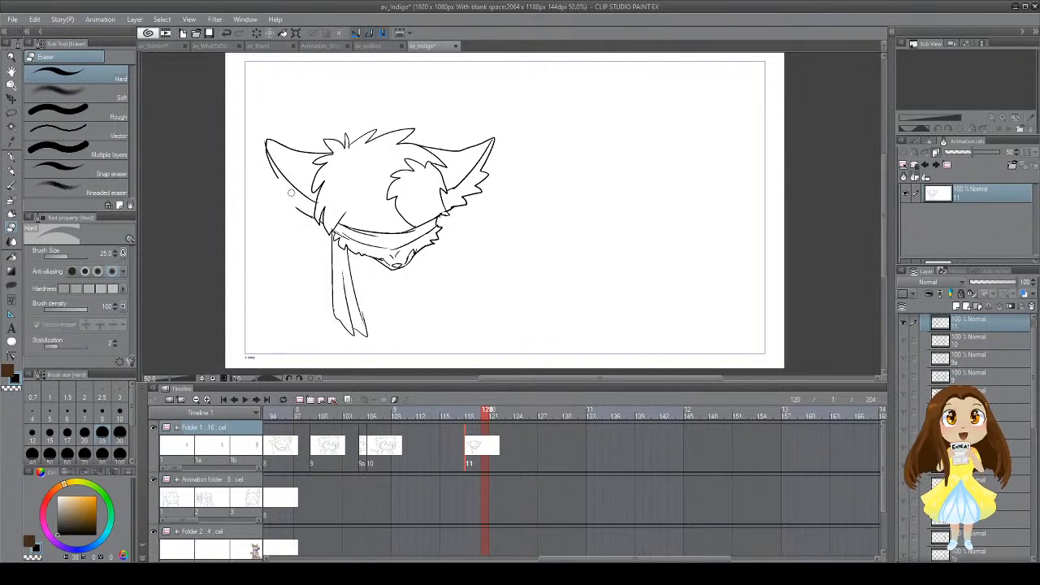
left_click_drag(277, 176, 307, 212)
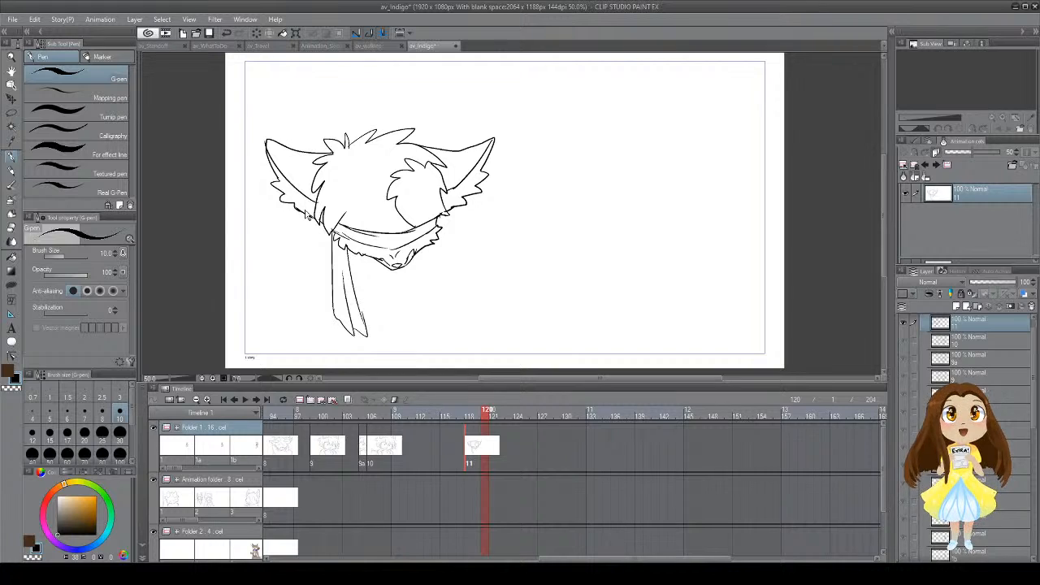
key("ctrl+s")
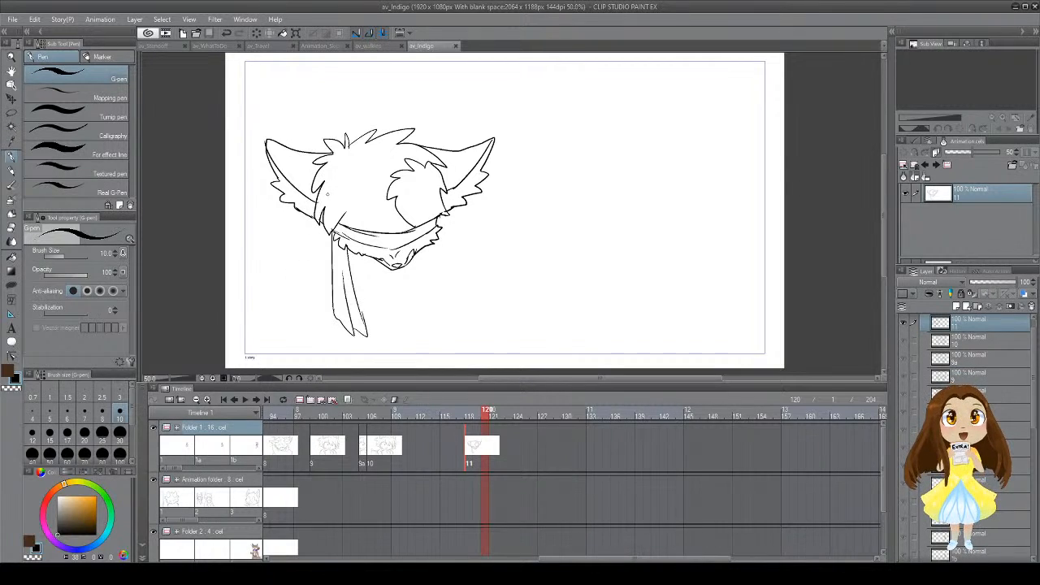
Step: Erase the stray line ends at the tip of the left ear
key("e")
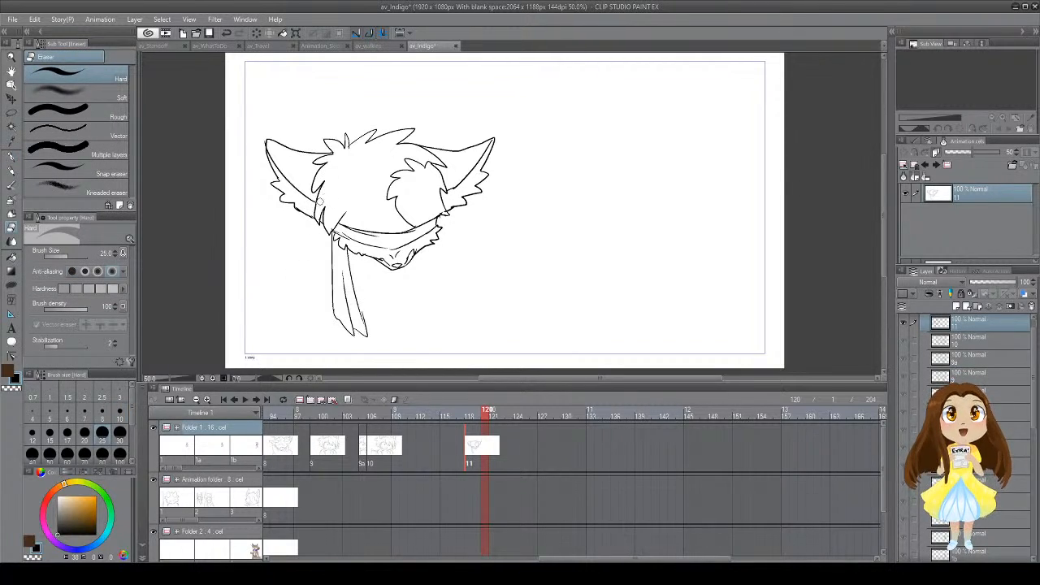
left_click_drag(267, 139, 264, 146)
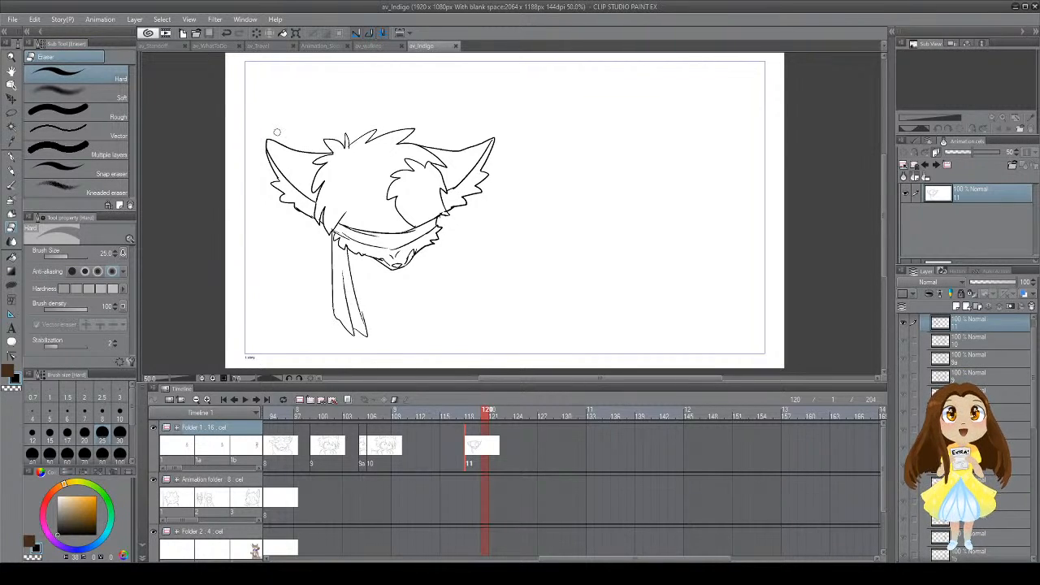
key("p")
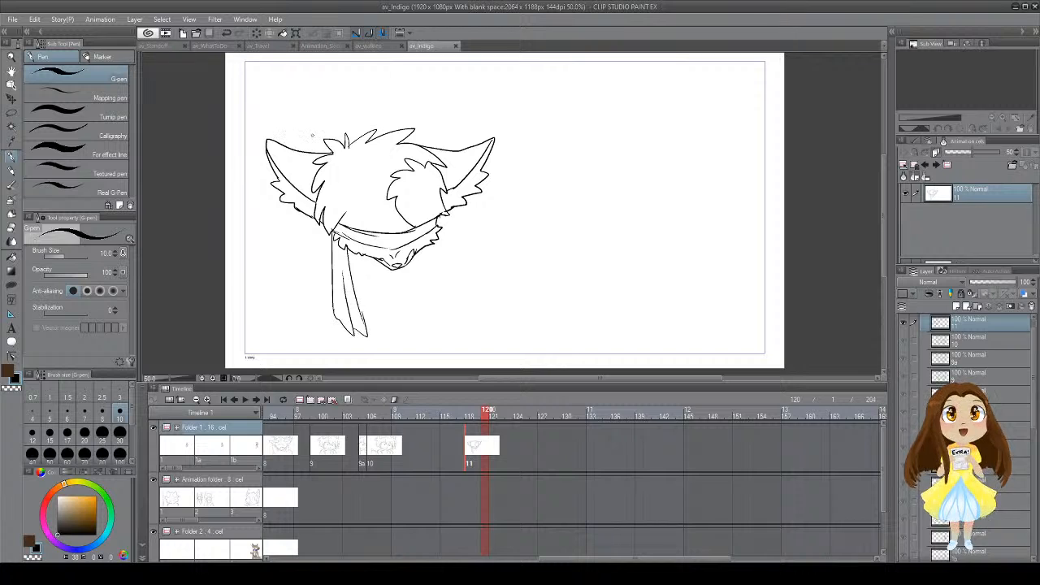
Step: Draw pointed hair tufts hanging over the upper curved line of the face, erasing the parts of that line they cover
left_click_drag(411, 226, 424, 233)
mouse_move(422, 216)
left_mouse_down()
mouse_move(423, 233)
mouse_move(447, 225)
left_mouse_up()
key("ctrl+z")
key("ctrl+z")
left_click_drag(447, 225, 439, 212)
key("e")
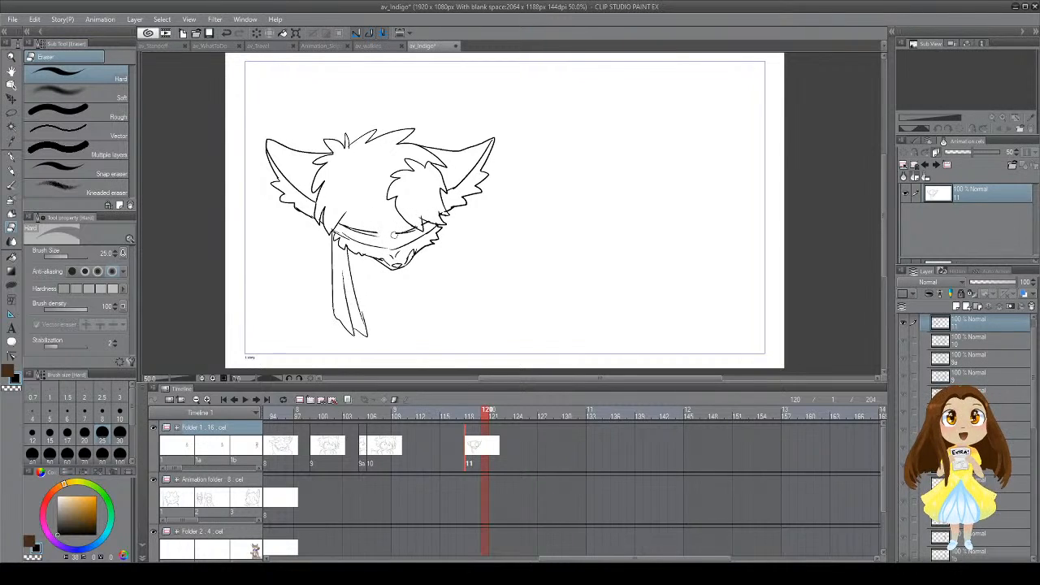
key("p")
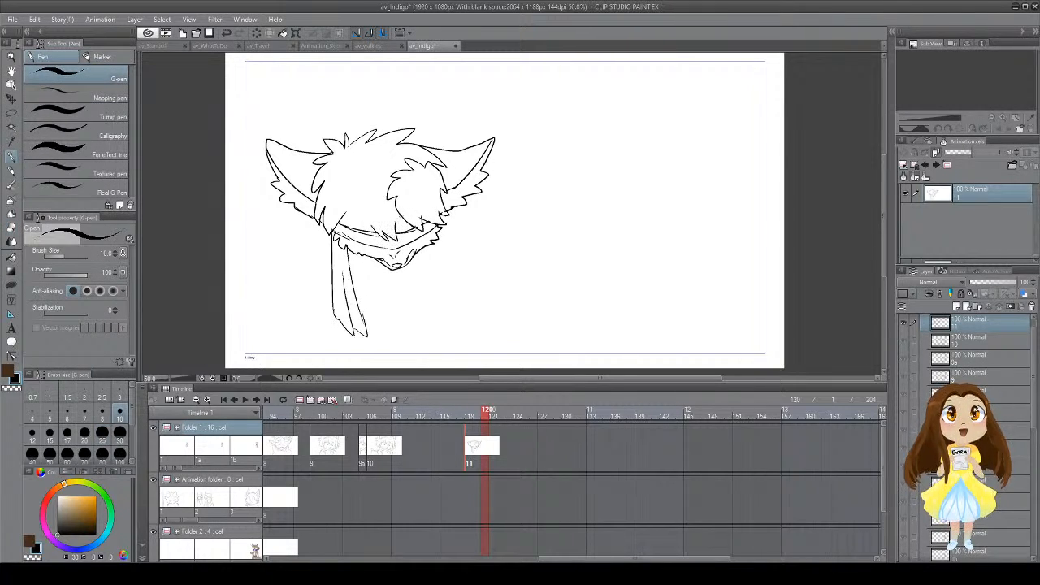
mouse_move(417, 211)
left_mouse_down()
mouse_move(417, 226)
mouse_move(418, 208)
left_mouse_up()
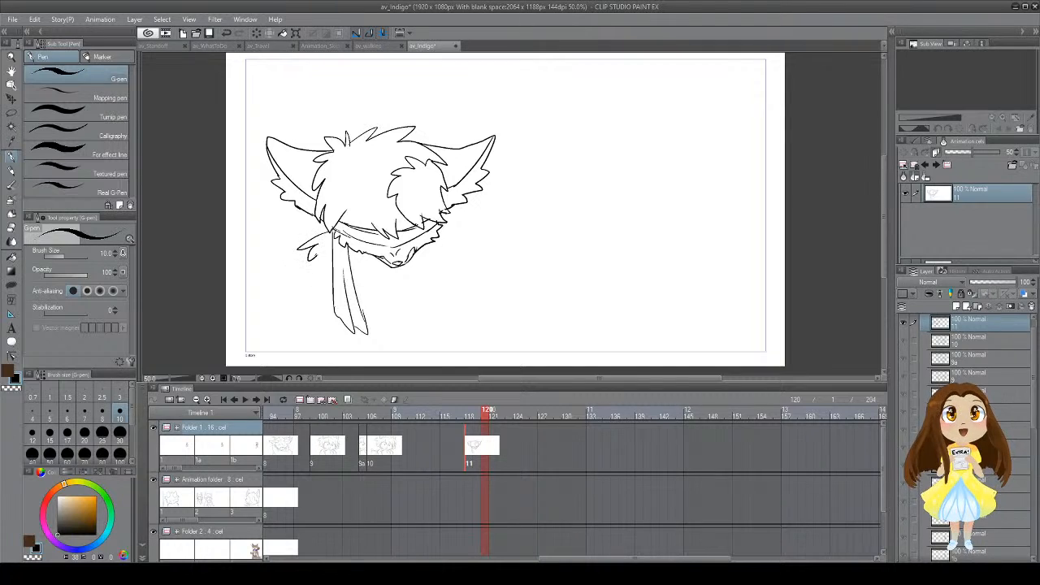
Step: Draw two front legs as pairs of long, near-vertical lines below the head, and add the body outline outside the left leg
left_click_drag(422, 245, 424, 344)
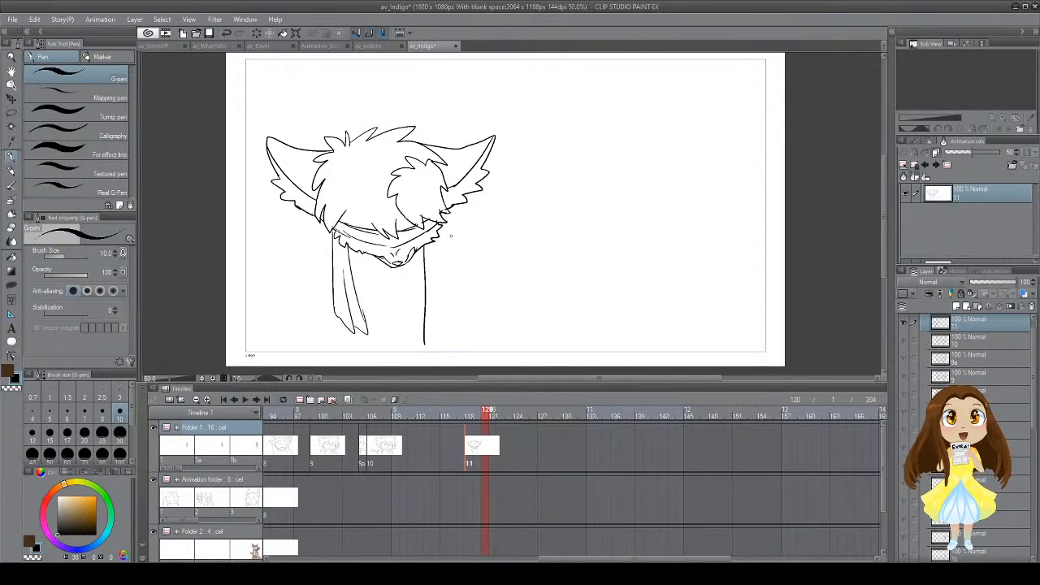
mouse_move(466, 207)
left_mouse_down()
mouse_move(469, 265)
mouse_move(469, 242)
mouse_move(465, 343)
left_mouse_up()
key("ctrl+z")
left_click_drag(304, 217, 311, 315)
key("ctrl+z")
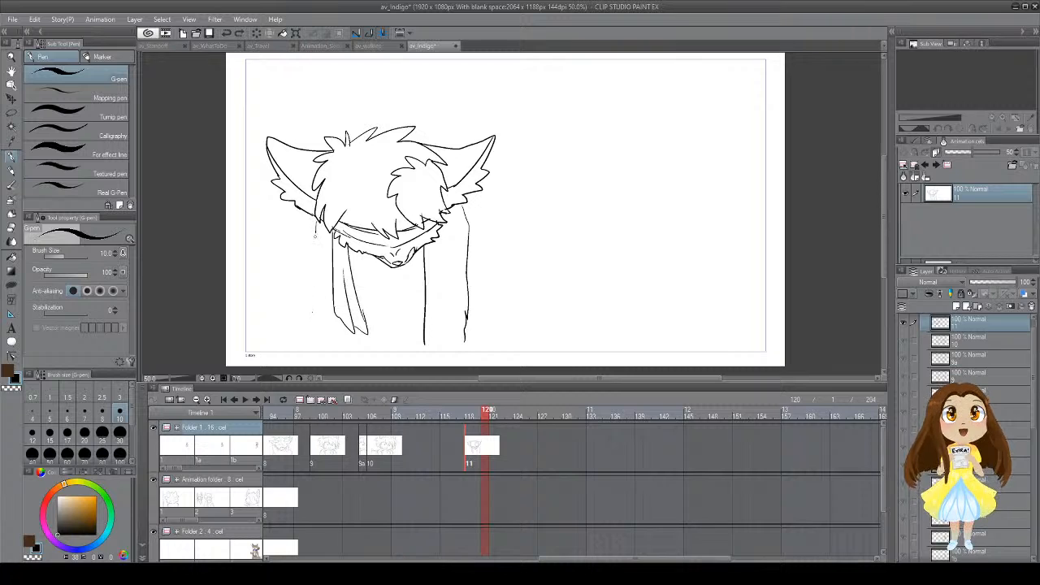
left_click_drag(316, 228, 326, 359)
left_click_drag(361, 249, 371, 371)
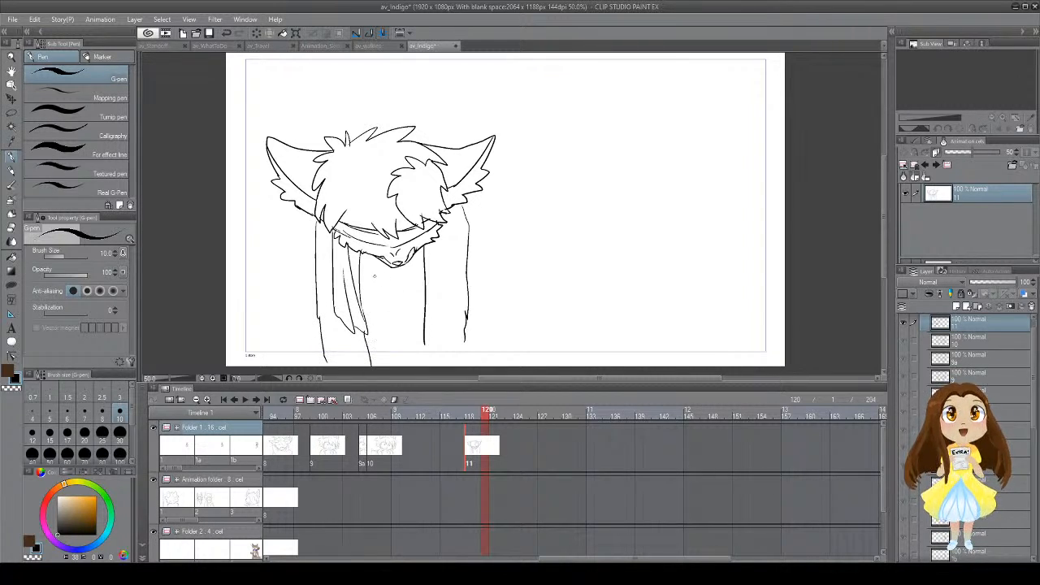
mouse_move(306, 223)
left_mouse_down()
mouse_move(292, 239)
mouse_move(278, 317)
mouse_move(293, 356)
left_mouse_up()
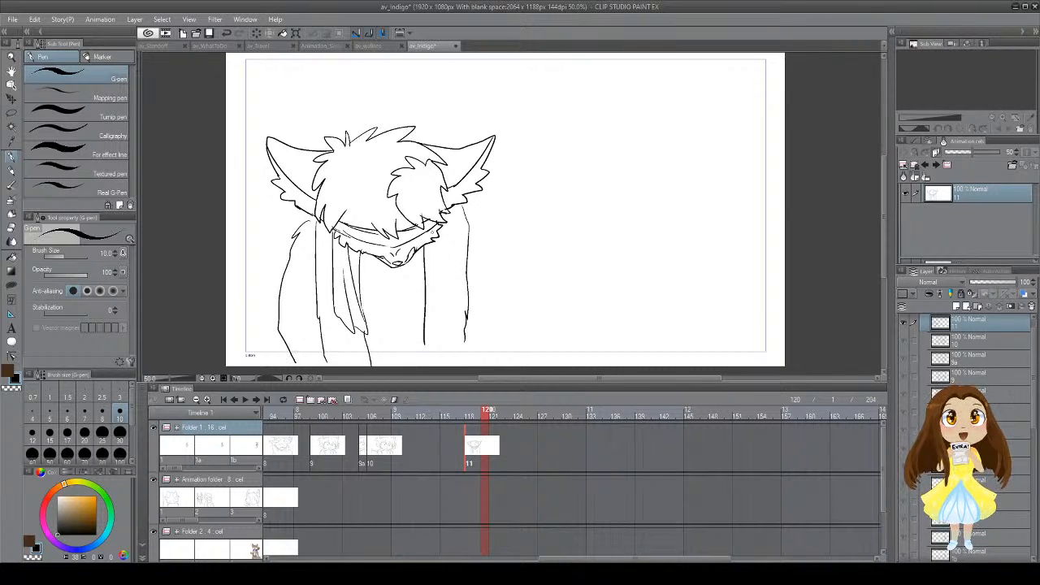
left_click_drag(470, 217, 485, 320)
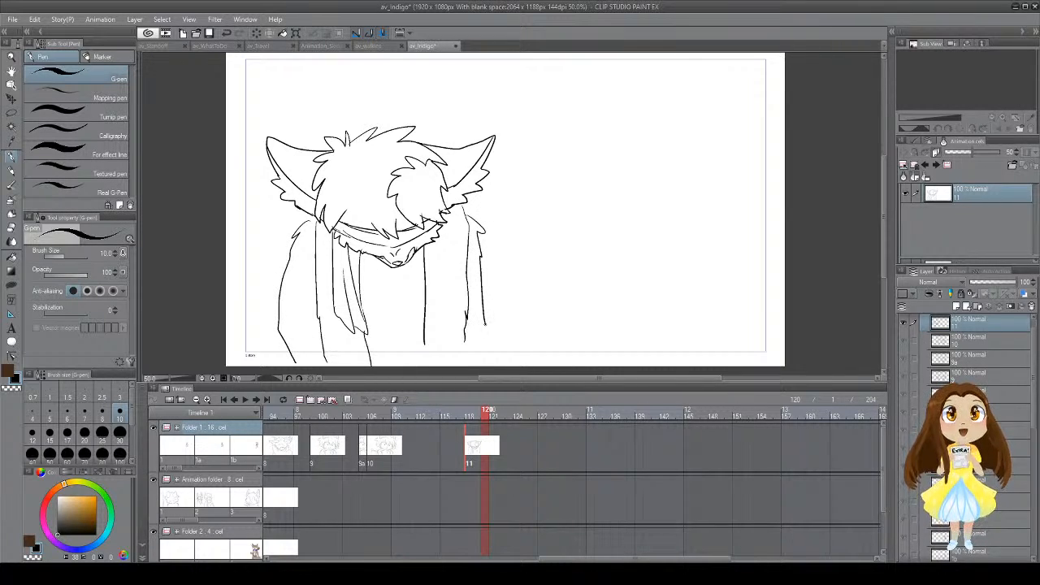
left_click_drag(471, 253, 478, 262)
key("ctrl+z")
key("ctrl+z")
left_click_drag(466, 203, 489, 228)
key("ctrl+z")
key("ctrl+z")
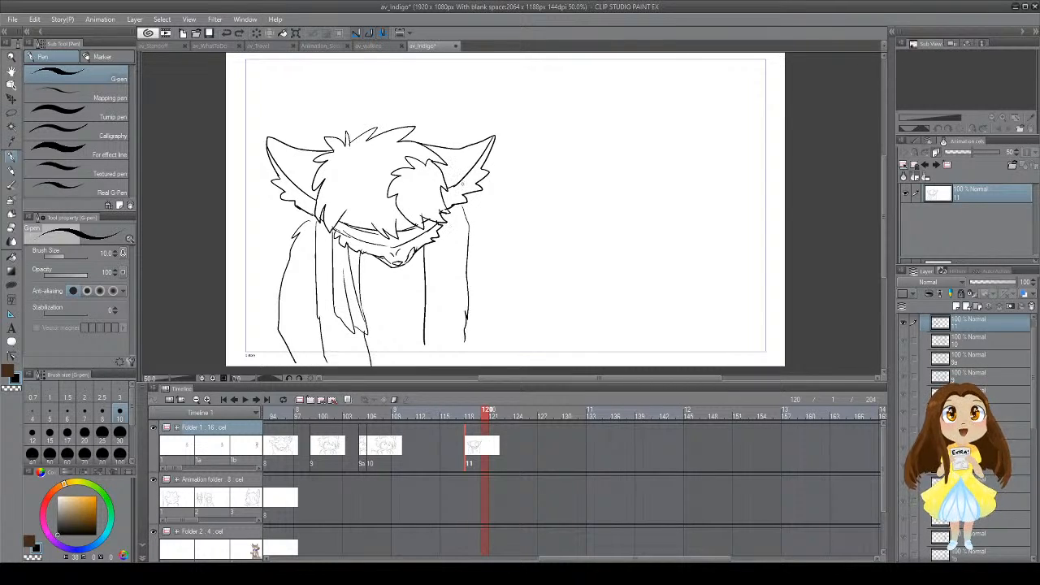
Step: Extend the right front leg up to the ear and down to the canvas edge, adding fur tufts at the left shoulder and jaw
left_click_drag(460, 204, 467, 214)
mouse_move(311, 221)
left_mouse_down()
mouse_move(302, 222)
mouse_move(316, 226)
mouse_move(312, 215)
left_mouse_up()
key("ctrl+z")
left_click_drag(465, 337, 465, 367)
left_click_drag(425, 336, 425, 367)
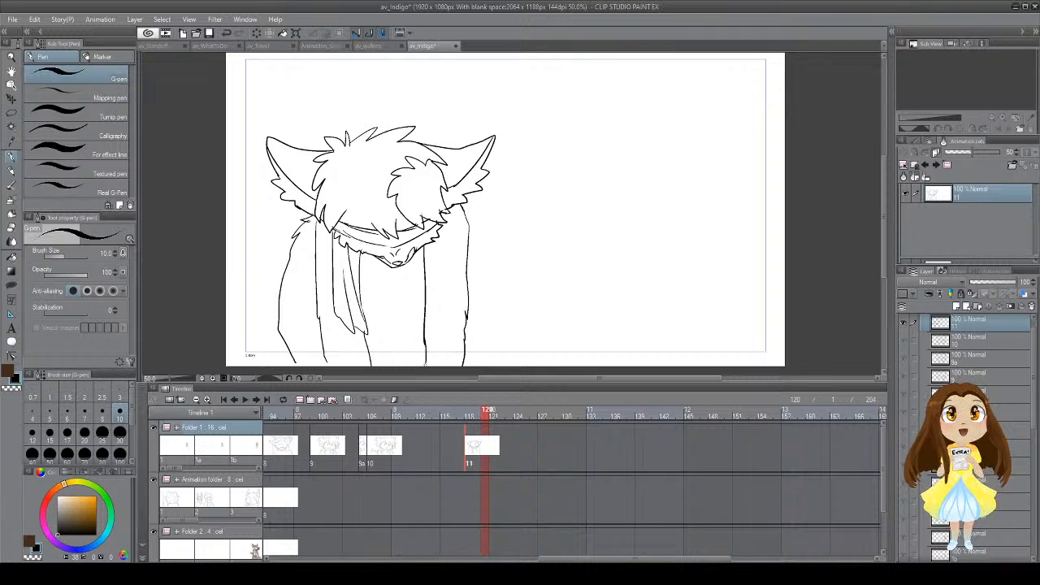
left_click_drag(370, 256, 362, 265)
key("ctrl+z")
left_click_drag(425, 272, 400, 312)
left_click_drag(429, 281, 424, 292)
key("ctrl+z")
key("ctrl+z")
Step: Draw the body outline outside the right front leg, with shaggy tufts at the shoulder and elbow, down to the canvas edge
mouse_move(474, 202)
left_mouse_down()
mouse_move(498, 255)
mouse_move(483, 226)
mouse_move(487, 201)
left_mouse_up()
key("ctrl+z")
key("ctrl+z")
mouse_move(478, 204)
left_mouse_down()
mouse_move(489, 212)
mouse_move(506, 327)
left_mouse_up()
key("ctrl+z")
mouse_move(473, 192)
left_mouse_down()
mouse_move(483, 242)
mouse_move(505, 321)
mouse_move(489, 366)
left_mouse_up()
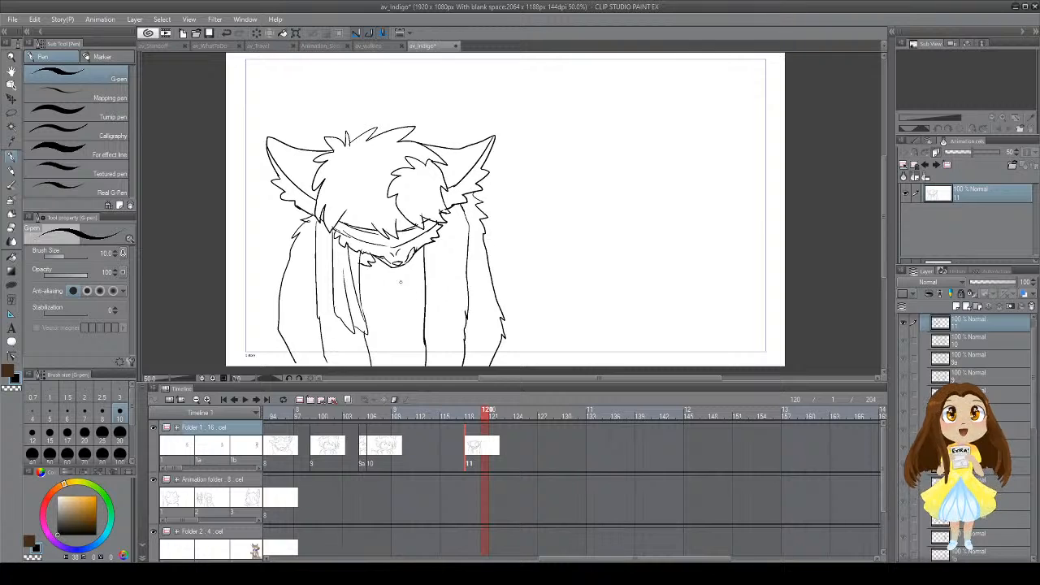
Step: Draw a jagged chest line between the front legs, converging near the canvas bottom, and save the file
mouse_move(362, 306)
left_mouse_down()
mouse_move(399, 366)
mouse_move(410, 367)
left_mouse_up()
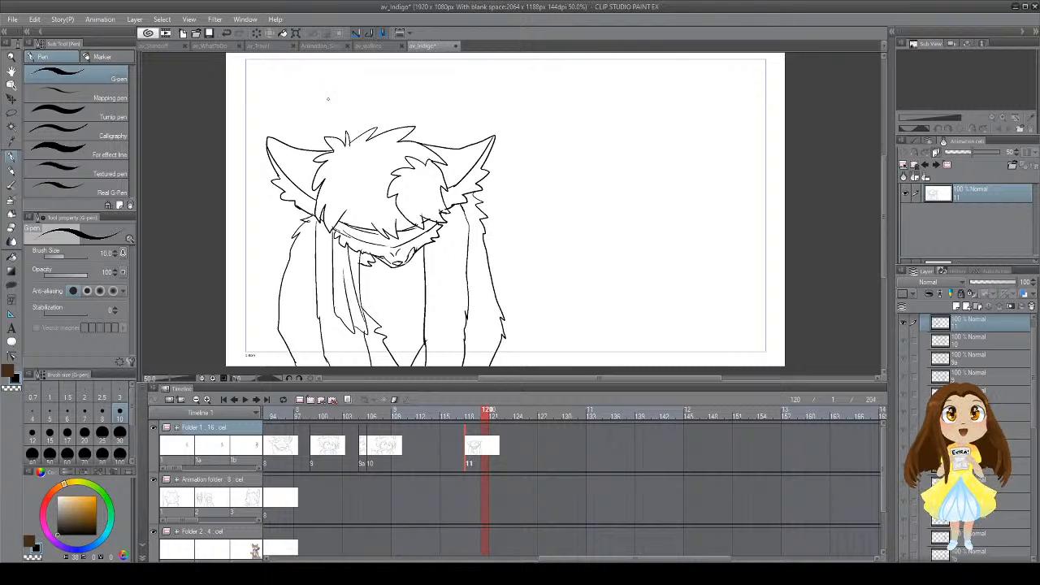
key("ctrl+s")
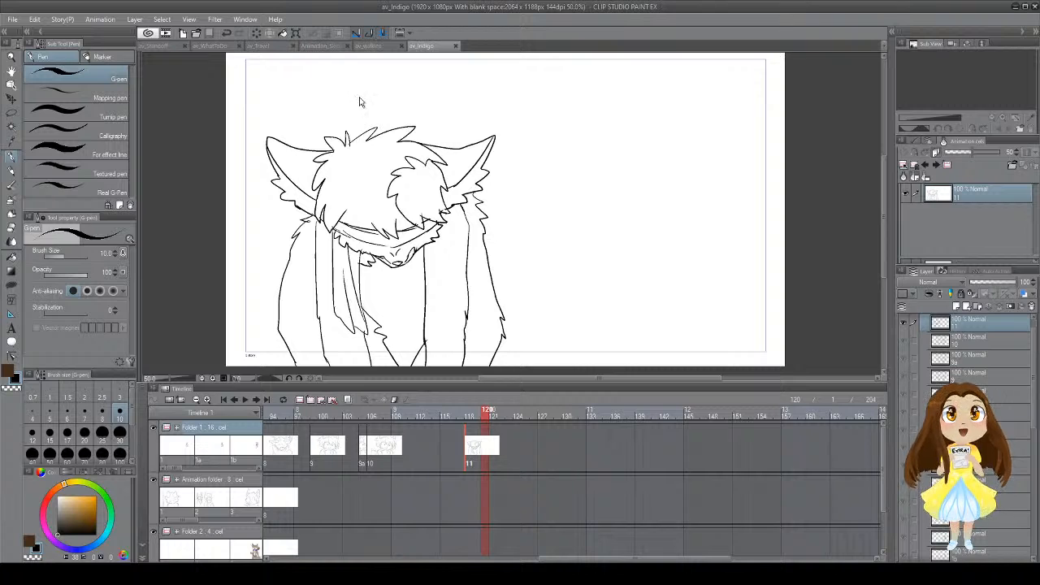
Step: Draw a tufted, arched outline above the head, ending in a pointed tip beyond each ear
mouse_move(331, 79)
left_mouse_down()
mouse_move(287, 73)
mouse_move(308, 95)
mouse_move(255, 125)
mouse_move(310, 152)
left_mouse_up()
key("ctrl+z")
mouse_move(330, 91)
left_mouse_down()
mouse_move(405, 75)
mouse_move(433, 101)
mouse_move(330, 86)
mouse_move(406, 65)
mouse_move(440, 95)
mouse_move(457, 135)
left_mouse_up()
key("ctrl+z")
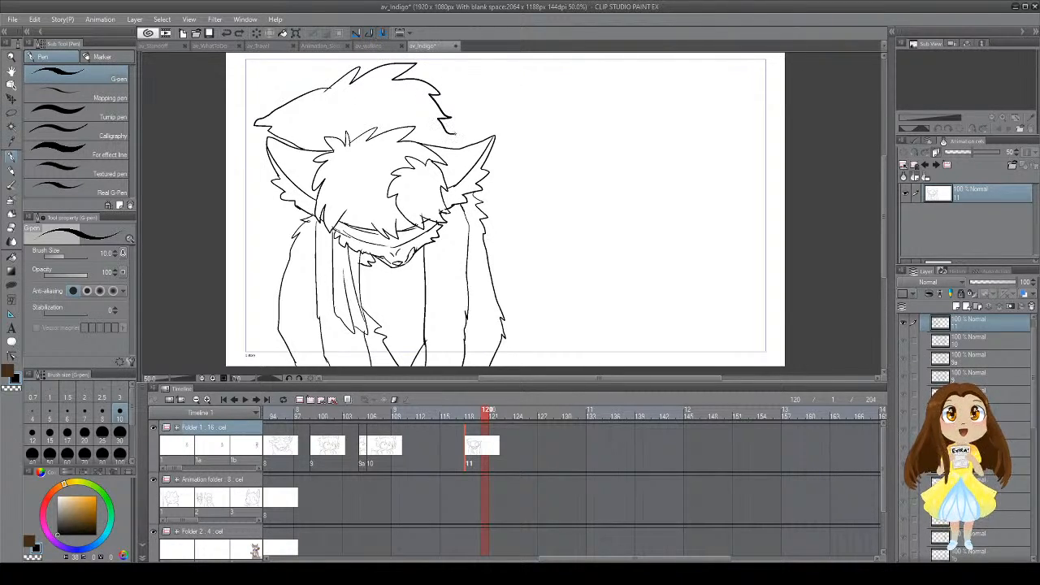
key("ctrl+z")
mouse_move(330, 87)
left_mouse_down()
mouse_move(382, 65)
mouse_move(439, 78)
mouse_move(452, 115)
mouse_move(445, 129)
mouse_move(458, 140)
left_mouse_up()
mouse_move(430, 91)
left_mouse_down()
mouse_move(504, 117)
mouse_move(492, 145)
left_mouse_up()
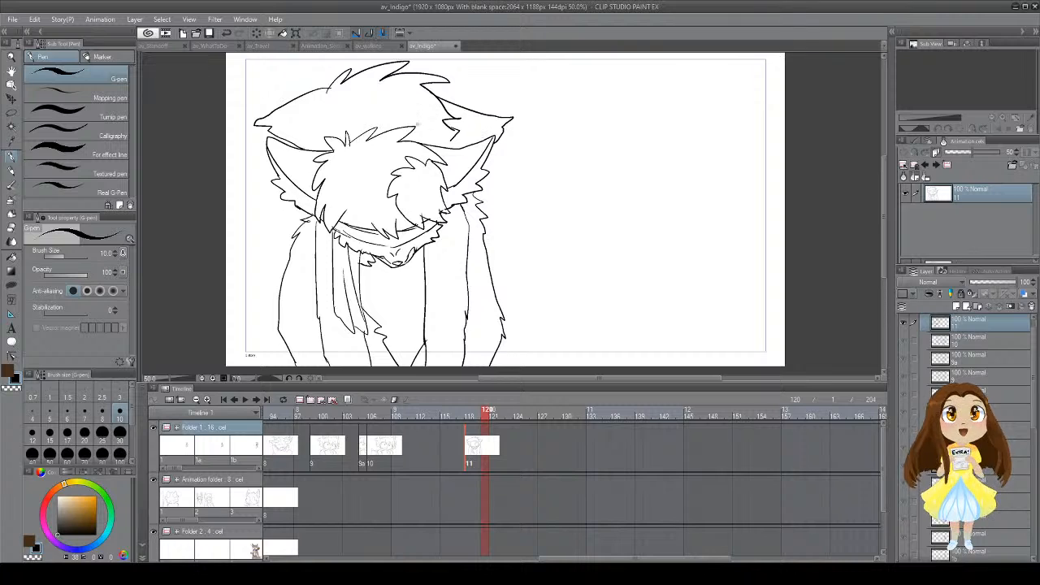
Step: Add jagged fur inside both ears and draw an inner contour line in each pointed tip above them
left_click_drag(284, 144, 286, 172)
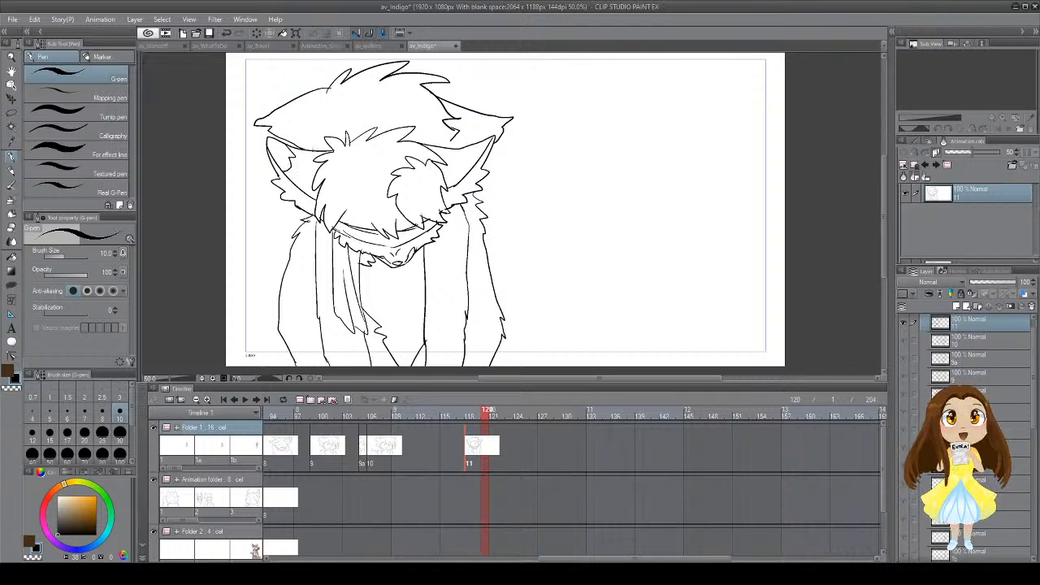
left_click_drag(461, 142, 472, 157)
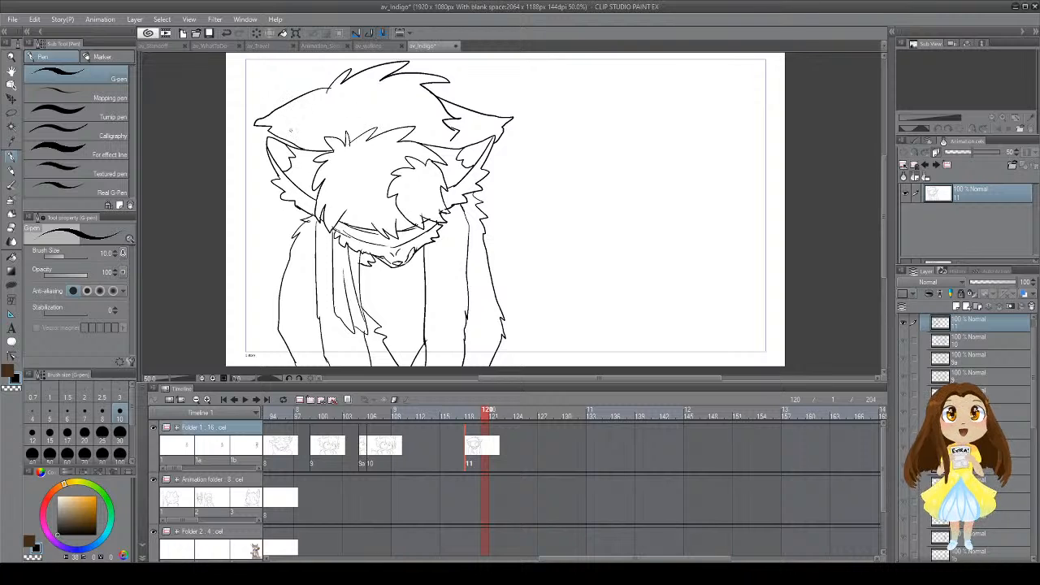
left_click_drag(258, 123, 313, 131)
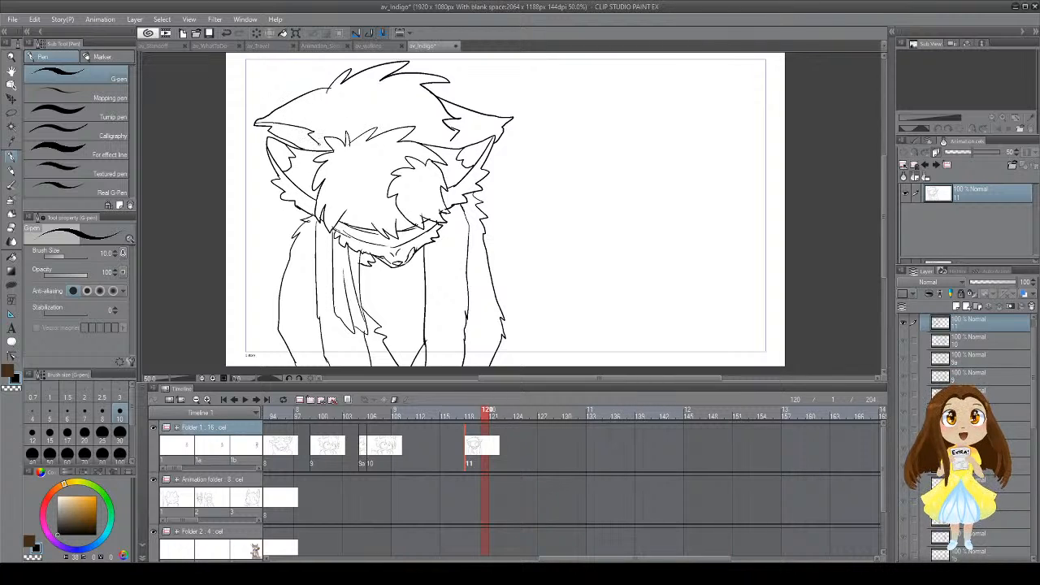
left_click_drag(511, 119, 458, 135)
key("ctrl+z")
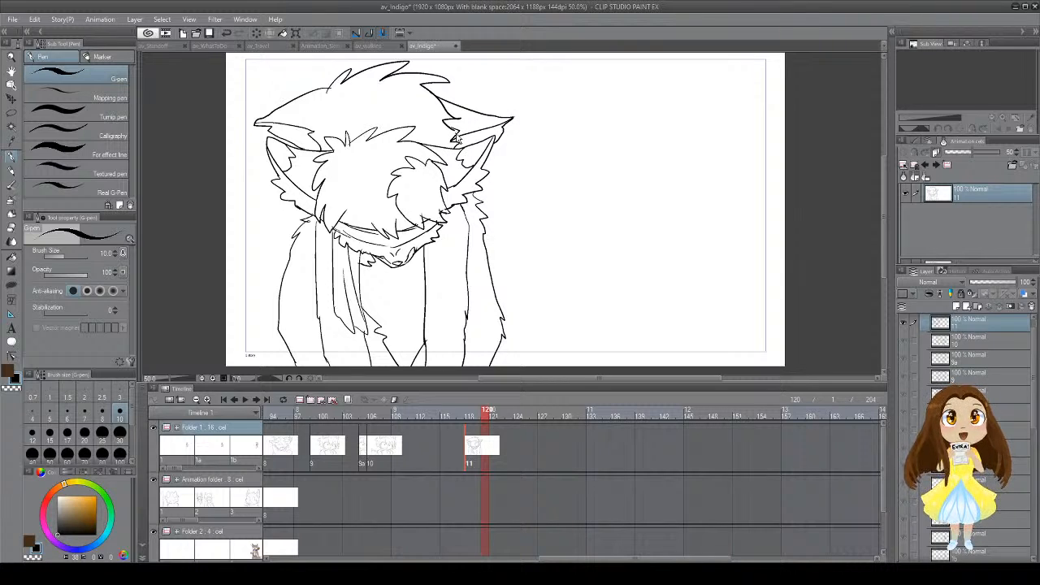
Step: Save the file and draw a short zigzag fur line on the chest below the muzzle of cel 11
key("ctrl+s")
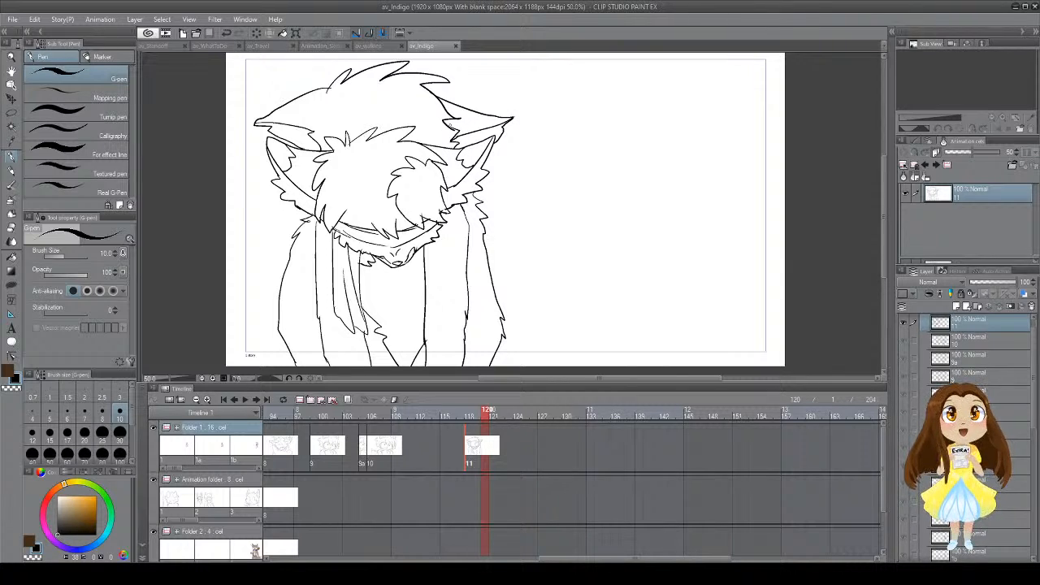
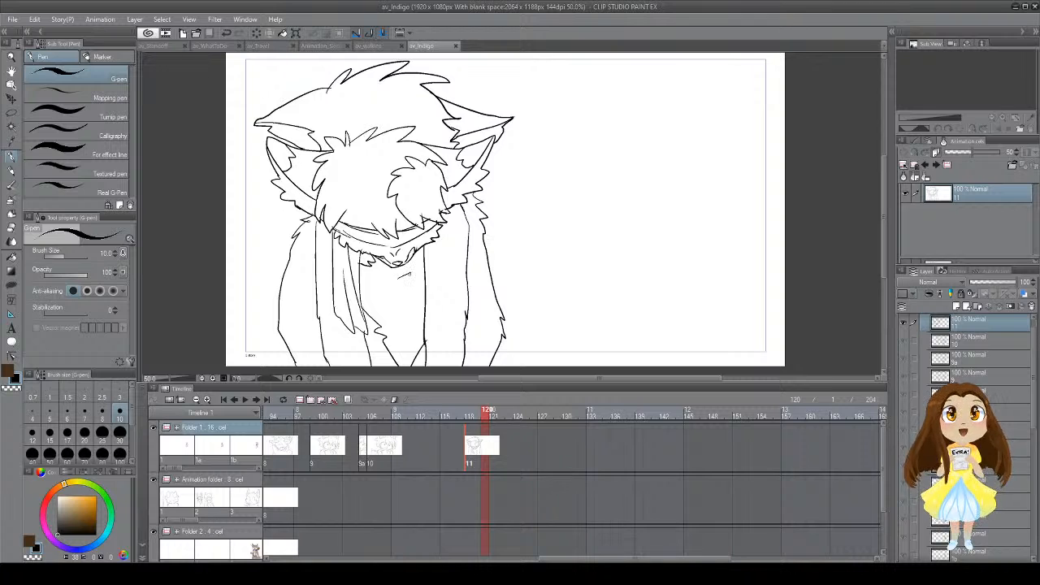
left_click_drag(405, 296, 397, 311)
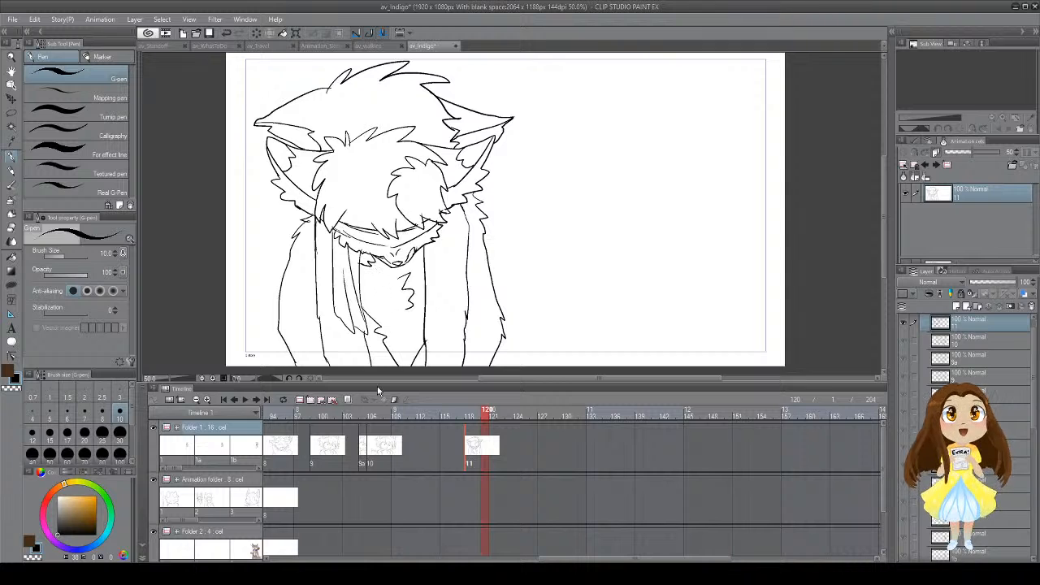
left_click(323, 413)
left_click(494, 411)
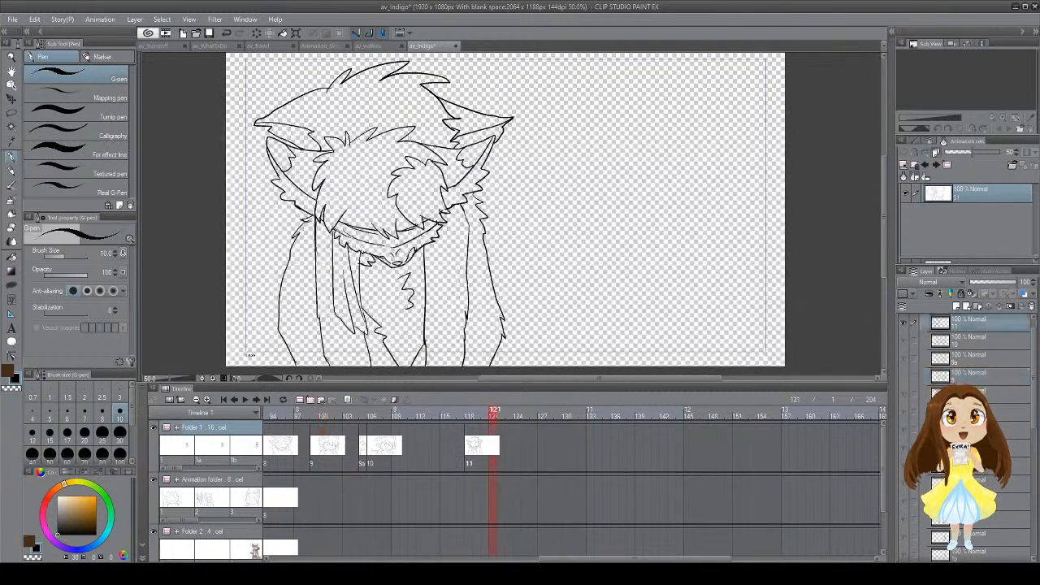
left_click(413, 411)
left_click(478, 412)
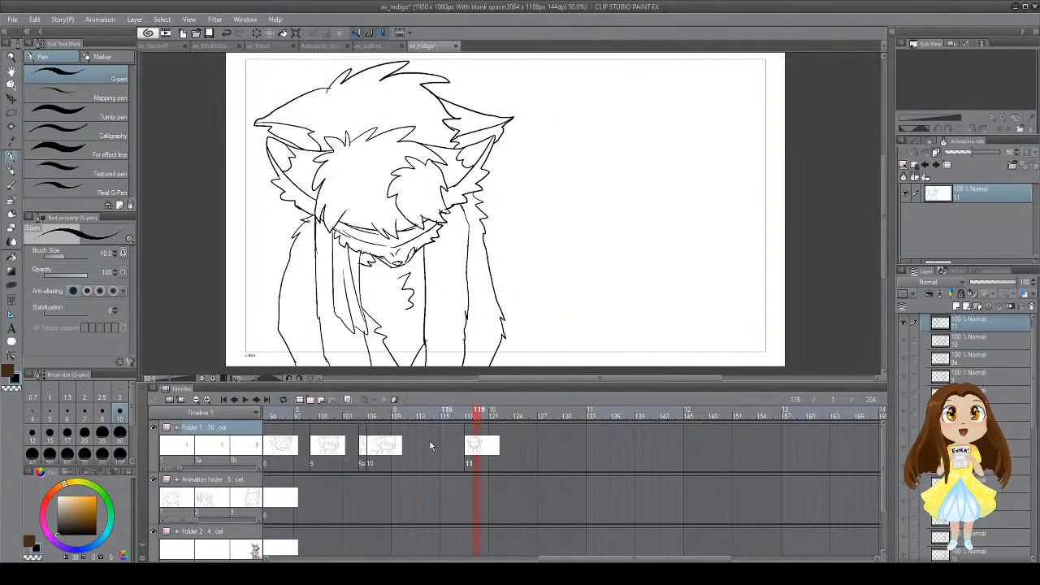
Step: Erase the pointed tips of the hanging strand beside the muzzle, redraw its long lines down to the canvas edge, and save
key("e")
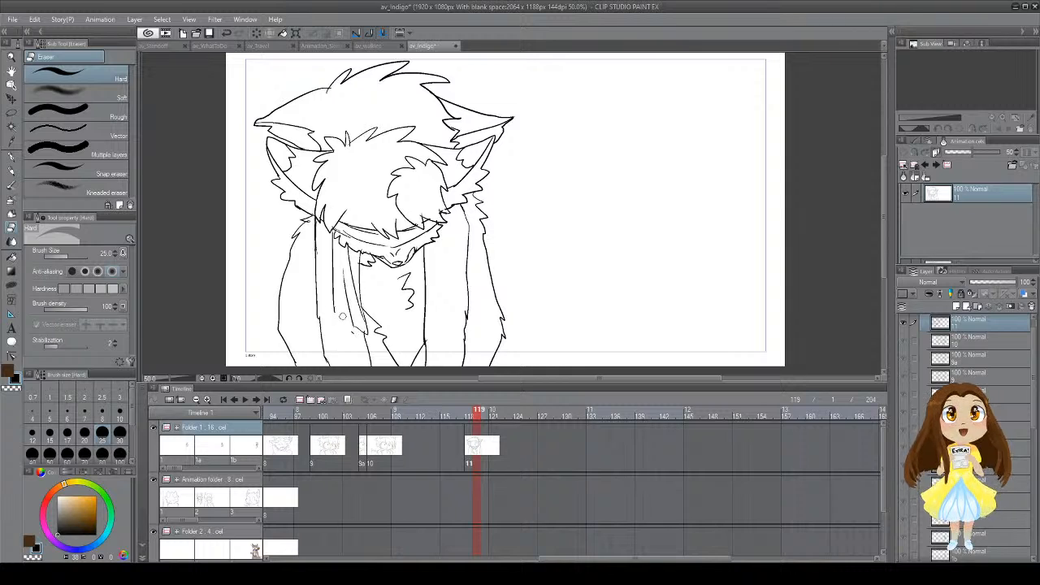
left_click_drag(340, 285, 358, 334)
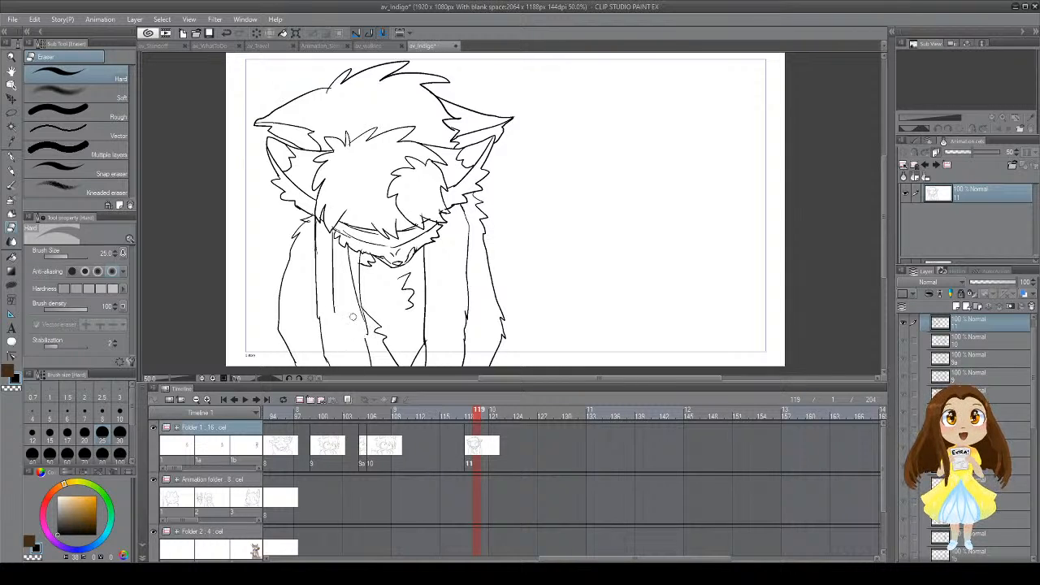
key("p")
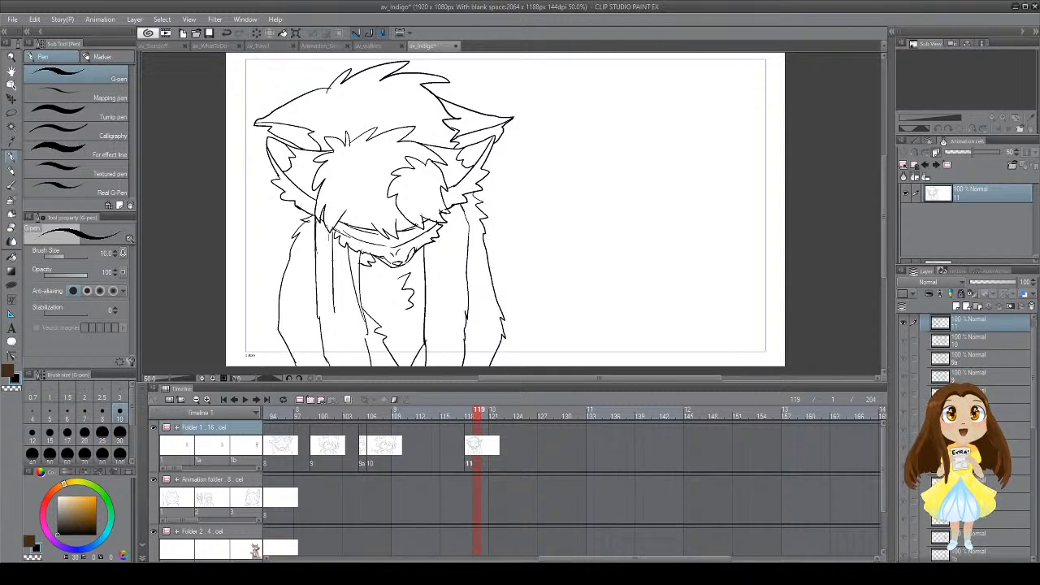
left_click_drag(327, 226, 323, 369)
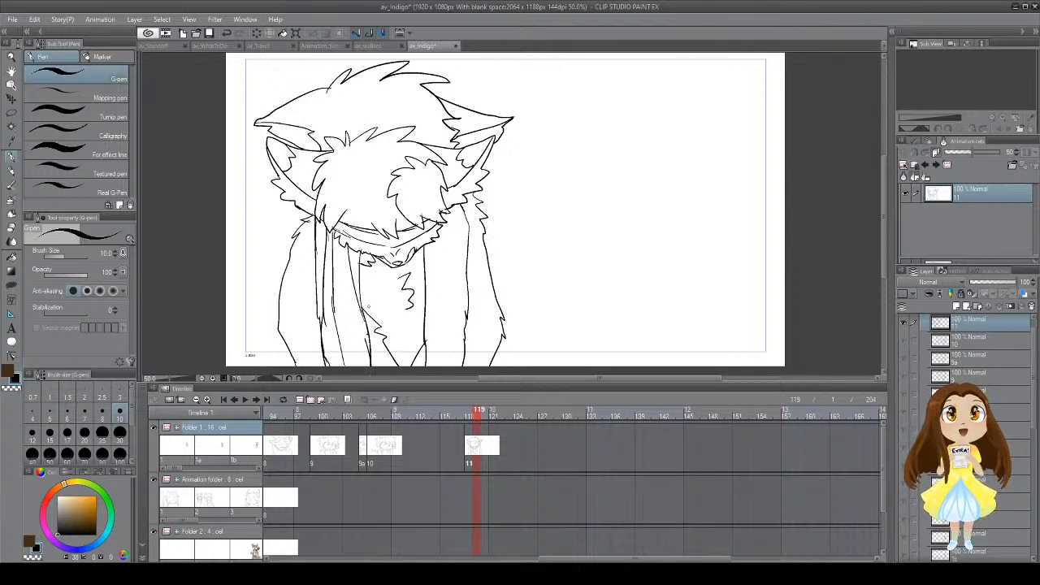
key("ctrl+s")
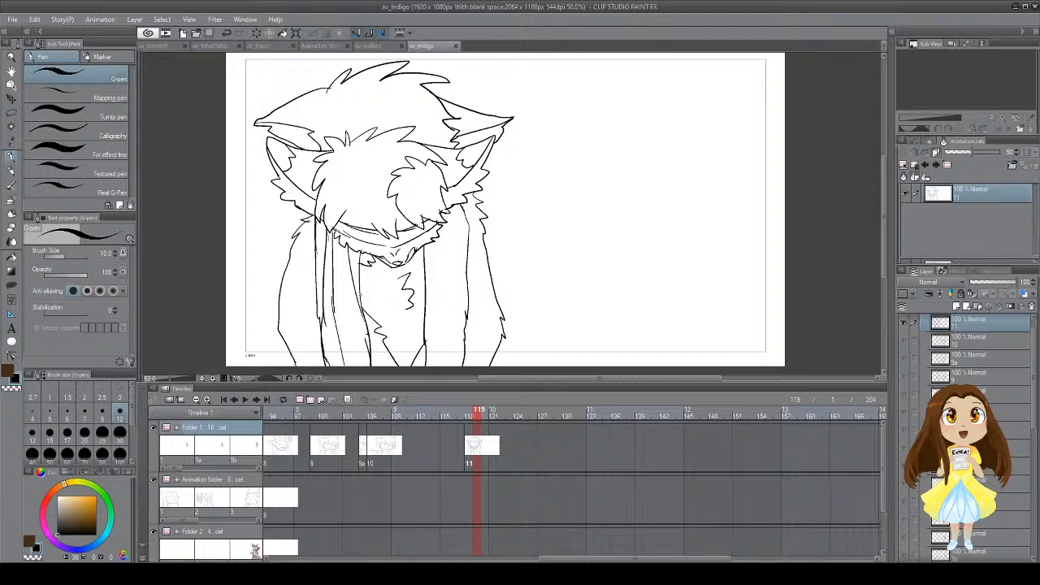
Step: Play back the animation from cel 8 past cel 11 to check the motion
left_click(289, 435)
left_click(247, 400)
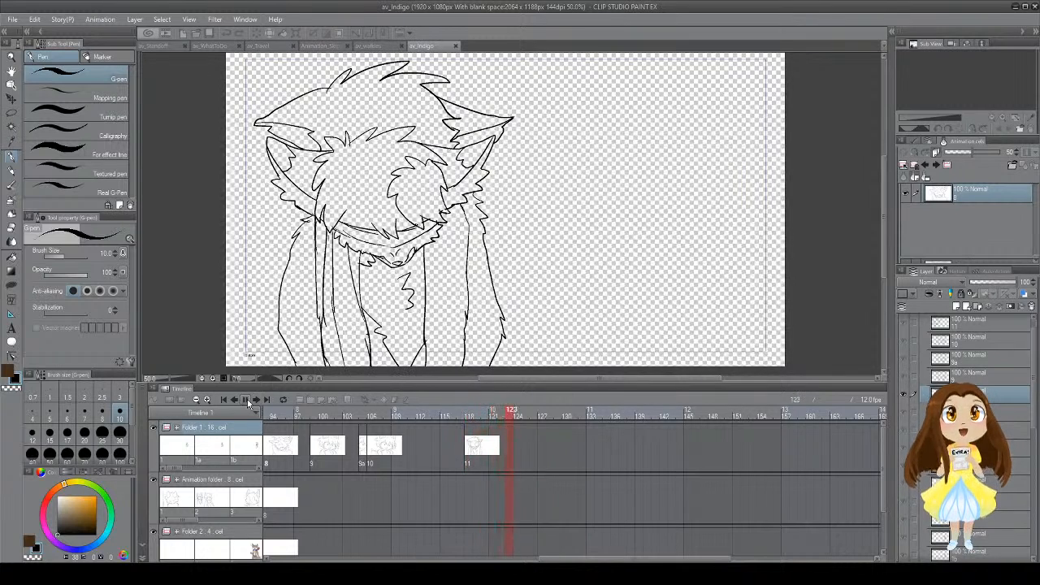
left_click(248, 399)
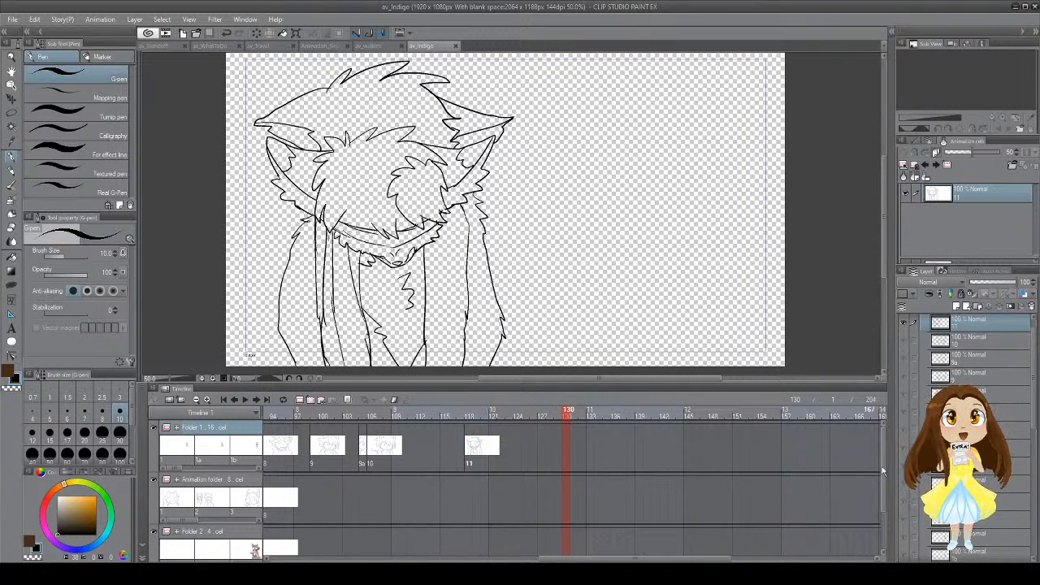
Step: Extend the Paper layer's clip on the timeline to about frame 180
scroll(883, 472, "down", 2)
left_click(486, 521)
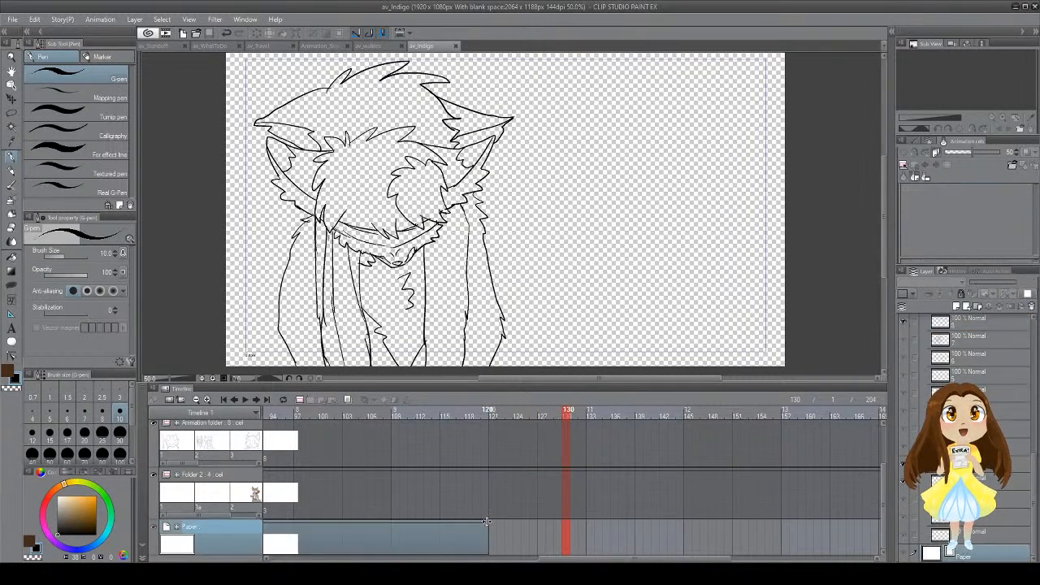
left_click_drag(486, 521, 756, 536)
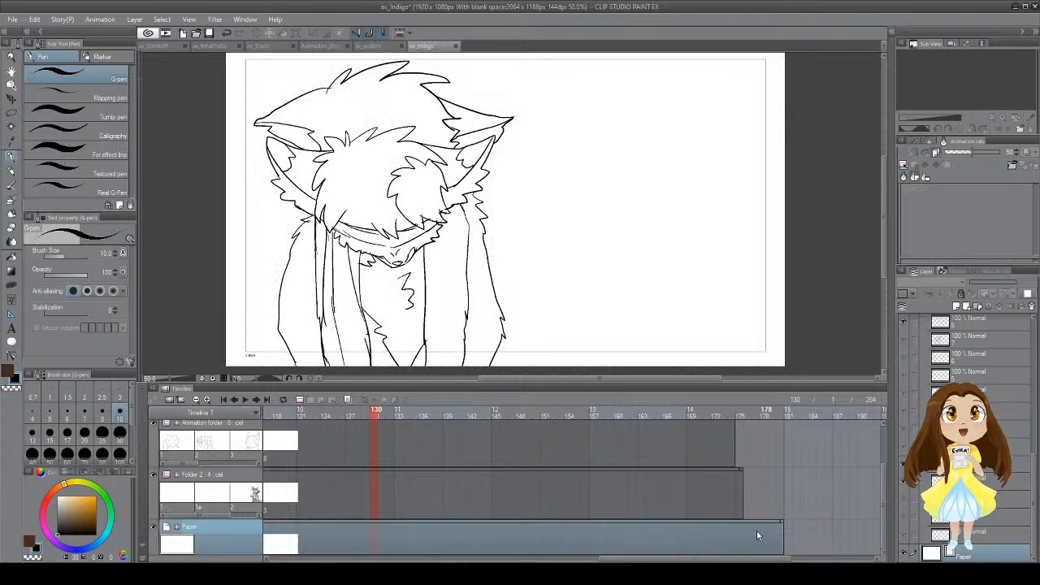
Step: Go back to cel 9 in Folder 1 and briefly run playback to review the timing
scroll(726, 478, "left", 5)
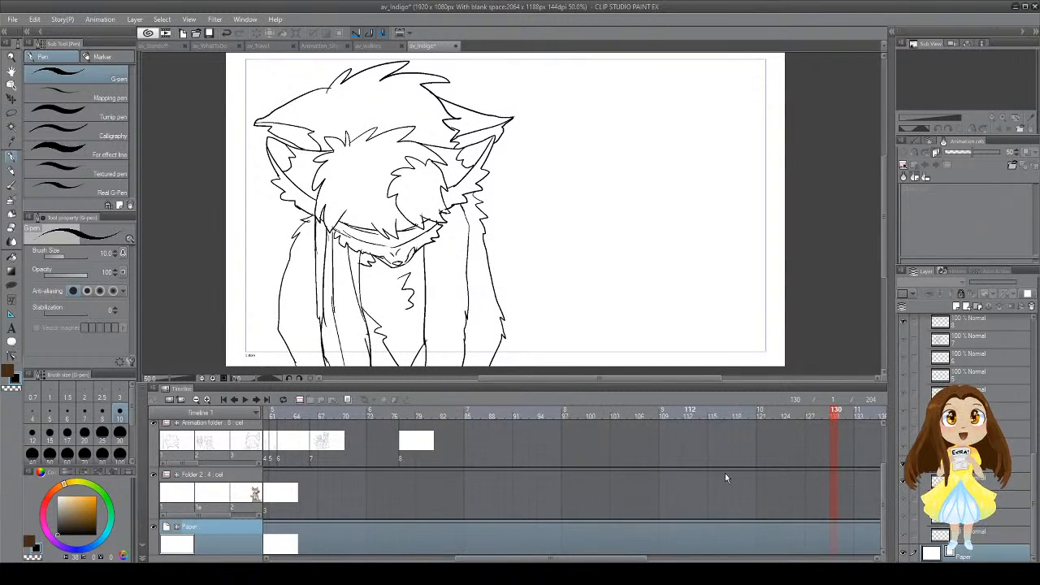
scroll(884, 455, "up", 2)
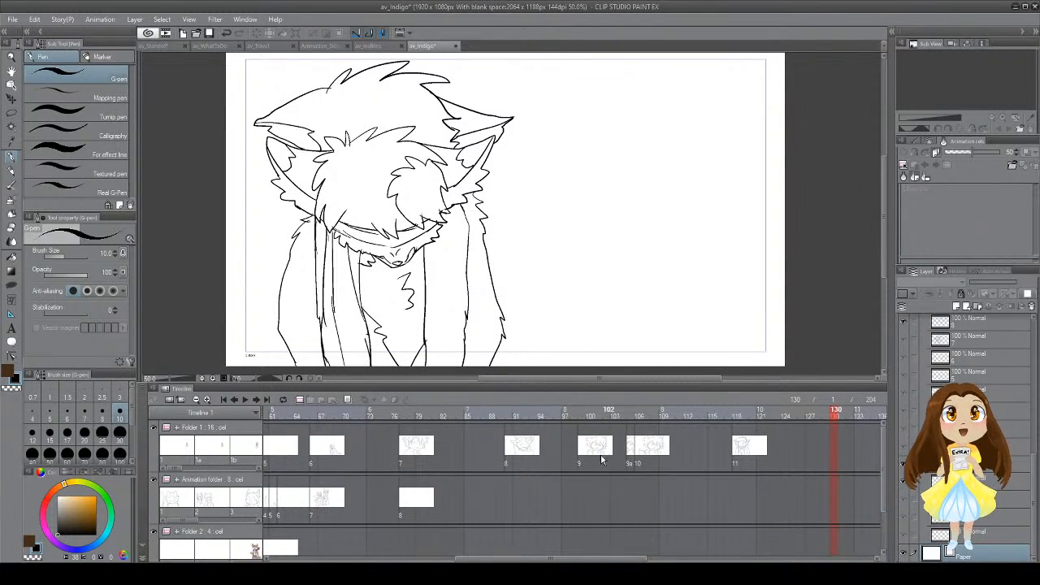
left_click(602, 460)
left_click(245, 399)
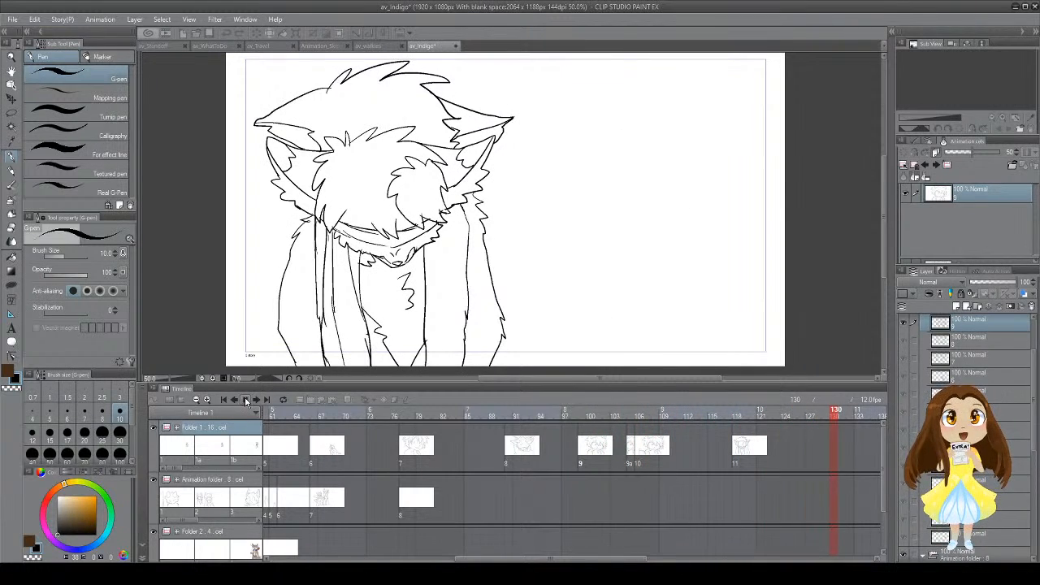
left_click(244, 399)
Step: Add an empty cel after cel 11 in Folder 1 at frame 133 and save the file
left_click_drag(504, 560, 586, 560)
left_click(311, 400)
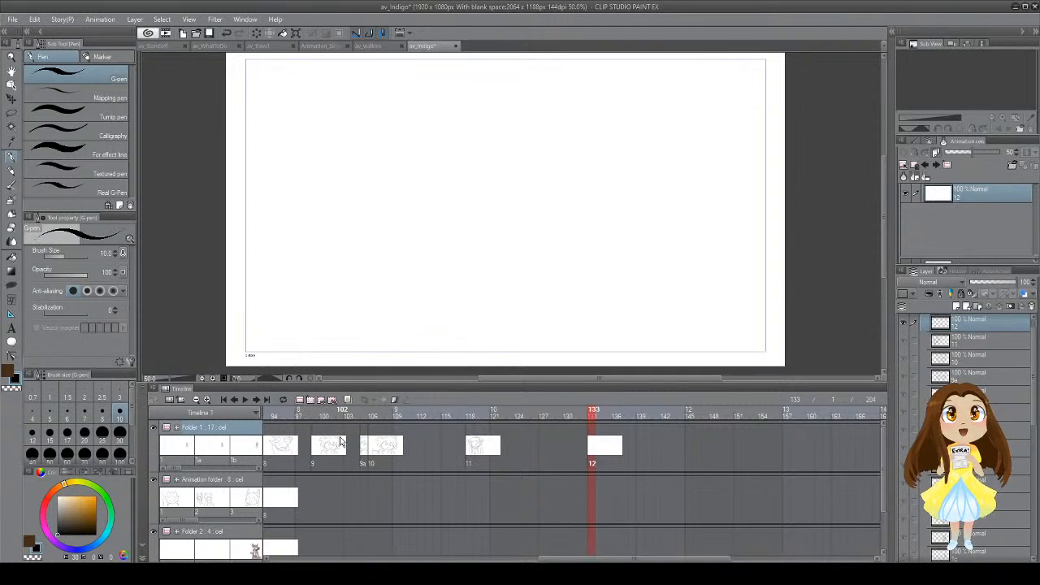
key("ctrl+s")
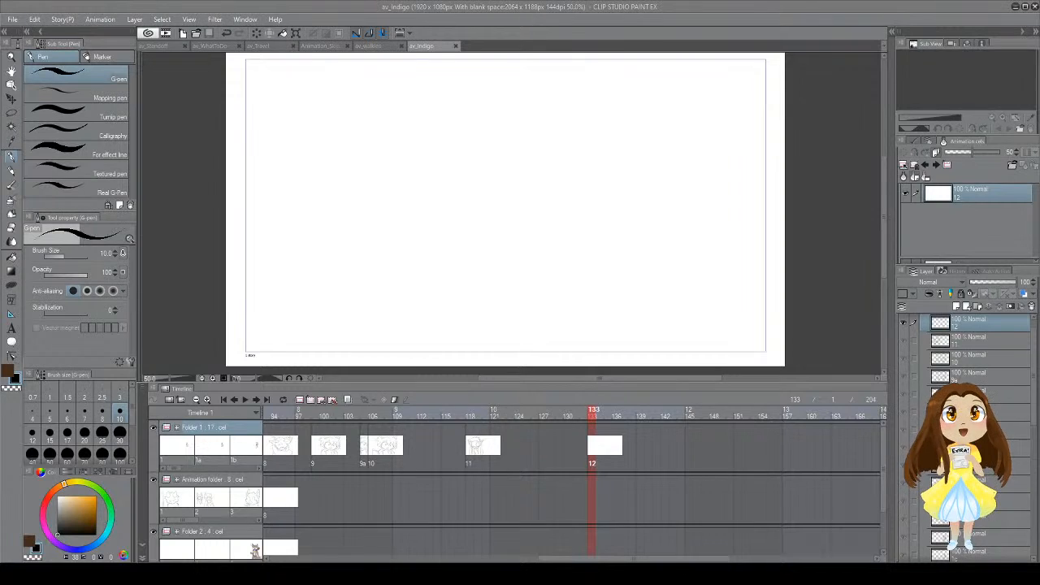
Step: Compare cel 11 with the blank cel 12, and play the whole animation from frame 1
left_click(504, 446)
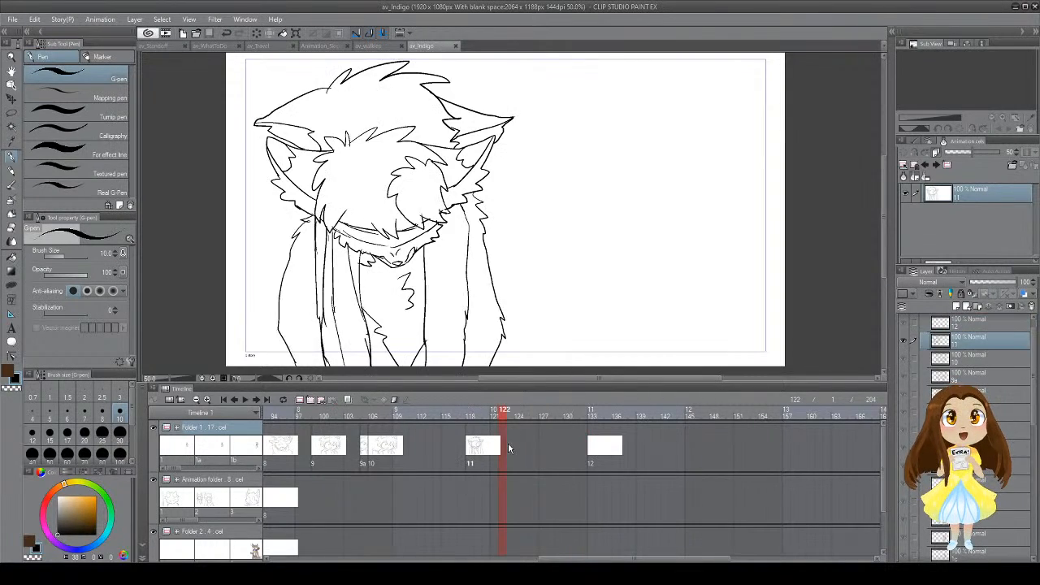
left_click(602, 445)
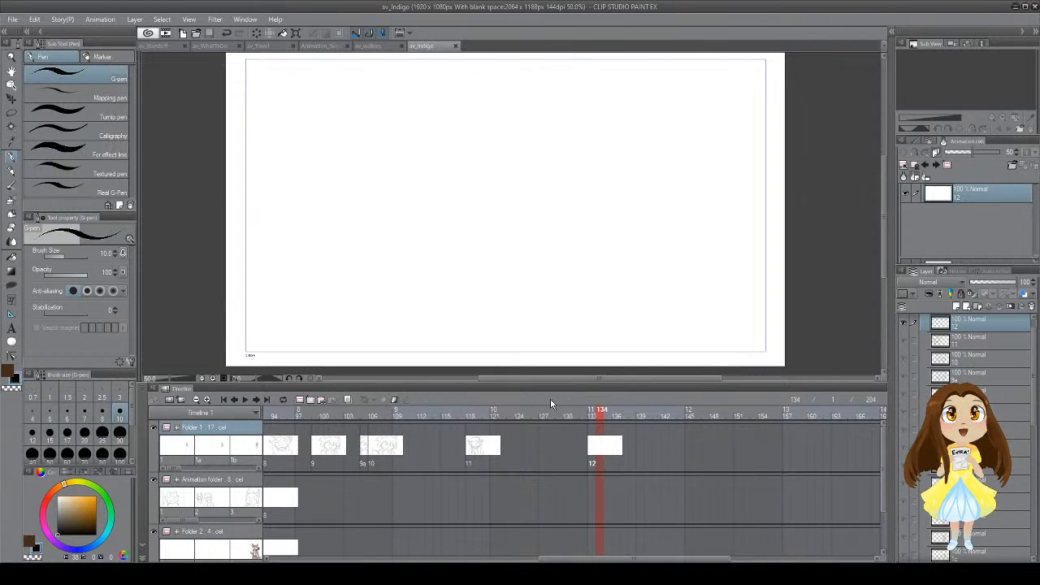
left_click(498, 440)
left_click(225, 400)
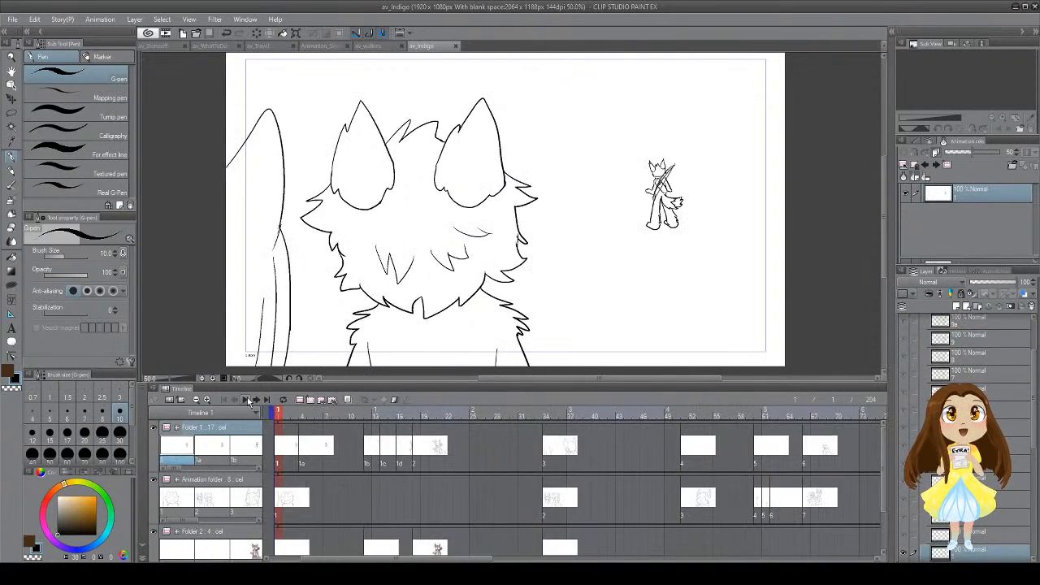
left_click(251, 400)
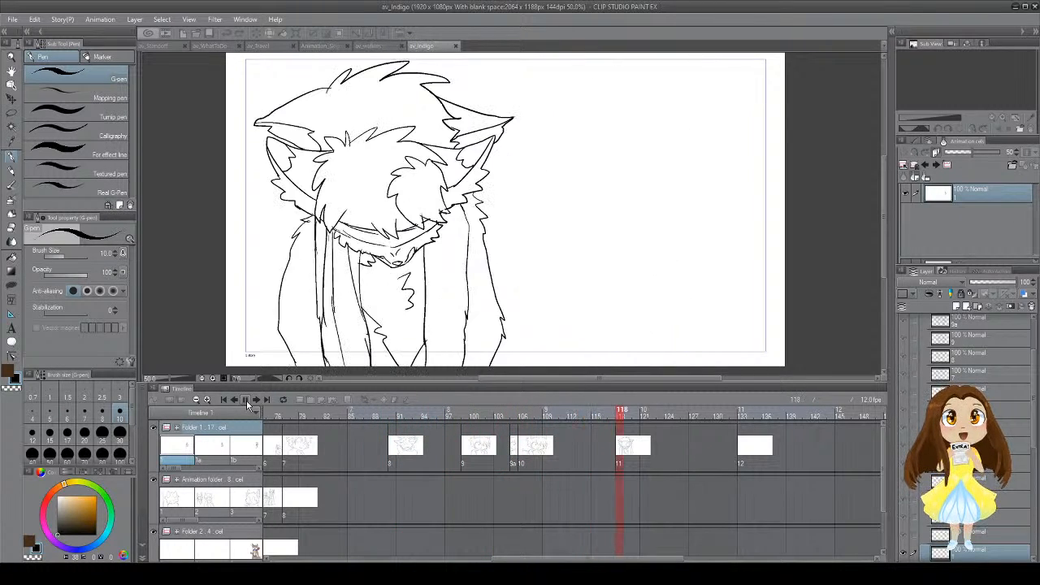
left_click(246, 400)
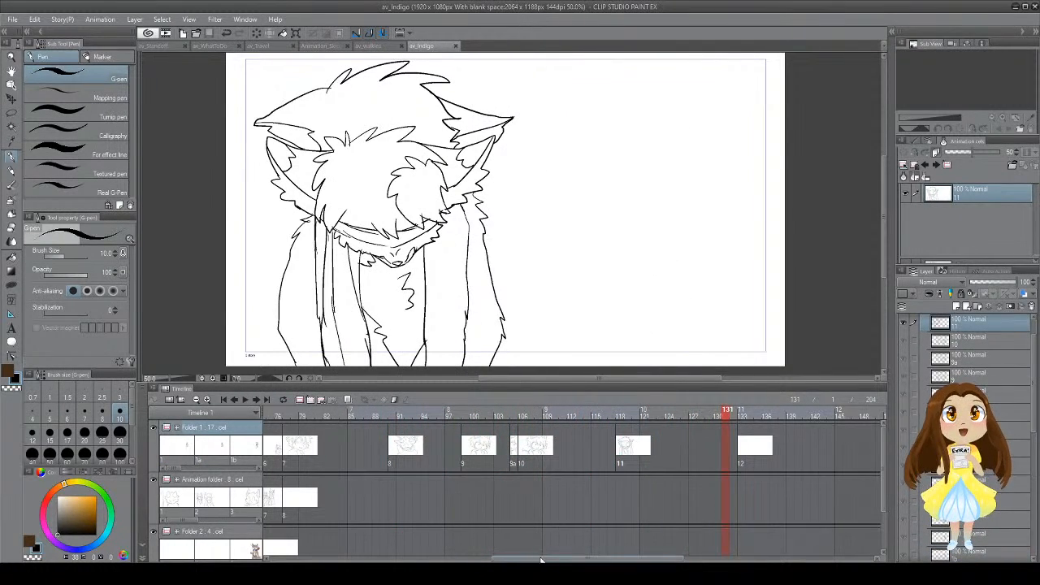
Step: Select cel 1 of Folder 2, then sample the walking character's tan fur and dark brown hair in av_walkies as the two drawing colors
left_click_drag(541, 559, 316, 559)
left_click(405, 500)
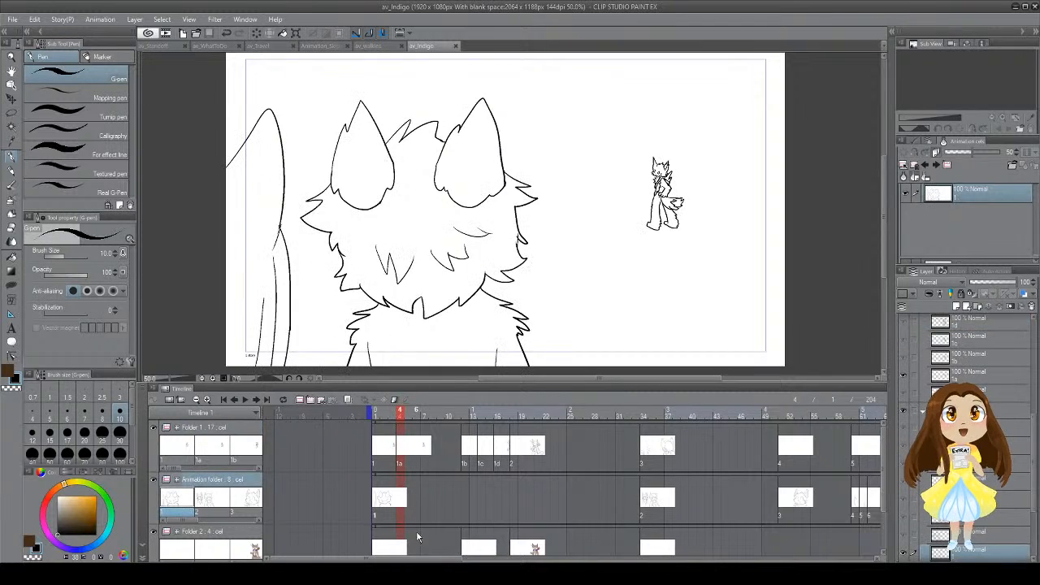
left_click(408, 555)
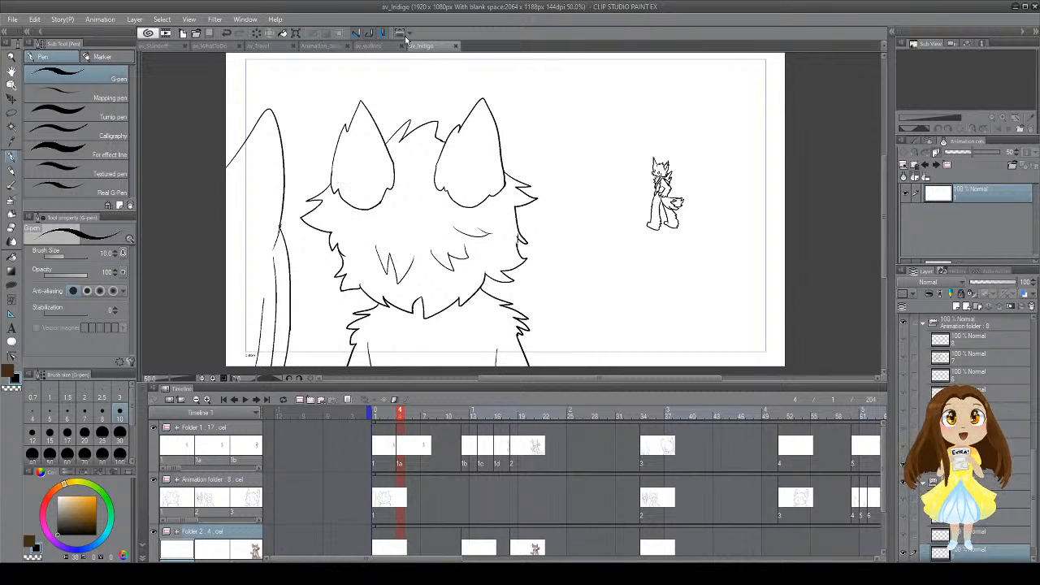
left_click(370, 46)
key("i")
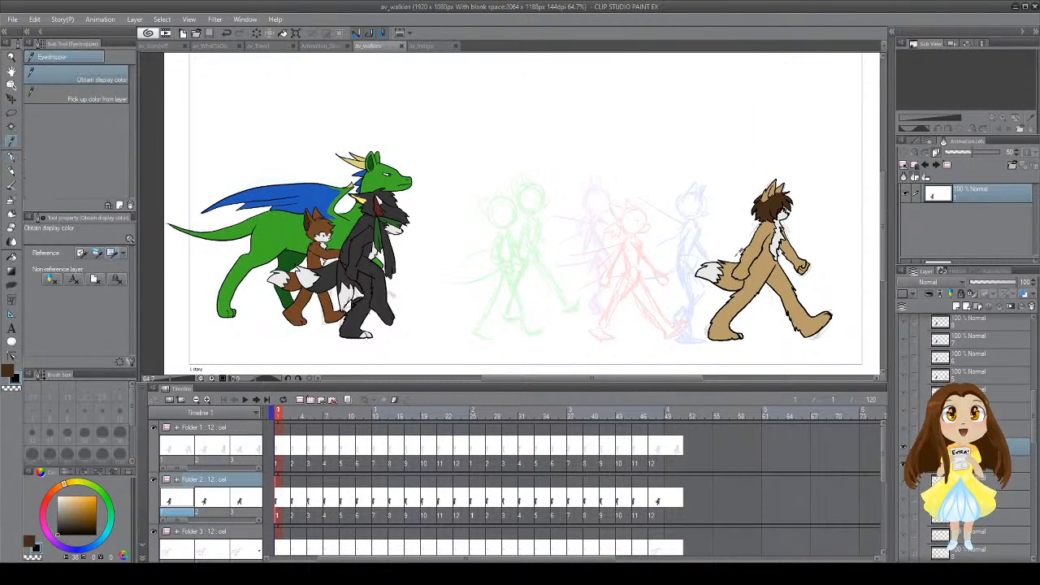
left_click(767, 266)
key("x")
left_click(777, 205)
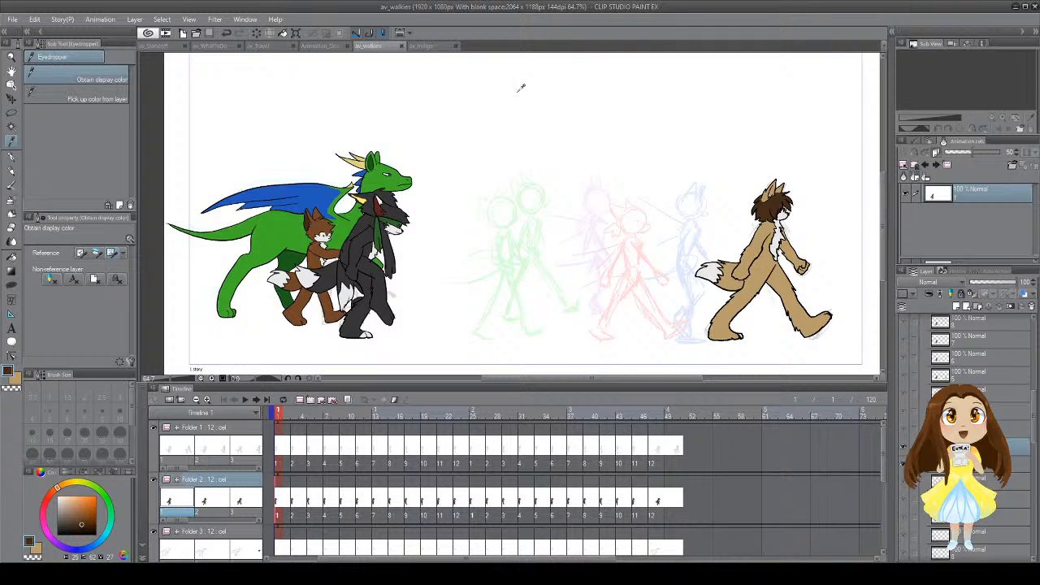
Step: Return to av_indigo and fill the foreground character's body and both ears with tan and the hair with dark brown
left_click(421, 46)
key("g")
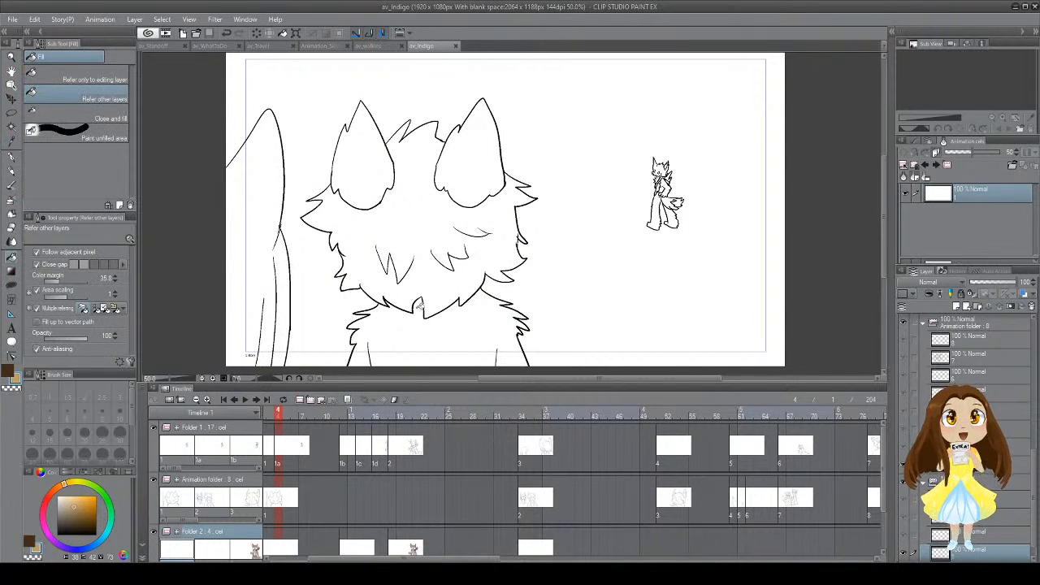
left_click(421, 351)
key("x")
left_click(447, 258)
key("x")
left_click(371, 166)
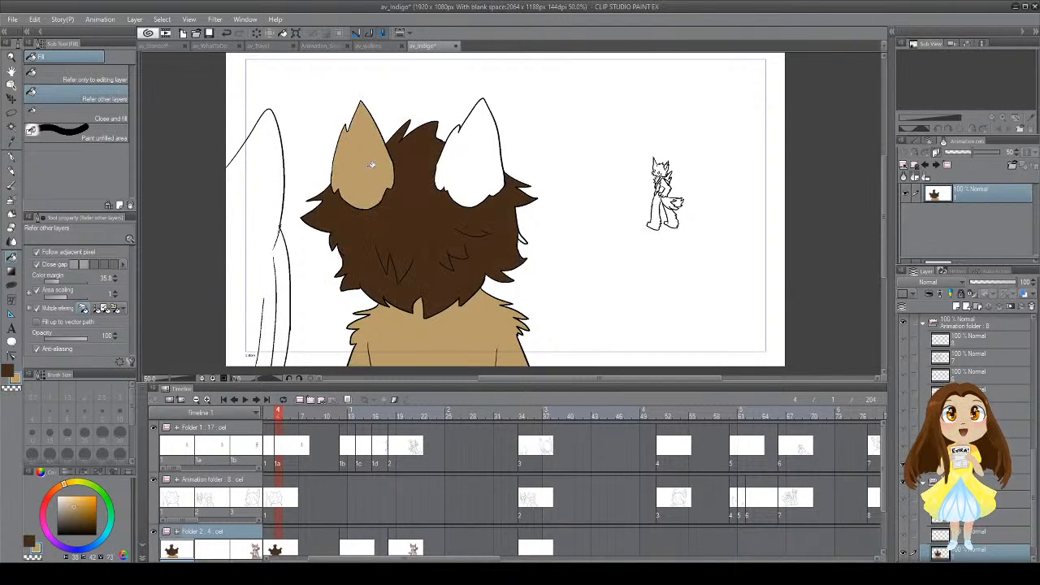
left_click(468, 171)
Step: Move to cel 1a of Folder 2 at frame 12 and undo the color fills made on cel 1
left_click(352, 543)
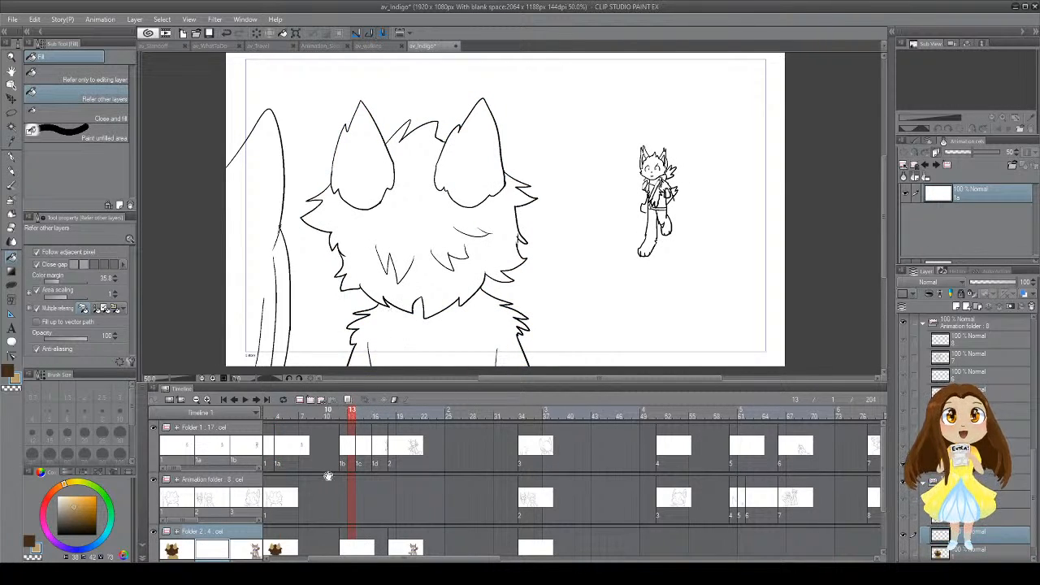
left_click(342, 548)
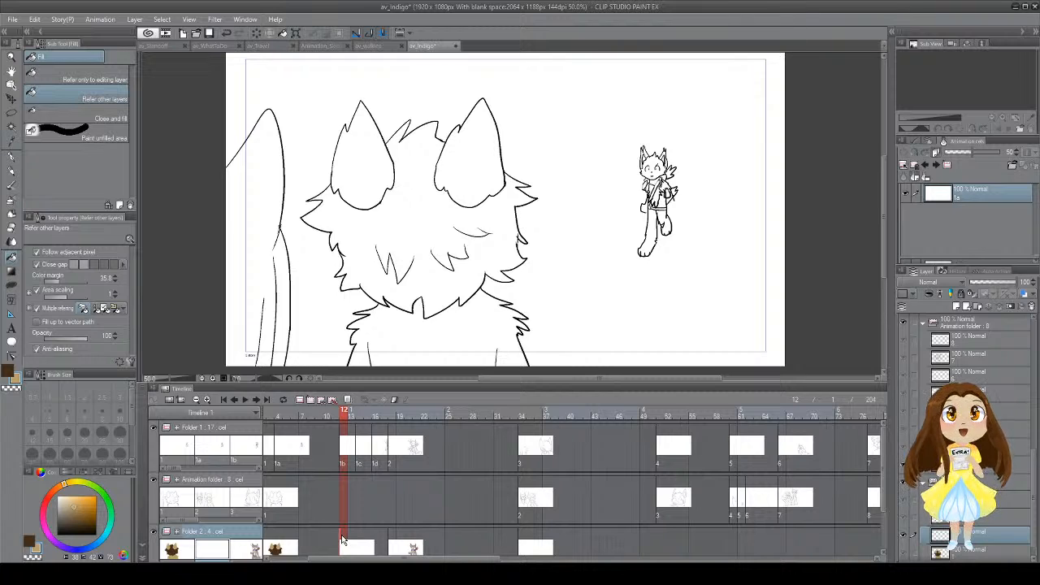
scroll(359, 512, "down", 2)
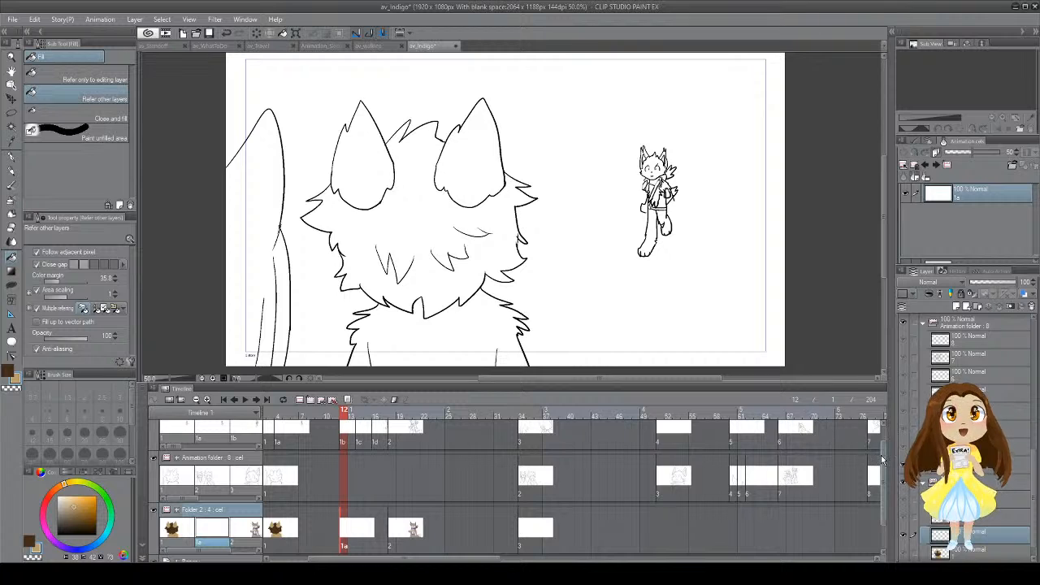
left_click_drag(881, 455, 882, 484)
key("ctrl+z")
key("ctrl+z")
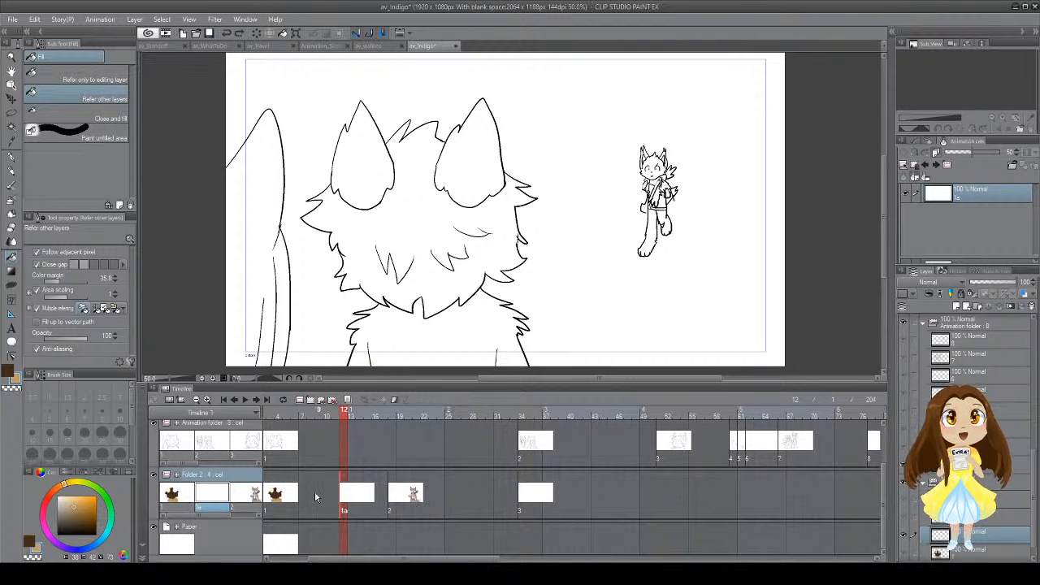
key("ctrl+z")
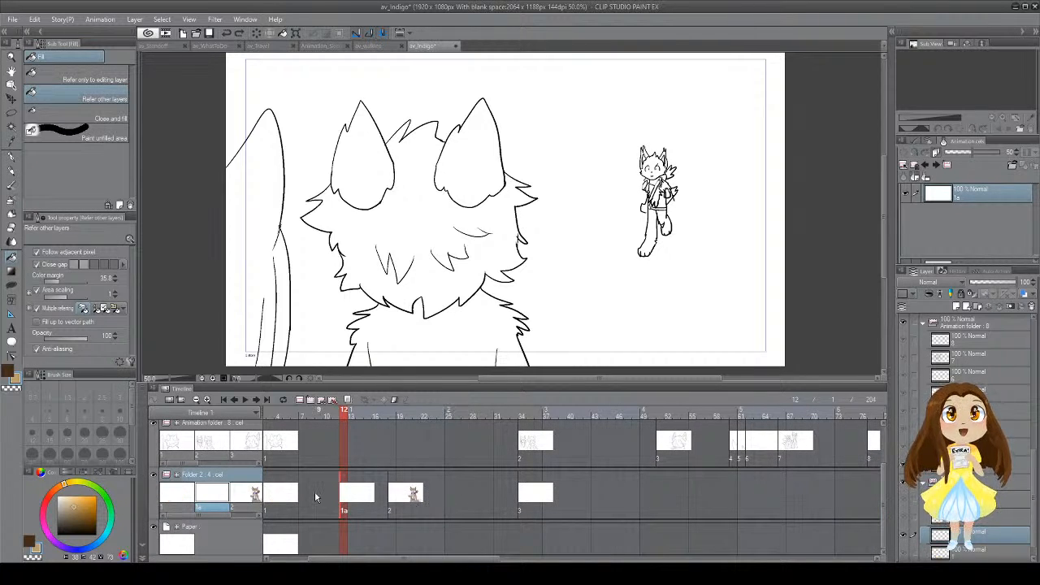
Step: Add a new animation folder below Folder 2 and create its first cel at frame 1
left_click(301, 400)
left_click_drag(233, 479, 232, 527)
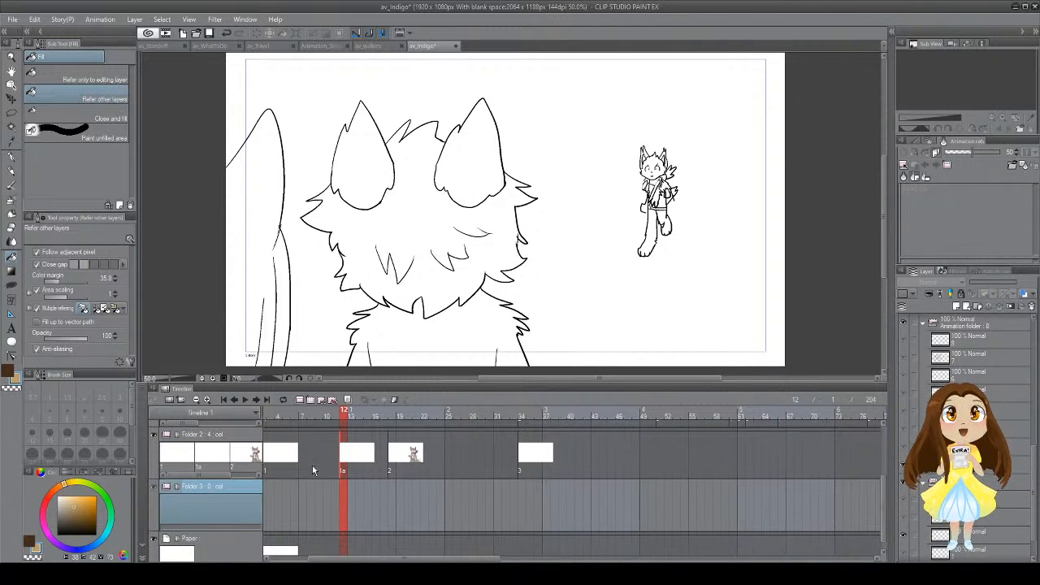
left_click(270, 508)
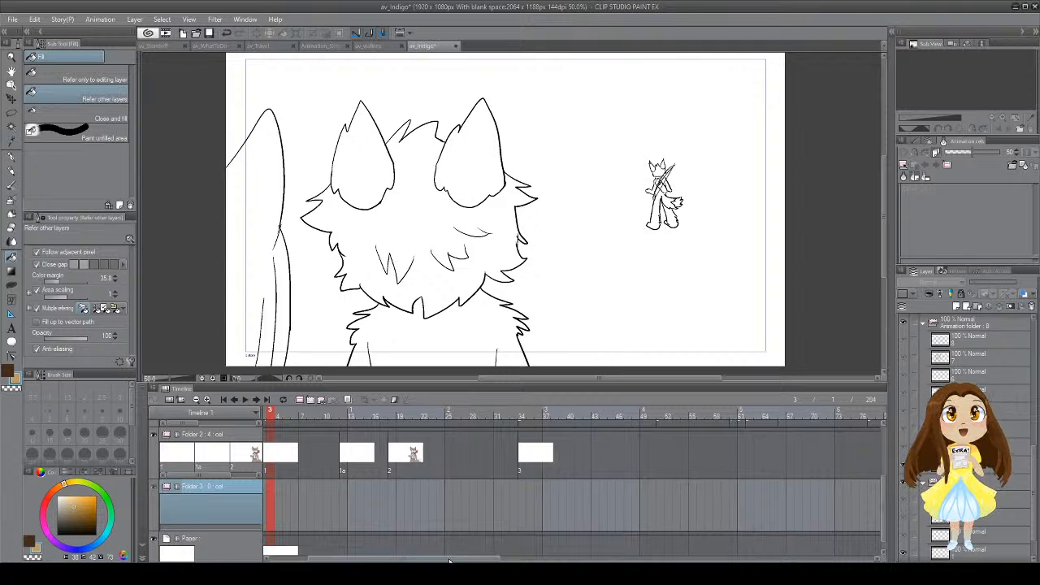
left_click_drag(417, 559, 380, 560)
left_click(376, 500)
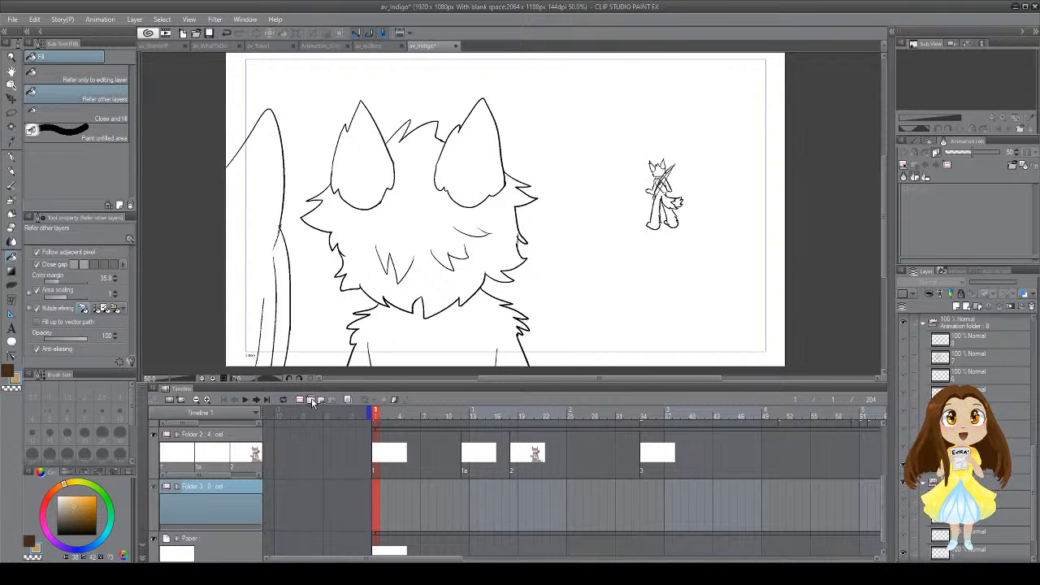
left_click(311, 400)
Step: Fill the foreground character's body and both ears with tan and the hair with dark brown on cel 1 of Folder 3
left_click(430, 334)
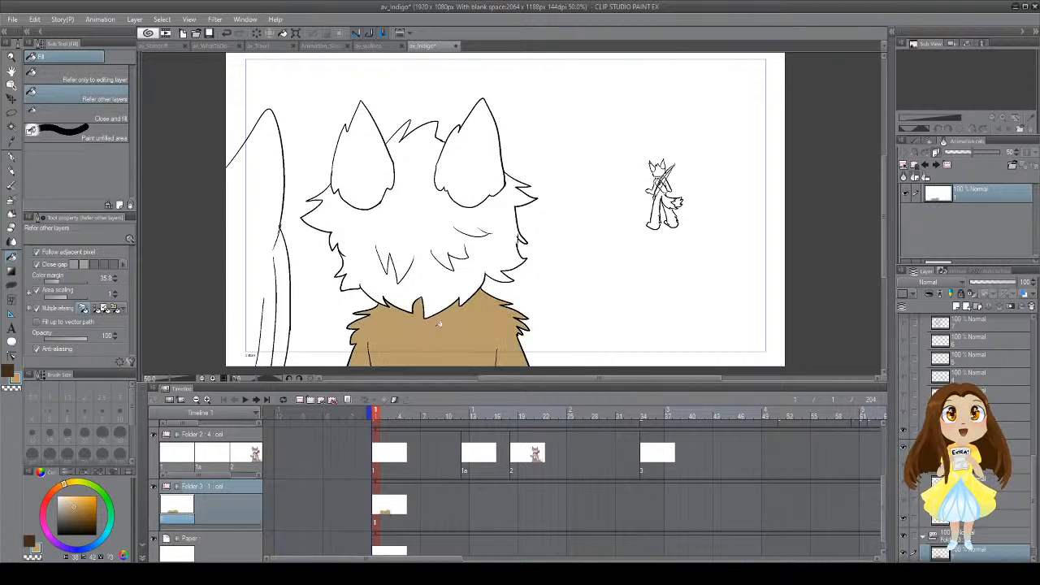
key("x")
left_click(436, 257)
key("x")
left_click(362, 163)
left_click(470, 158)
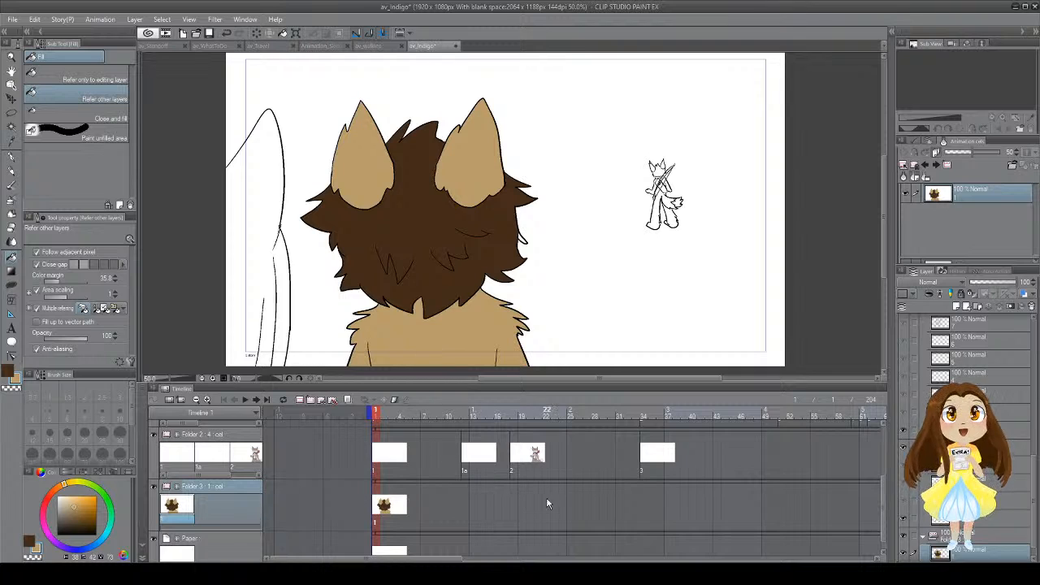
Step: Create a cel at frame 34 of Folder 3 and fill the middle character's shoulders and arms with tan
left_click(521, 506)
left_click_drag(521, 506, 644, 511)
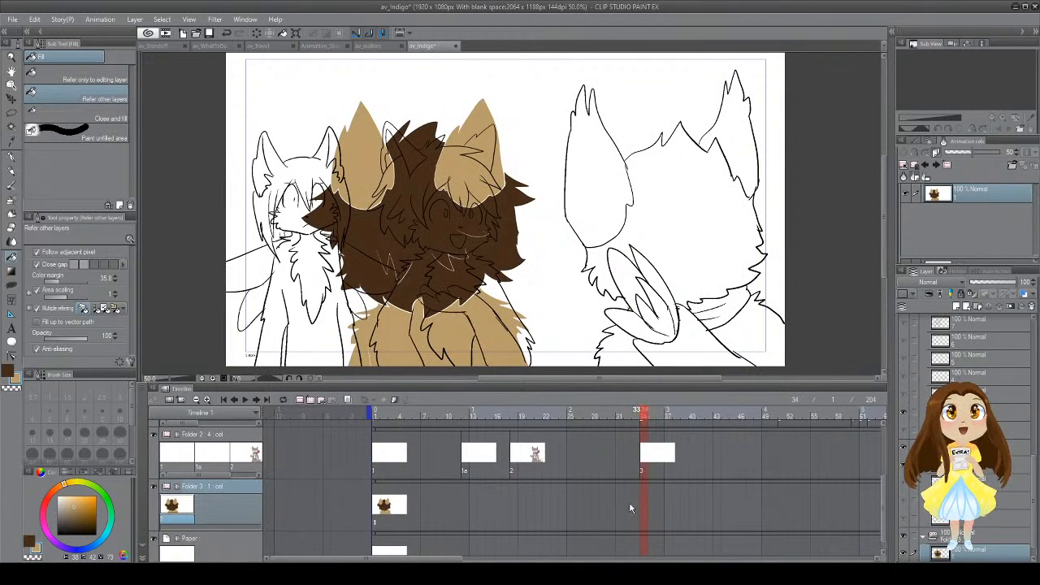
left_click(311, 399)
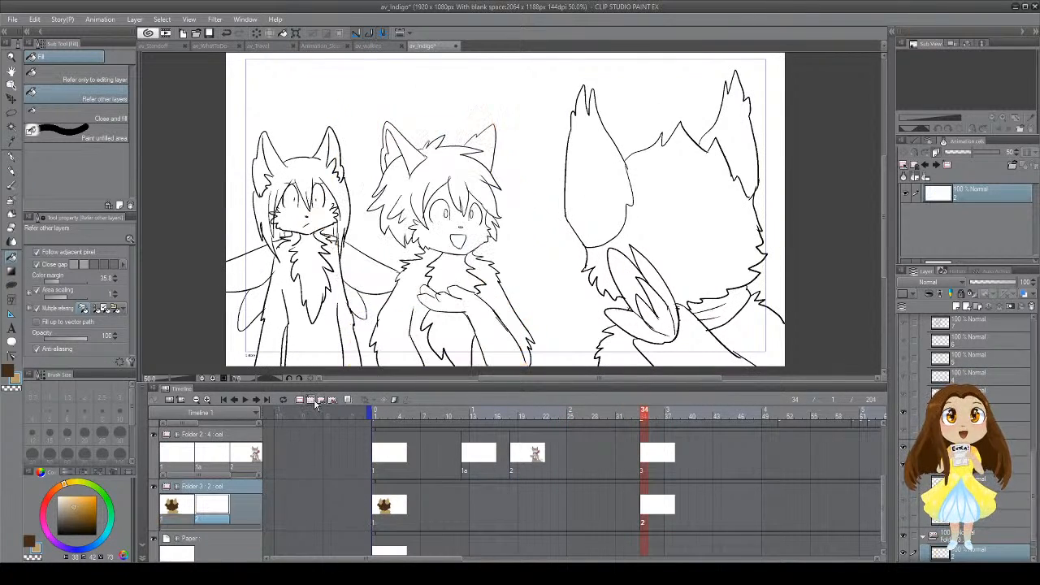
left_click(405, 305)
left_click(480, 297)
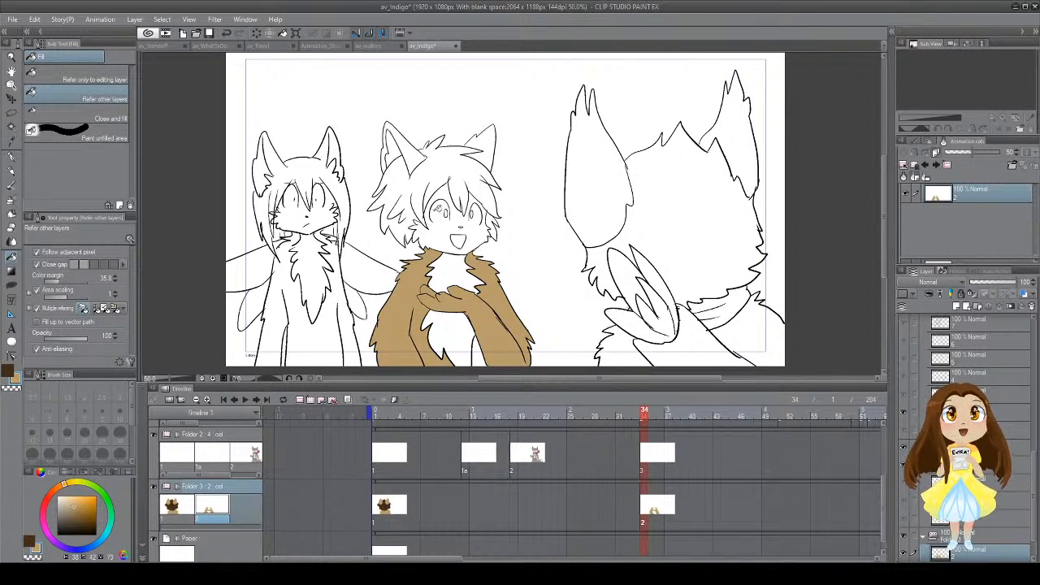
Step: Close off the middle character's muzzle edge in tan with the G-pen, then fill the upper face and both ears with tan
key("p")
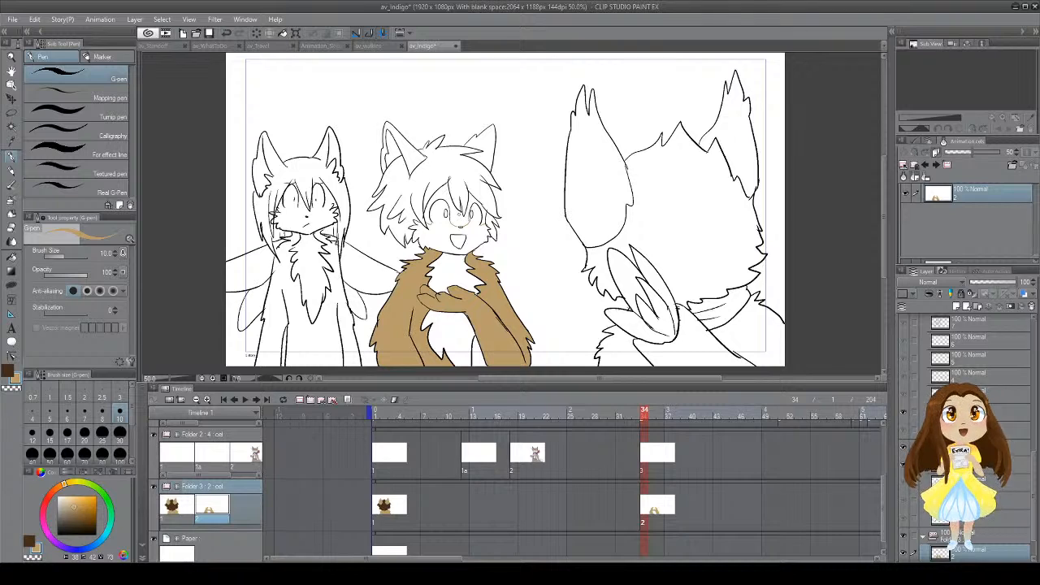
key("g")
left_click(446, 189)
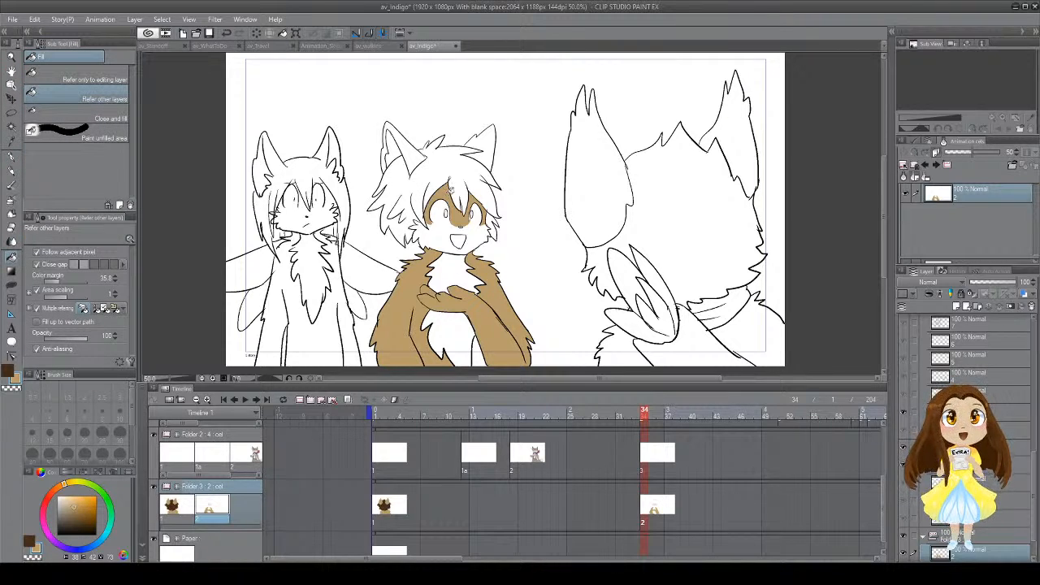
left_click(415, 150)
left_click(471, 140)
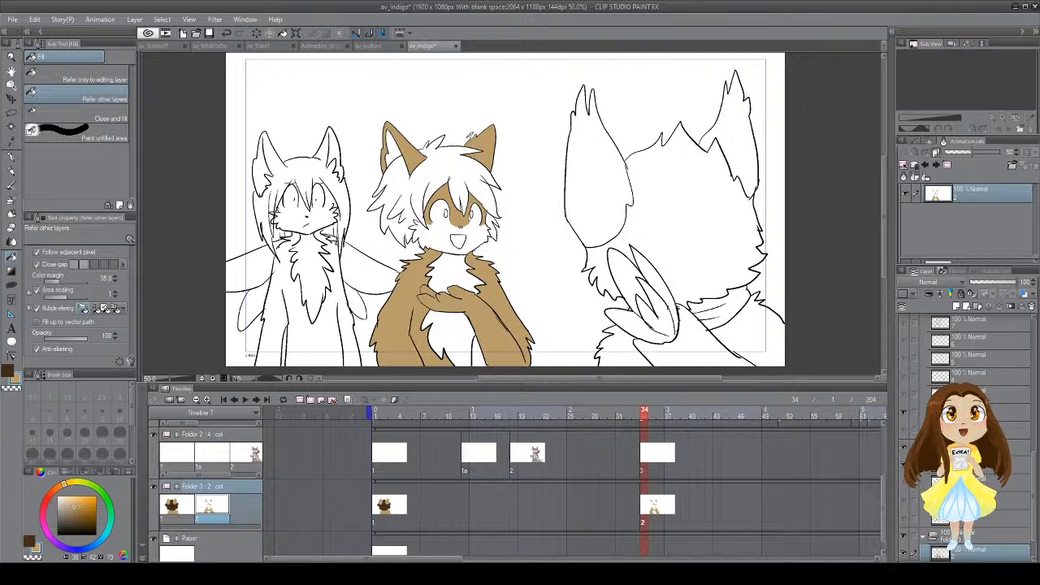
Step: Fill the middle character's hair with dark brown, including the tuft beside the cheek
left_click(80, 524)
left_click(491, 217)
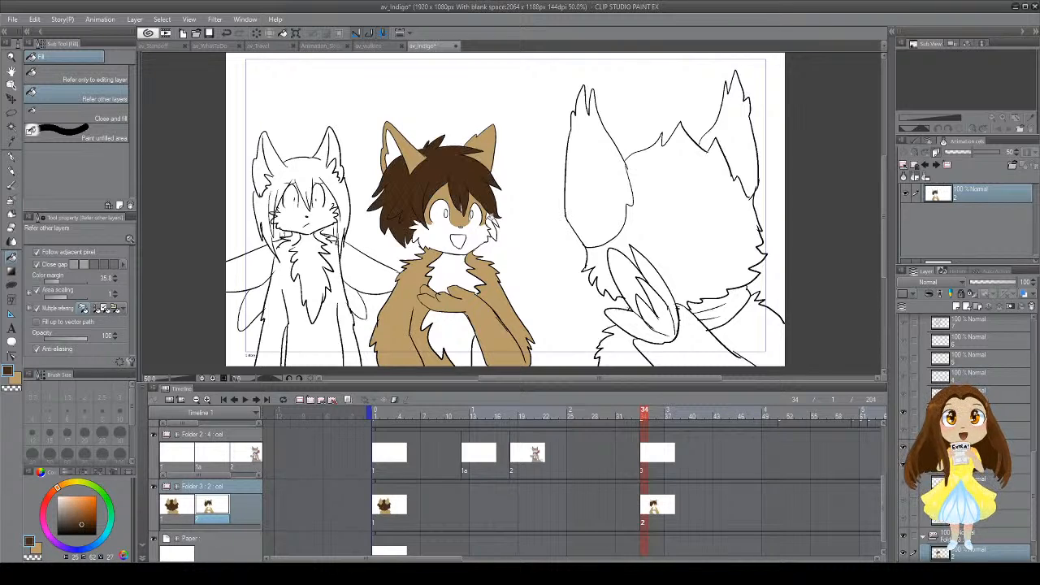
left_click(73, 508)
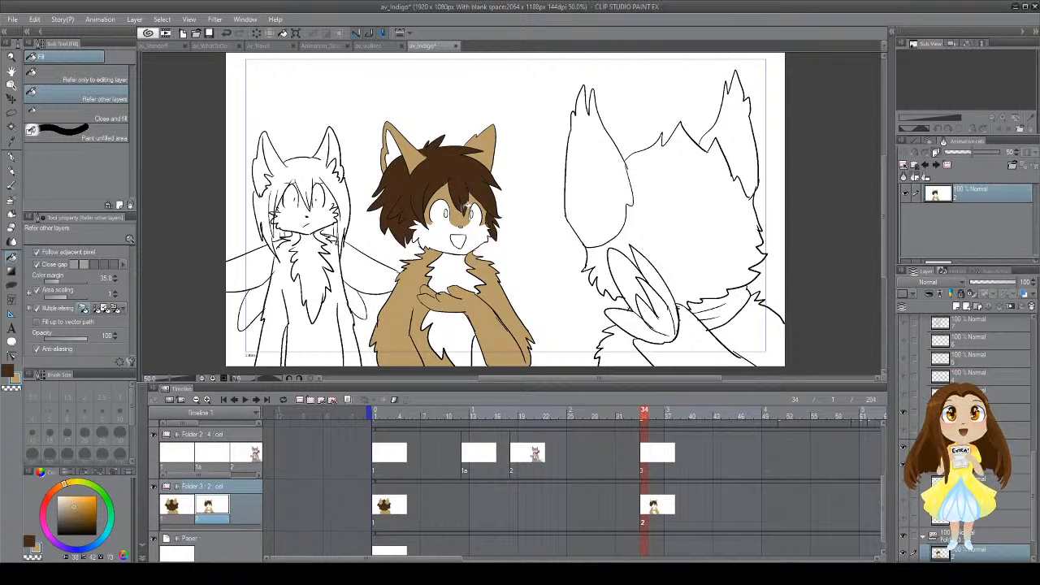
left_click_drag(469, 207, 440, 221)
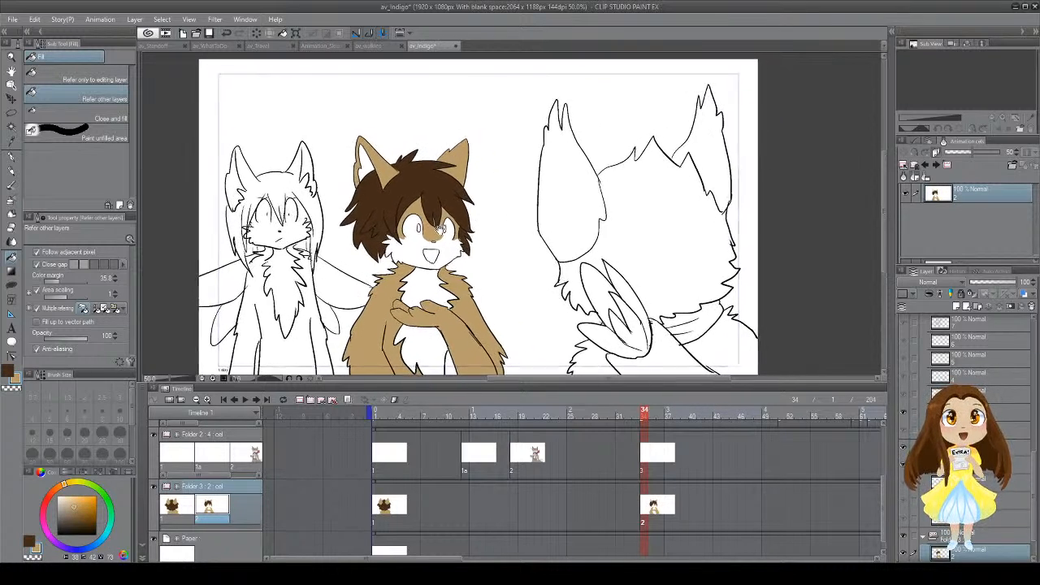
Step: Check the colored poses around frames 21 and 34, then create a blank cel at frame 51 of Folder 3
left_click(538, 512)
left_click(647, 516)
left_click(541, 500)
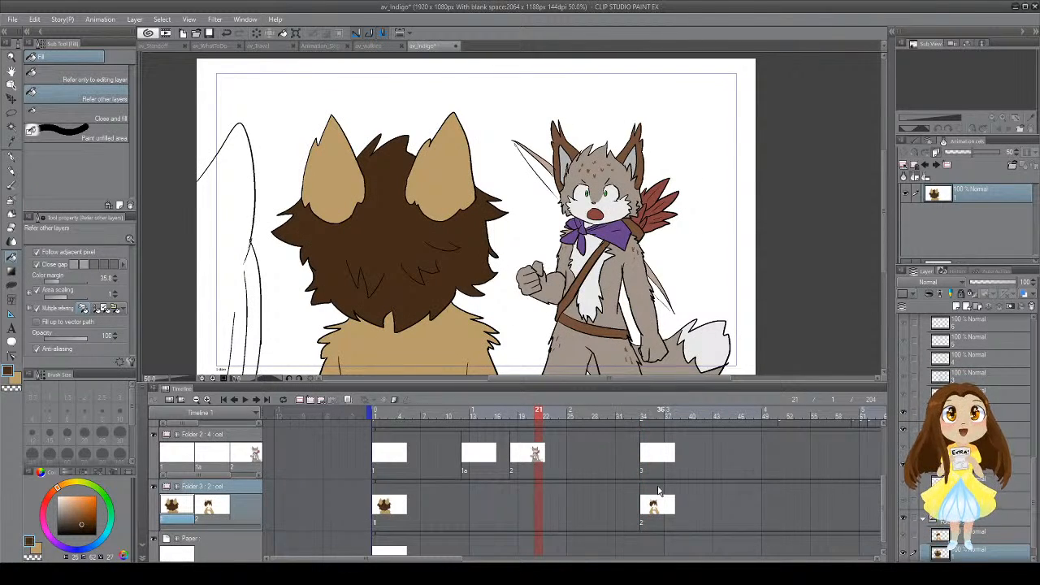
left_click(660, 514)
left_click_drag(446, 558, 496, 559)
mouse_move(884, 486)
left_mouse_down()
mouse_move(885, 440)
mouse_move(883, 485)
left_mouse_up()
left_click(693, 504)
left_click(621, 511)
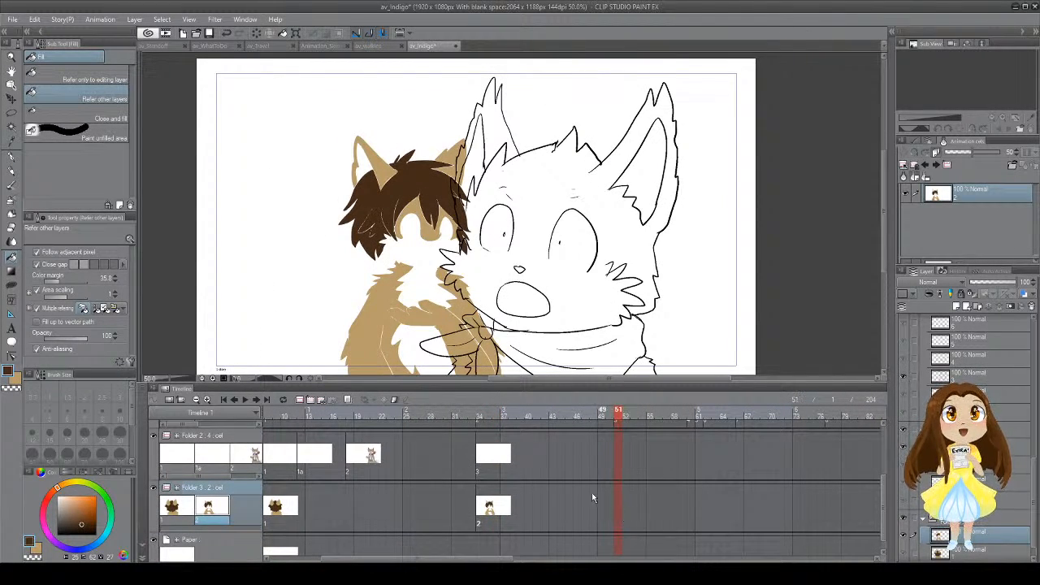
left_click(311, 400)
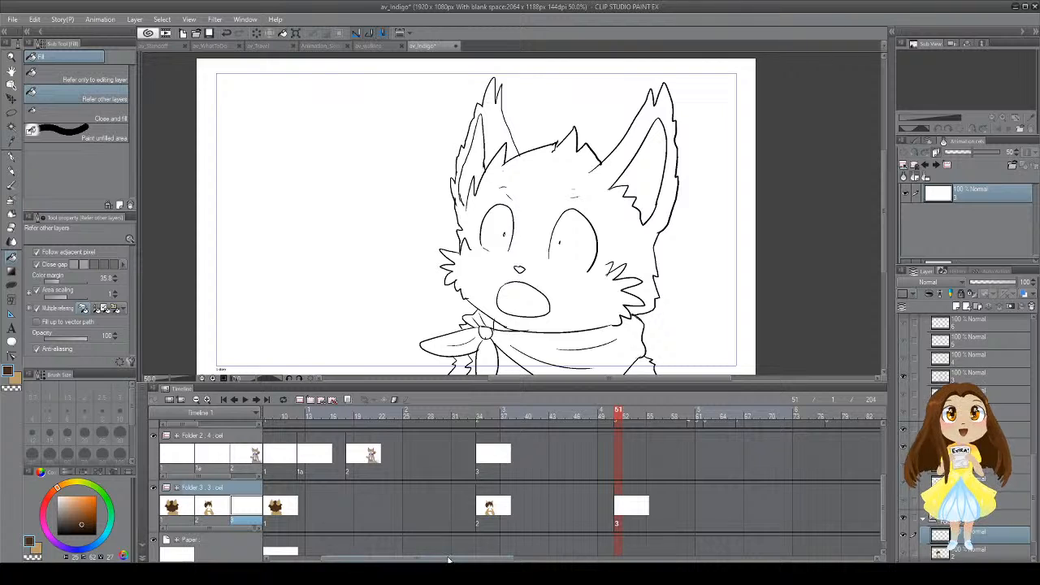
Step: Create a cel at frame 77 of Folder 3 for the close-up of the character's face
left_click_drag(455, 558, 531, 557)
mouse_move(881, 483)
left_mouse_down()
mouse_move(891, 431)
mouse_move(884, 475)
mouse_move(707, 497)
left_mouse_up()
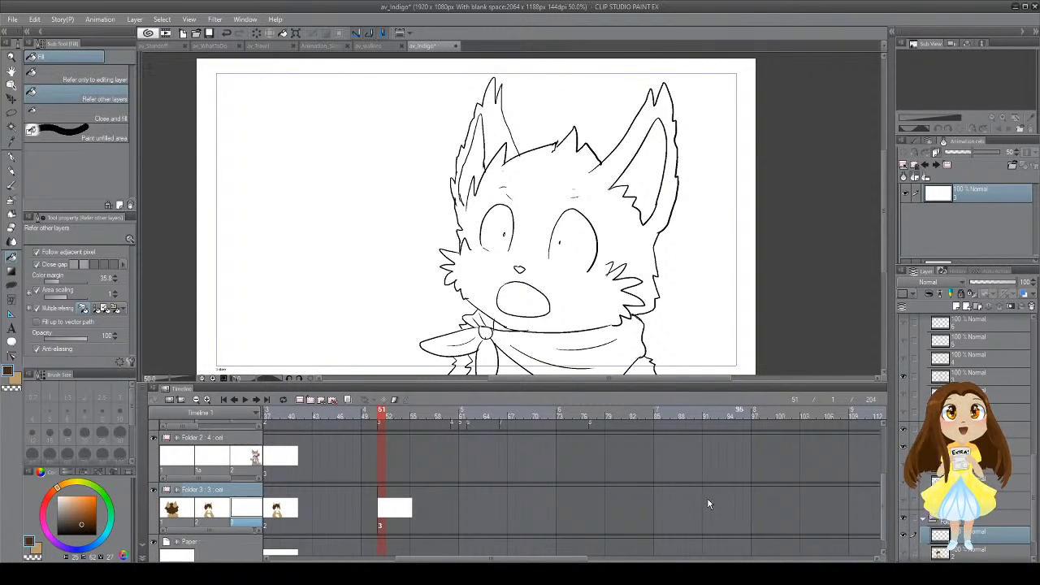
left_click(590, 517)
left_click(592, 524)
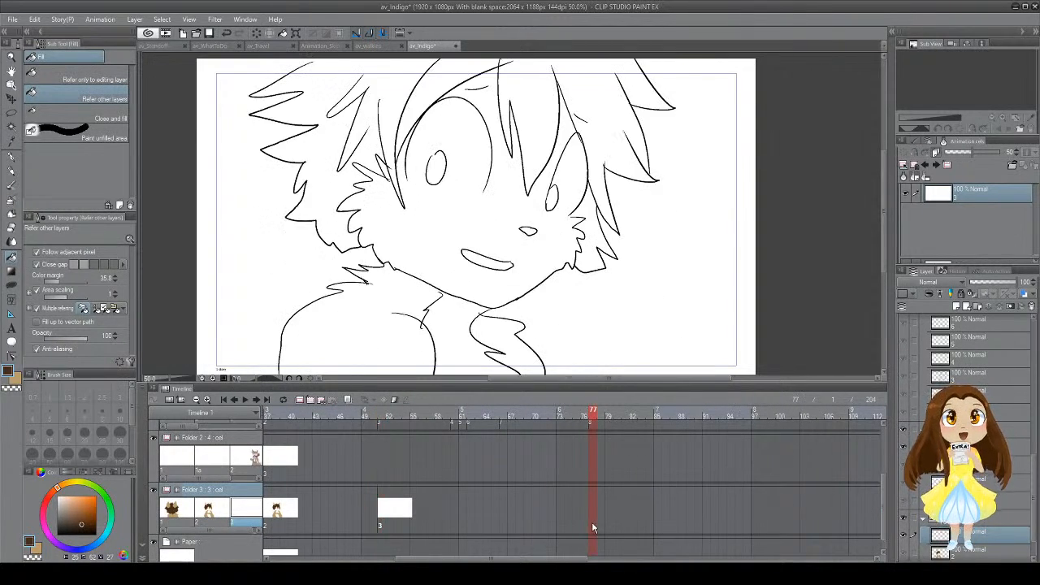
left_click(310, 400)
Step: Draw a curved tan G-pen line between the eyes above the nose as the border of the close-up's face marking, redoing unsatisfactory strokes
key("p")
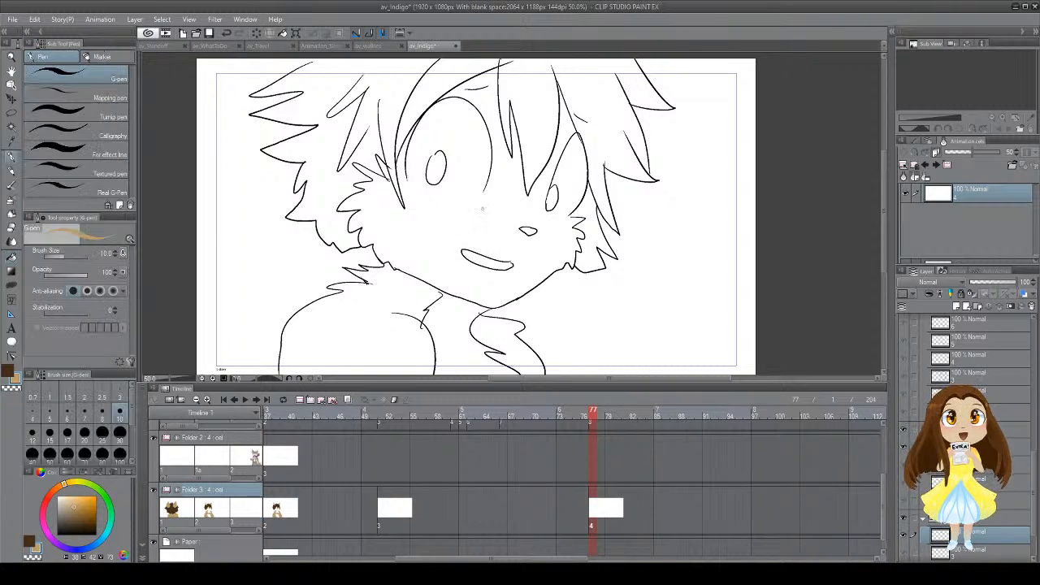
mouse_move(486, 192)
left_mouse_down()
mouse_move(520, 219)
mouse_move(492, 213)
mouse_move(527, 229)
left_mouse_up()
key("ctrl+z")
key("ctrl+z")
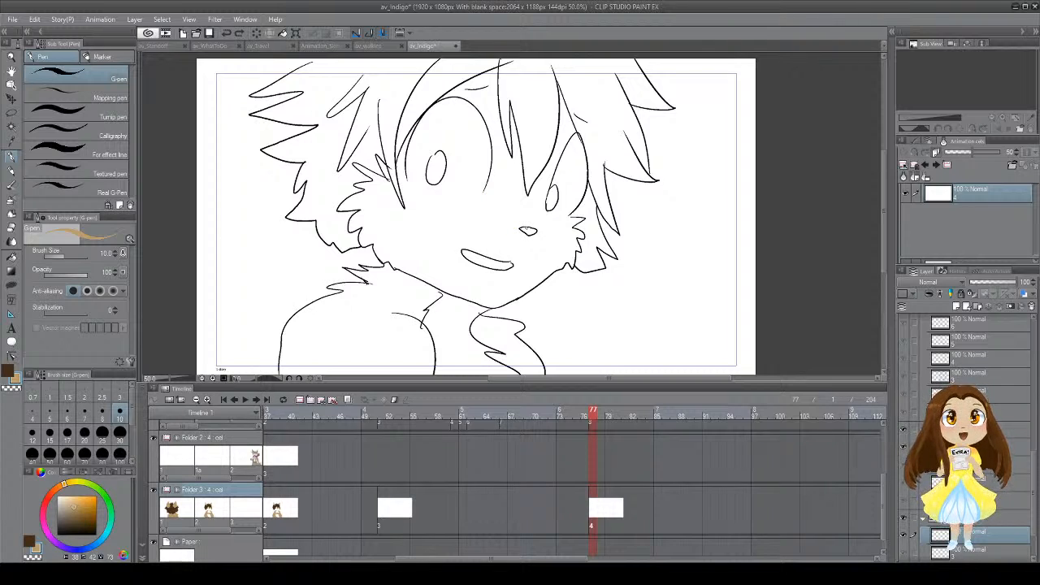
left_click_drag(484, 192, 521, 225)
key("ctrl+z")
left_click_drag(484, 191, 526, 222)
key("ctrl+z")
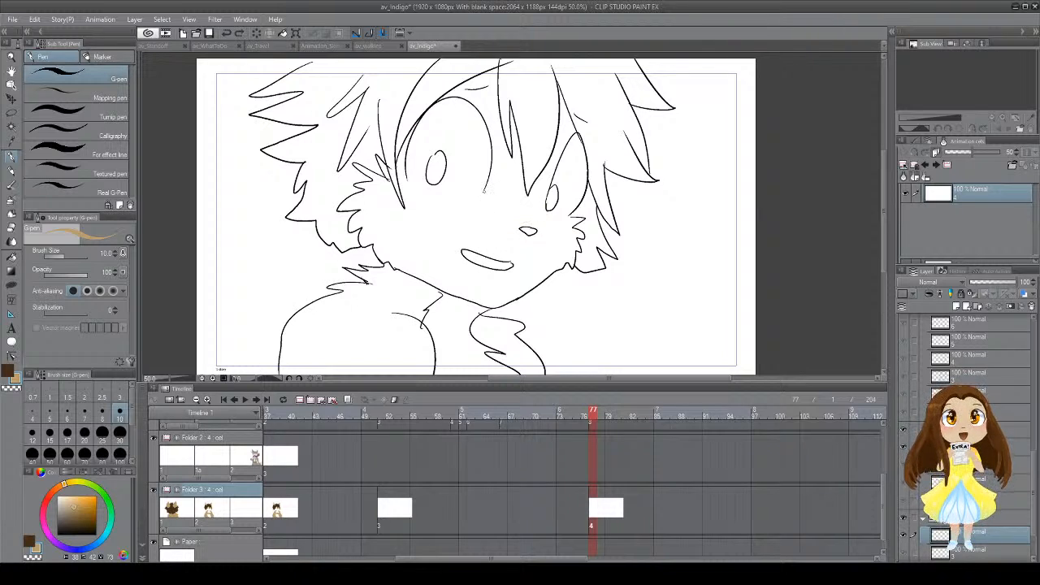
key("ctrl+z")
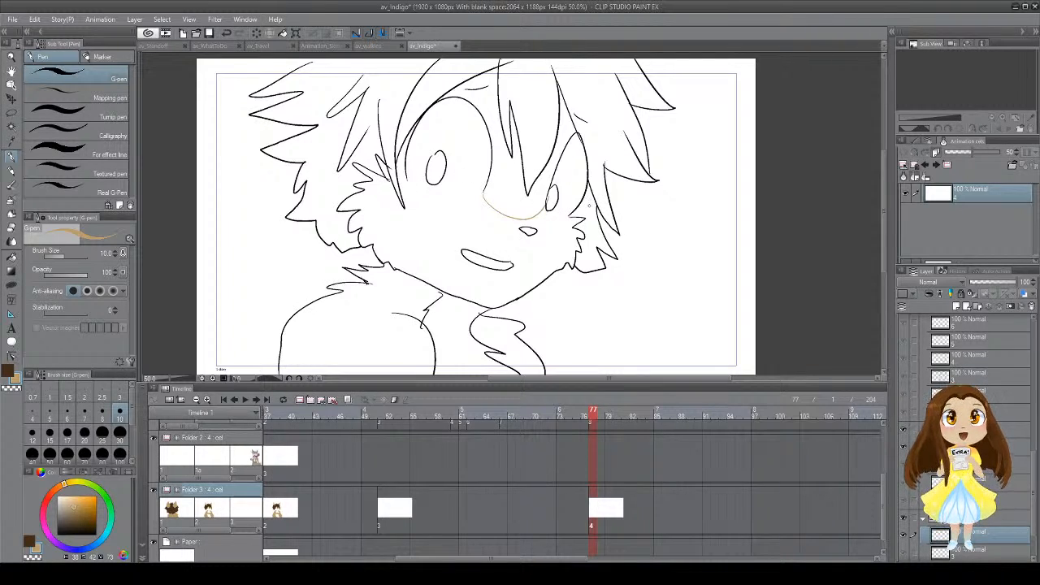
Step: Fill the close-up's forehead and nose-bridge marking with tan, and close and fill the narrow strip beside the larger eye
key("g")
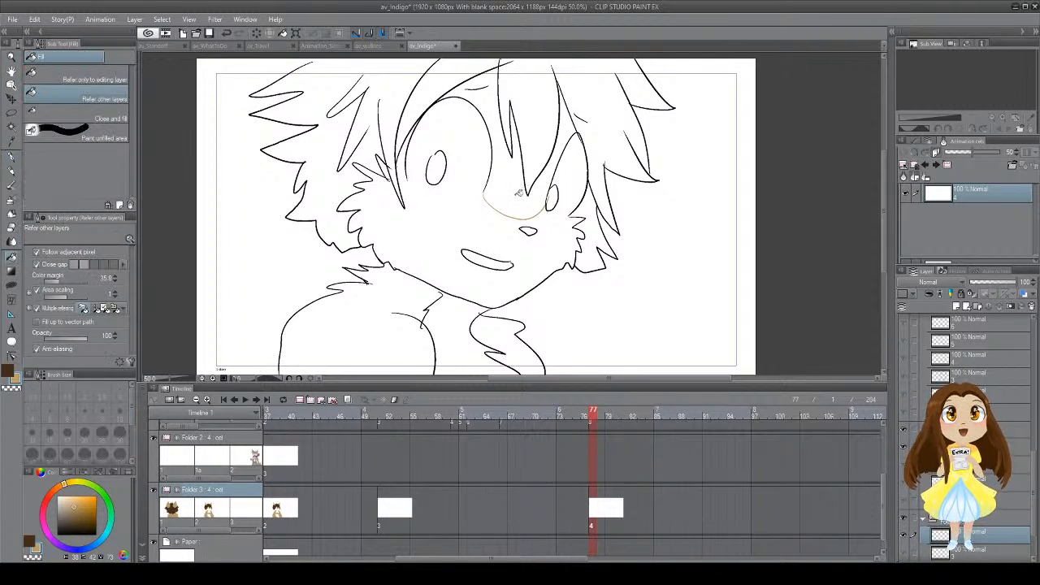
left_click(518, 194)
key("p")
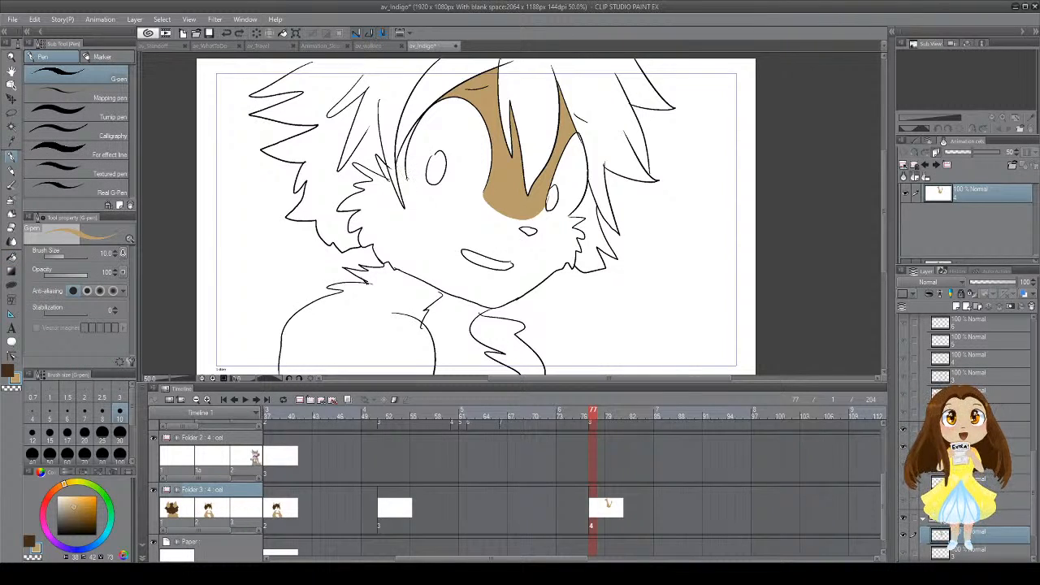
key("g")
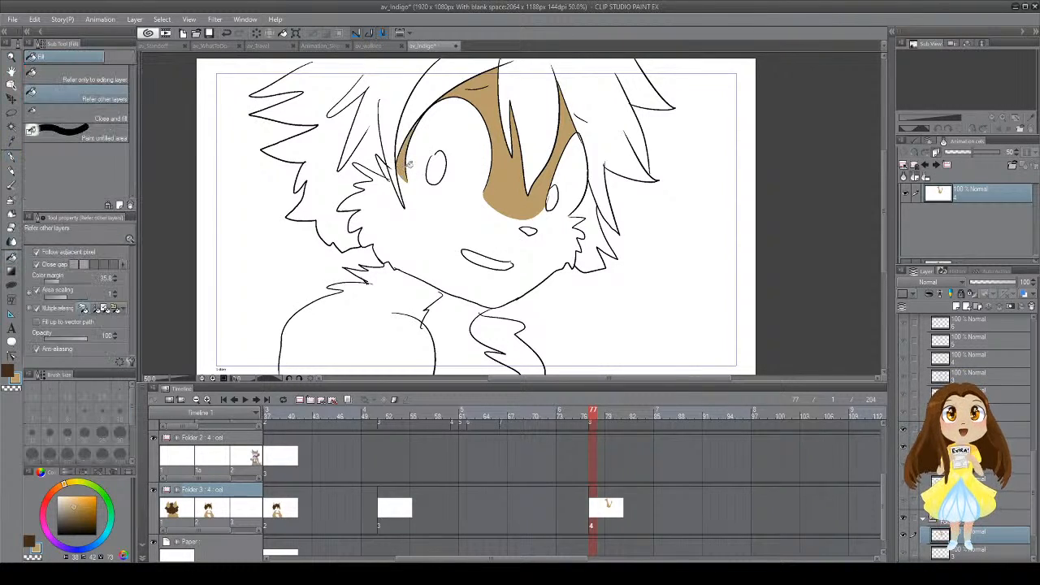
Step: Fill all hair sections of the close-up face with dark brown, including the bangs and the tufts behind both cheeks
left_click(406, 117)
left_click(398, 120)
key("ctrl+z")
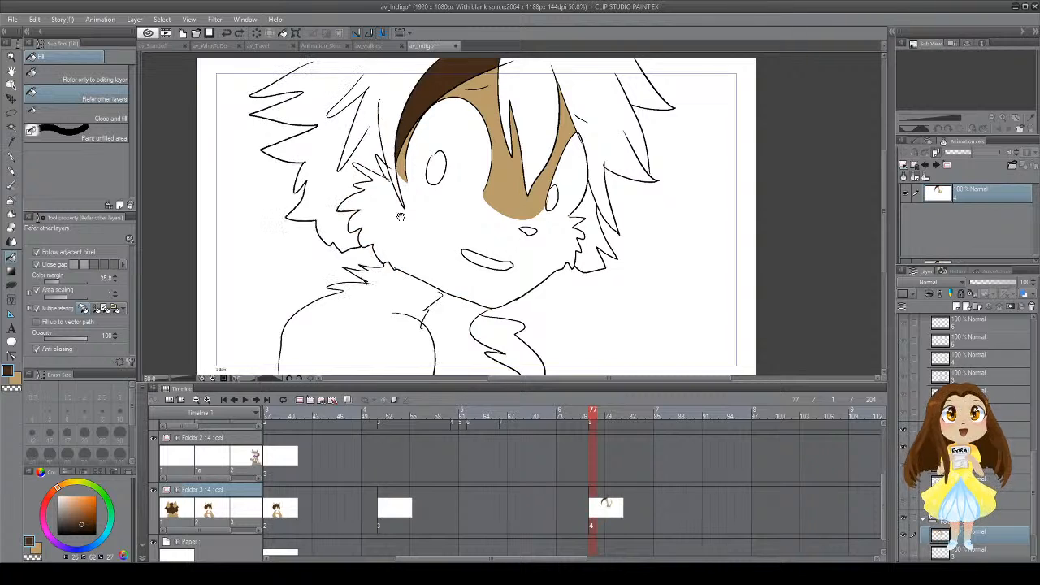
scroll(366, 138, "up", 2)
key("p")
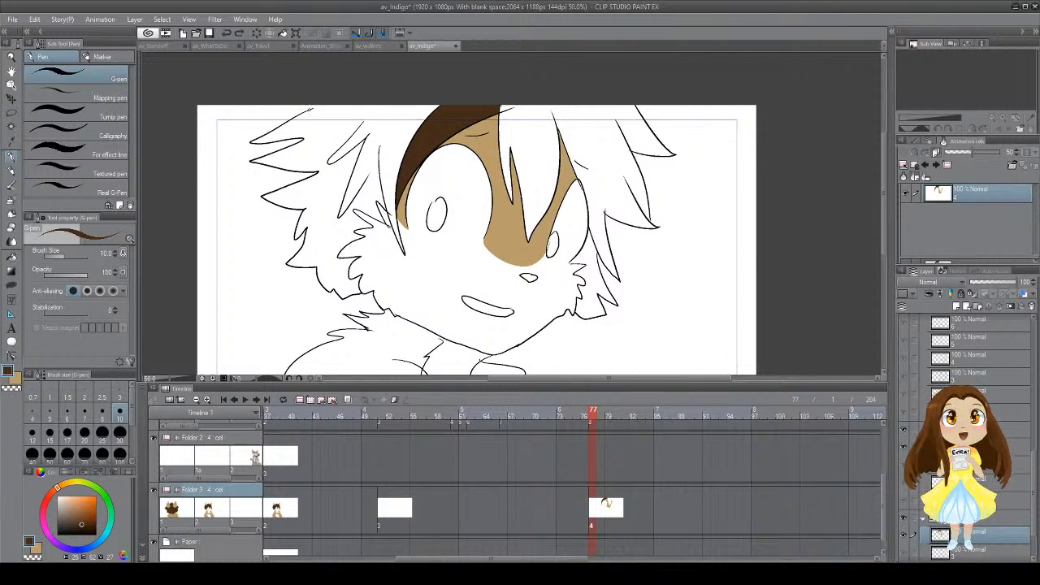
key("g")
left_click(335, 126)
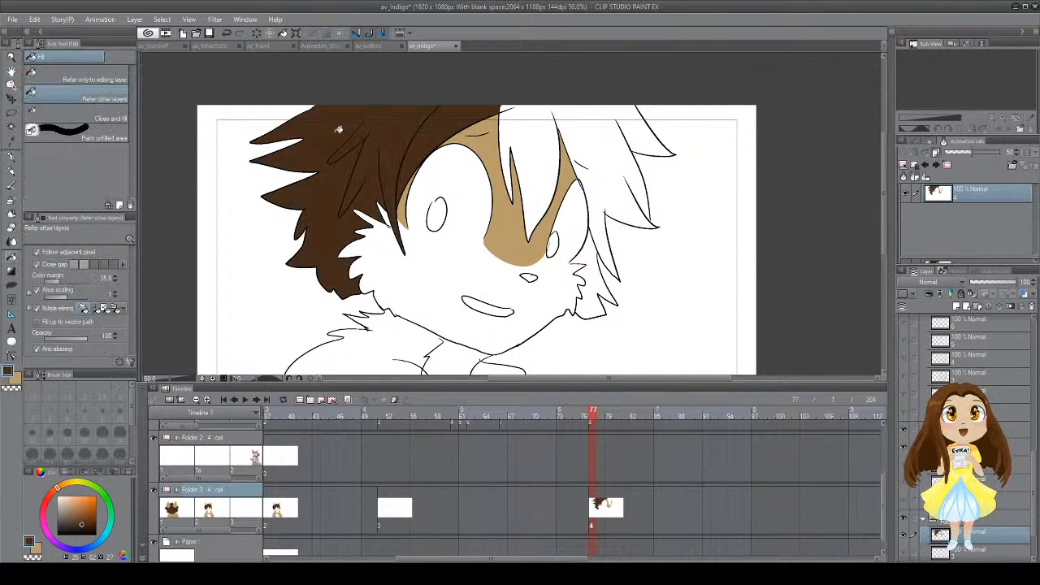
left_click(564, 160)
left_click(600, 264)
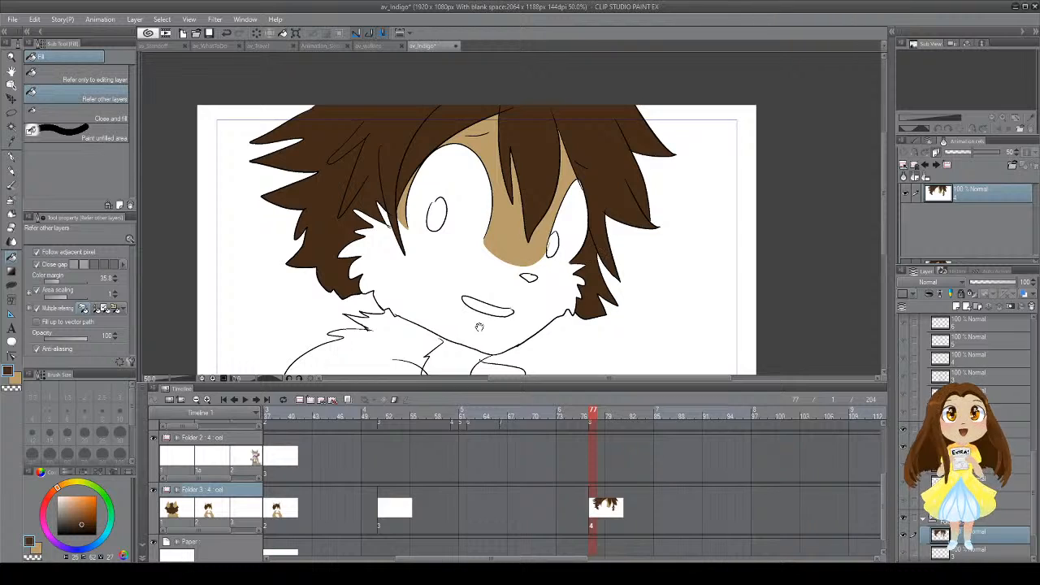
Step: Switch to tan and try to fill the close-up character's shoulder, undoing the fills that spread too far
left_click_drag(400, 346, 424, 251)
key("x")
left_click(415, 248)
key("ctrl+z")
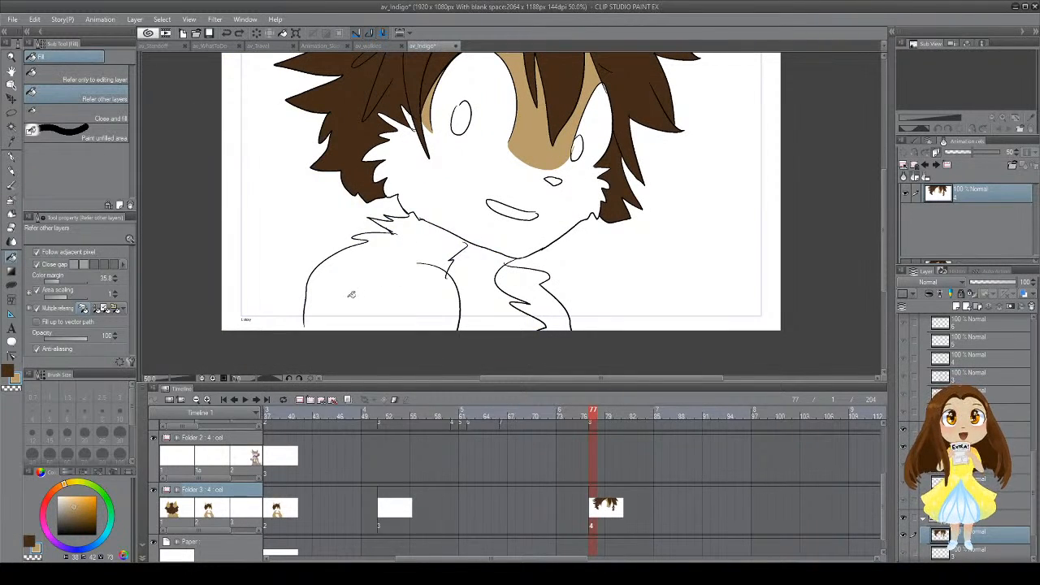
key("p")
key("g")
left_click(361, 300)
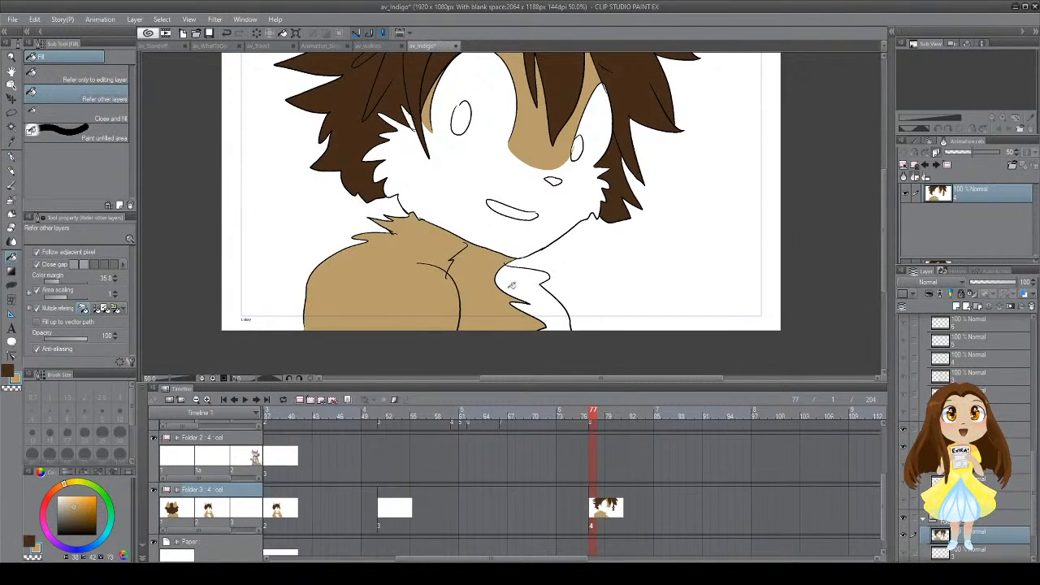
key("ctrl+z")
Step: Close the gap in the collar fur outline in tan, then fill the shoulder and the fur on the chest's other side with tan
key("p")
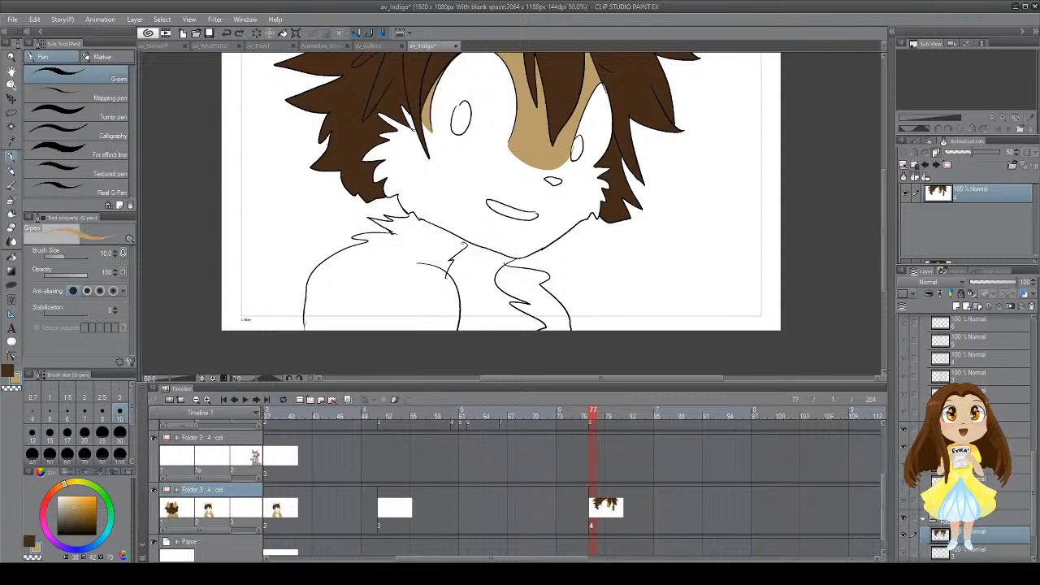
key("g")
key("g")
left_click(434, 254)
left_click(519, 278)
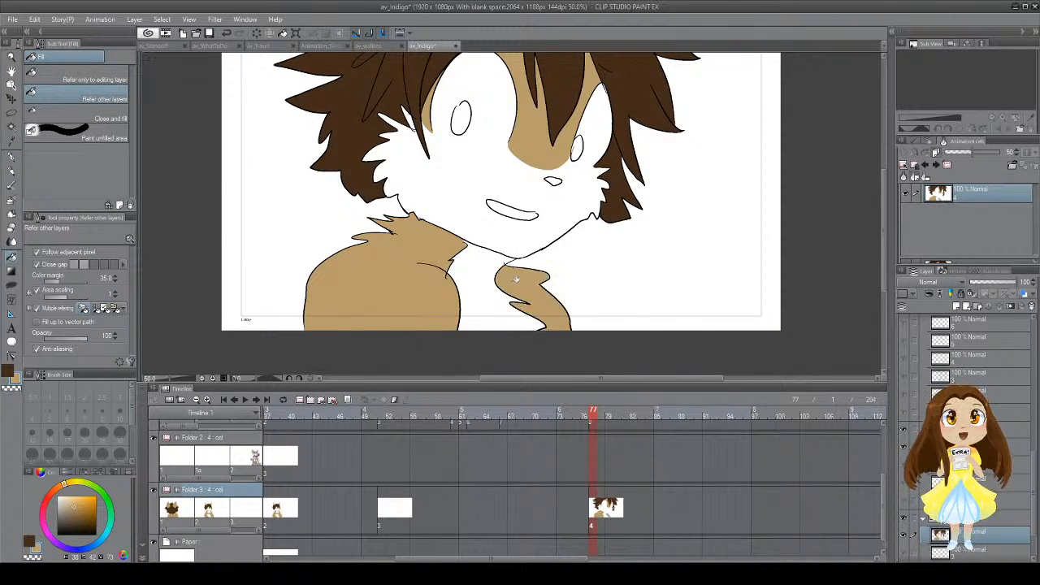
Step: Add a new cel to Folder 3 at frame 66, the first frame of the standing group drawing
left_click_drag(502, 299, 480, 348)
left_click(560, 500)
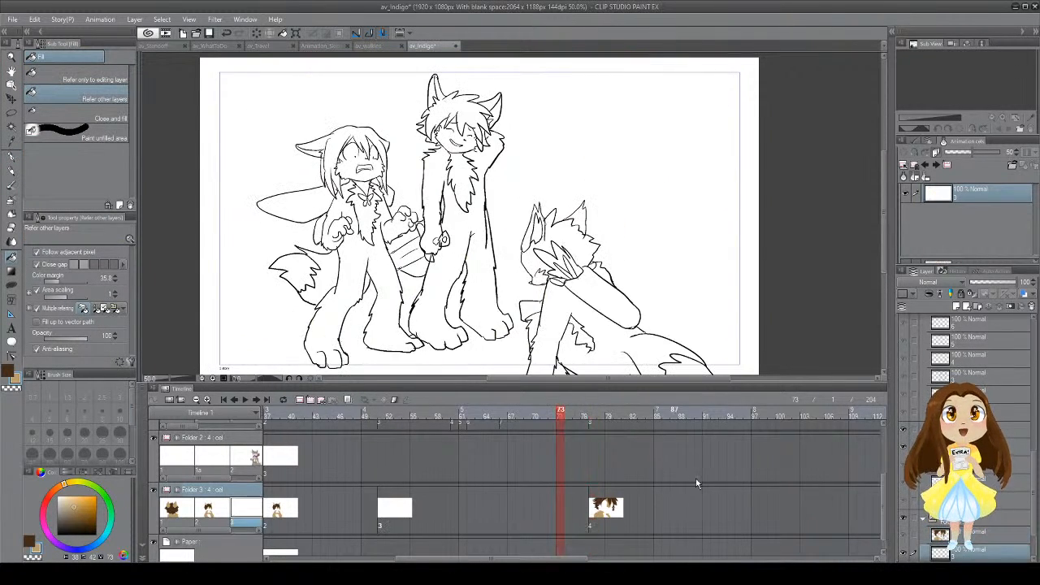
left_click(627, 506)
left_click(417, 506)
left_click(397, 504)
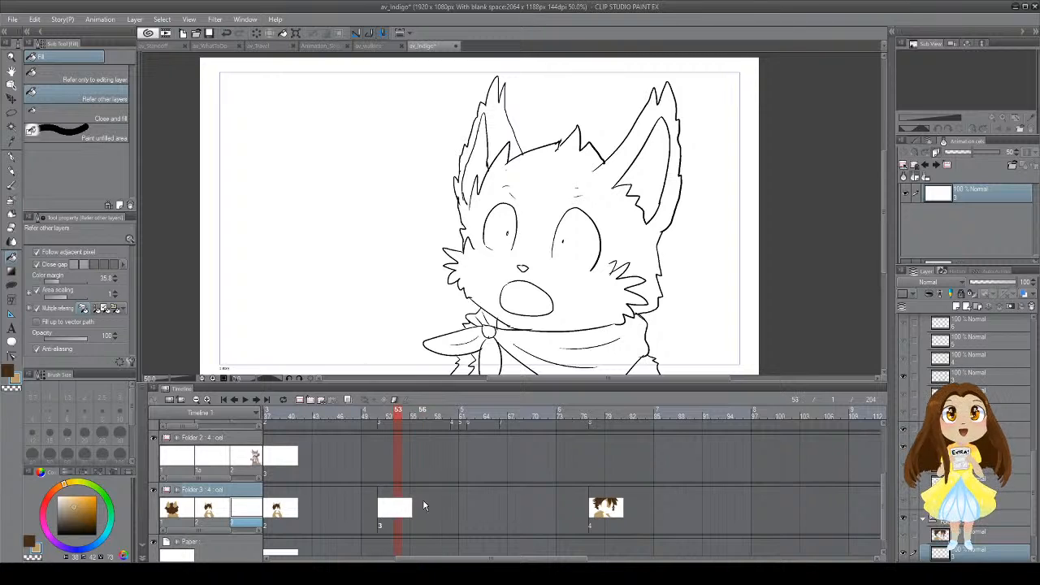
left_click(457, 507)
left_click(488, 508)
left_click(516, 512)
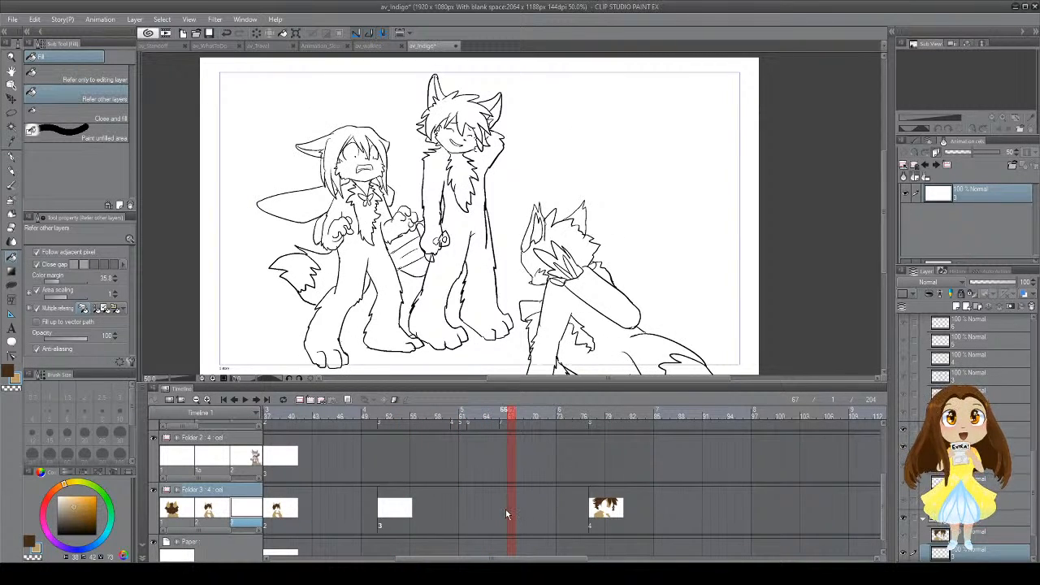
left_click(495, 507)
left_click(503, 509)
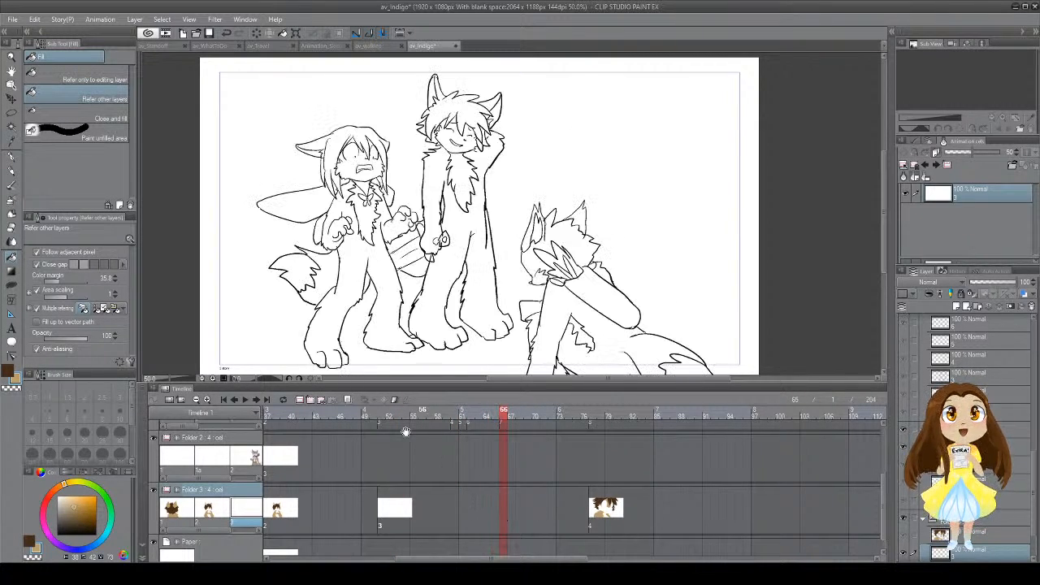
left_click(315, 400)
Step: Fill the standing middle character's body, arms and legs and the tail tip beside the thigh with tan
left_click(472, 223)
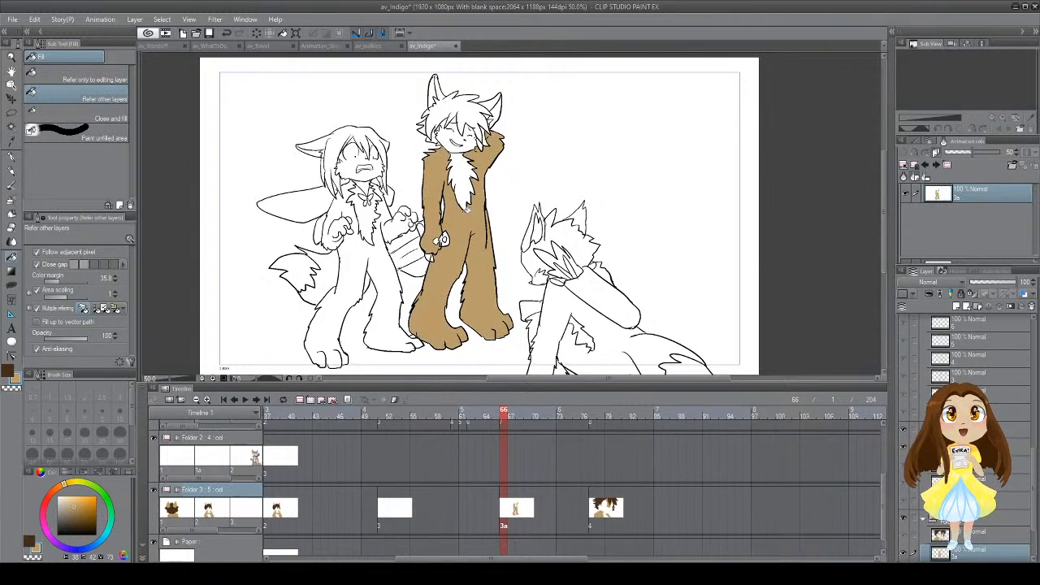
left_click(425, 270)
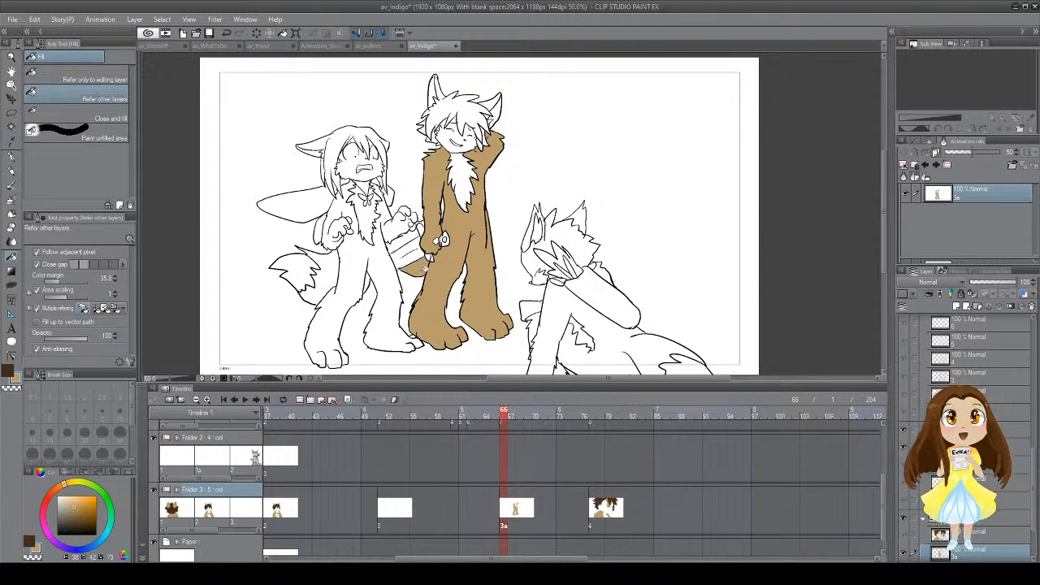
key("x")
left_click(445, 112)
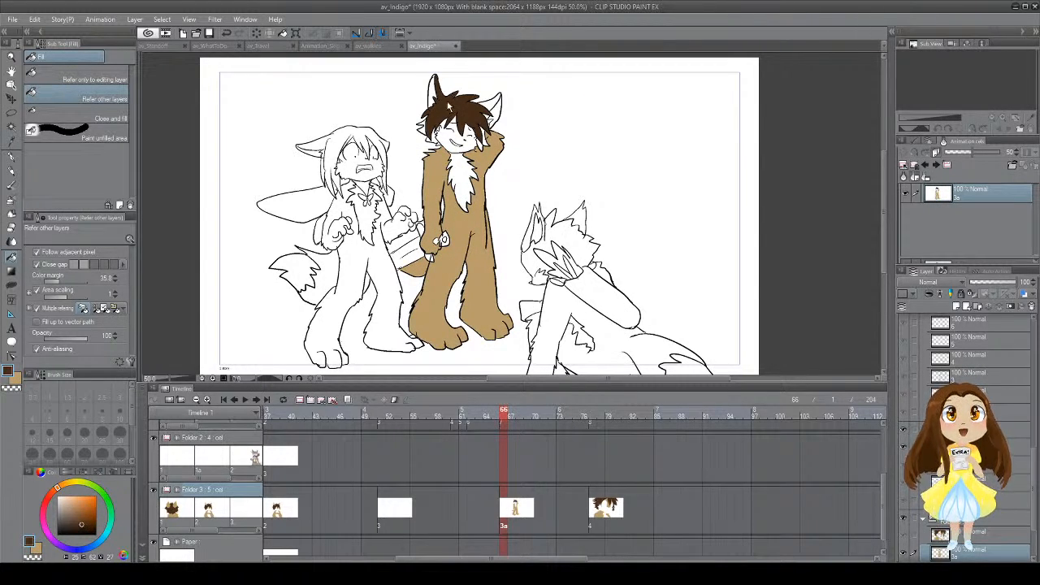
key("ctrl+z")
key("x")
Step: Close the gap at the standing character's ear and fill the ears with tan, then fill the hair with dark brown
key("p")
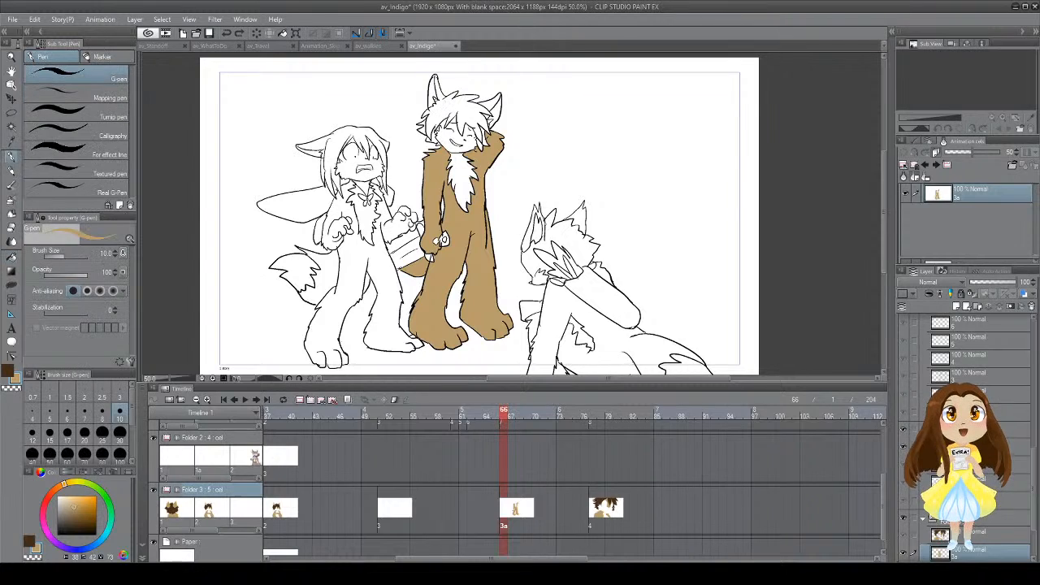
key("g")
left_click(491, 105)
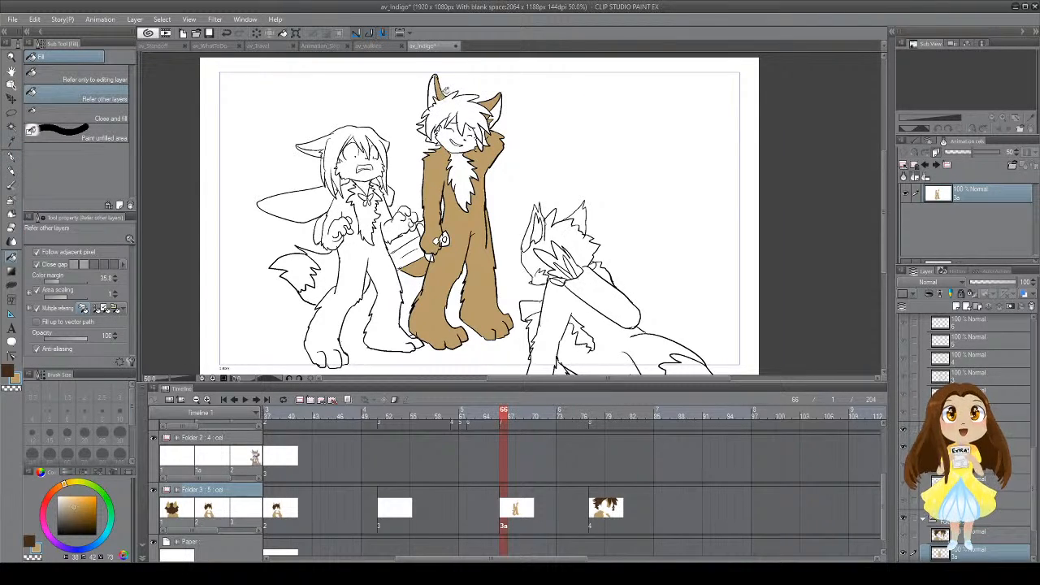
key("x")
left_click(449, 106)
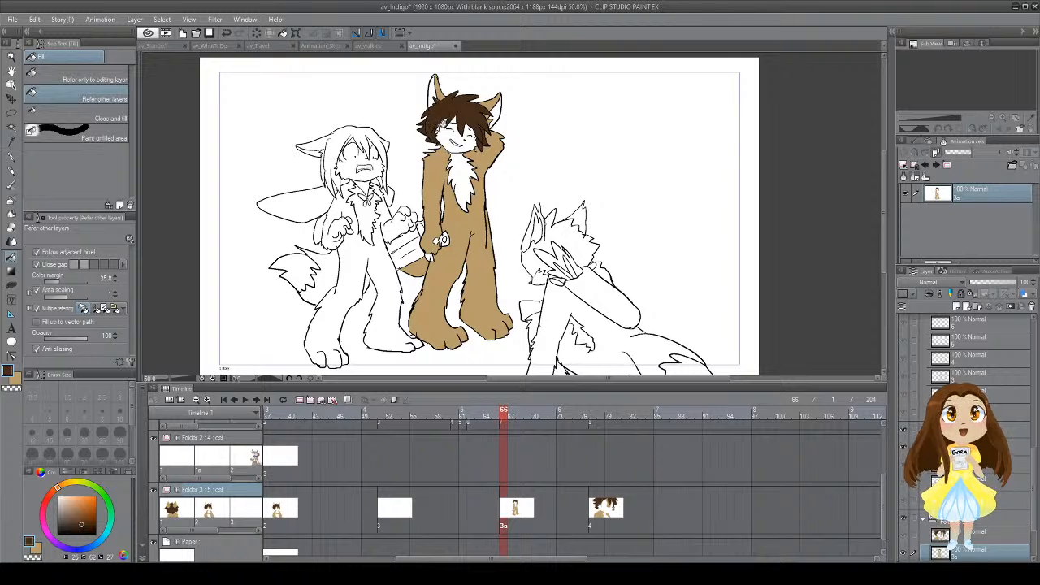
Step: Switch back to tan and color the standing character's face marking around the eyes under the bangs
left_click(457, 119, "alt")
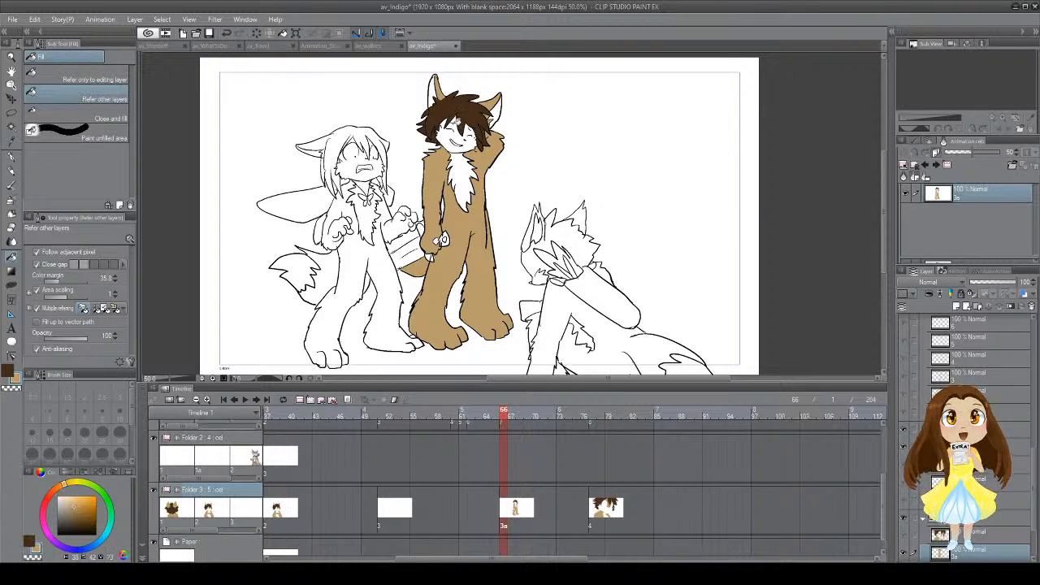
key("p")
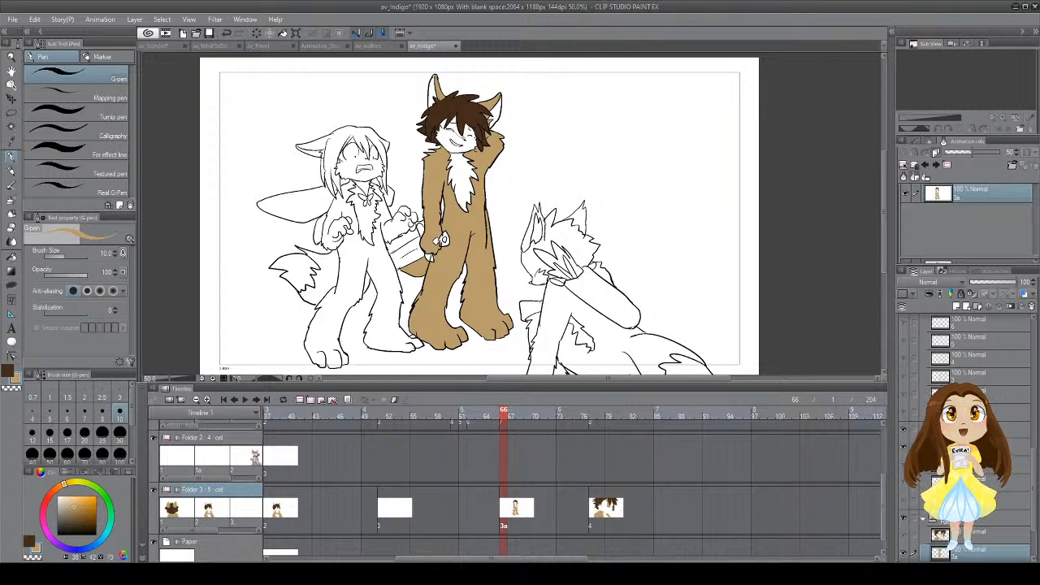
key("g")
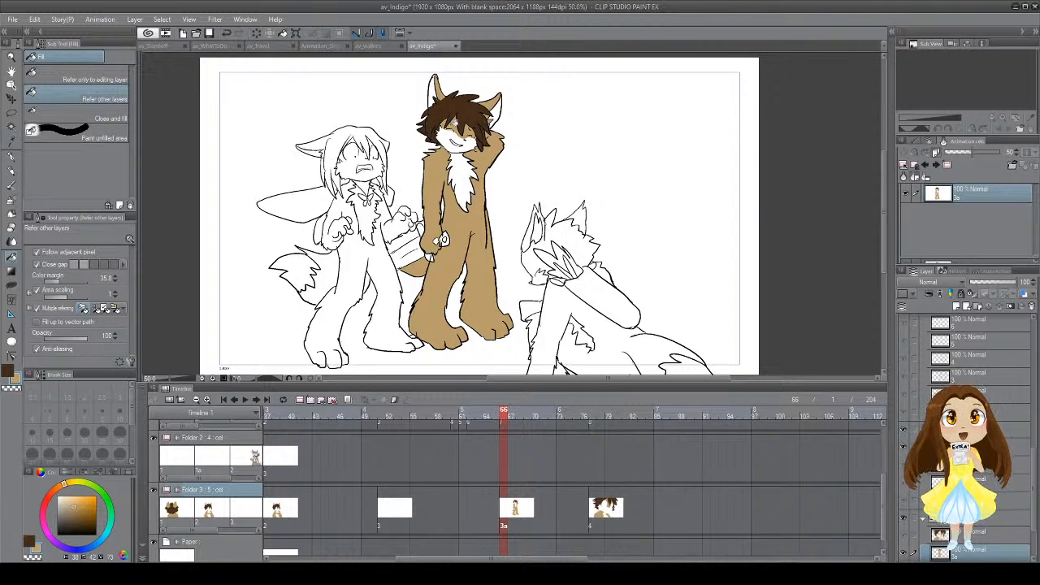
key("p")
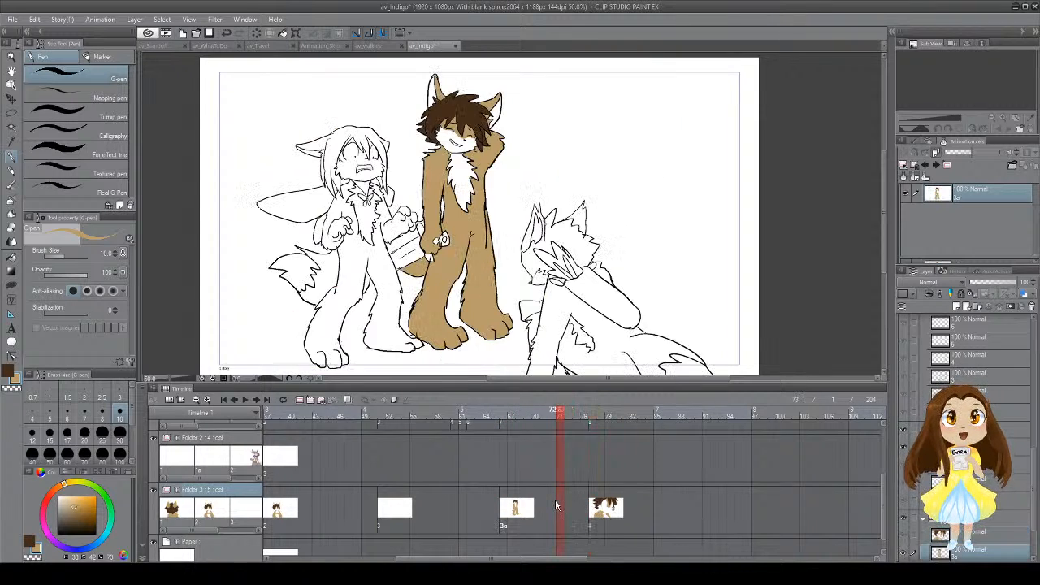
Step: Play back the animation, add a new Folder 3 cel at frame 90 for the crouching close-up, and save the file
left_click(245, 400)
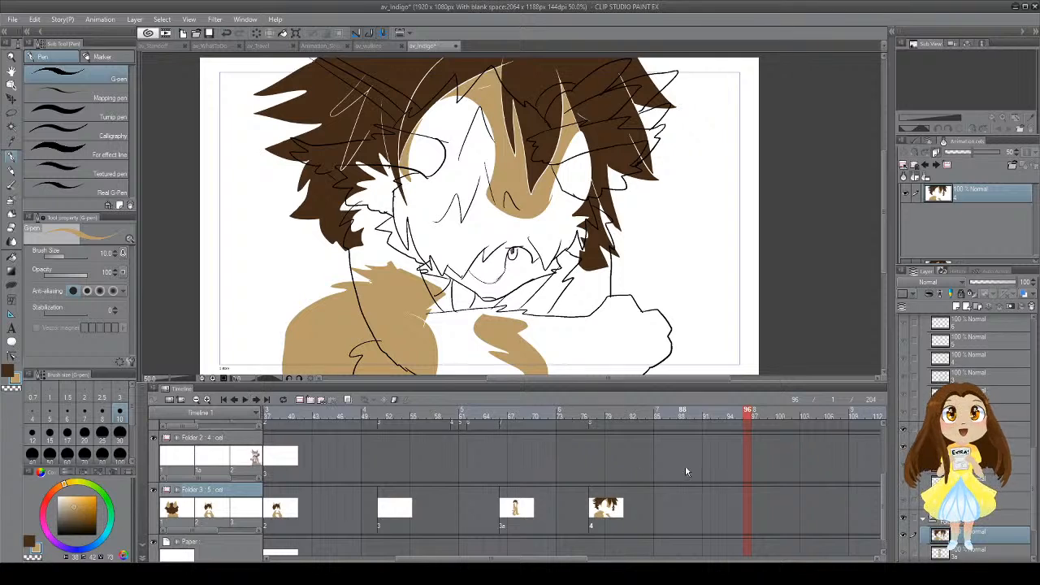
mouse_move(718, 495)
left_mouse_down()
mouse_move(734, 498)
mouse_move(687, 498)
mouse_move(700, 503)
left_mouse_up()
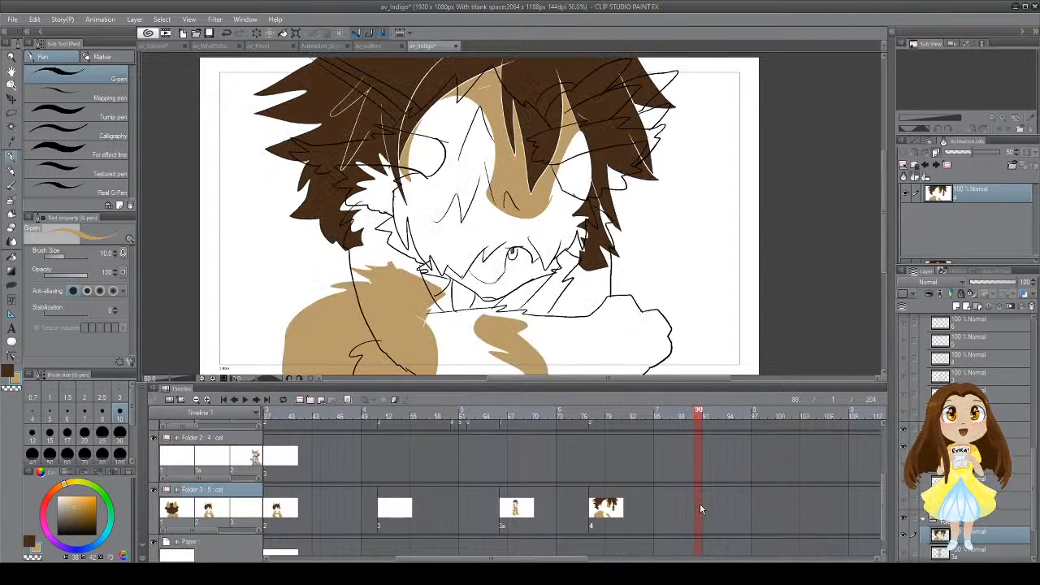
left_click(314, 402)
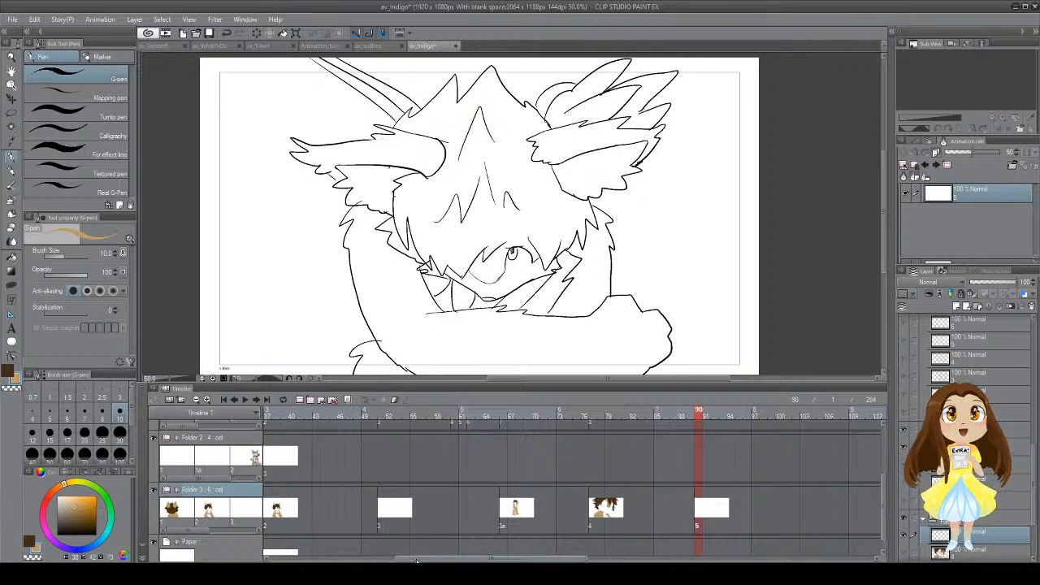
left_click_drag(407, 559, 473, 557)
left_click_drag(391, 412, 398, 440)
key("ctrl+s")
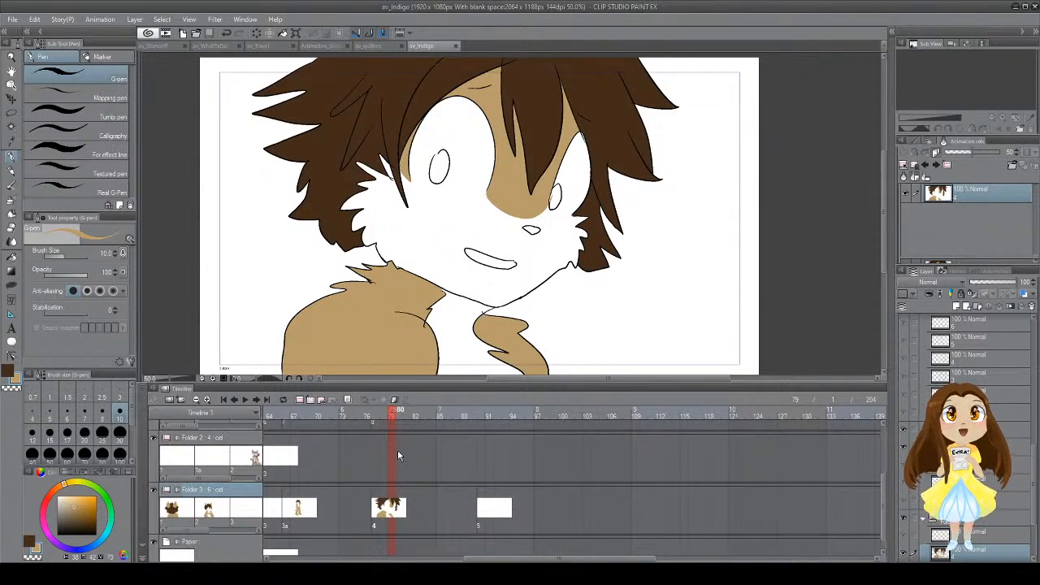
Step: Play the animation onward and add a new Folder 3 cel at frame 118, where the head-down drawing starts
left_click(246, 399)
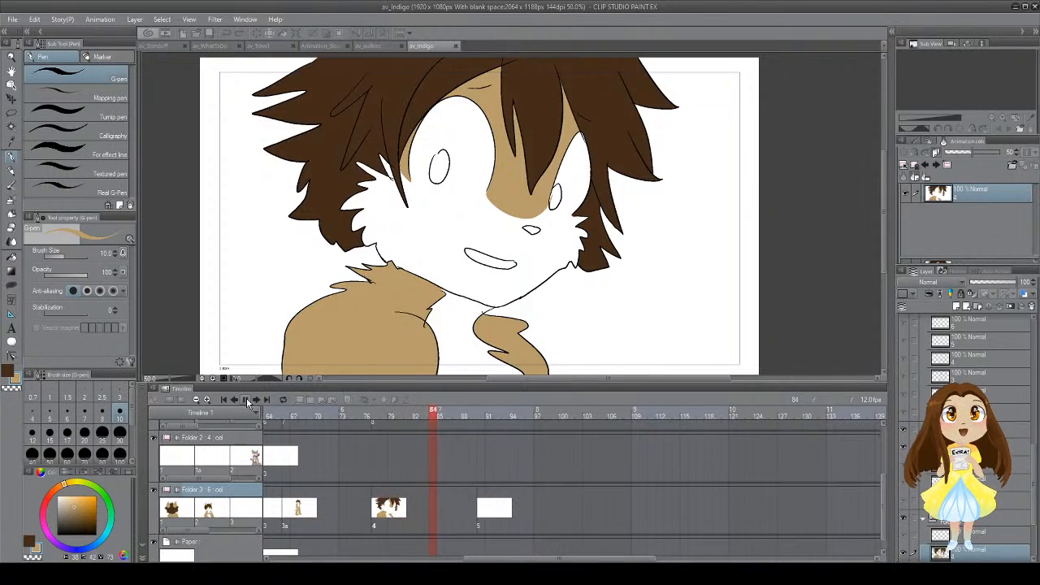
left_click(246, 400)
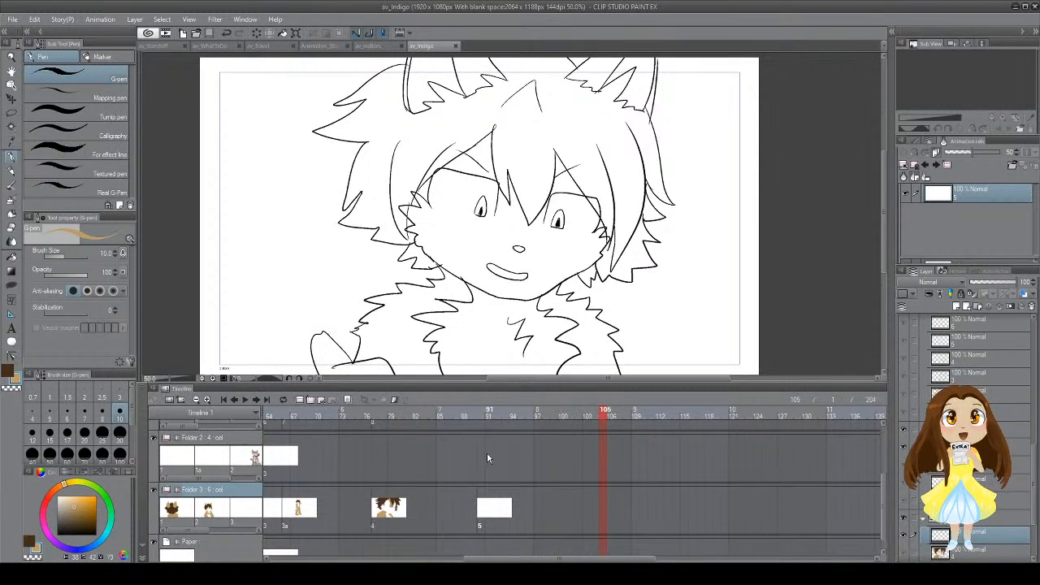
mouse_move(560, 503)
left_mouse_down()
mouse_move(628, 516)
mouse_move(712, 509)
left_mouse_up()
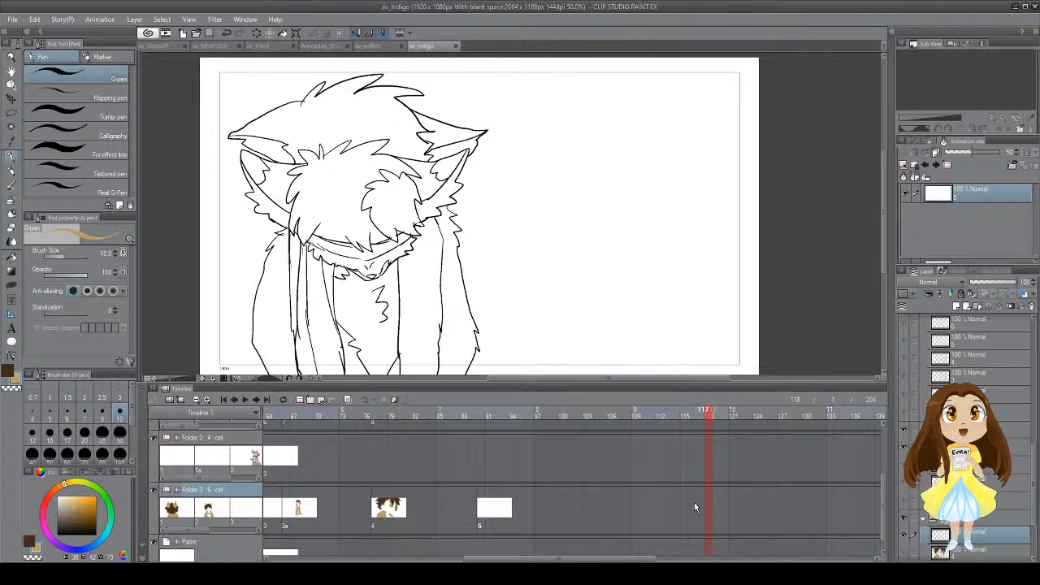
left_click(235, 400)
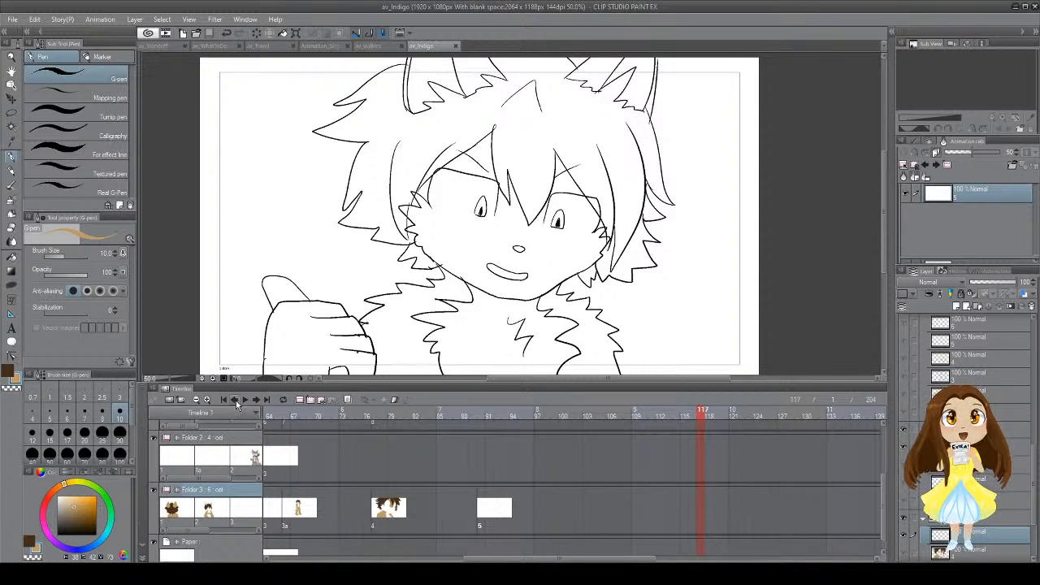
left_click(258, 399)
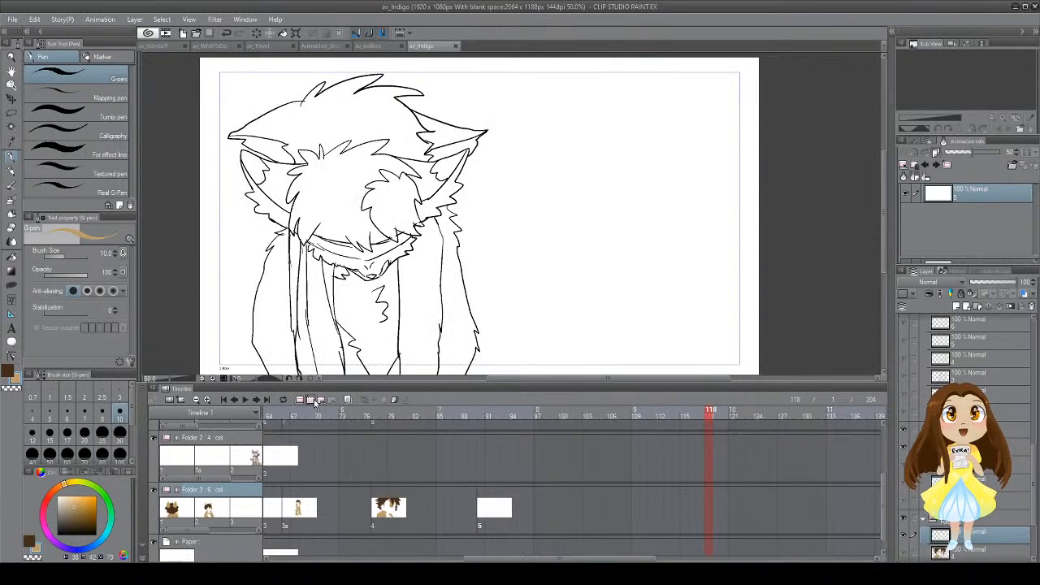
left_click(312, 400)
Step: Go back to frame 99, where the front-facing portrait starts, and add a new cel there in Folder 3
left_click(533, 506)
left_click(564, 509)
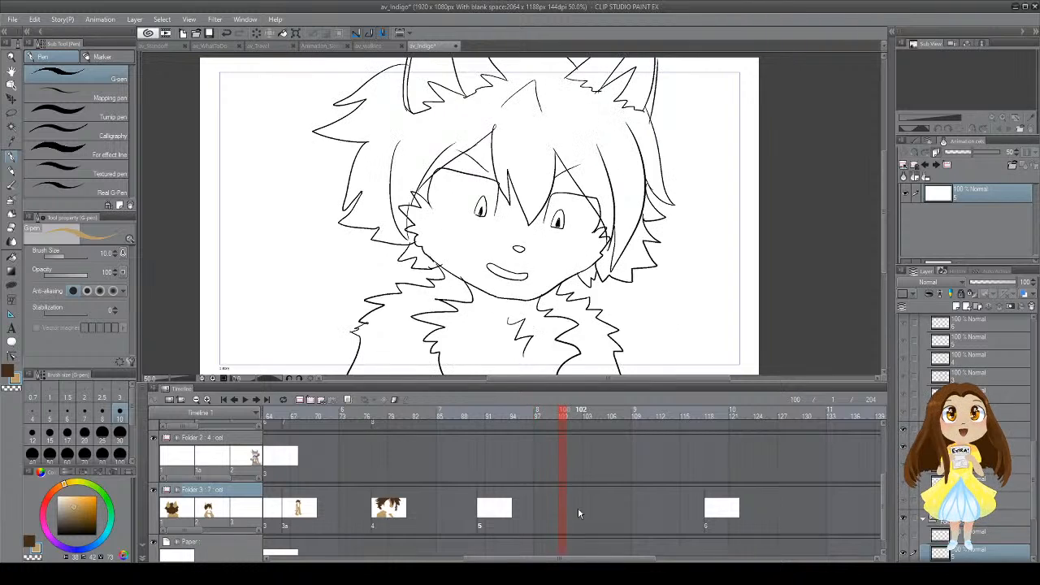
left_click(235, 400)
left_click(235, 400)
left_click(257, 400)
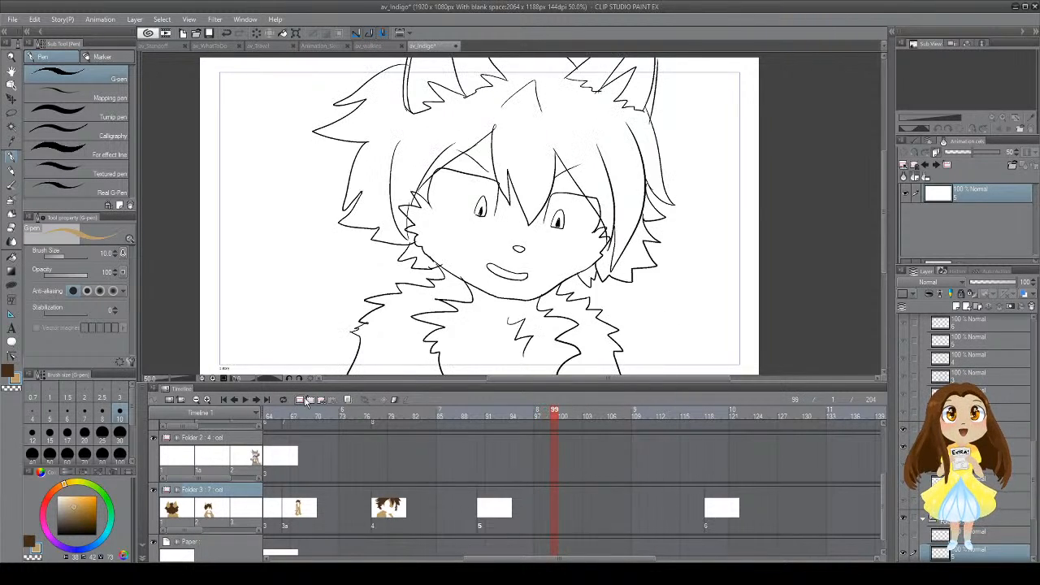
left_click(311, 401)
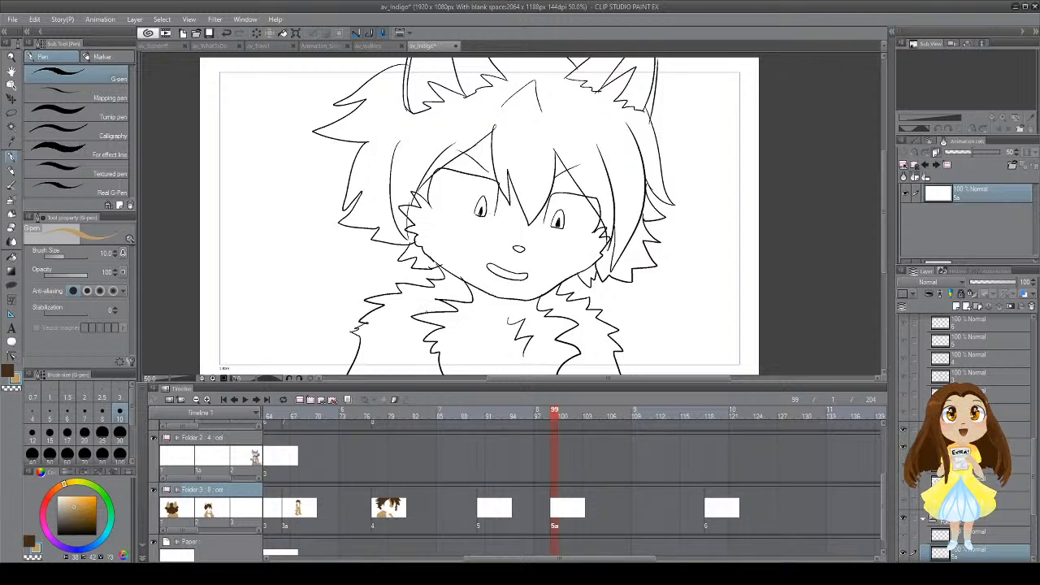
Step: Fill the front-facing portrait's shoulders on both sides of the chest fur and the forehead markings above the eyes with tan
key("g")
left_click(407, 330)
left_click(582, 322)
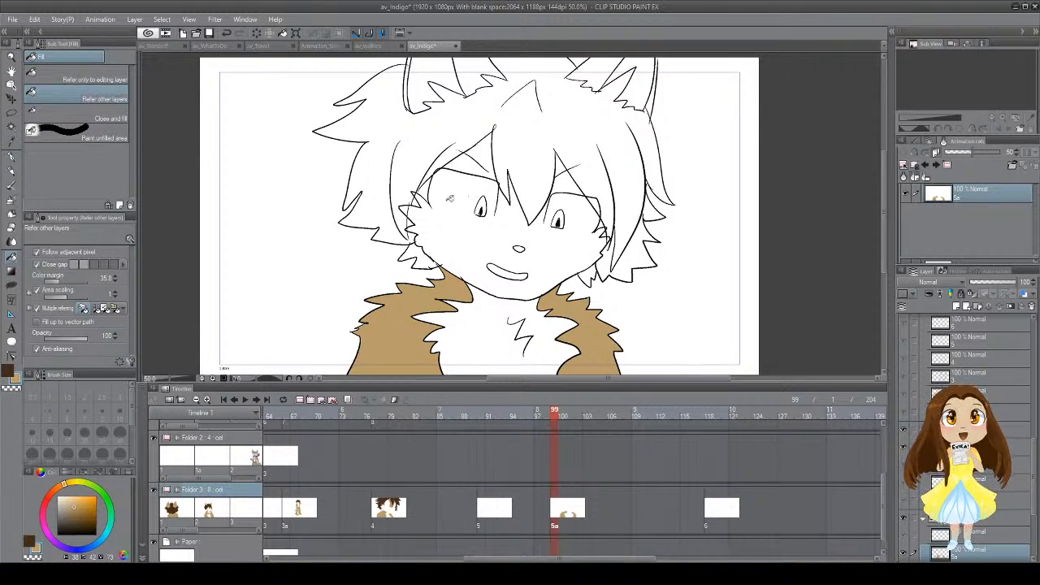
left_click(425, 189)
left_click(459, 173)
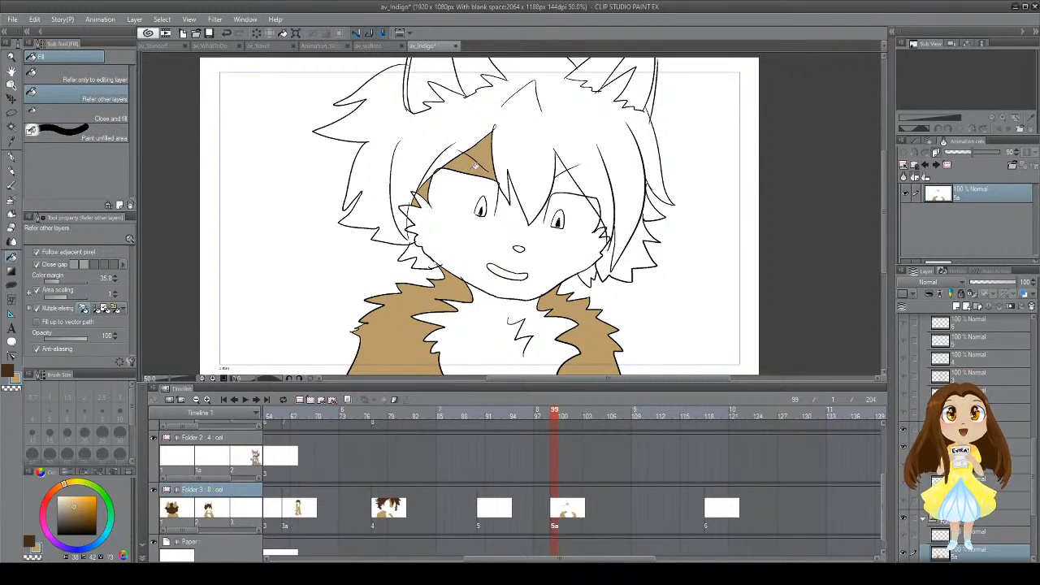
left_click(569, 180)
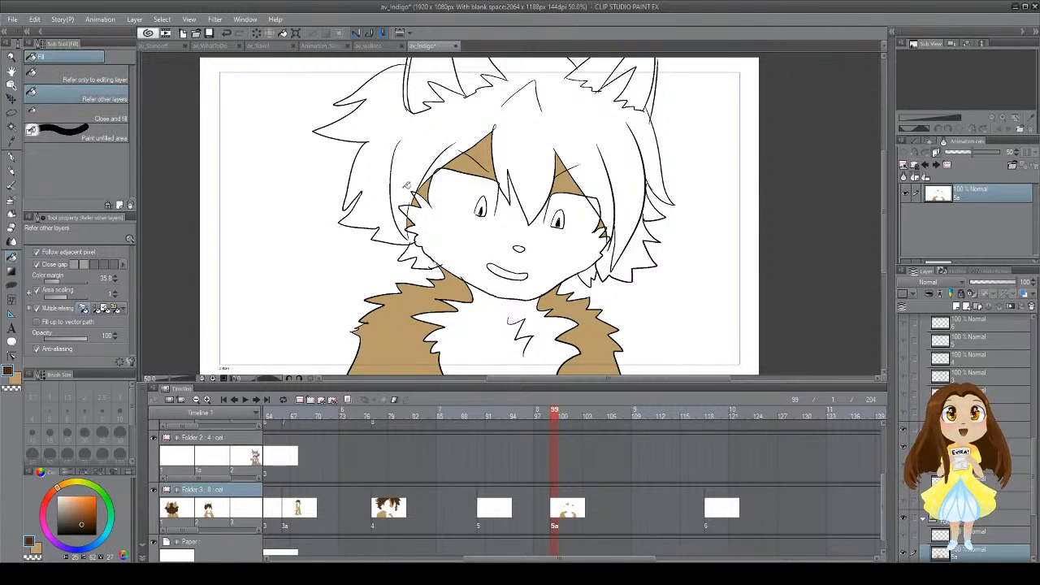
Step: Fill all hair sections of the portrait with dark brown, including the tufts behind both cheeks
left_click(409, 180)
left_click(421, 245)
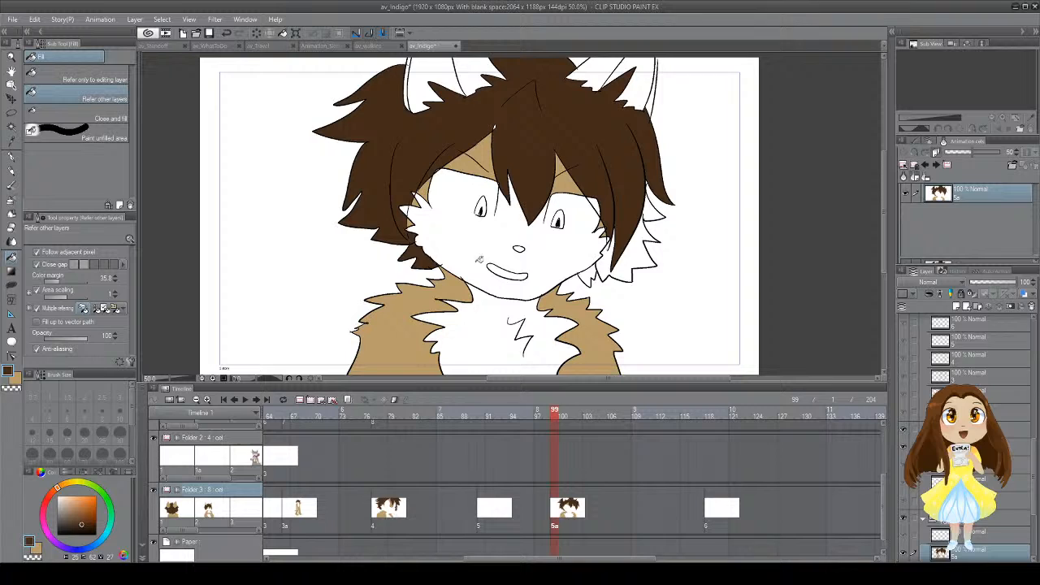
left_click(617, 277)
left_click(647, 218)
left_click(590, 276)
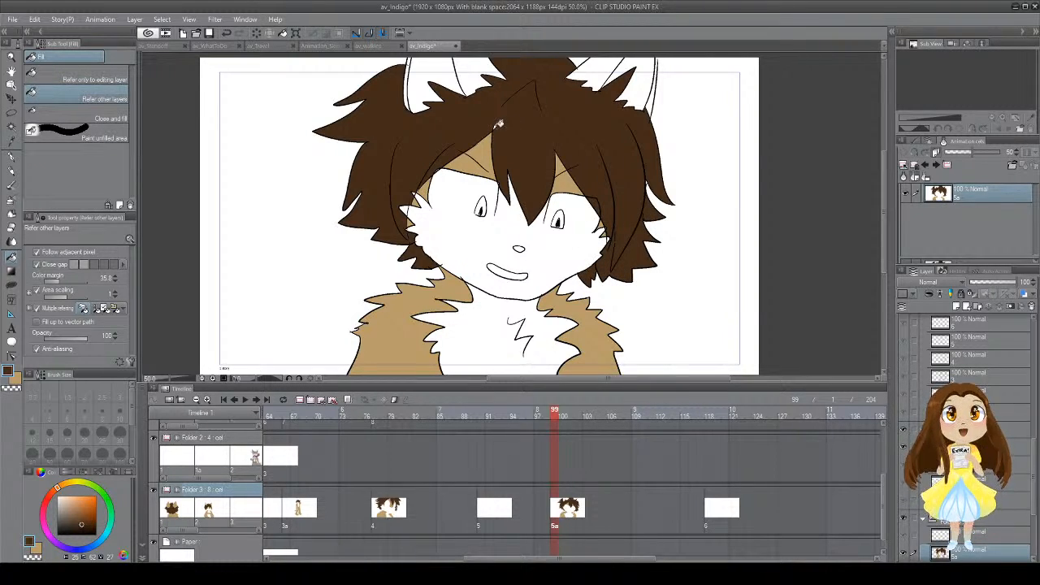
Step: Color the outer parts of the portrait's ears tan, closing the open outline of the narrow ear edge, and save the file
key("x")
left_click(486, 78)
left_click(408, 89)
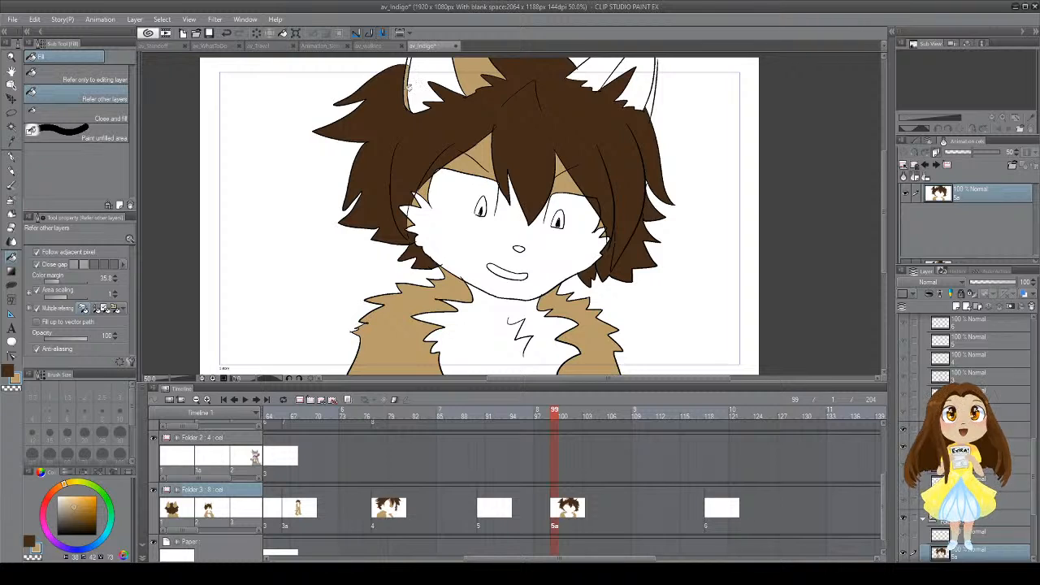
left_click(600, 72)
left_click(657, 94)
key("ctrl+z")
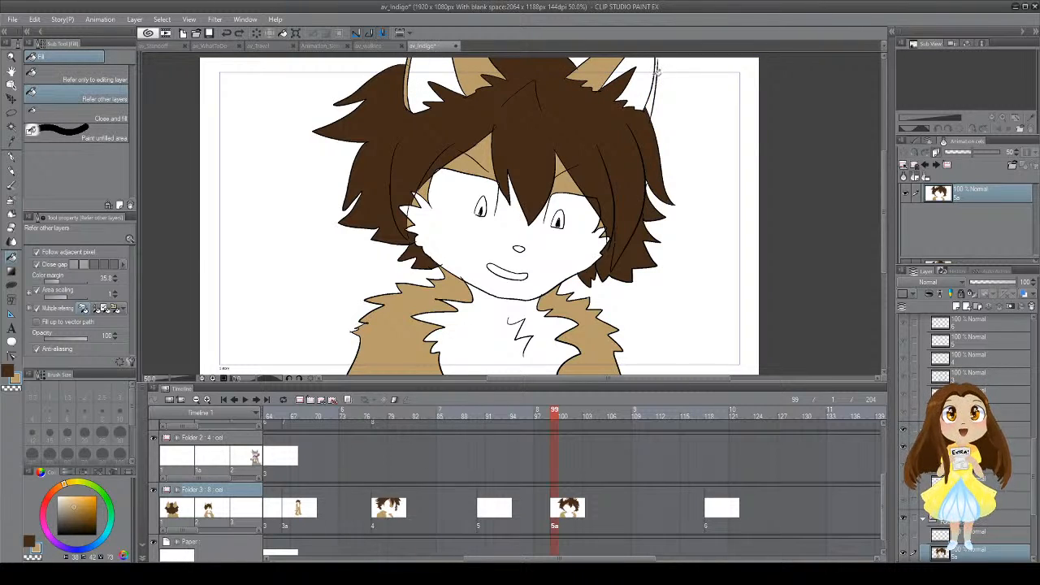
key("p")
key("g")
key("ctrl+s")
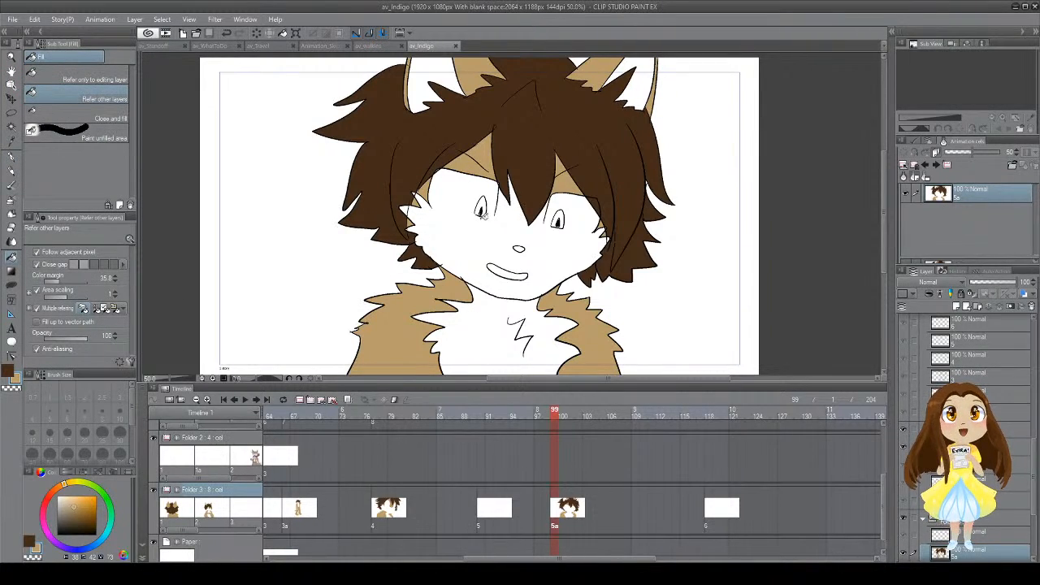
Step: Outline and fill the portrait's nose bridge with tan between the eyes, and fill the nose with dark brown
key("p")
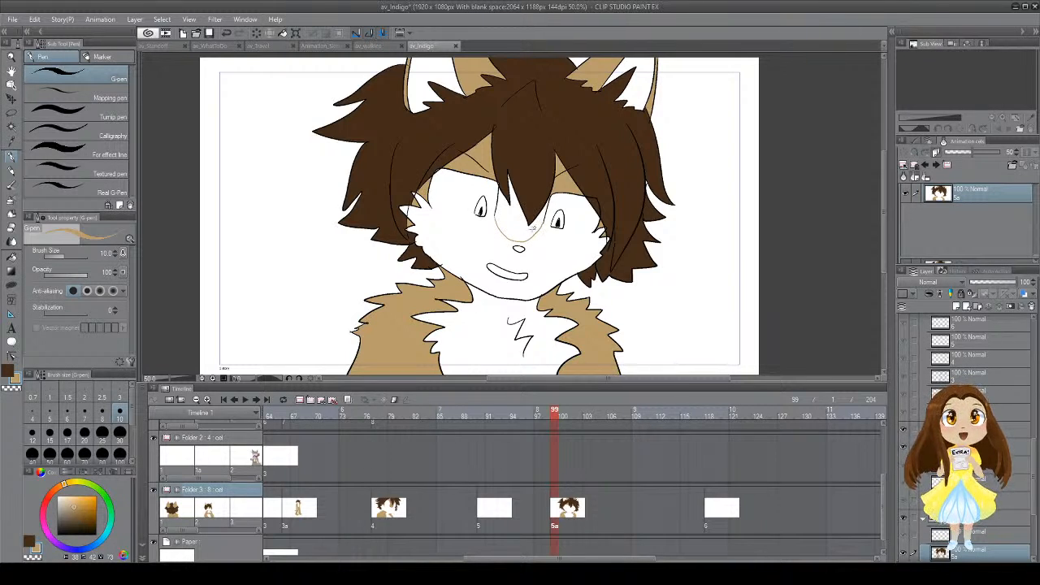
key("g")
left_click(523, 228)
left_click_drag(515, 282, 473, 255)
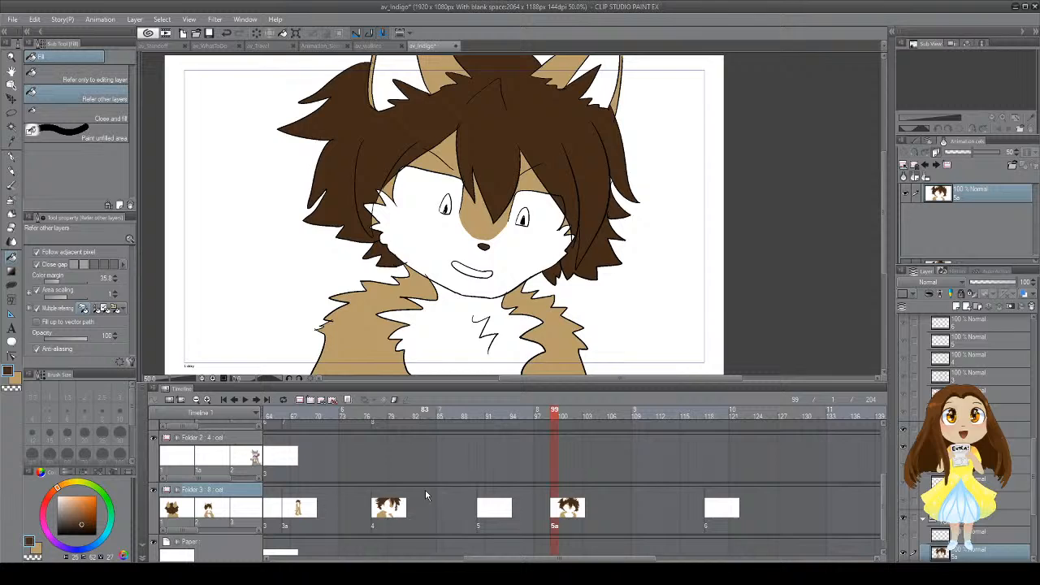
Step: Check the cels at frames 82, 101 and 119, and return to frame 6 with the character seen from behind
left_click(420, 505)
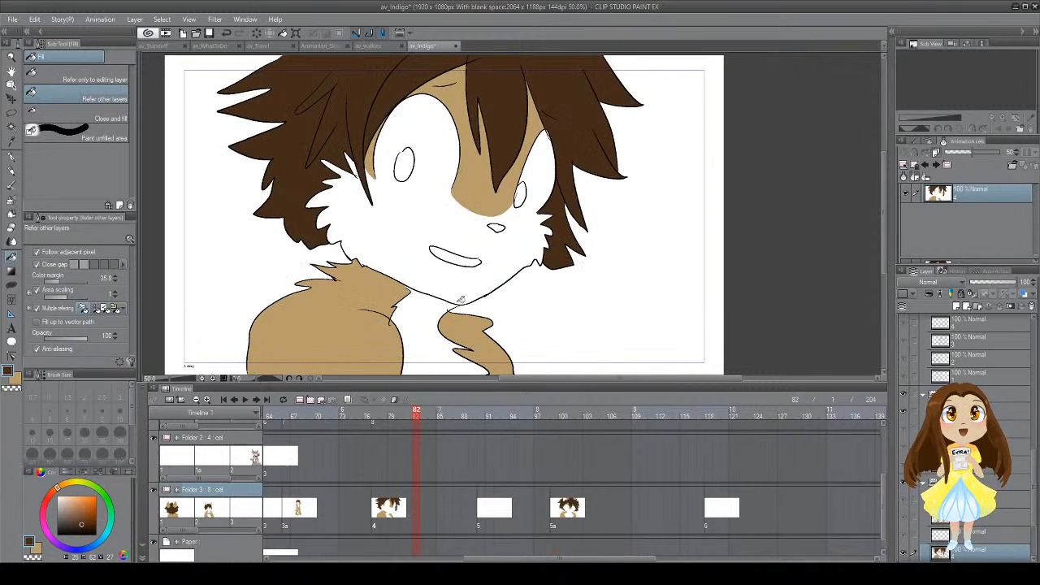
left_click(571, 504)
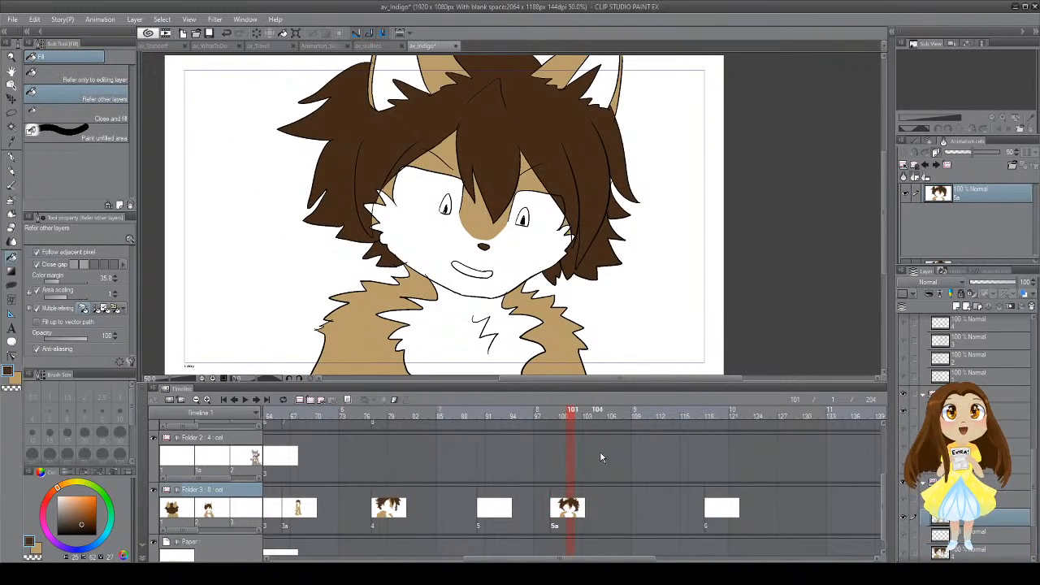
left_click(719, 506)
left_click_drag(537, 559, 342, 558)
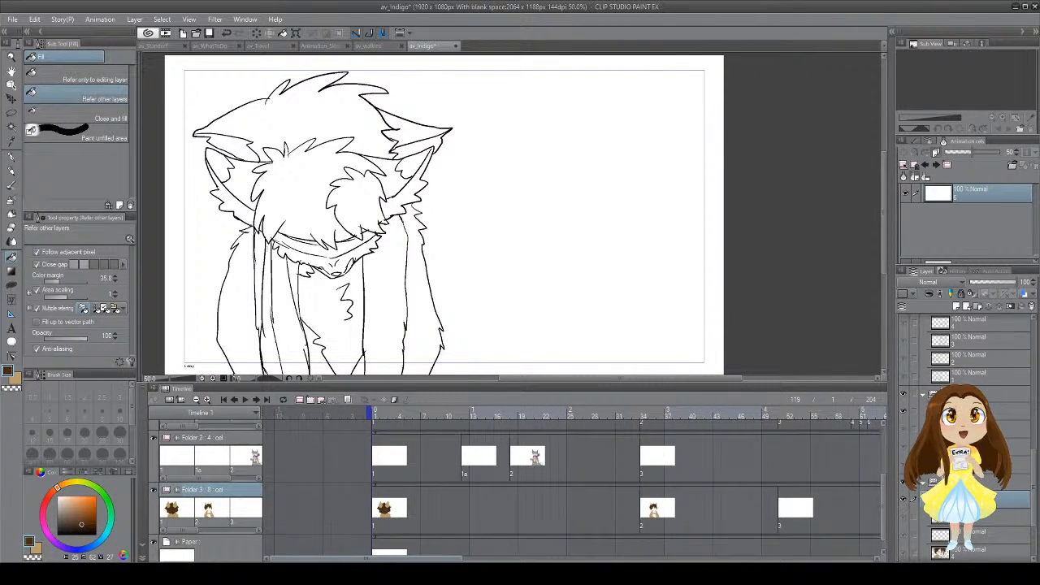
left_click(419, 503)
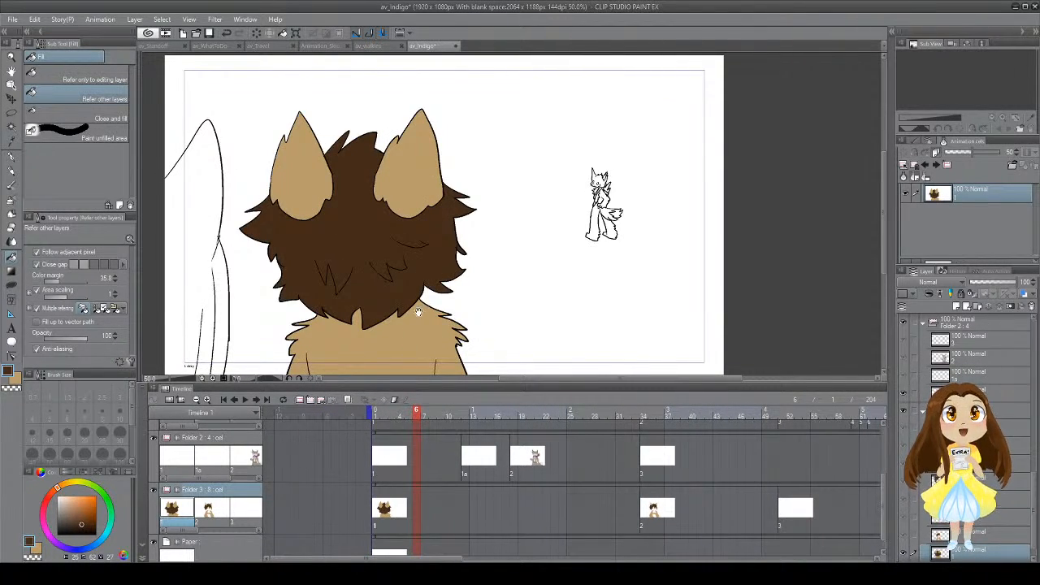
left_click_drag(420, 312, 463, 306)
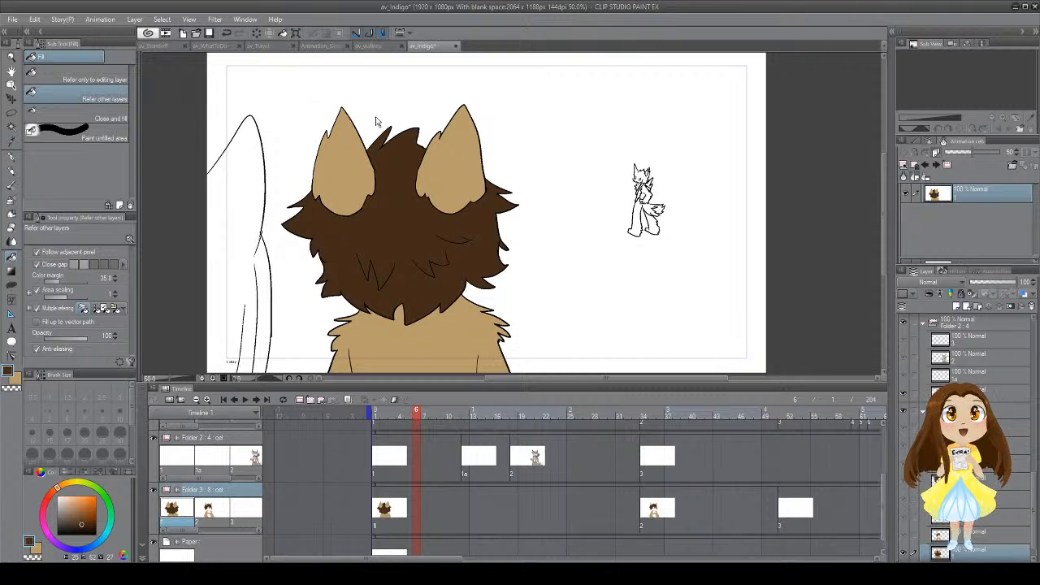
Step: Sample the winged character's blue as main color and its wing green as secondary color from the Animation_Skipping file
left_click(322, 47)
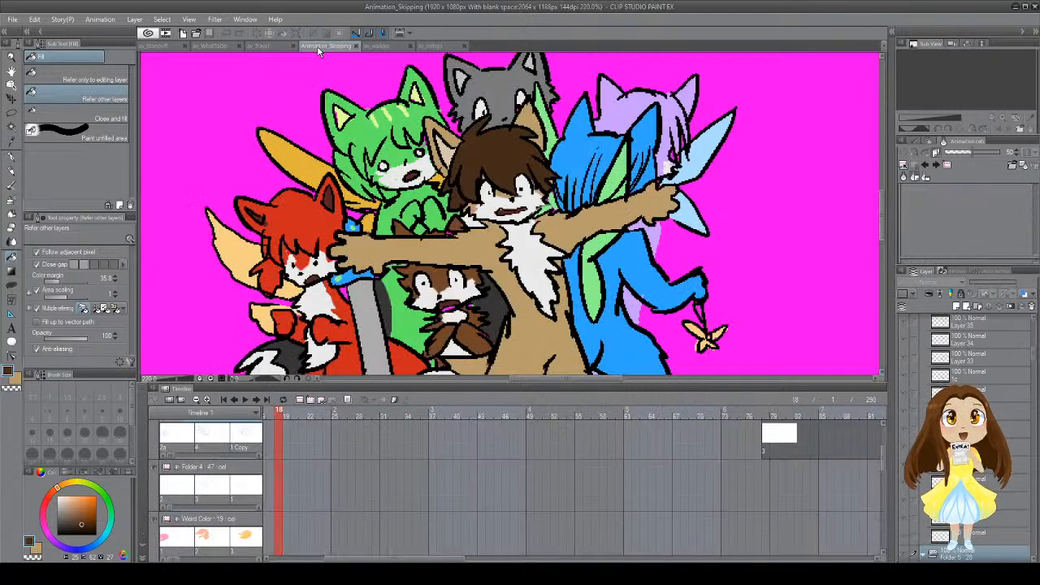
key("i")
left_click(638, 256)
key("x")
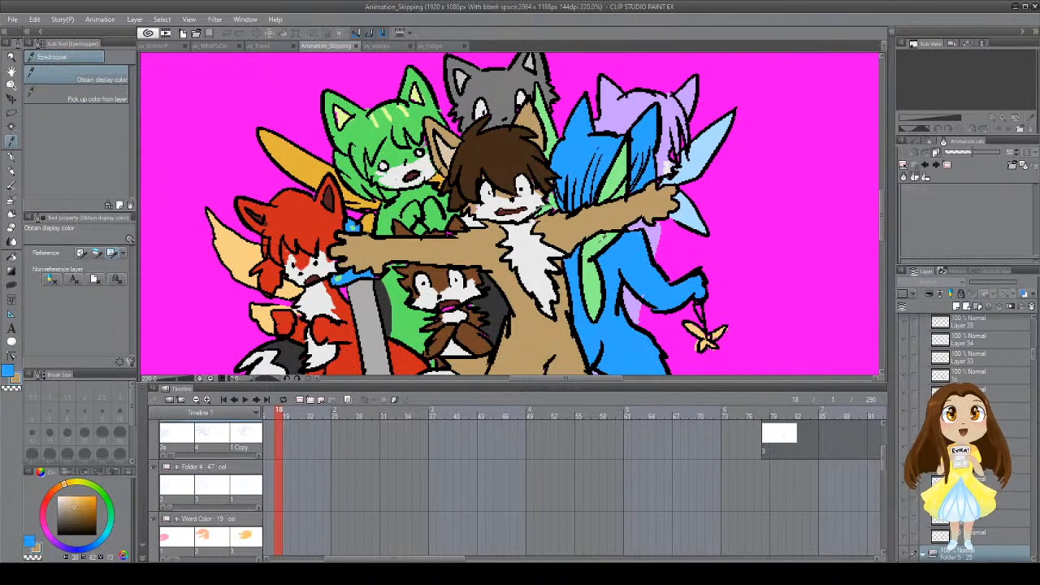
left_click(595, 279)
Step: Return to the av_Indigo file and fill the cropped figure beside the brown-haired character with blue at frame 6
left_click(378, 47)
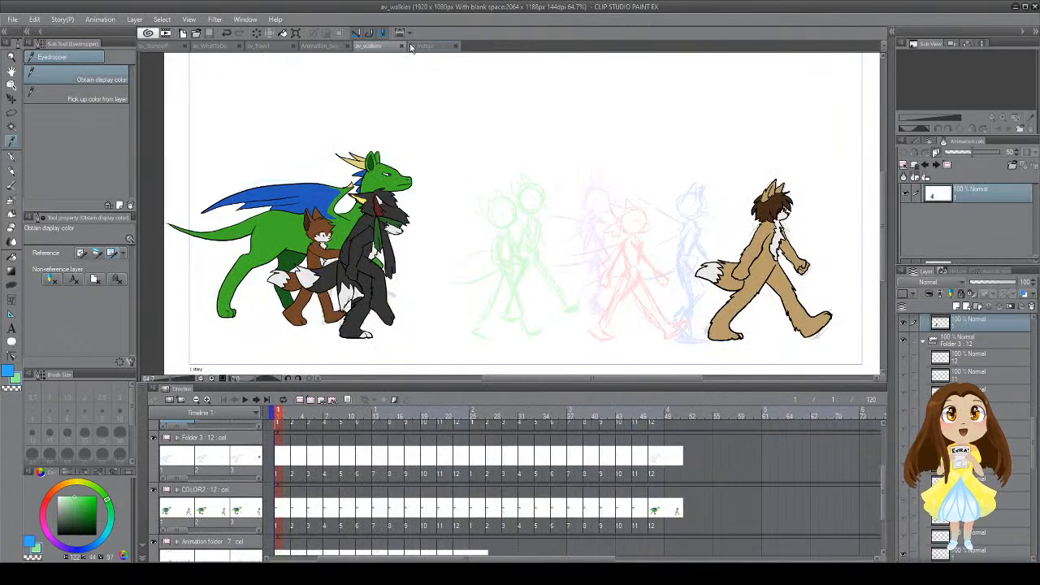
left_click(427, 48)
key("g")
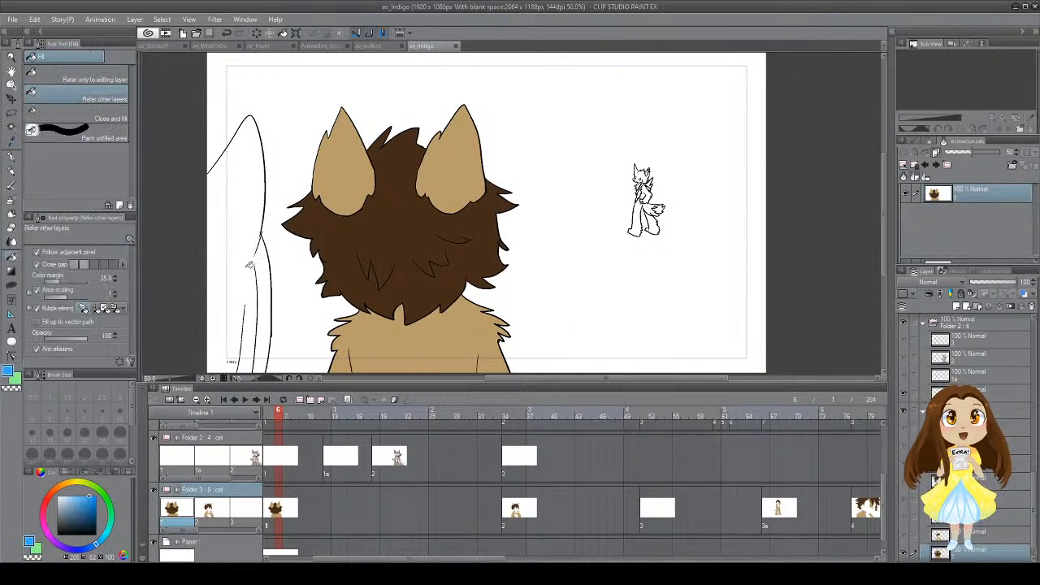
left_click(244, 252)
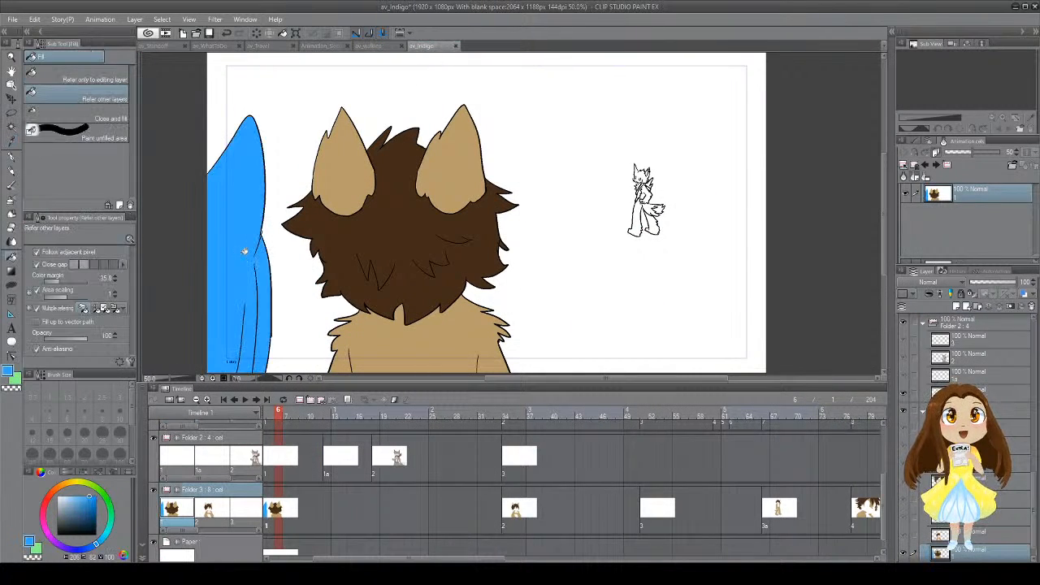
Step: At frame 37, close the open outlines around the long-haired character's neck and fill its body with blue, leaving the chest fur white
left_click(347, 507)
left_click(530, 512)
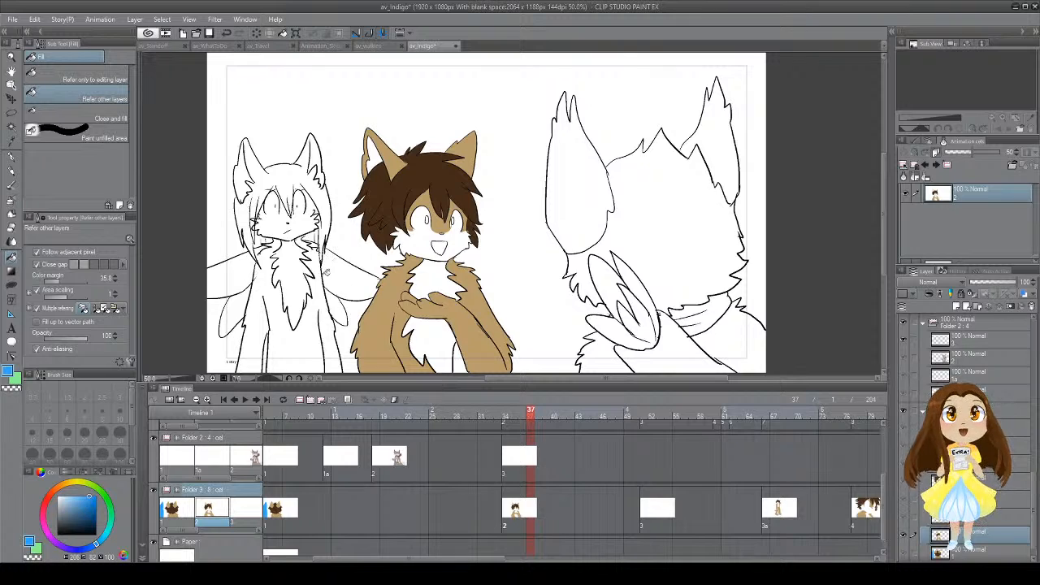
left_click(315, 326)
key("ctrl+z")
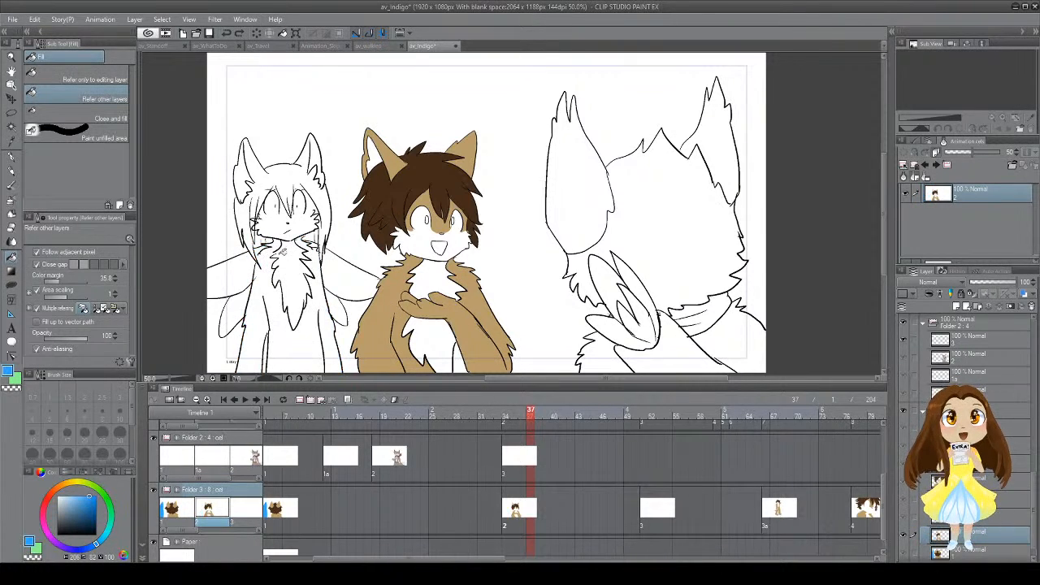
key("p")
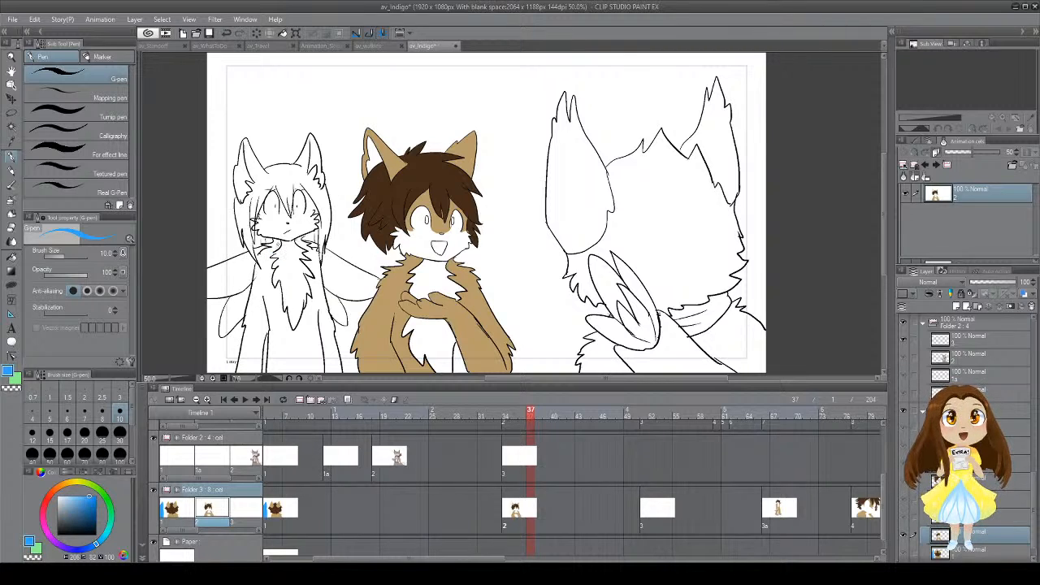
key("g")
left_click(282, 244)
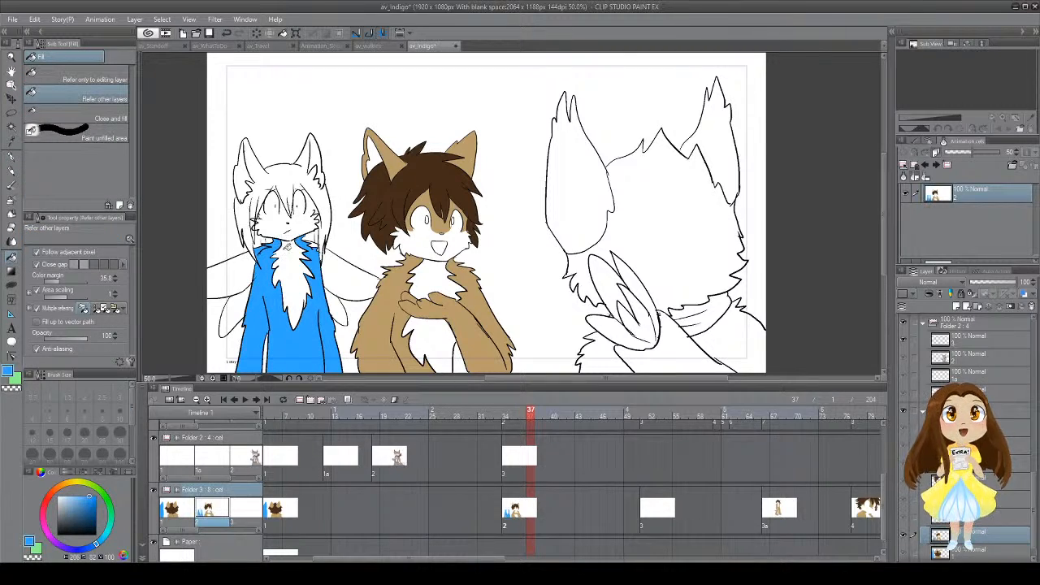
key("ctrl+z")
key("p")
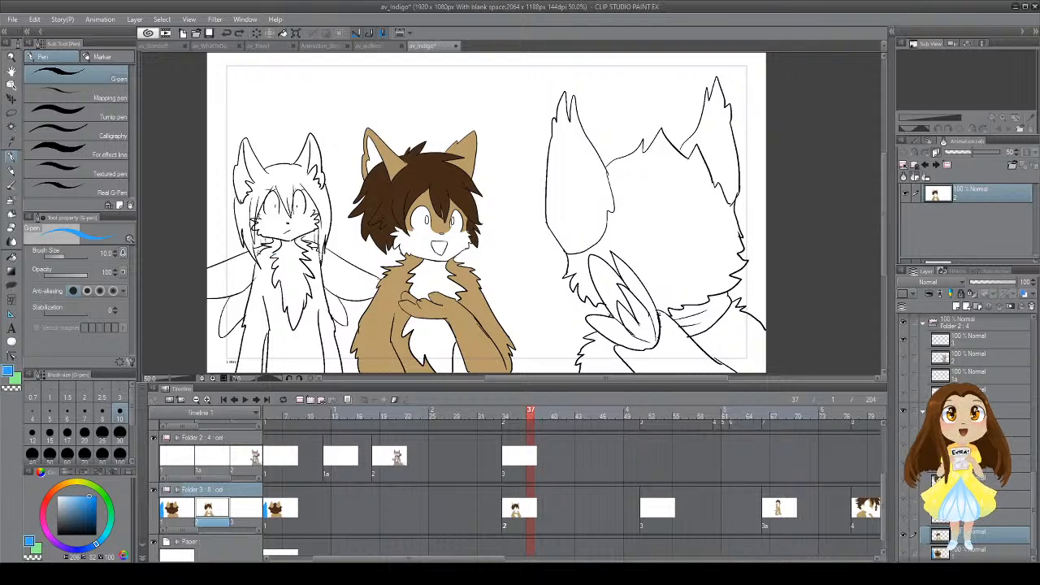
key("g")
left_click(271, 252)
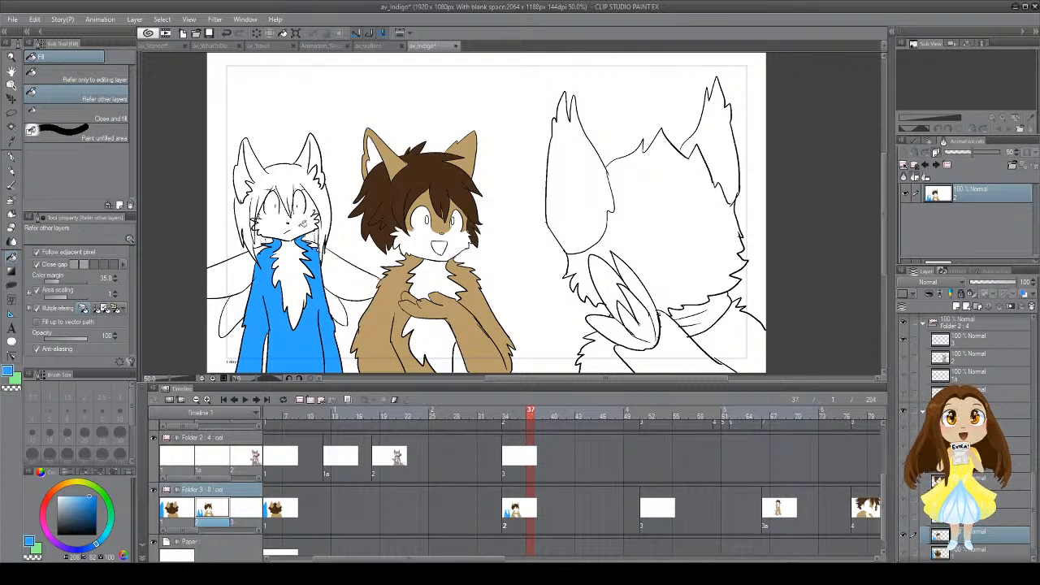
Step: Fill the long-haired character's face markings, hair and outer ears with blue, closing the open outlines with the pen first
key("p")
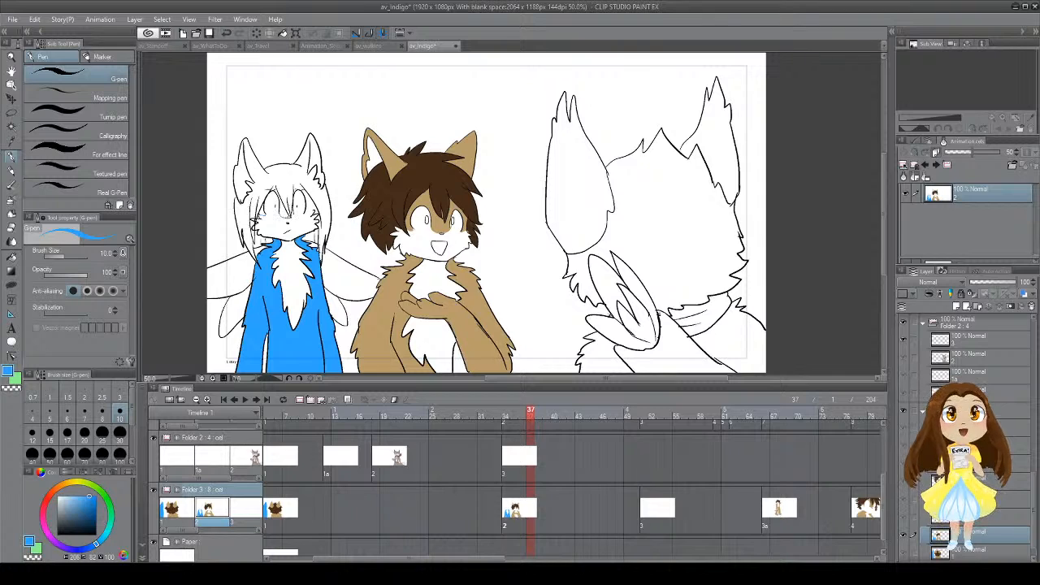
key("g")
left_click(283, 209)
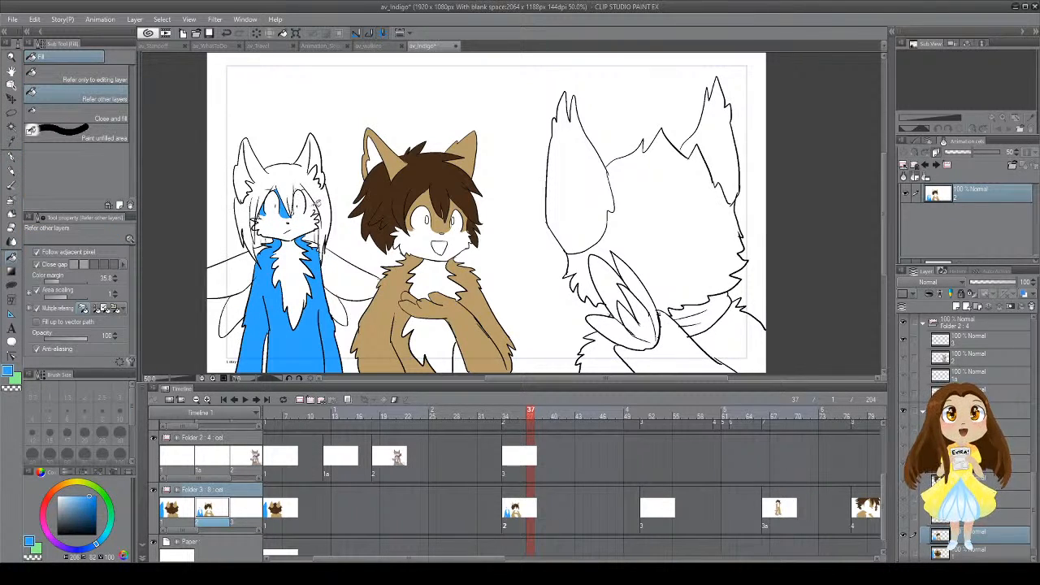
key("p")
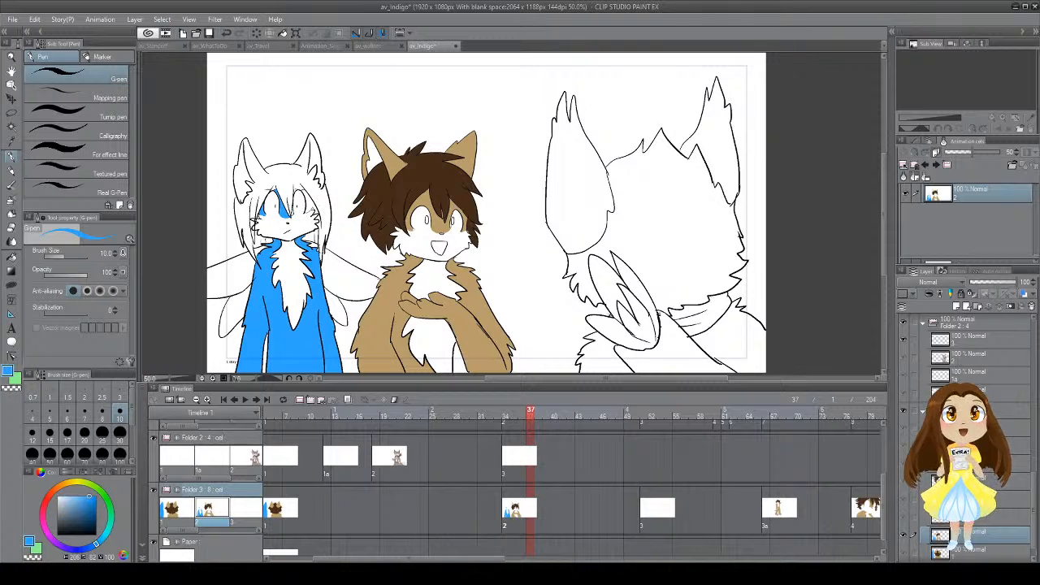
key("g")
left_click(300, 180)
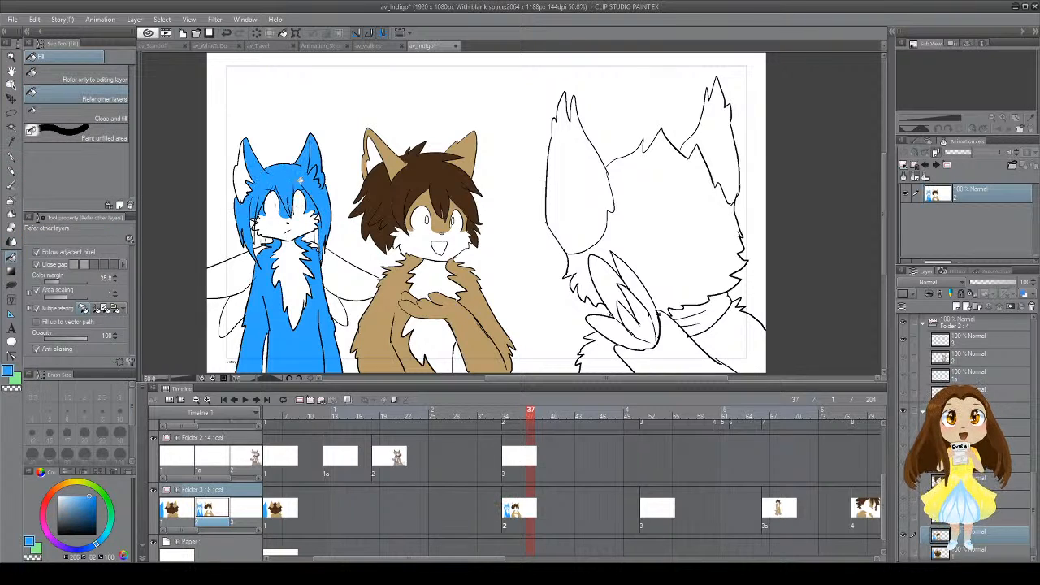
Step: Fill the character's upper and lower wings on both sides with light green, switch back to blue and save the file
key("x")
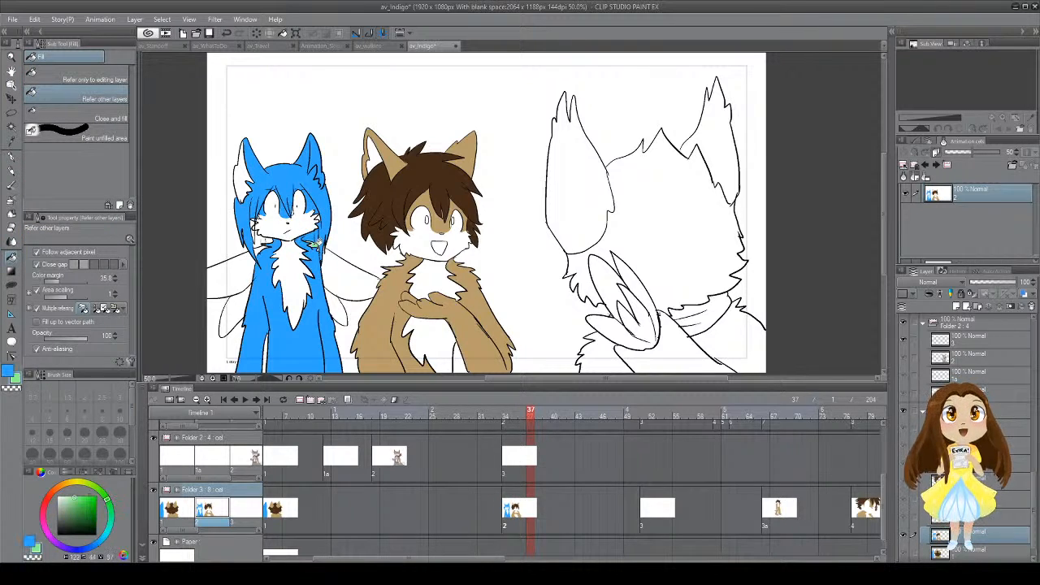
left_click(337, 260)
left_click(336, 293)
left_click(248, 274)
left_click(243, 303)
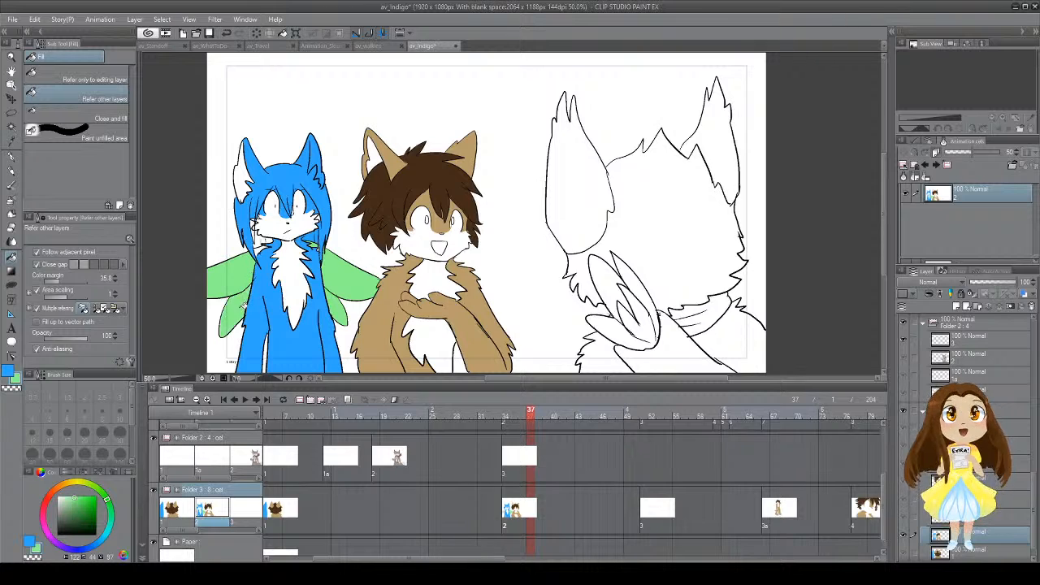
key("x")
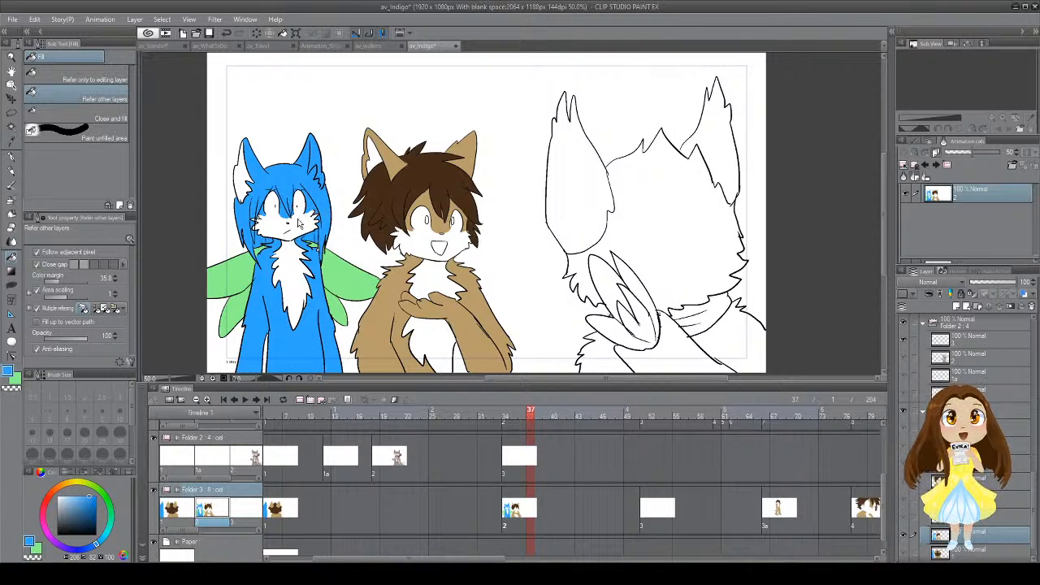
key("ctrl+s")
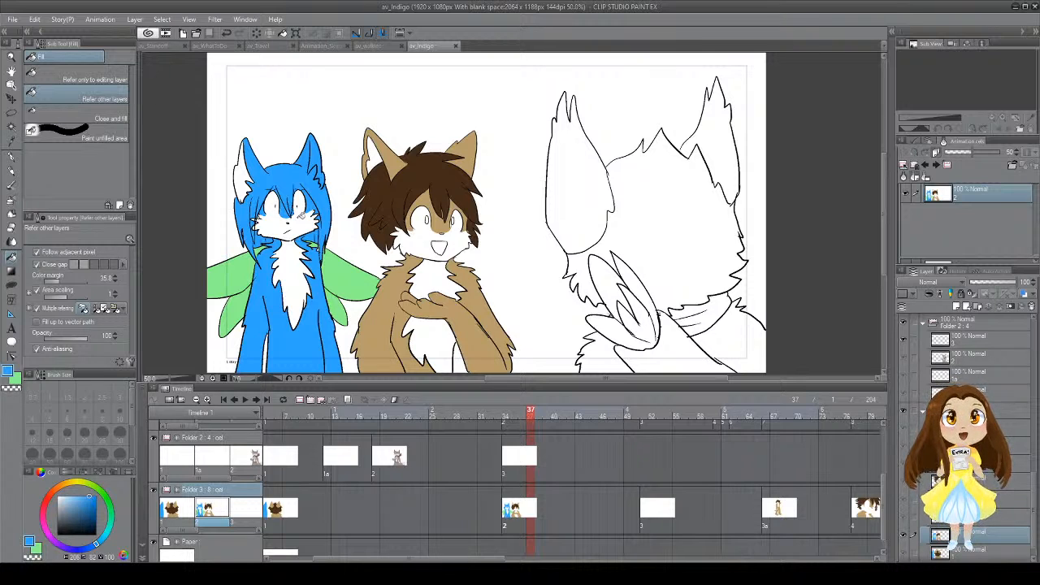
Step: Play back the animation and go to frame 71, where both characters stand full-length on cel 3a
left_click_drag(302, 230, 334, 186)
left_click(649, 510)
left_click(595, 502)
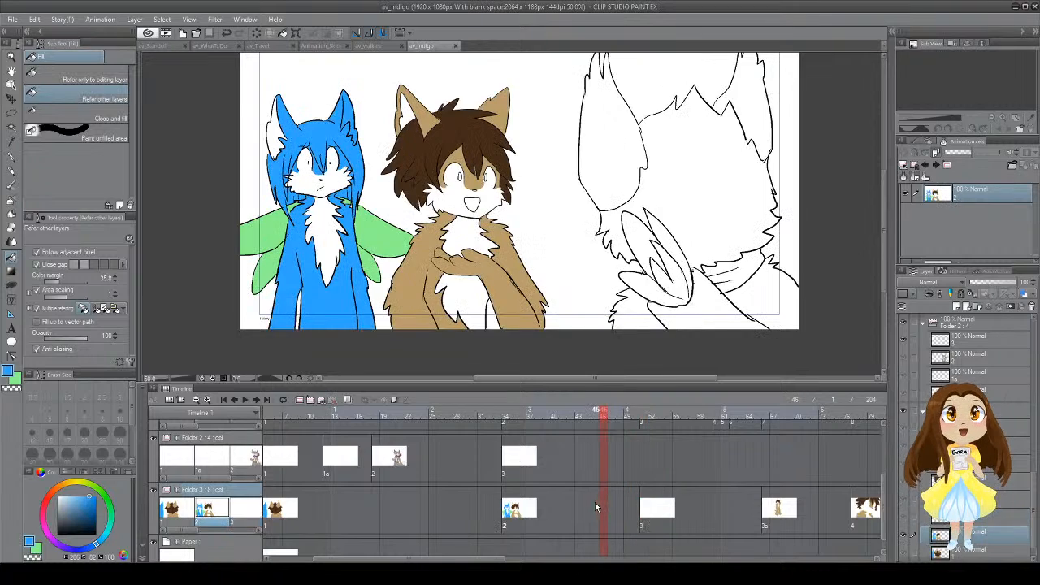
left_click(571, 508)
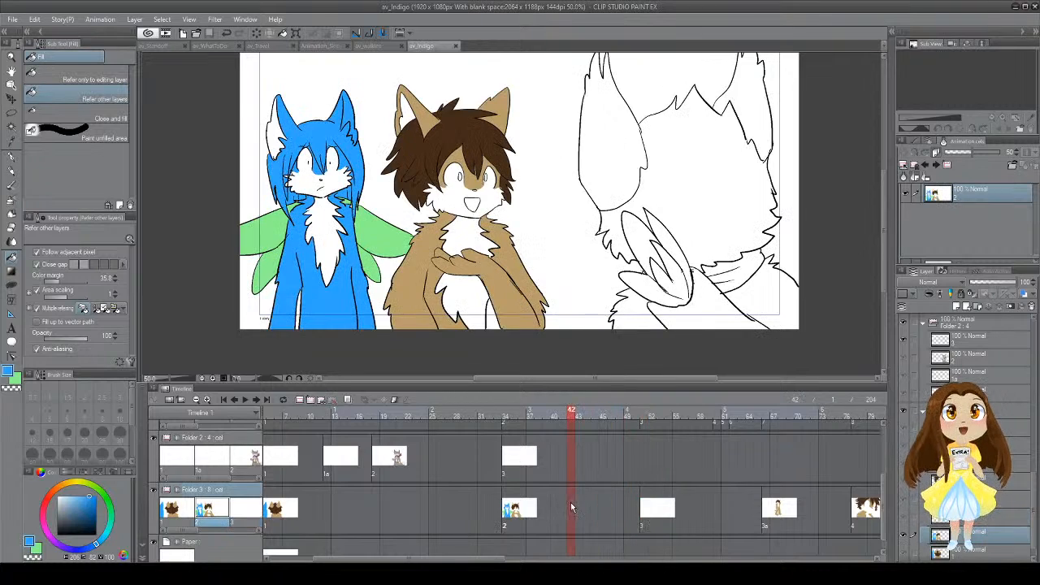
left_click(385, 509)
left_click(245, 401)
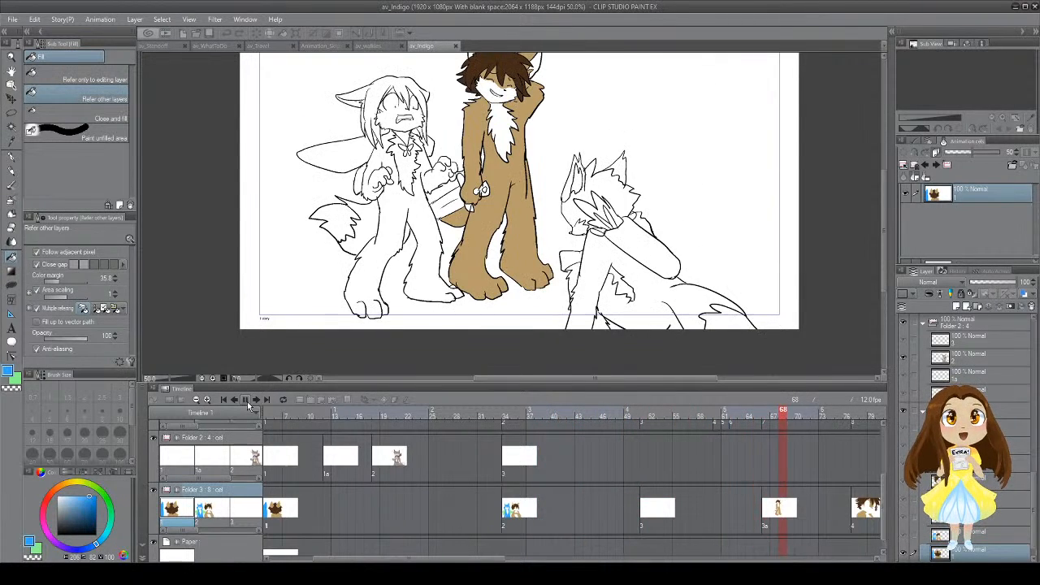
left_click(806, 505)
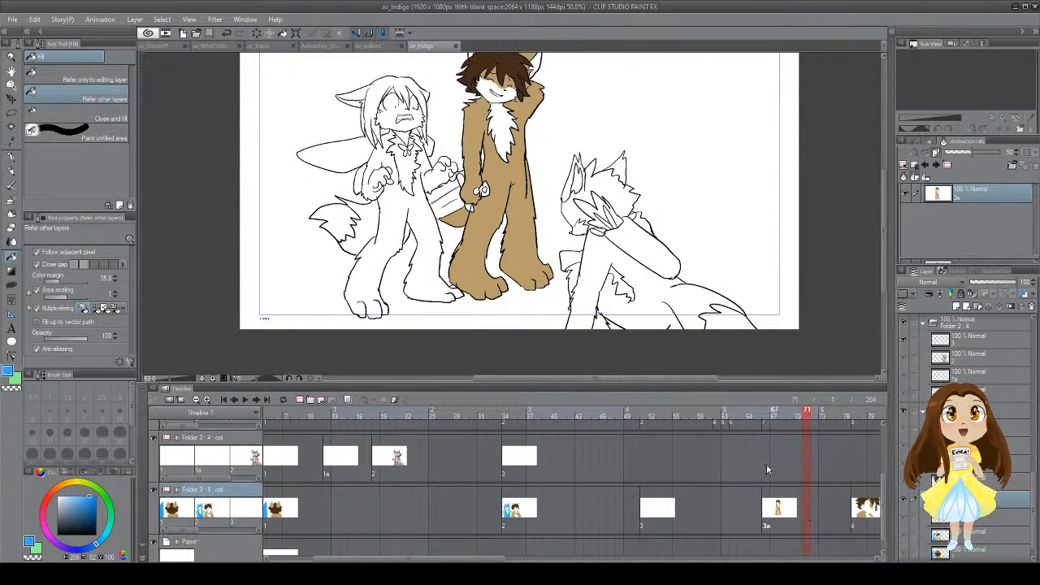
left_click_drag(882, 250, 884, 229)
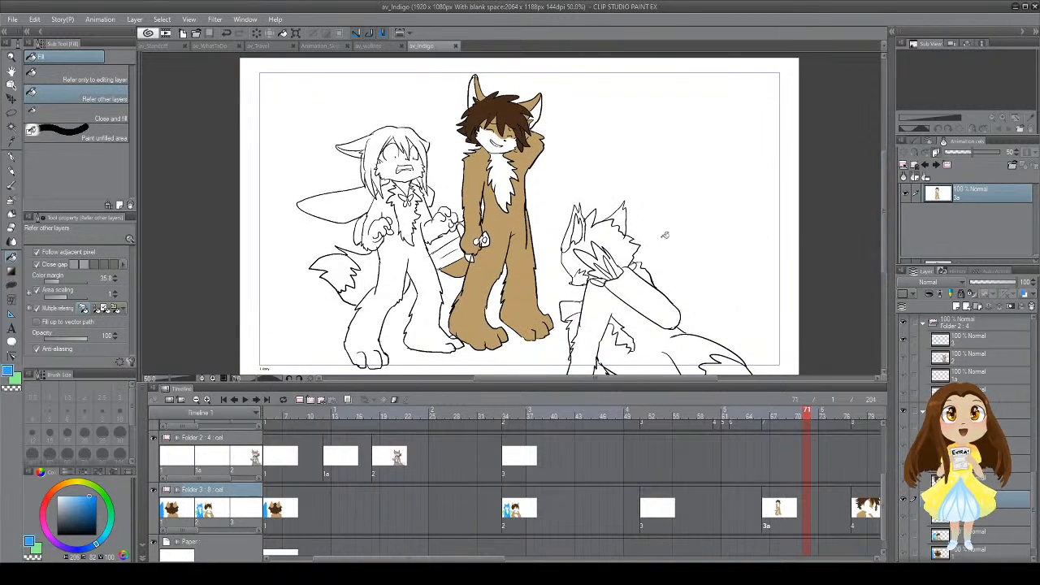
Step: On cel 3a at frame 71, fill the long-haired character's body, tail and raised paw with blue, leaving the chest fur and tail tip white
left_click(389, 280)
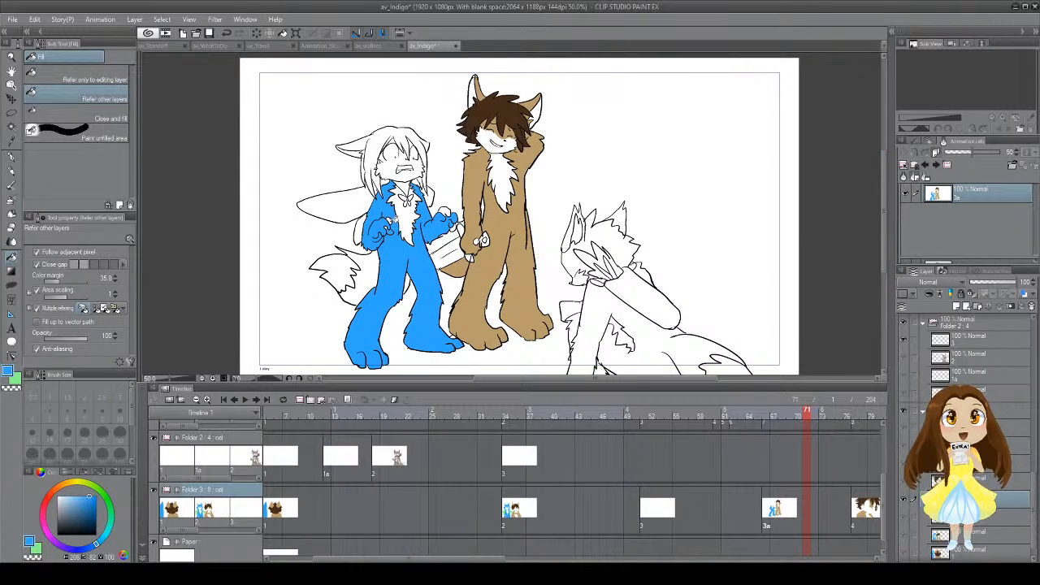
left_click(348, 275)
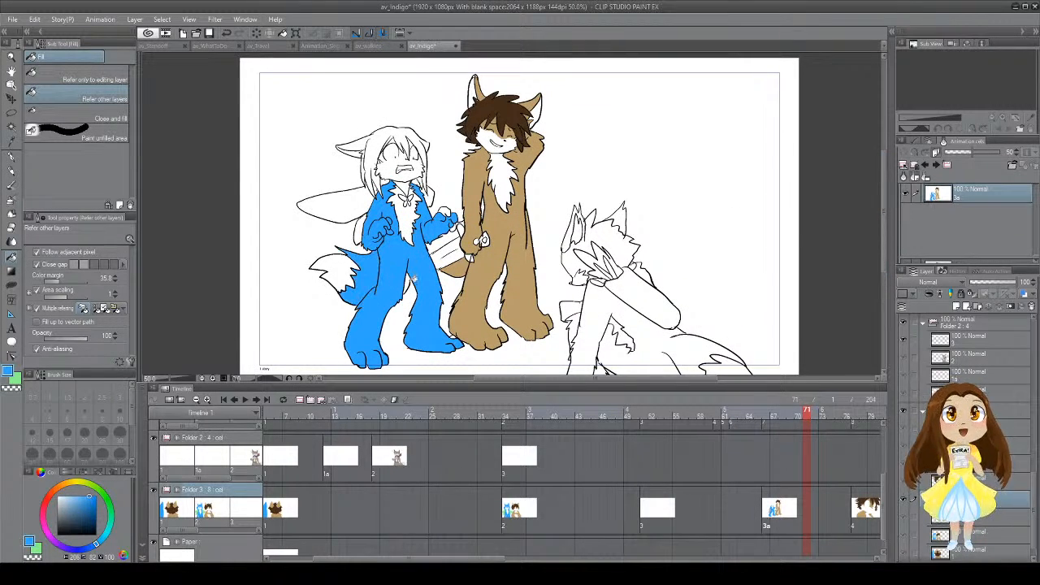
left_click(448, 211)
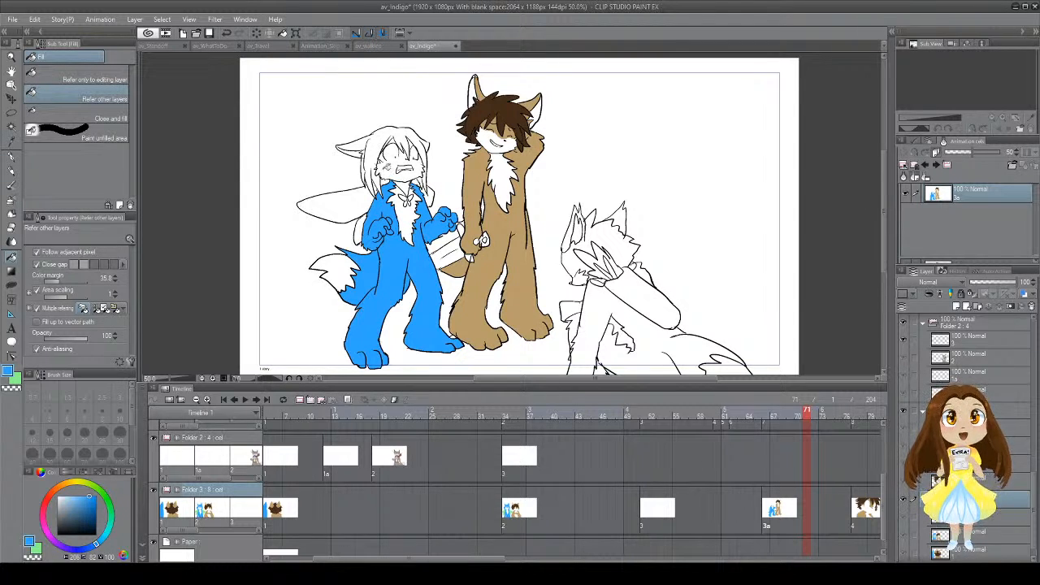
Step: Close the open outlines around the long-haired character's eyes, fill the hair, face markings and outer ears with blue, and save the file
key("p")
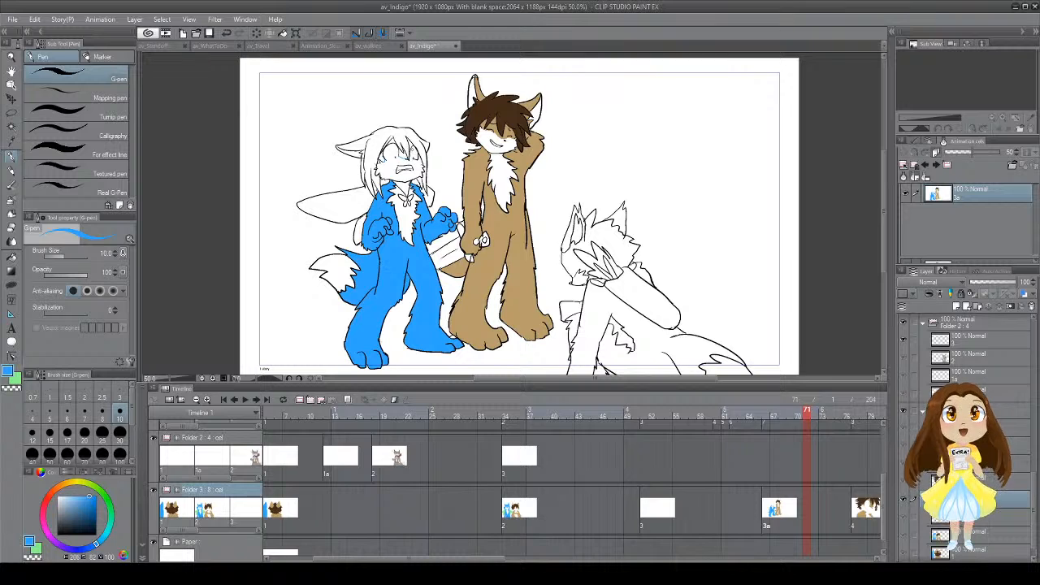
key("g")
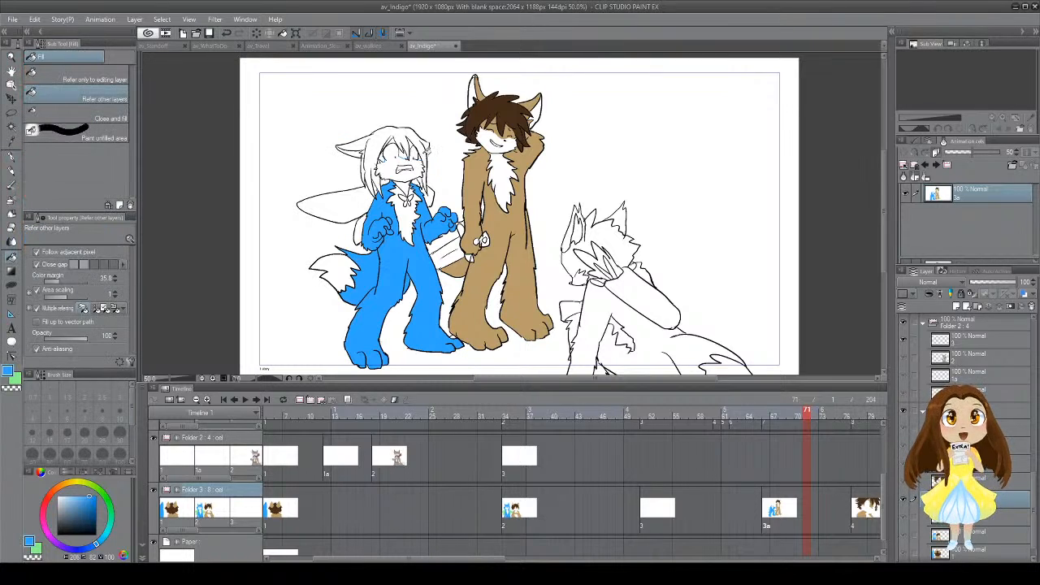
left_click(424, 148)
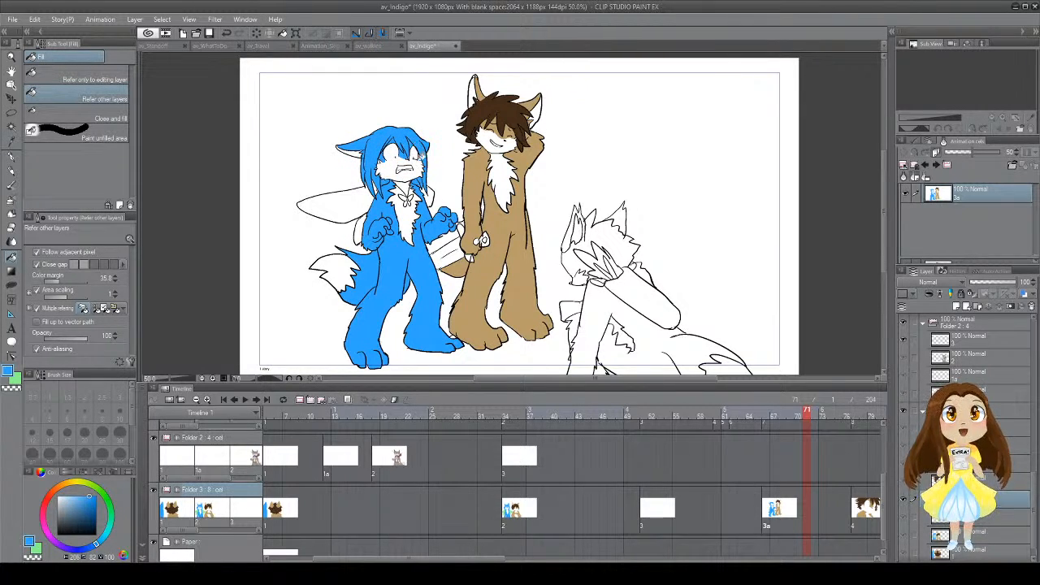
left_click_drag(417, 166, 413, 179)
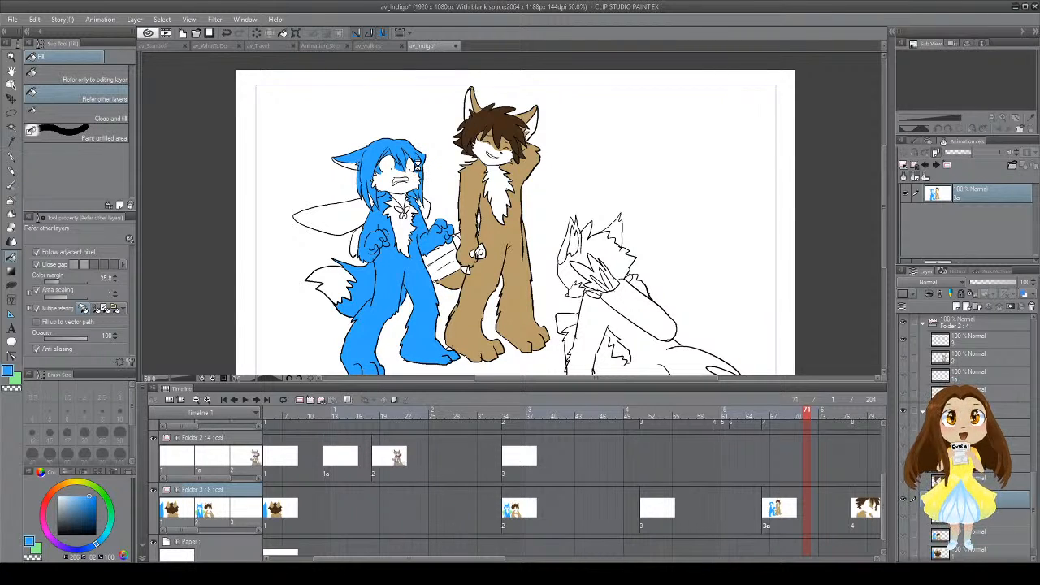
key("ctrl+s")
Step: Fill the long-haired character's visible upper and lower wings with light green and switch back to blue
left_click_drag(411, 195, 352, 170)
key("x")
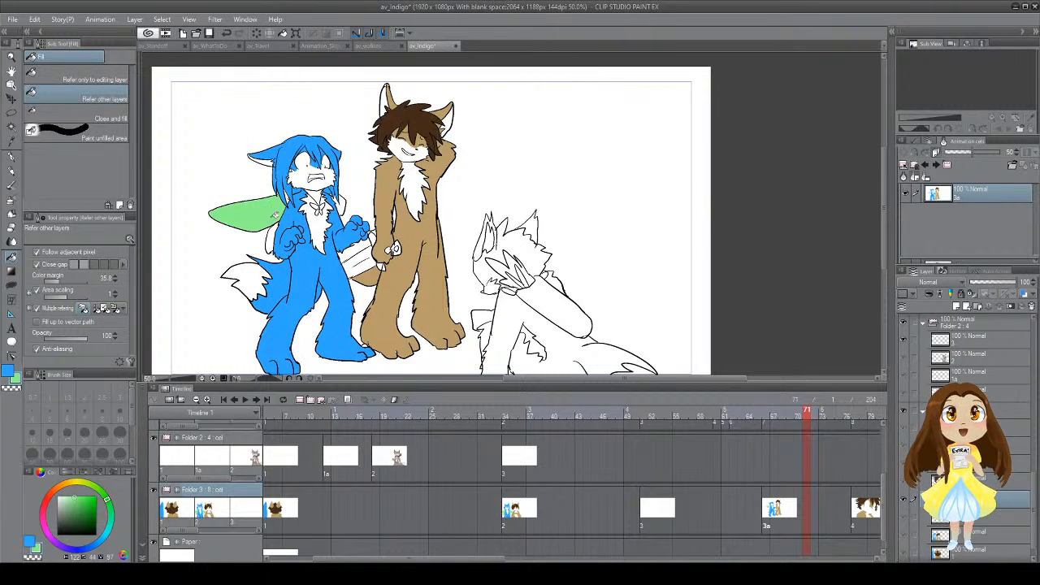
left_click(267, 213)
left_click(291, 195)
left_click_drag(298, 200, 325, 190)
left_click(372, 194)
key("x")
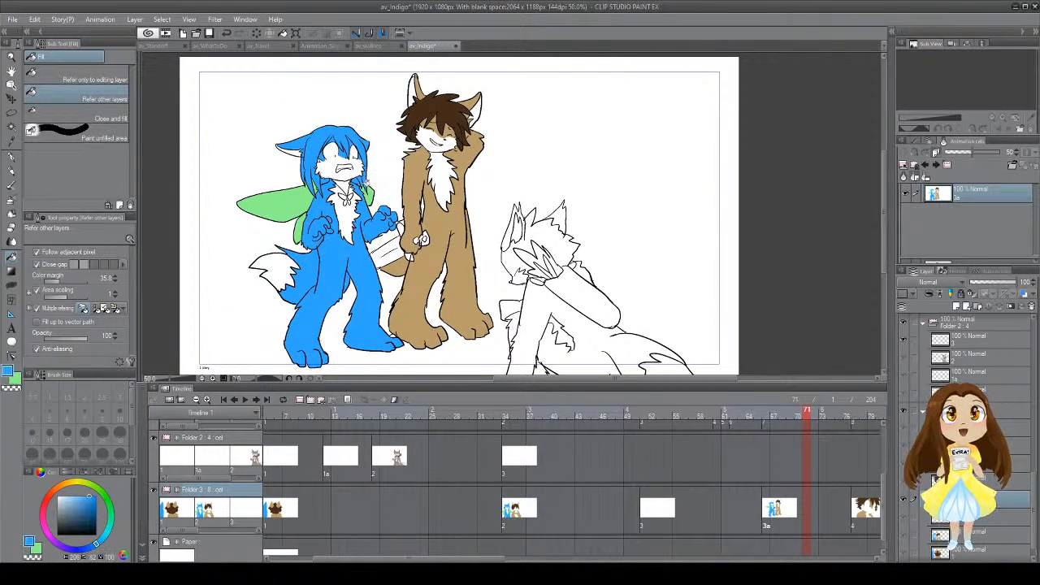
key("p")
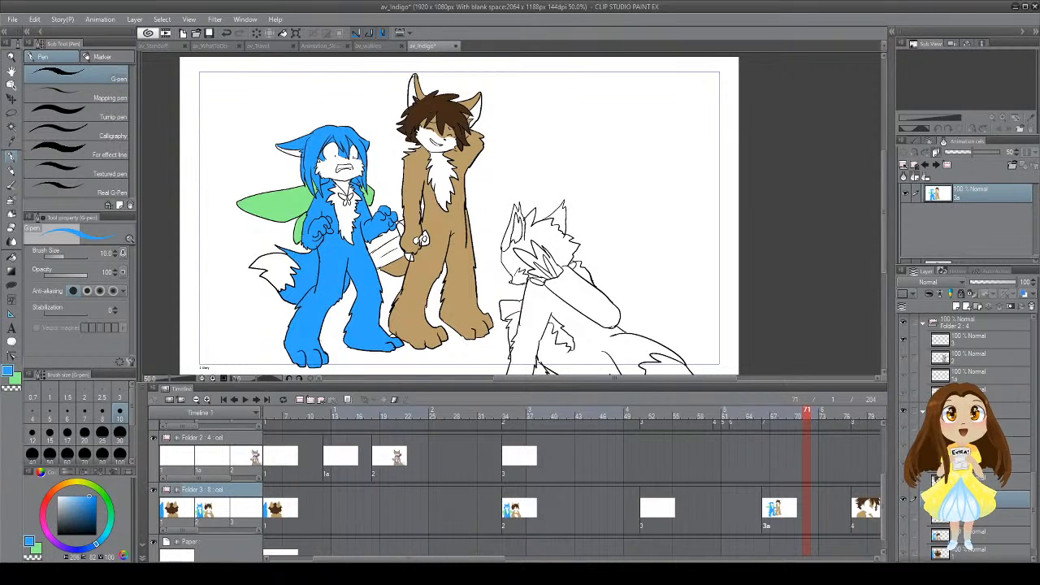
mouse_move(359, 204)
left_mouse_down()
mouse_move(361, 180)
mouse_move(369, 198)
left_mouse_up()
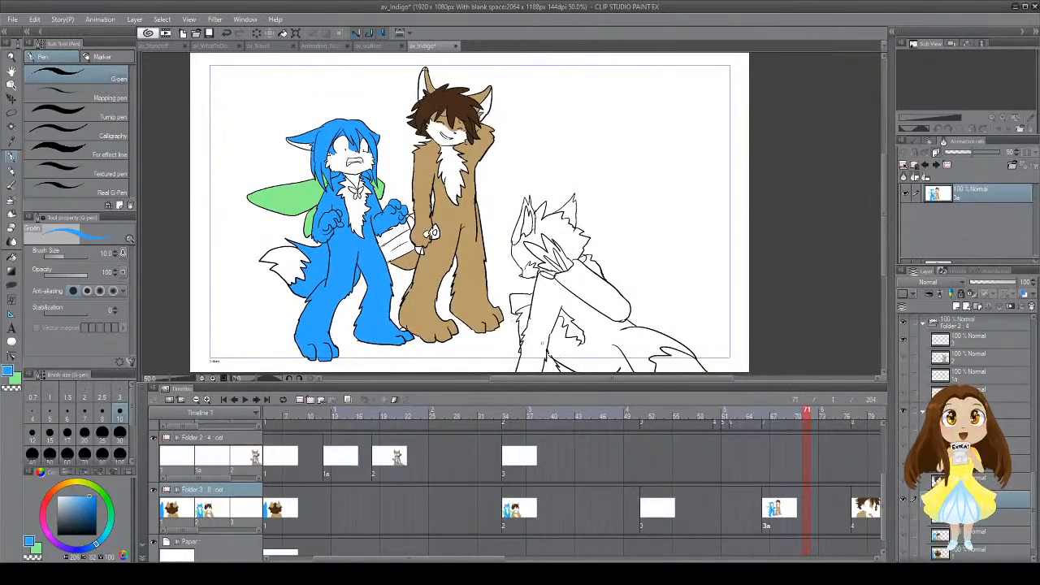
Step: Check the close-up cel at frame 77 and play back the animation from the start
left_click(855, 505)
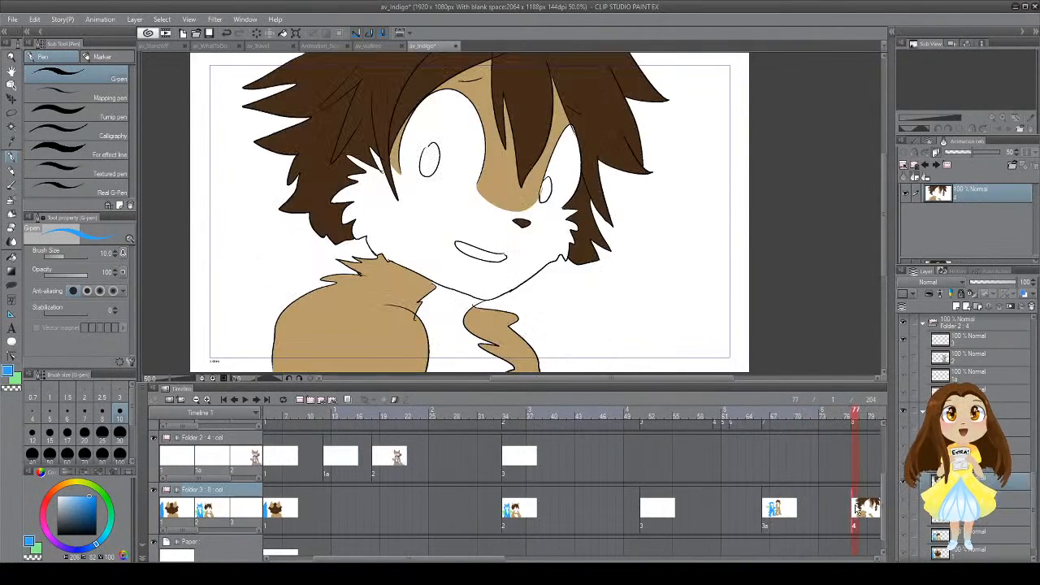
left_click(533, 512)
left_click(245, 400)
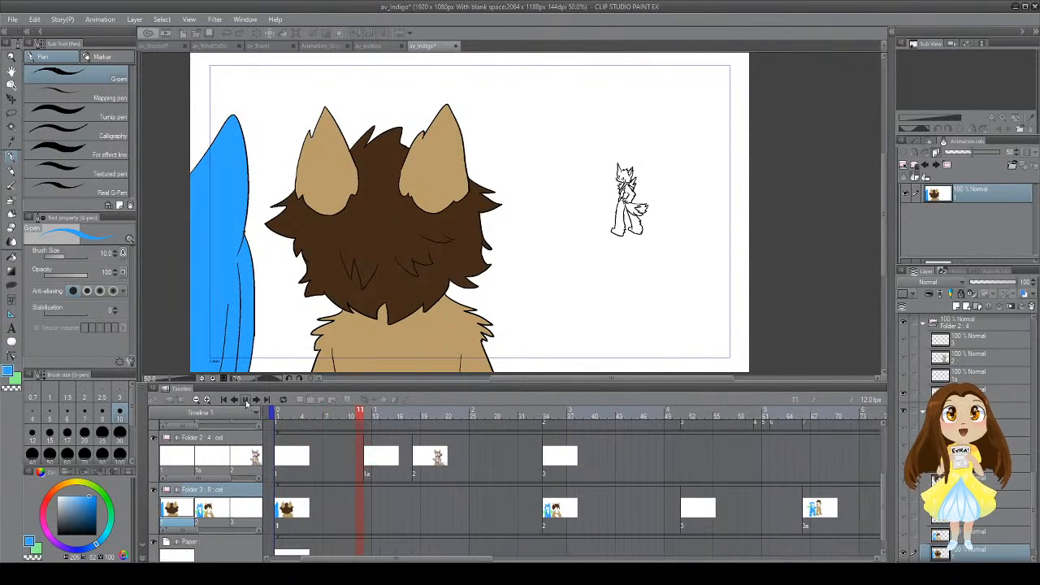
Step: At frame 22, sample the archer's gray-brown fur as the main color and the light gray fur as the secondary color
left_click(450, 459)
key("i")
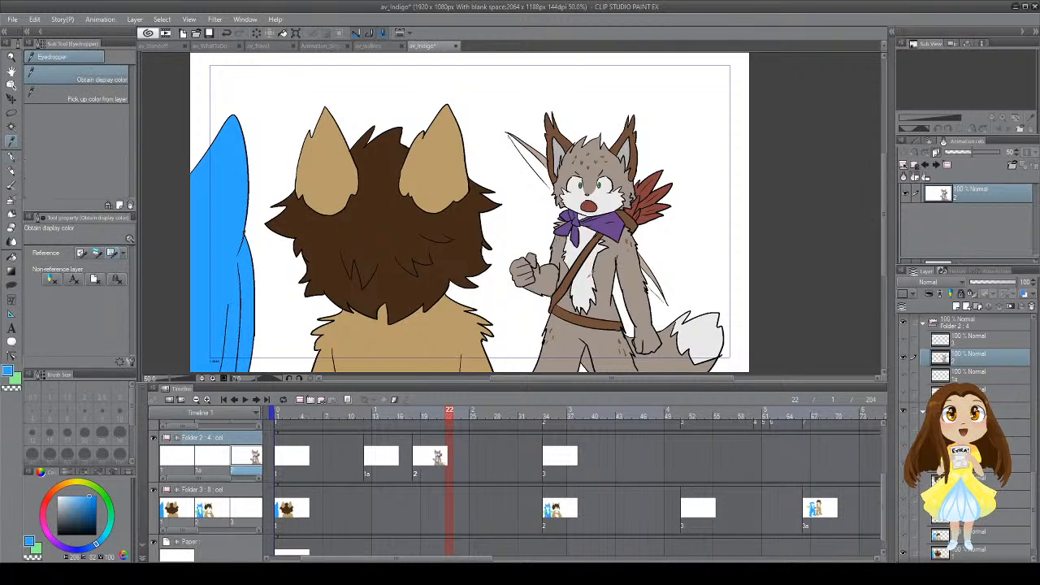
left_click(606, 264)
key("x")
left_click(626, 153)
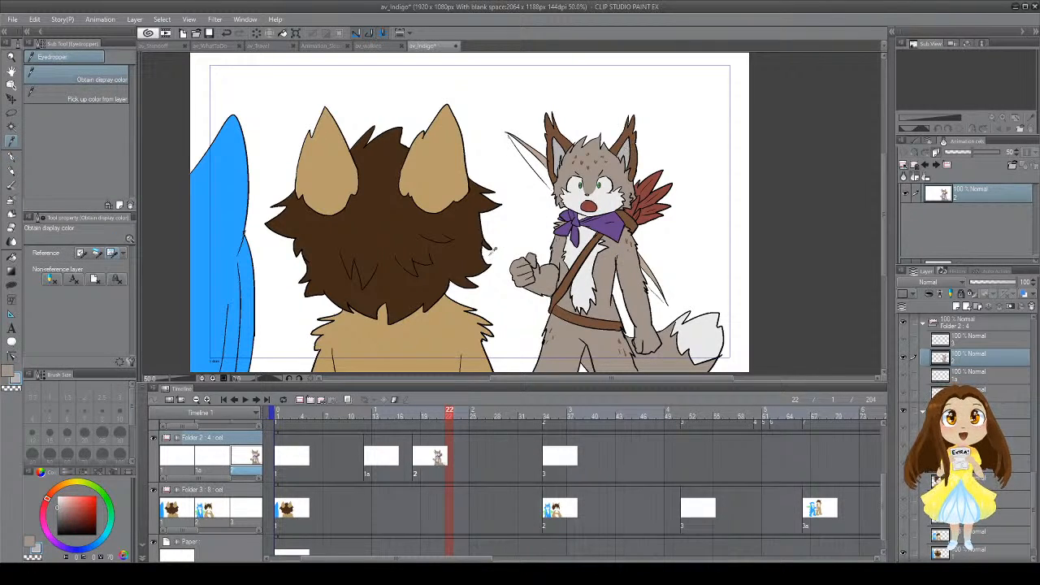
left_click(589, 280)
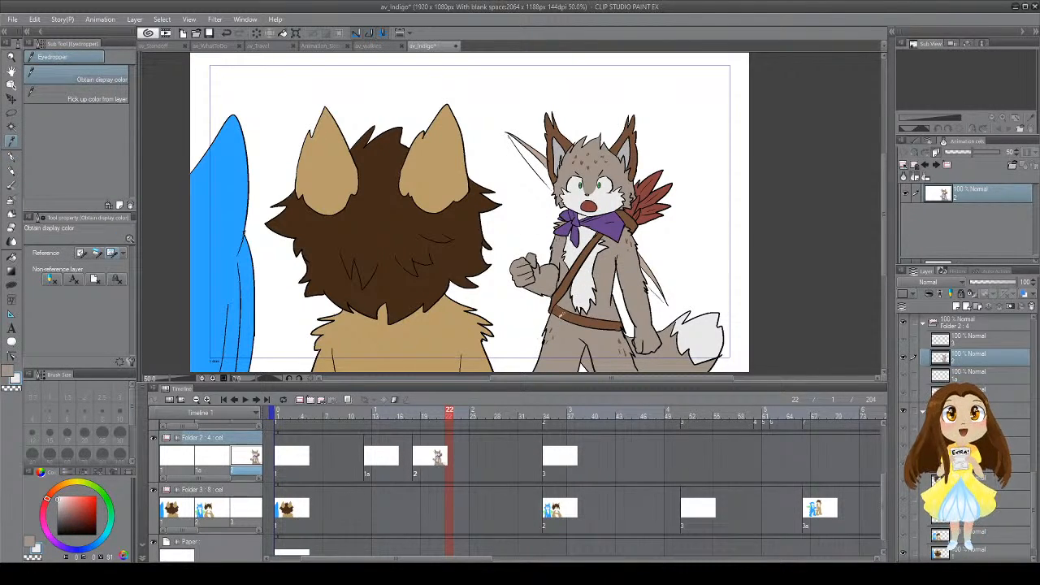
Step: Step through the archer's early poses and add a new animation cel to Folder 2 at frame 14
left_click(295, 513)
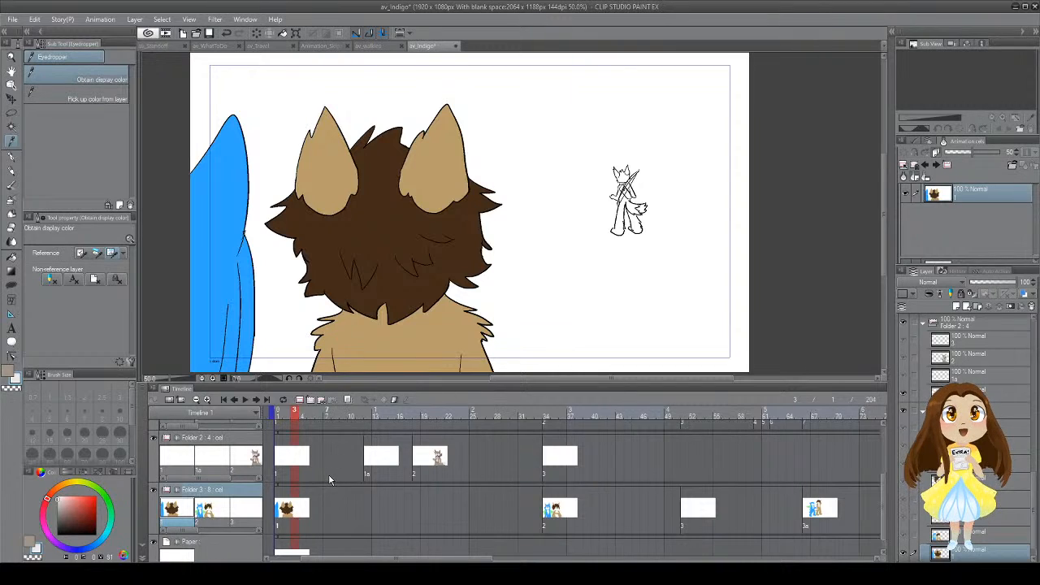
left_click(306, 458)
left_click(383, 458)
left_click(371, 460)
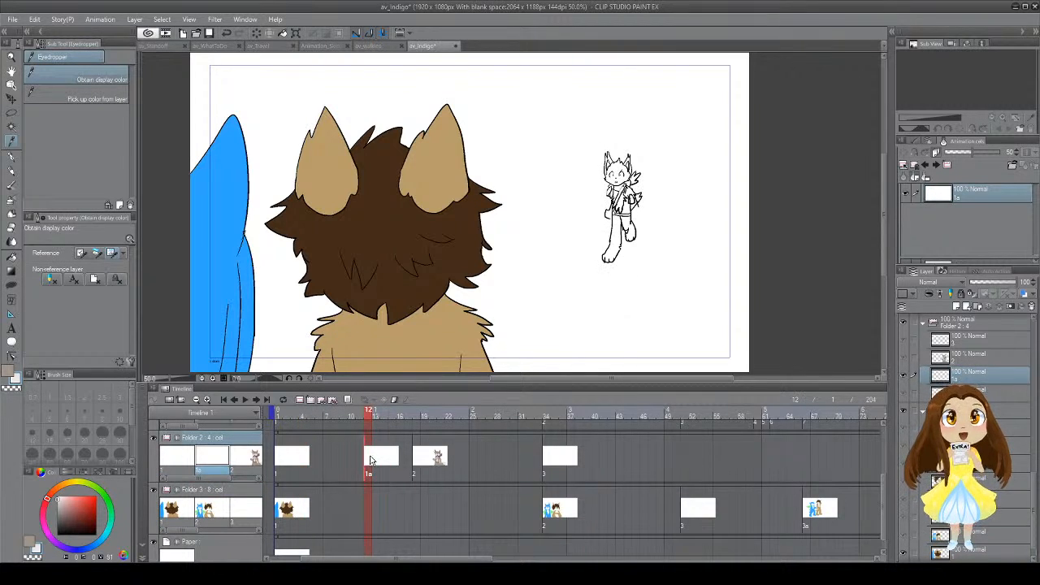
left_click(377, 463)
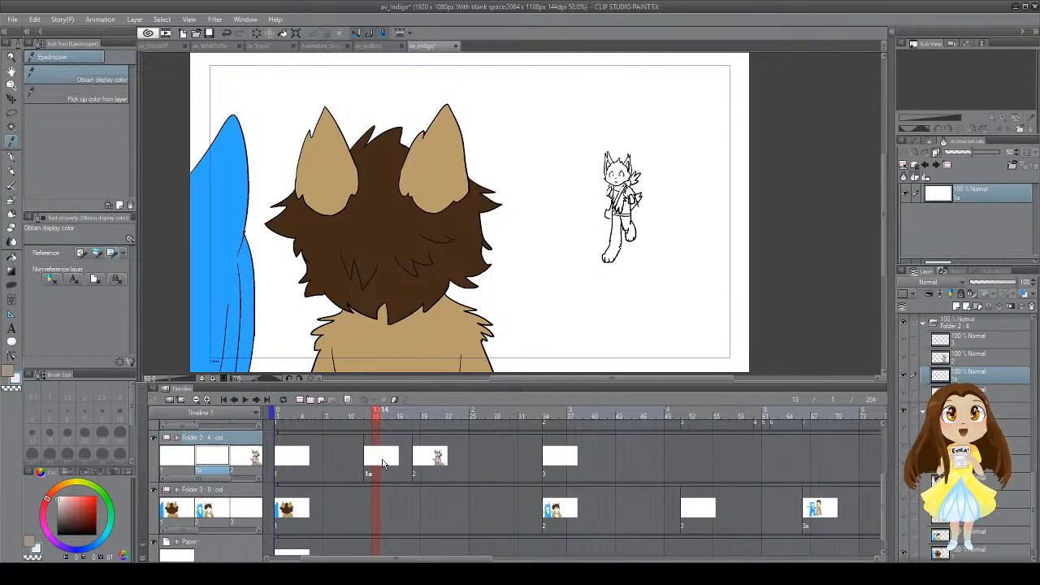
left_click(384, 461)
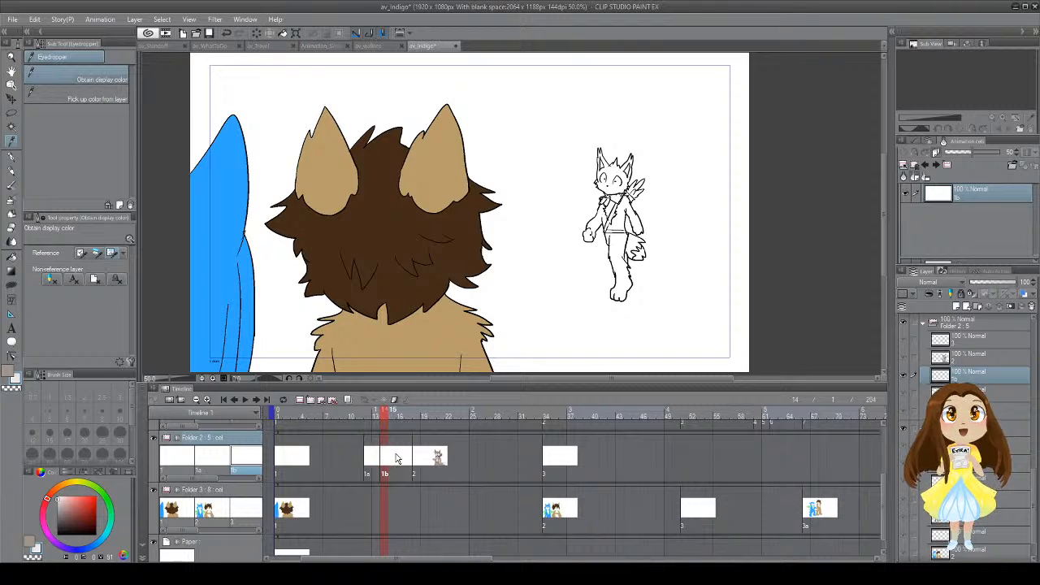
Step: Add another new animation cel to Folder 2 at frame 16, where the archer's larger walking pose begins
left_click(393, 457)
left_click(401, 457)
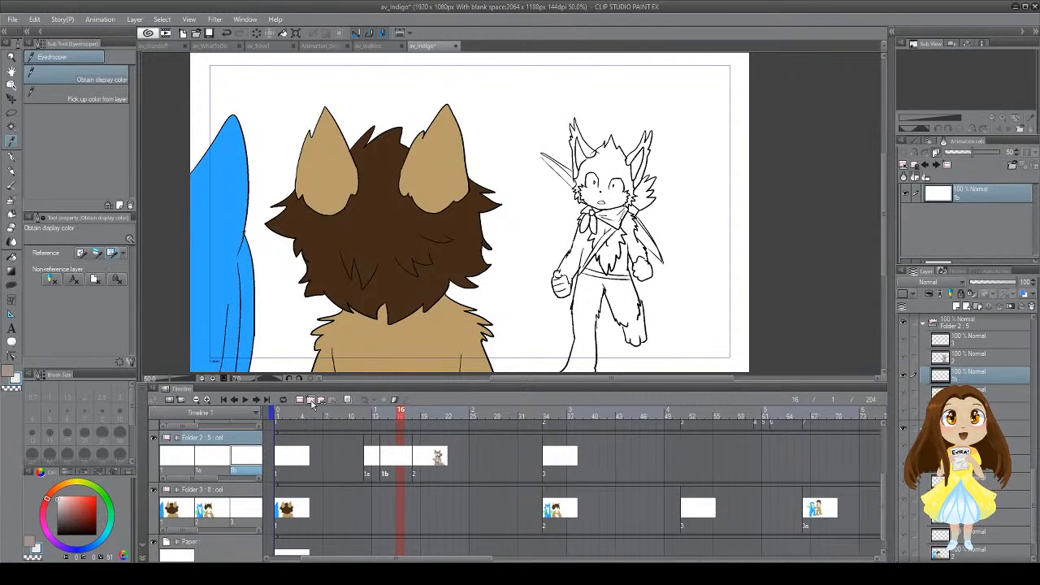
left_click(393, 458)
left_click(409, 460)
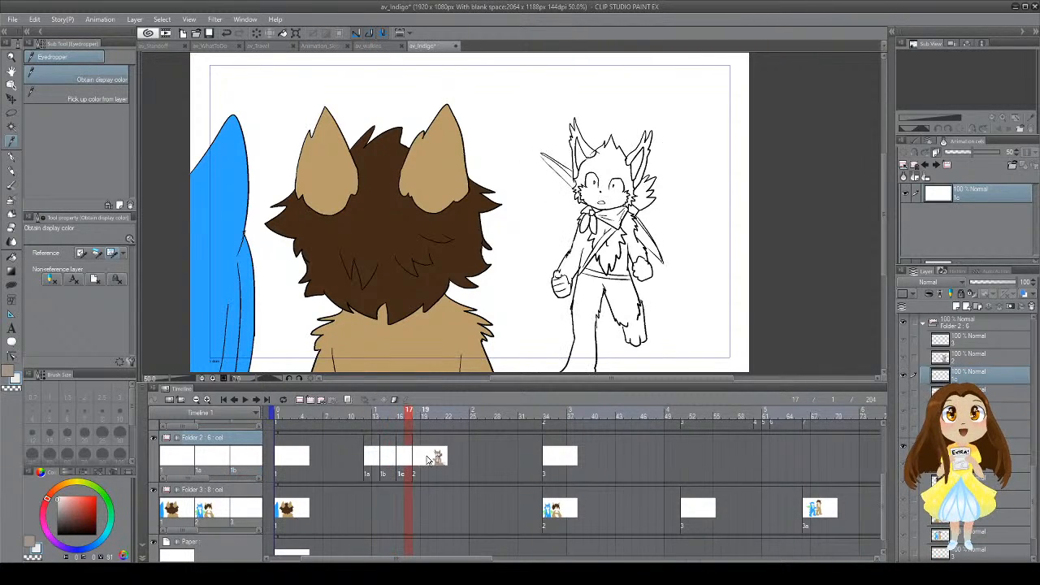
left_click(422, 460)
left_click(406, 456)
Step: At frame 17, fill the archer's head, torso, arms, hands and legs with gray-brown, leaving the ears and gear uncolored
left_click(492, 238)
key("p")
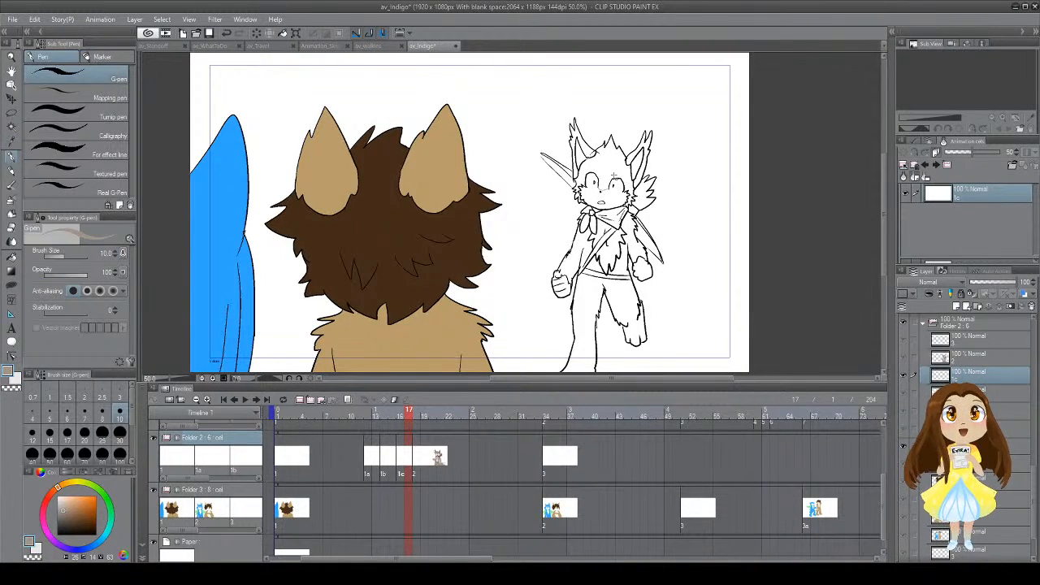
key("g")
left_click(616, 171)
left_click_drag(604, 188, 581, 206)
left_click(564, 260)
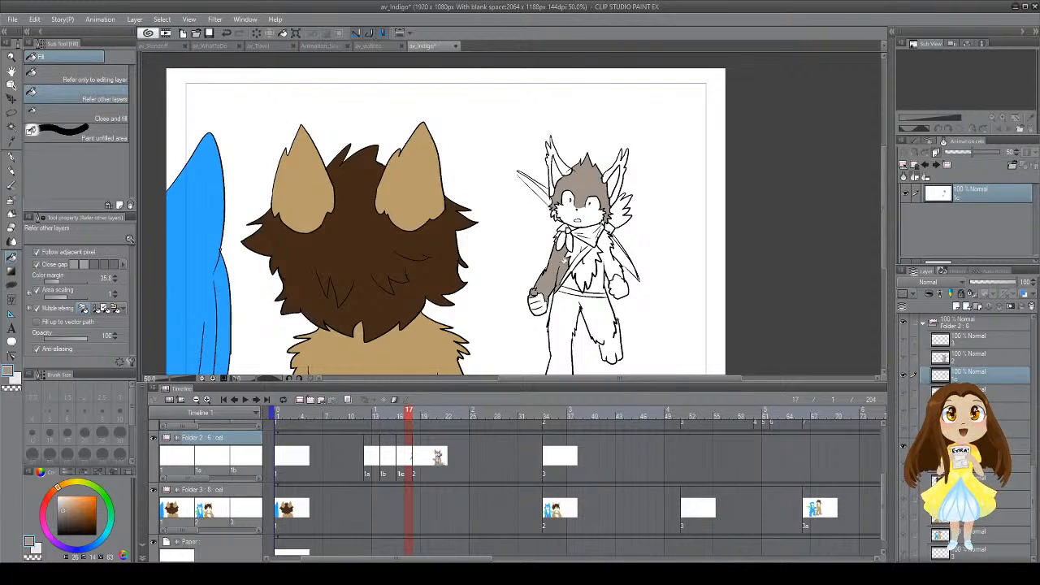
left_click(539, 303)
left_click(561, 305)
left_click(593, 286)
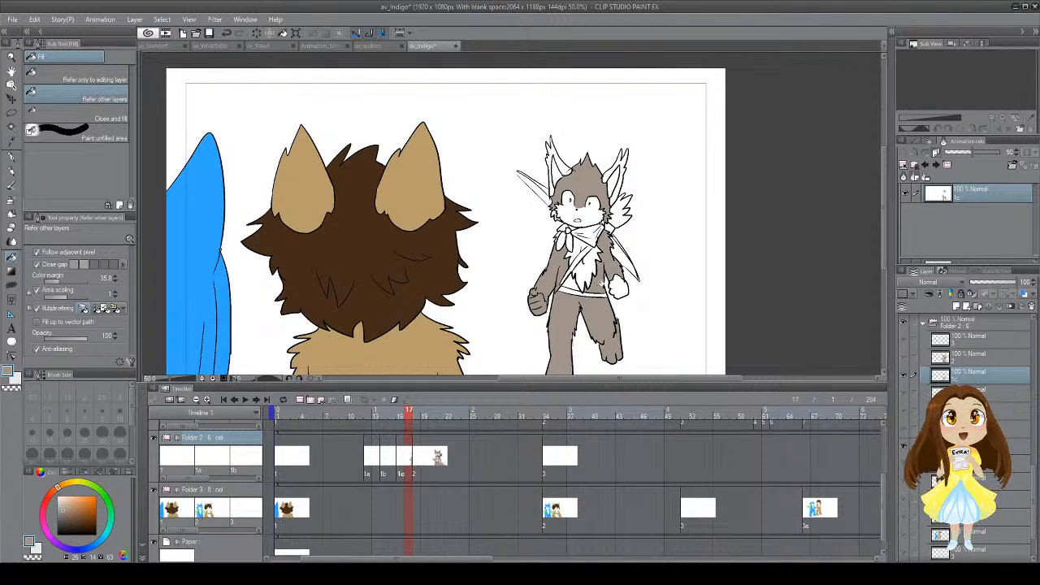
left_click(575, 283)
left_click(618, 284)
Step: Fill the archer's chest fur and muzzle with light gray, switch back to gray-brown and save the file
key("x")
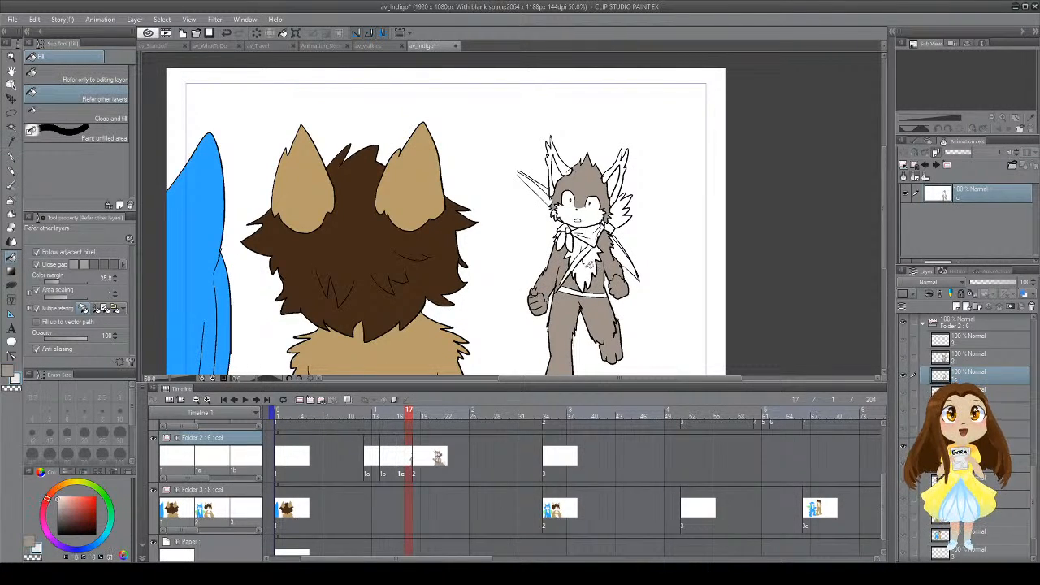
left_click(591, 264)
left_click(581, 254)
left_click(594, 214)
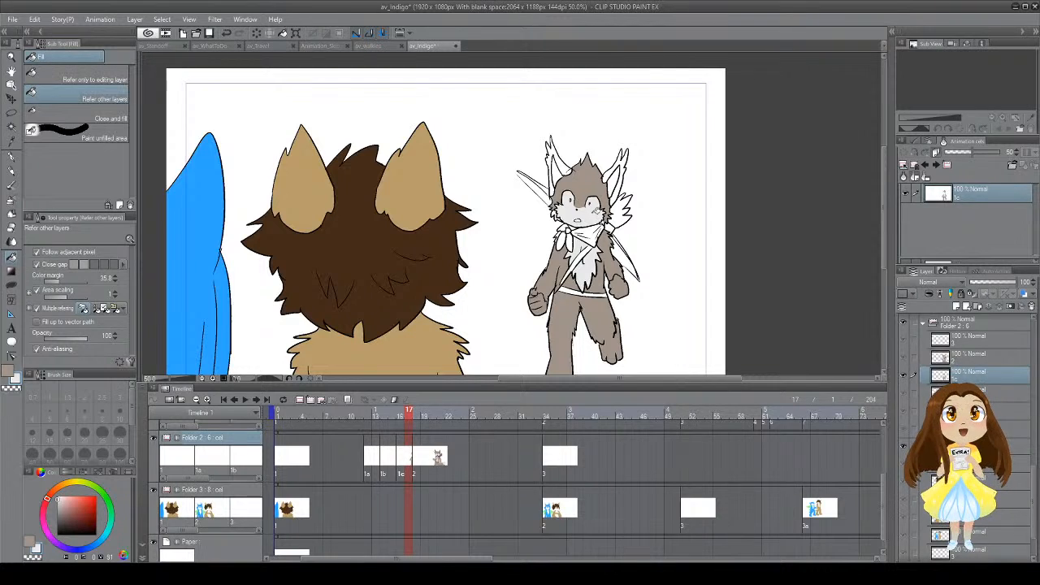
left_click_drag(582, 241, 574, 225)
key("x")
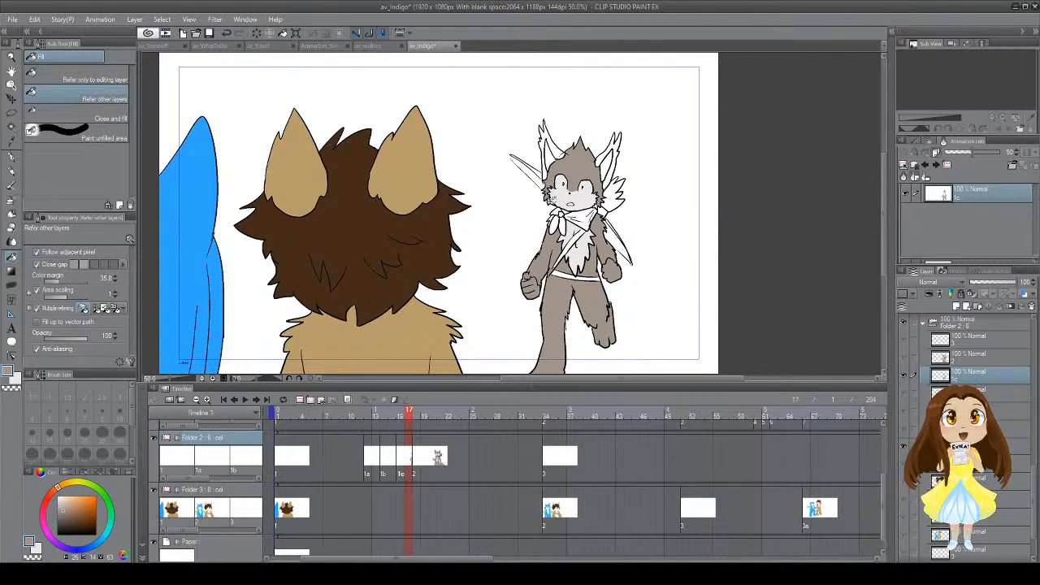
scroll(551, 241, "down", 1)
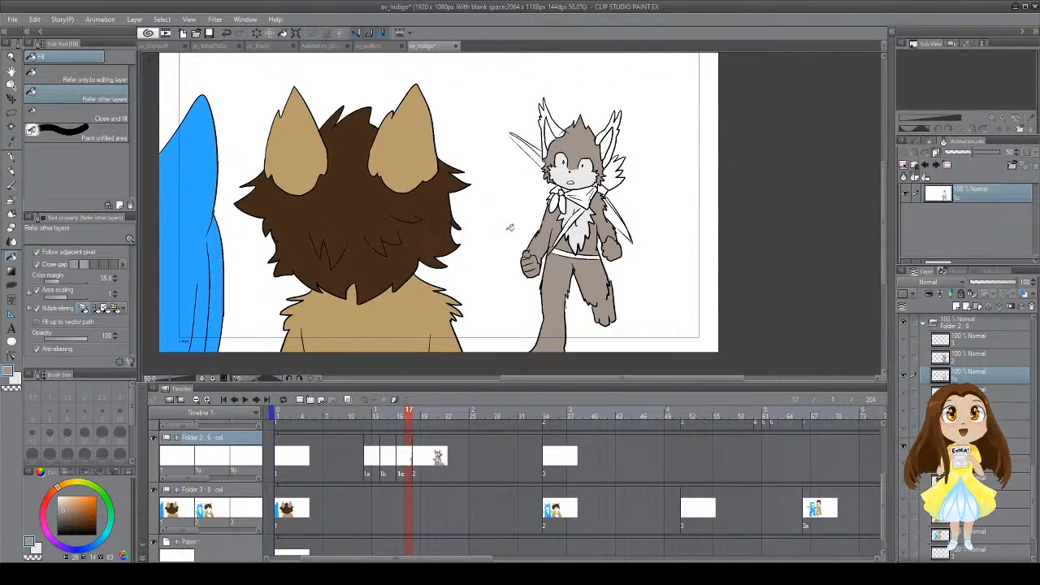
key("ctrl+s")
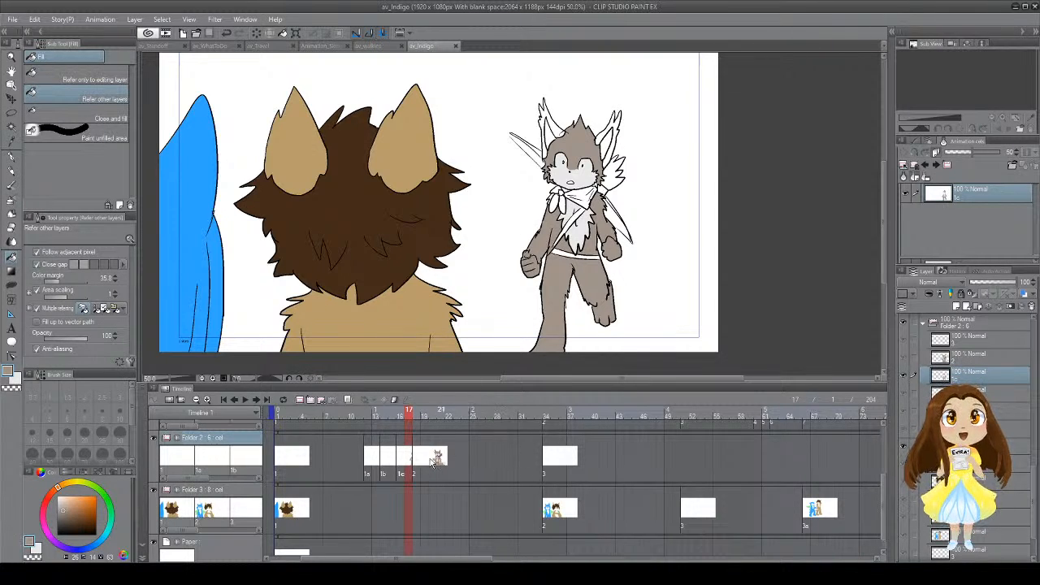
Step: At frame 15, fill the archer's arms, torso, leg and tail with gray-brown, leaving the chest fur and tail tip white
left_click(395, 410)
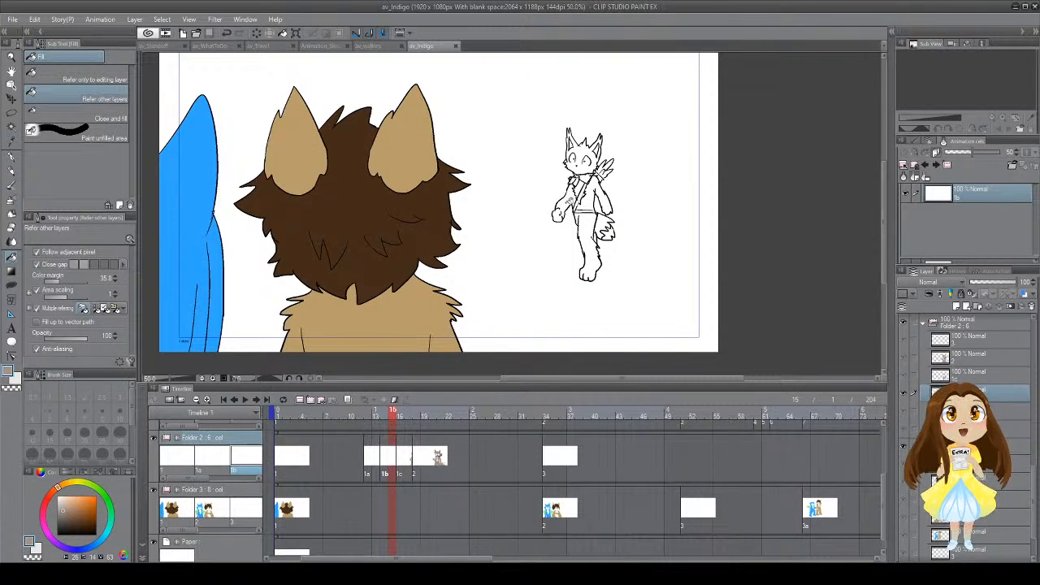
left_click(570, 200)
left_click(594, 204)
left_click(592, 220)
left_click(601, 218)
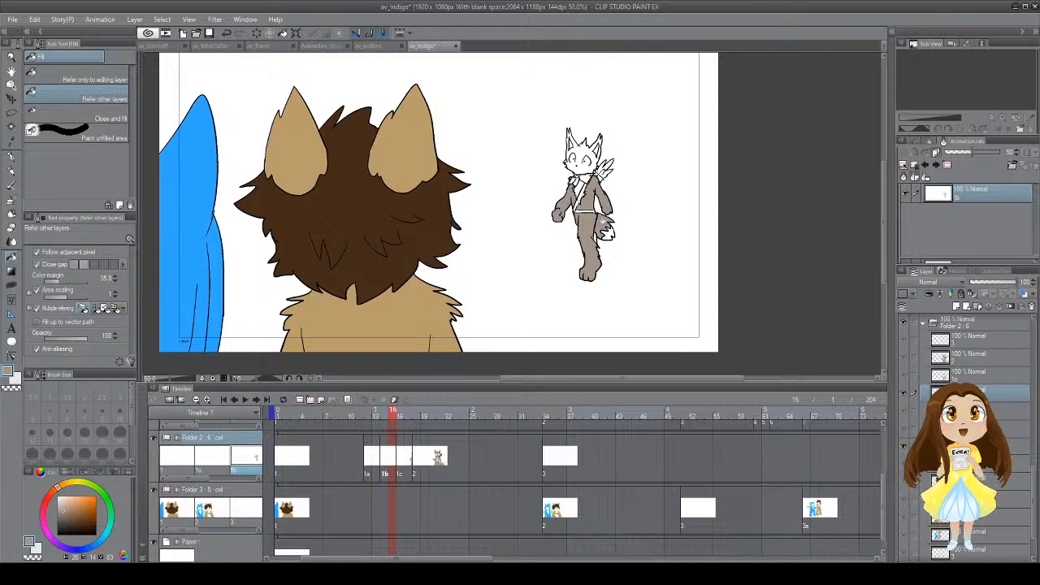
Step: Close the open outlines on the archer's head with the pen, fill the head with gray-brown, and go to frame 13
left_click_drag(595, 198, 578, 251)
key("p")
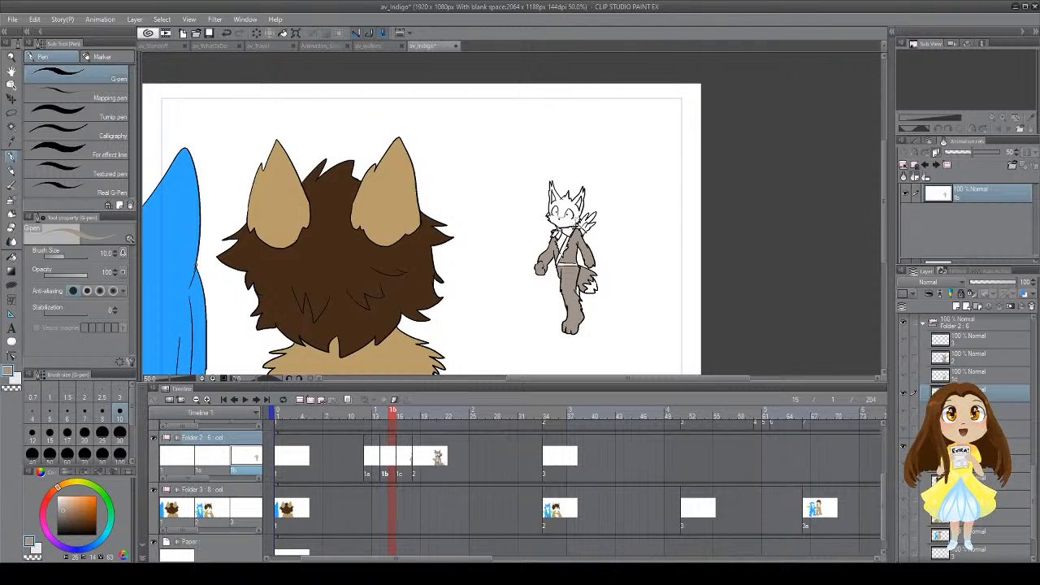
key("g")
left_click(571, 201)
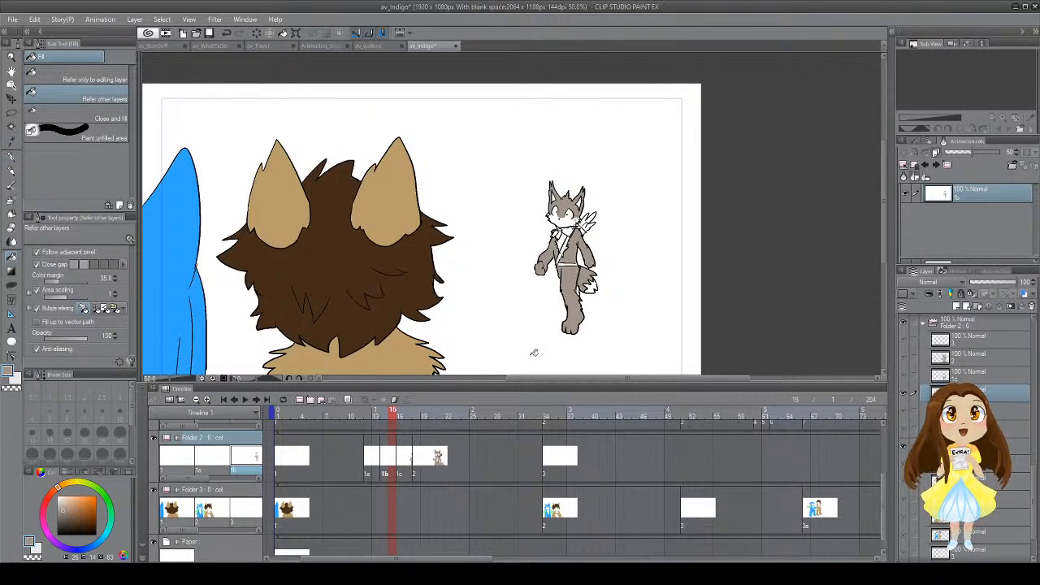
left_click(377, 461)
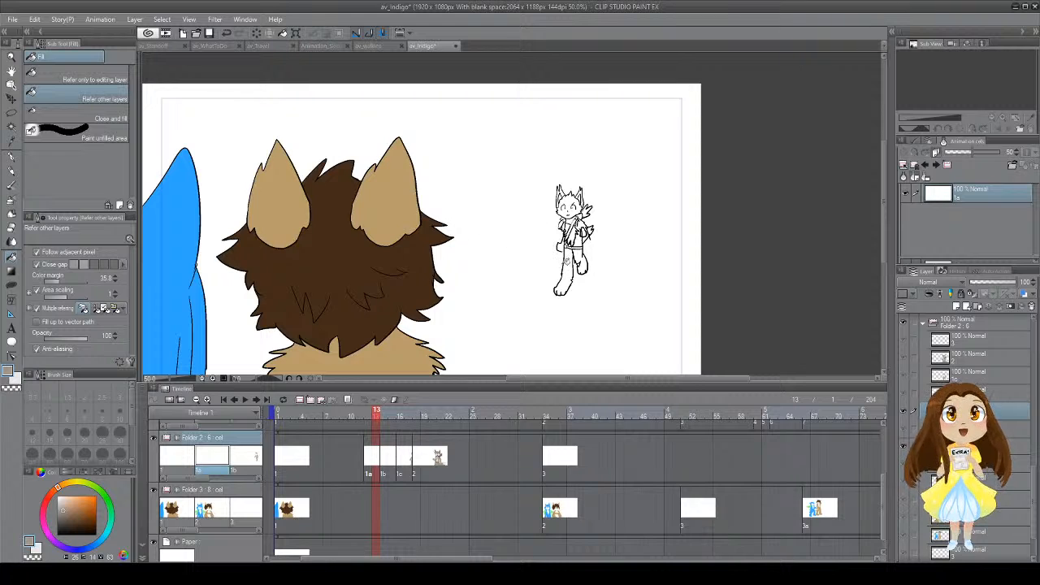
Step: At frame 13, fill the archer's legs, torso and arms with gray-brown, undoing the stray fill and closing outline gaps with the pen
left_click(565, 272)
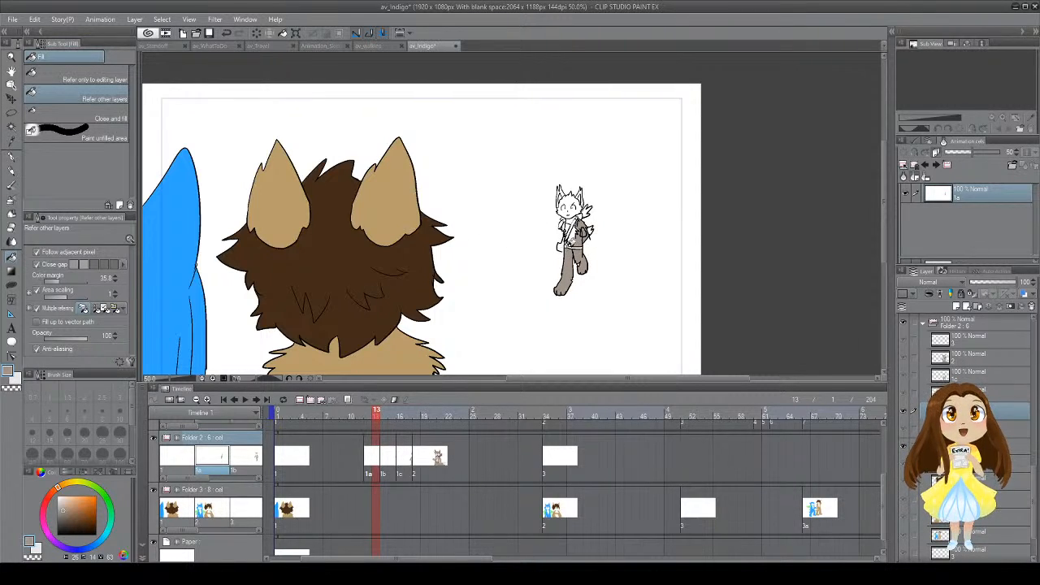
left_click(569, 244)
key("ctrl+z")
key("p")
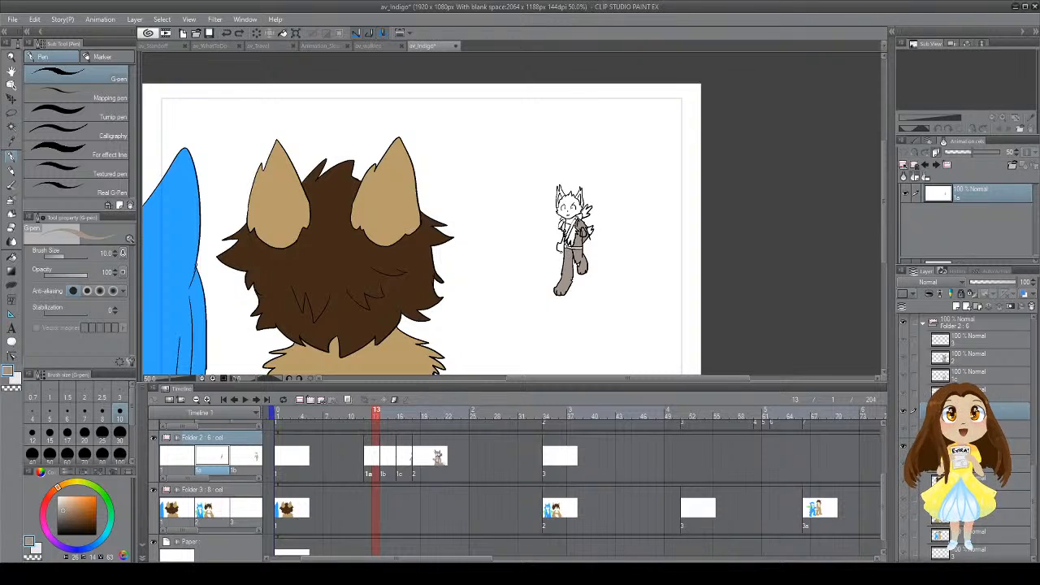
key("g")
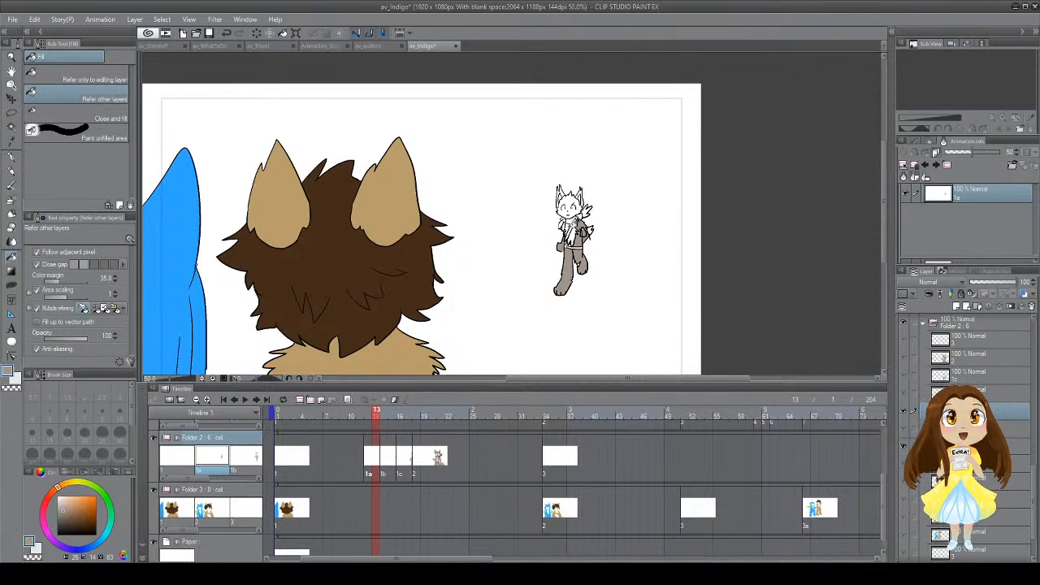
left_click_drag(574, 238, 567, 253)
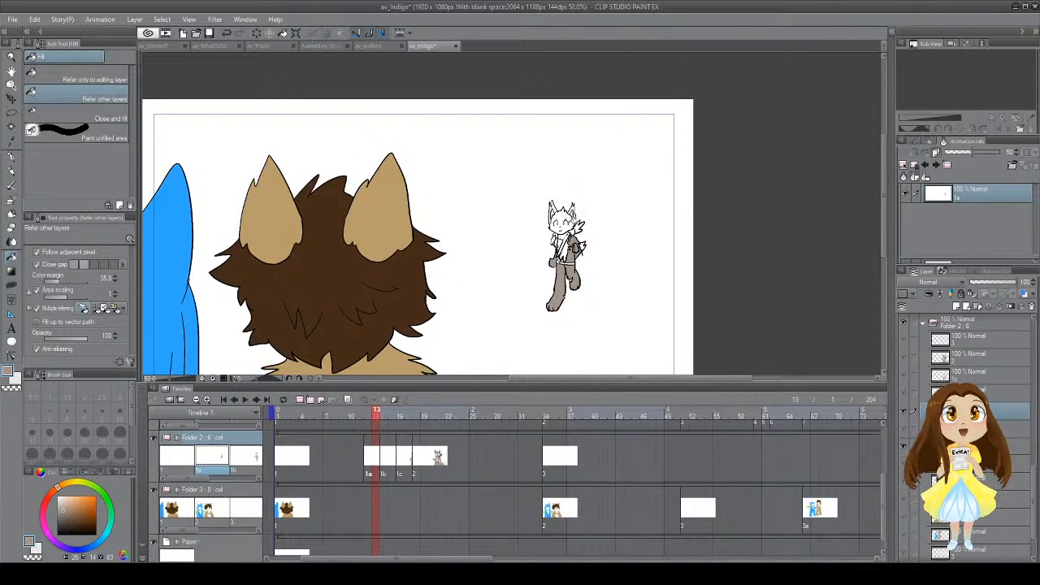
Step: Fill the archer's head with gray-brown and the muzzle with light gray
key("p")
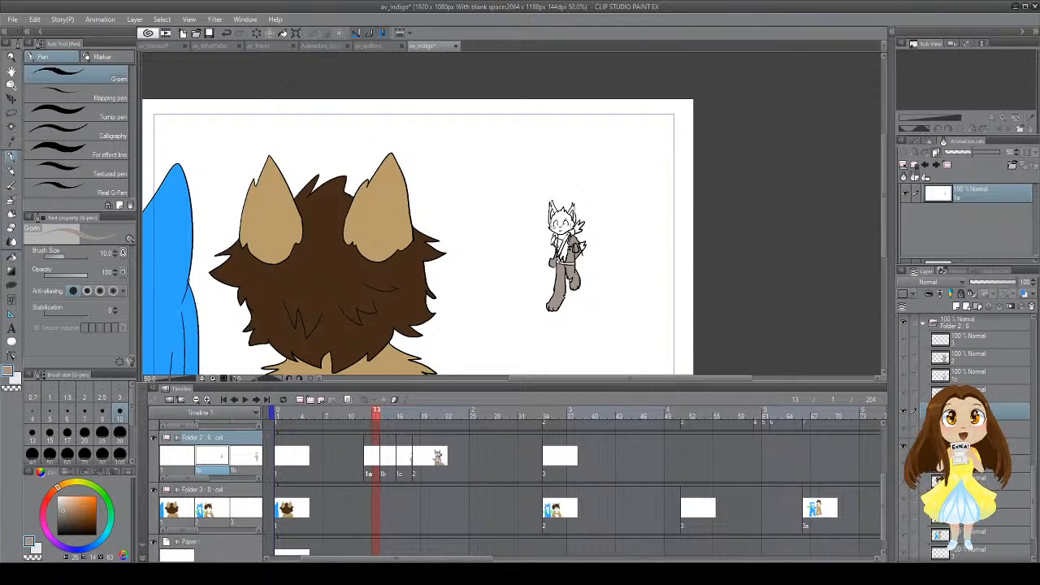
key("g")
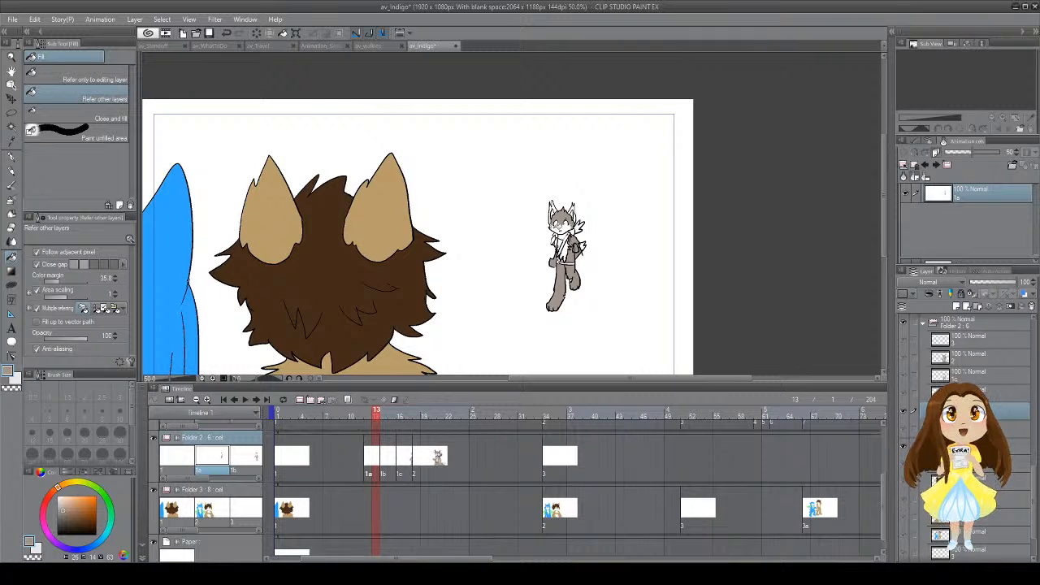
key("x")
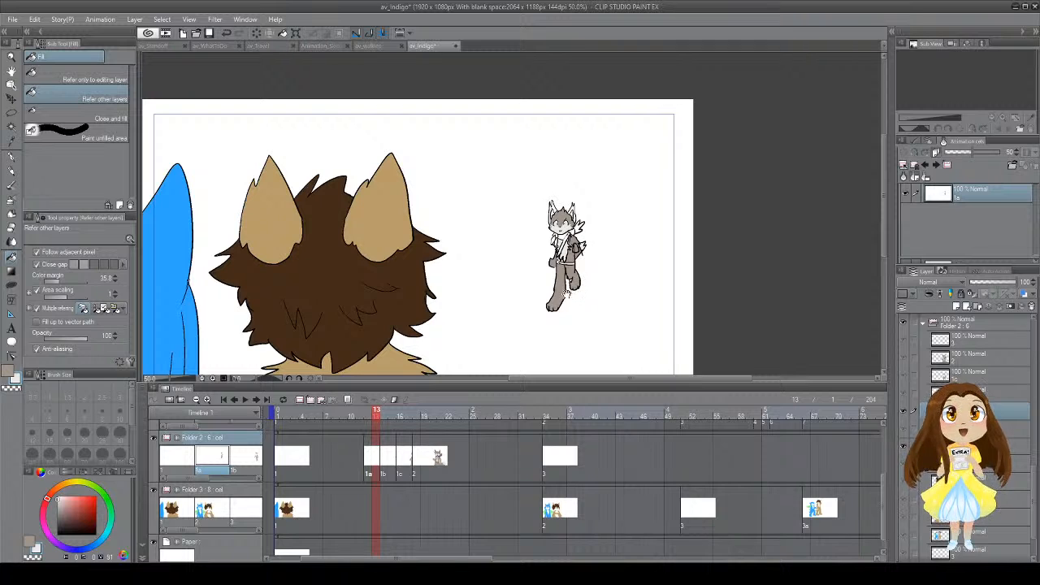
left_click_drag(562, 290, 560, 261)
Step: Review the archer's coloring in the walking poses at frames 13, 15 and 16 for areas still unfilled
left_click(390, 455)
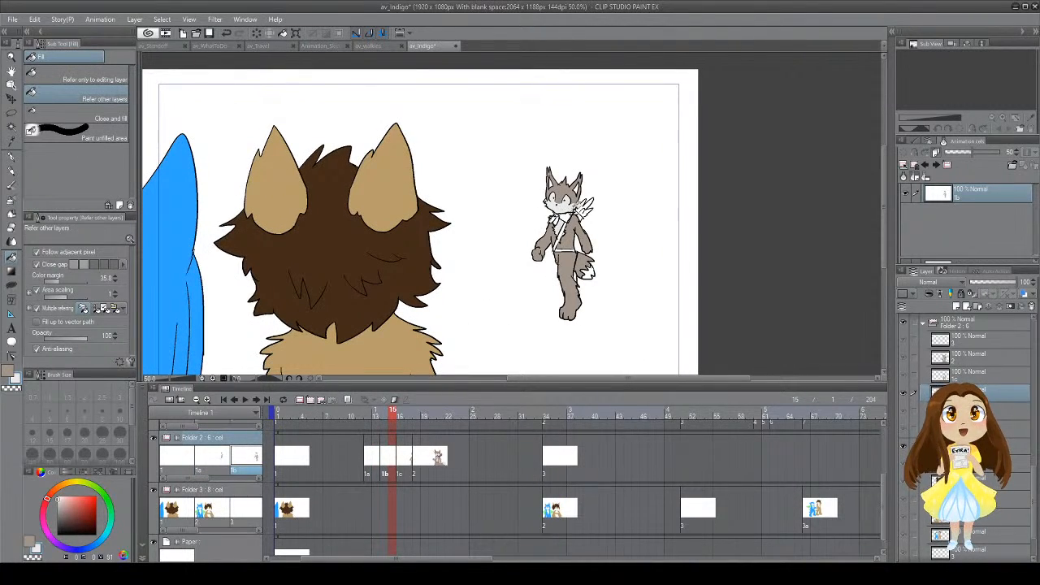
left_click(578, 204, "alt")
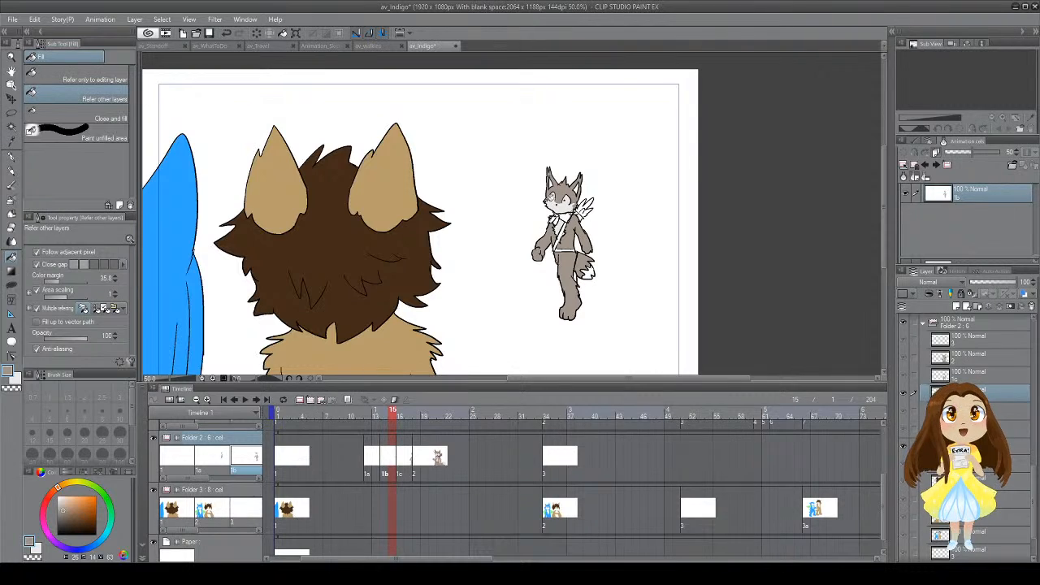
left_click(406, 464)
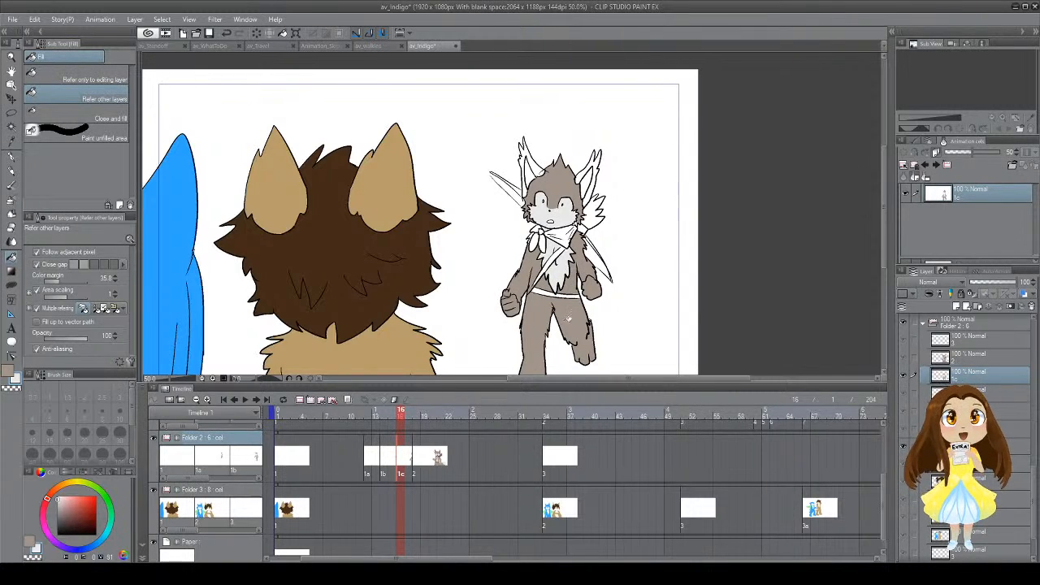
left_click_drag(554, 333, 552, 315)
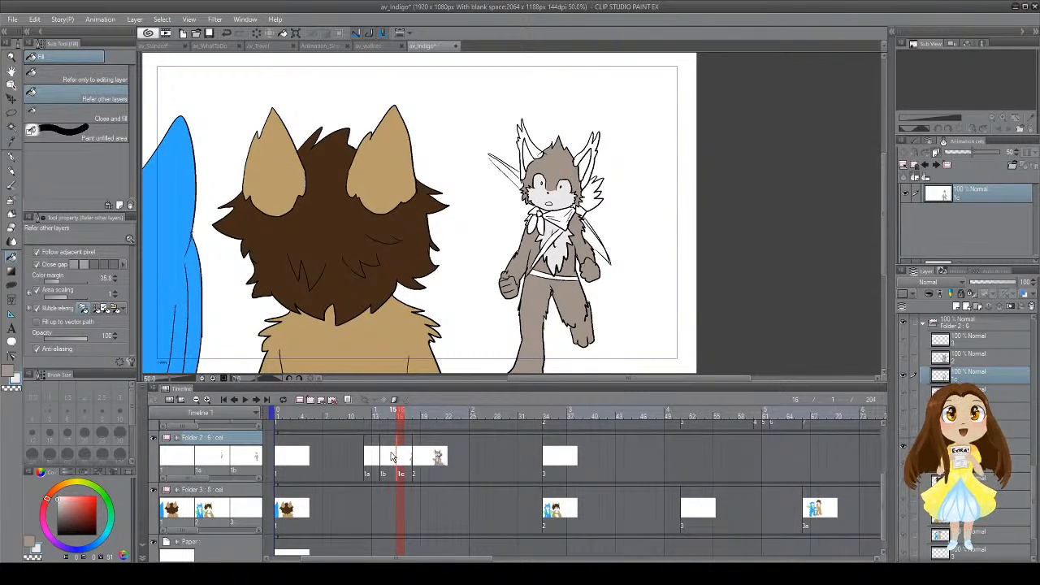
left_click(393, 456)
left_click(416, 460)
left_click(403, 461)
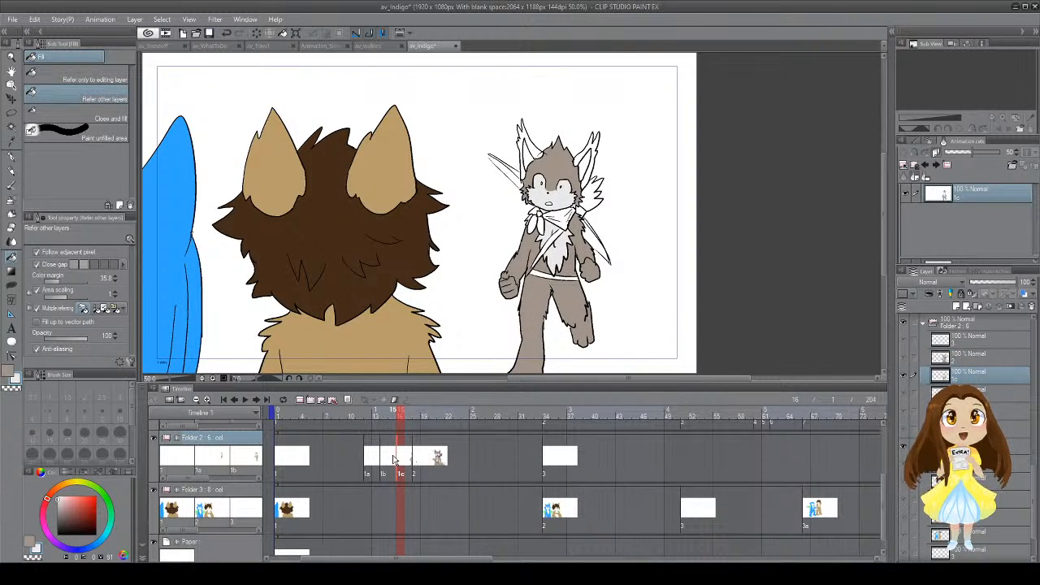
left_click(394, 461)
left_click(376, 465)
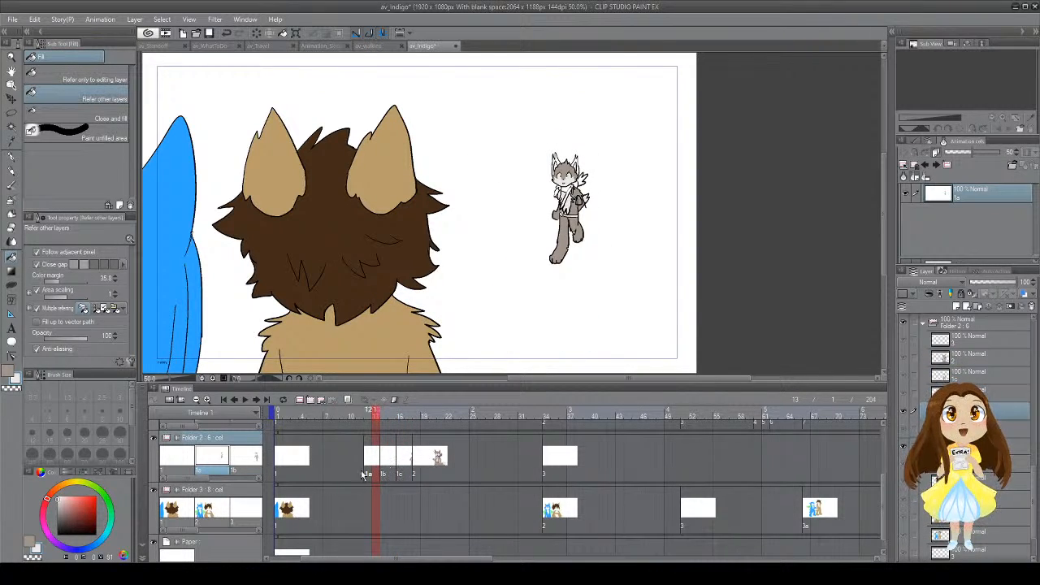
Step: Sample the dark brown of the ear from the finished archer at frame 21 and return to frame 17
left_click(441, 455)
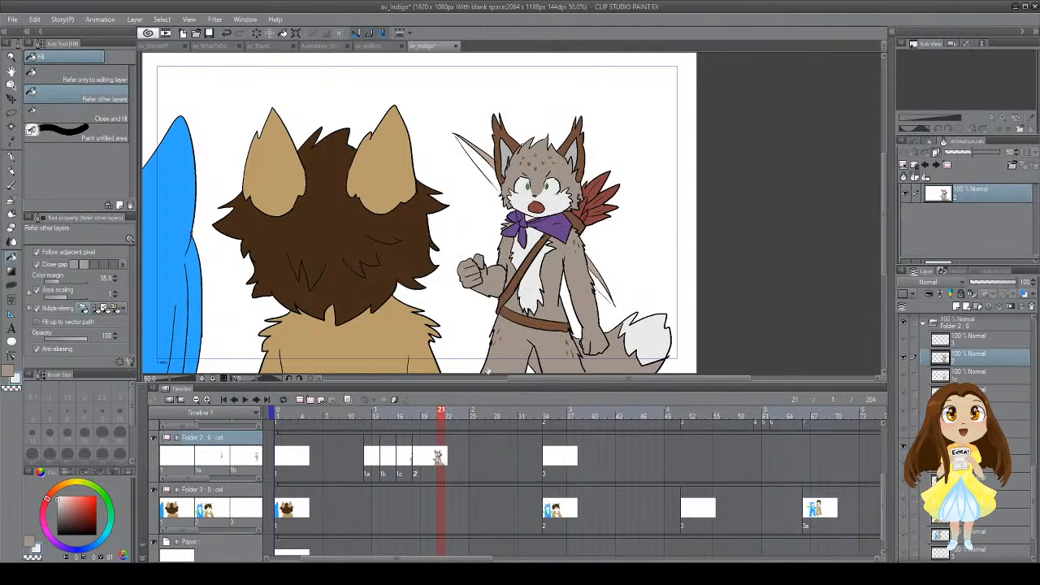
key("i")
left_click(596, 117)
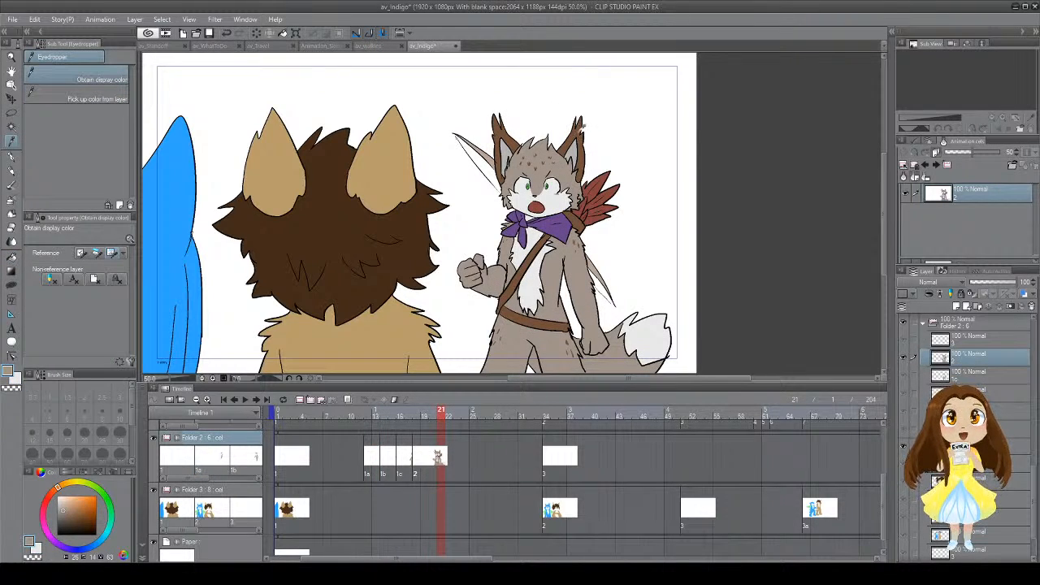
left_click(582, 123)
left_click(411, 427)
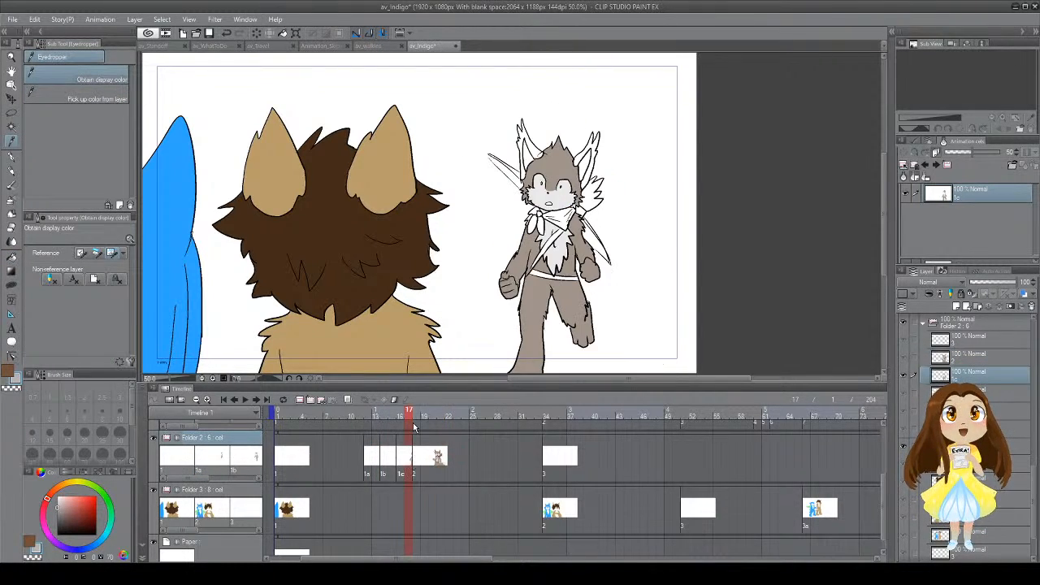
Step: Fill the outer parts of both of the archer's ears with dark brown and the inner ears with light gray
key("x")
key("g")
left_click(587, 151)
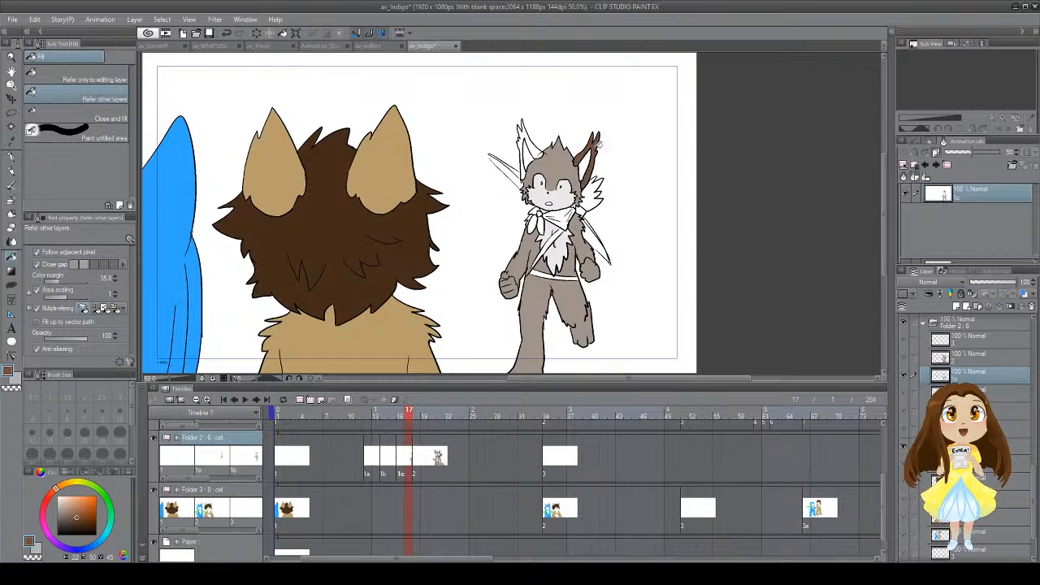
left_click(597, 148)
key("x")
left_click(586, 162)
left_click(530, 155)
key("x")
left_click(537, 152)
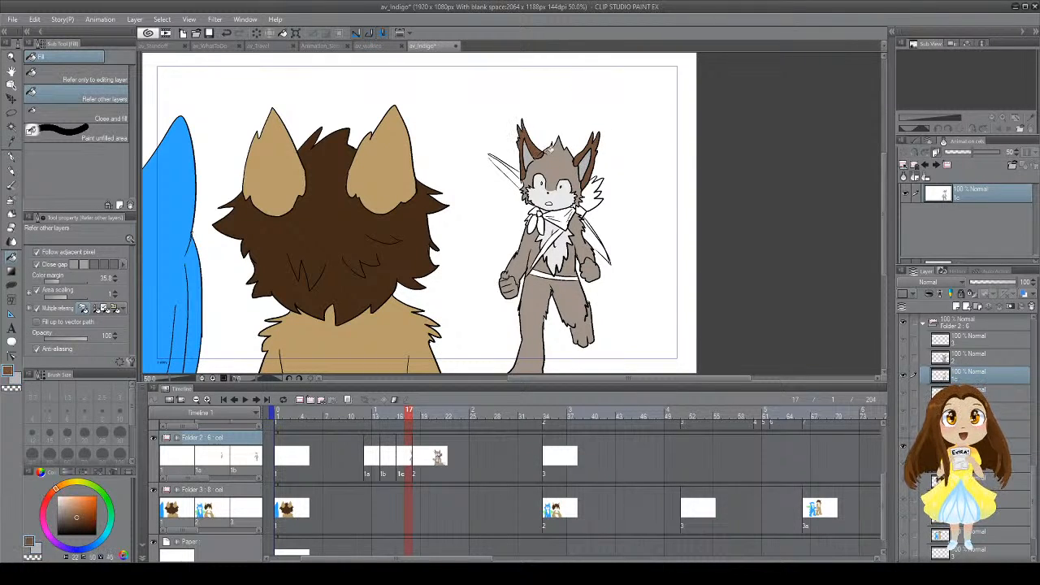
Step: At frame 14, separate the archer's left-hand ear from the head with the pen and color its outer part dark brown
left_click(386, 411)
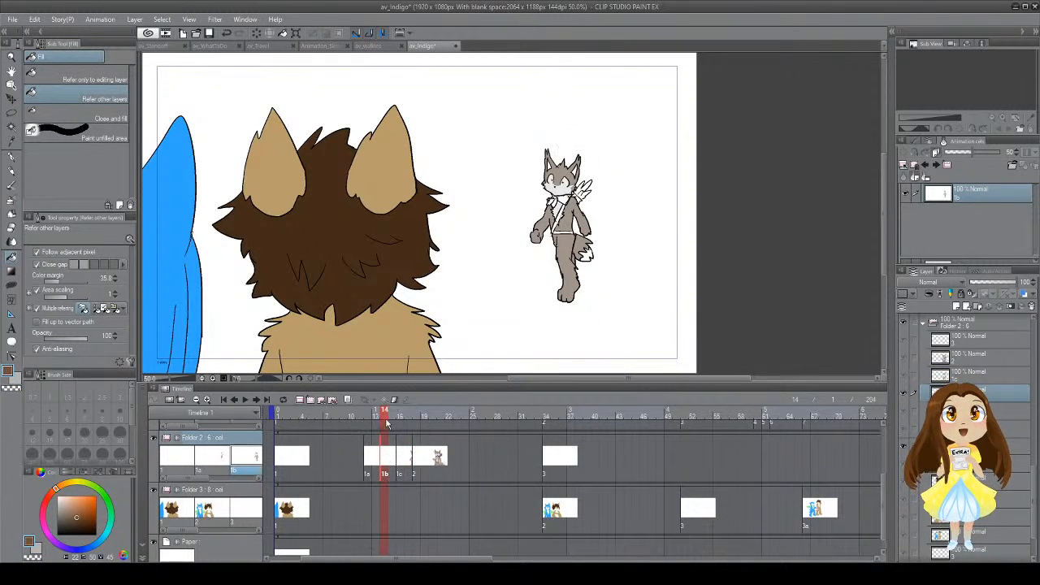
key("p")
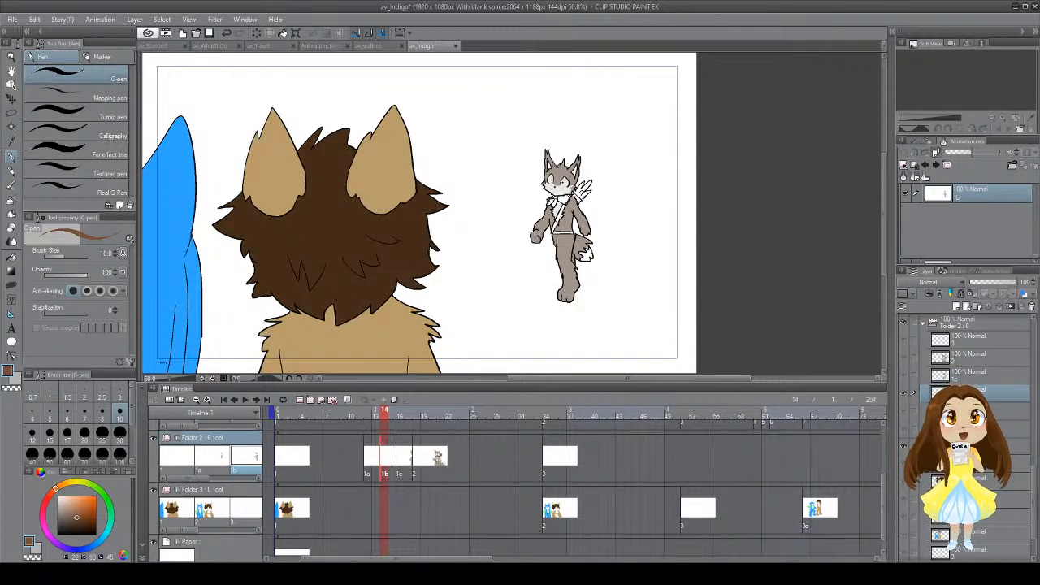
key("g")
left_click(559, 169)
key("ctrl+z")
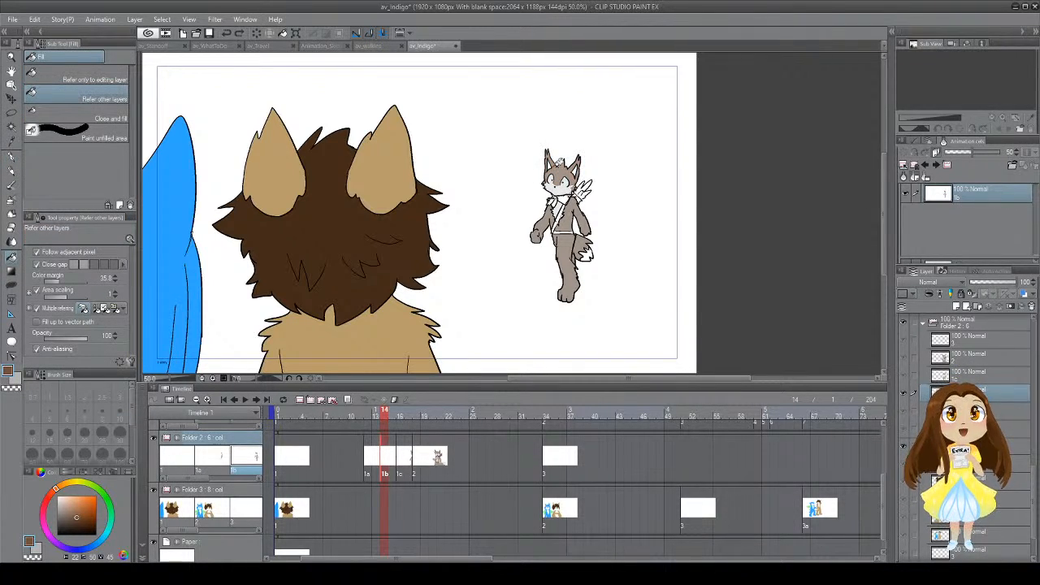
key("p")
key("g")
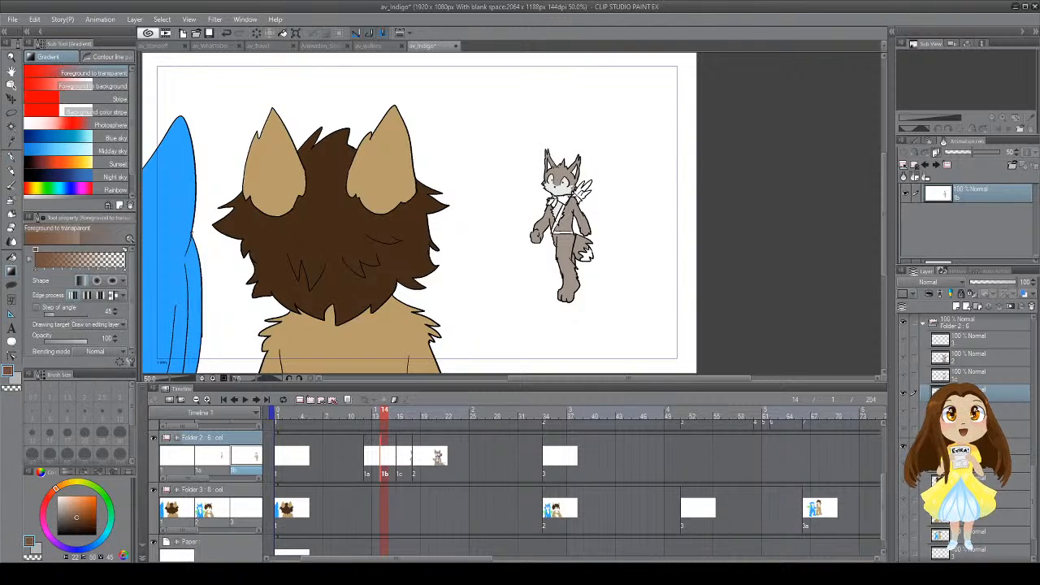
key("g")
scroll(553, 163, "up", 5)
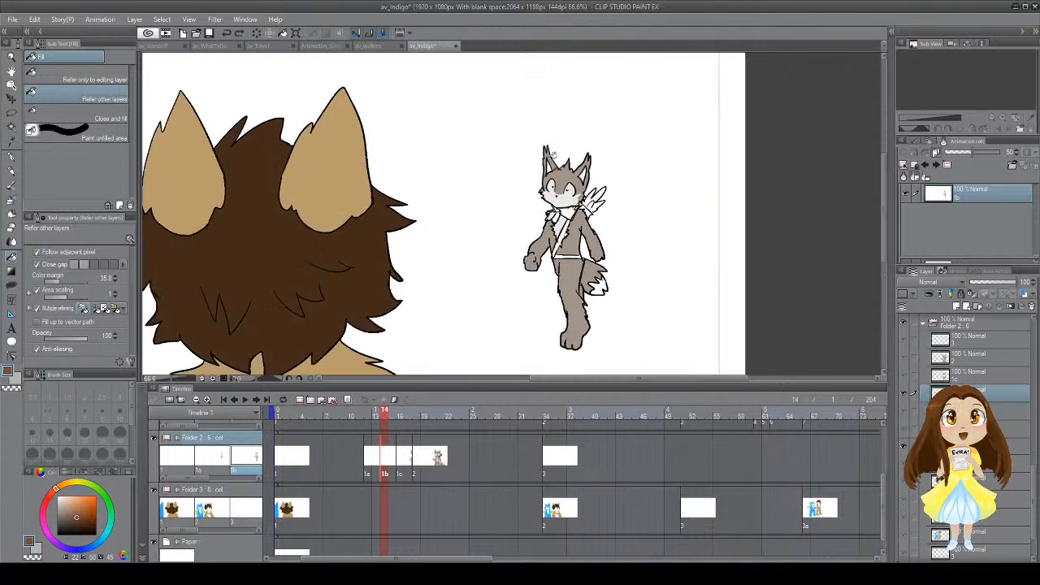
key("p")
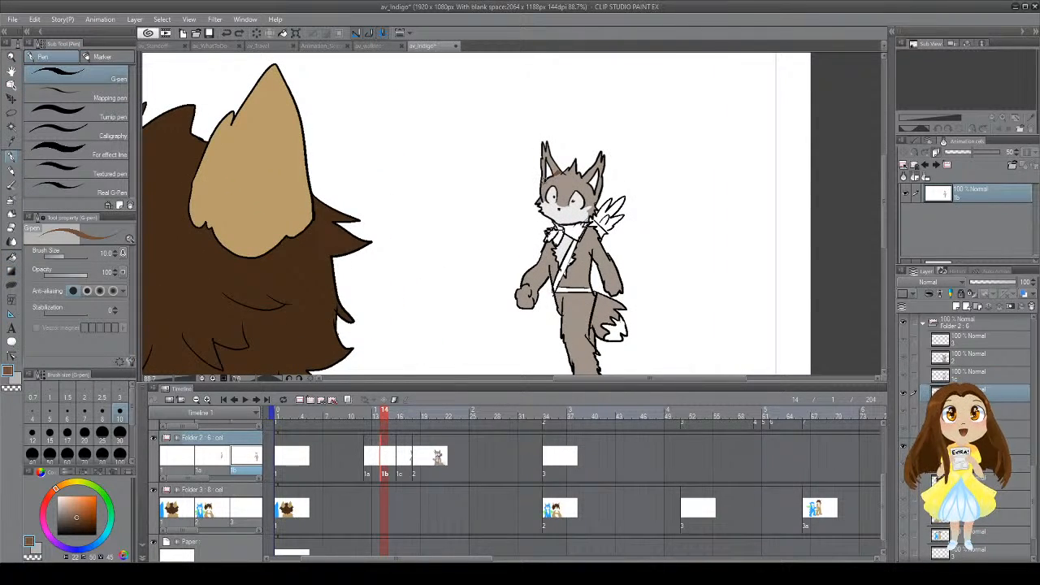
key("g")
left_click(553, 156)
key("ctrl+z")
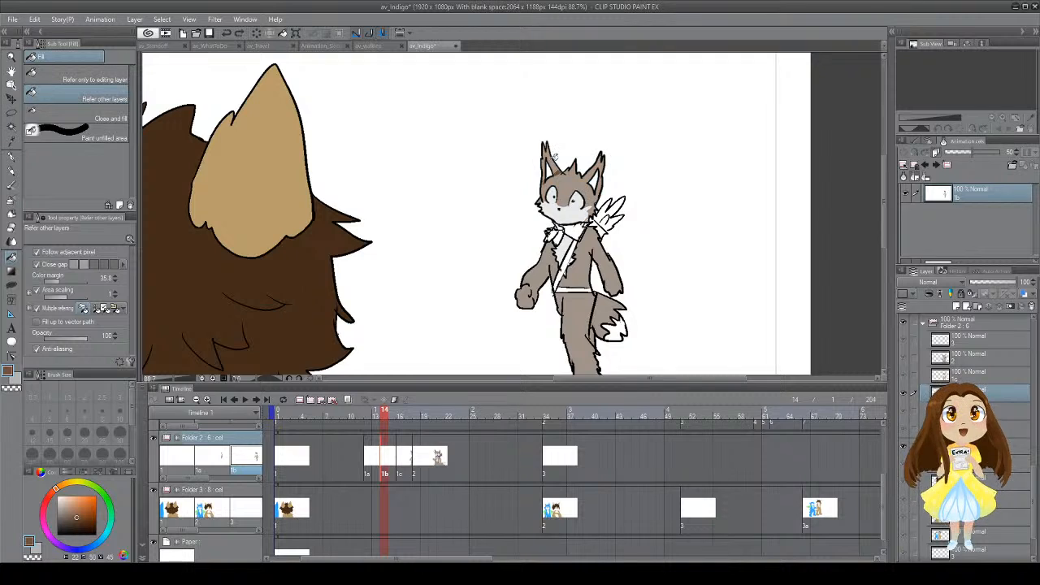
key("p")
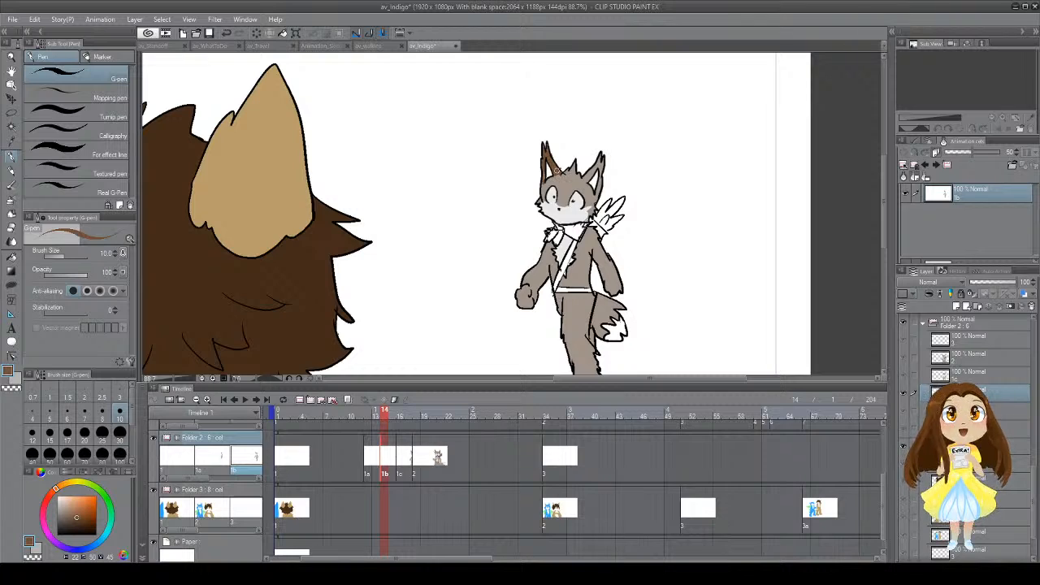
Step: Color the outer part of the archer's right-hand ear dark brown with the pen, undoing the stray stroke and fill
left_click_drag(557, 172, 591, 183)
key("ctrl+z")
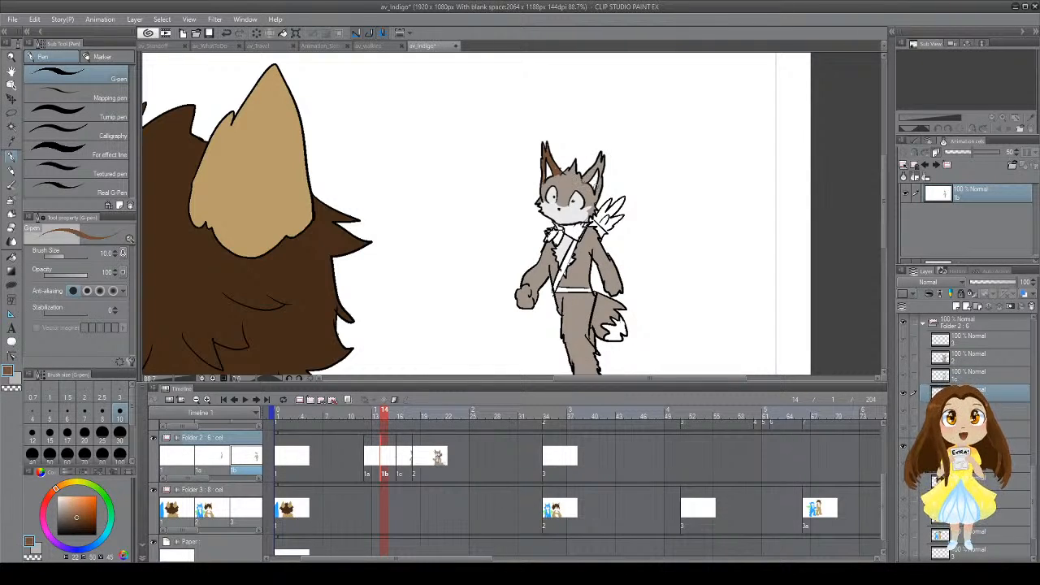
key("g")
left_click(599, 170)
key("ctrl+z")
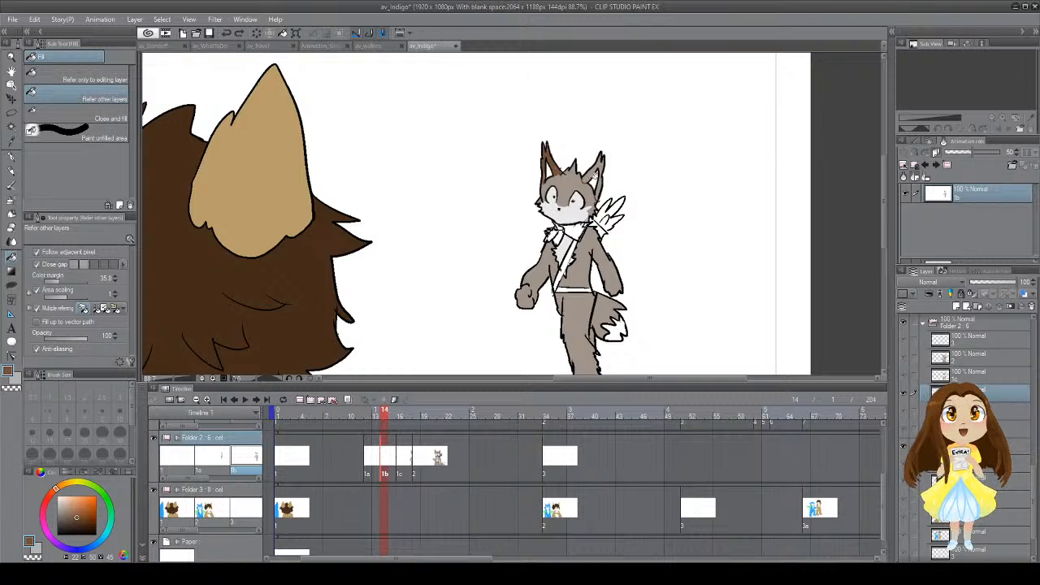
key("p")
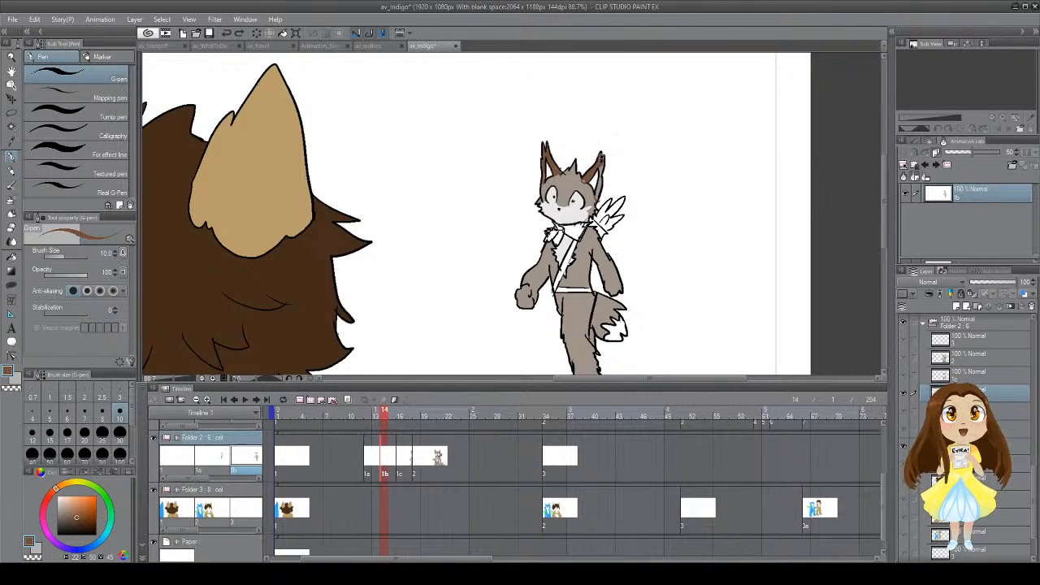
mouse_move(601, 175)
left_mouse_down()
mouse_move(599, 190)
mouse_move(591, 179)
left_mouse_up()
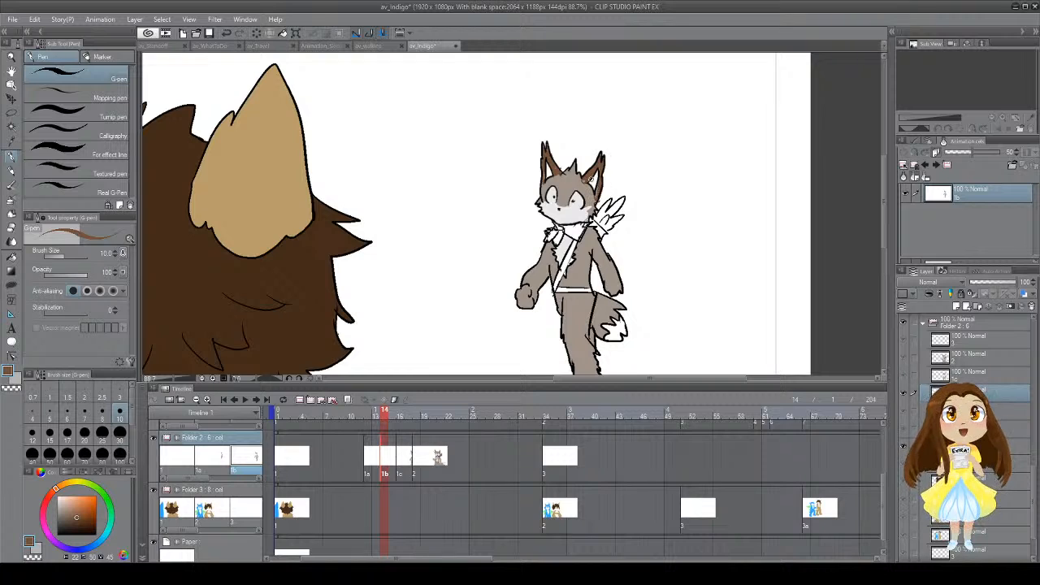
Step: Fill the inside of both of the archer's ears with light gray
key("g")
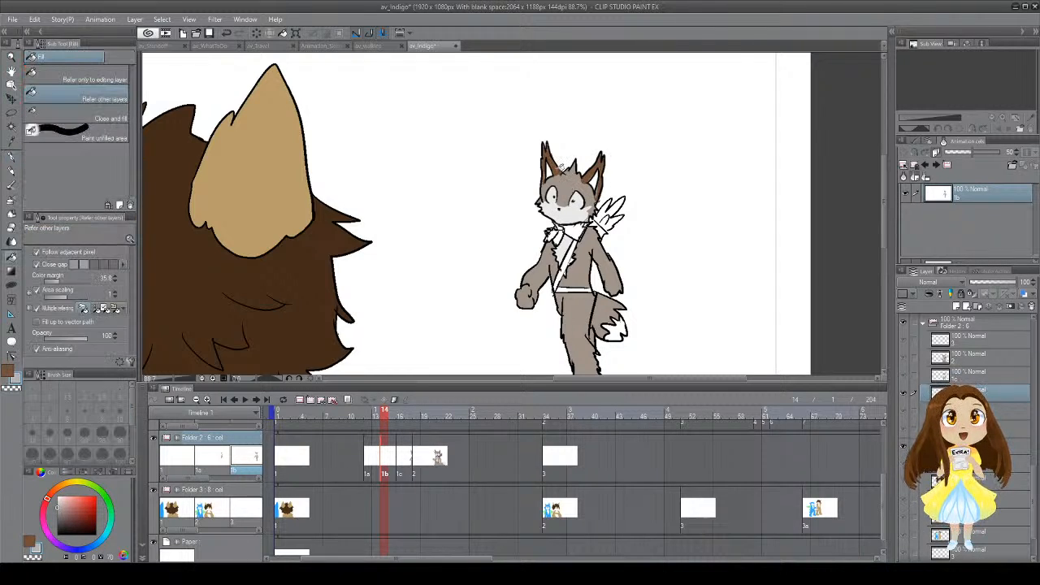
left_click(554, 171)
left_click(598, 180)
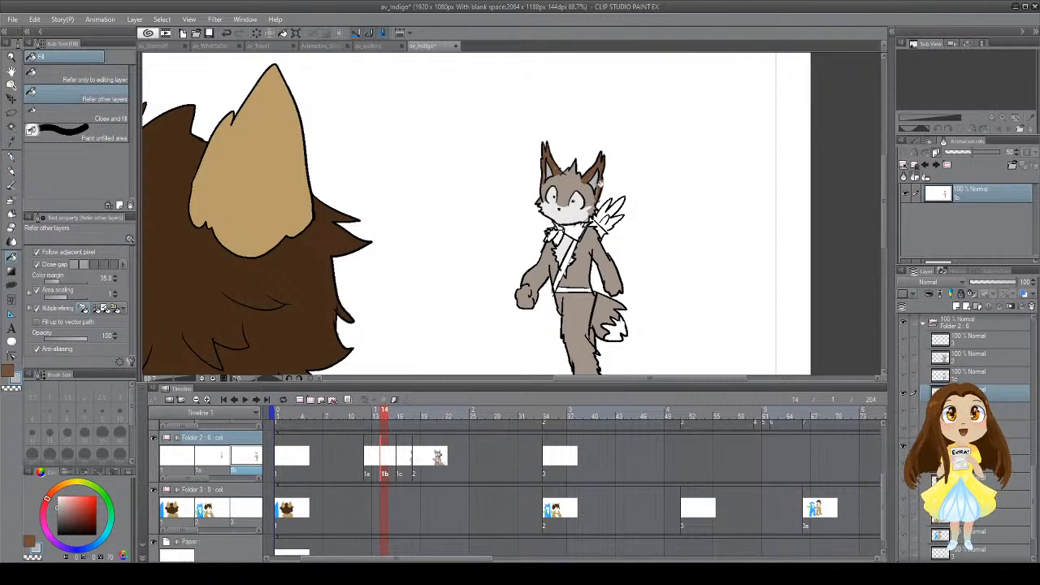
left_click_drag(582, 231, 571, 167)
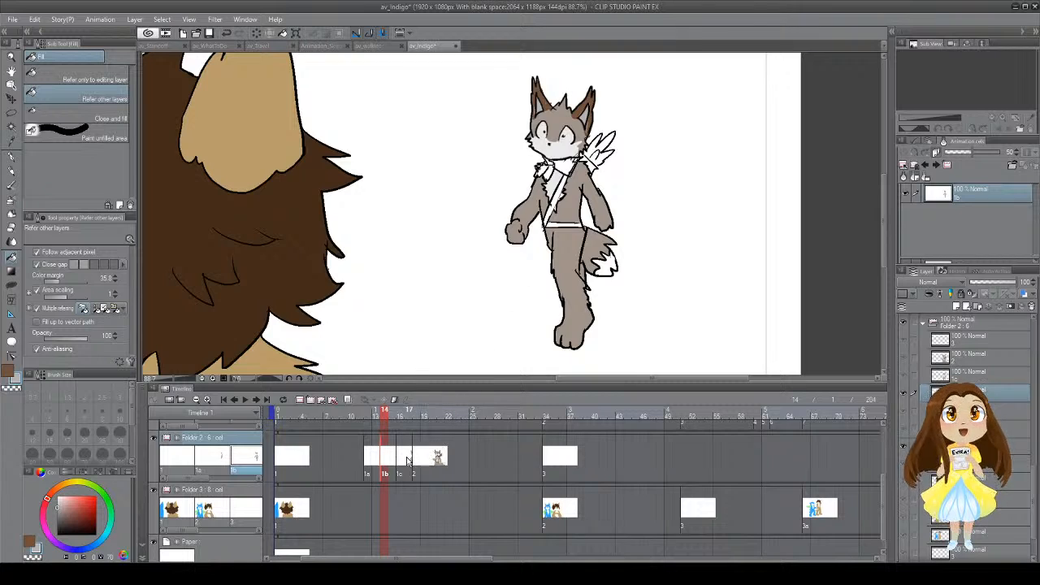
Step: At frame 13, fill the outer parts of both of the archer's ears with dark brown and the inner ears with light gray
left_click(378, 461)
key("x")
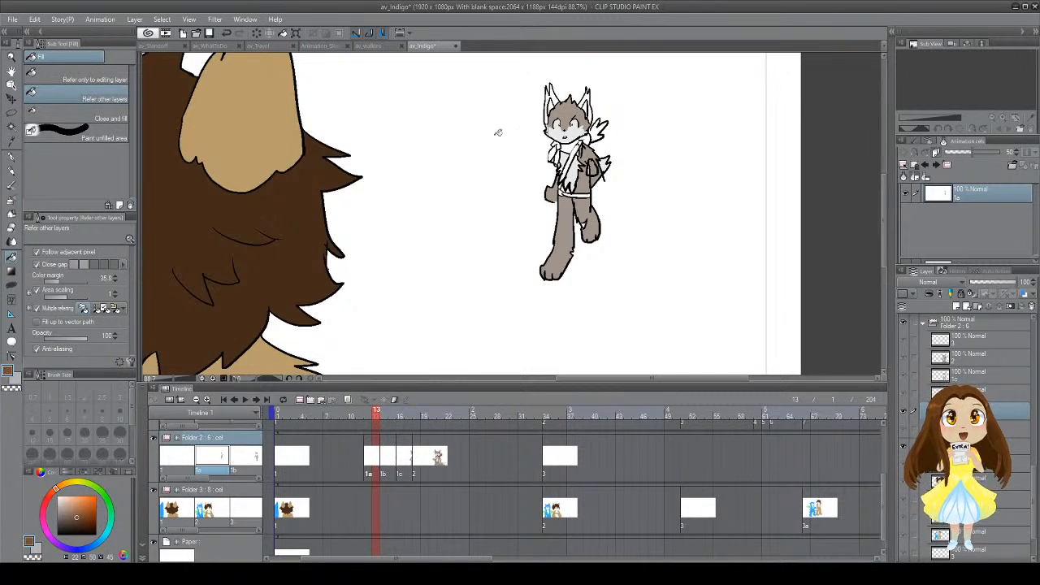
left_click(555, 96)
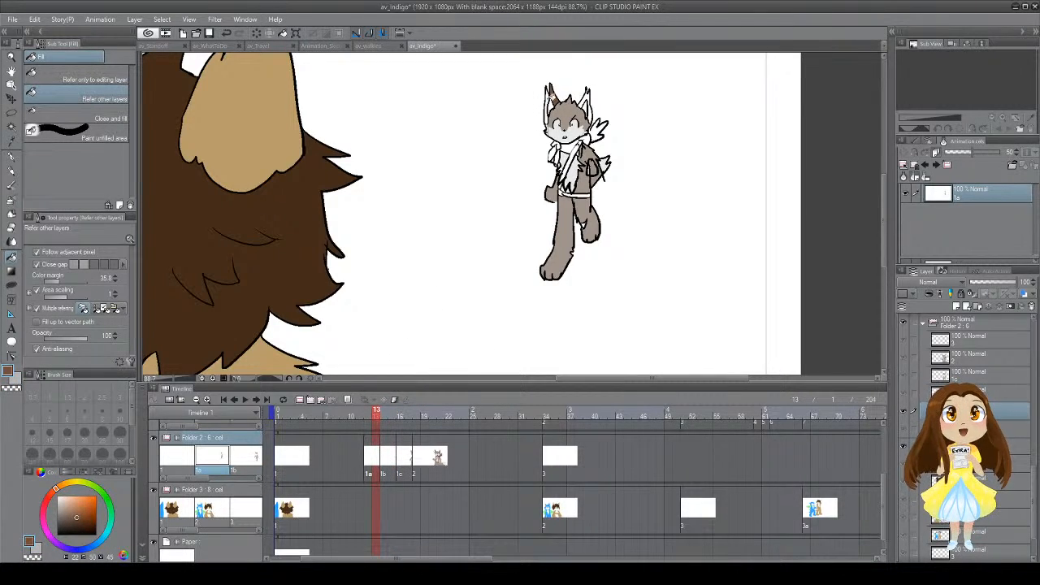
left_click(586, 97)
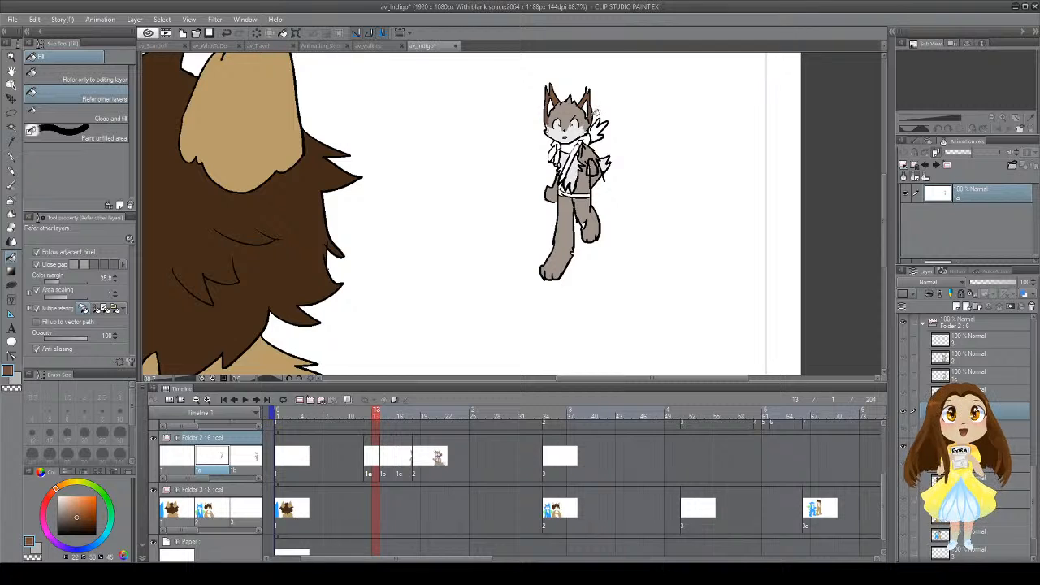
key("x")
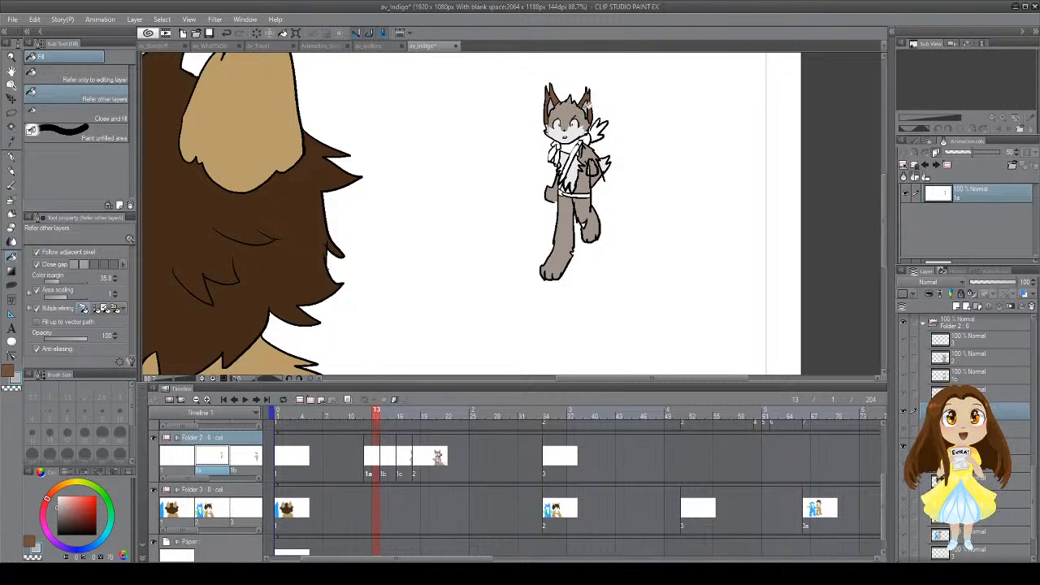
Step: Sample the green of the archer's irises at frame 19 and return to the walking poses with the G-pen
left_click(396, 465)
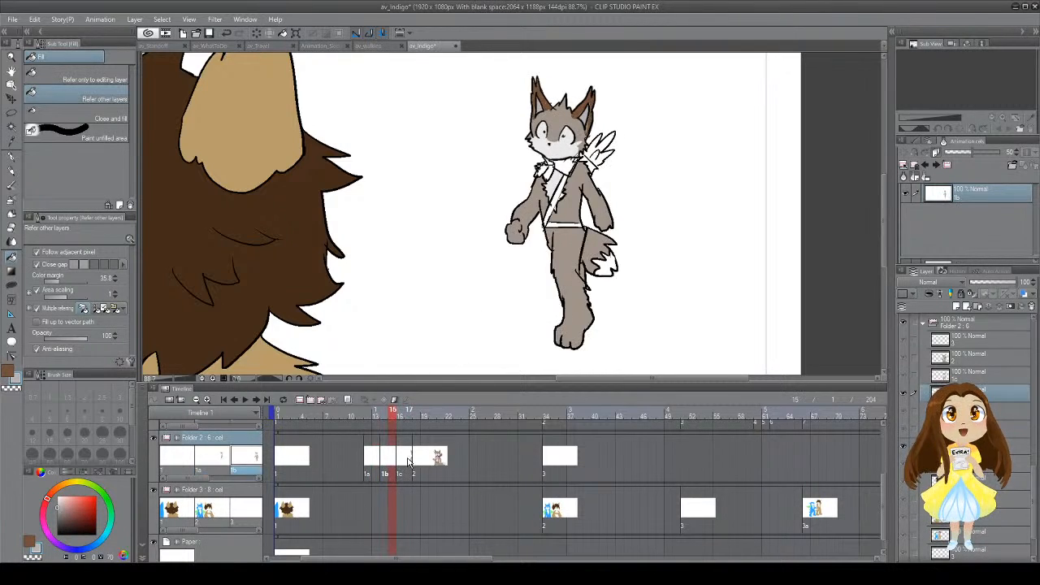
left_click(410, 461)
left_click(427, 462)
left_click(410, 462)
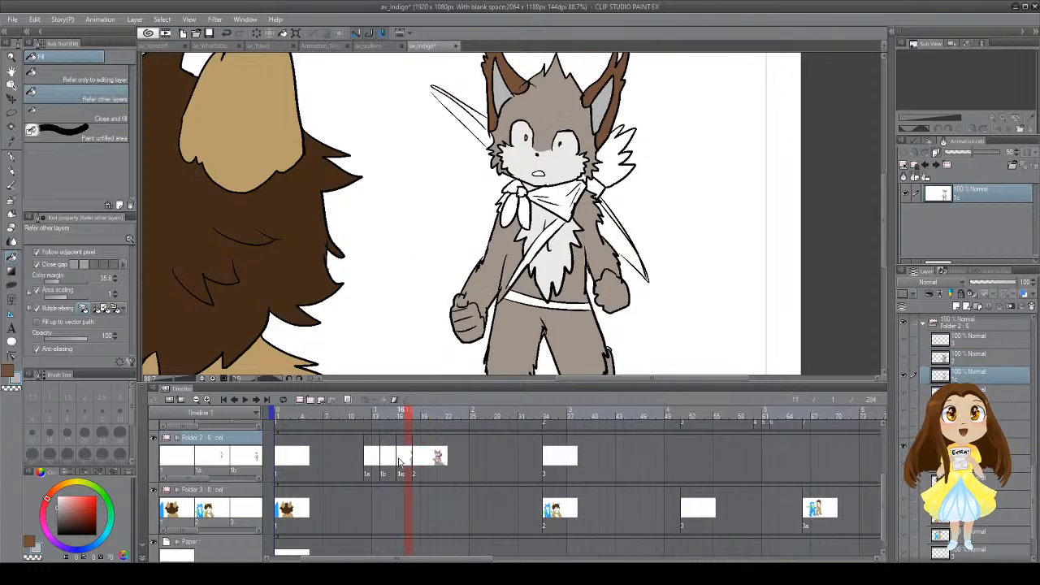
left_click(394, 463)
left_click(409, 462)
left_click(427, 462)
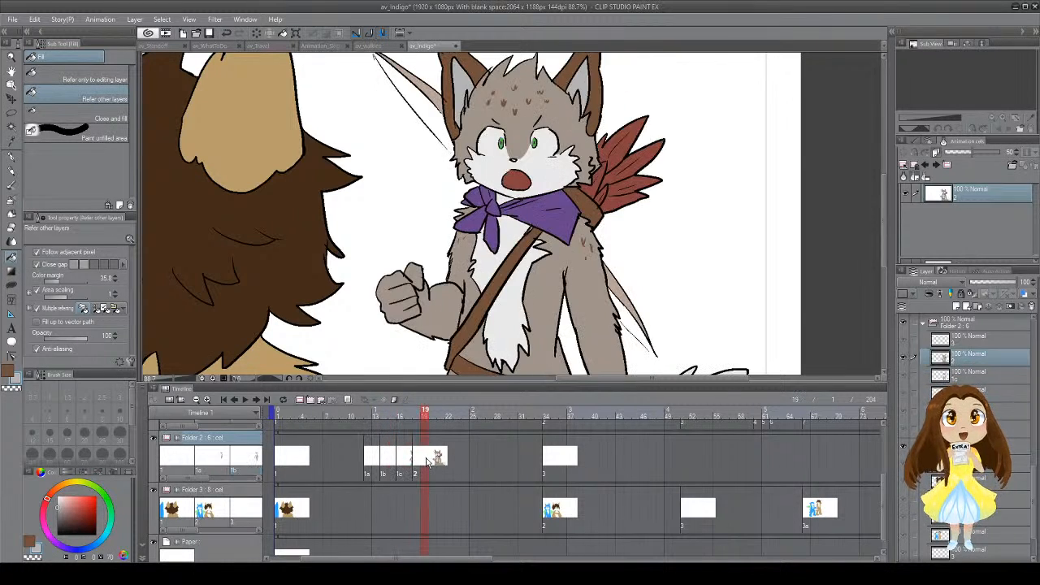
key("i")
left_click(537, 138)
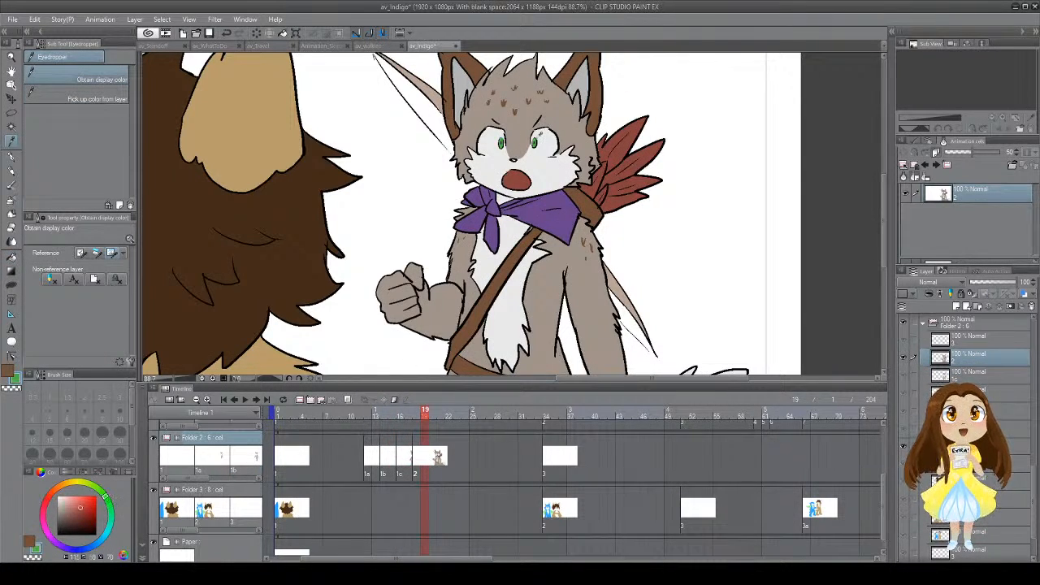
left_click(402, 461)
key("p")
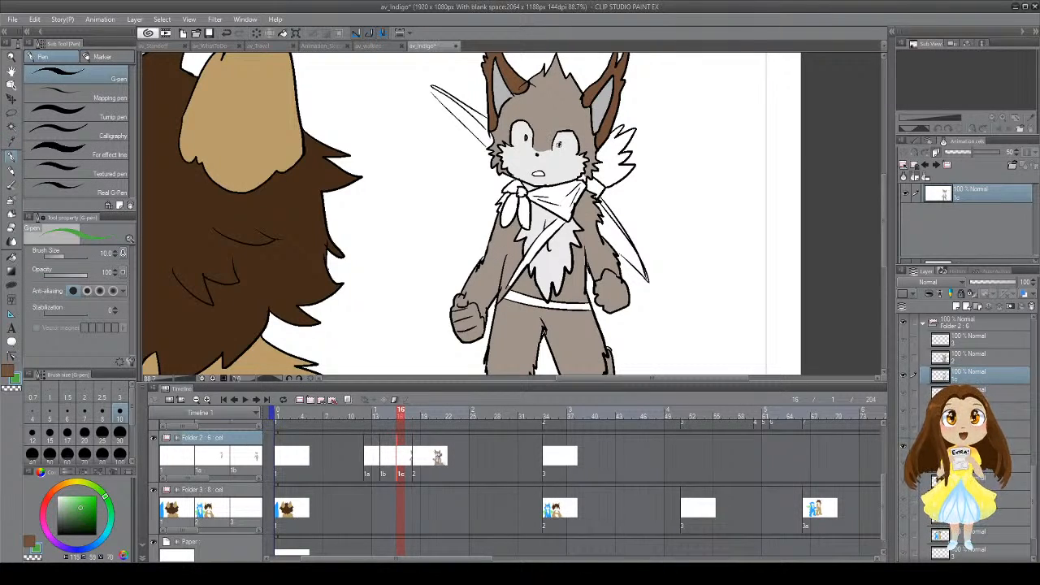
left_click(391, 462)
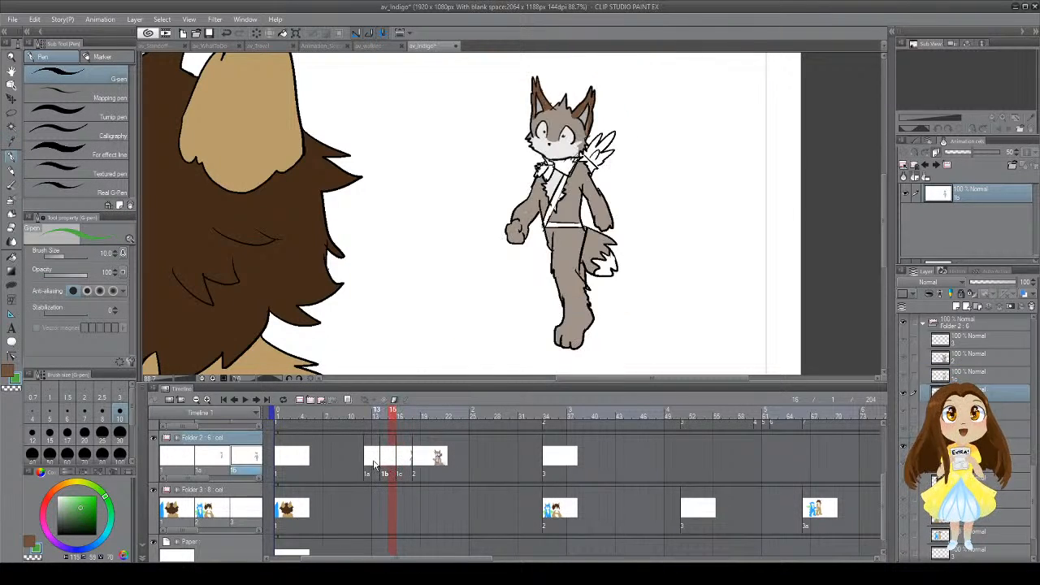
left_click(376, 463)
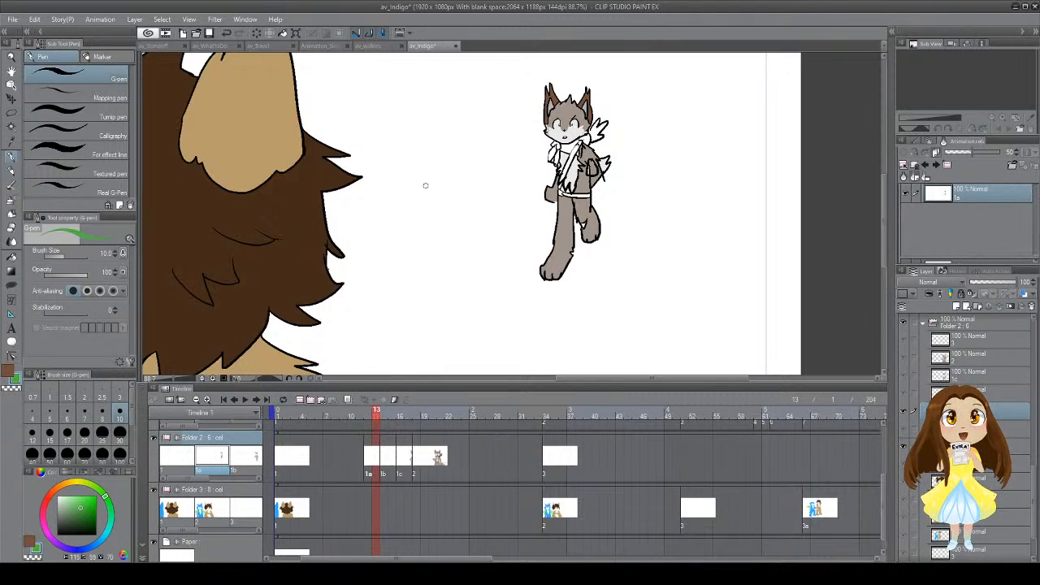
Step: Switch back to filling with the gray-brown fur color, then save the animation and play it back
key("x")
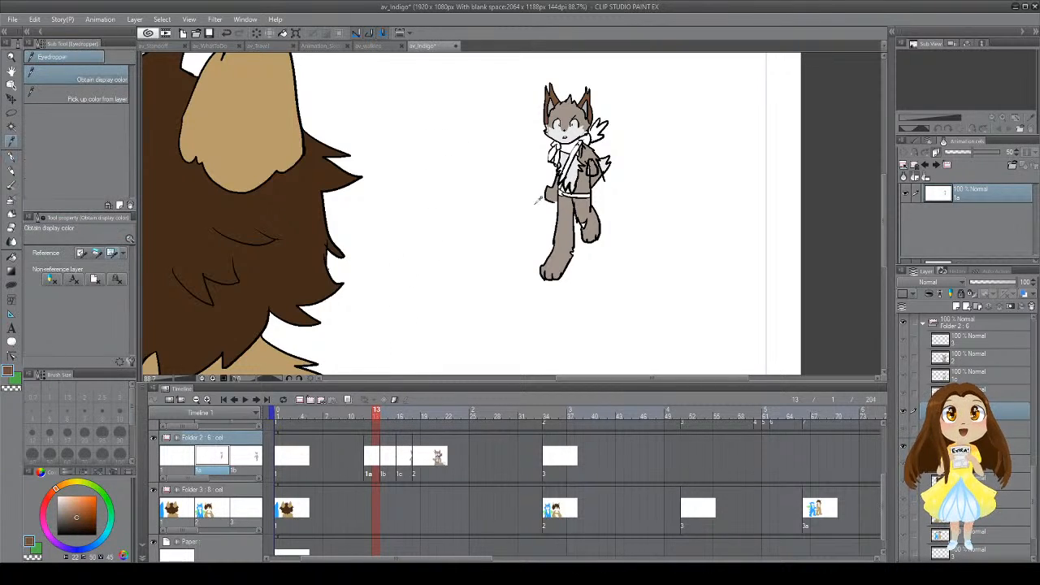
key("g")
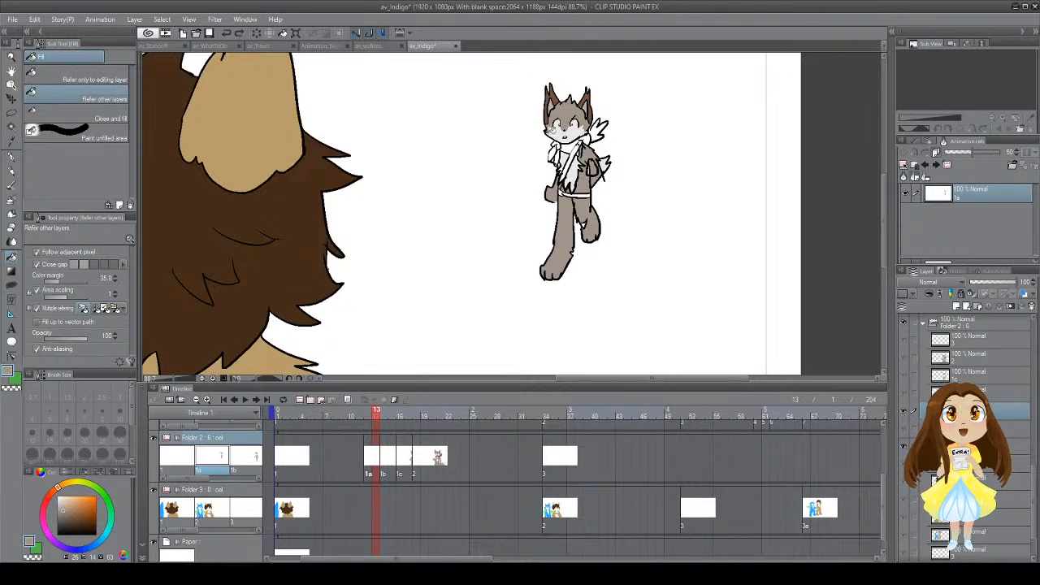
key("ctrl+s")
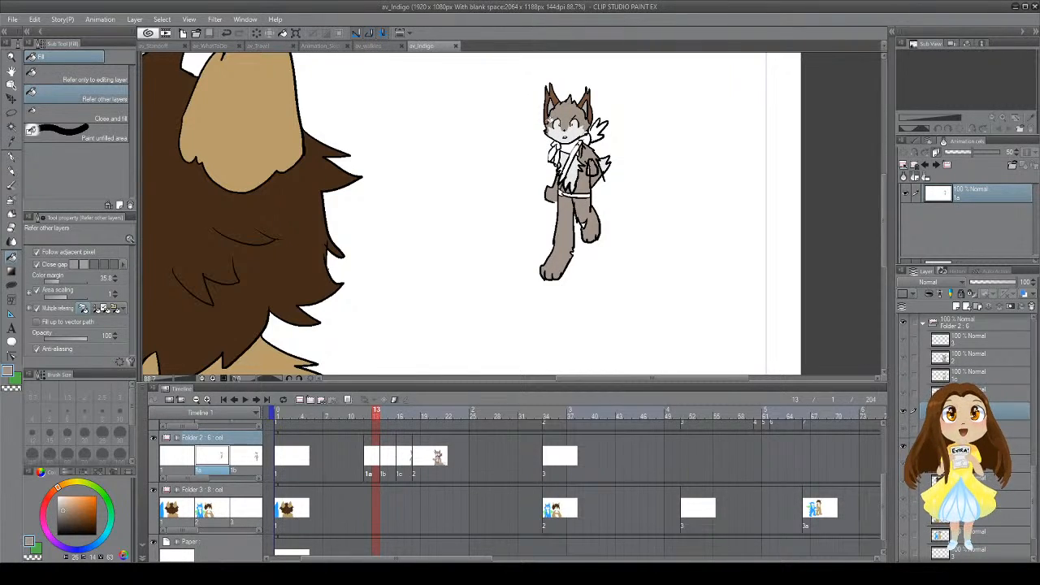
mouse_move(497, 271)
left_mouse_down()
mouse_move(507, 232)
mouse_move(506, 337)
left_mouse_up()
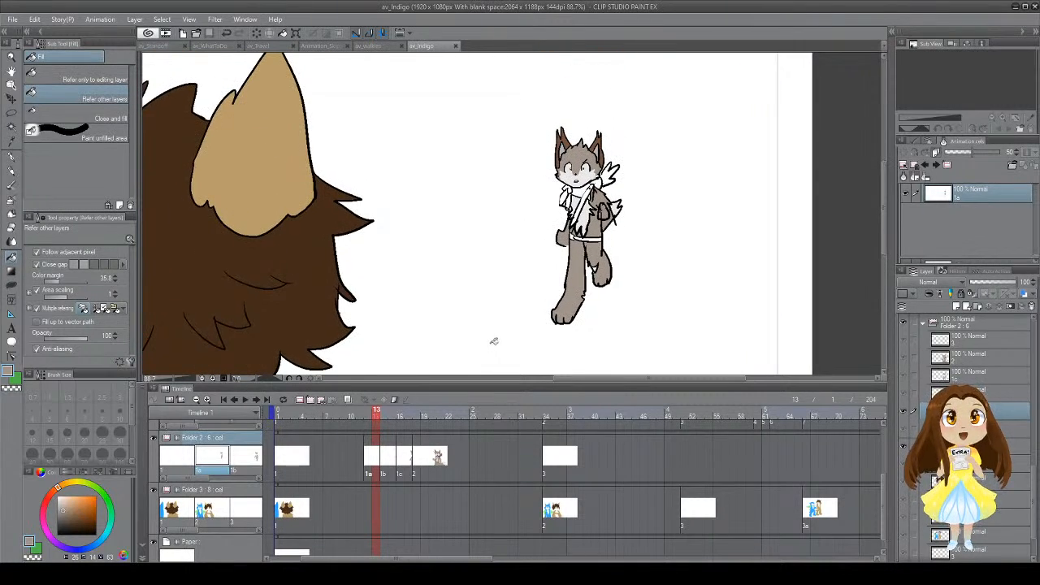
left_click(244, 399)
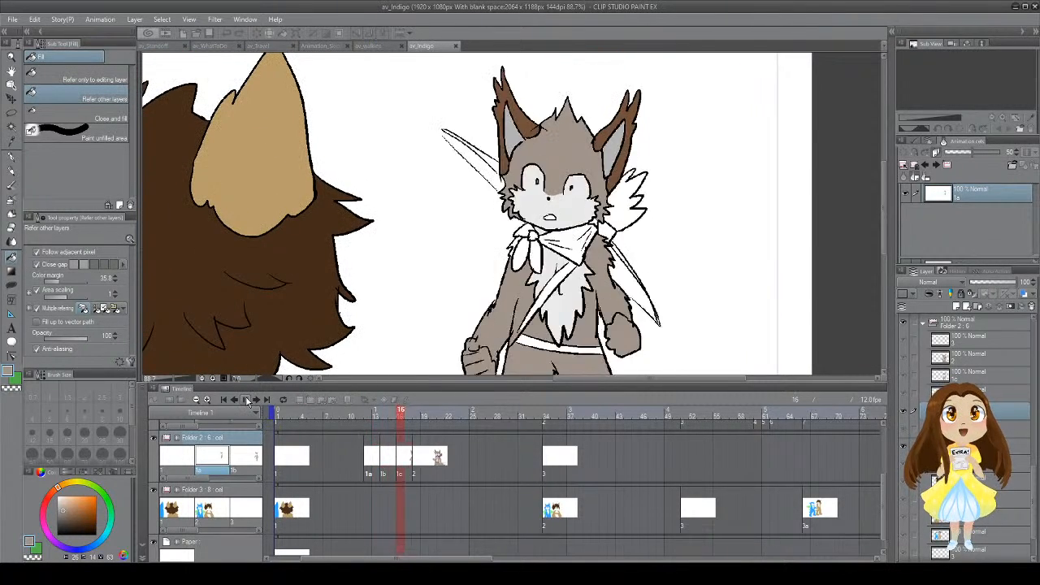
Step: At frame 5, fill the archer's legs, tail, arm and head with the gray-brown fur color, closing off the muzzle with the pen
left_click(312, 457)
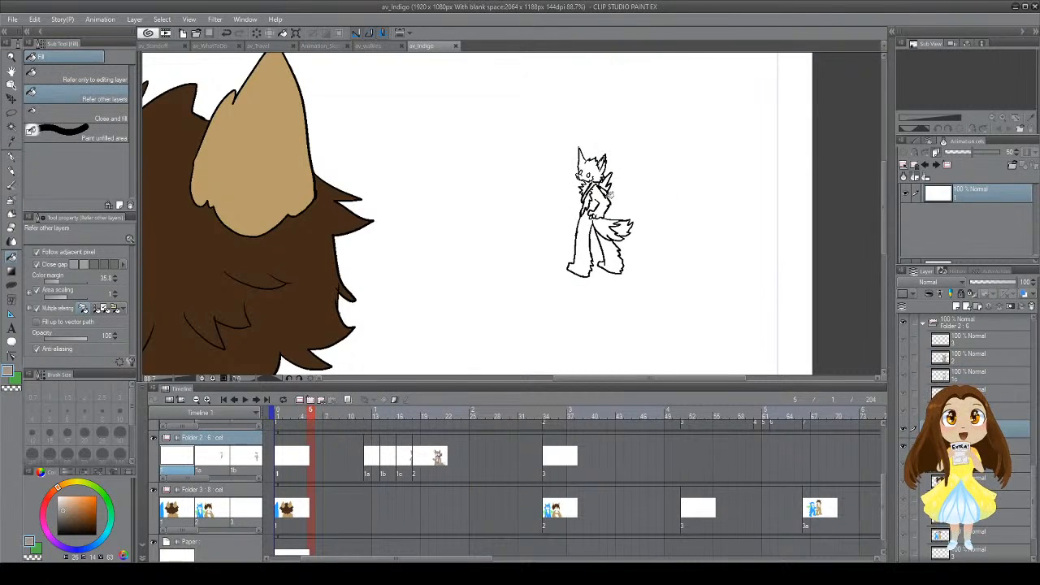
left_click(581, 243)
left_click(608, 229)
left_click(611, 245)
left_click(601, 204)
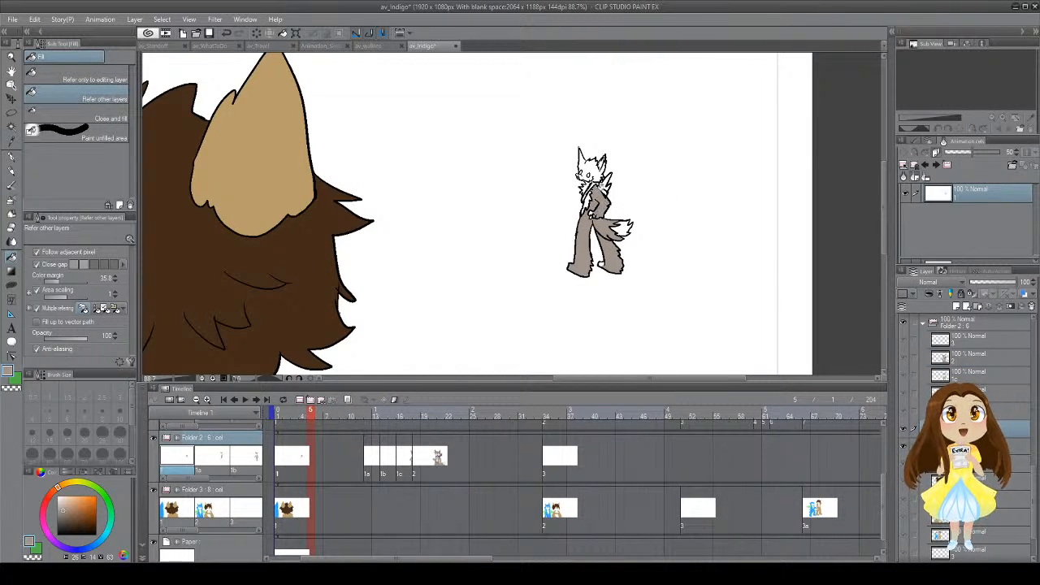
key("p")
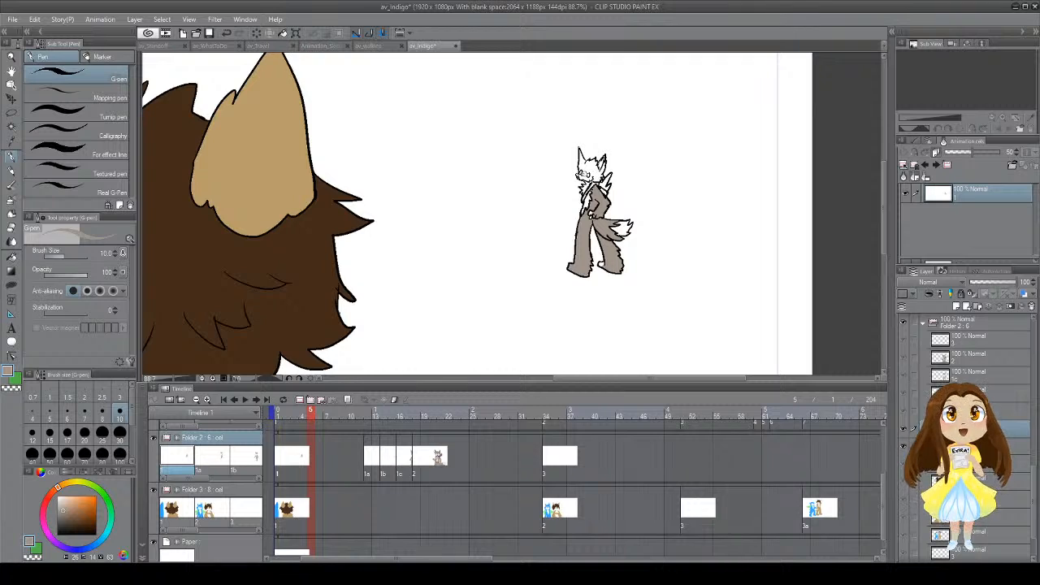
key("g")
left_click(592, 169)
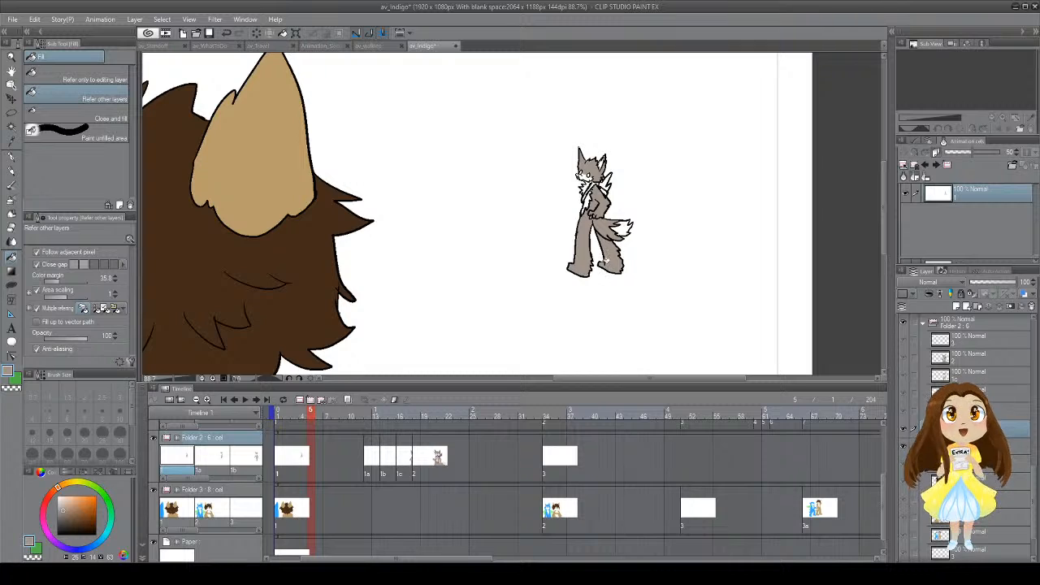
Step: Compare the opening frames of Folder 2, add a new cel at frame 1 and move cel 1 to start at frame 4
left_click_drag(456, 558, 425, 558)
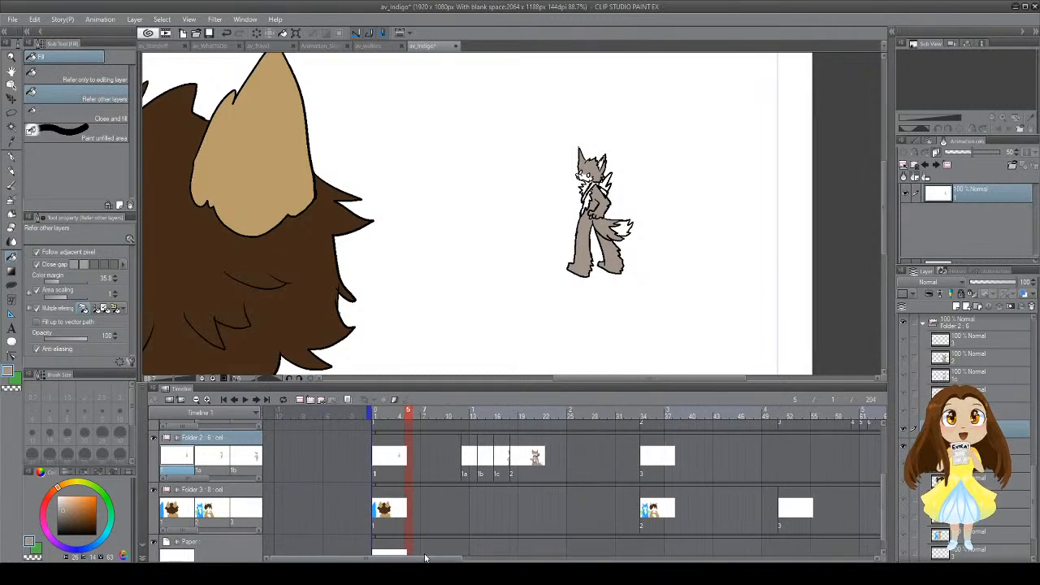
left_click(385, 460)
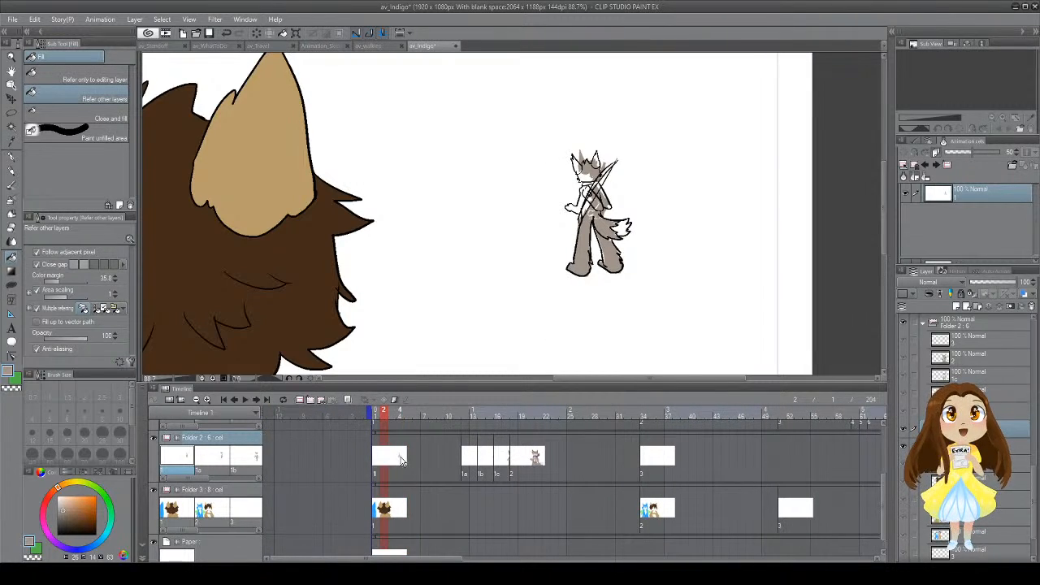
left_click(401, 461)
left_click(379, 467)
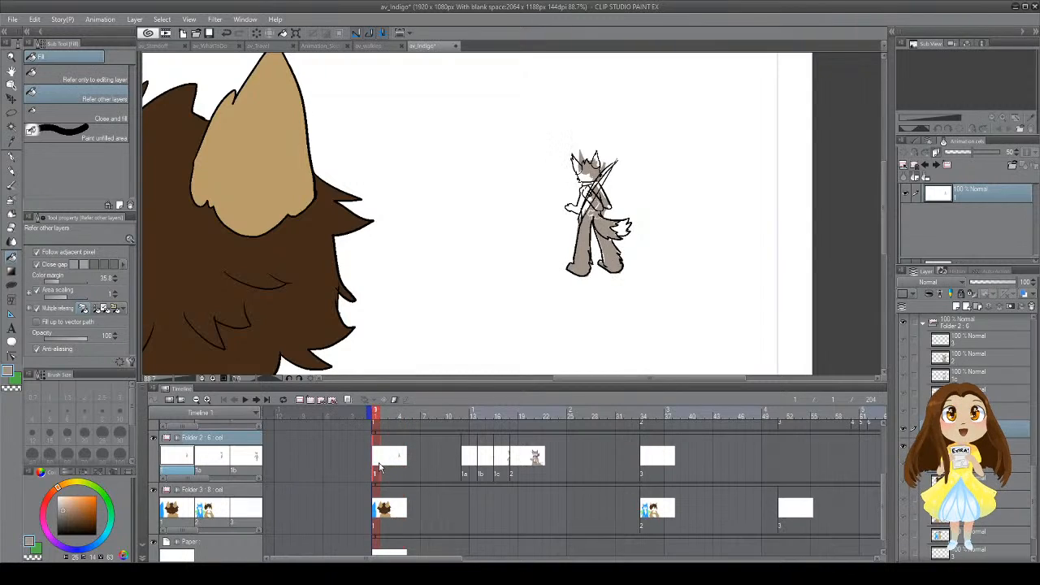
left_click(395, 460)
left_click(400, 462)
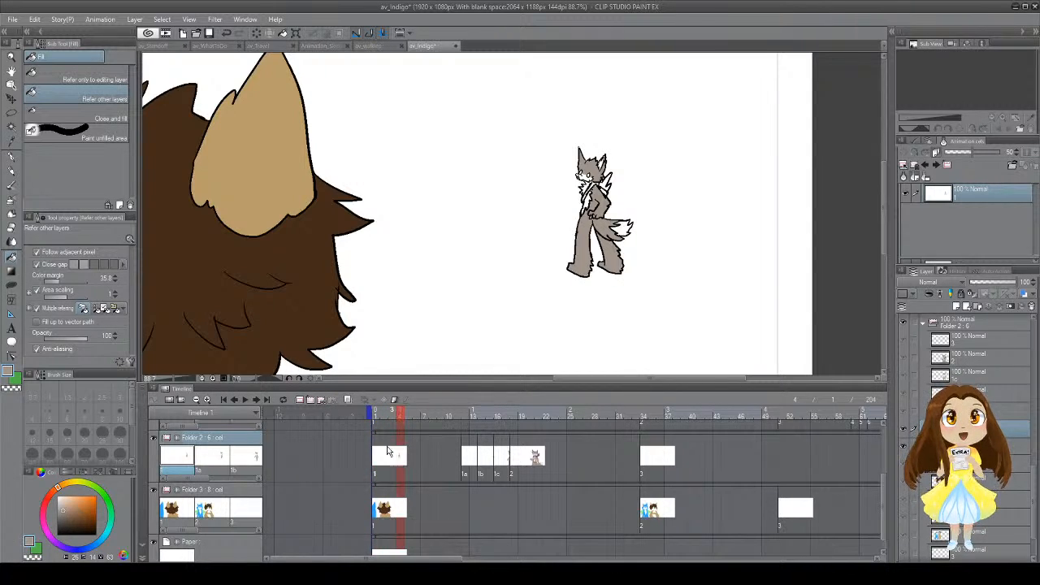
left_click(391, 461)
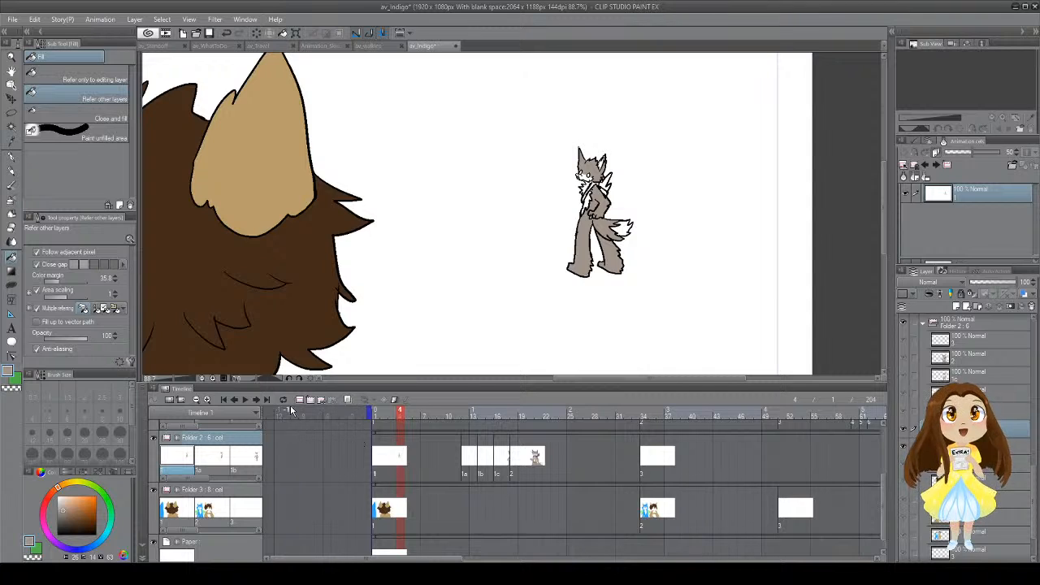
left_click(399, 461)
mouse_move(380, 461)
left_mouse_down()
mouse_move(420, 463)
mouse_move(377, 467)
mouse_move(399, 464)
left_mouse_up()
left_click(390, 464)
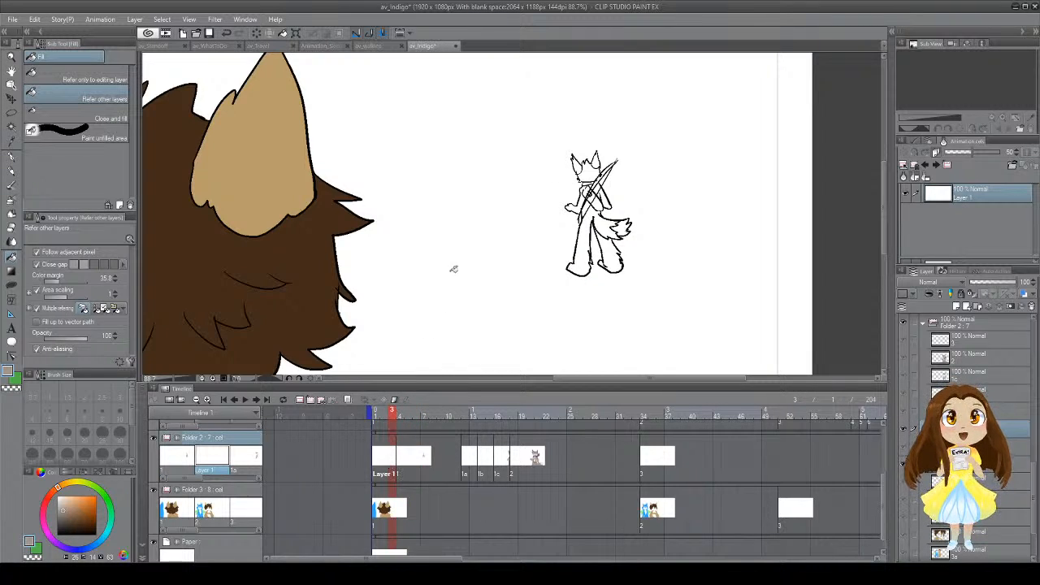
Step: On the new cel at frame 3, fill the back-view archer's legs, tail, arms and head with gray-brown
left_click(588, 230)
left_click(579, 205)
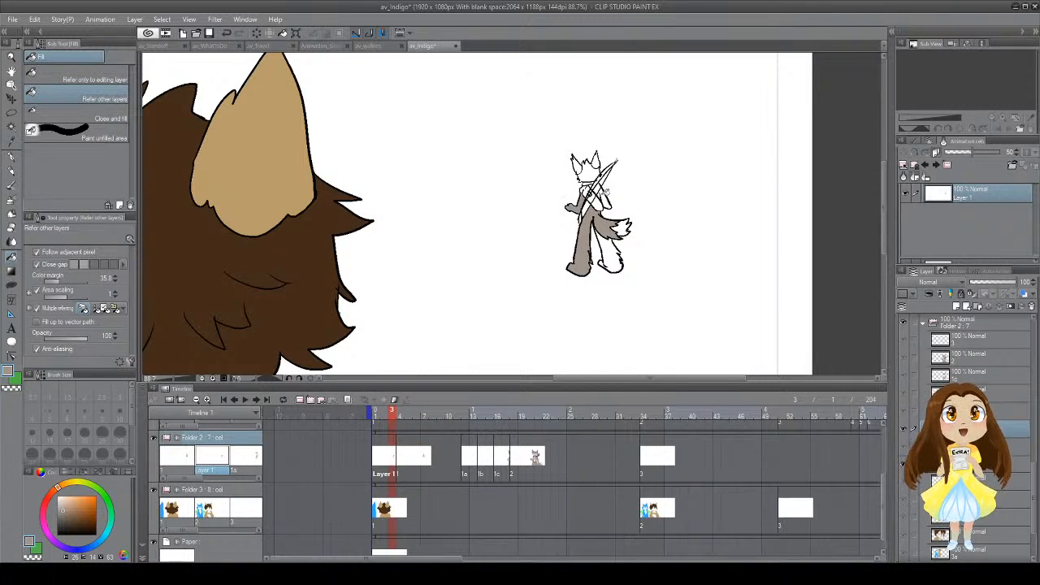
left_click(608, 202)
left_click(612, 246)
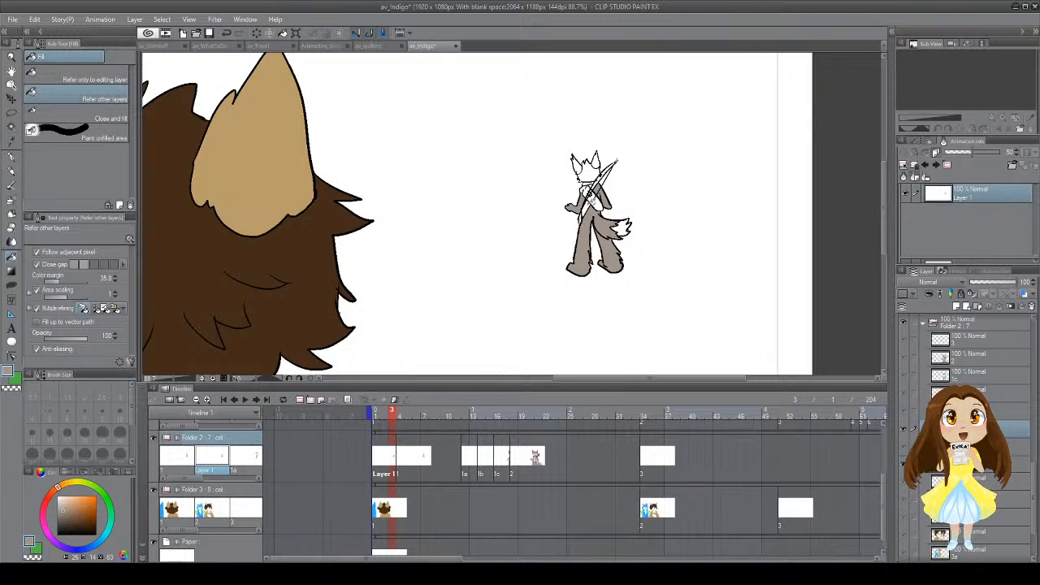
left_click(594, 172)
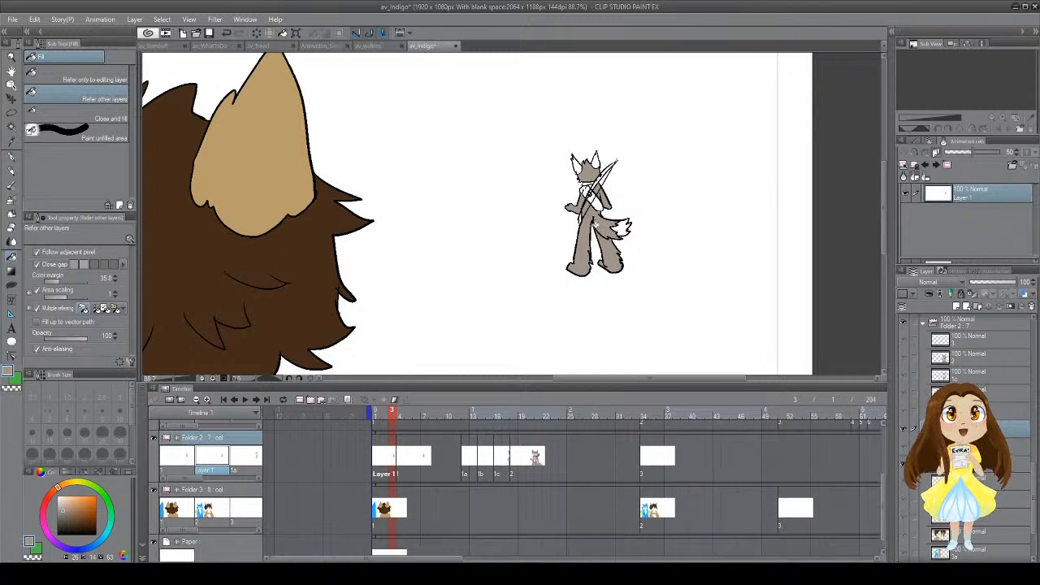
Step: Sample the ear's dark brown at frame 21 and fill the back-view archer's ears and quiver with it at frame 2
left_click_drag(580, 252, 550, 254)
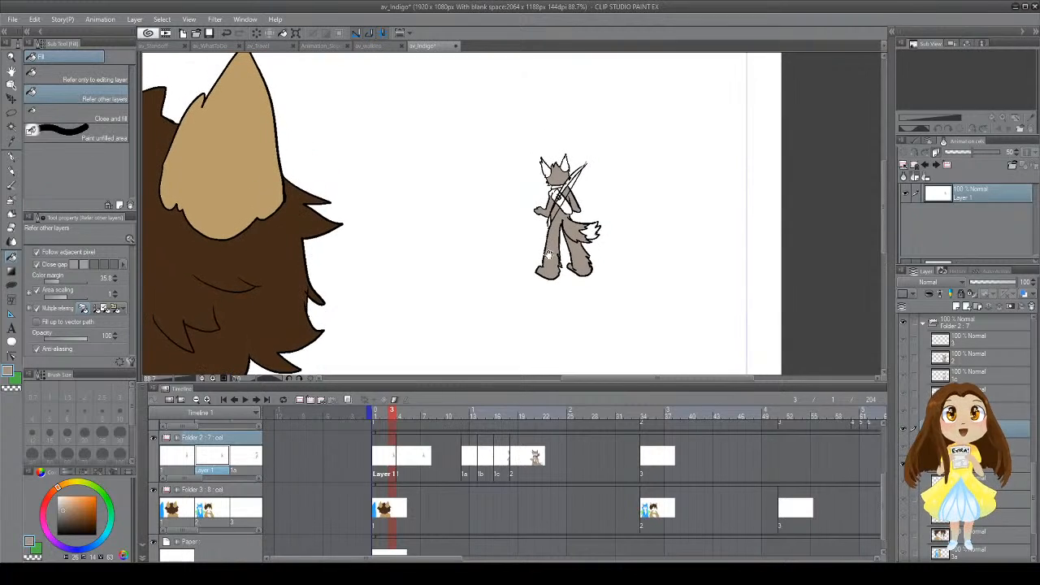
left_click(537, 411)
key("i")
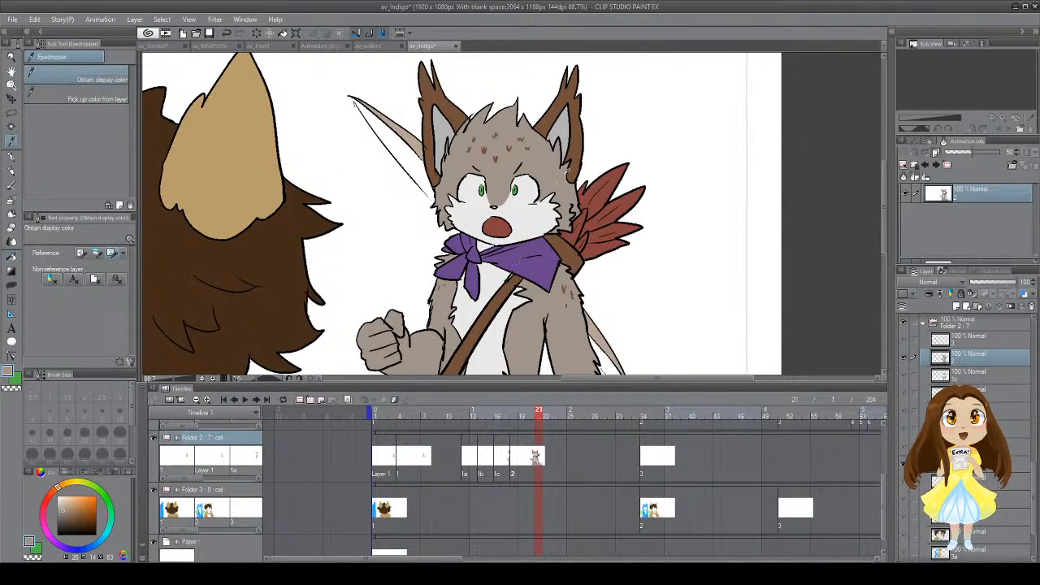
left_click(578, 150)
key("x")
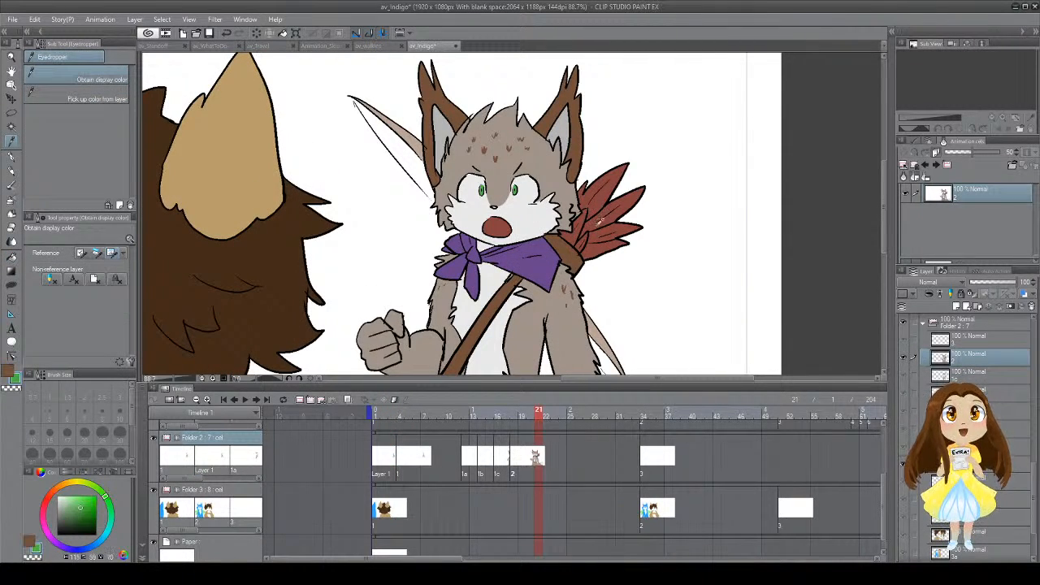
key("x")
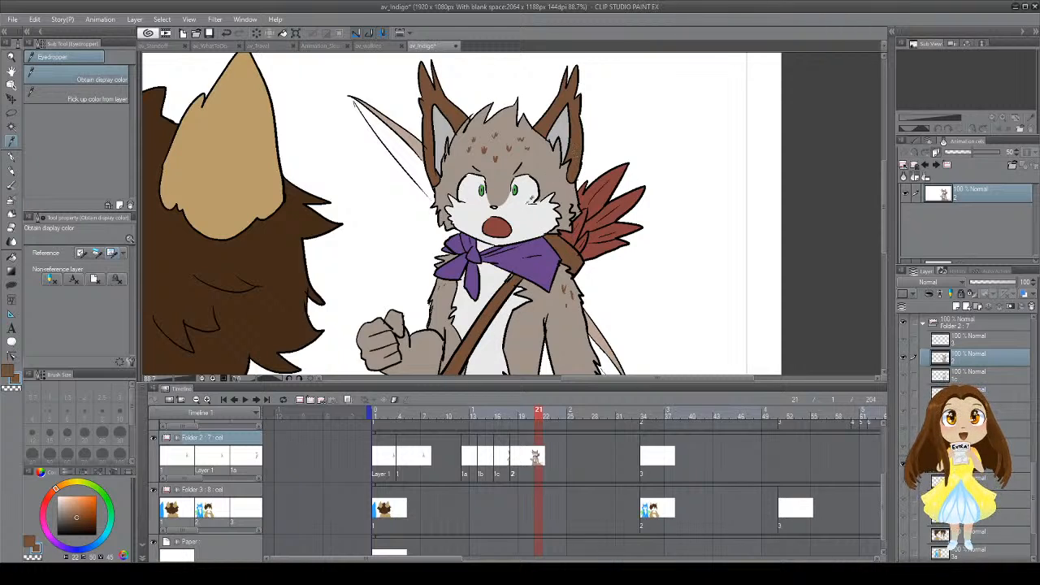
left_click(385, 459)
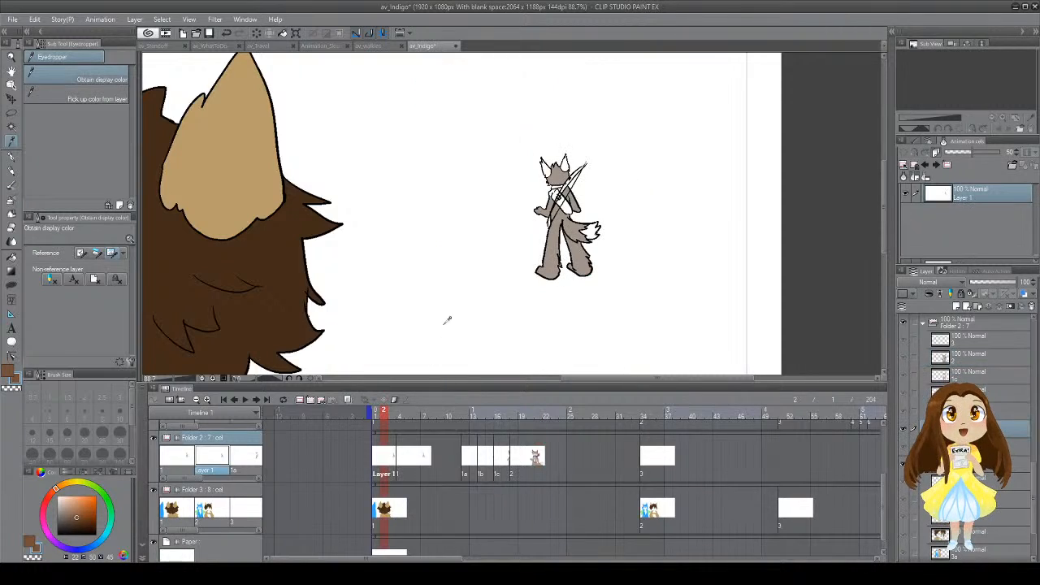
key("g")
key("g")
left_click(547, 170)
left_click(565, 166)
left_click(567, 209)
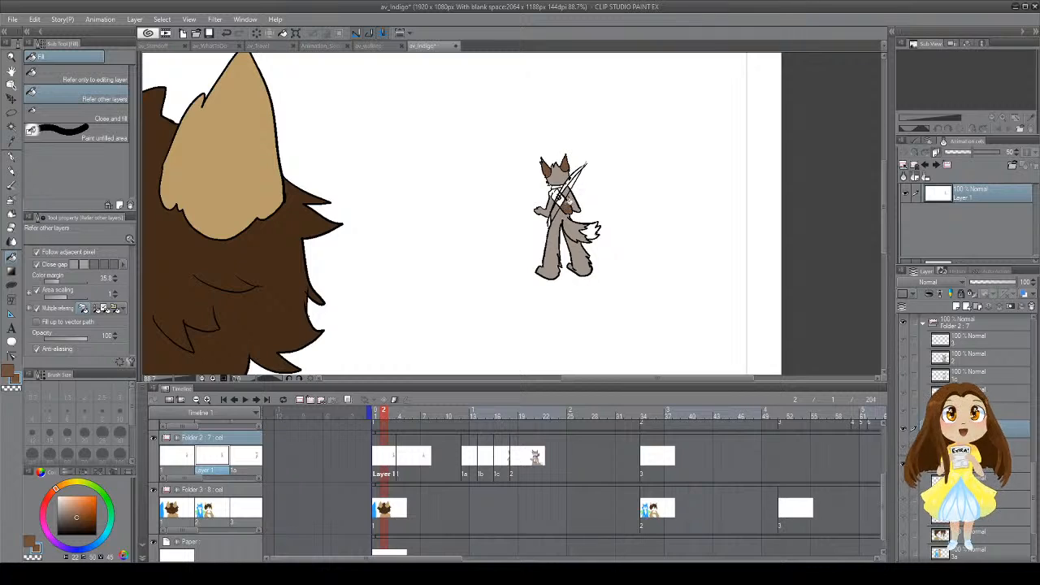
Step: Fill the rest of the back-view archer's quiver and the quiver part on cel 1 at frame 5 with dark brown
left_click(565, 199)
left_click(556, 195)
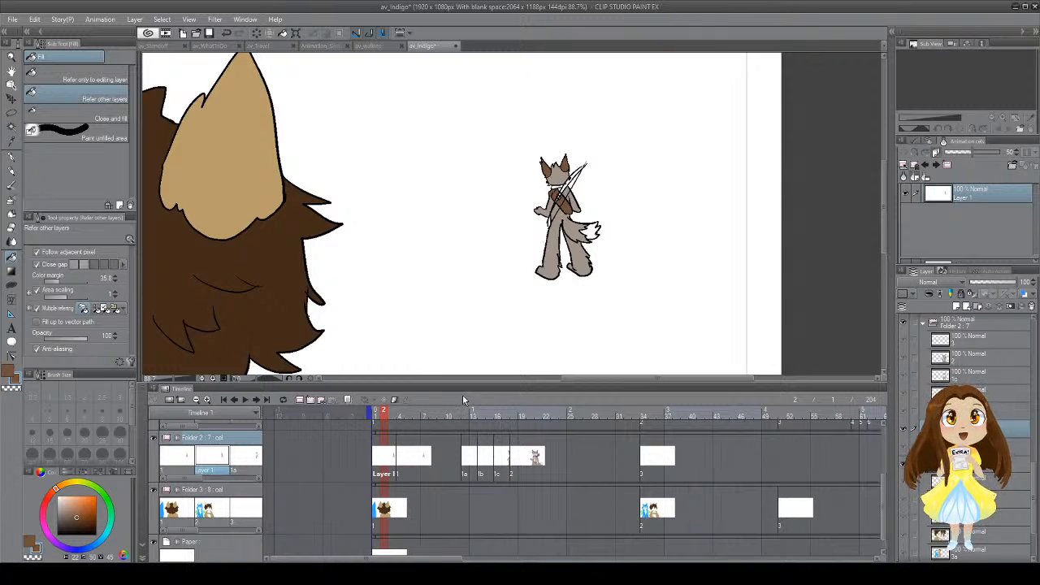
left_click(410, 458)
left_click(577, 190)
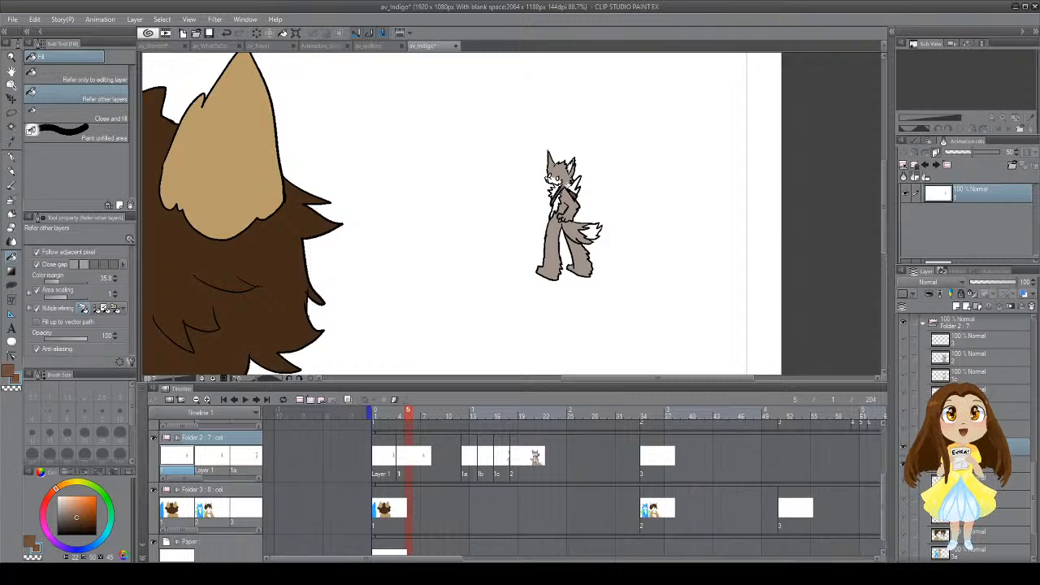
left_click(392, 460)
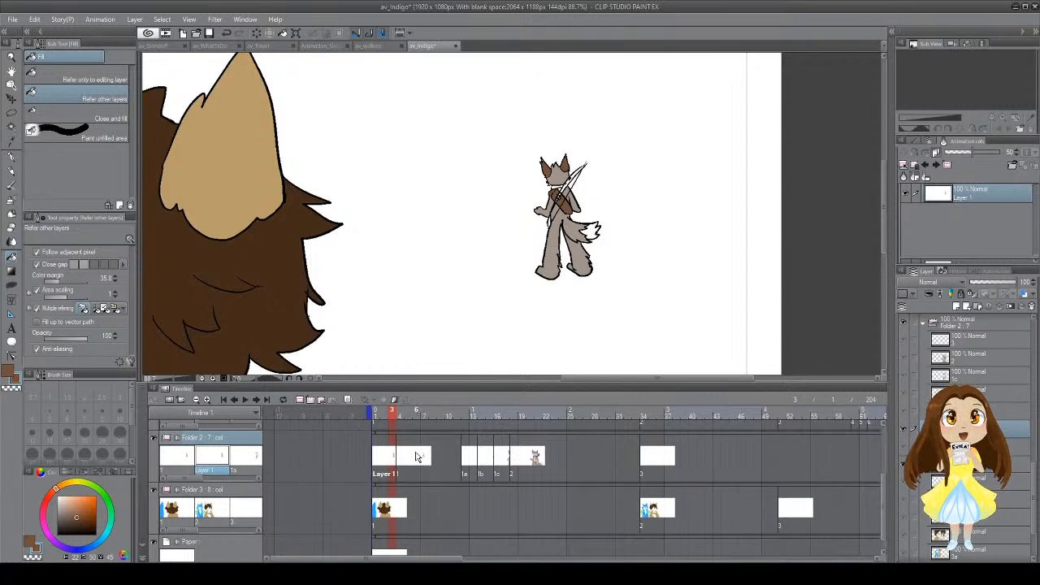
left_click(417, 459)
Step: Fill the archer's shoulder strap and belt with dark brown on cels 1a, 1b and 1c, plus the quiver on 1c
left_click(471, 461)
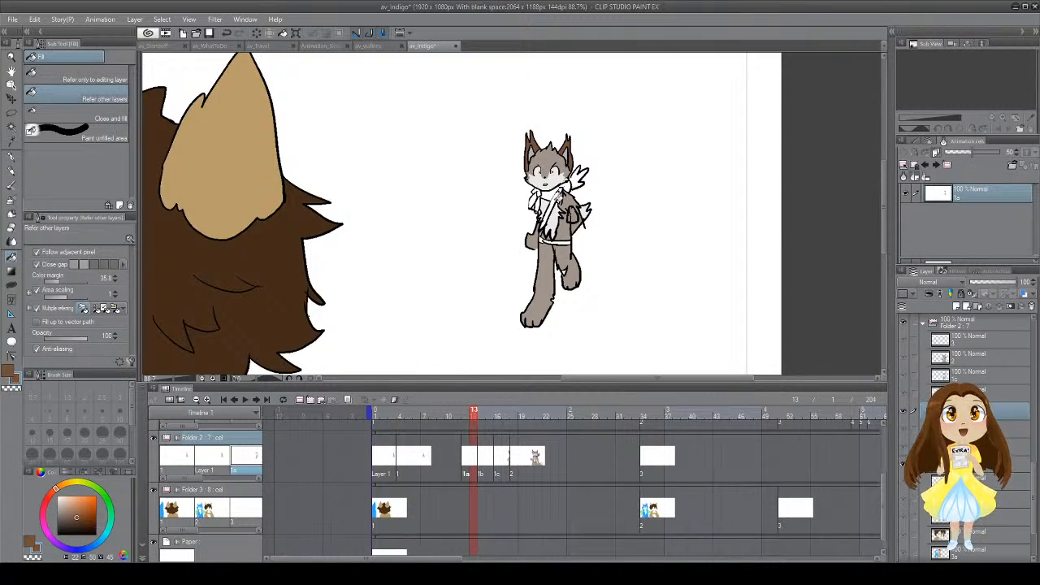
left_click(560, 197)
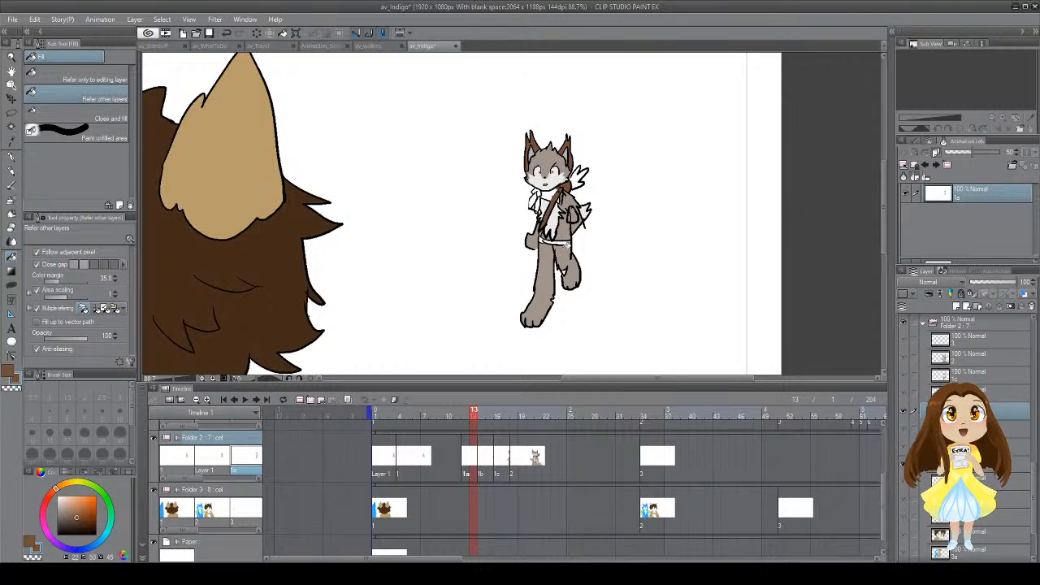
left_click(566, 243)
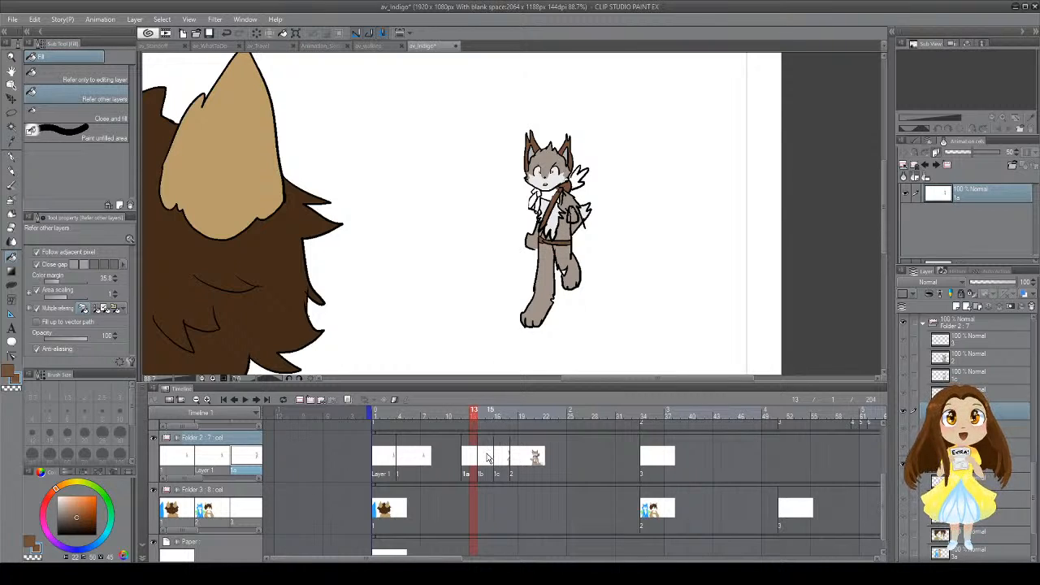
left_click(490, 458)
left_click(536, 244)
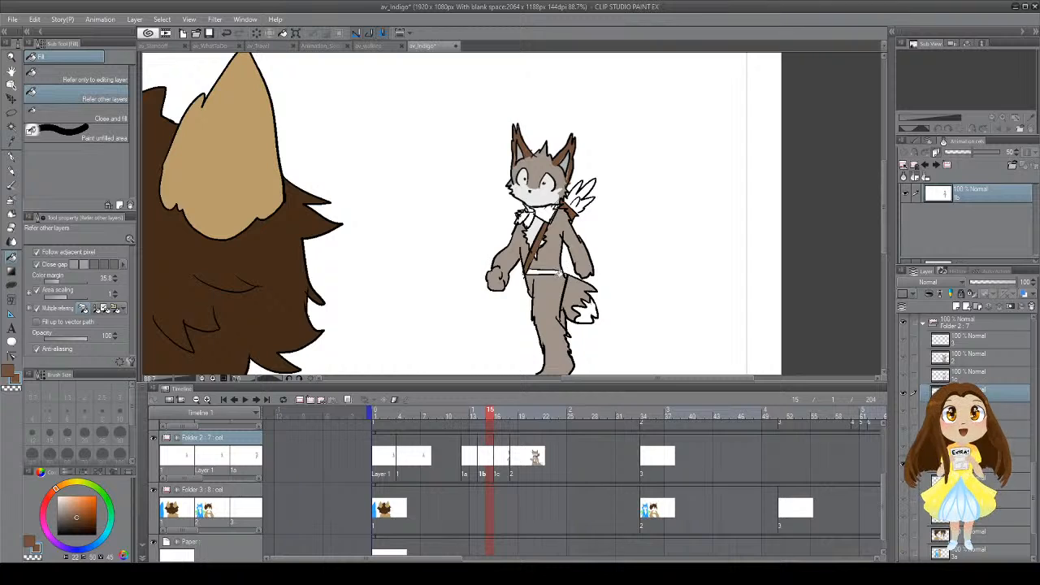
left_click(503, 457)
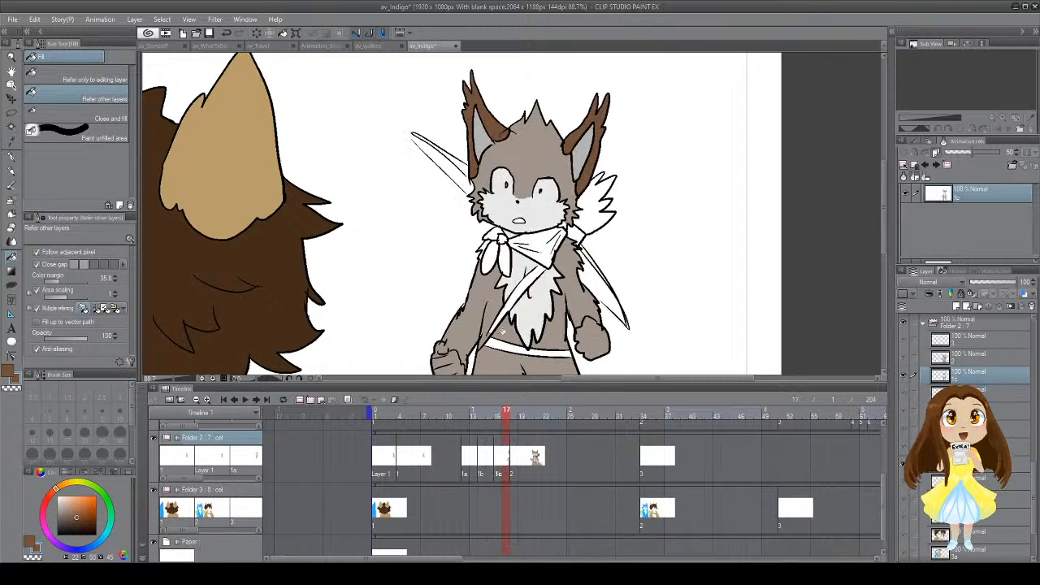
left_click(537, 287)
left_click(546, 351)
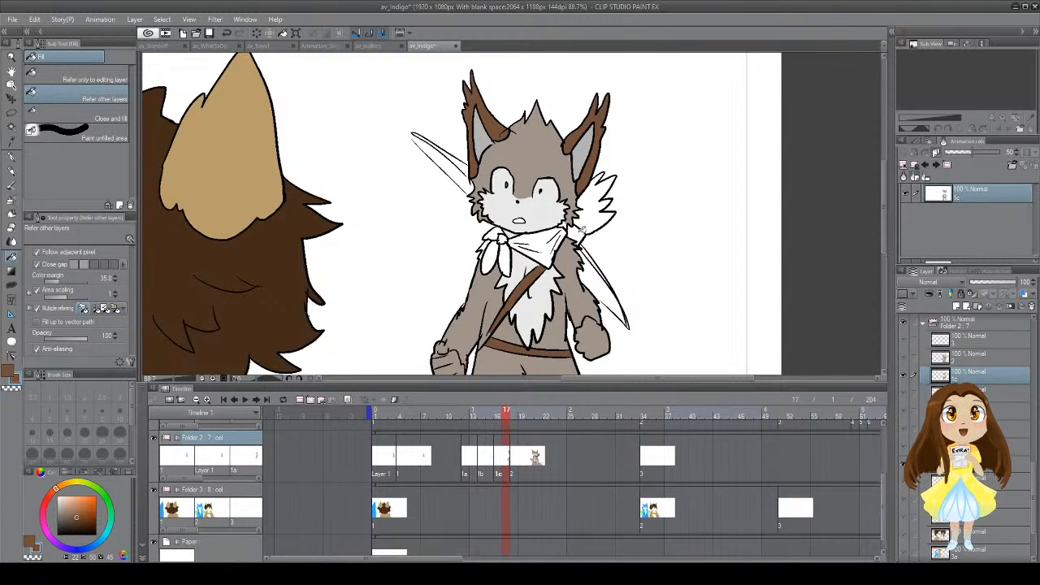
Step: Sample the gray-brown fur on cel 1c, then color the archer's ears dark brown on cel 1 with the G-pen
key("i")
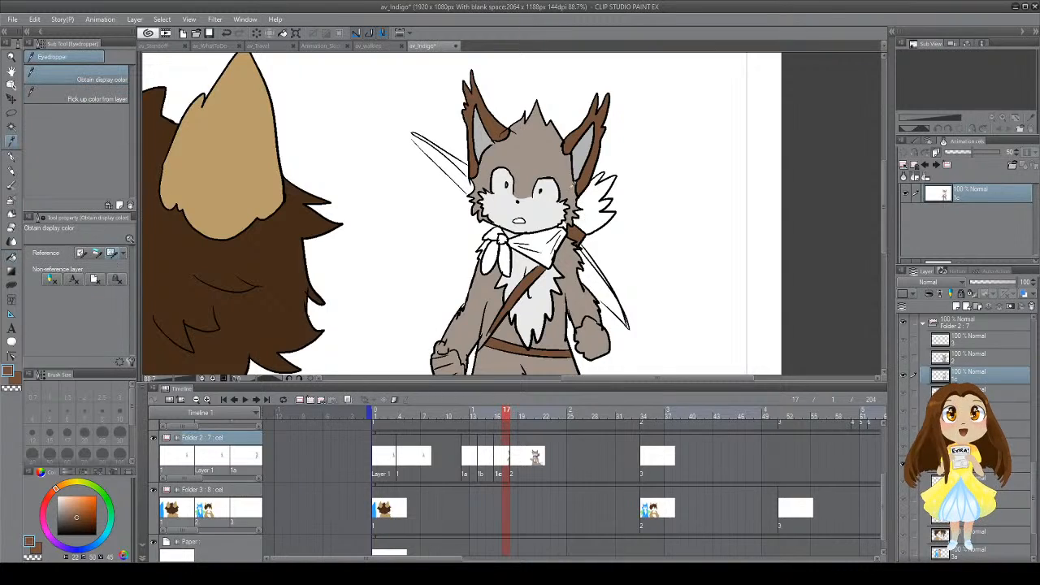
left_click(574, 203)
key("g")
key("g")
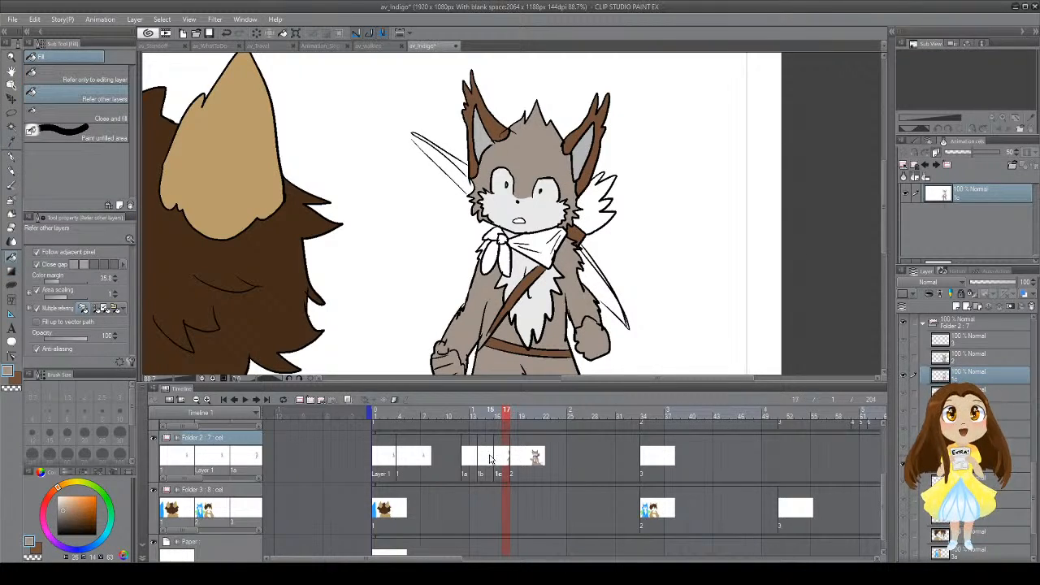
left_click(486, 443)
left_click(467, 450)
left_click(439, 453)
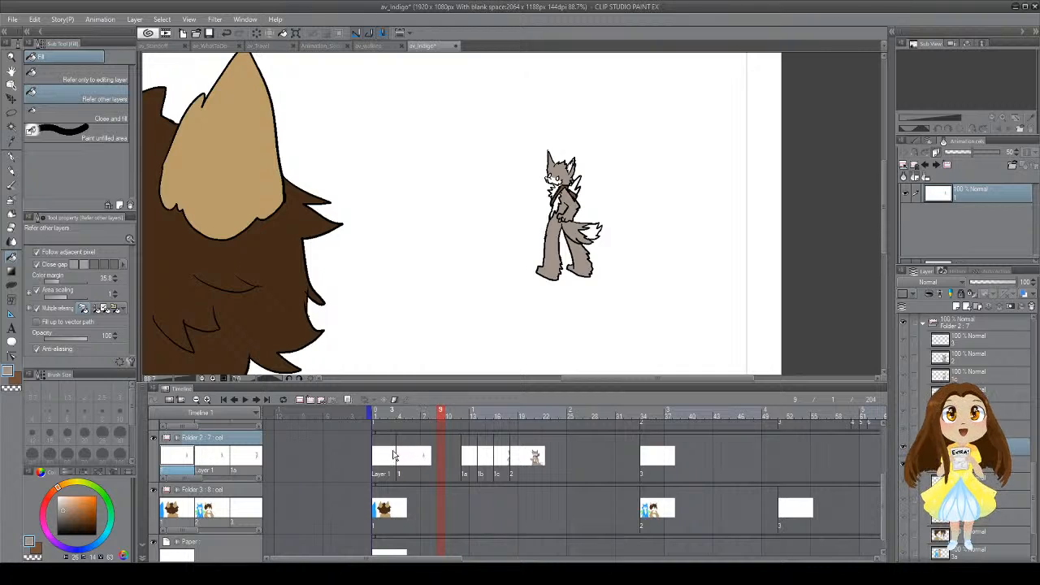
key("x")
key("p")
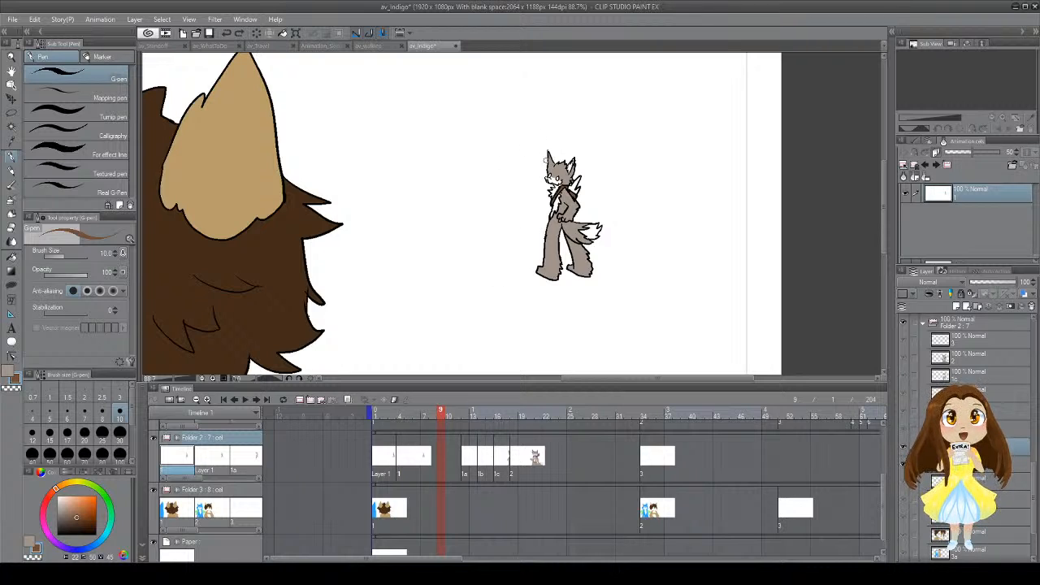
key("g")
key("g")
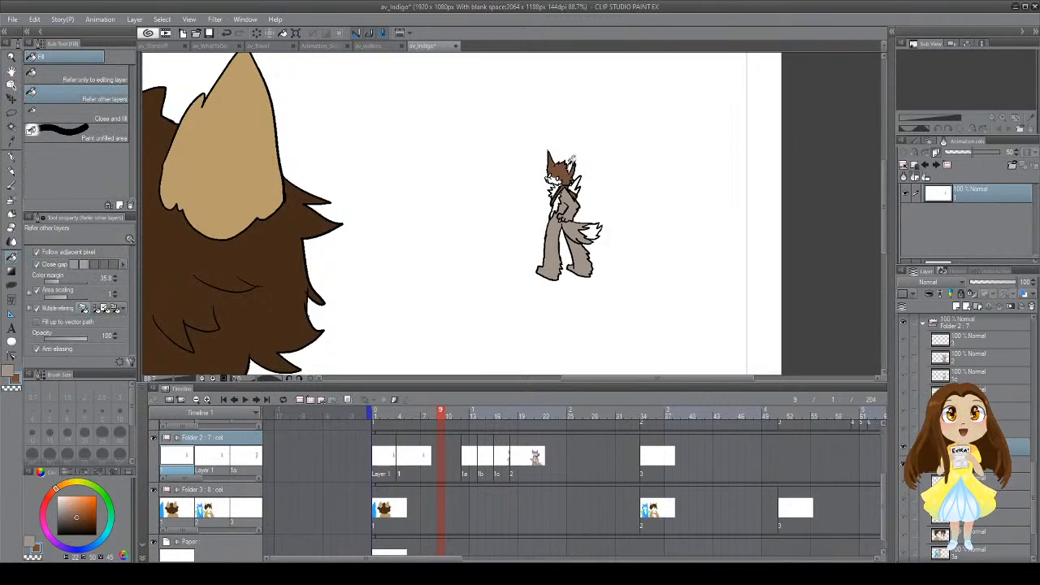
key("p")
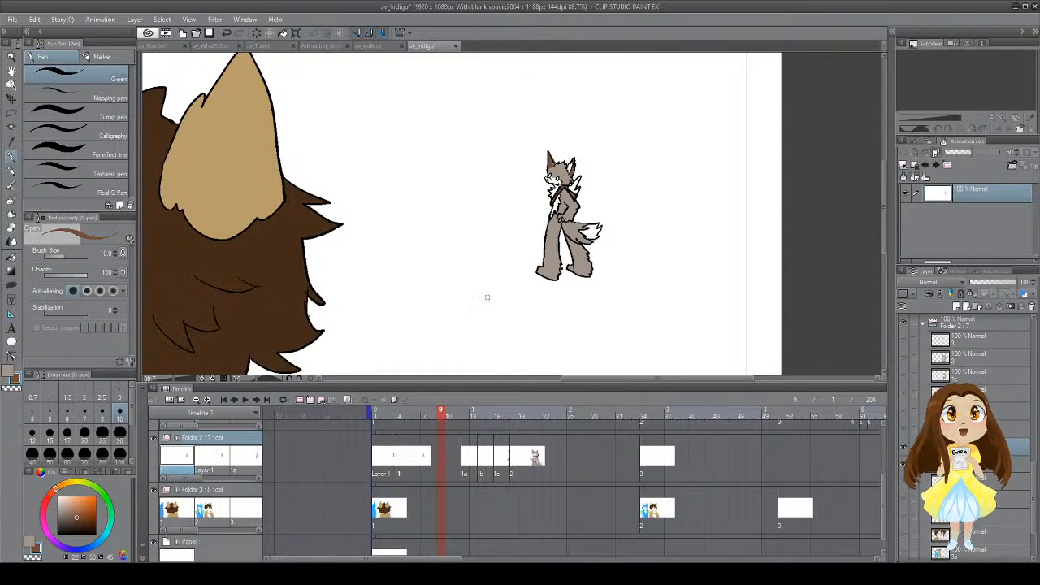
Step: Sample the pale fur color from the archer at frame 19 and apply it to the light fur on cel 1 with the Fill tool
left_click(415, 461)
left_click(386, 462)
left_click(417, 461)
left_click(475, 458)
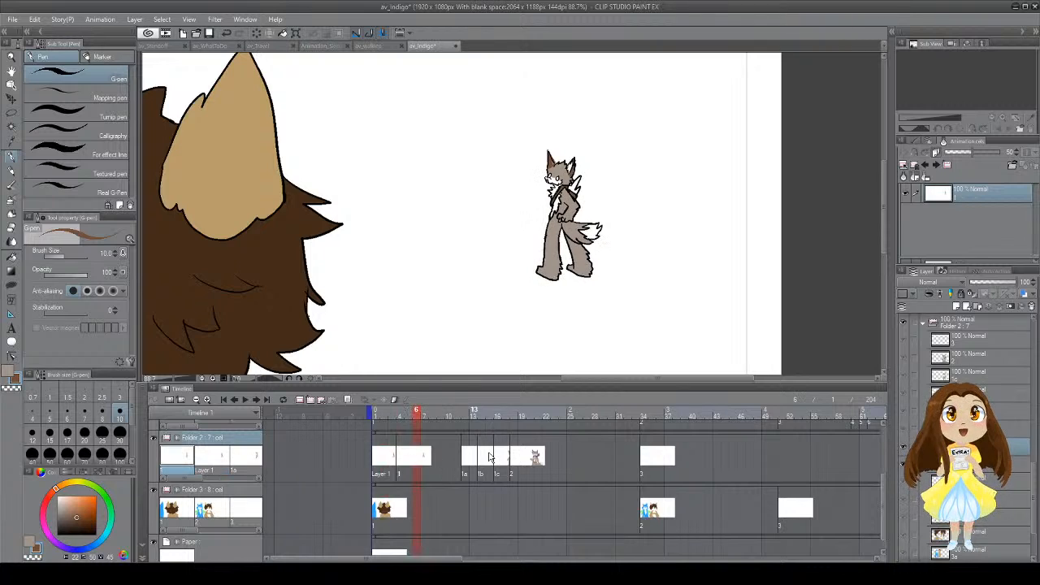
left_click(524, 457)
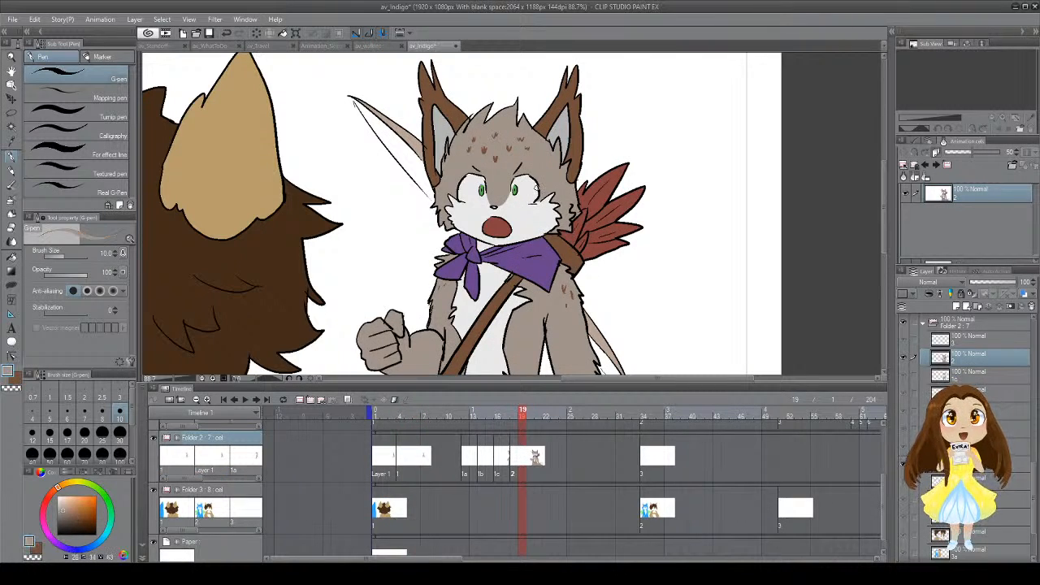
key("i")
left_click(444, 445)
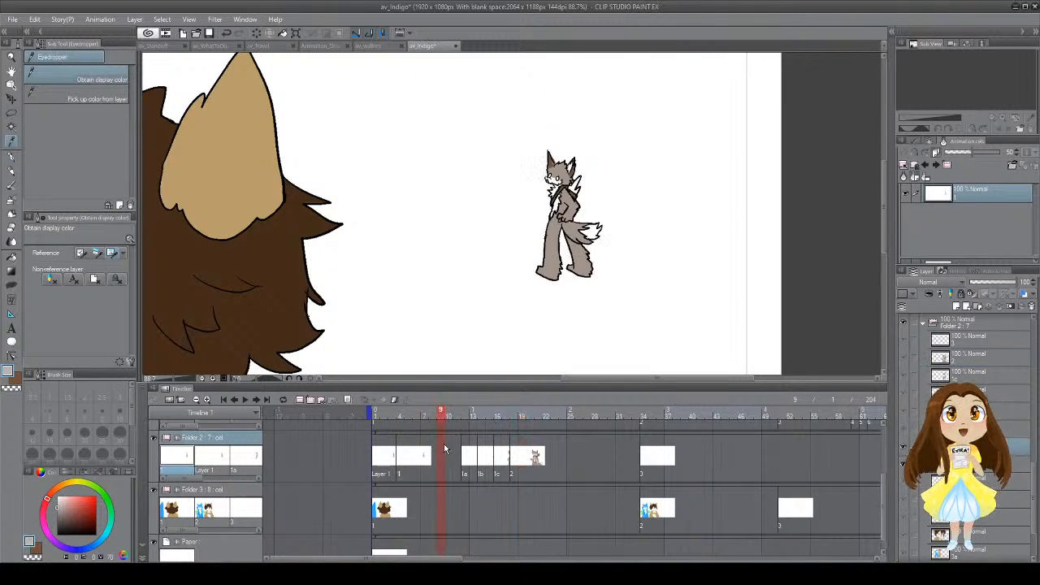
key("g")
key("g")
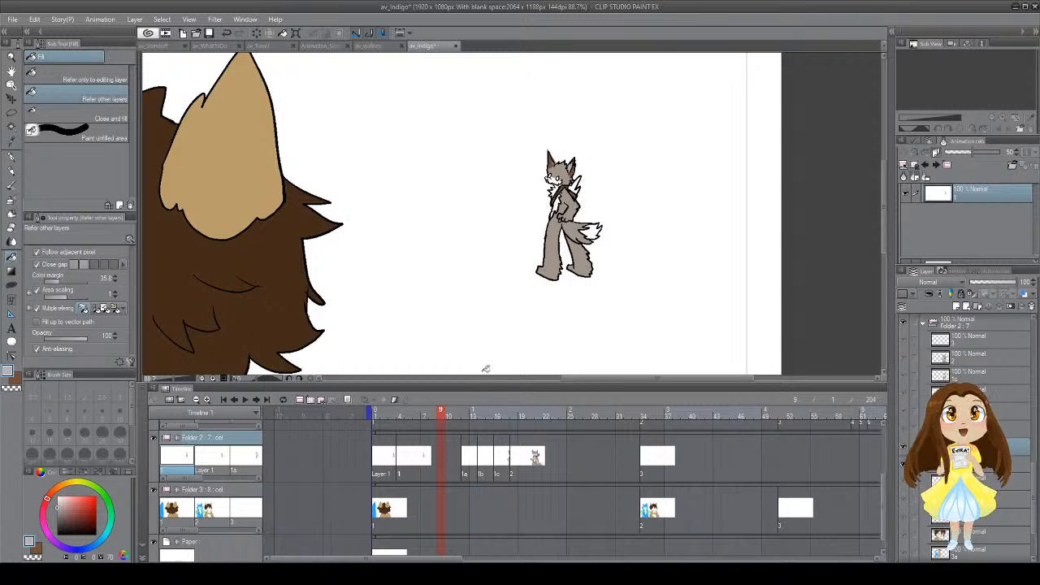
Step: Sample the arrow feathers' red at frame 20, color the feathers on cel 1 with Fill and the G-pen, and save the file
left_click(530, 411)
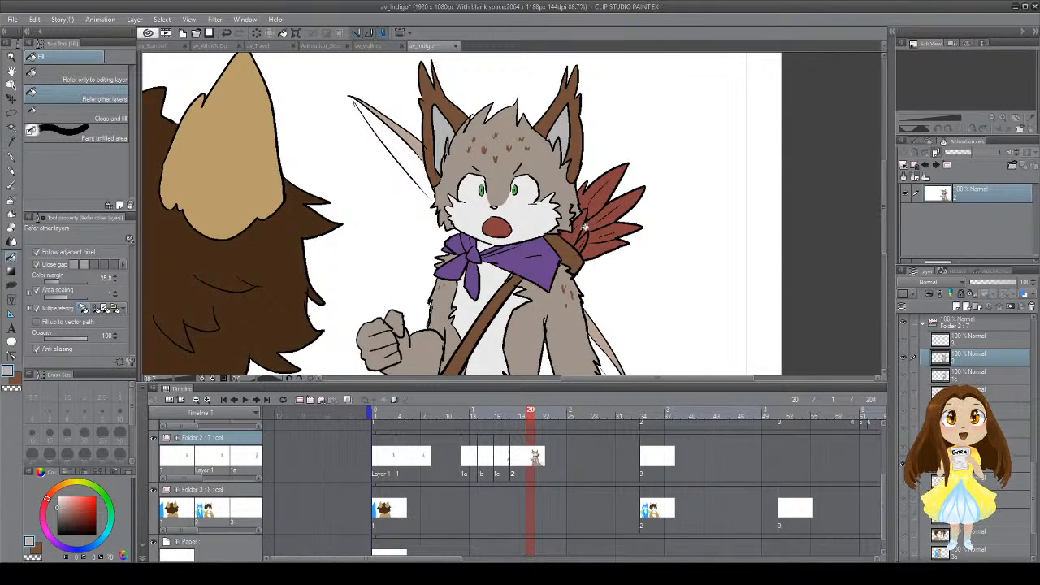
key("i")
left_click(607, 203)
left_click(433, 470)
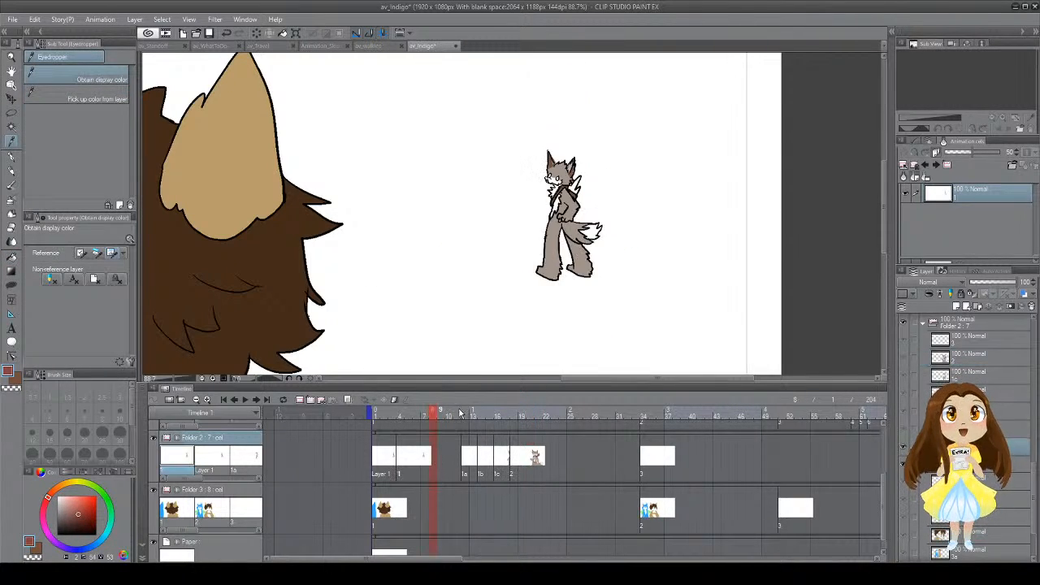
key("g")
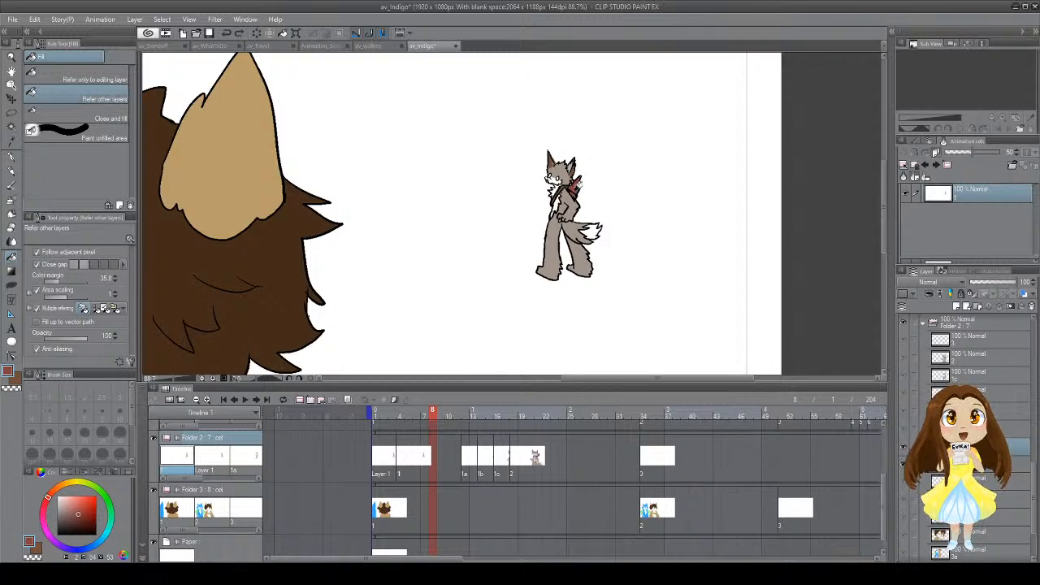
key("p")
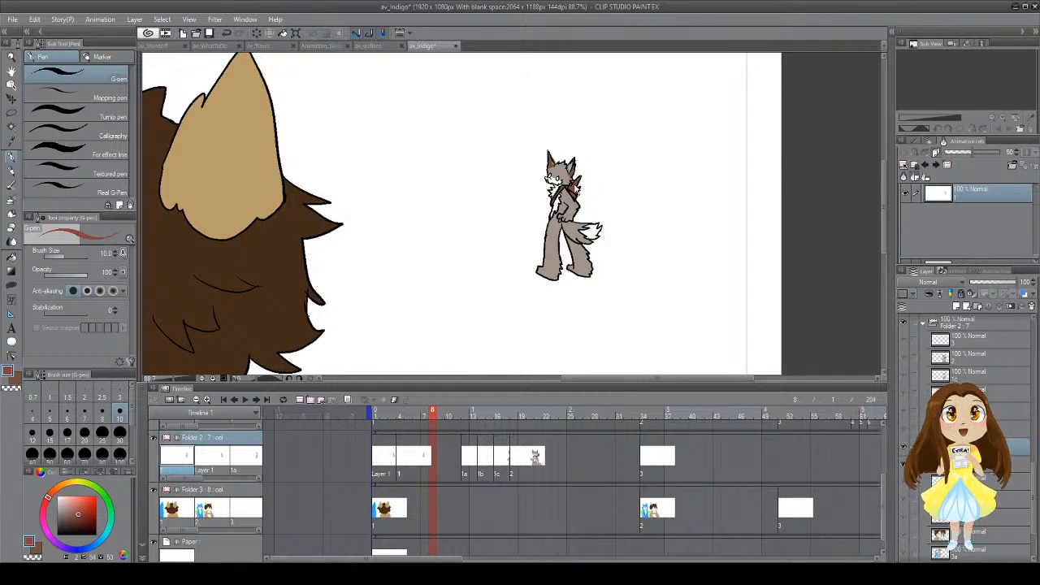
key("ctrl+s")
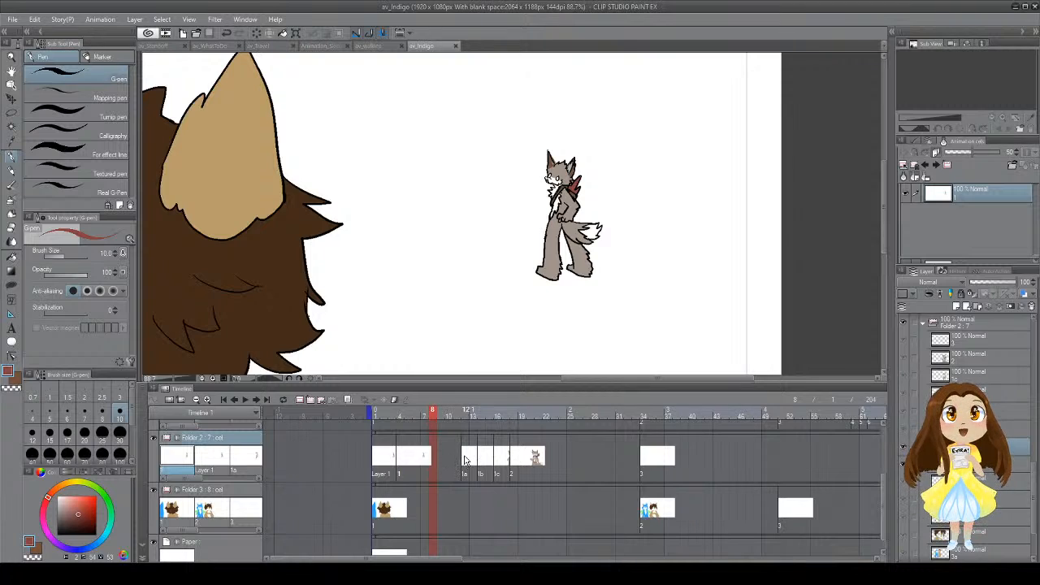
Step: Fill the arrow feathers behind the archer's shoulder with red on cels 1a, 1b and 1c
left_click(465, 460)
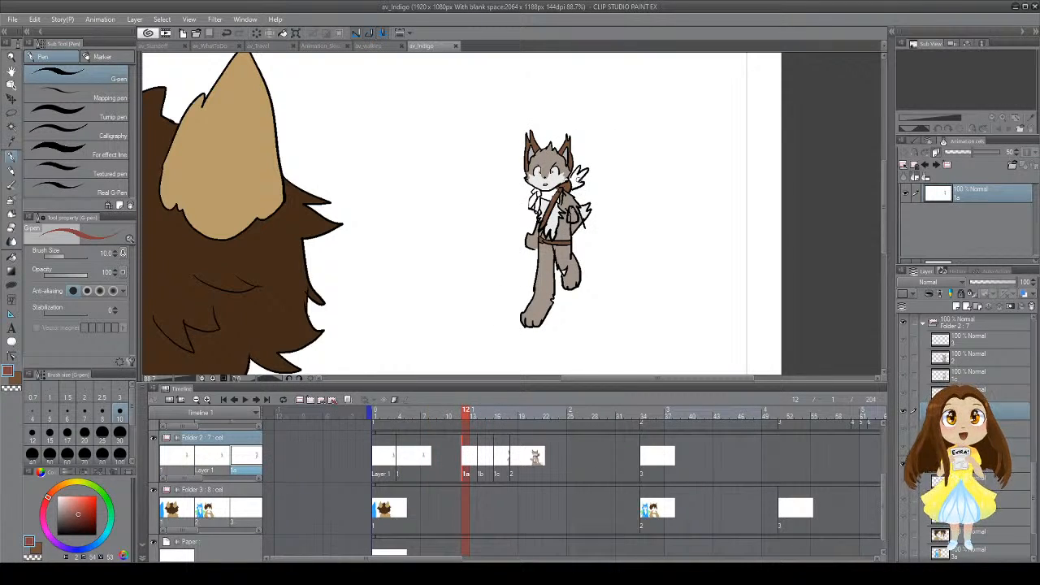
key("g")
left_click(579, 177)
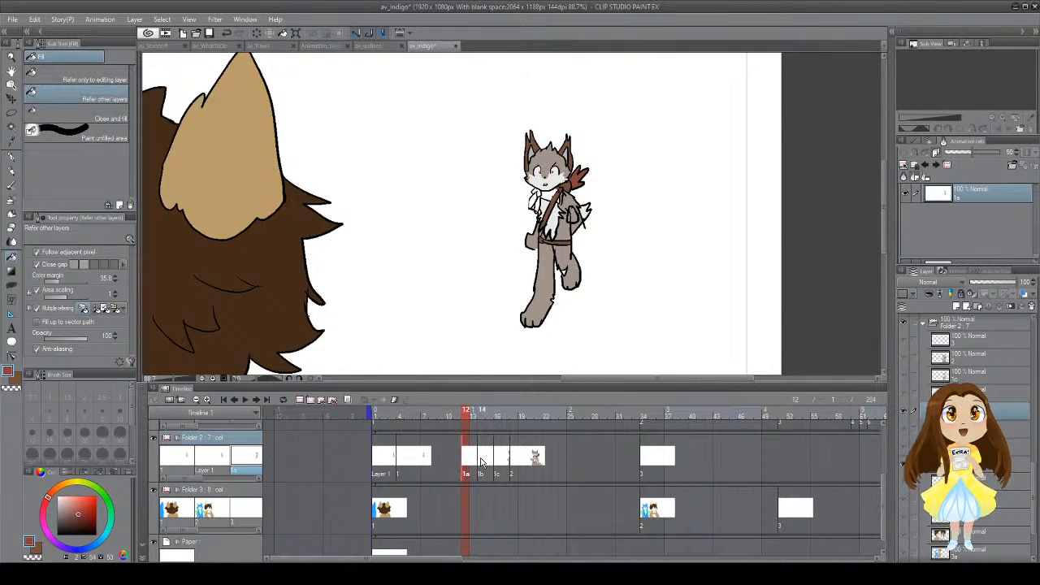
left_click(481, 461)
left_click(580, 197)
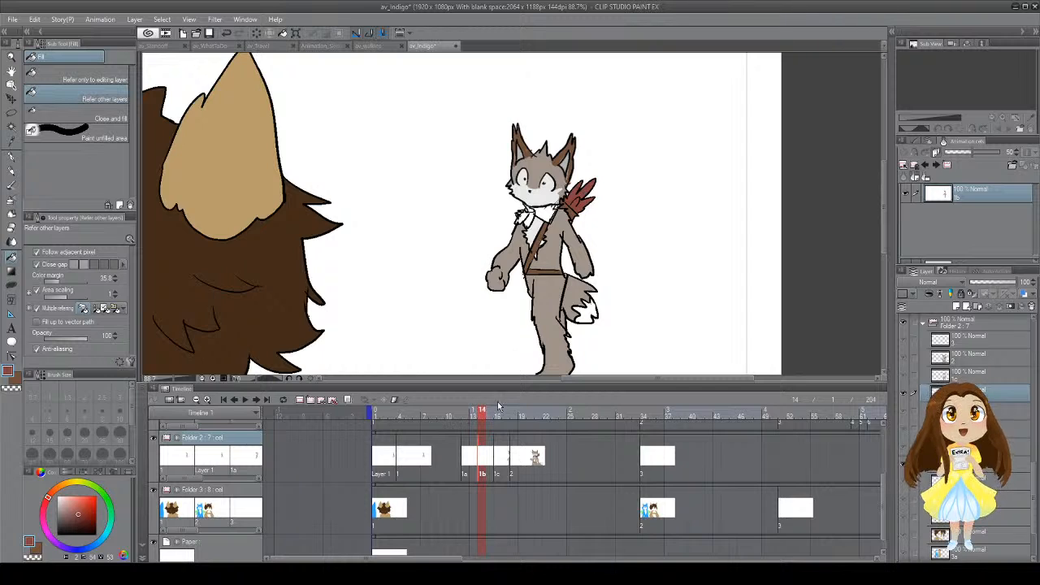
left_click(499, 459)
left_click(595, 220)
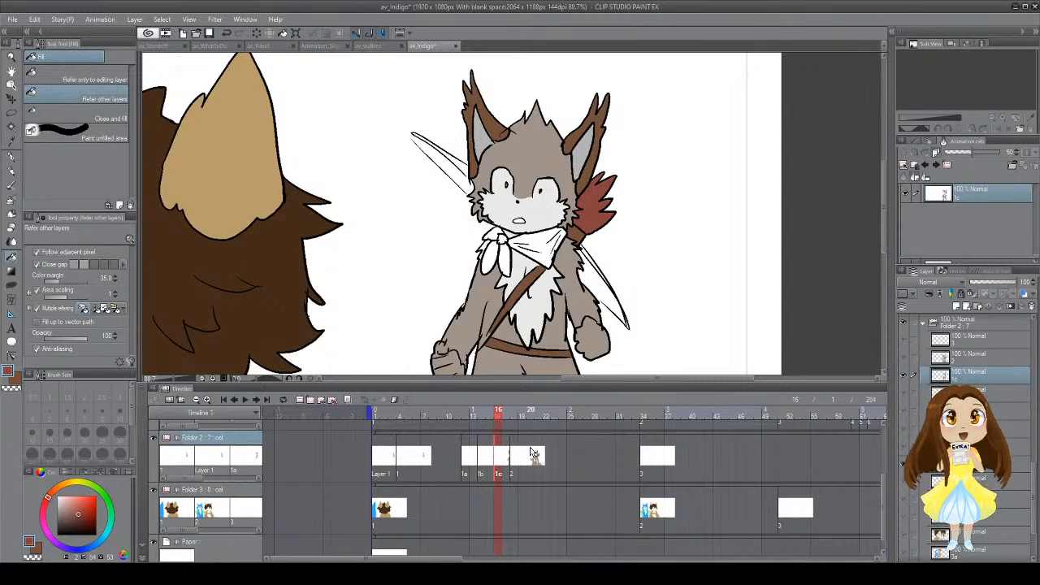
Step: Sample the scarf's purple from cel 2 at frame 18 and fill the scarf, knot and hanging ends on cel 1c
left_click(527, 458)
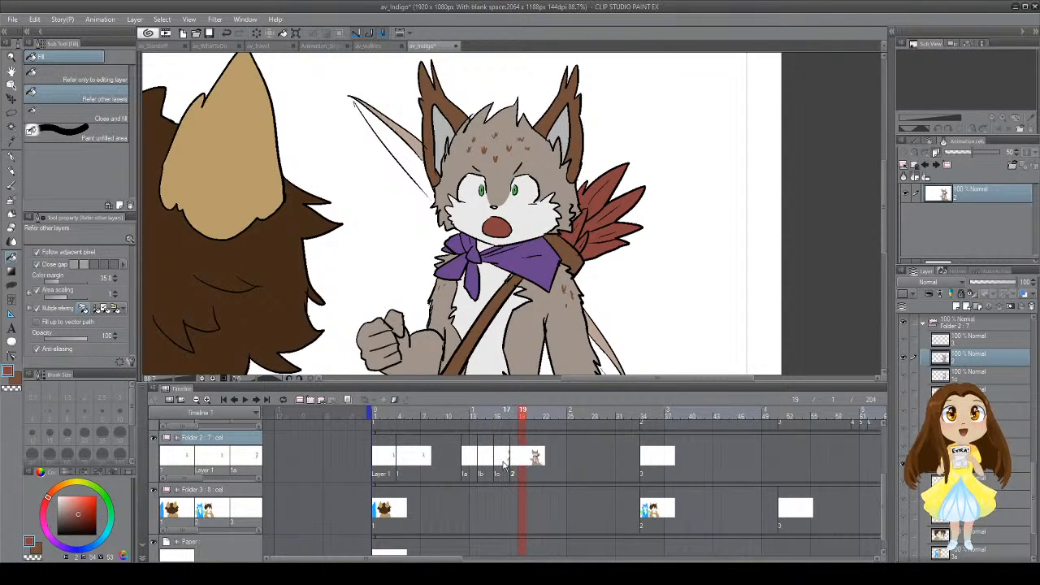
left_click(506, 462)
left_click(514, 456)
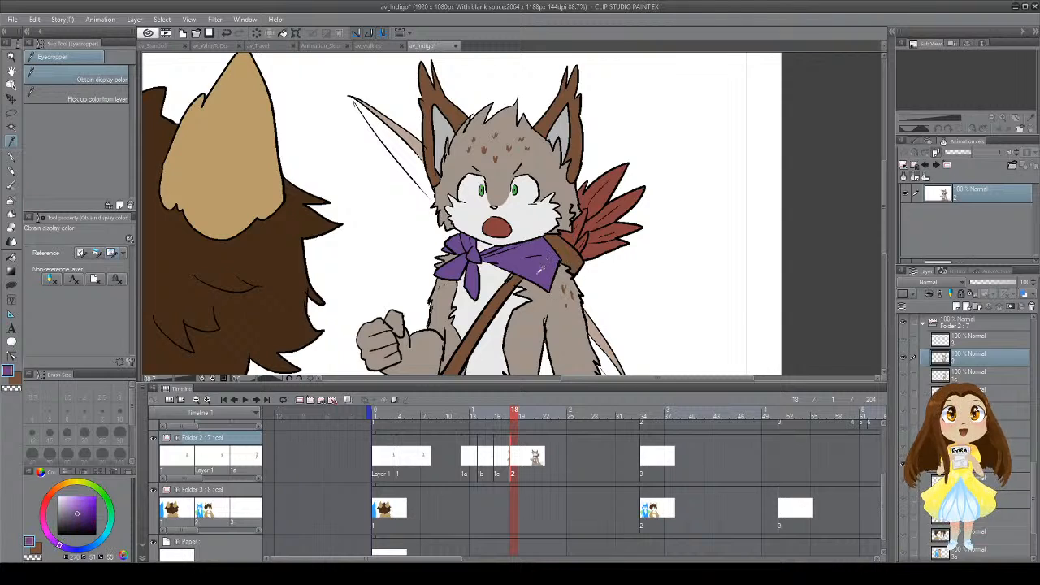
left_click(499, 458)
key("g")
key("g")
left_click(544, 248)
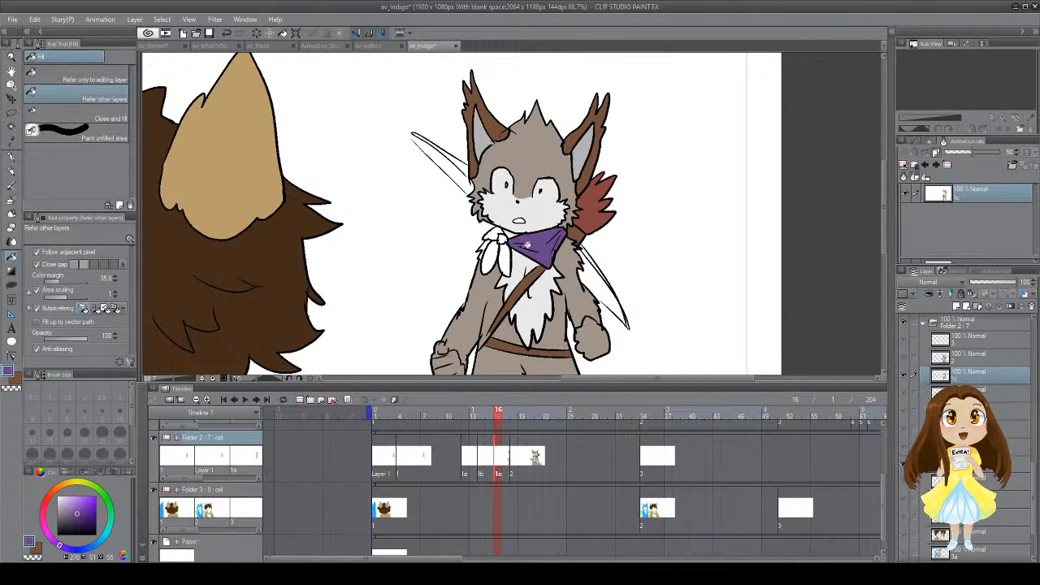
left_click(506, 256)
left_click(491, 256)
left_click(503, 240)
left_click(492, 235)
Step: Sample the archer's gray-brown fur on cel 1c into the alternate color and return to the Fill tool
key("x")
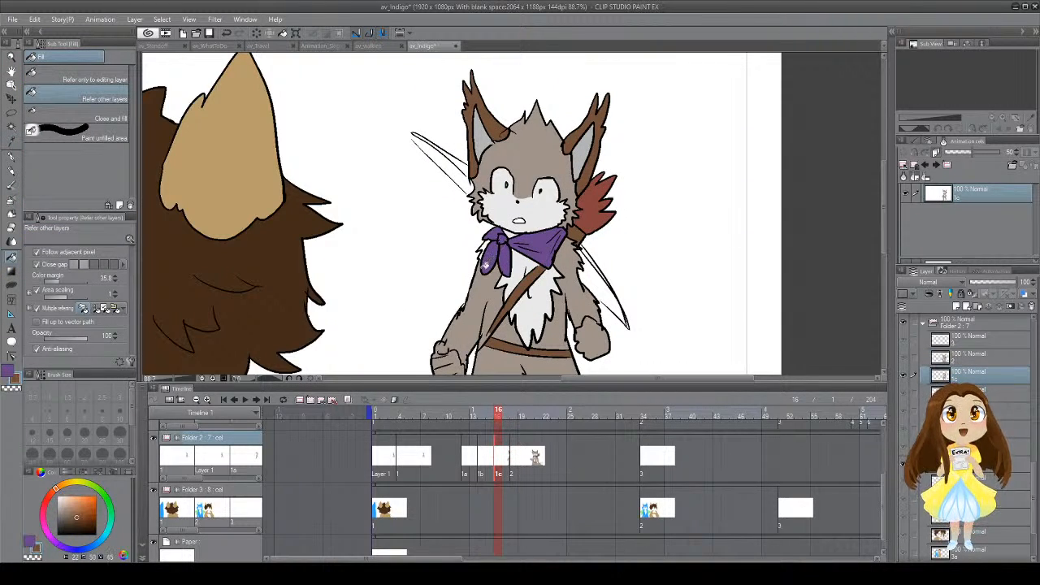
key("i")
left_click(486, 292)
key("g")
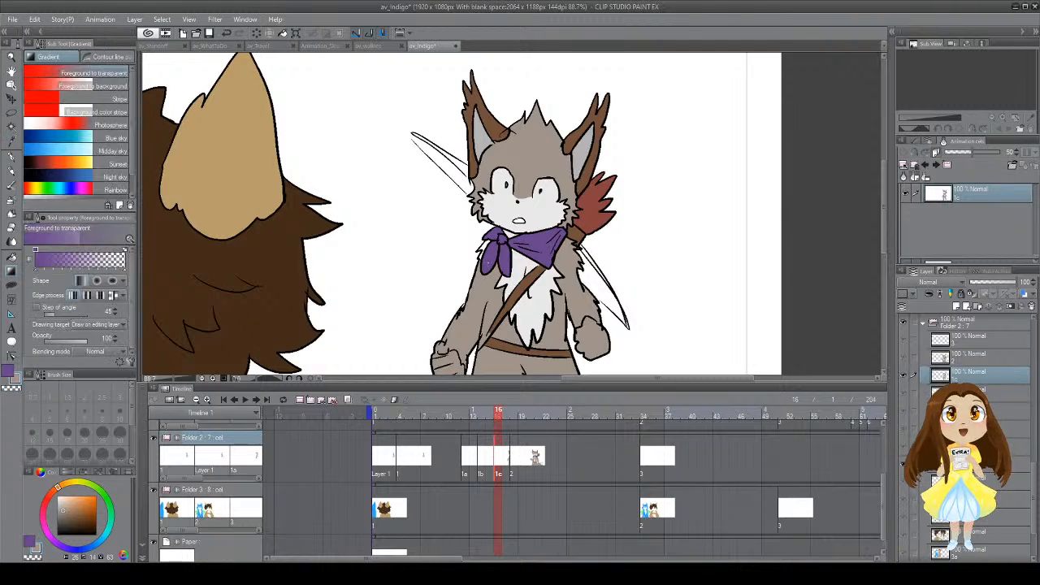
key("g")
Step: Fill the archer's scarf, knot and hanging ends with purple on cel 1b at frame 14
left_click(486, 464)
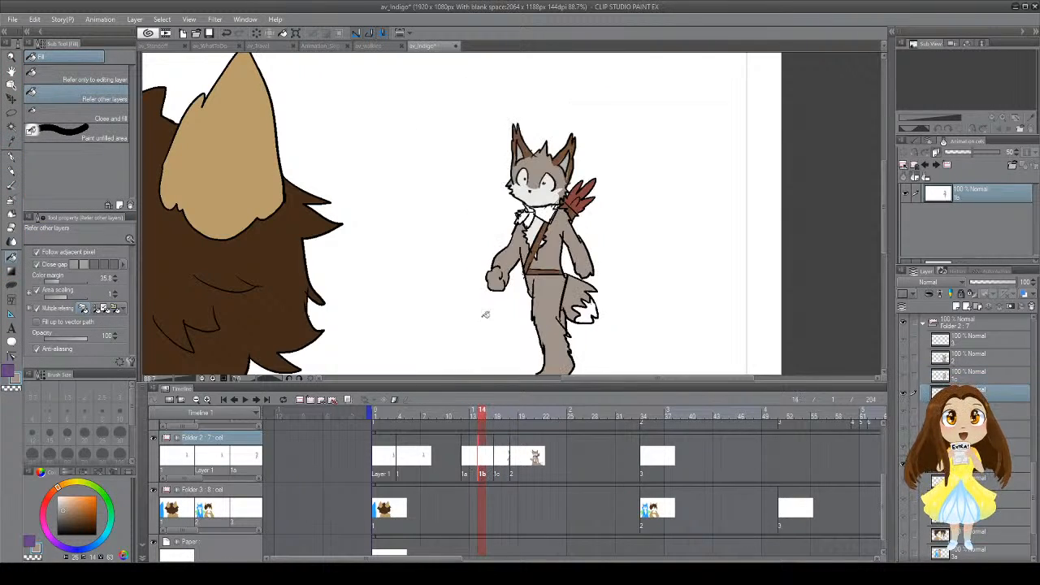
key("x")
left_click(545, 213)
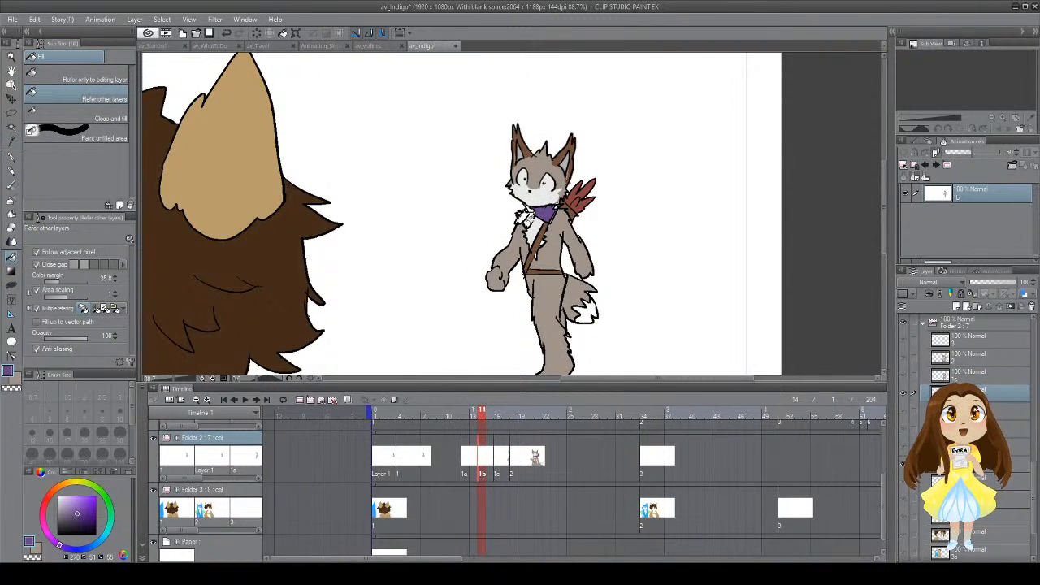
left_click(530, 220)
left_click(522, 218)
left_click(521, 218)
key("p")
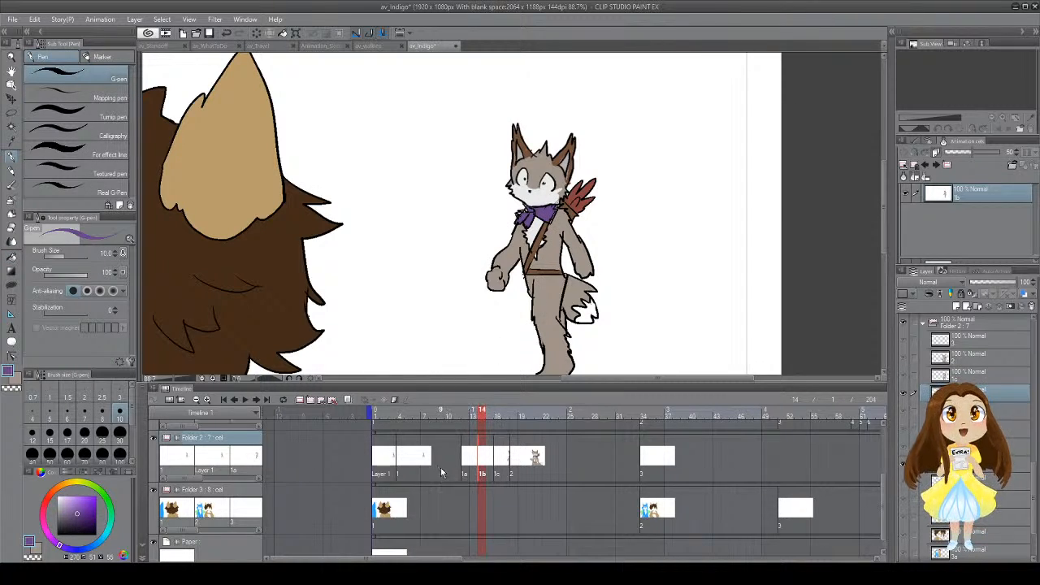
Step: Fill the archer's scarf and its knot with purple on cel 1a at frame 13, and save the file
left_click(473, 460)
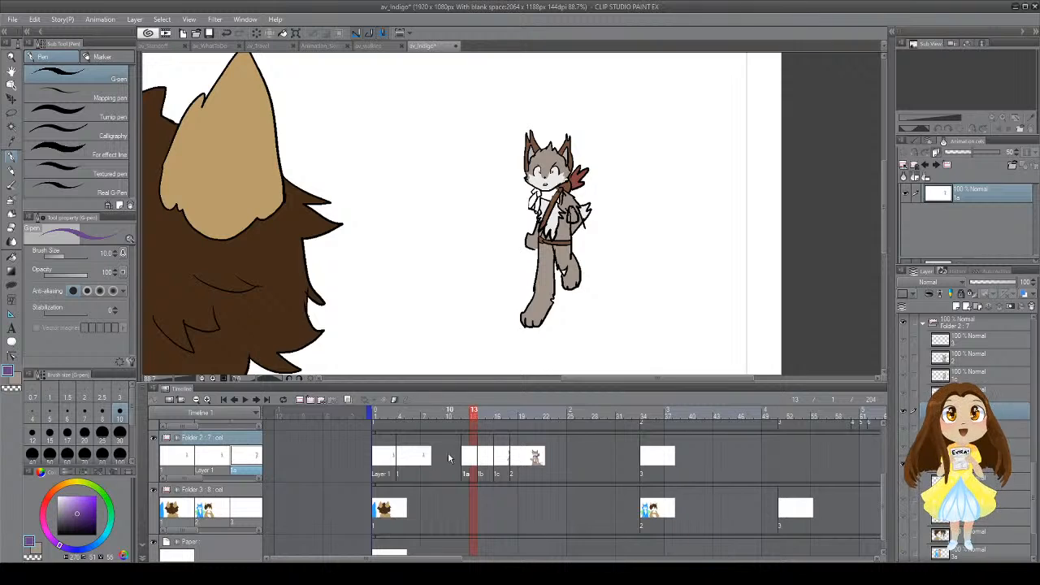
left_click(444, 456)
left_click(472, 457)
key("g")
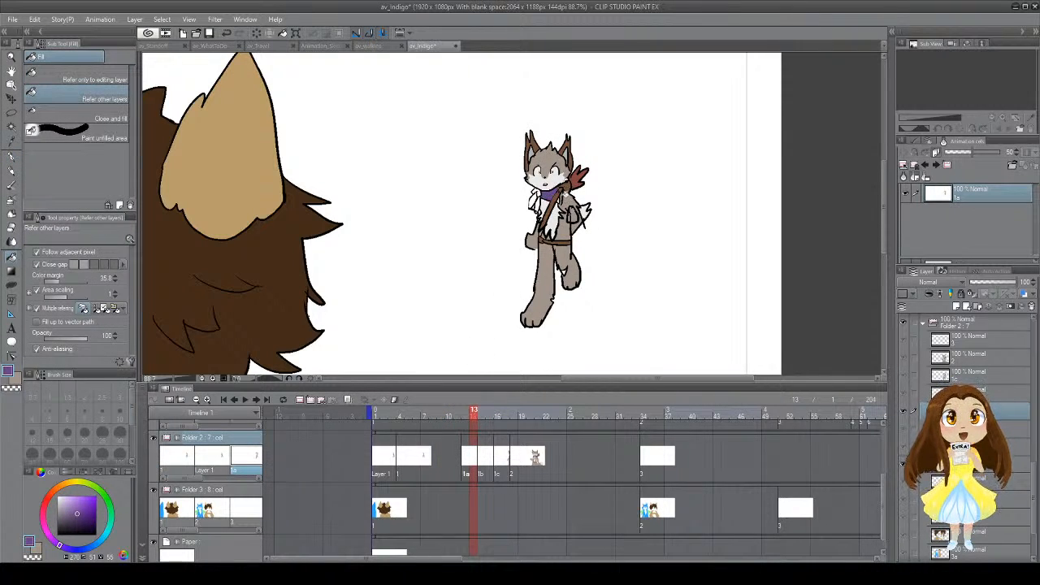
left_click(539, 196)
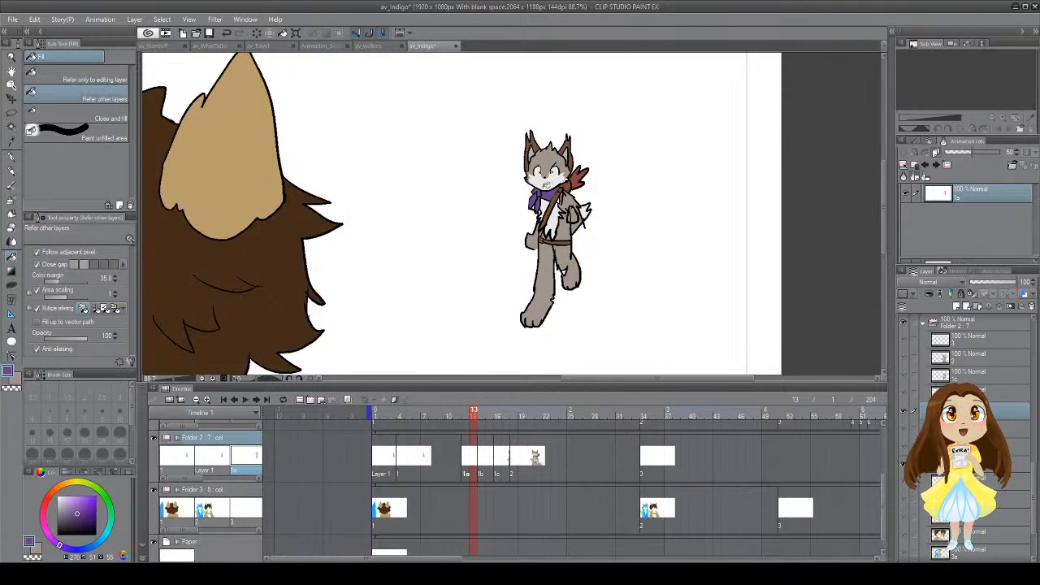
key("o")
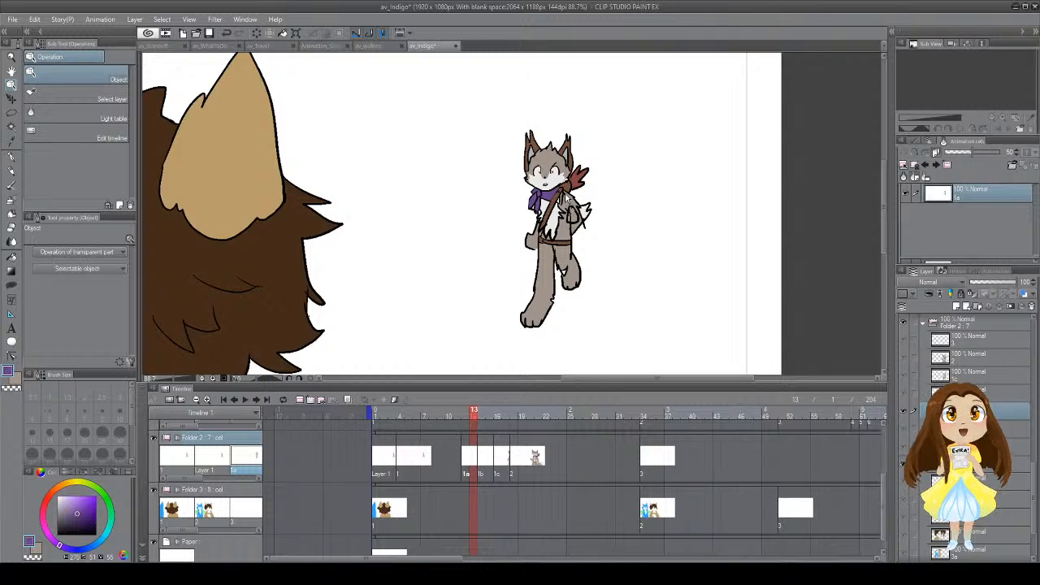
key("p")
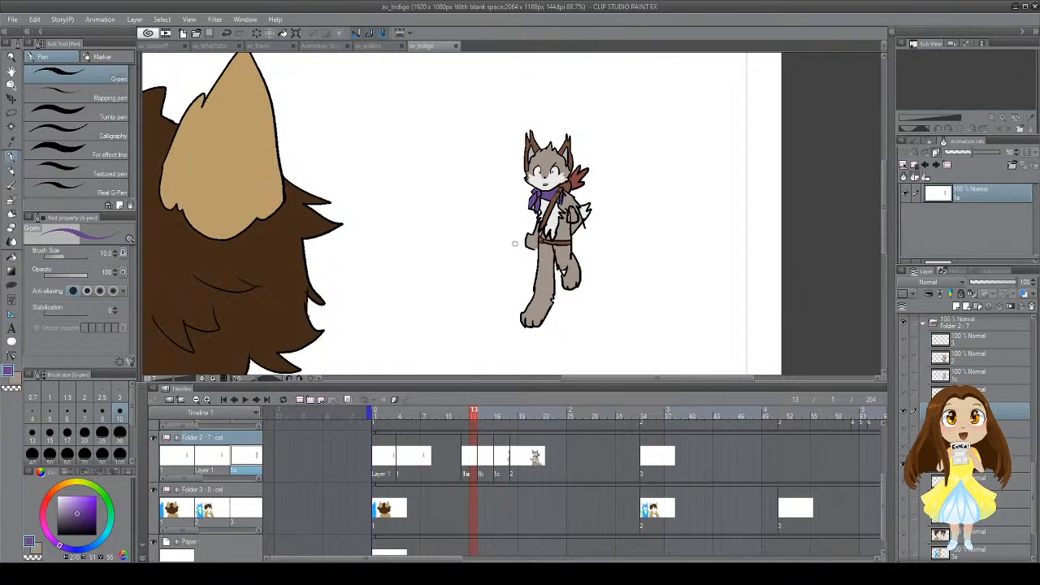
Step: Go to the Layer 1 cel at frame 3 and ready the Fill tool with the scarf's purple
left_click(425, 463)
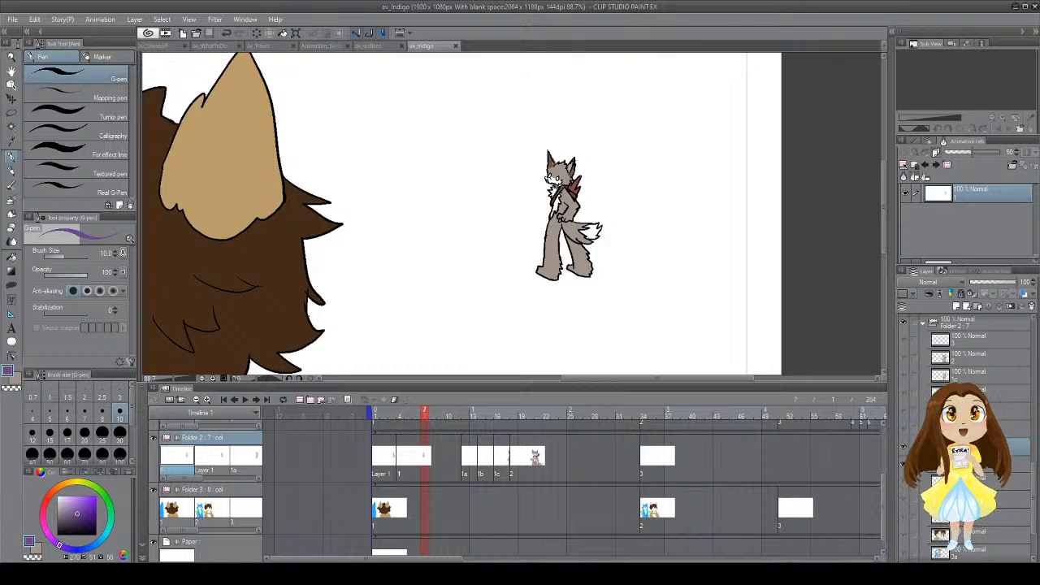
left_click(394, 461)
key("g")
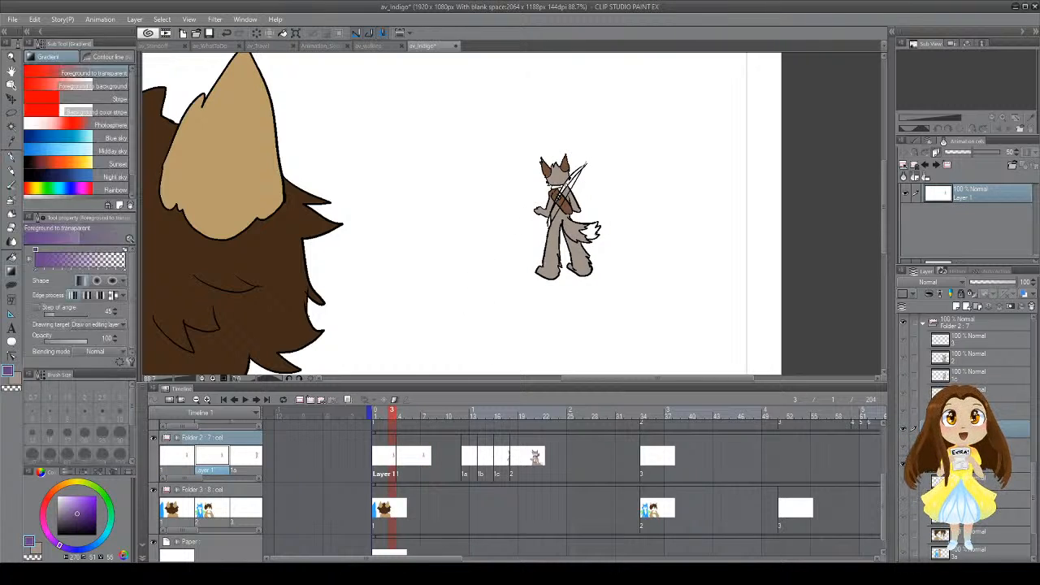
key("g")
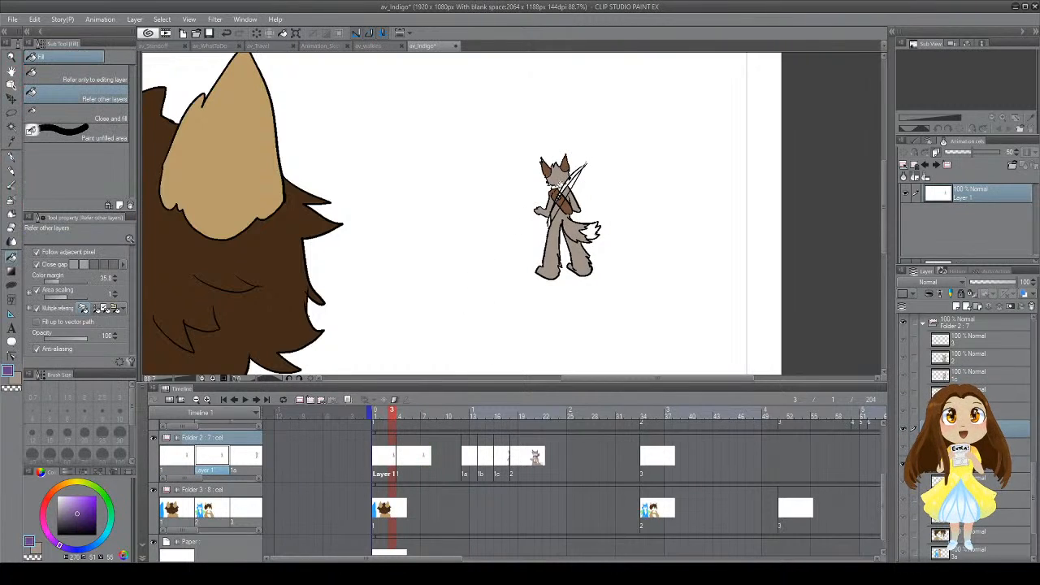
Step: Play back the scene and review cels 1 and 1a of Folder 2 for missing colours
left_click(247, 401)
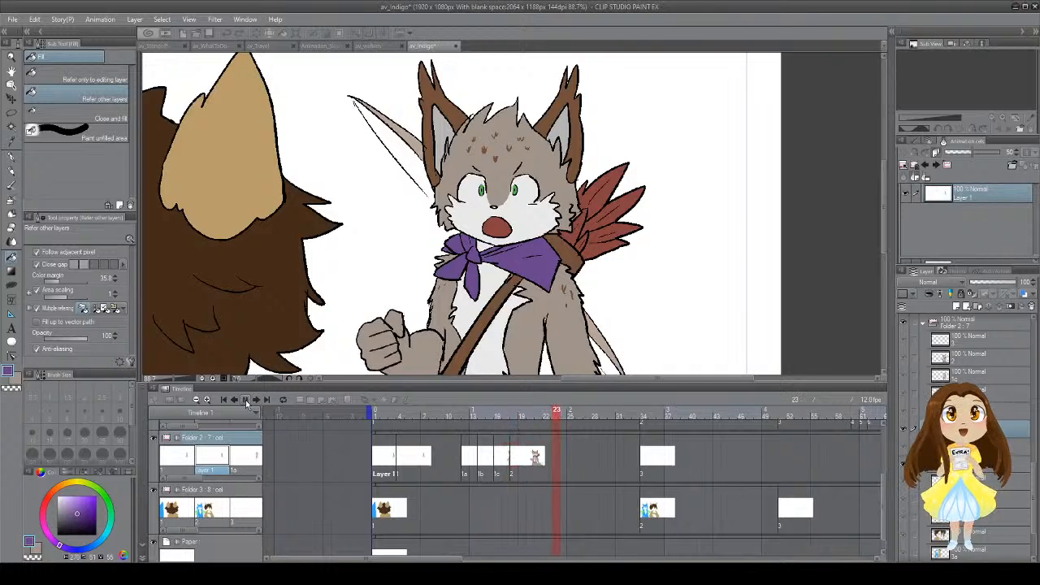
left_click(427, 465)
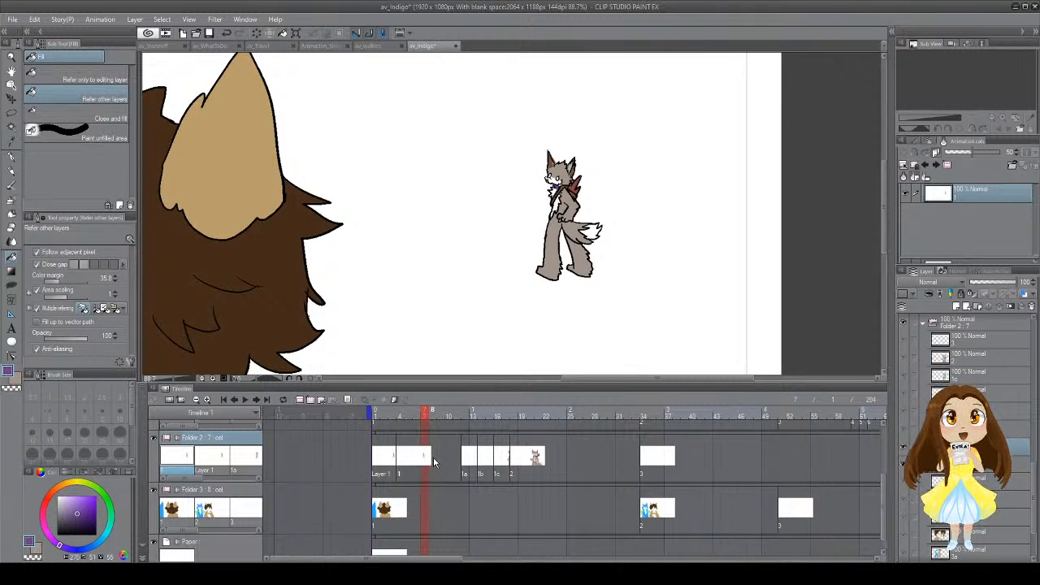
left_click(468, 462)
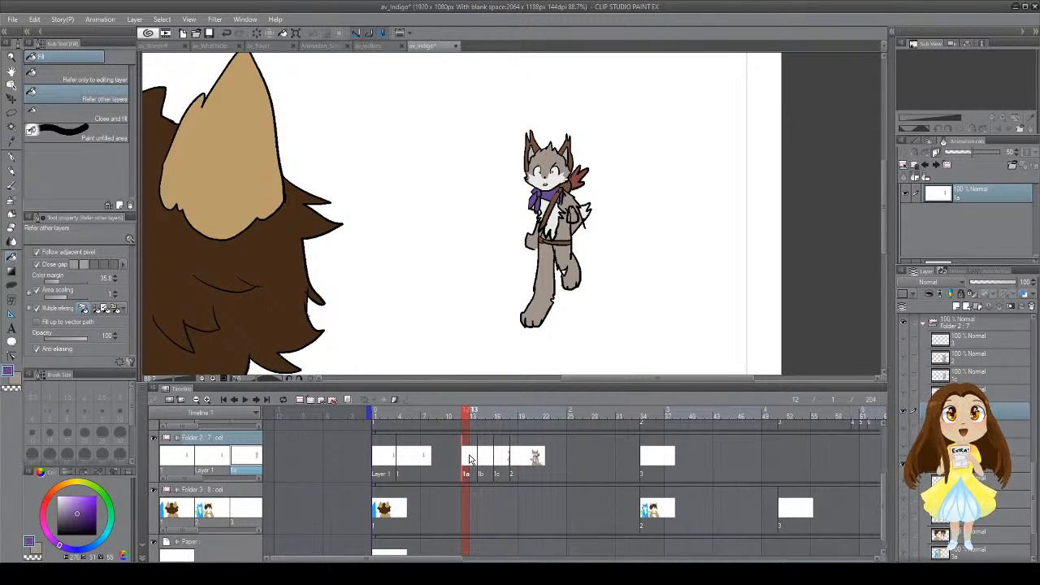
Step: Sample the off-white fur colour, fill the character's tail tip on cels 1 and Layer 1, and save the file
key("i")
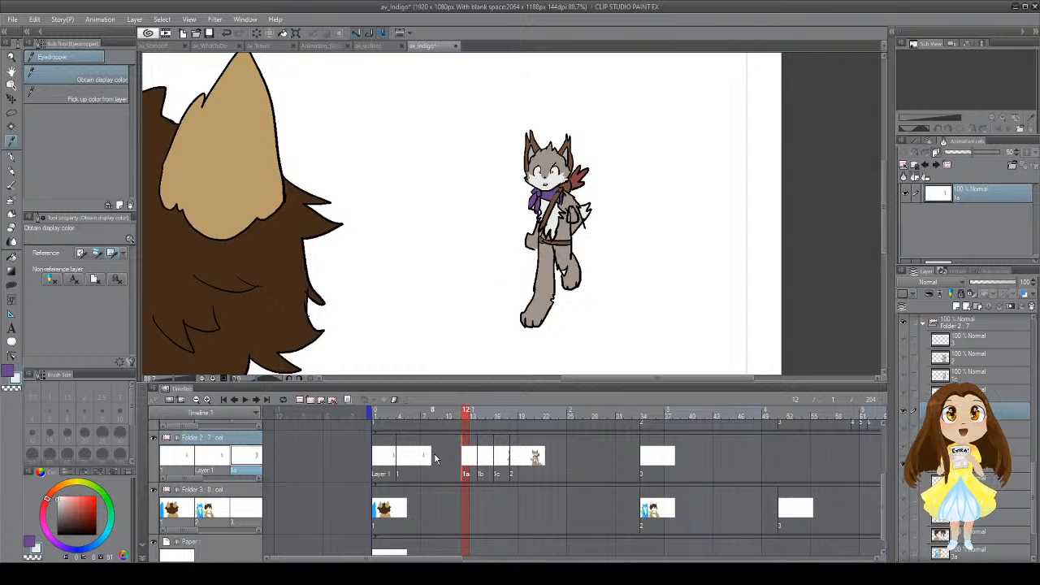
left_click(434, 459)
left_click(482, 449)
key("g")
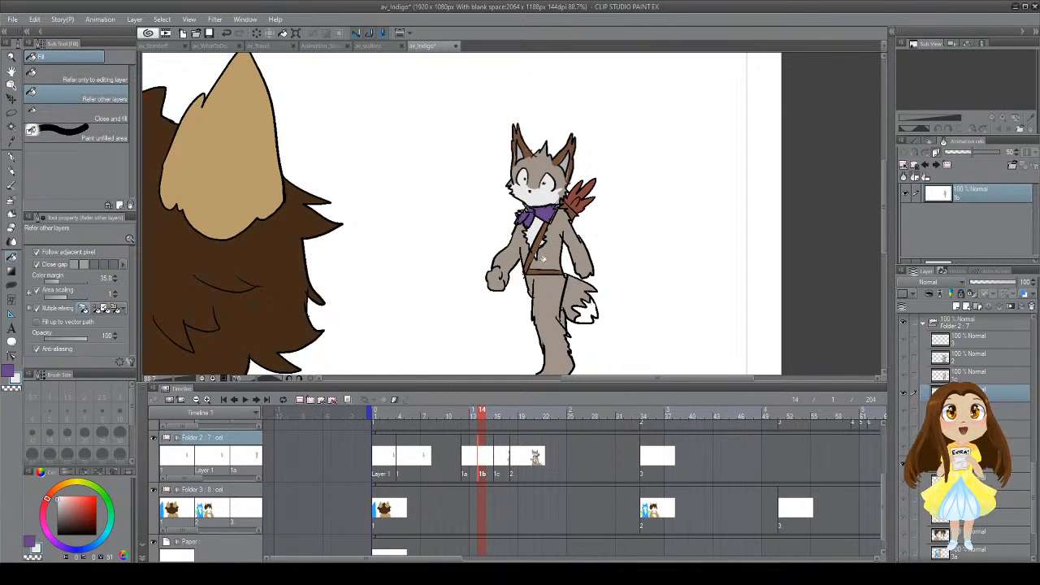
left_click(498, 412)
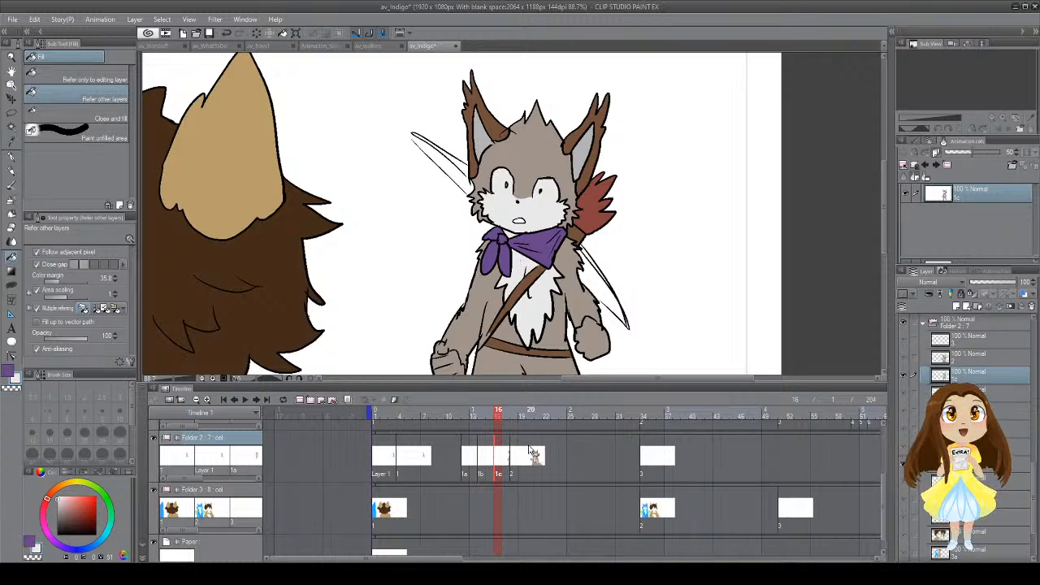
left_click(526, 453)
left_click(443, 432)
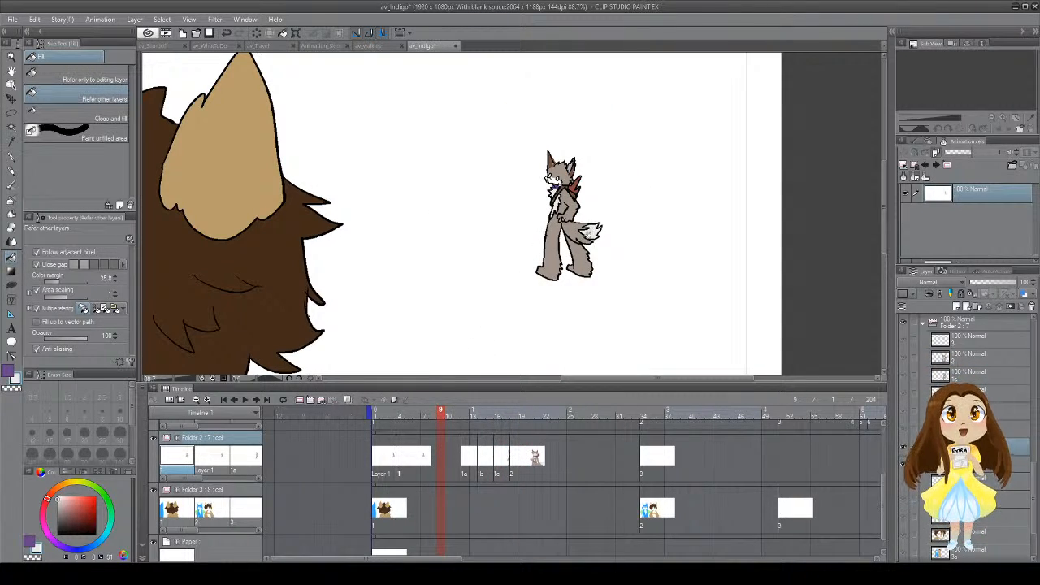
left_click(396, 459)
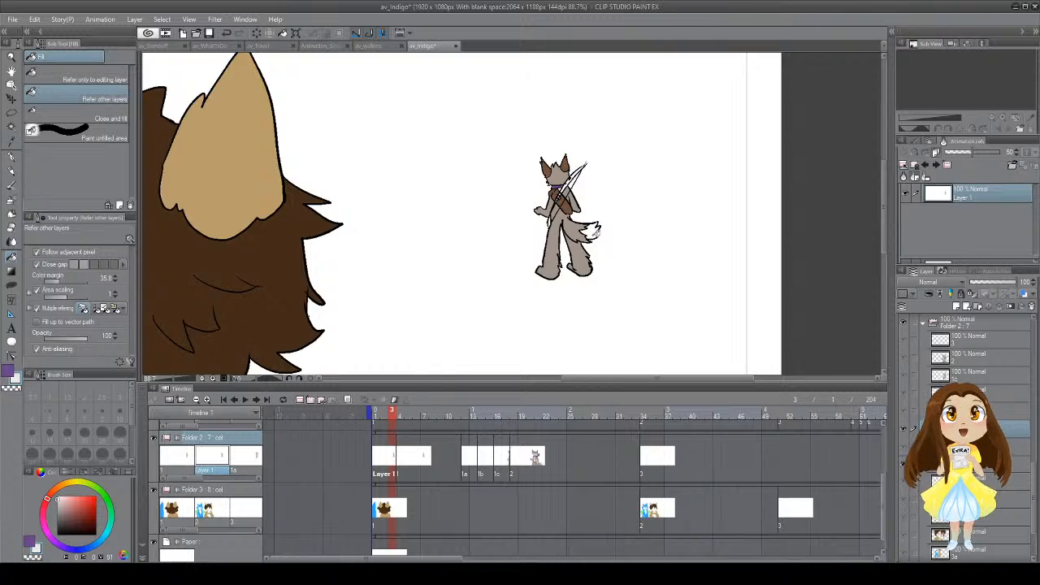
key("ctrl+s")
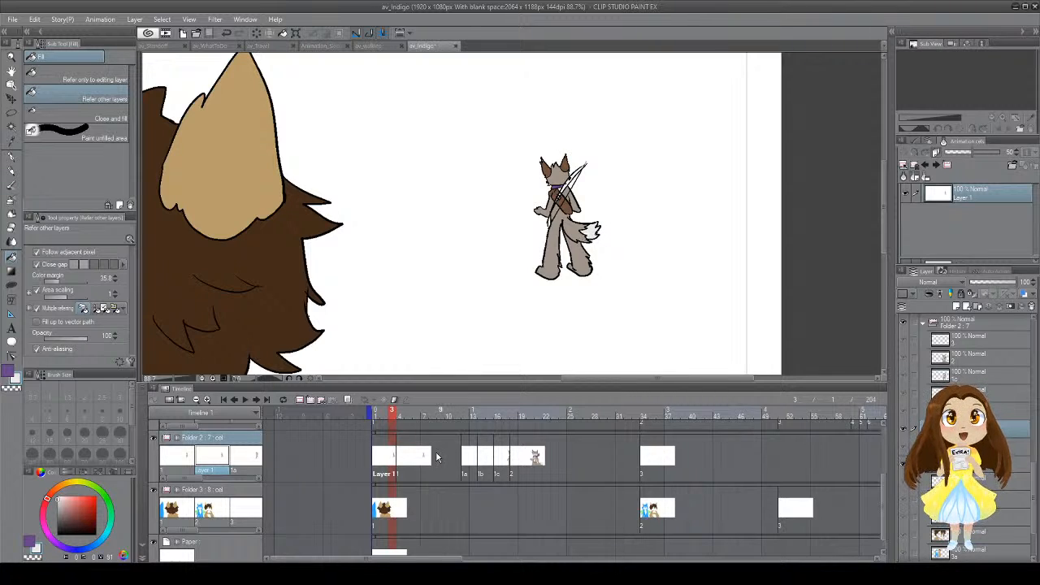
Step: Fill the bow on cel 1c with the grey-brown colour sampled from the character's fur
left_click(436, 456)
left_click(470, 455)
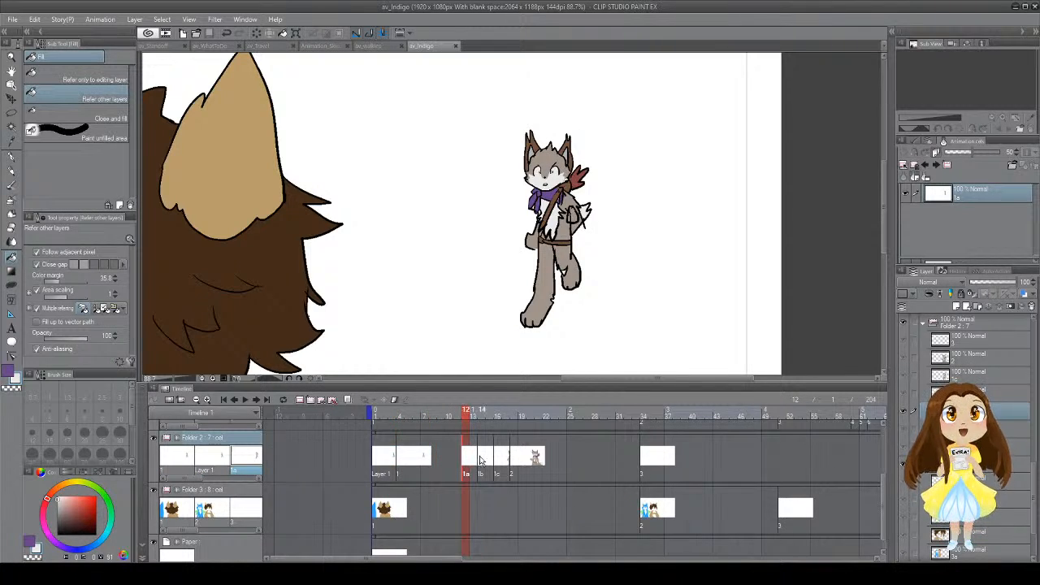
left_click(491, 460)
left_click(507, 463)
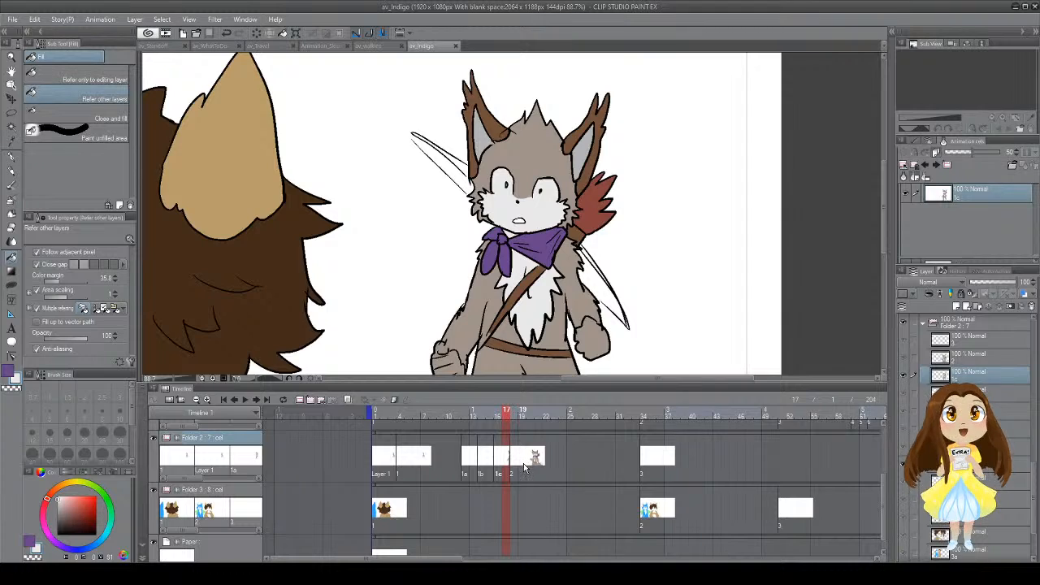
key("i")
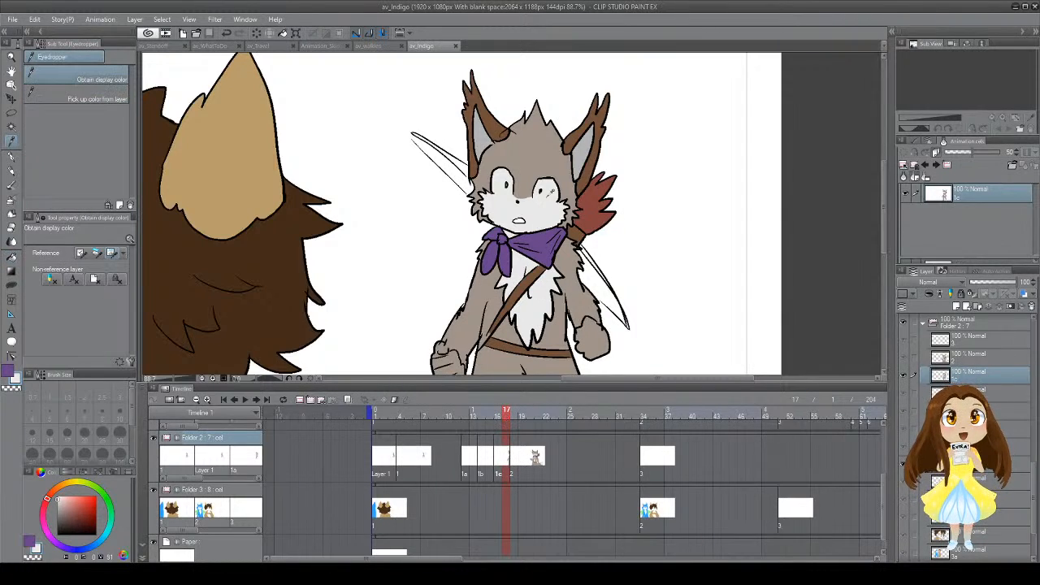
left_click(557, 158)
key("g")
key("g")
left_click(594, 258)
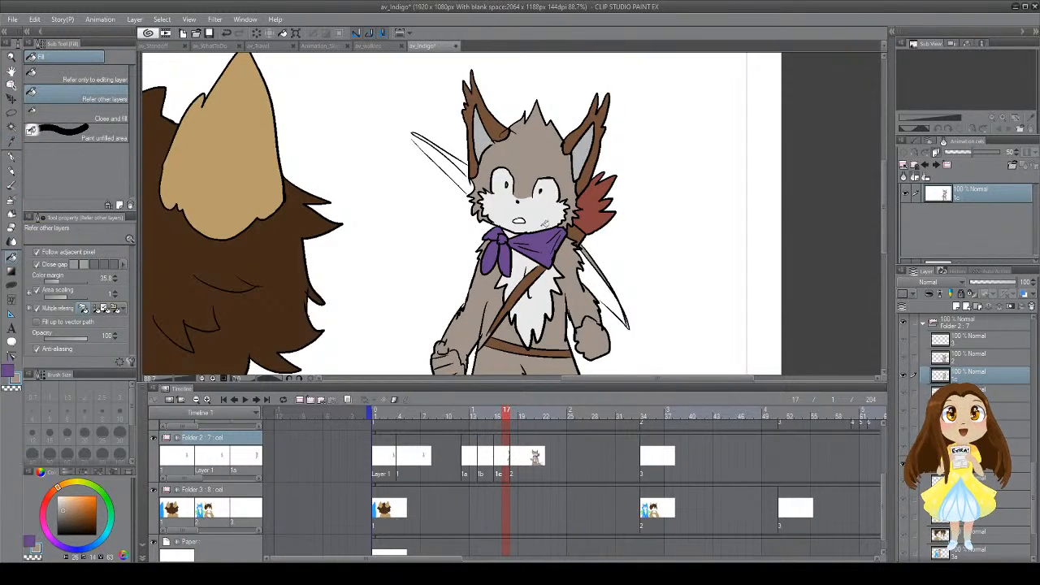
left_click(468, 167)
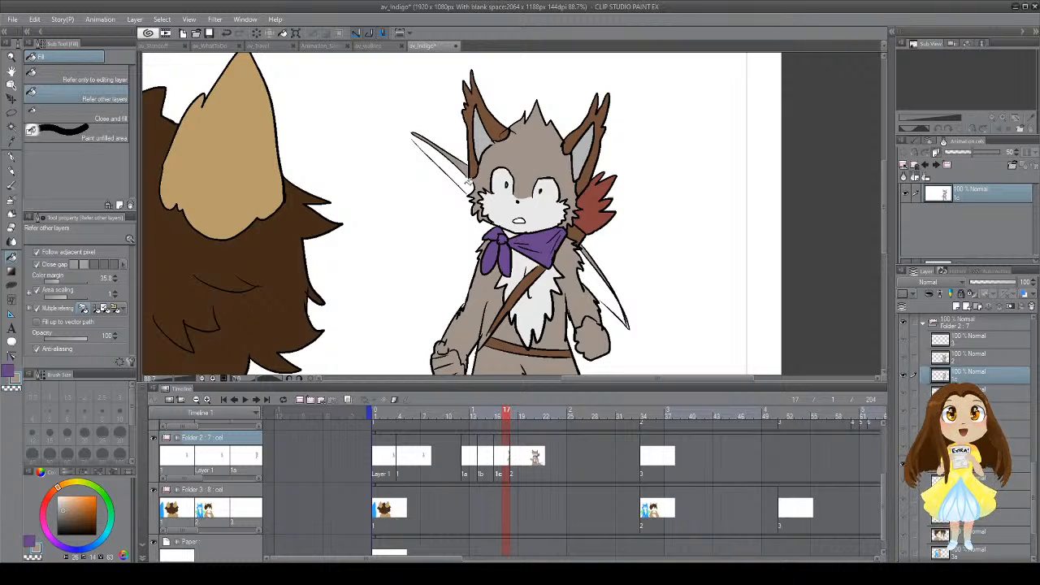
Step: Draw both ends of a thin grey-brown bow behind the character on cel 1b with the G-pen
left_click(491, 455)
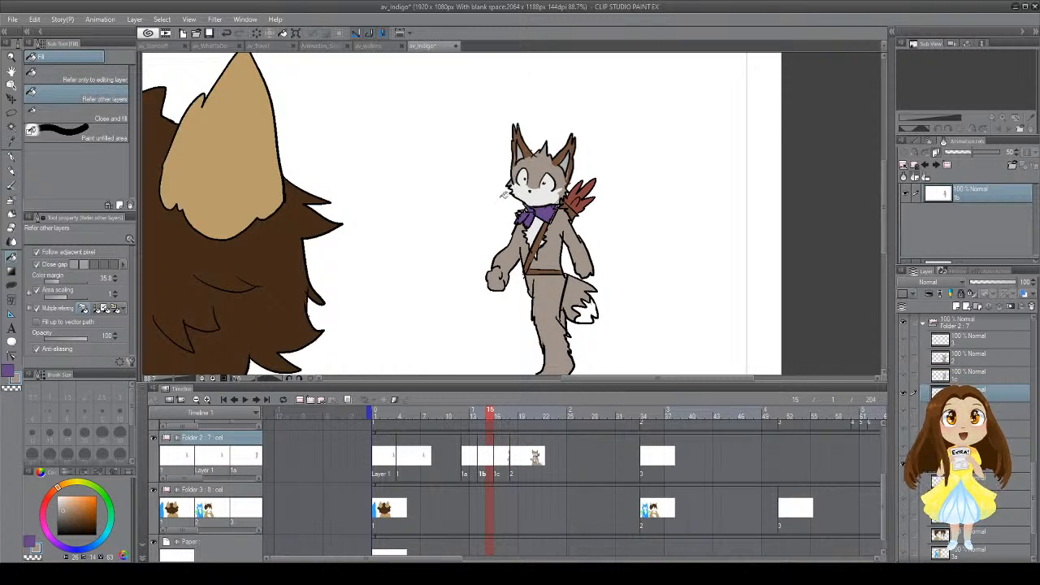
key("p")
left_click_drag(511, 181, 472, 160)
key("ctrl+z")
left_click_drag(581, 228, 612, 268)
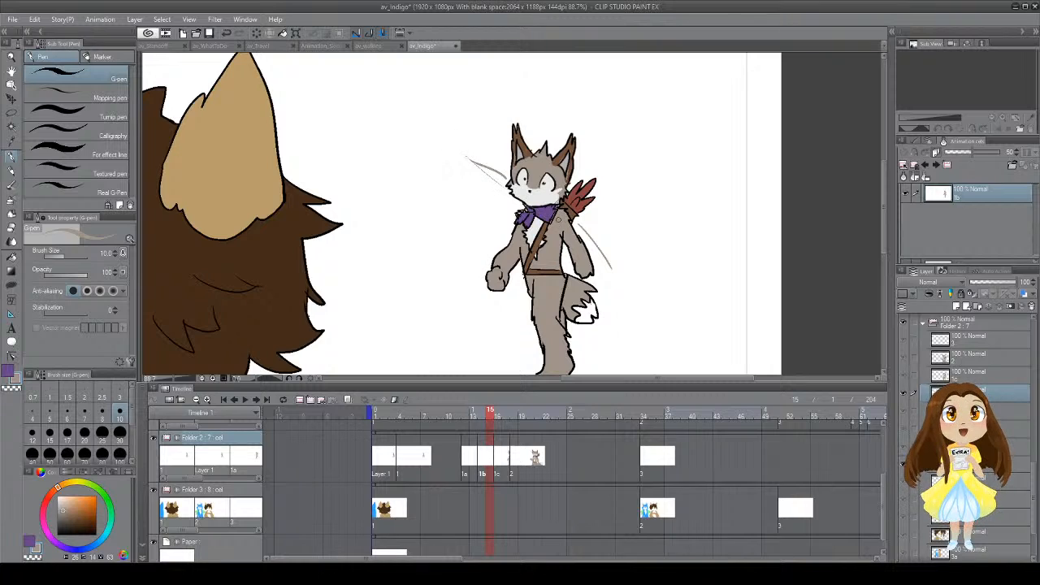
Step: Draw the thin grey-brown bow behind the running character on cel 1a and behind the small standing figure on cel 1
left_click_drag(491, 411, 467, 411)
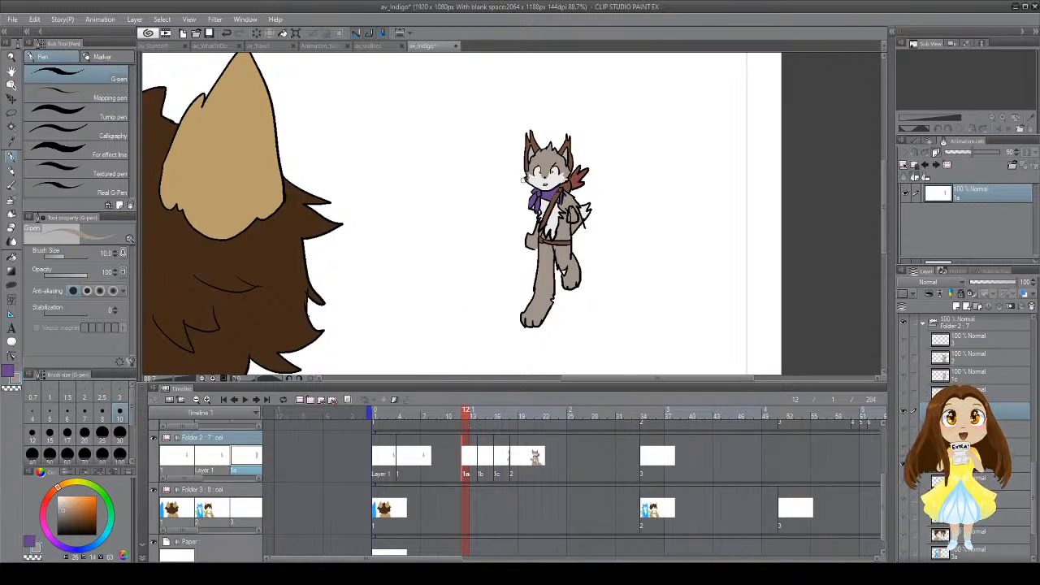
mouse_move(525, 180)
left_mouse_down()
mouse_move(478, 156)
mouse_move(501, 167)
left_mouse_up()
key("ctrl+z")
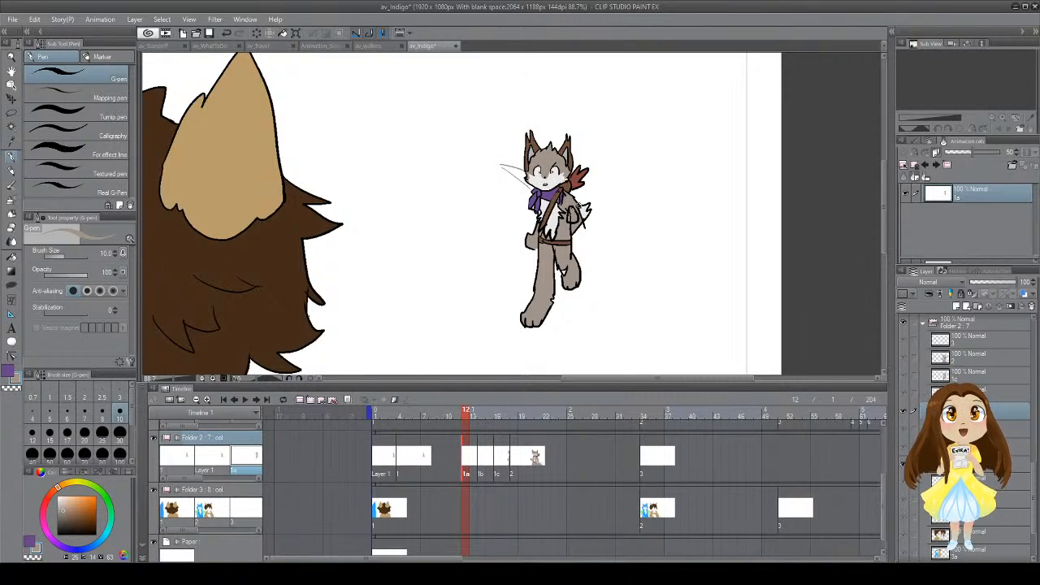
mouse_move(571, 192)
left_mouse_down()
mouse_move(591, 203)
mouse_move(578, 161)
left_mouse_up()
left_click(425, 457)
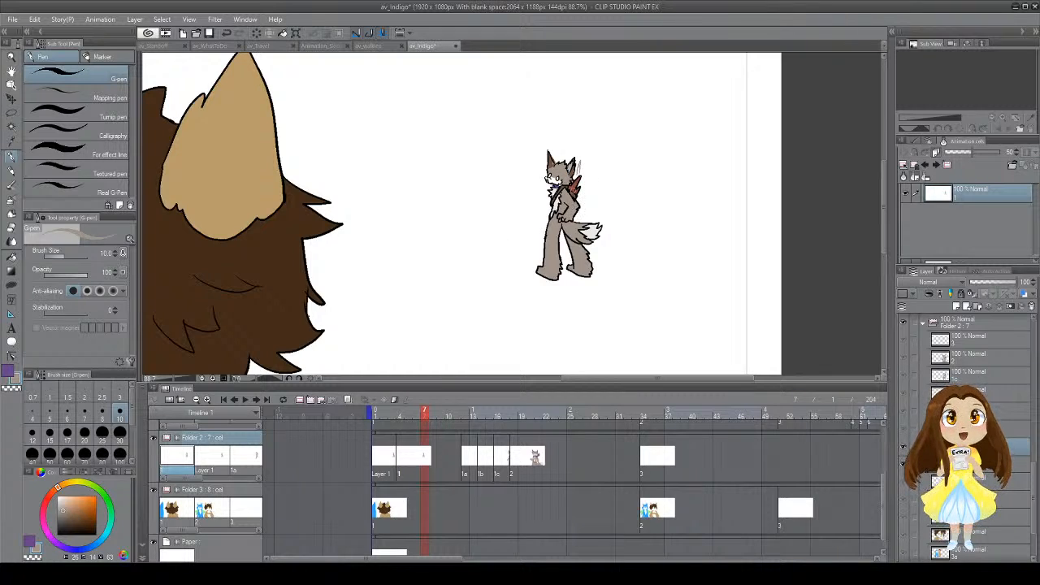
Step: Colour the bow on the Layer 1 cel grey-brown with Fill and G-pen touch-ups, saving the file
left_click(383, 460)
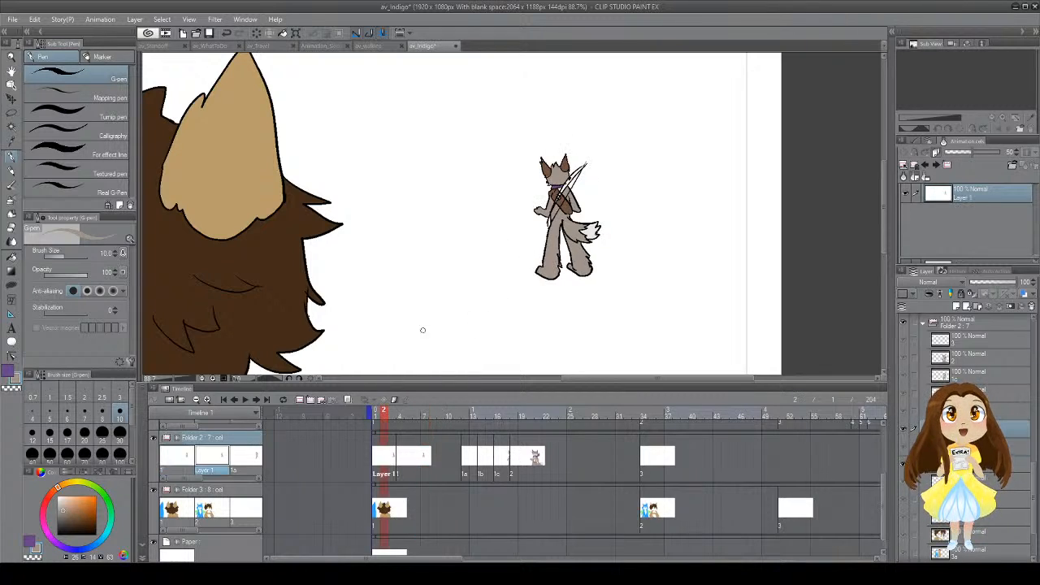
key("g")
key("g")
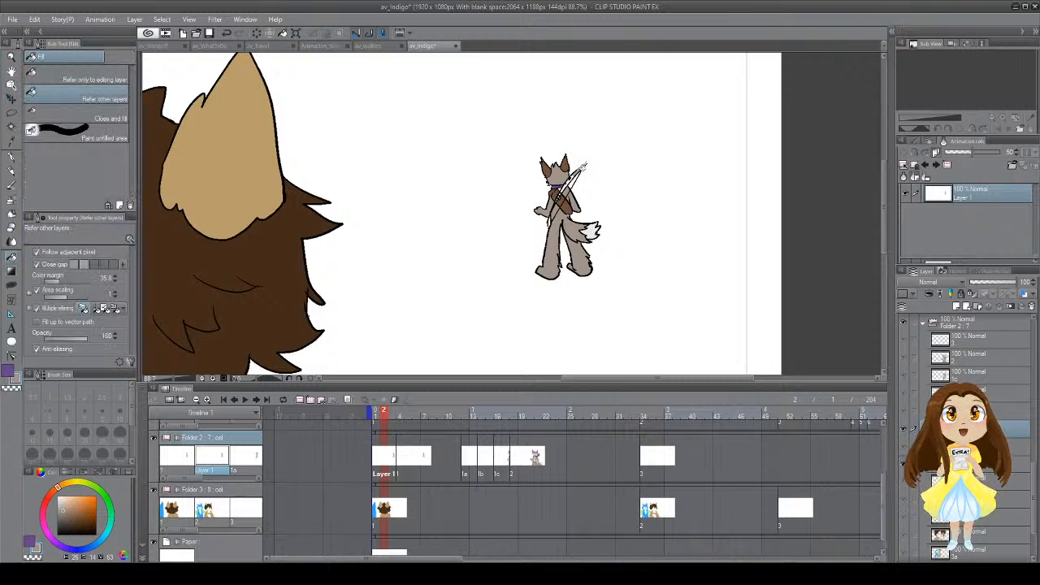
key("p")
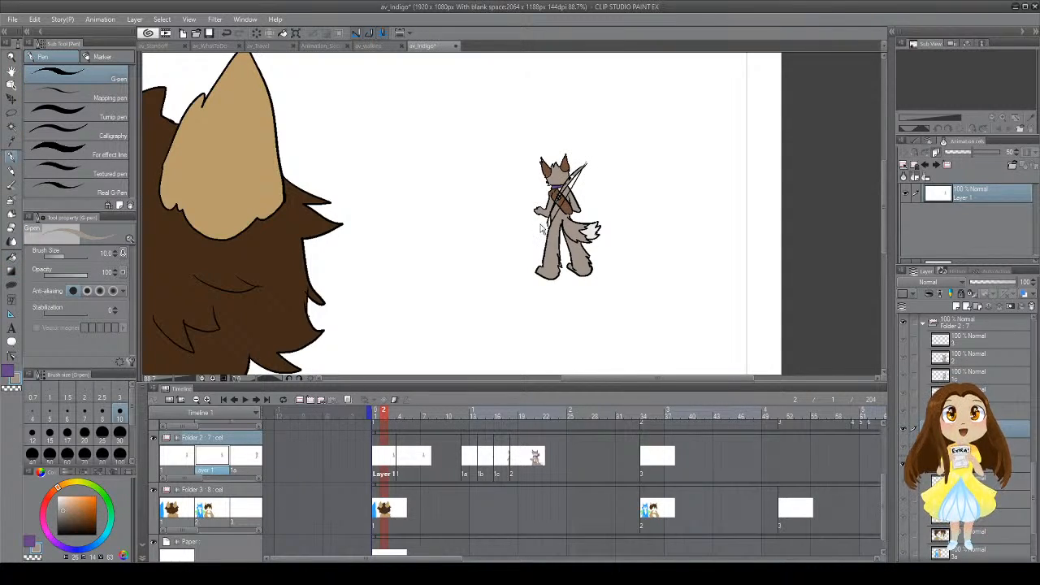
key("ctrl+s")
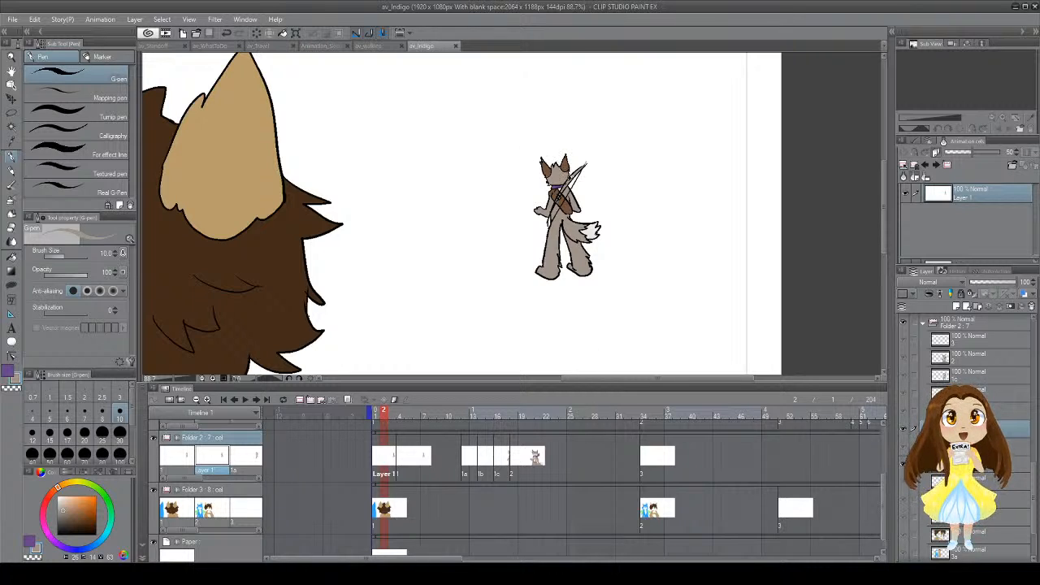
left_click(573, 175)
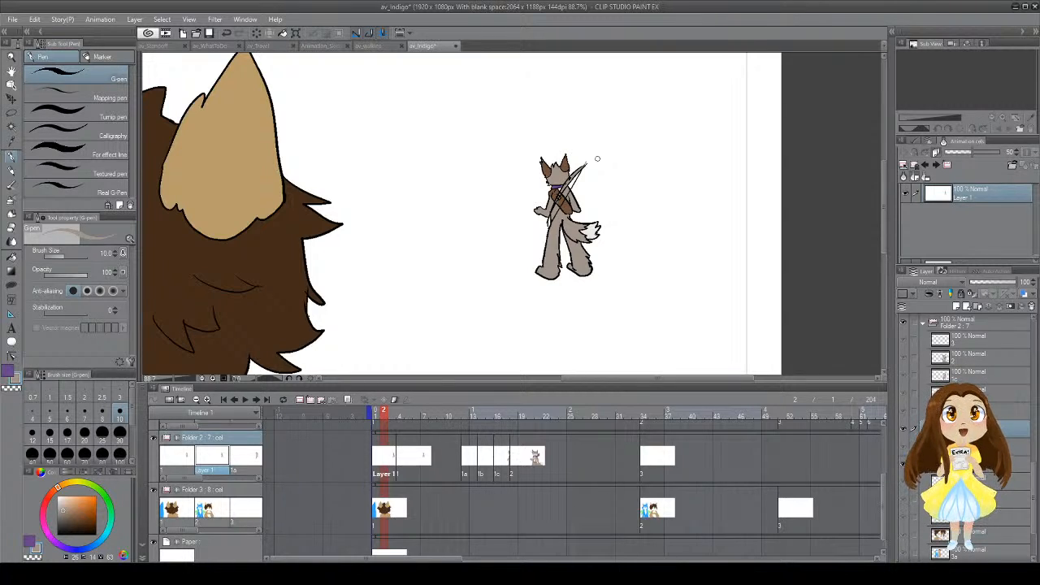
Step: After a playback check, sample the brown freckle colour from cel 2 and draw forehead freckles on cels 1c, 1b and 1a
left_click(245, 400)
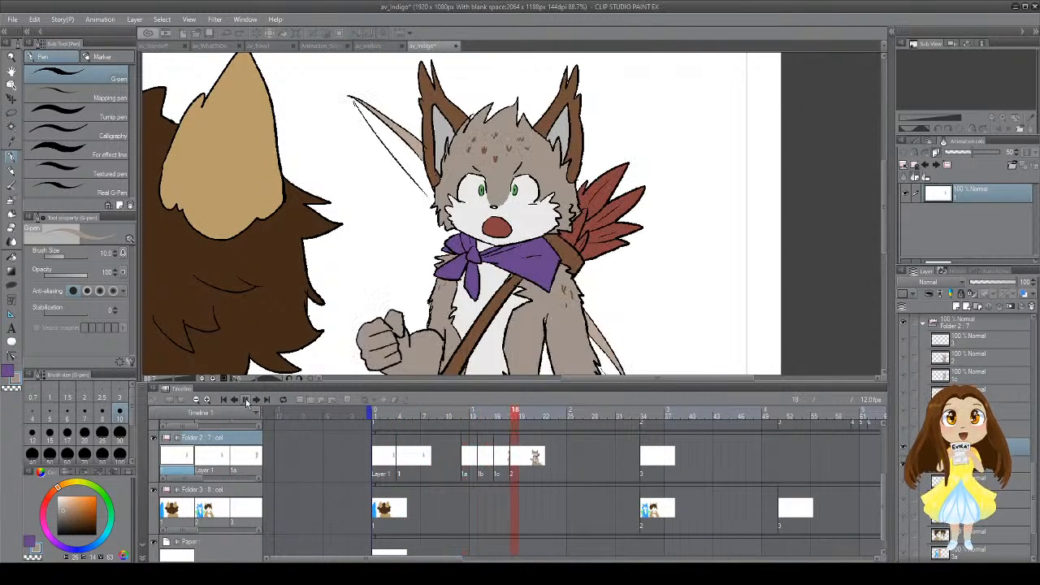
left_click(538, 429)
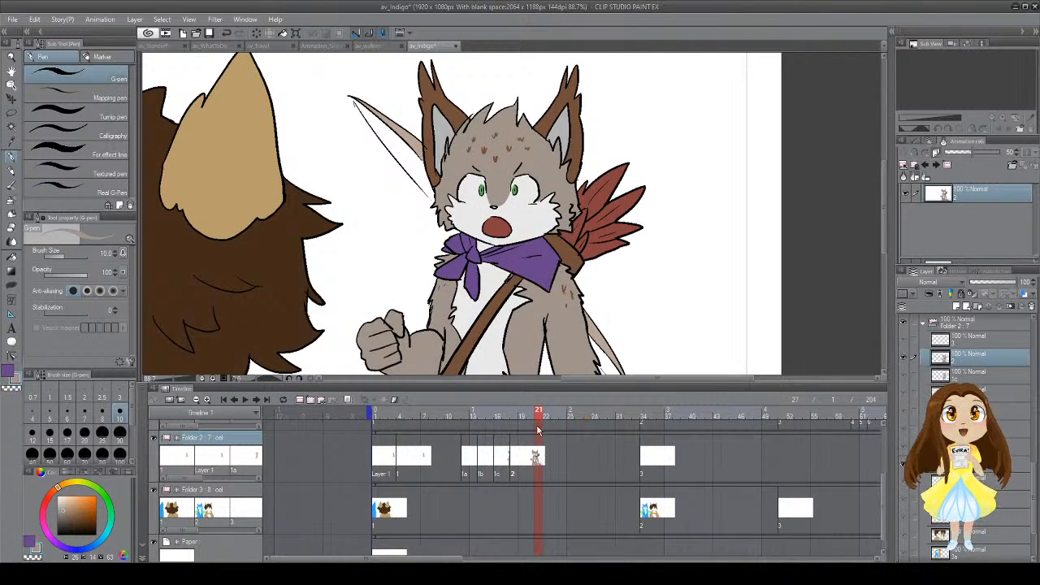
key("x")
key("i")
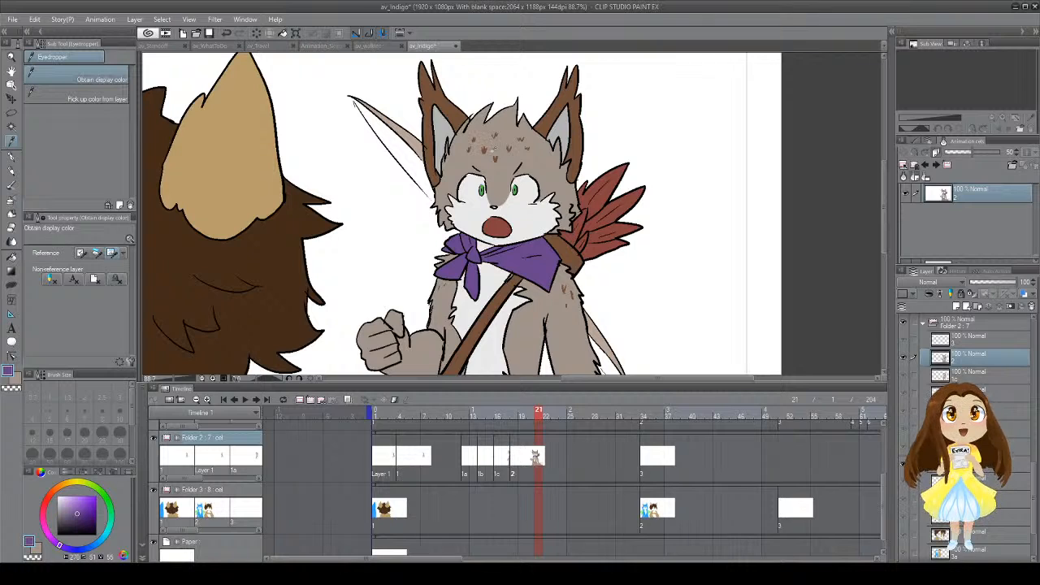
left_click(489, 150)
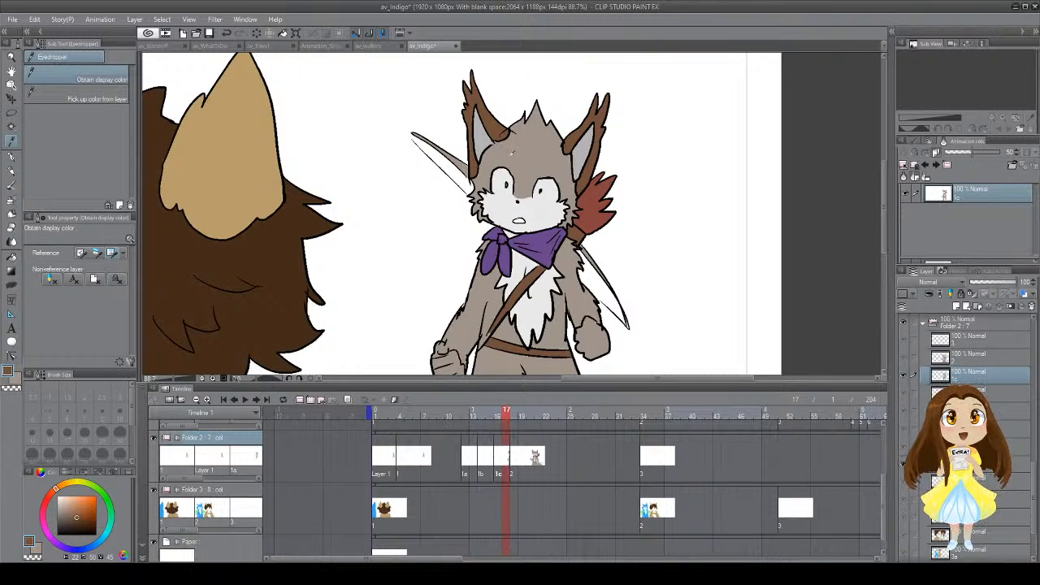
key("p")
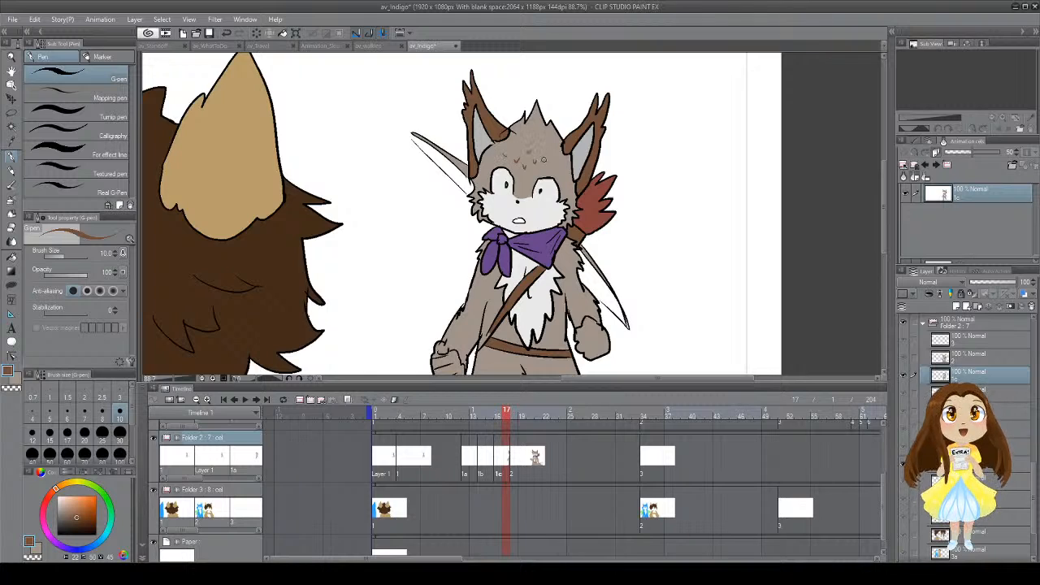
left_click(490, 412)
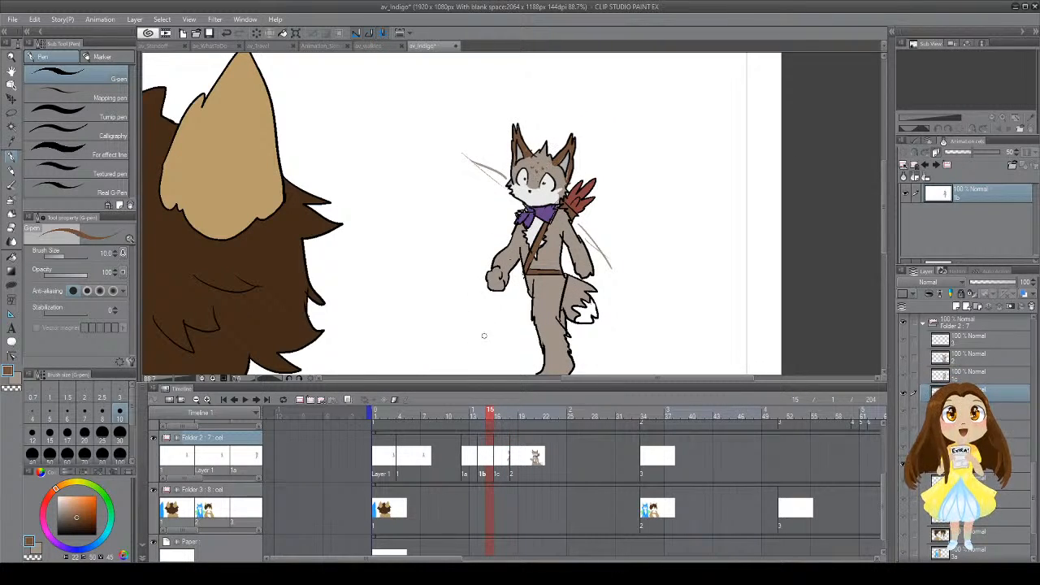
left_click(466, 453)
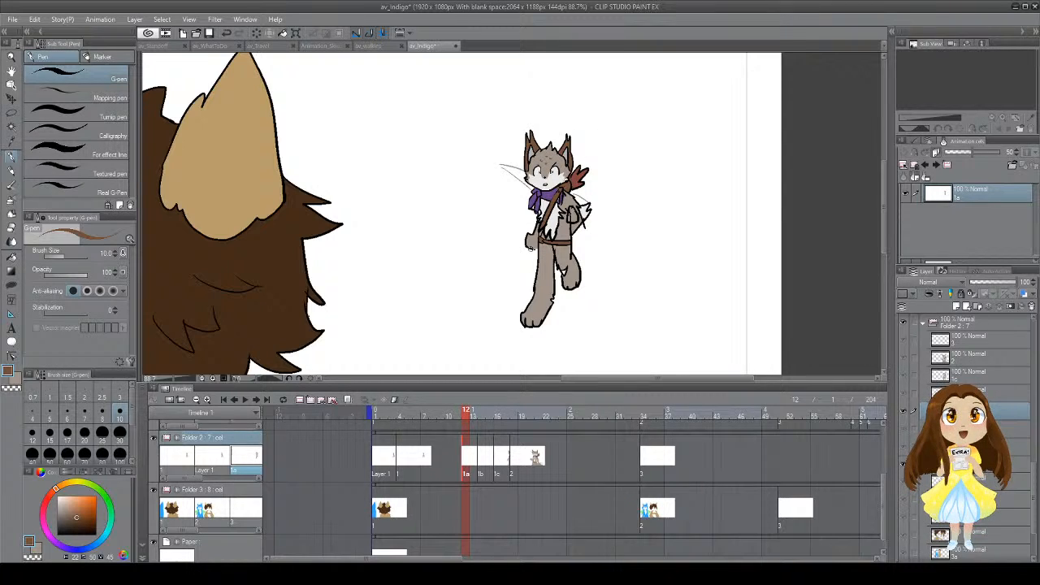
Step: Compare cel 1 with the Layer 1 cel and play back the scene to check the added details
left_click(425, 457)
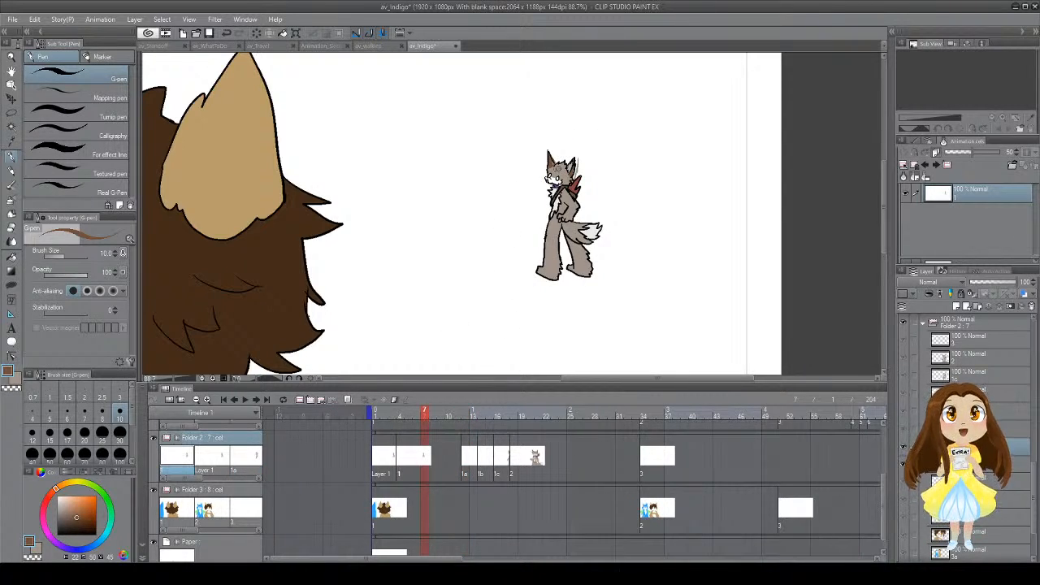
left_click(388, 460)
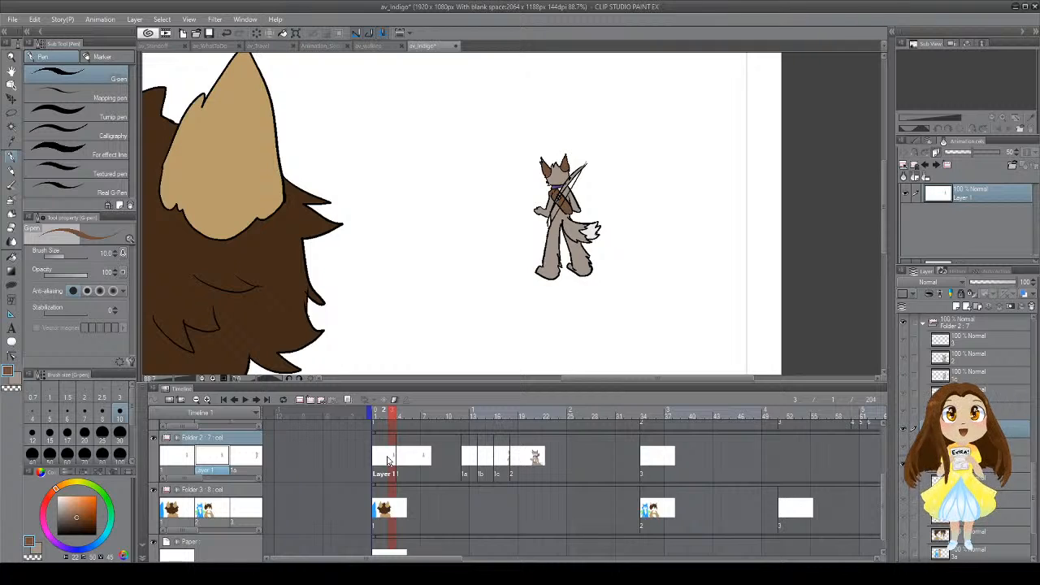
left_click(424, 462)
left_click(392, 463)
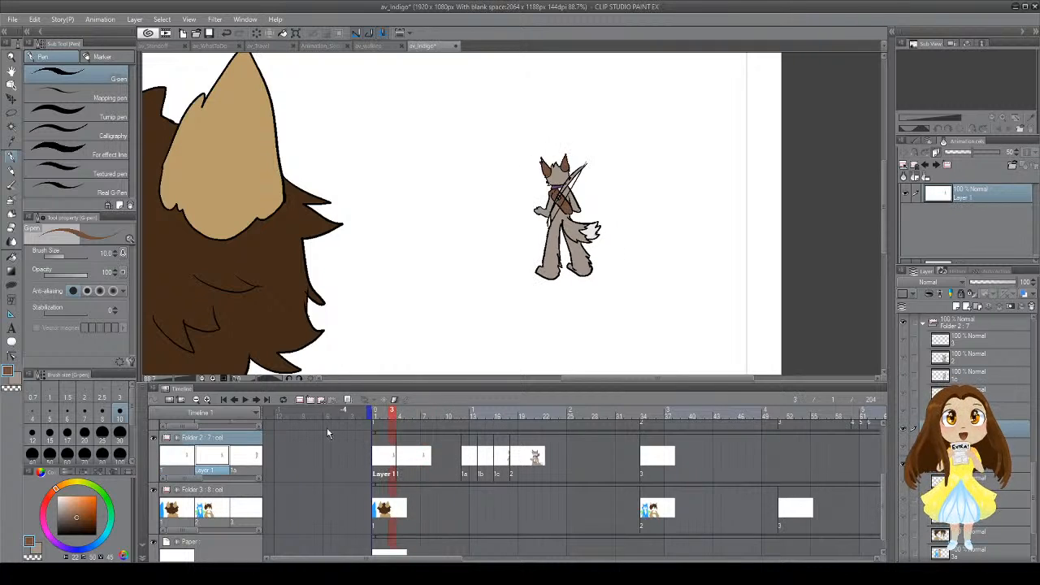
left_click(246, 400)
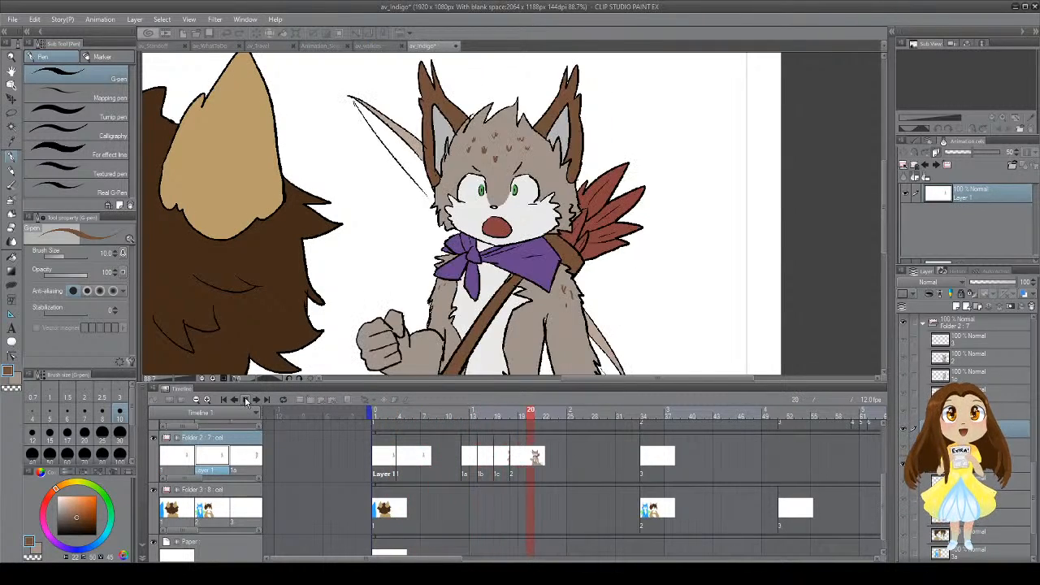
Step: Check cels 1c, 1b, 1 and Layer 1 one after another, and play back the scene
left_click(245, 399)
left_click(499, 462)
left_click_drag(469, 303, 471, 229)
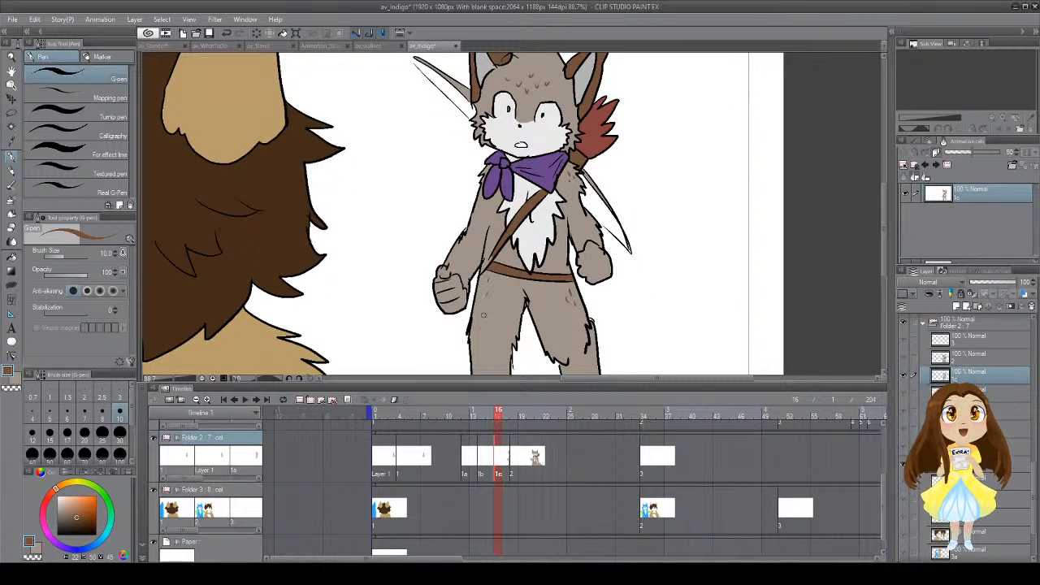
left_click(488, 459)
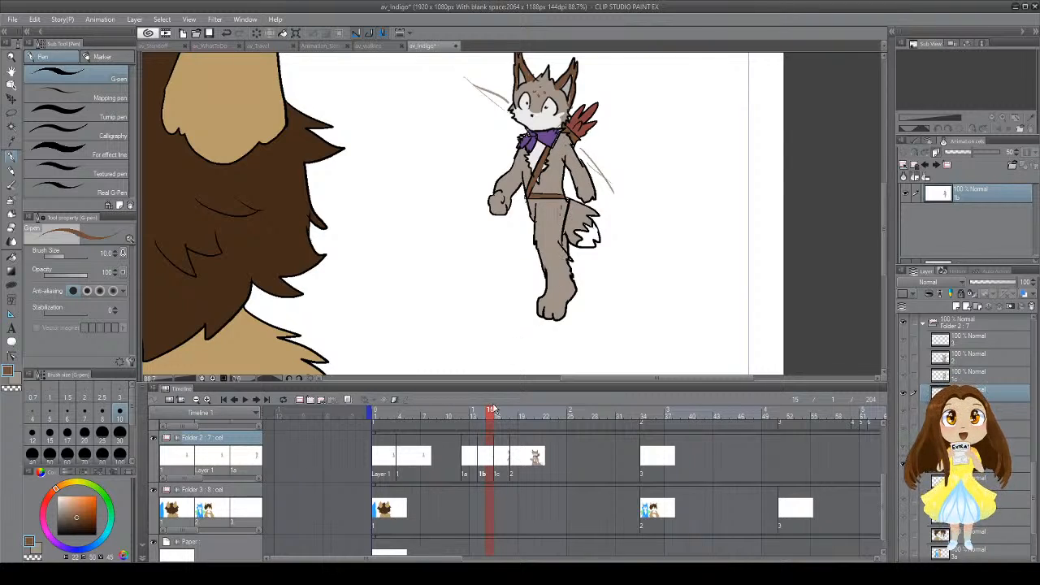
left_click(411, 458)
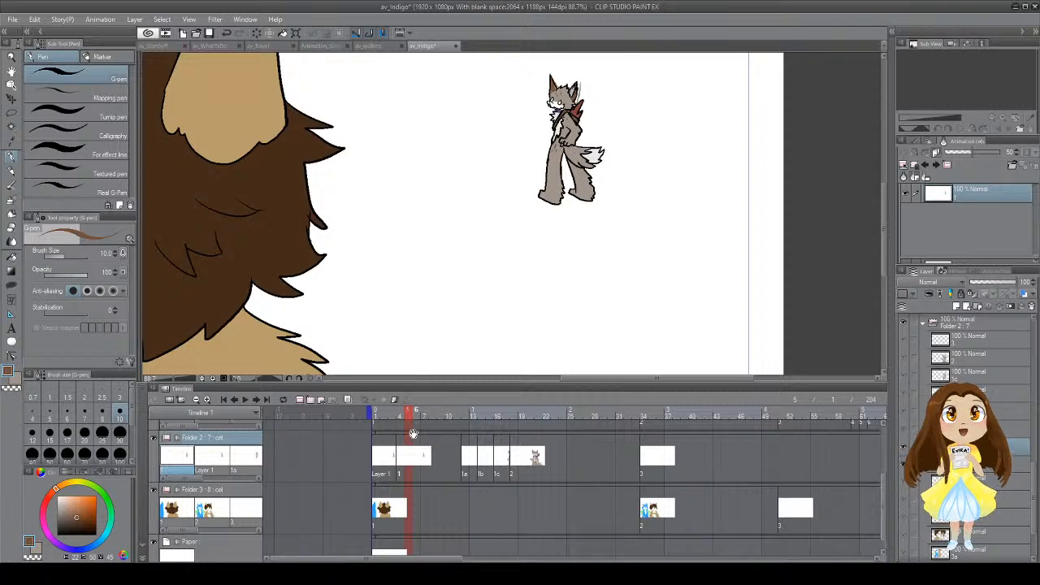
left_click(395, 435)
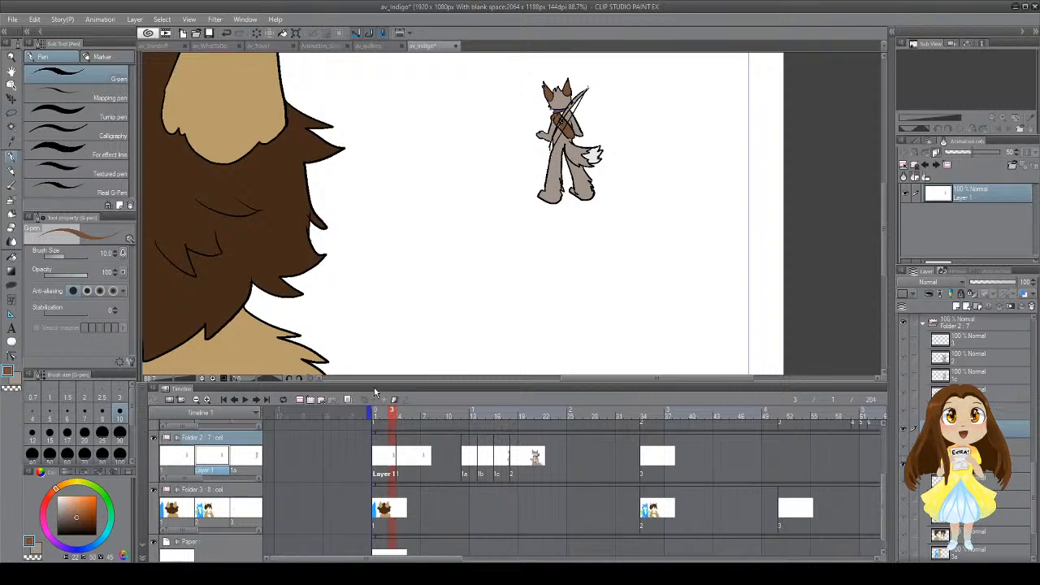
left_click(245, 399)
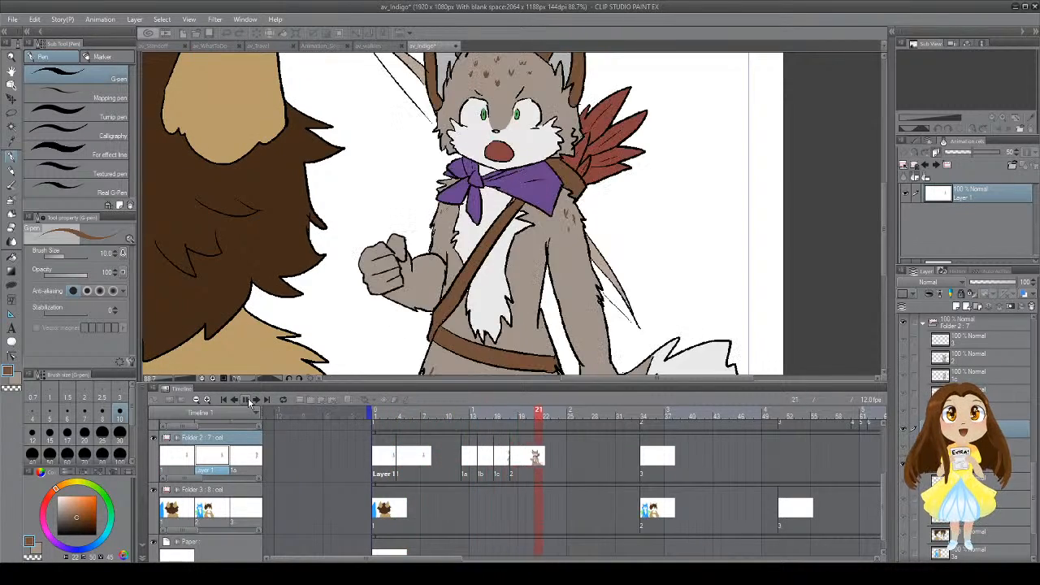
left_click(248, 399)
Step: Bring the whole canvas into view from the Layer 1 cel and play the scene through the following shots
left_click(383, 462)
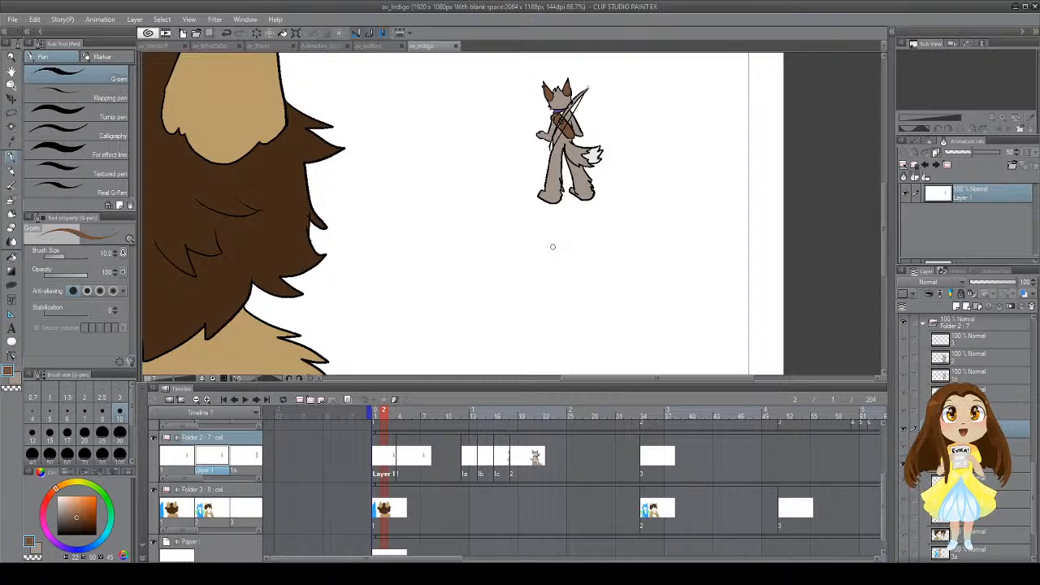
left_click_drag(551, 267, 630, 333)
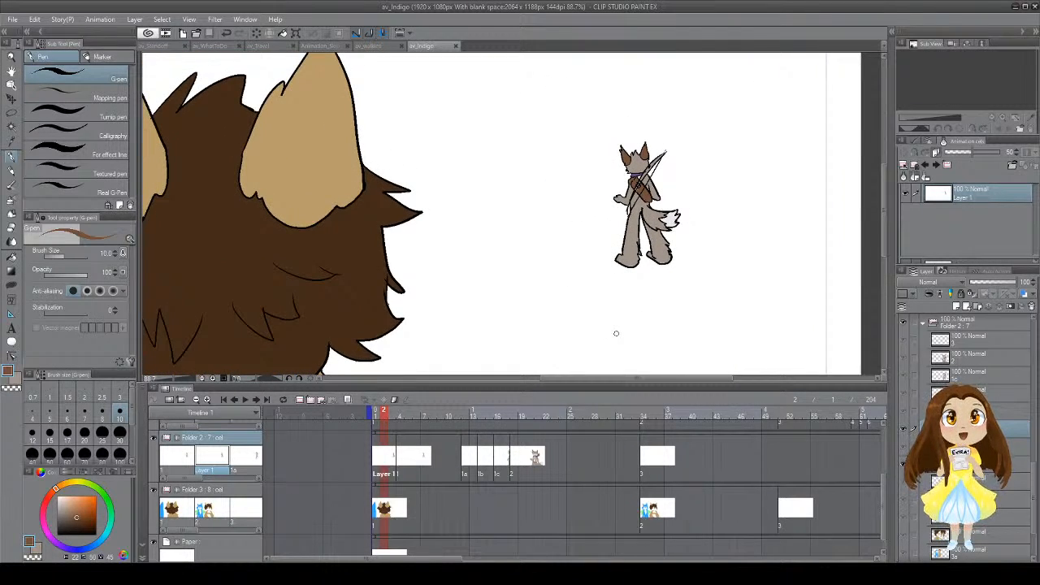
scroll(481, 265, "down", 1)
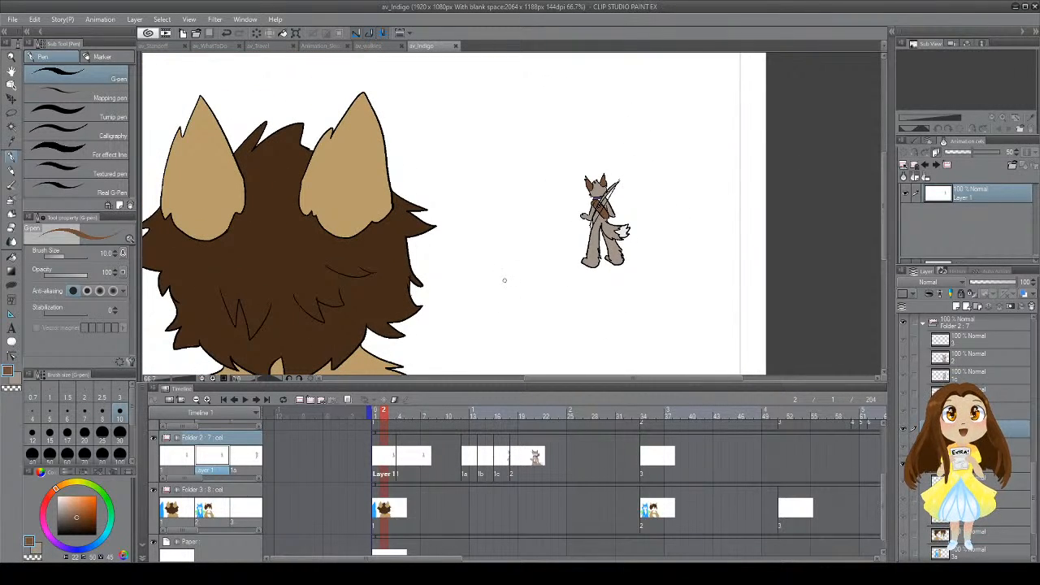
left_click_drag(483, 324, 563, 243)
scroll(482, 302, "down", 2)
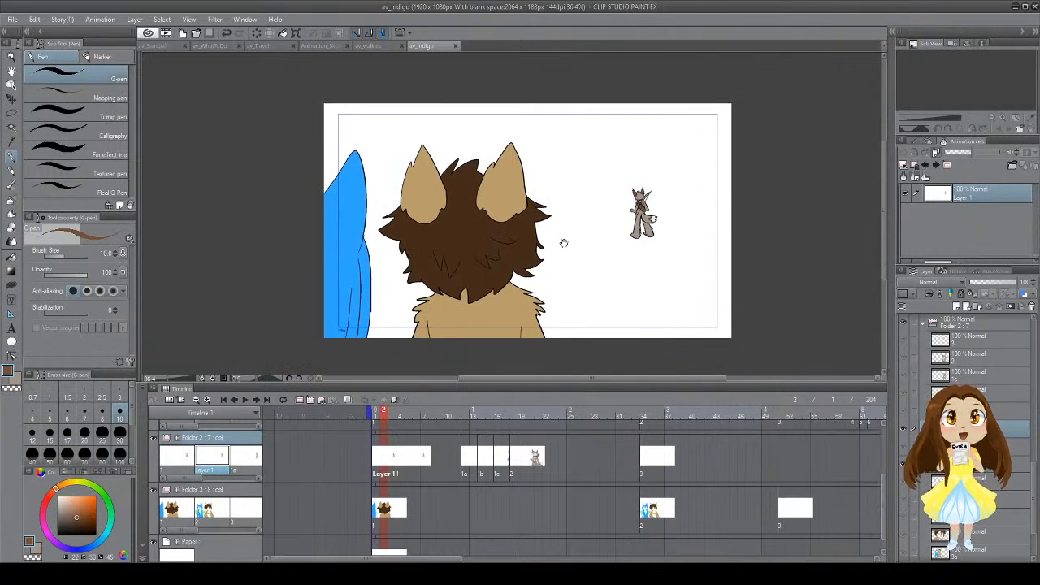
scroll(560, 240, "up", 1)
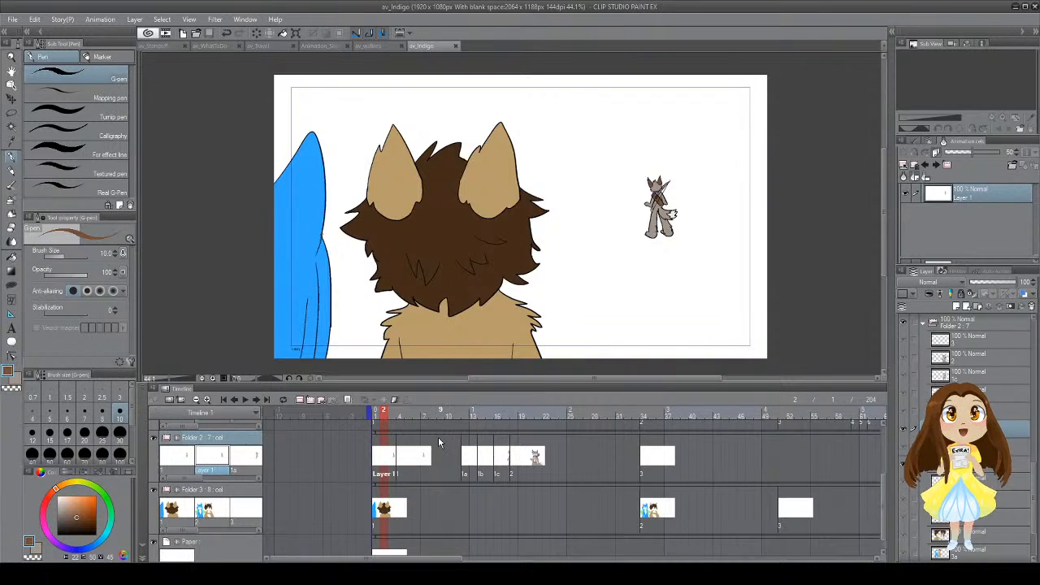
left_click(254, 400)
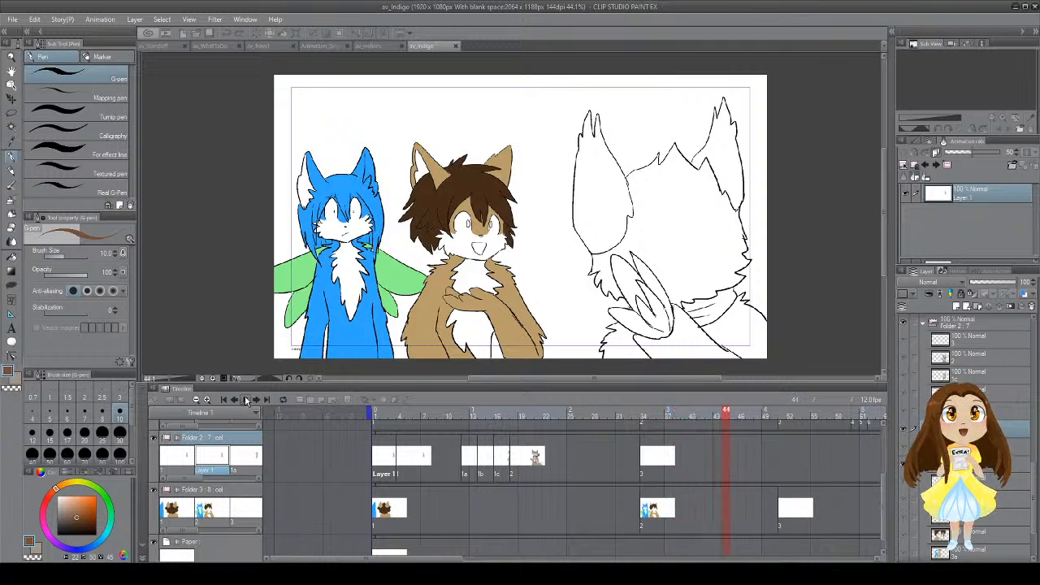
left_click(565, 453)
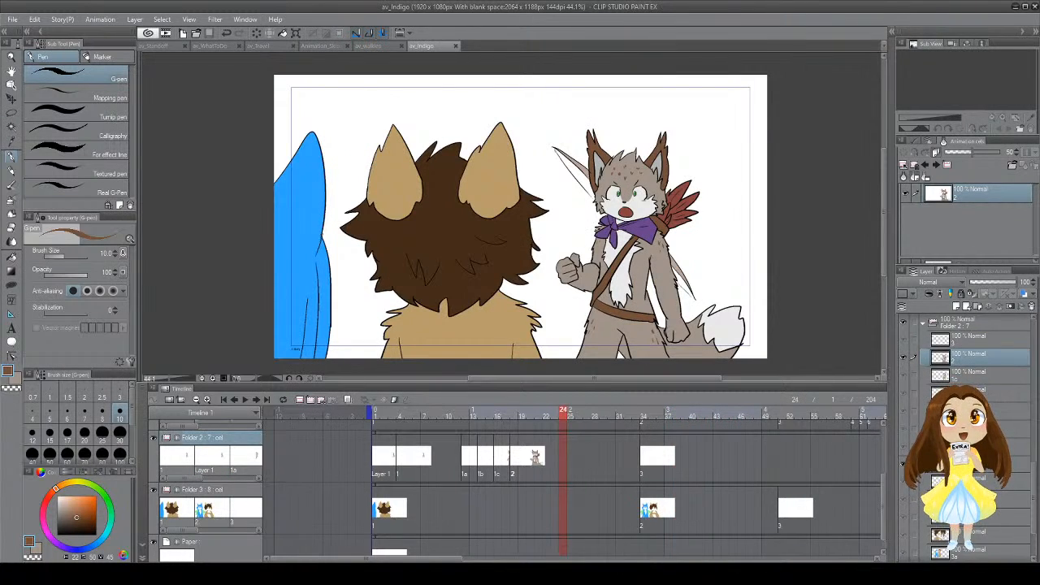
Step: On cel 3 of Folder 2, fill the lynx's head and shoulders grey-brown and its ears and quiver brown
left_click(653, 479)
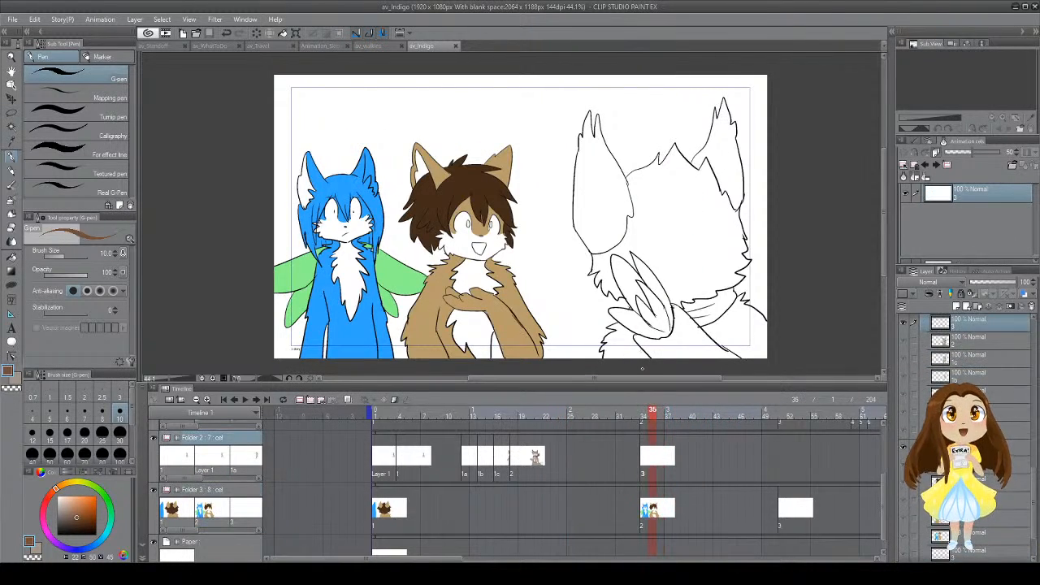
key("g")
key("g")
left_click(666, 238)
left_click(614, 202)
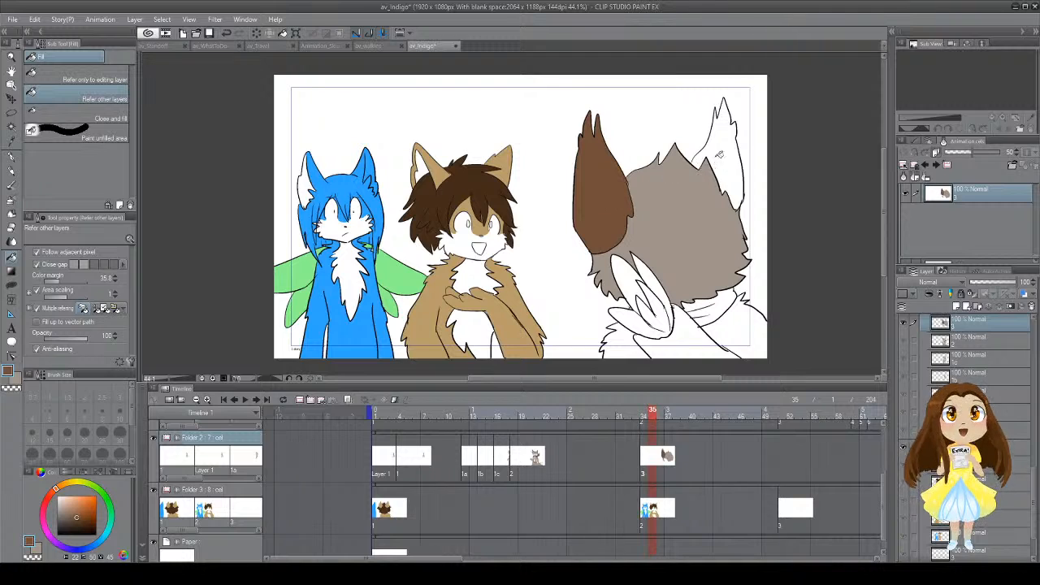
left_click(720, 155)
key("x")
left_click(723, 332)
left_click(626, 353)
left_click_drag(672, 332, 615, 312)
key("x")
left_click(615, 313)
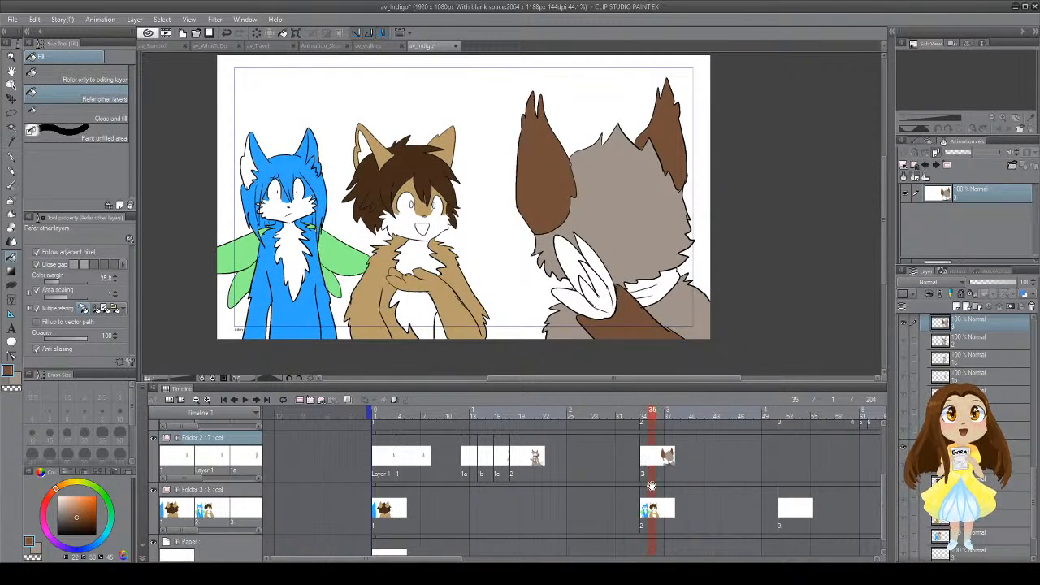
Step: Add a new animation cel to Folder 2 at frame 51, where the lynx's close-up begins
left_click(661, 501)
left_click(694, 471)
left_click(800, 465)
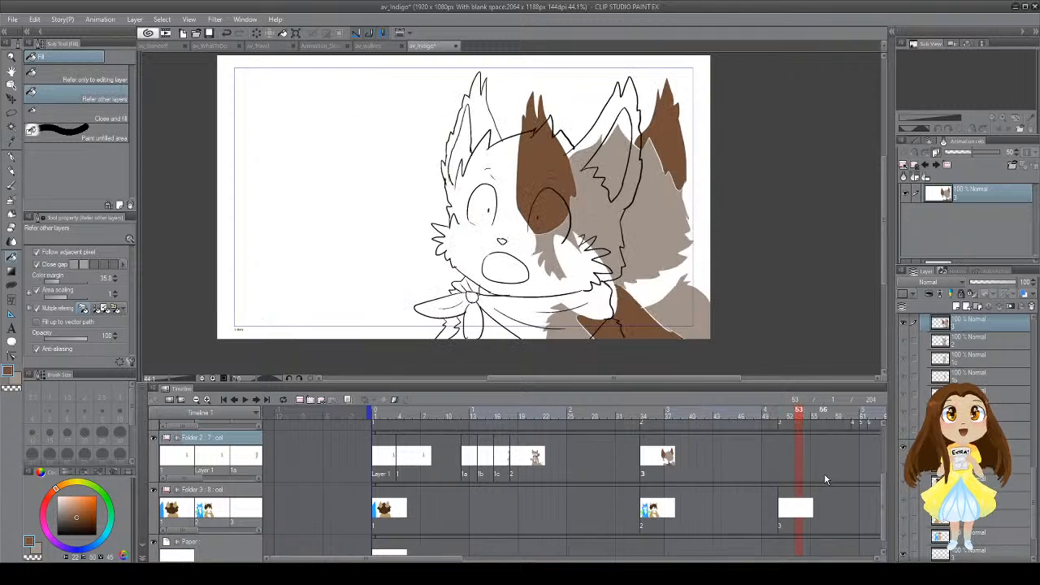
left_click(783, 507)
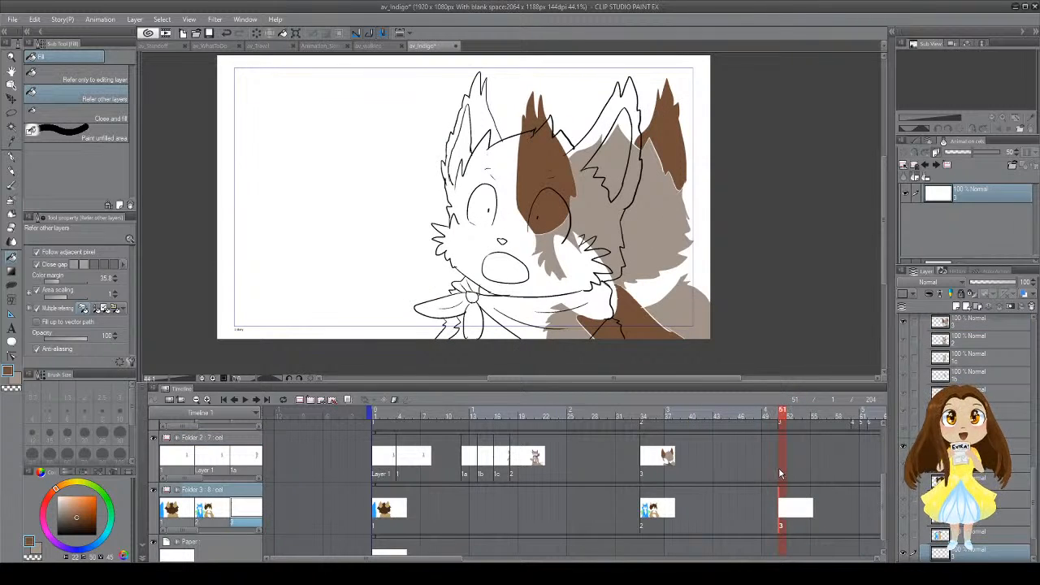
left_click(779, 468)
left_click(311, 399)
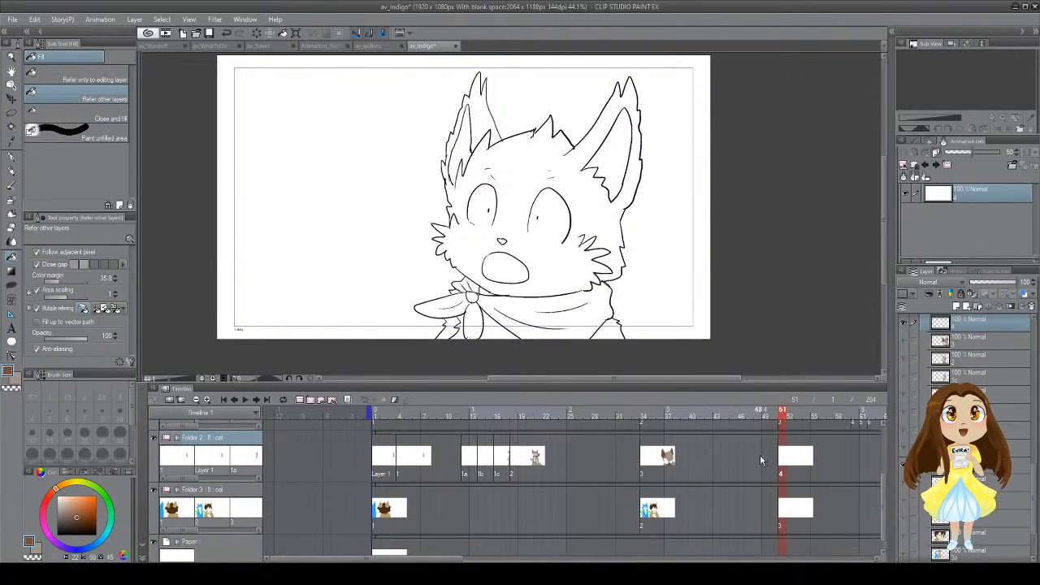
Step: Draw grey-brown G-pen boundary lines across the nose bridge and cheeks to separate the head fur from the white muzzle
key("p")
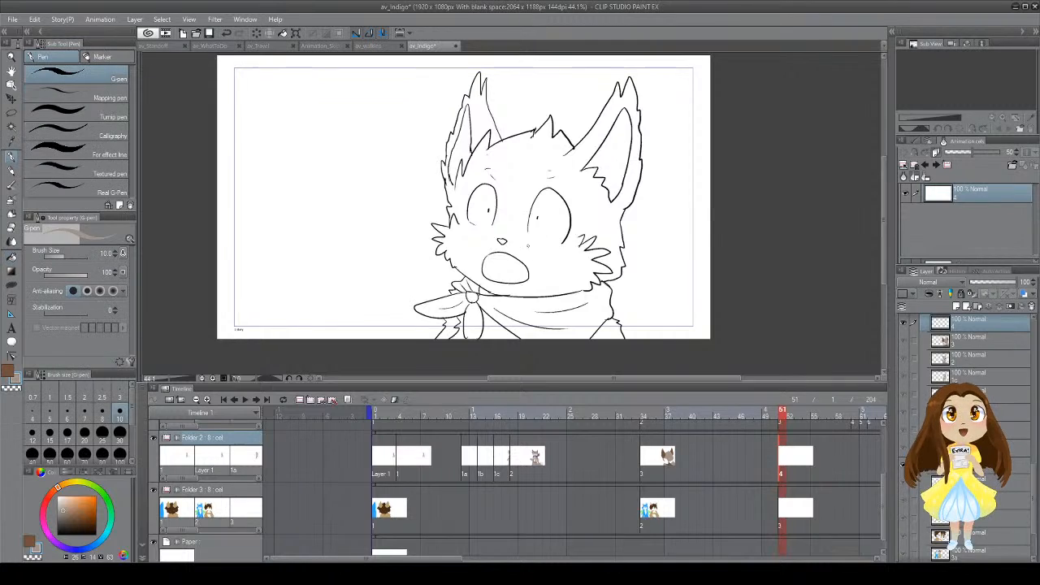
left_click_drag(497, 232, 528, 231)
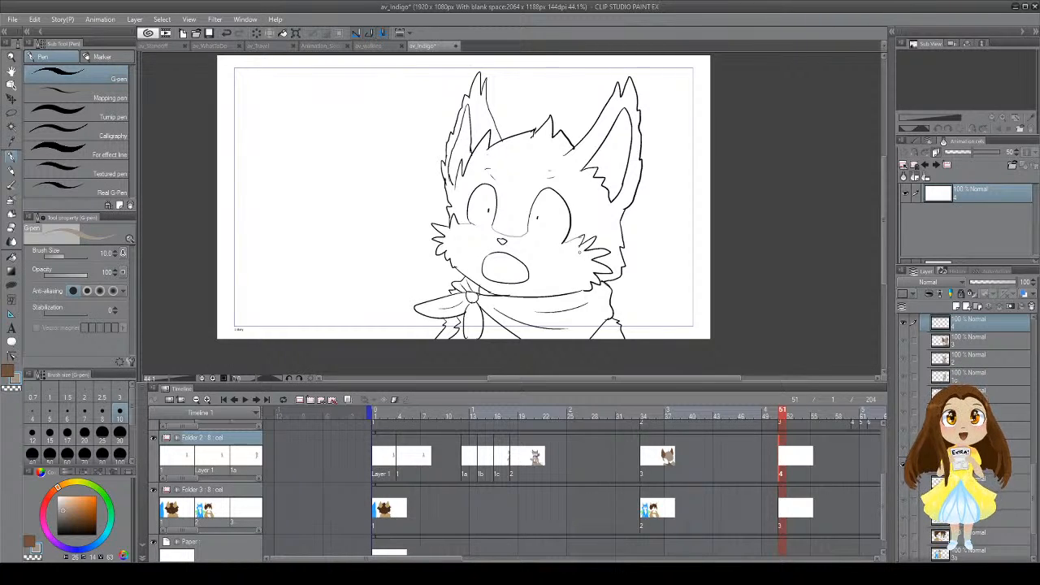
key("g")
left_click(604, 206)
key("ctrl+z")
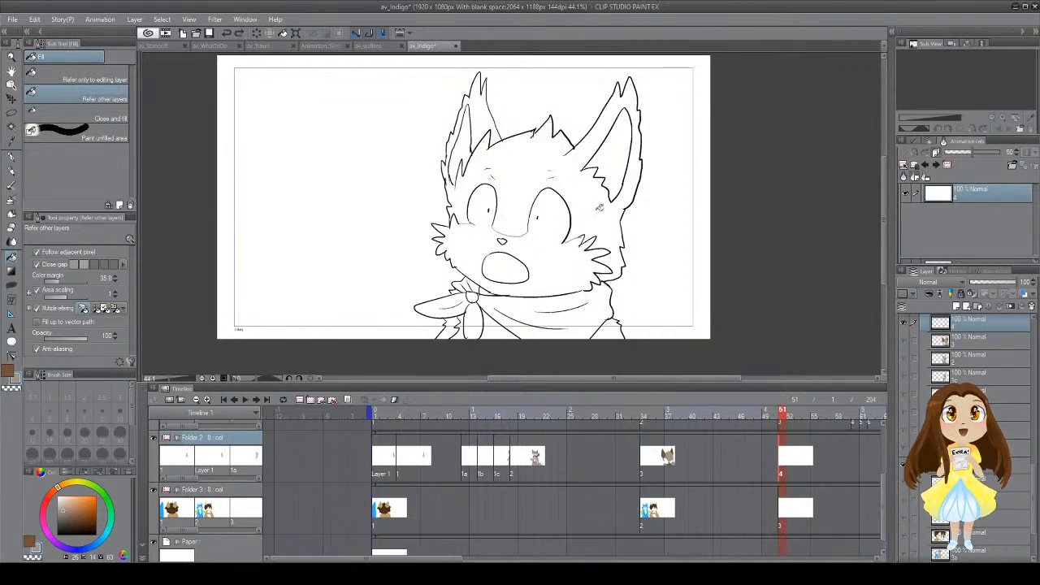
Step: Close off the ear bases with G-pen lines, and fill the close-up lynx's head grey-brown and its outer ears brown
key("p")
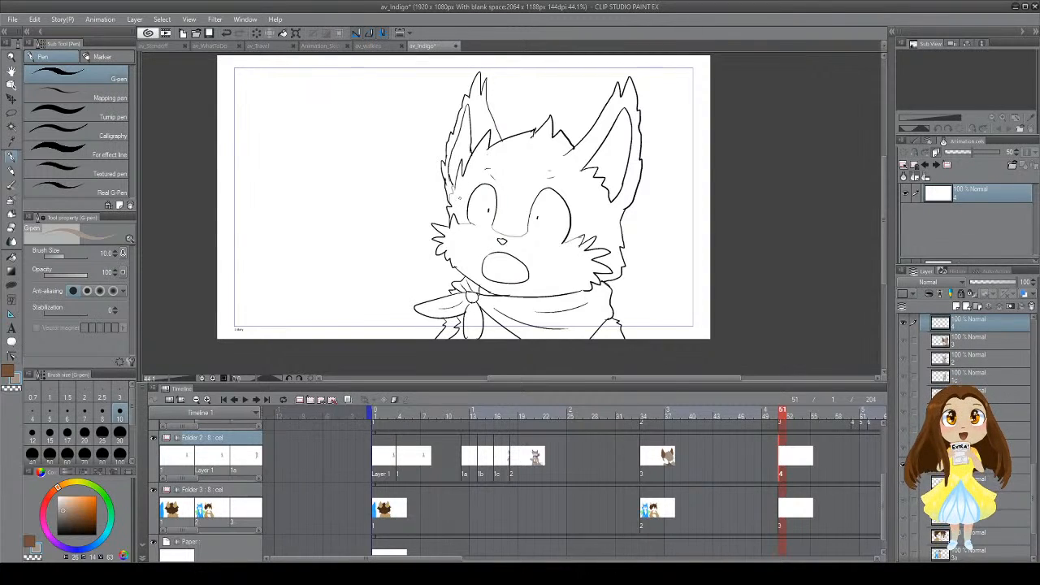
left_click_drag(476, 213, 471, 231)
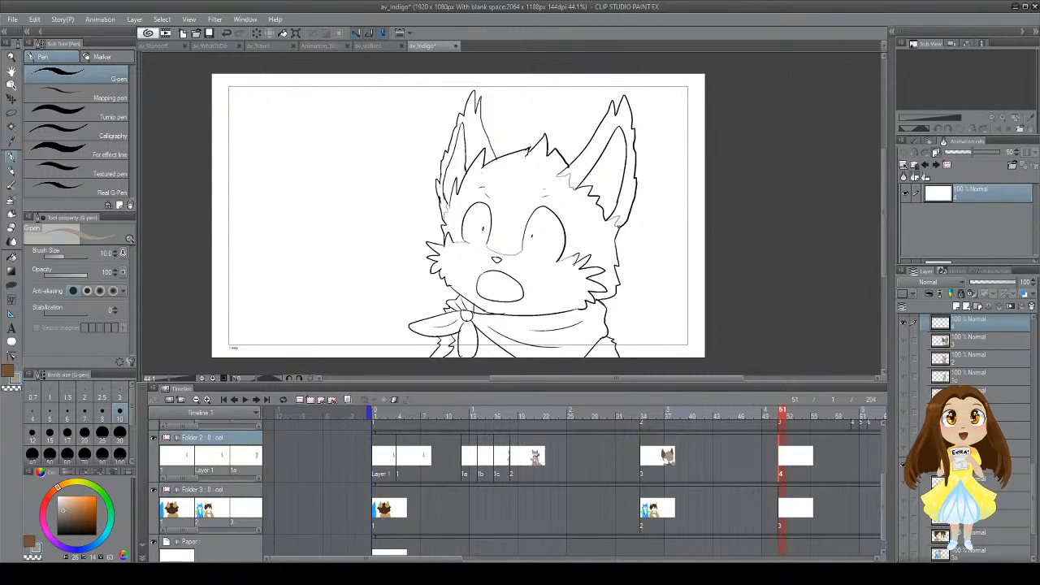
key("g")
left_click(605, 236)
left_click(484, 143)
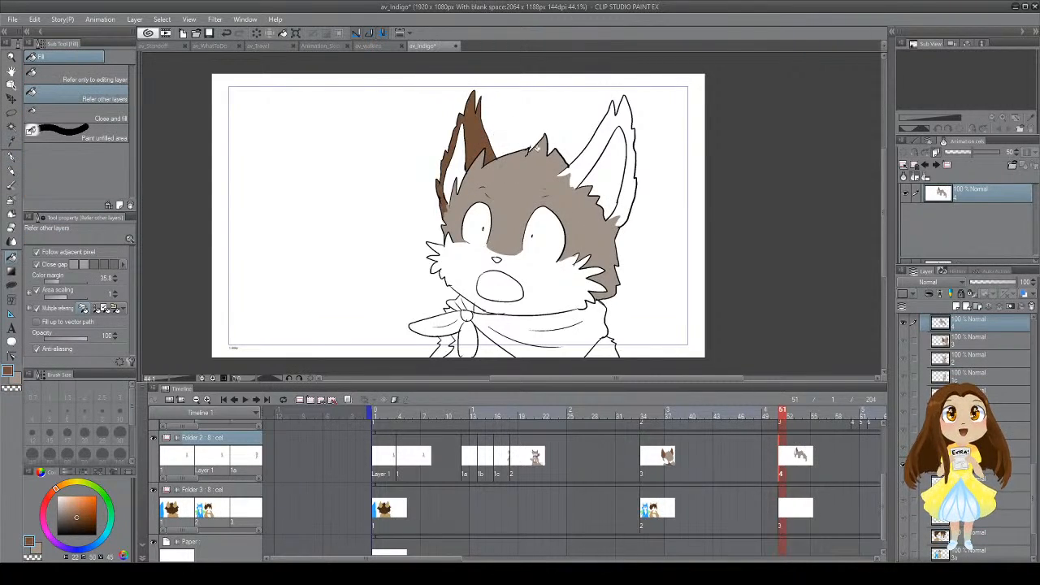
left_click(582, 165)
Step: Fill the shoulder fur on both sides of the scarf grey-brown and the nose brown, leaving the chest white
scroll(597, 244, "down", 2)
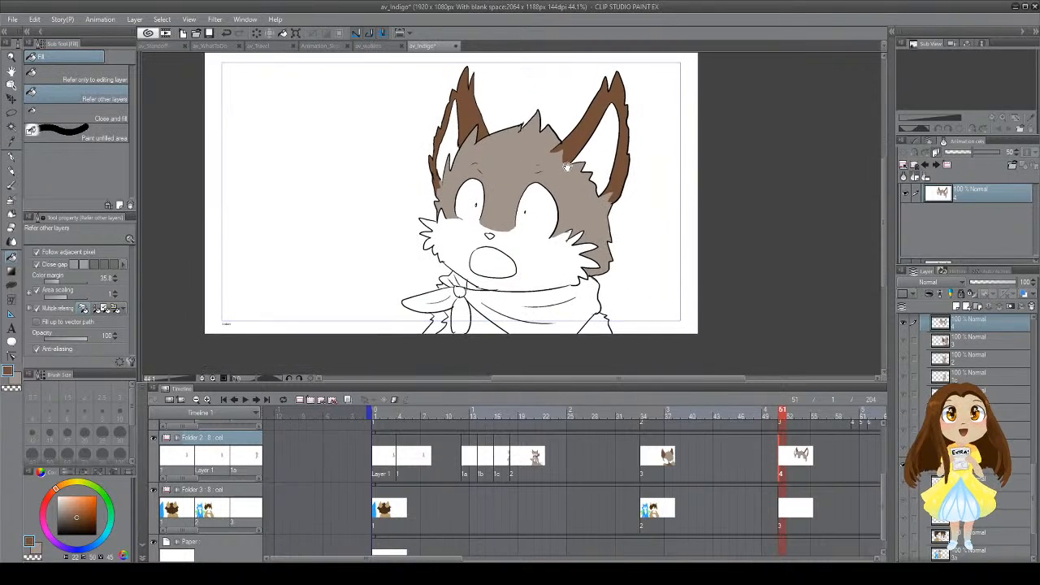
left_click(603, 317)
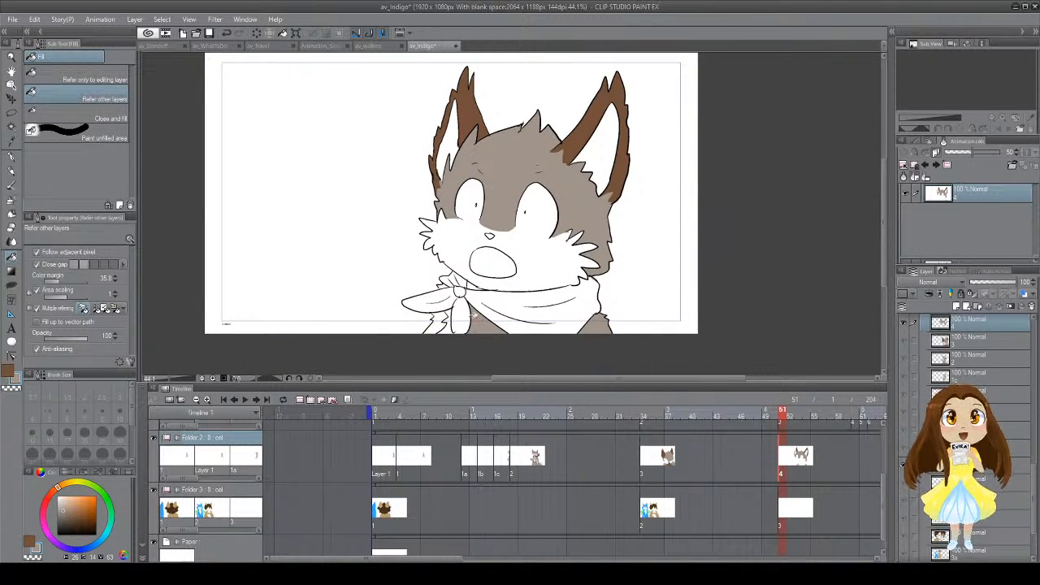
key("ctrl+z")
left_click(443, 326)
left_click(445, 285)
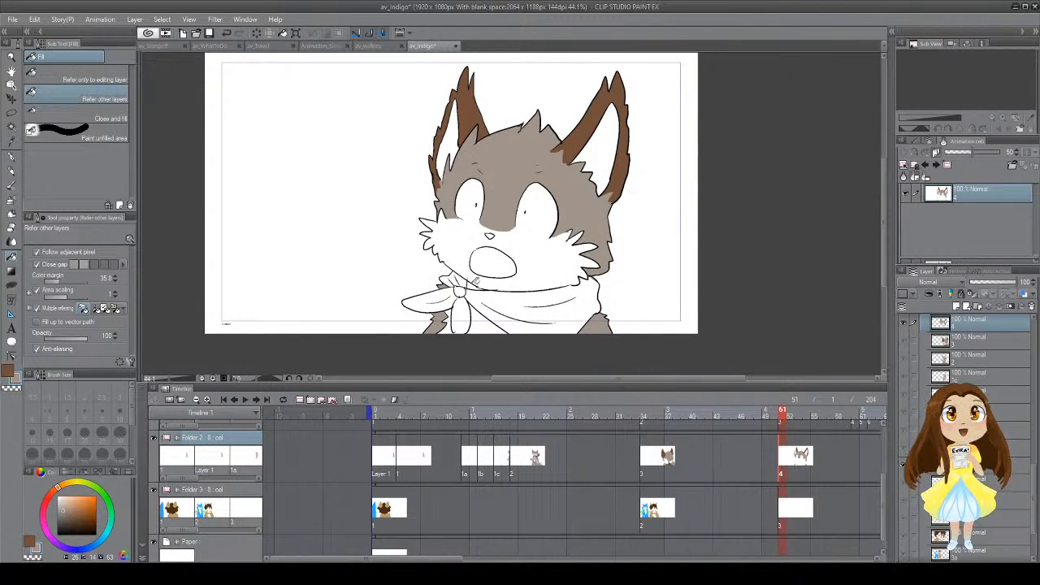
scroll(482, 273, "up", 2)
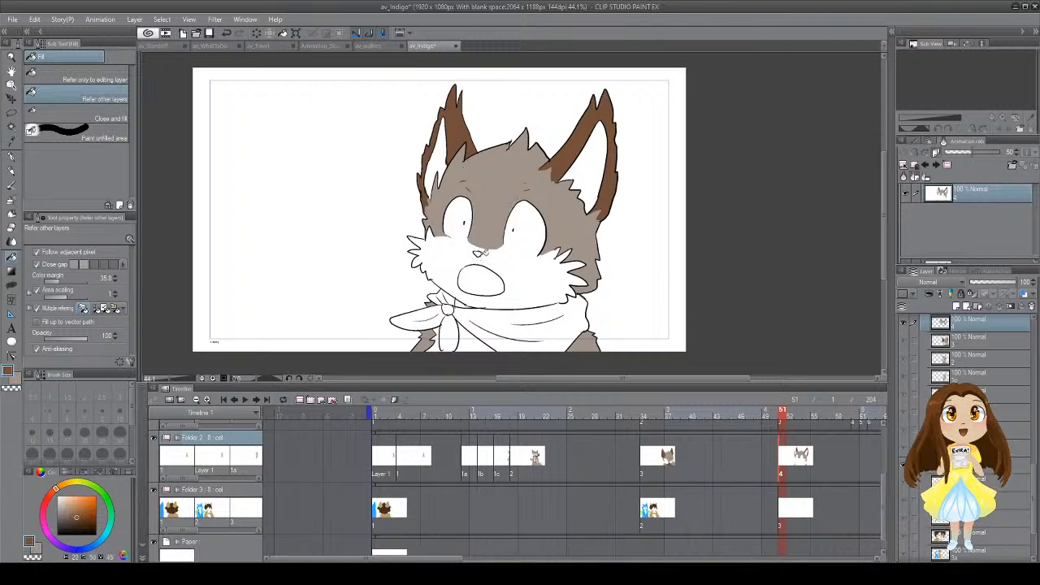
left_click(480, 254)
Step: Draw brown freckles across the close-up lynx's forehead with the G-pen at brush size 20, and save the file
left_click_drag(507, 285, 472, 261)
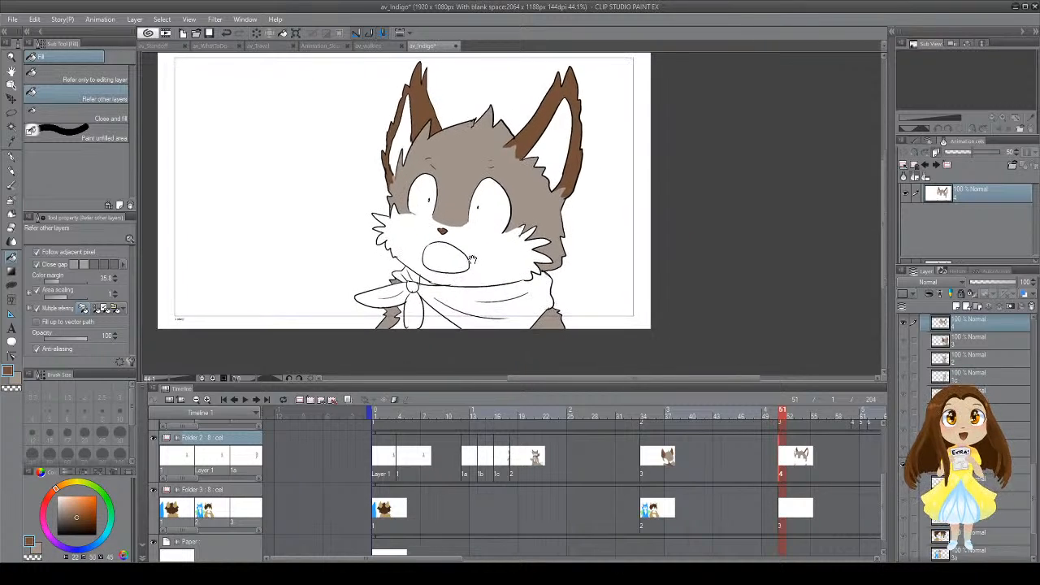
key("p")
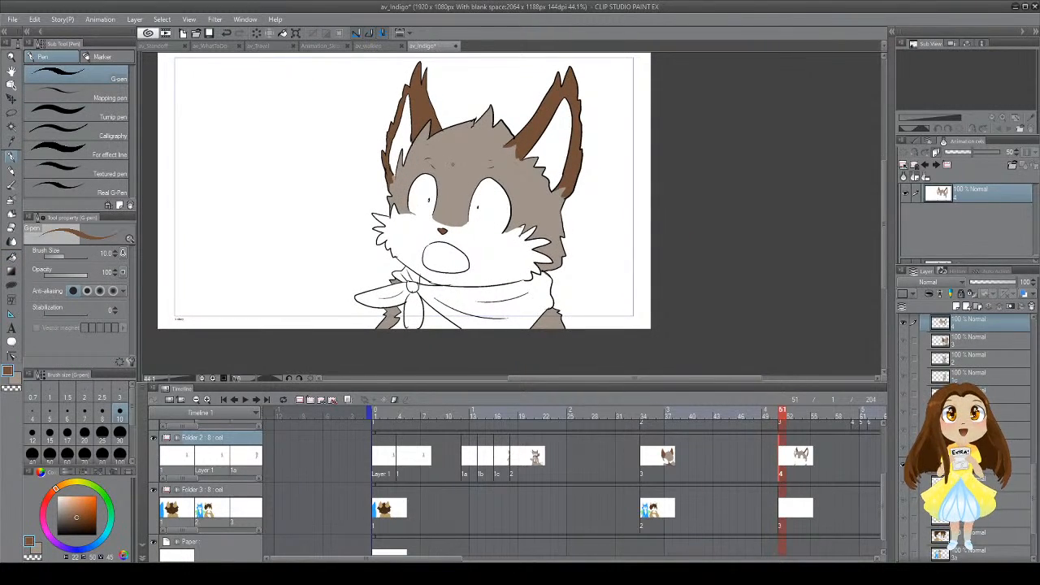
key("bracketright")
key("bracketright")
key("bracketright")
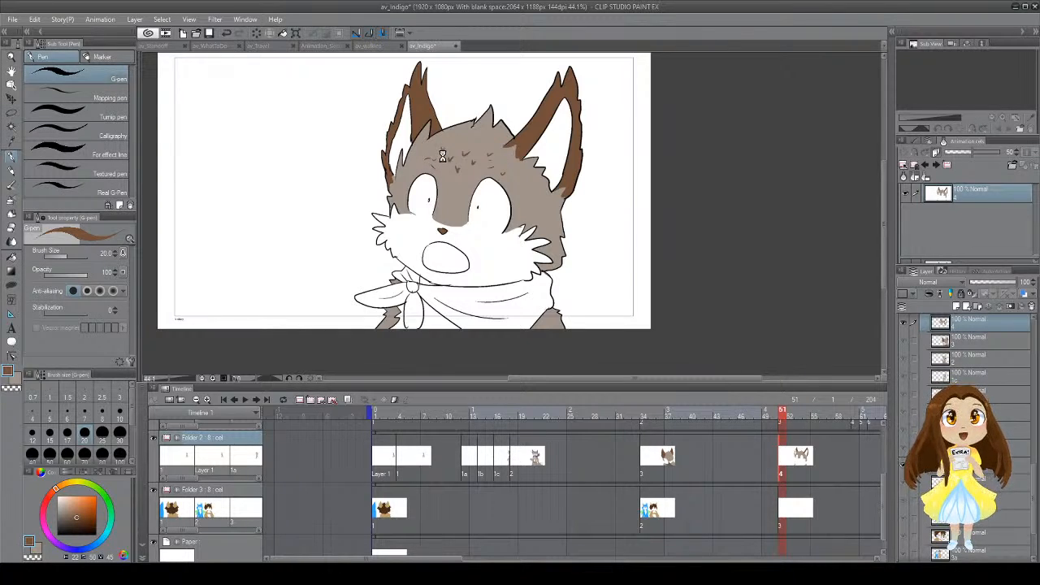
key("ctrl+s")
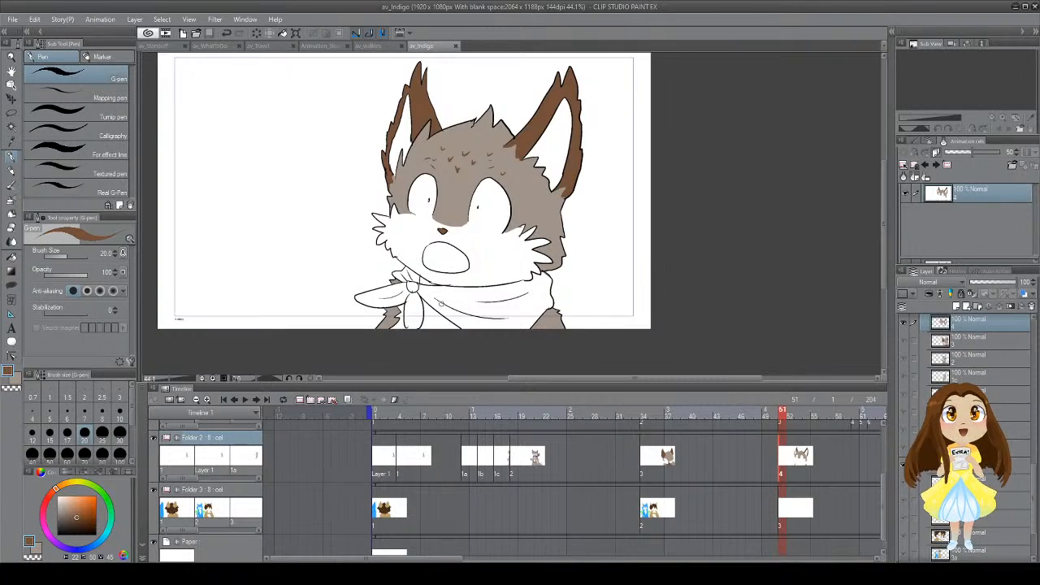
Step: Sample the tan fur colour from the brown-haired character's arm in the three-character shot
left_click(674, 502)
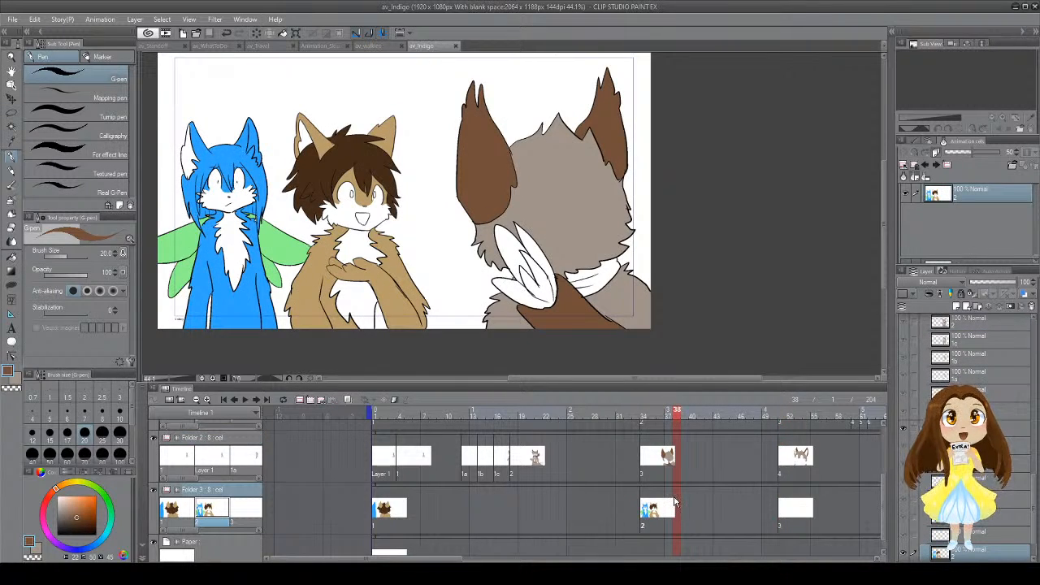
left_click(668, 410)
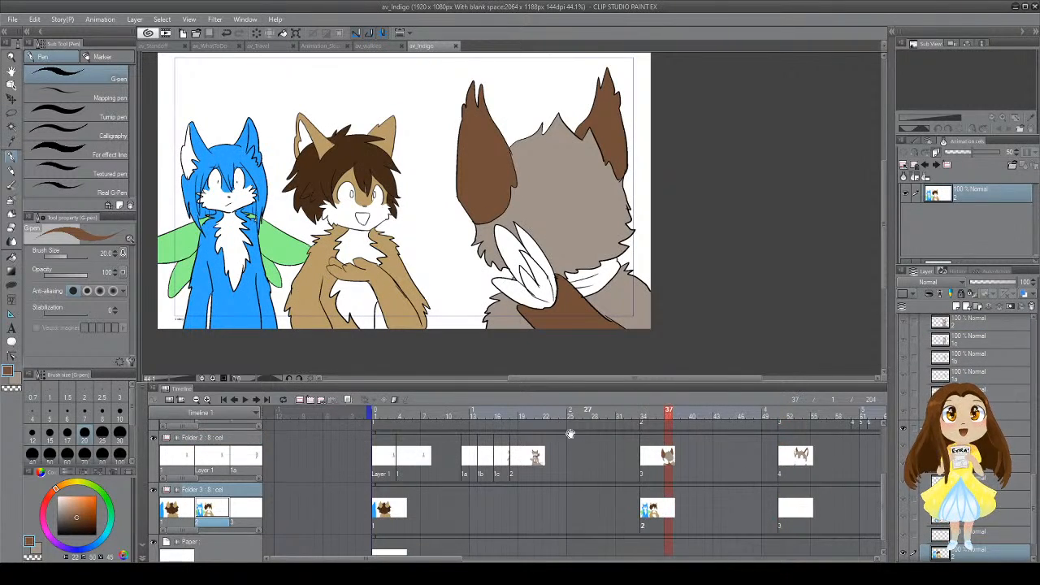
key("i")
left_click(400, 296)
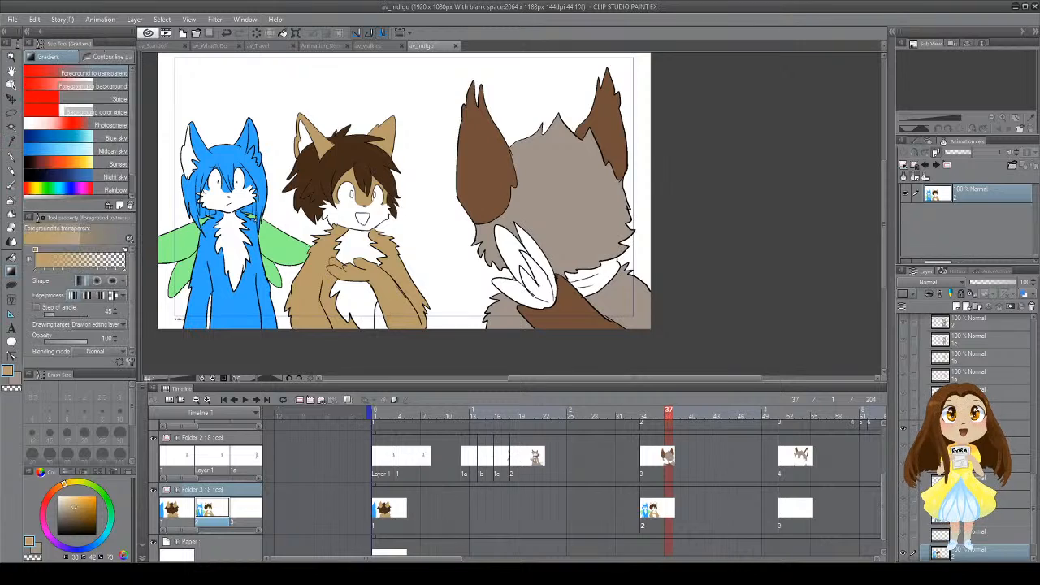
key("g")
Step: Sample light grey from the distant lynx's tail tip and fill the muzzles and chests of the brown-haired and blue characters in Folder 3's cel 2
left_click(385, 512)
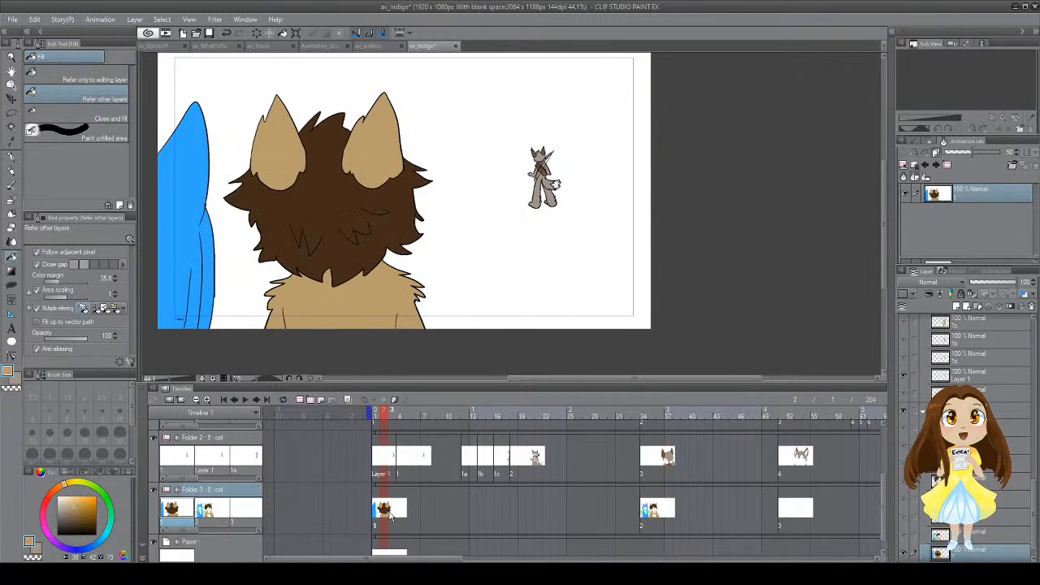
key("i")
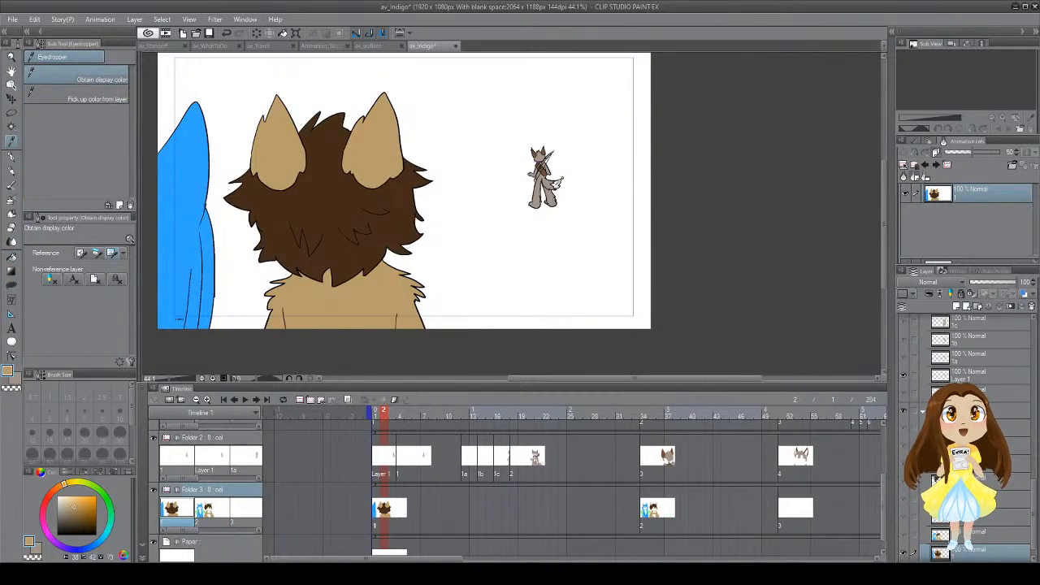
left_click(556, 187)
left_click(653, 505)
key("g")
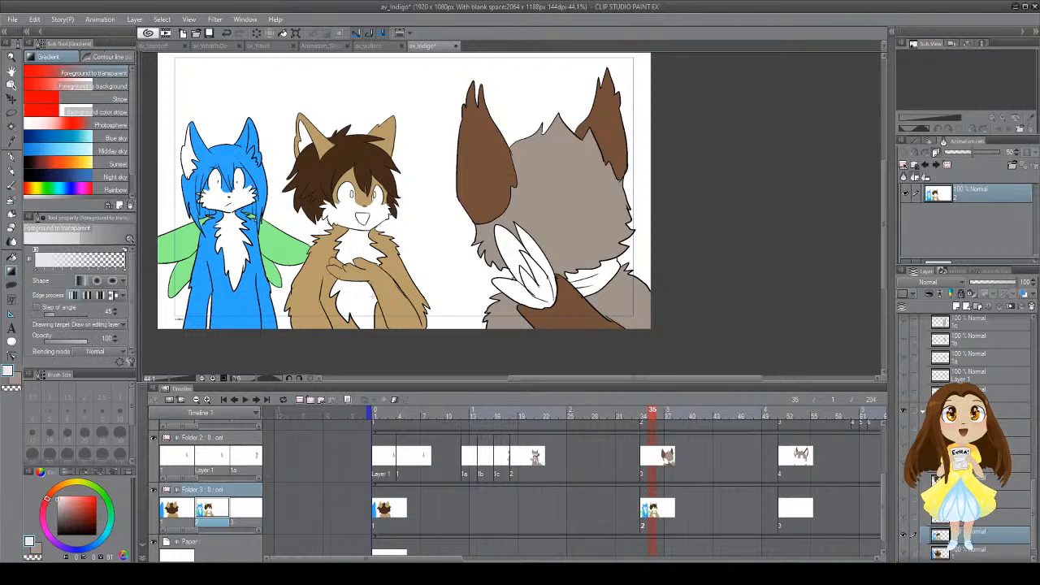
key("g")
left_click(374, 297)
left_click(363, 243)
left_click(382, 214)
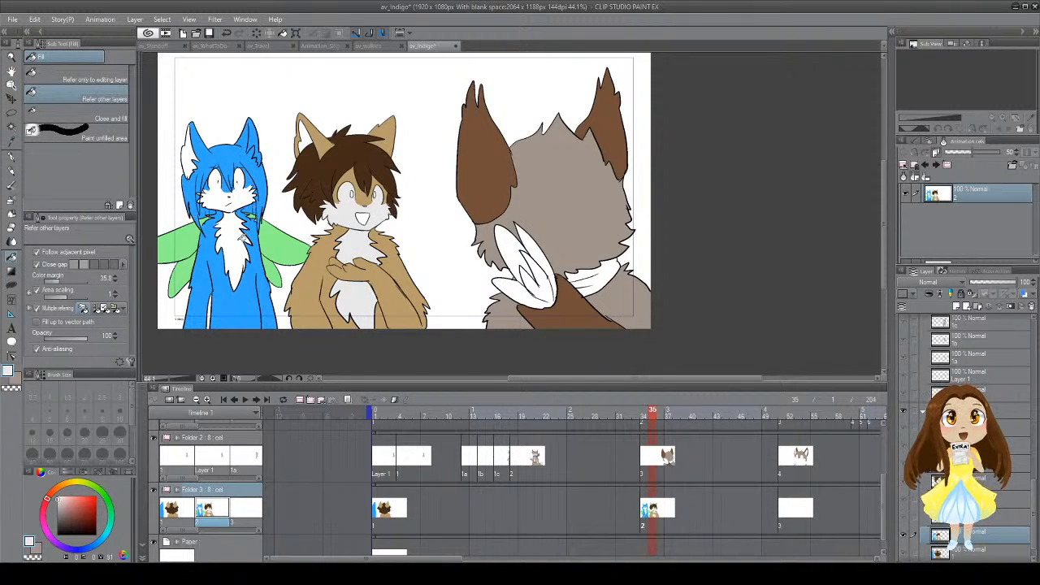
left_click(234, 244)
left_click(209, 172)
key("x")
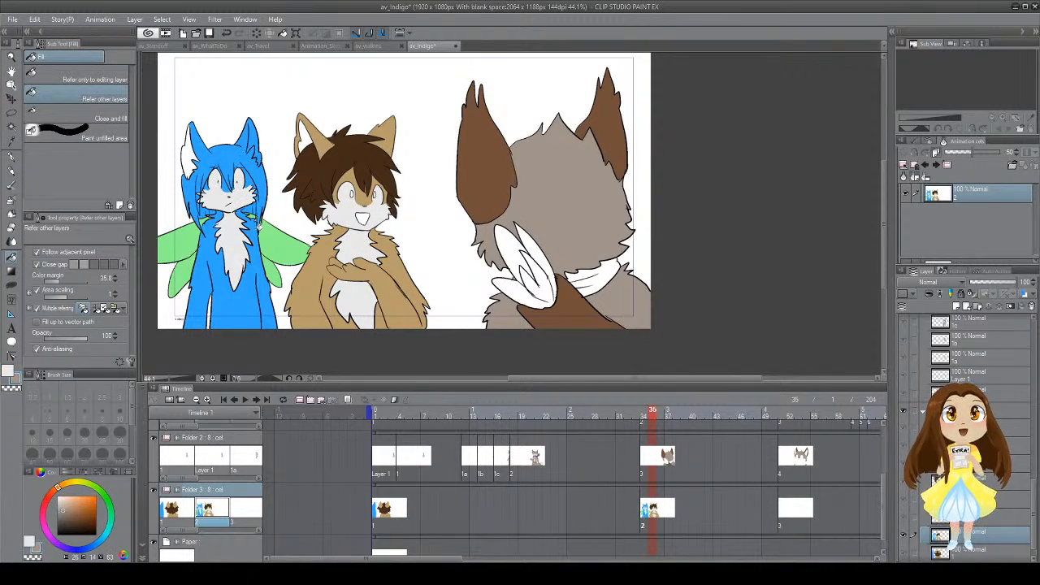
Step: Fill the close-up lynx's muzzle, eyes and chest light grey on Folder 2's cel 4, and save the file
left_click(546, 460)
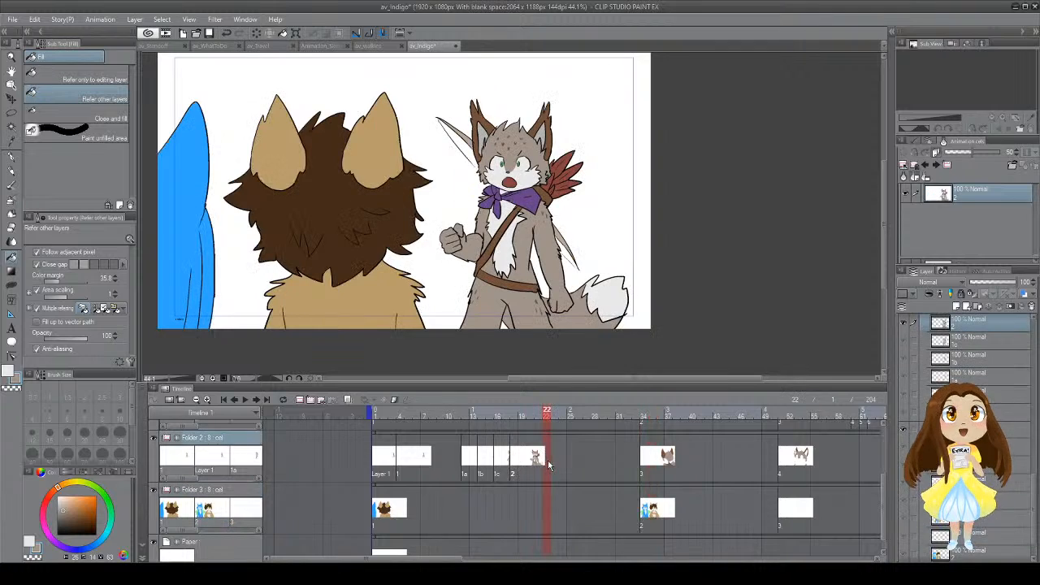
left_click(681, 507)
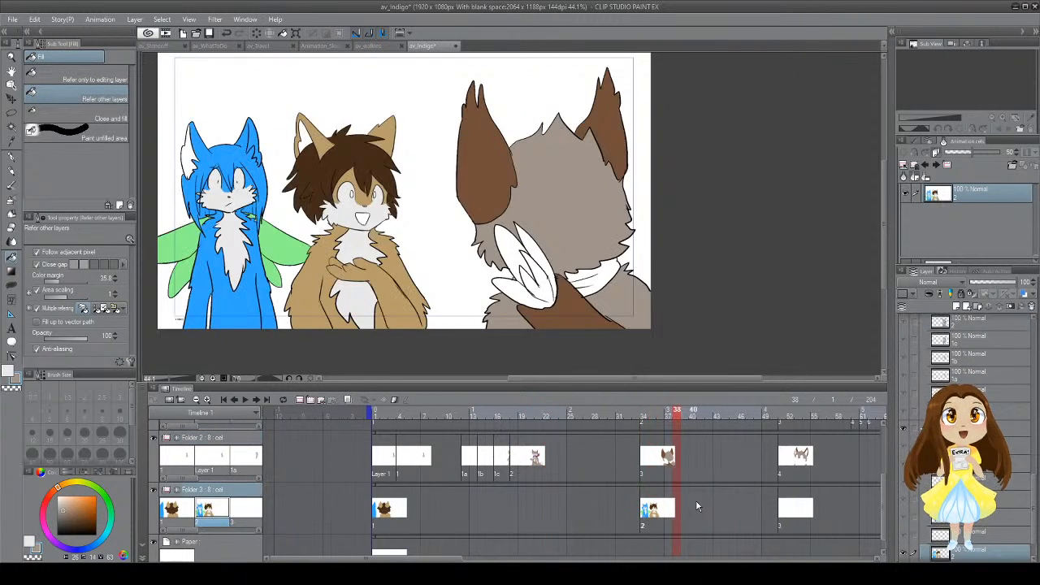
left_click(789, 505)
left_click(483, 249)
key("ctrl+z")
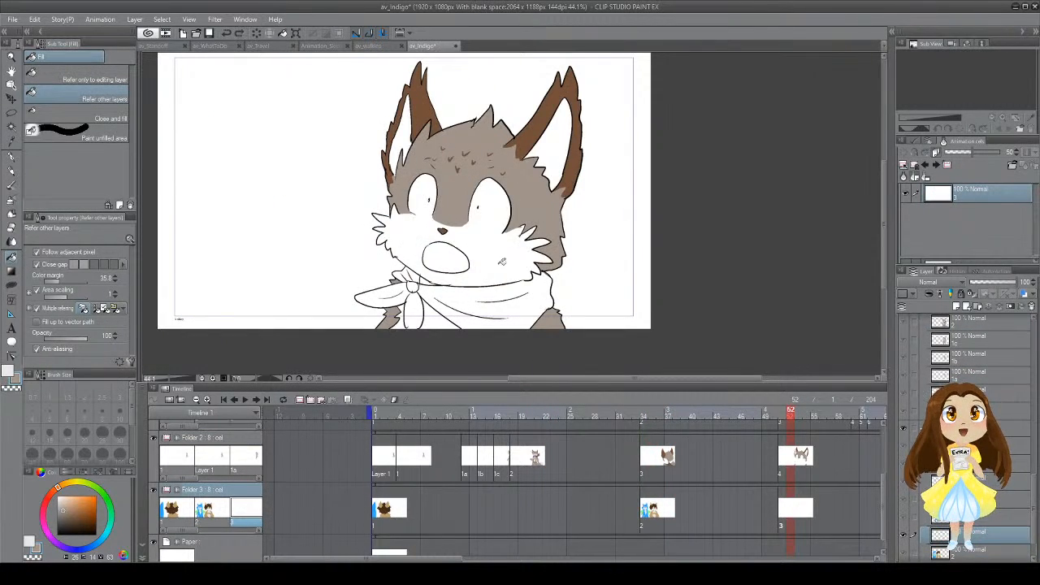
key("x")
left_click(499, 258)
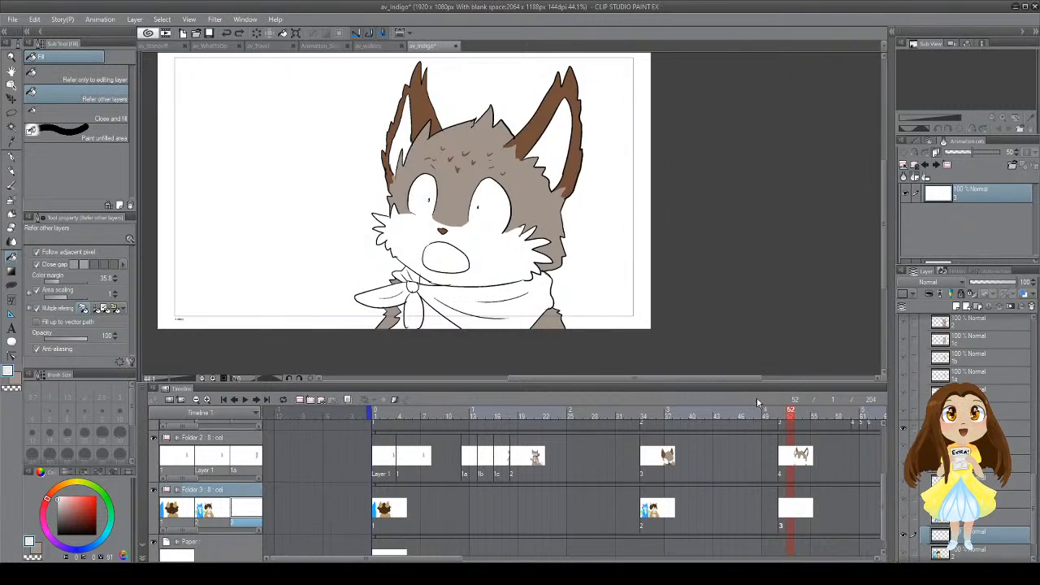
left_click(806, 456)
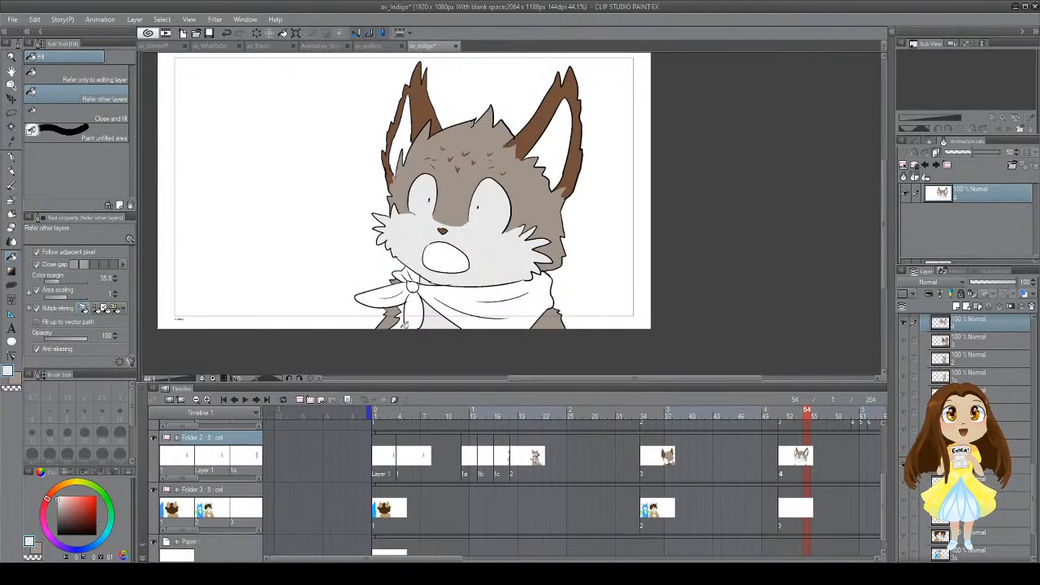
key("ctrl+s")
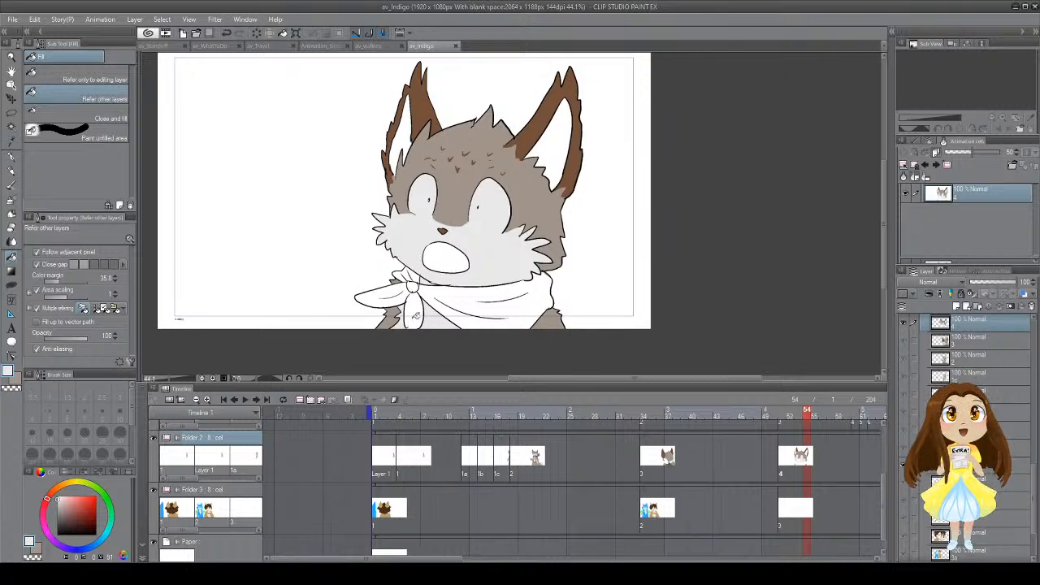
Step: Sample the inner-ear grey from the standing lynx and fill both inner ears of the close-up lynx with it
mouse_move(654, 465)
left_mouse_down()
mouse_move(630, 455)
mouse_move(587, 462)
left_mouse_up()
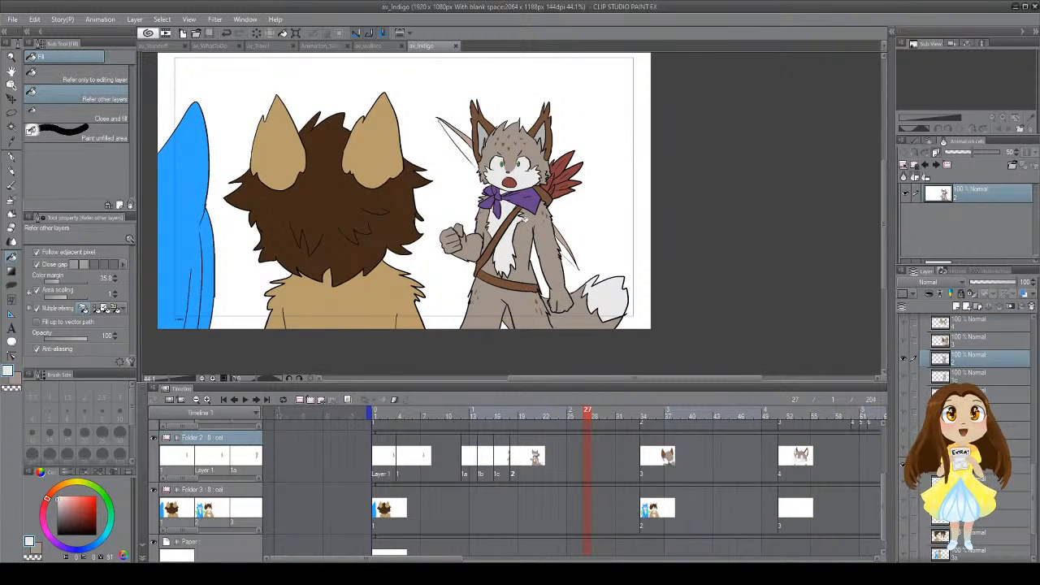
key("i")
left_click(544, 142)
left_click(792, 455)
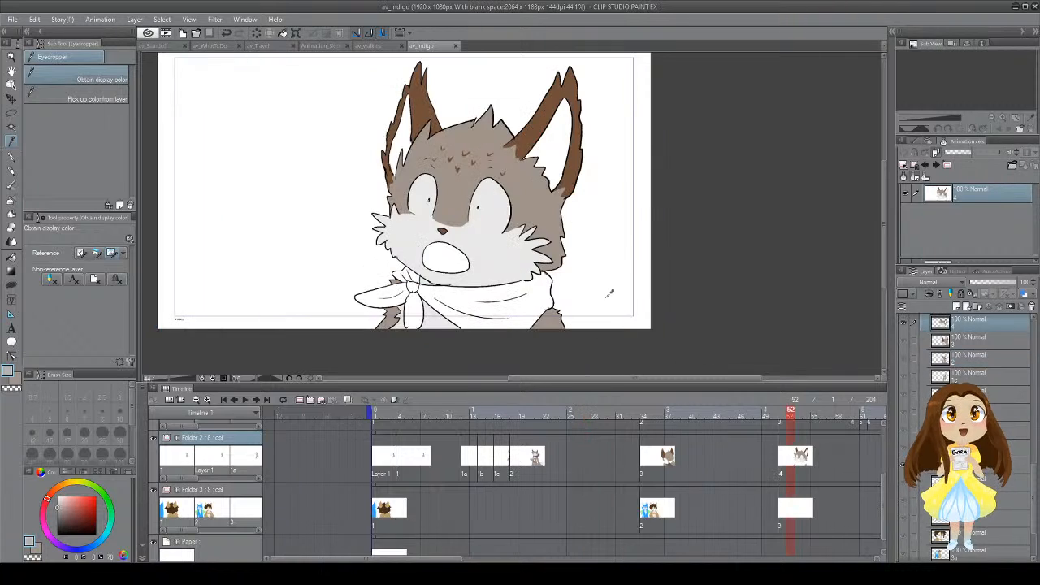
key("g")
left_click(543, 148)
left_click(405, 137)
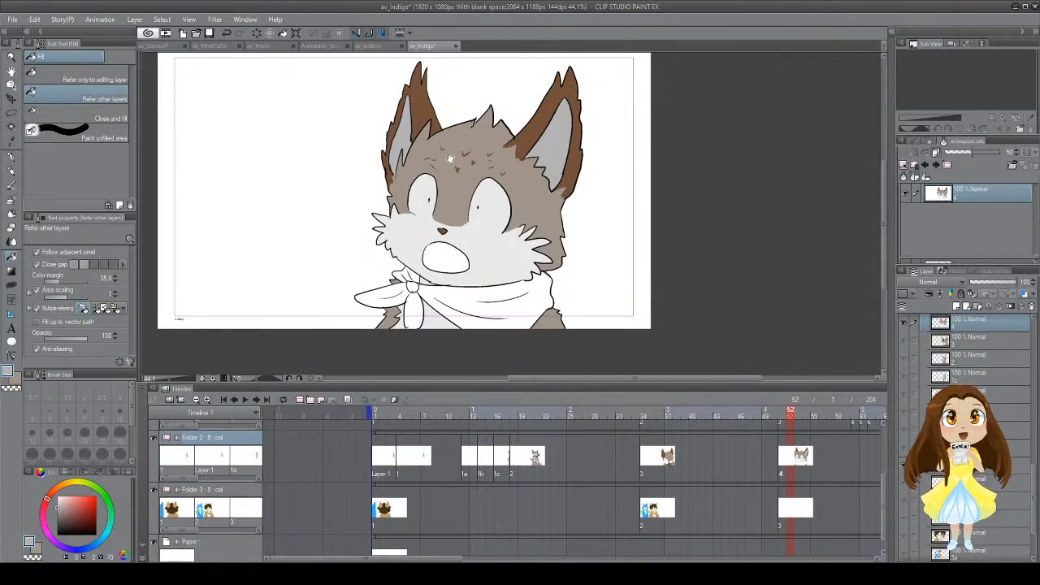
Step: Sample purple from the standing lynx's scarf and fill the close-up lynx's scarf, knot and loose ends with it
left_click(647, 460)
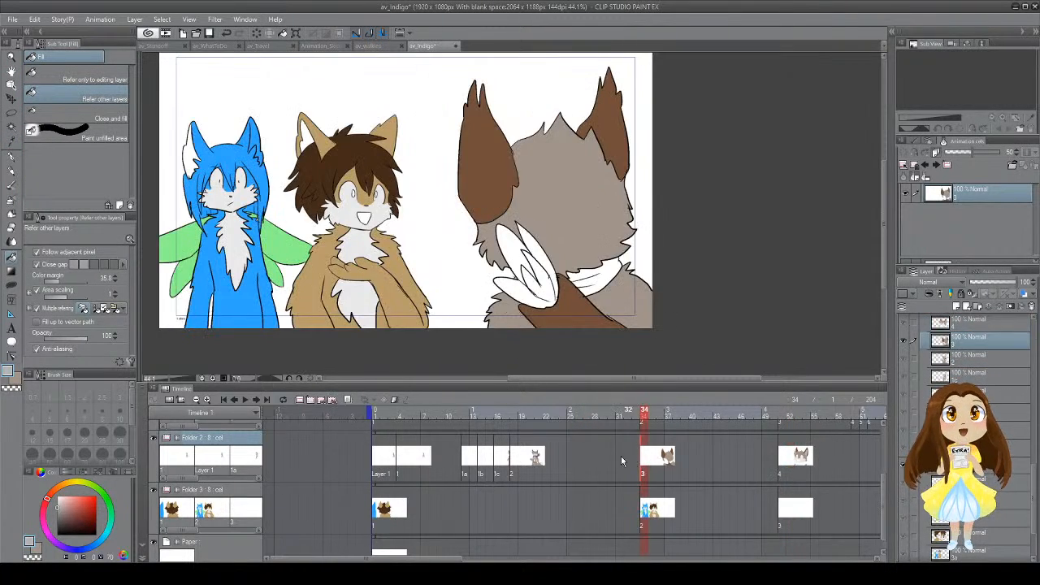
left_click(597, 454)
key("x")
key("i")
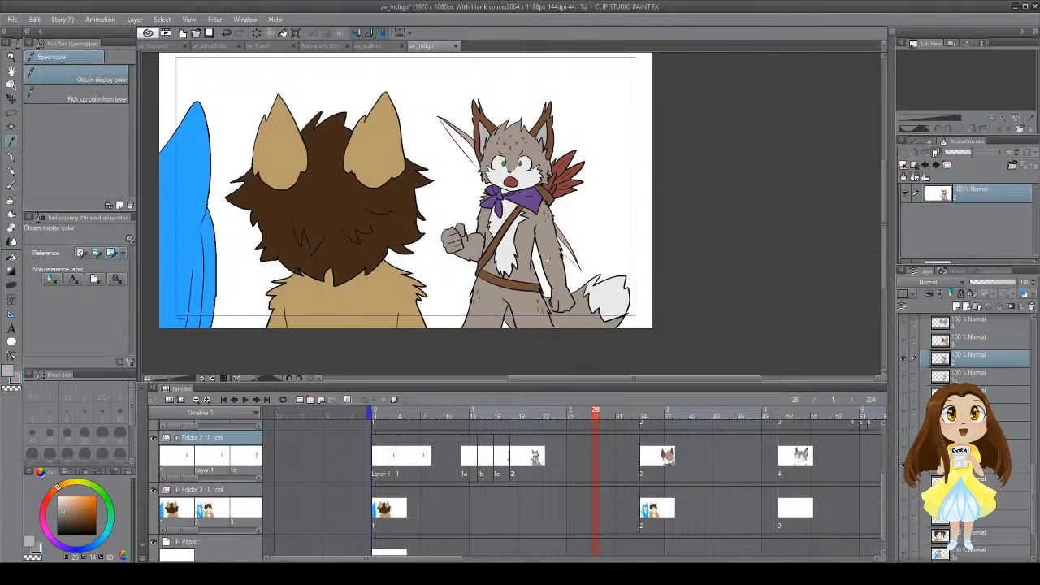
left_click(538, 202)
left_click(791, 466)
key("g")
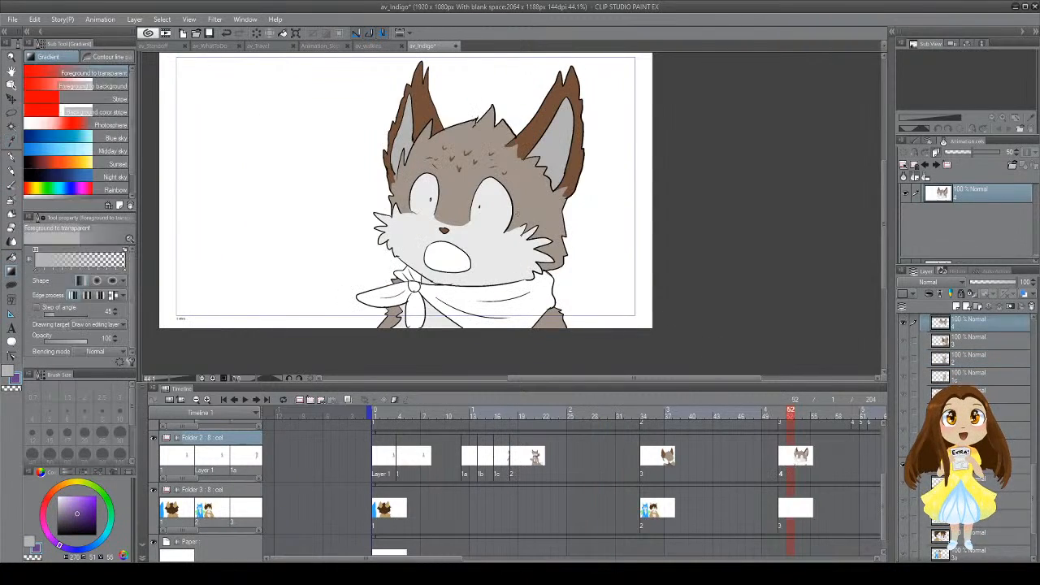
key("g")
left_click(514, 290)
left_click(416, 309)
left_click(405, 289)
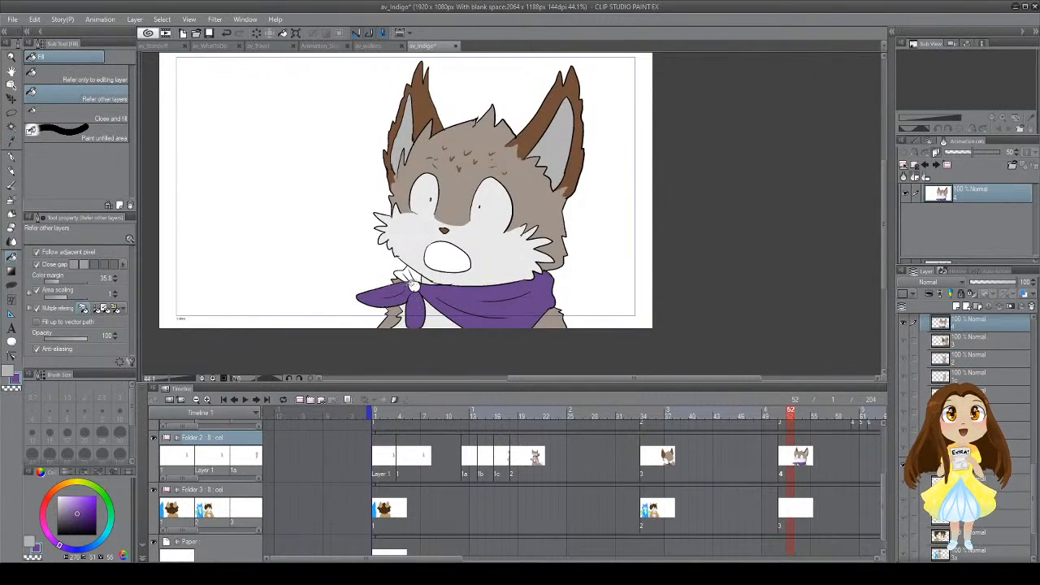
left_click(418, 278)
left_click(417, 276)
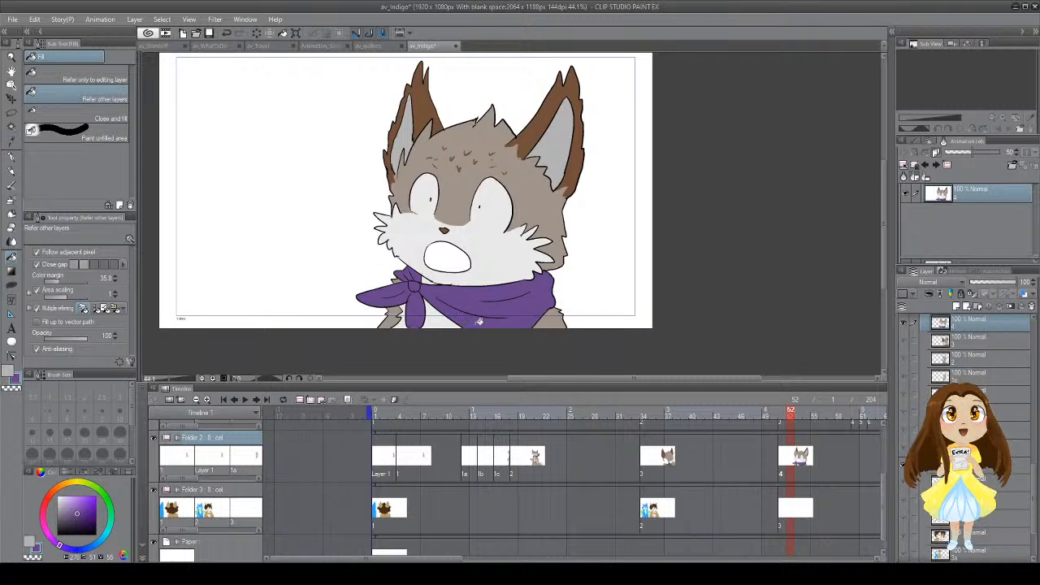
Step: Fill the back-view lynx's scarf purple and its arrow feathers with red sampled from the standing lynx's arrows
left_click_drag(489, 290, 468, 291)
left_click(661, 412)
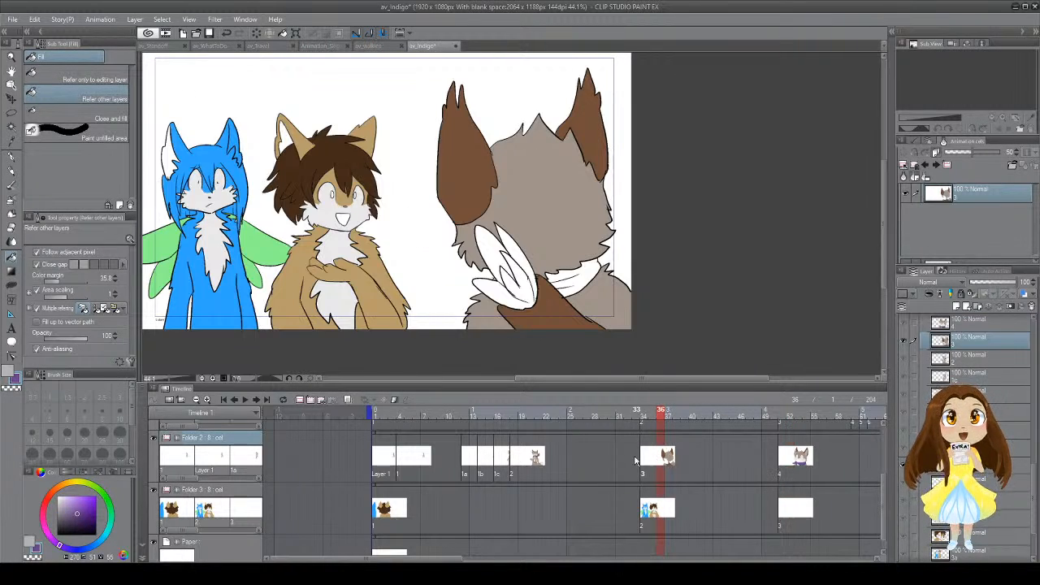
left_click(538, 412)
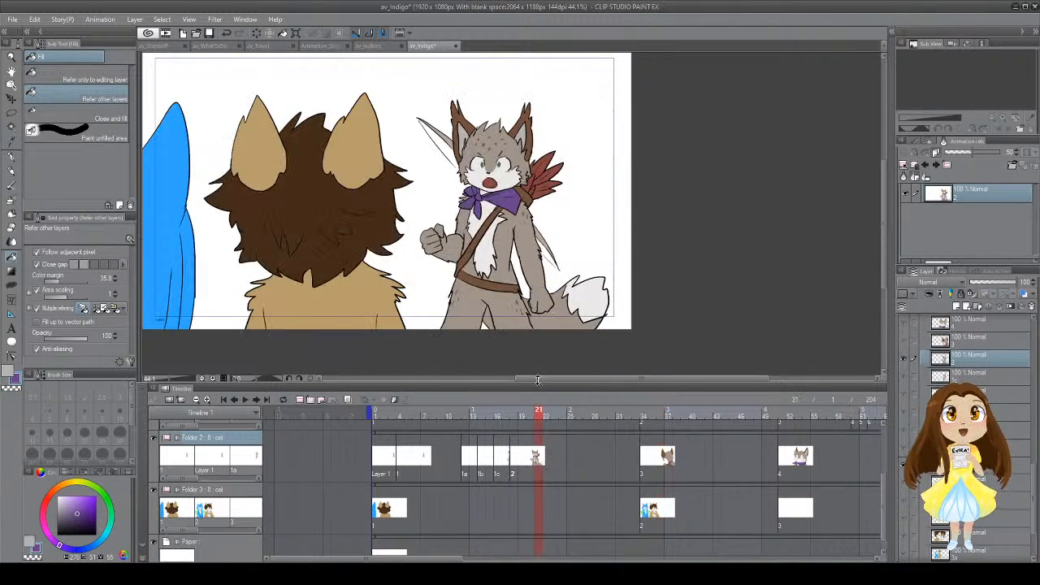
left_click(535, 275, "alt")
key("i")
left_click(555, 180)
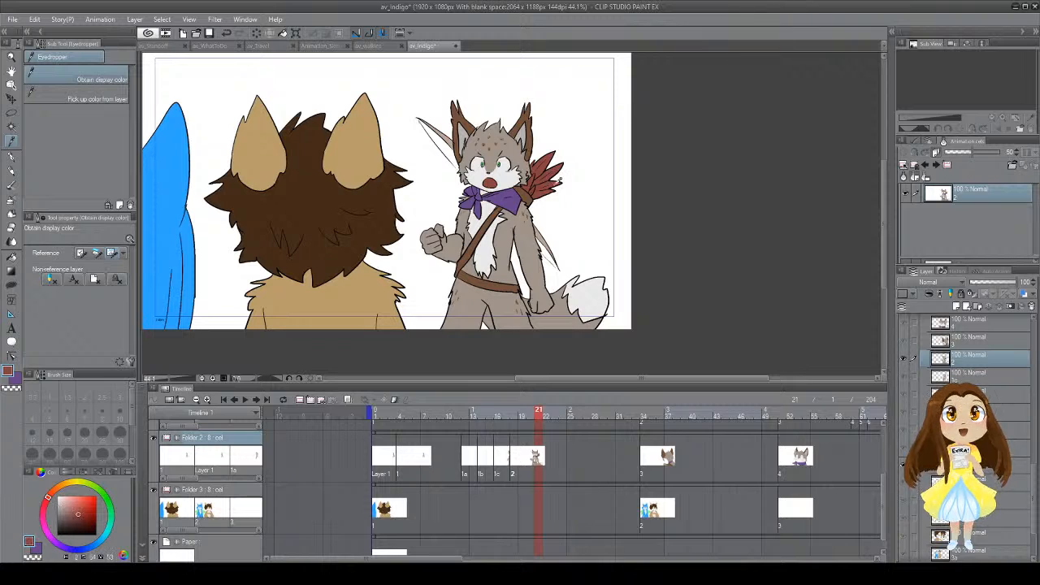
left_click(654, 434)
key("g")
left_click(500, 281)
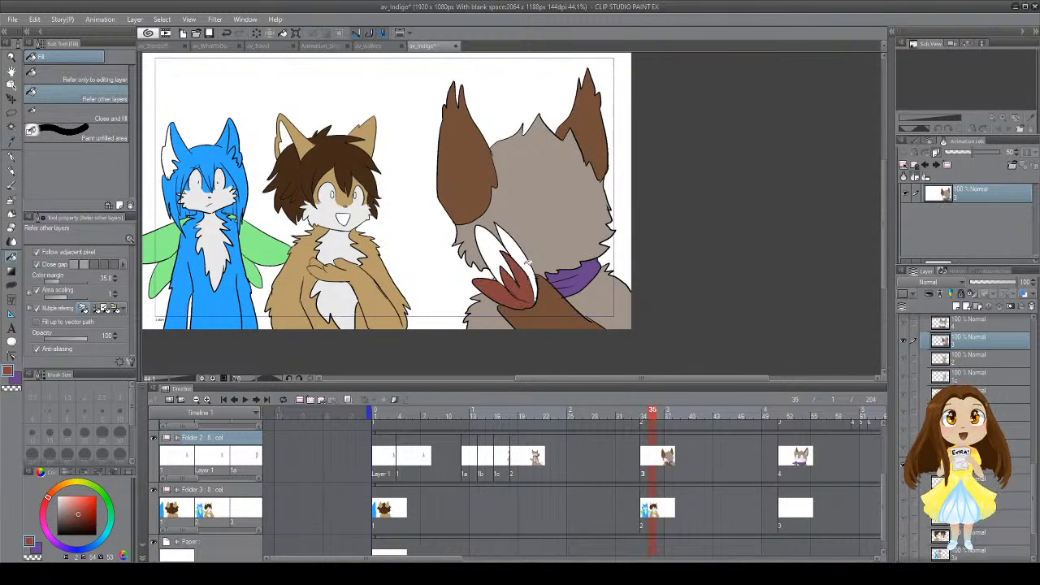
left_click(507, 249)
Step: Play back the animation from the opening frames, and replay the section around the close-up lynx to check its timing
left_click(385, 447)
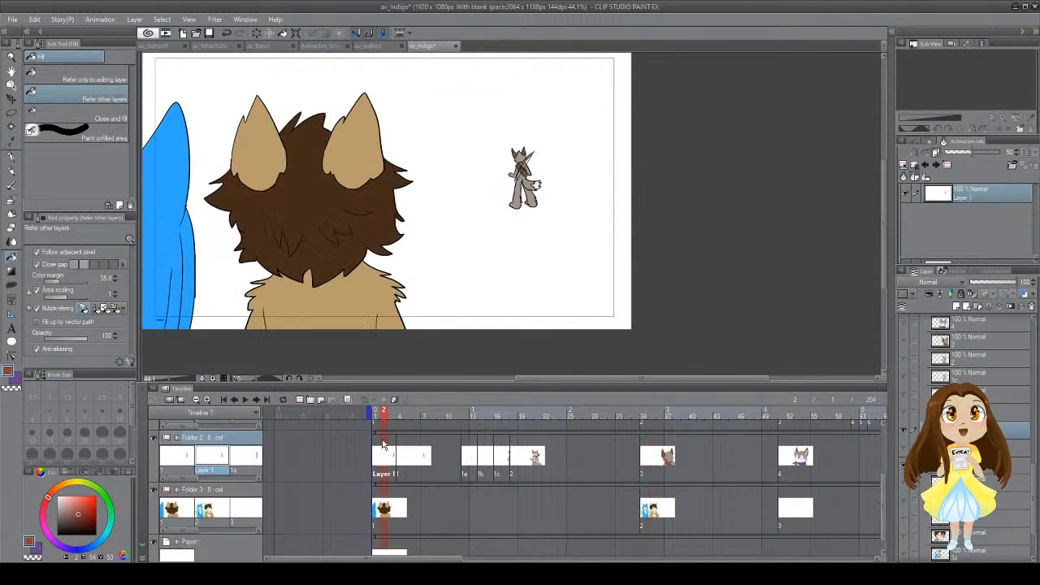
left_click(256, 401)
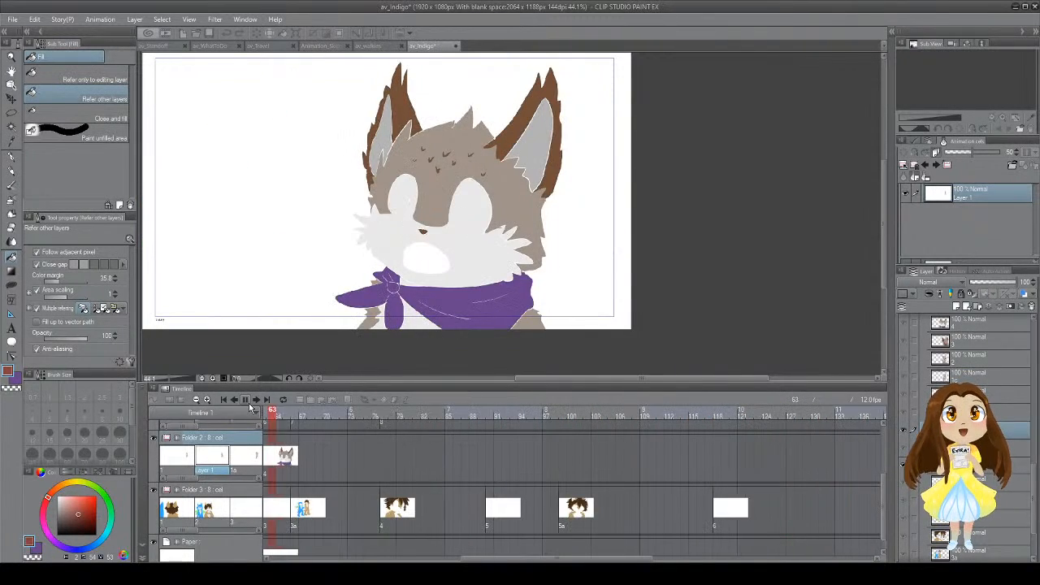
left_click(248, 403)
left_click_drag(512, 560, 431, 559)
left_click_drag(474, 490, 497, 504)
left_click(455, 504)
left_click(244, 402)
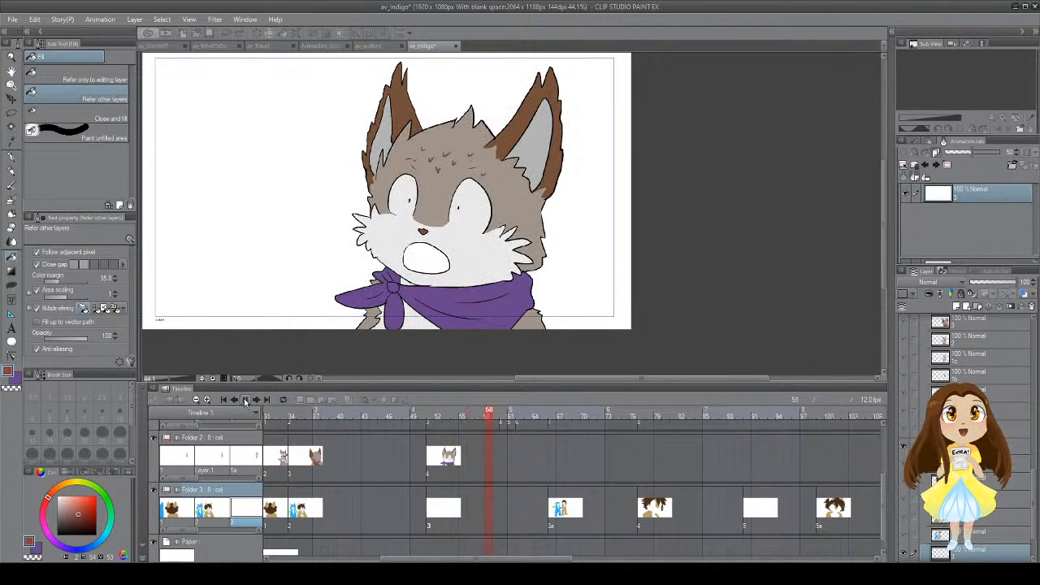
Step: Add new blank animation cels to Folder 3 at frames 60, 61 and 62, and one to Folder 2 at frame 60
mouse_move(527, 504)
left_mouse_down()
mouse_move(493, 498)
mouse_move(504, 508)
left_mouse_up()
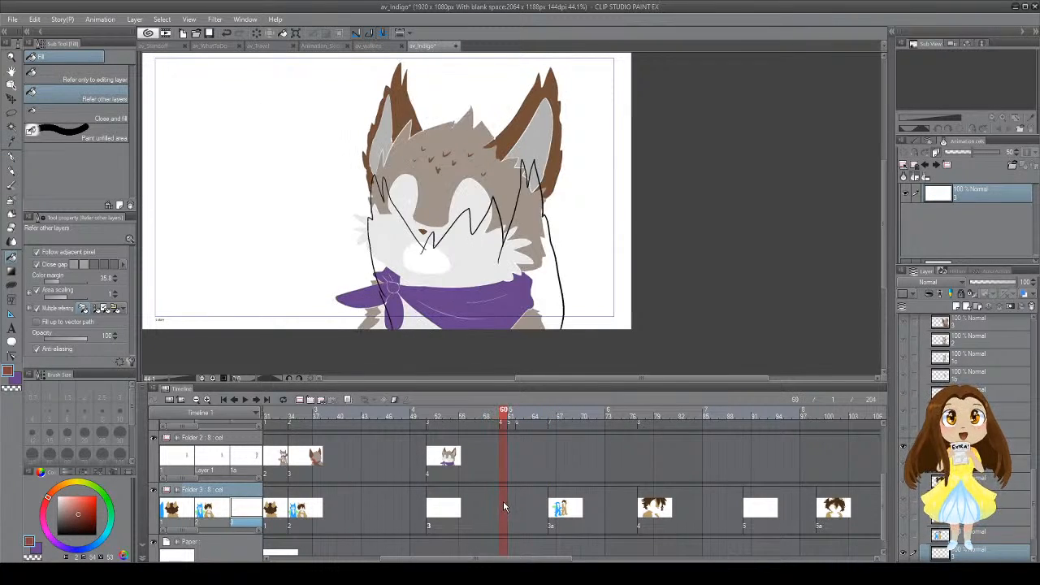
left_click(309, 400)
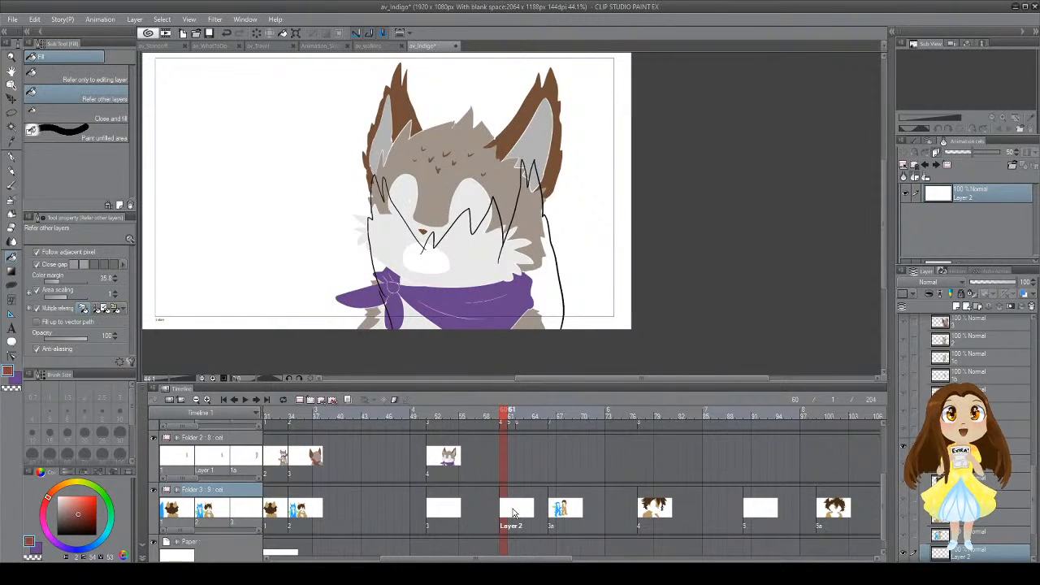
left_click(513, 511)
left_click(310, 400)
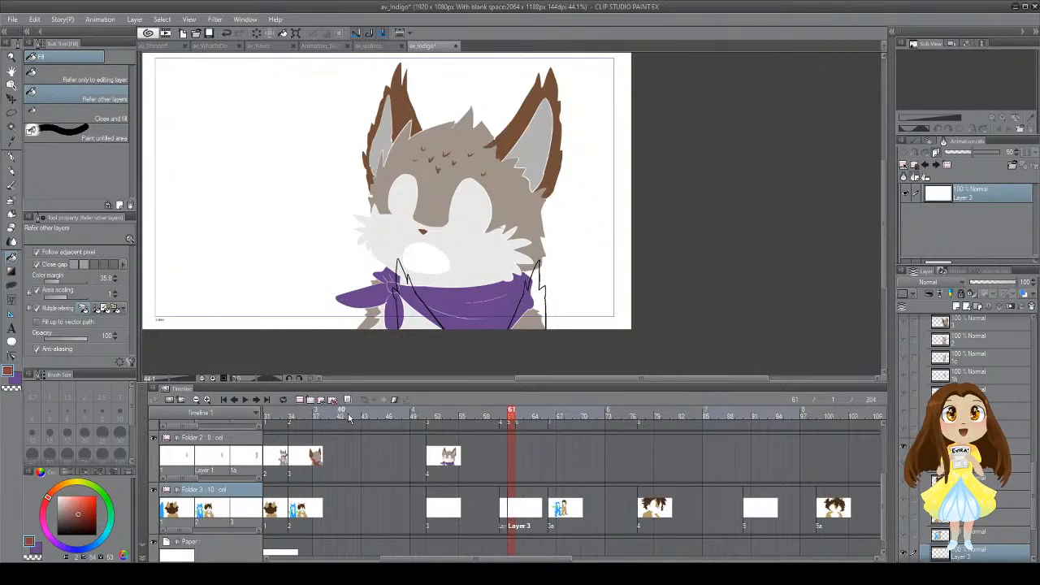
left_click(520, 510)
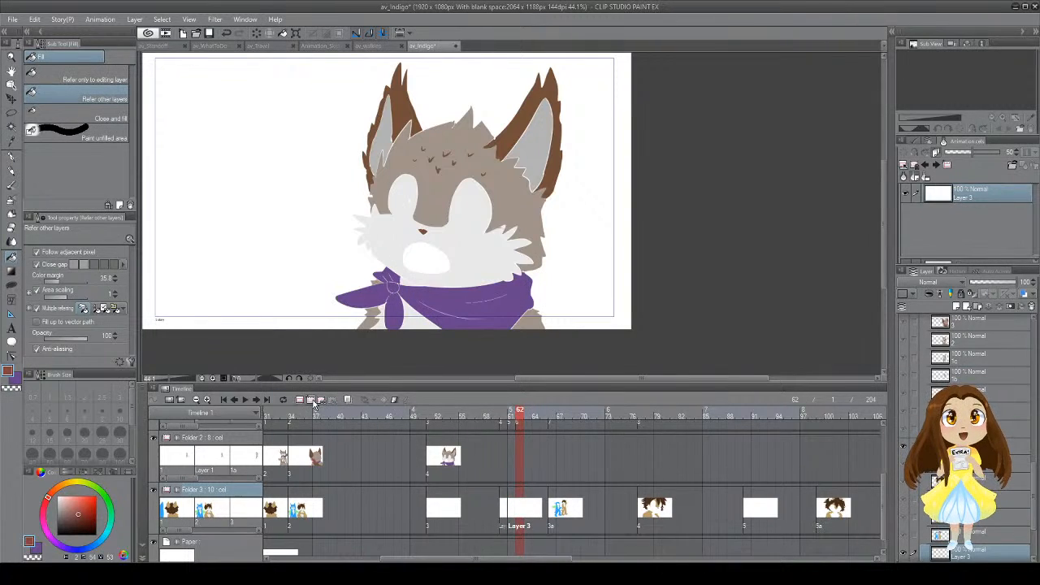
left_click(310, 400)
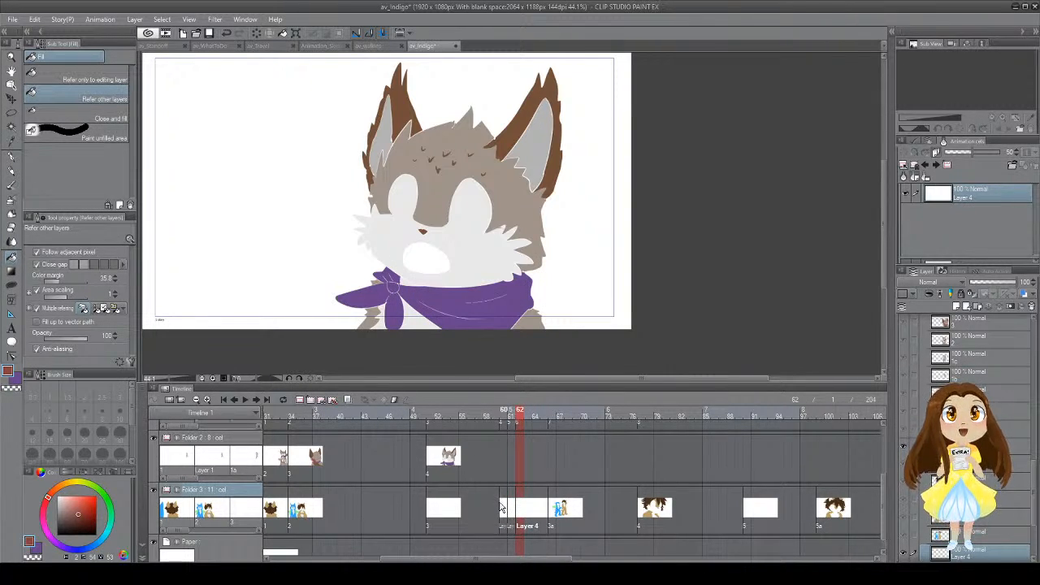
left_click(503, 470)
left_click(310, 400)
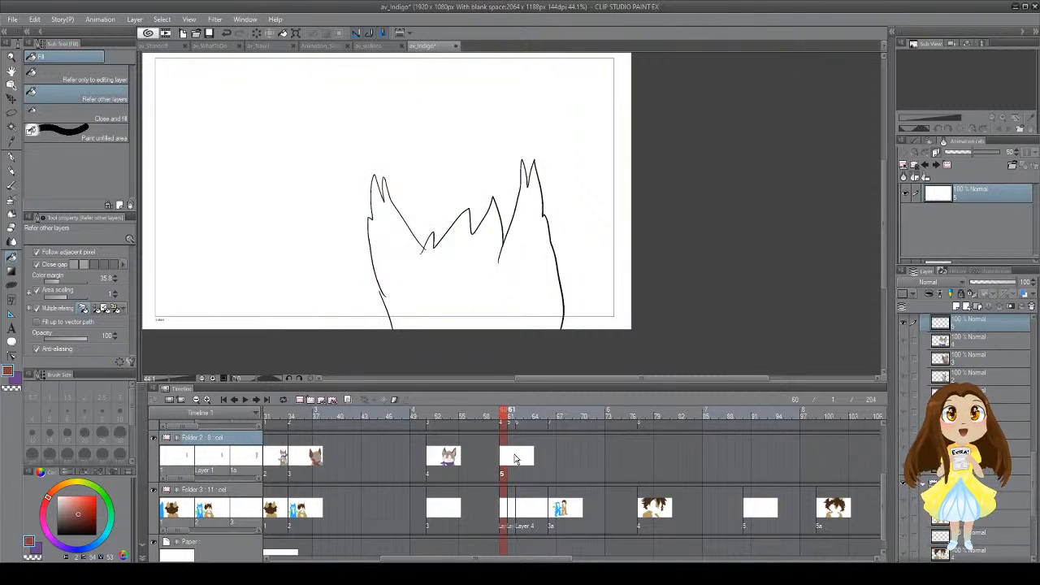
Step: Add new blank animation cels to Folder 2 at frames 61 and 62
left_click(310, 400)
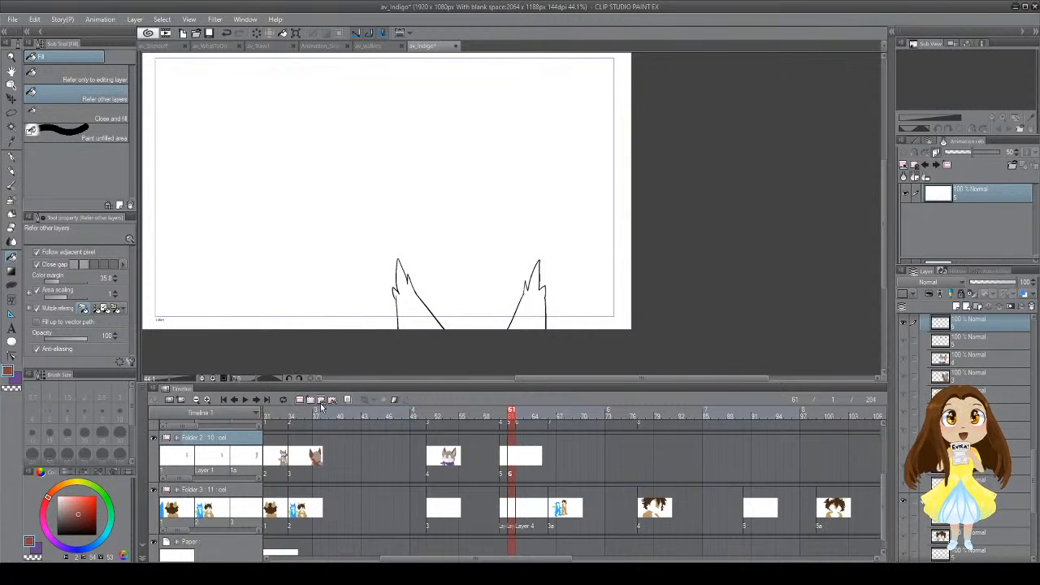
left_click(520, 461)
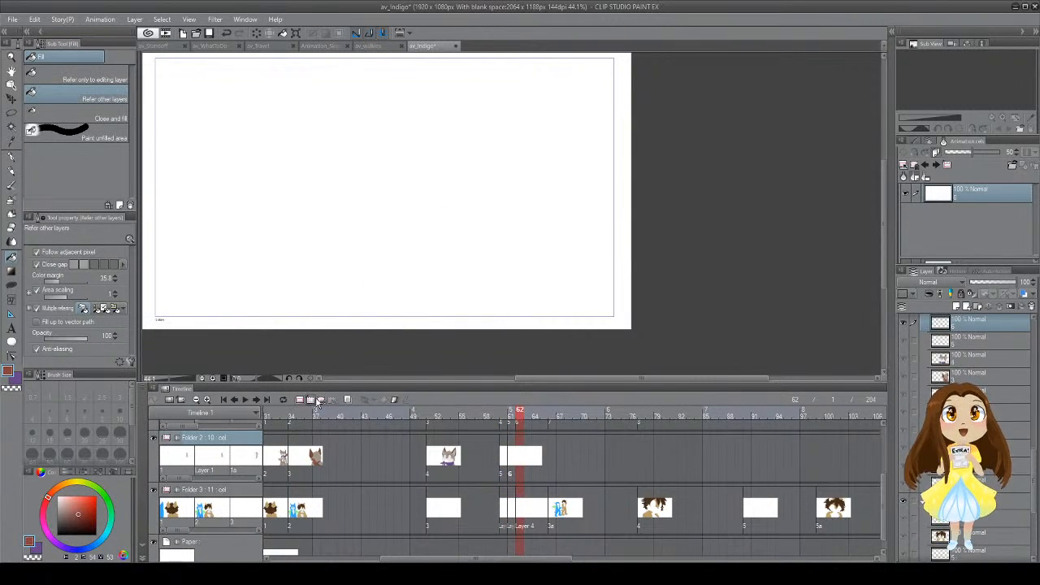
left_click(310, 399)
left_click(512, 460)
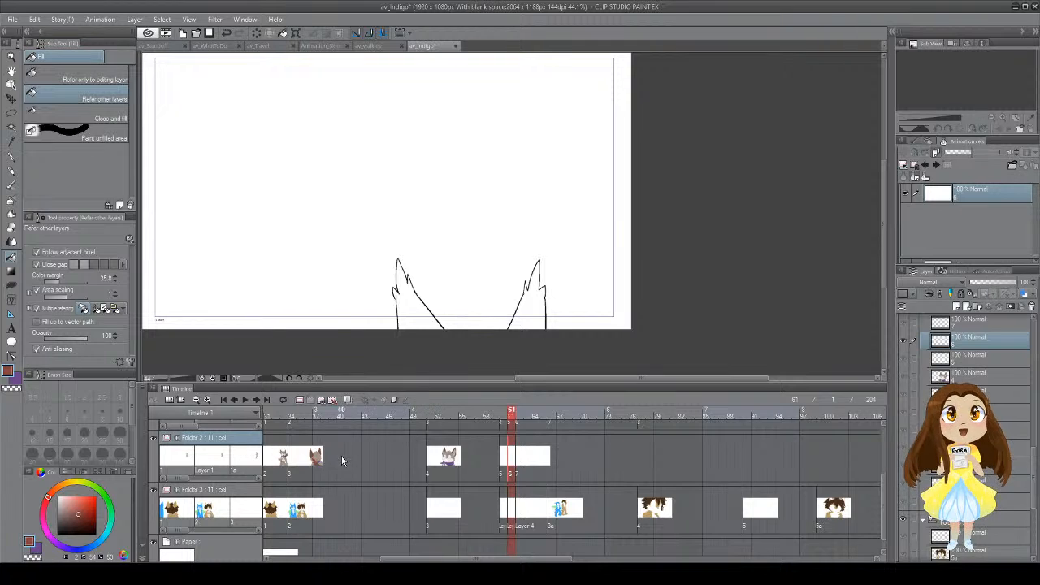
Step: Sample the ear brown as the main colour and the head's grey-brown as the sub colour from the back-view lynx at frame 40
left_click(343, 410)
key("i")
left_click(473, 178)
key("x")
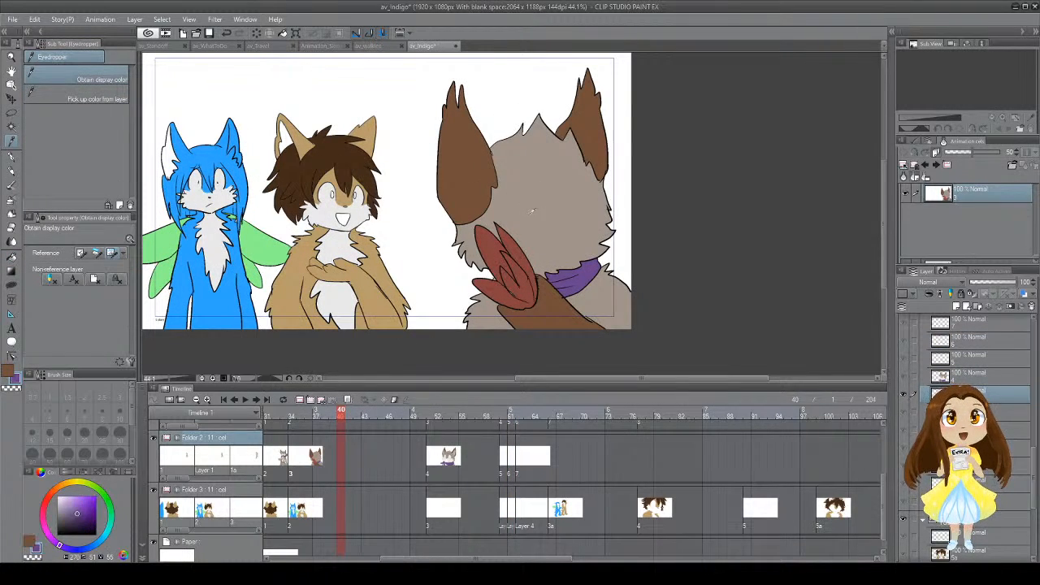
left_click(529, 213)
key("x")
Step: Draw brown jagged boundary lines with the G-pen along the inner edges of both lynx ears on Folder 2's frame 60 cel
left_click(505, 463)
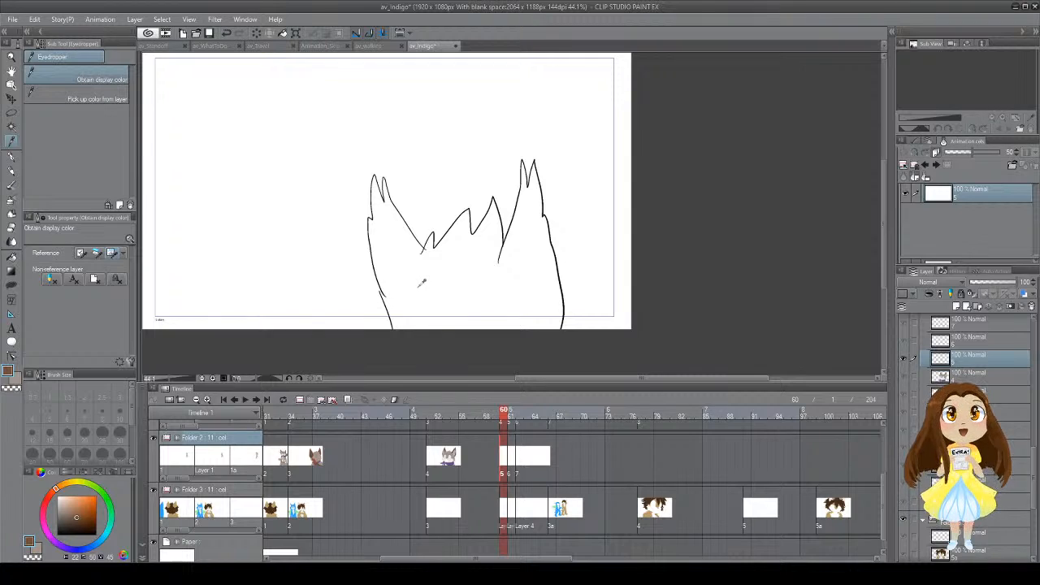
key("p")
mouse_move(421, 251)
left_mouse_down()
mouse_move(417, 306)
mouse_move(394, 327)
left_mouse_up()
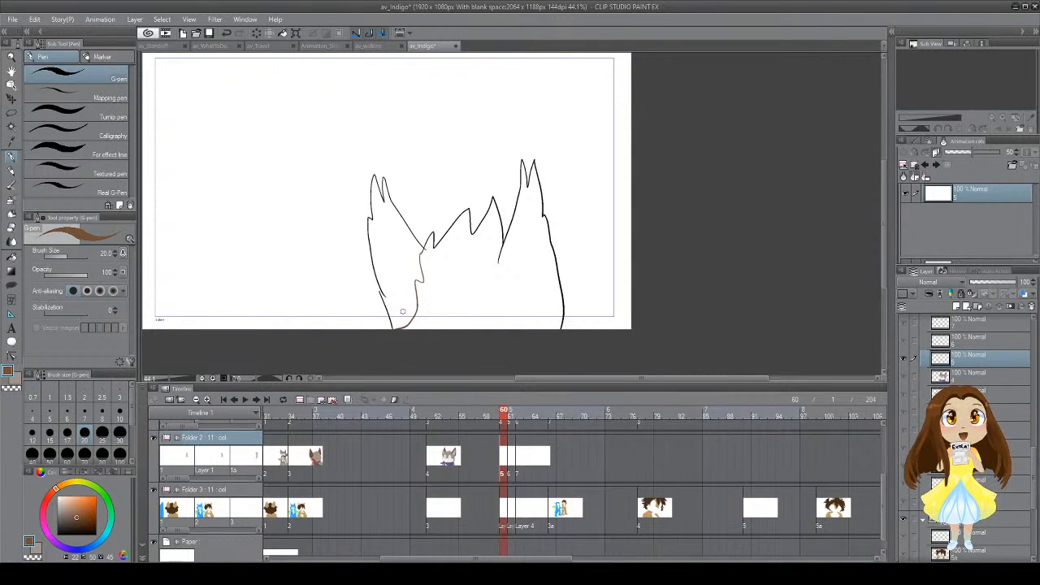
mouse_move(499, 264)
left_mouse_down()
mouse_move(527, 288)
mouse_move(550, 333)
left_mouse_up()
Step: Fill both lynx ears brown and the head between them grey-brown on the frame 60 cel
key("g")
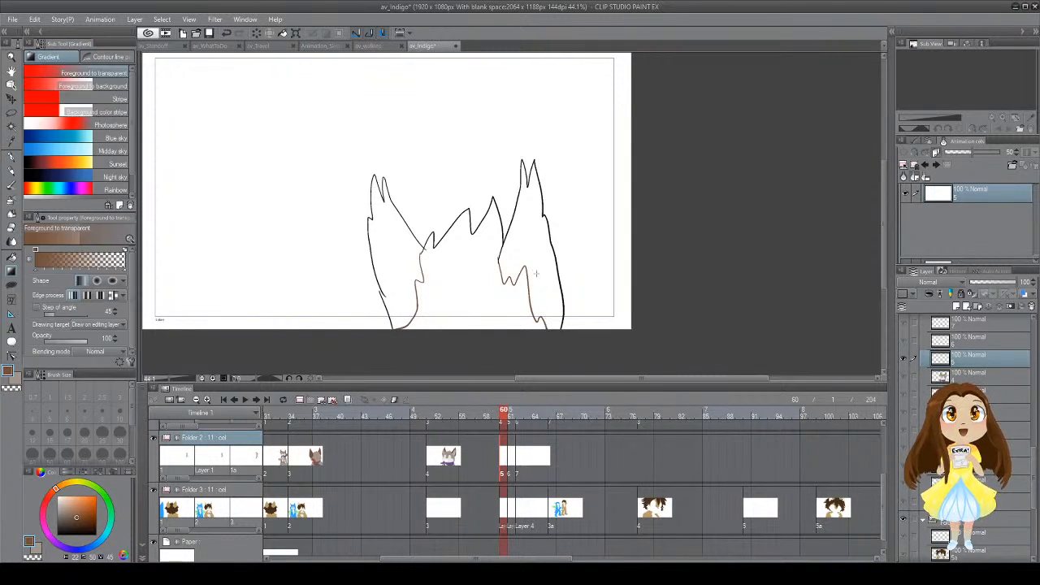
left_click(506, 242)
left_click(404, 259)
left_click(460, 273)
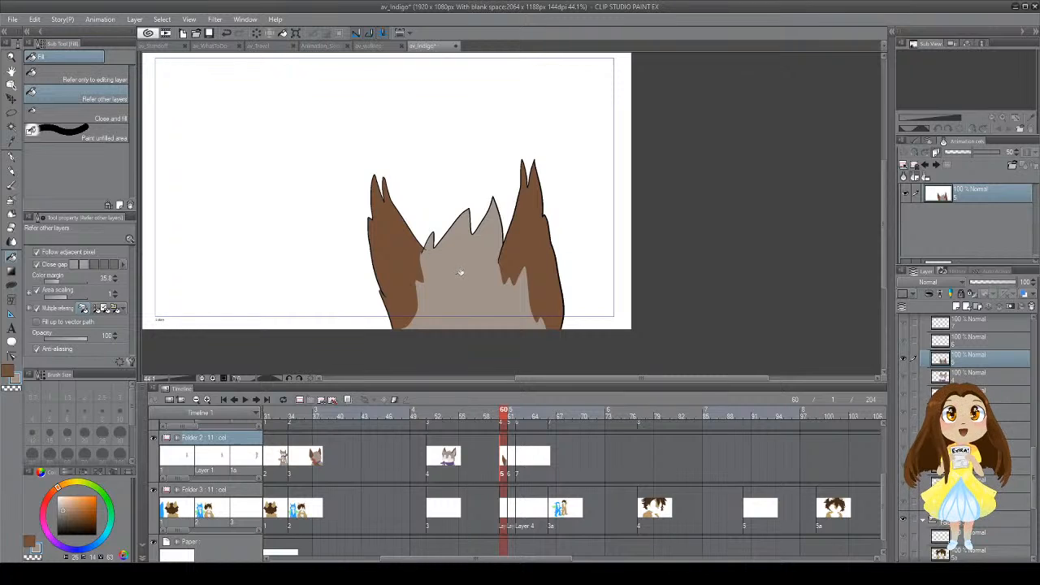
Step: Draw small brown V-shaped fur marks across the lynx's head at frame 60, undoing stray strokes
key("p")
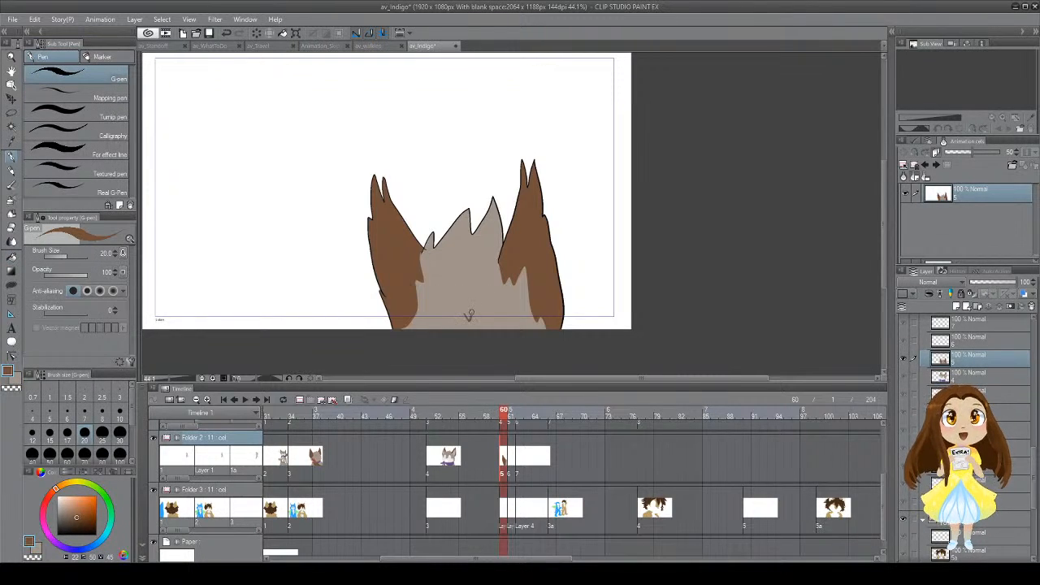
mouse_move(478, 301)
left_mouse_down()
mouse_move(439, 304)
mouse_move(503, 304)
left_mouse_up()
key("ctrl+z")
key("ctrl+z")
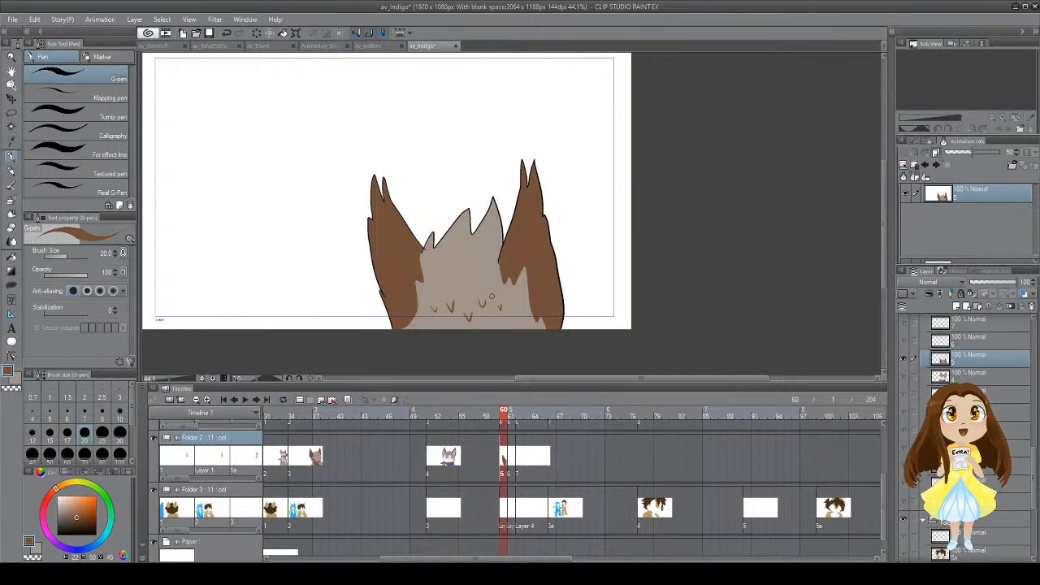
Step: Fill the two lynx ears brown on Folder 2's frame 61 cel and save the file
left_click(511, 412)
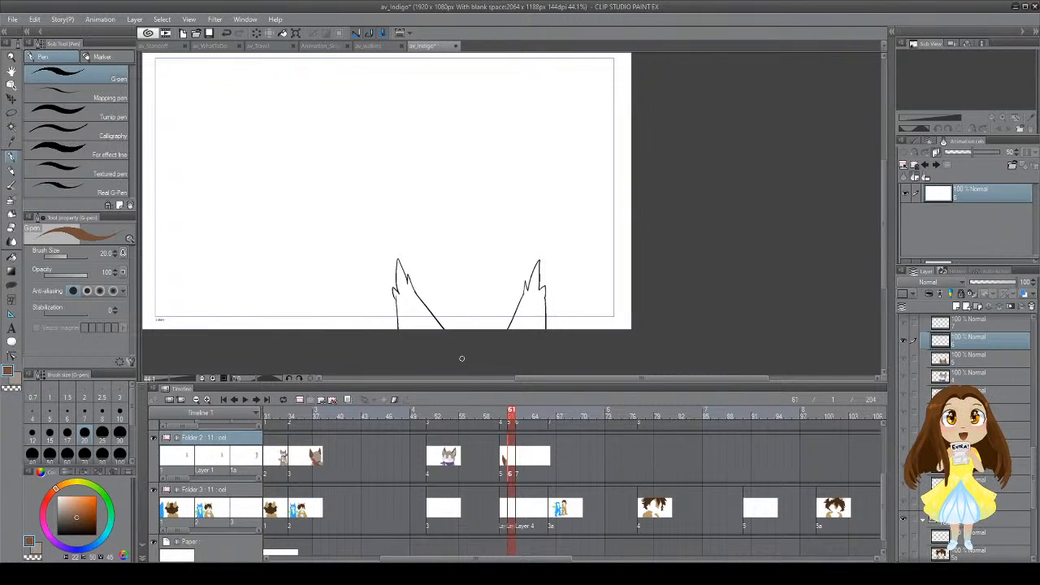
key("g")
left_click(407, 296)
left_click(520, 316)
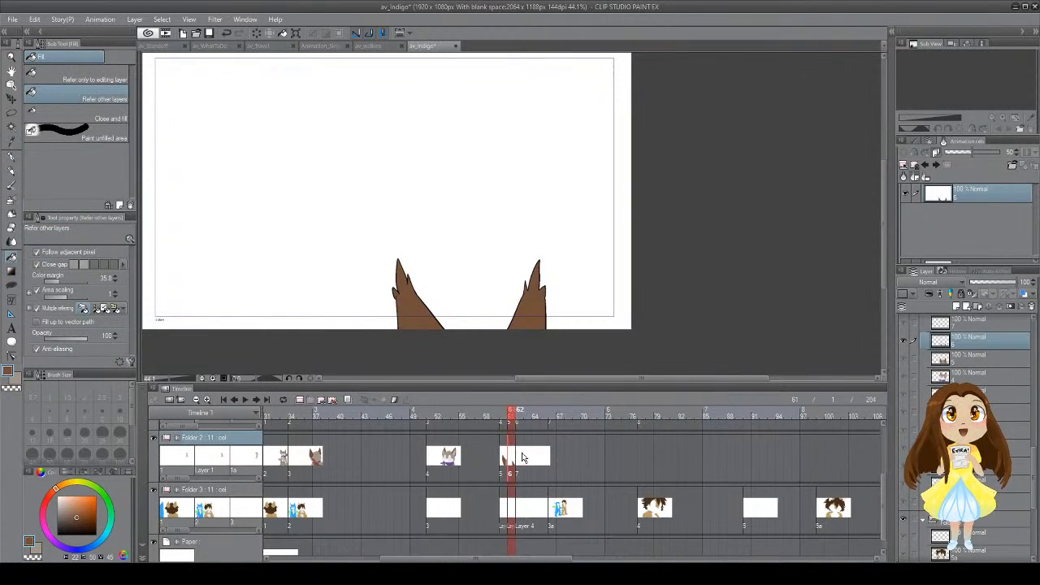
left_click(520, 446)
key("ctrl+s")
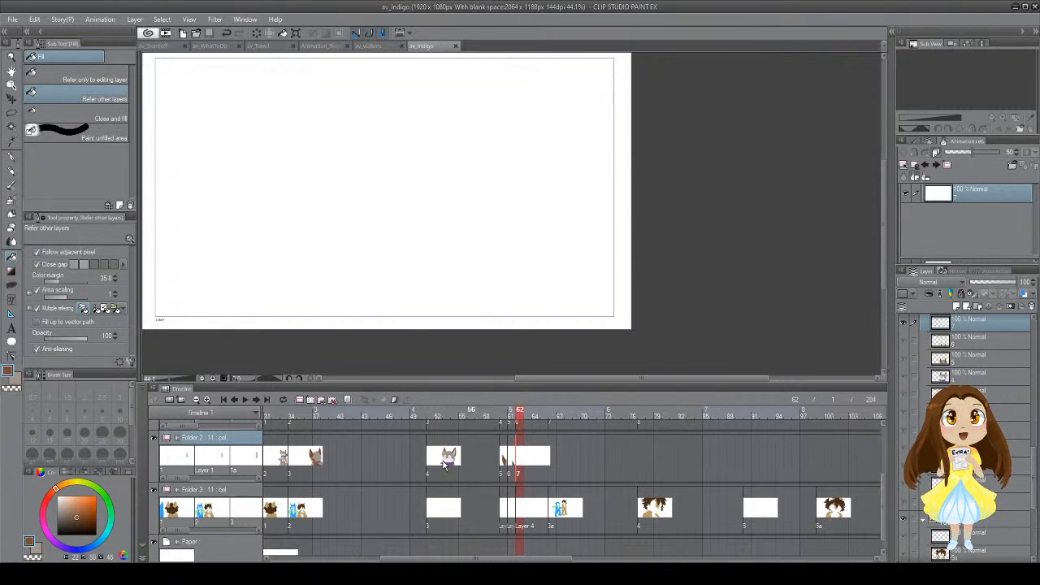
Step: Play back the animation from the back-view lynx at frame 37 to check the newly coloured cels
left_click(315, 459)
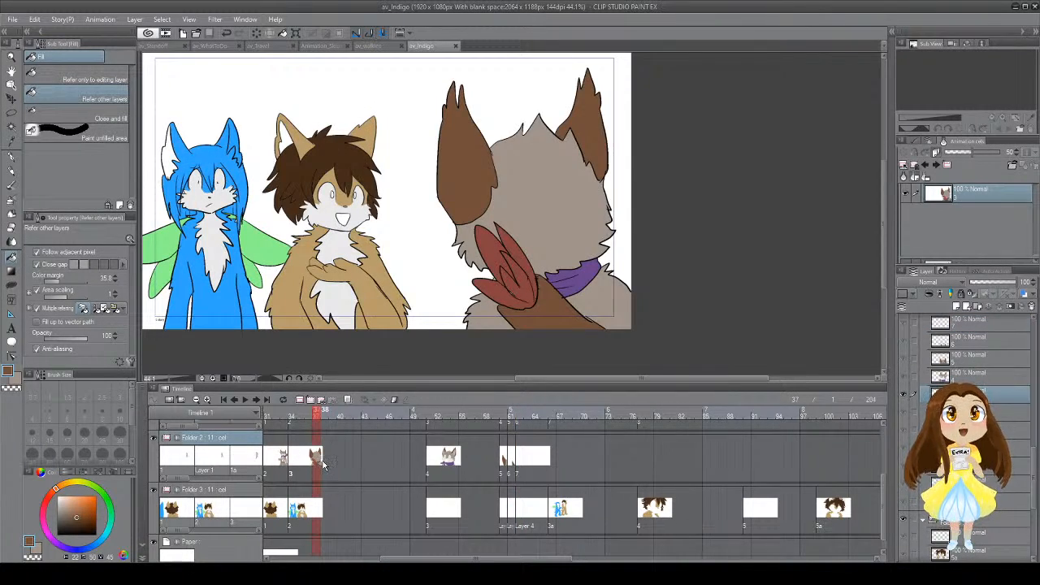
left_click(244, 400)
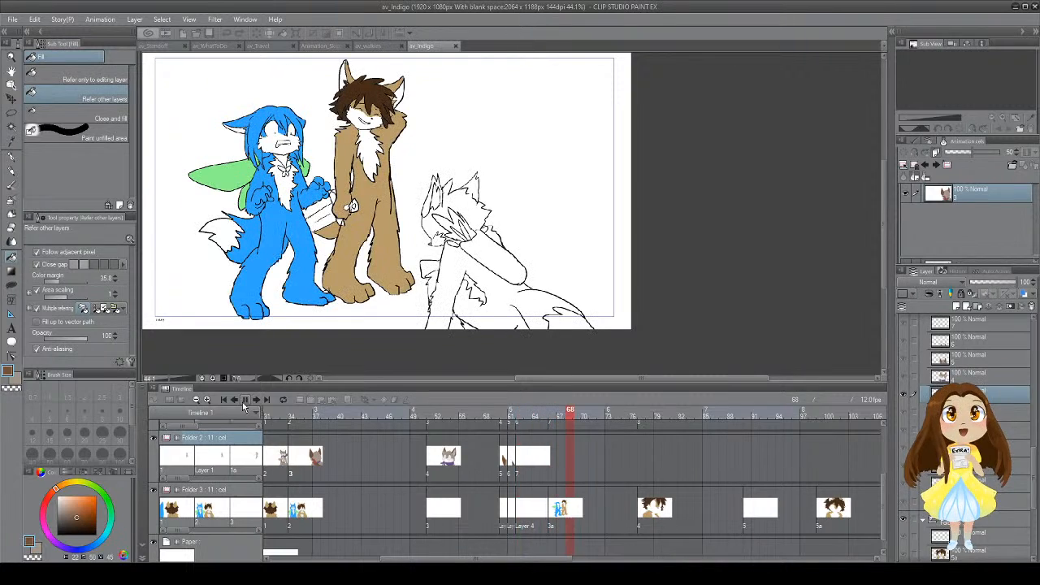
left_click(244, 402)
Step: Fill the crouching lynx's ears brown and its head grey-brown on Folder 3's cel 3a
left_click(575, 506)
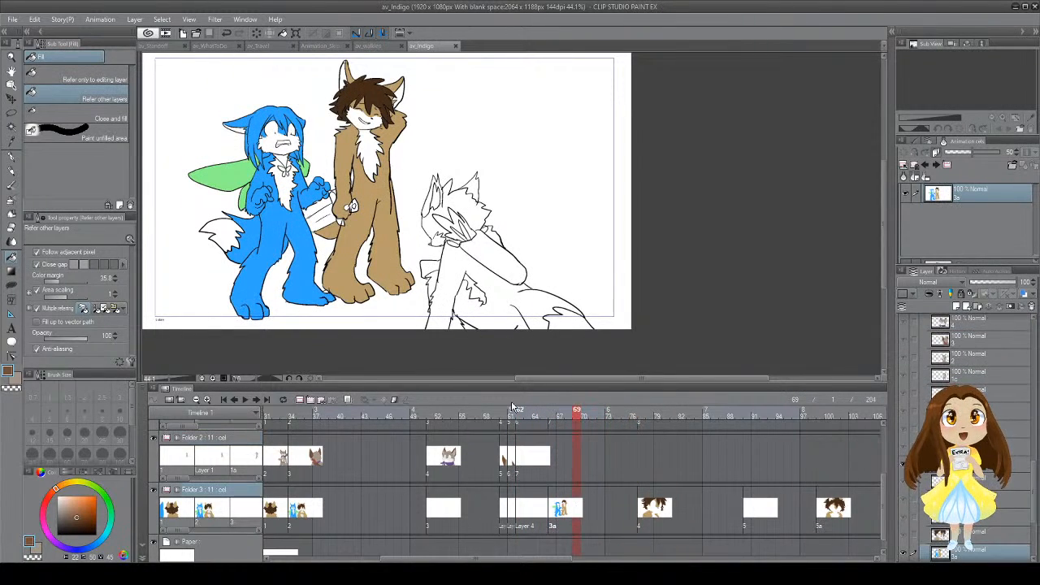
left_click(428, 204)
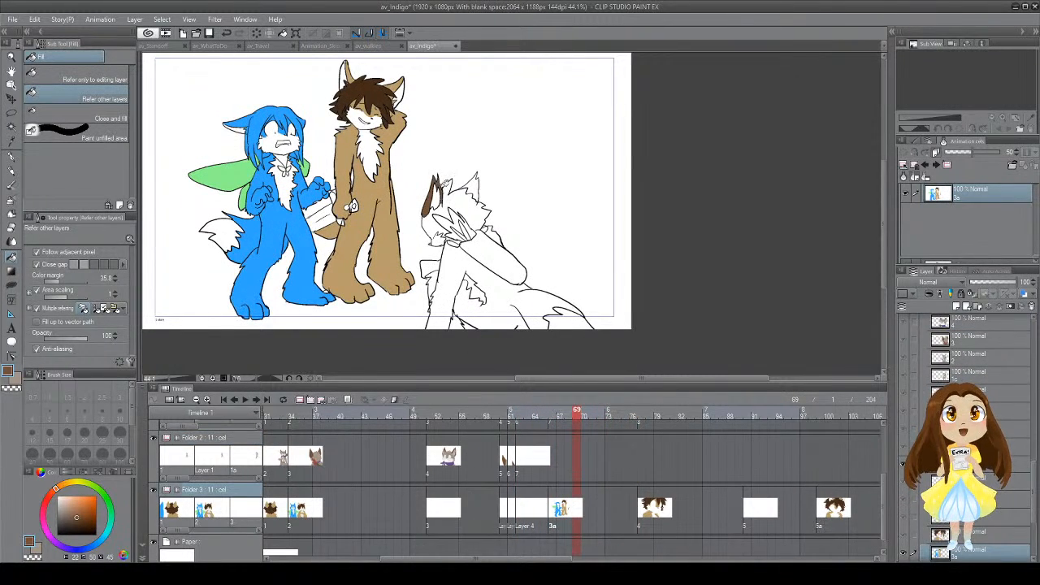
left_click(471, 194)
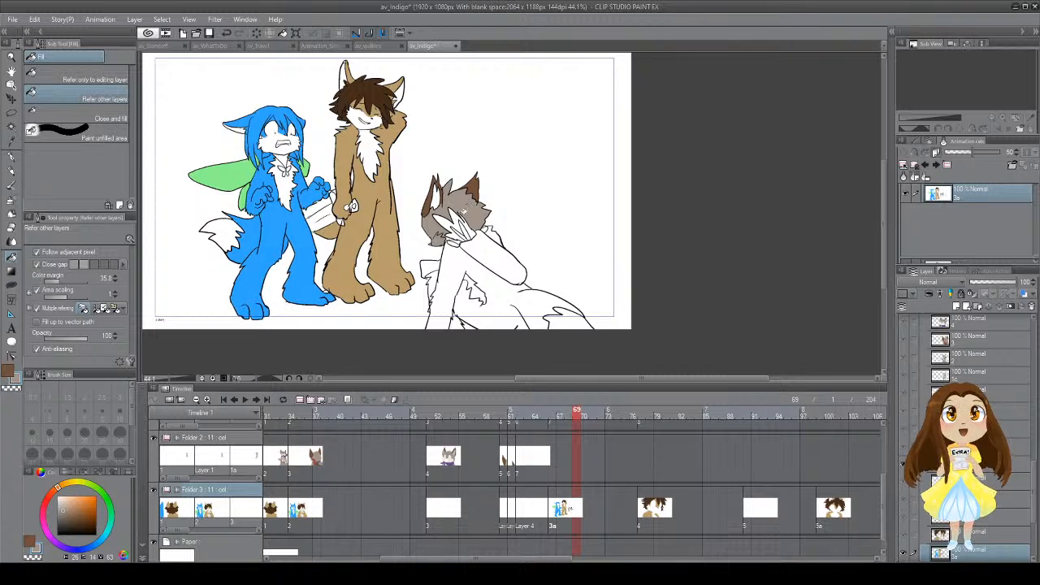
key("p")
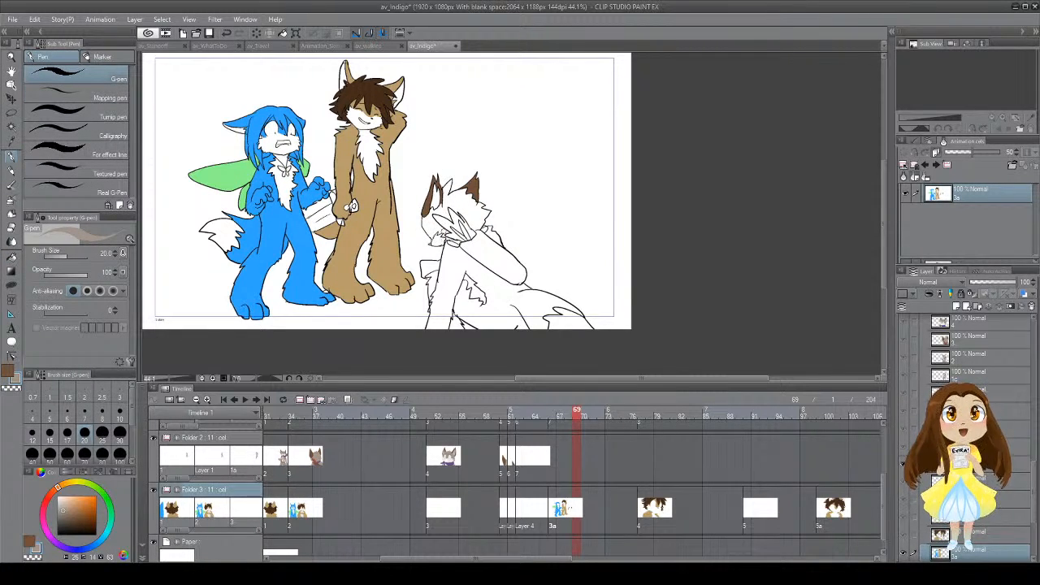
key("g")
left_click(444, 208)
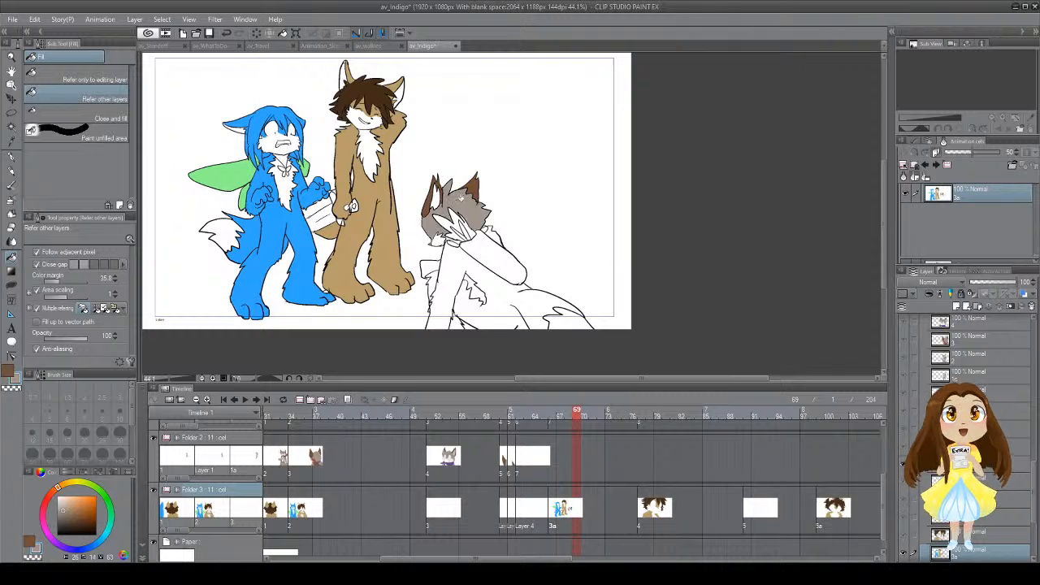
Step: Fill the crouching lynx's torso, supporting arm and tail grey-brown, closing outline gaps with the pen where needed
left_click(465, 258)
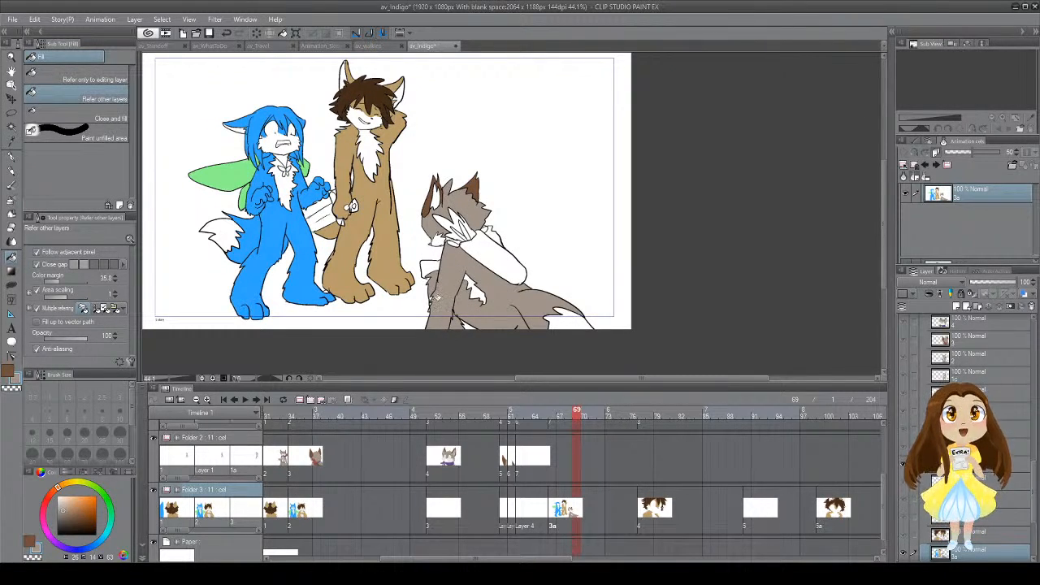
key("p")
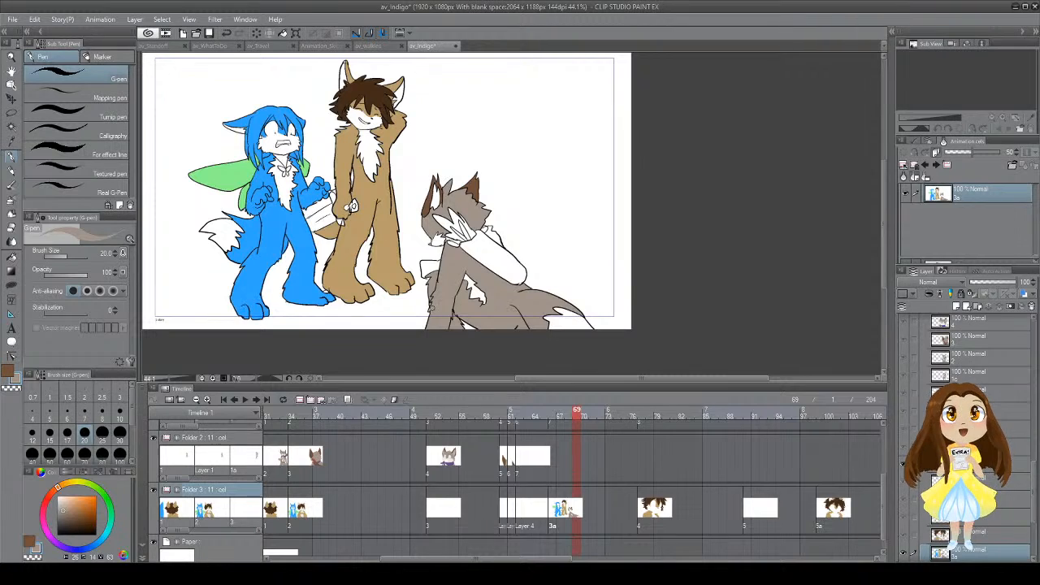
key("g")
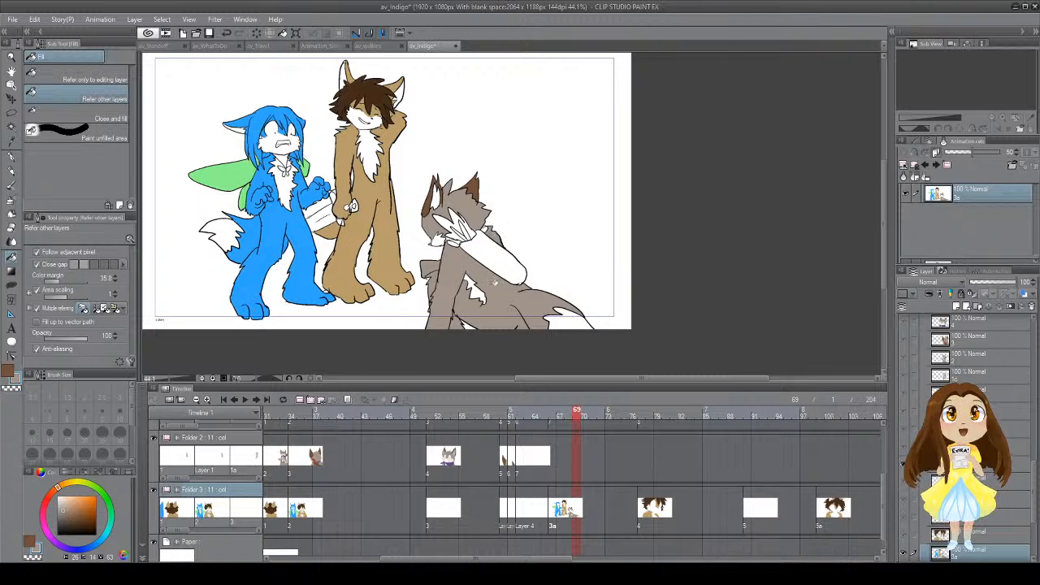
Step: Fill the close-up lynx's head, muzzle and cheek fur grey-brown on Folder 3's cel 5 at frame 91
left_click(658, 429)
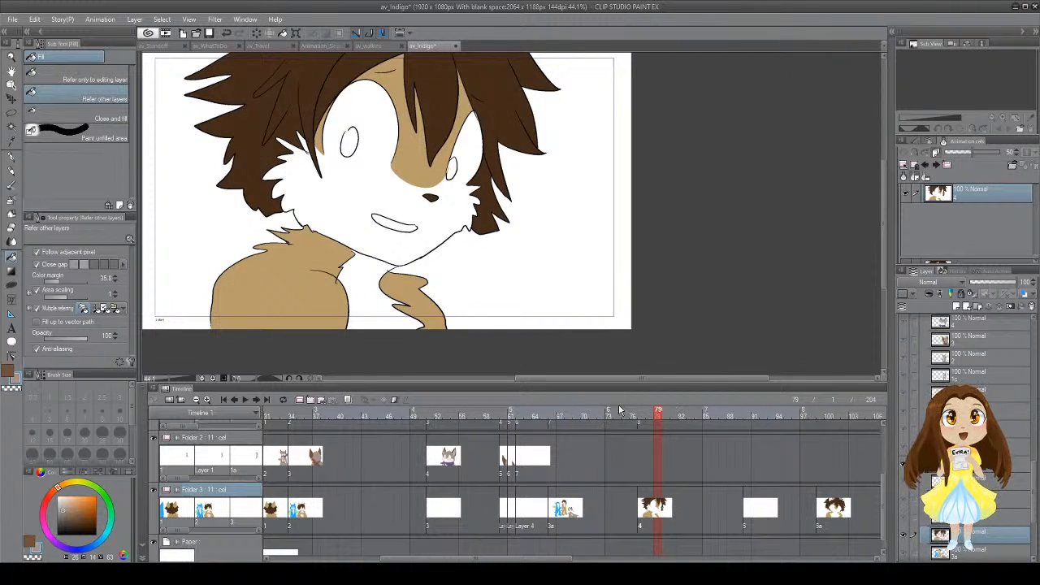
mouse_move(760, 500)
left_mouse_down()
mouse_move(818, 506)
mouse_move(755, 505)
left_mouse_up()
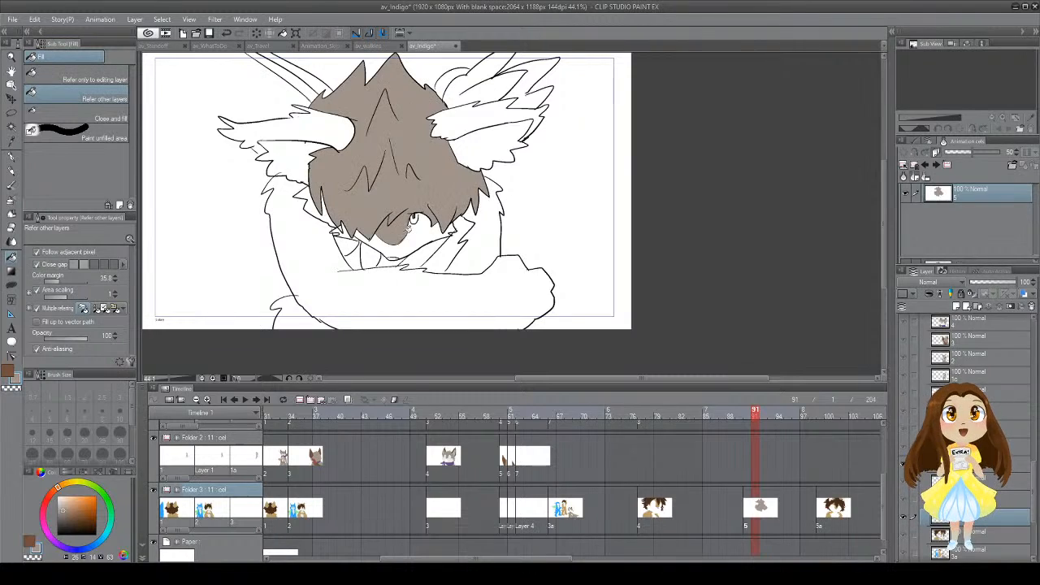
left_click(404, 230)
left_click_drag(421, 200, 447, 223)
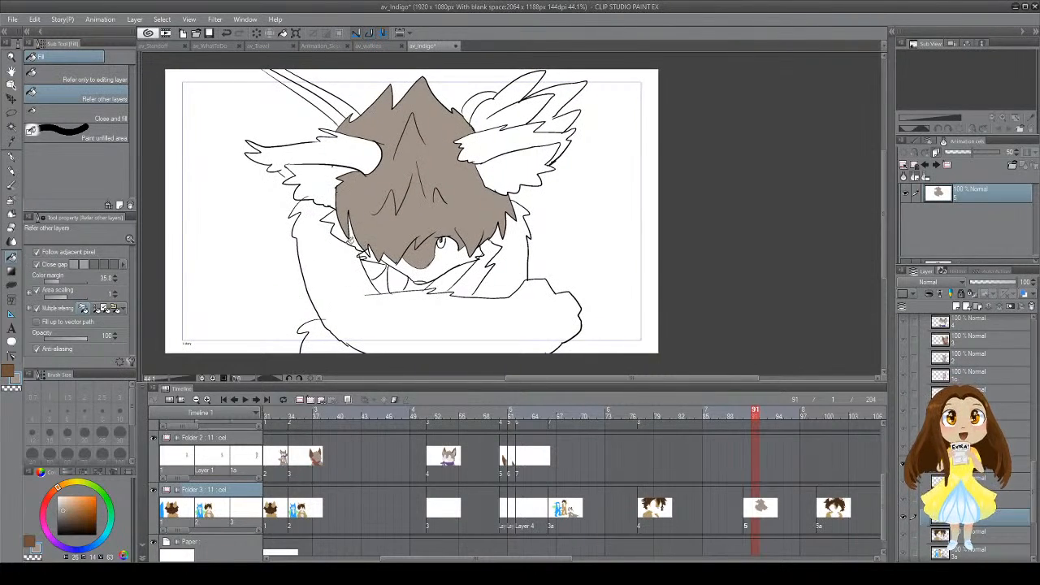
left_click(350, 239)
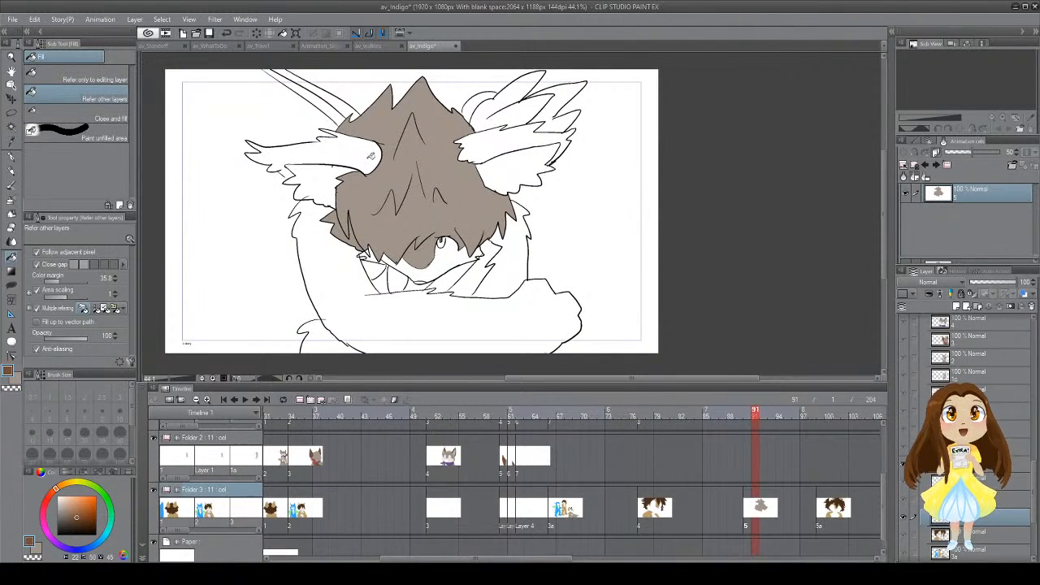
Step: Fill the outer parts of both ears brown on the frame 91 lynx, closing the ear outline gaps first
left_click(380, 165)
key("ctrl+z")
key("p")
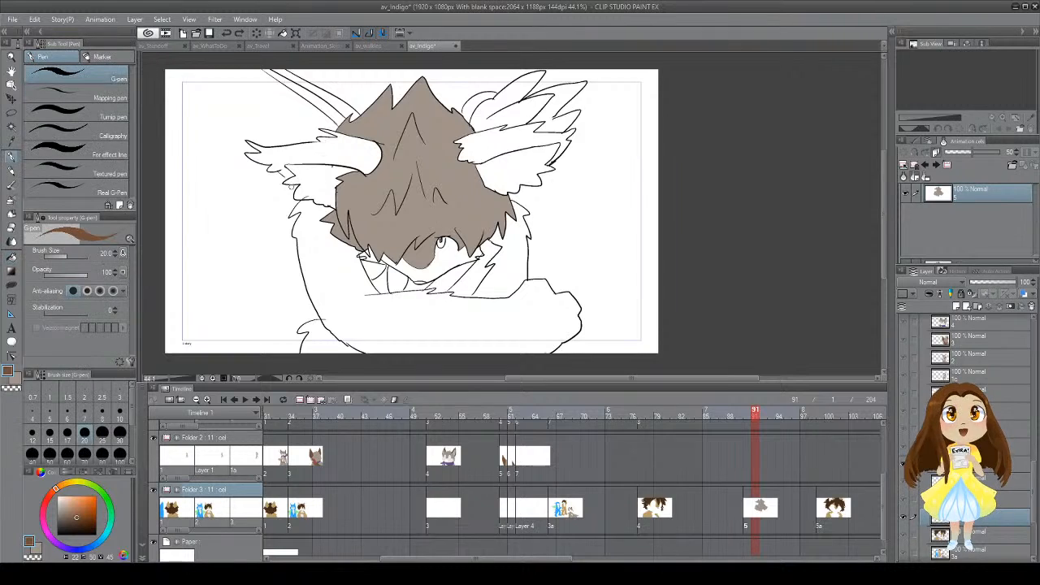
key("g")
left_click(325, 151)
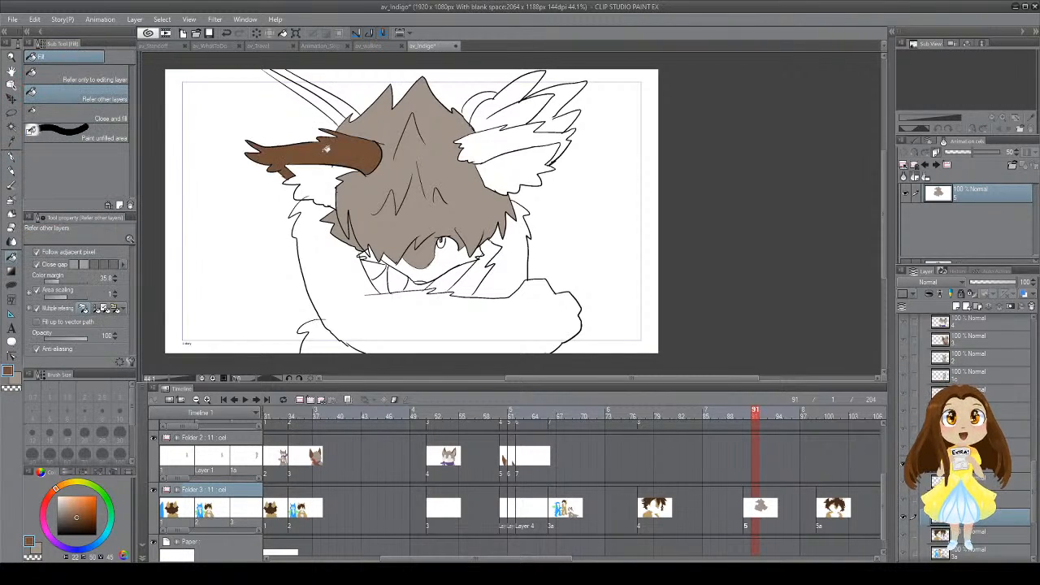
left_click(514, 155)
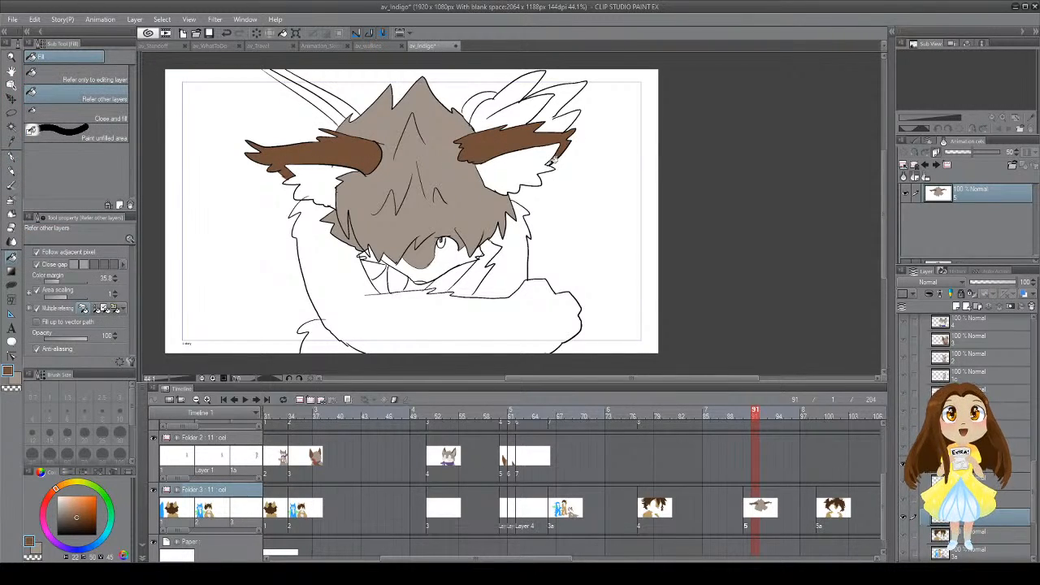
Step: Fill the frame 91 lynx's crossed arms, shoulder and lower body grey-brown, closing the gap beside the chest fur
left_click(523, 320)
left_click(519, 280)
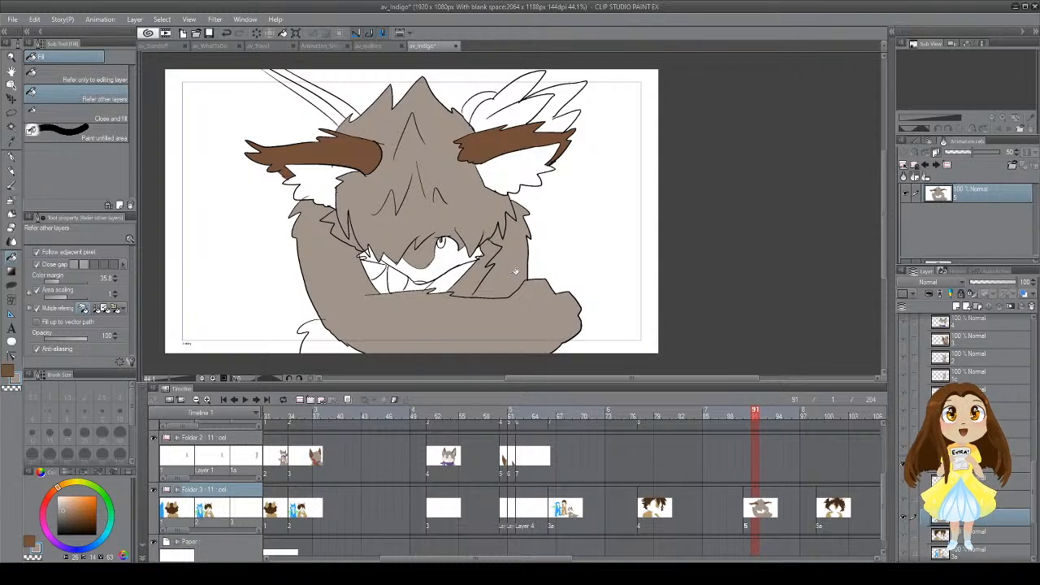
key("ctrl+z")
key("p")
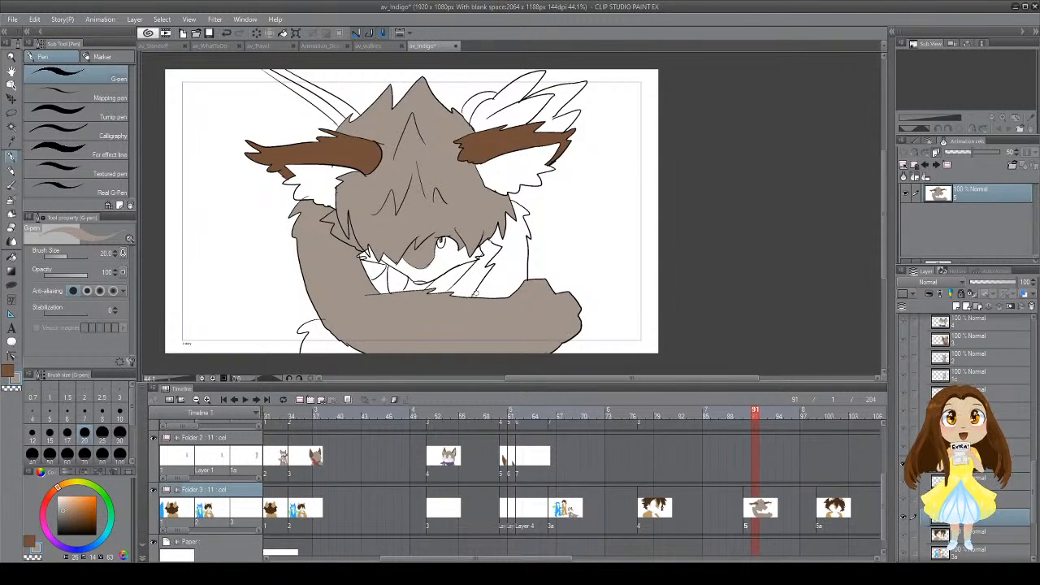
key("g")
left_click(308, 348)
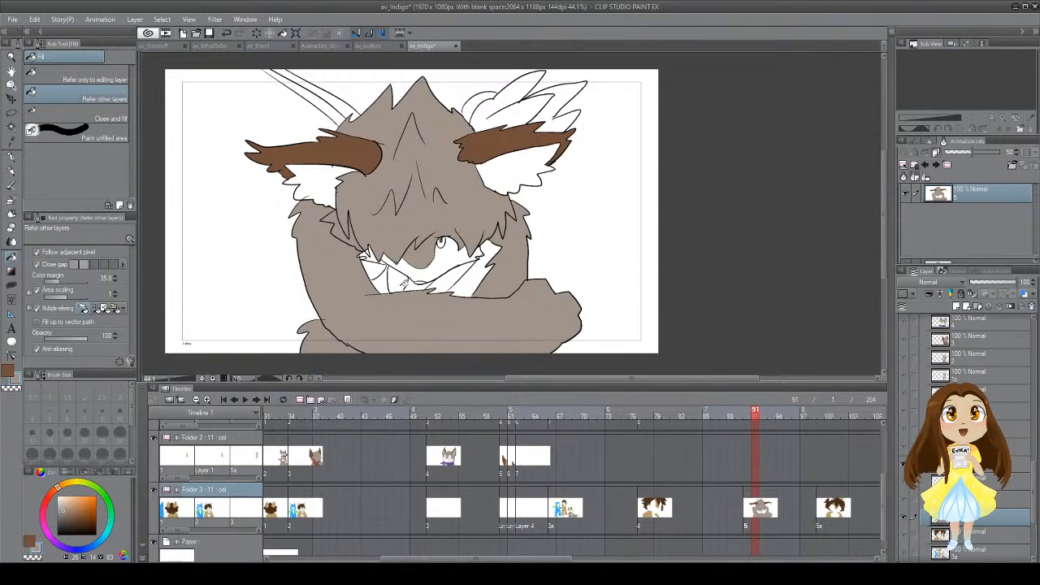
Step: Check Folder 3's drawings at frames 101 and 125, and save the animation file
mouse_move(448, 303)
left_mouse_down()
mouse_move(447, 335)
mouse_move(432, 315)
mouse_move(425, 269)
mouse_move(423, 298)
left_mouse_up()
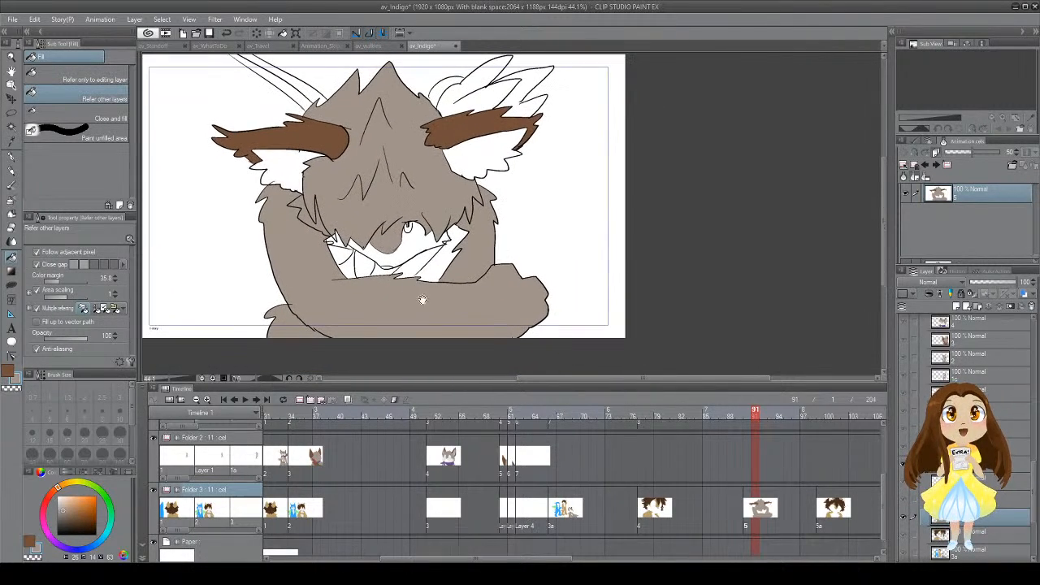
left_click_drag(554, 559, 626, 561)
left_click(633, 521)
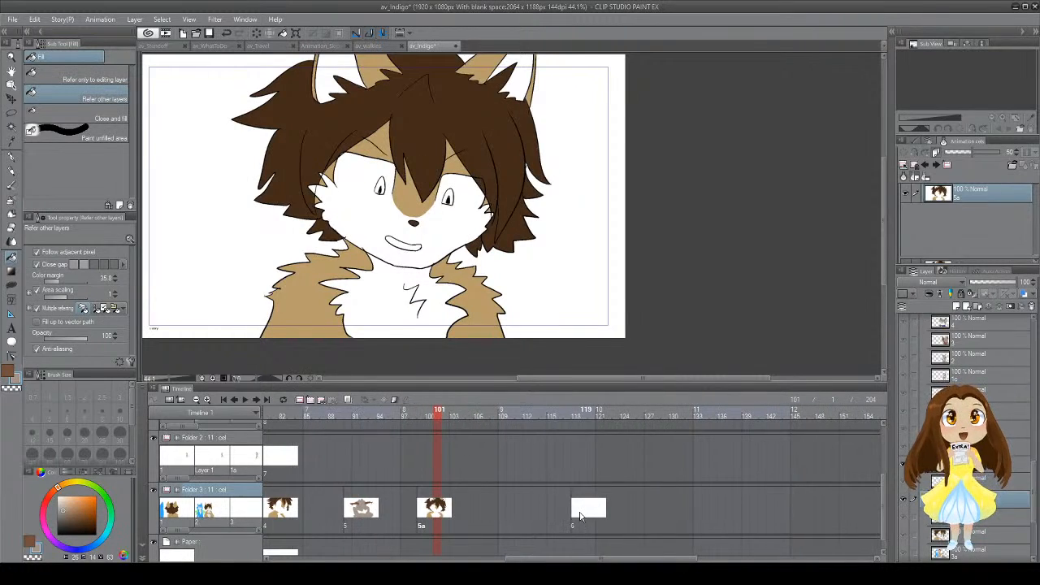
left_click(633, 509)
left_click(633, 509)
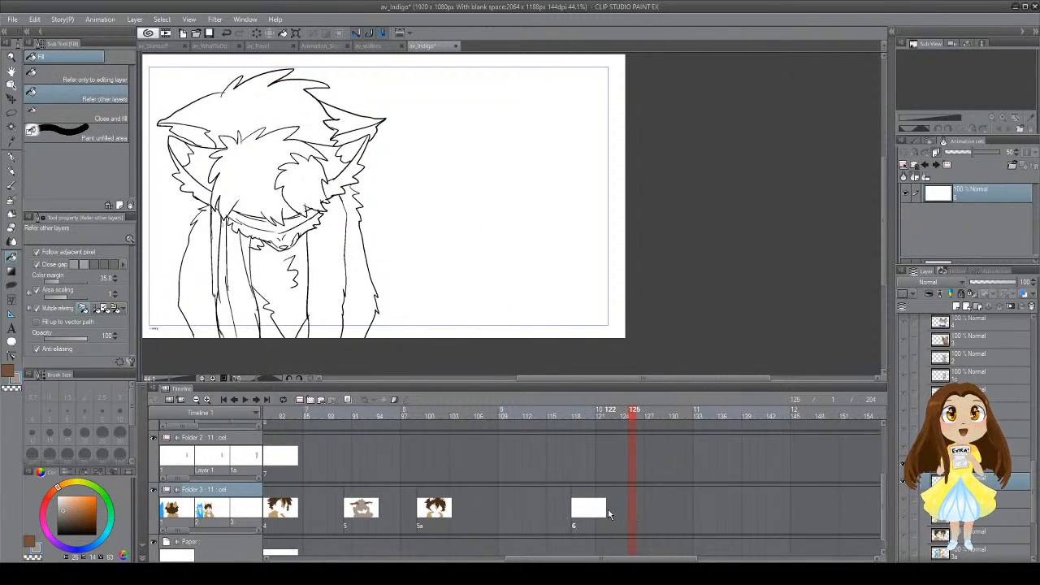
key("ctrl+s")
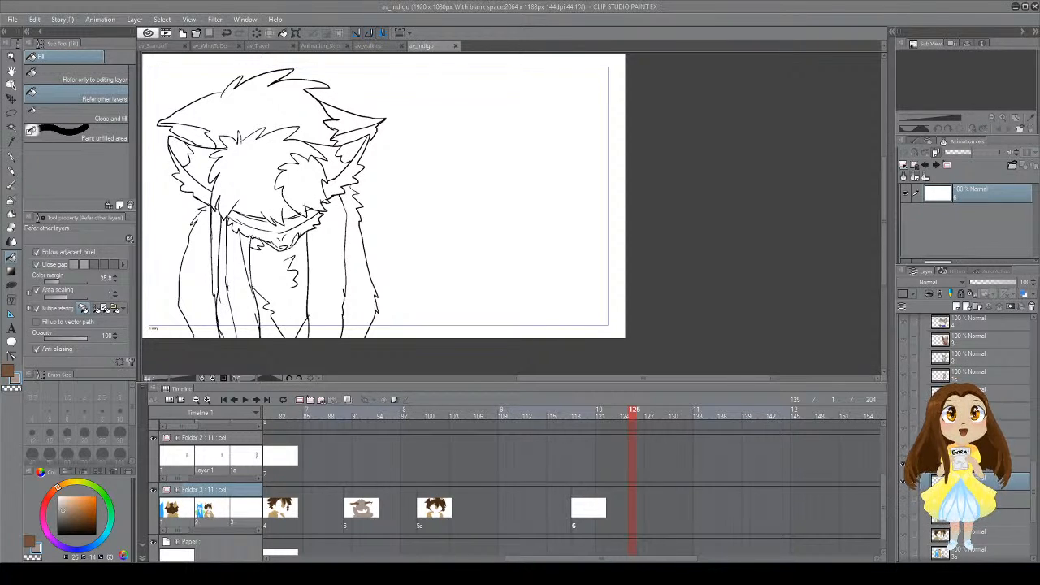
Step: Play the animation from the start, and sample the lynx's grey inner-ear and off-white muzzle colours from Folder 2's cel 4 at frame 53
left_click(233, 401)
left_click(246, 401)
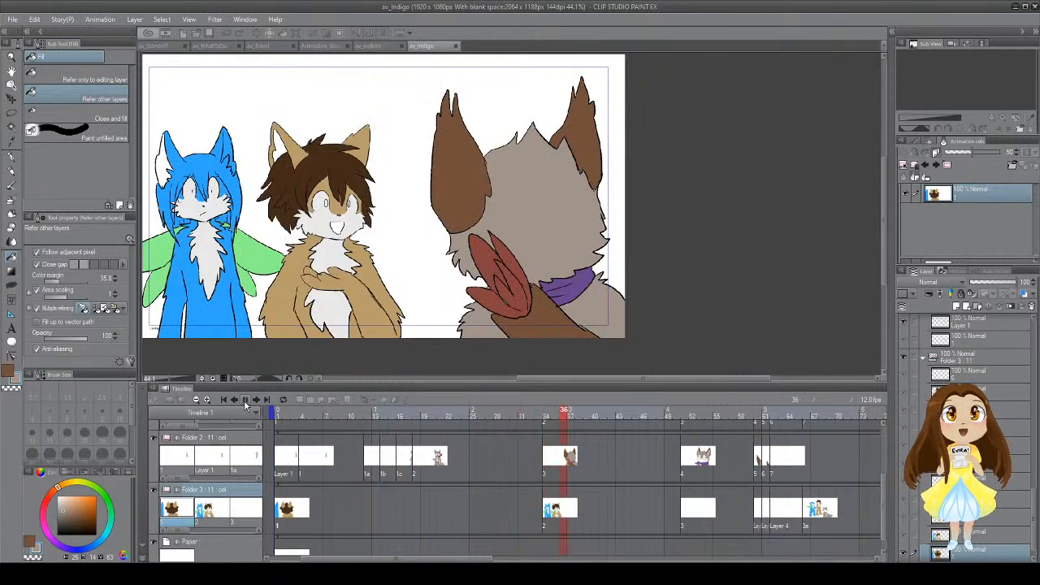
left_click(245, 402)
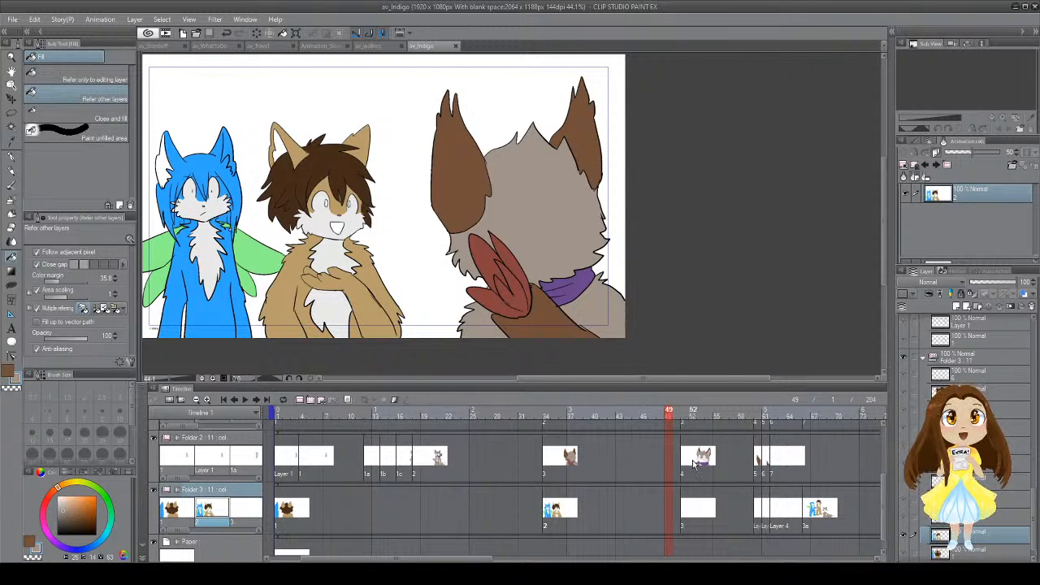
left_click(696, 462)
key("i")
left_click(527, 150)
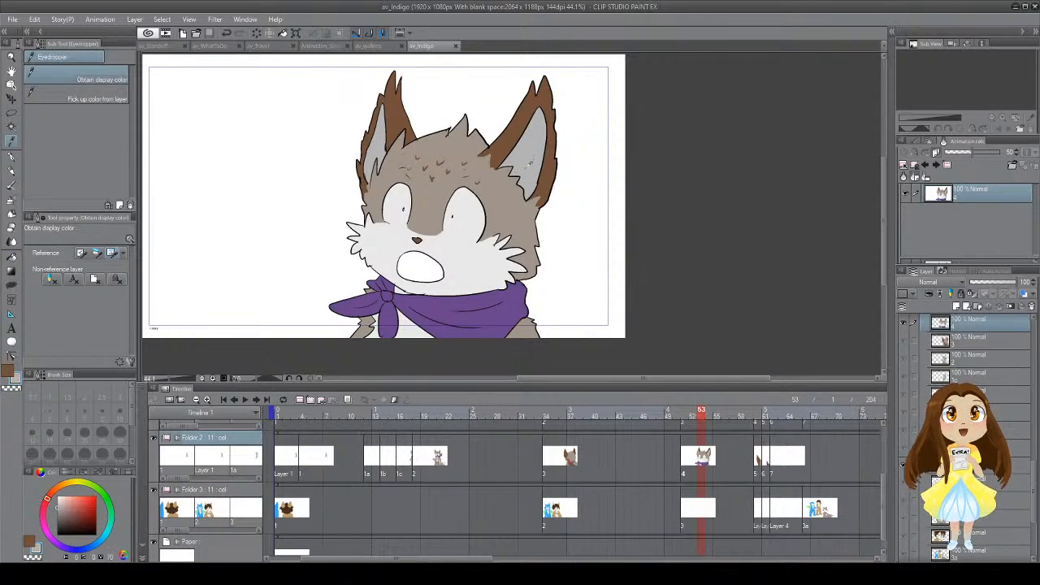
key("x")
left_click(431, 287)
Step: Fill the crouching lynx's inner ear grey and its muzzle and tail tip off-white on Folder 3's cel 3a at frame 70
left_click(245, 402)
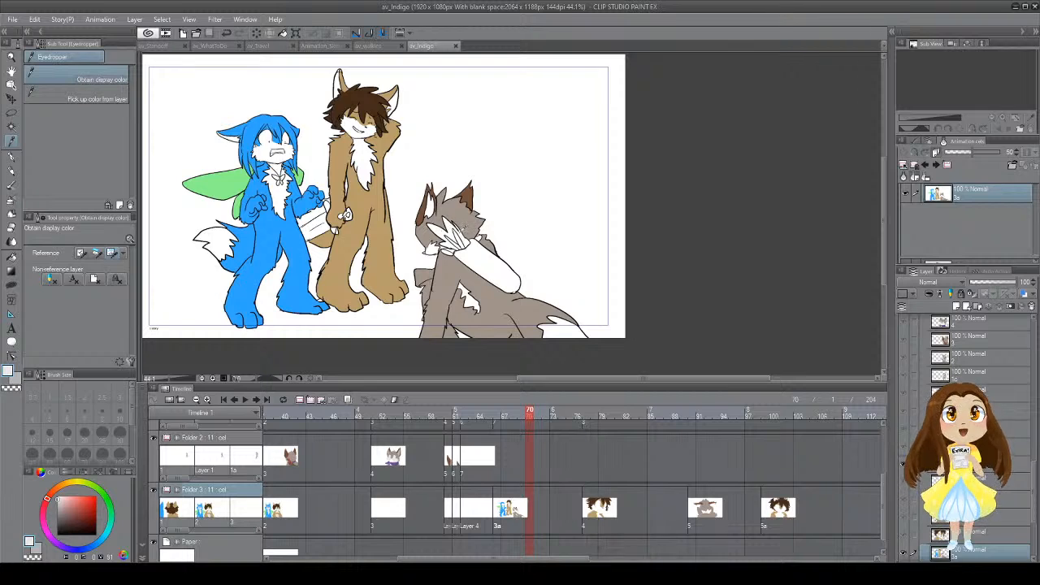
key("x")
key("g")
key("g")
left_click(431, 206)
key("x")
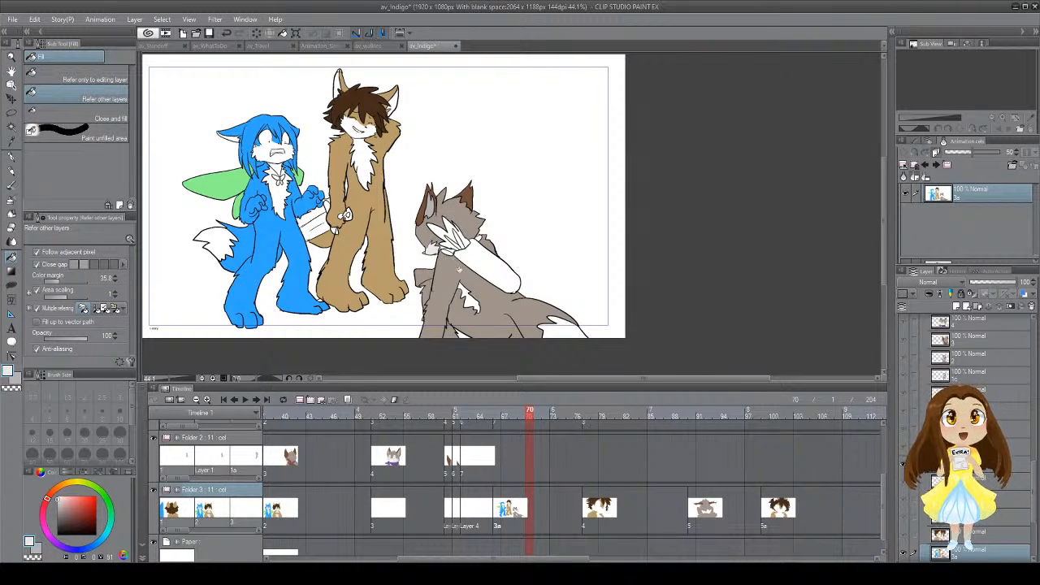
left_click(551, 326)
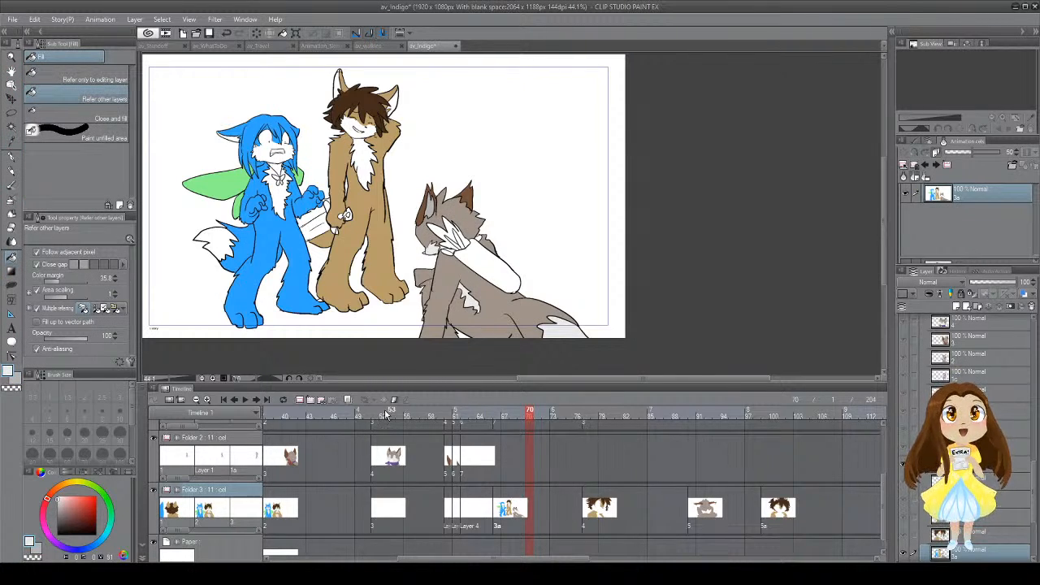
Step: Fill both of the close-up lynx's inner ears grey and its muzzle off-white on Folder 3's cel 5 at frame 93
left_click(251, 400)
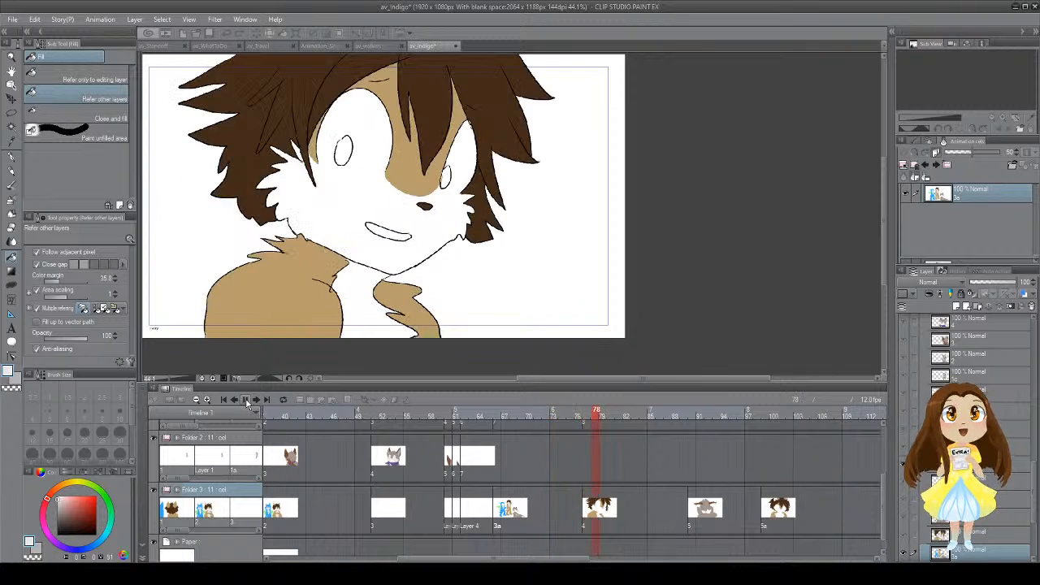
left_click(250, 401)
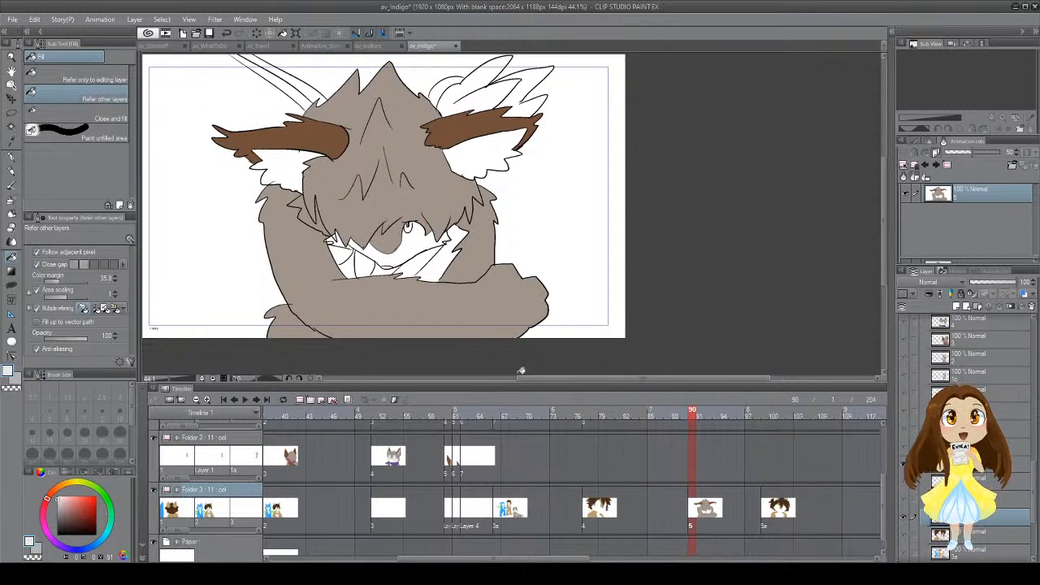
left_click(716, 514)
left_click(299, 173)
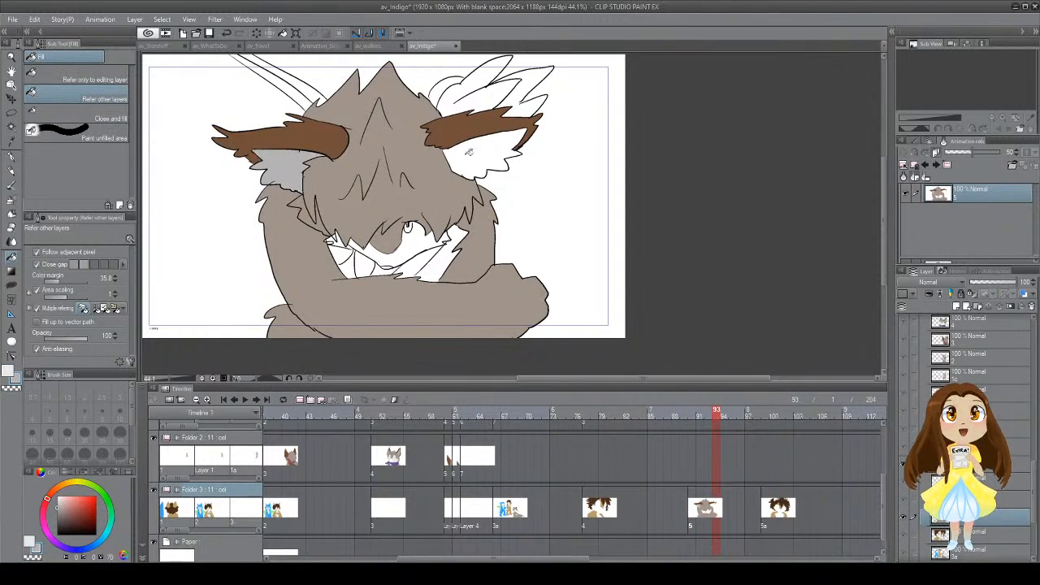
left_click(470, 152)
left_click(423, 243)
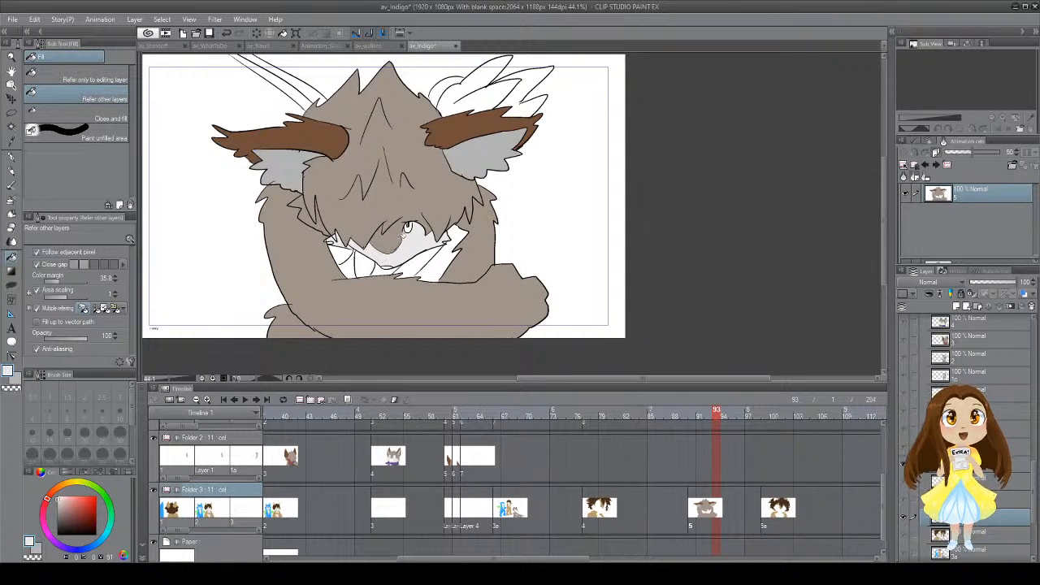
Step: Sample the brown from the close-up lynx's ear and fill the small nose at the tip of its muzzle
key("i")
left_click(488, 125)
key("g")
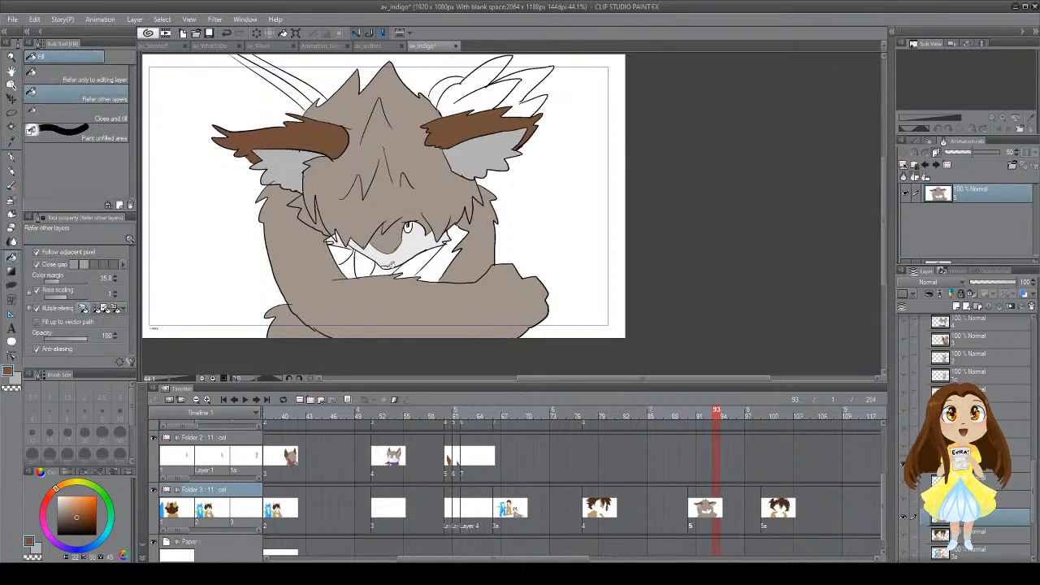
Step: Fill the close-up lynx's chest fur on both sides of the muzzle off-white, closing the outline gap with the G-pen
key("i")
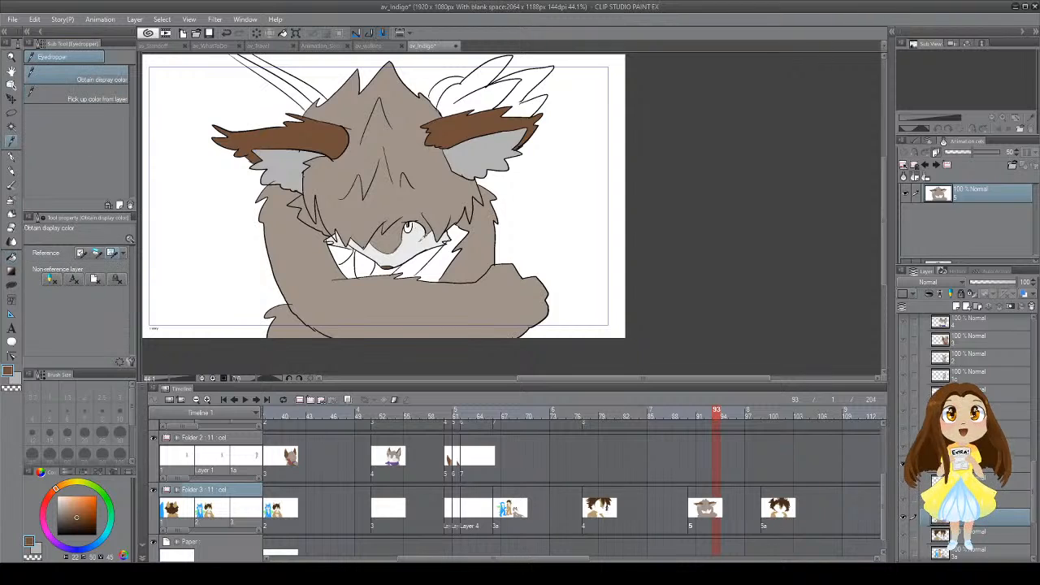
left_click(416, 245)
key("g")
left_click(432, 267)
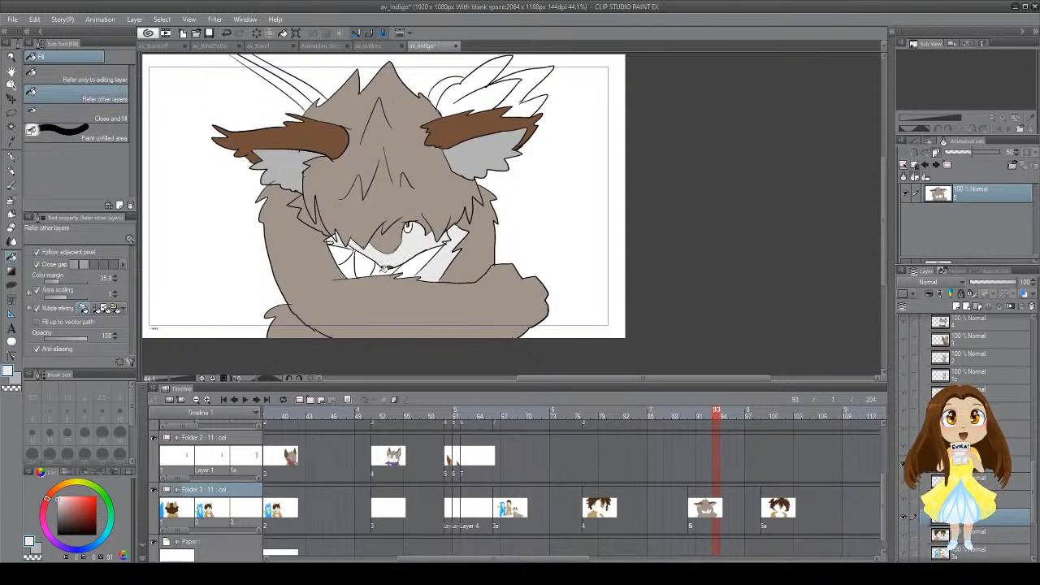
left_click(355, 262)
key("ctrl+z")
key("p")
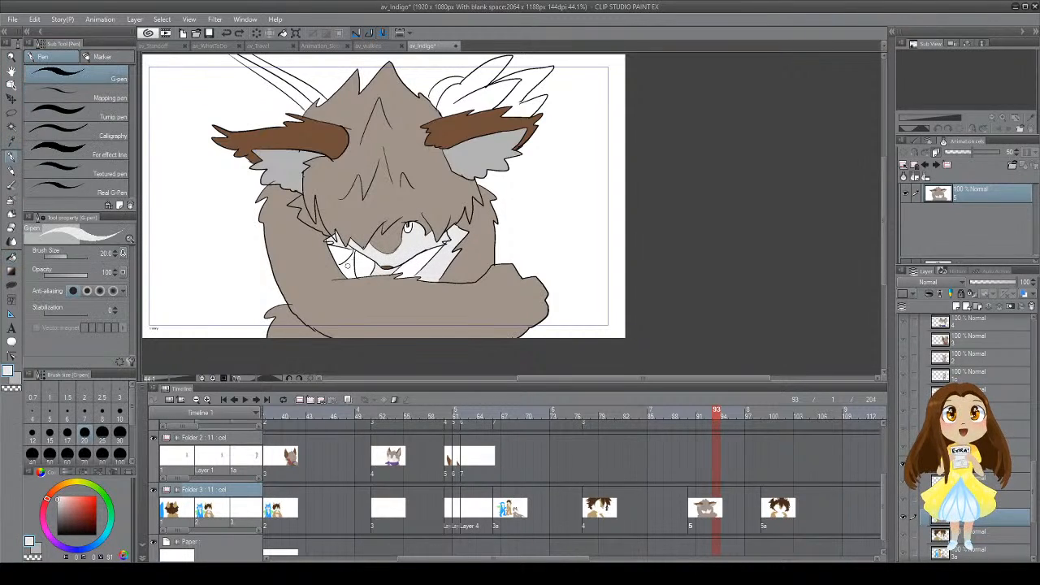
key("g")
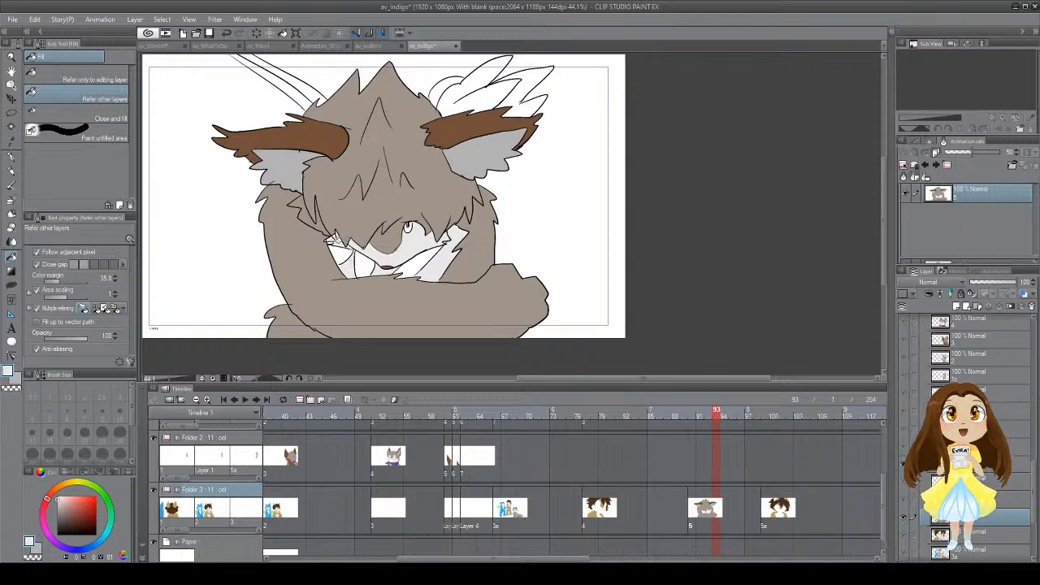
Step: Fill the long narrow shape behind the close-up lynx's head grey-brown and the strap across its chest brown
left_click(334, 238, "alt")
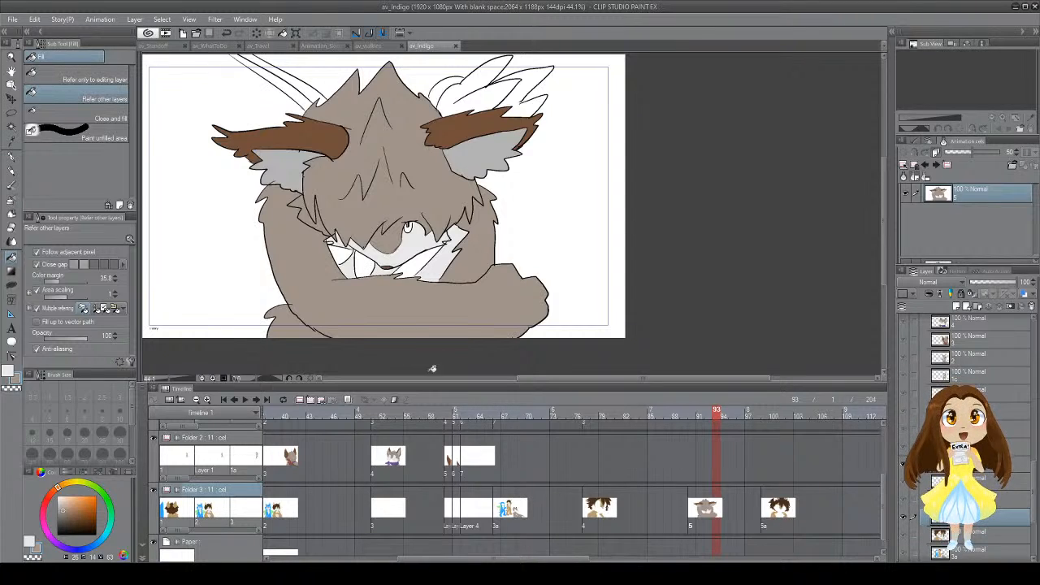
key("alt")
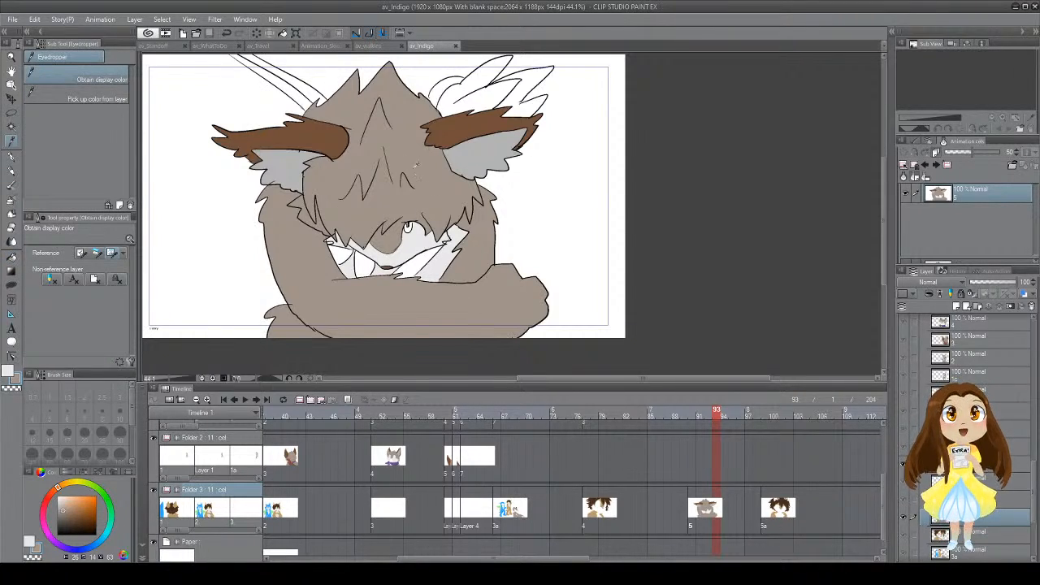
left_click(316, 92)
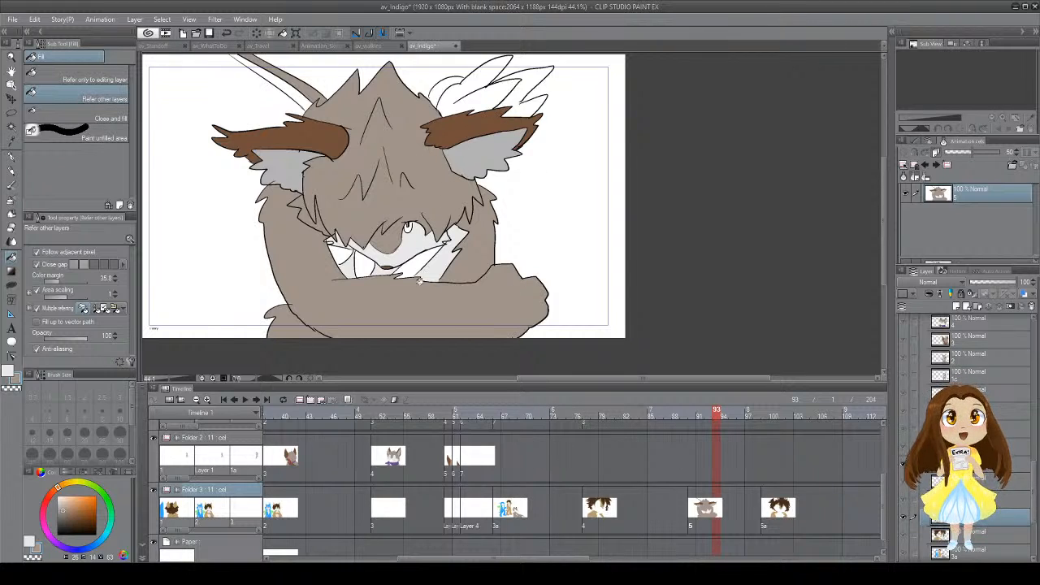
key("alt")
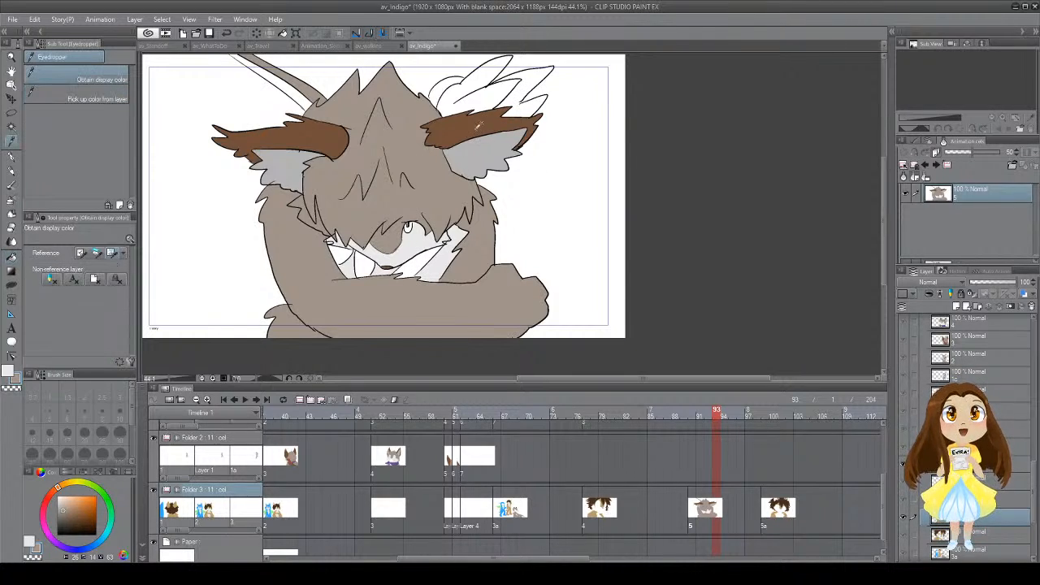
left_click(422, 259)
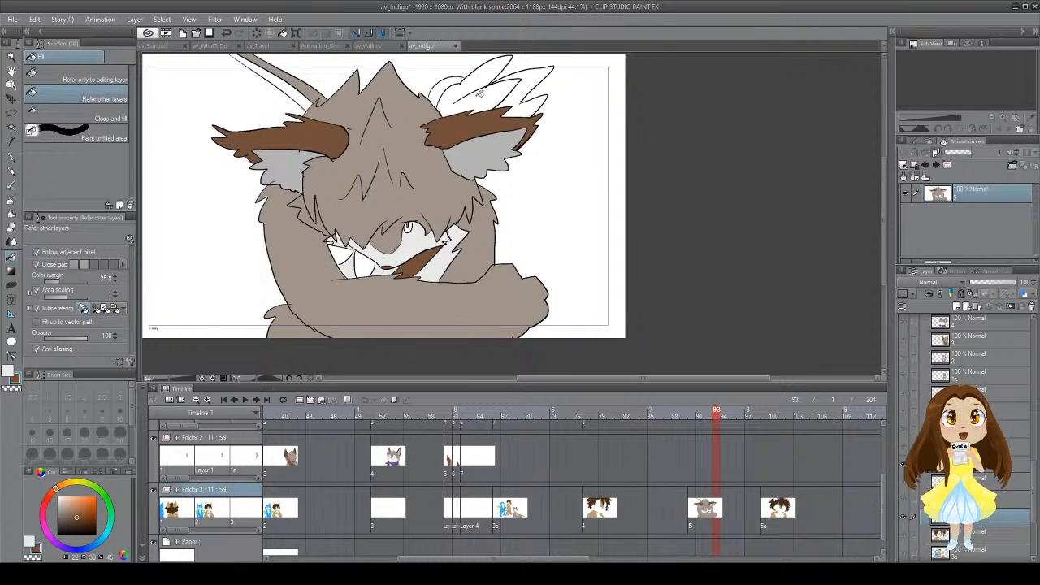
Step: Return to frame 70 and play the animation onward to review the coloured frames up to the thumbs-up shot
left_click(645, 506)
left_click(533, 510)
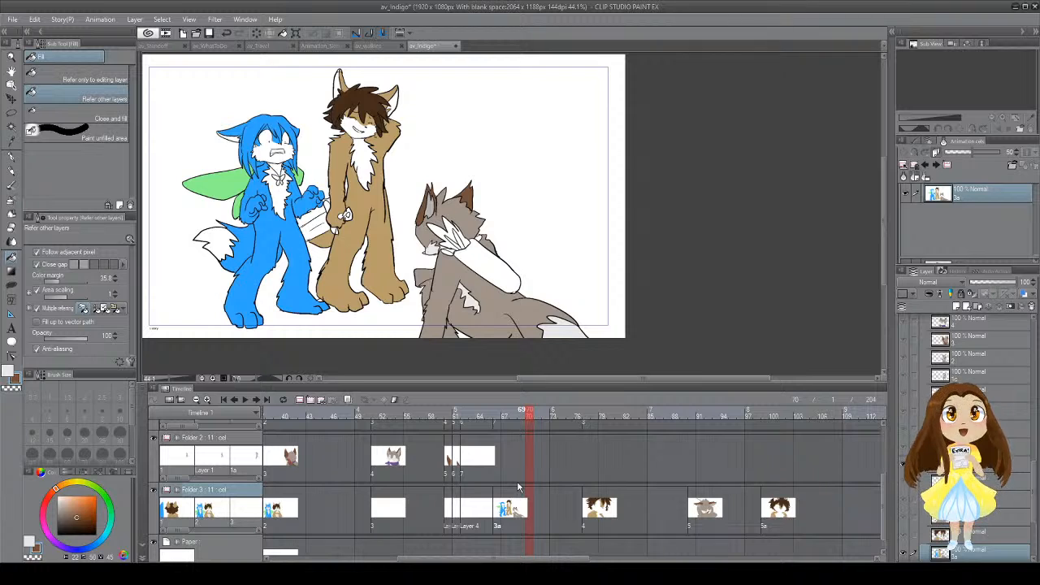
key("alt")
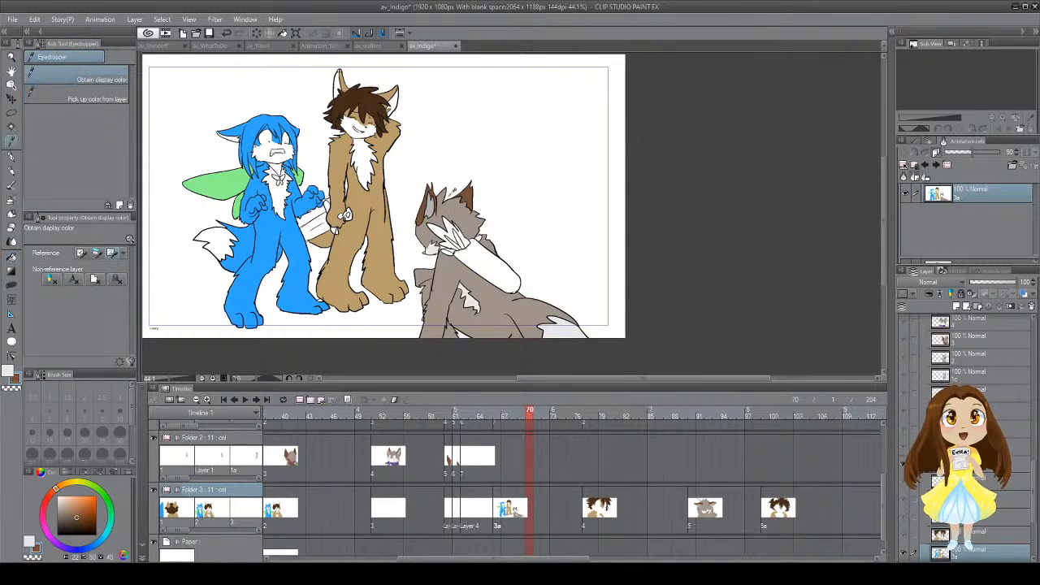
key("g")
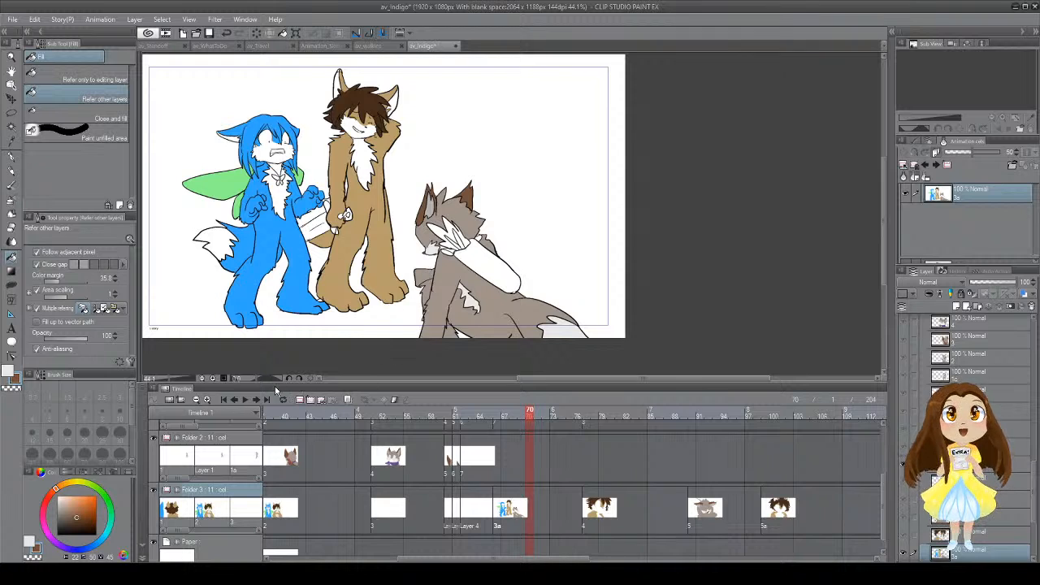
left_click(245, 400)
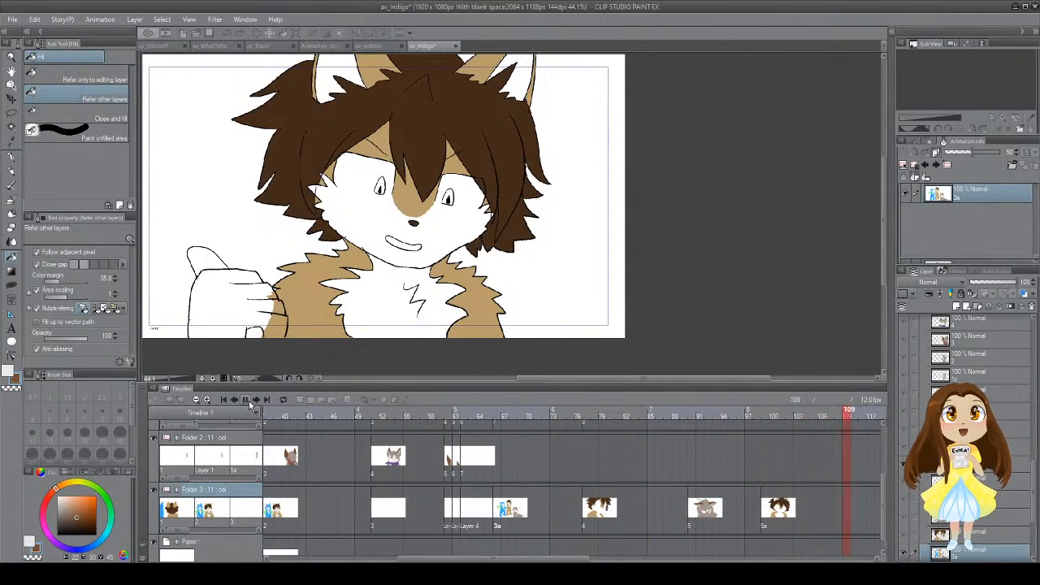
left_click(245, 400)
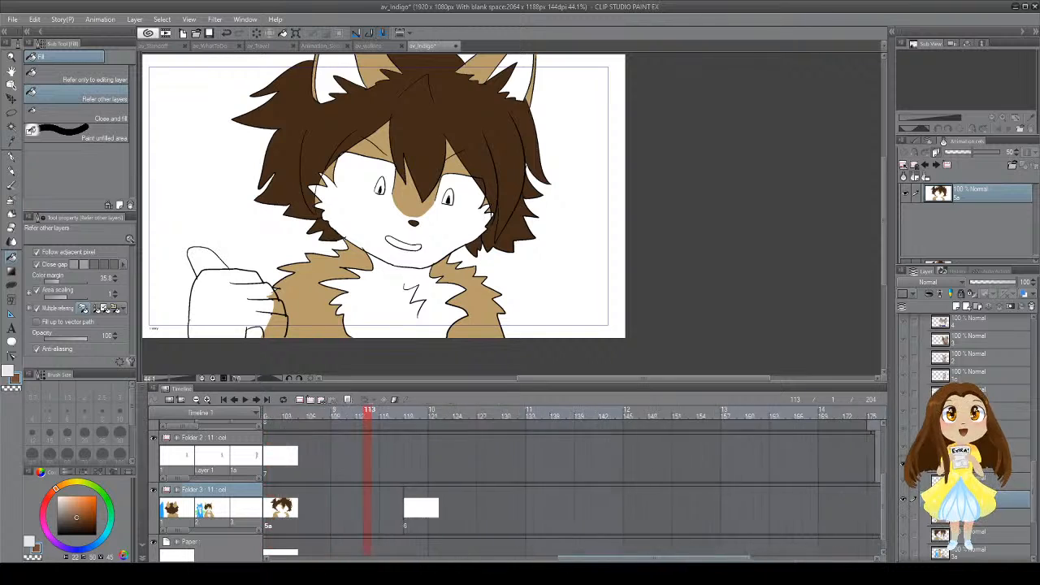
Step: Add new blank cels to Folder 2 at frames 105 and 106 for colouring the raised hand
left_click_drag(634, 558, 568, 559)
left_click(501, 506)
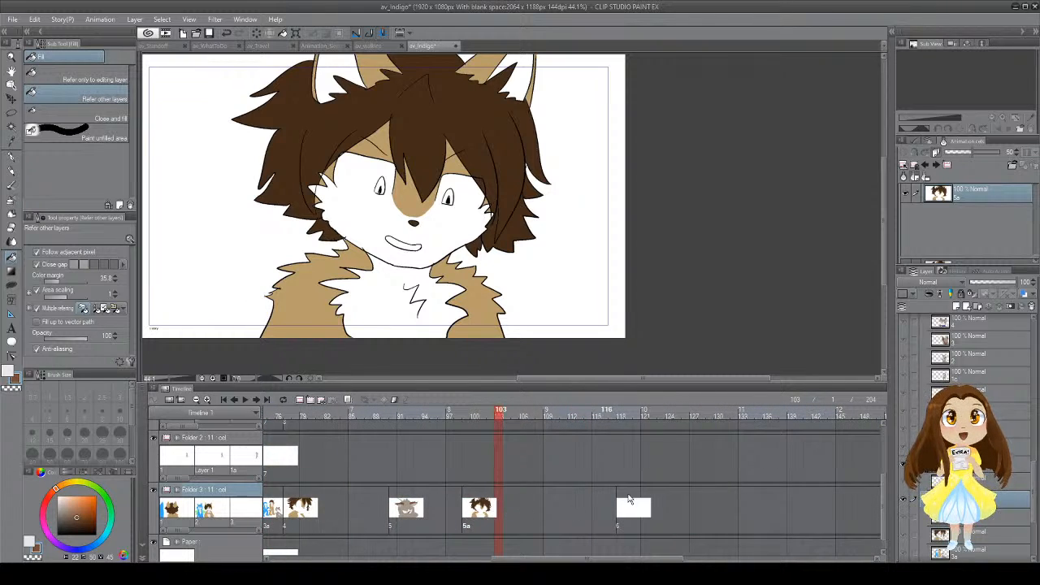
scroll(869, 463, "up", 3)
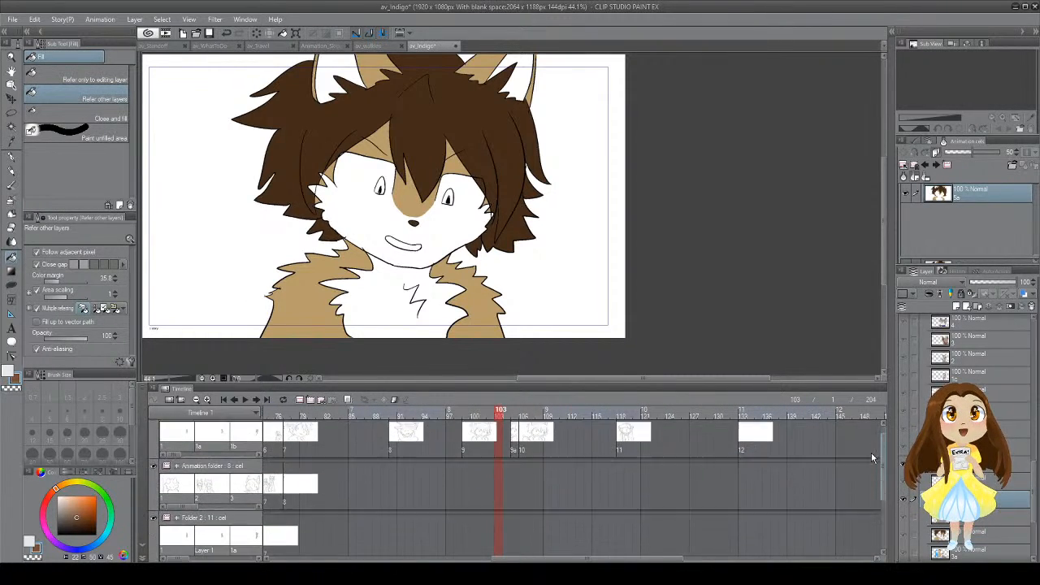
scroll(872, 458, "down", 2)
left_click(515, 509)
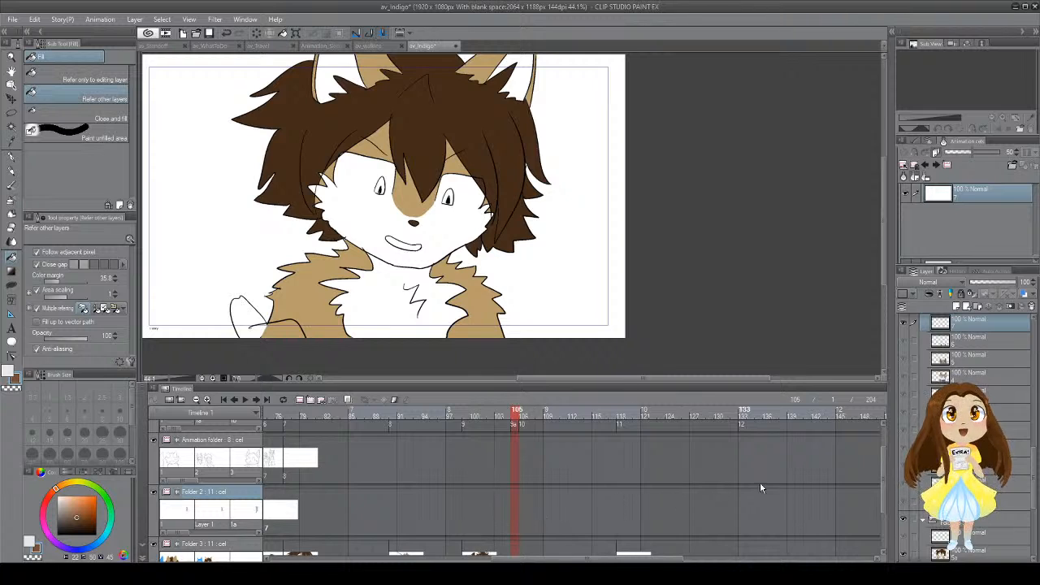
left_click(311, 400)
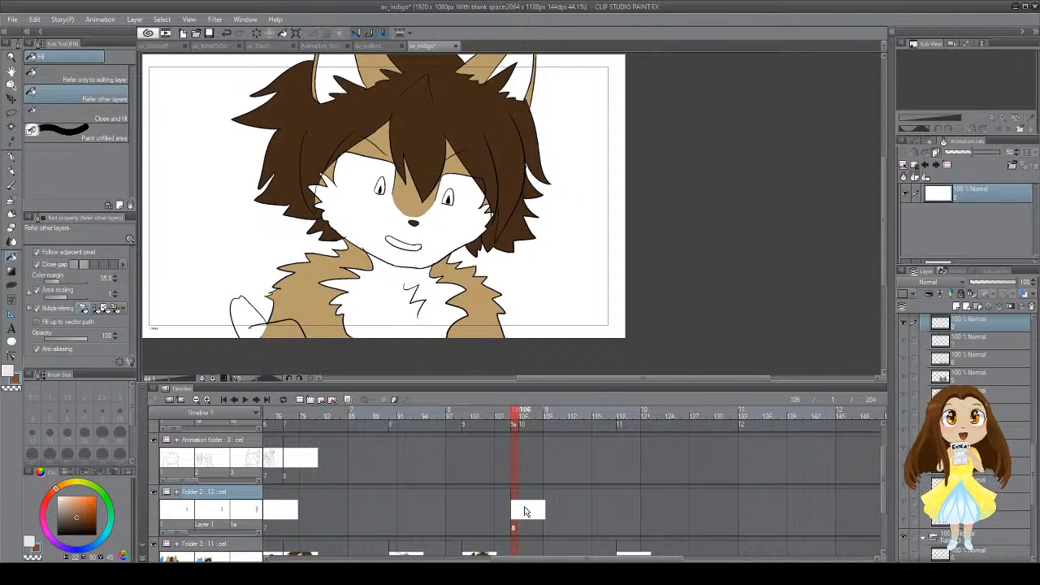
left_click(524, 512)
left_click(311, 400)
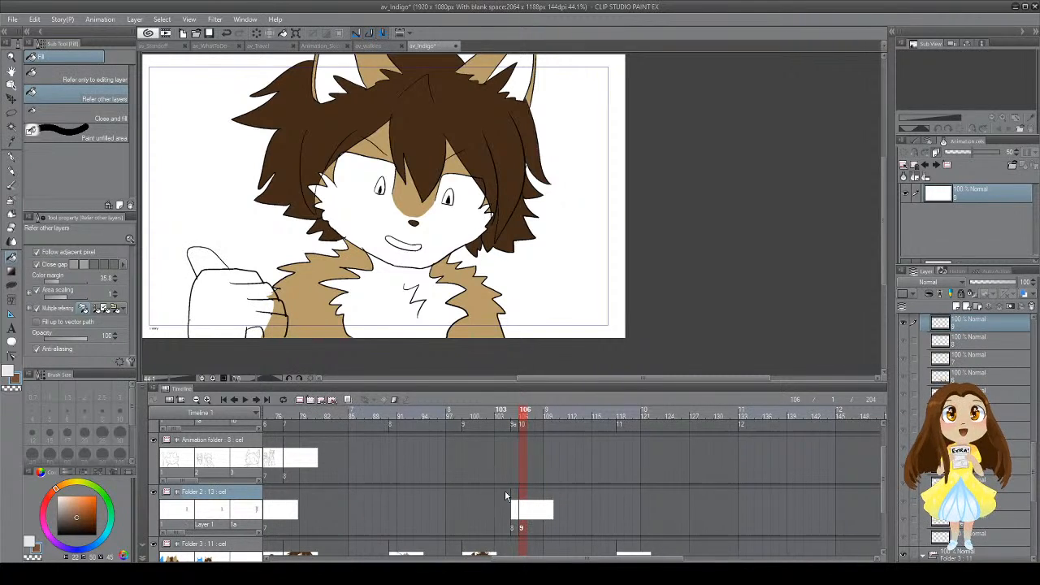
Step: Fill the raised hand on Folder 2's cels at frames 105 and 106 with the tan sampled from the character's fur, including the thumb
left_click(515, 508)
left_click(338, 311, "alt")
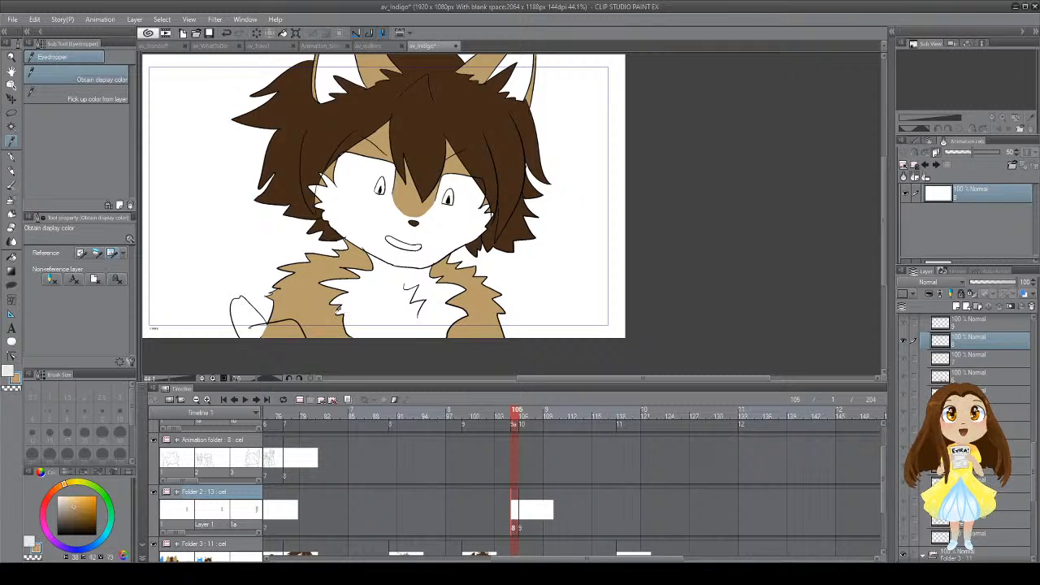
key("g")
left_click(248, 319)
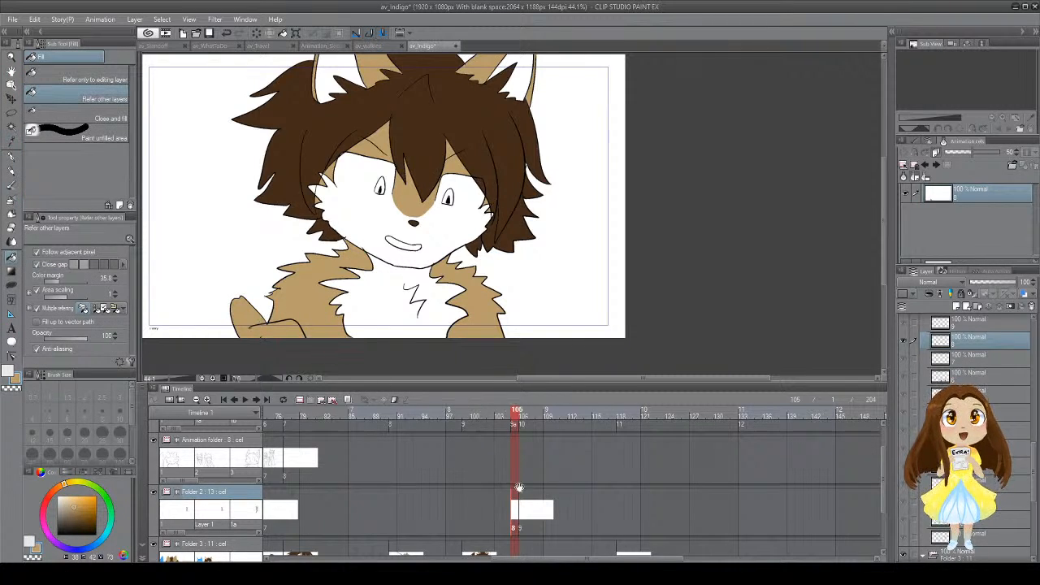
left_click(524, 508)
left_click(232, 297)
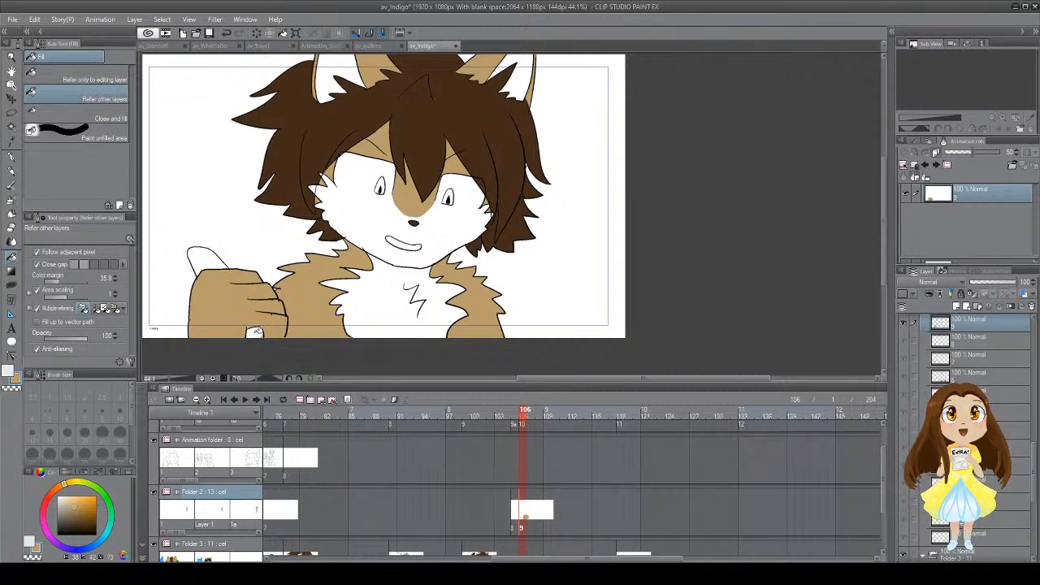
left_click(207, 258)
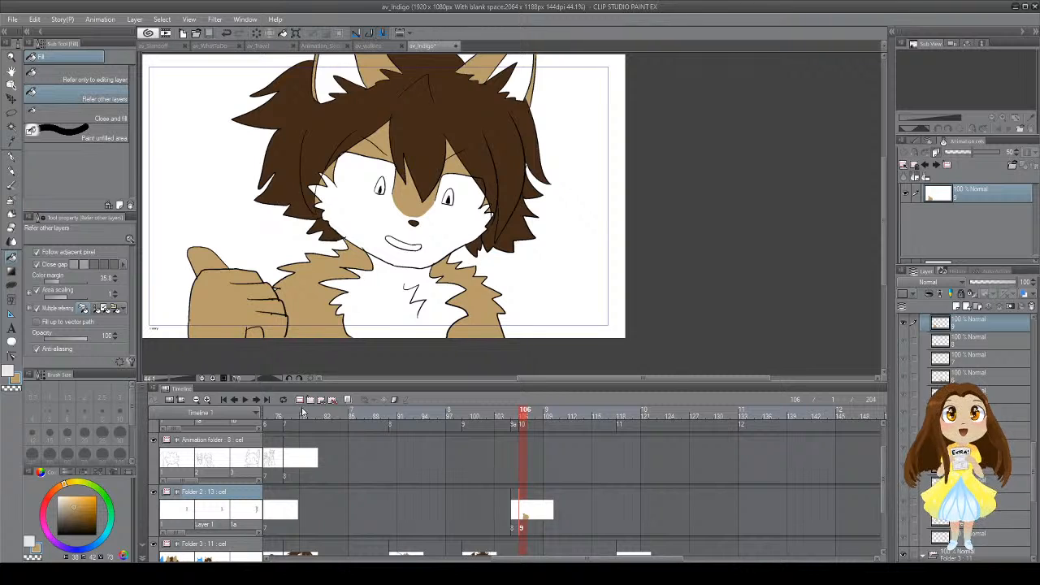
Step: Look through the other open animations, sample the inner-ear brown of the brown-haired character in av_WhatToDo, and return to av_Indigo
left_click(329, 46)
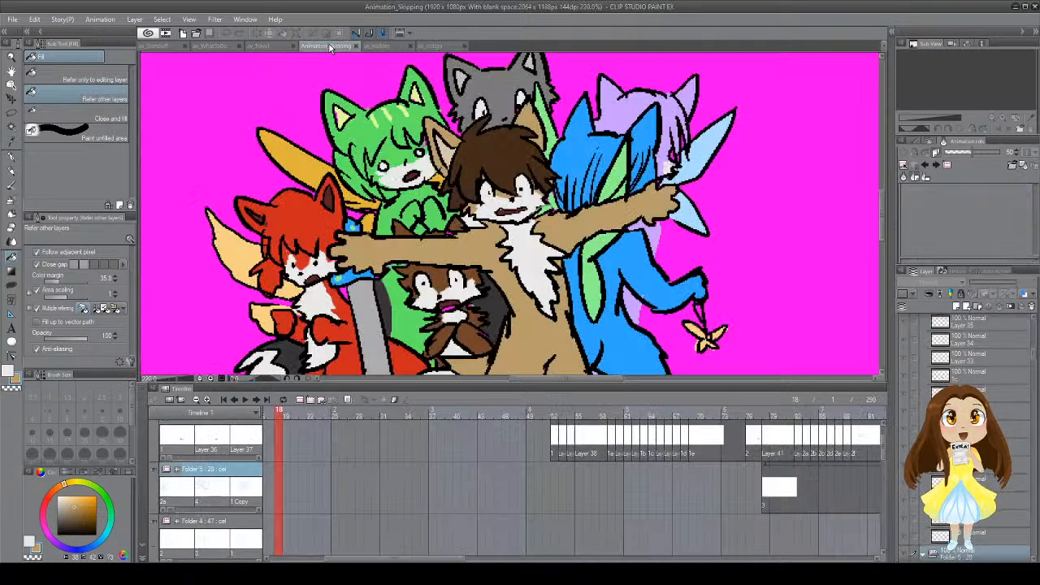
left_click(259, 46)
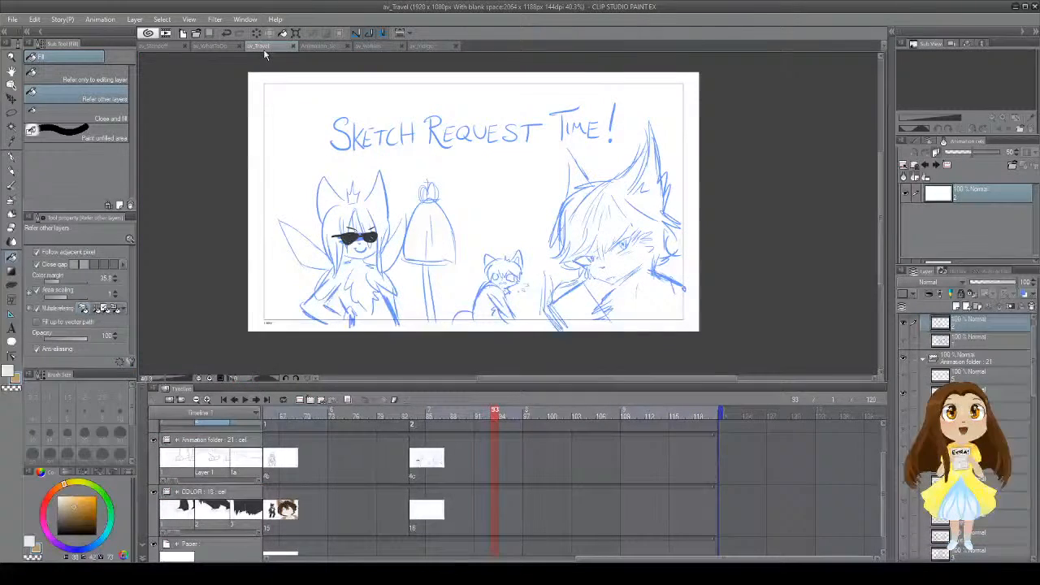
left_click(213, 48)
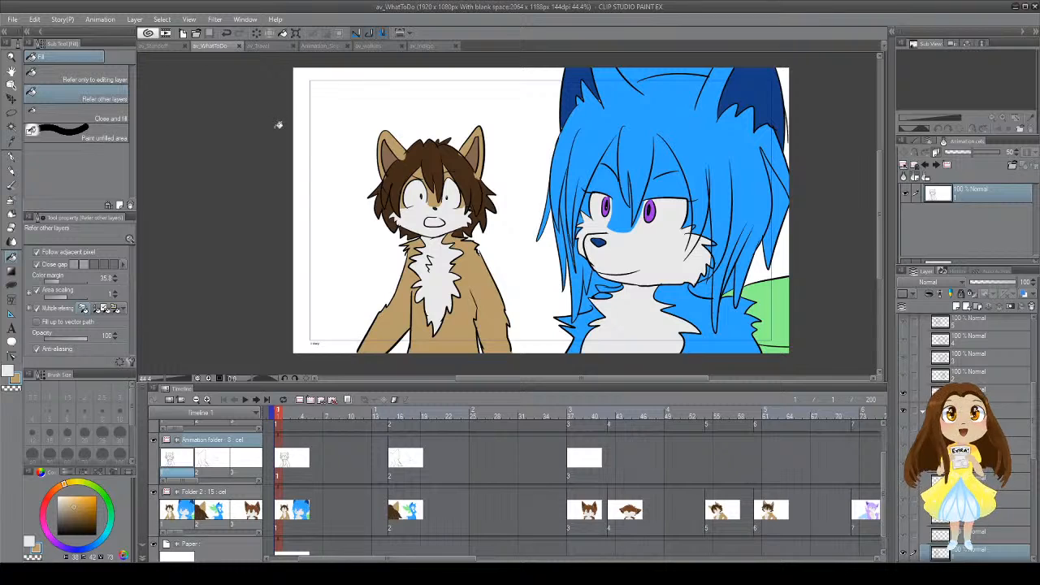
key("i")
left_click(395, 152)
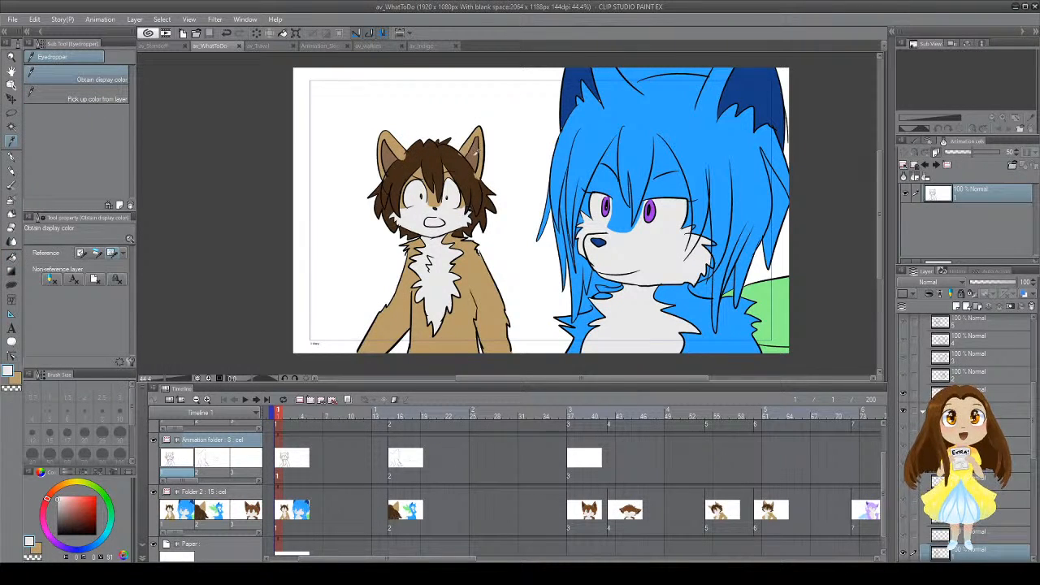
left_click(392, 151)
left_click(415, 47)
left_click(356, 46)
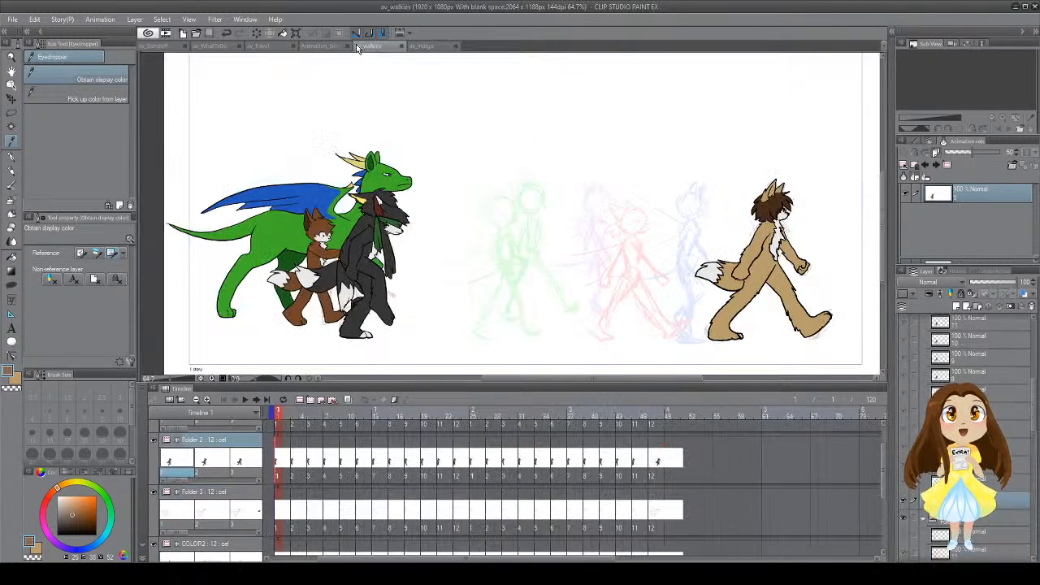
left_click(273, 47)
left_click(213, 46)
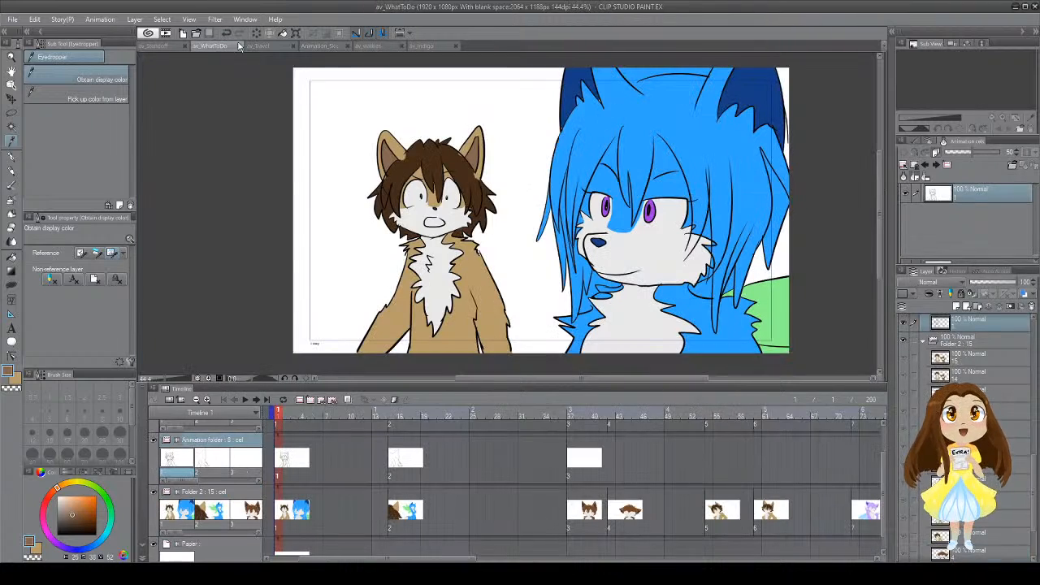
left_click(421, 46)
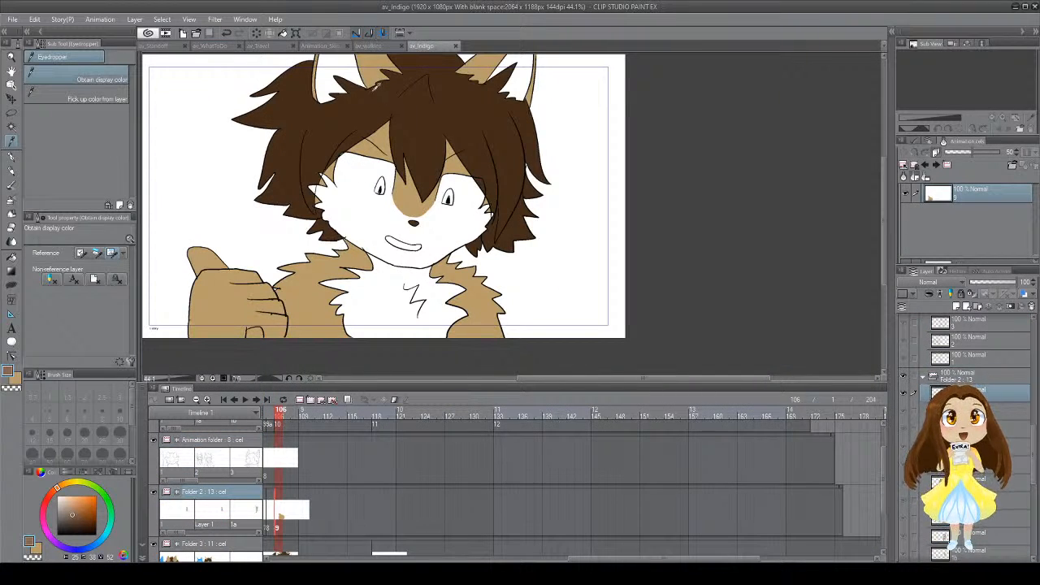
Step: Try filling both inner ears brown on Folder 2's thumbs-up hand cel at frame 106
key("g")
key("g")
left_click(355, 70)
left_click(520, 81)
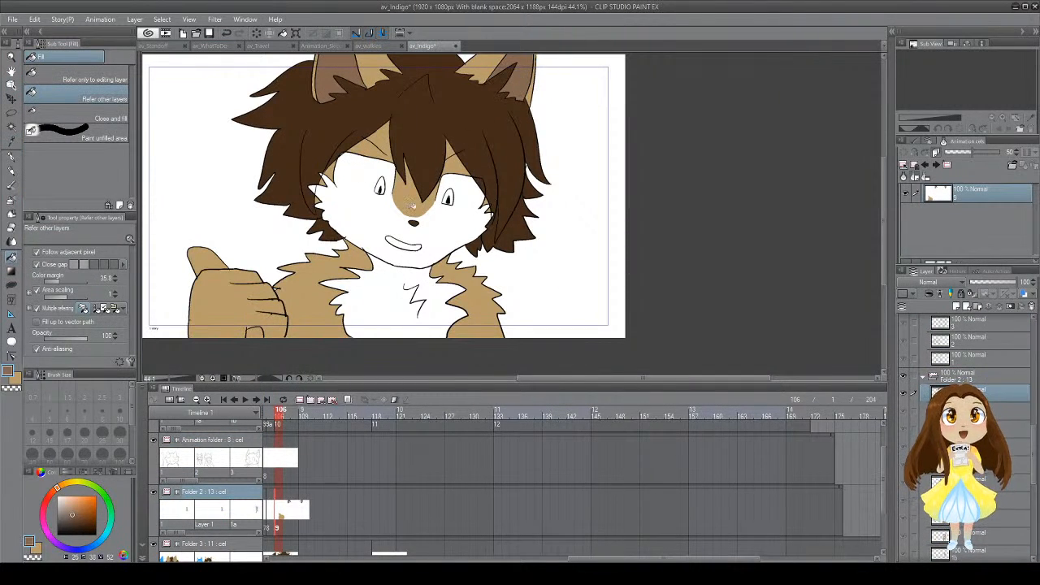
left_click(268, 513)
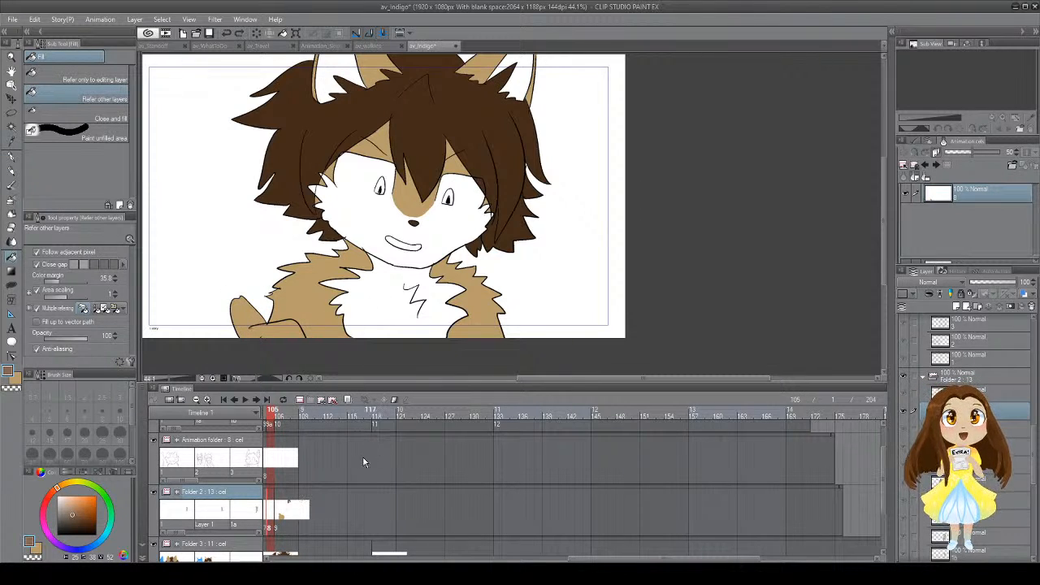
Step: Fill both inner ears of the brown-haired character brown on Folder 3's cel at frame 107
left_click(287, 510)
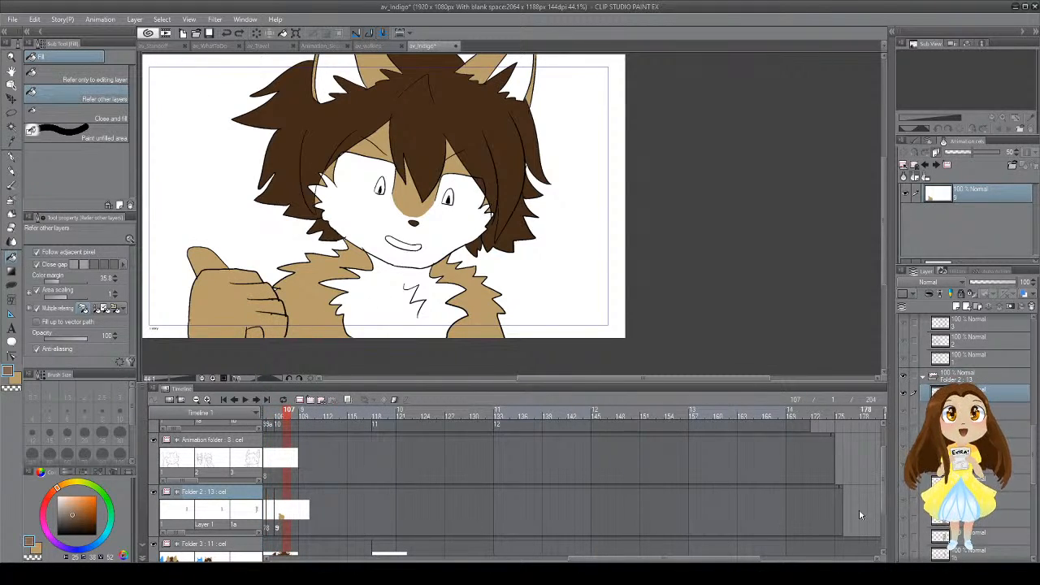
left_click(207, 544)
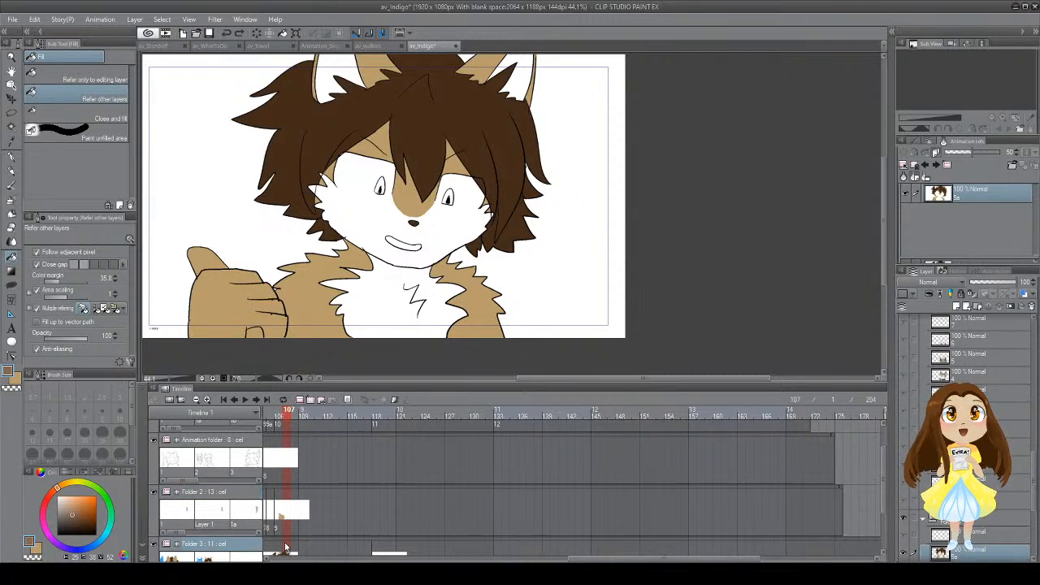
left_click(340, 80)
left_click(508, 77)
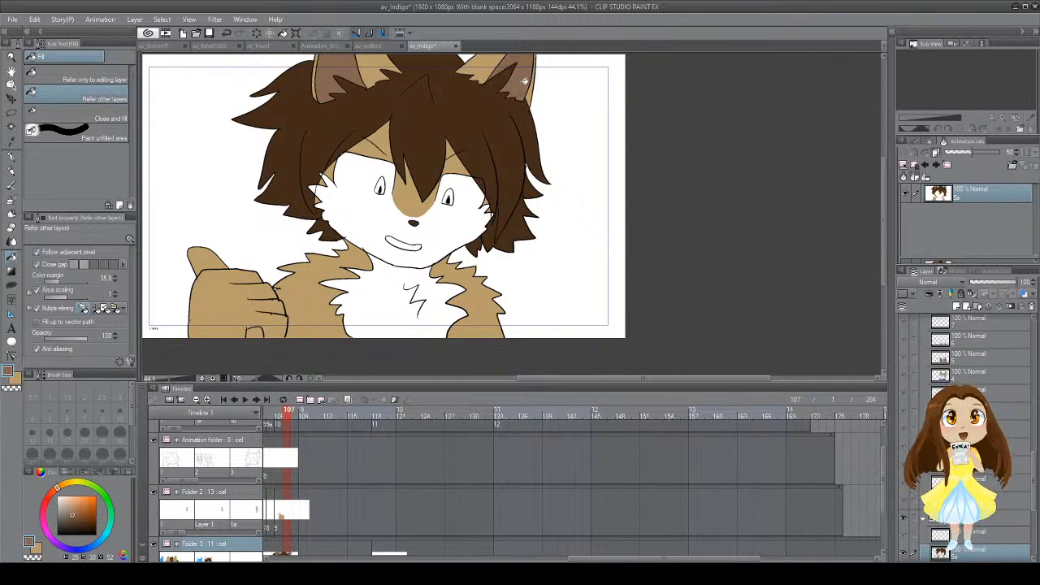
Step: Play the animation from the start to frame 28 and sample the red of the lynx's arrow feathers and the purple of its scarf
scroll(497, 536, "left", 5)
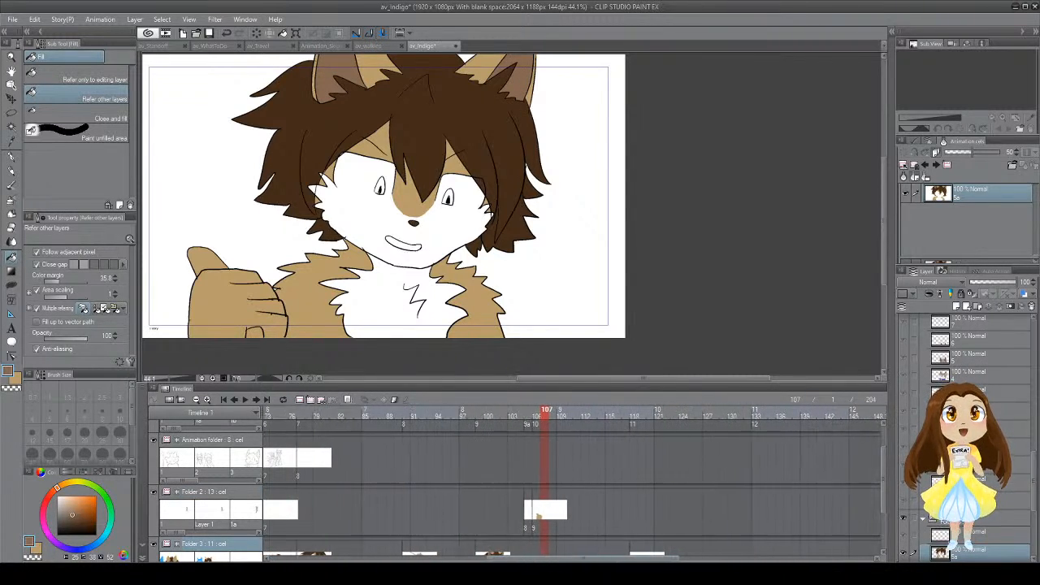
left_click(486, 512)
left_click(445, 516)
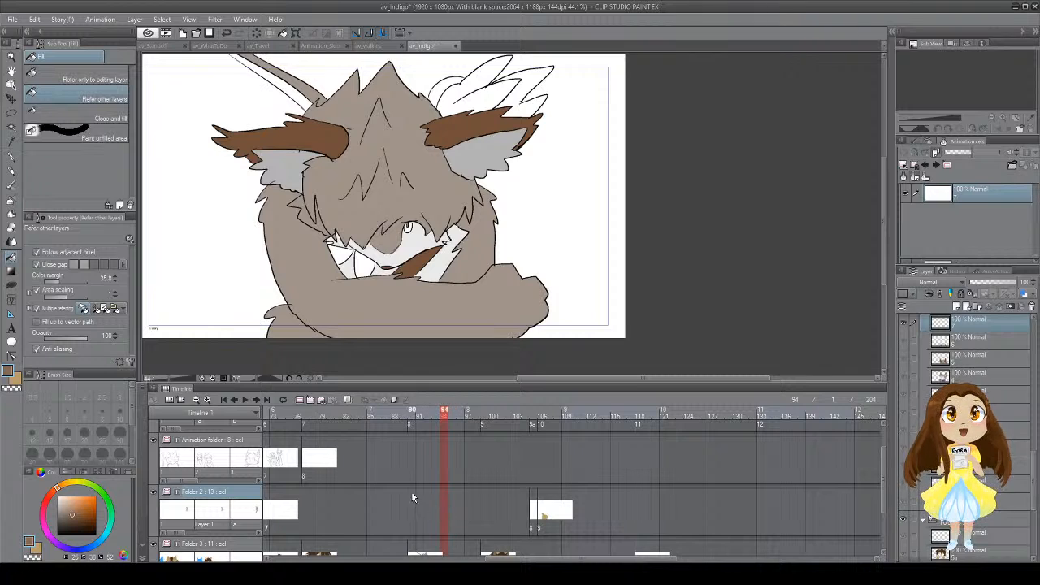
left_click(244, 400)
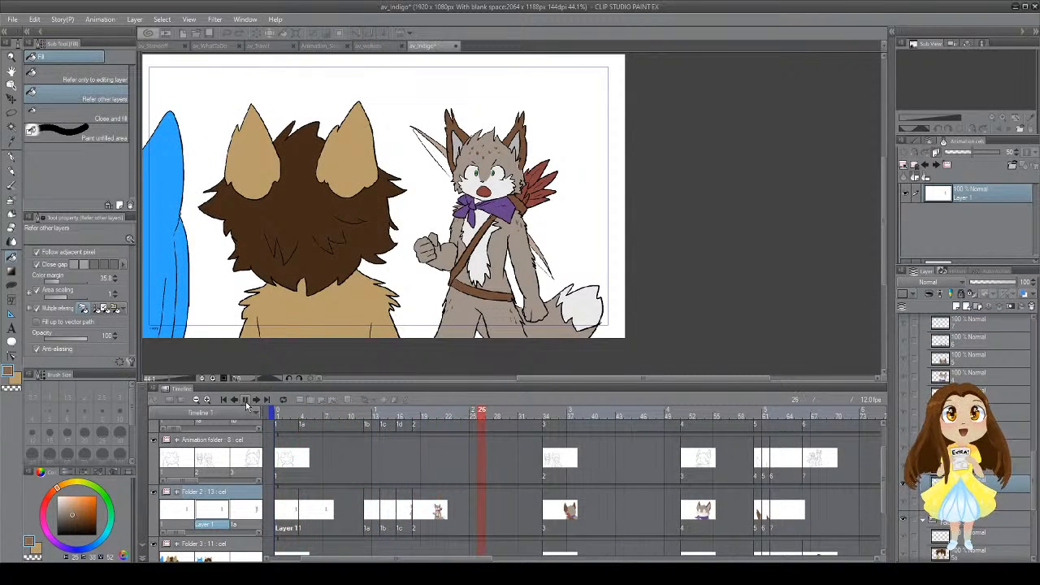
left_click(245, 400)
key("i")
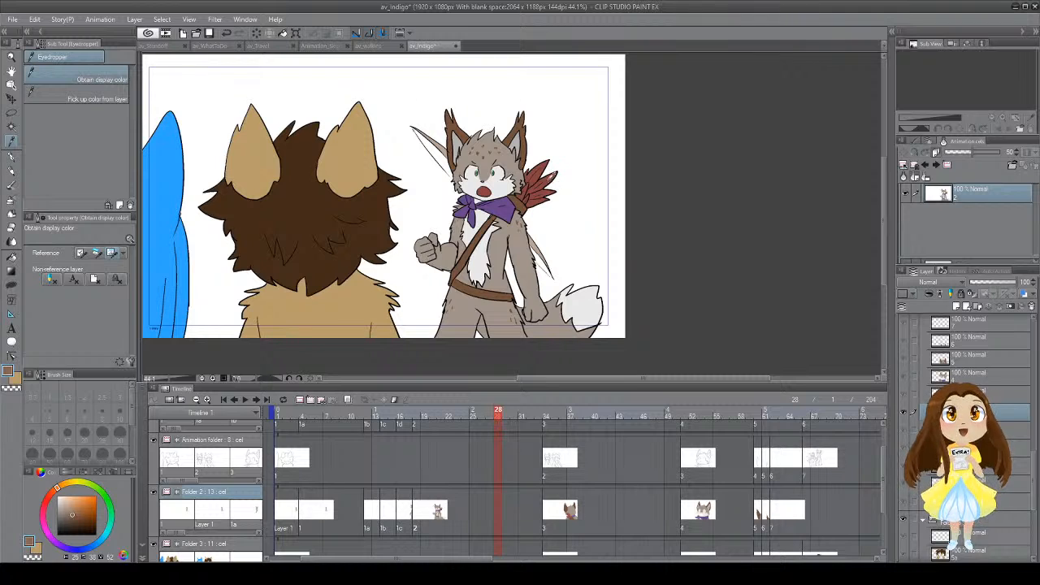
left_click(540, 186)
key("x")
left_click(509, 213)
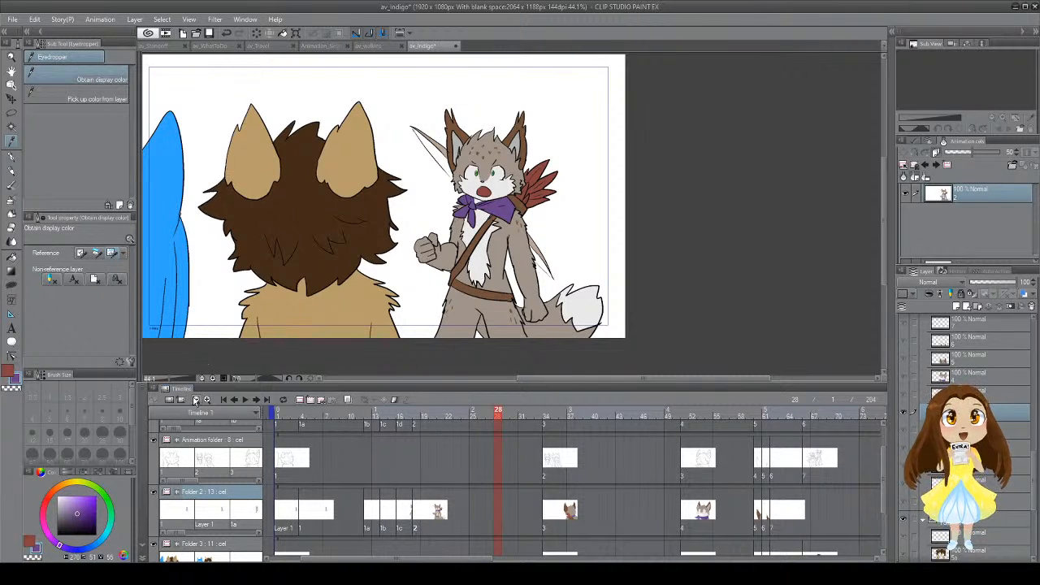
Step: Play on to the crouching lynx and, on Folder 3's cel at frame 71, fill its scarf purple and its arrow feathers red
left_click(245, 400)
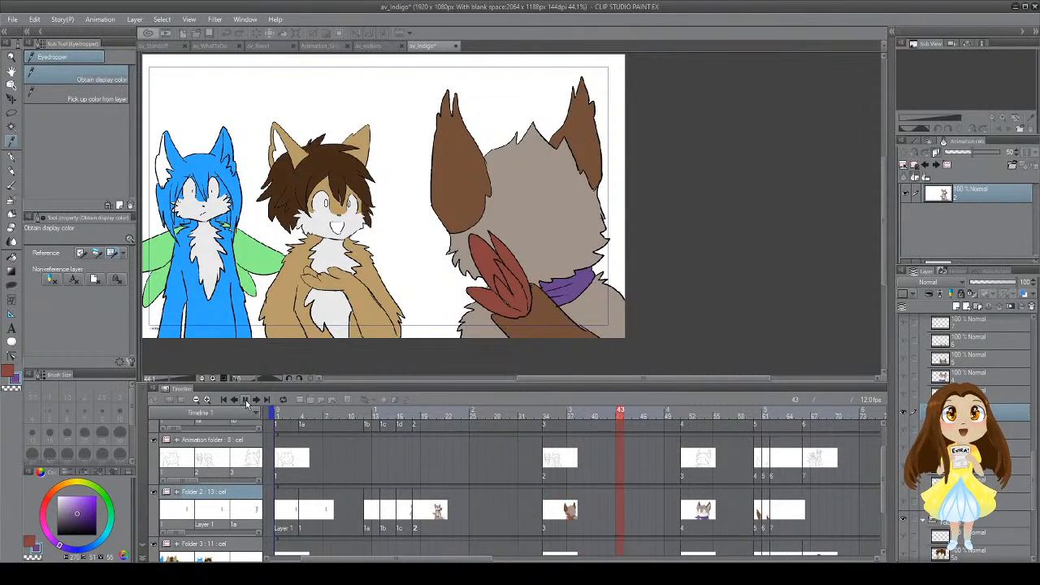
left_click(244, 400)
left_click(244, 400)
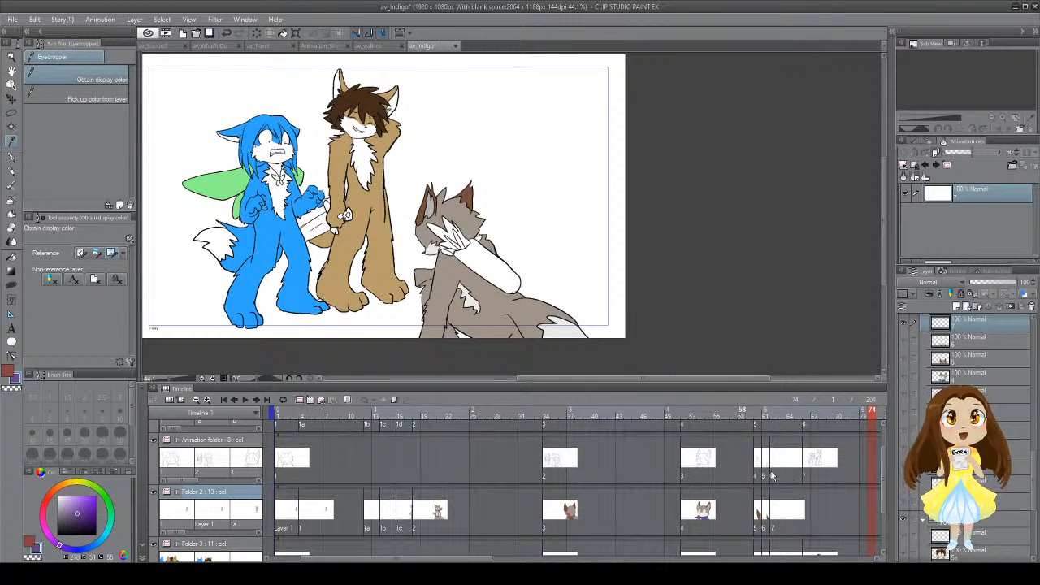
left_click(847, 550)
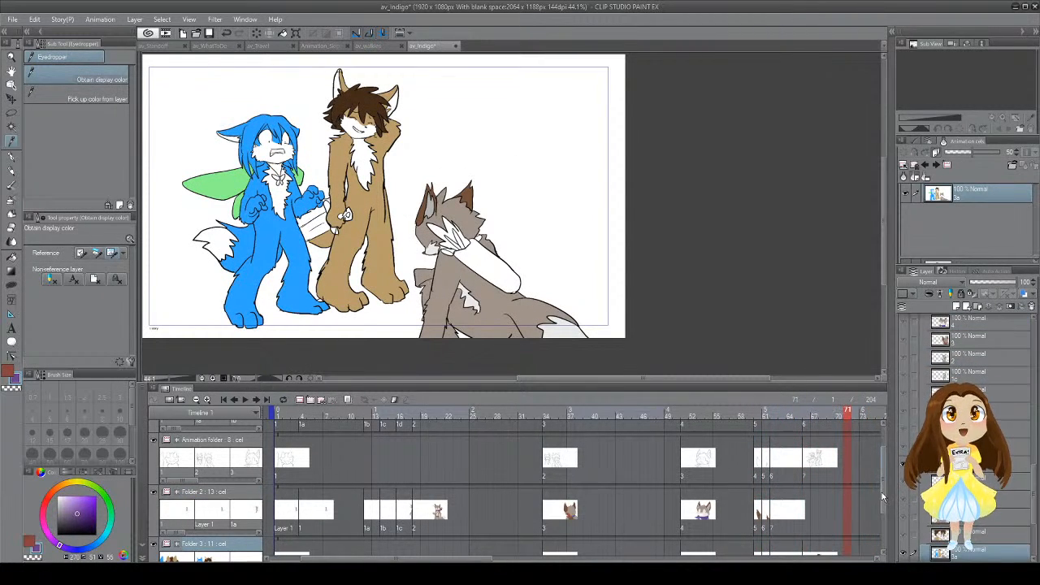
scroll(890, 511, "down", 2)
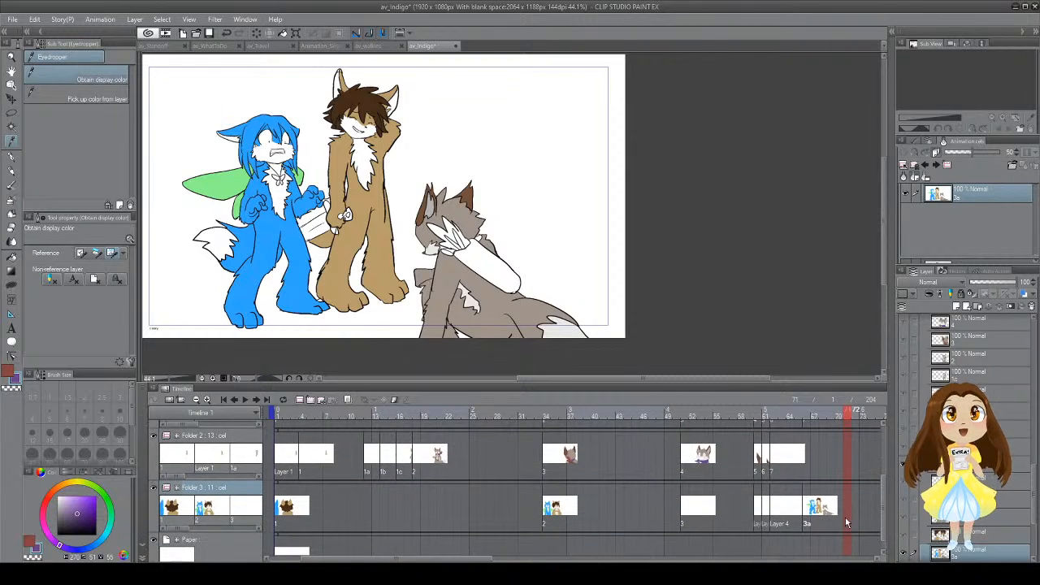
key("g")
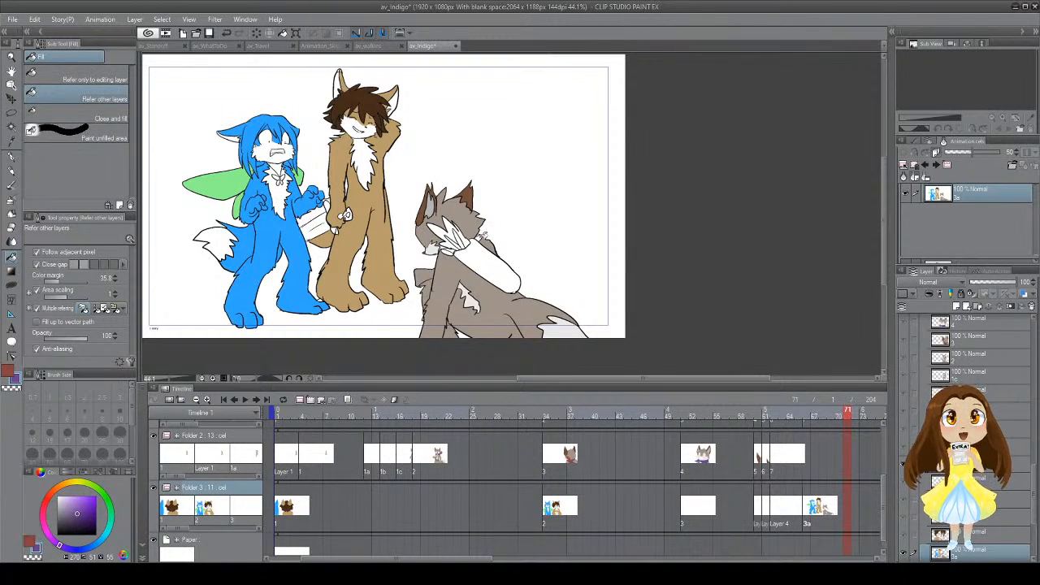
key("x")
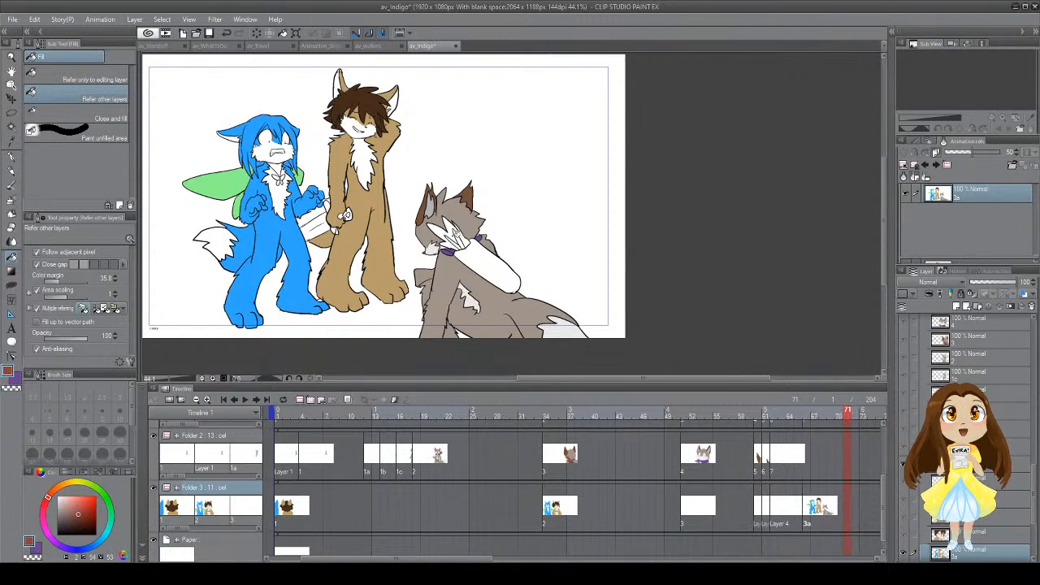
left_click(452, 236)
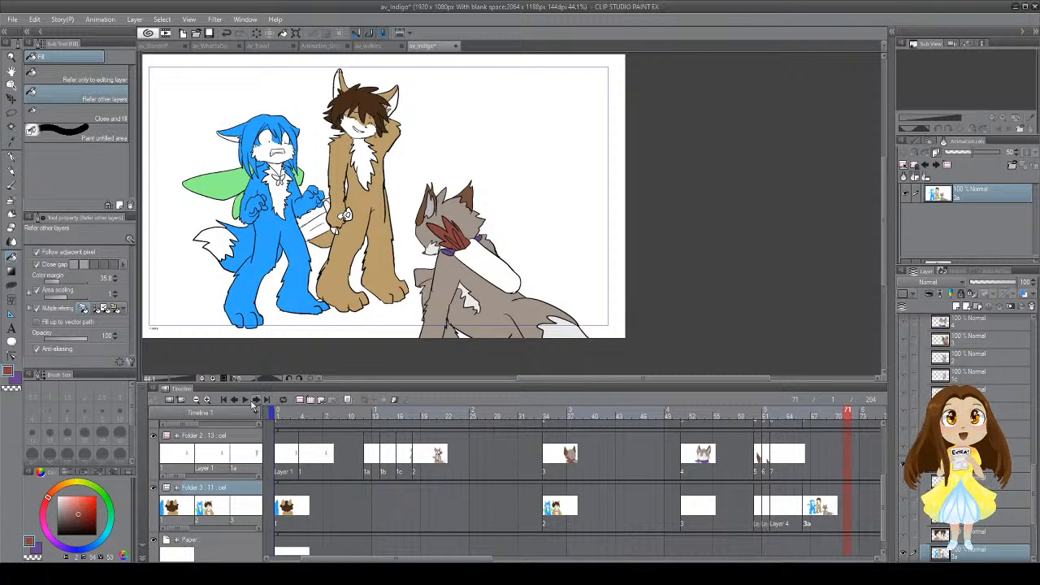
Step: At frame 92, fill the close-up lynx's arrow feathers red, closing the outline gap with the G-pen, and fill its scarf purple
left_click(247, 400)
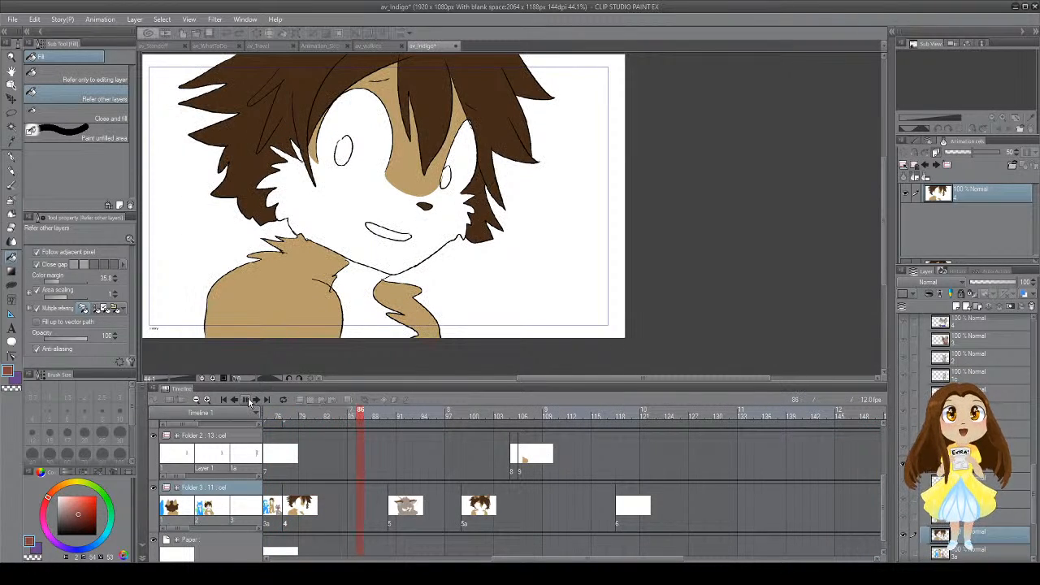
left_click(249, 400)
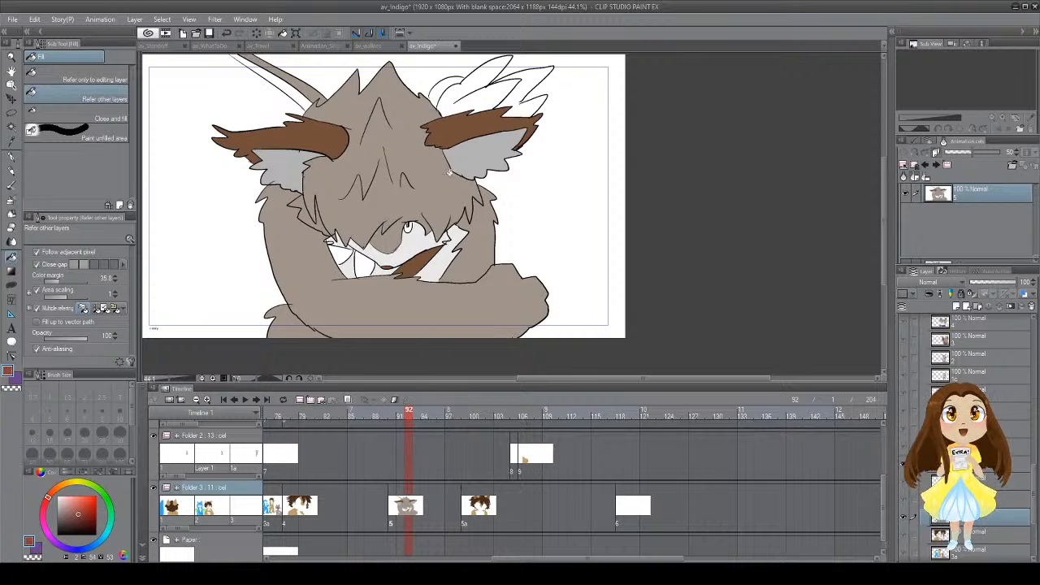
left_click(491, 96)
left_click(524, 83)
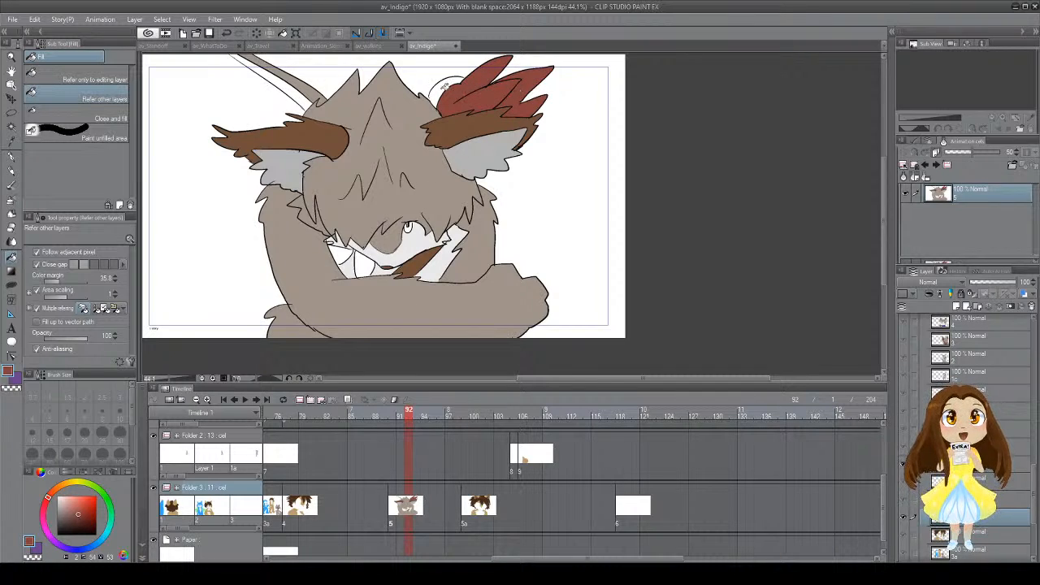
left_click(445, 84)
key("ctrl+z")
key("p")
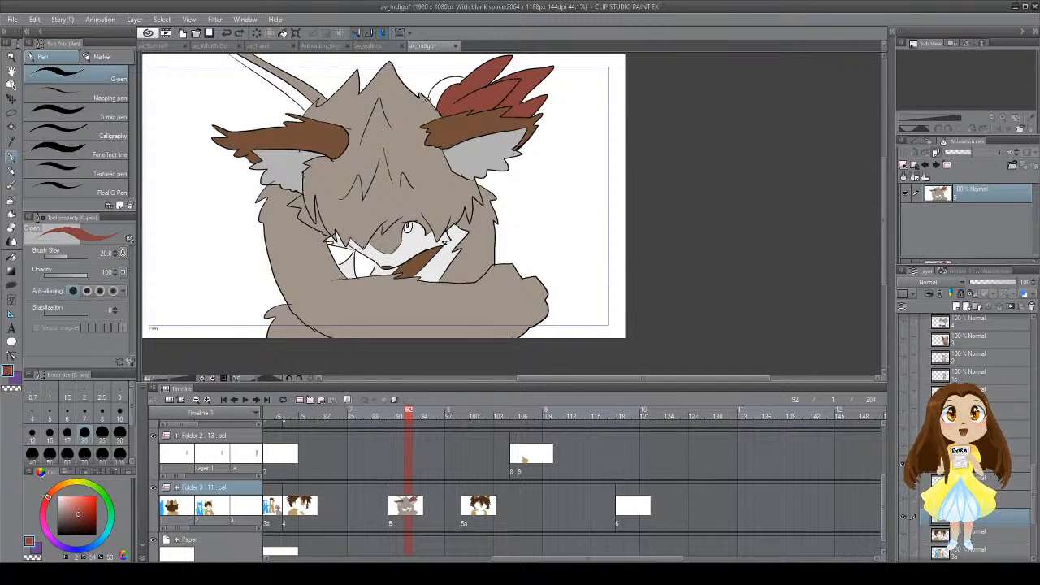
key("g")
left_click(439, 93)
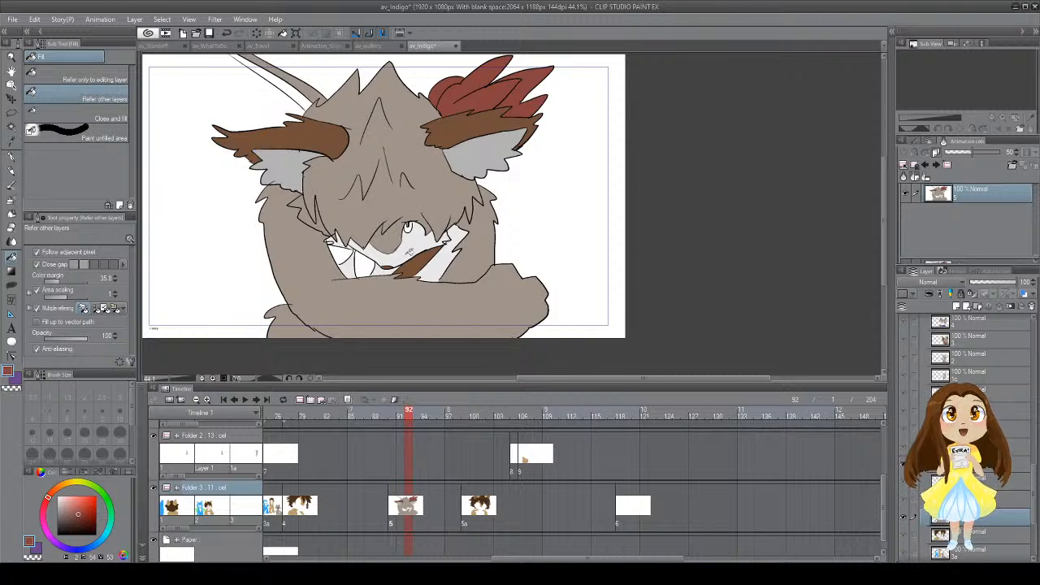
key("x")
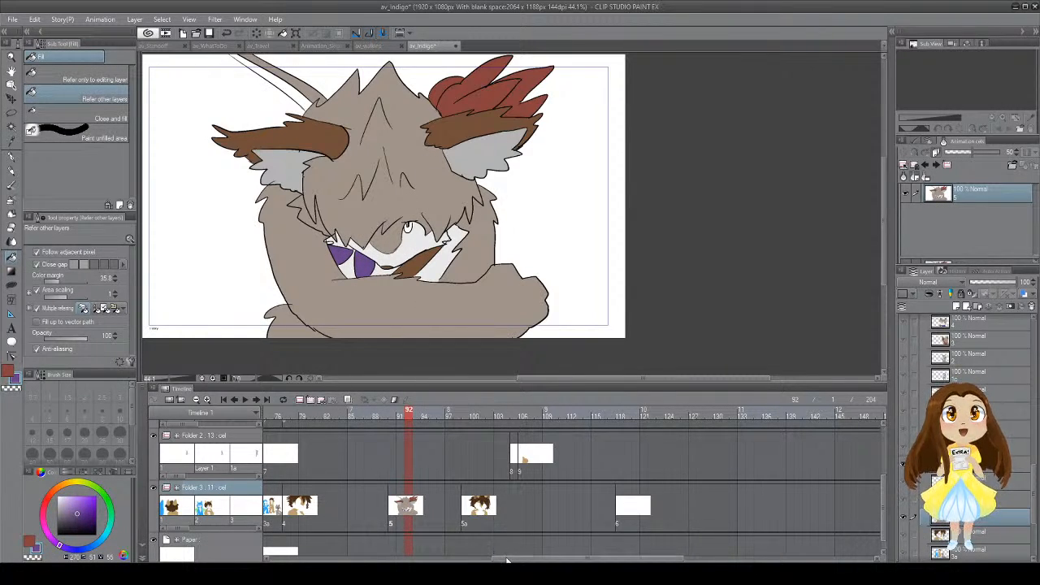
Step: On Folder 3's cel at frame 69, fill the crouching lynx's quiver with brown sampled from the artwork and save the file
left_click_drag(507, 560, 457, 560)
left_click(385, 507)
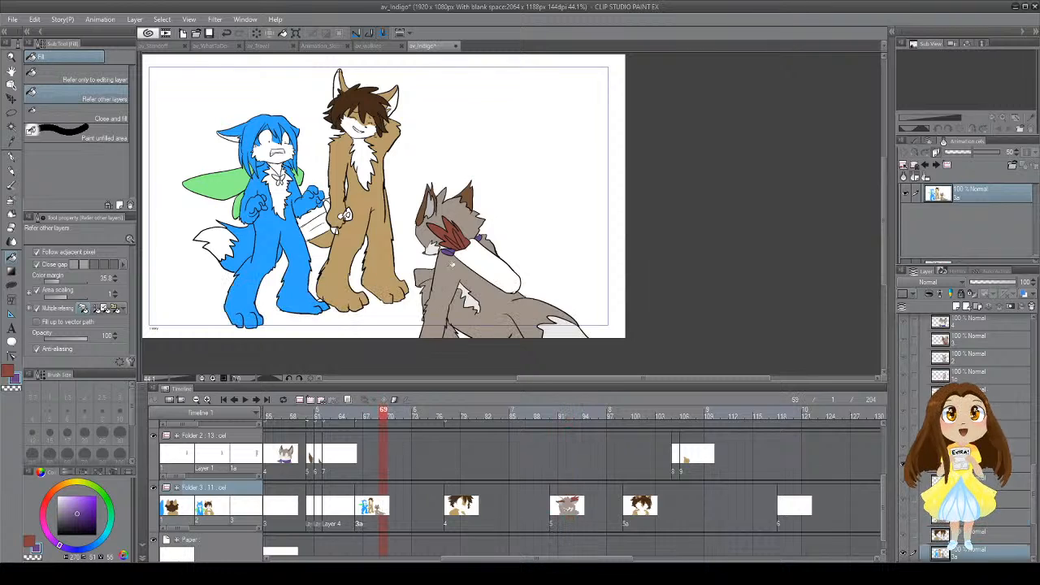
key("o")
key("i")
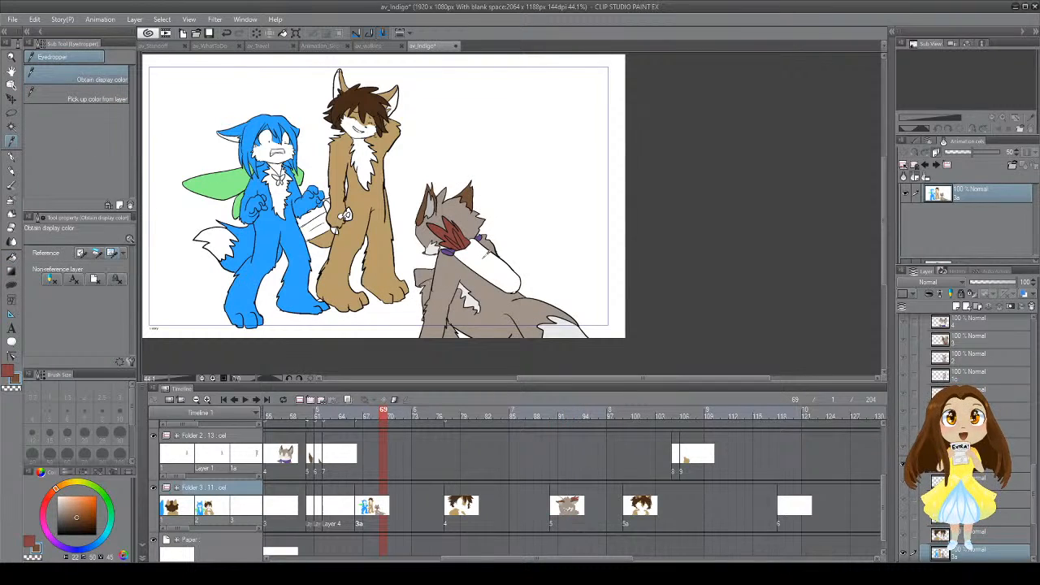
key("g")
left_click(489, 258)
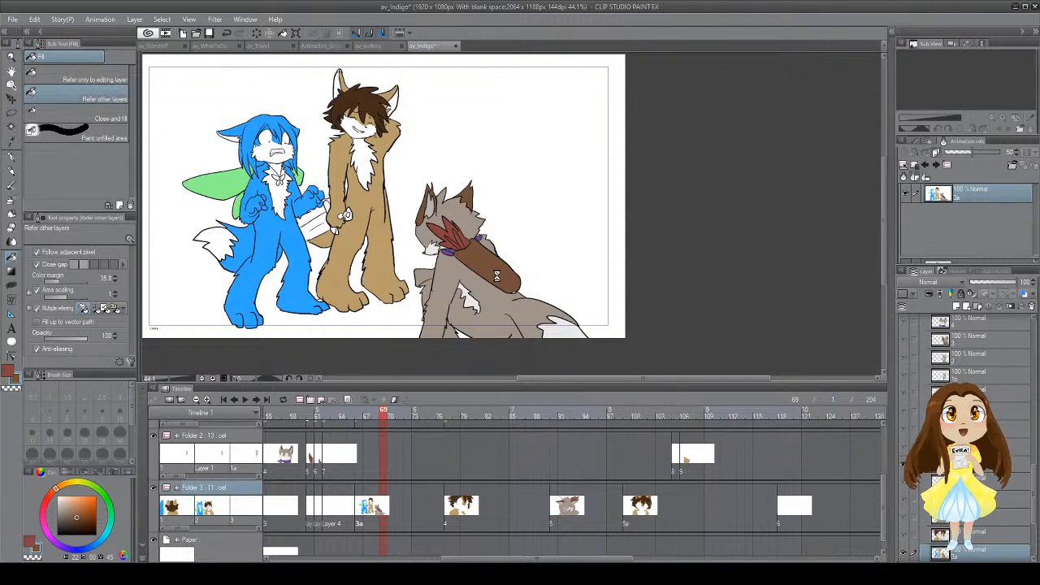
key("ctrl+s")
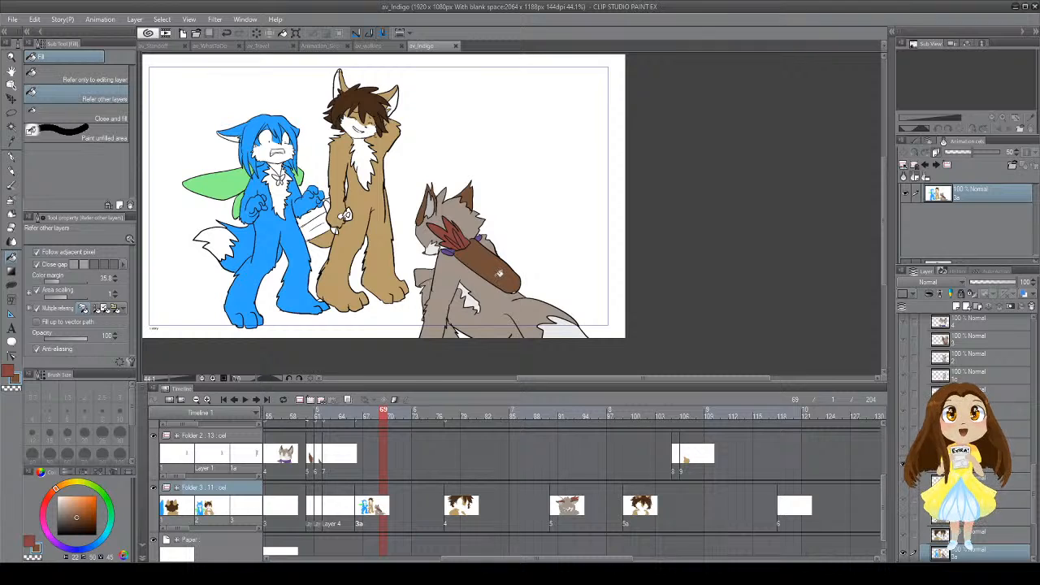
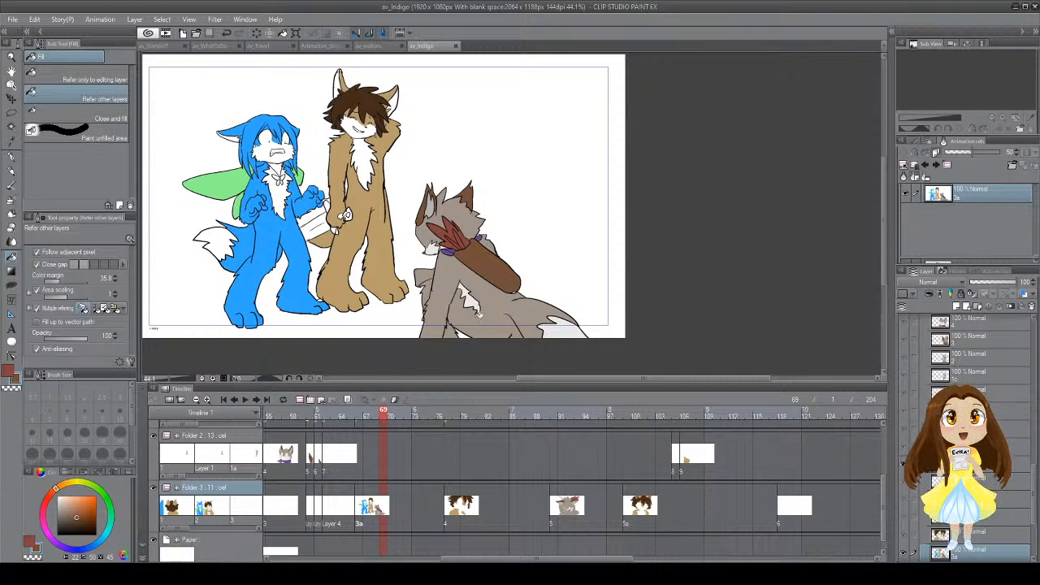
Step: Sample the crouching lynx's grey-brown fur colour and fill the small uncoloured spot beside its scarf
key("i")
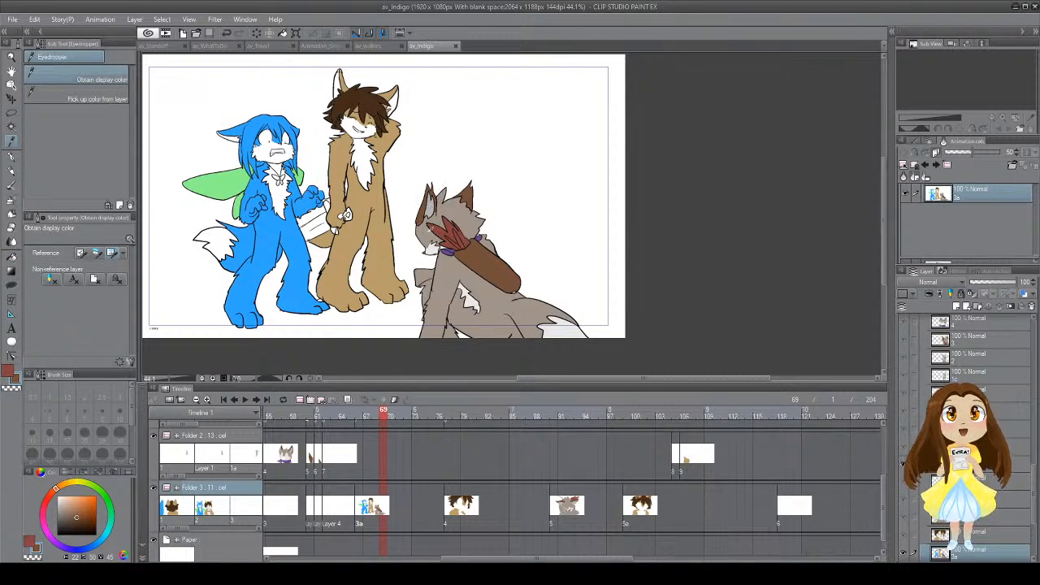
left_click(430, 230)
key("g")
key("g")
left_click(444, 246)
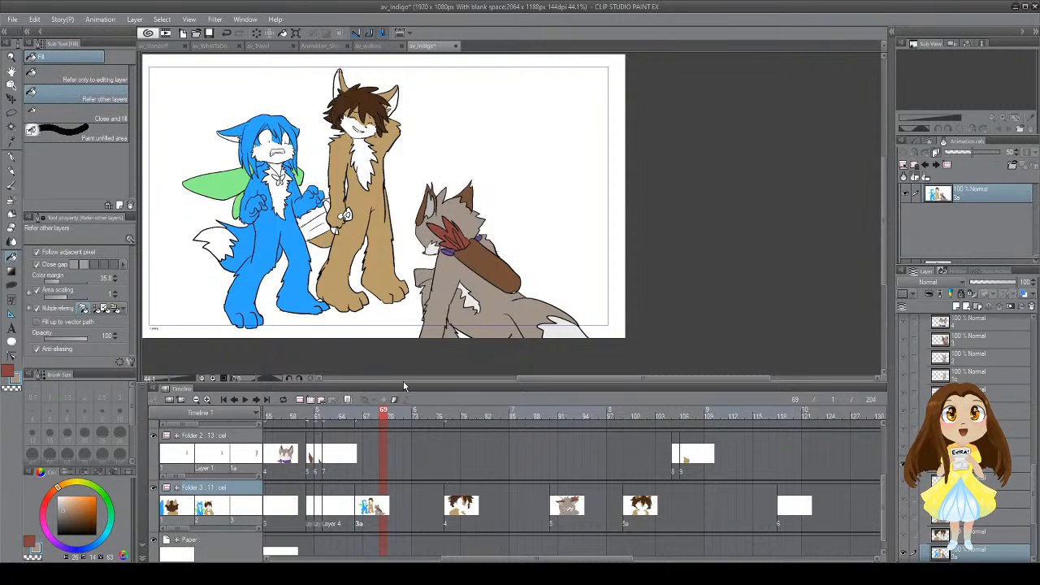
Step: Play the animation from the start to the uncoloured close-up and add a new animation cel to Folder 2 at frame 118
left_click(225, 401)
left_click(244, 400)
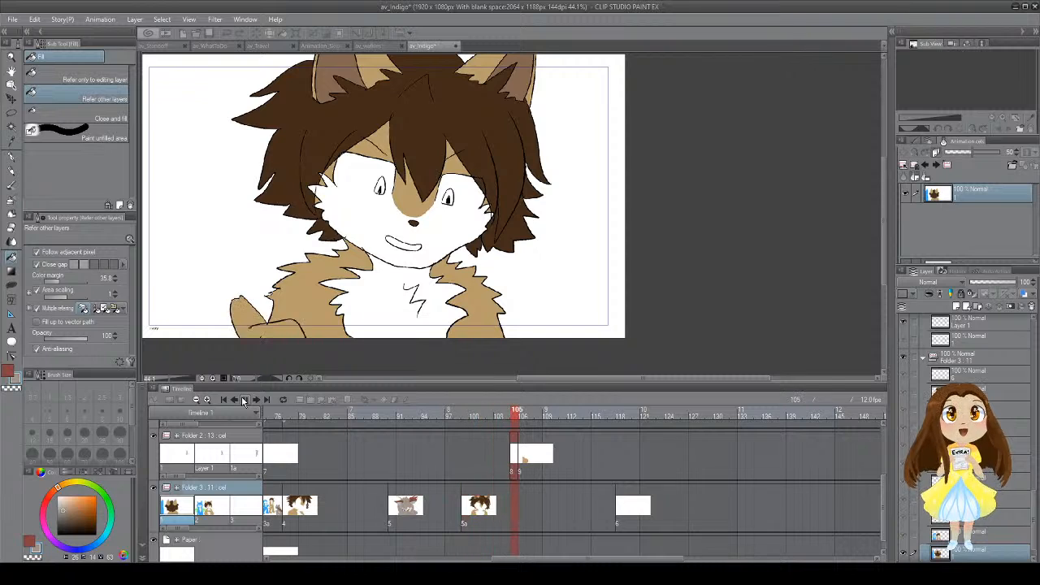
left_click(244, 400)
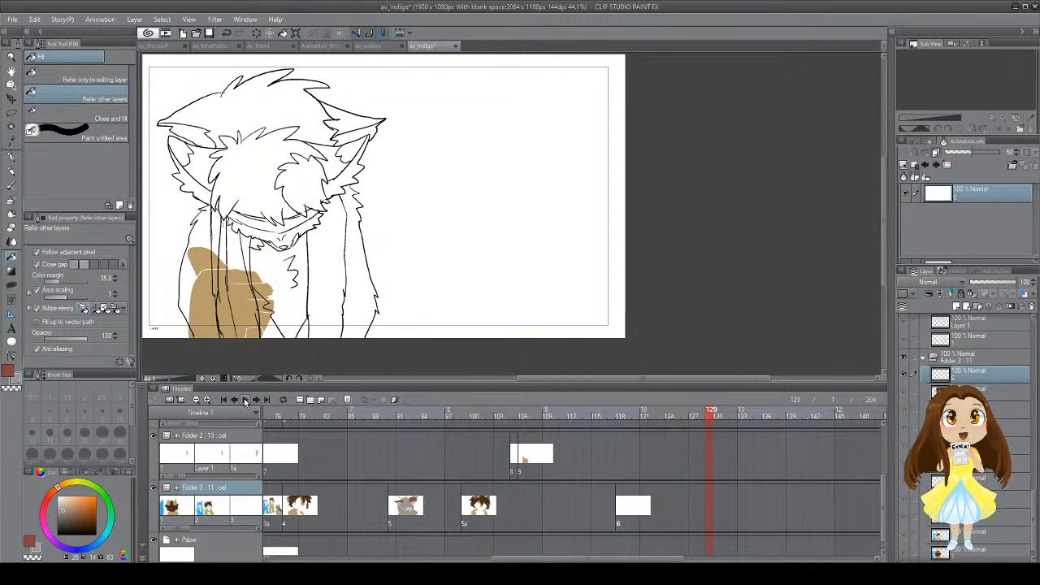
left_click(619, 464)
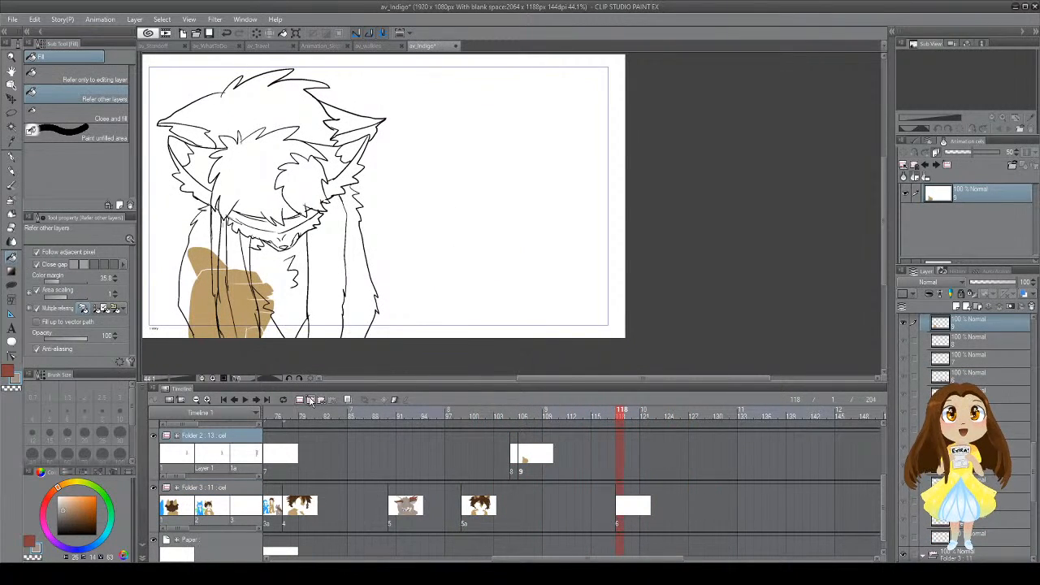
left_click(311, 400)
Step: In the Animation_Skipping file, sample the brown-haired character's beige inner ear and, at frame 64, its brown iris, then return to av_Indigo
left_click(224, 399)
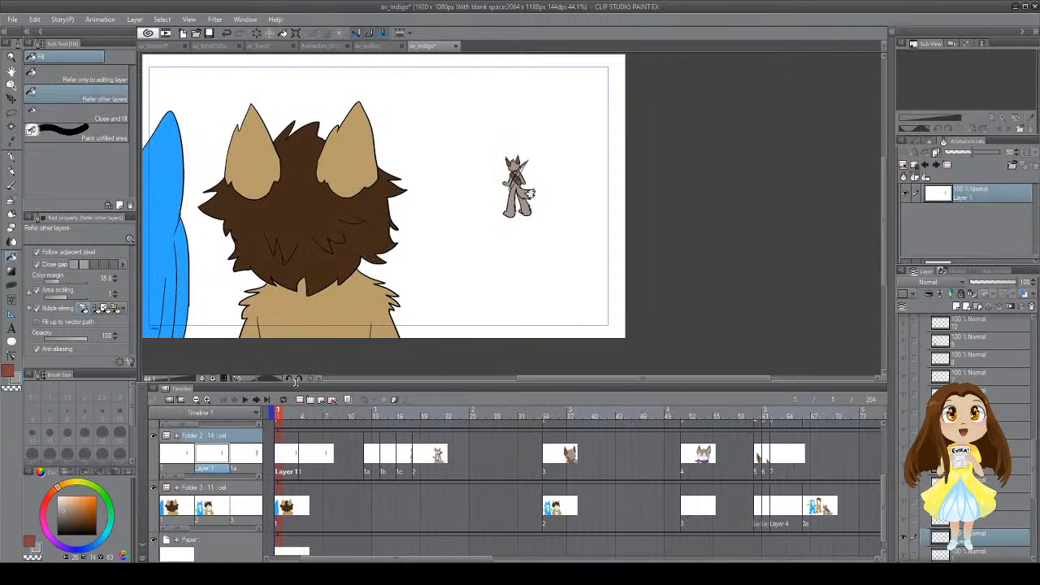
left_click(320, 47)
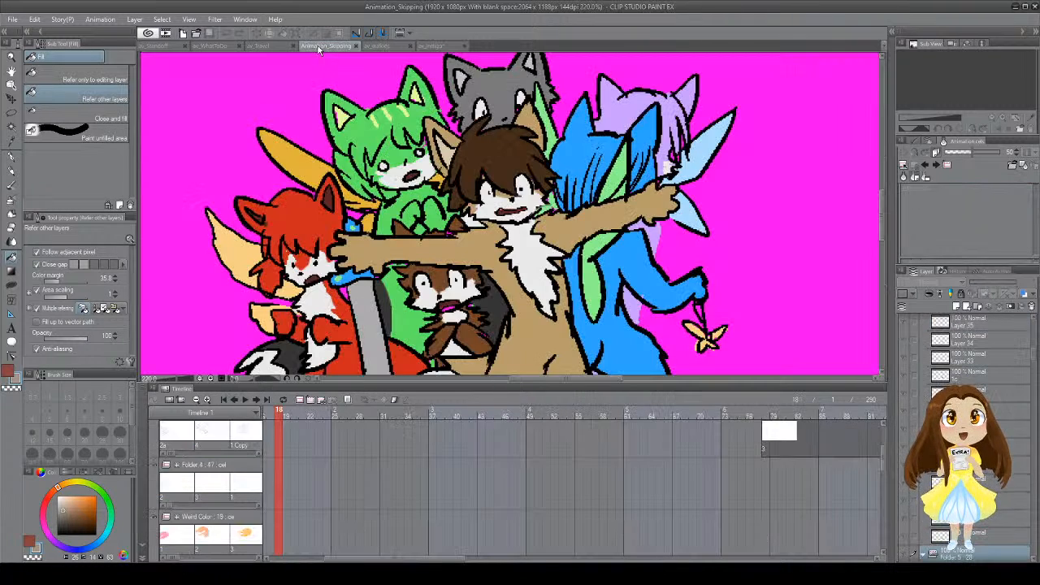
key("i")
left_click(450, 150)
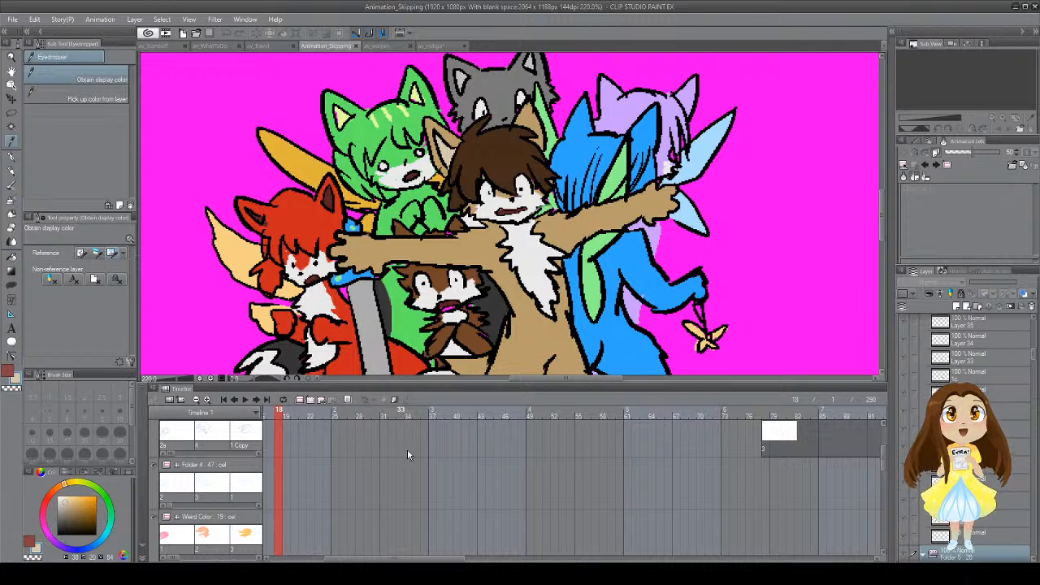
left_click(651, 452)
left_click(266, 114)
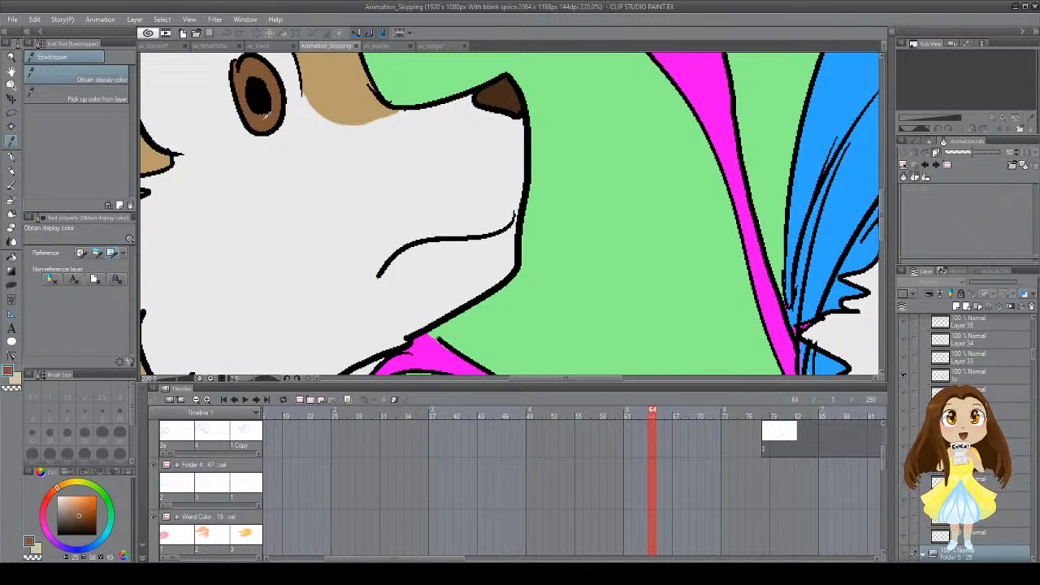
left_click(435, 46)
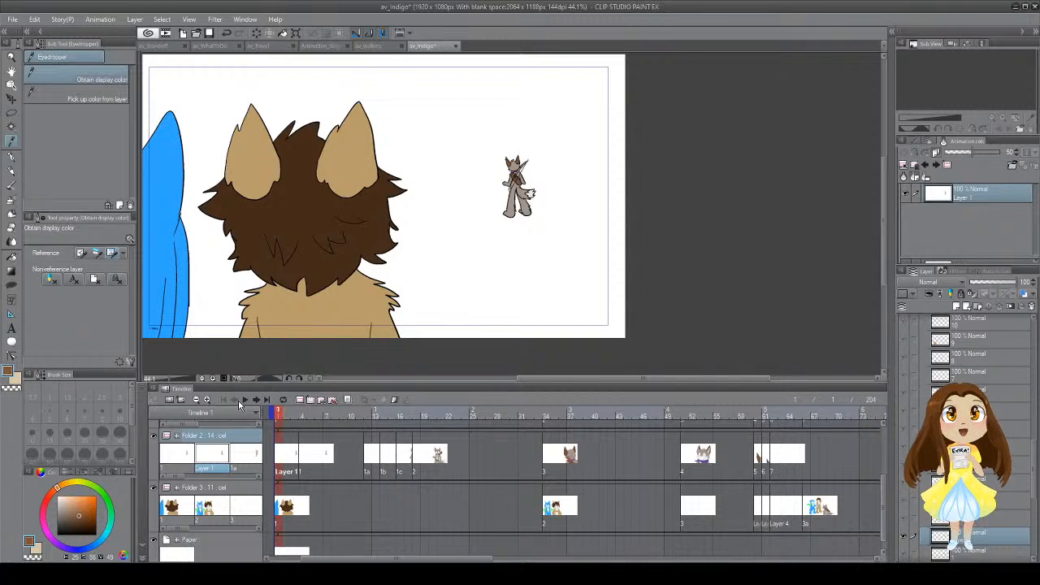
Step: On Folder 3's cel at frame 37, fill the brown-haired character's irises brown and its inner ear beige
left_click(244, 400)
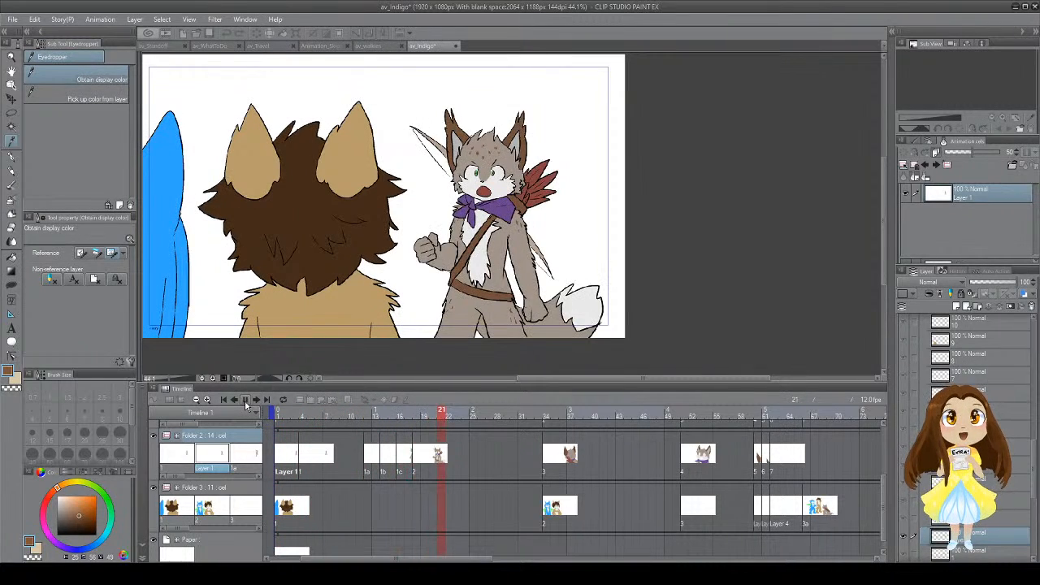
left_click(246, 402)
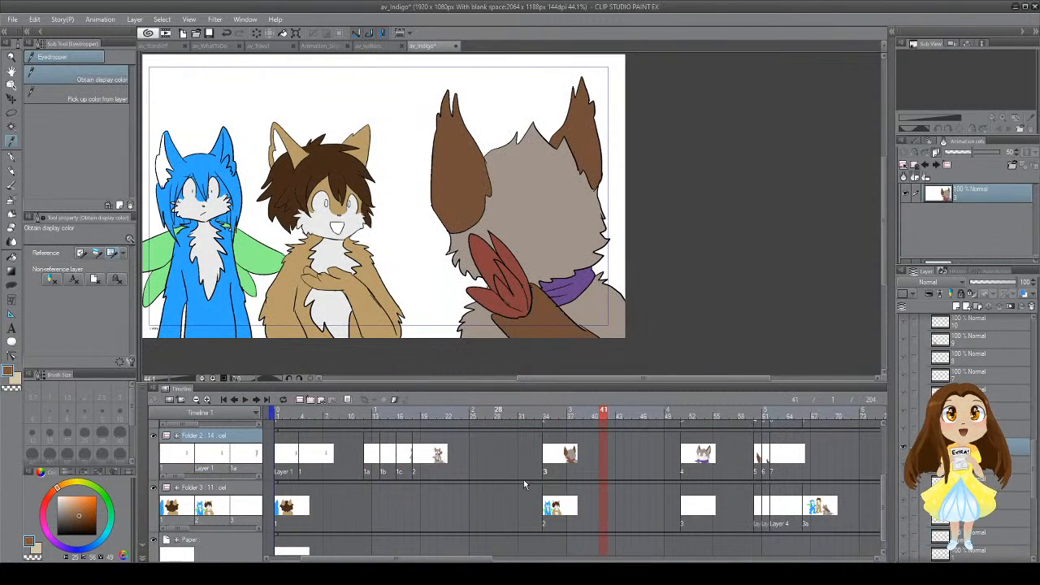
left_click(569, 506)
key("g")
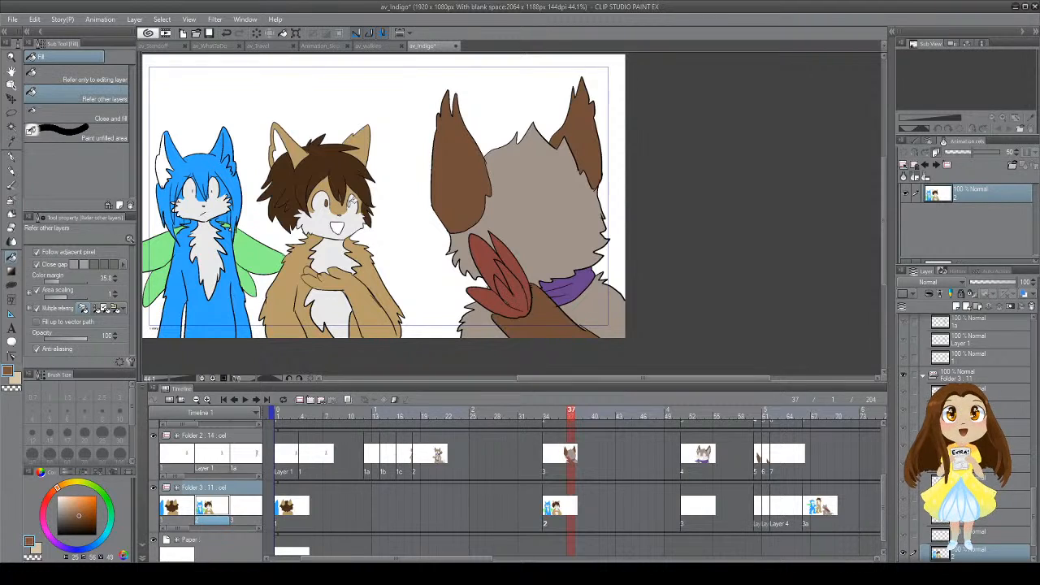
left_click(352, 204)
key("x")
left_click(281, 143)
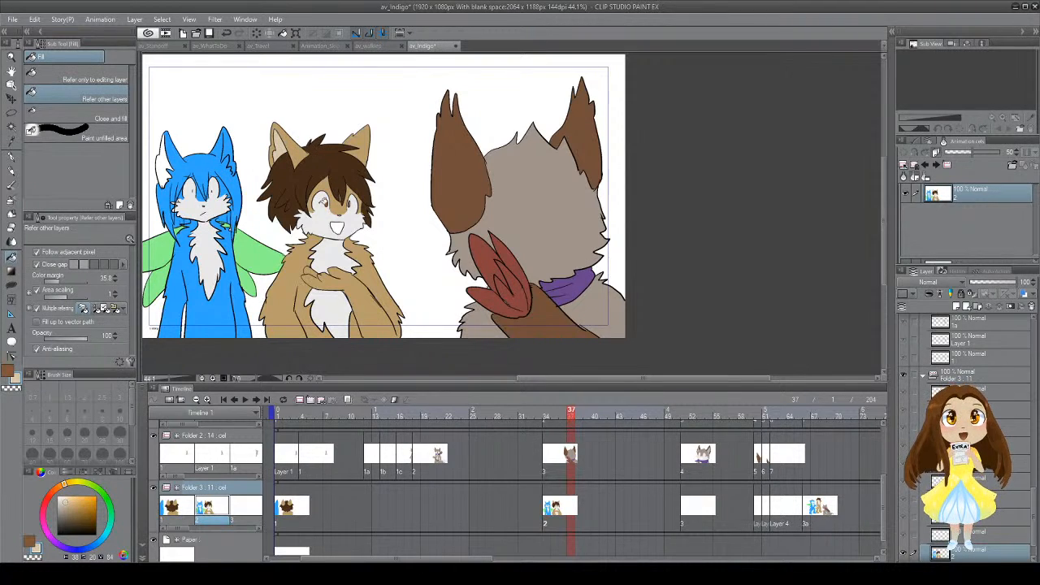
left_click(245, 400)
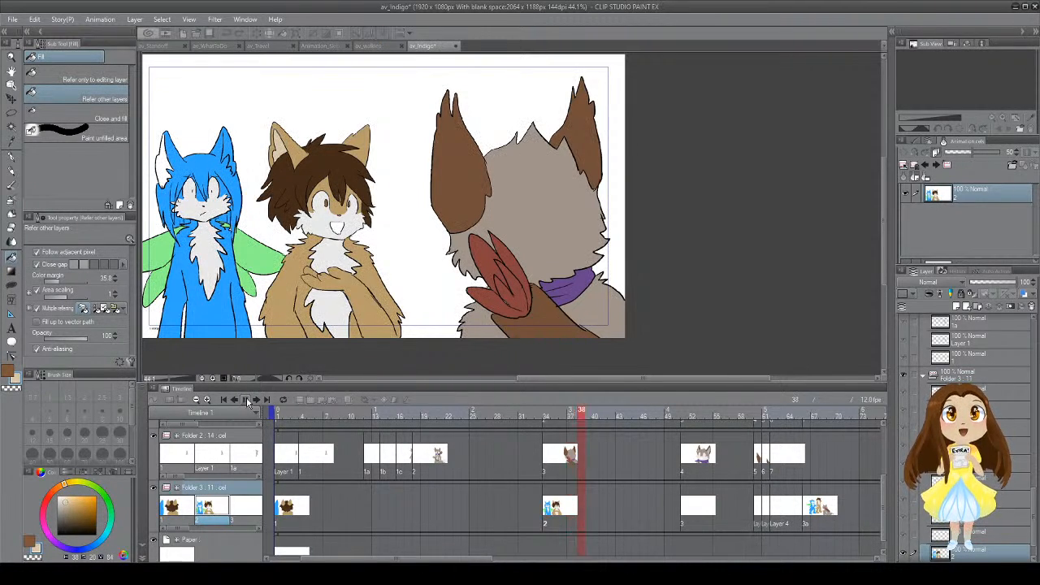
left_click(569, 512)
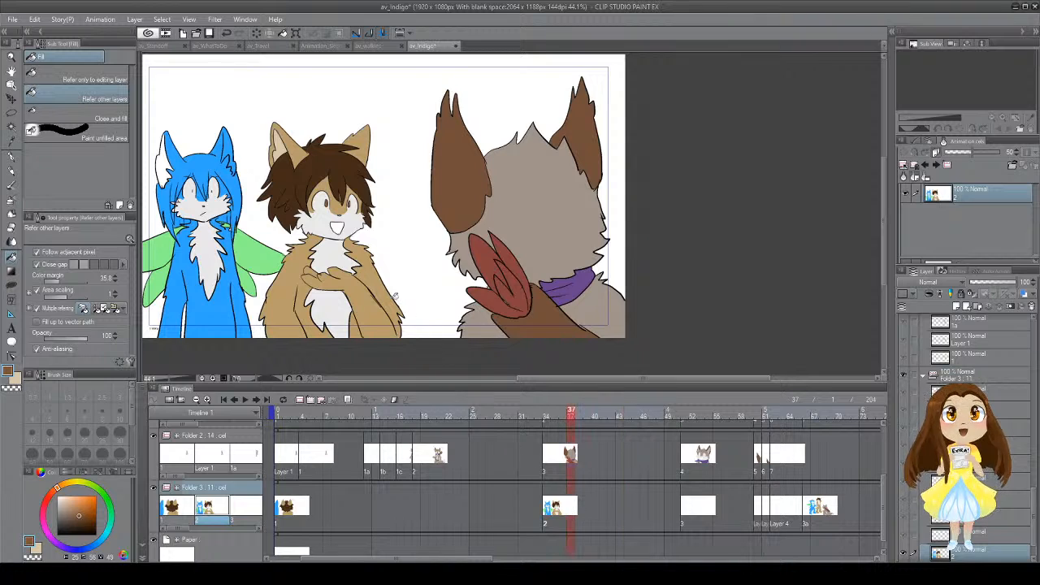
key("p")
left_click_drag(317, 166, 334, 174)
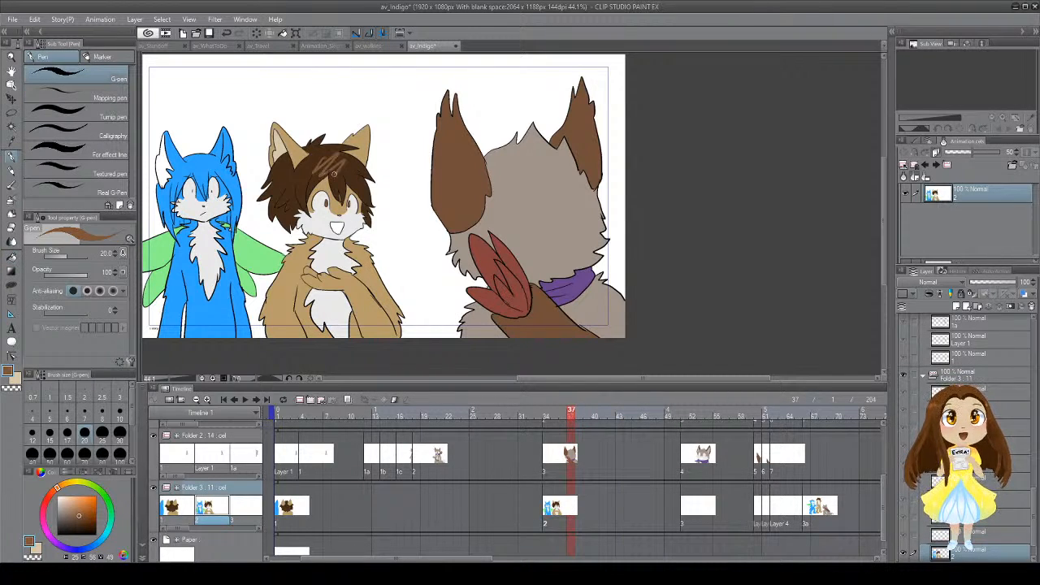
key("ctrl+z")
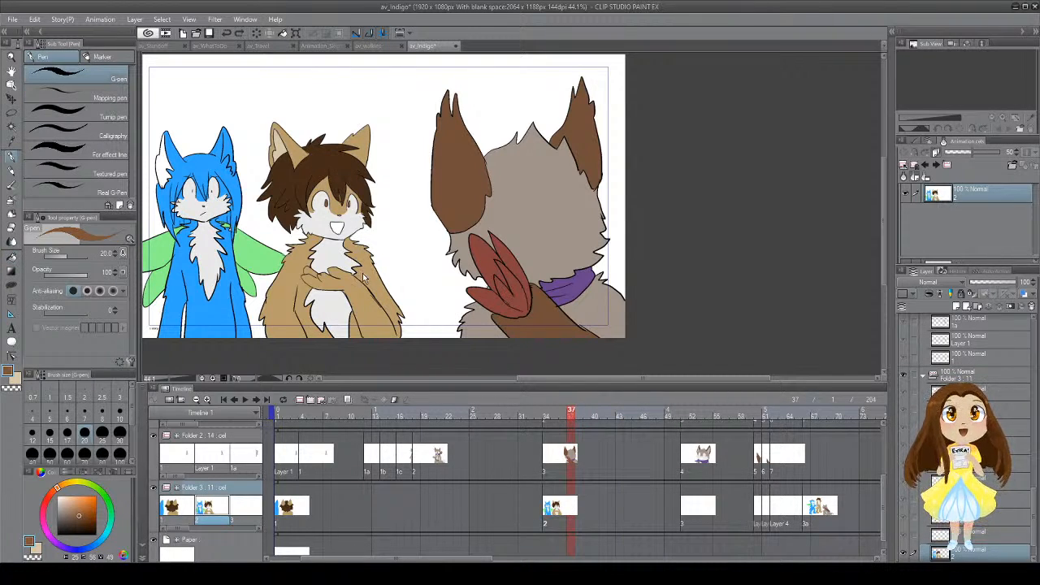
Step: Play on past the lynx close-up and fill the brown-haired character's inner ears beige on Folder 3's cel at frame 68
left_click(247, 404)
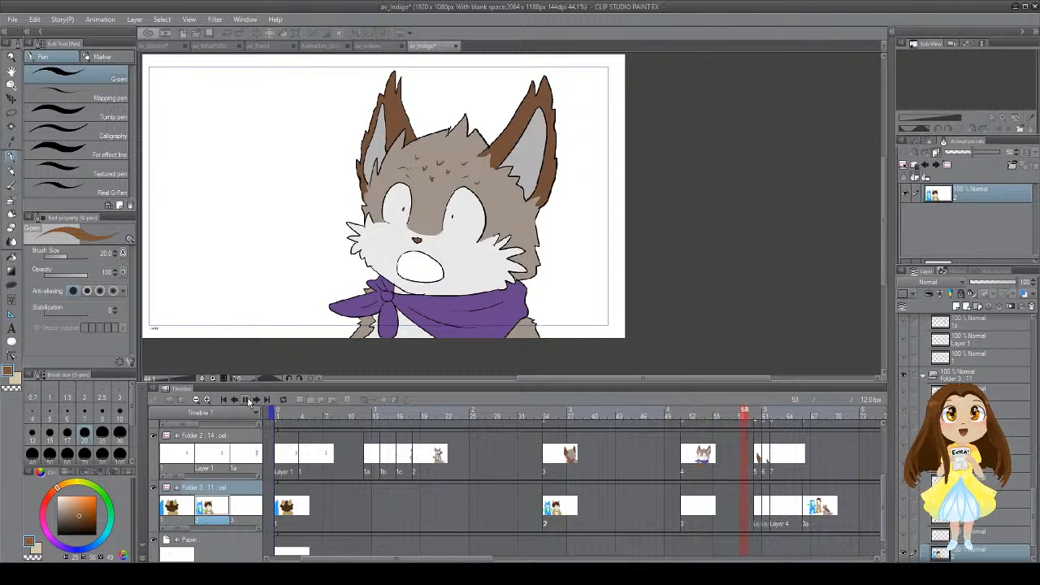
left_click(248, 399)
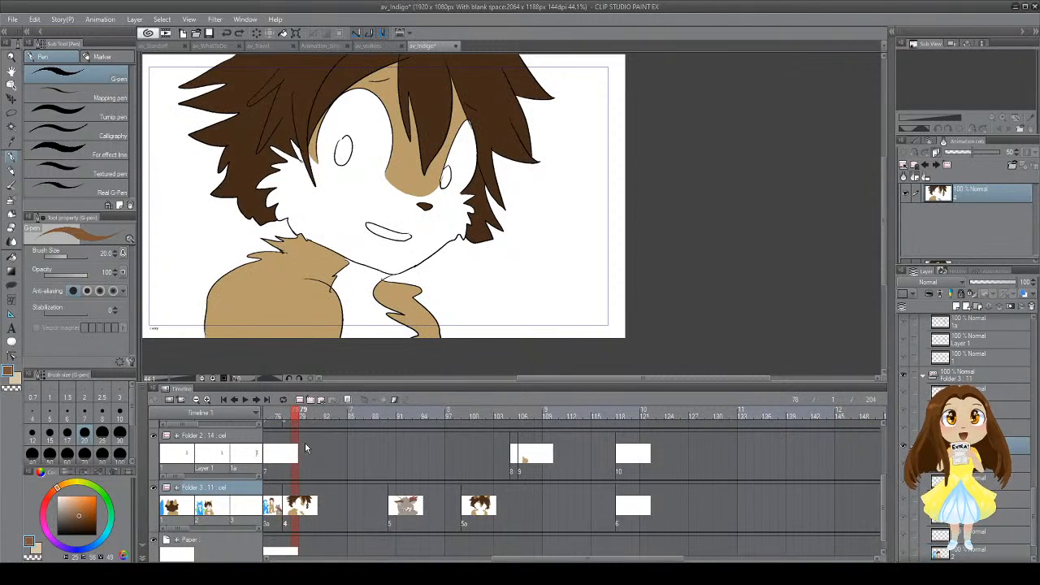
left_click_drag(520, 558, 481, 558)
left_click(339, 412)
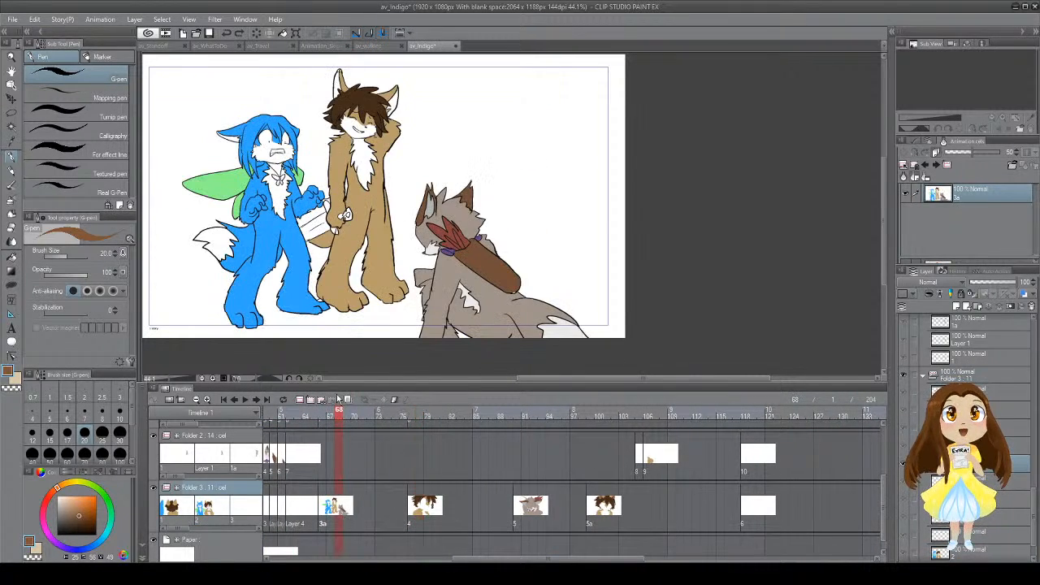
key("g")
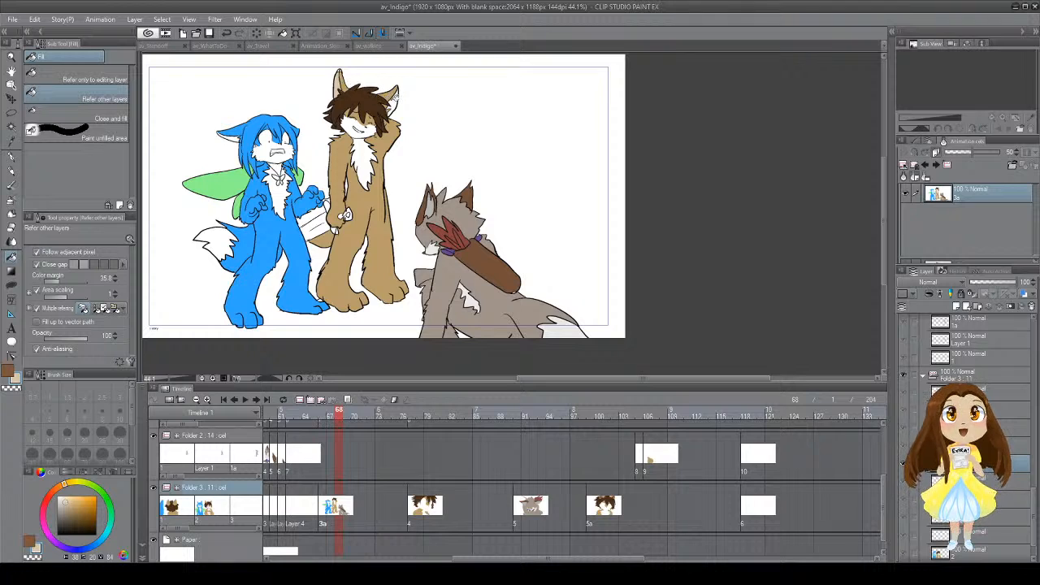
Step: Play on to frame 81 and fill both irises of the close-up brown-haired character brown on Folder 3's cel
left_click(244, 400)
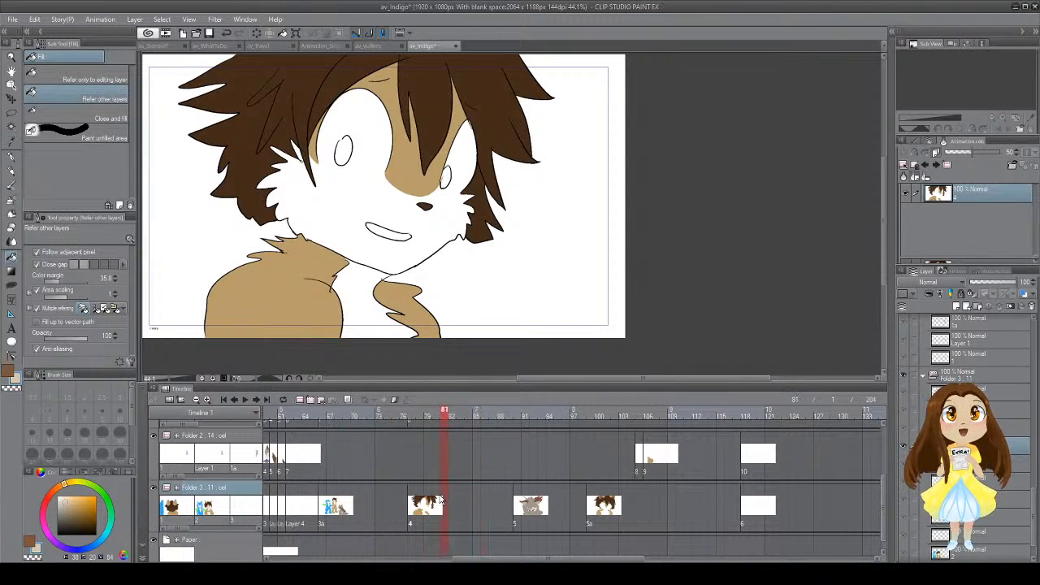
left_click(411, 167)
key("ctrl+z")
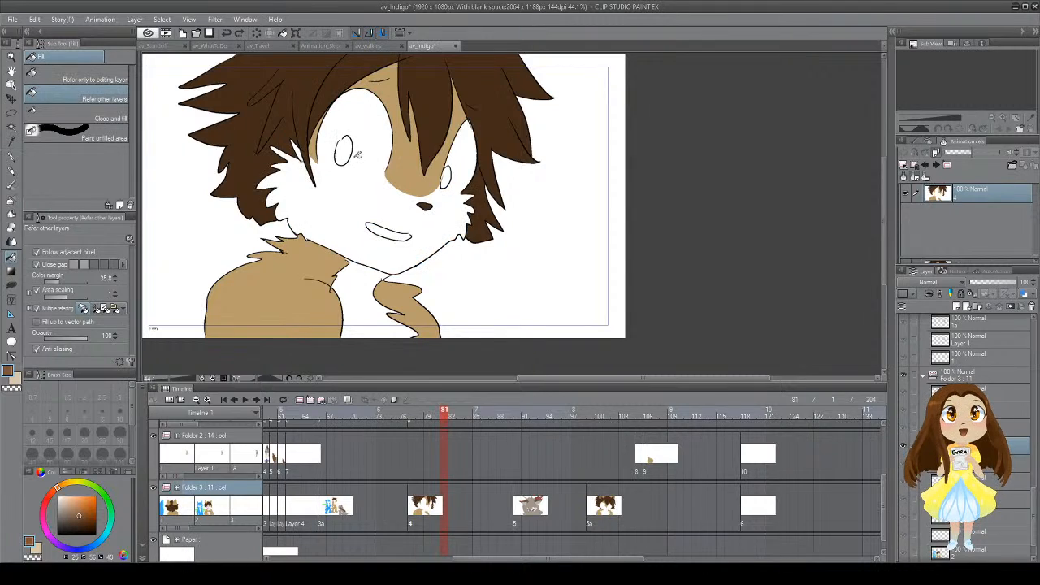
key("p")
key("g")
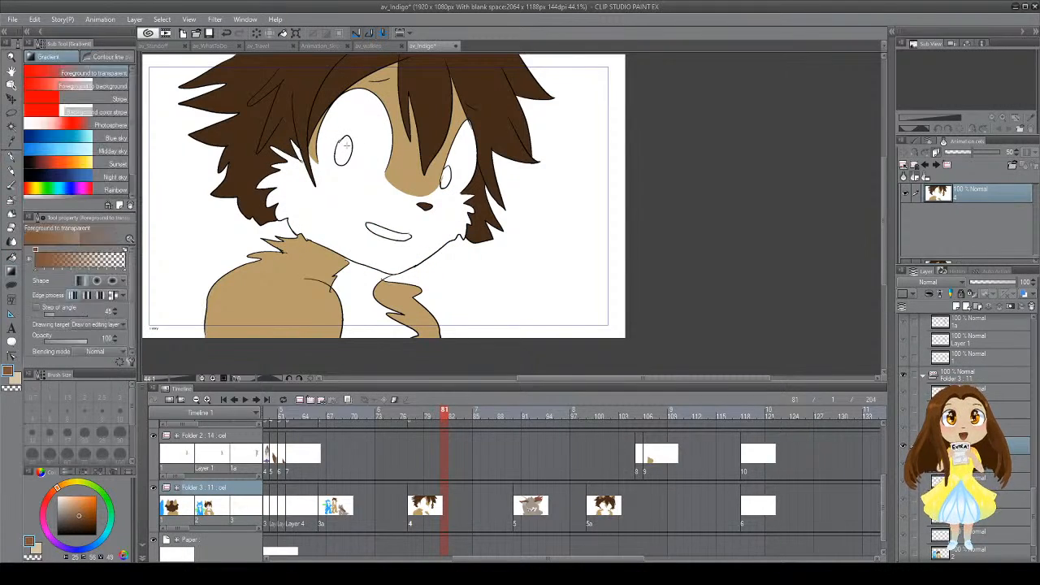
left_click(342, 144)
left_click(447, 176)
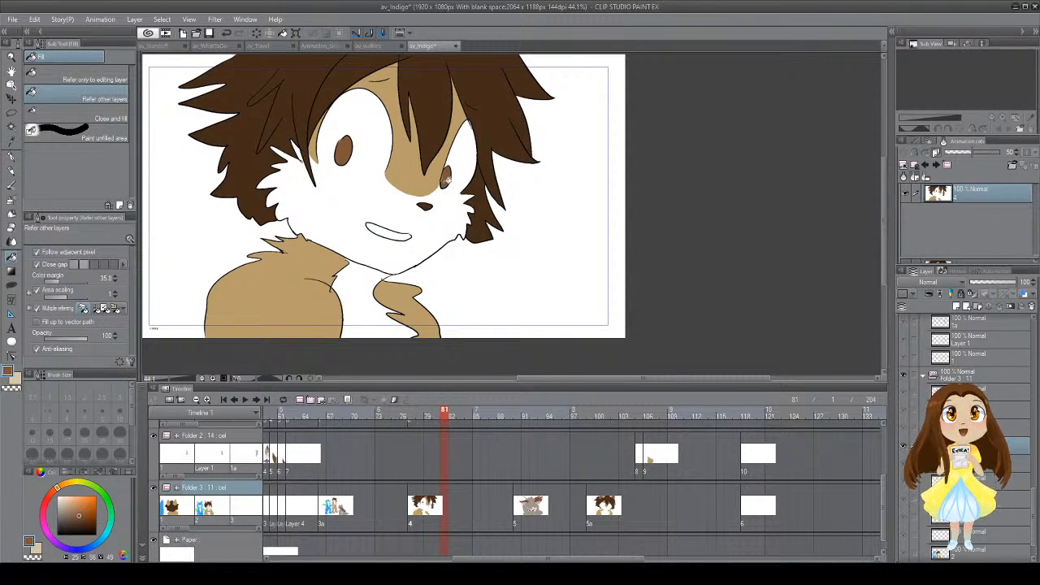
key("p")
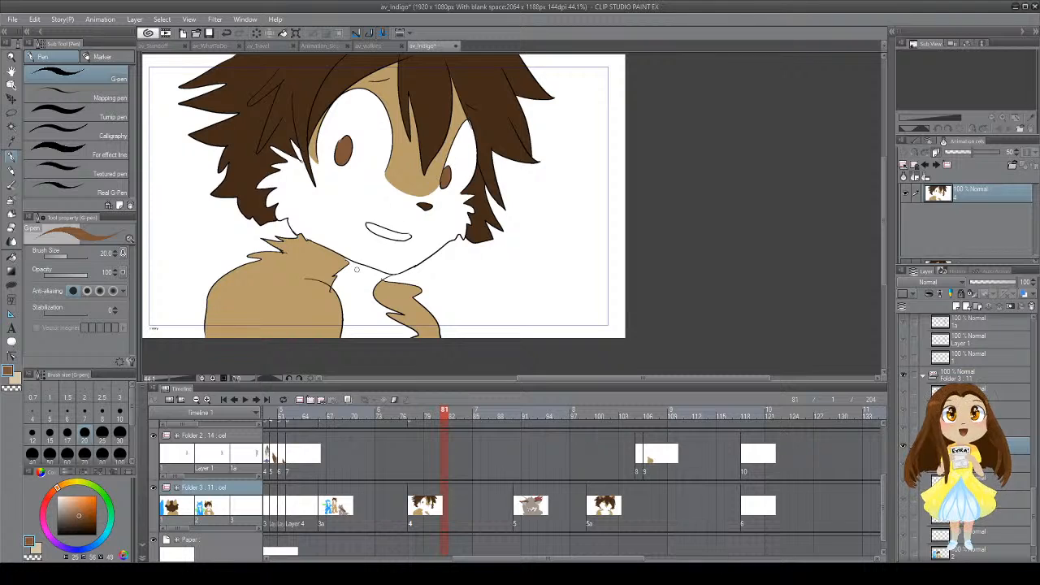
Step: Play on to the front-facing close-up and fill both of the character's irises brown on Folder 3's cel at frame 100
left_click(245, 400)
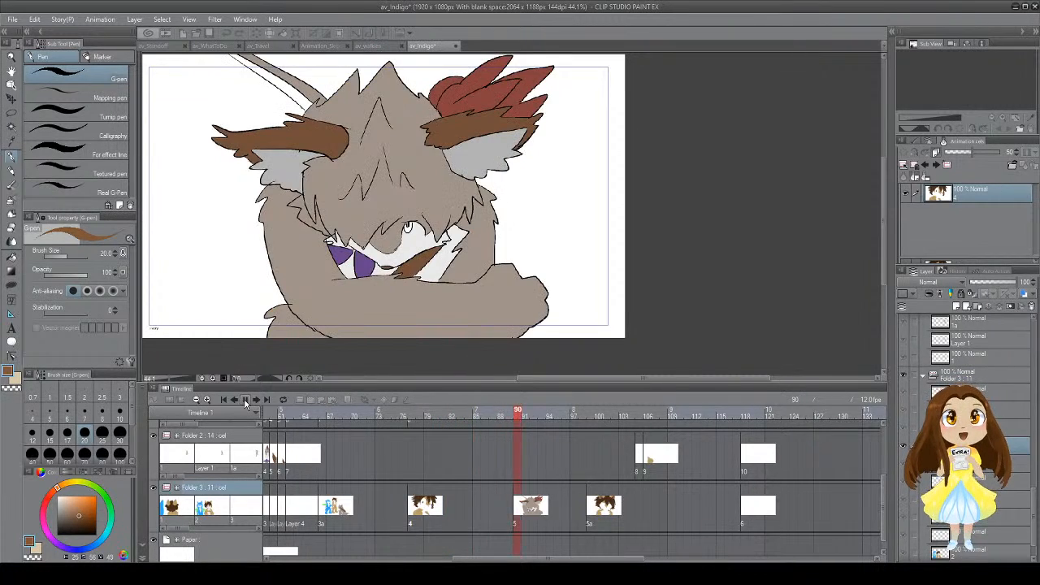
left_click(245, 400)
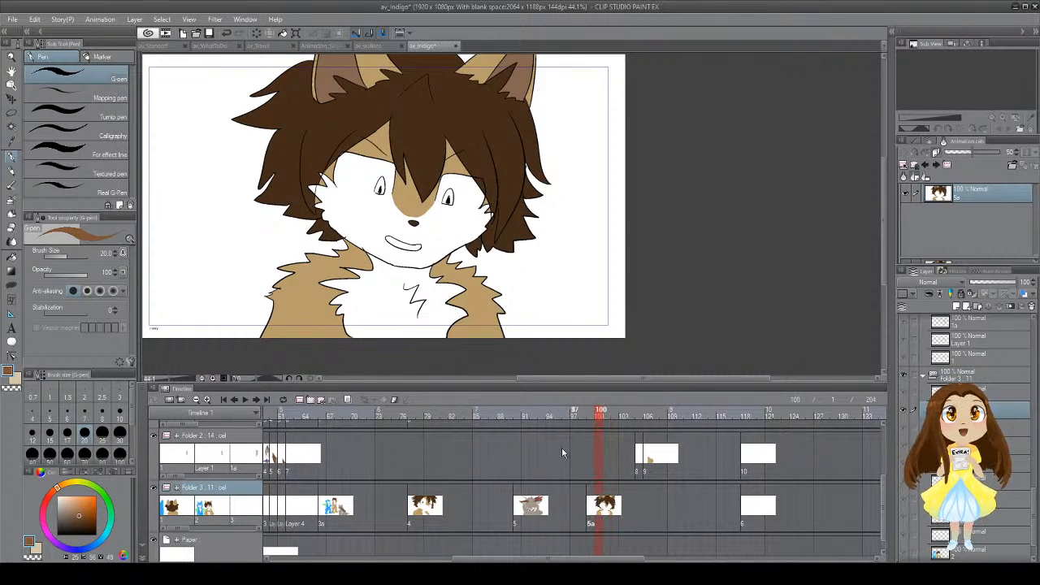
key("g")
left_click(380, 189)
left_click(450, 193)
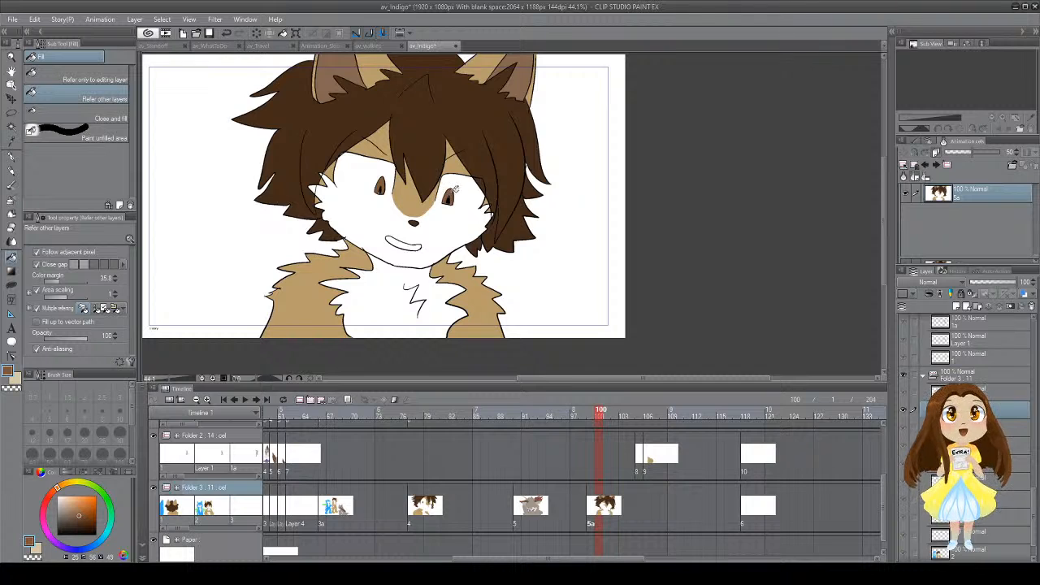
Step: Save the file and play on past the thumbs-up shot to the uncoloured sketch at frame 130
key("p")
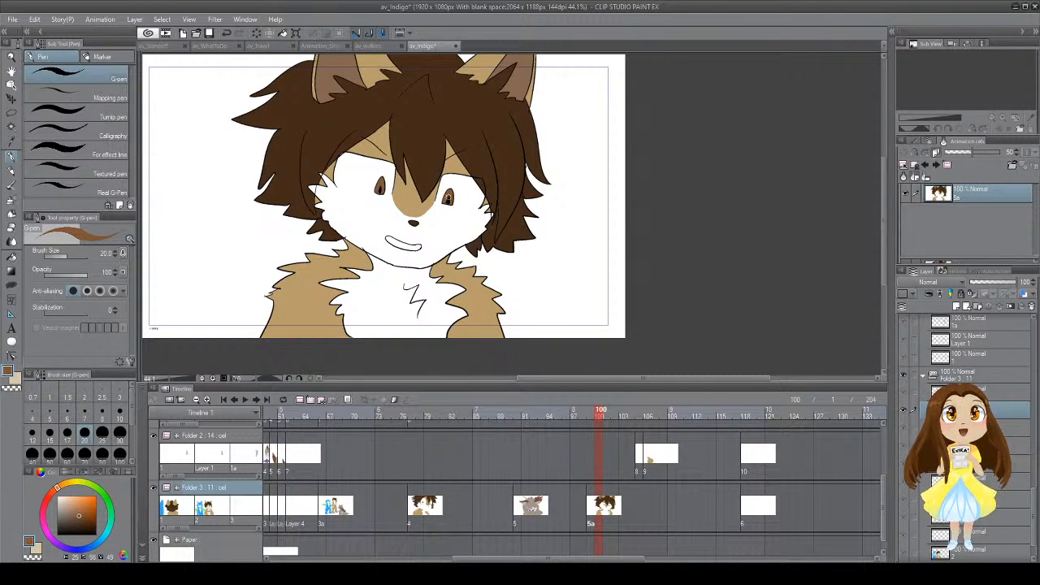
key("ctrl+s")
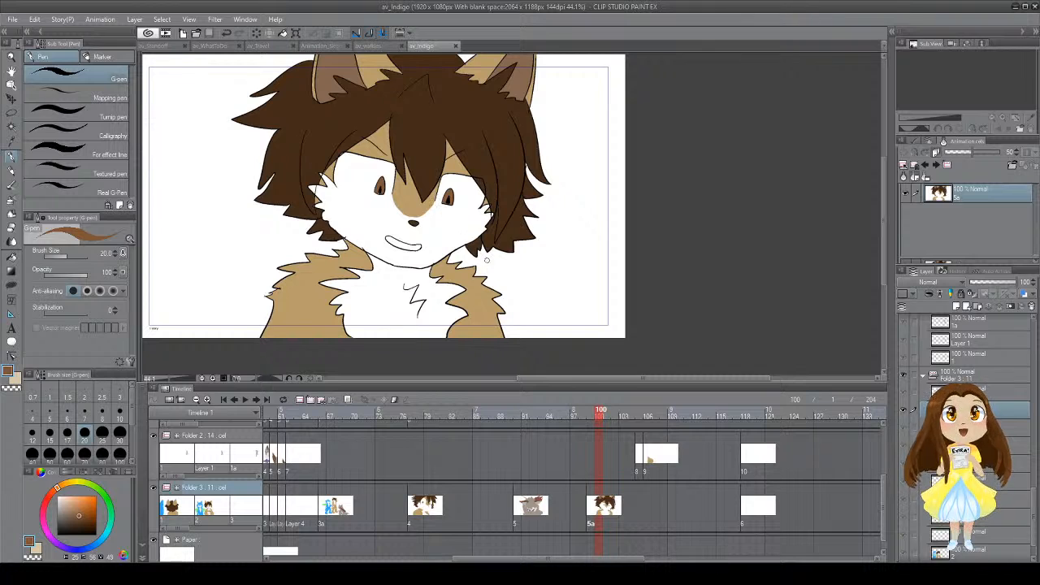
left_click(245, 400)
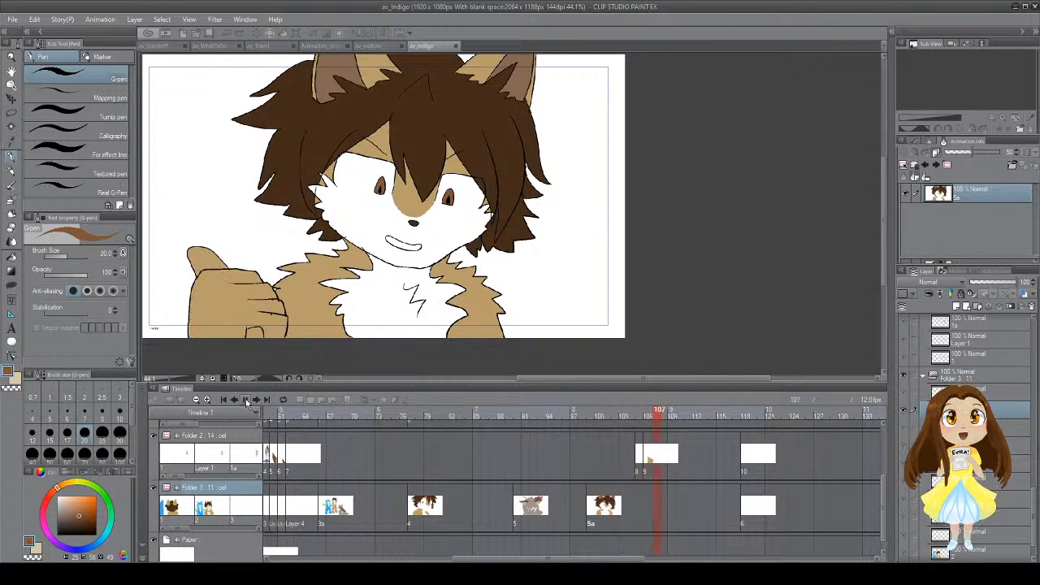
left_click(246, 400)
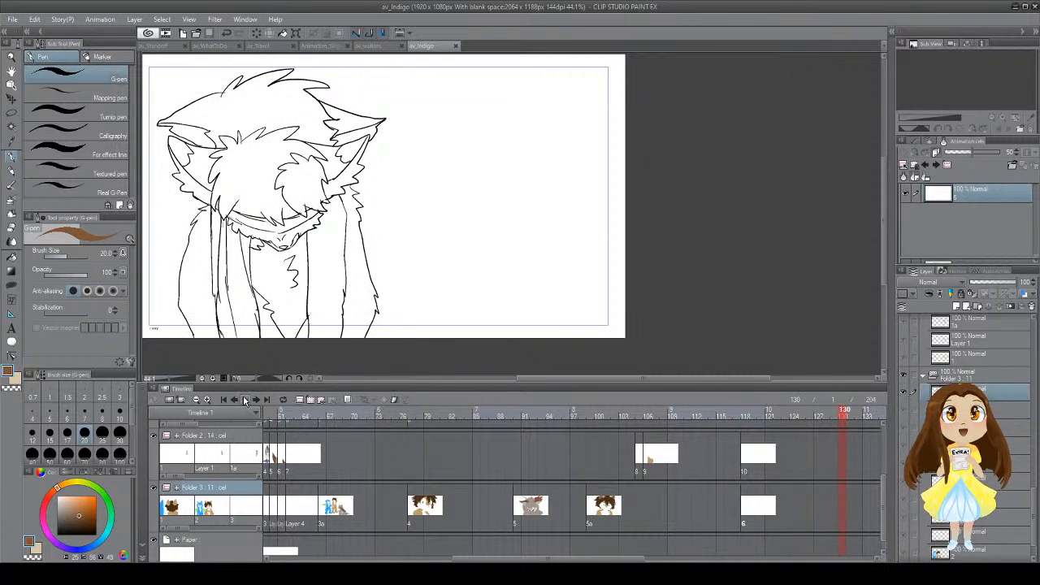
Step: Play from the first frame to frame 18 and sample the lynx's off-white face colour and green iris colour
left_click(223, 400)
left_click(245, 400)
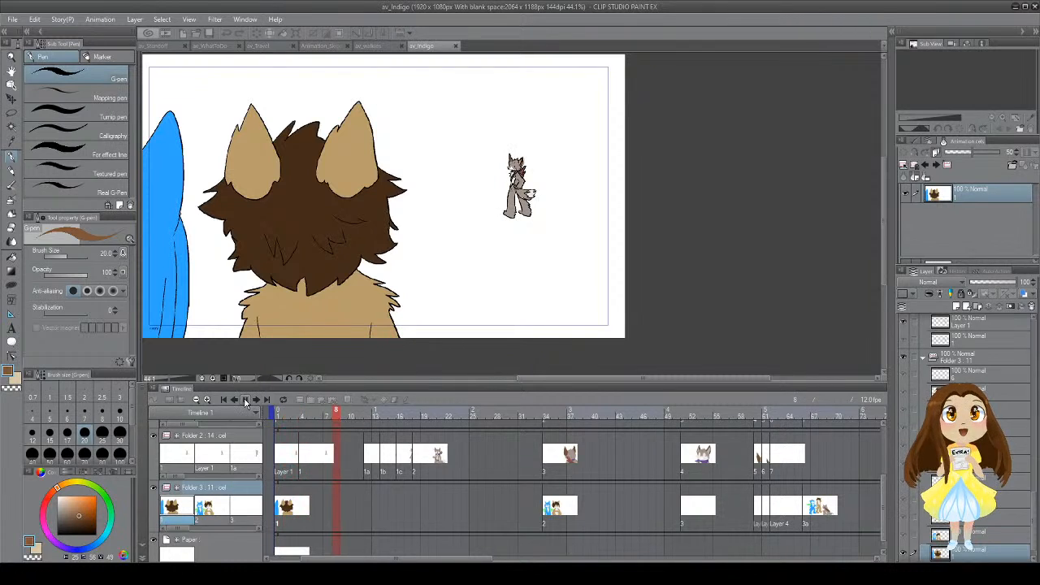
left_click(245, 400)
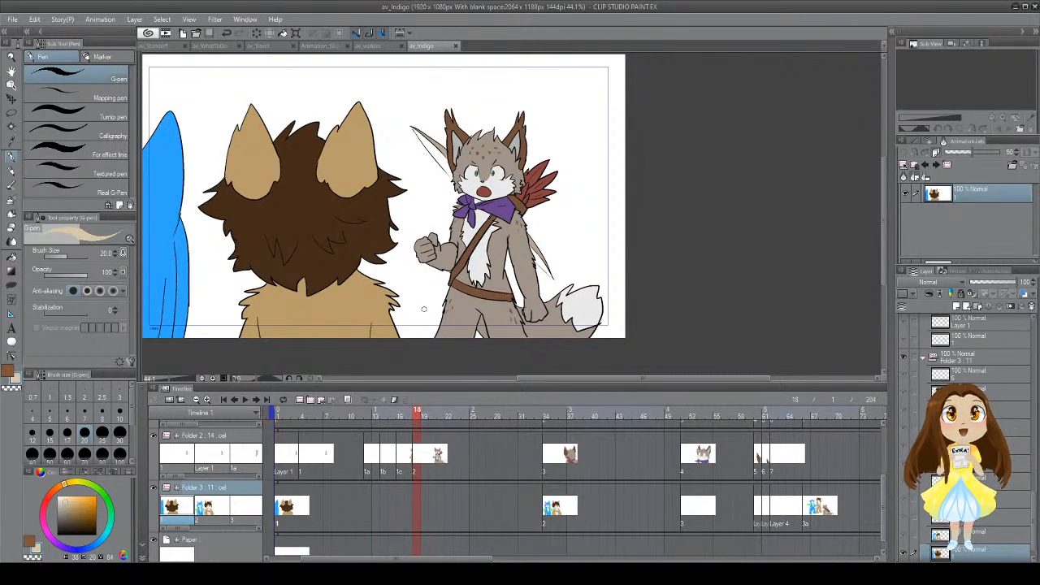
key("i")
left_click(501, 188)
key("x")
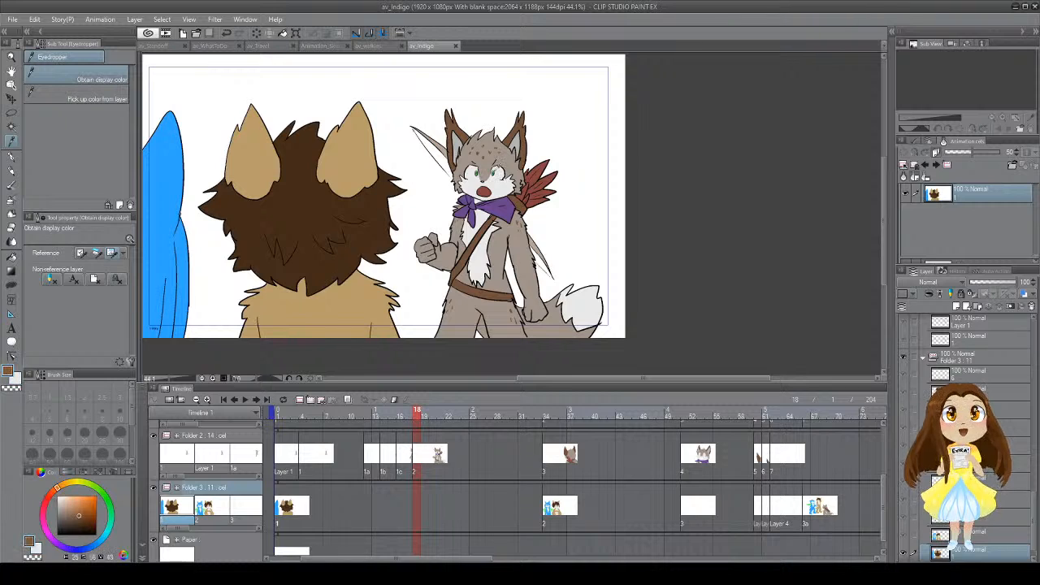
left_click(495, 172)
Step: Play on to frame 69 and fill the brown-haired character's chest and face off-white on Folder 3's cel
left_click(247, 400)
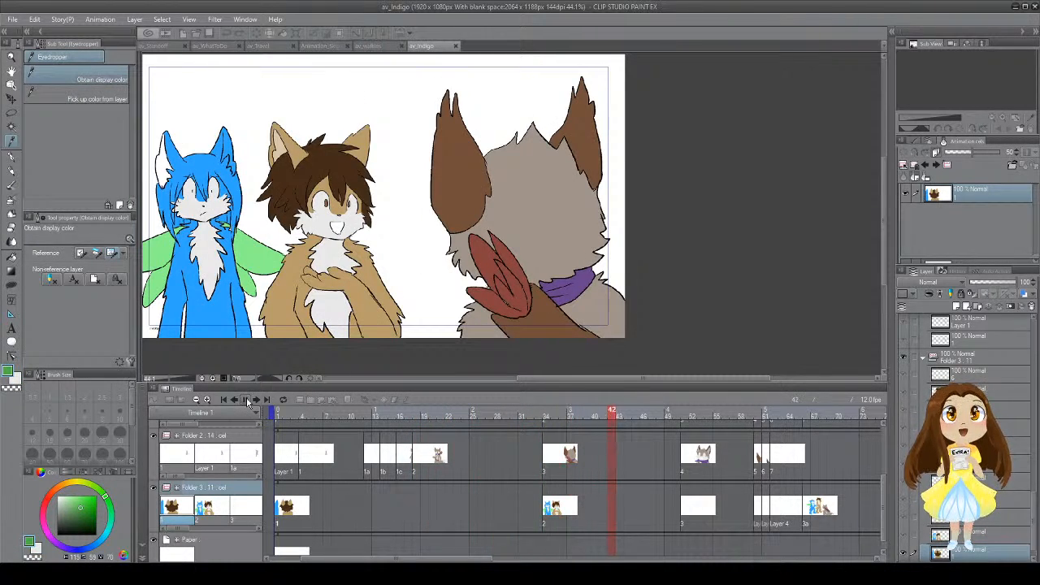
left_click(248, 401)
left_click(246, 401)
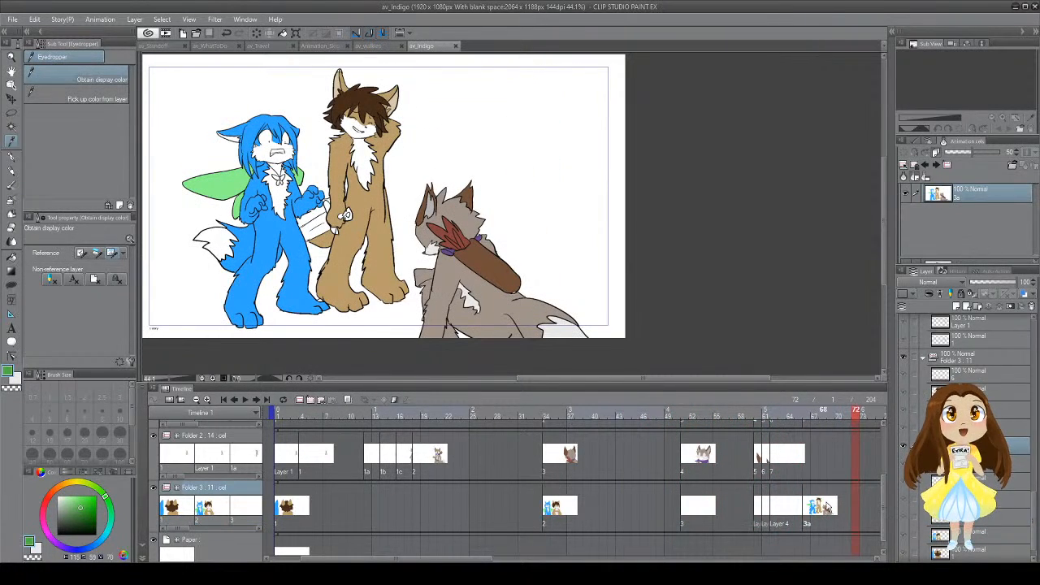
left_click(247, 401)
key("g")
left_click(369, 157)
left_click(372, 130)
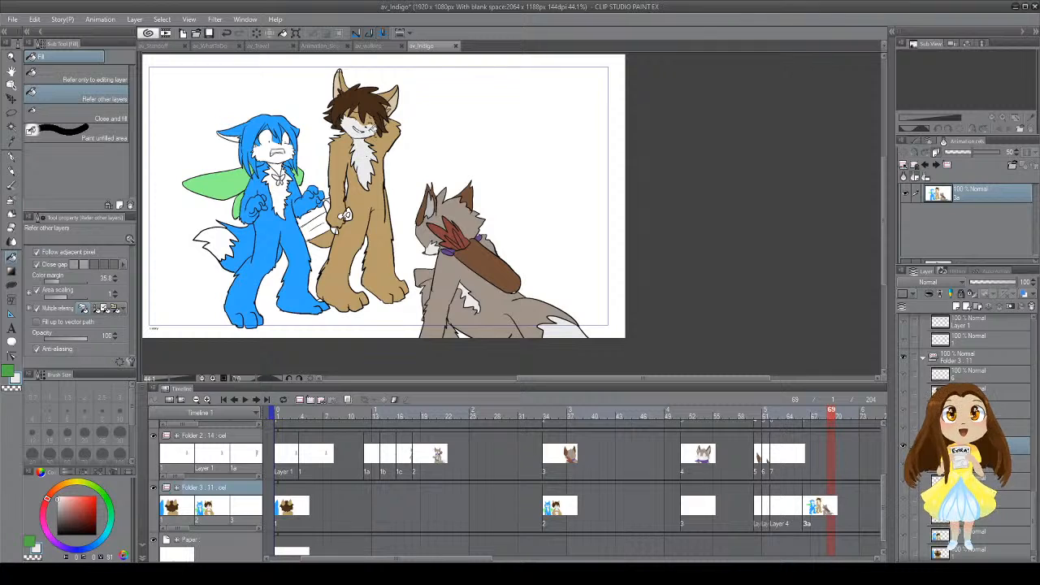
Step: Fill the blue character's chest, face and tail tip off-white on the frame 69 cel
left_click(283, 191)
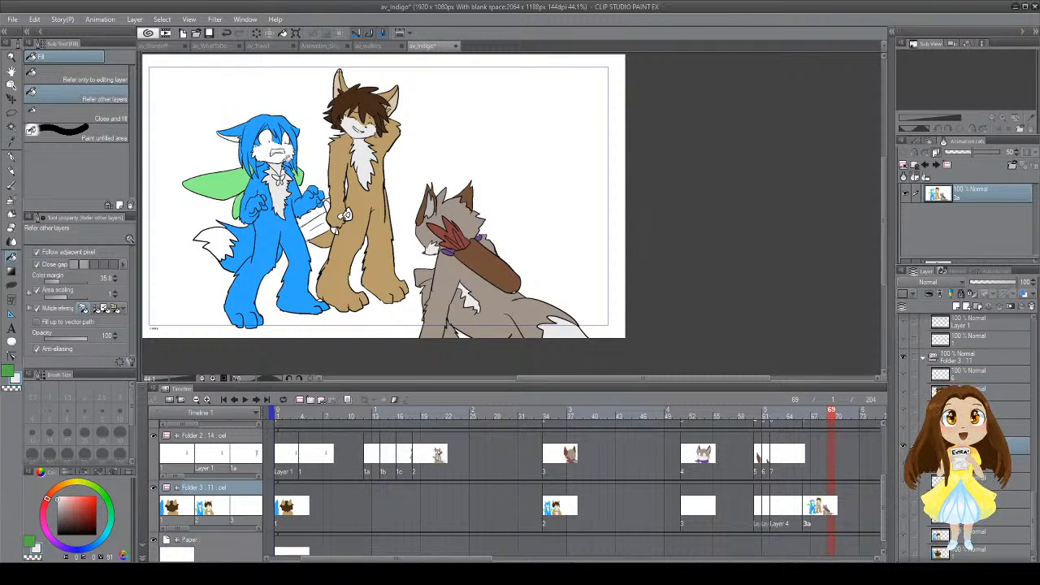
left_click(275, 152)
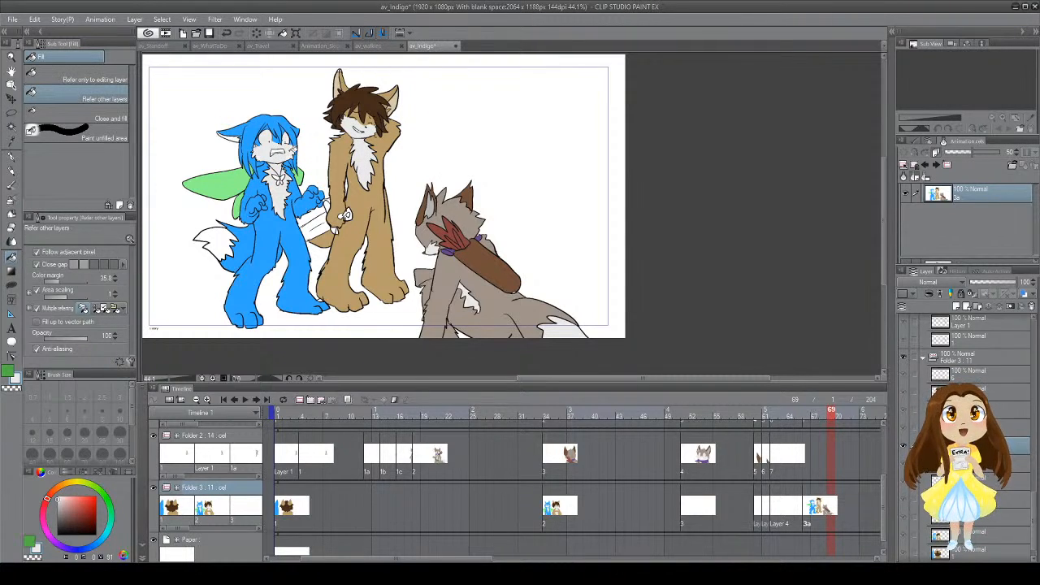
left_click(225, 237)
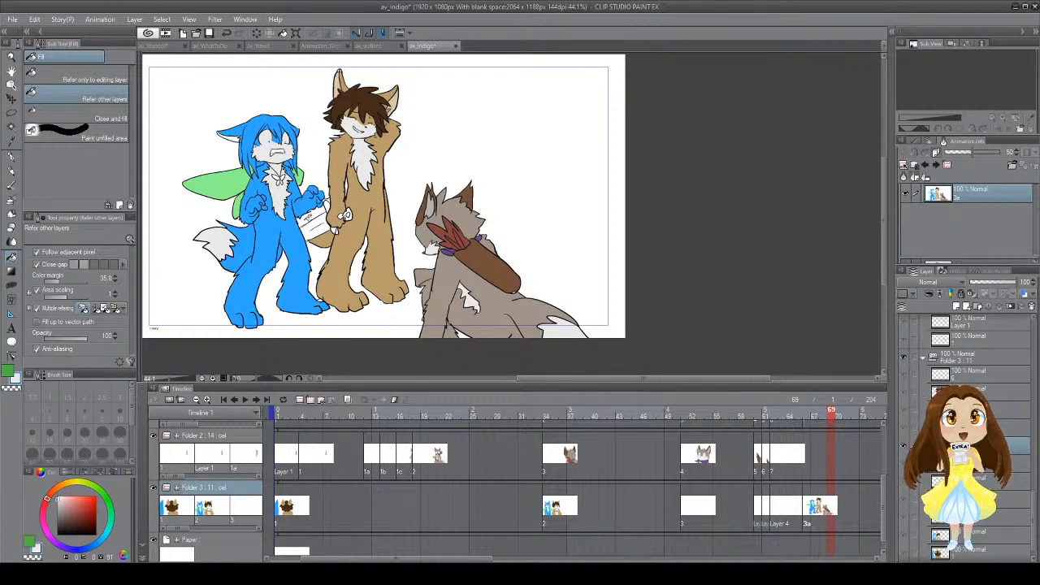
Step: Sample the brown-haired character's tan fur and fill the blank upper part of its tail with it at frame 69
key("i")
left_click(332, 211)
key("g")
key("g")
left_click(325, 208)
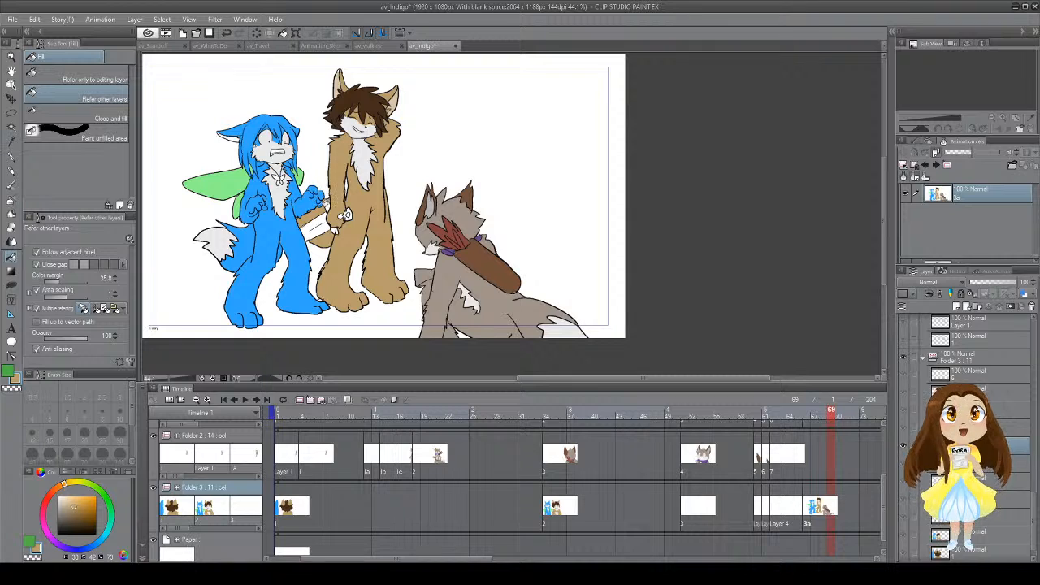
Step: Sample the blue character's fur colour, fill the brown-haired character's wrist ornament blue, and undo the stray fill
key("i")
left_click(316, 200)
key("g")
key("g")
key("ctrl+z")
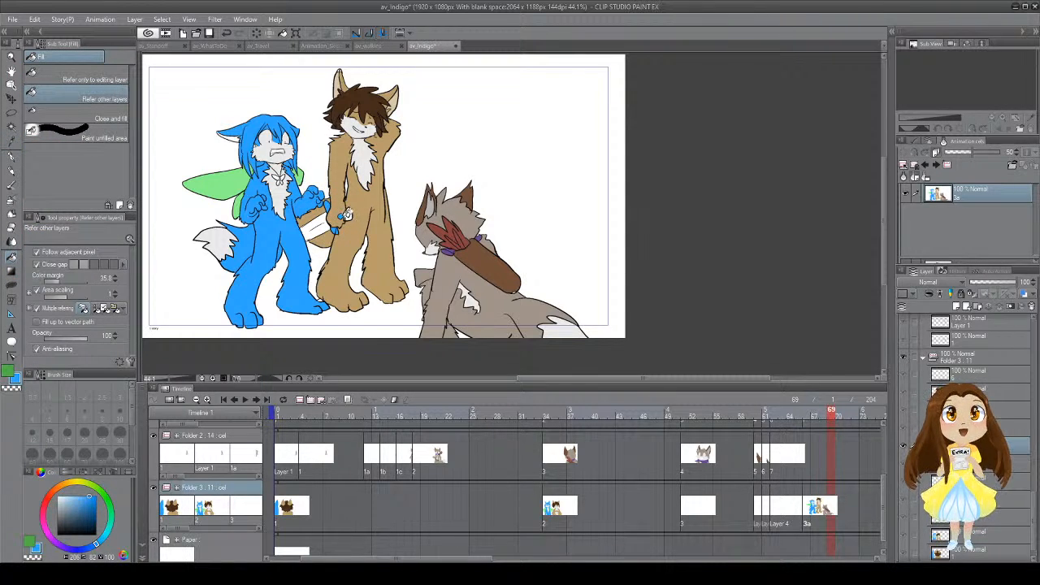
key("i")
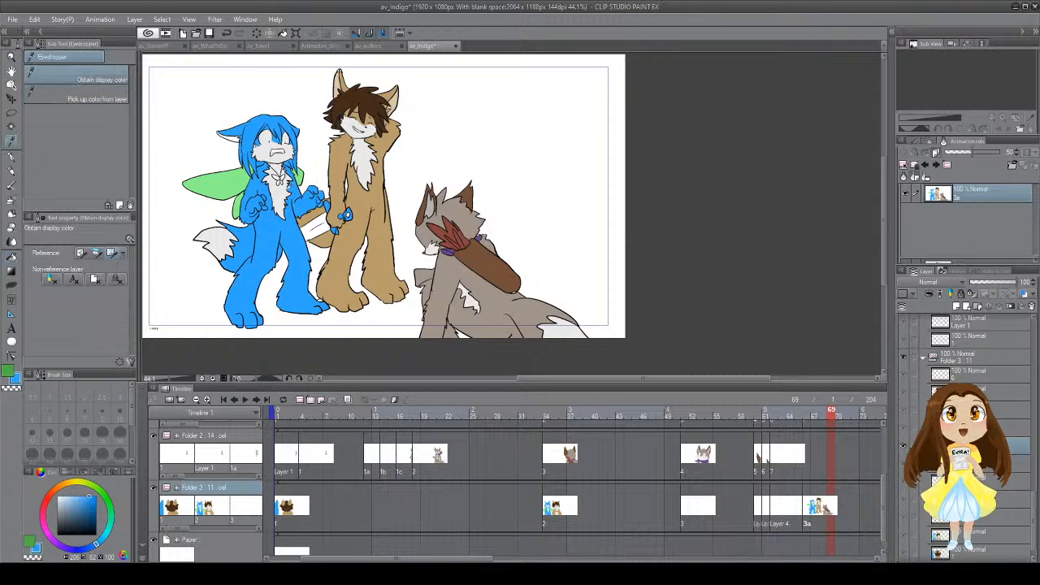
left_click(339, 203)
key("g")
key("g")
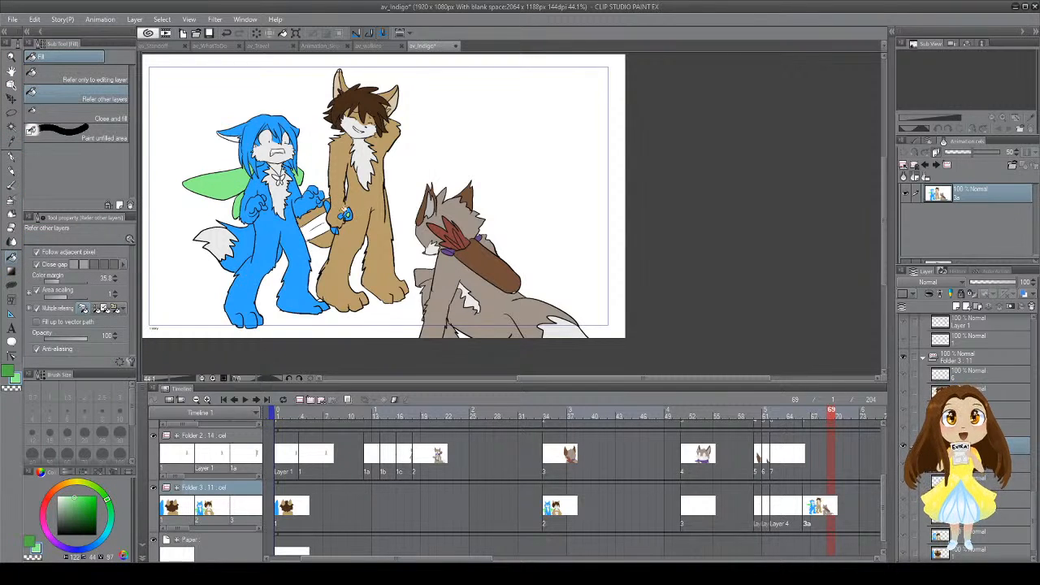
key("i")
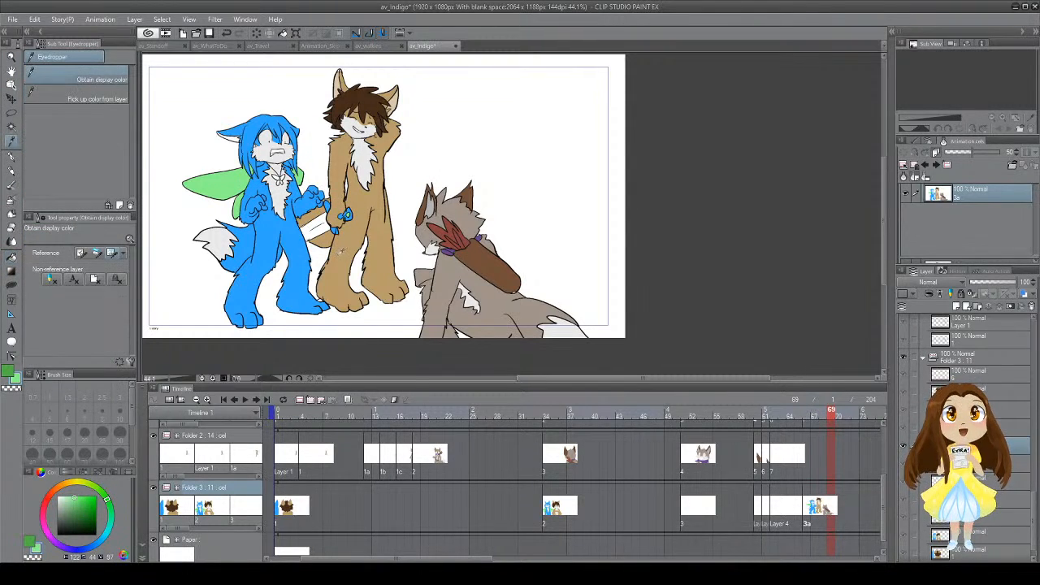
left_click(340, 252)
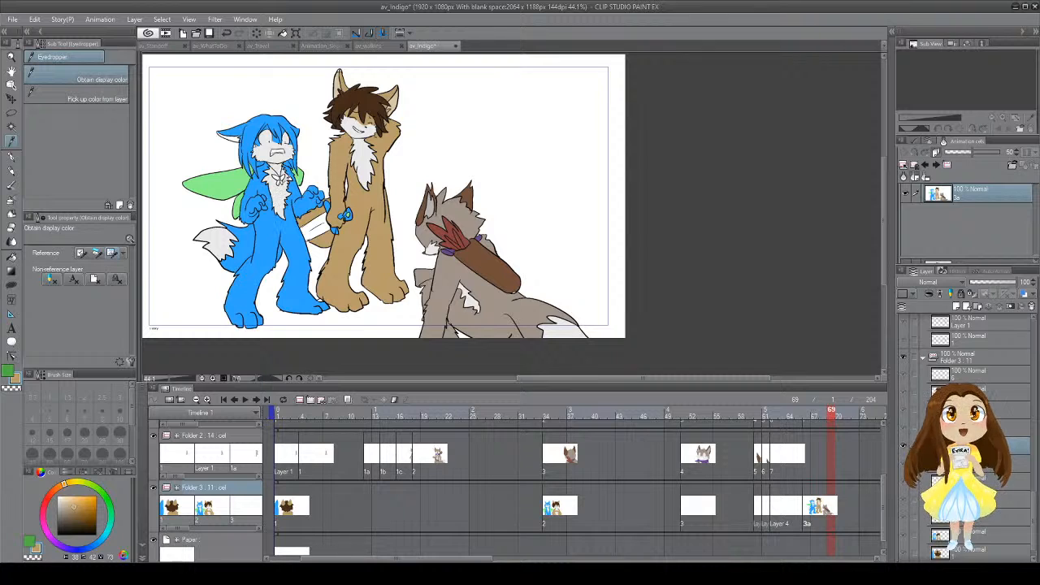
Step: Sample the off-white chest colour, play on to frame 81 and fill the close-up brown-haired character's face and chest with it
left_click(280, 194)
left_click(244, 399)
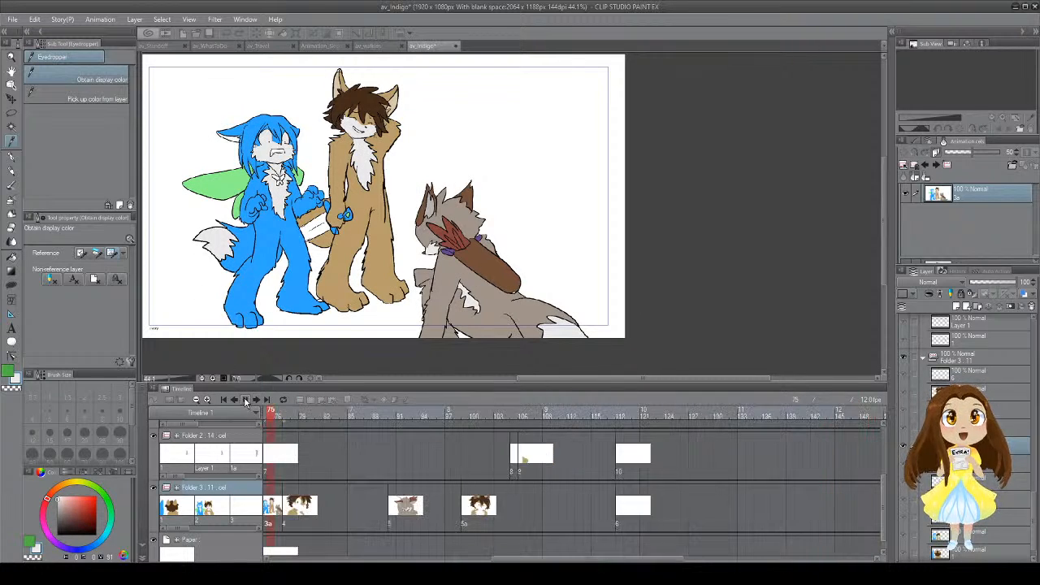
key("g")
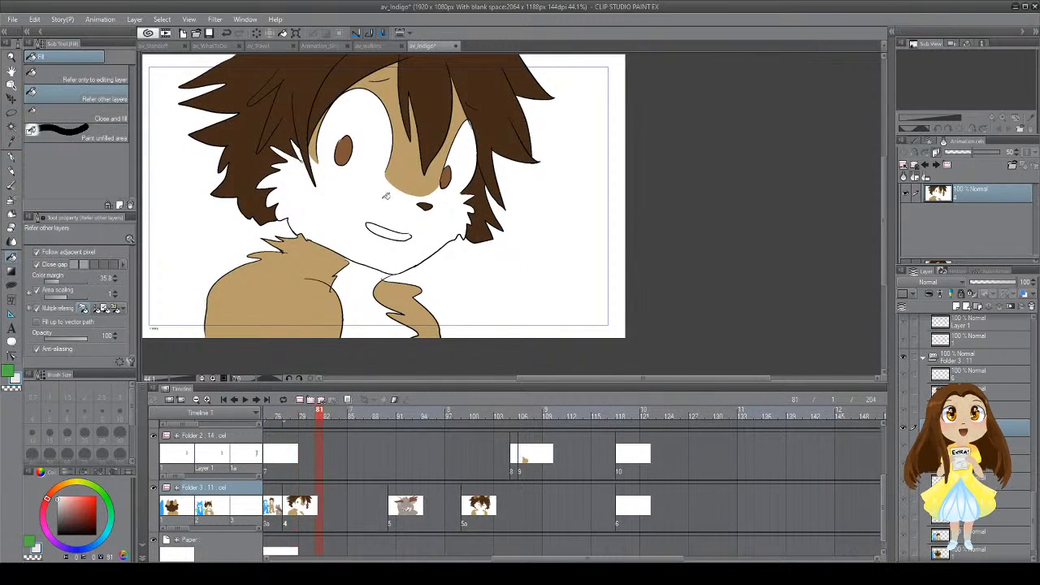
left_click(363, 193)
left_click(372, 310)
Step: Move on to frame 102 and fill the front-facing brown-haired character's face and chest off-white on Folder 3's cel
left_click(246, 400)
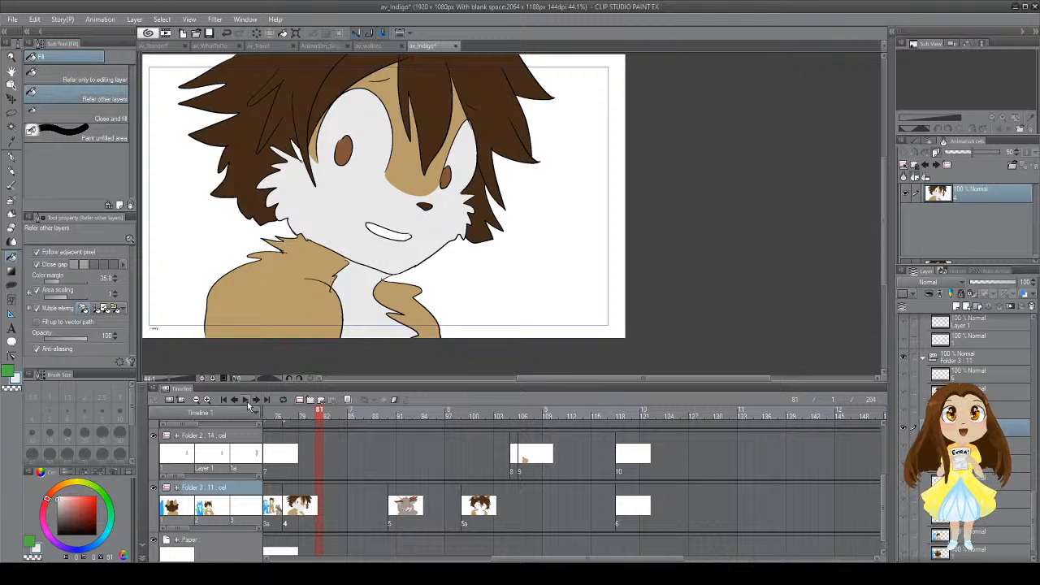
left_click(248, 401)
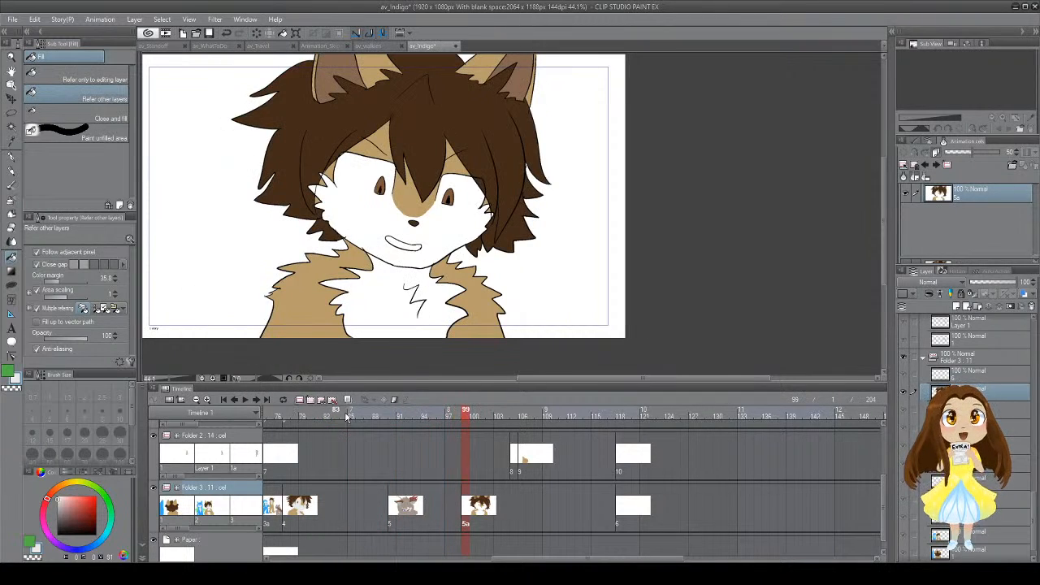
left_click(490, 415)
left_click(450, 232)
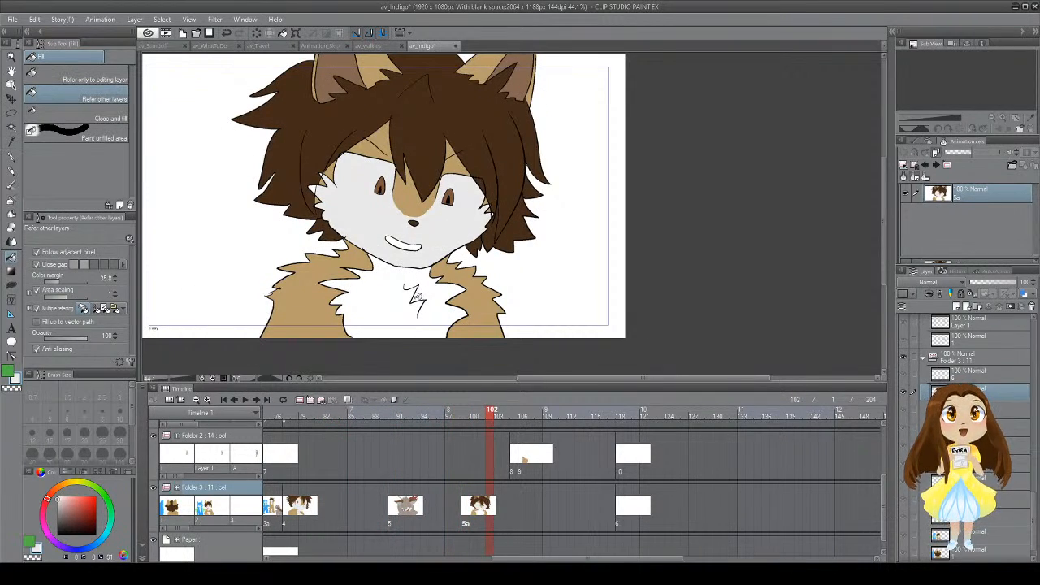
left_click(400, 303)
Step: Play the thumbs-up shot from frame 102 to check its colouring and return to the first frame
left_click(247, 400)
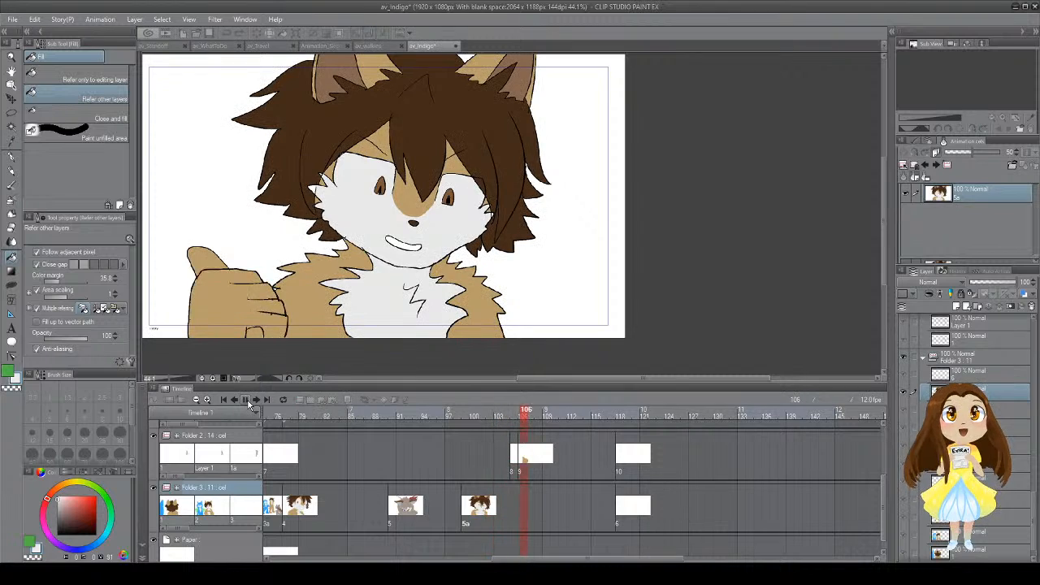
left_click(247, 400)
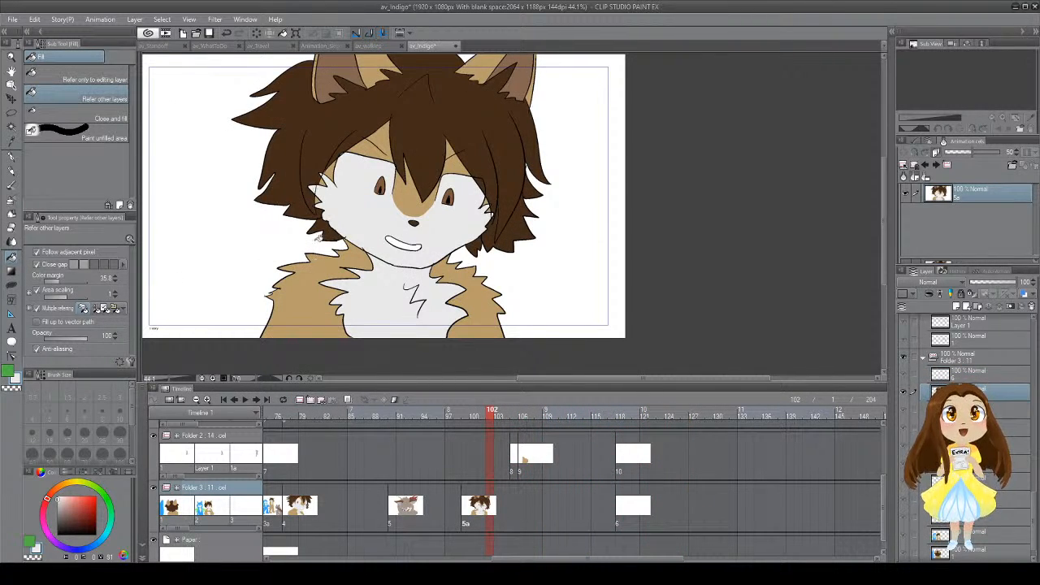
left_click(229, 400)
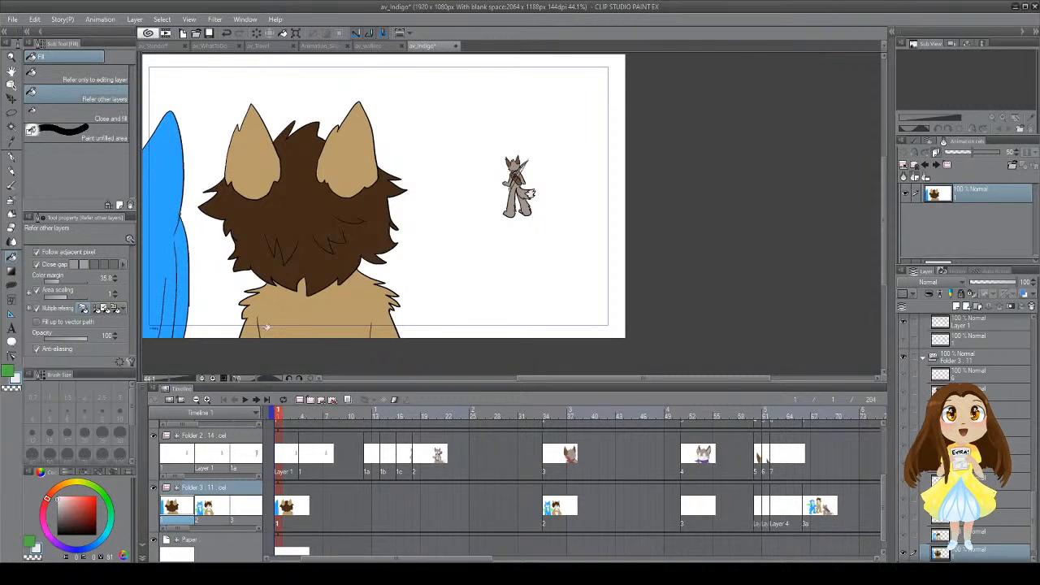
Step: Play the animation through to the lynx close-up and fill its visible iris green on Folder 3's cel at frame 93
left_click(248, 400)
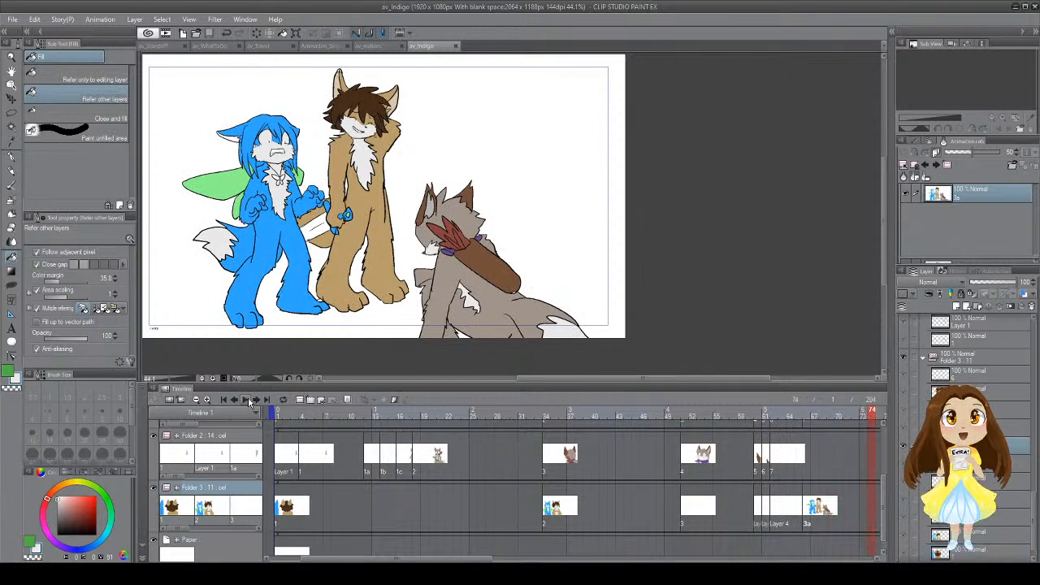
left_click(249, 402)
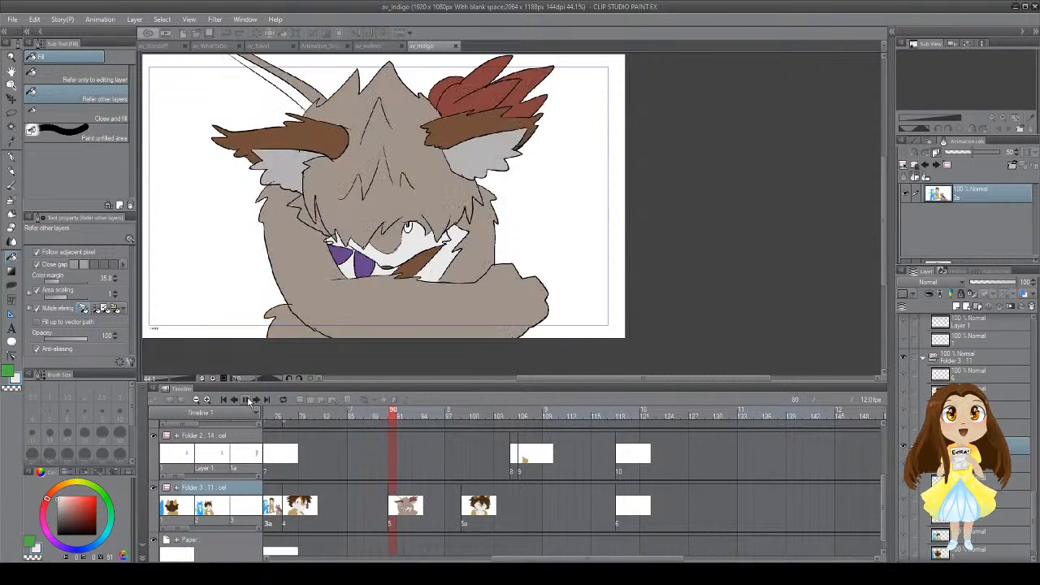
left_click(411, 228)
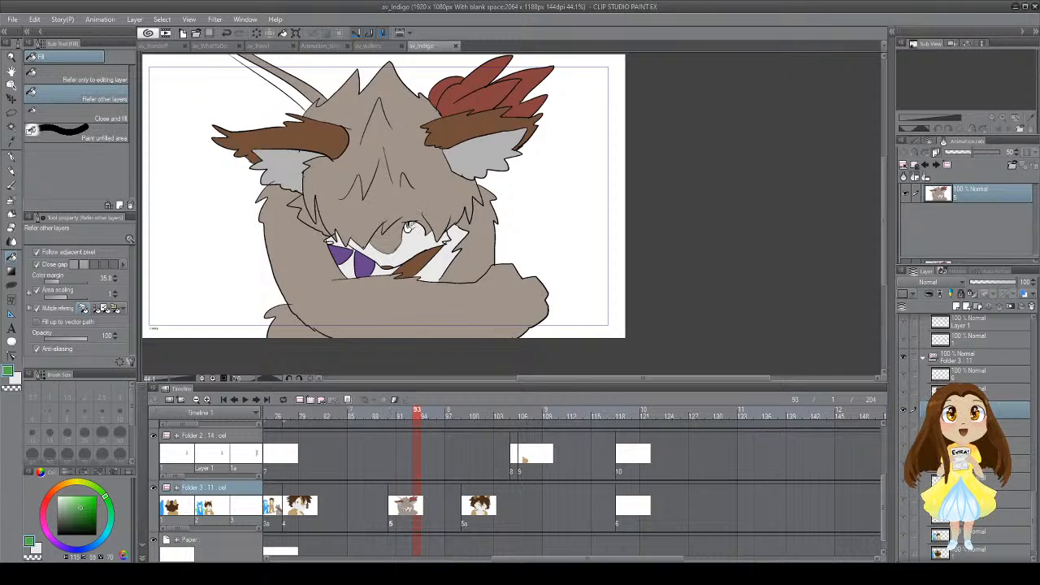
Step: Play on to the uncoloured sketch around frame 120, replay the opening from frame 1, and switch to the Animation_Skipping document
left_click(245, 400)
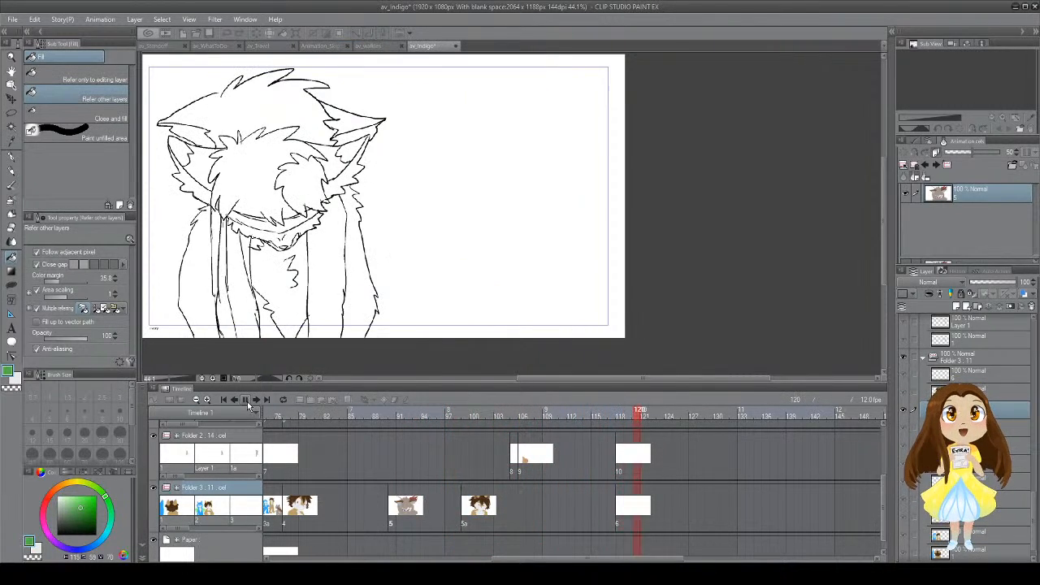
left_click(248, 400)
left_click(224, 400)
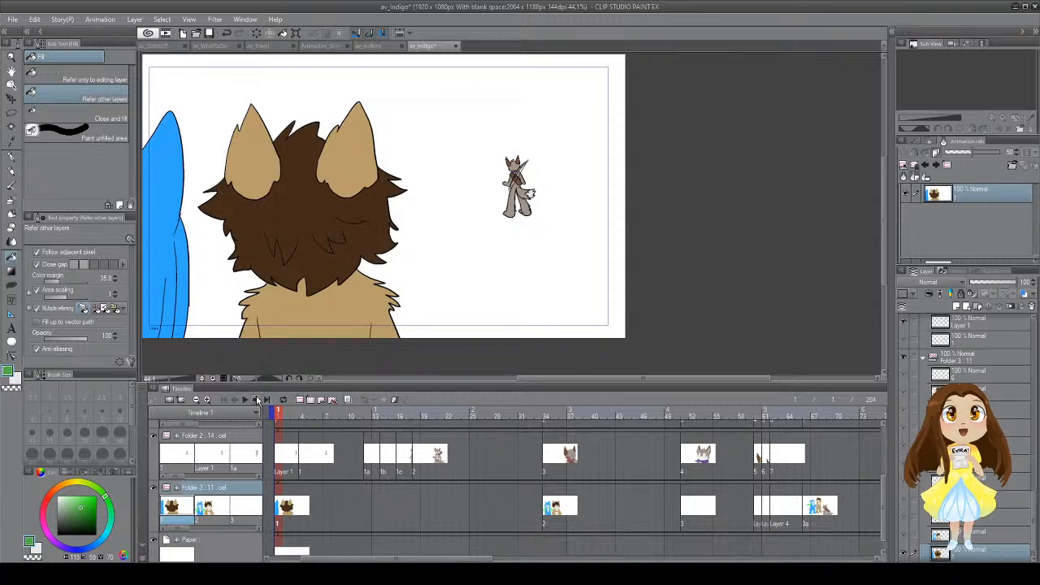
left_click_drag(544, 387, 509, 389)
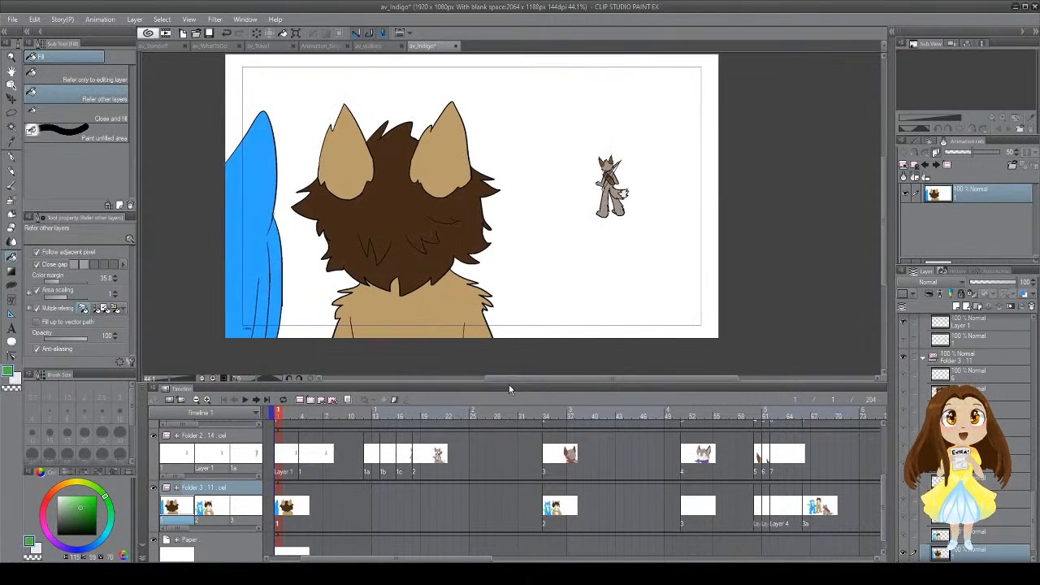
left_click(247, 402)
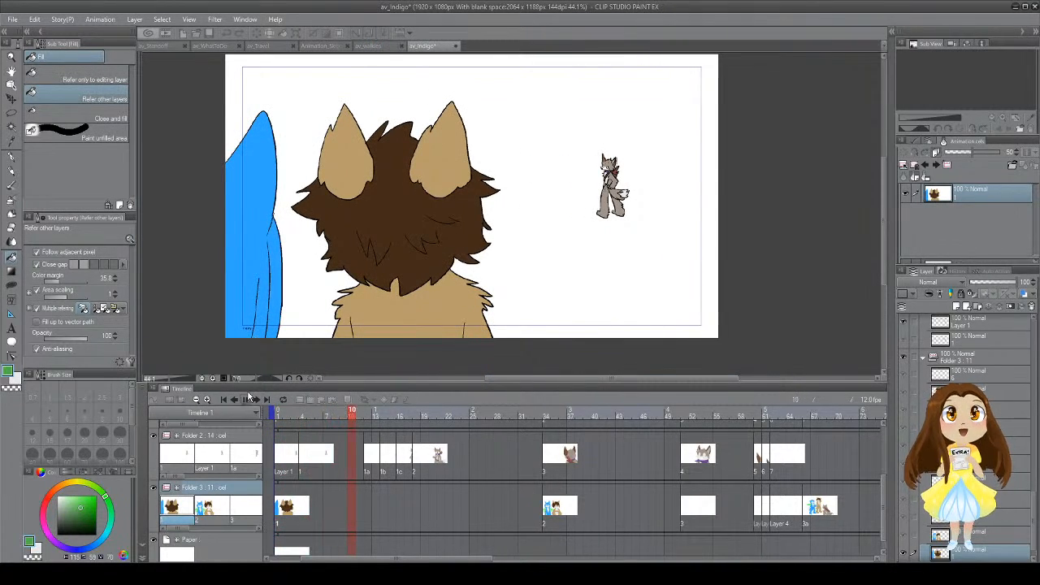
left_click(247, 402)
left_click(312, 47)
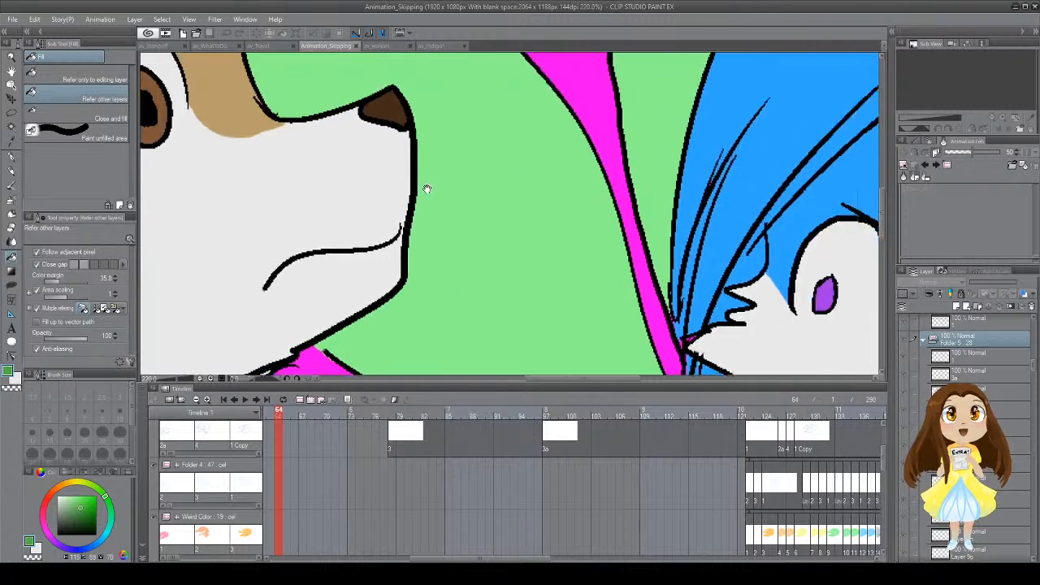
Step: Sample the blue character's dark blue inner-ear colour and purple iris colour as the two drawing colours, and return to the av_Indigo document
key("i")
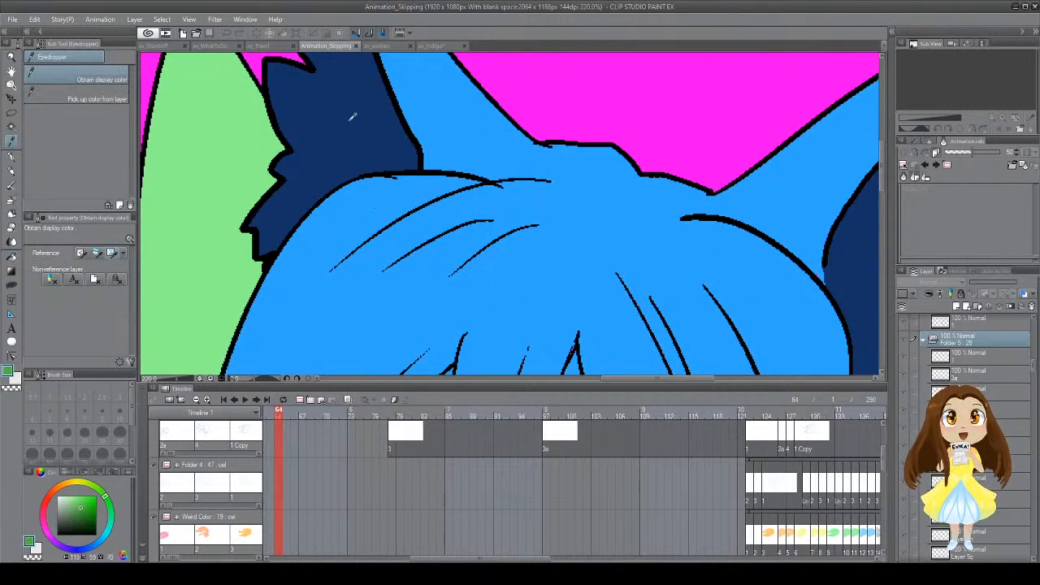
left_click(353, 117)
left_click_drag(338, 331, 389, 41)
key("x")
left_click(396, 295)
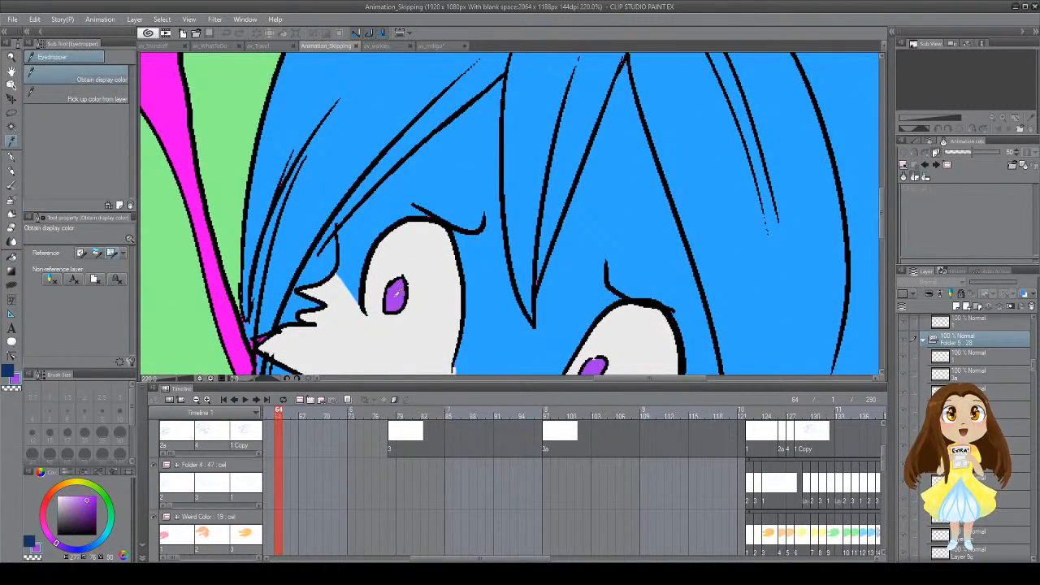
left_click(431, 45)
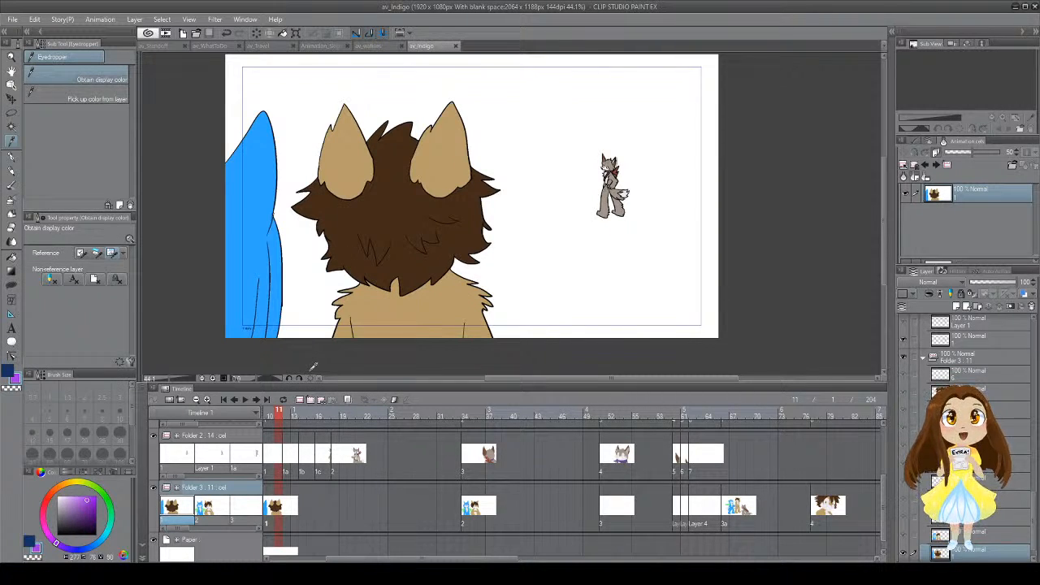
Step: Play the animation to frame 36 and fill both of the blue character's inner ears dark blue on Folder 3's cel
left_click(246, 401)
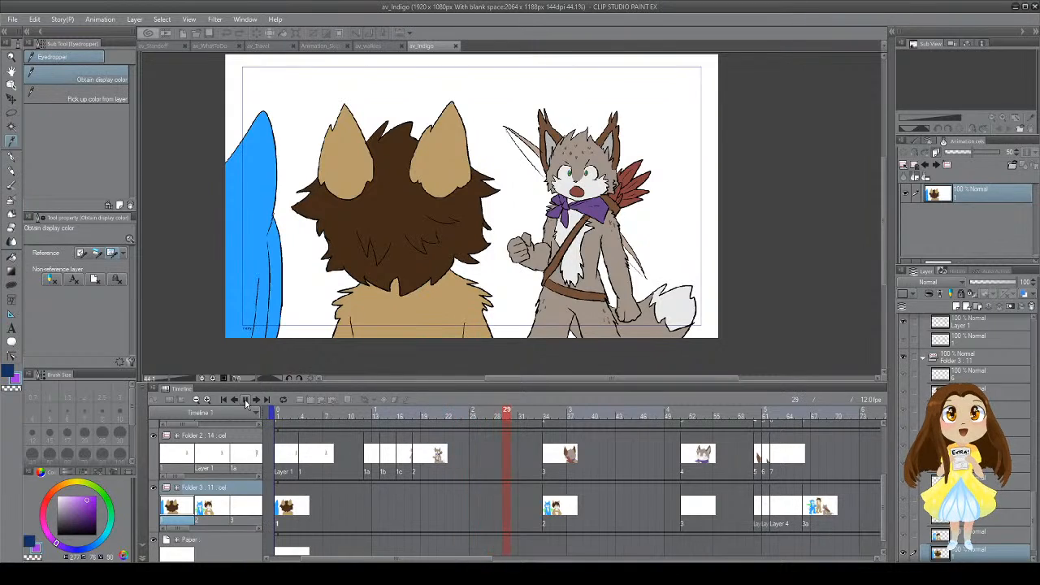
left_click(246, 401)
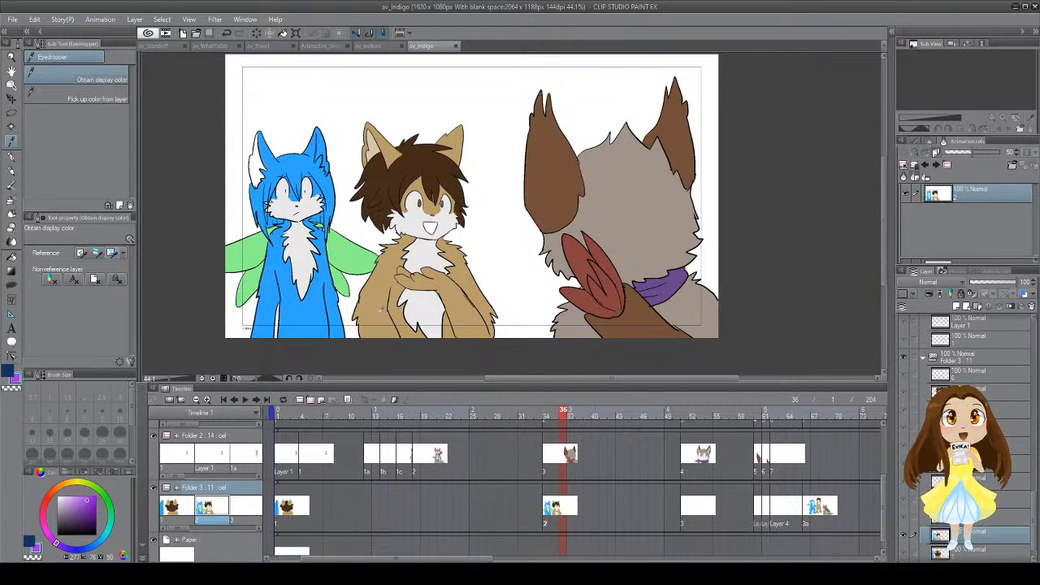
key("g")
key("g")
left_click(257, 163)
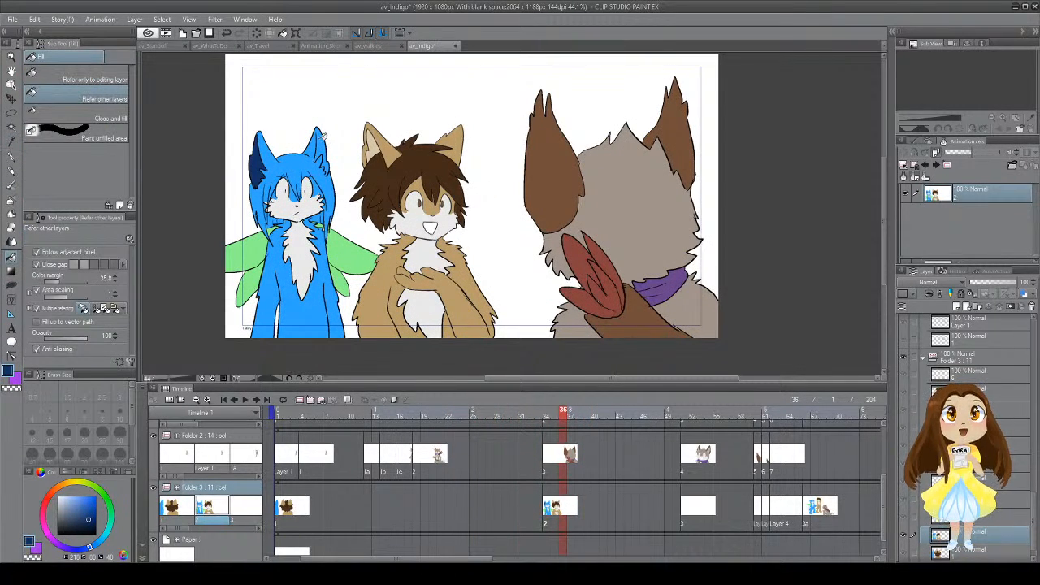
key("p")
key("g")
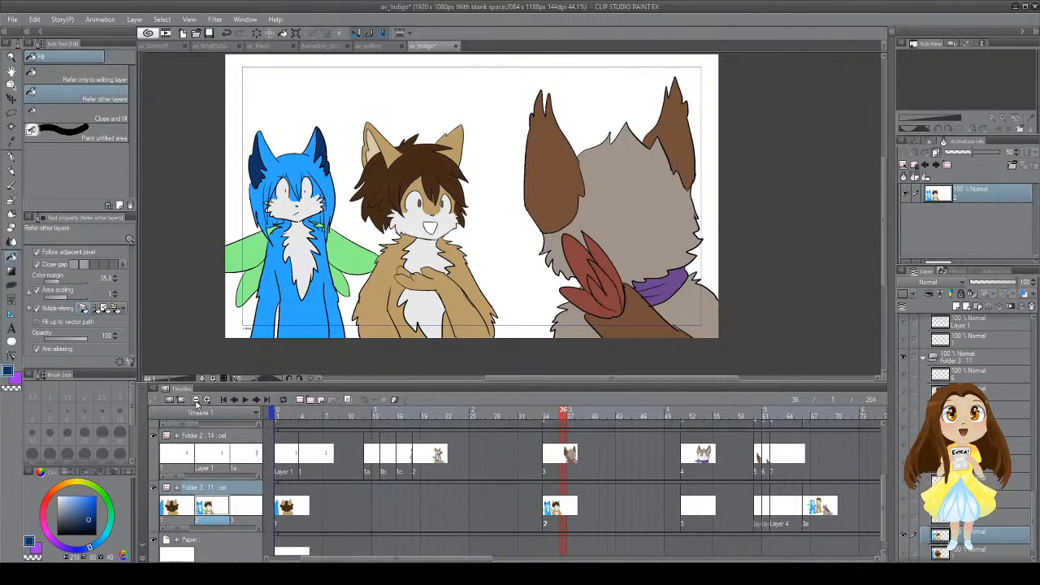
Step: Play on to the group shot and colour the blue character's inner ear dark blue on Folder 3's cel at frame 70
left_click(286, 462)
left_click(246, 400)
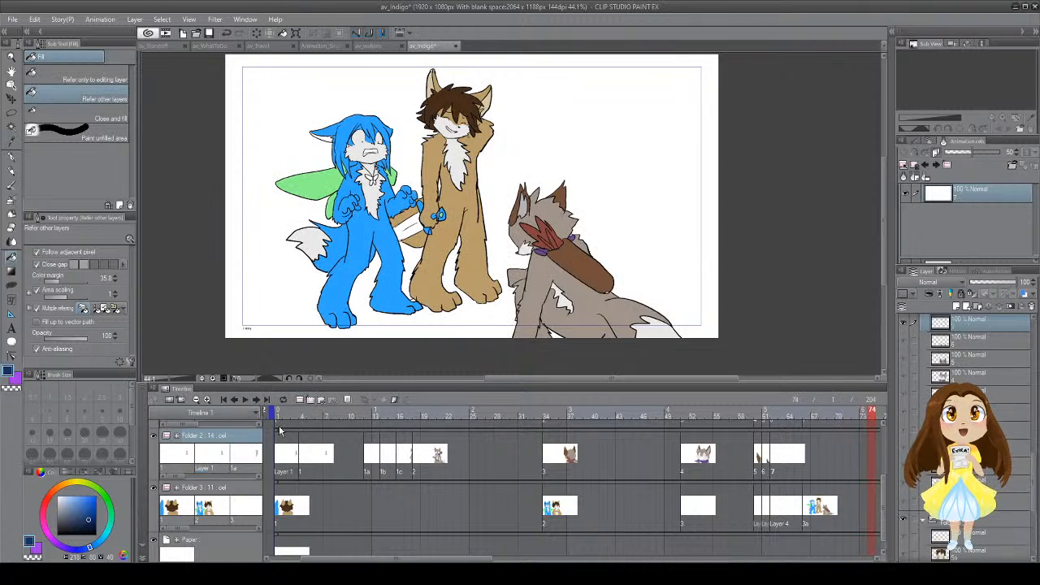
left_click(837, 509)
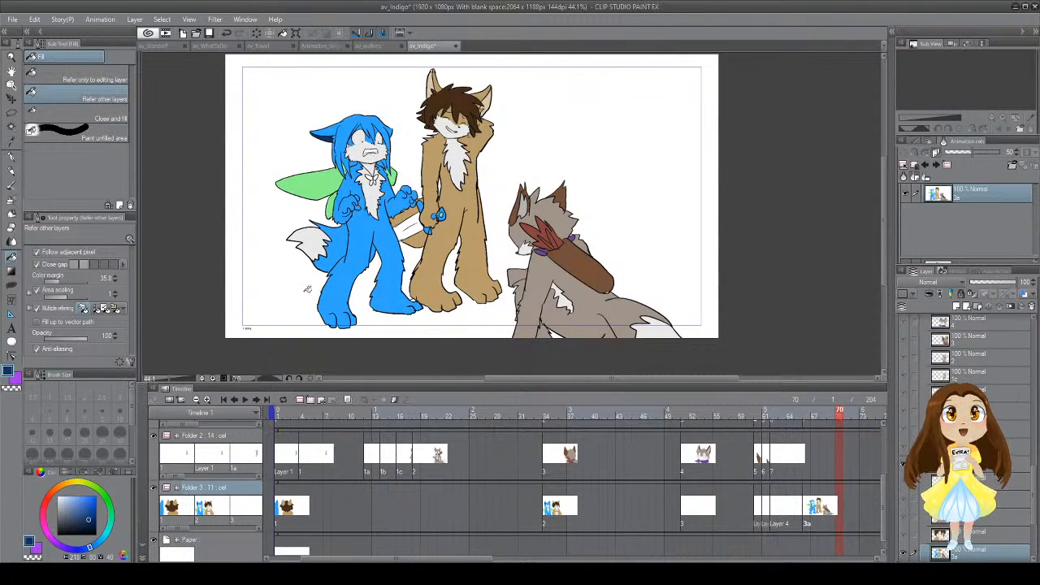
Step: Sample the brown-haired character's off-white fur at frame 85 and play through to the uncoloured sketch at frame 122
left_click(244, 401)
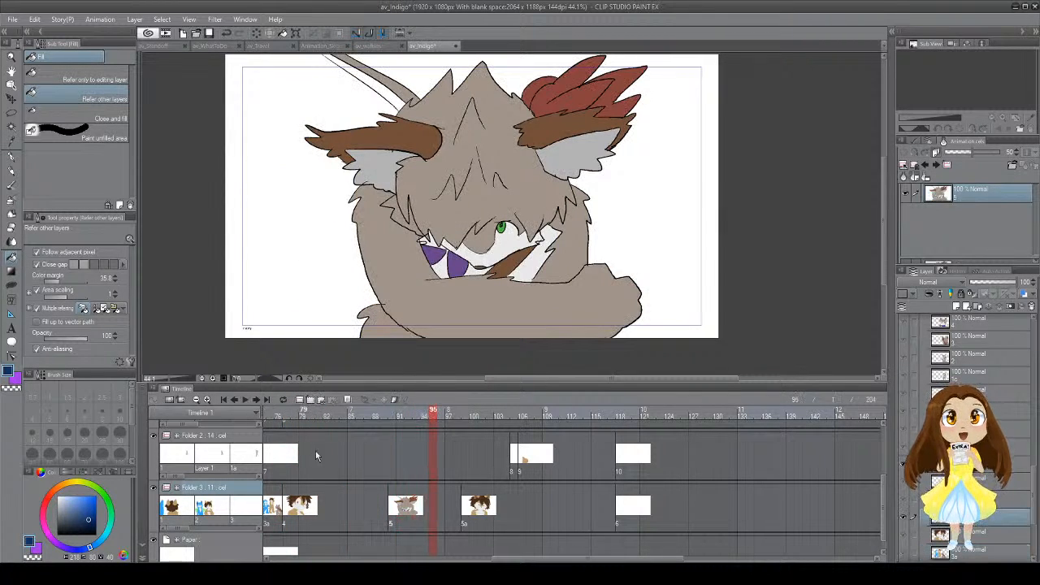
left_click(352, 504)
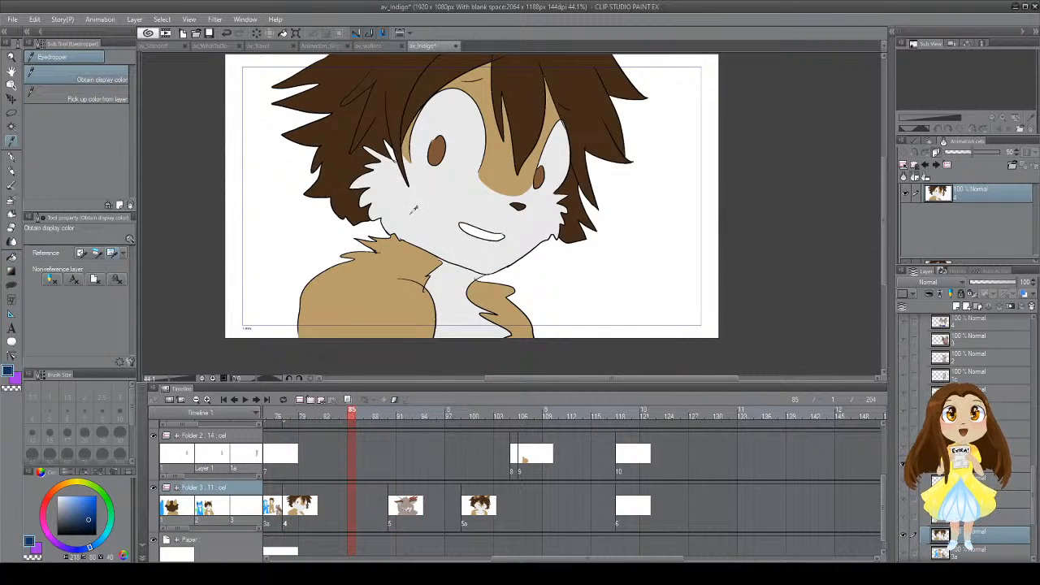
left_click(415, 208)
key("g")
key("g")
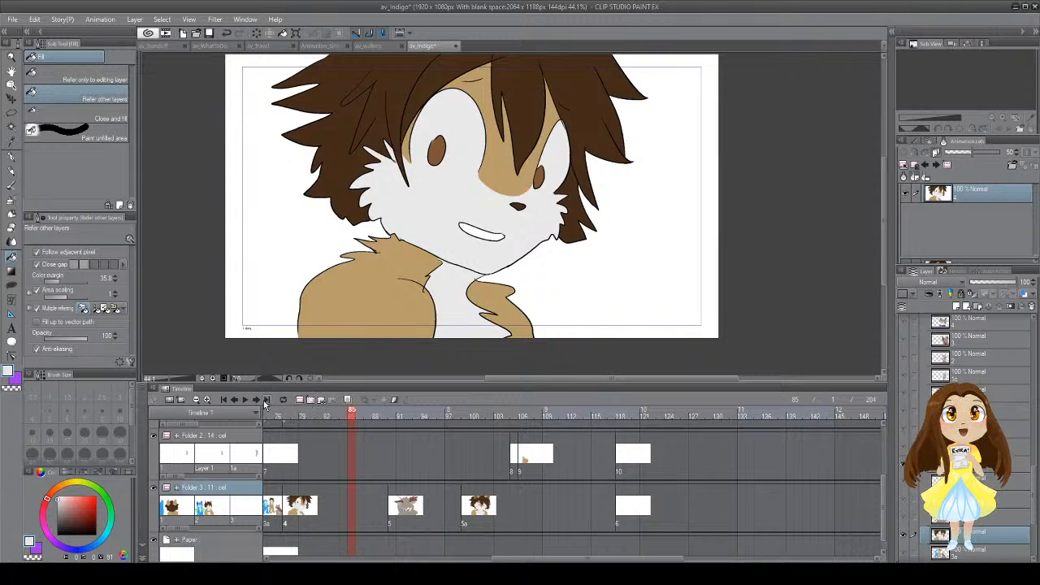
left_click(246, 399)
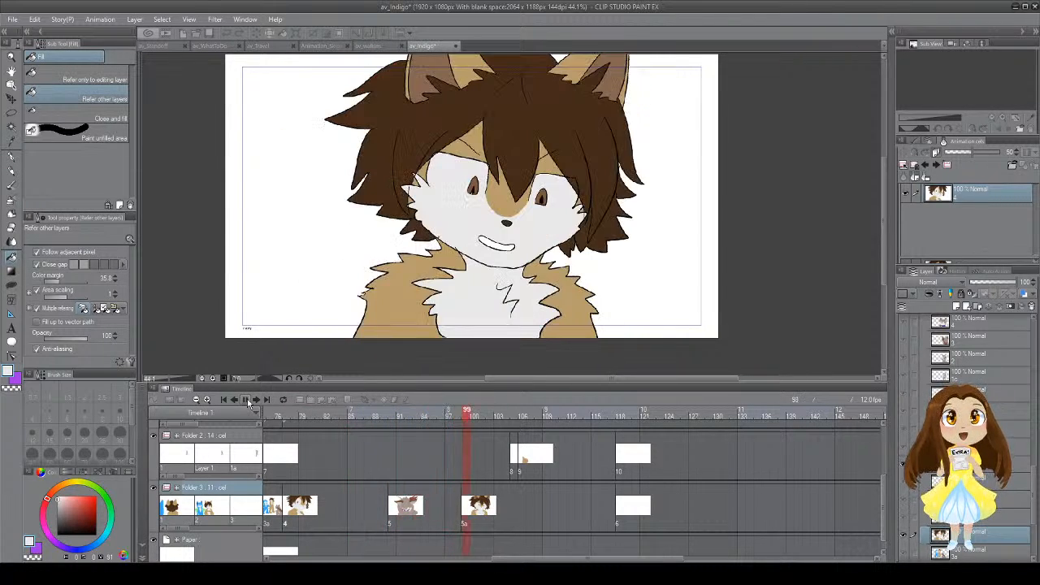
left_click(247, 401)
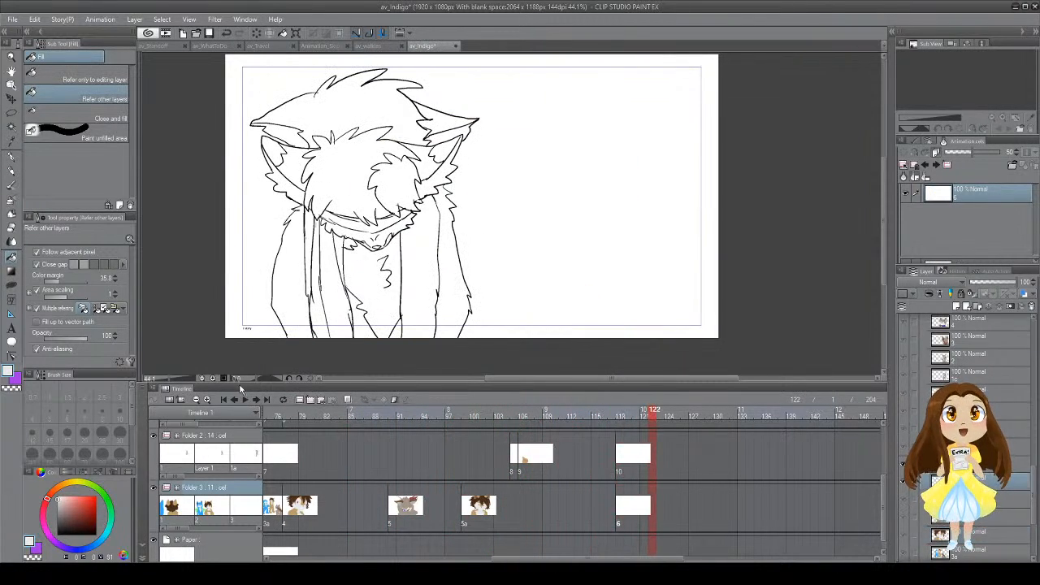
Step: Sample the black-and-white character's dark grey fur at frame 34 of Animation_Skipping and return to the av_Indigo document
left_click(320, 47)
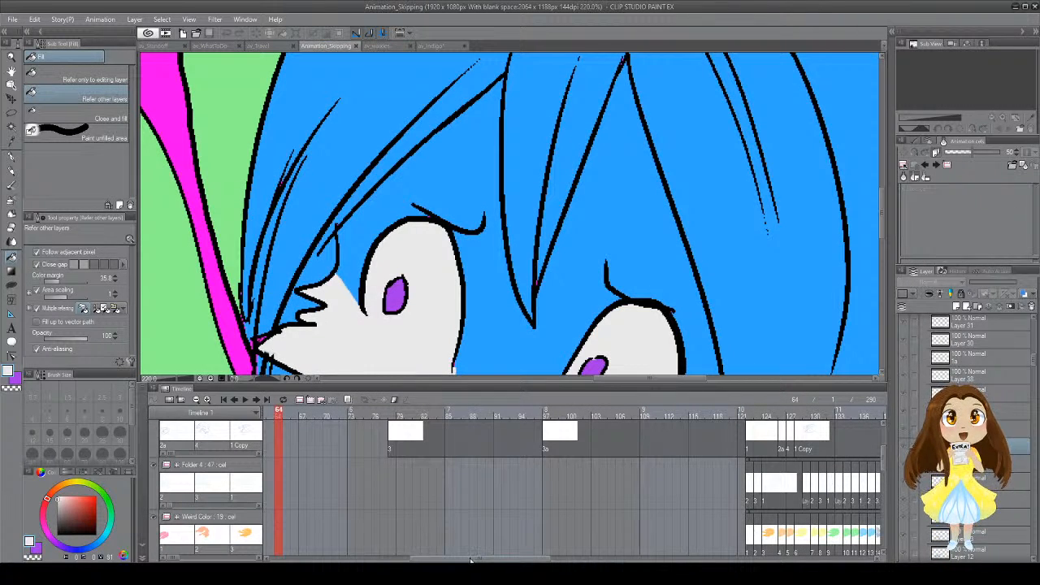
left_click_drag(470, 560, 342, 560)
left_click(455, 470)
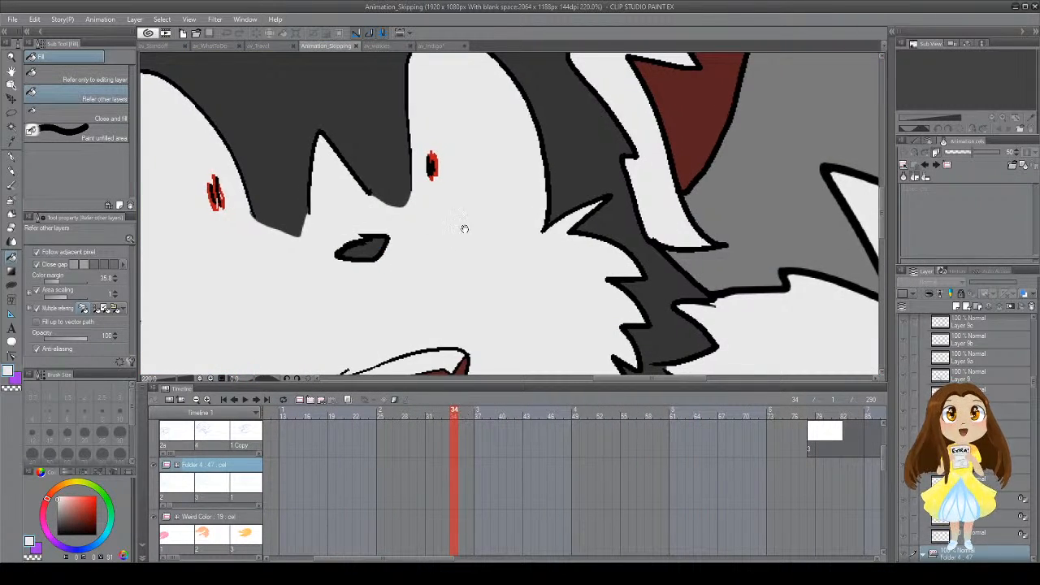
left_click_drag(464, 228, 548, 298)
key("i")
left_click(586, 156)
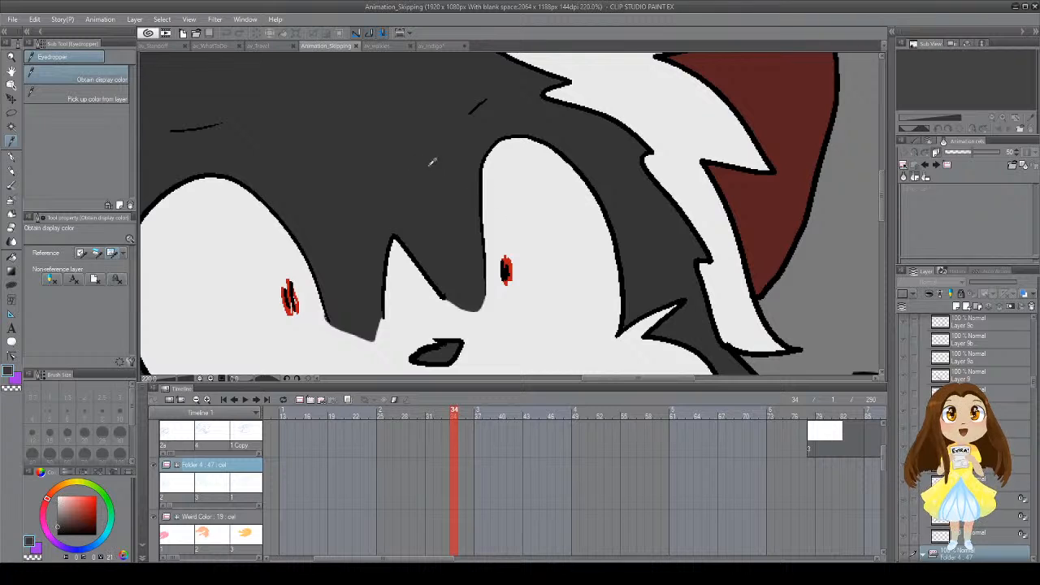
left_click(431, 47)
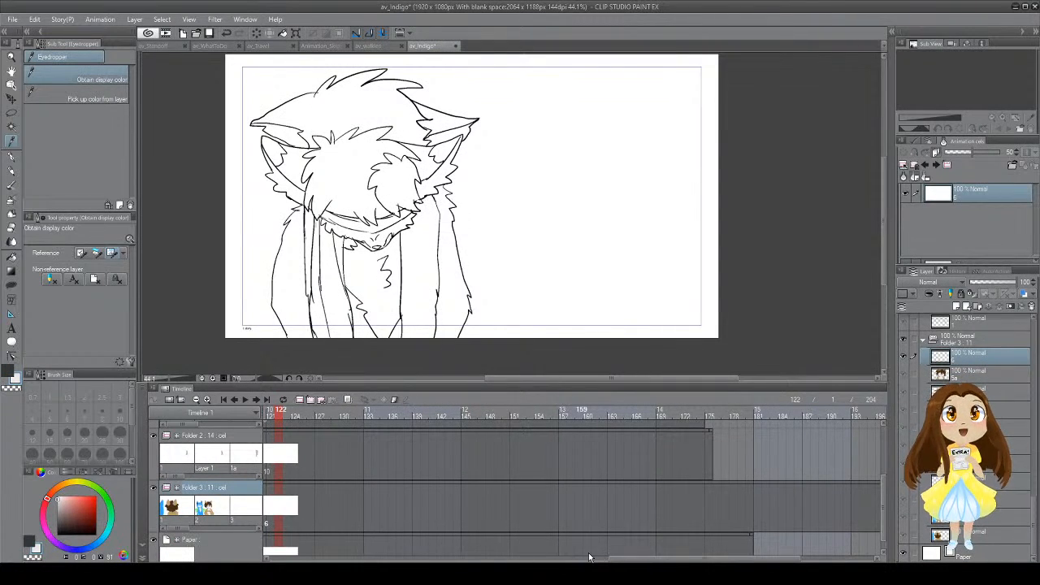
Step: At frame 118, fill the drooping character's fringe and head sides dark grey and the forelock and inner ears off-white on Folder 3's cel
left_click_drag(604, 561, 548, 561)
left_click(448, 410)
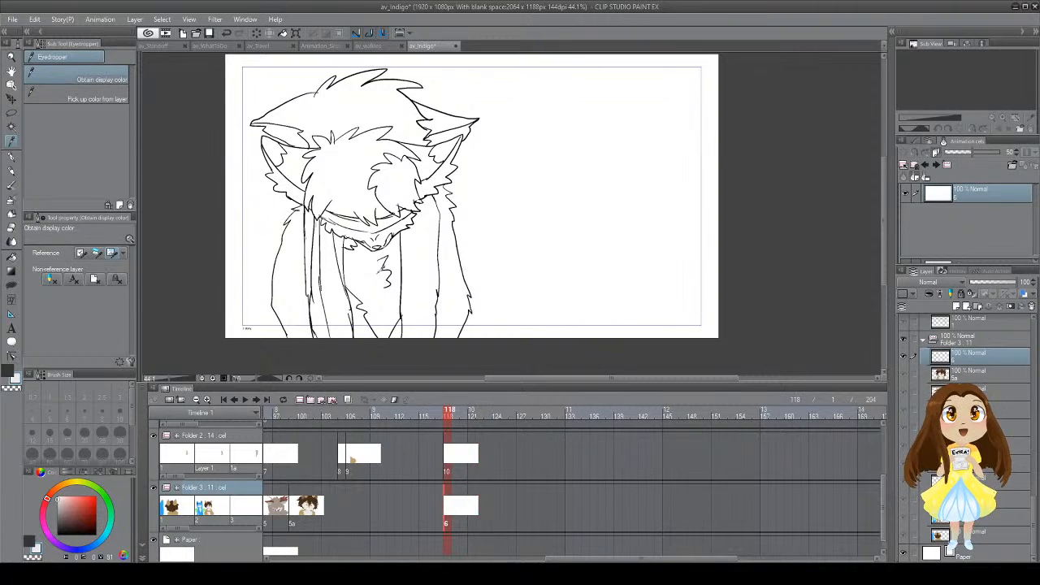
key("g")
left_click(357, 165)
left_click(399, 180)
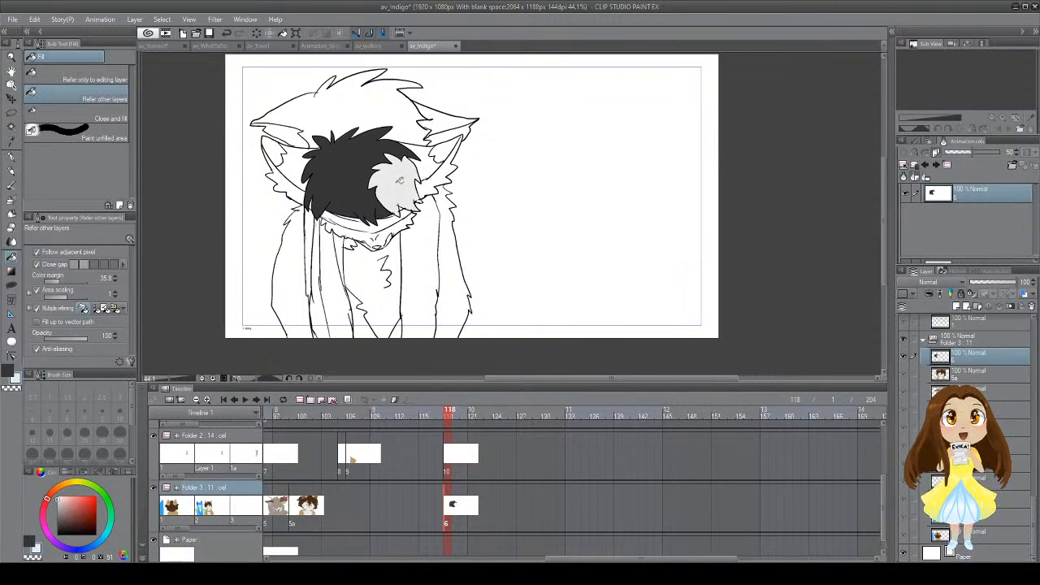
left_click(297, 163)
left_click(421, 157)
left_click(443, 154)
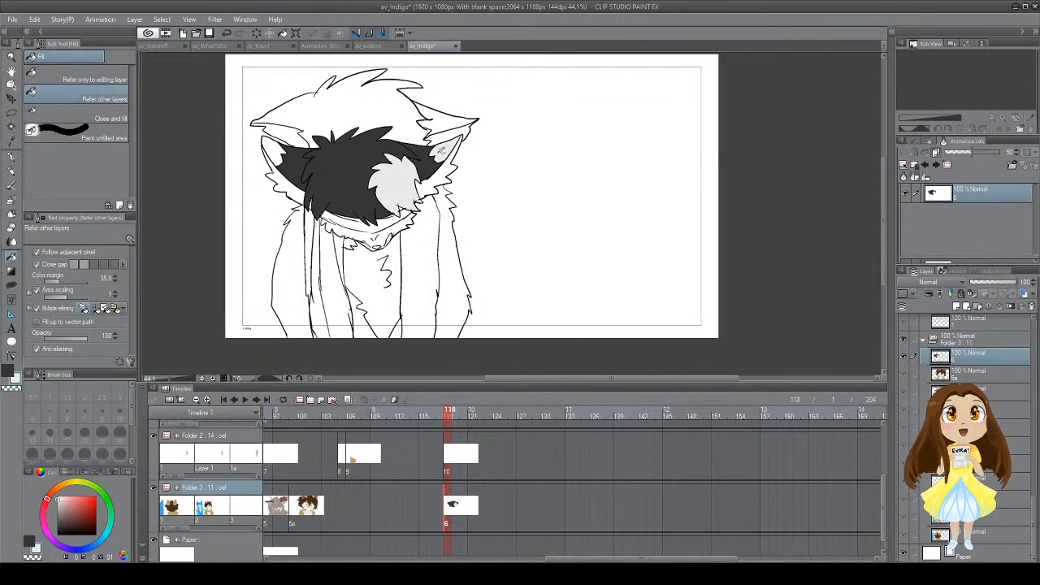
left_click(277, 148)
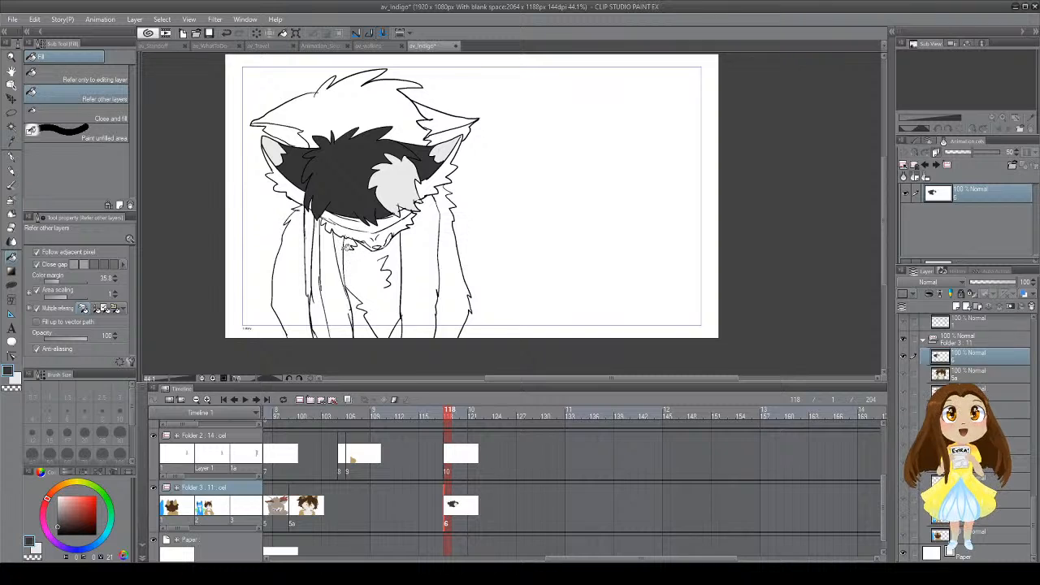
Step: Fill the drooping character's arms, body sides, cheek tuft, back hair and outer ear dark grey on the same cel
left_click(292, 252)
left_click(449, 255)
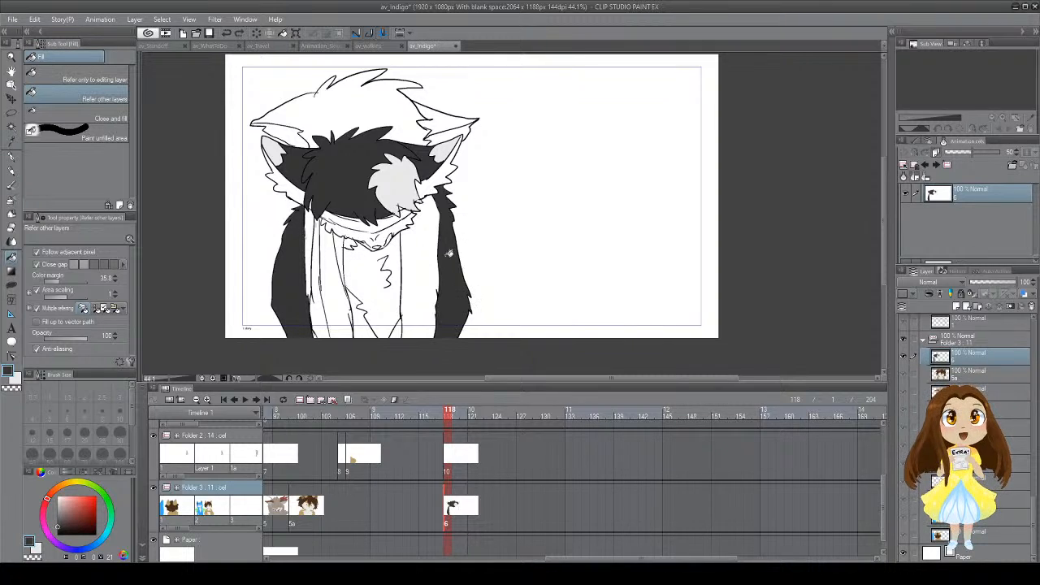
left_click(431, 248)
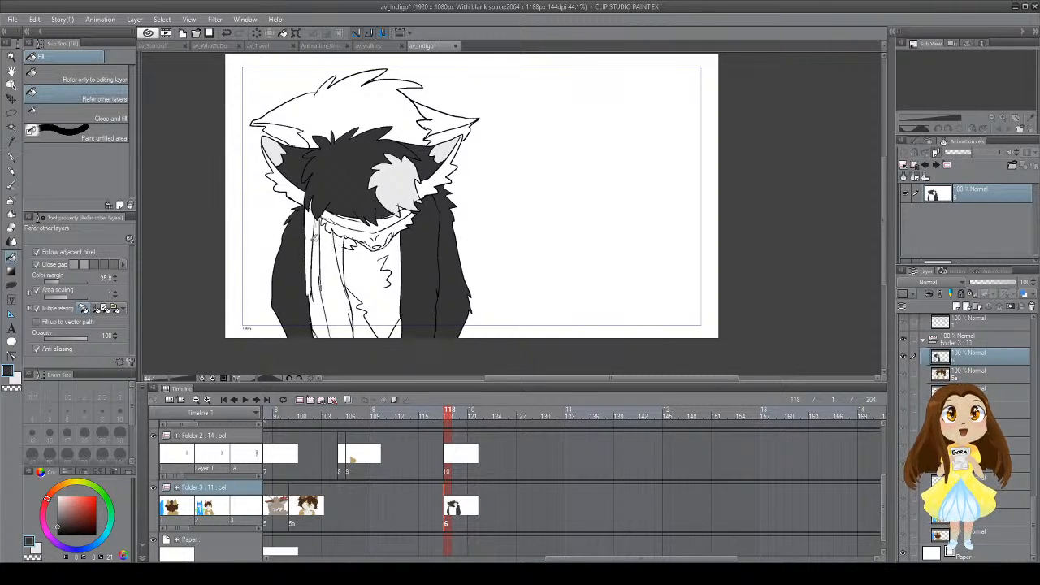
left_click(314, 236)
left_click(346, 241)
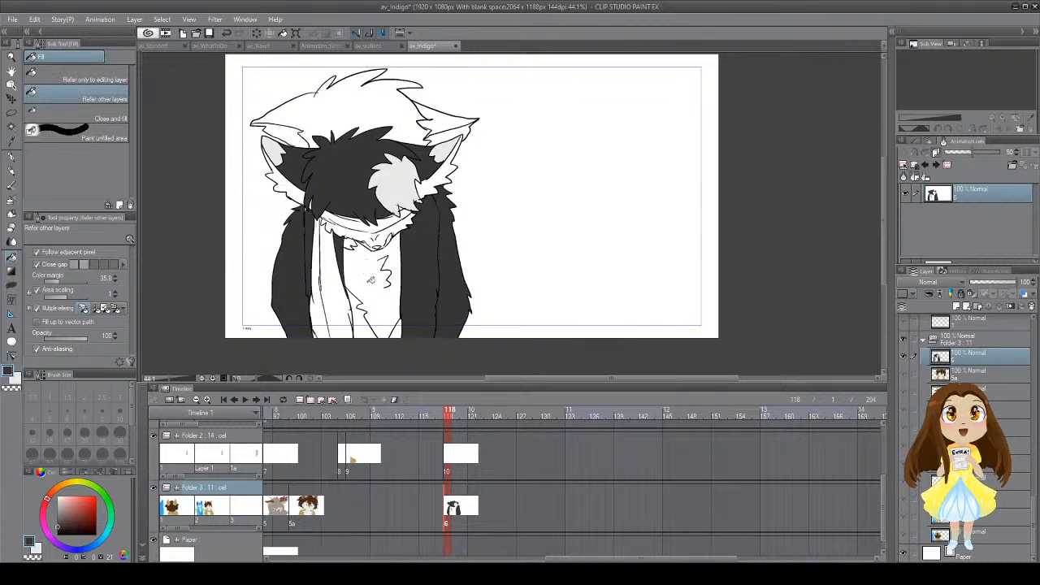
left_click(349, 243)
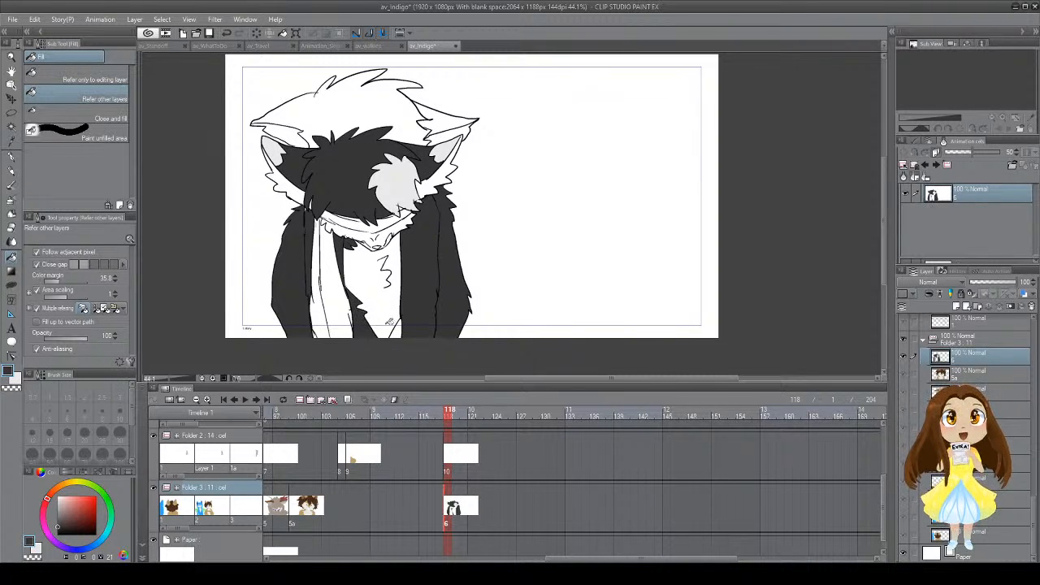
left_click(375, 109)
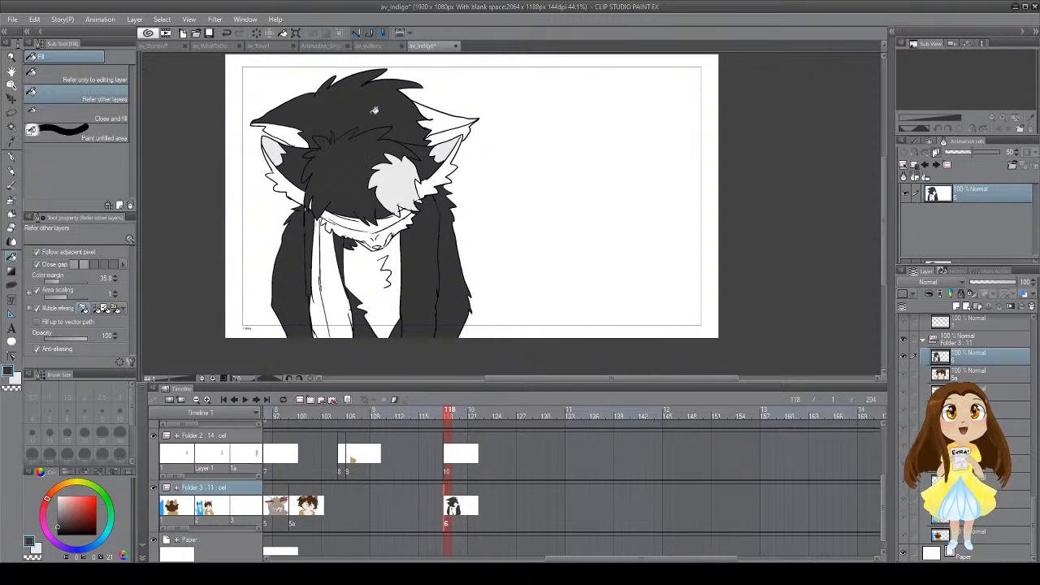
left_click(447, 122)
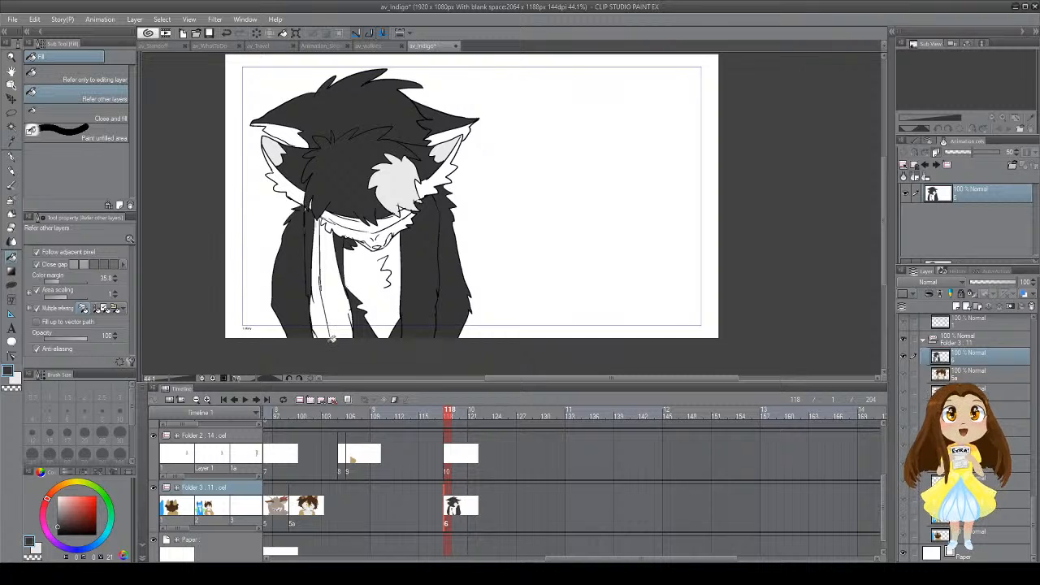
Step: Fill the drooping character's face off-white and colour the nose and remaining cheek tufts dark grey
left_click(355, 230)
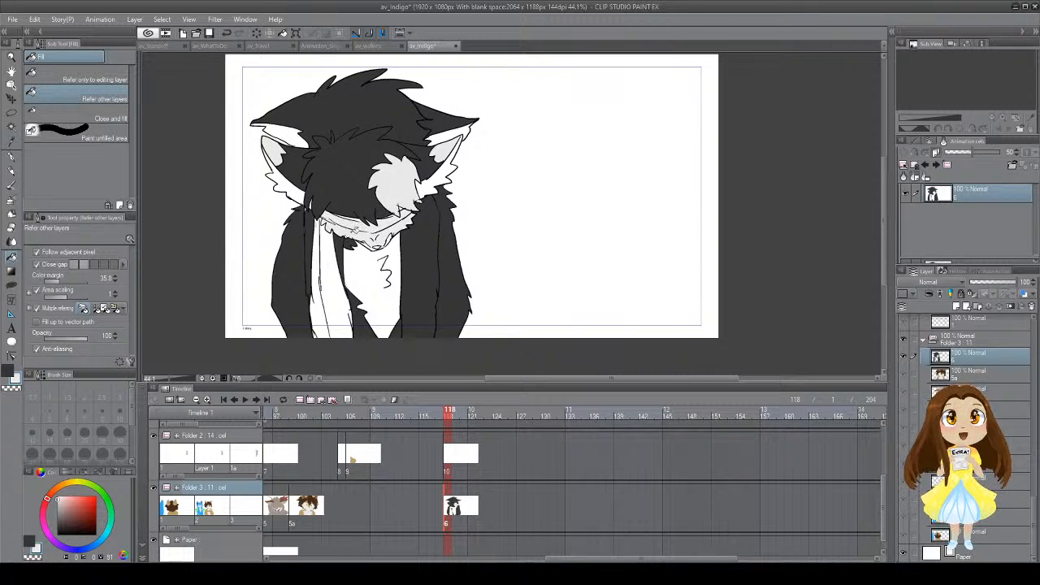
key("p")
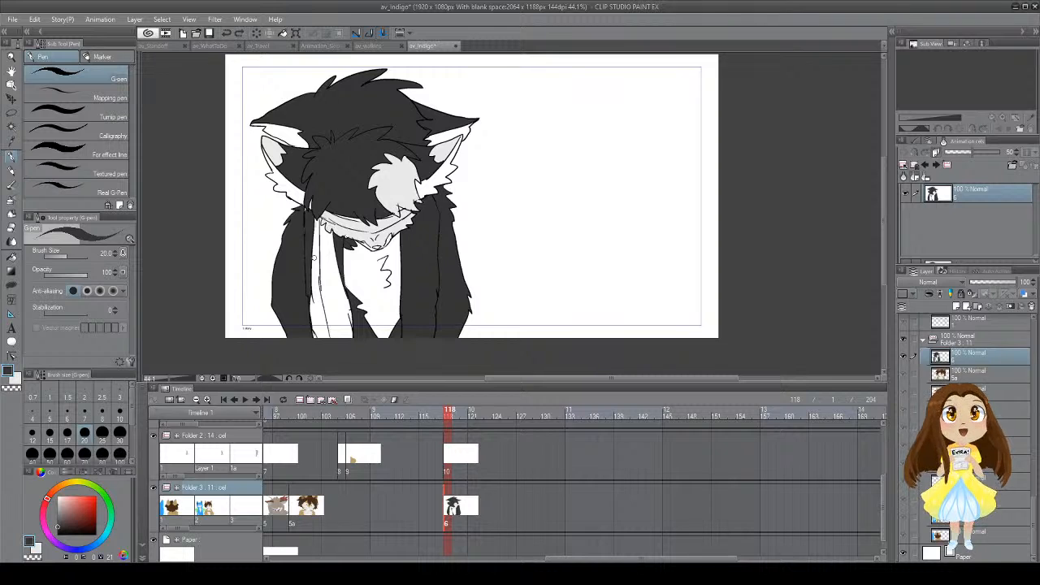
key("g")
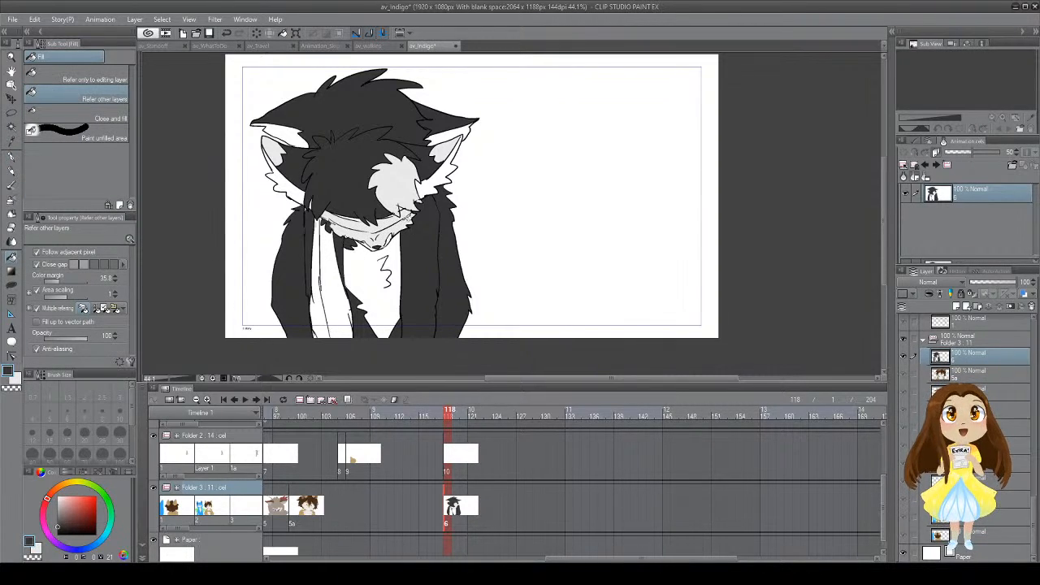
key("p")
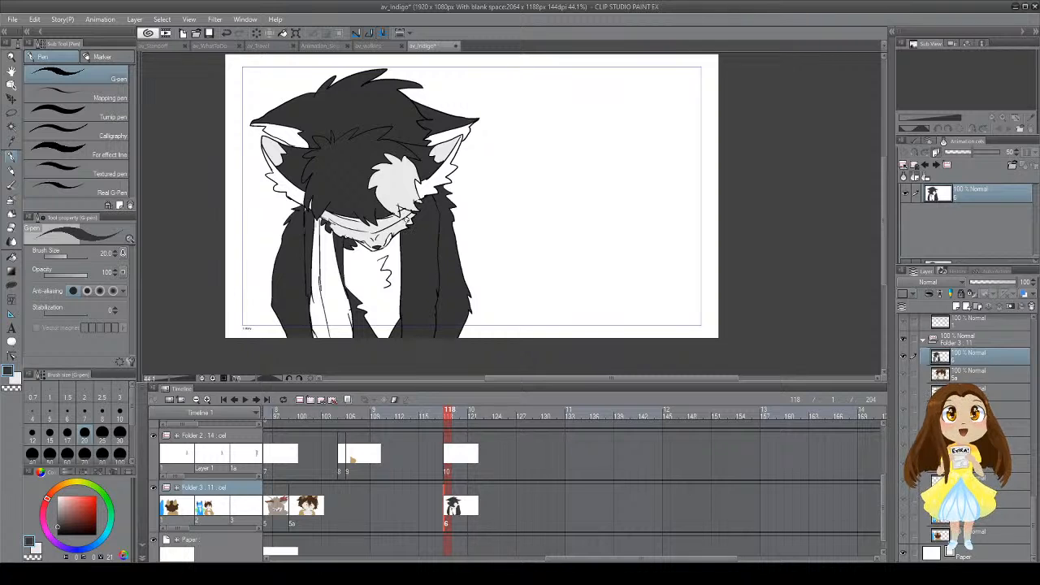
key("g")
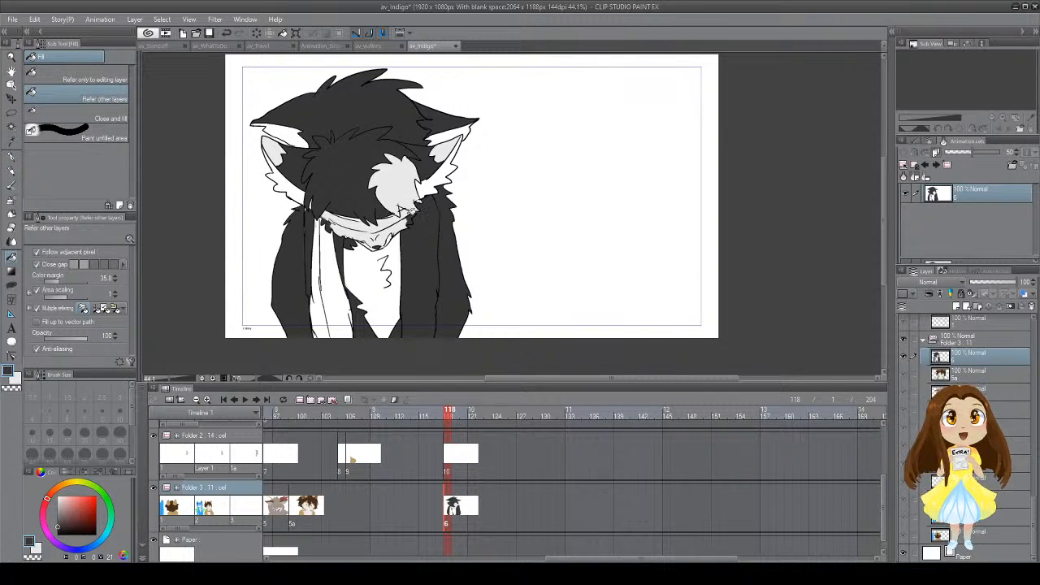
Step: Sample the dark red ear and bright red iris colours in Animation_Skipping, and fill the drooping character's lower ear tufts dark red in av_Indigo
left_click(376, 47)
left_click(325, 46)
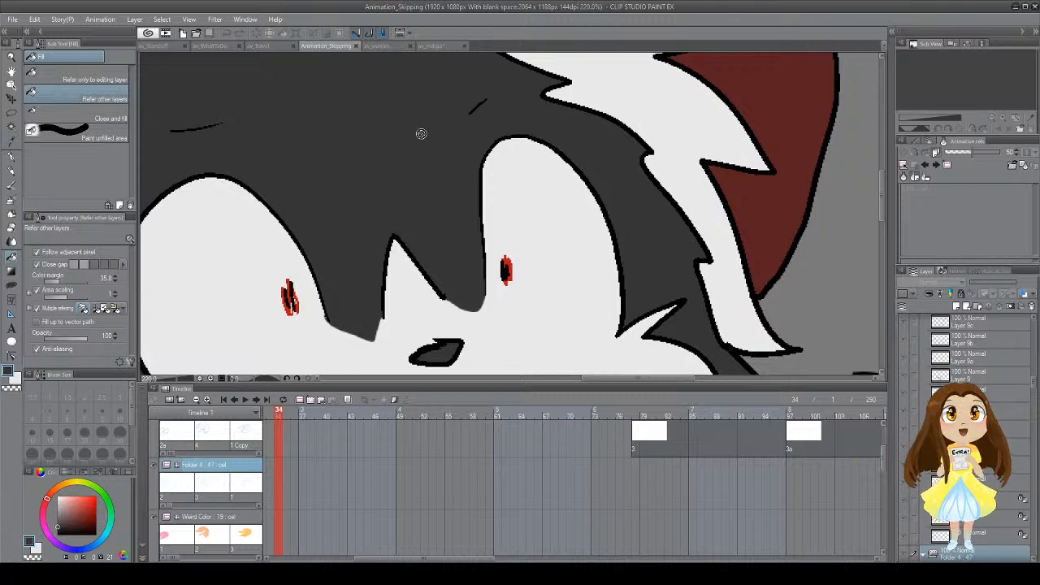
key("i")
left_click(509, 260)
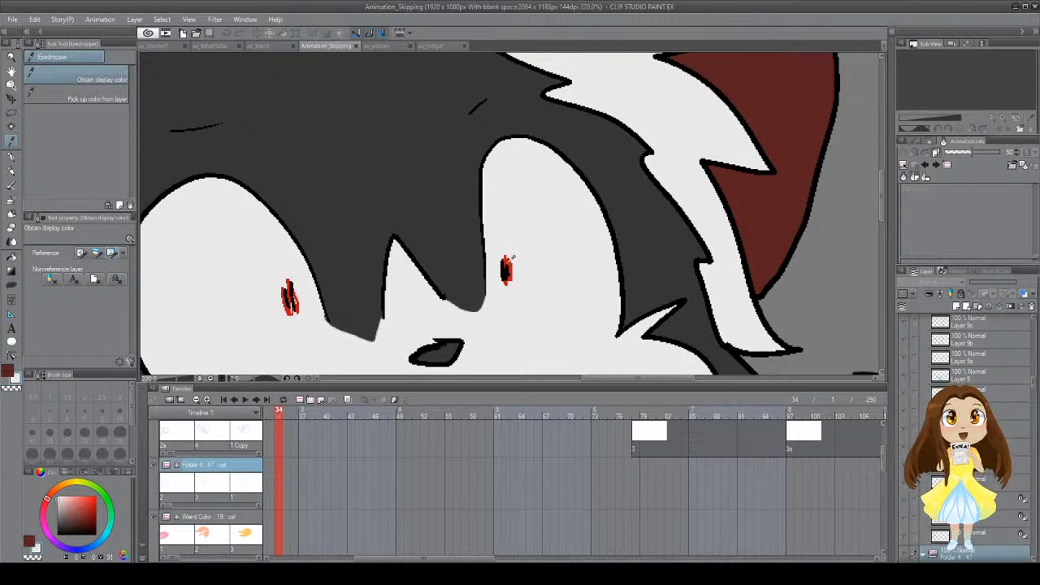
left_click(437, 46)
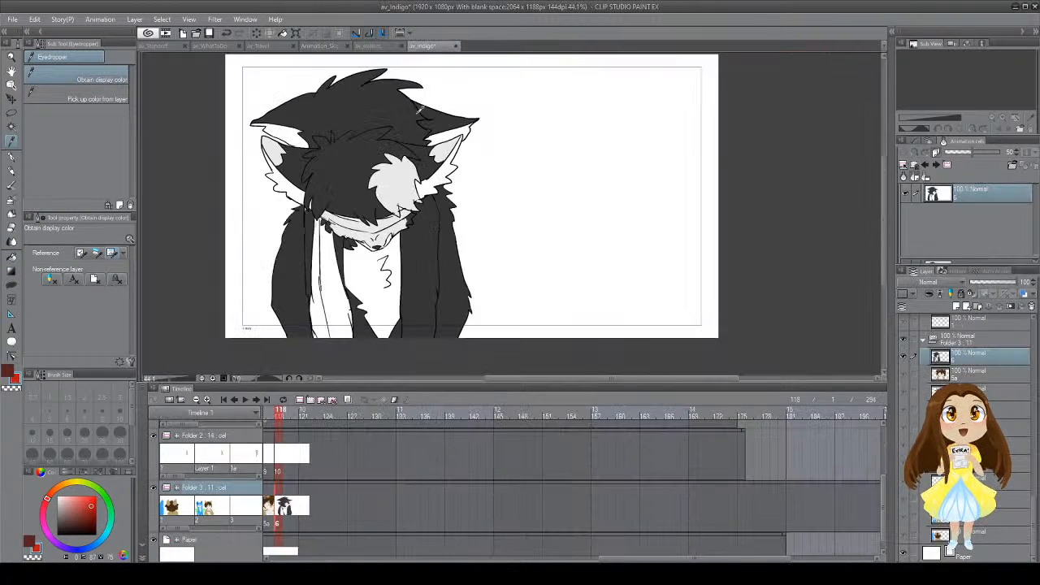
key("g")
left_click(289, 185)
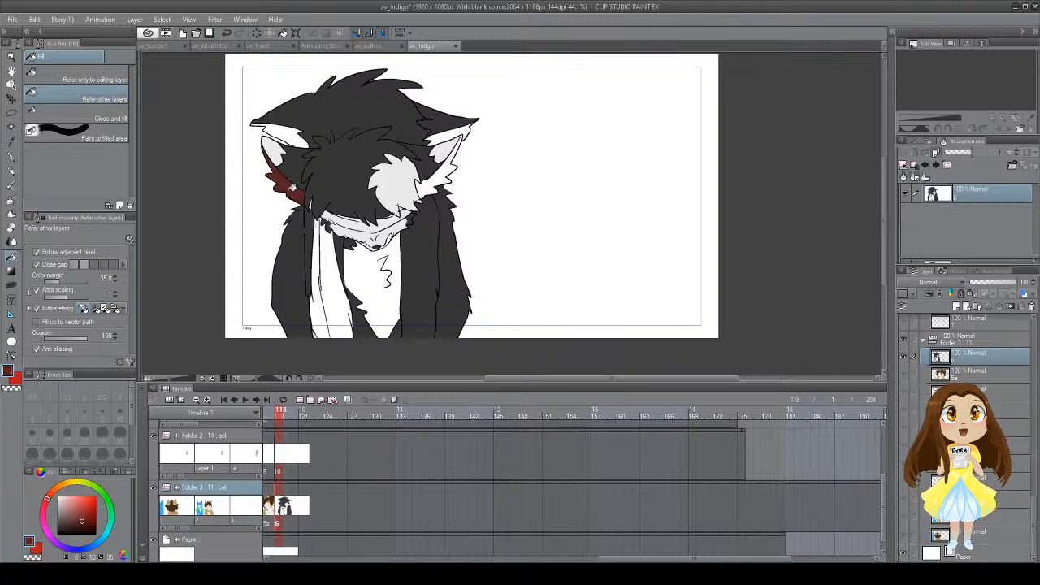
left_click(442, 186)
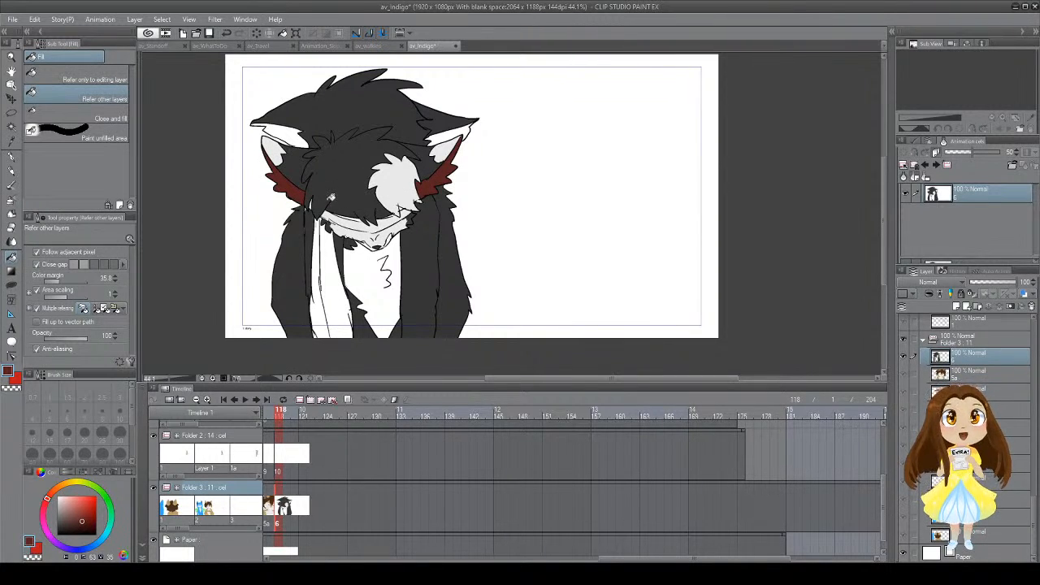
key("i")
left_click(331, 180)
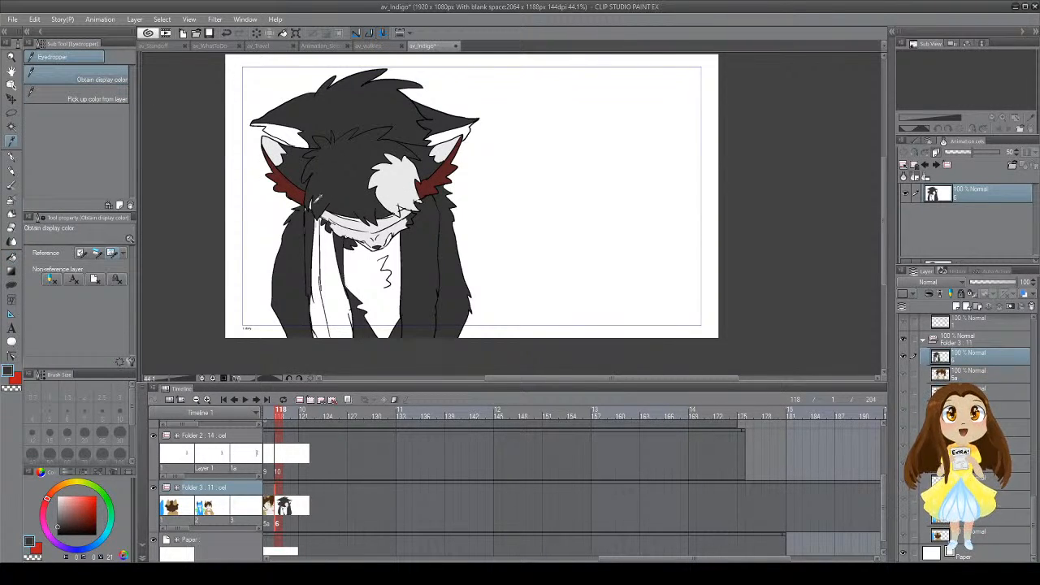
key("g")
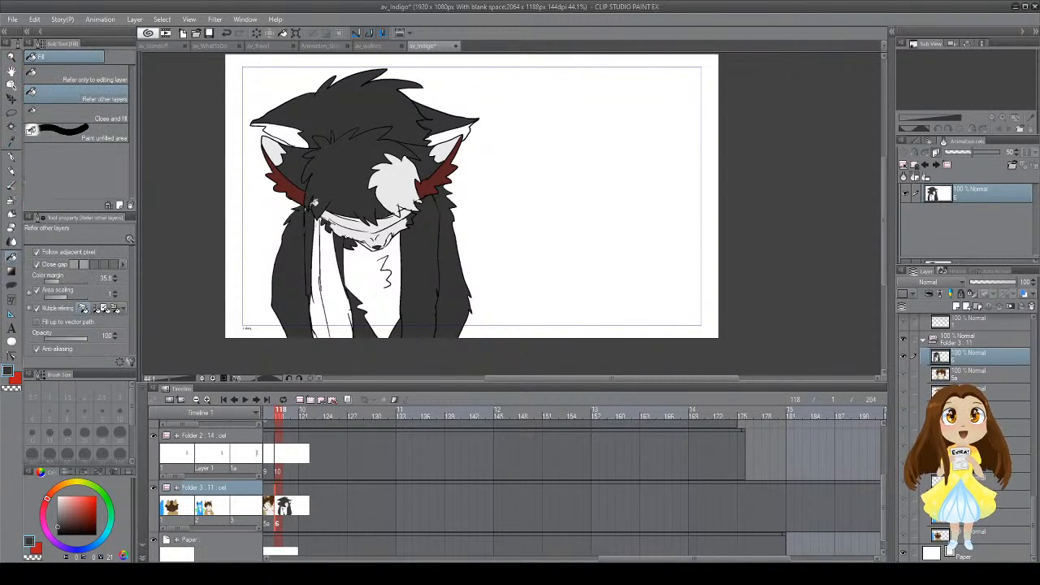
Step: Sample the dark character's yellow ear colour in av_walkies and fill both upper inner-ear areas yellow on the frame 118 cel of av_Indigo
left_click(370, 47)
key("i")
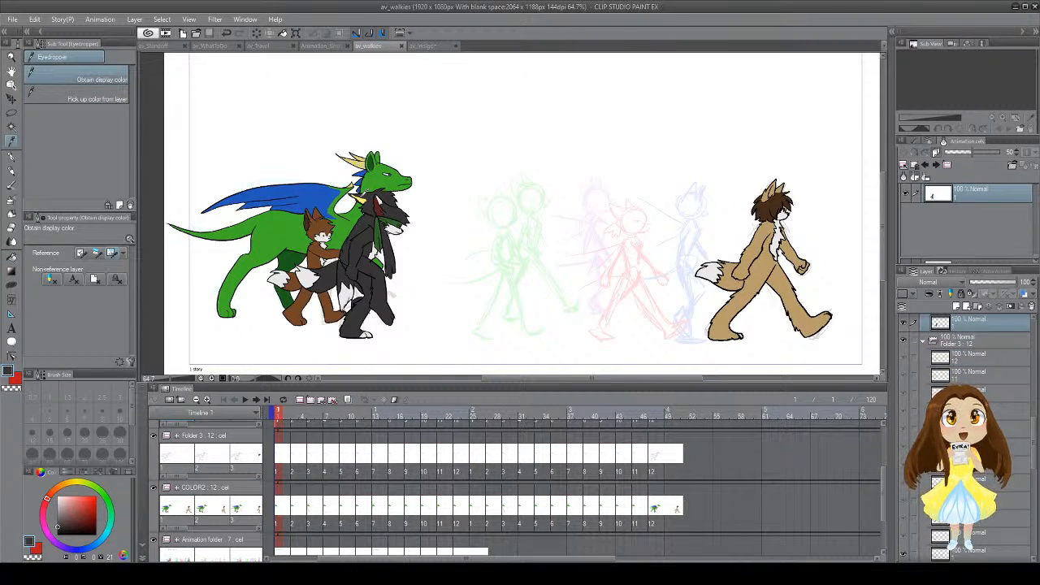
left_click(361, 195)
left_click(422, 47)
key("g")
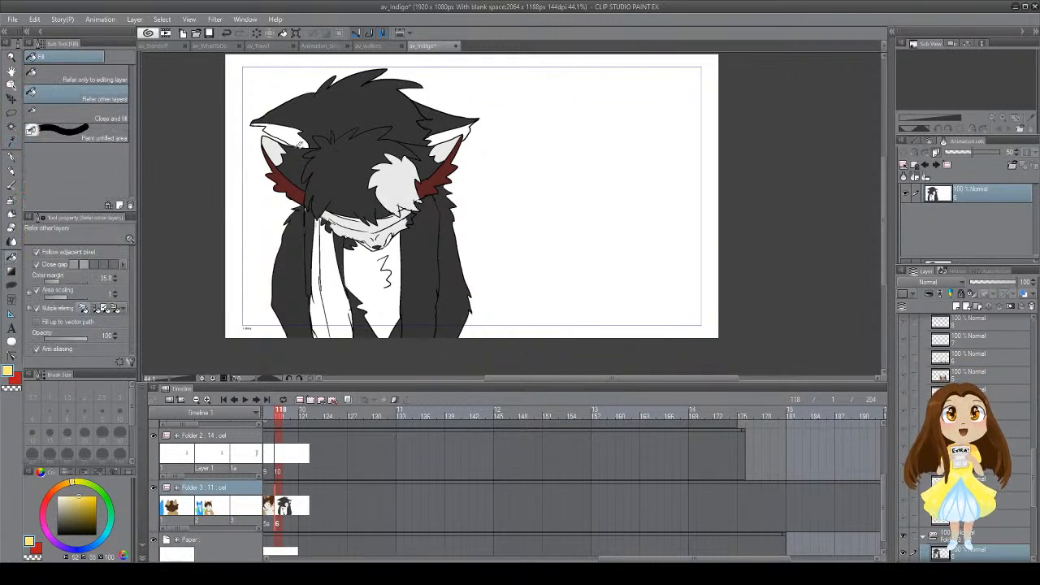
left_click(281, 135)
left_click(446, 138)
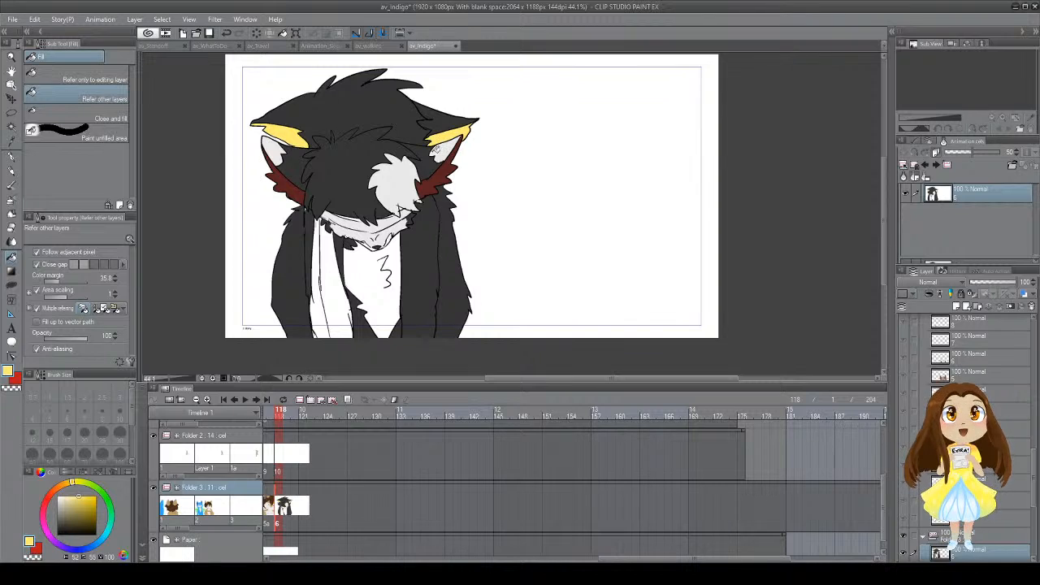
Step: Sample the dark character's green scarf in av_walkies and fill the drooping character's hanging scarf and the band across the face green in av_Indigo
left_click(370, 47)
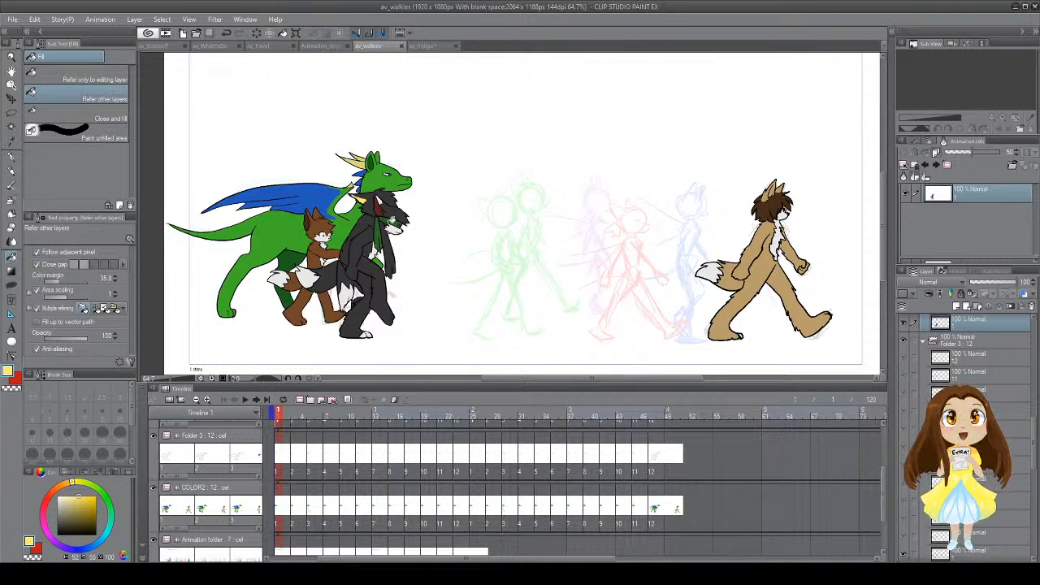
key("i")
left_click(382, 219)
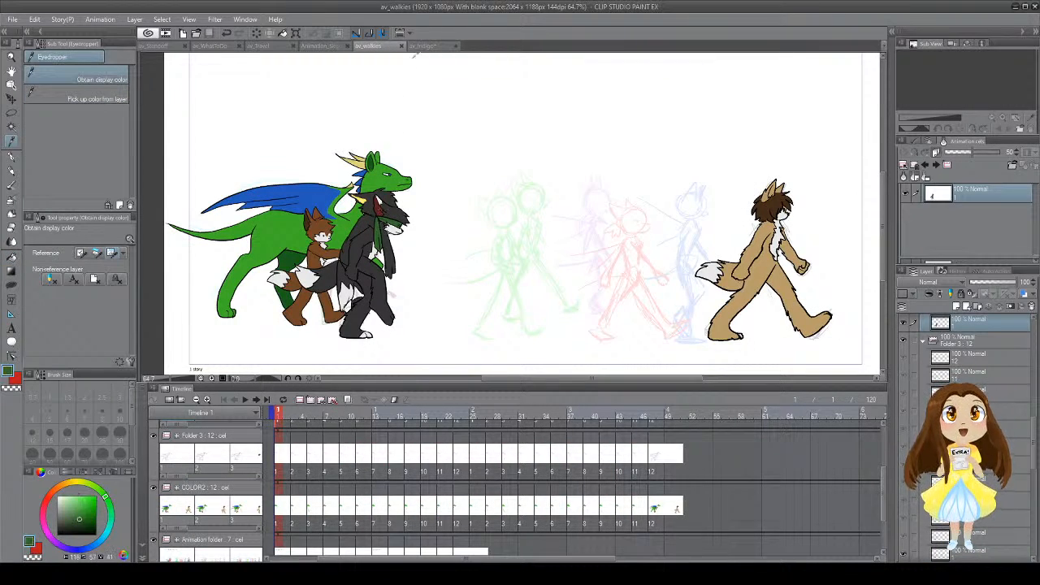
left_click(423, 46)
key("g")
left_click(333, 281)
left_click(327, 293)
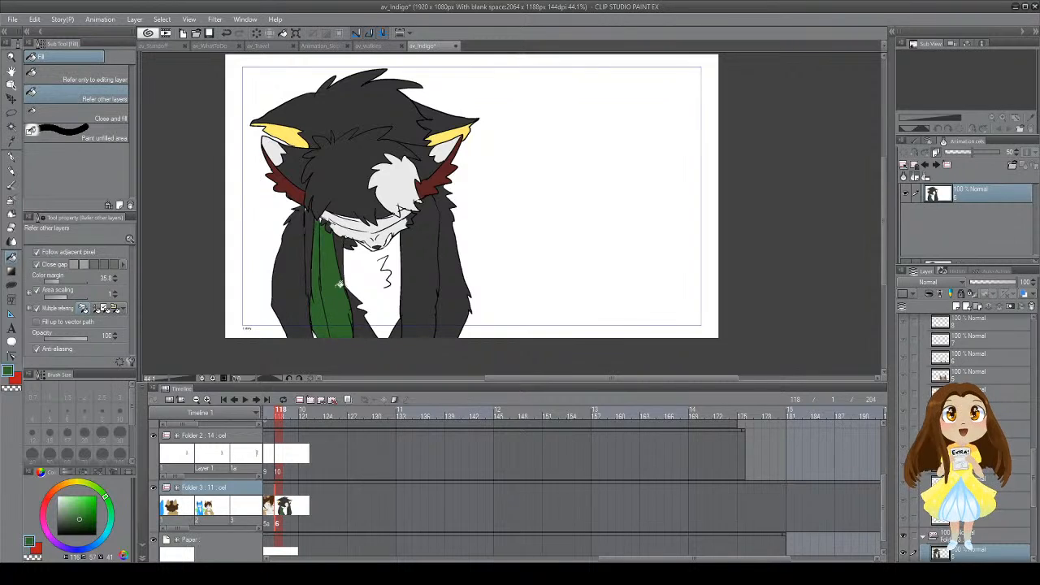
key("p")
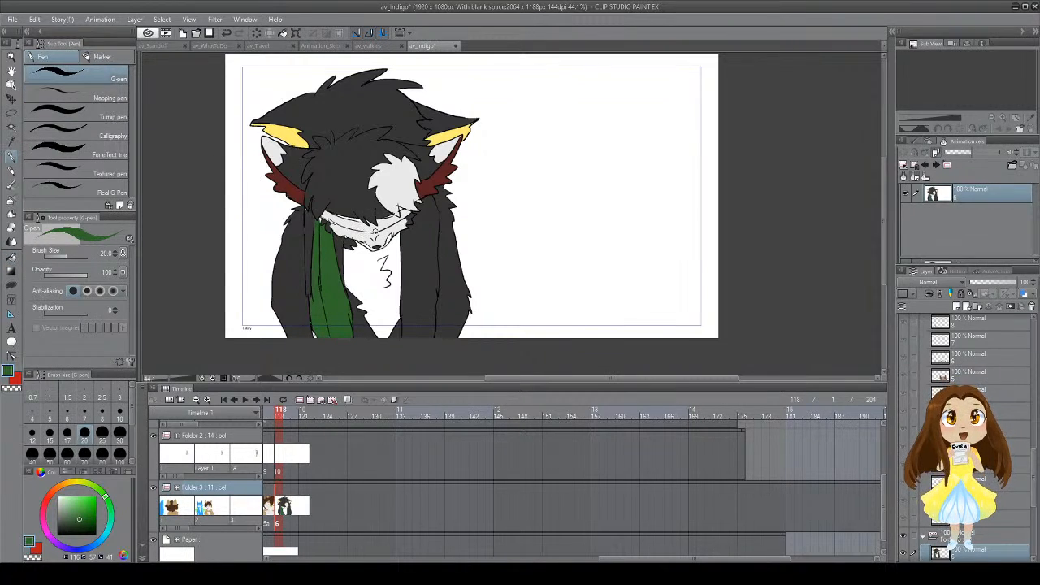
key("g")
left_click(361, 220)
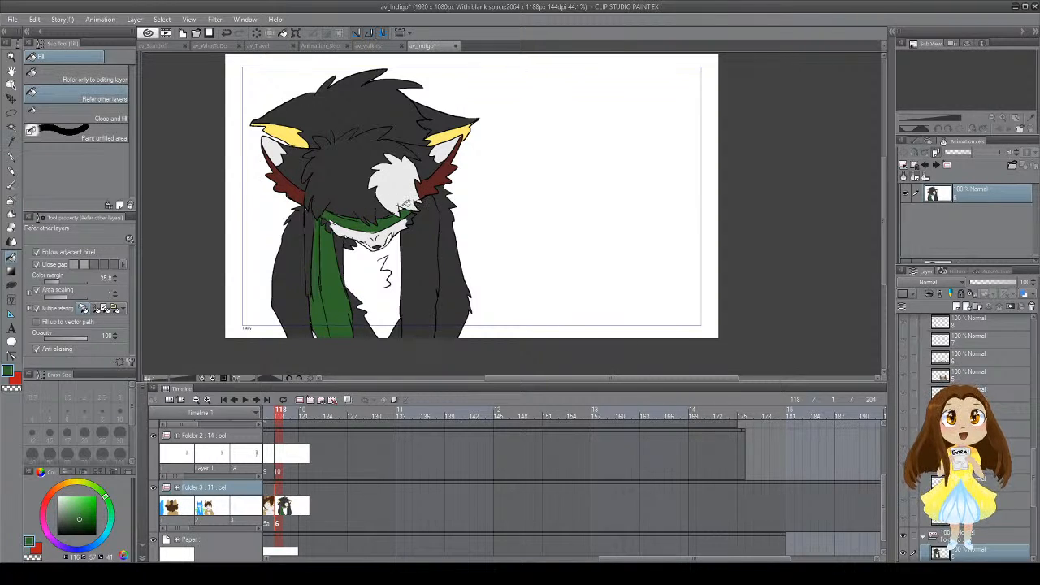
Step: Fill the drooping character's chest with the off-white sampled from the face and save av_Indigo
key("i")
left_click(362, 193)
key("g")
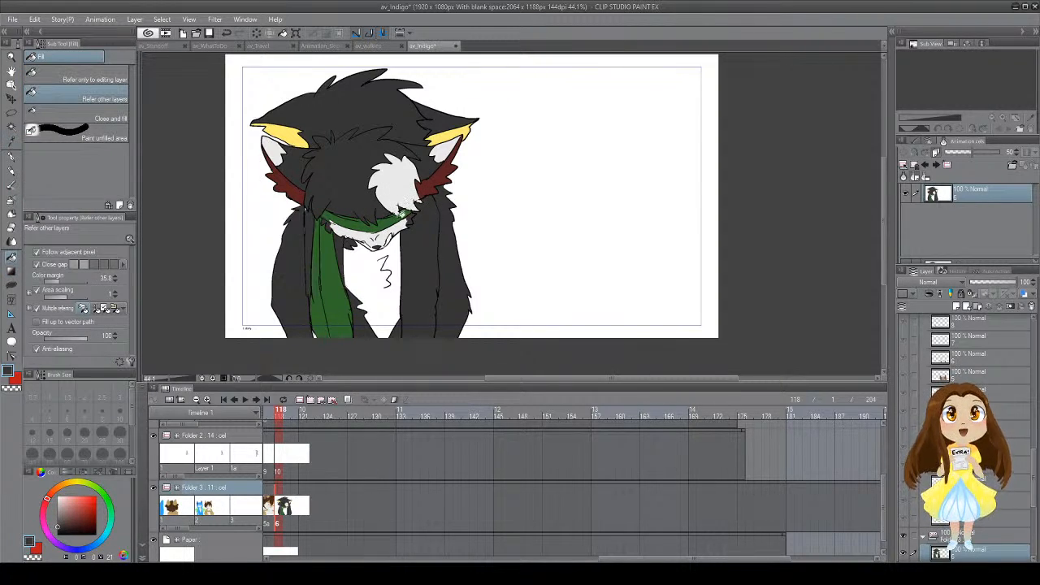
left_click(401, 223, "alt")
left_click(392, 243)
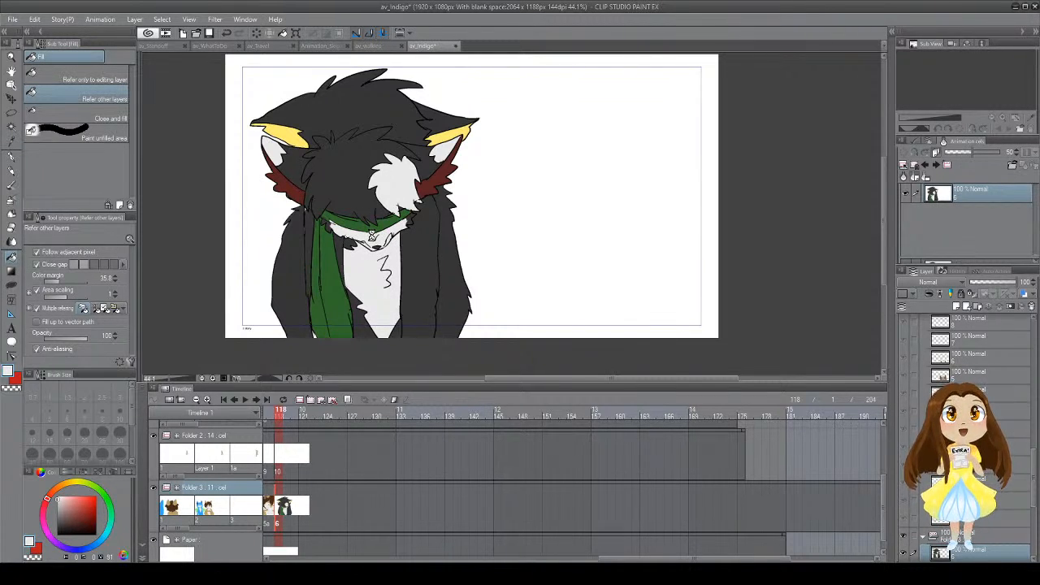
key("ctrl+s")
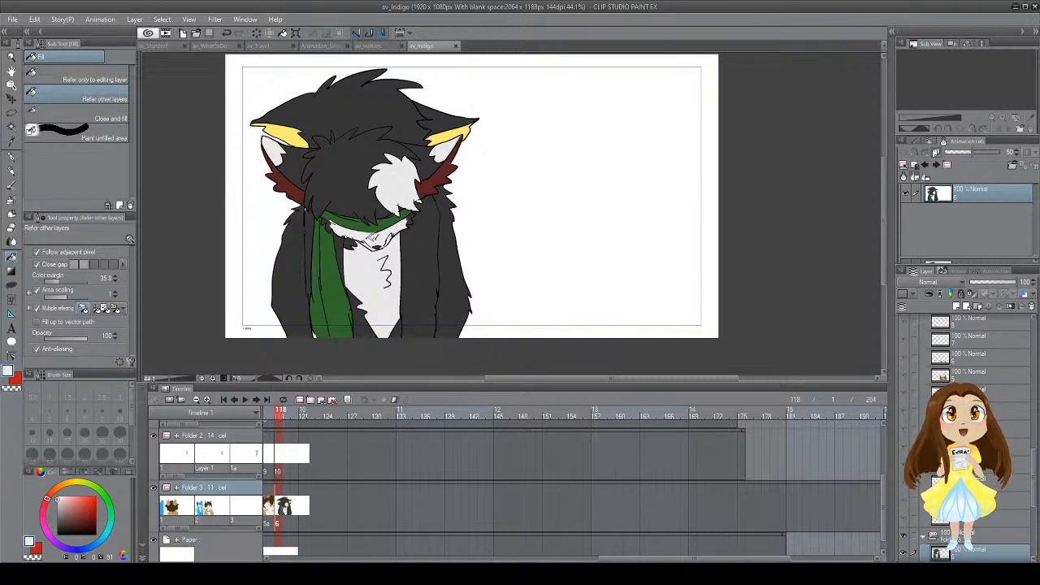
Step: Play the animation from its first frame and stop at the shot of the three characters to review the colours
left_click(224, 402)
left_click(244, 401)
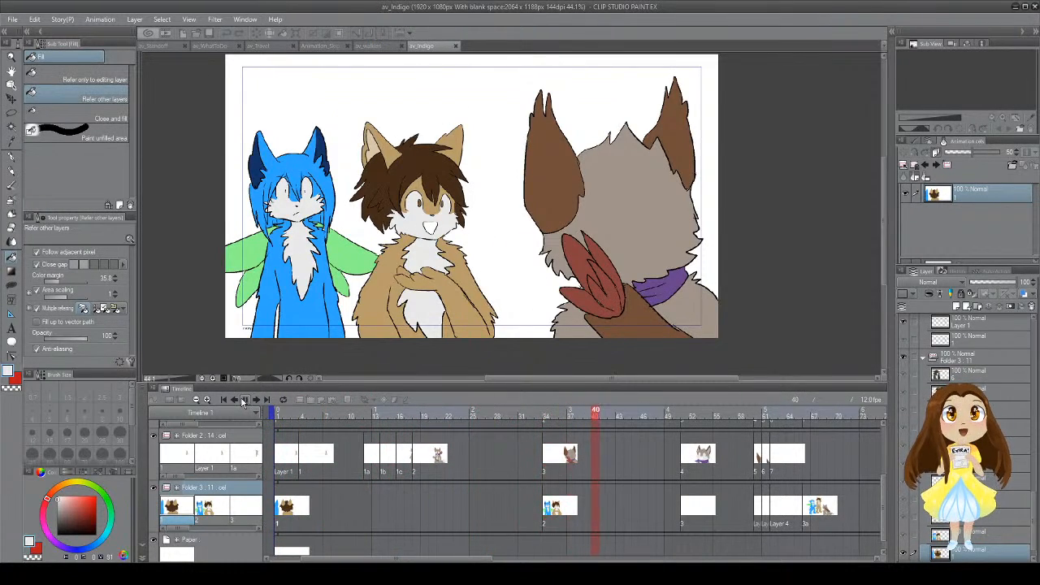
left_click(244, 401)
Step: At frame 37, sample the red of the arrow feathers and fill the brown-haired character's open mouth with it on Folder 3's cel
left_click(571, 506)
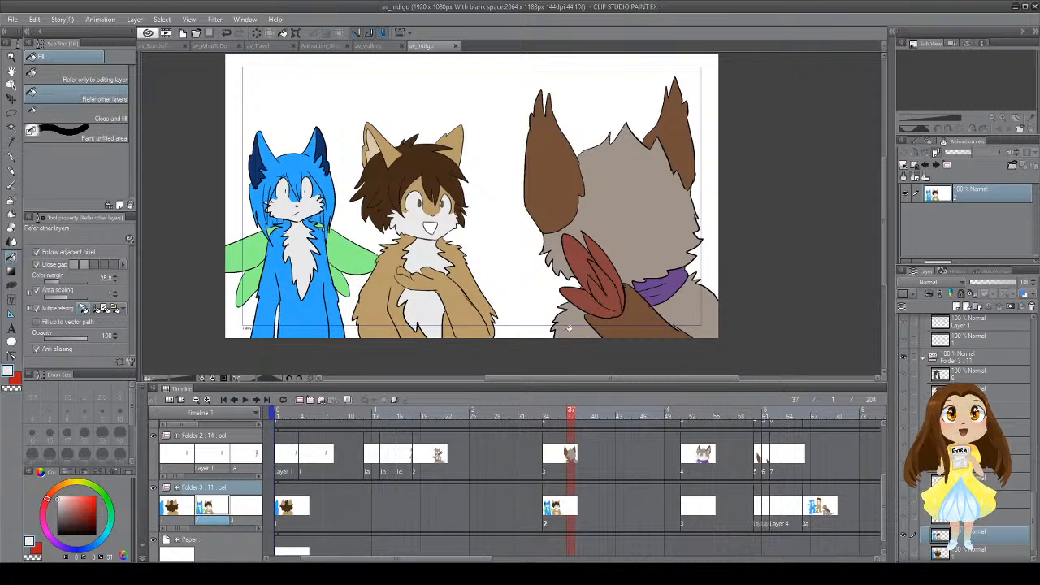
key("i")
left_click(579, 265)
key("g")
key("g")
left_click(433, 229)
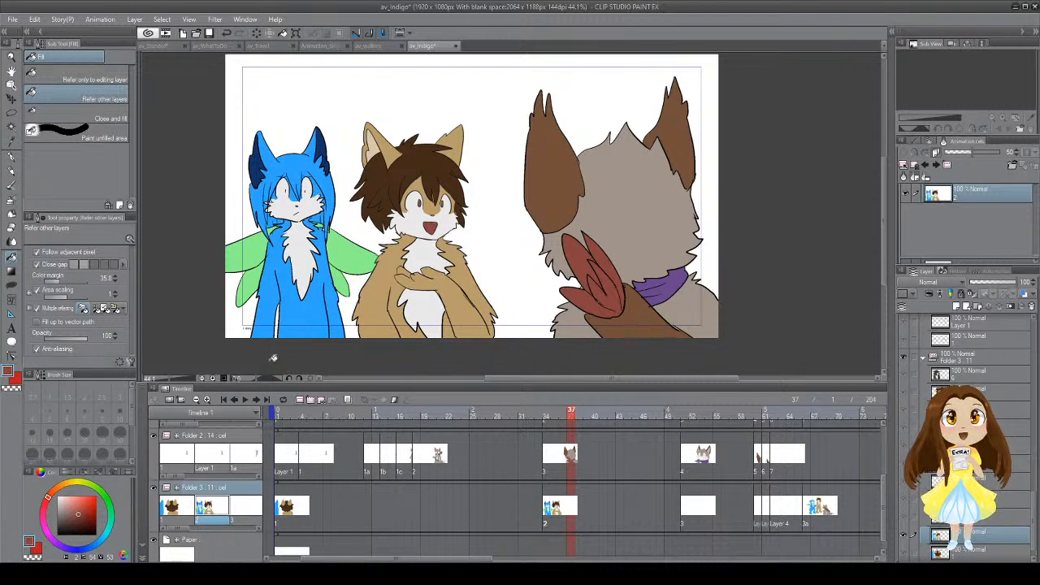
Step: Play the animation briefly, return to frame 38 and sample the off-white of the blue character's face for filling
left_click(244, 399)
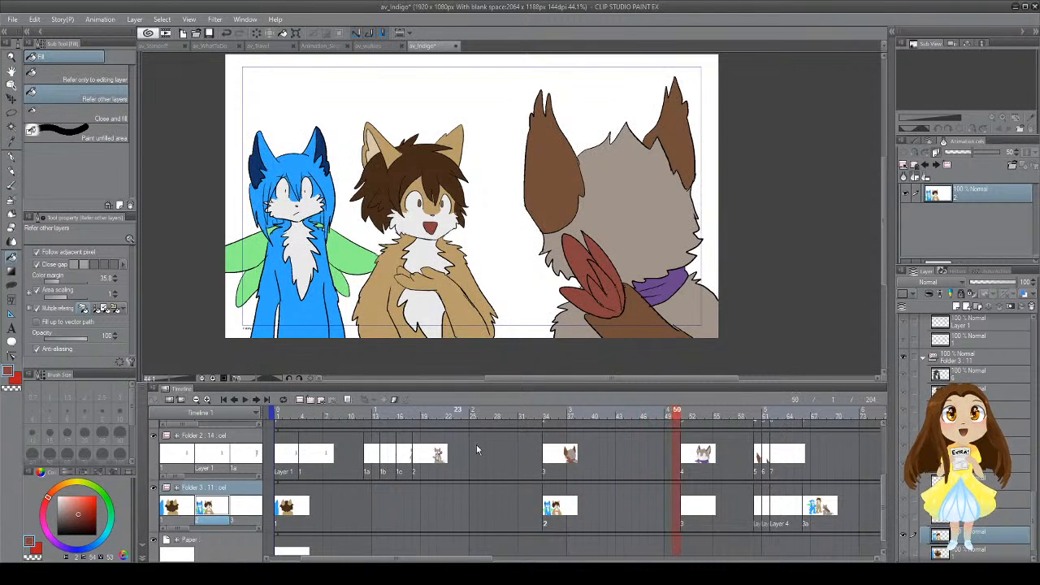
left_click(580, 511)
key("x")
key("i")
left_click(283, 204)
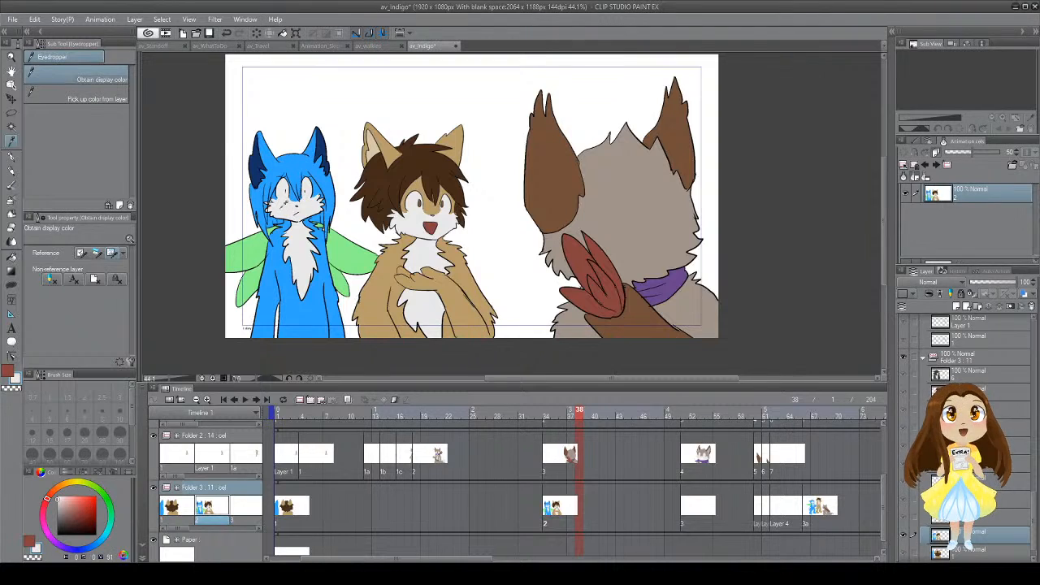
key("g")
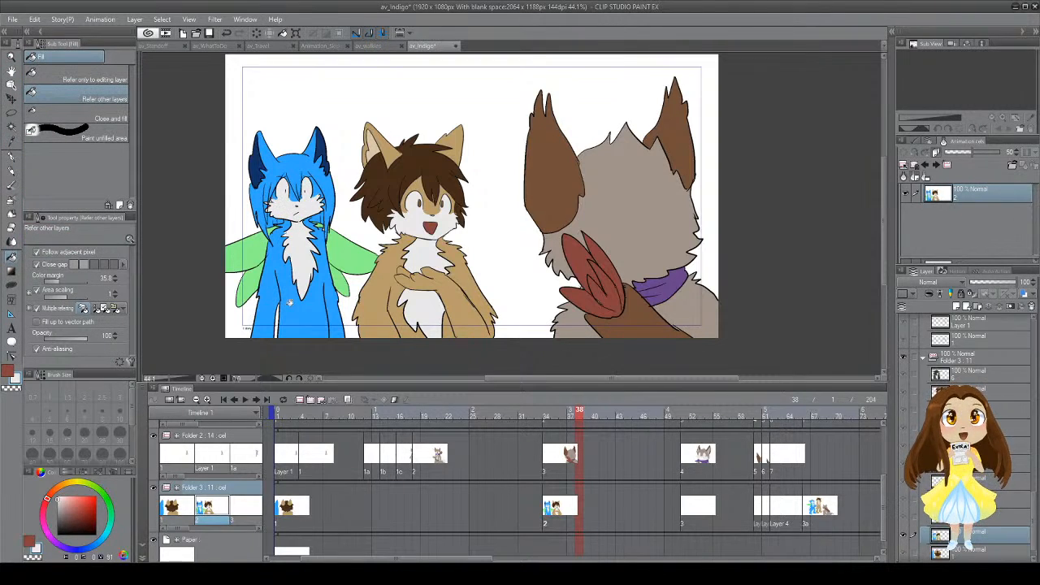
Step: At frame 76, colour the bow on the blue character's chest golden yellow and fill the brown-haired character's white tail patch pale grey-beige
left_click(244, 399)
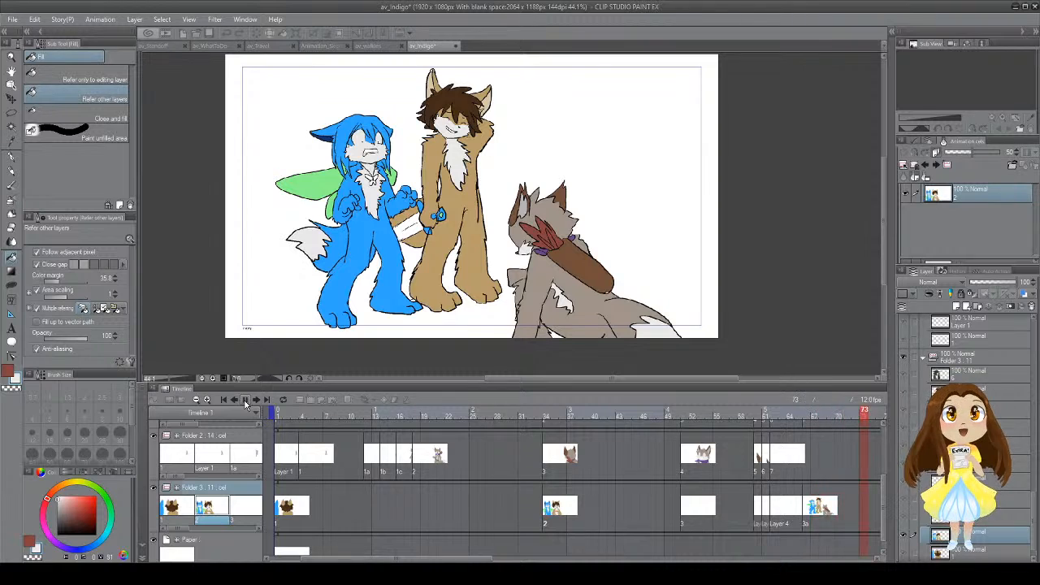
left_click(244, 399)
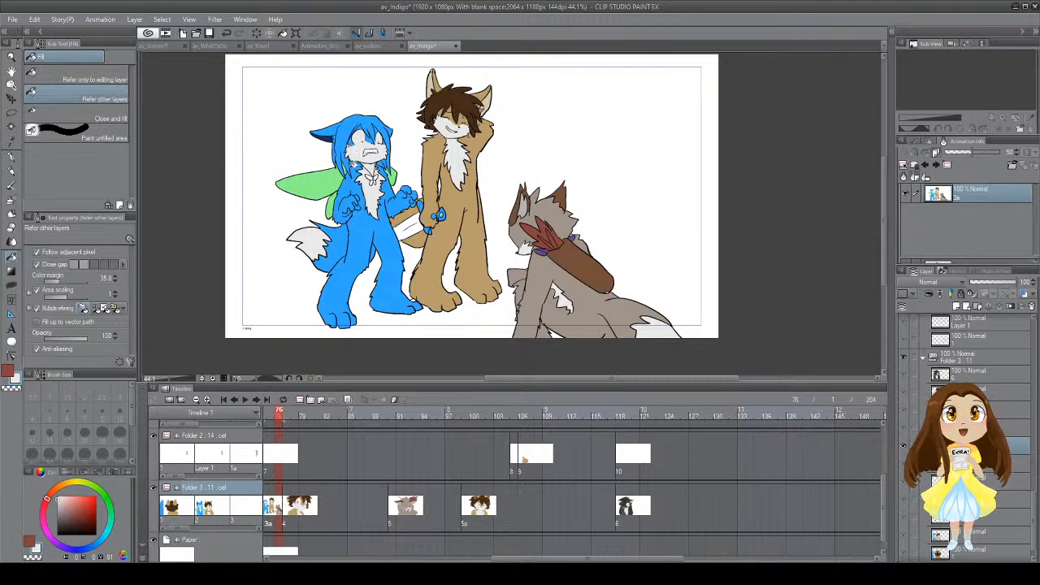
left_click(79, 486)
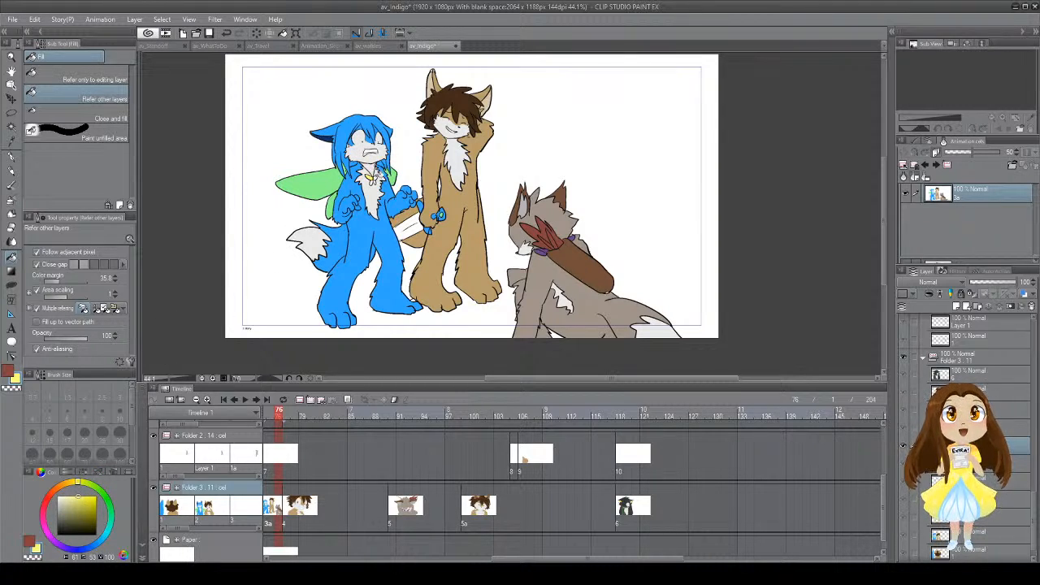
left_click(70, 485)
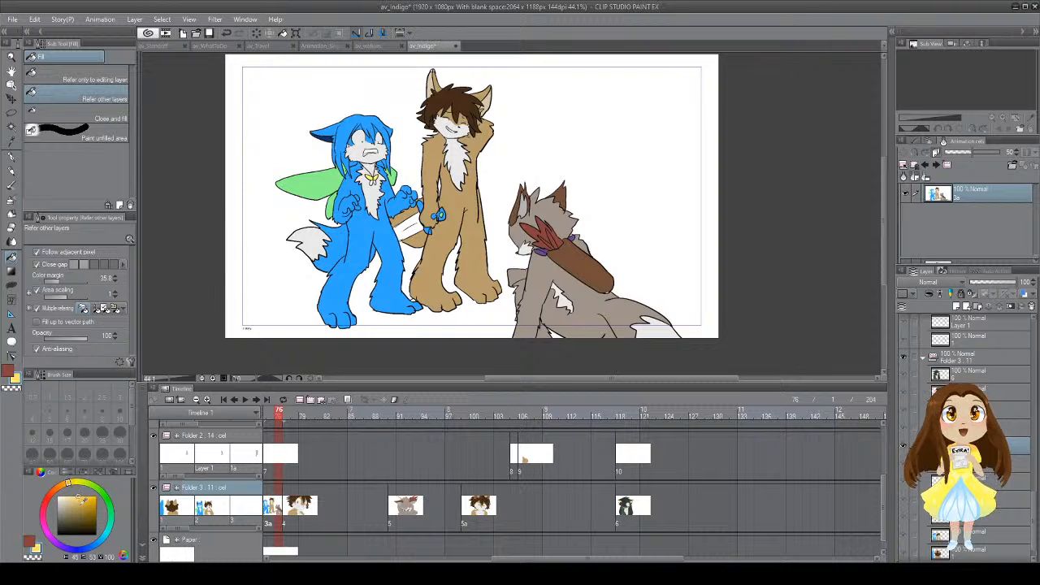
left_click(74, 503)
left_click(413, 226)
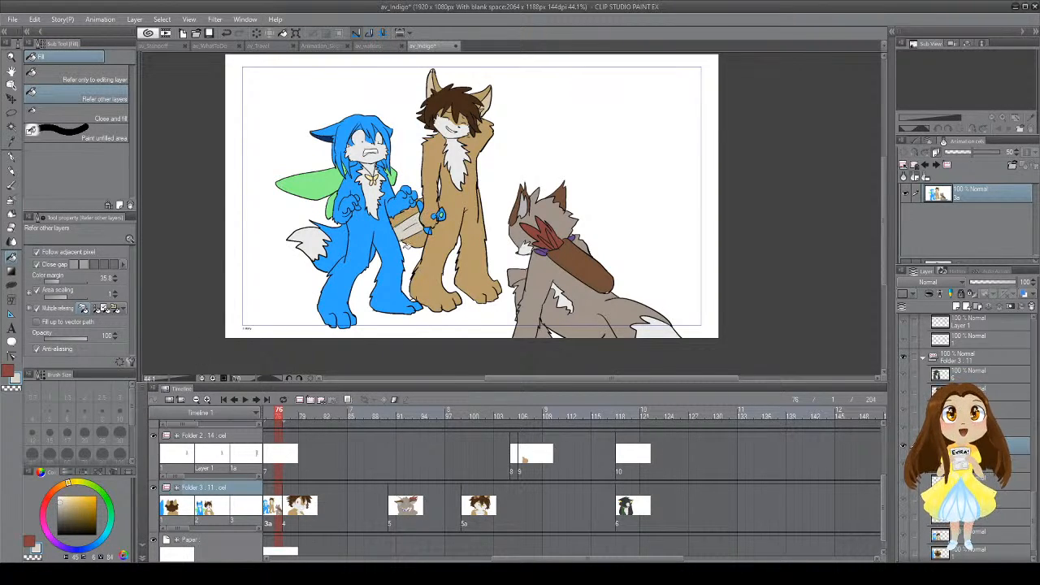
Step: At frame 80, draw black pupils in both of the brown-haired character's eyes with the G-pen at size 20
left_click(245, 400)
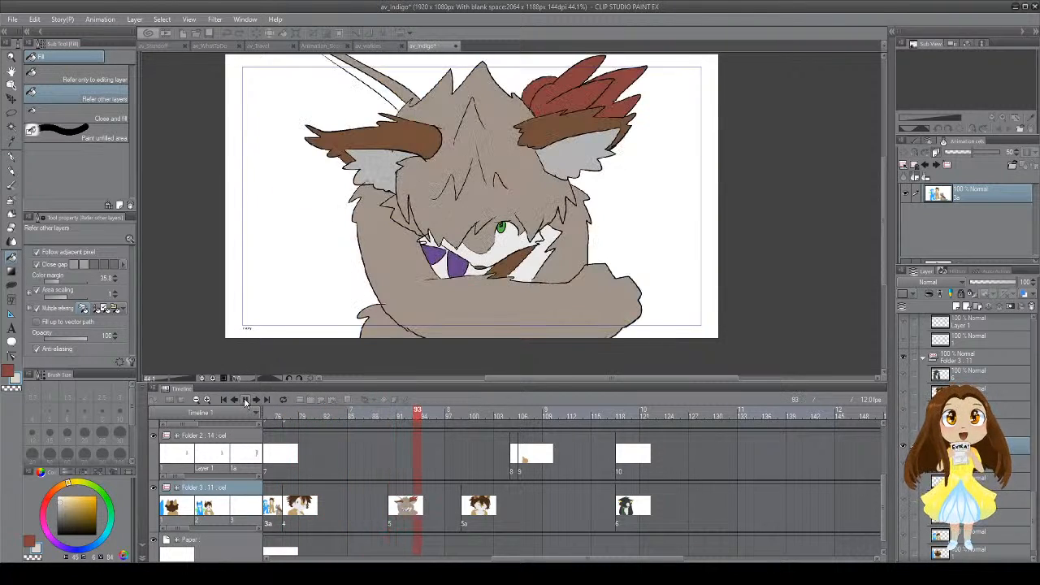
left_click(246, 400)
left_click(312, 494)
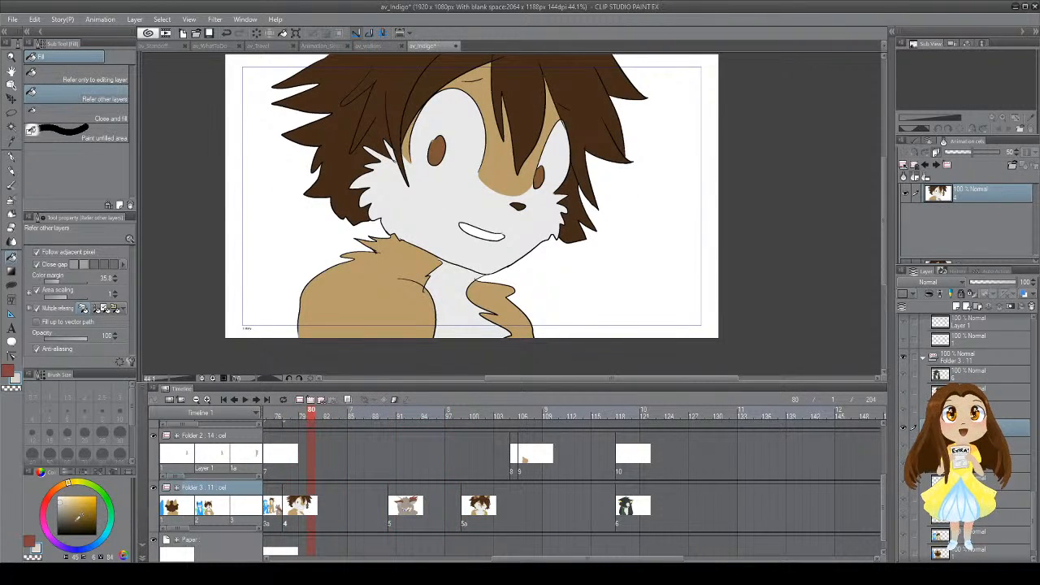
left_click_drag(73, 524, 59, 534)
key("p")
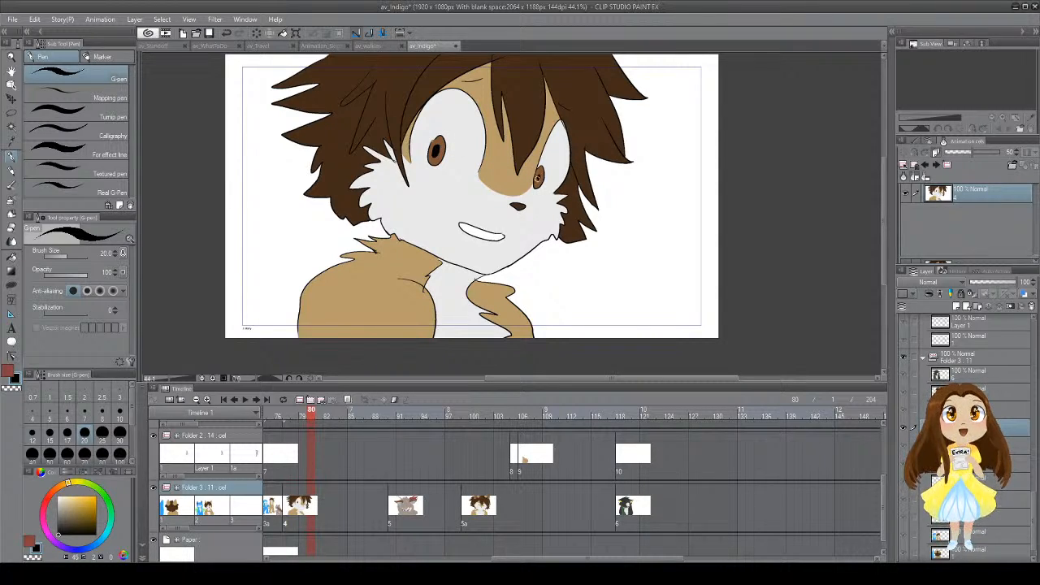
Step: Try adding white highlights to the brown-haired character's pupils with the G-pen and switch back to black
key("x")
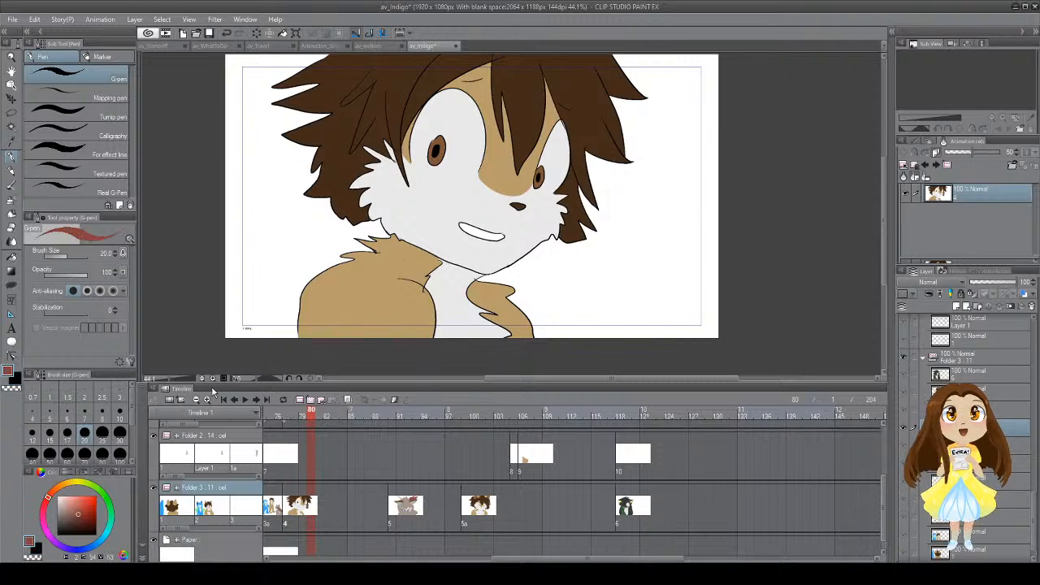
left_click(59, 497)
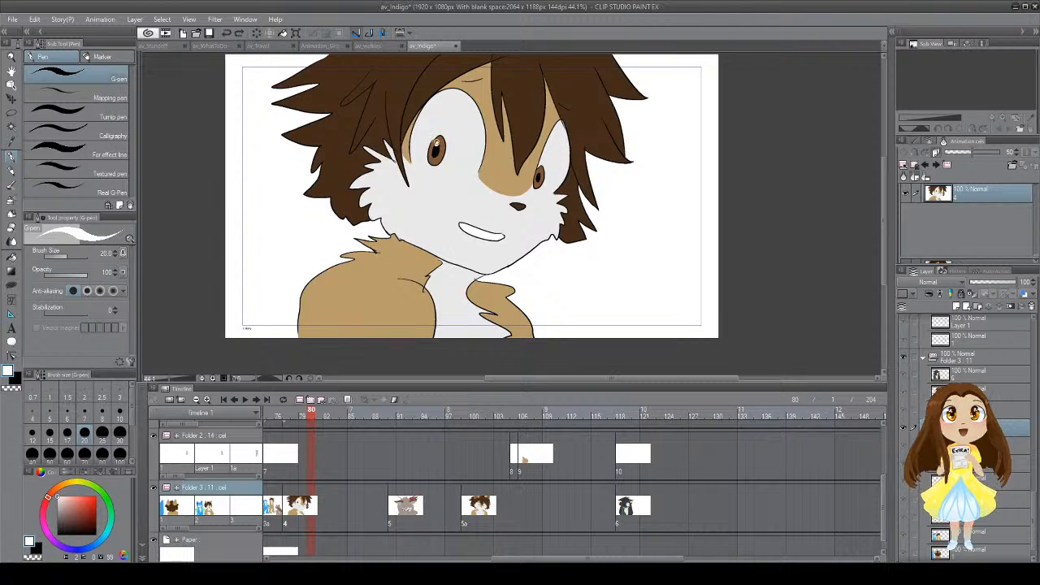
key("x")
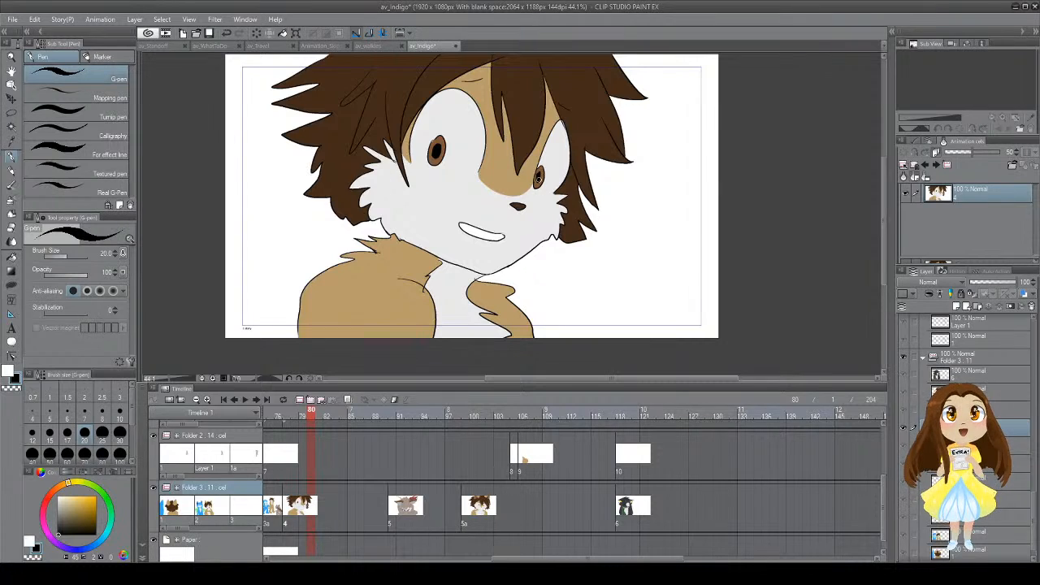
Step: Switch the drawing colour to white, play the animation briefly from frame 80, and go to the grey character's cel at frame 91
key("x")
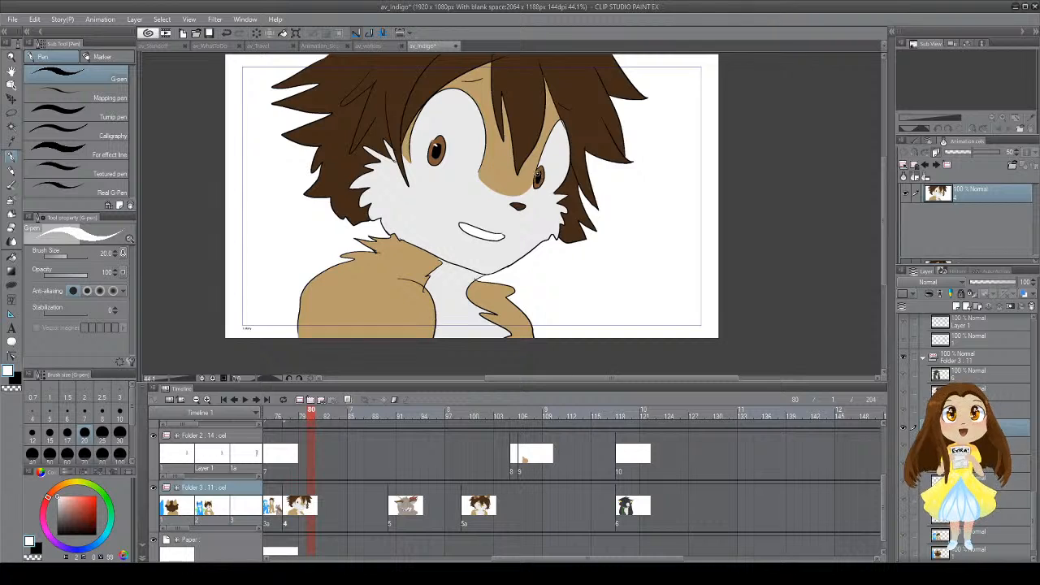
left_click(245, 399)
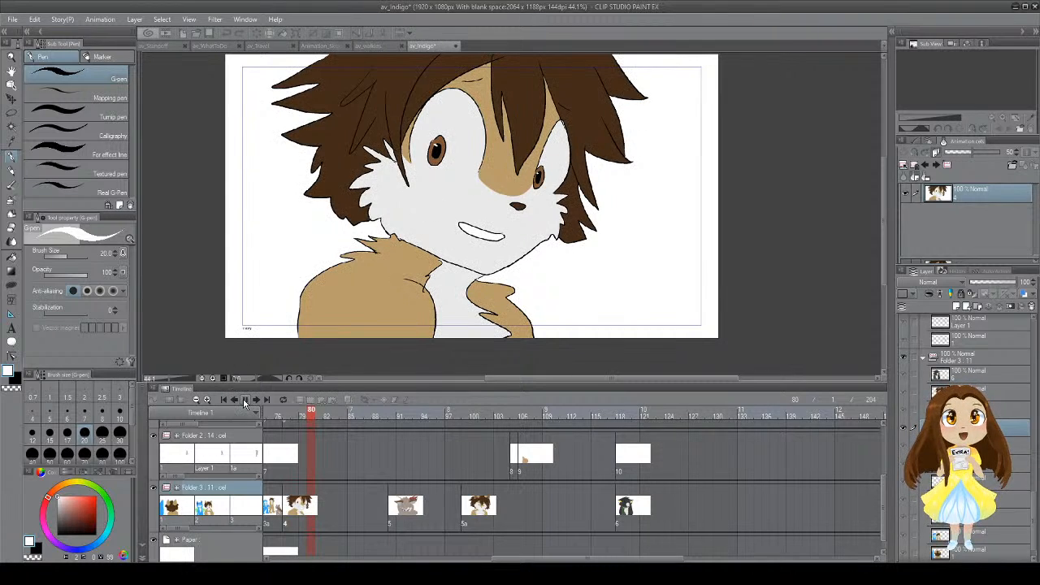
left_click(246, 399)
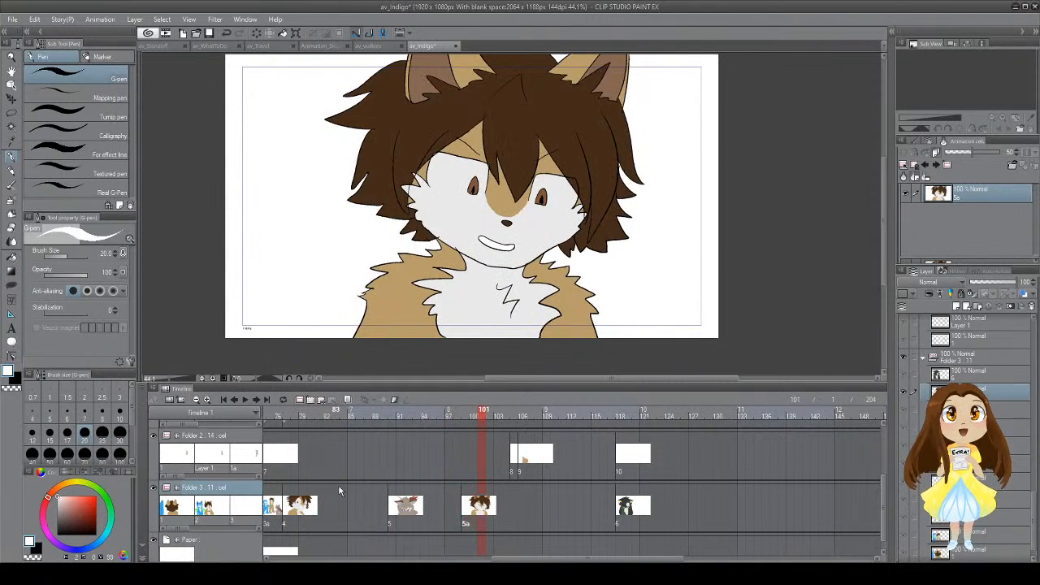
left_click(343, 487)
left_click(398, 500)
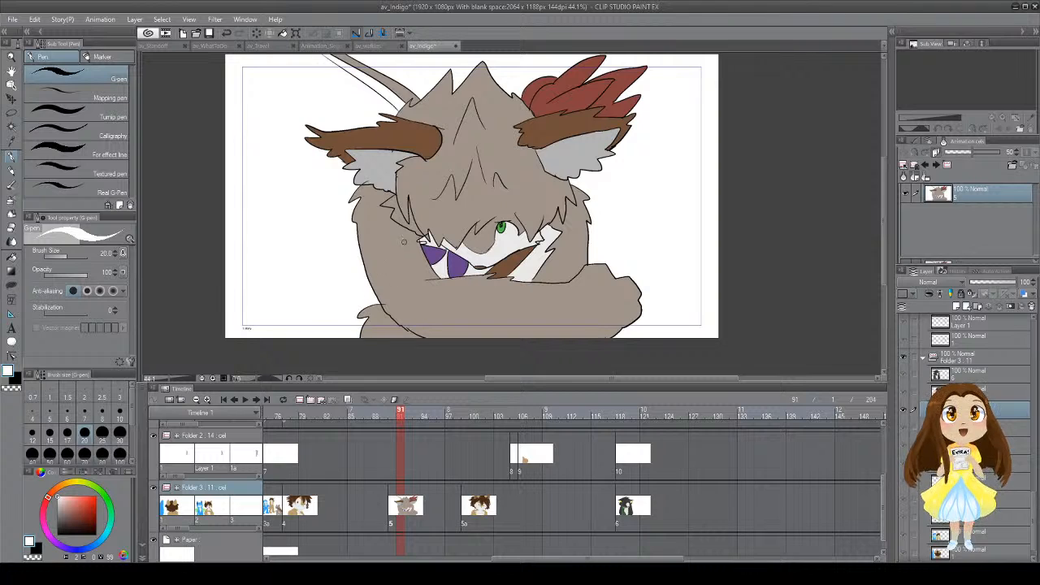
Step: Sample the dark red of the grey character's head feathers in place of black and return to frame 80
key("x")
key("i")
left_click(568, 96)
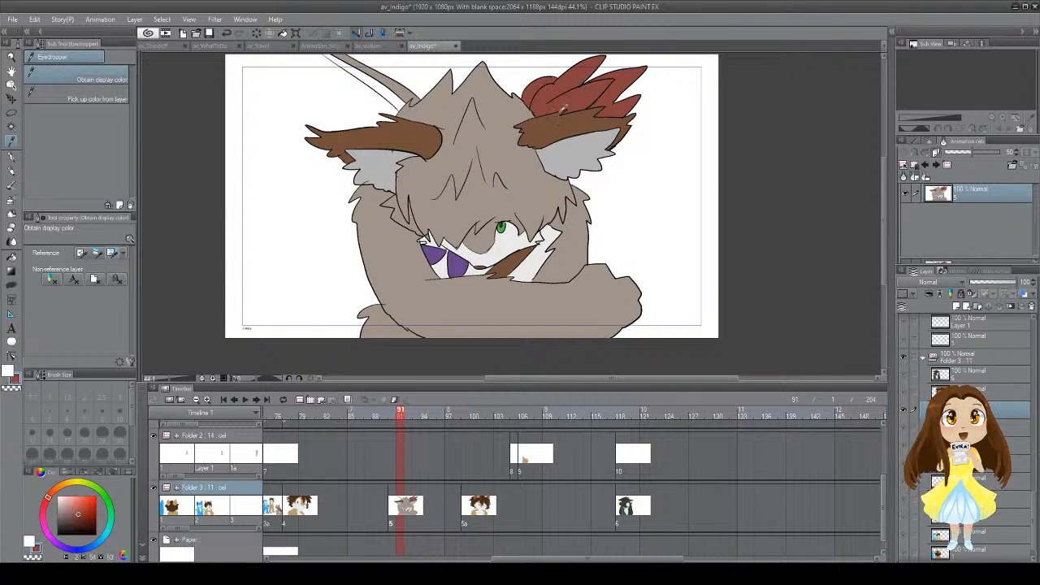
left_click(342, 496)
left_click(312, 497)
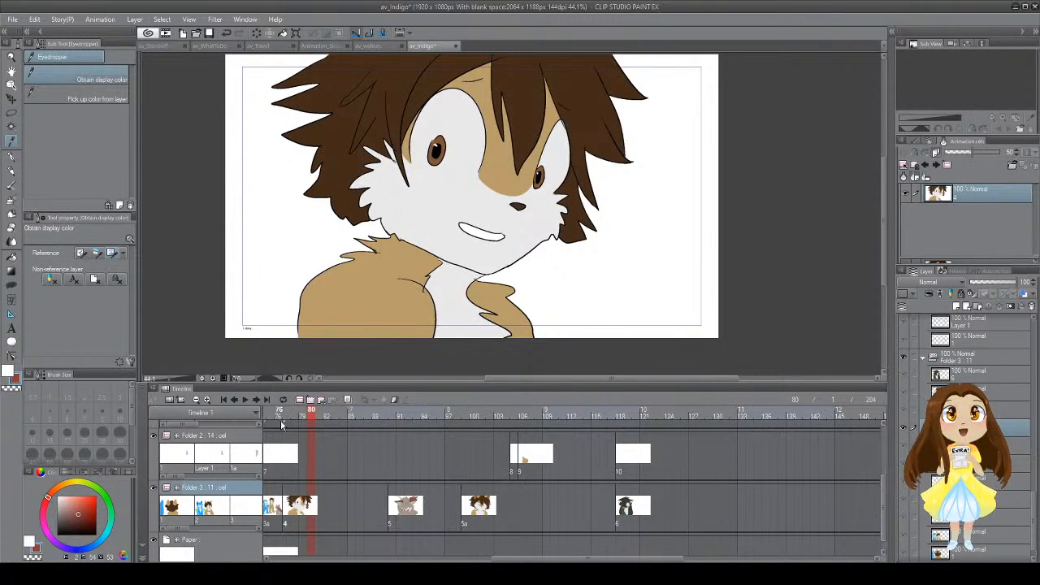
Step: Play the animation from frame 80, stop it at frame 150 and save the file
left_click(244, 399)
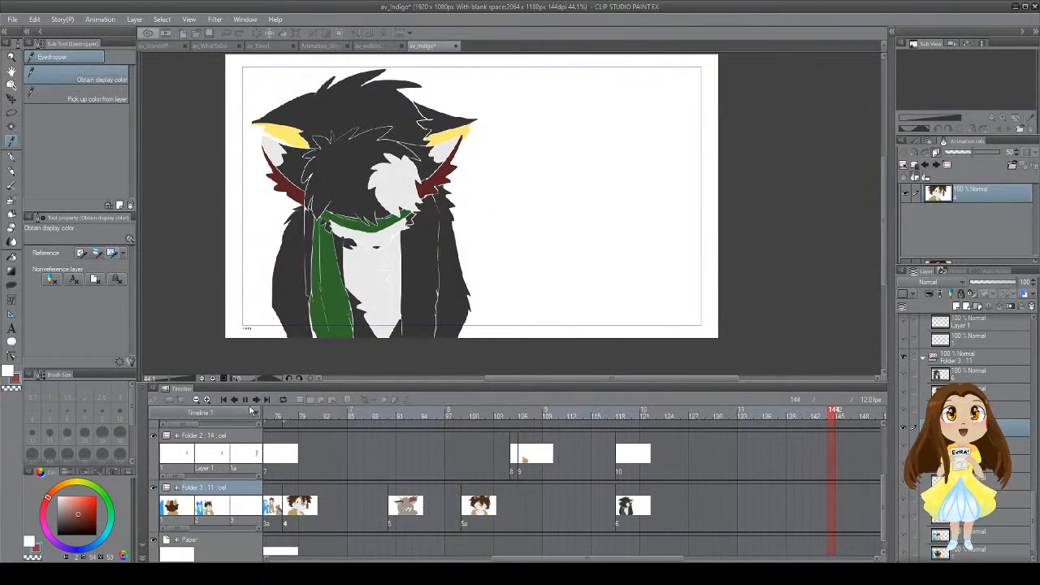
left_click(249, 399)
key("ctrl+s")
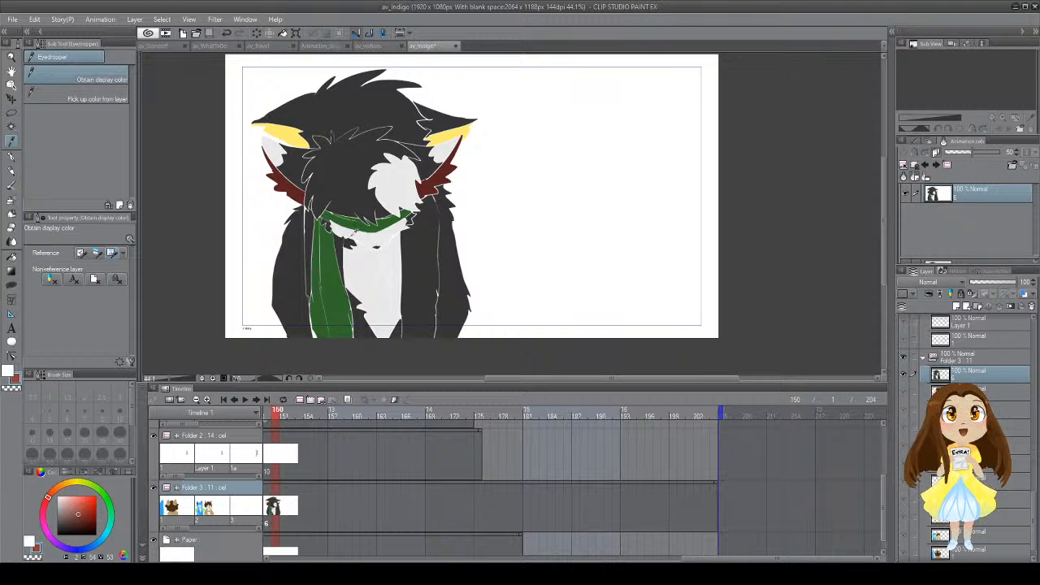
Step: Play the animation from its first frame to review the coloured cels and stop at frame 125
left_click(224, 399)
left_click(244, 399)
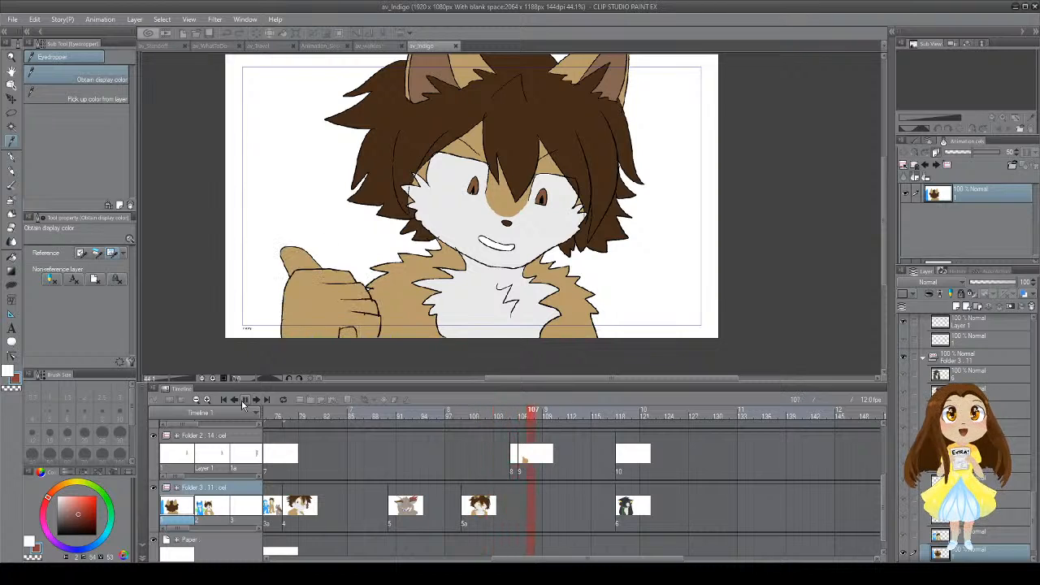
left_click(242, 401)
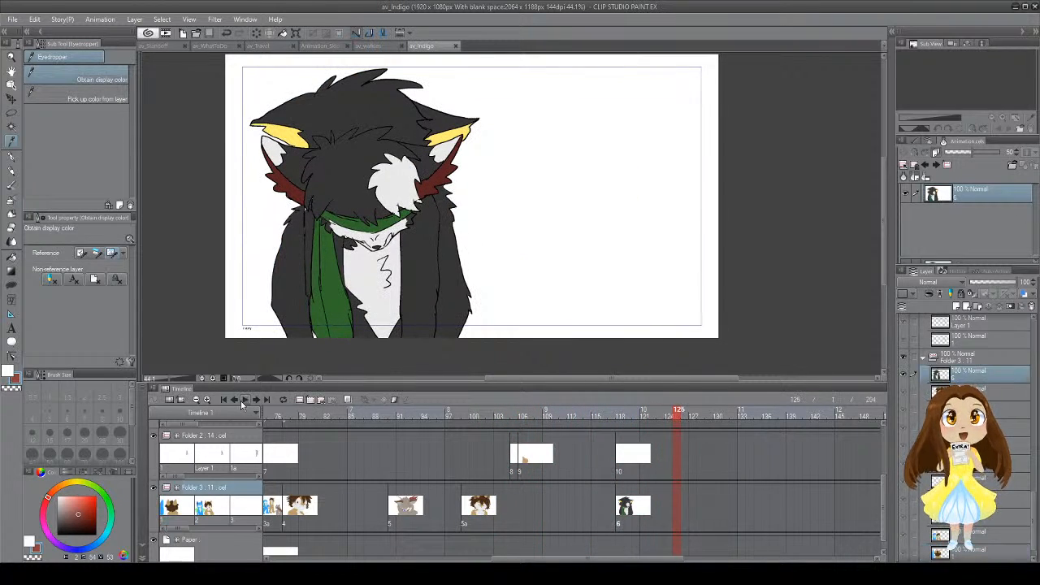